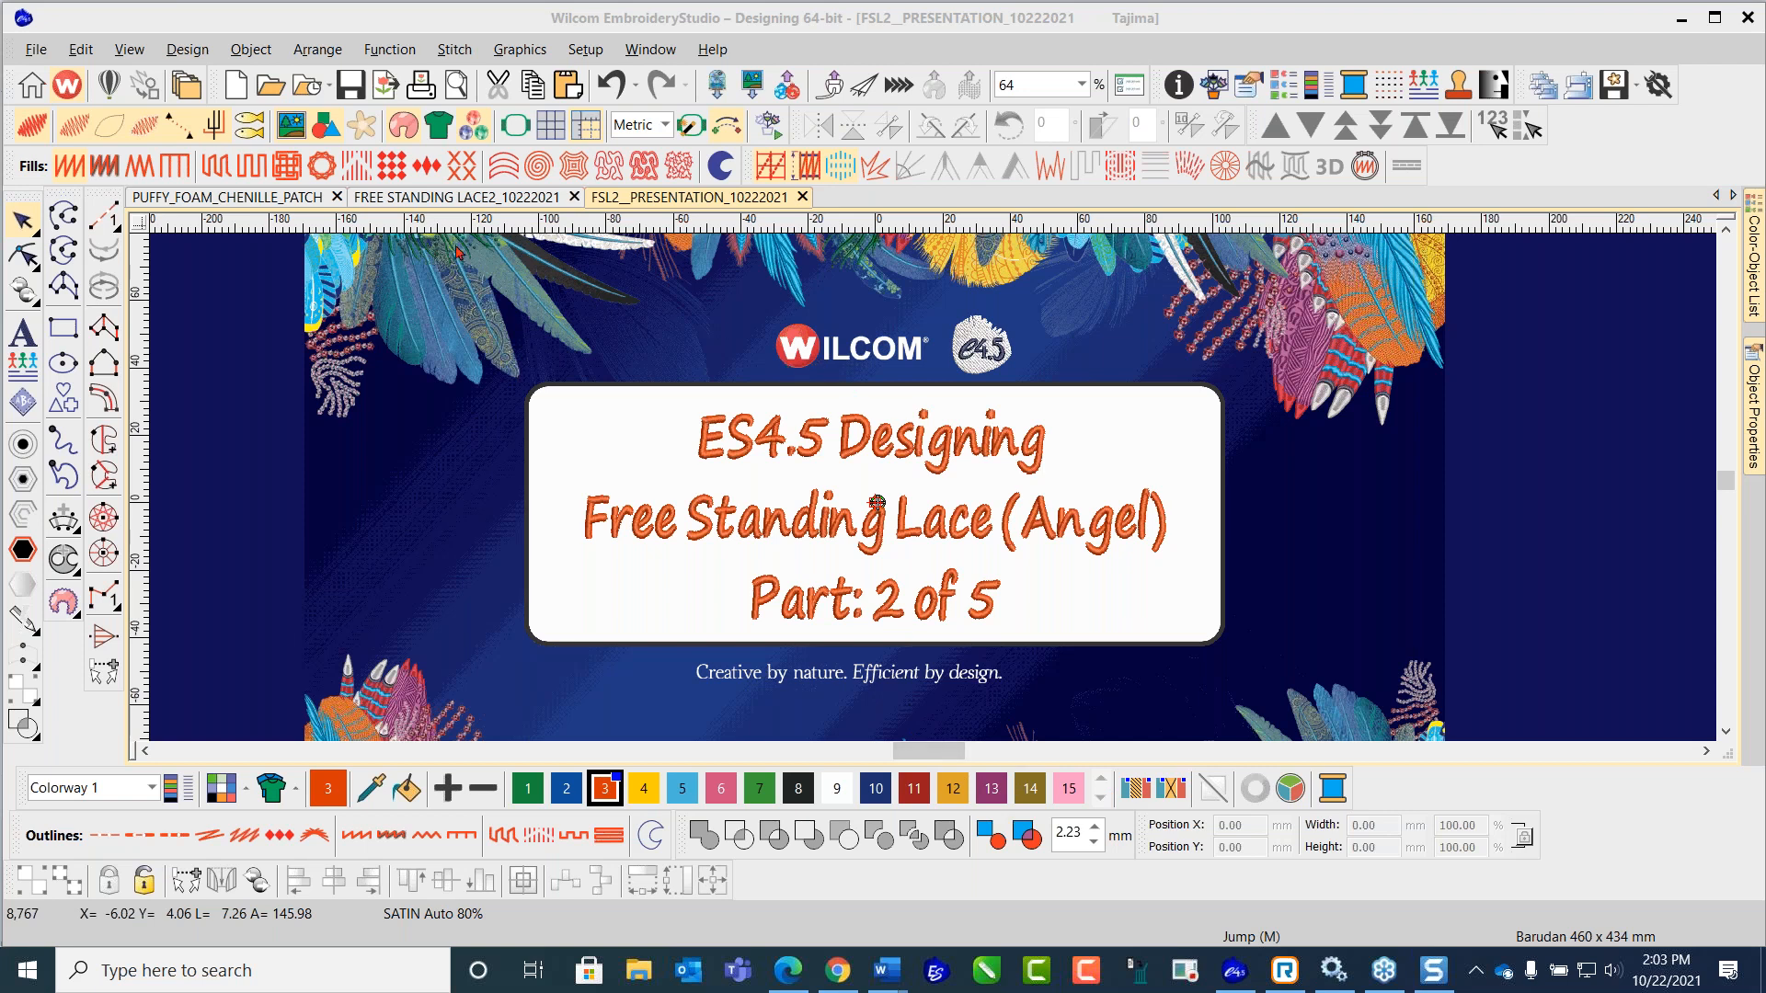
Step: Switch to the FREE STANDING LACE2_10222021 design and select the vector outline of the angel's right-hand wing
left_click(430, 199)
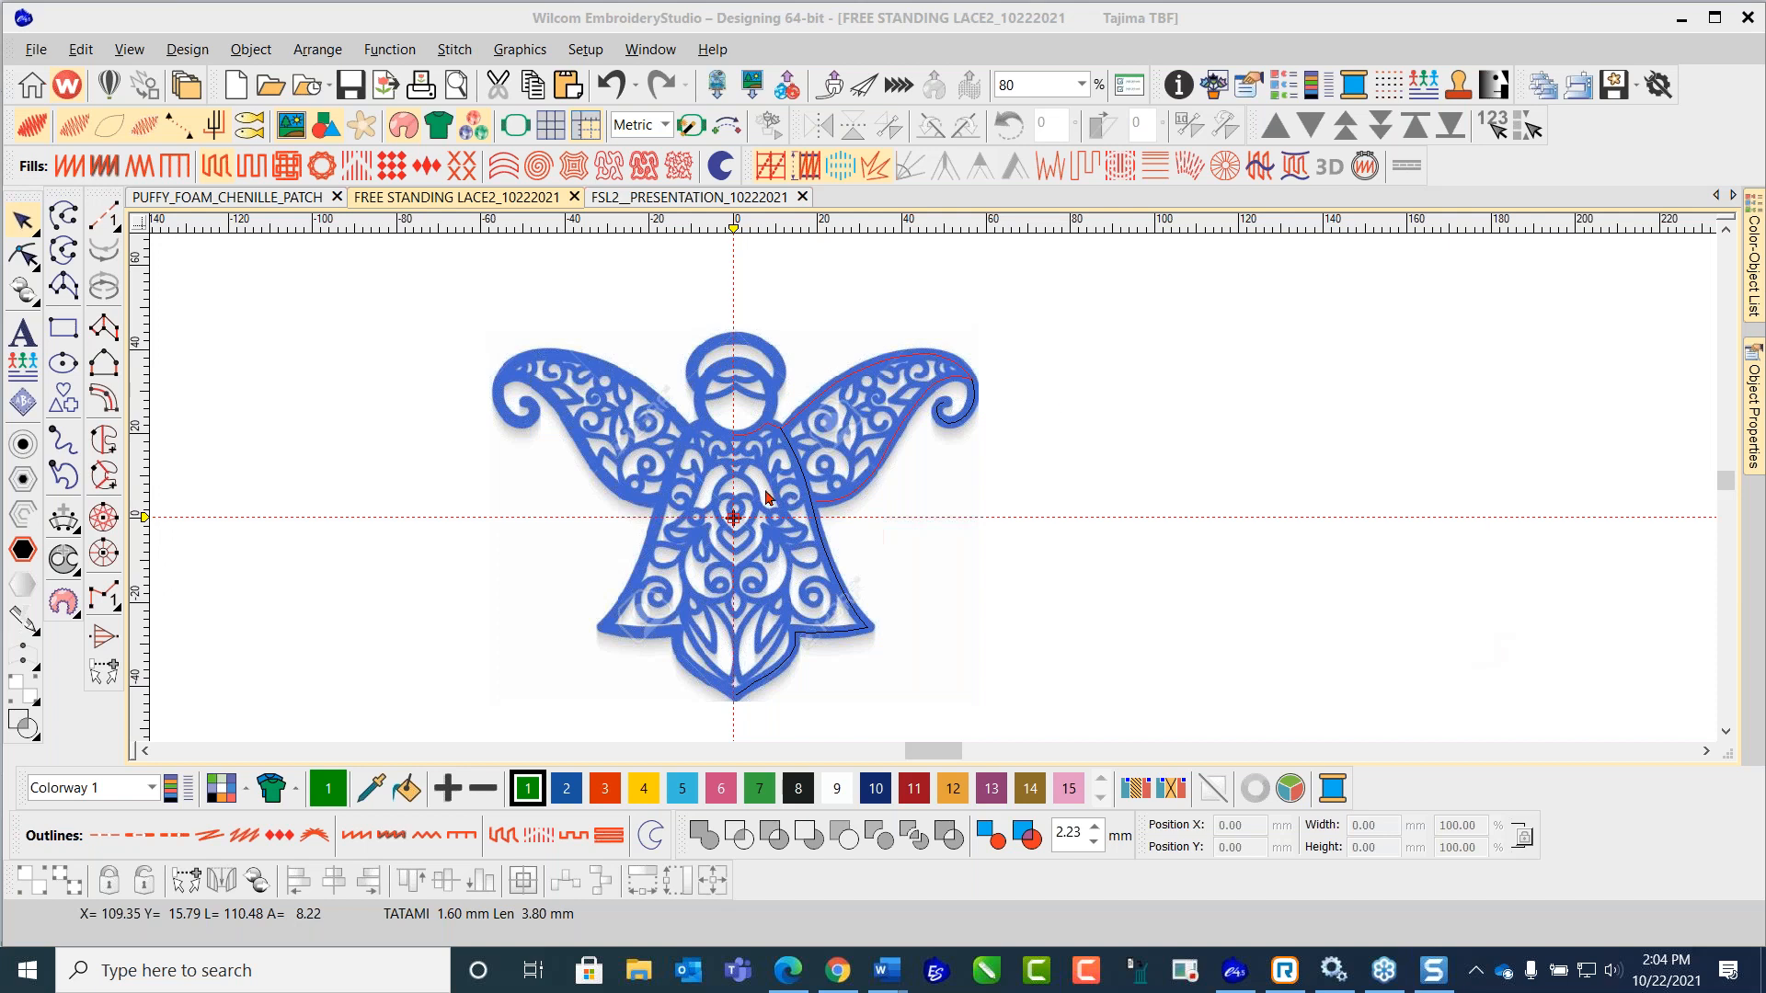
left_click(629, 451)
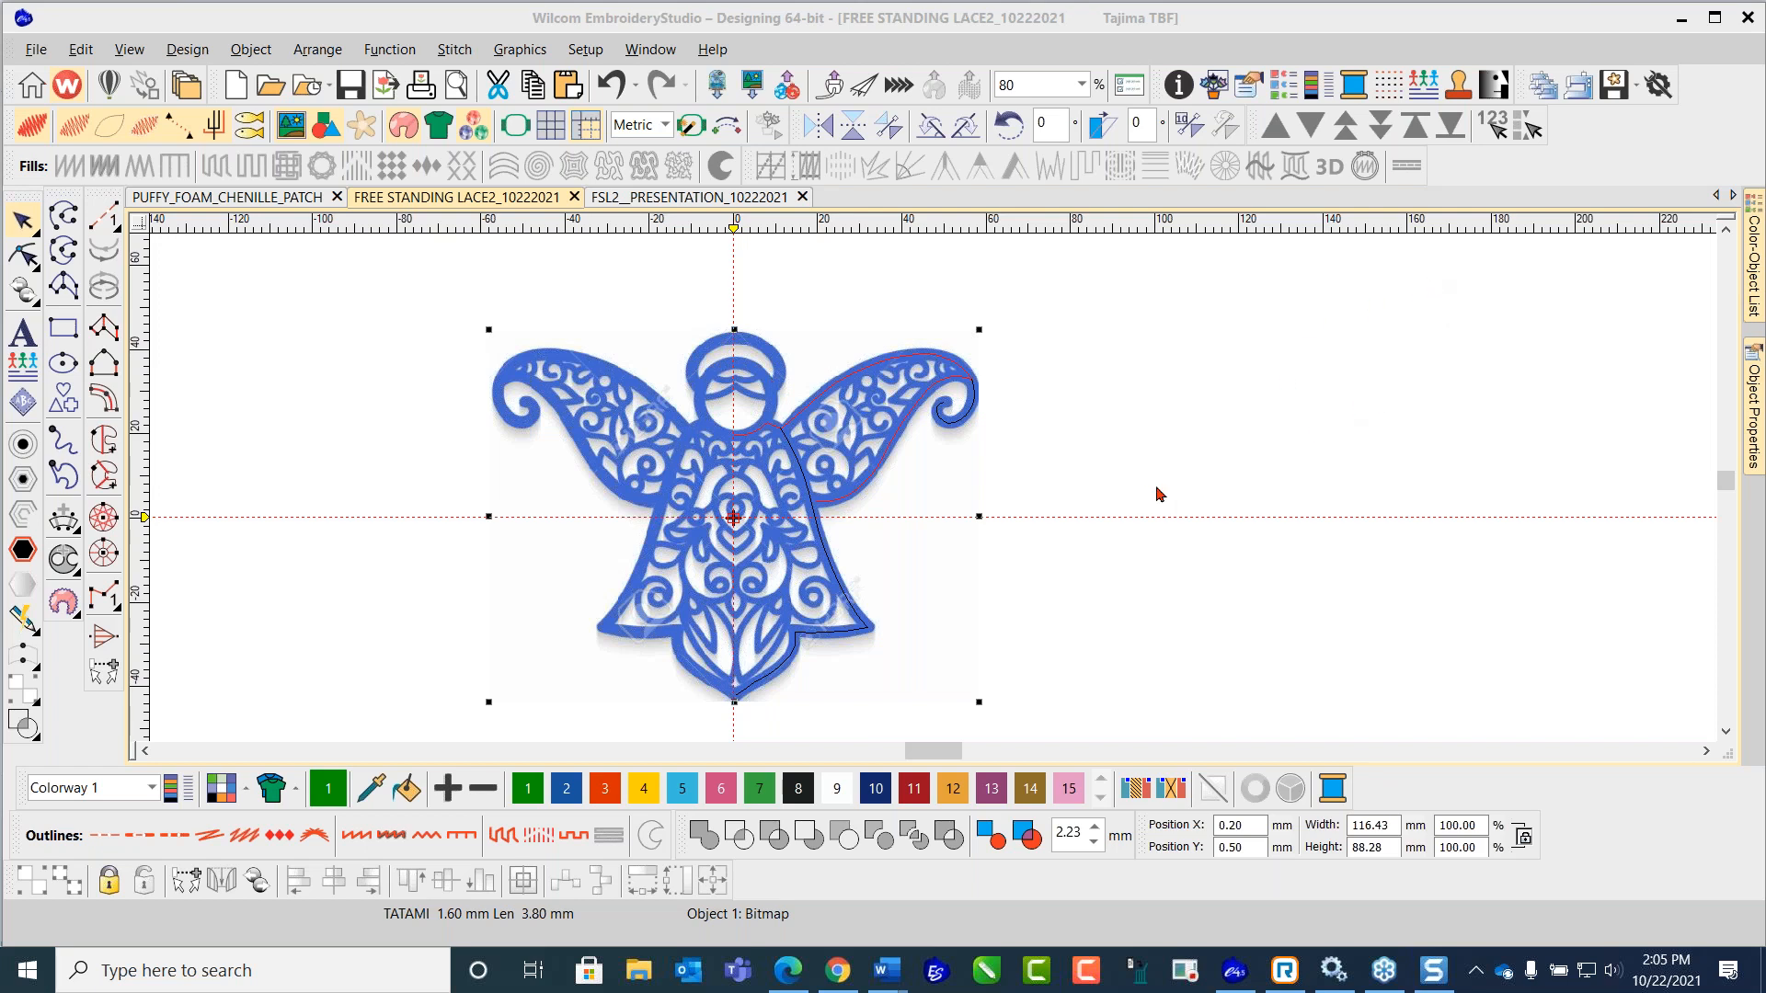
scroll(654, 393, "up", 1)
scroll(1098, 594, "down", 2)
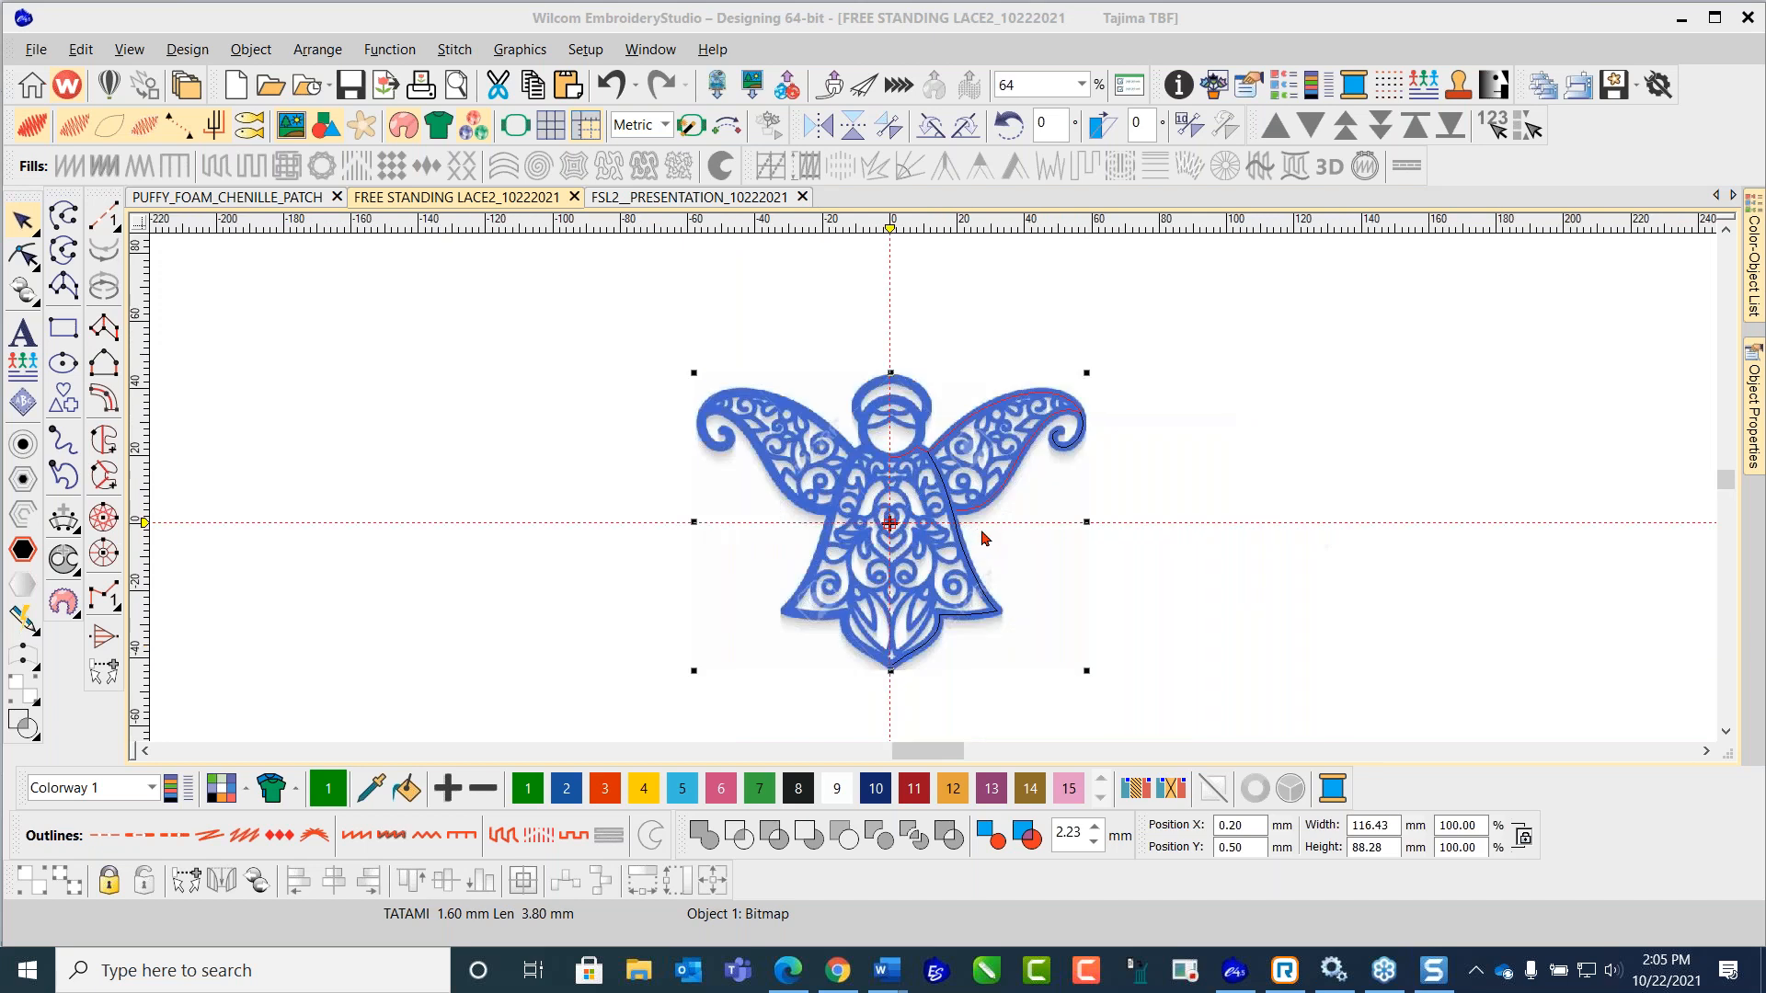
scroll(985, 530, "up", 1)
scroll(957, 364, "up", 1)
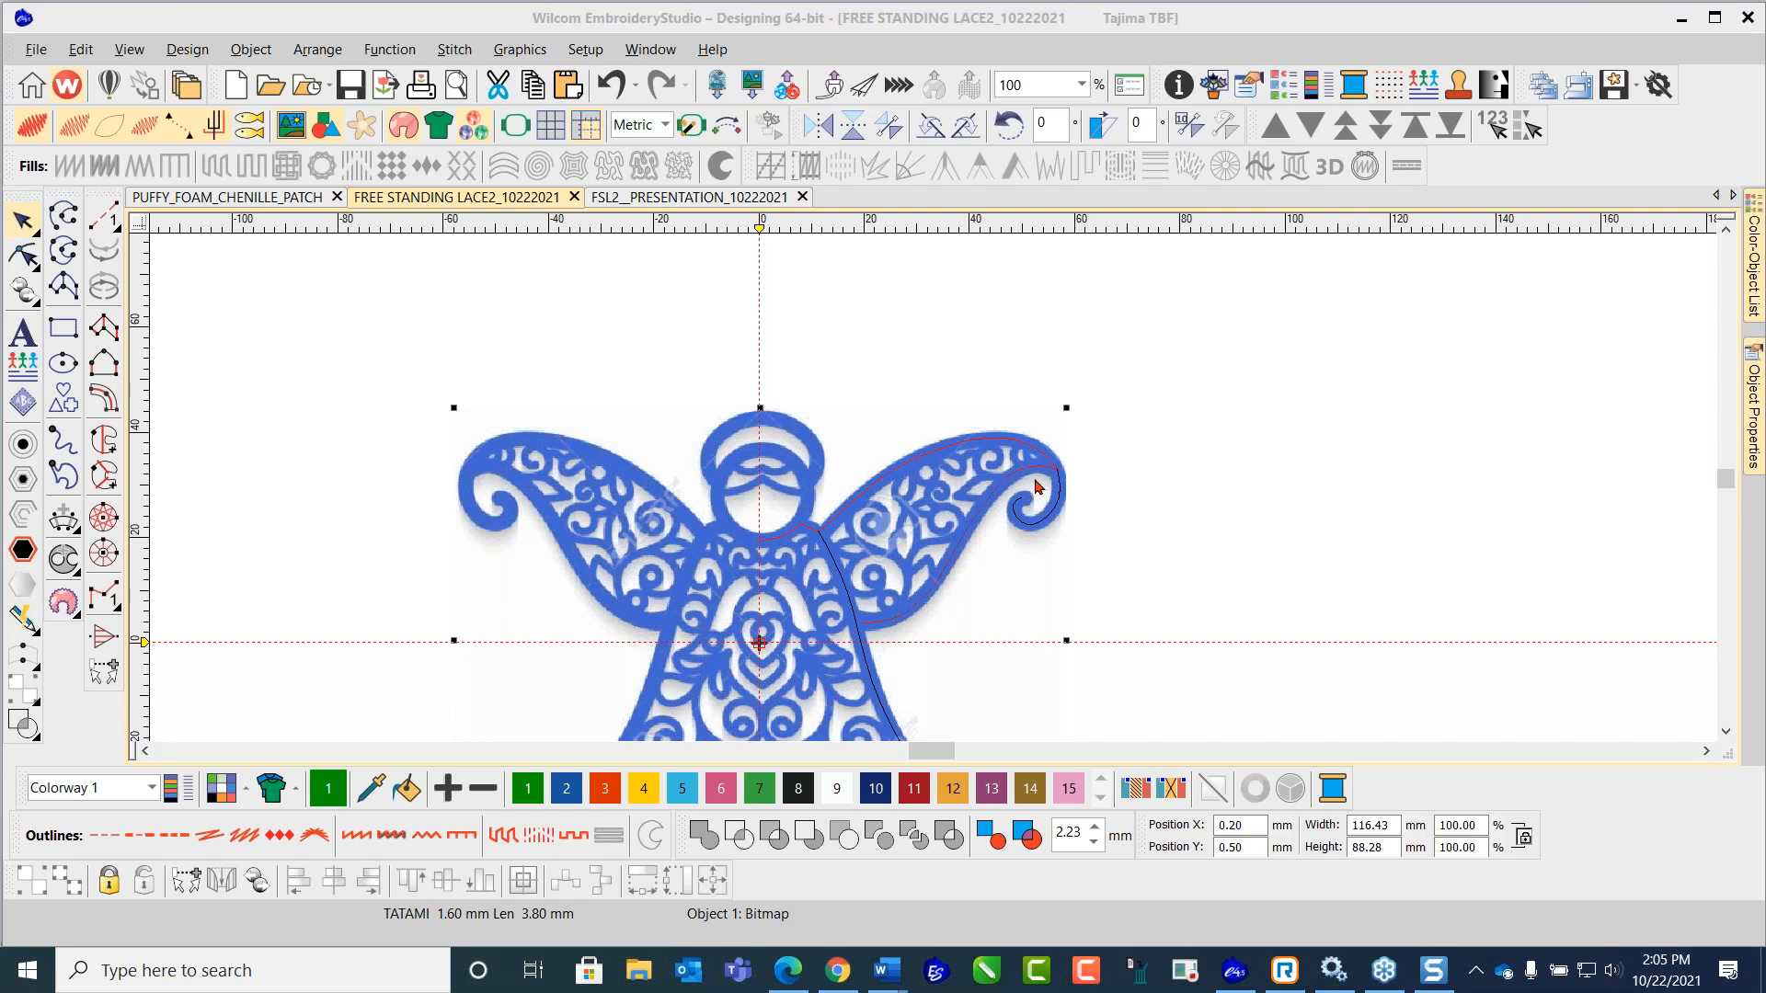
scroll(1037, 486, "up", 2)
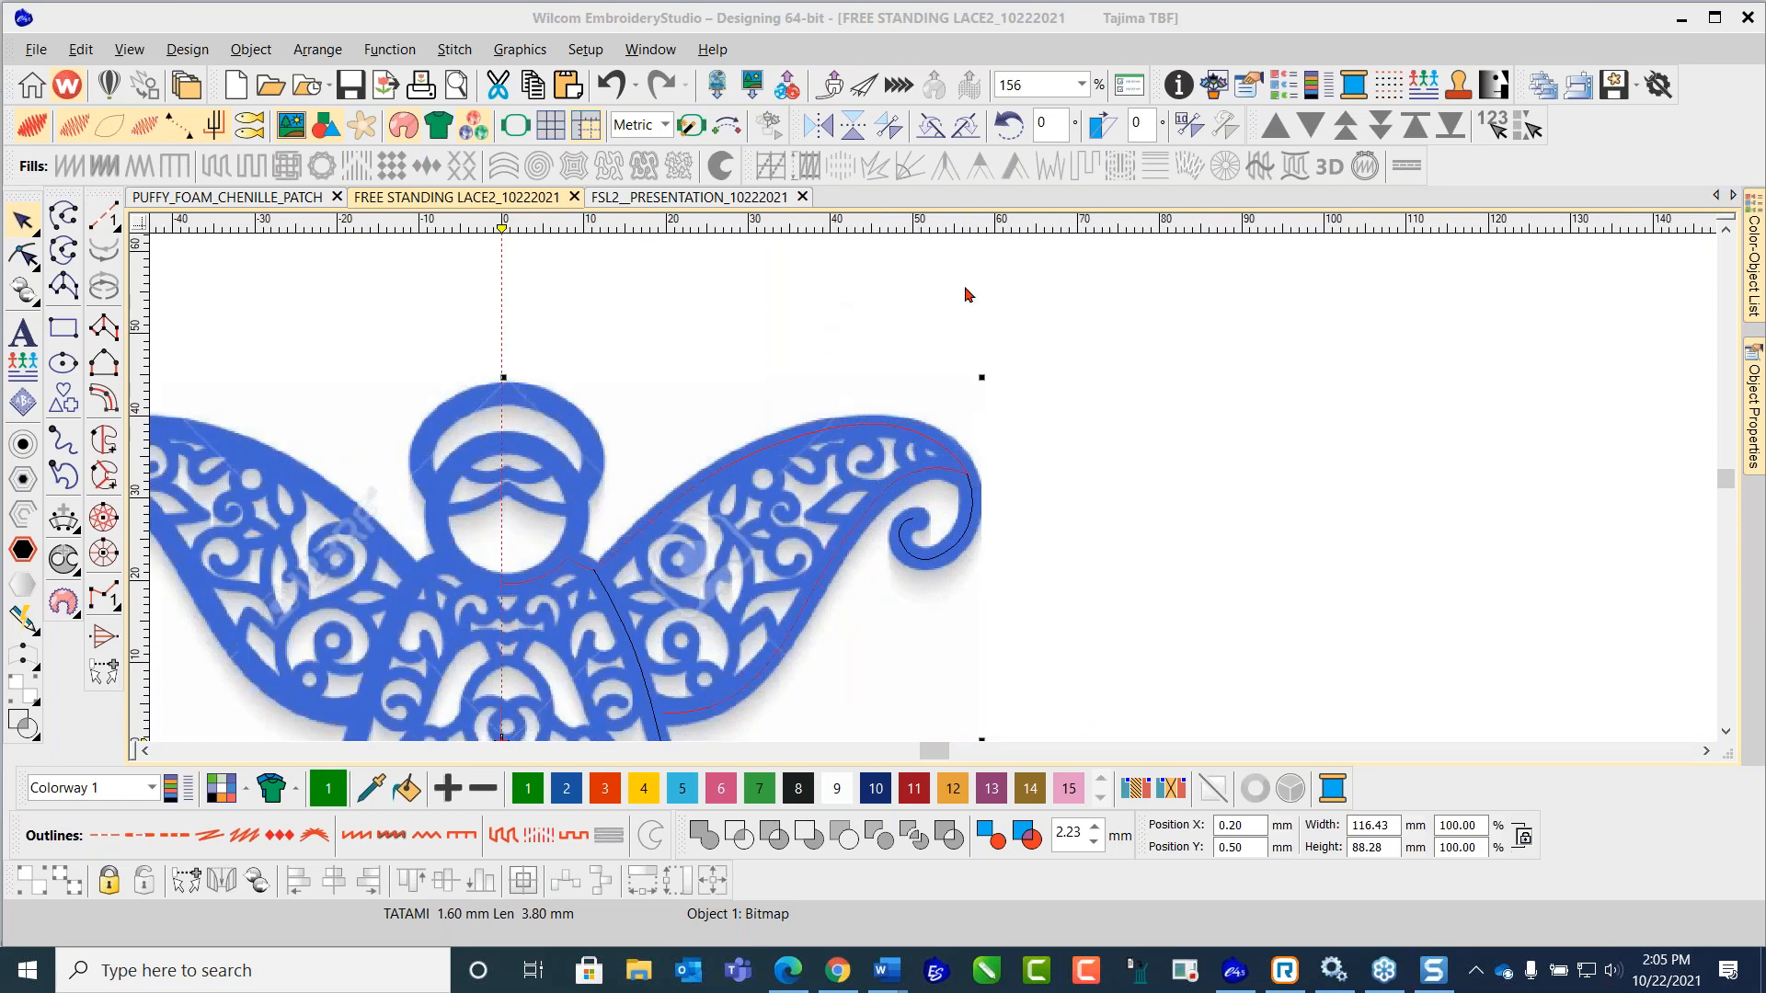
left_click(1098, 297)
left_click(953, 463)
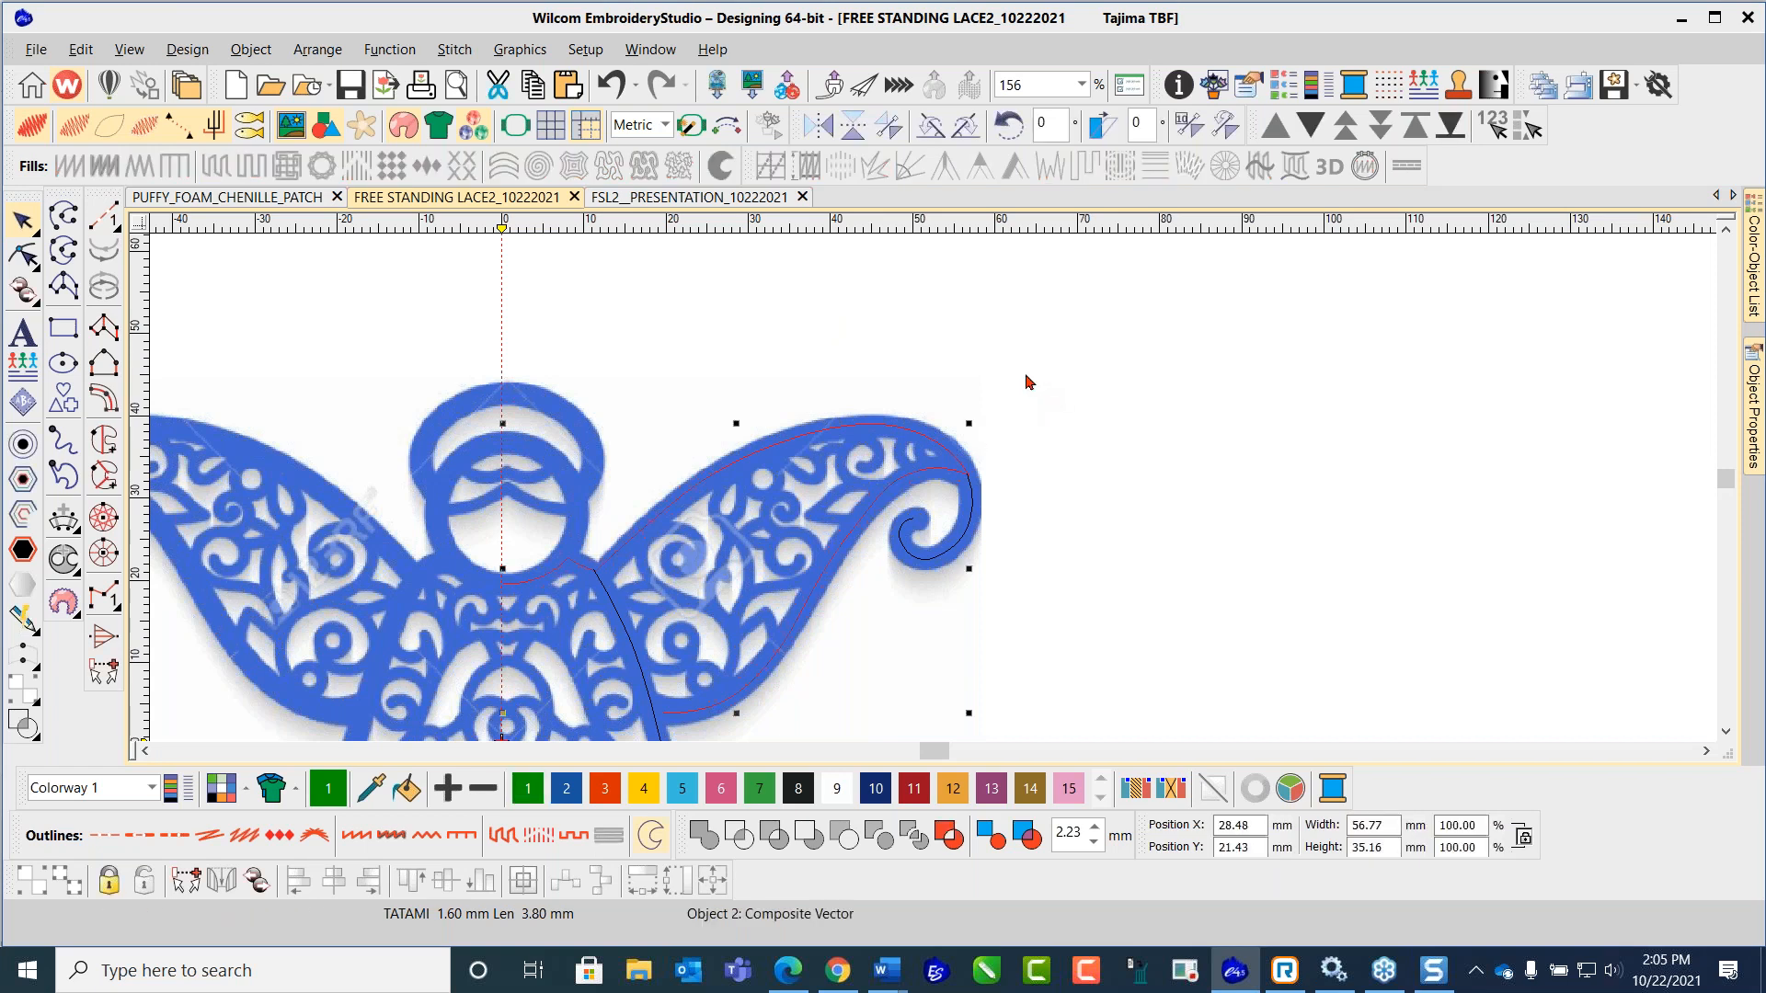
Step: Detach the Edit Tools set as a floating palette and place it above the angel's head
left_click(36, 303)
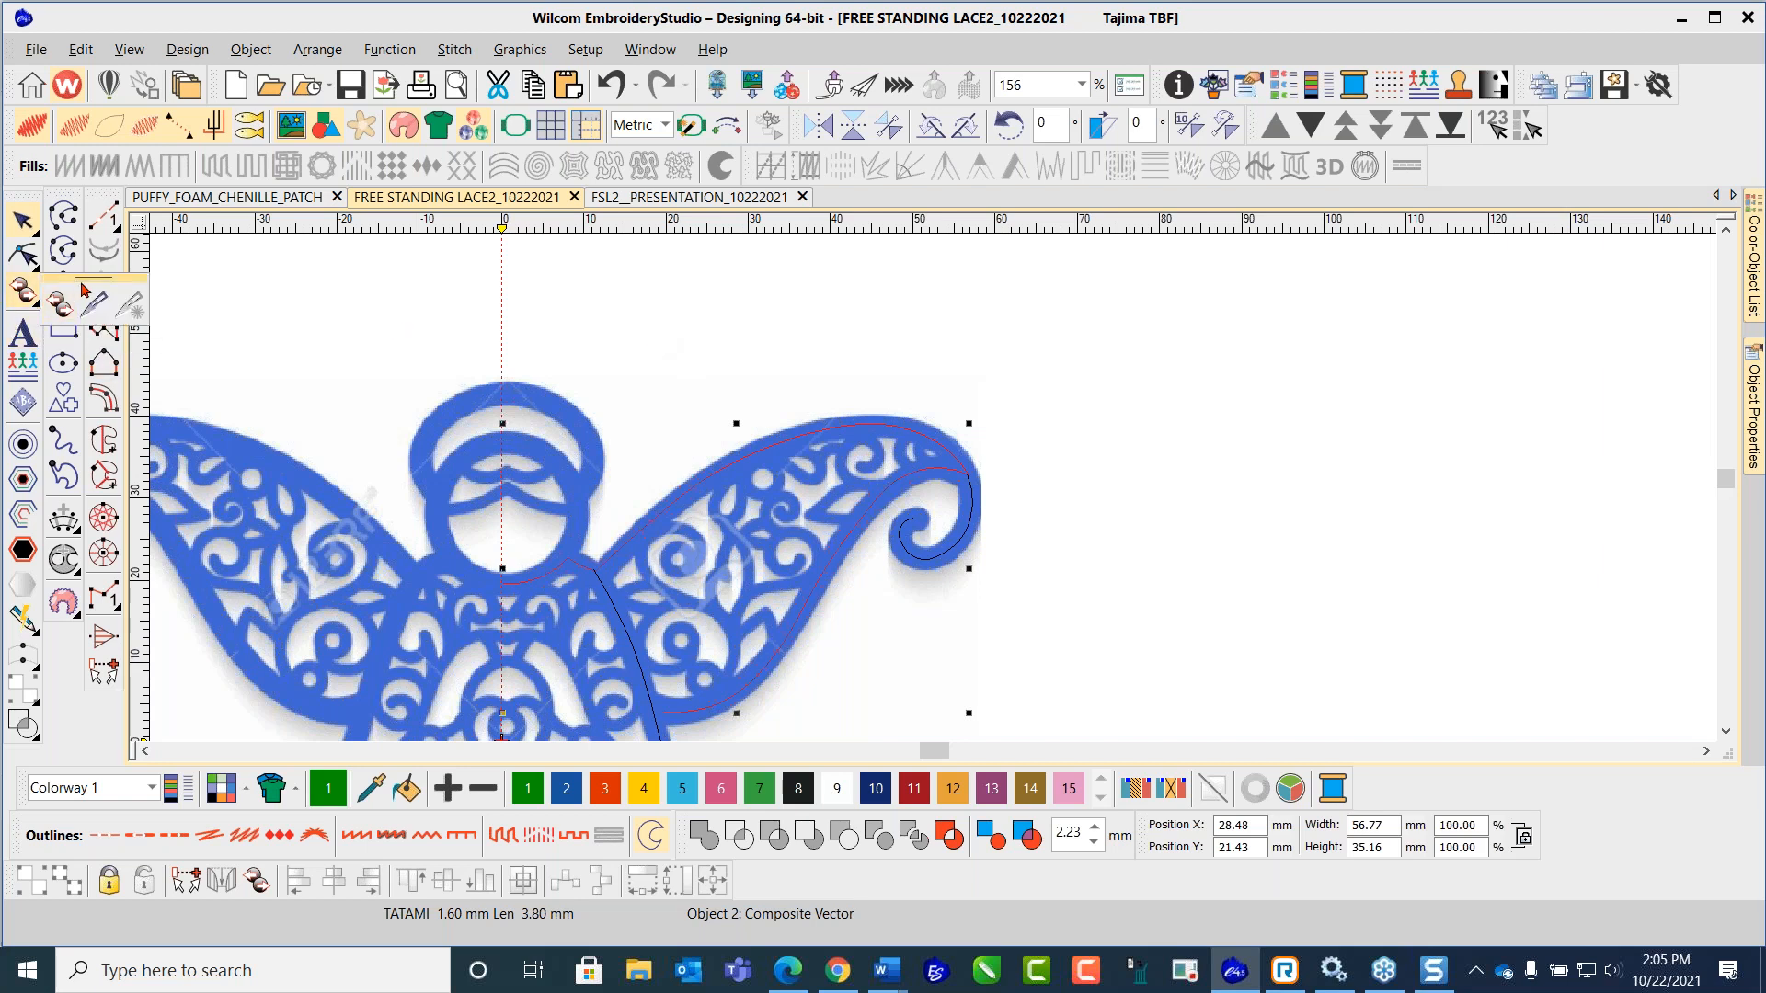
left_click_drag(85, 279, 370, 255)
left_click_drag(436, 256, 442, 257)
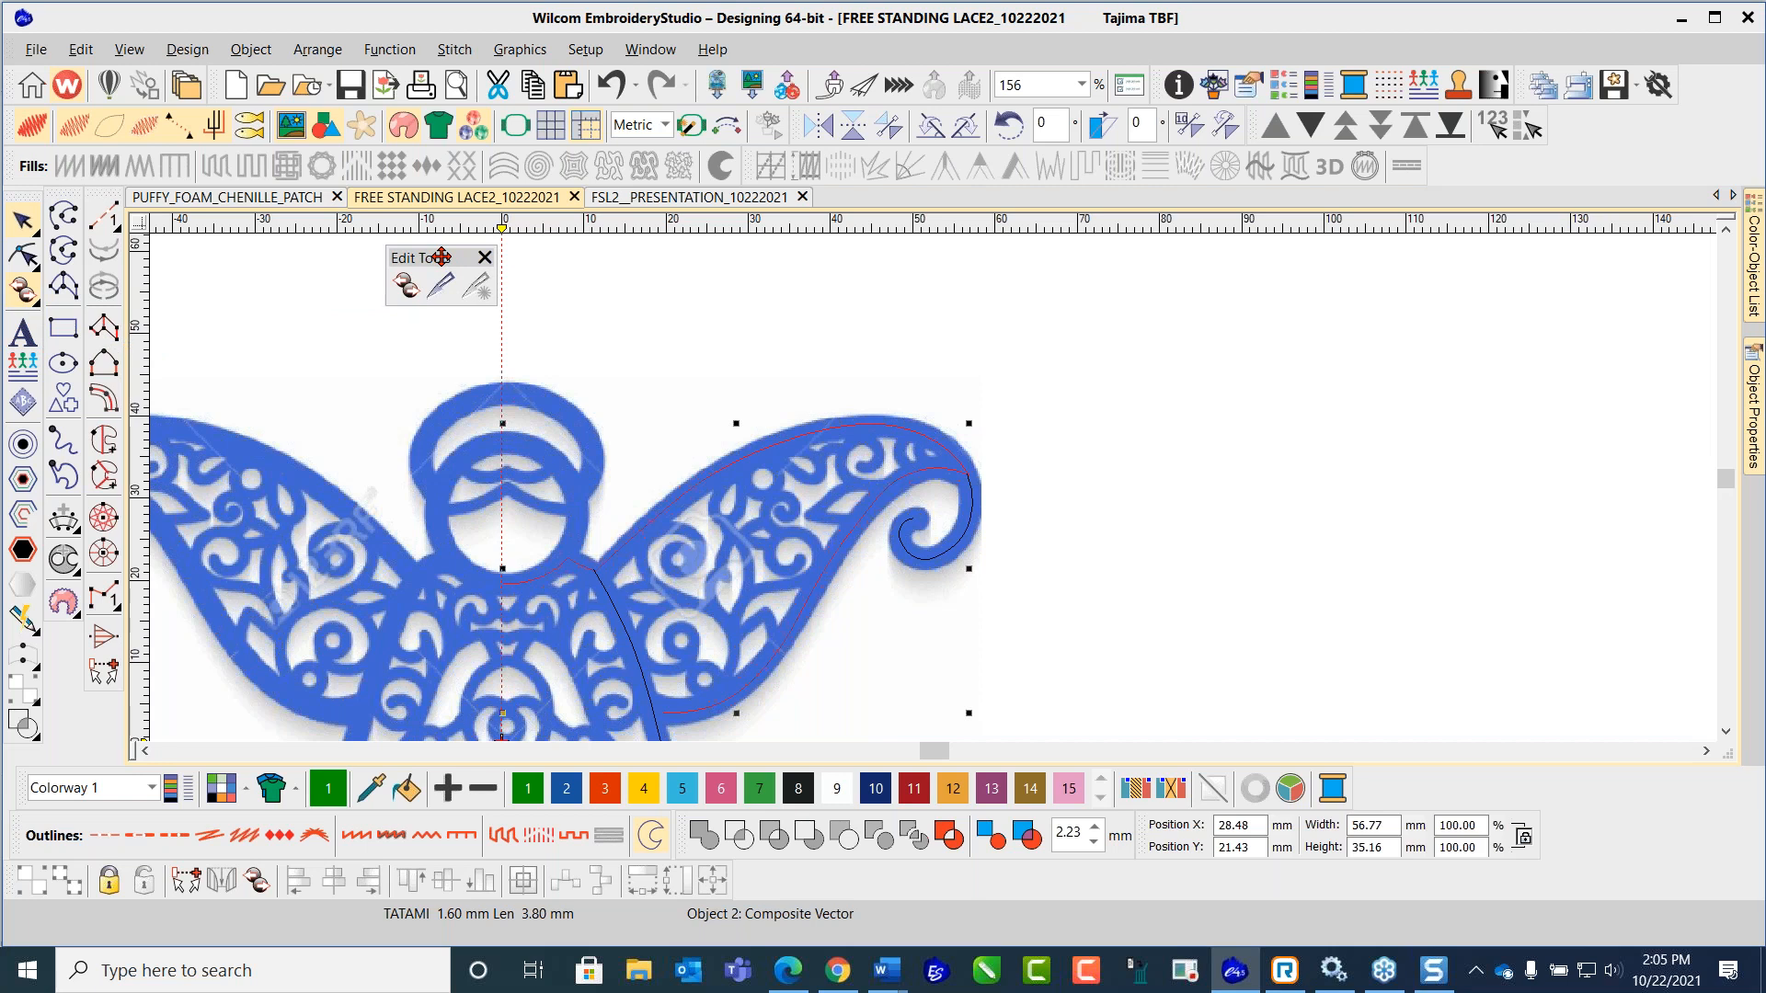
left_click(442, 287)
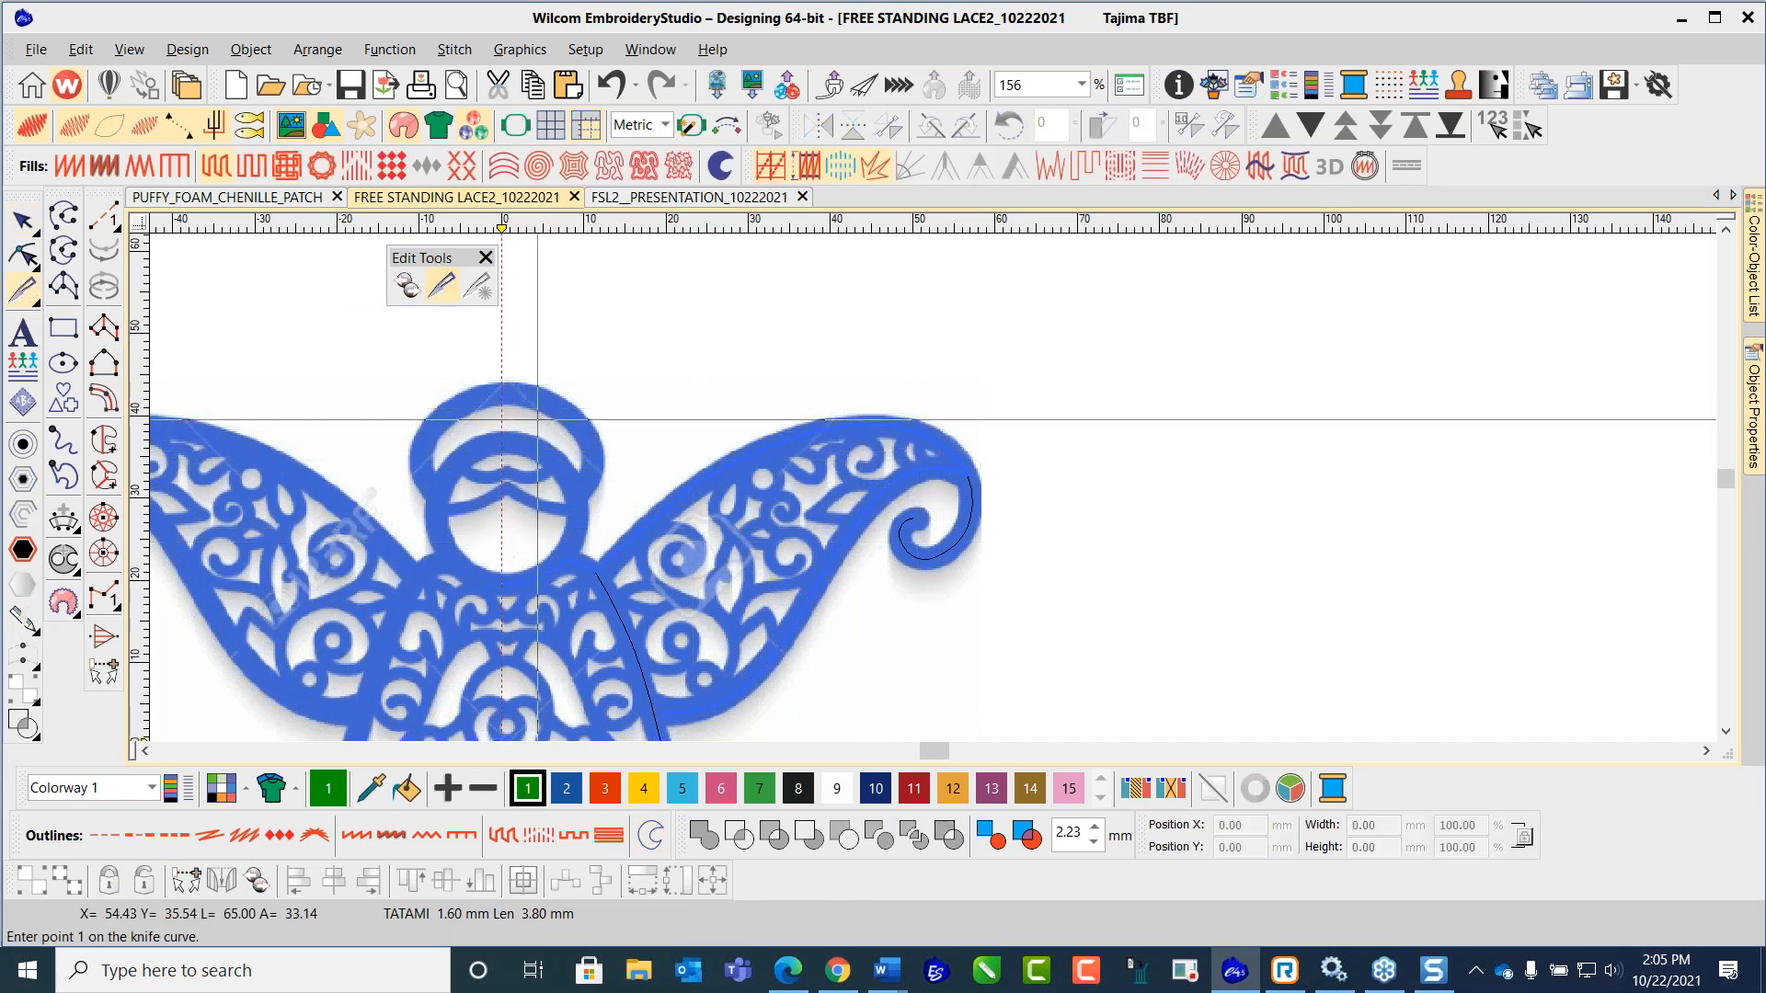
left_click(22, 221)
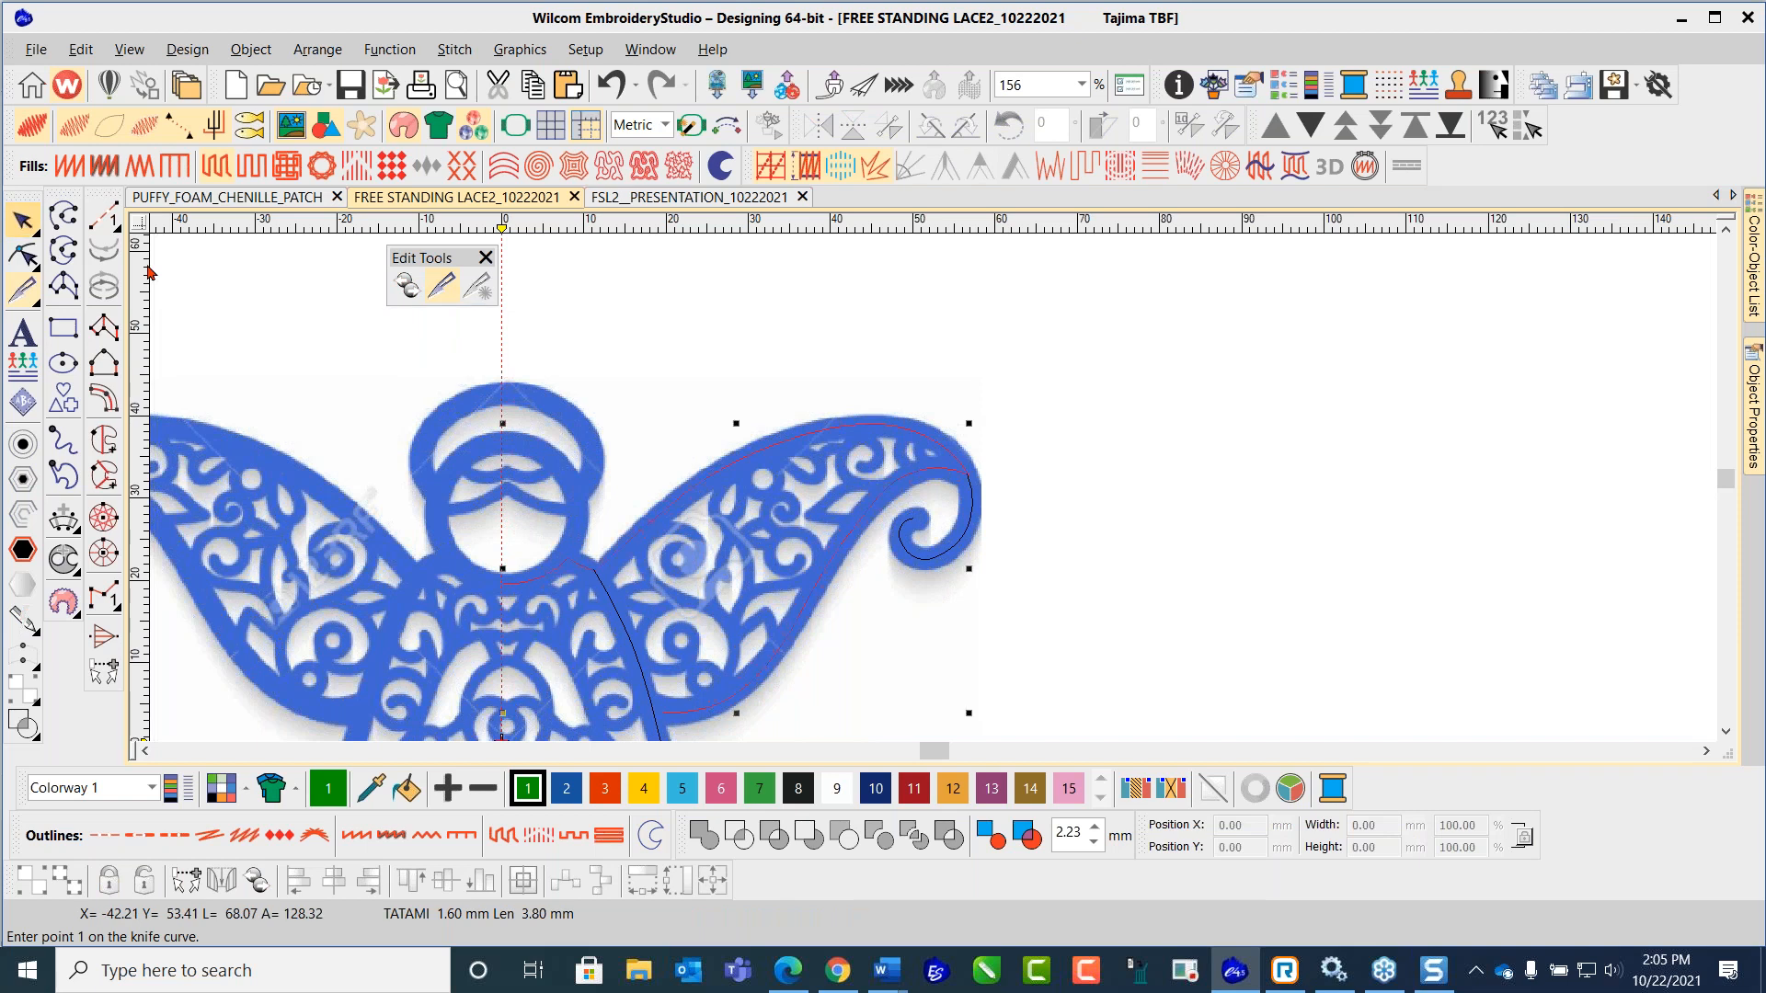
left_click(644, 278)
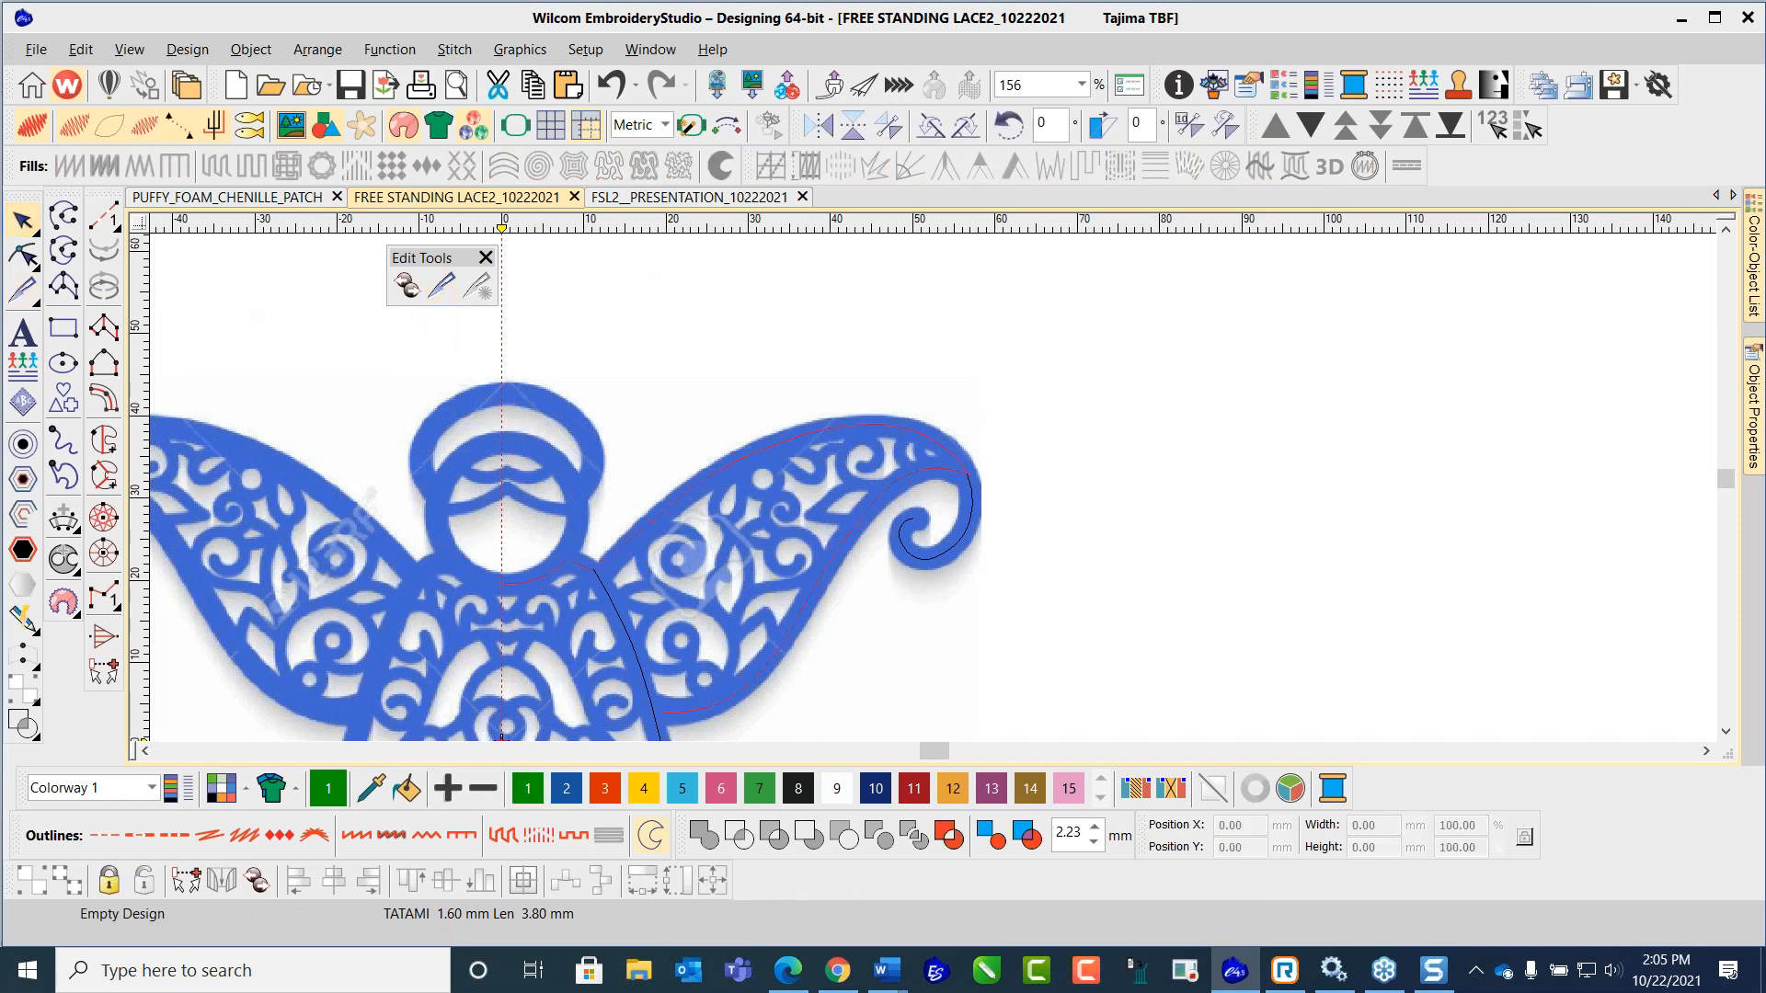
left_click(951, 452)
left_click(442, 286)
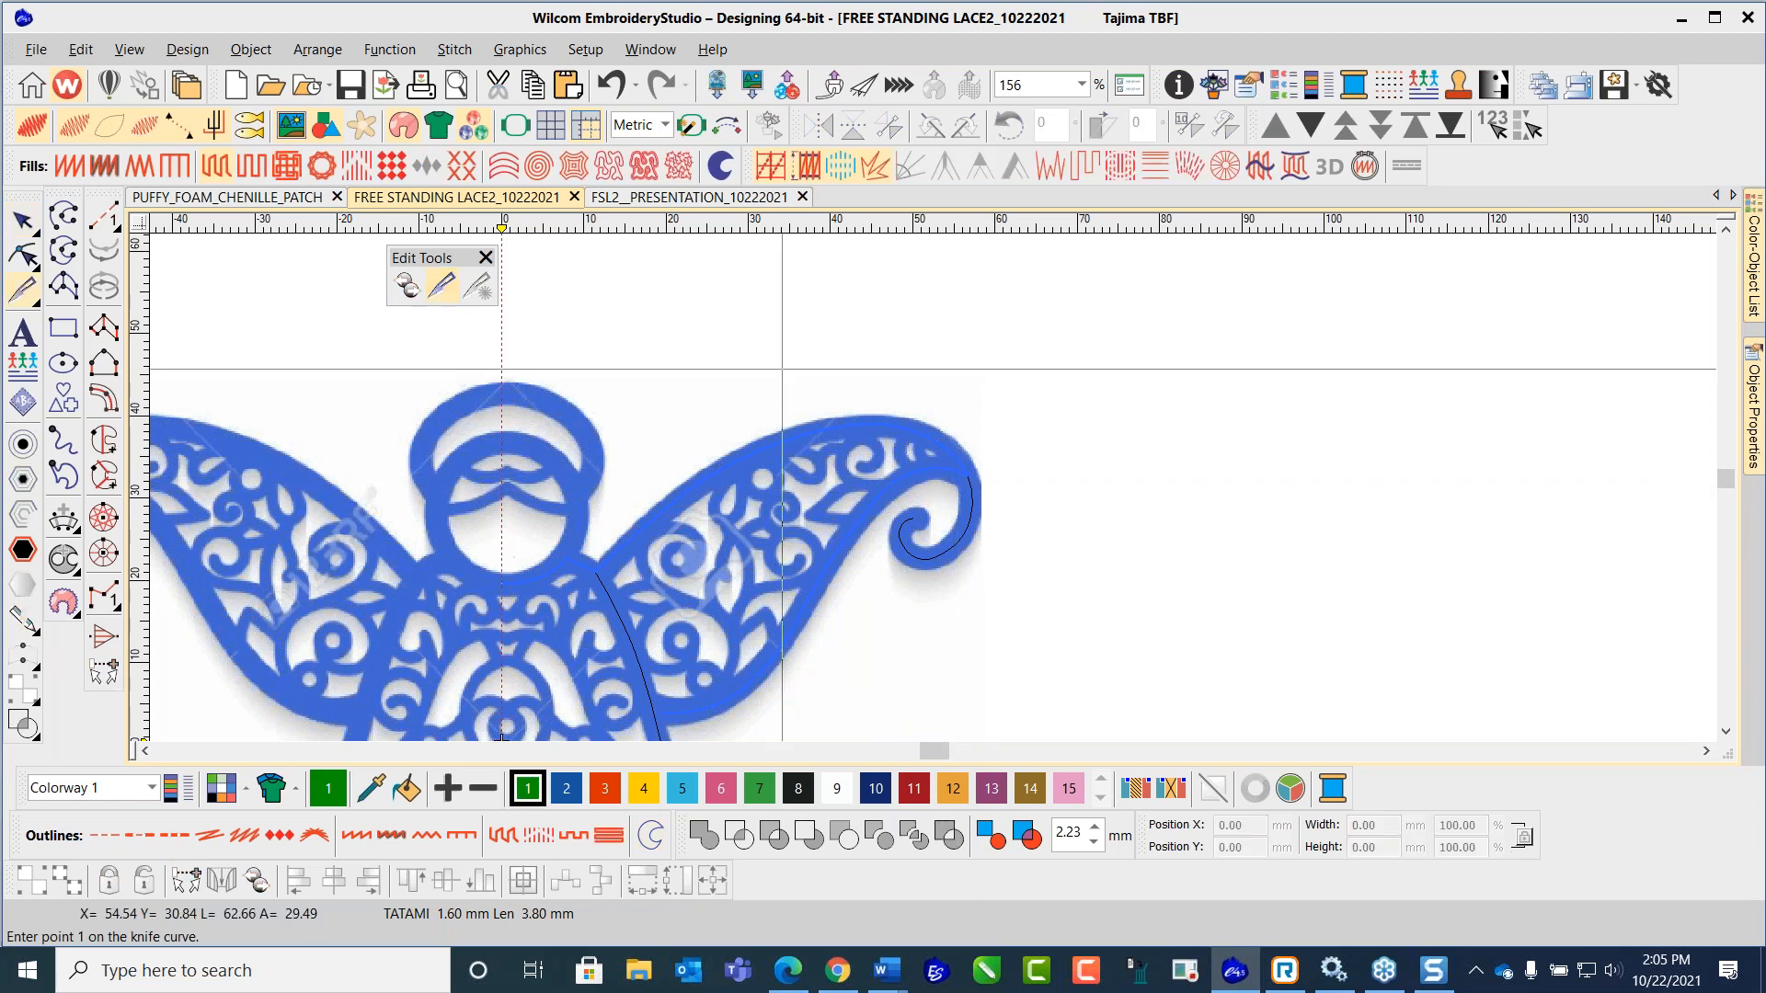
left_click(23, 223)
key("Escape")
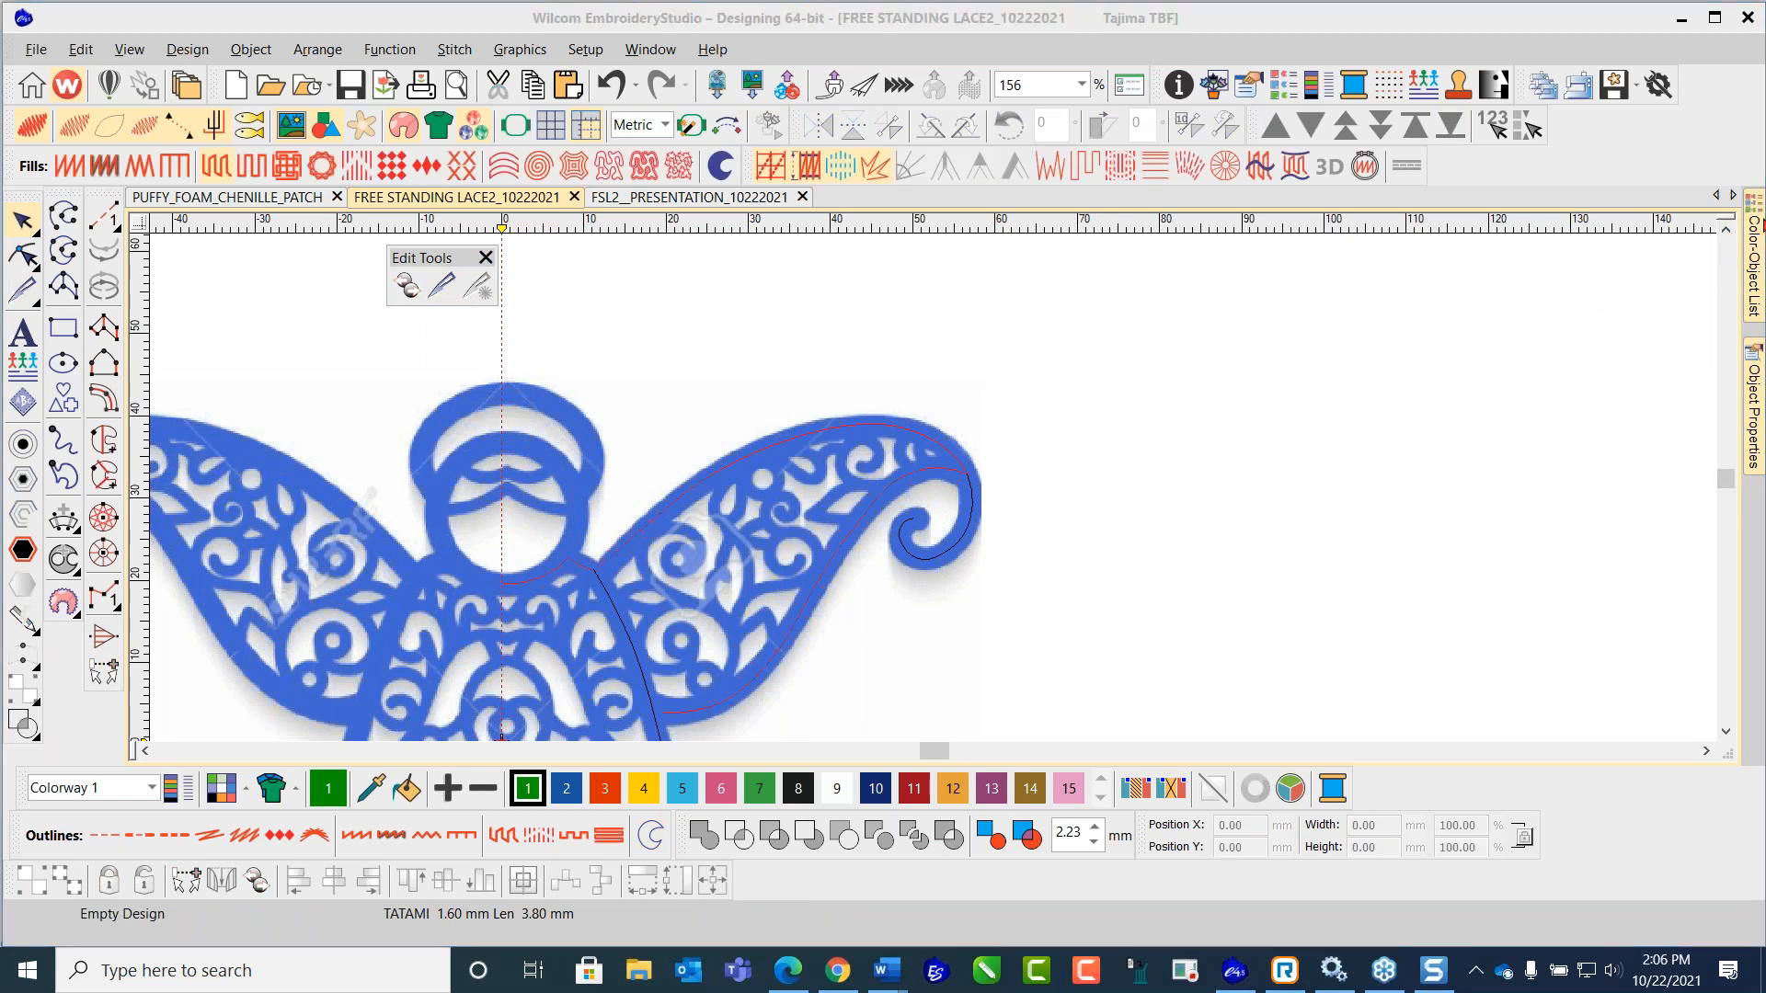
Step: Select the red wing outline in the Color-Object List and cut it with the Knife across the wing tip
left_click(1760, 221)
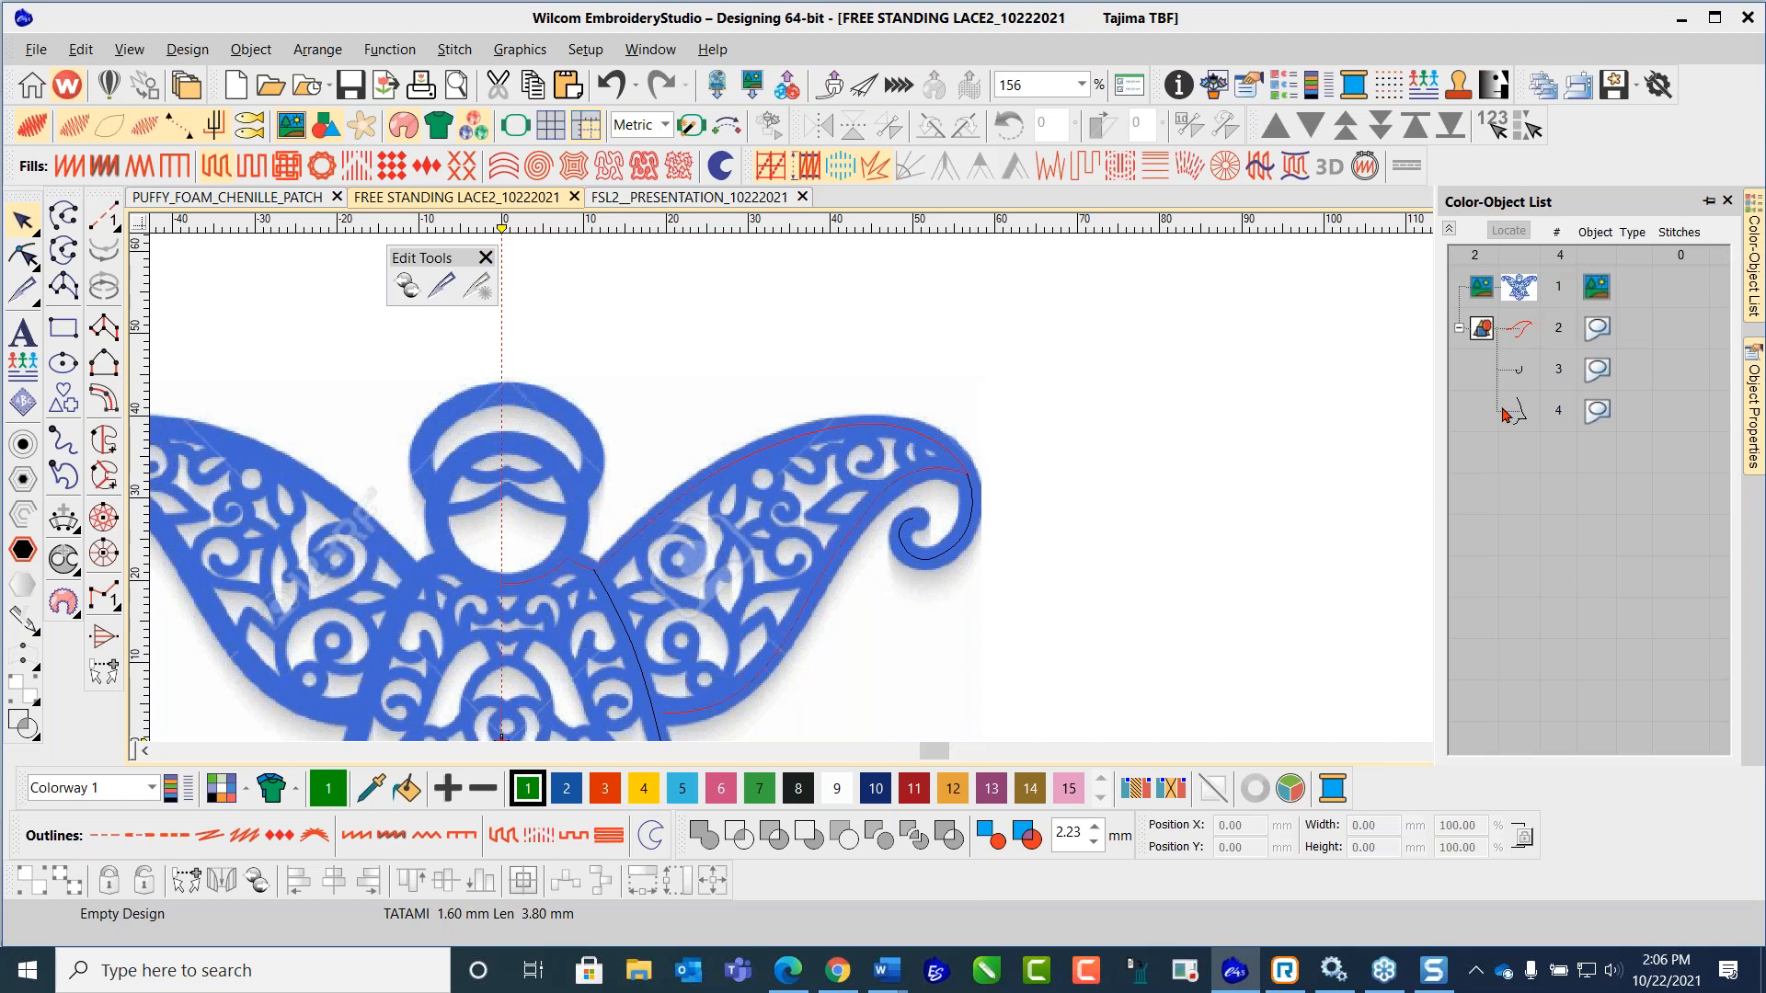
left_click(1518, 333)
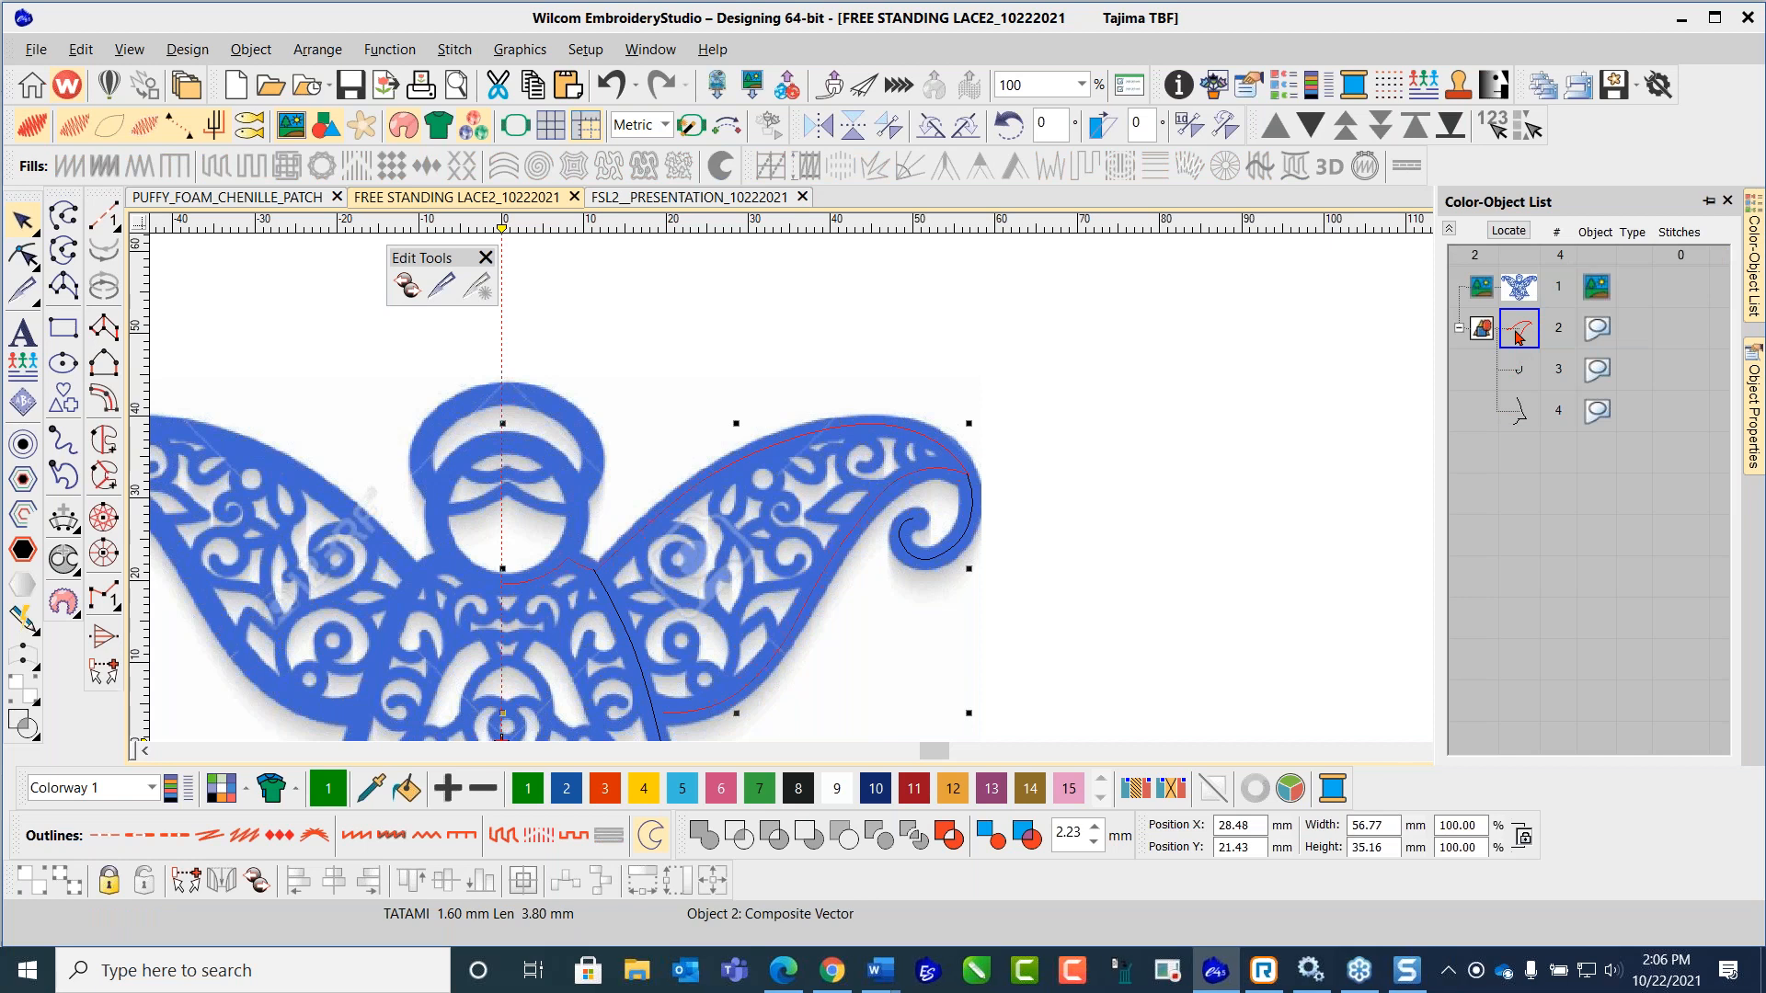
left_click(447, 289)
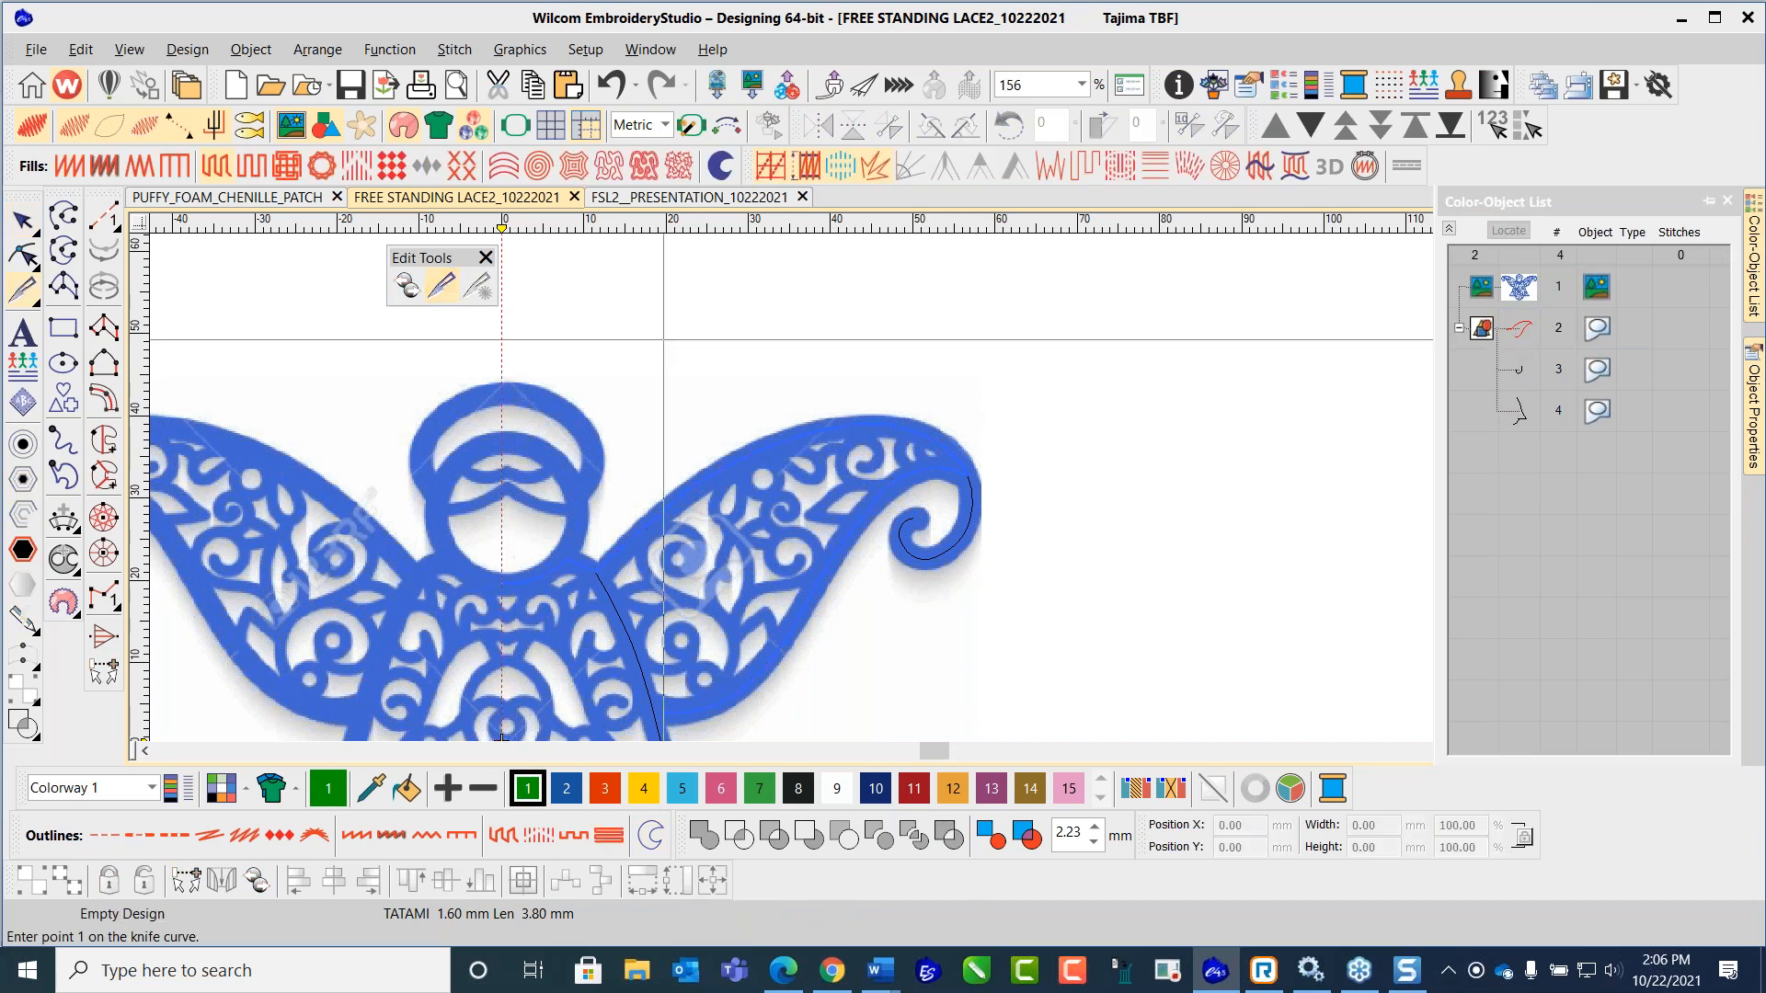
left_click(949, 488)
left_click(997, 438)
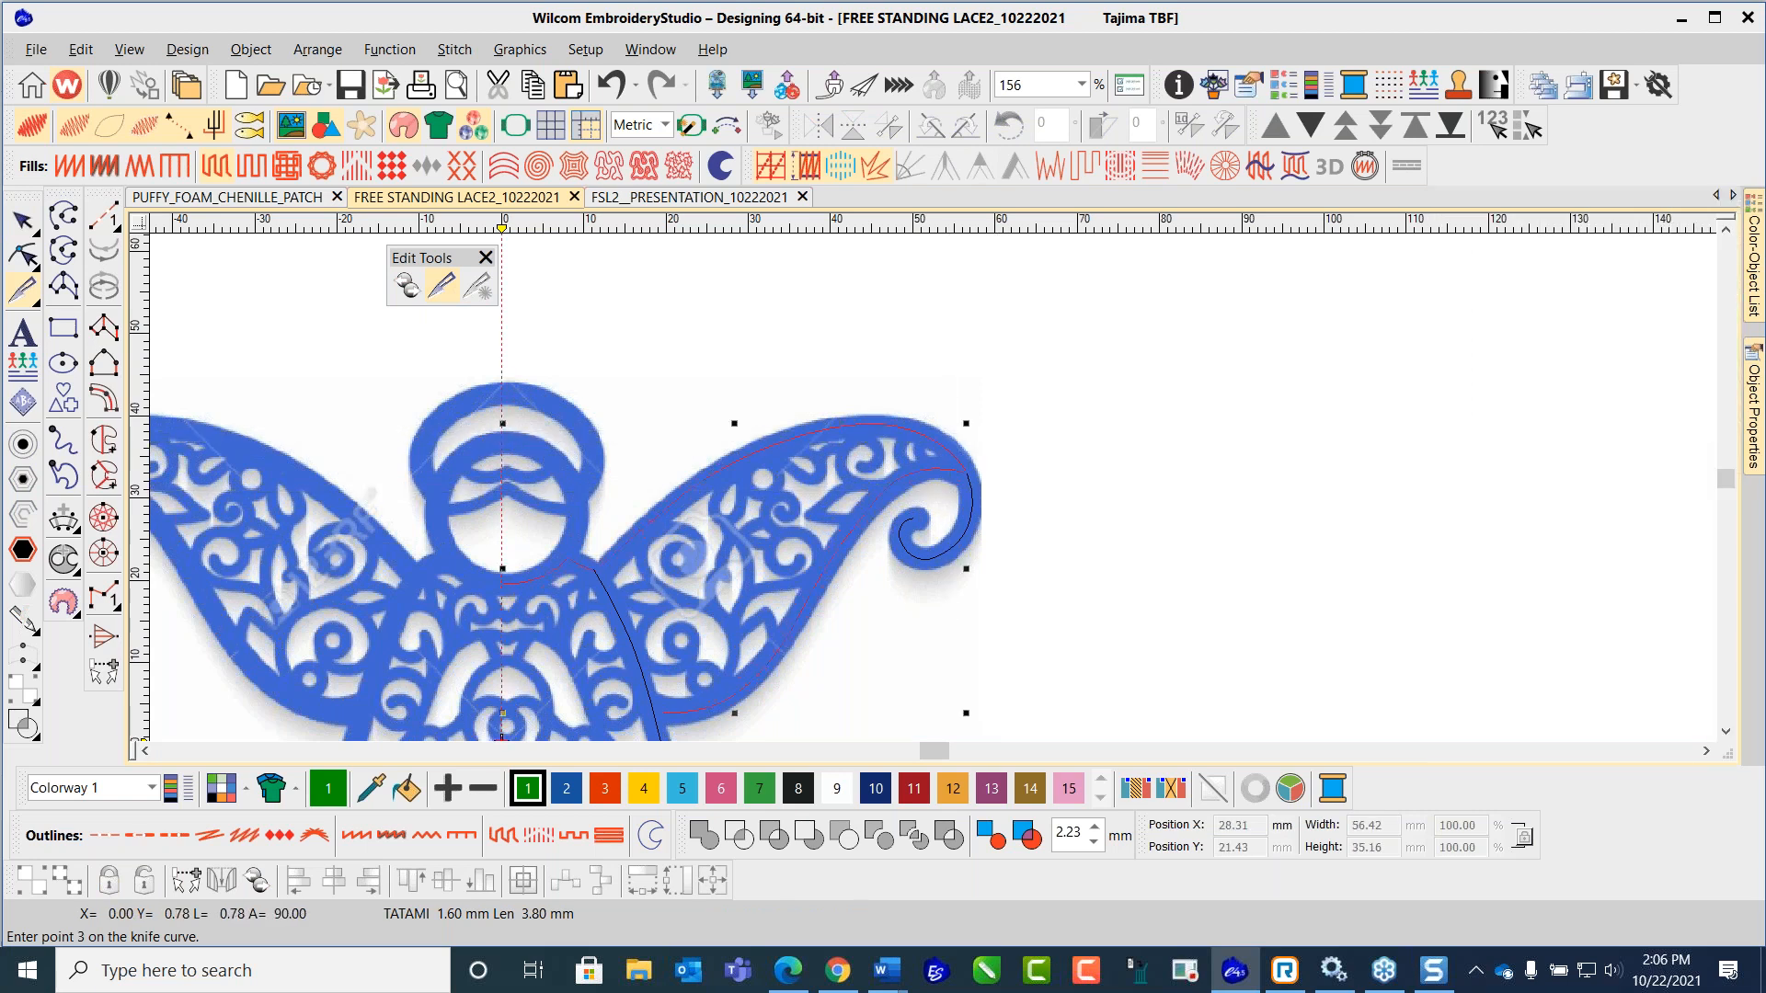
Step: Test the cut by moving the upper wing line away from the artwork, undo the move and deselect
left_click(909, 445)
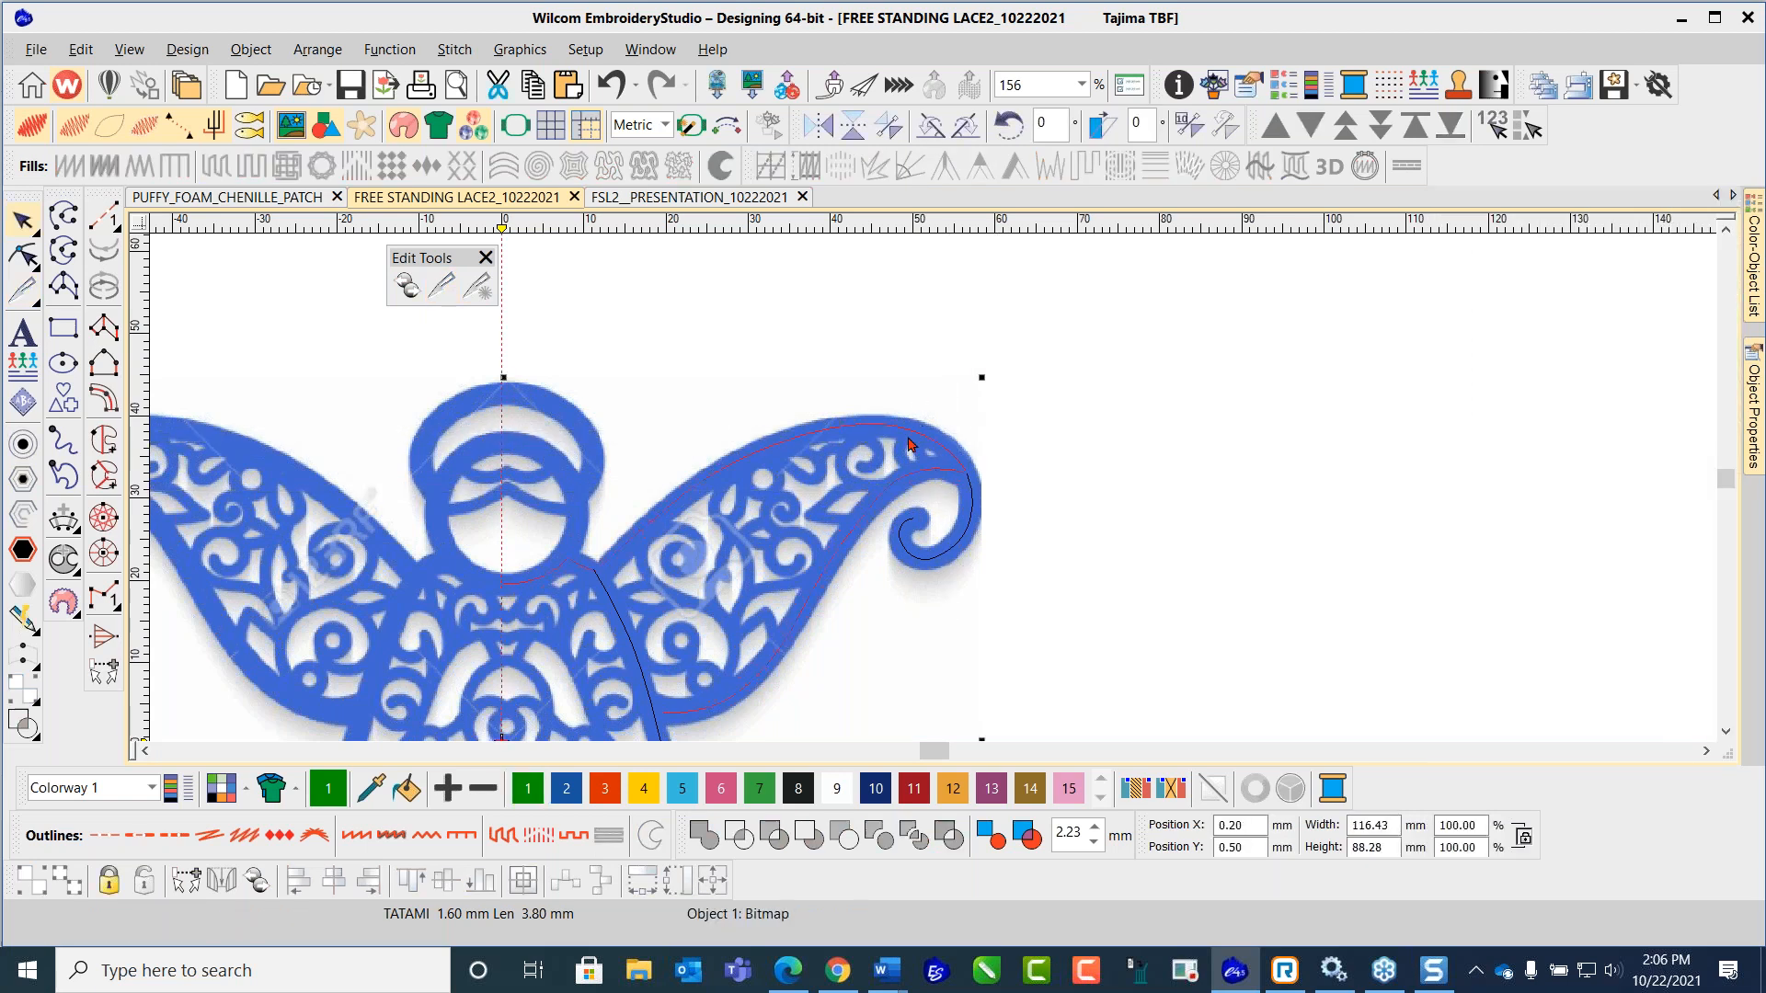
left_click(899, 439)
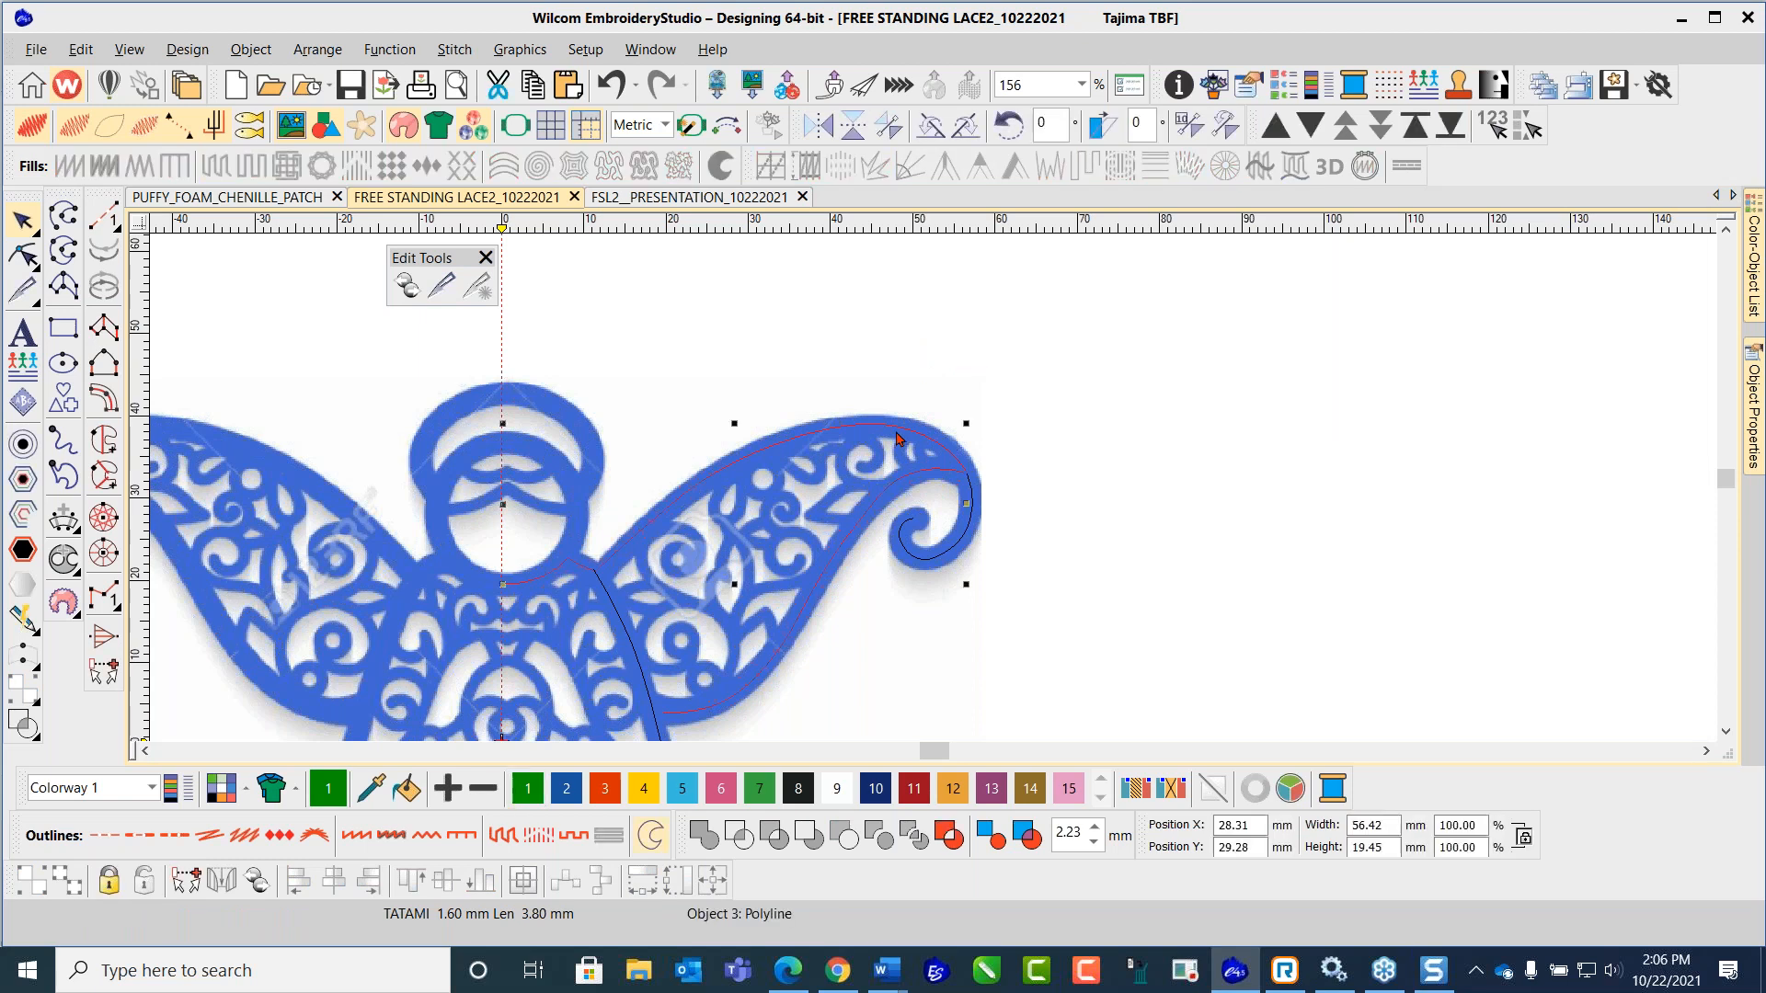
left_click_drag(900, 437, 900, 373)
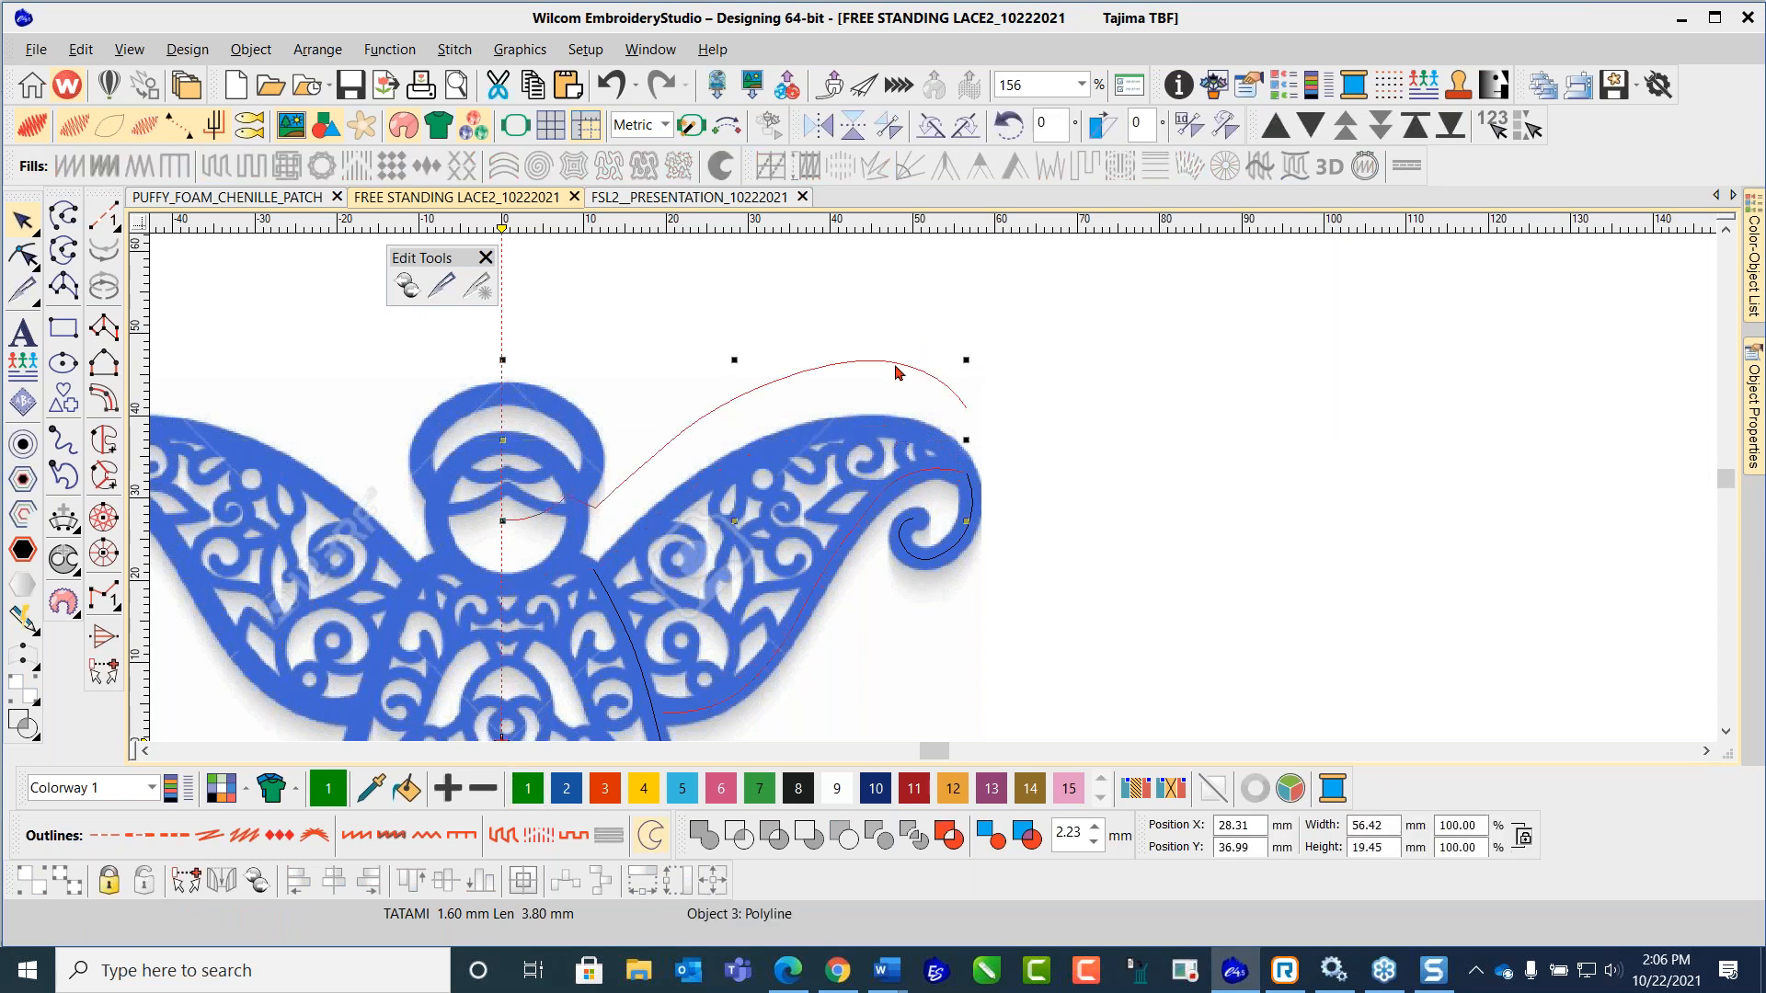
left_click(612, 84)
left_click(990, 371)
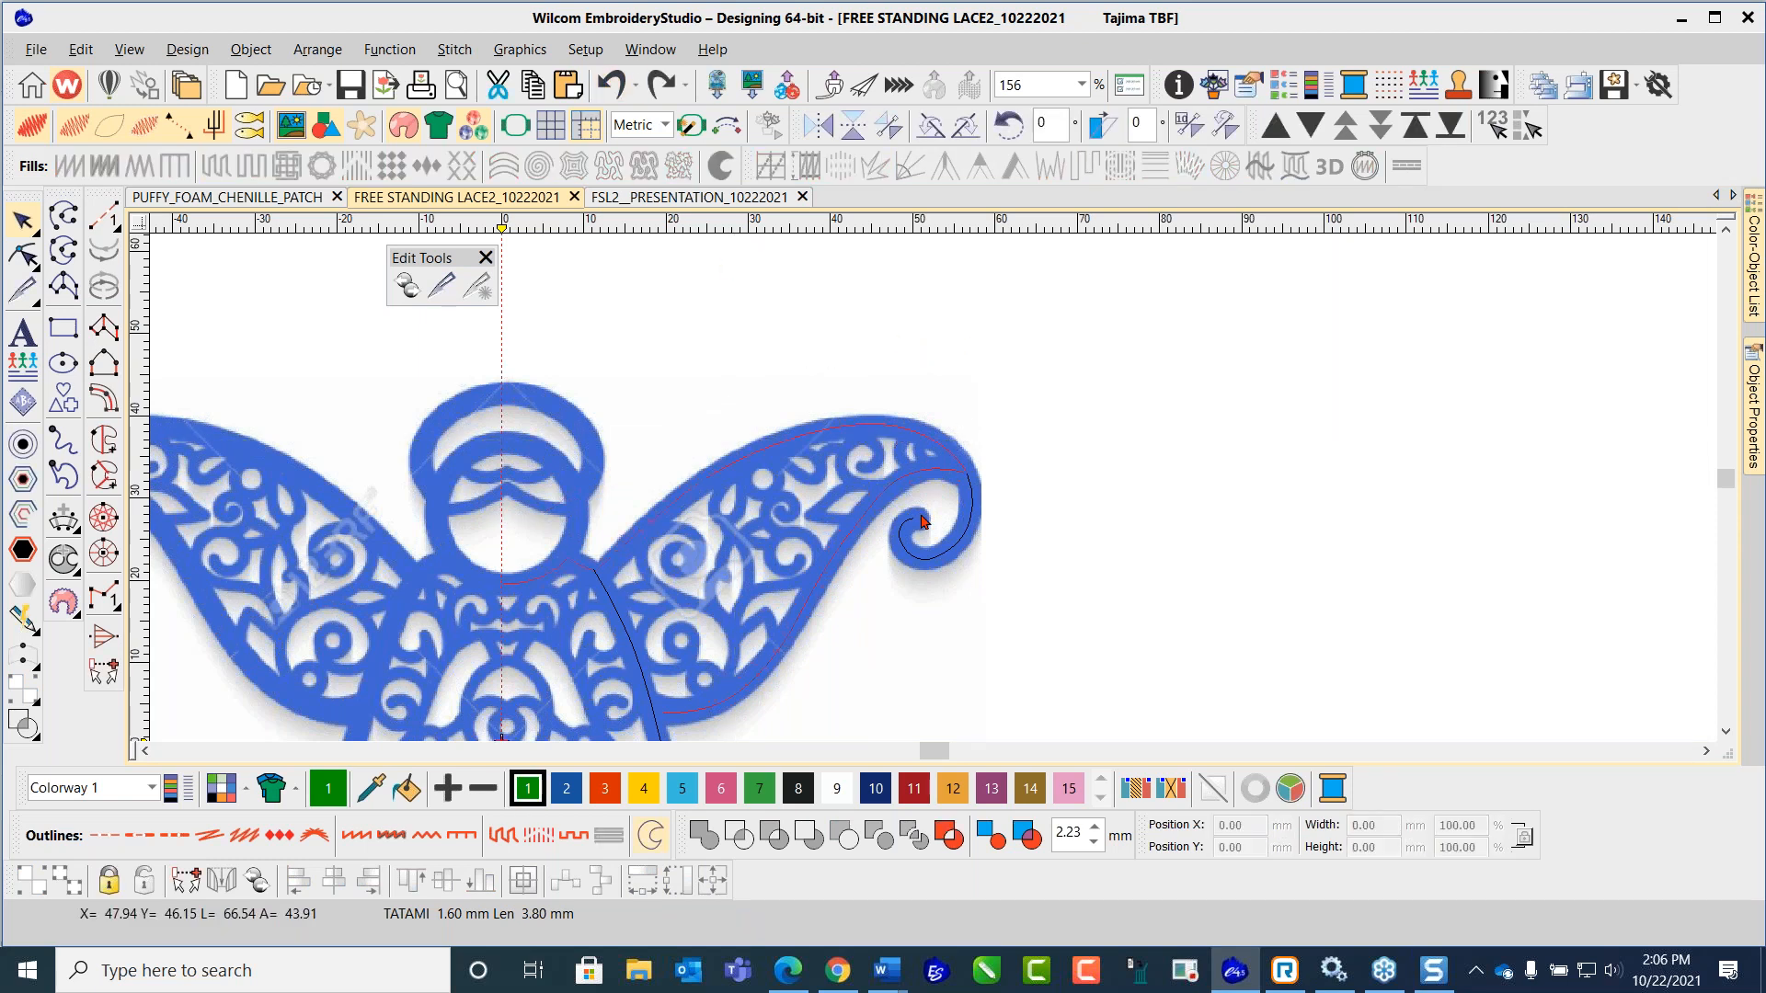
Step: Reshape the black curl line so its upper end point meets the end of the upper wing line
scroll(927, 521, "up", 1)
scroll(975, 466, "up", 1)
left_click(920, 419)
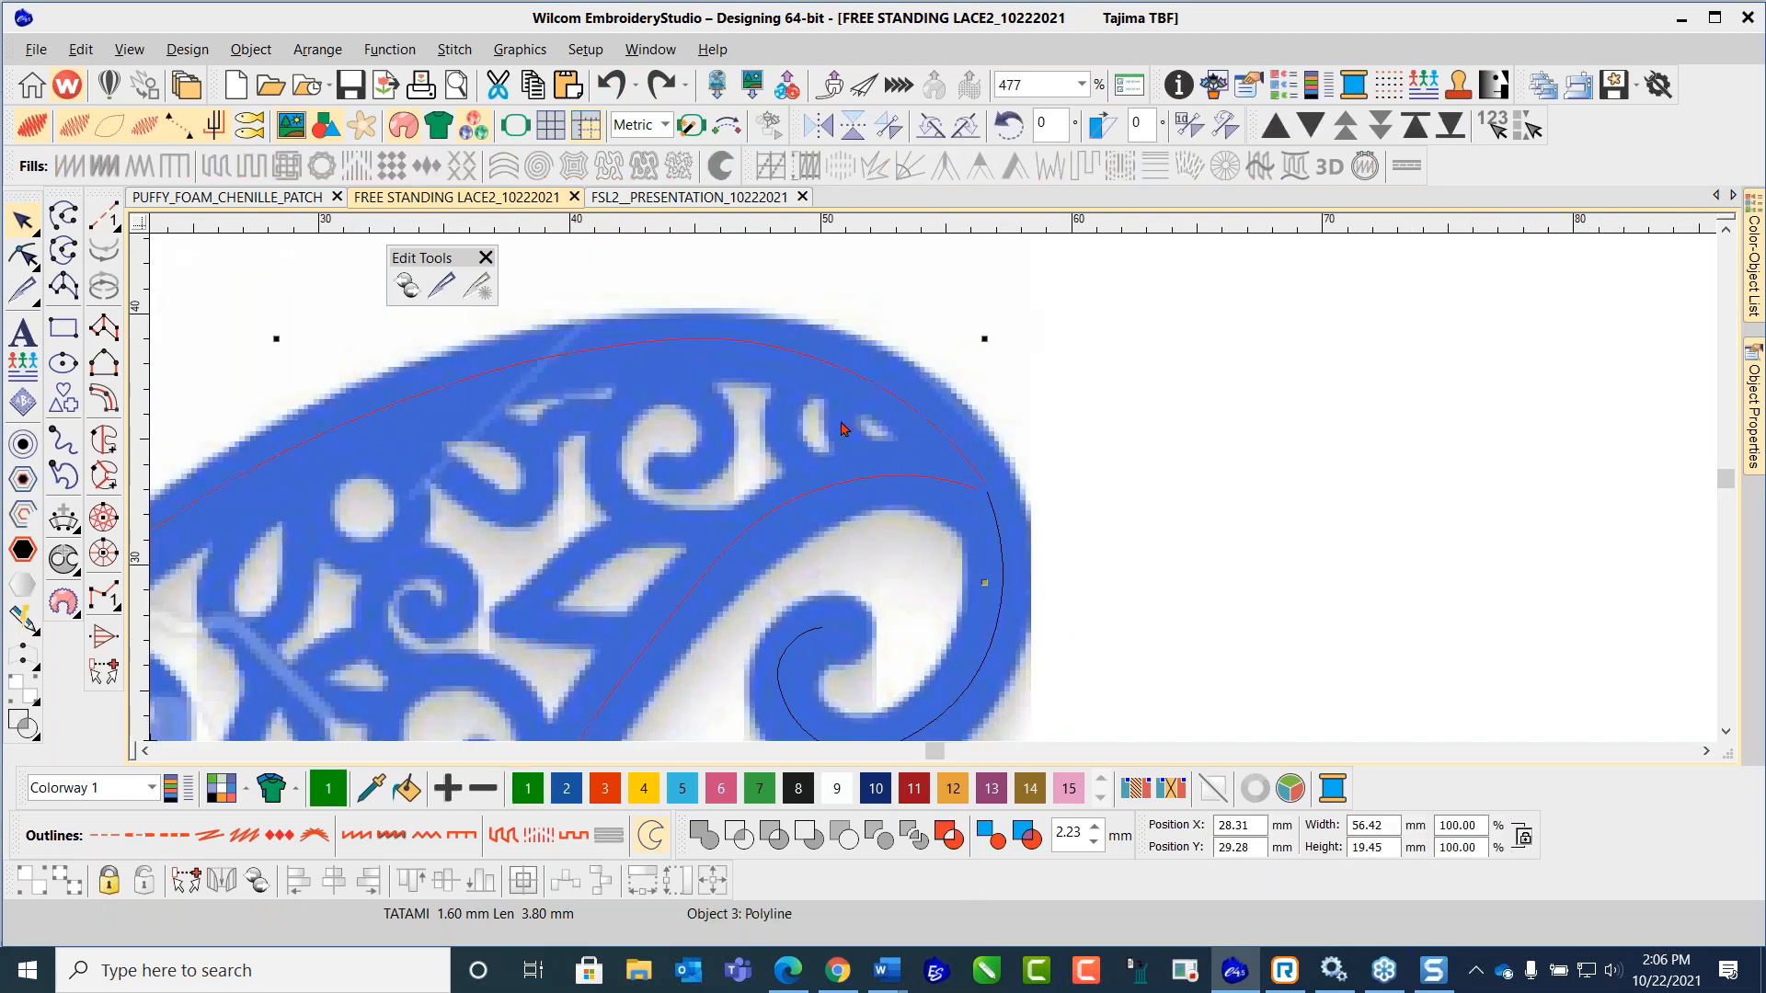
left_click(23, 255)
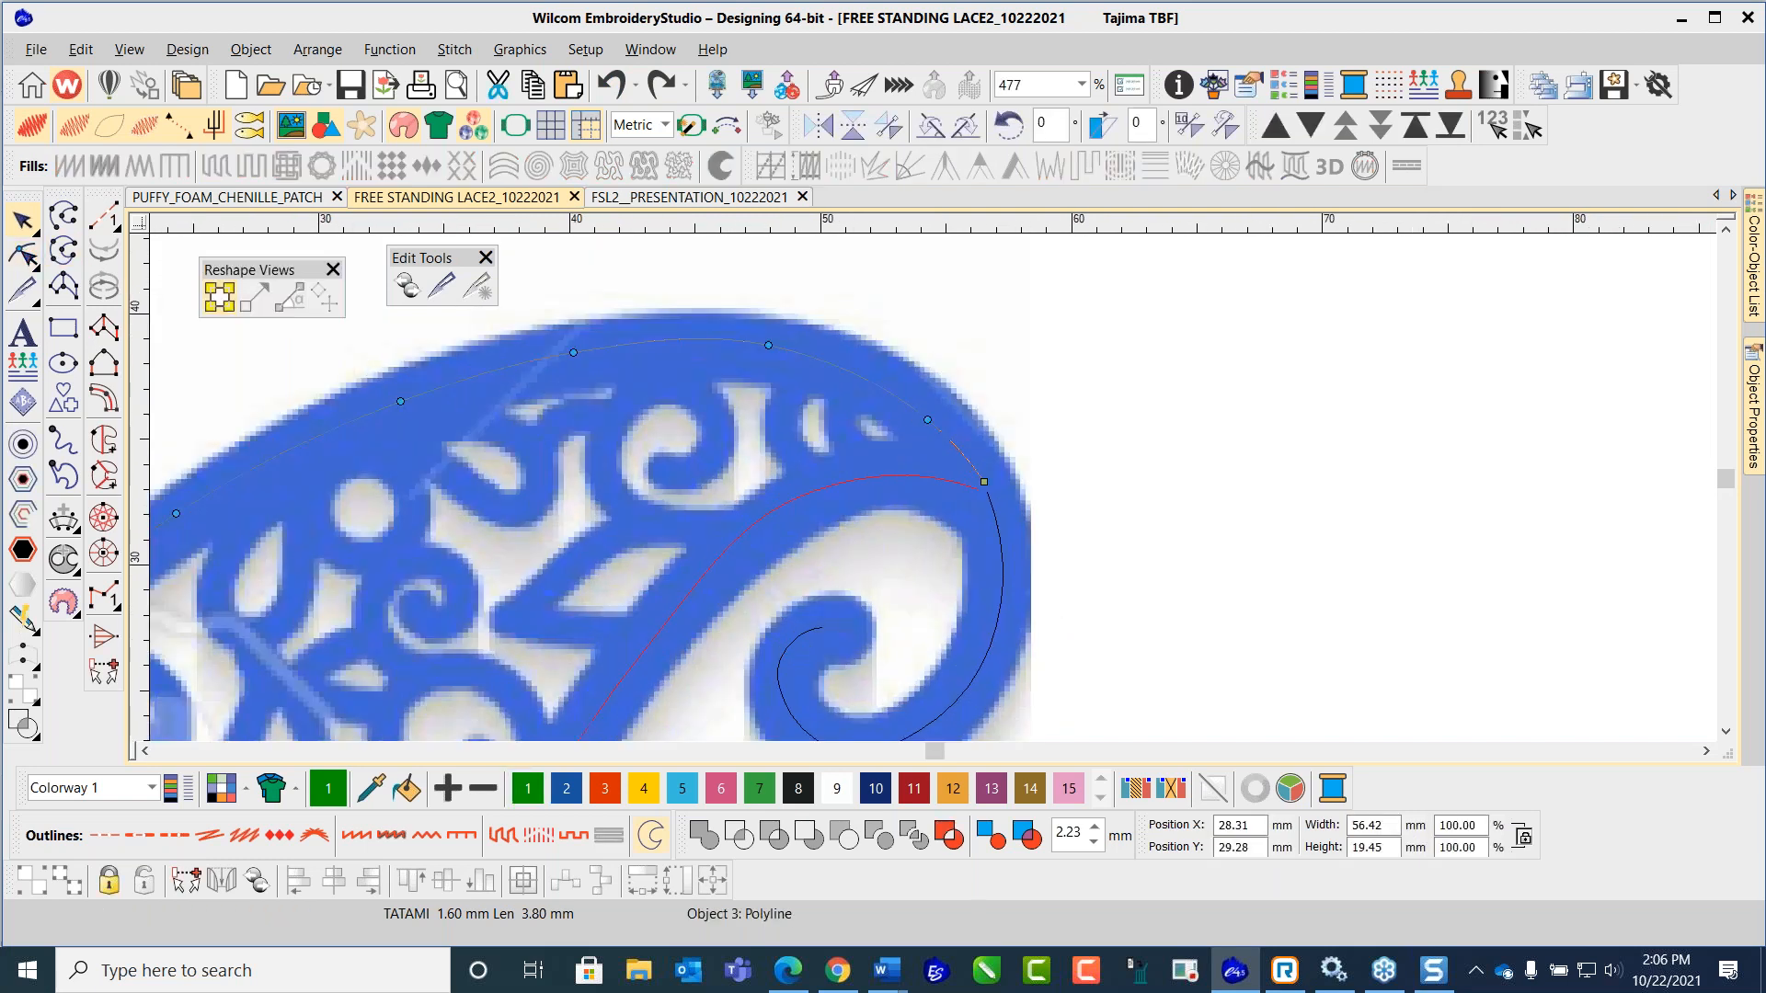
scroll(986, 501, "up", 2)
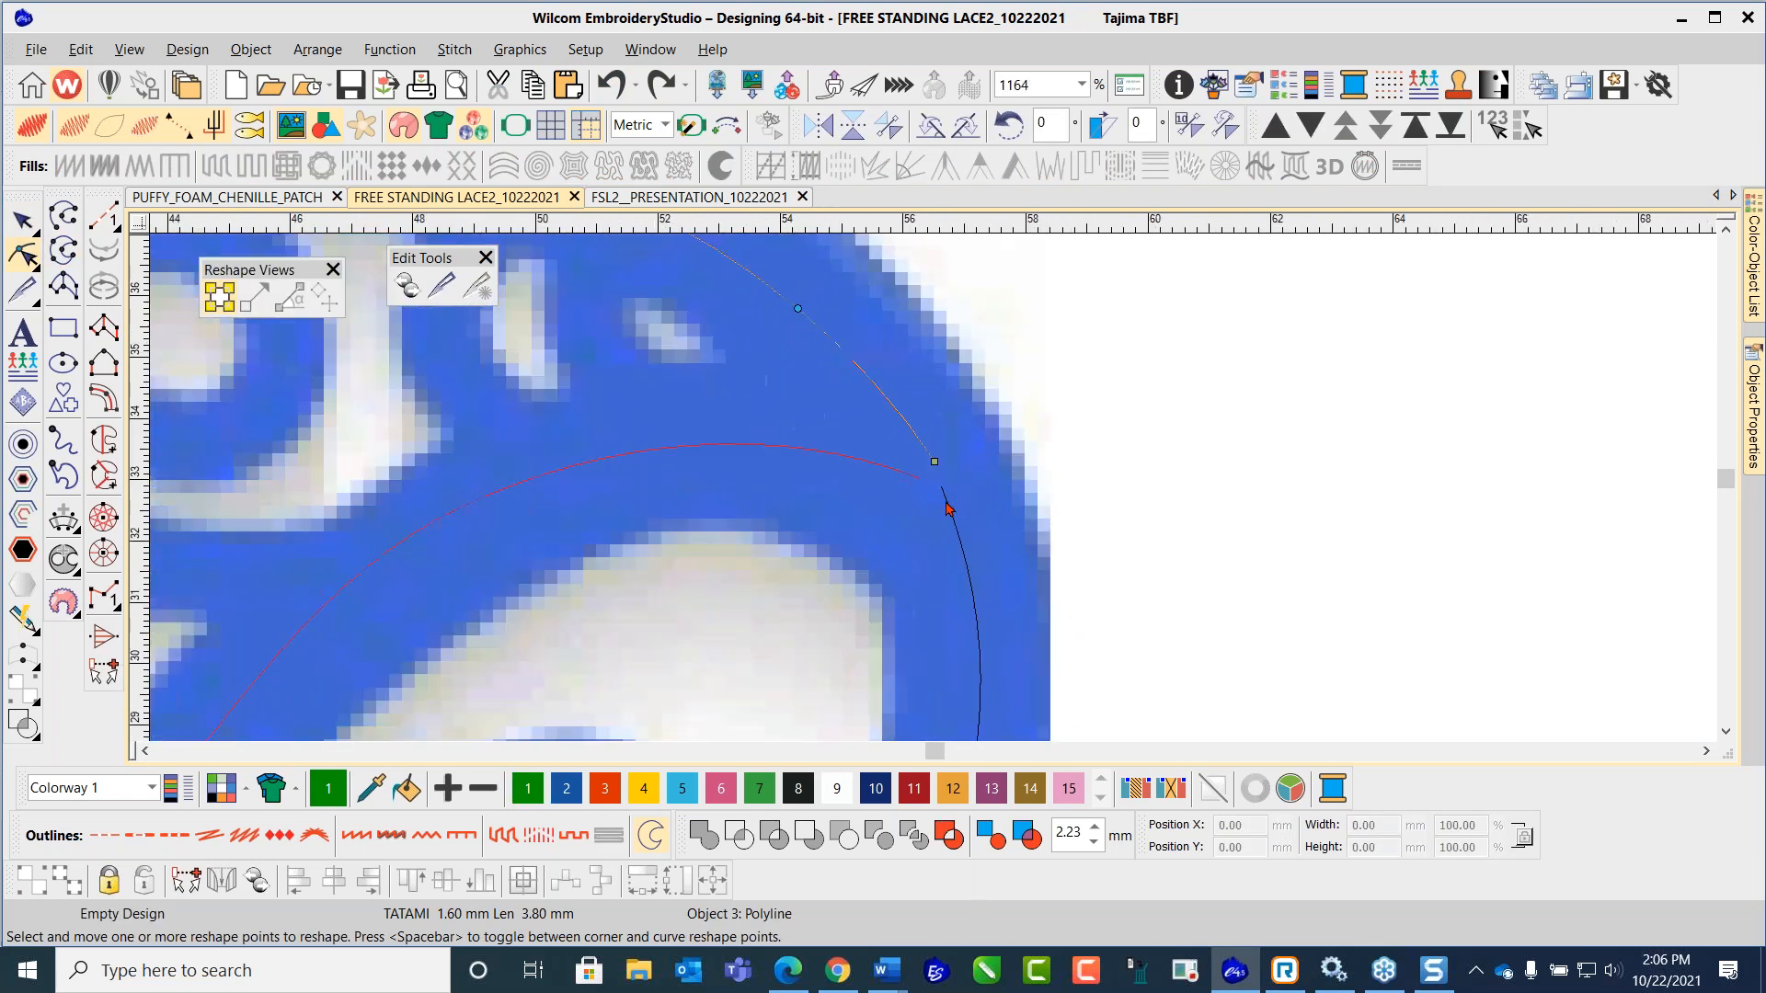
left_click(950, 505)
left_click_drag(942, 485, 937, 468)
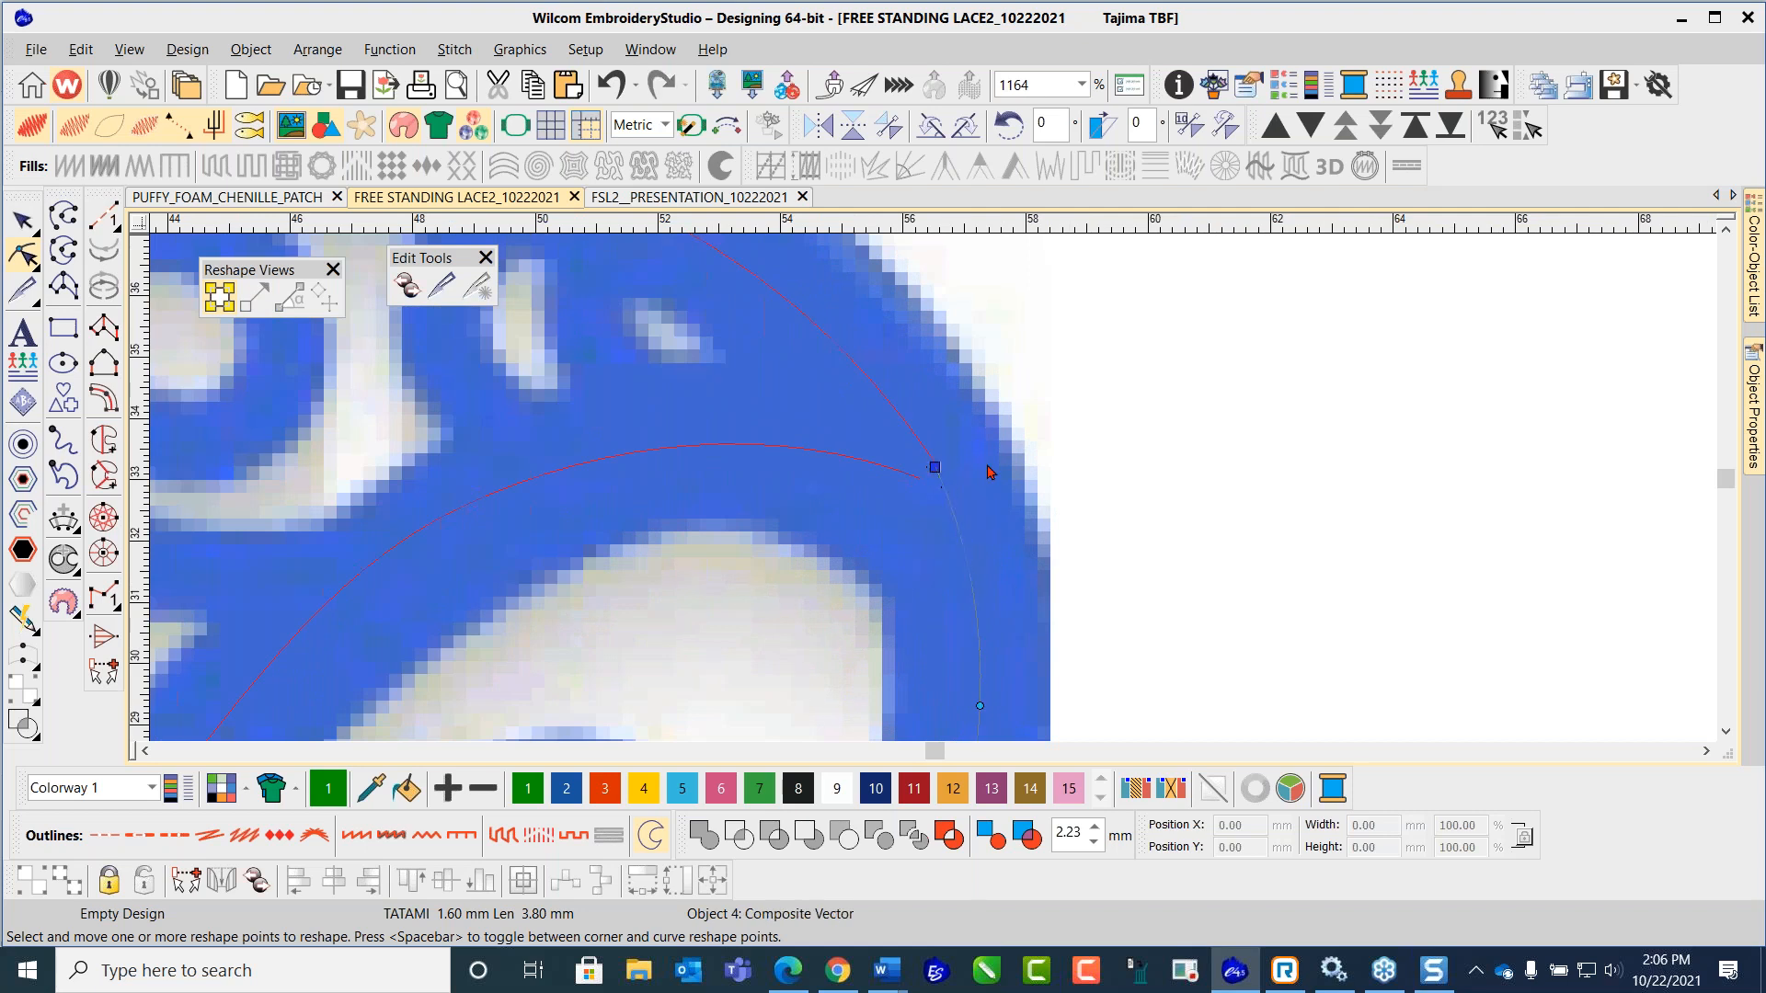
left_click_drag(939, 470, 937, 467)
left_click(23, 220)
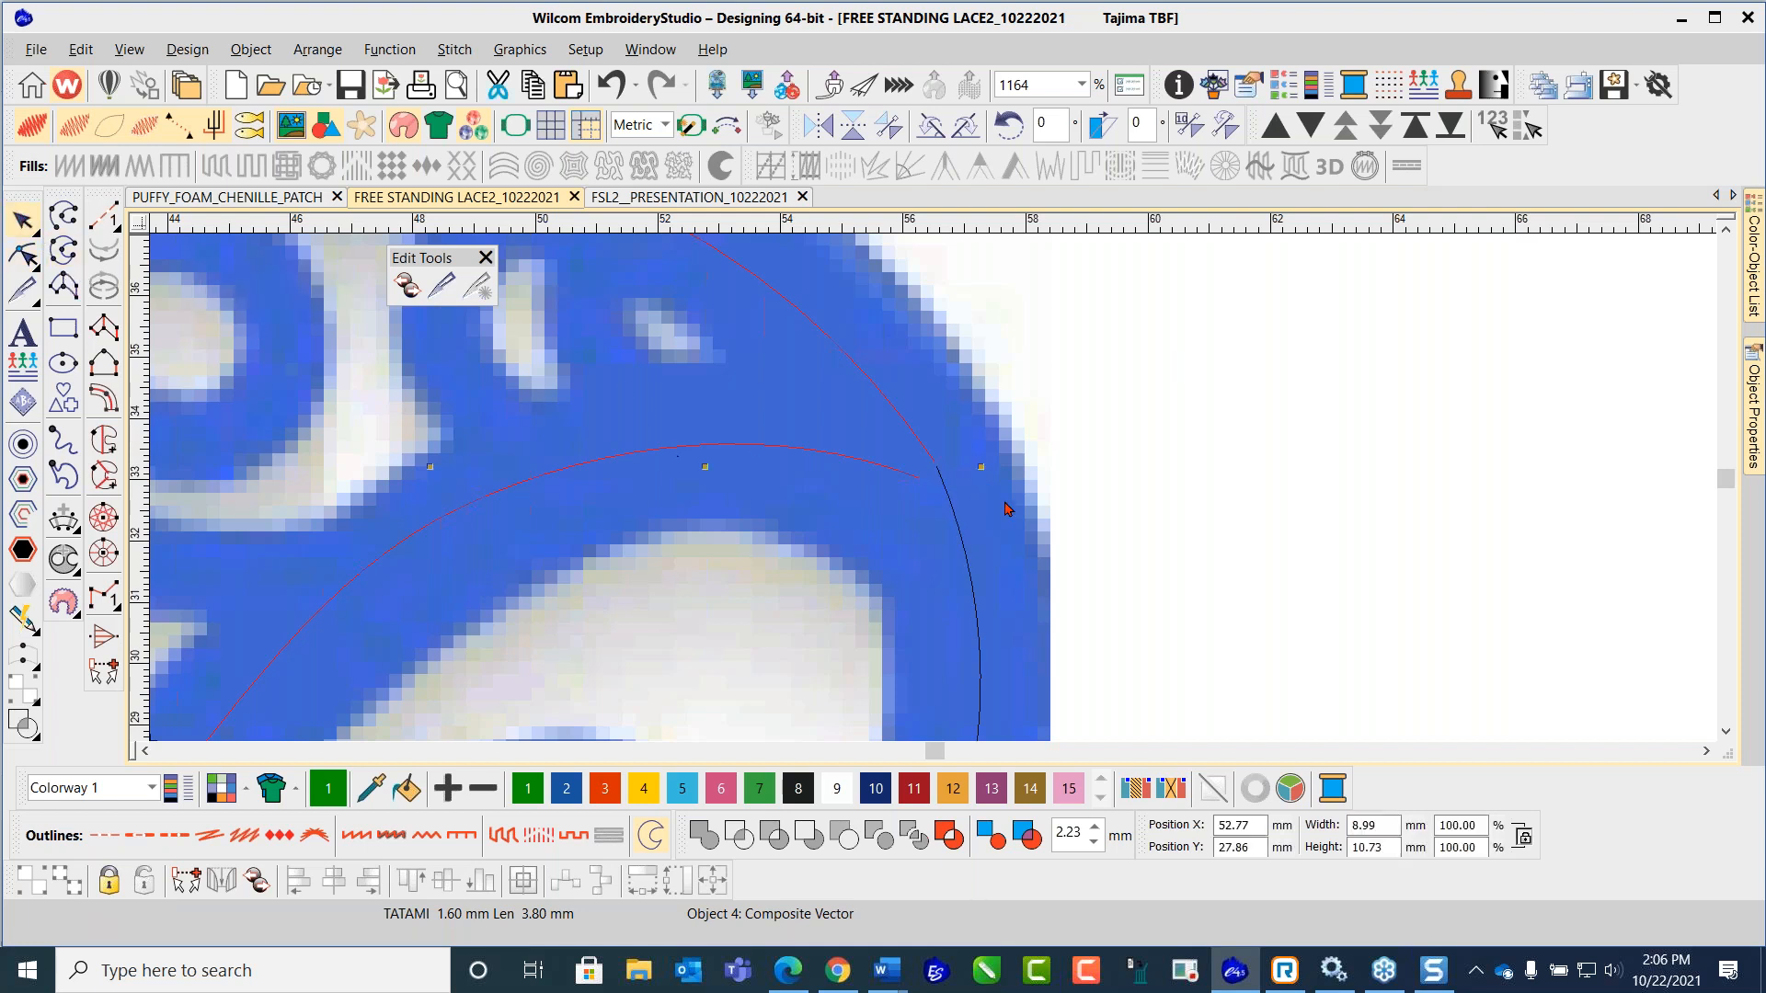
Step: Fine-tune the end points of the upper wing line and the curl so they coincide, and deselect
scroll(971, 500, "up", 2)
left_click(23, 255)
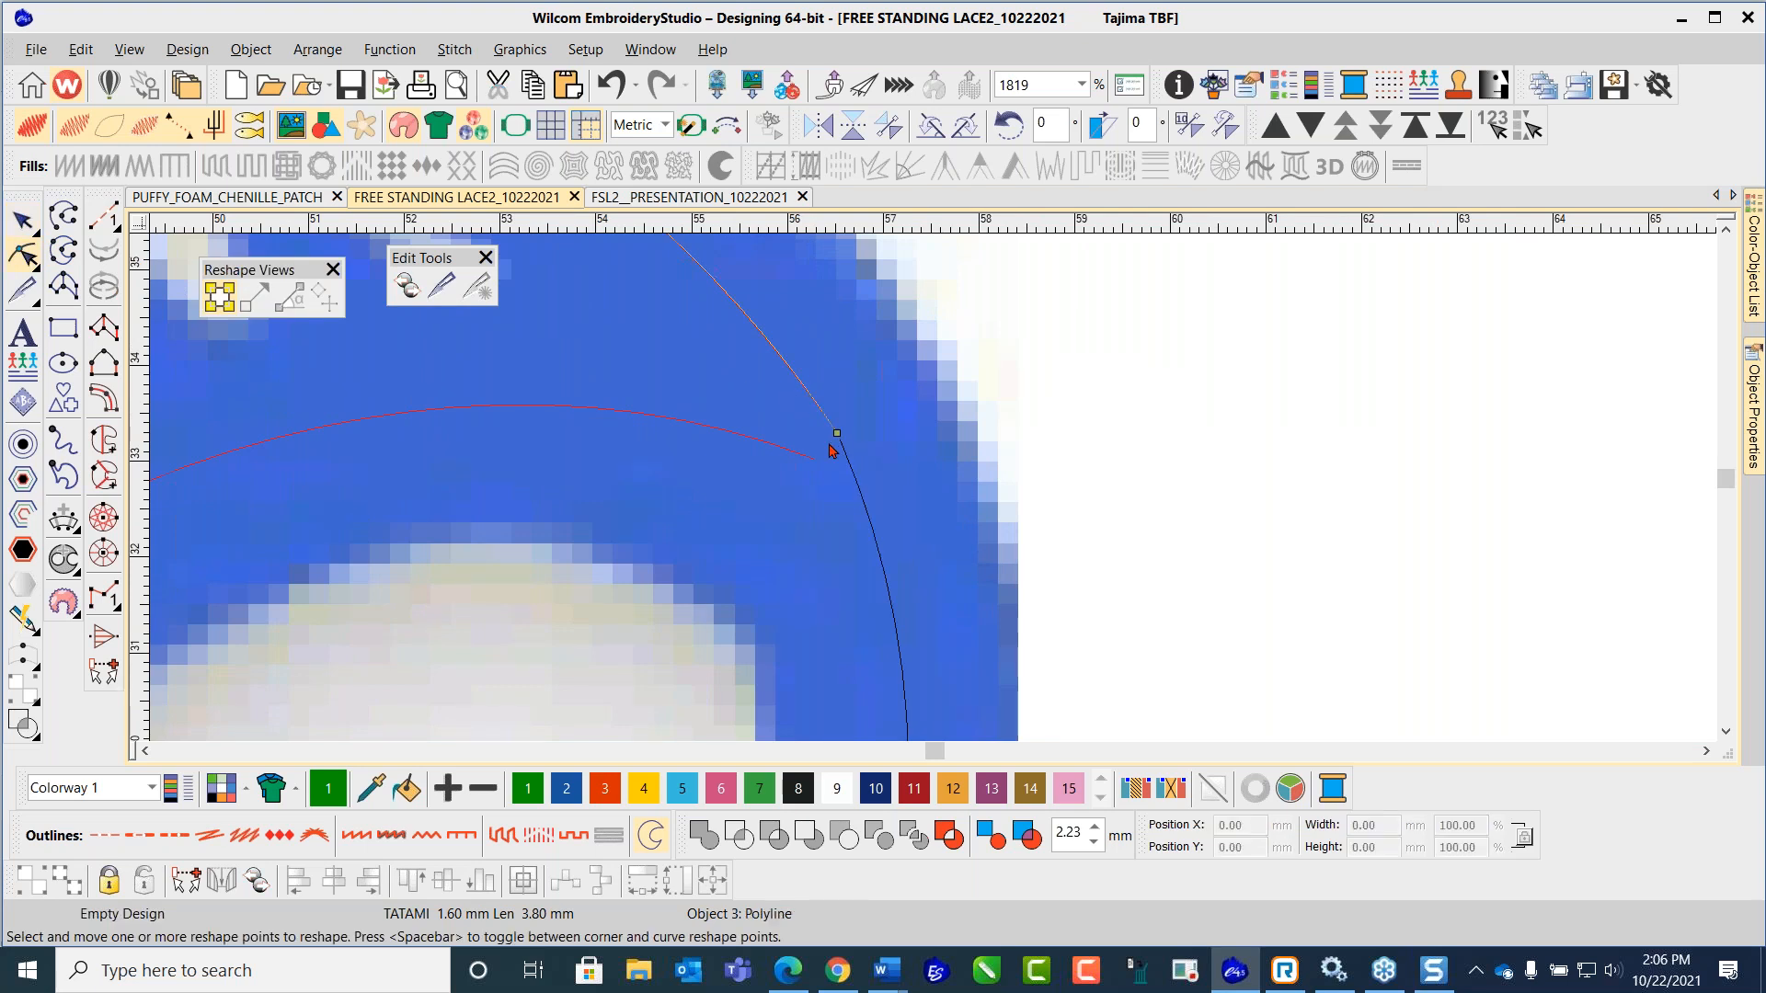
left_click_drag(839, 439, 845, 456)
scroll(855, 493, "up", 2)
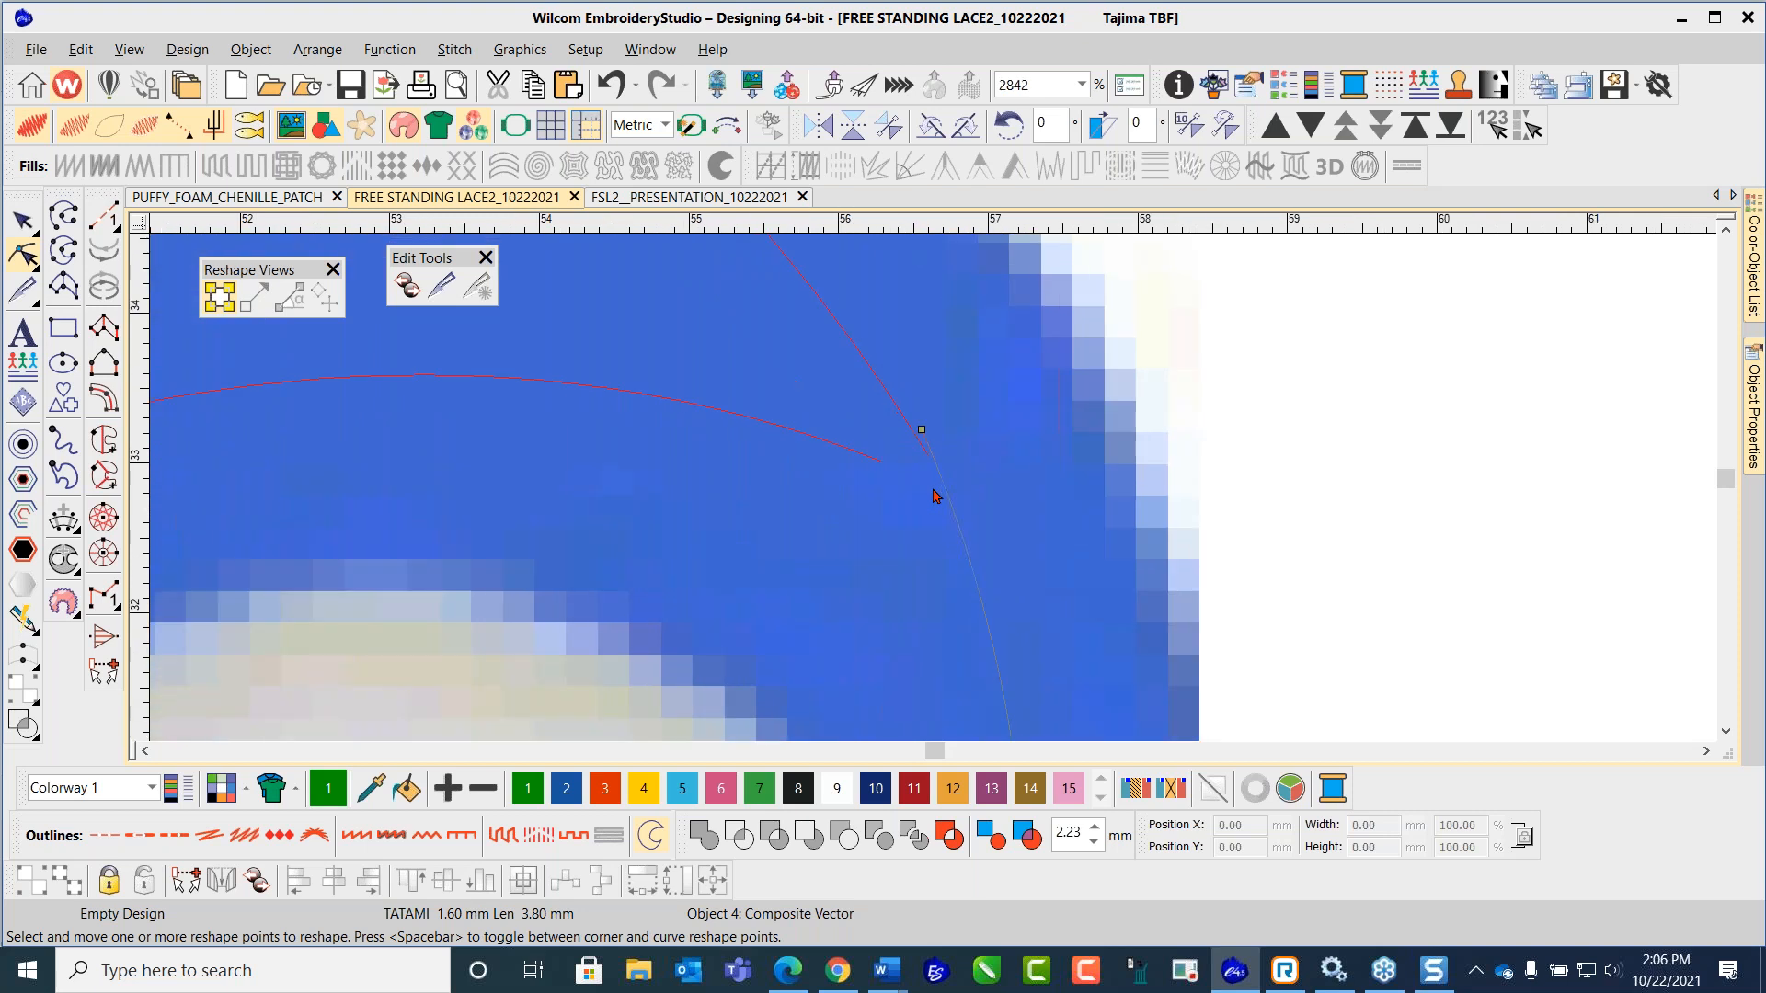
scroll(935, 497, "up", 1)
left_click_drag(919, 414, 923, 441)
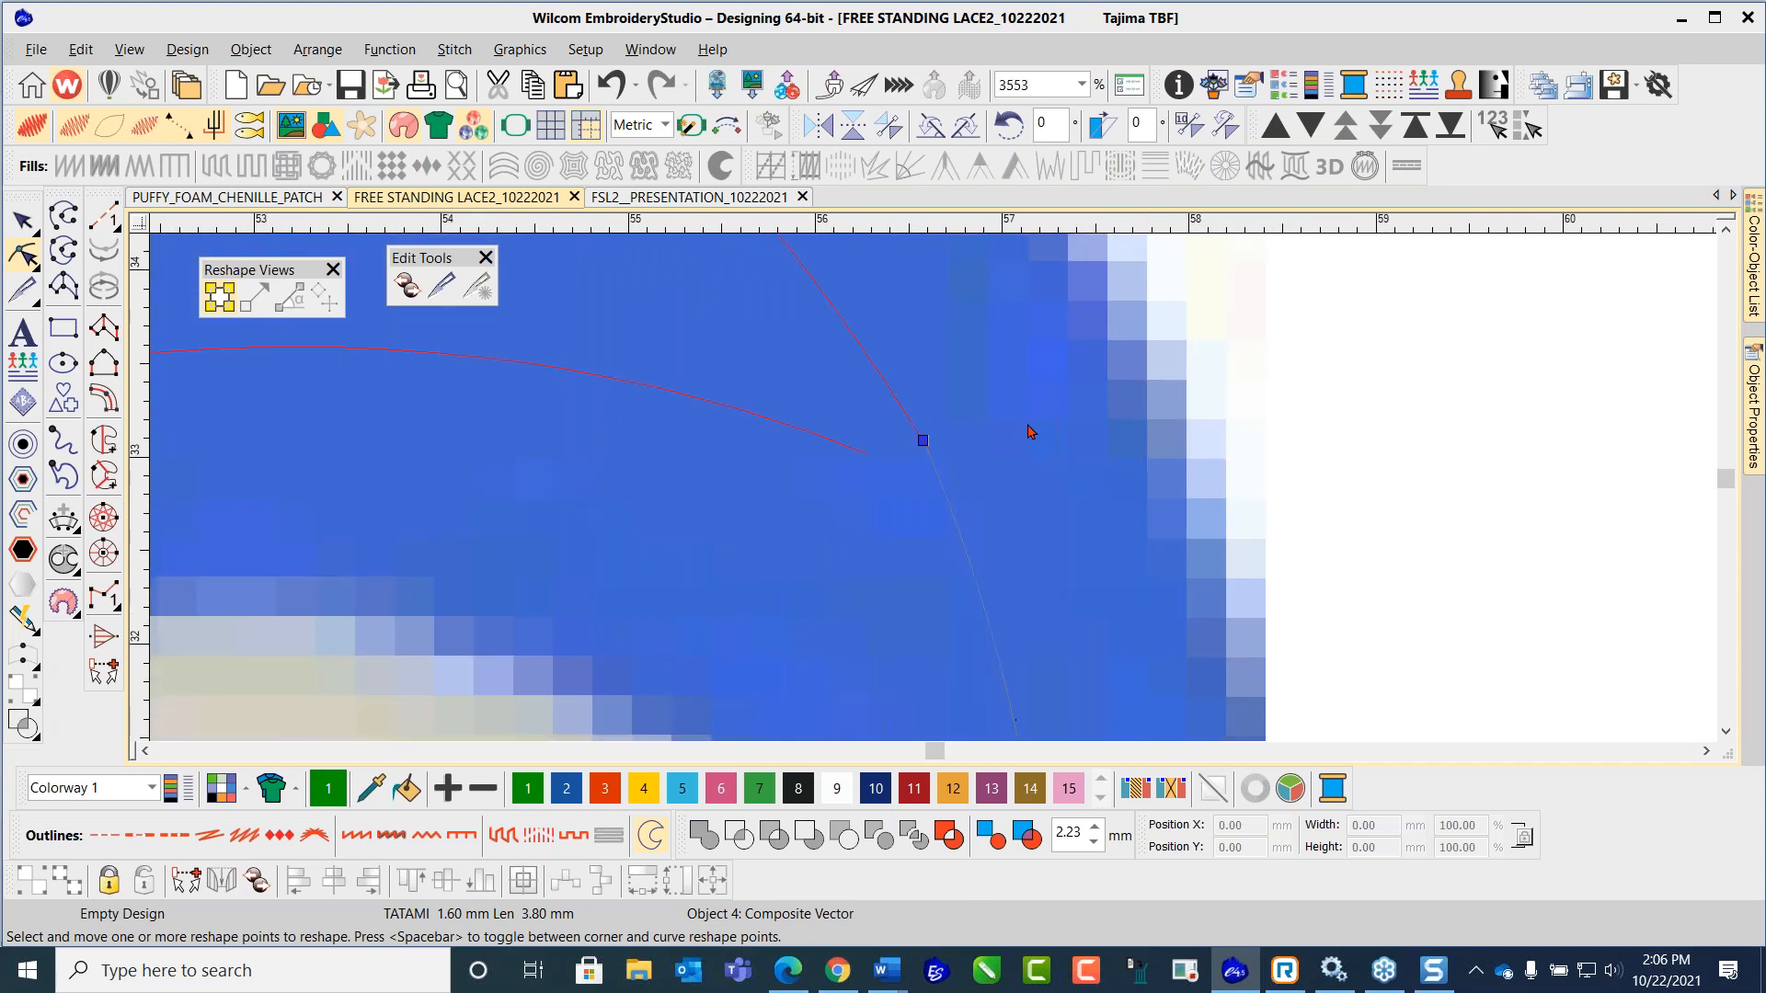
left_click(23, 221)
scroll(935, 496, "down", 3)
scroll(935, 497, "down", 5)
left_click(1321, 374)
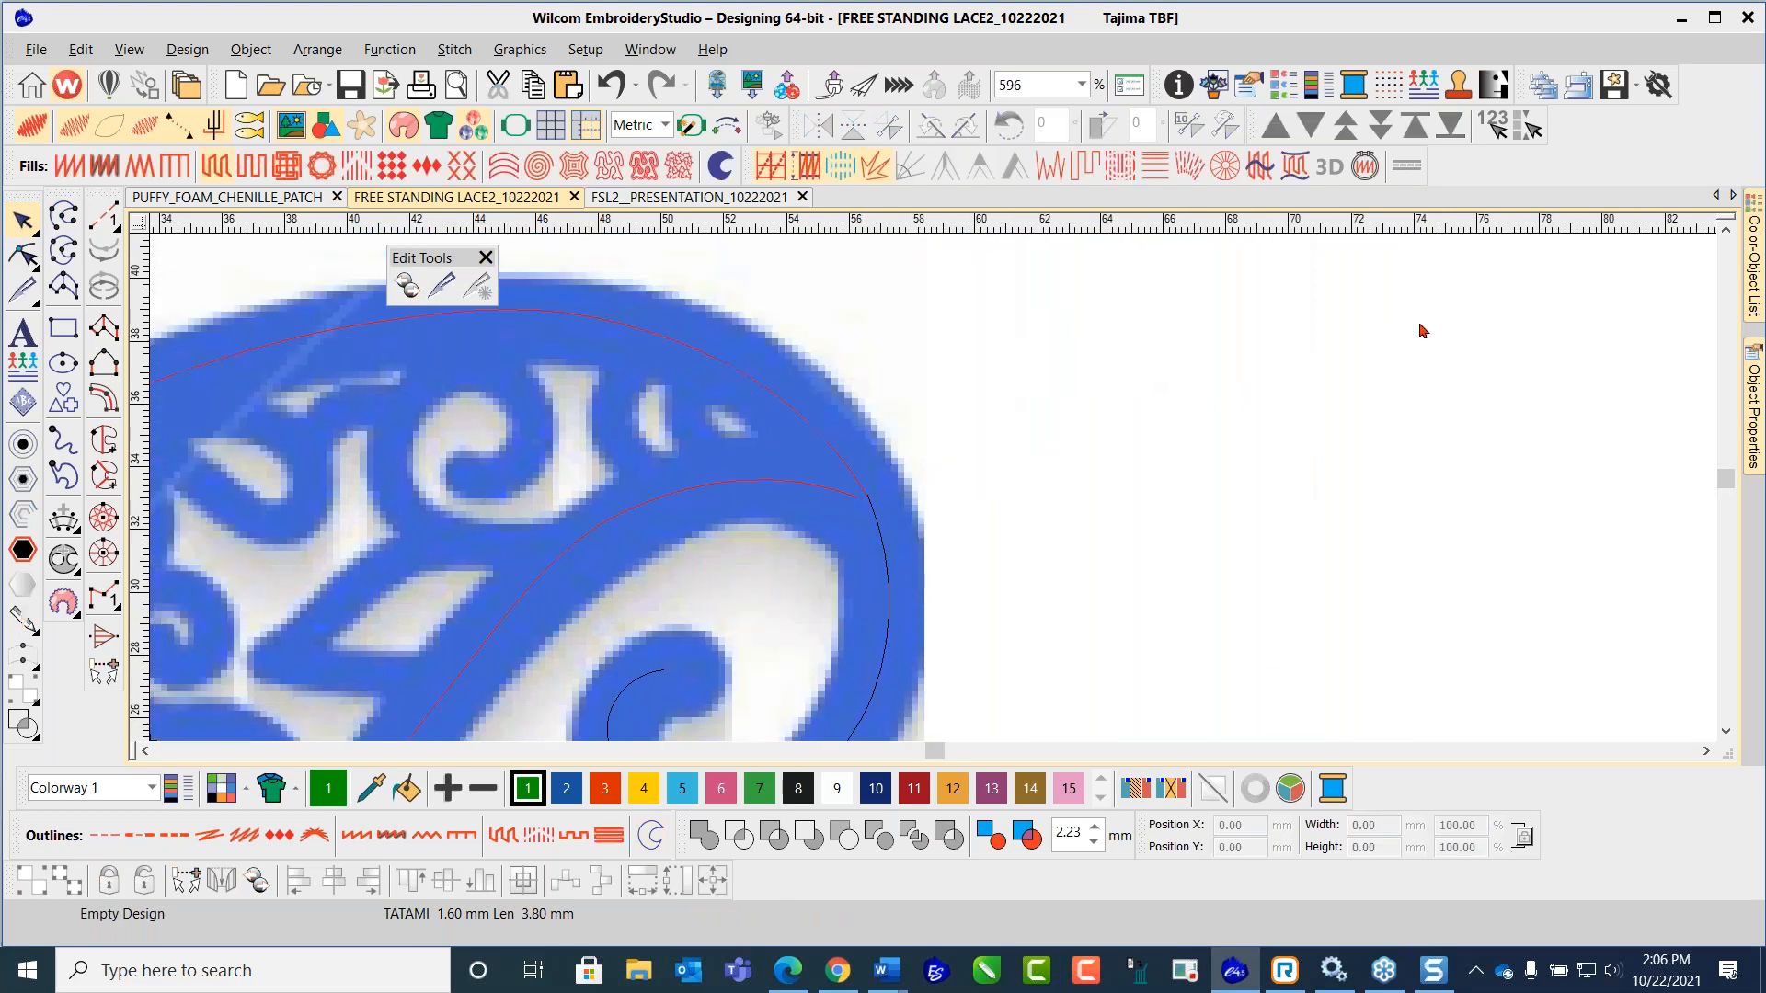
Step: Pin the Color-Object List open beside the design
mouse_move(1755, 237)
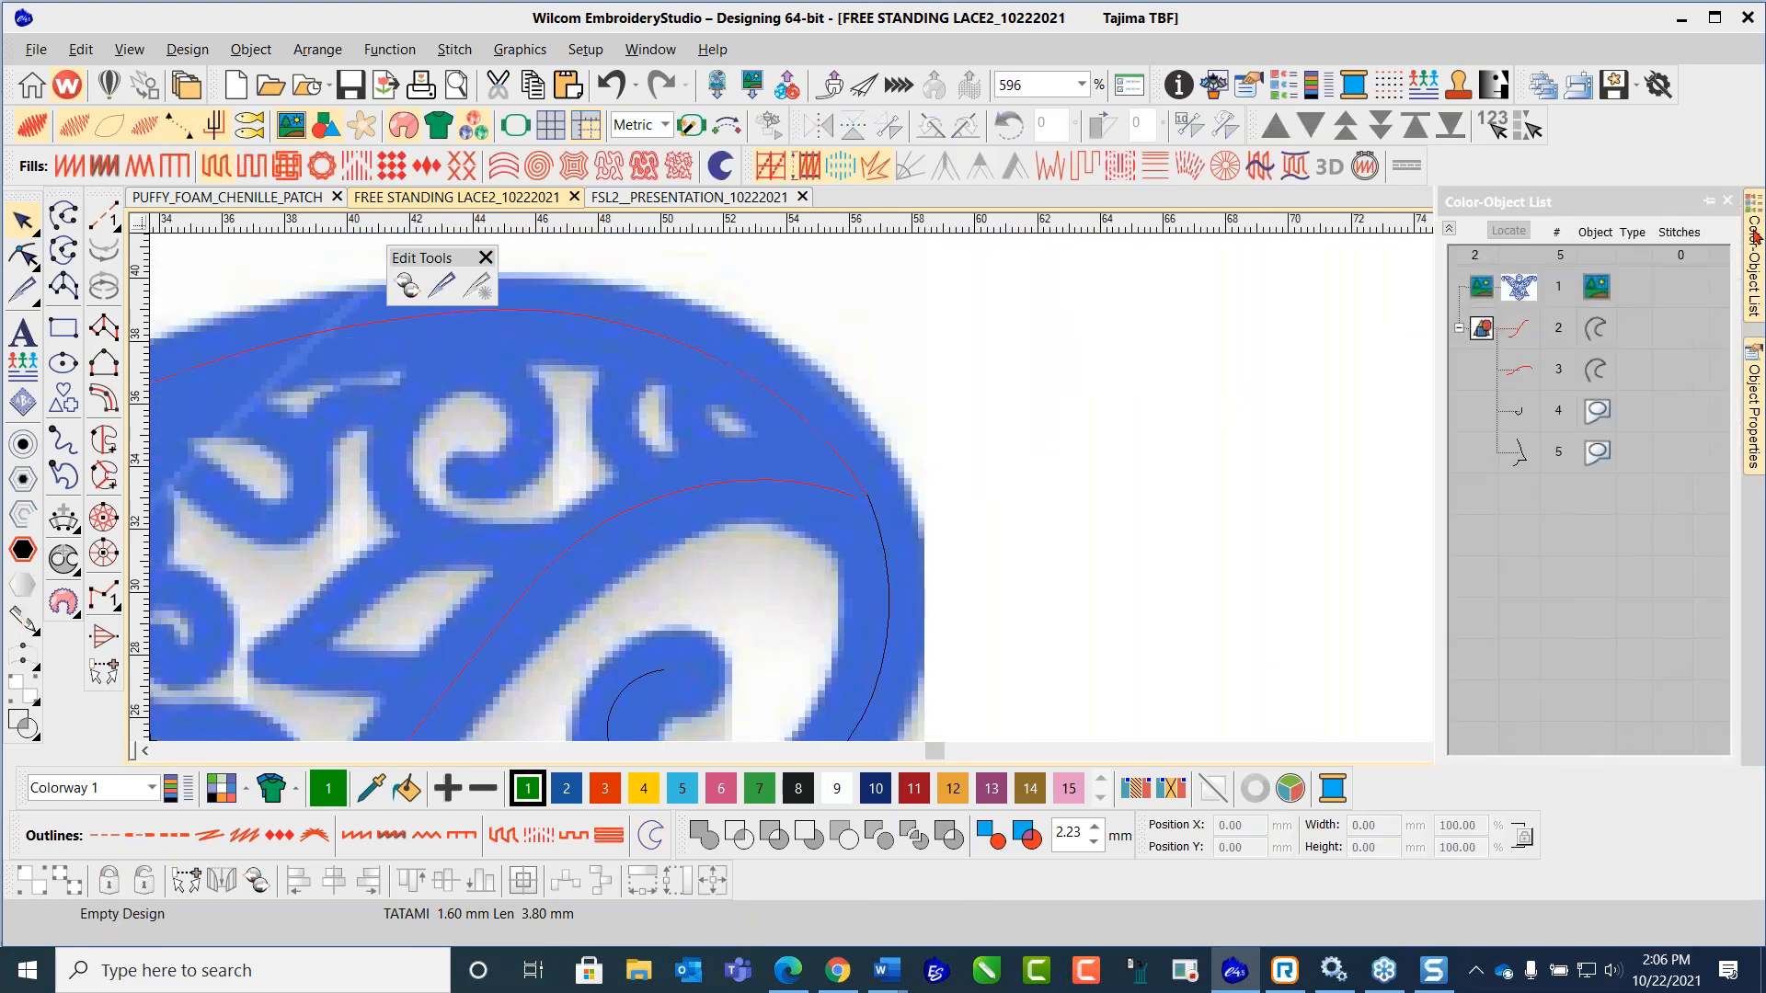
left_click(1709, 200)
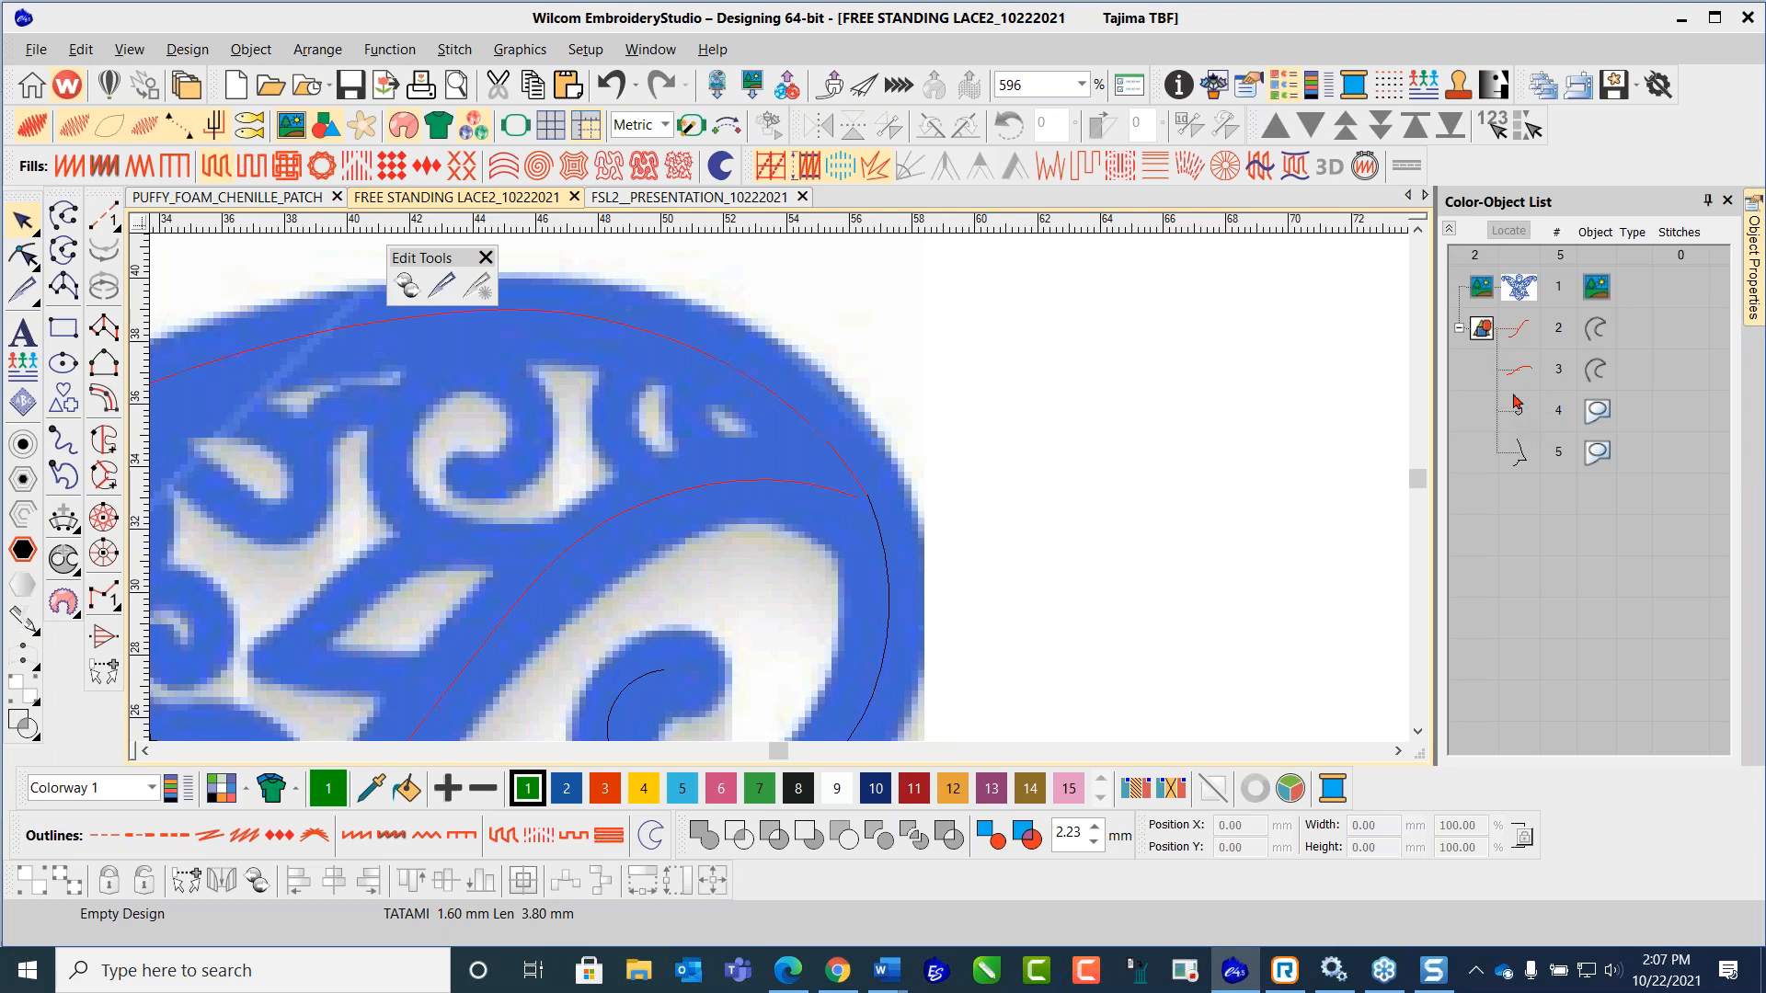
Step: Weld the upper wing line and the black wing-tip curl into a single outline, and save the design
left_click(815, 434)
scroll(814, 434, "down", 2)
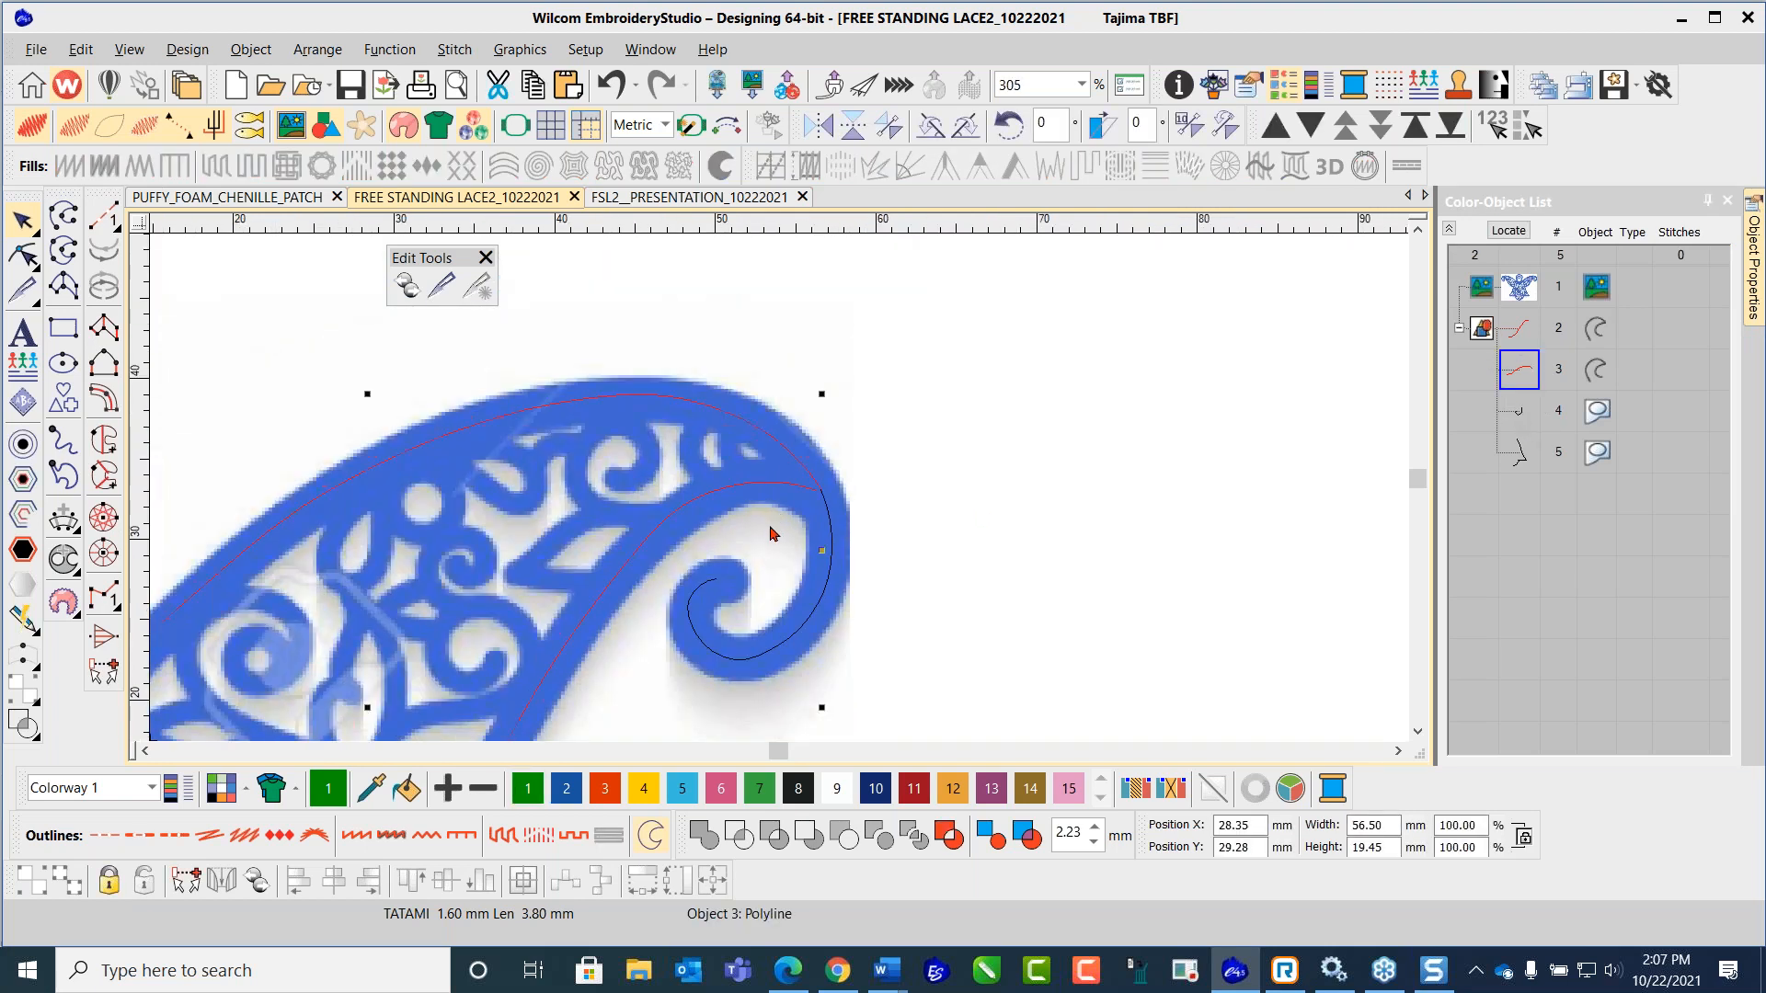
scroll(770, 534, "down", 3)
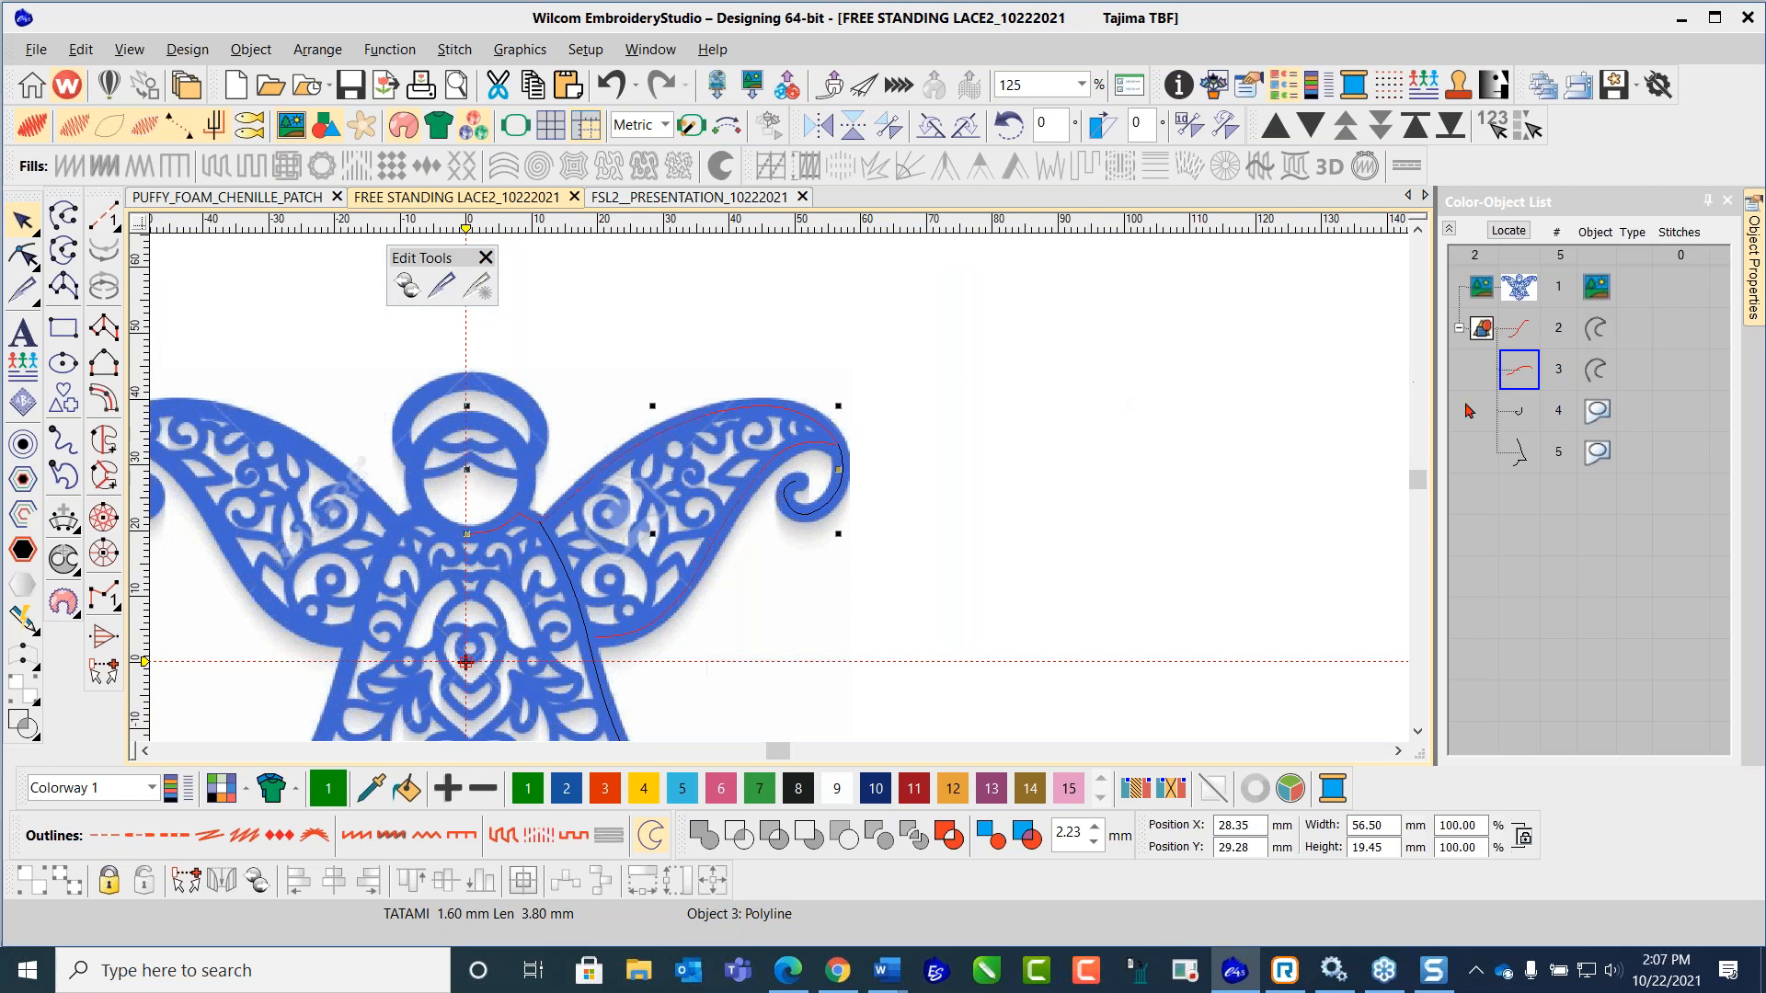
left_click(1520, 411, "ctrl")
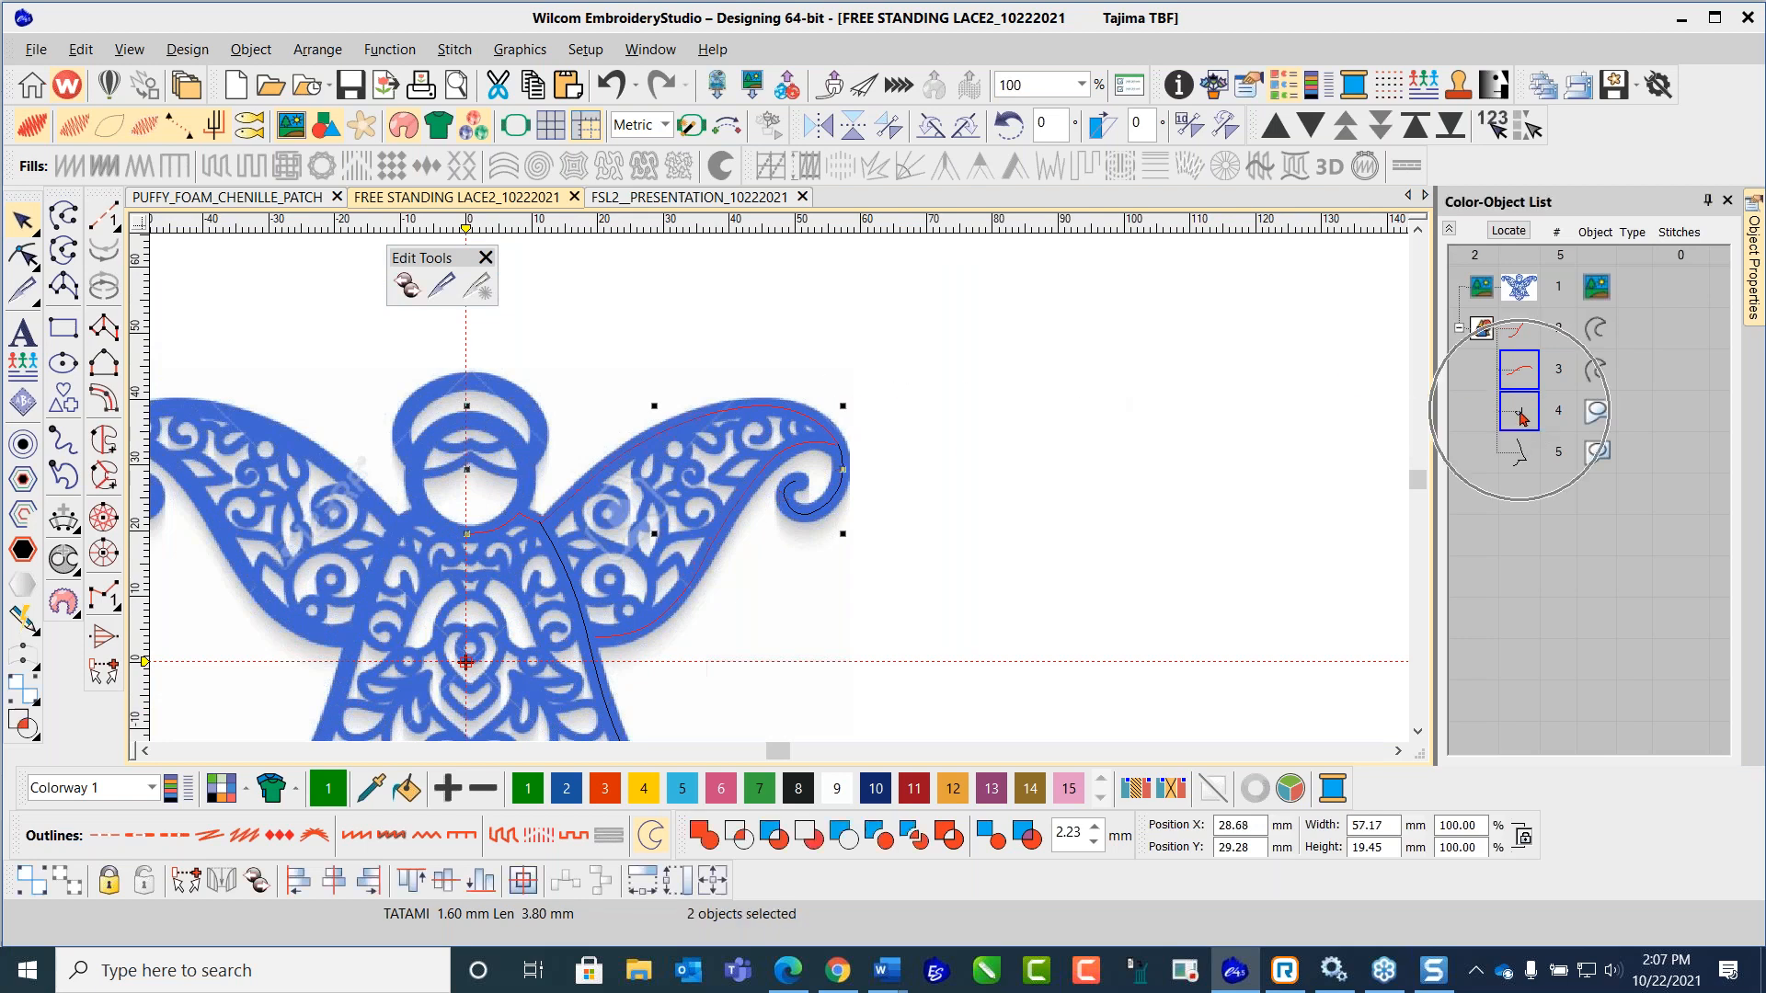
left_click(950, 835)
key("ctrl+z")
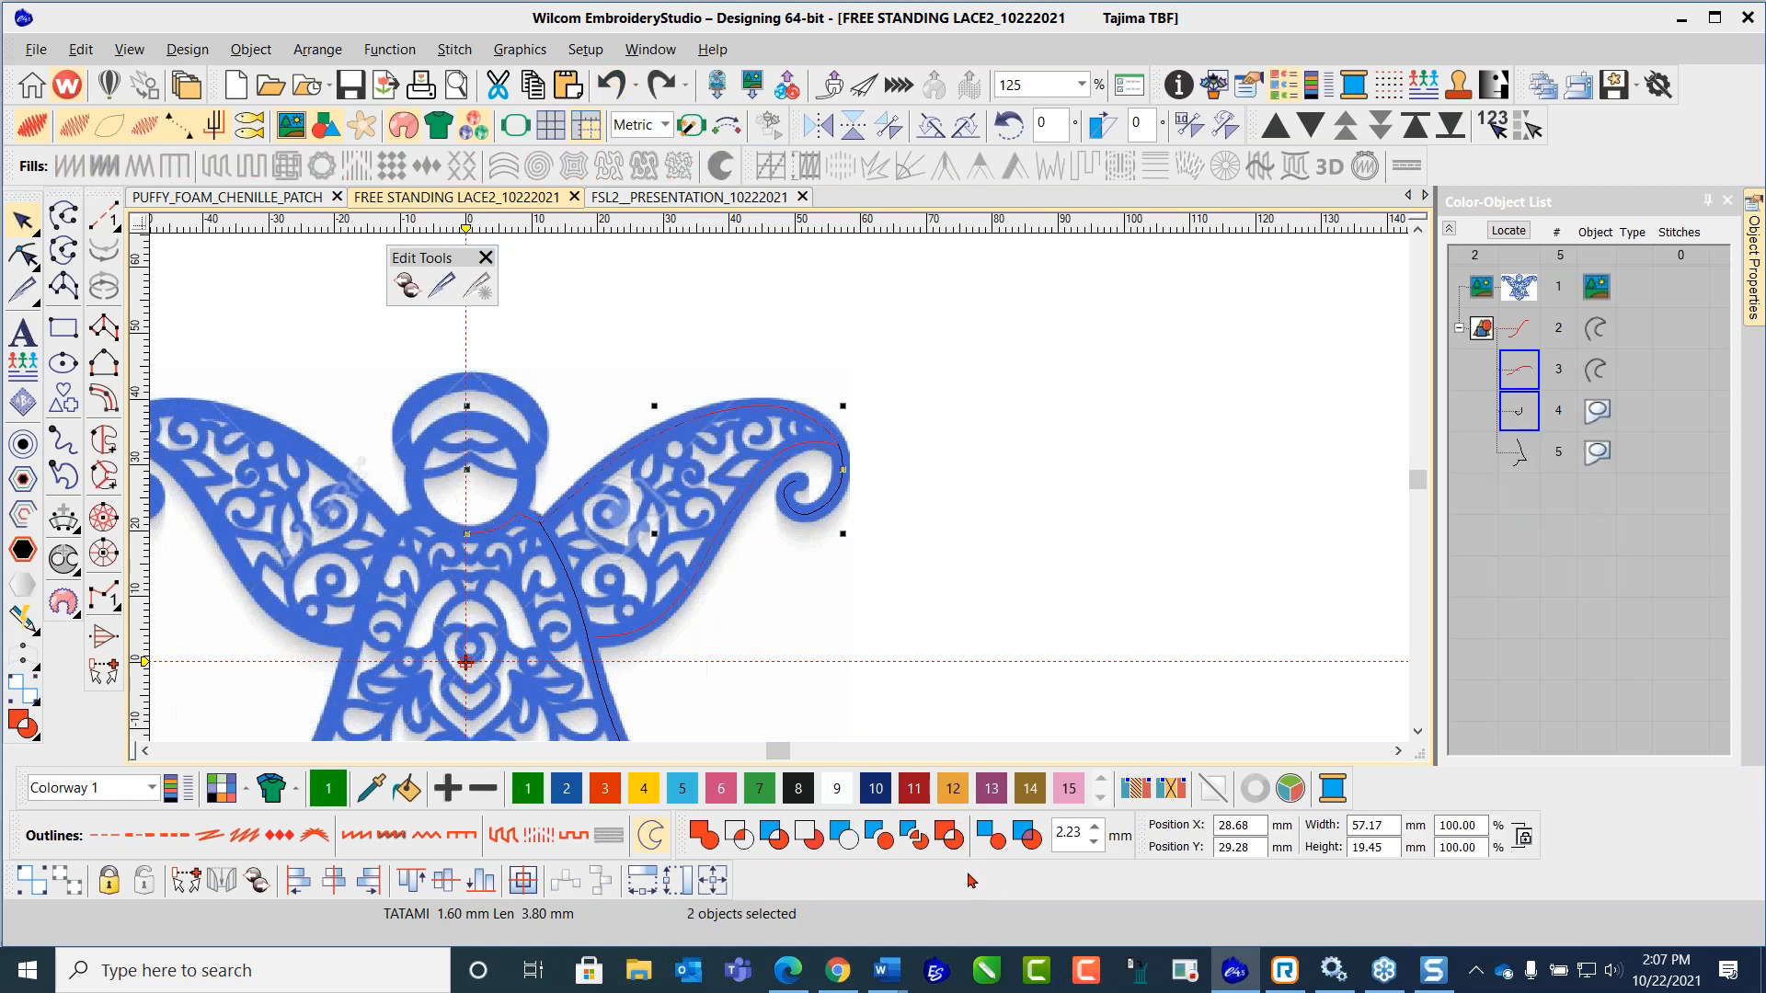
left_click(706, 837)
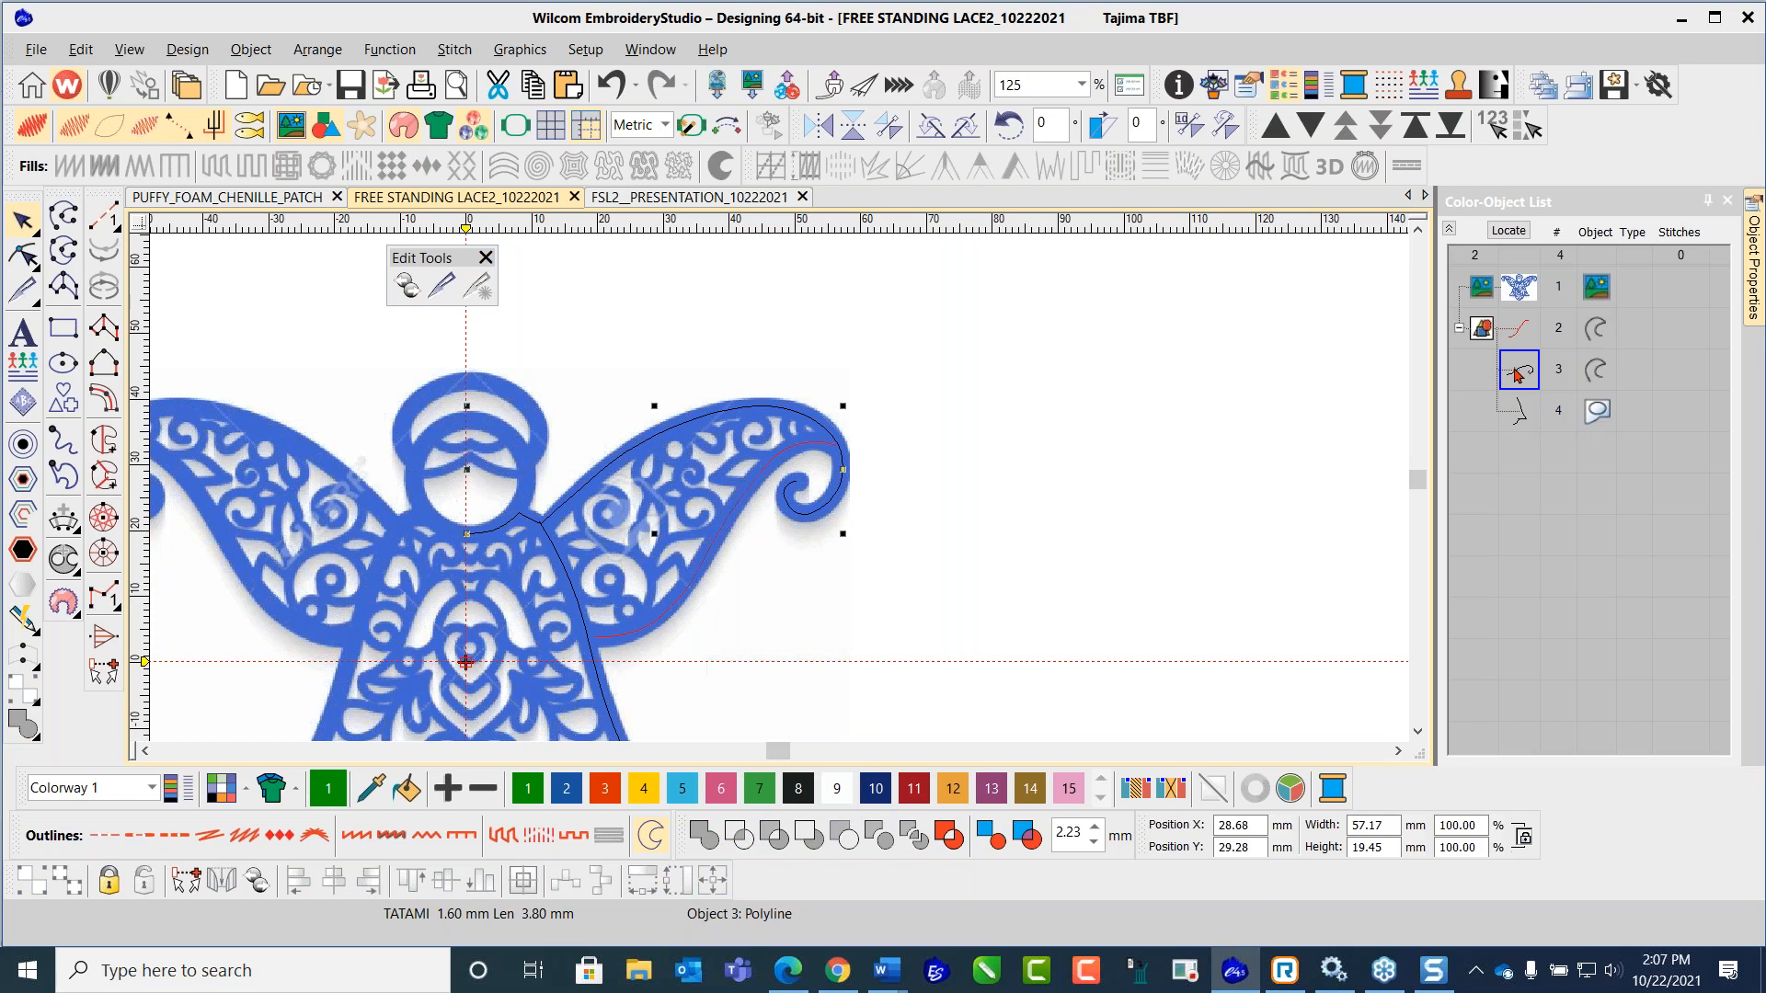
left_click(1241, 409)
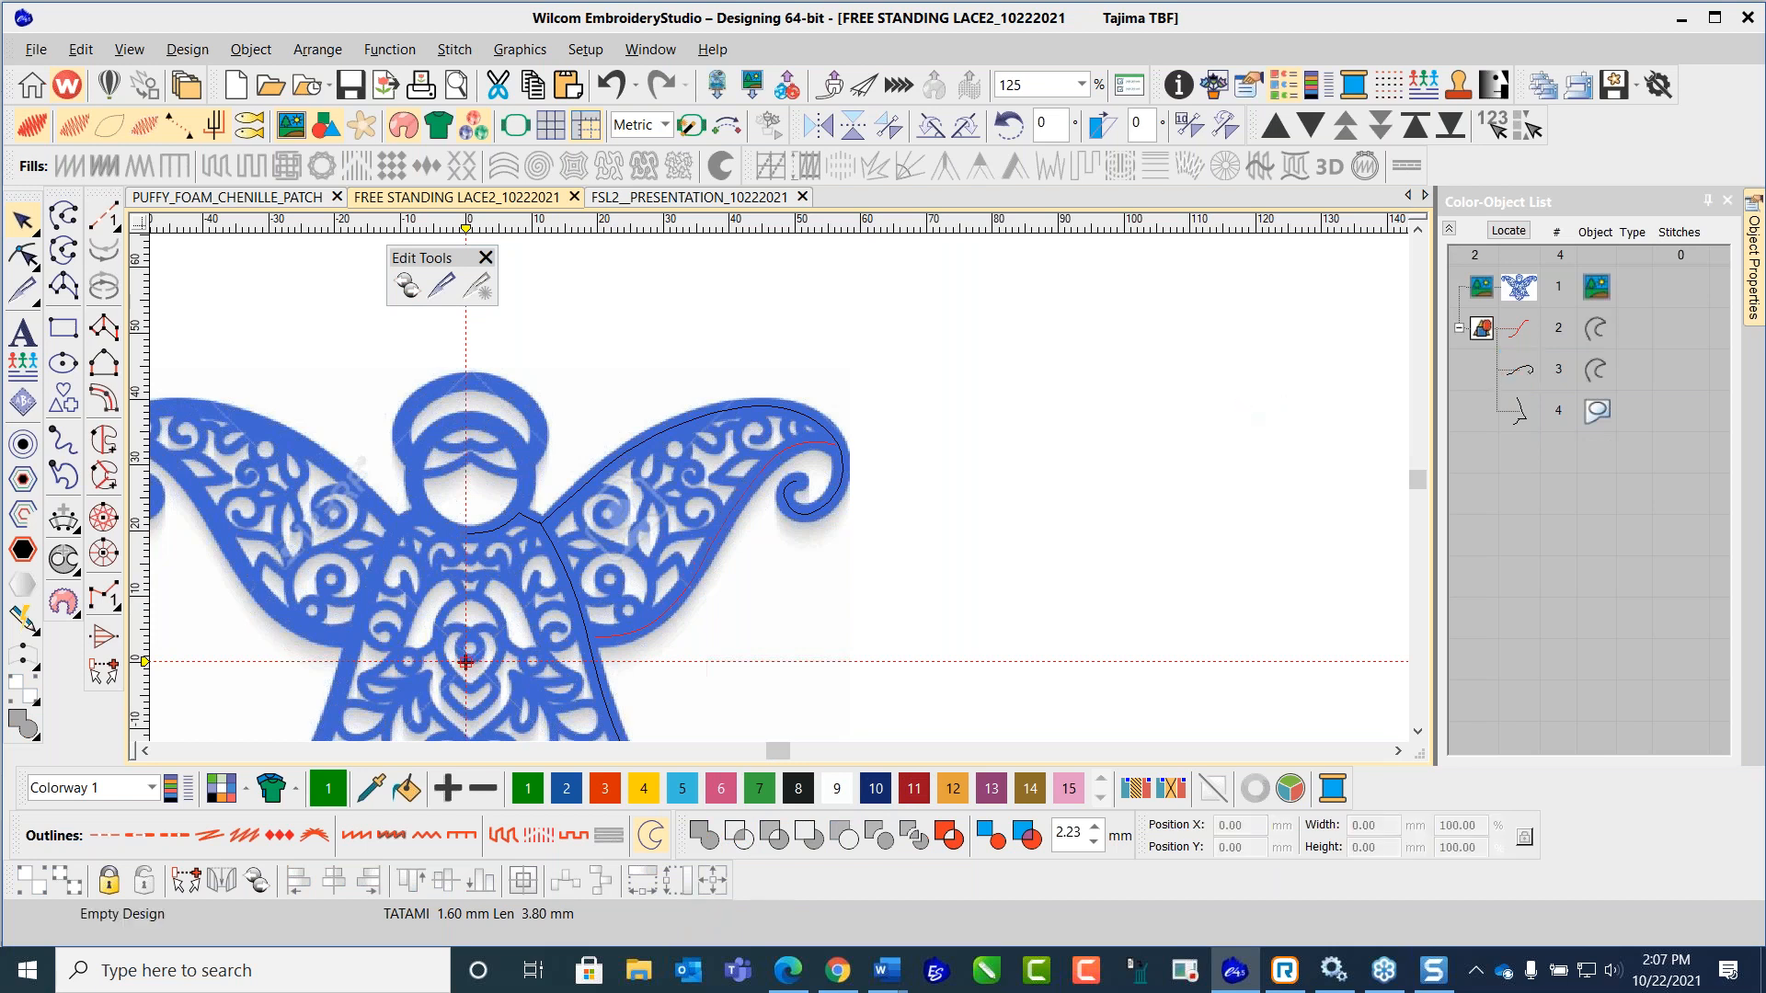
left_click(348, 88)
Step: Draw a circle about 18 mm in diameter around the angel's head, centered on the vertical axis
scroll(504, 664, "down", 3)
scroll(780, 418, "up", 4)
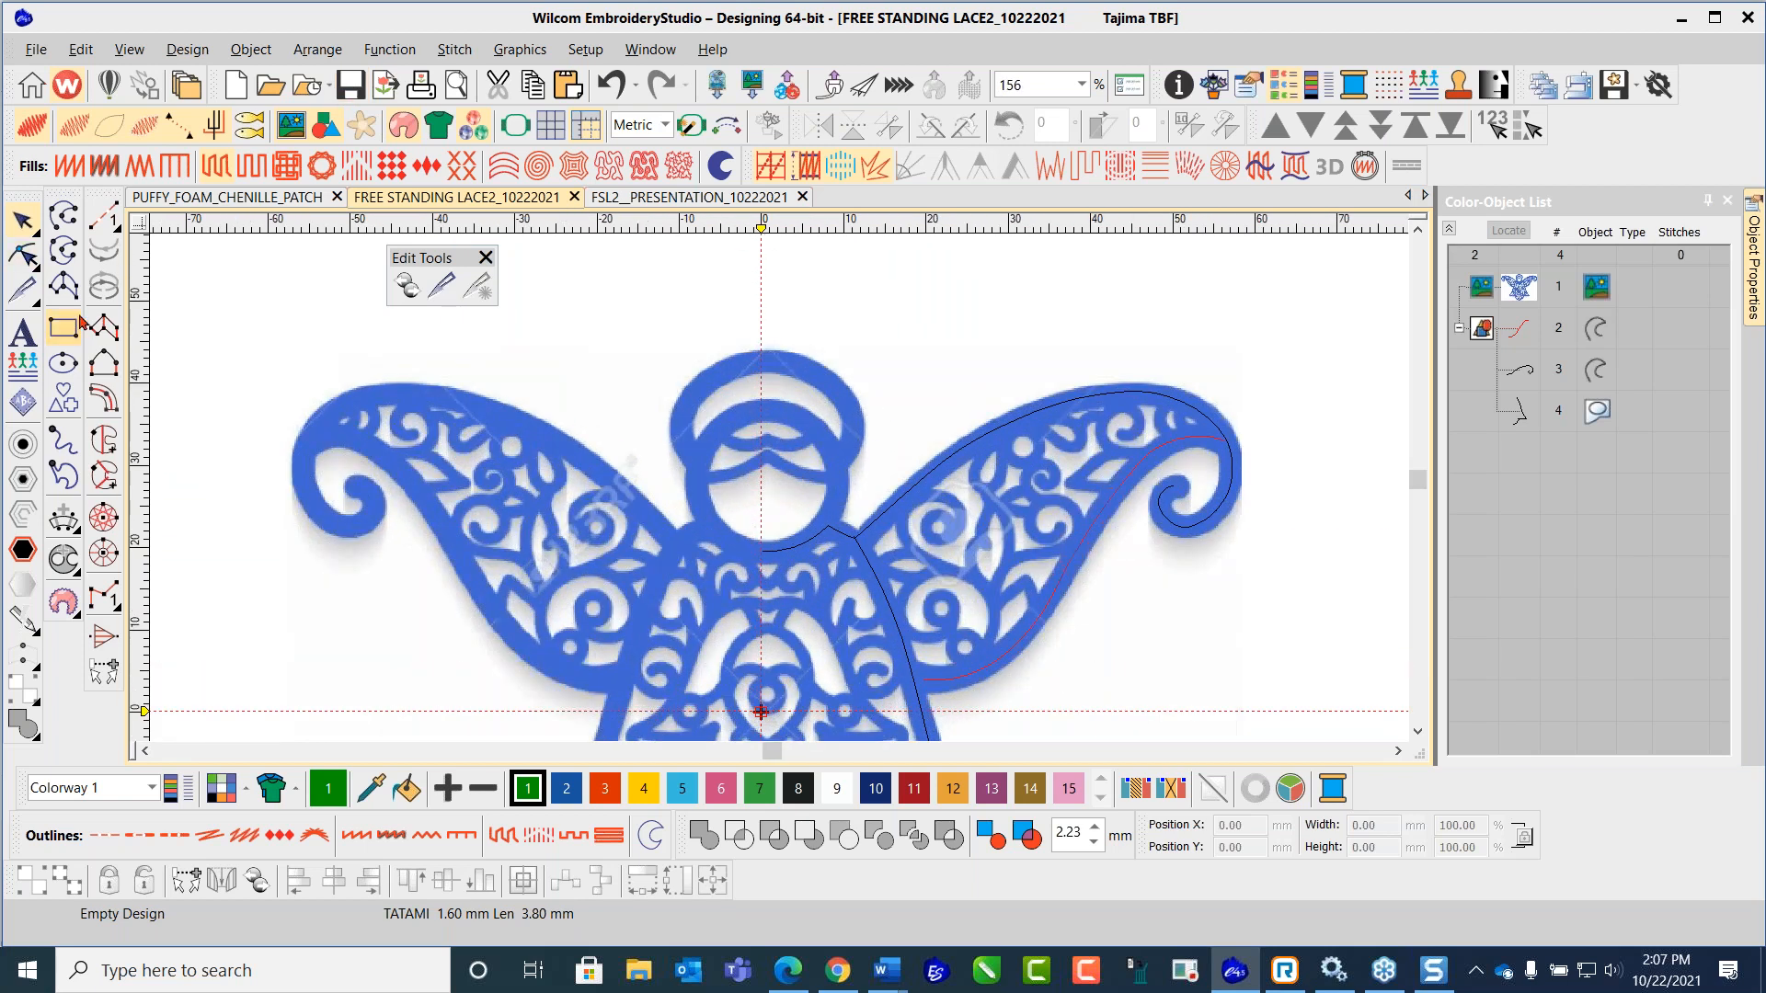
left_click(65, 364)
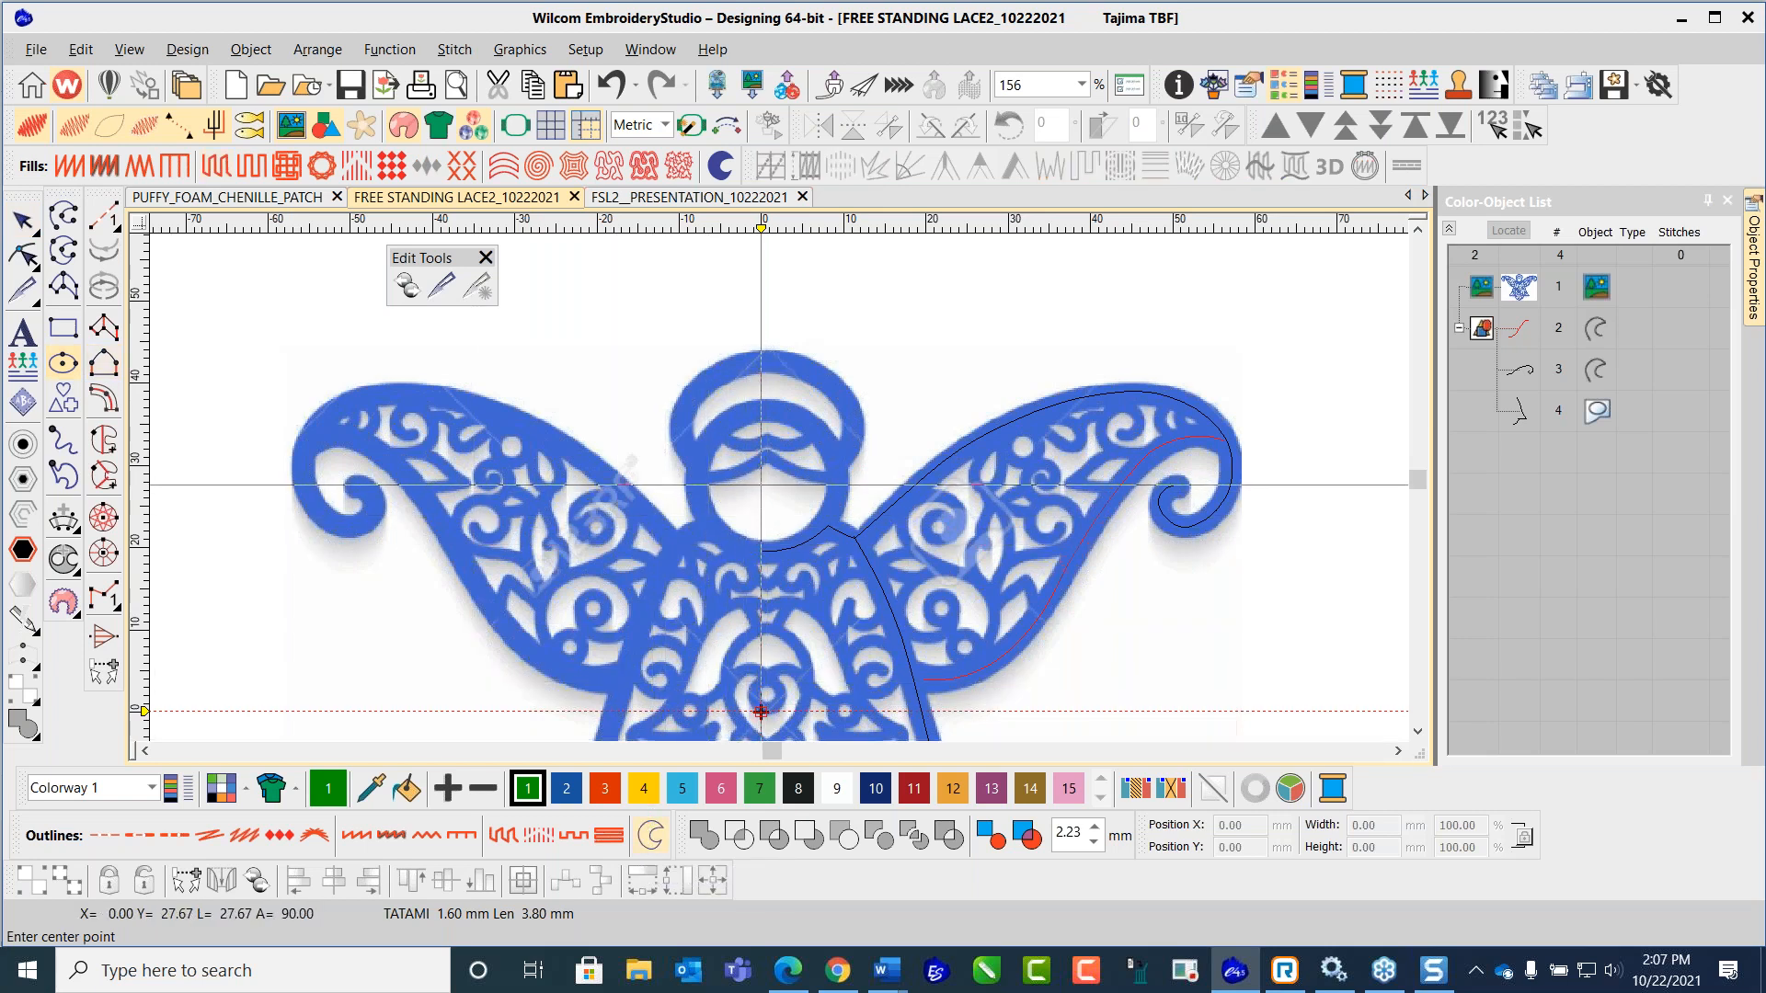
left_click(763, 485)
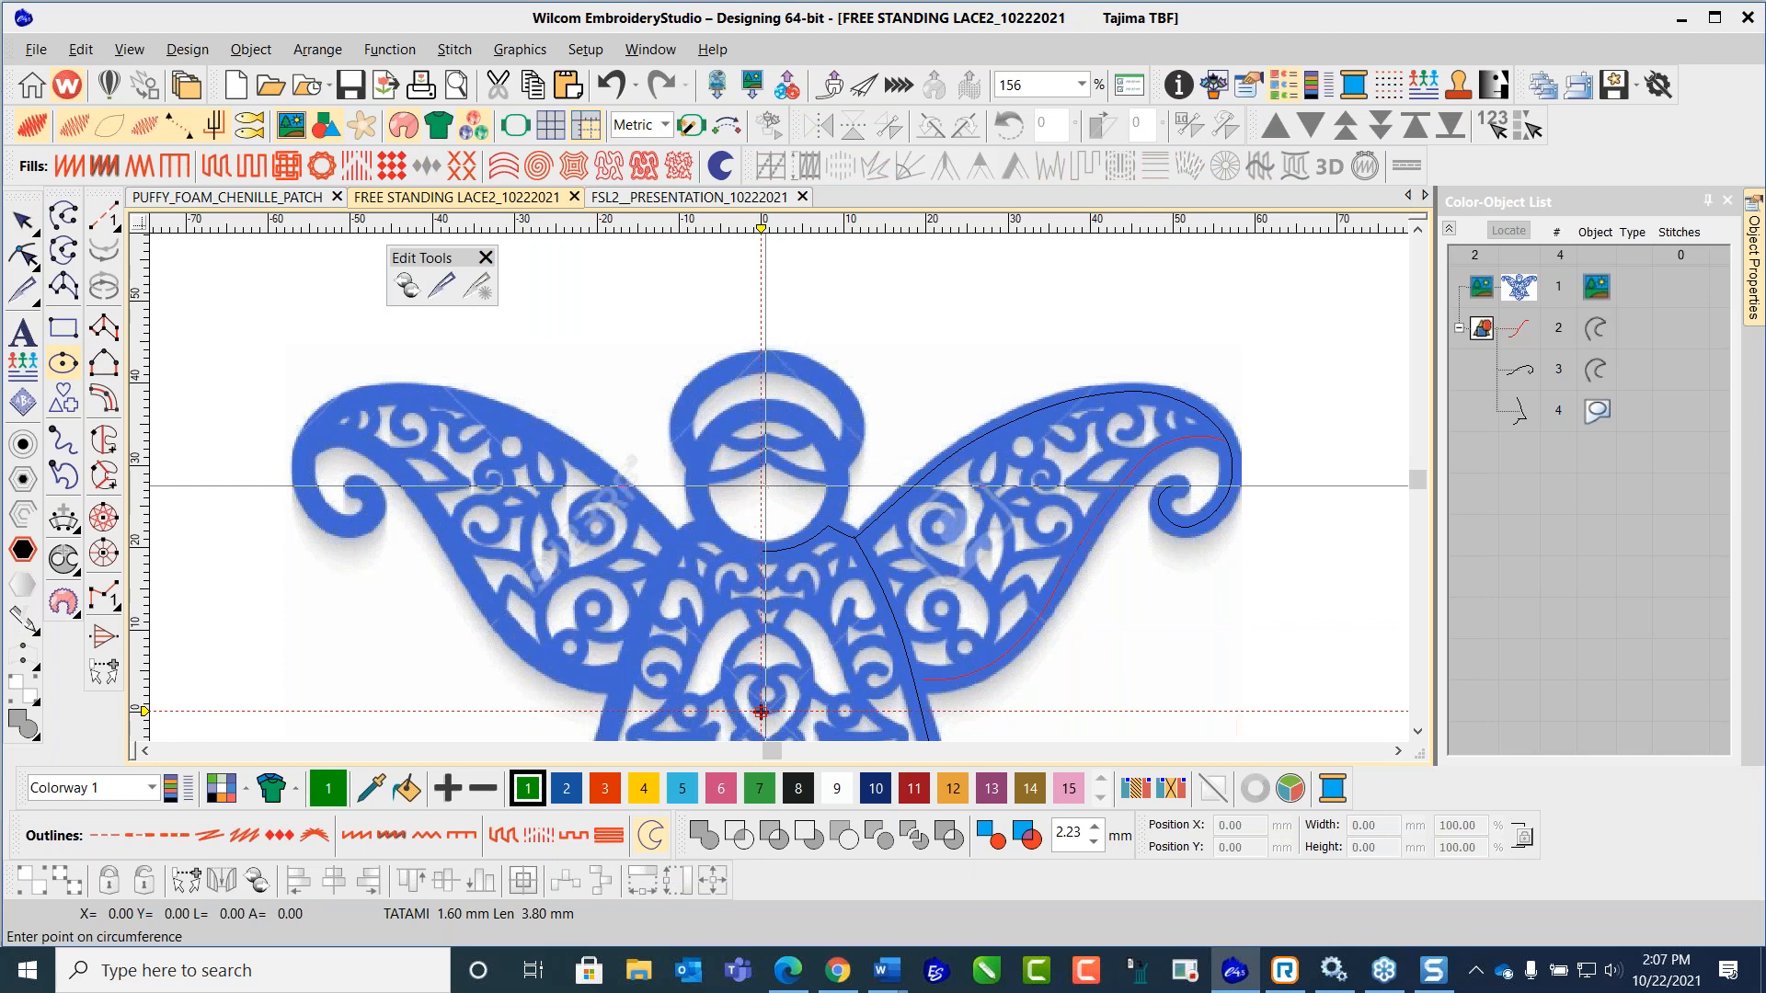
left_click(819, 435)
key("Return")
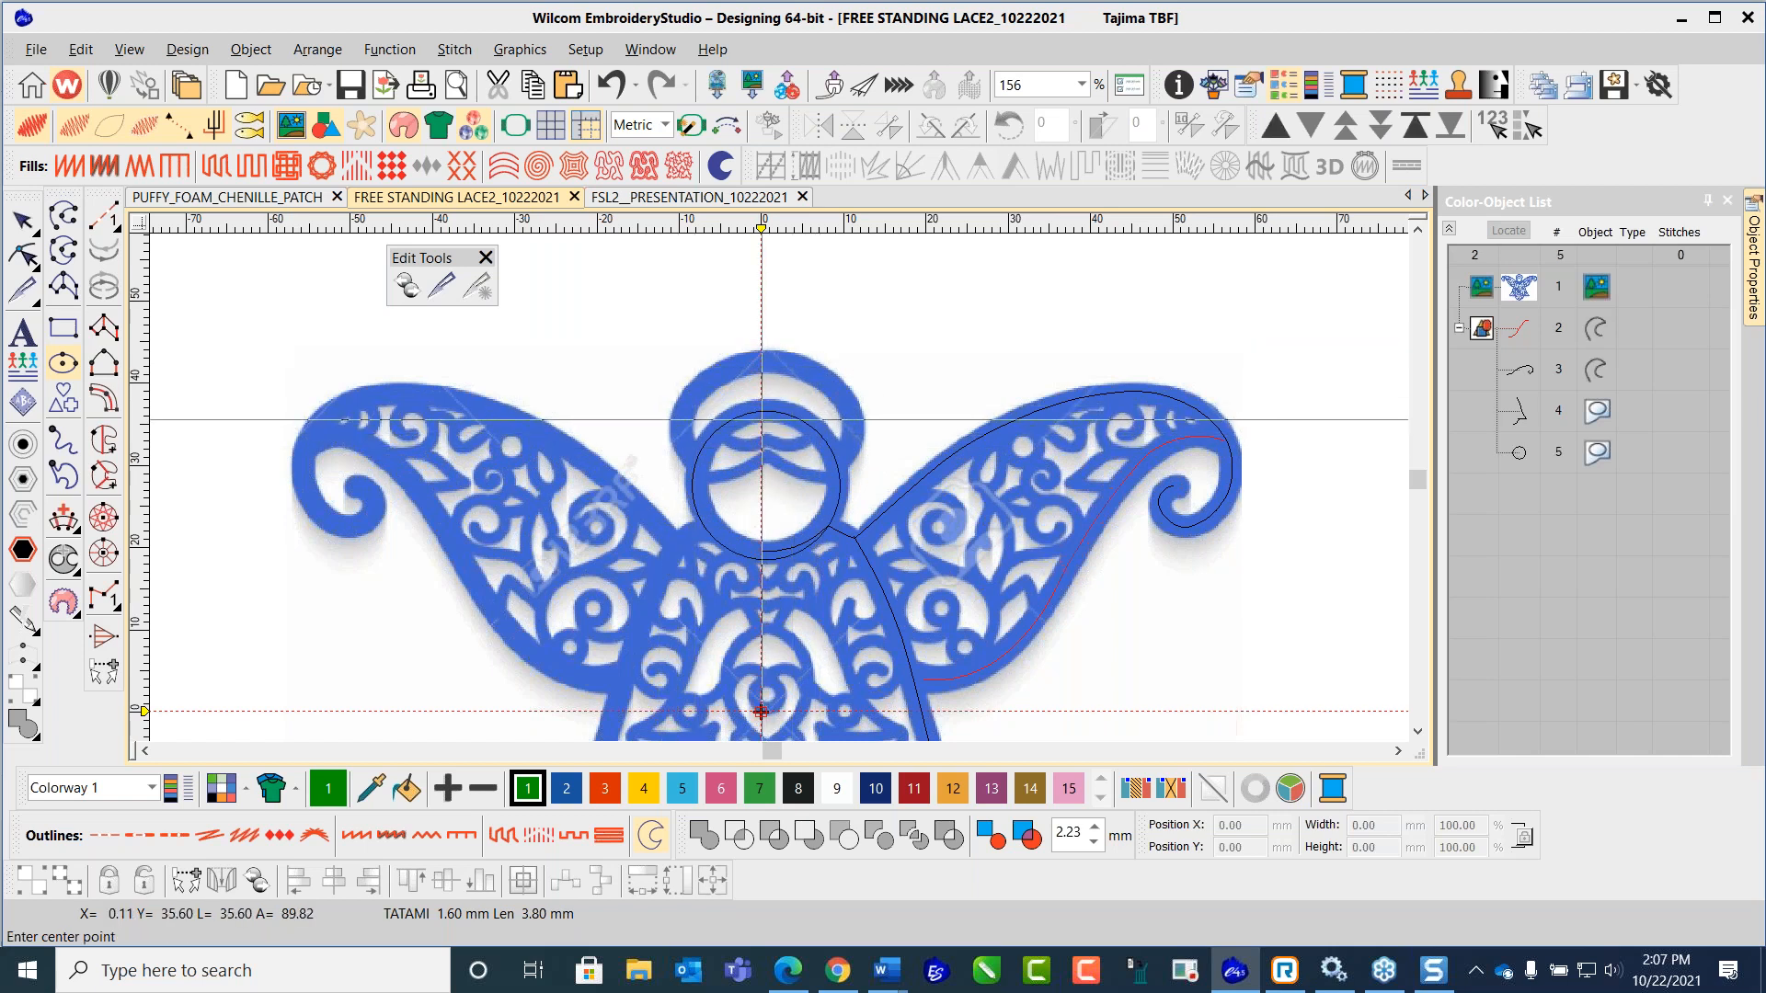
Step: Draw an oval about 22.4 mm wide over the halo, centered on the angel's vertical axis
left_click(762, 421)
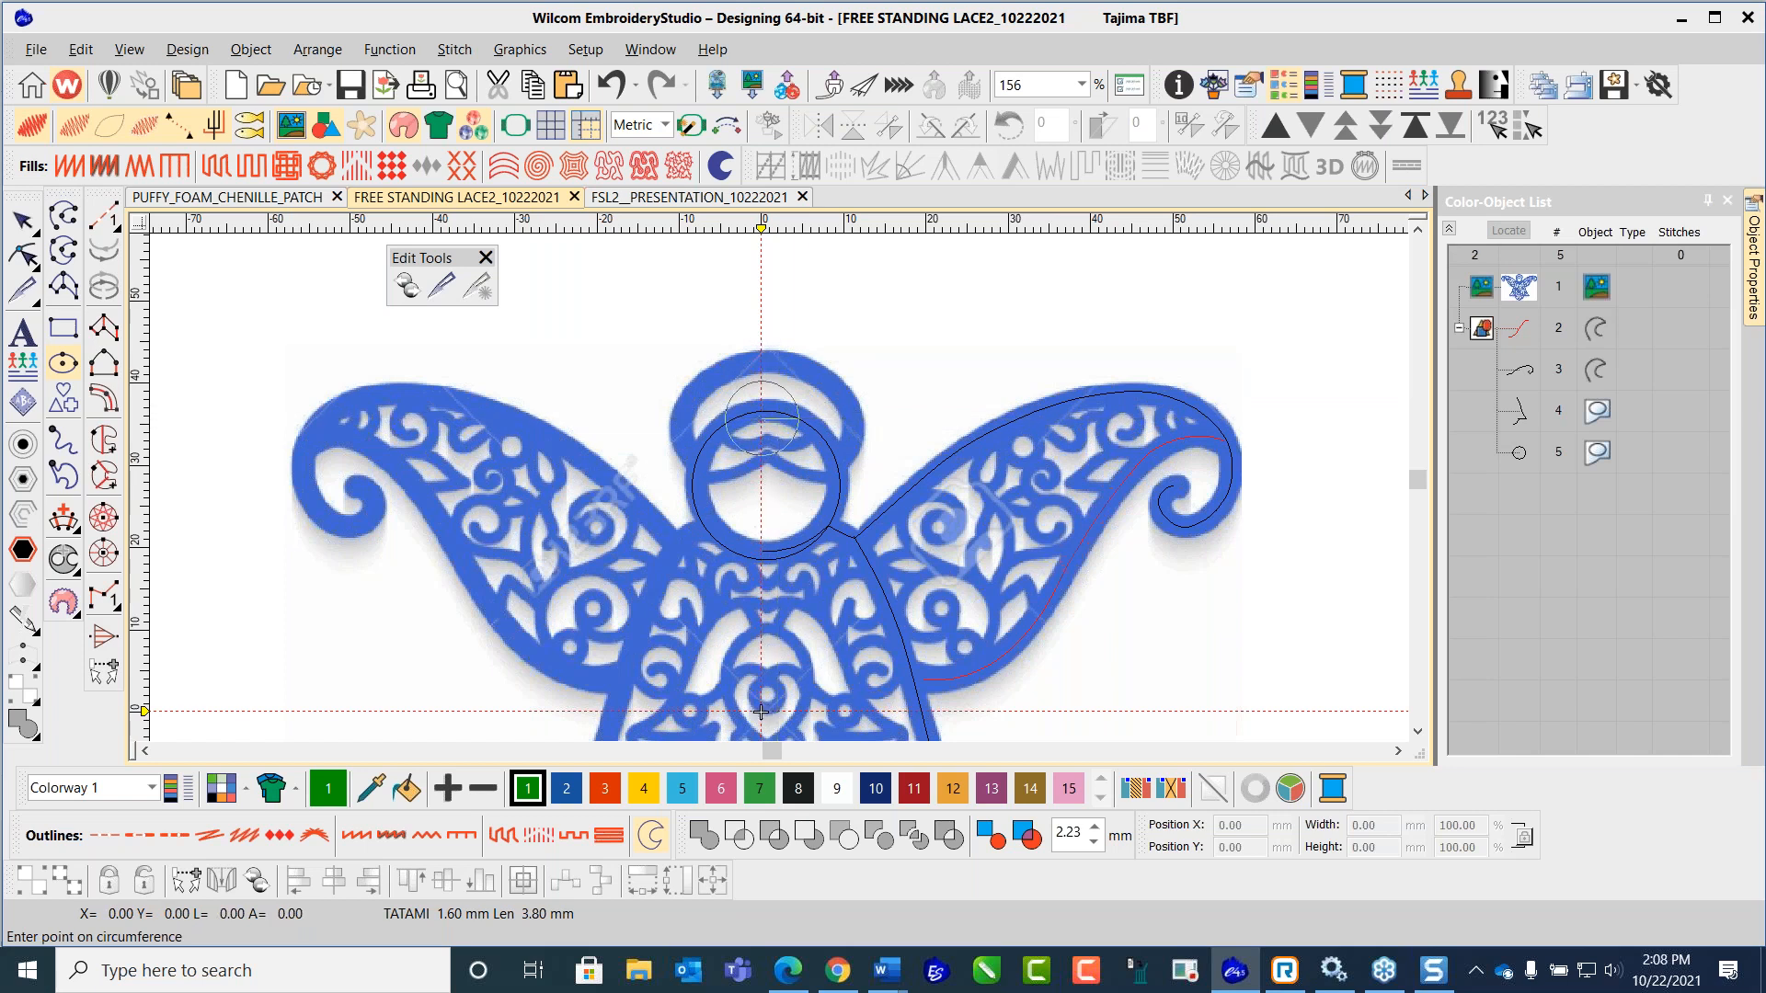
left_click(855, 419)
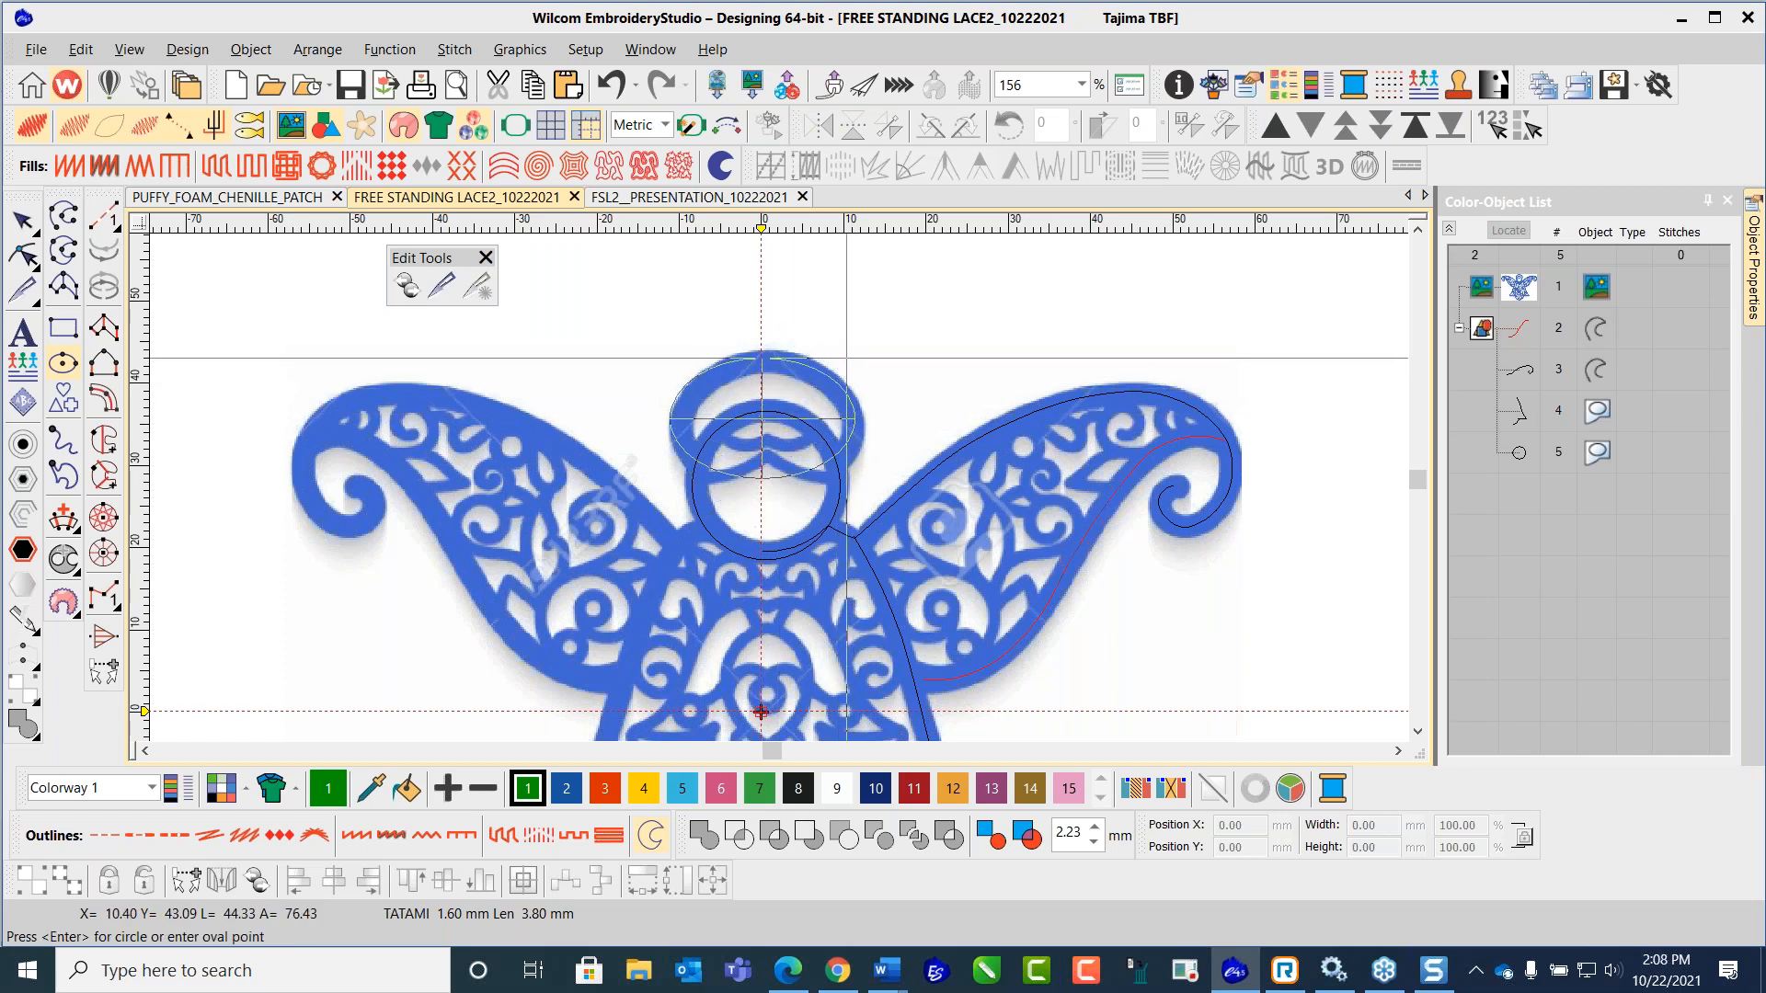
left_click(846, 360)
key("Return")
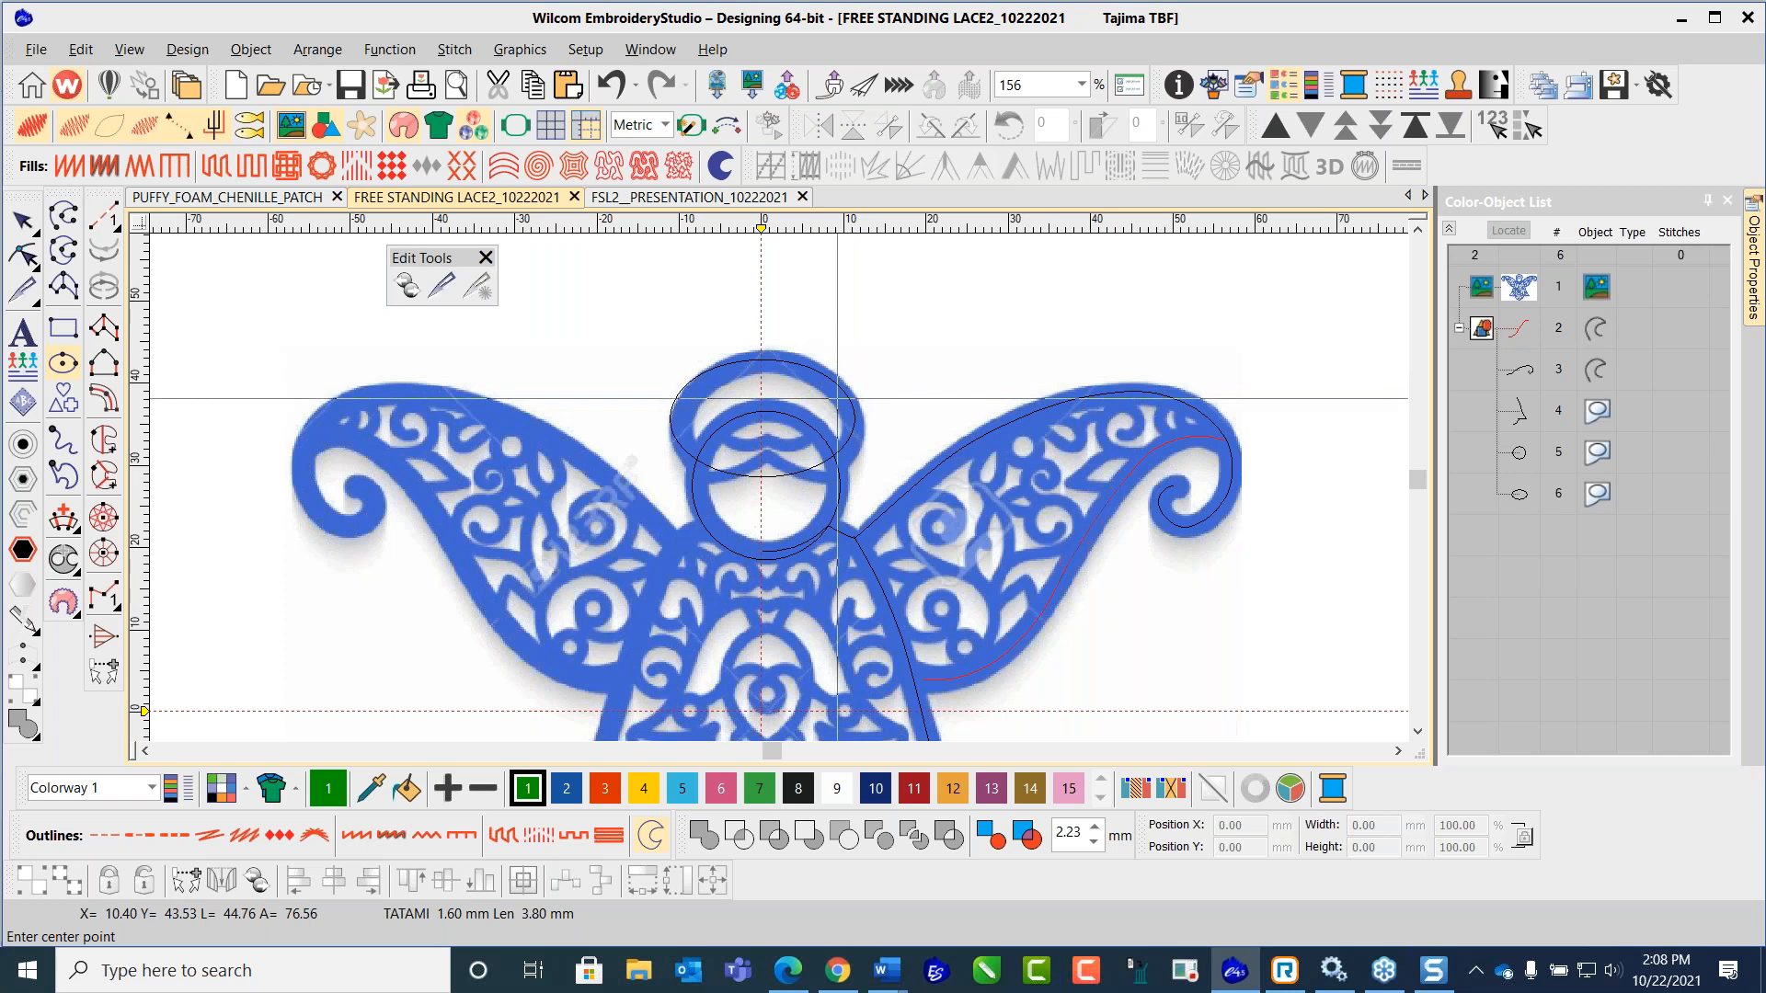
Step: Resize the halo oval to about 21.5 mm wide and 16.1 mm high to follow the artwork, and deselect it
left_click(23, 220)
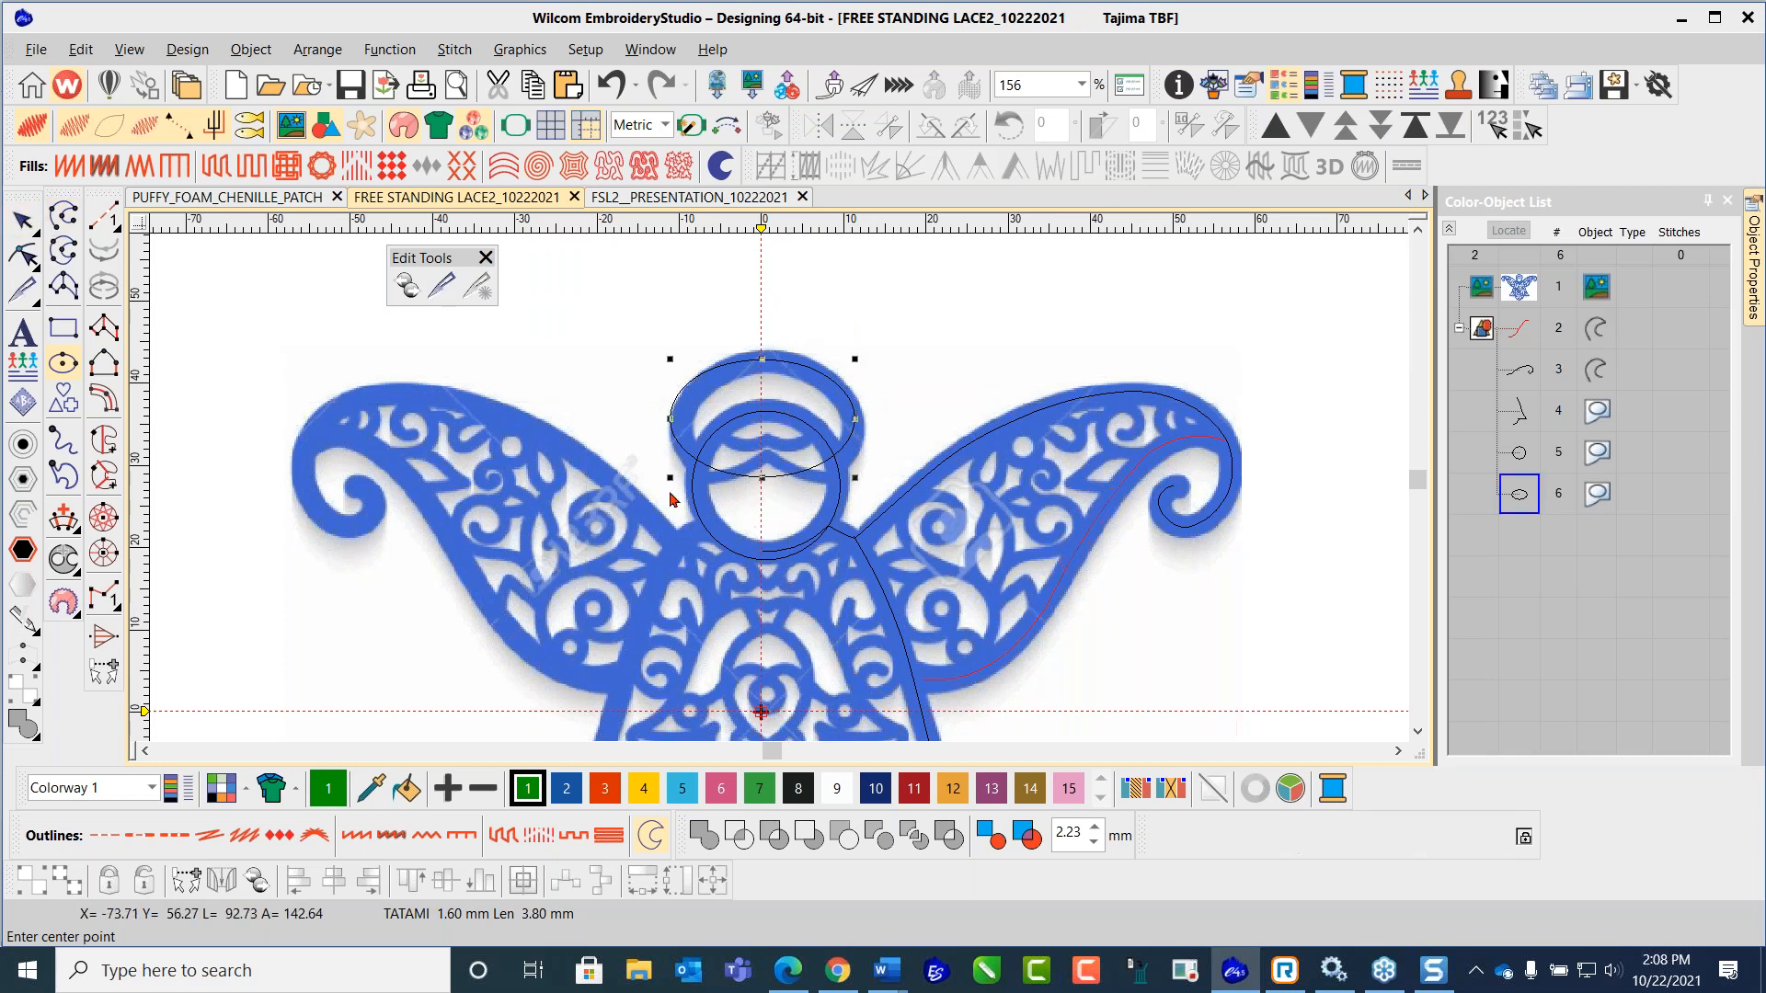
left_click(736, 485)
left_click_drag(762, 489, 761, 492)
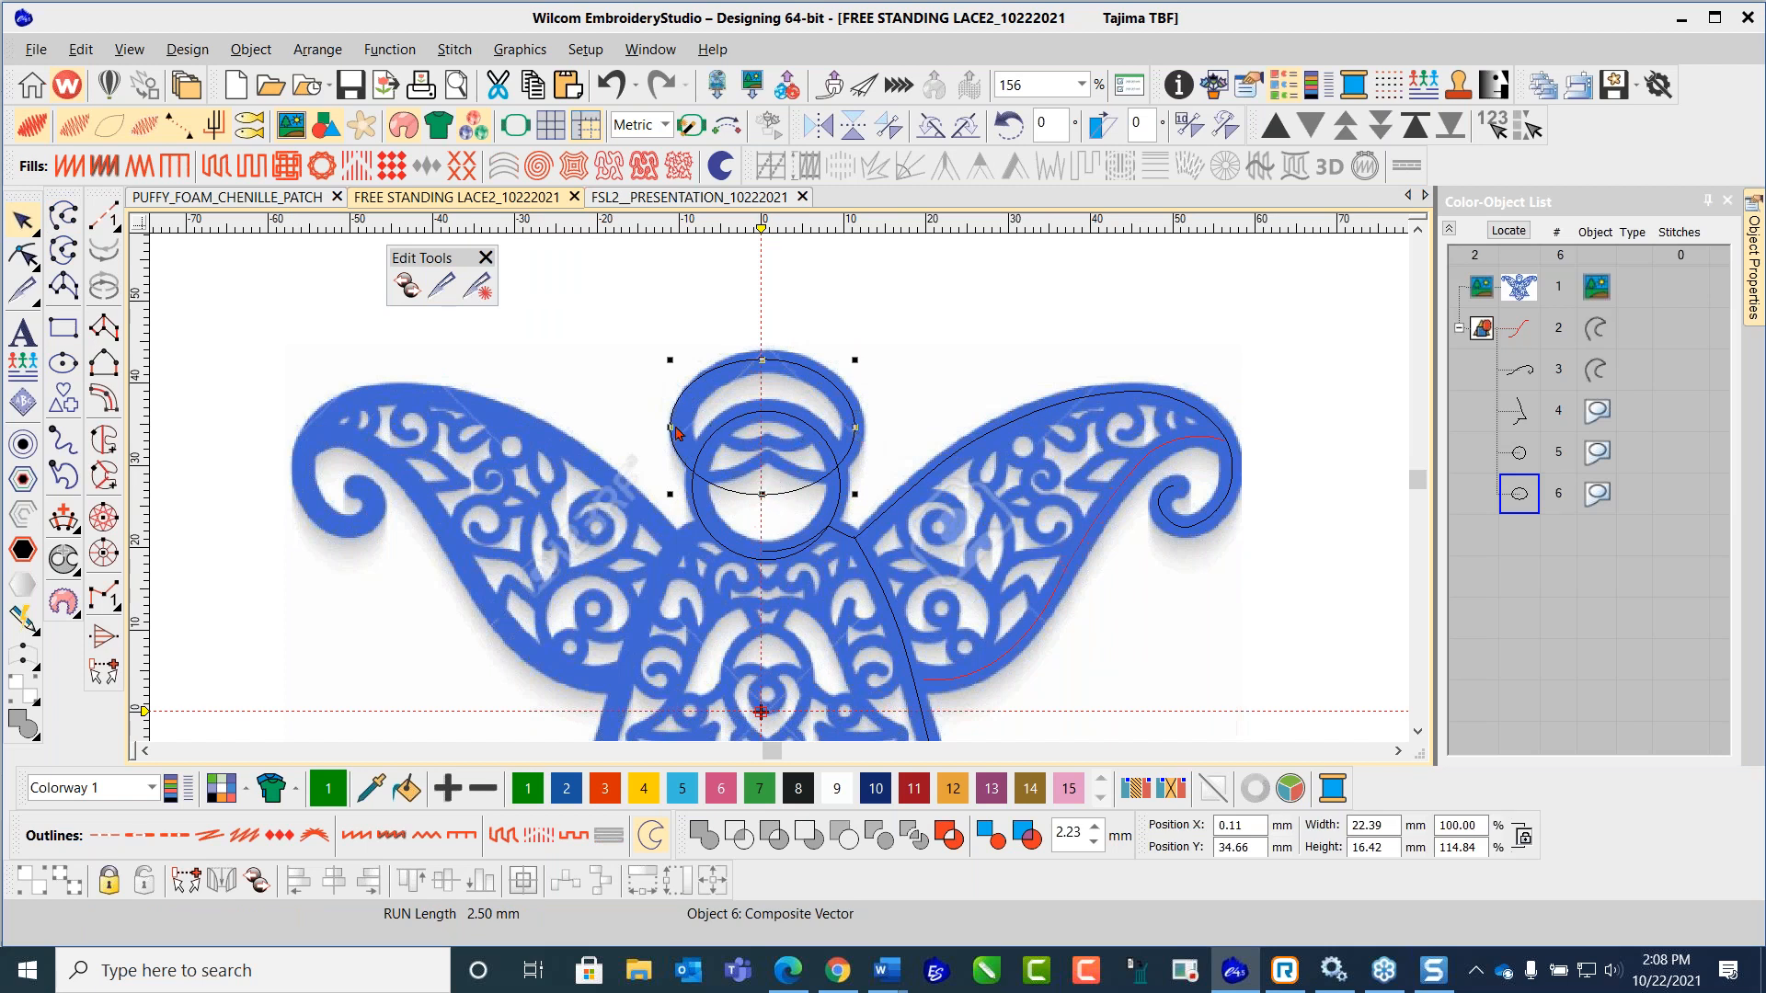
left_click_drag(668, 427, 677, 426)
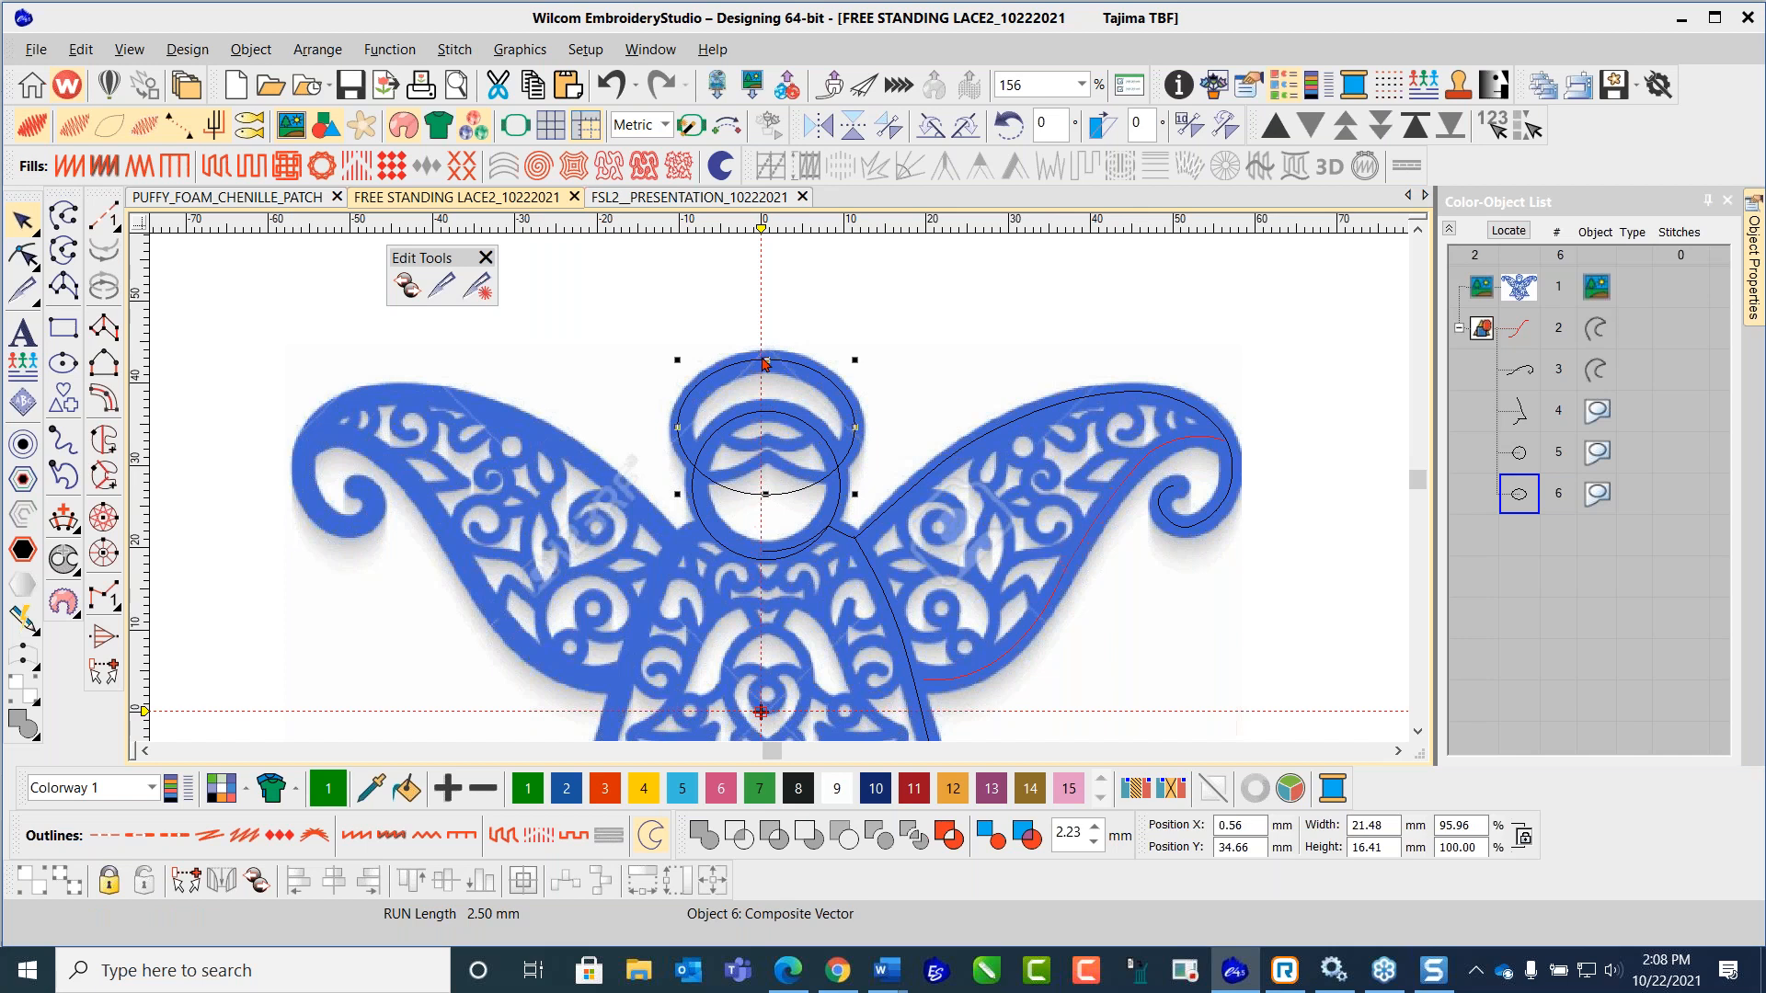
left_click_drag(767, 363, 768, 366)
left_click(823, 294)
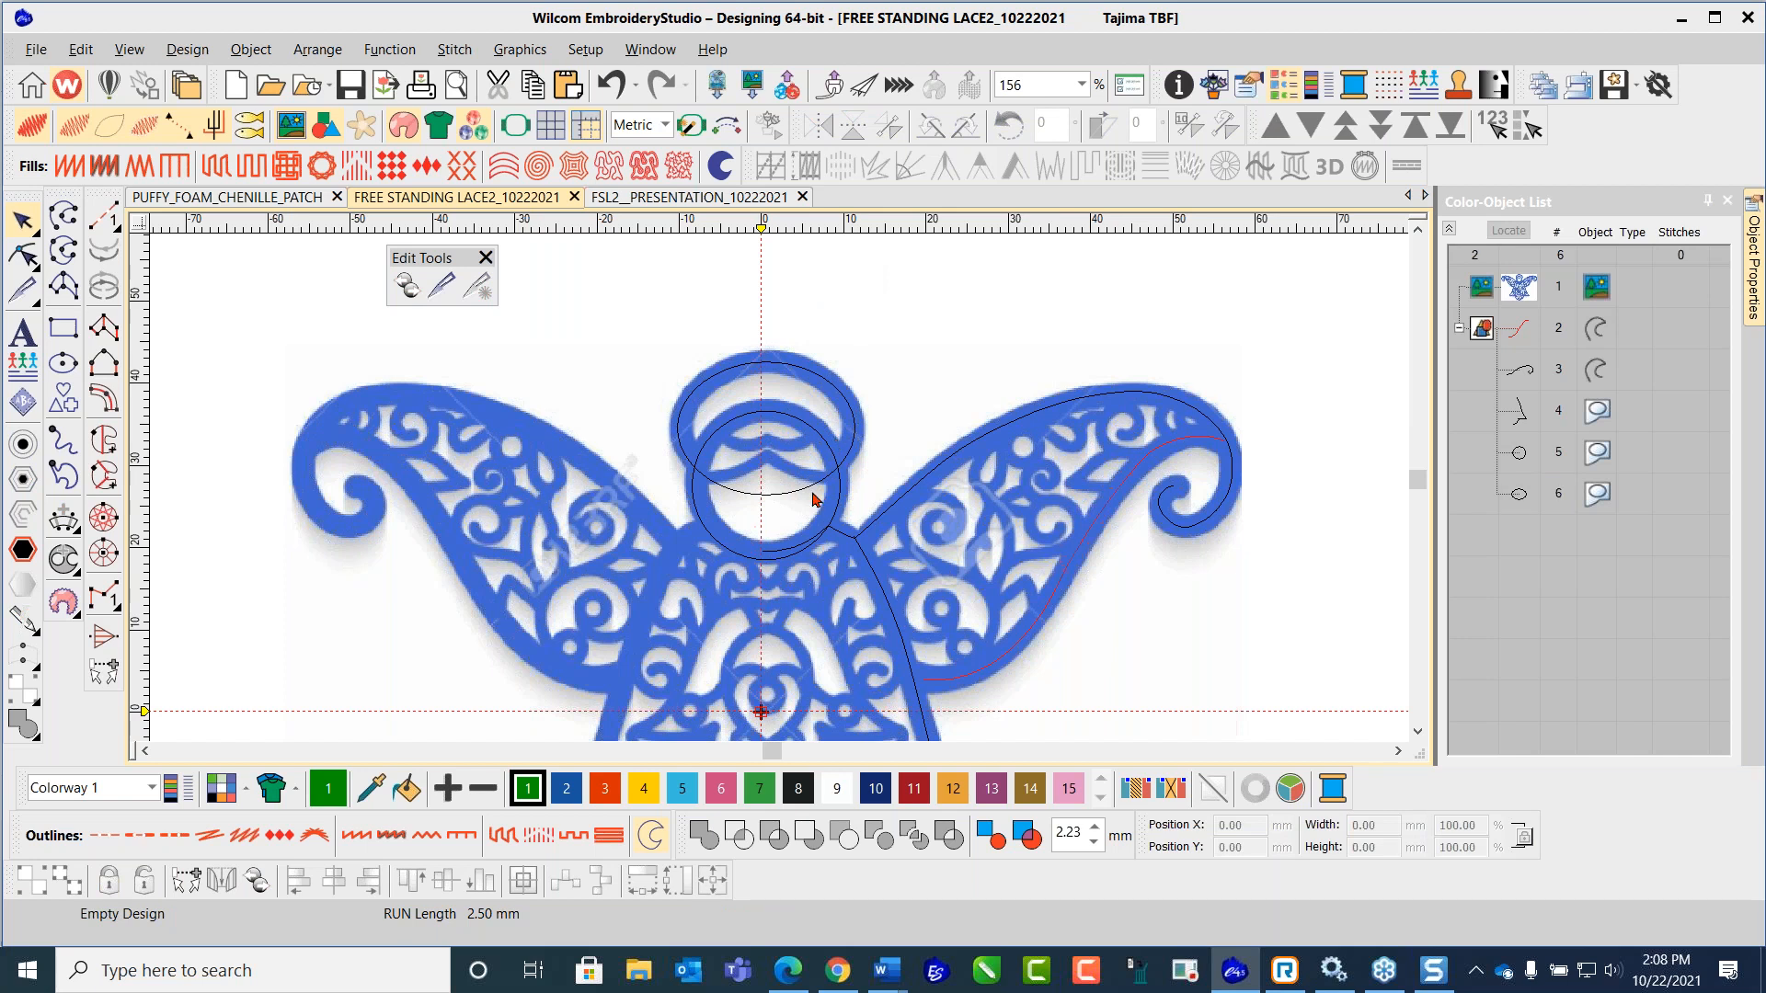
Step: Shift the halo oval and the head circle slightly left so both sit closer to the vertical axis, and deselect
left_click(855, 417)
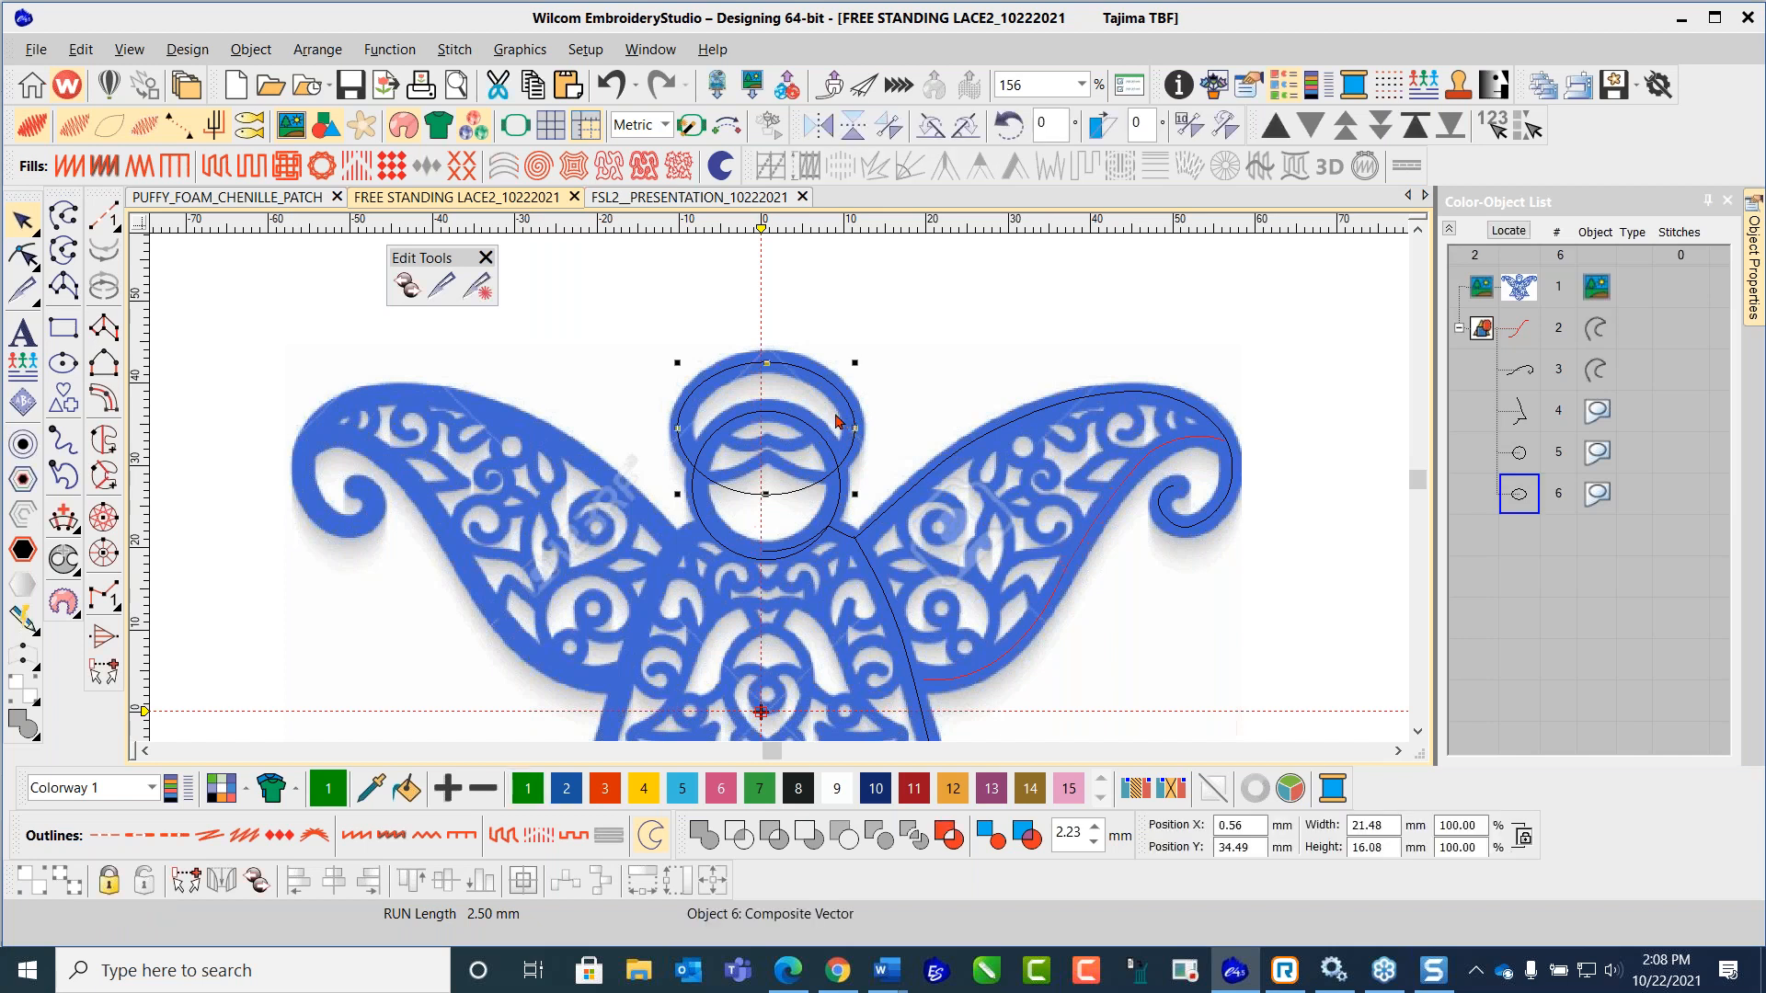
left_click_drag(751, 374, 748, 374)
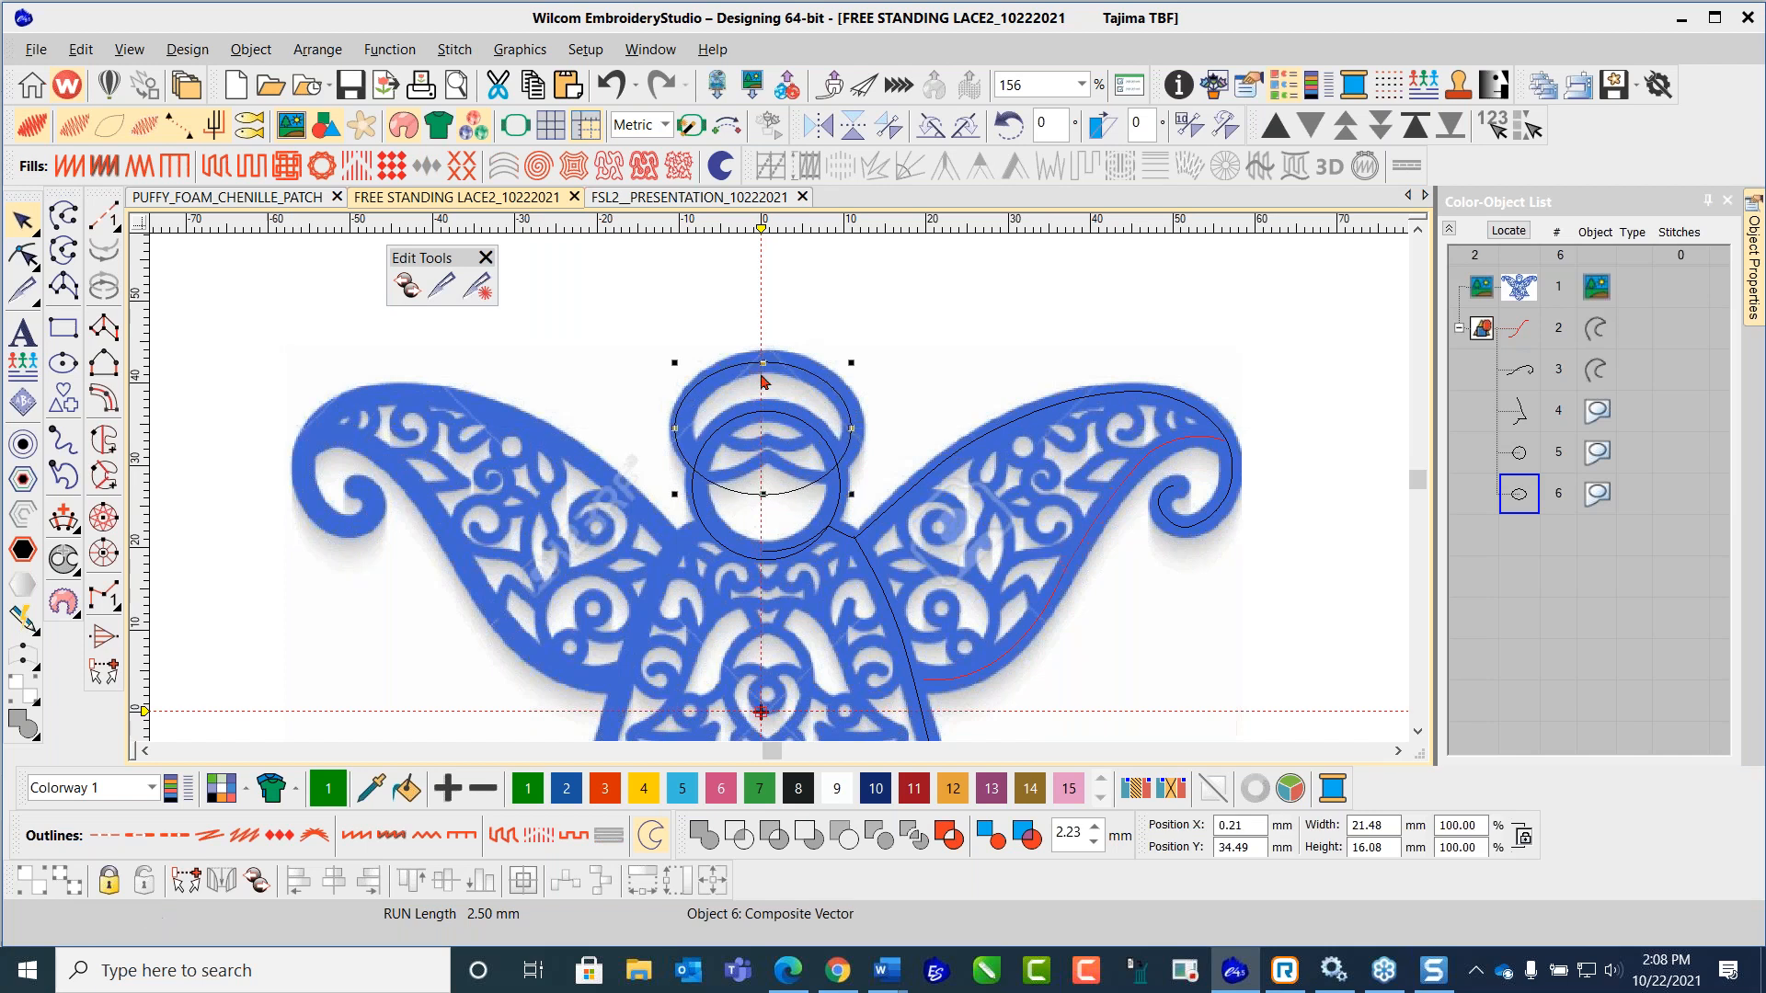
left_click(839, 508)
key("Left")
key("Left")
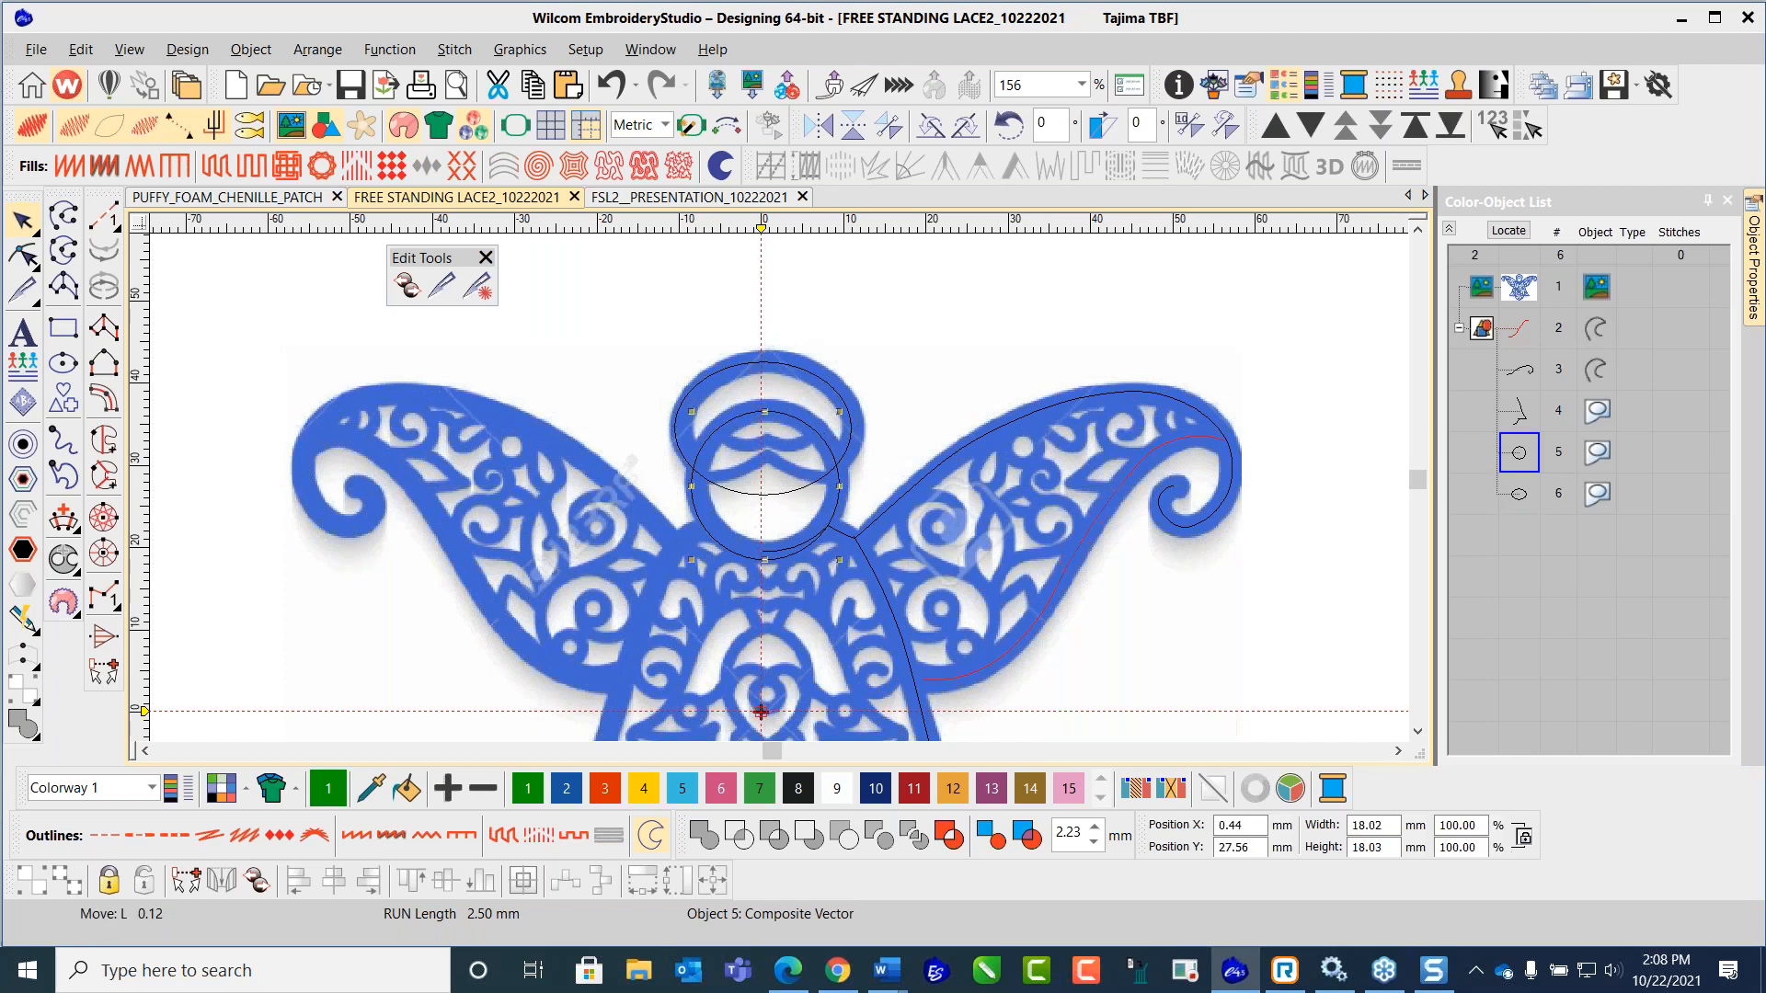
left_click(934, 323)
Step: Cut the halo oval with the Knife along a six-point curve following the upper half of the head circle
left_click(818, 381)
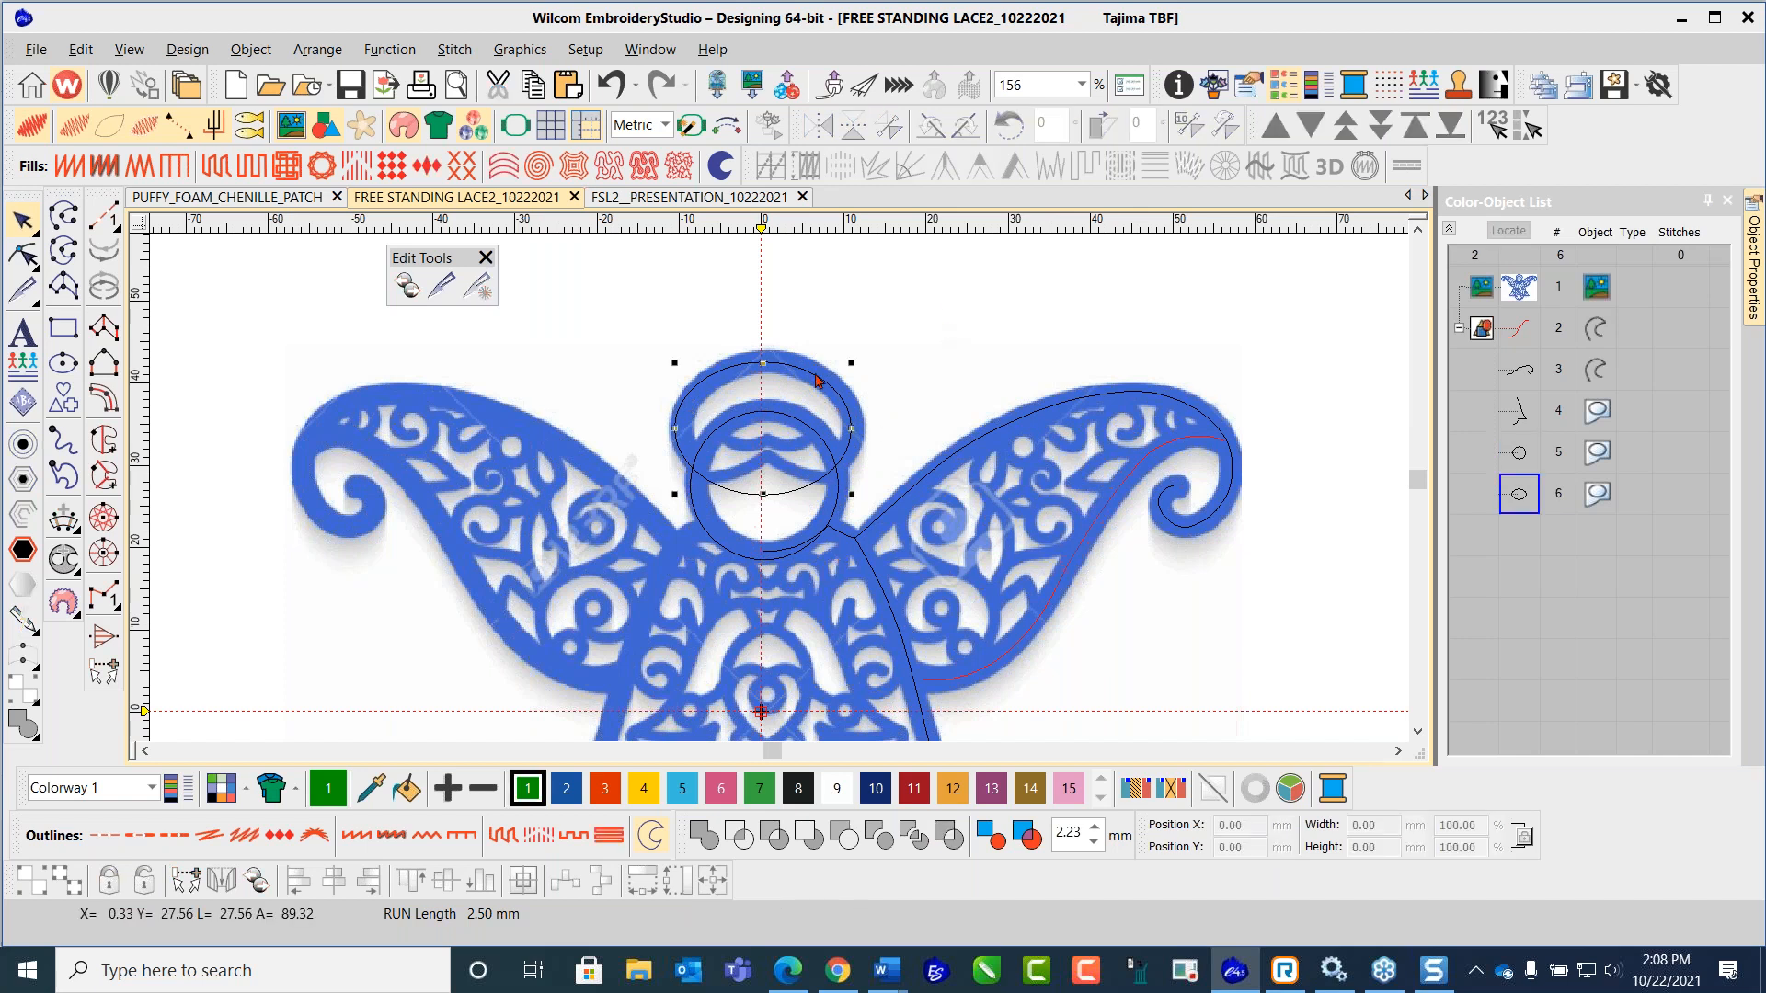
left_click(444, 291)
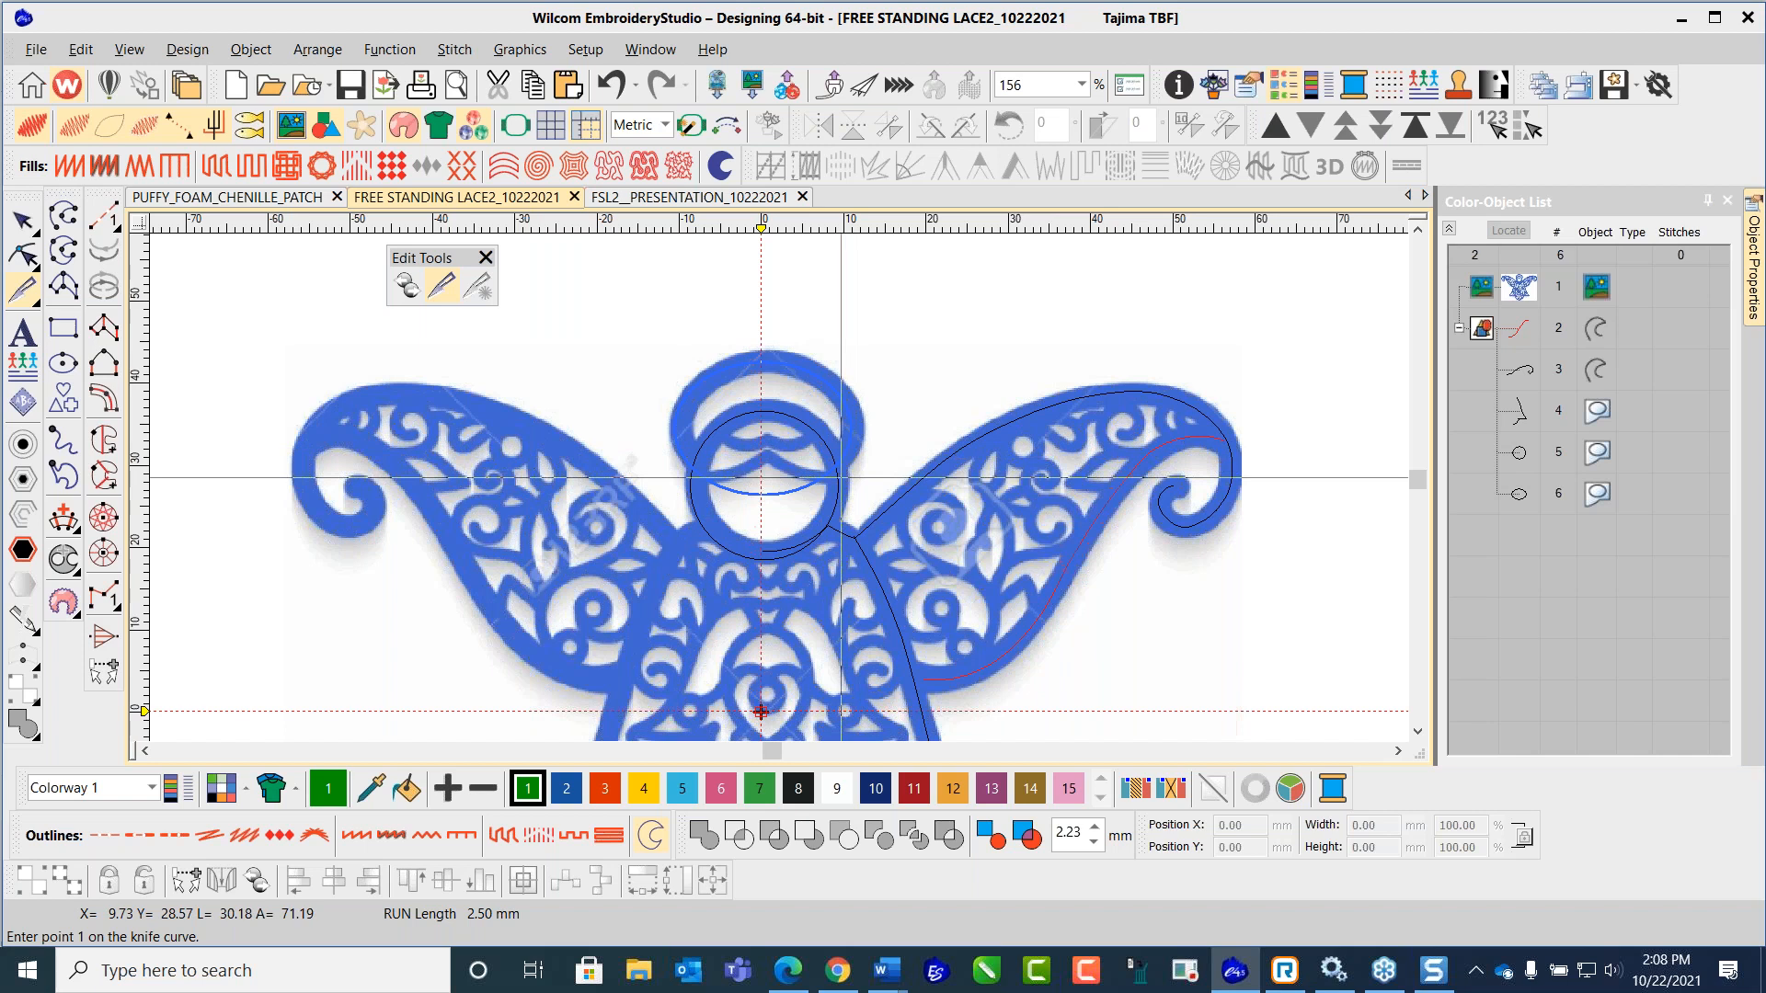
left_click(842, 478)
left_click(835, 444)
left_click(794, 406)
left_click(749, 406)
left_click(701, 441)
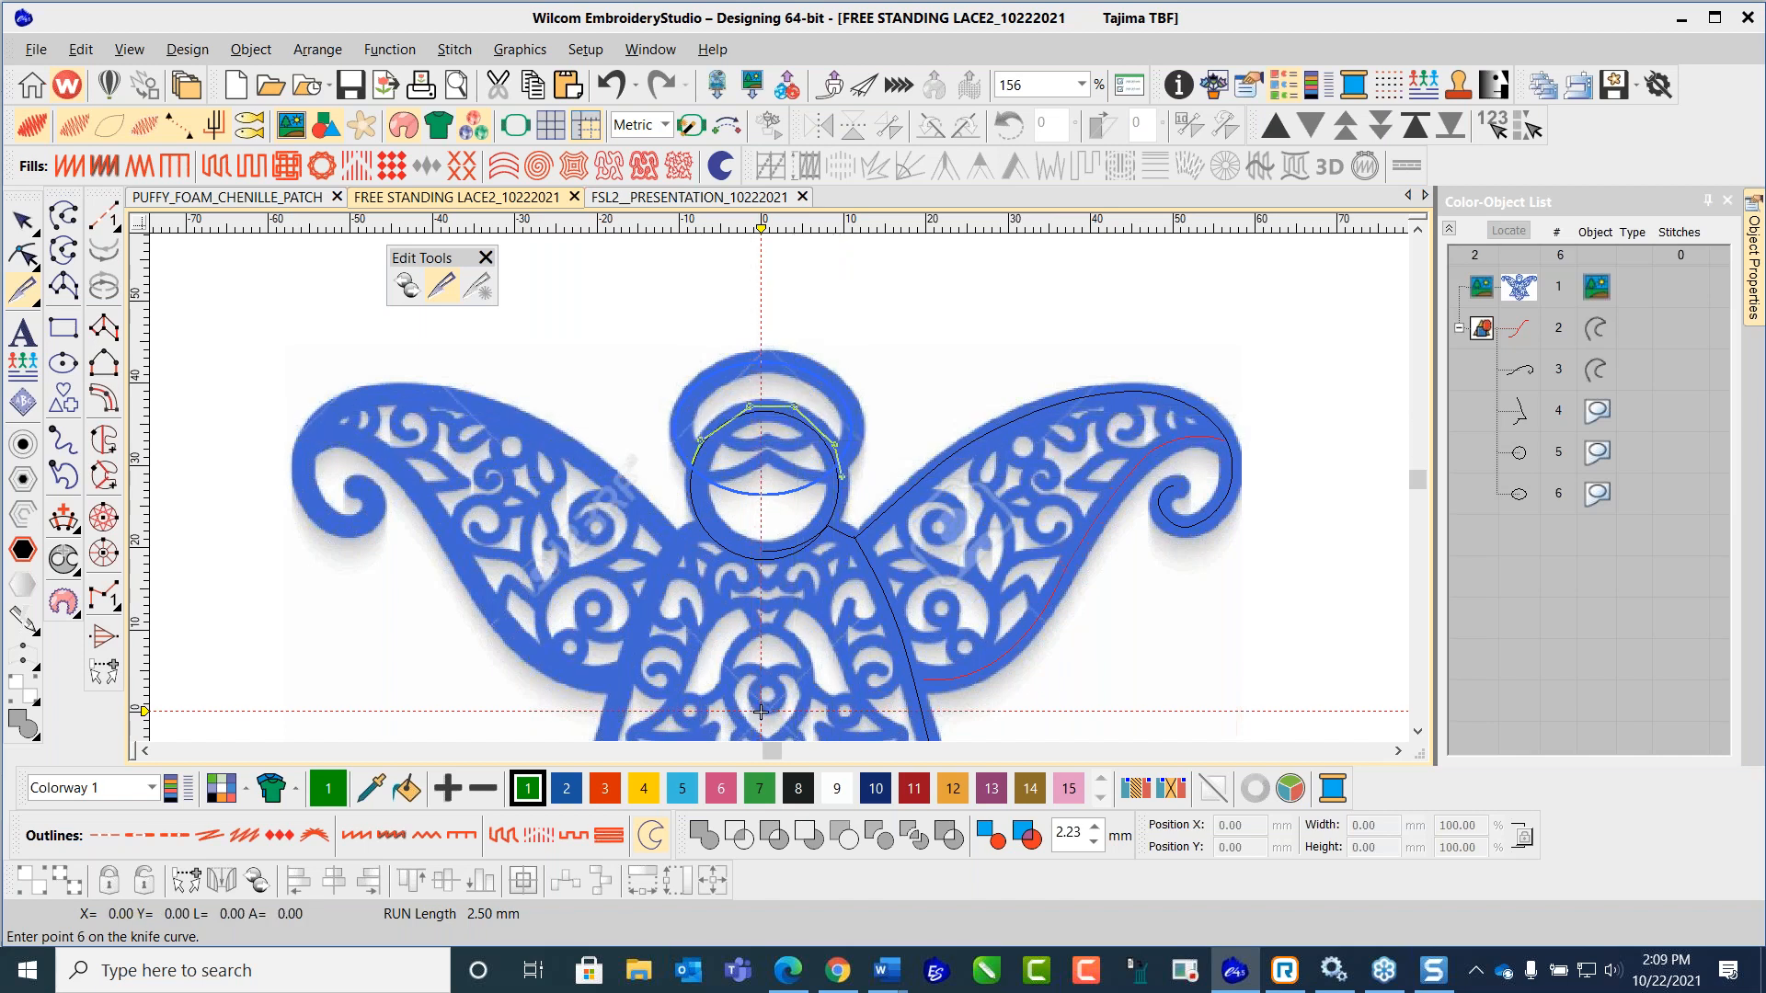
left_click(682, 478)
key("Return")
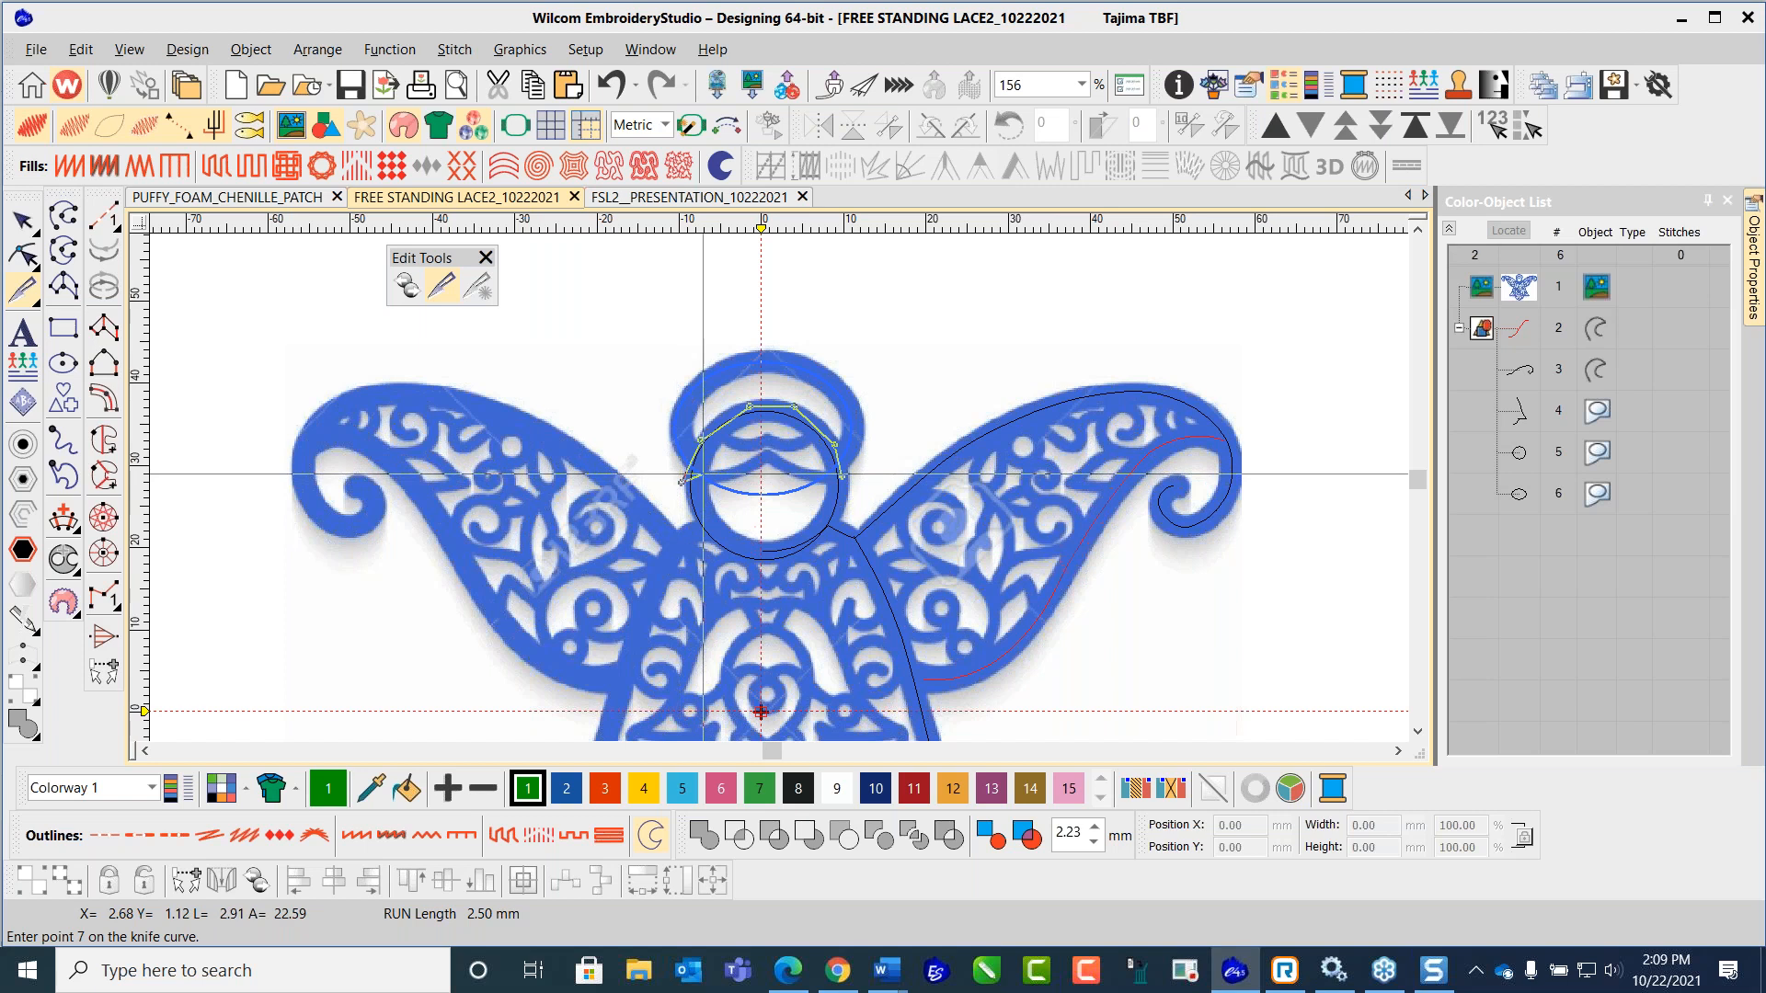
Step: Delete the lower halo segment that crosses the face
left_click(975, 355)
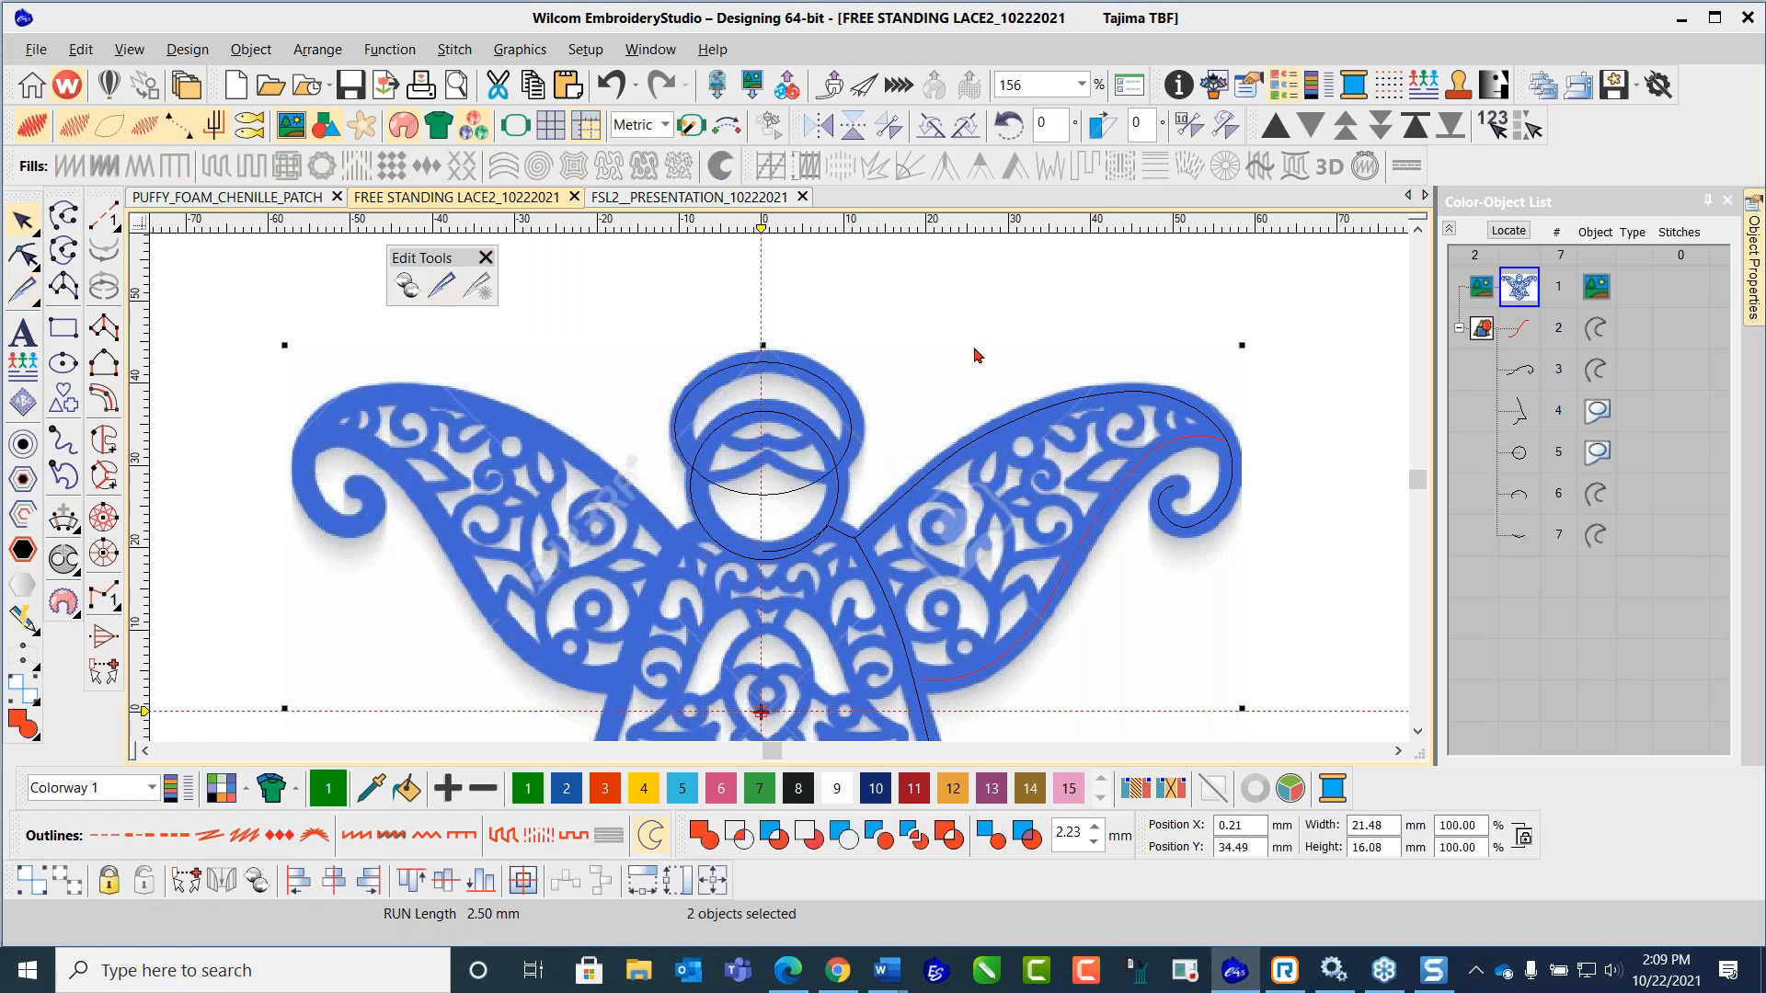
left_click(1519, 532)
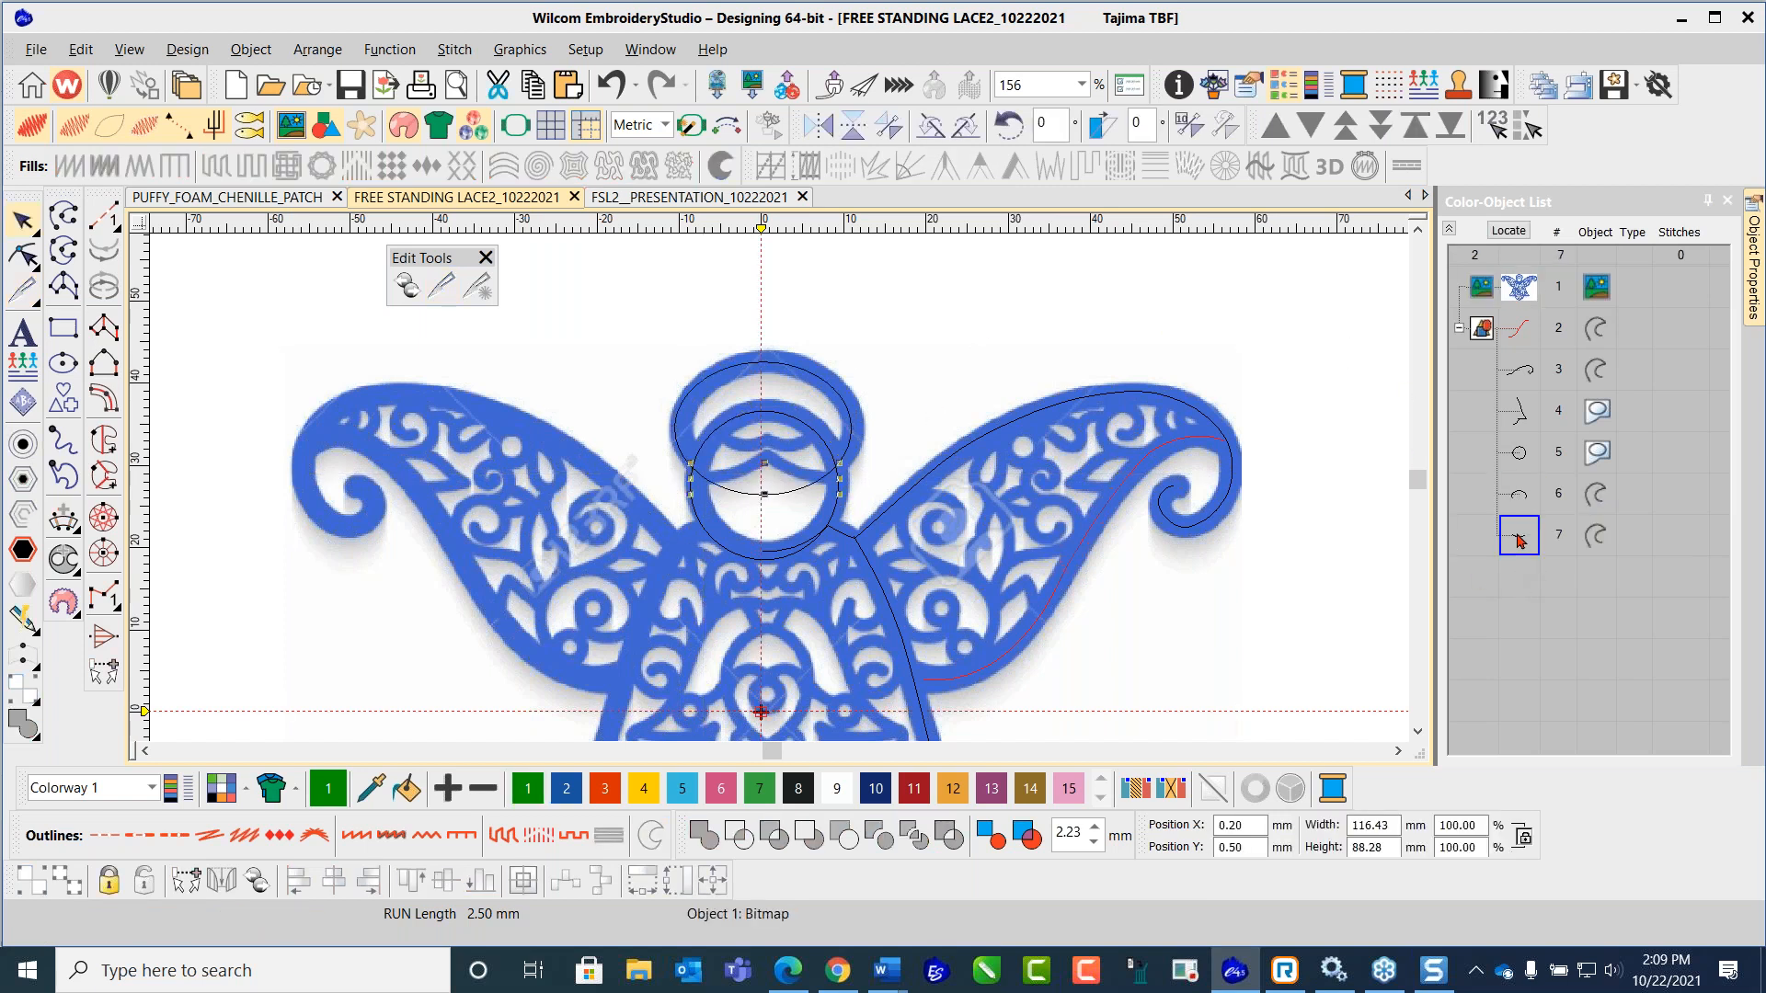
key("Delete")
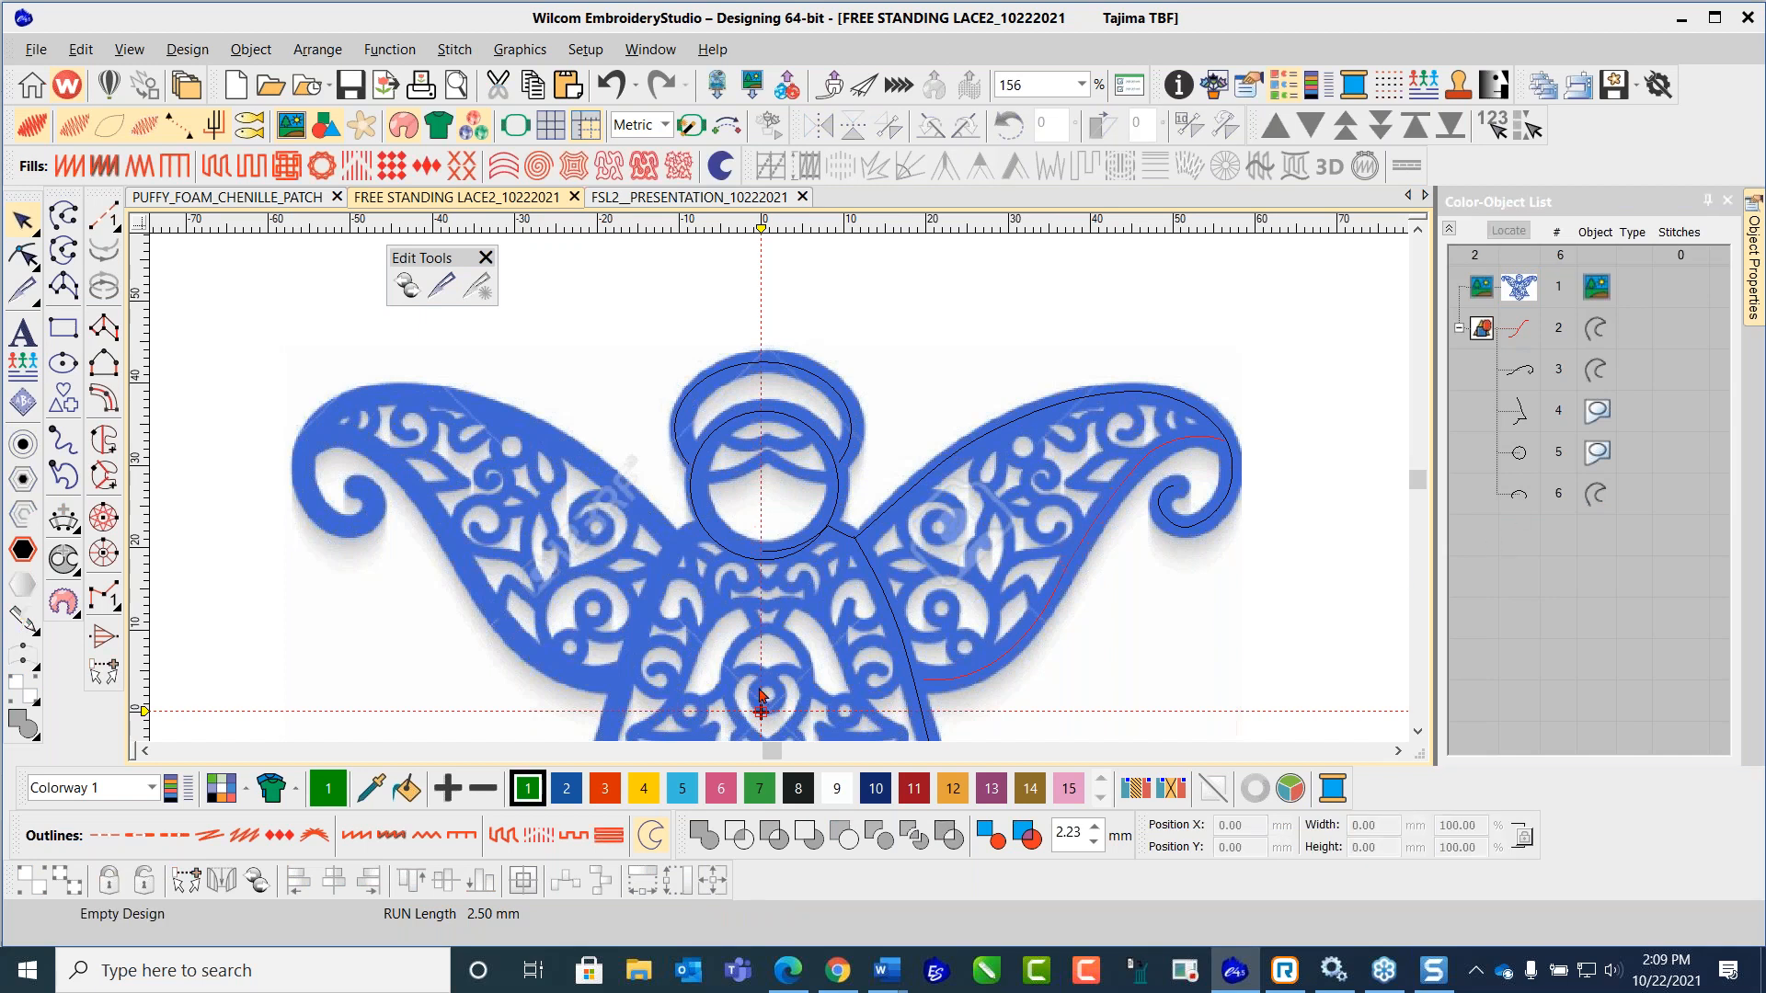
Step: Examine how the traced wing, body, head and halo outlines fit the whole angel artwork
scroll(742, 590, "down", 2)
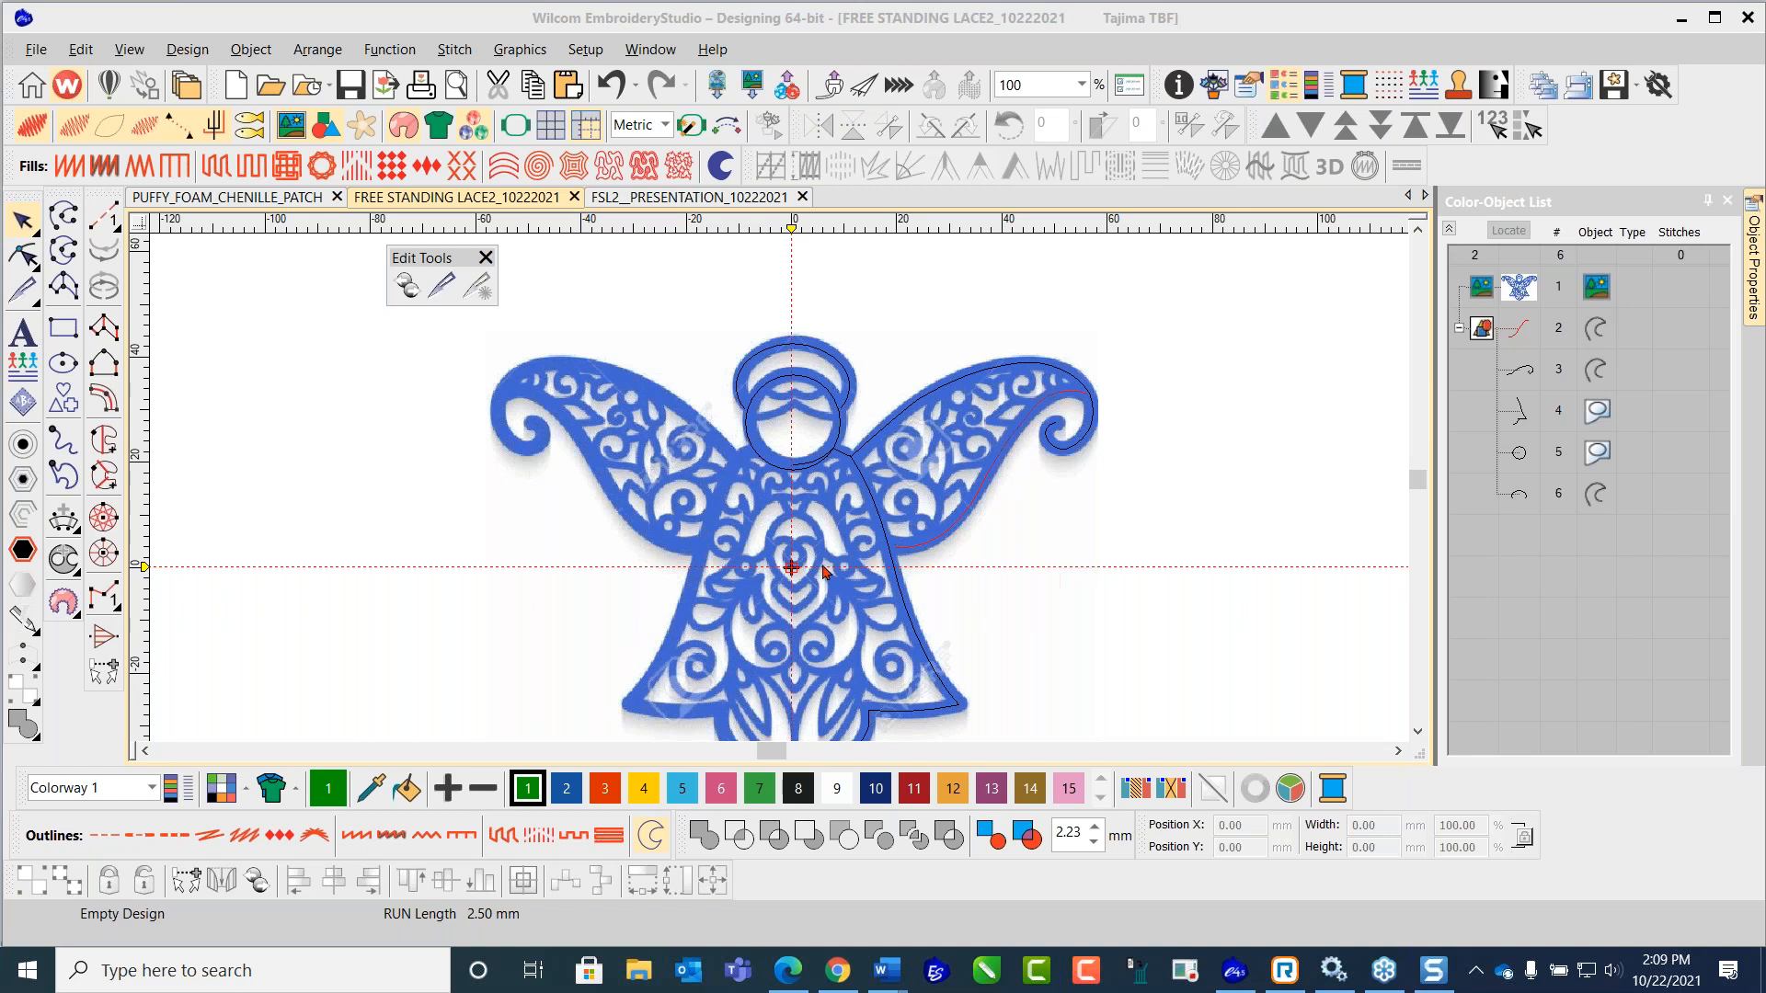
scroll(780, 497, "down", 1)
scroll(780, 497, "down", 1)
scroll(780, 497, "up", 1)
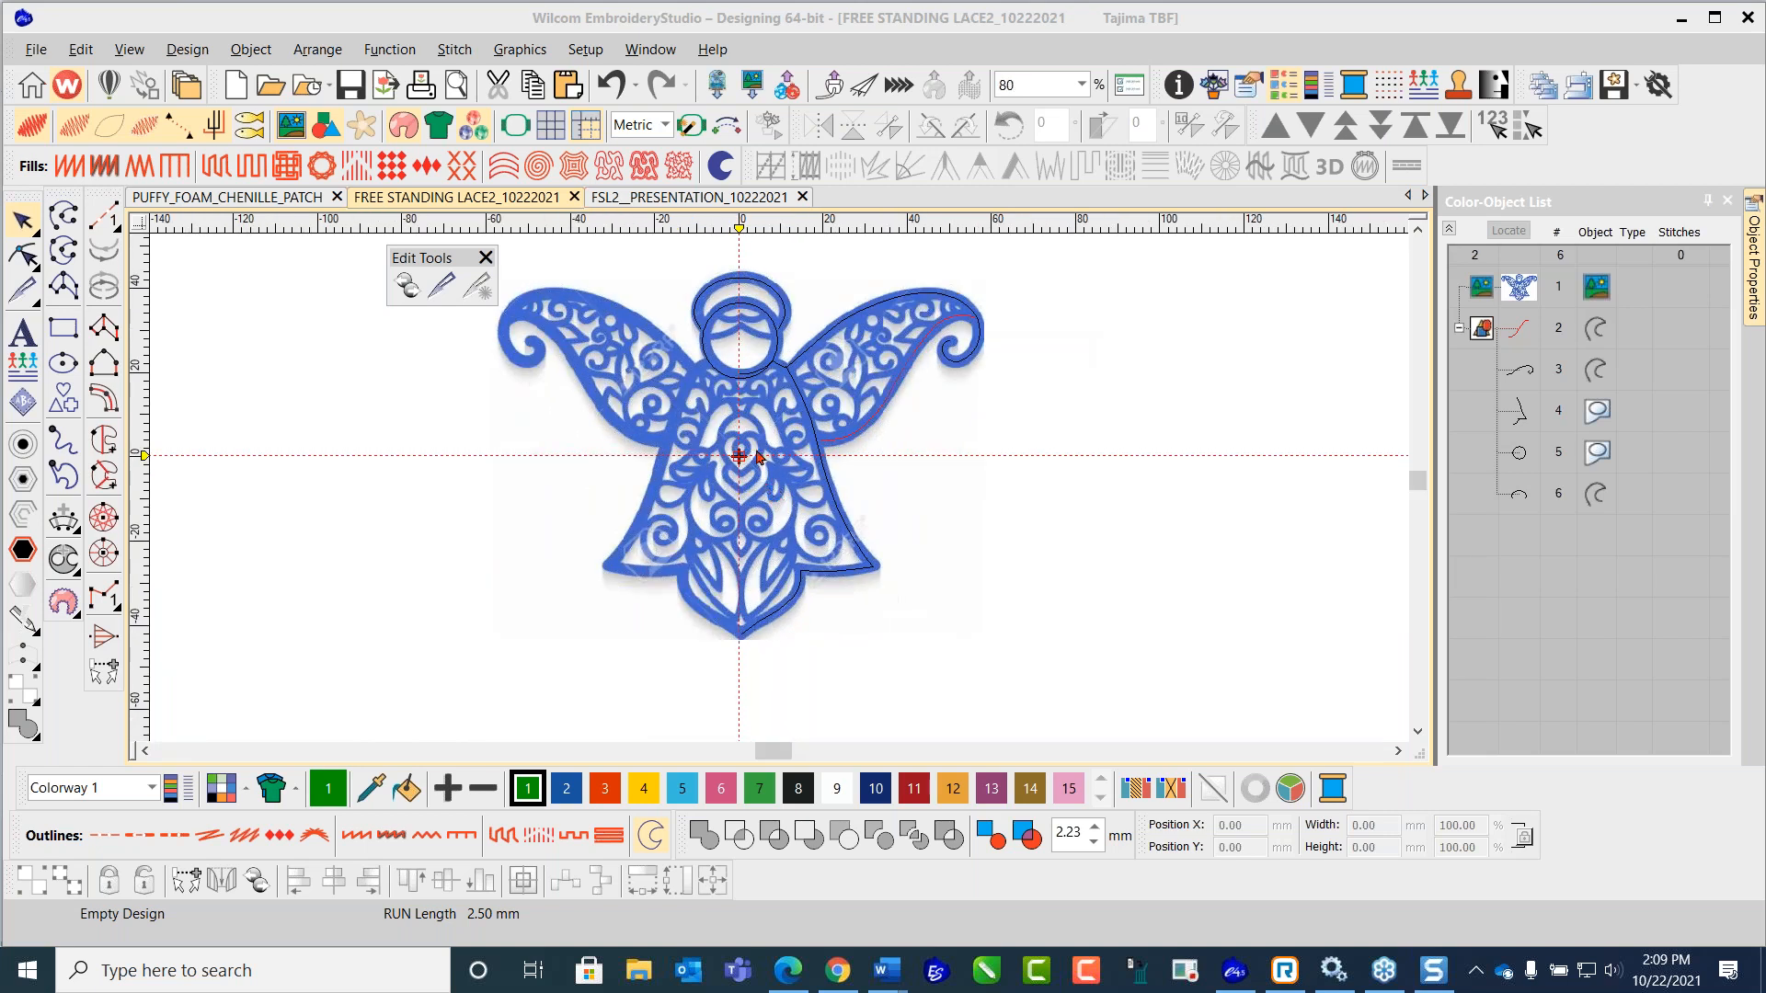
scroll(780, 497, "down", 1)
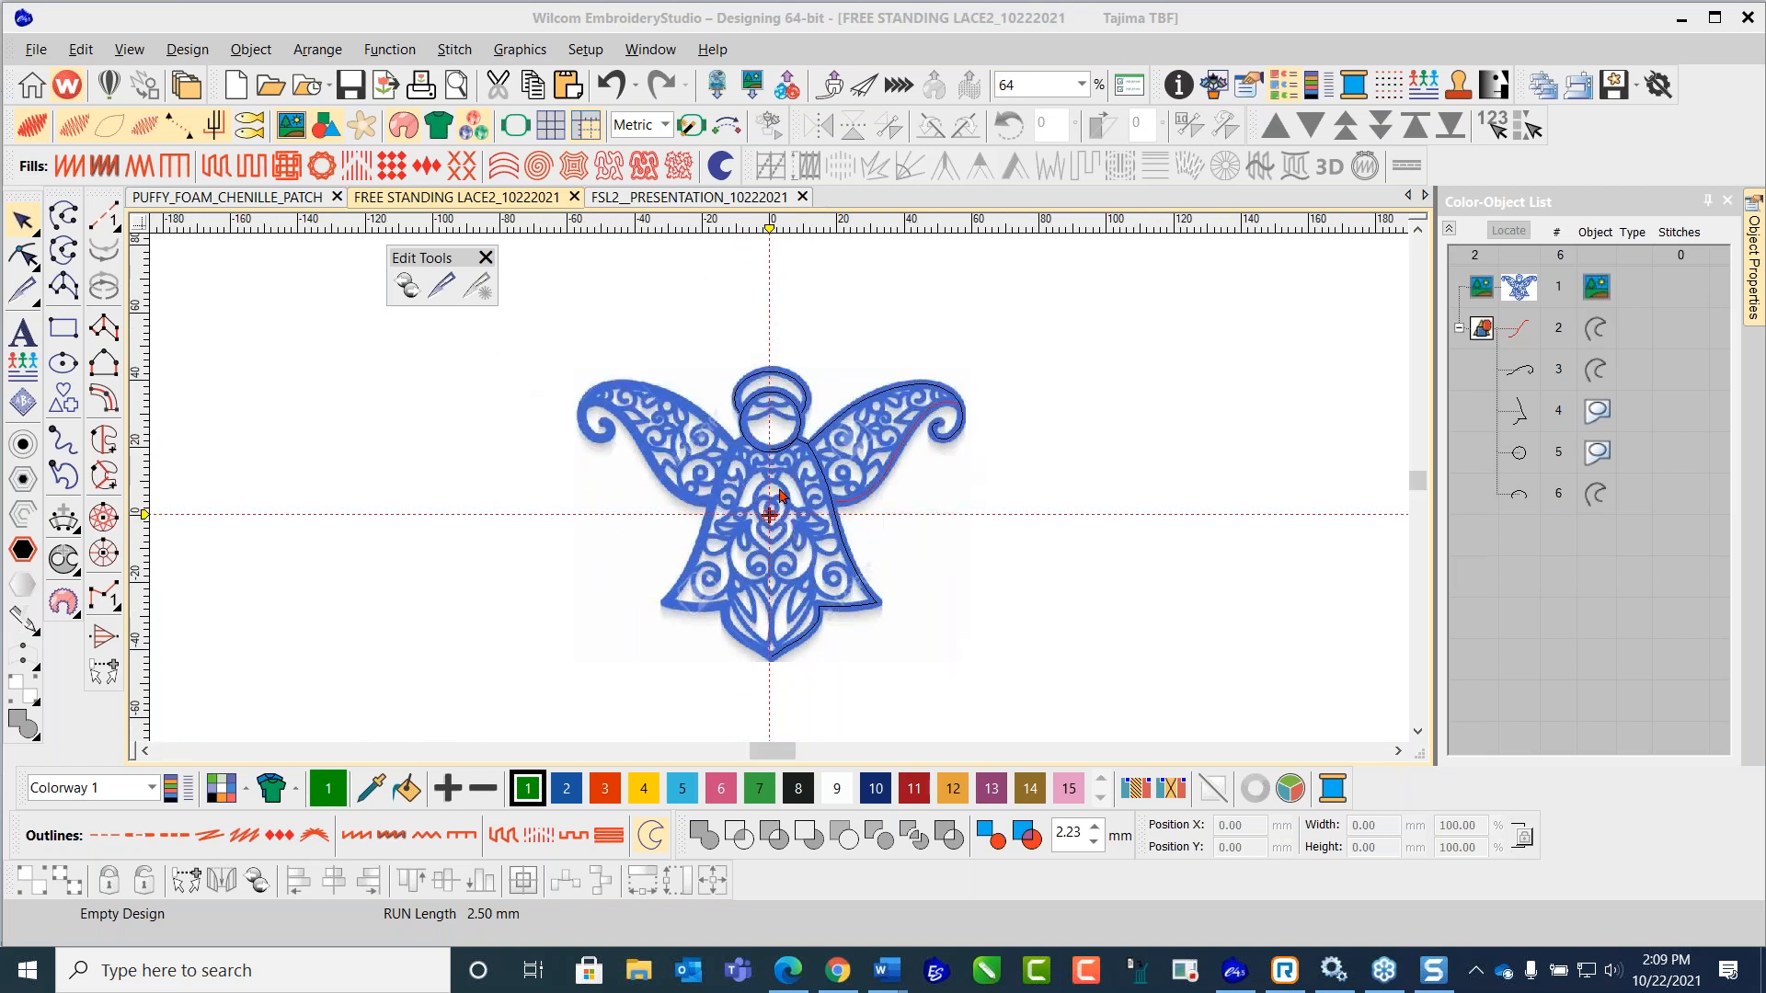
scroll(780, 496, "up", 1)
scroll(781, 495, "up", 1)
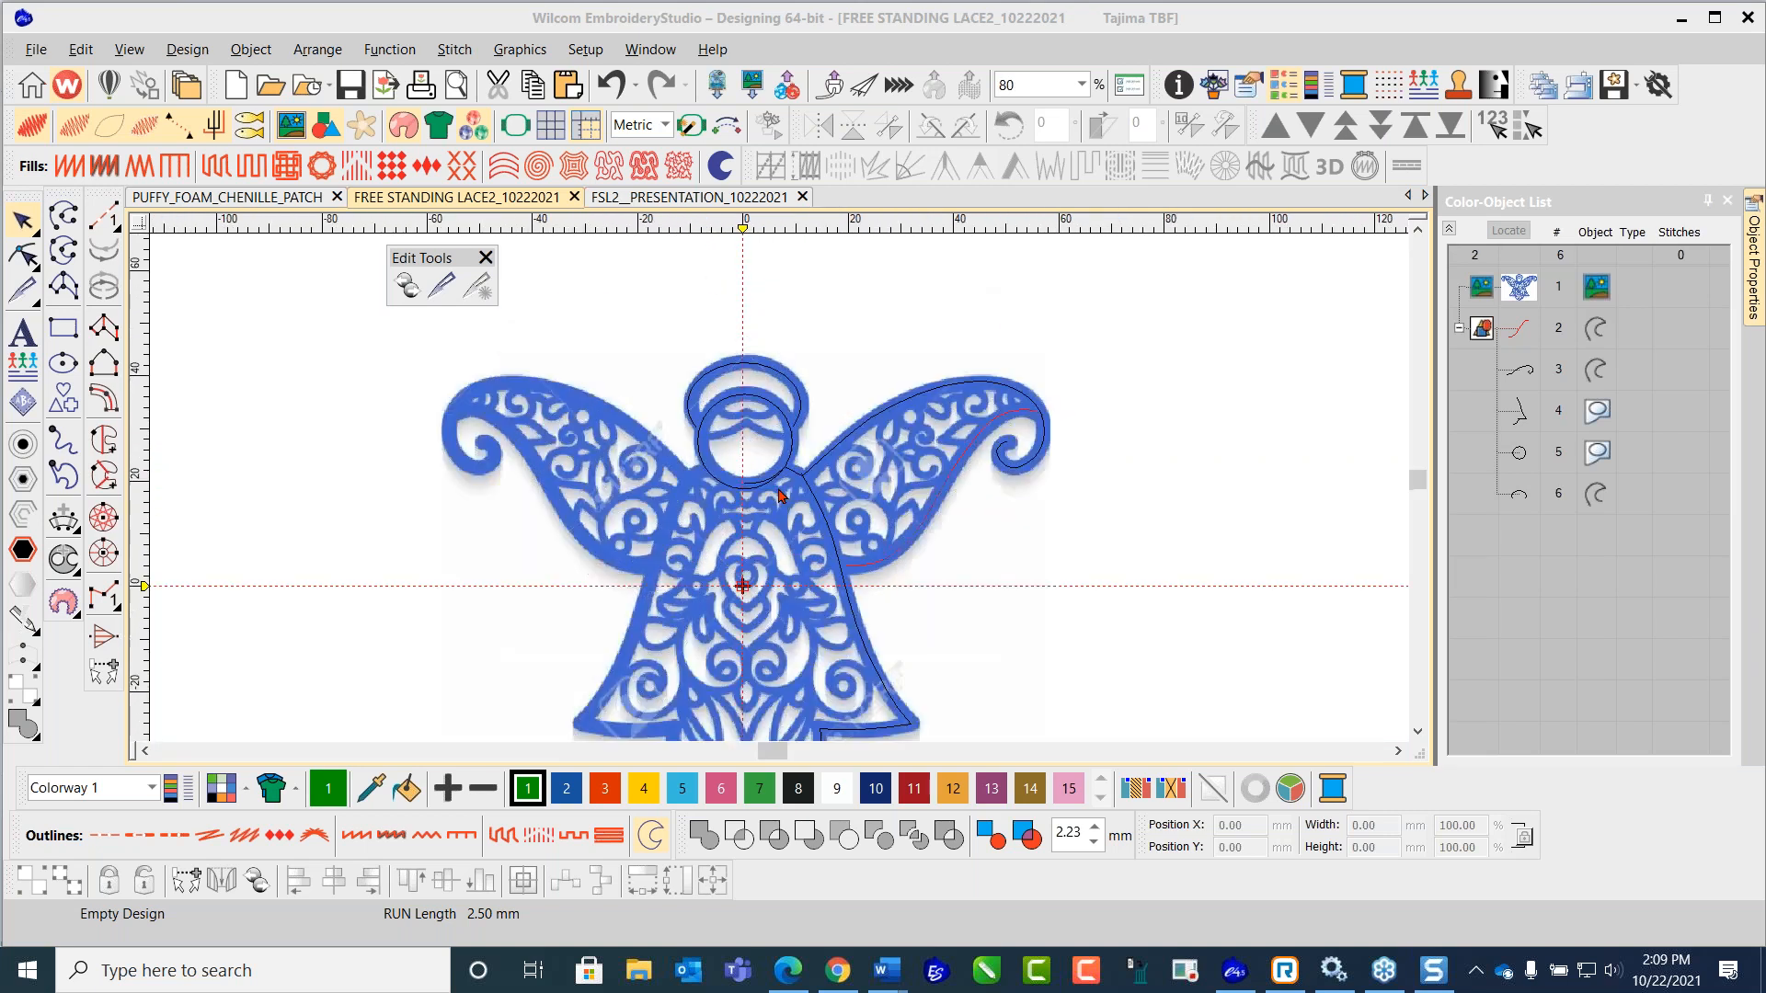
scroll(847, 574, "up", 1)
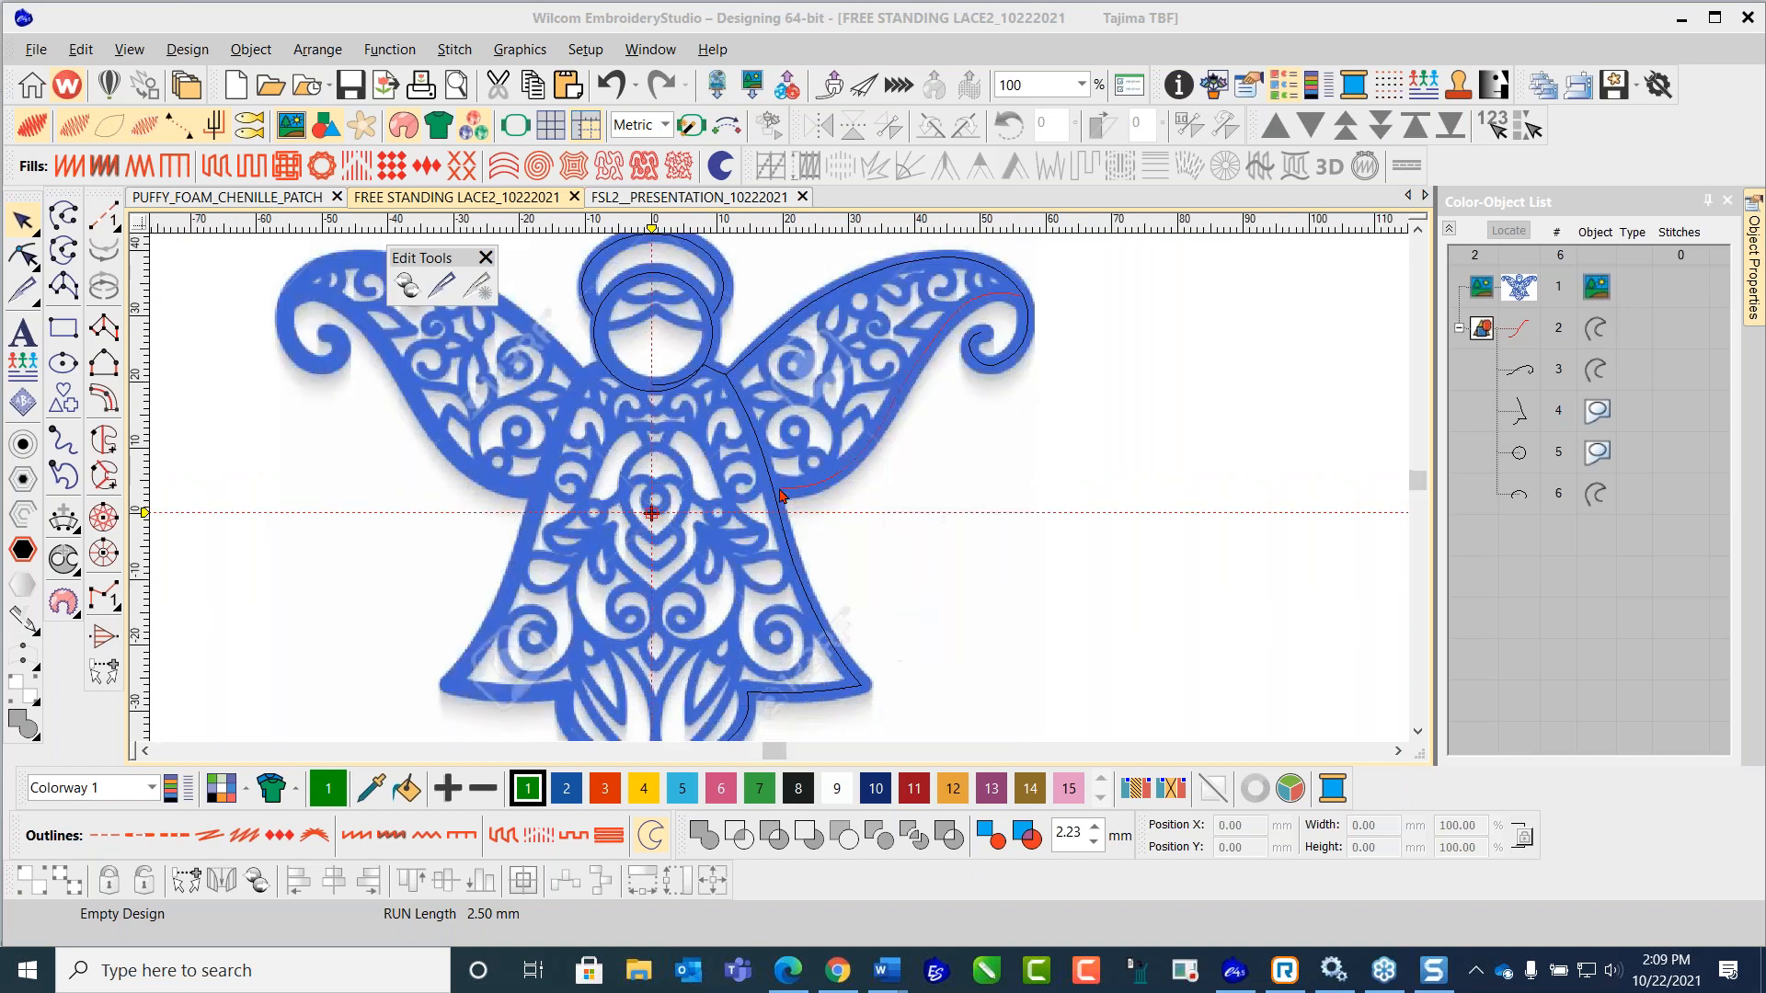
Step: Reshape the red lower wing curve so its inner end point meets the body outline, and deselect it
left_click(783, 495)
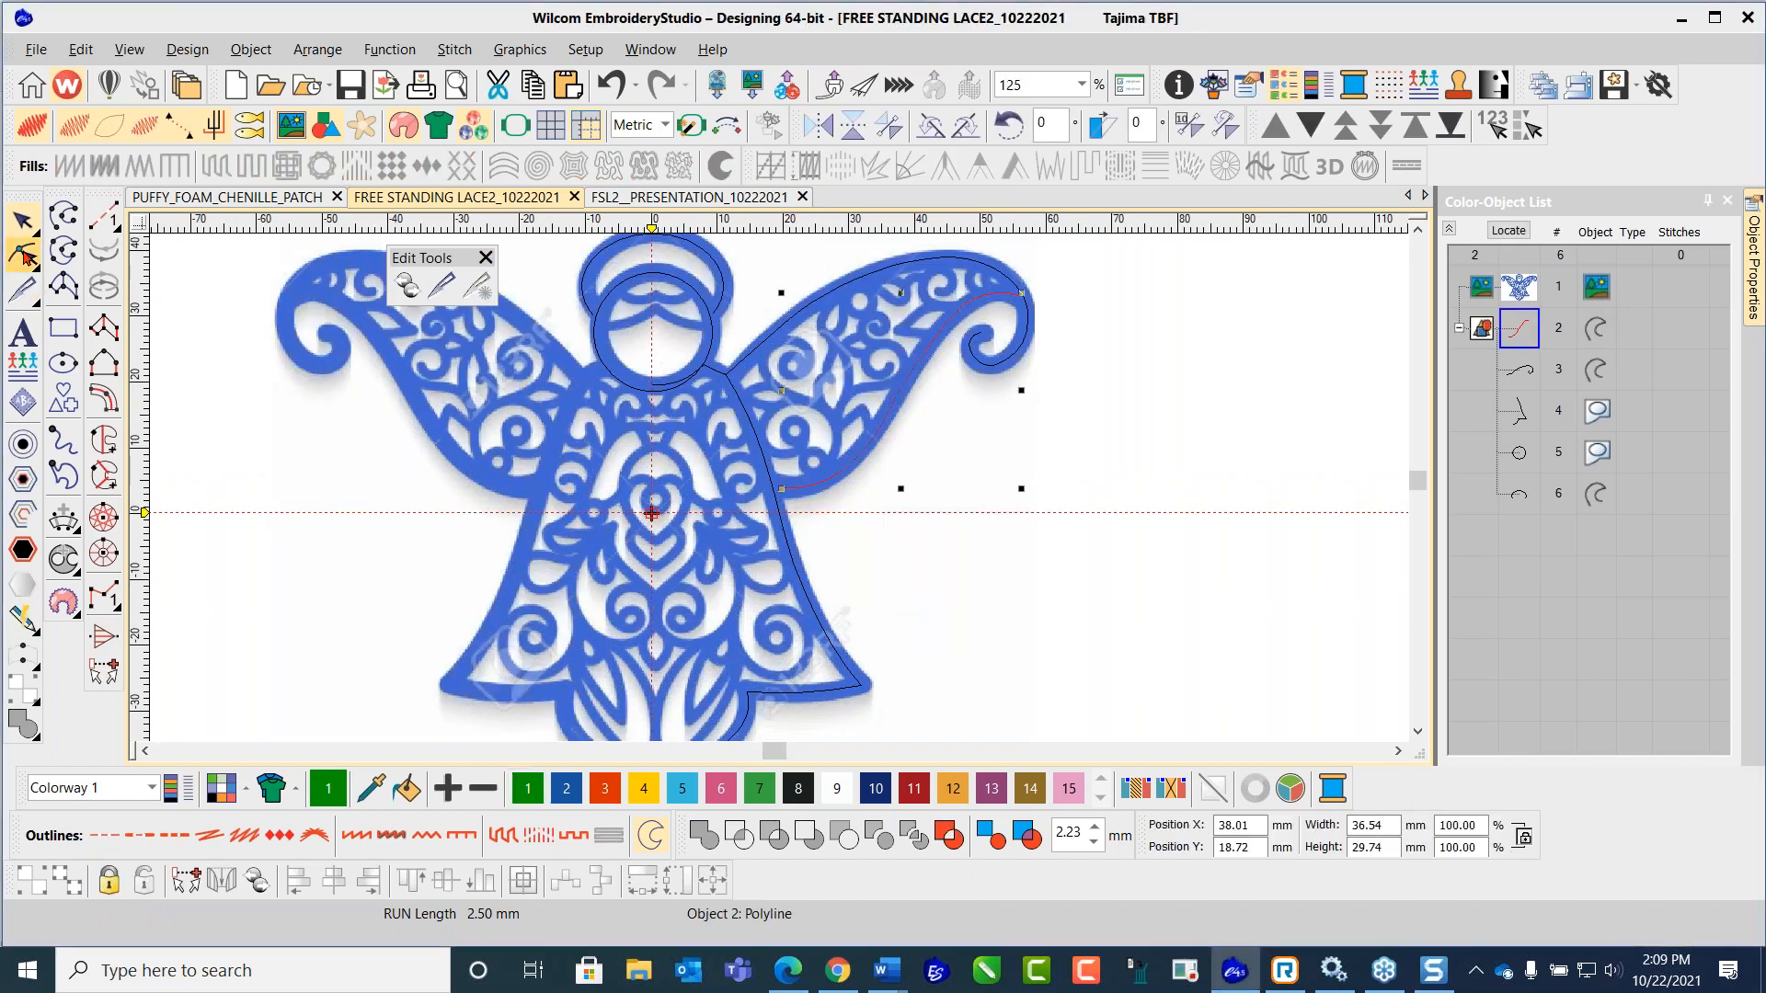
key("h")
scroll(781, 495, "up", 3)
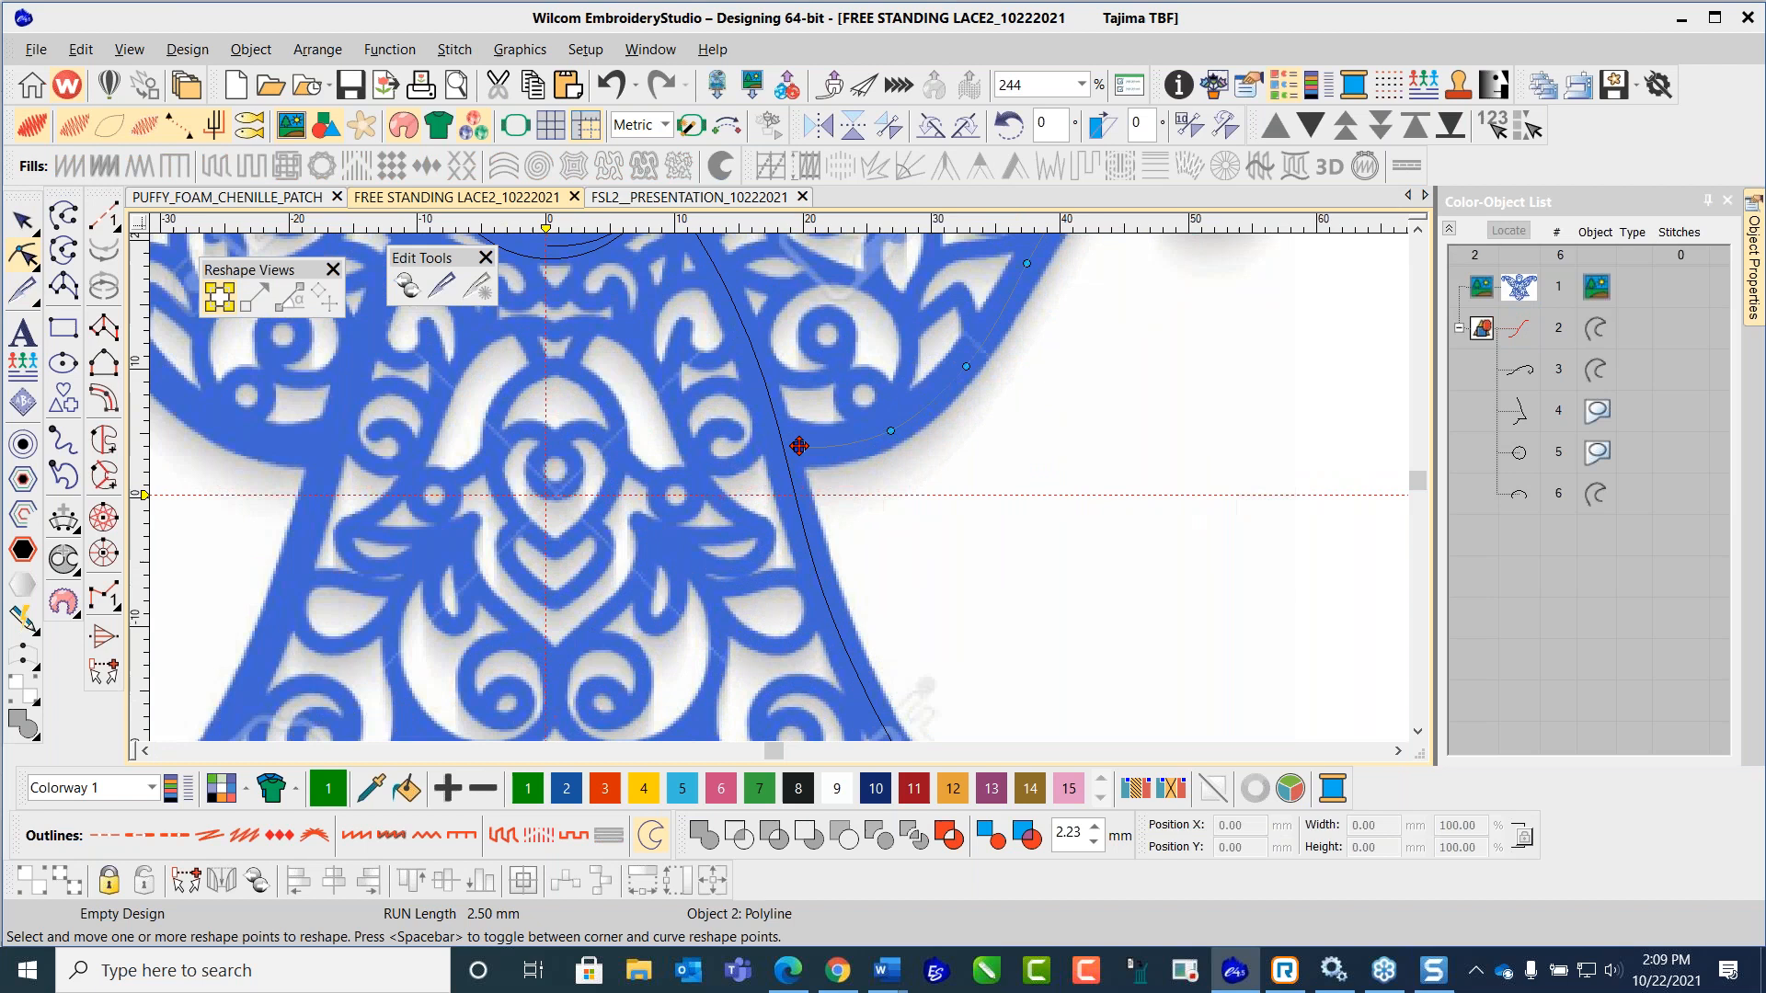
scroll(777, 493, "down", 3)
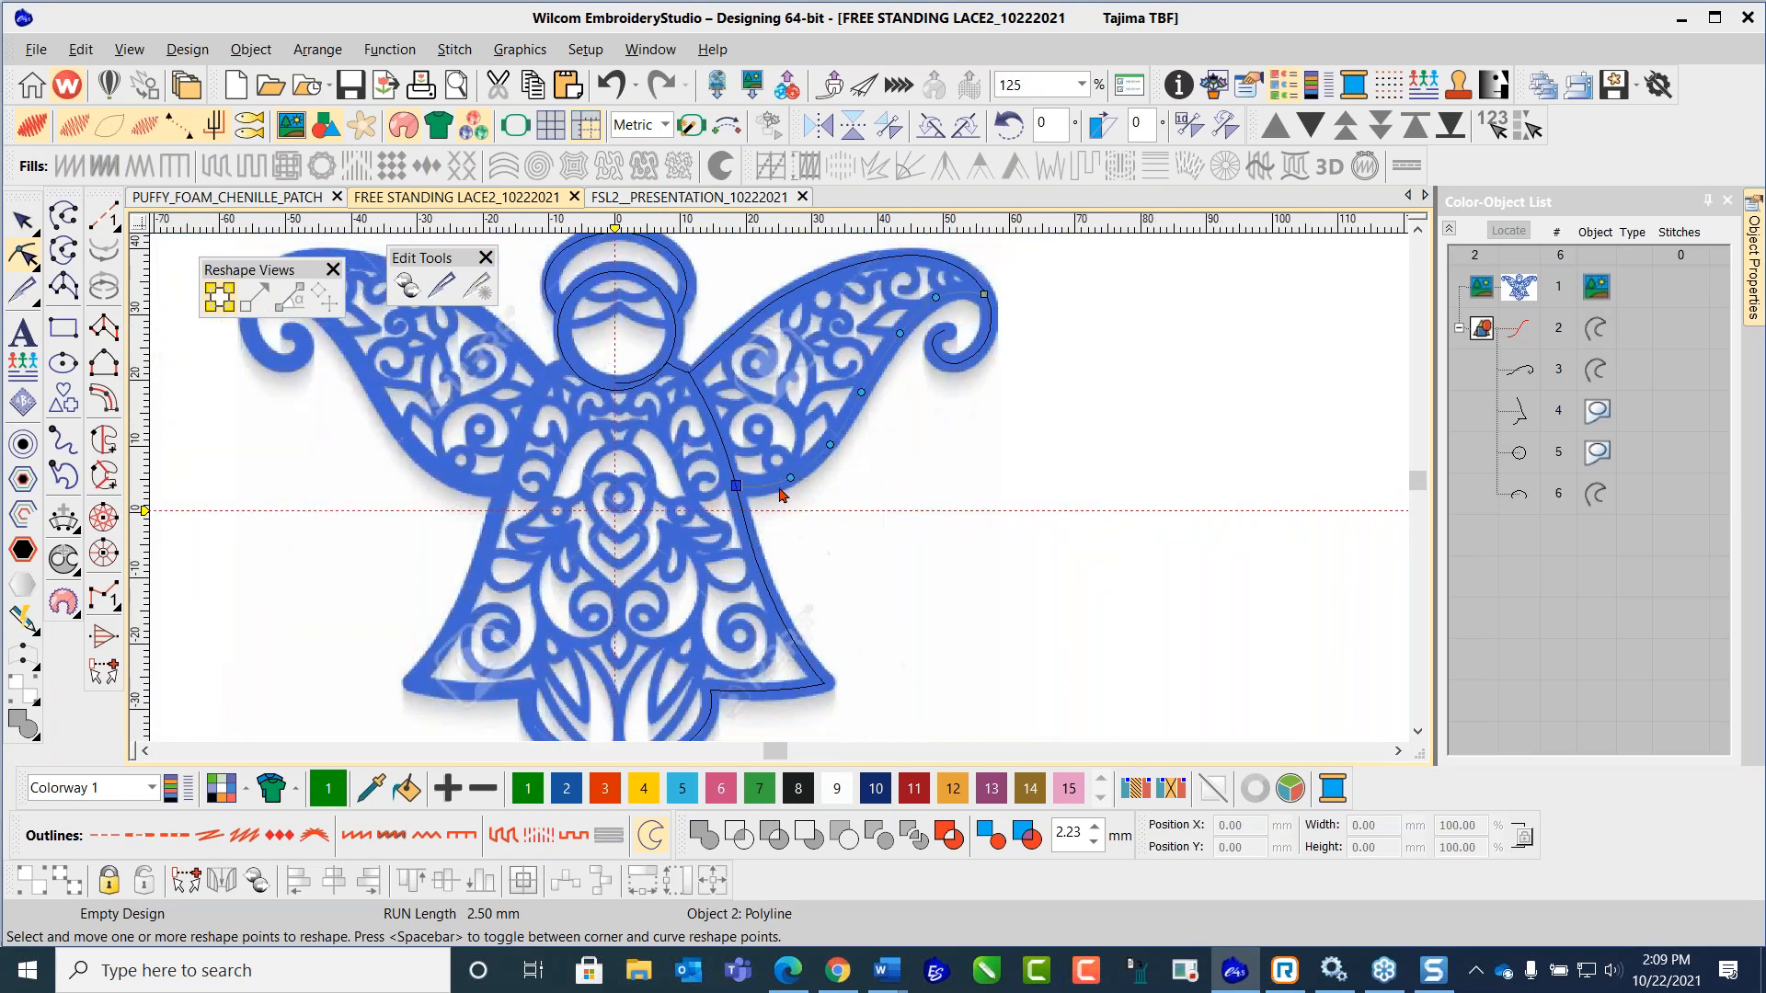
left_click(22, 220)
left_click(547, 435)
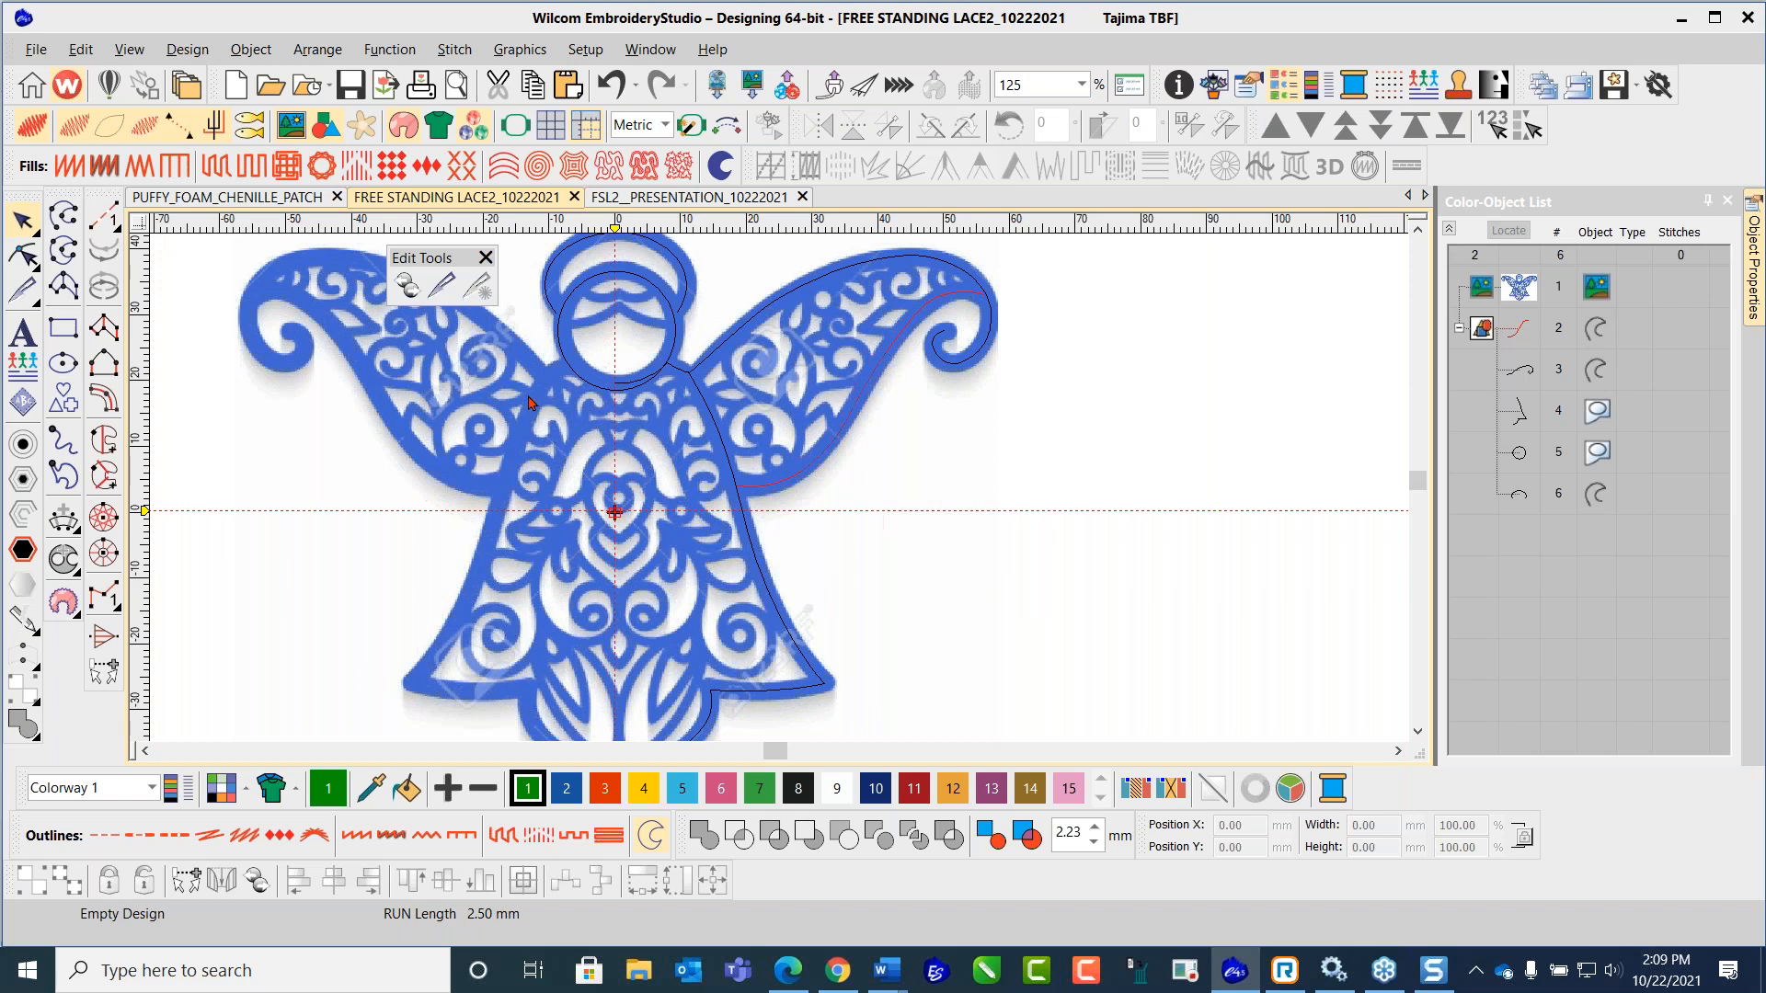
Step: Shrink the head circle slightly so its lower edge follows the artwork more closely, and clear the selection
scroll(780, 496, "down", 1)
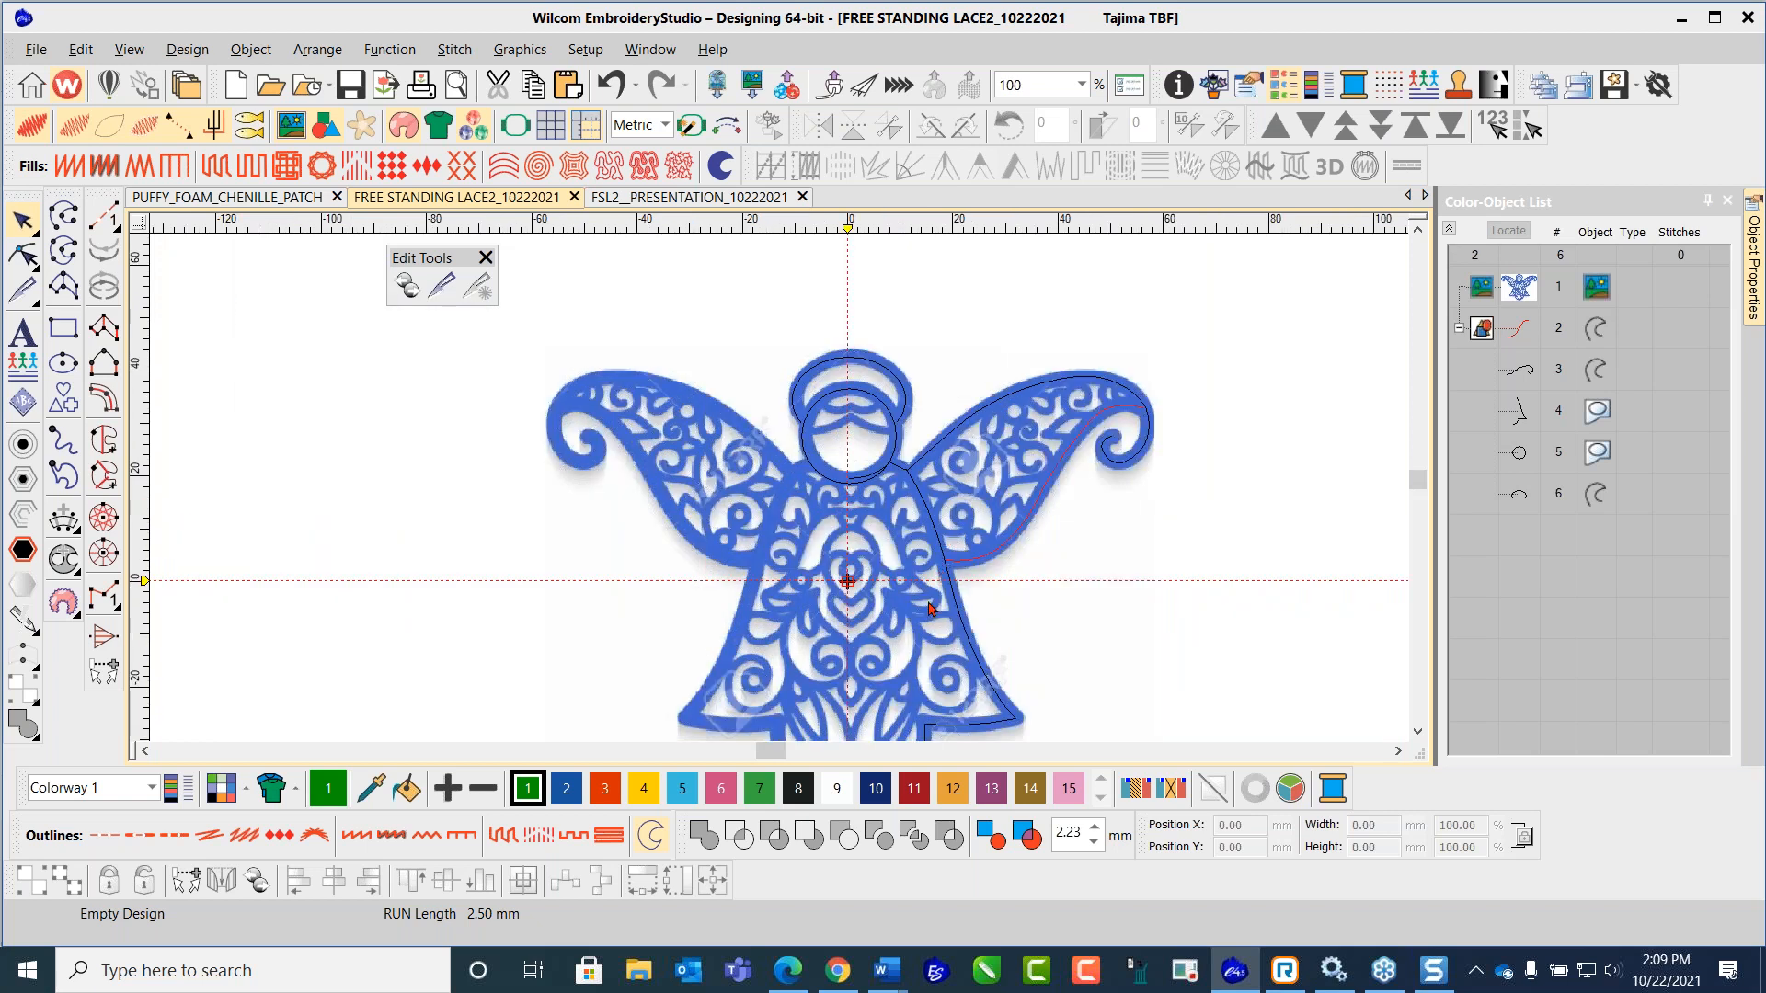
scroll(929, 608, "up", 1)
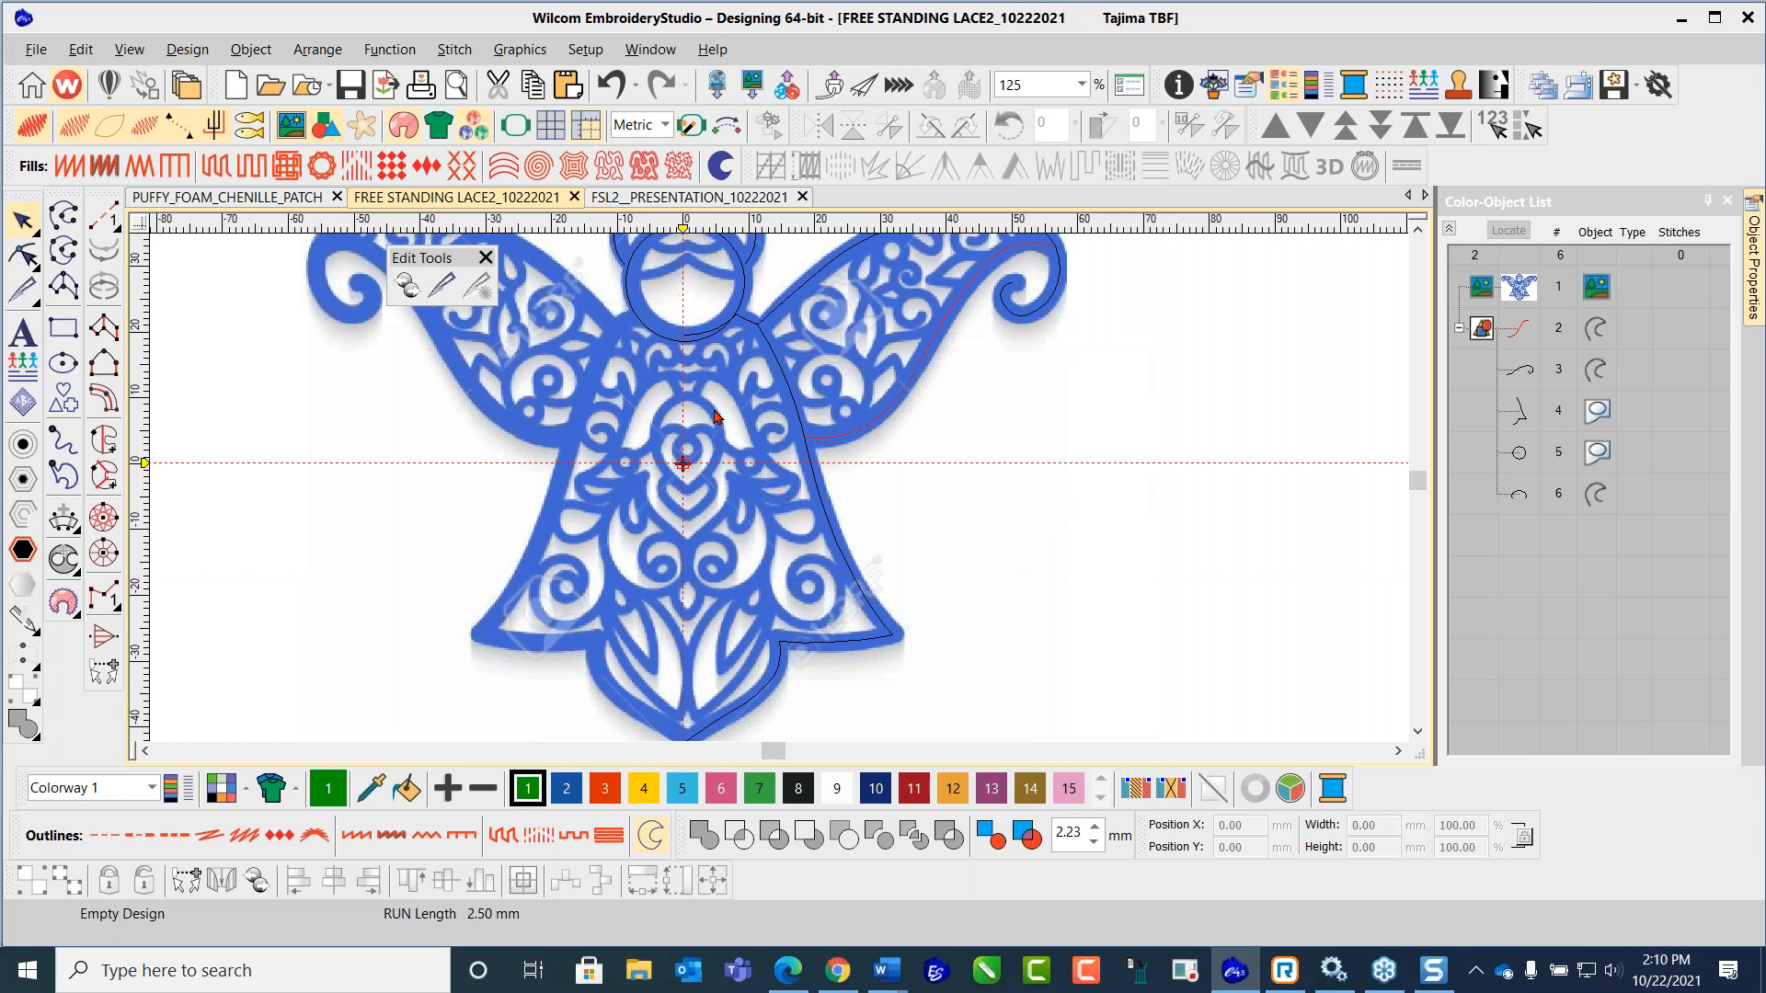
scroll(783, 492, "up", 1)
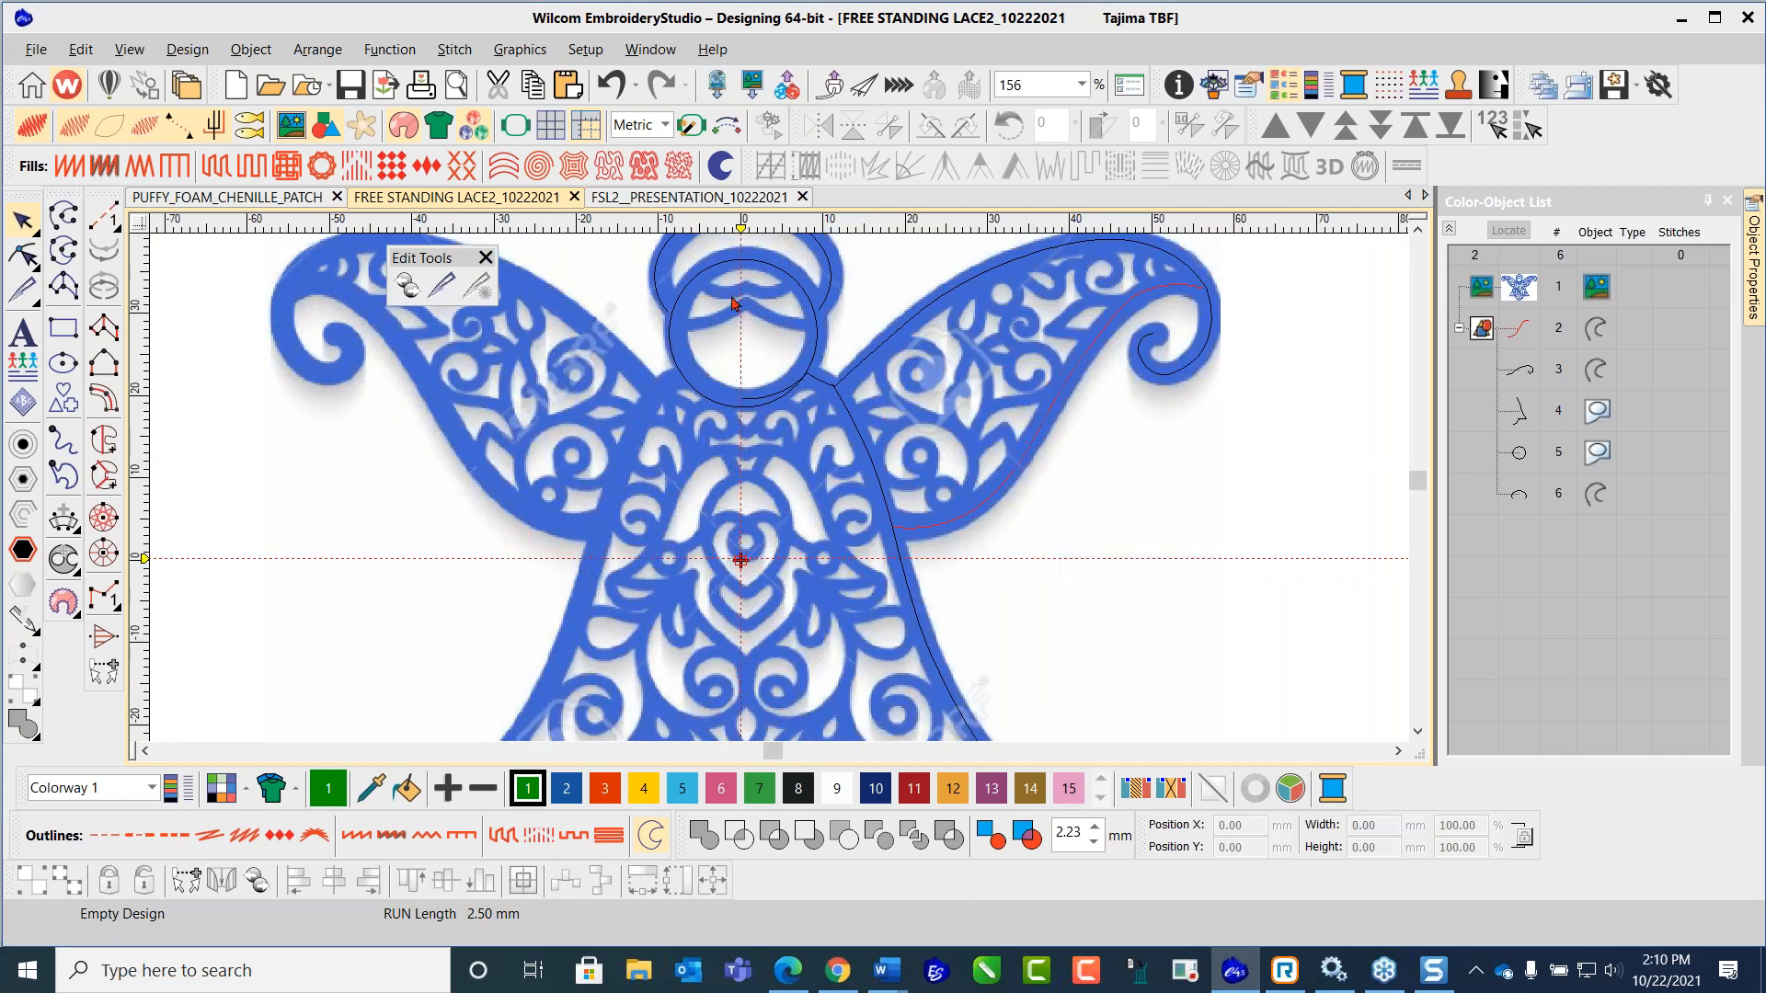
left_click(750, 274)
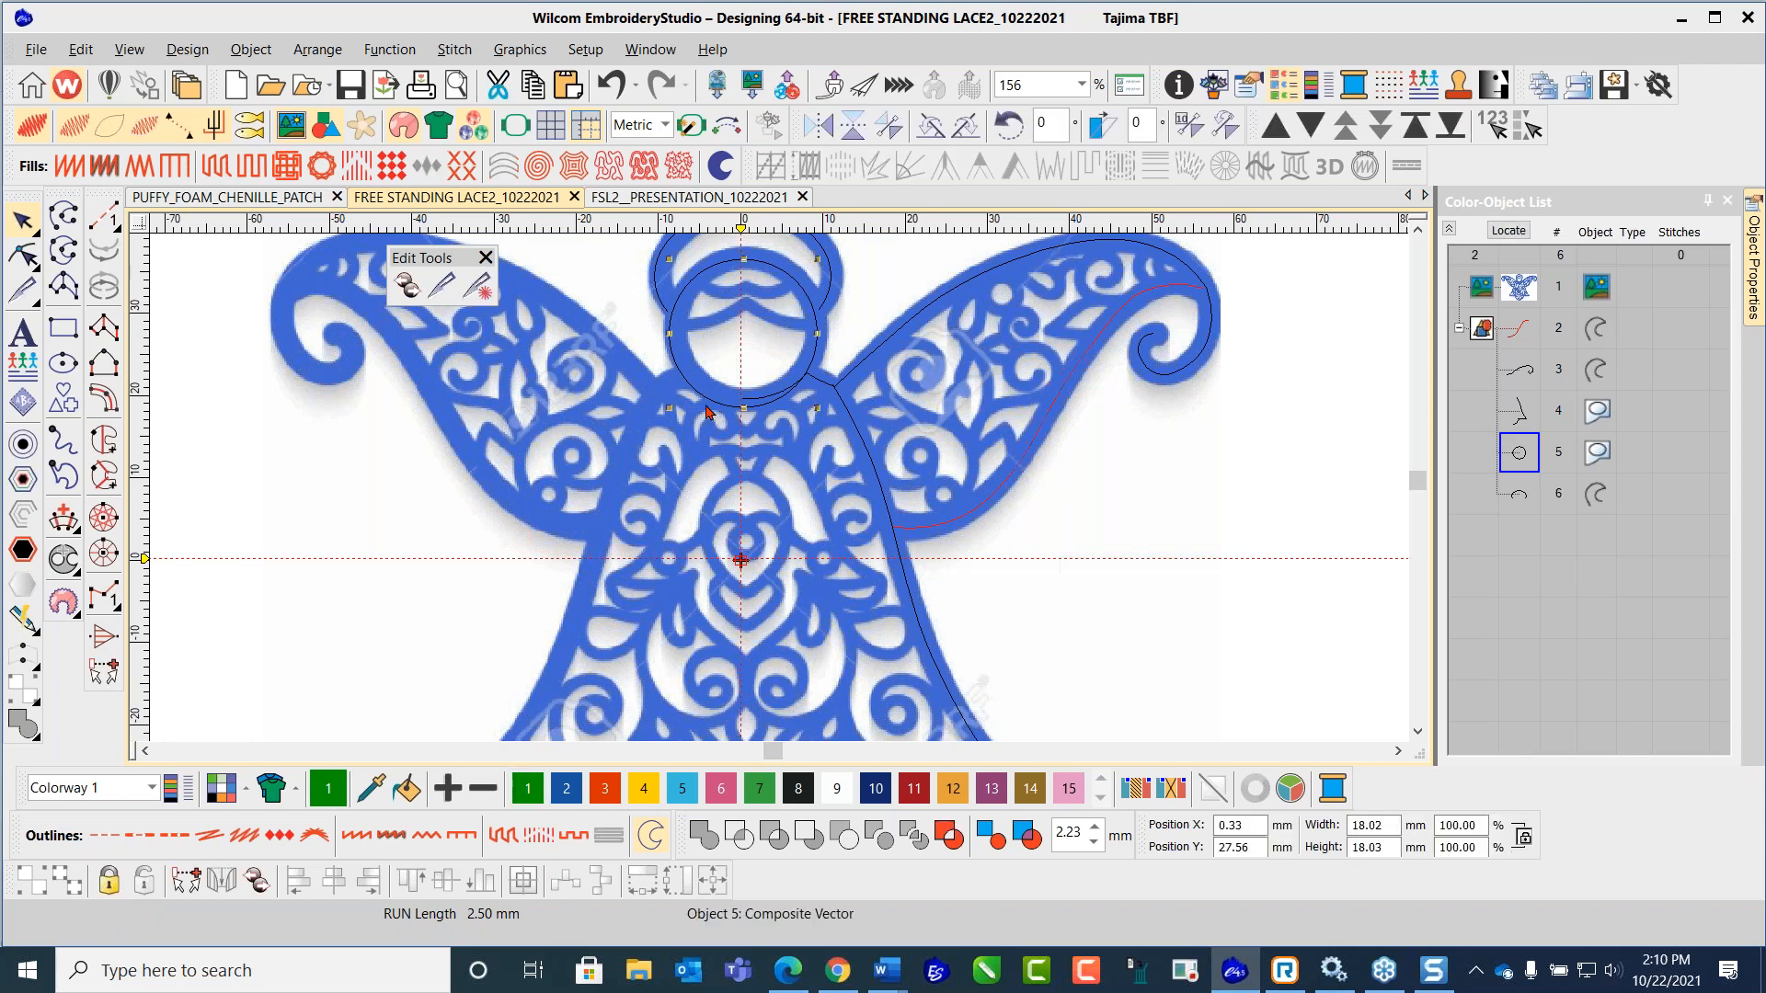
left_click_drag(671, 409, 746, 401)
left_click(307, 452)
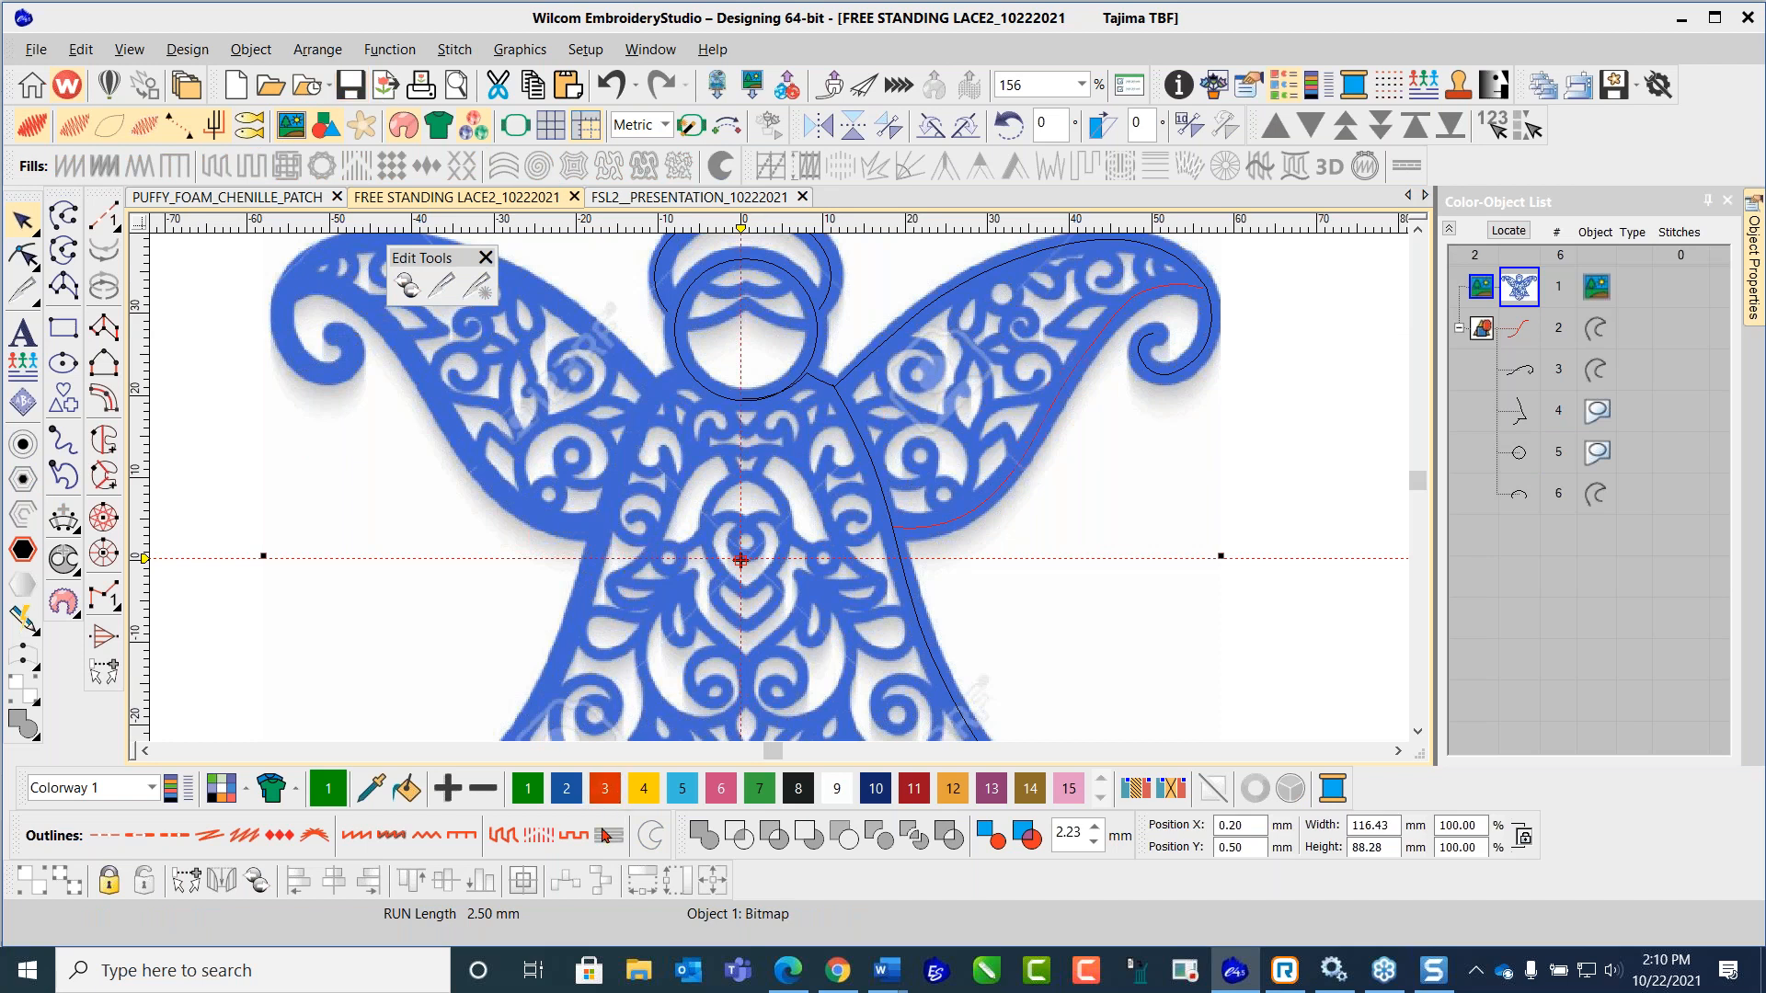
scroll(686, 561, "down", 1)
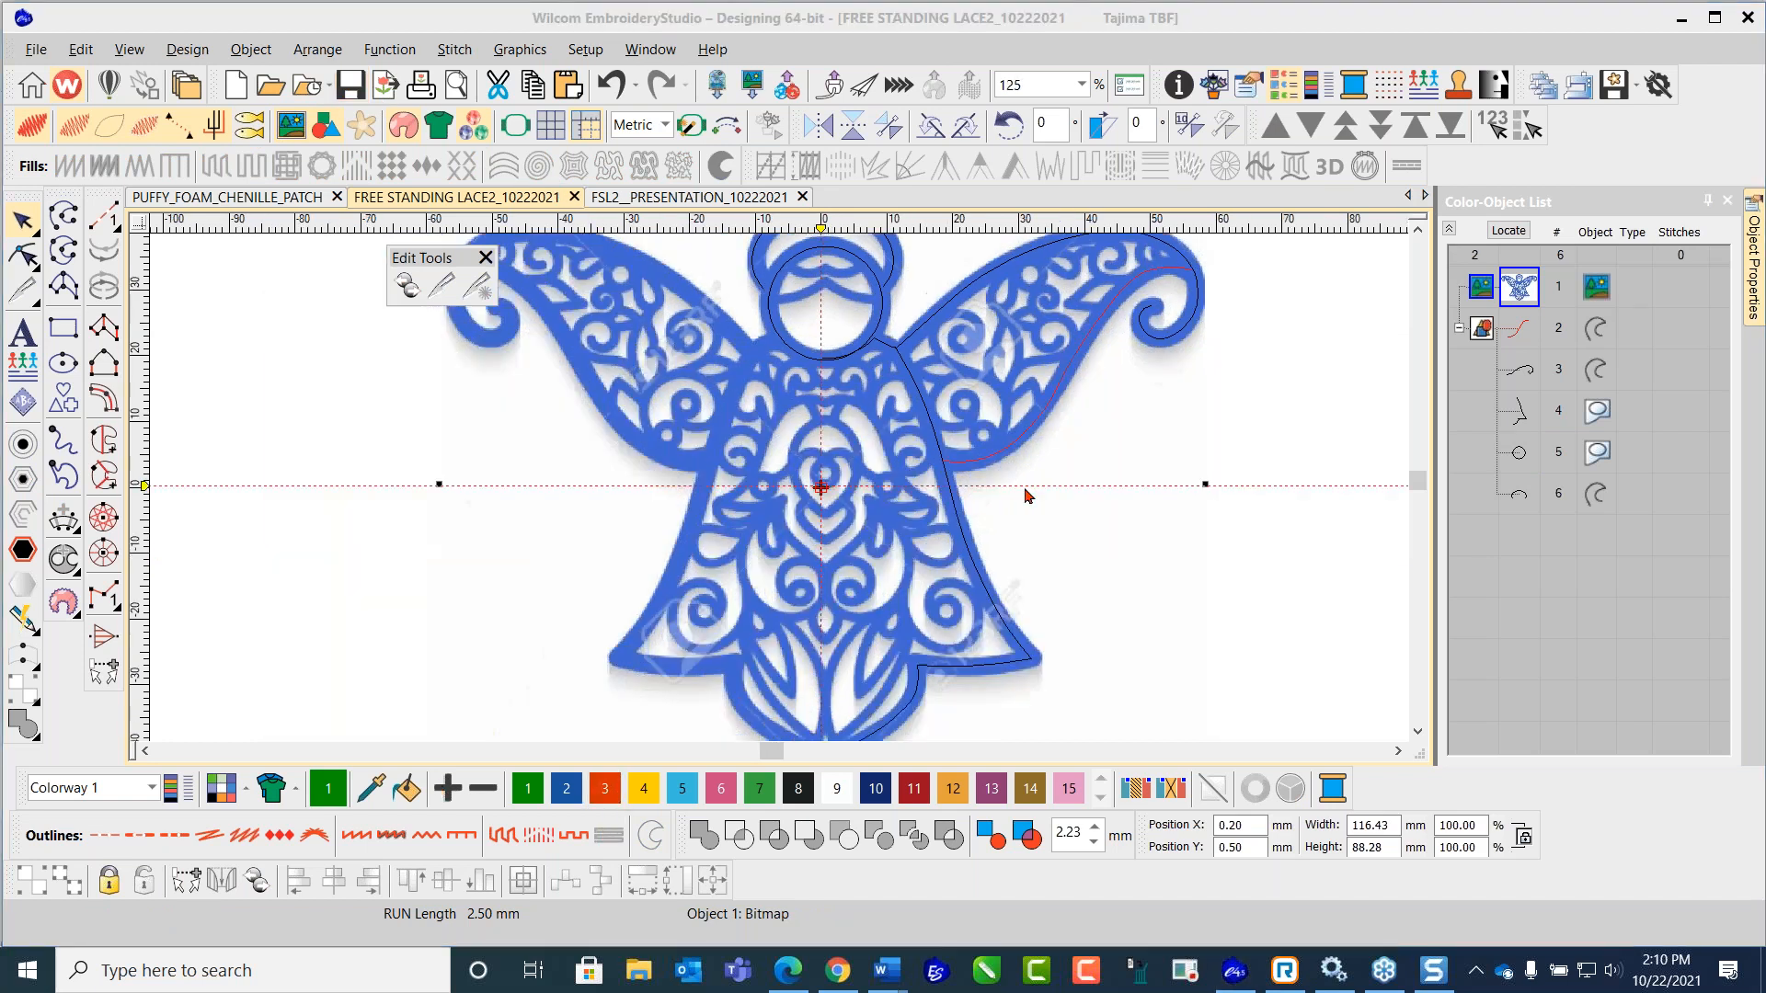
left_click(1155, 574)
Step: Review the traced right half of the angel, including the upper wing curve's extent toward the head
scroll(1024, 537, "down", 1)
left_click(1231, 250)
scroll(780, 495, "down", 1)
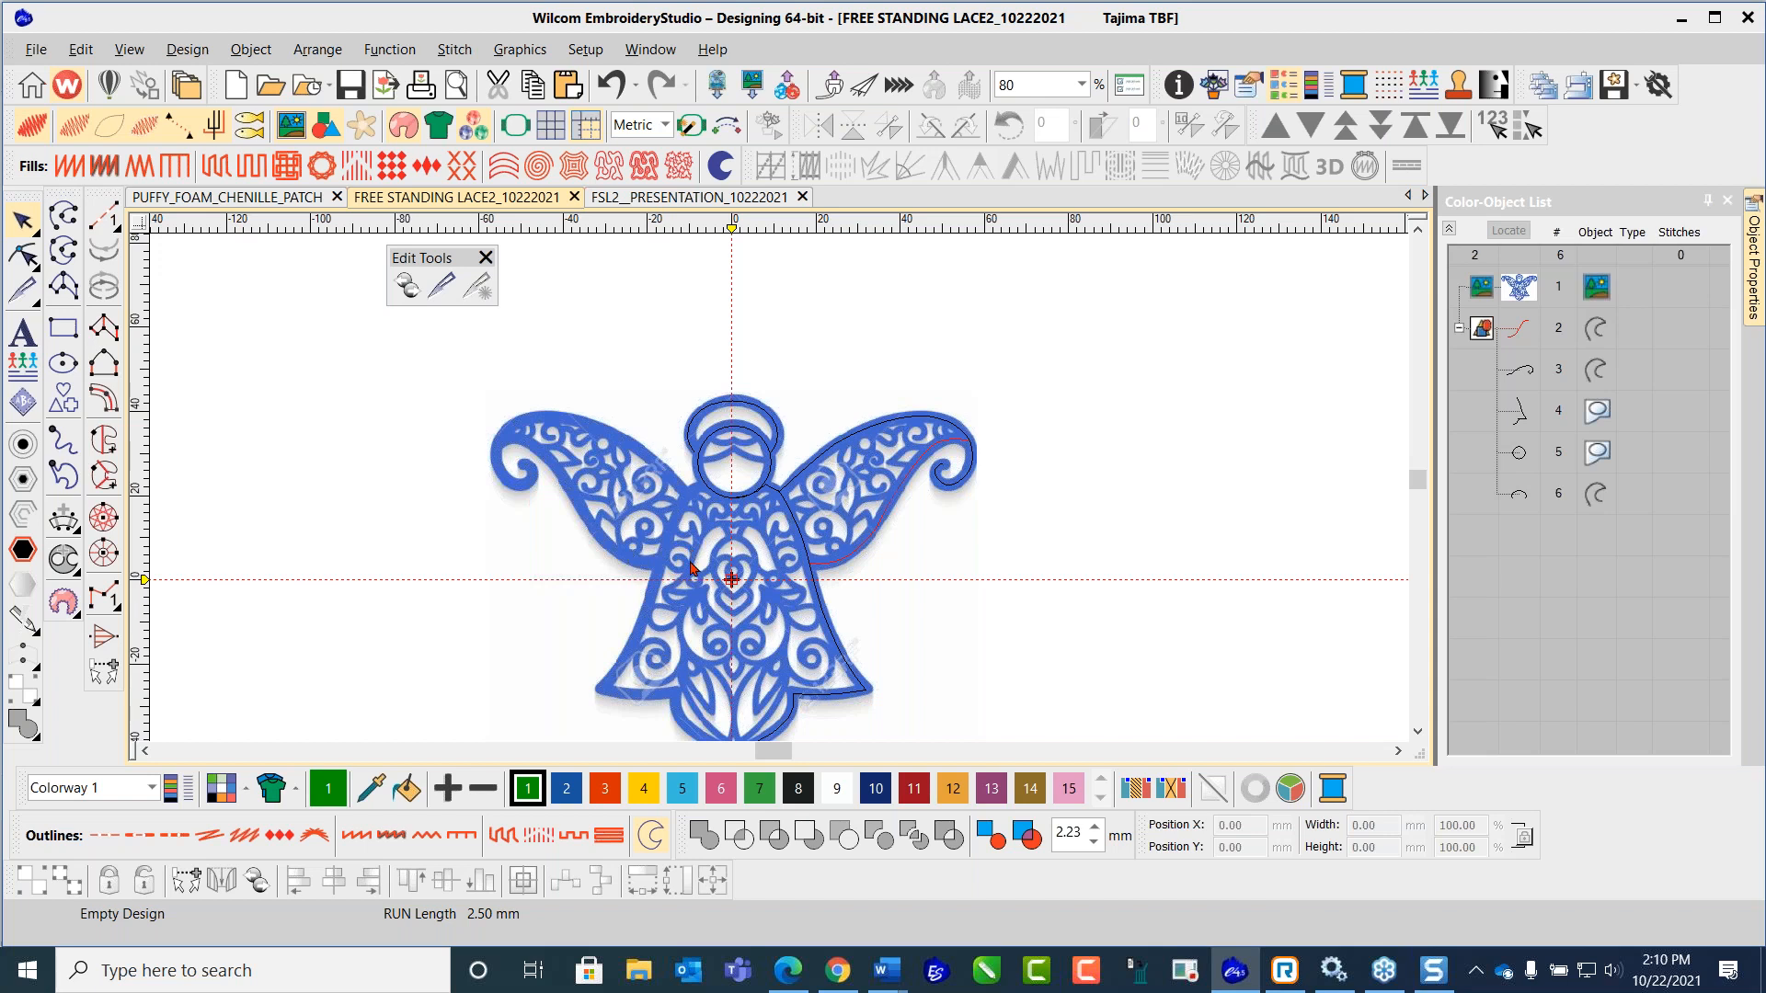
scroll(785, 497, "up", 1)
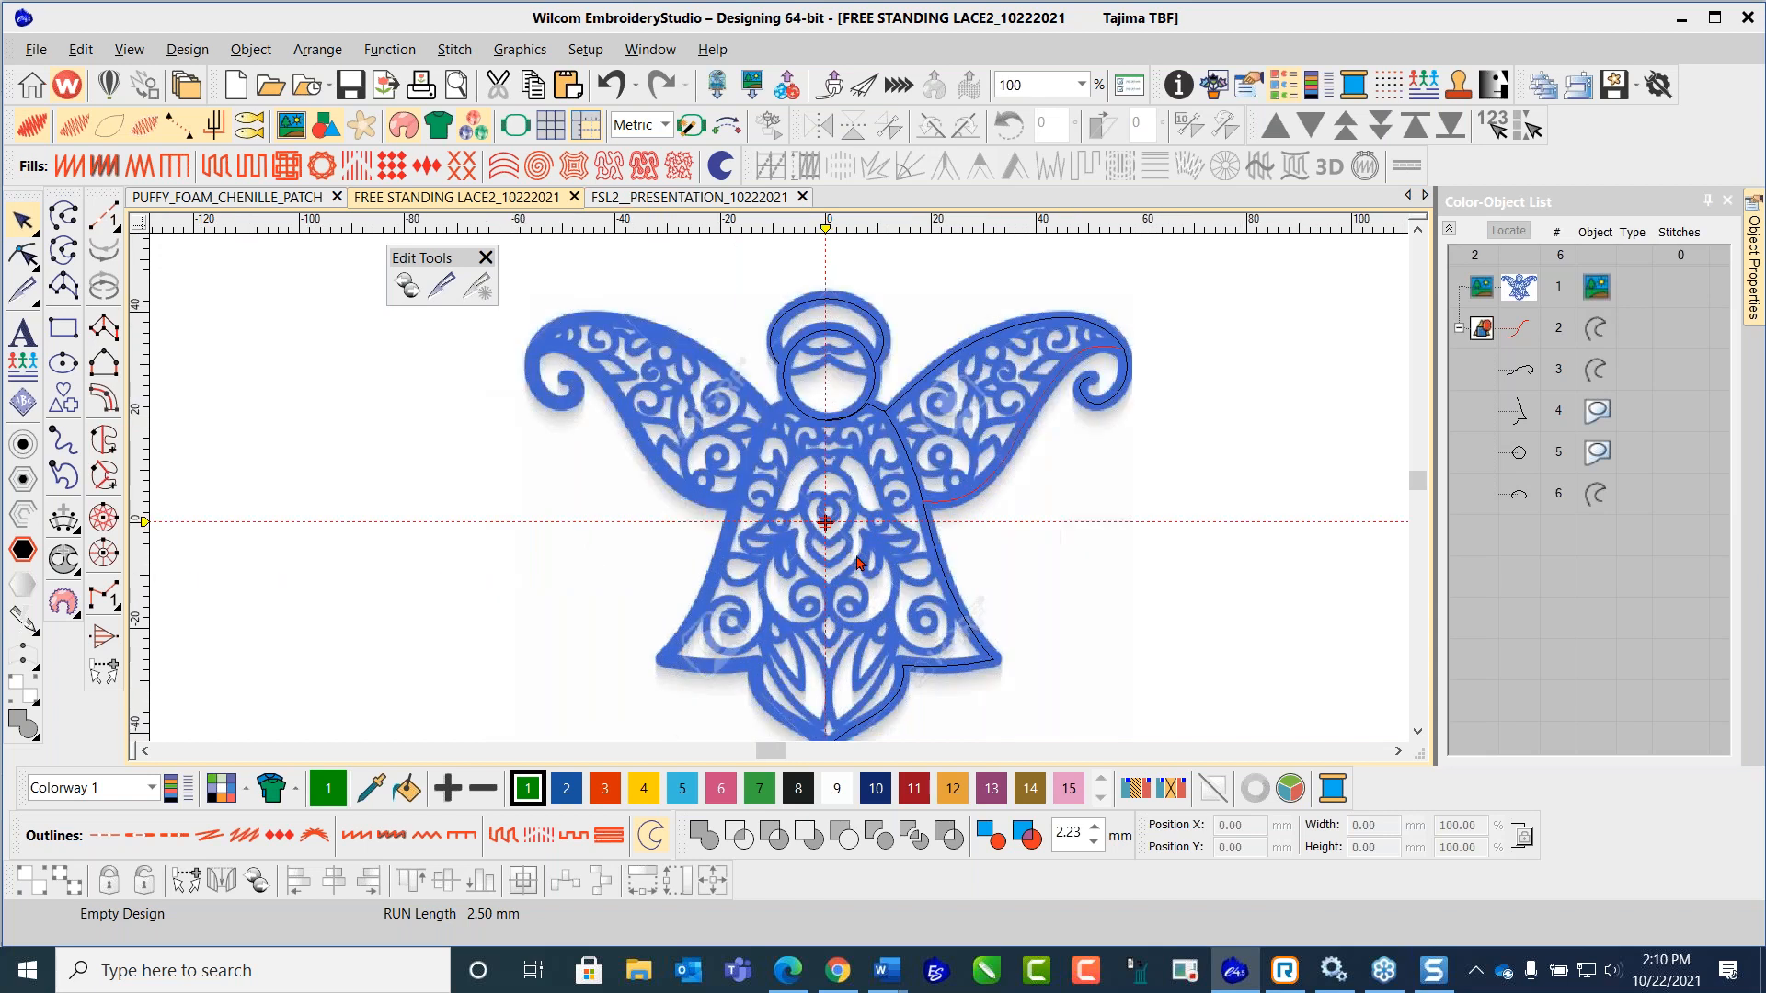
scroll(856, 563, "down", 1)
scroll(780, 495, "up", 1)
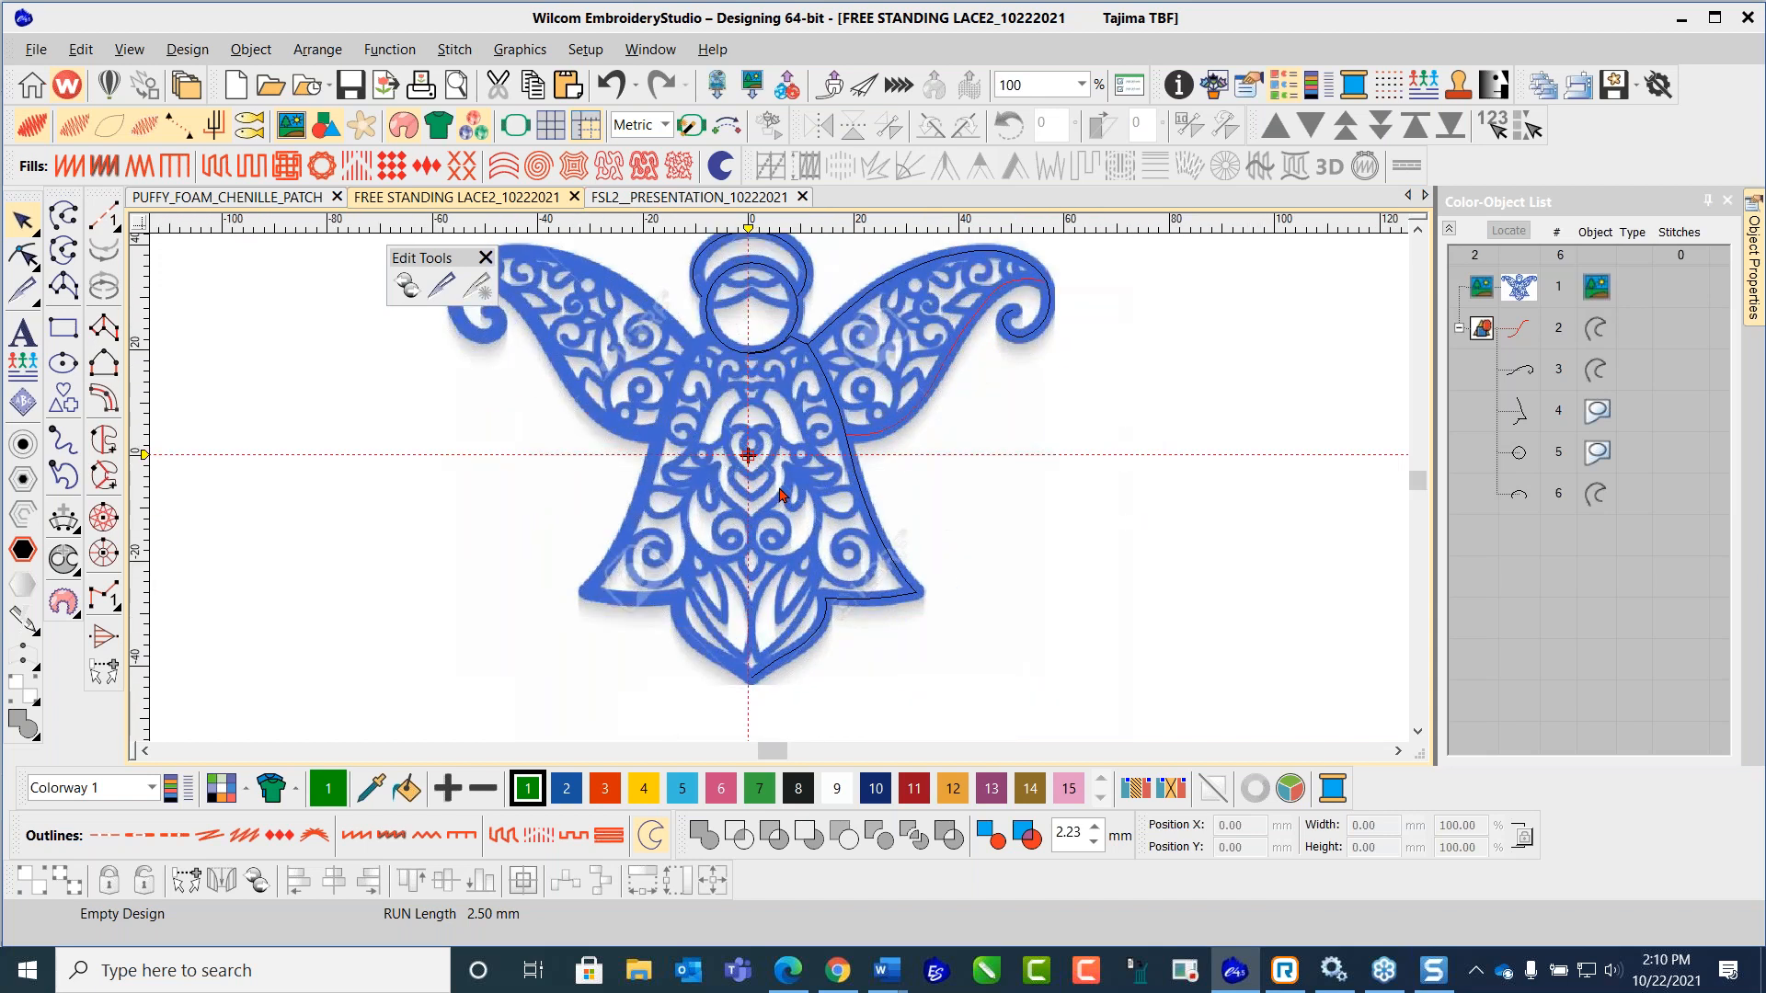
left_click(799, 349)
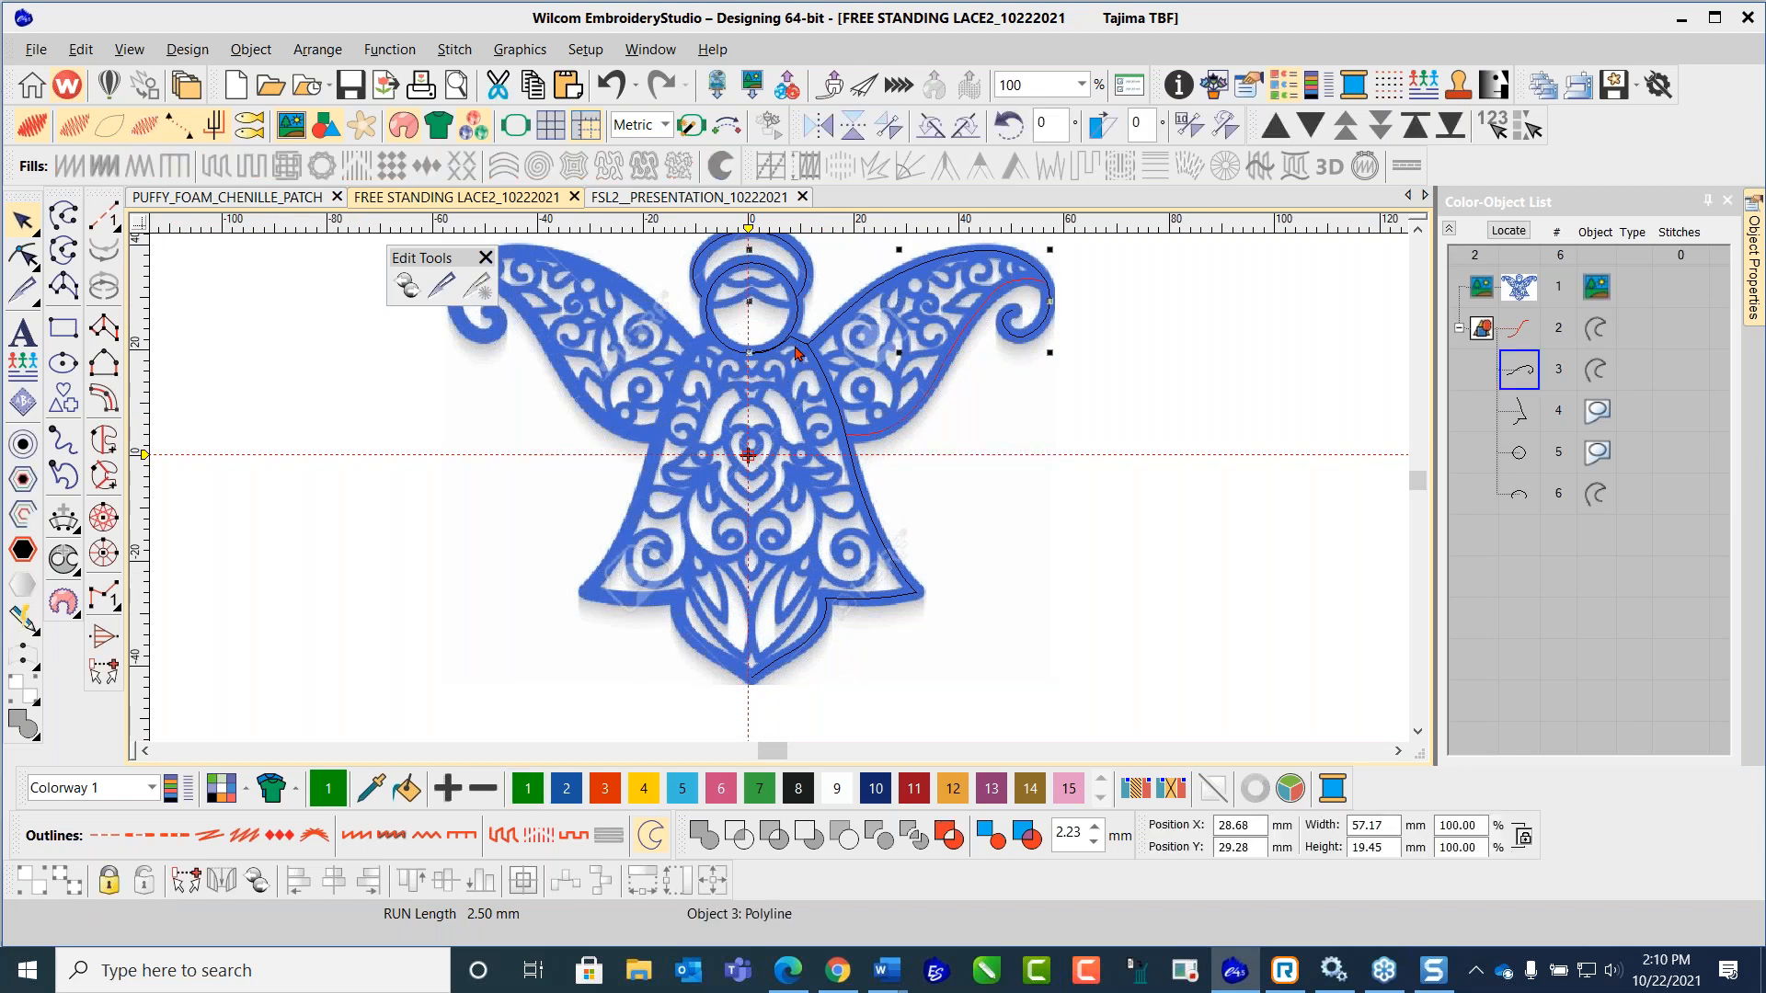
left_click(891, 460)
left_click(1185, 309)
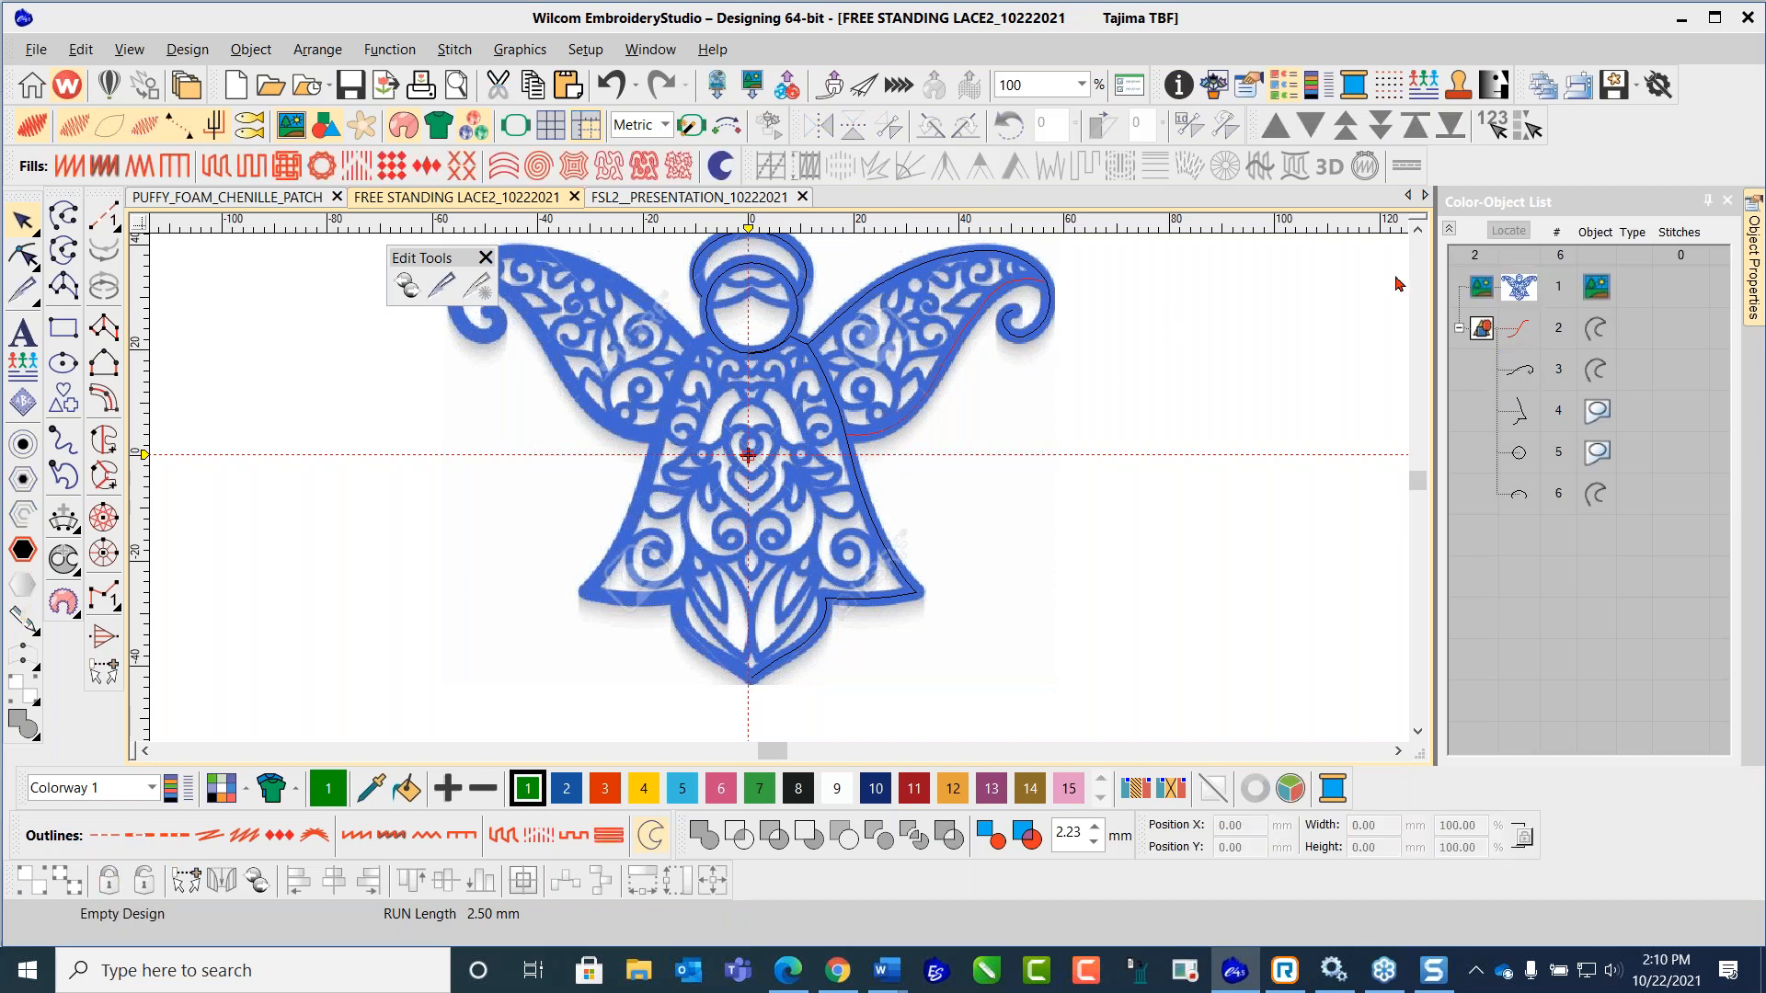
Step: Lock the angel bitmap in place and move the Edit Tools toolbar off the left wing
left_click(1522, 287)
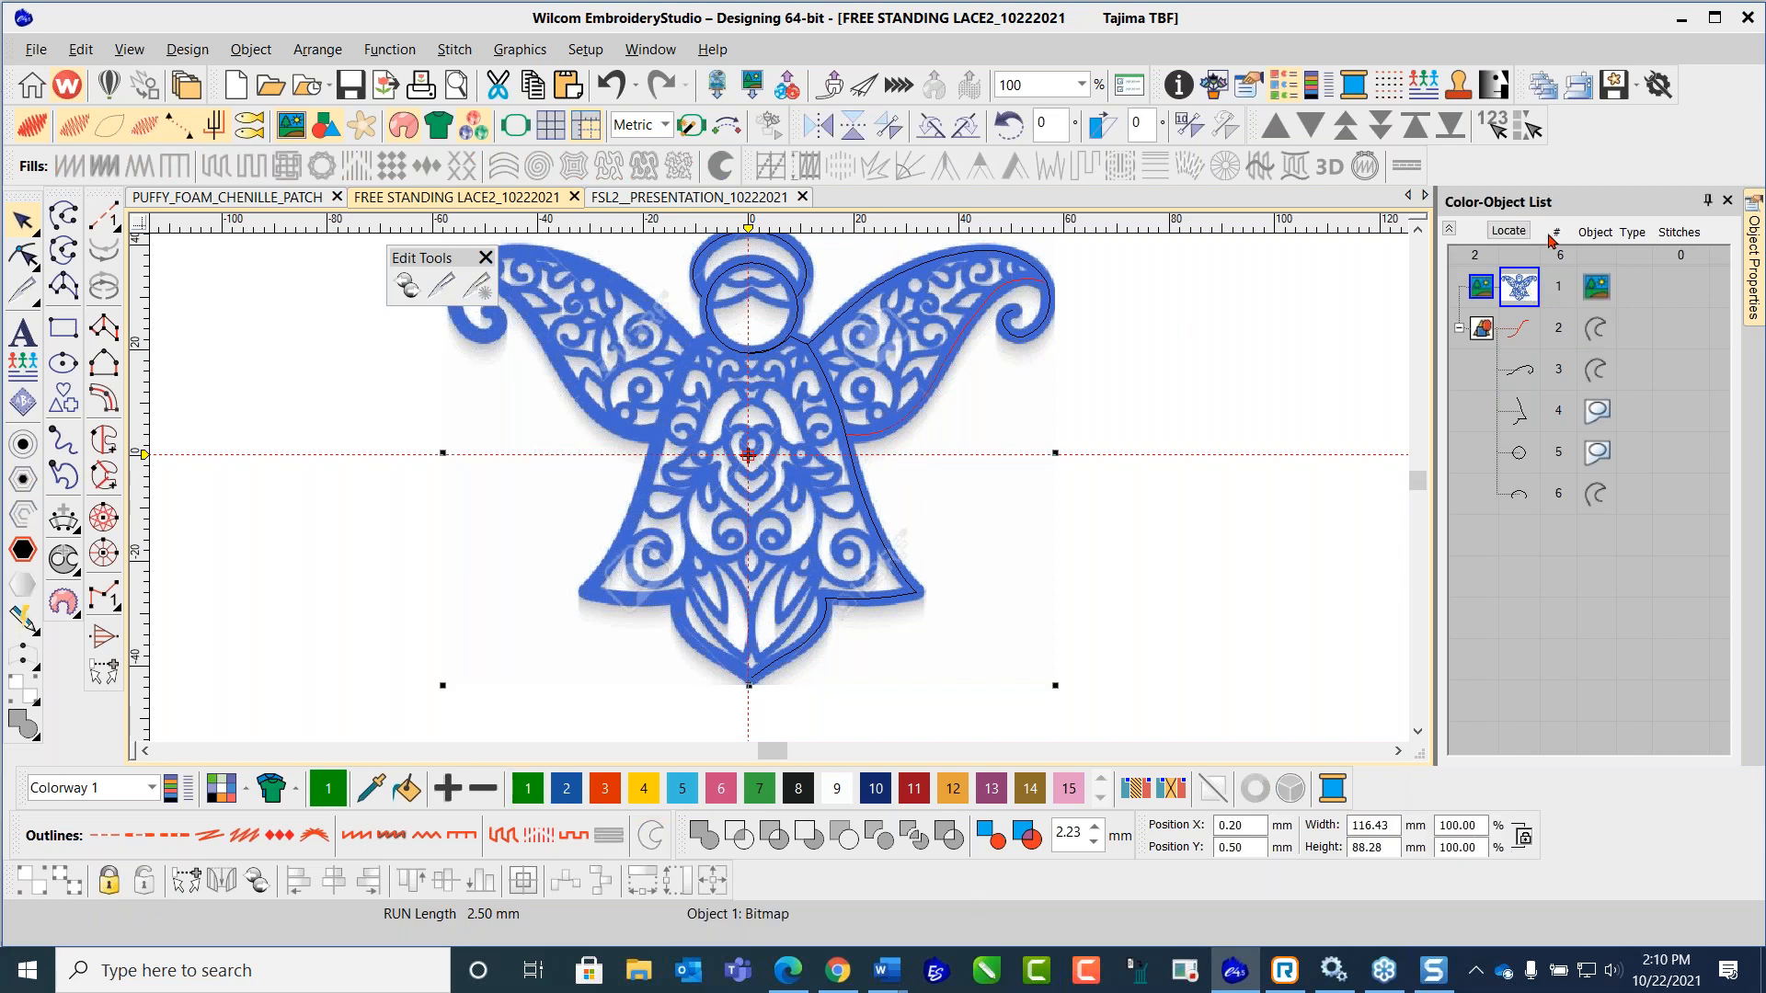
key("k")
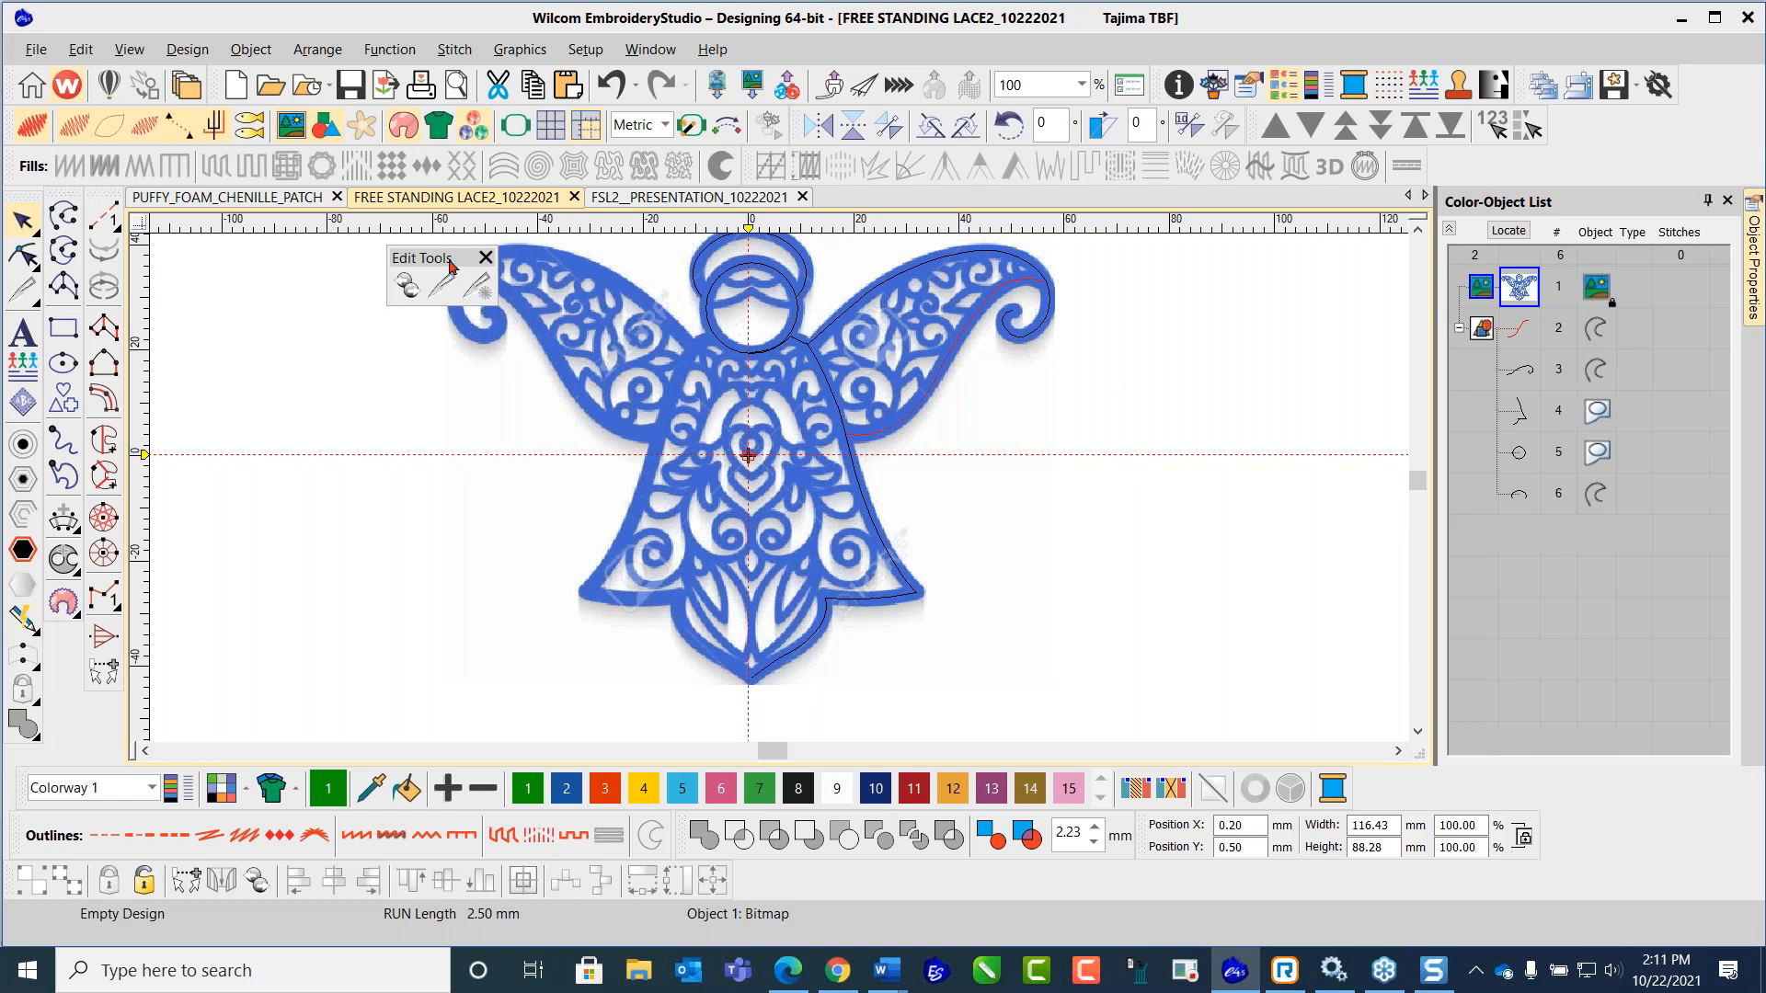
left_click_drag(451, 265, 327, 267)
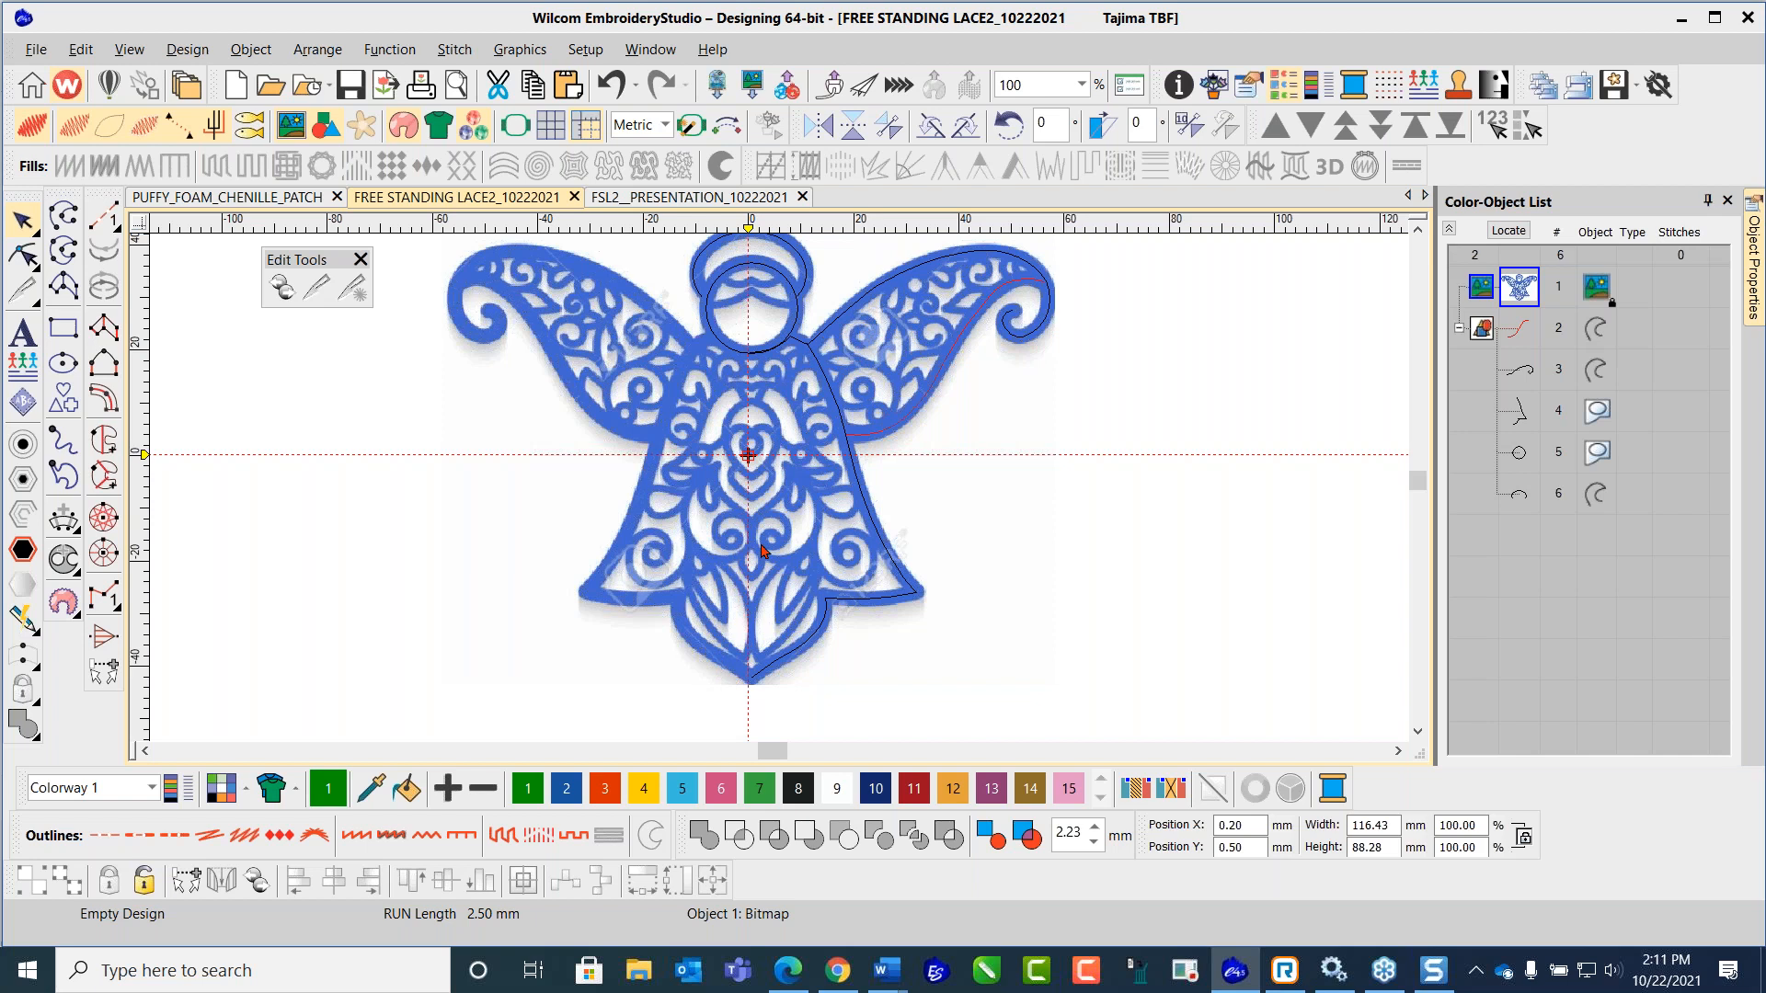
Step: Duplicate the upper wing curve, the lower wing curve and the body outline together
left_click(994, 262)
left_click(985, 316, "ctrl")
left_click(865, 514, "ctrl")
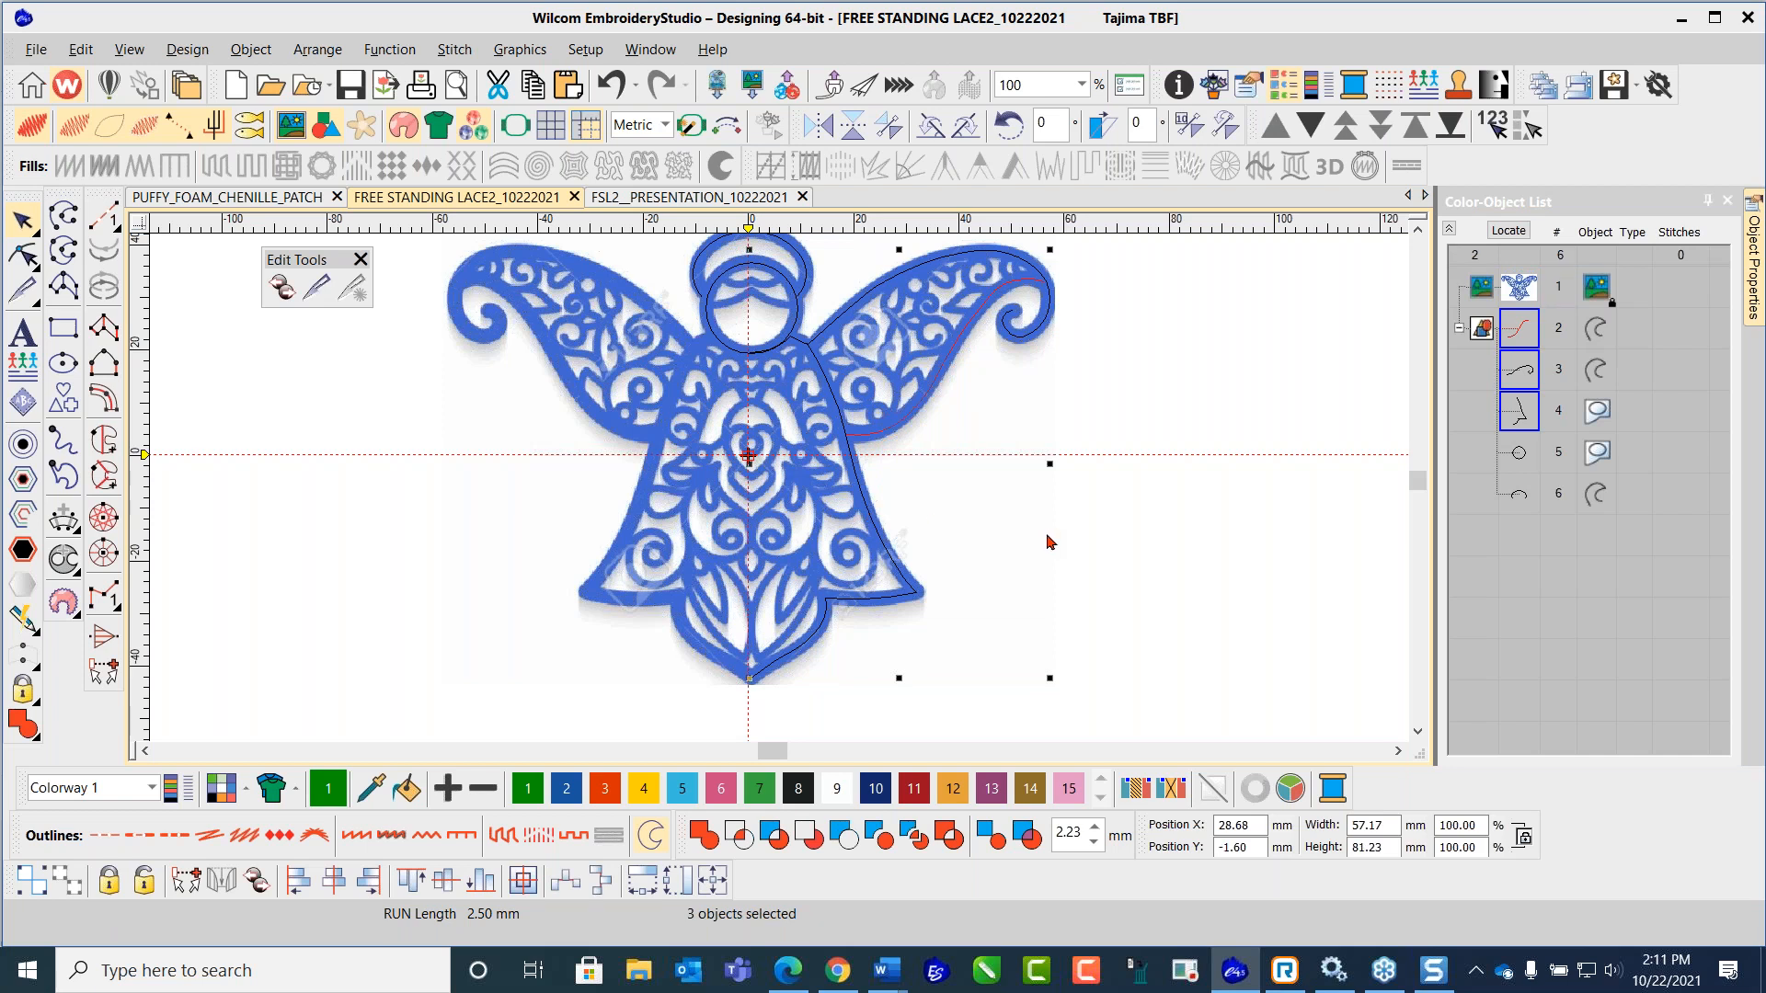
key("ctrl+d")
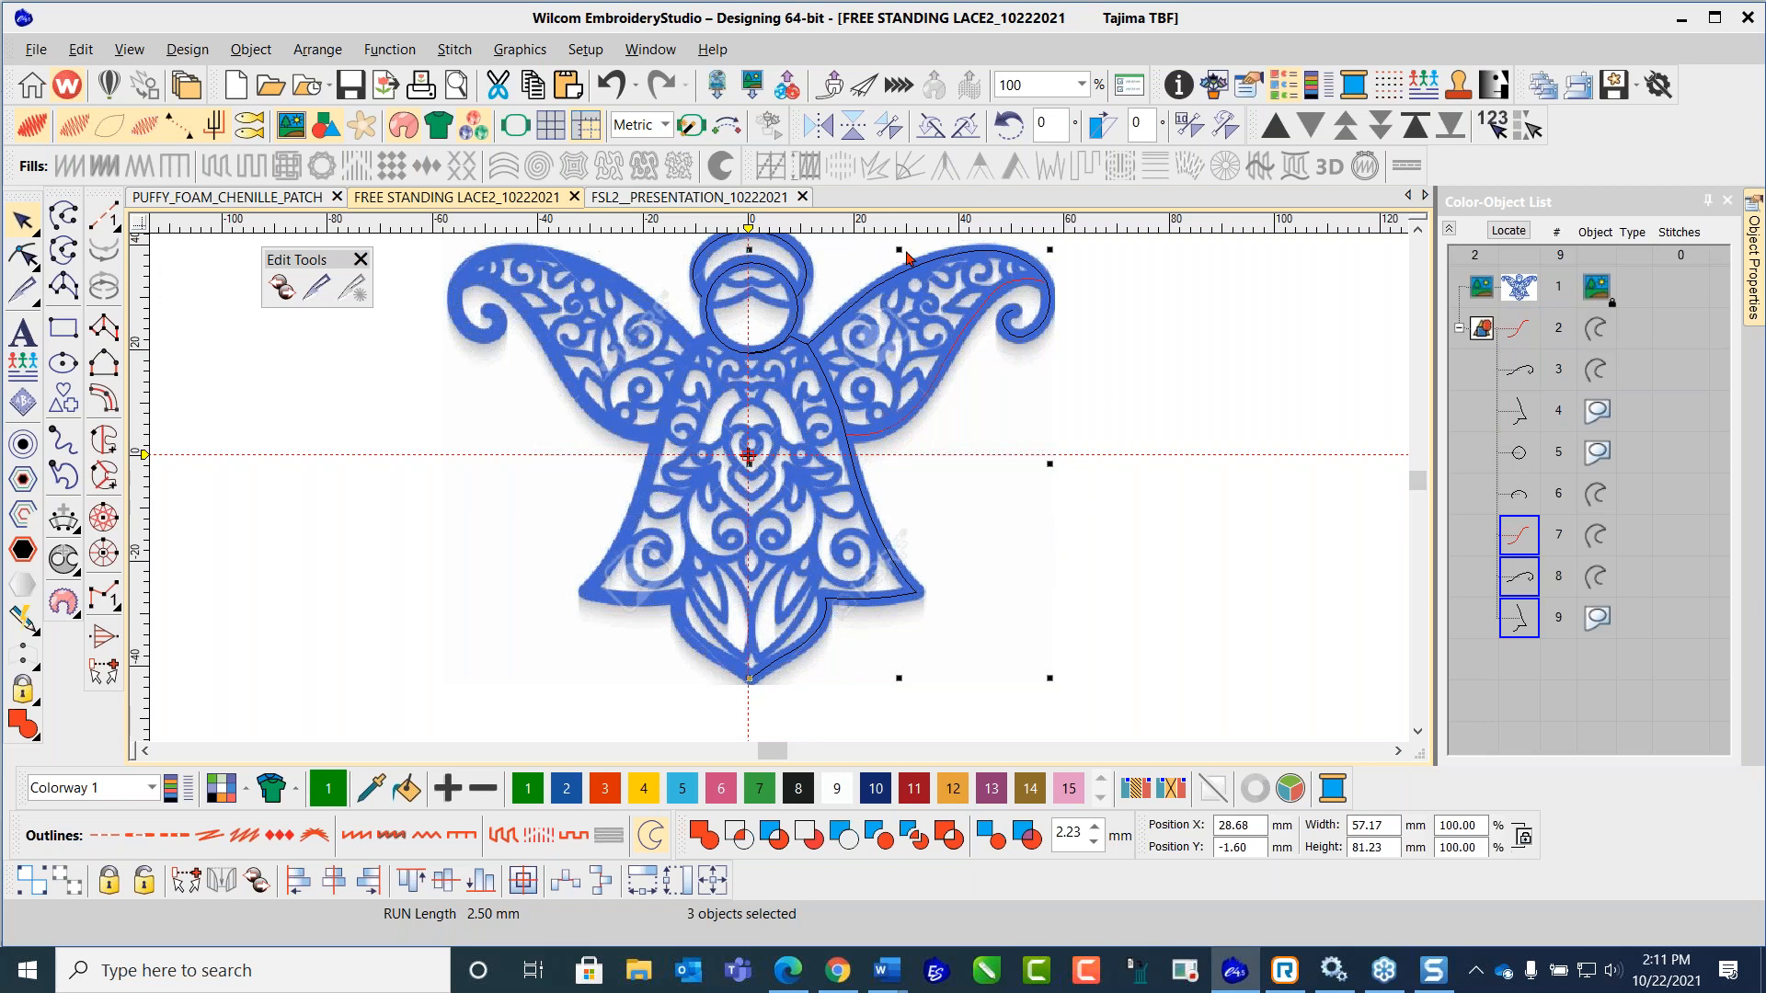
Step: Mirror the duplicated wing and body outlines horizontally and place them over the angel's left half at about X -27.5 mm
left_click(814, 128)
left_click_drag(985, 633, 686, 633)
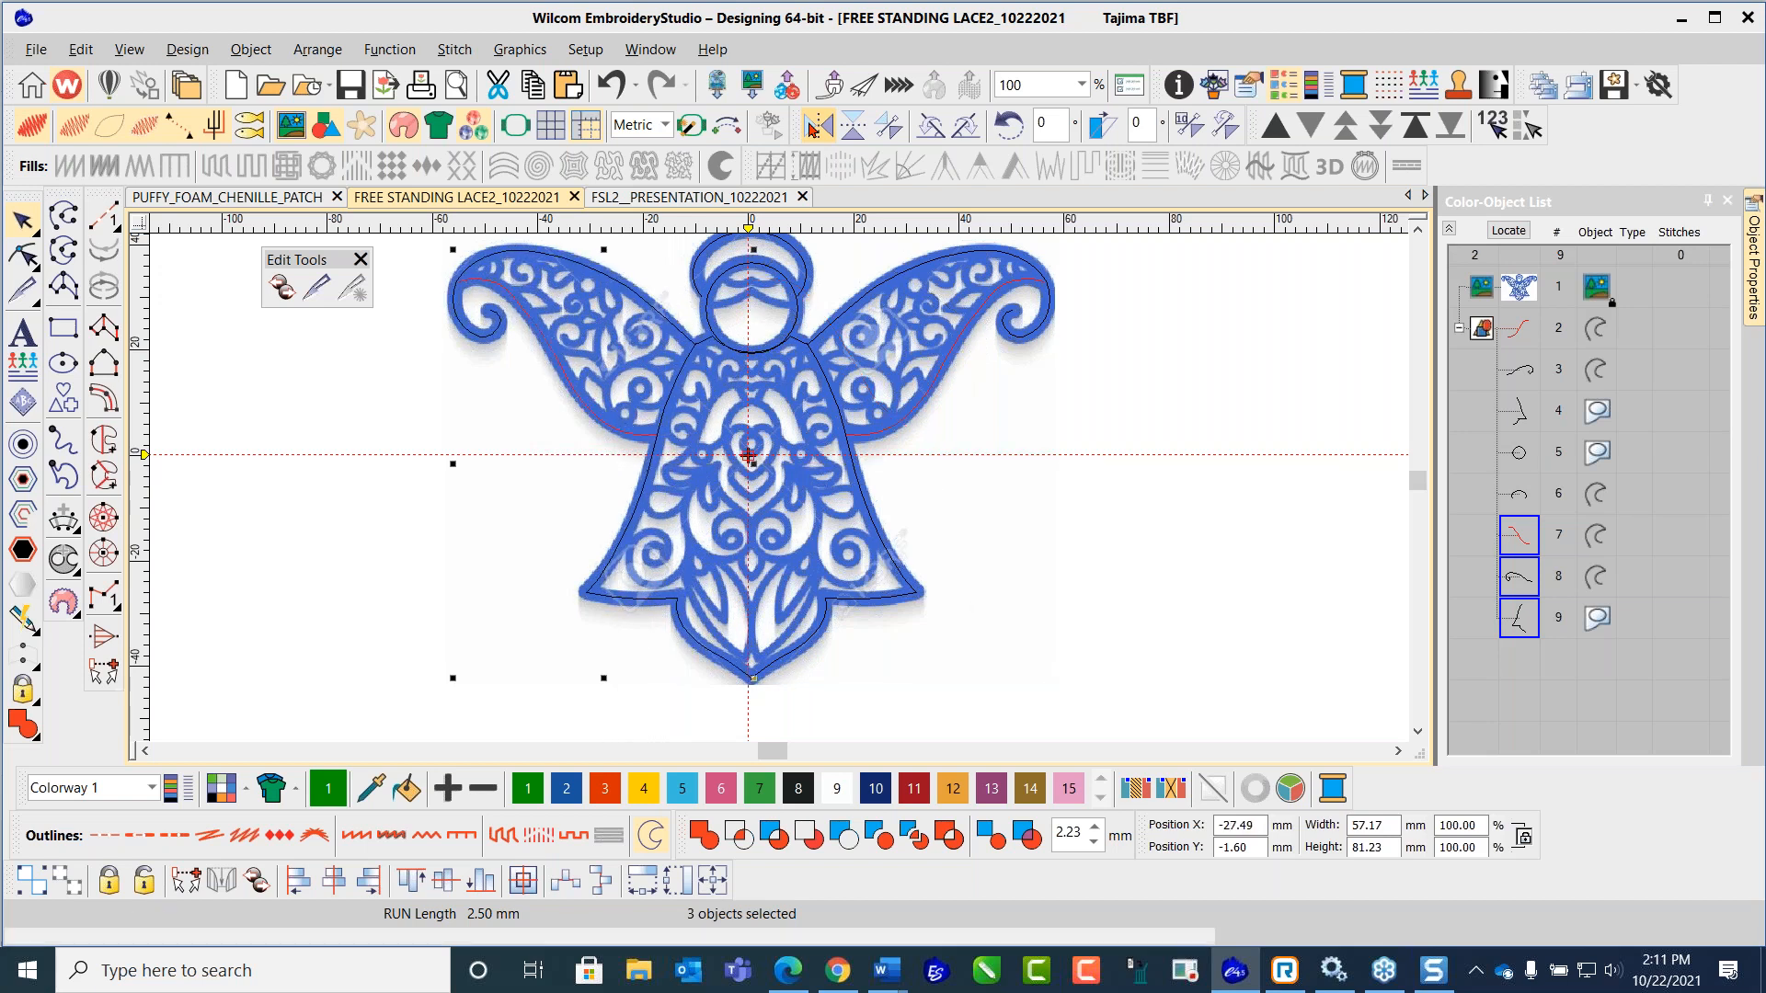
left_click(1116, 375)
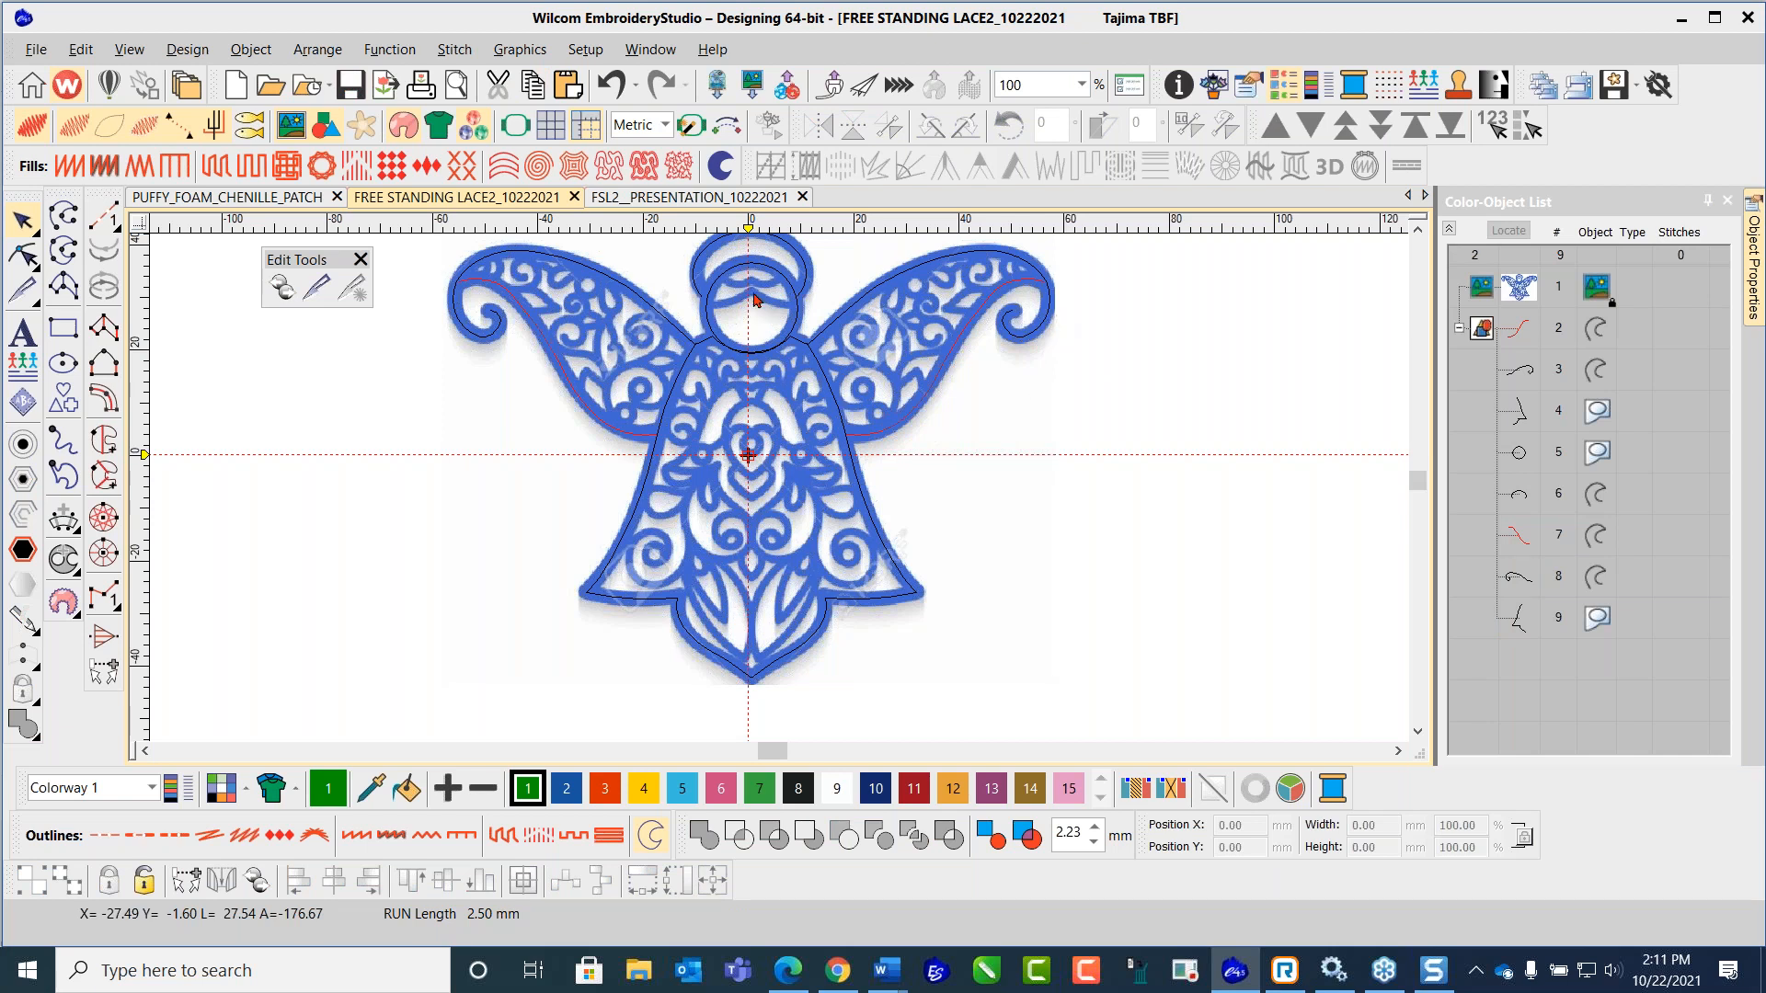
Step: Draw an open three-point curve along the lower hair line, from the vertical axis to the head circle's right edge
scroll(768, 308, "up", 2)
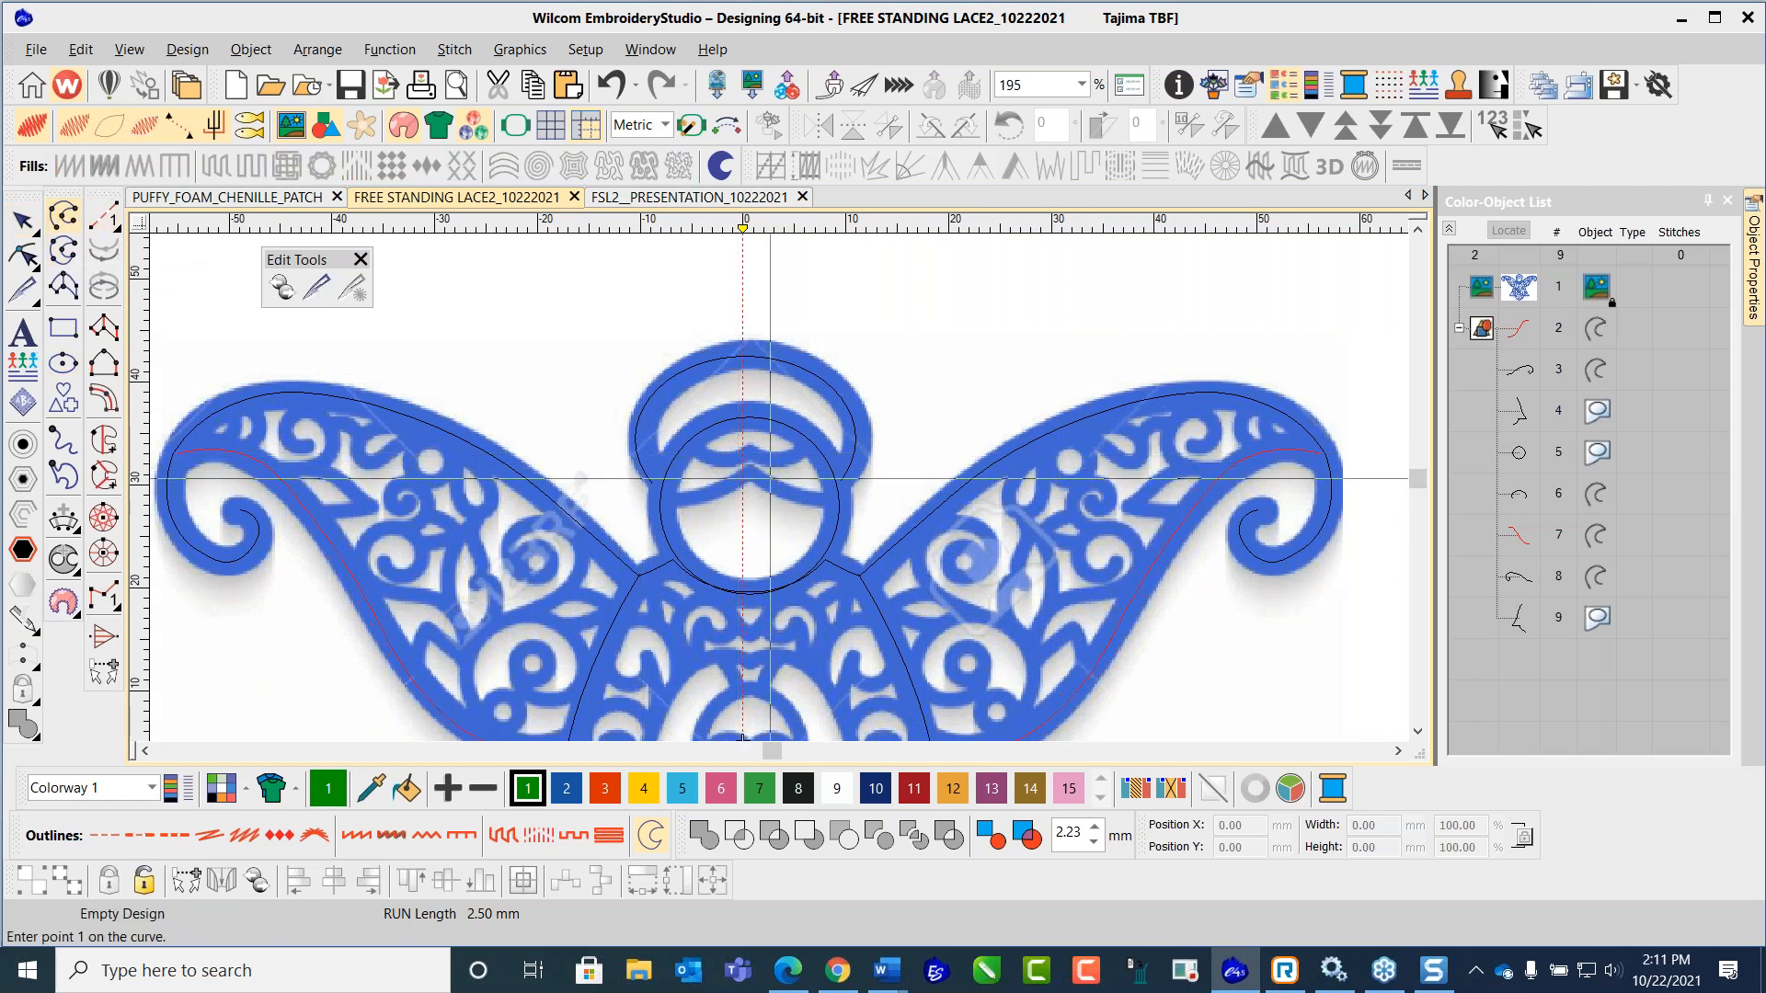
left_click(745, 470)
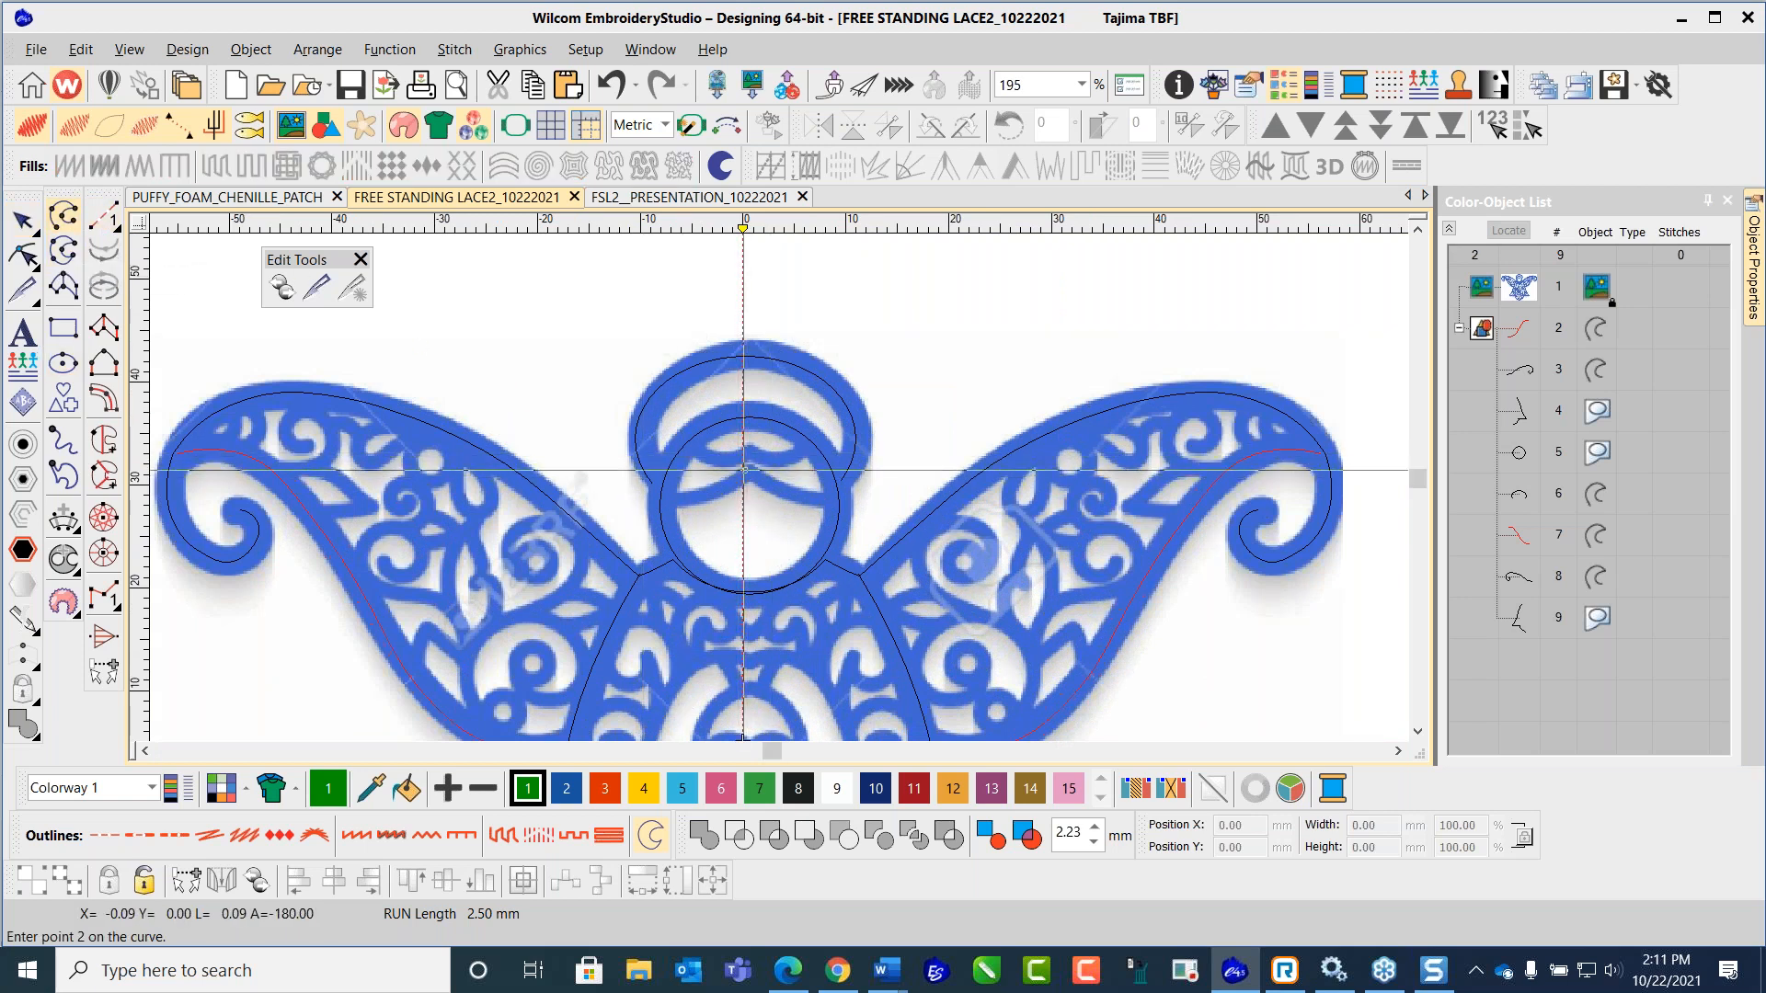
left_click(786, 492)
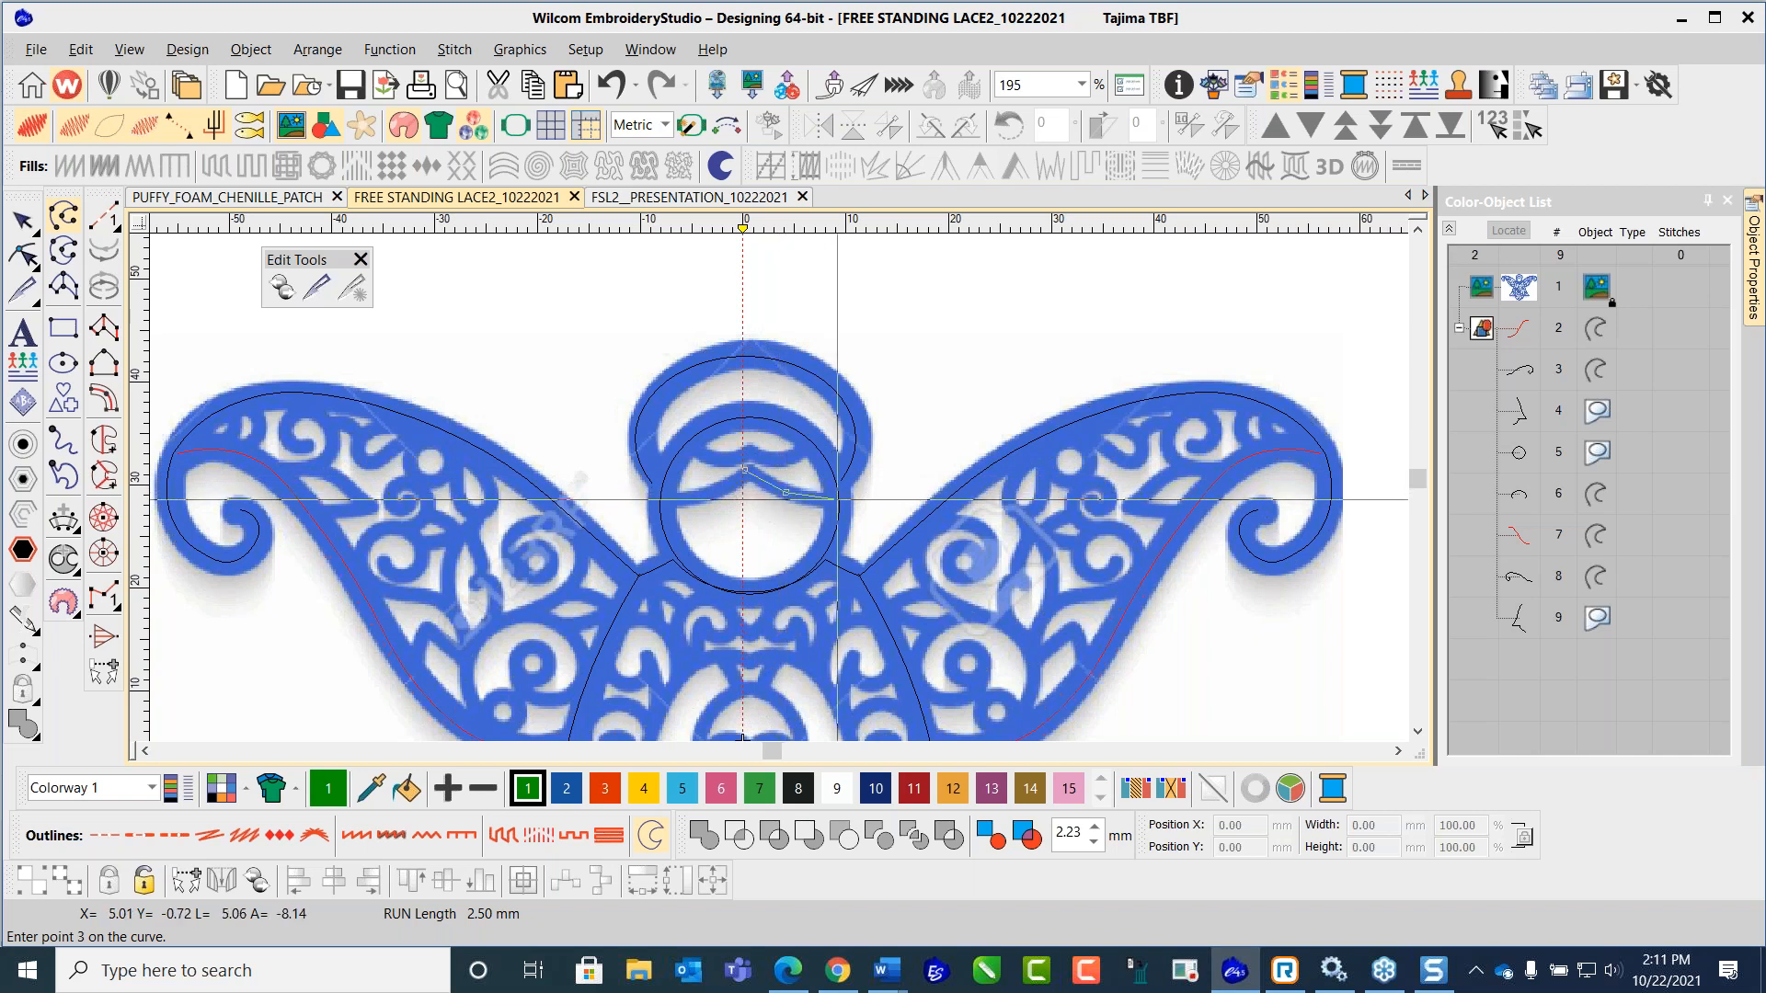
left_click(833, 502)
key("Return")
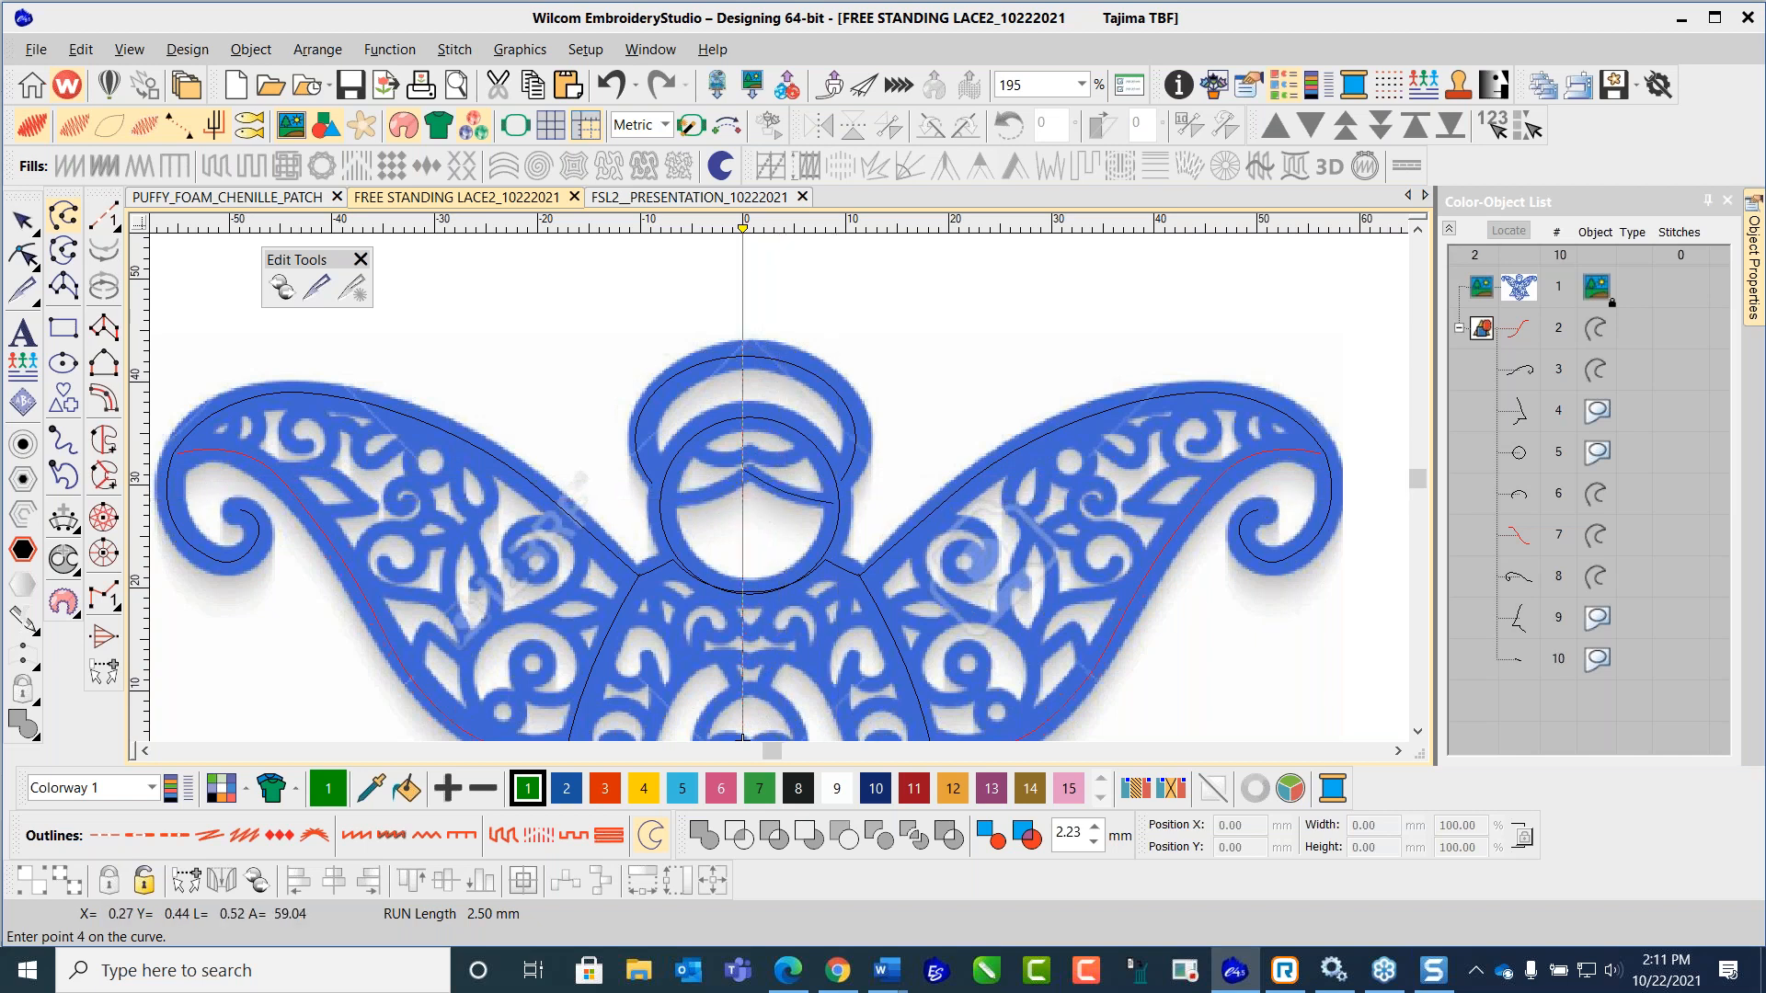
Step: Draw a shorter open three-point curve along the upper hair strand, starting at the vertical axis, and leave the drawing tool
left_click(746, 456)
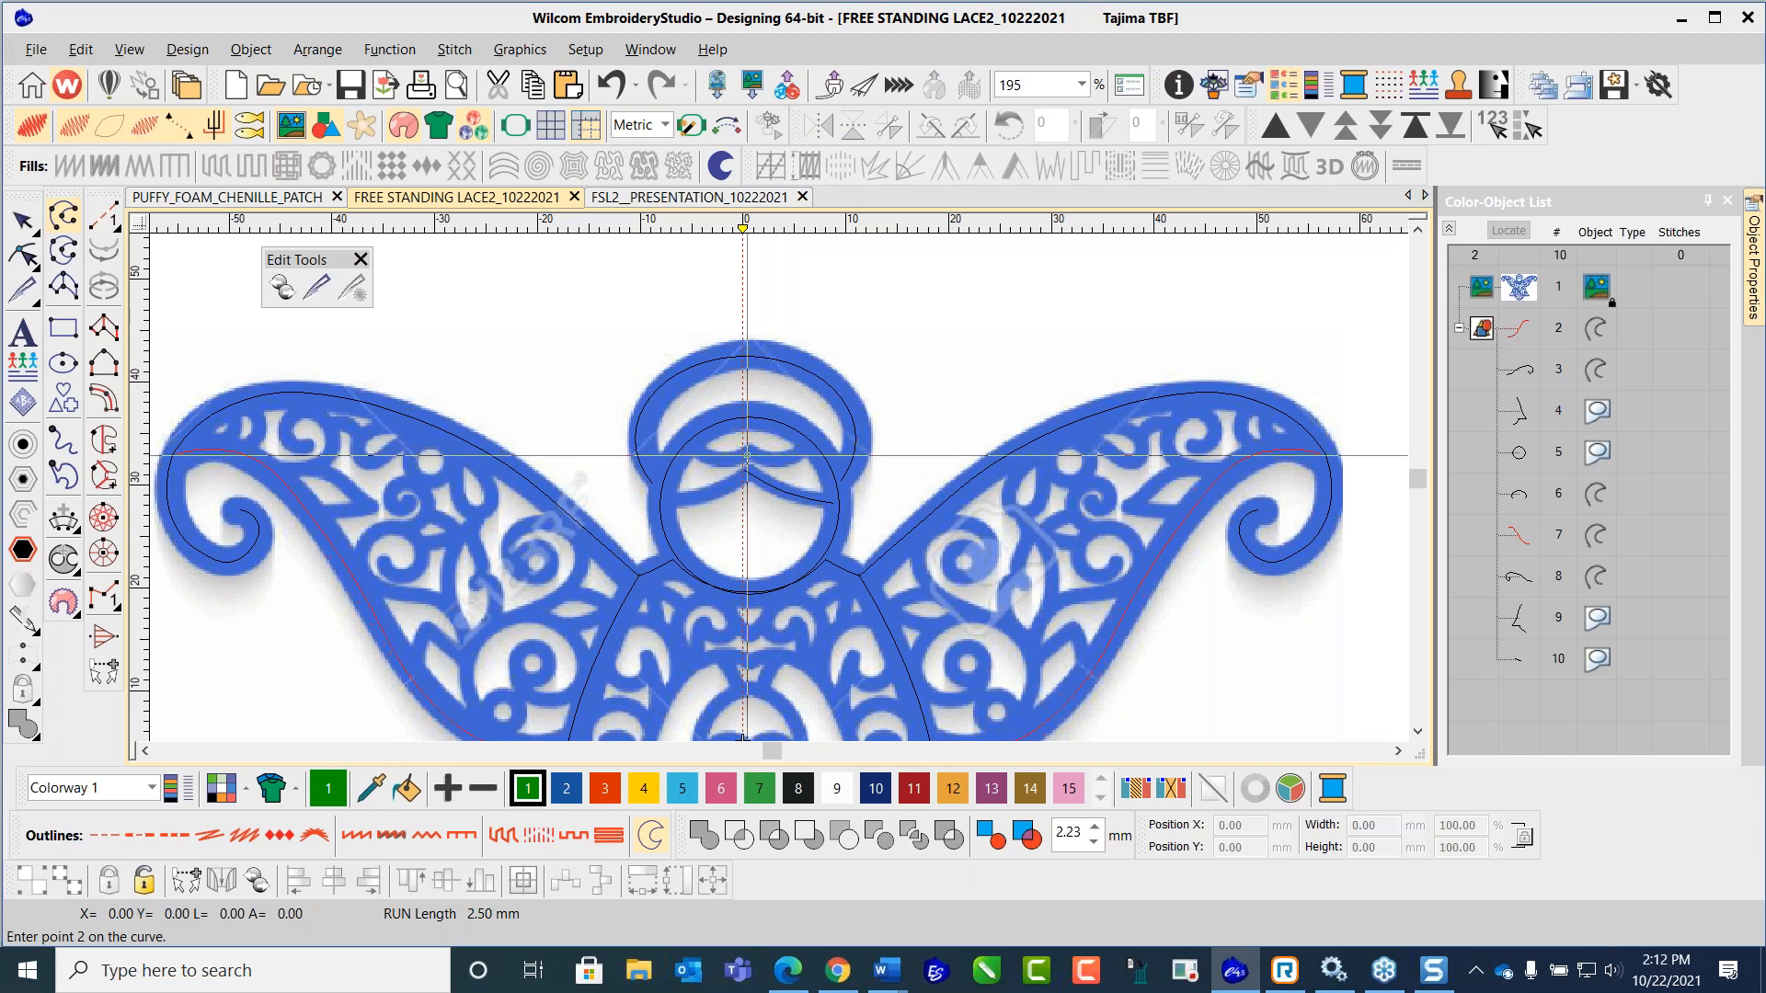
left_click(787, 460)
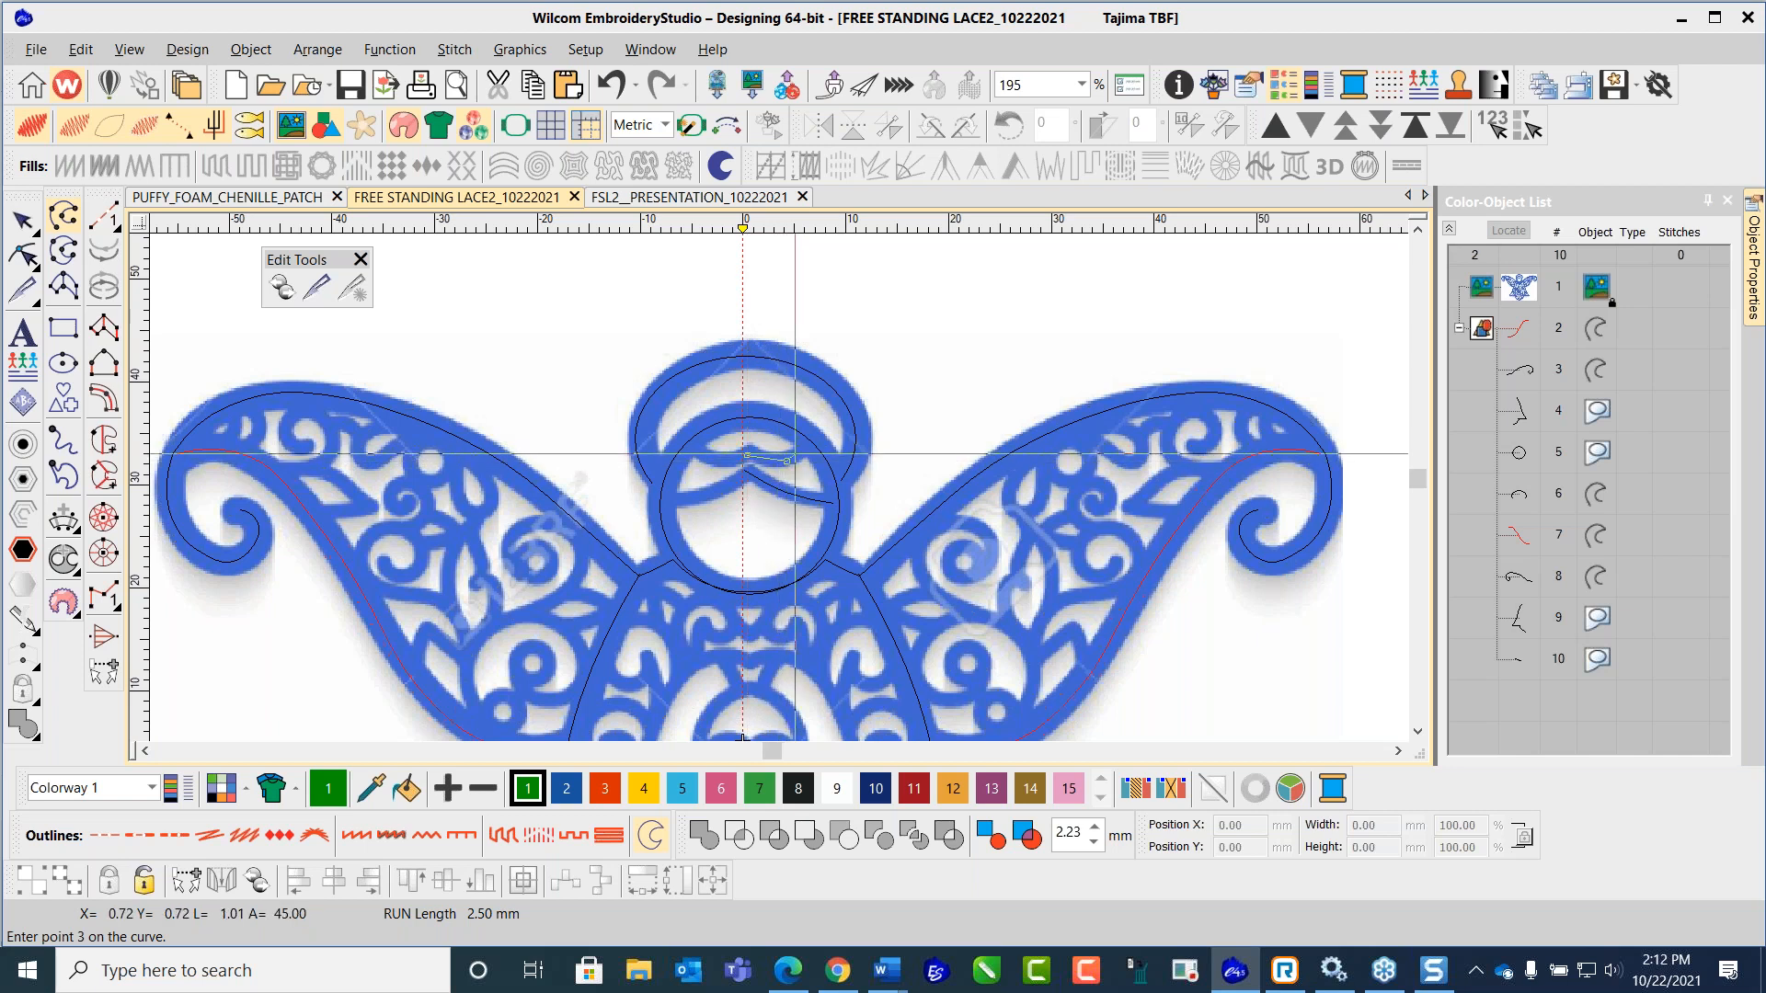
left_click(805, 448)
key("Return")
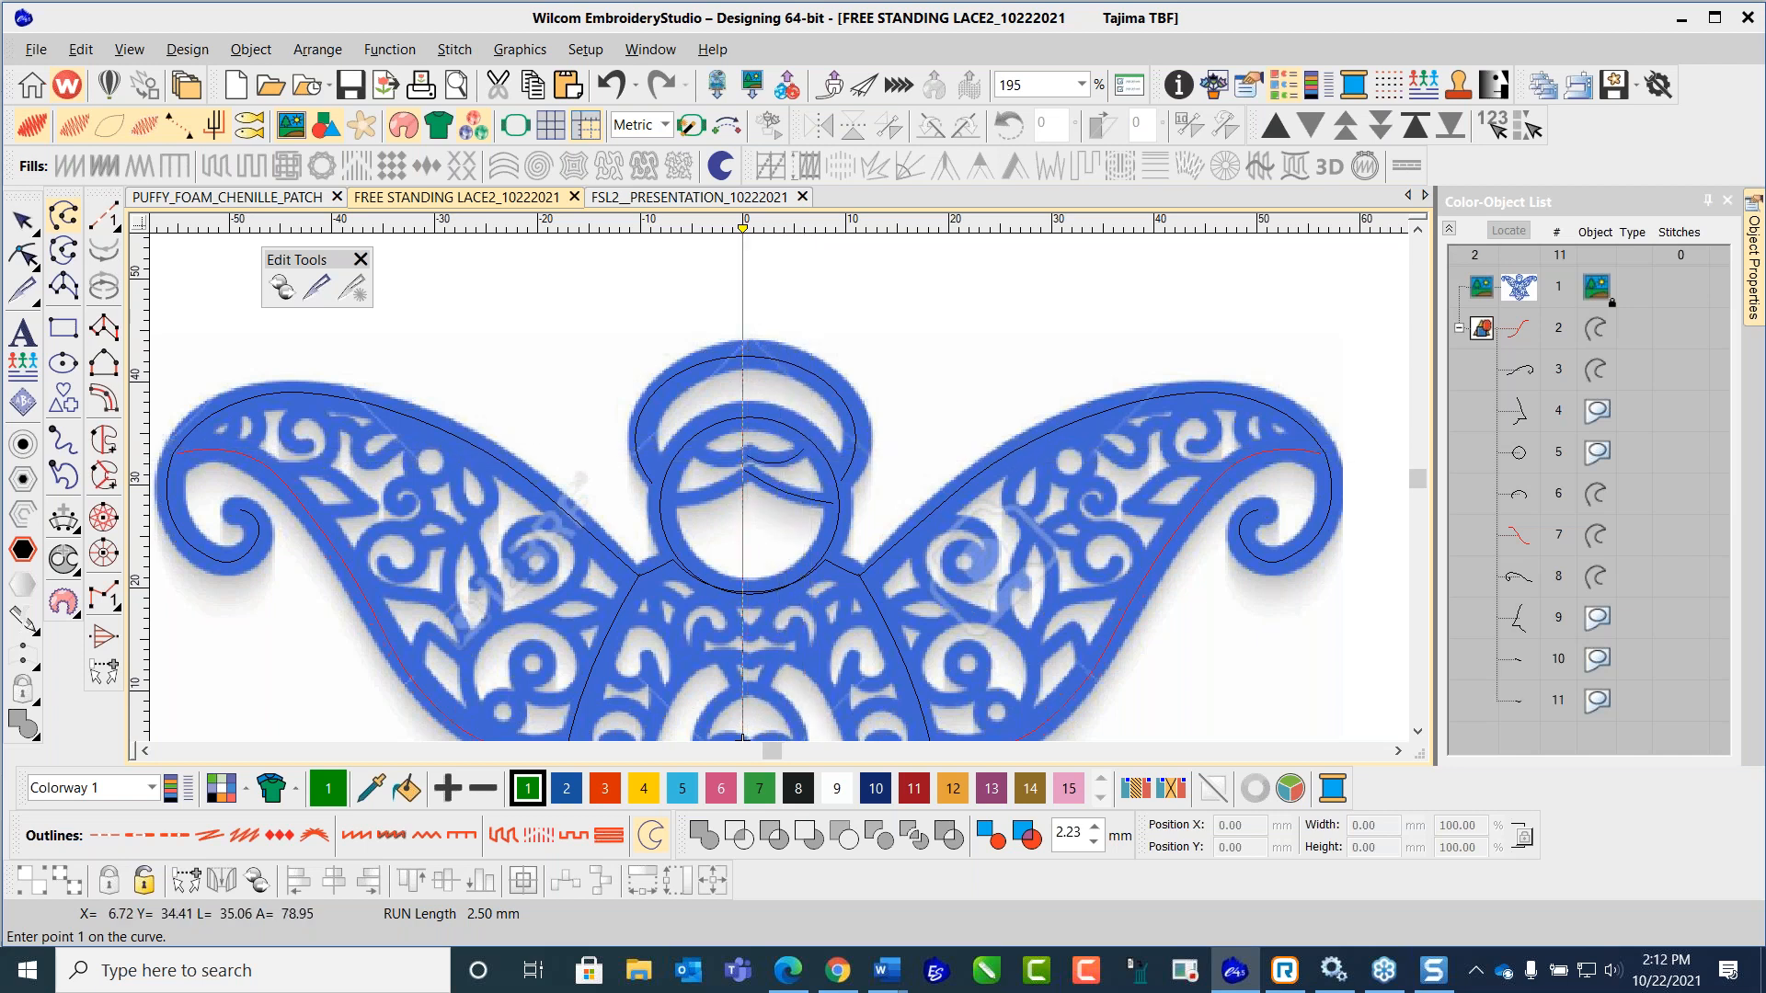
left_click(25, 222)
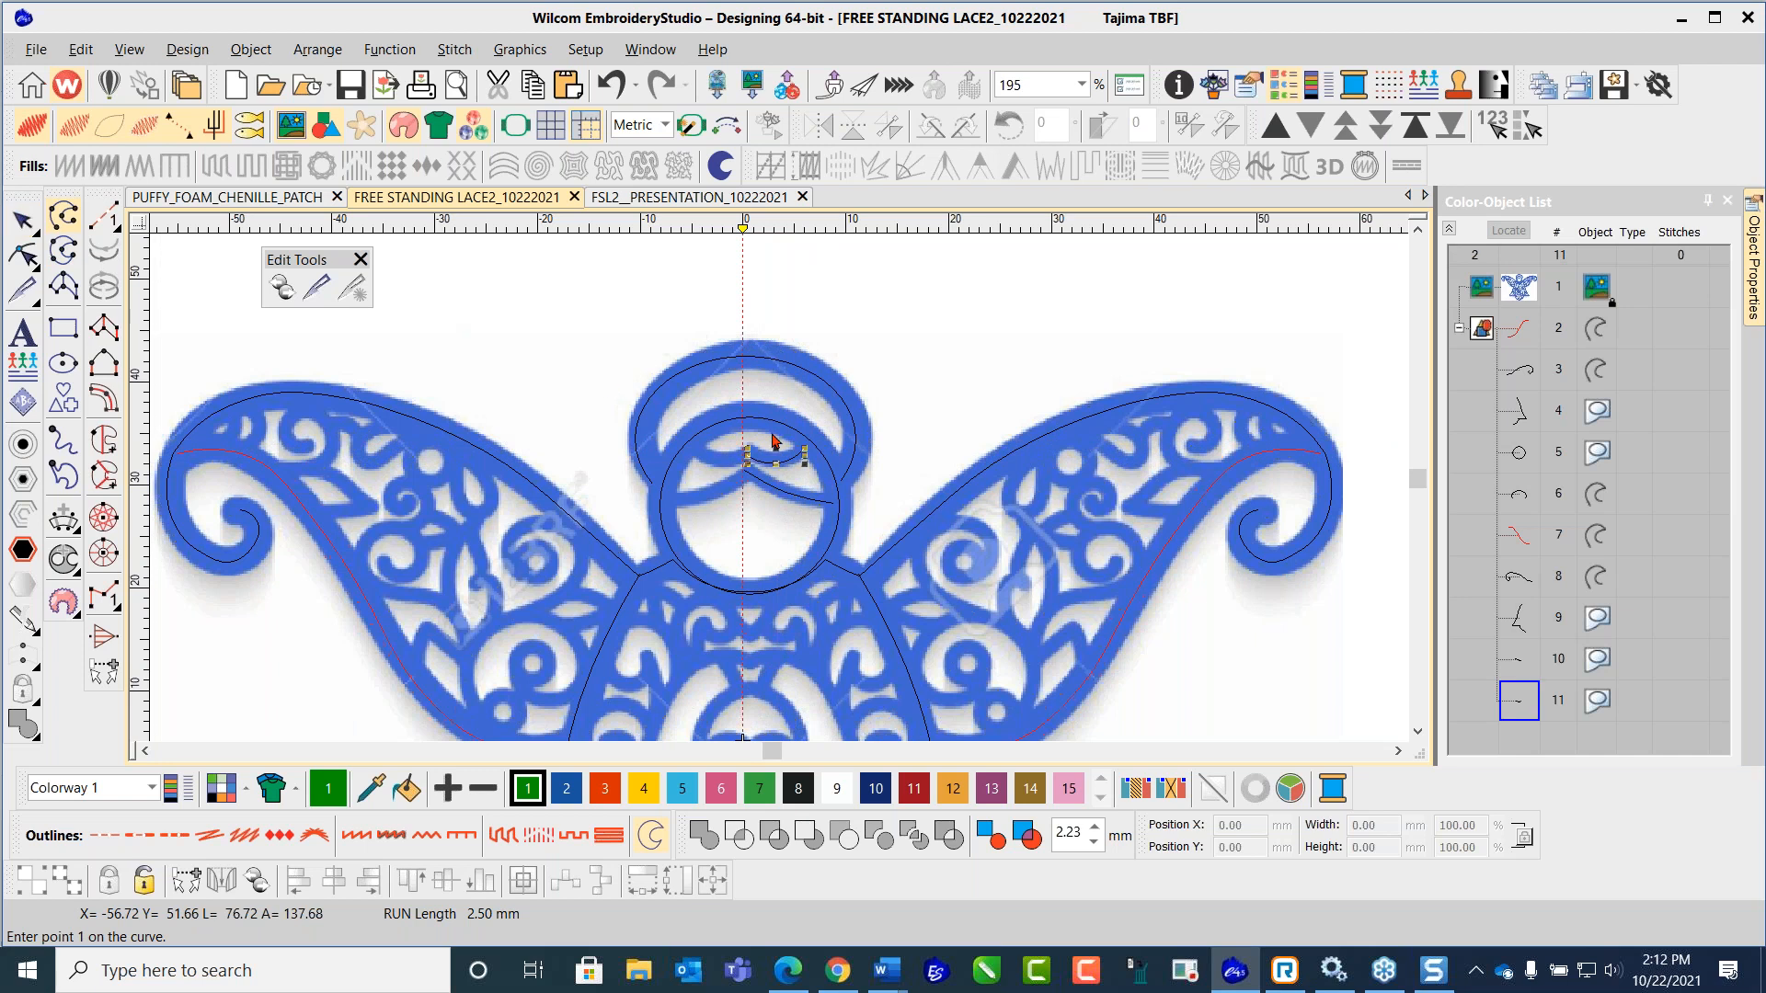
Step: Duplicate the two hair curves, mirror the copies horizontally and shift them onto the face's left half
left_click(801, 504, "ctrl")
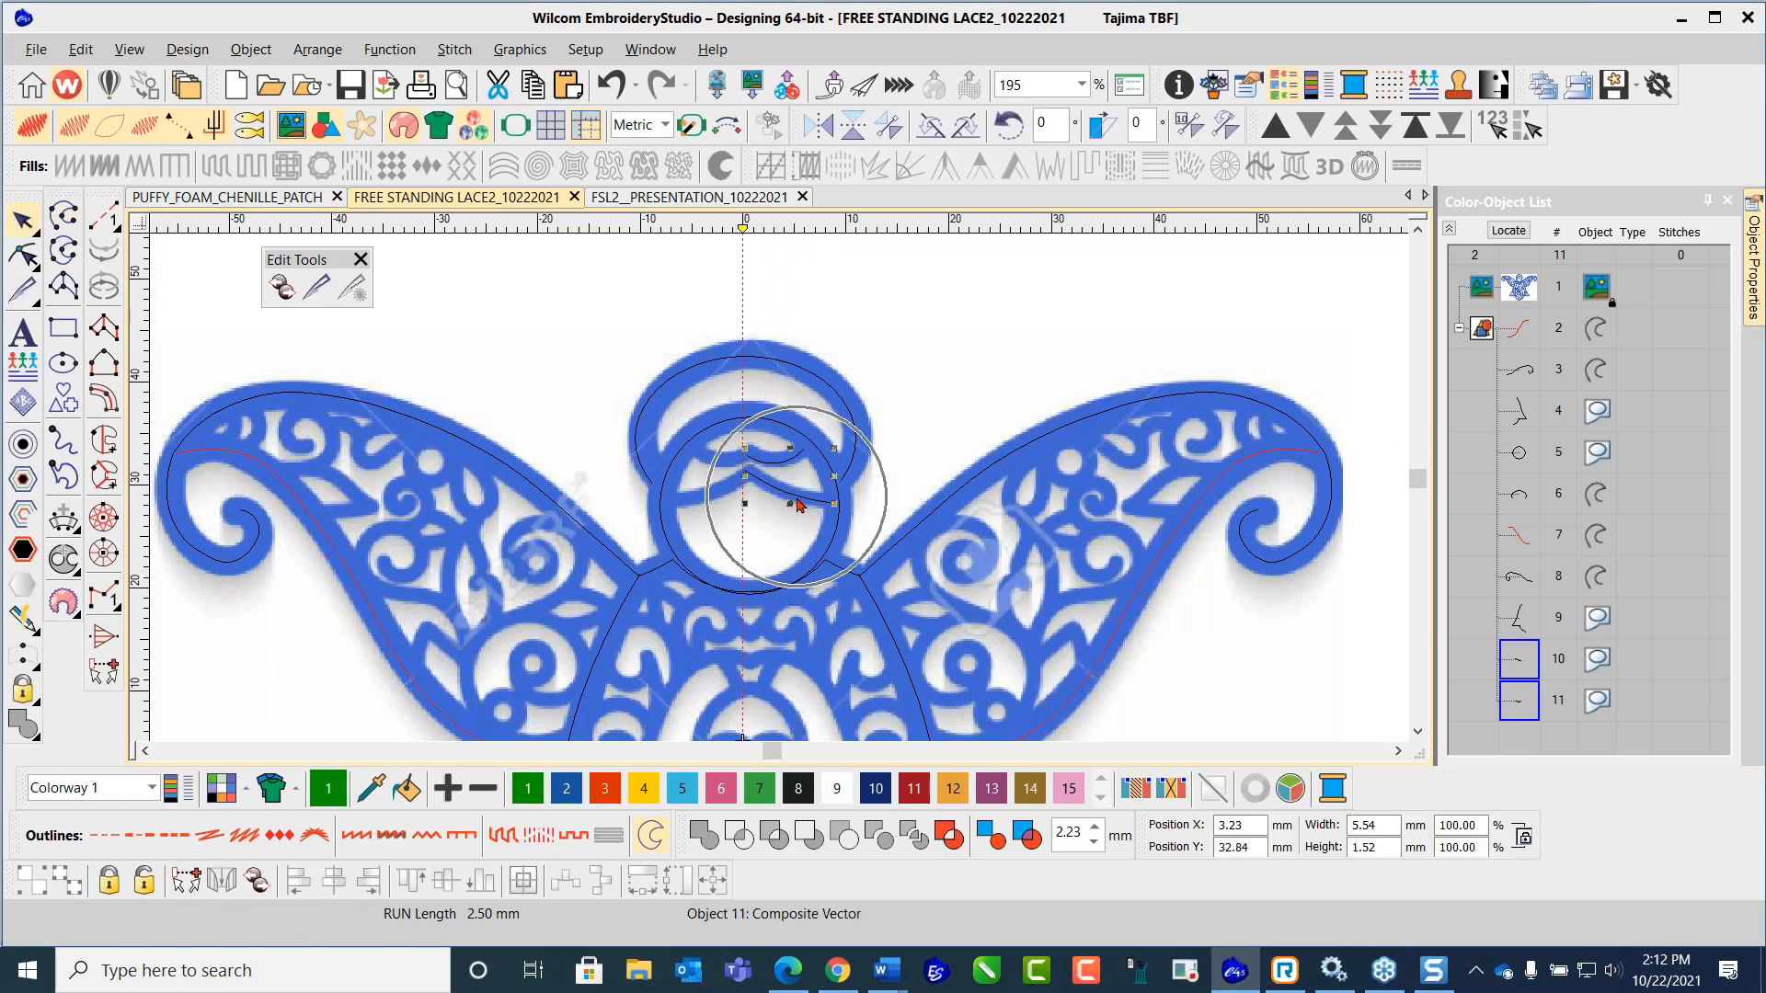
key("ctrl+d")
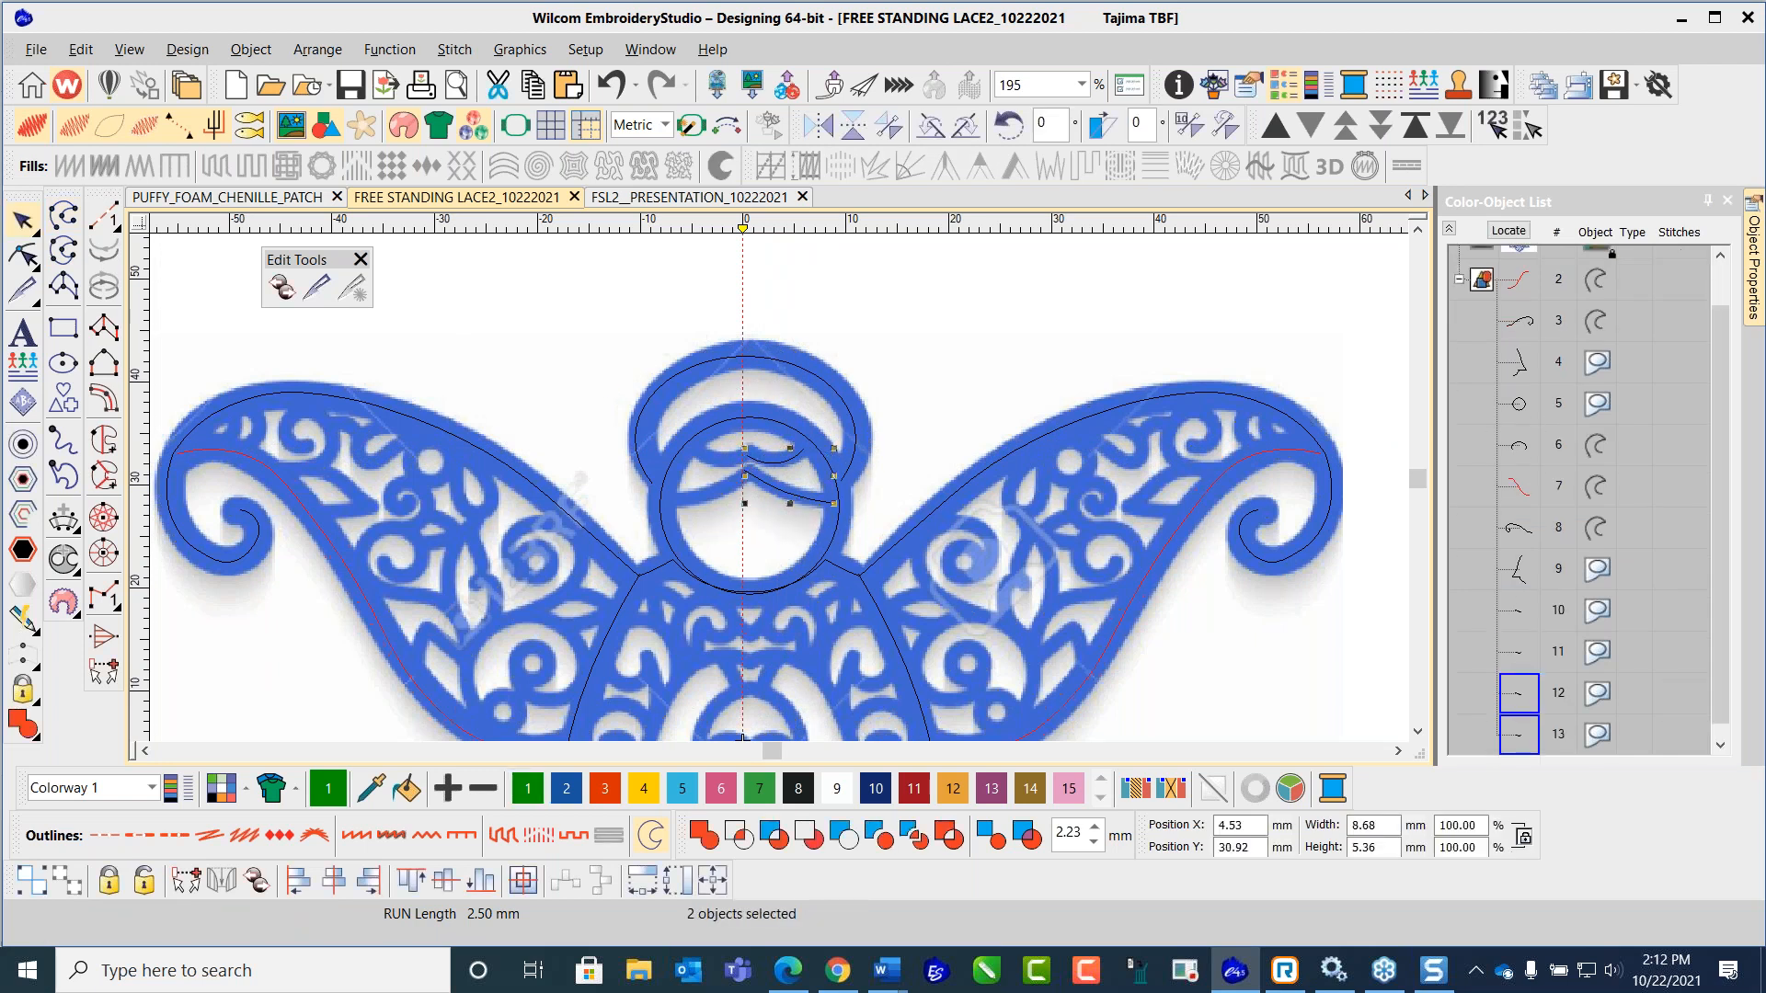
left_click(809, 135)
key("Left")
key("Left")
key("Left")
key("Left")
key("Left")
key("Left")
key("Left")
key("Left")
key("Left")
key("Left")
key("Left")
key("Left")
key("Left")
key("Left")
key("Left")
key("Left")
key("Left")
key("Left")
key("Left")
key("Left")
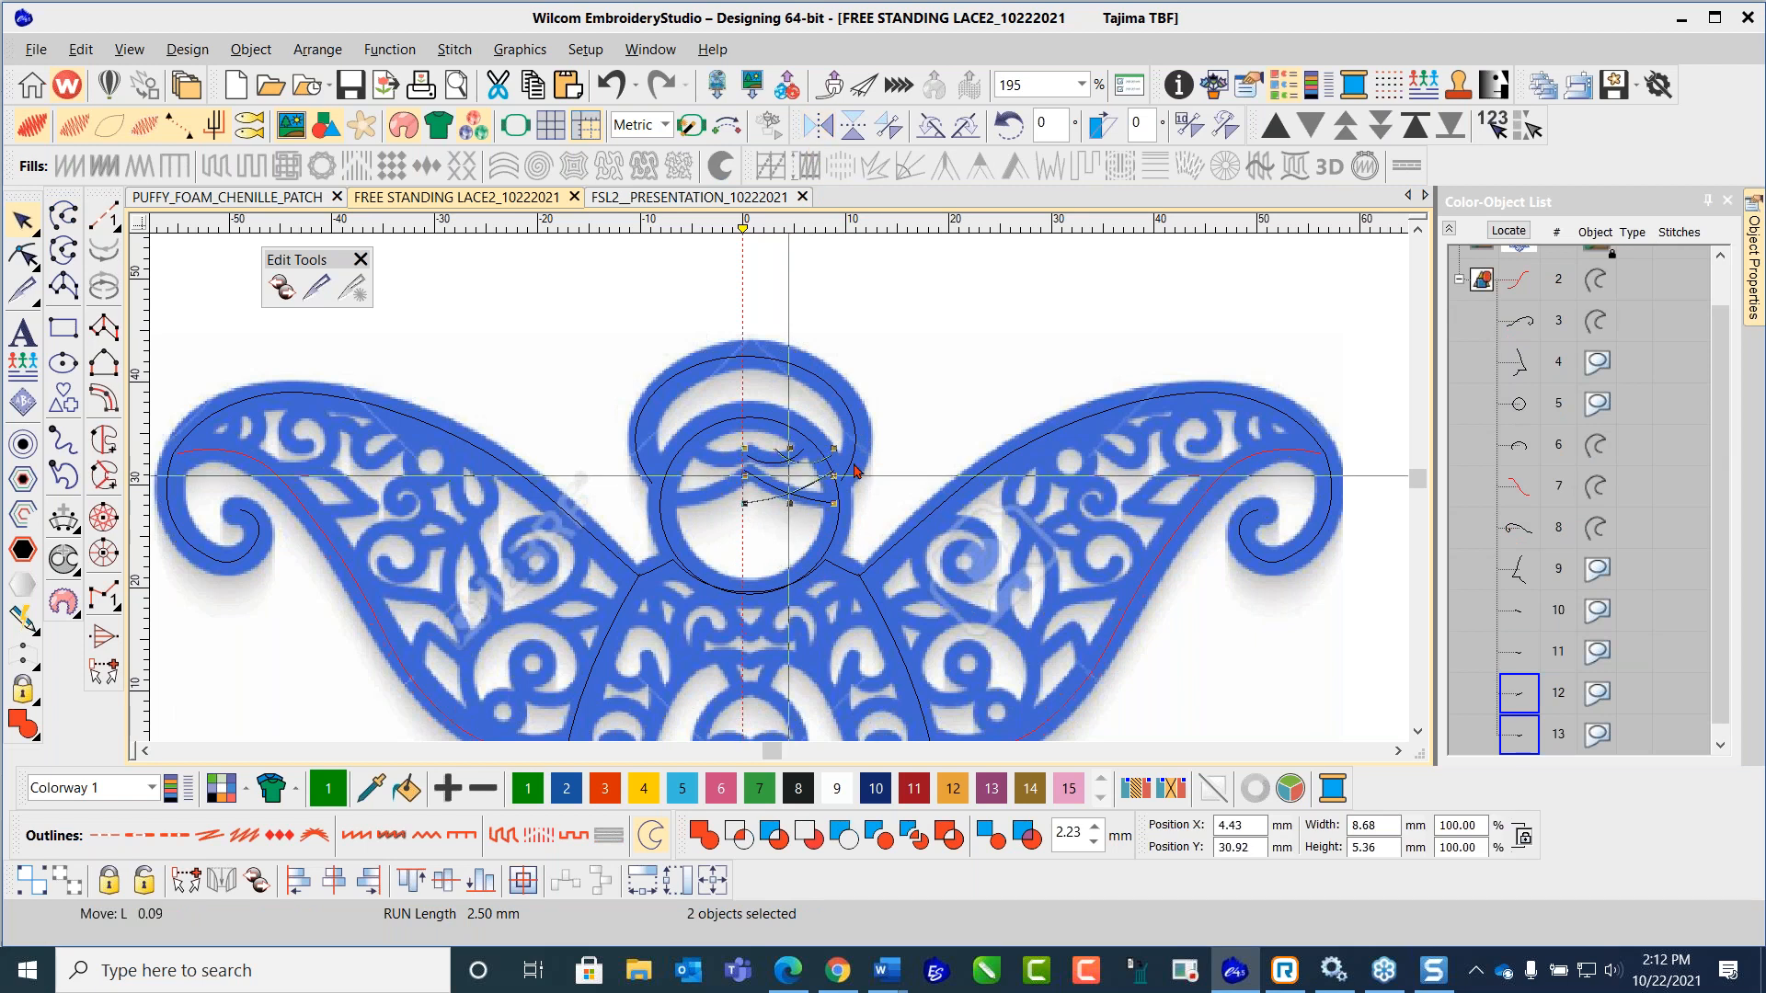
key("Left")
key("Left")
key("Left")
key("Left")
key("Left")
key("Left")
key("Left")
key("Left")
key("Left")
key("Left")
key("Left")
key("Left")
key("Left")
key("Left")
key("Left")
key("Left")
key("Left")
key("Left")
key("Left")
key("Left")
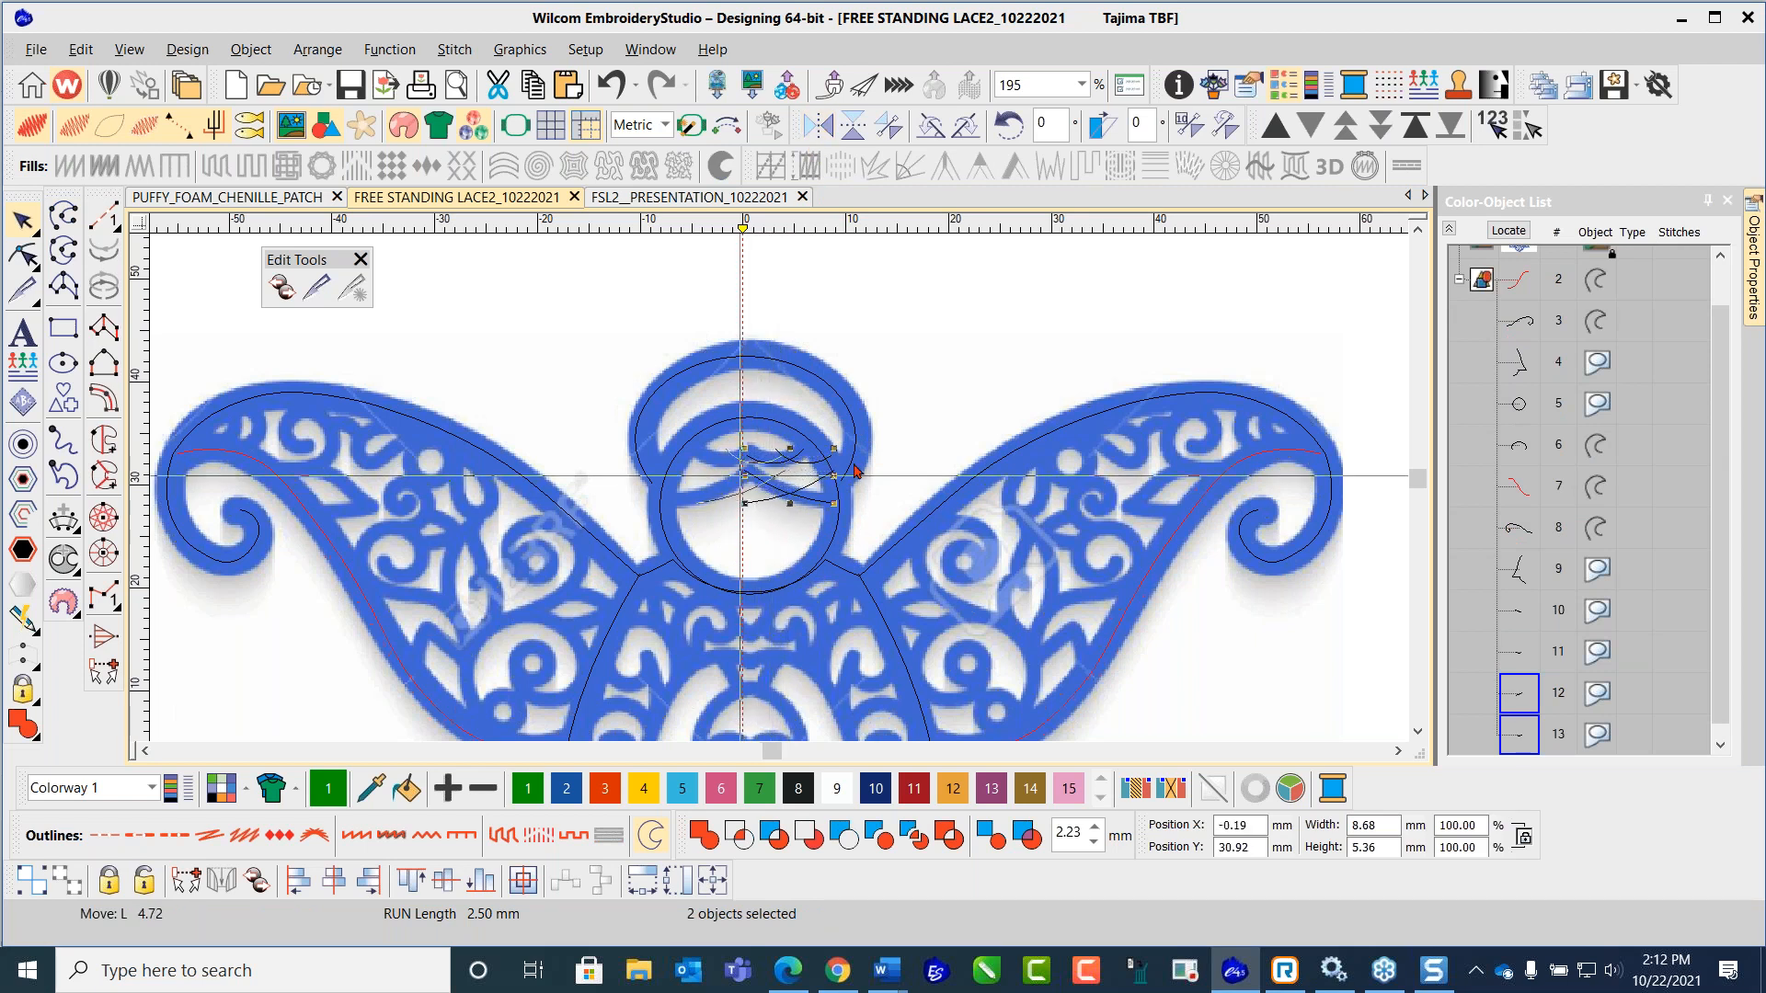
Step: Select all four hair curves and nudge them left until they are centred at about X 0.09 mm
left_click(902, 360)
left_click_drag(726, 457, 886, 524)
key("Left")
key("Left")
key("Left")
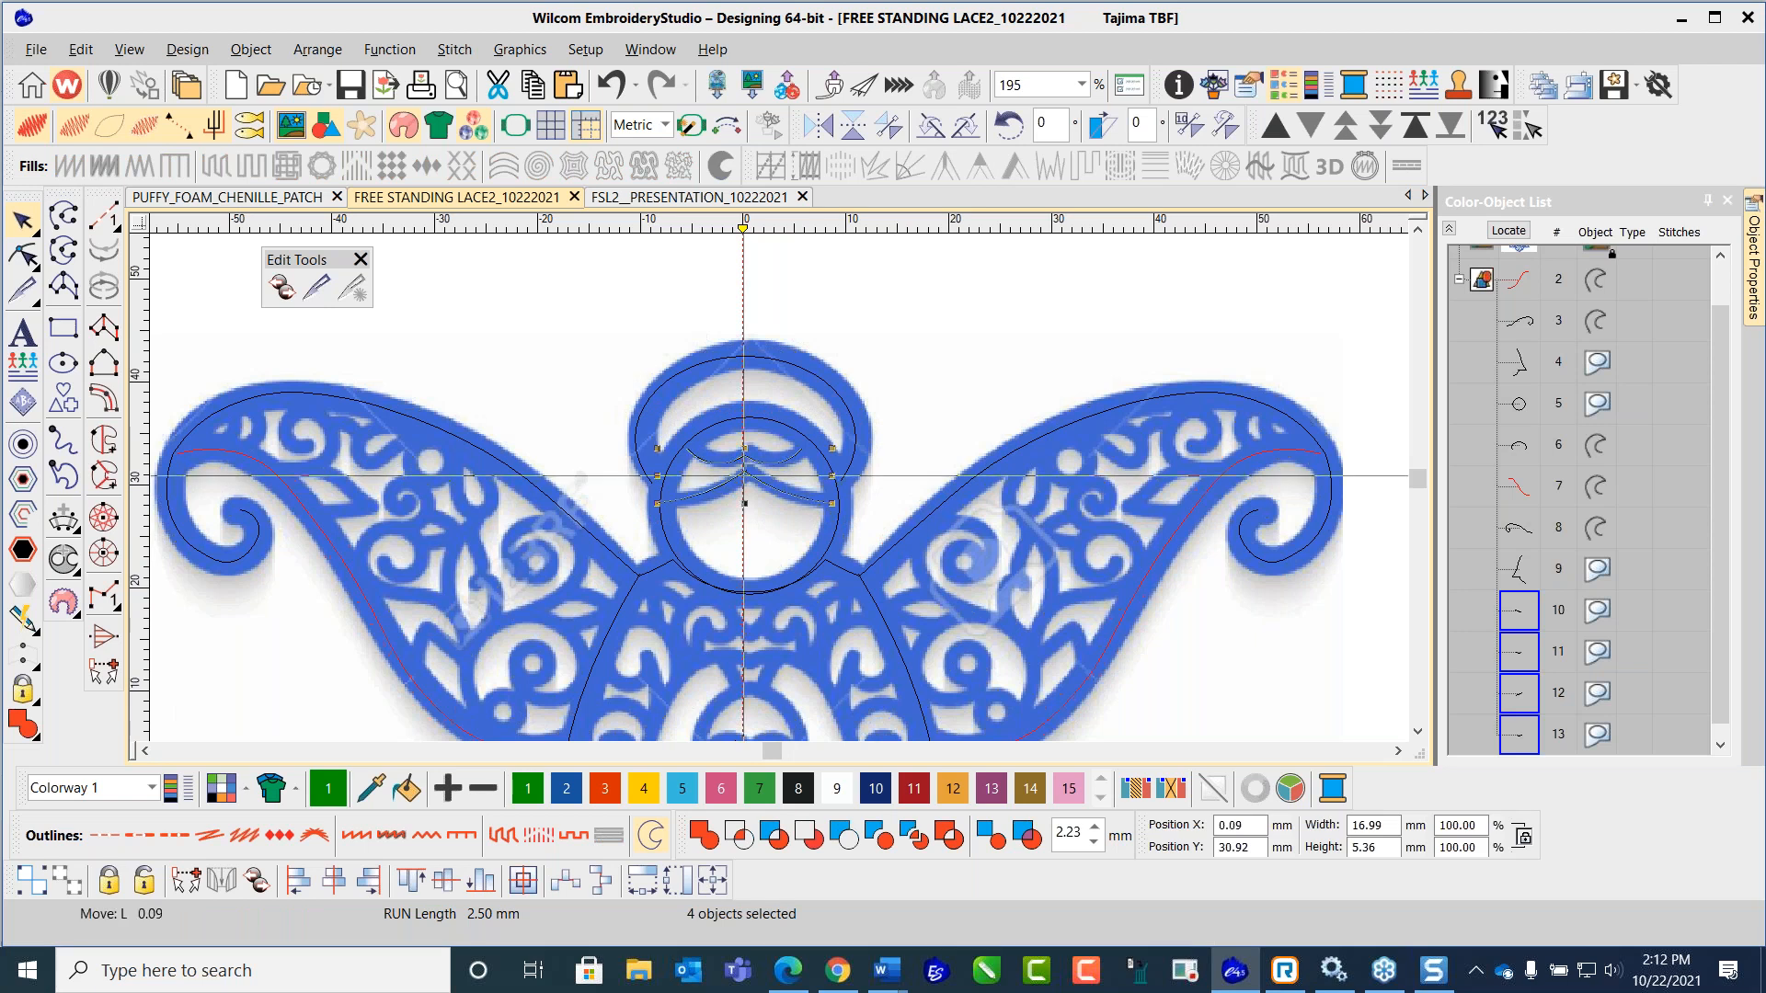
left_click(954, 333)
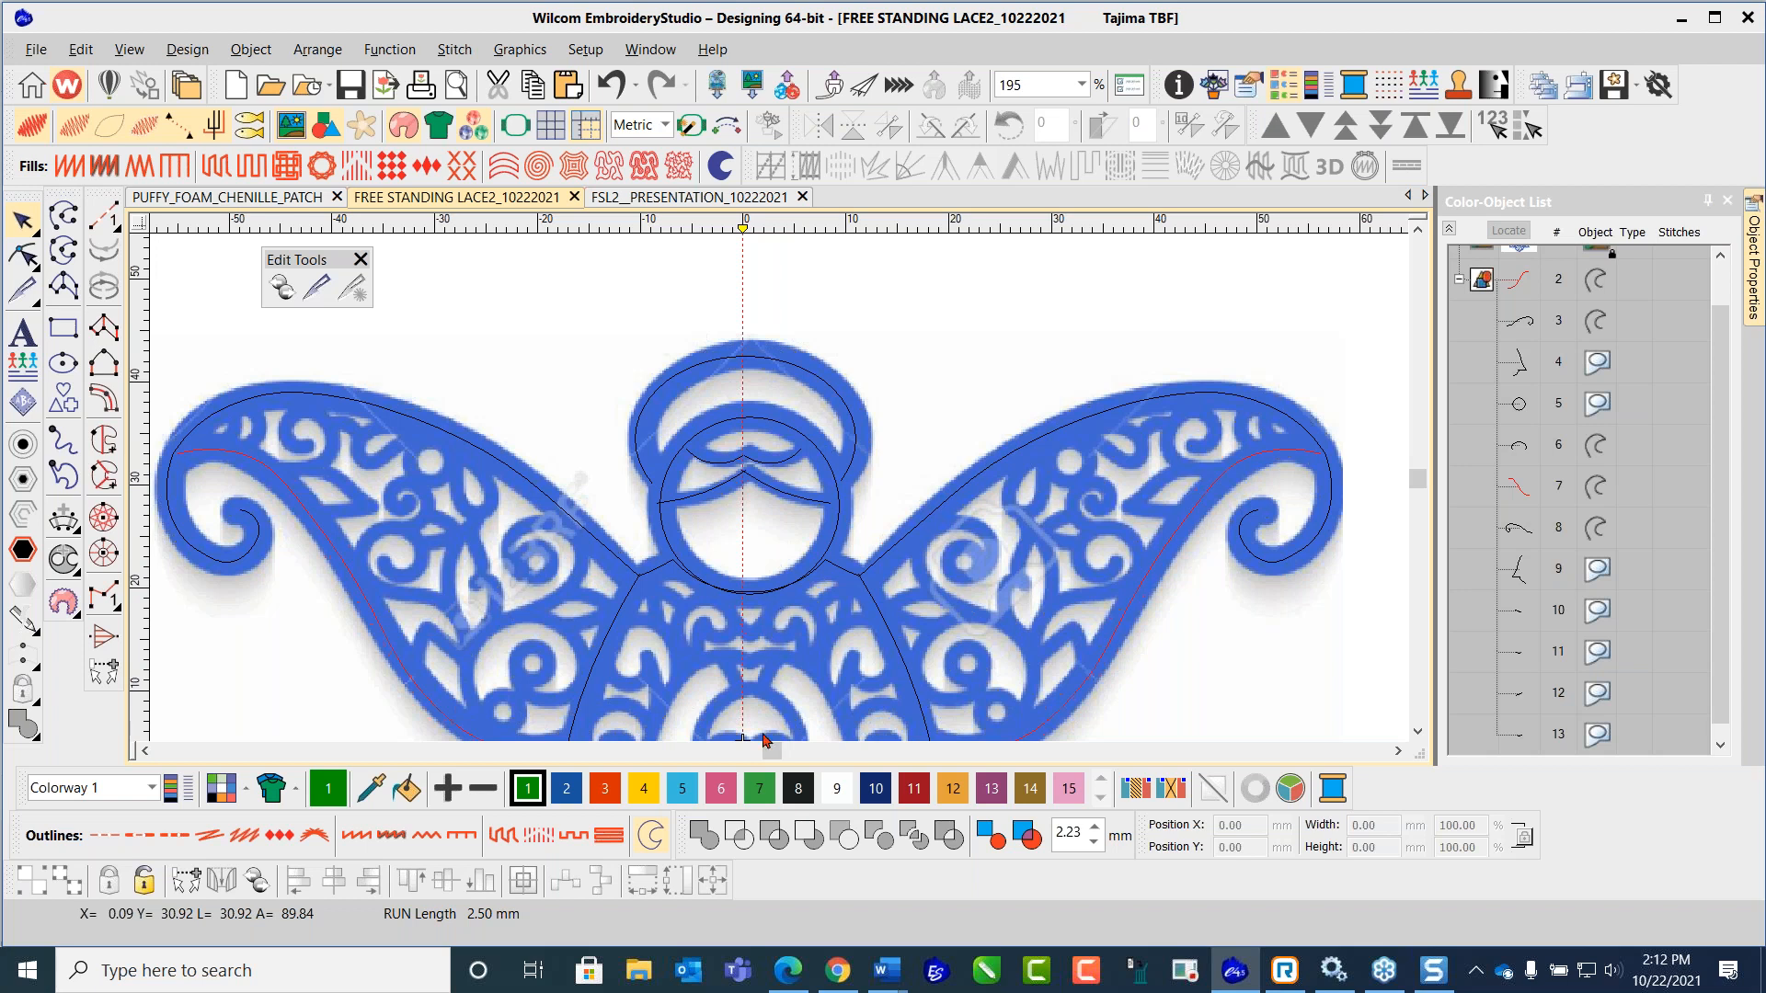
Step: Draw a circle about 6 mm in diameter on the vertical axis just above the halo
scroll(778, 497, "down", 2)
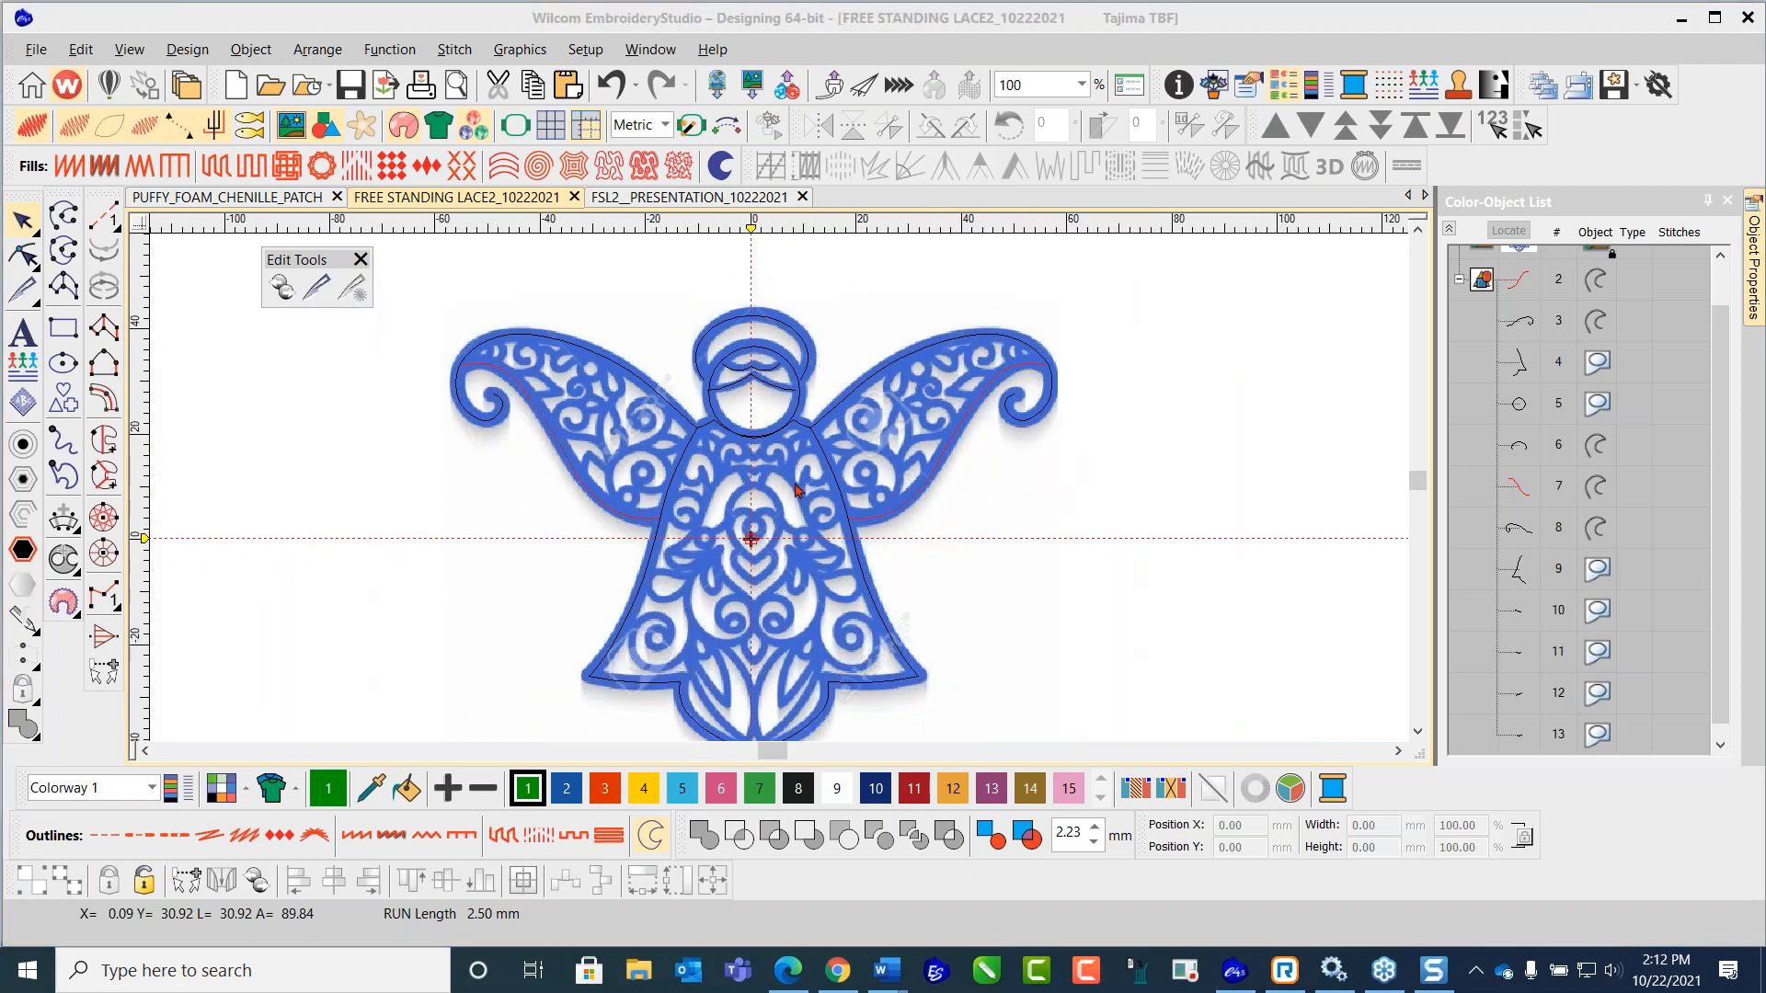
scroll(782, 498, "up", 1)
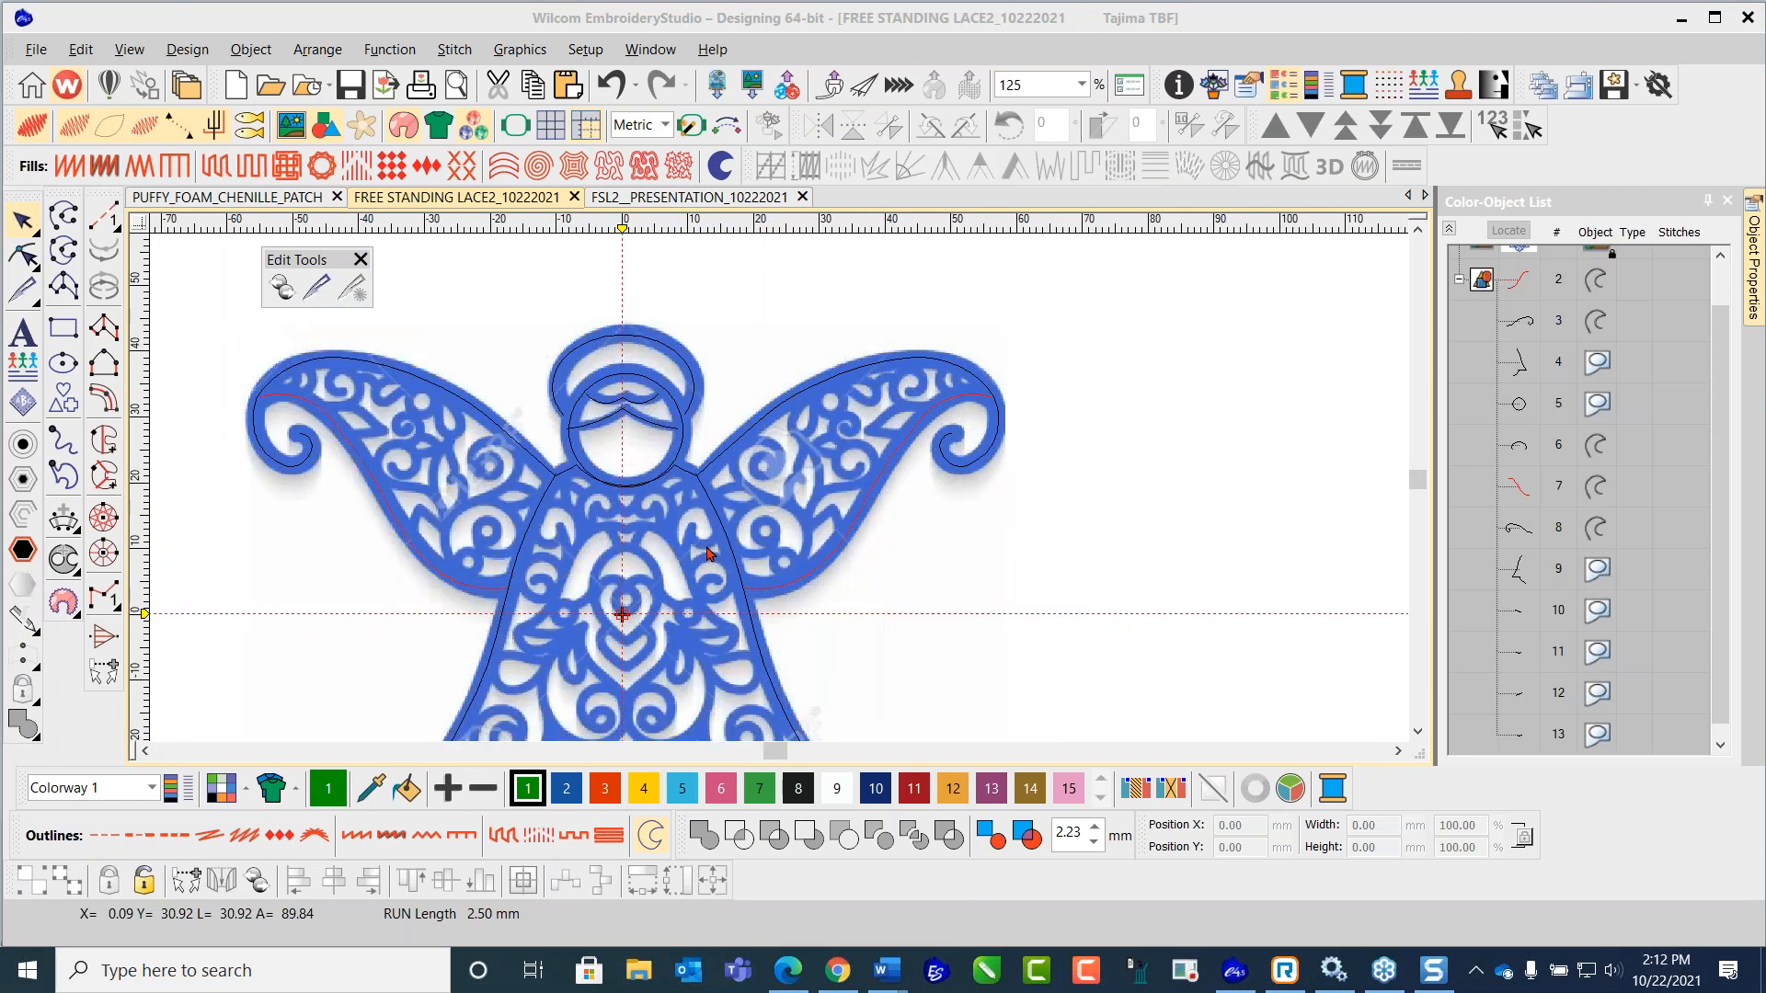
scroll(626, 337, "up", 2)
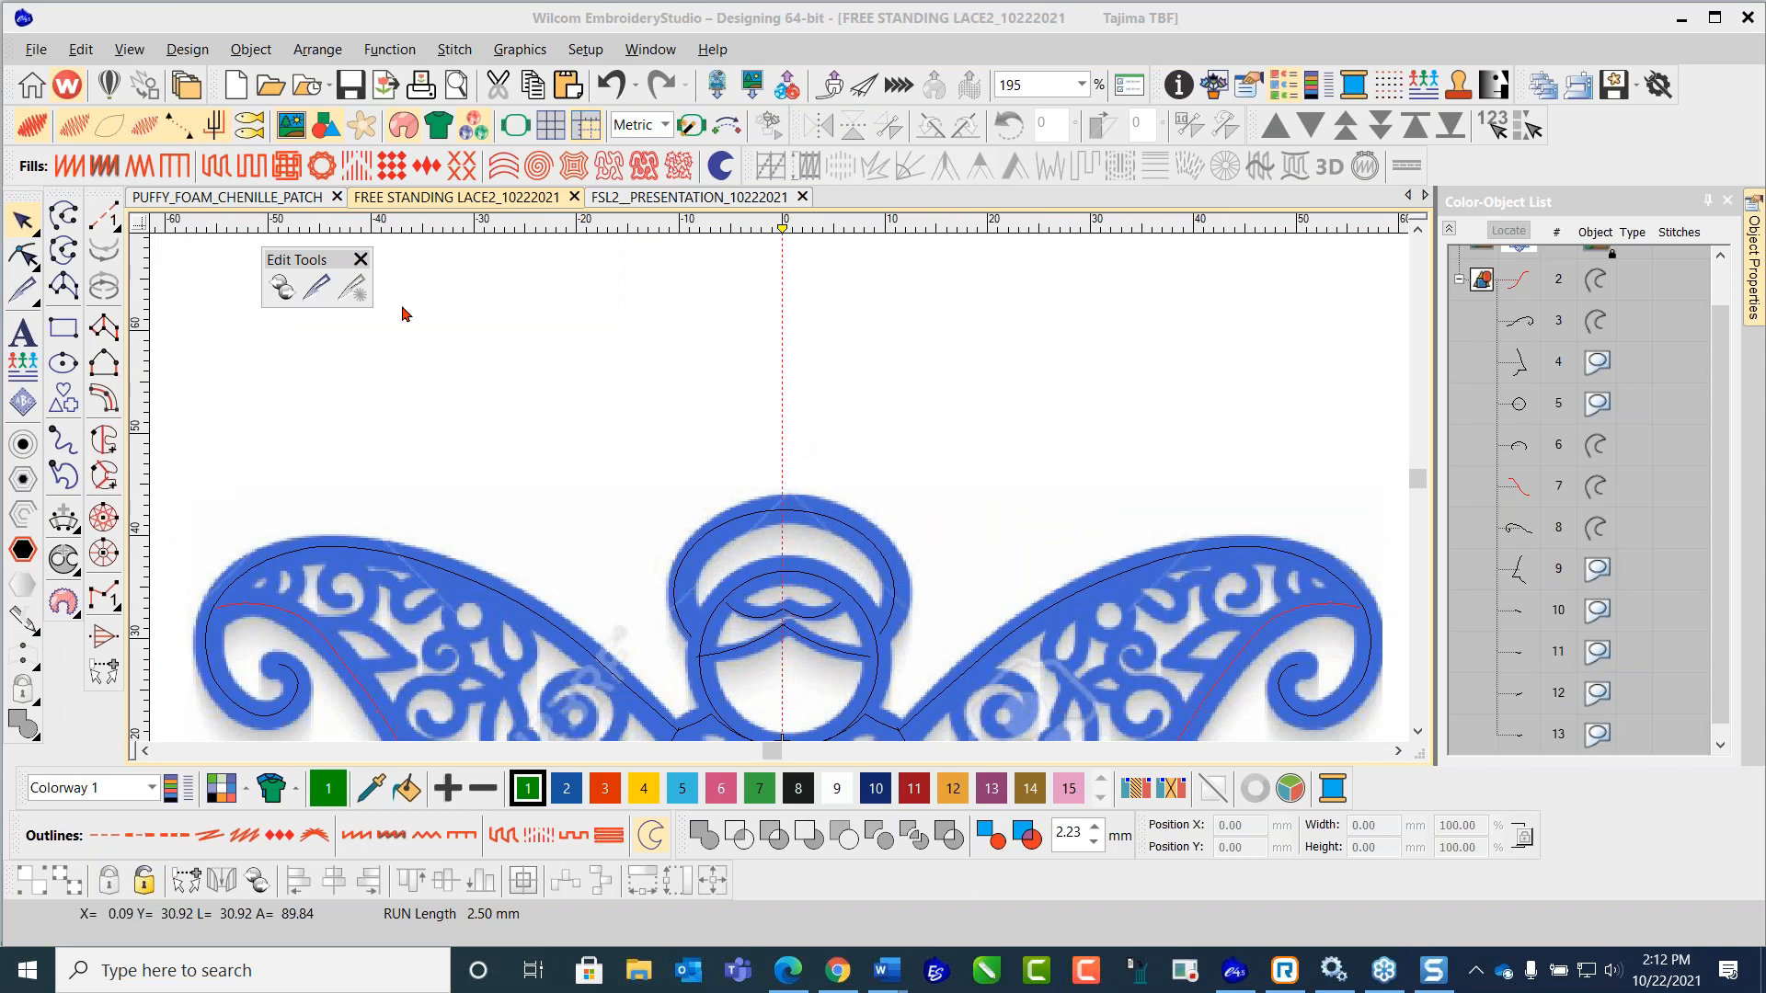
left_click(63, 364)
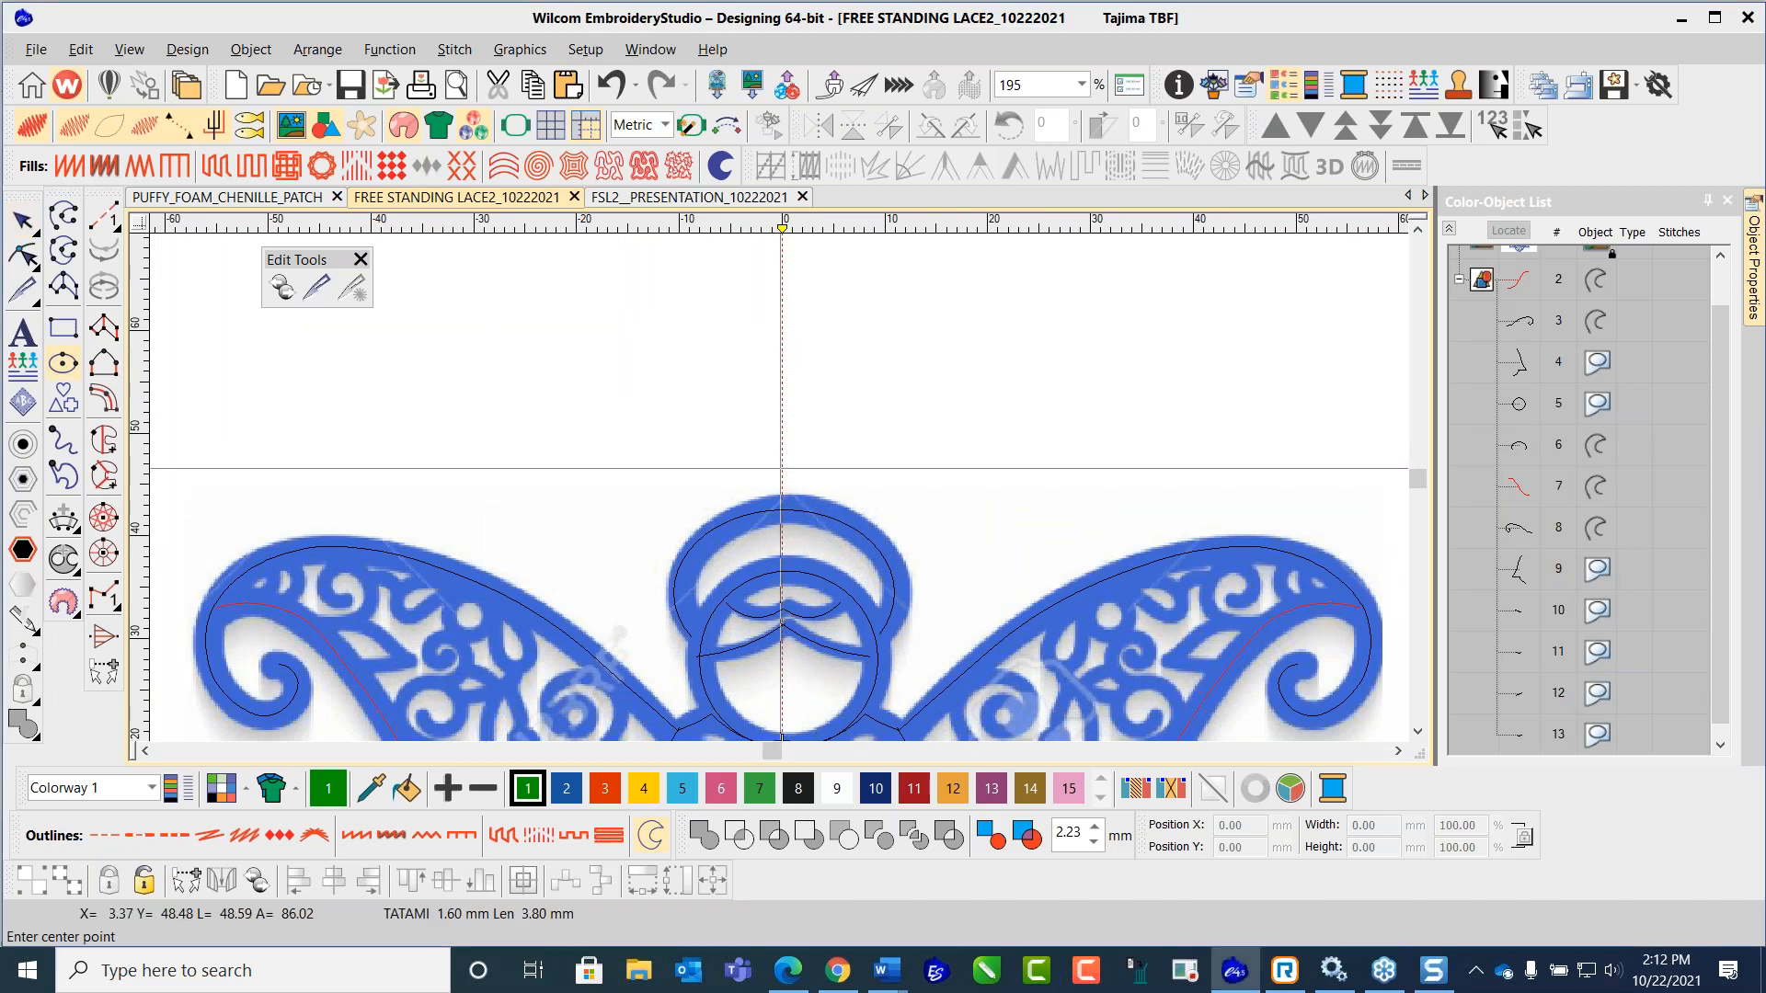
left_click(783, 458)
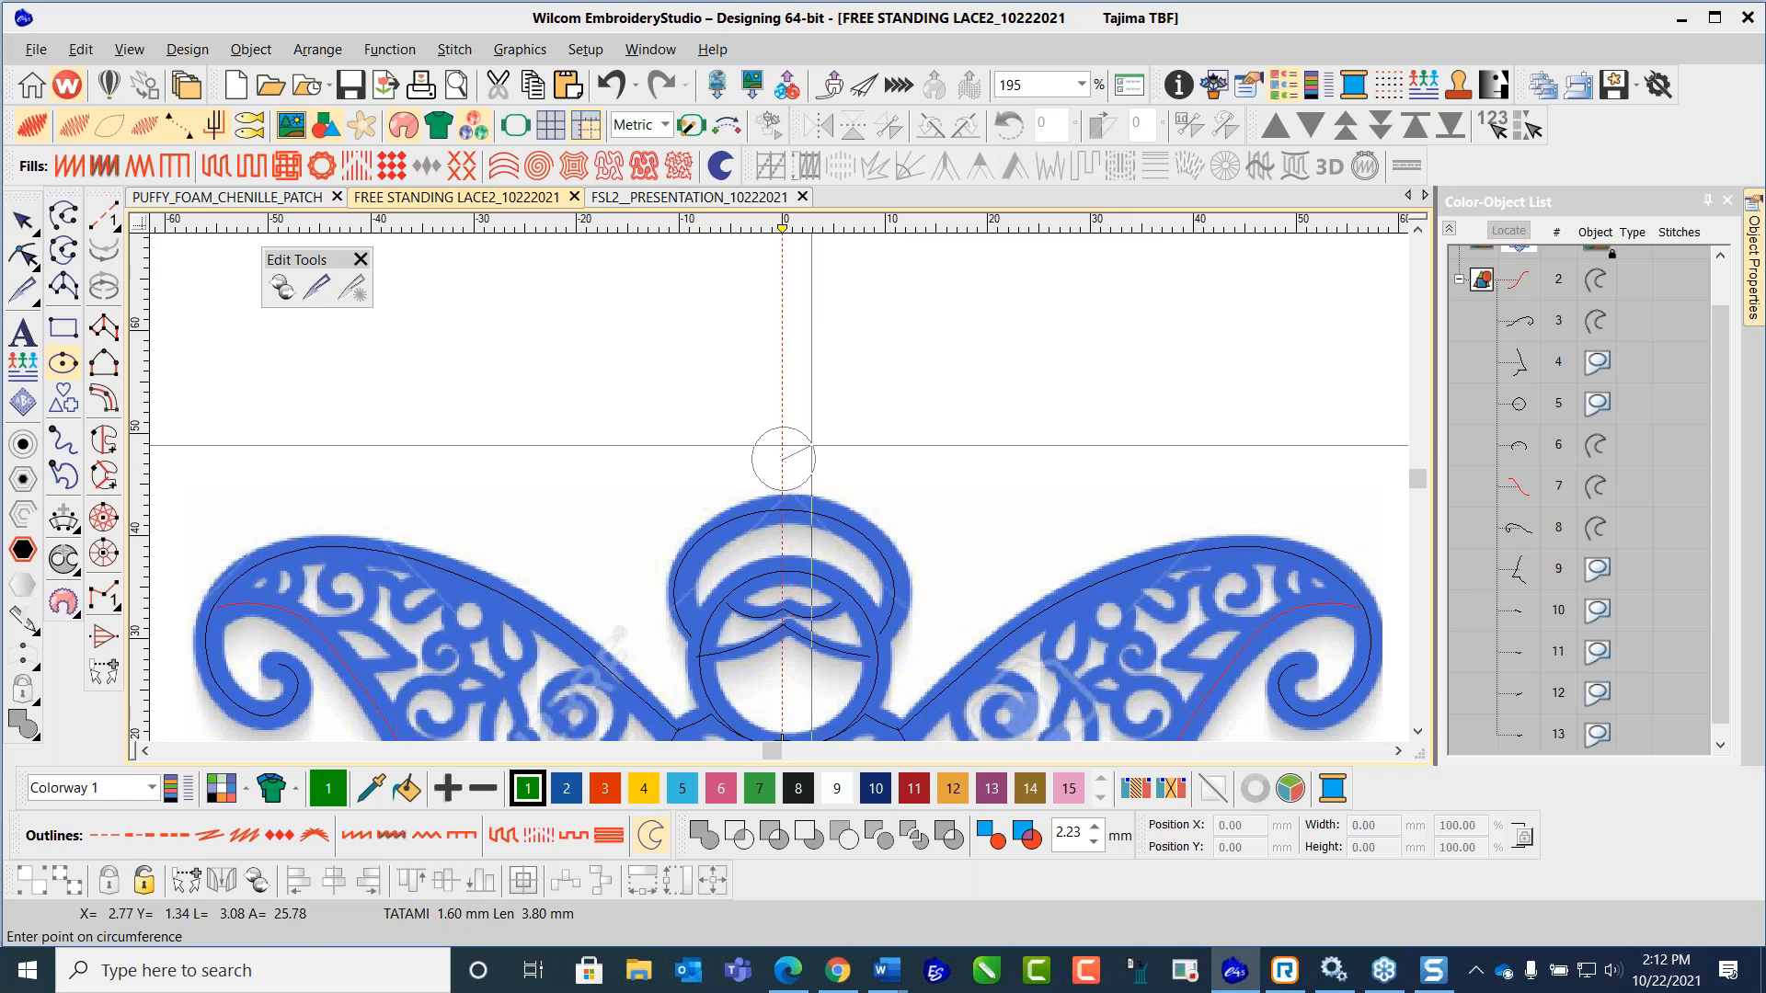
left_click(811, 446)
key("Return")
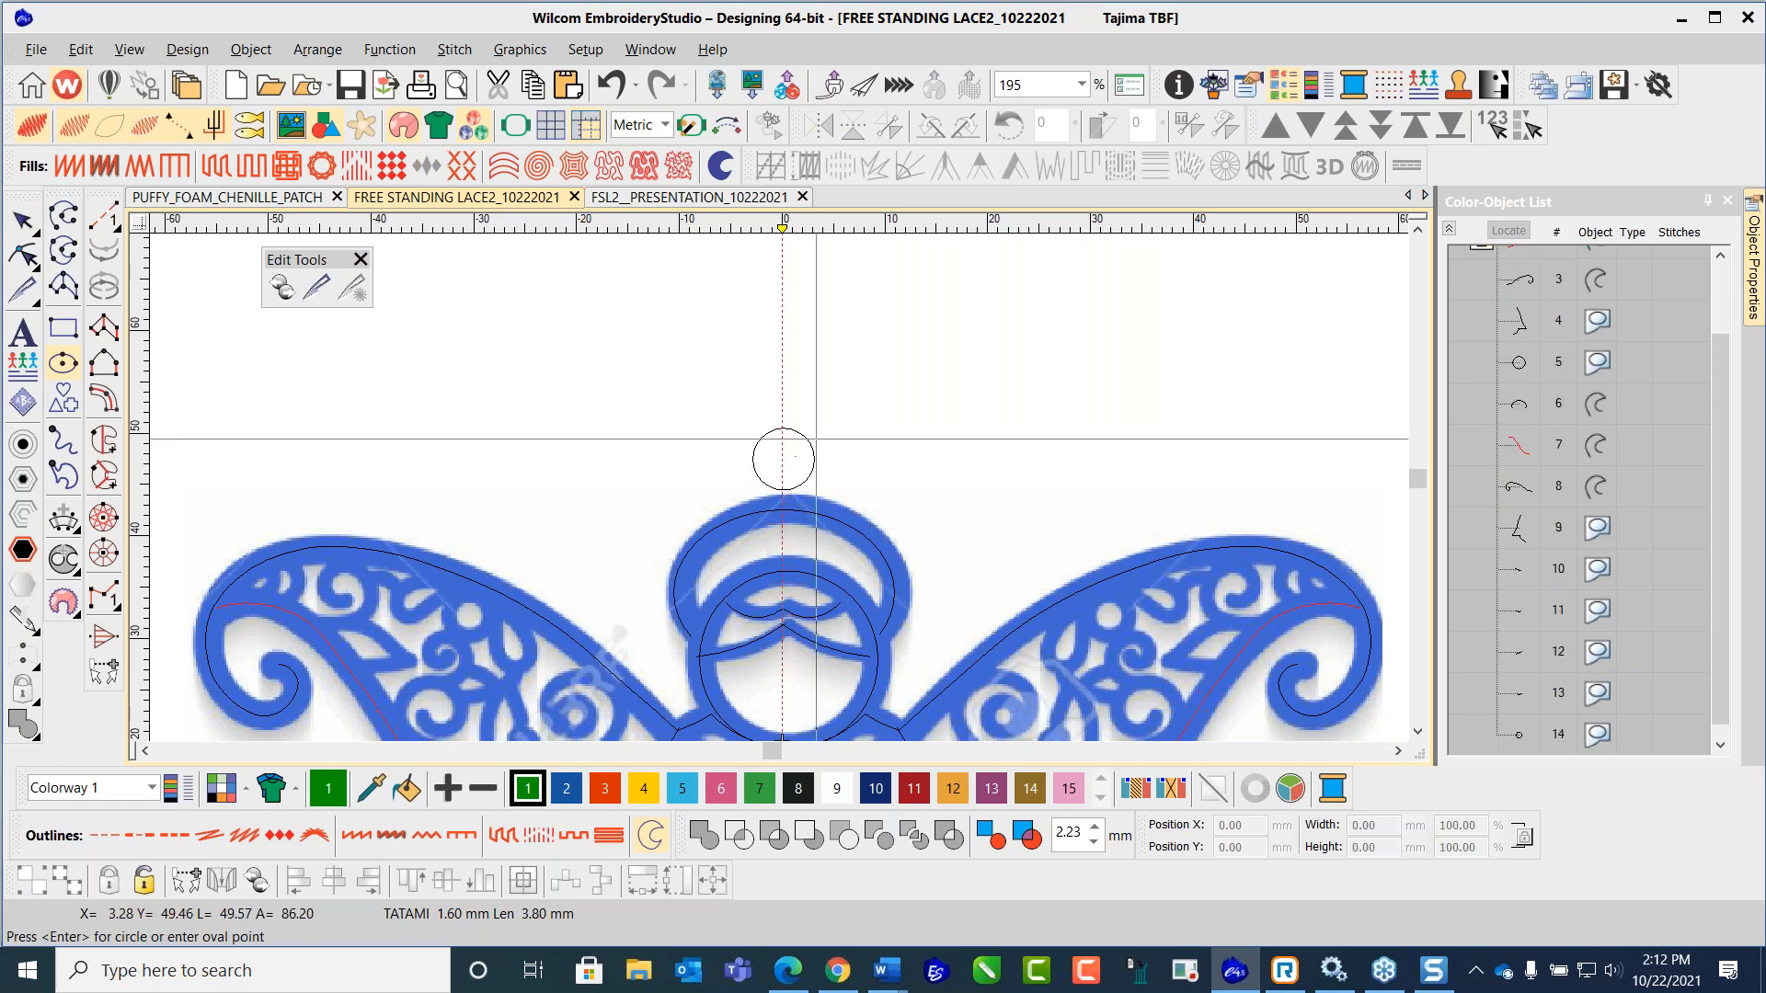
Step: Move the small circle down so it touches the top of the halo, at about Y 46.57 mm
scroll(807, 542, "up", 1)
left_click(23, 220)
left_click(798, 407)
left_click_drag(798, 408, 798, 420)
Step: Duplicate the small circle and shrink the copy about its centre to form the inner edge of a hanging ring
key("ctrl+d")
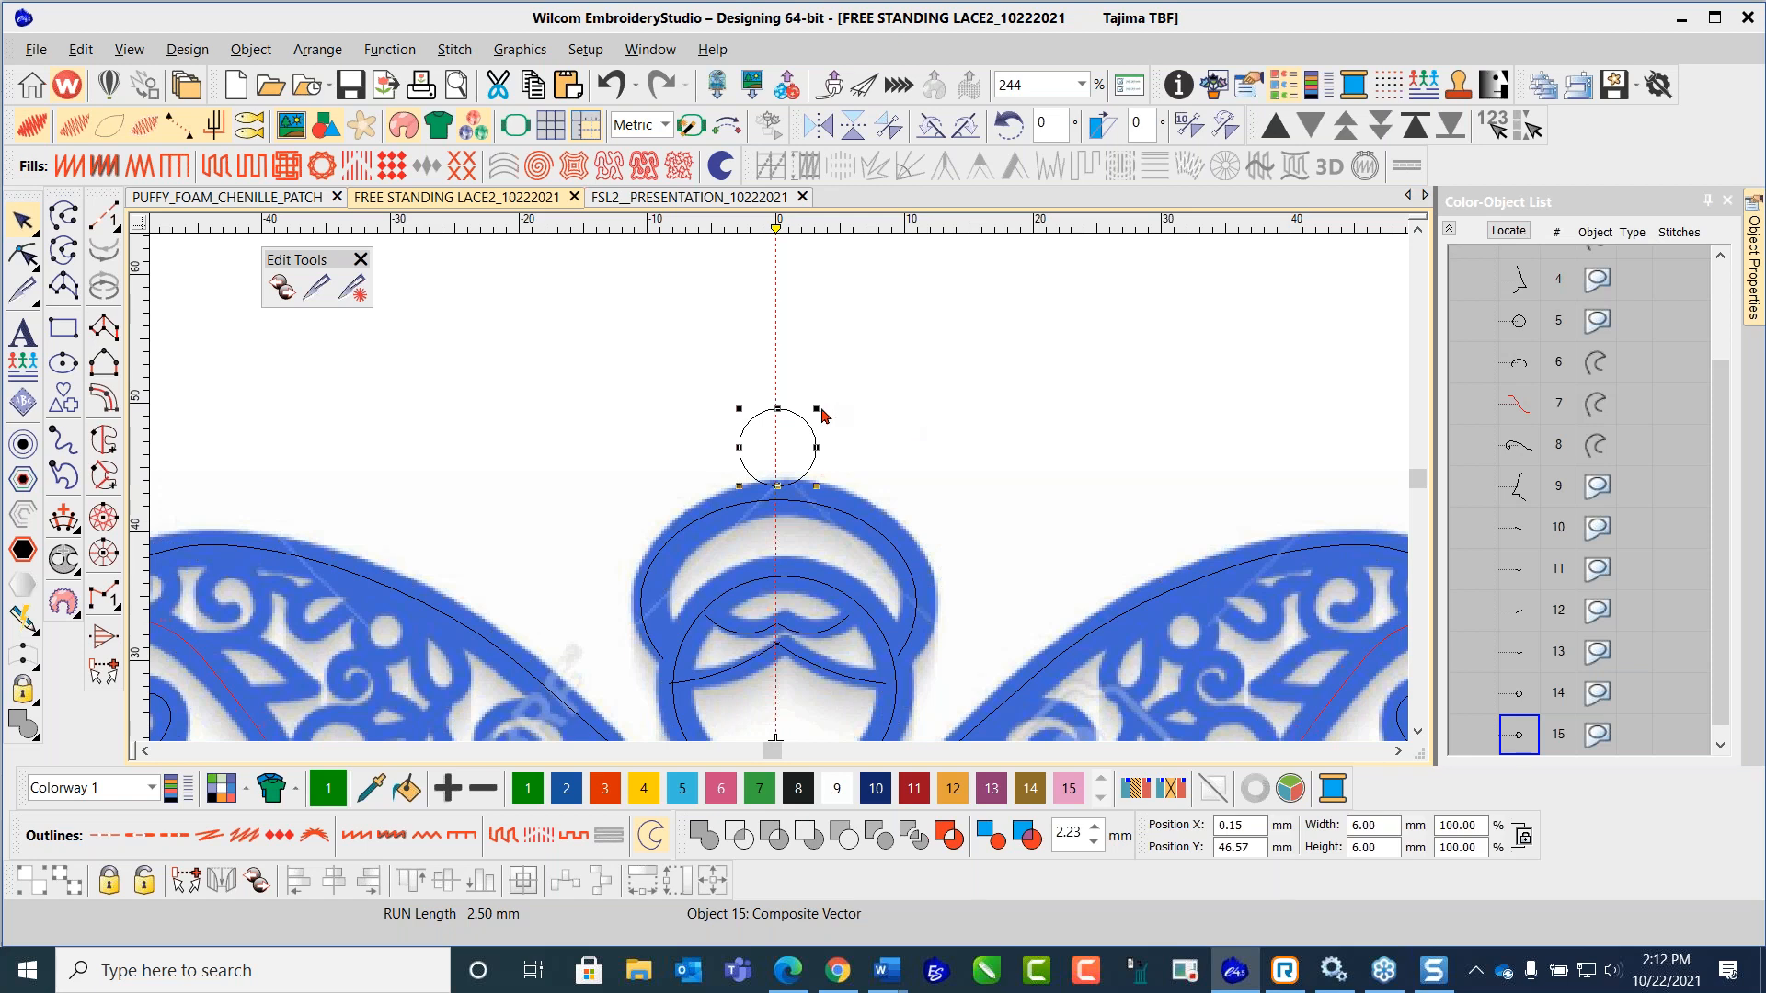
left_click_drag(818, 406, 807, 428)
left_click(872, 368)
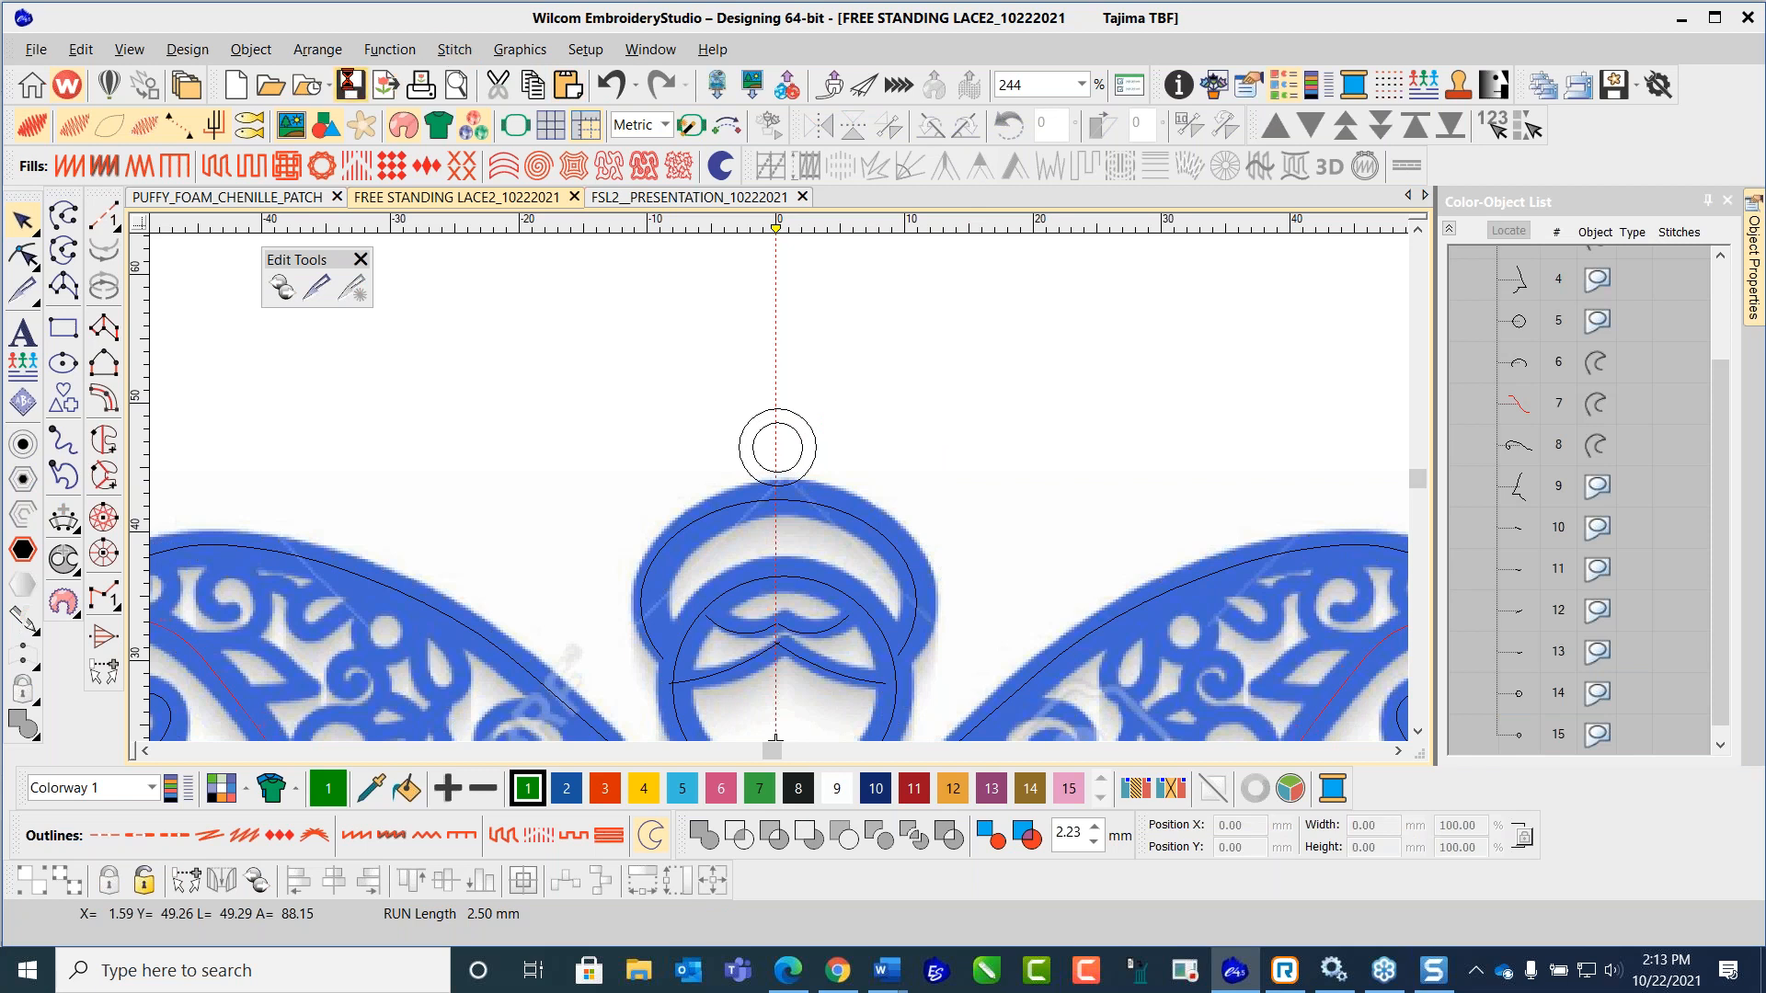
scroll(923, 523, "down", 3)
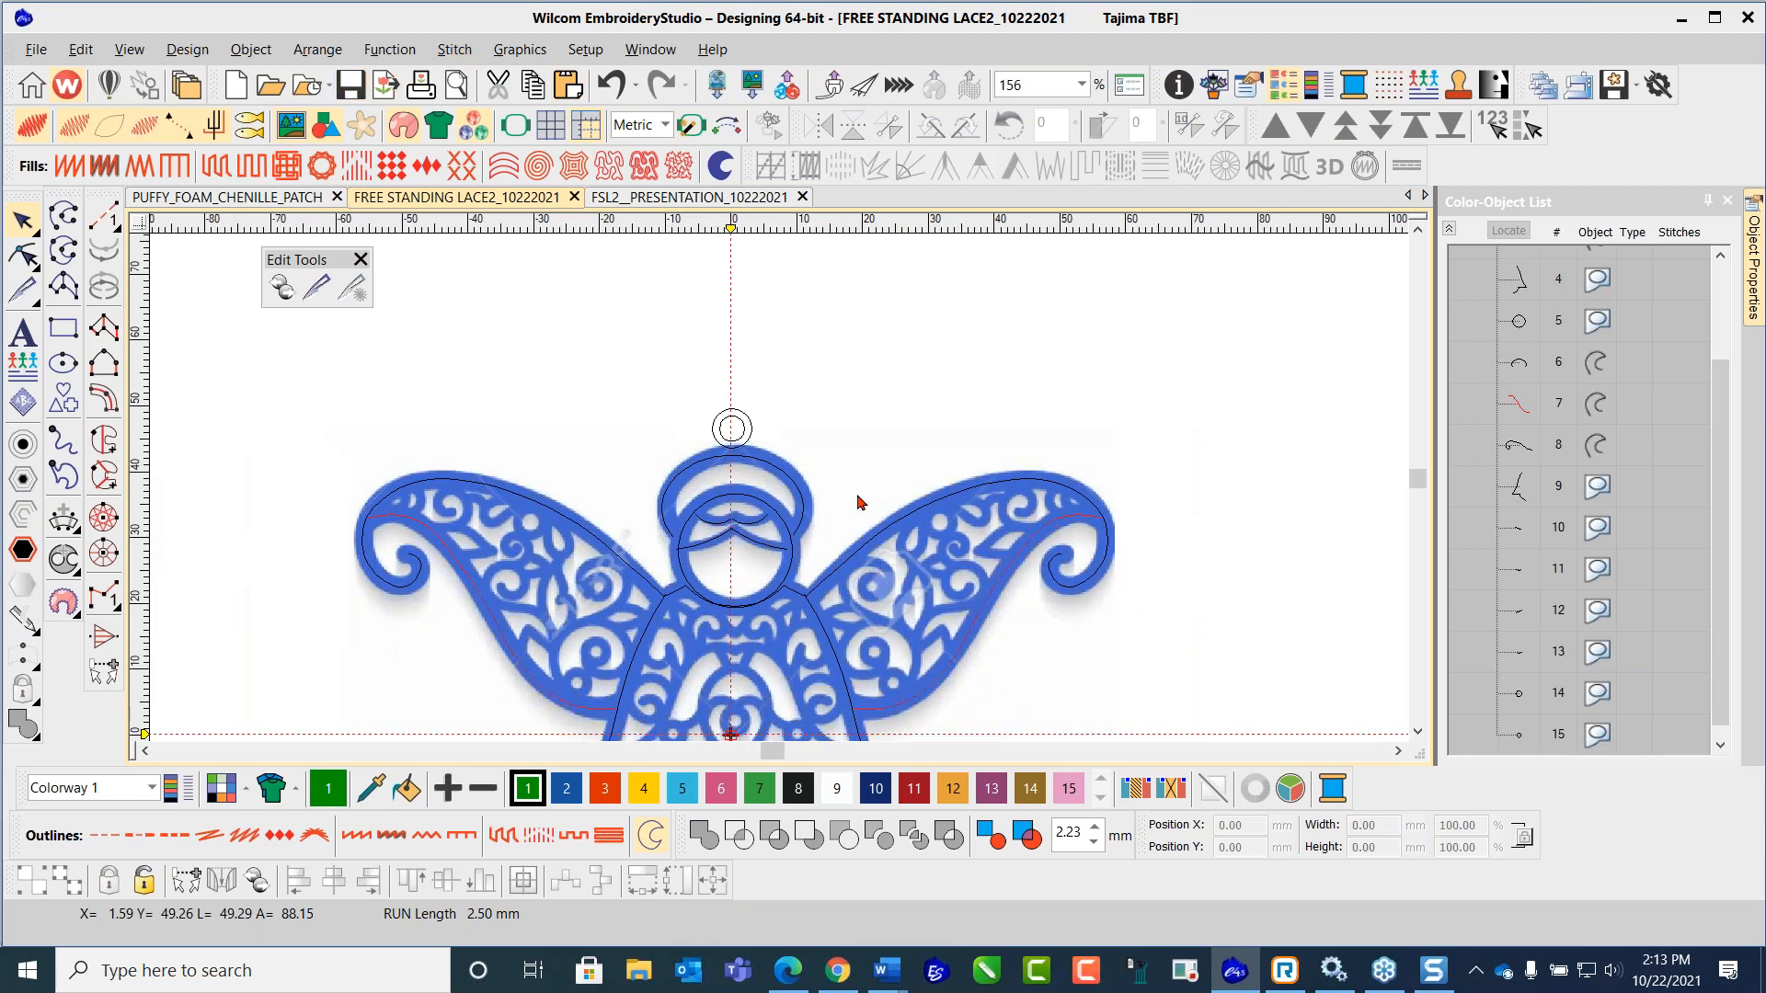
scroll(780, 496, "up", 2)
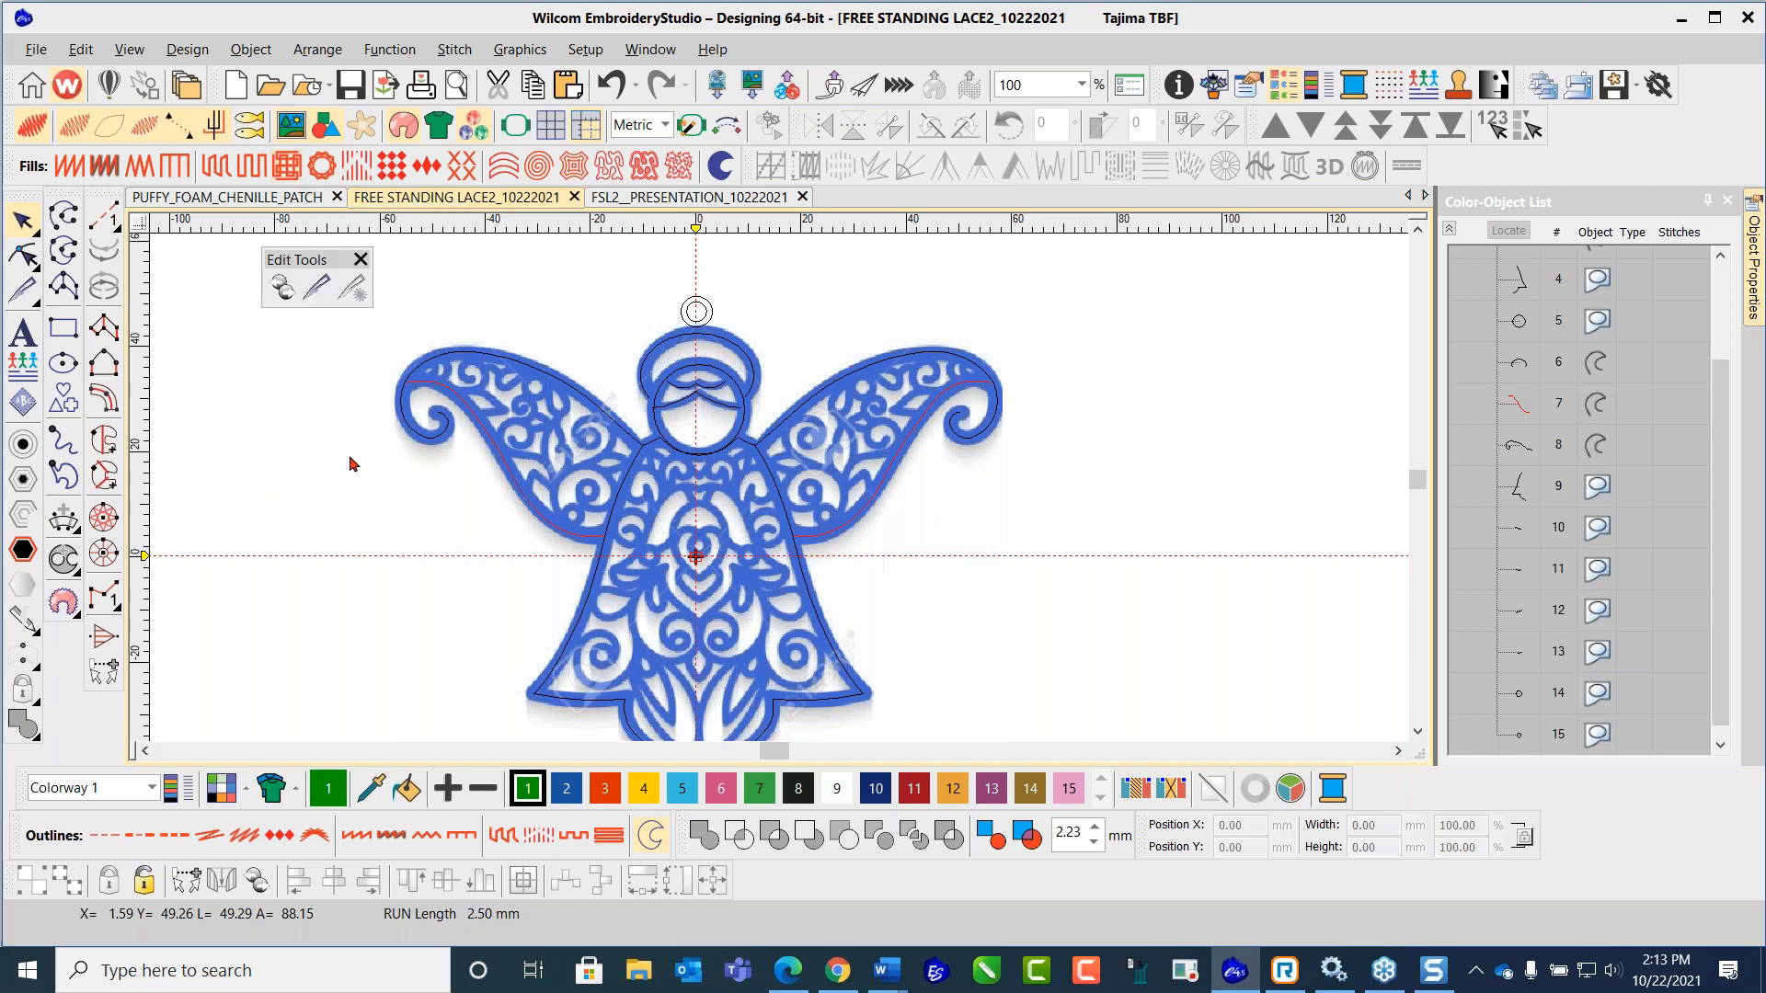
left_click(461, 835)
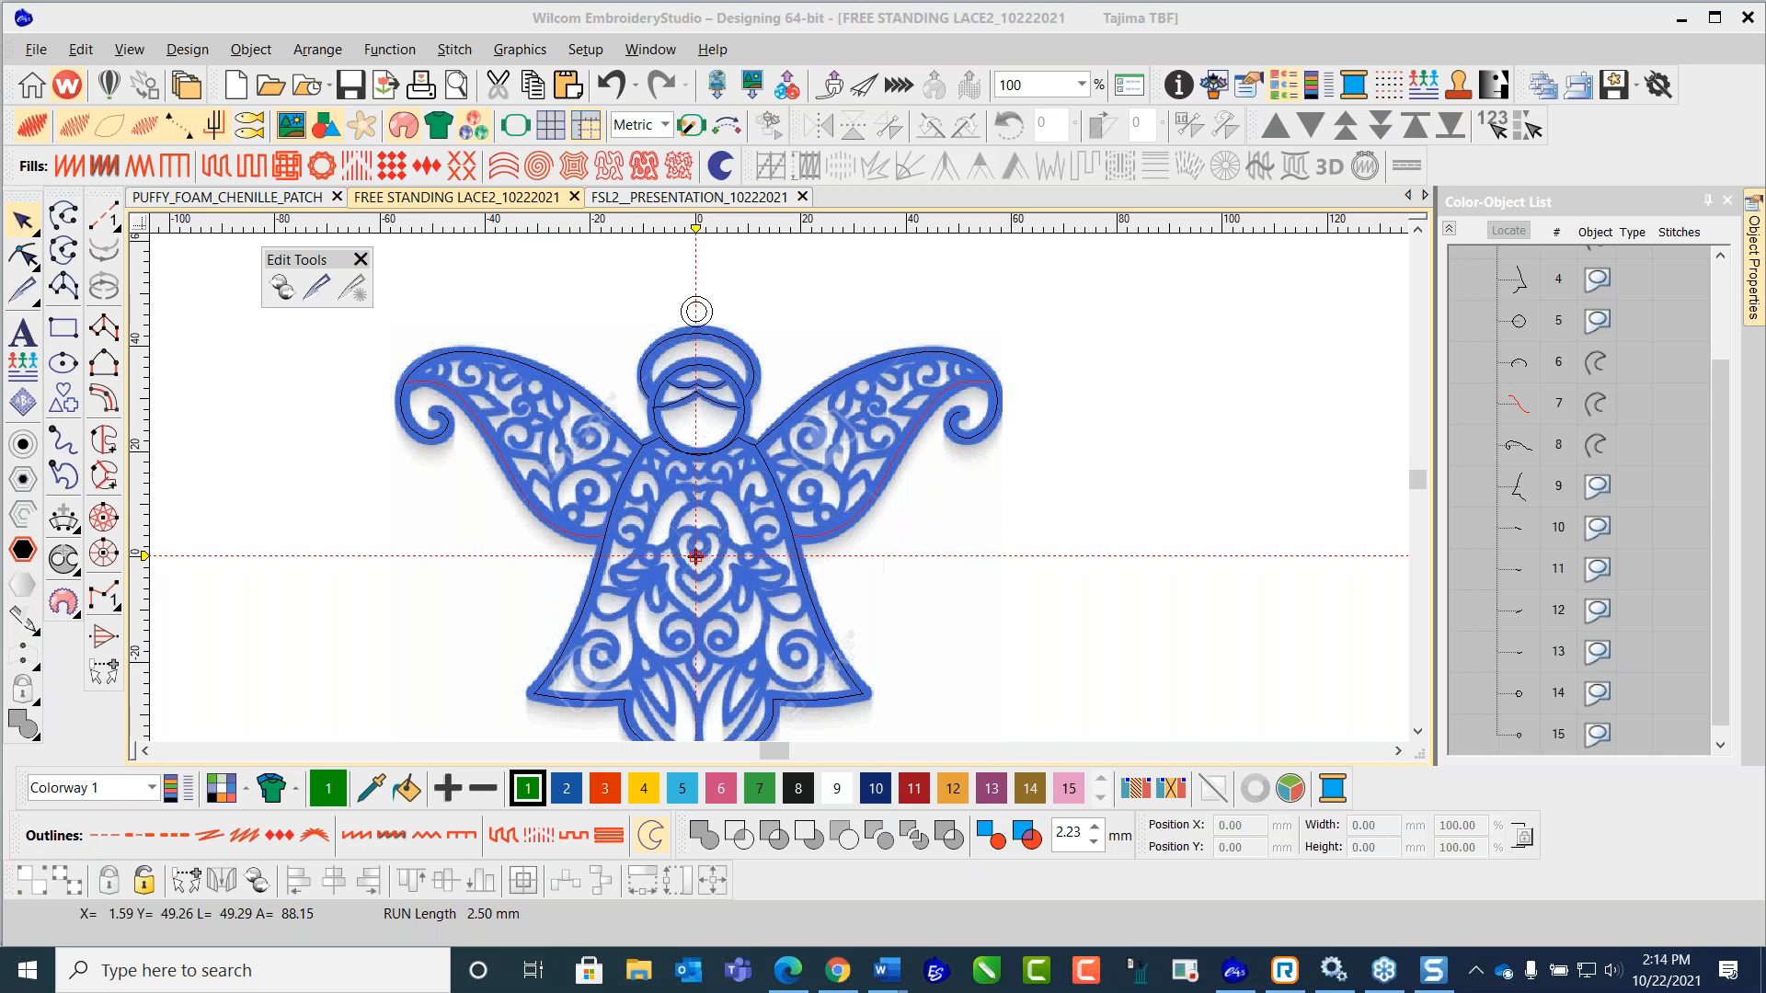
Step: Import the embroidery file FREE STANDING LACE1_10152021.EMB into the angel design
scroll(567, 483, "down", 2)
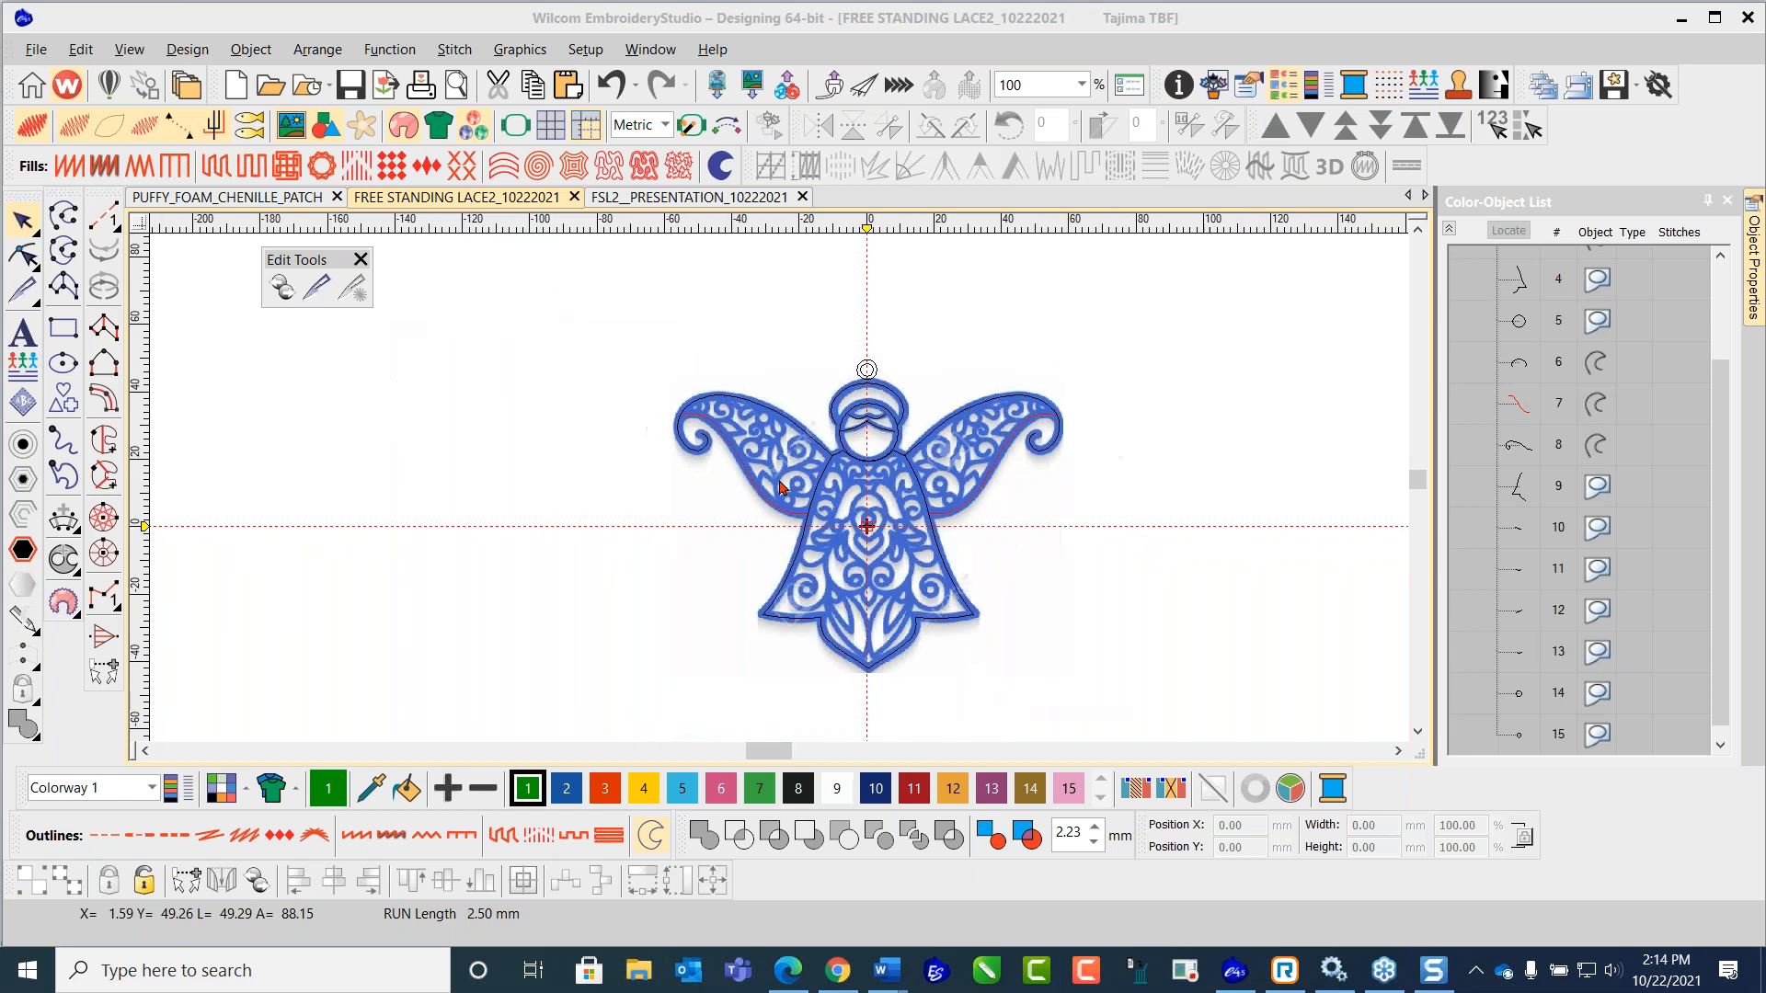
left_click(34, 51)
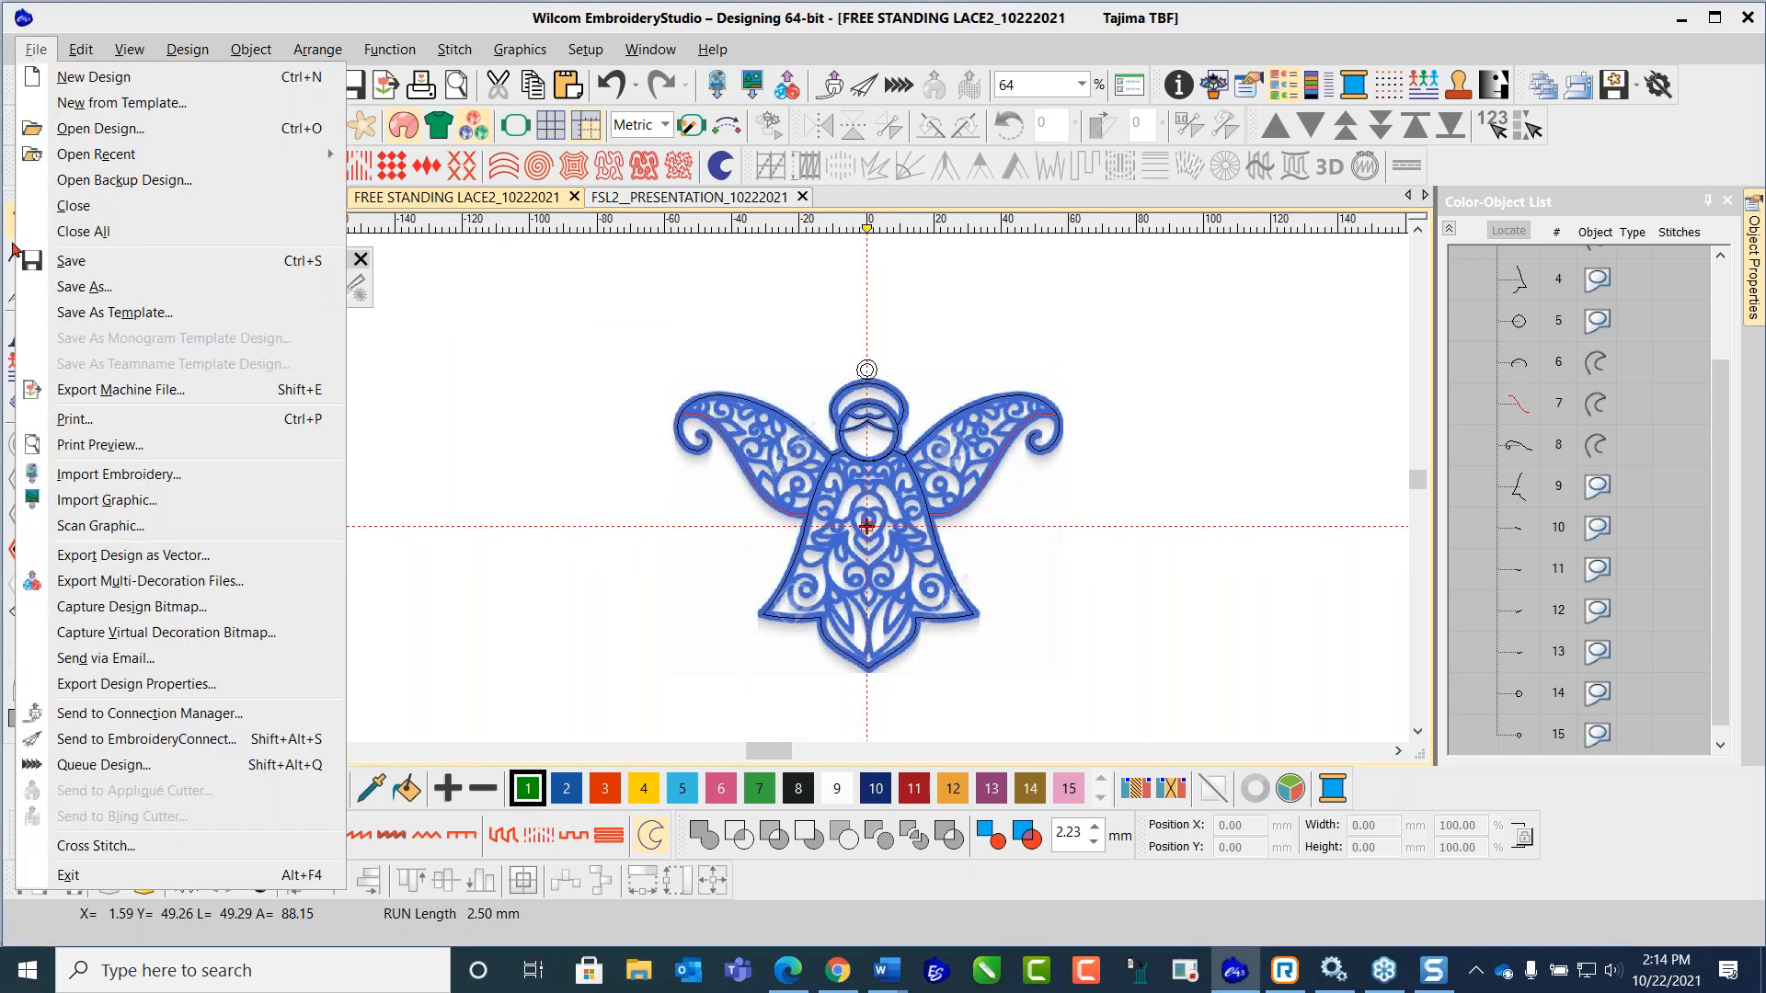
left_click(190, 480)
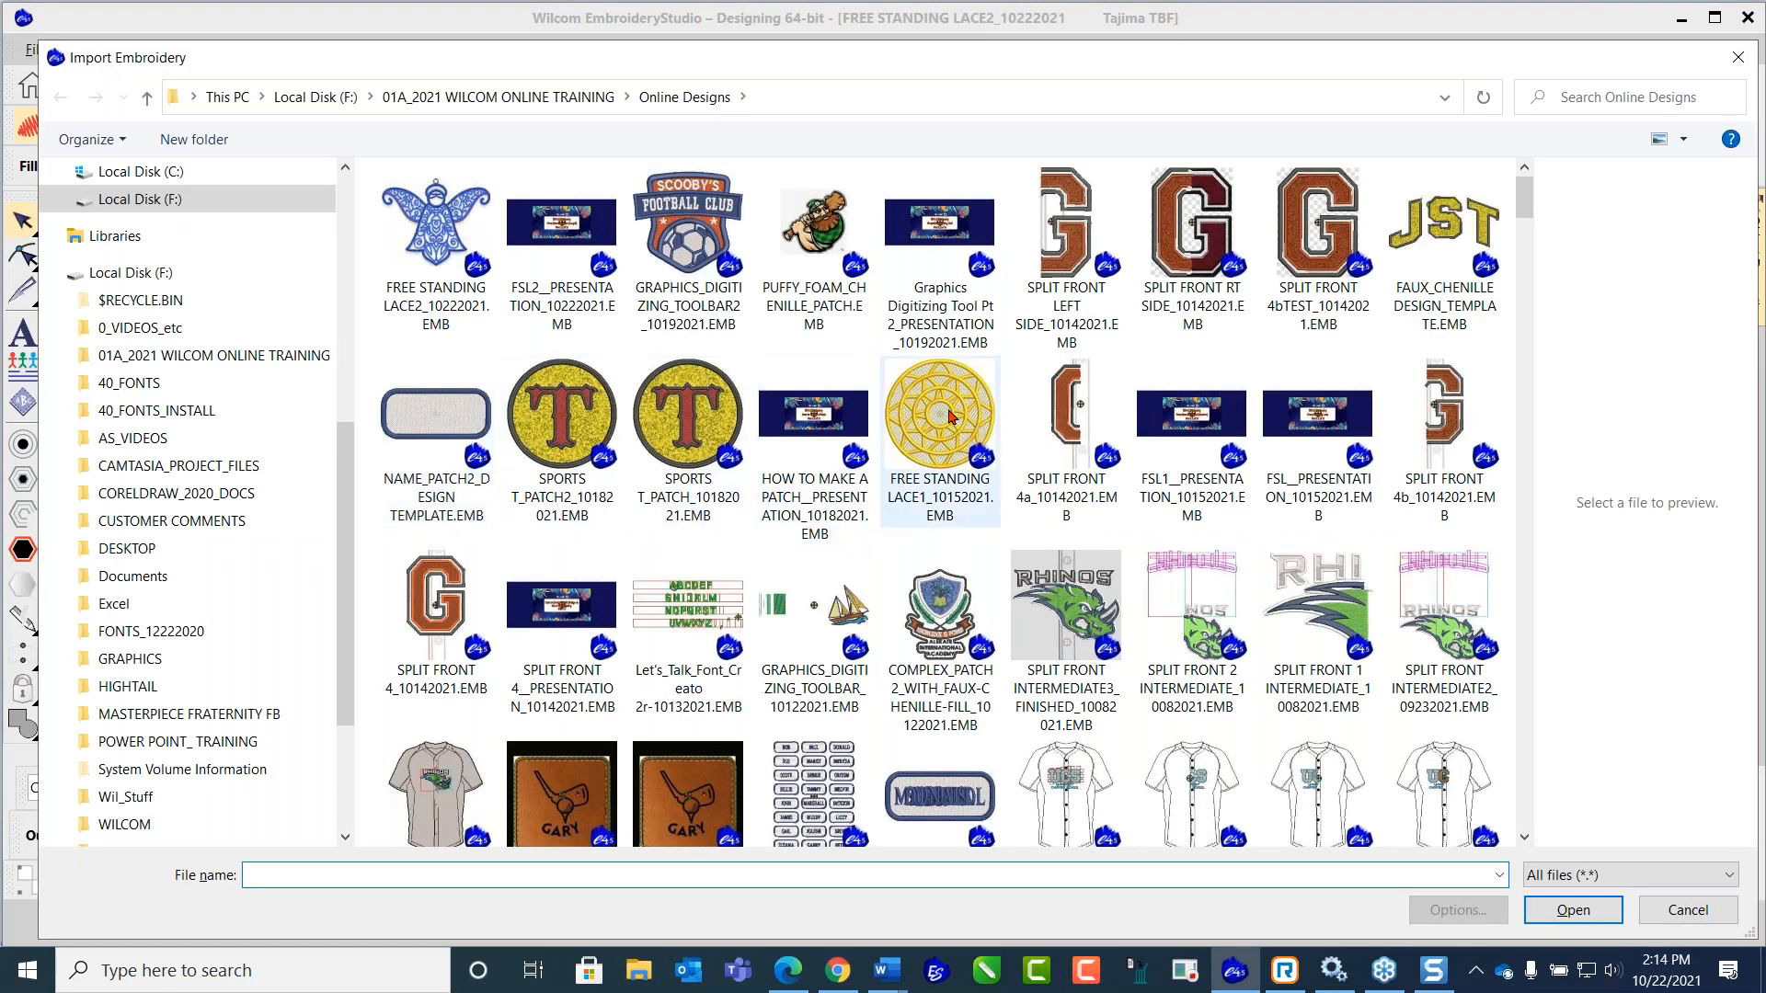
double_click(952, 417)
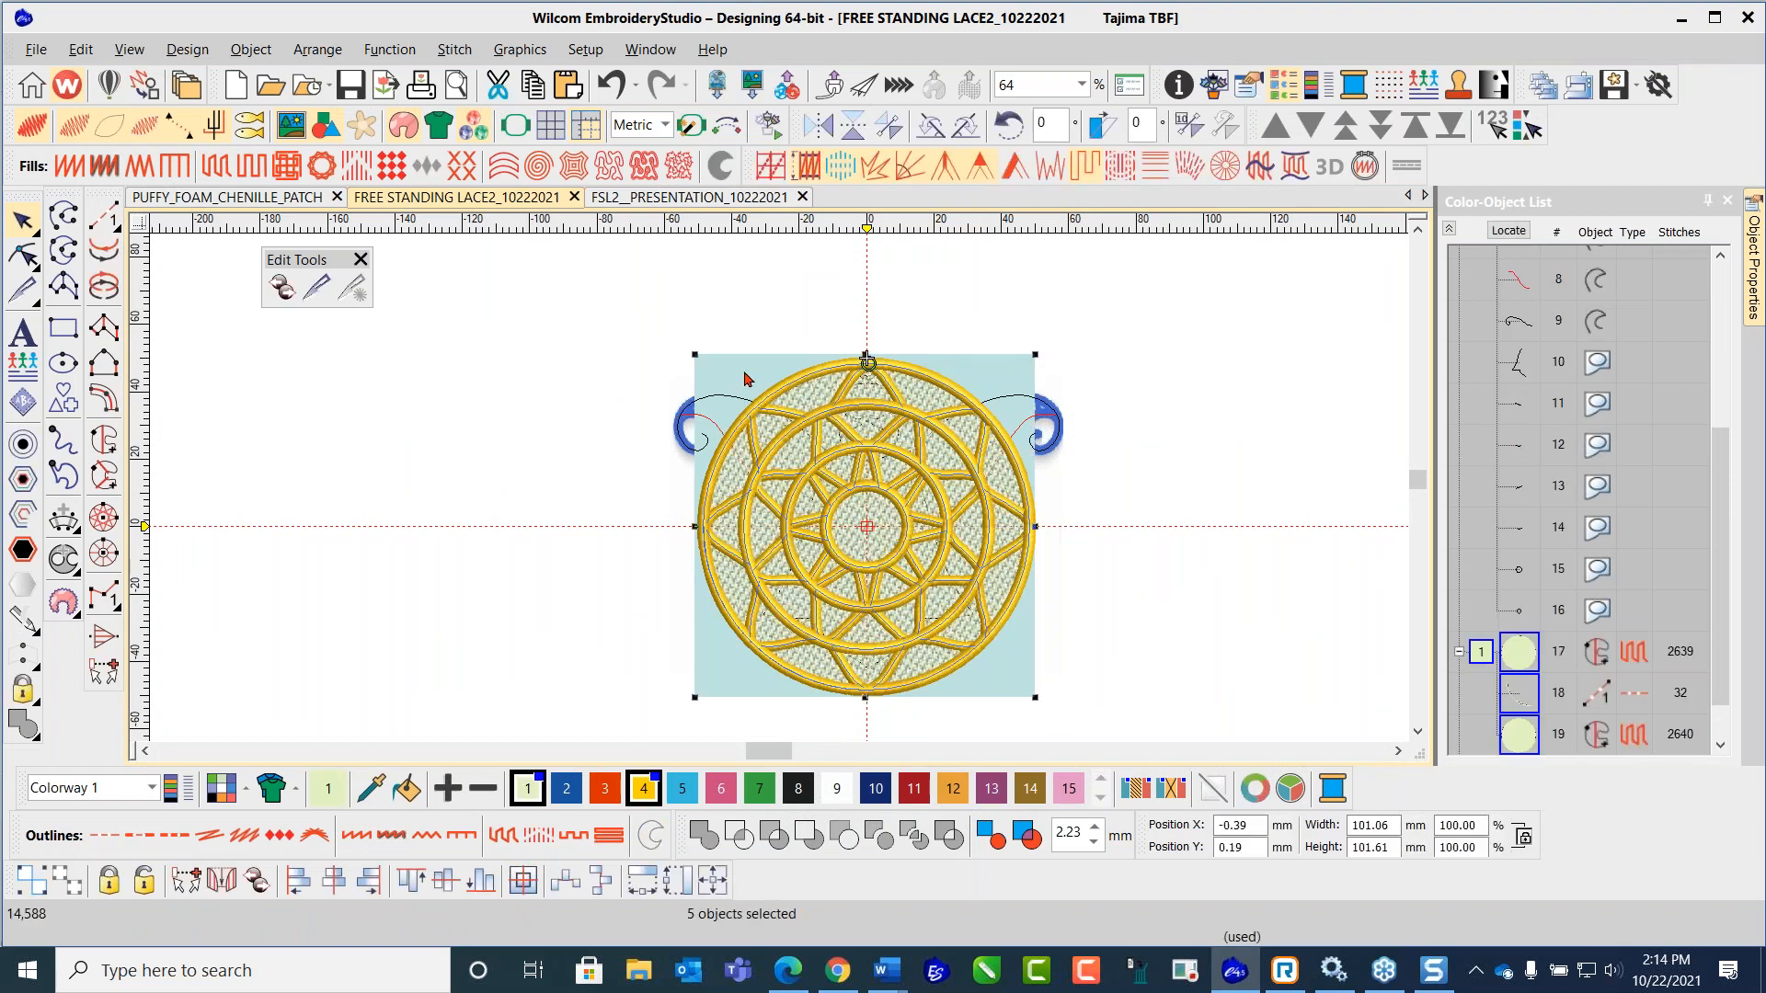
Step: Group the imported round lace ornament and place it in the empty area left of the angel
left_click(34, 890)
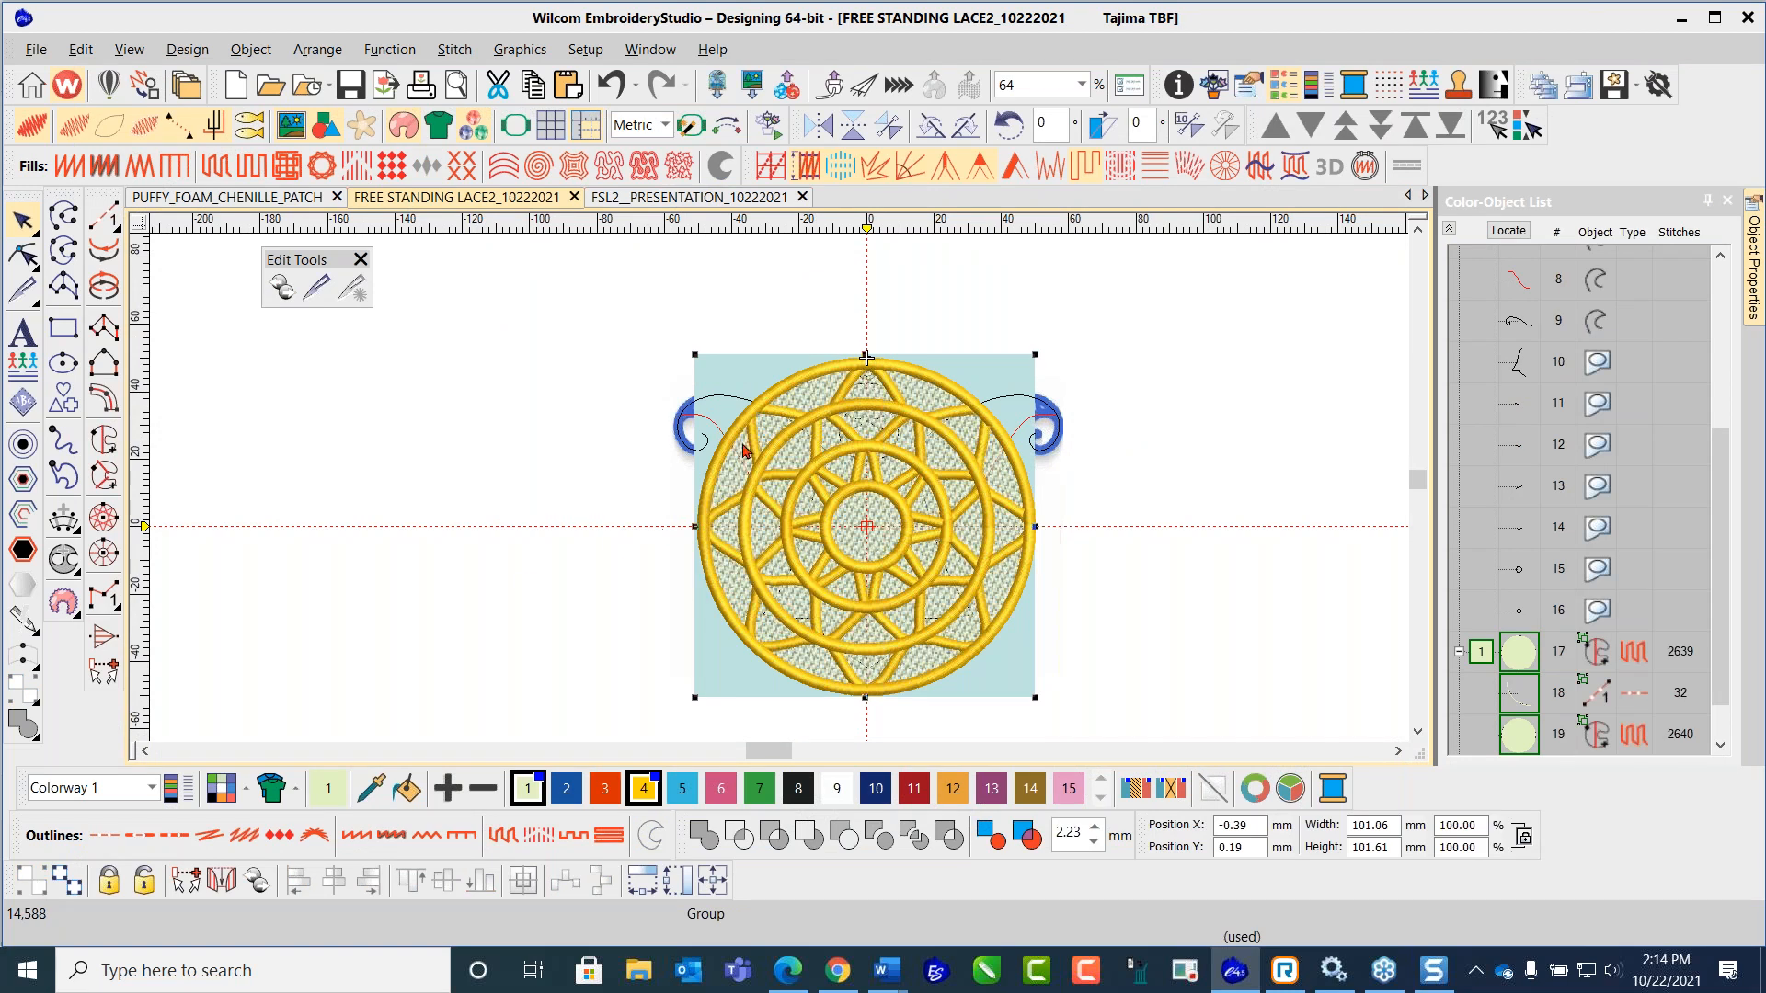
left_click_drag(567, 378, 359, 378)
left_click(644, 285)
left_click(474, 369)
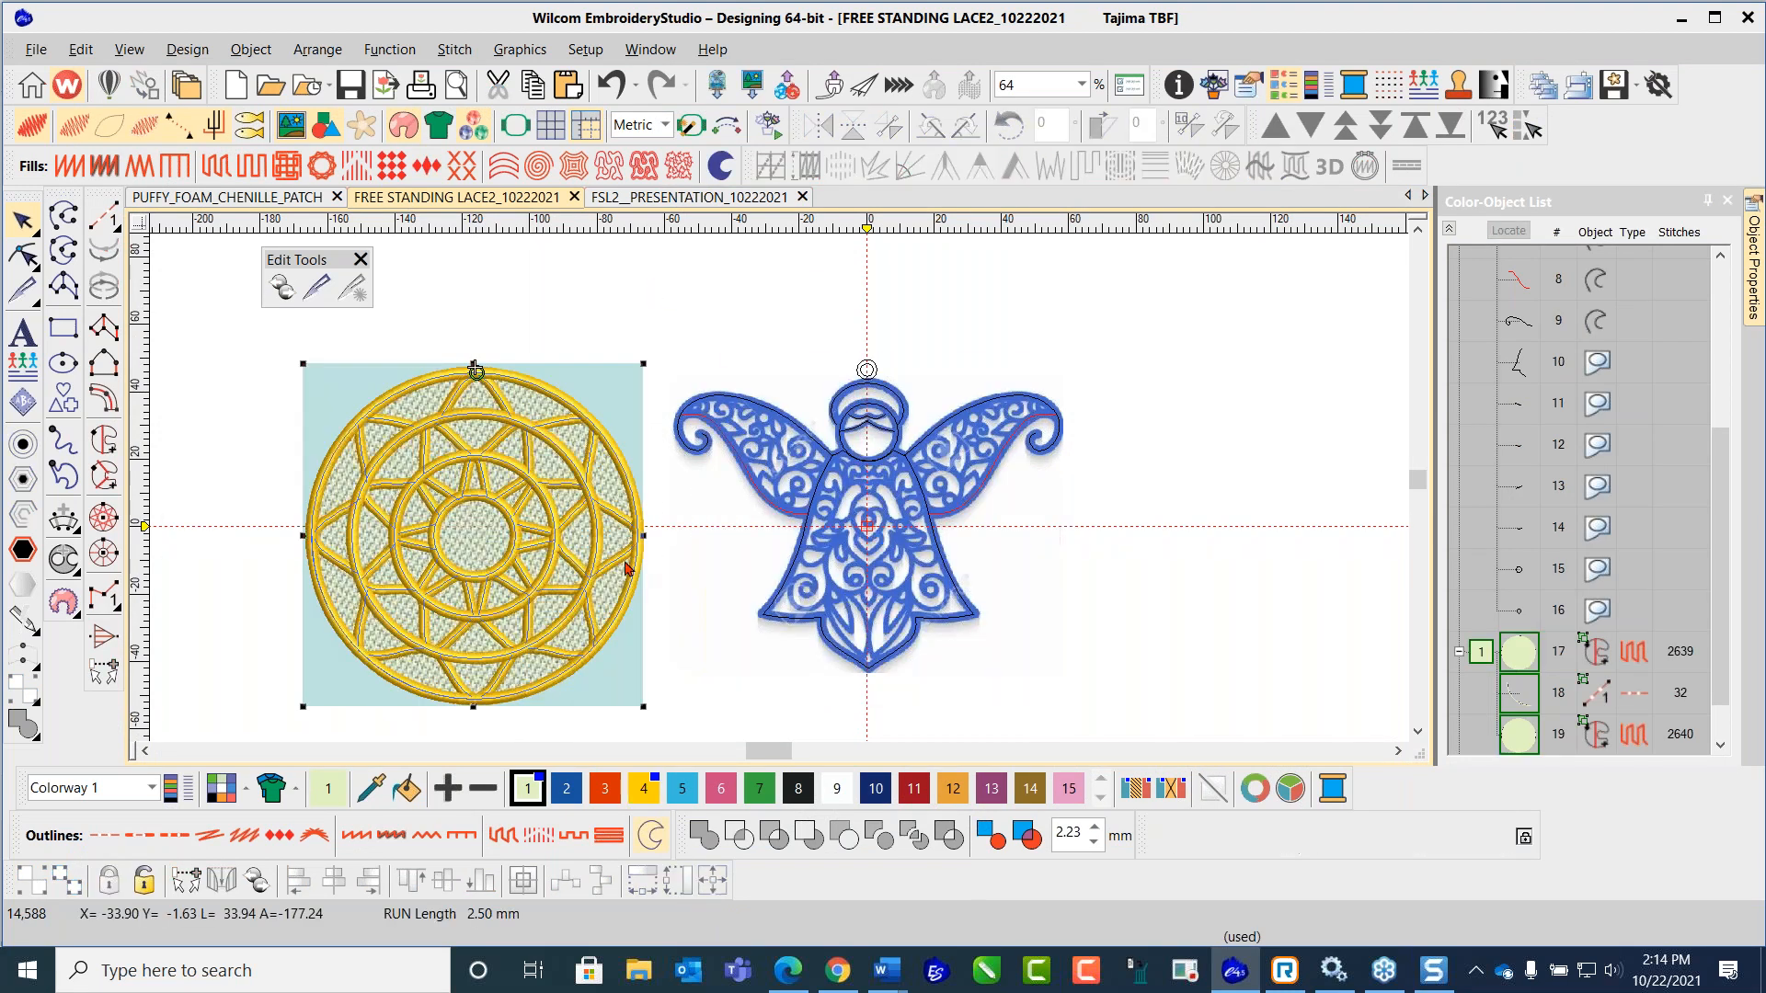
key("Escape")
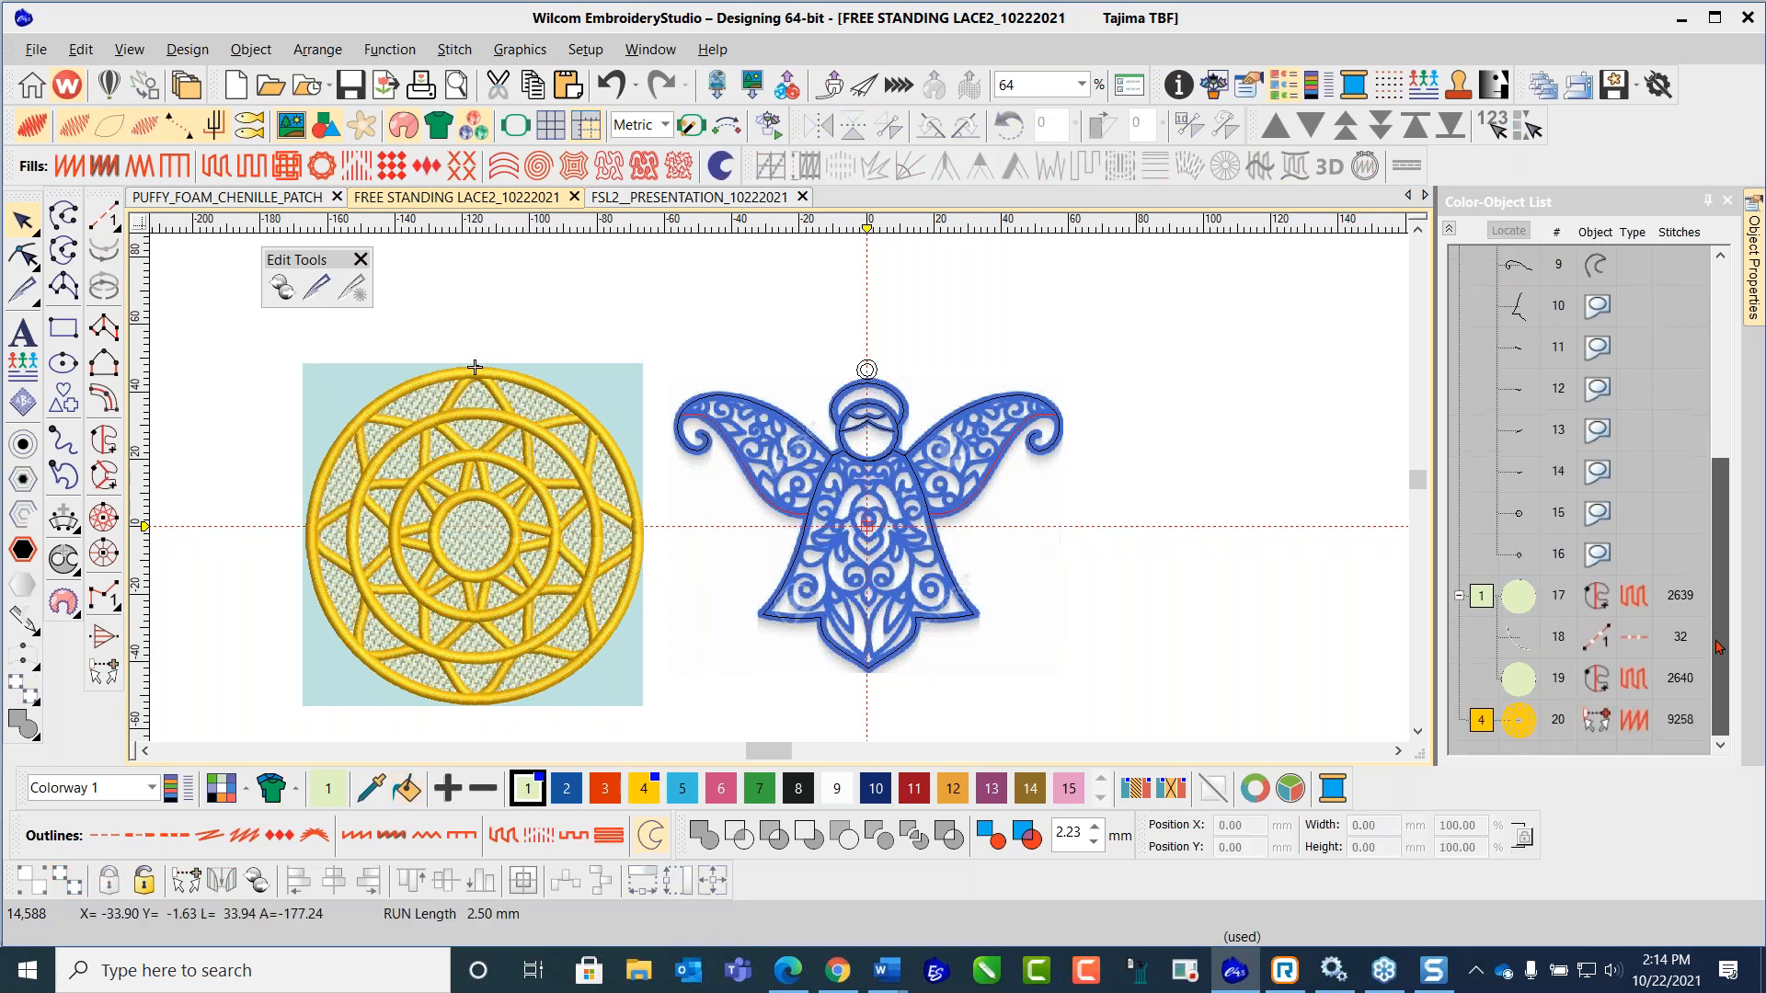
Step: Delete the ornament's gold satin branched object and its background bitmap, keeping only the pale lace fills
scroll(1719, 571, "down", 2)
left_click(1516, 718)
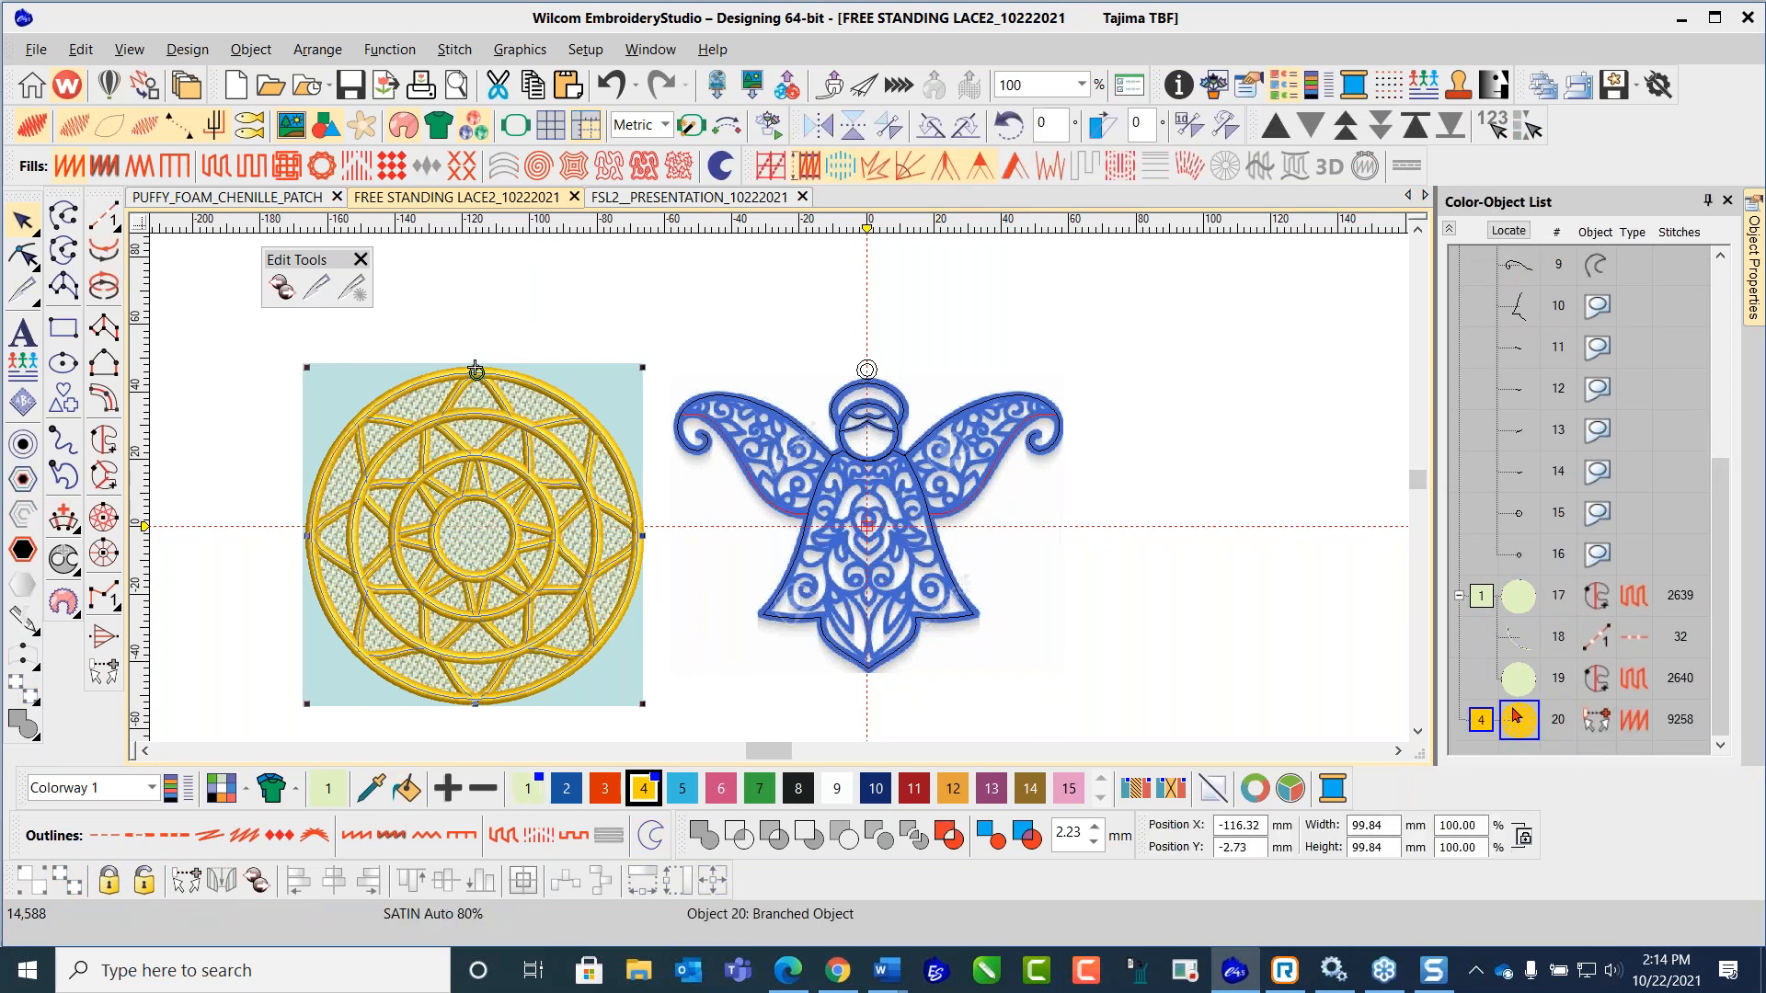
key("Delete")
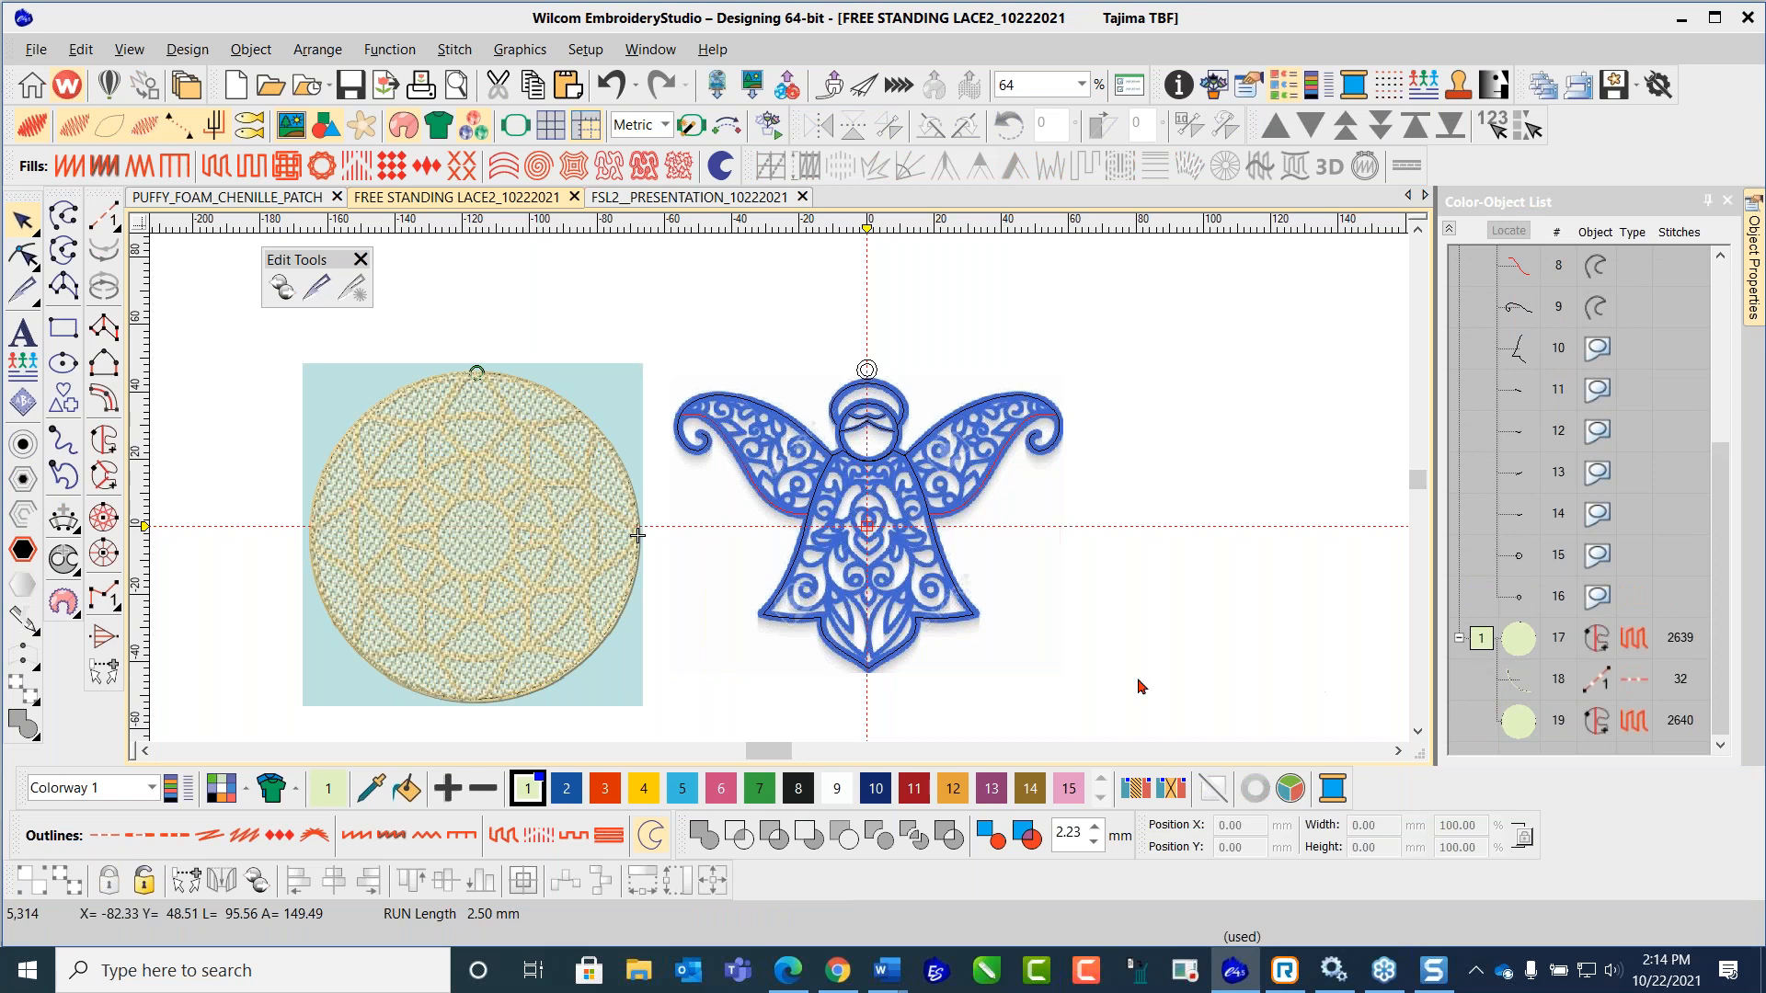
left_click(629, 373)
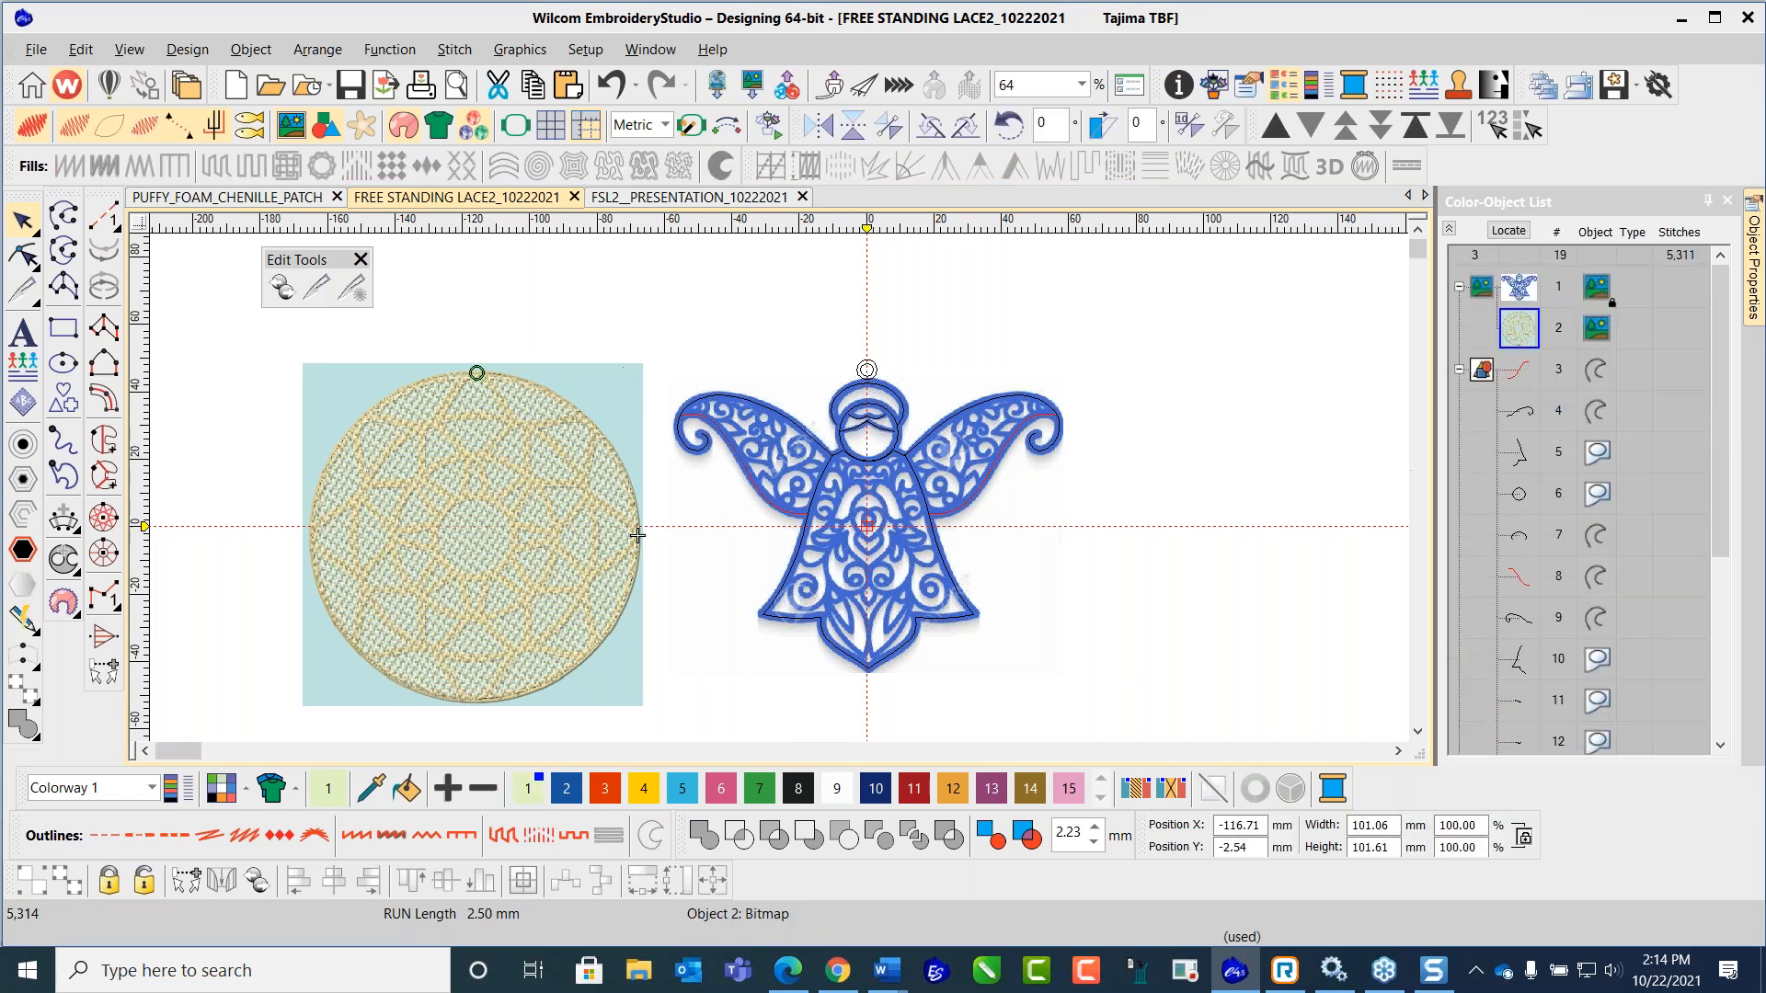
key("Delete")
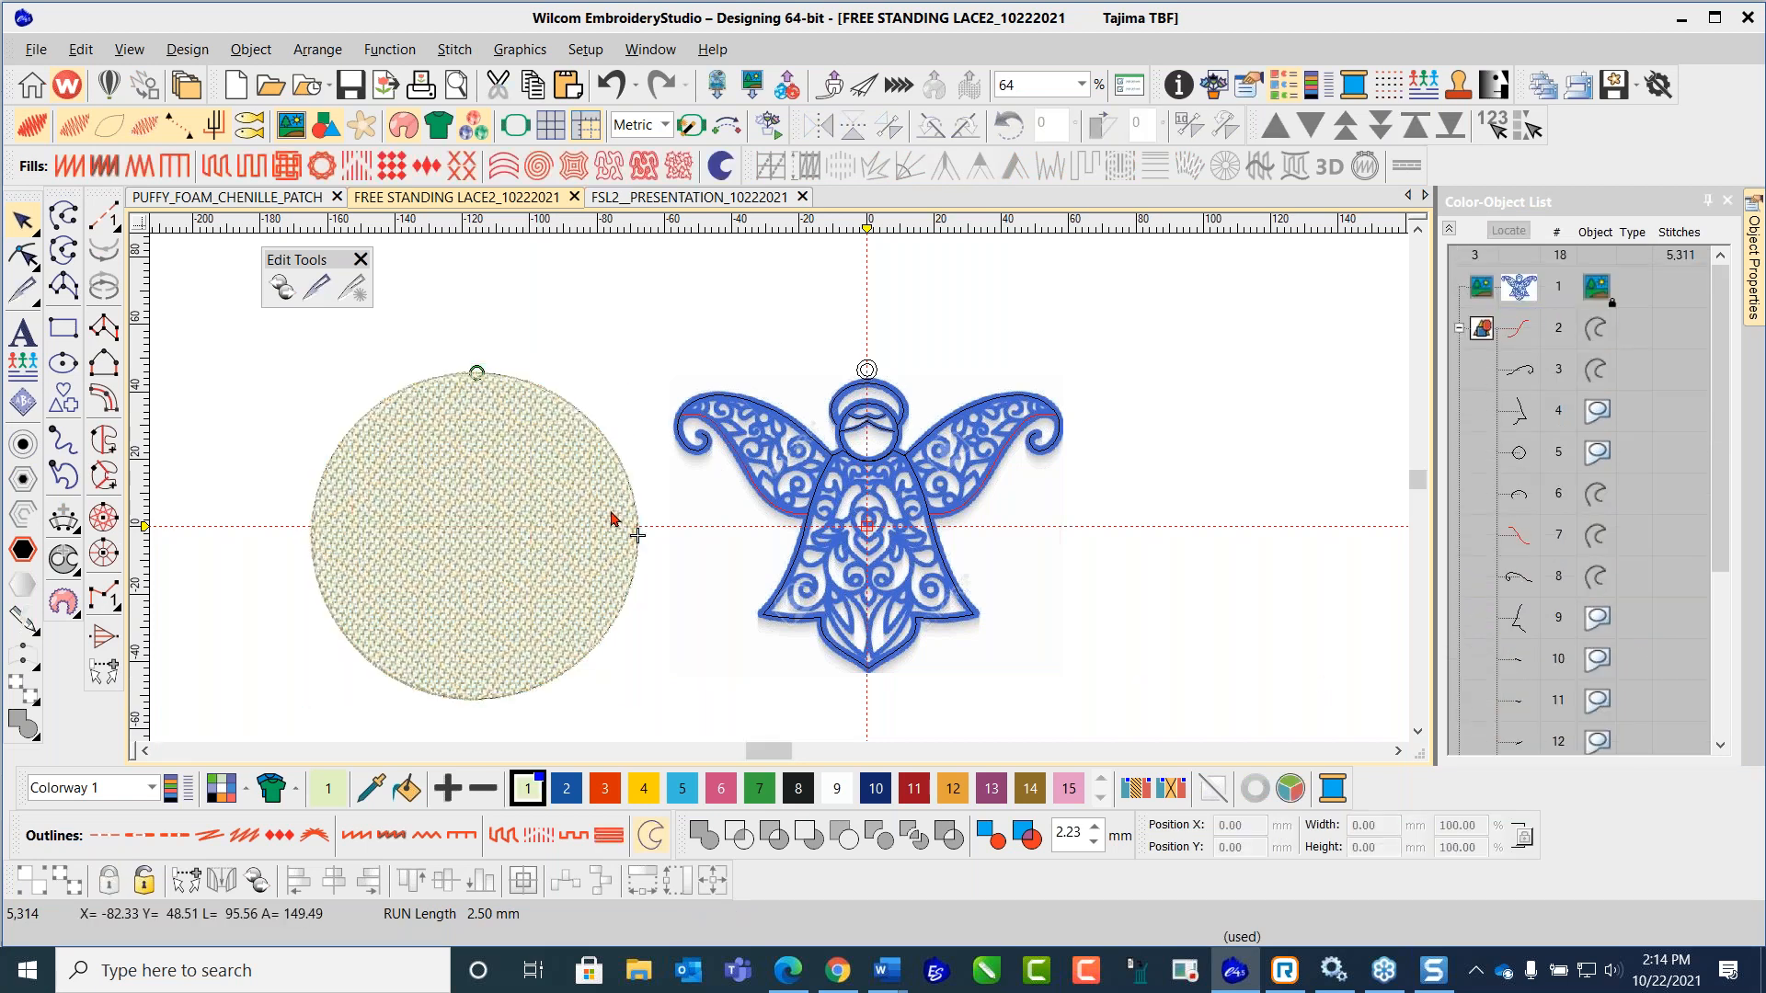
Step: Offset the upper circular lace fill up and right from the one beneath, to about X -110.32 and Y 7.09 mm
left_click_drag(534, 529, 553, 497)
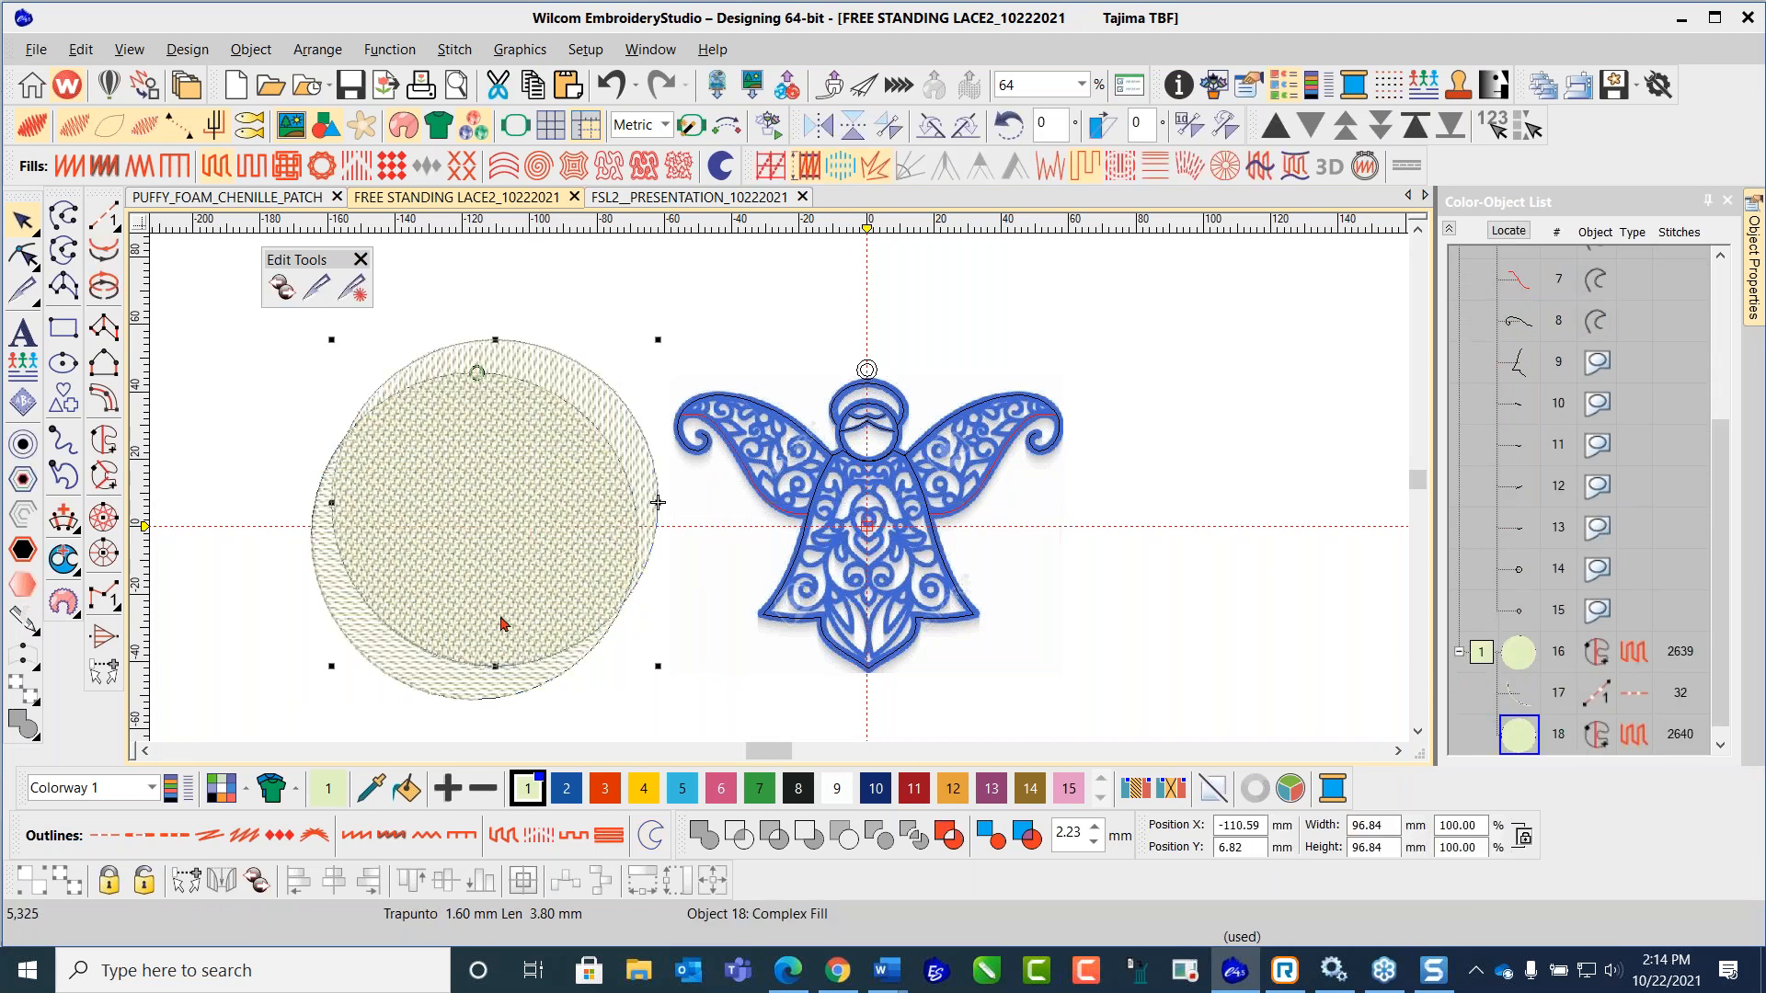
scroll(503, 619, "up", 2)
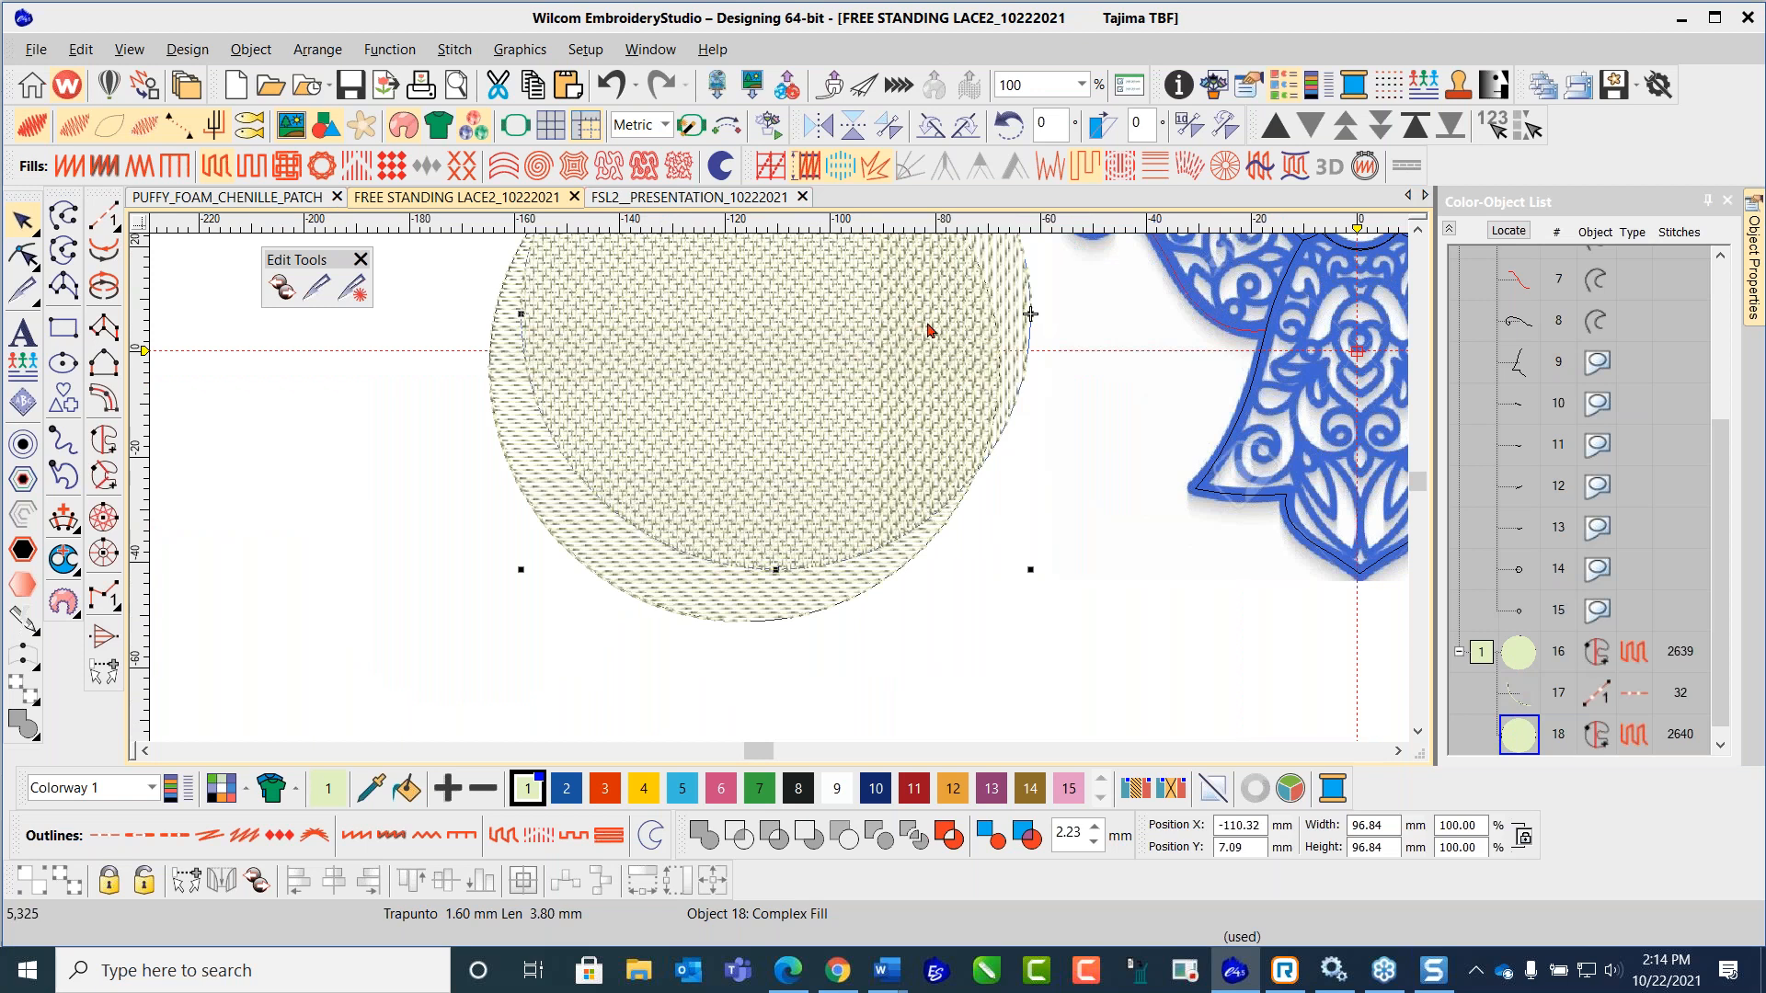
scroll(946, 330, "down", 1)
scroll(781, 502, "down", 1)
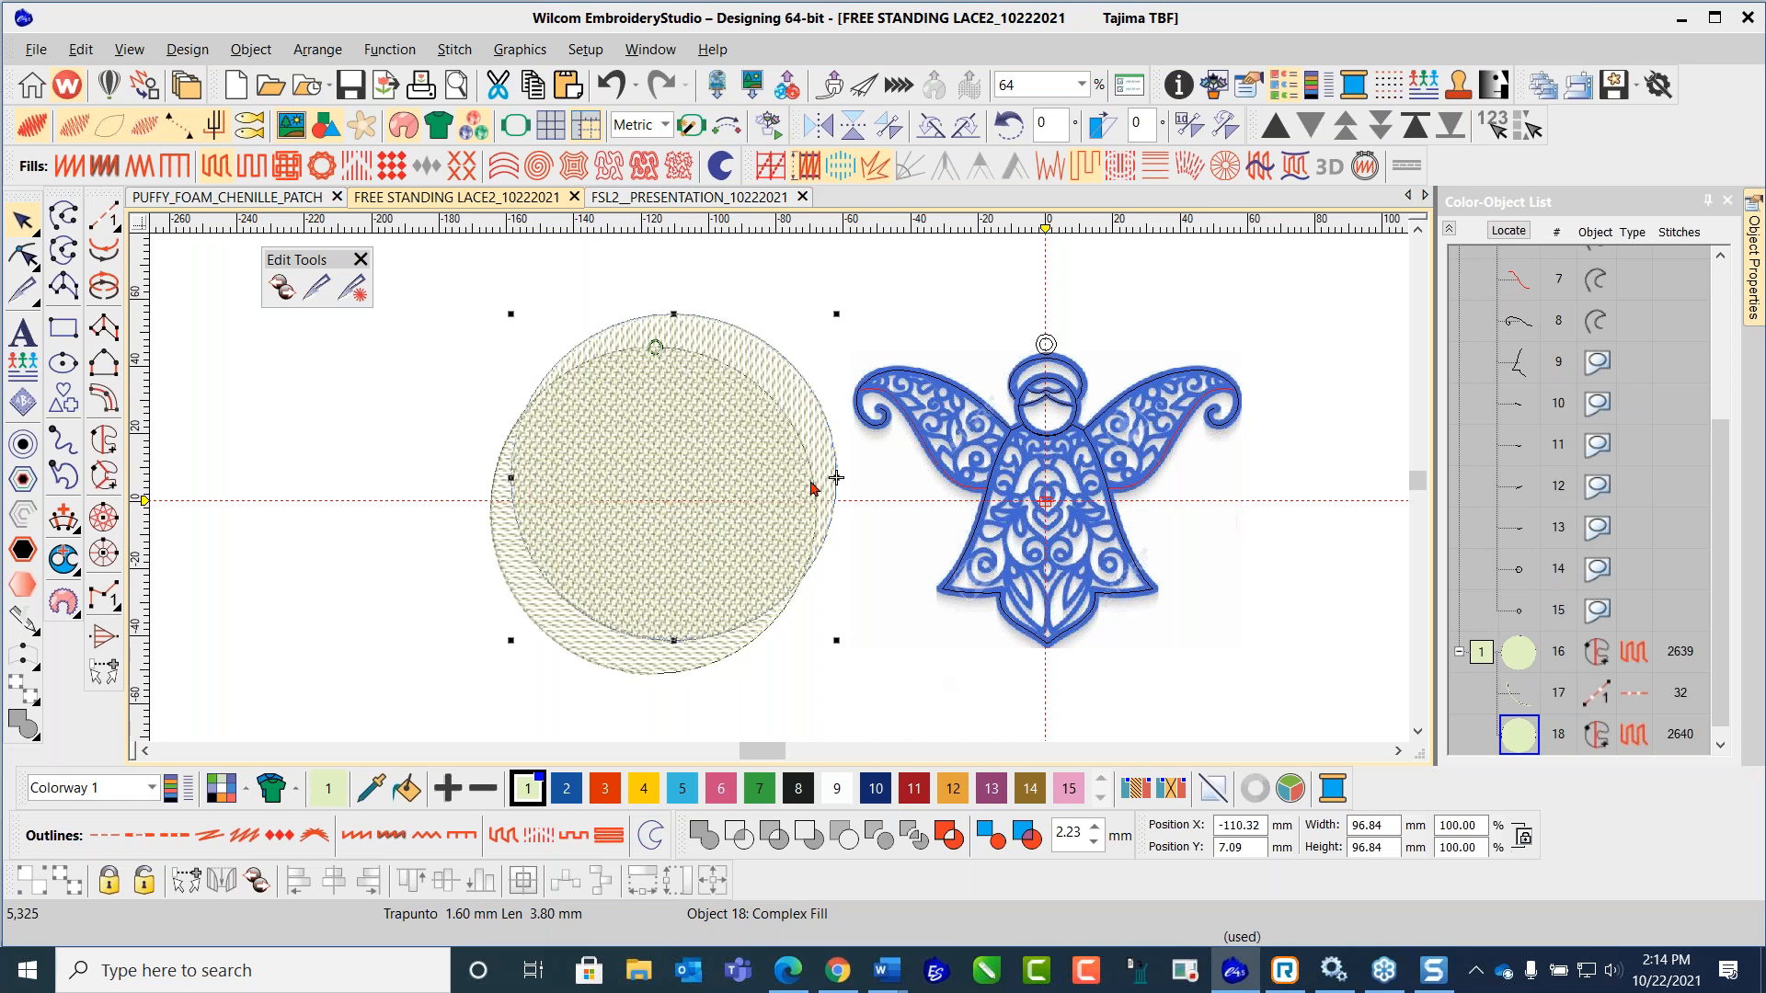
right_click(763, 473)
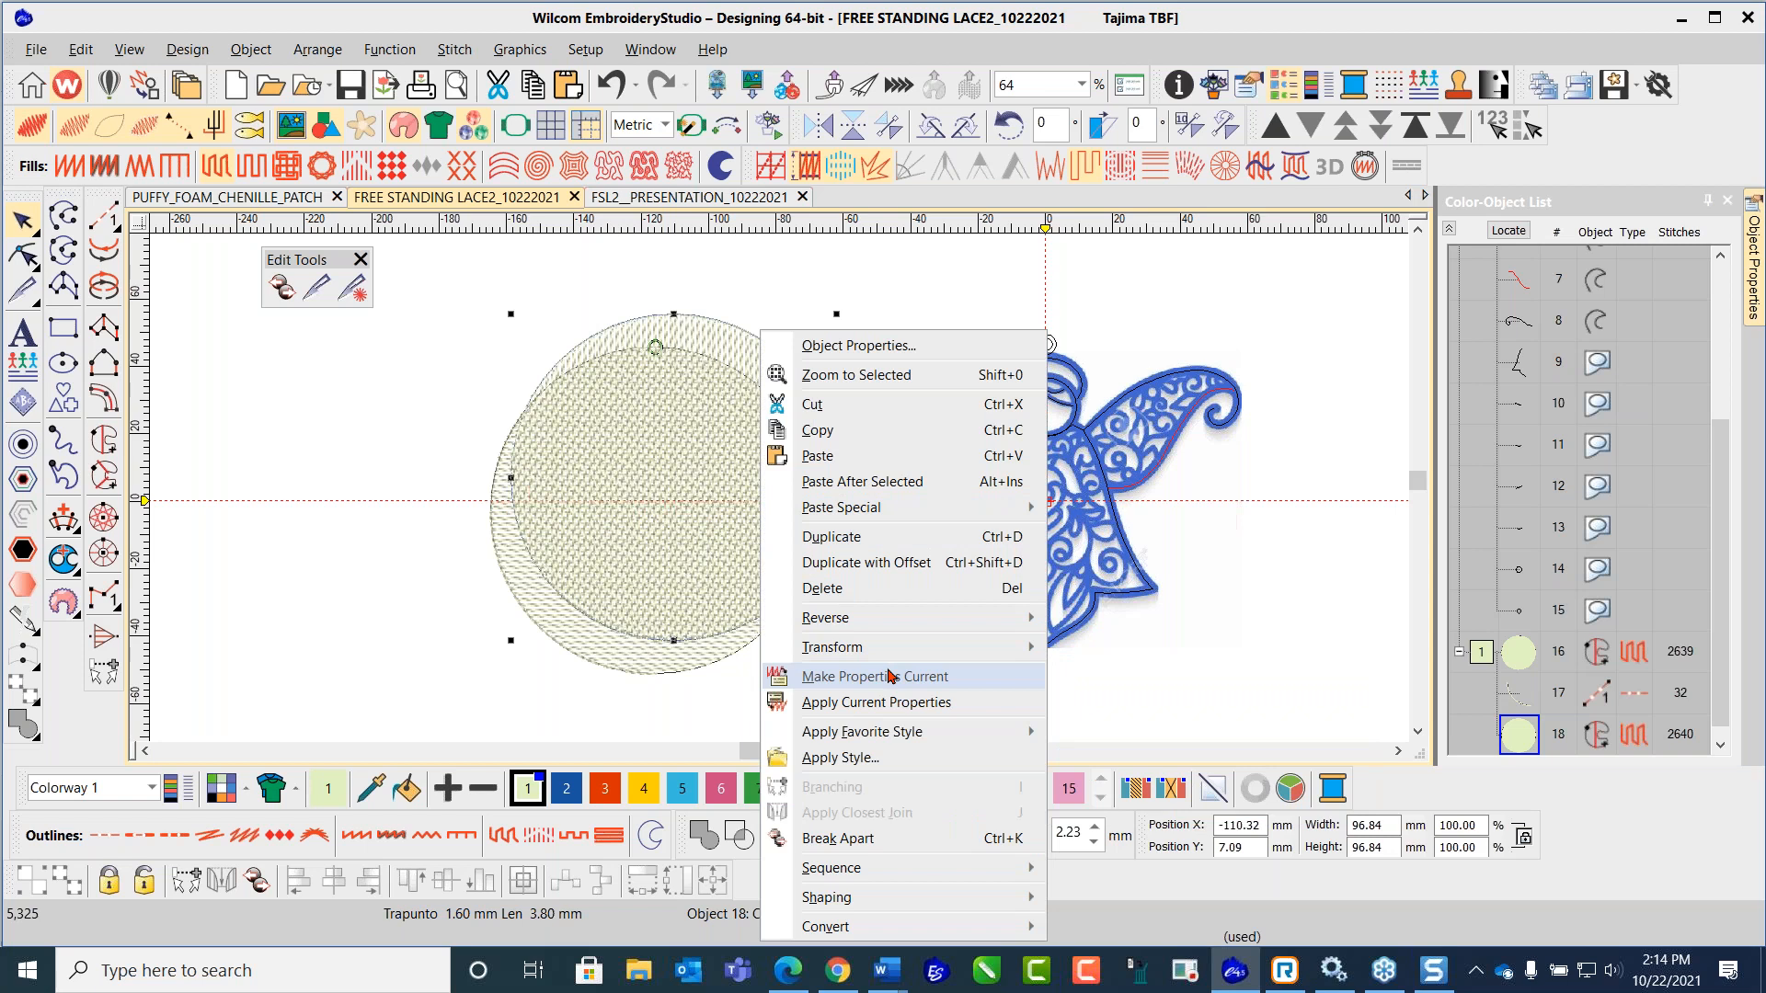
left_click(366, 447)
left_click(799, 789)
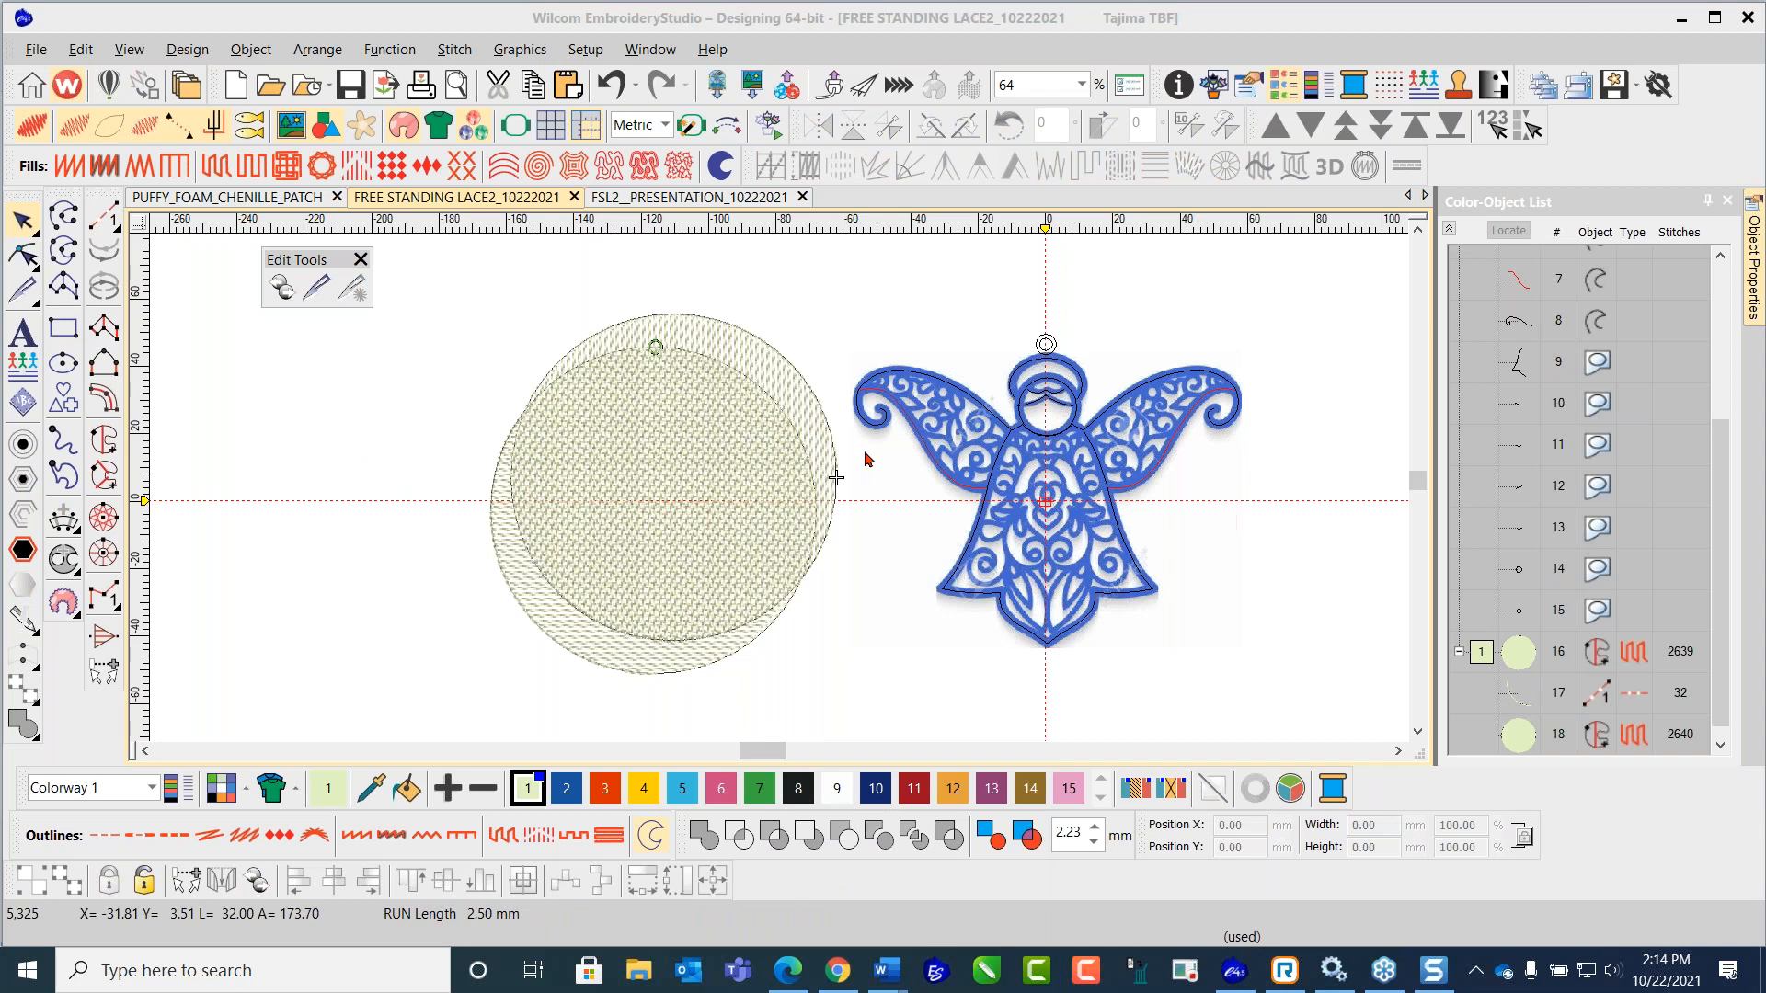
Step: Save the free-standing lace design
left_click(347, 81)
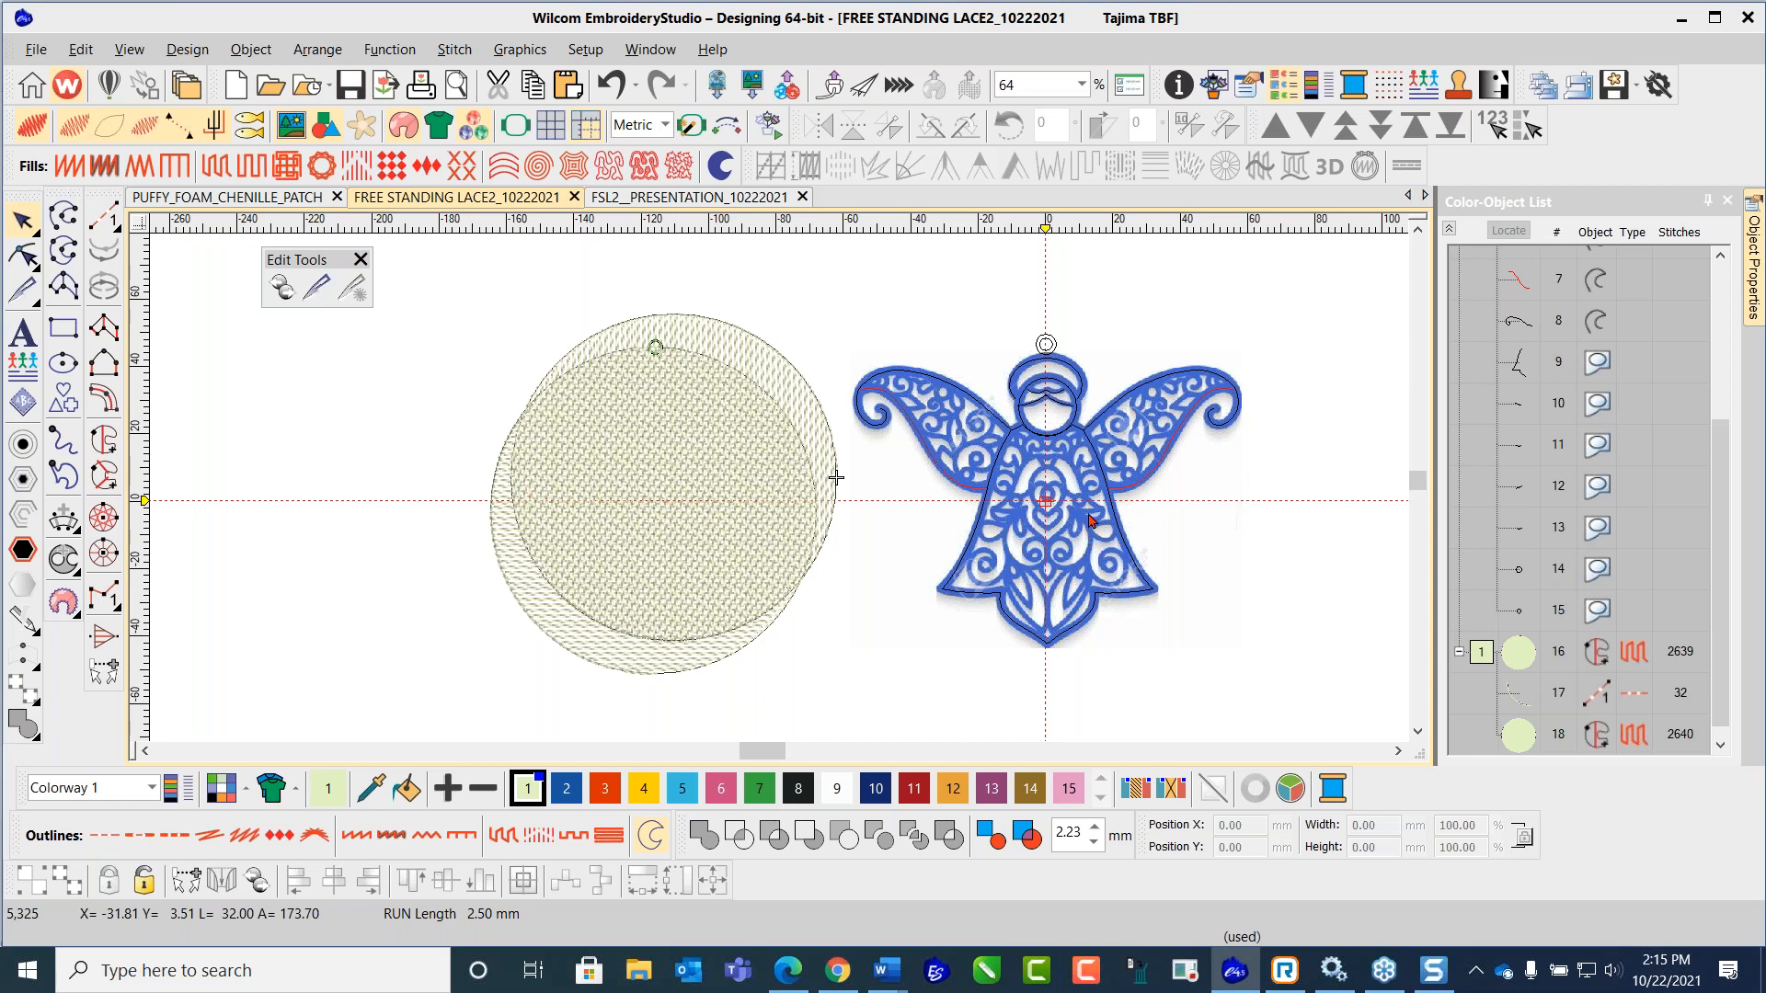
scroll(1094, 508, "up", 1)
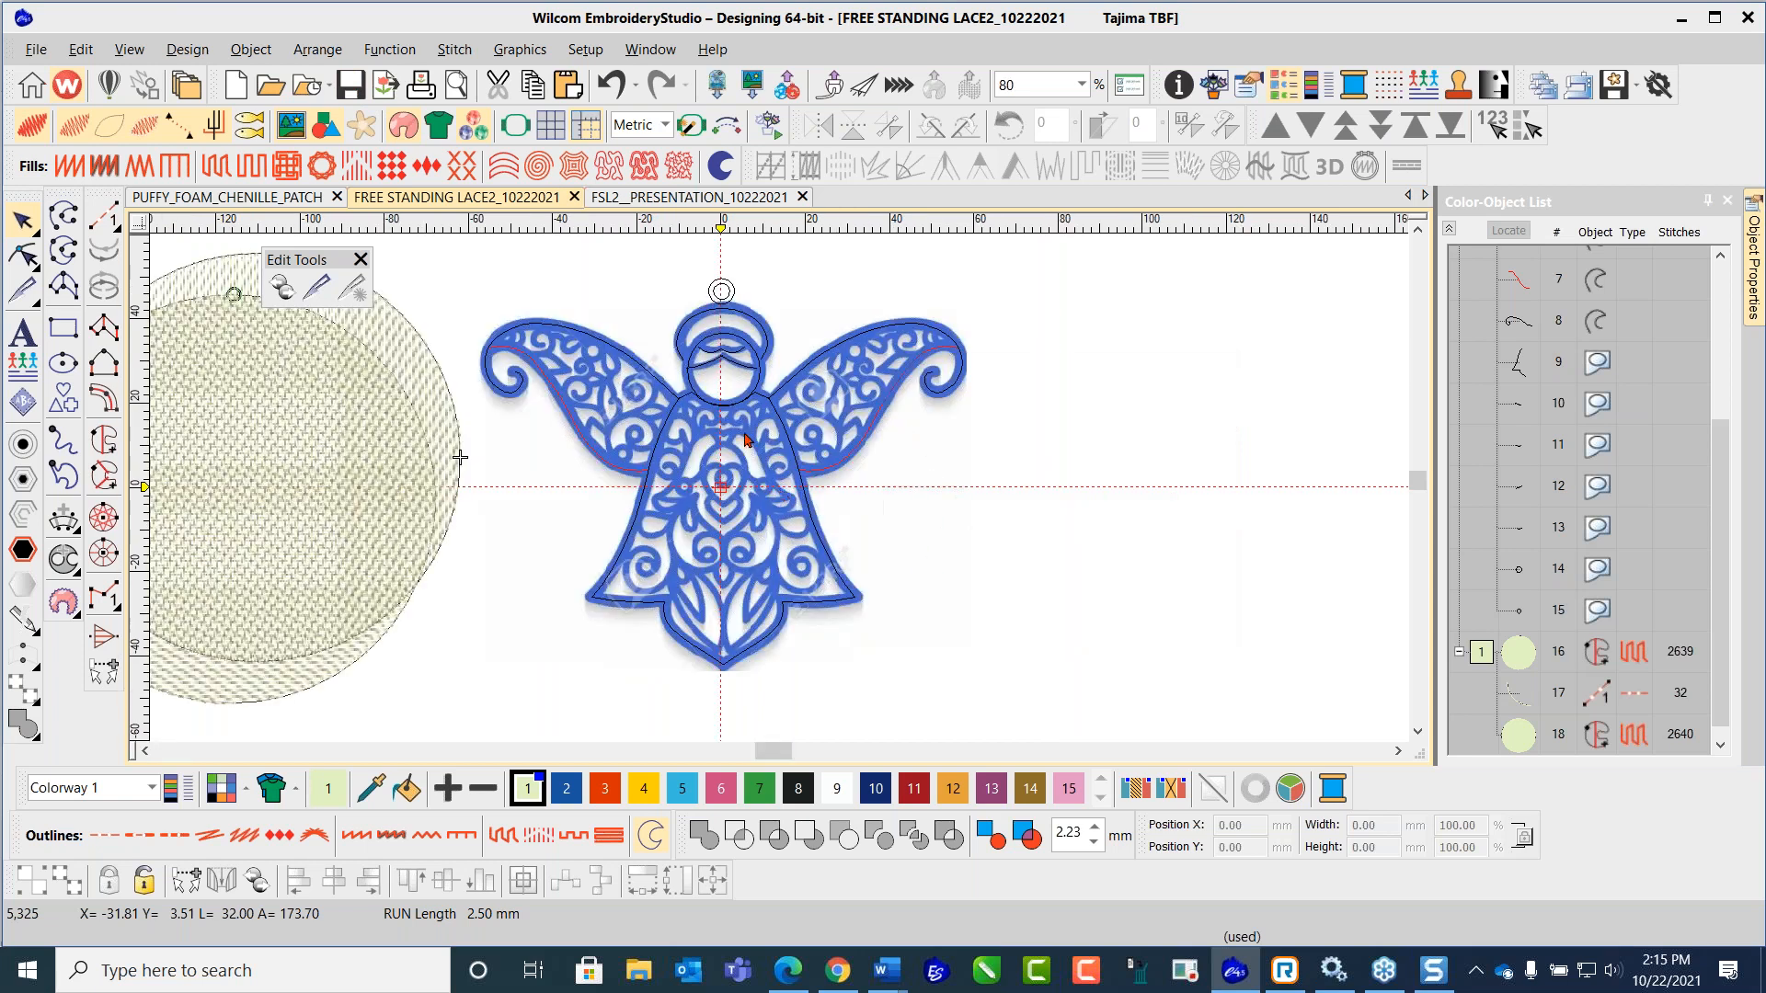
Step: Start a Complex Fill on the angel's right wing, tracing its upper edge from the shoulder out to the wing tip
scroll(824, 397, "up", 1)
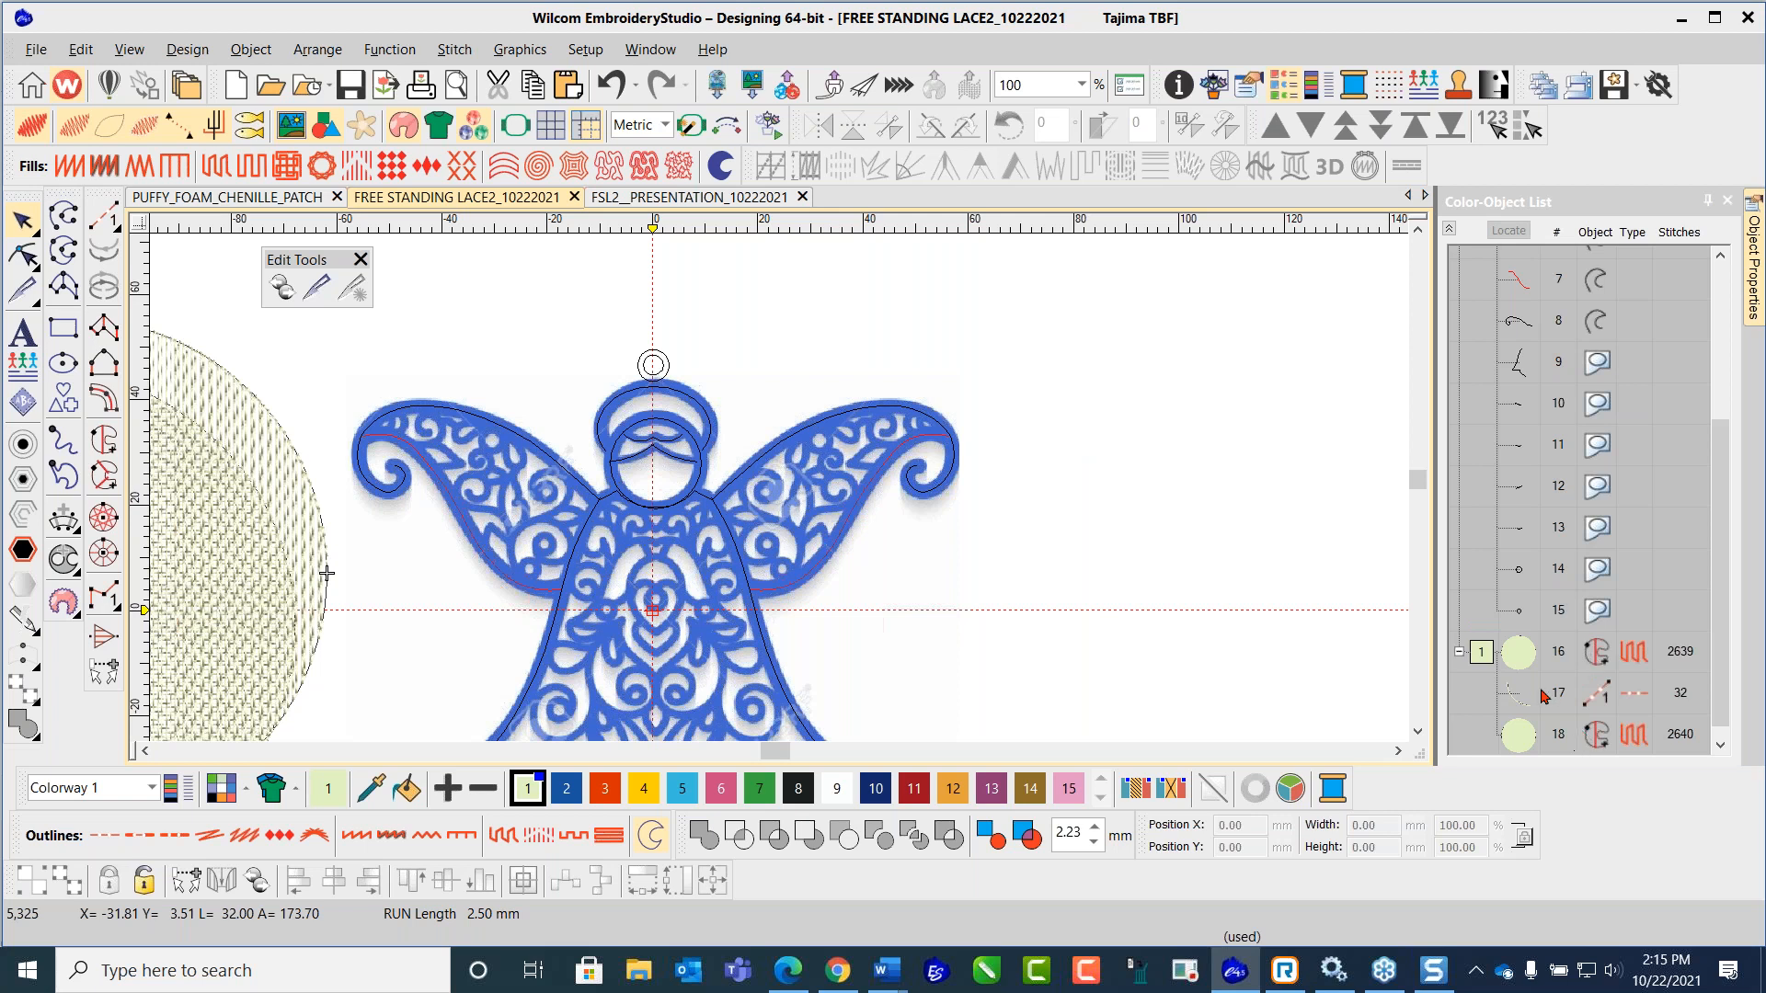
left_click(1519, 658)
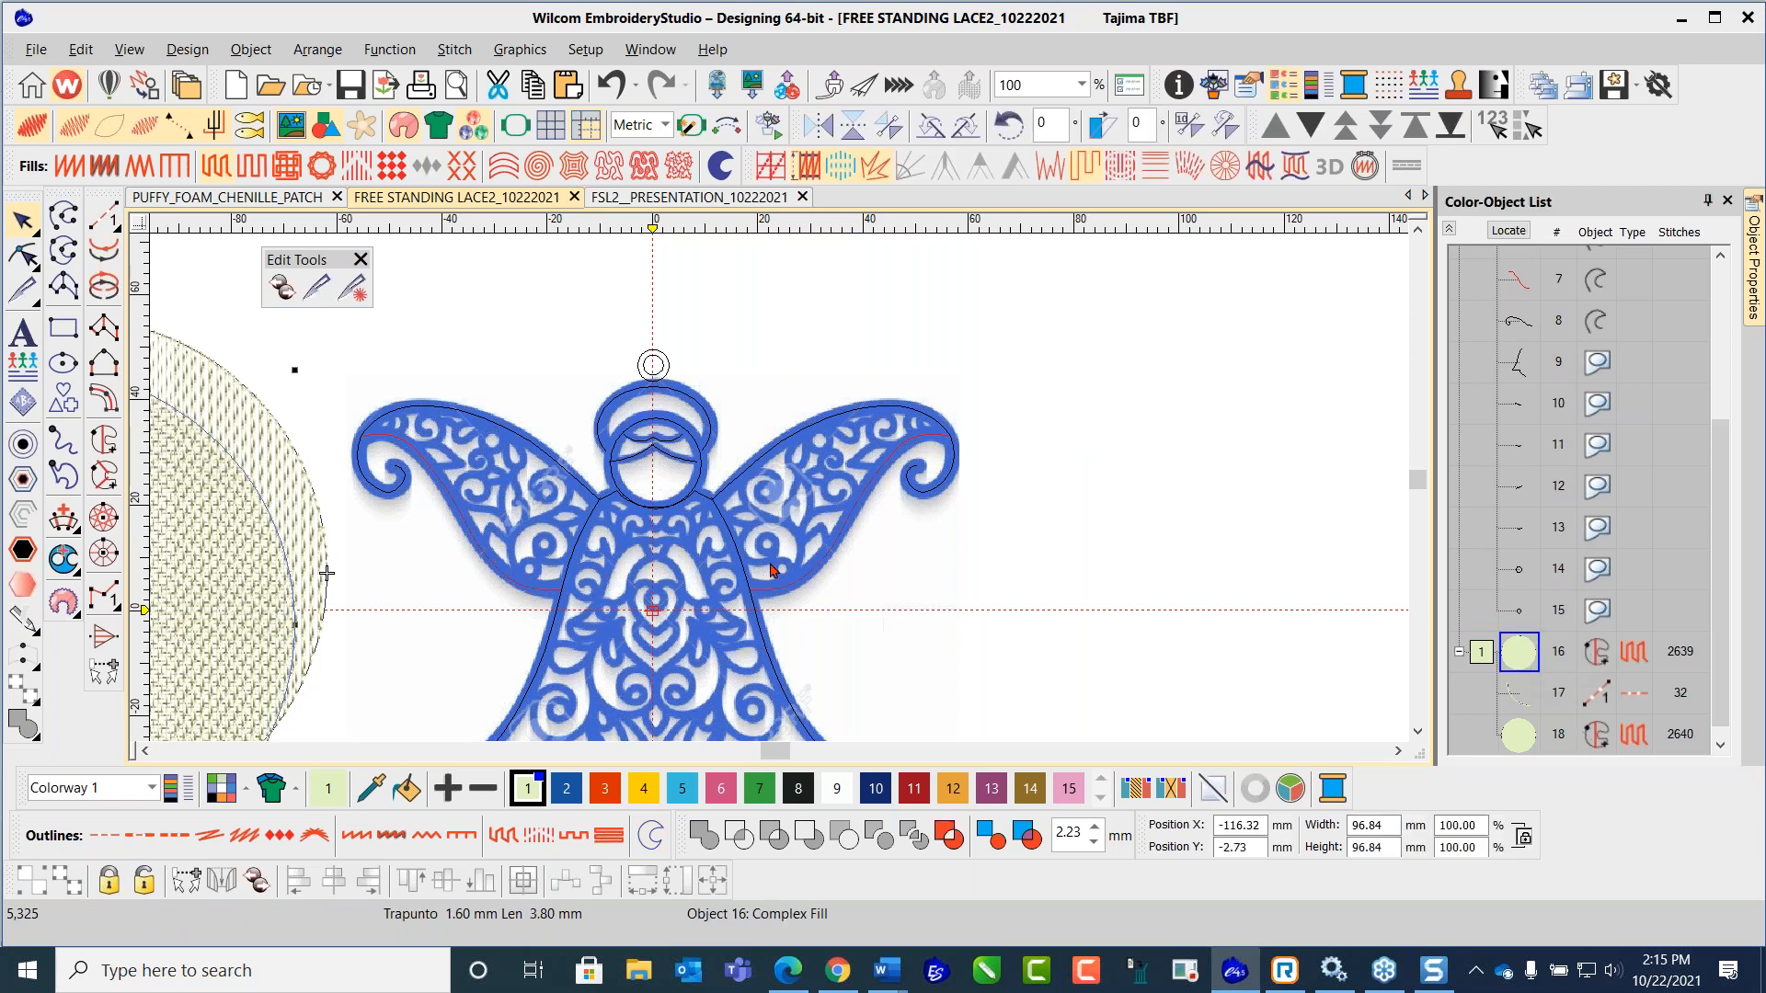
left_click(495, 282)
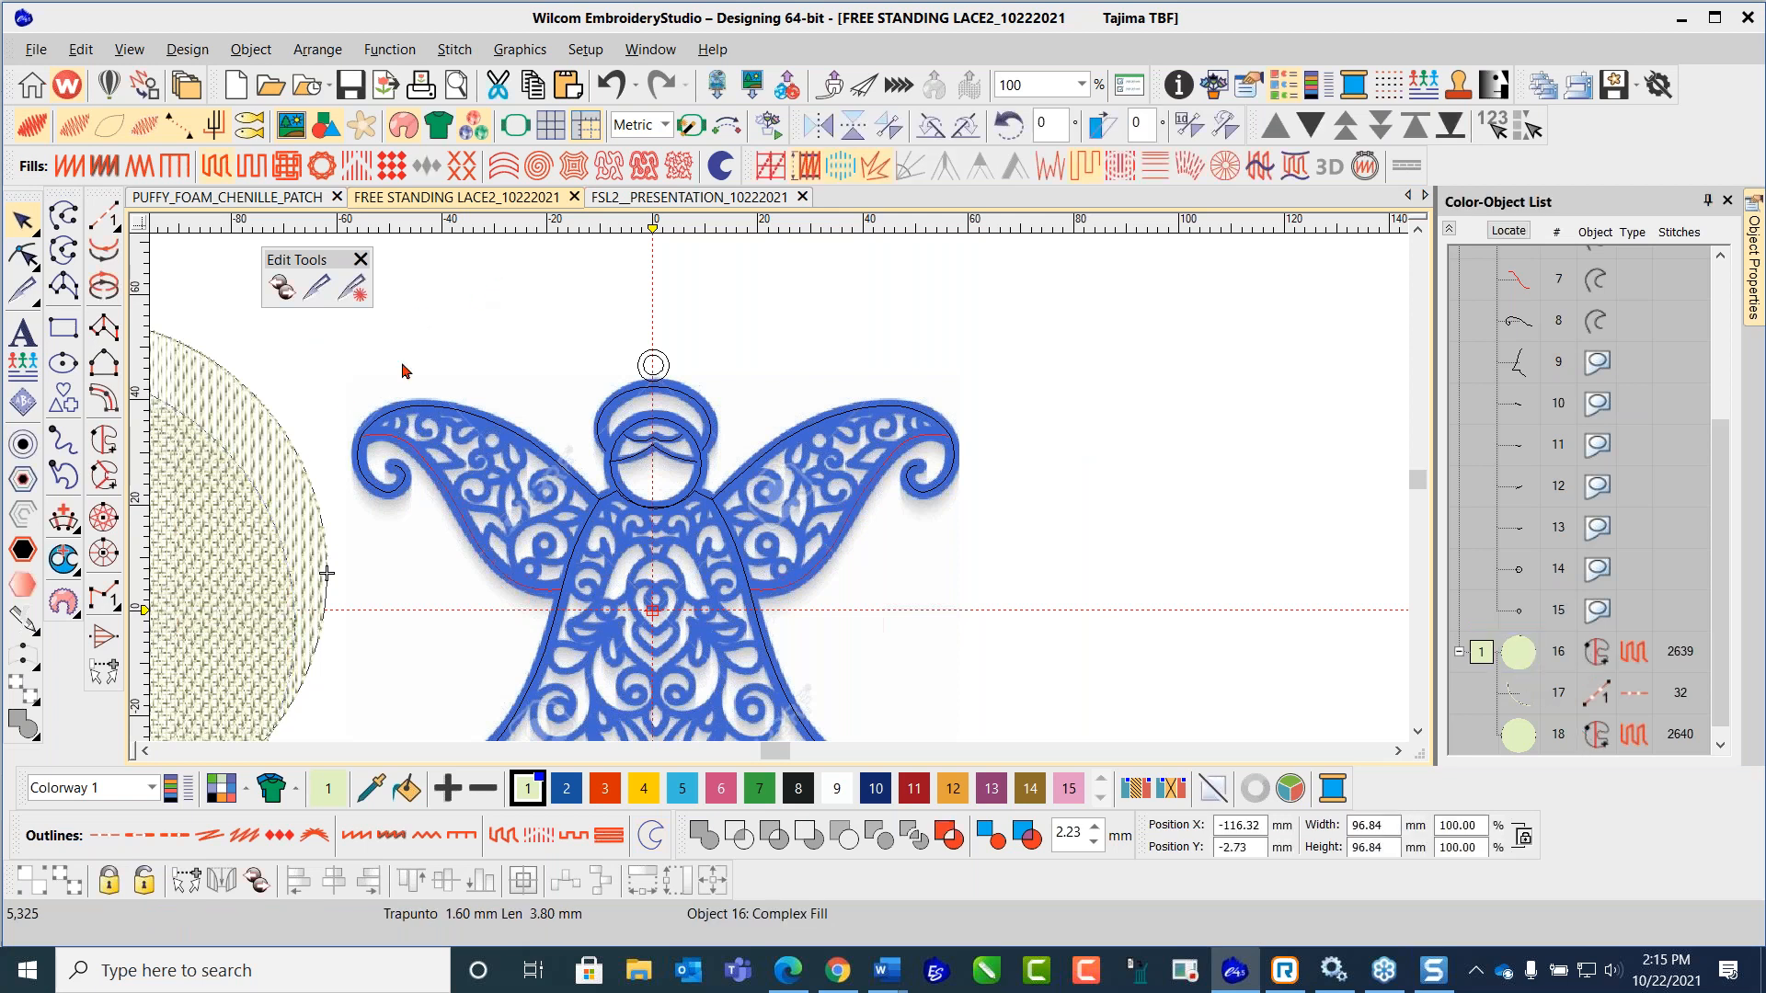
left_click(104, 438)
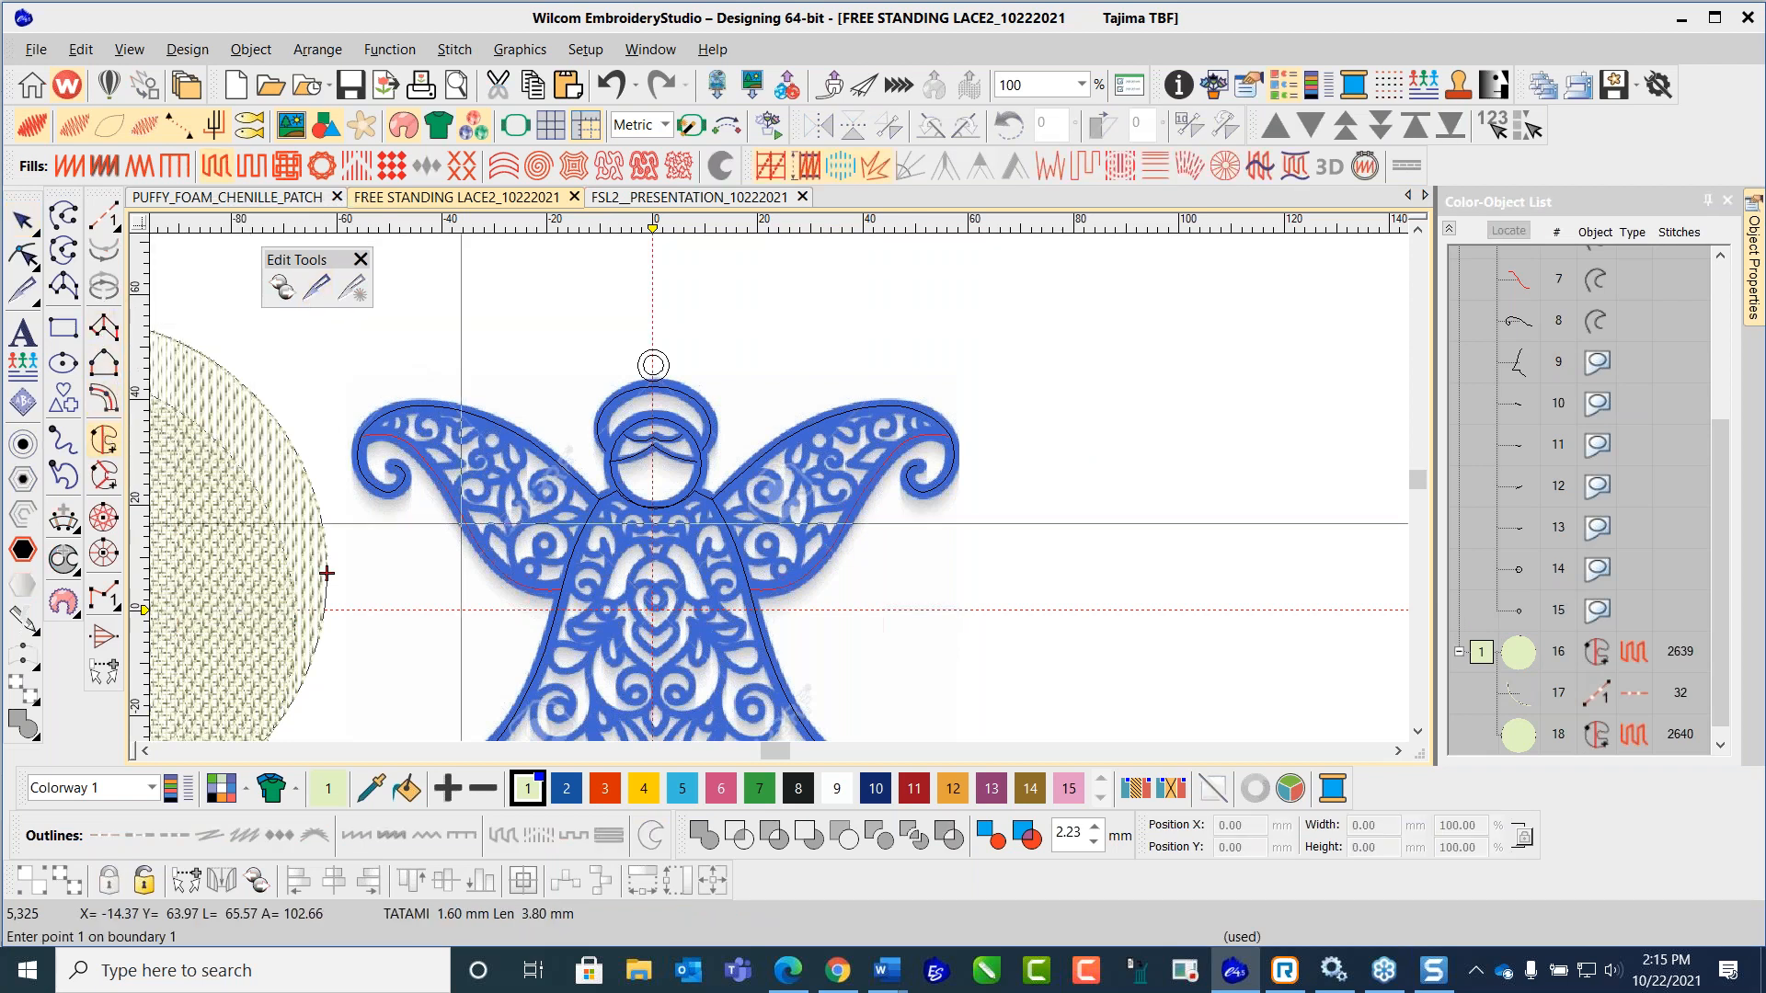
scroll(810, 515, "up", 2)
left_click(806, 502)
left_click(873, 442)
left_click(983, 366)
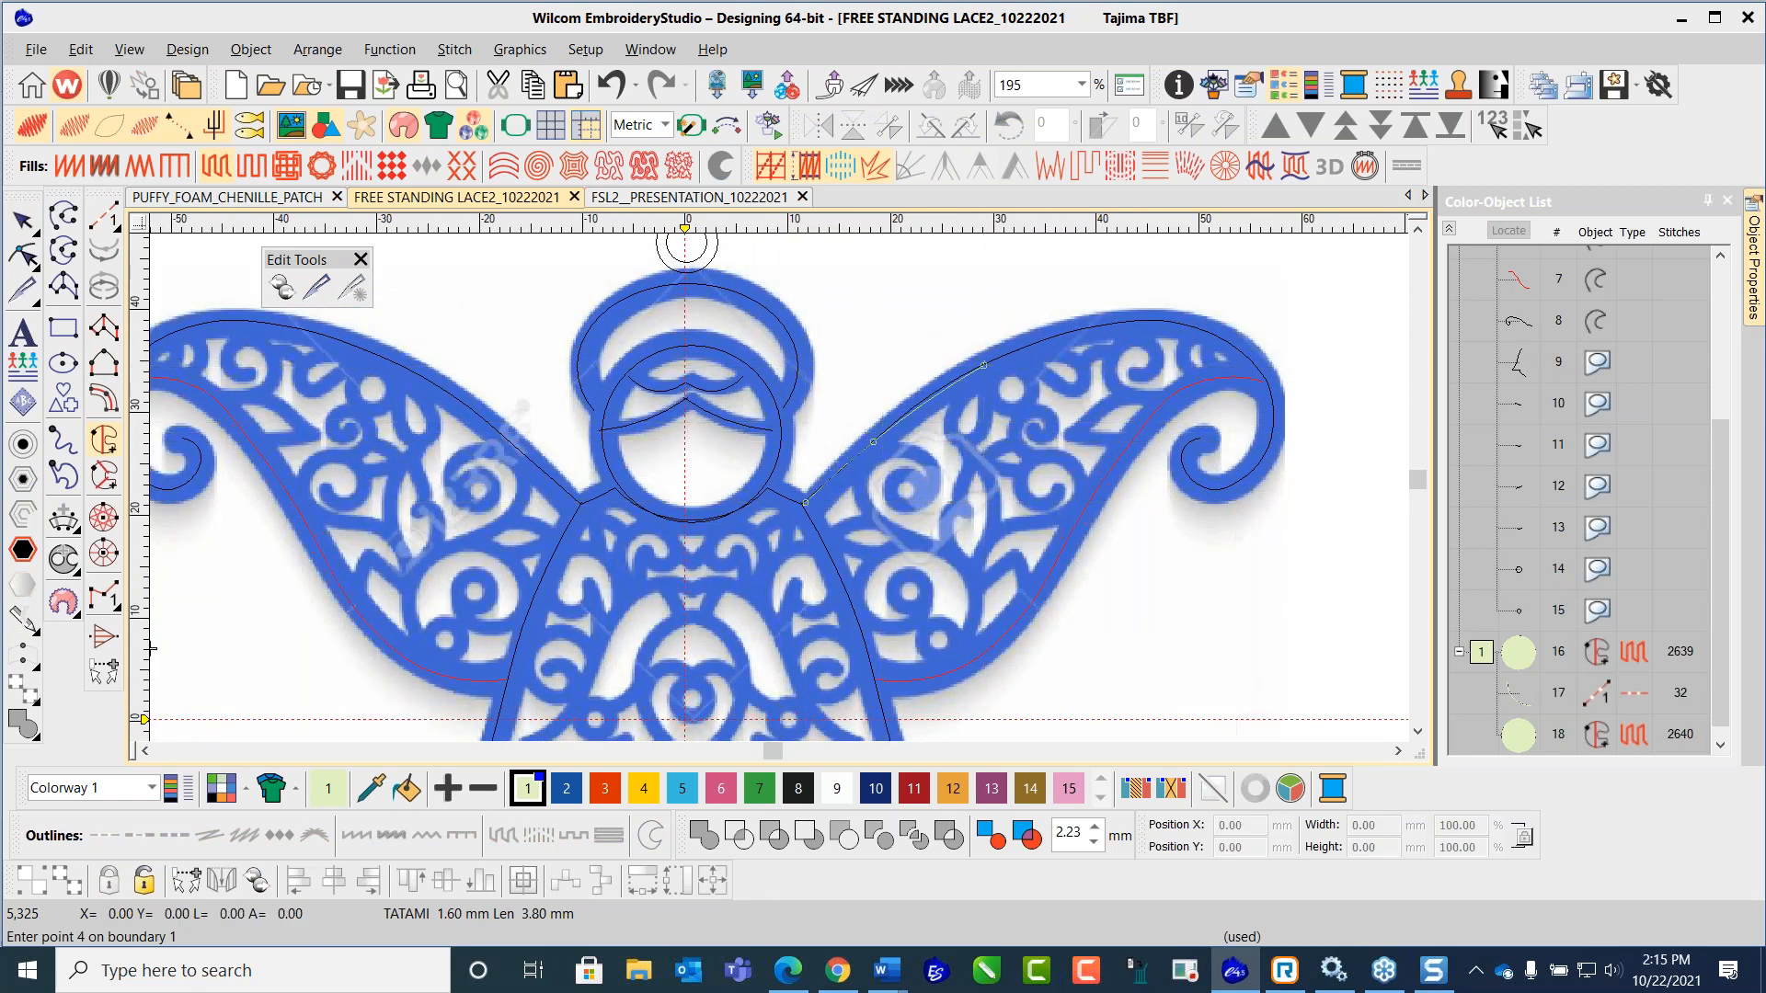
left_click(1073, 331)
left_click(1164, 320)
left_click(1235, 346)
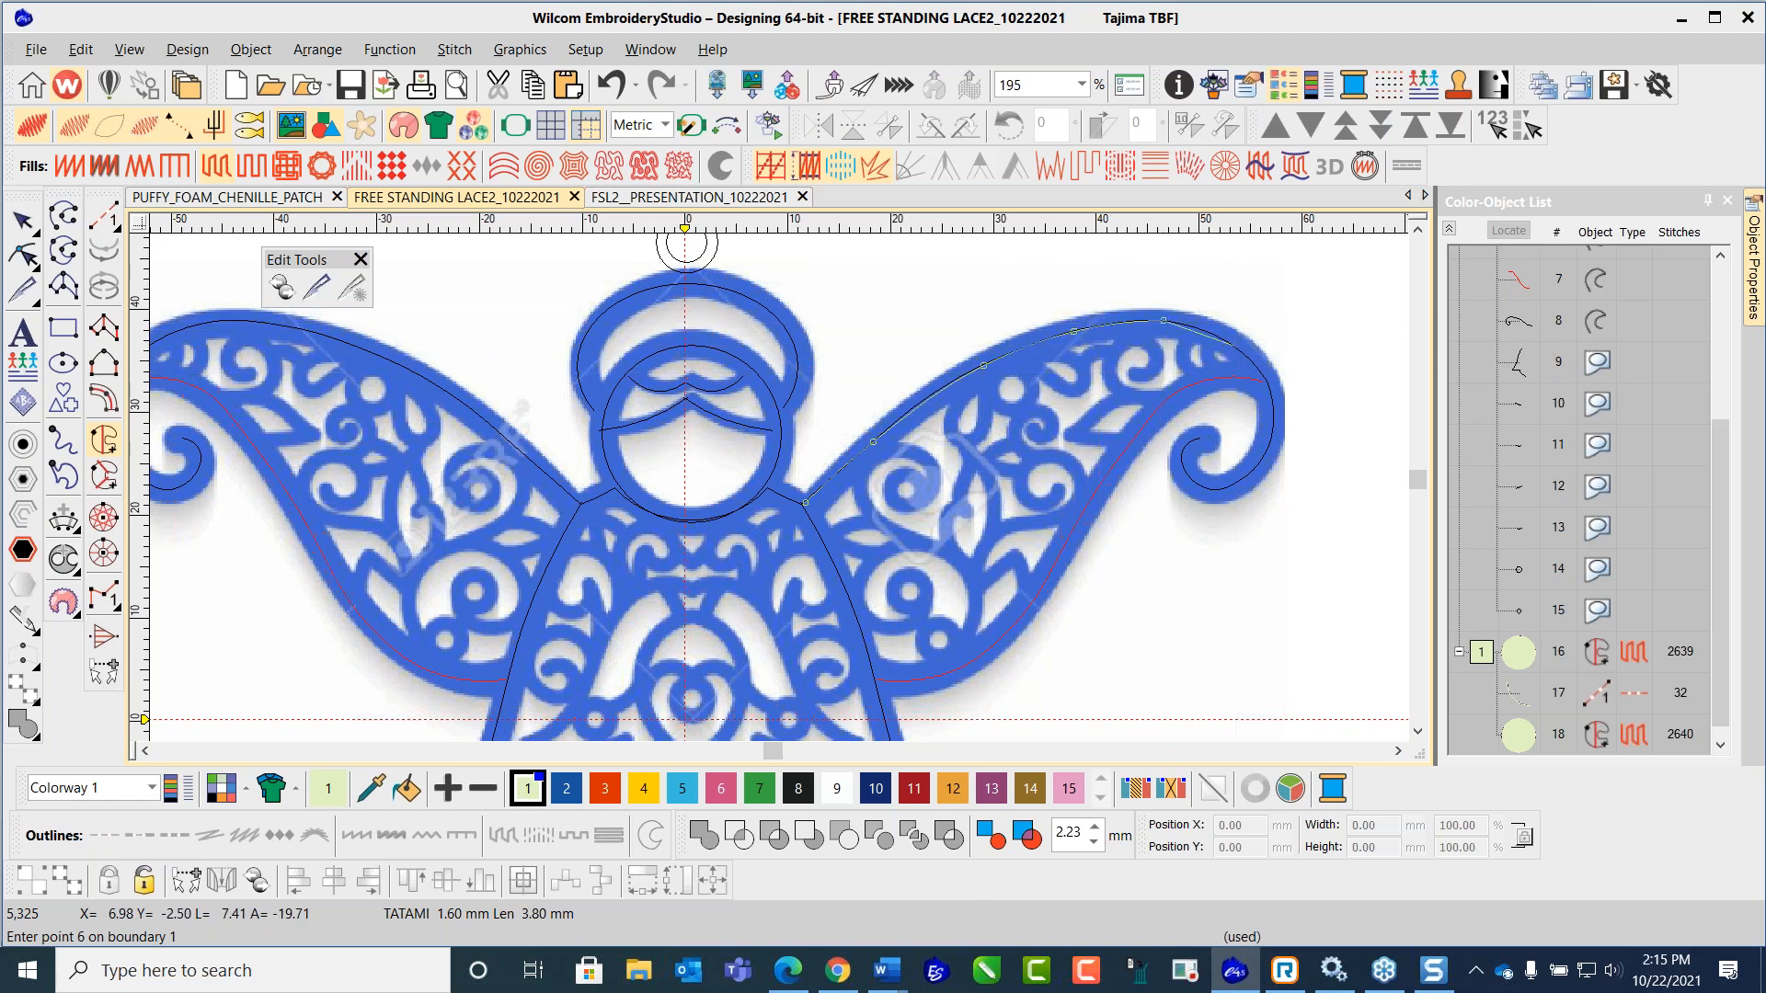
left_click(1269, 381)
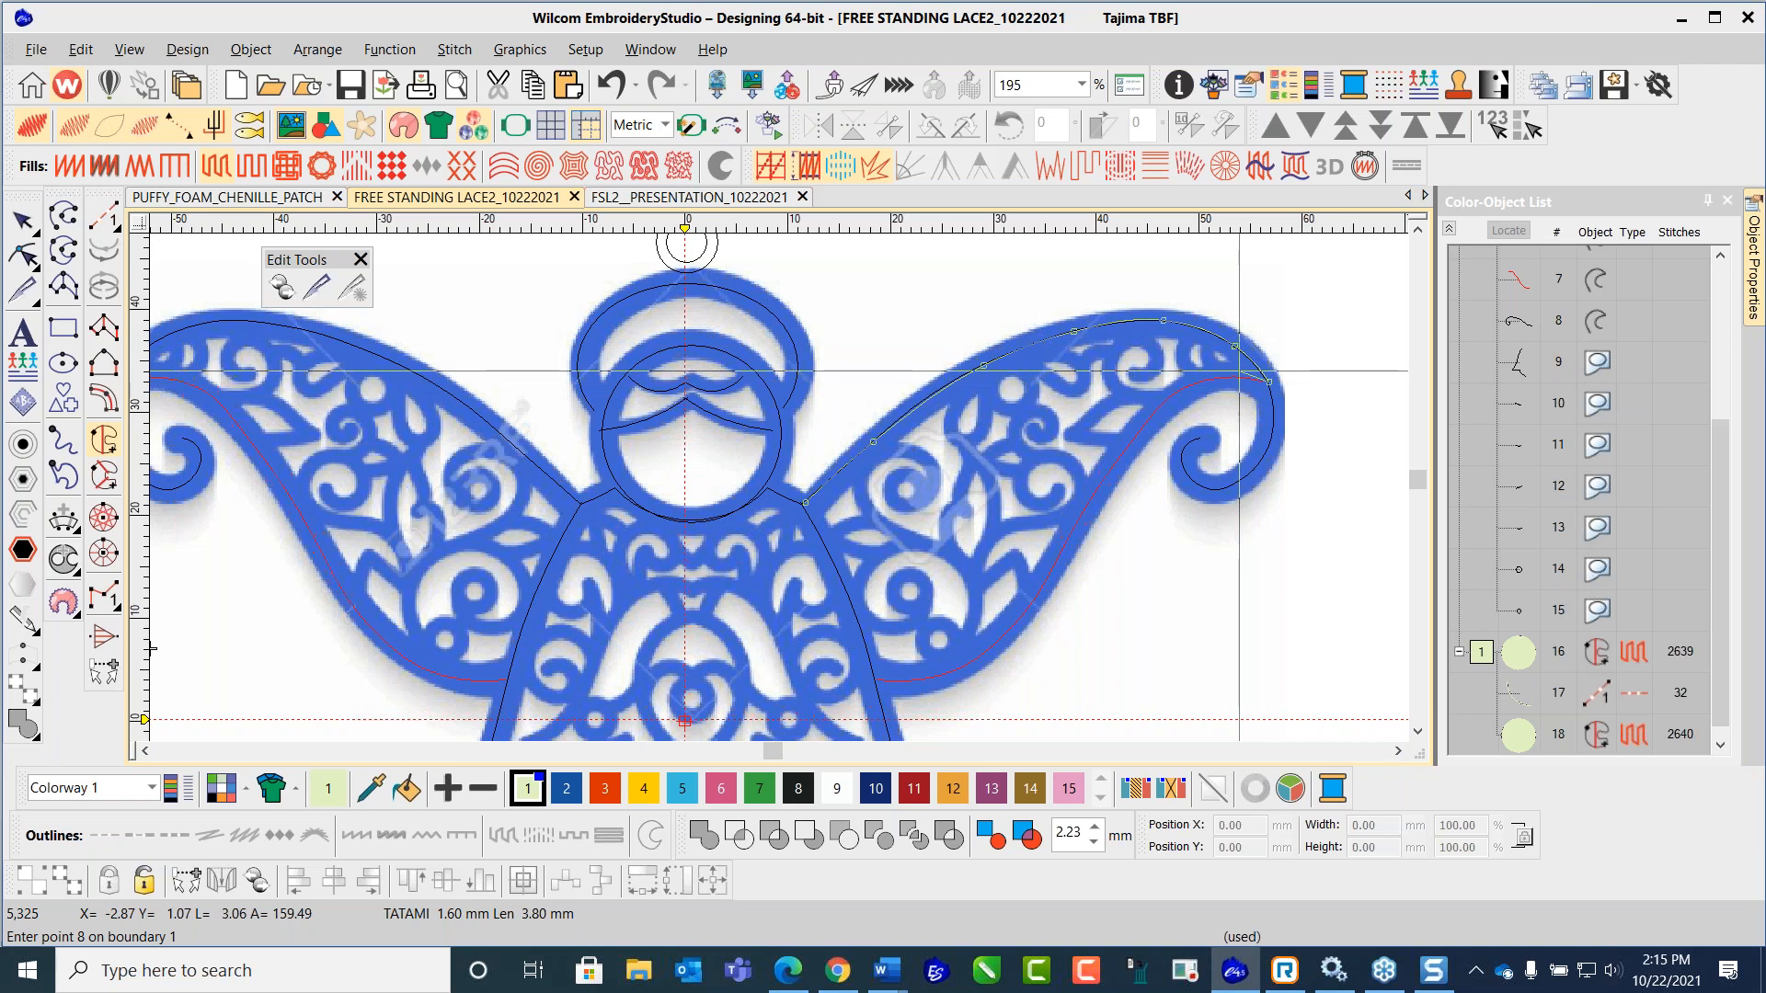
Step: Trace the wing's curved lower edge back to the gown and up the gown's side, closing the fill boundary at the shoulder
left_click(1233, 377)
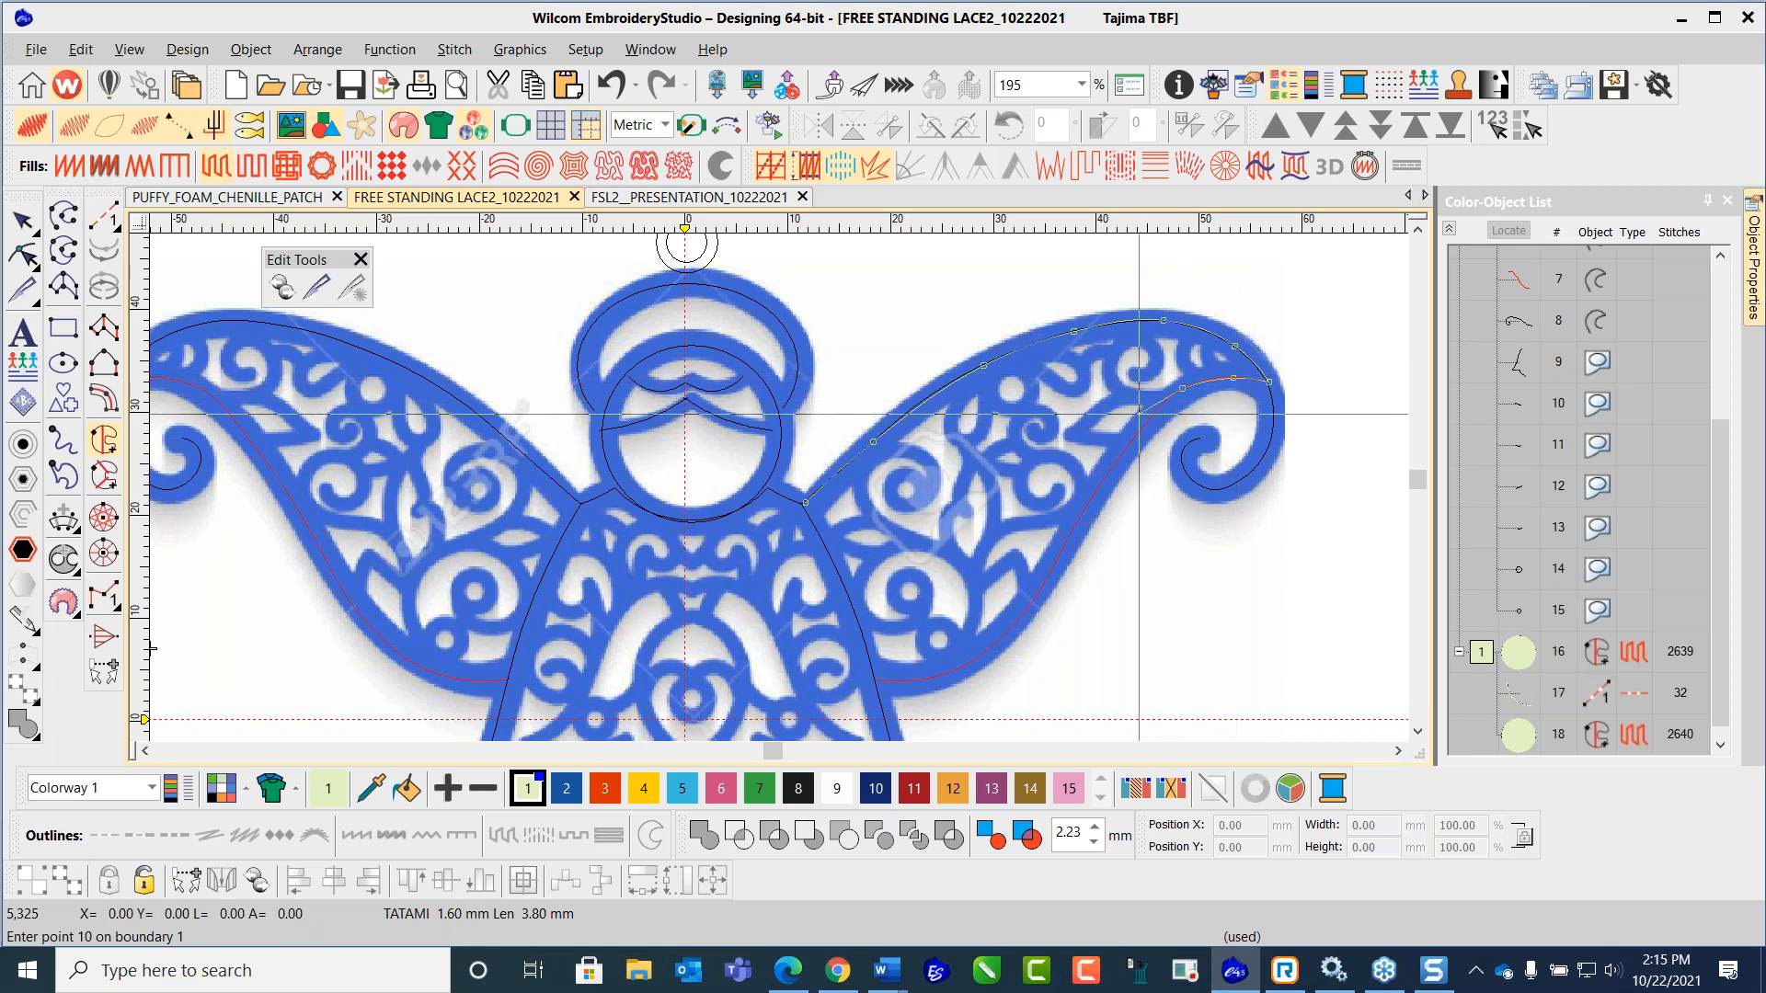
right_click(1139, 434)
right_click(1093, 498)
right_click(1055, 566)
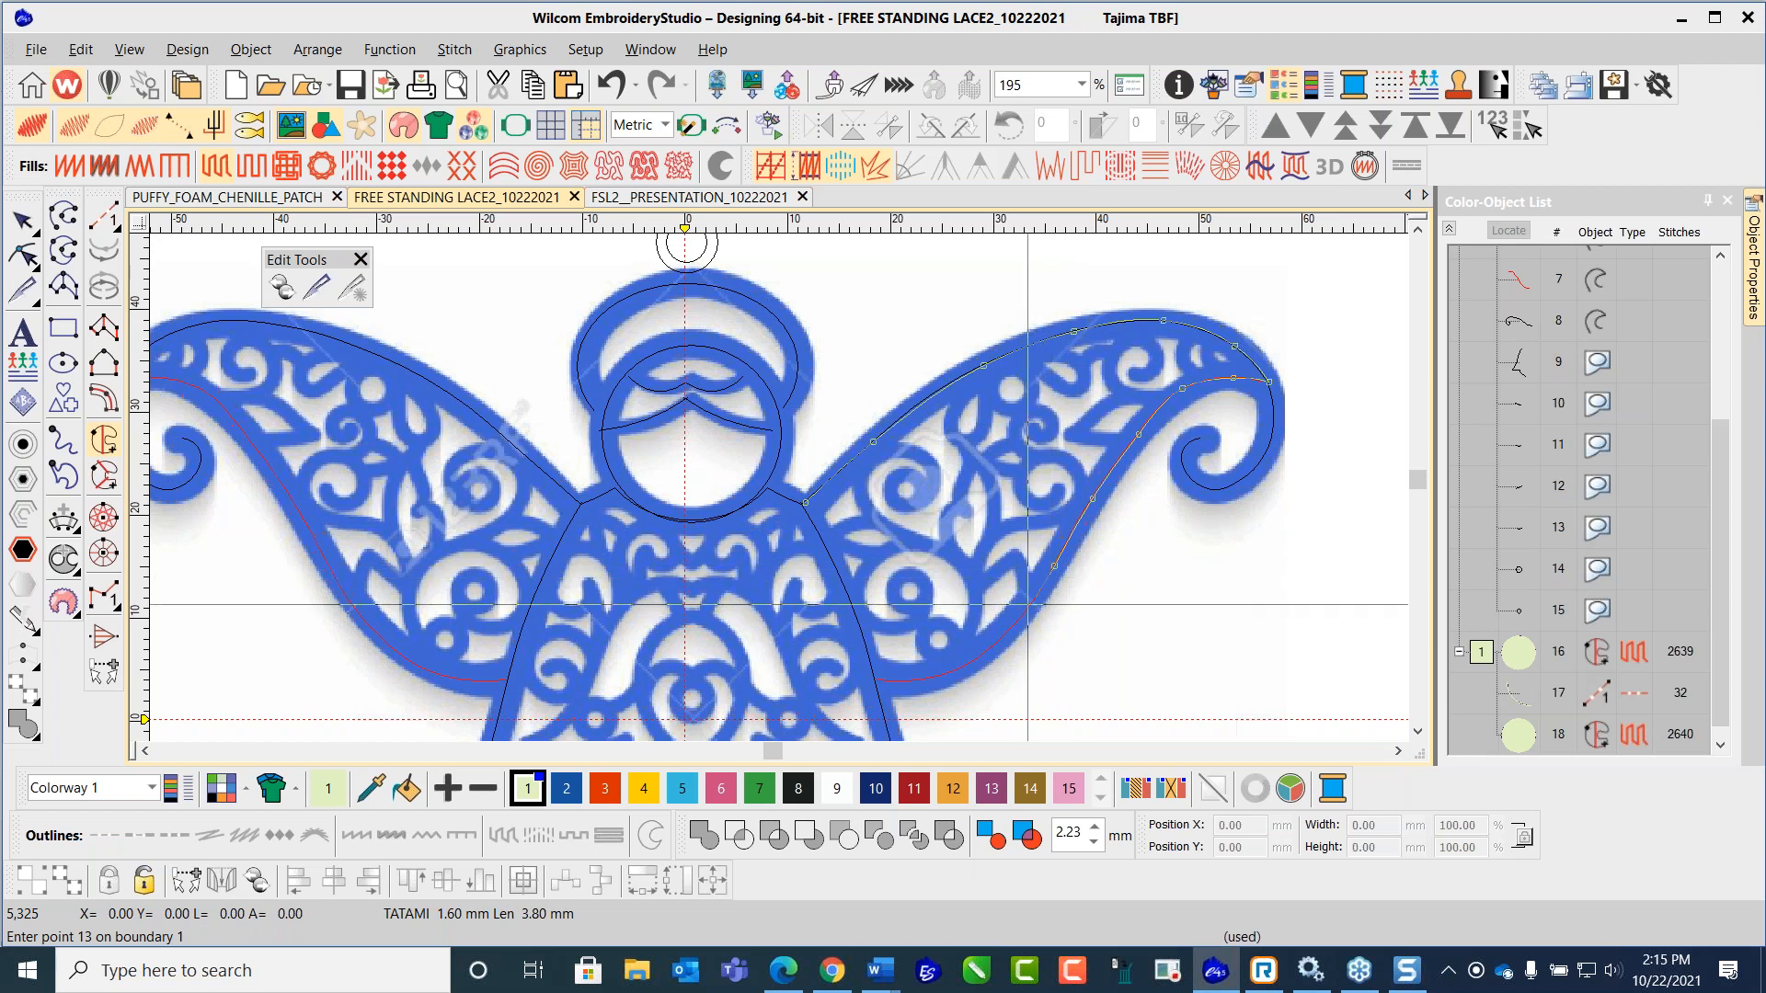
right_click(1010, 624)
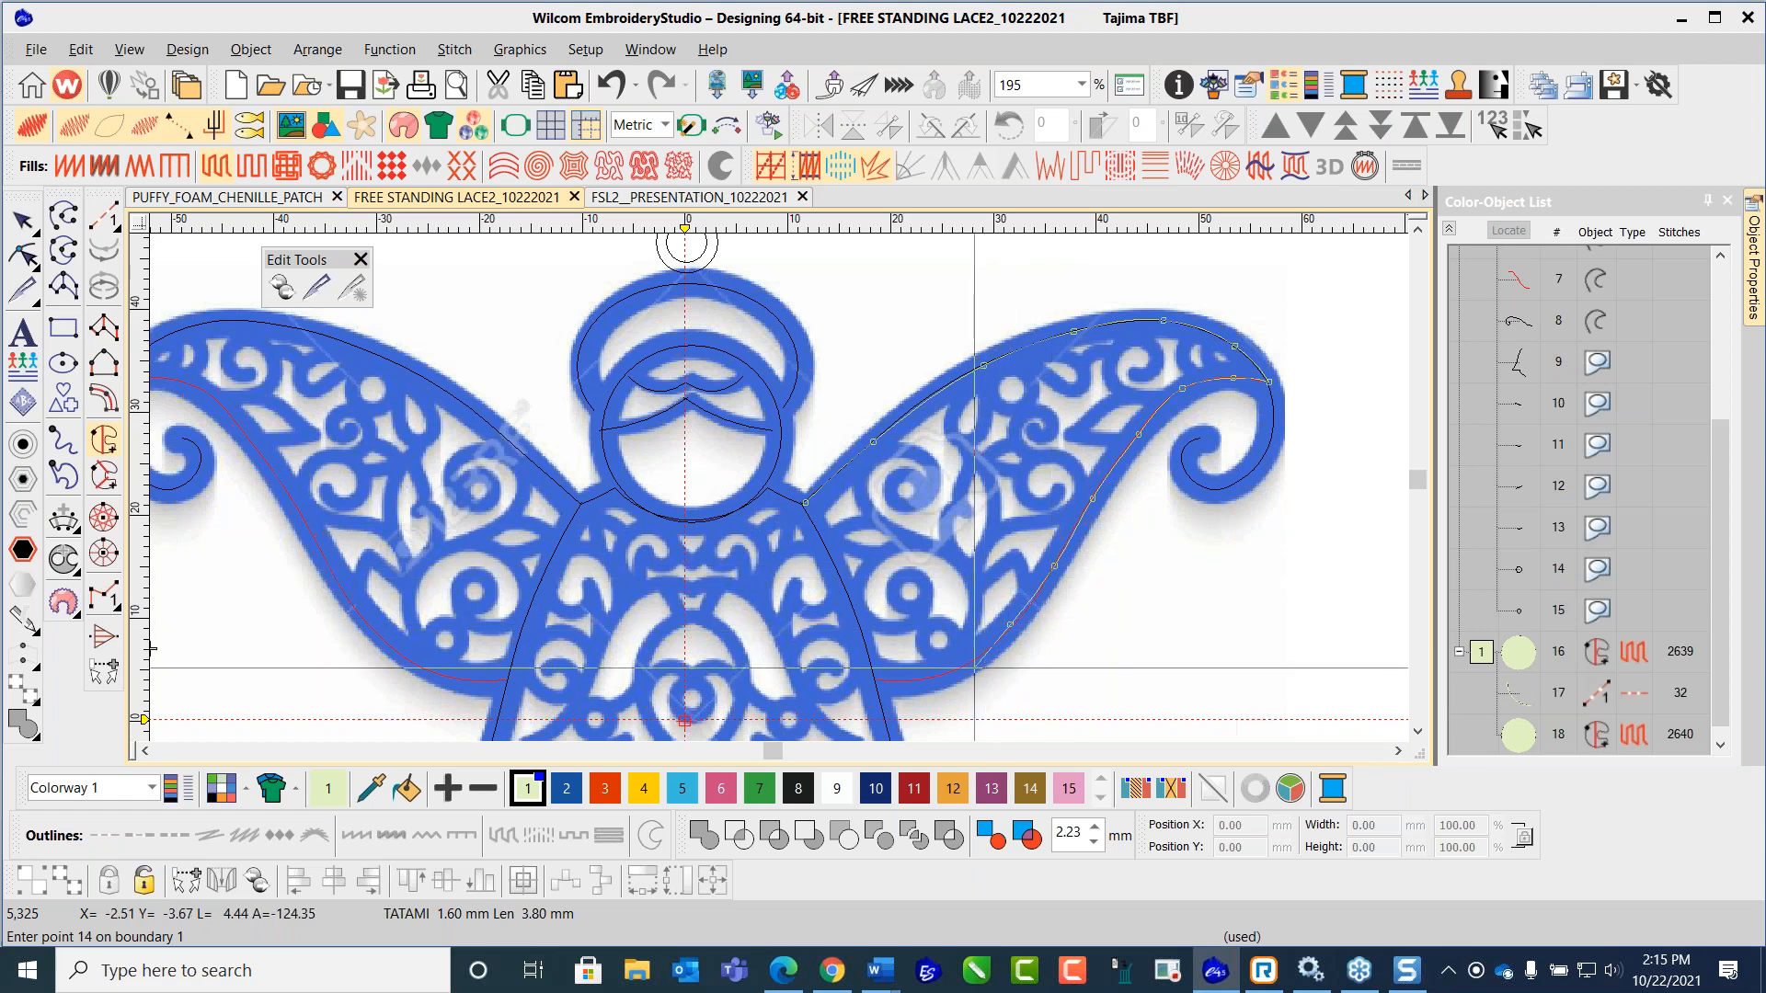
key("BackSpace")
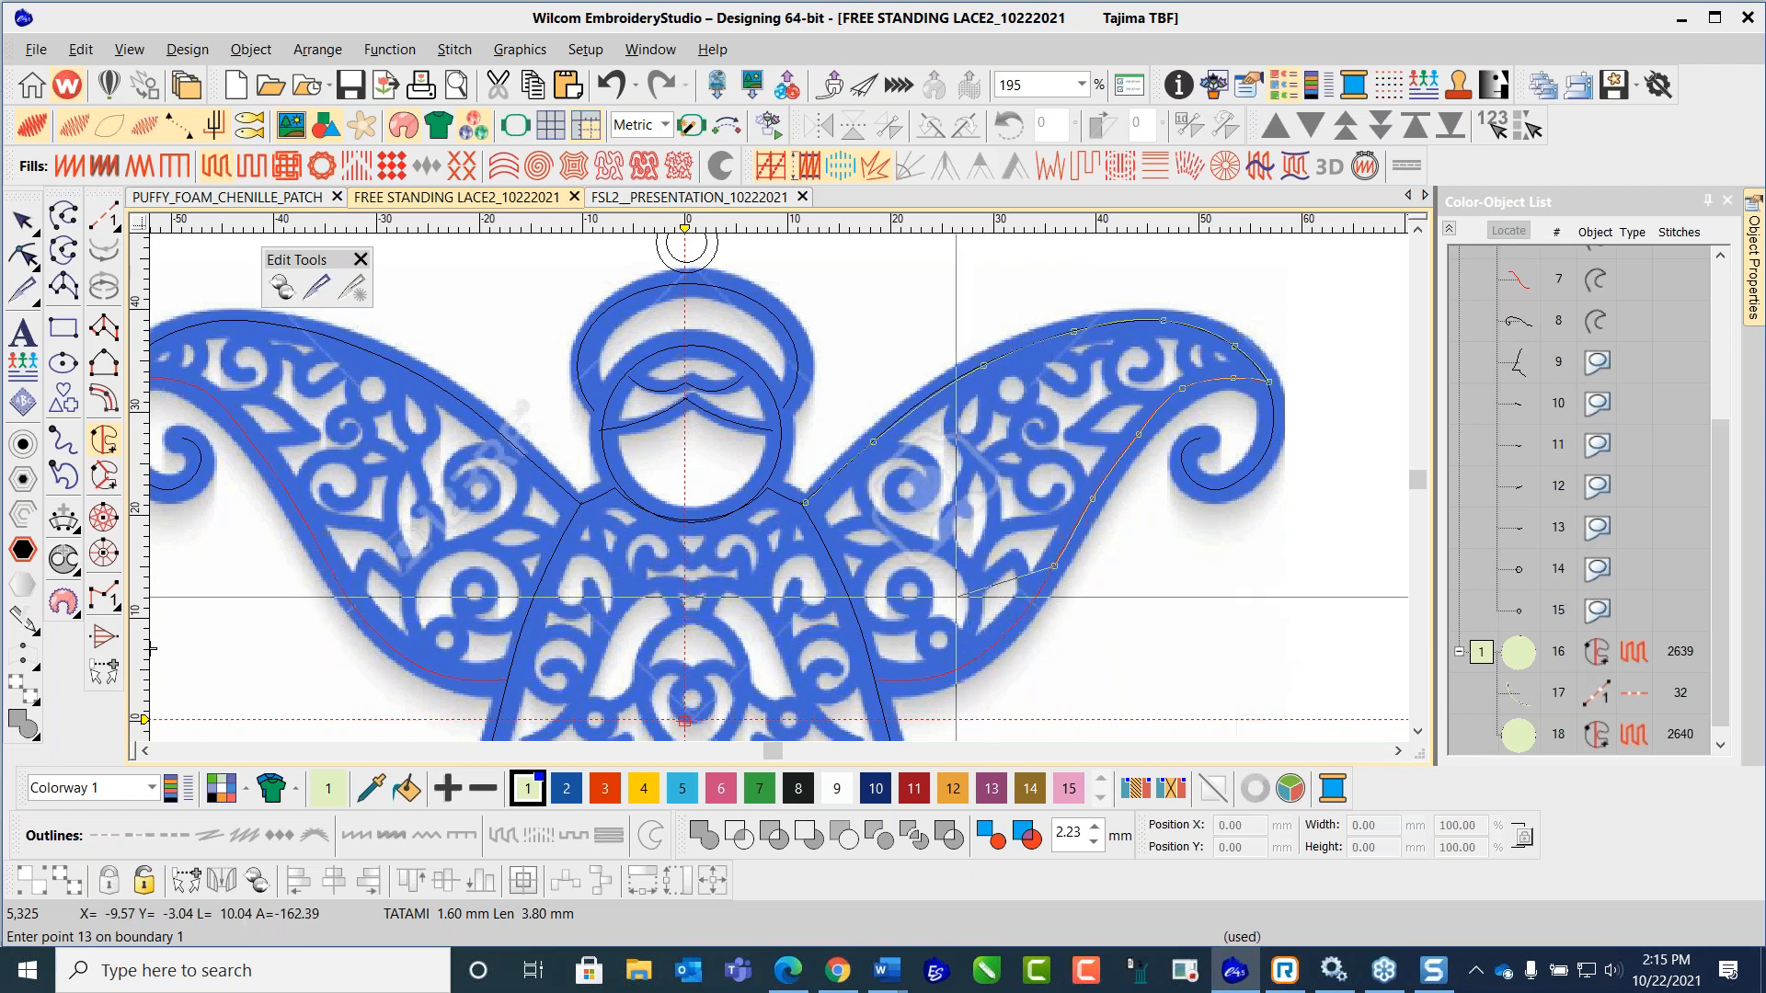
right_click(999, 639)
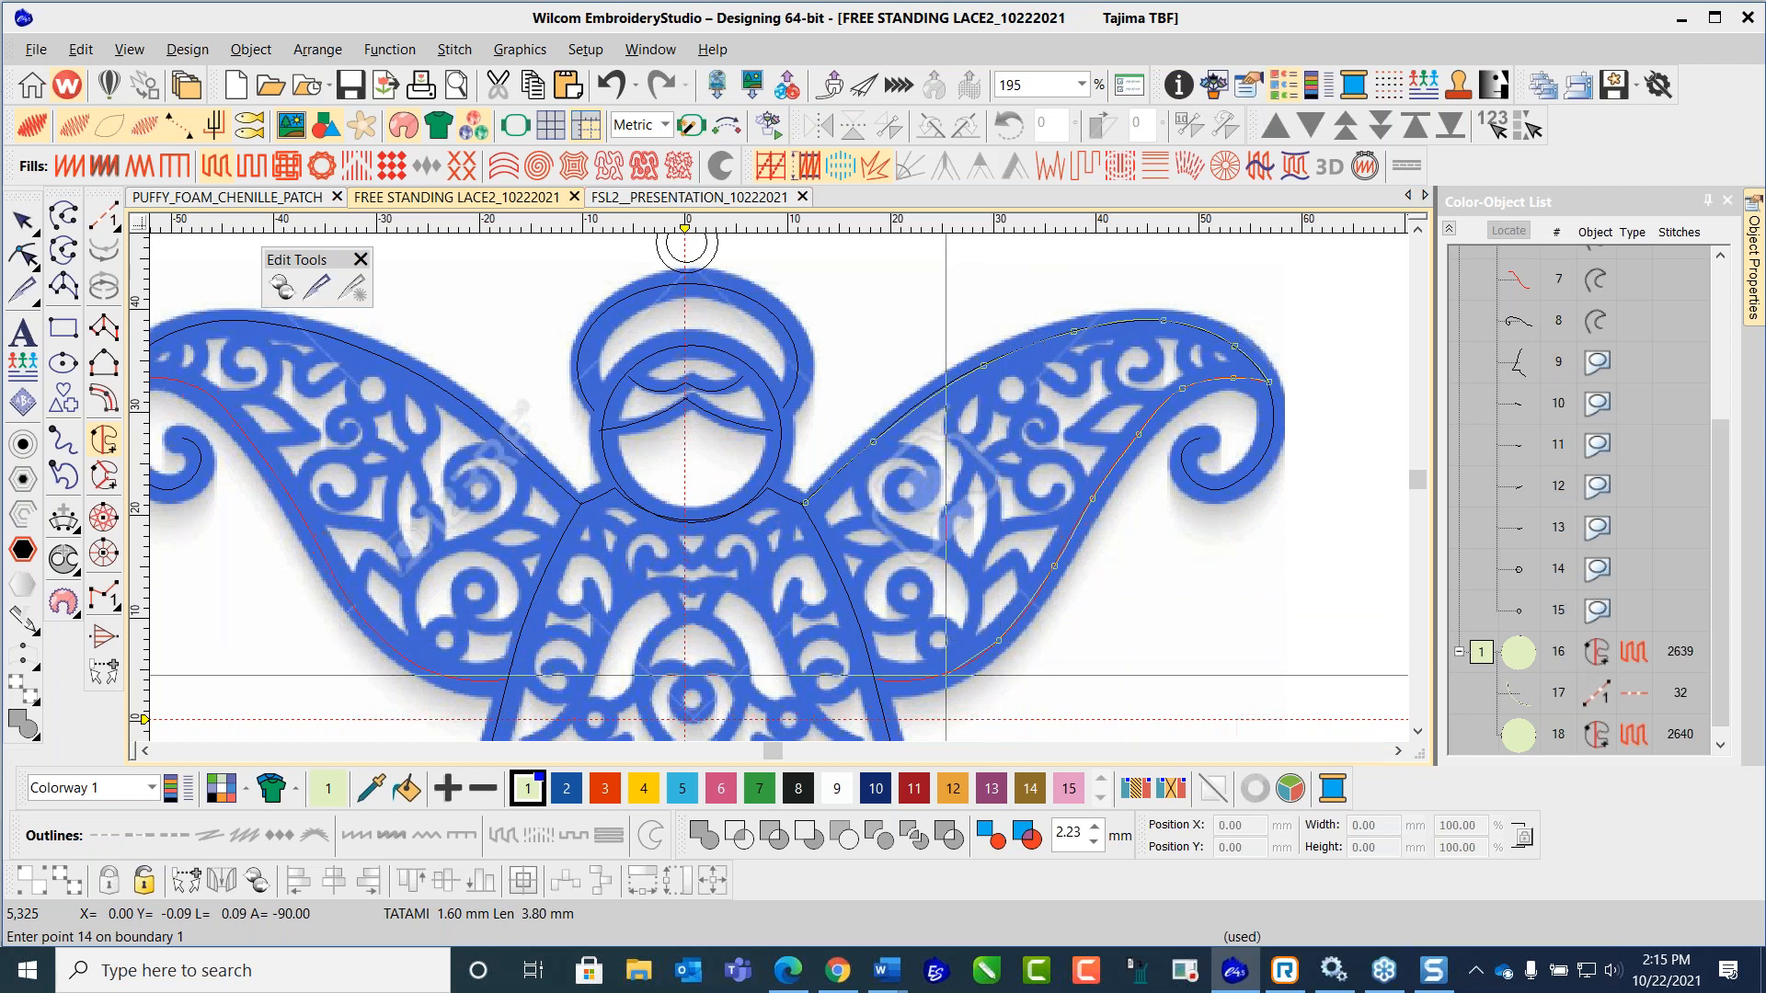
right_click(929, 678)
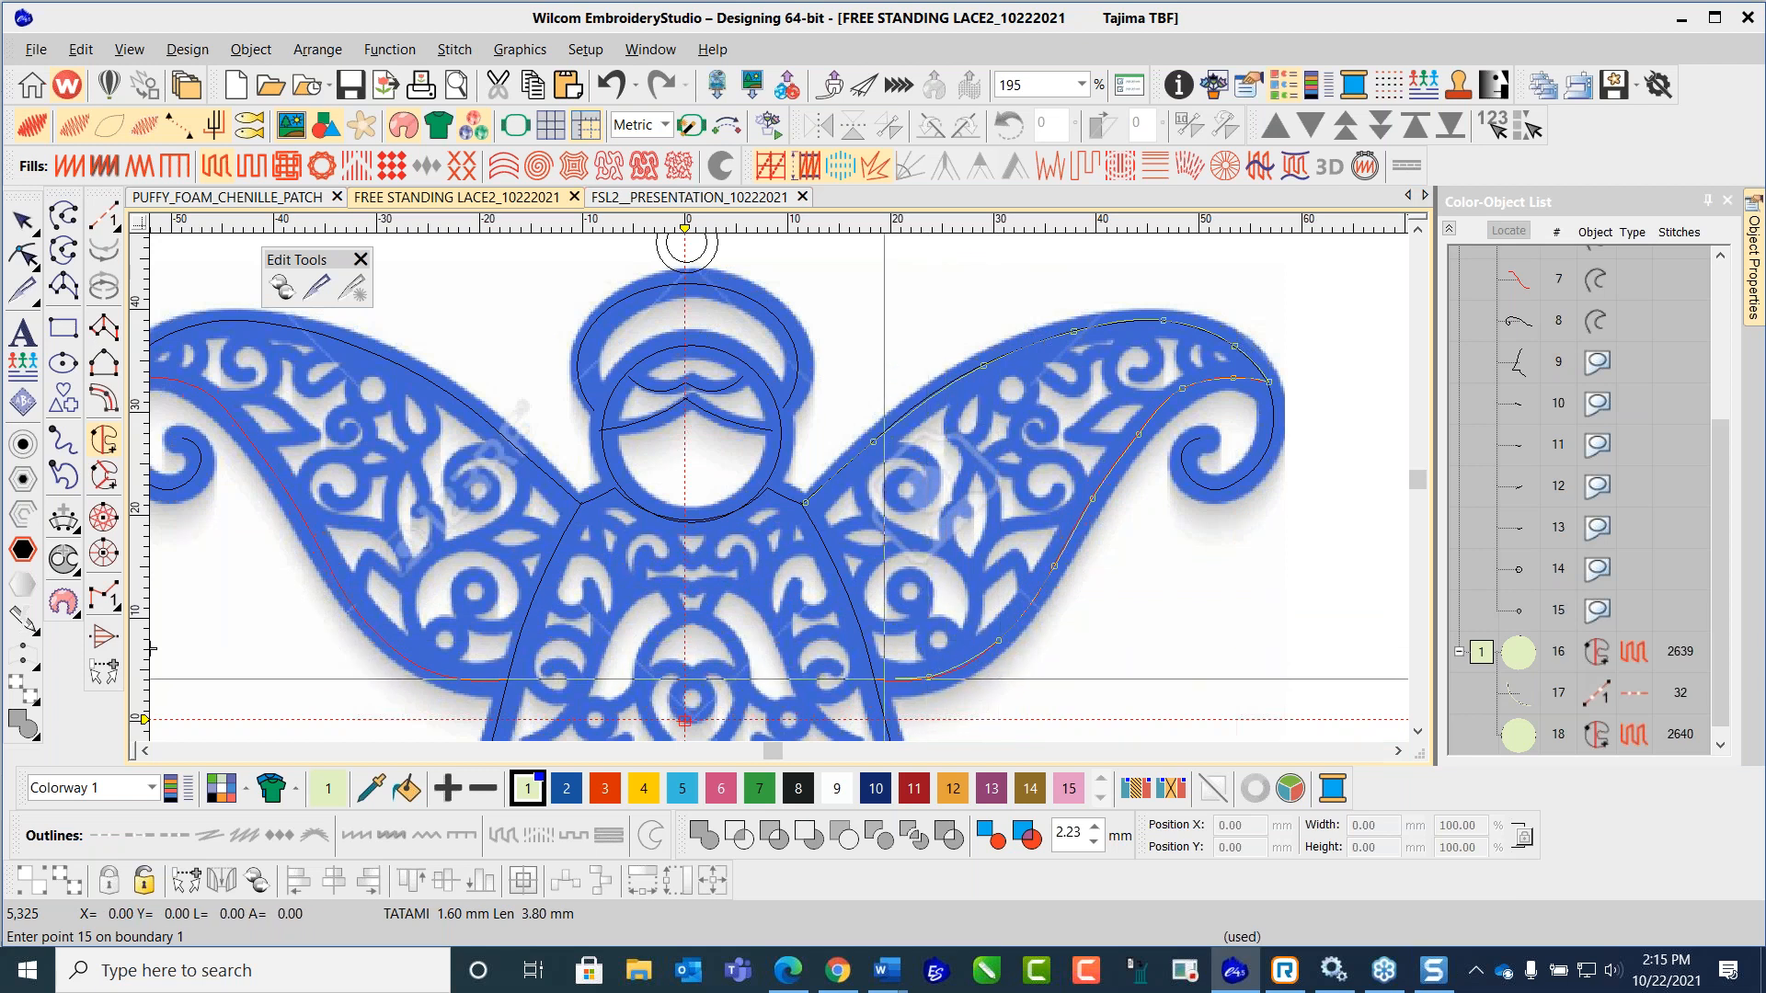
right_click(875, 681)
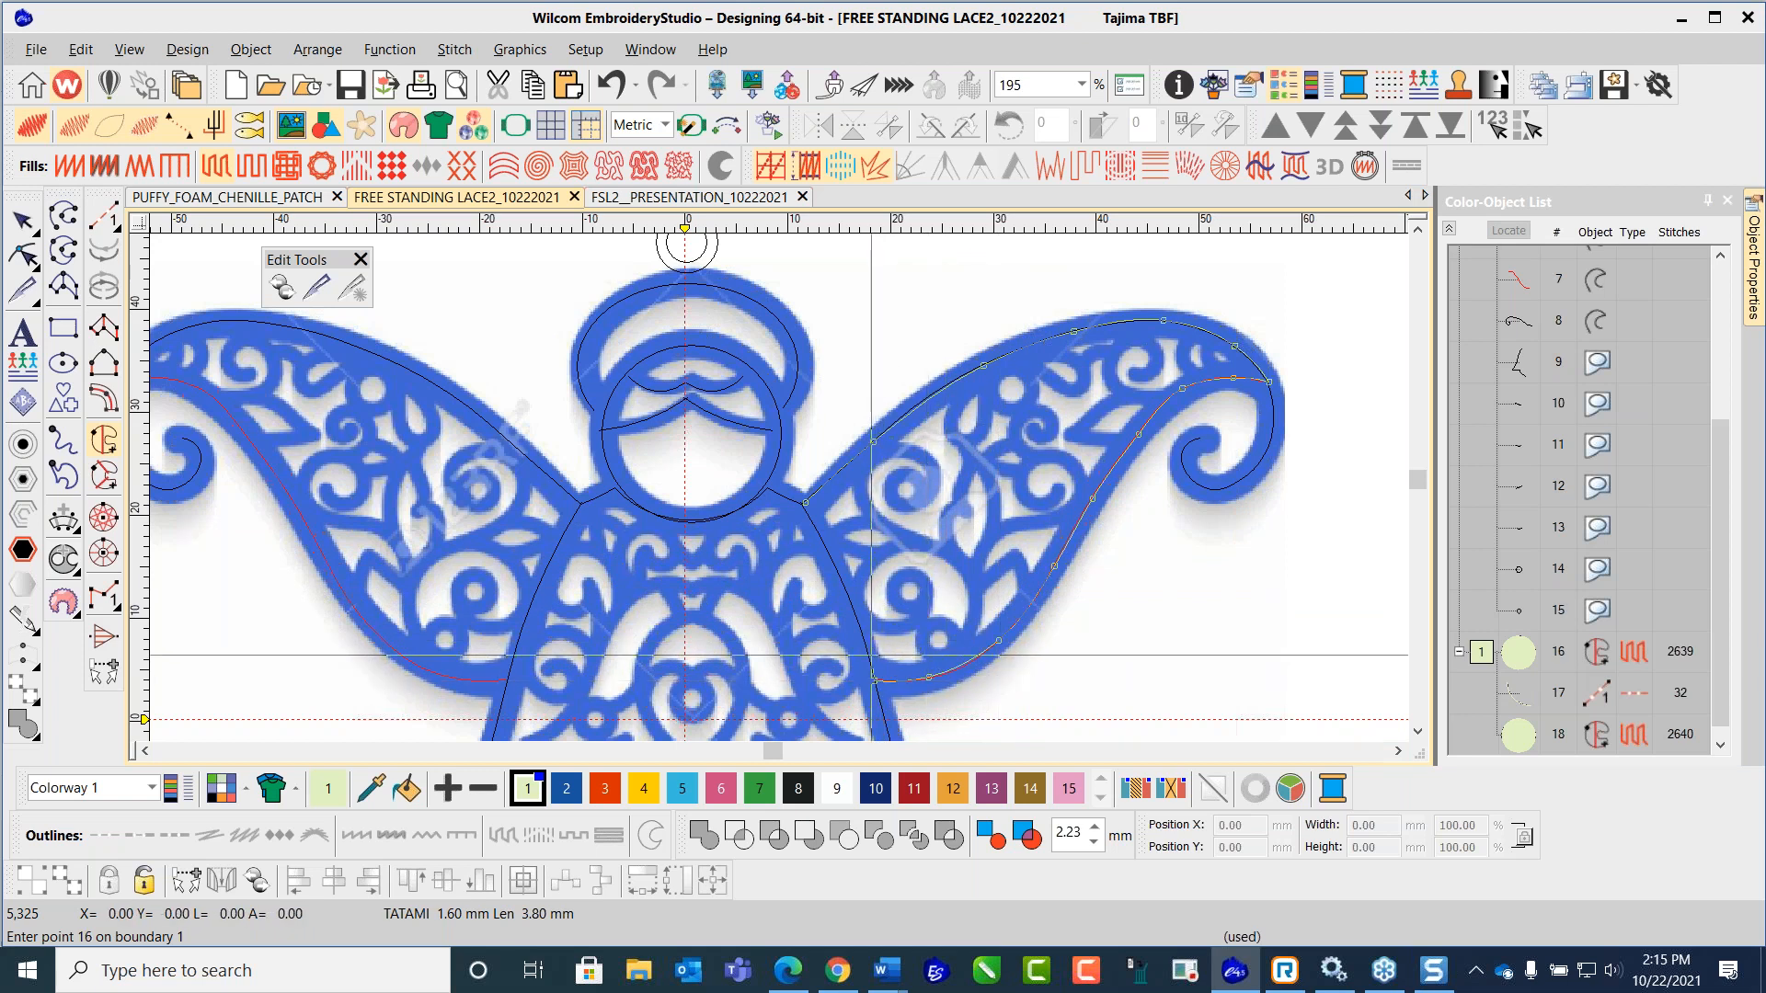
right_click(851, 601)
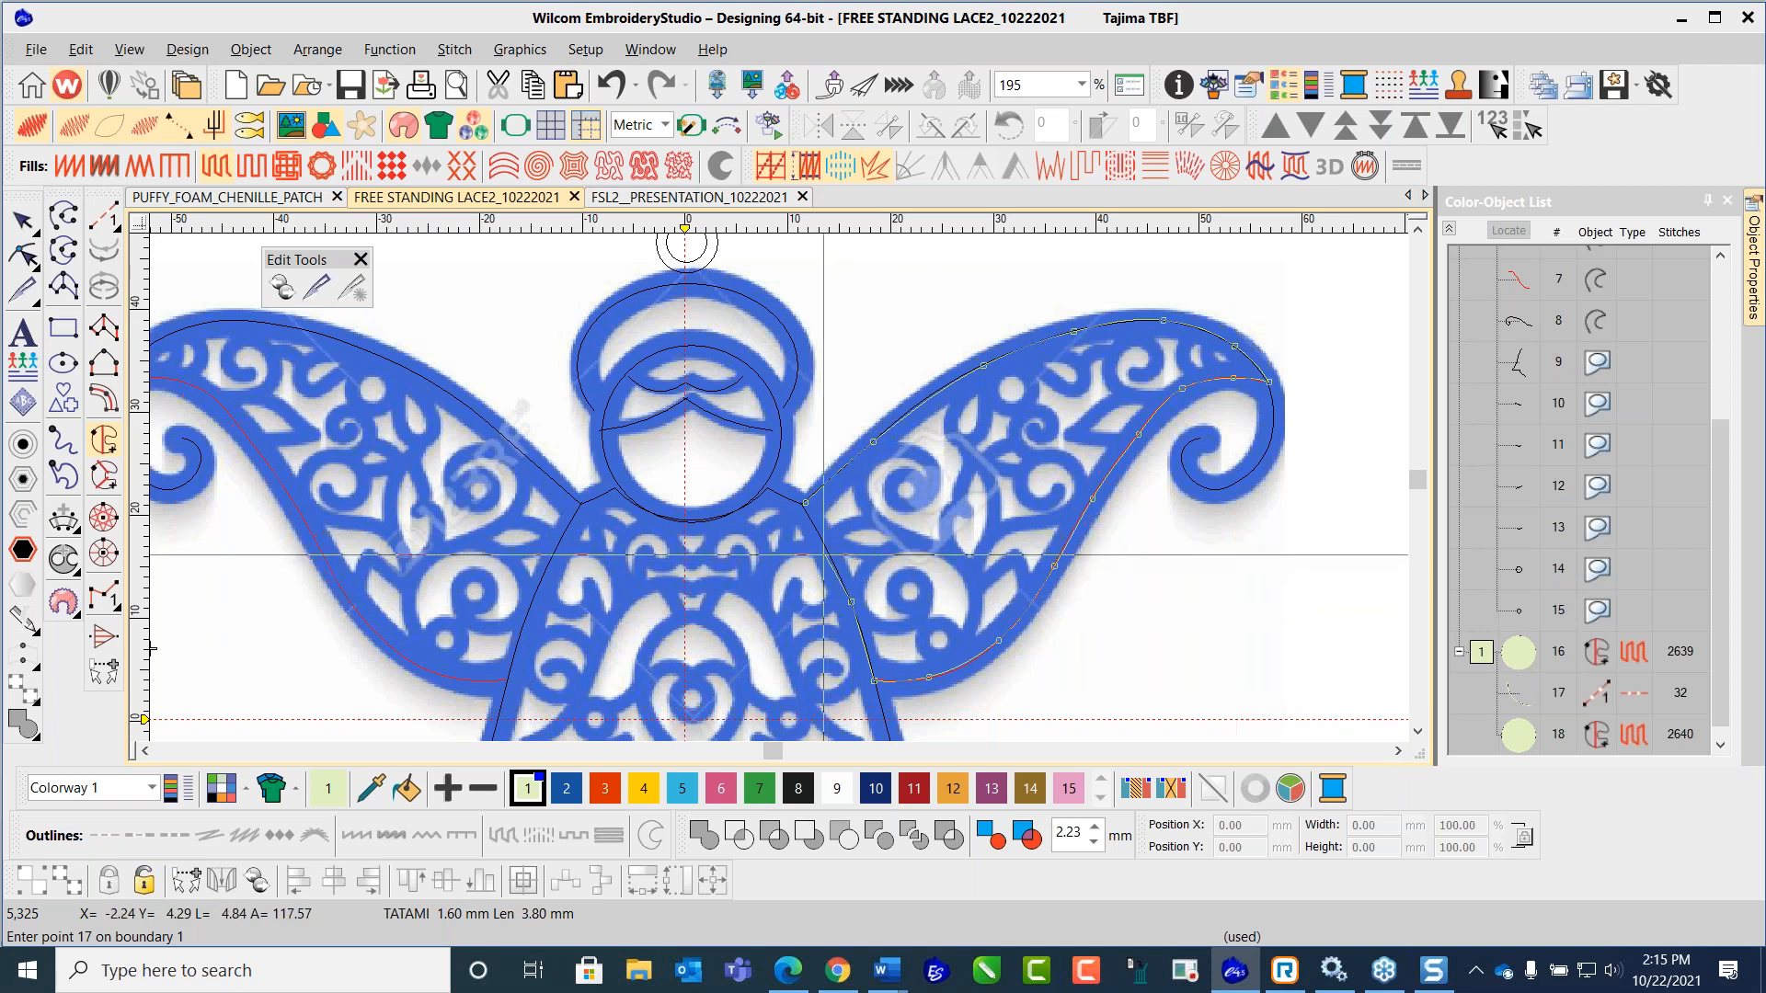
right_click(820, 538)
key("Return")
key("Return")
Step: Complete the wing fill with its entry at the lower gown corner, exit at the wing tip, and a diagonal stitch angle across the wing
scroll(883, 439, "up", 1)
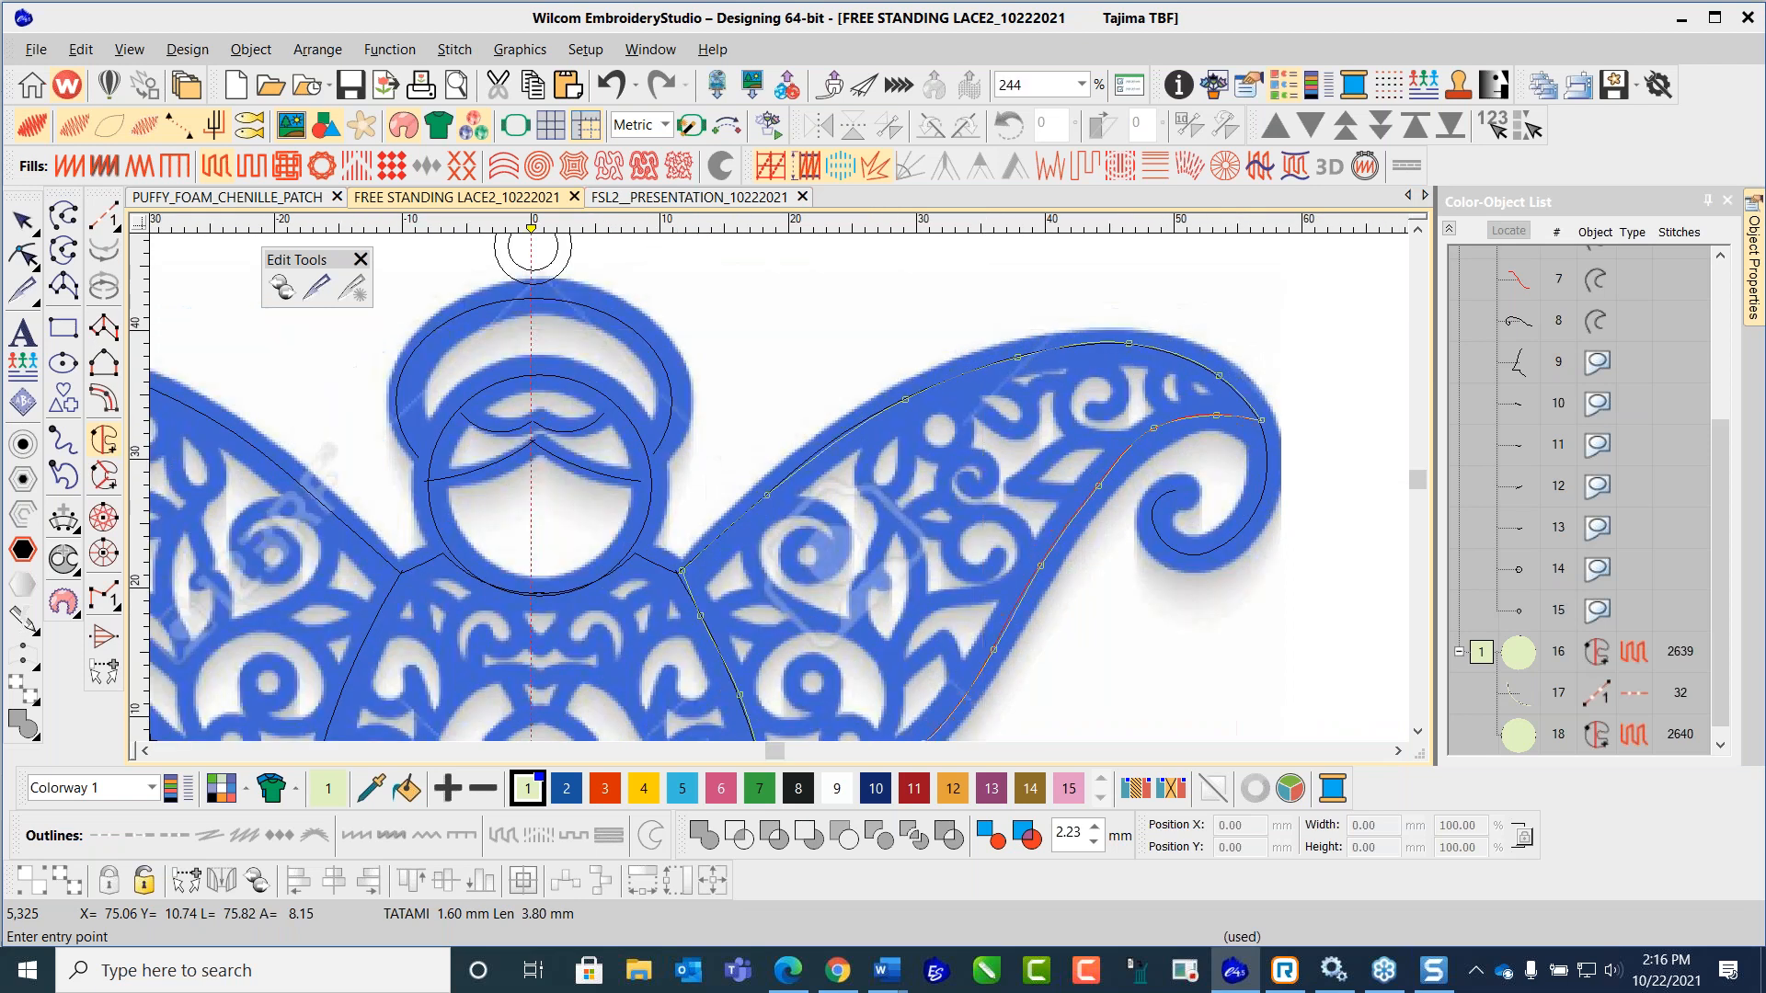
scroll(942, 492, "down", 4)
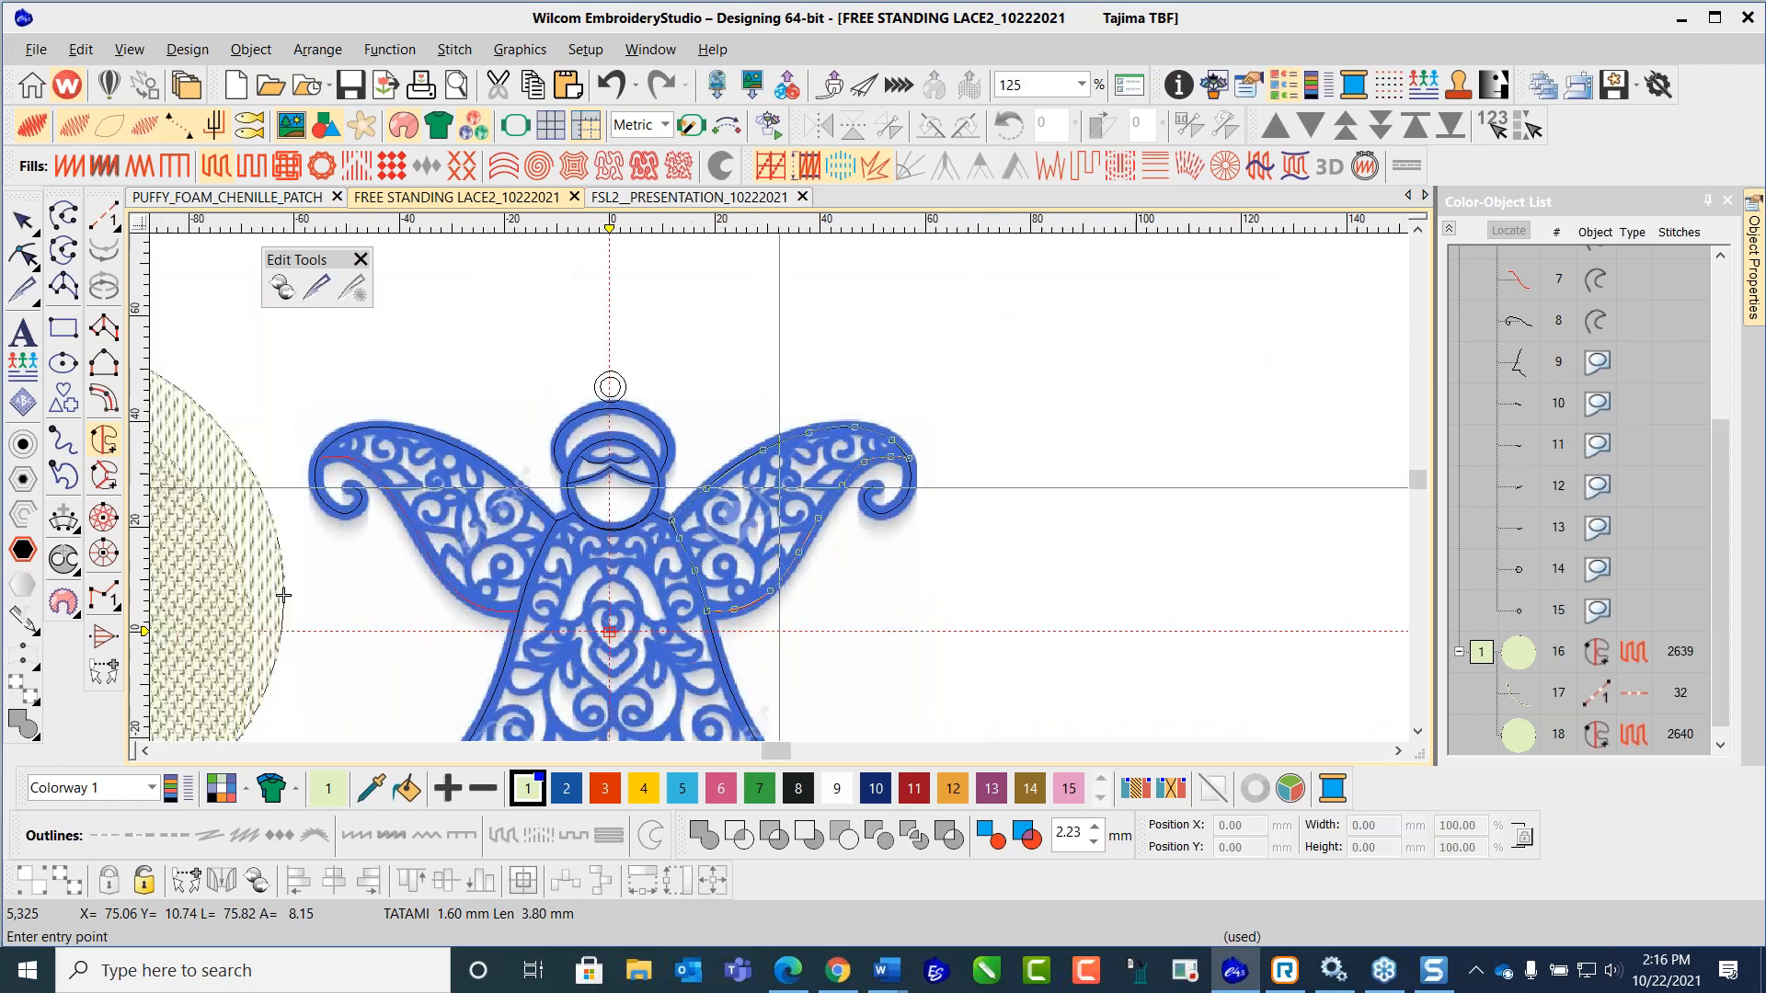
left_click(706, 610)
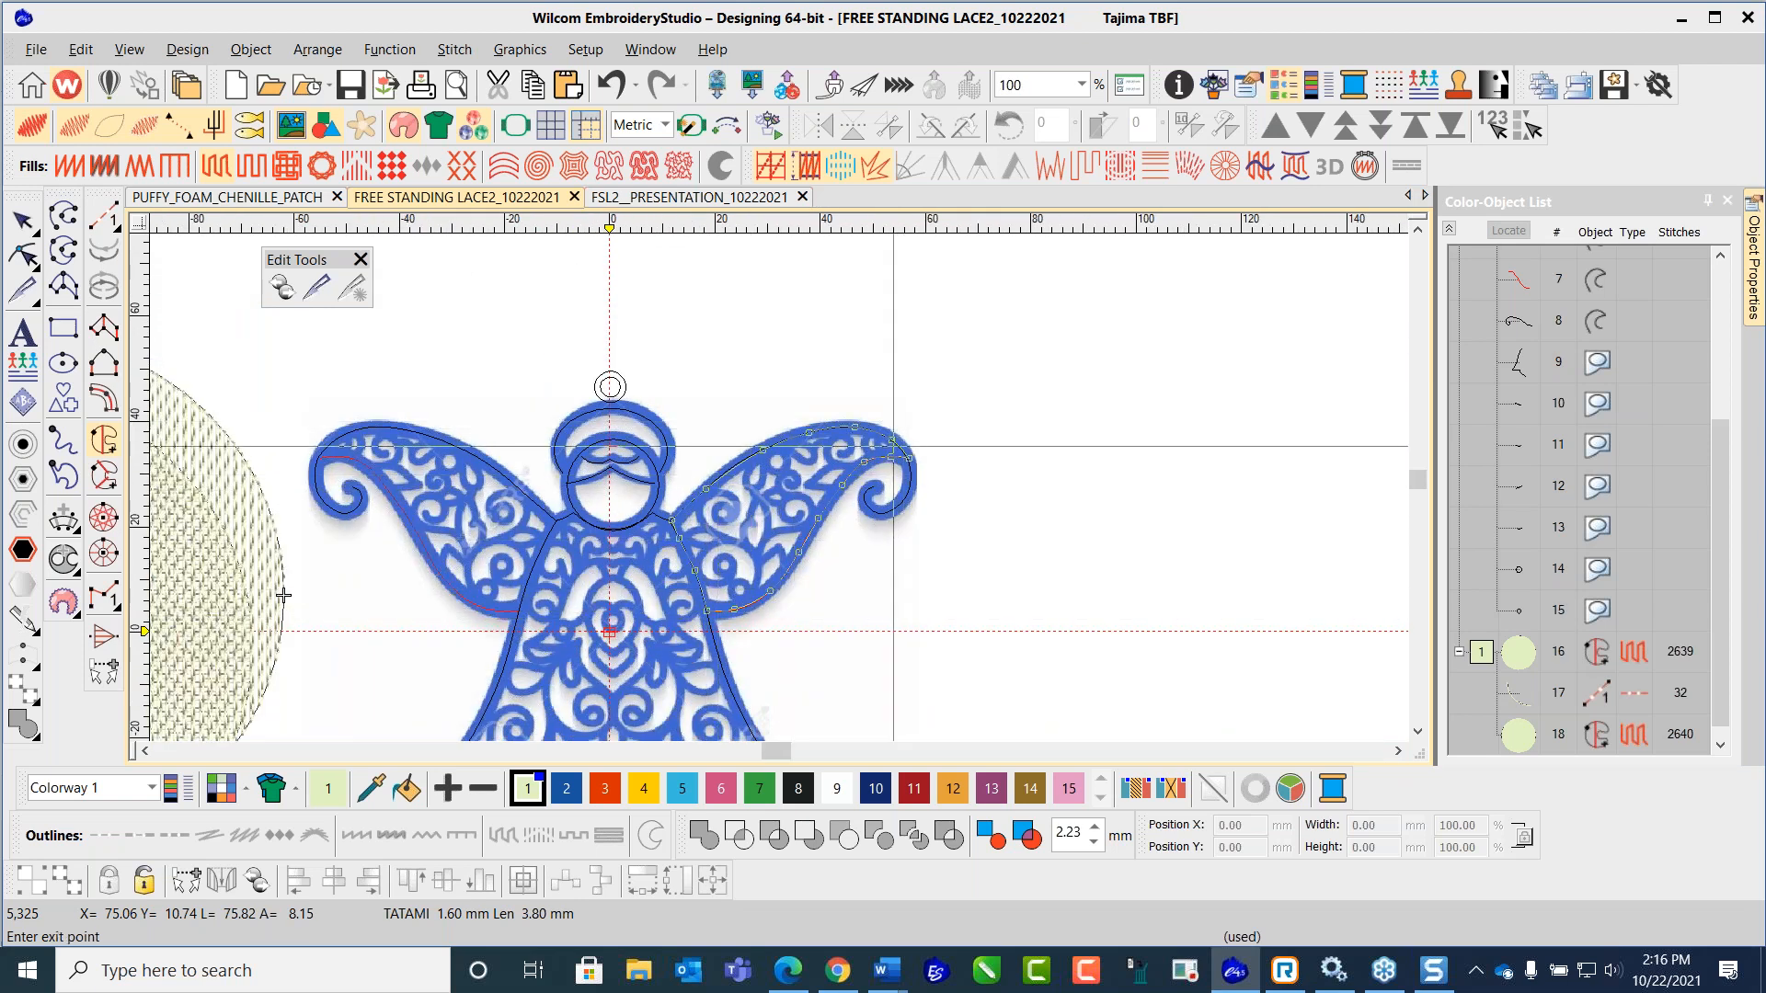
left_click(904, 455)
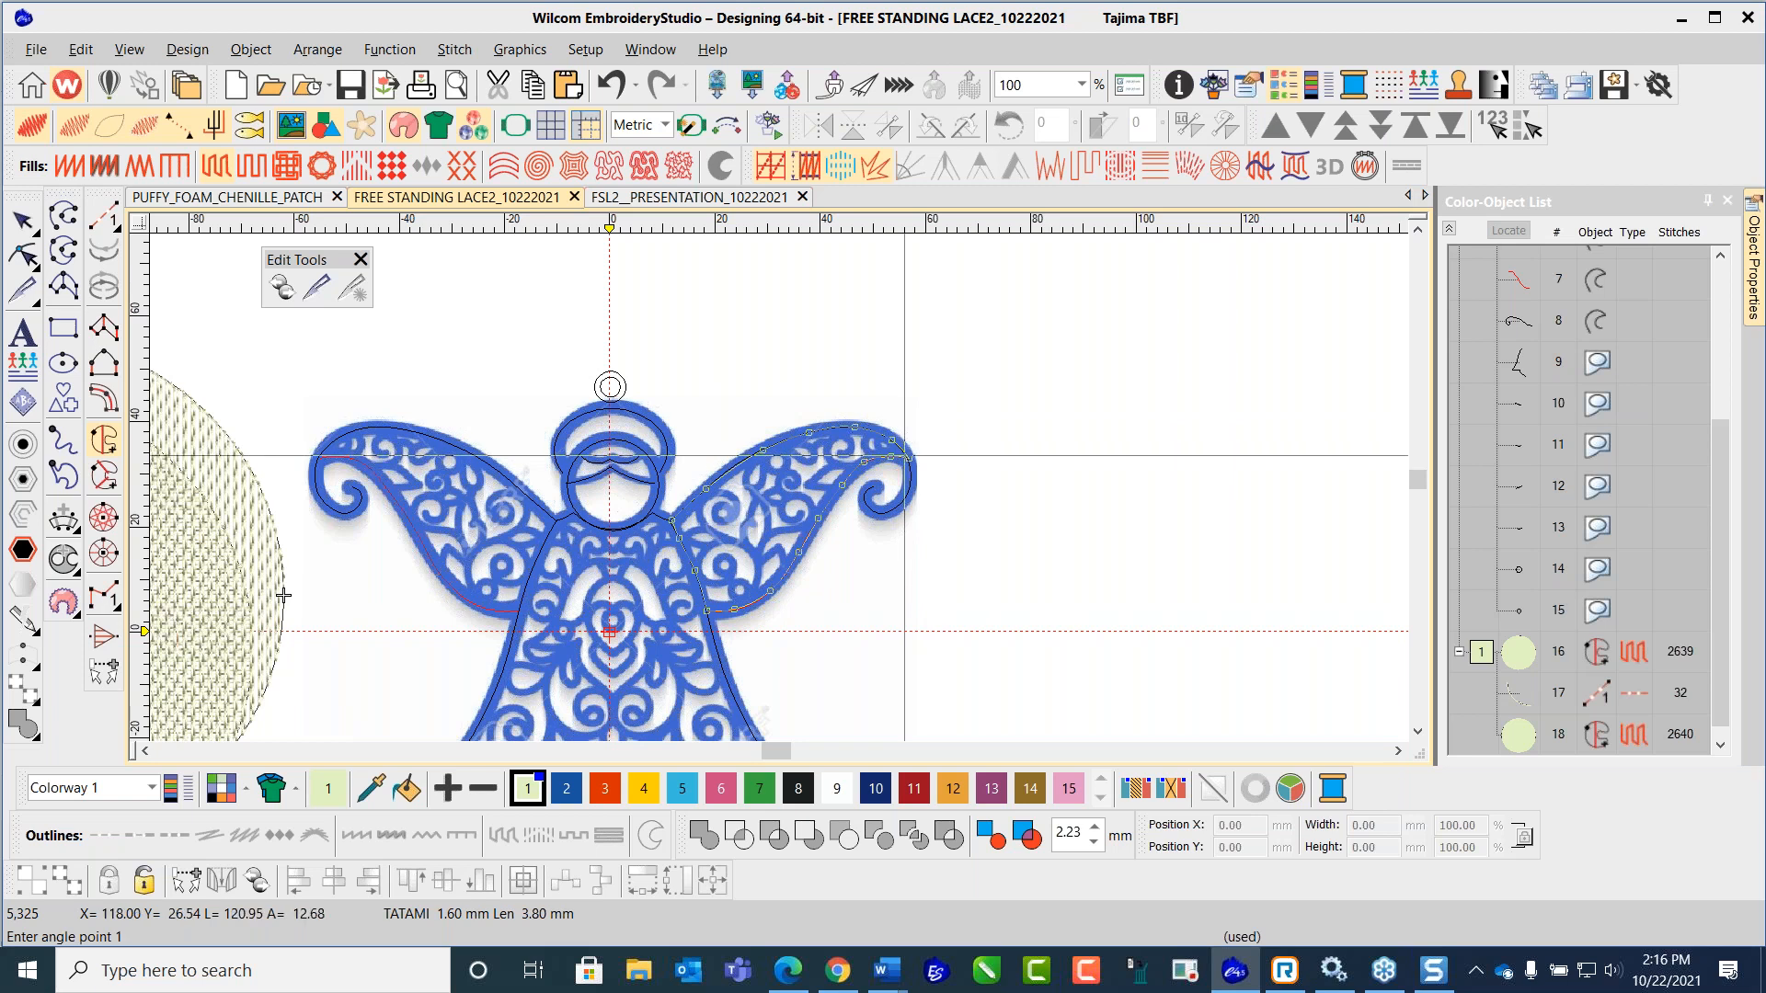
left_click(719, 420)
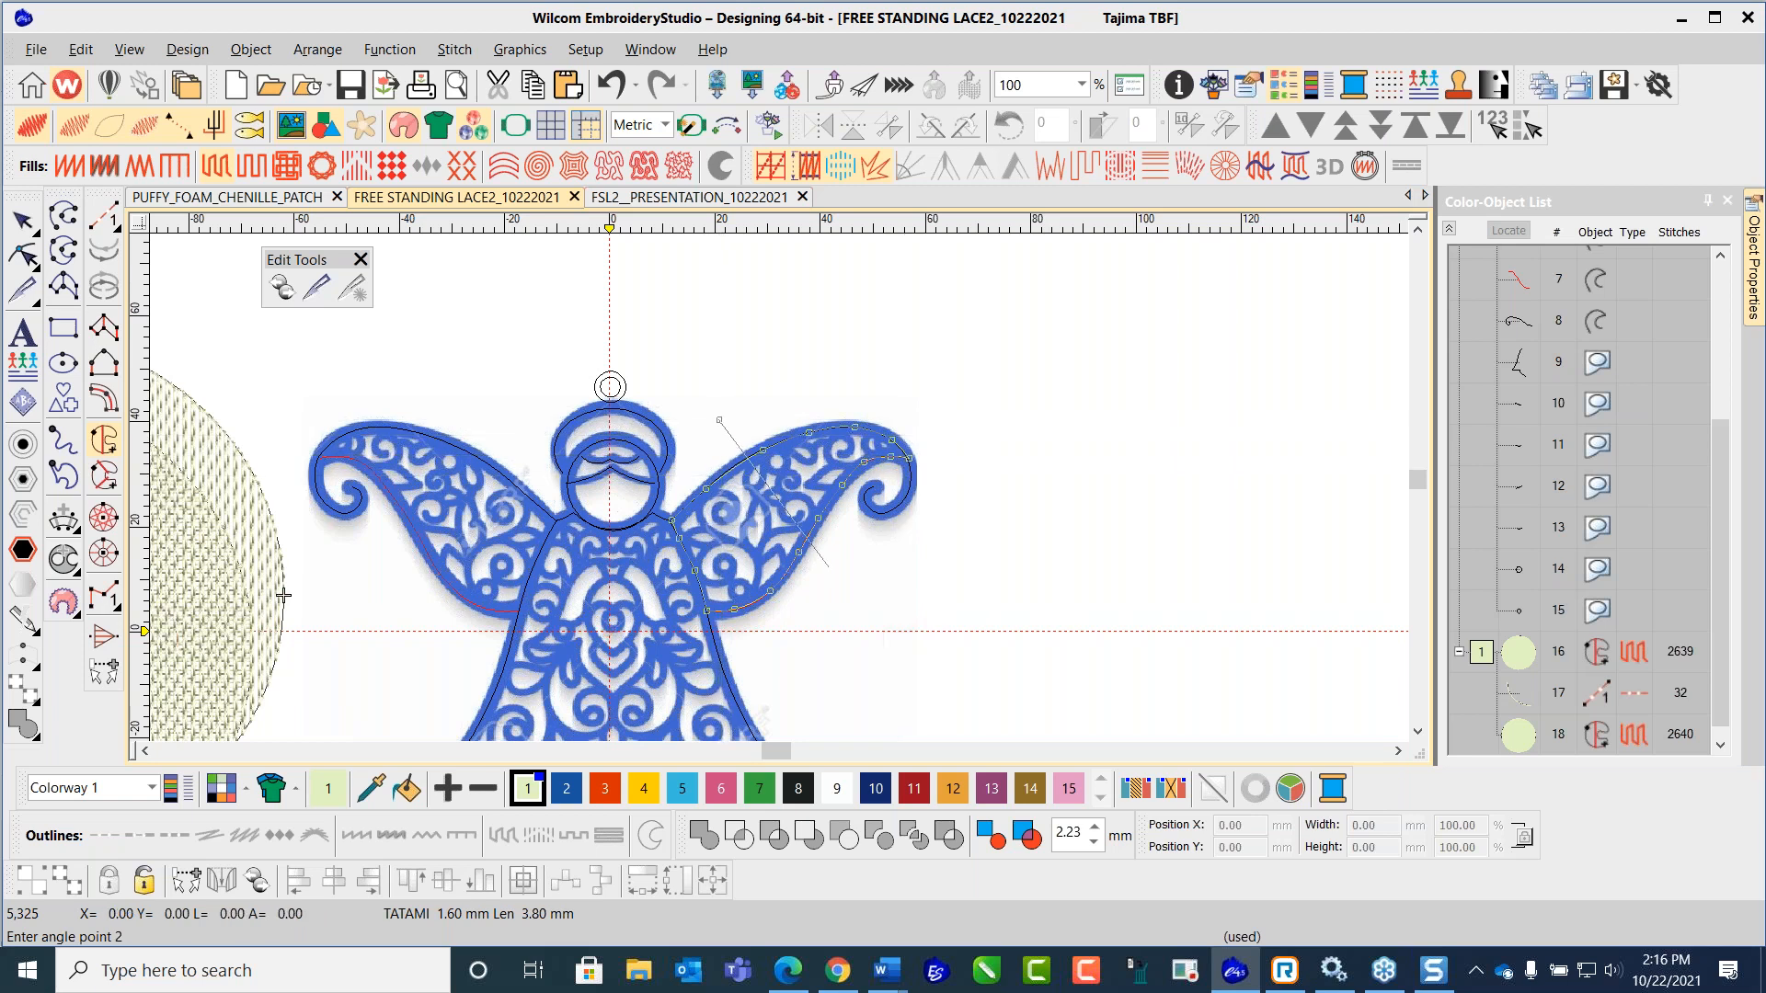
left_click(848, 586)
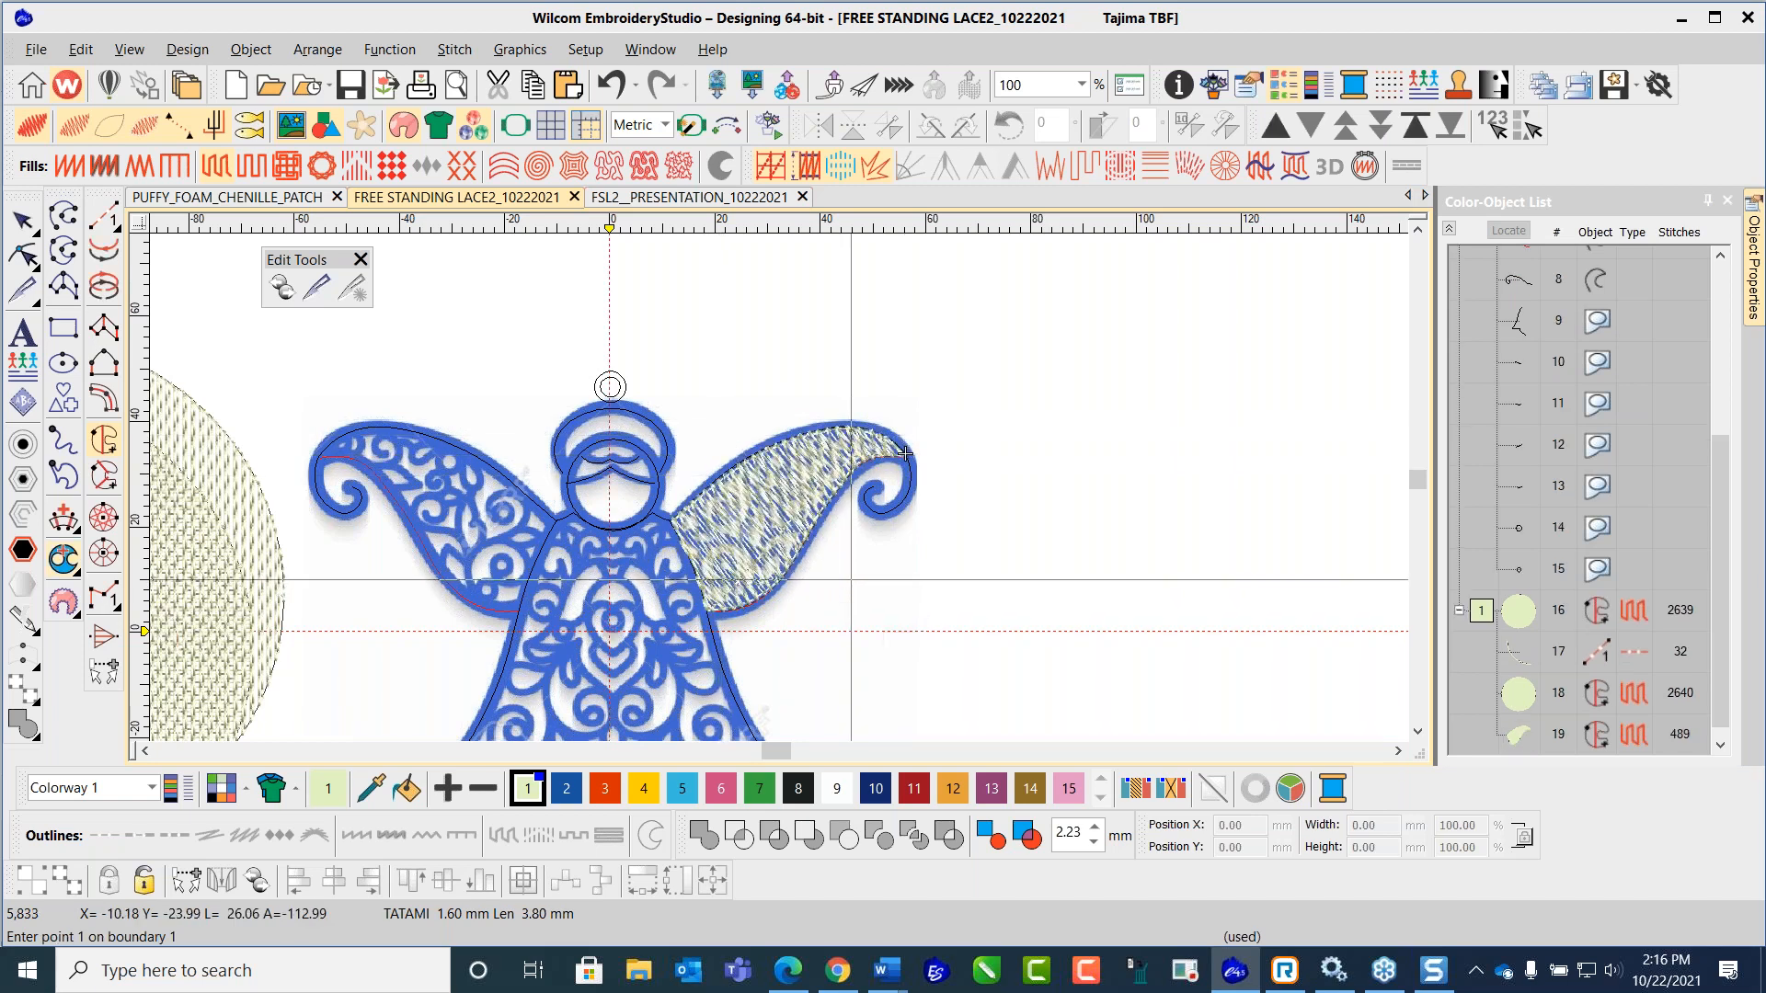
key("Escape")
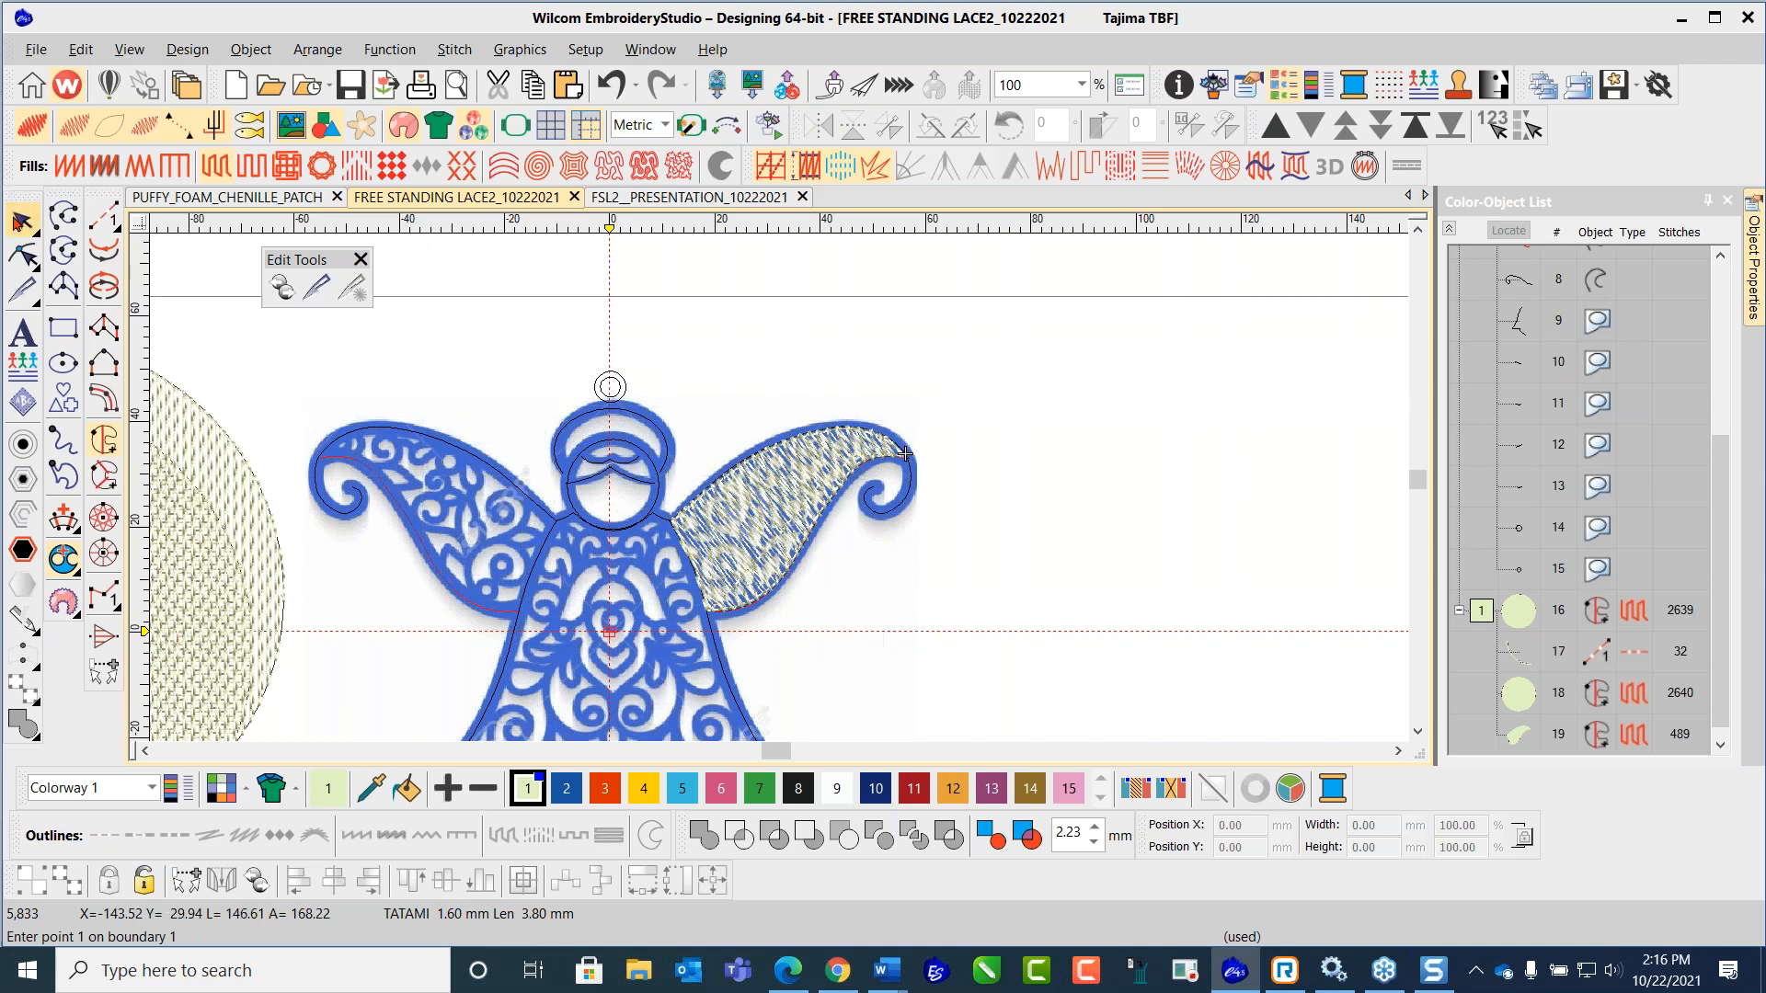
key("Escape")
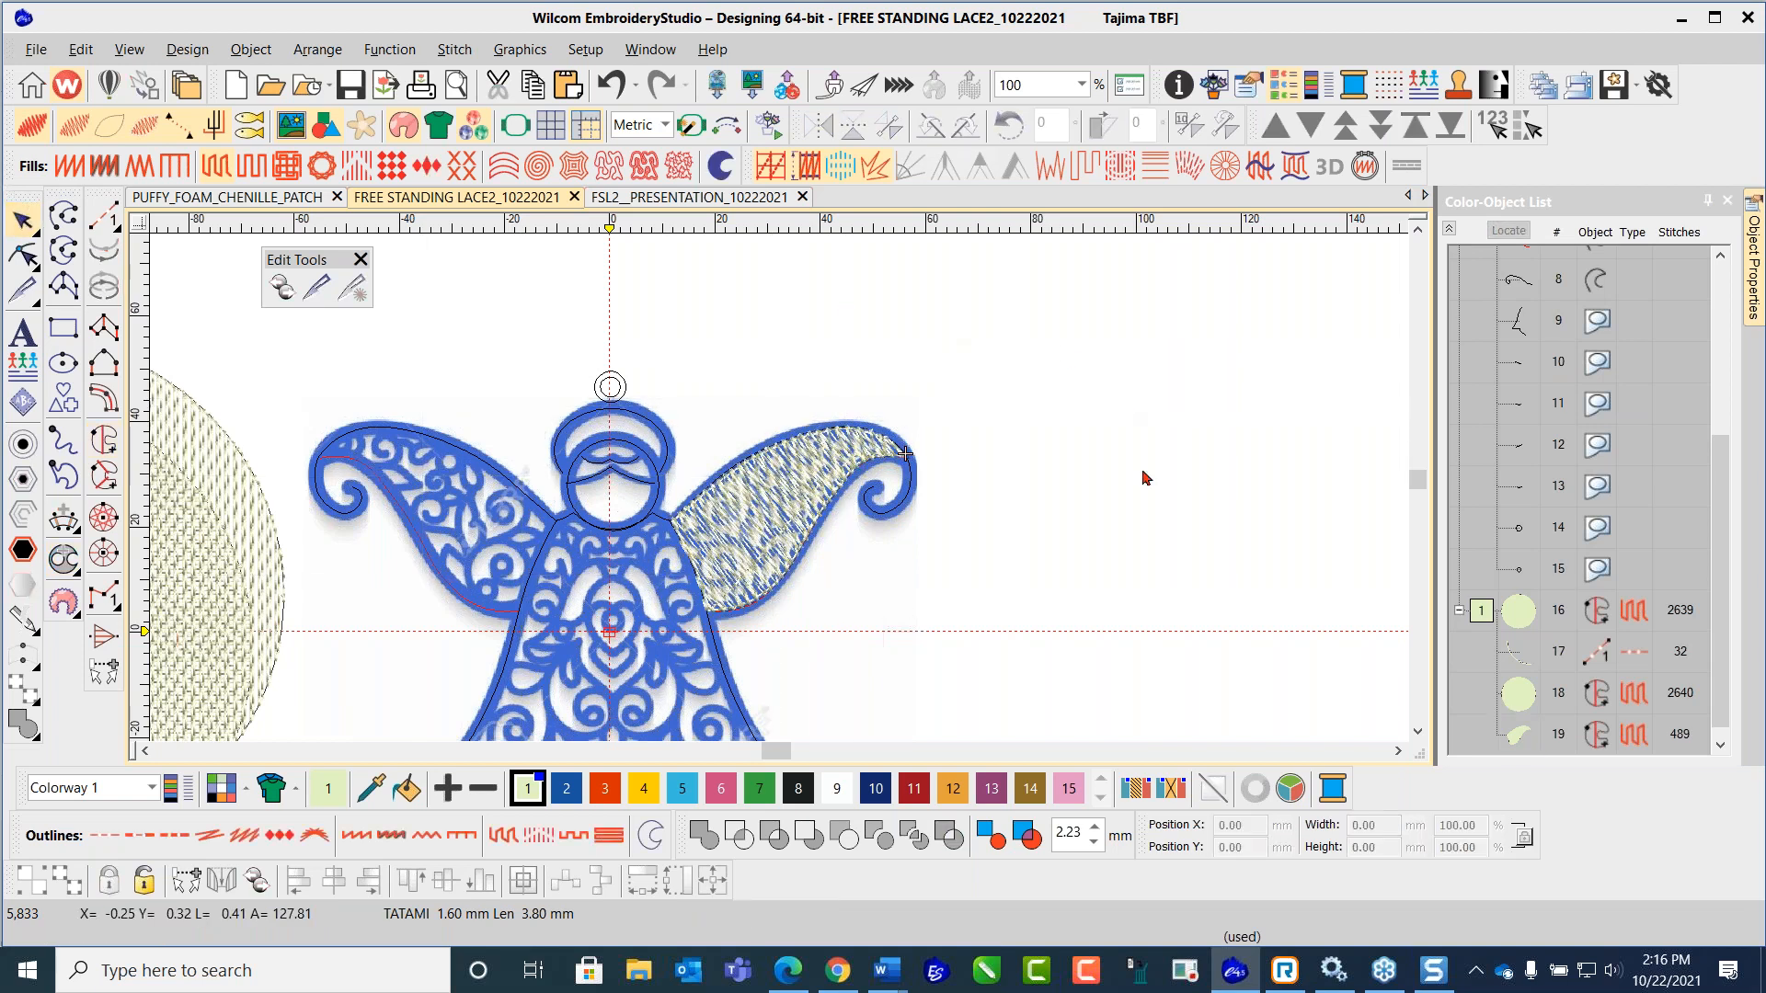
right_click(1520, 614)
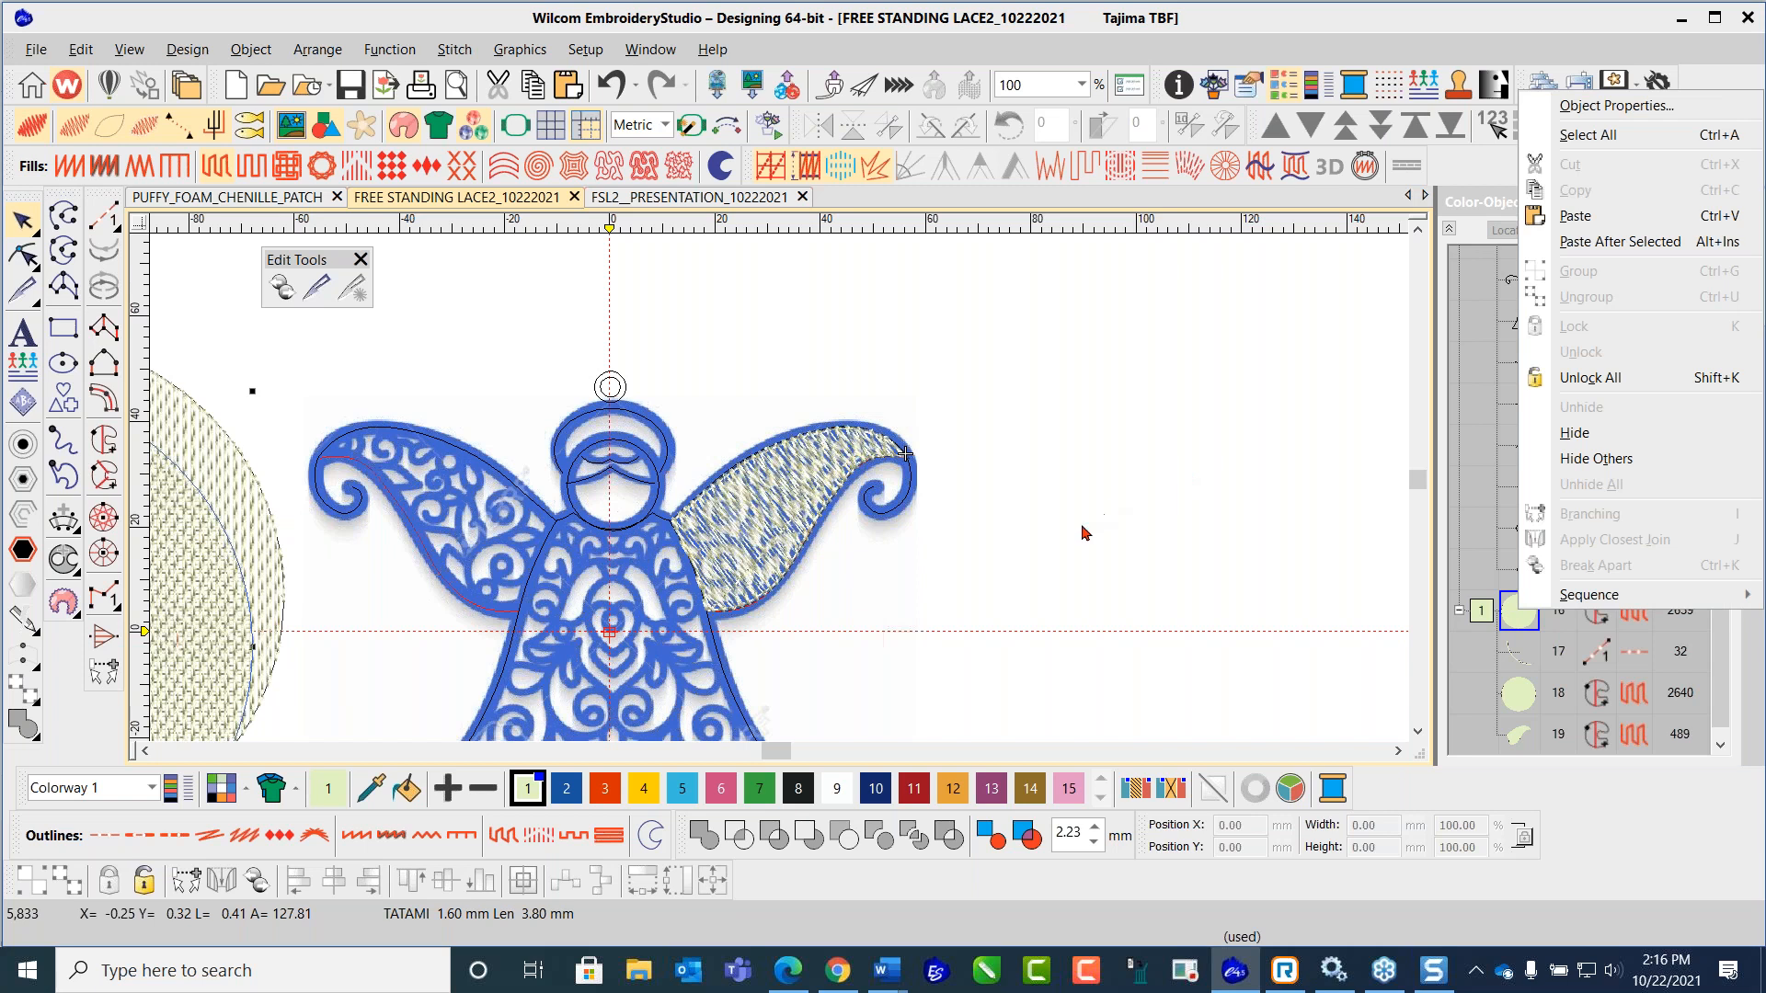
left_click(617, 290)
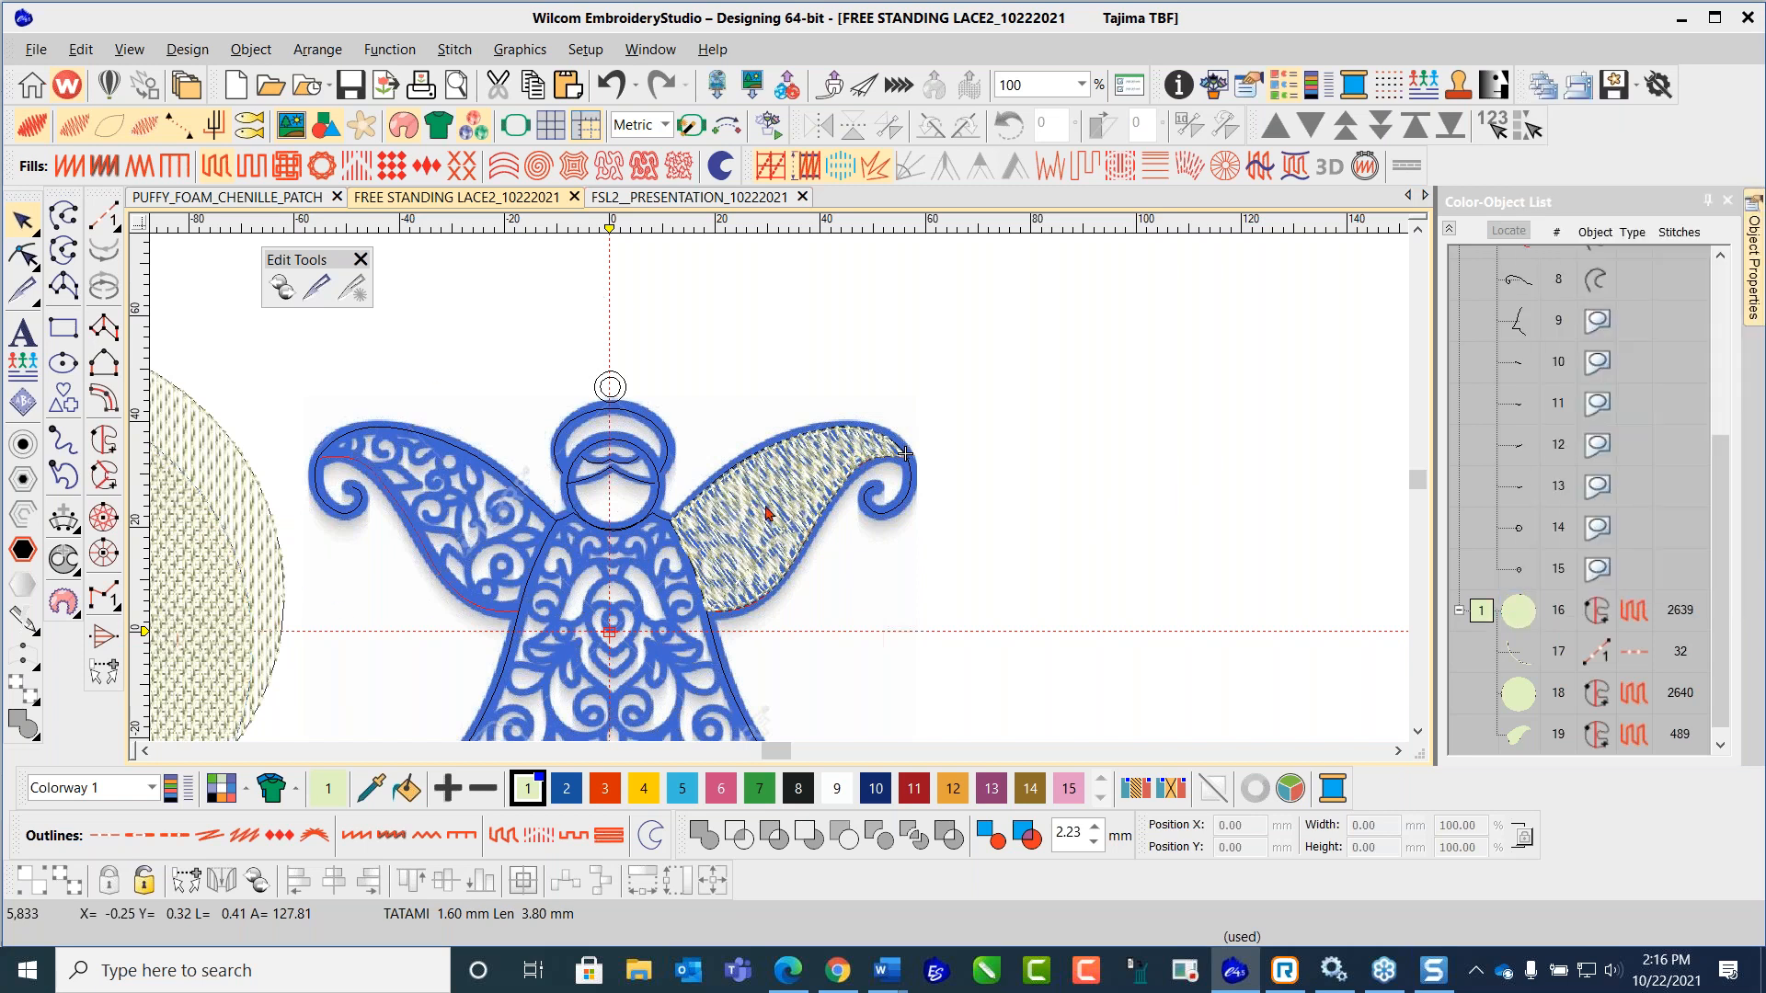
left_click(1515, 610)
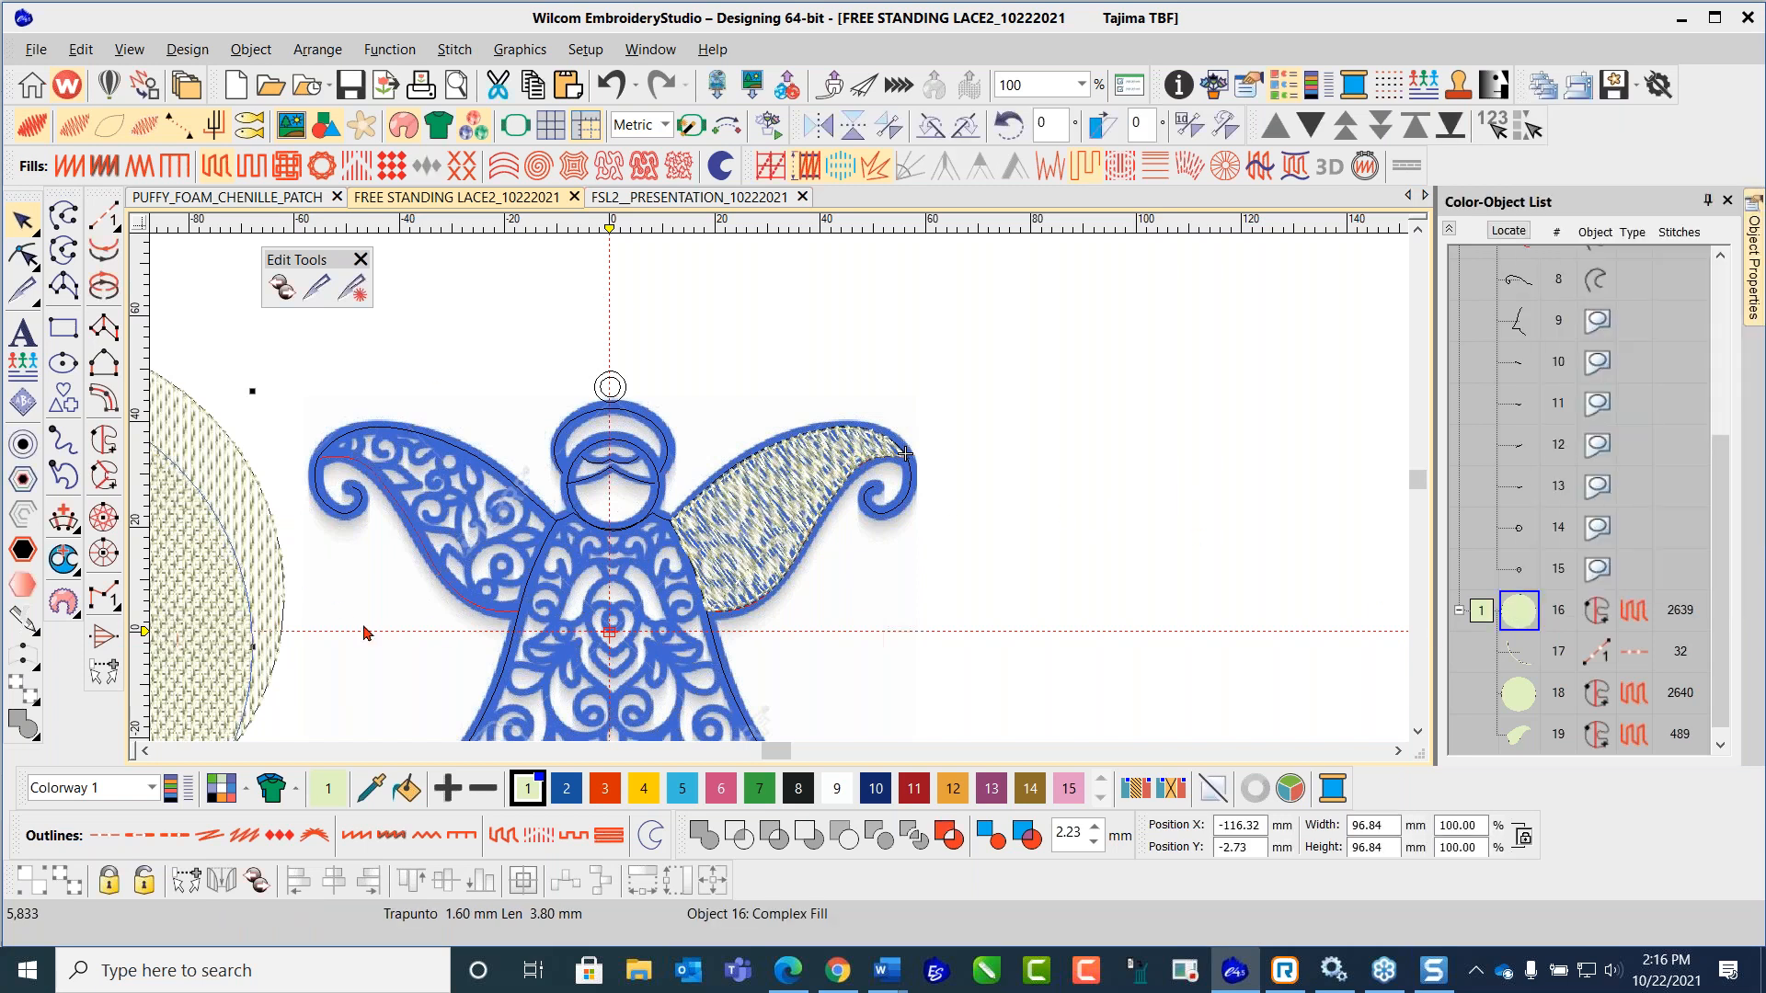
key("0")
right_click(625, 424)
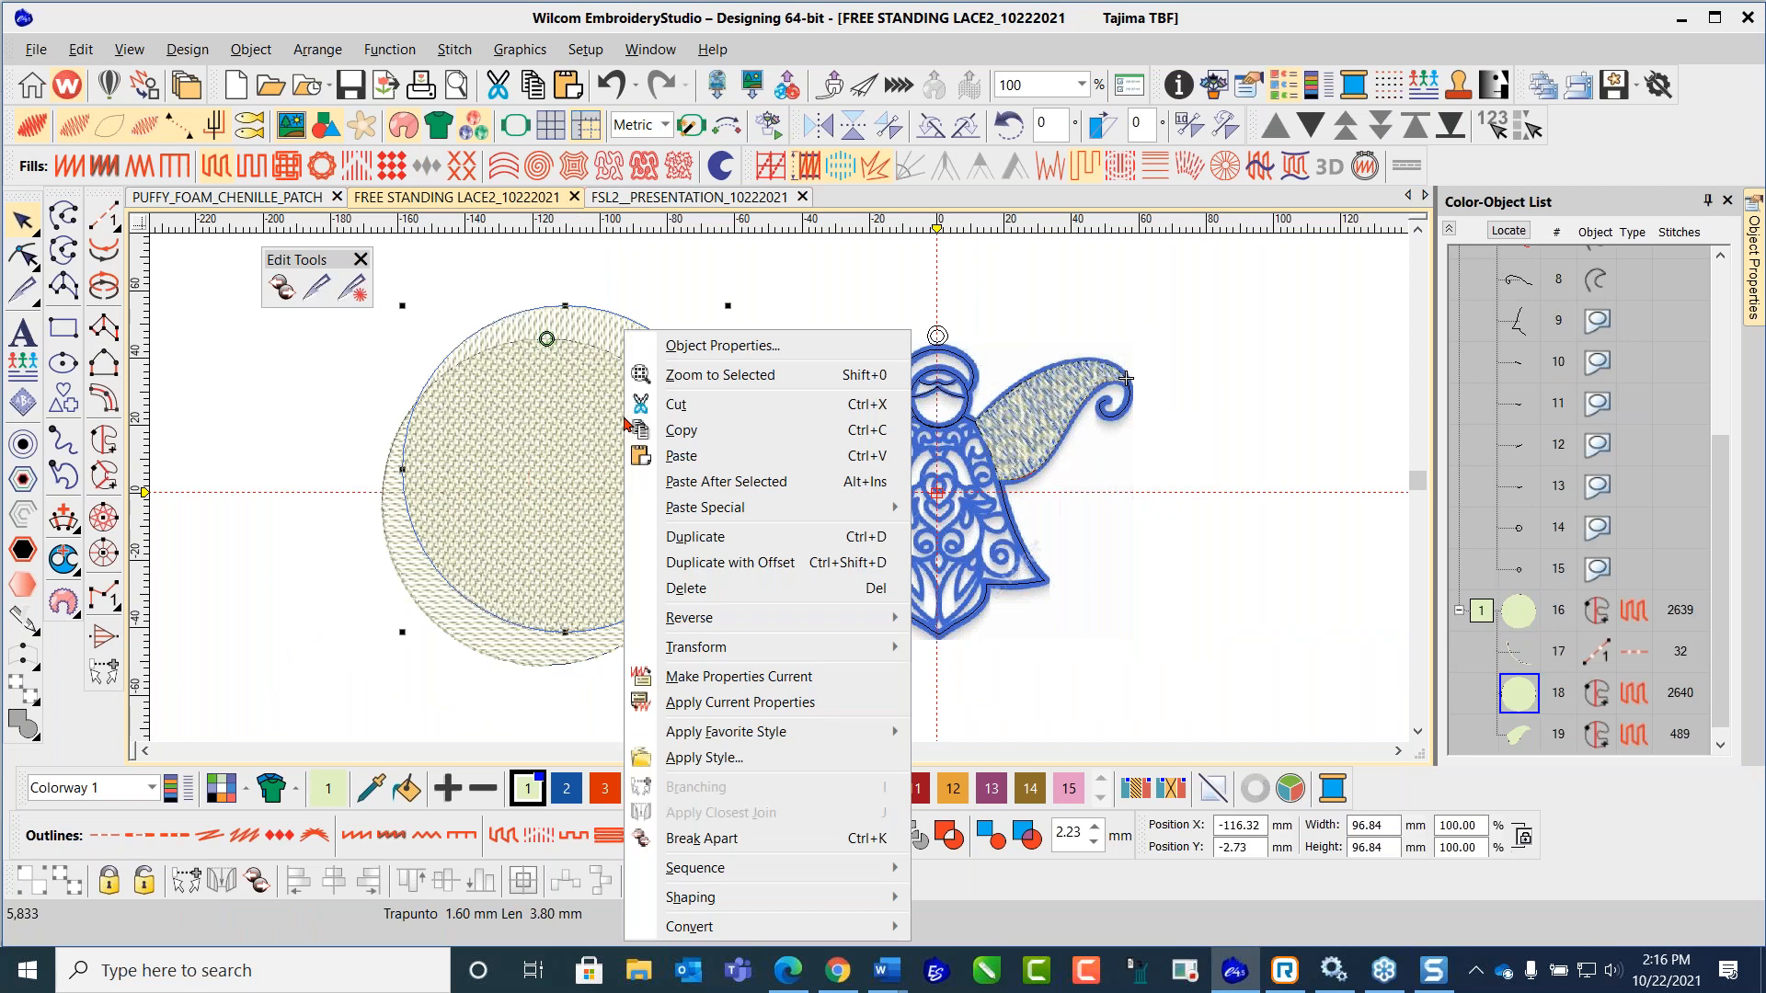
left_click(1154, 291)
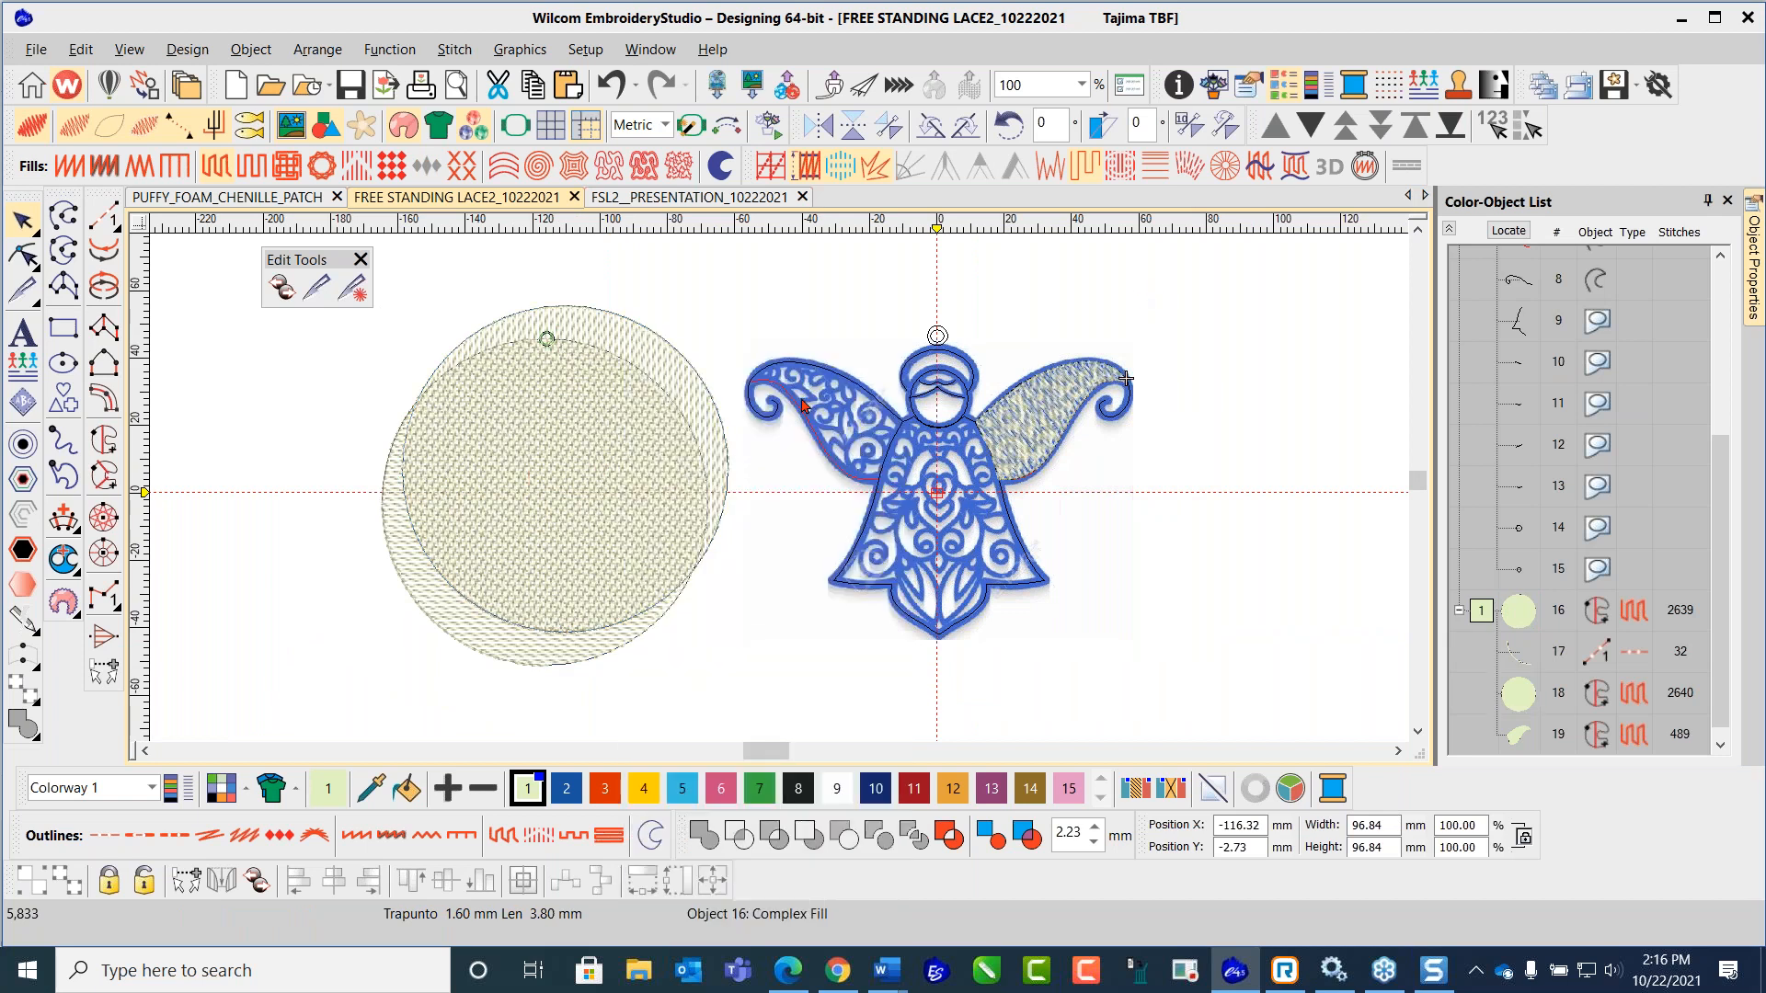
Step: Separate the overlapping circular lace fills by moving the horizontally stitched one down and left, to about X -194.42 and Y -27.82 mm
left_click(416, 608)
left_click_drag(413, 596, 481, 580)
left_click(696, 521)
left_click_drag(631, 544, 367, 629)
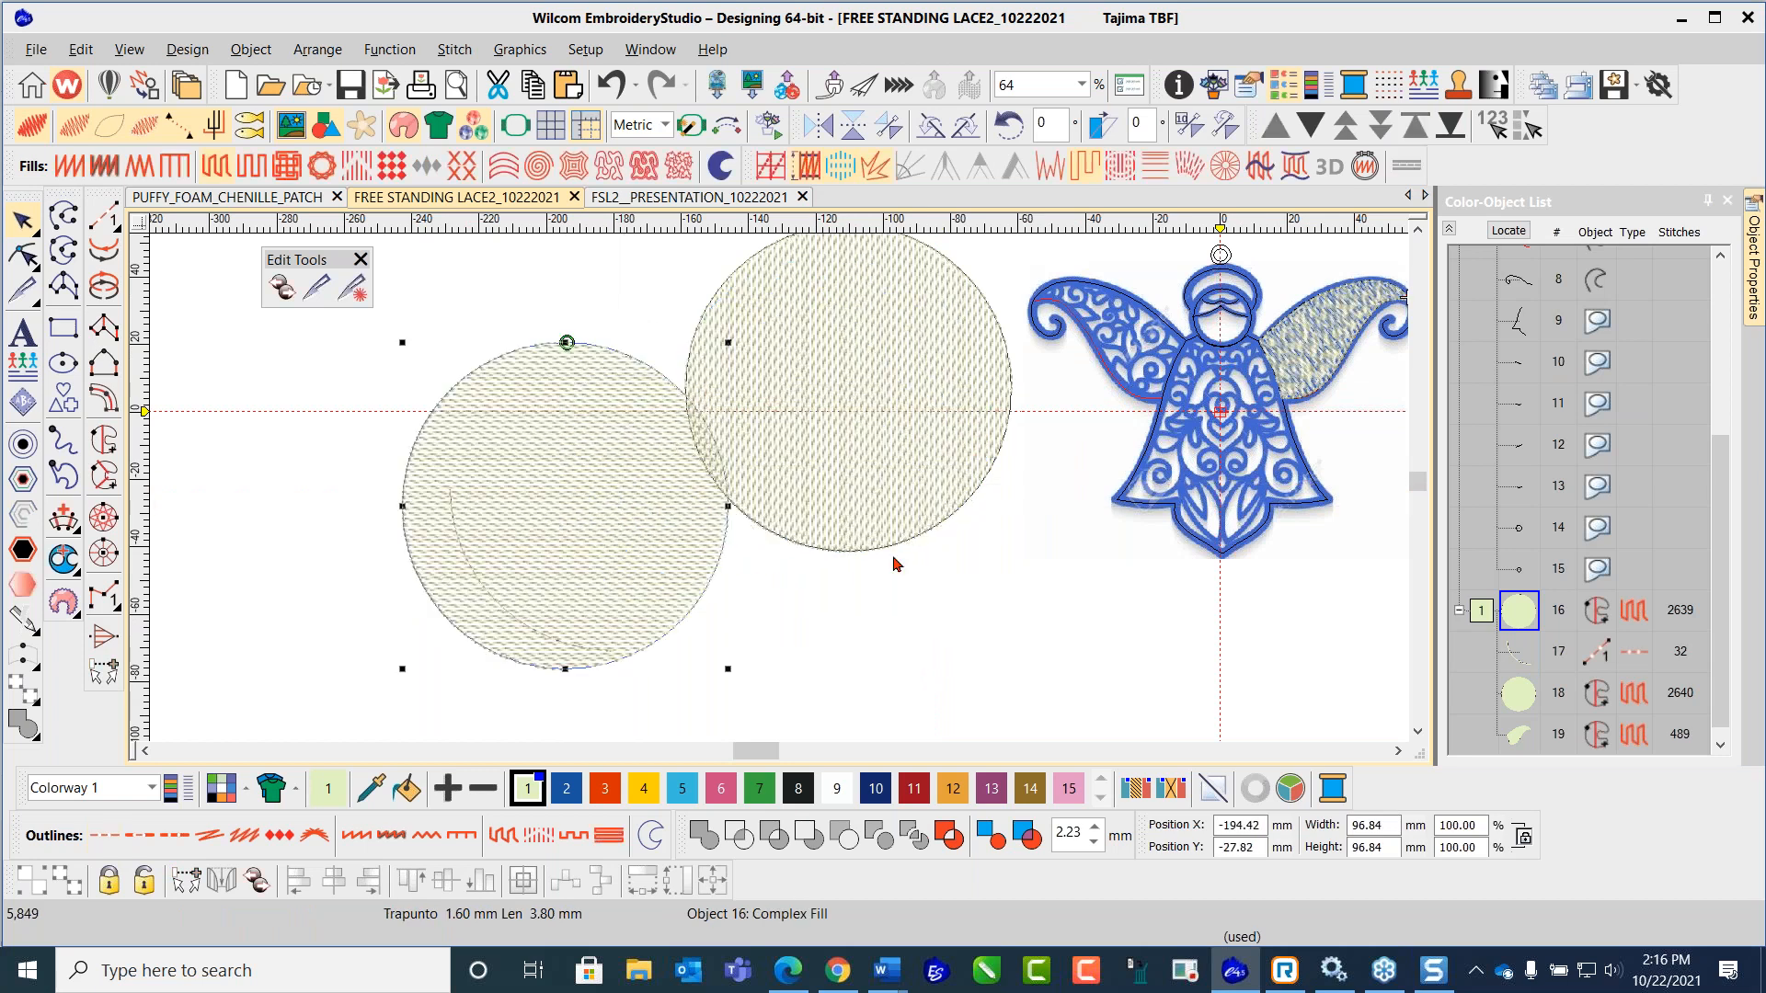
Step: Make the horizontally stitched circle's properties current and apply them to the right wing's fill
right_click(579, 501)
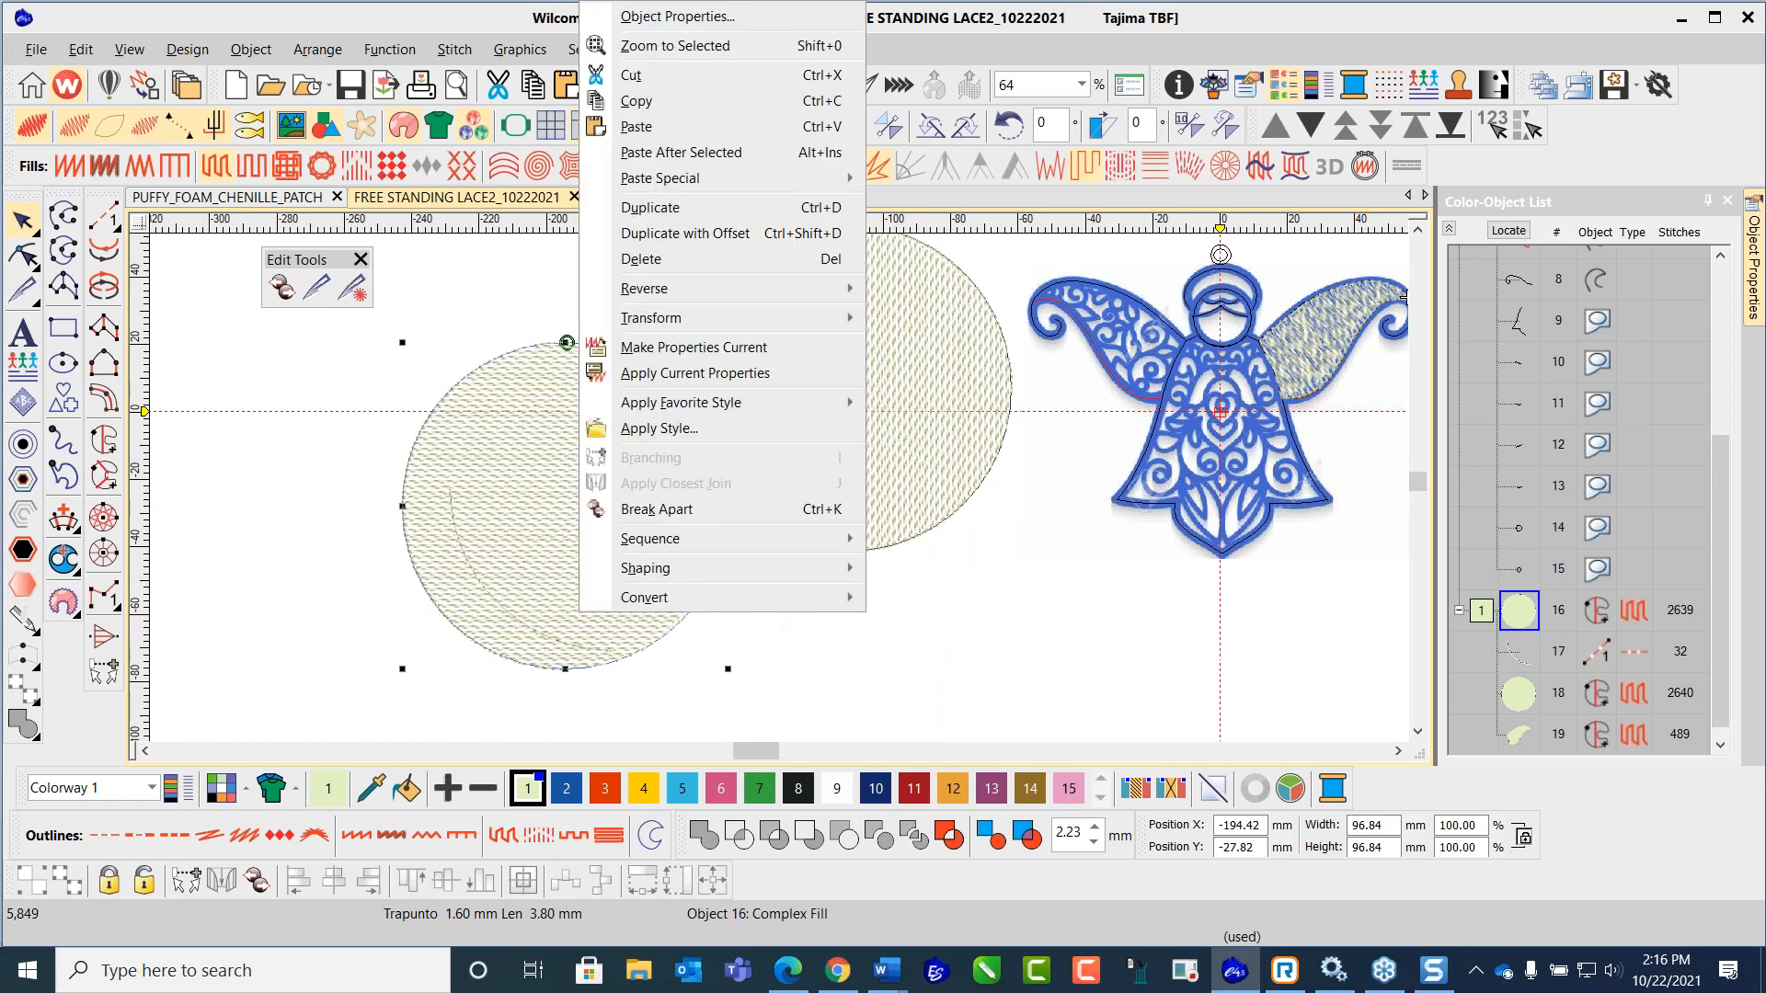
left_click(761, 353)
scroll(1352, 347, "up", 3)
left_click(659, 505)
right_click(659, 505)
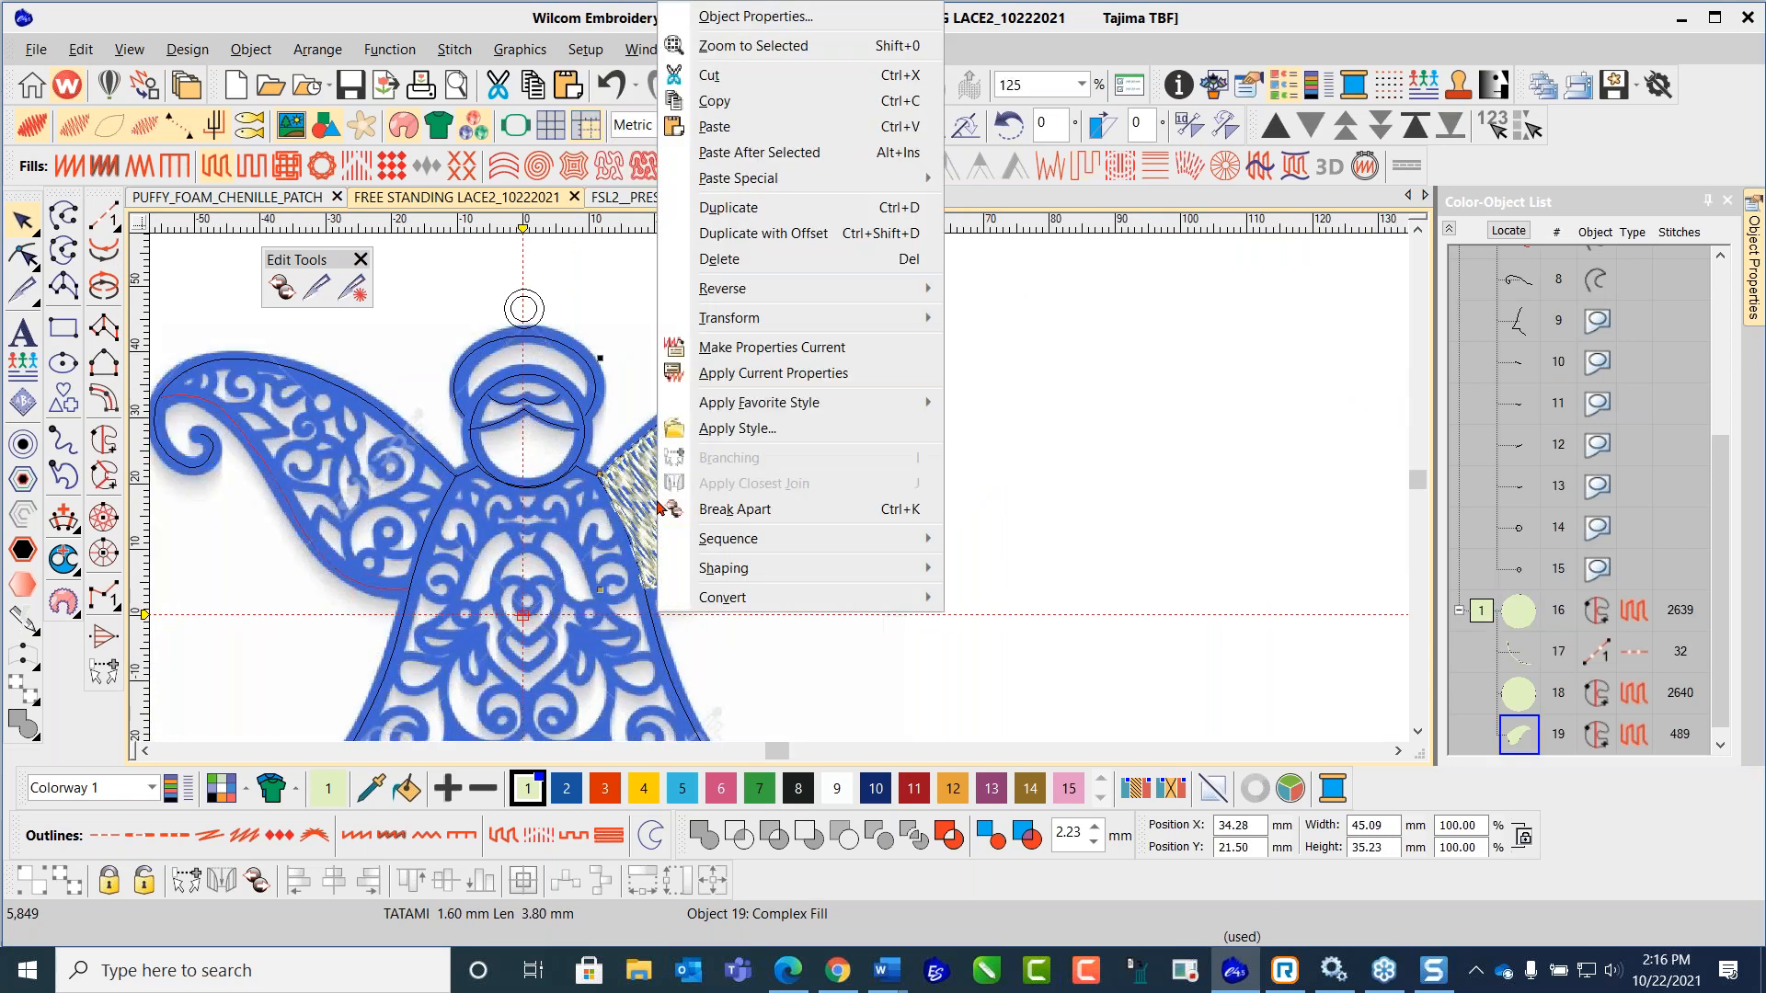
left_click(750, 373)
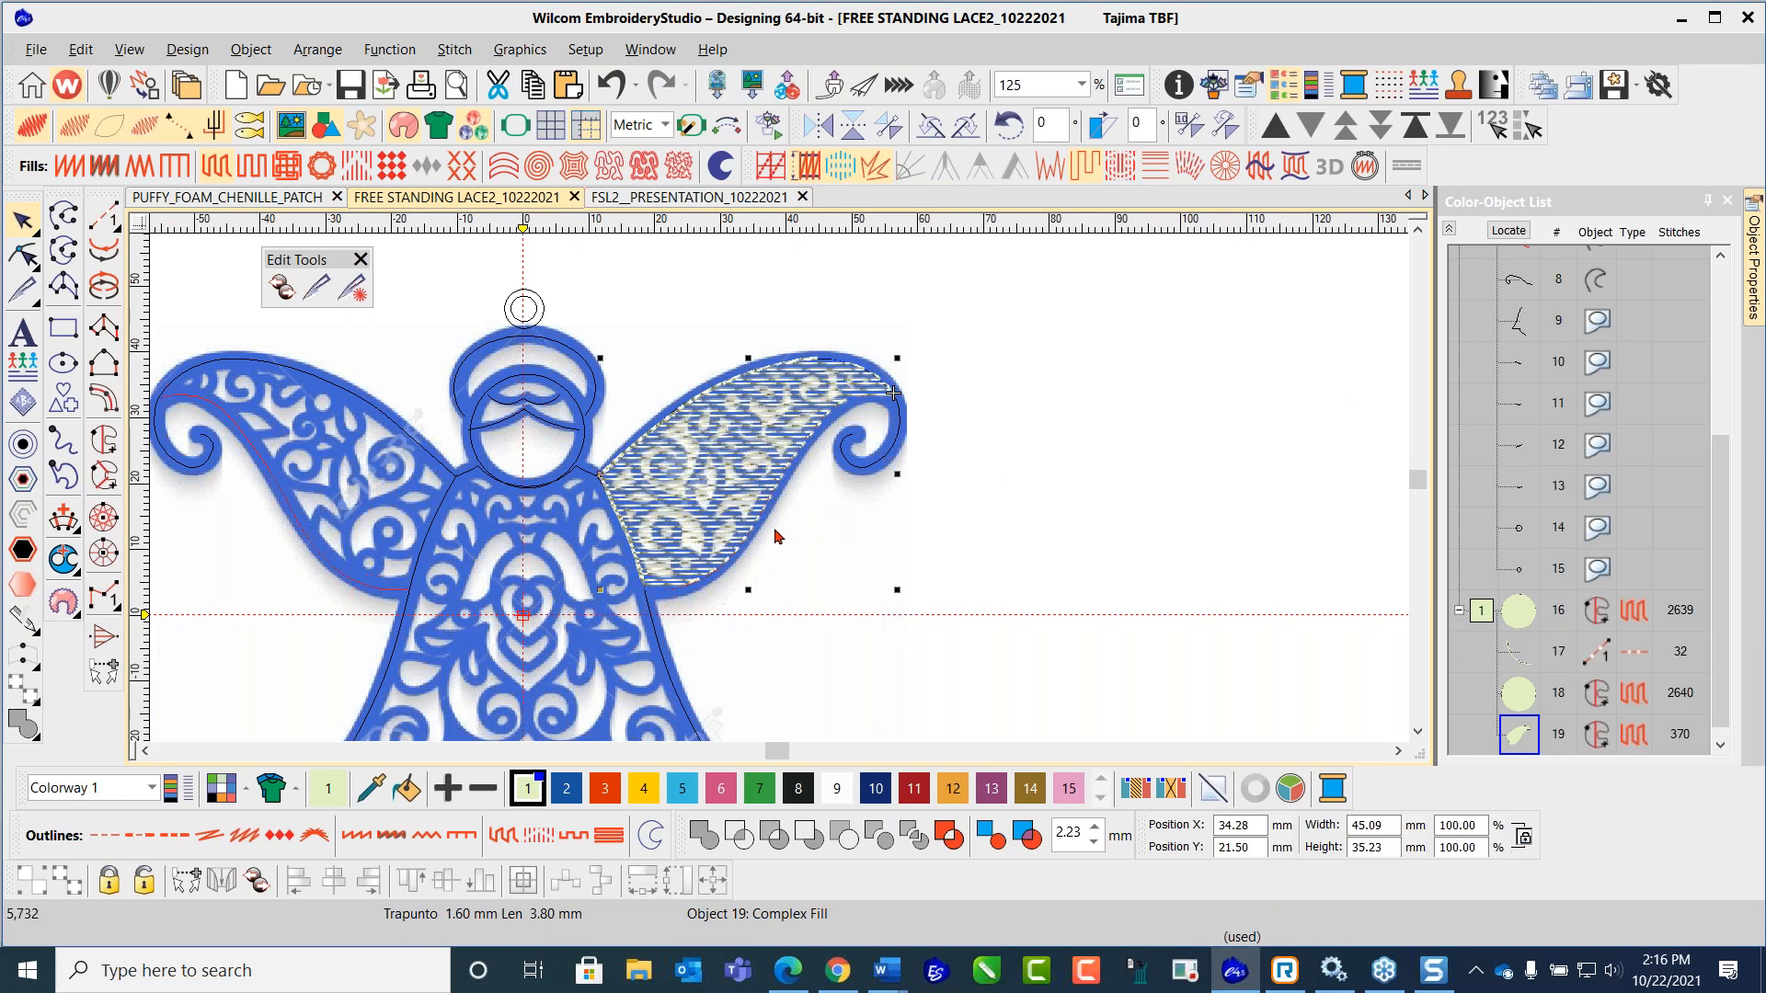
Step: Duplicate the right wing's lace fill in place
scroll(567, 539, "down", 1)
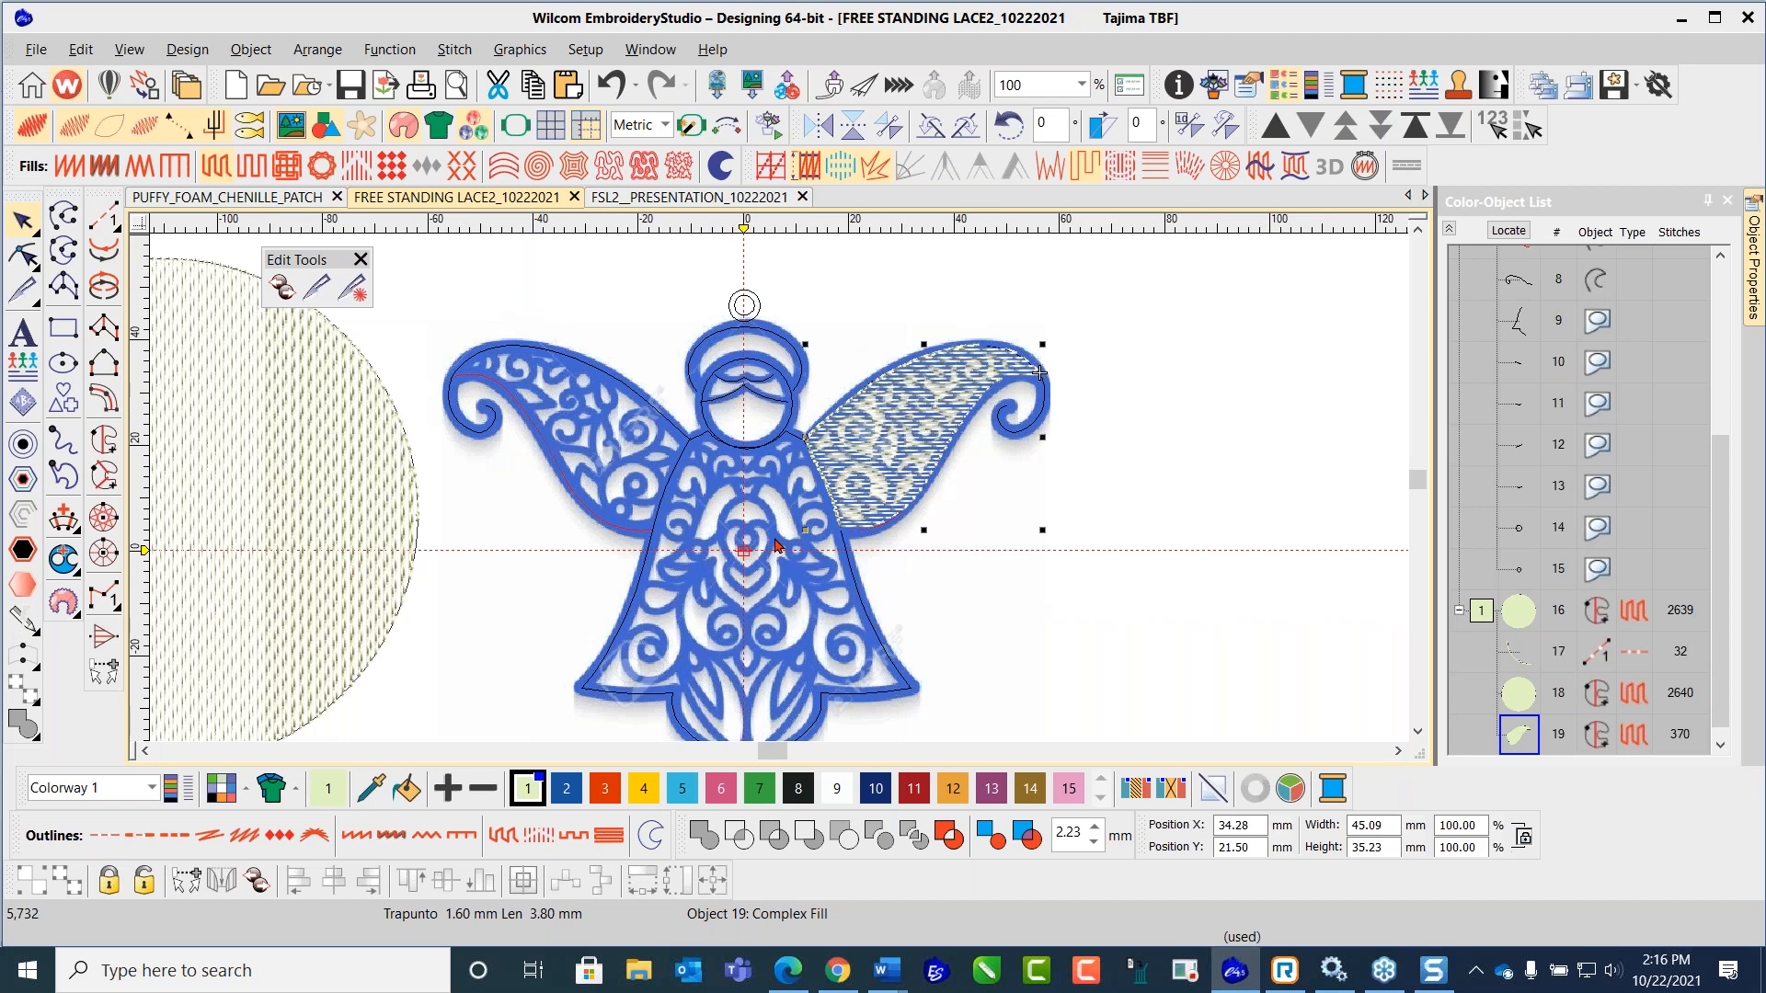
key("ctrl+d")
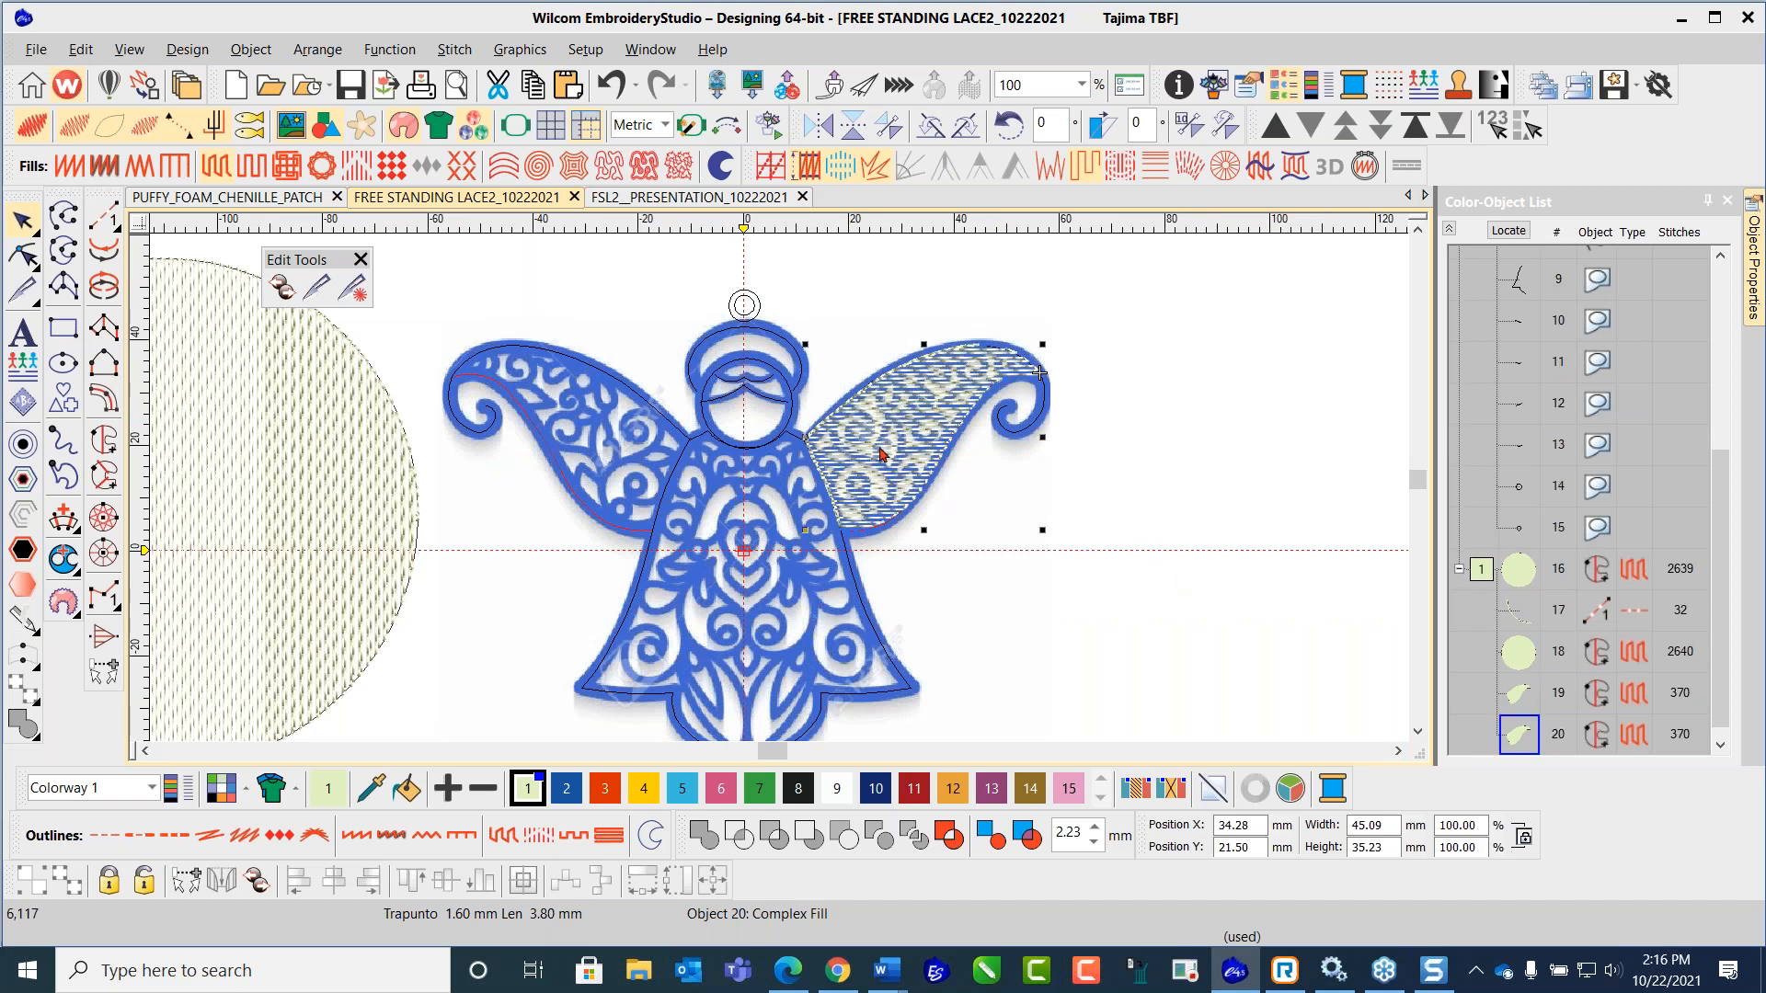
scroll(780, 495, "down", 2)
scroll(782, 496, "down", 2)
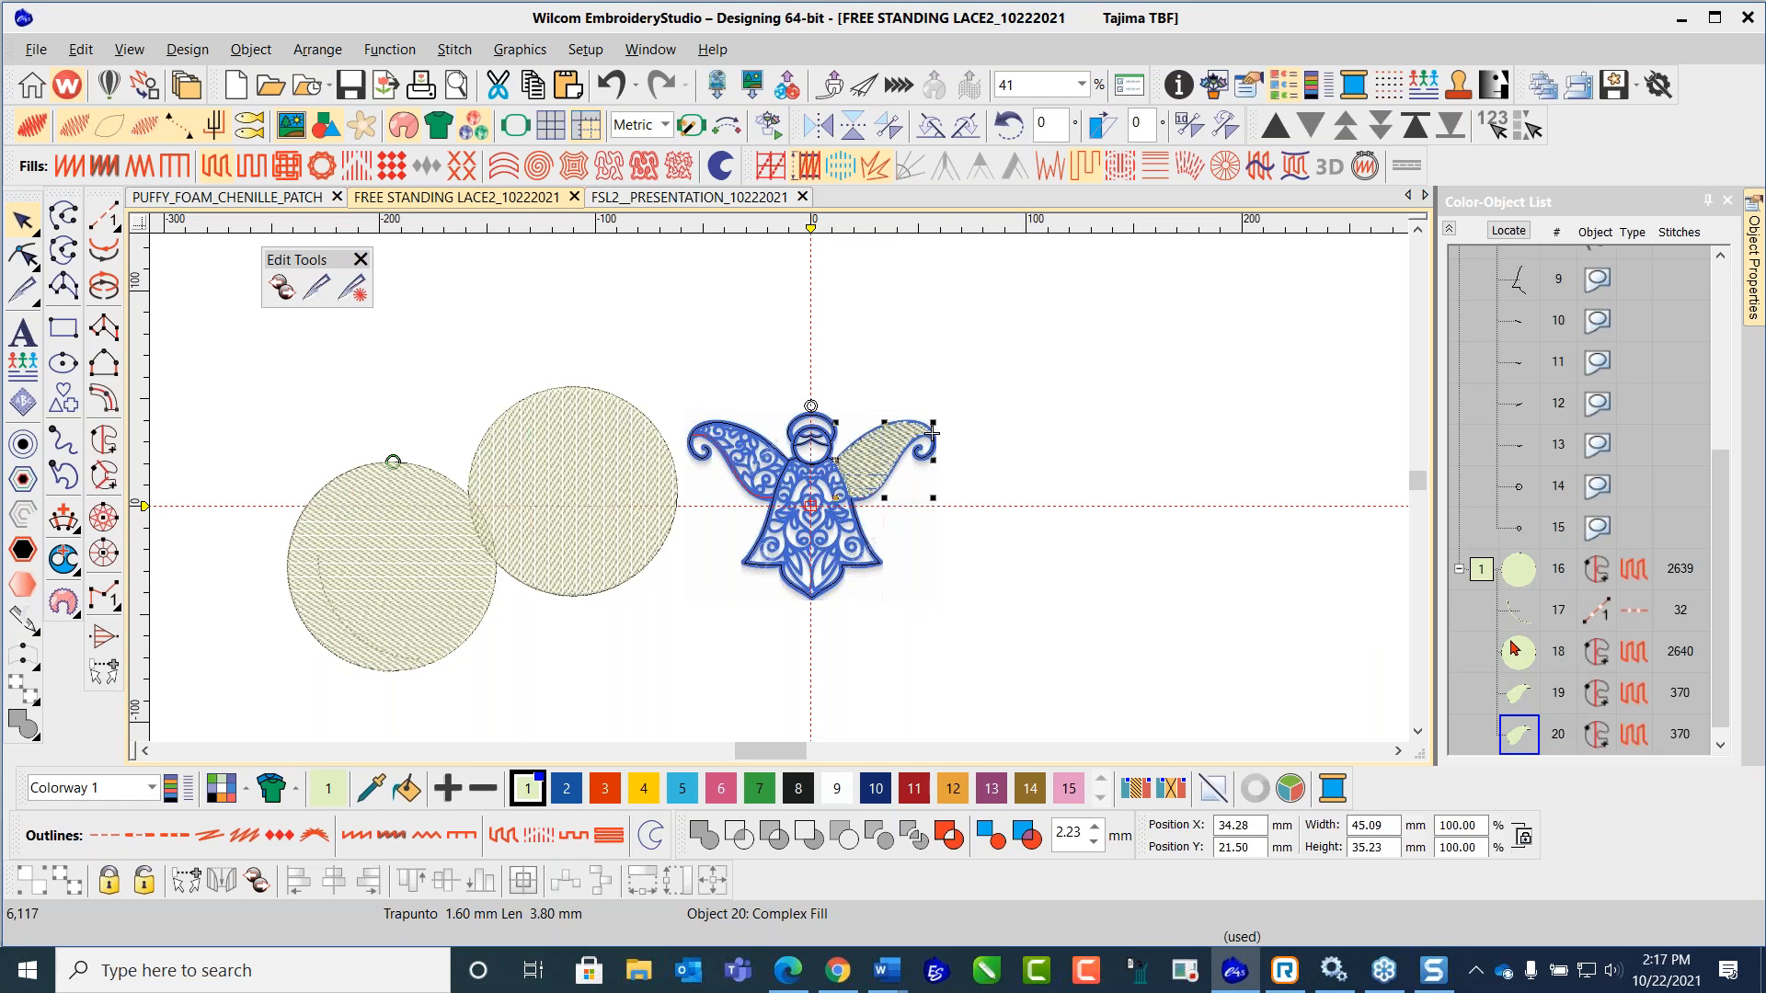
Step: Hide the right wing's original lace fill and apply the vertically stitched circle's properties to the wing's duplicate fill
right_click(1519, 698)
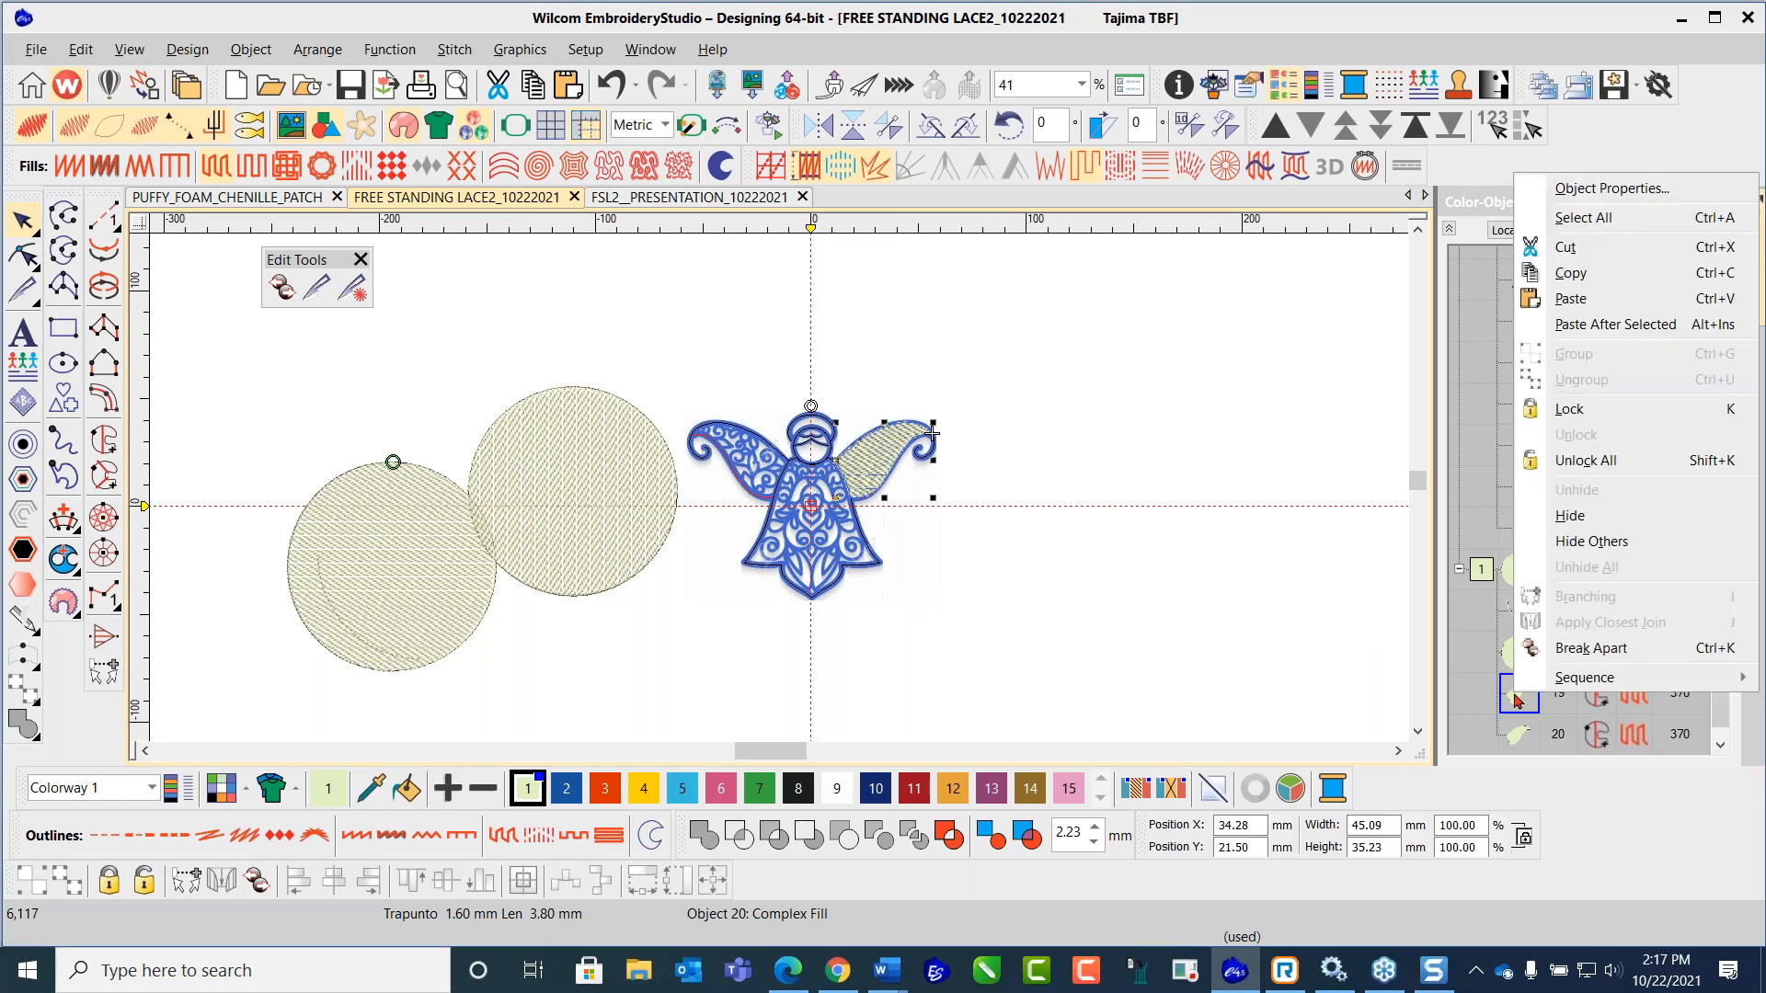
left_click(1570, 516)
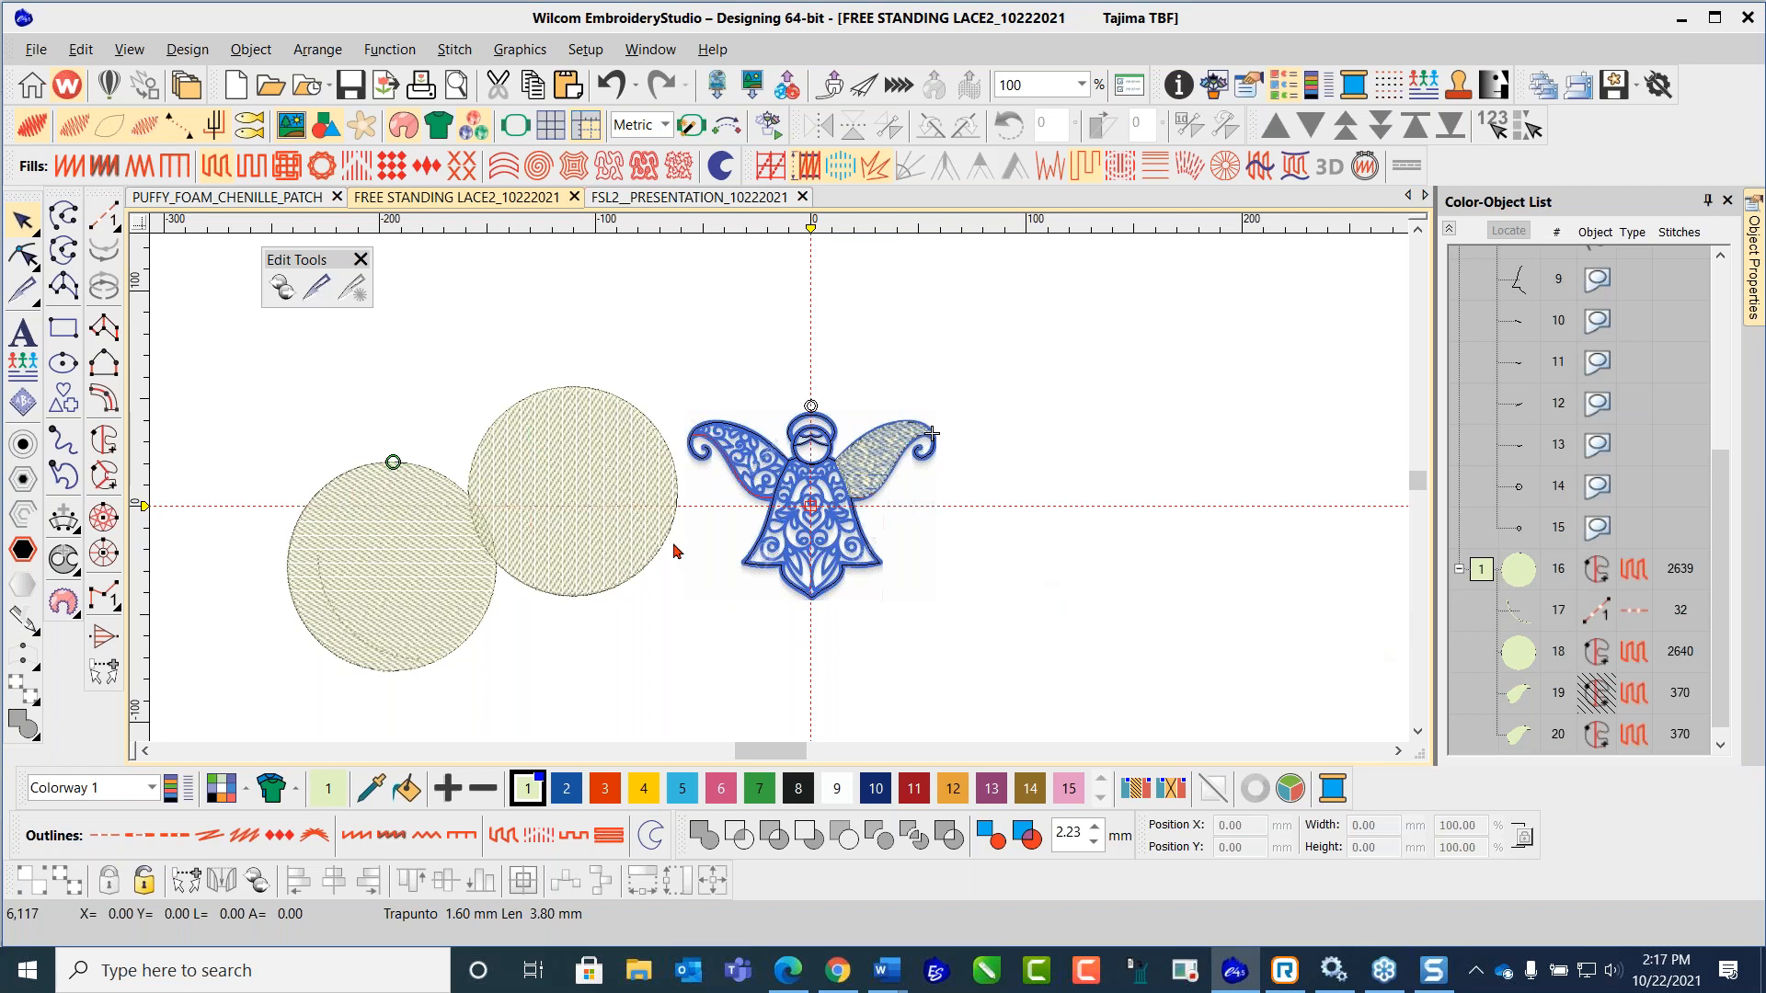
left_click(1519, 652)
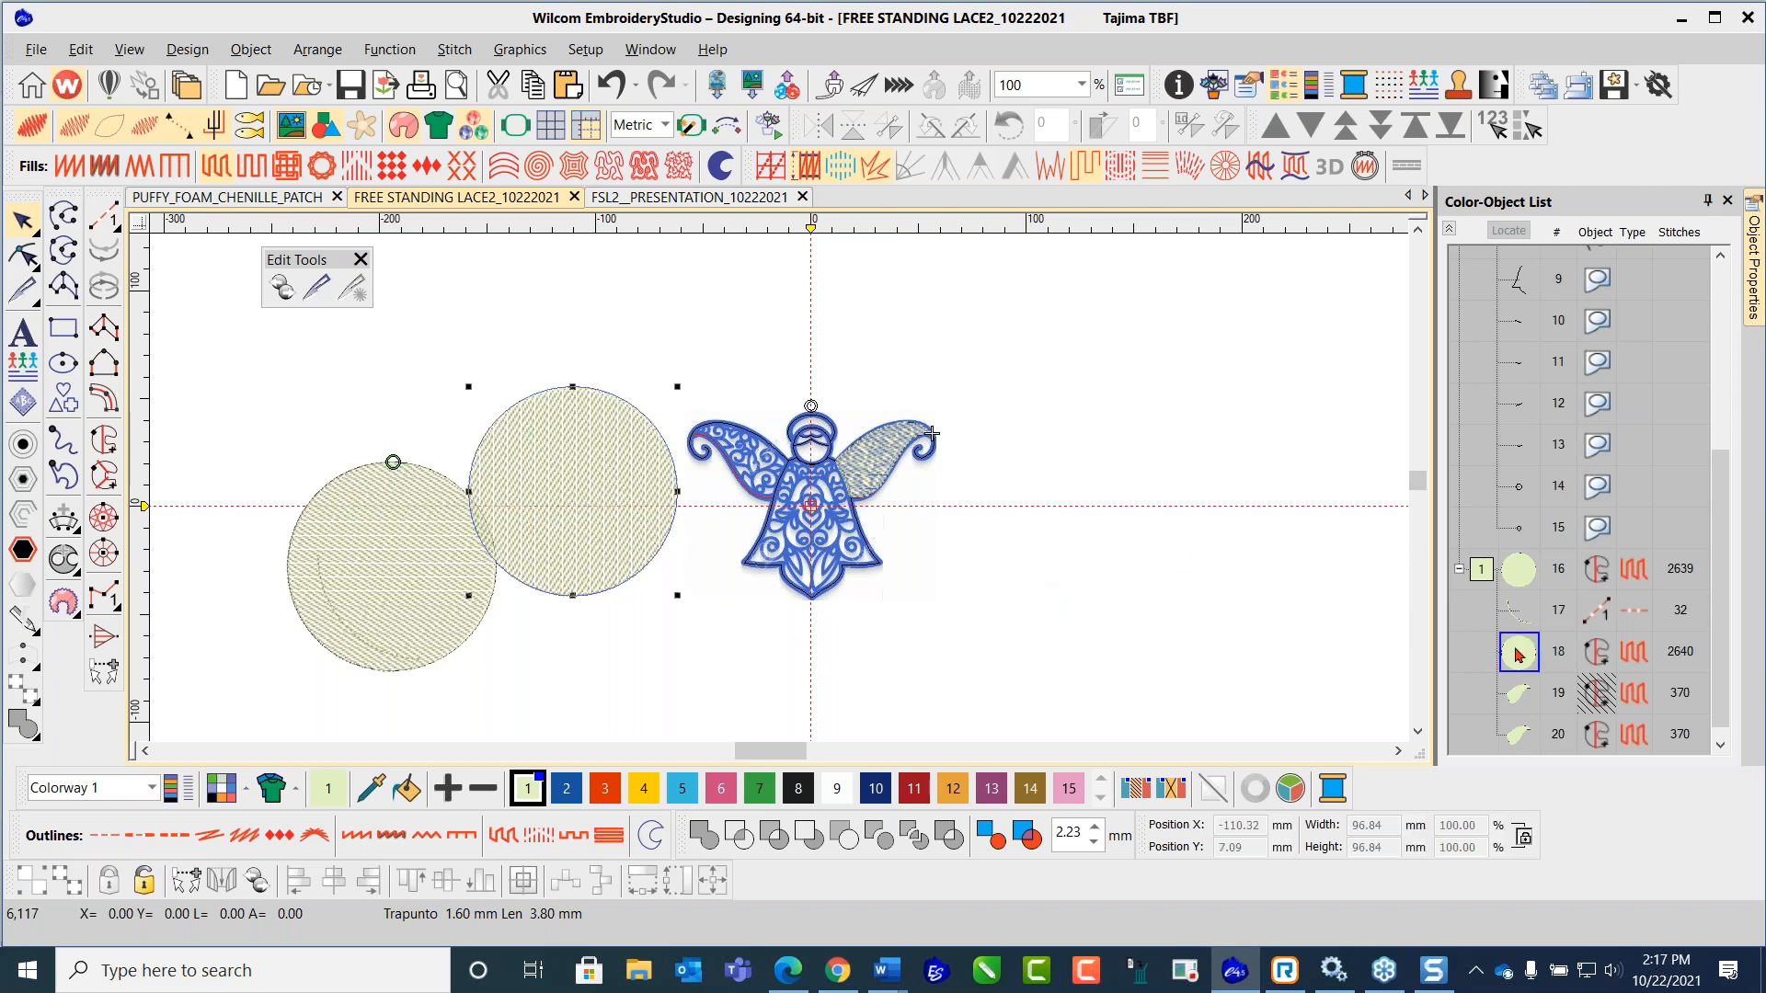
right_click(627, 494)
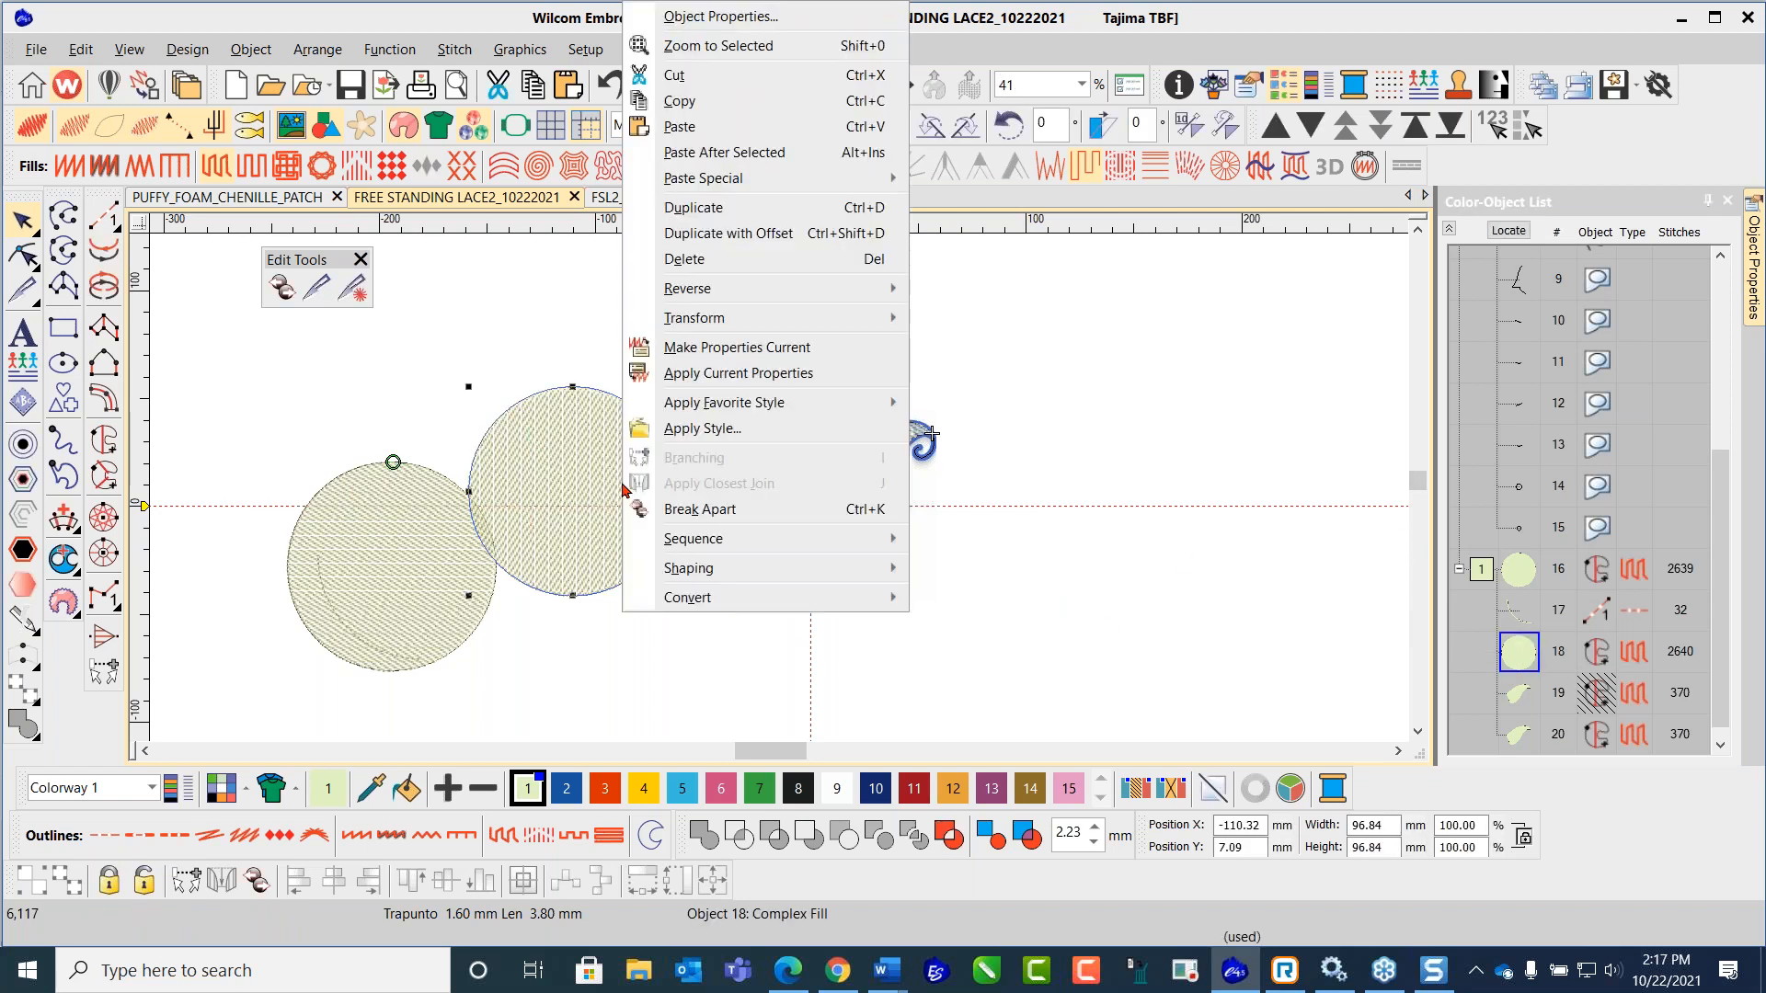
left_click(713, 348)
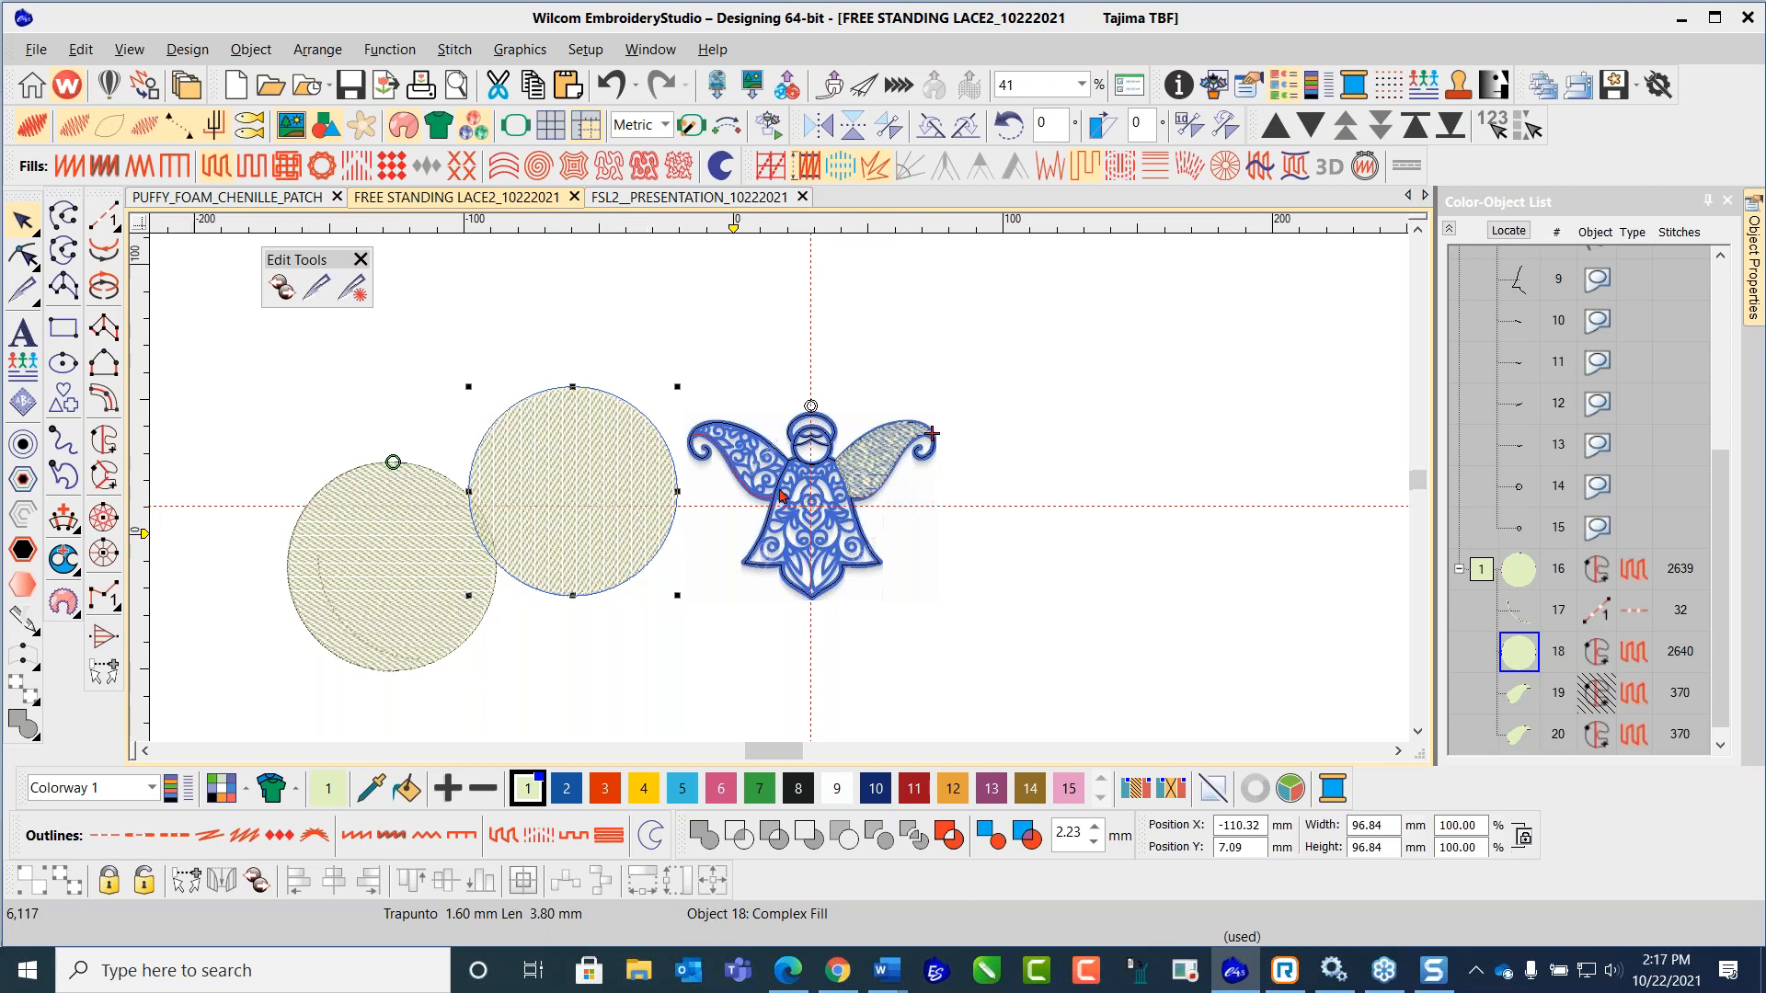
scroll(860, 474, "up", 3)
right_click(781, 494)
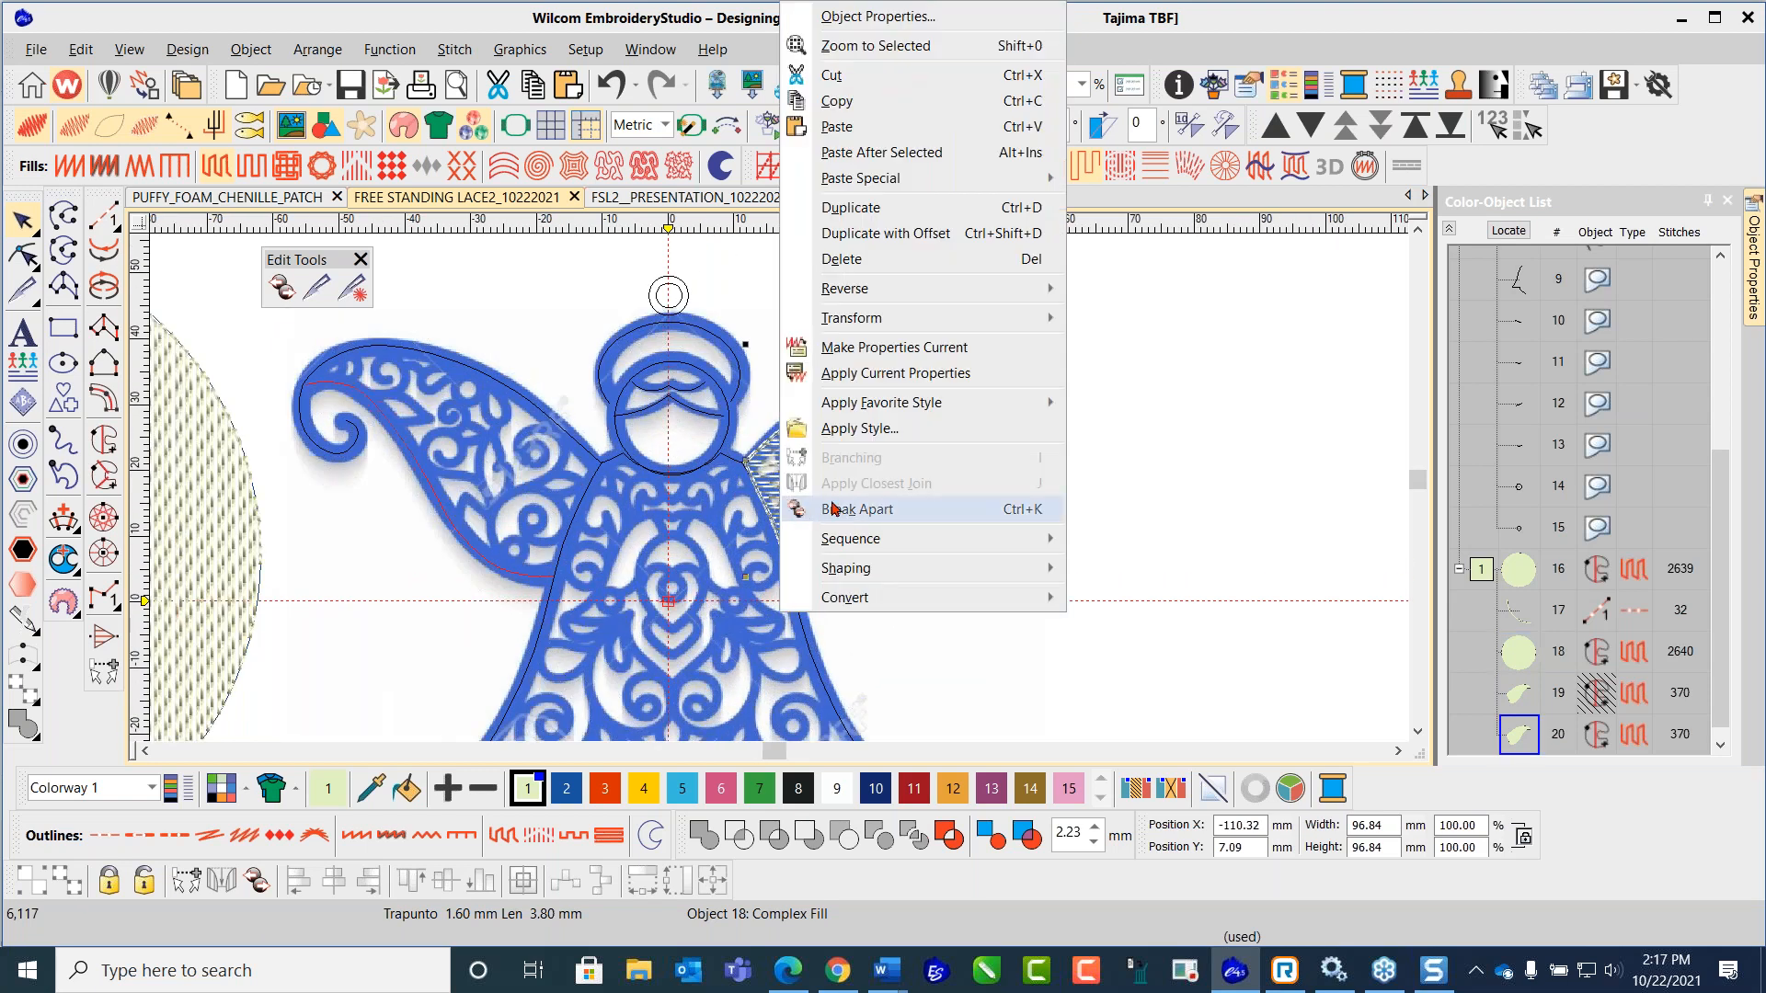
left_click(862, 377)
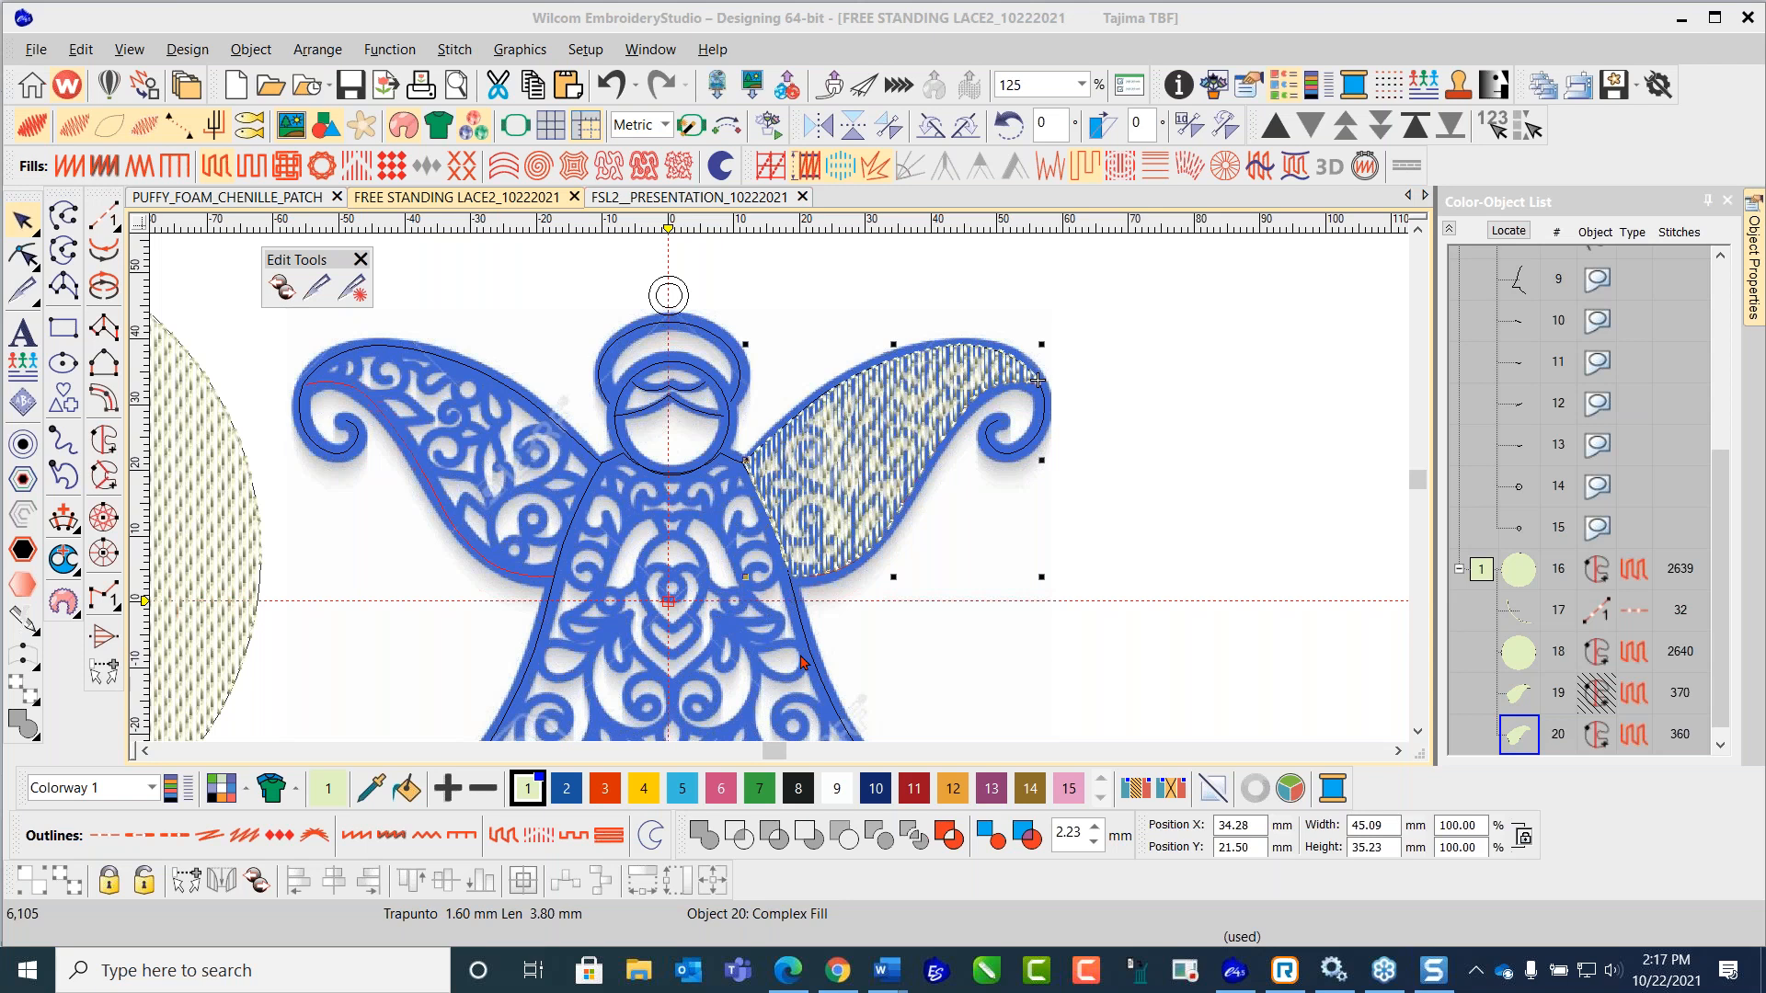
Step: Unhide the original wing fill and move the vertically stitched circle left to about X -195.65 and Y -4.84 mm
scroll(1178, 345, "down", 2)
left_click(1219, 367)
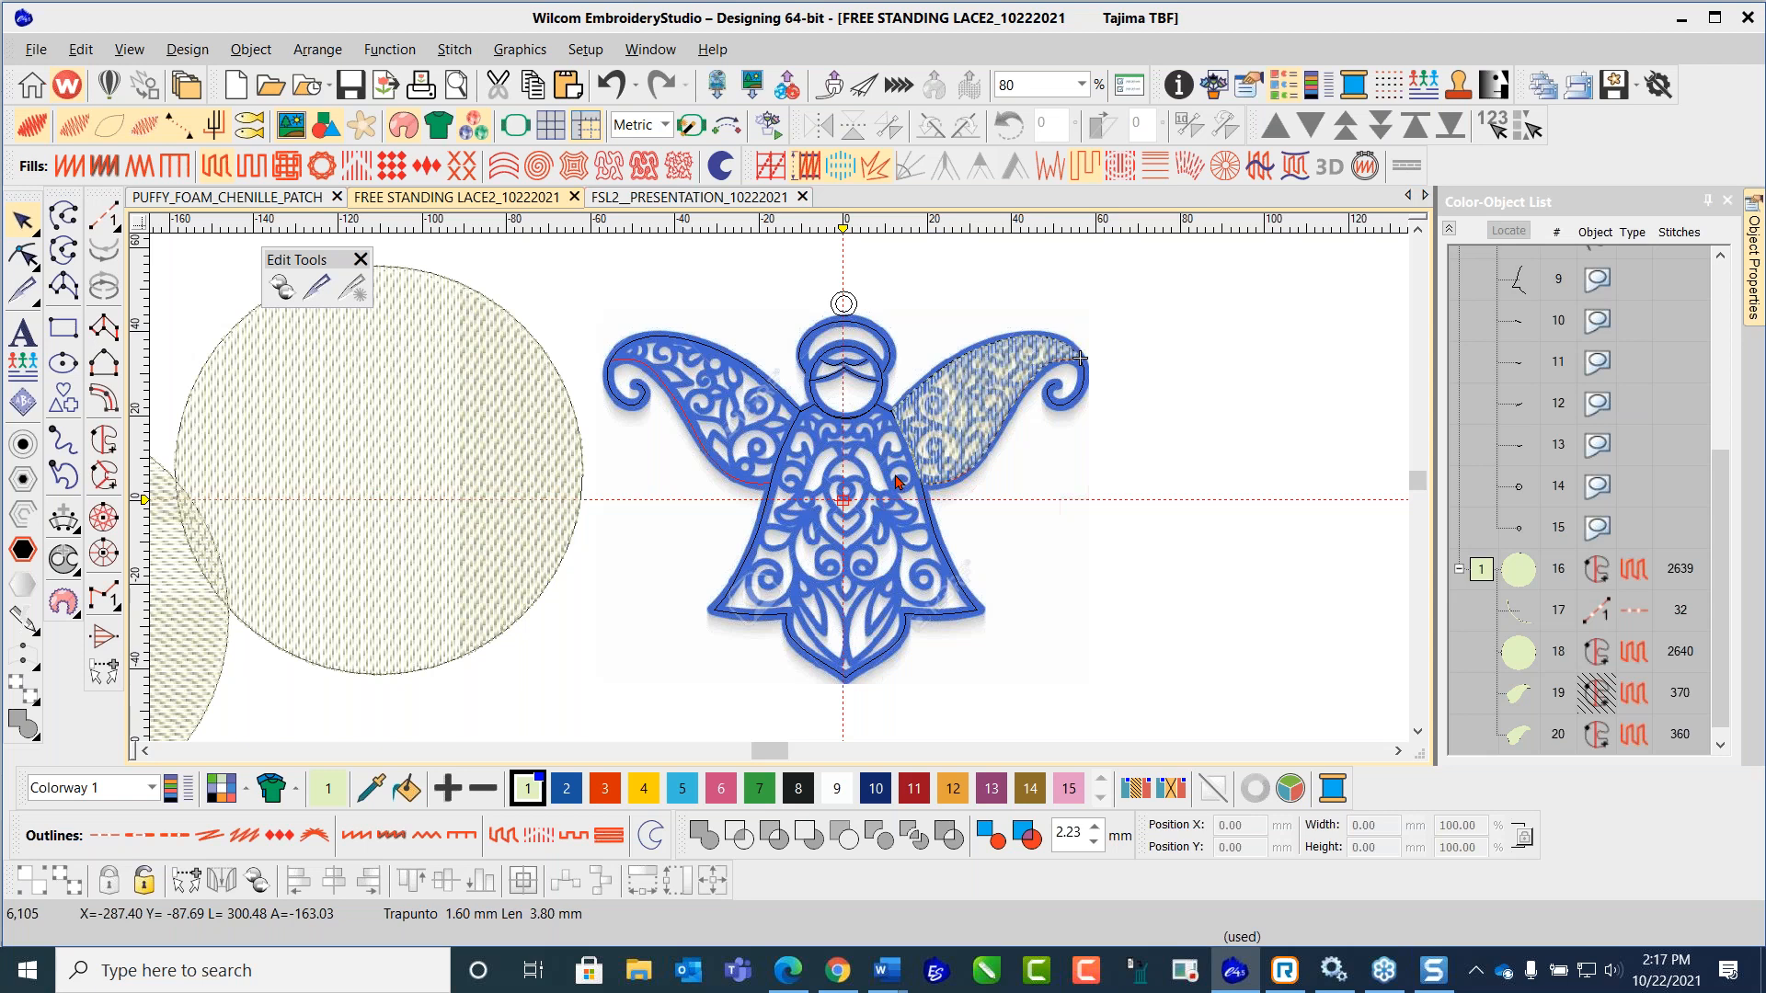
right_click(1525, 703)
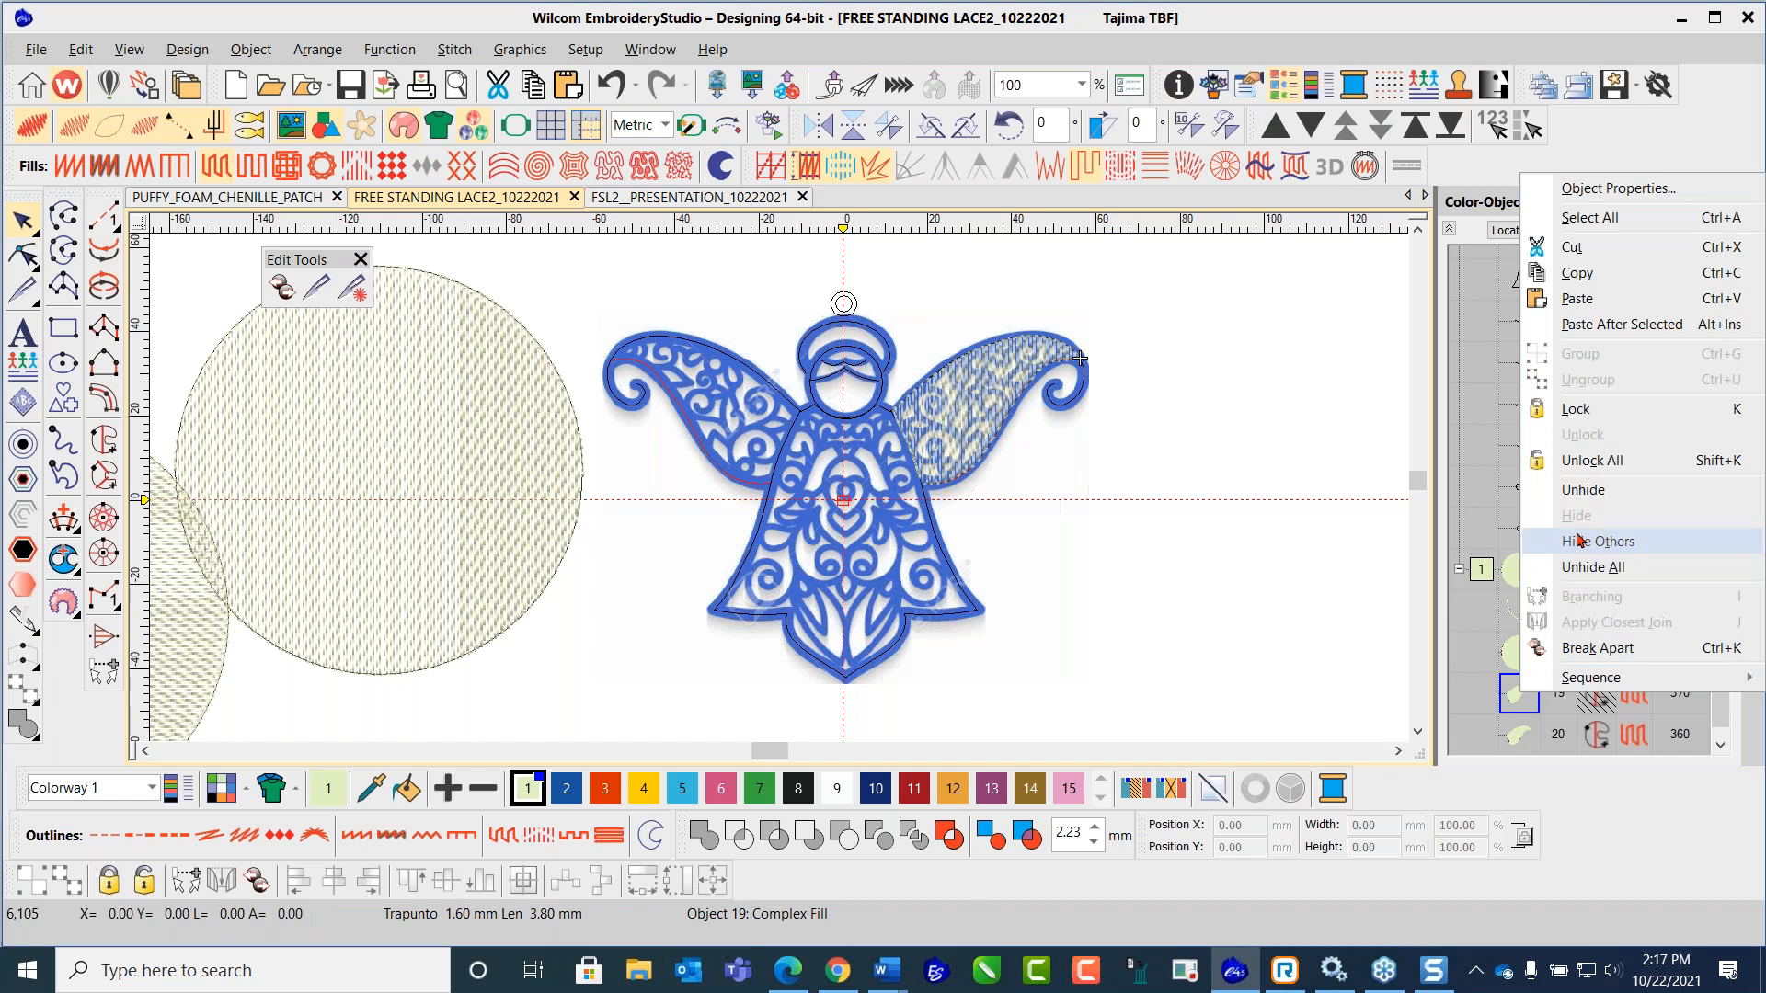
left_click(1596, 491)
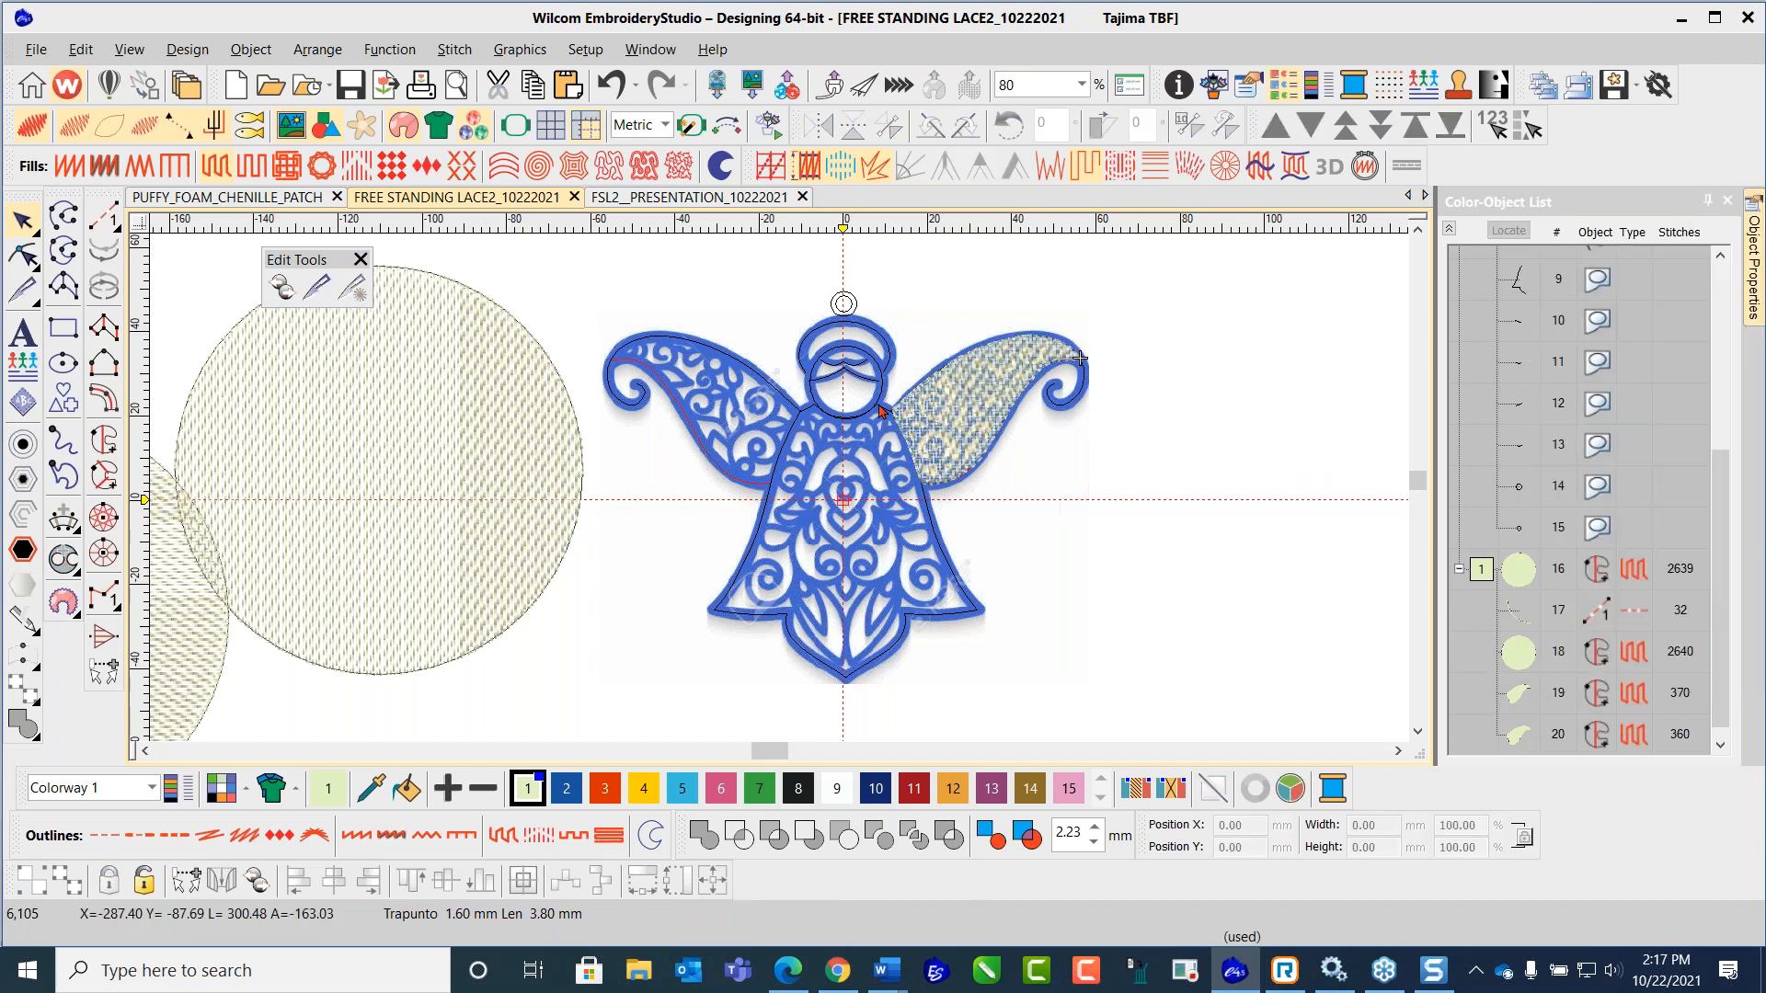
scroll(407, 436, "down", 2)
left_click_drag(779, 489, 550, 521)
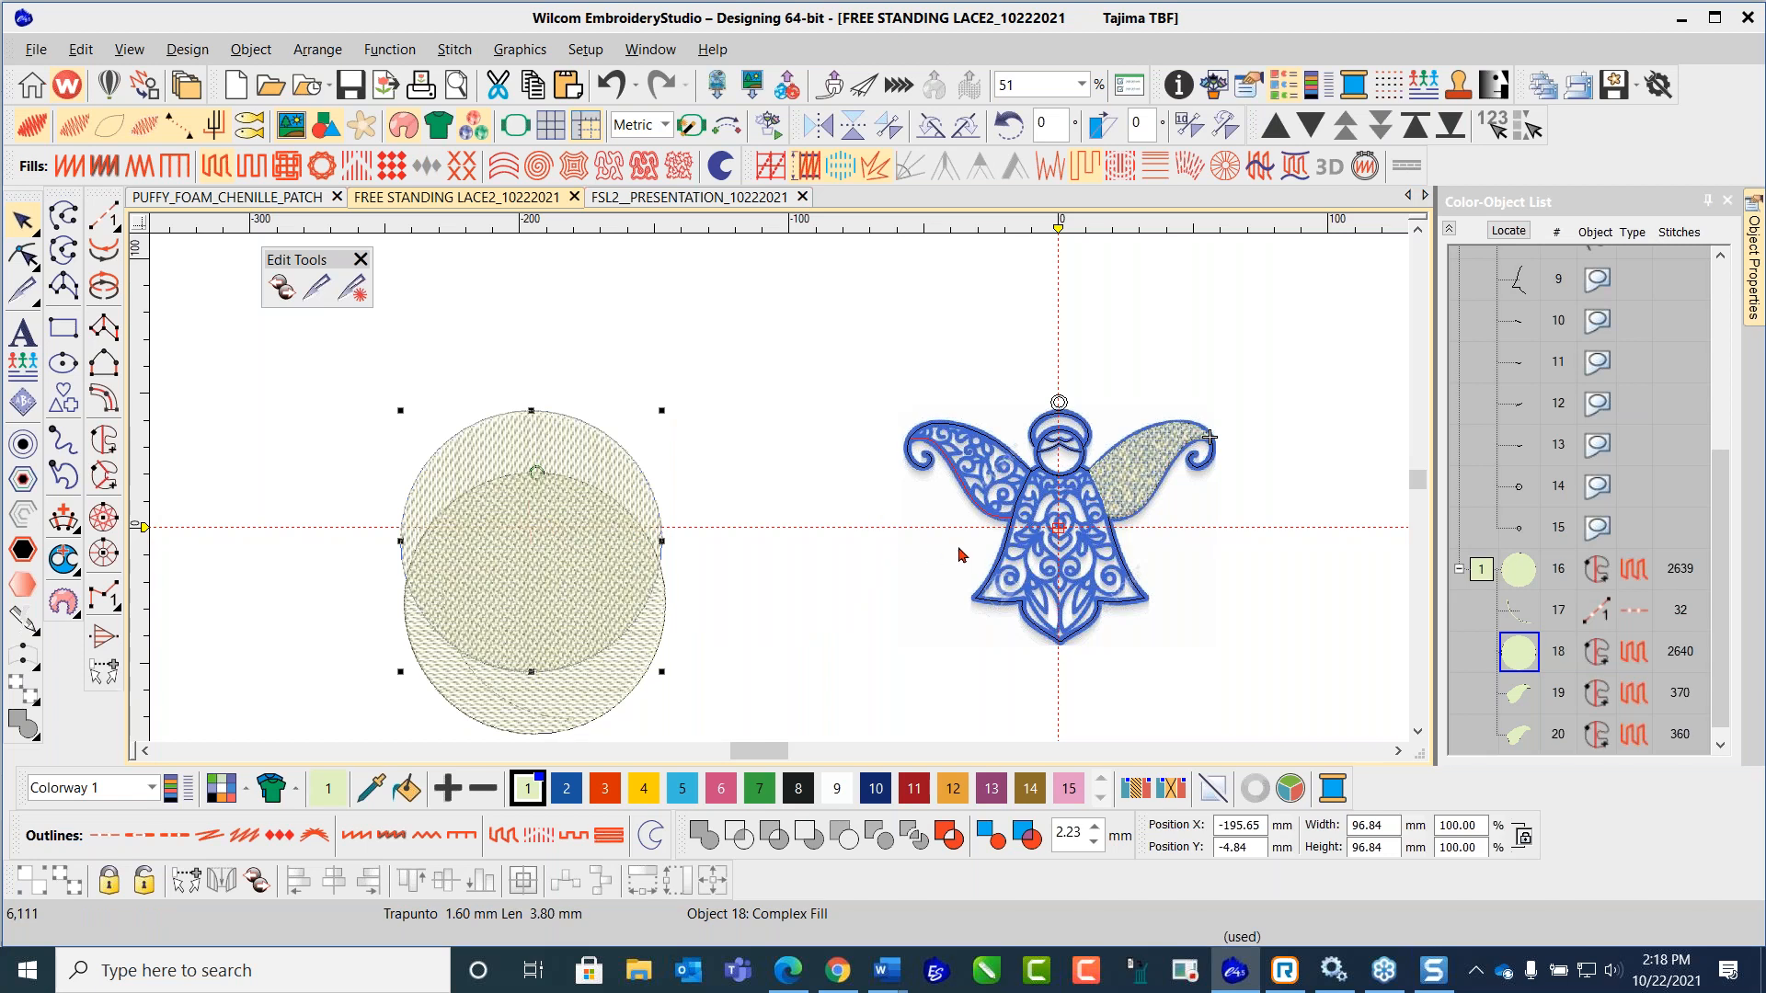
Step: Swap the duplicate wing fill's entry and exit, placing the entry at the wing tip and the exit at the lower gown corner, and save the design
scroll(787, 497, "up", 4)
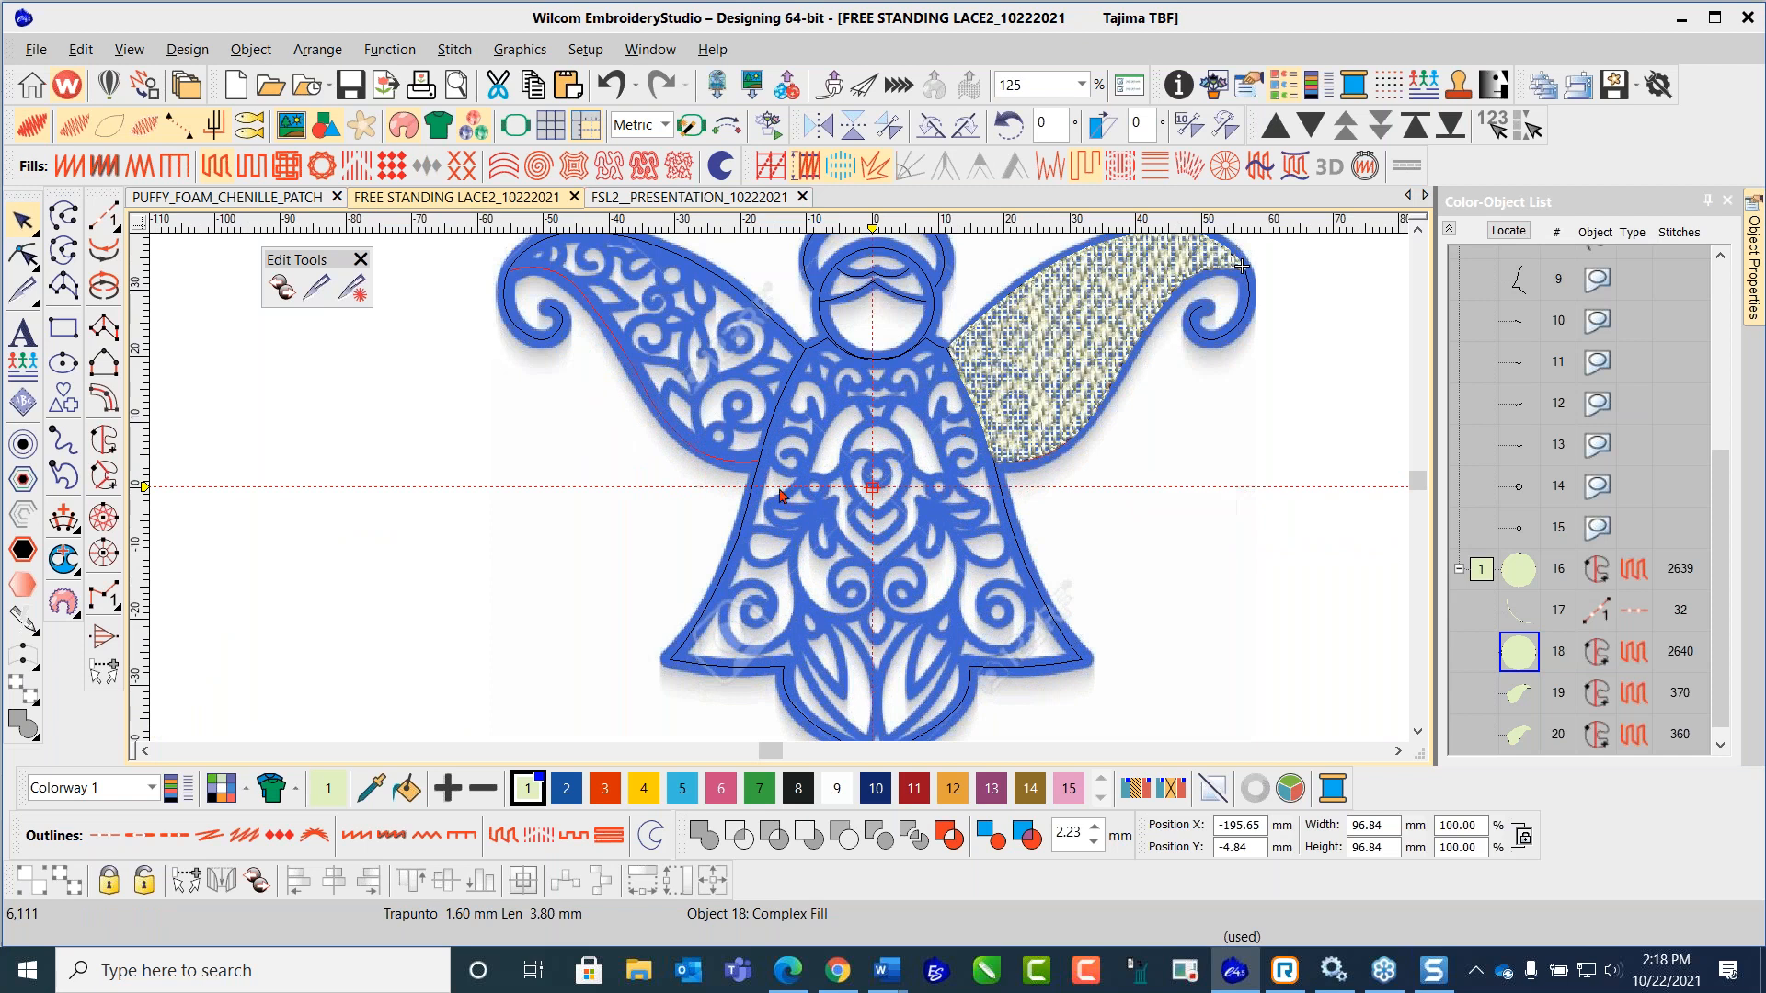
scroll(780, 497, "down", 1)
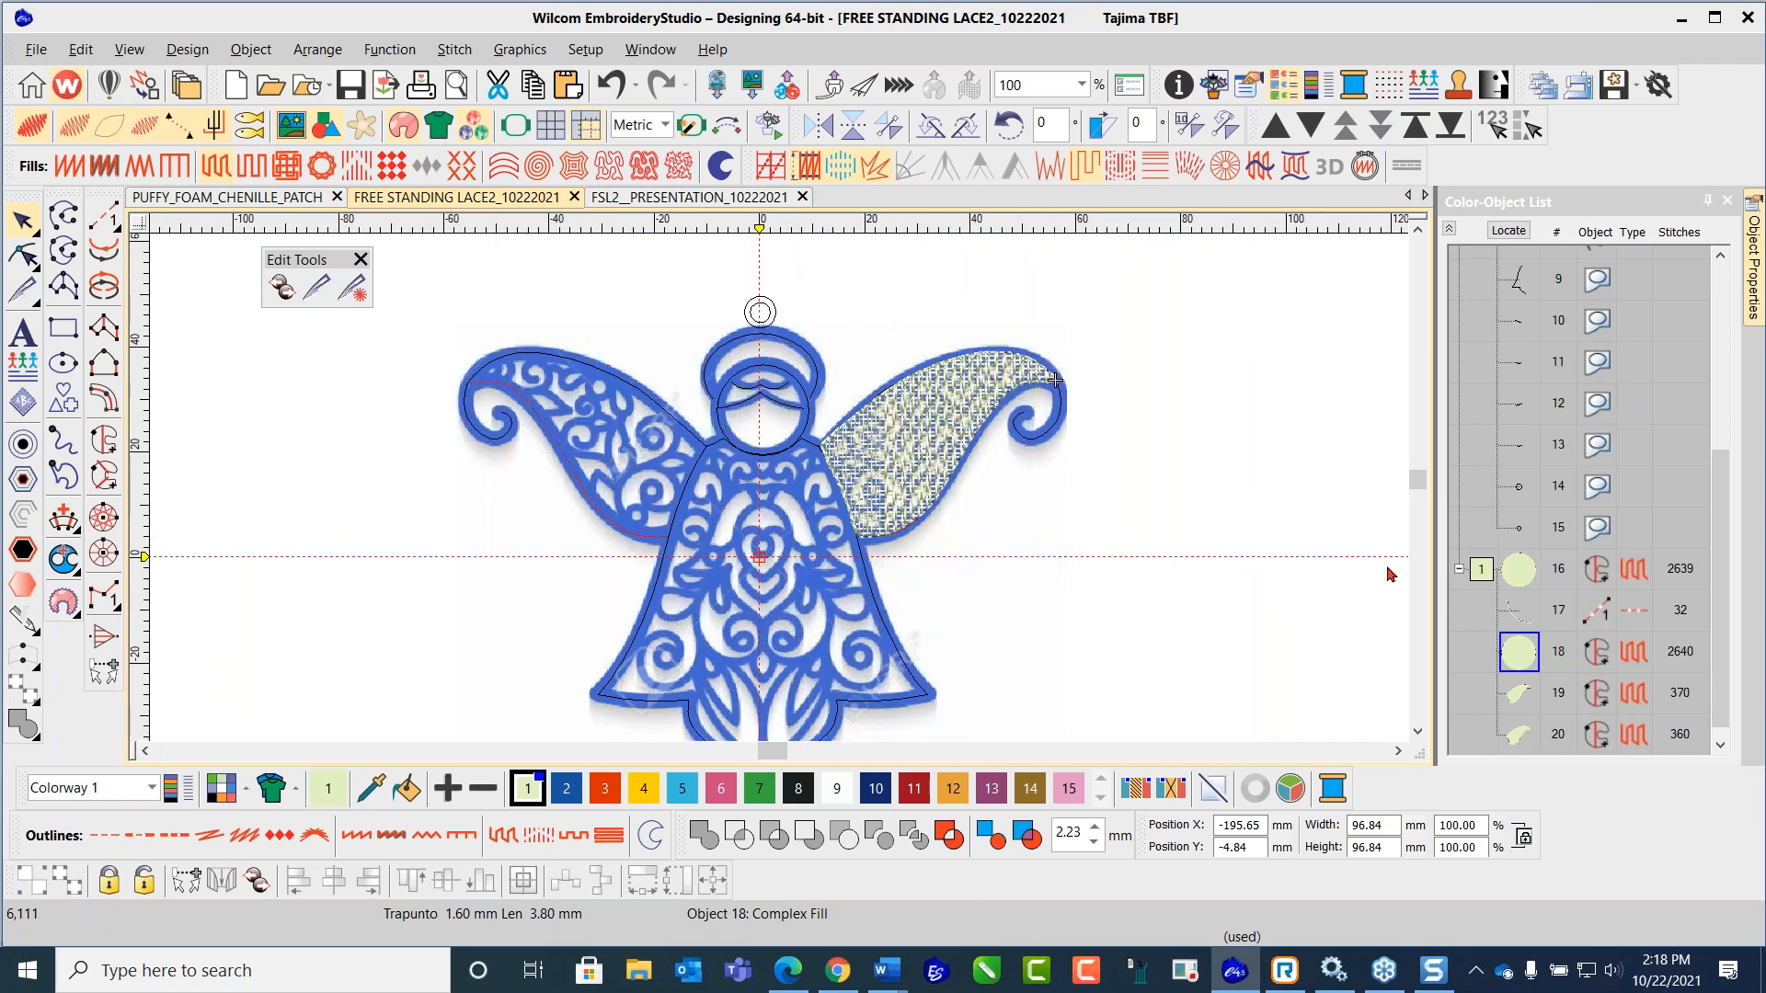
left_click(1520, 695)
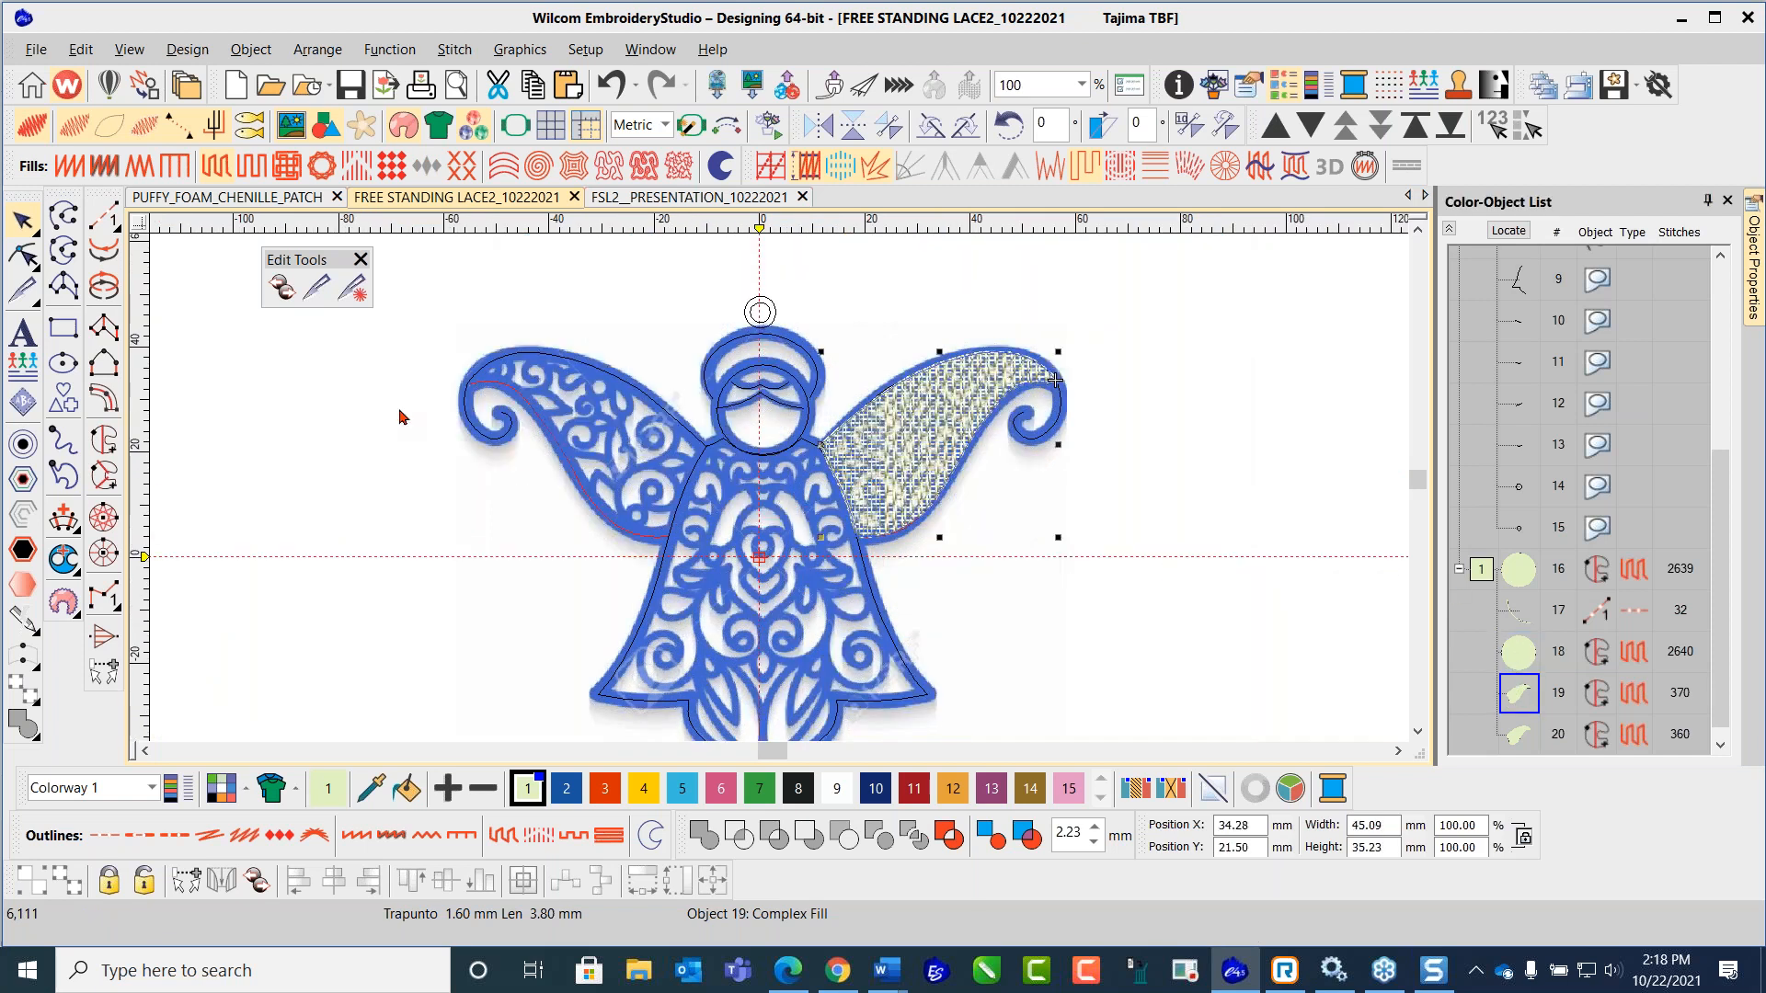
left_click(22, 258)
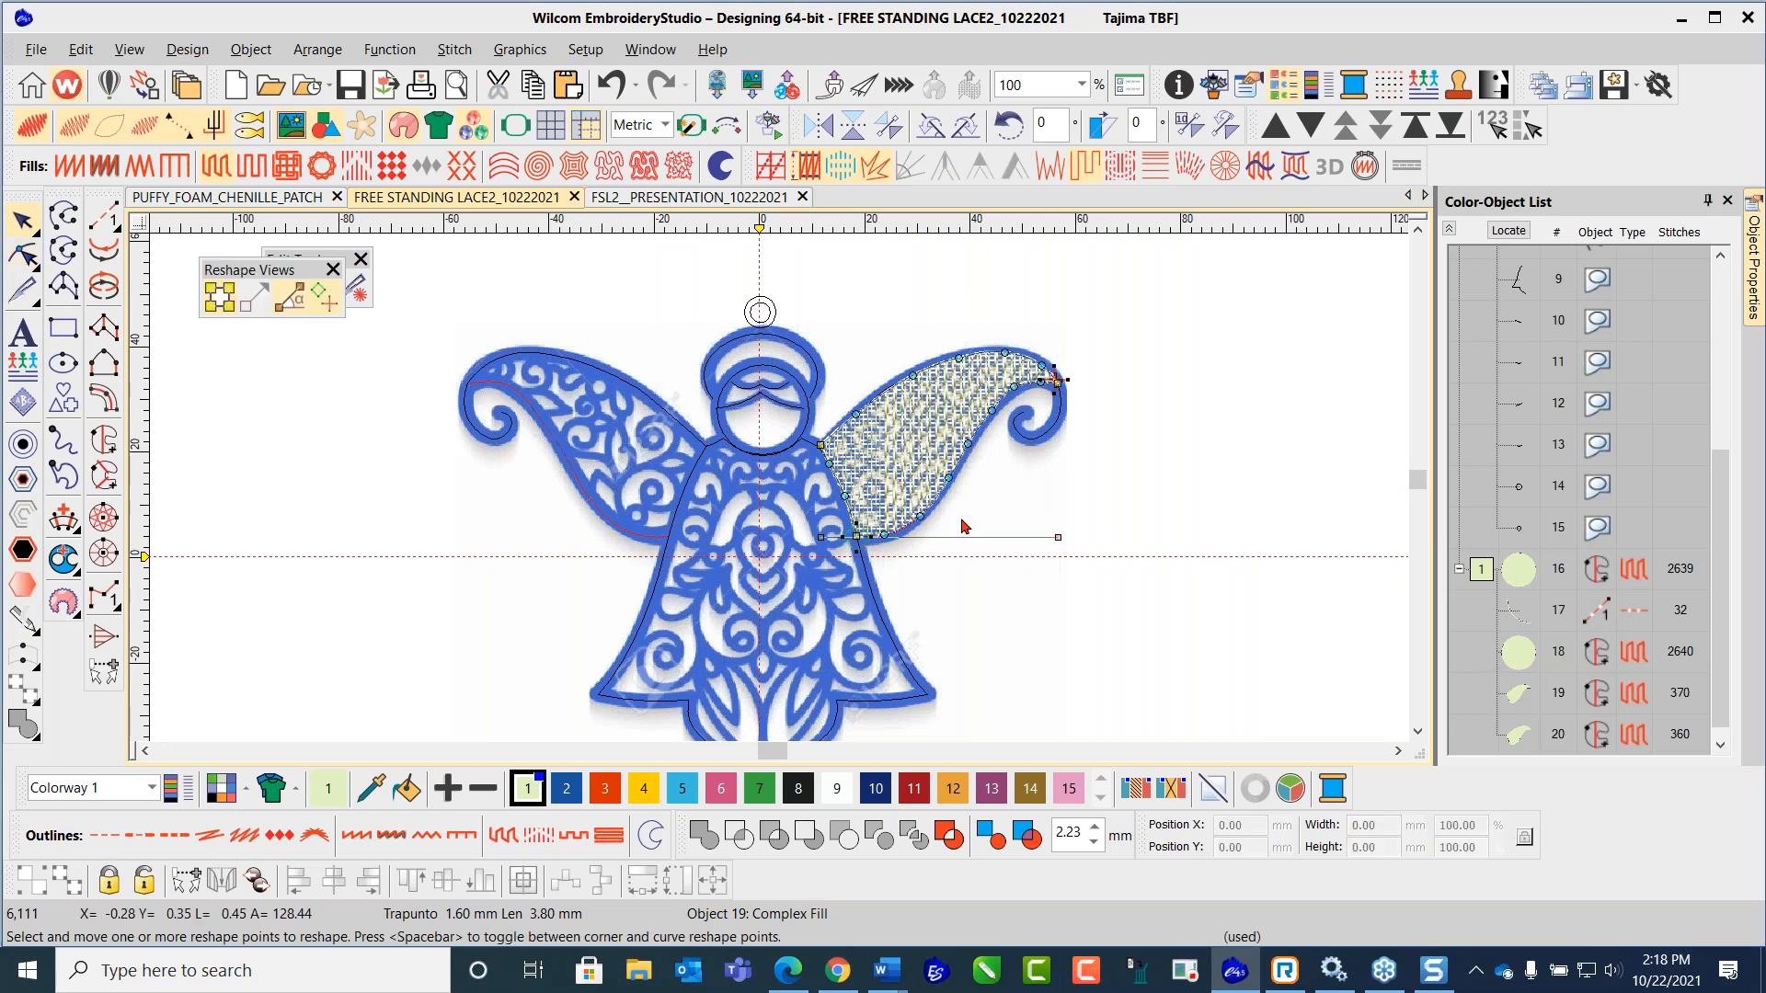
scroll(1118, 350, "up", 2)
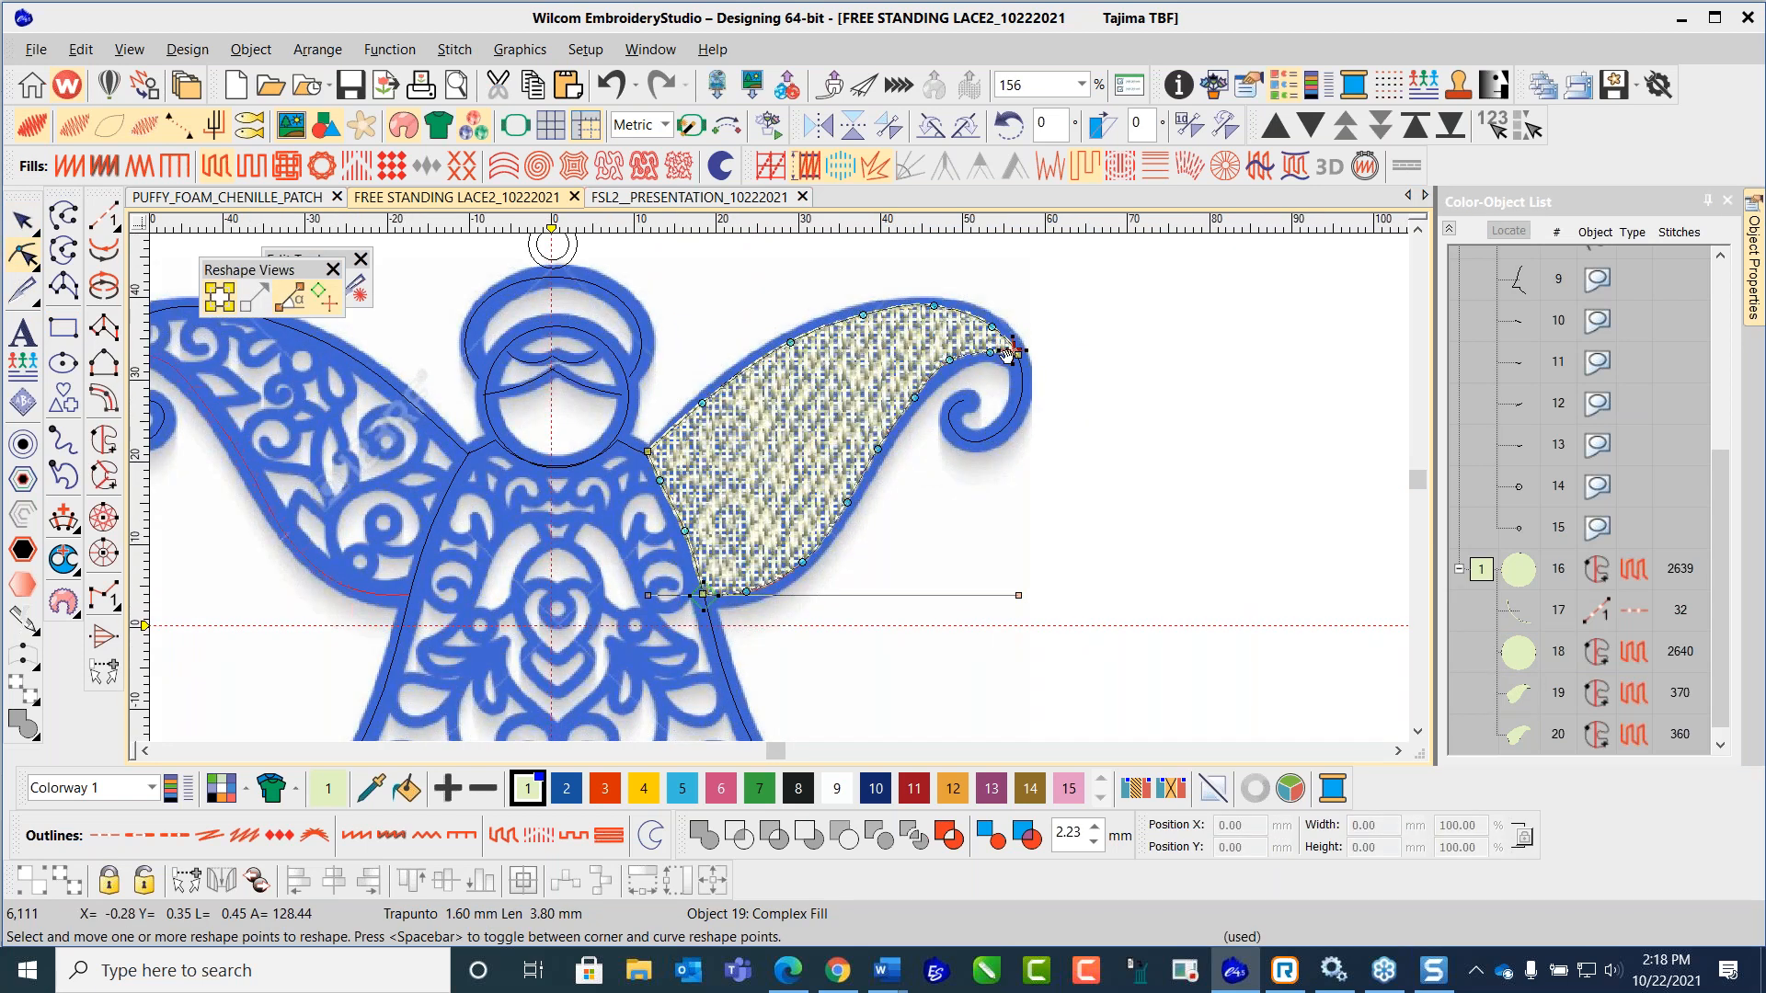
key("Tab")
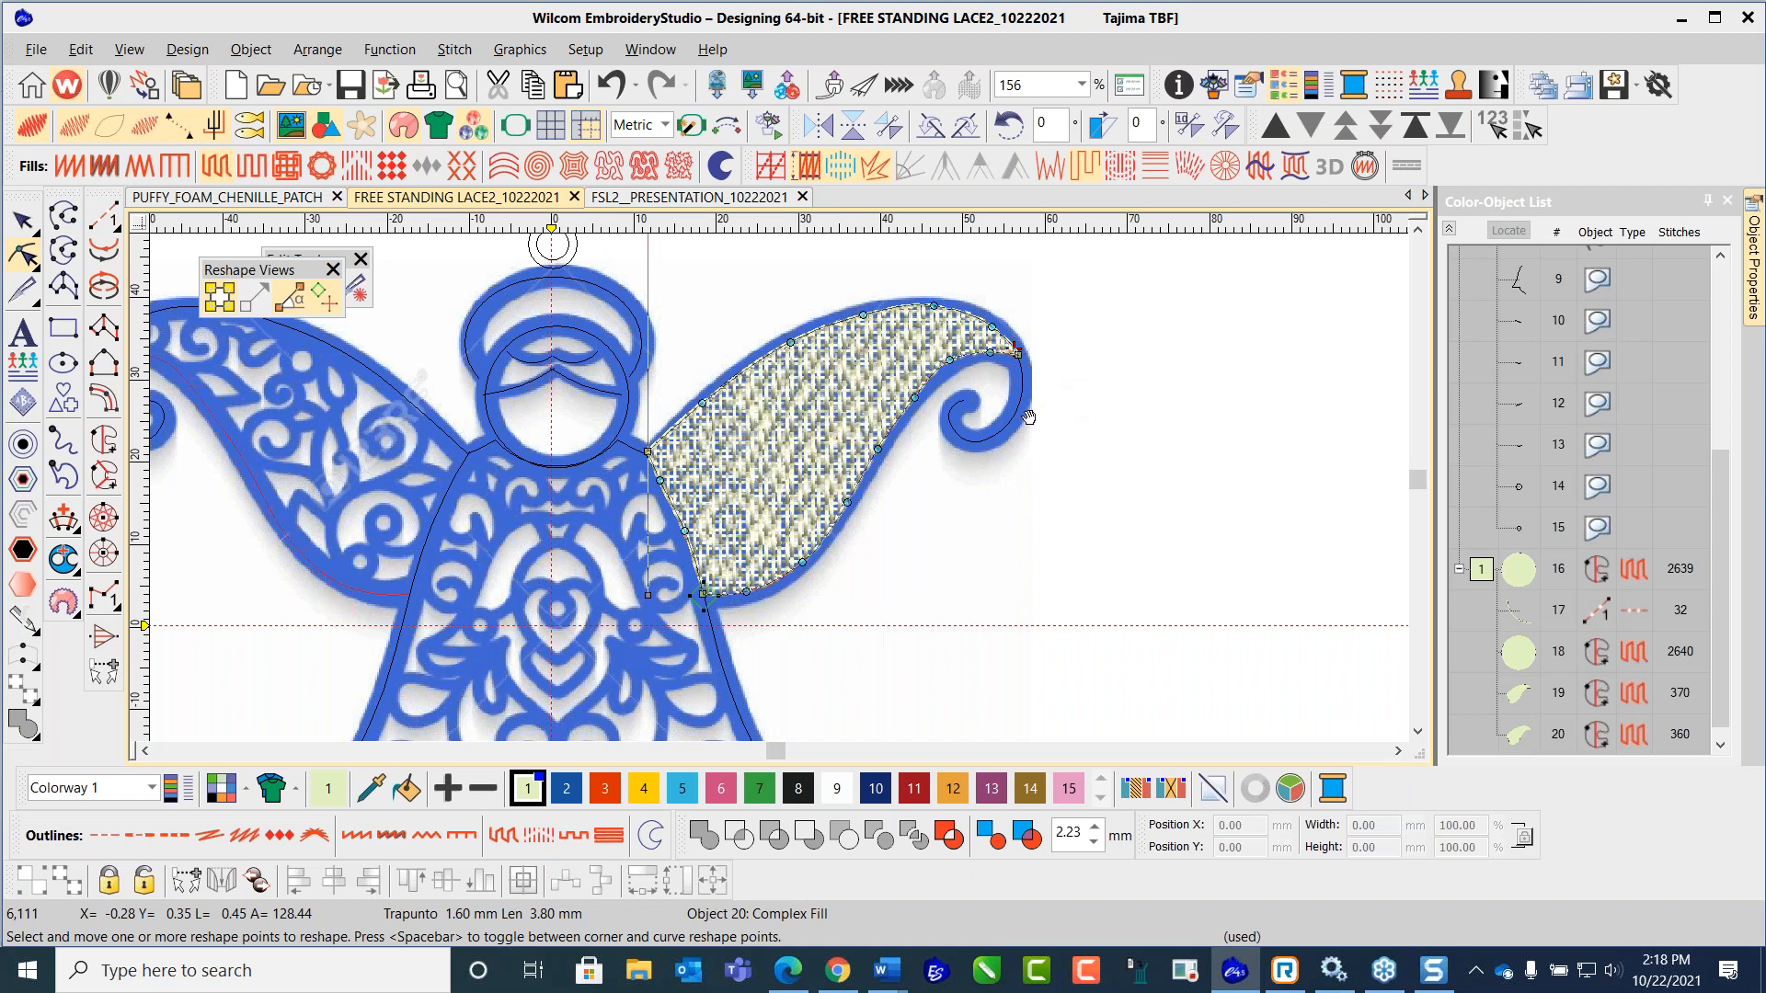
left_click_drag(692, 558, 679, 558)
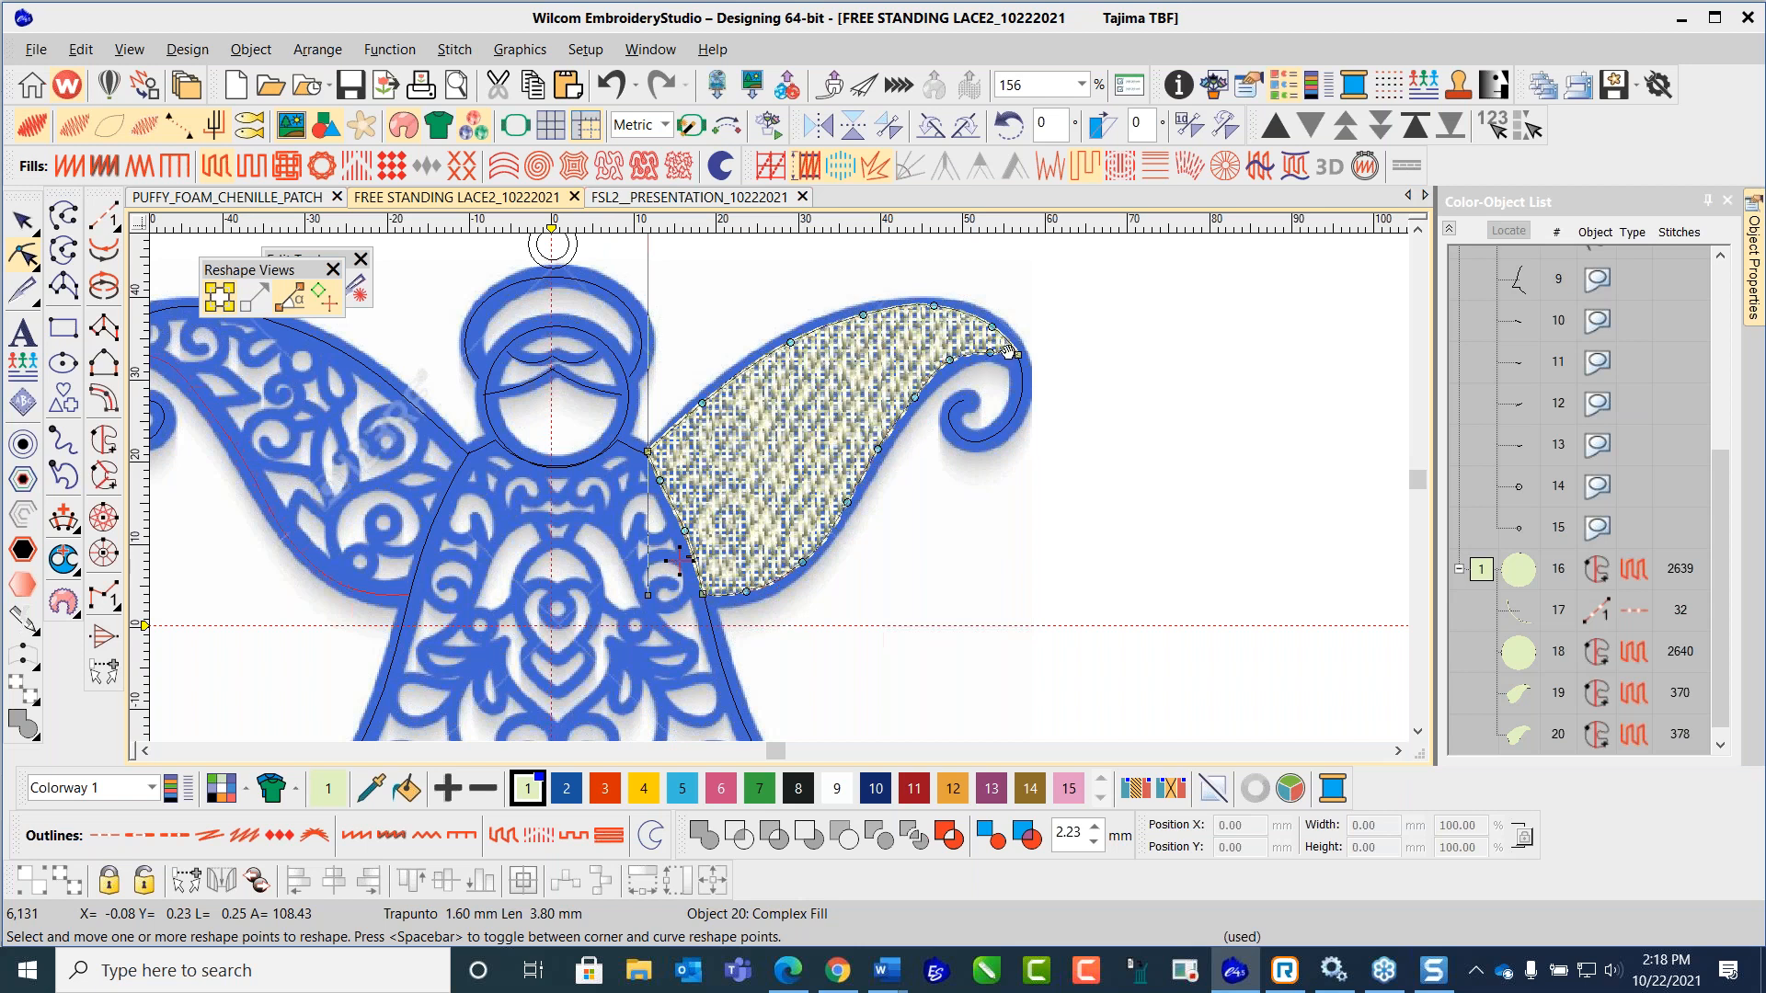
left_click(701, 594)
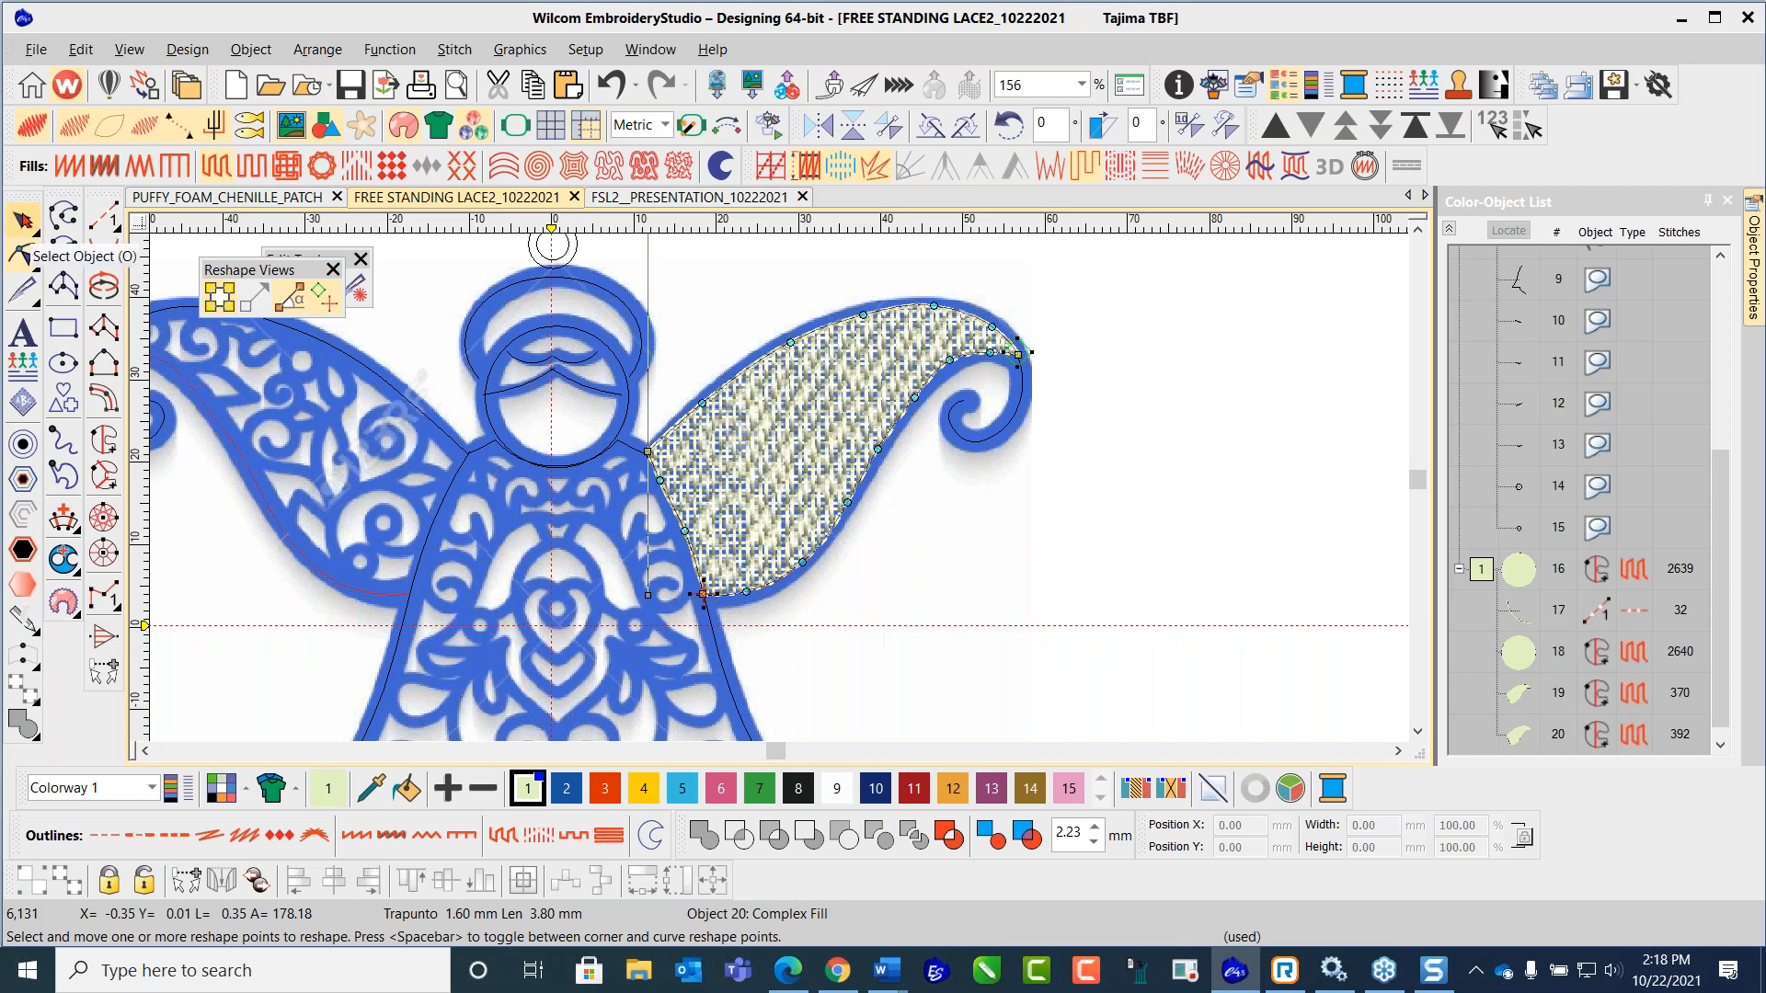
left_click(21, 247)
key("1")
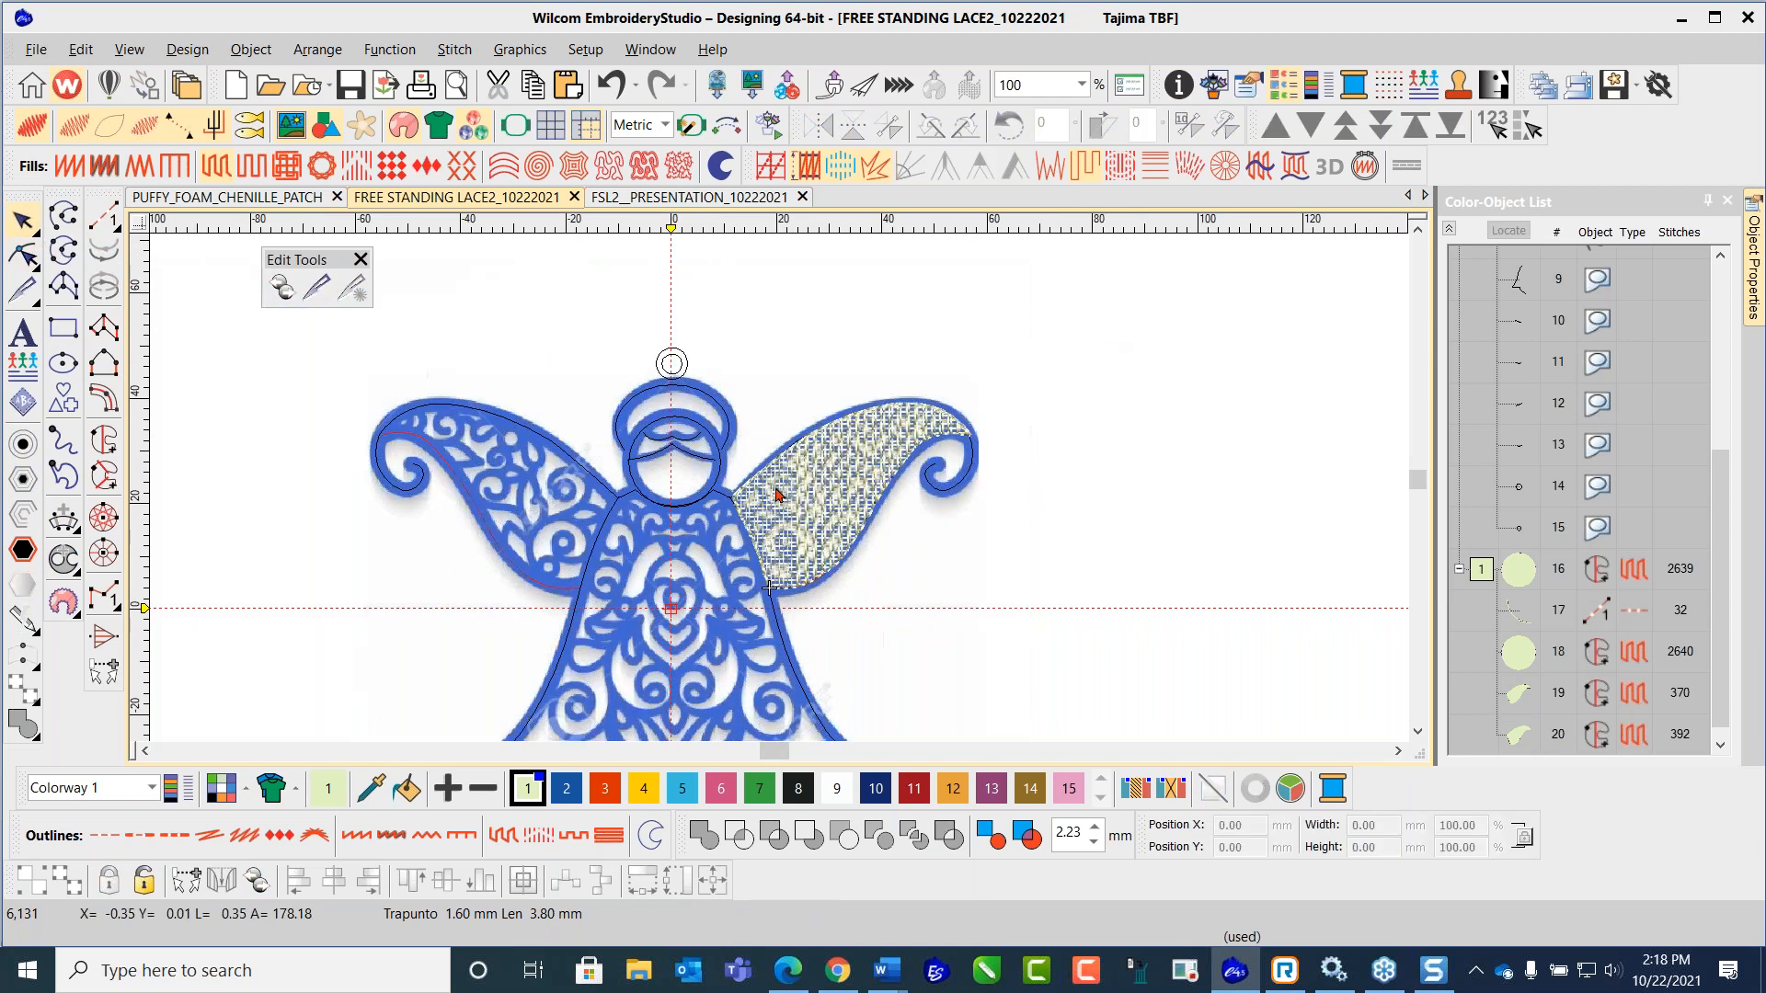
left_click(349, 84)
Step: Digitize a connecting run in colour 1 from the right wing's lower gown corner, along the shoulders and neckline, to the left wing's lower corner
left_click(112, 210)
scroll(664, 657, "down", 3)
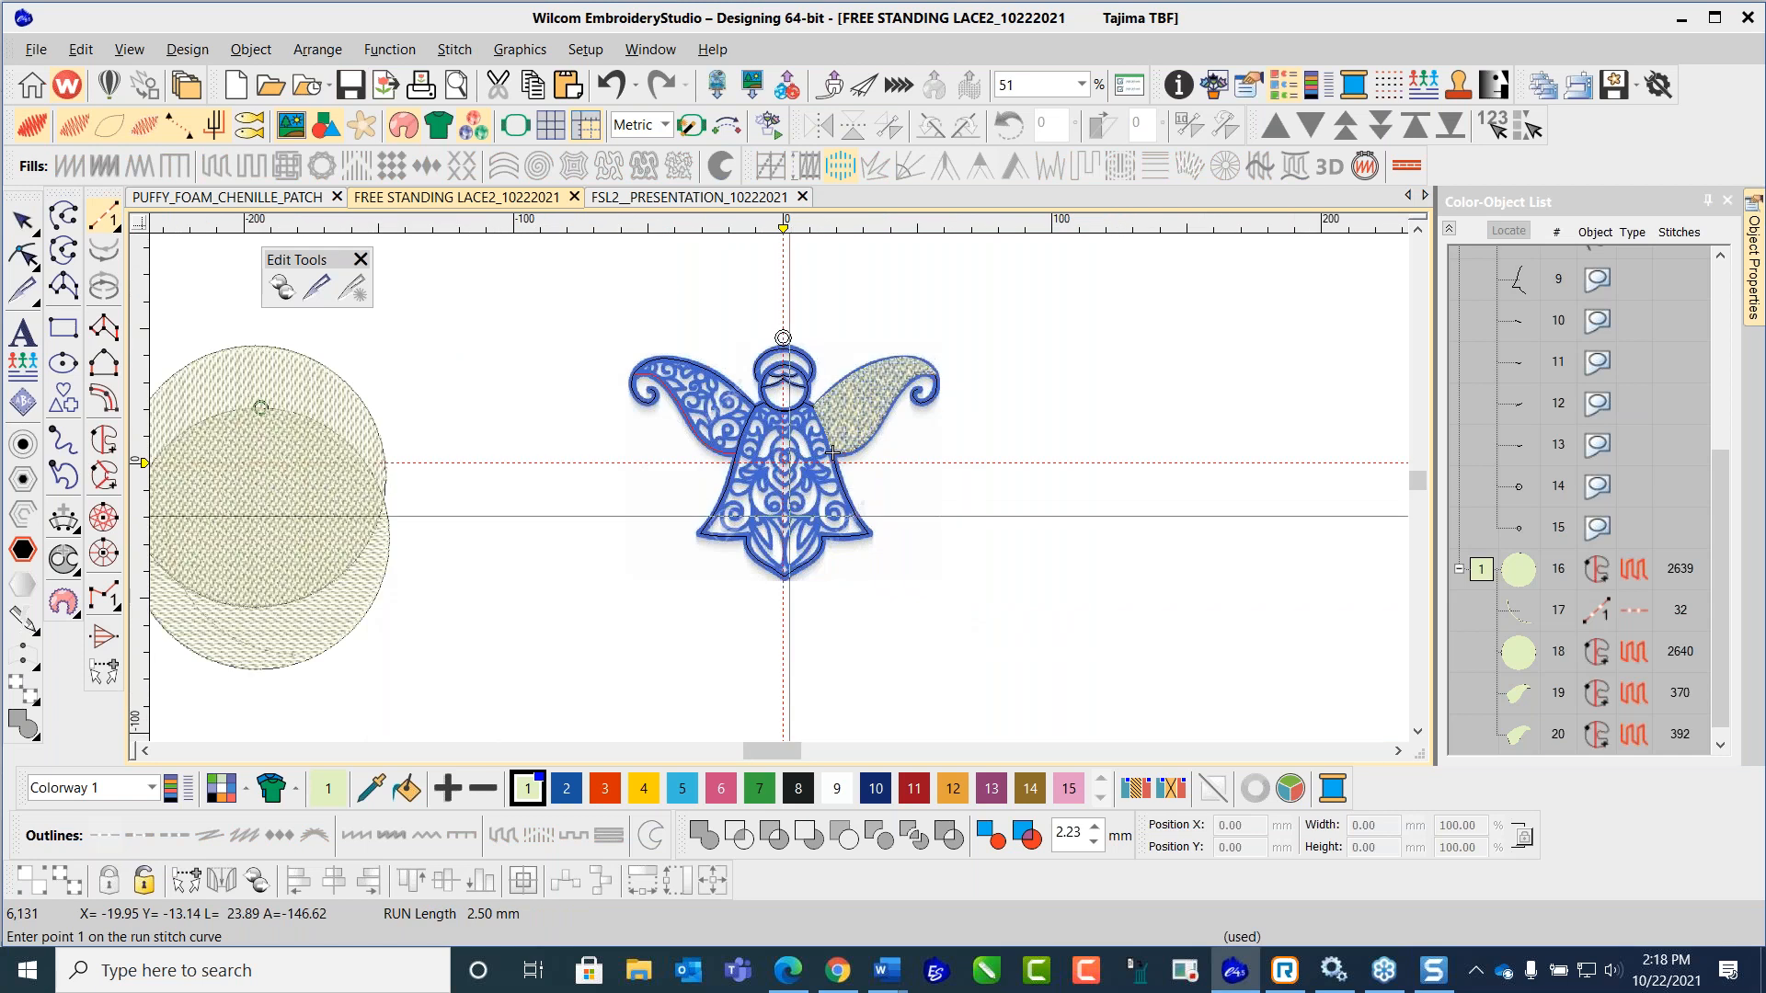
left_click(528, 792)
scroll(823, 440, "up", 2)
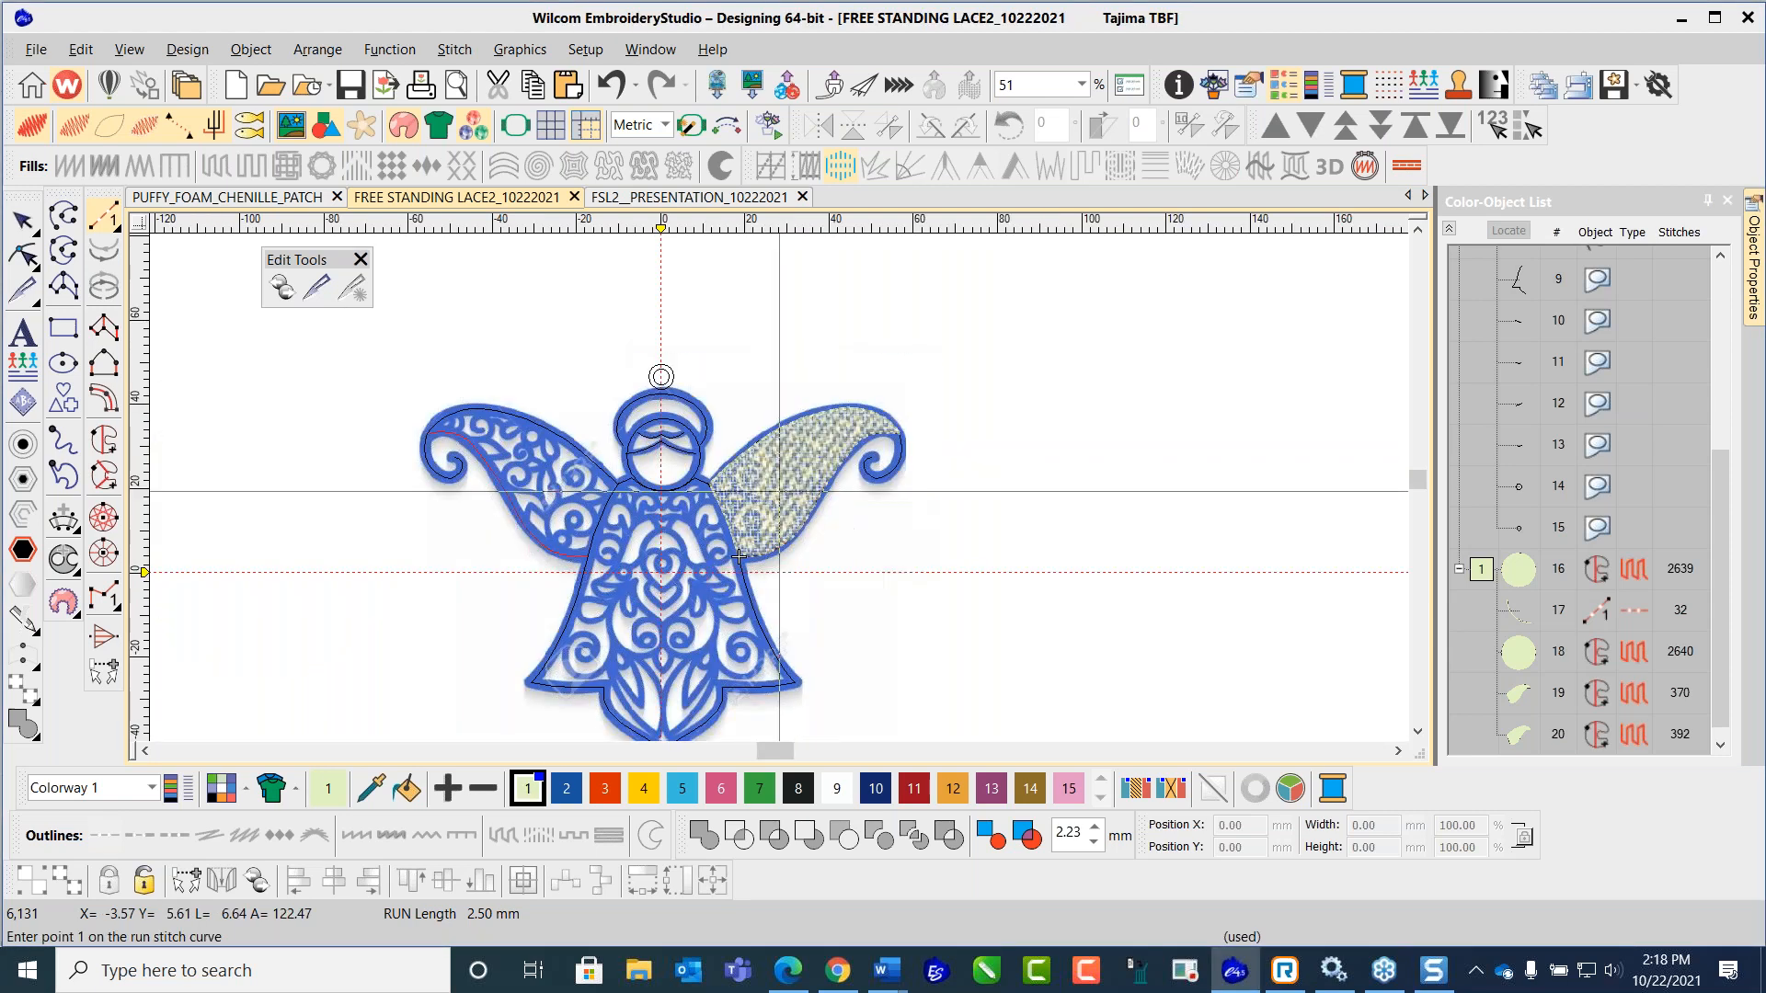
scroll(739, 557, "up", 3)
left_click(681, 644)
left_click(658, 568)
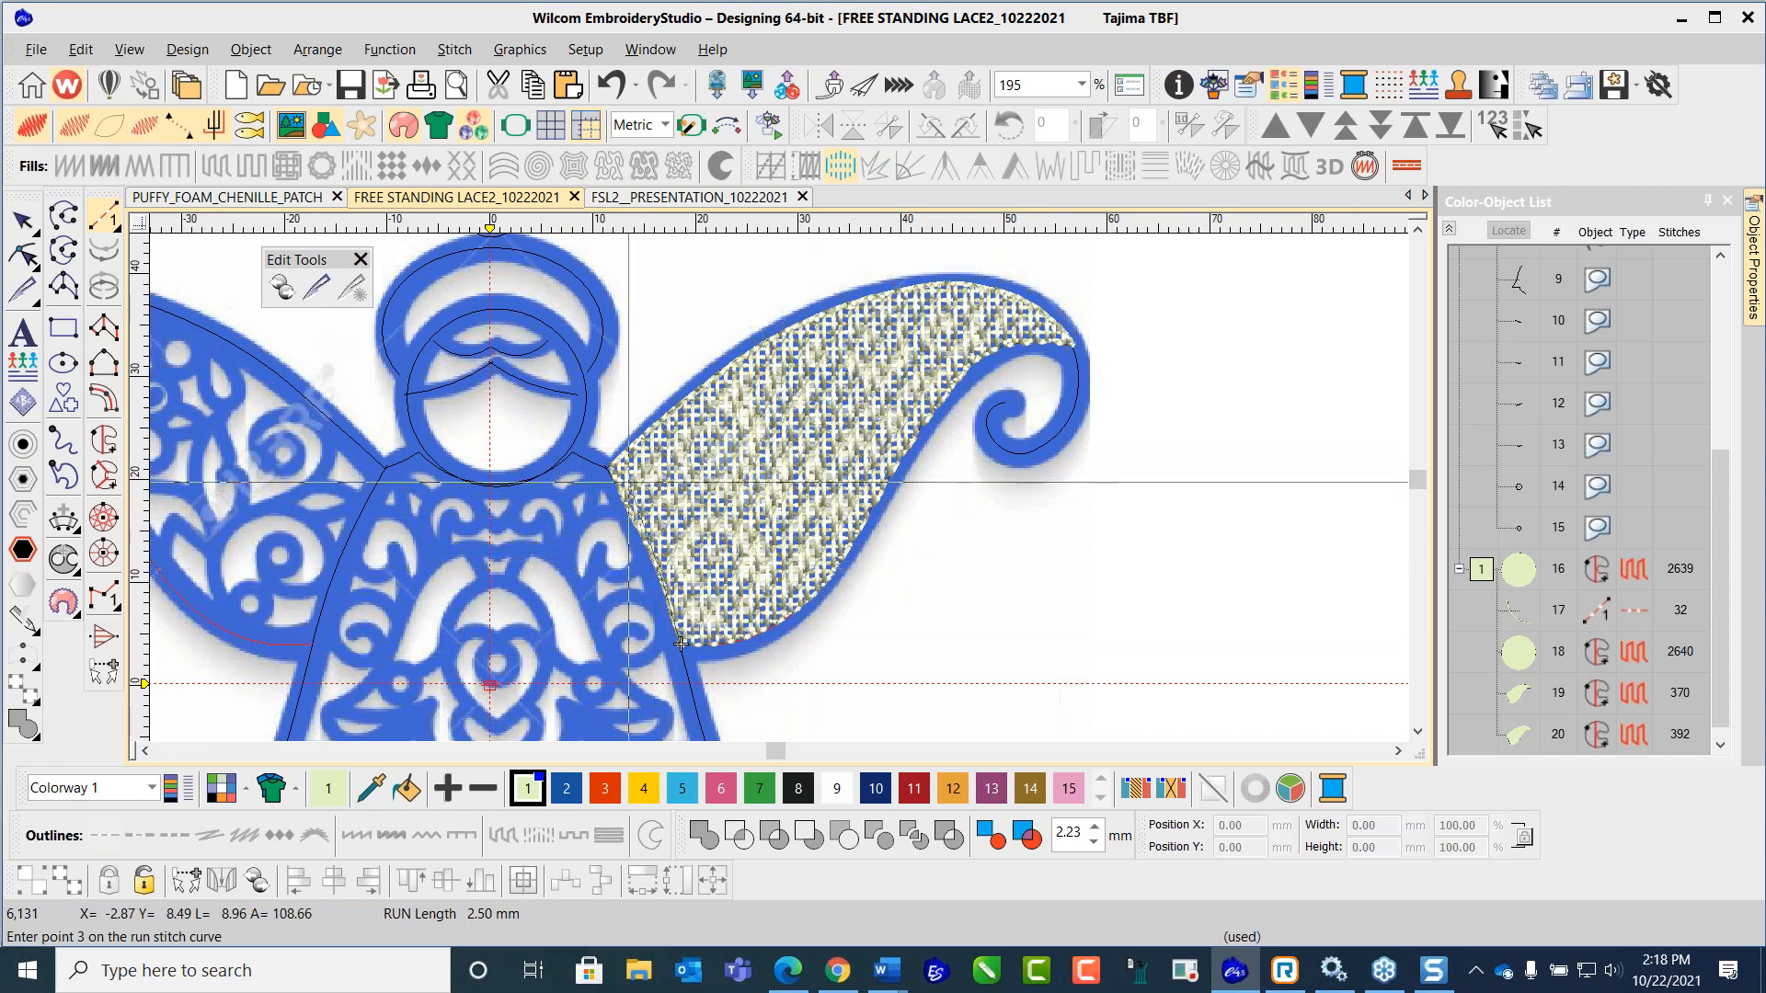
left_click(634, 517)
left_click(610, 468)
left_click(573, 455)
left_click(511, 486)
left_click(454, 474)
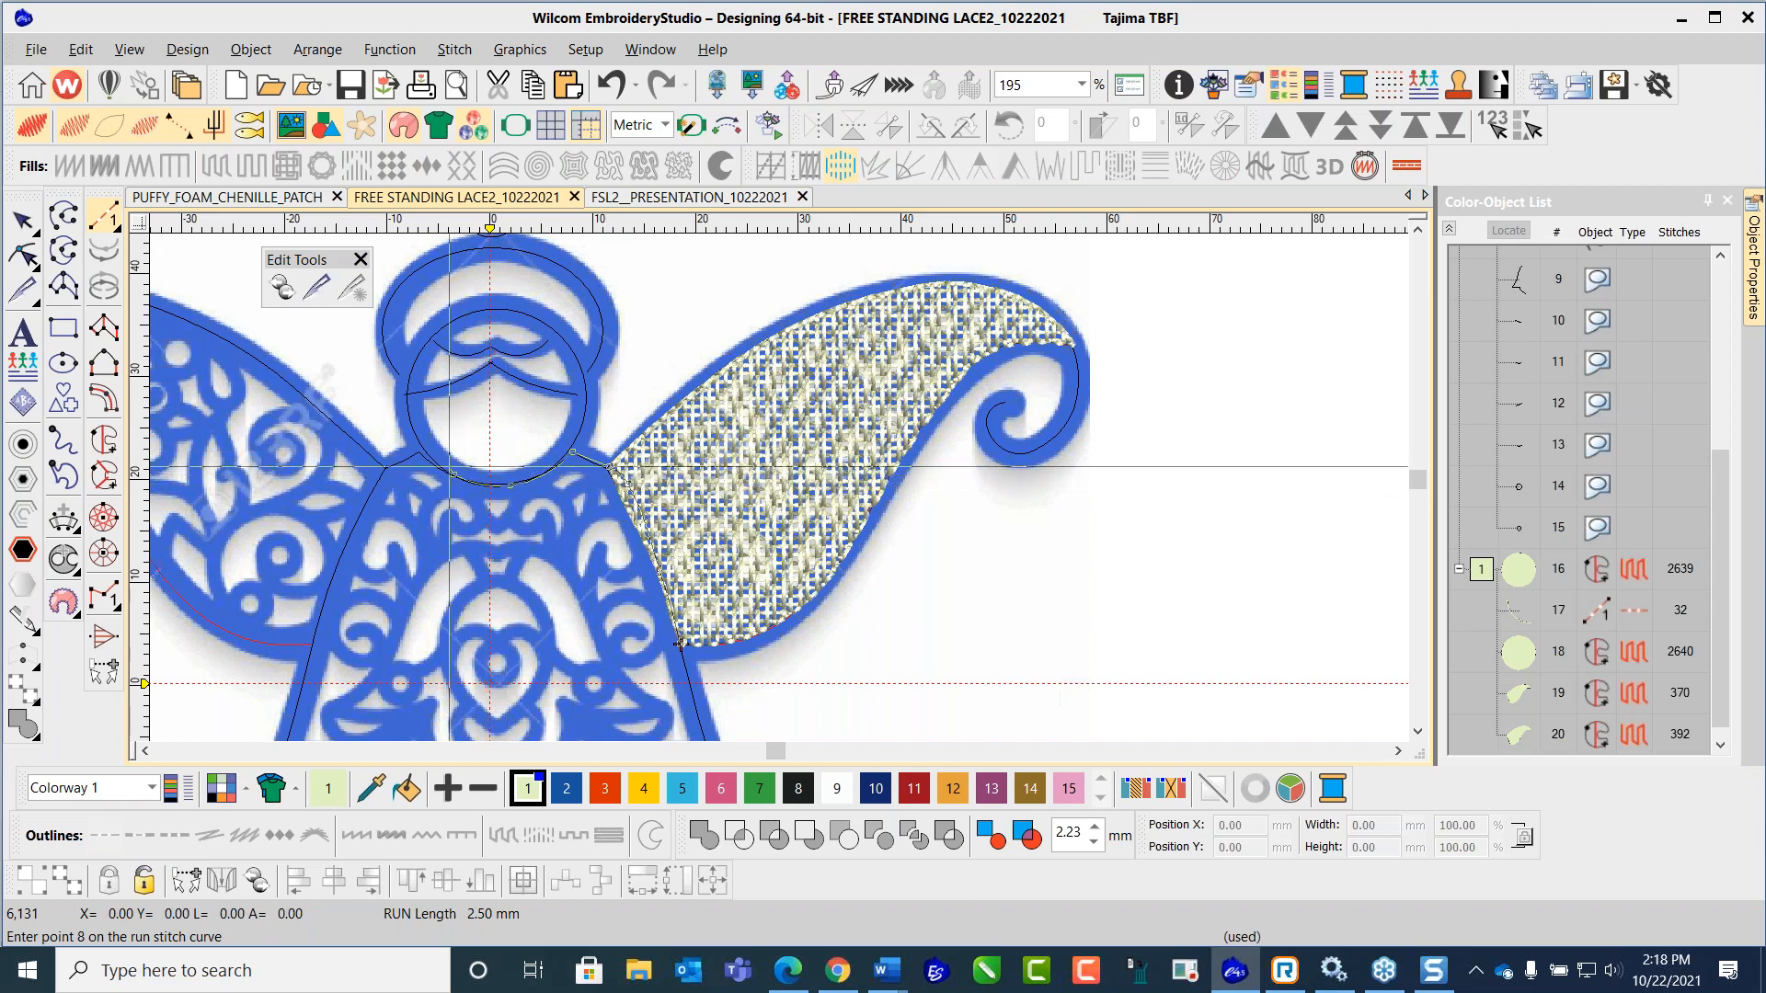
left_click(402, 462)
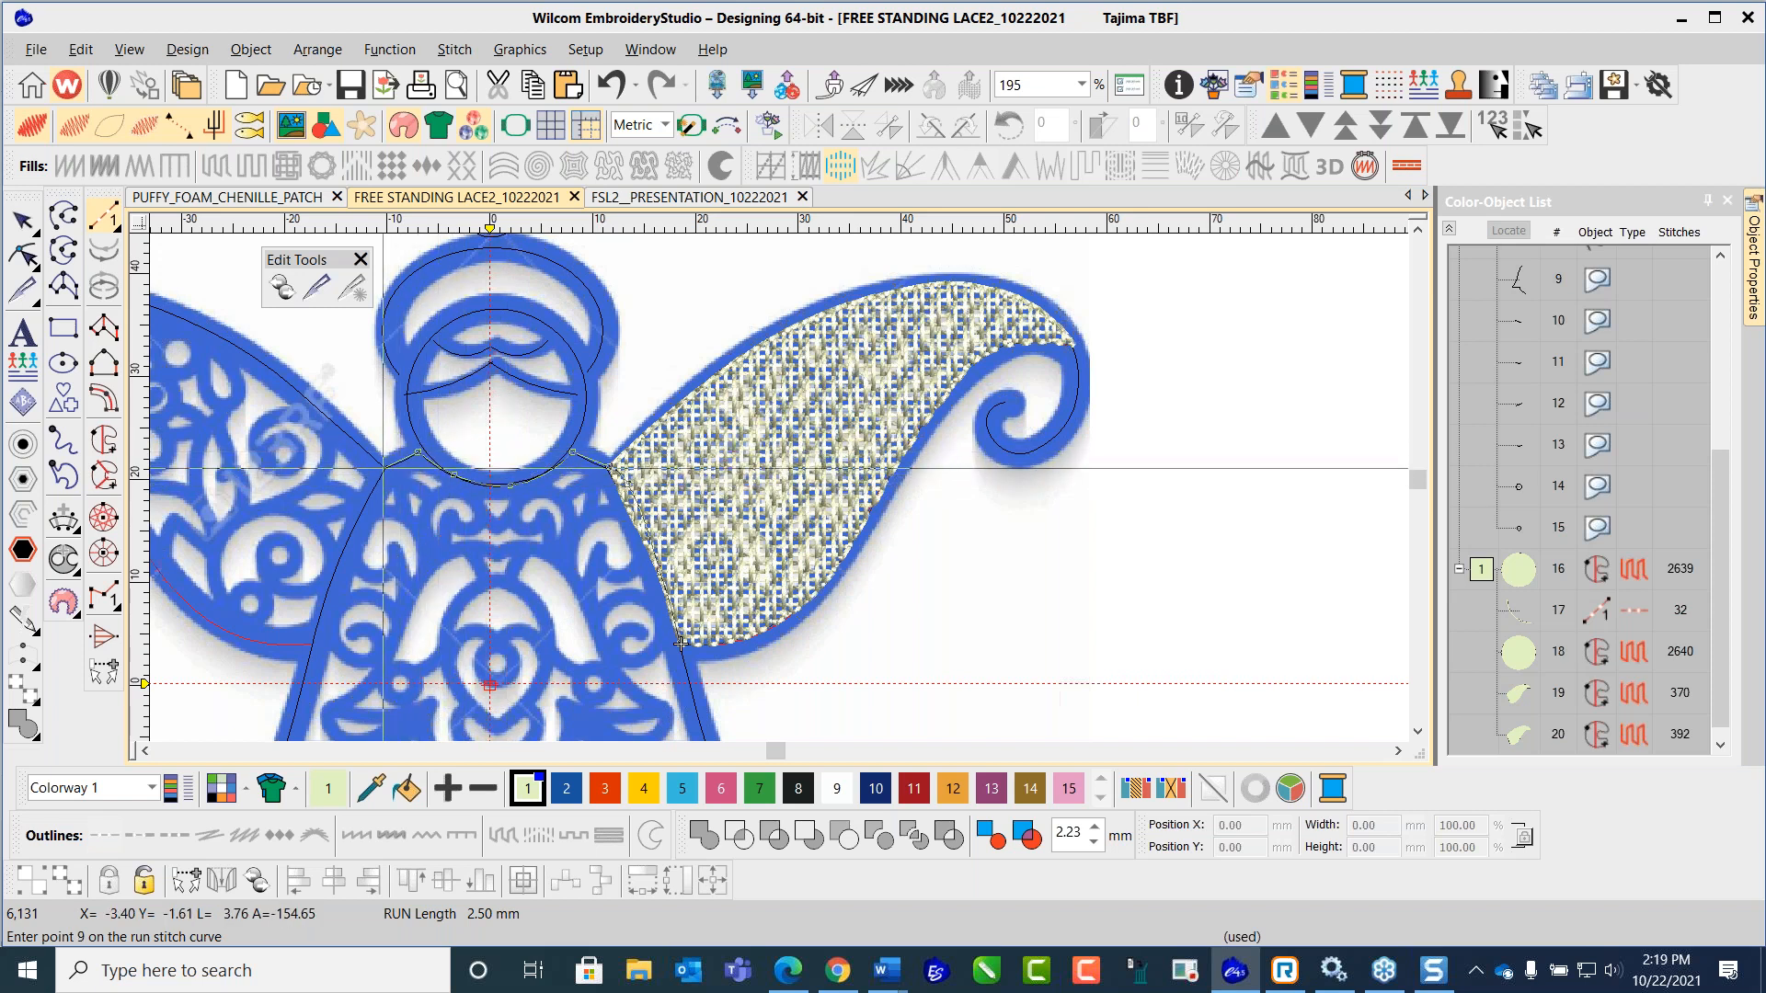
left_click(383, 468)
left_click(345, 546)
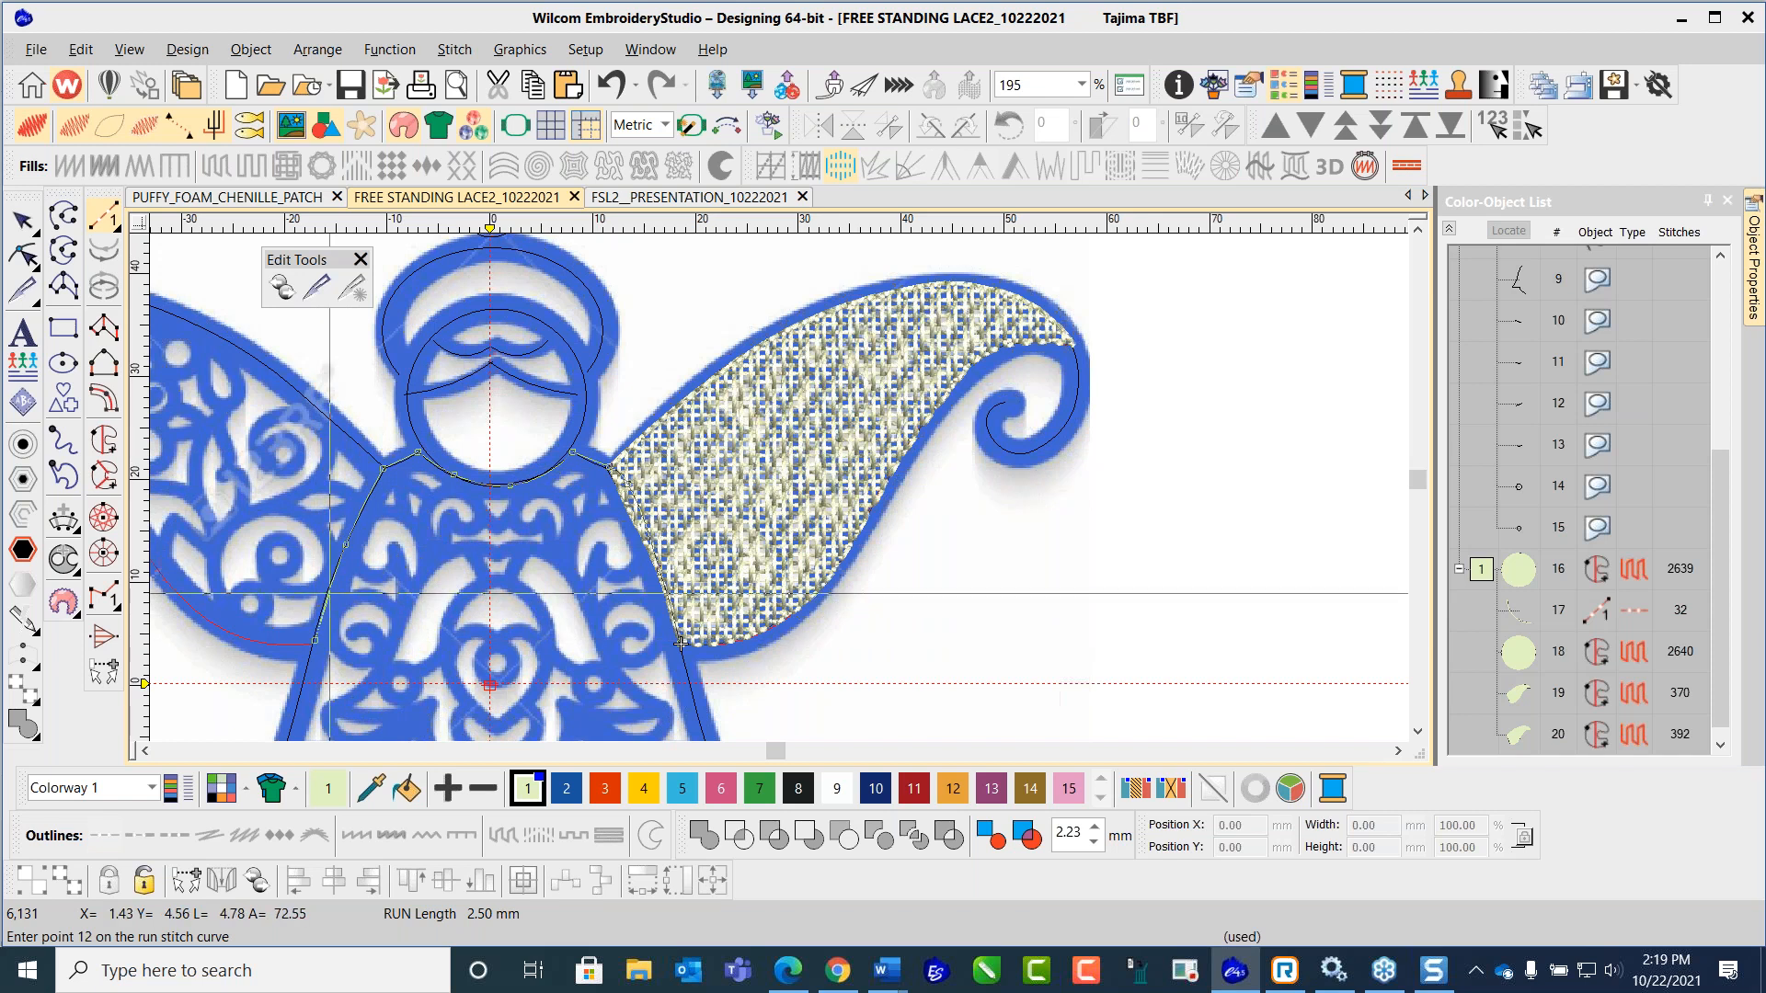
left_click(314, 641)
key("Return")
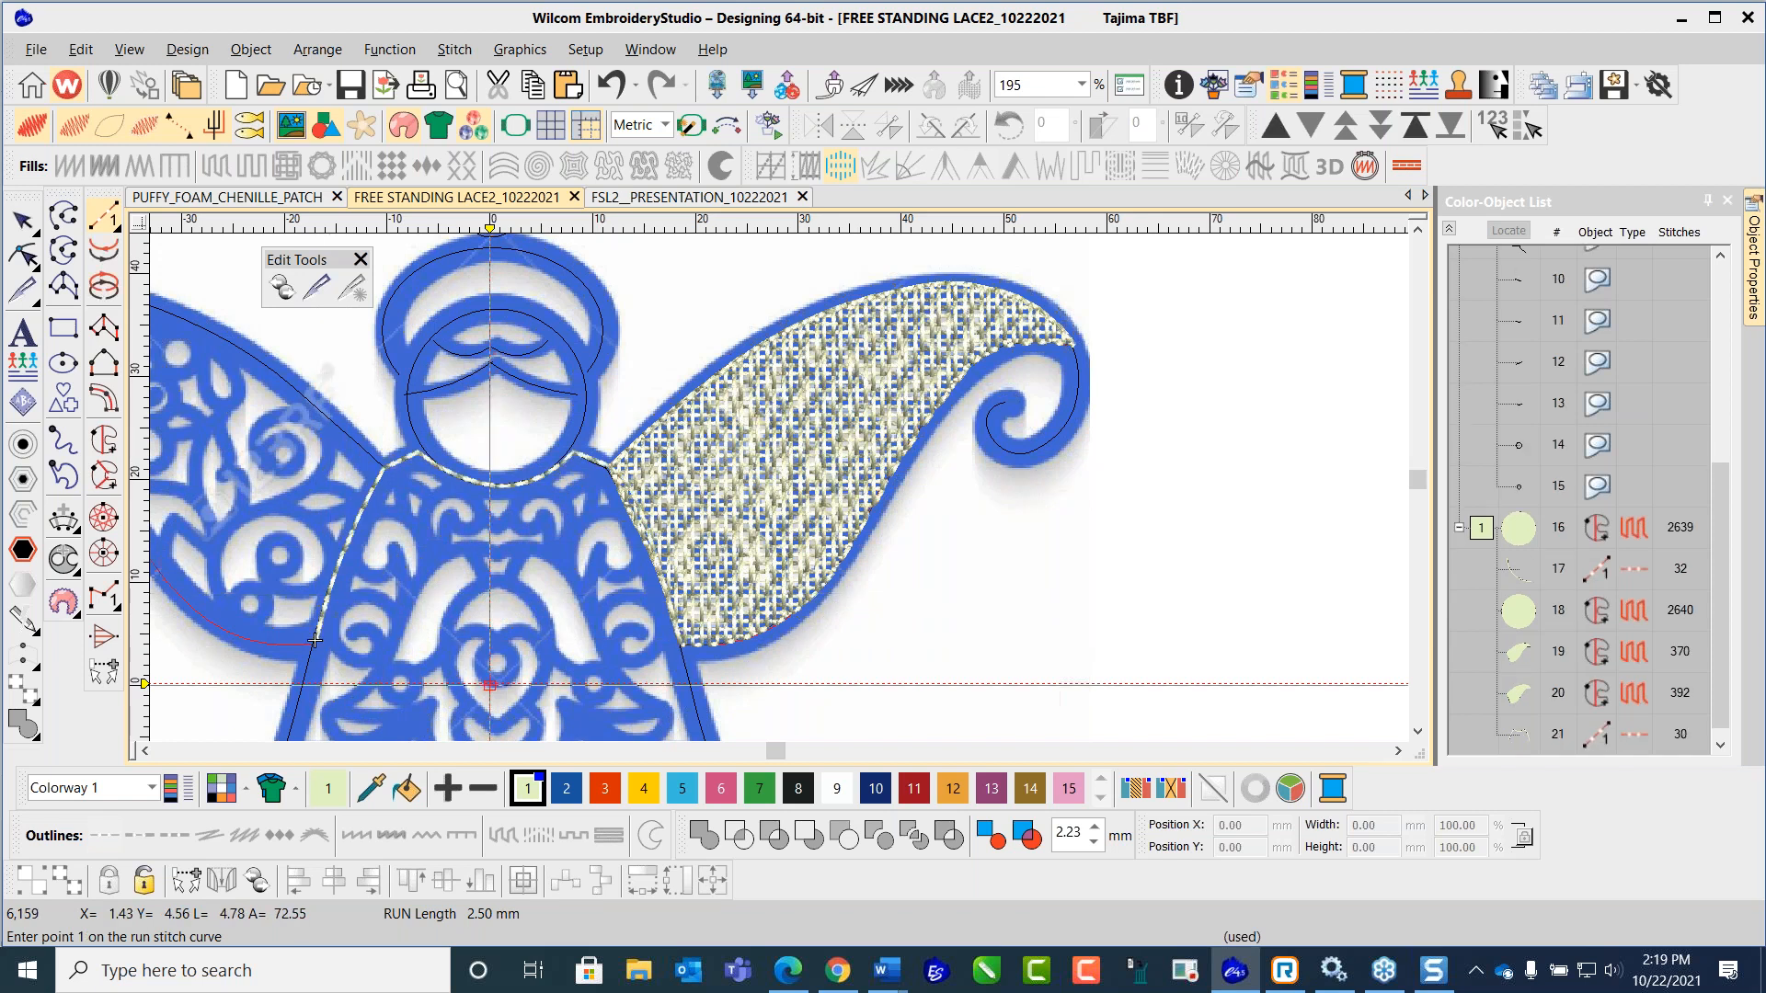
key("1")
key("Escape")
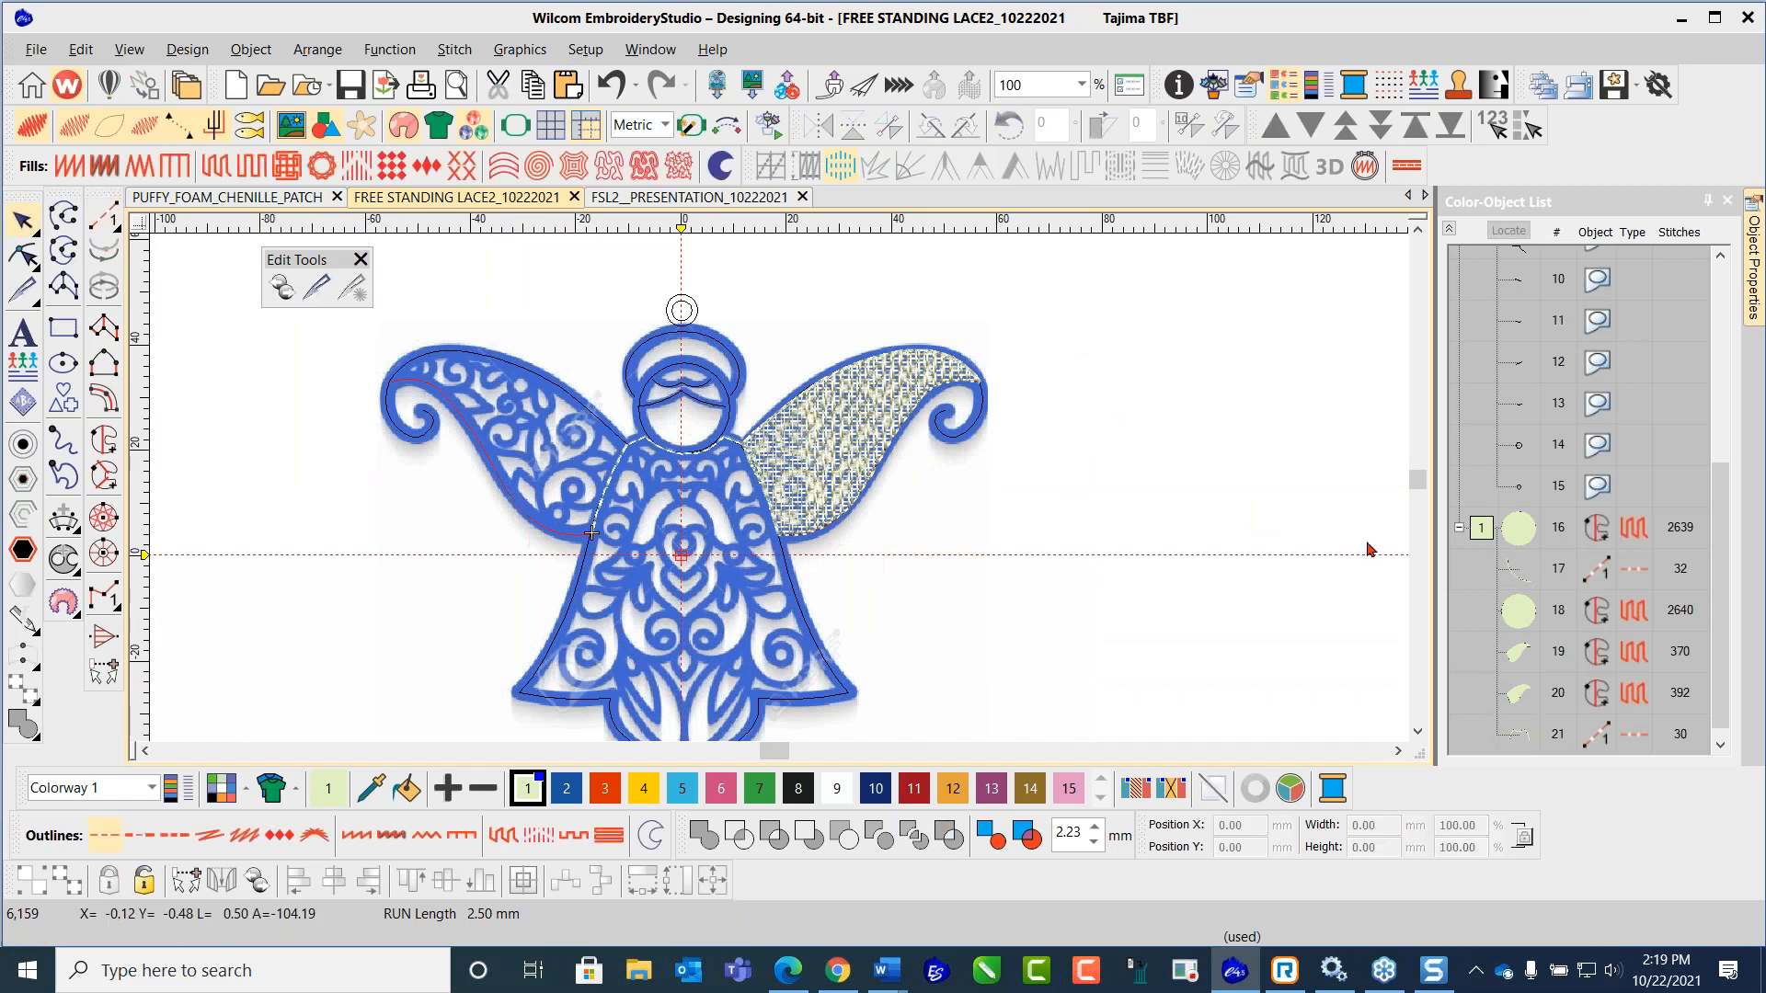
Step: Duplicate both layered lace fills of the right wing in place
left_click(1525, 662)
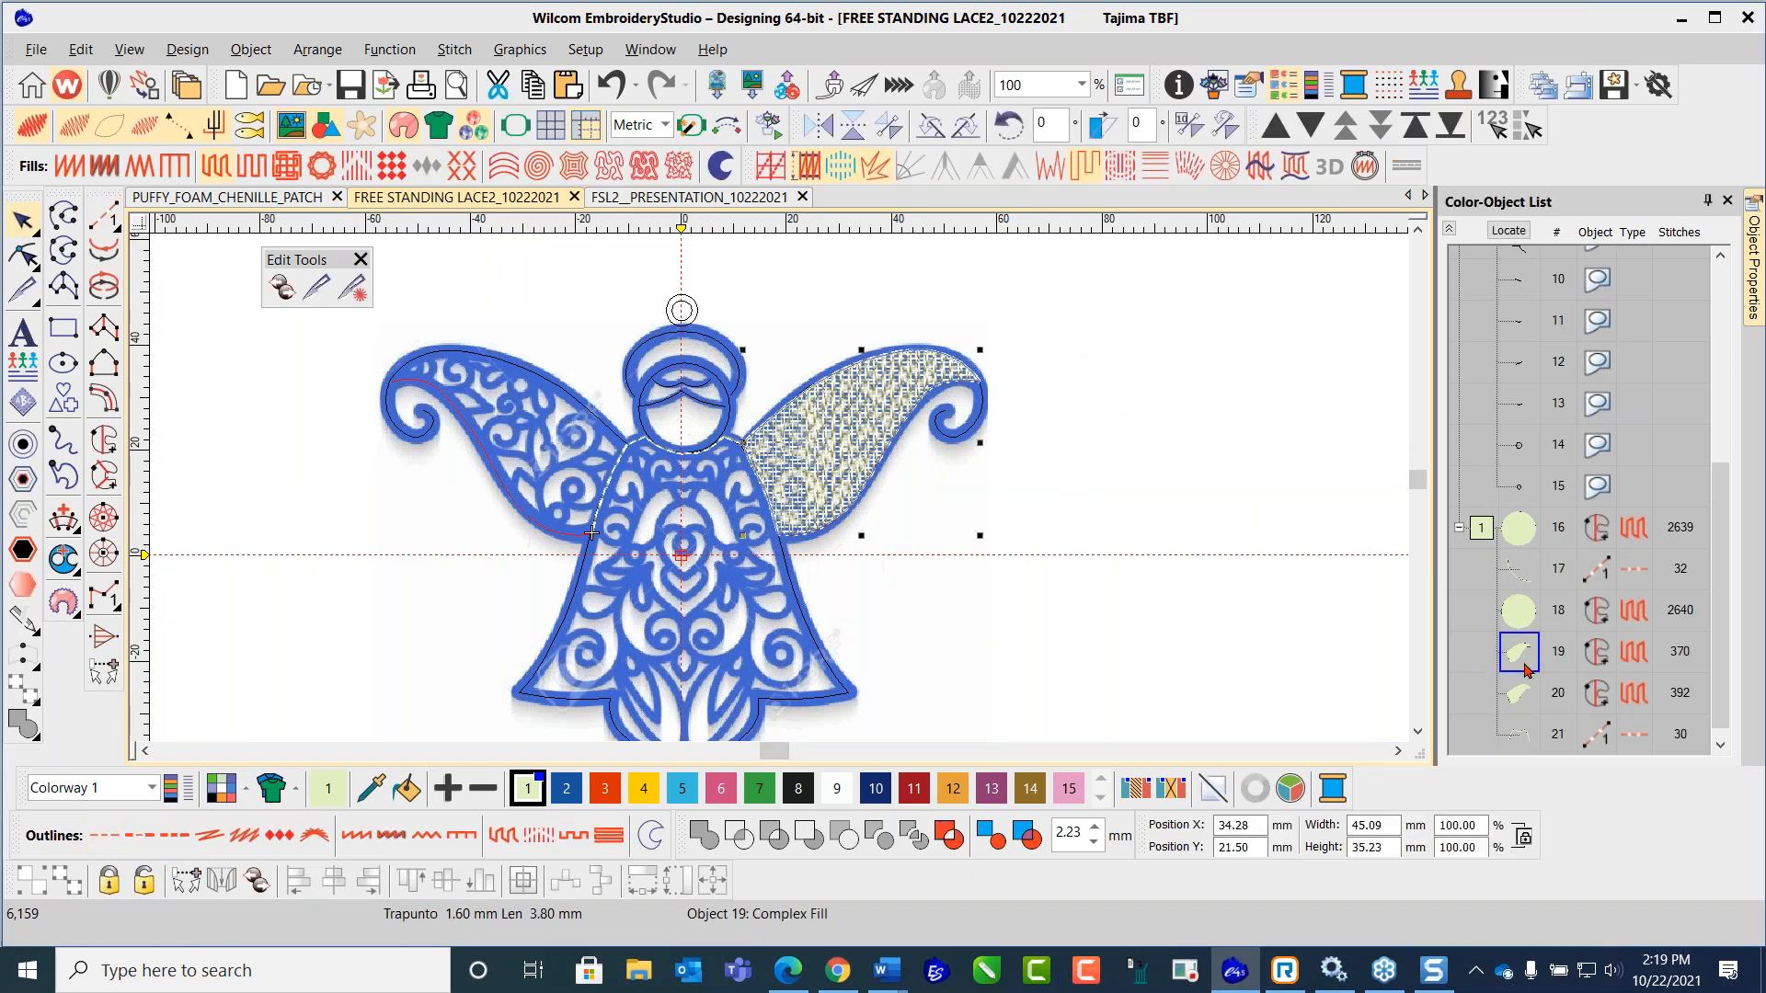
left_click(1523, 701, "ctrl")
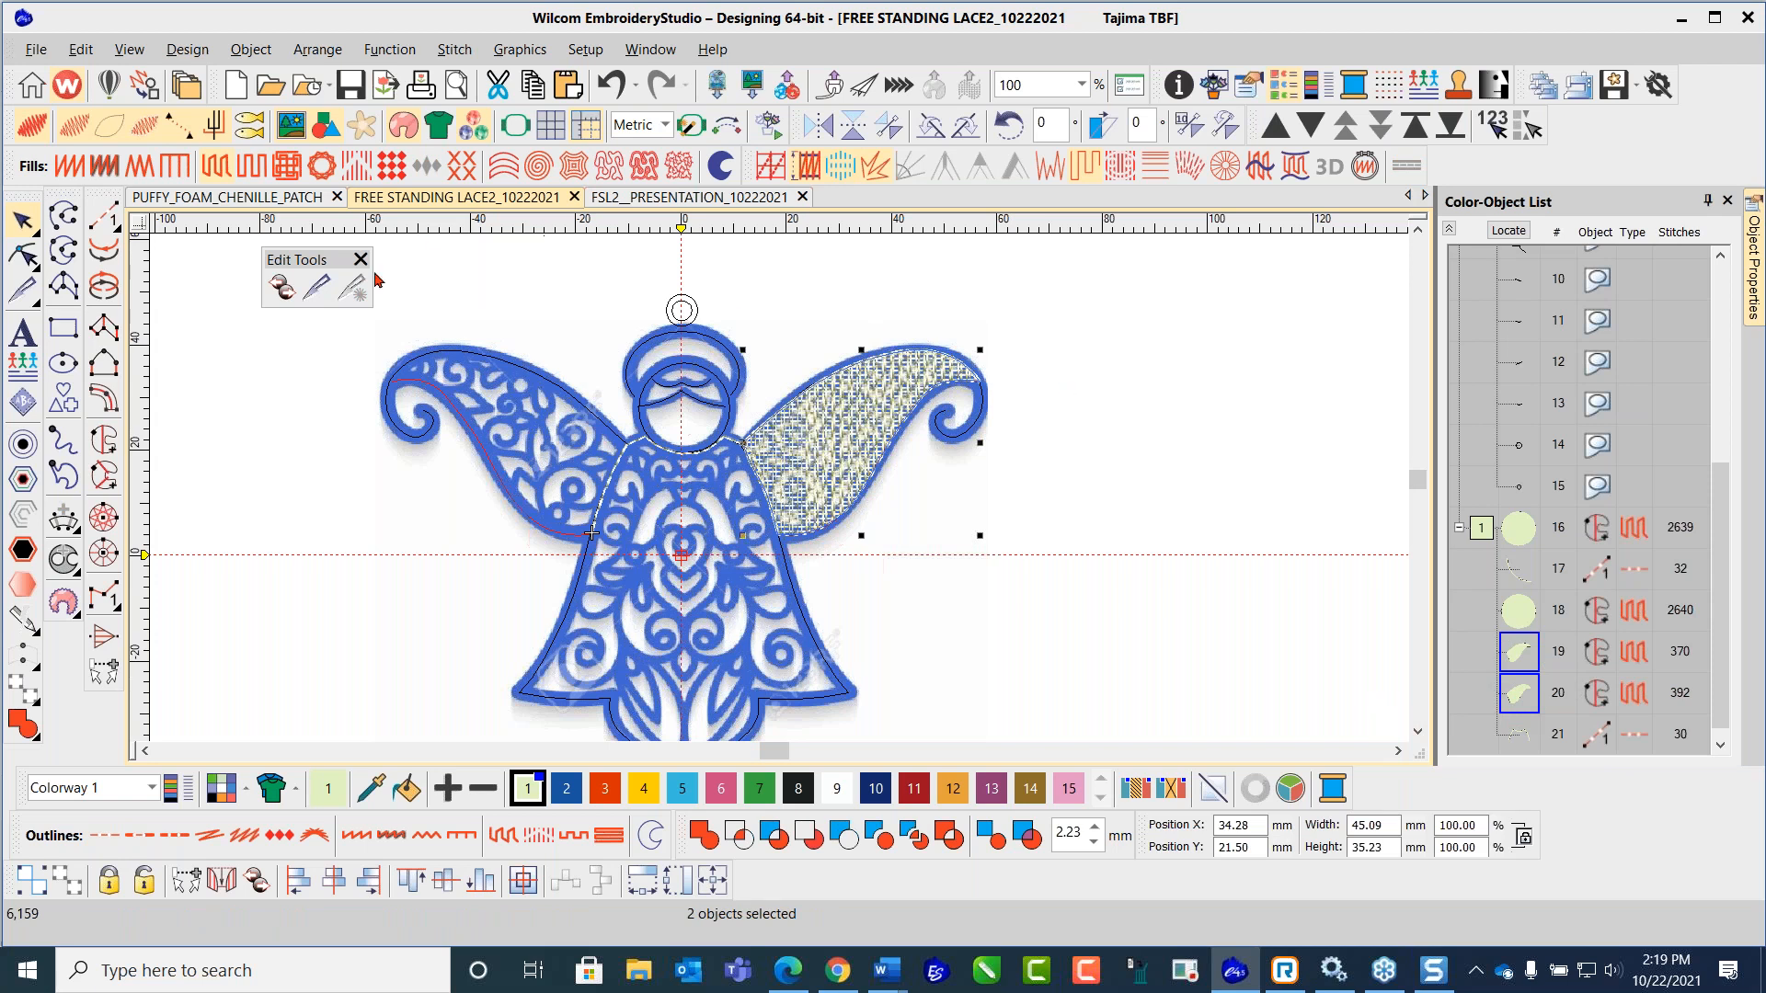
left_click(83, 52)
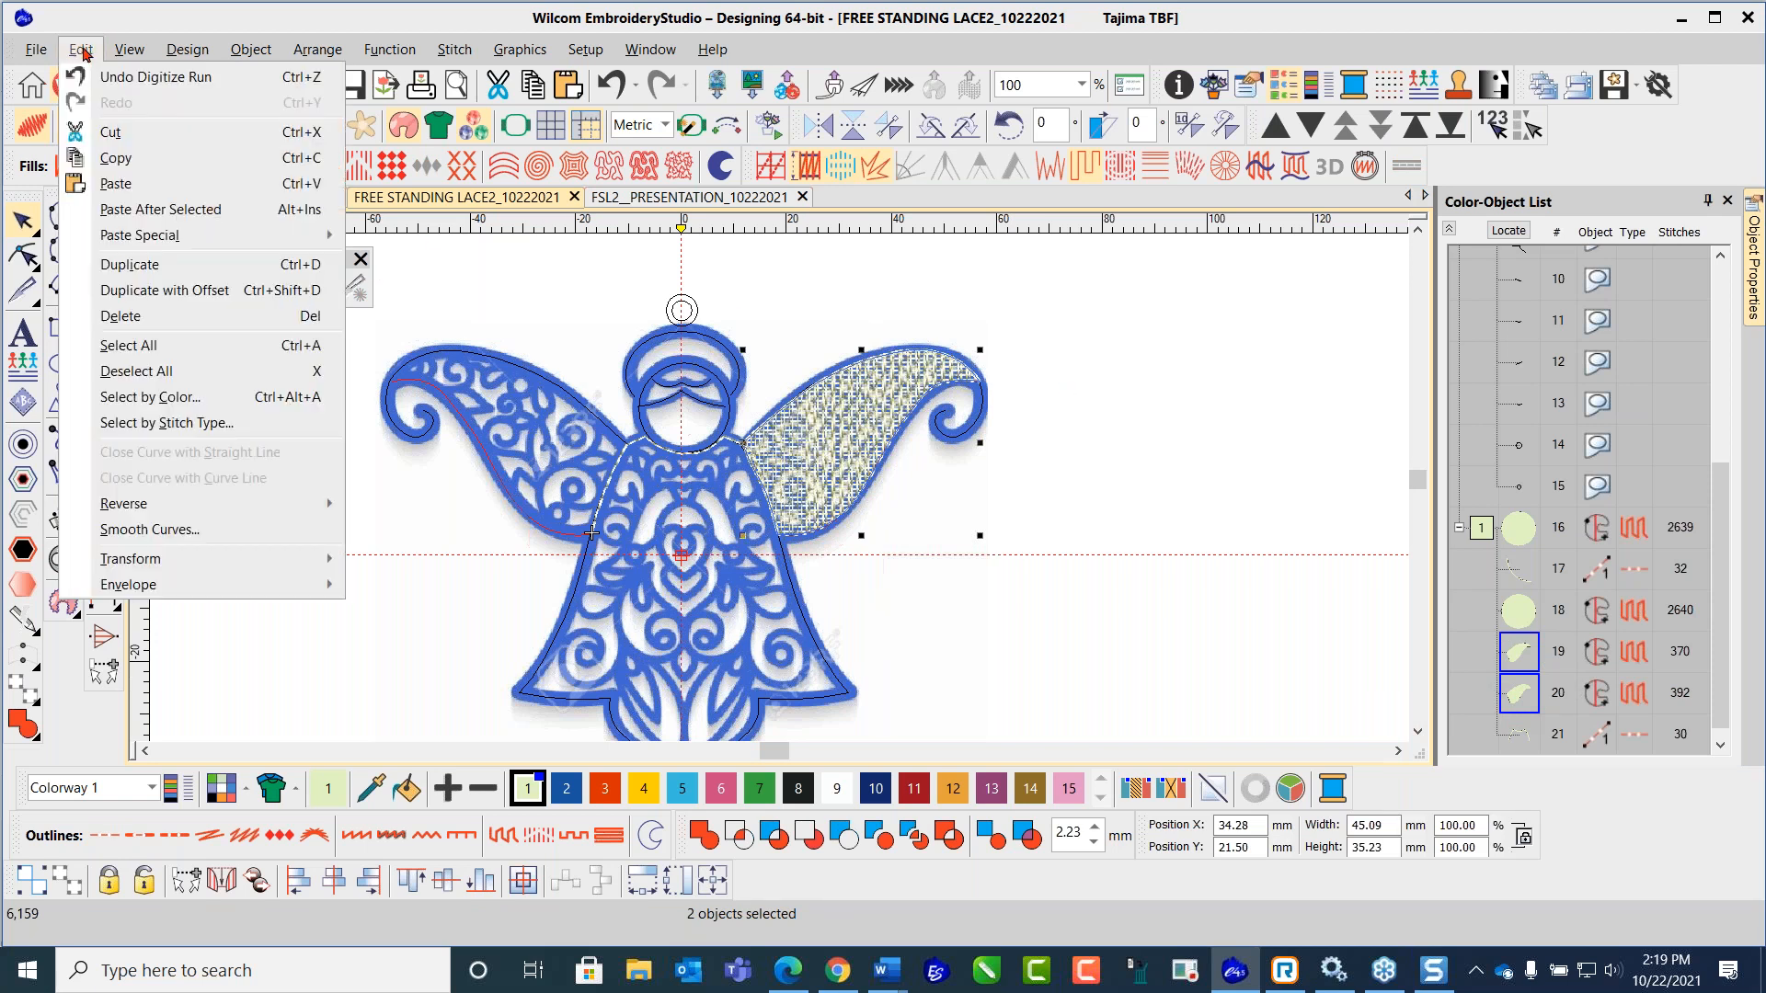
left_click(135, 267)
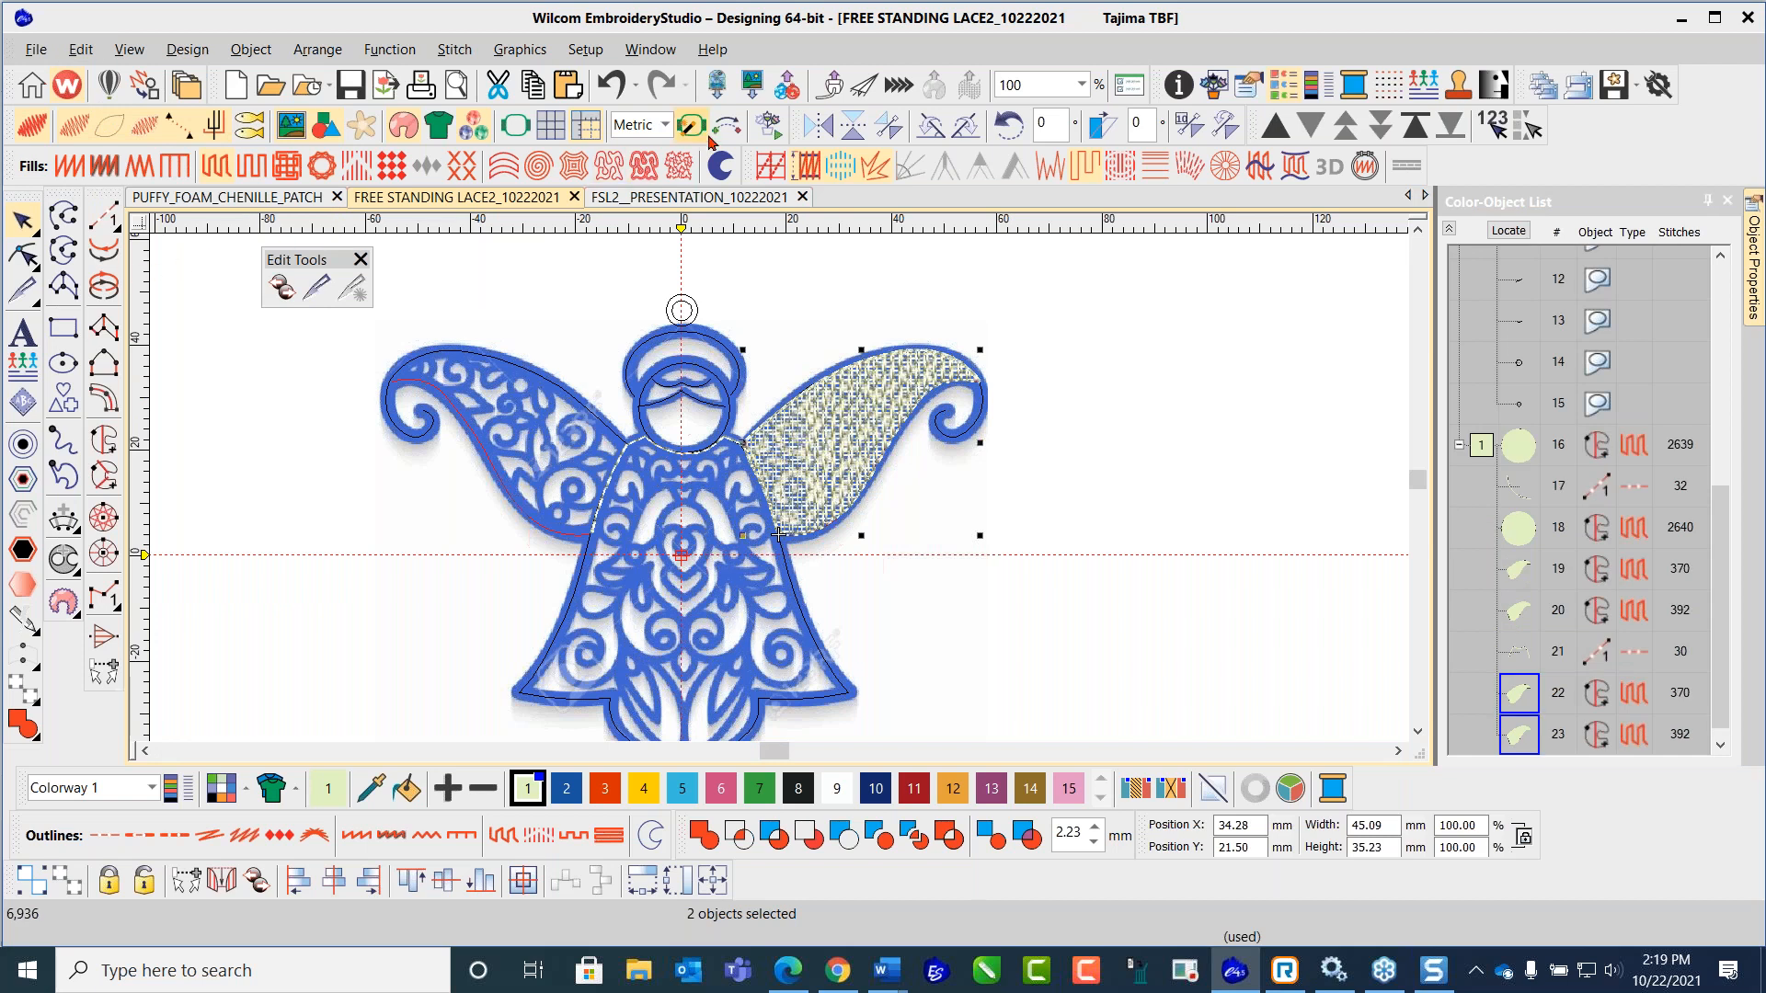
Step: Mirror the two duplicated wing fills horizontally and position them on the left wing at about X -33.10 mm
left_click(815, 126)
left_click_drag(943, 535, 591, 534)
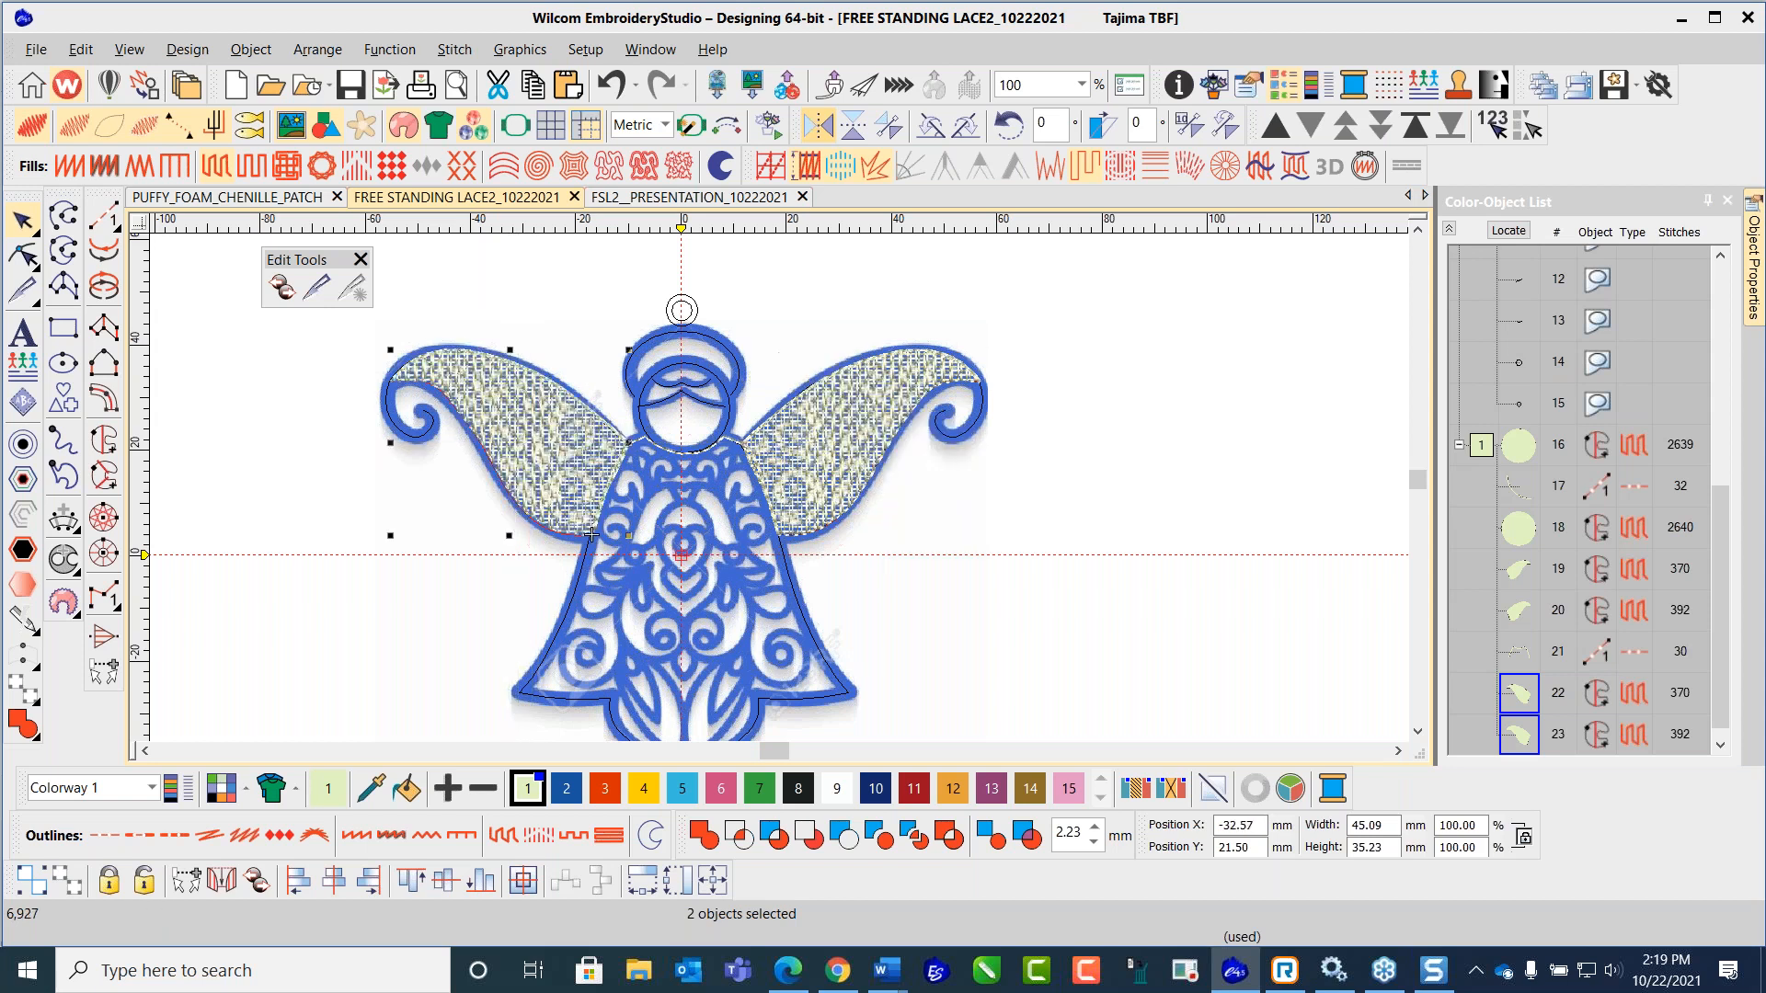
left_click_drag(592, 534, 588, 533)
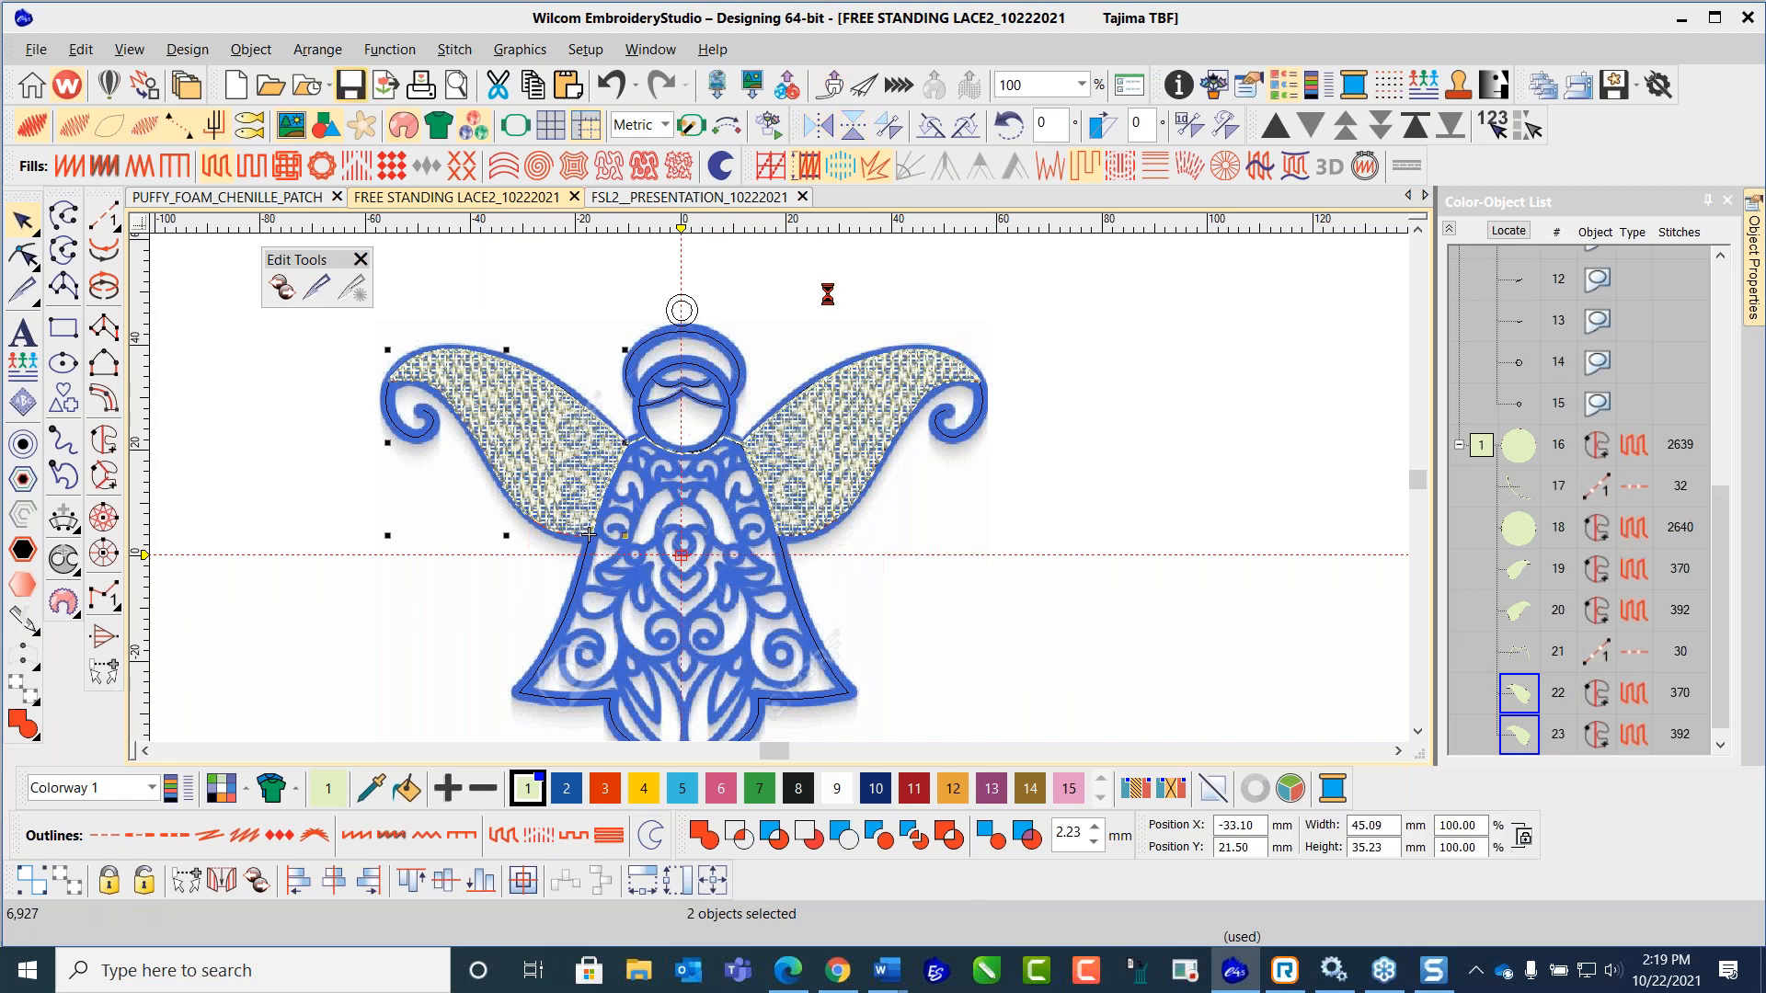
left_click(1067, 436)
scroll(766, 547, "down", 2)
scroll(769, 545, "up", 2)
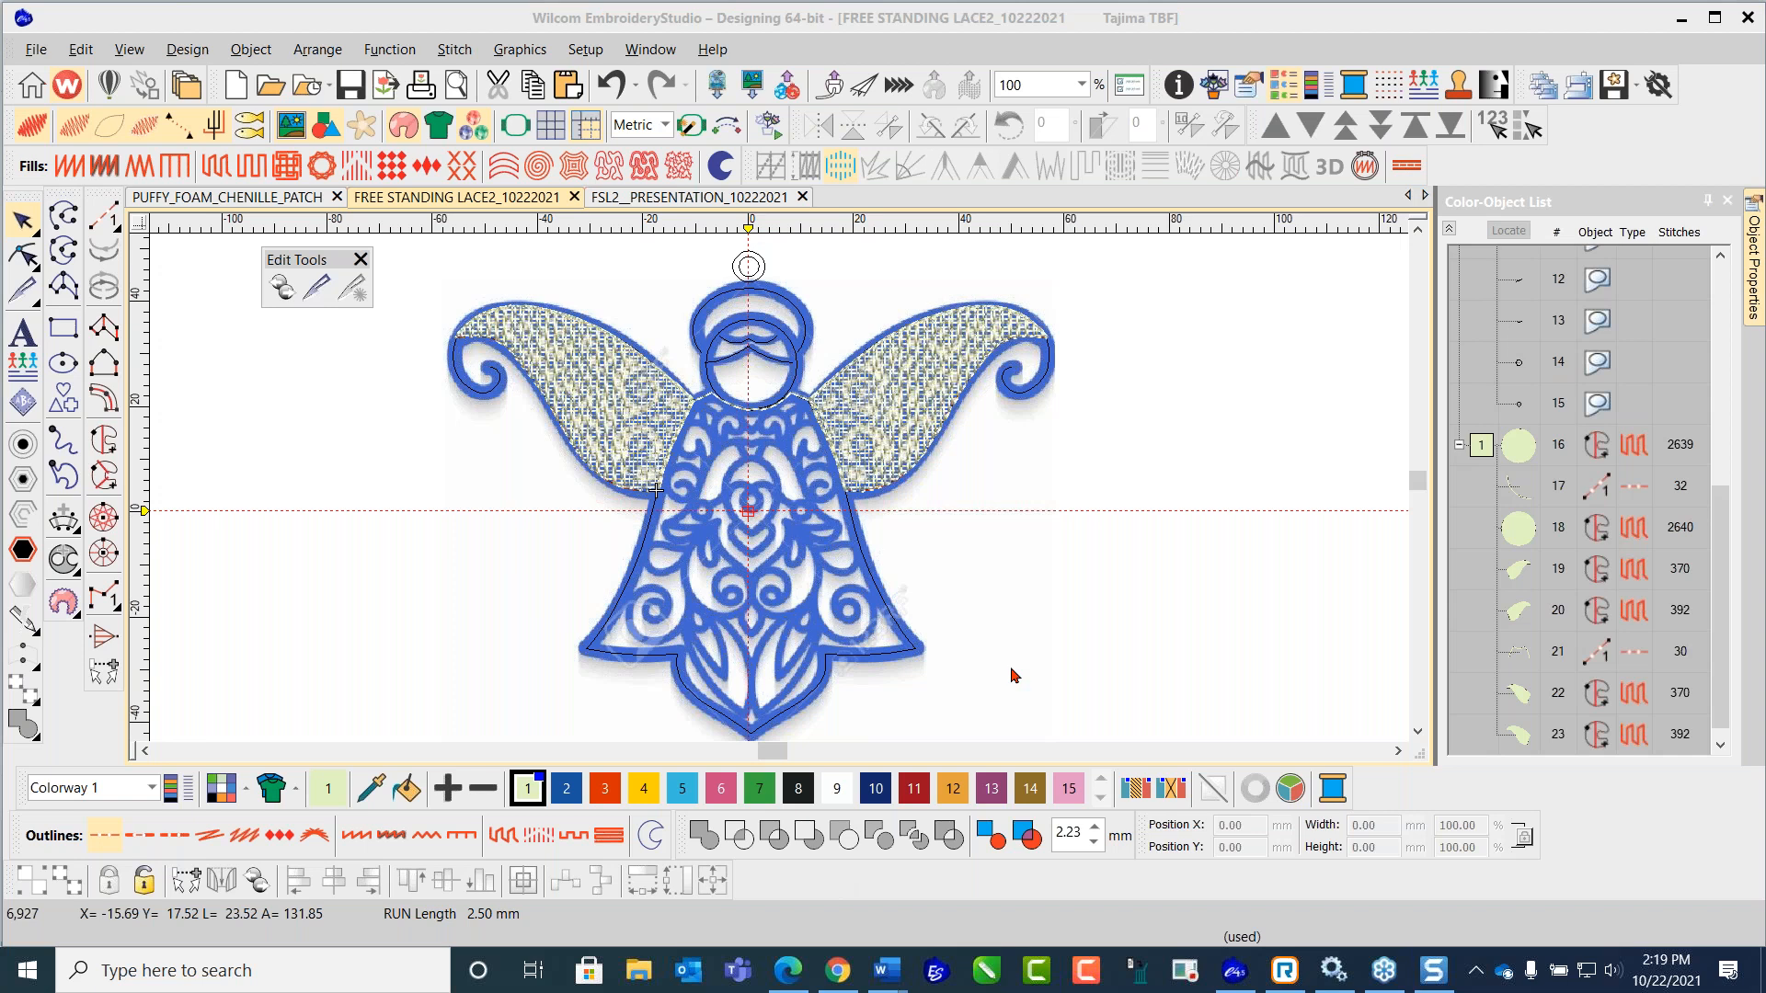
Step: Start a Complex Fill boundary at the left wing's lower gown corner and trace the gown's left edge down to the hem corner
scroll(784, 419, "up", 2)
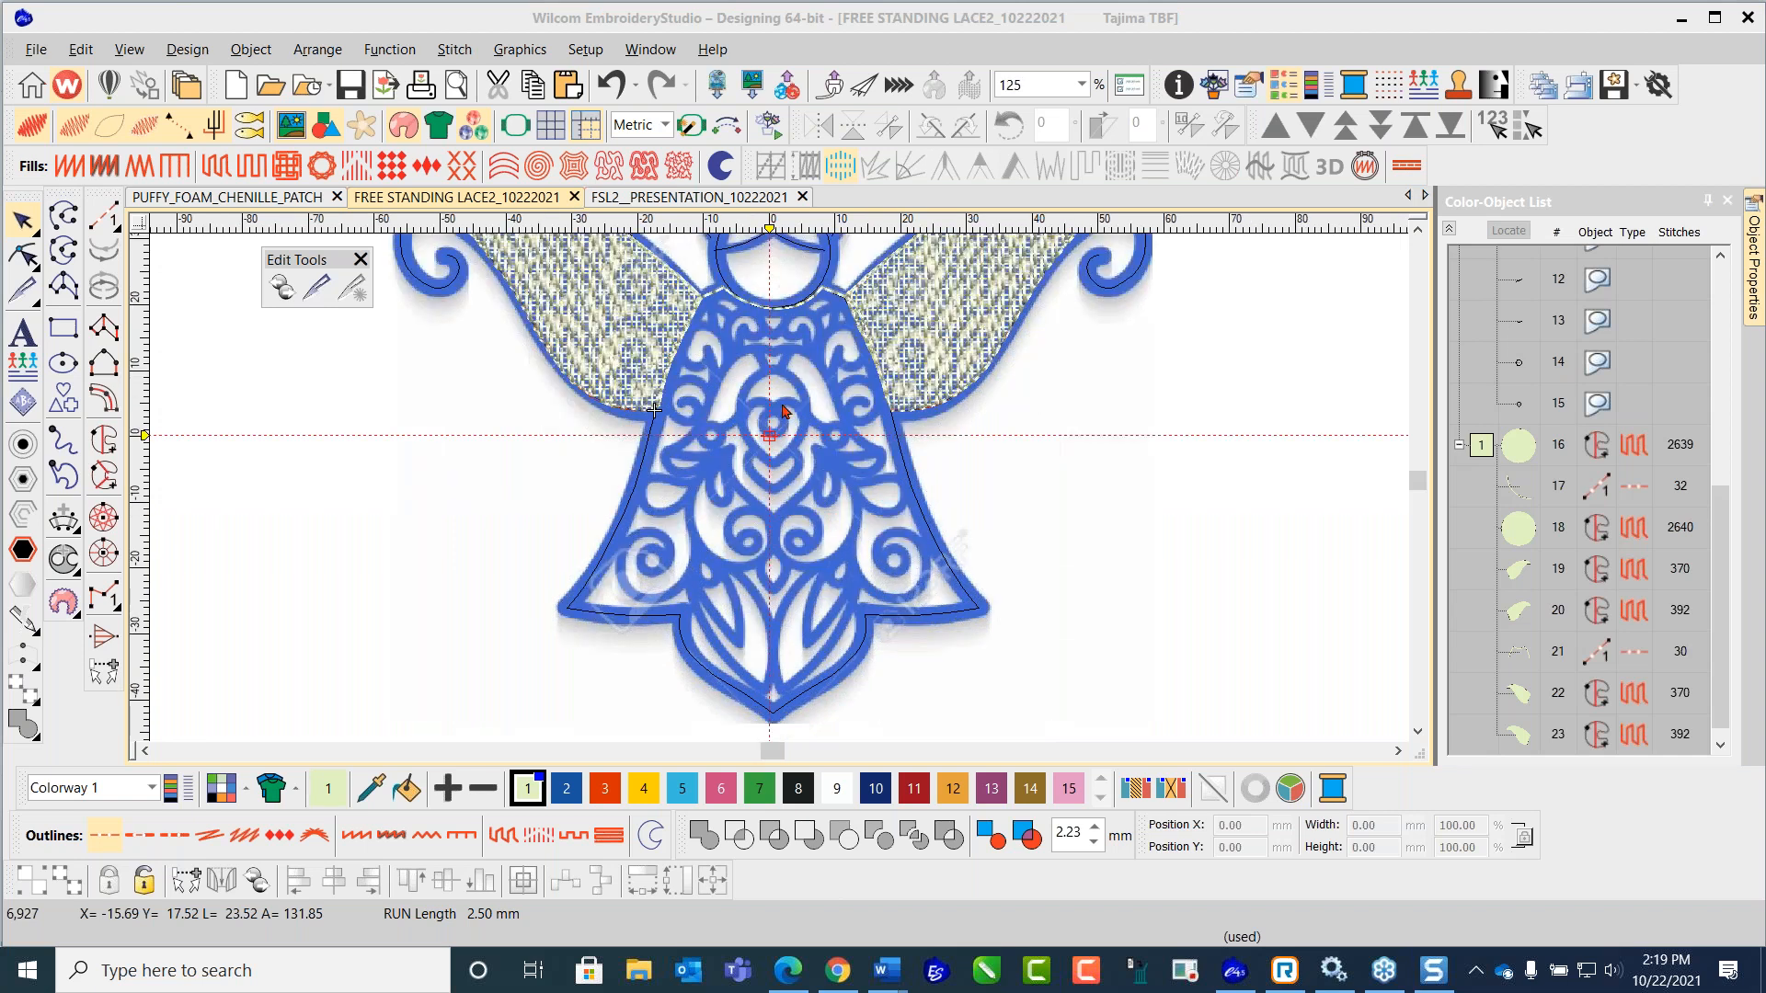
scroll(784, 428, "down", 2)
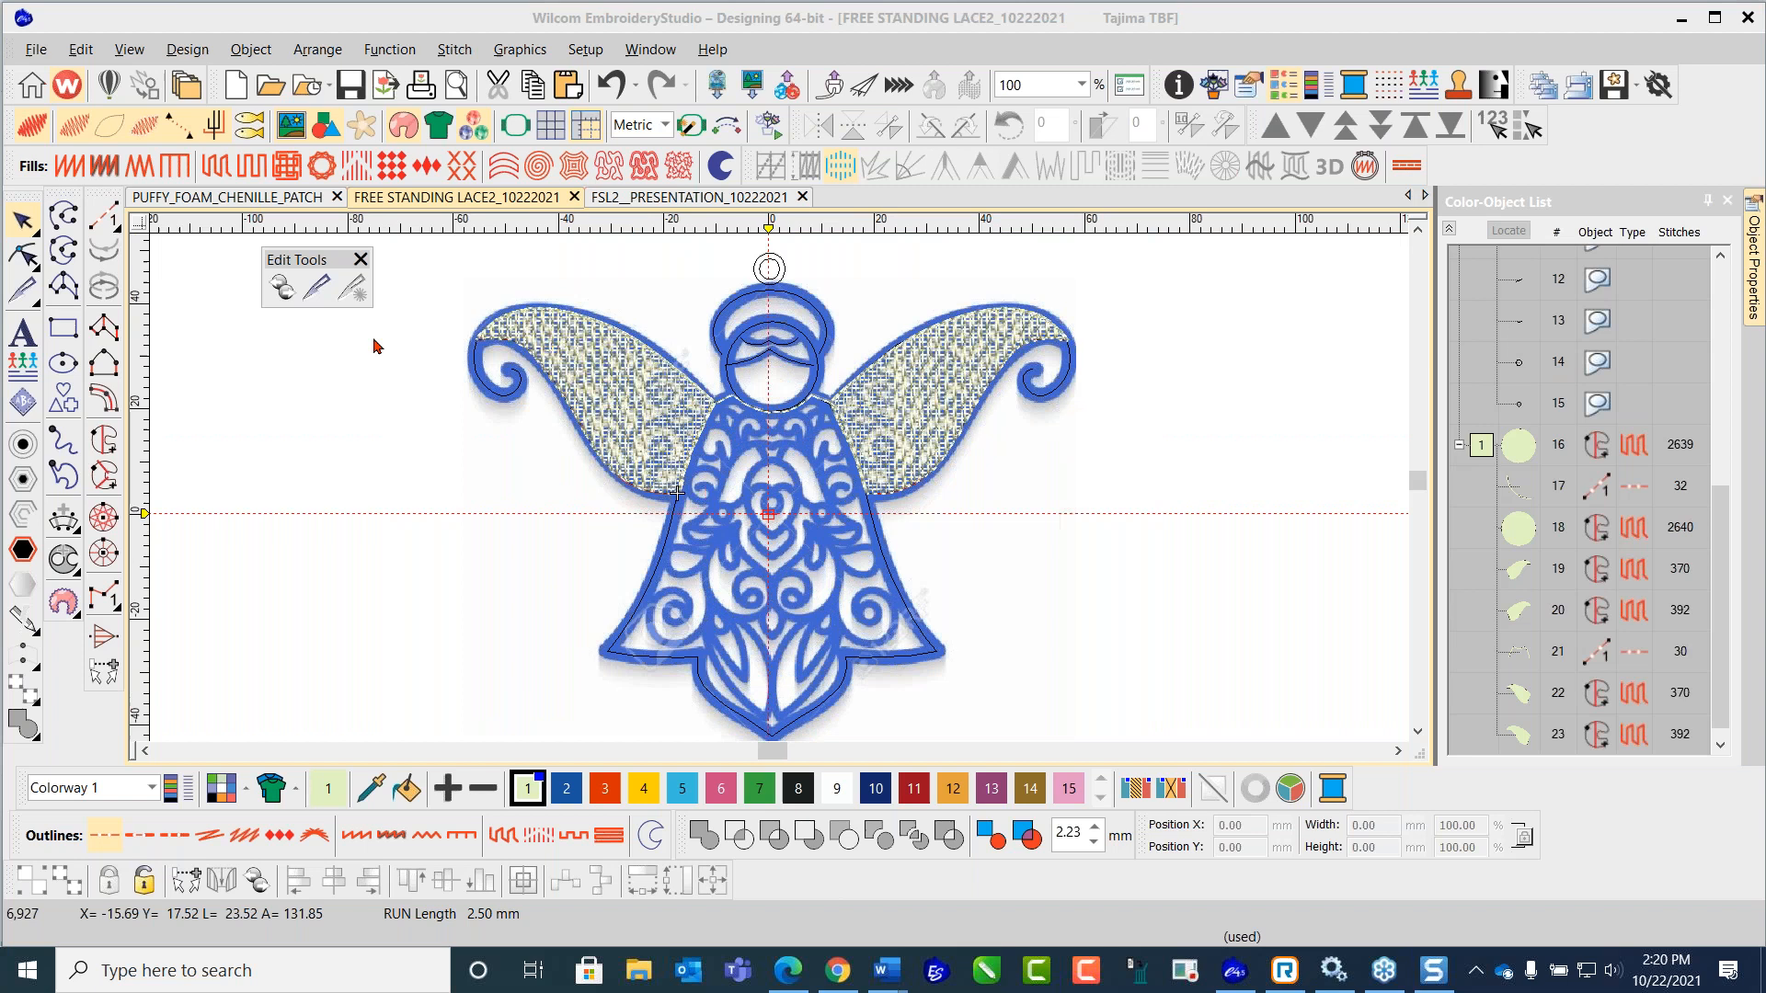
left_click(108, 439)
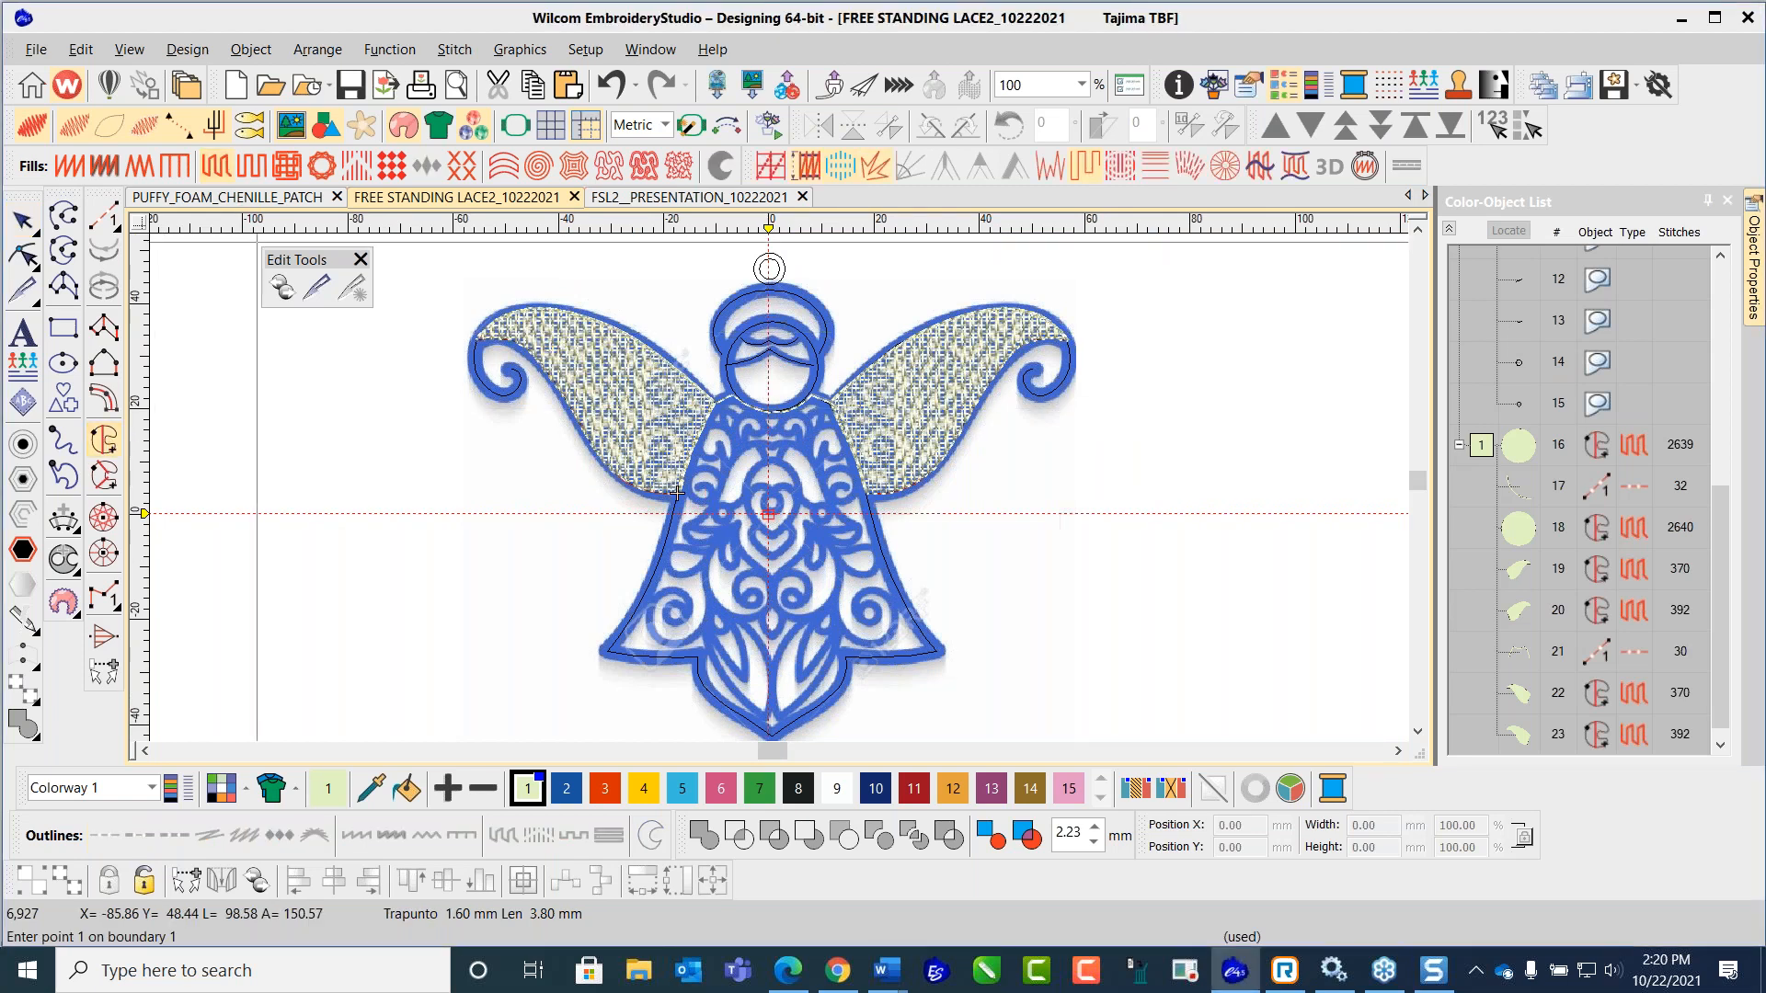
scroll(690, 506, "up", 2)
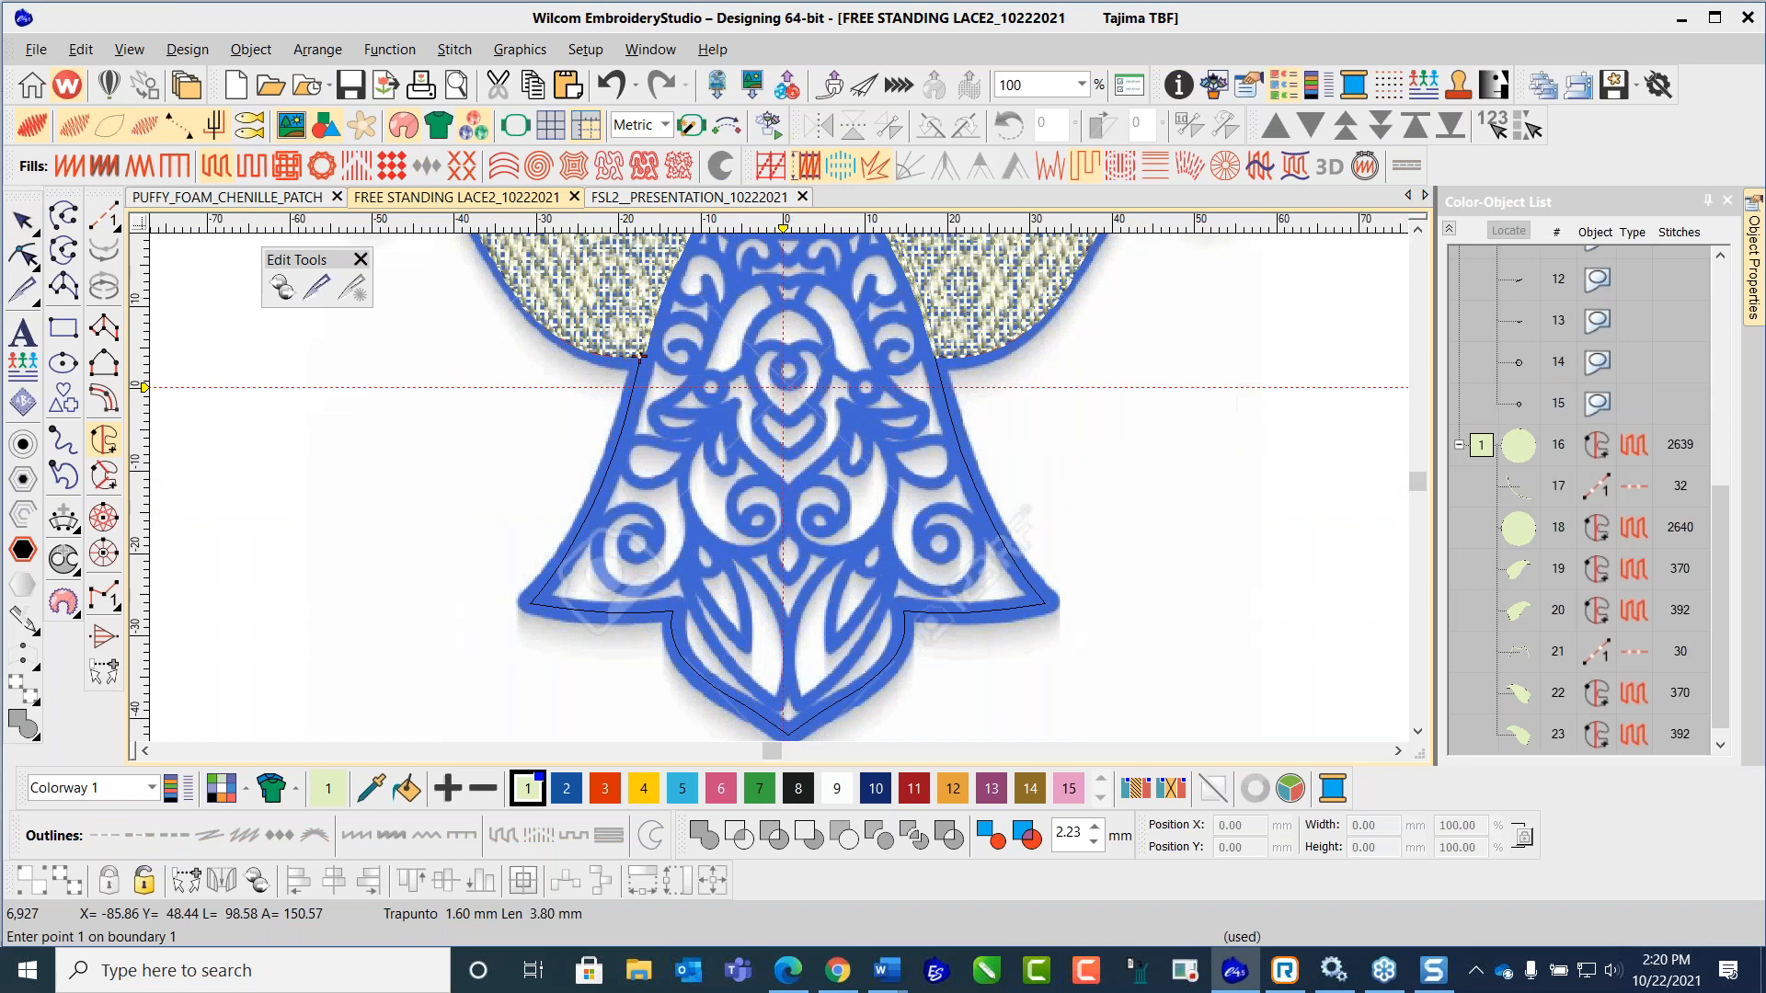
scroll(712, 522, "down", 1)
left_click(712, 522)
scroll(712, 522, "up", 1)
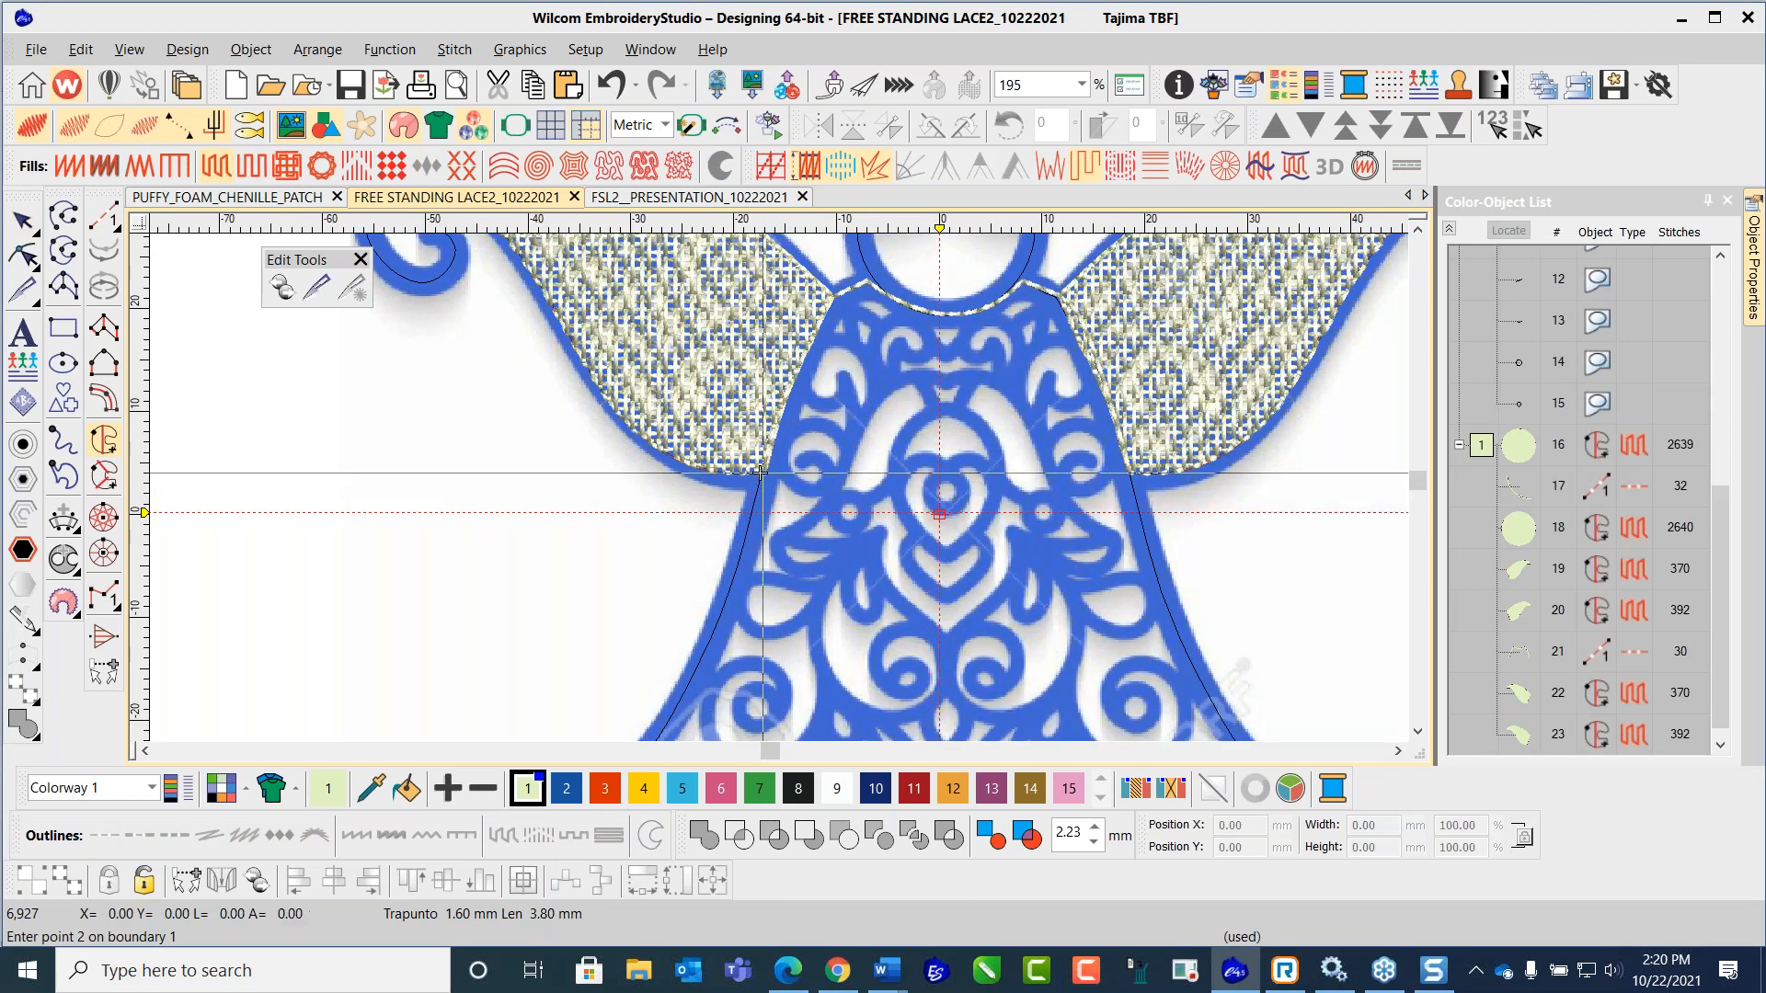
left_click(741, 565)
left_click(693, 679)
scroll(768, 525, "up", 2)
left_click(768, 526)
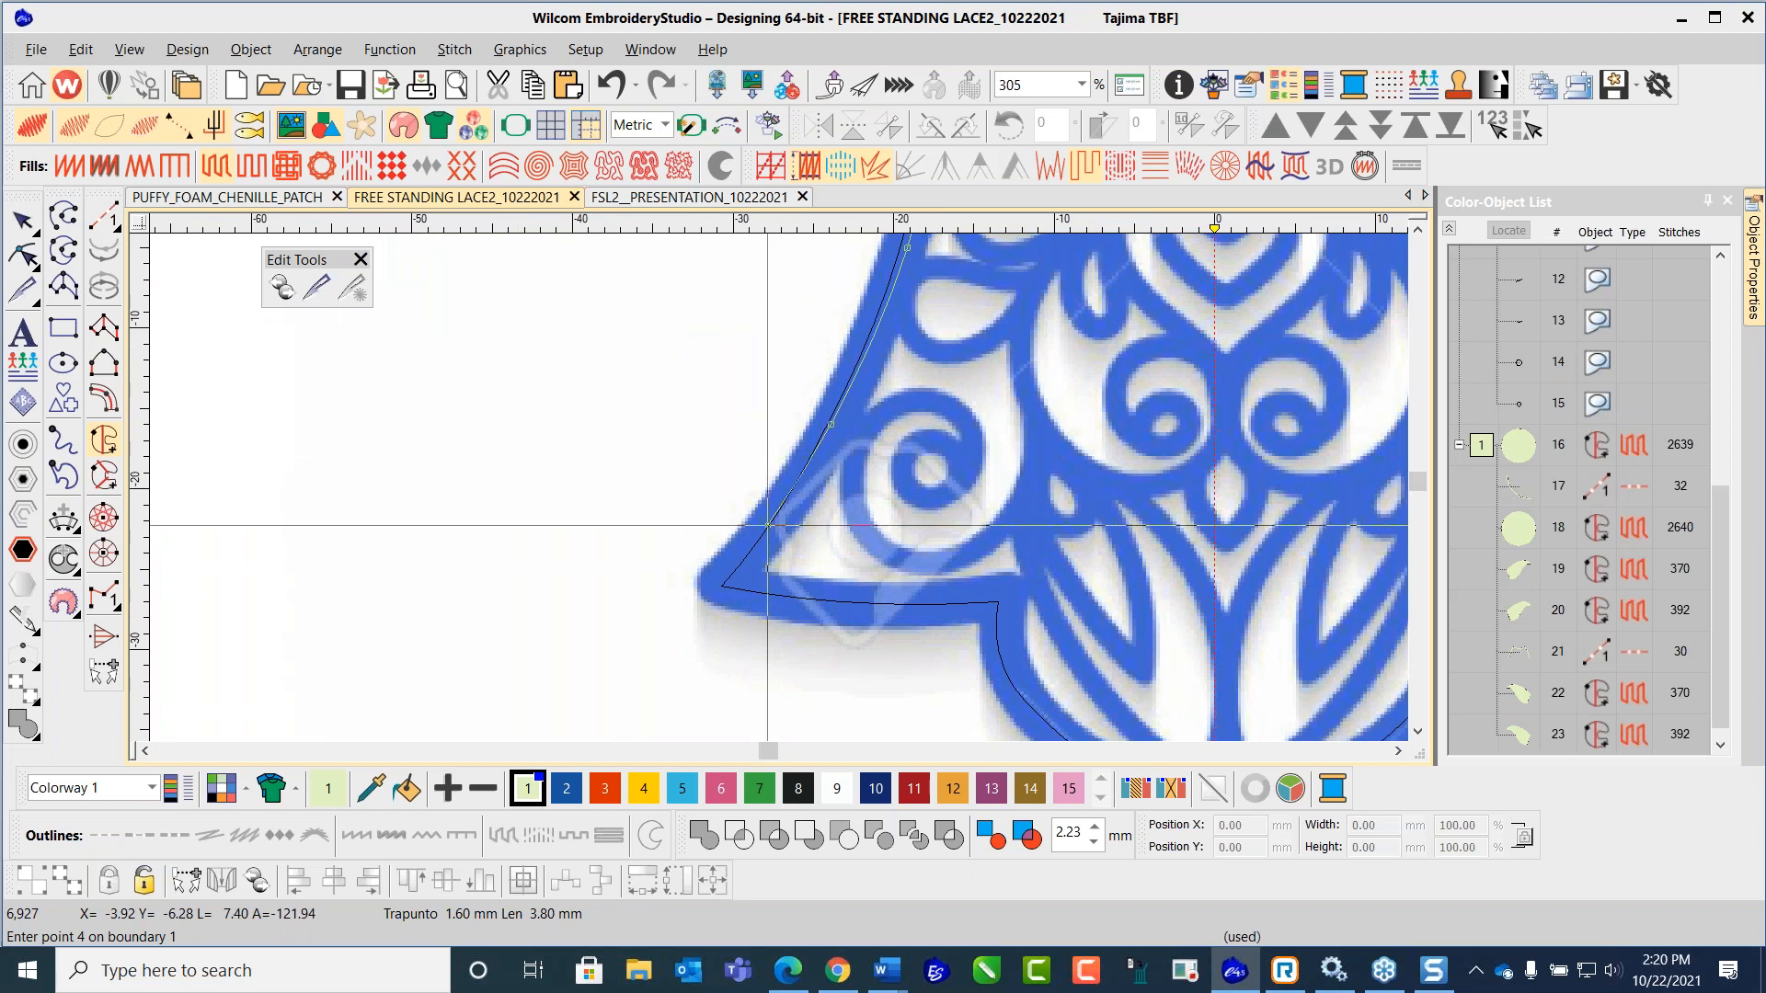
left_click(724, 585)
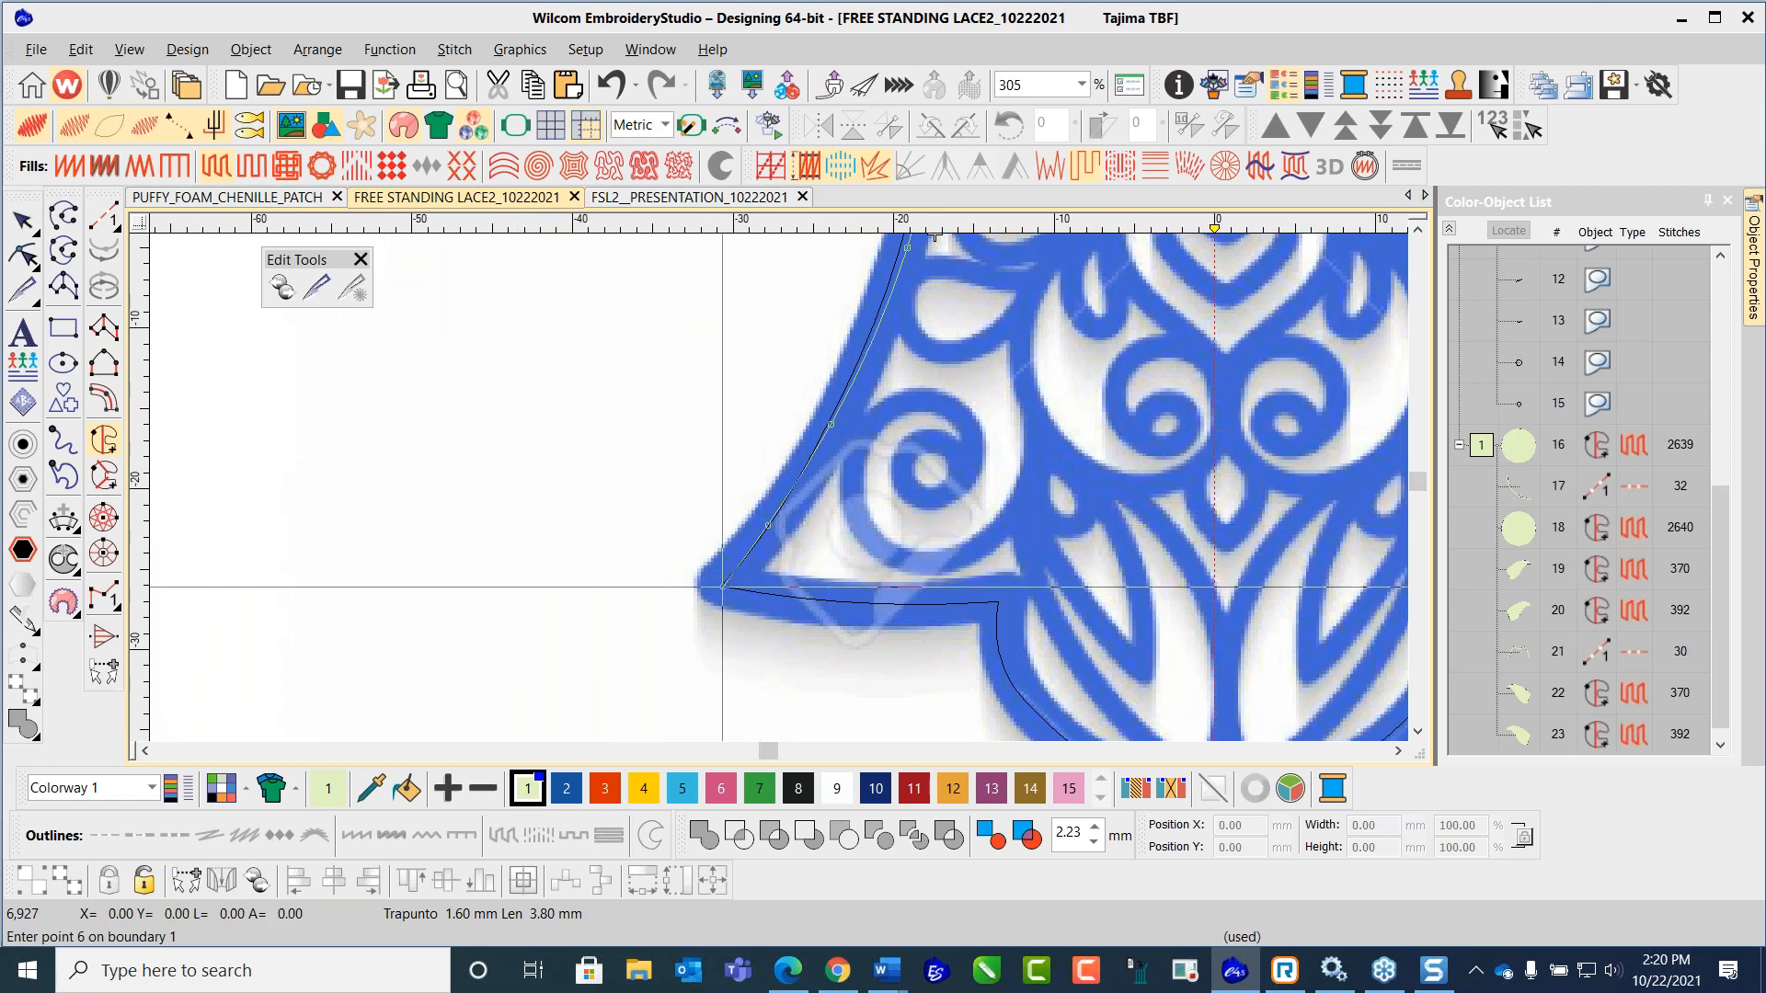
Step: Continue the fill boundary along the left hem and around the left side of the scallop to the gown's bottom point
left_click(838, 603)
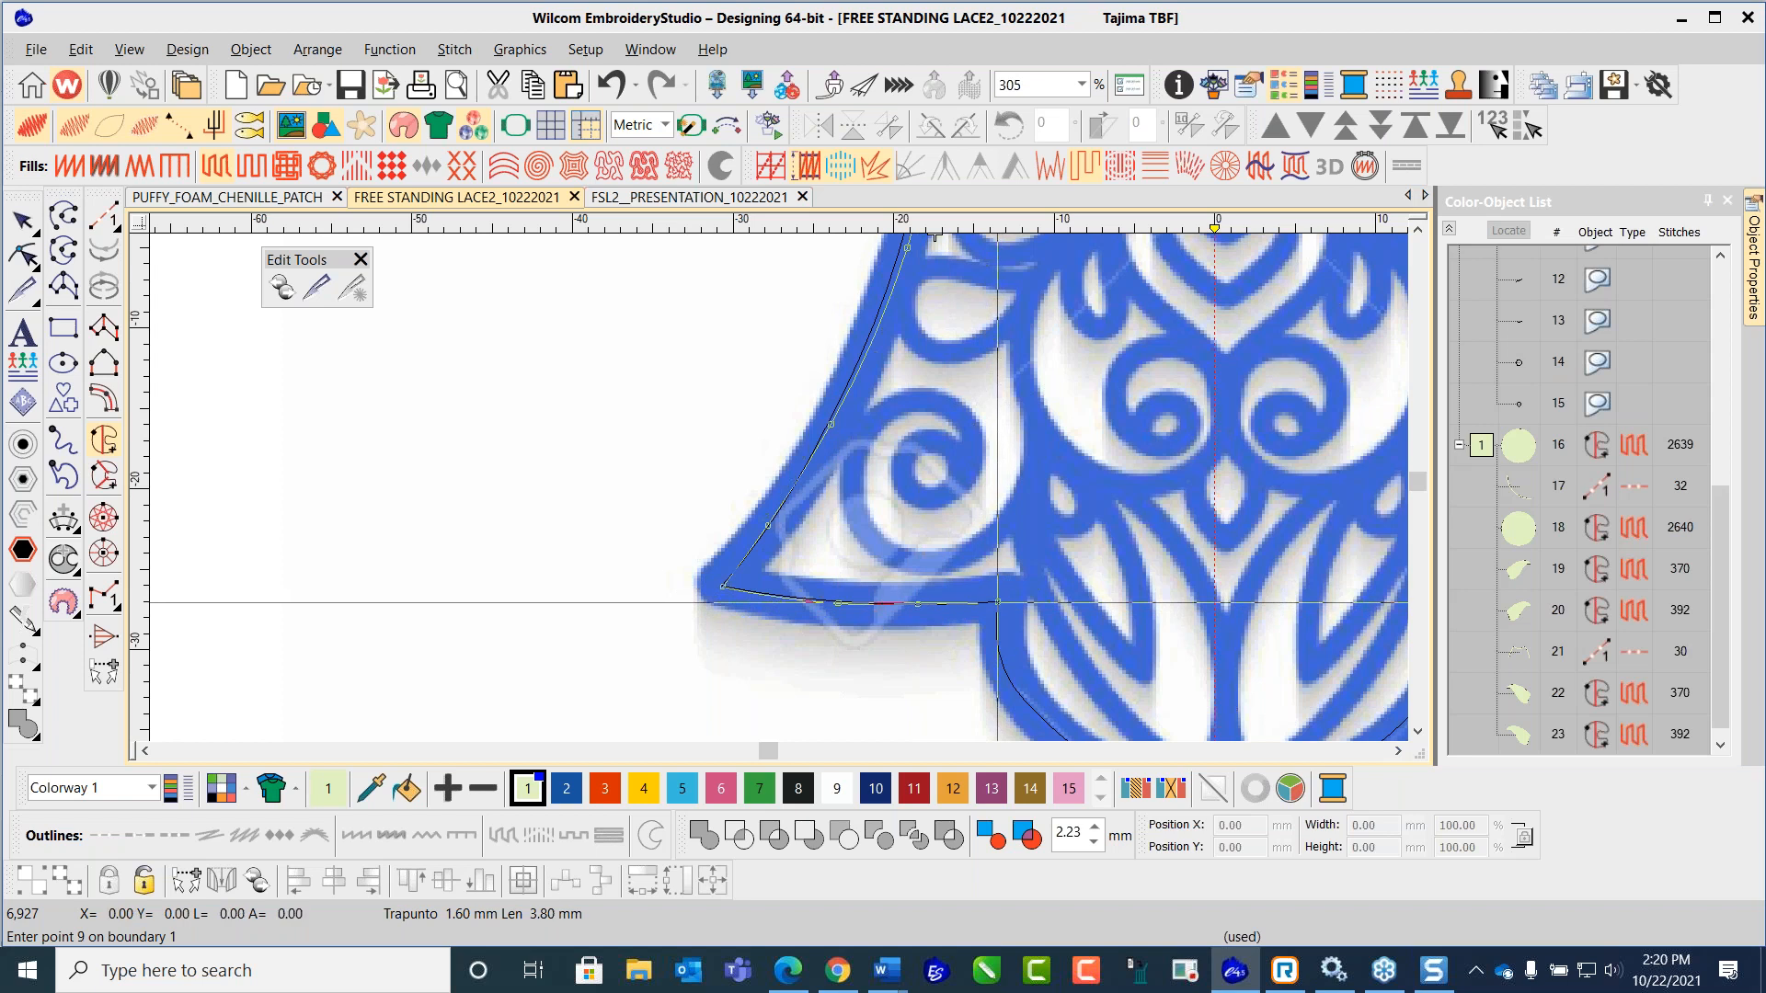
left_click(997, 603)
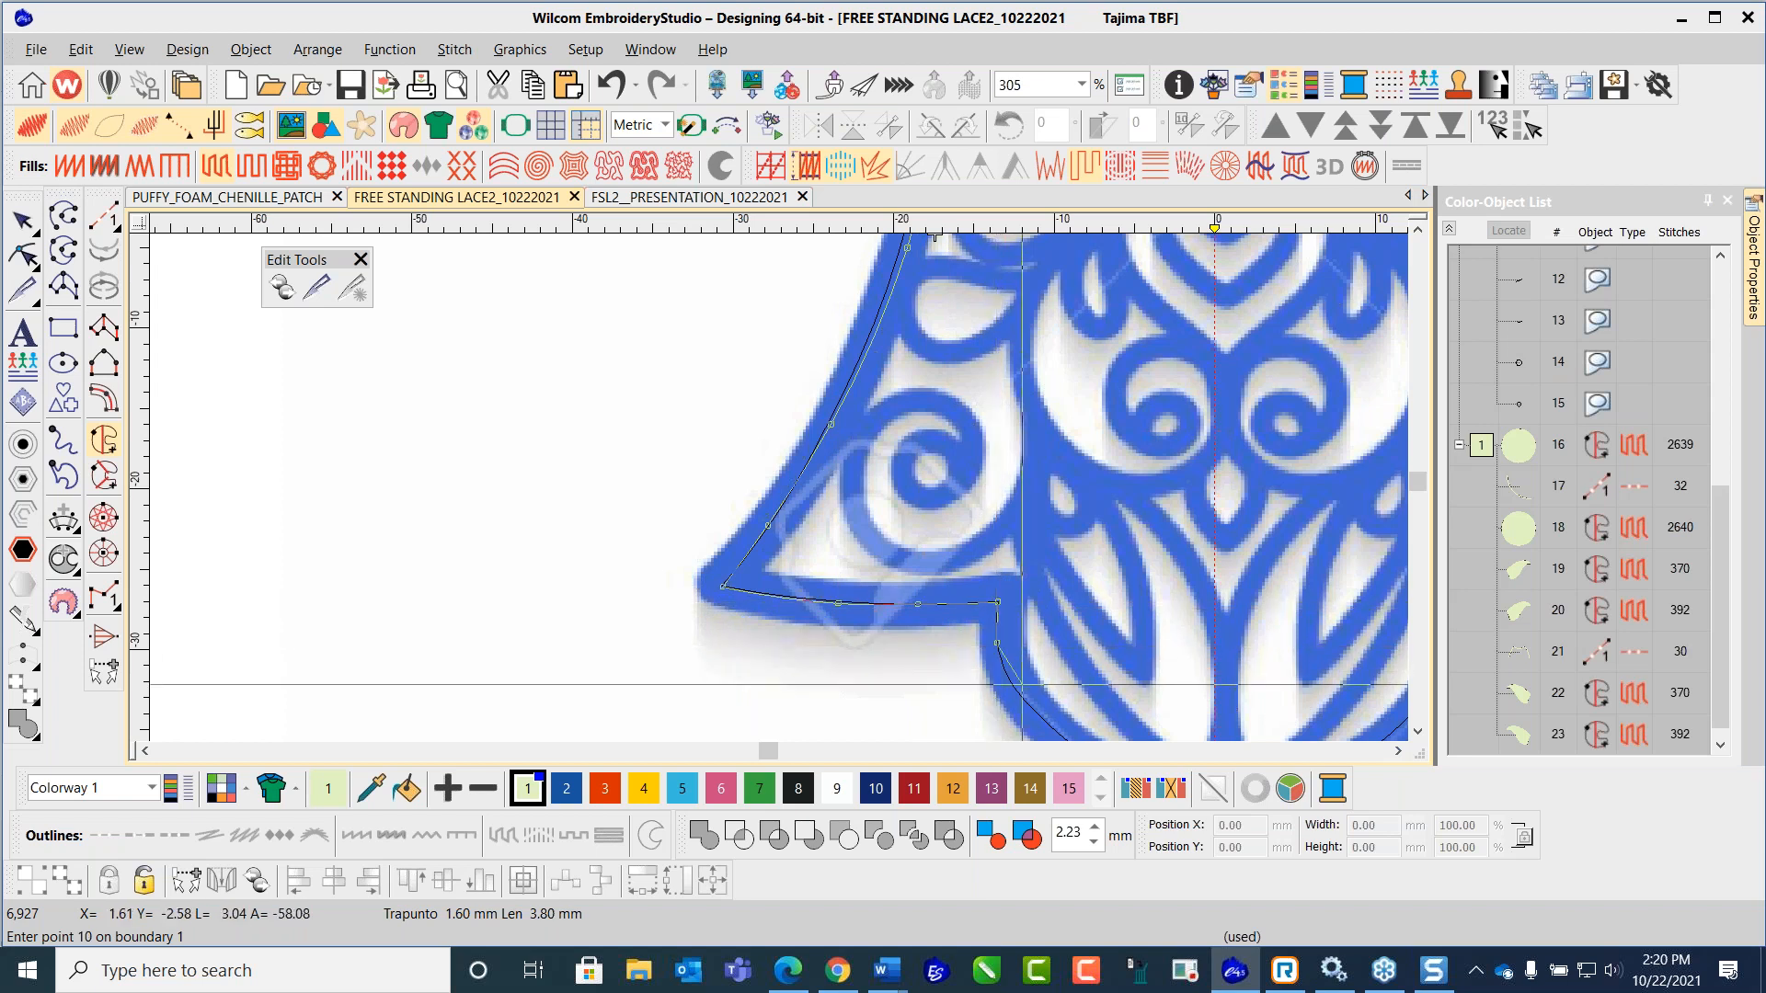
left_click(1012, 687)
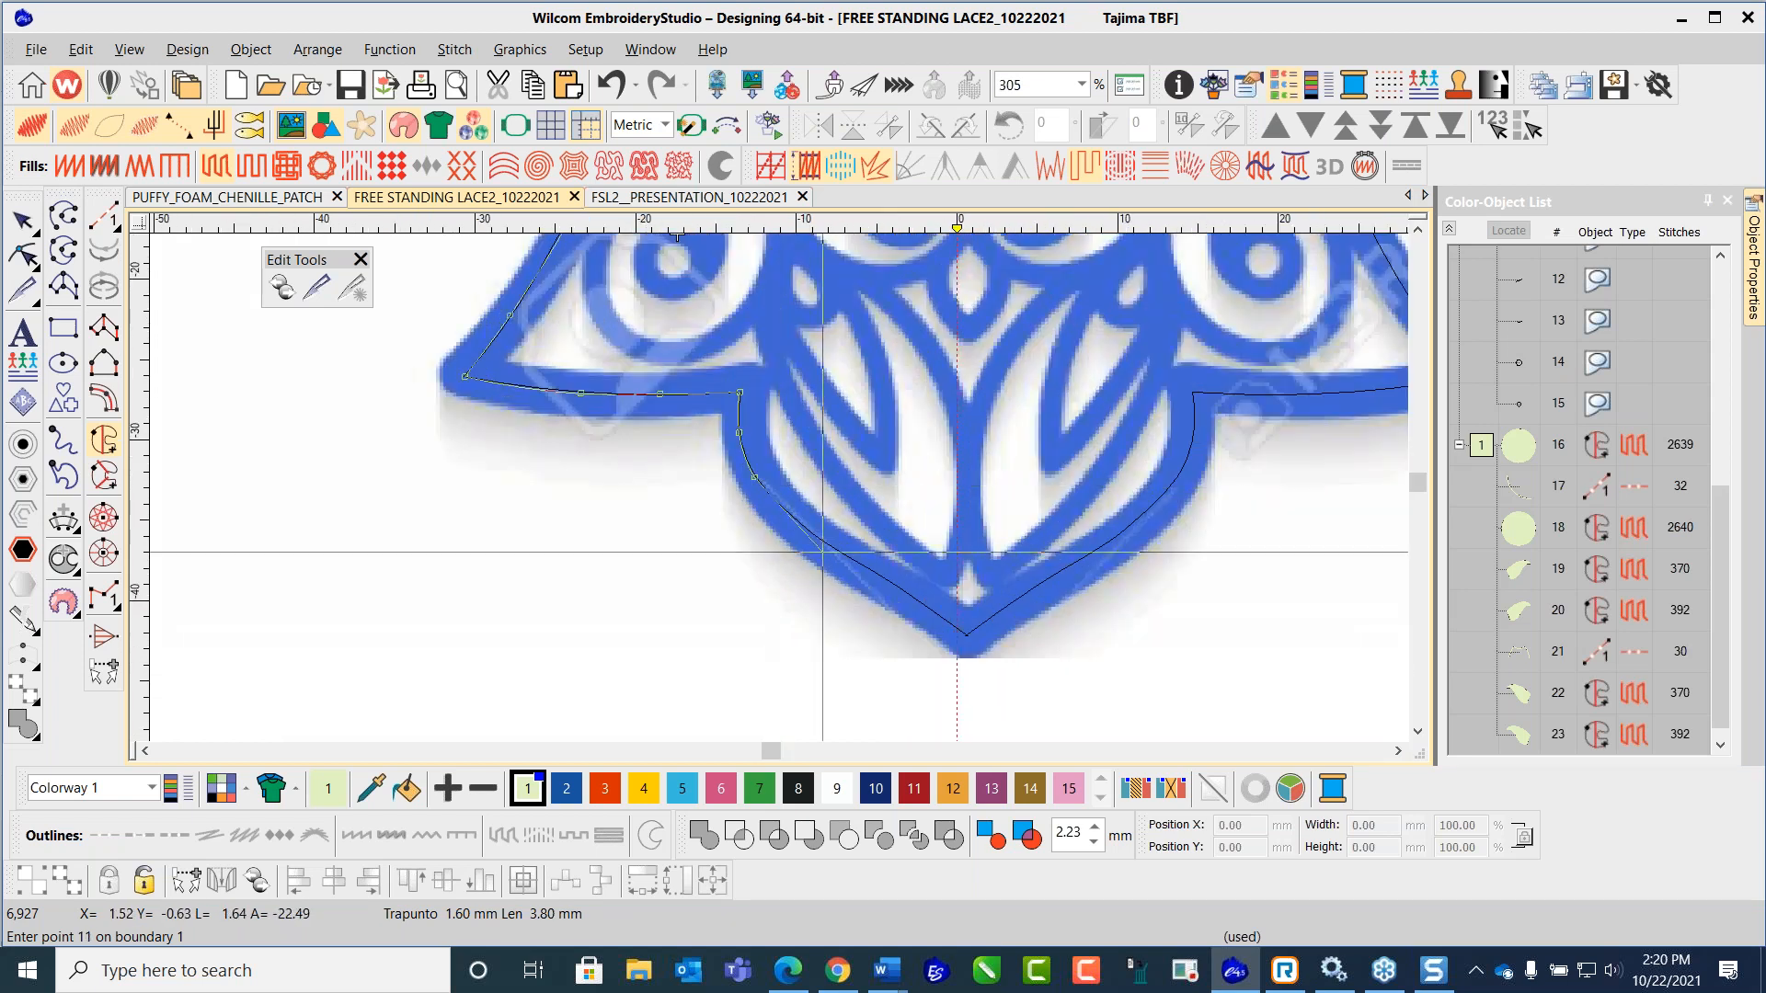
left_click(887, 577)
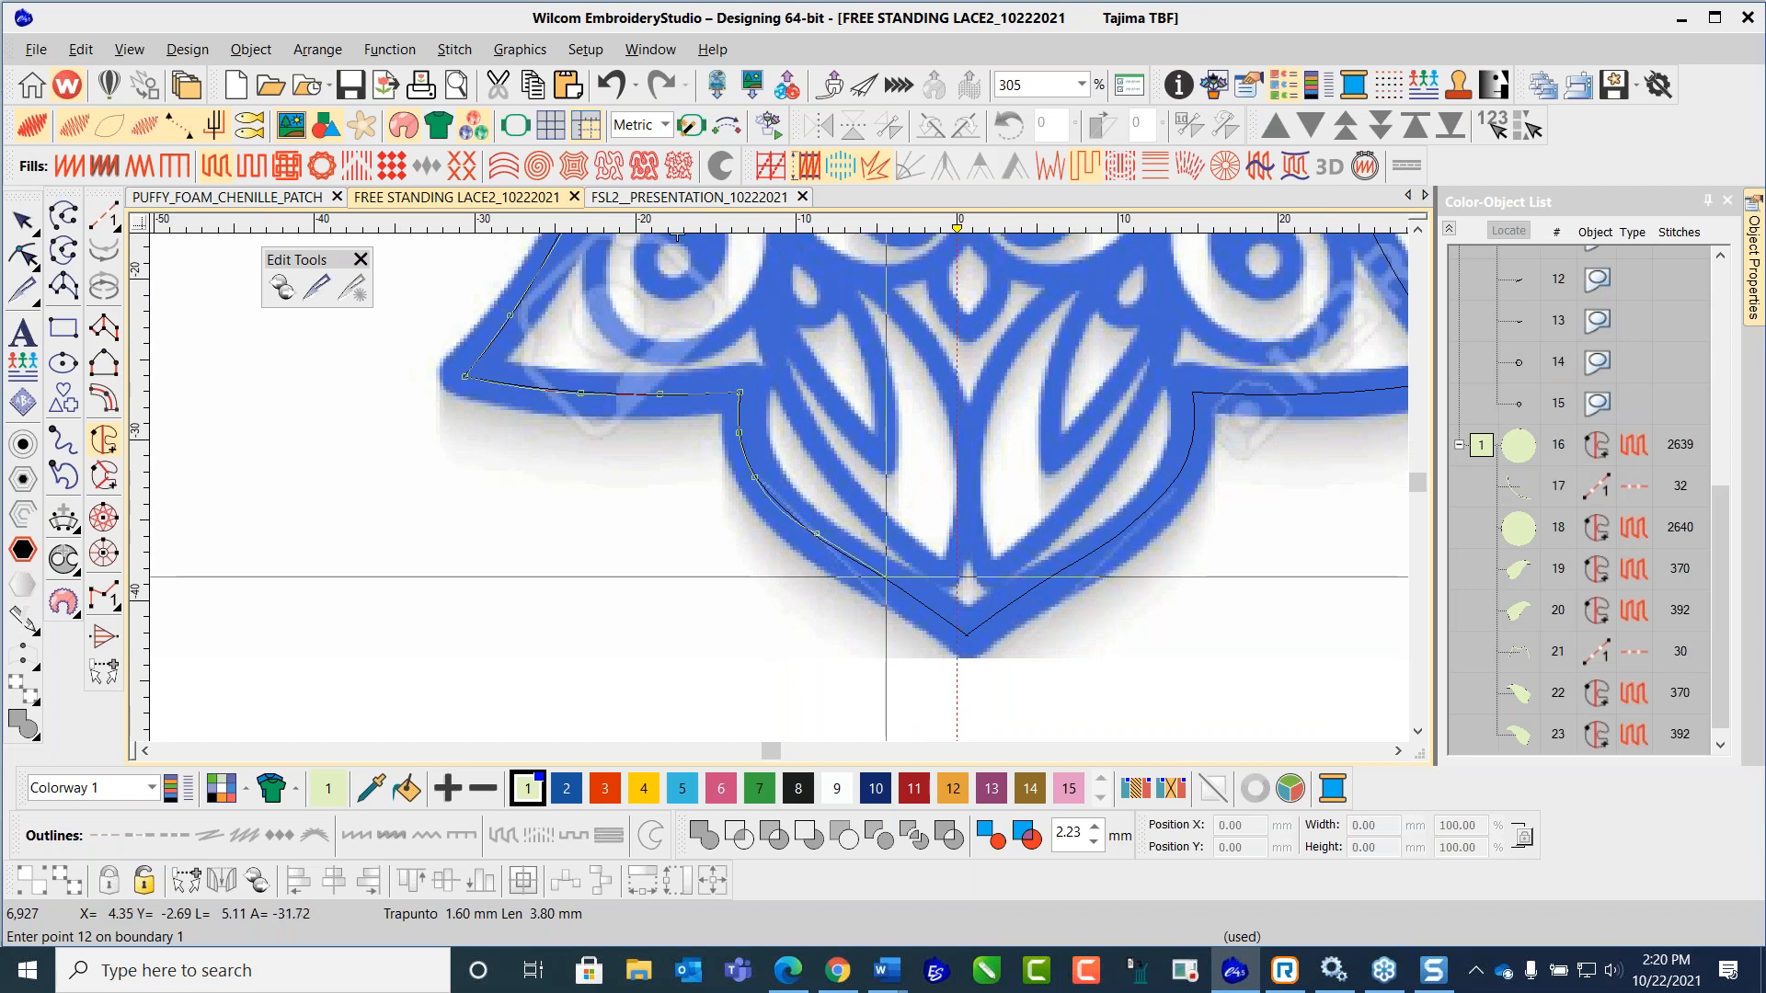
left_click(935, 609)
left_click(967, 634)
Step: Trace the fill boundary up the scallop's right side and along the right hem to the gown's right corner
left_click(1038, 584)
left_click(1124, 530)
left_click(1168, 489)
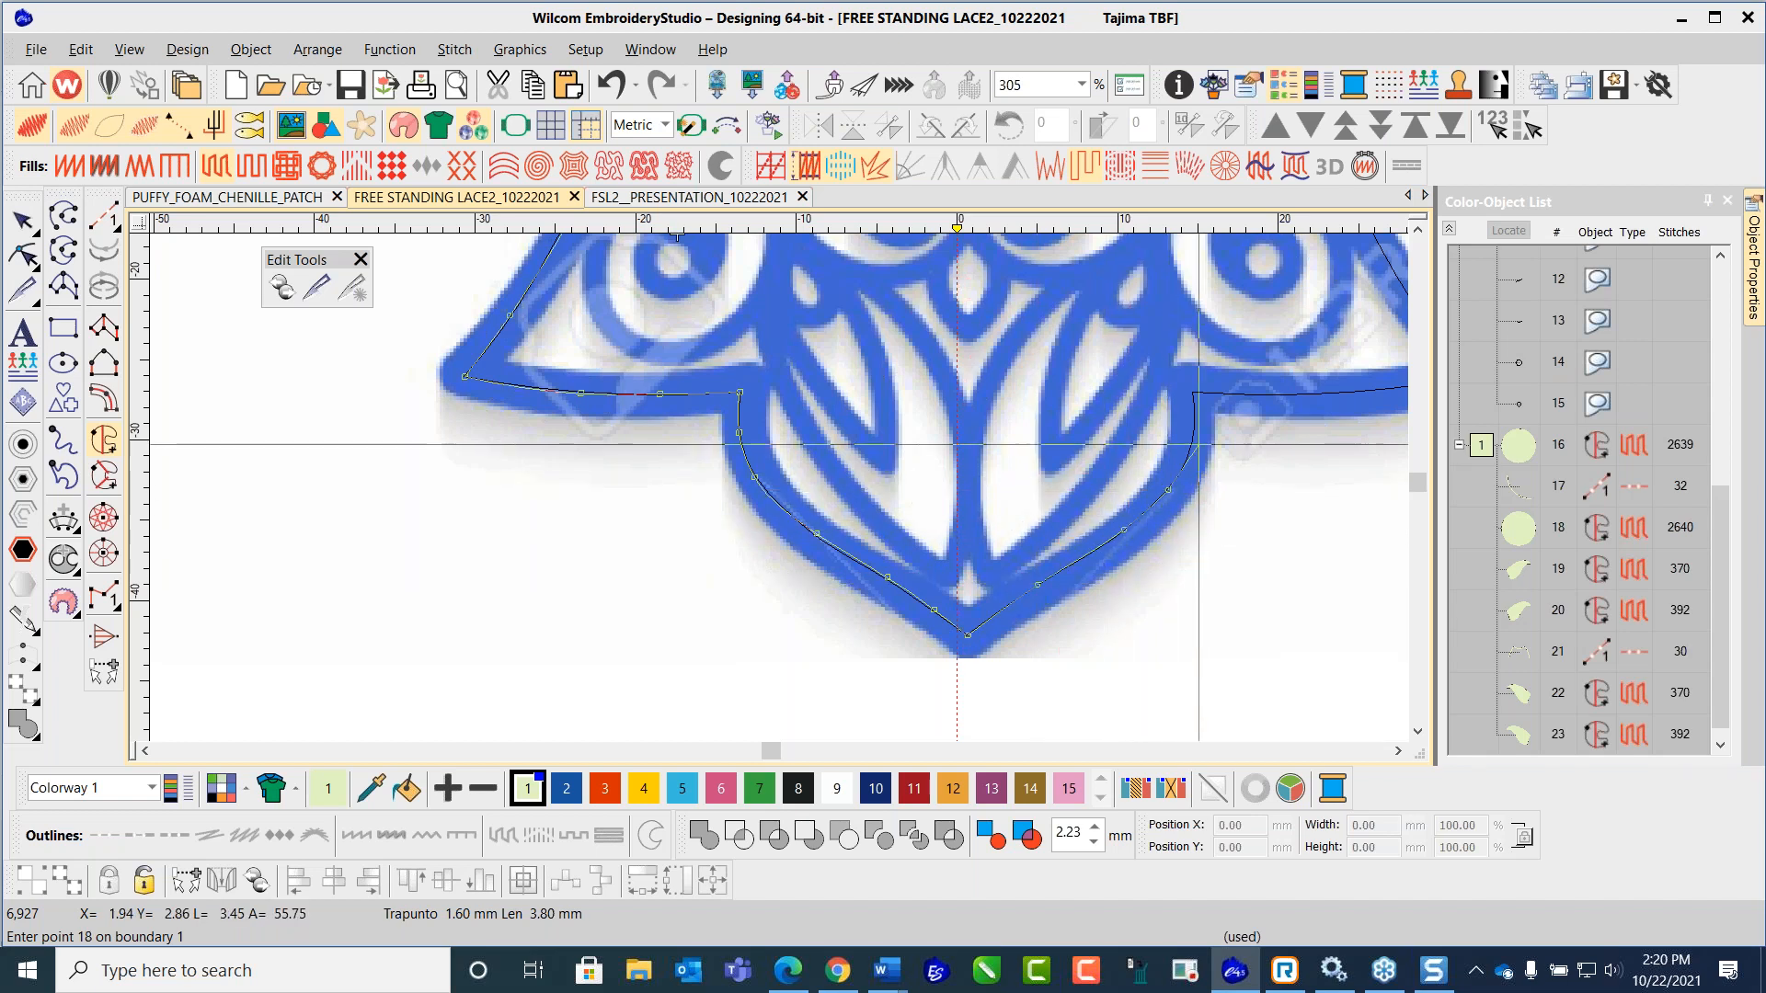
left_click(1194, 431)
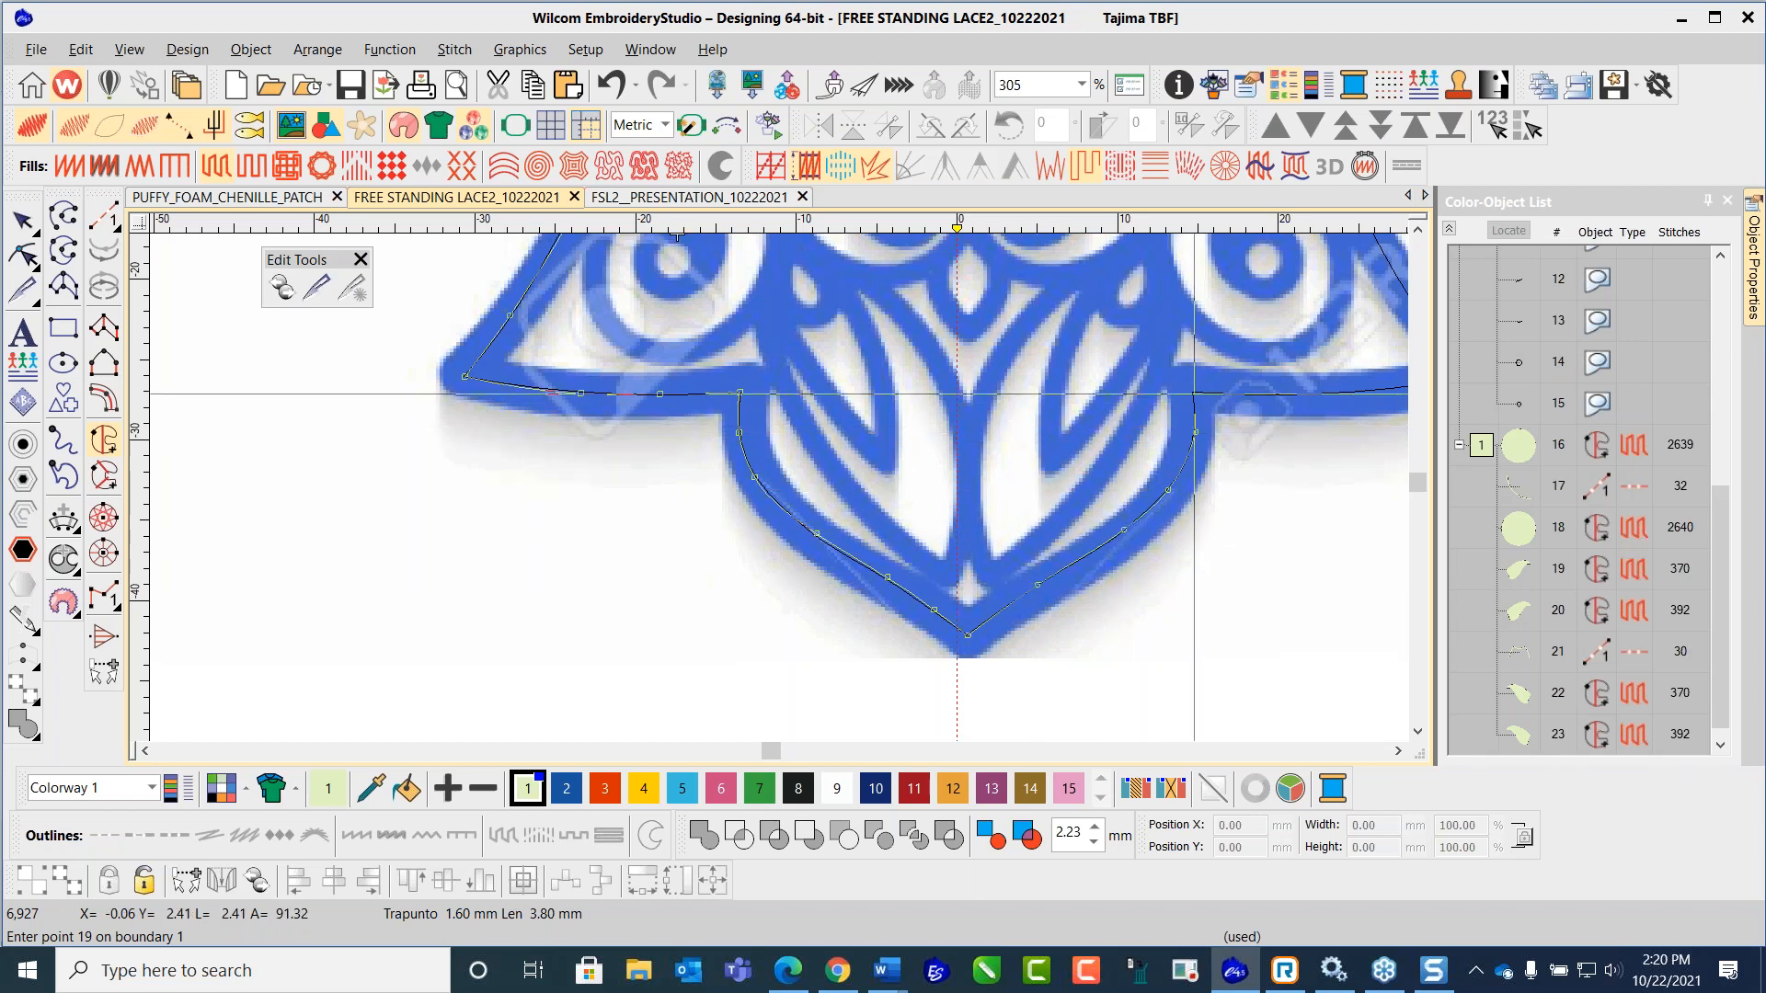
left_click(1326, 393)
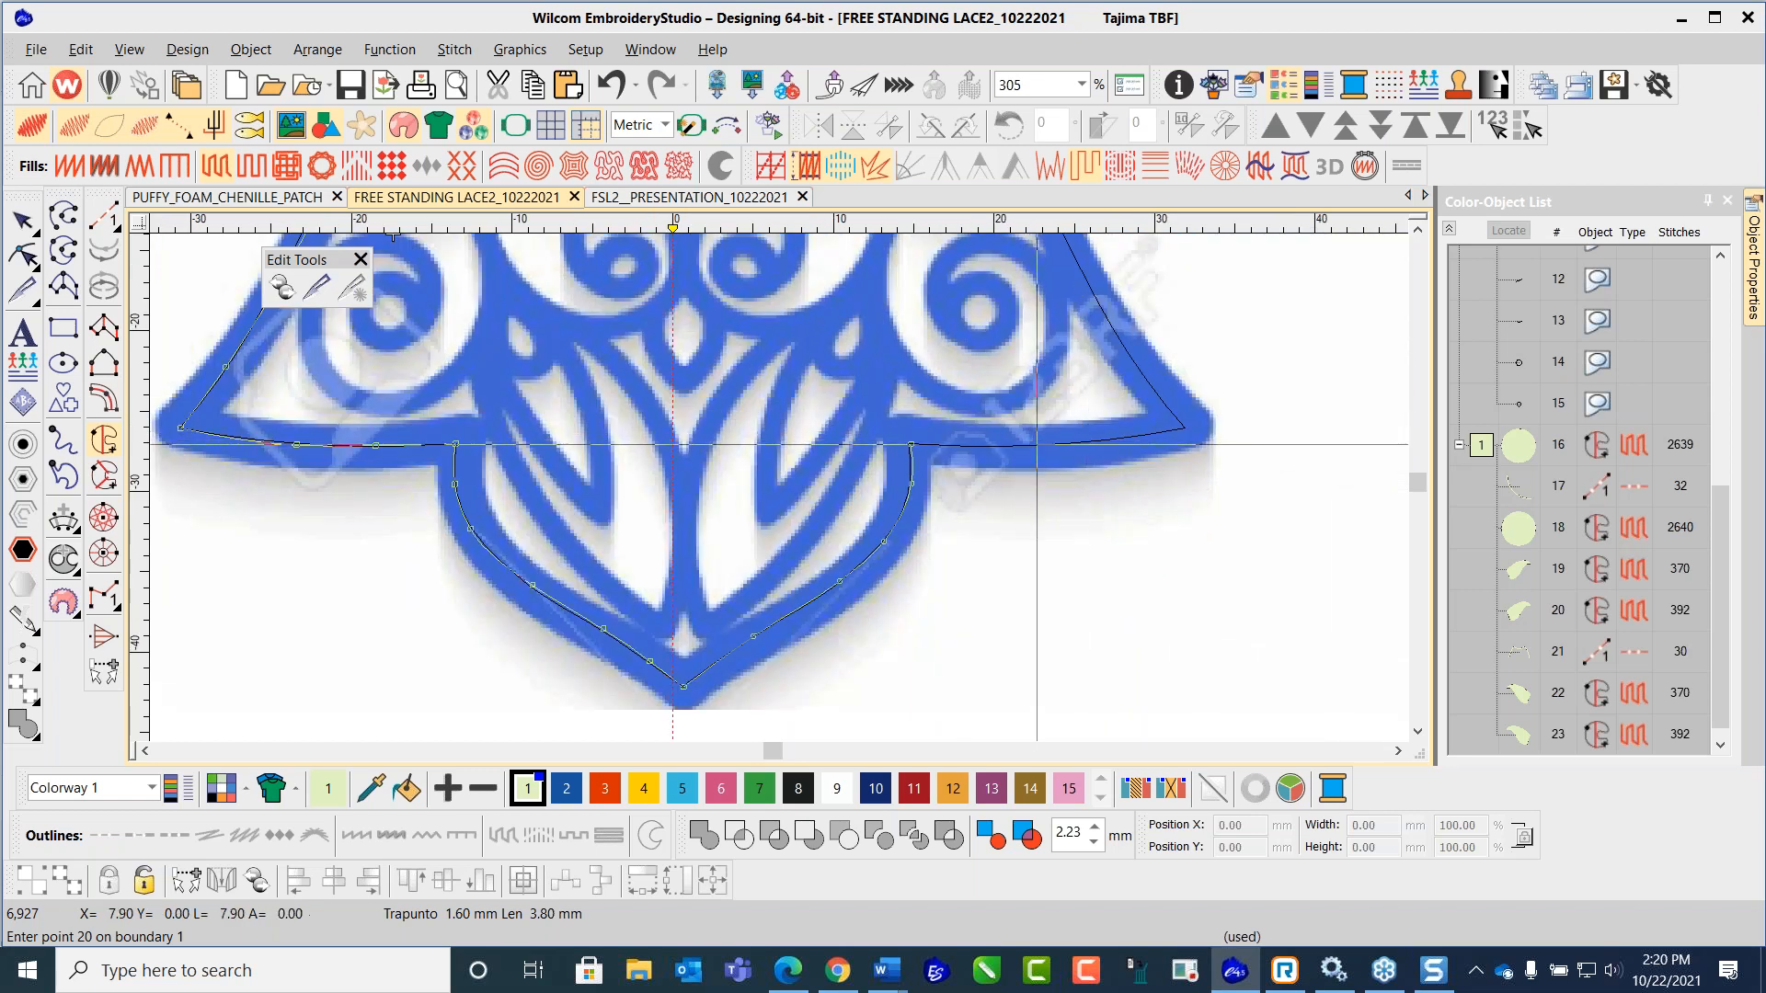
left_click(1043, 445)
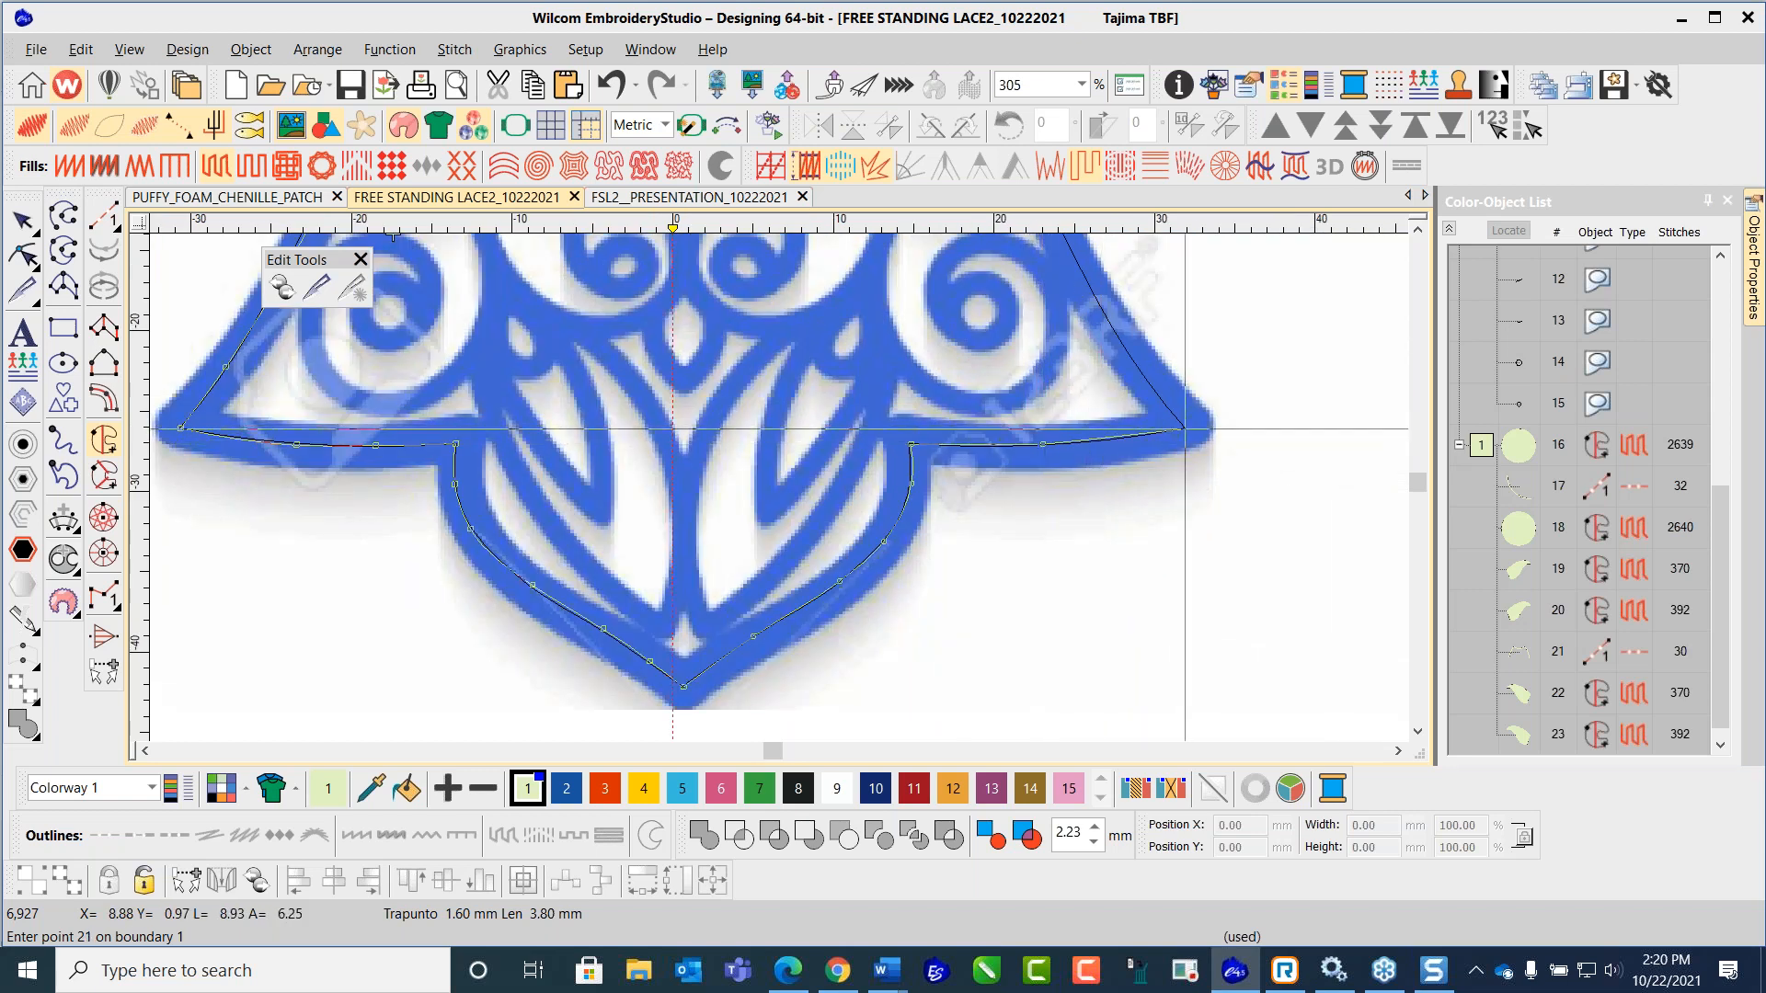
left_click(1184, 426)
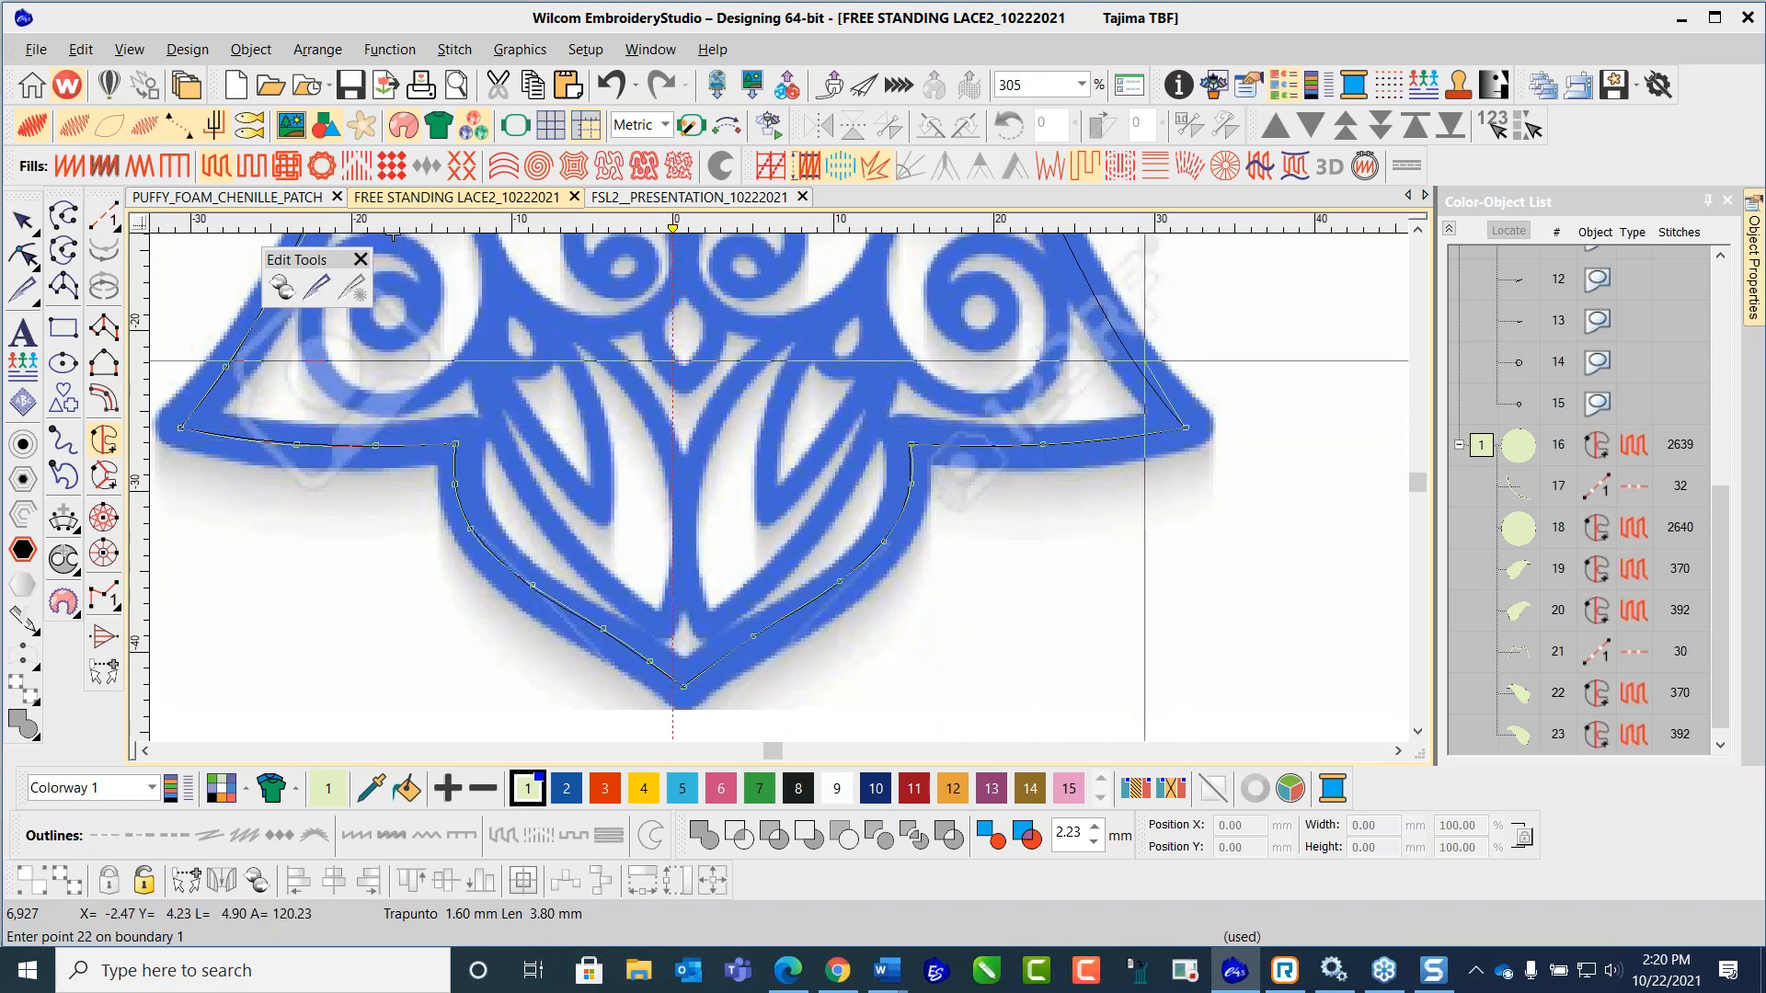
Step: Carry the fill boundary up the gown's right edge, past the wing's lower corner, to the right shoulder
left_click(1076, 267)
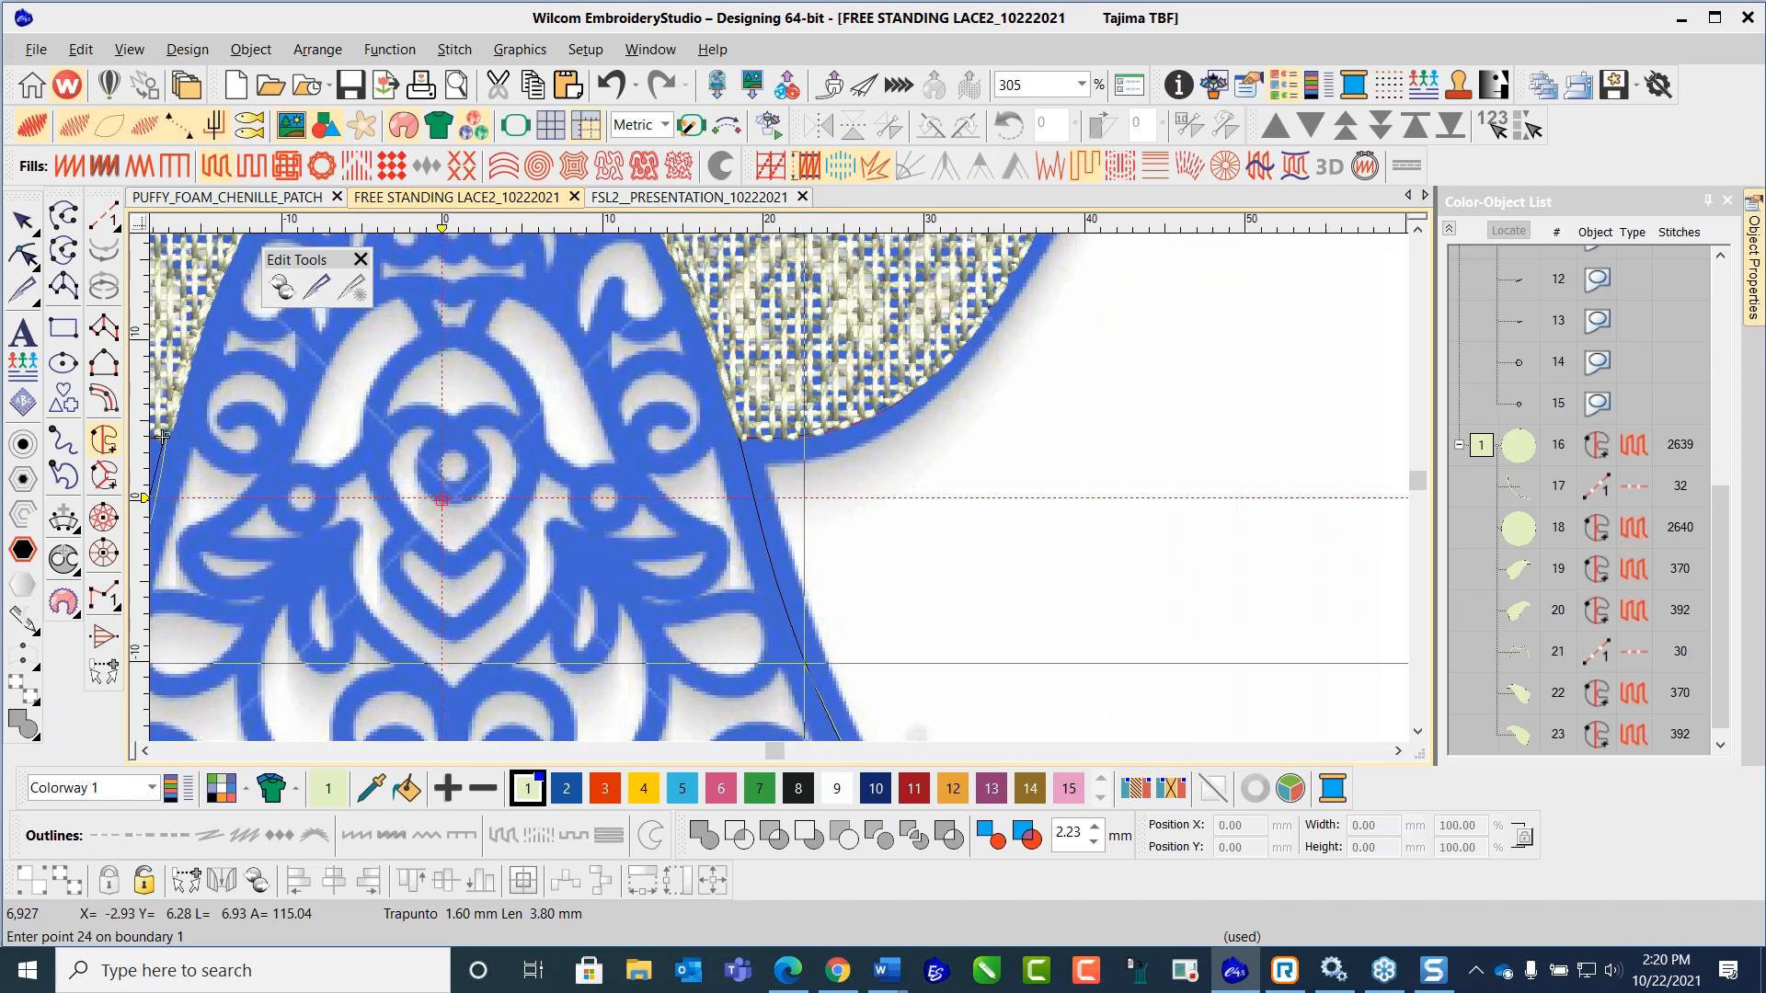
left_click(805, 663)
left_click(762, 530)
left_click(736, 421)
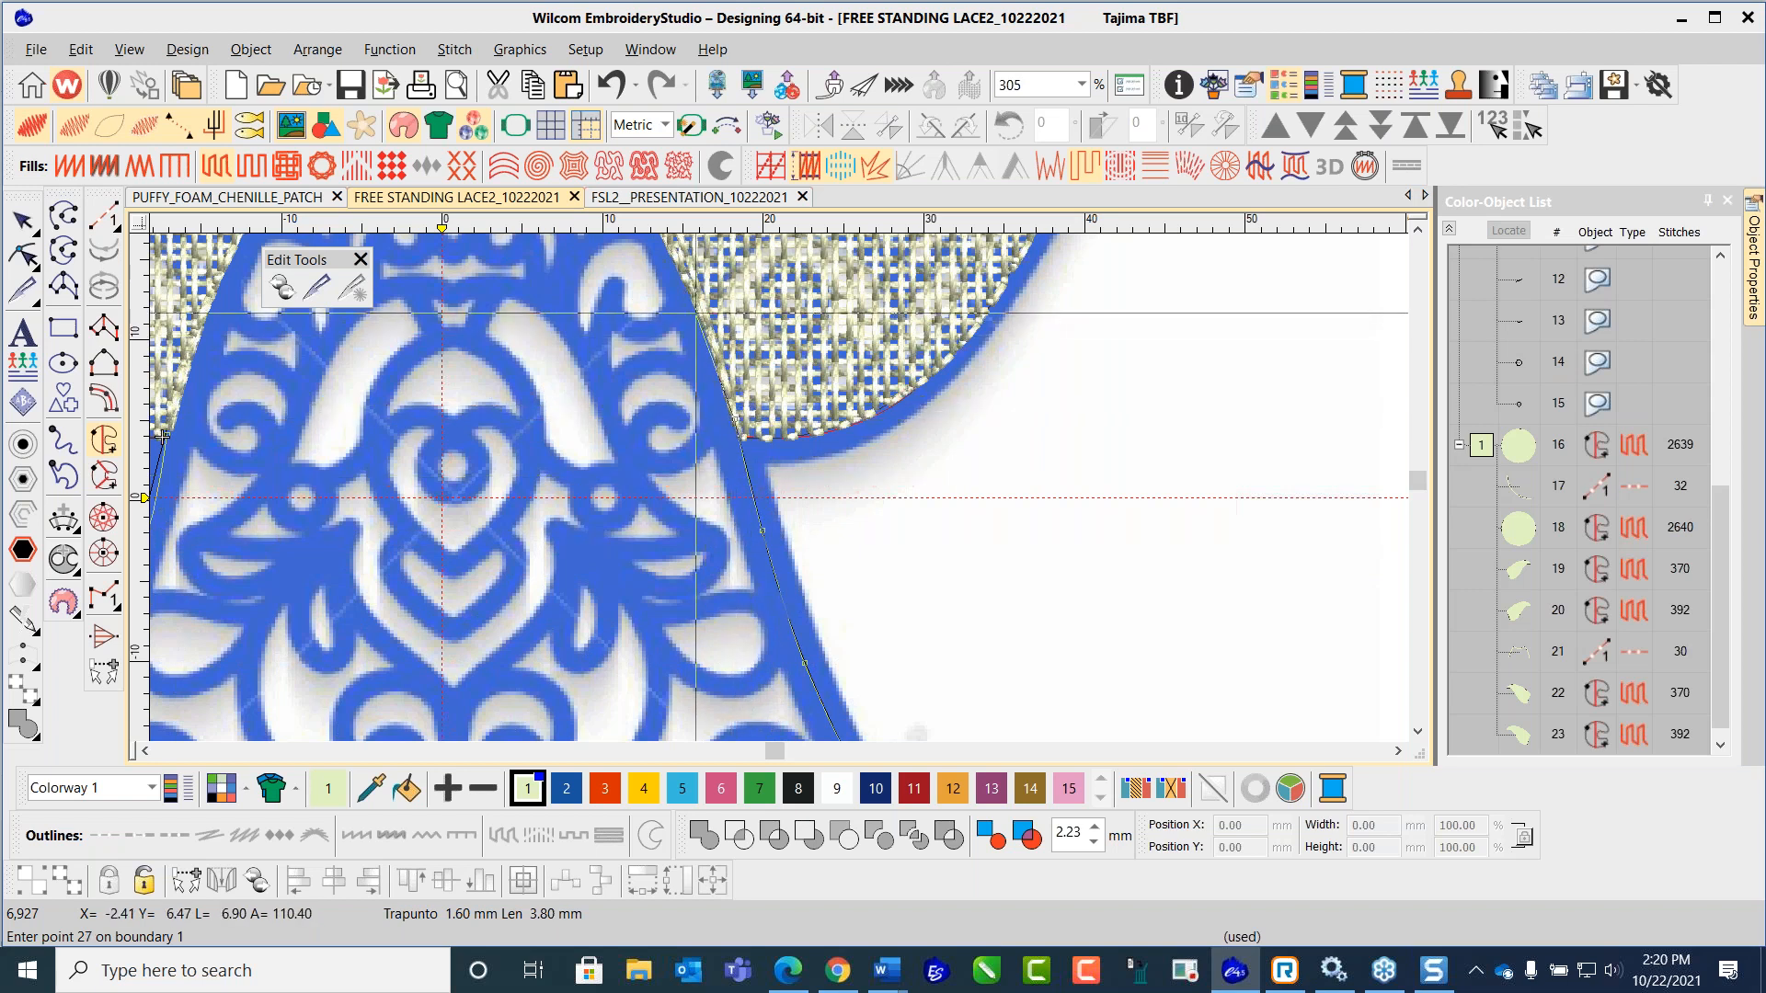
left_click(697, 306)
left_click(162, 435)
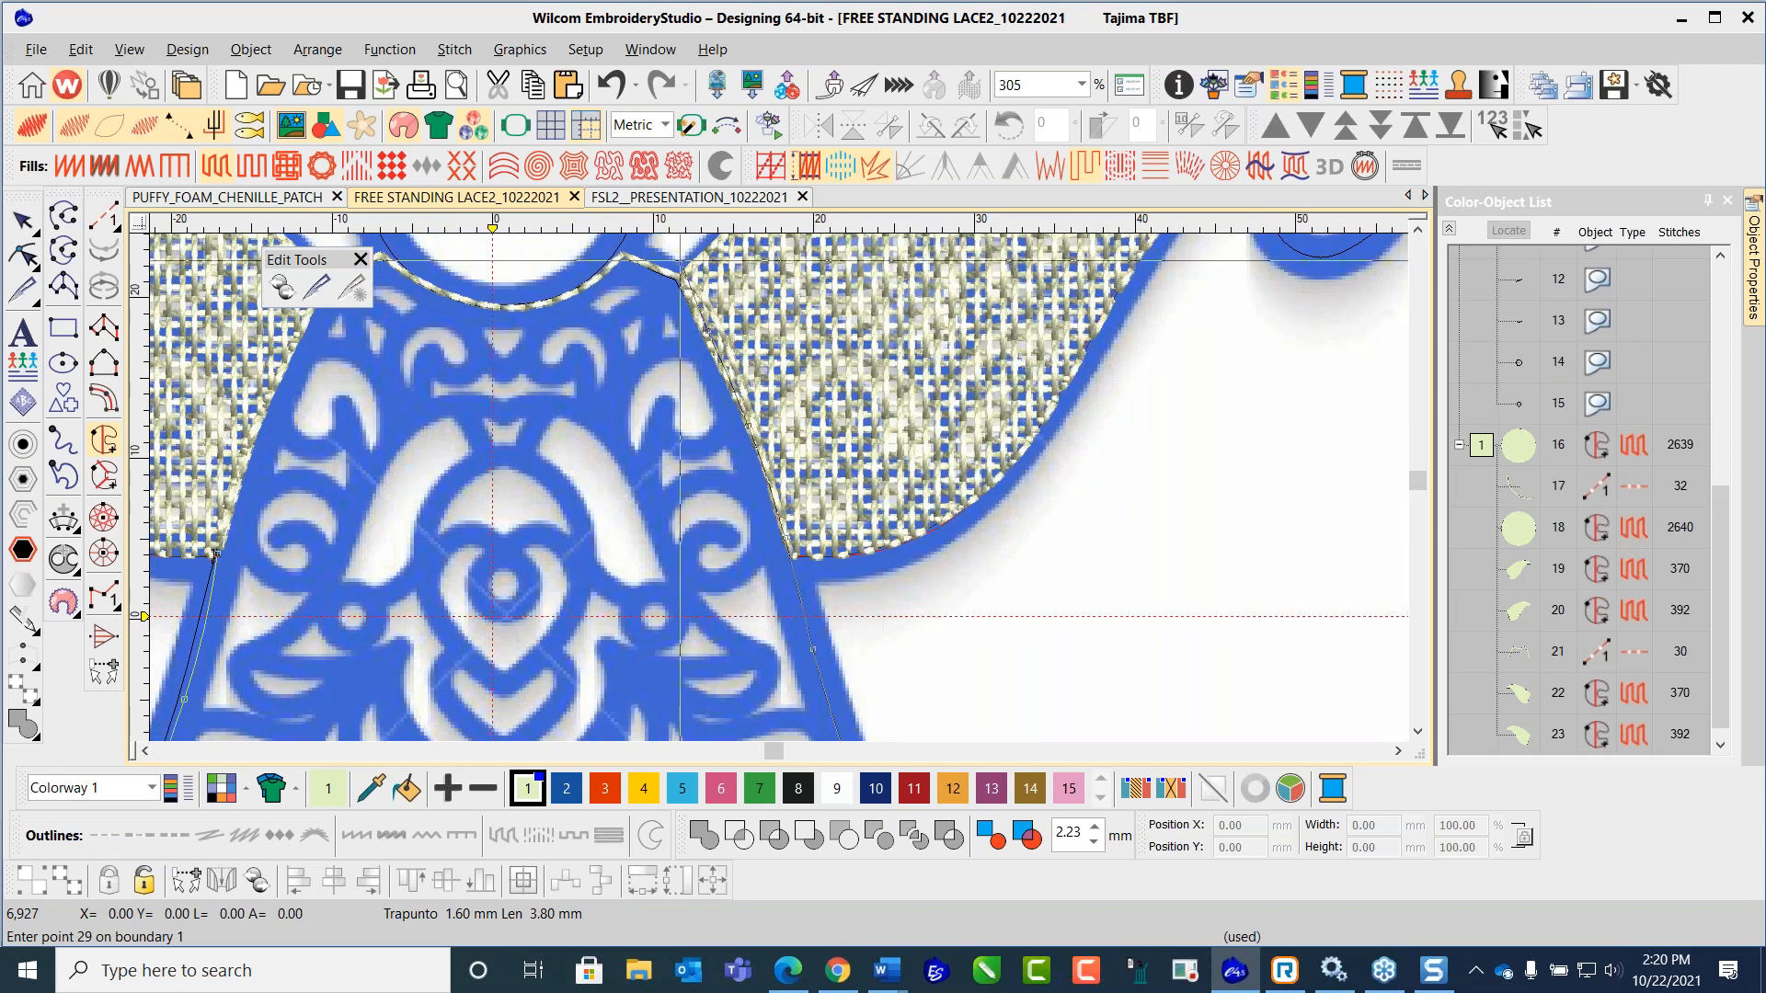
left_click(677, 370)
left_click(677, 370)
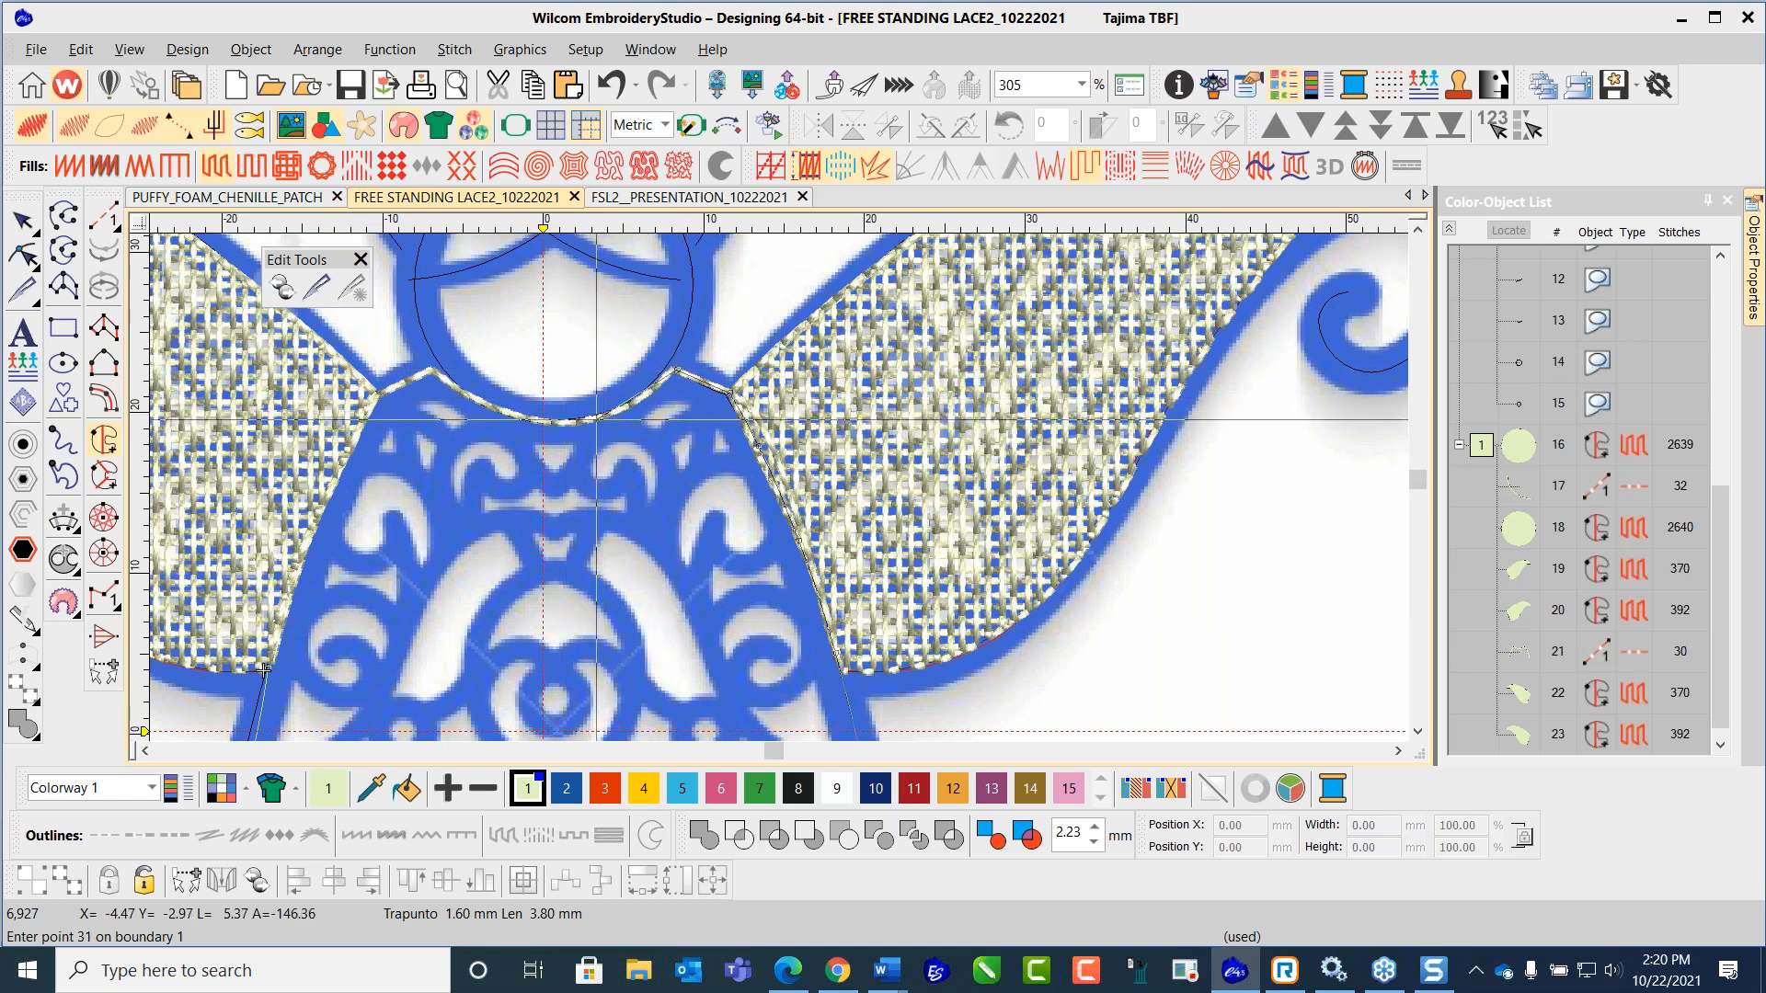
Step: Trace the fill boundary along the neckline and left shoulder, down the left edge beside the wing, and close the gown shape
left_click(555, 421)
left_click(432, 372)
left_click(379, 400)
left_click(333, 492)
left_click(296, 585)
left_click(275, 646)
key("Return")
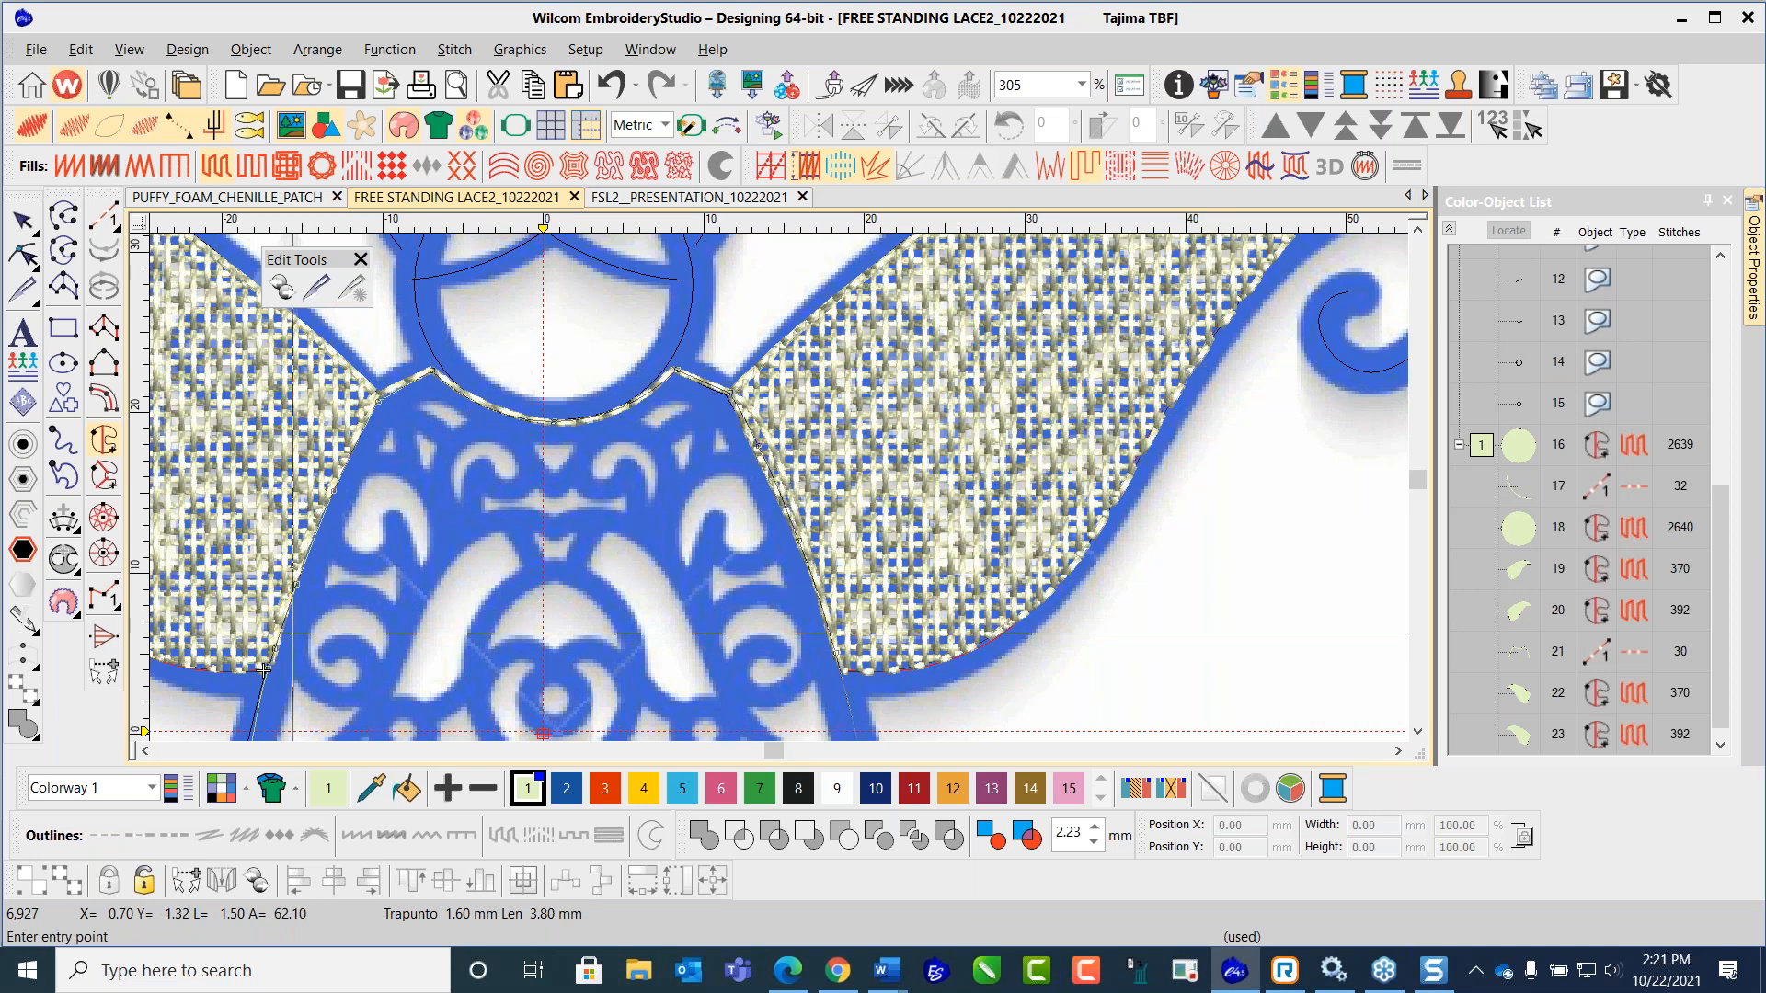
Step: Place the gown fill's entry at the left wing's lower corner, its exit at the bottom point, and its stitch angle at about 14°
scroll(264, 671, "down", 2)
left_click(752, 504)
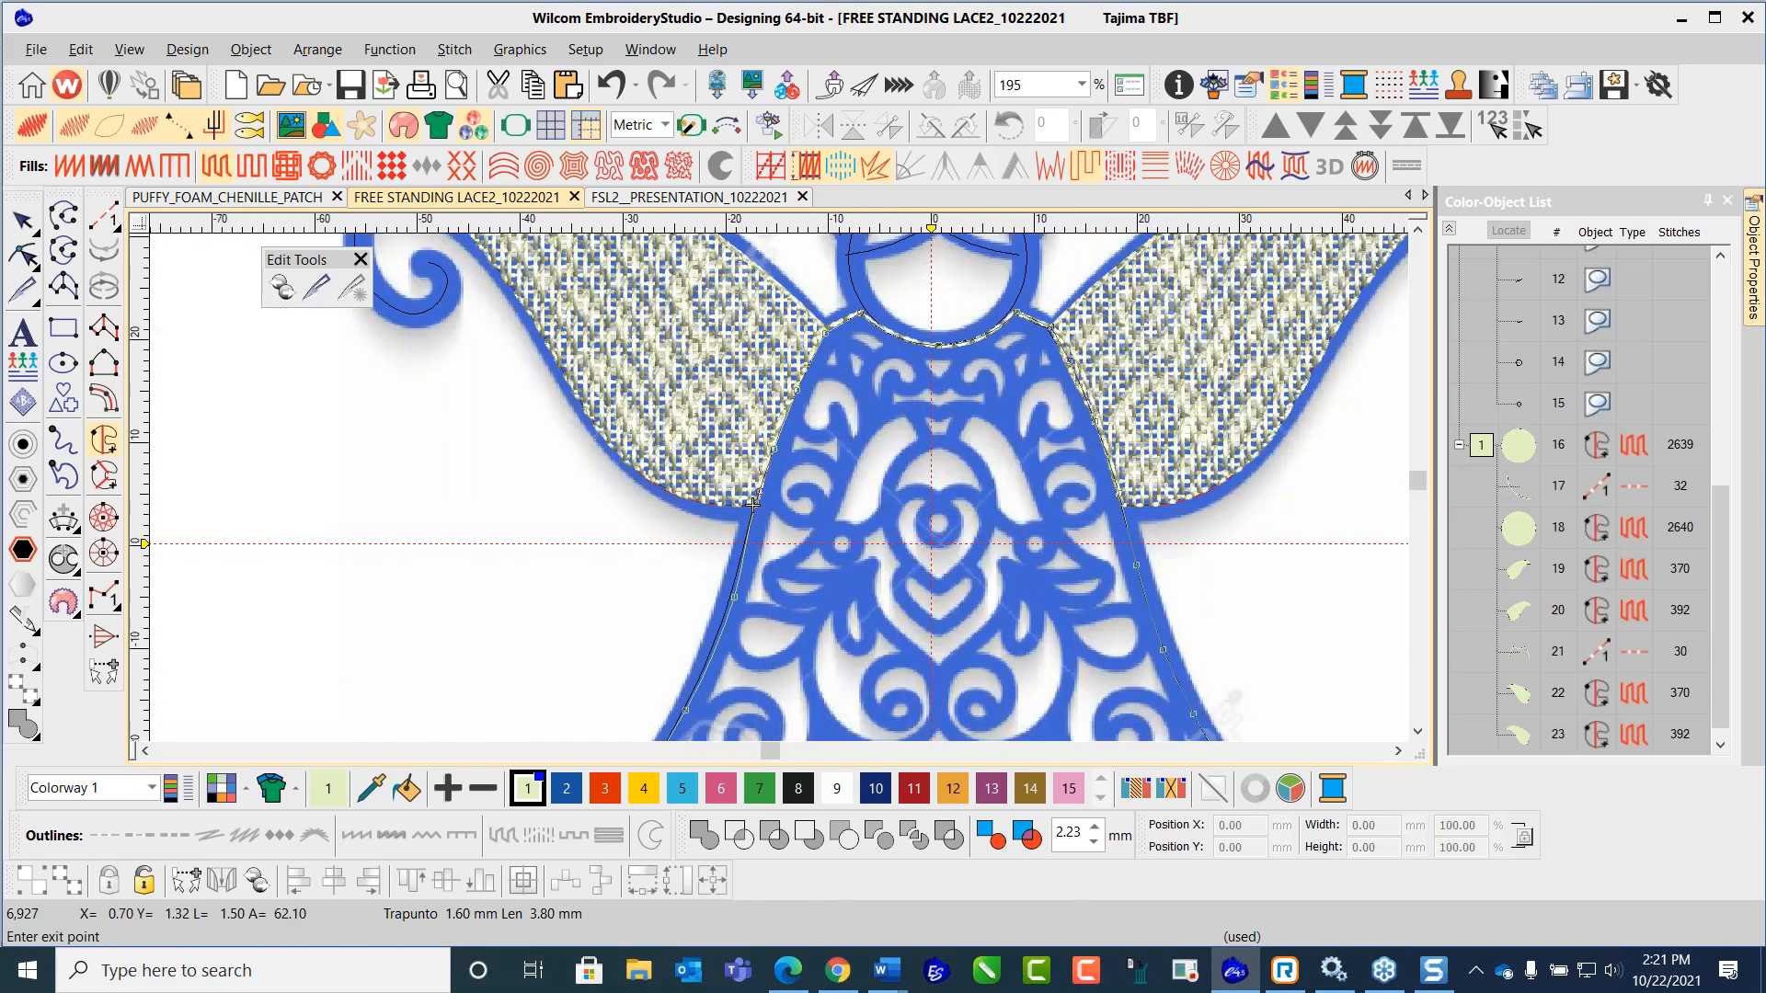
scroll(752, 504, "down", 3)
left_click(714, 474)
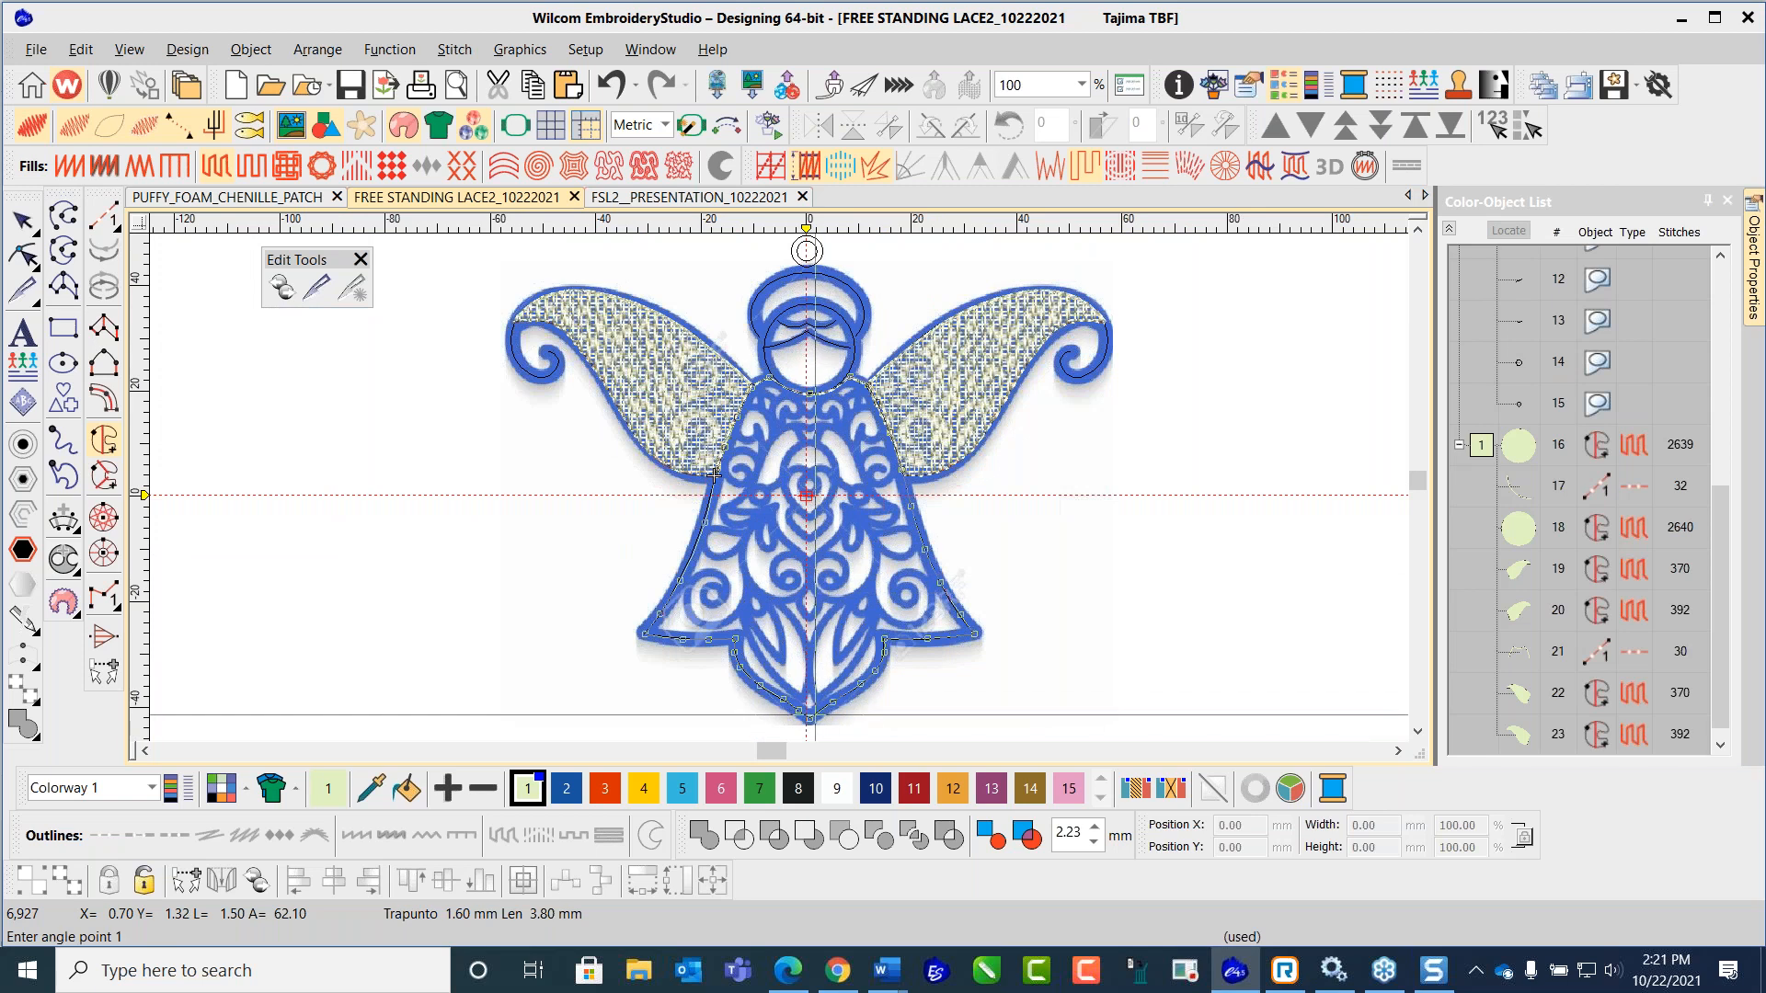
left_click(655, 587)
left_click(981, 502)
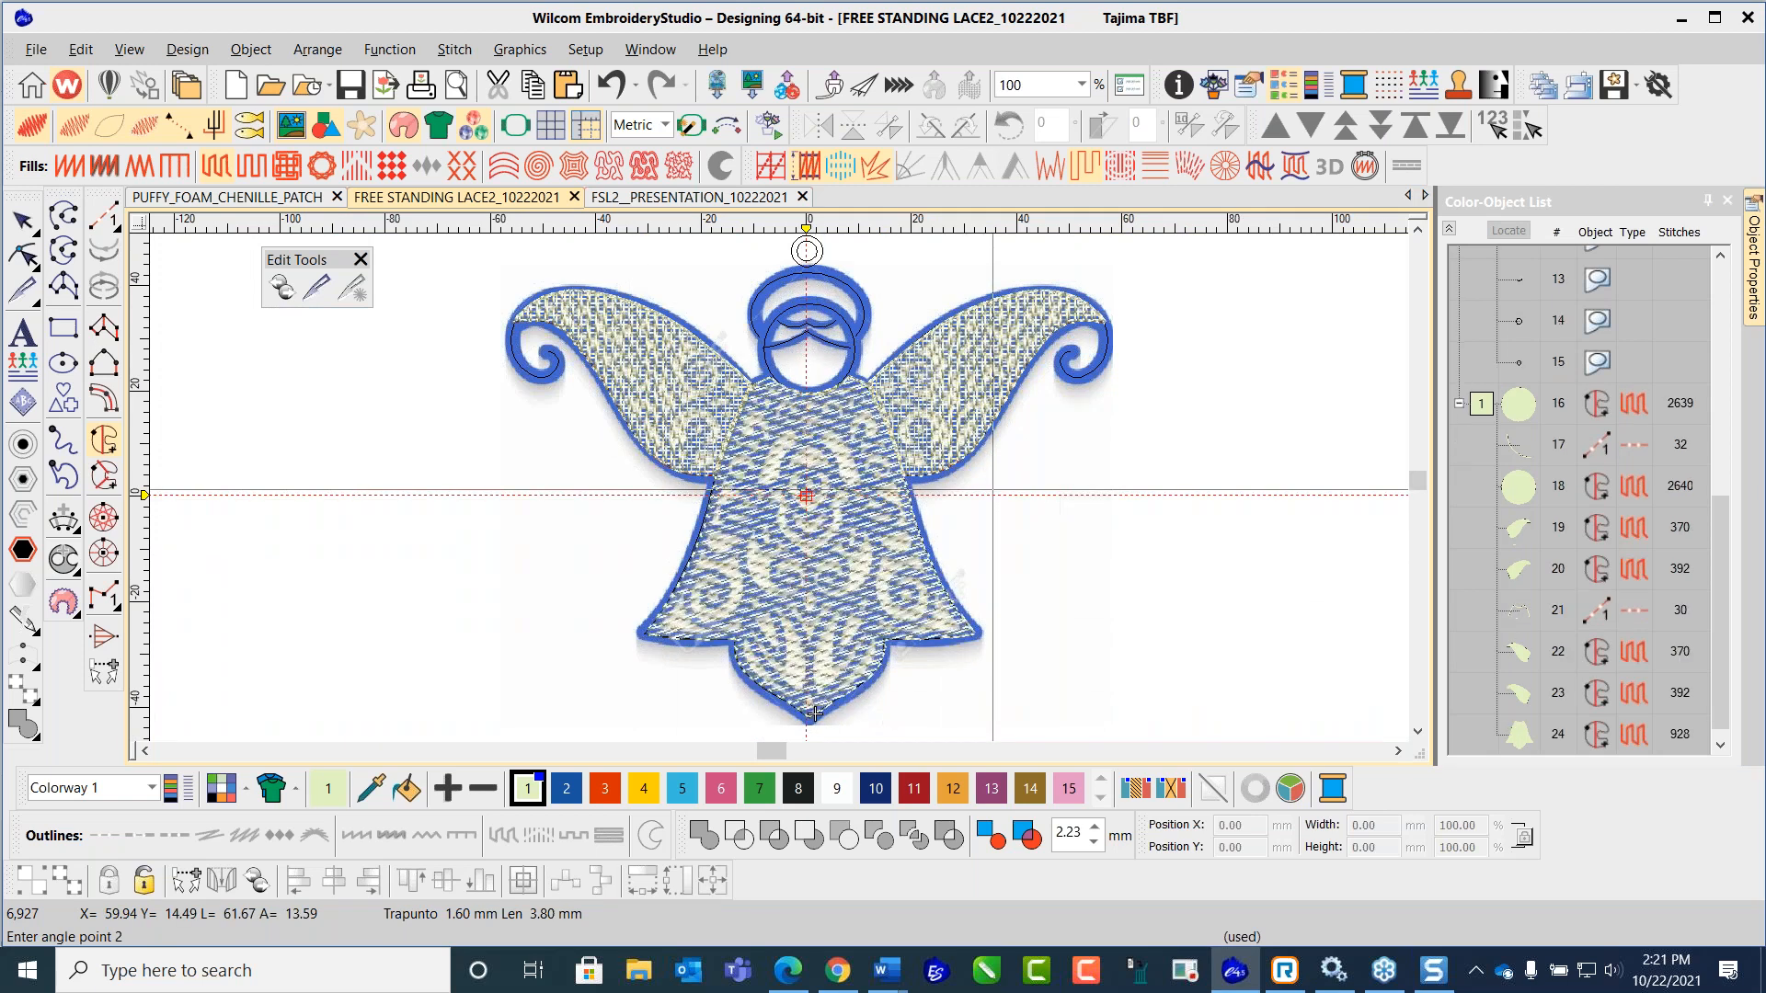
left_click(992, 494)
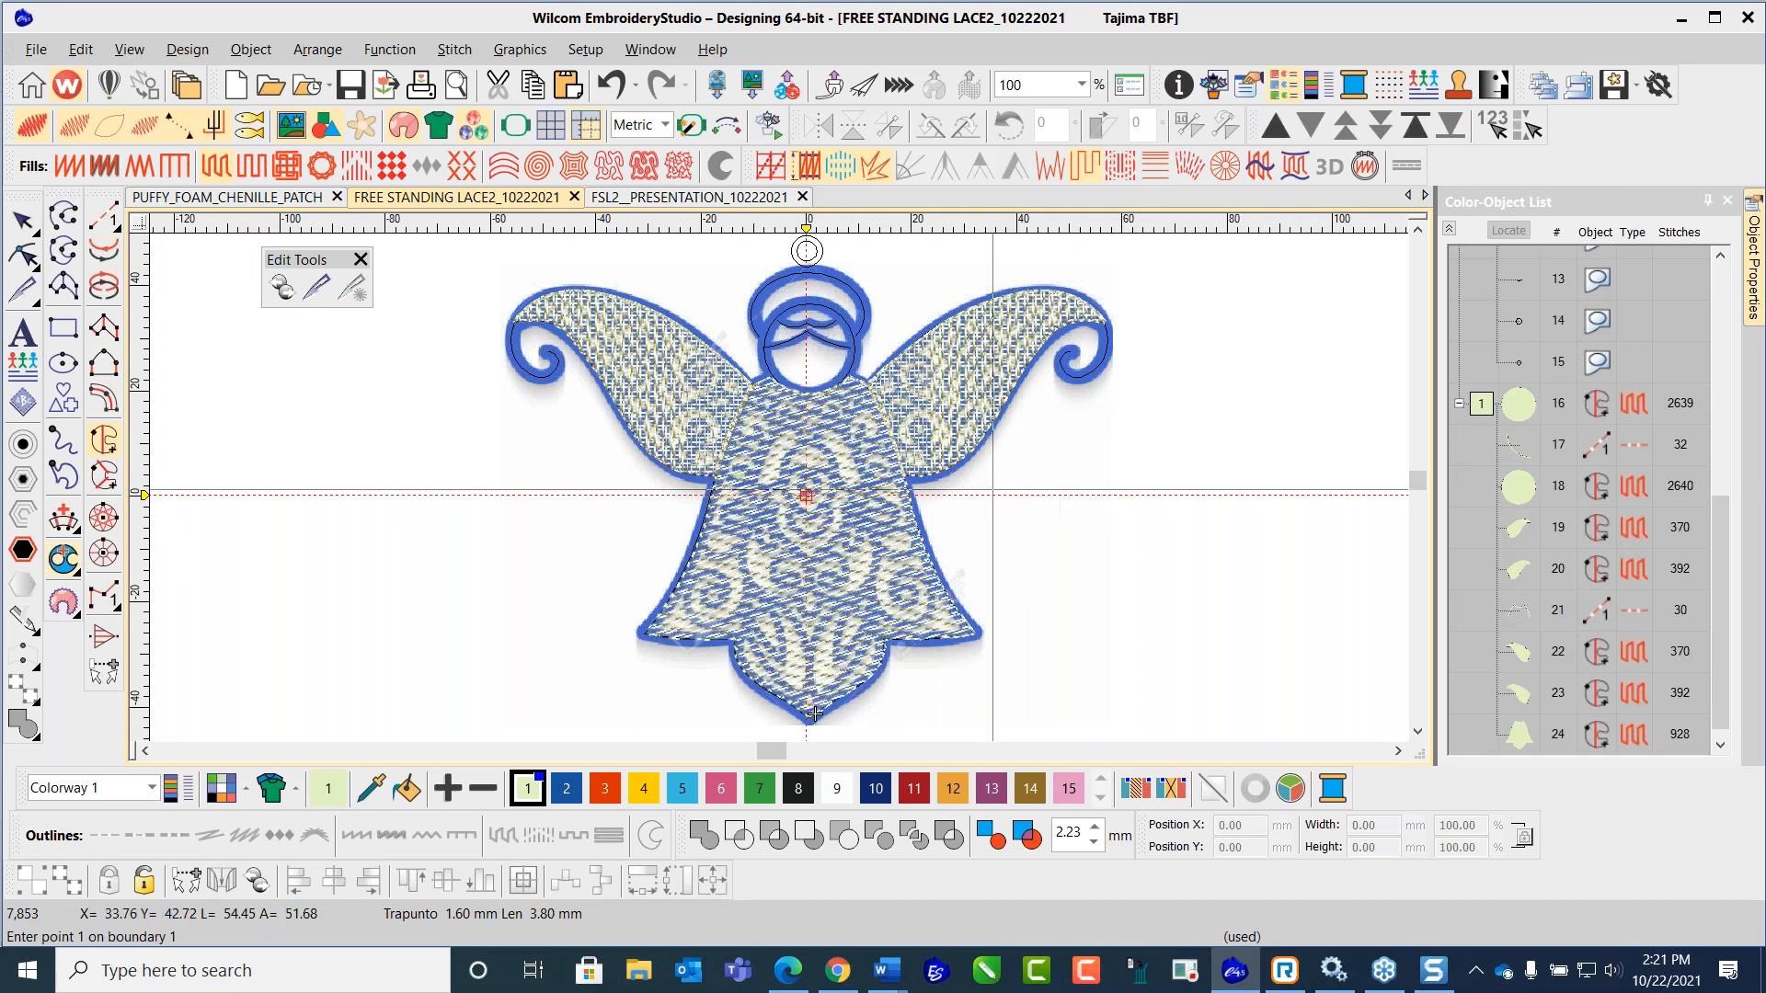
Step: Make the lower sample circle's fill properties current and apply them to the gown fill
left_click(19, 215)
left_click(257, 366)
scroll(808, 494, "down", 3)
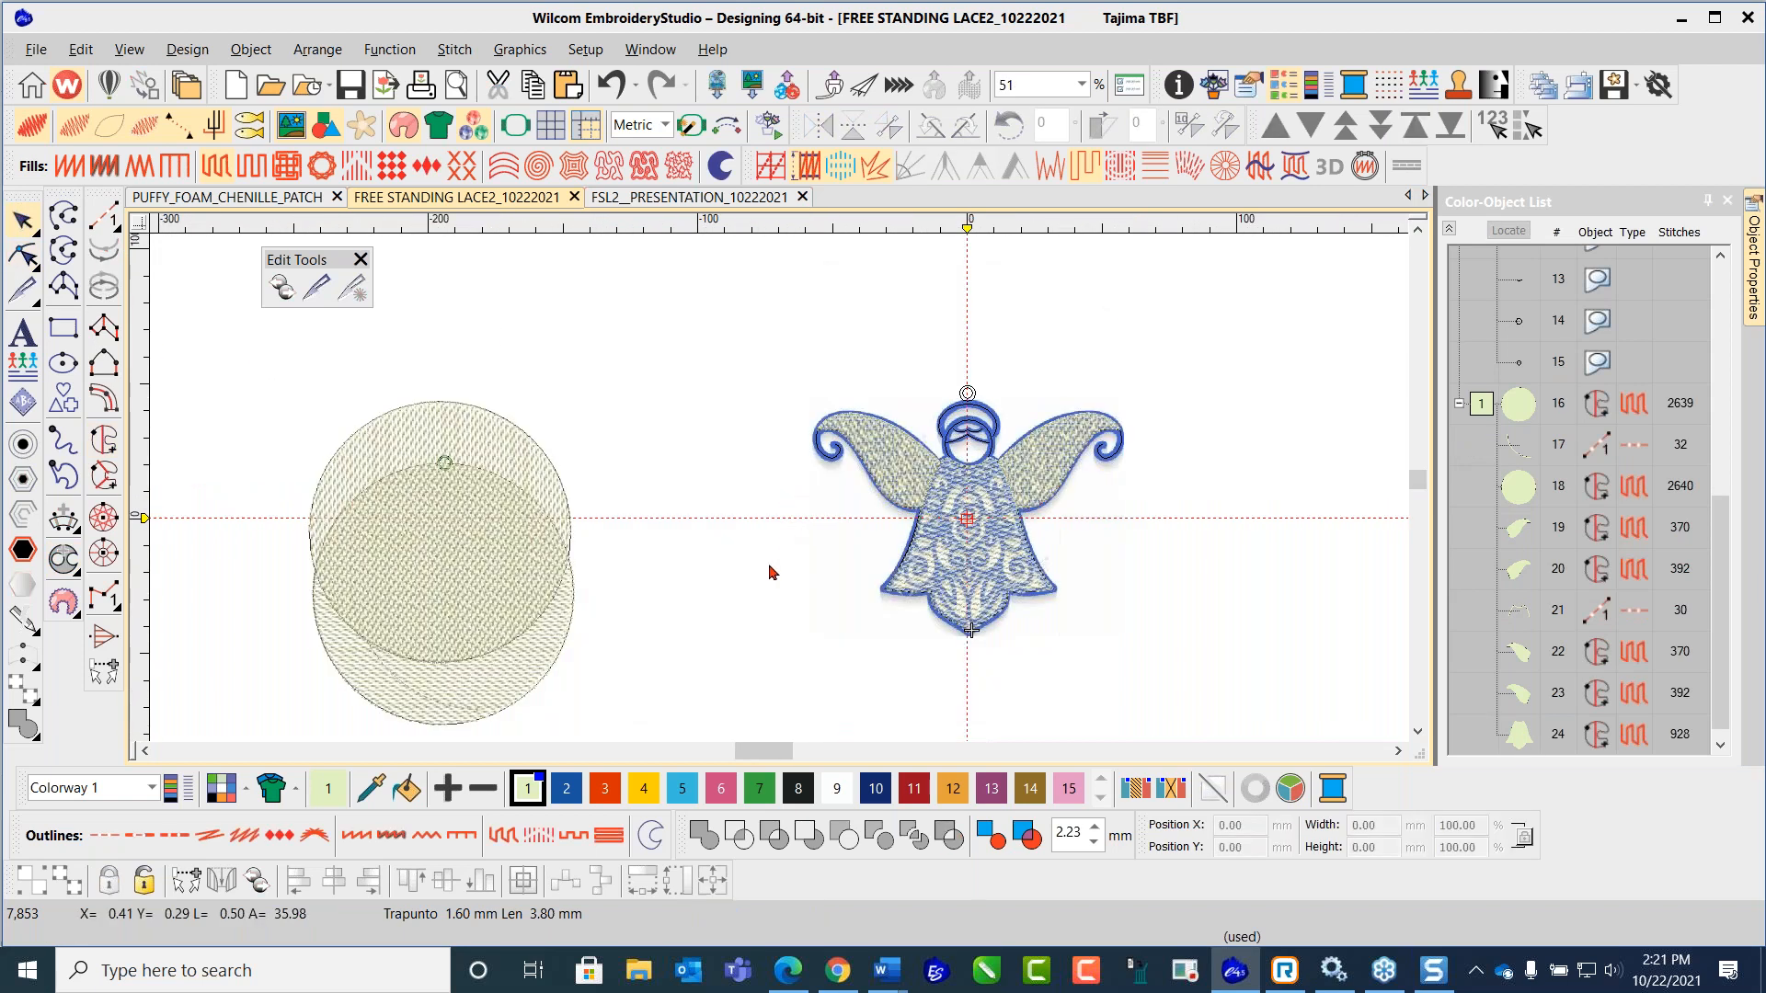
left_click(1532, 404)
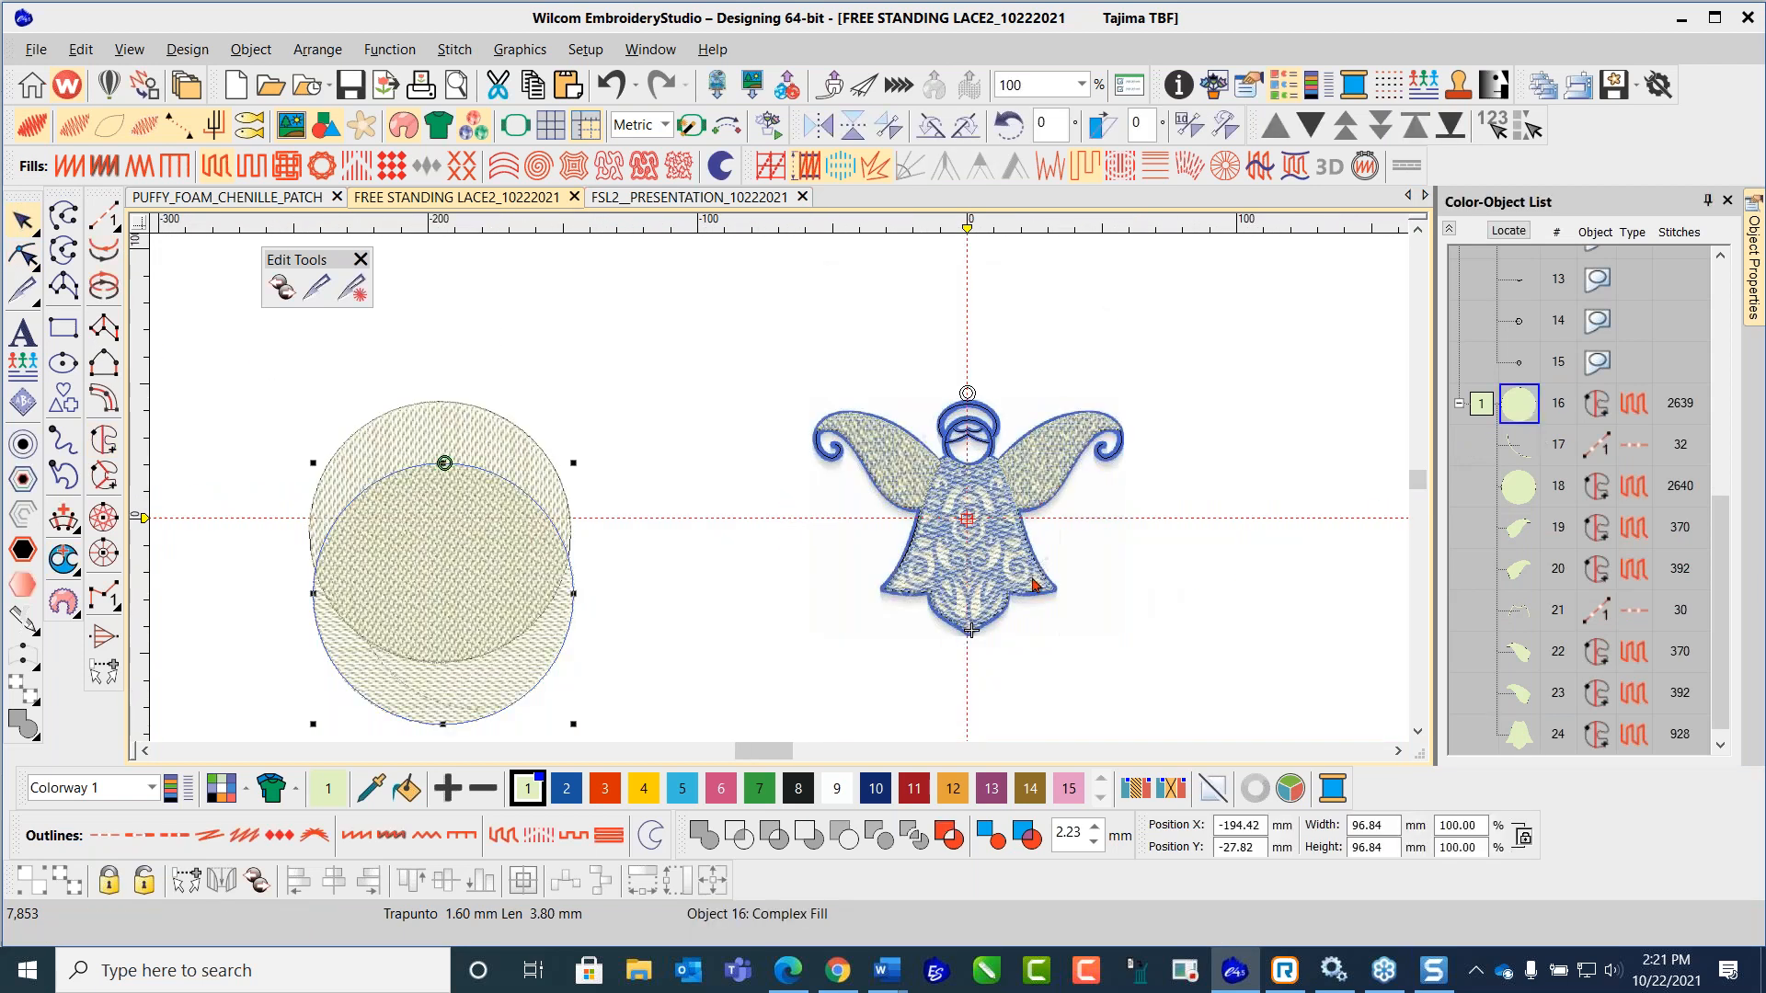
right_click(537, 661)
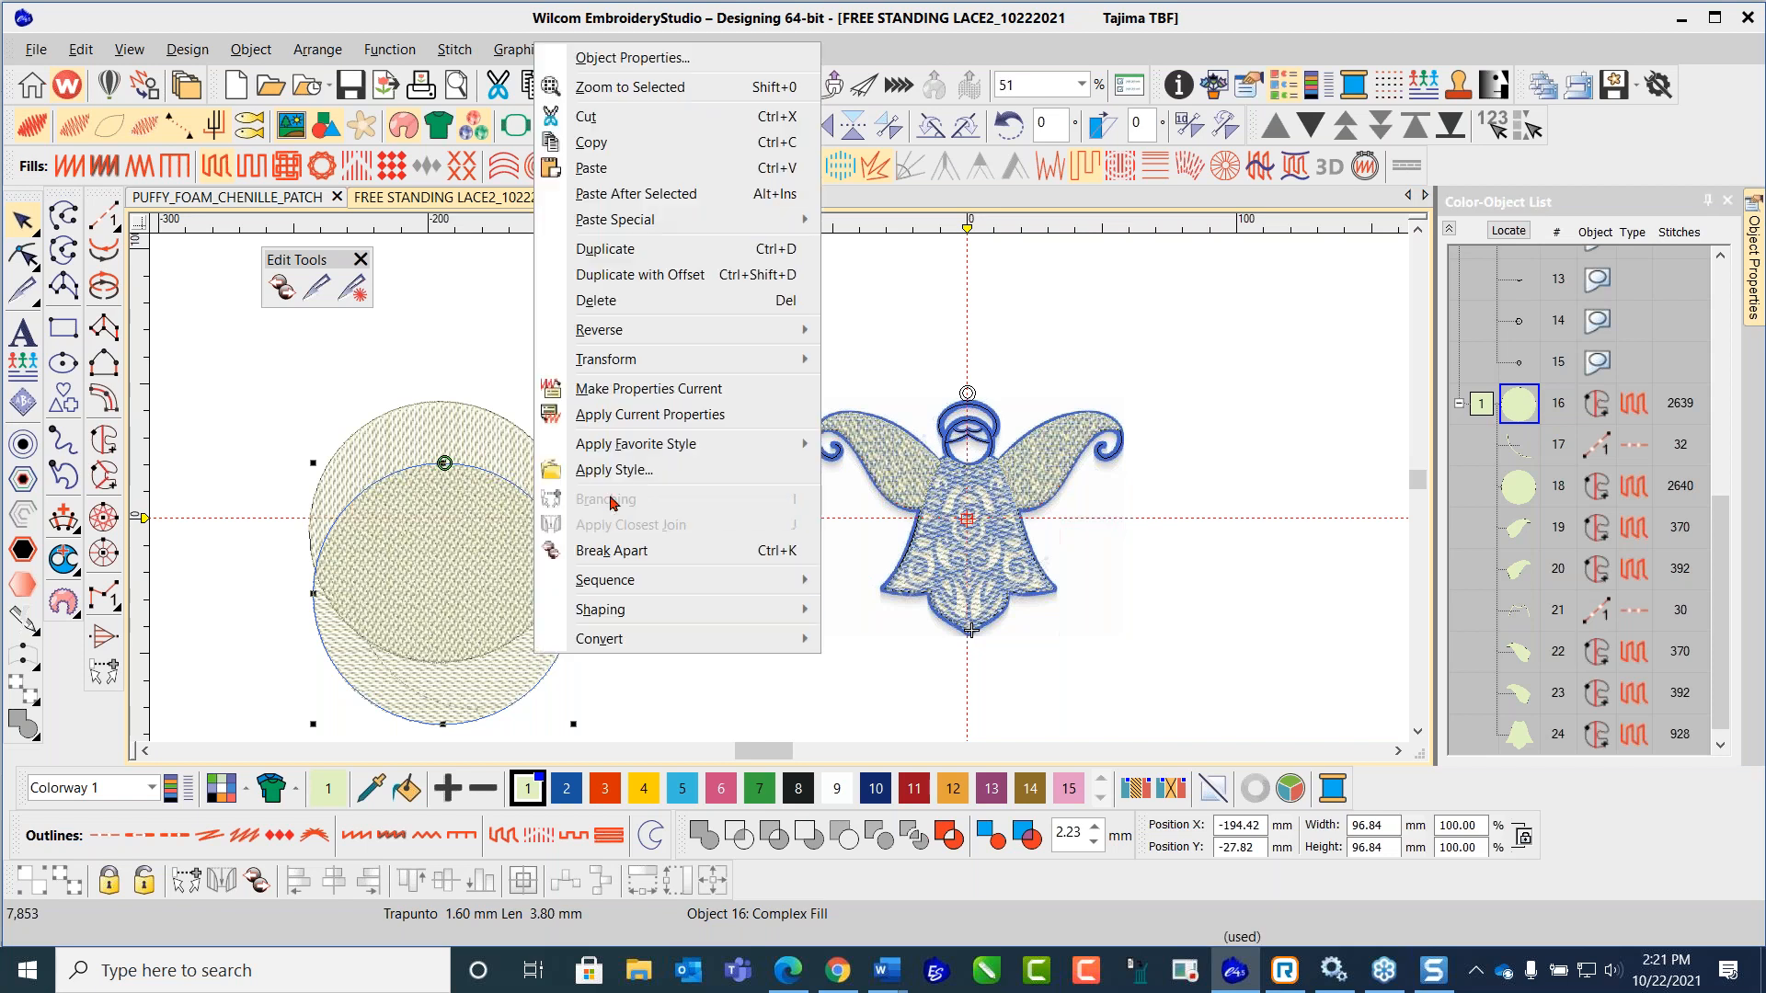
left_click(658, 390)
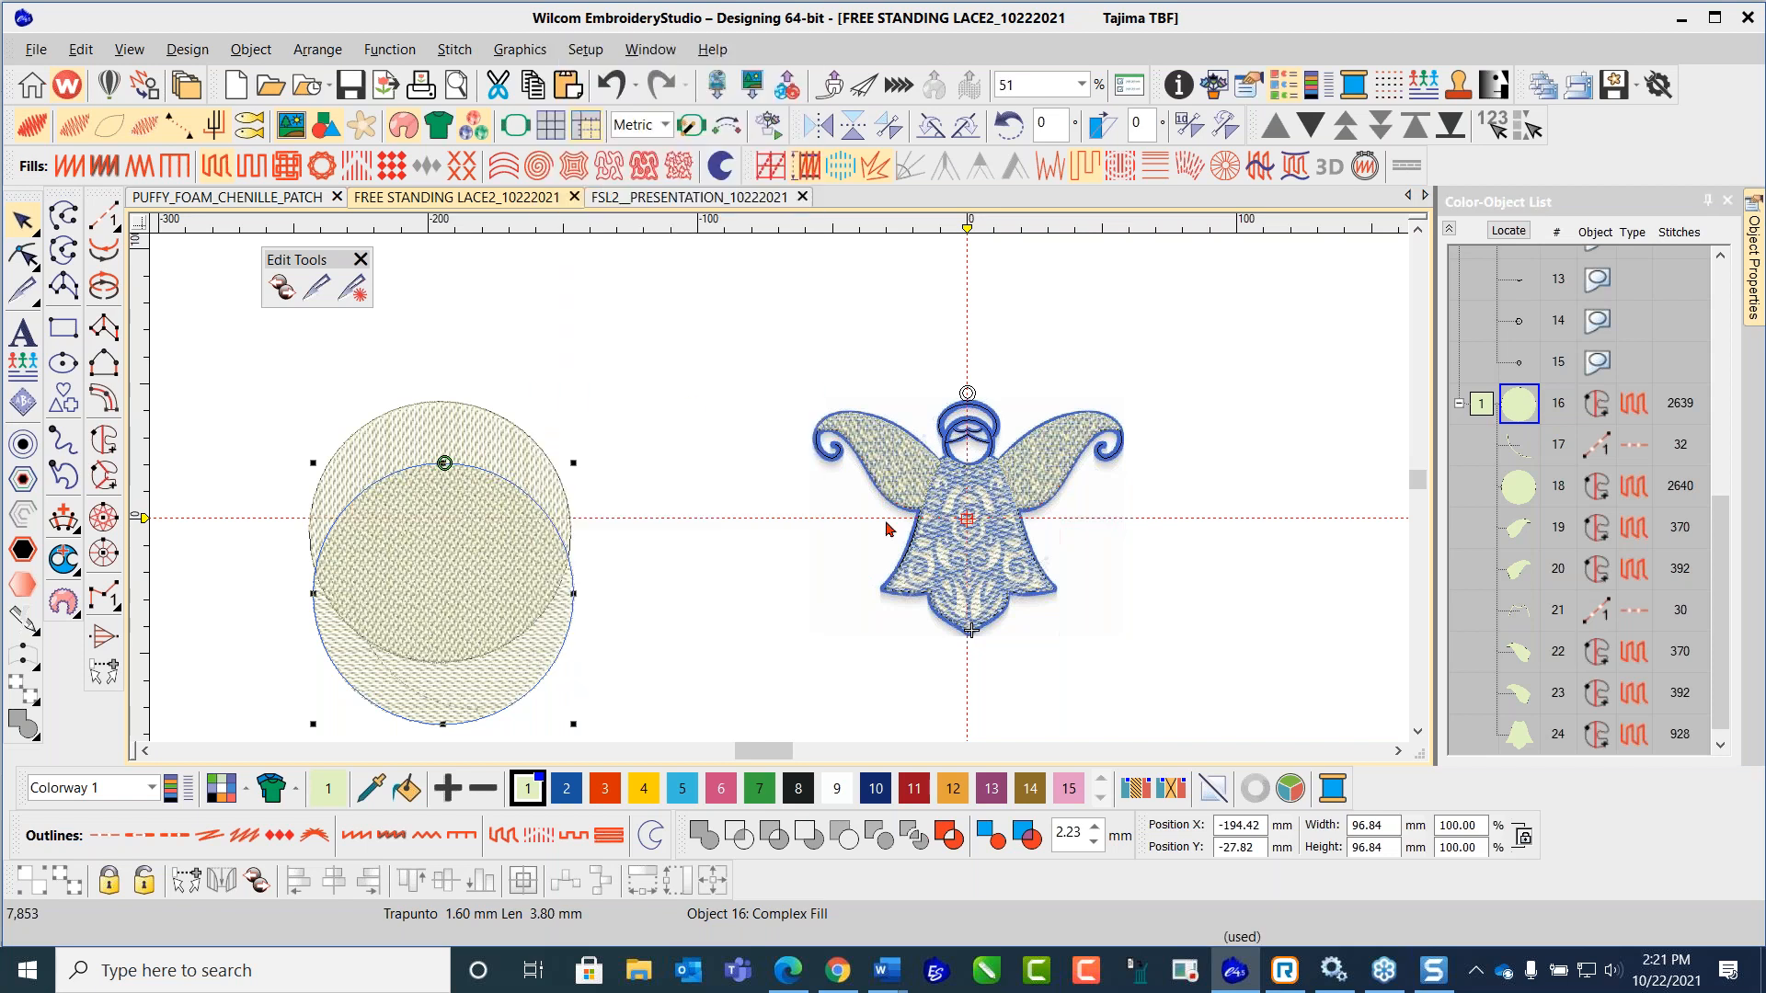
right_click(951, 560)
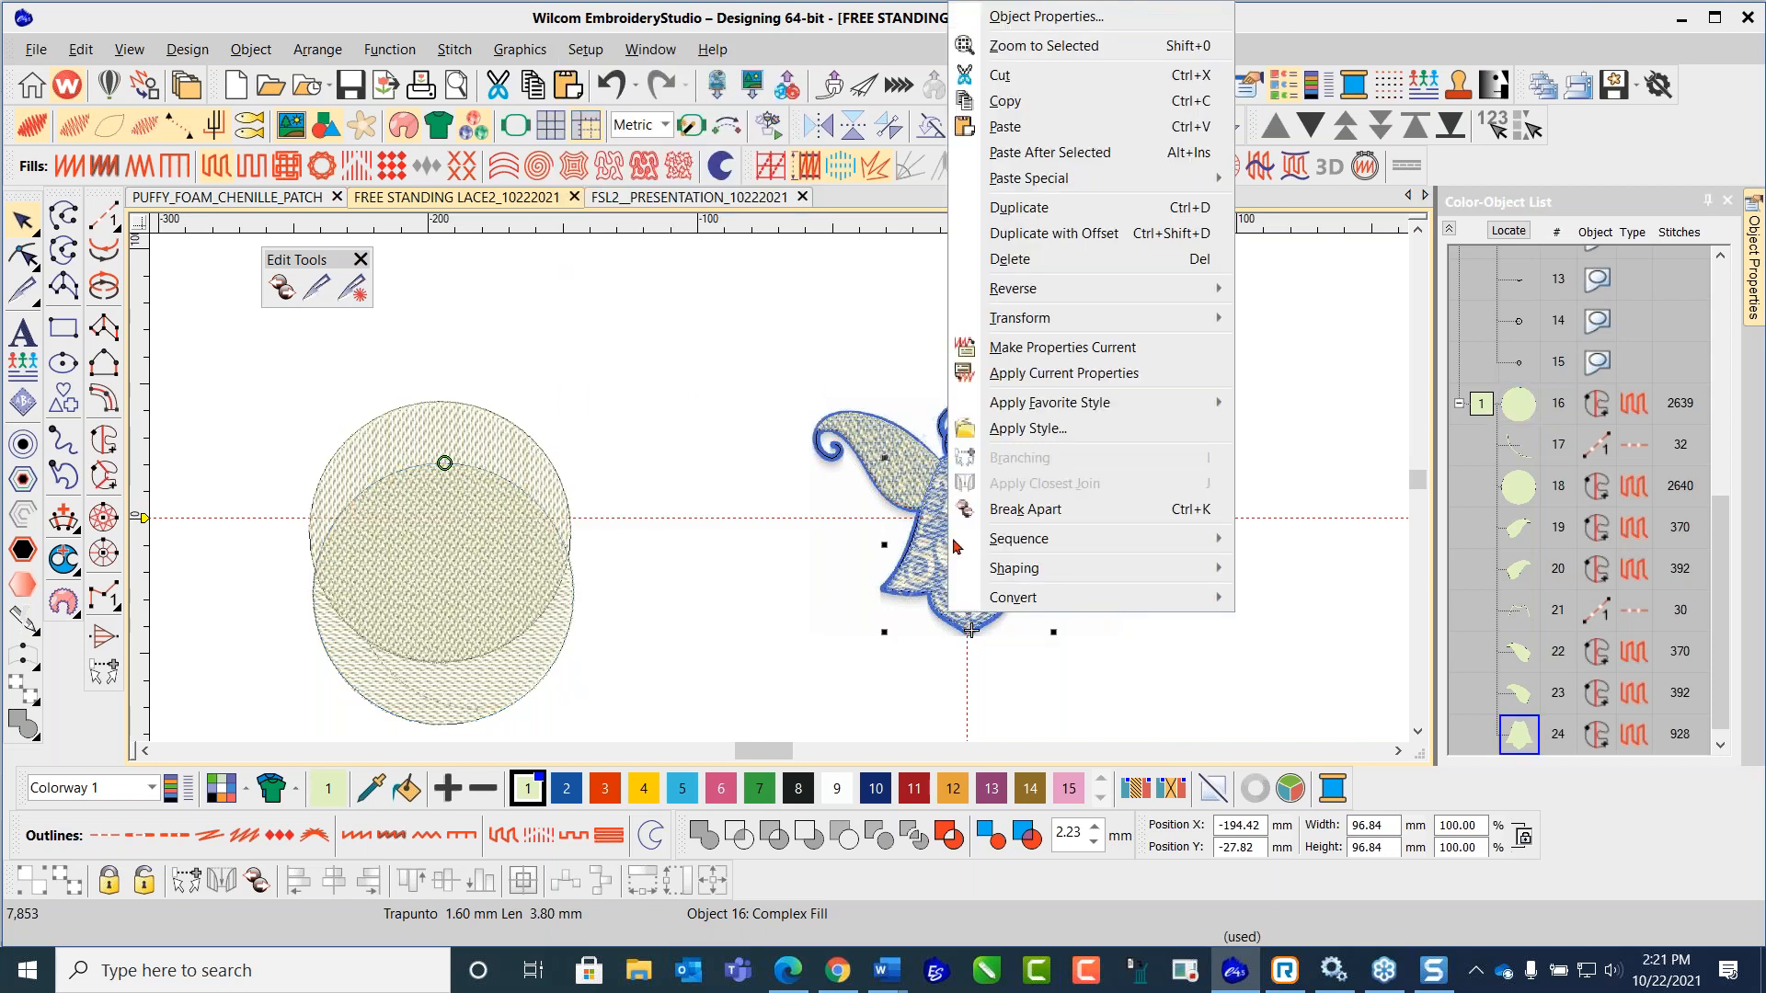
left_click(1036, 374)
left_click(747, 534)
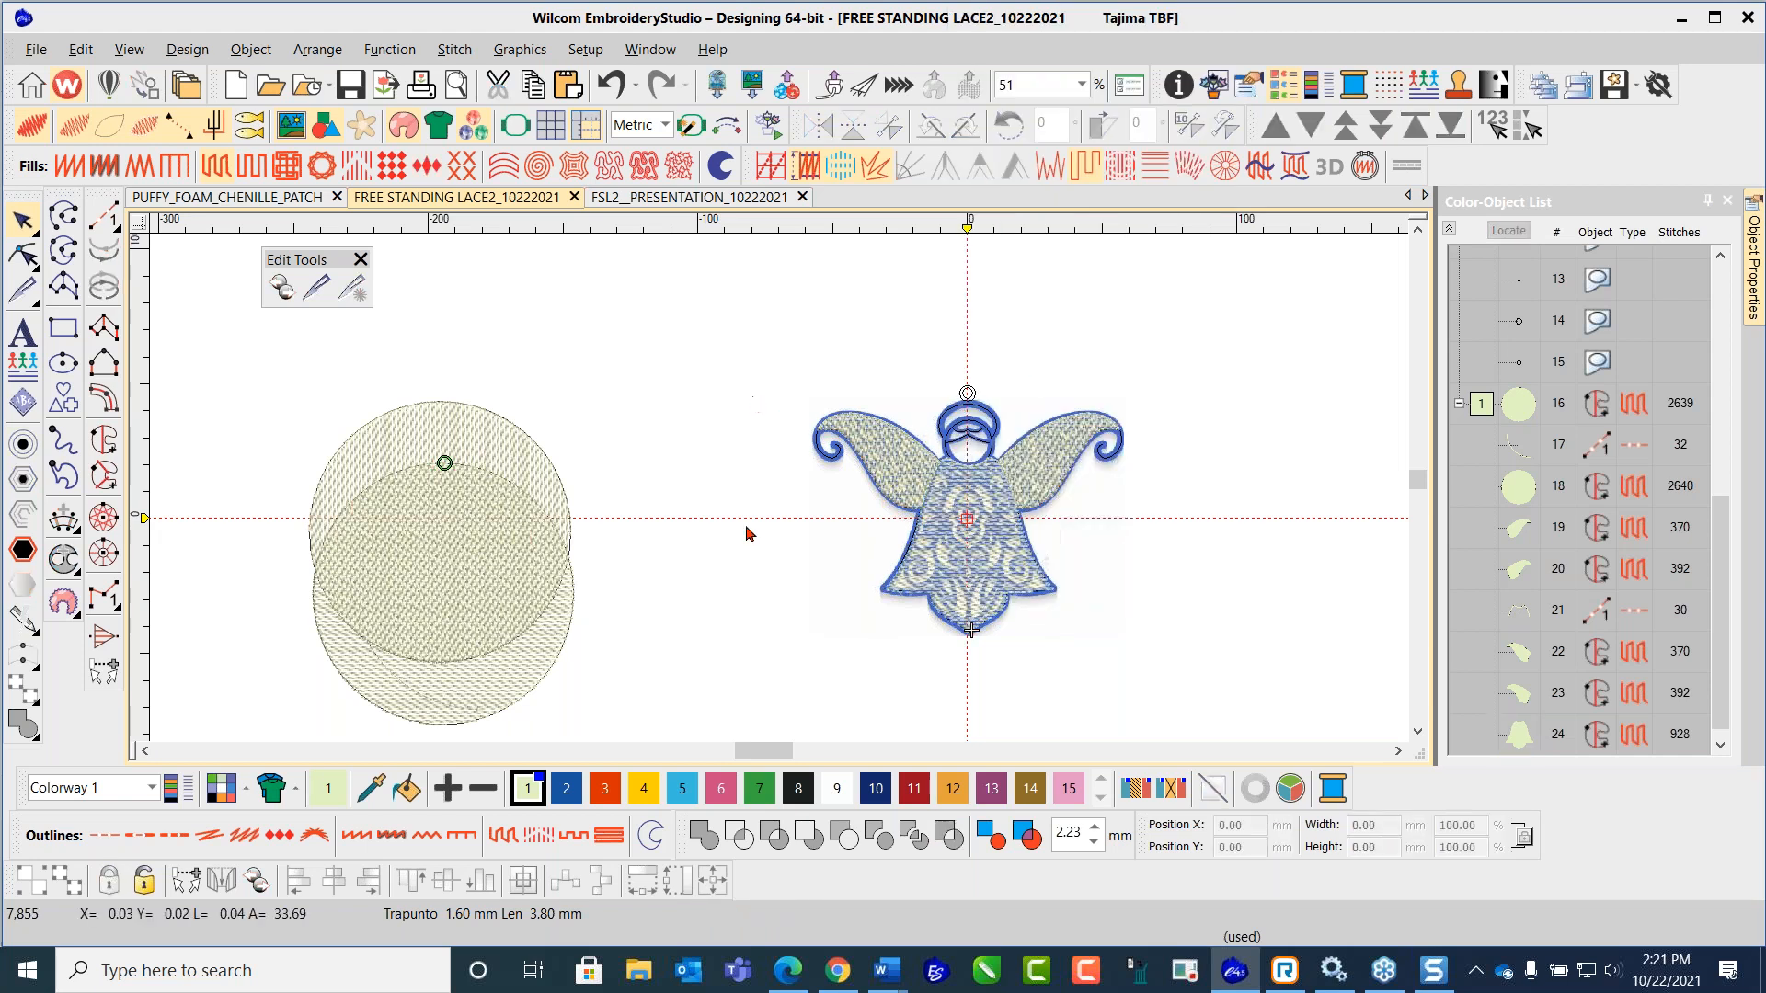
Step: Make the upper sample circle's fill properties current and duplicate the gown fill in place
right_click(526, 447)
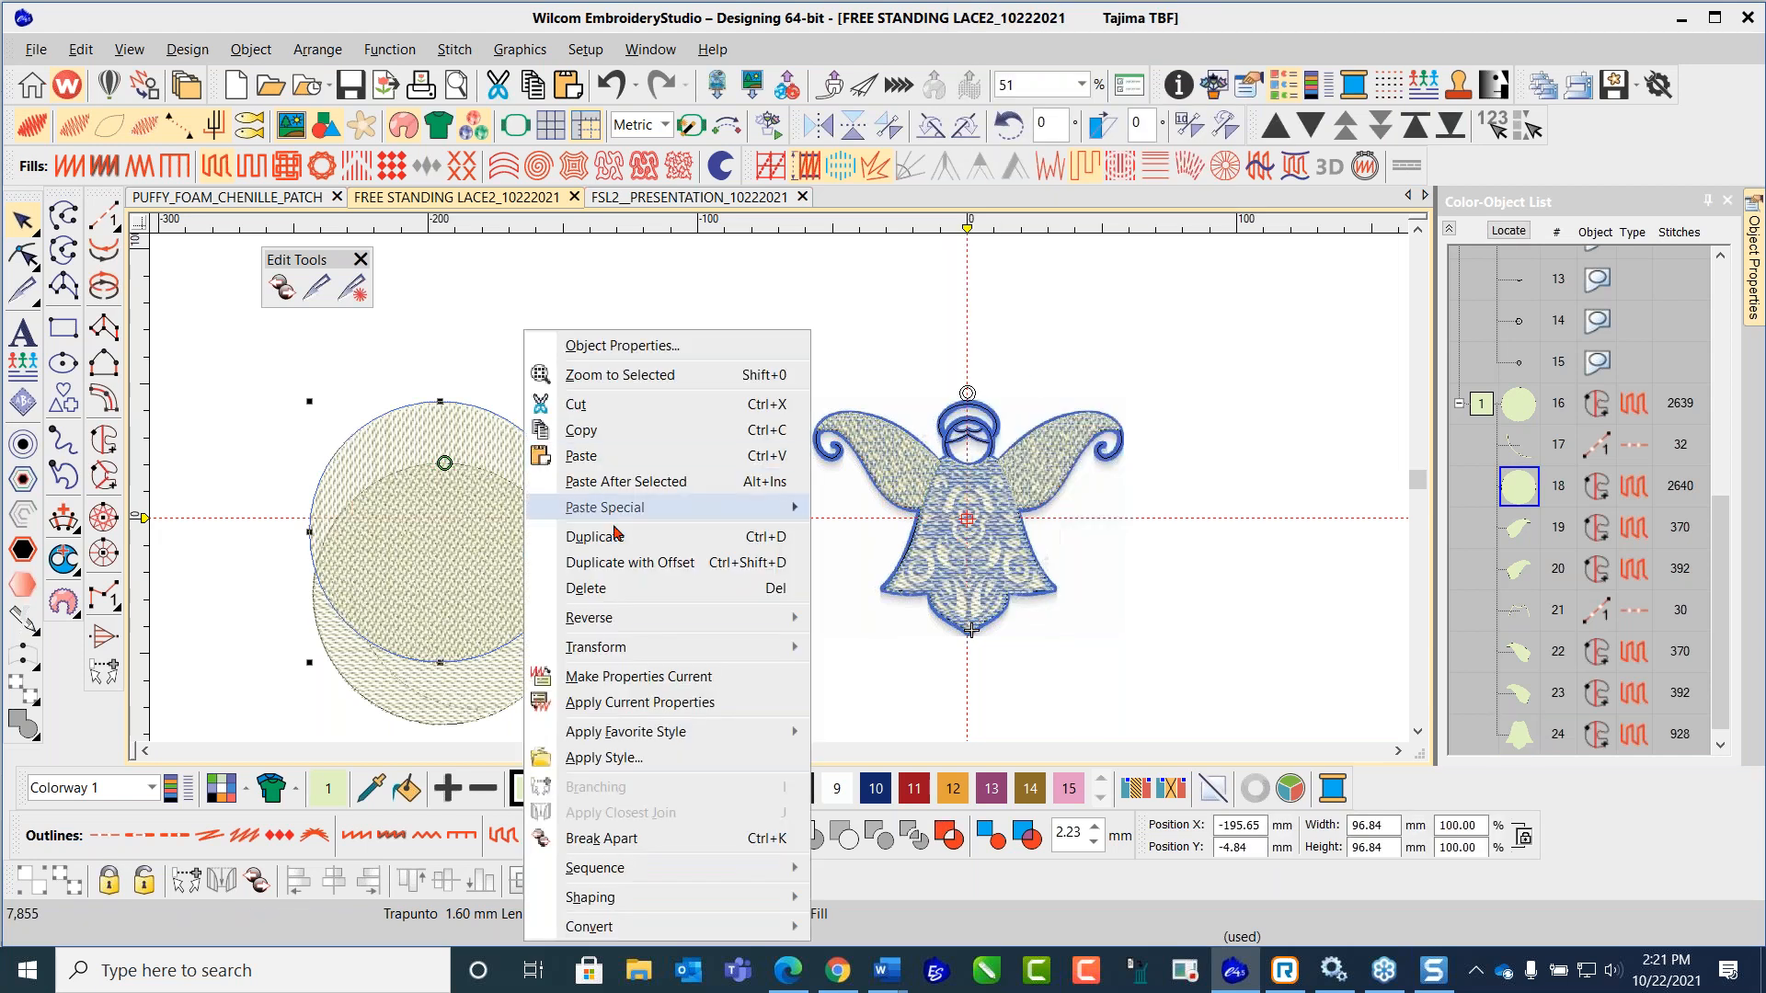
left_click(644, 676)
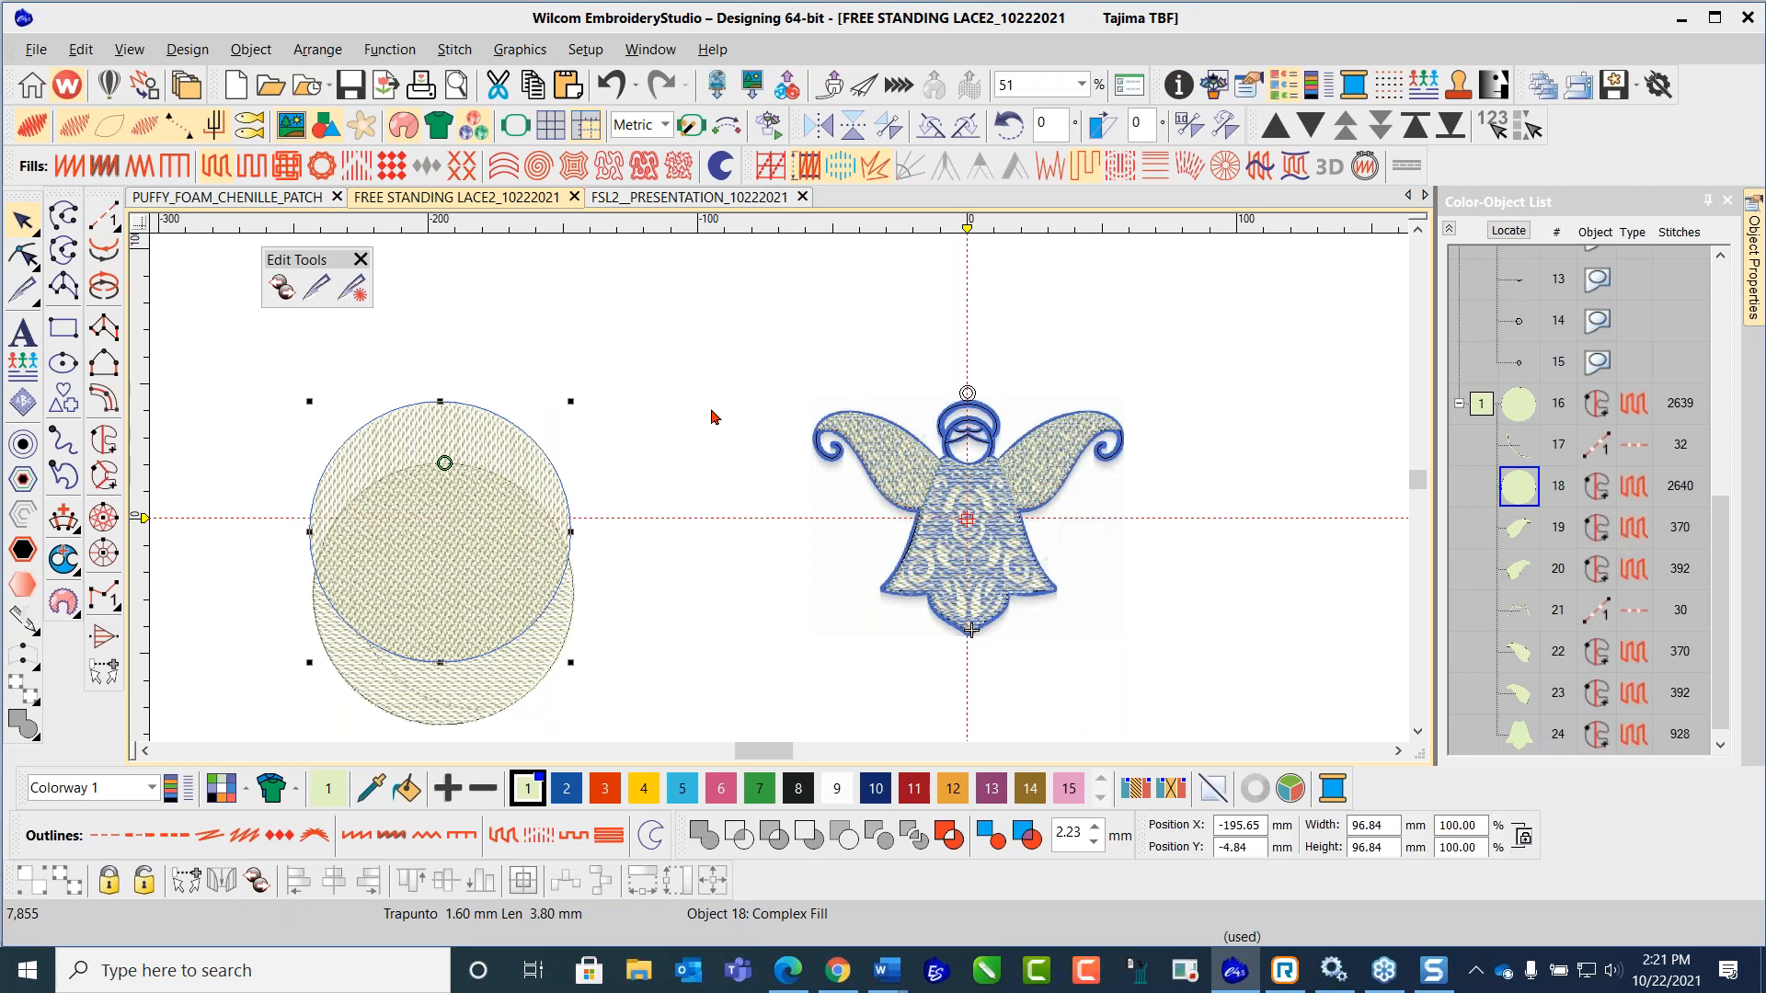
left_click(973, 549)
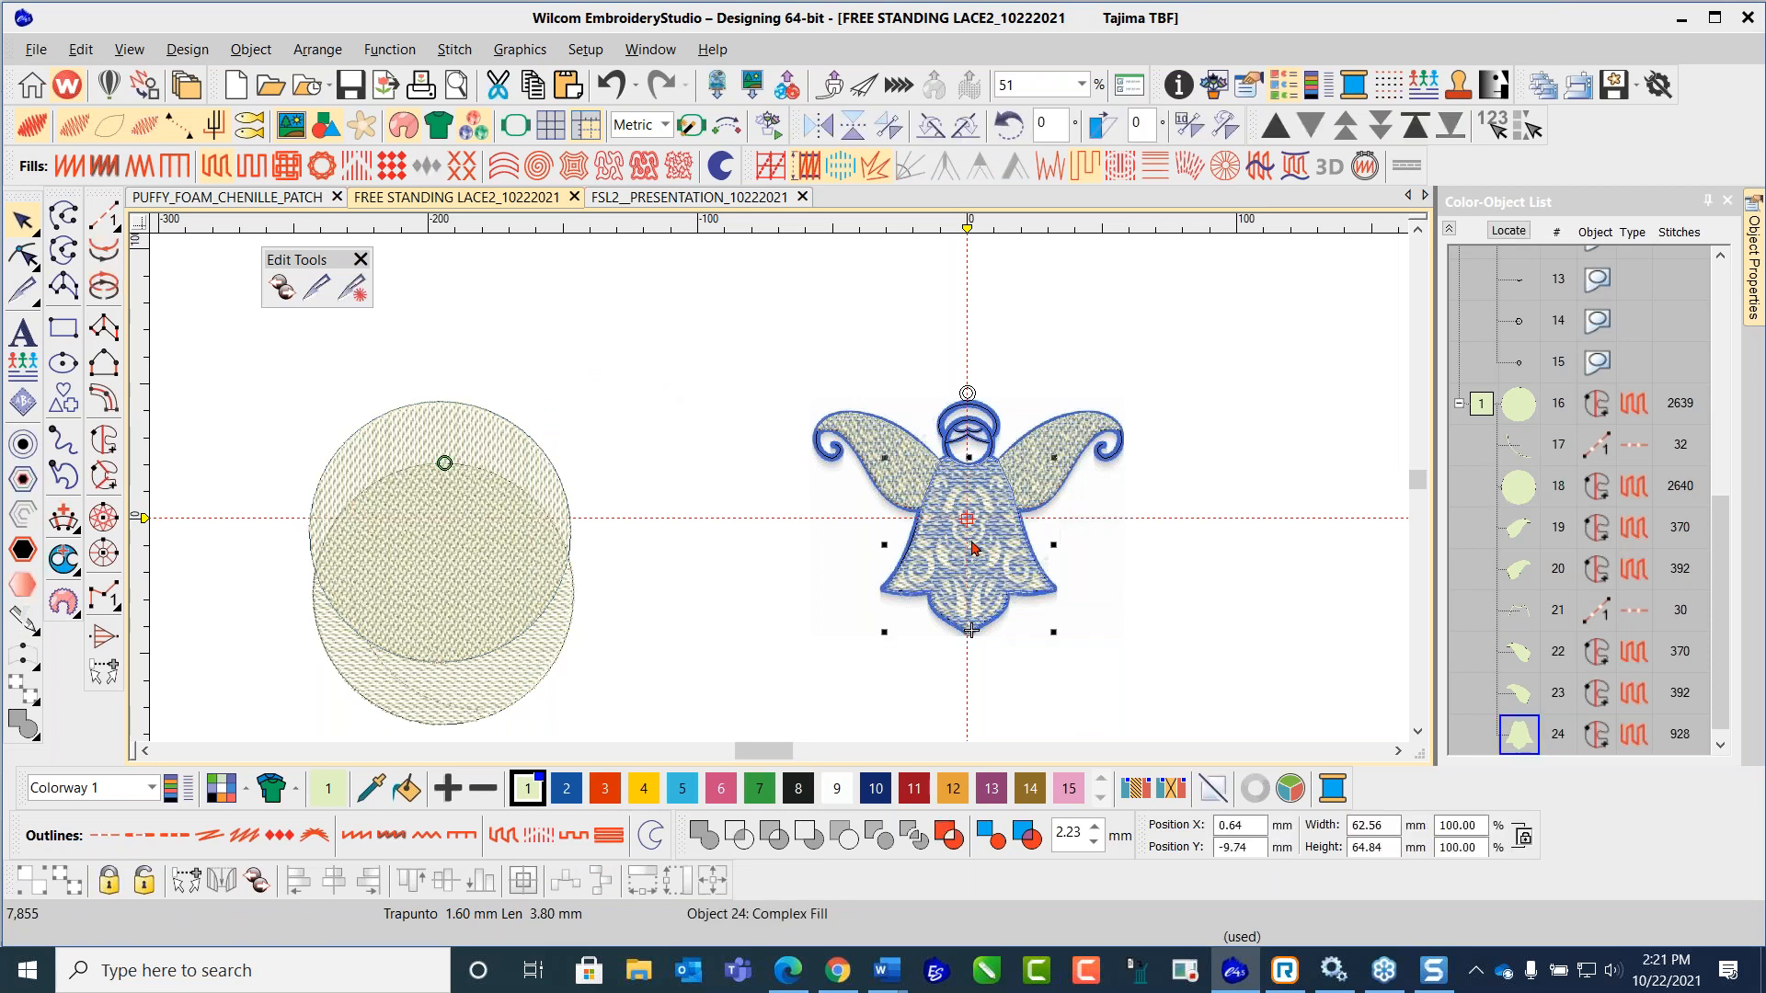
left_click(81, 48)
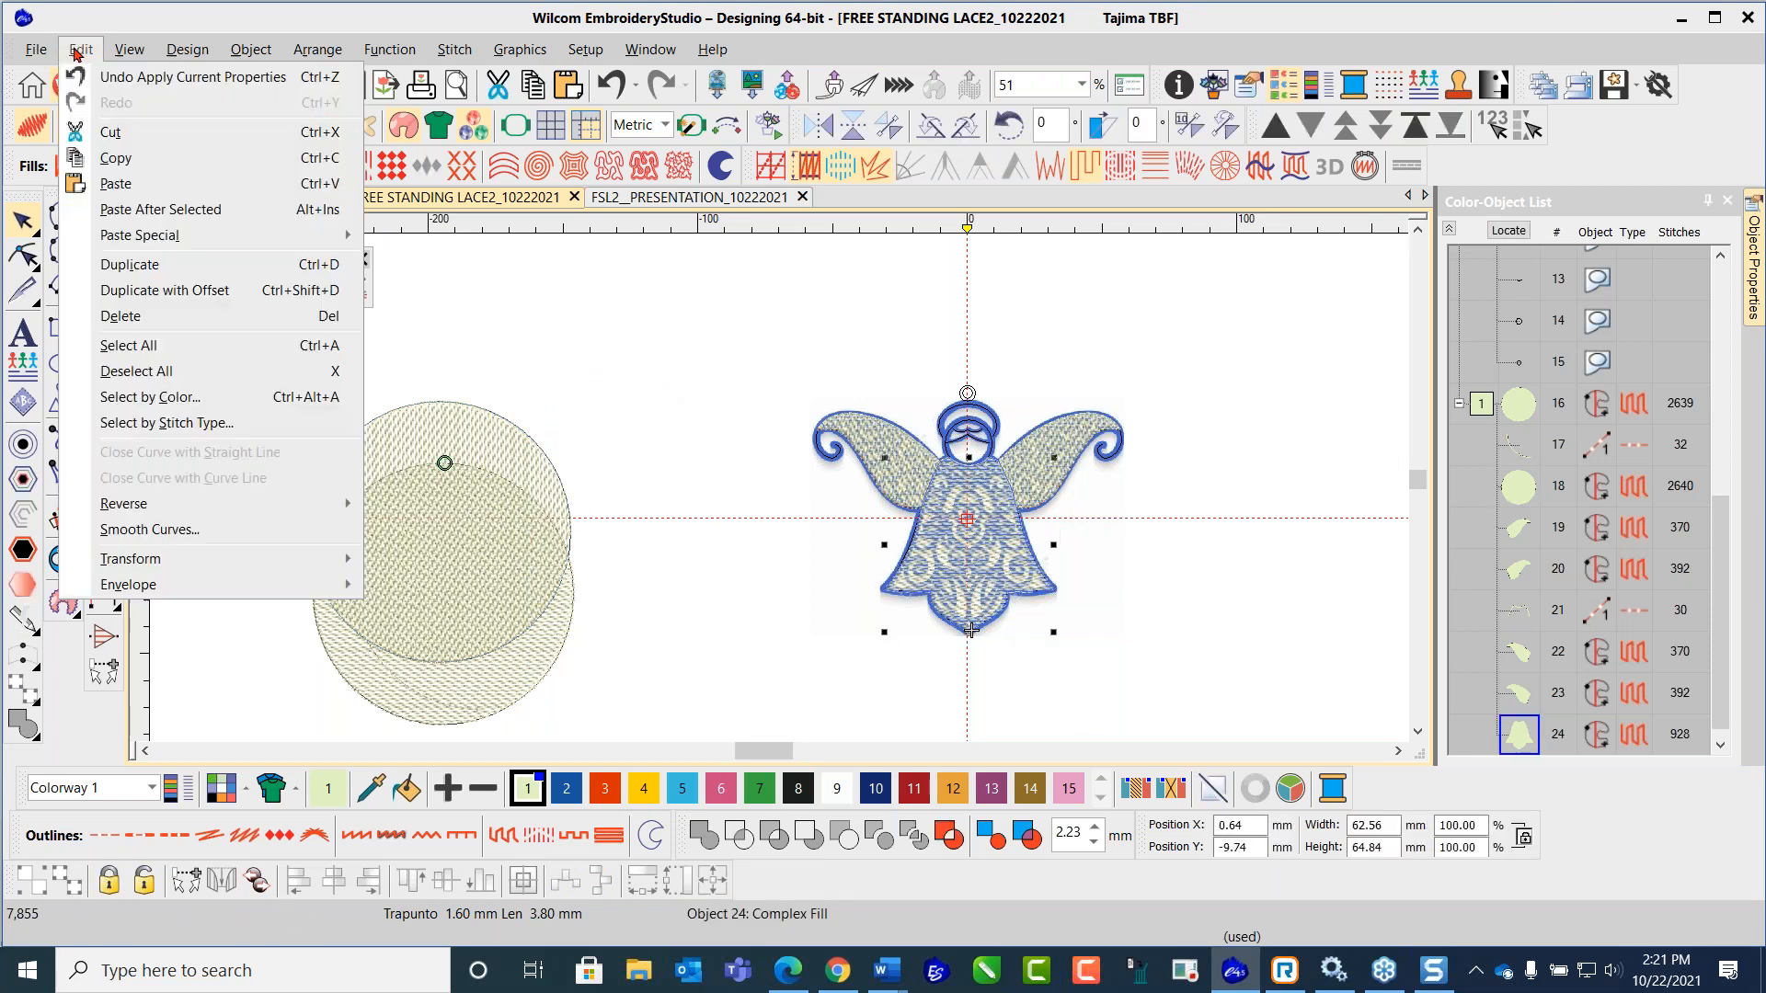
left_click(129, 264)
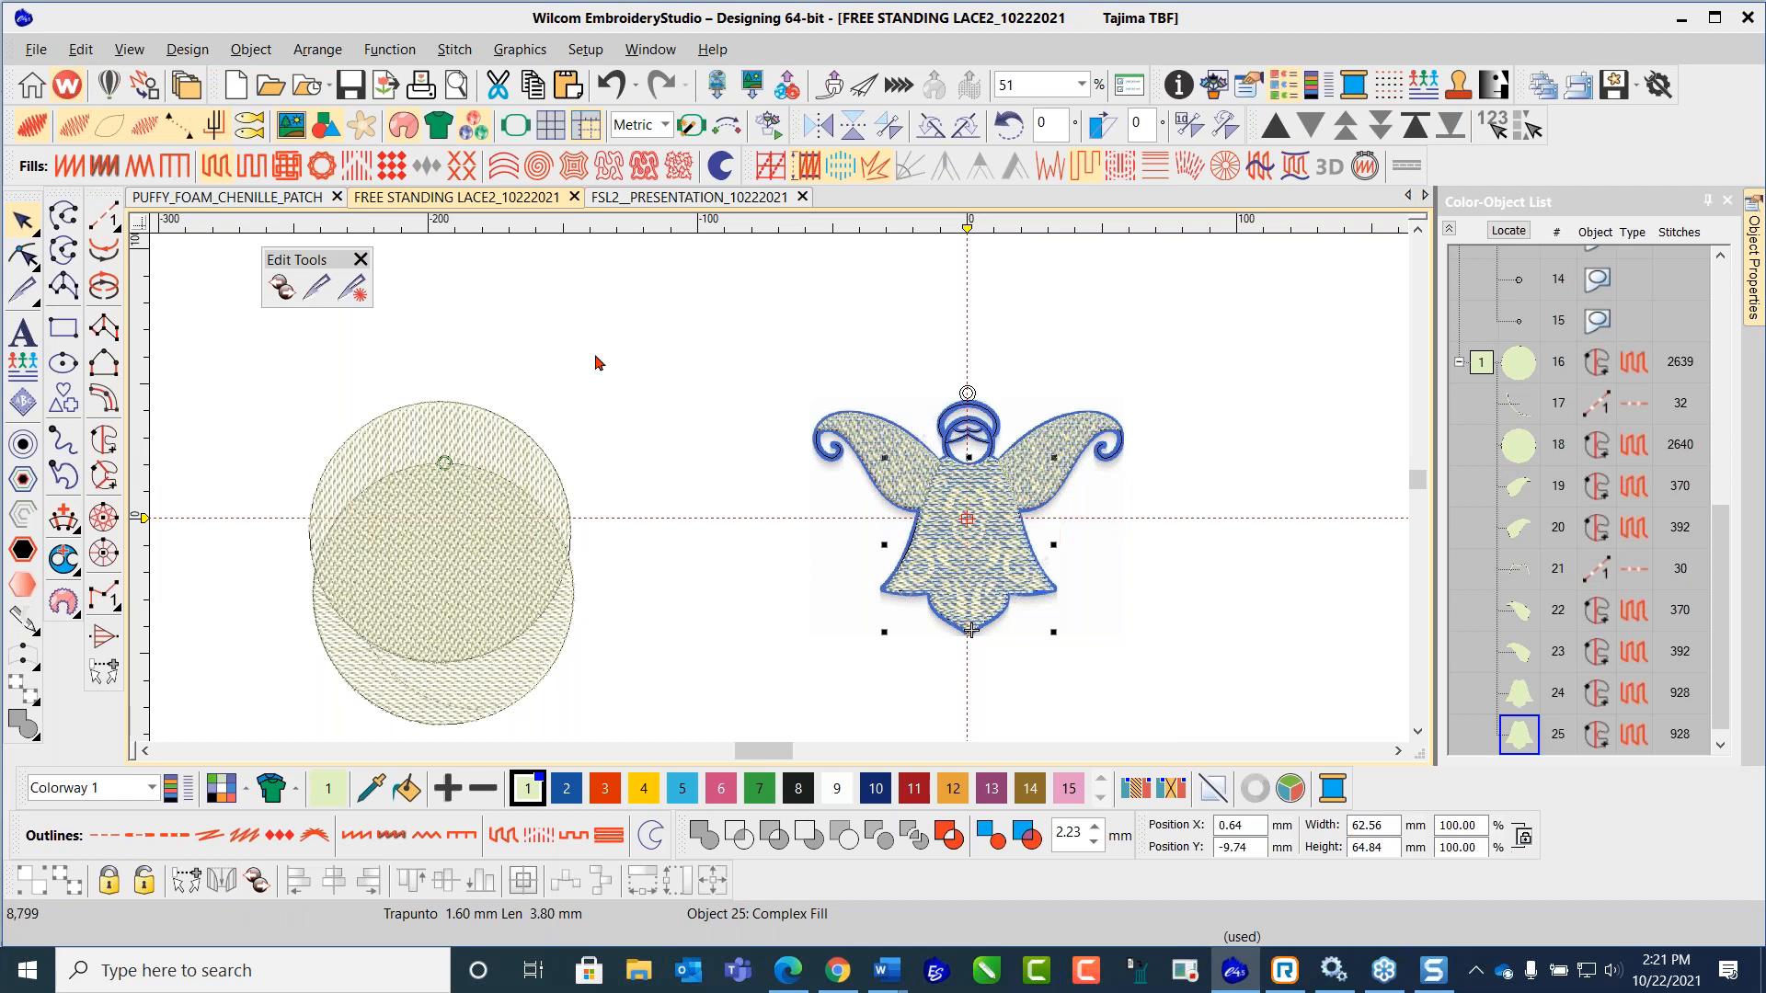
Step: Hide the original gown fill and apply the upper sample circle's fill properties to the duplicate gown fill
right_click(514, 451)
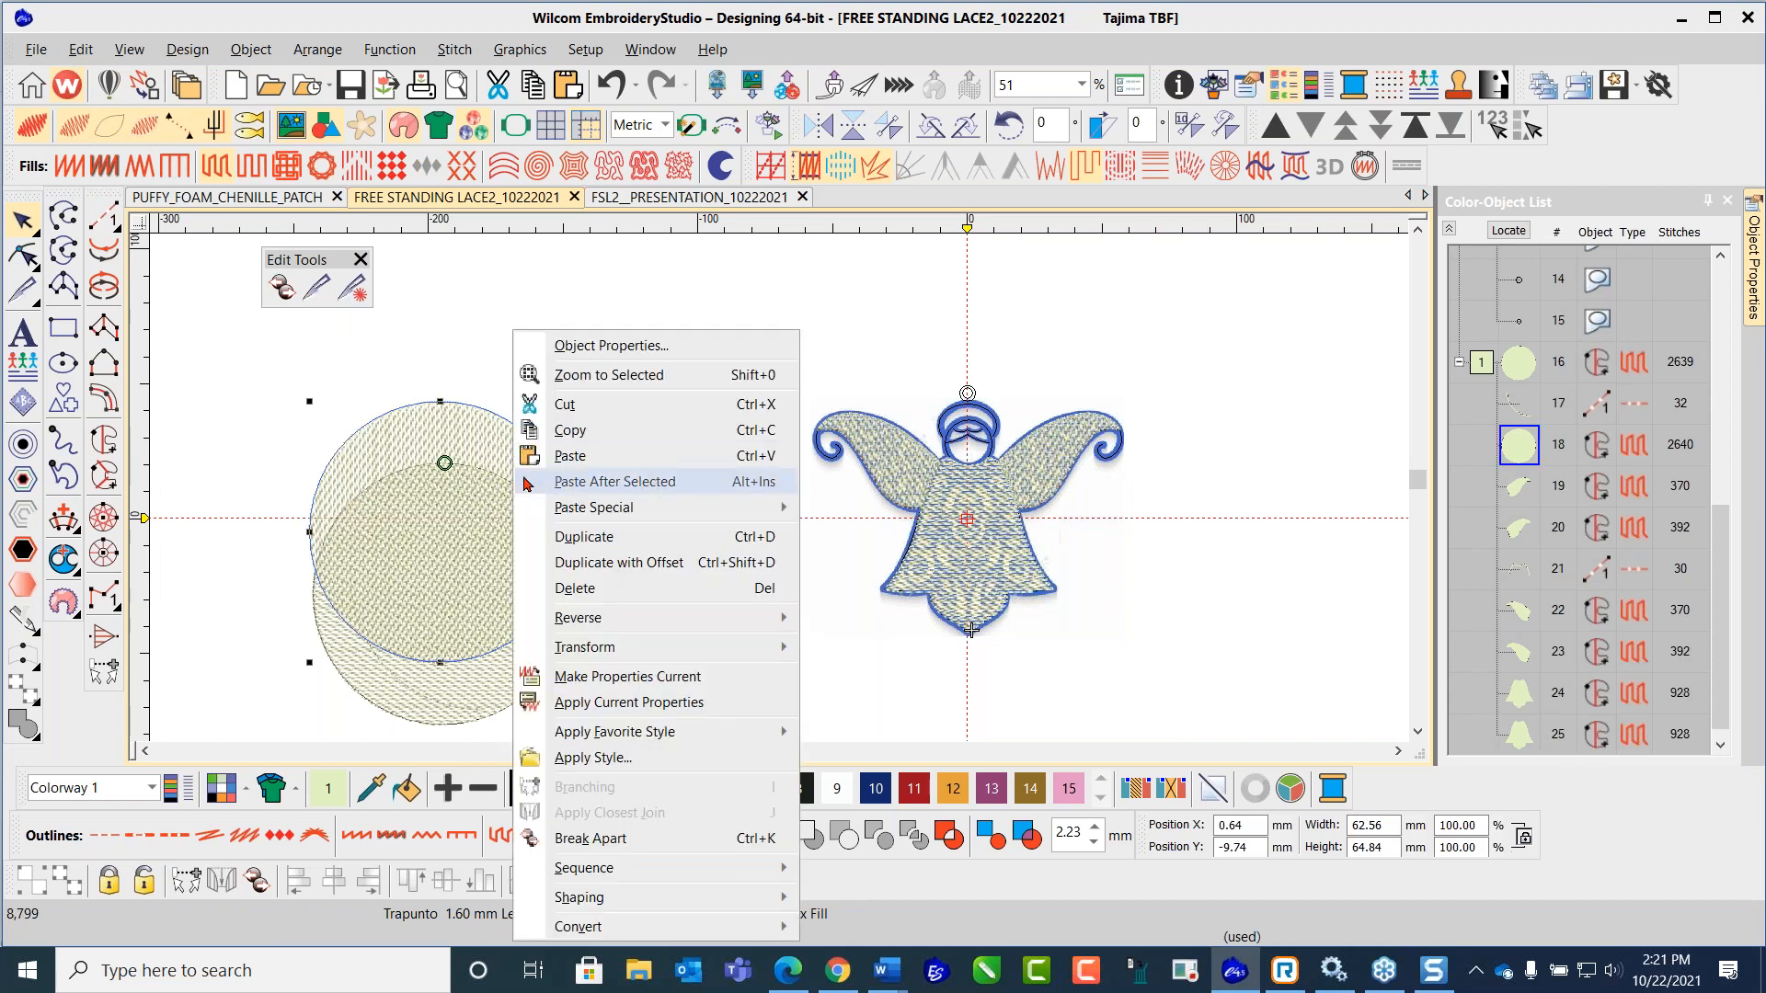
left_click(628, 677)
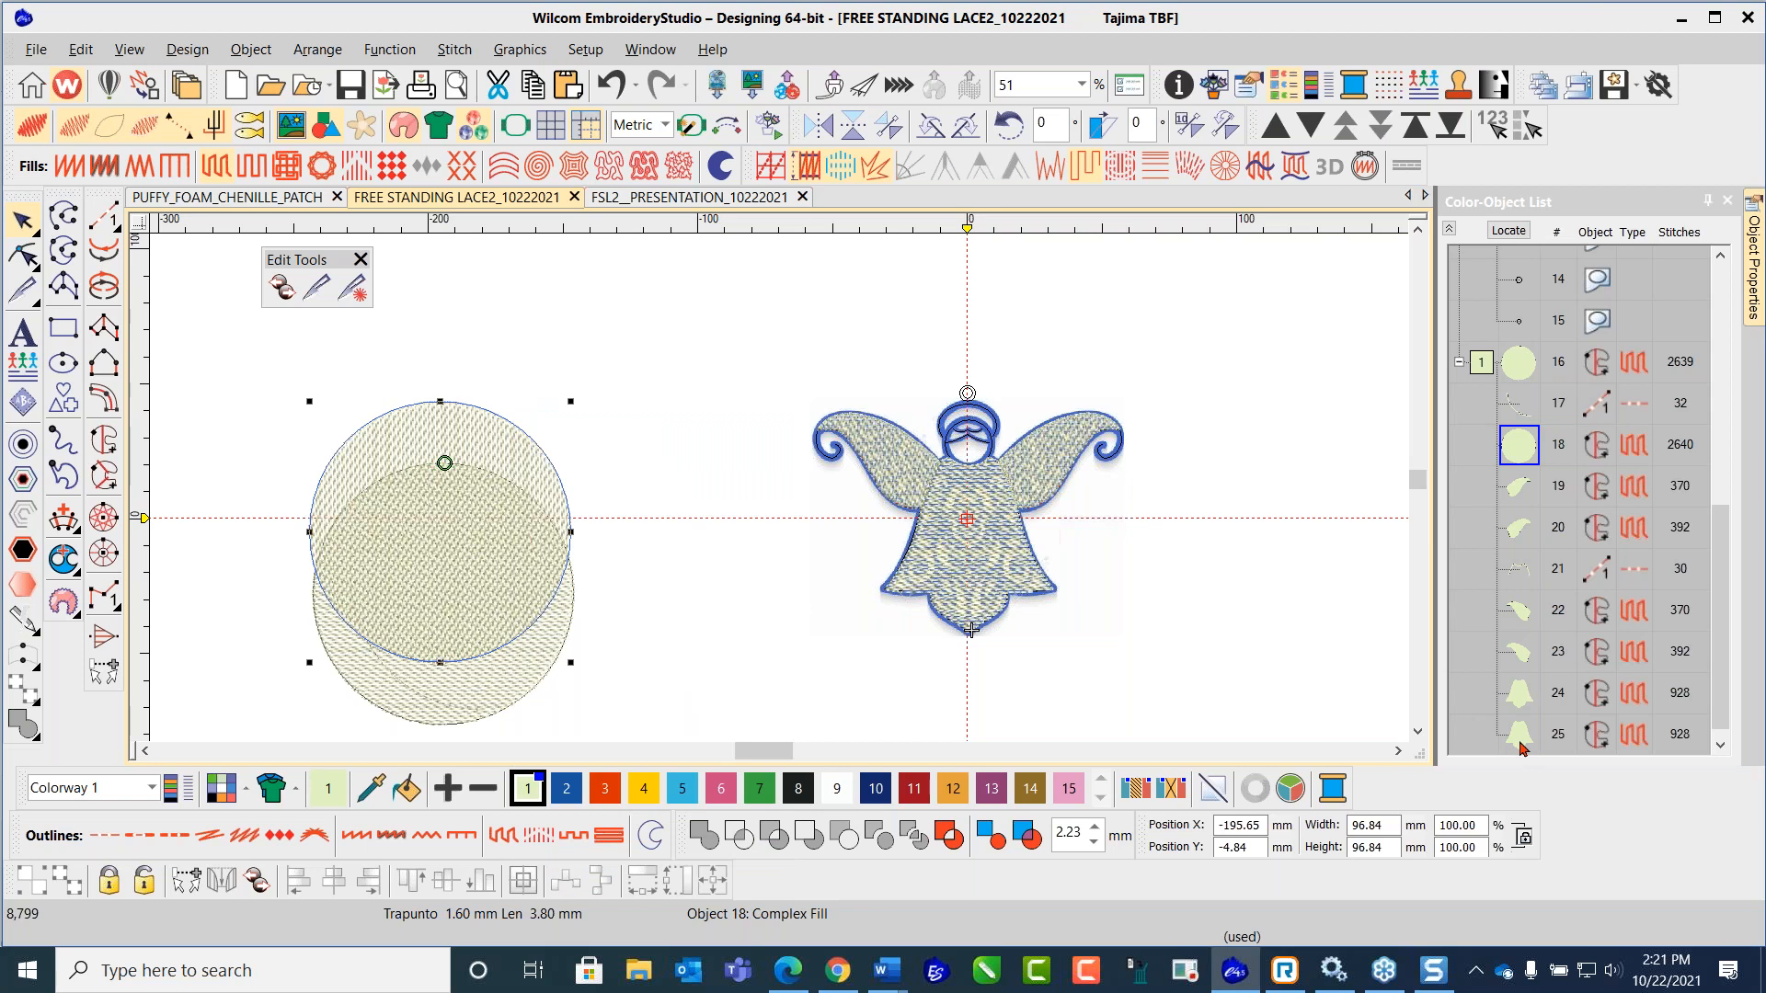
right_click(1520, 699)
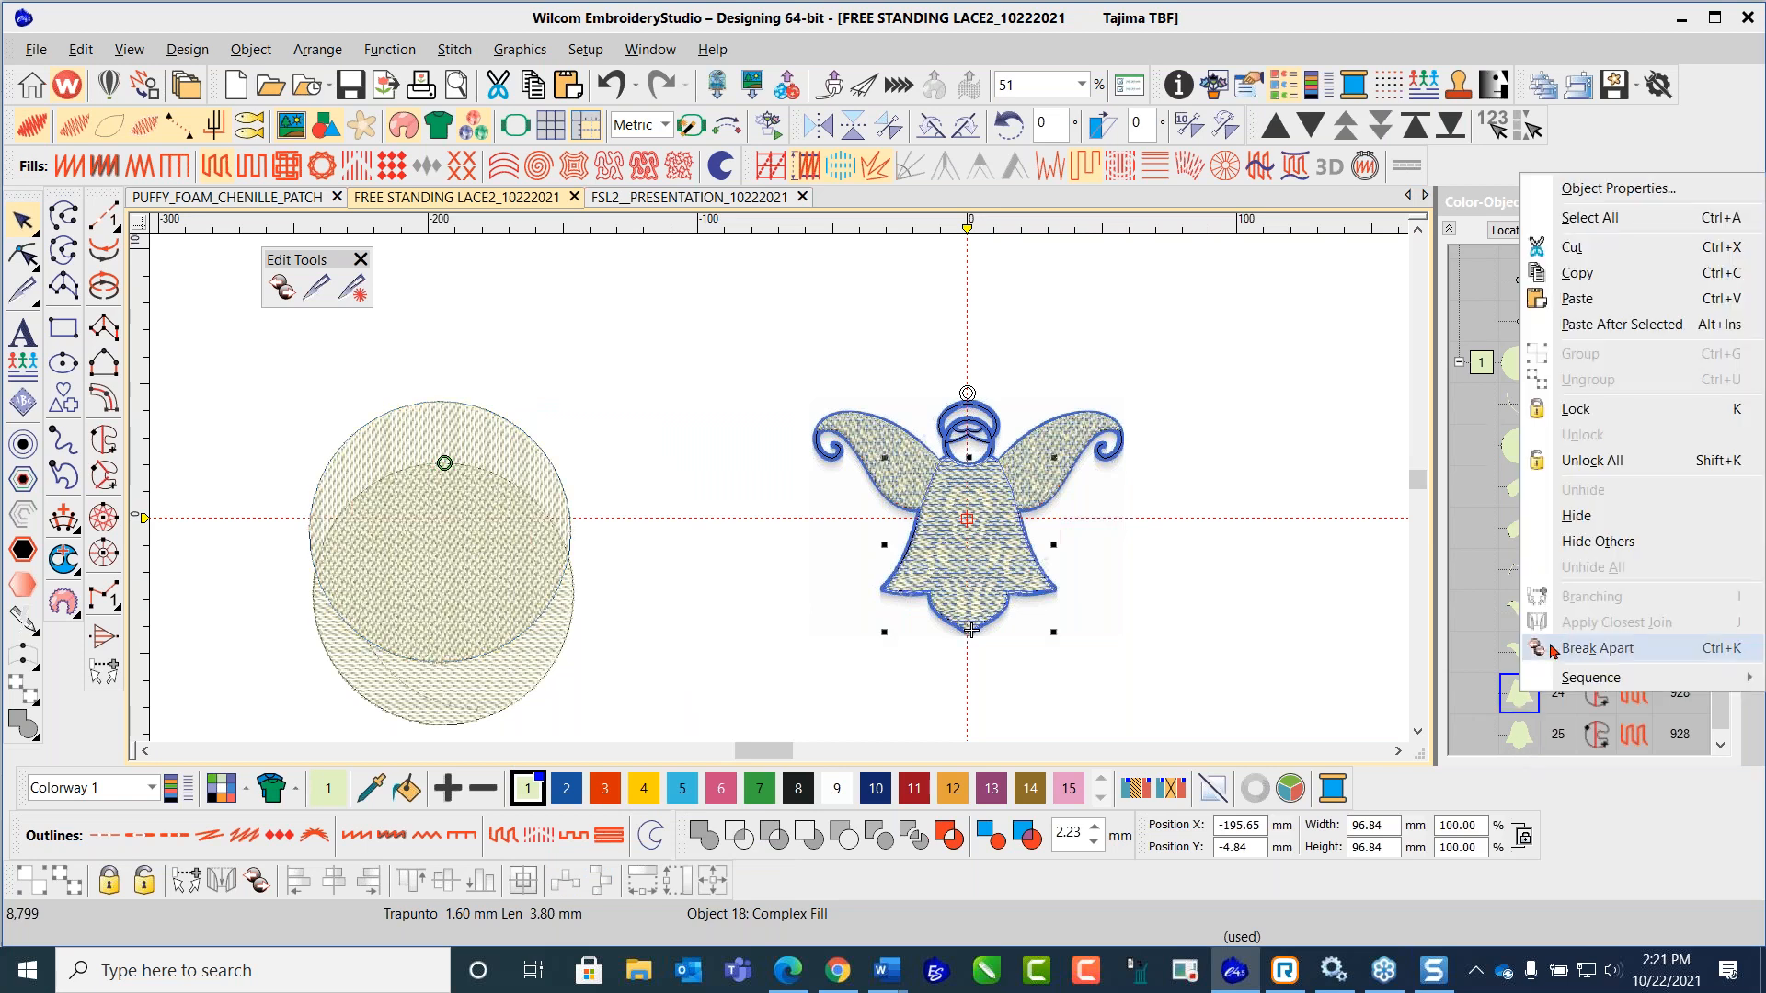
left_click(1582, 523)
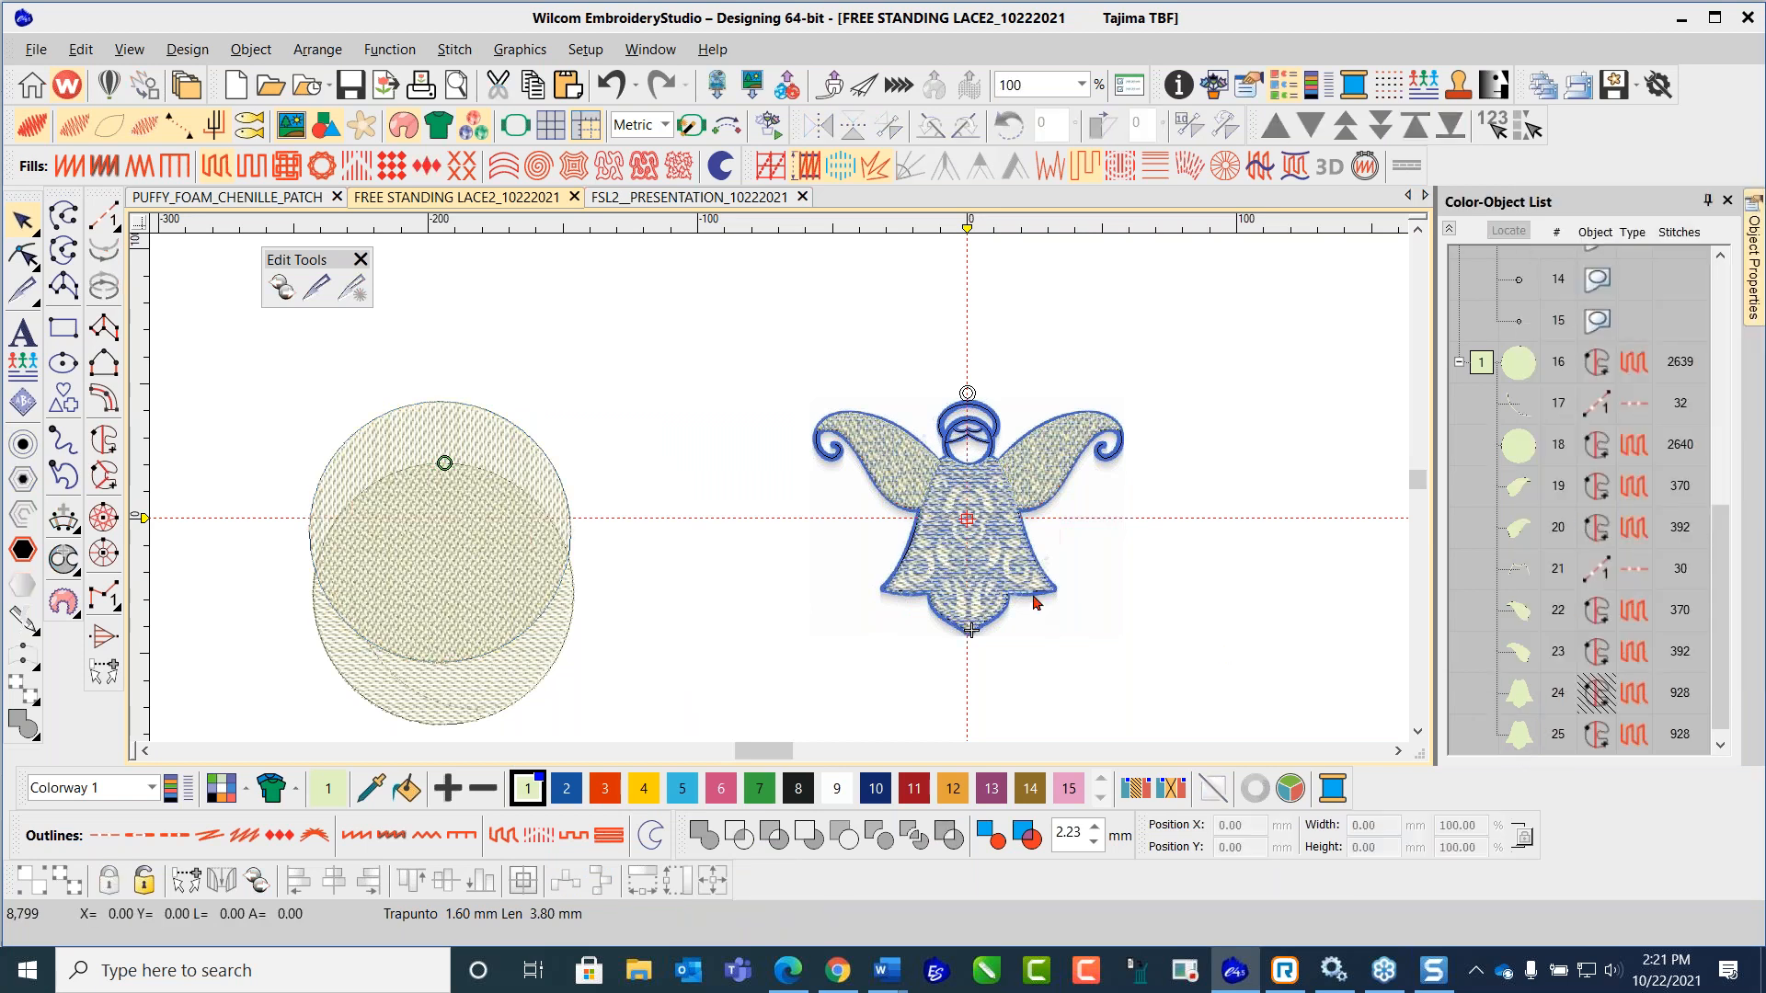
left_click(980, 552)
right_click(981, 552)
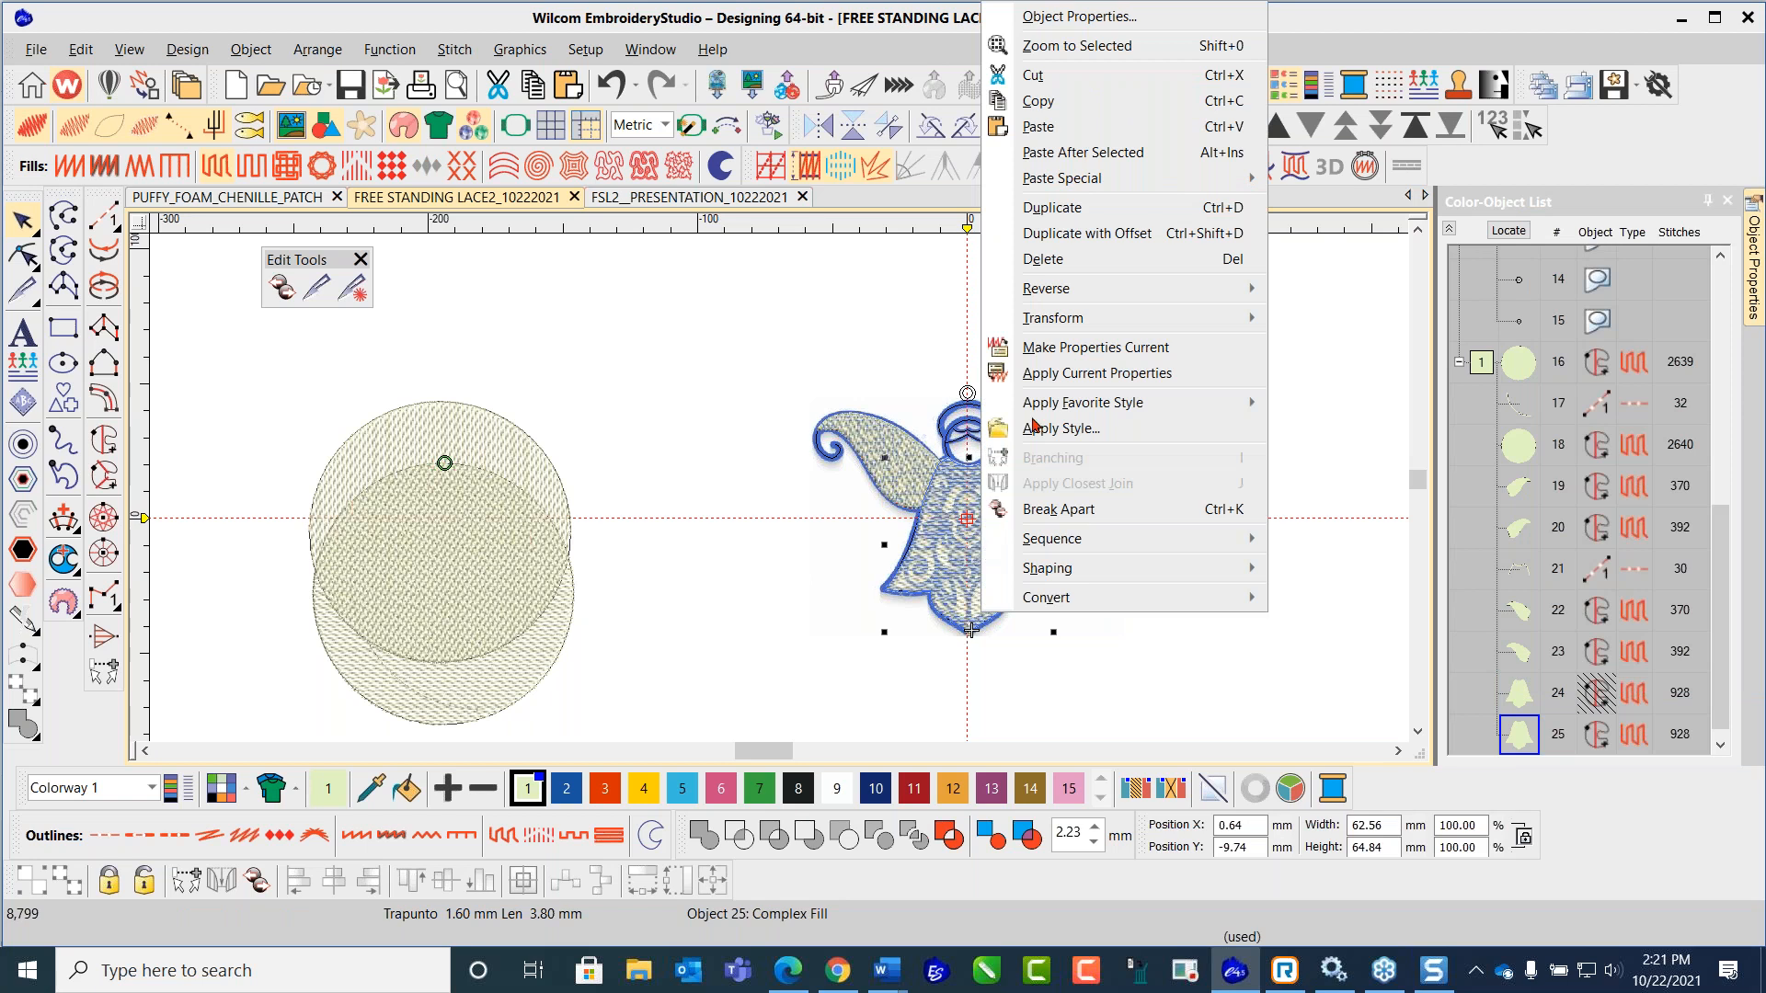
left_click(1060, 373)
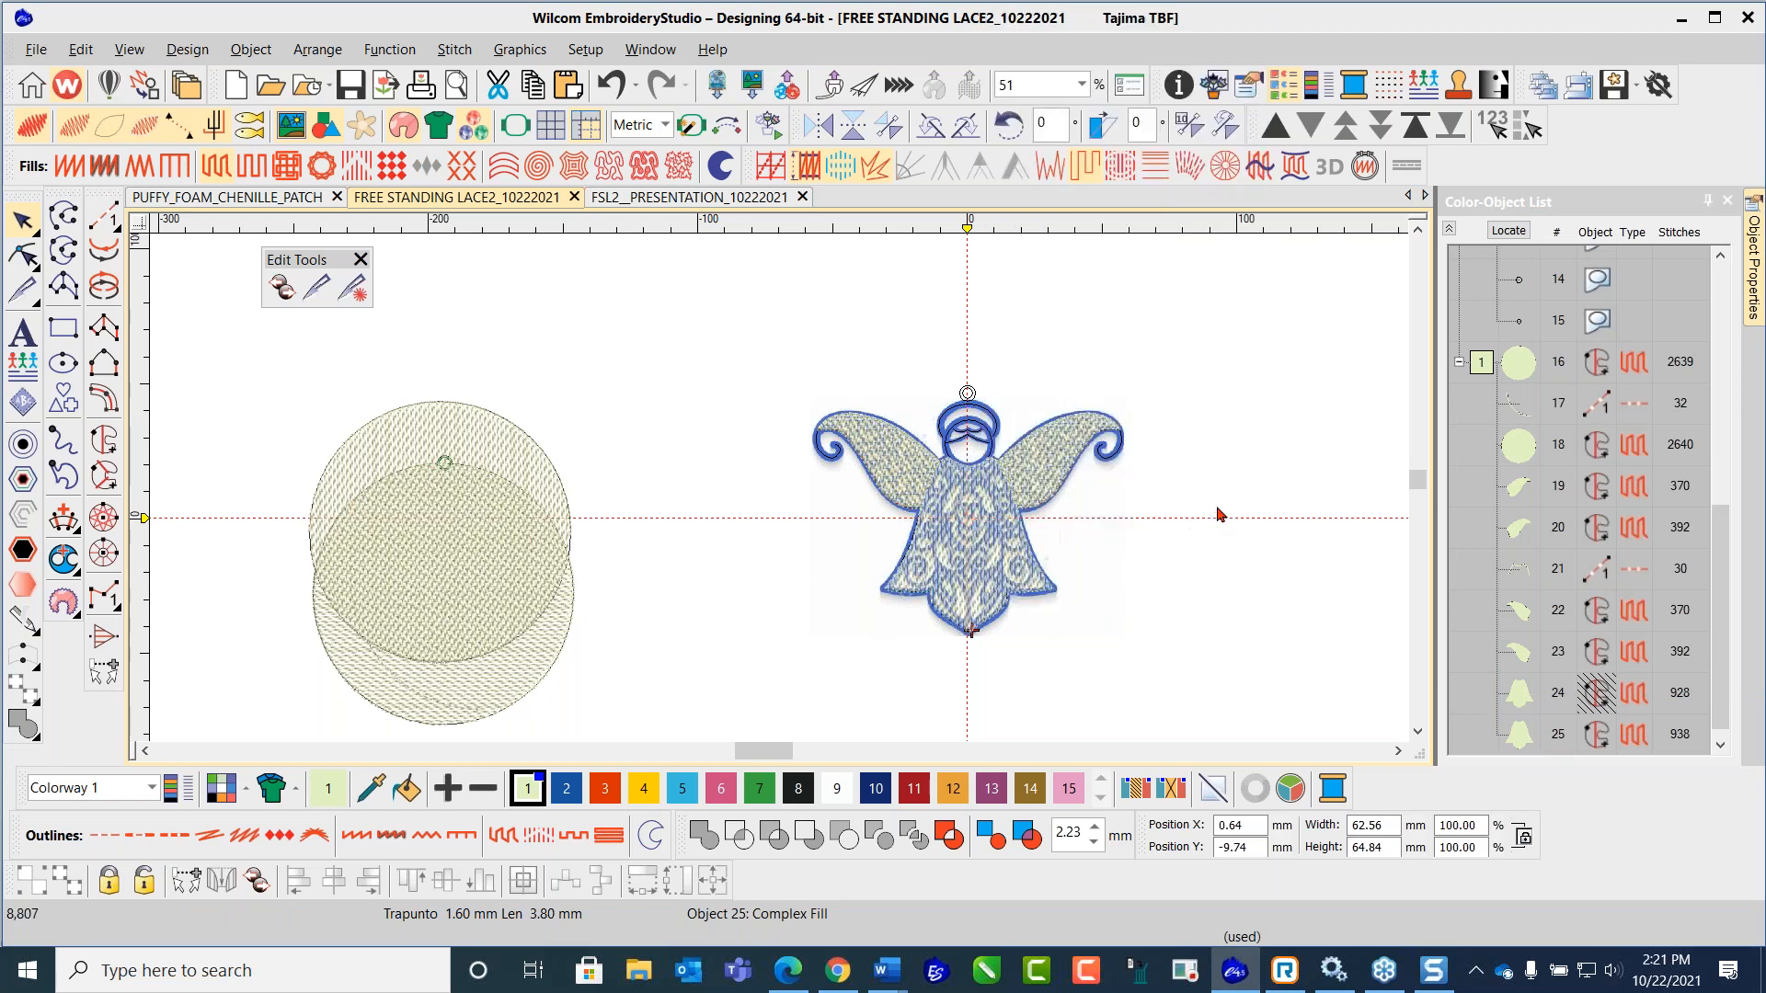
Step: Unhide the original gown fill beneath the duplicate and save the design
left_click(1219, 513)
left_click(1519, 702)
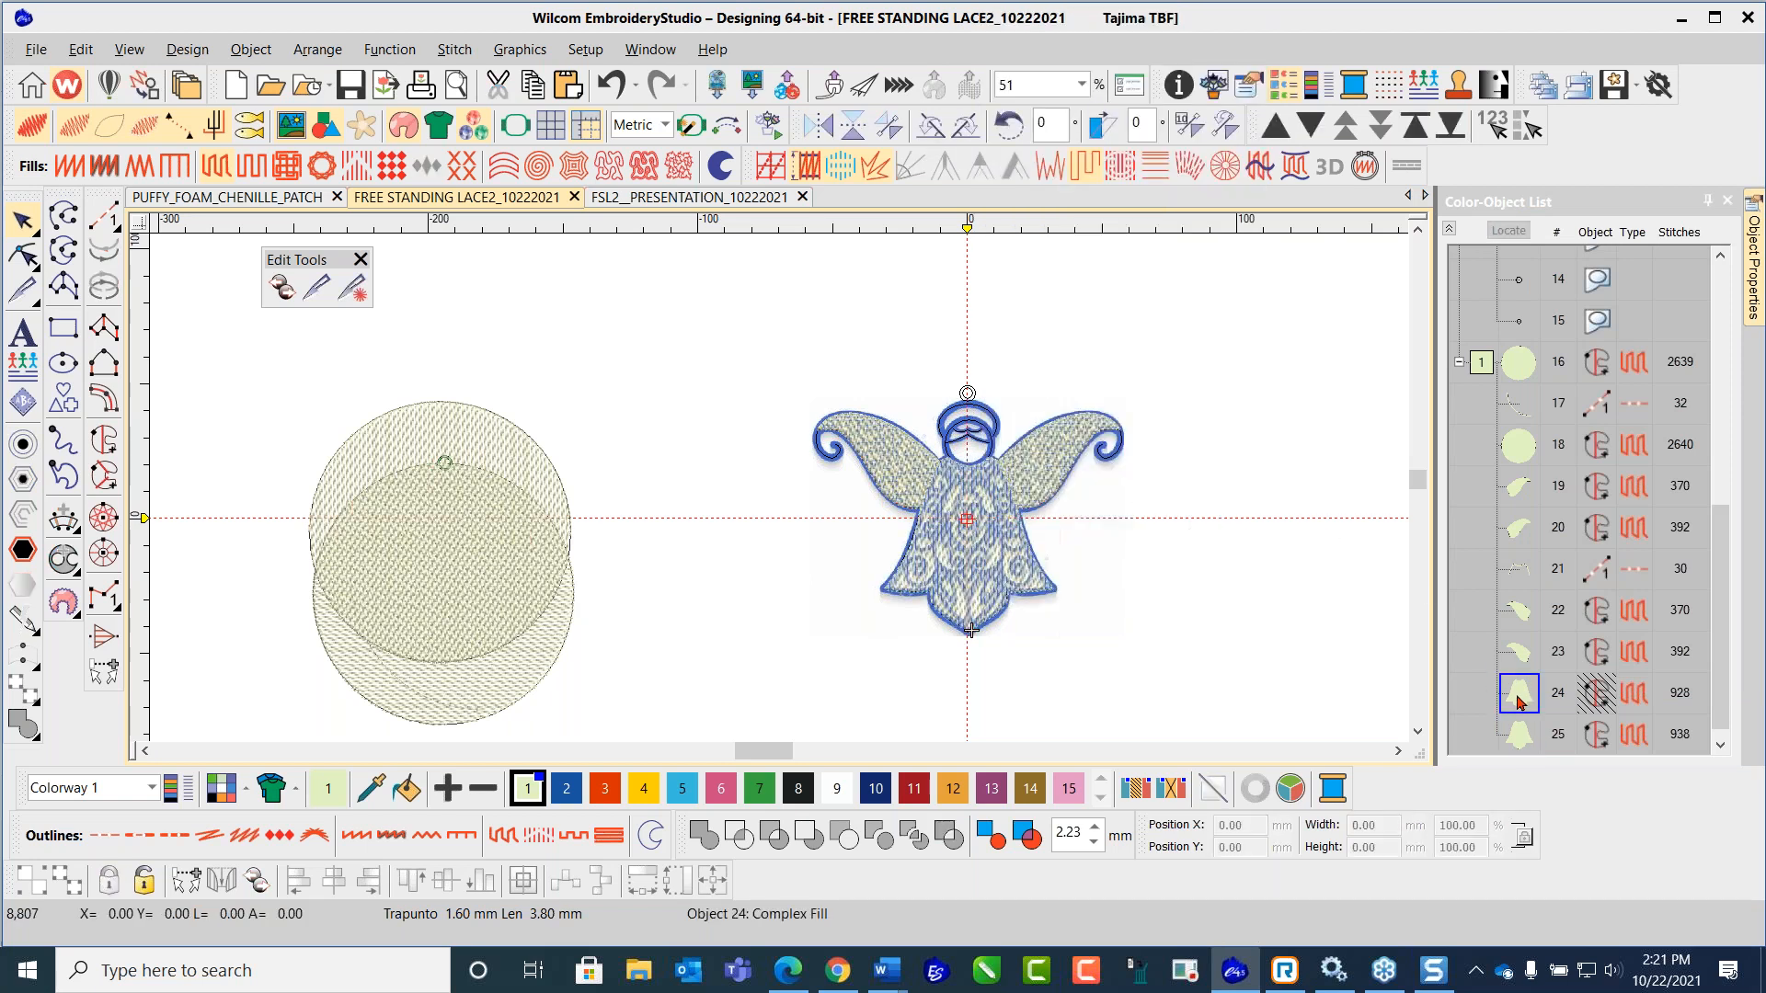
right_click(1519, 702)
left_click(1580, 492)
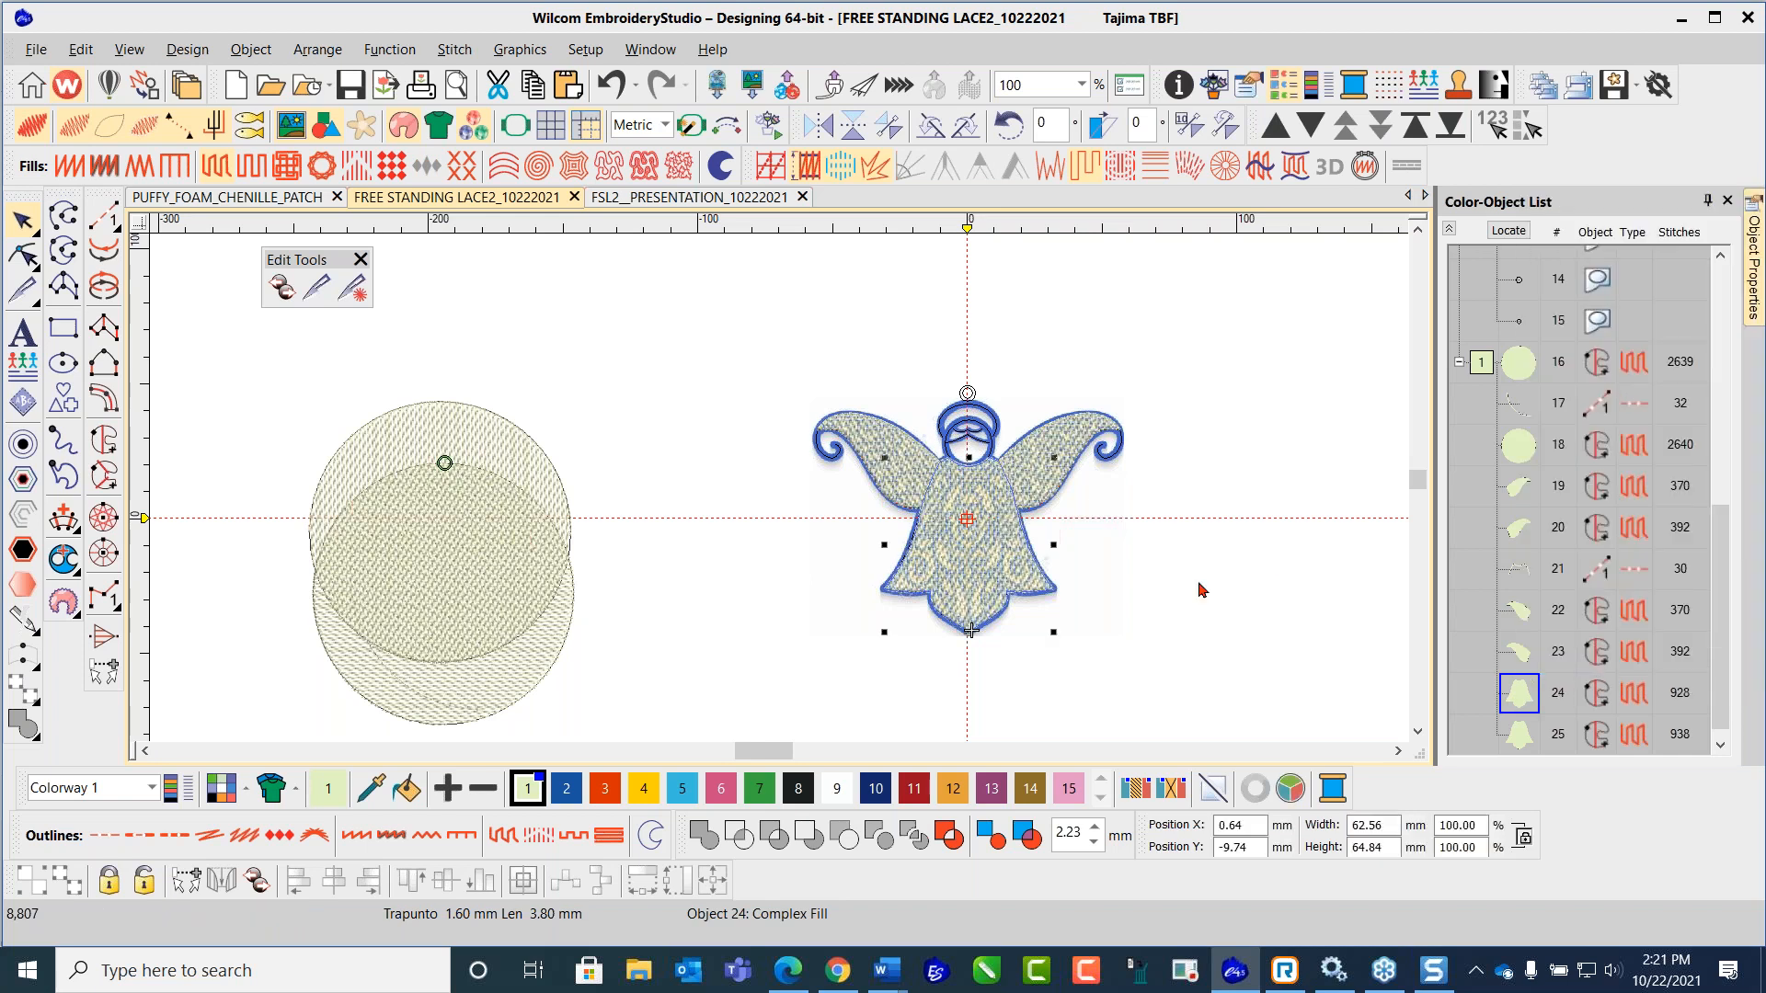
scroll(952, 552, "up", 3)
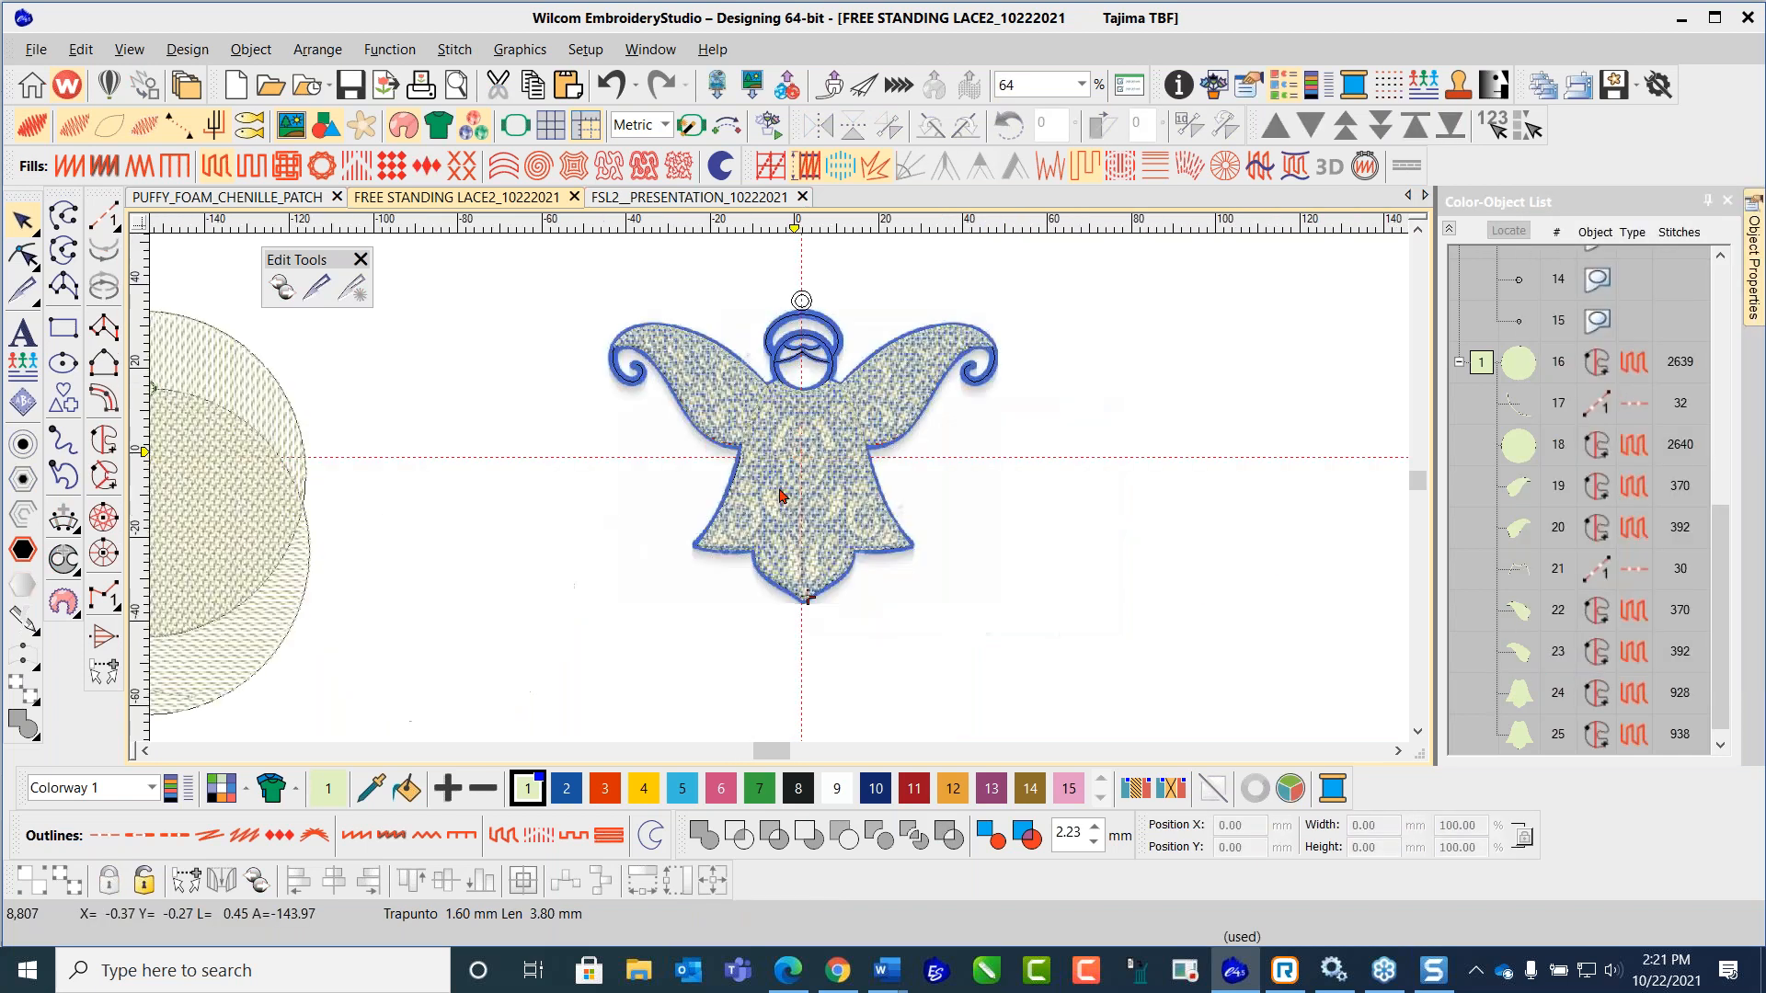
scroll(708, 447, "down", 3)
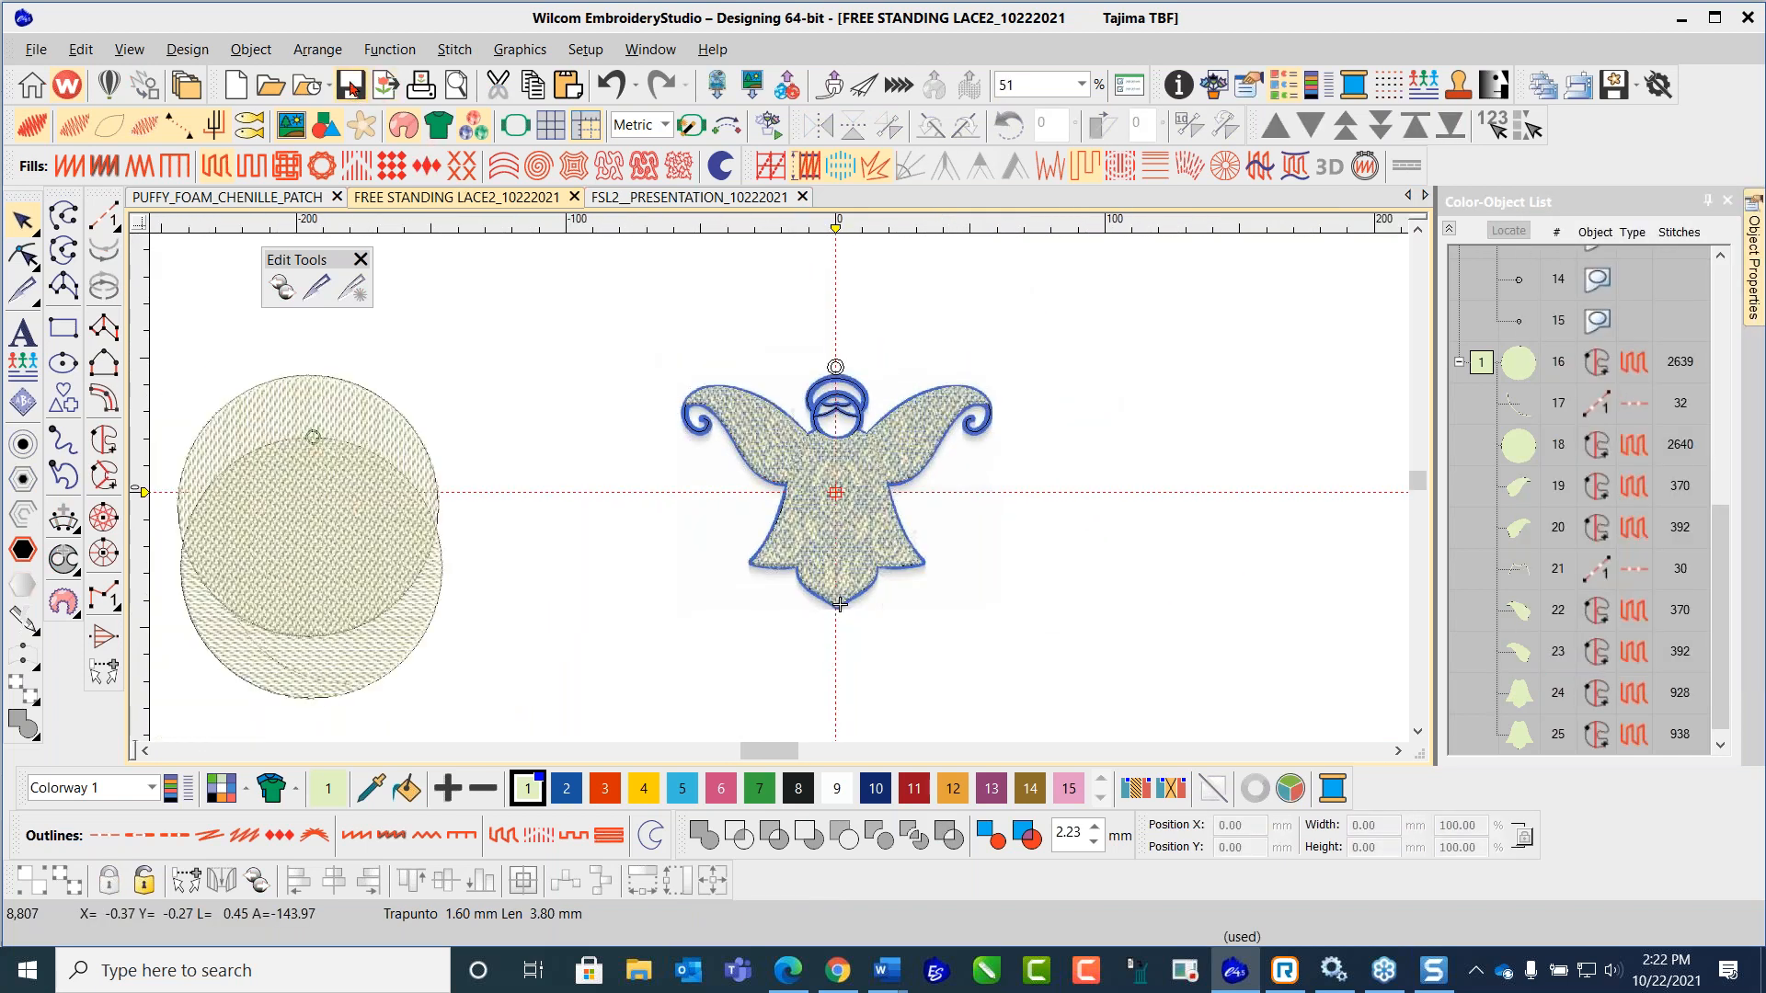
left_click(349, 83)
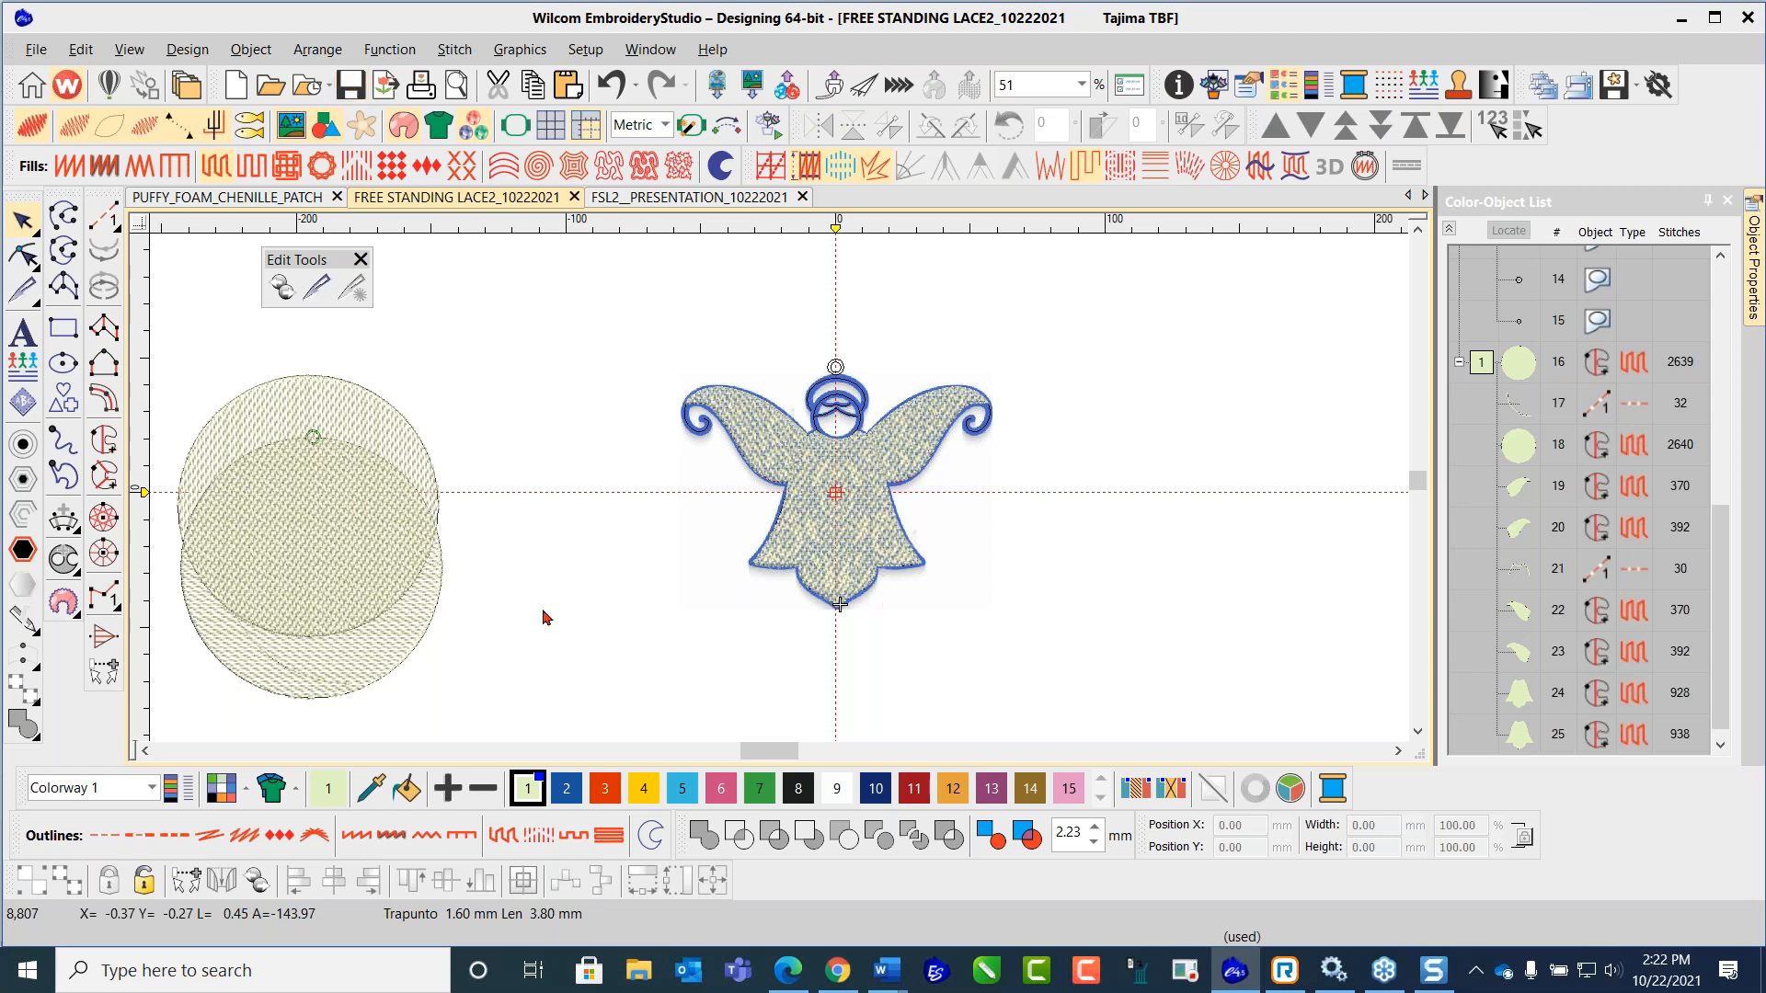
Step: Delete both sample circles together with their connecting run, and save the design
scroll(771, 494, "down", 2)
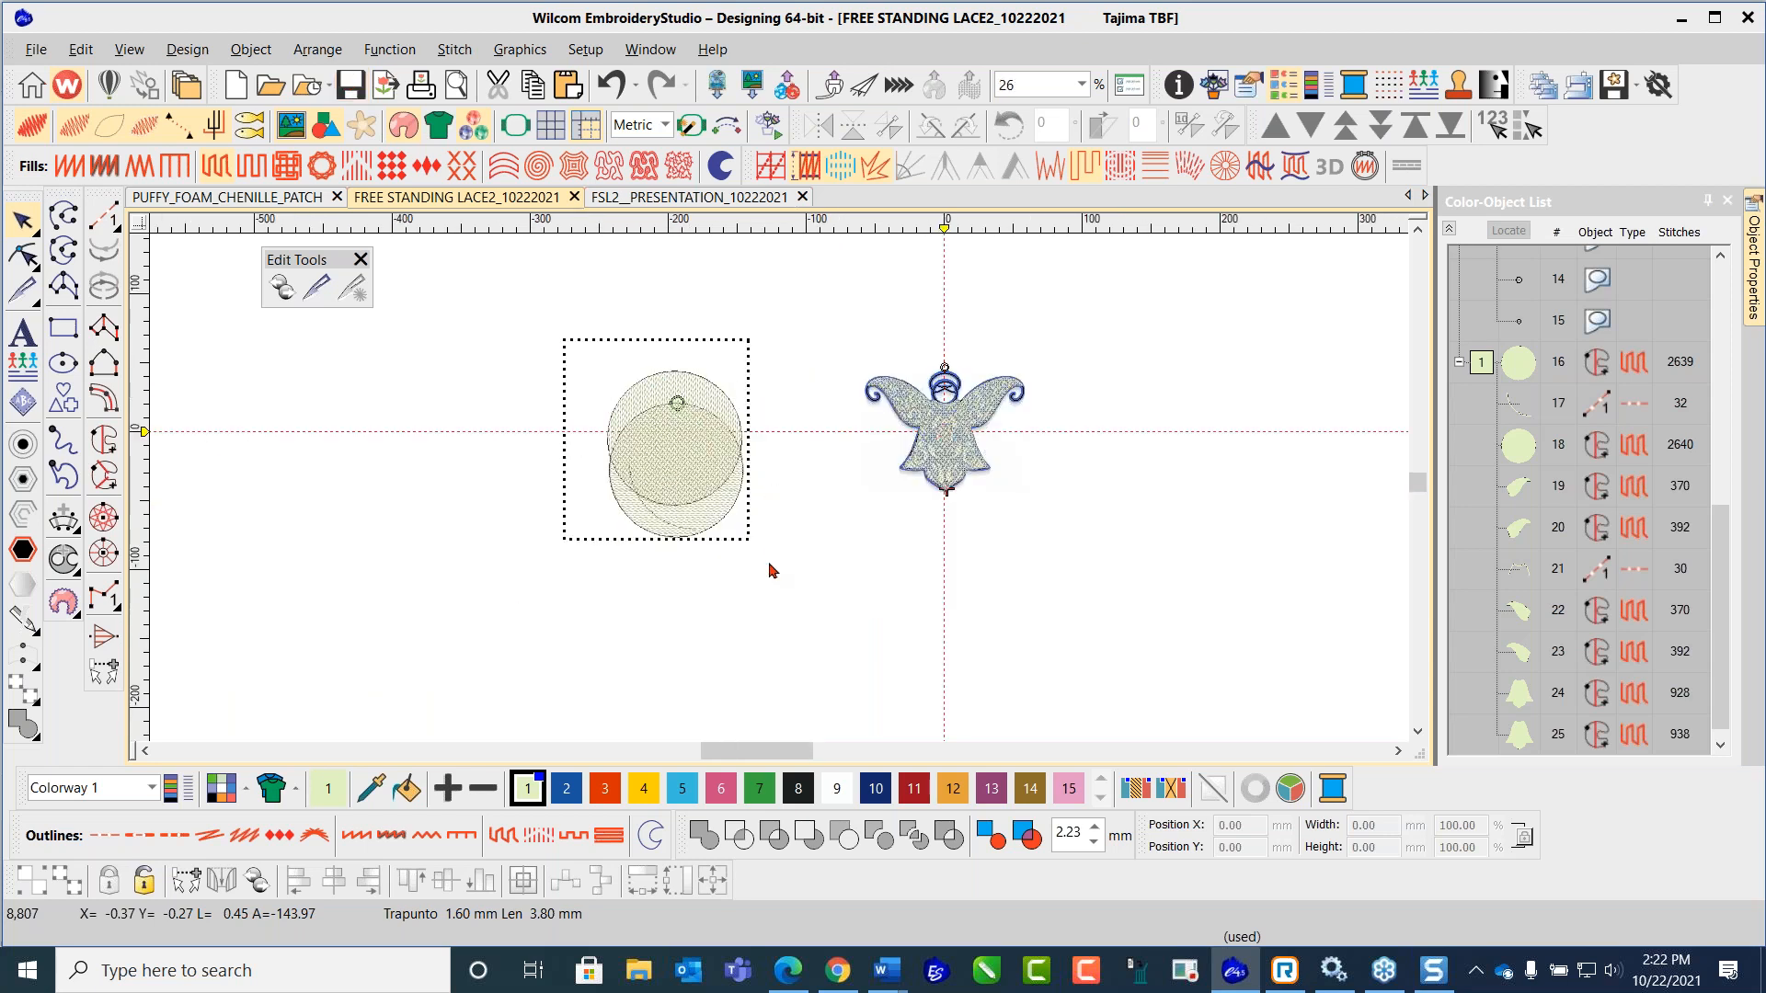
key("Delete")
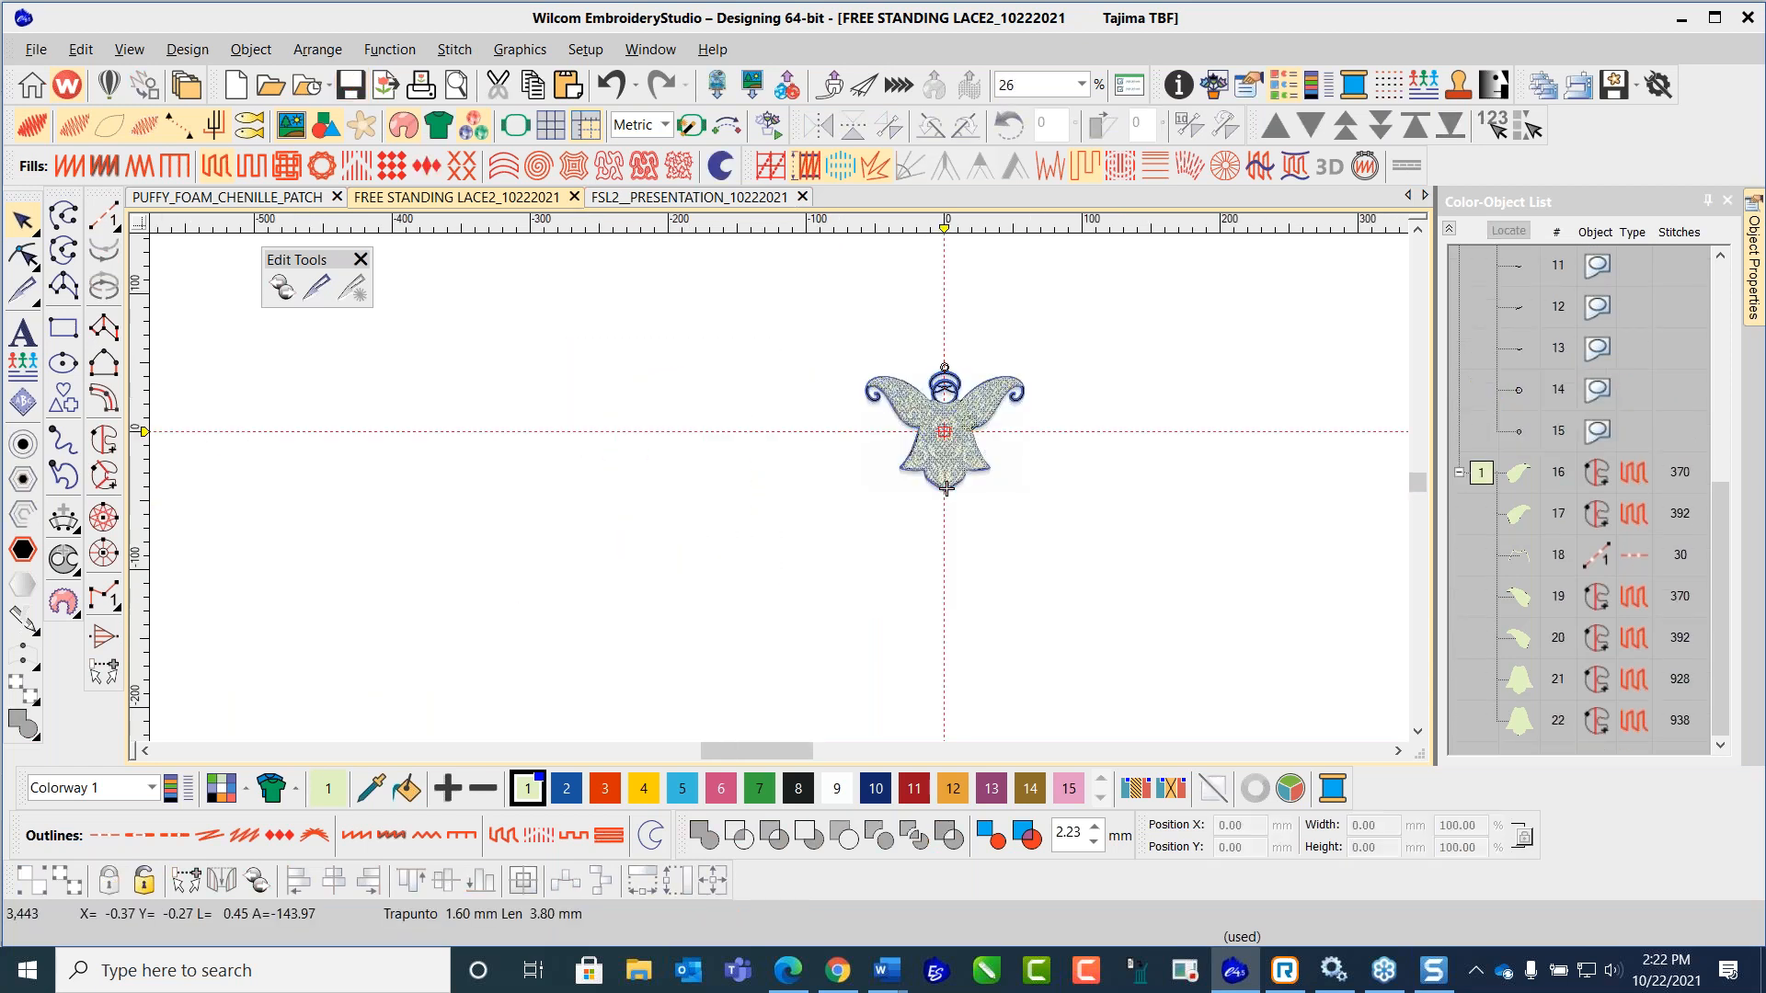
key("0")
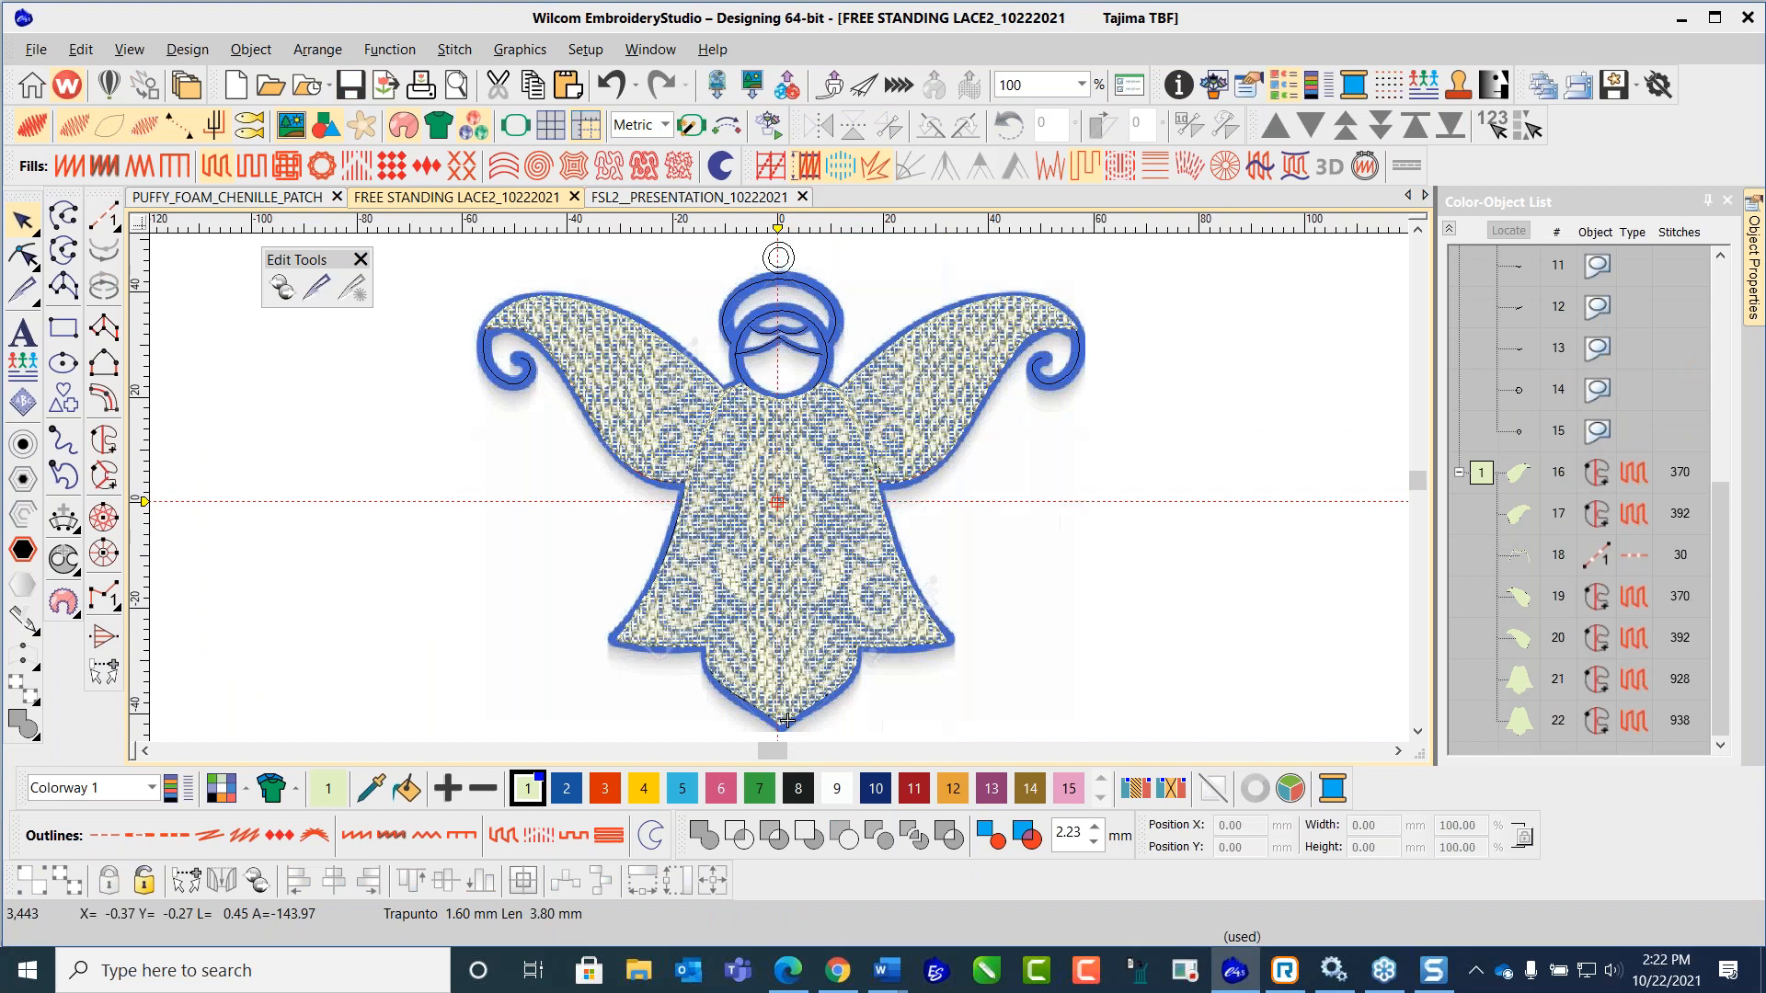
left_click(354, 88)
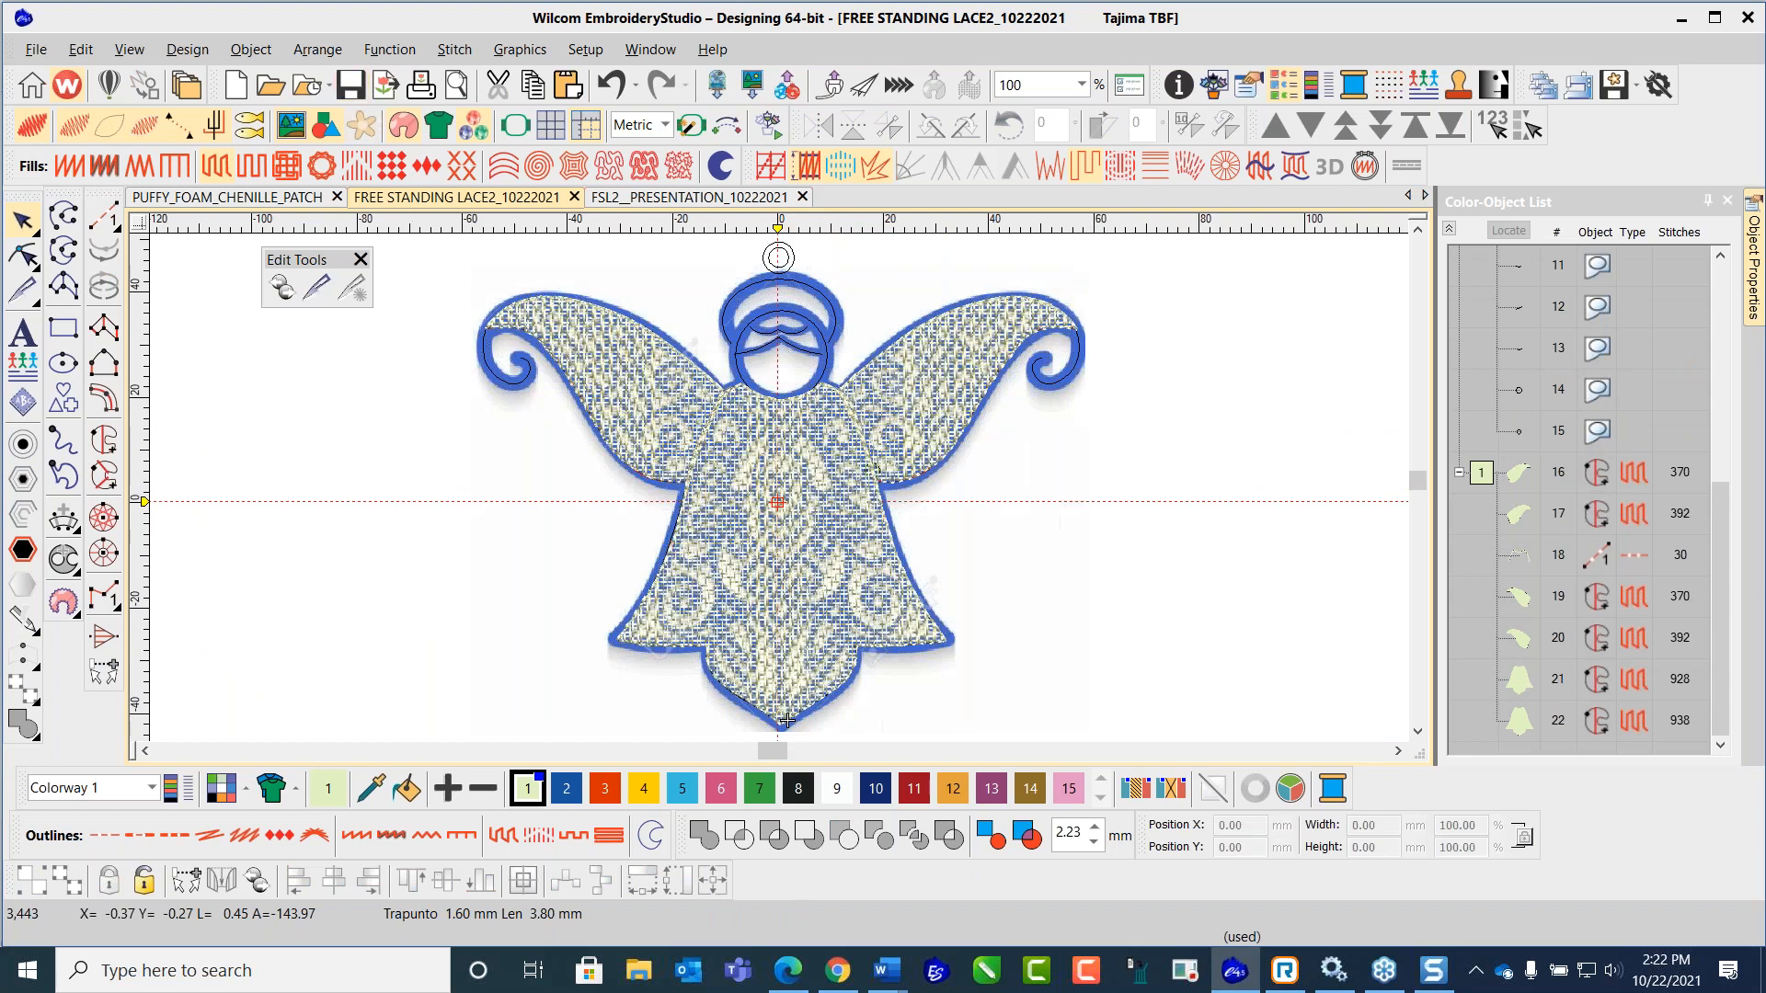
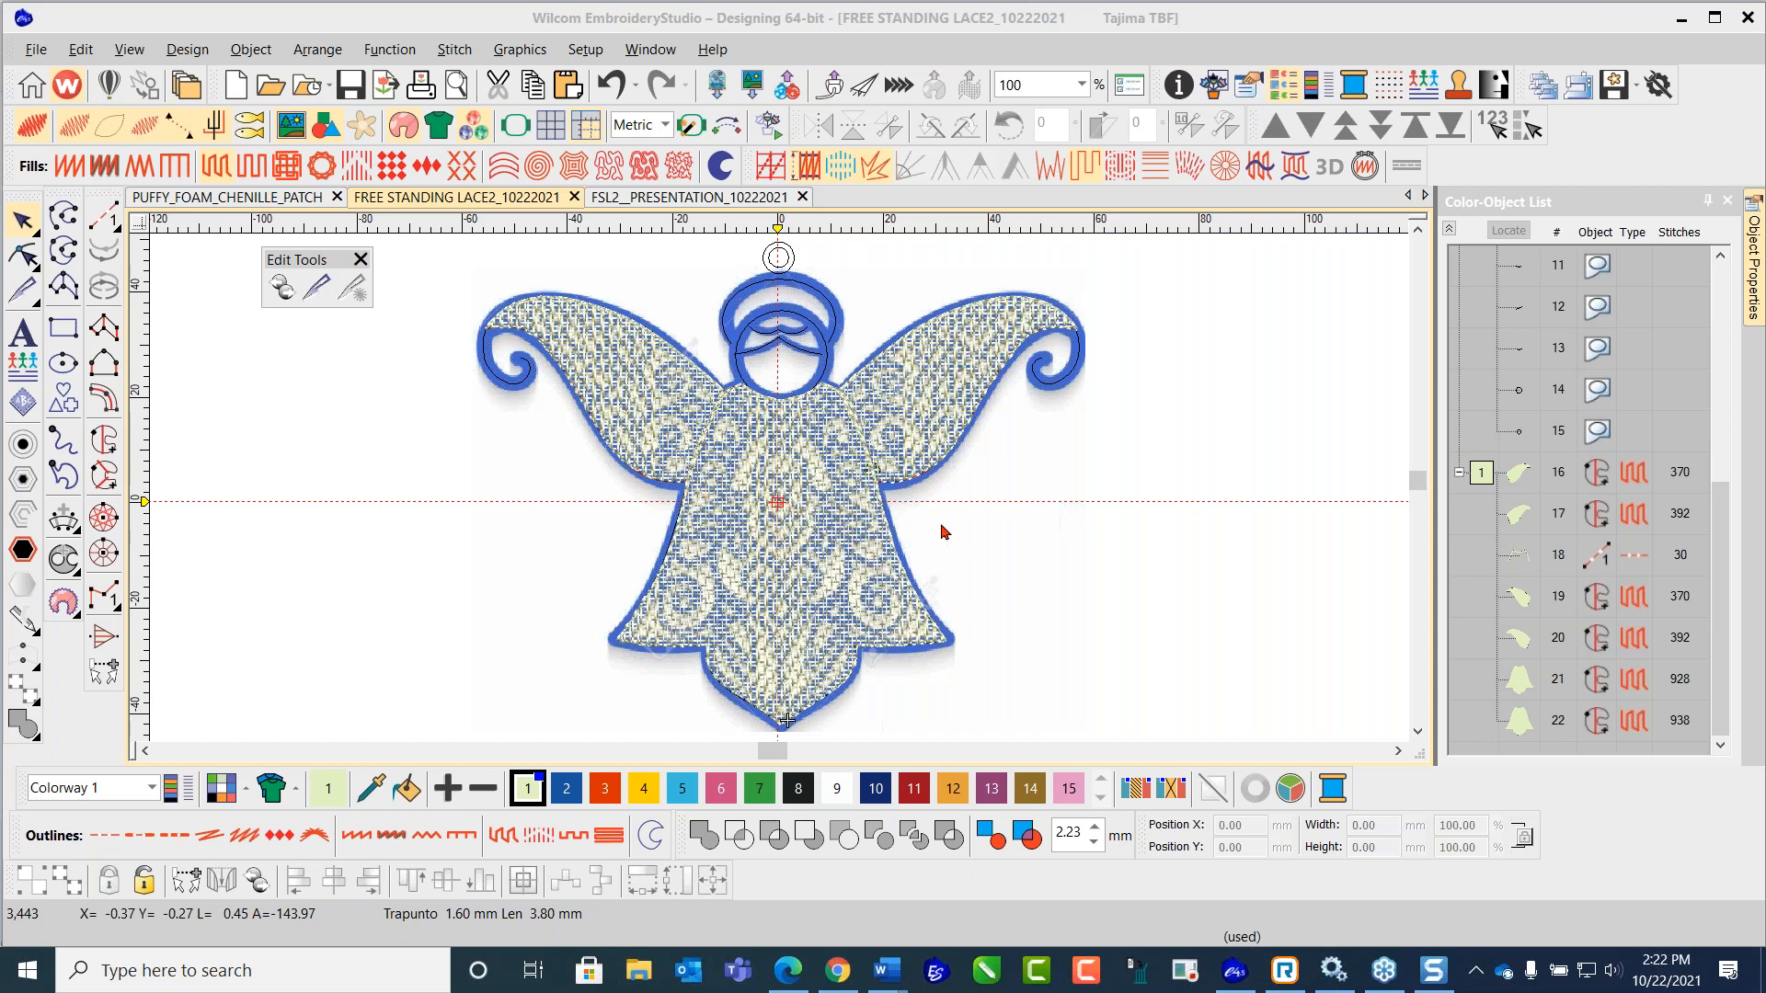
left_click(347, 79)
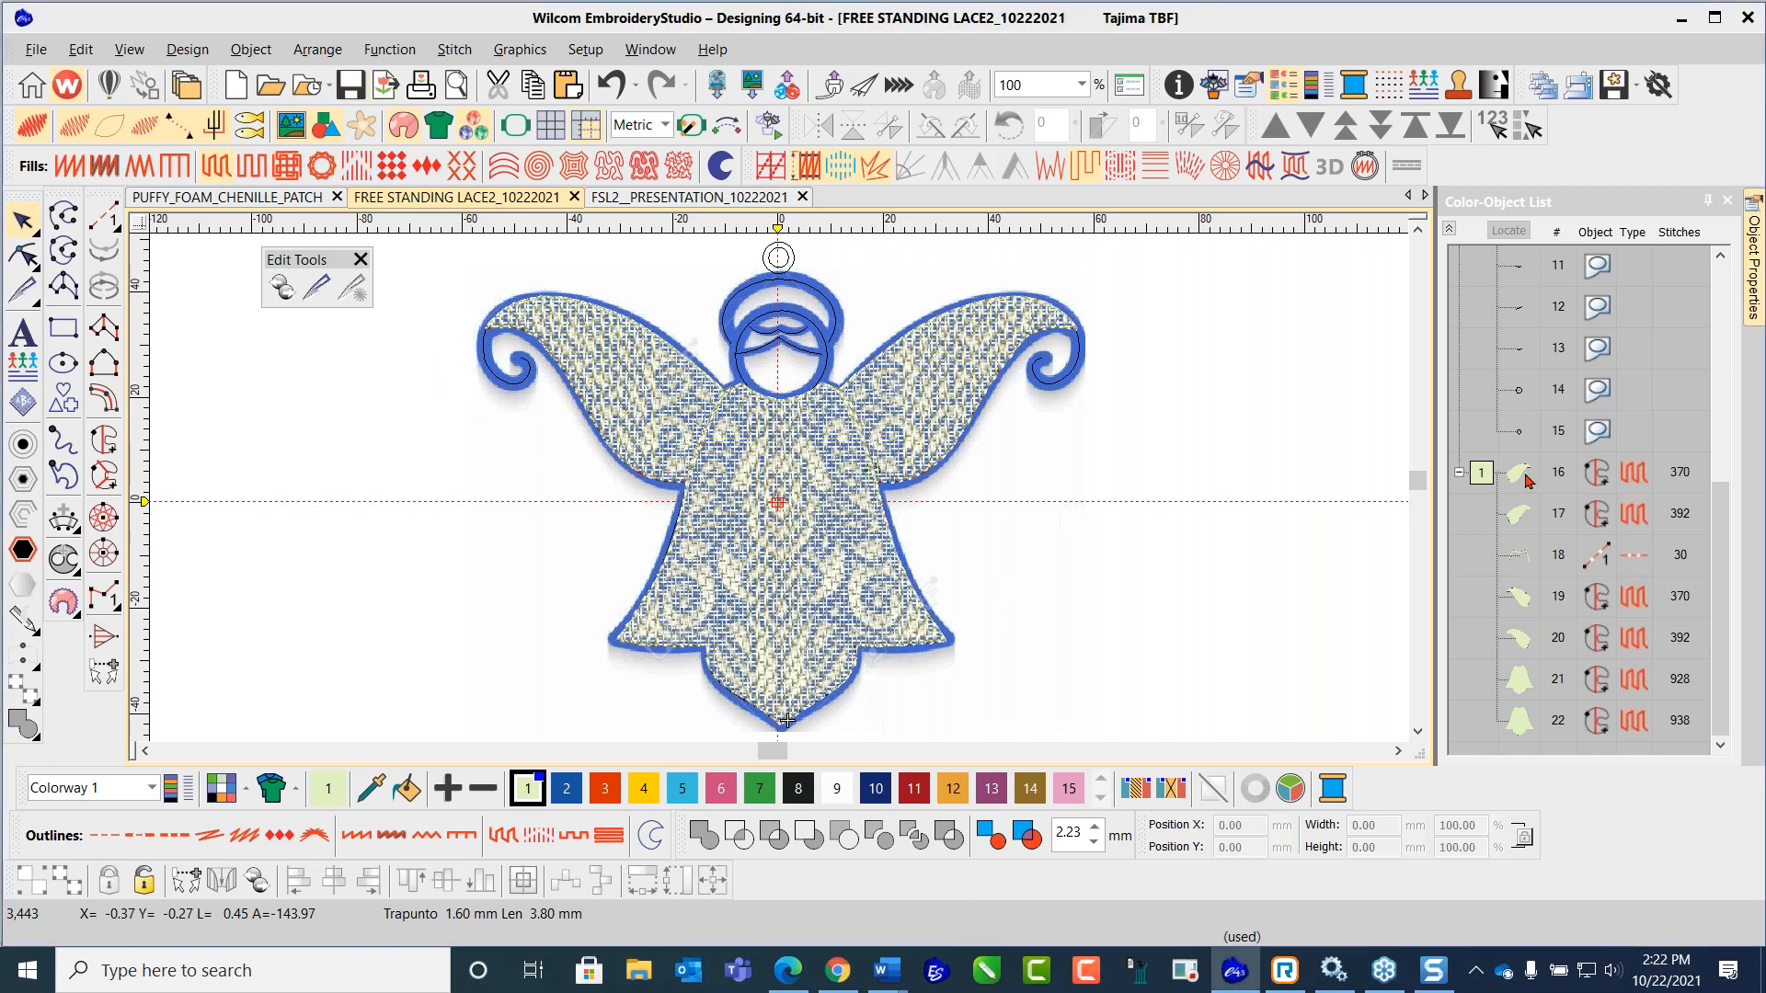
Step: Hide all the color 1 lace fills and check the reshape points of the left gown outline
right_click(1483, 473)
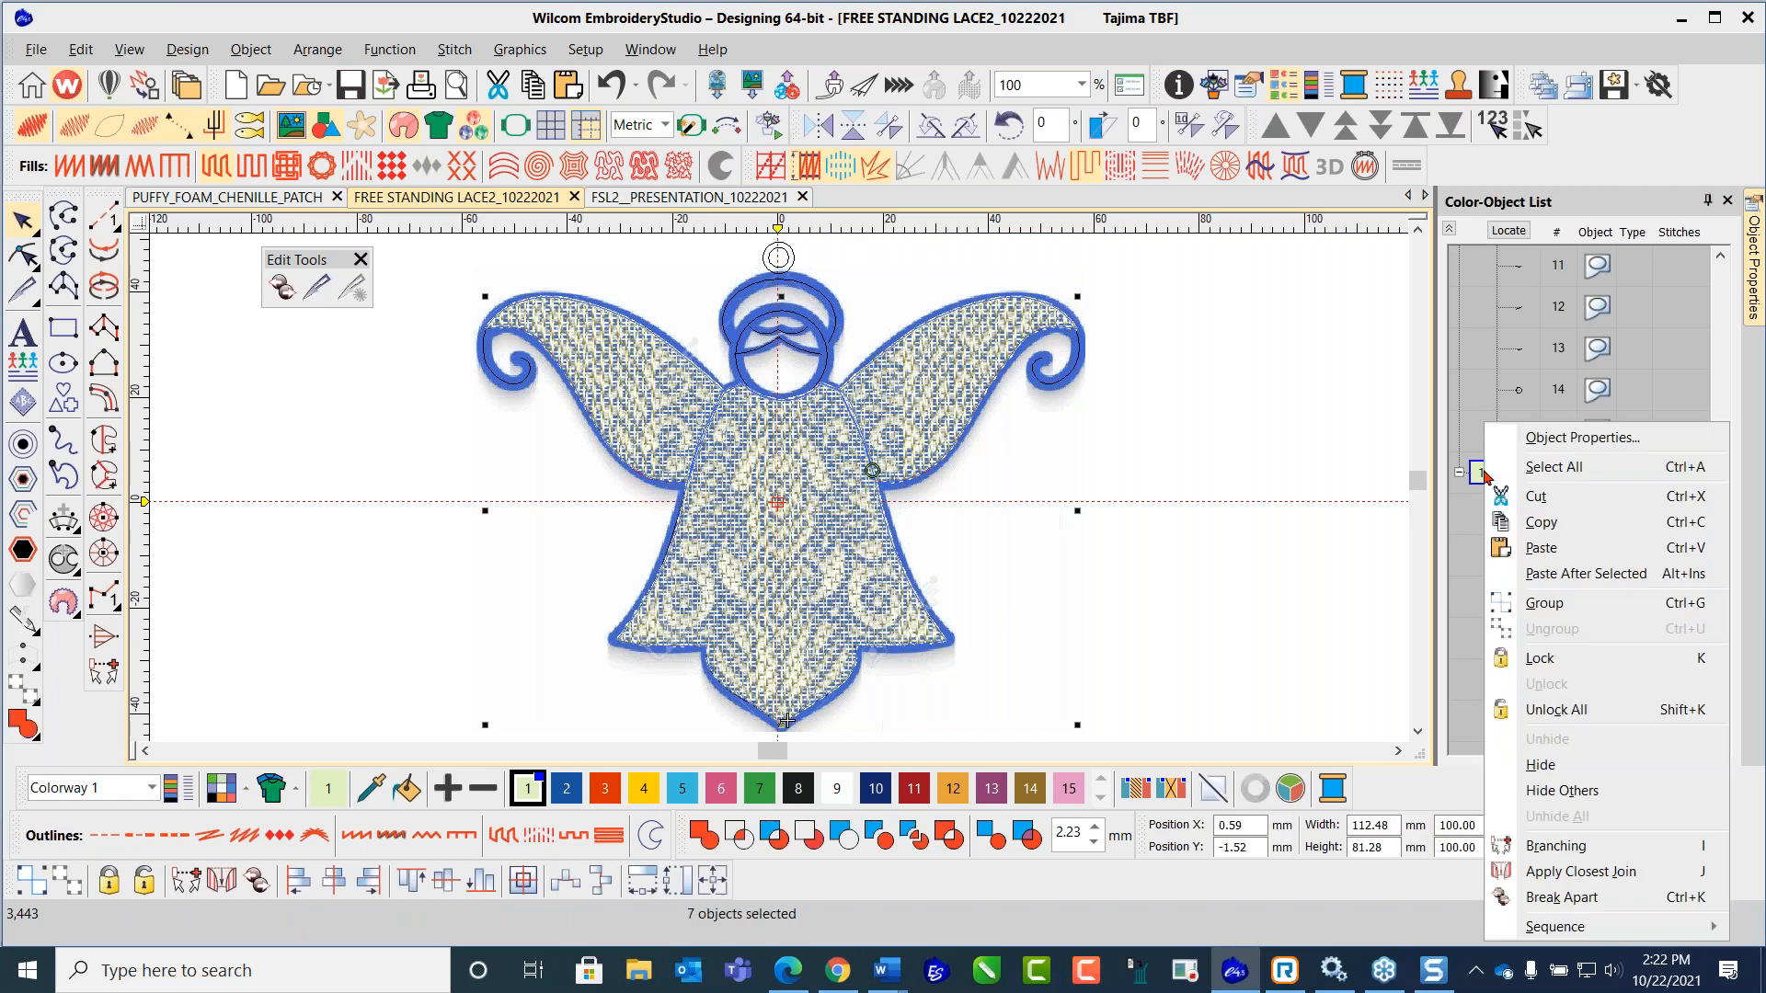
left_click(1551, 769)
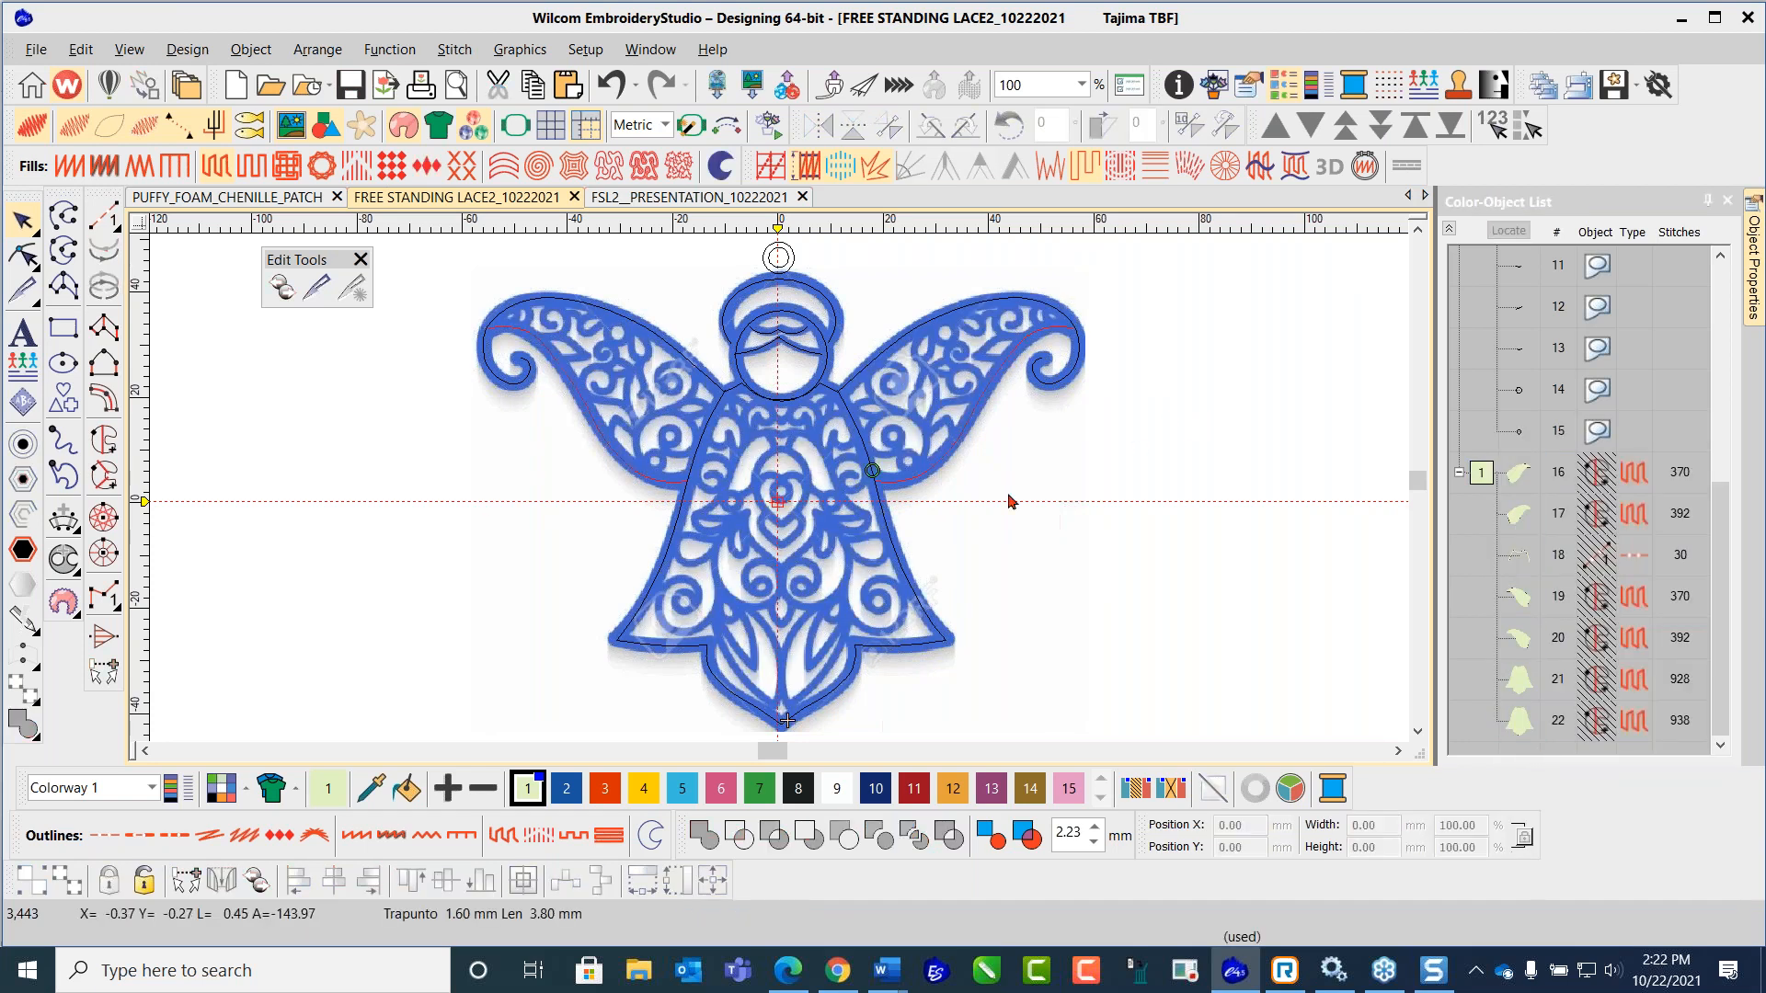
left_click(678, 532)
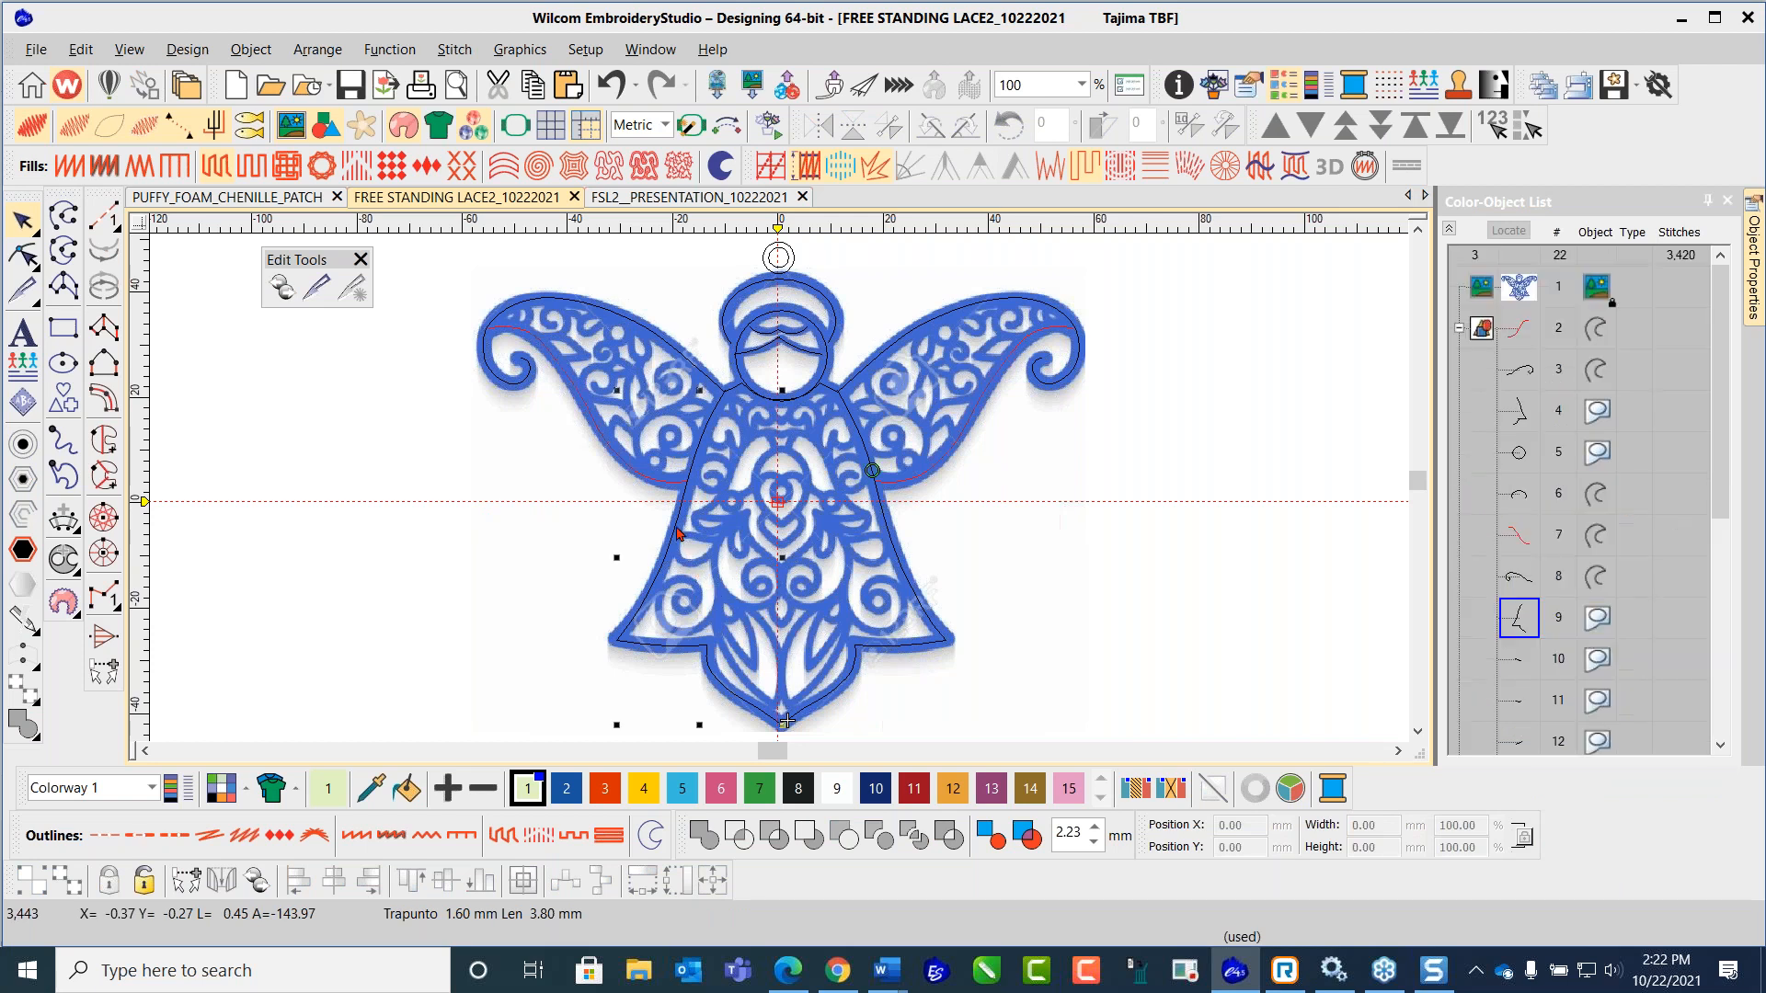
left_click(23, 255)
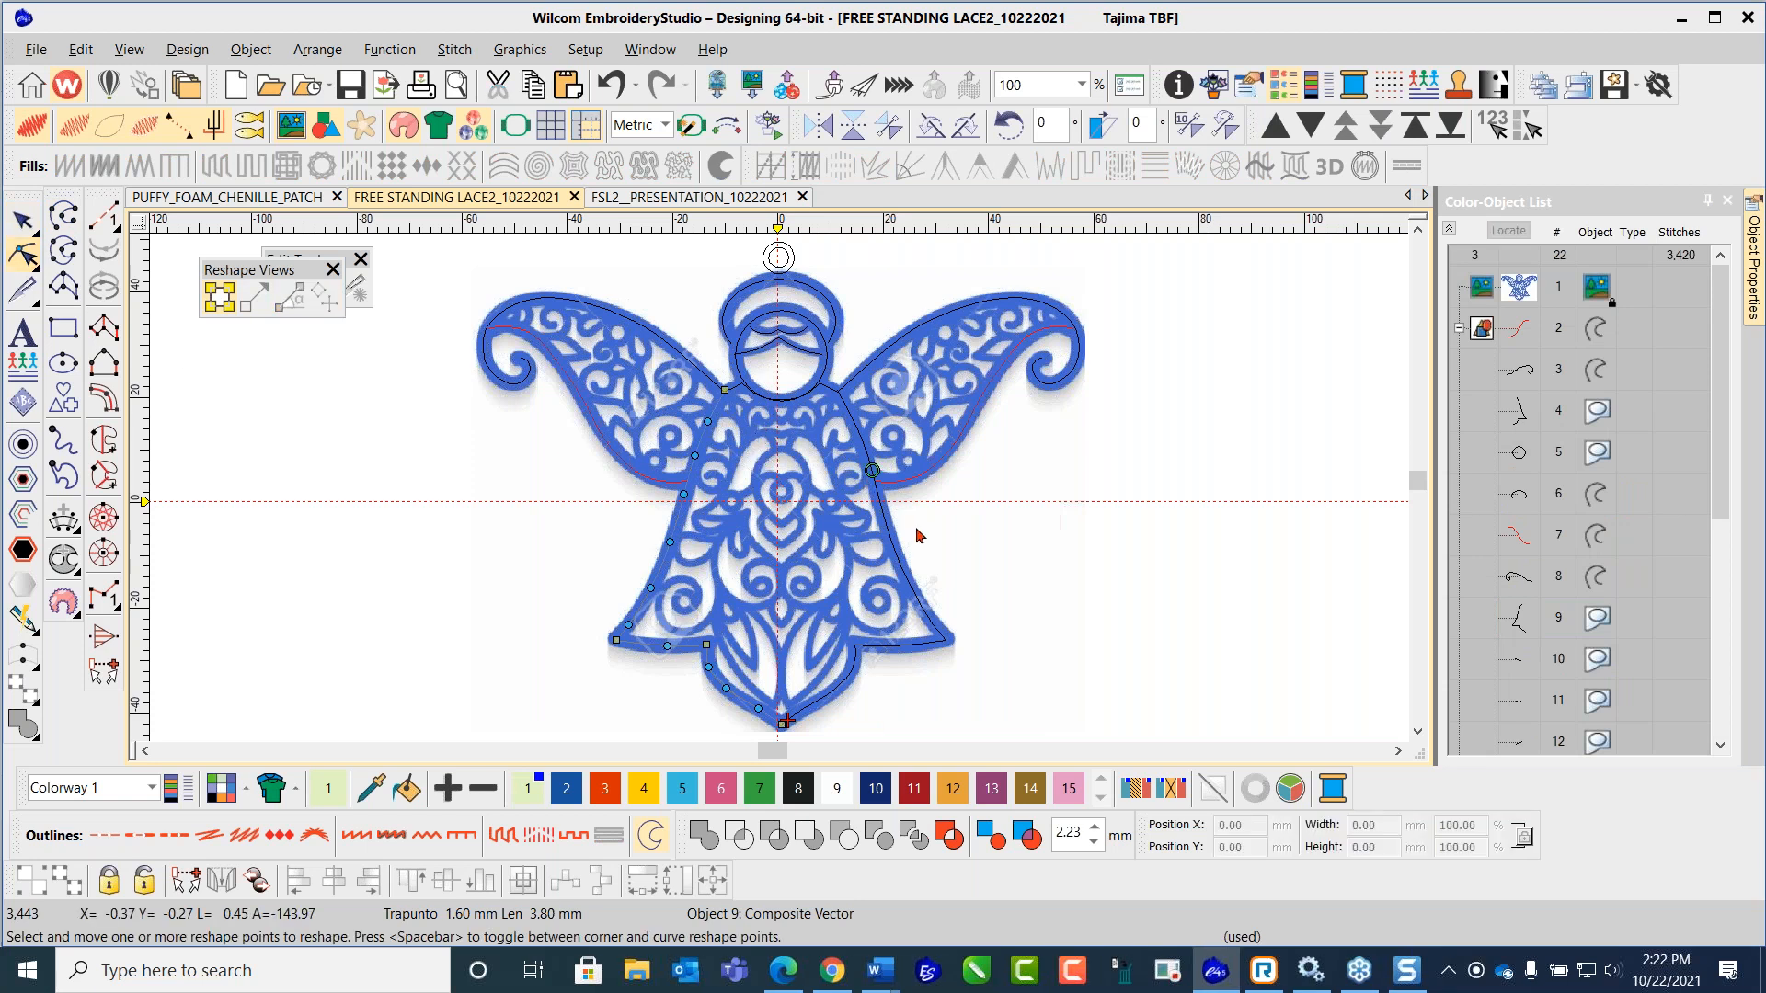
key("Escape")
Step: Reshape the right gown outline by adding a point at the shoulder and extending its upper end to the neck
left_click(907, 579)
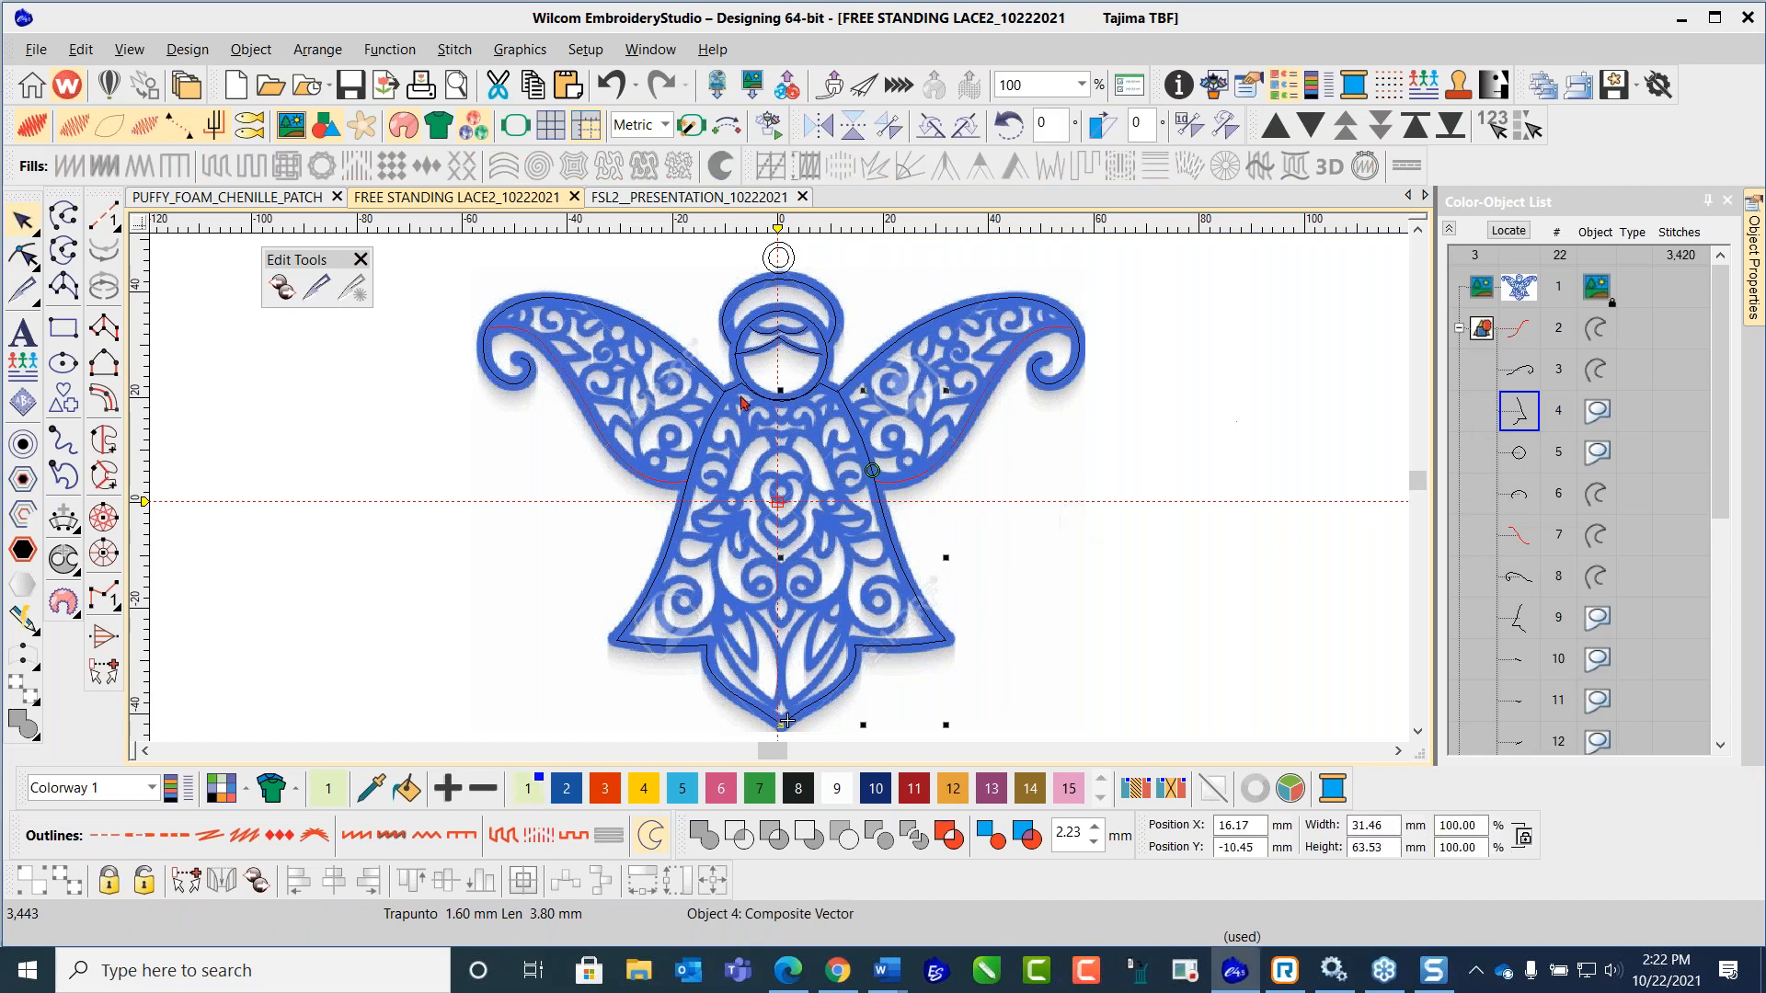
left_click(22, 254)
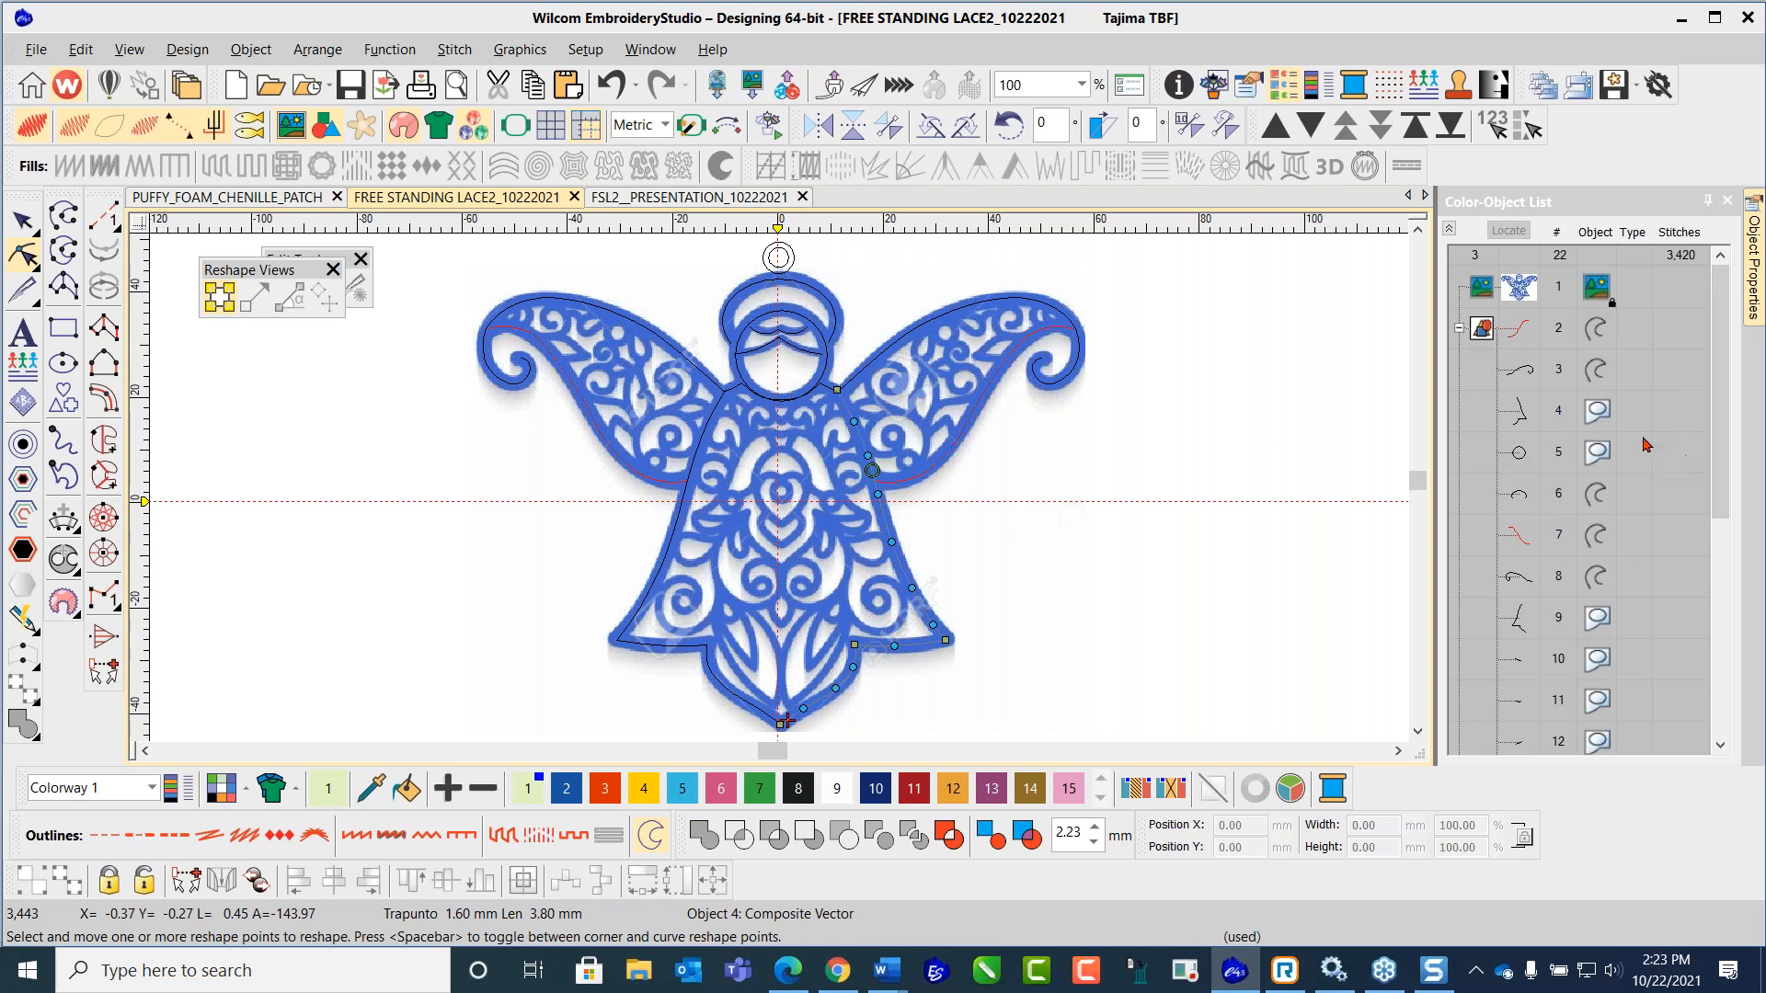
scroll(1579, 463, "down", 3)
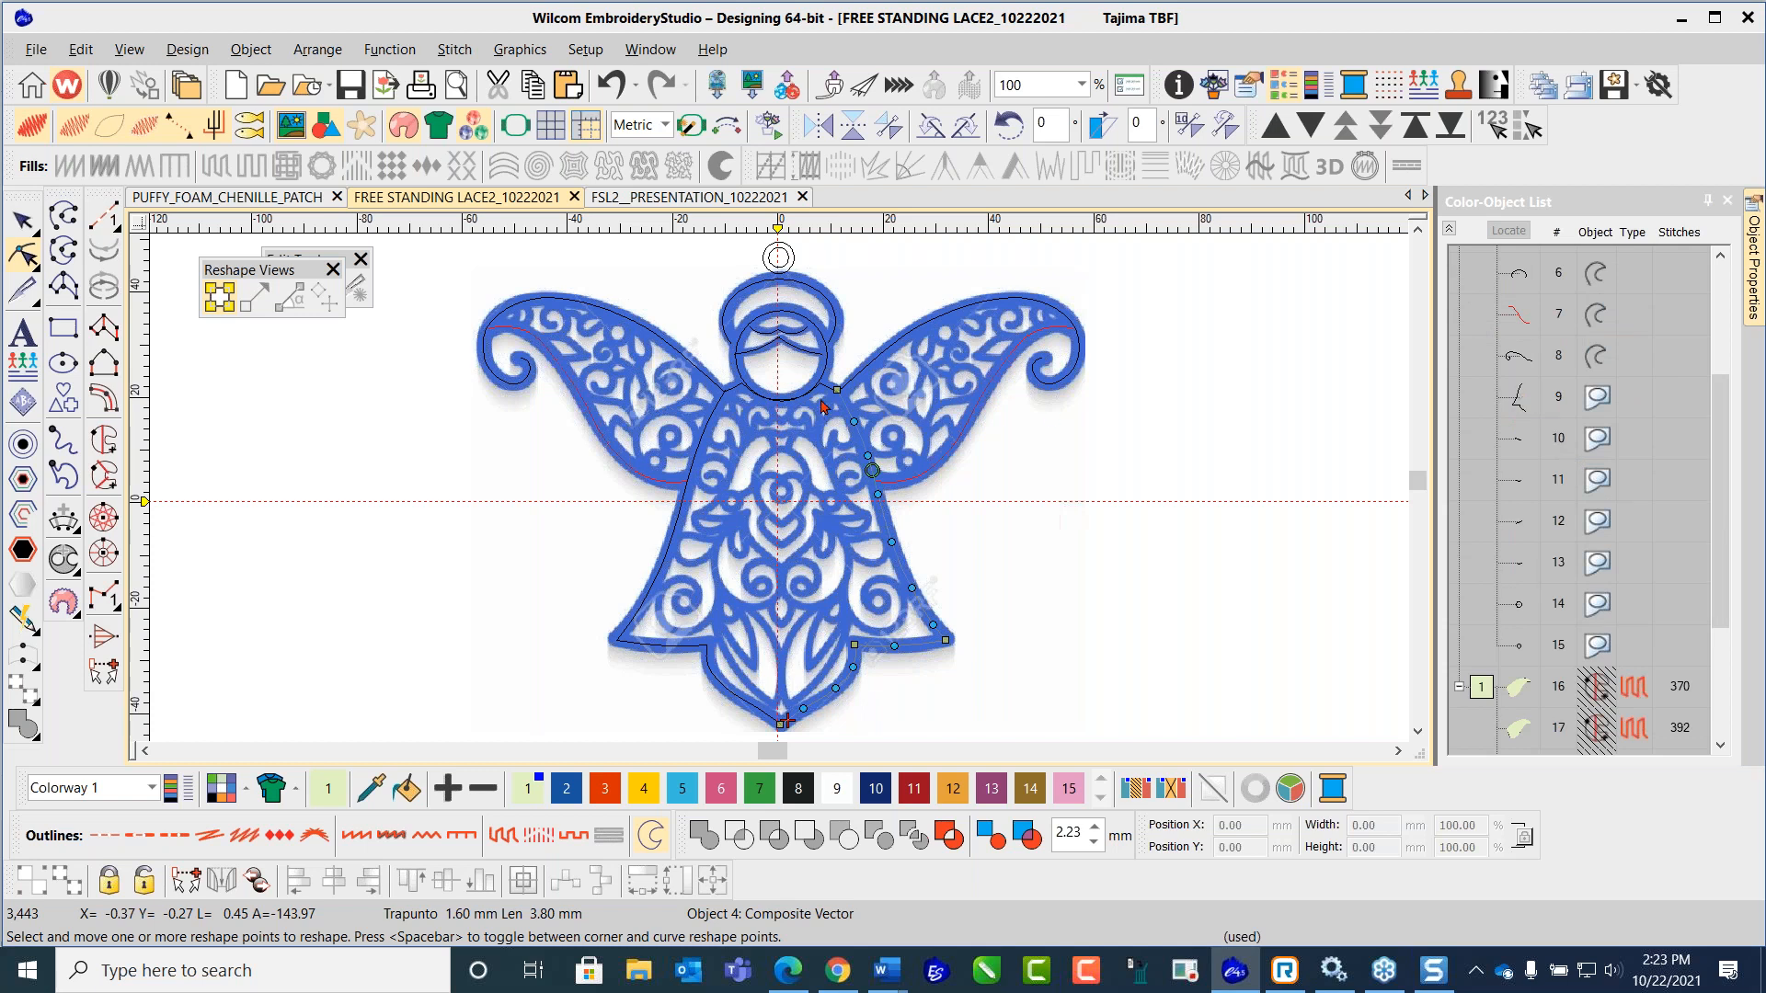
scroll(823, 406, "up", 4)
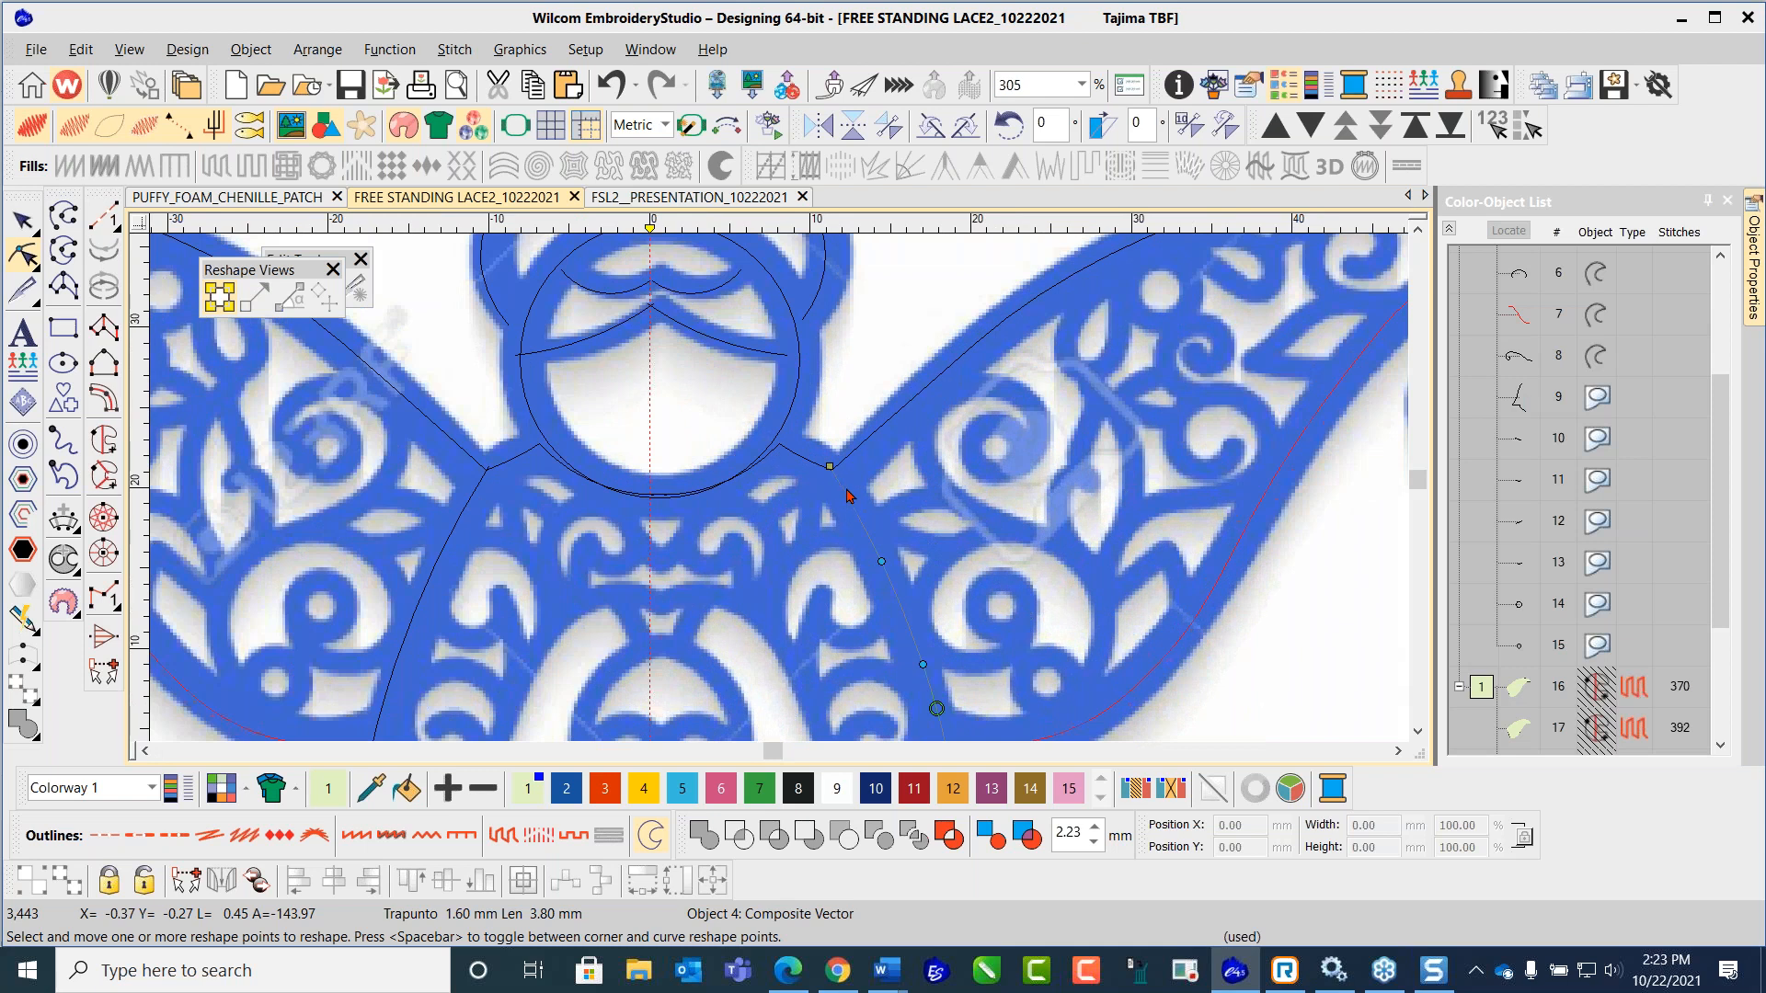
left_click(840, 486)
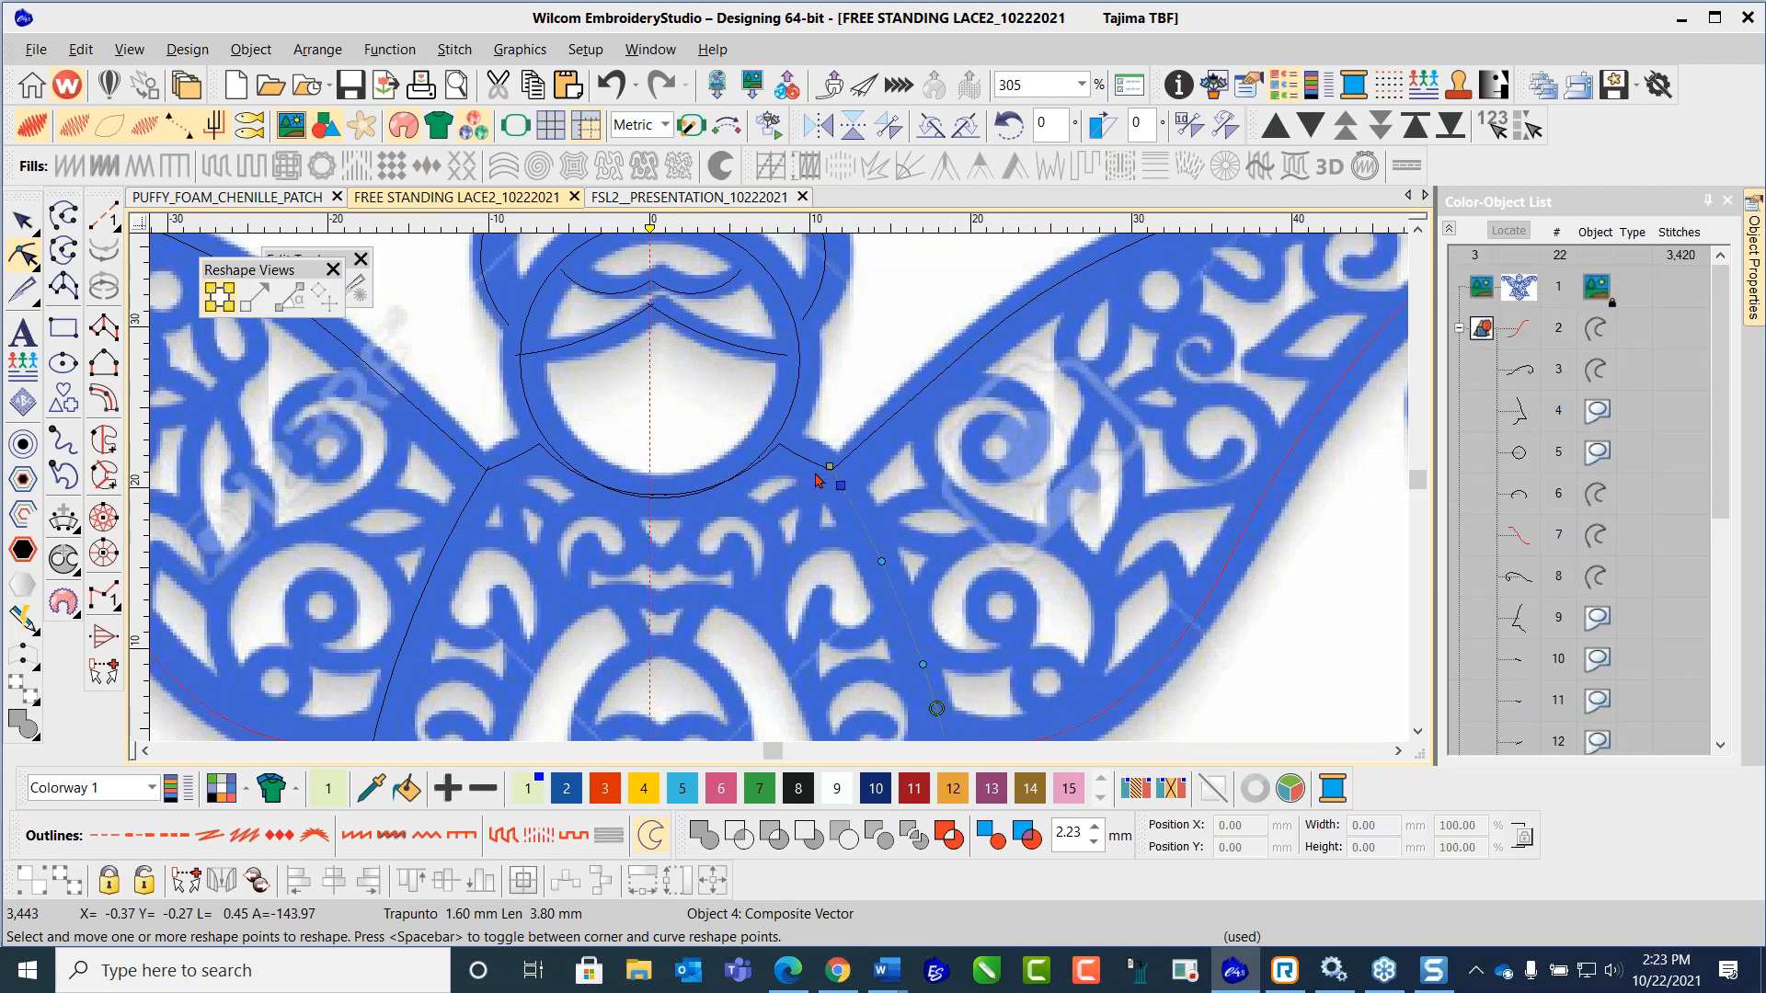
left_click_drag(829, 467, 789, 447)
Step: Reshape the left gown outline by adding a point at the shoulder and extending its upper end to the neck
left_click(490, 469)
left_click(481, 480)
mouse_move(488, 467)
left_mouse_down()
mouse_move(532, 444)
mouse_move(488, 468)
left_mouse_up()
left_click(533, 445)
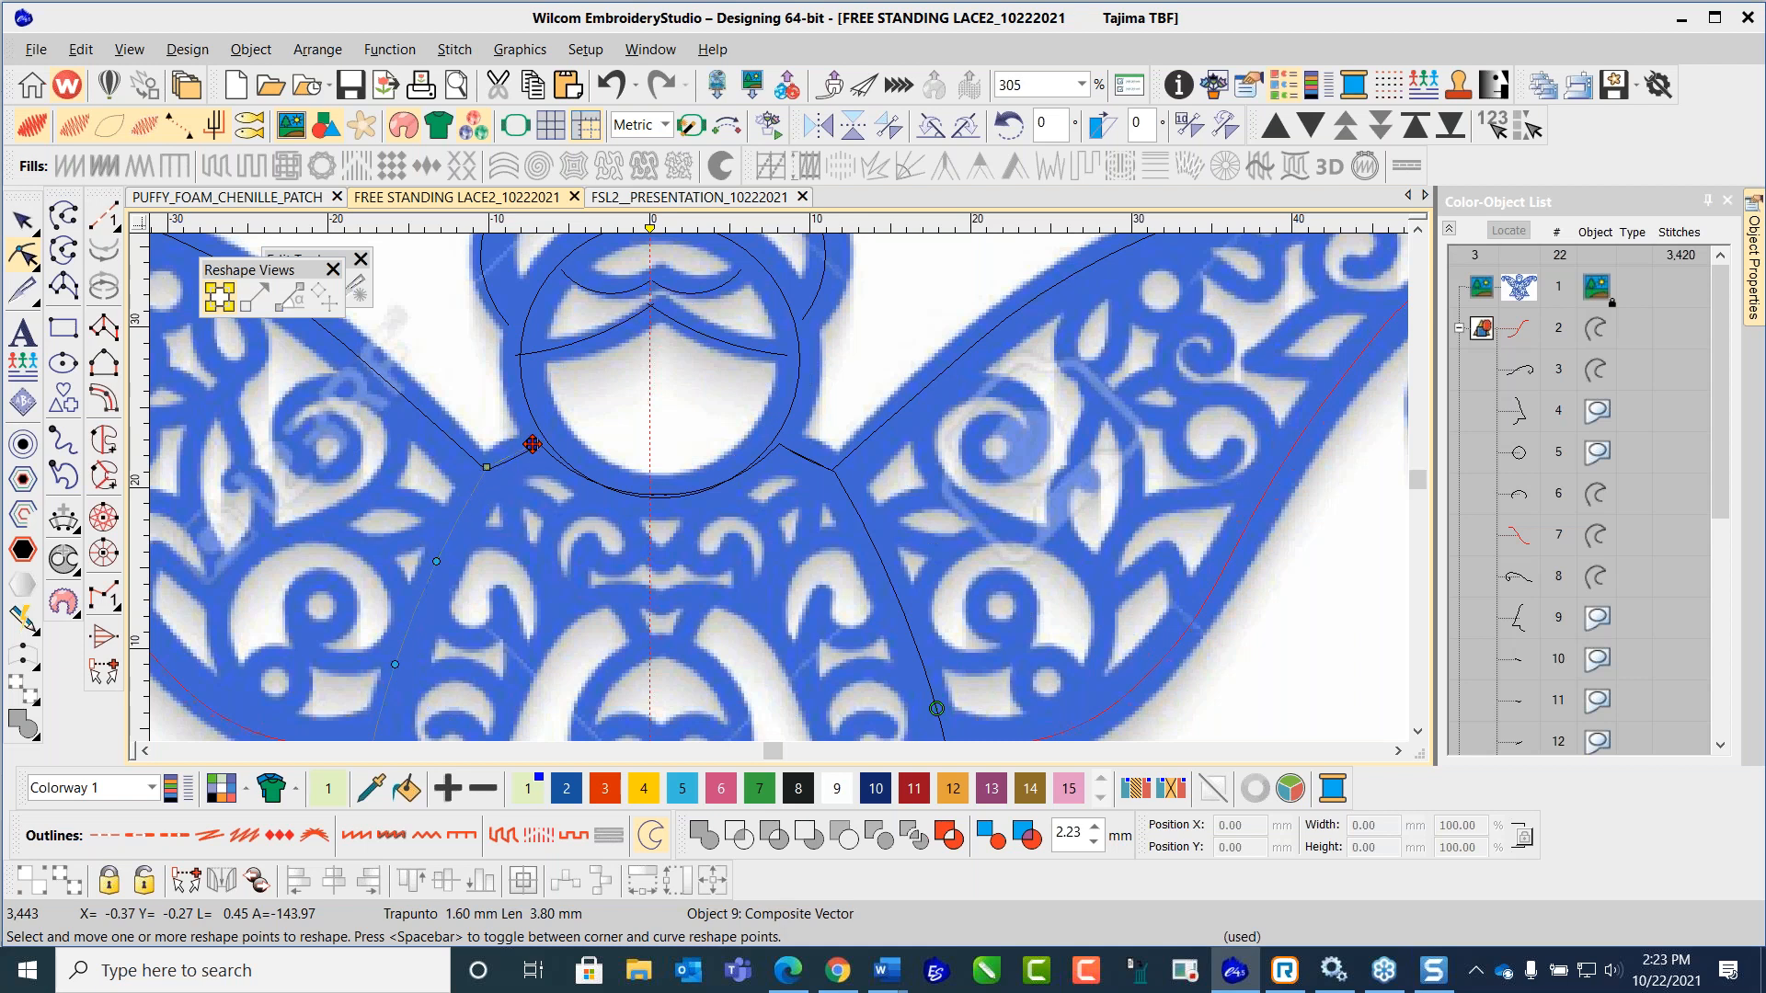
left_click(488, 467)
left_click(23, 223)
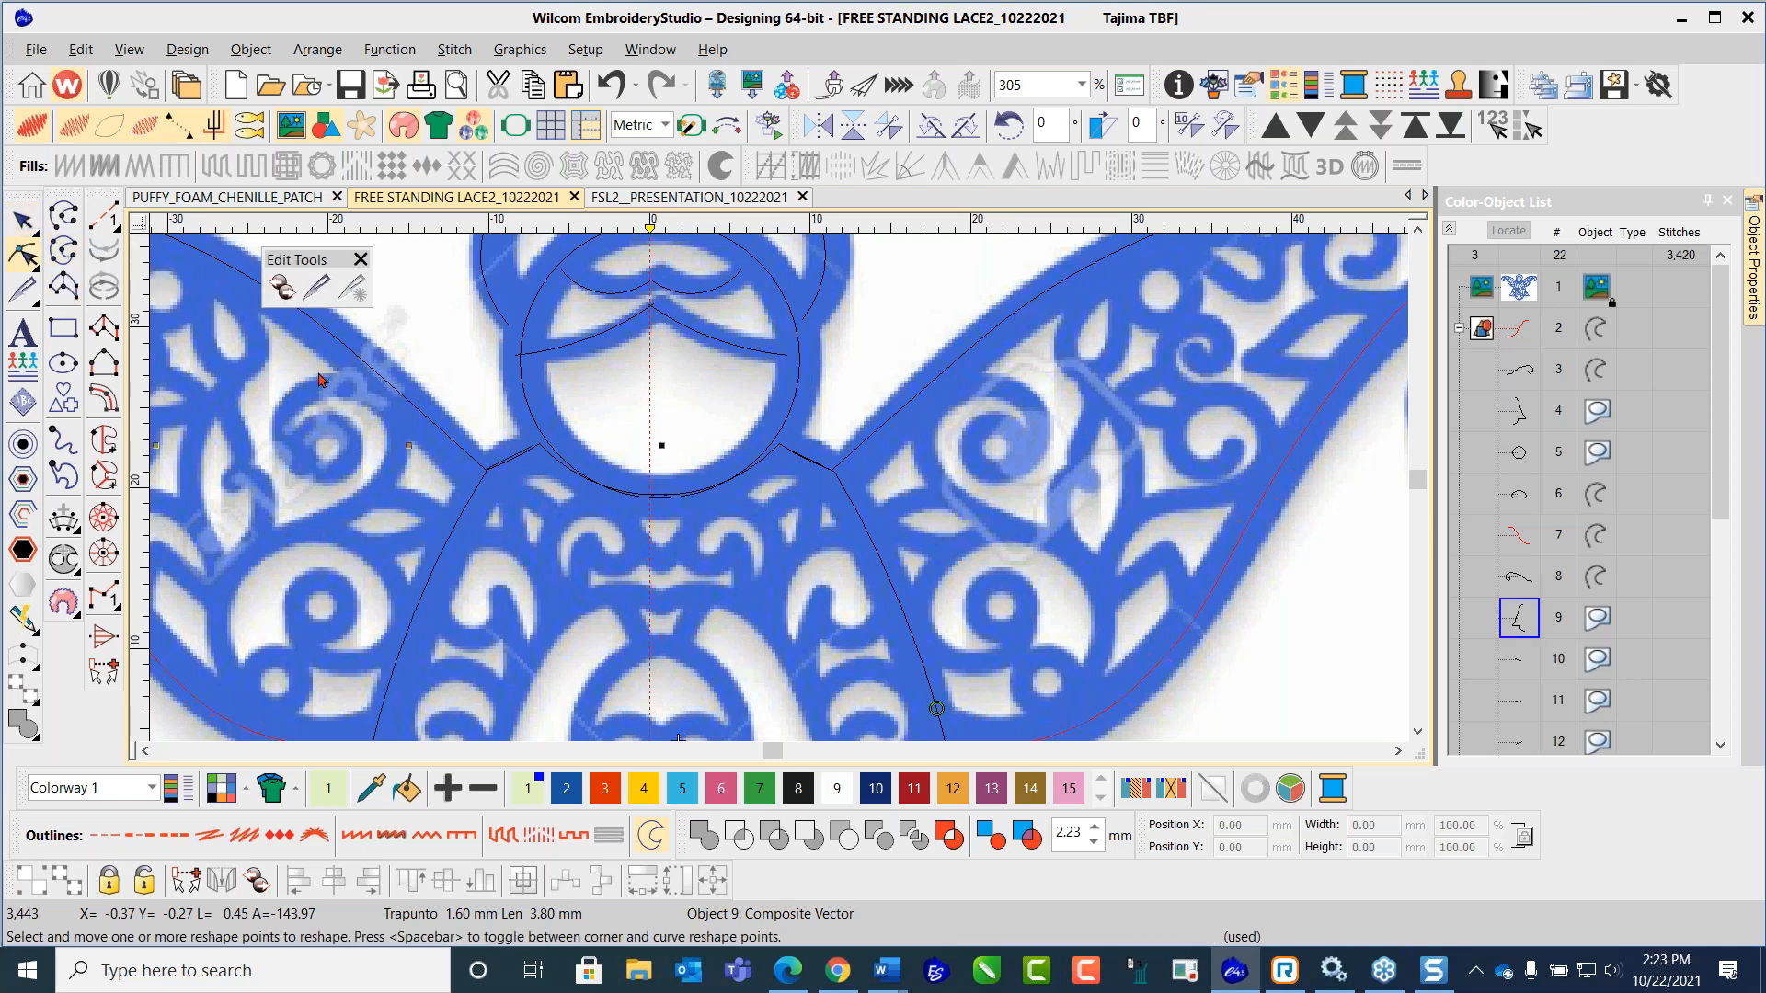
Step: Reshape the left gown outline by moving its lower end point to meet the right outline at the gown's bottom tip
scroll(502, 550, "down", 3)
scroll(983, 674, "down", 2)
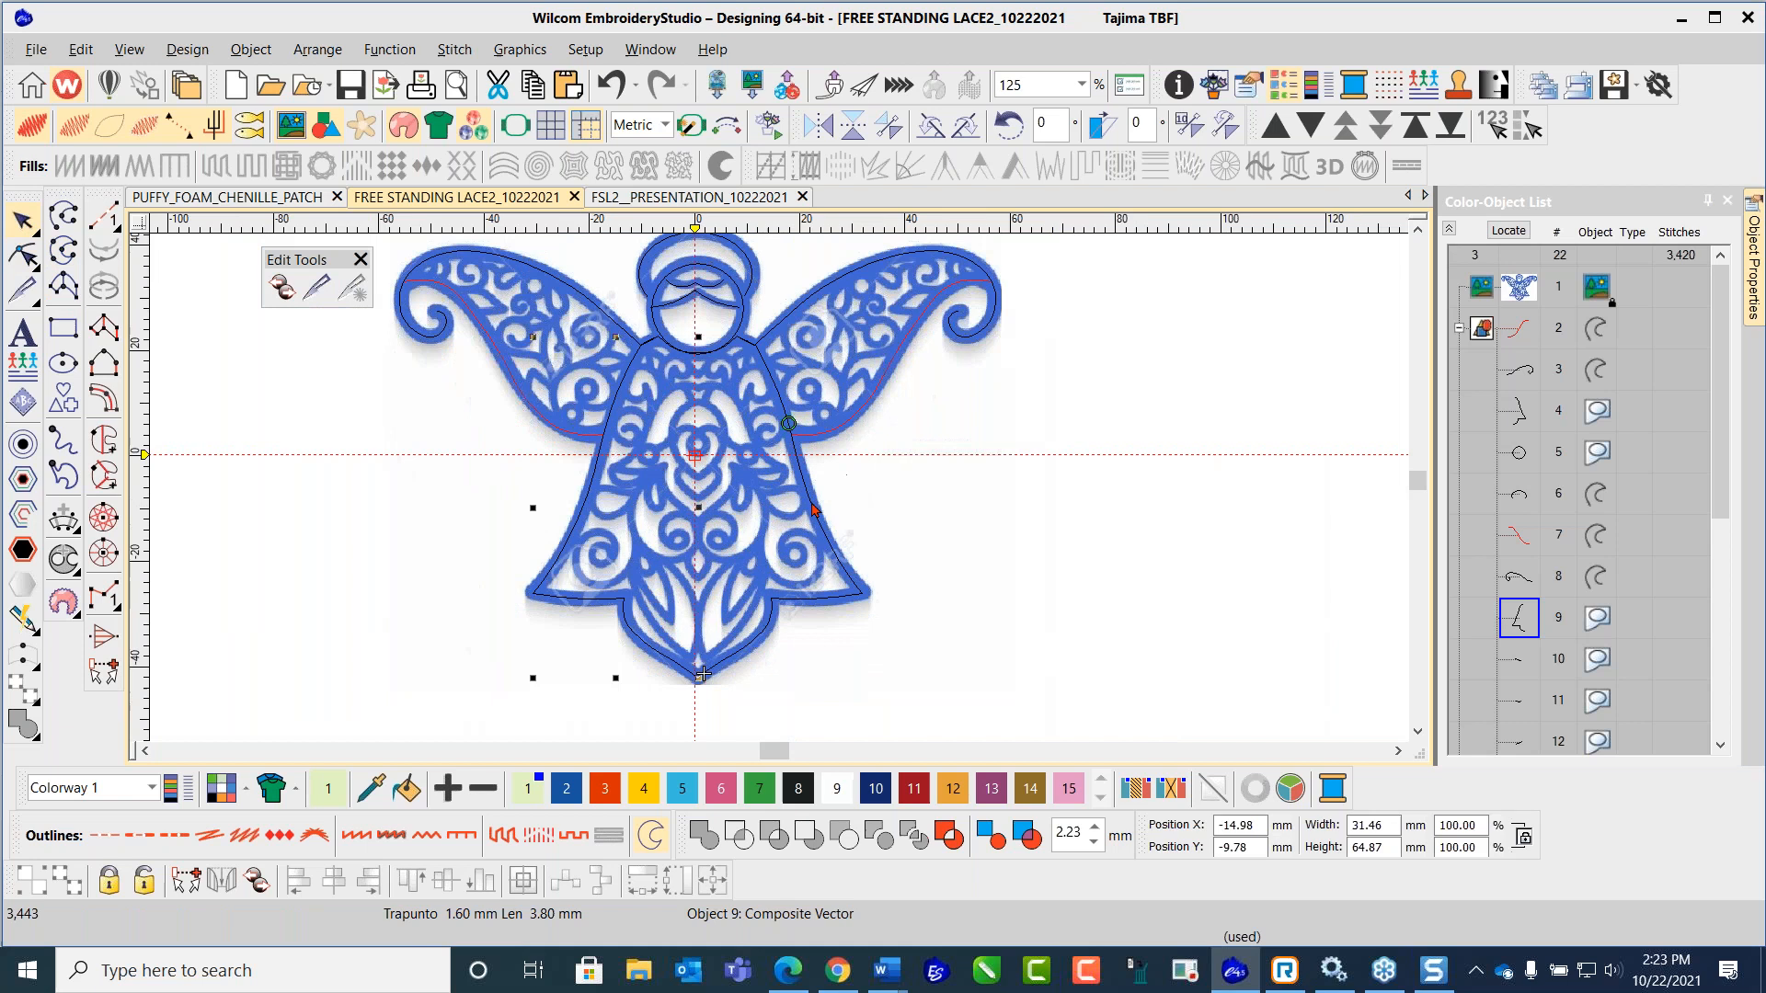
left_click(925, 471)
scroll(781, 497, "up", 5)
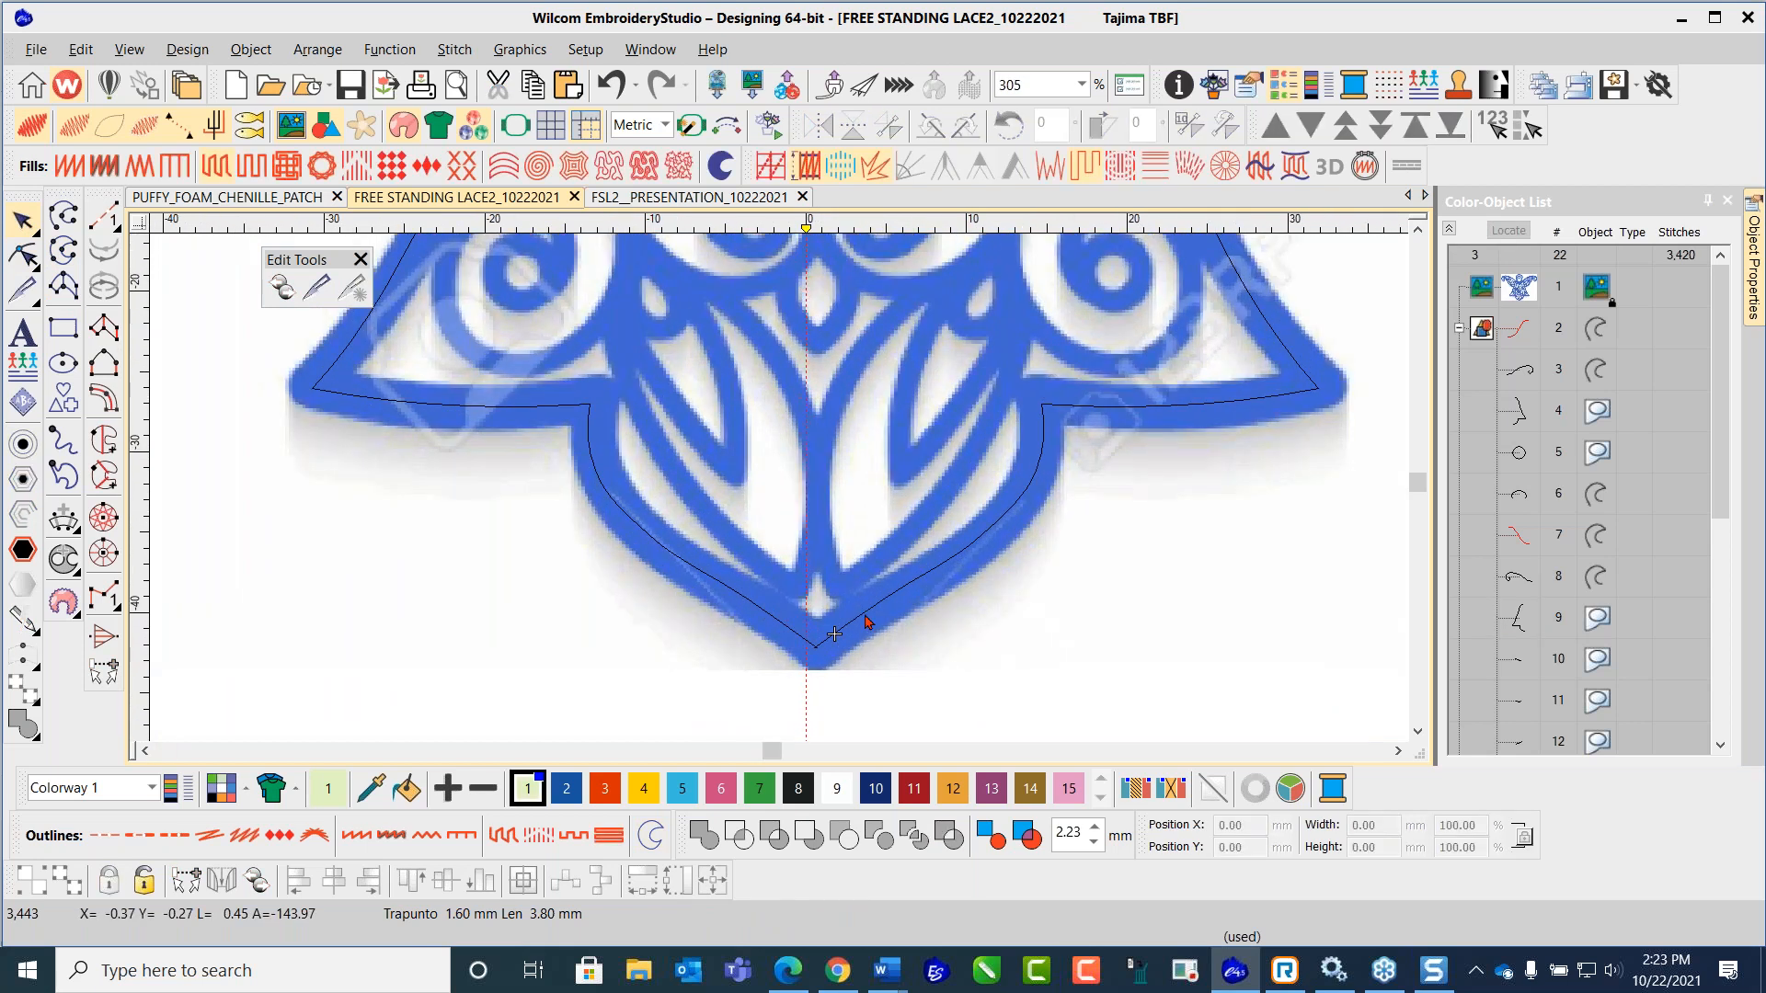
scroll(781, 497, "up", 1)
scroll(781, 496, "up", 2)
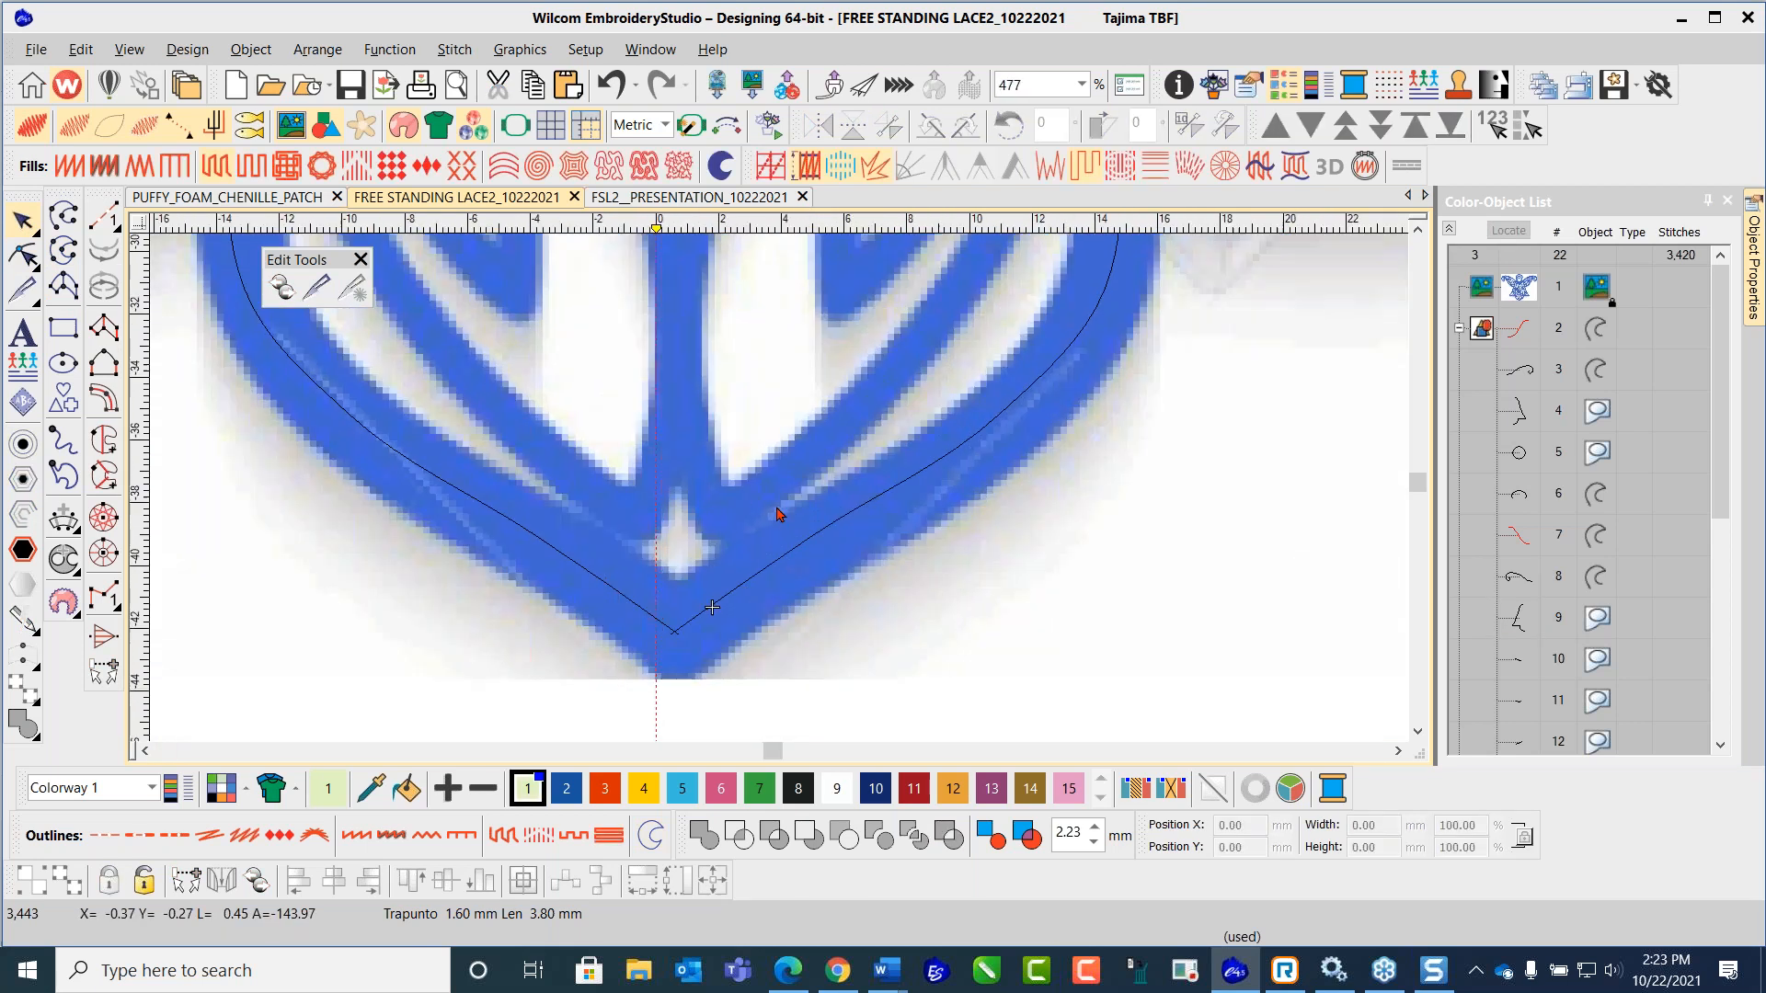
left_click(647, 619)
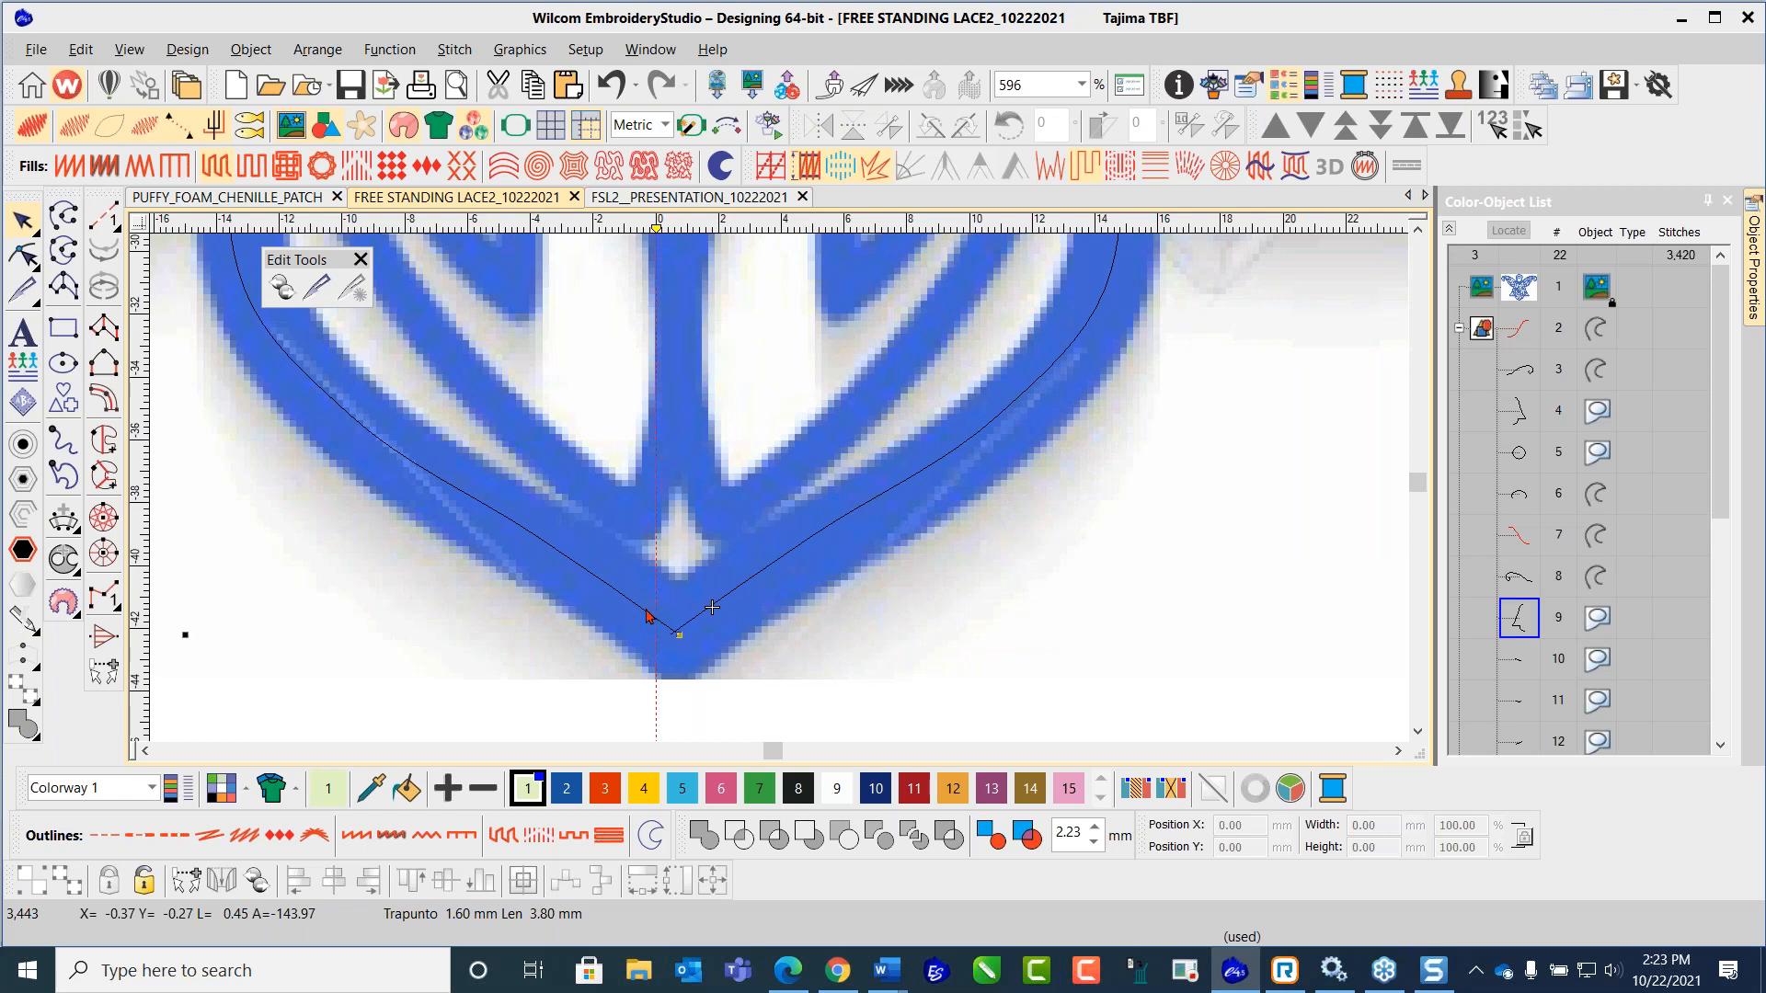
left_click(23, 253)
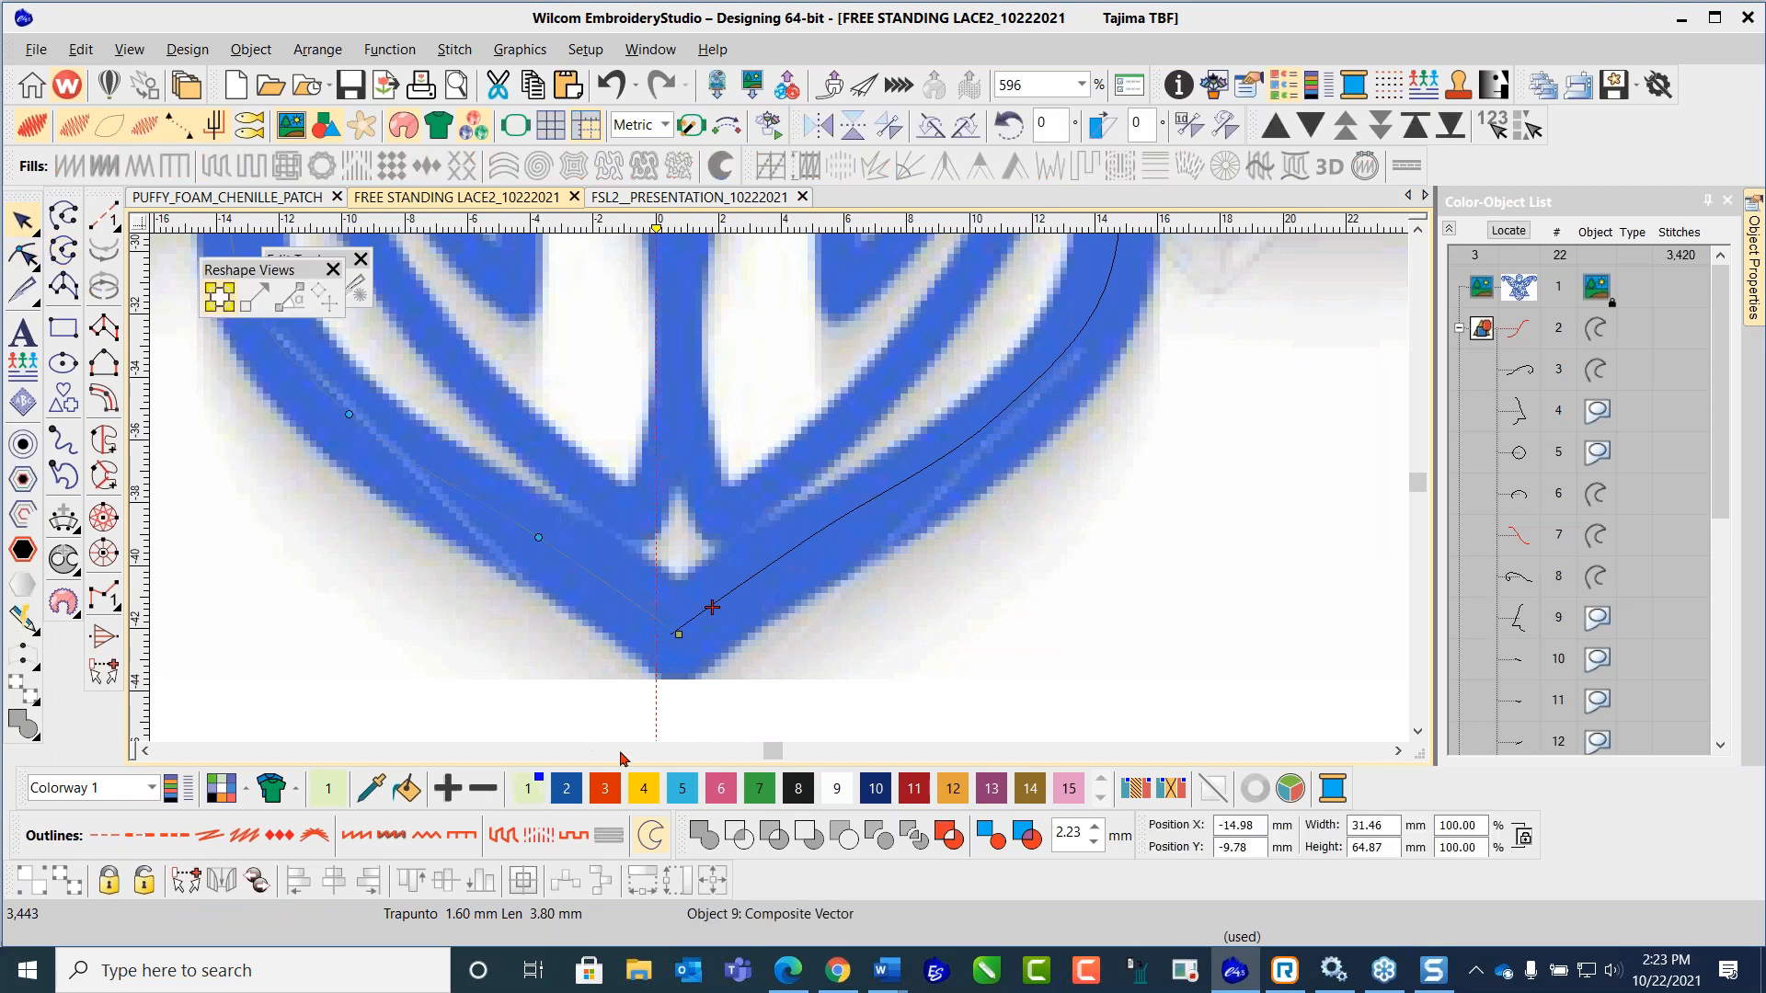
left_click(677, 631)
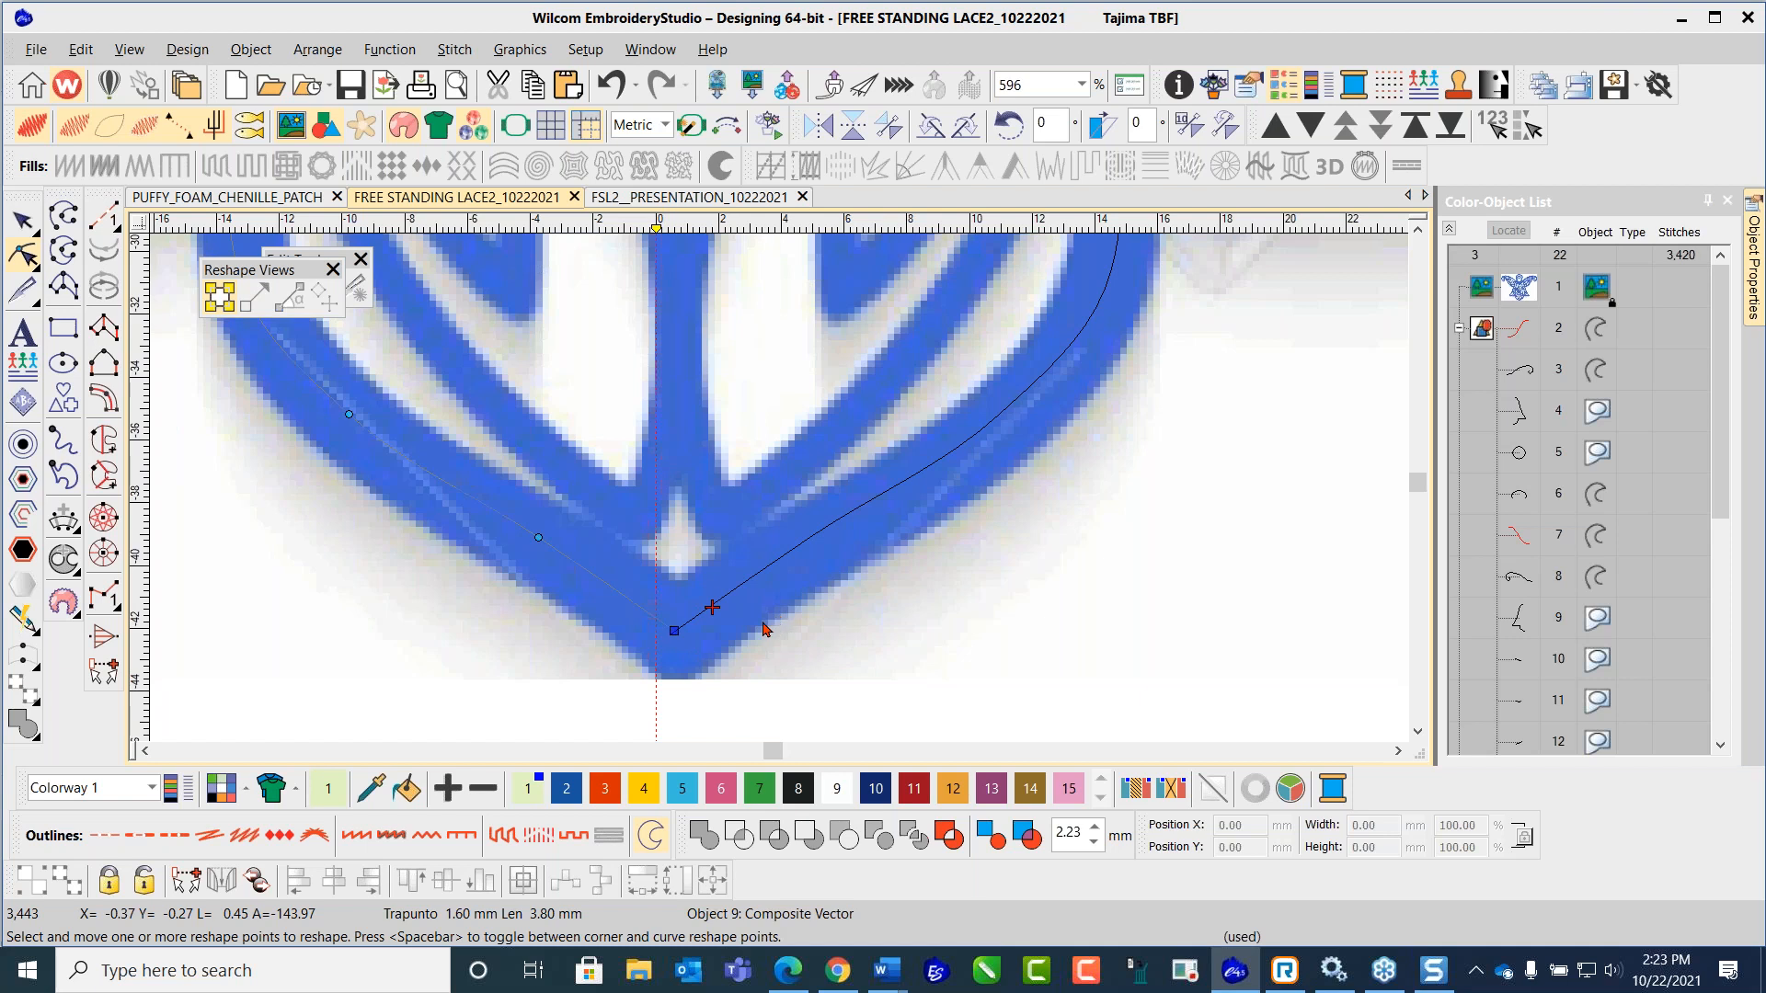
scroll(784, 496, "down", 2)
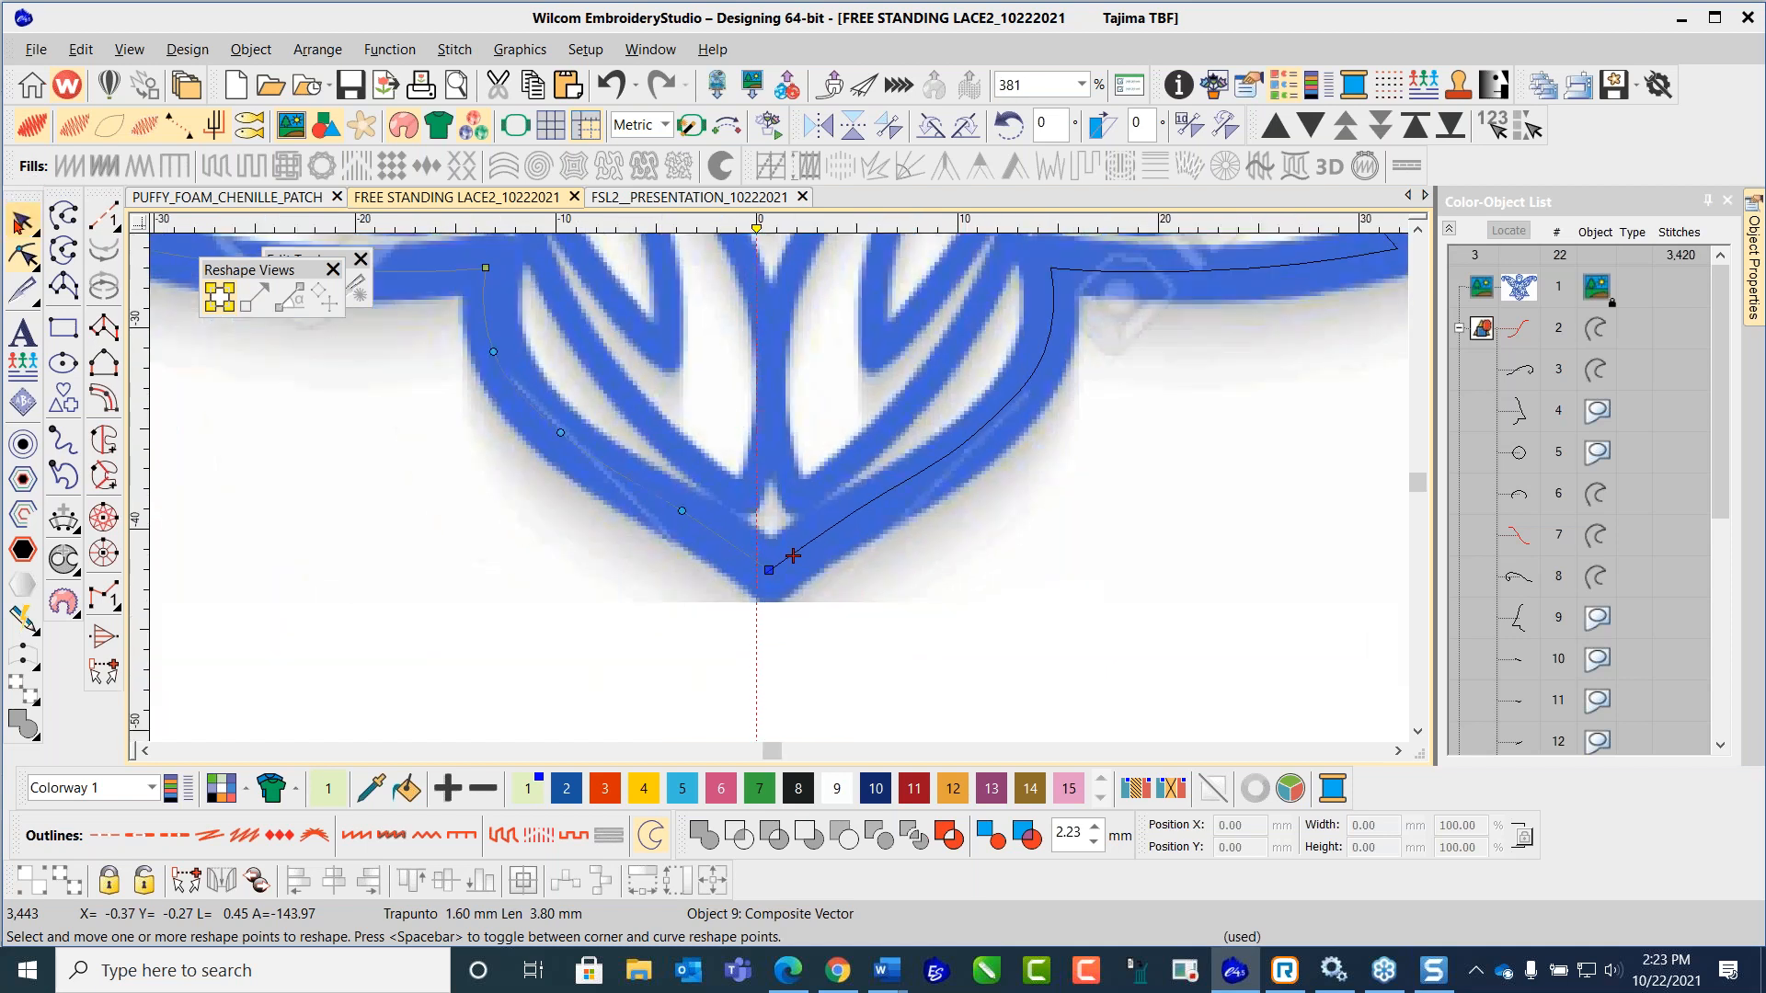
left_click(23, 223)
Step: Weld the left and right gown outlines into a single outline
scroll(781, 493, "down", 3)
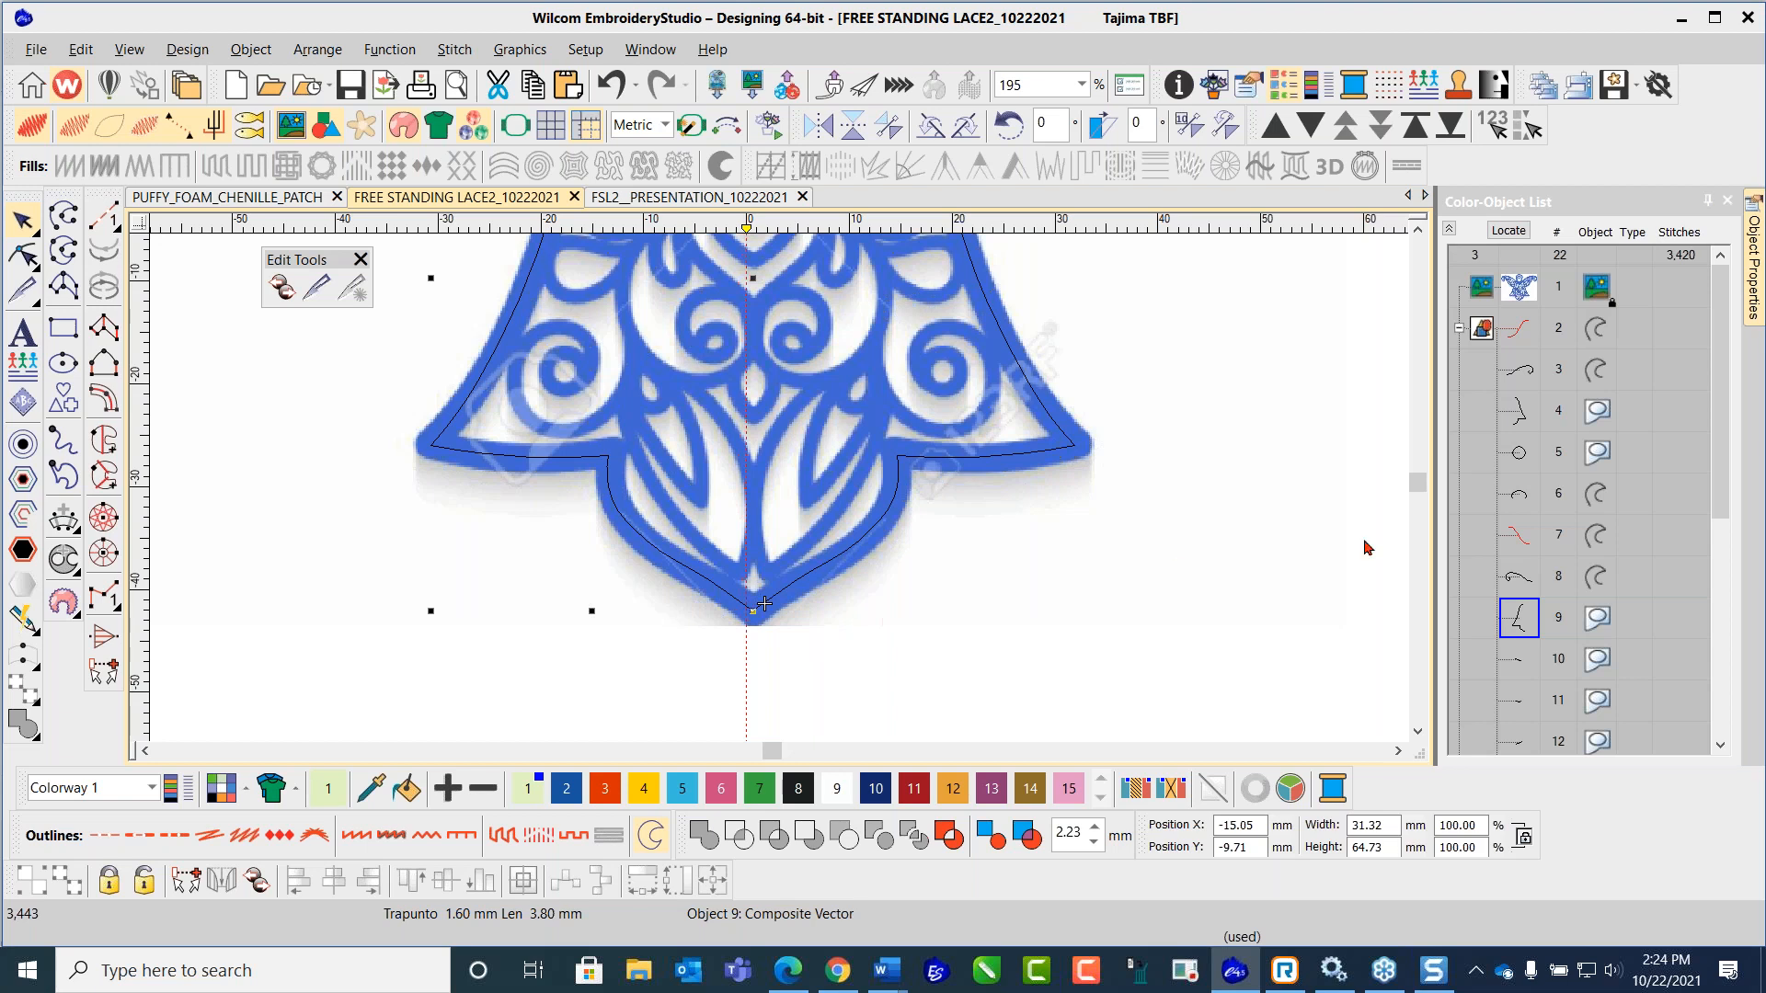
left_click(1523, 421, "ctrl")
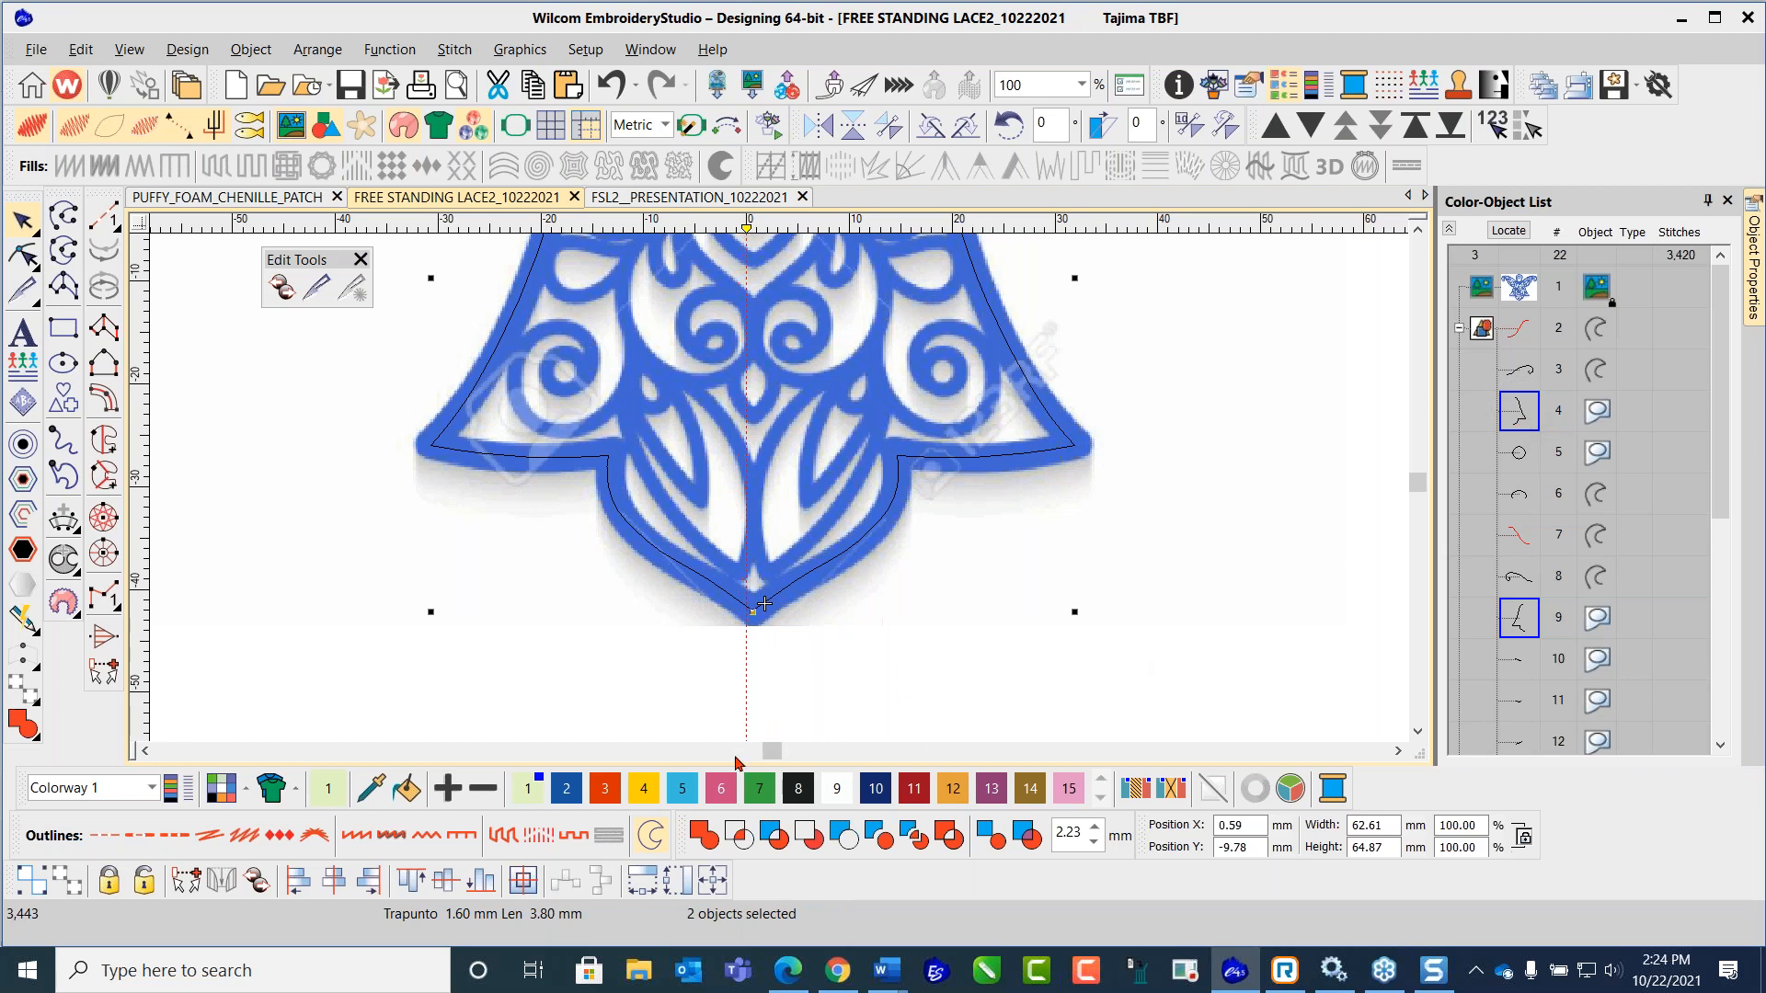
left_click(718, 840)
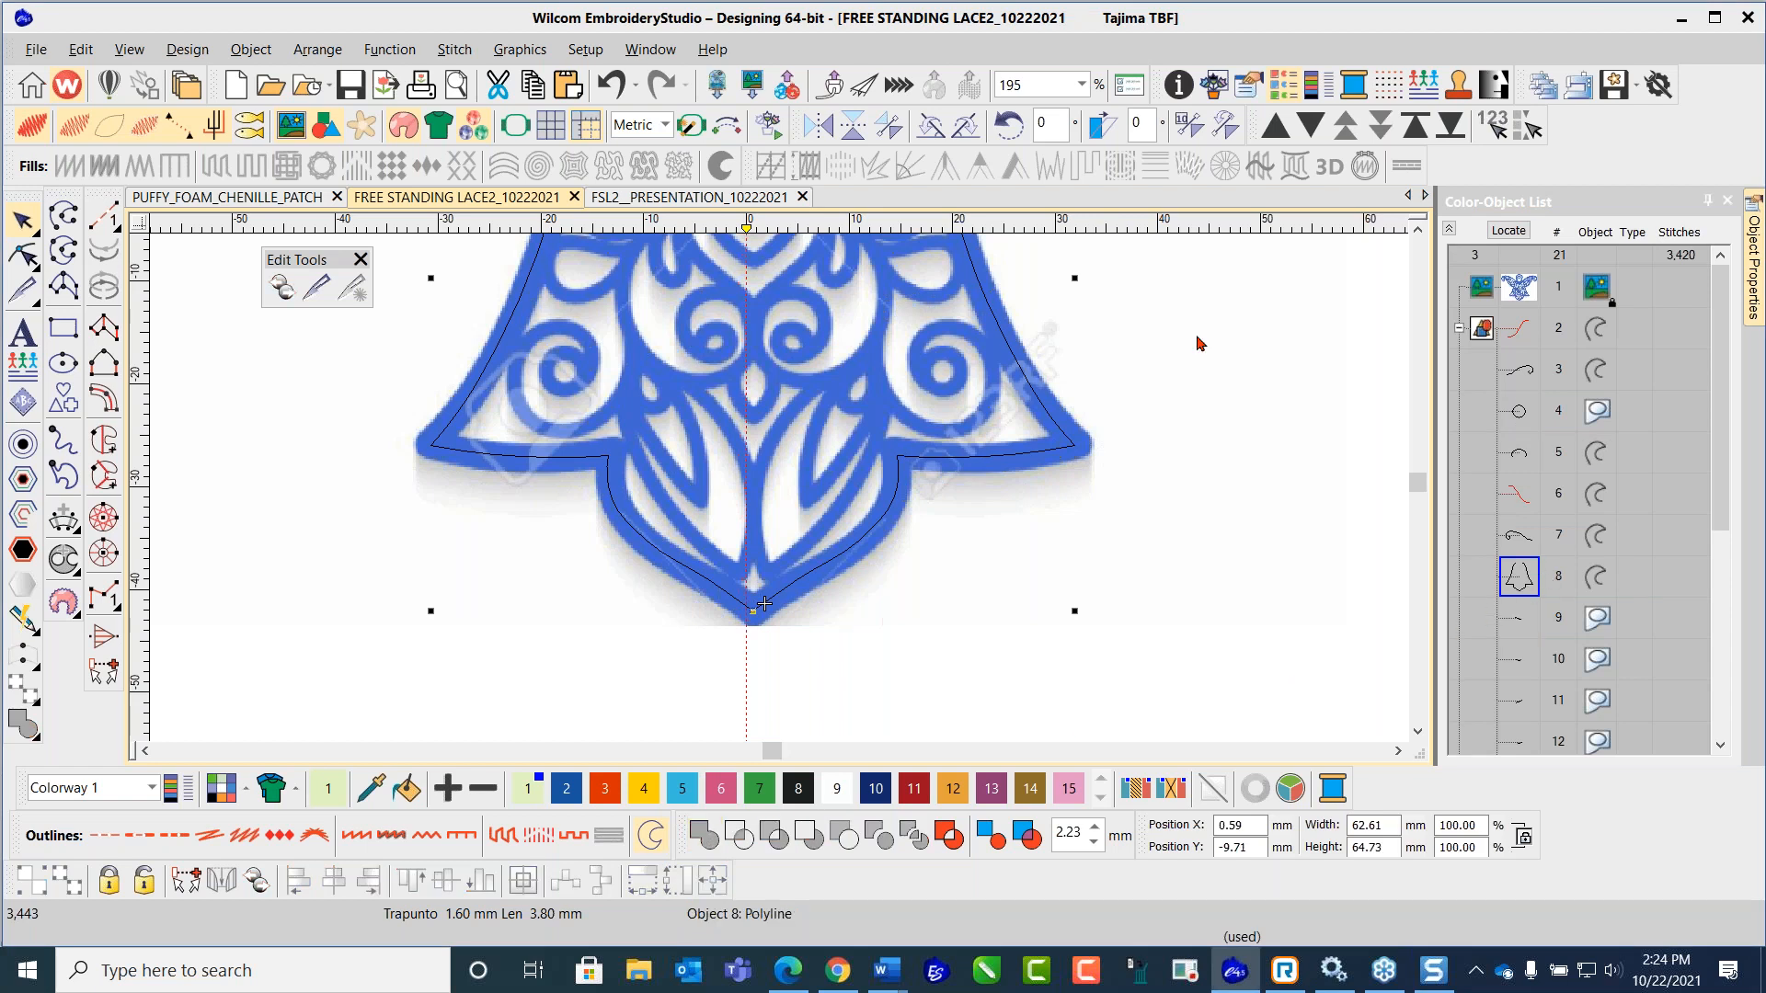
left_click(621, 81)
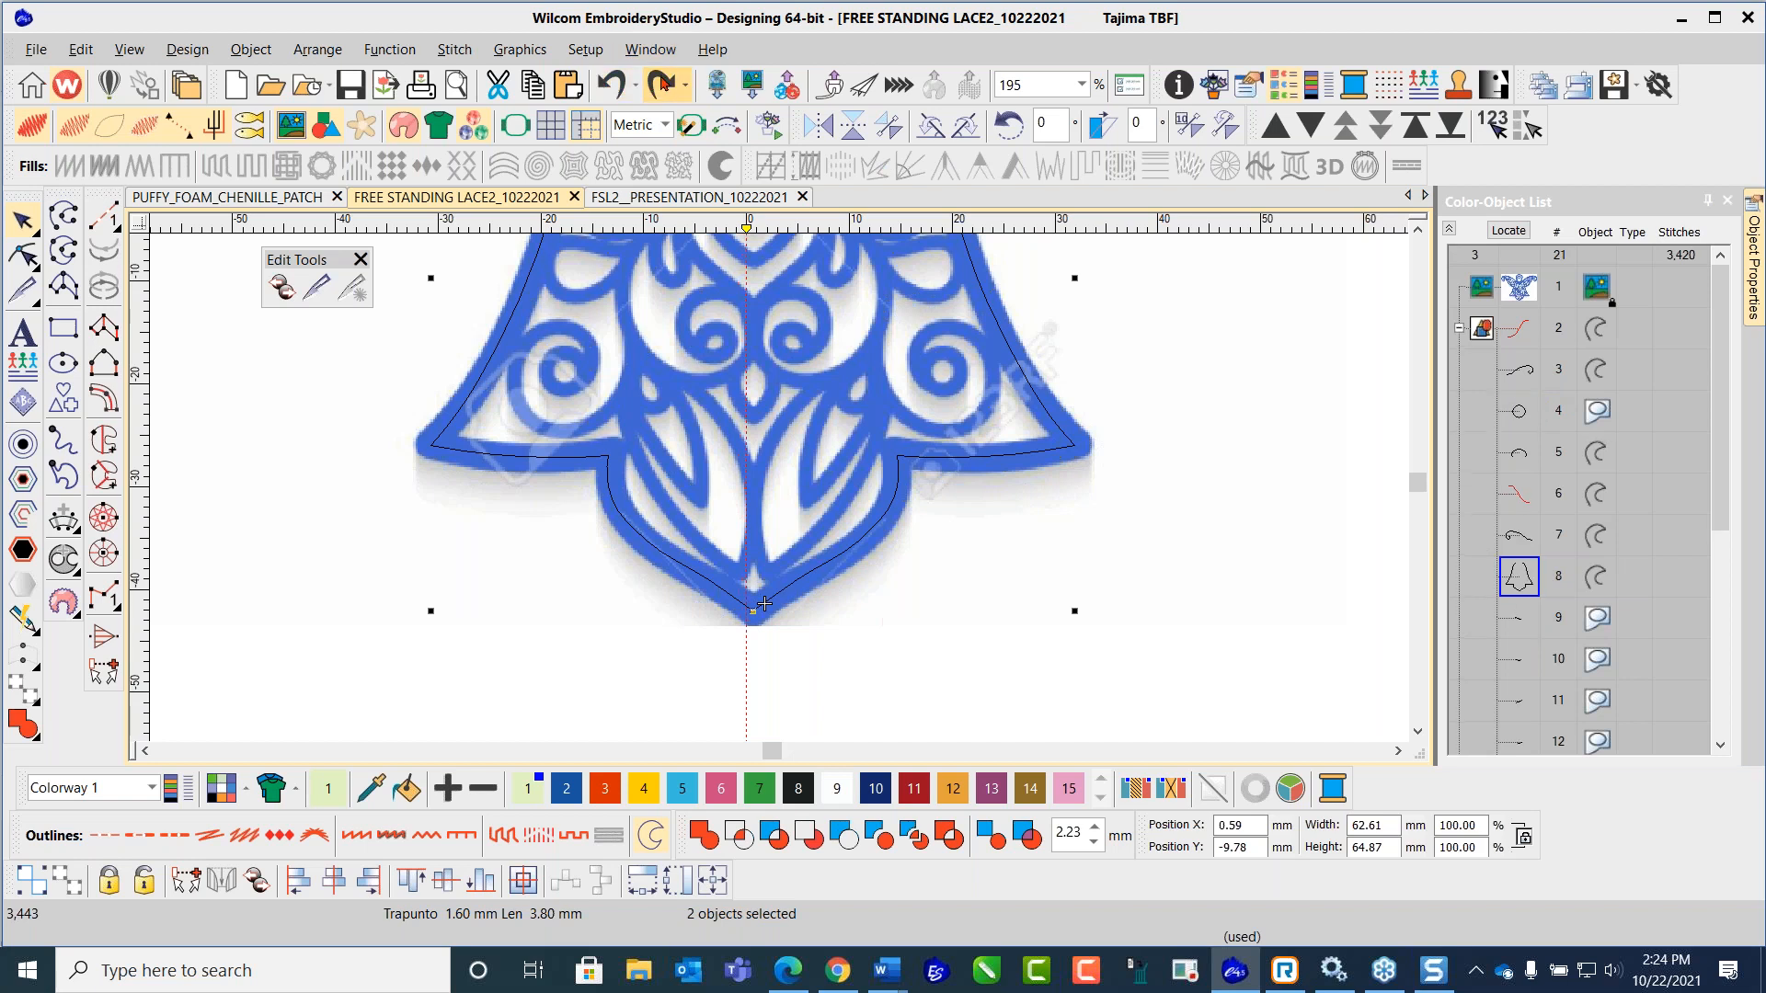
left_click(662, 85)
left_click(1204, 431)
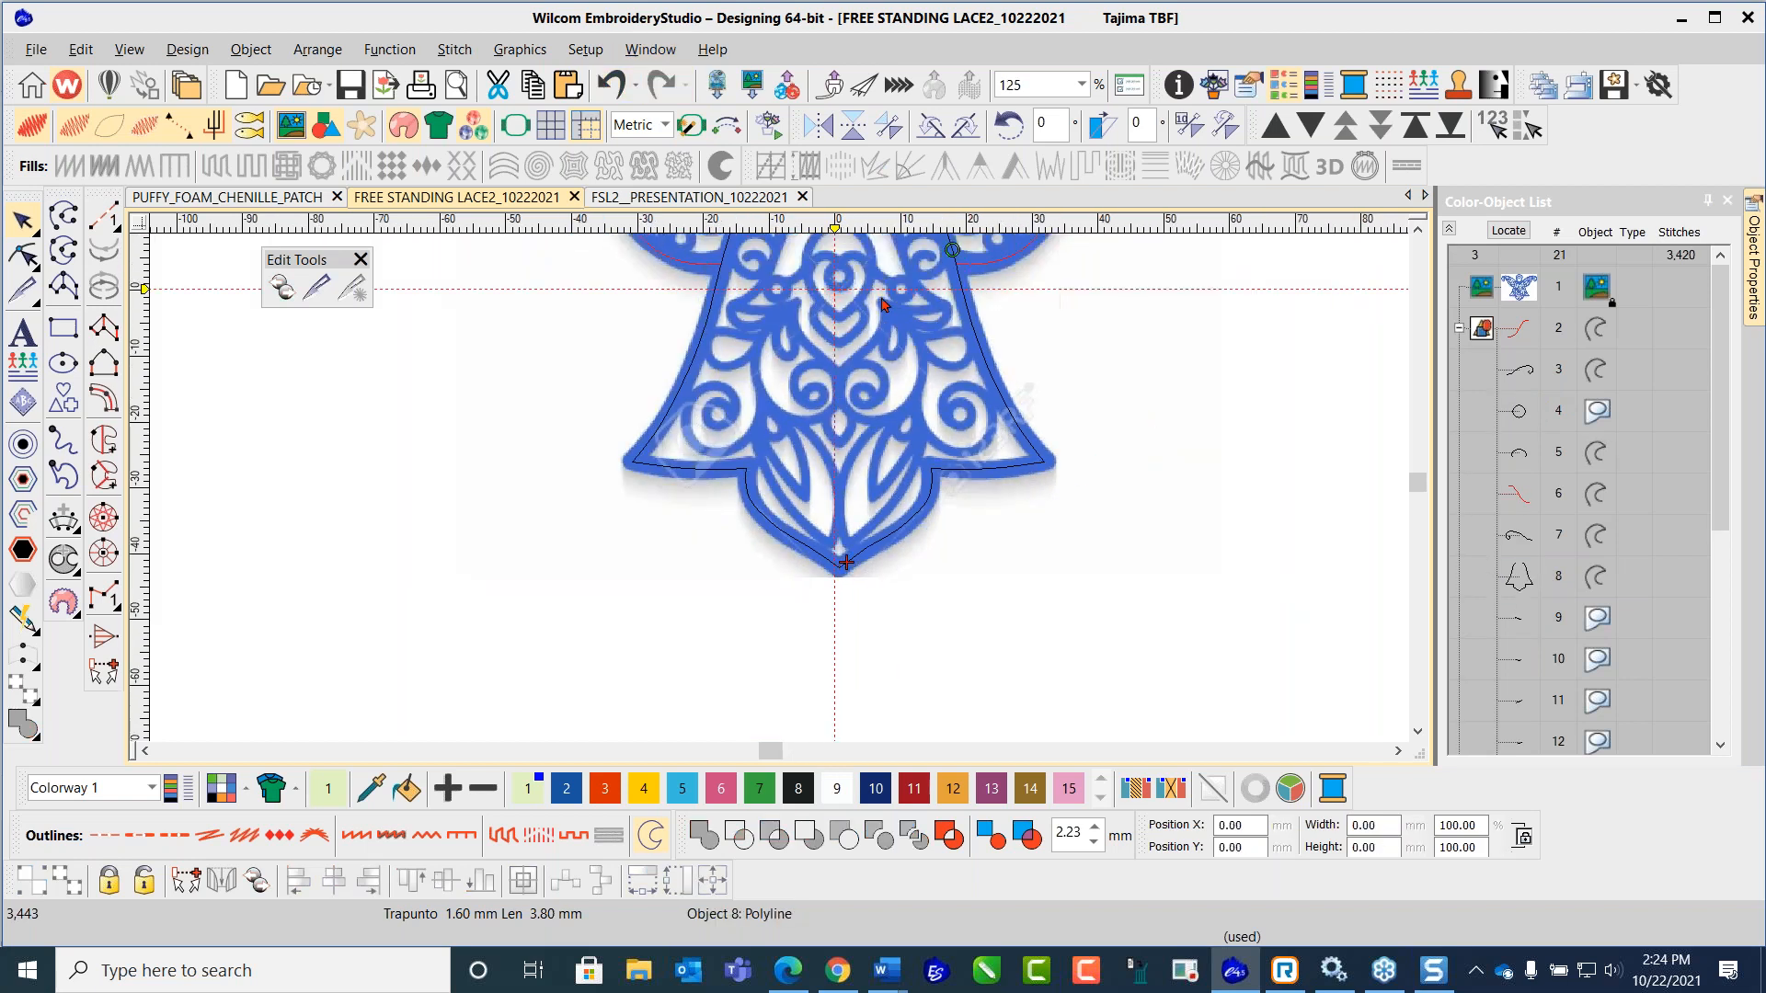
Step: Measure the width of the blue border in the artwork along the gown's right side
scroll(802, 435, "down", 2)
scroll(796, 437, "up", 2)
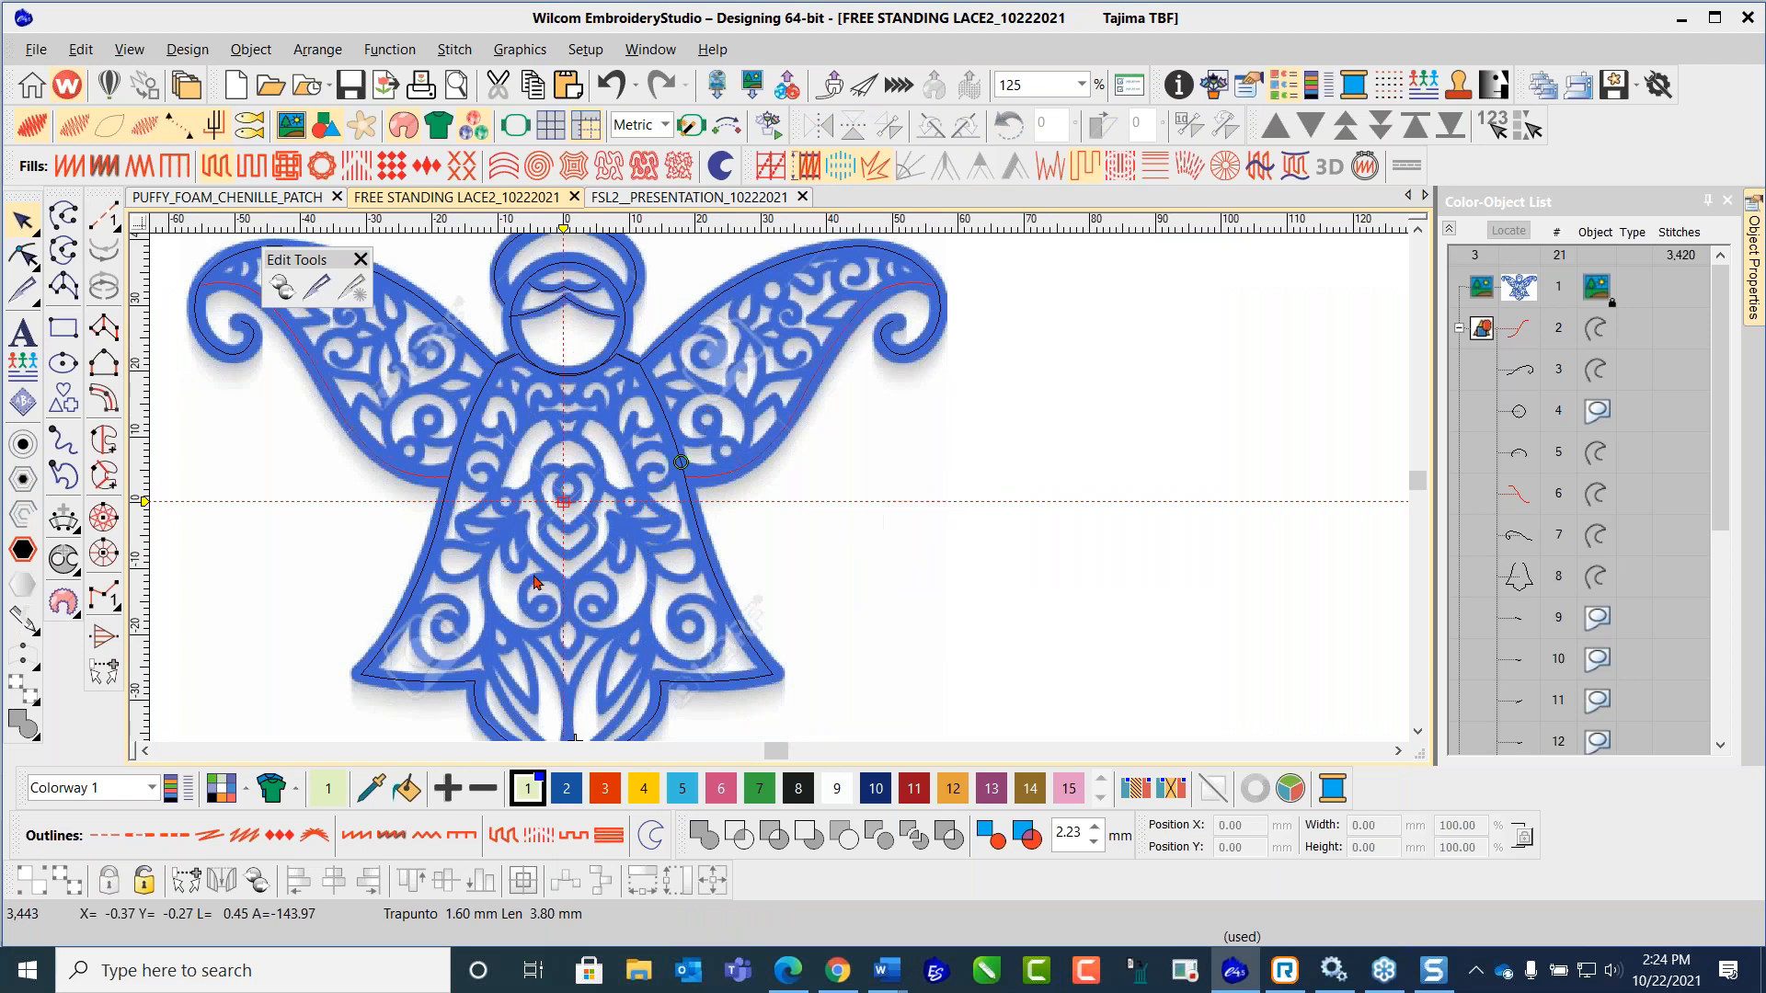
scroll(552, 615, "down", 1)
scroll(801, 490, "up", 1)
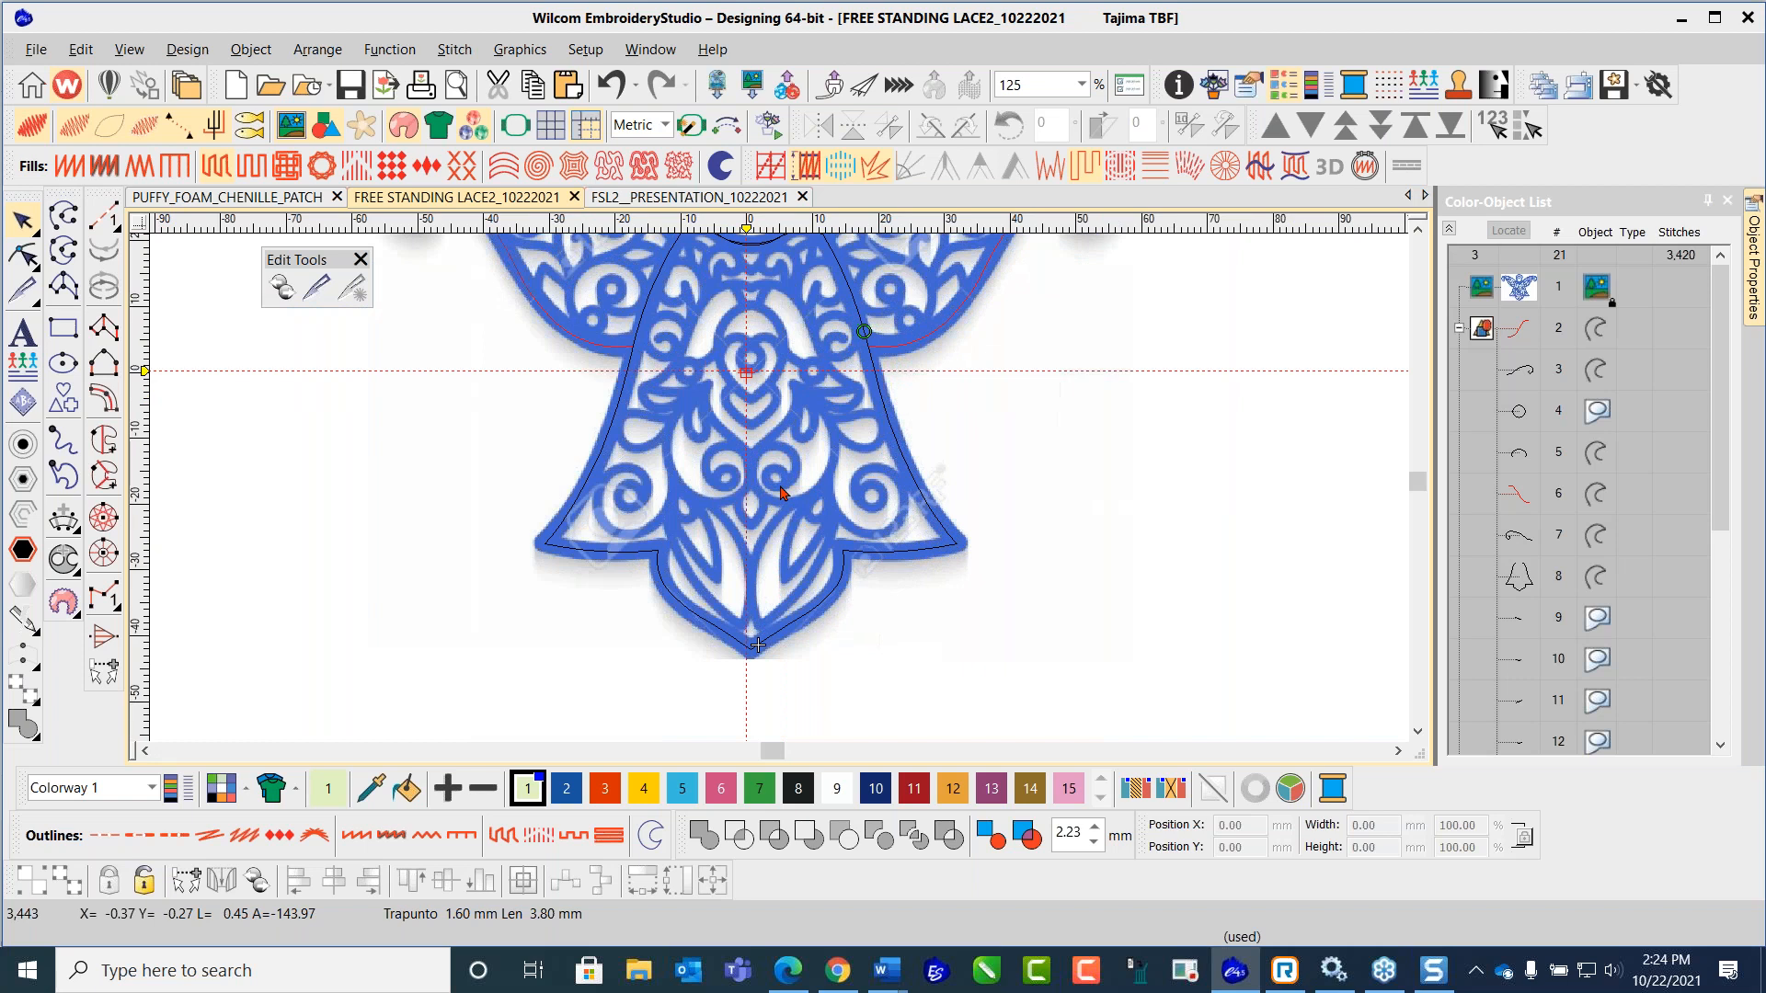
scroll(779, 497, "up", 2)
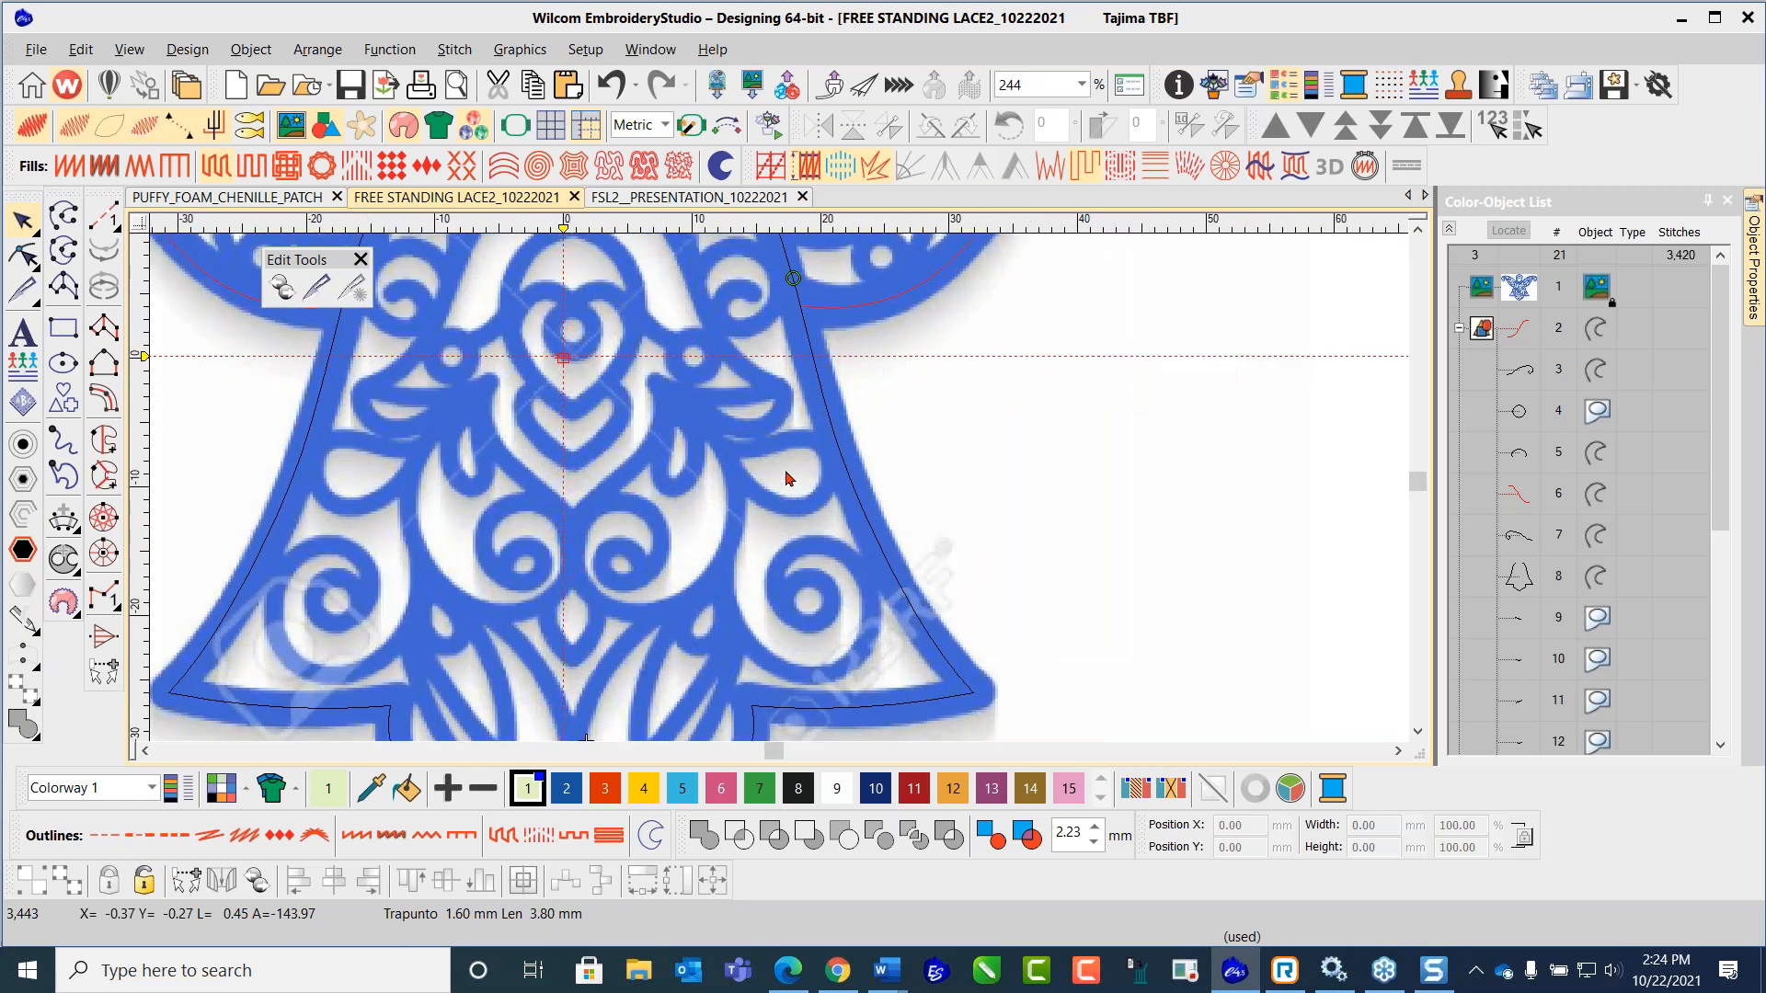
key("m")
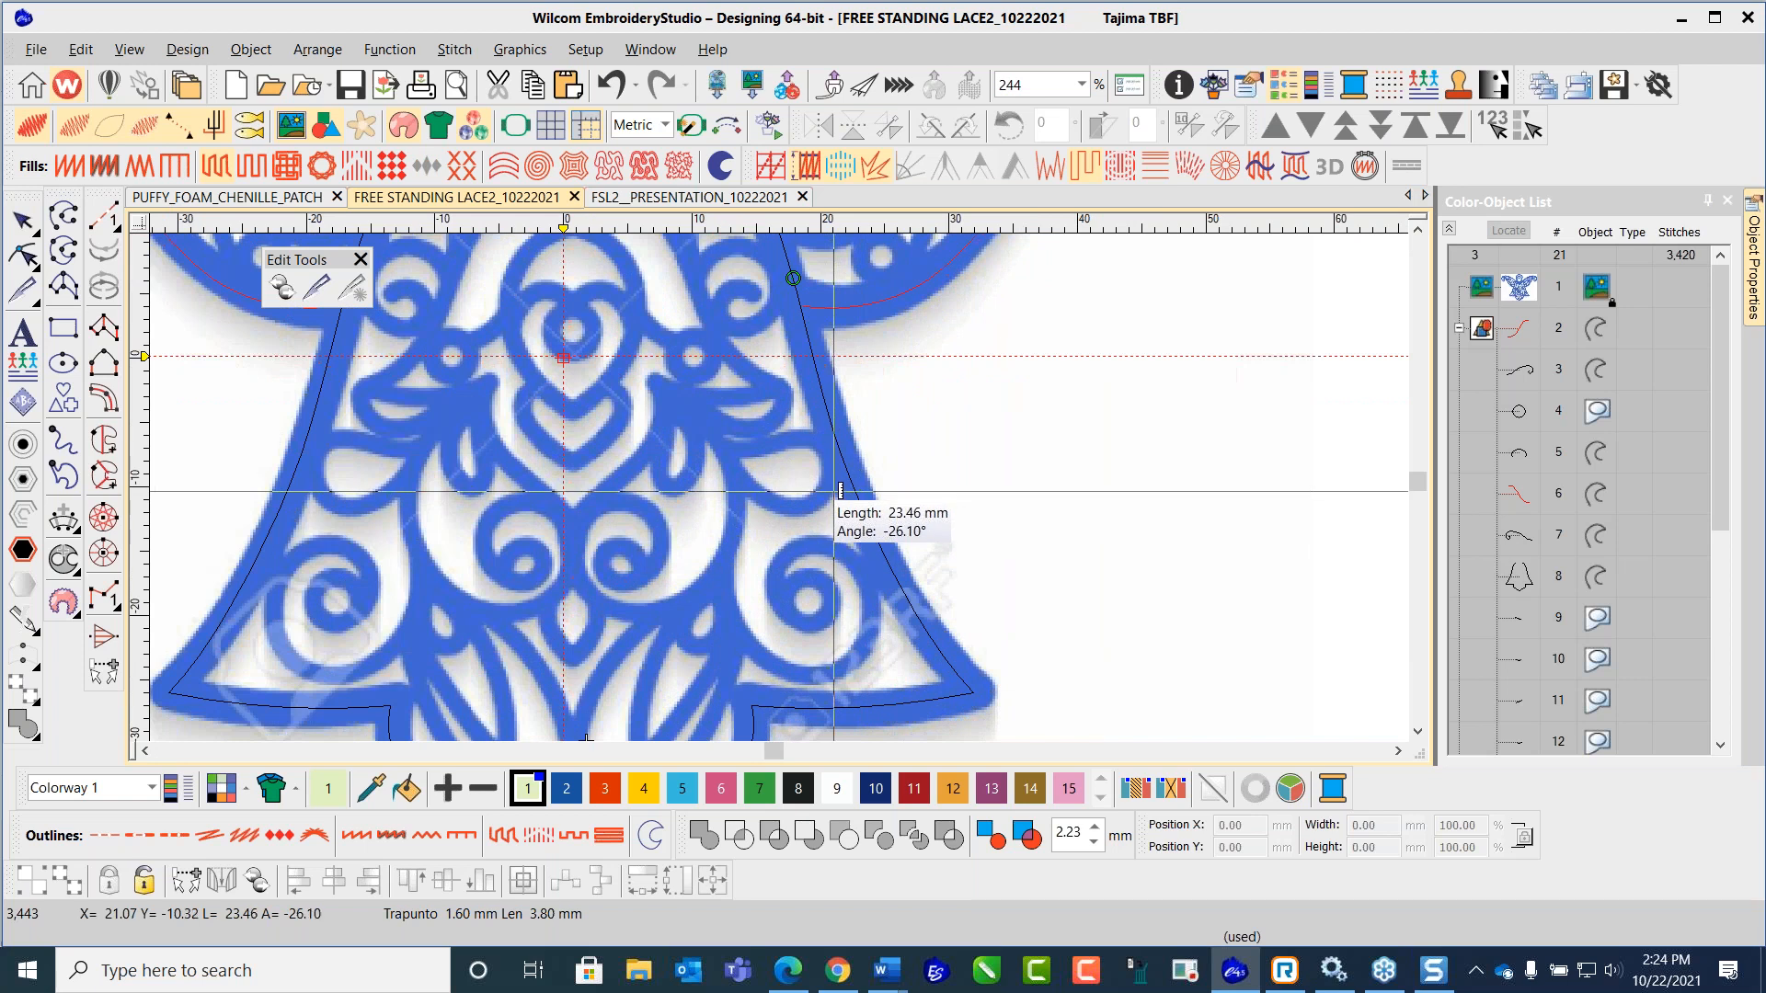
left_click_drag(835, 491, 868, 477)
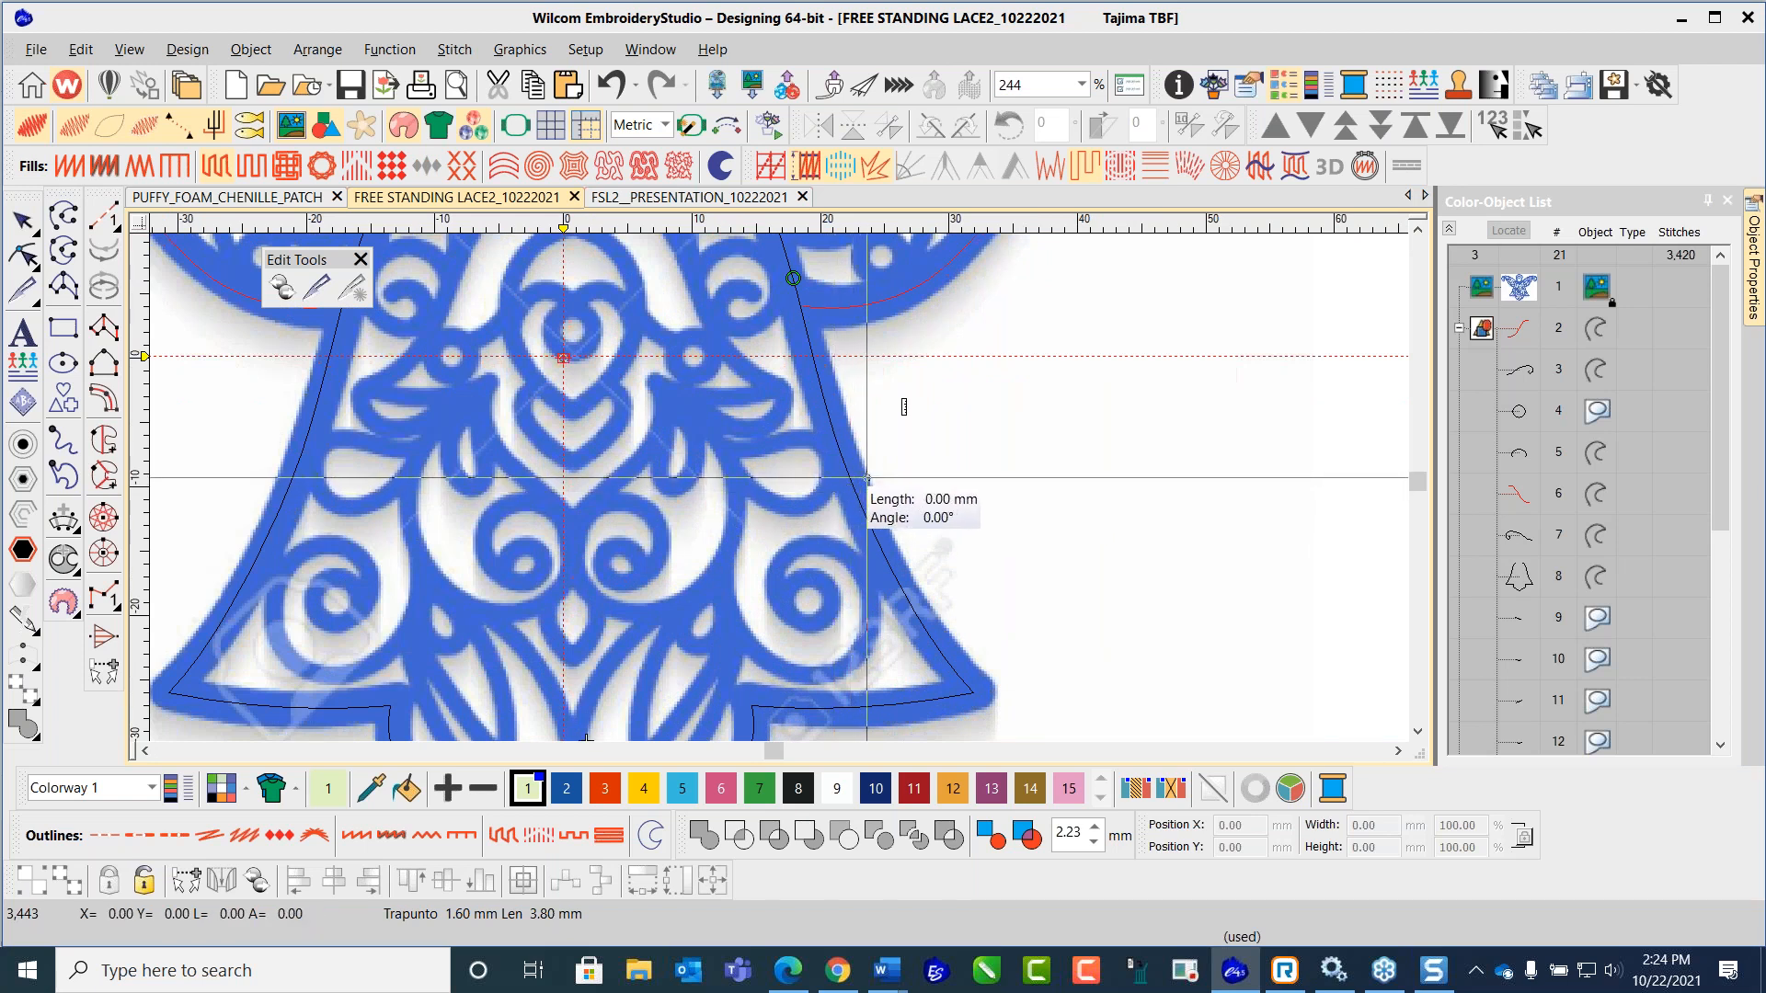
key("Escape")
key("Escape")
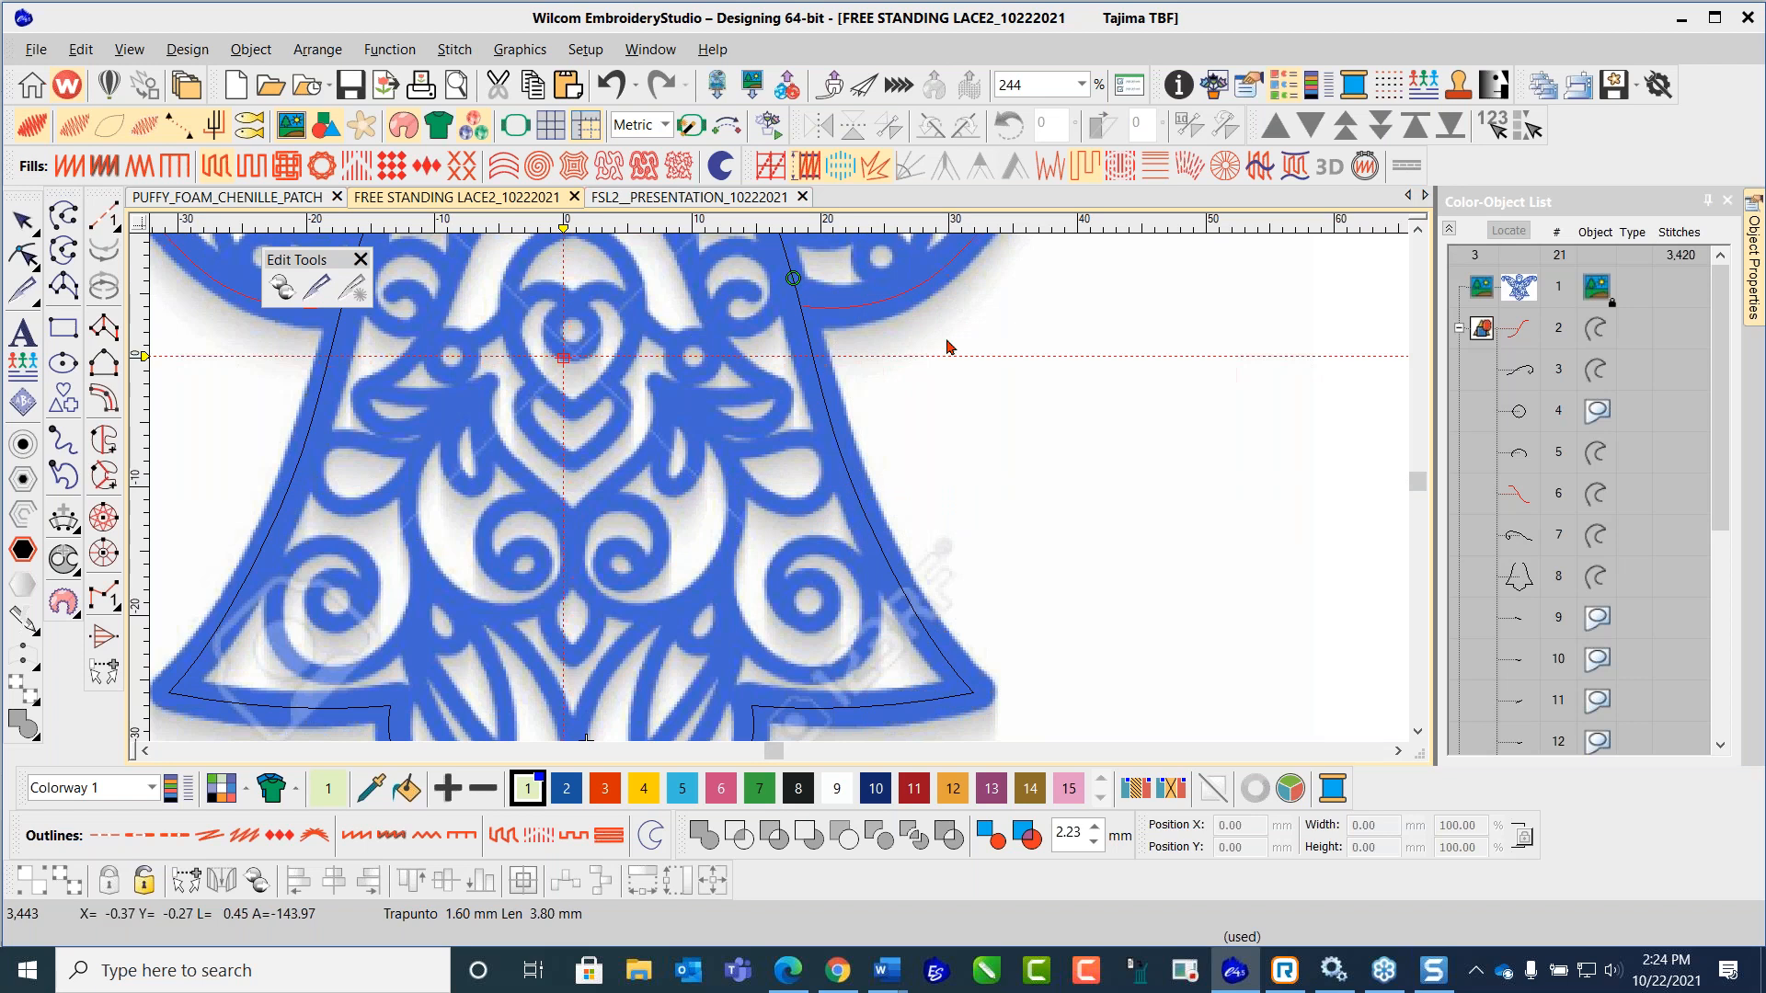
scroll(784, 497, "down", 2)
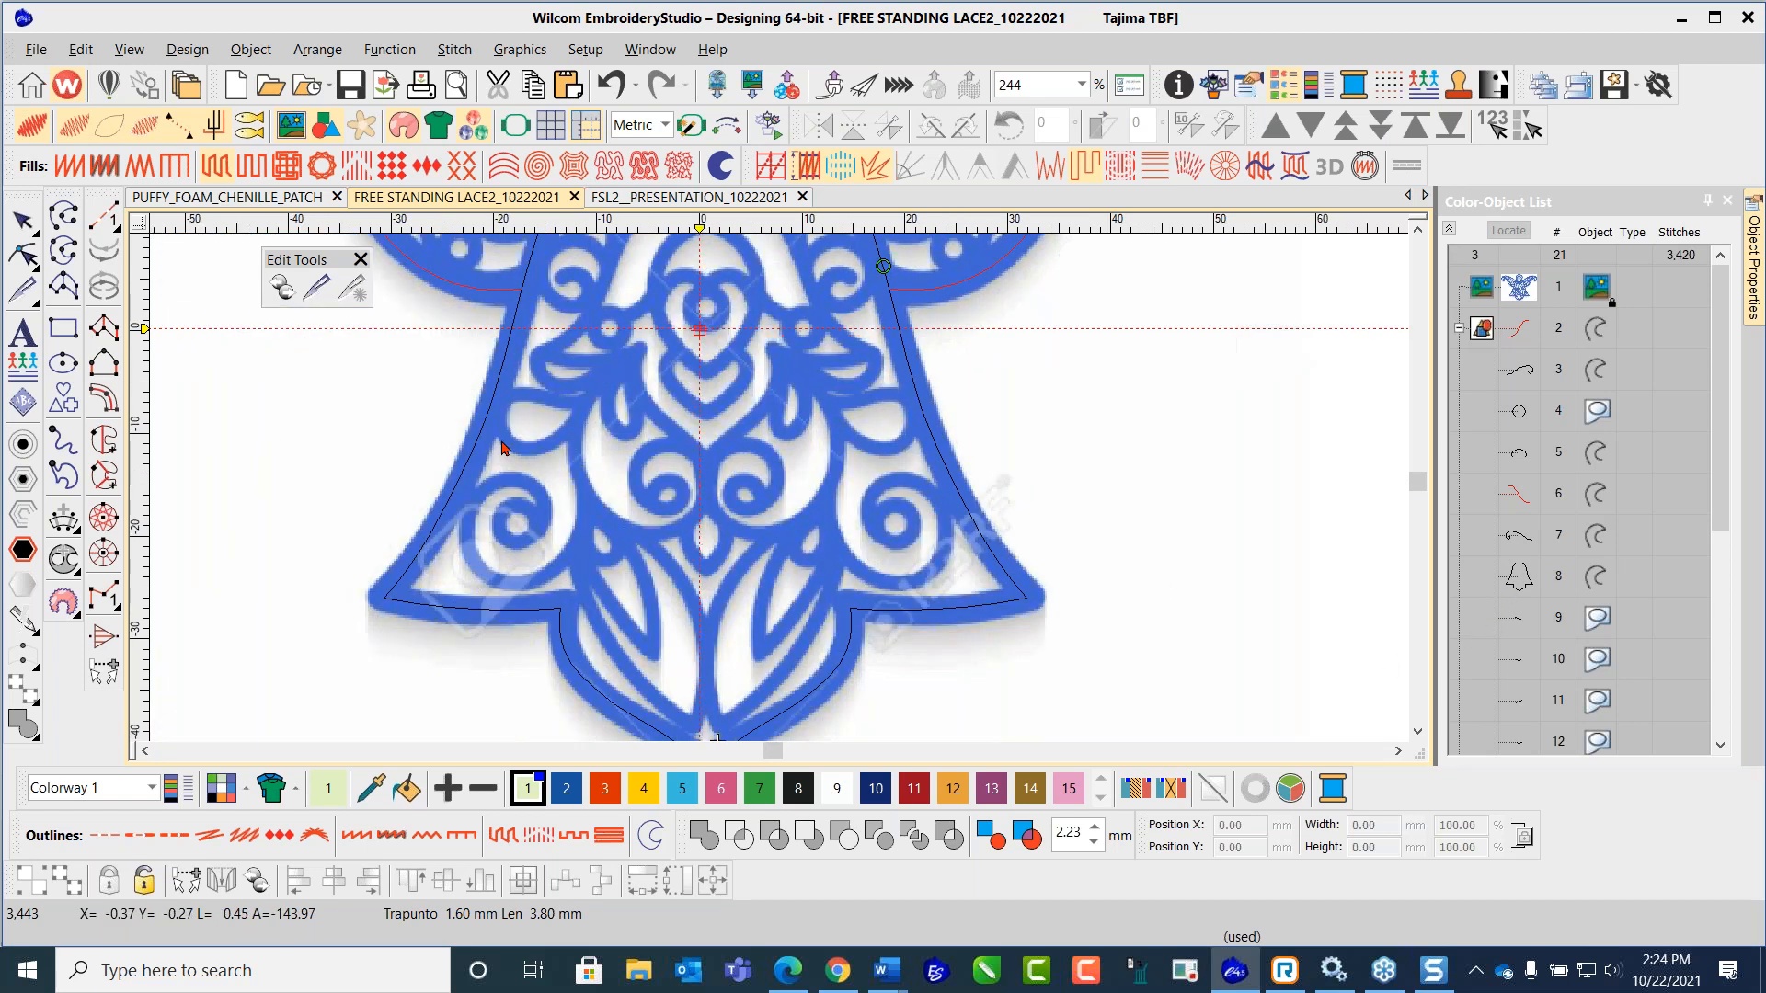
Step: Keep the object properties open for the Column C tool and set its column width to 2.70 mm
left_click(103, 401)
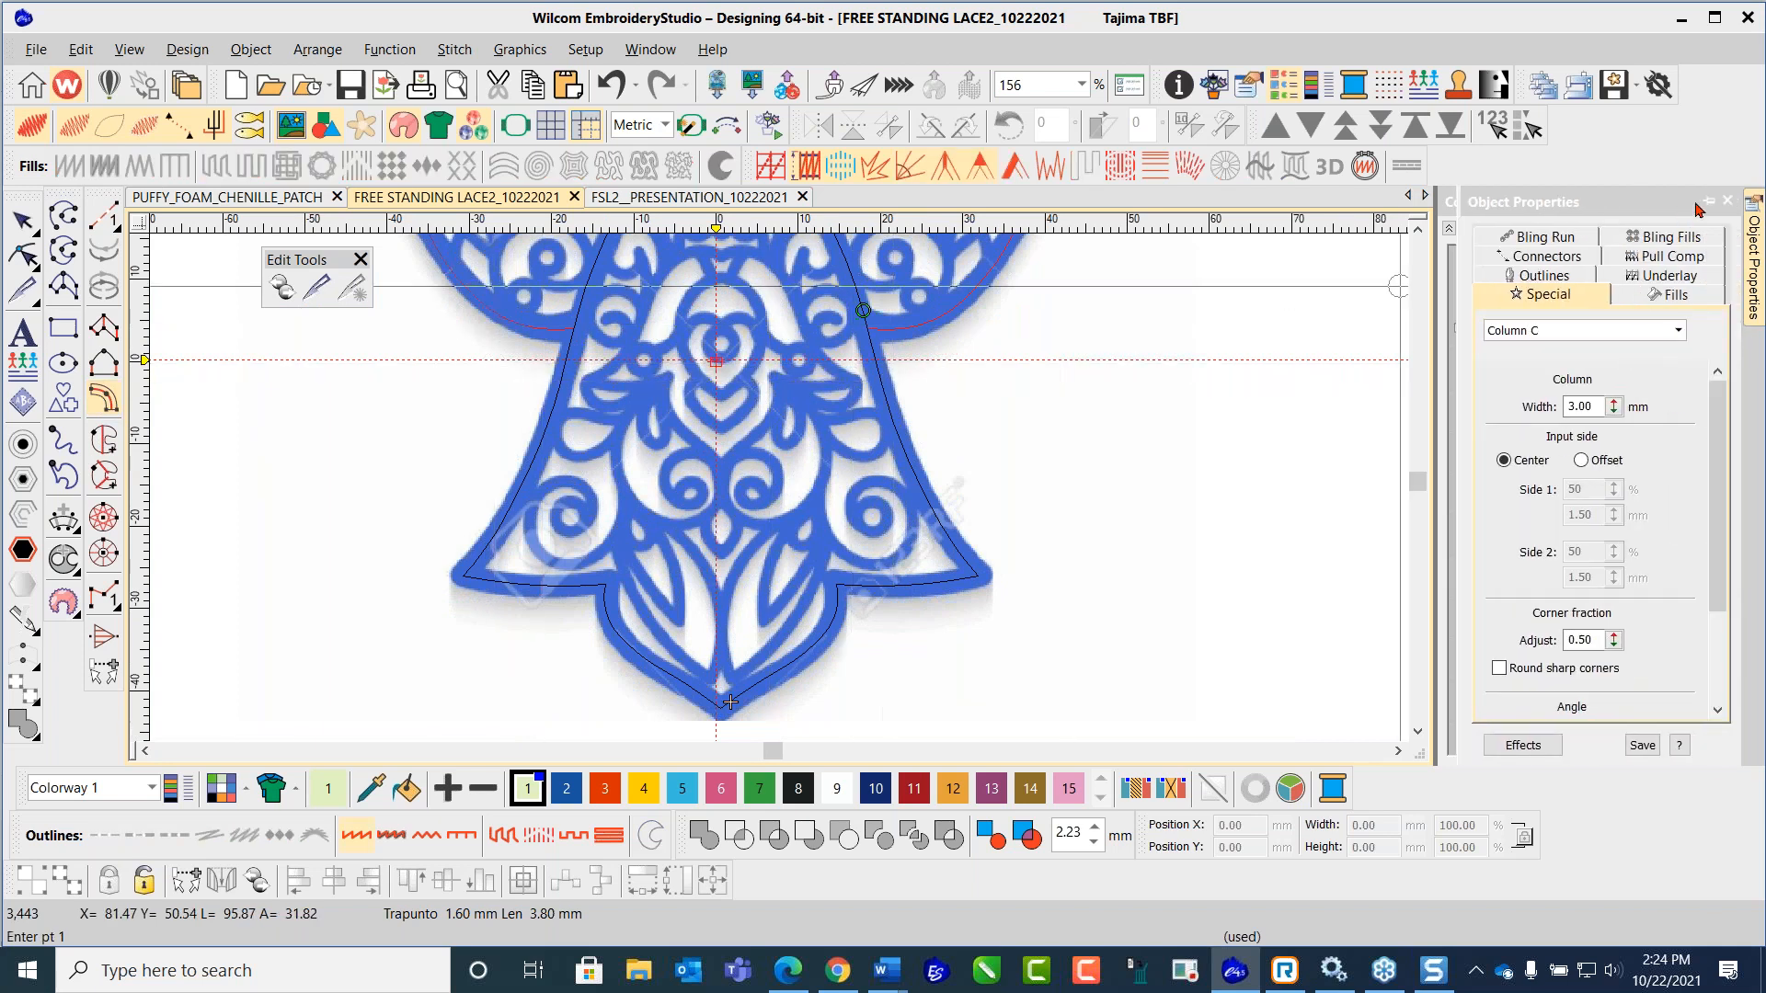
left_click(1707, 204)
left_click(1299, 406)
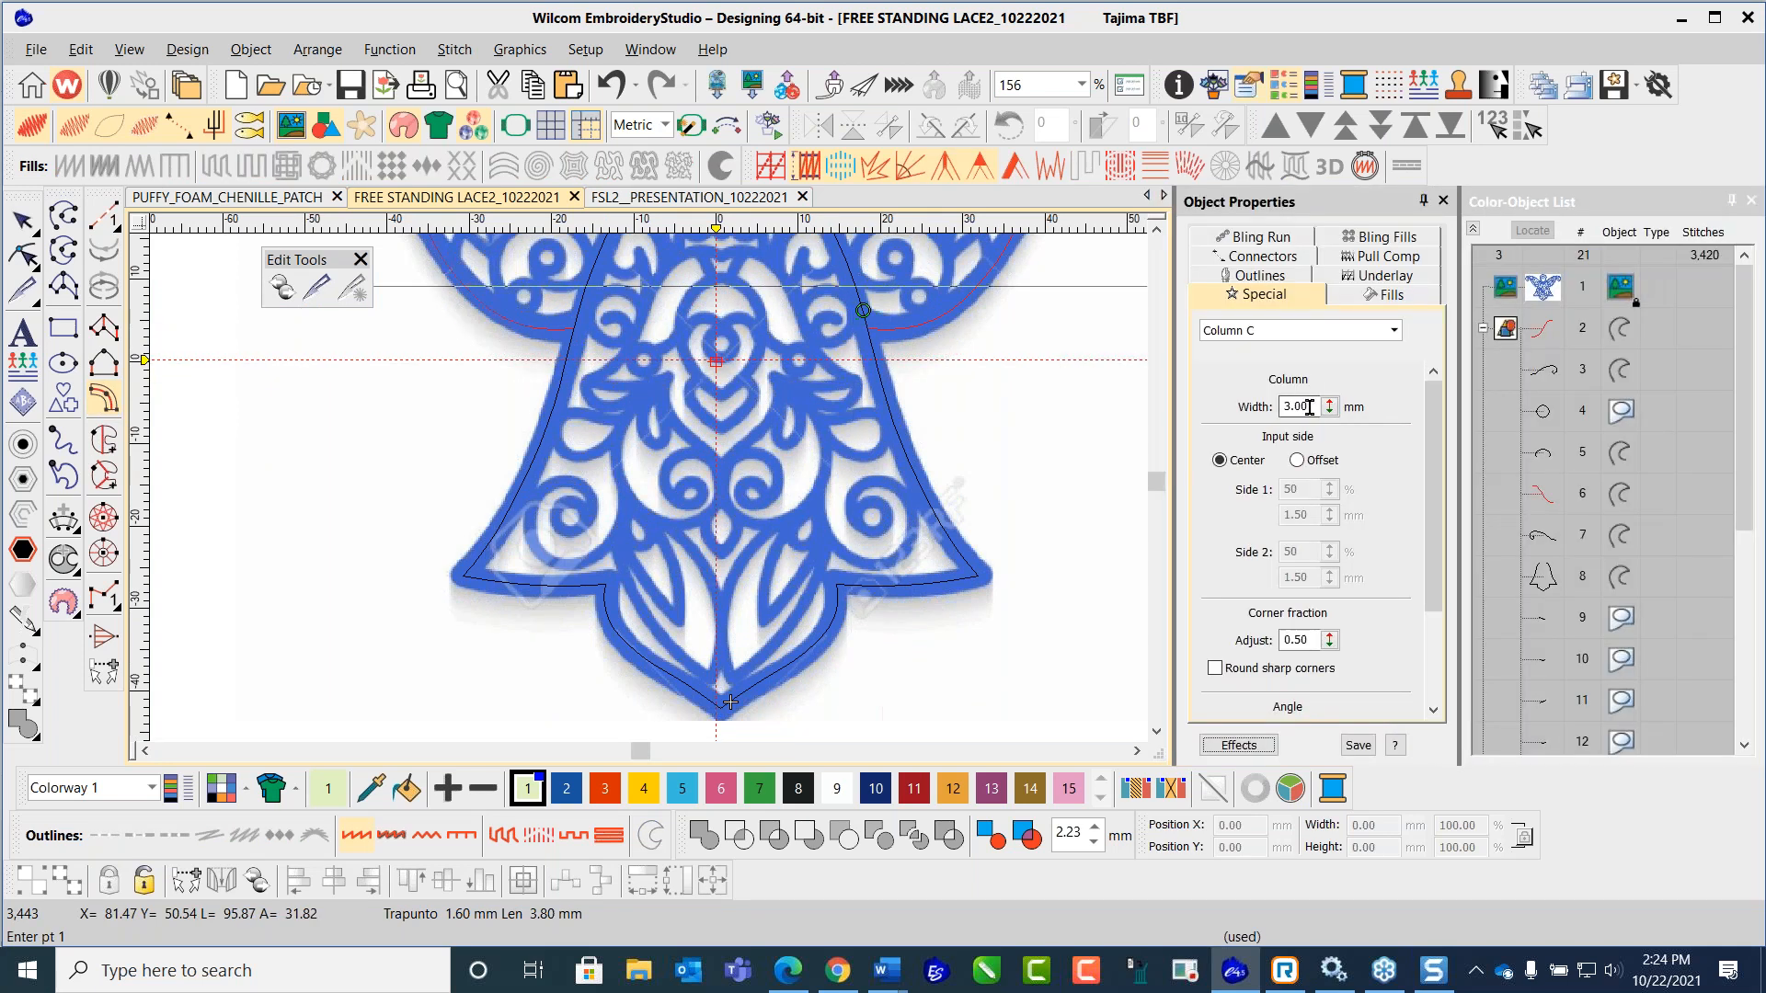
type("2.7")
key("Return")
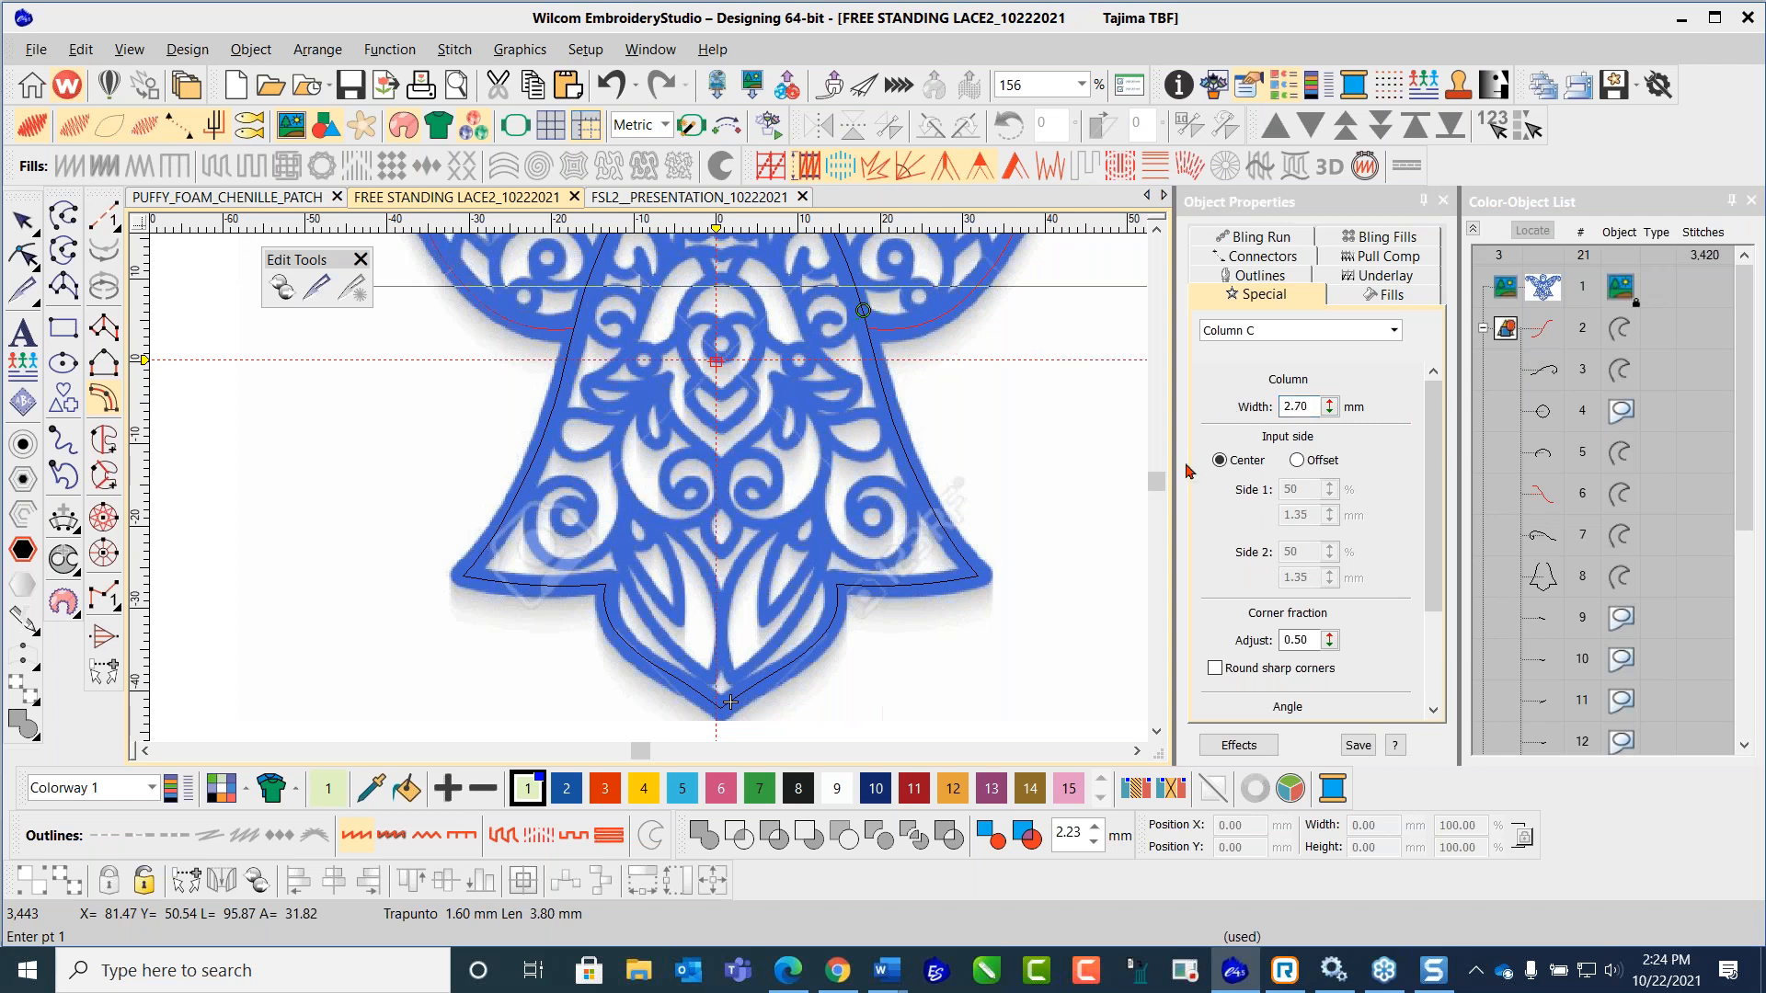
Step: Convert the welded gown outline to a Column C satin border and check it around the whole gown
left_click(23, 220)
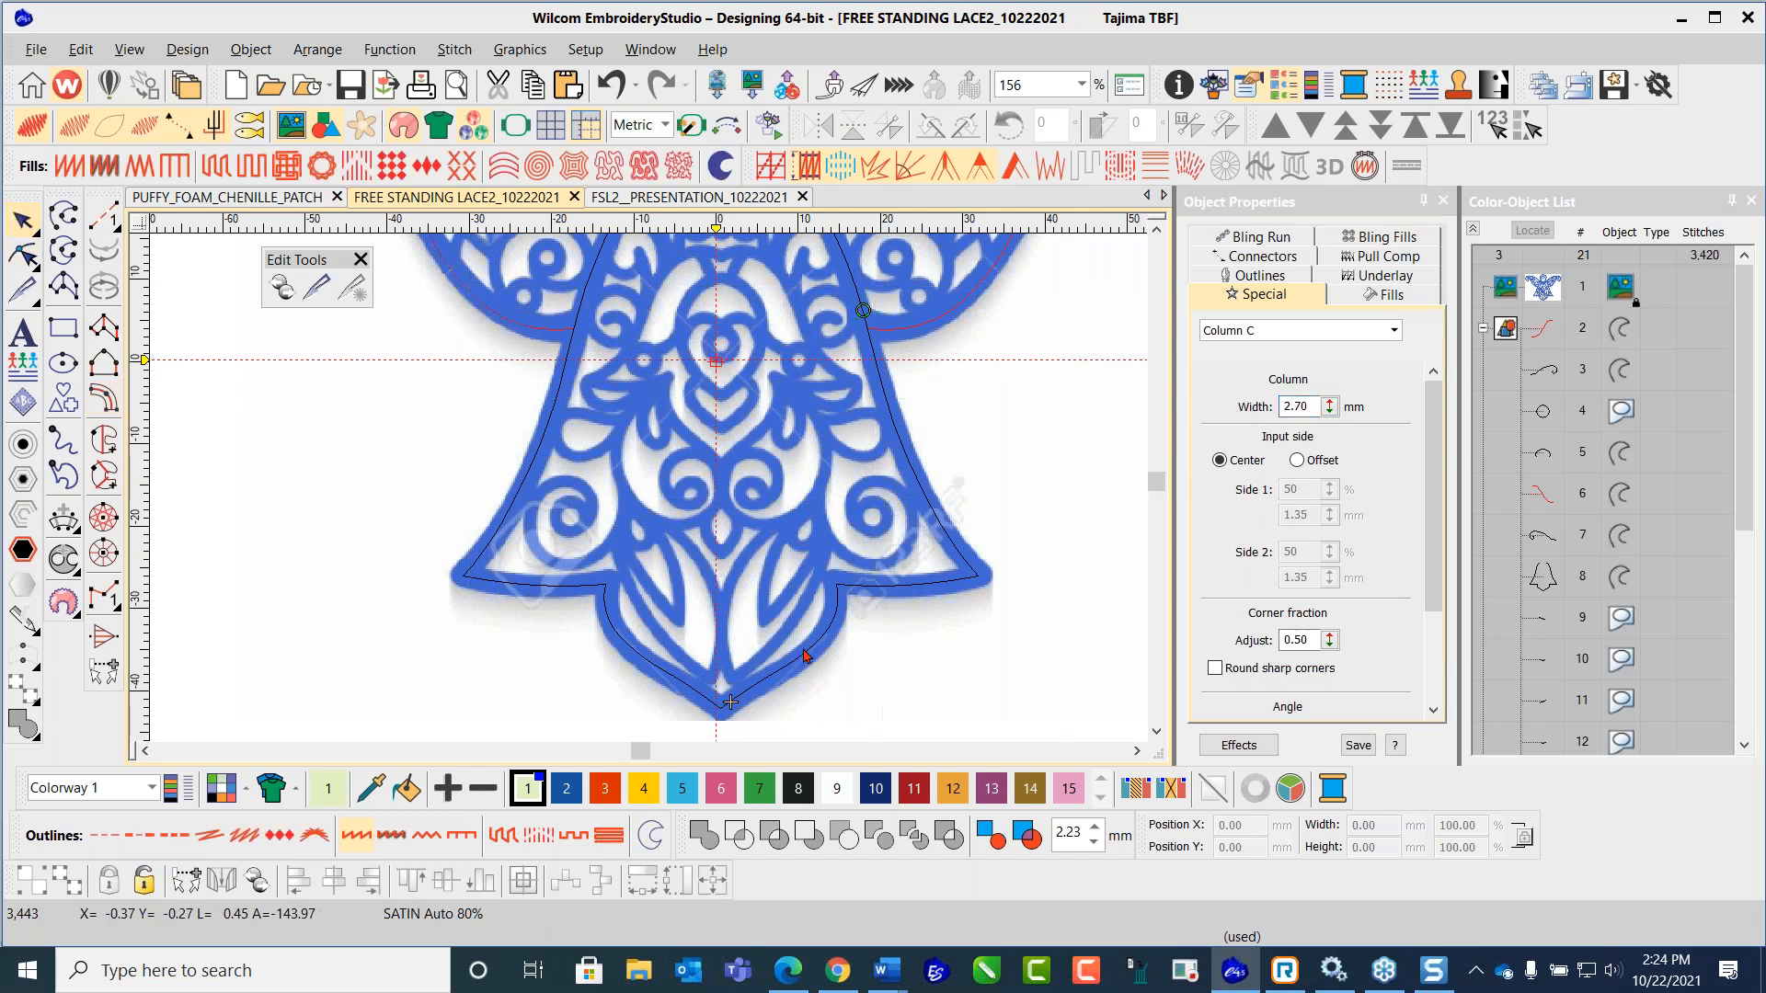
left_click(974, 581)
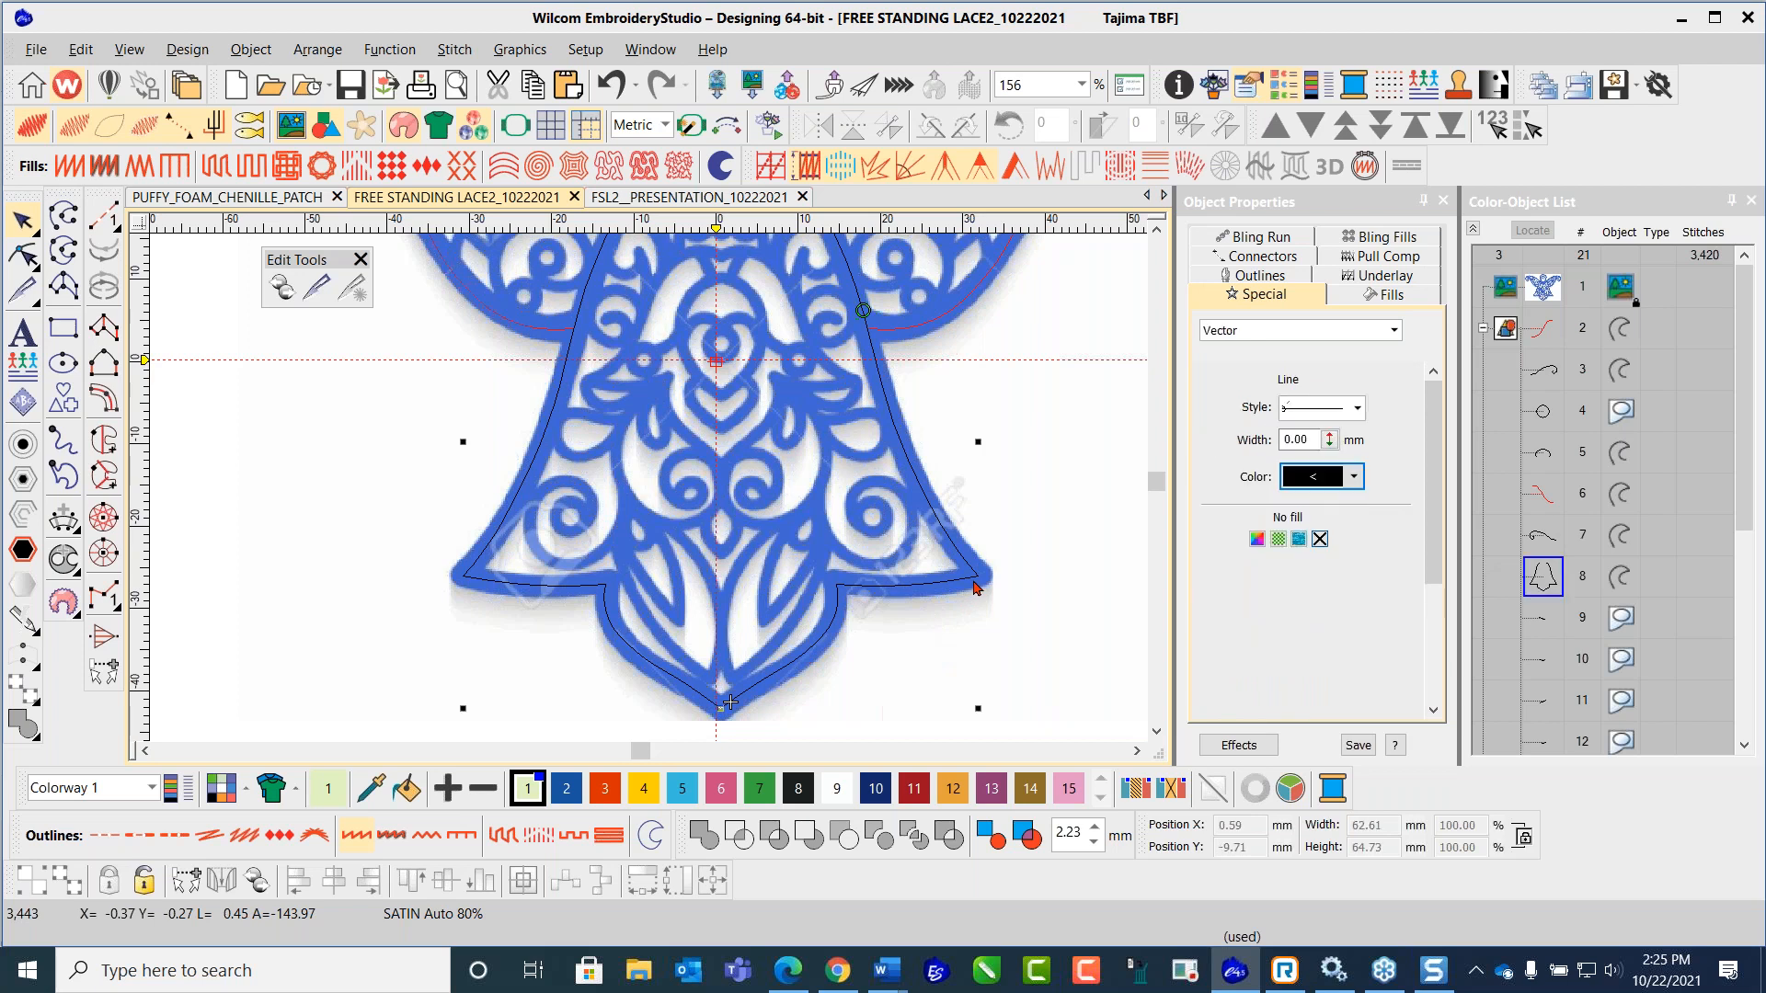
left_click(107, 405)
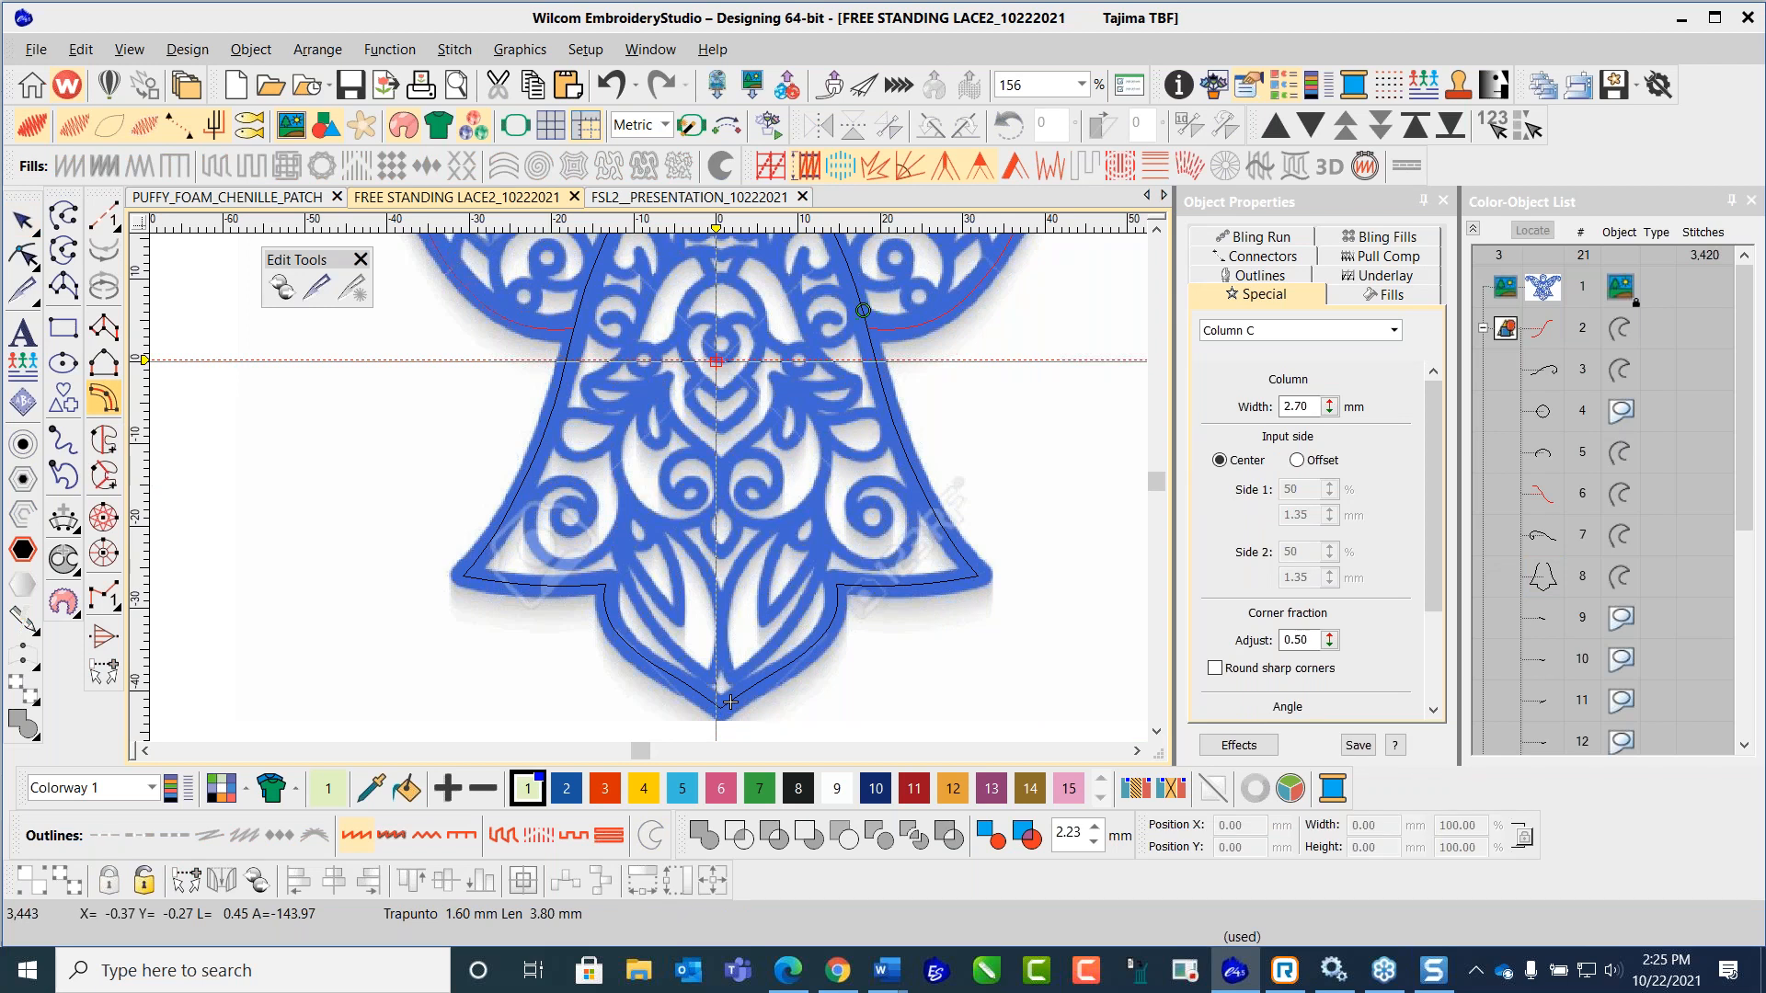
key("Return")
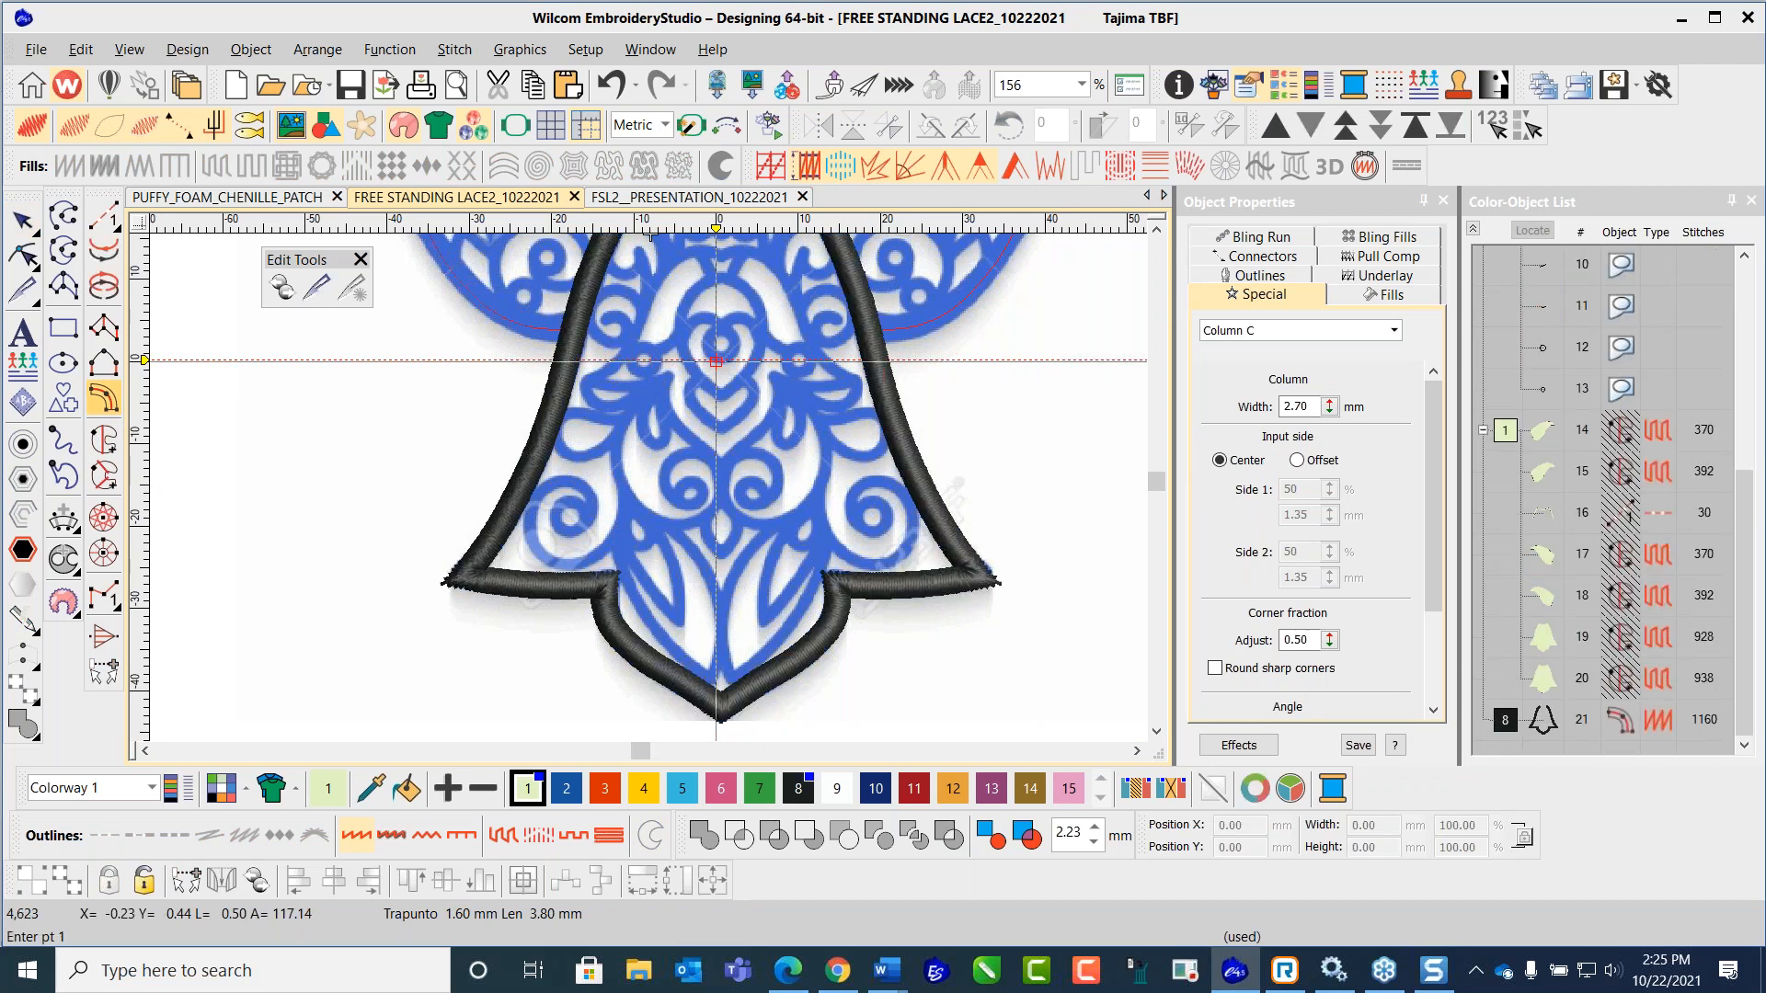
scroll(698, 432, "down", 2)
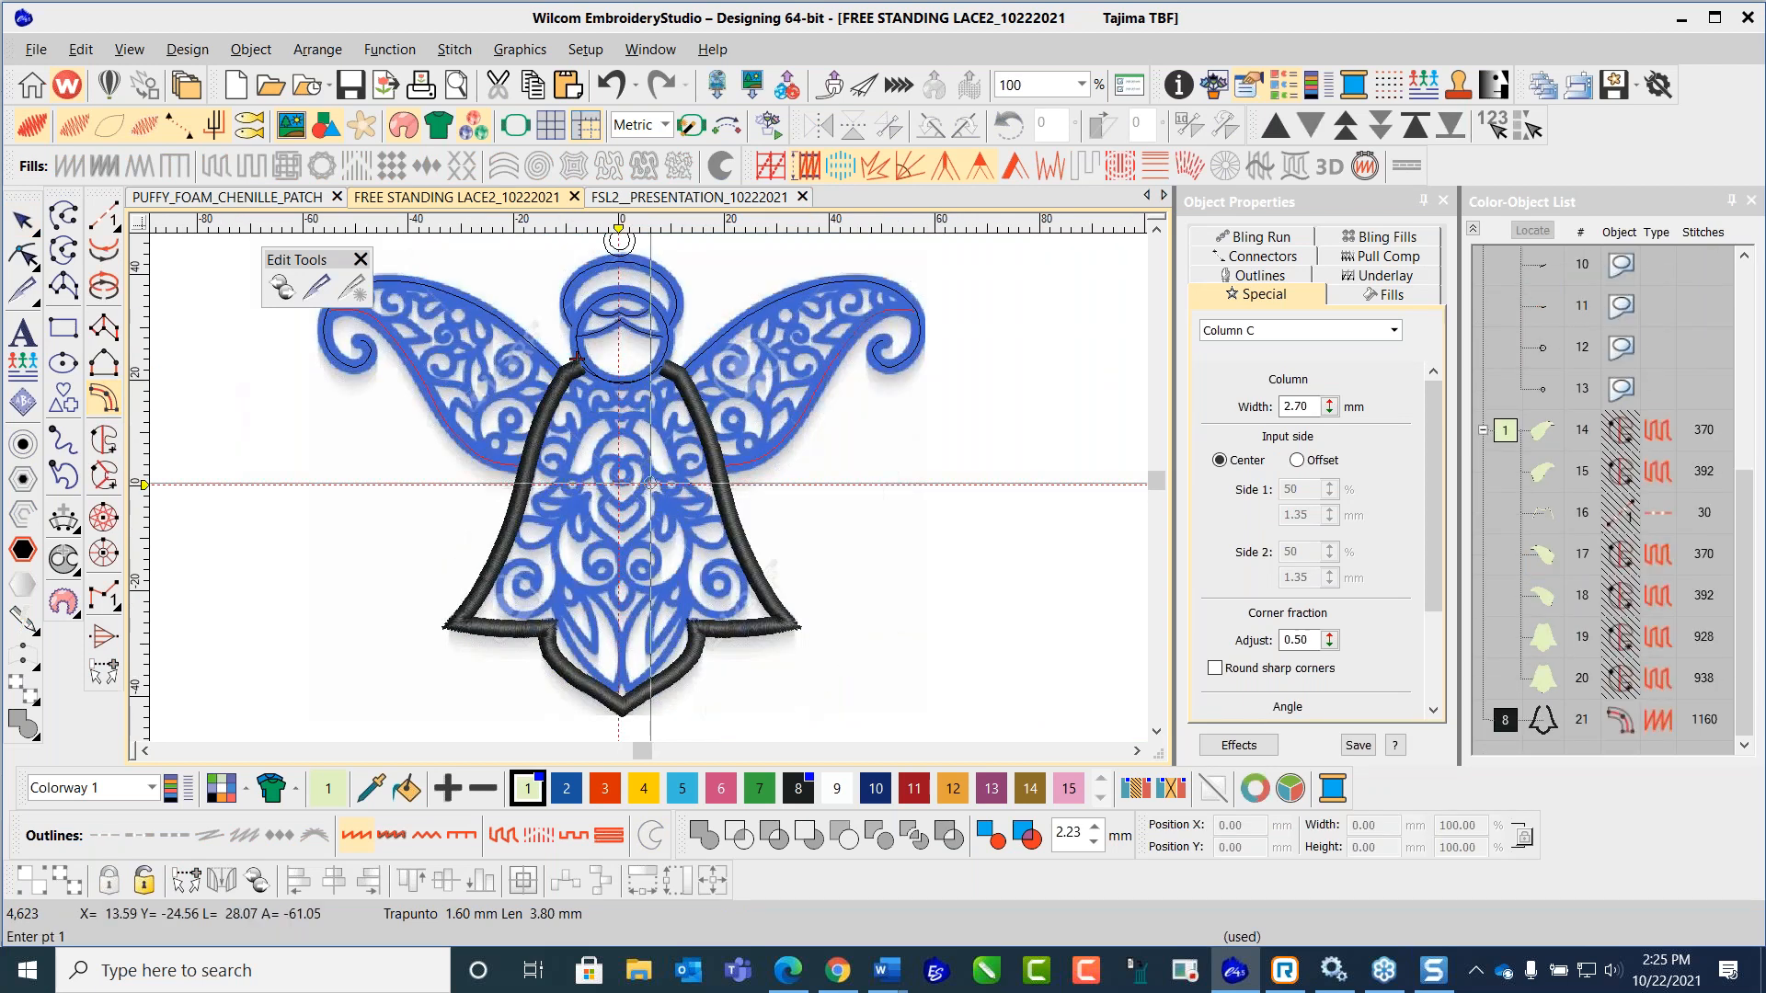
left_click(577, 359)
scroll(787, 480, "up", 2)
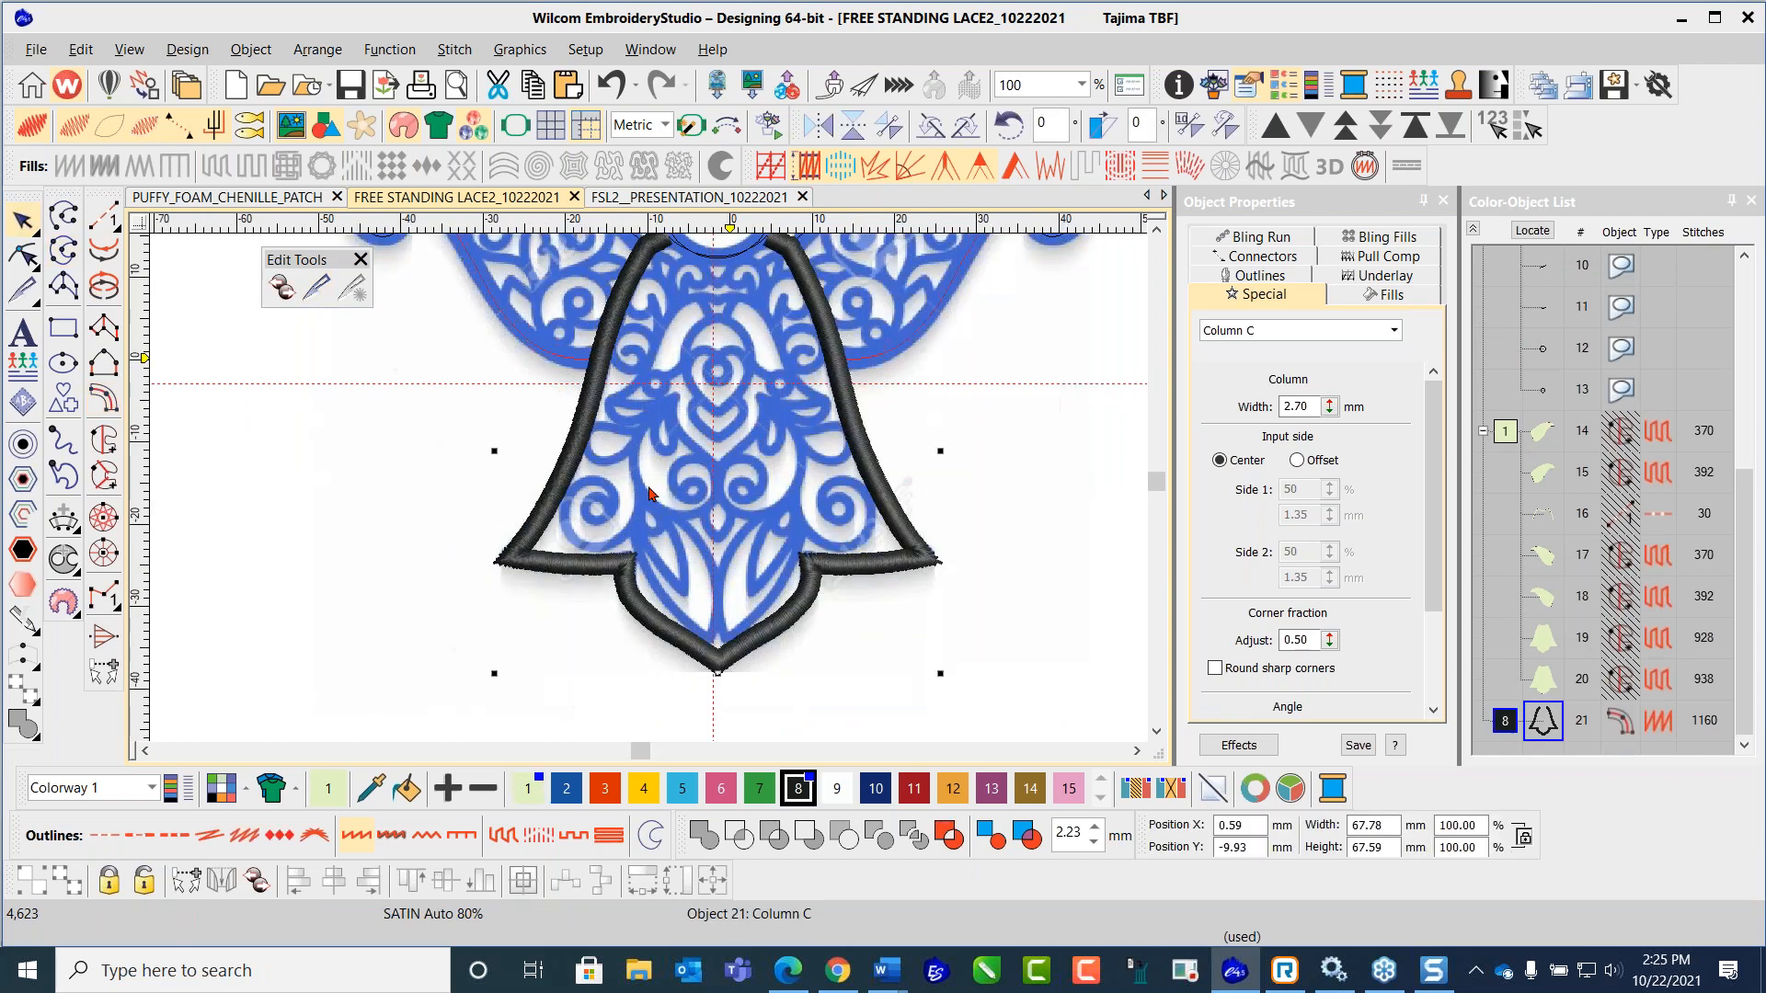
left_click(385, 477)
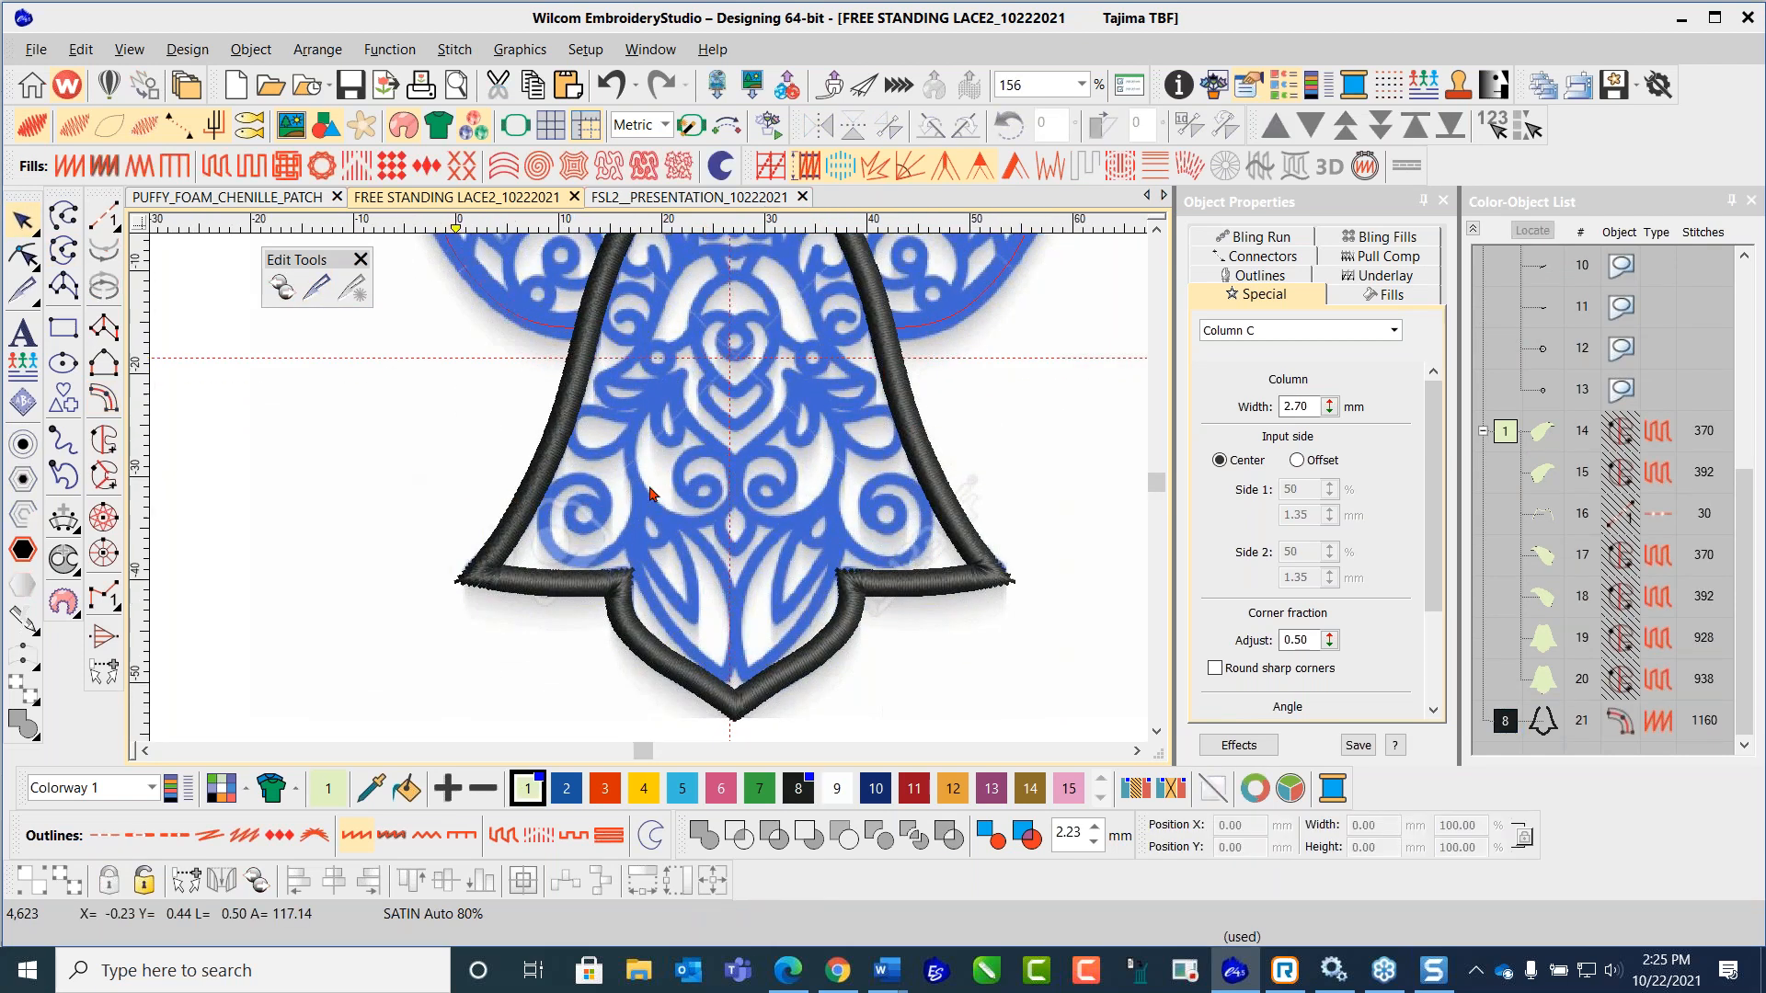
Step: Try rounding the sharp corners and switching the stitch angle option on the gown's satin border, and undo the change
scroll(657, 475, "up", 2)
scroll(628, 374, "down", 1)
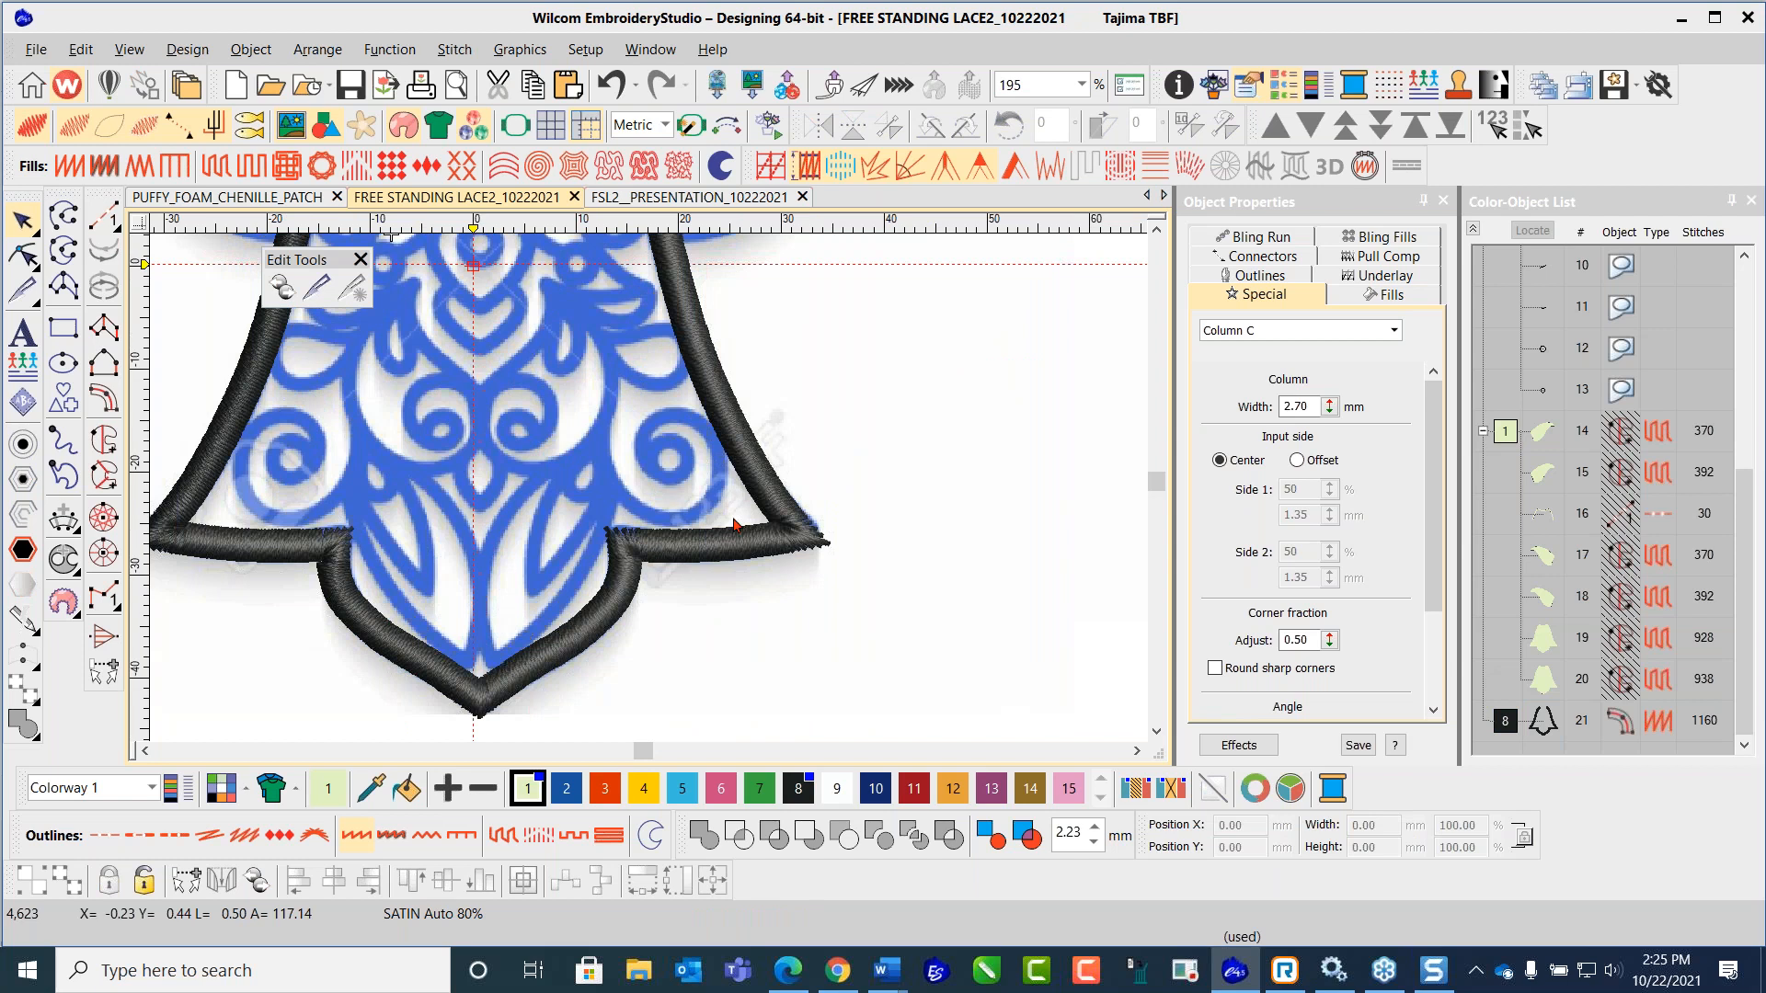
scroll(723, 517, "up", 2)
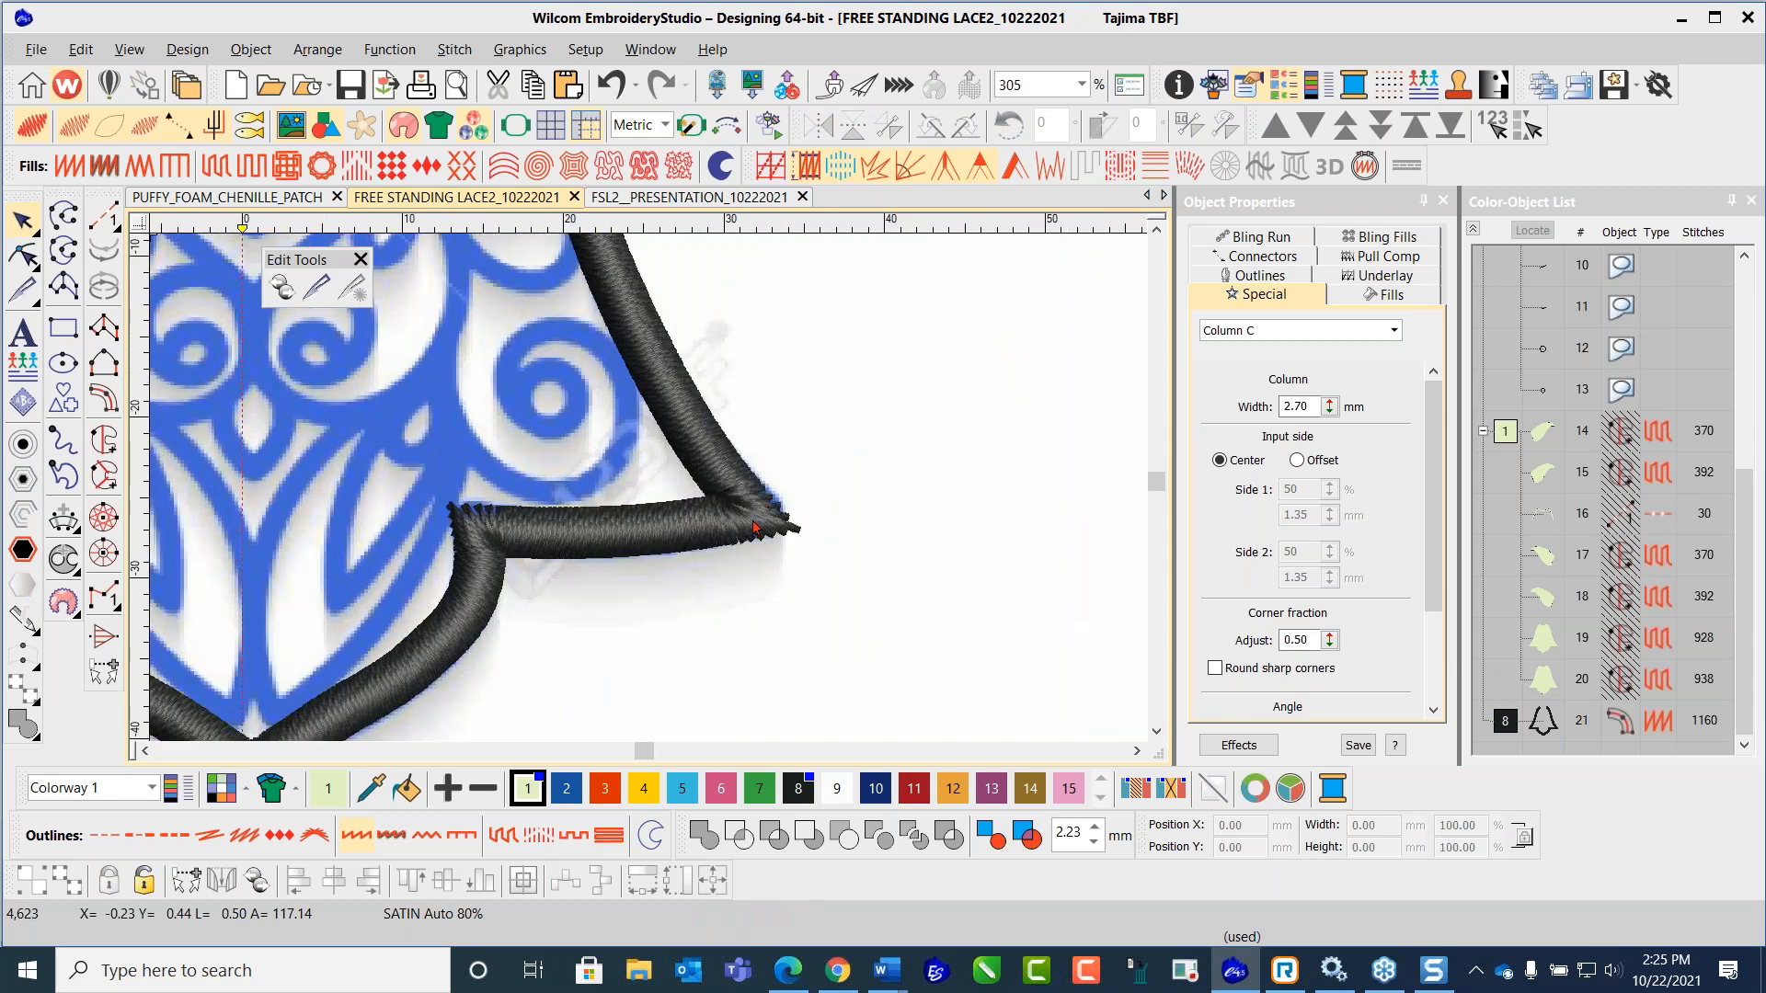
left_click(754, 527)
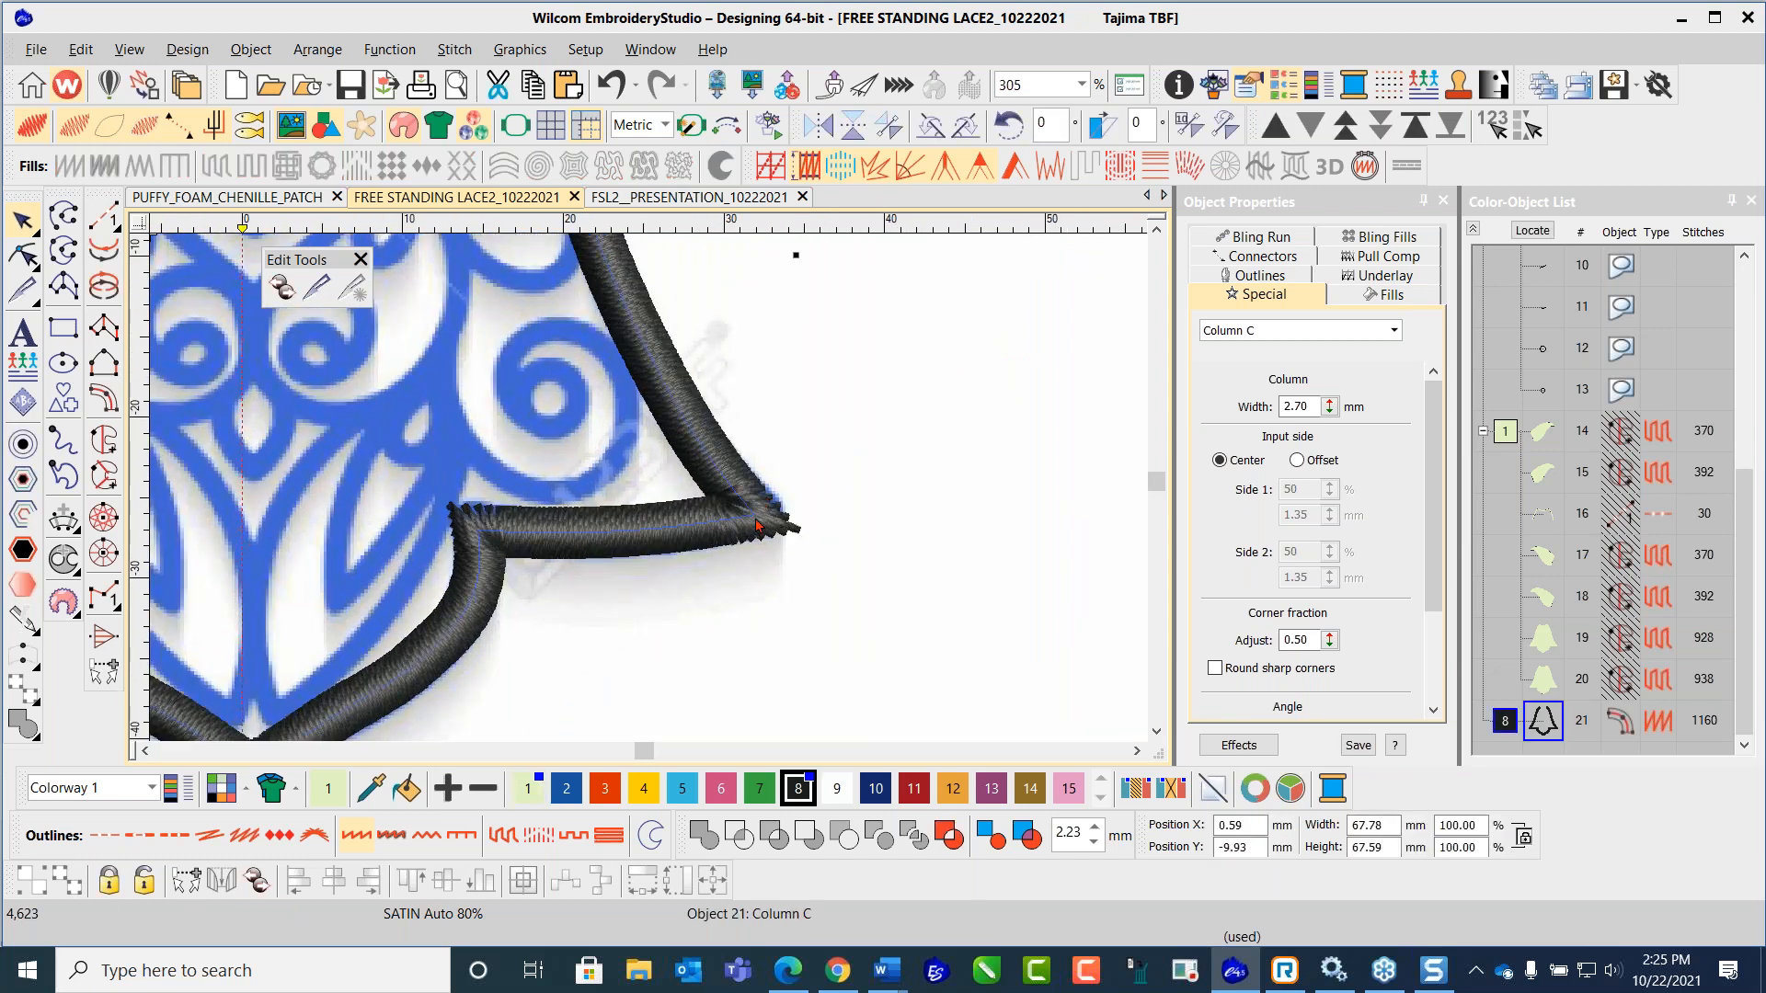
left_click_drag(1425, 457, 1432, 498)
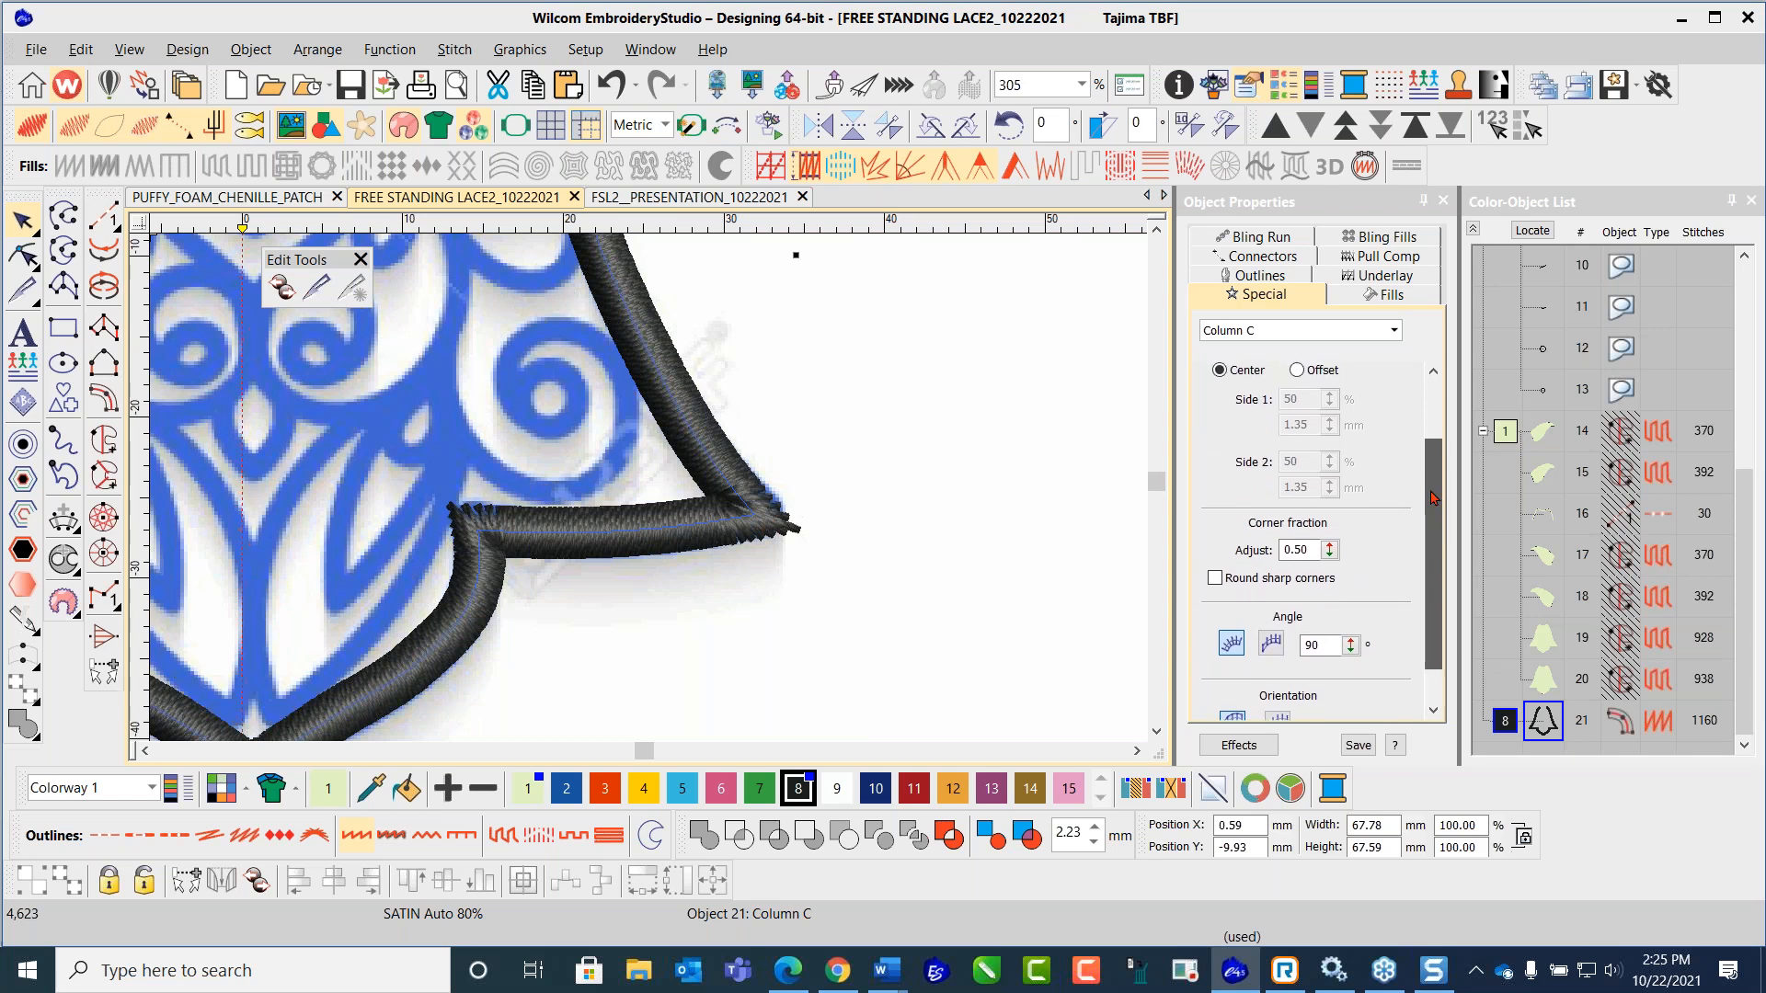
left_click(1215, 578)
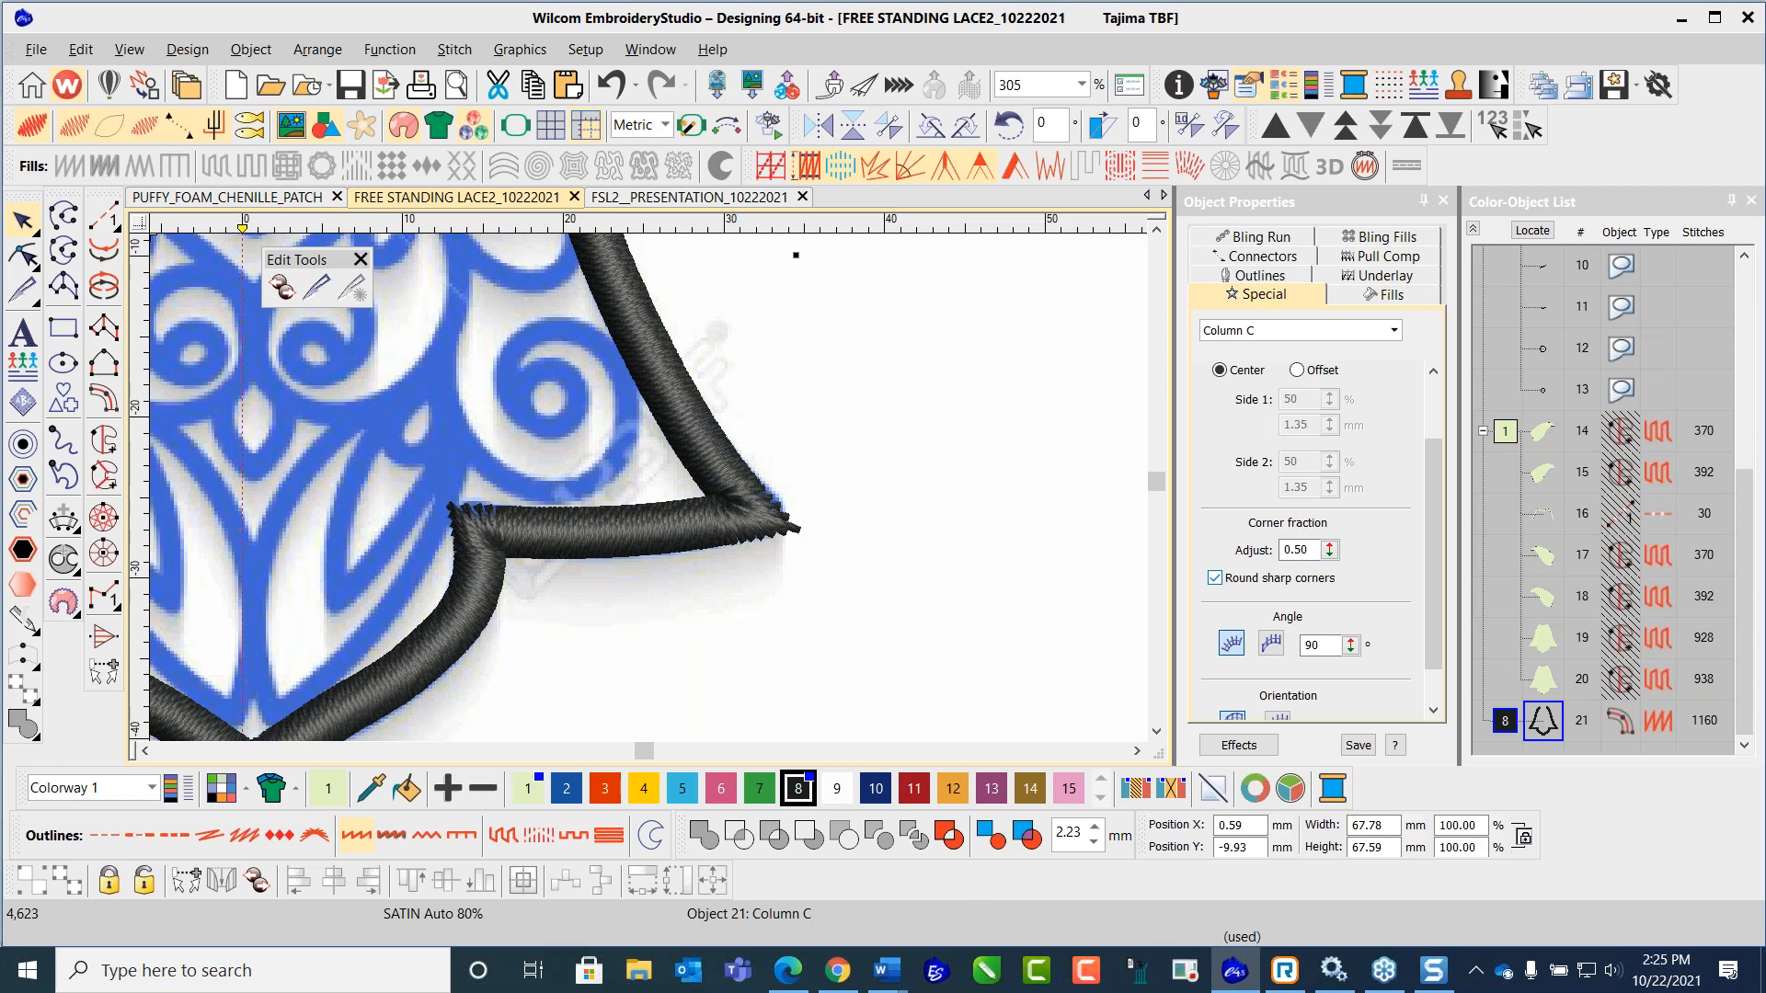
left_click(1233, 647)
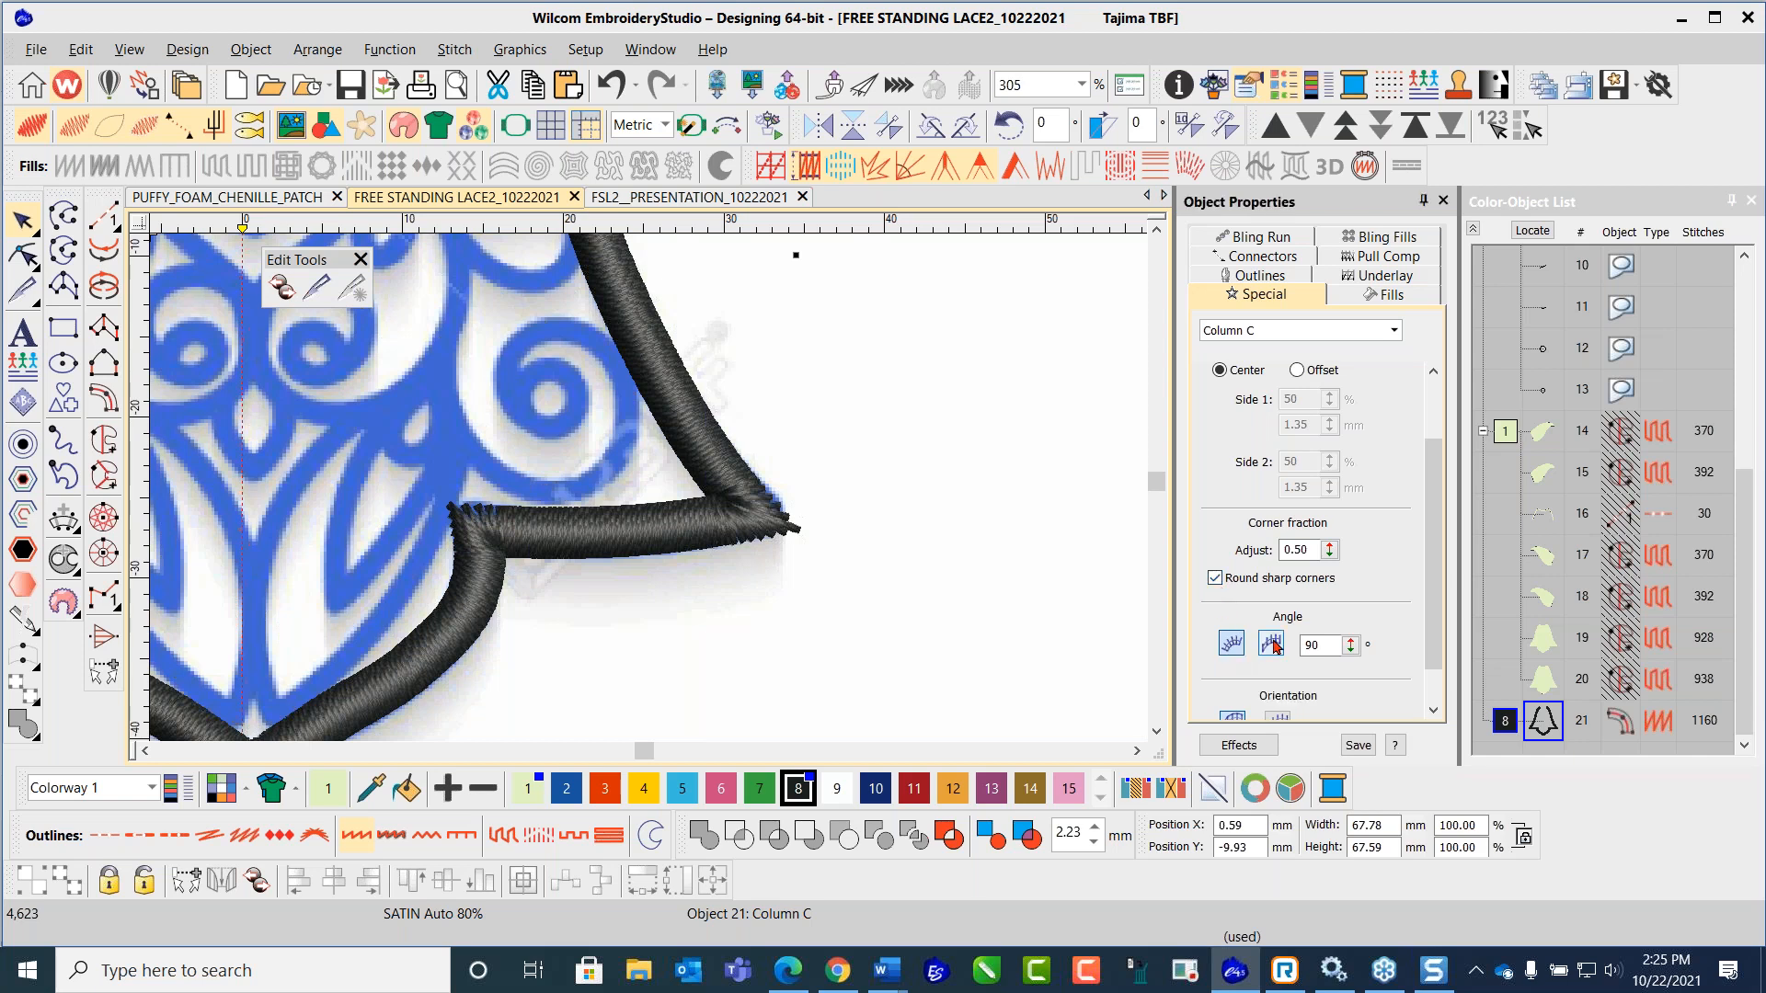
left_click(1272, 643)
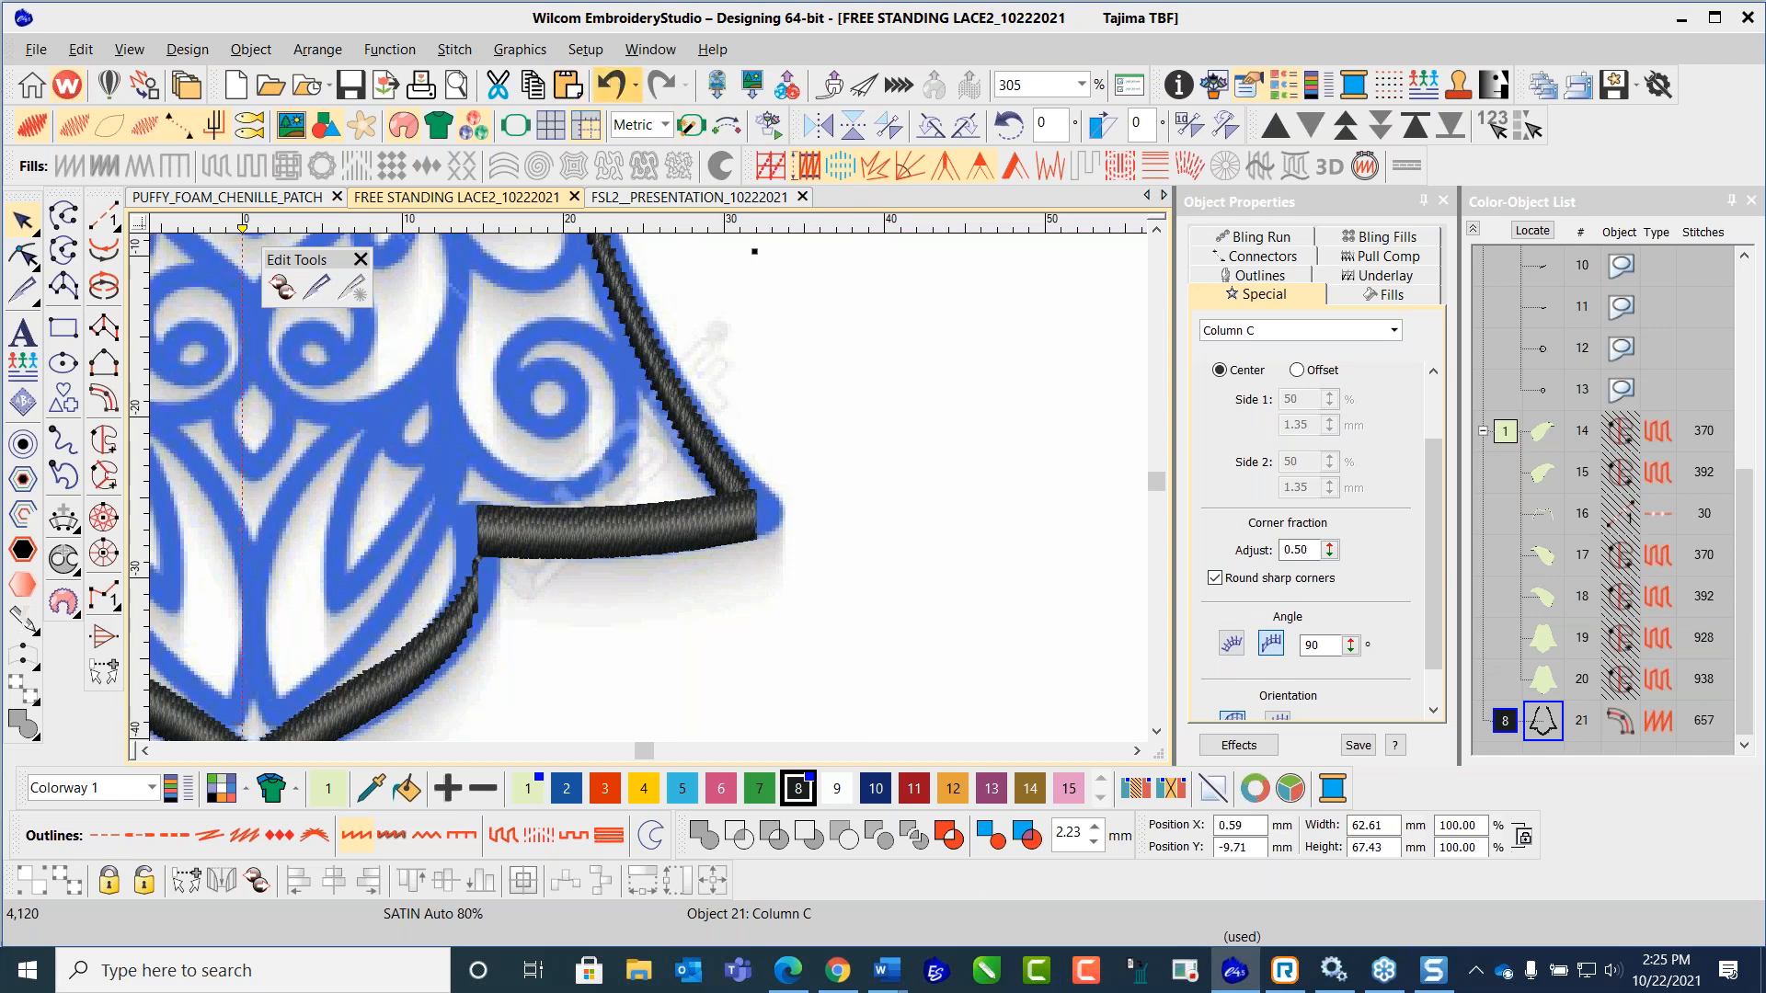
left_click(610, 83)
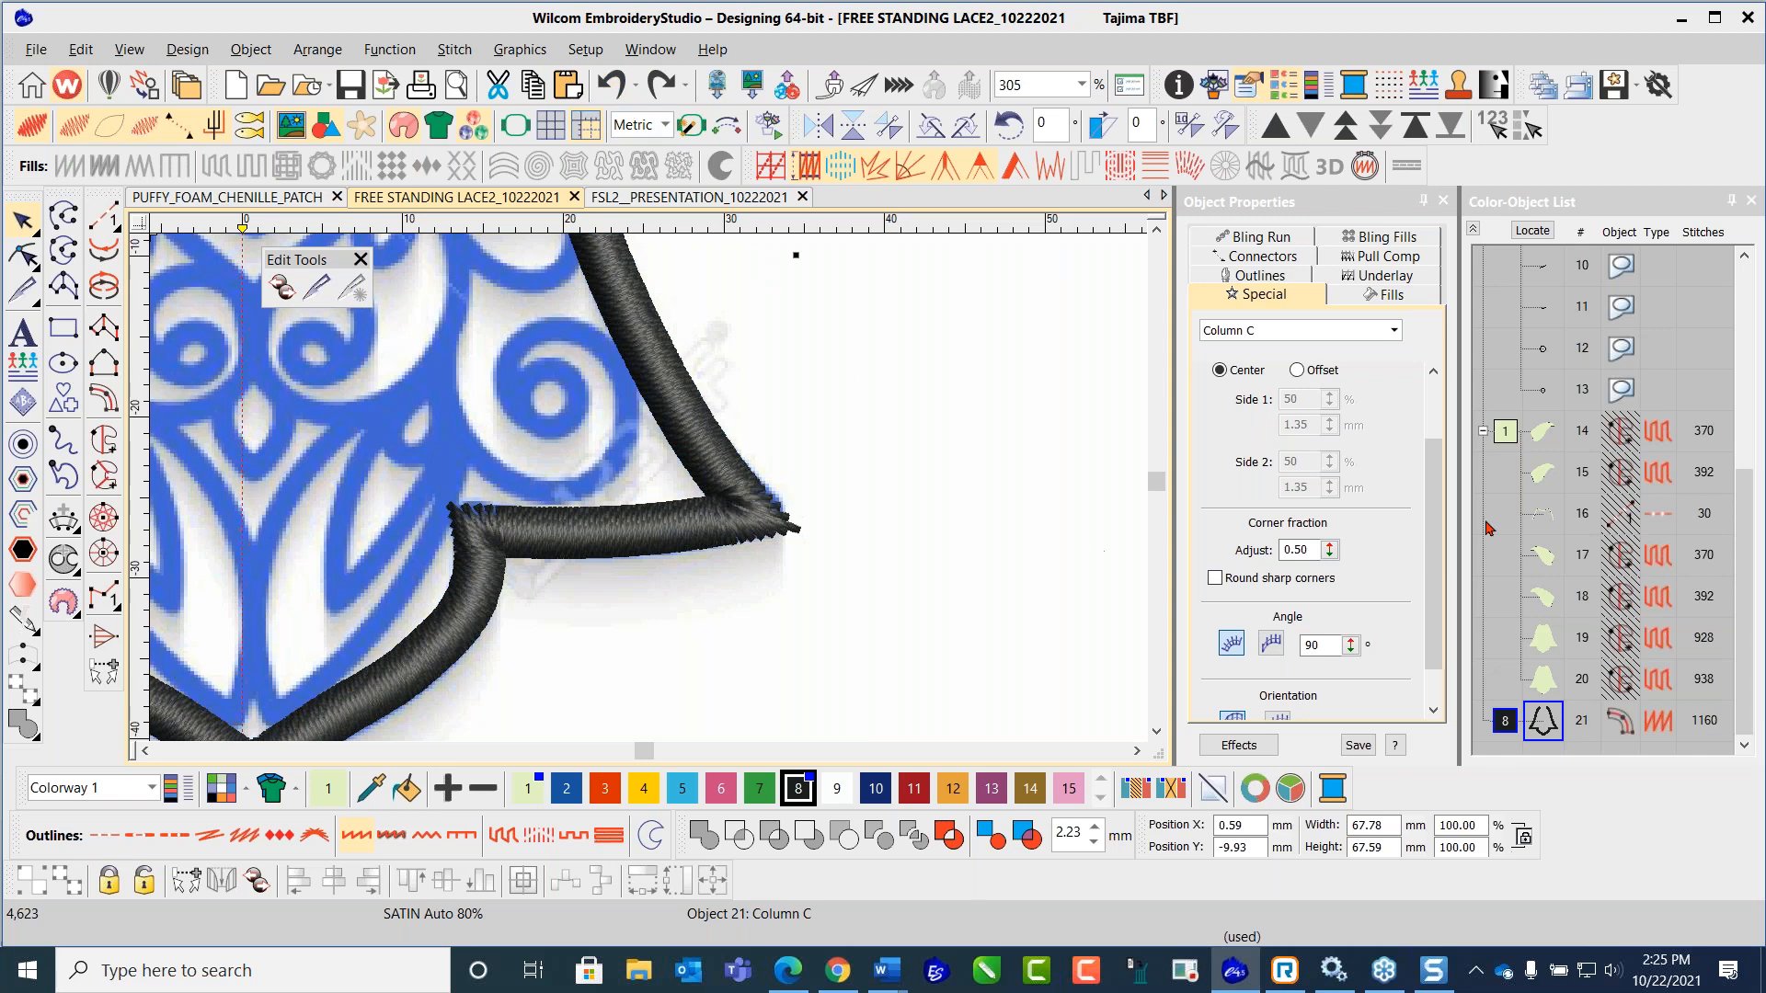
left_click_drag(1435, 569, 1432, 603)
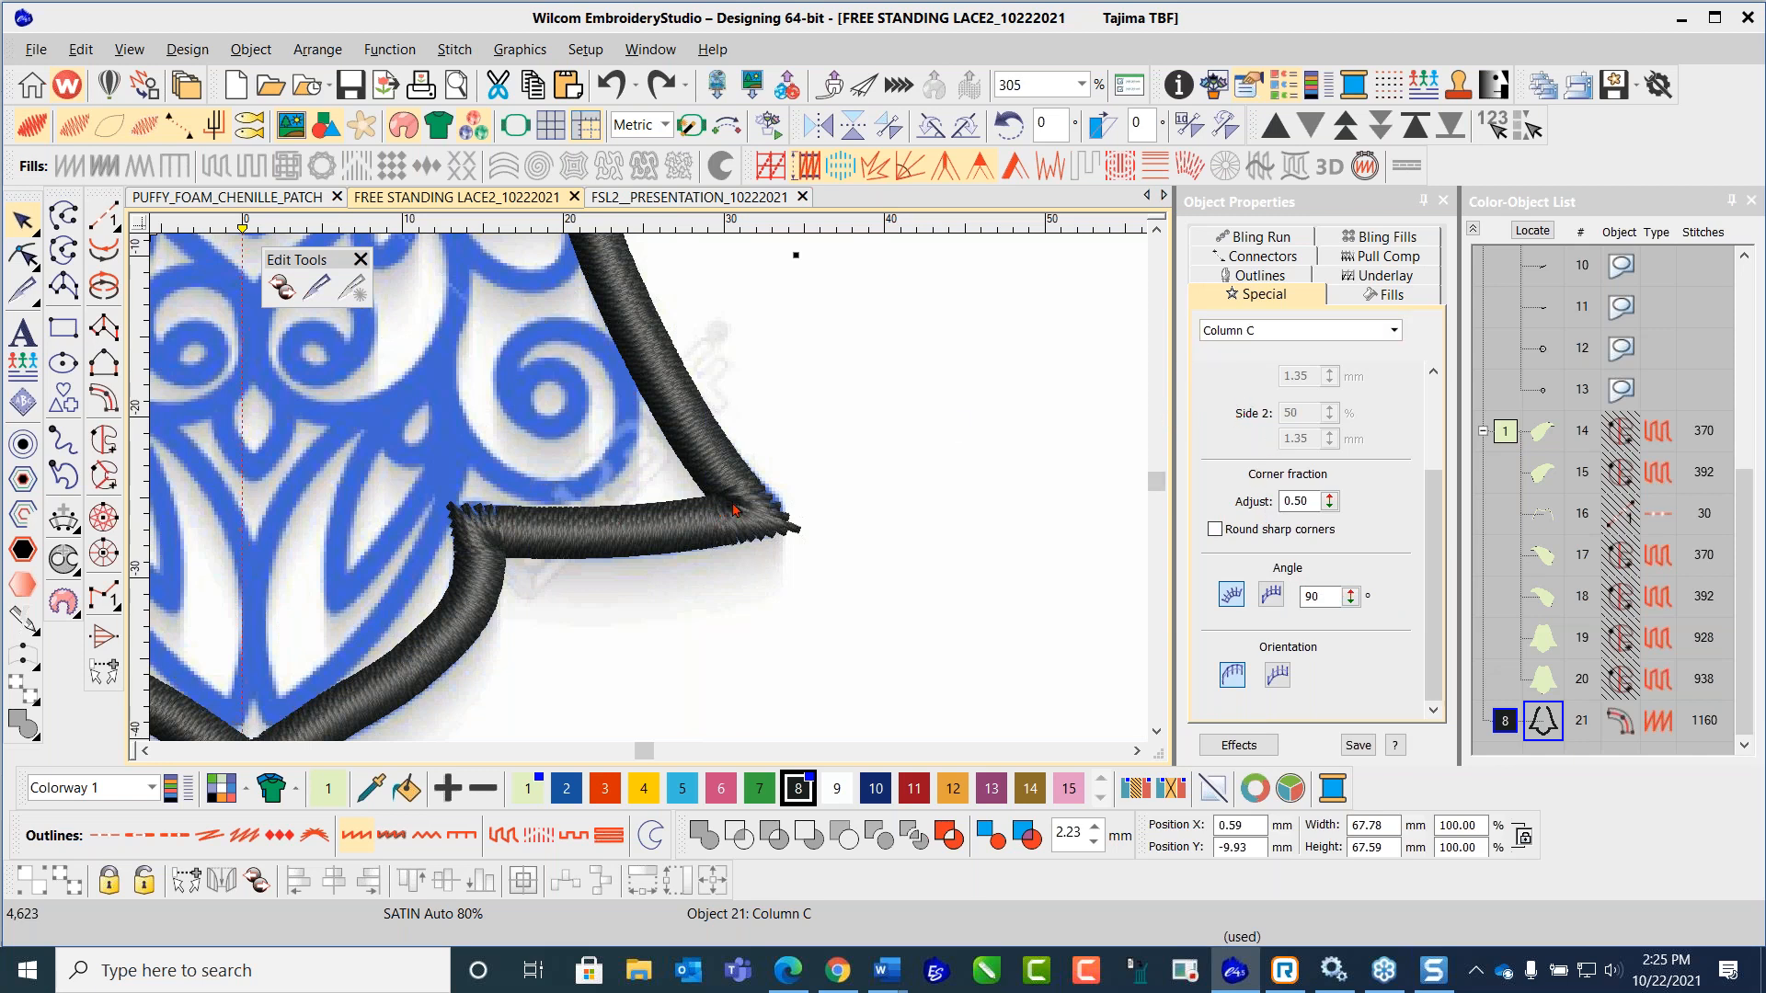
Step: Turn off Cap corners and apply Lap corners below 110° to the gown border, and check the corners
right_click(949, 175)
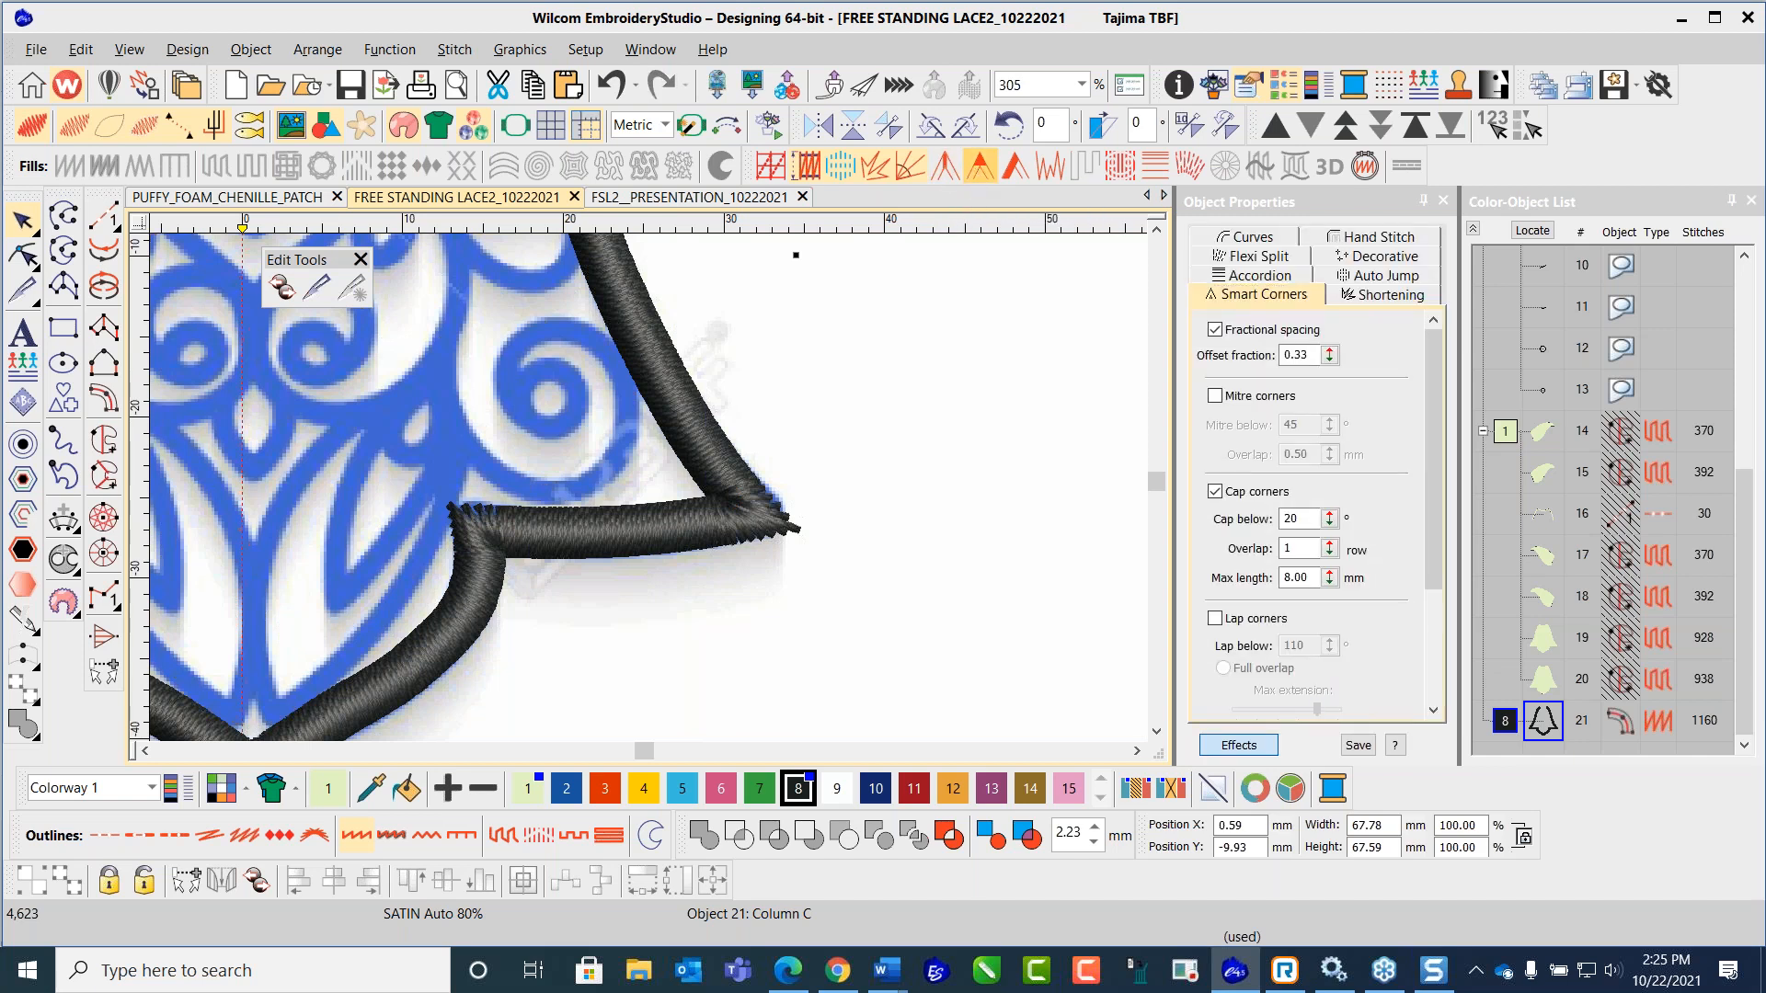
left_click(981, 171)
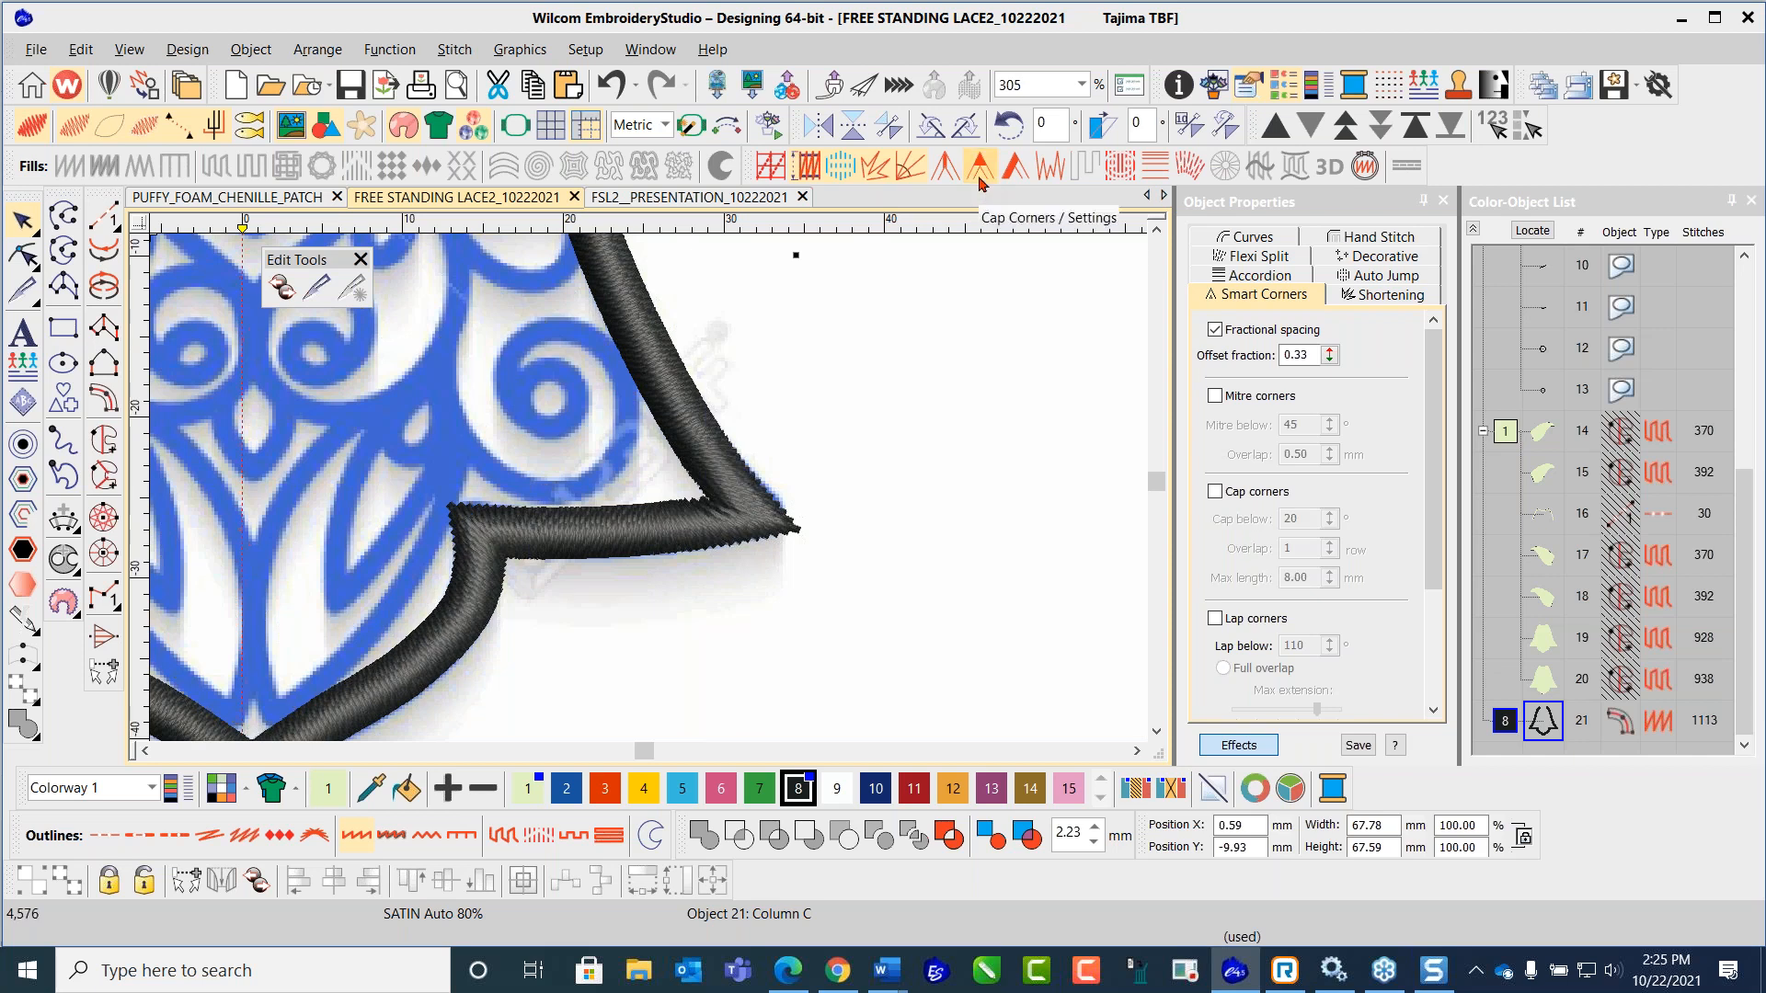
left_click(1009, 173)
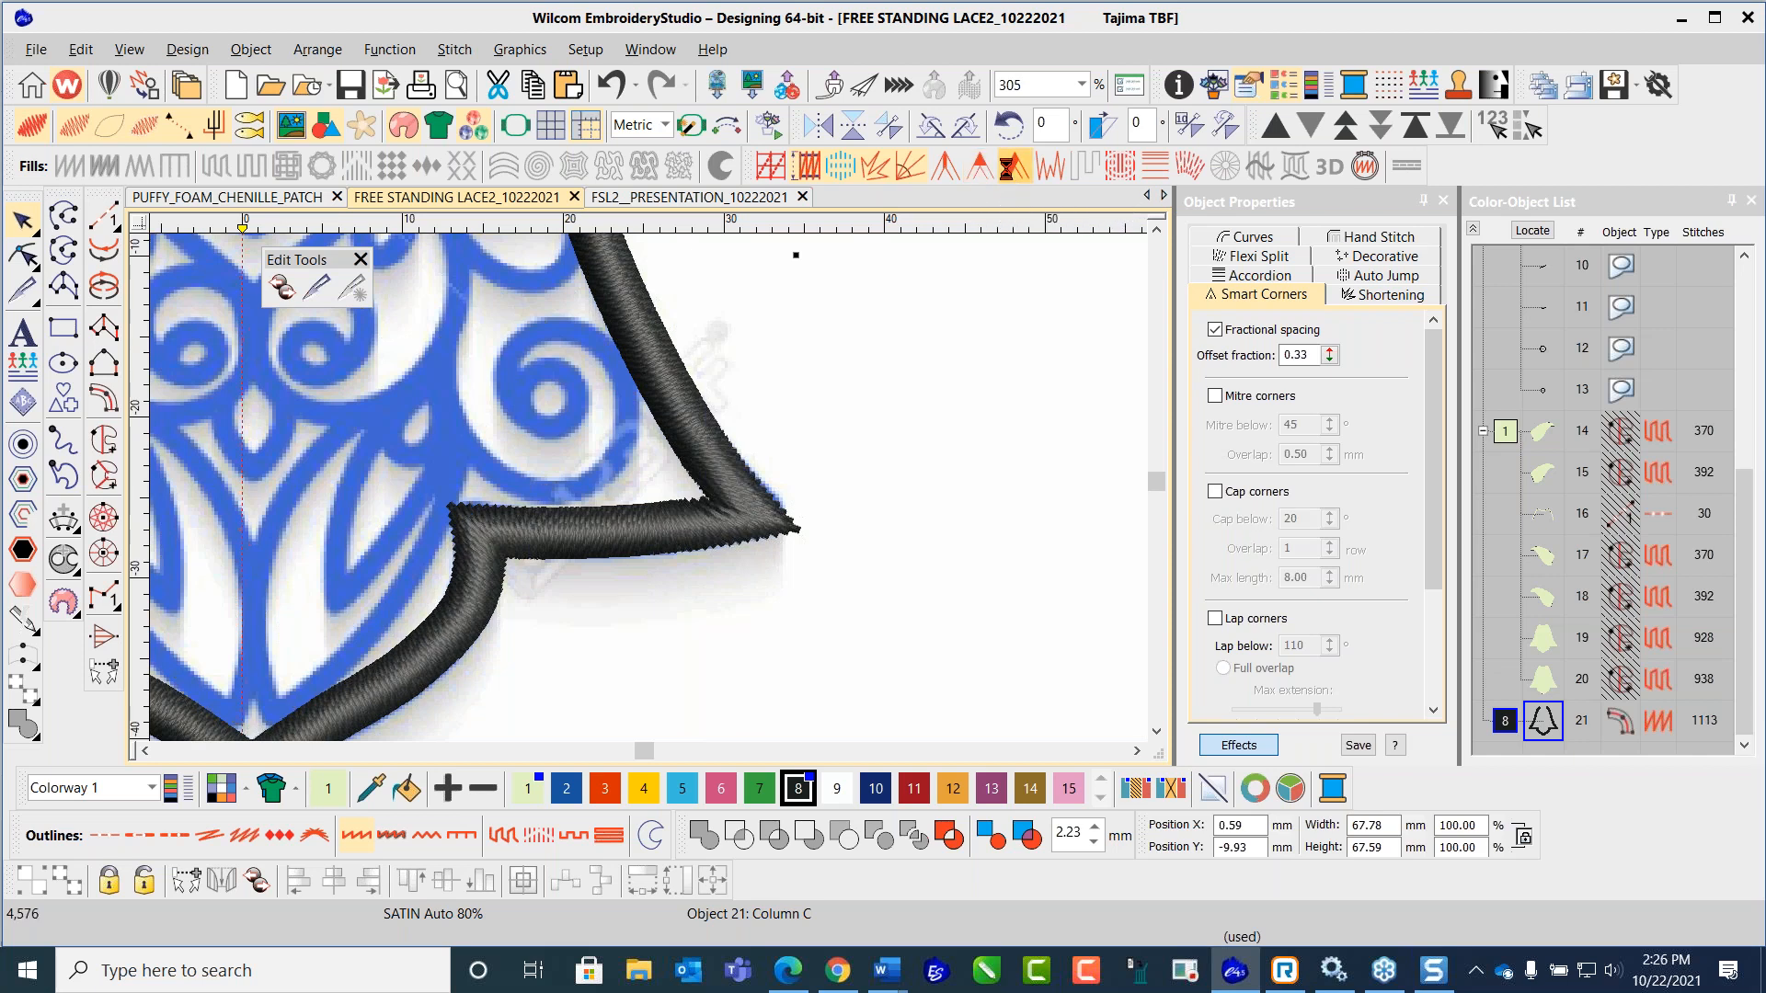
scroll(631, 506, "down", 2)
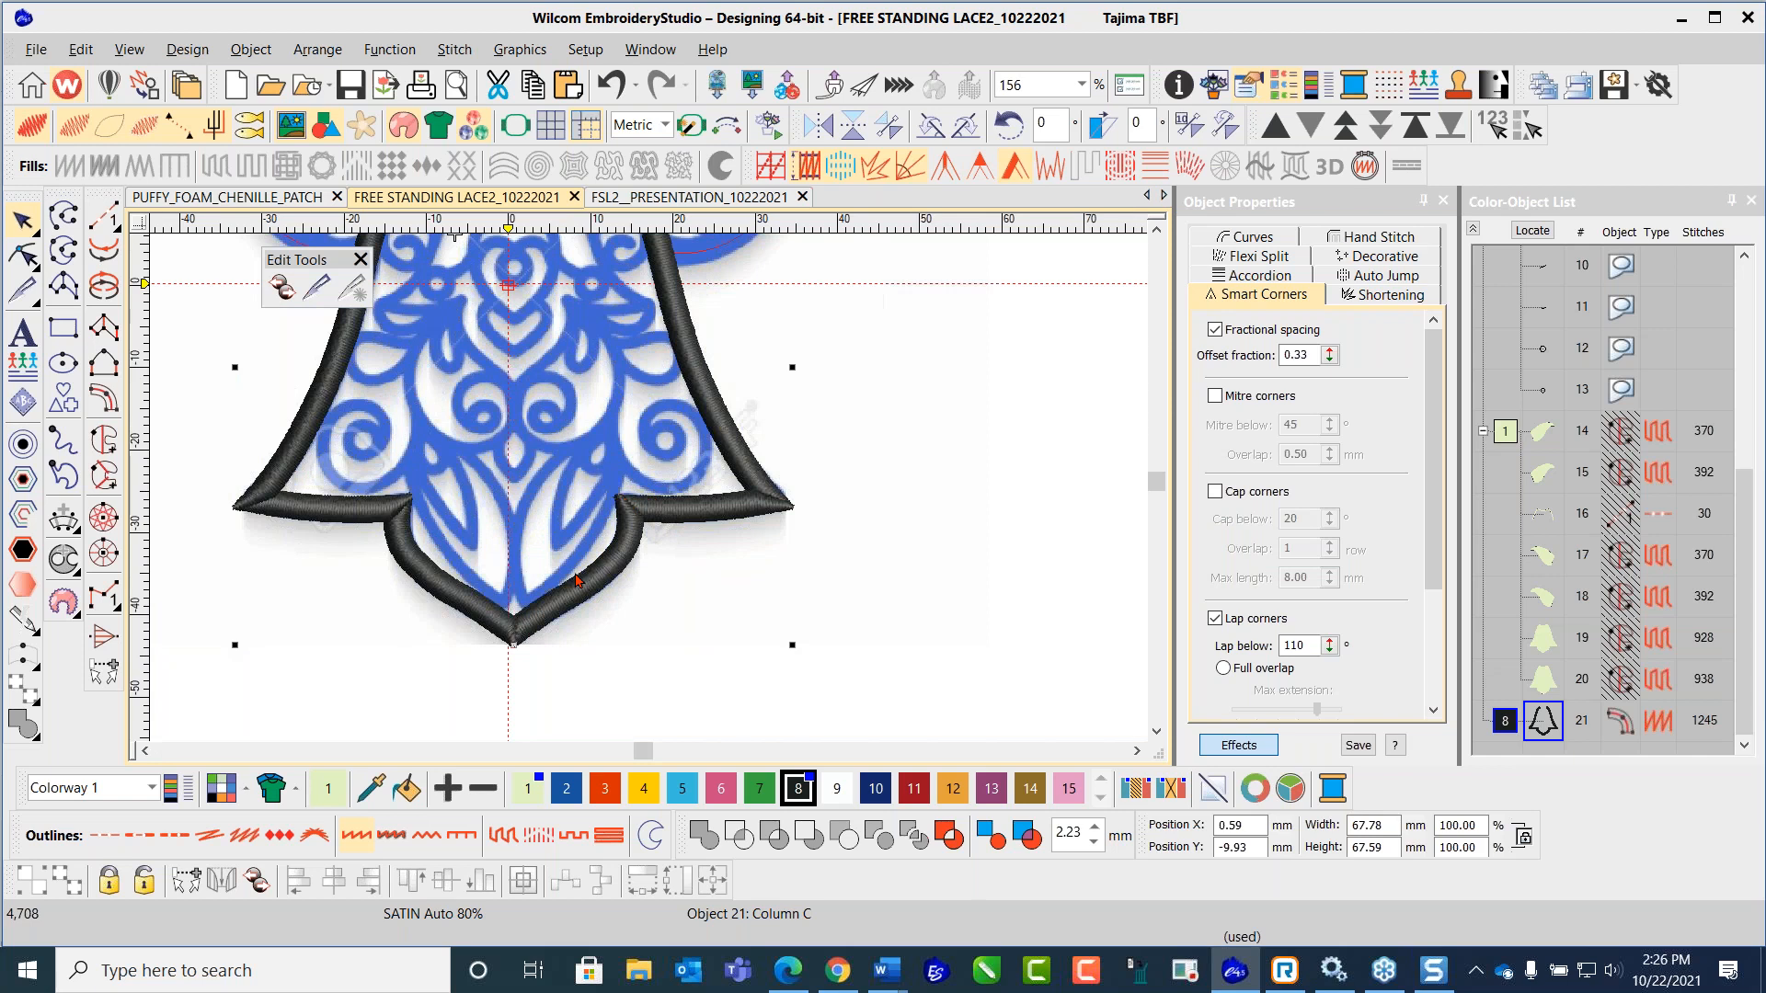
scroll(678, 376, "down", 1)
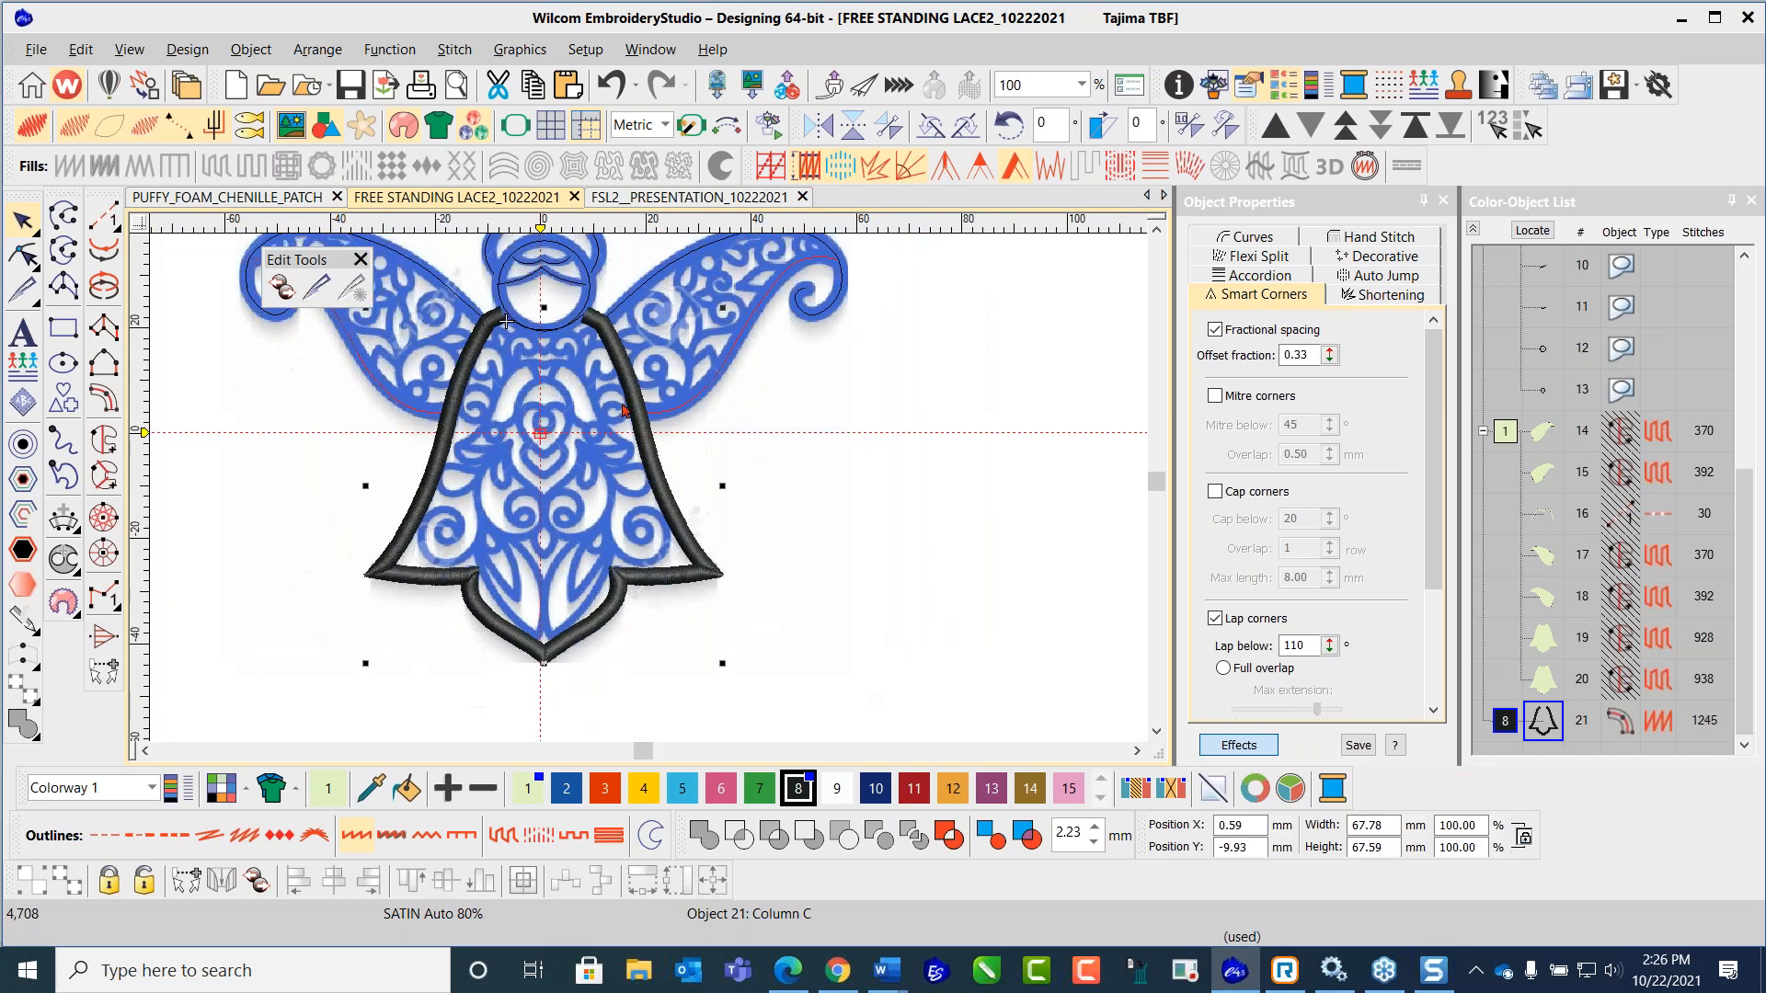
scroll(641, 532, "up", 3)
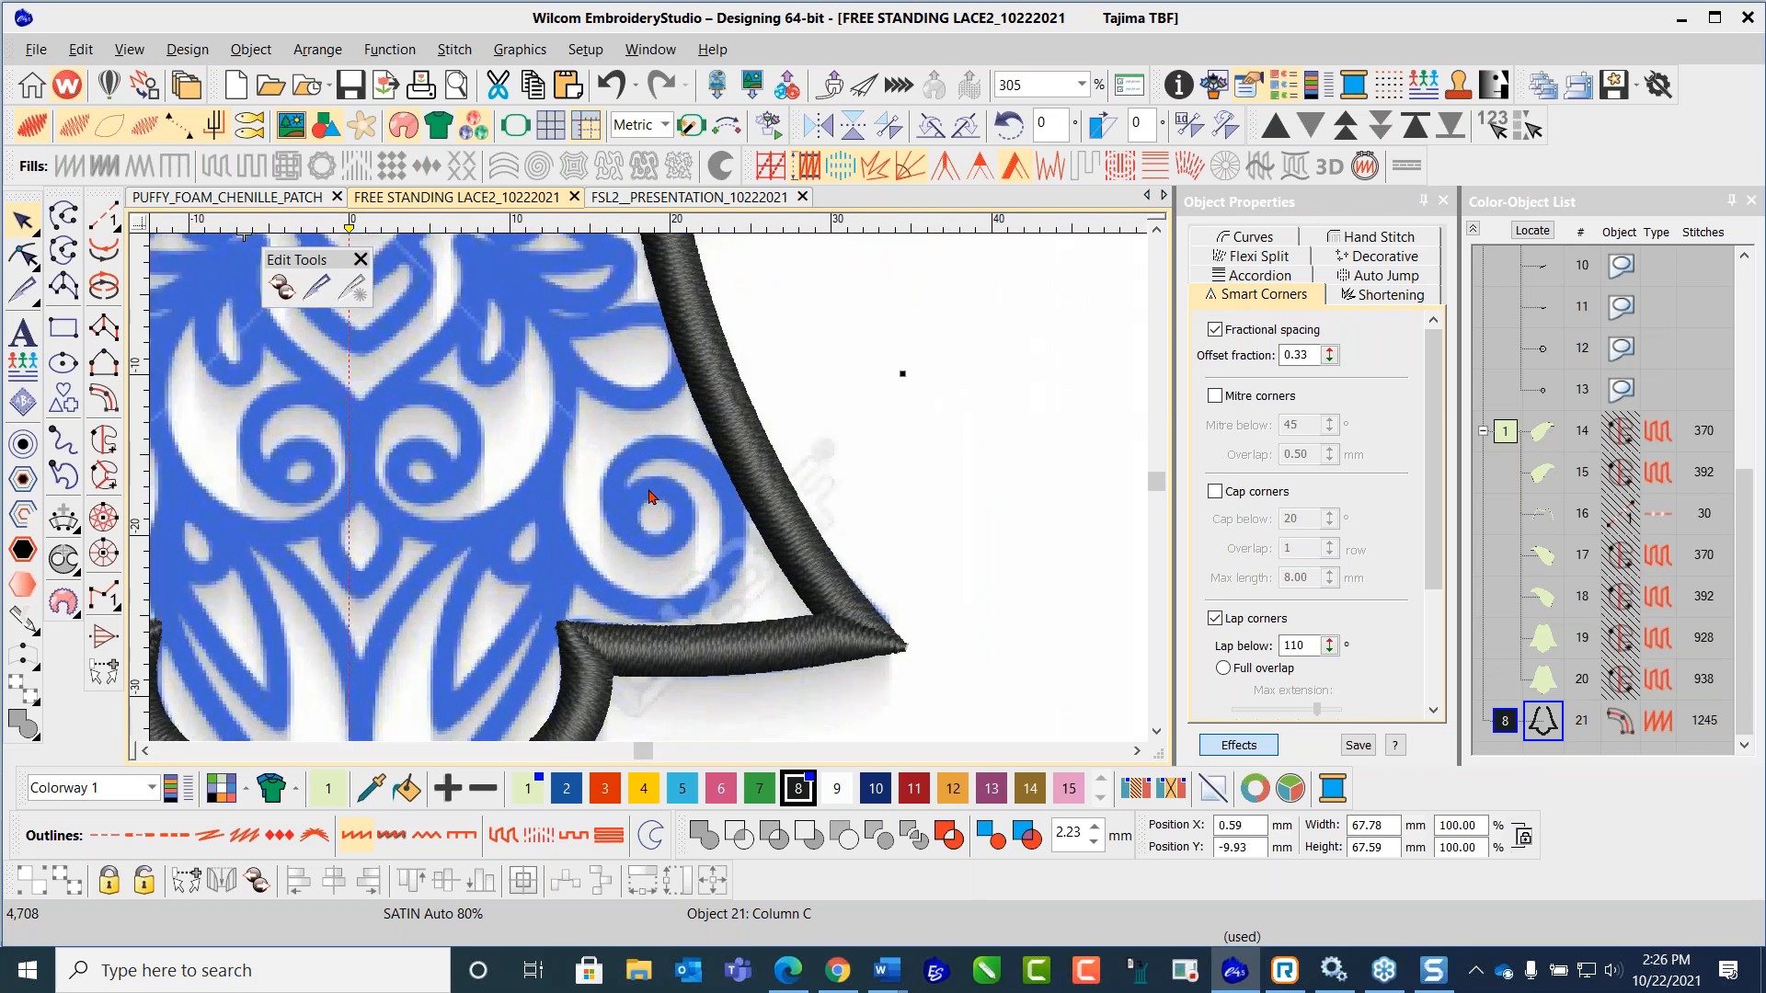
Step: Compare the gown border with Cap corners below 20° and restore Lap corners
left_click(981, 168)
scroll(630, 638, "down", 2)
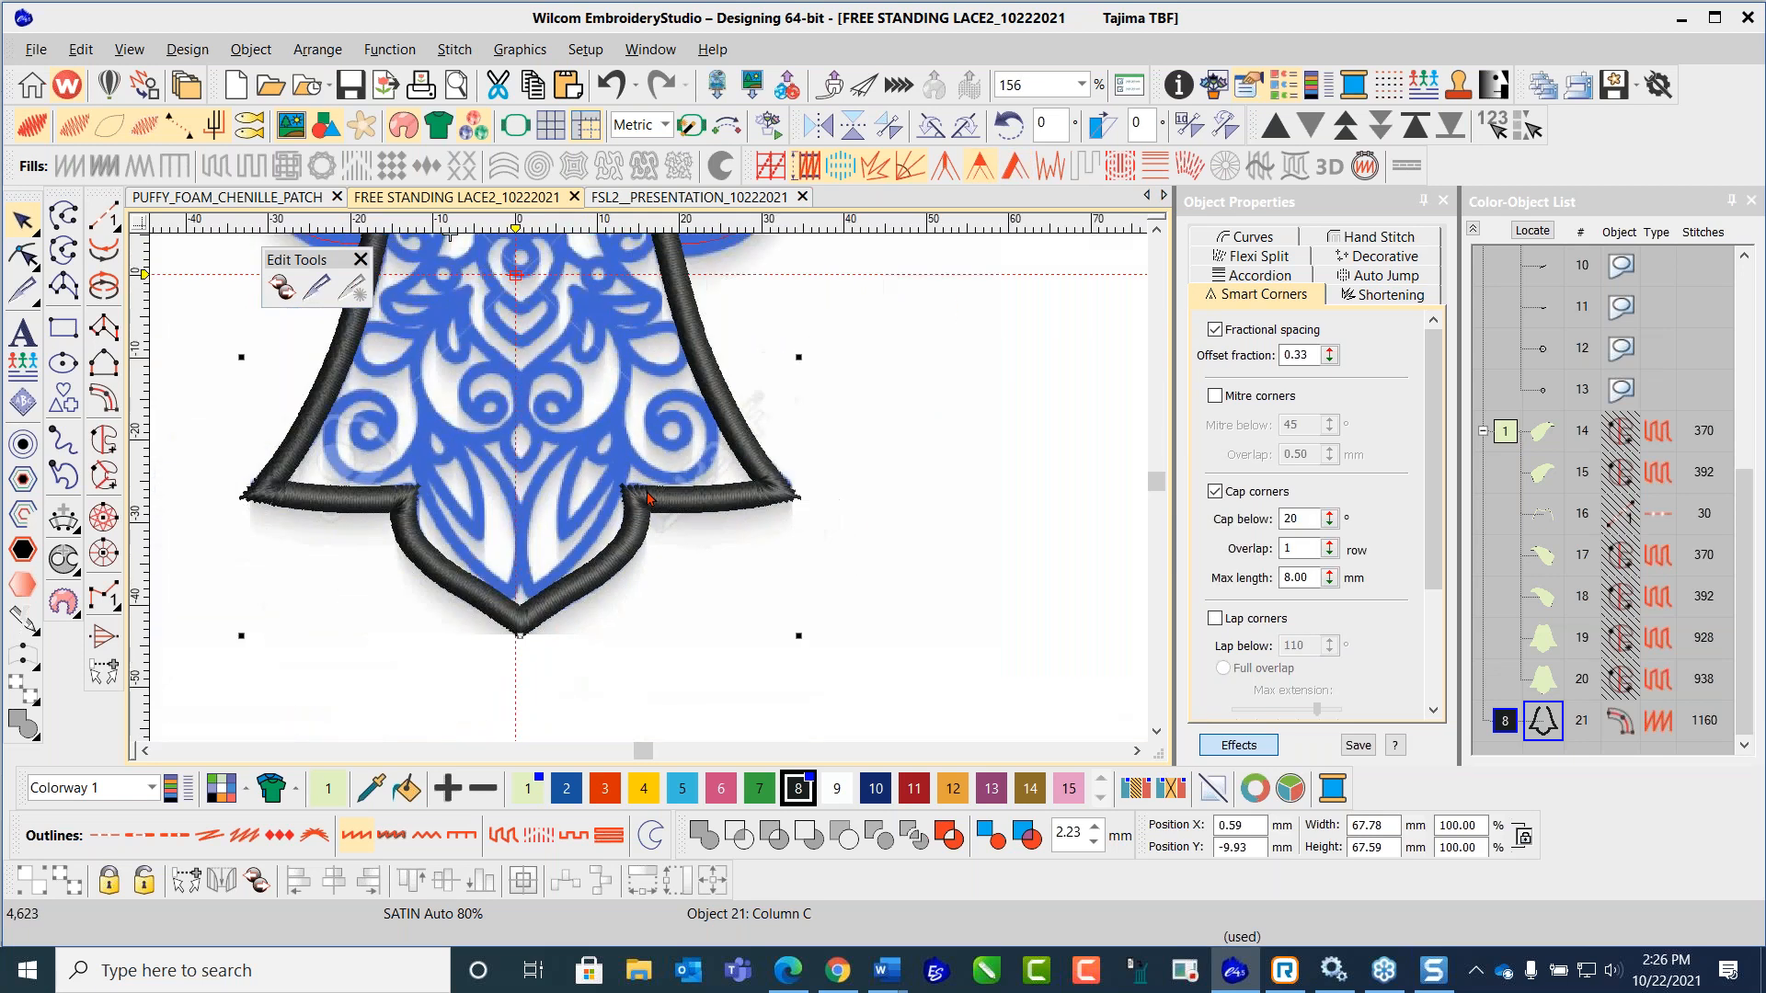
left_click(1015, 168)
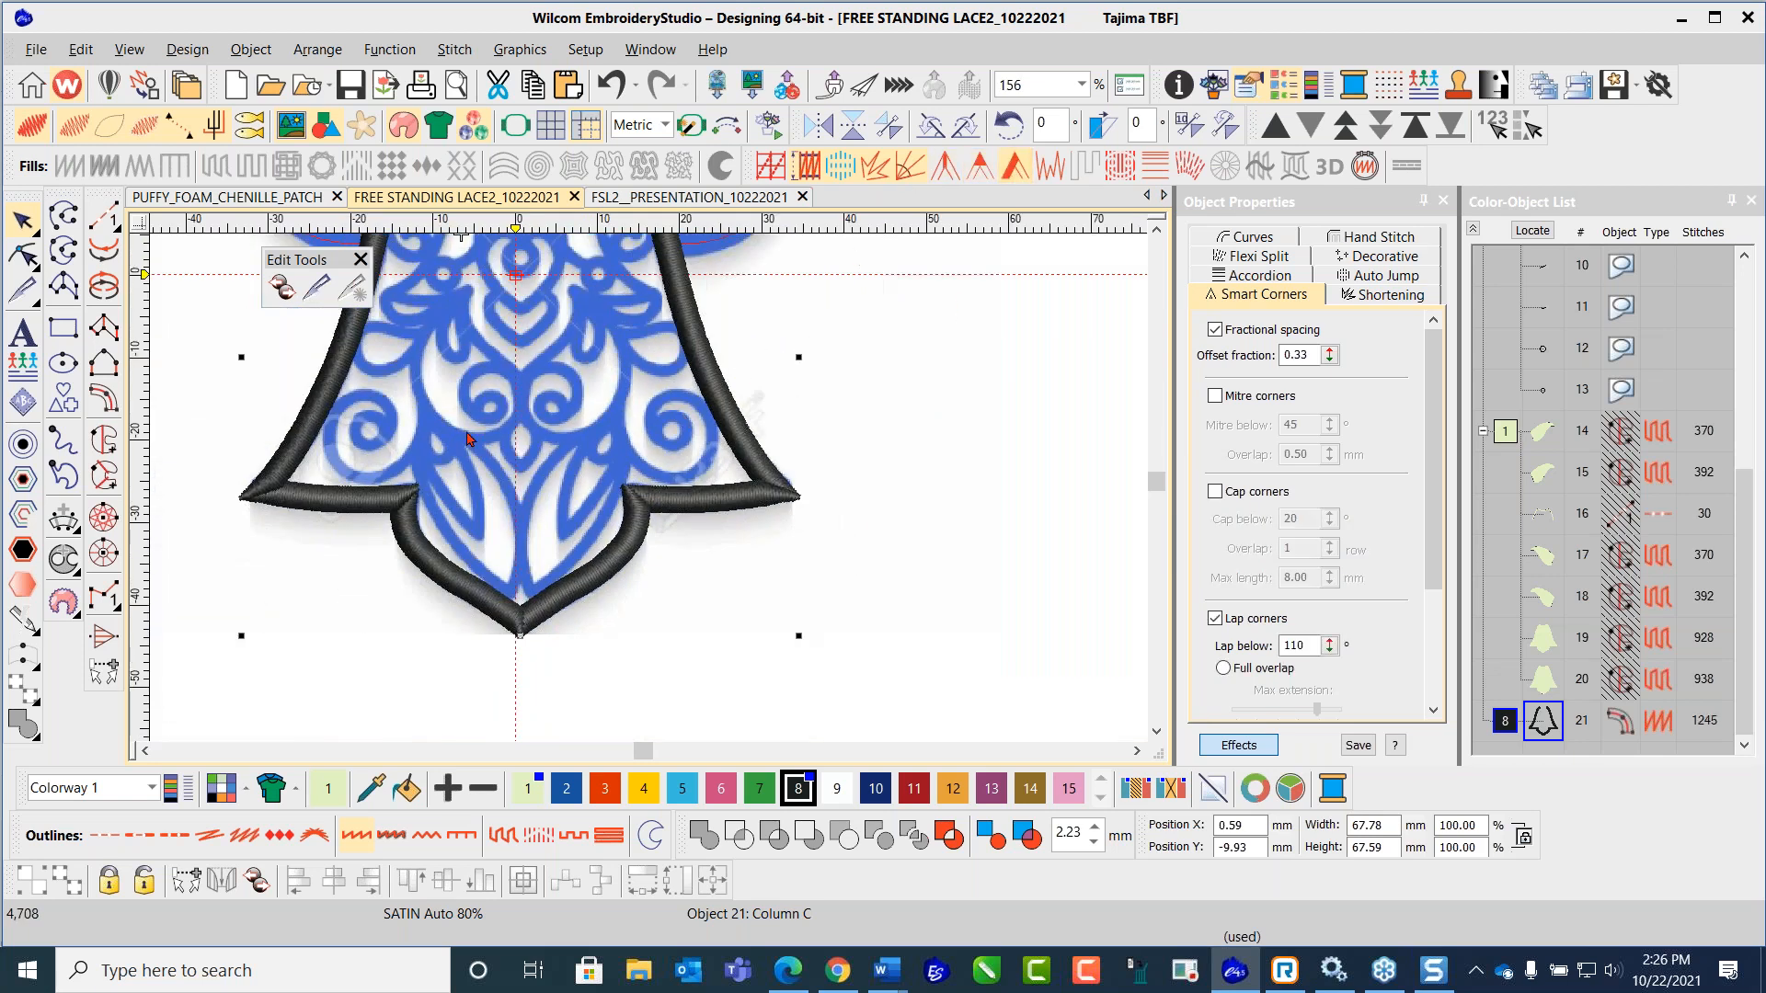
scroll(420, 402, "down", 1)
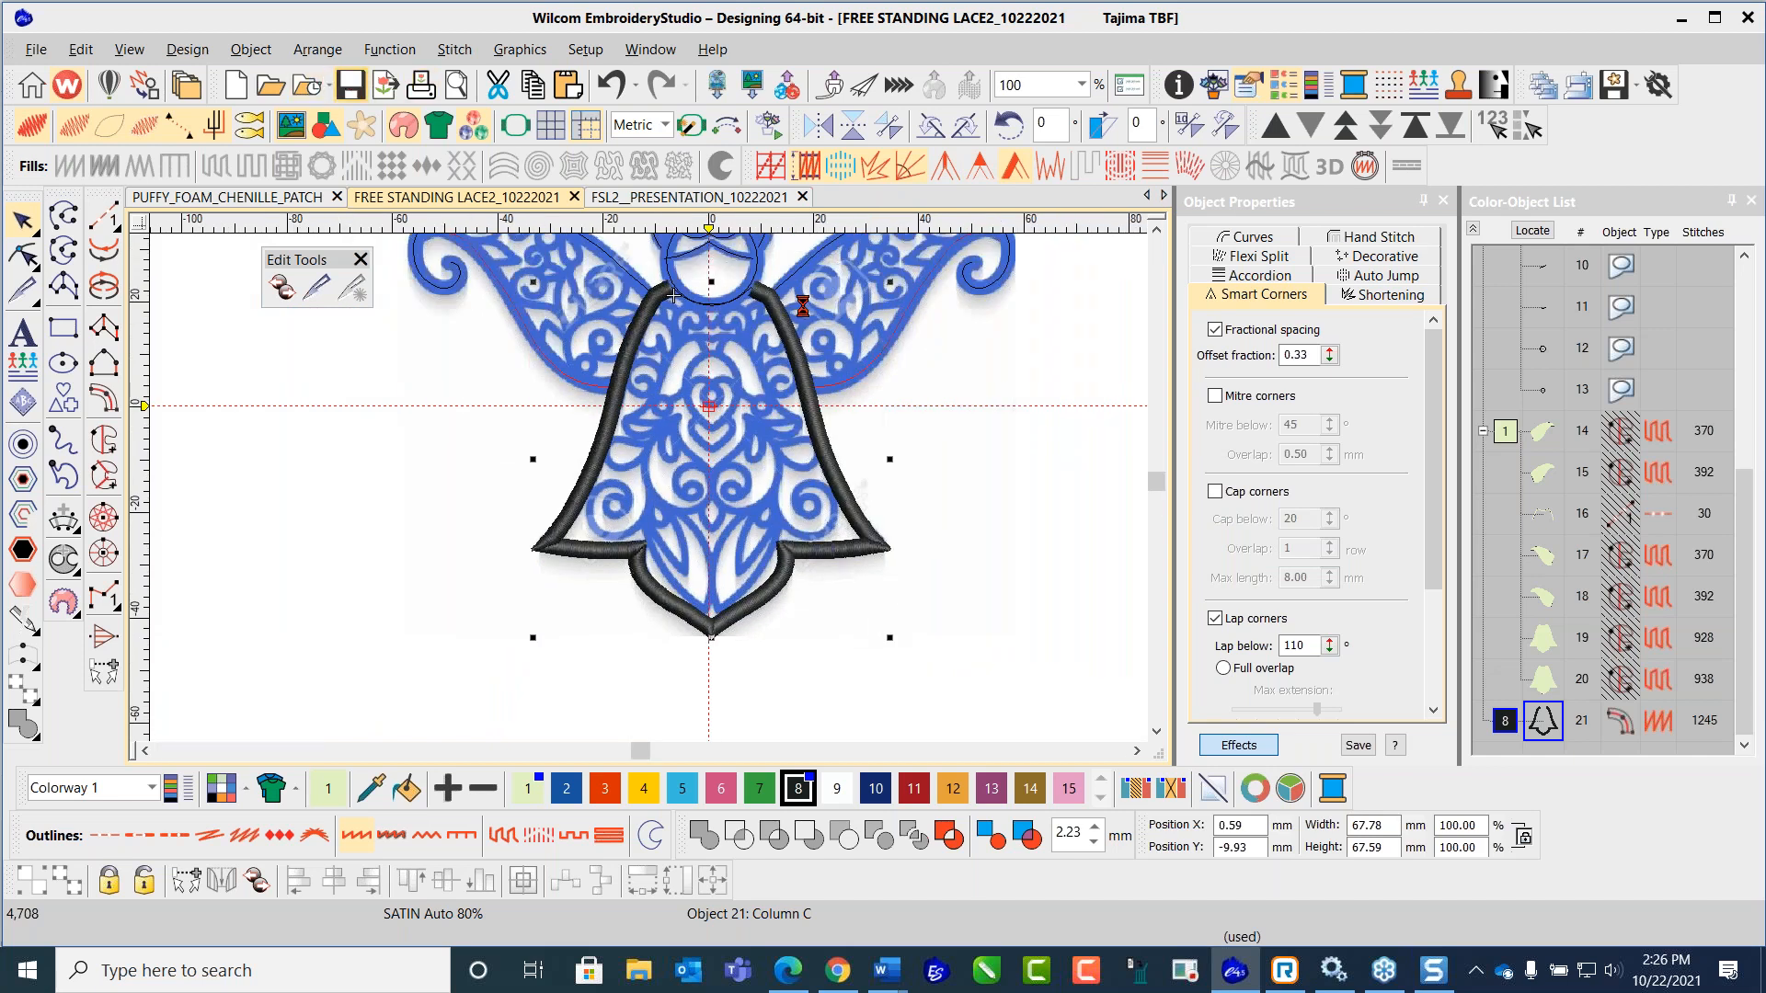
scroll(822, 321, "down", 1)
Step: Convert the red lower outline of the right wing to a Column C satin border
scroll(889, 560, "up", 4)
left_click(889, 561)
scroll(616, 496, "up", 1)
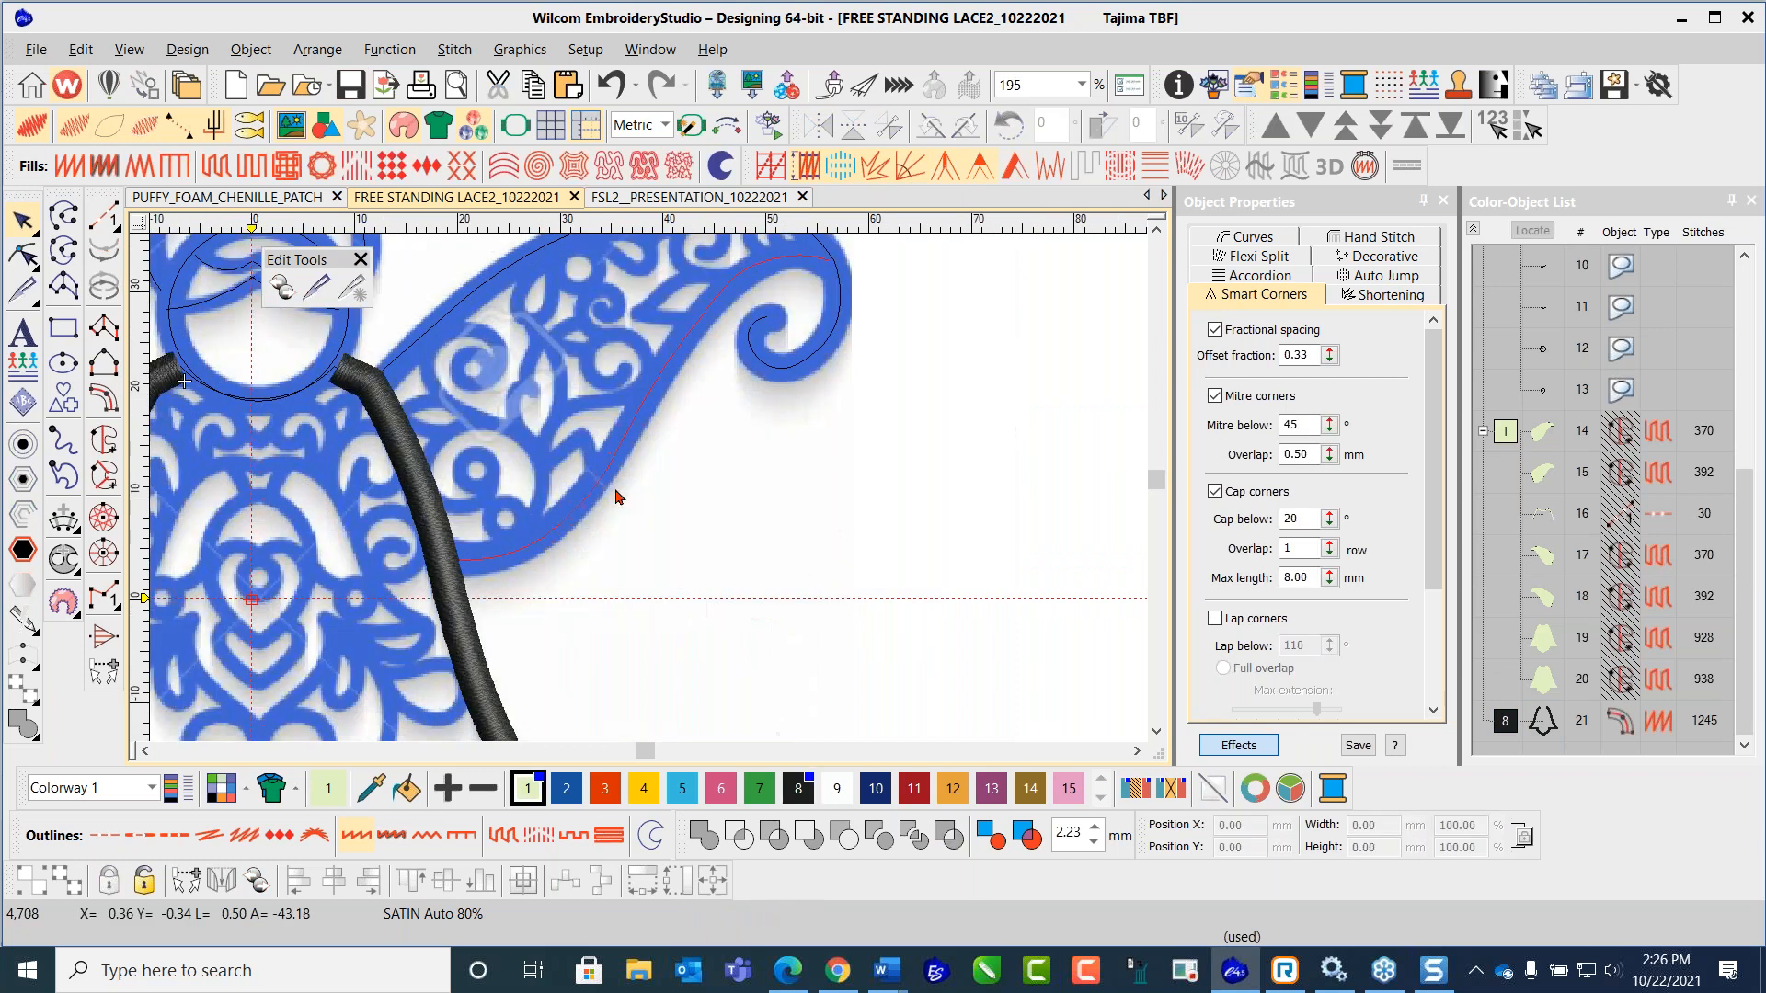
left_click(585, 504)
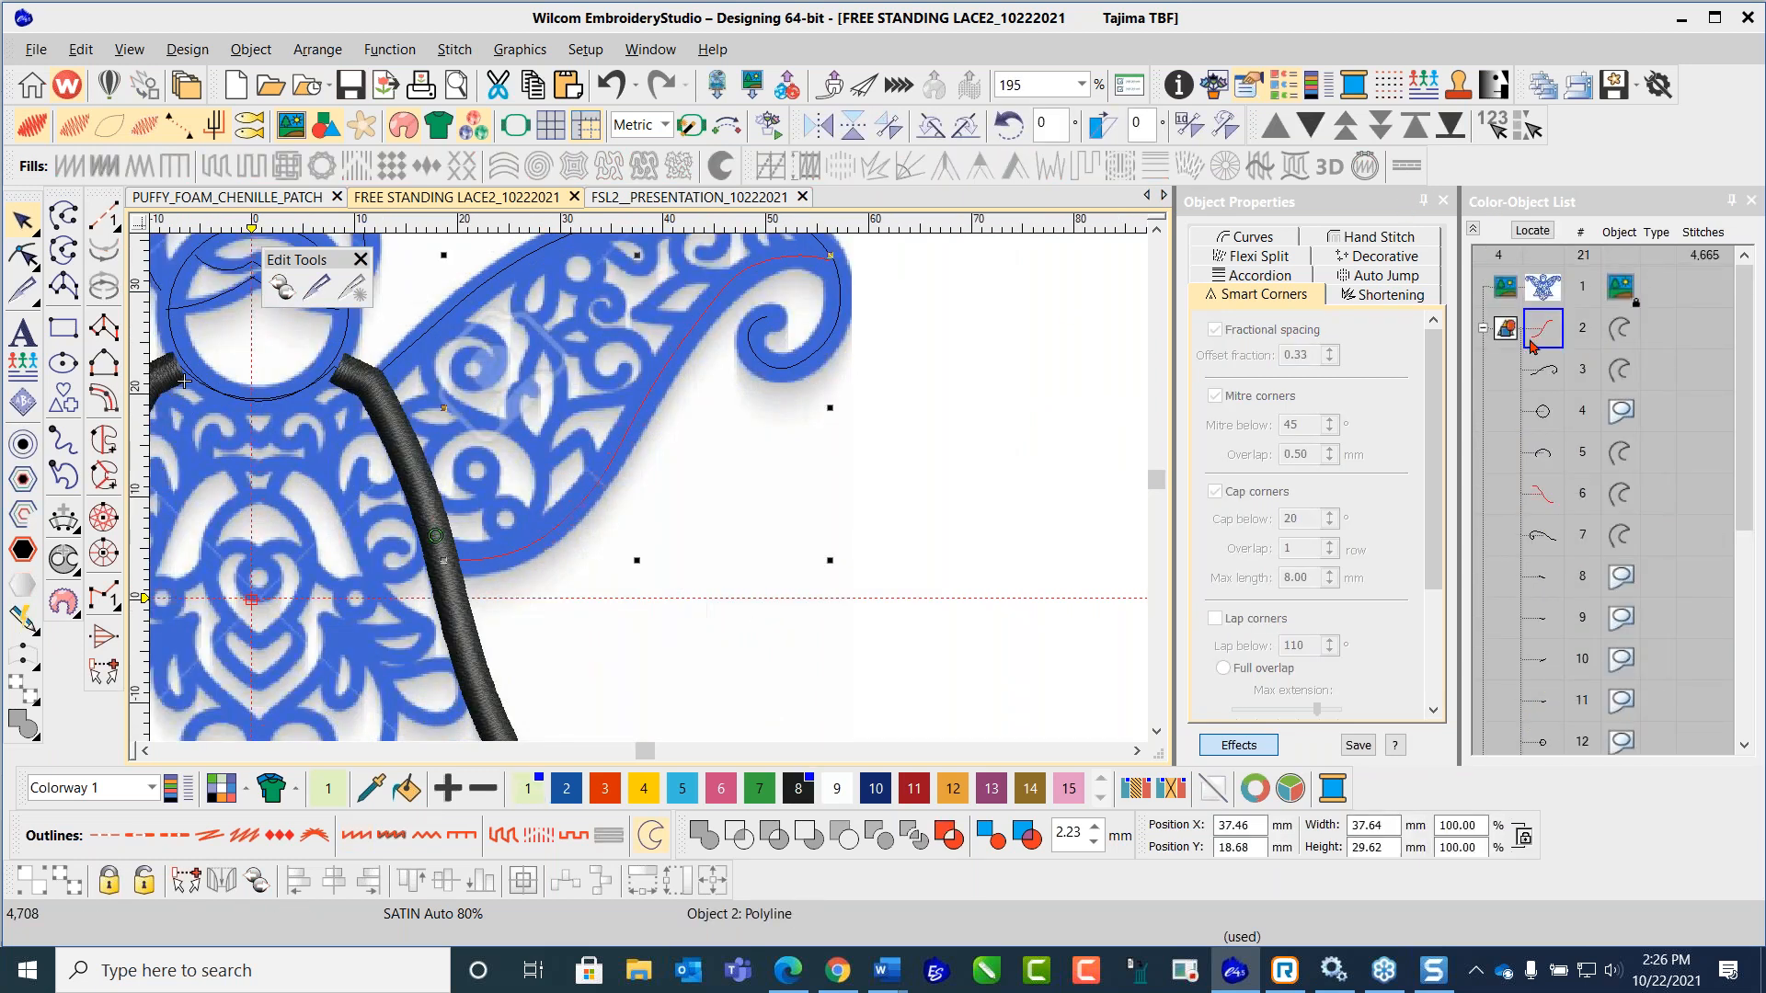
left_click(104, 399)
left_click(832, 249)
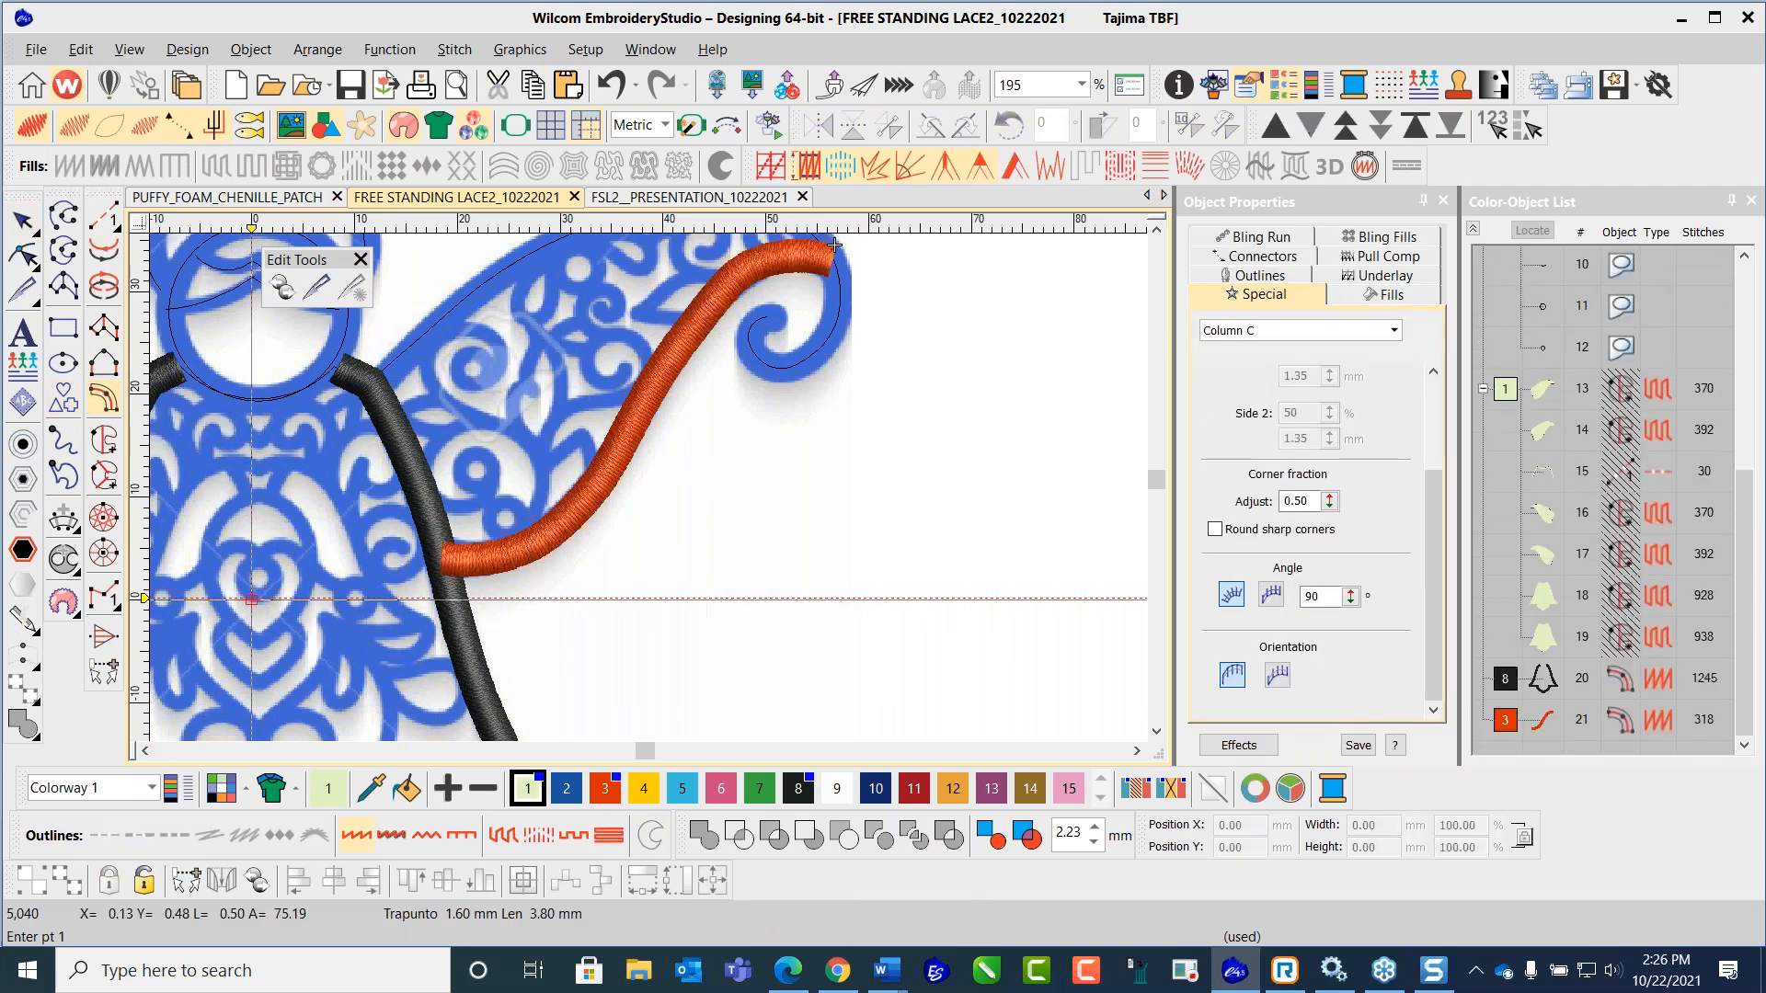
key("Escape")
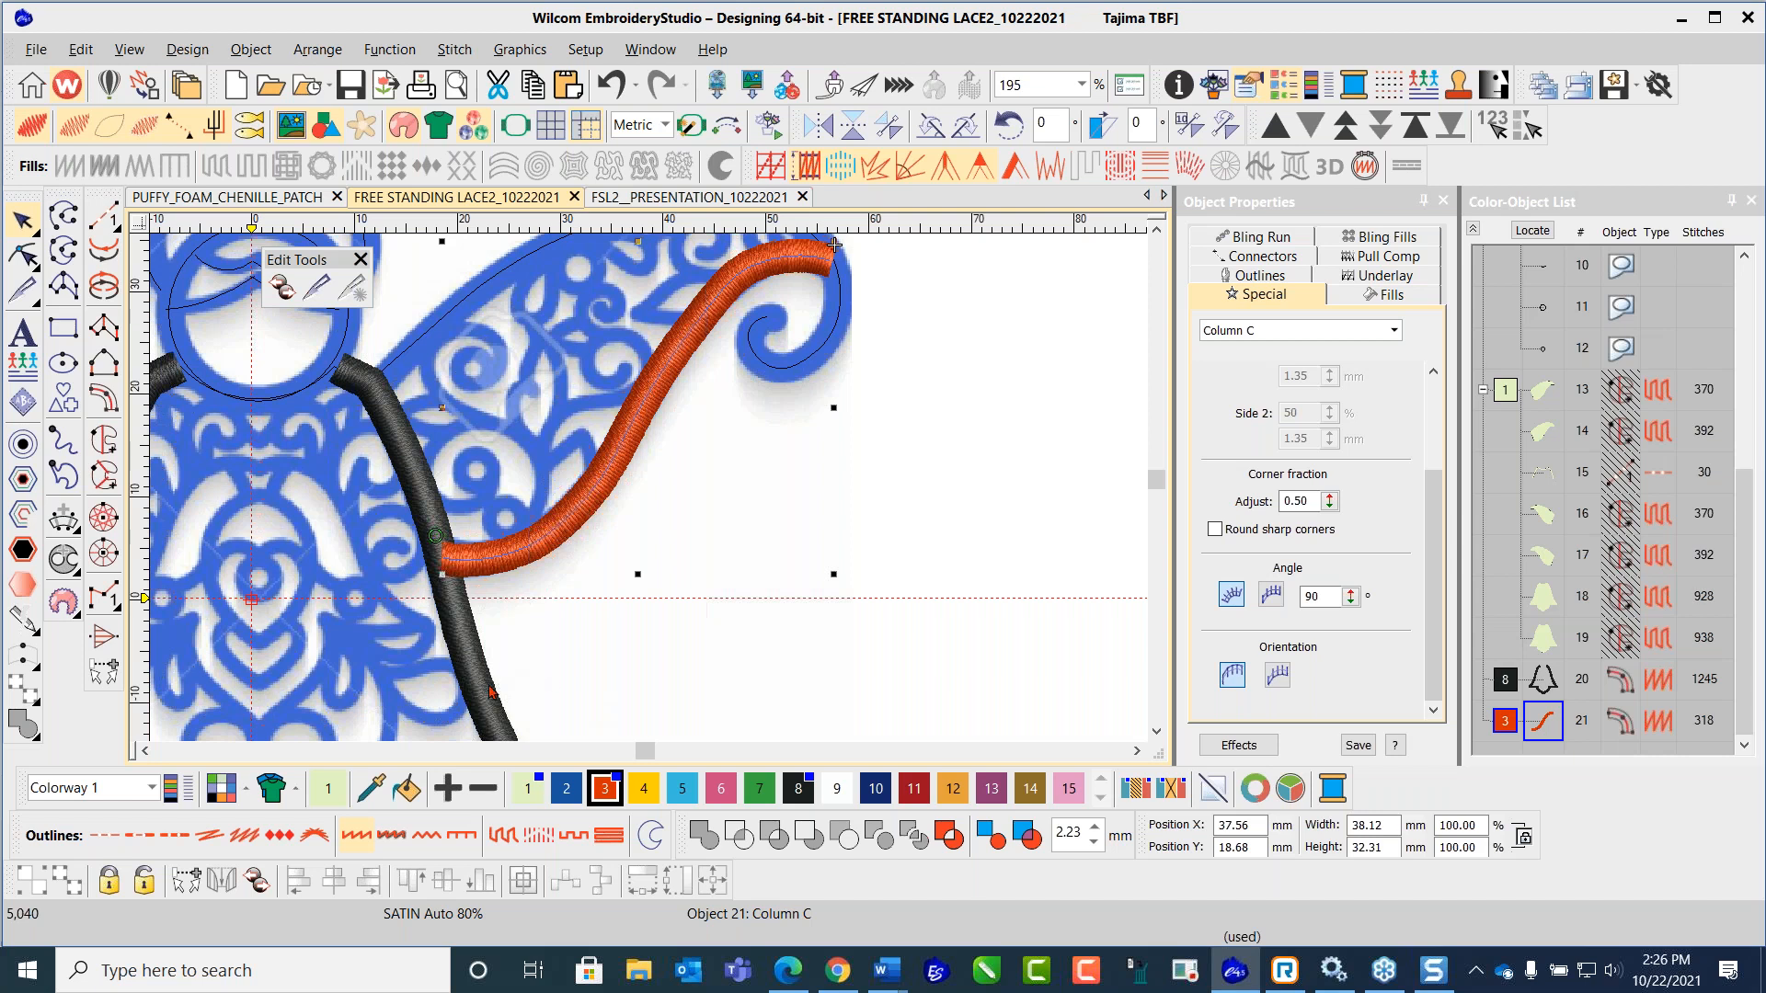
Step: Convert the black upper outline of the right wing, including its curl, to a Column C satin border
left_click(993, 382)
left_click(813, 364)
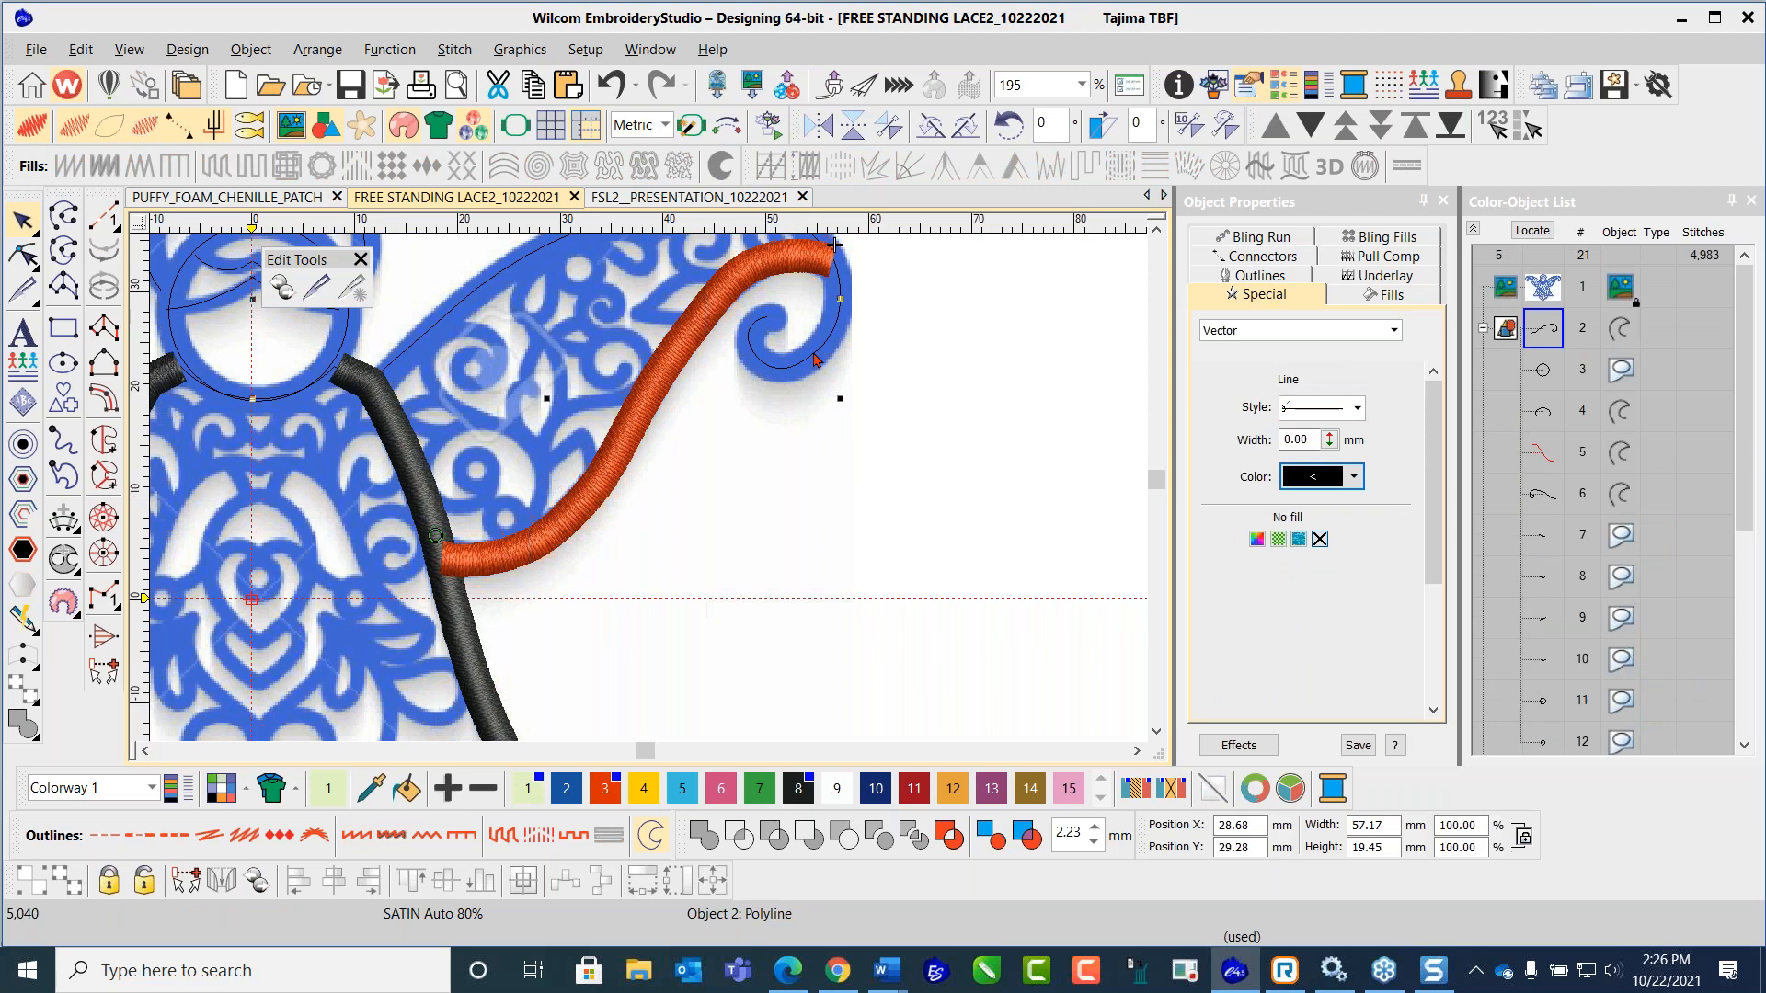
left_click(105, 403)
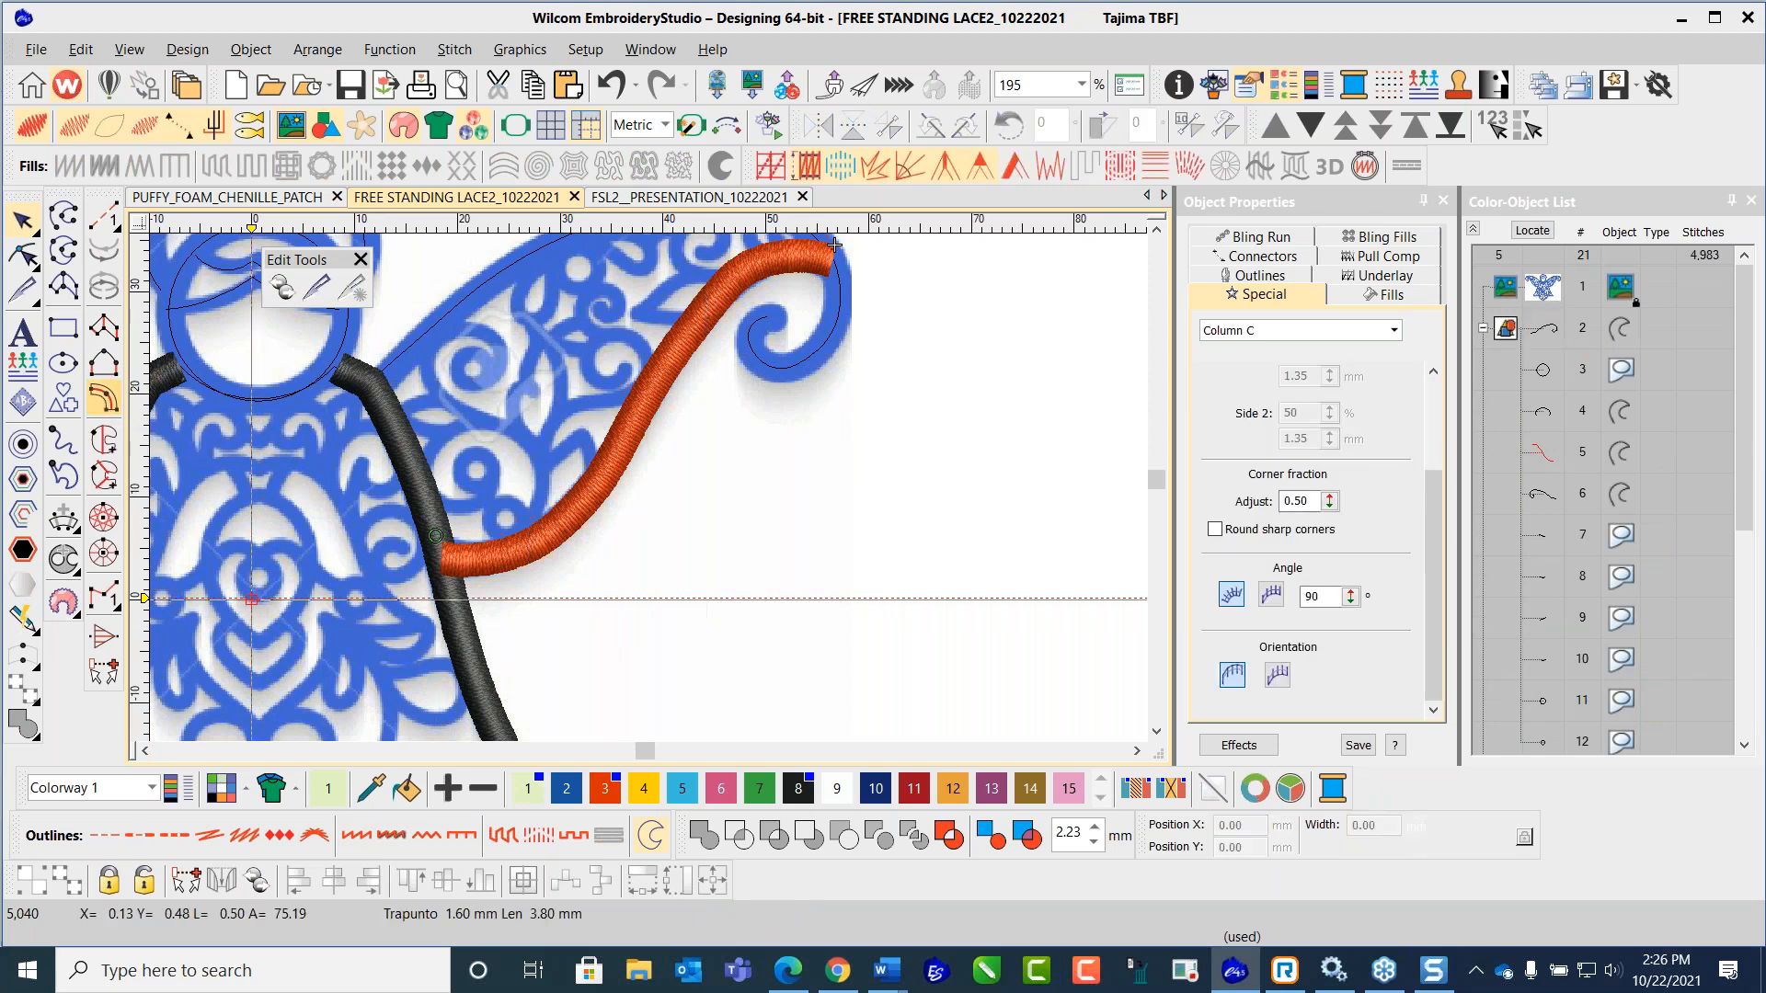
scroll(727, 471, "down", 2)
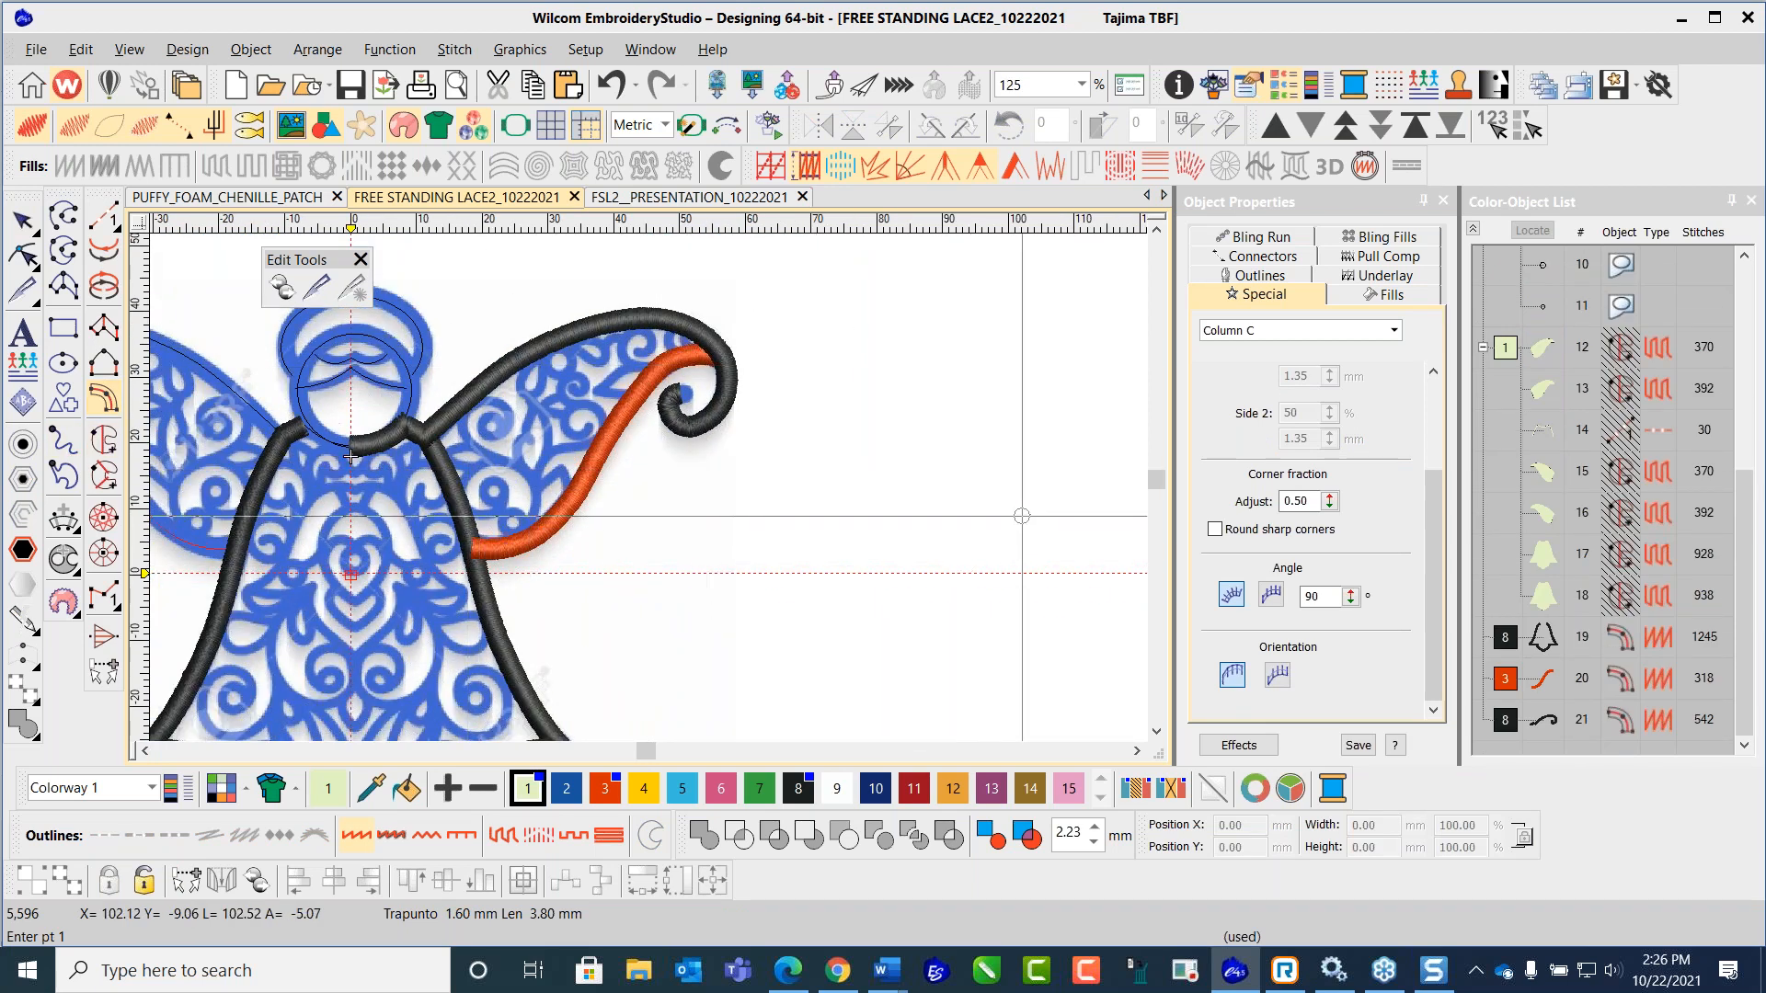
key("Escape")
Step: Delete the reshape nodes of the upper wing border that run under the head, so it starts at the gown's shoulder
scroll(561, 470, "up", 2)
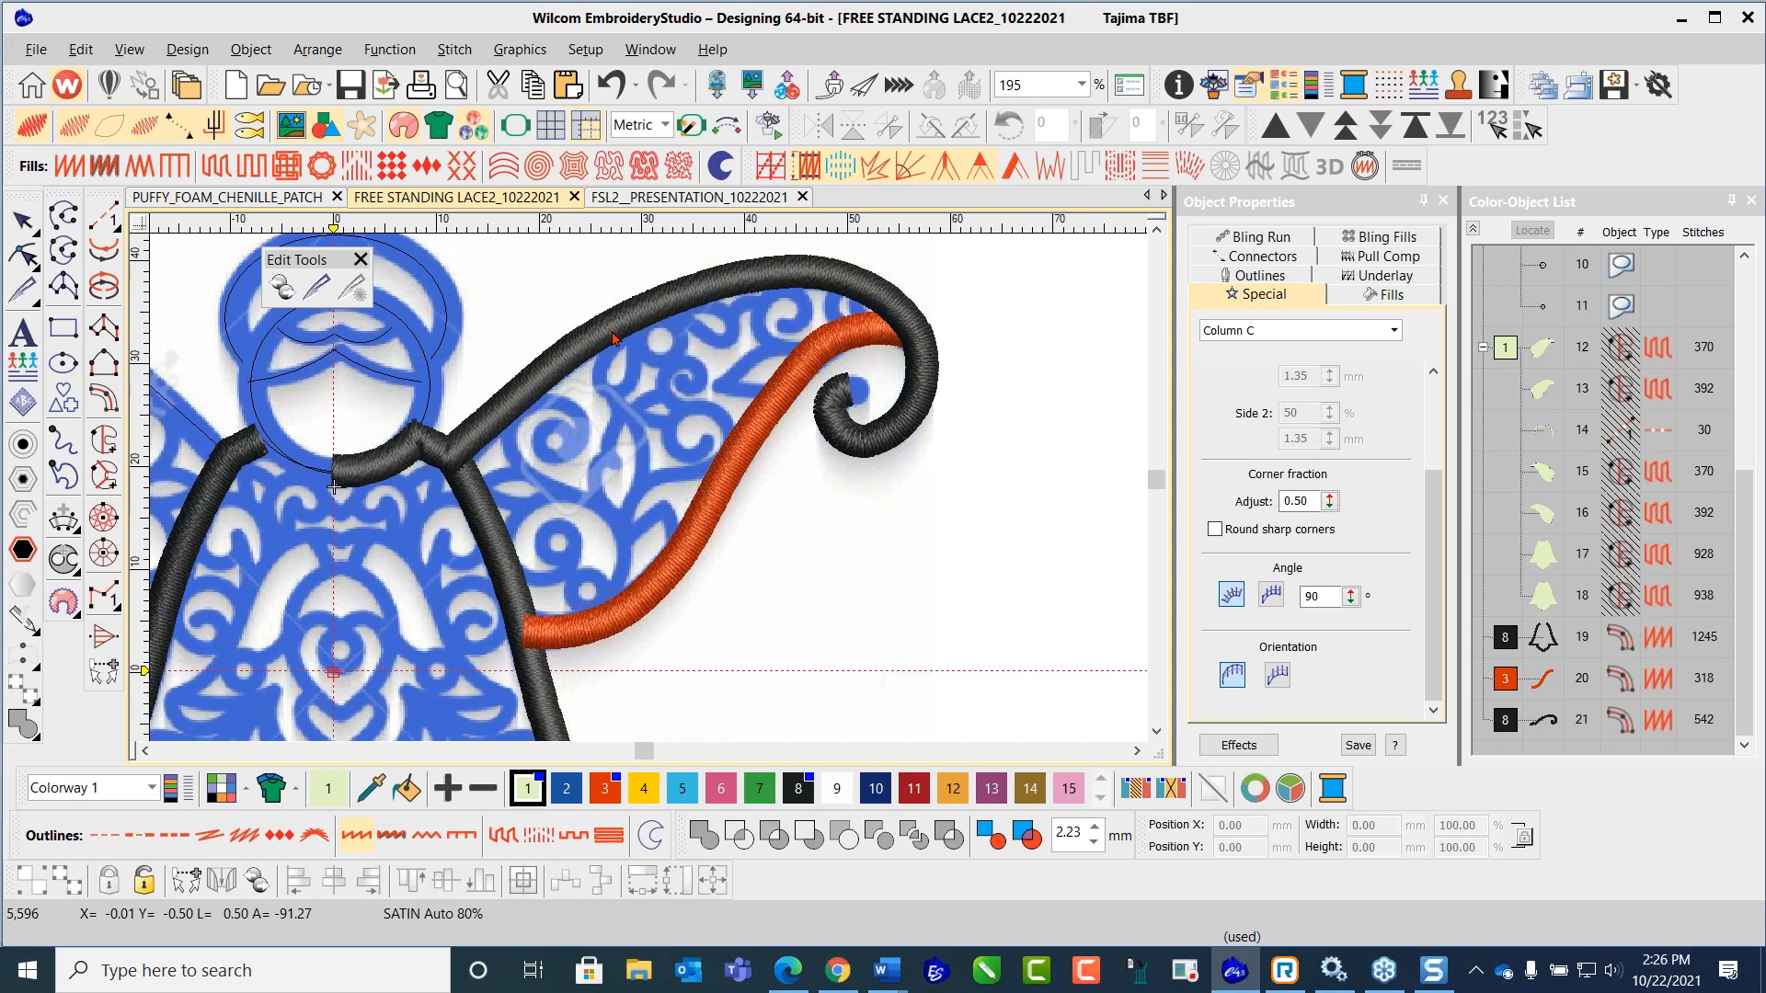
left_click(611, 338)
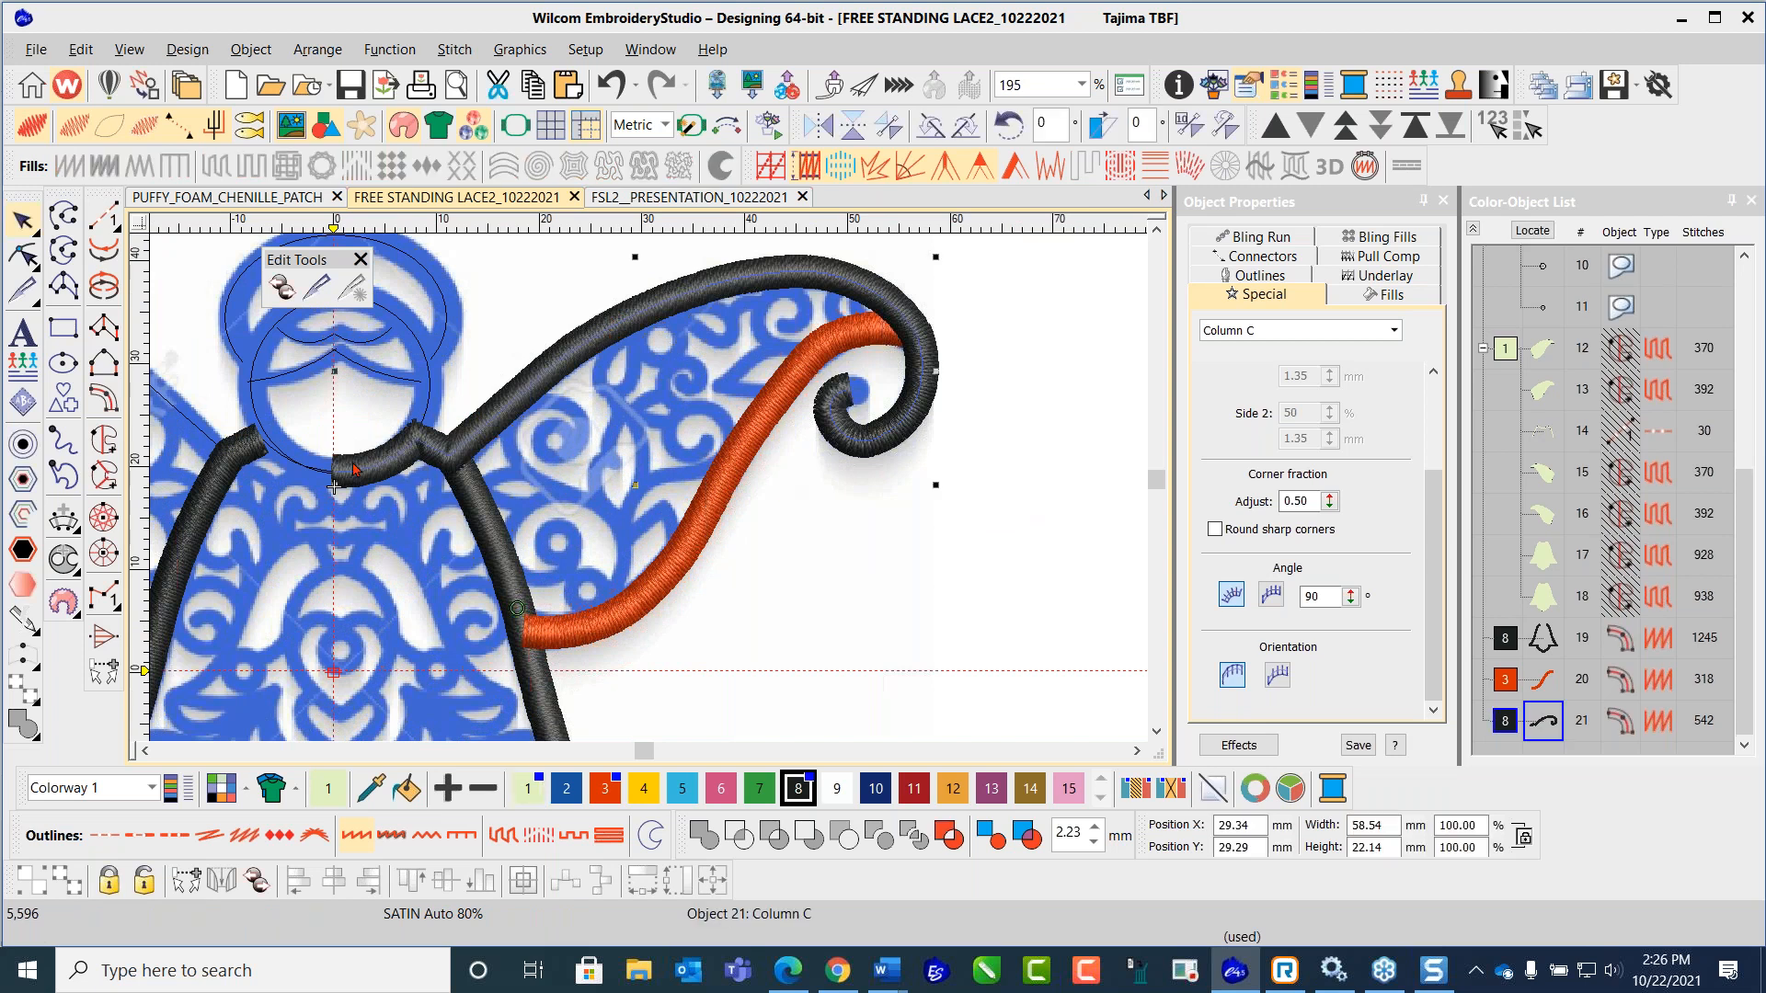
left_click(22, 255)
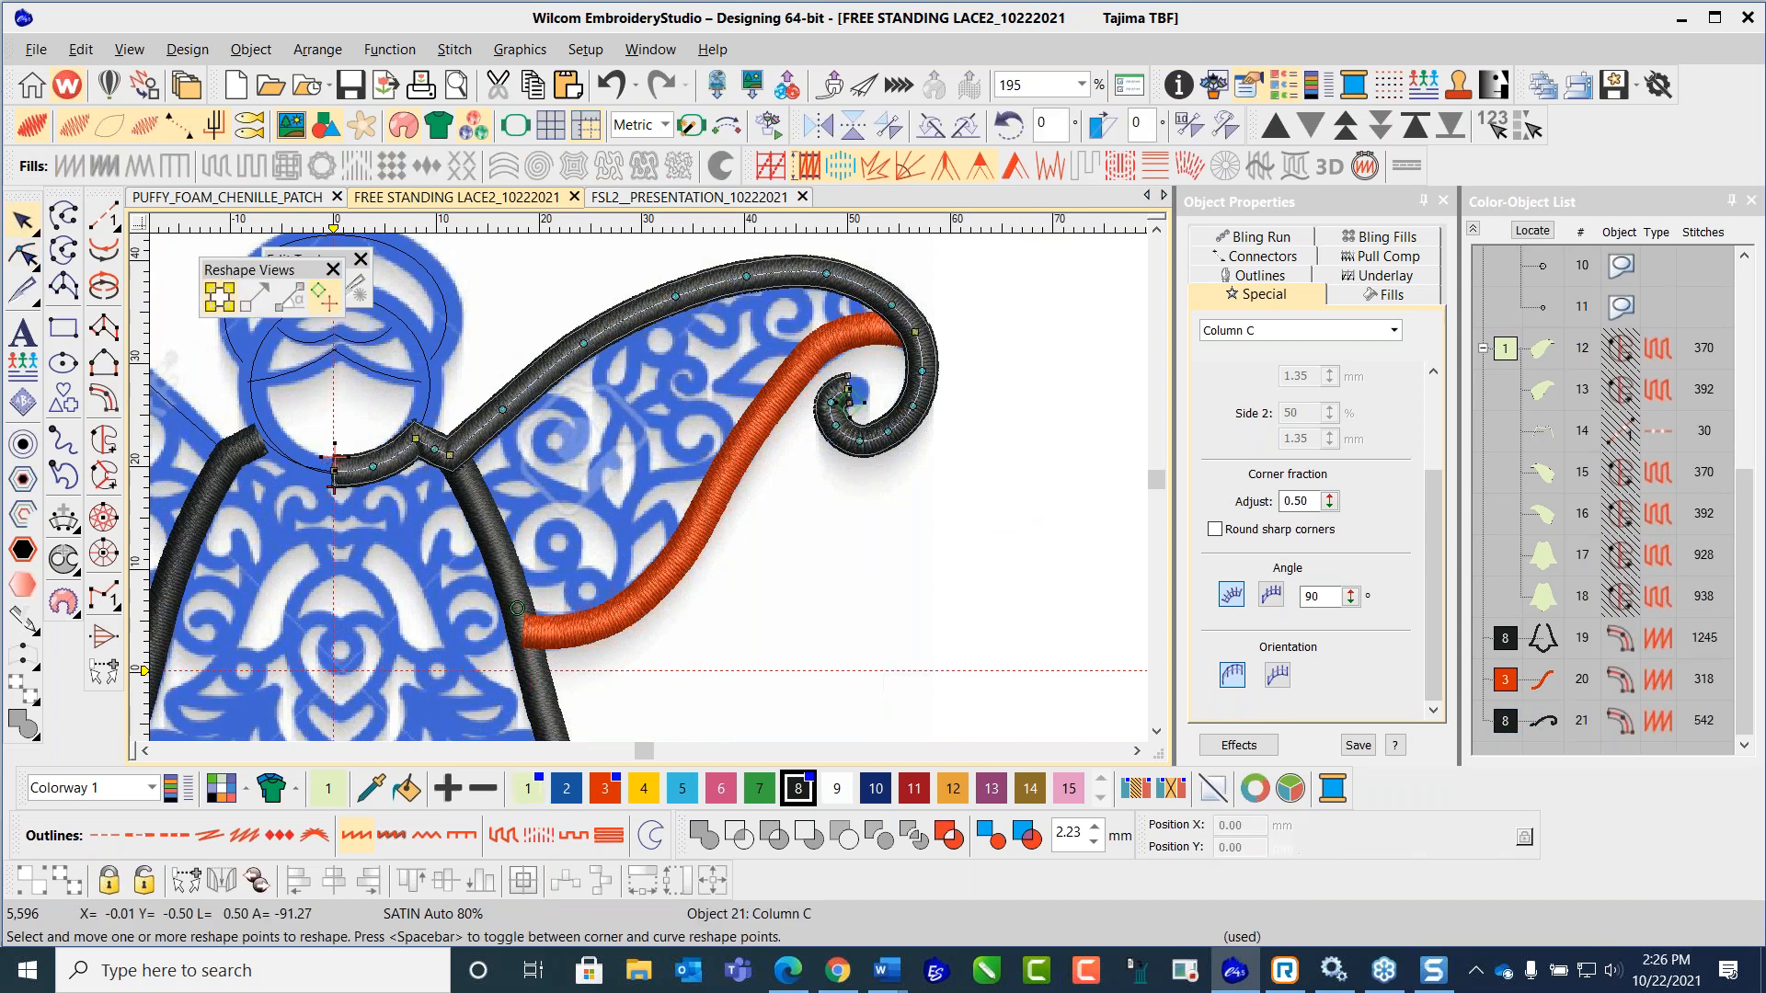
left_click(434, 448)
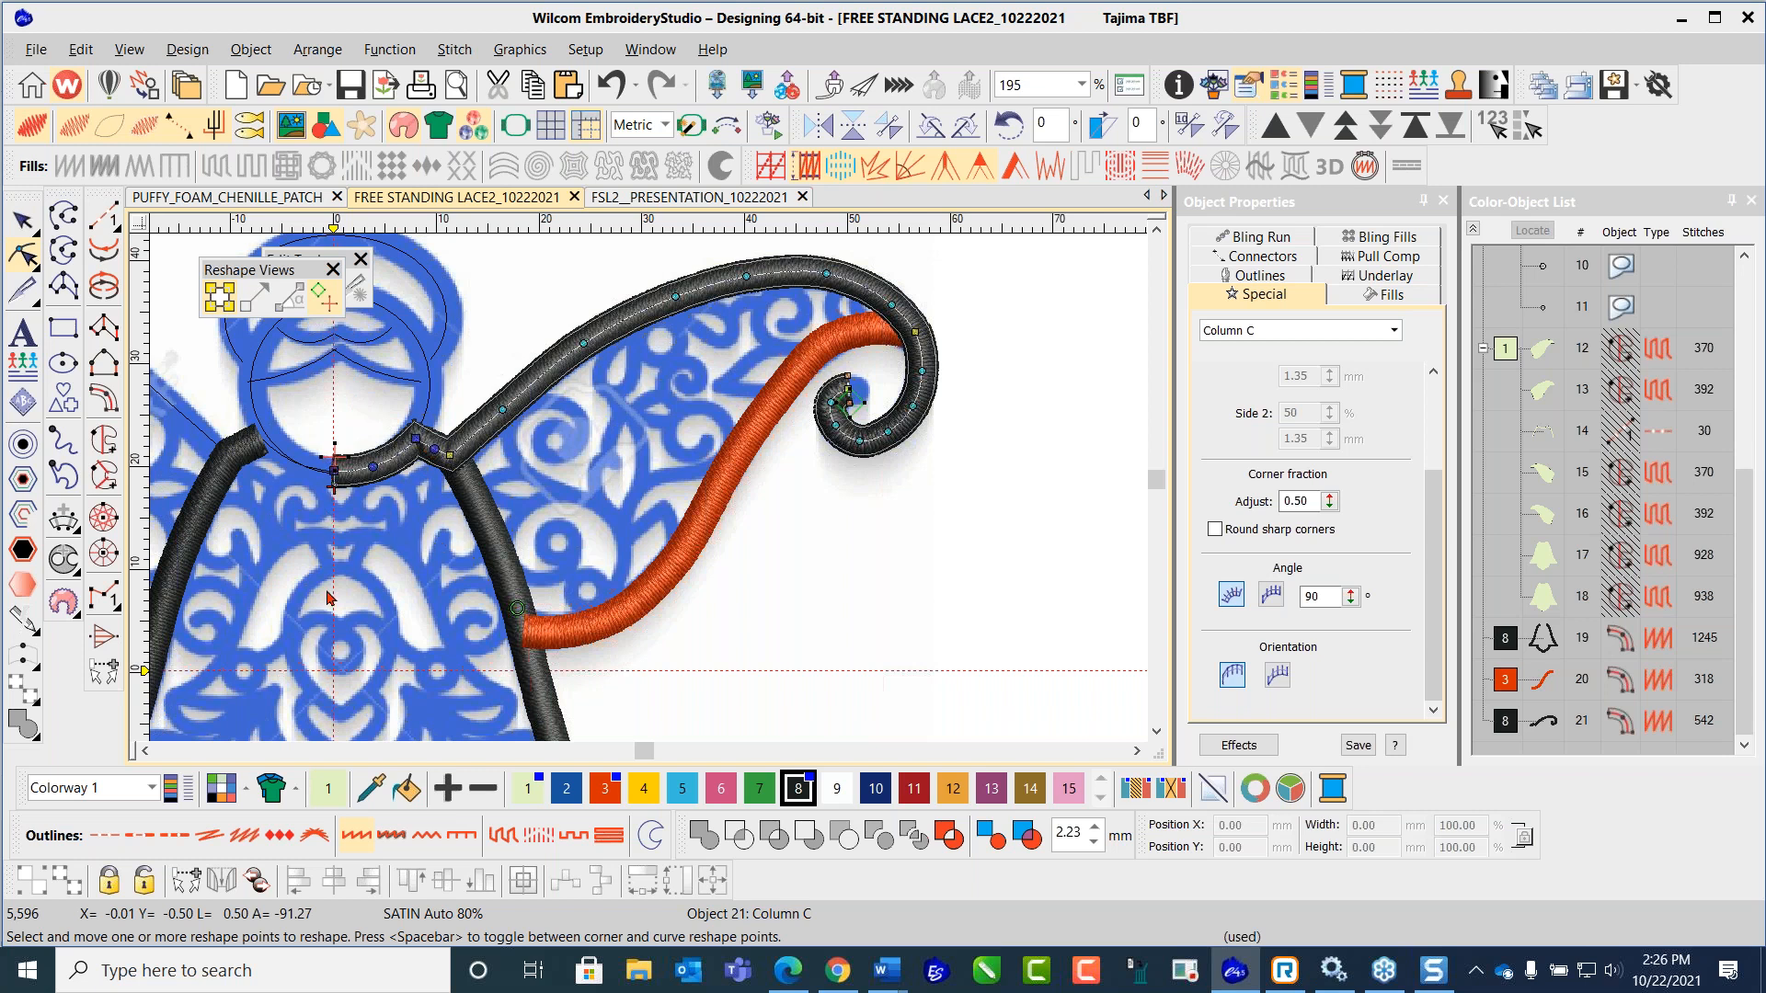
key("Delete")
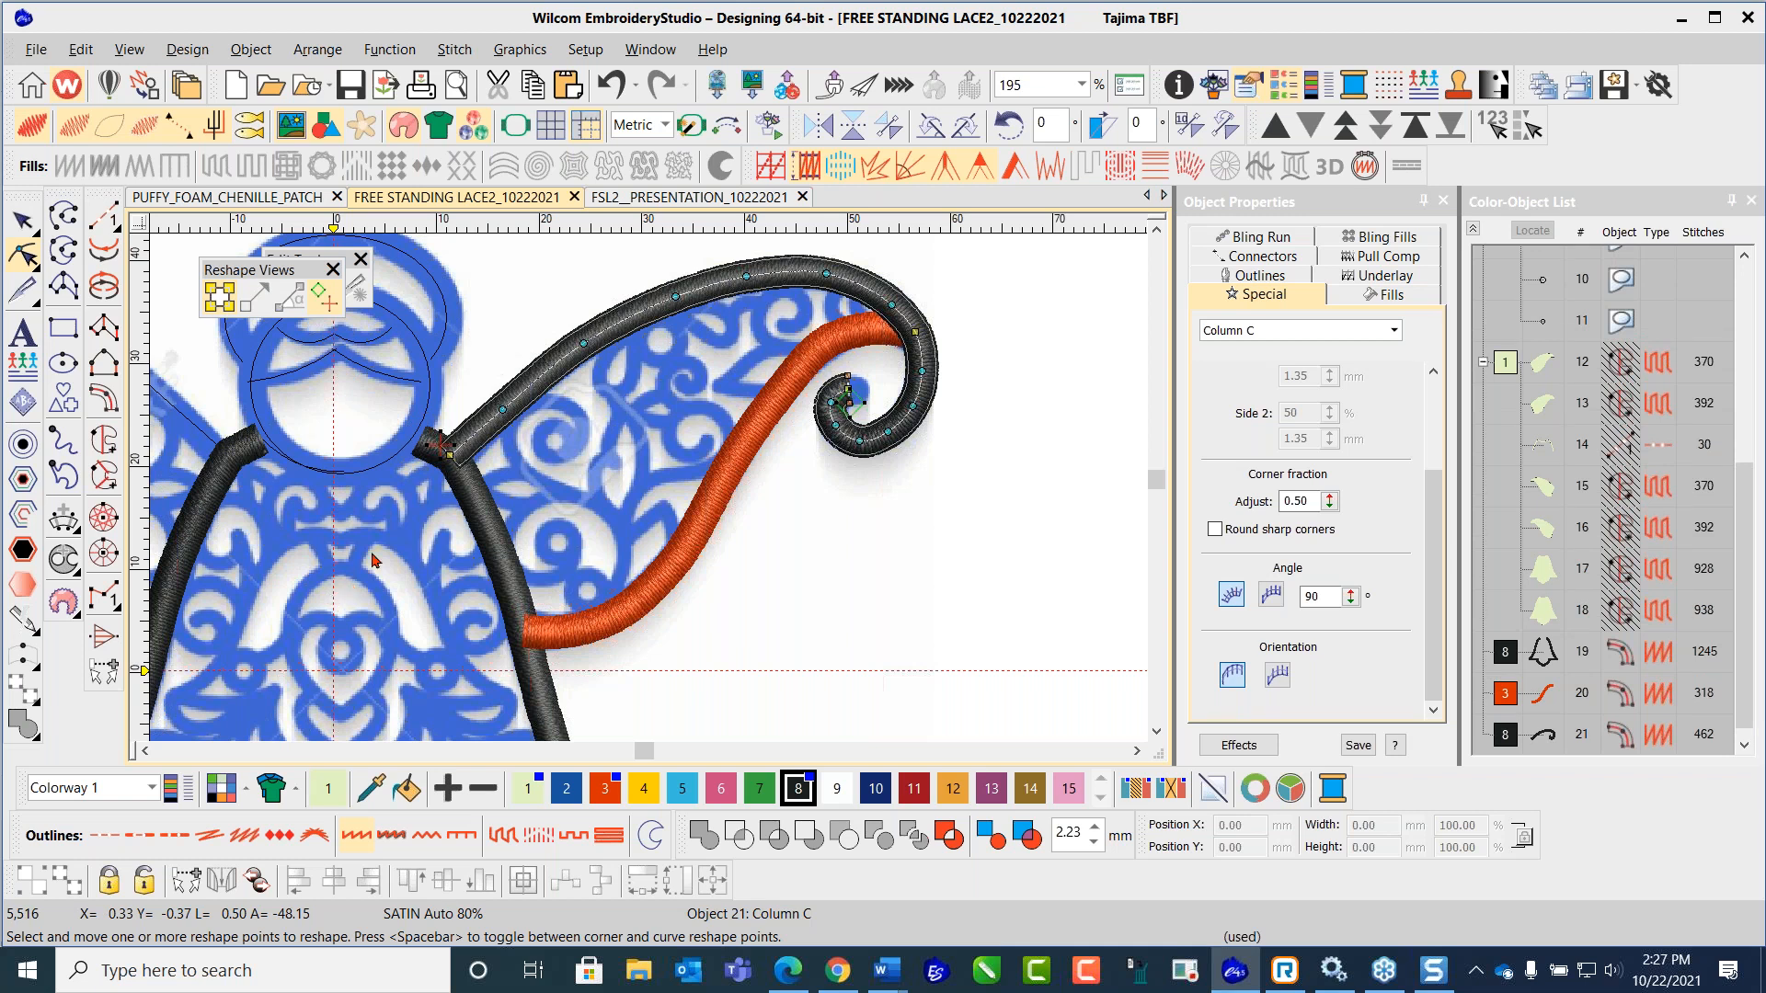
Step: Move the upper wing border's inner end node slightly up along the wing at the gown's shoulder and finish reshaping
scroll(650, 497, "up", 4)
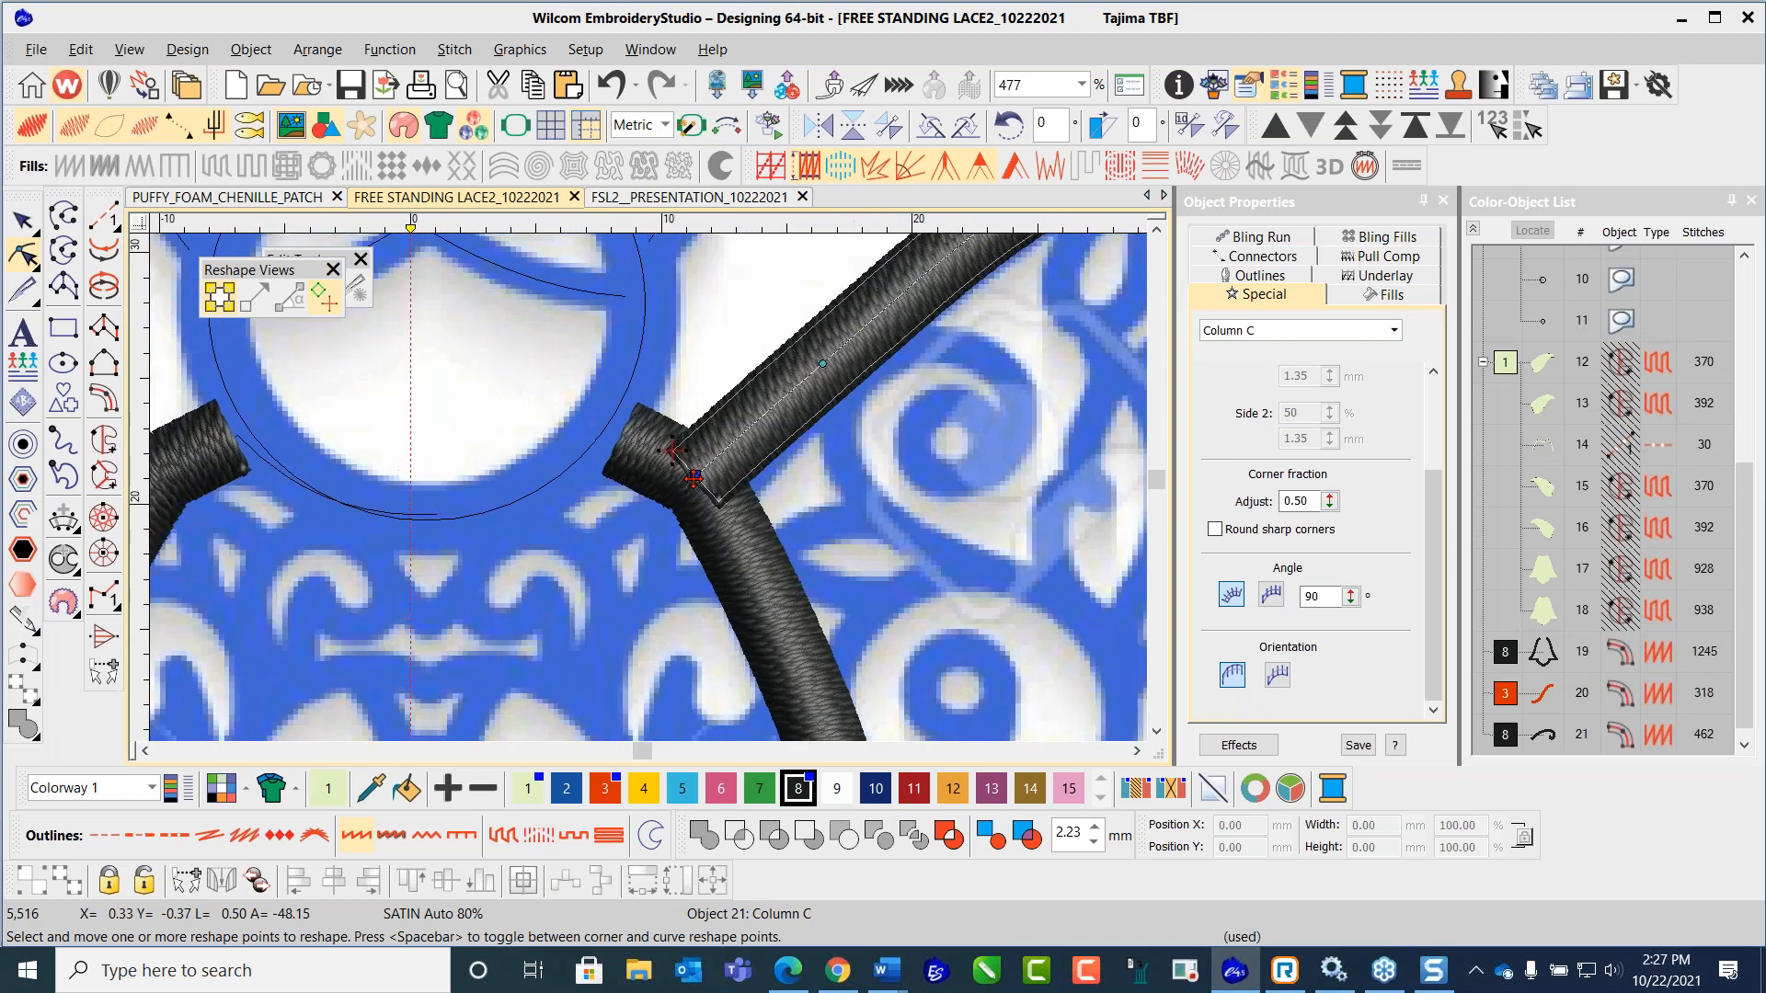
left_click_drag(696, 478, 705, 467)
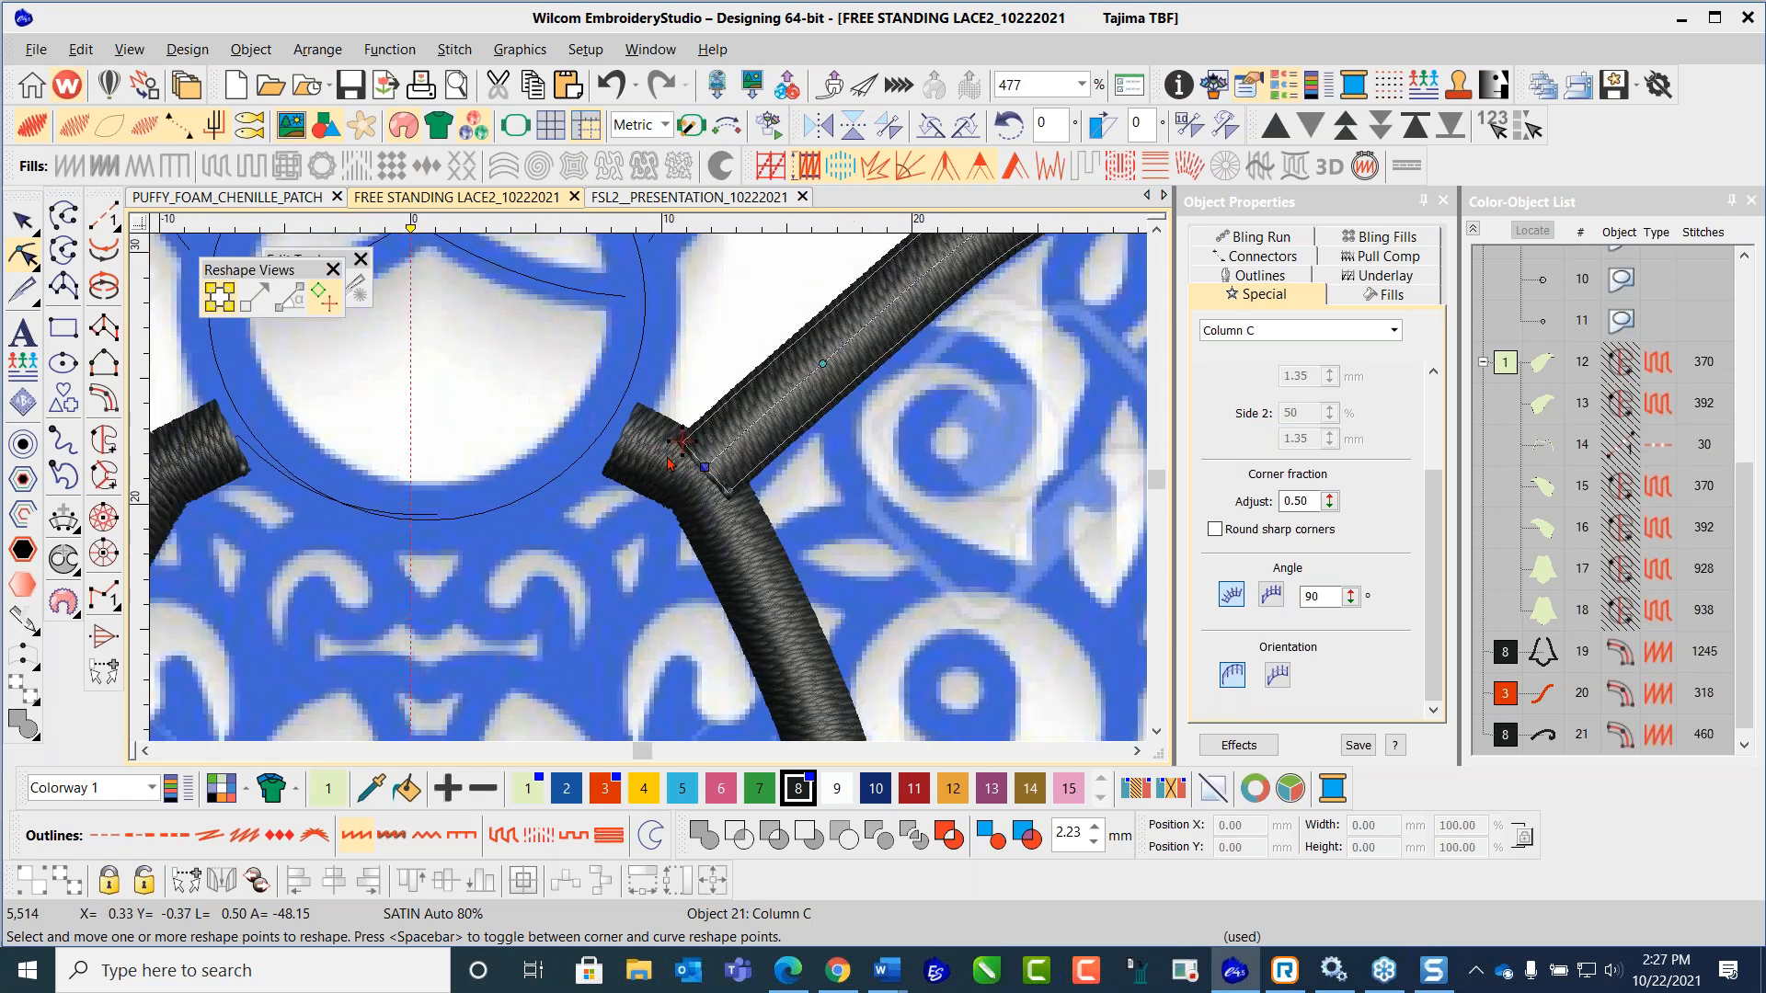
scroll(669, 463, "down", 1)
left_click(23, 221)
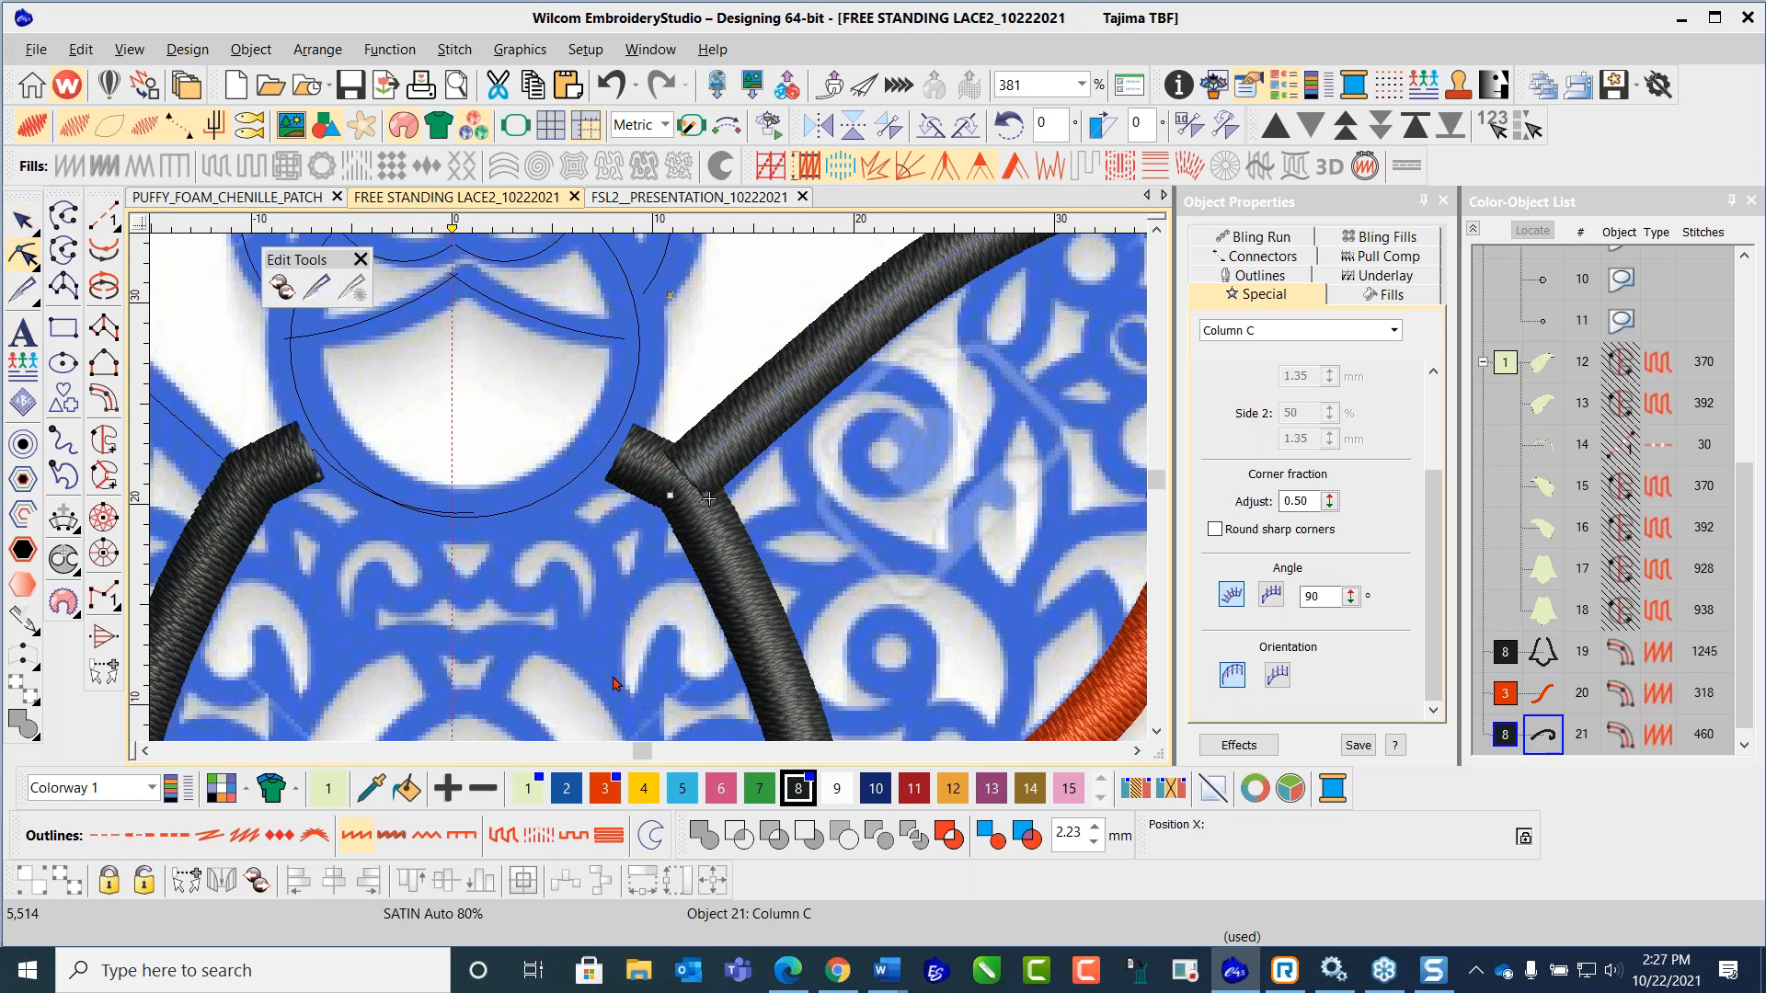
scroll(708, 498, "down", 5)
key("Escape")
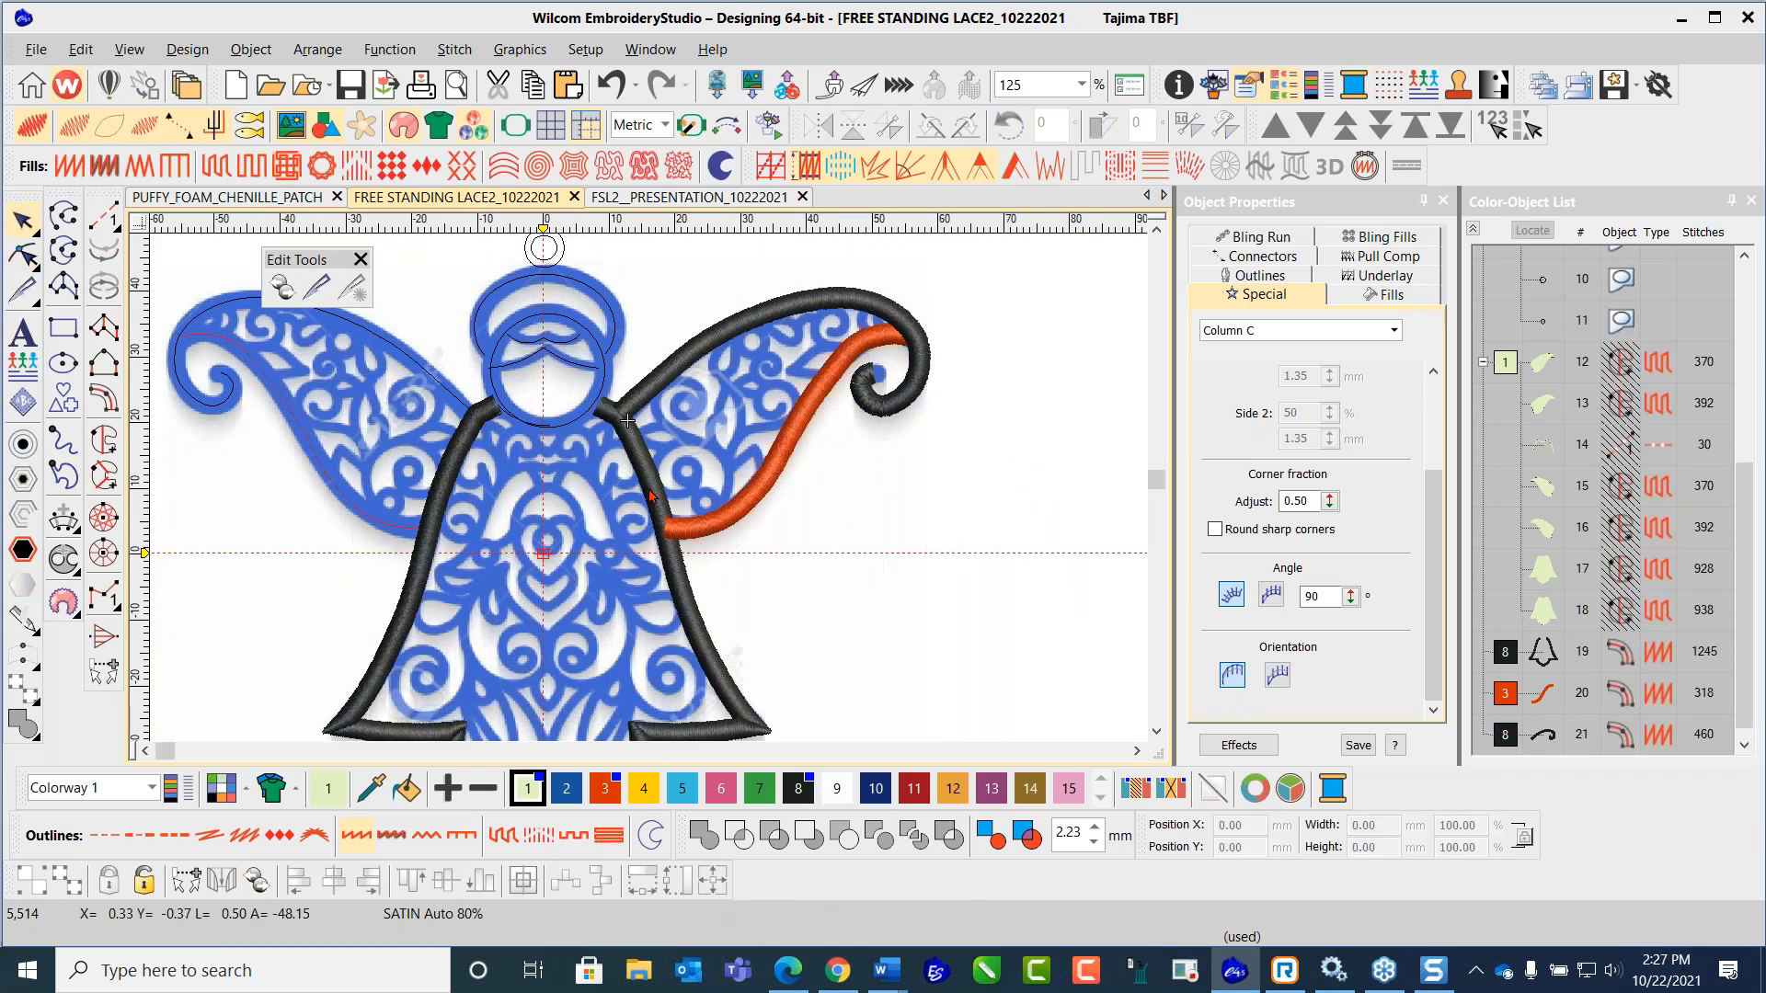
Step: Reshape the inner end of the upper wing border's curl by moving its end node over the blue tip in the artwork
scroll(649, 496, "up", 2)
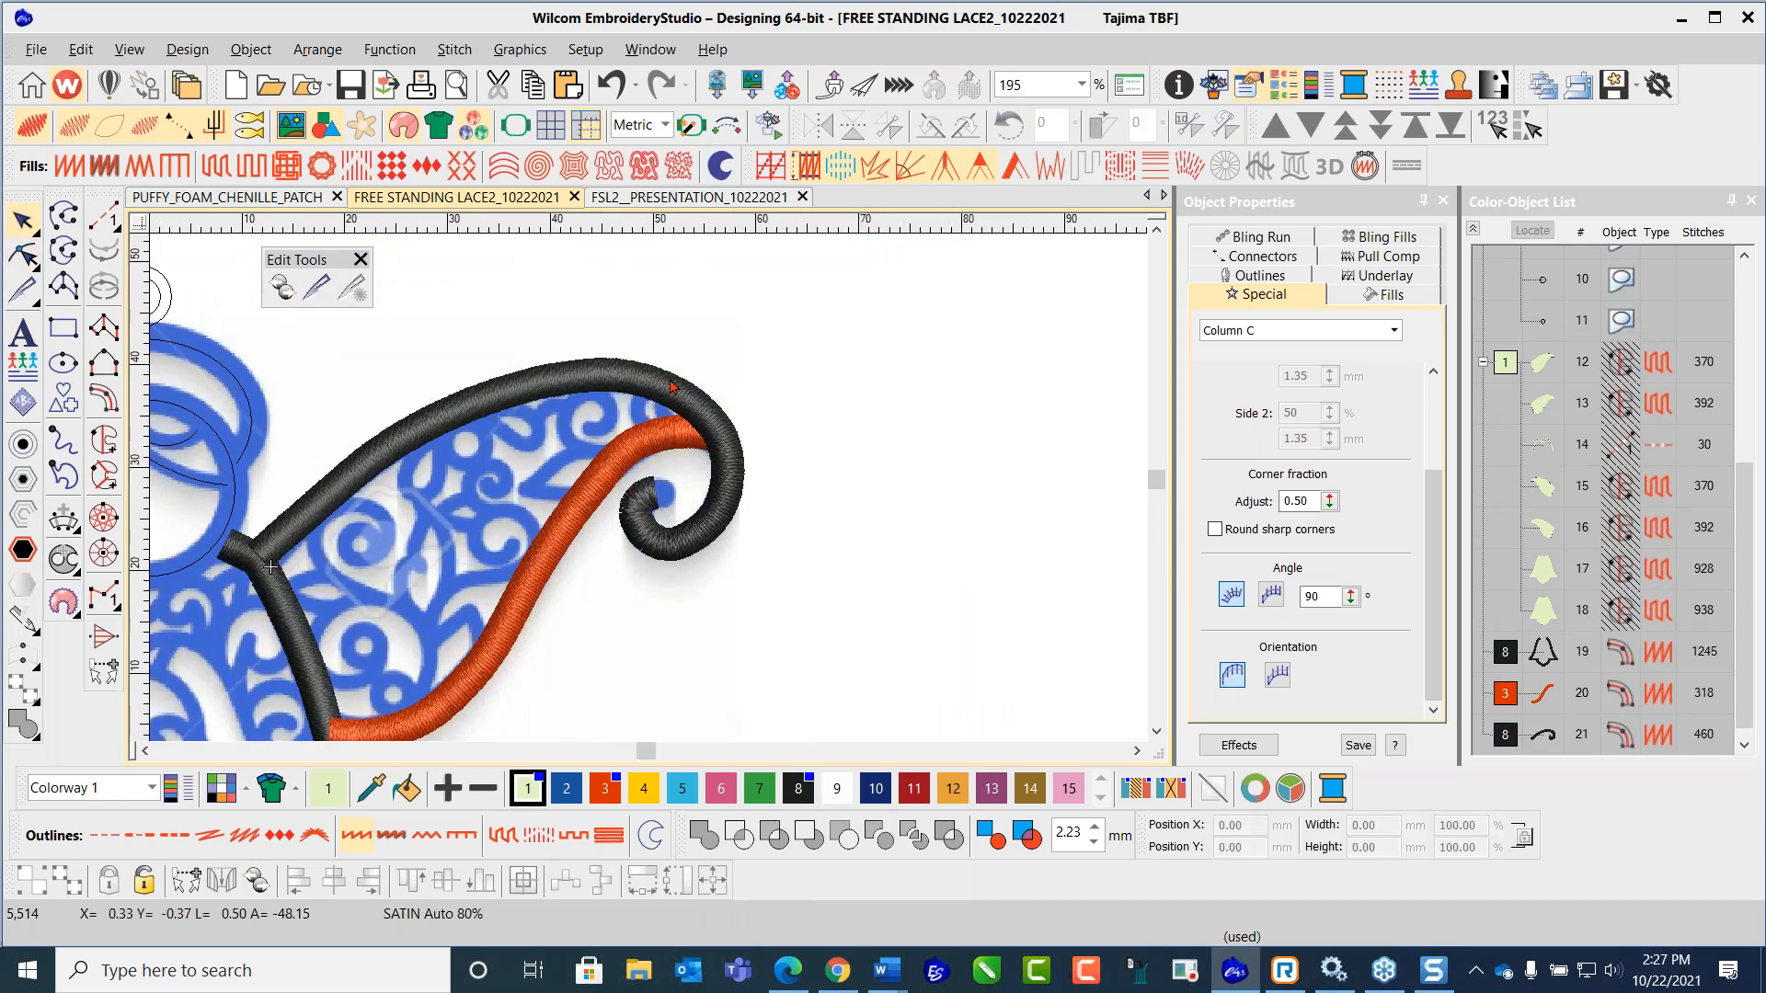
left_click(663, 549)
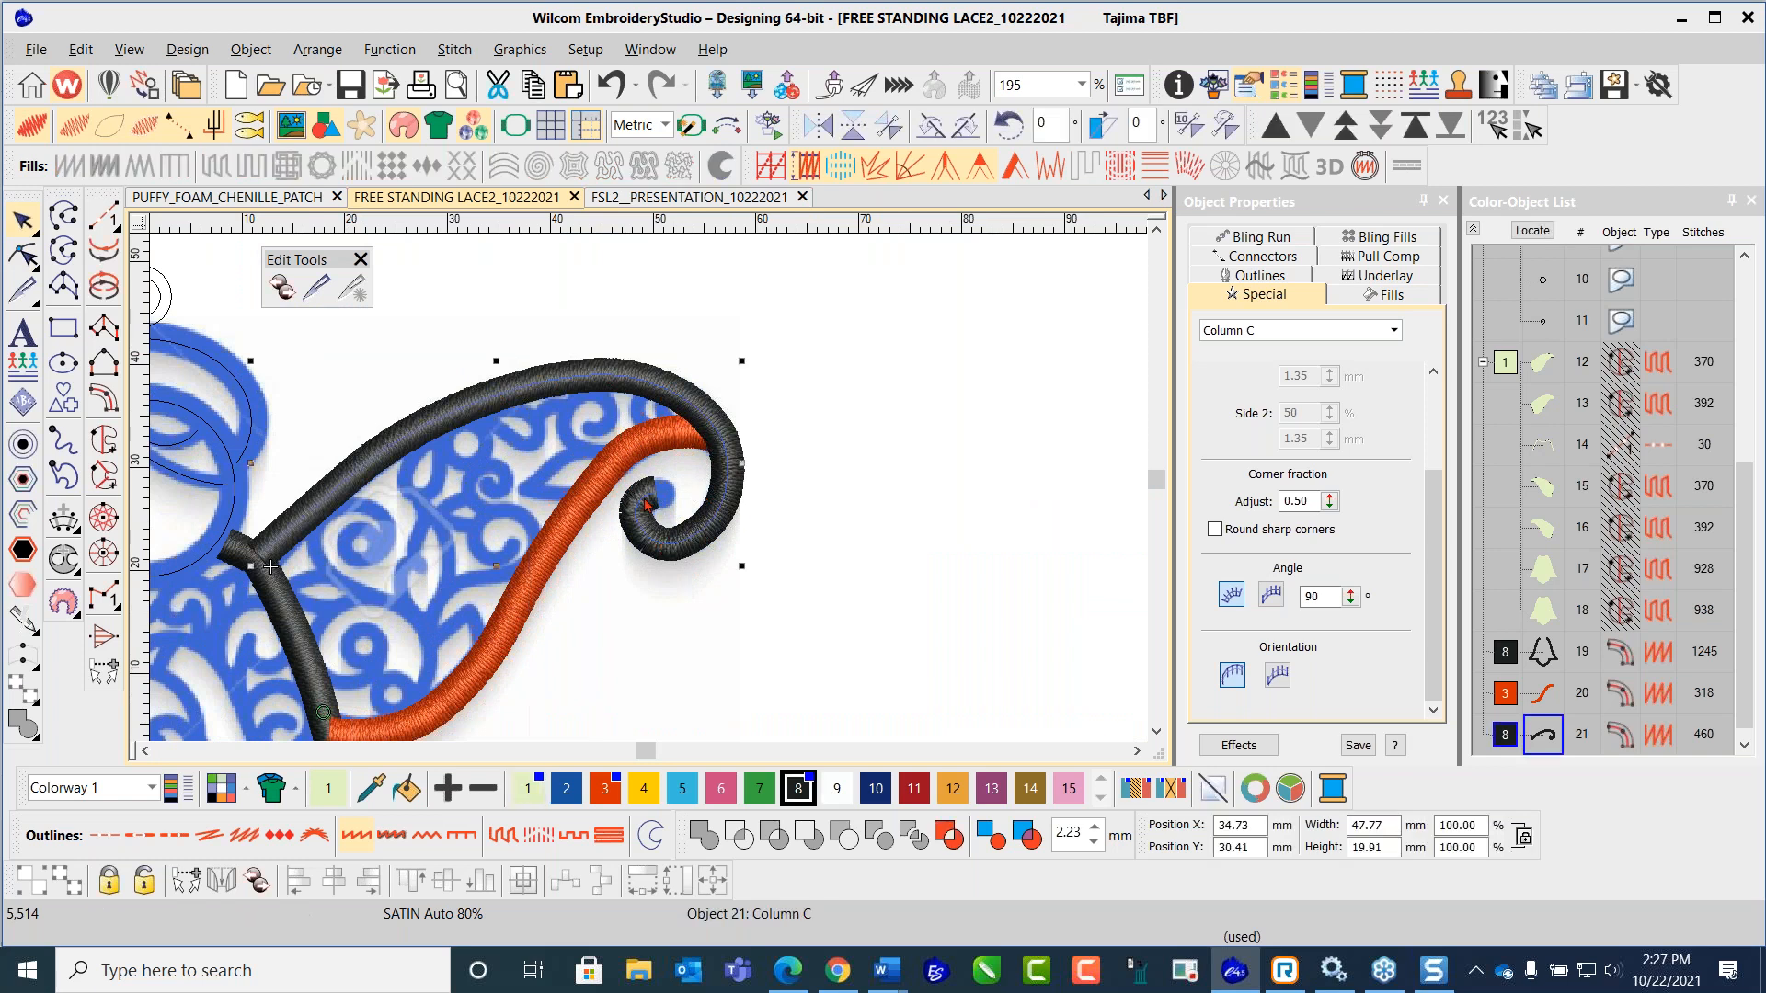
scroll(664, 549, "up", 4)
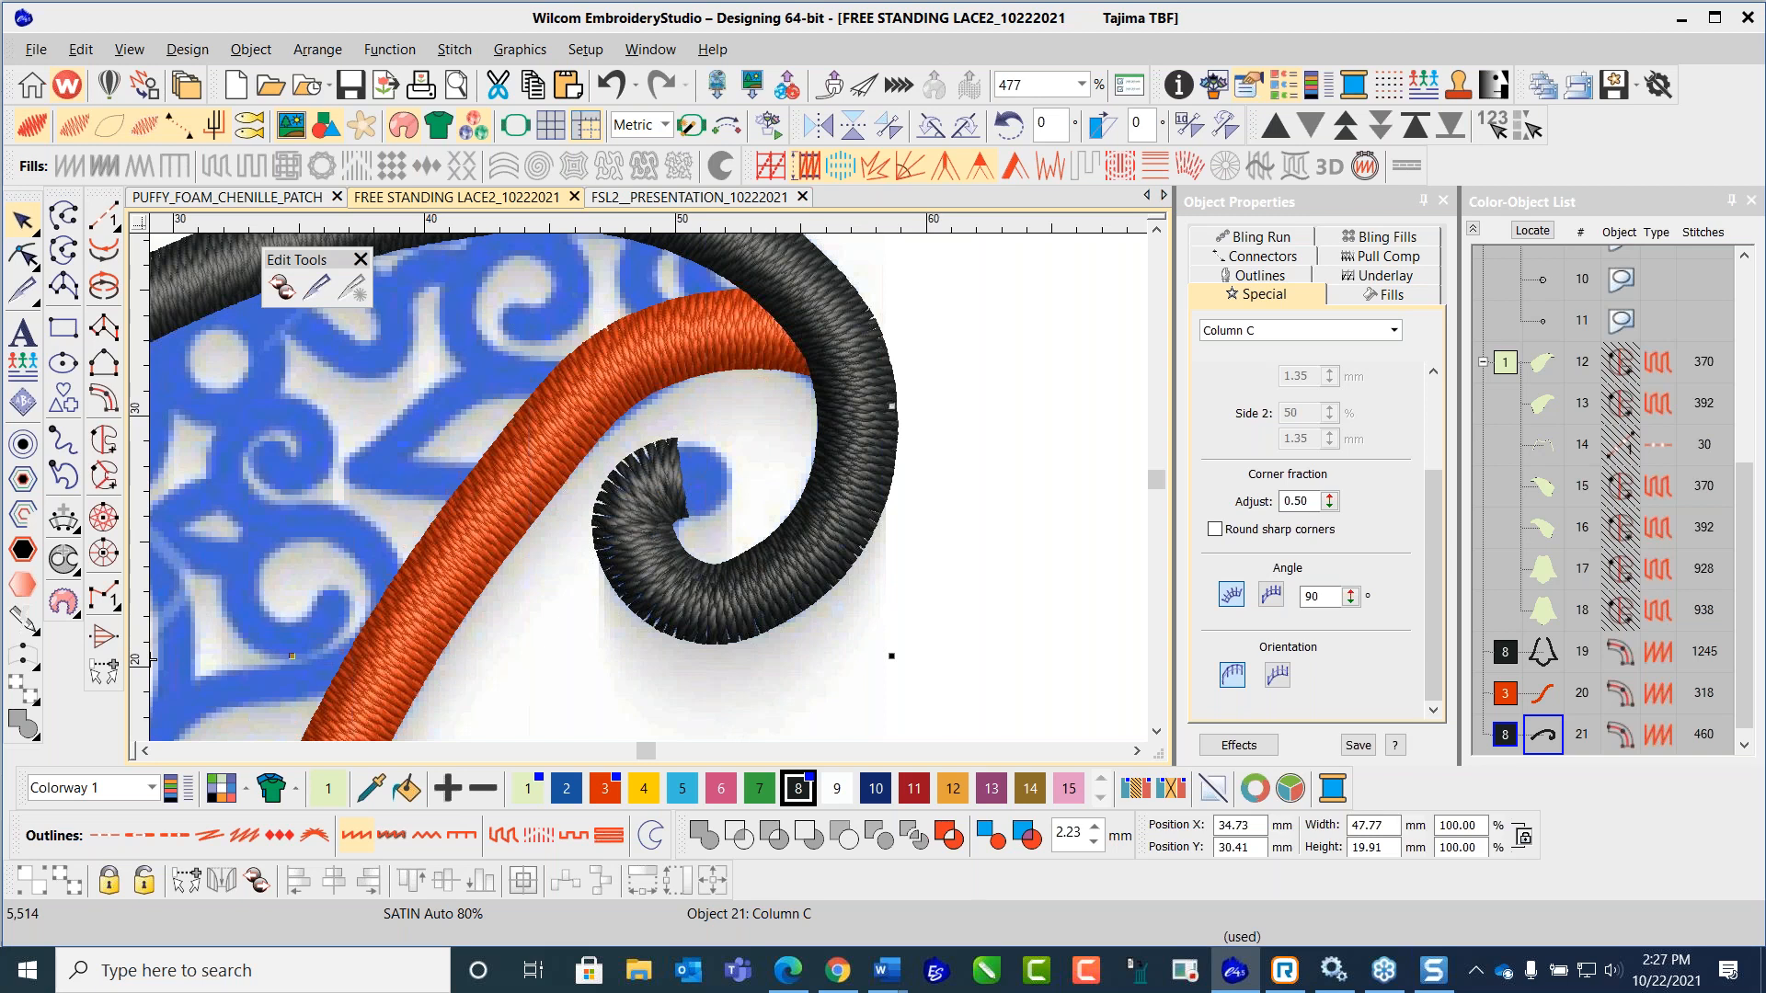
left_click(23, 254)
left_click(777, 582)
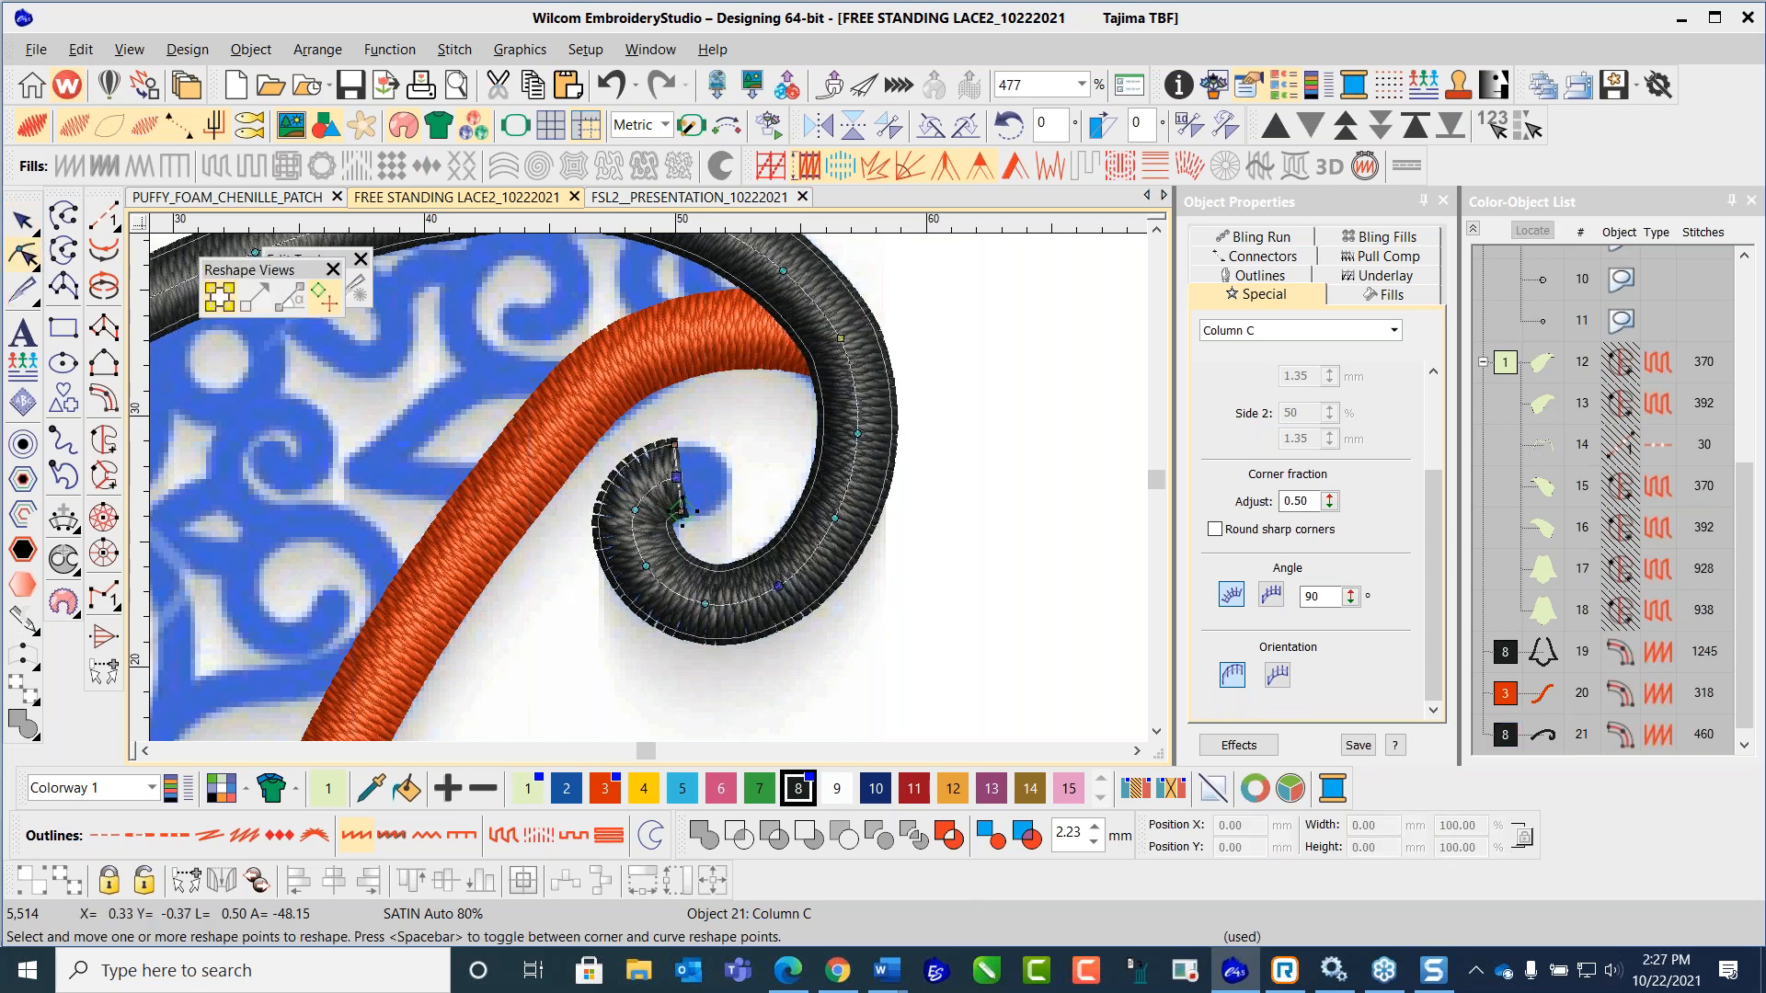
left_click(657, 486)
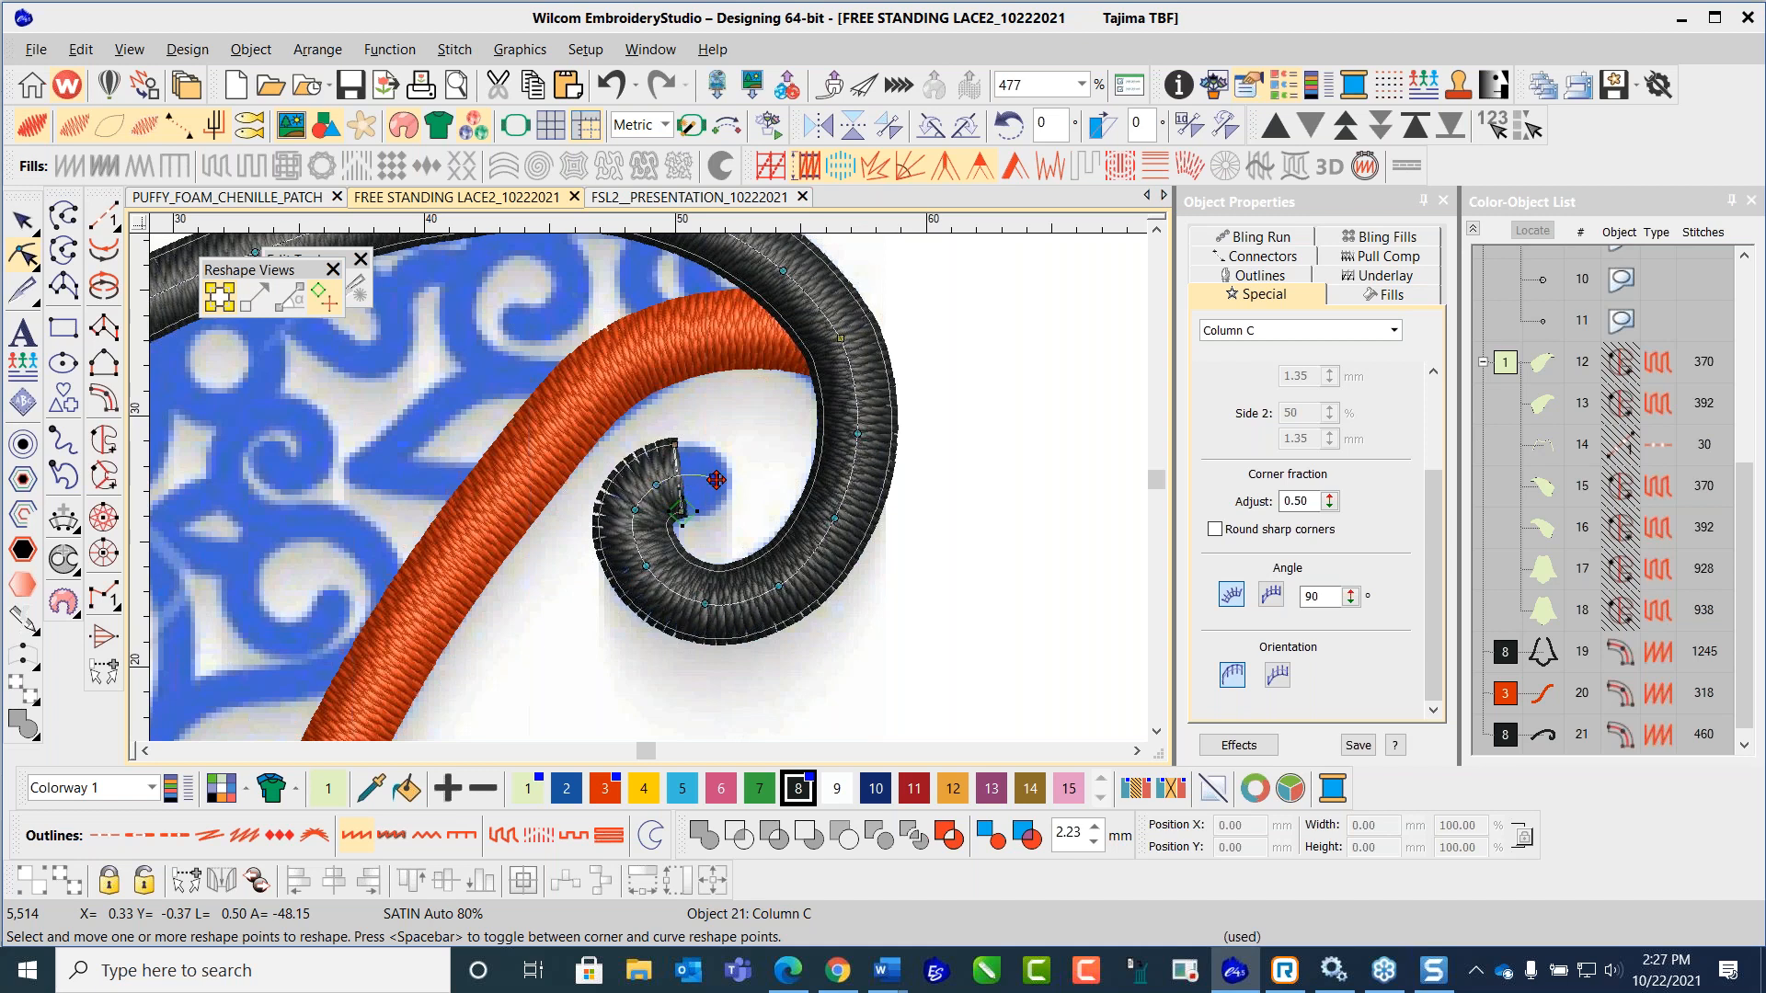
Step: Reshape the curled end of the black upper wing column so it extends along the blue artwork's curl
left_click_drag(717, 480, 717, 480)
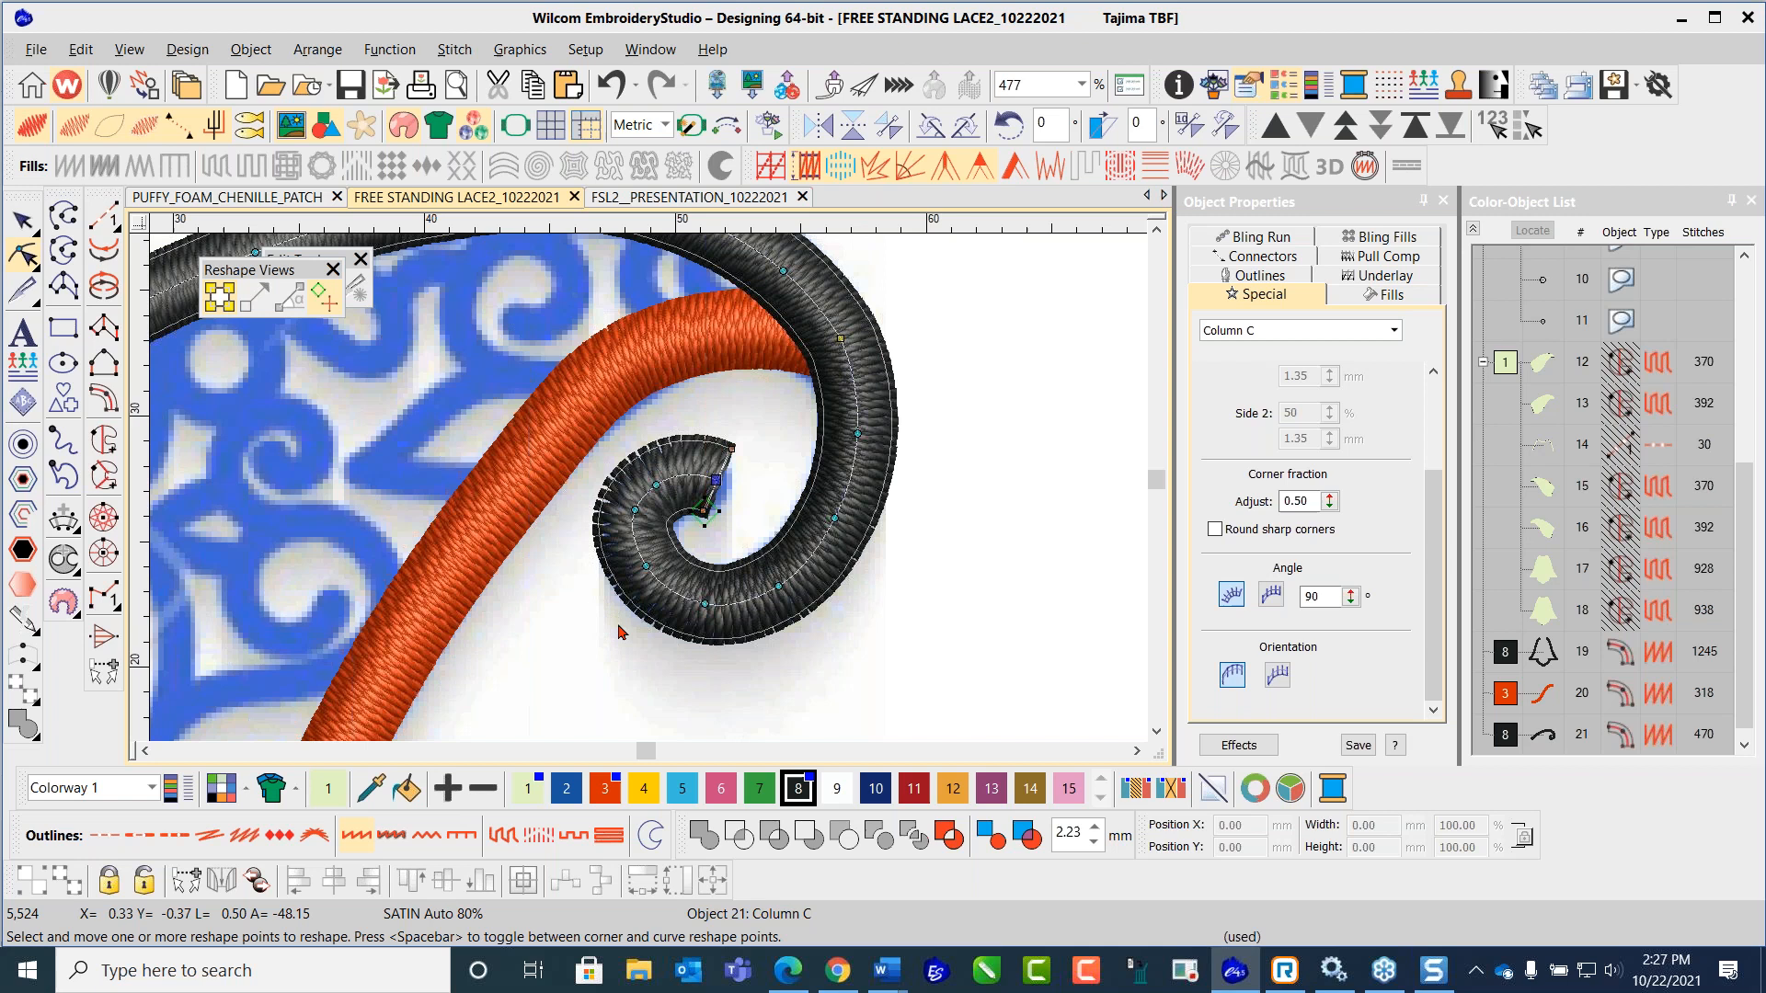
left_click(648, 570)
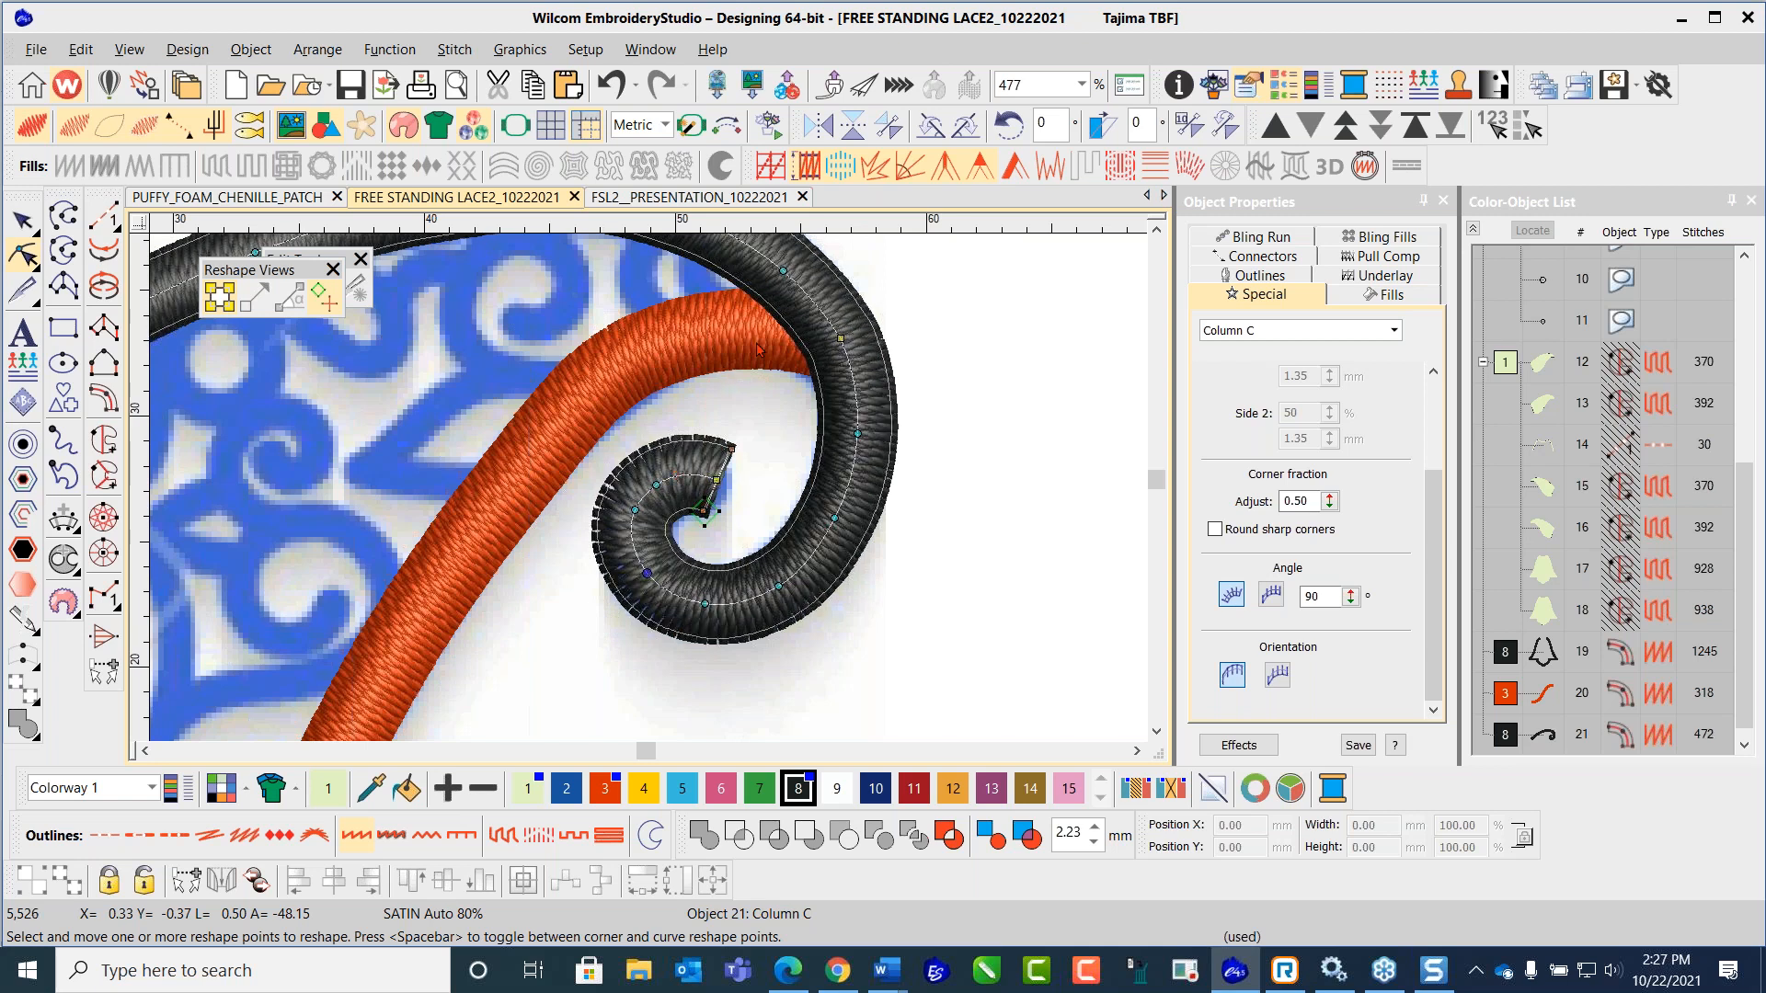
left_click(841, 340)
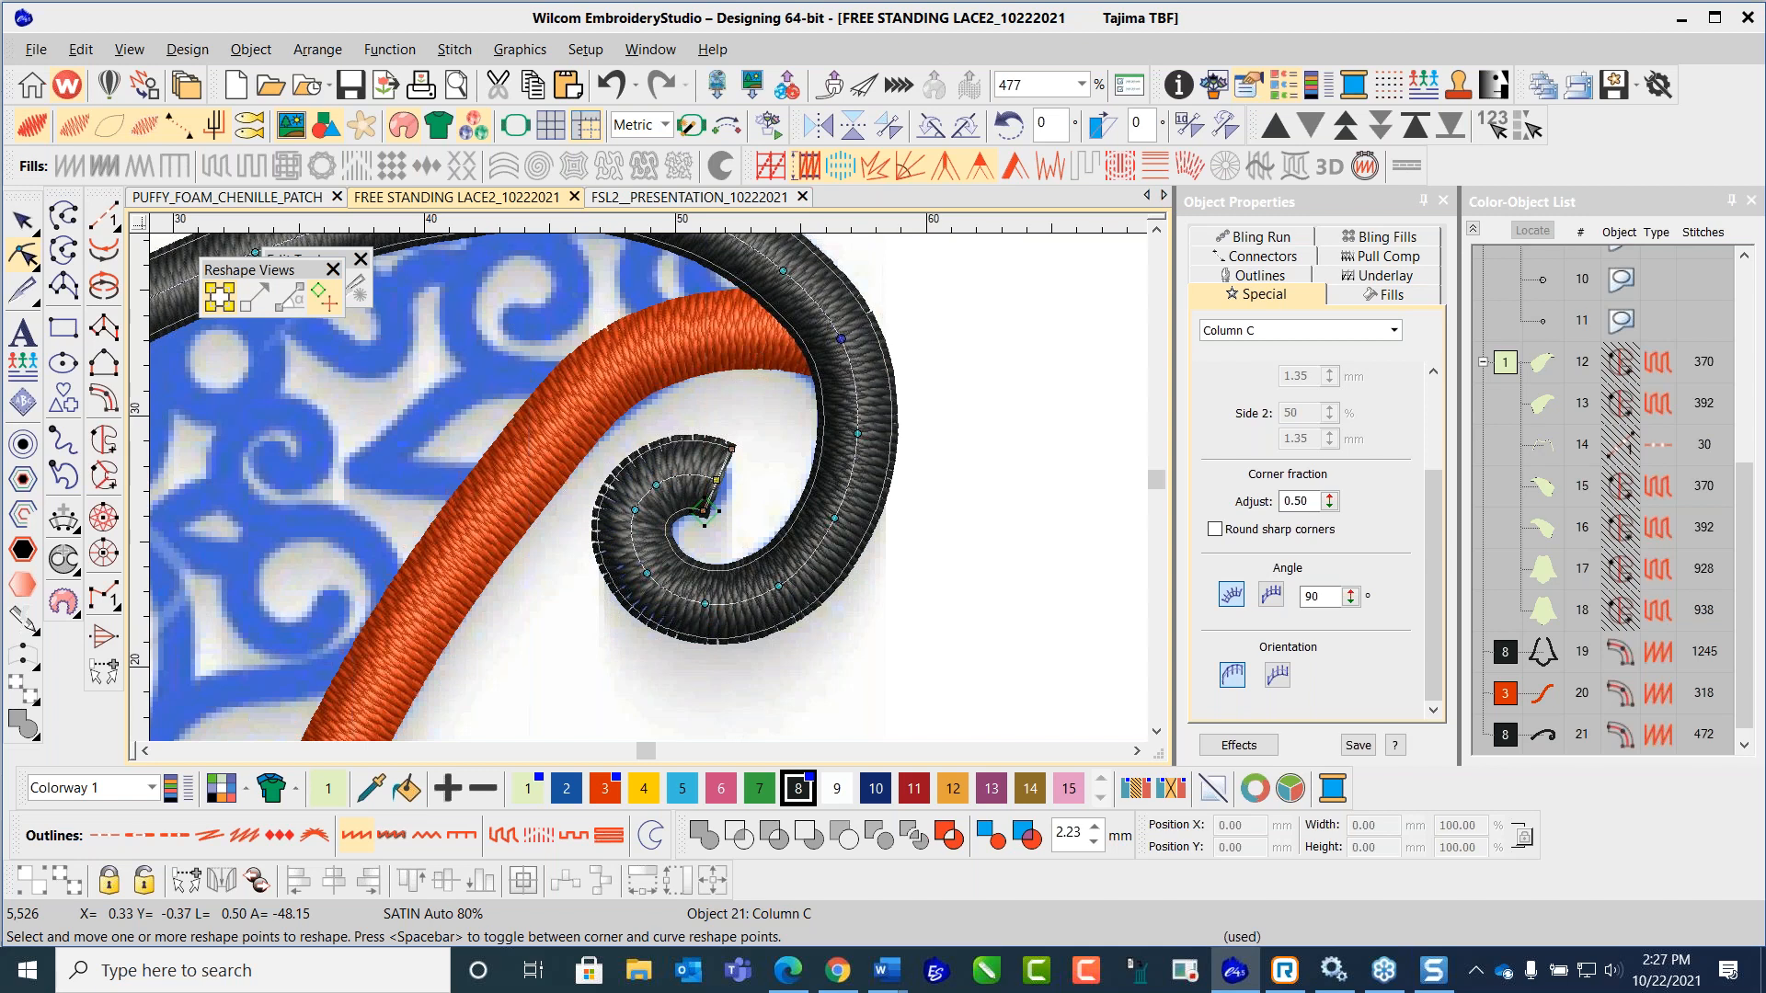
scroll(544, 352, "down", 2)
scroll(308, 451, "down", 1)
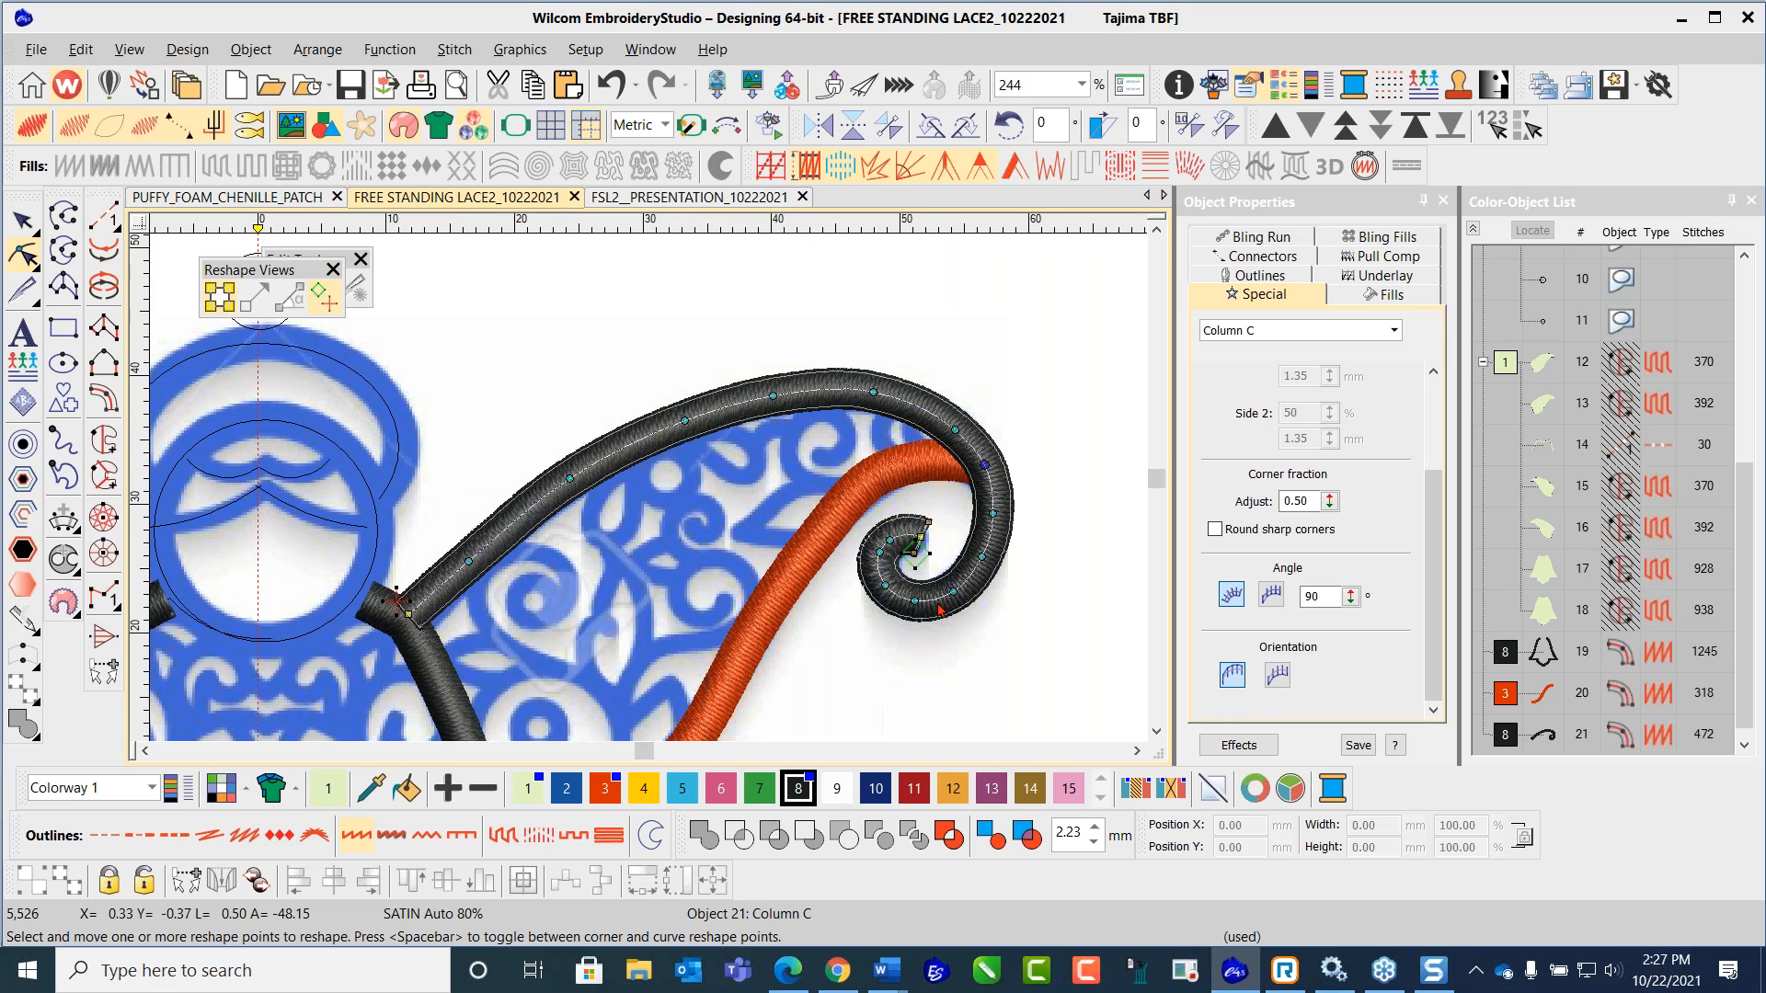
left_click(23, 221)
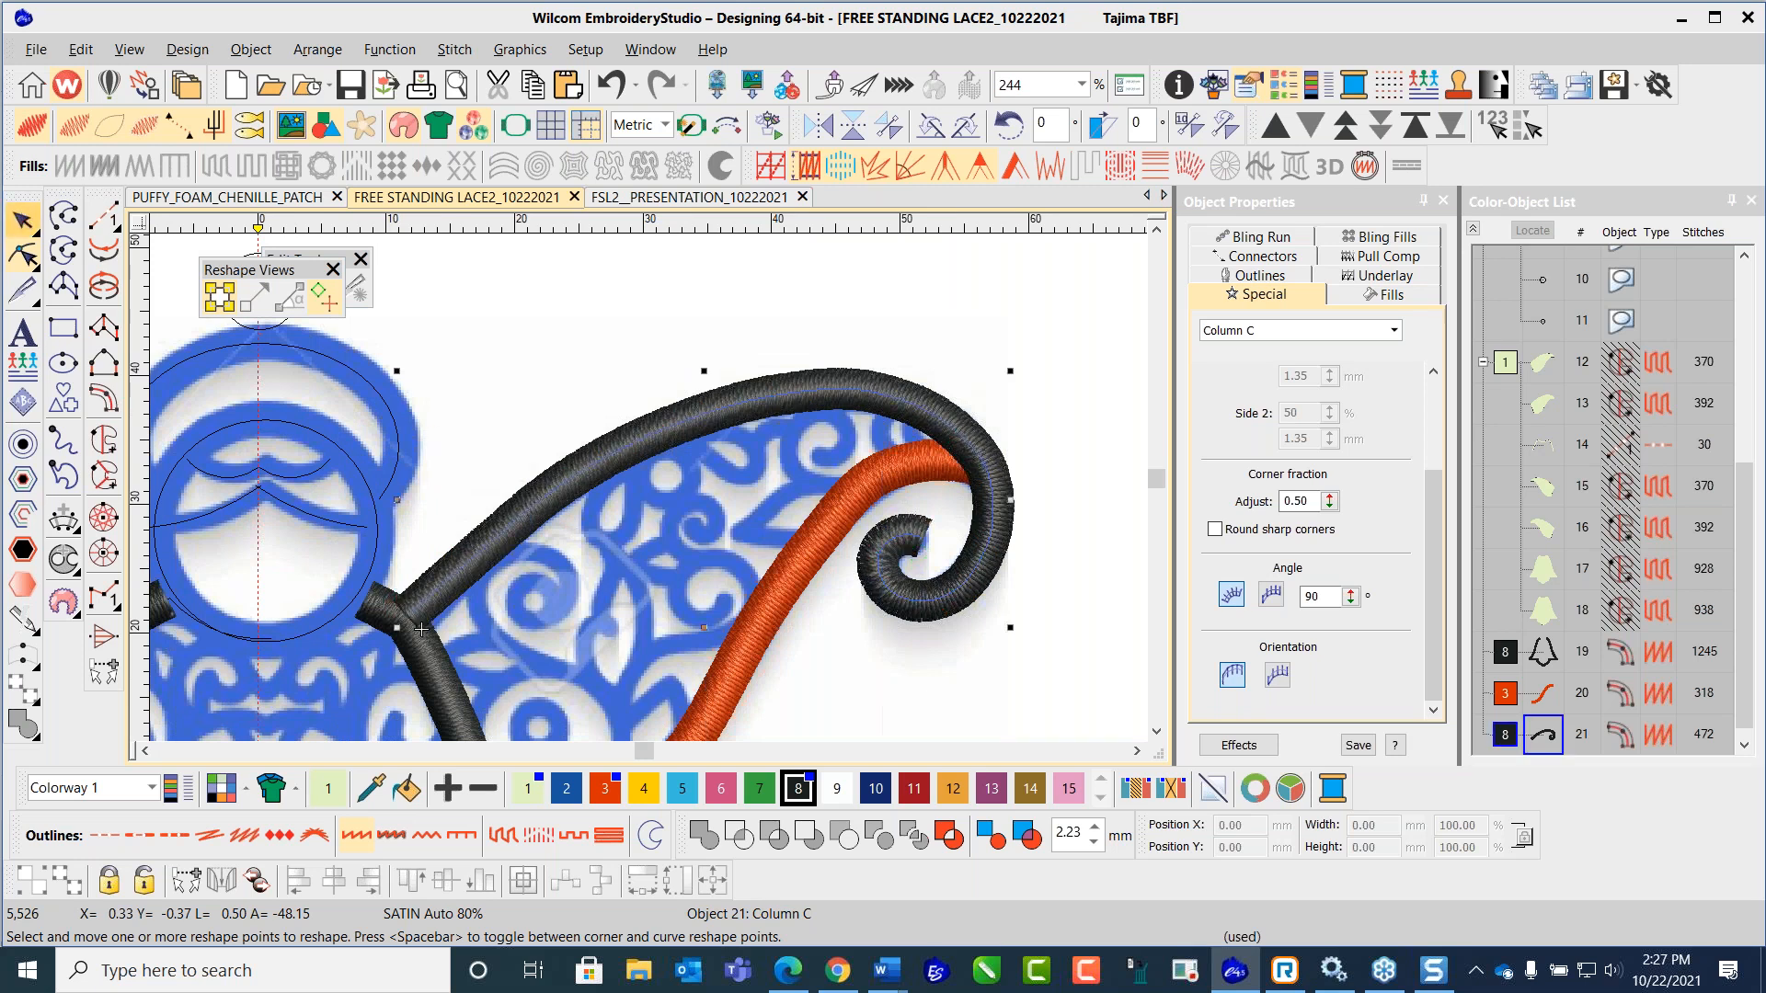
left_click(1022, 632)
Step: Examine how the curl's centreline follows the blue artwork with the stitches hidden, then restore the stitch view
scroll(1067, 565, "up", 4)
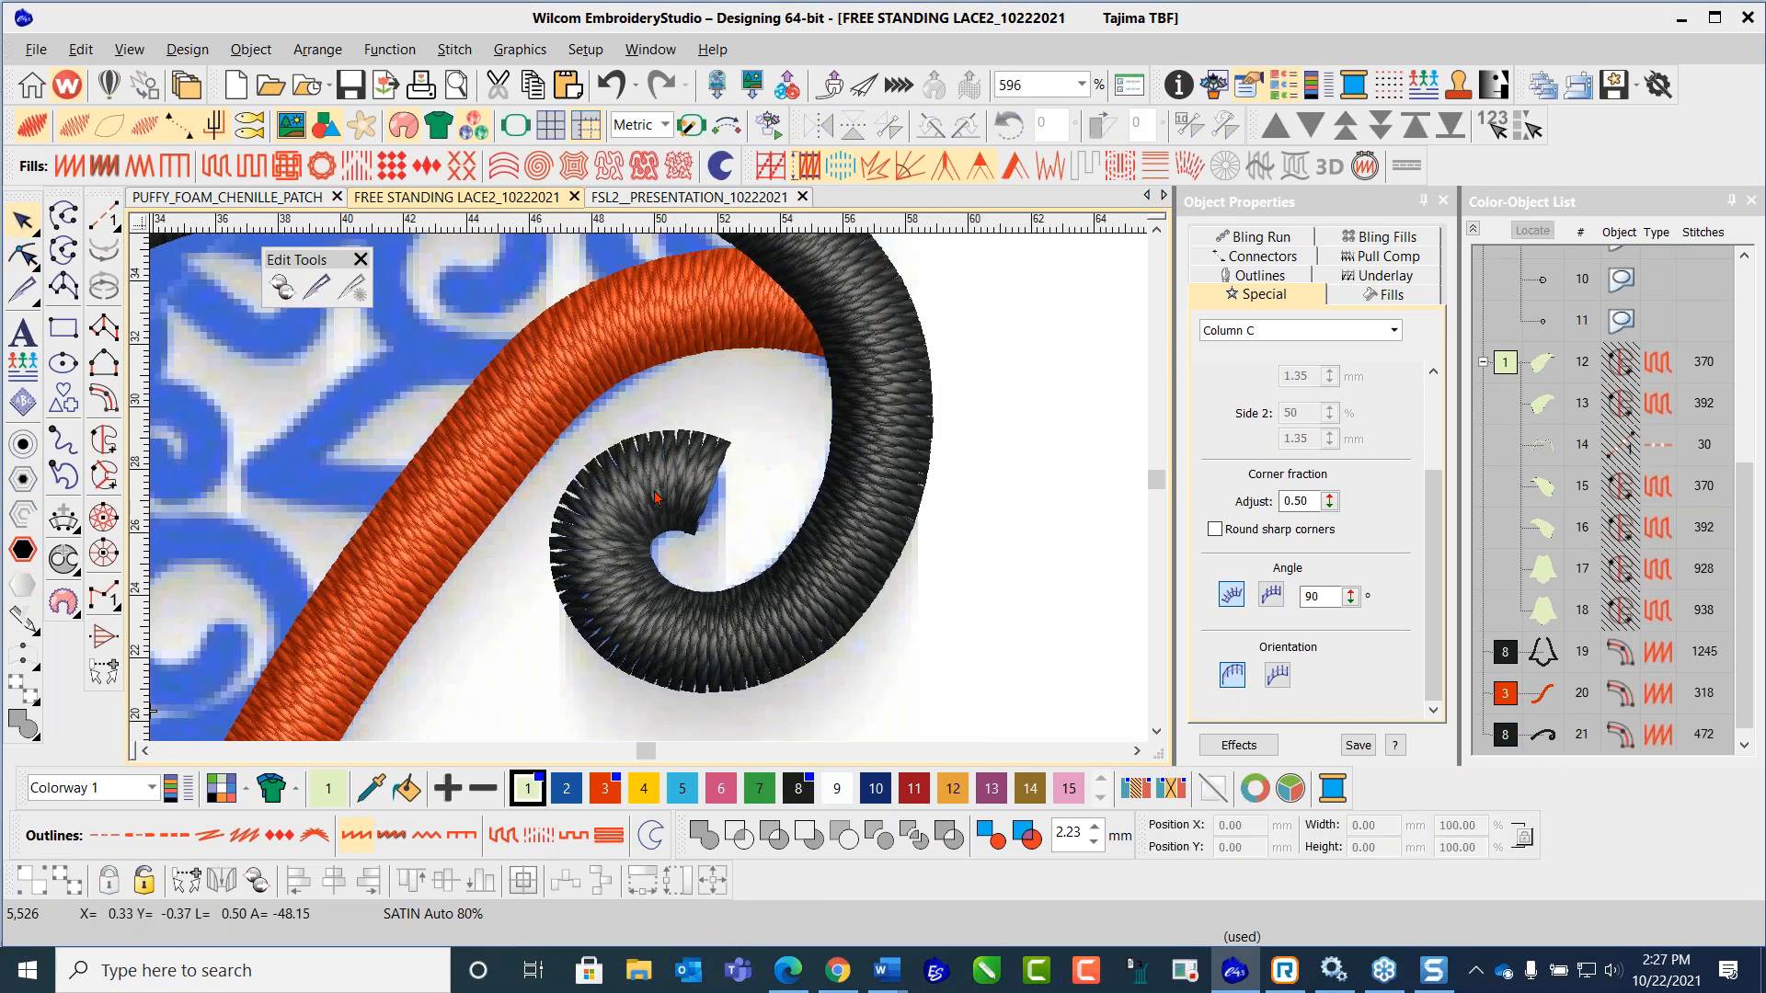
key("shift+s")
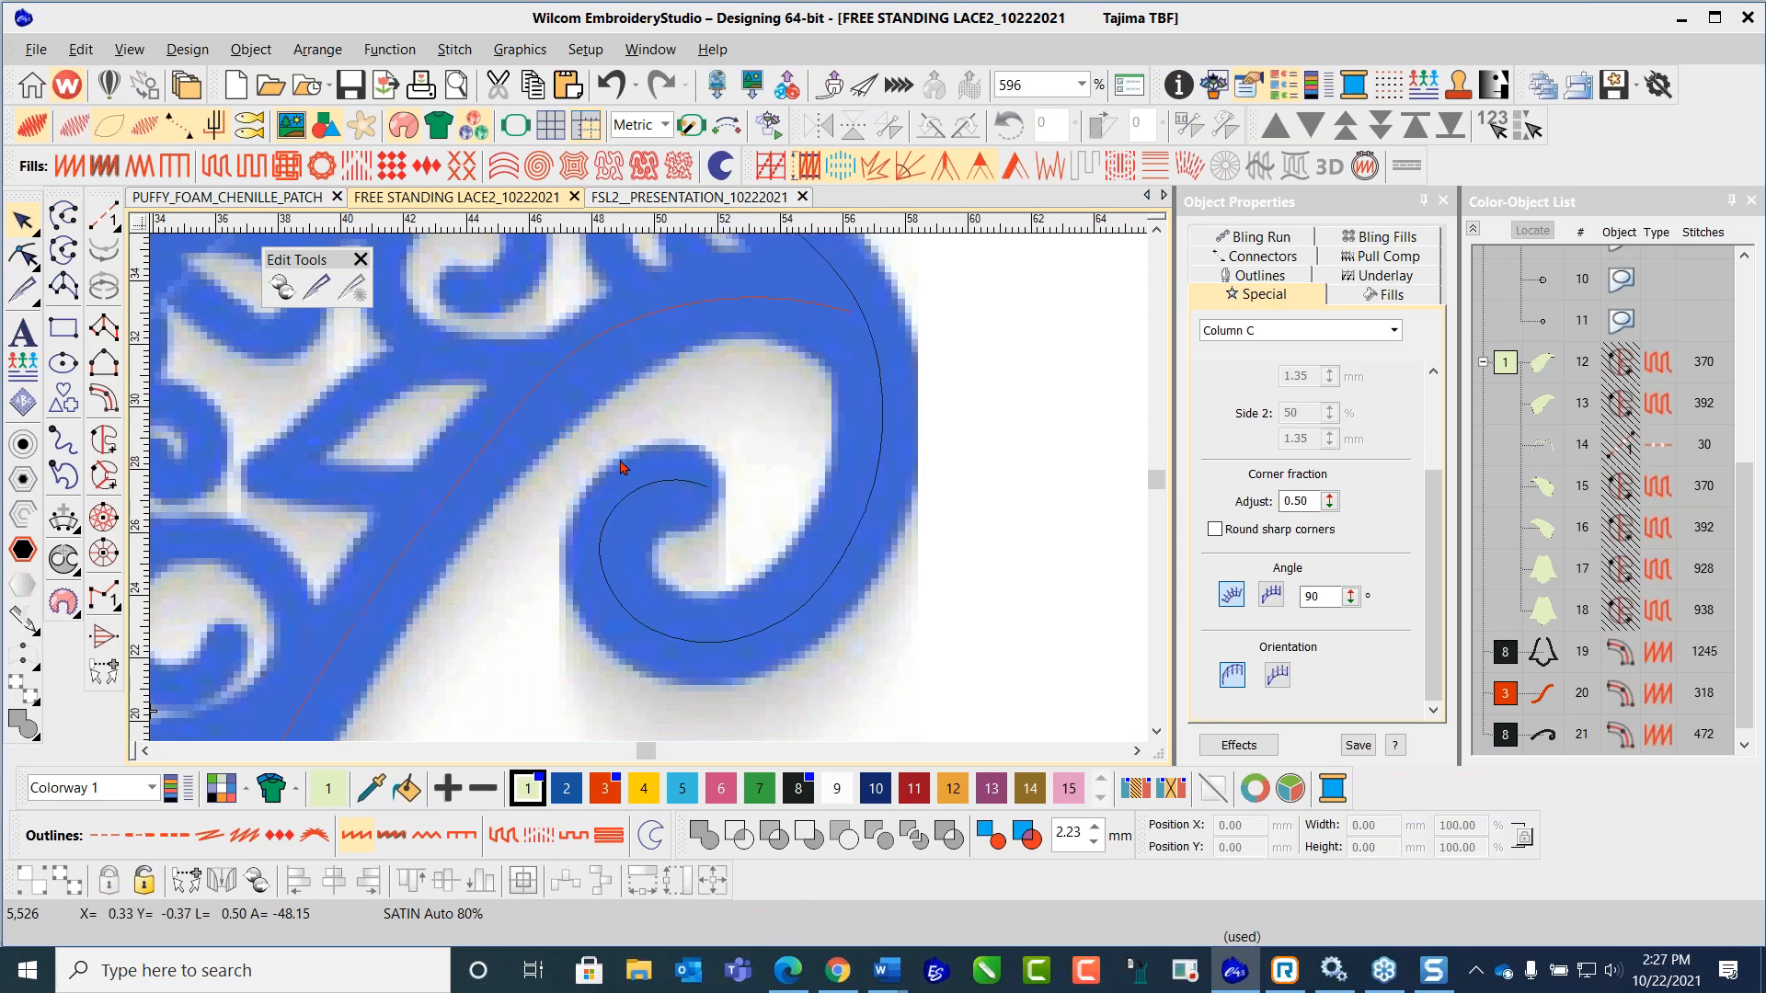
left_click(647, 491)
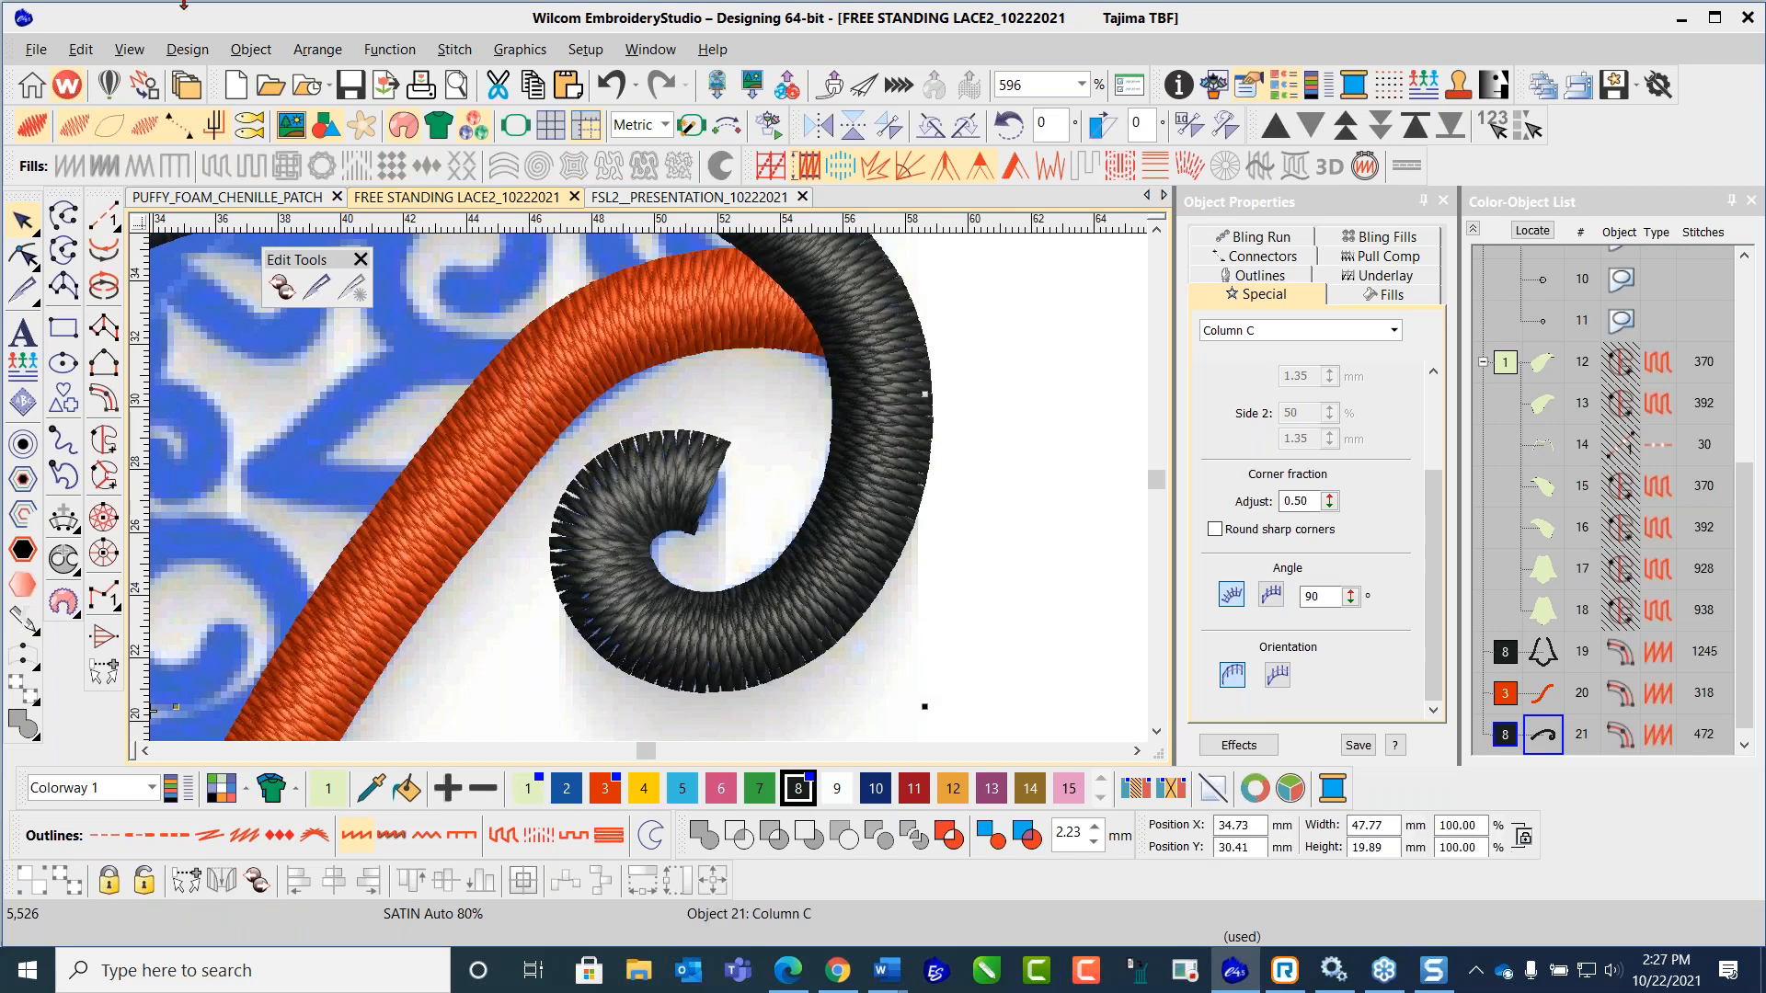
left_click(81, 51)
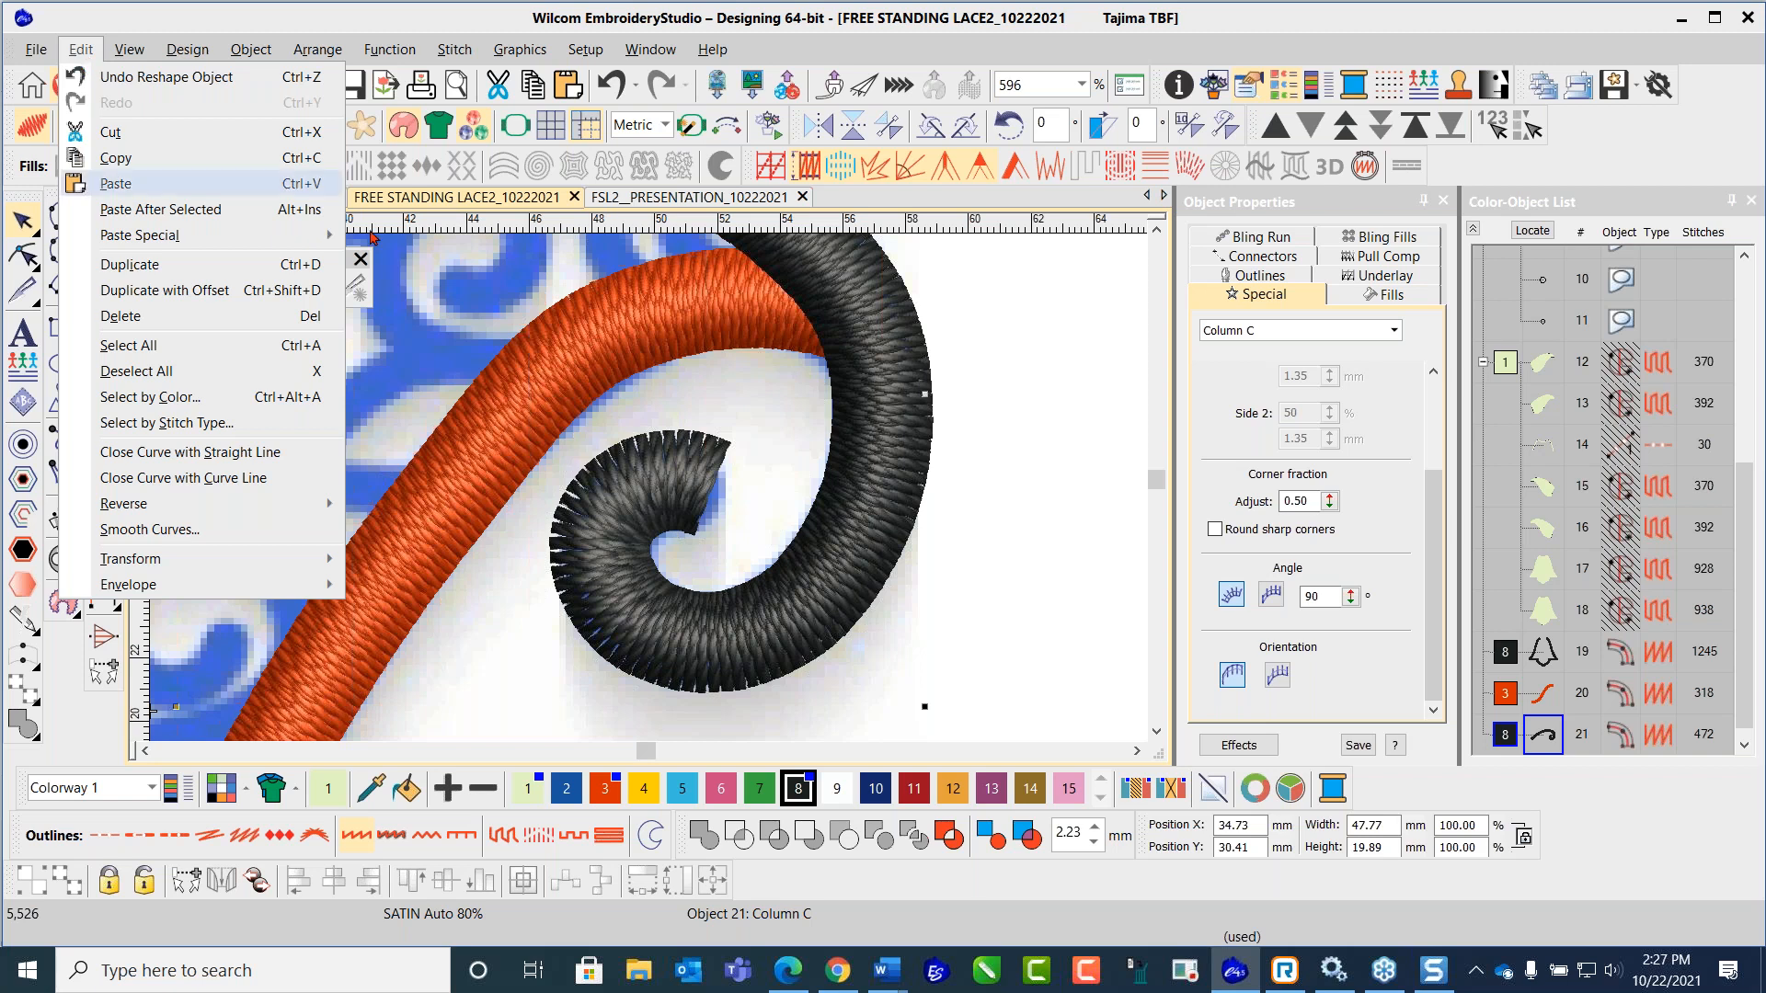
left_click(1044, 390)
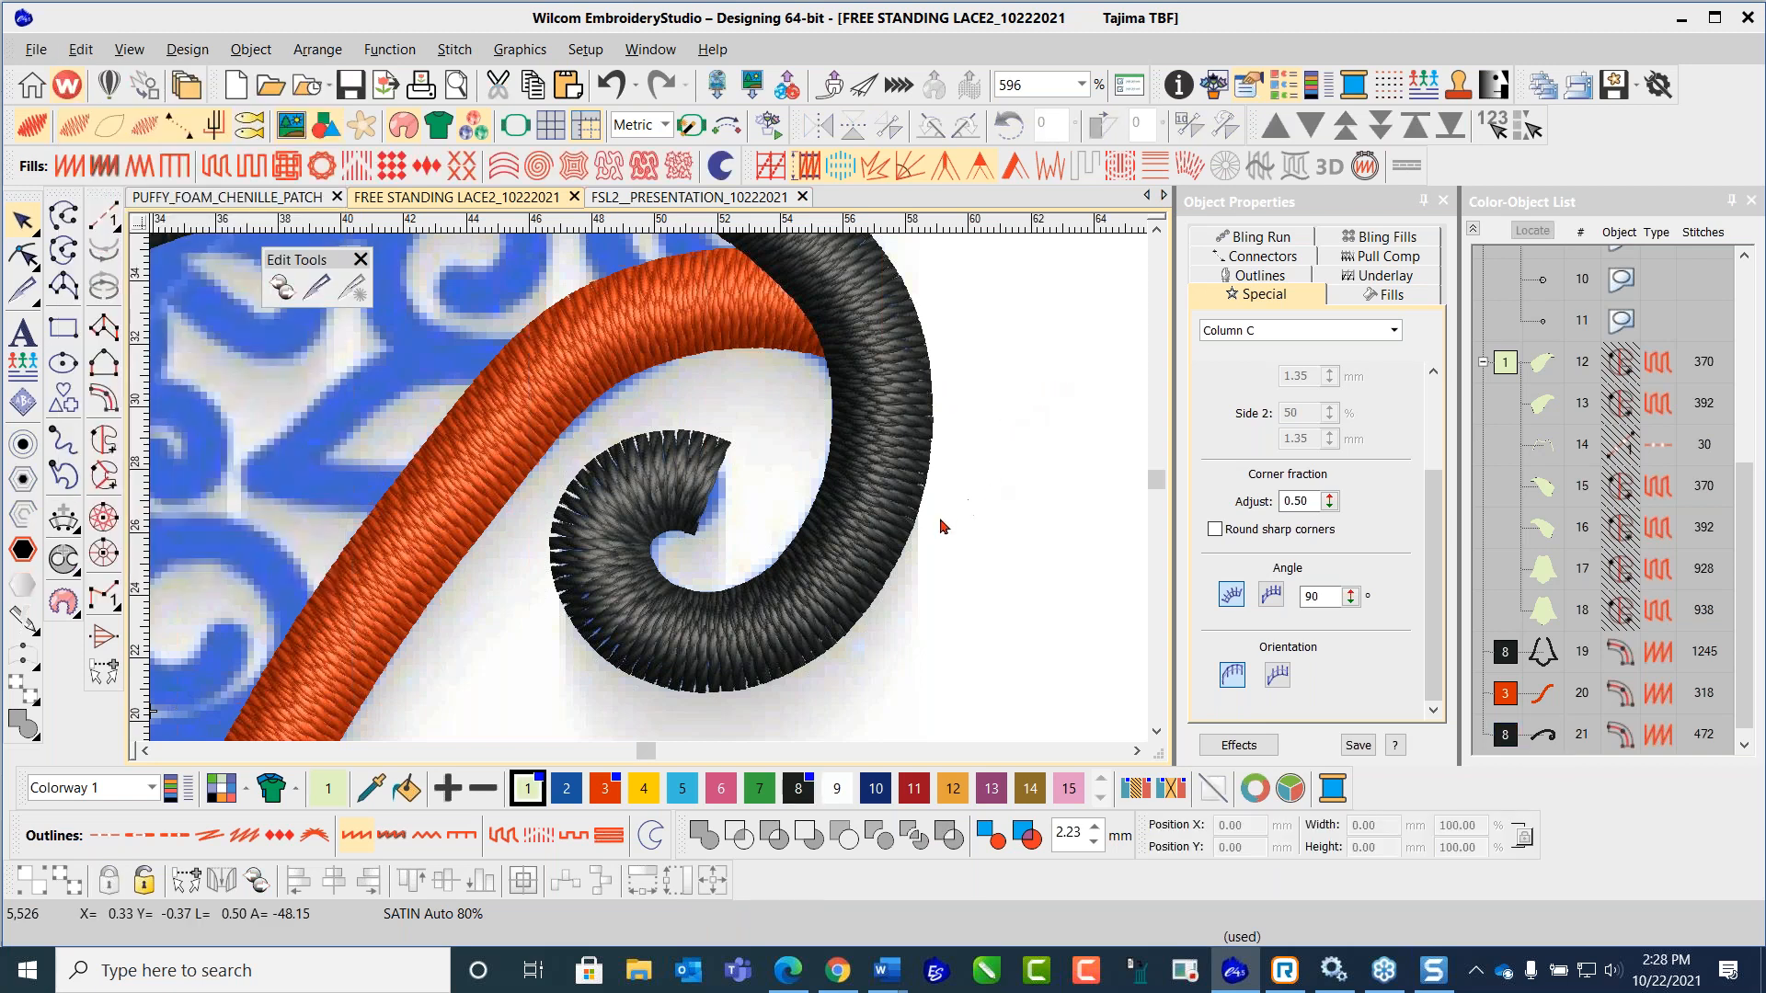
Step: Break apart the black upper wing column, using undo and redo to compare the object before and after
left_click(842, 558)
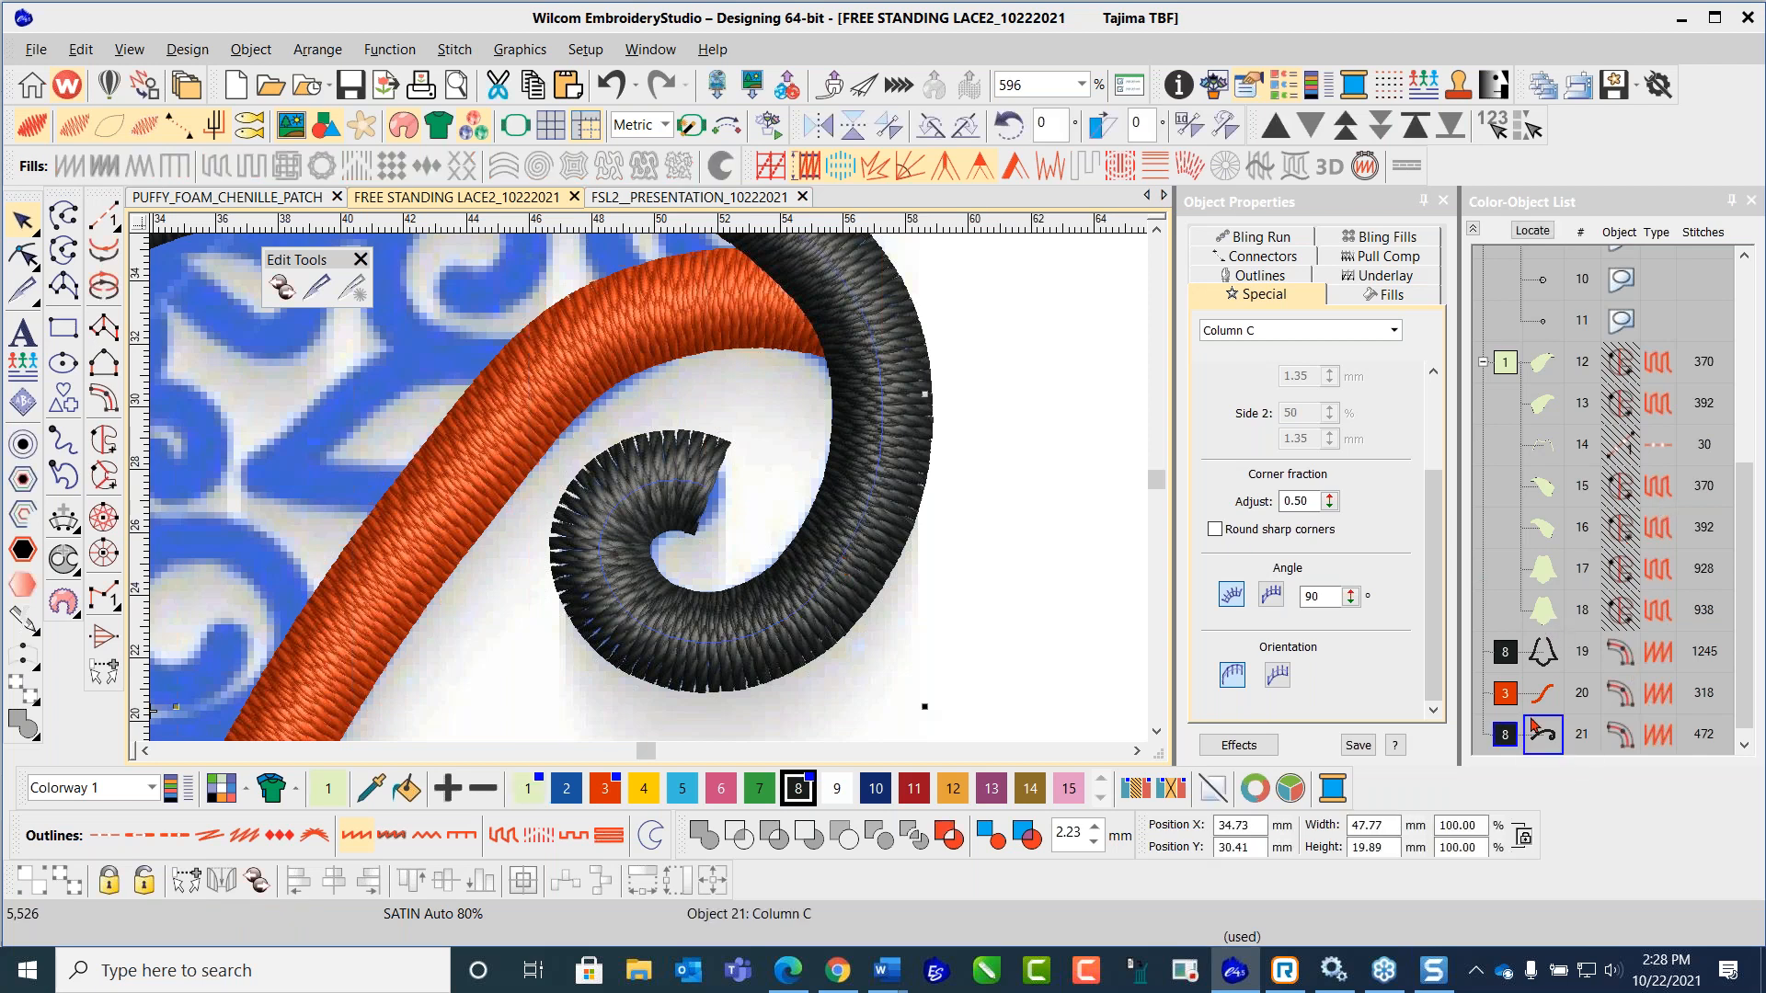
right_click(843, 561)
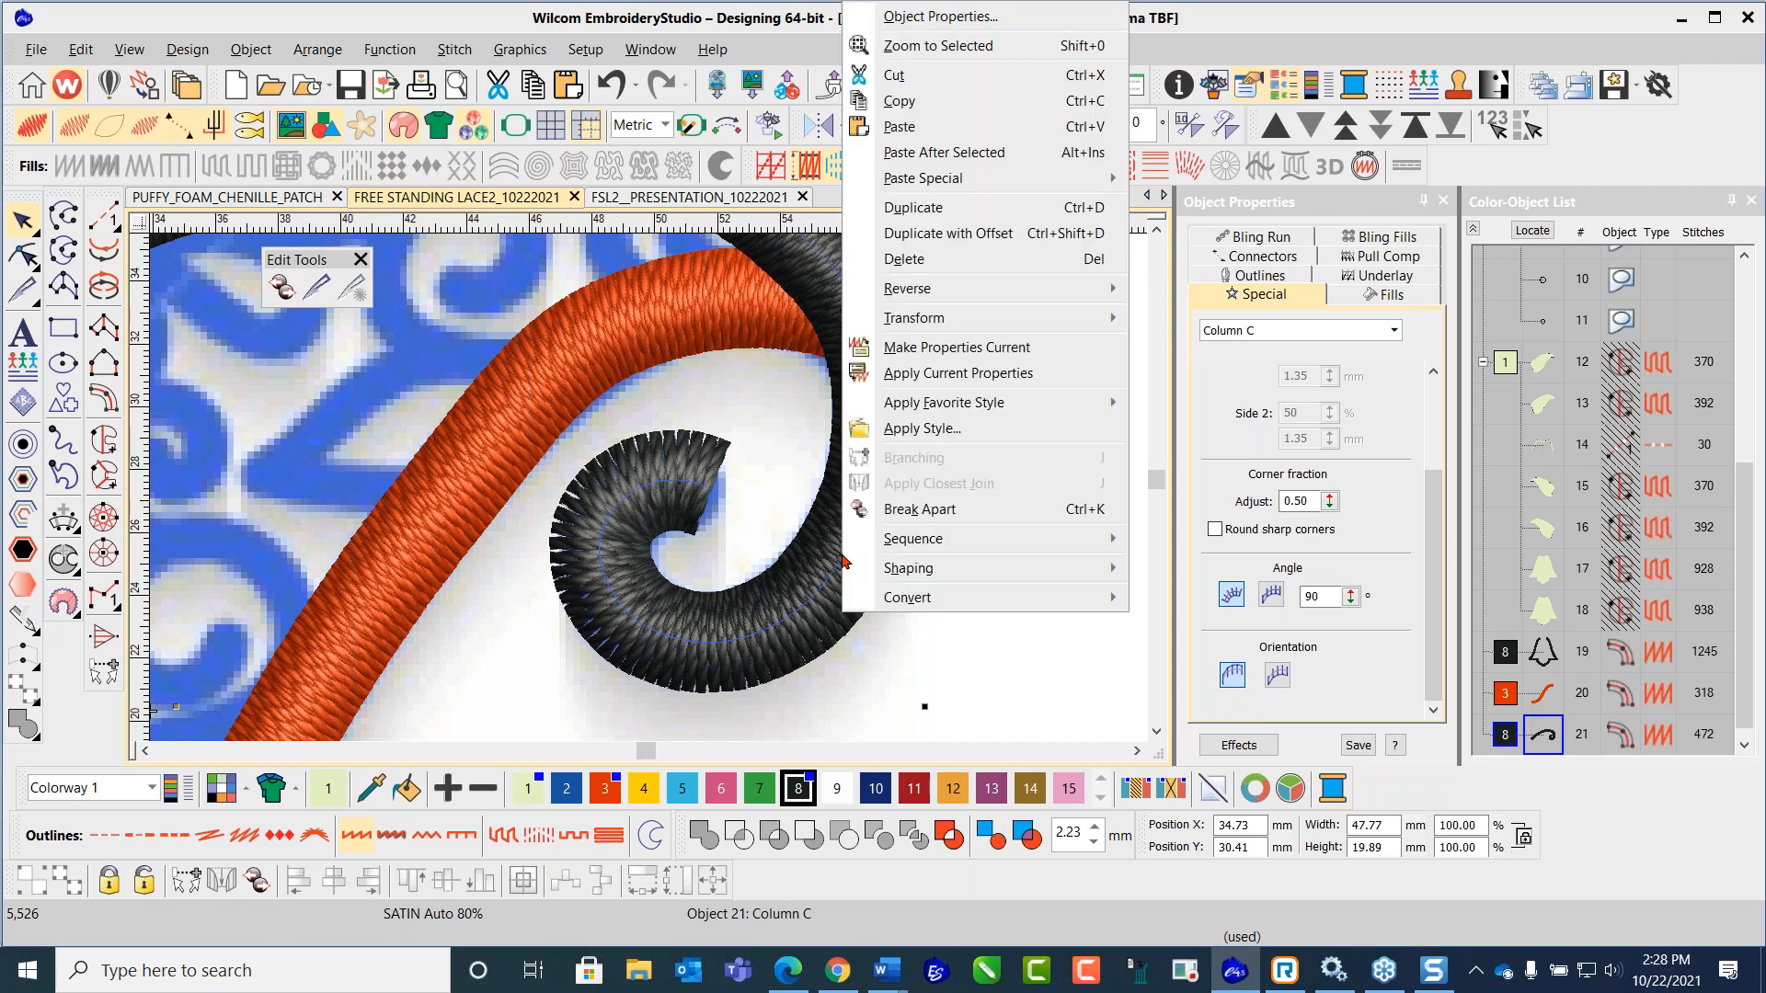
left_click(934, 512)
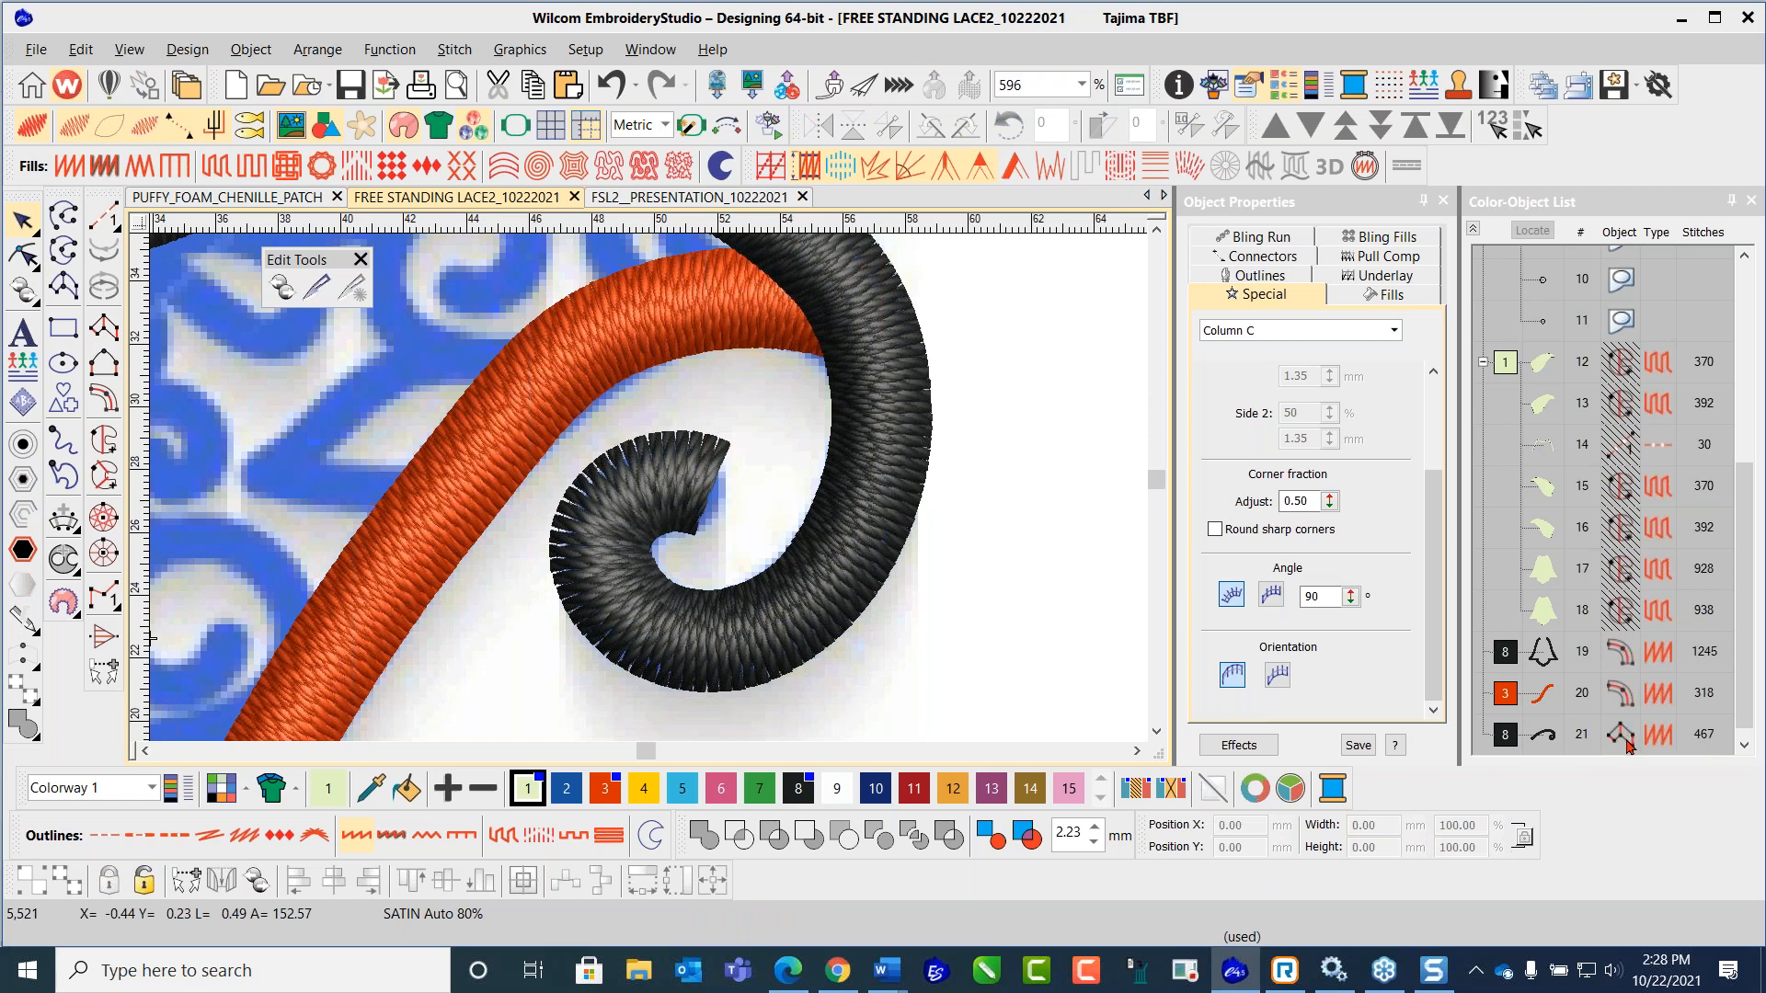
left_click(610, 85)
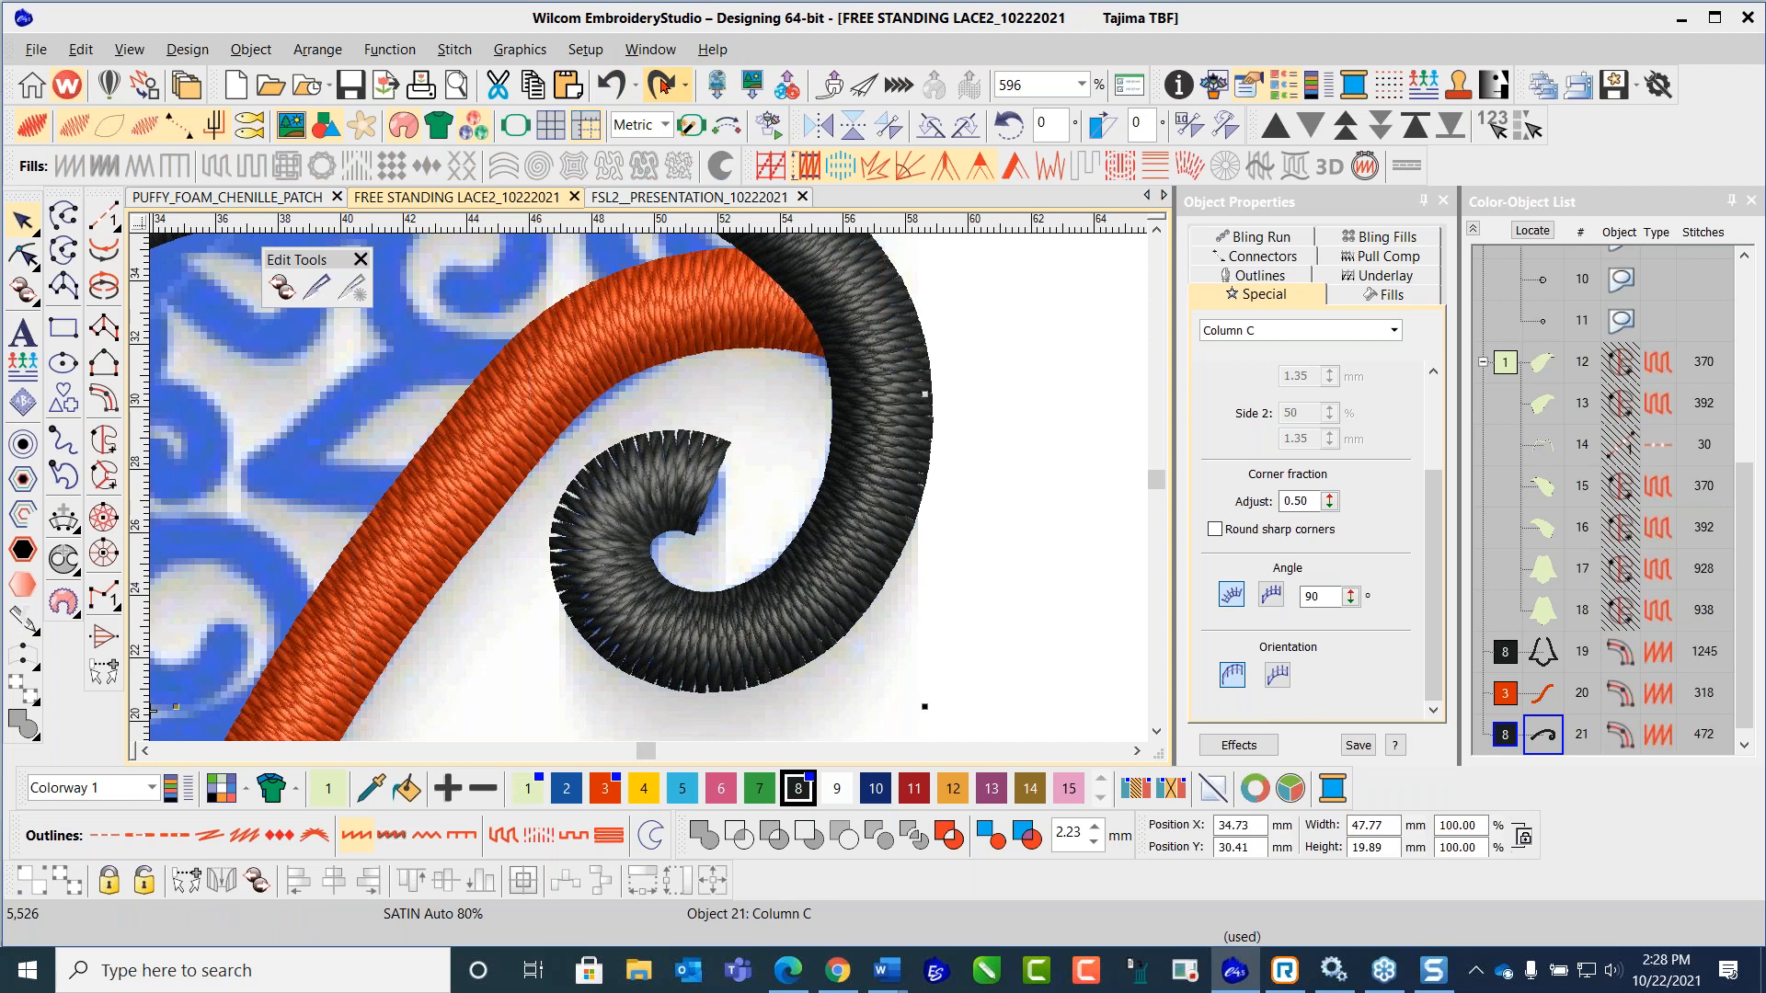
left_click(664, 84)
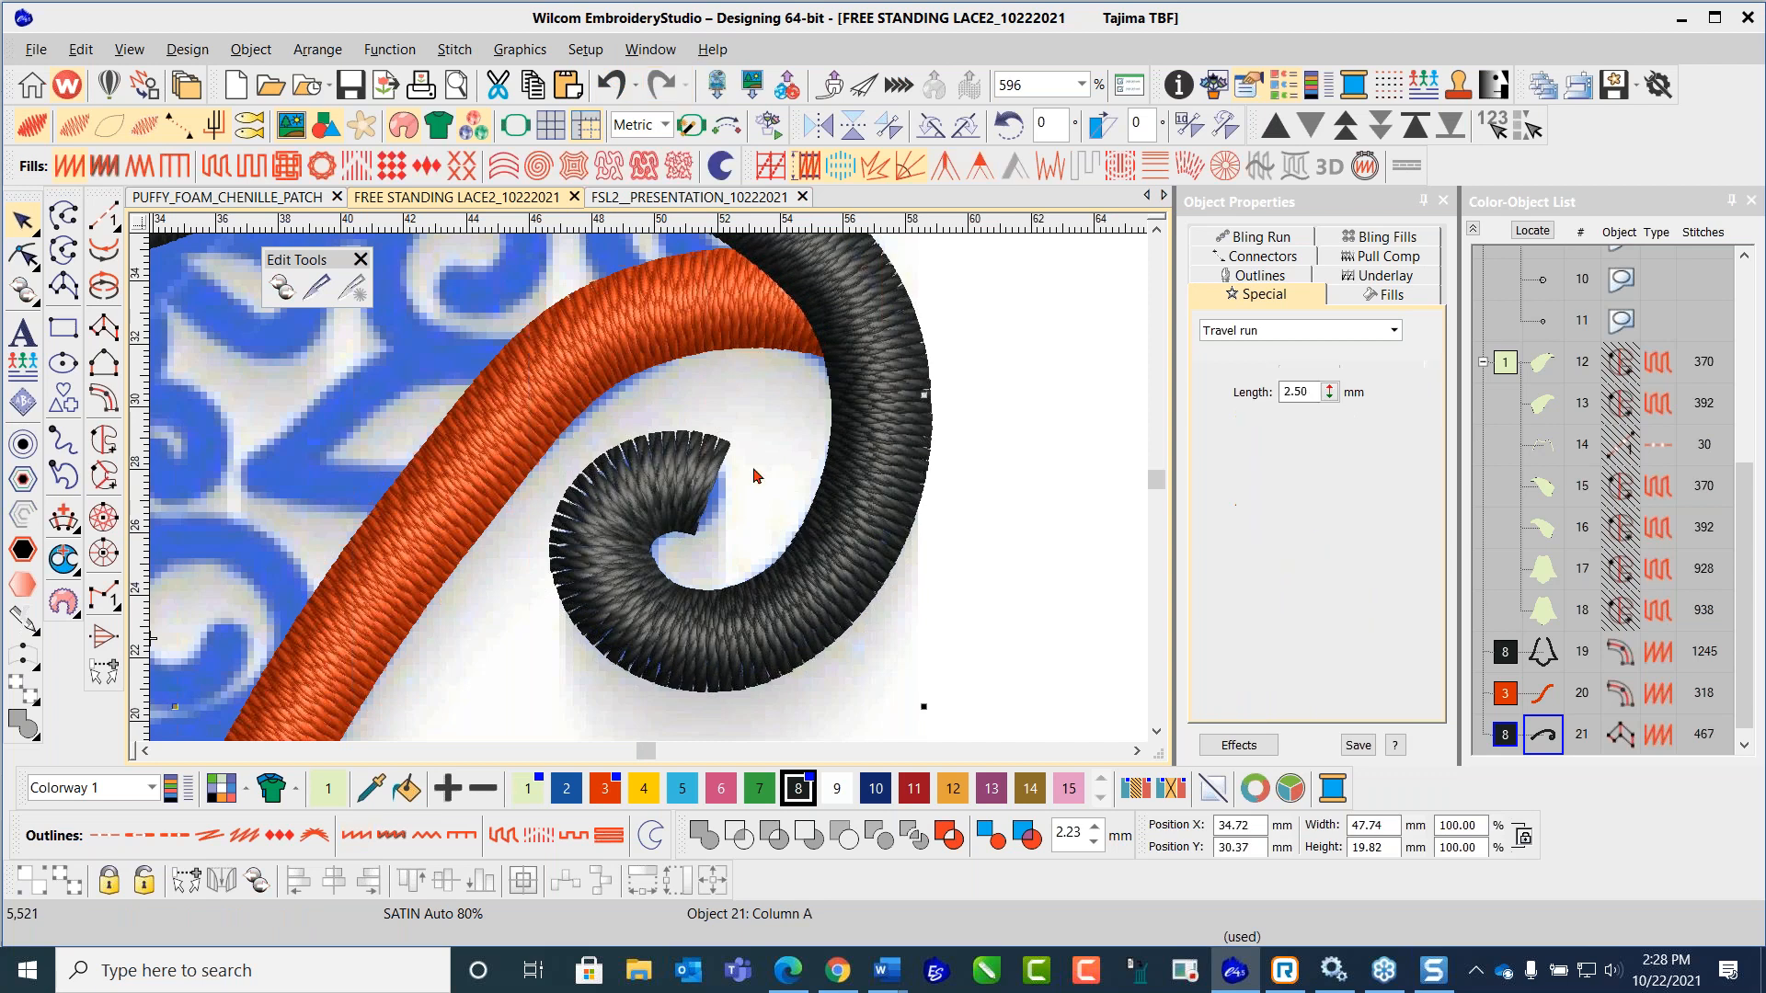
Step: Reshape the outline points at the tip of the broken-apart black column to round off the curl's end
left_click(25, 255)
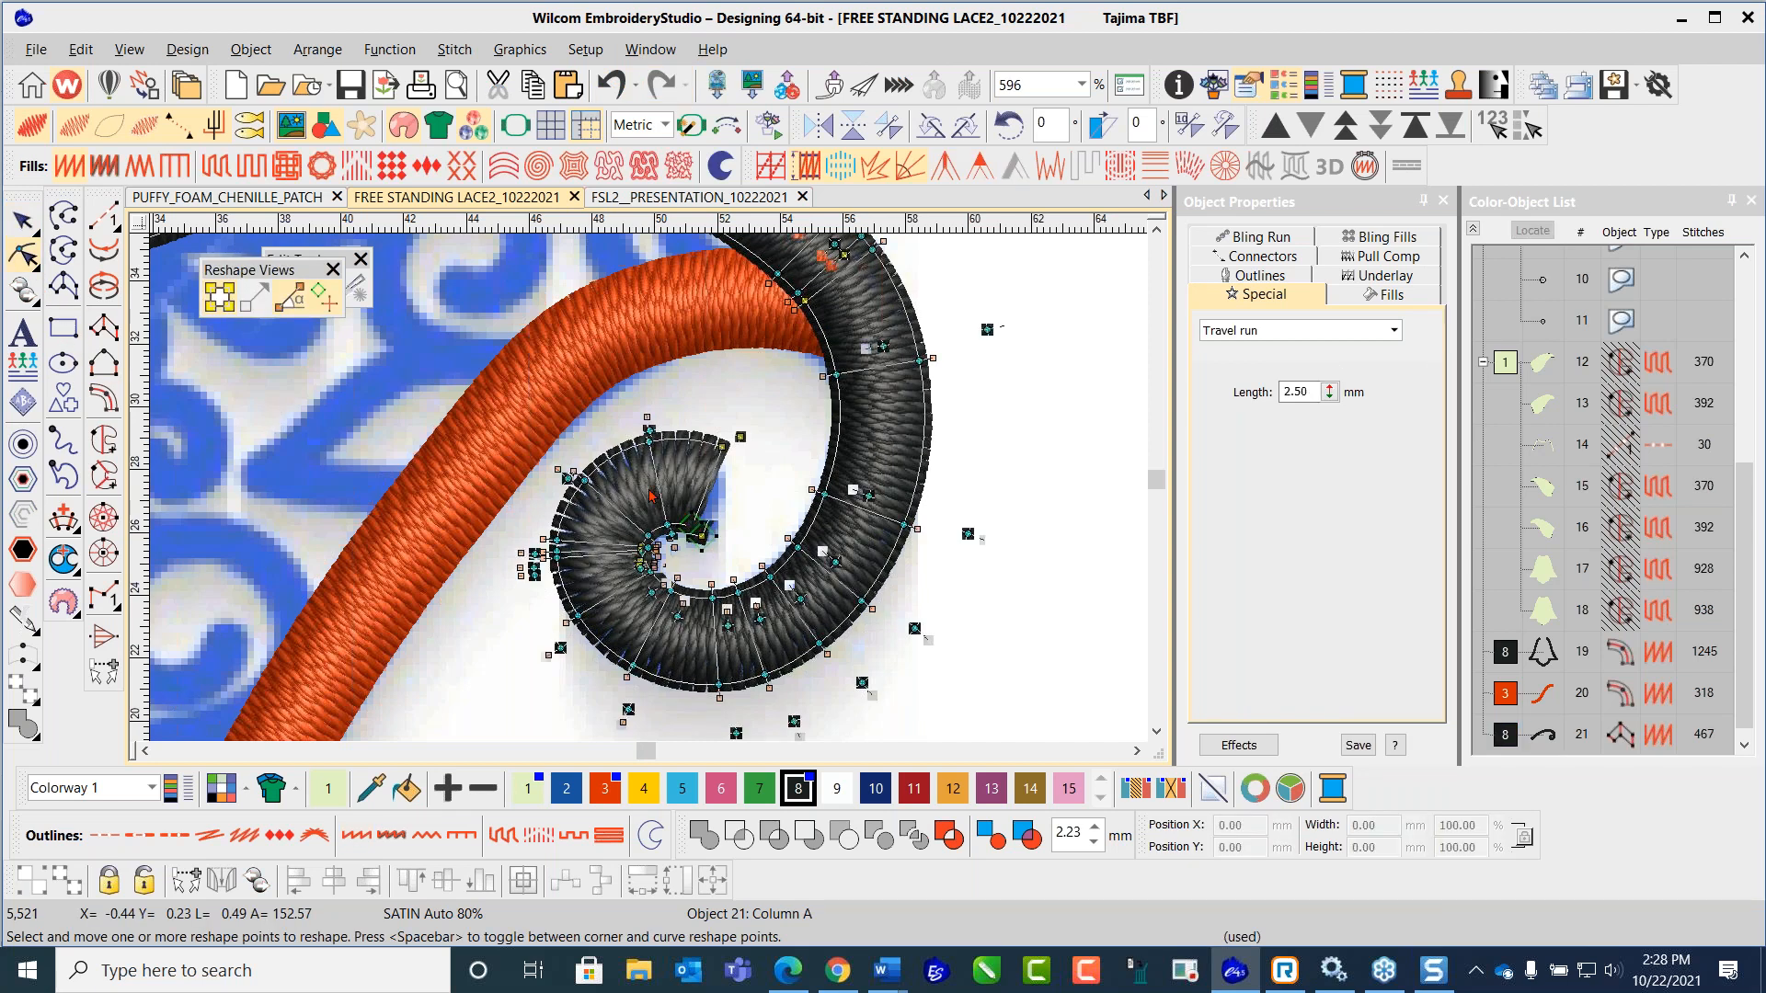
scroll(655, 504, "up", 1)
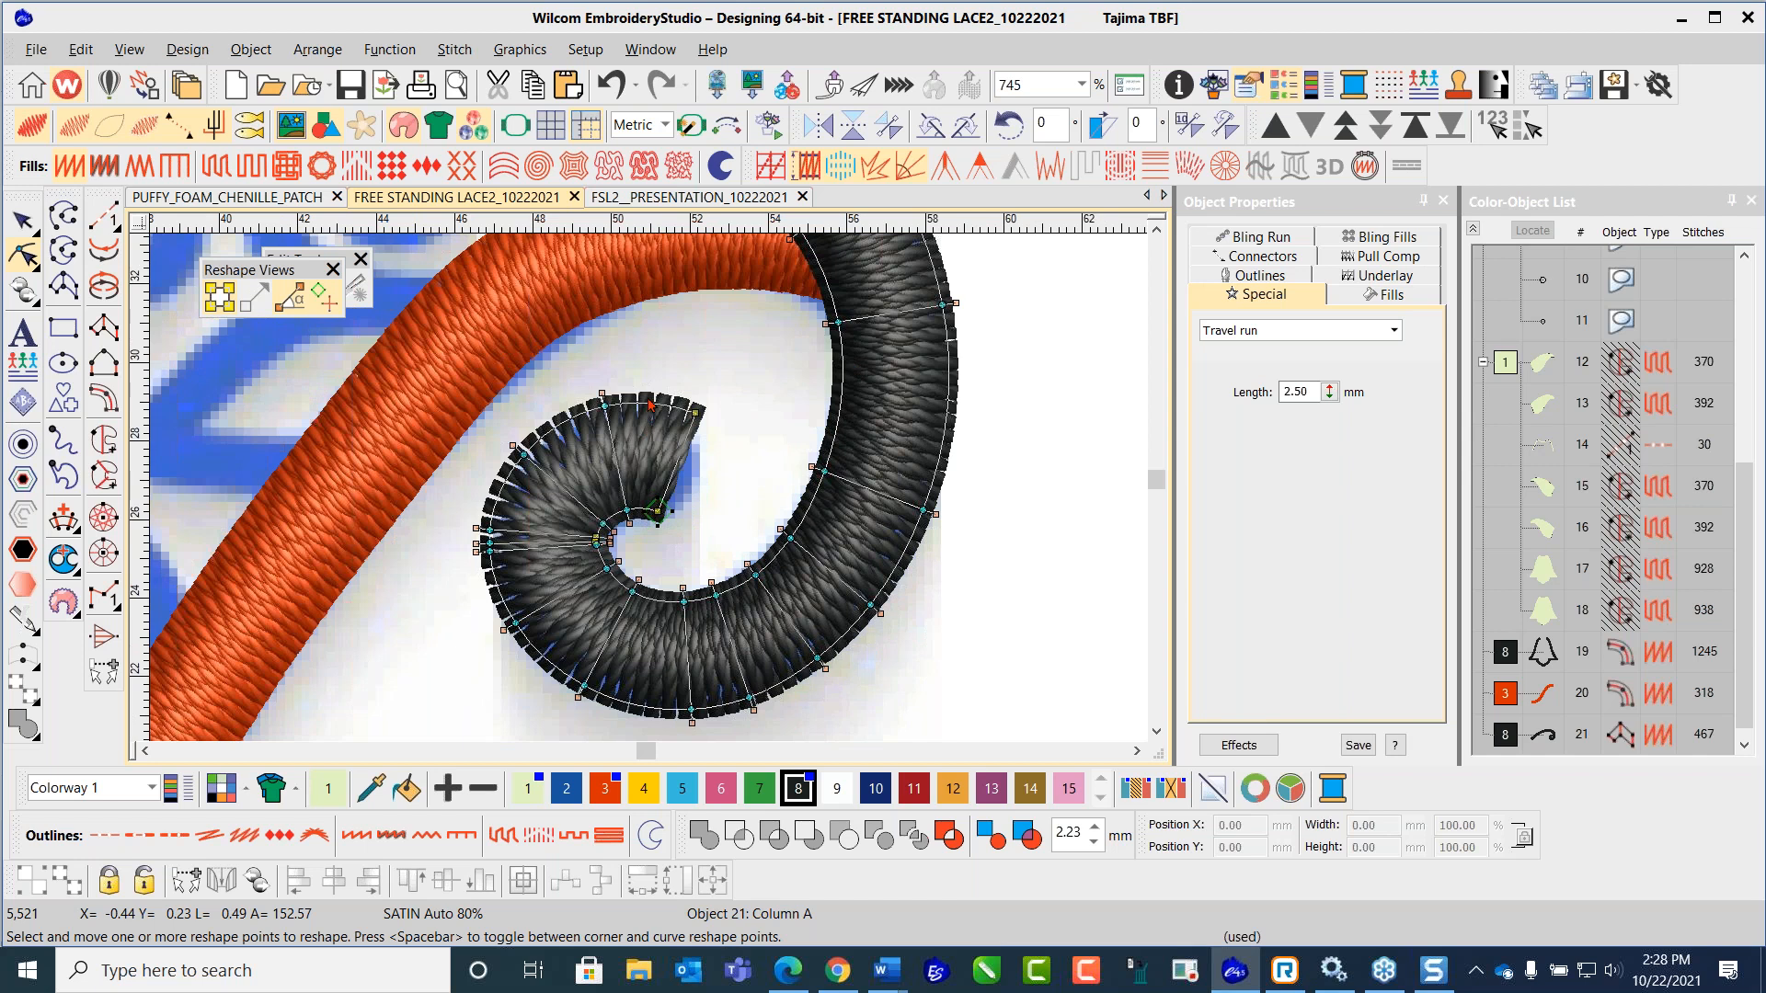
scroll(676, 371, "up", 2)
right_click(680, 287)
left_click_drag(715, 294, 724, 324)
left_click_drag(657, 451, 722, 396)
left_click_drag(641, 458, 670, 456)
scroll(649, 500, "down", 2)
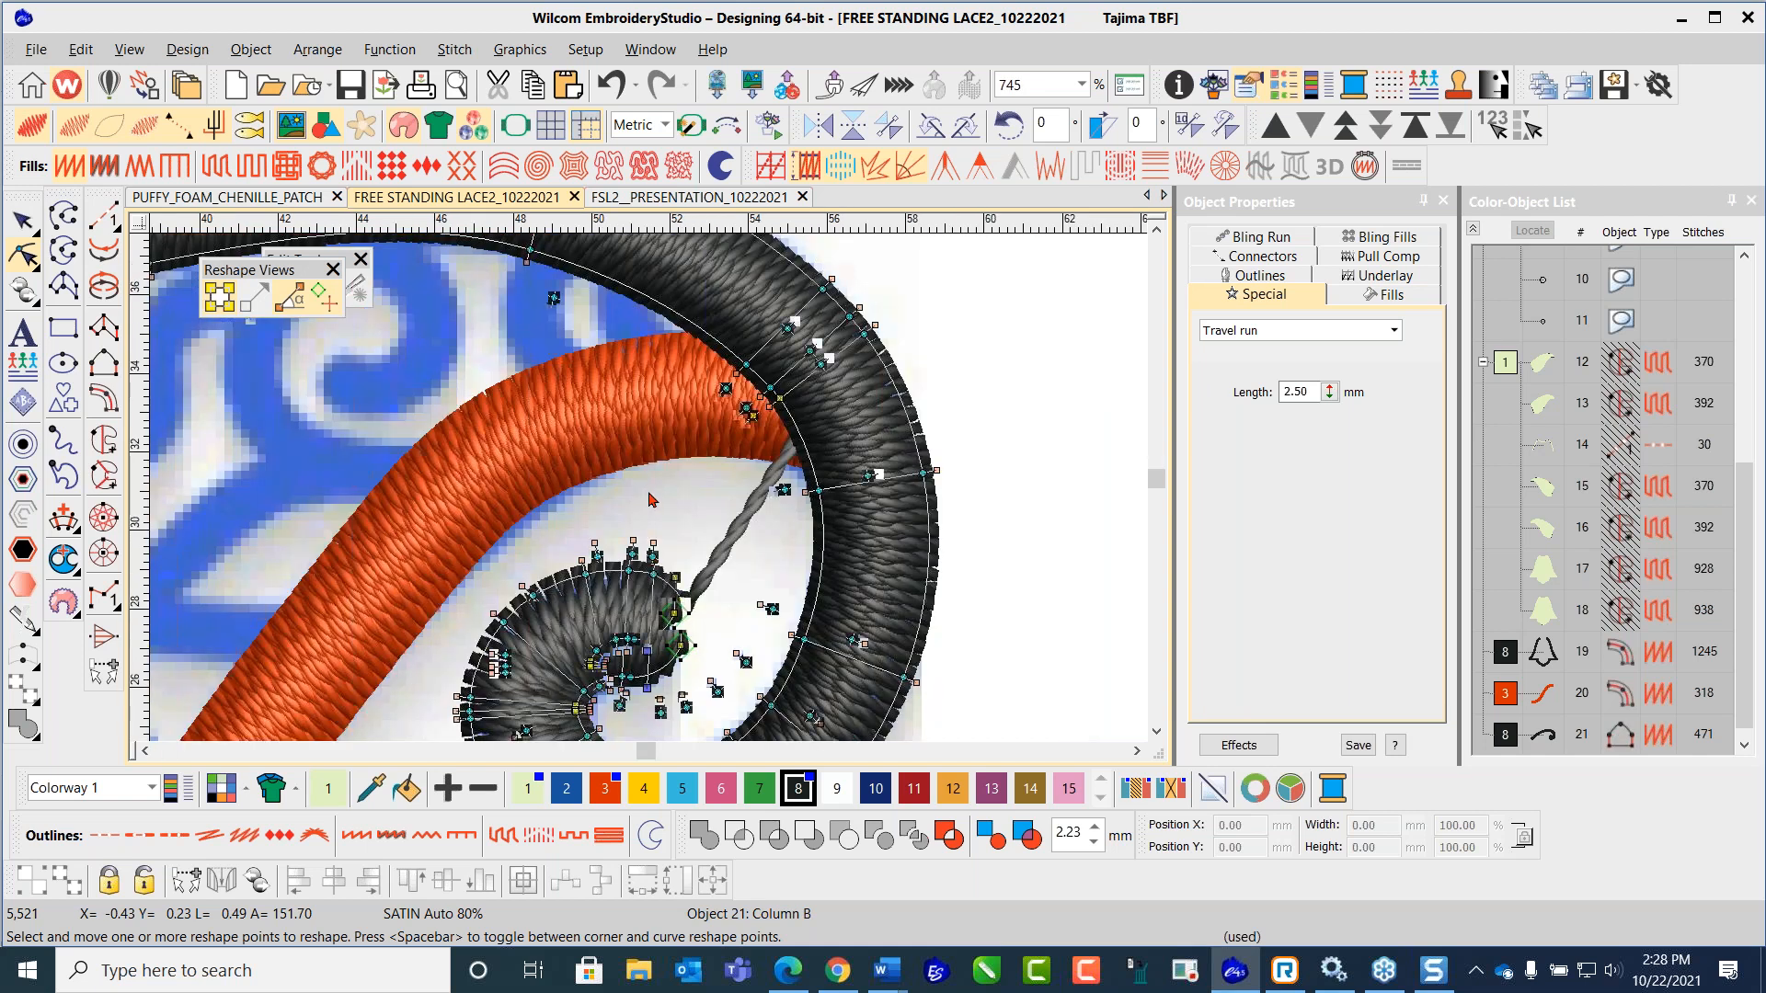
scroll(650, 499, "down", 1)
left_click(23, 221)
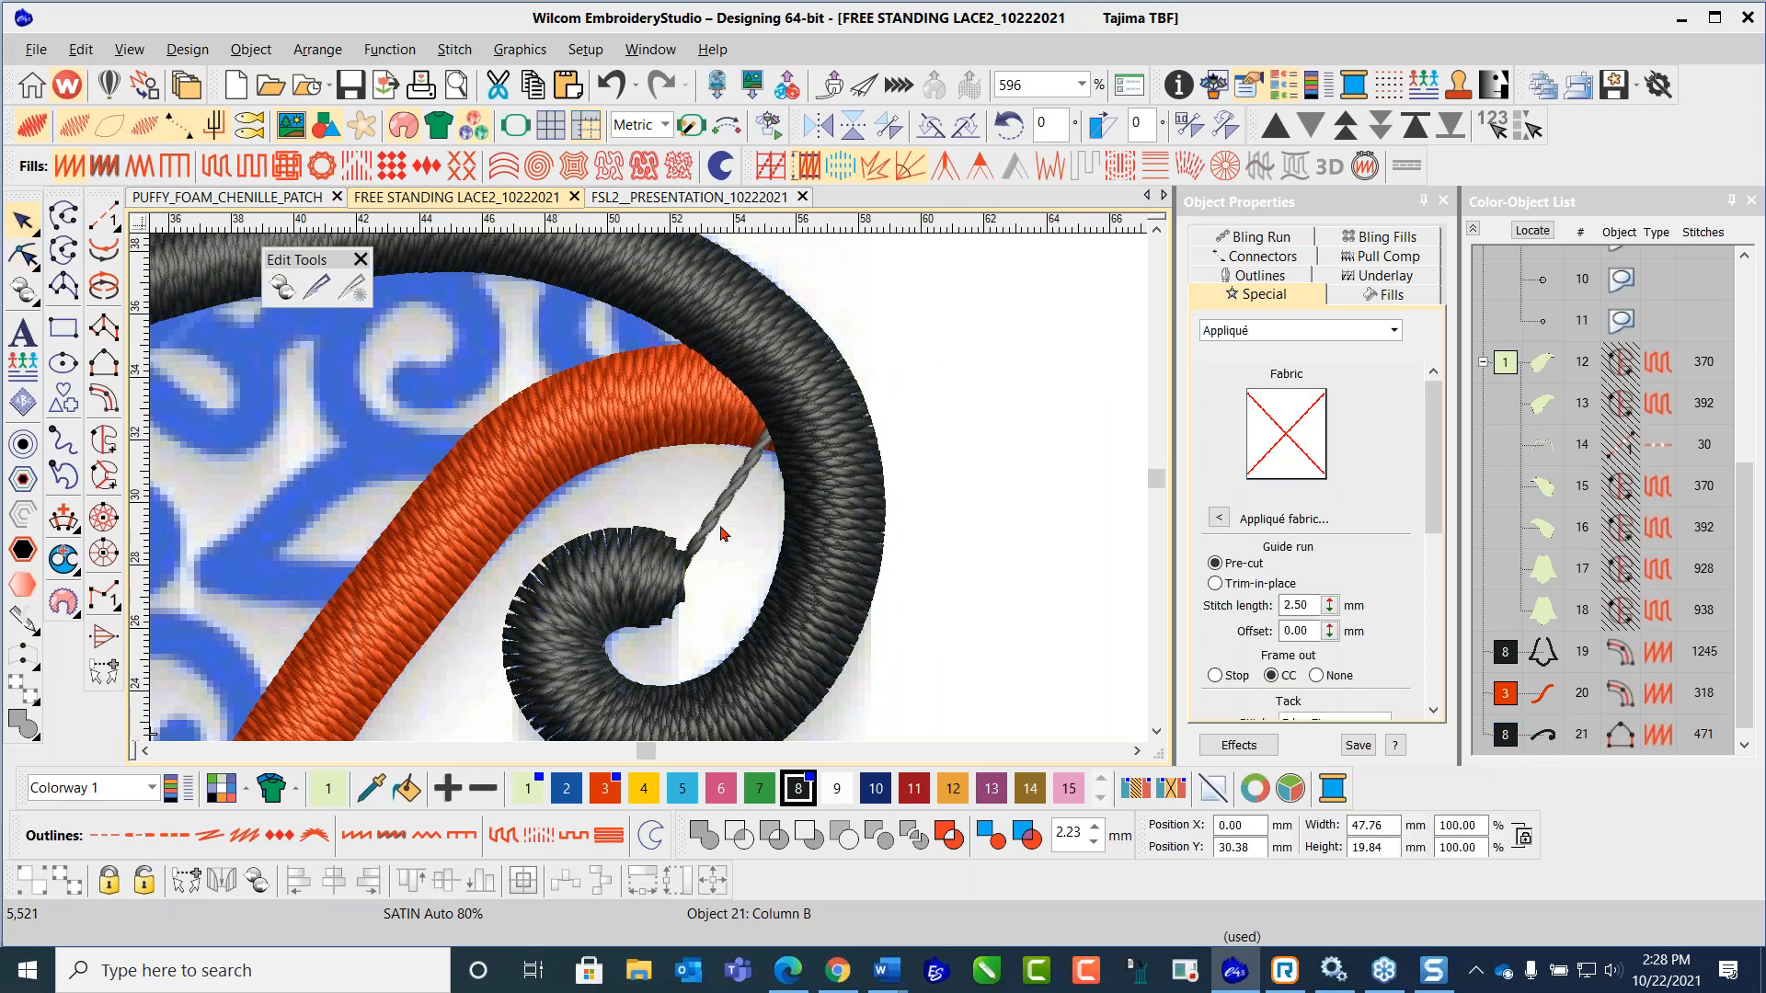
Step: Inspect the connector properties of the black upper wing column
scroll(723, 534, "down", 2)
left_click(622, 543)
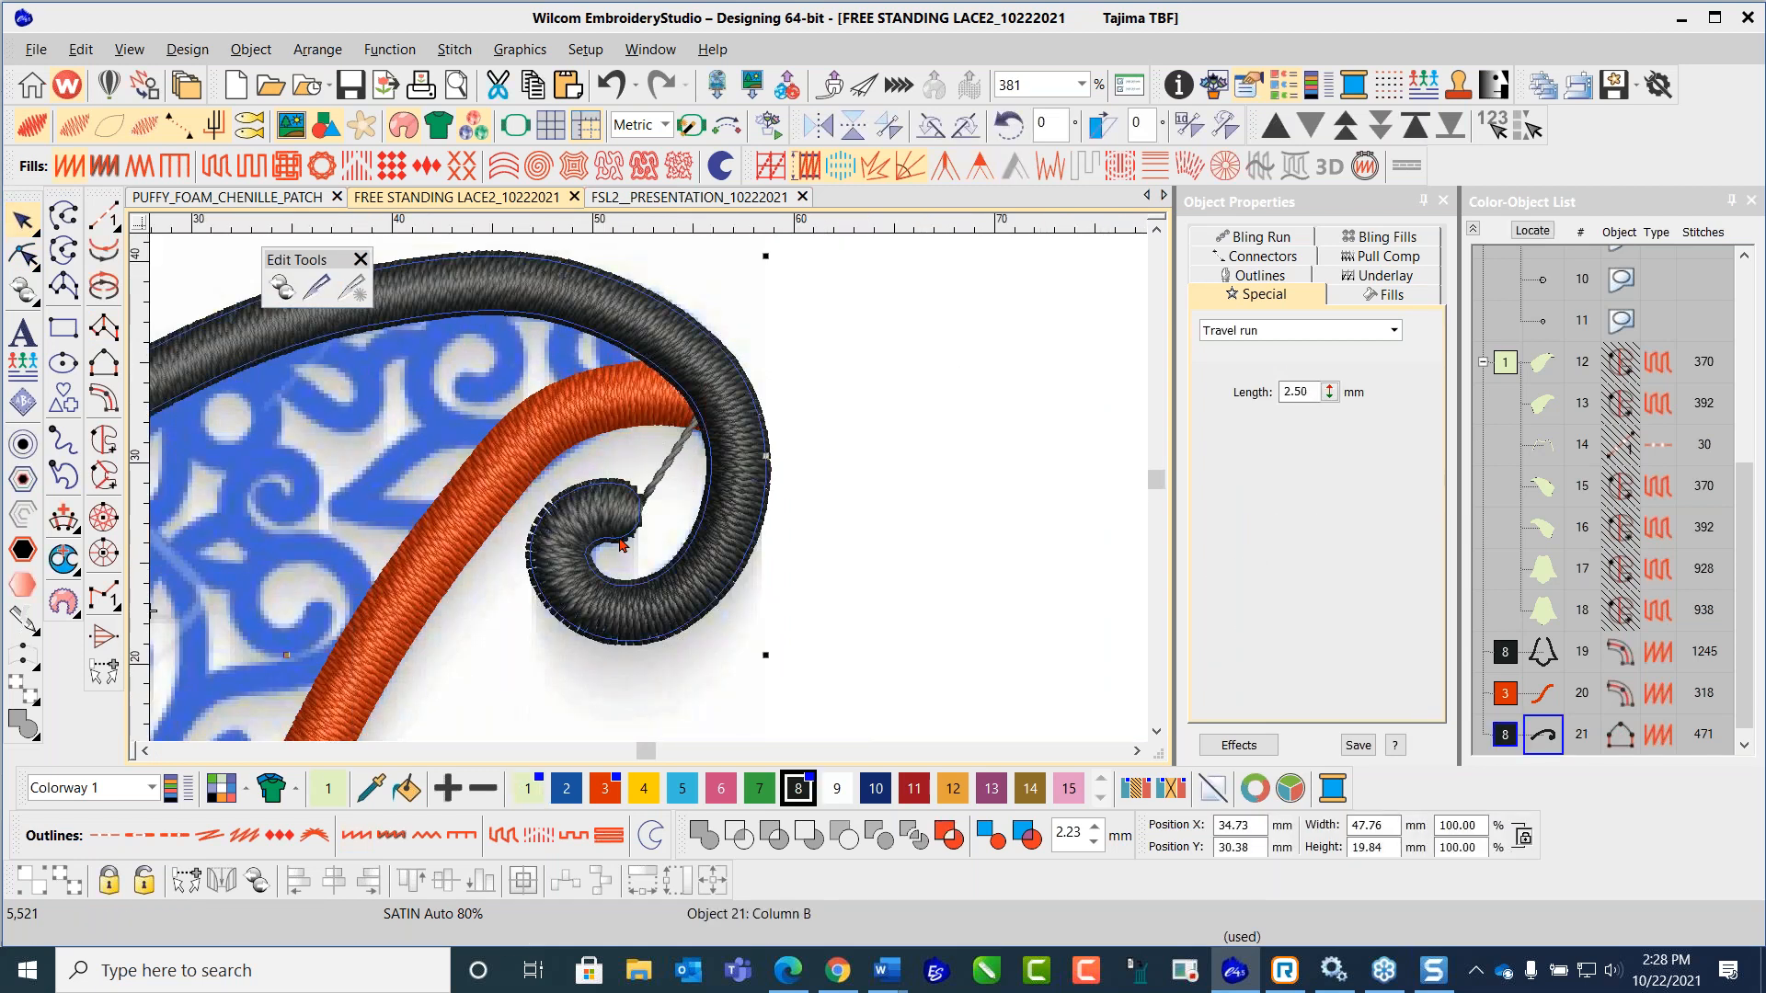
left_click(1267, 260)
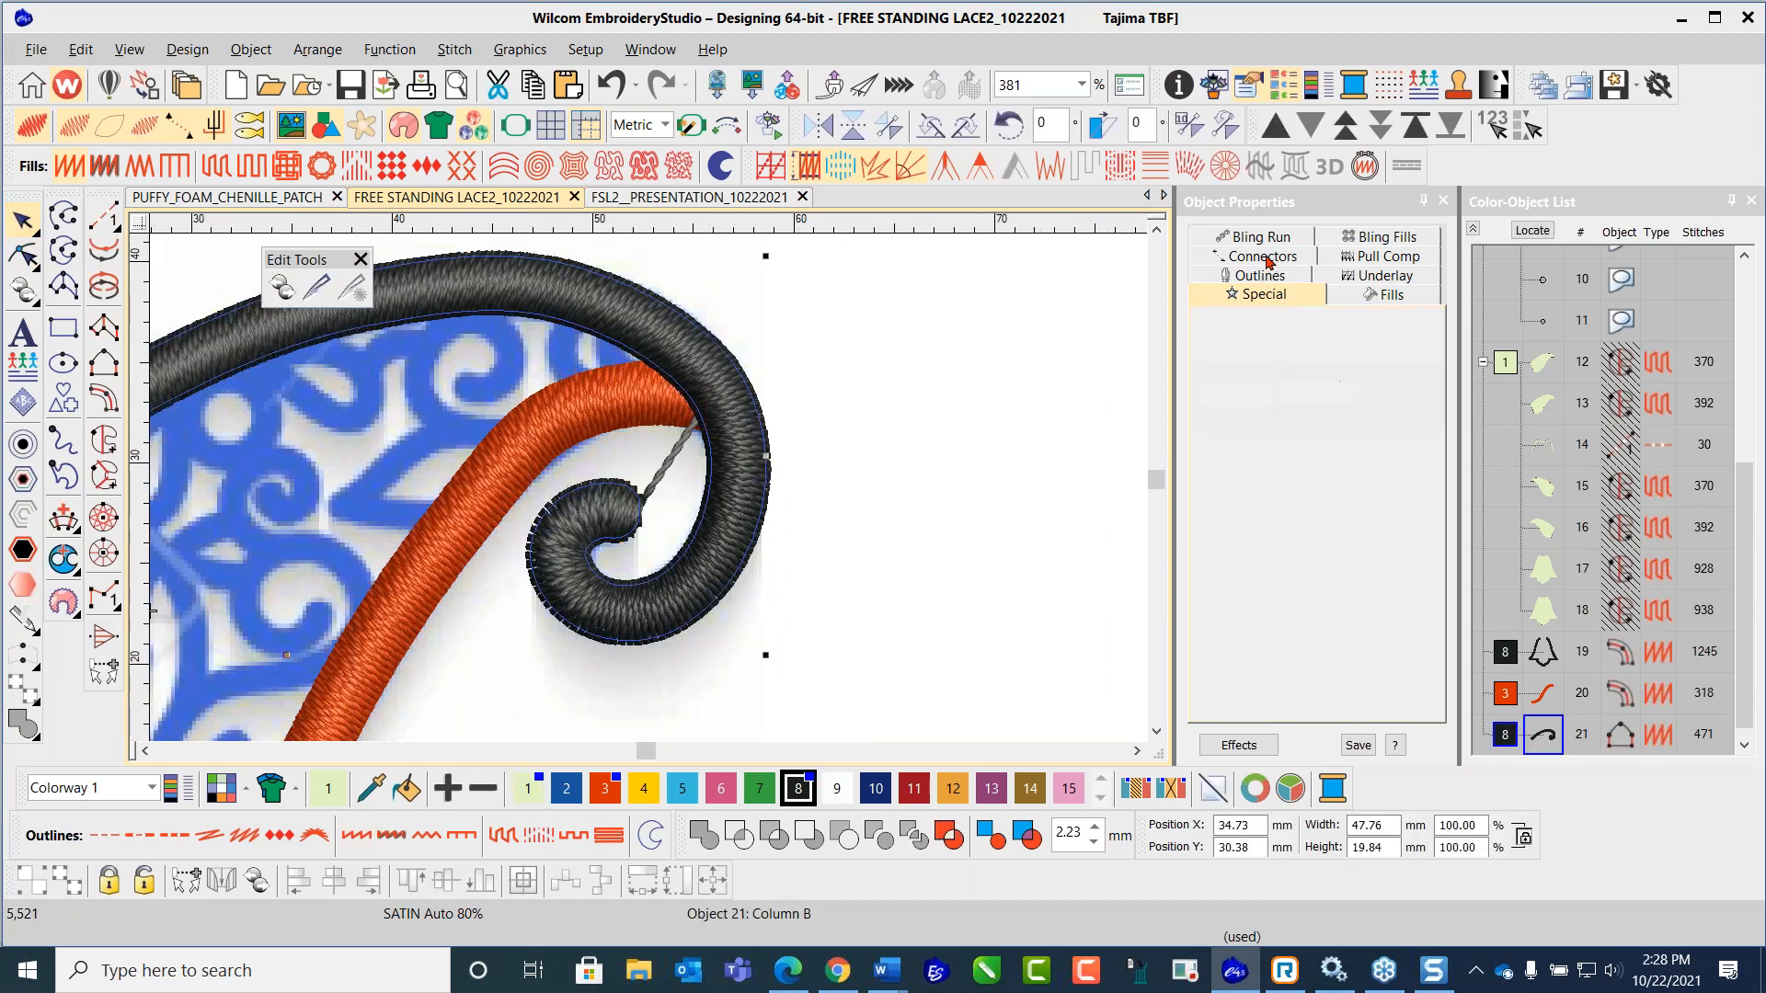
left_click(920, 386)
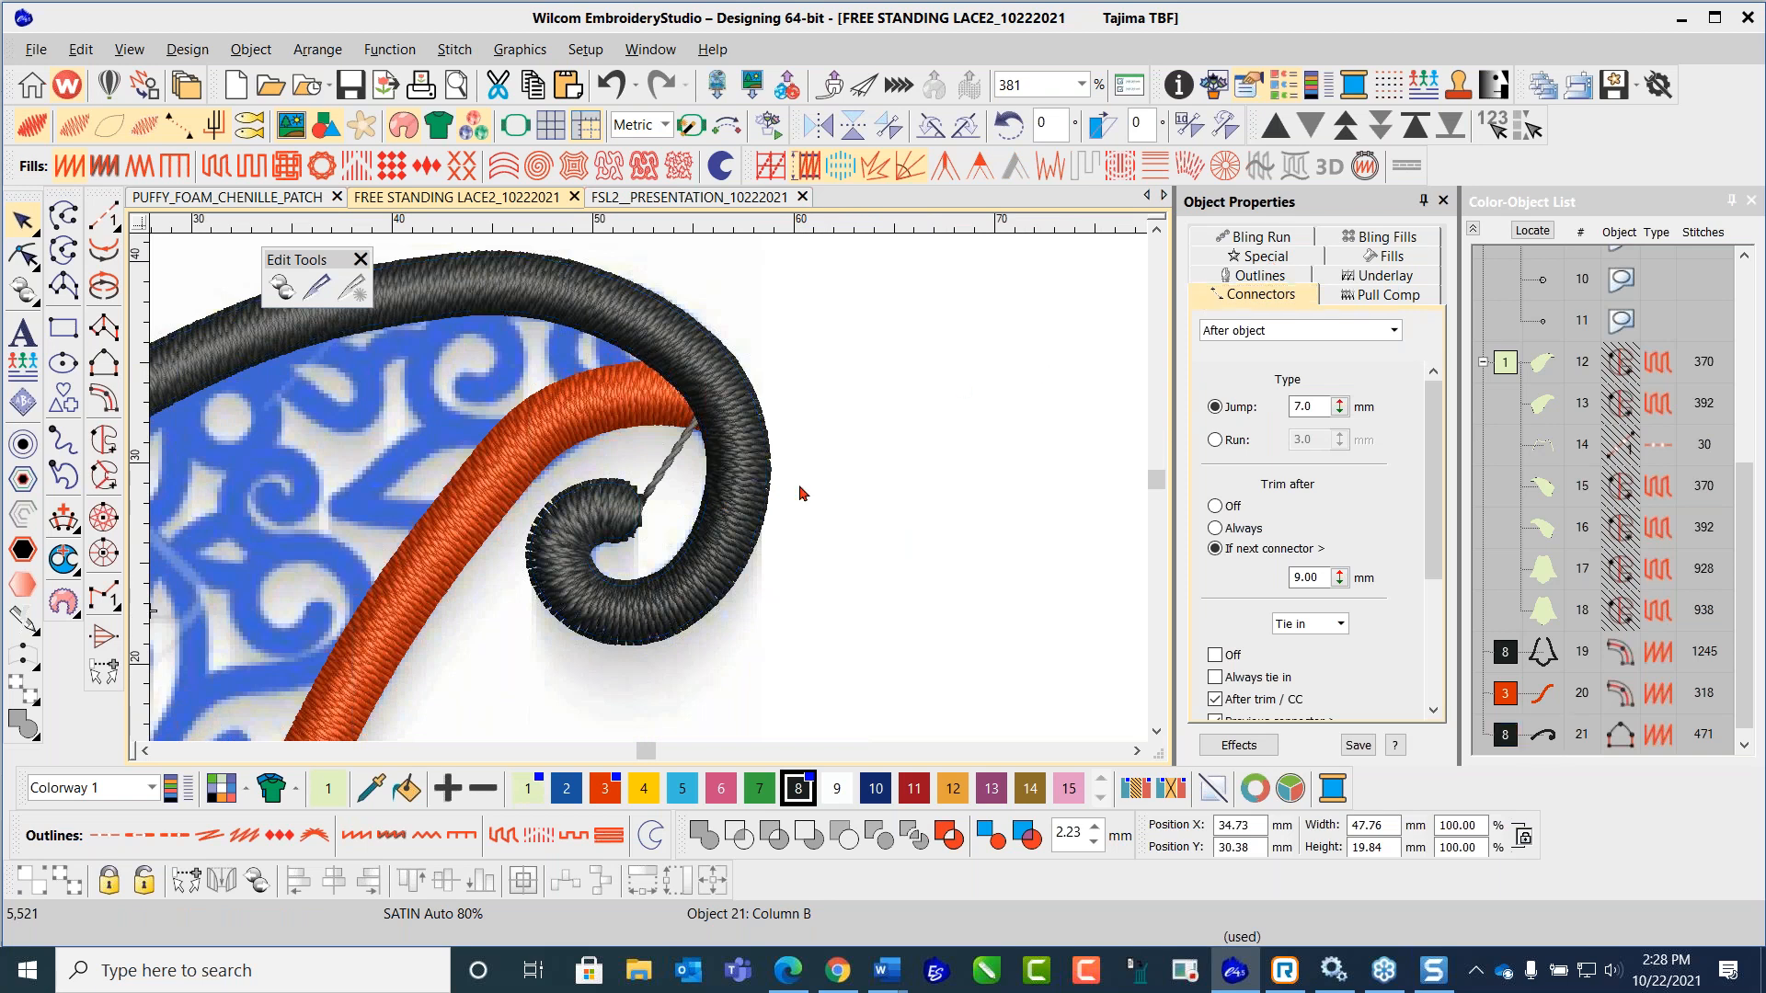
Step: Adjust a reshape point on the upper bend of the orange lower wing column
left_click(603, 419)
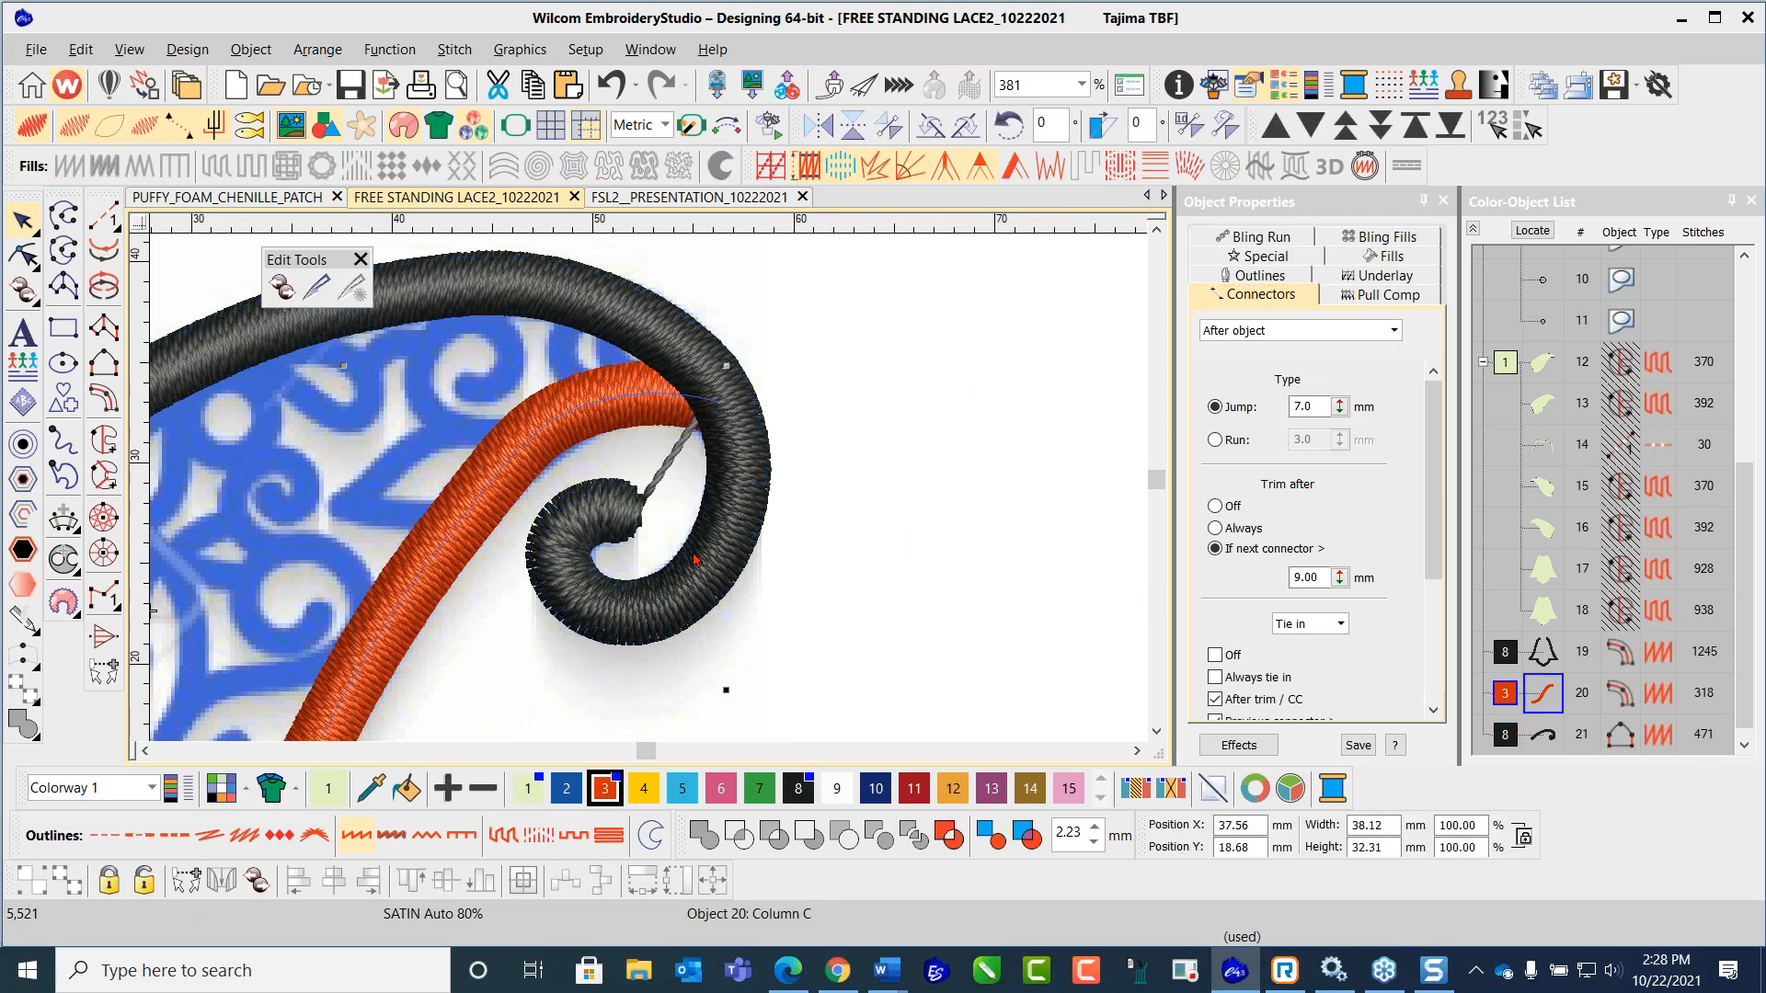
left_click(23, 256)
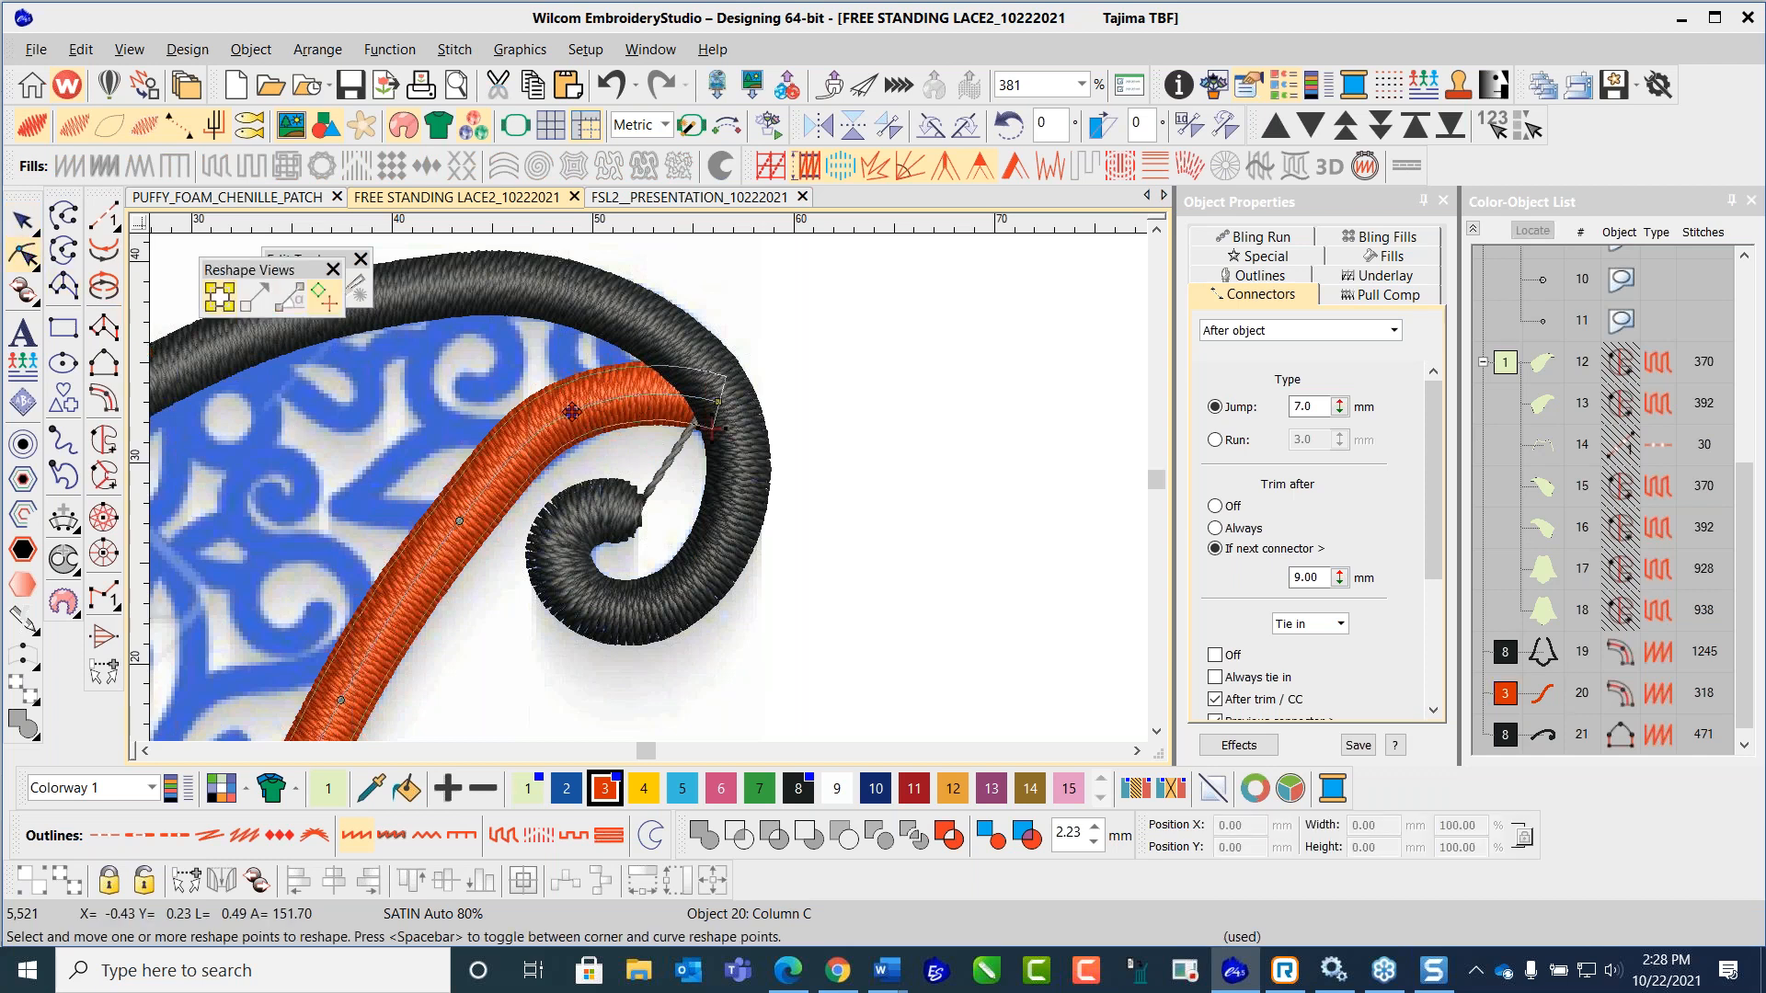
left_click_drag(572, 413, 574, 413)
left_click(23, 221)
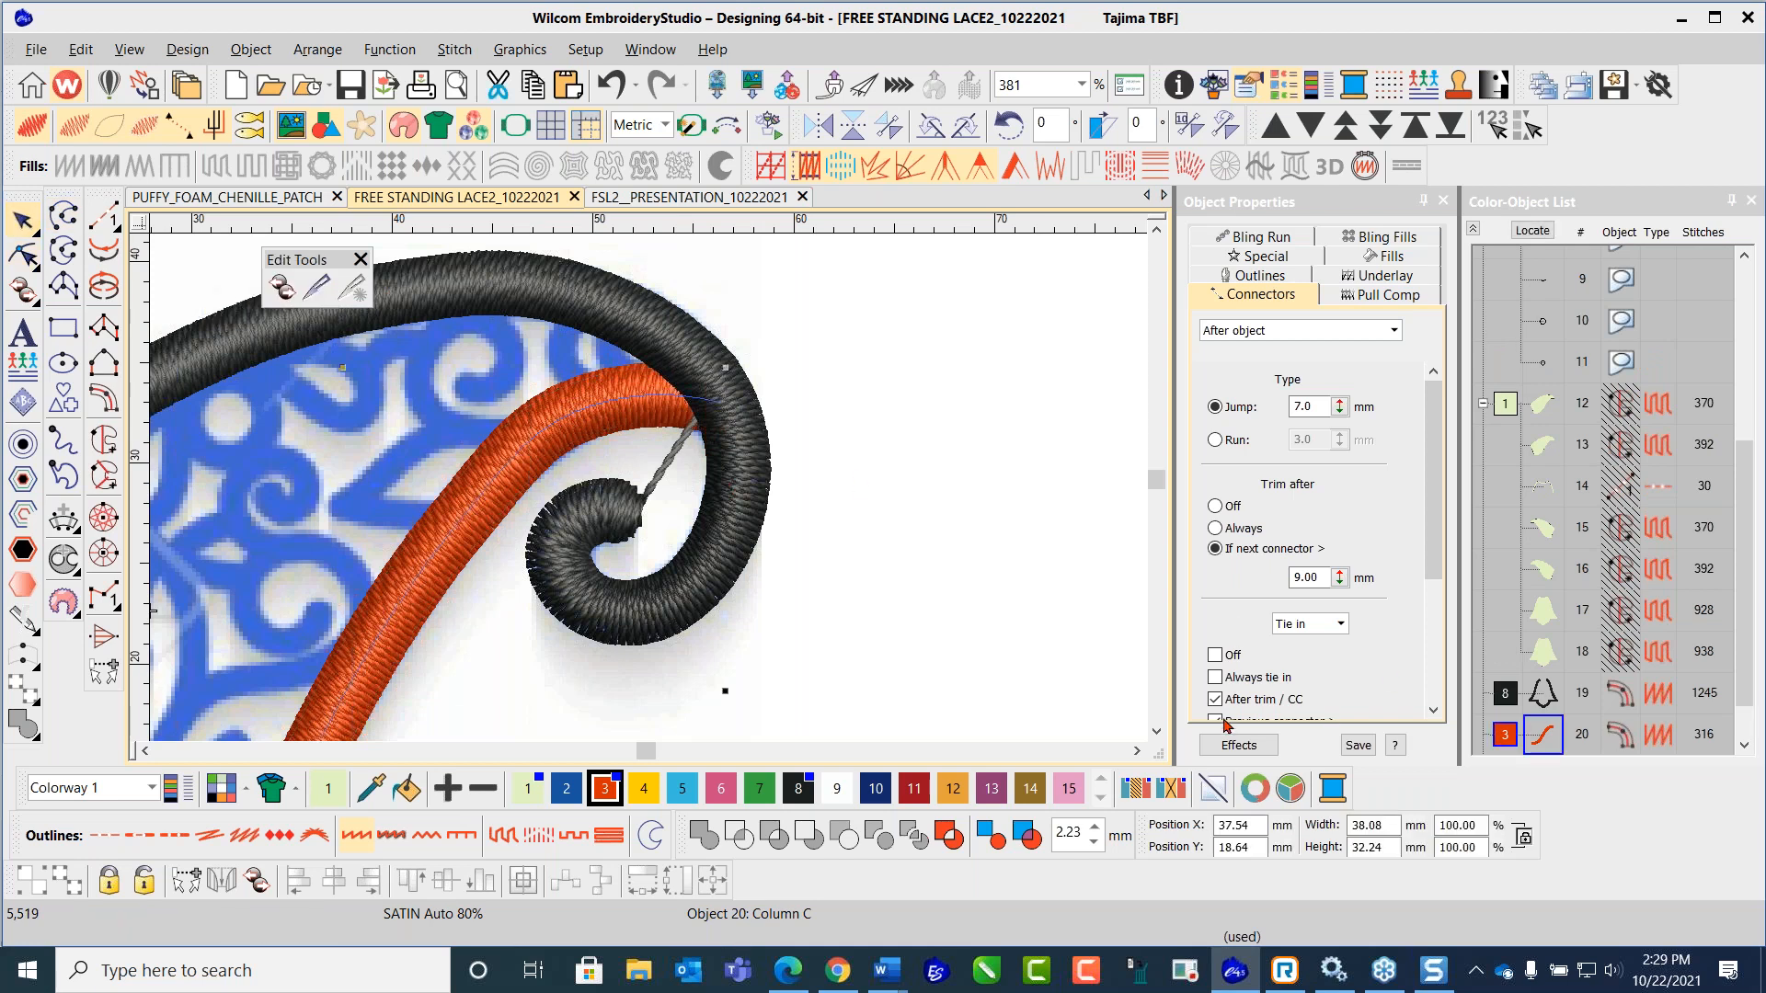
Step: Recolor the black body outline and the black upper wing column with color 3
left_click(1549, 695)
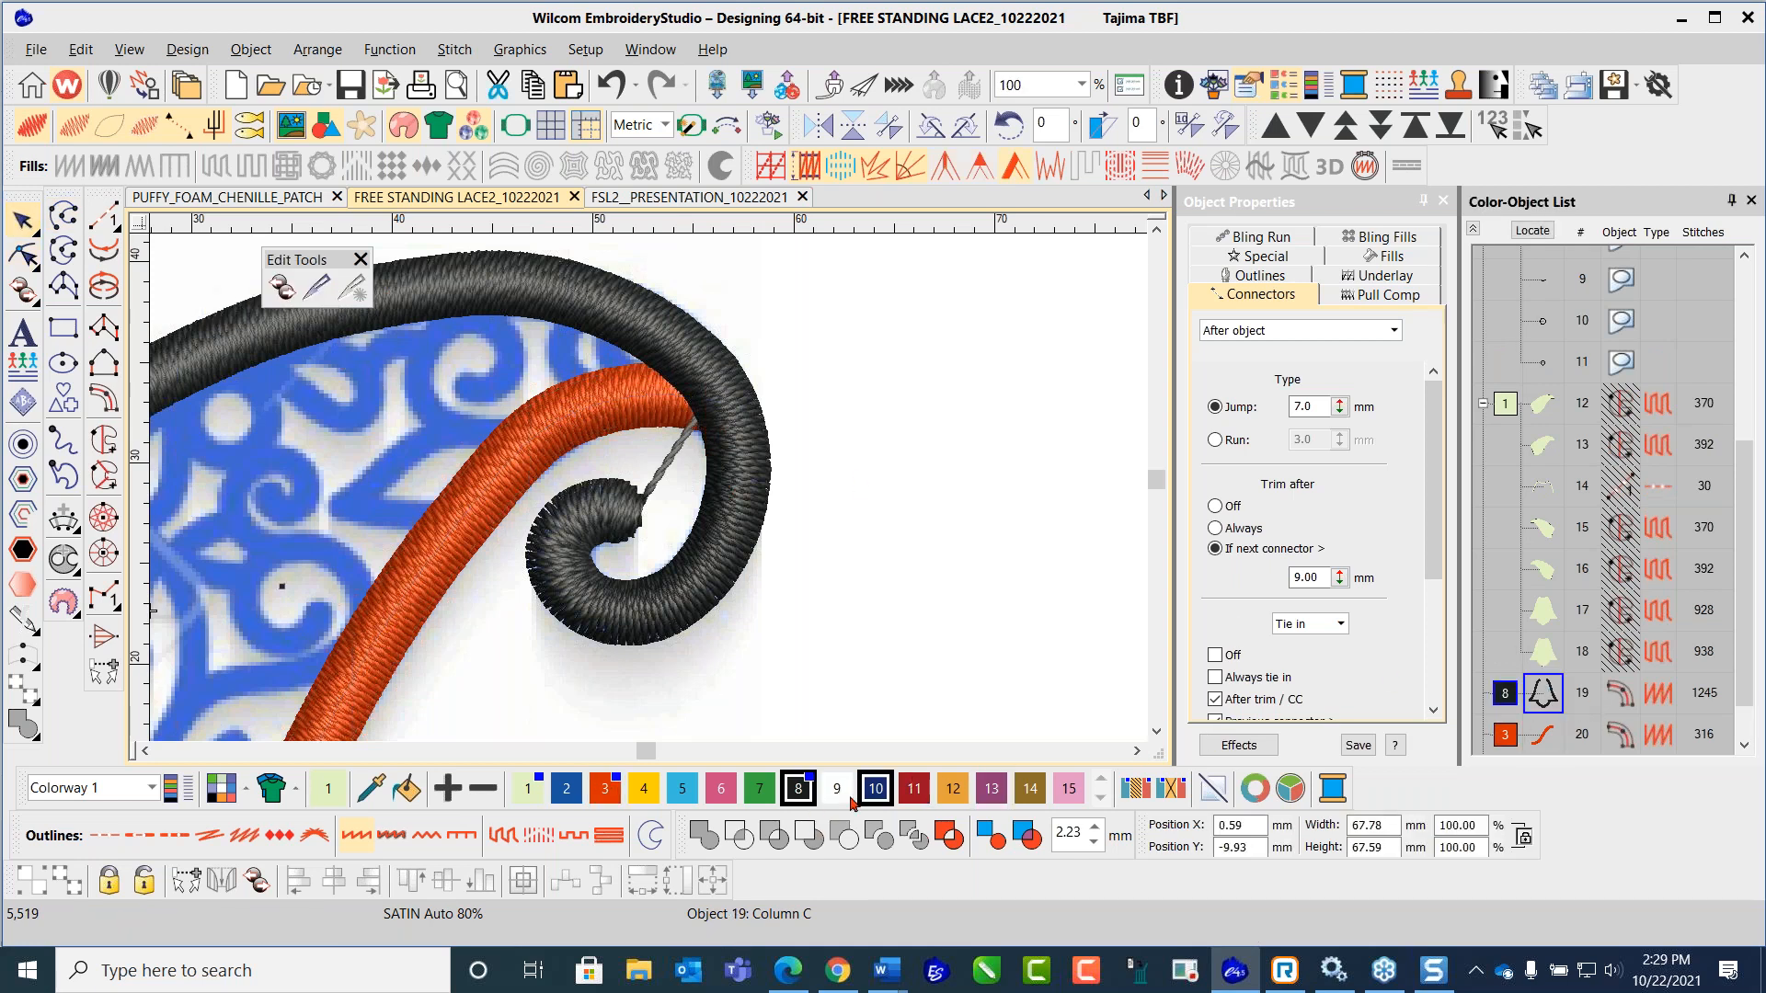
left_click(614, 787)
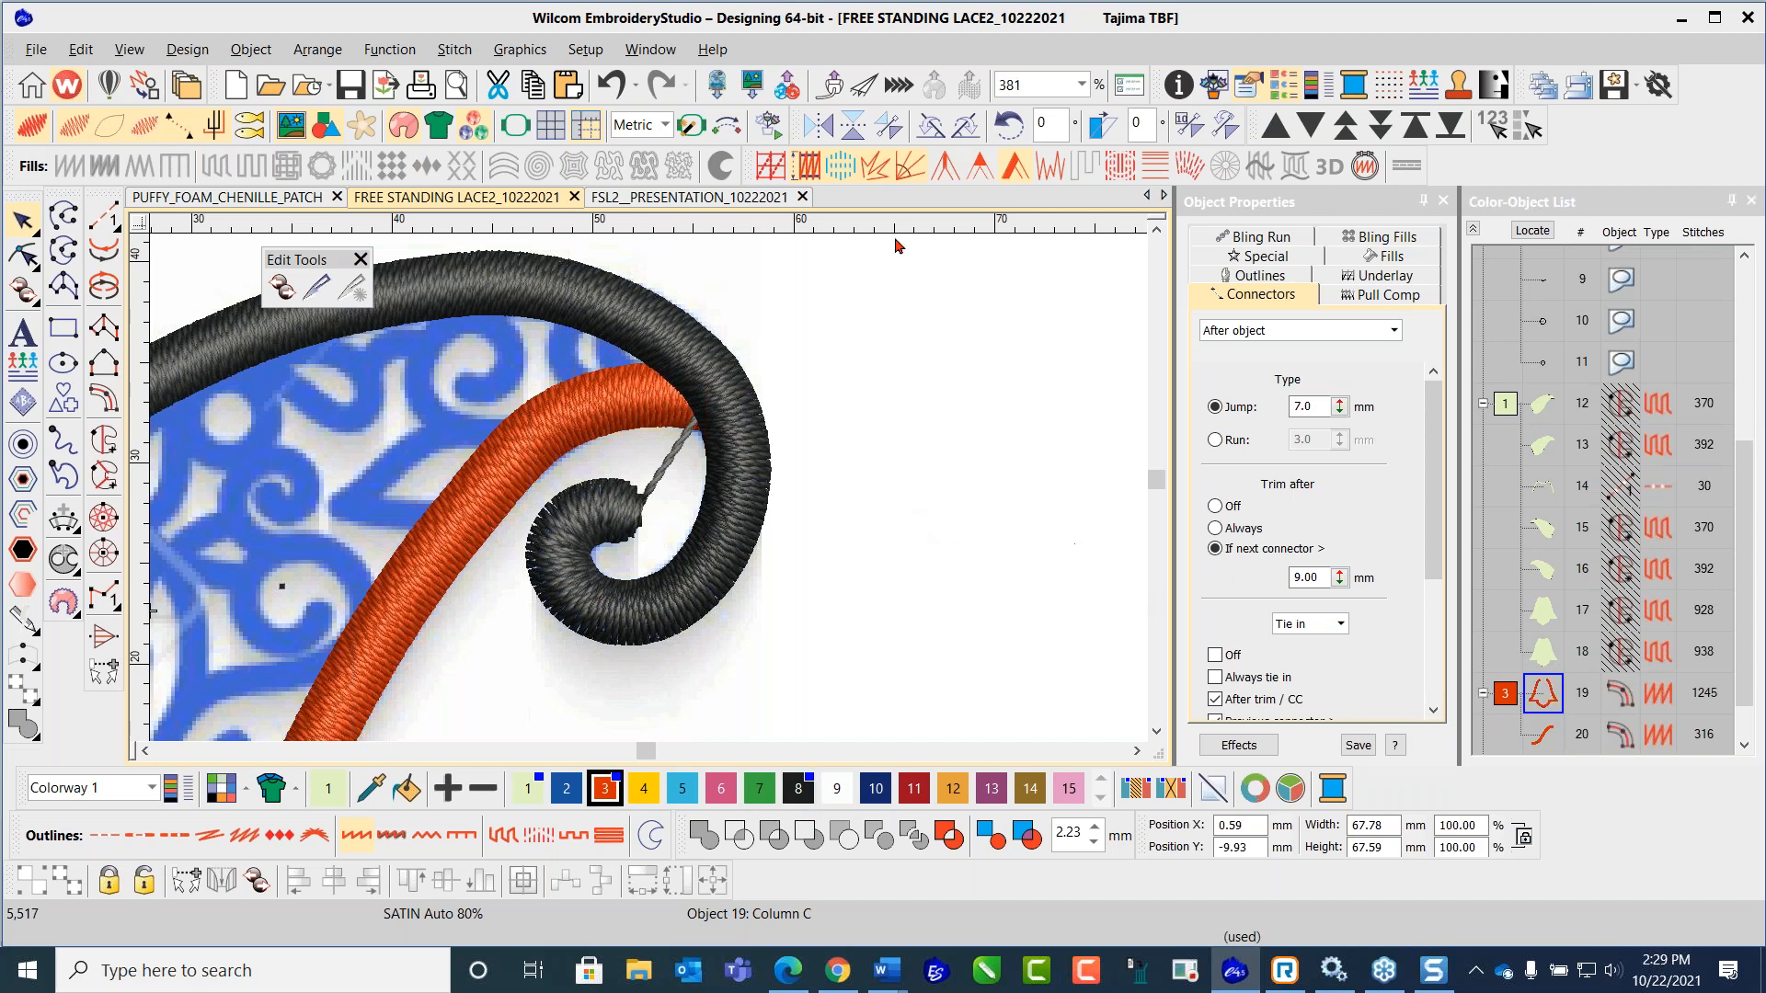
left_click(656, 314)
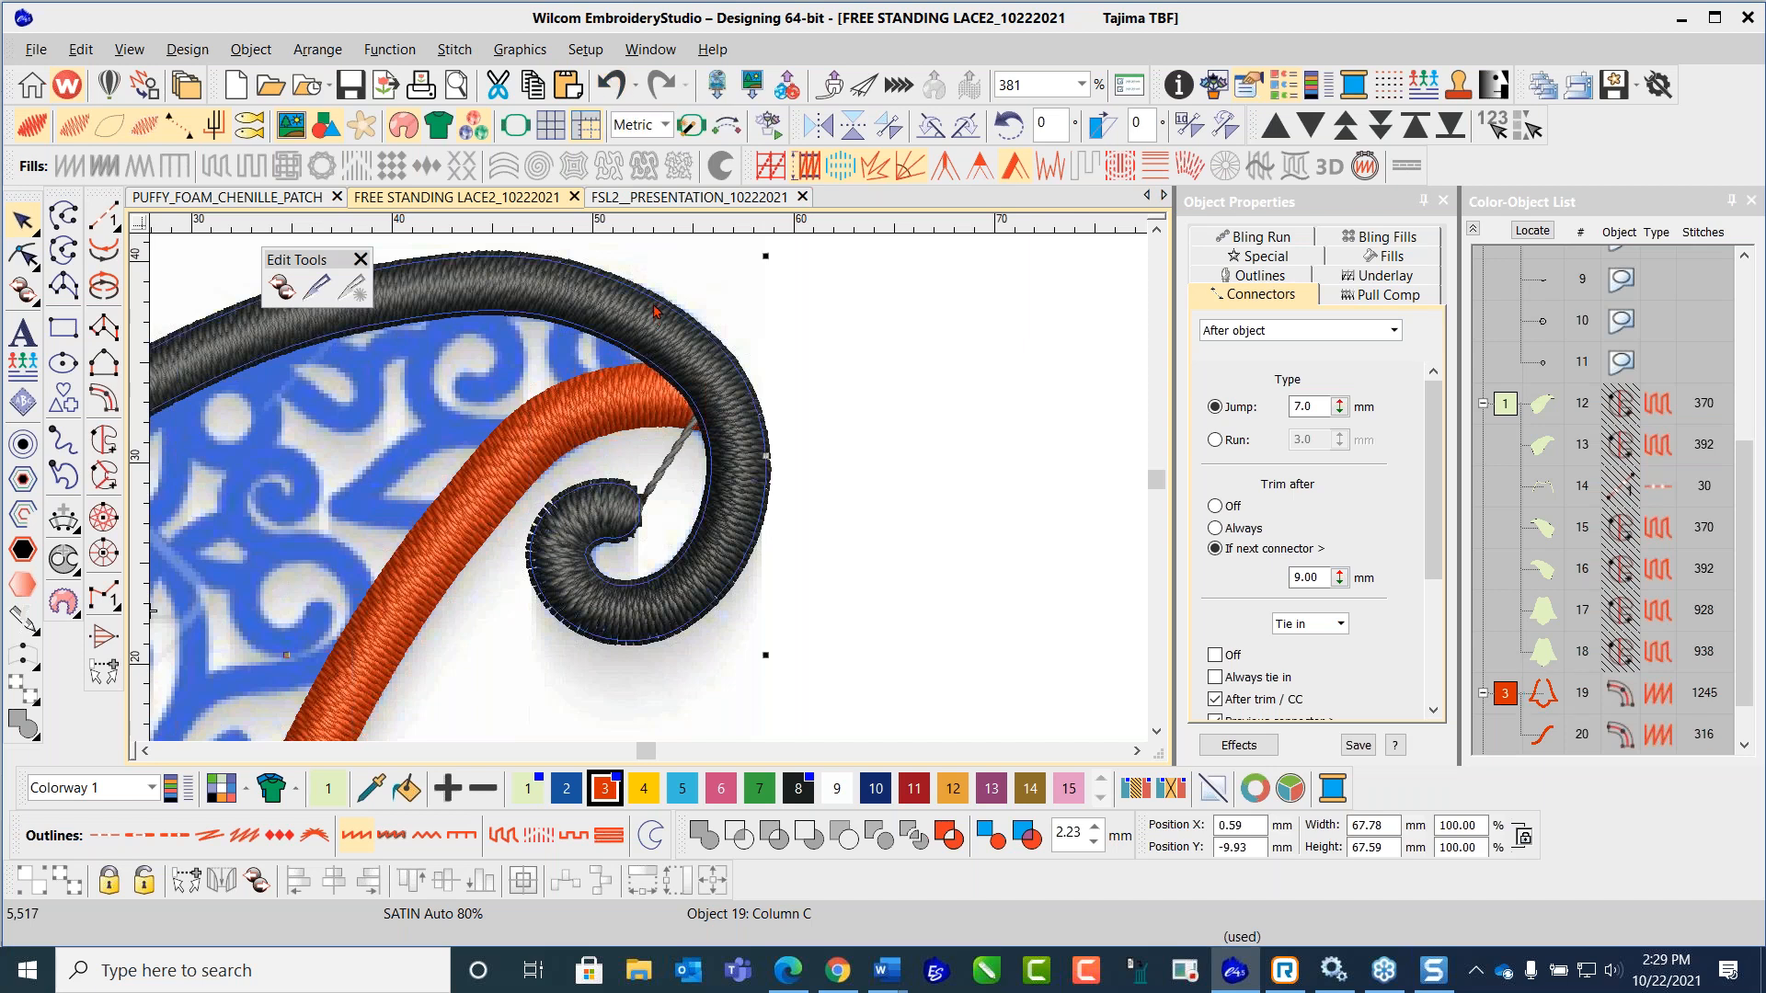
left_click(605, 789)
left_click(644, 549)
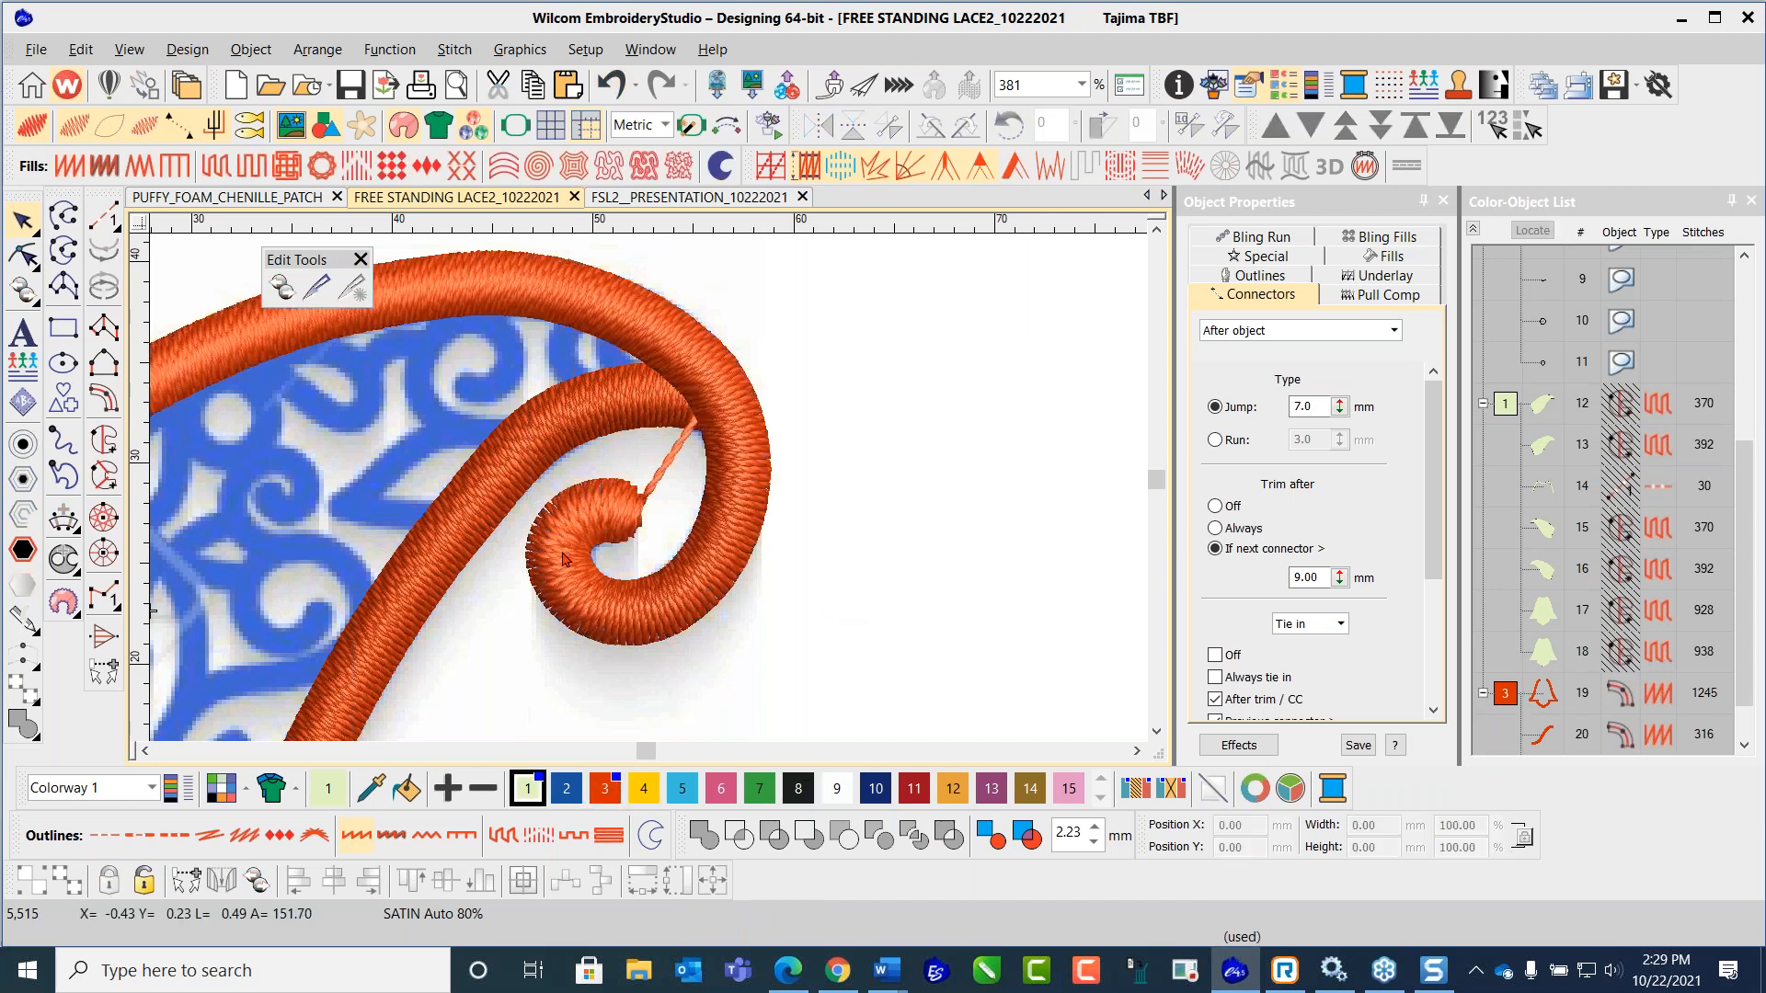
Step: Reshape the body-side end of the lower right wing column so it stops within the body border
scroll(564, 554, "down", 7)
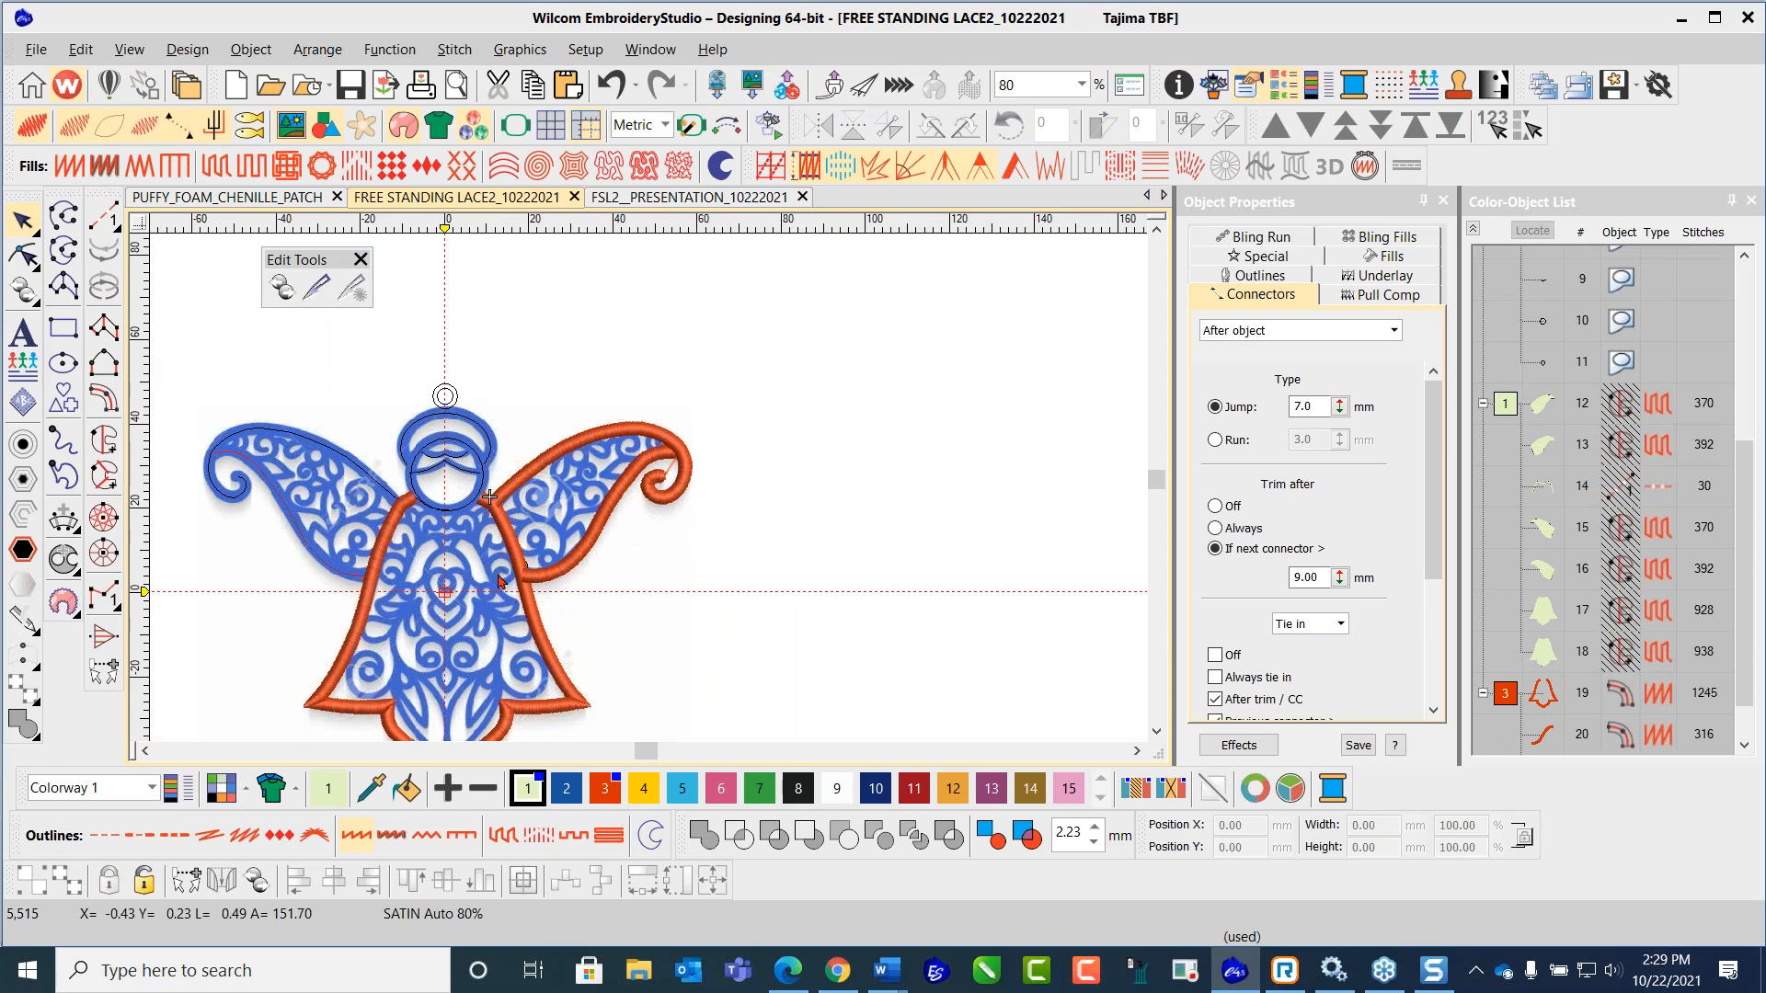
scroll(654, 497, "up", 2)
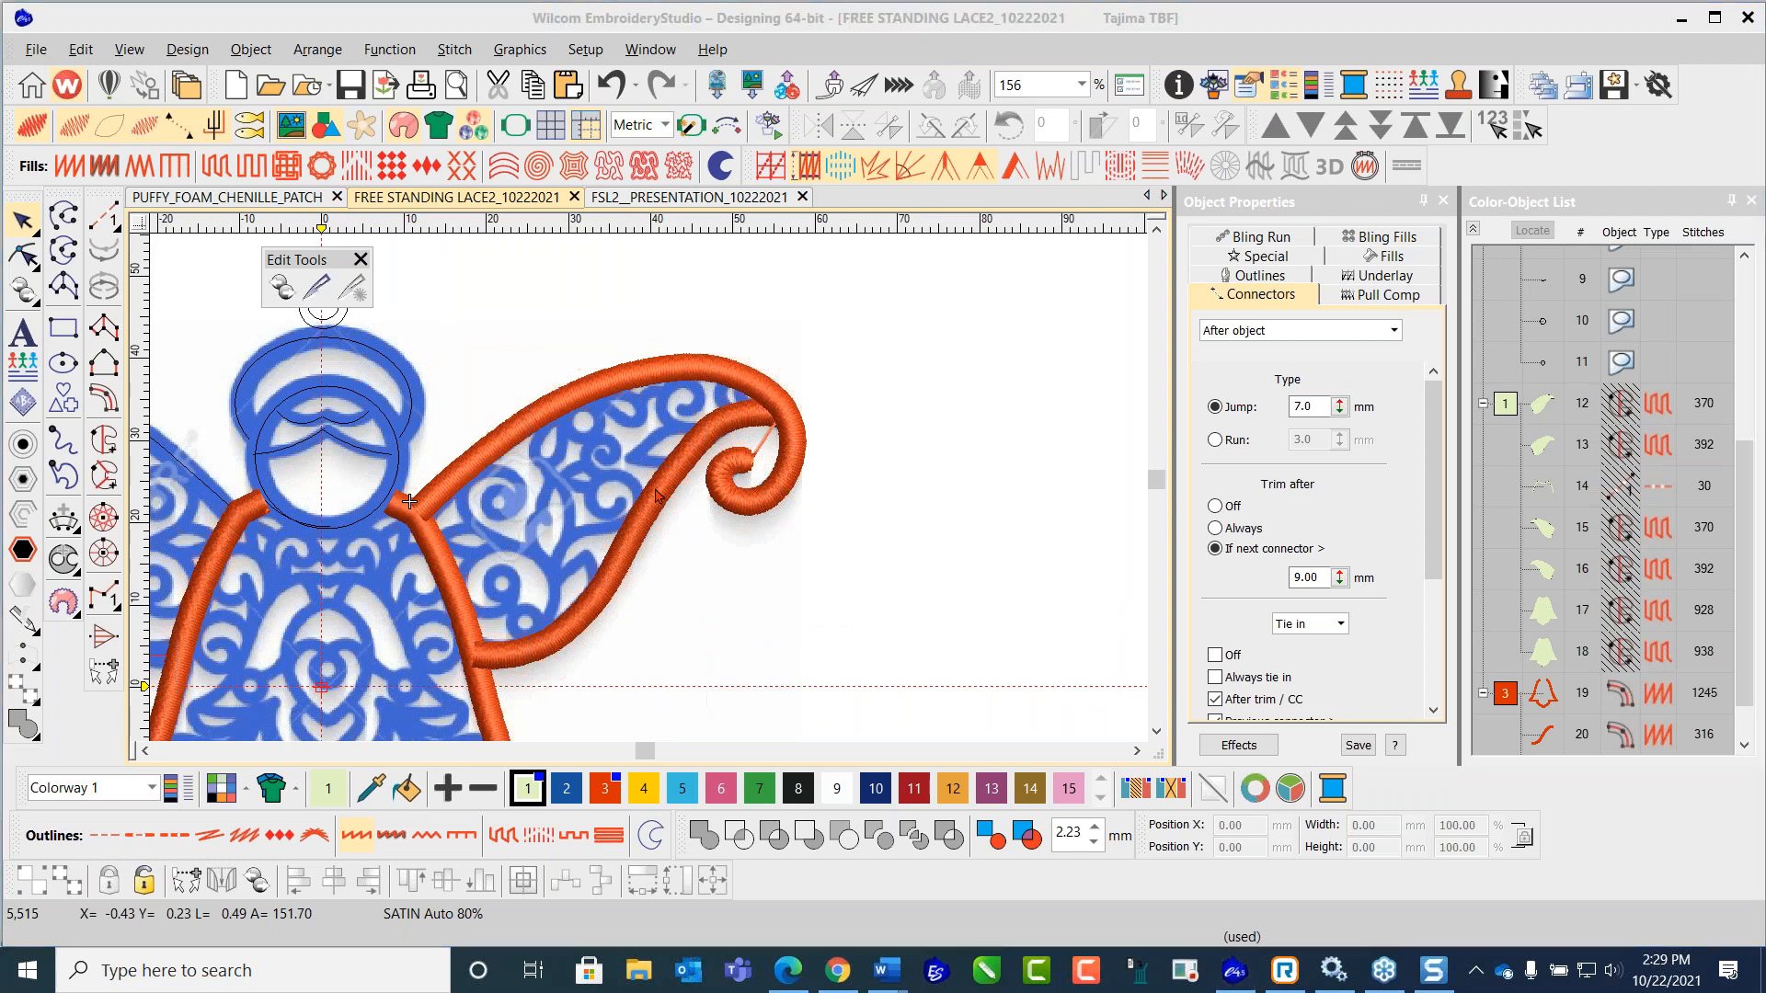
scroll(667, 482, "up", 2)
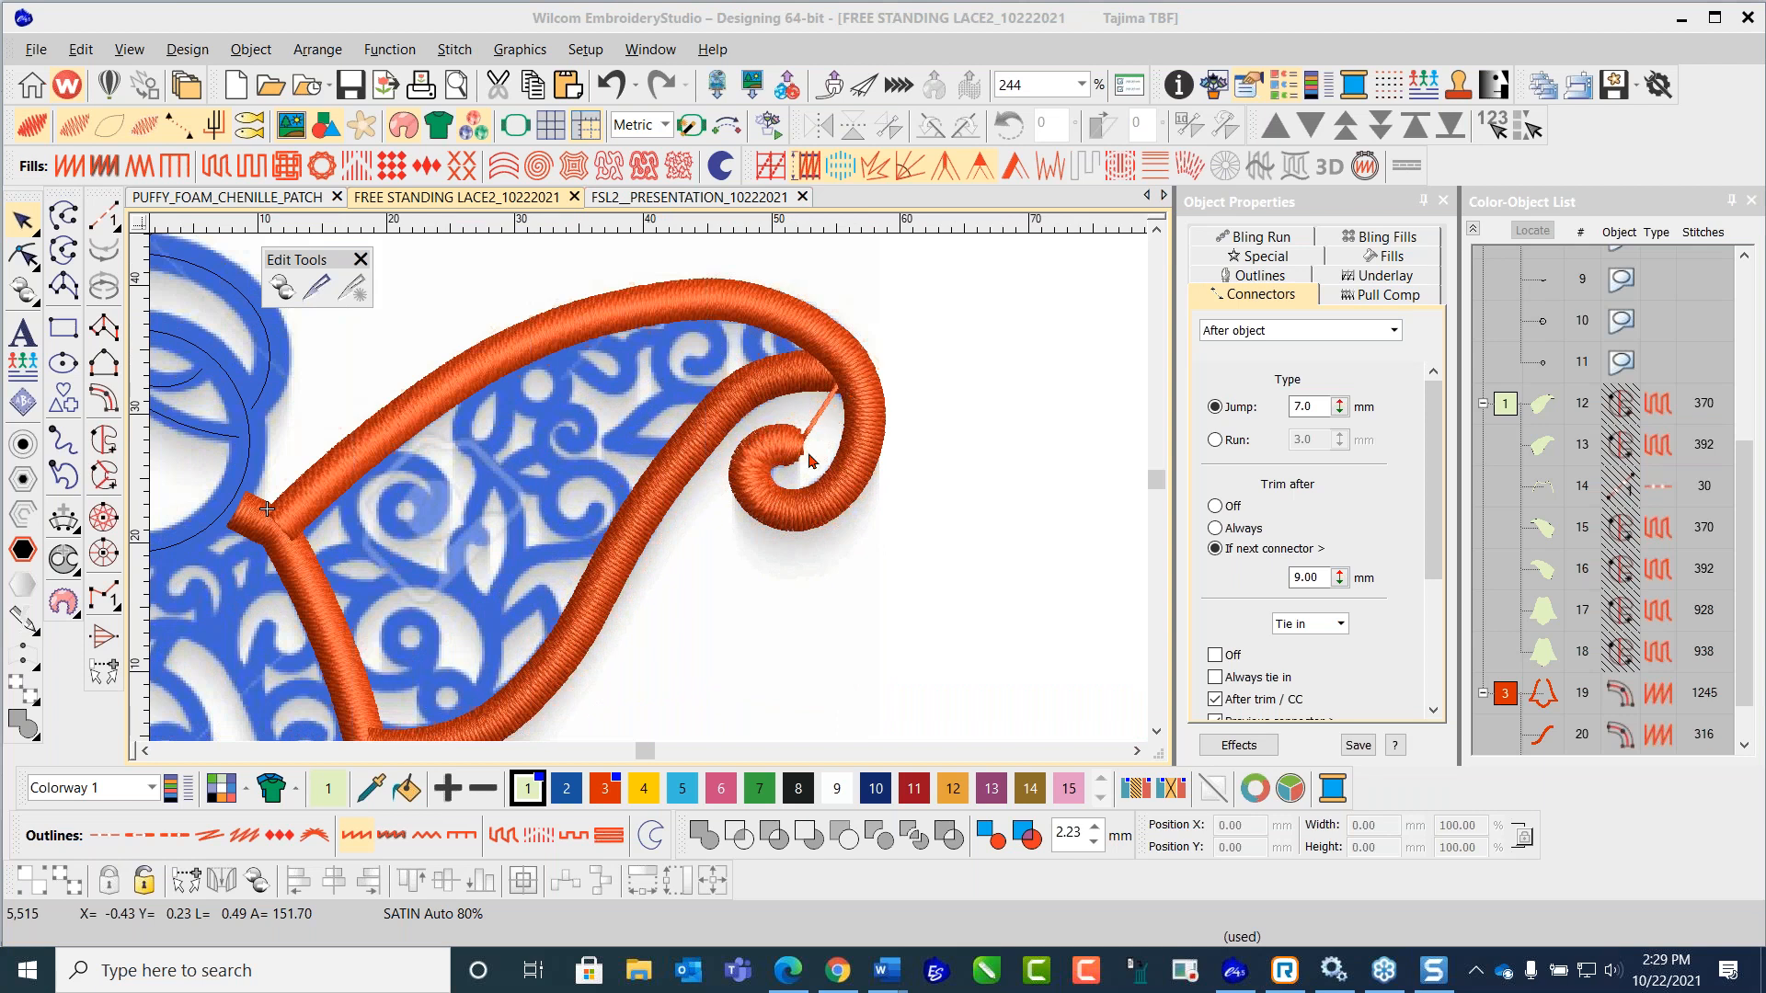
left_click(772, 393)
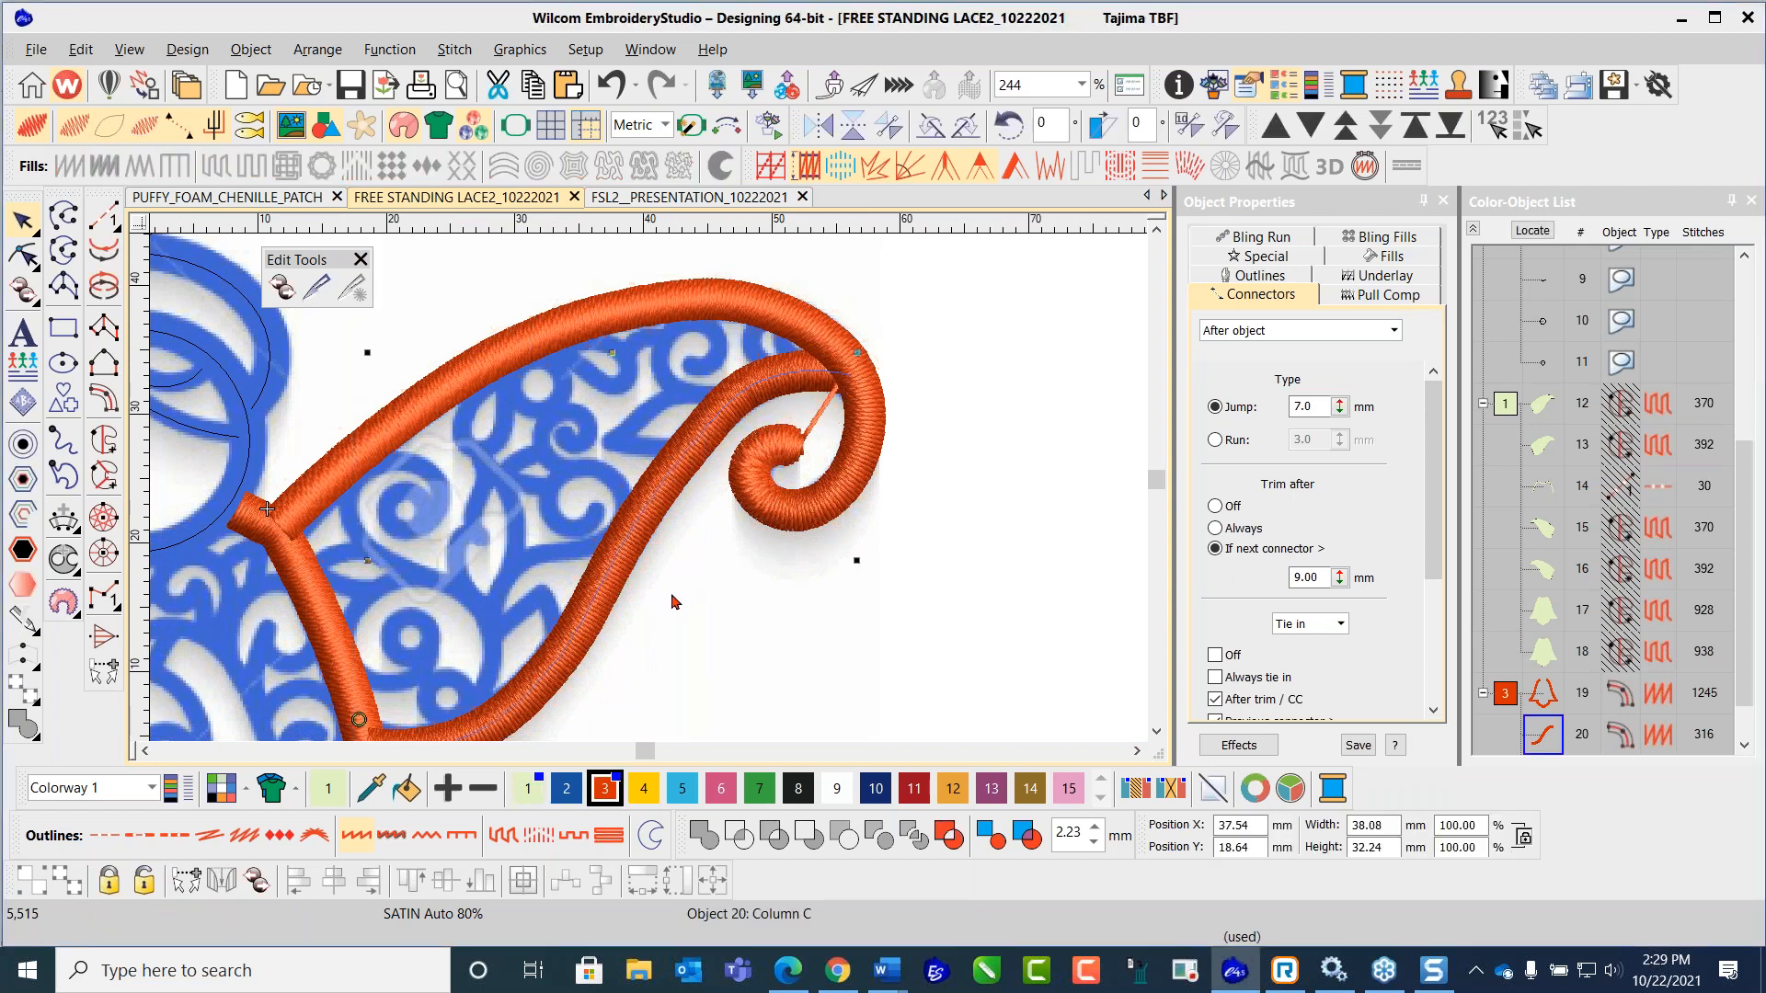
scroll(634, 610, "down", 1)
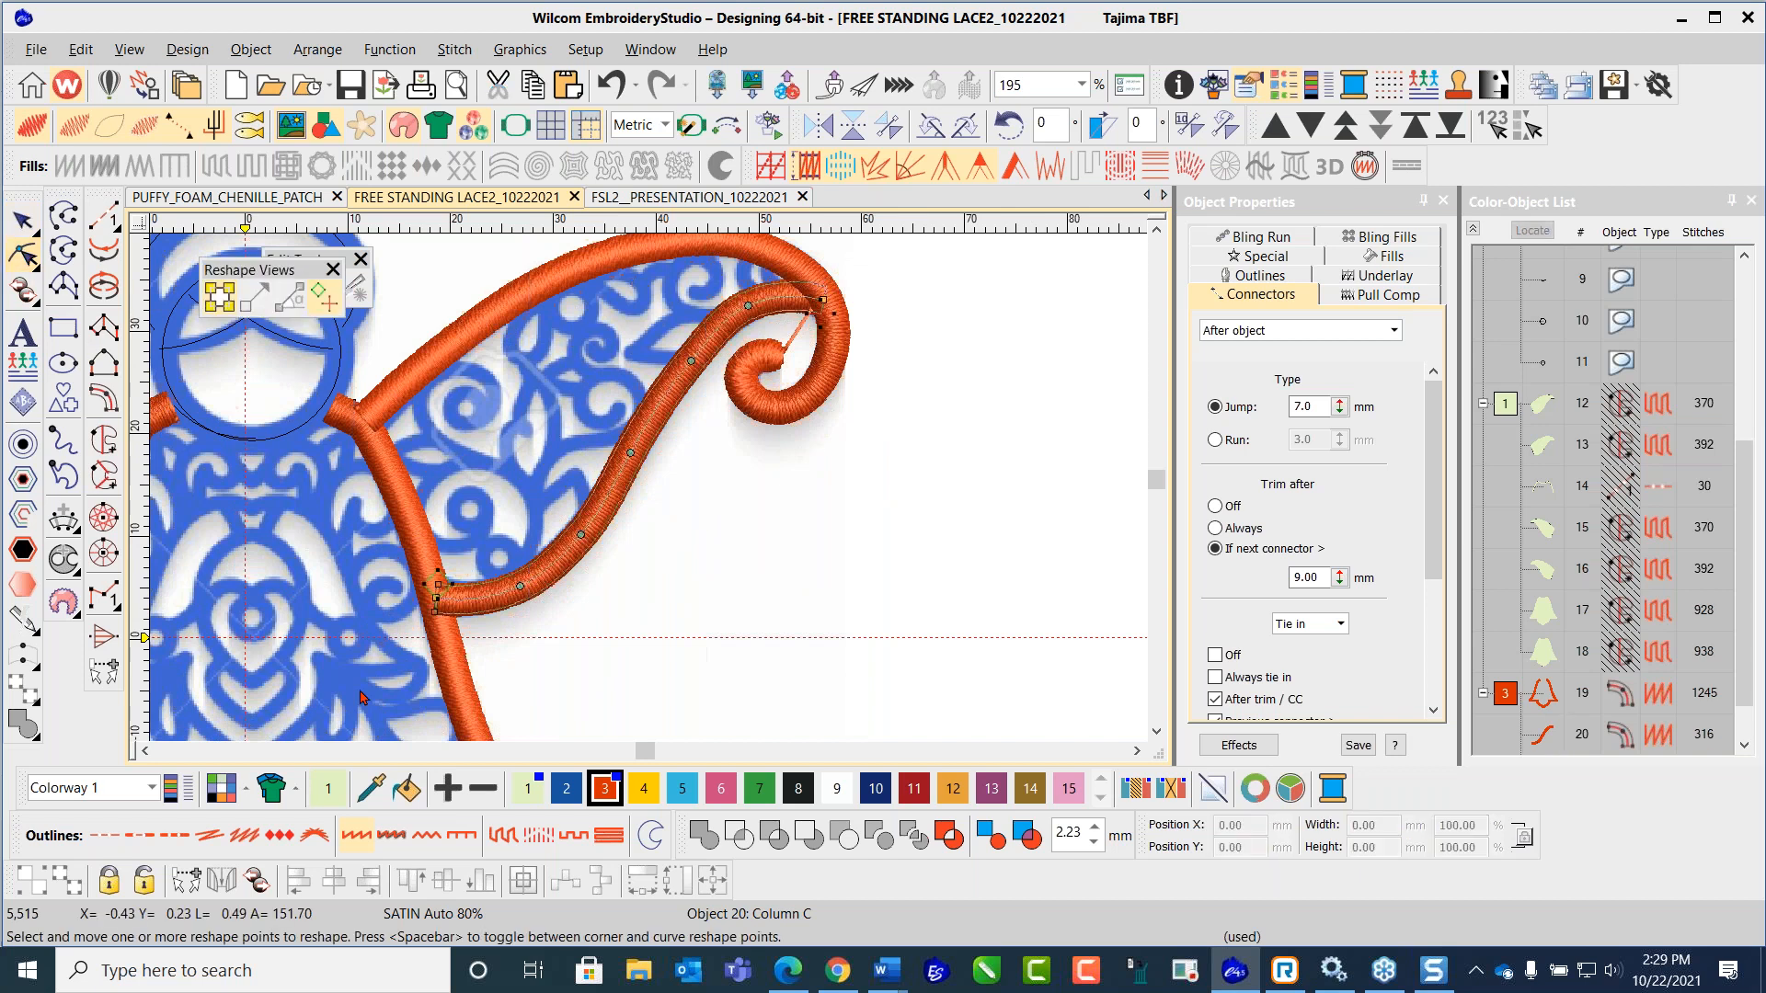
left_click_drag(431, 593, 452, 602)
scroll(452, 602, "up", 2)
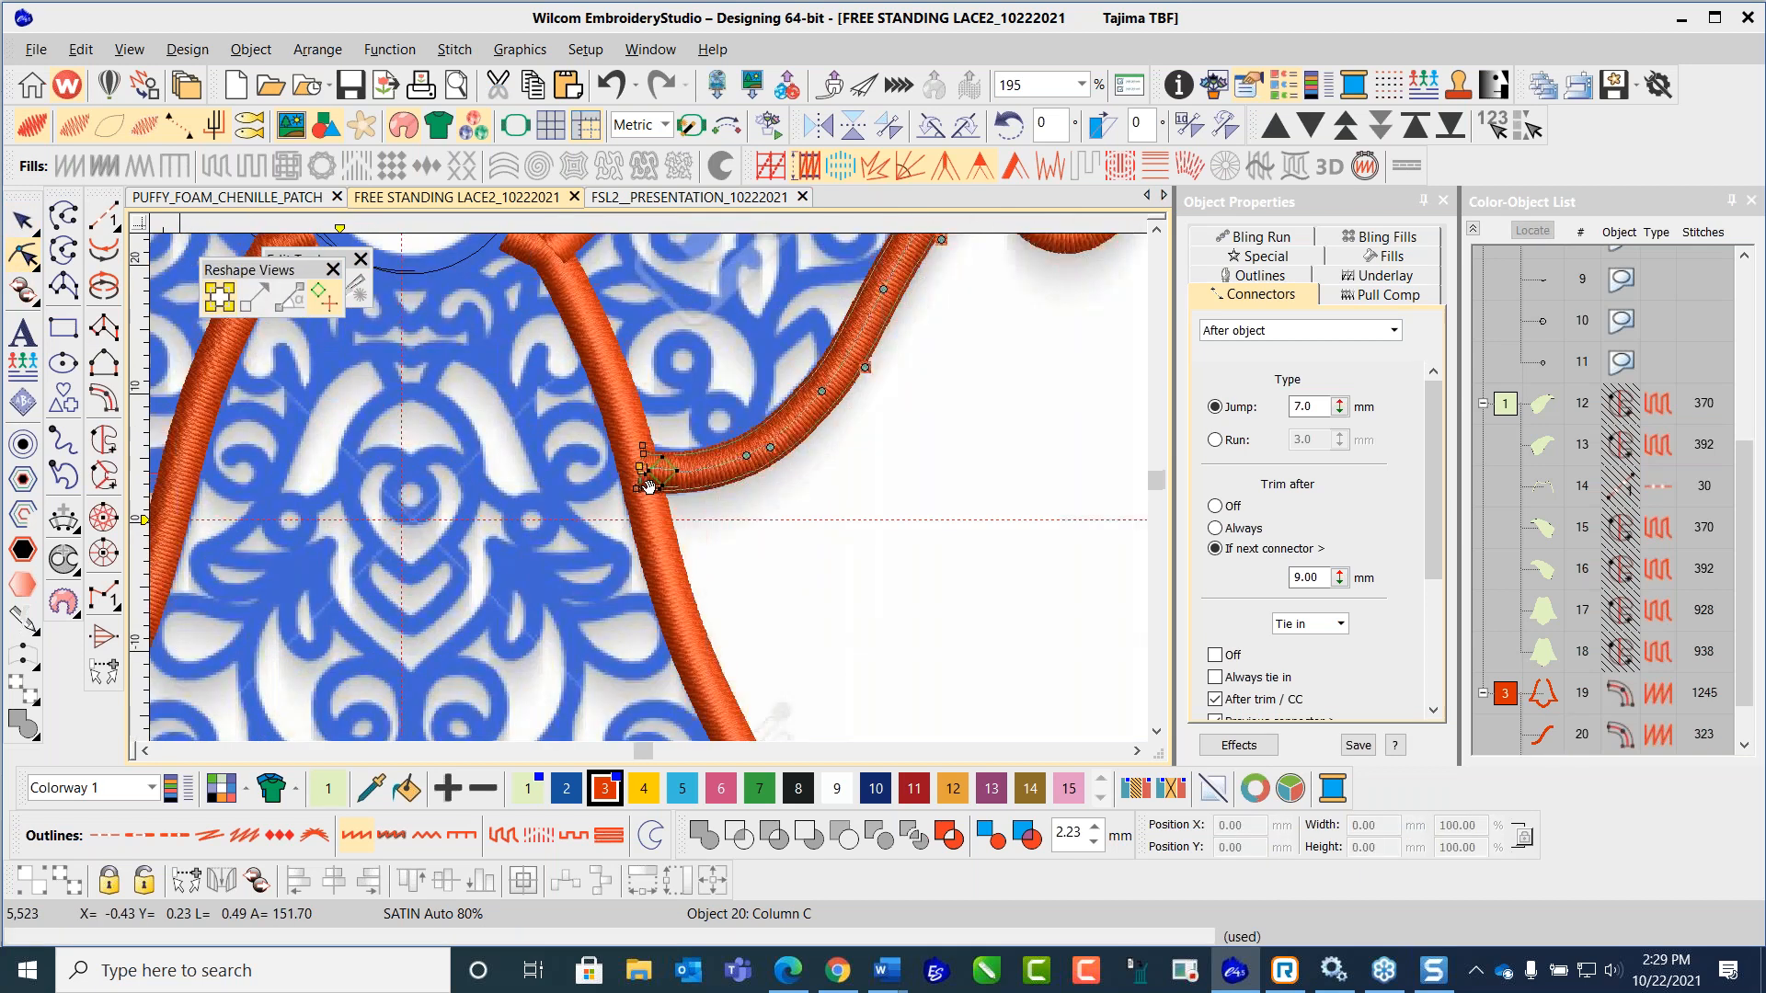
left_click_drag(647, 467, 654, 466)
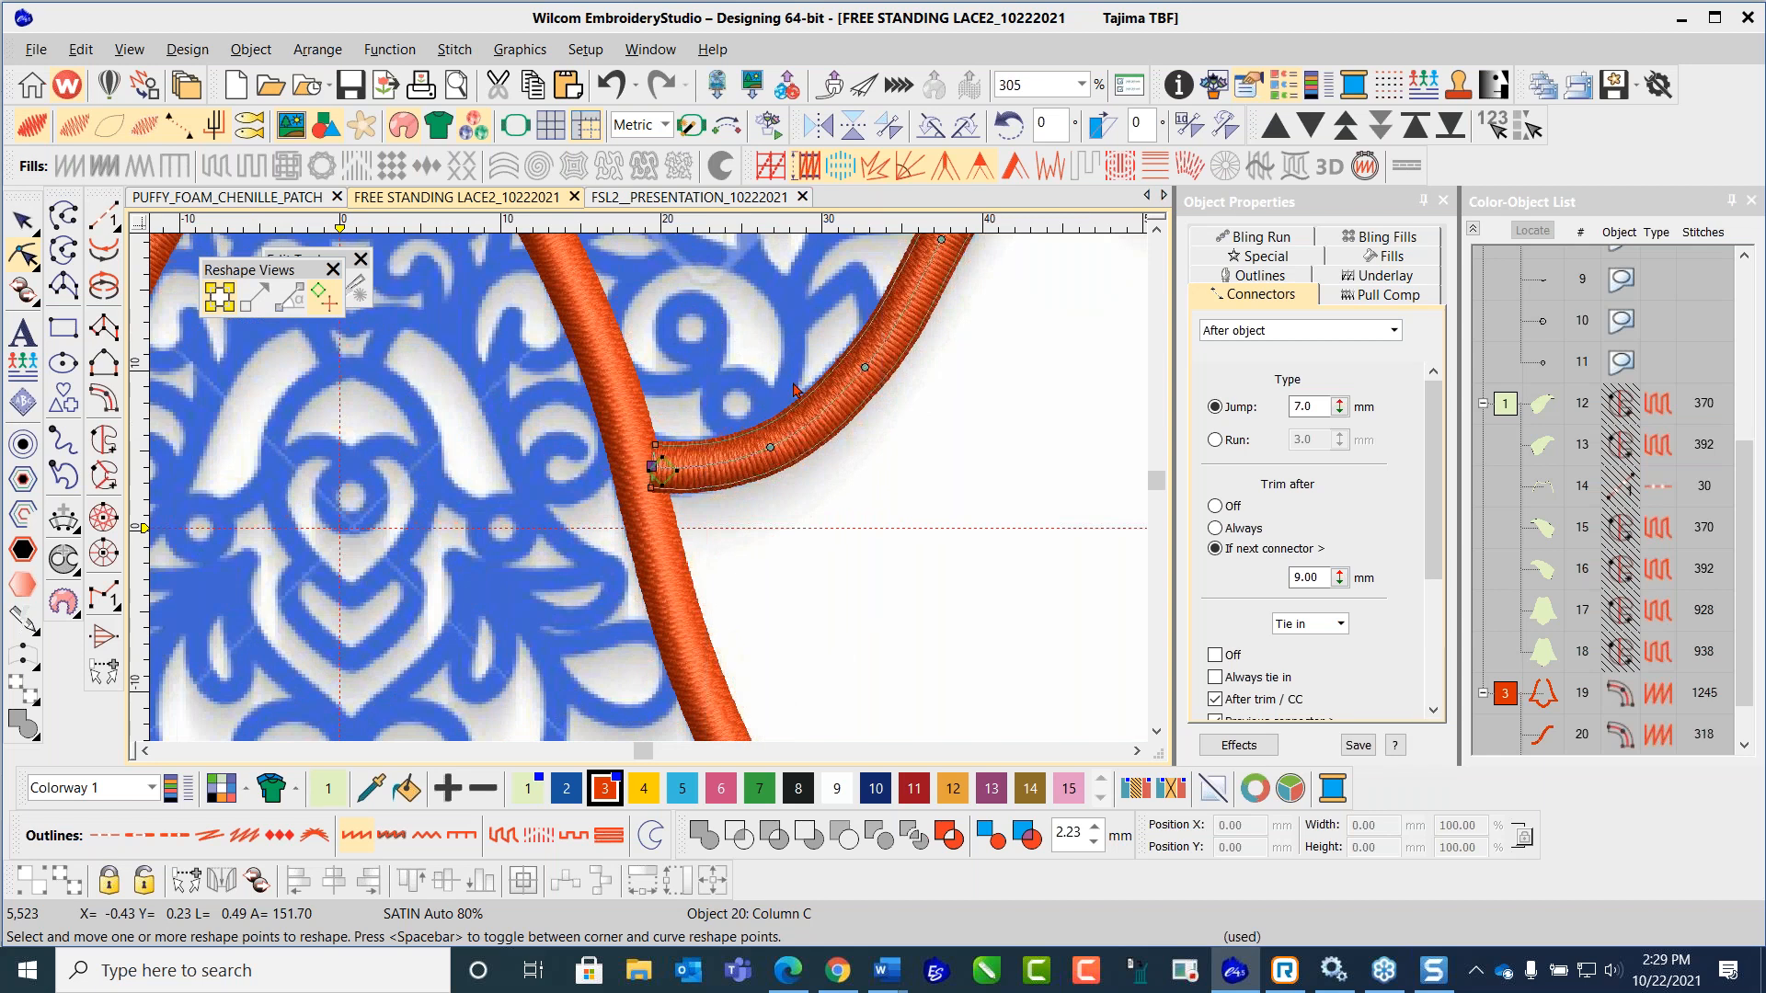
Step: Adjust the upper end of the lower right wing column where it tucks under the upper wing column
scroll(817, 337, "down", 2)
scroll(714, 411, "up", 2)
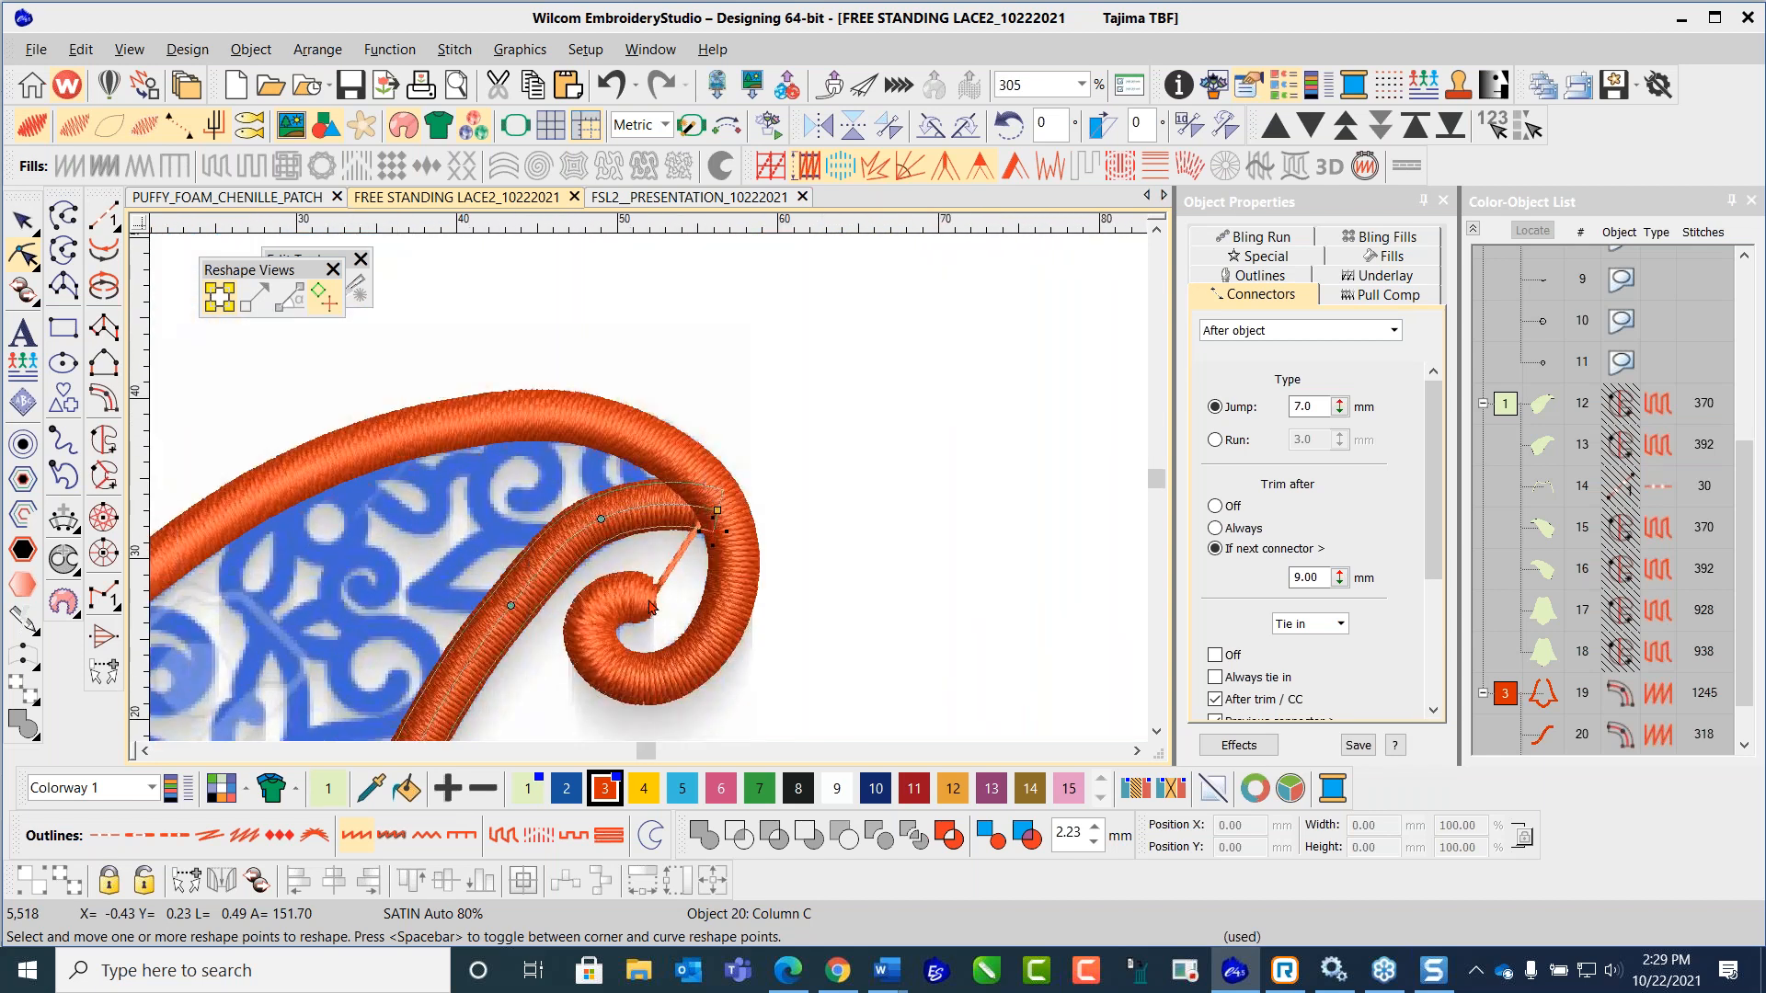
left_click_drag(735, 405, 734, 379)
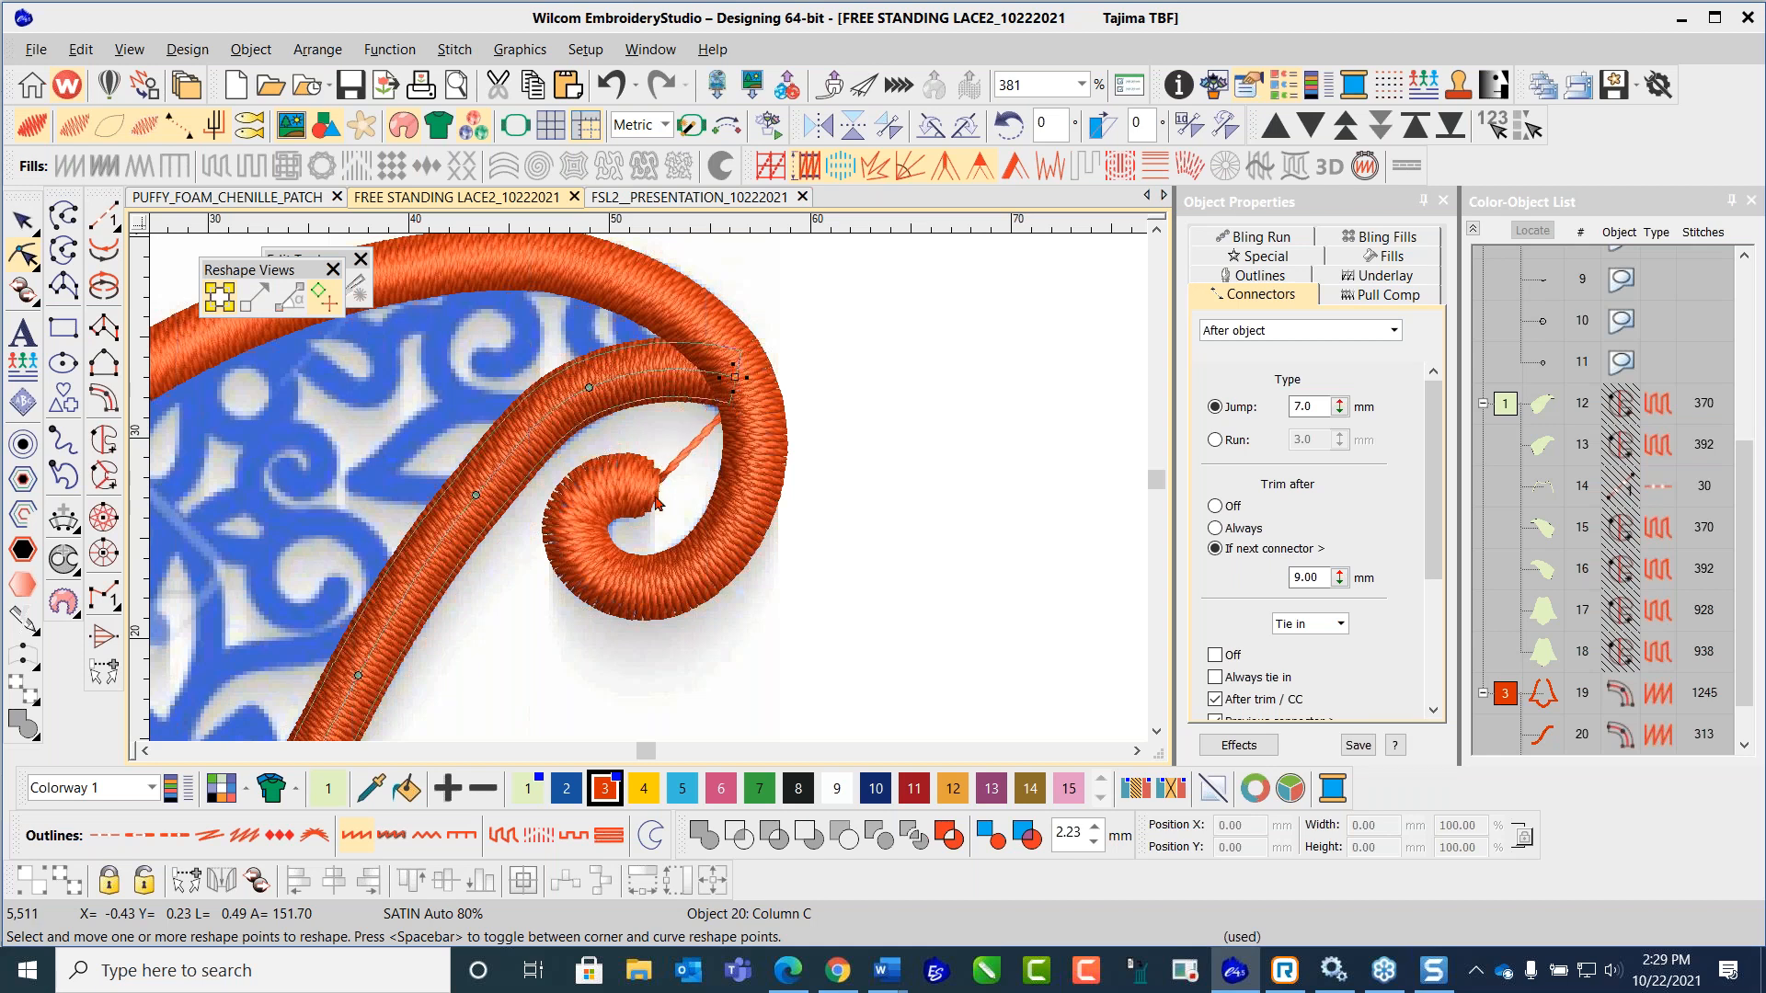
Step: Rework the join between the upper and lower right wing columns to remove the connecting stitch across the curl
left_click(691, 445)
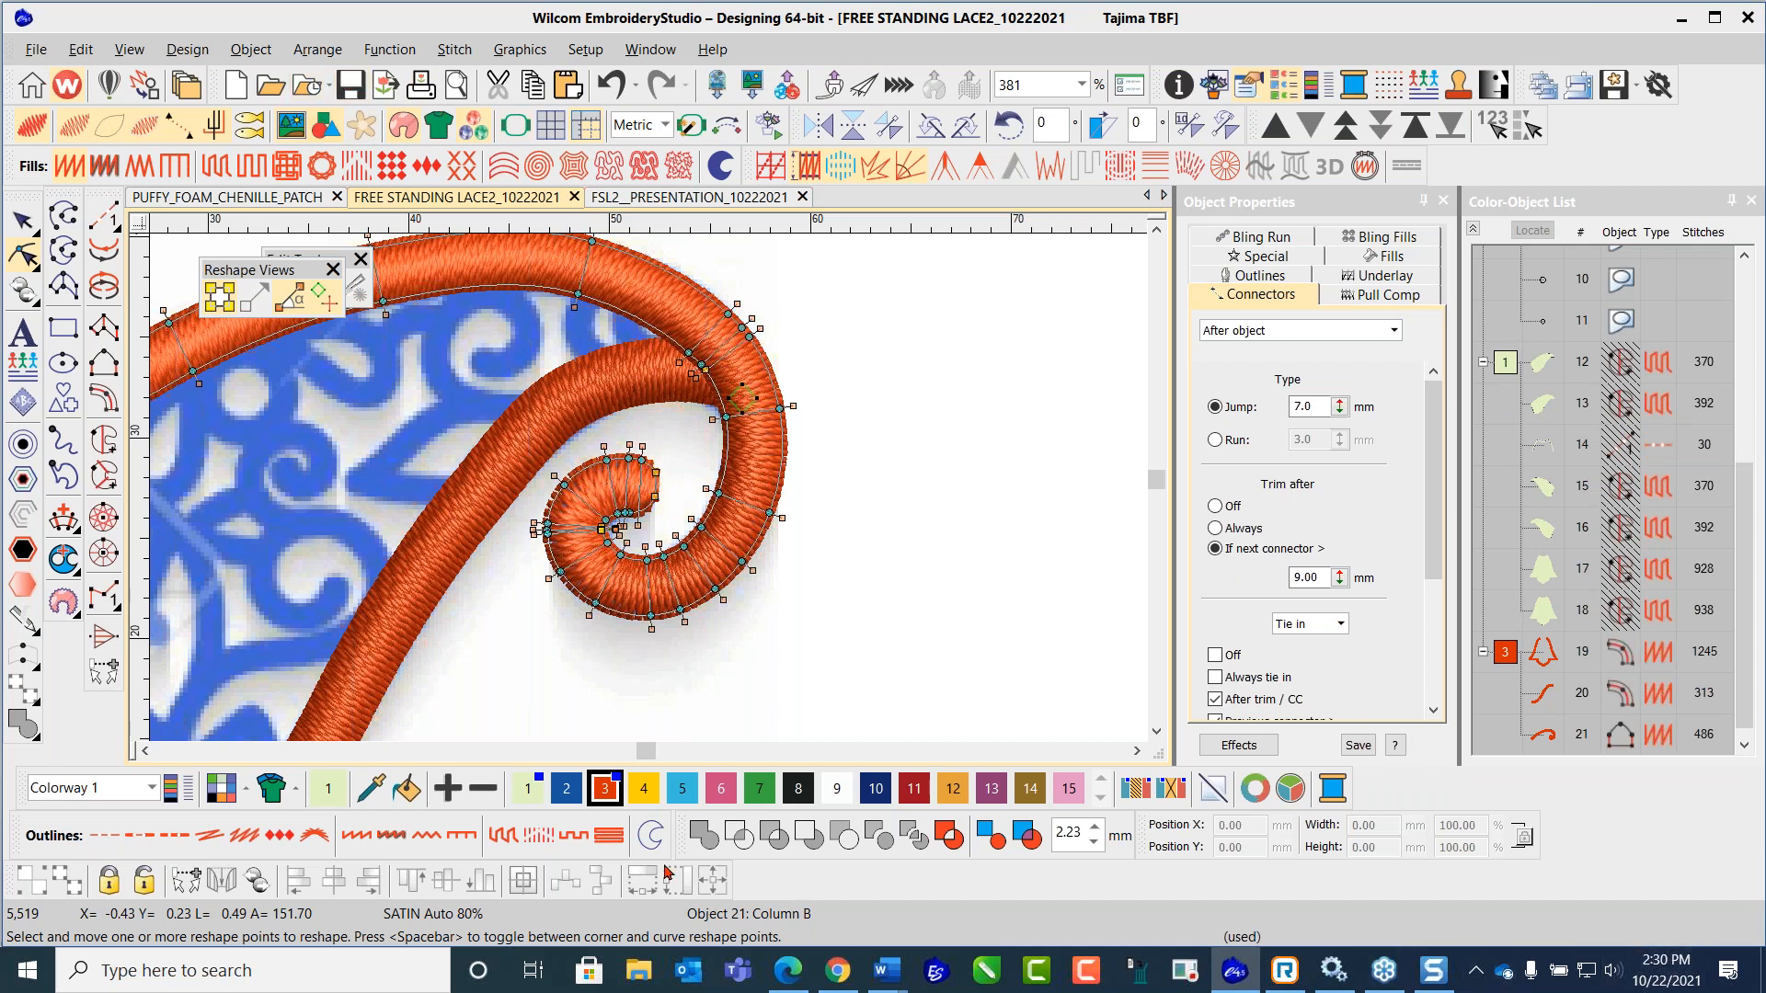
left_click(23, 221)
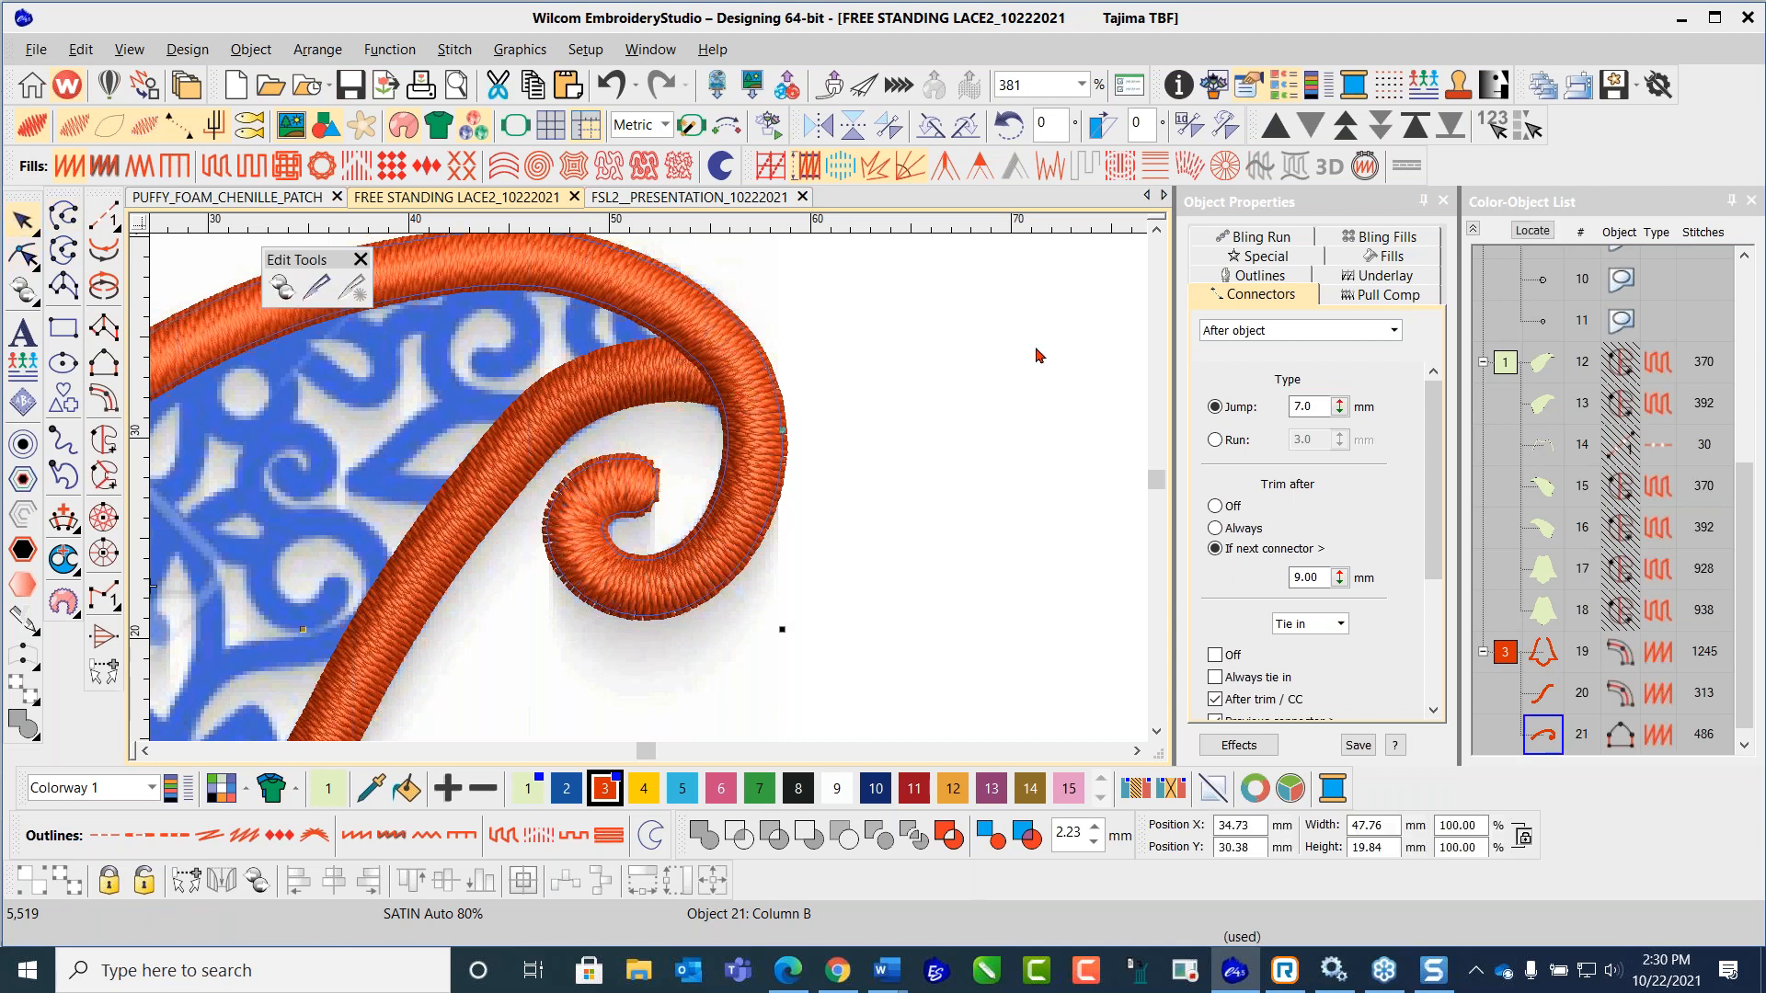
key("Escape")
scroll(648, 493, "down", 5)
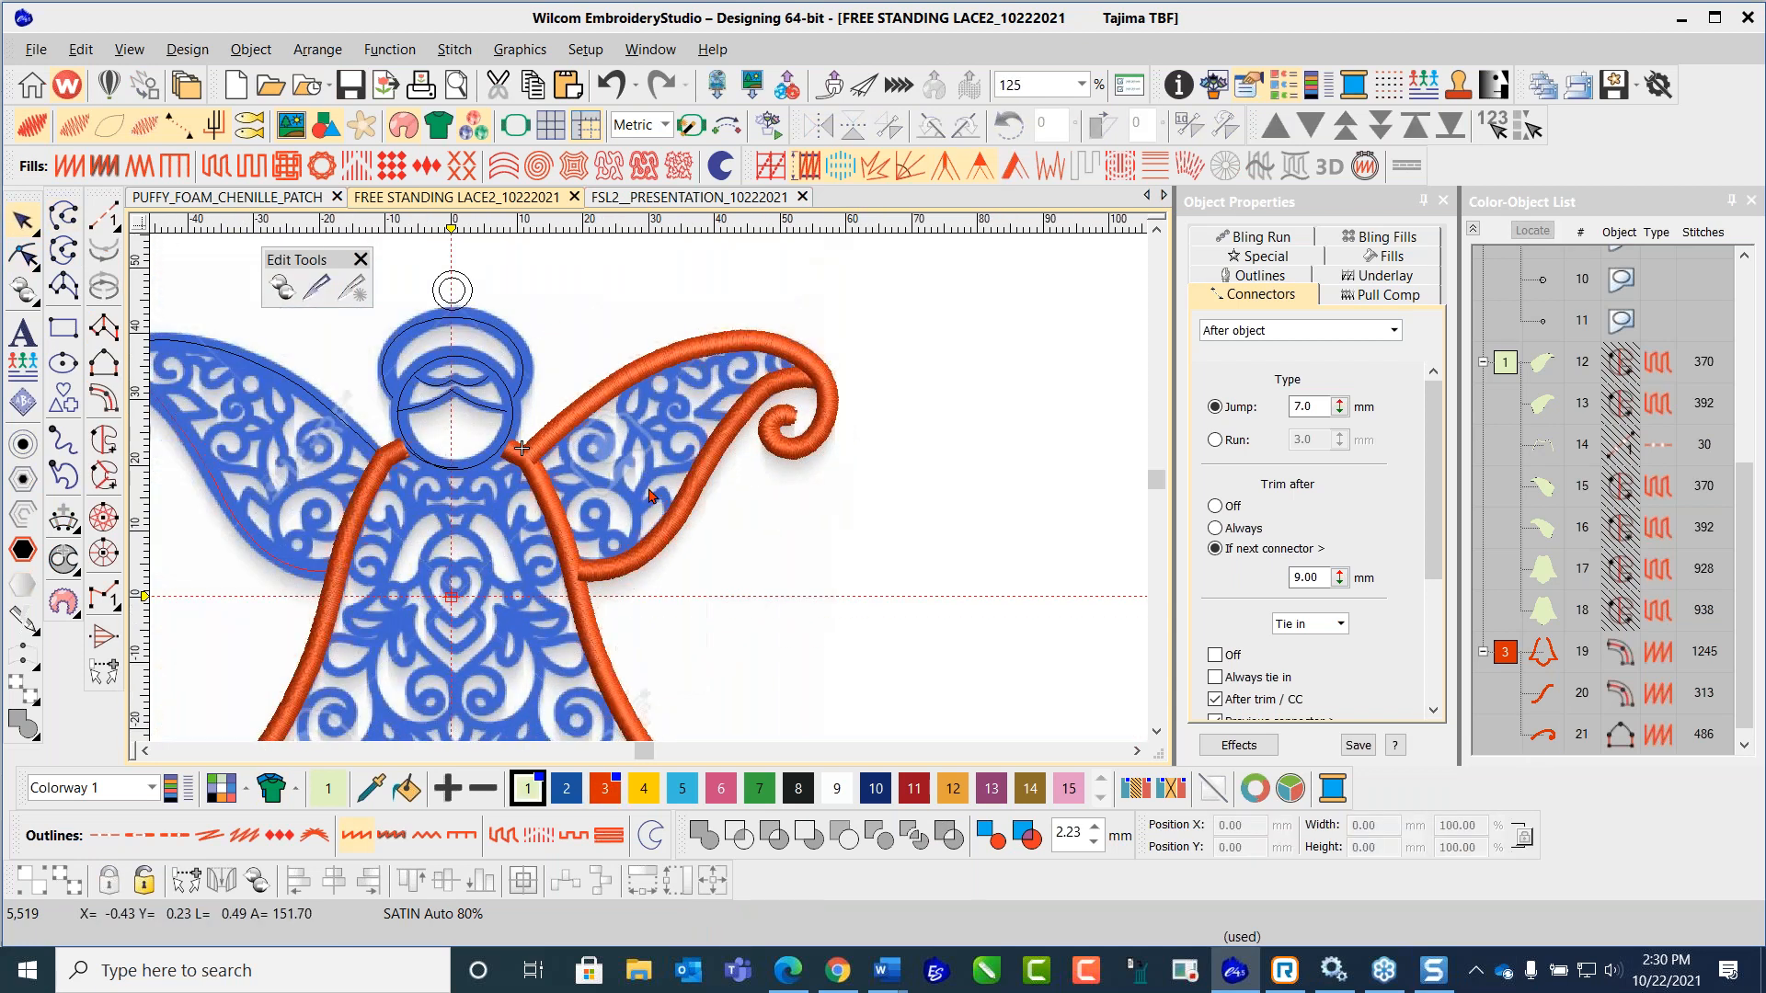
scroll(653, 498, "down", 2)
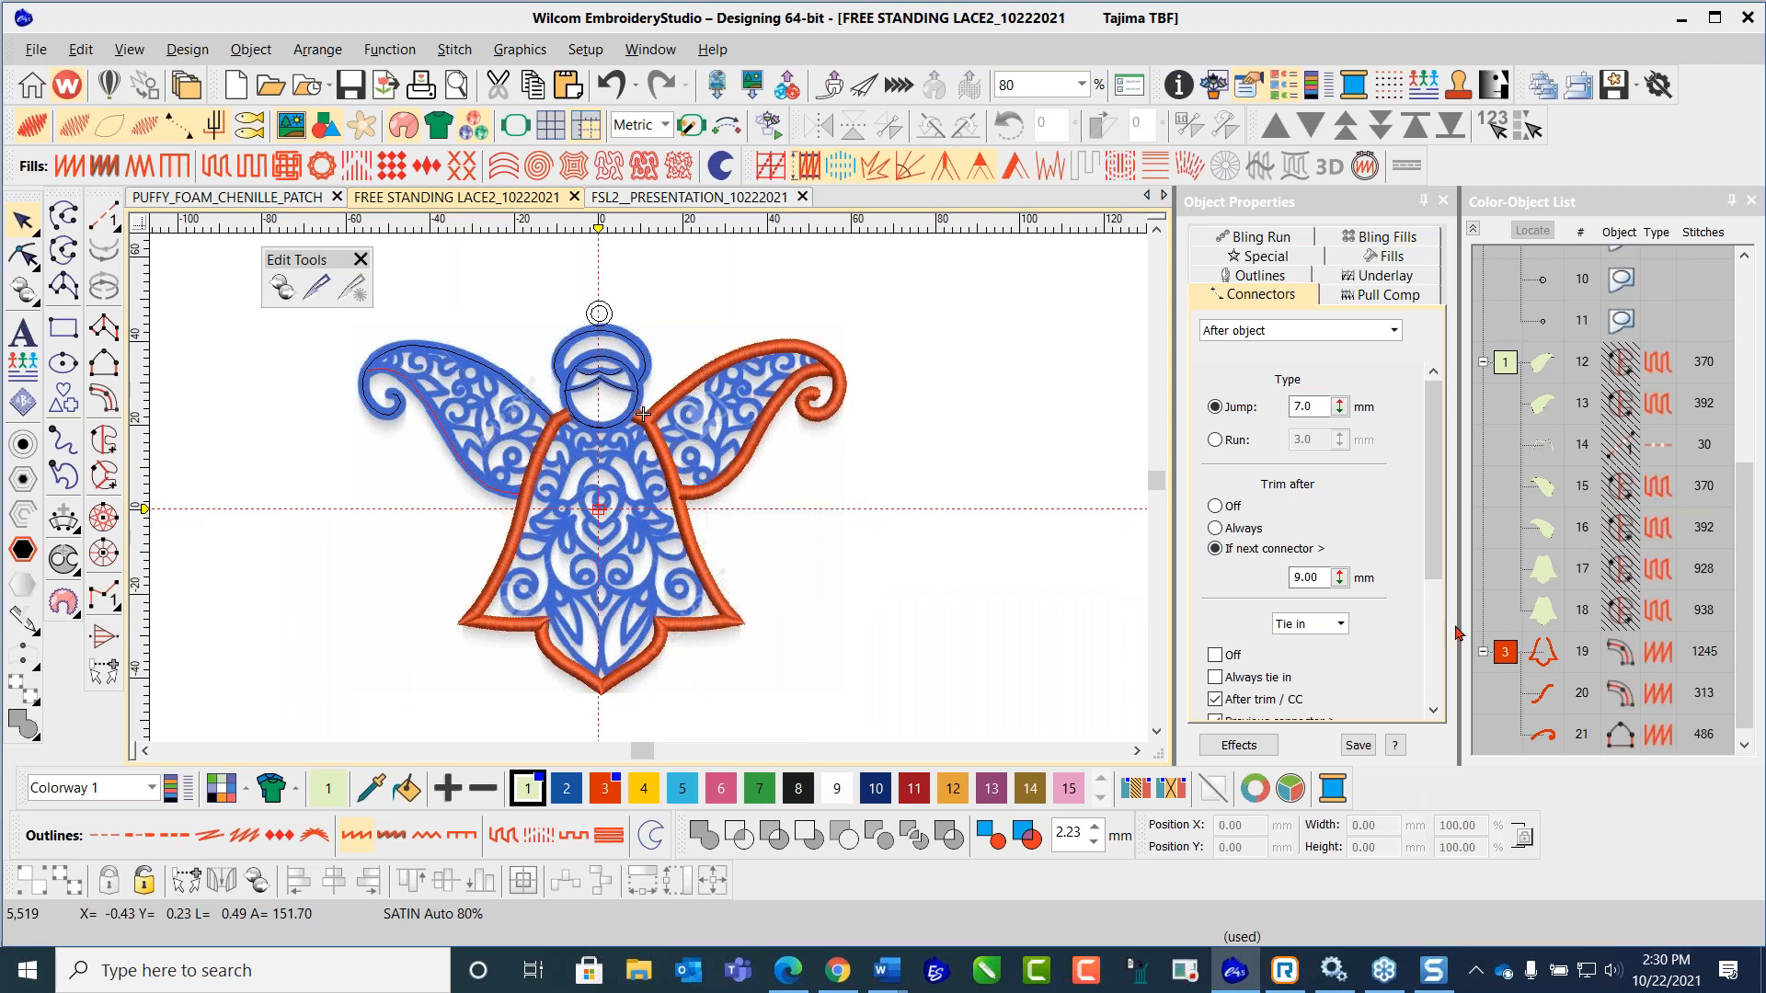
Step: Duplicate the two right wing border columns and mirror the copies horizontally
left_click(1505, 656)
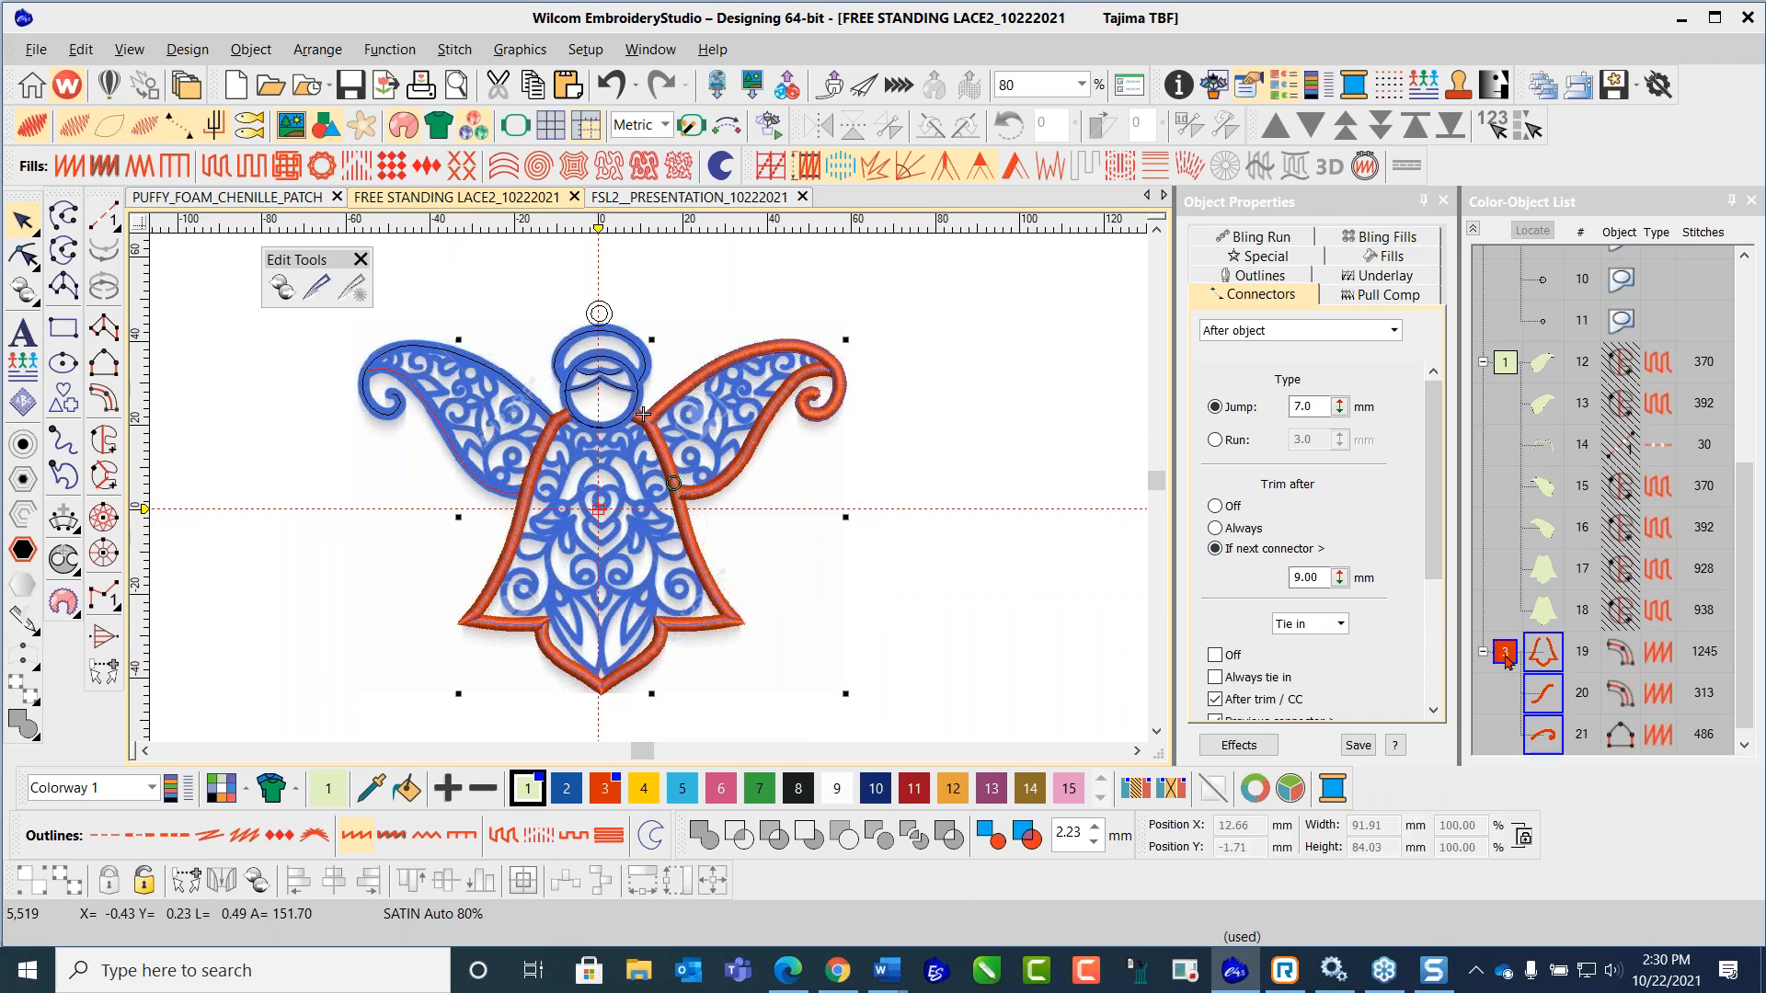
left_click(1064, 423)
left_click(1553, 696)
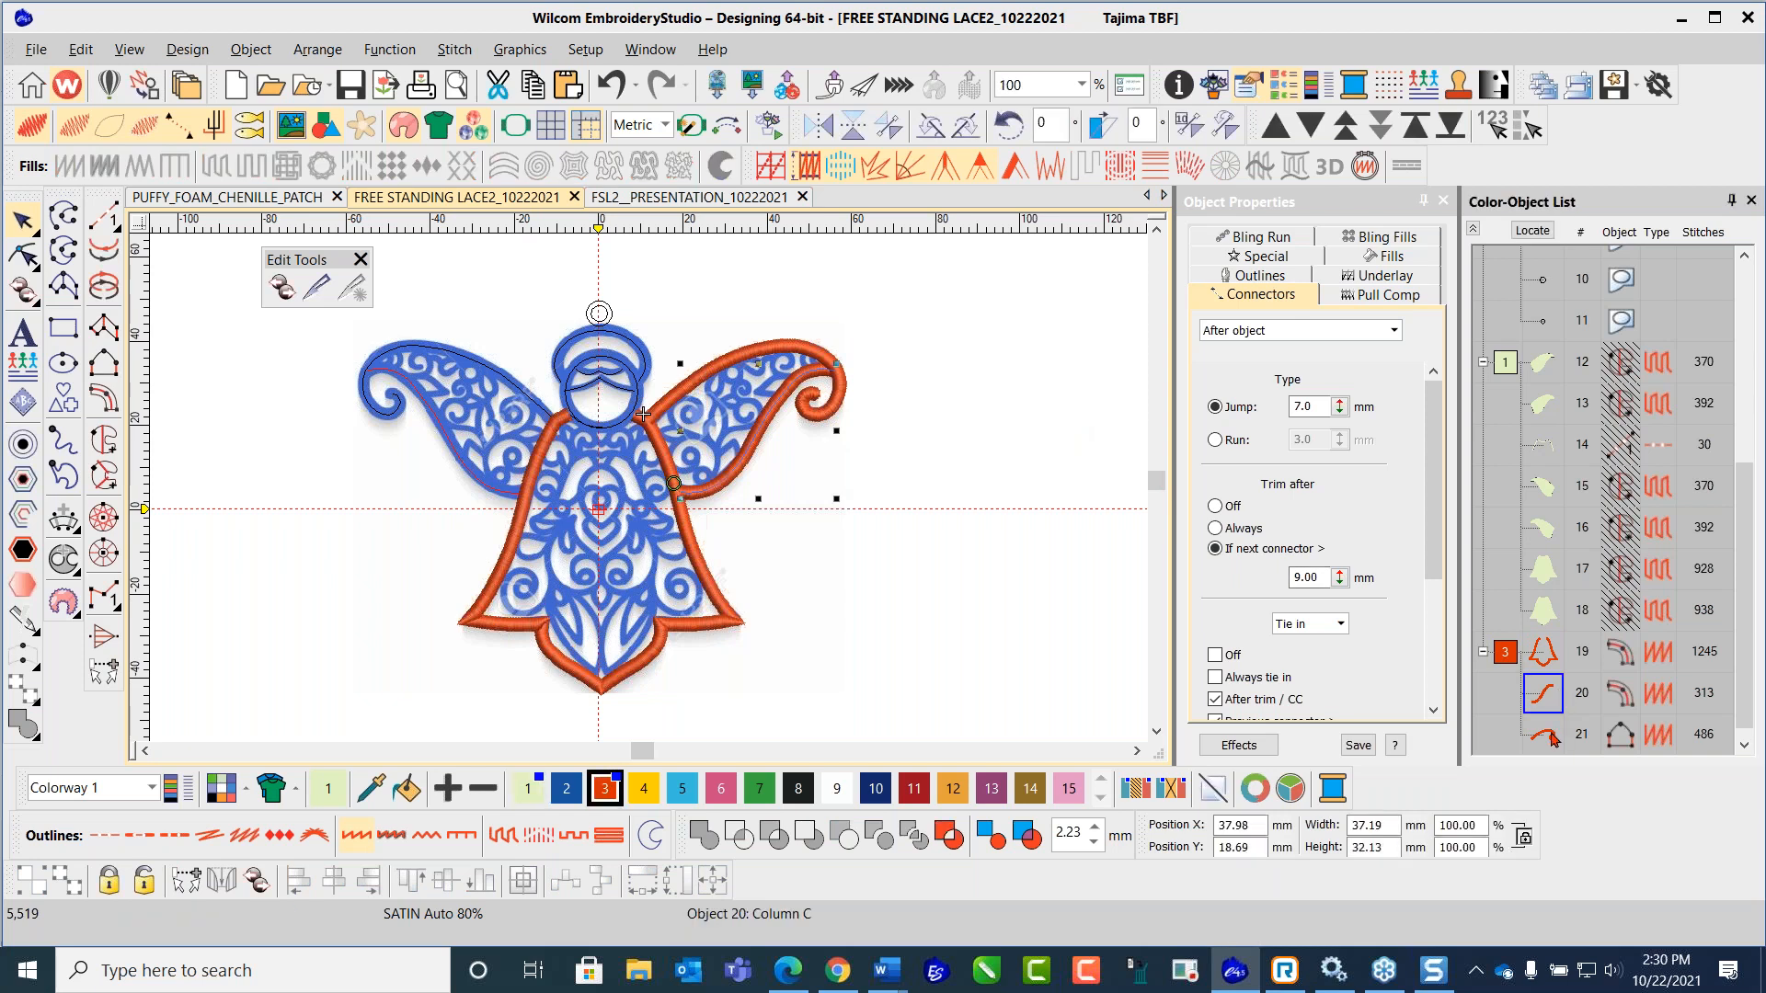
left_click(1551, 733, "ctrl")
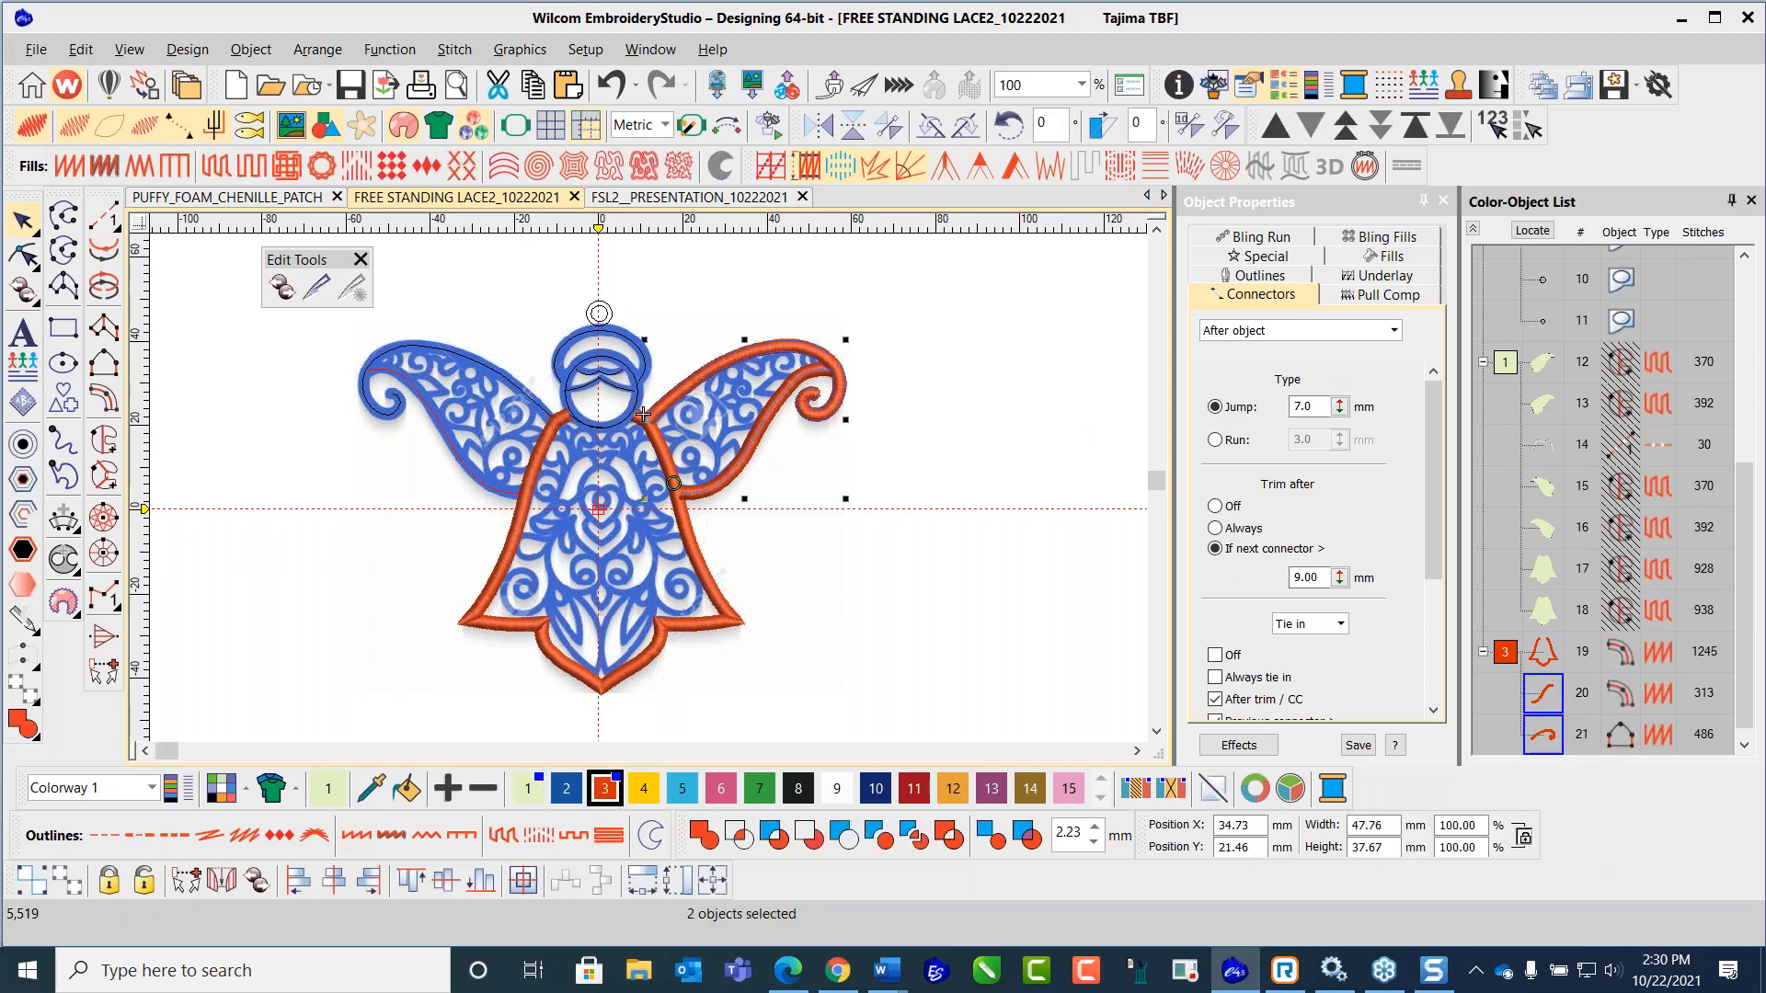
key("ctrl+d")
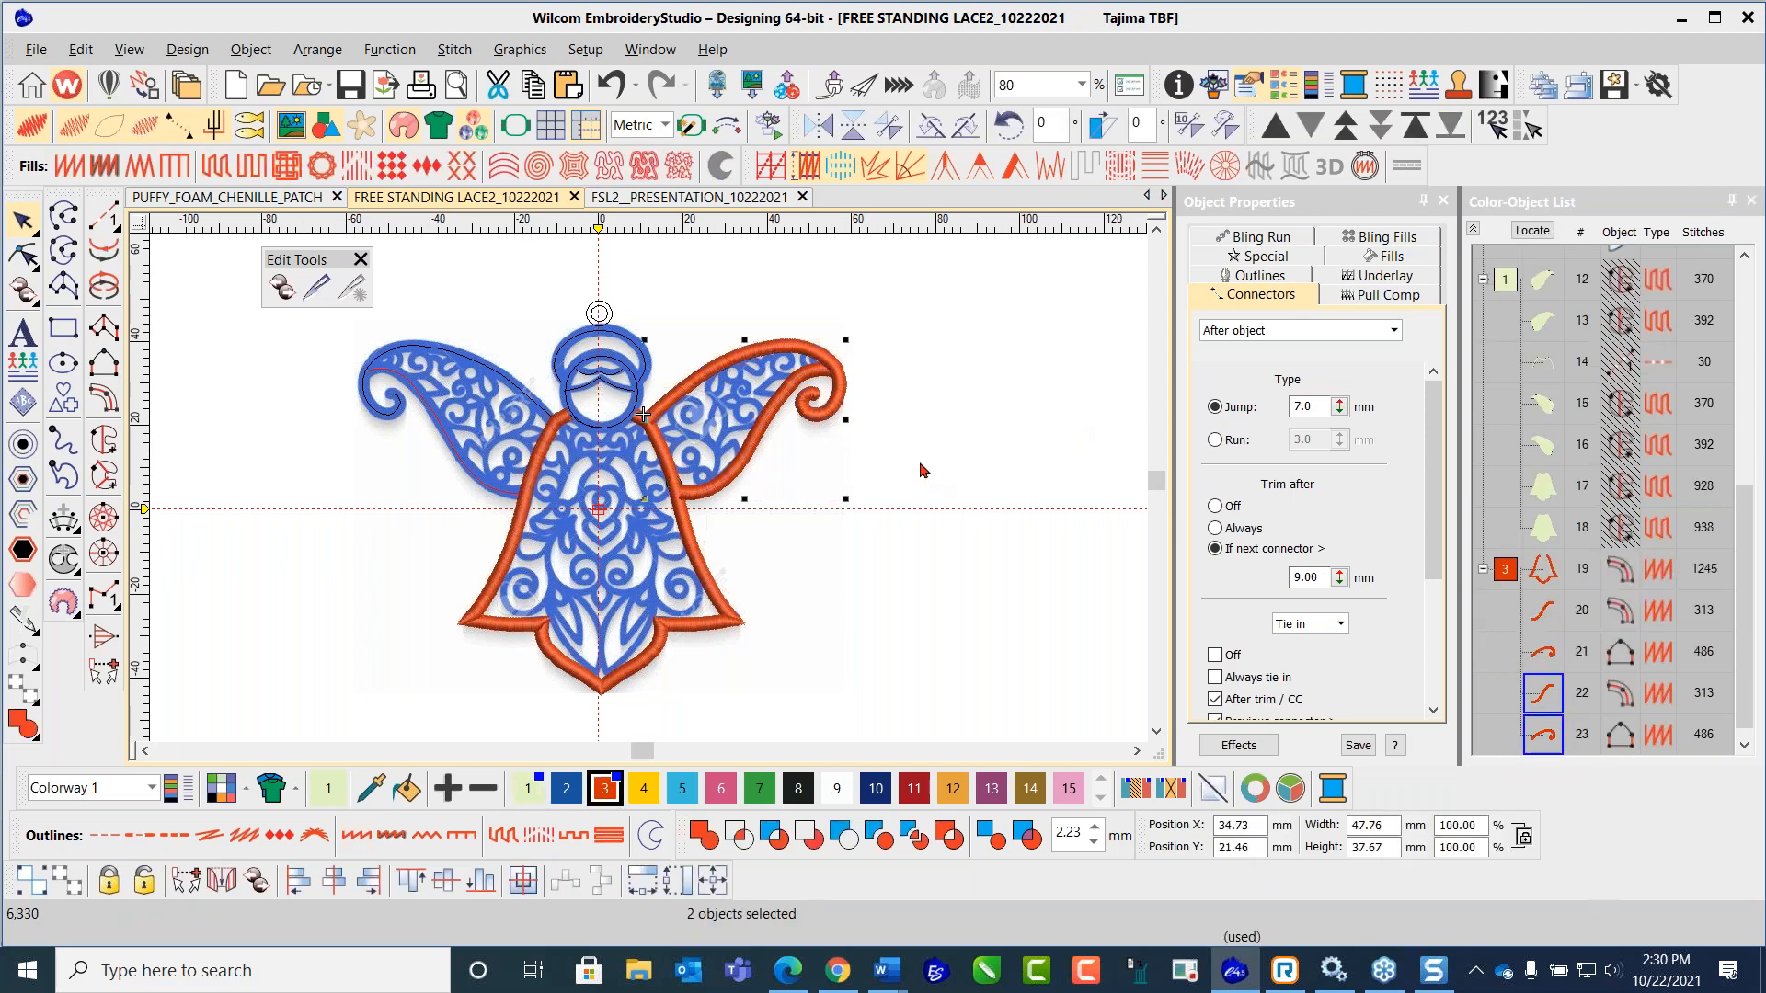
left_click(818, 126)
left_click_drag(846, 415, 844, 418)
Step: Move the mirrored column pair about 68 mm horizontally onto the left wing outline and save the design
key("Left")
key("Left")
key("Left")
key("Left")
key("Left")
key("Left")
key("Left")
key("Left")
key("Left")
key("Left")
key("Left")
key("Left")
key("Left")
key("Left")
key("Left")
key("Left")
key("Left")
key("Left")
key("Left")
key("Left")
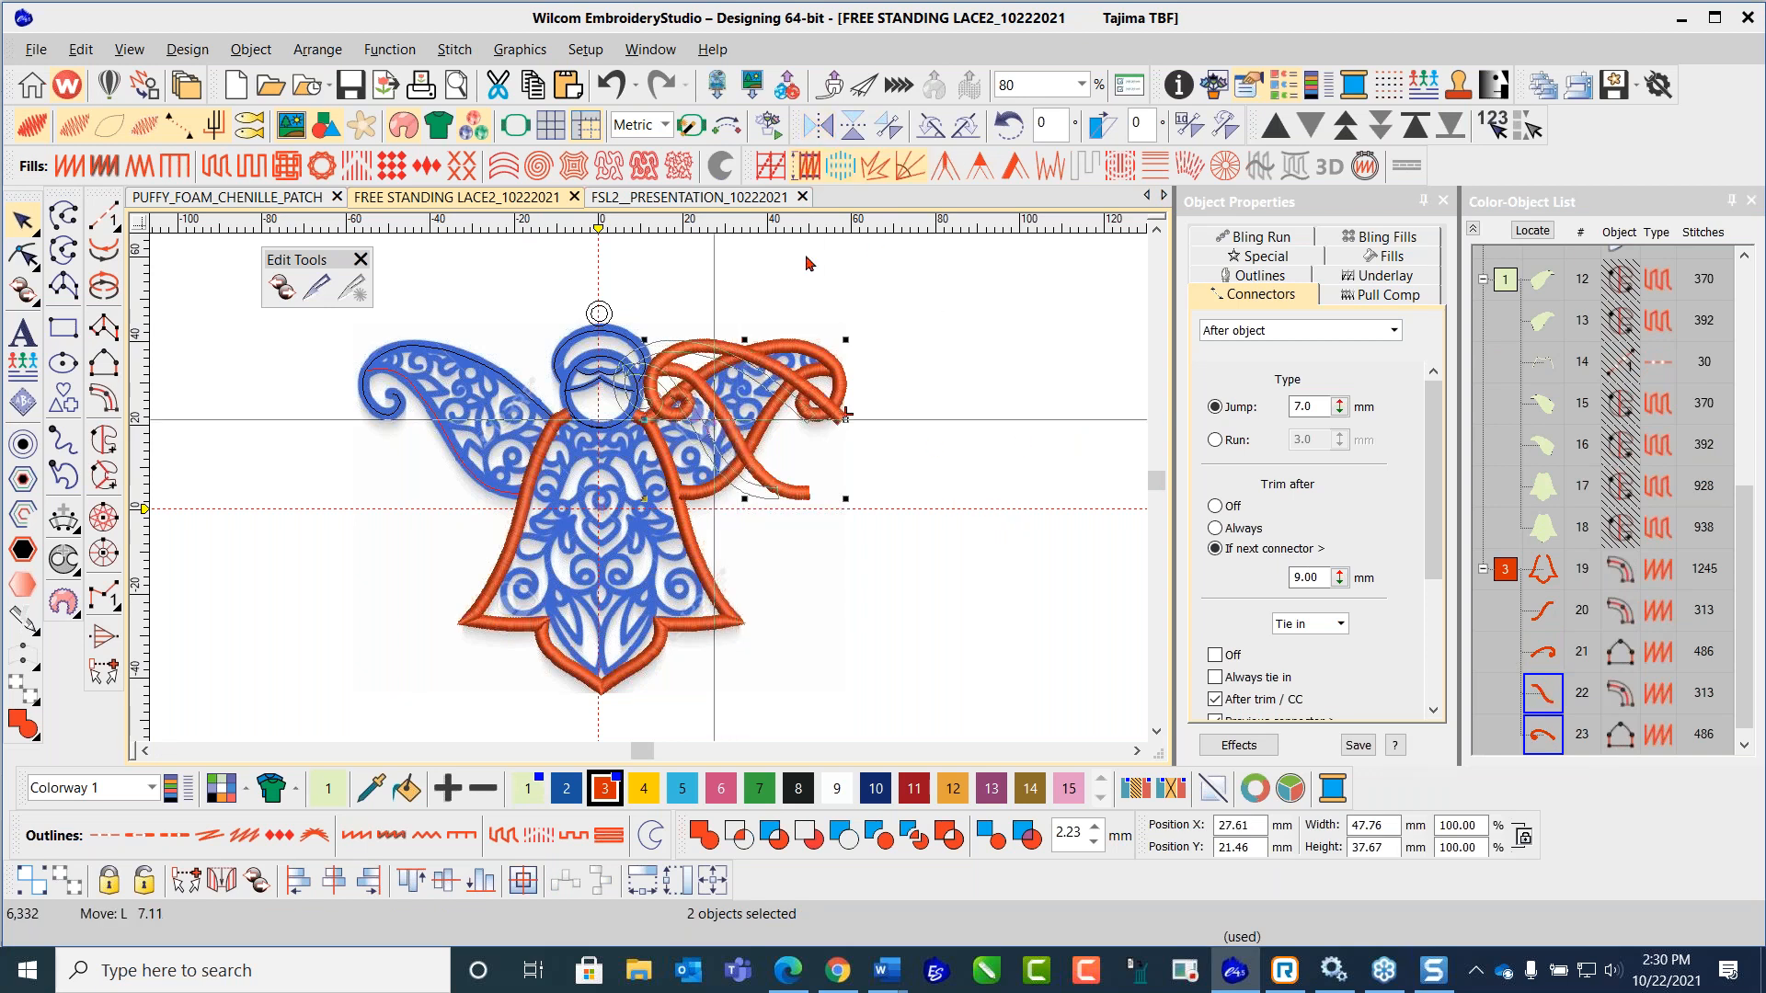
key("Left")
key("Left")
key("Left")
key("Left")
key("Left")
key("Left")
key("Left")
key("Left")
key("Left")
key("Left")
key("Left")
key("Left")
key("Left")
key("Left")
key("Left")
key("Left")
key("Left")
key("Left")
key("Left")
key("Left")
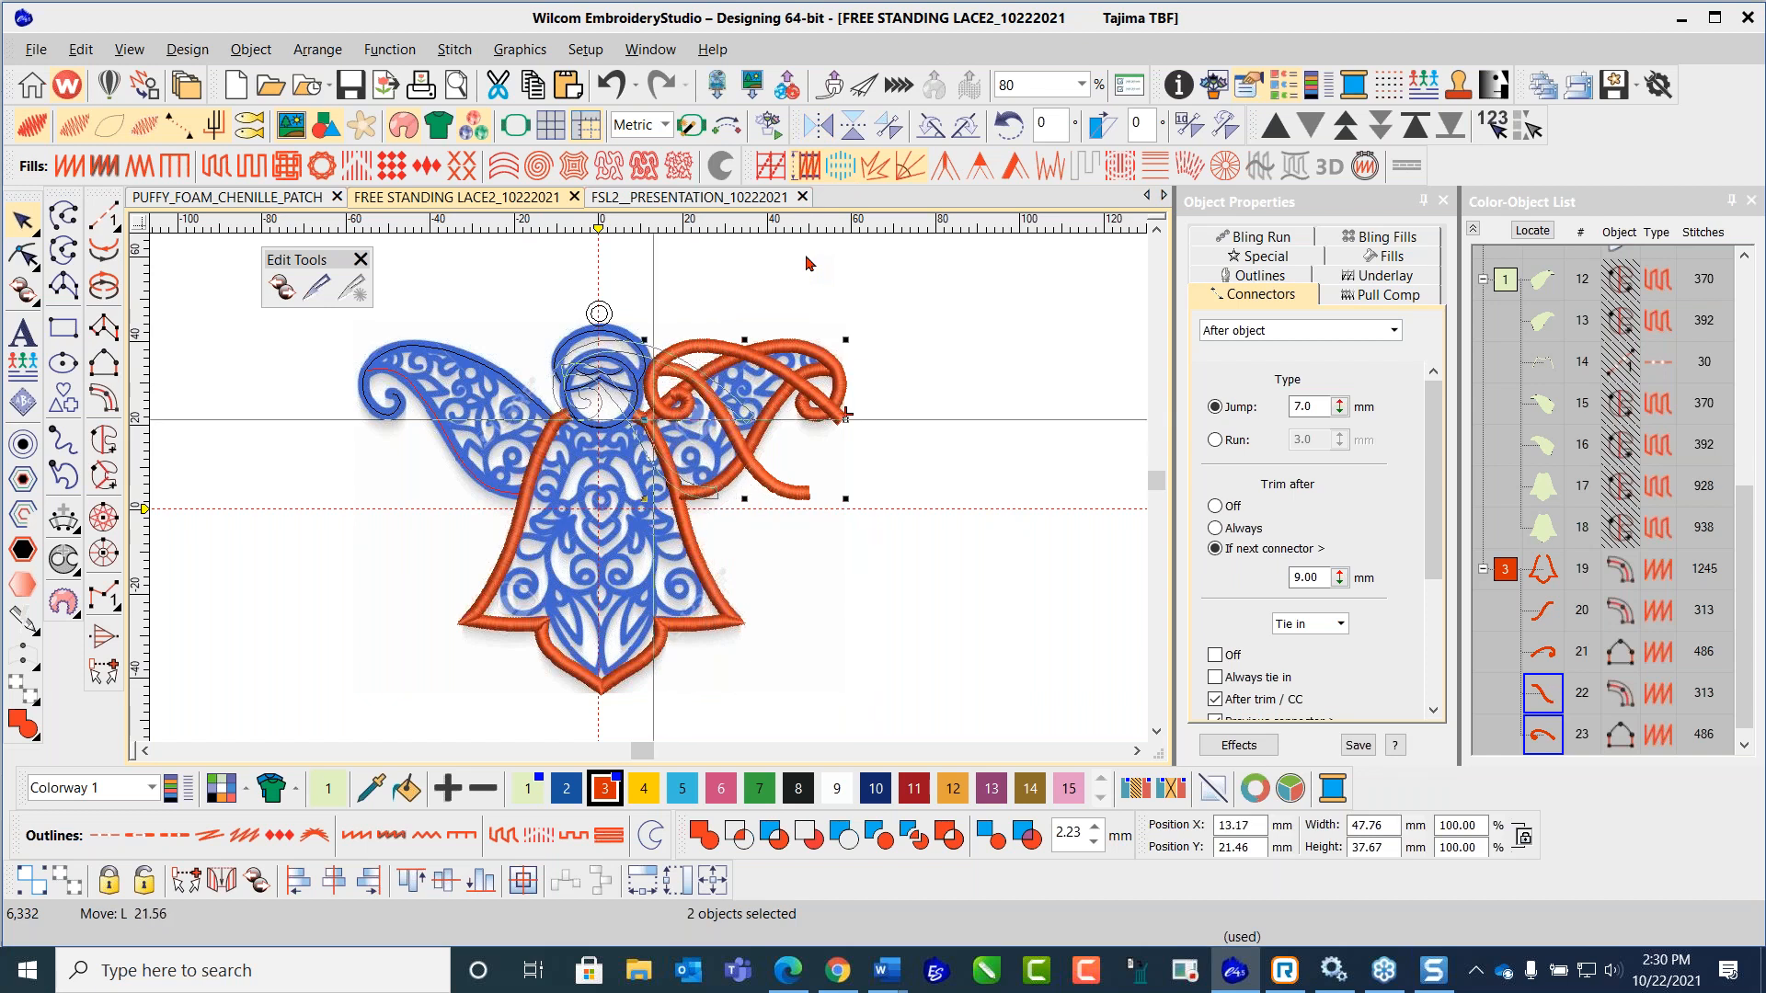
key("Left")
key("Left")
key("Left")
key("Left")
key("Left")
key("Left")
key("Left")
key("Left")
key("Left")
key("Left")
key("Left")
key("Left")
key("Left")
key("Left")
key("Left")
key("Left")
key("Left")
key("Left")
key("Left")
key("Left")
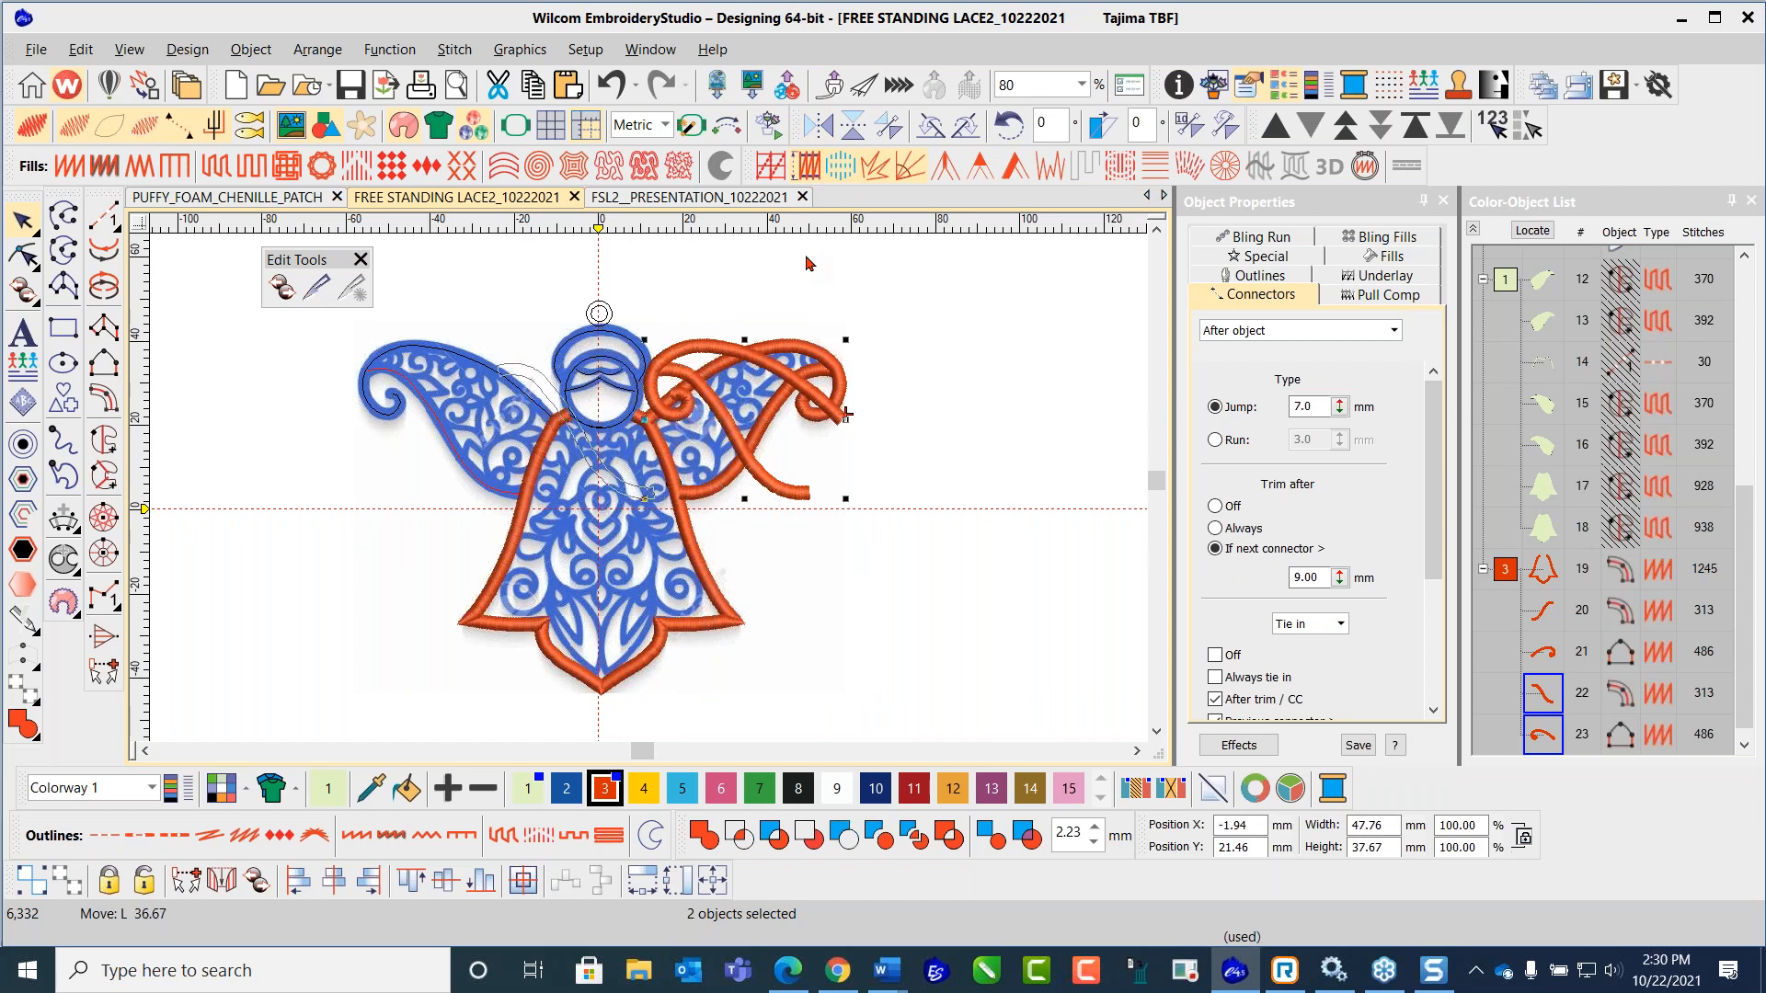
key("Left")
key("Left")
key("Left")
key("Left")
key("Left")
key("Left")
key("Left")
key("Left")
key("Left")
key("Left")
key("Left")
key("Left")
key("Left")
key("Left")
key("Left")
key("Left")
key("Left")
key("Left")
key("Left")
key("Left")
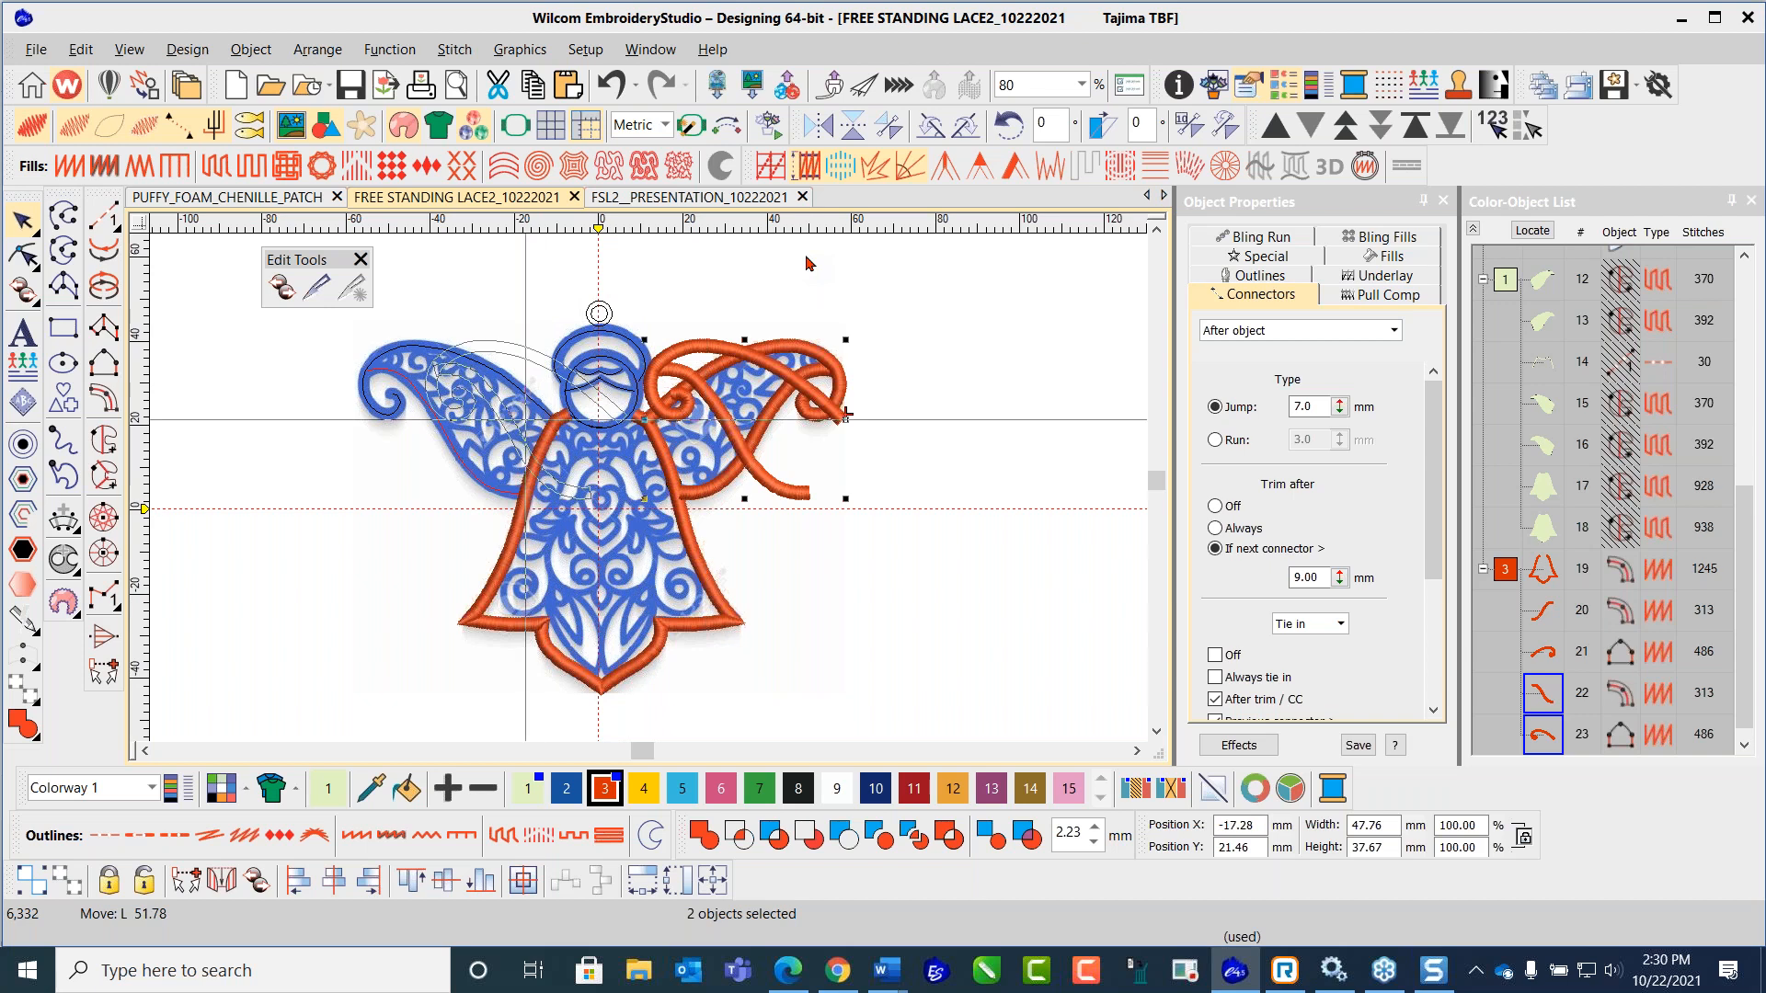
key("Left")
key("Left")
key("Left")
key("Left")
key("Left")
key("Left")
key("Left")
key("Left")
key("Left")
key("Left")
key("Left")
key("Left")
key("Left")
key("Left")
key("Left")
key("Left")
key("Left")
key("Left")
key("Left")
key("Left")
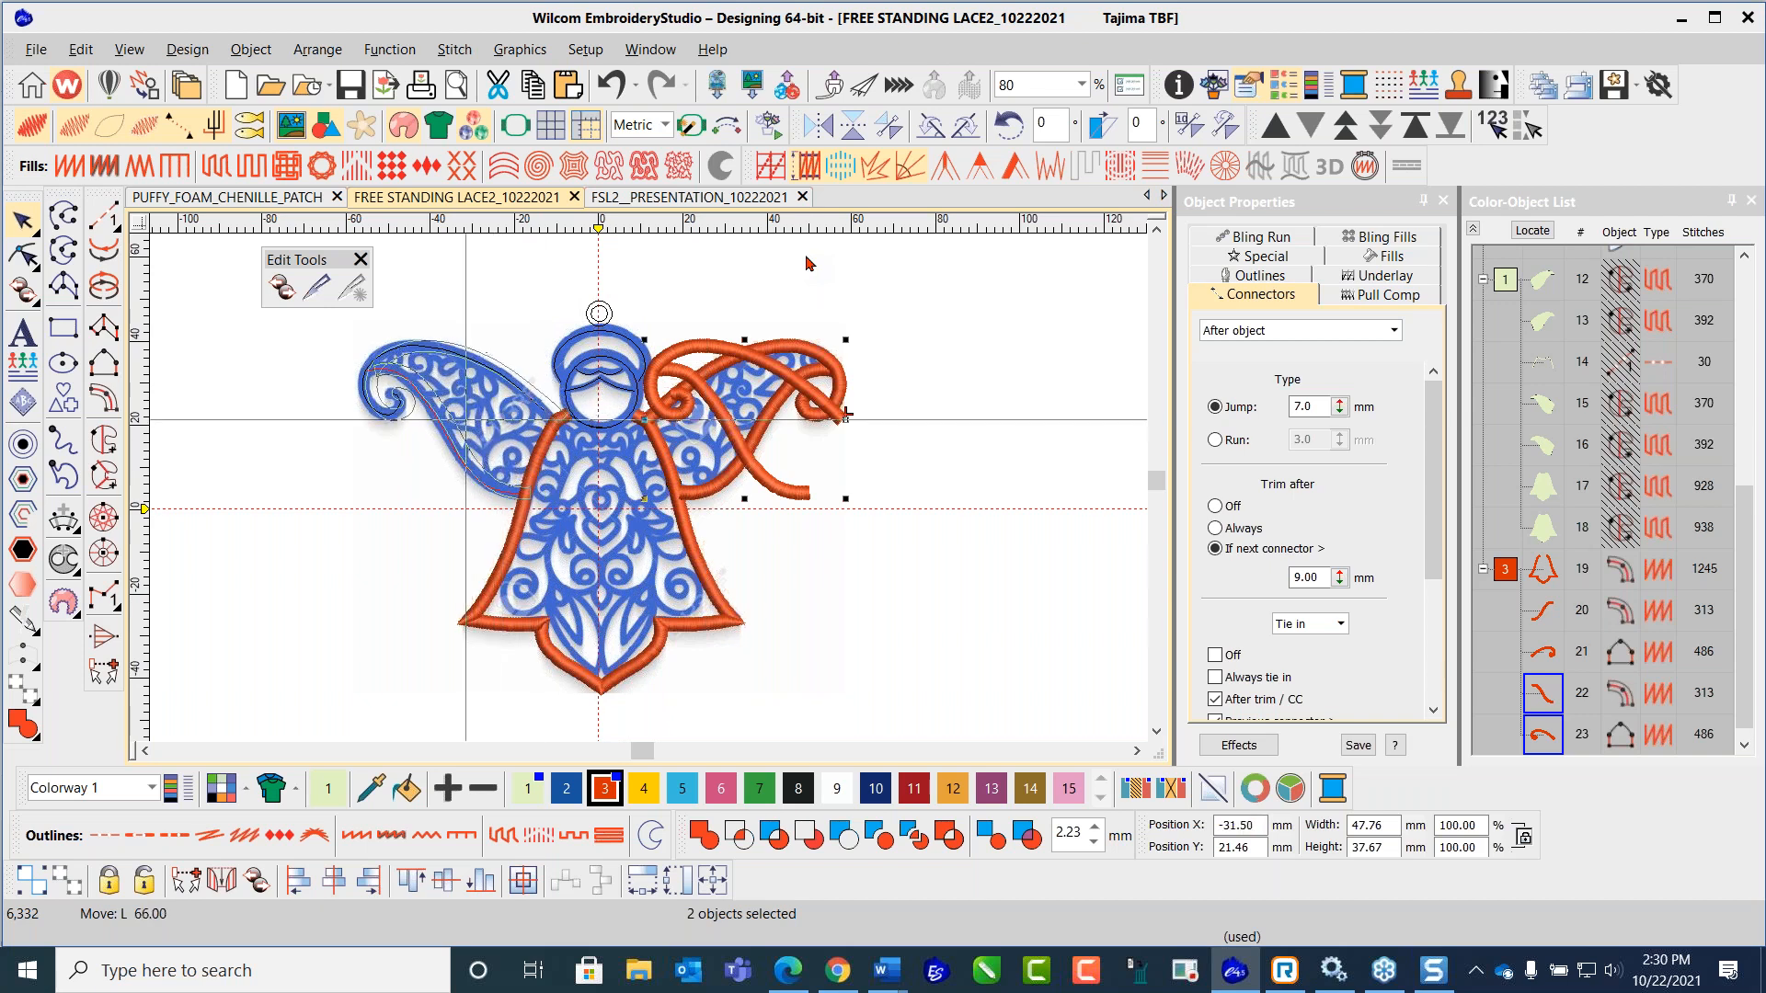
key("Return")
key("Left")
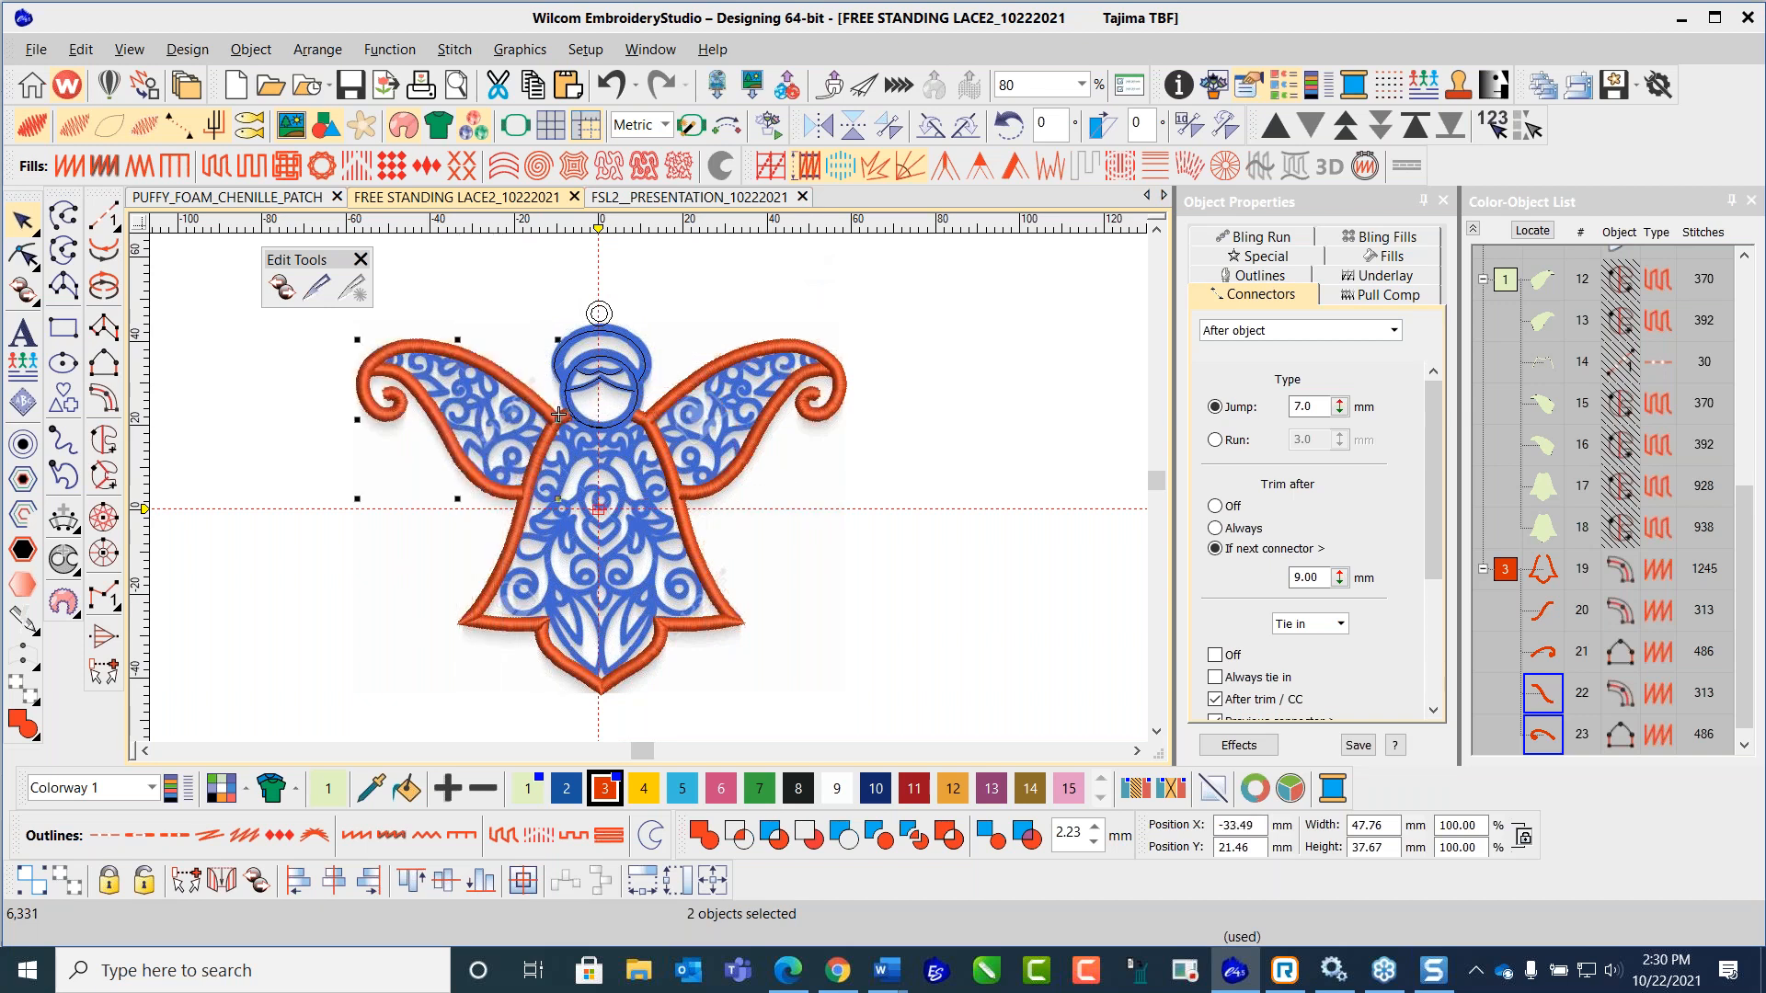
left_click(814, 264)
left_click(350, 86)
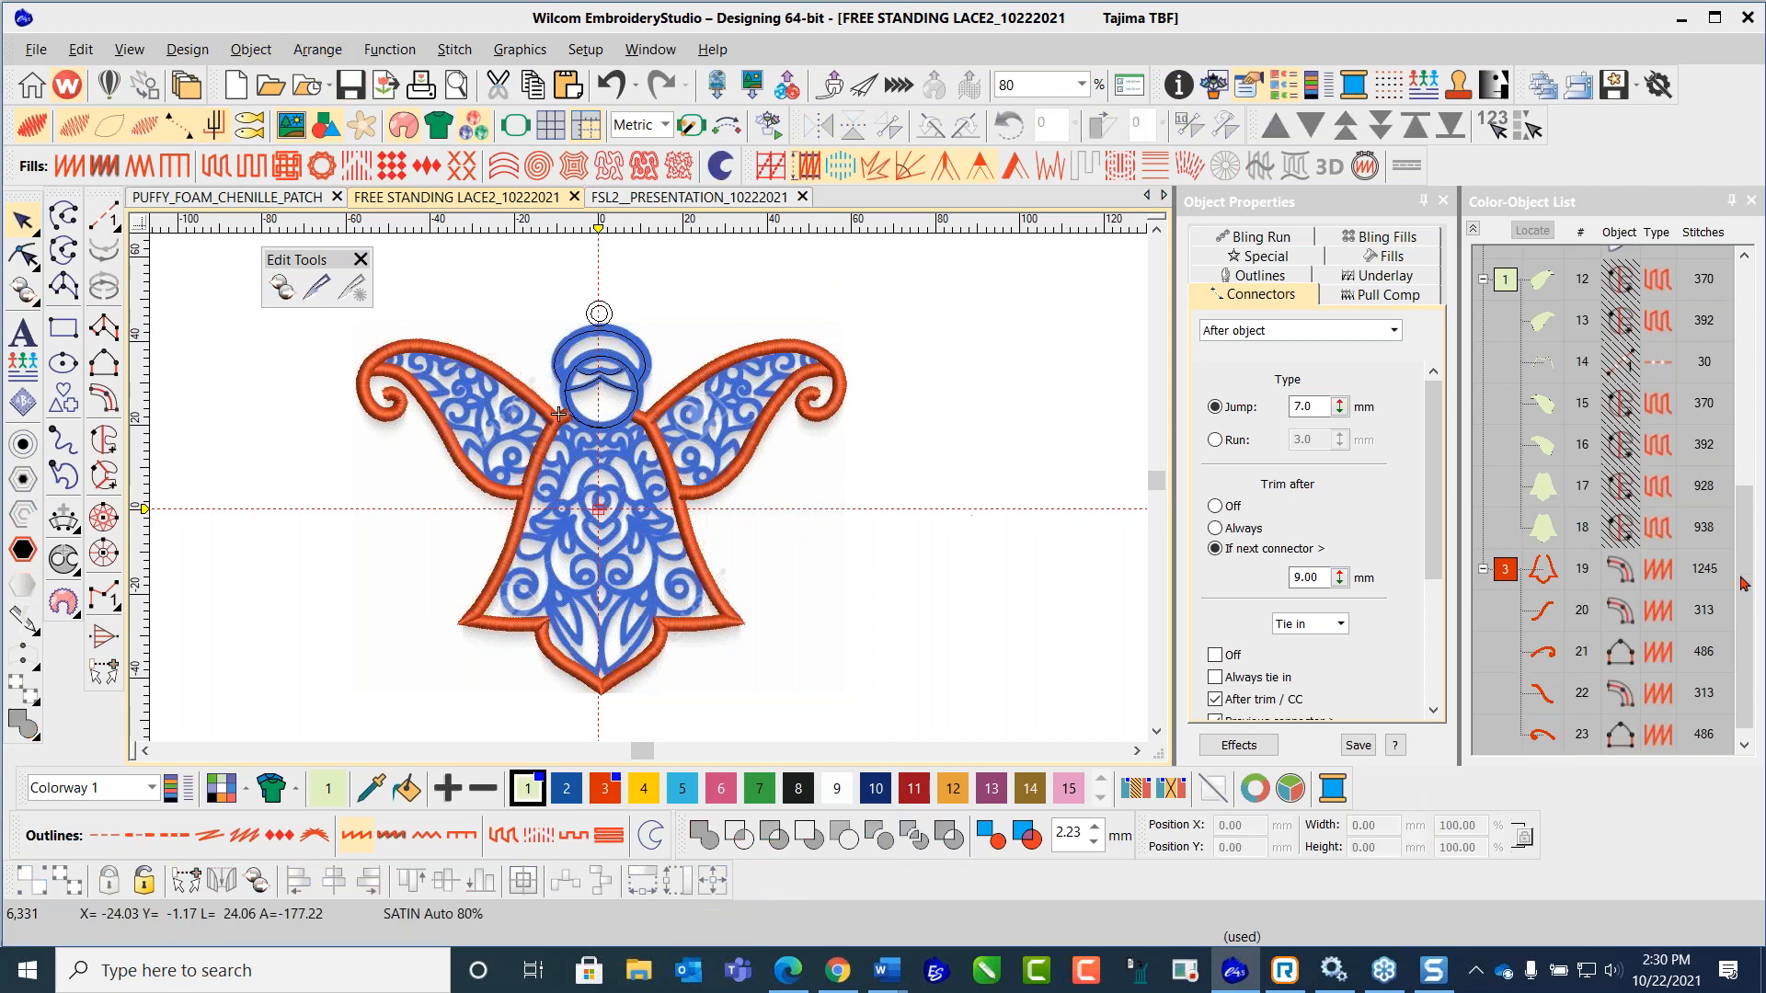
Step: Unhide all the color 1 wing and body fills, and save the design
left_click(1510, 283)
right_click(1509, 283)
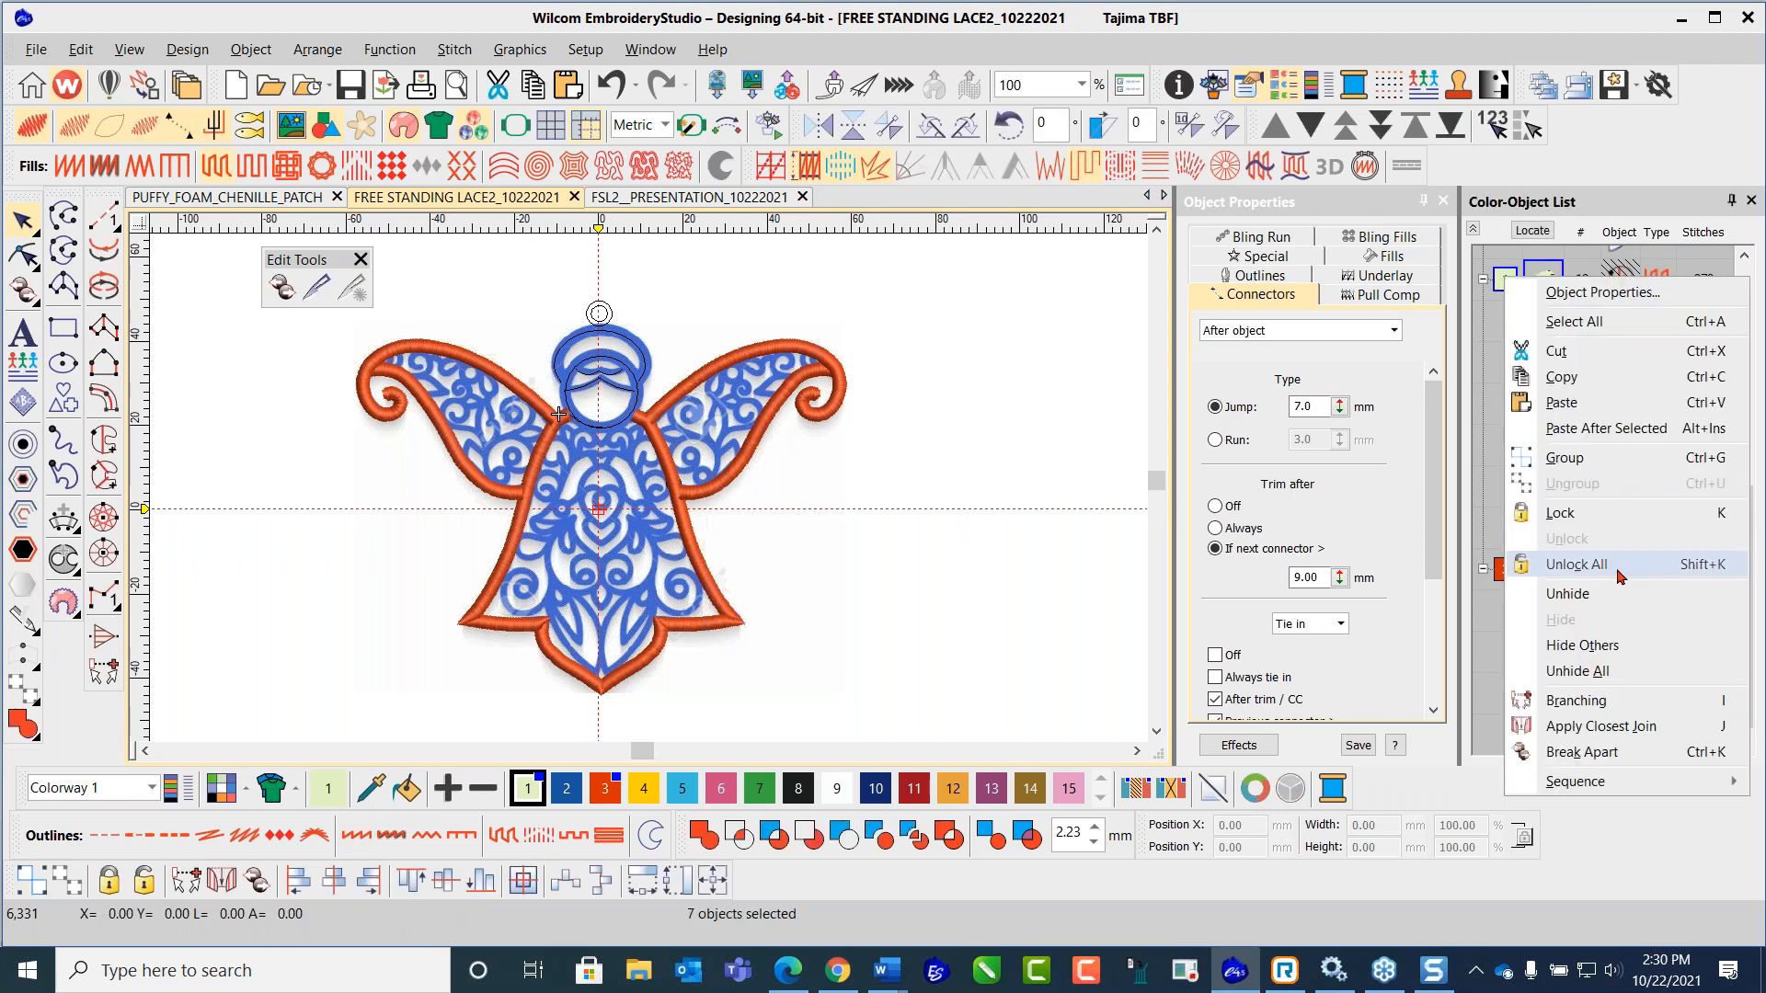
left_click(1606, 596)
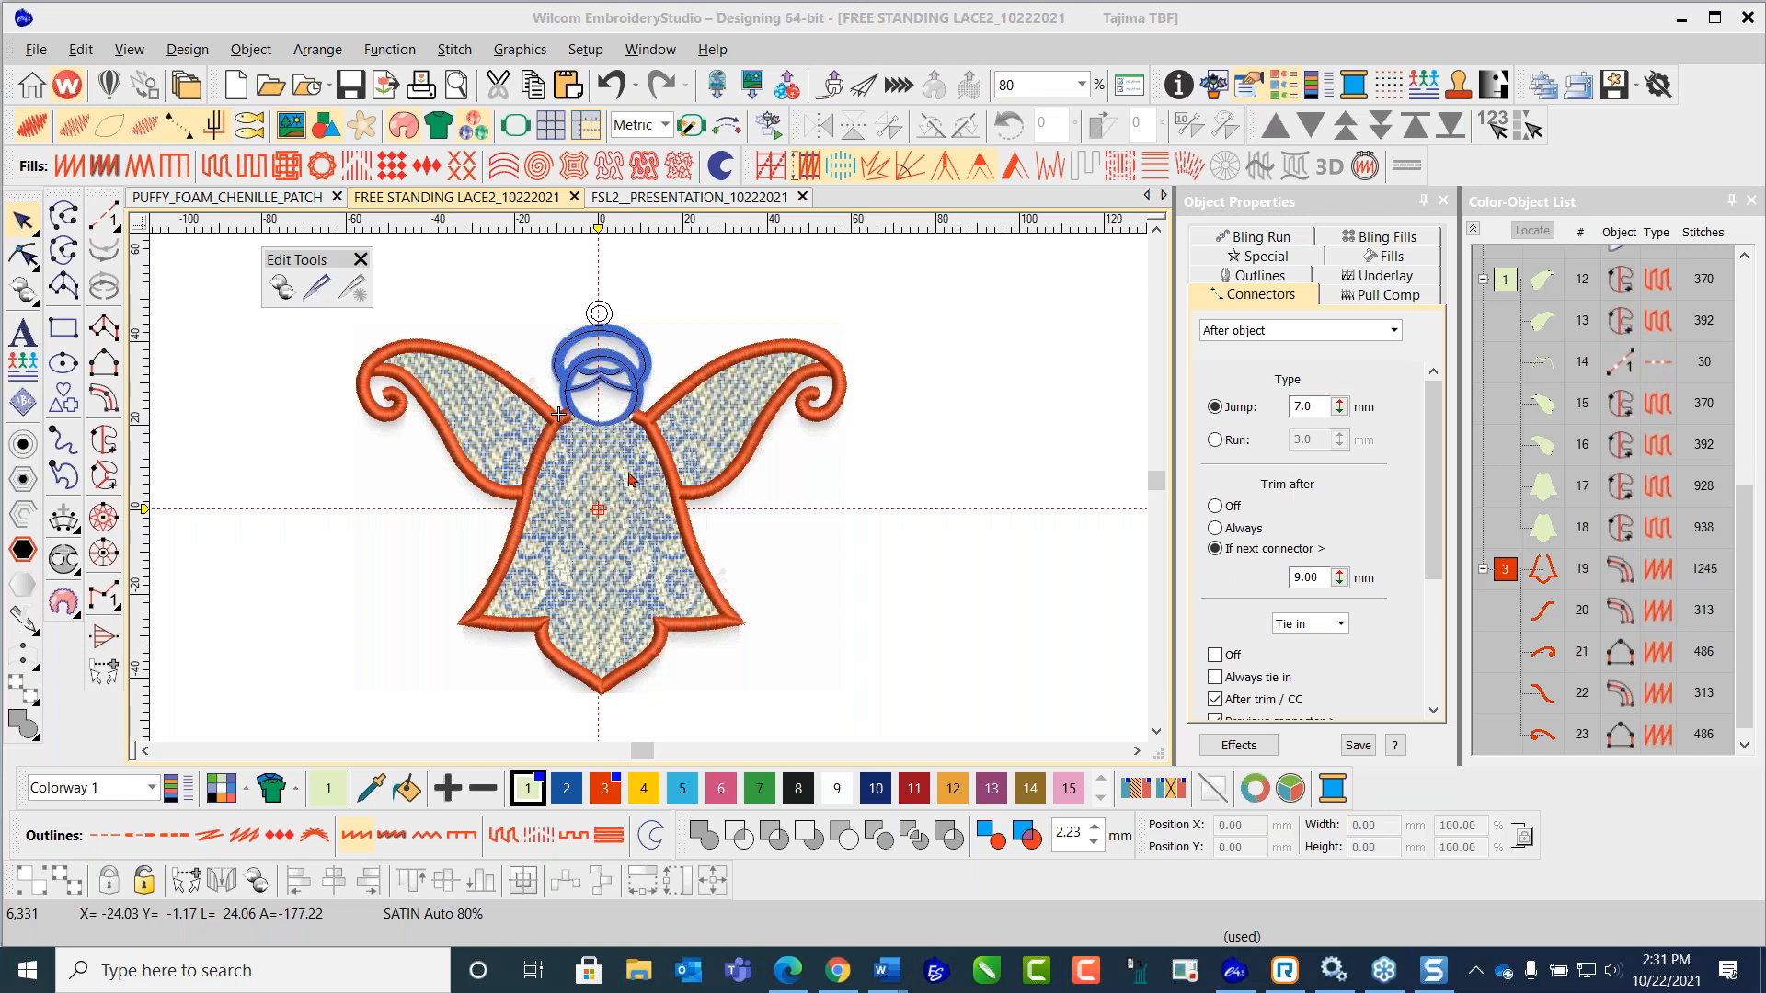
left_click(350, 91)
Step: Measure the blue artwork line along the right half of the angel's hairline
scroll(648, 497, "up", 4)
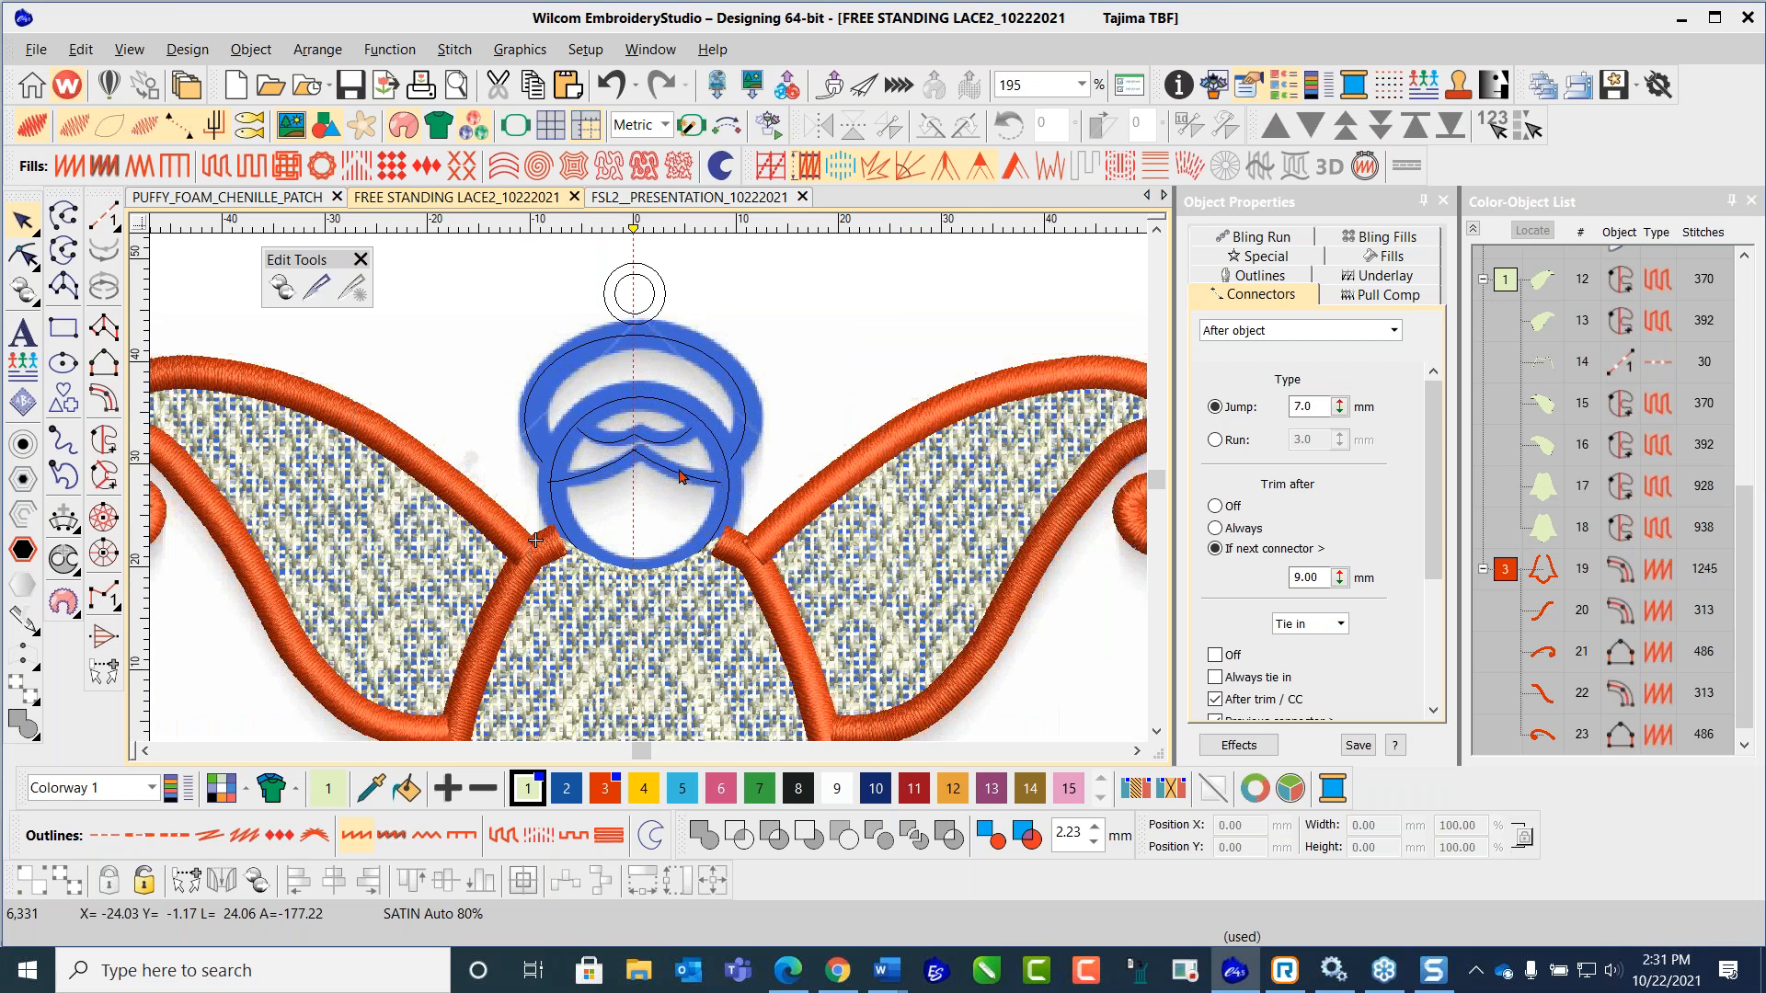
left_click(681, 475)
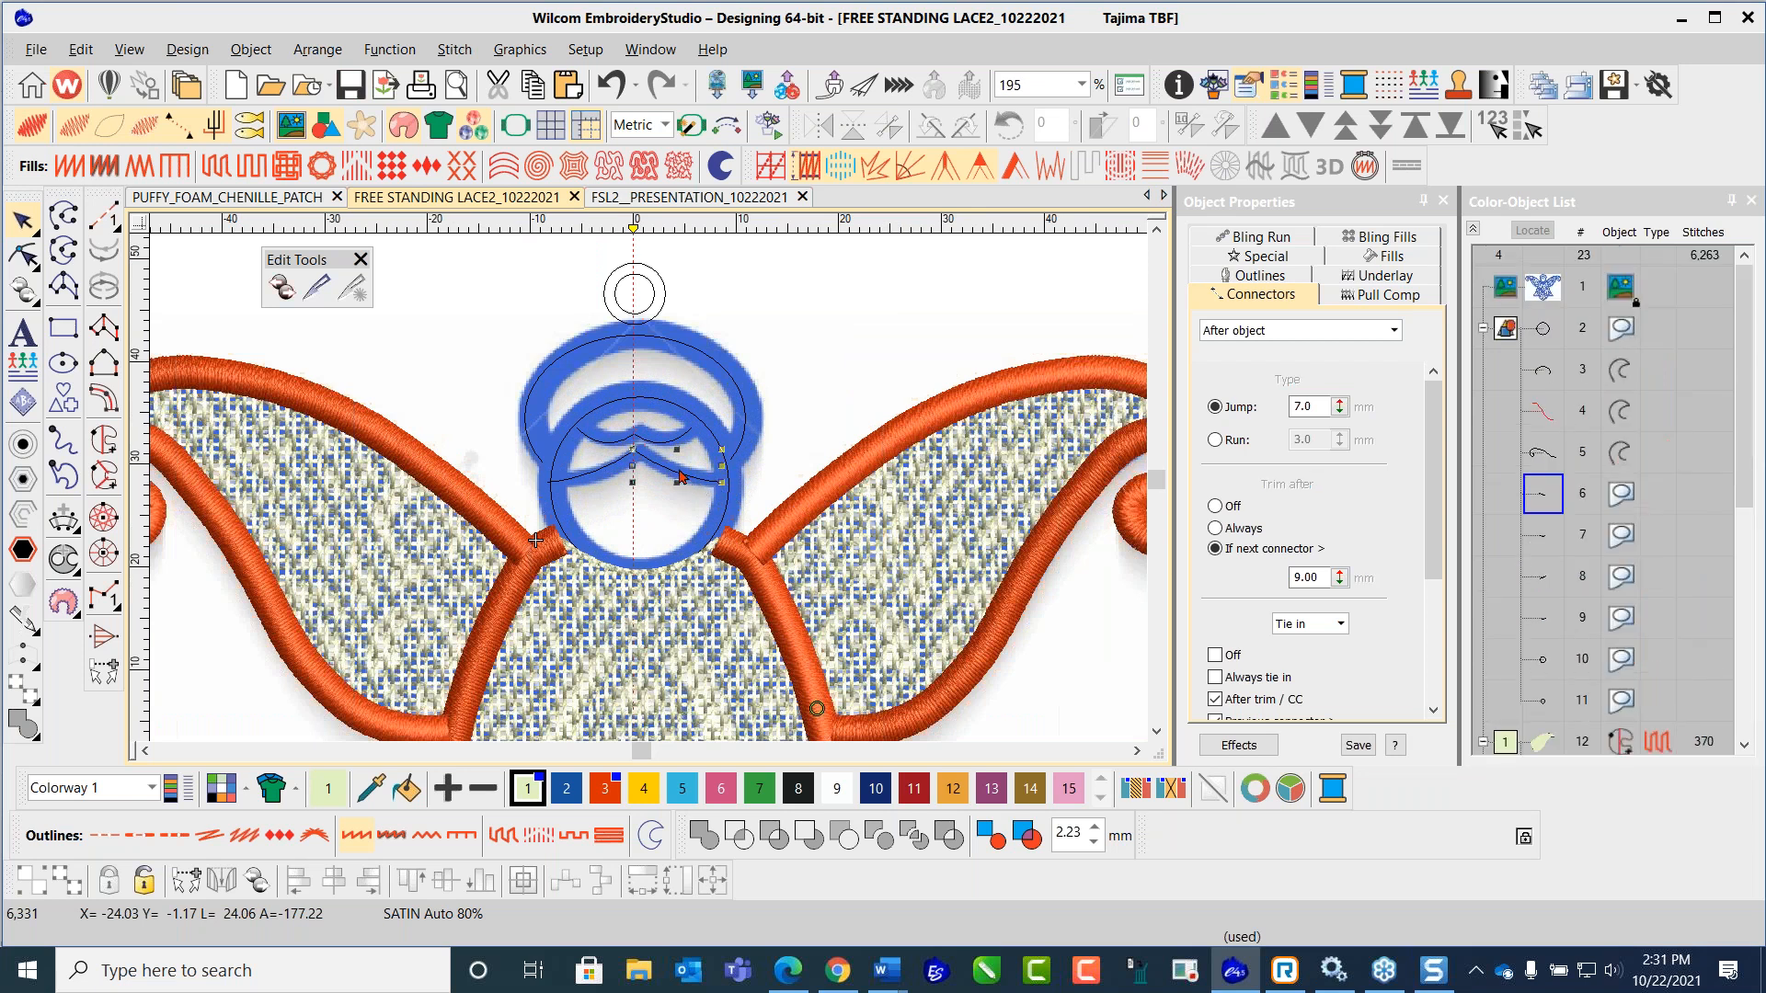
left_click(821, 370)
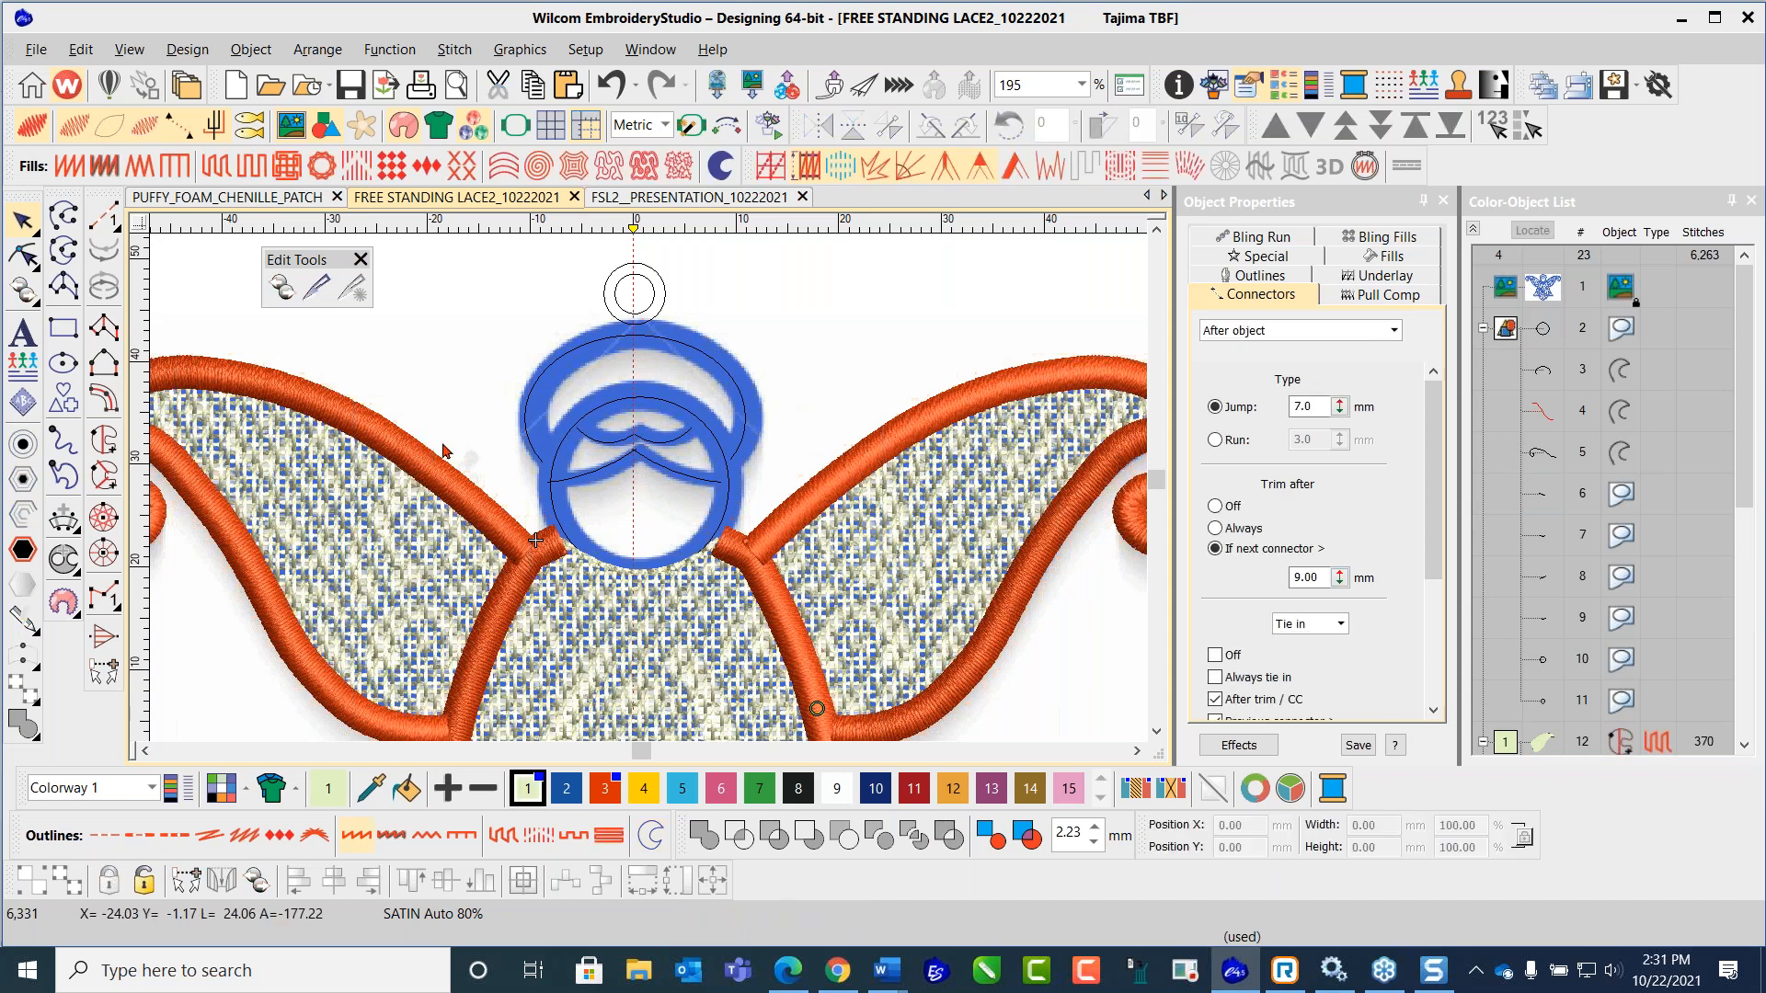
scroll(656, 536, "up", 3)
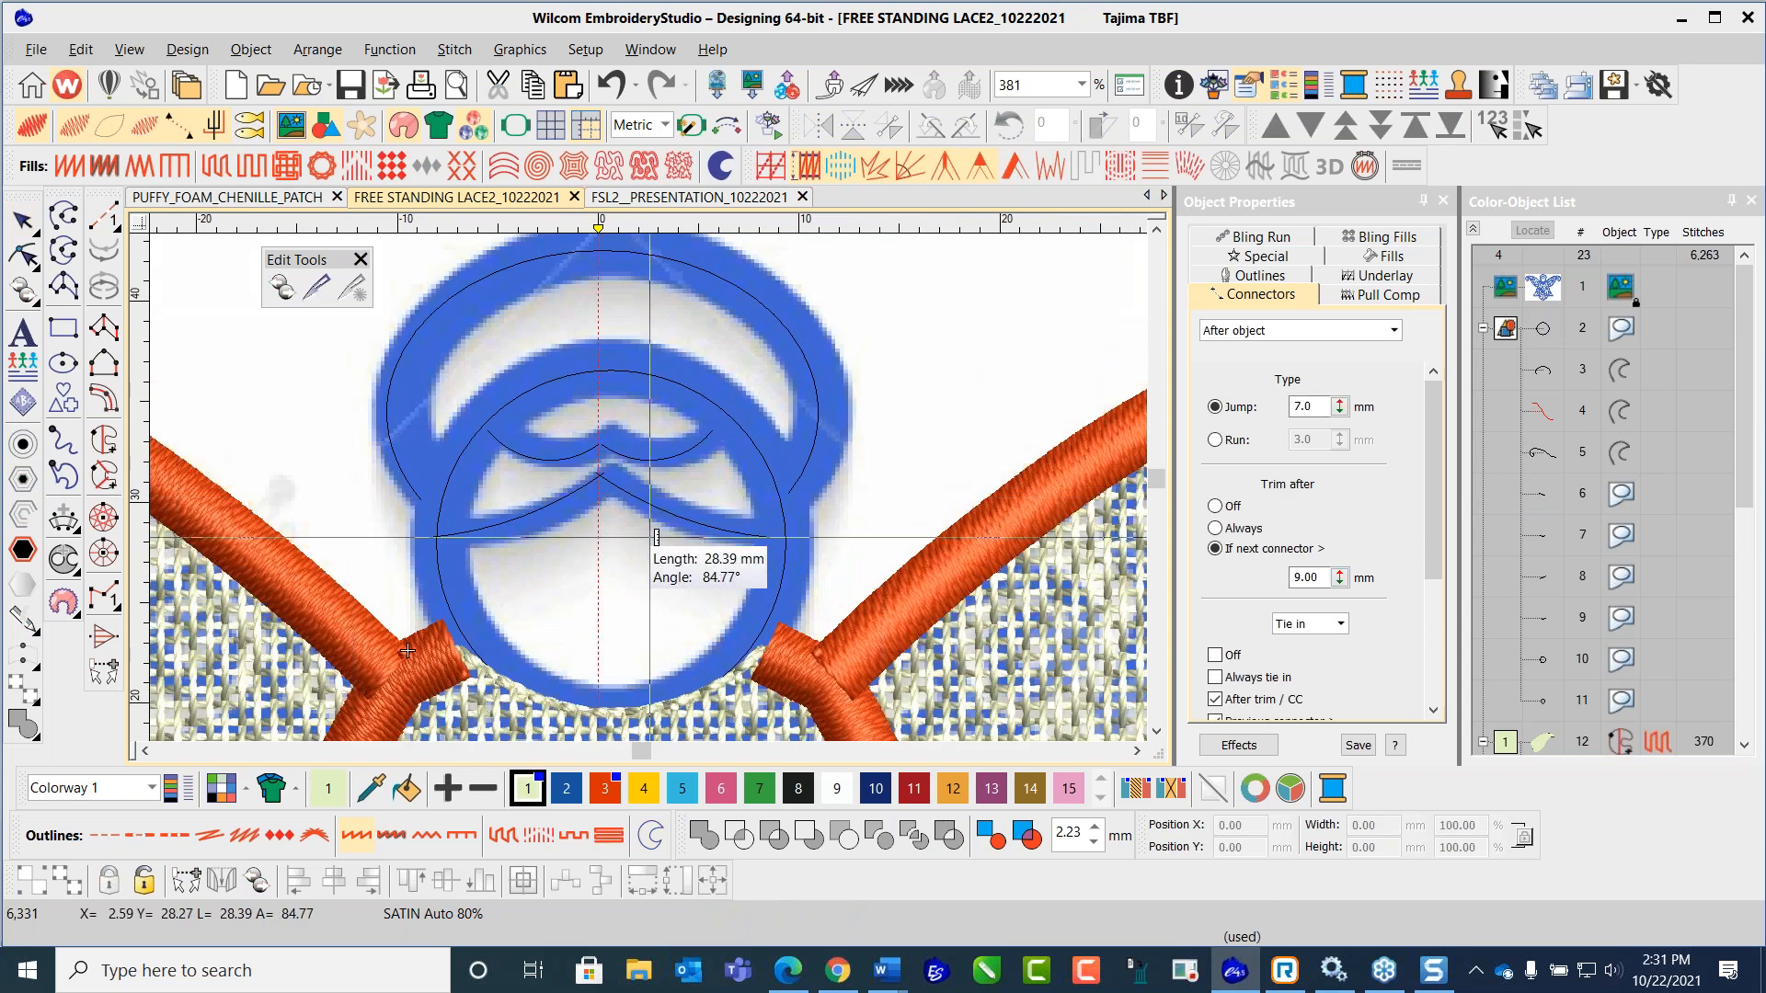
left_click(653, 516)
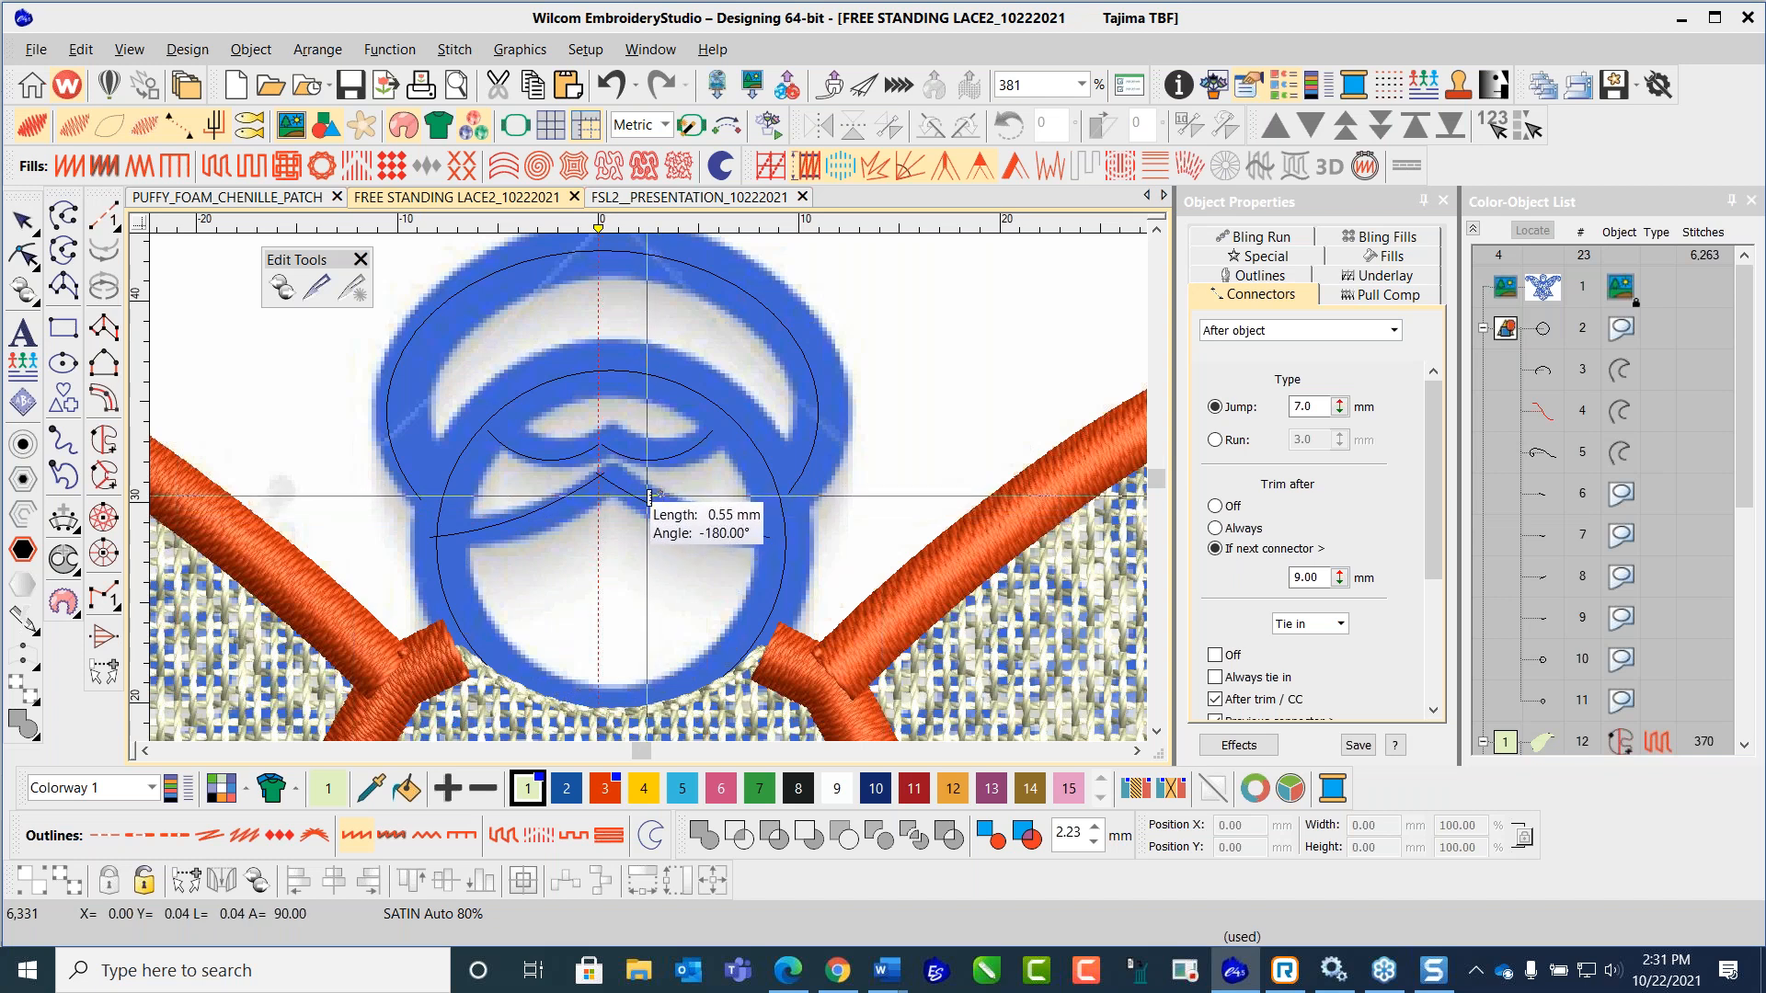
key("Escape")
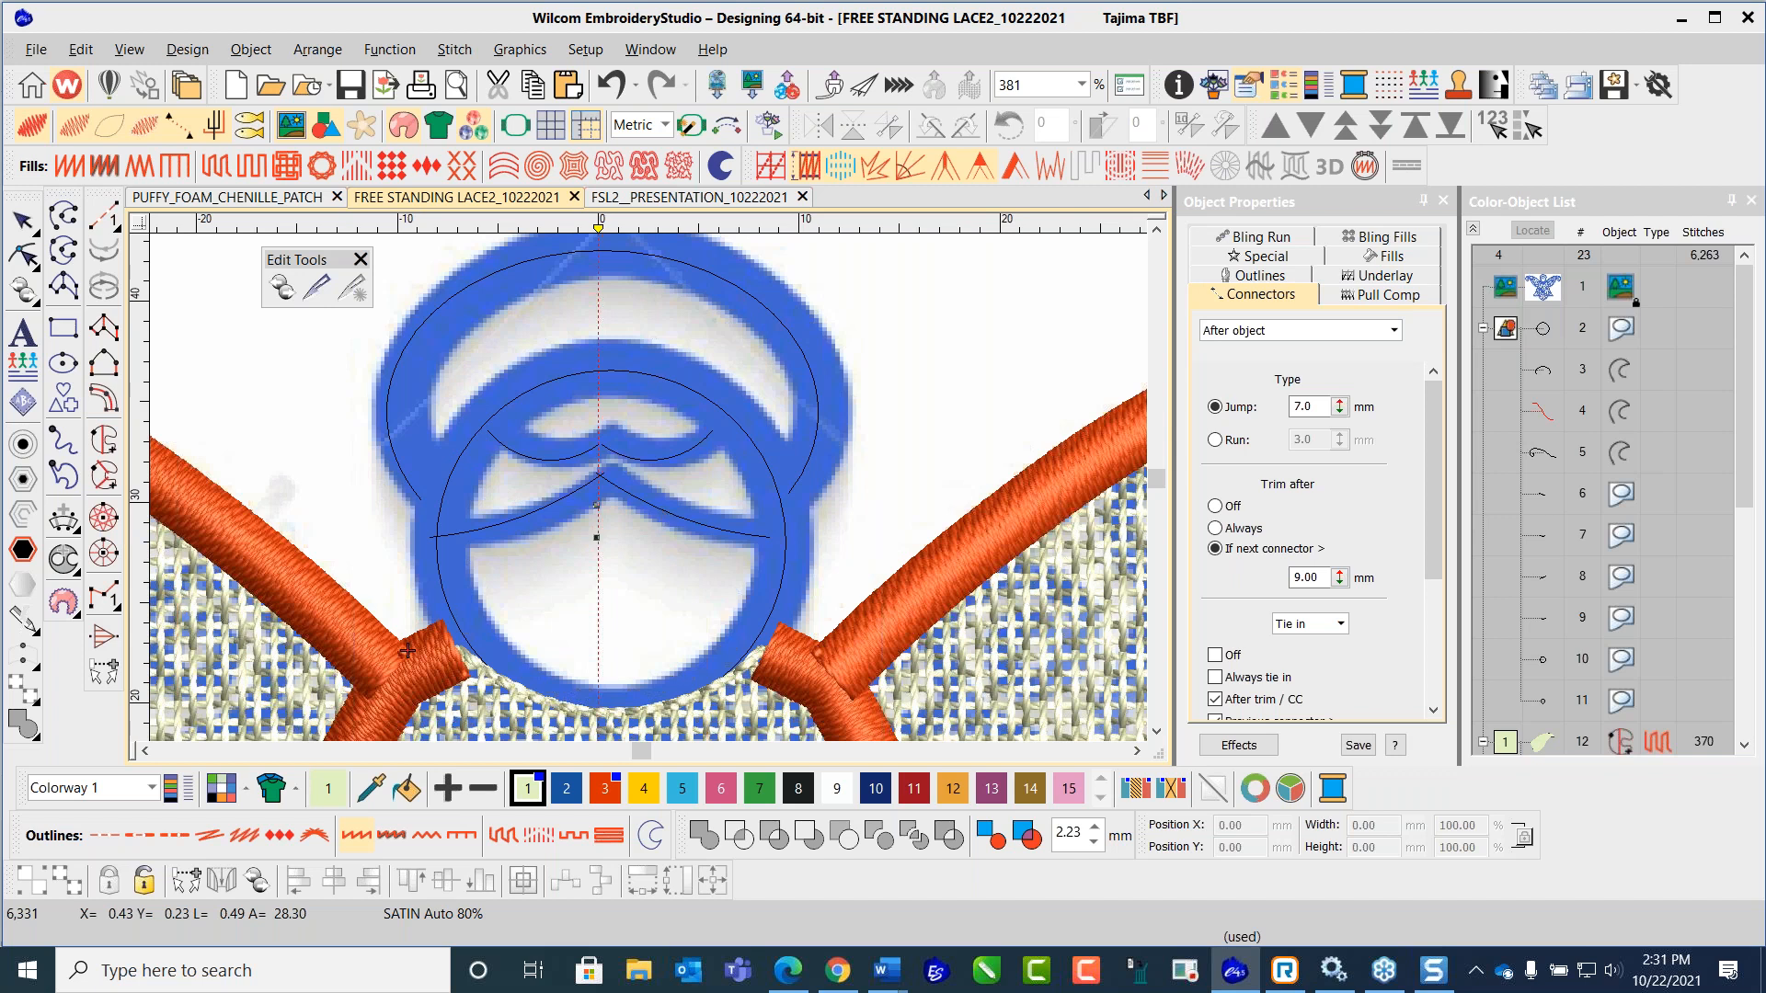
Step: Convert the right half of the hairline vector into a Column C satin about 1.5 mm wide
left_click(658, 510)
left_click(102, 399)
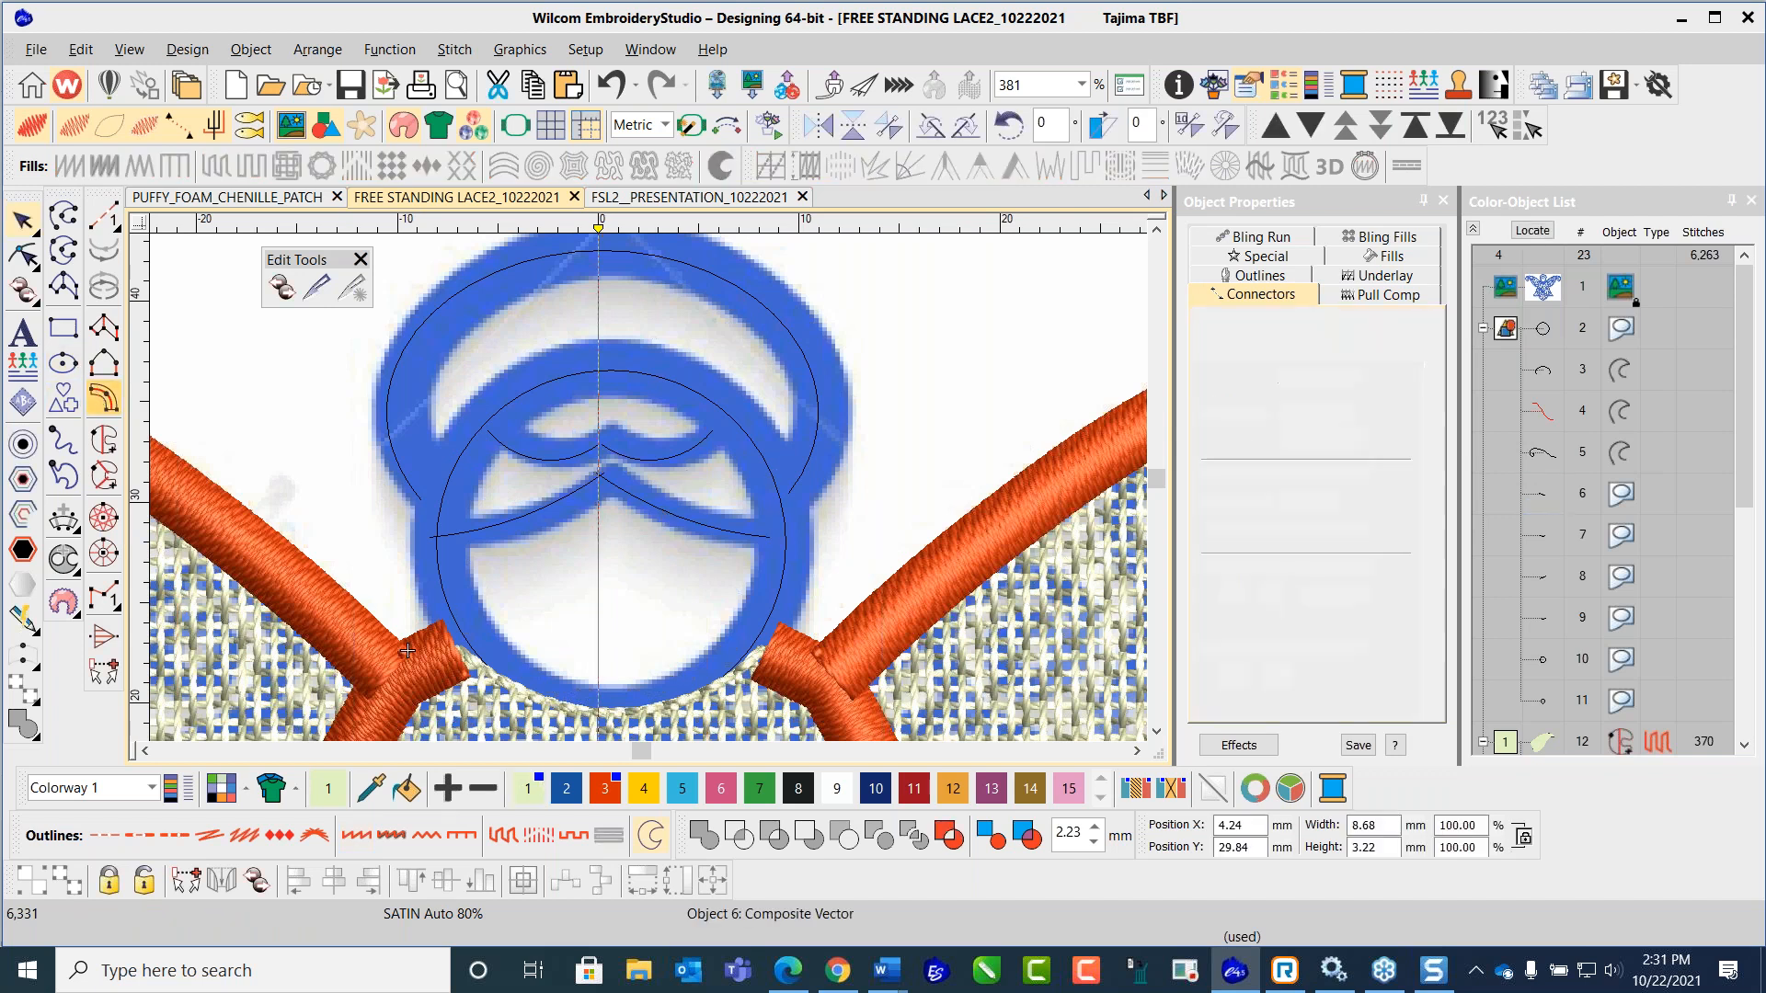
left_click(676, 530)
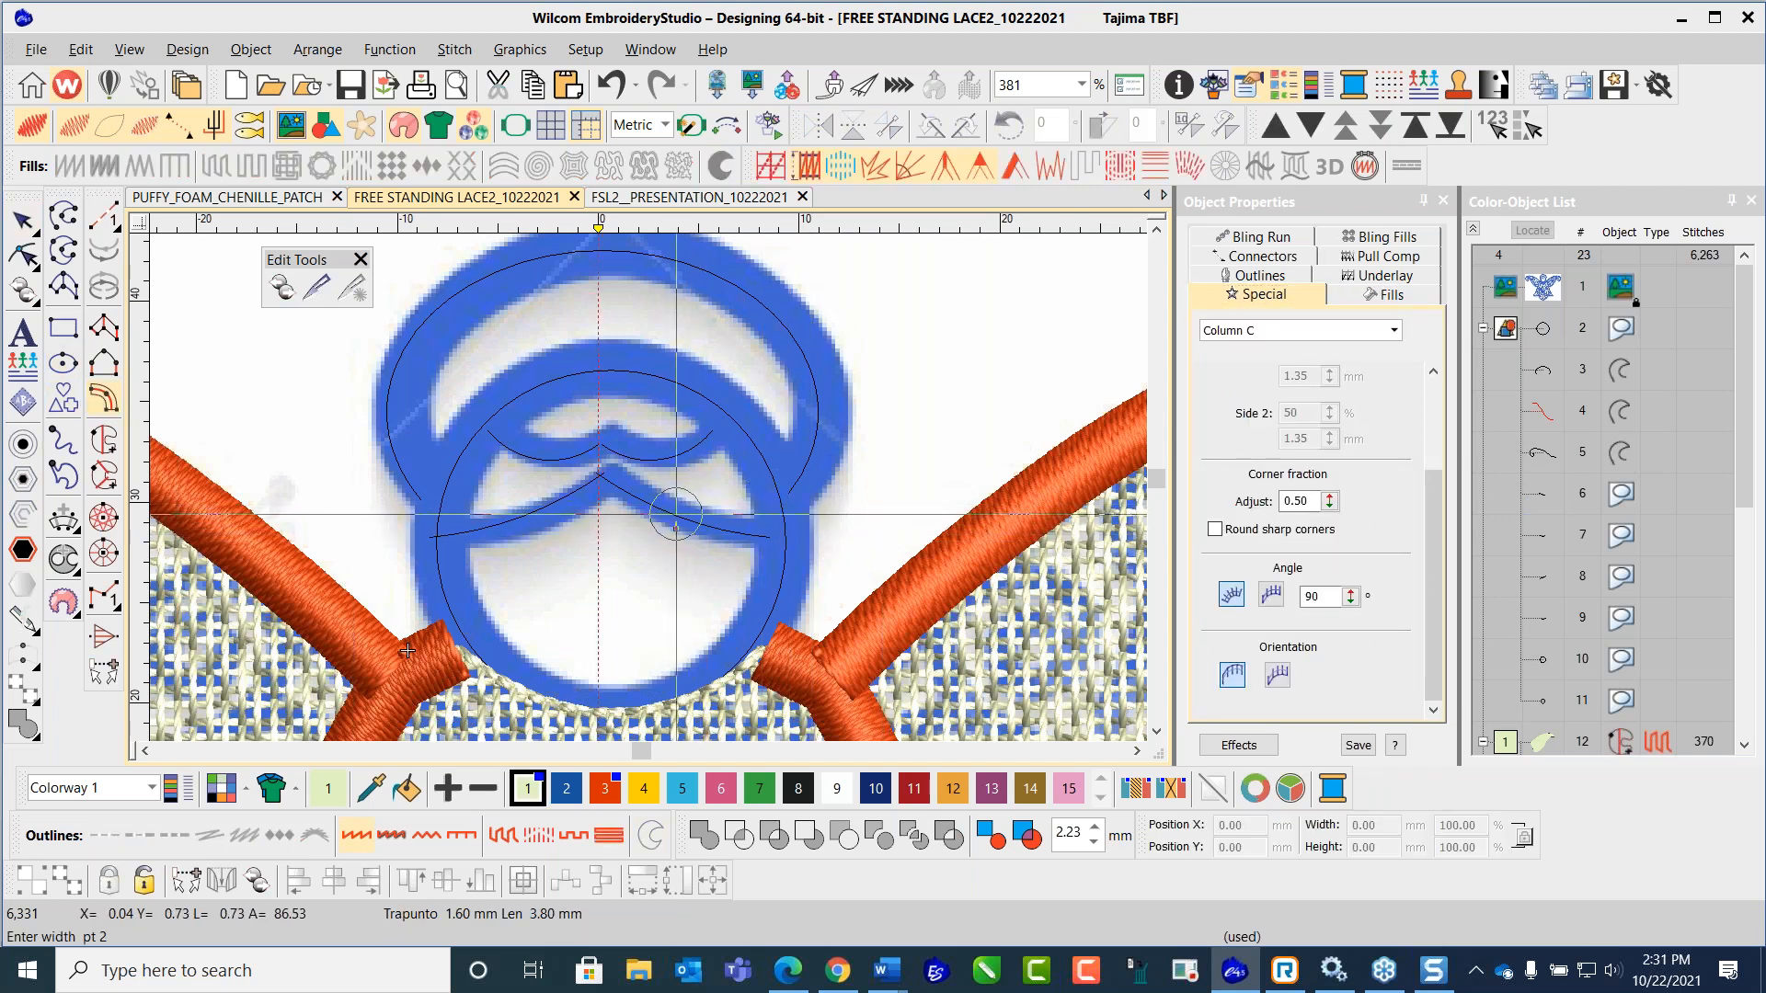
left_click(682, 501)
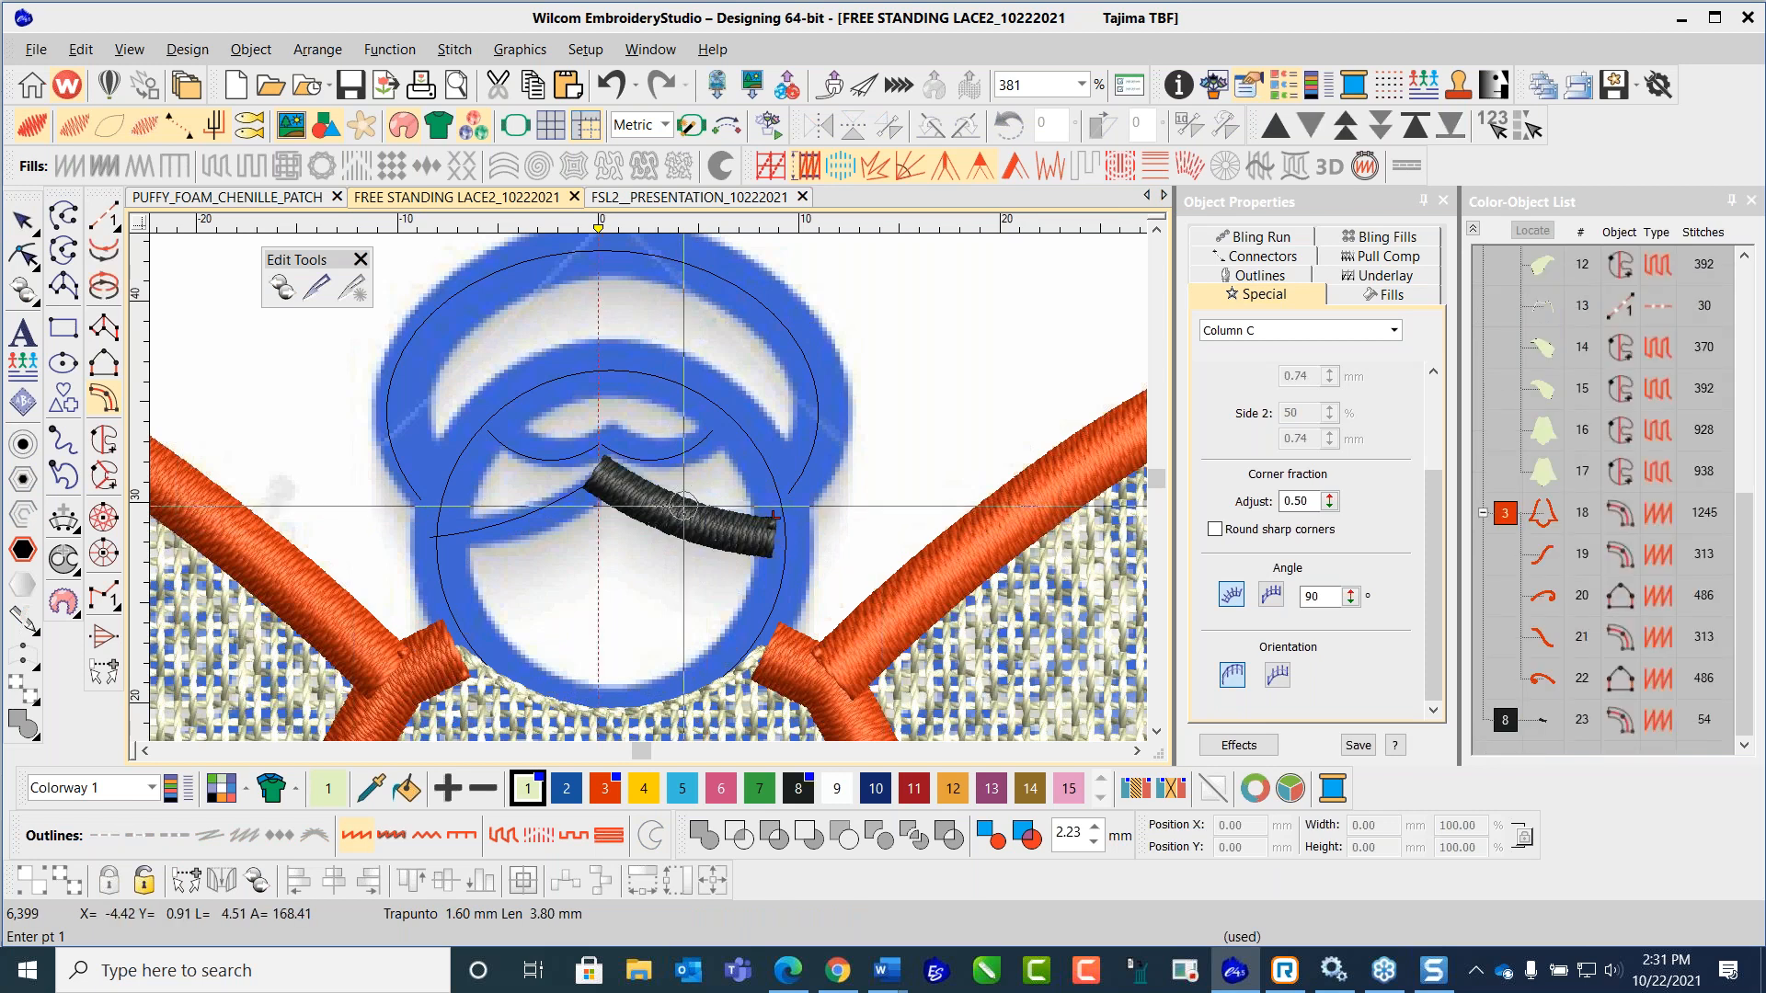
Step: Convert the short curved vector above the right half of the hairline into a Column C satin
key("Escape")
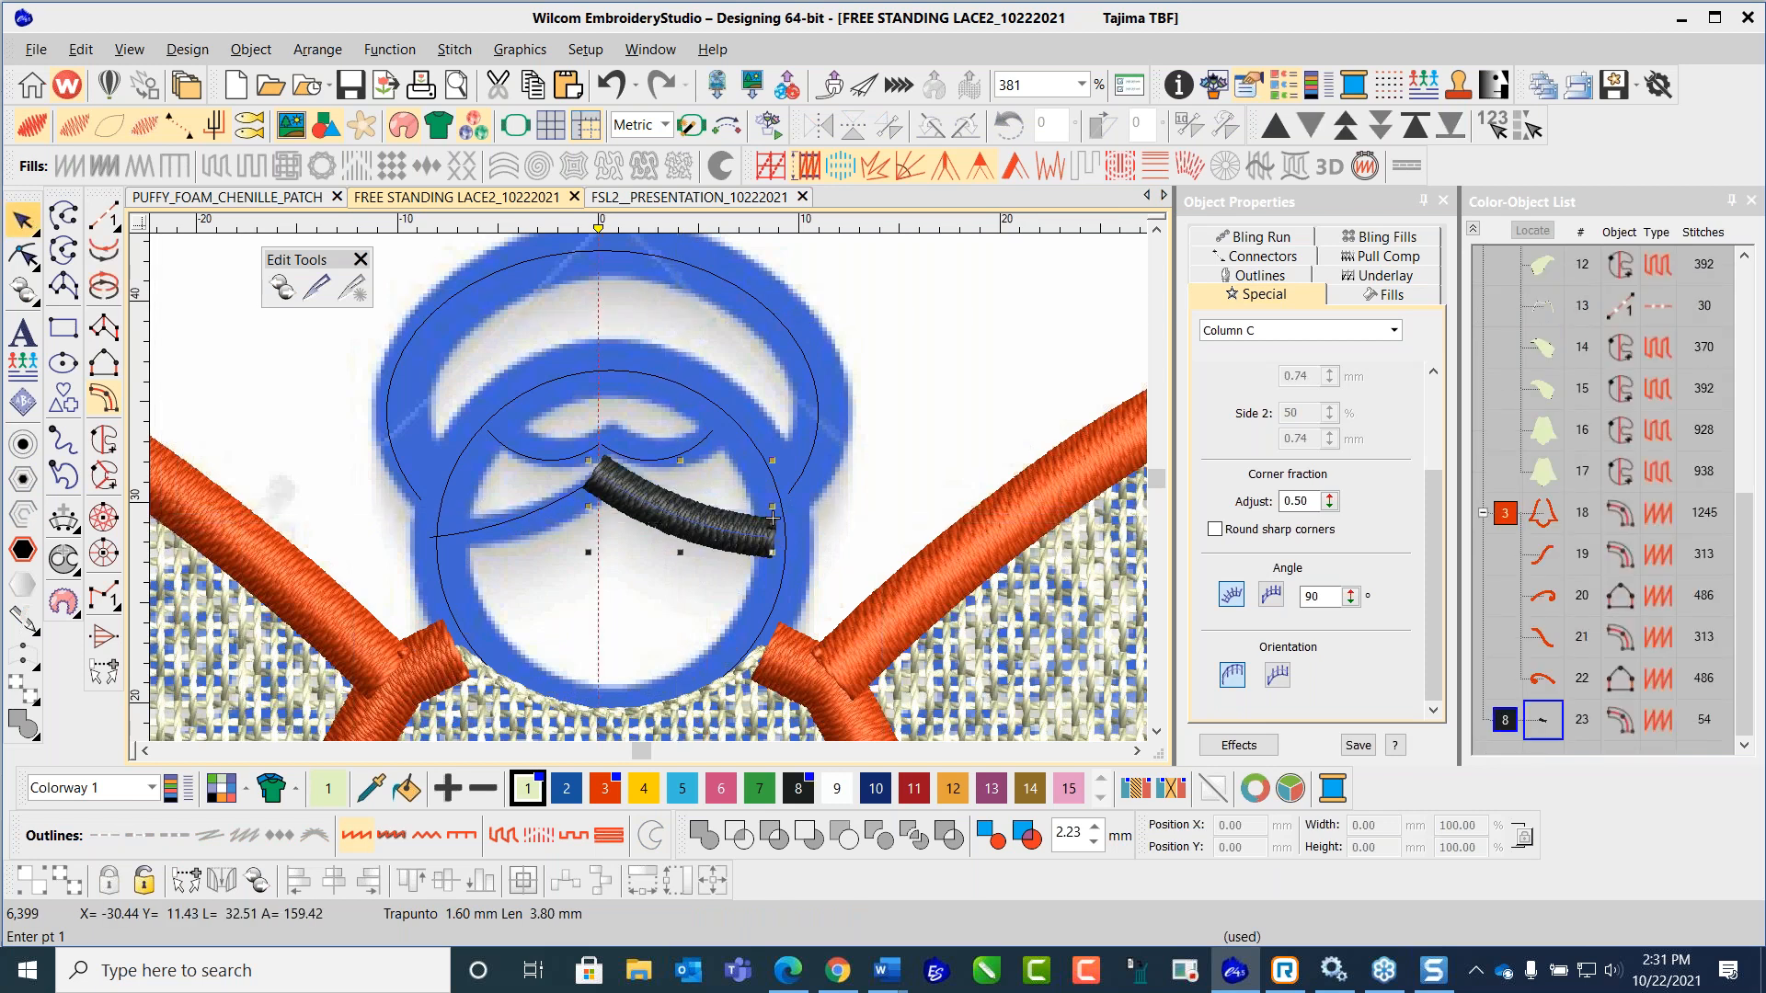
left_click(692, 497)
left_click(659, 462)
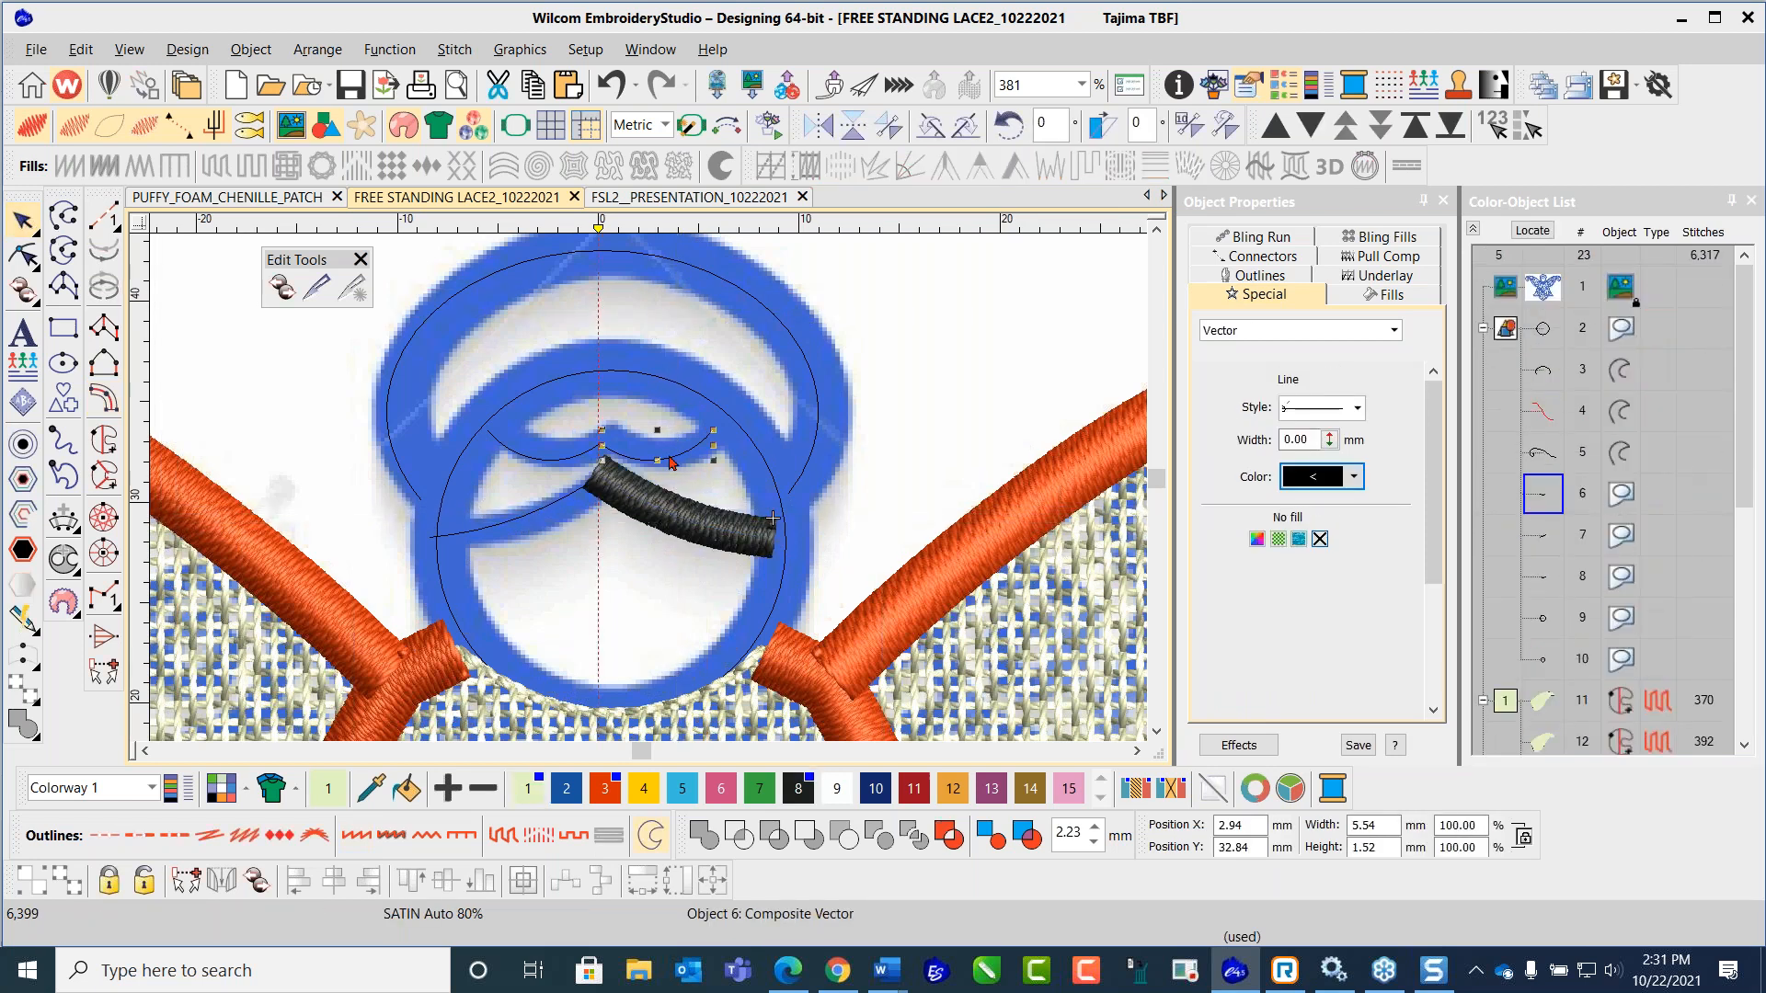
left_click(104, 397)
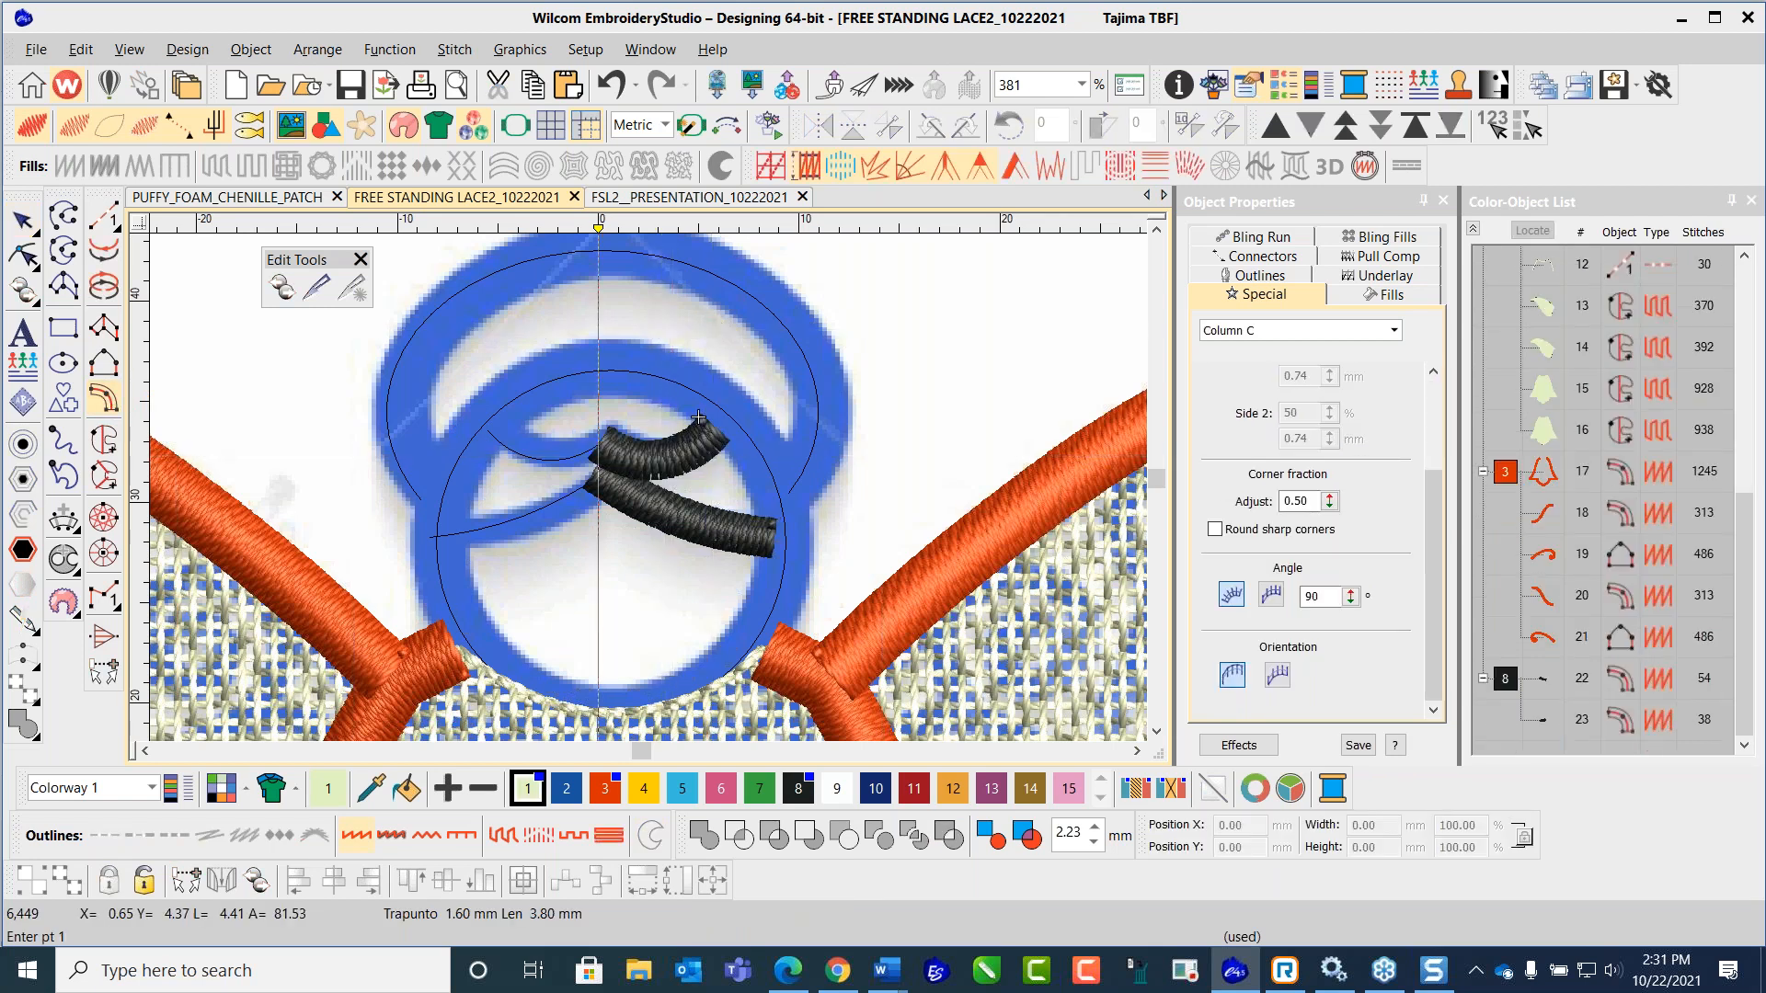
key("Escape")
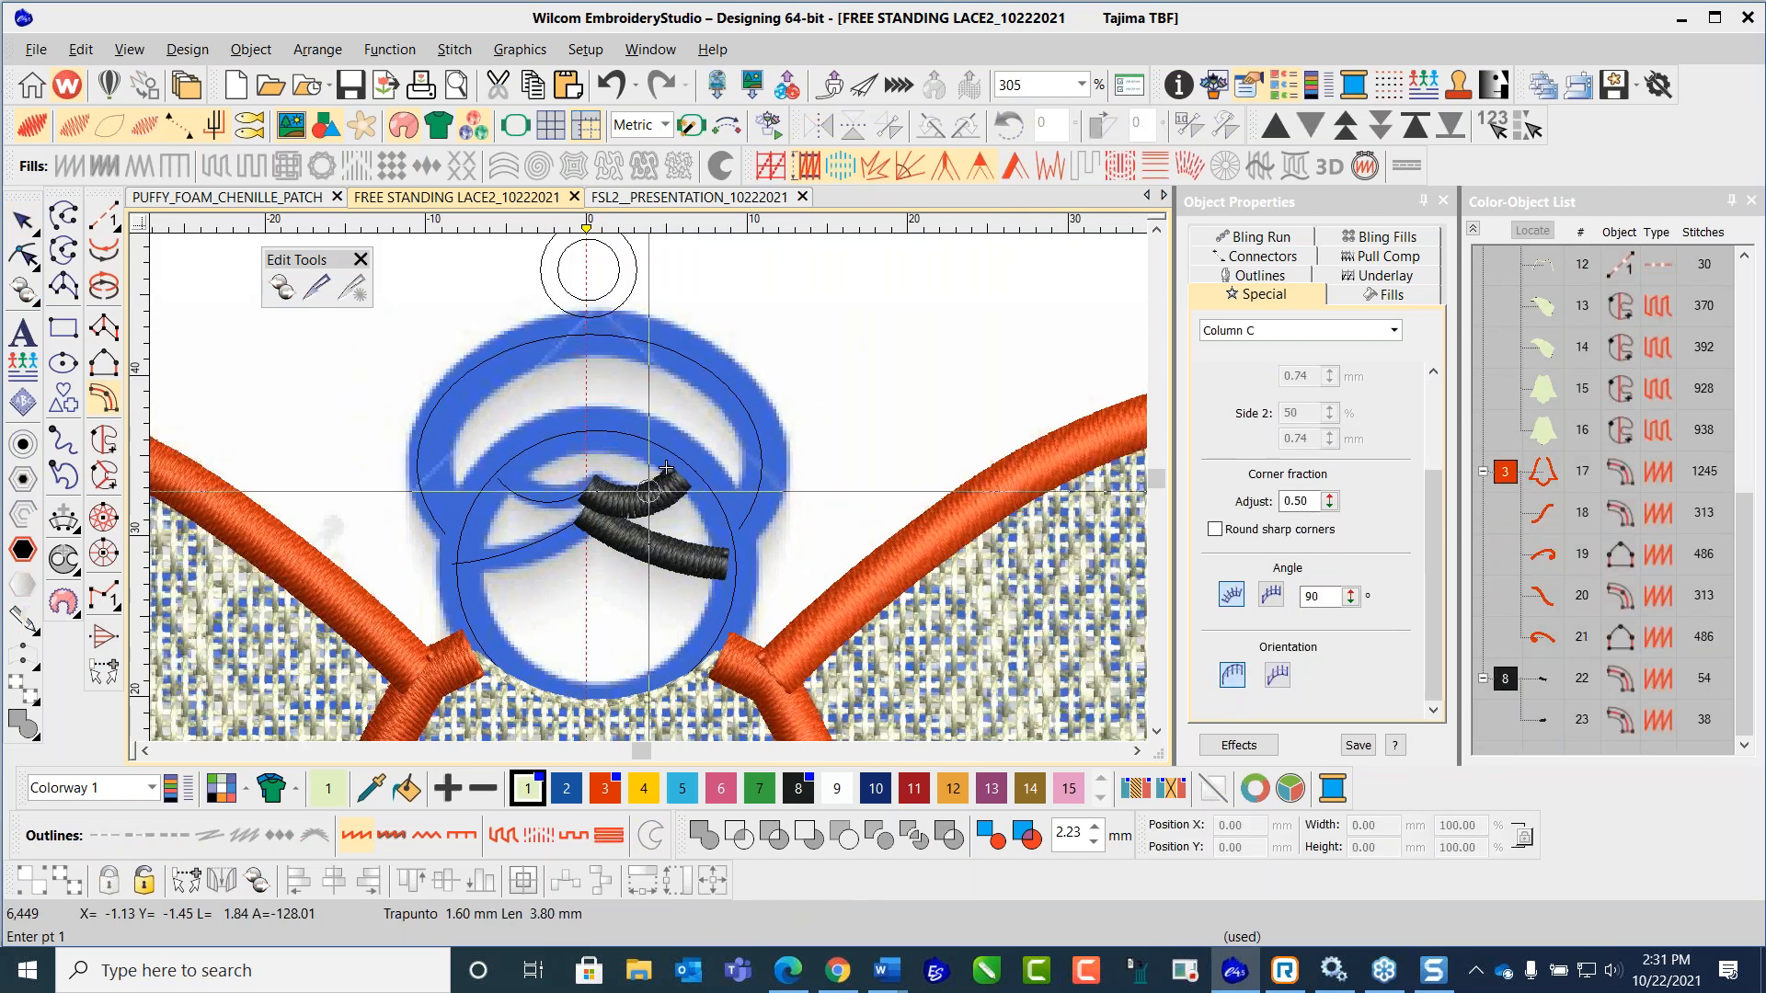
Step: Spread the two hair columns apart, moving the short upper one up about 0.4 mm and the longer one slightly down
left_click(642, 498)
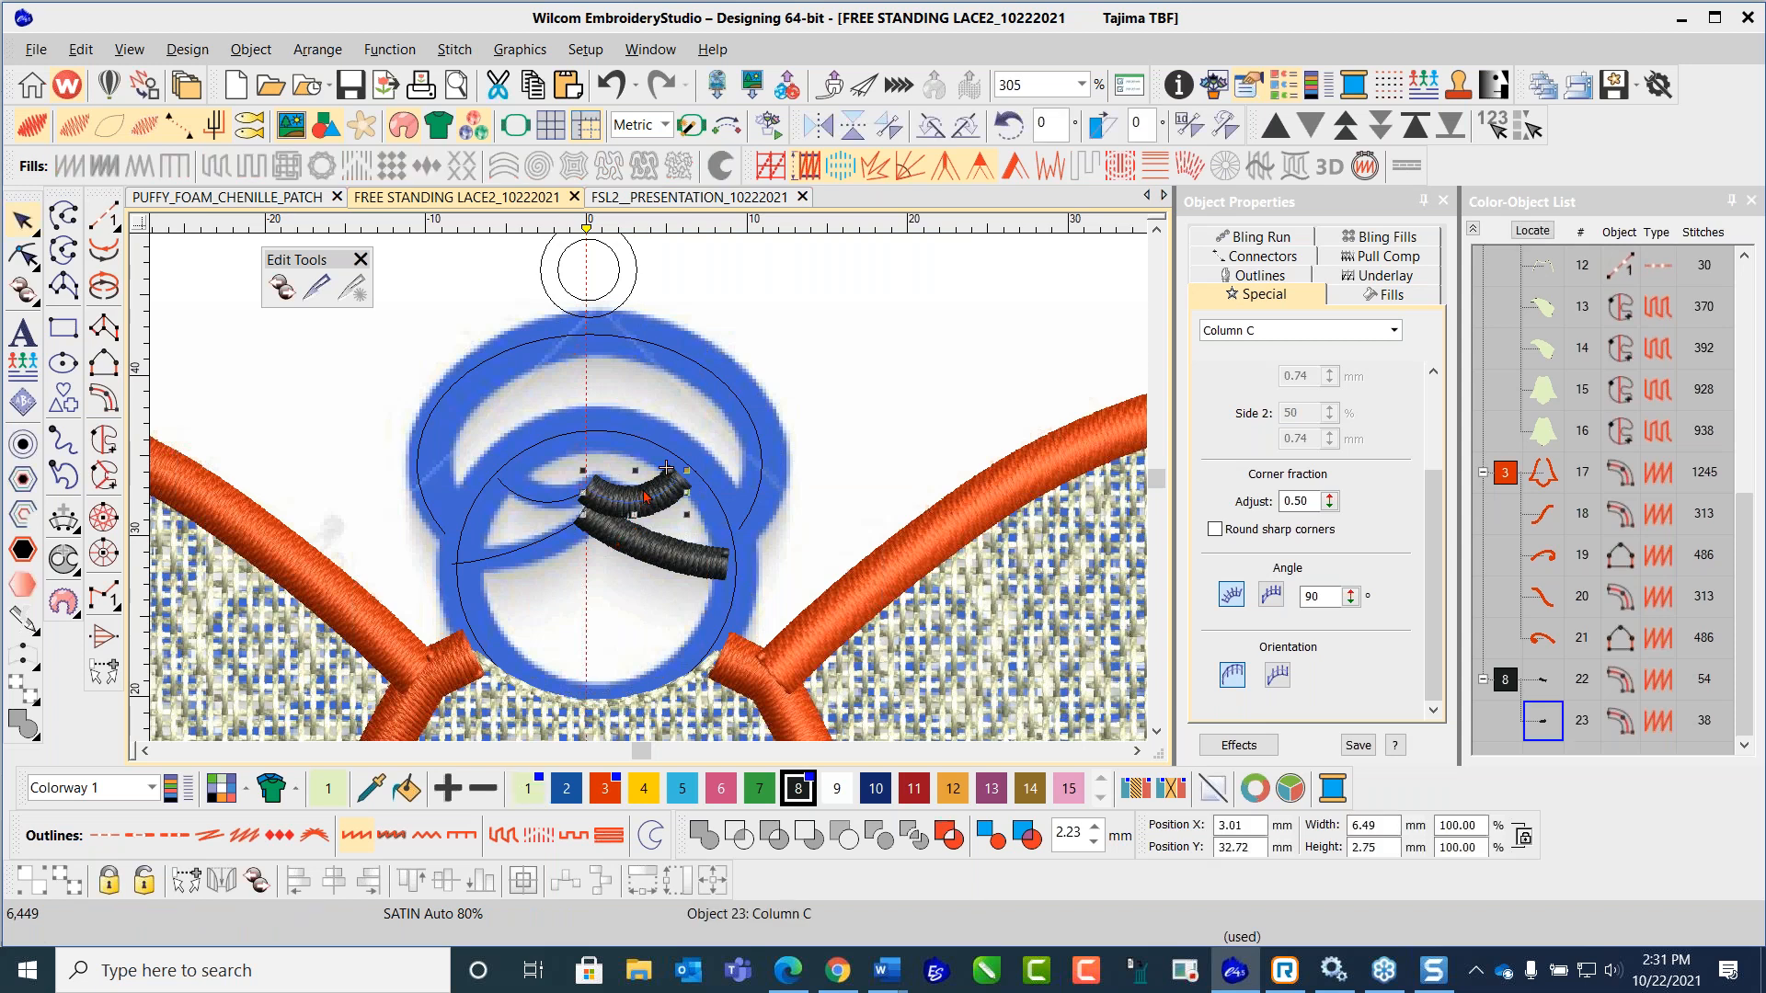
left_click_drag(646, 497, 666, 461)
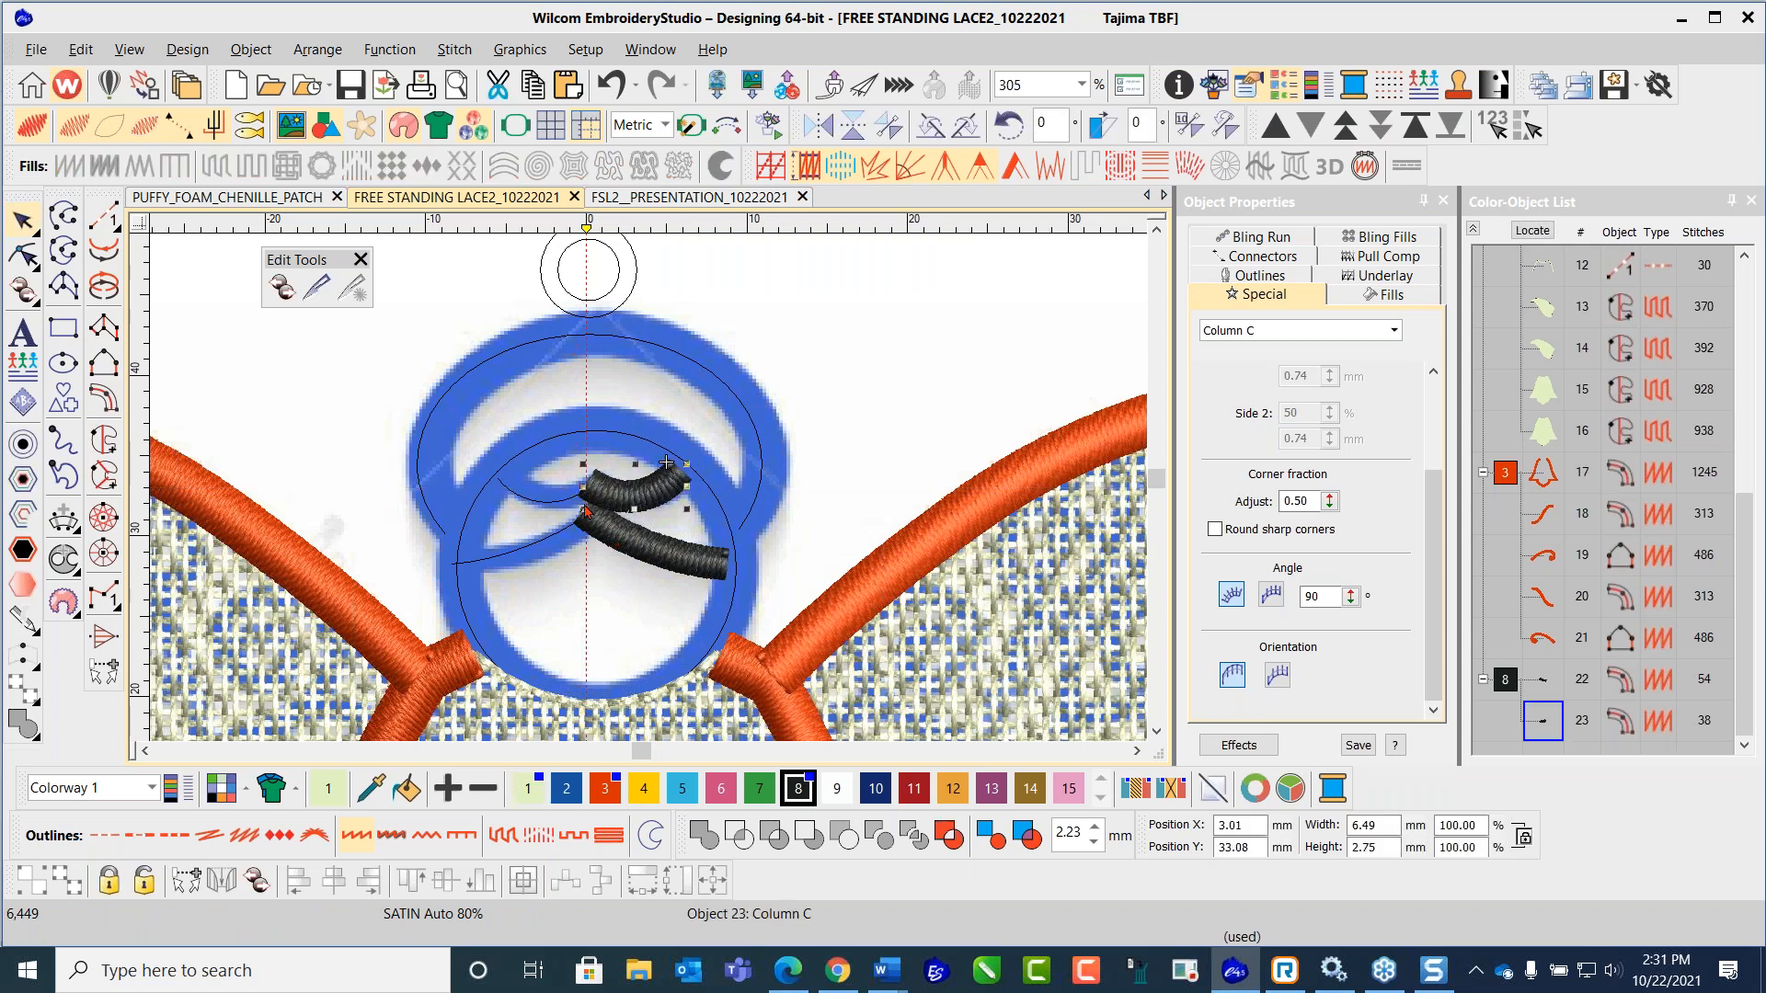
left_click(623, 545)
left_click_drag(623, 544, 626, 555)
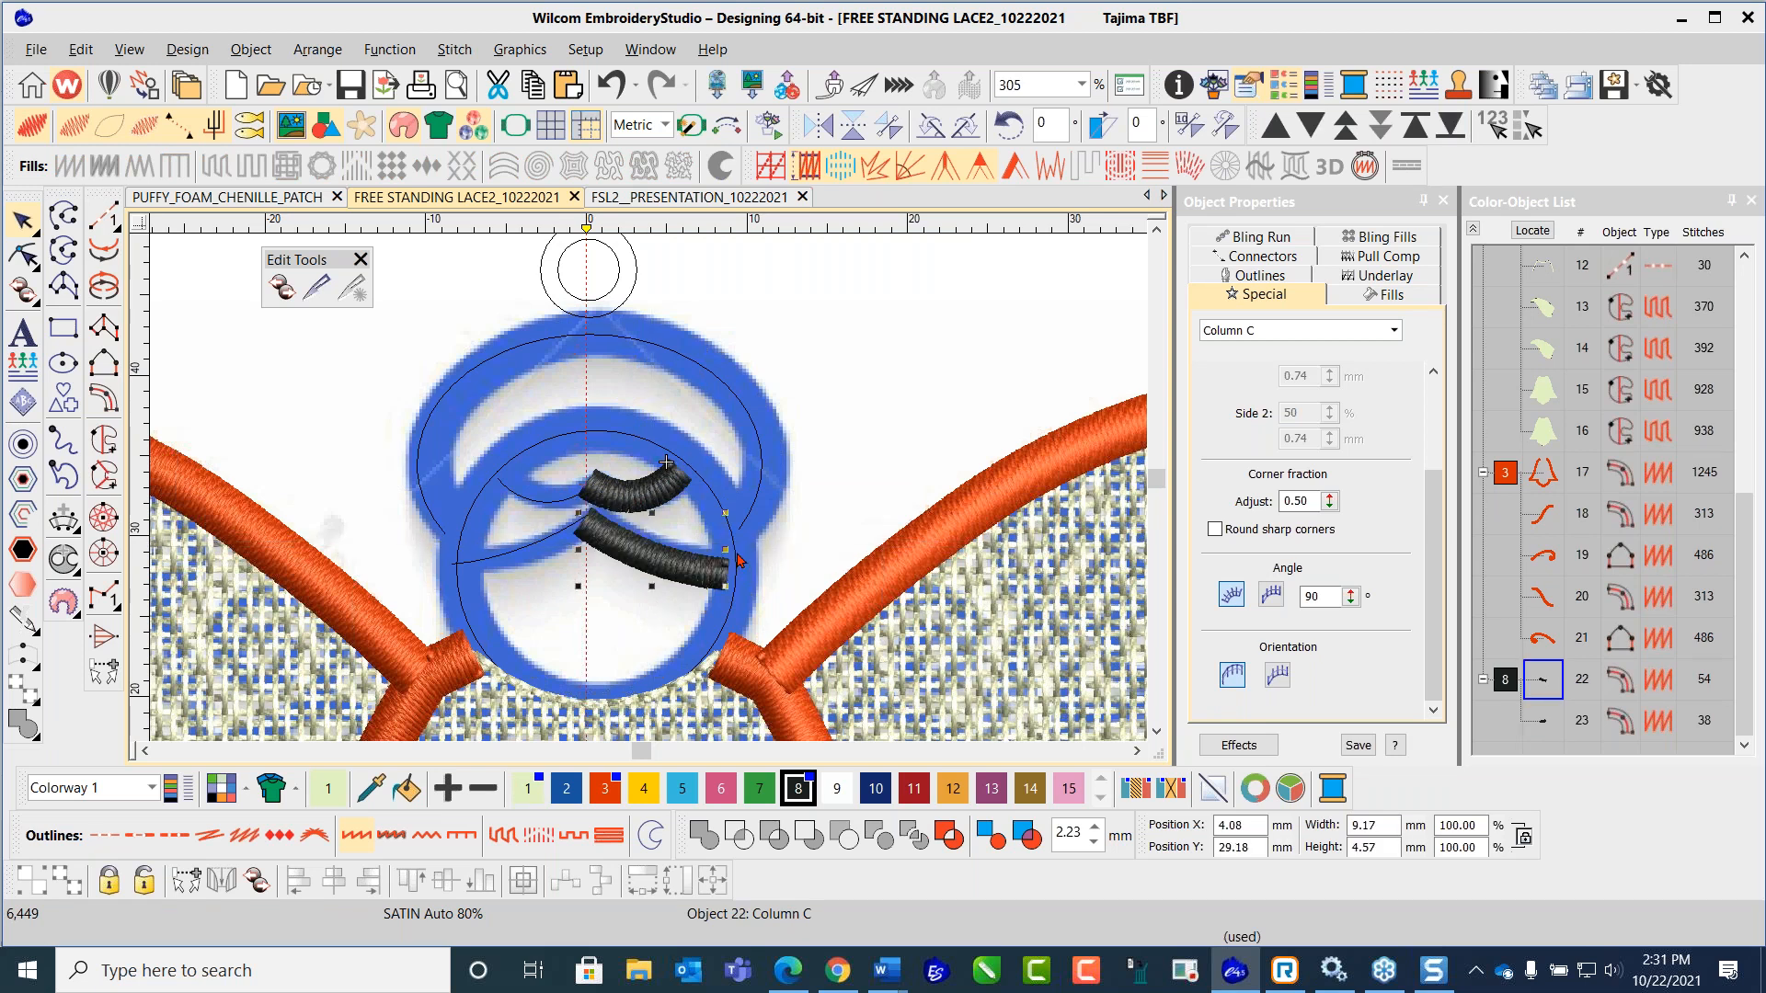
left_click(848, 445)
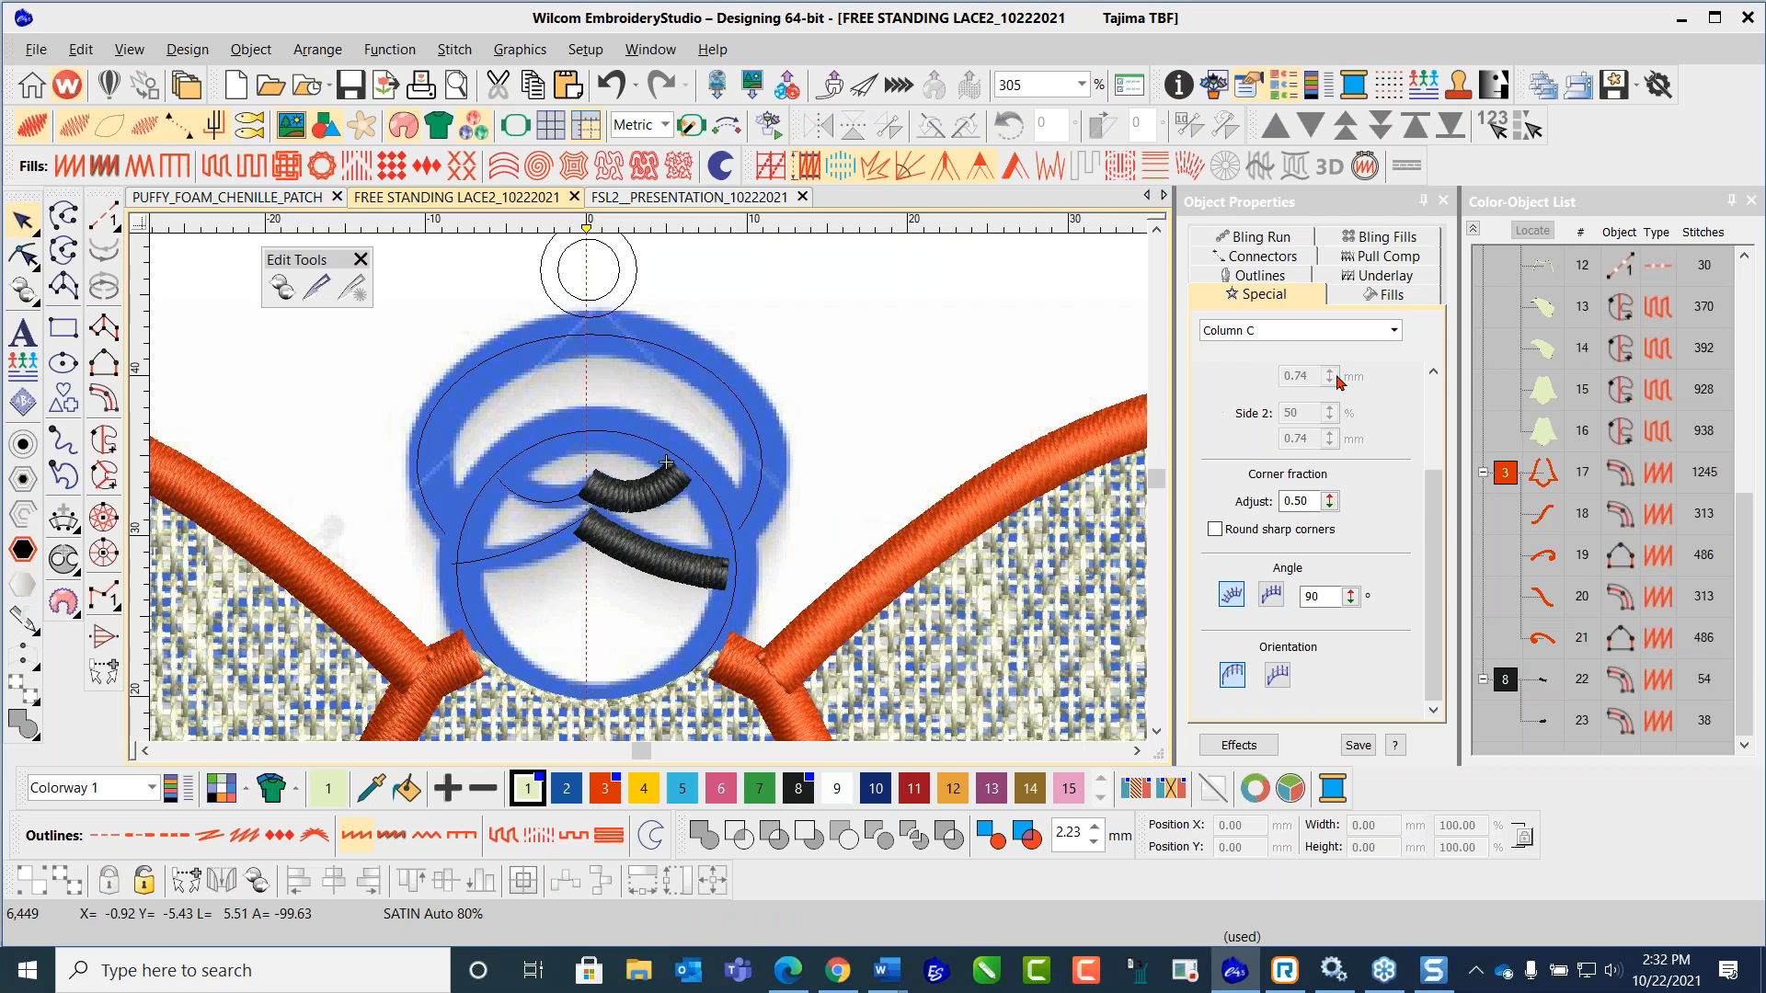
Step: Set the column width of both right-side hair columns to 1.20 mm
left_click(655, 513)
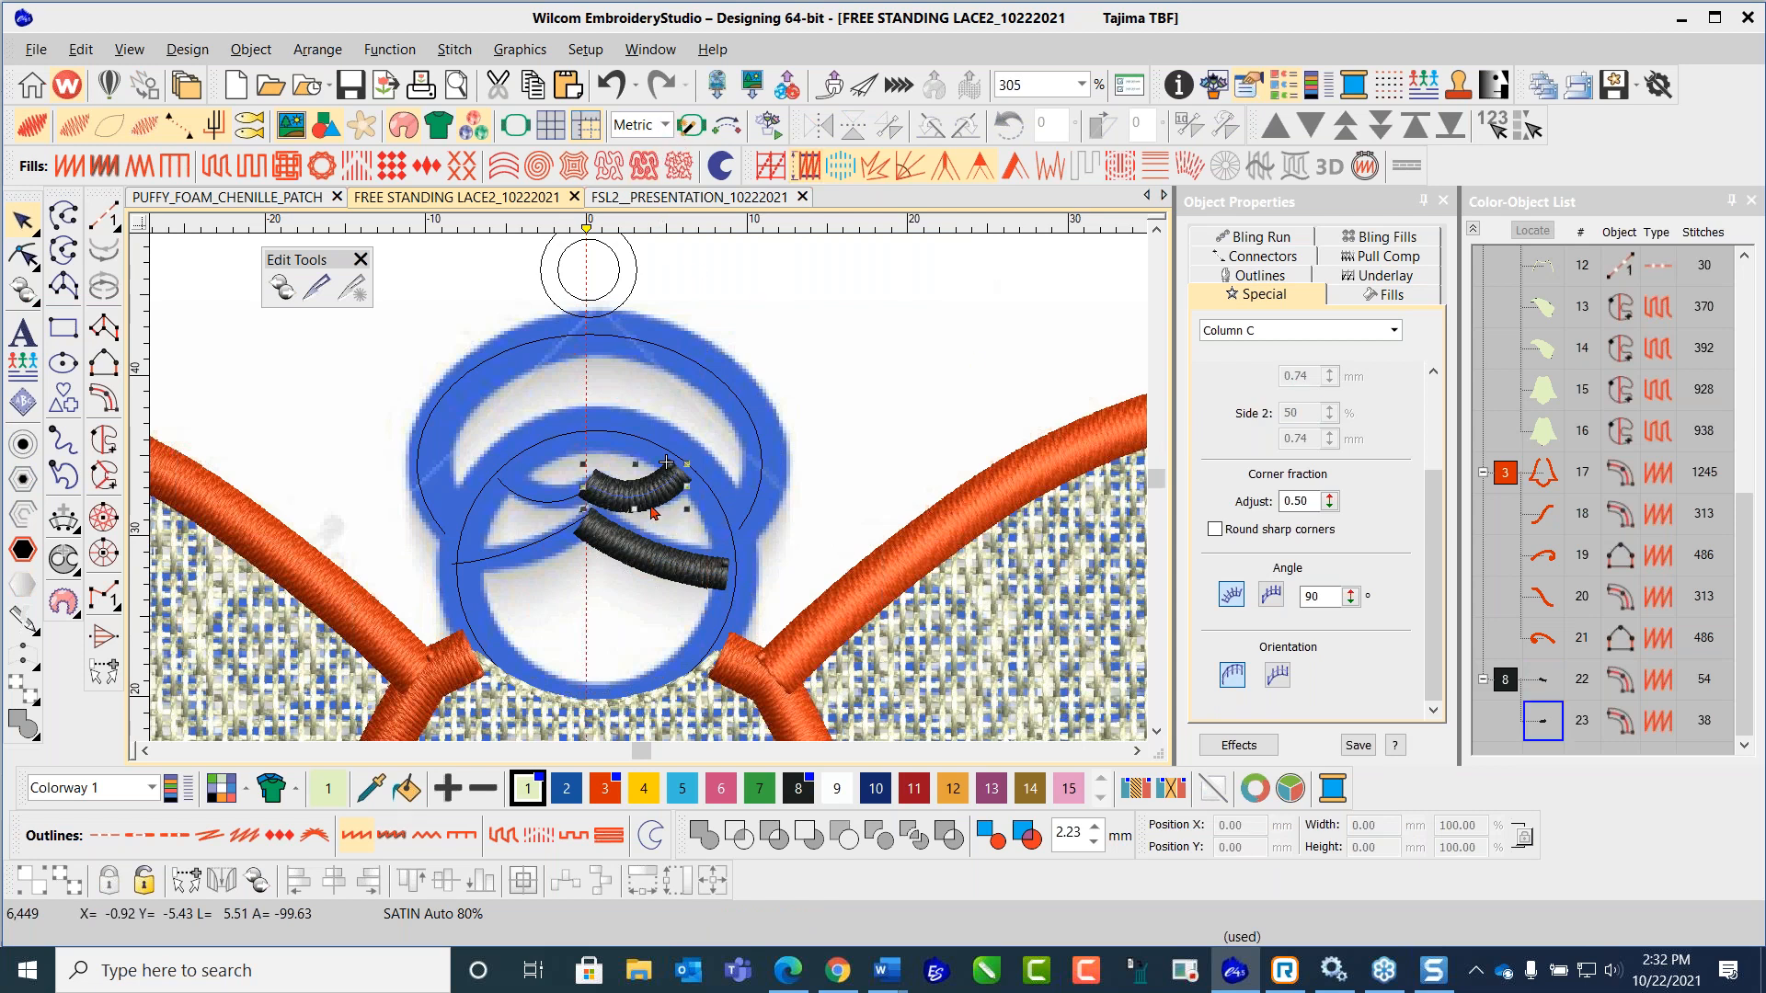
left_click(1261, 278)
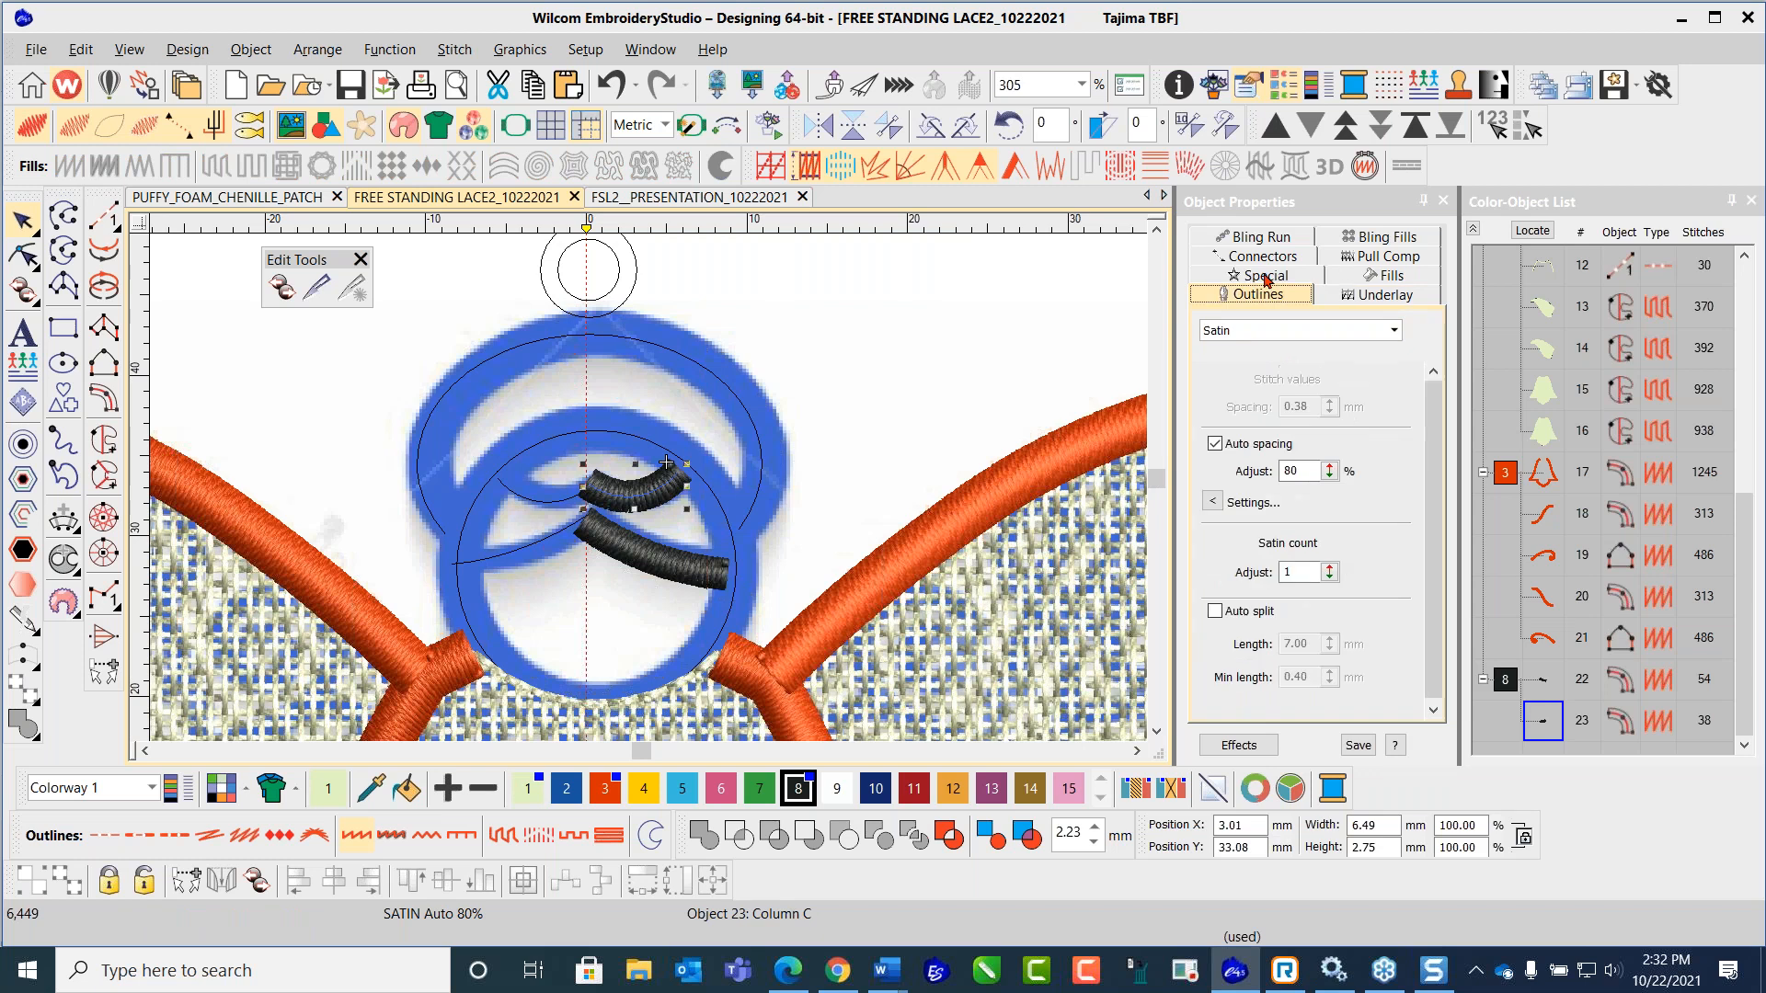
left_click(647, 563)
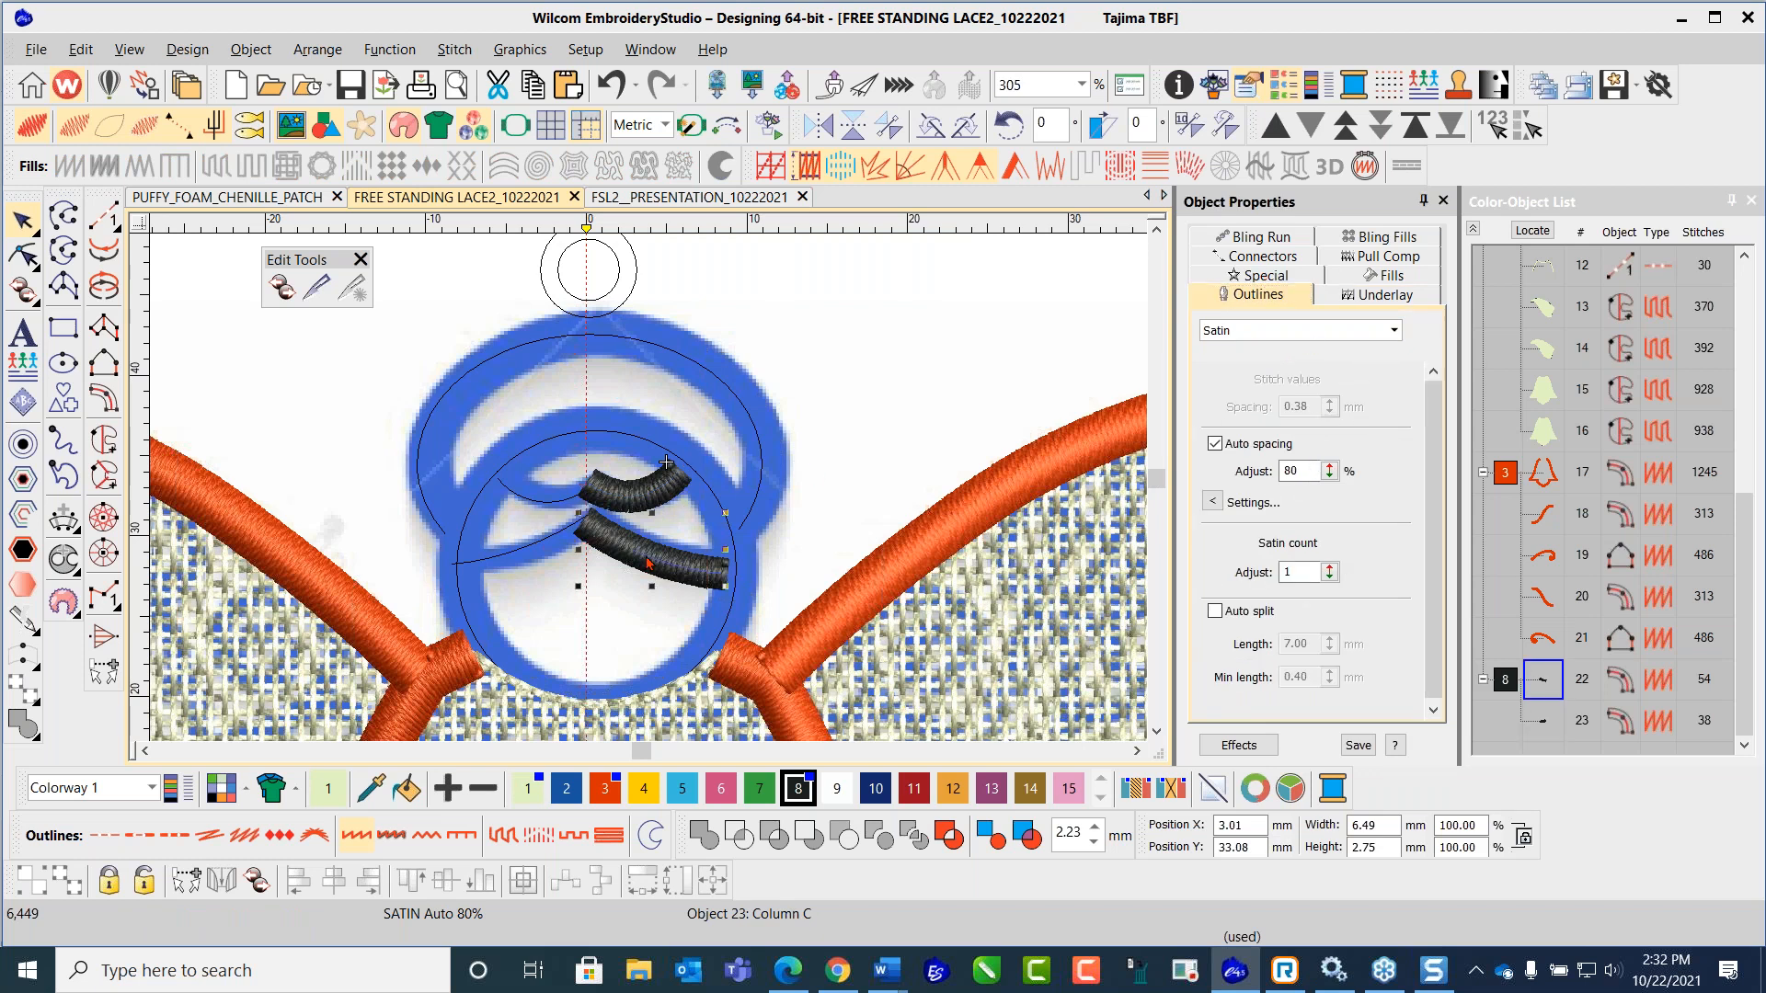
left_click(1279, 278)
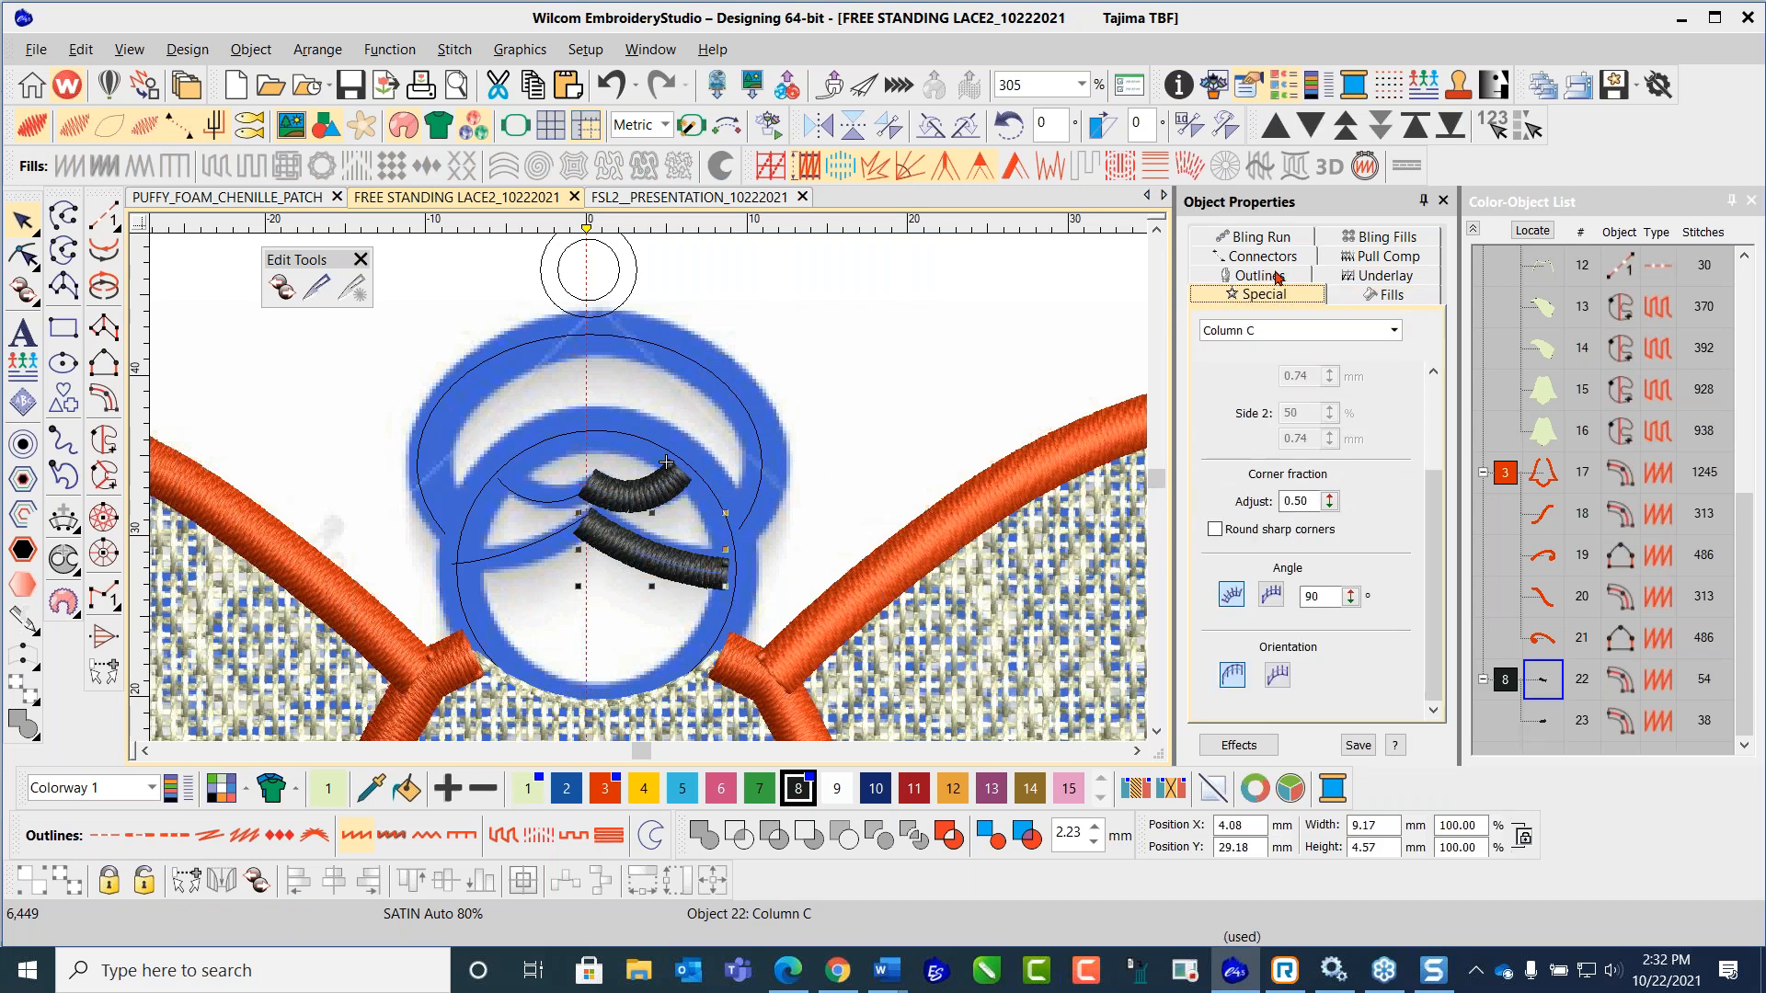
scroll(1432, 588, "up", 3)
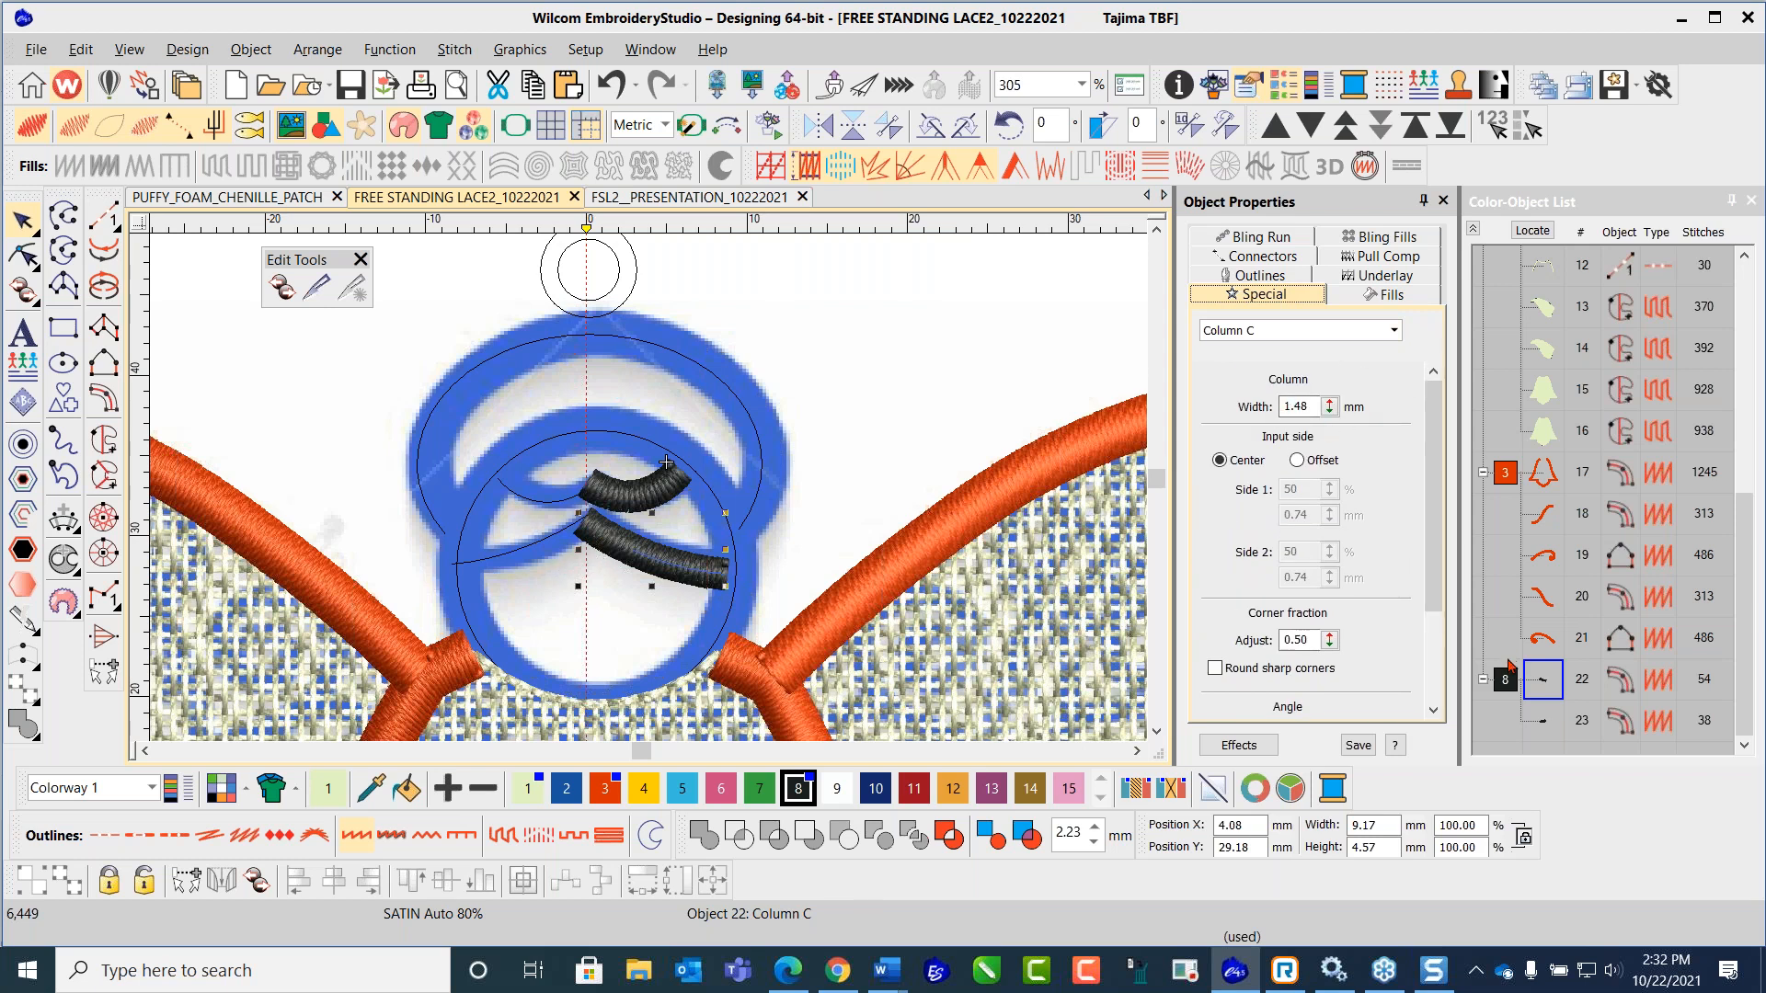
left_click(666, 462, "ctrl")
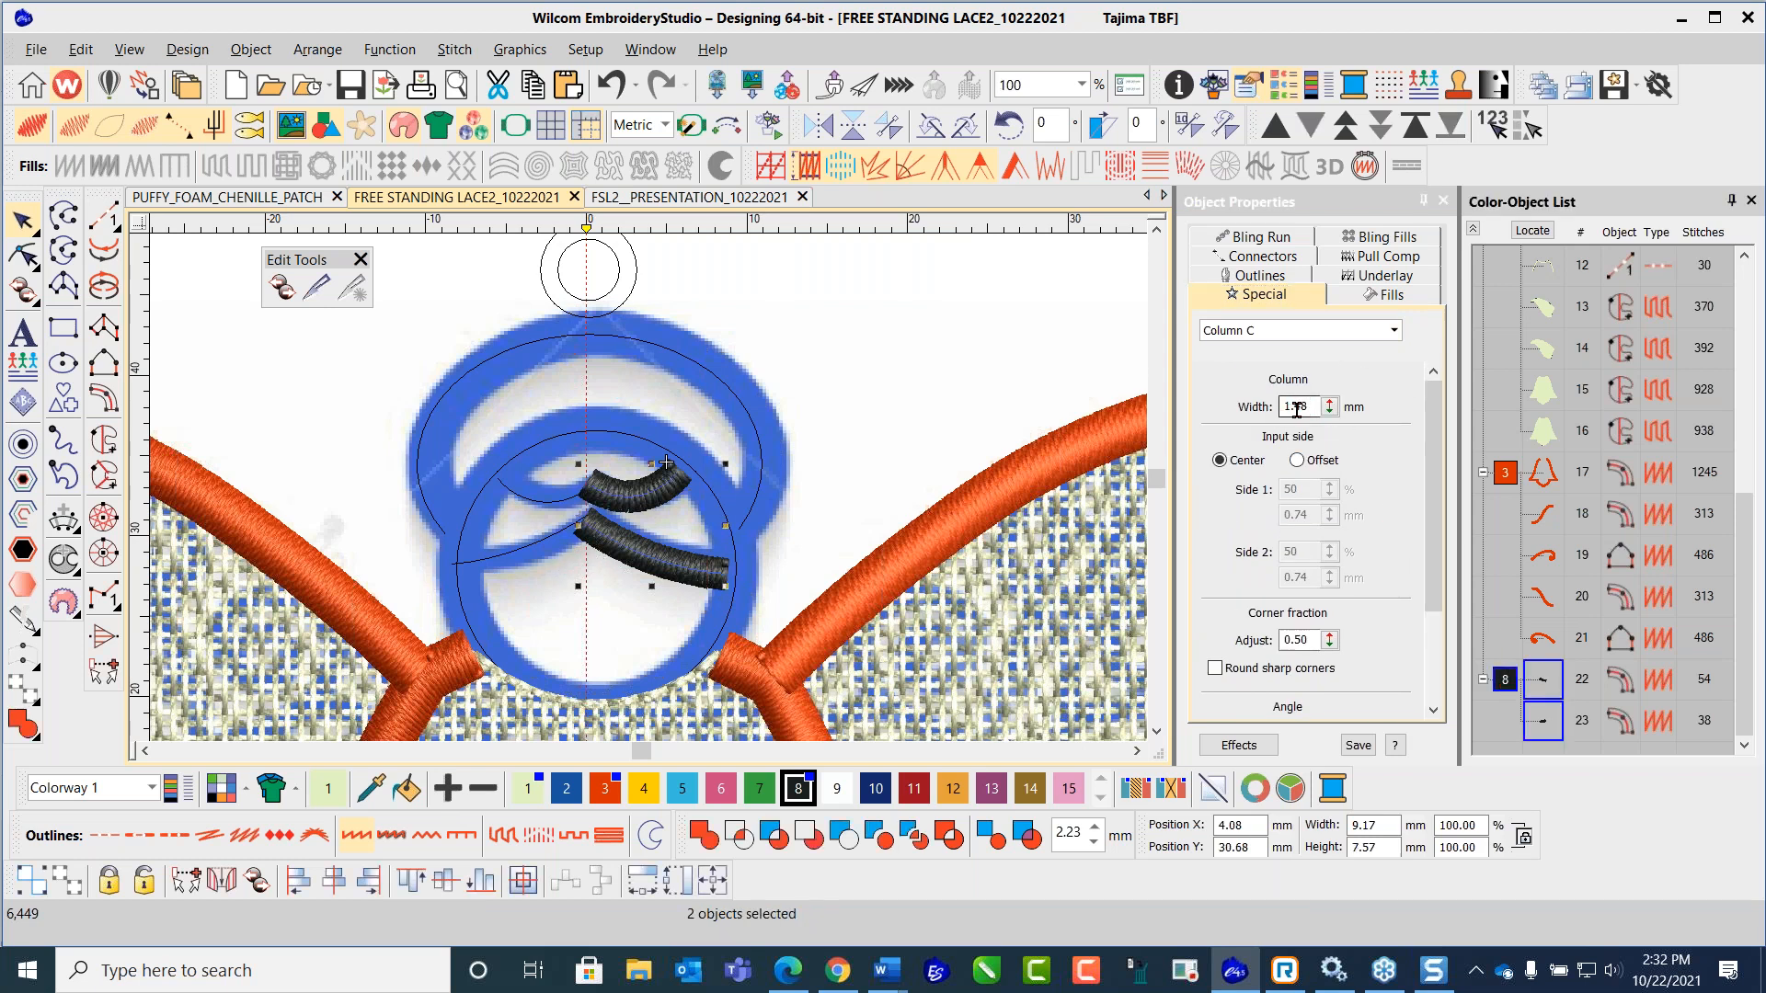
left_click_drag(1295, 409, 1322, 410)
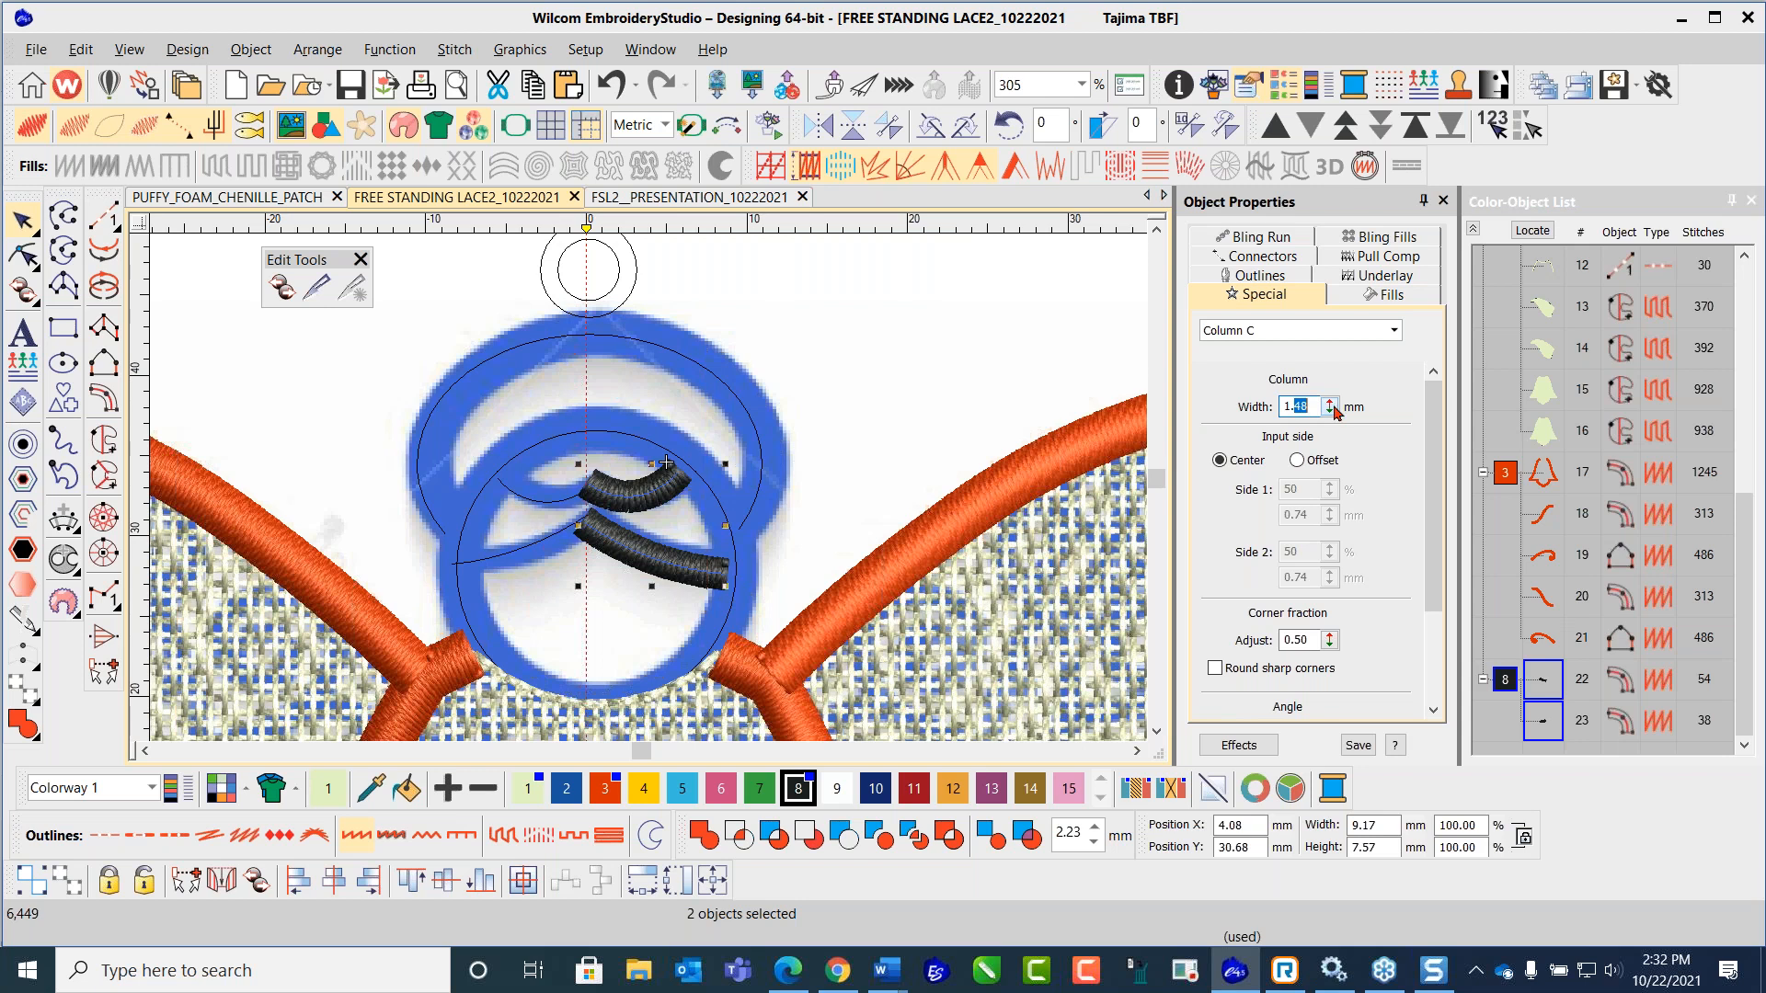
type("2")
key("Return")
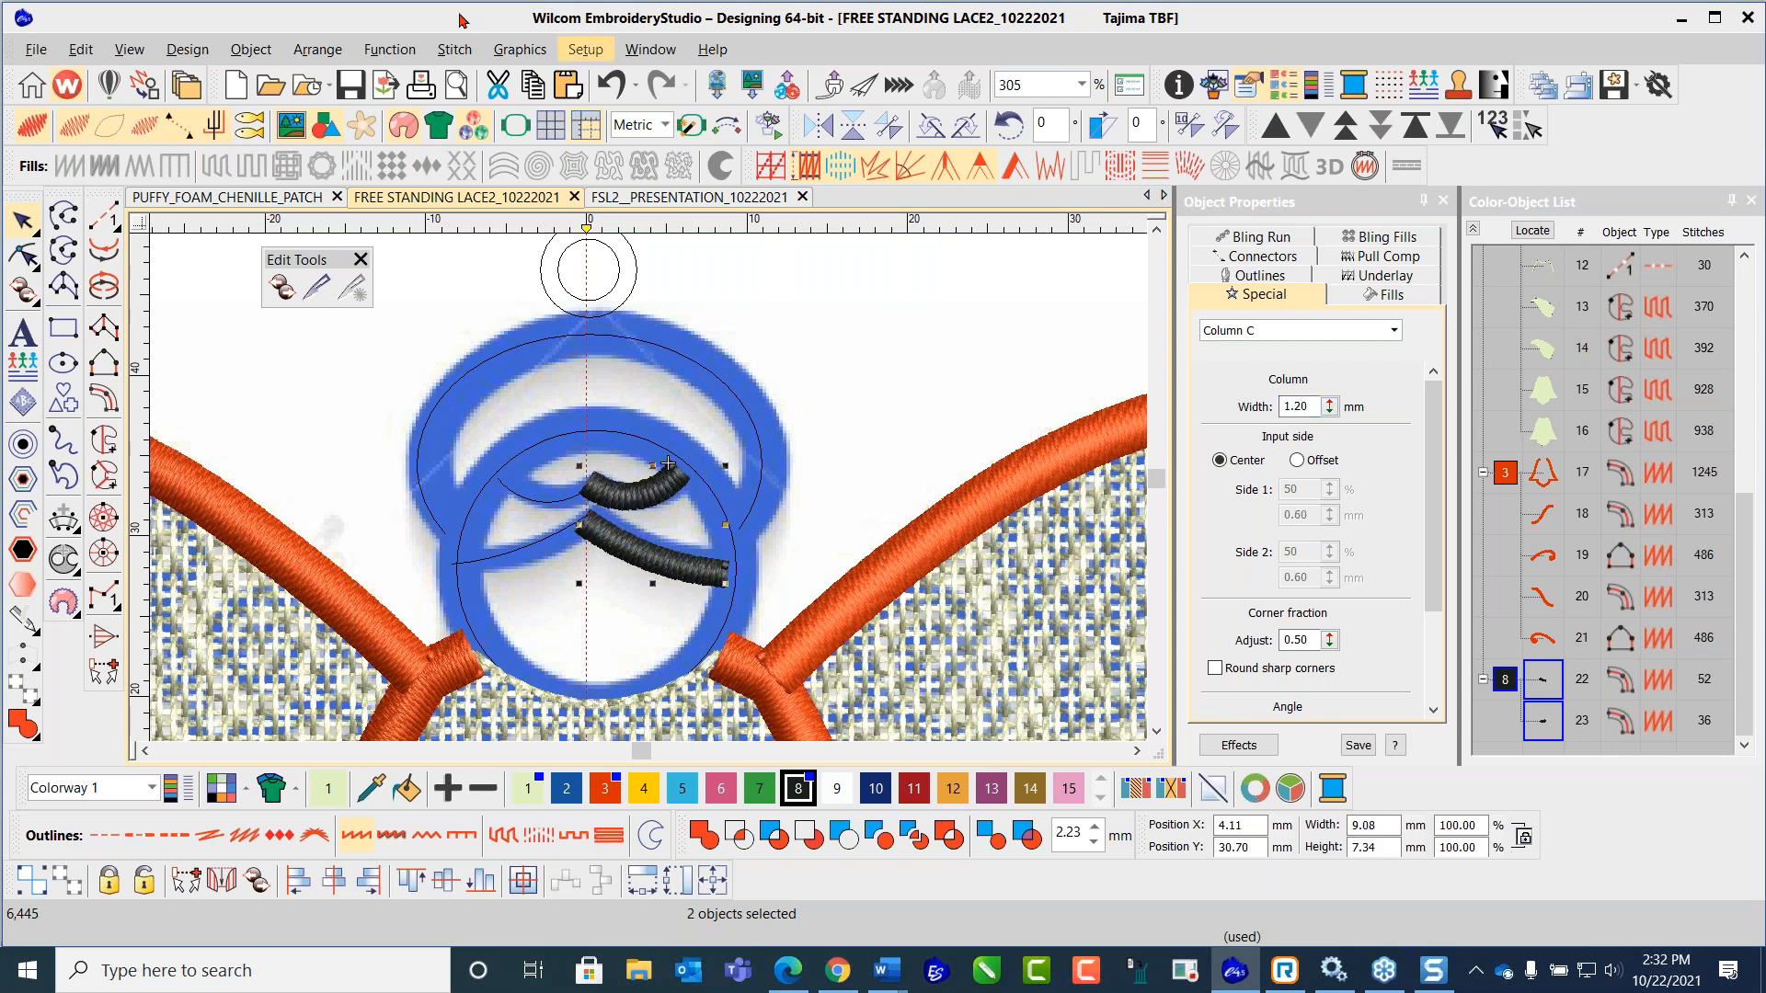
Step: Recolor both right-side hair columns to color 3 and save the design
left_click(644, 789)
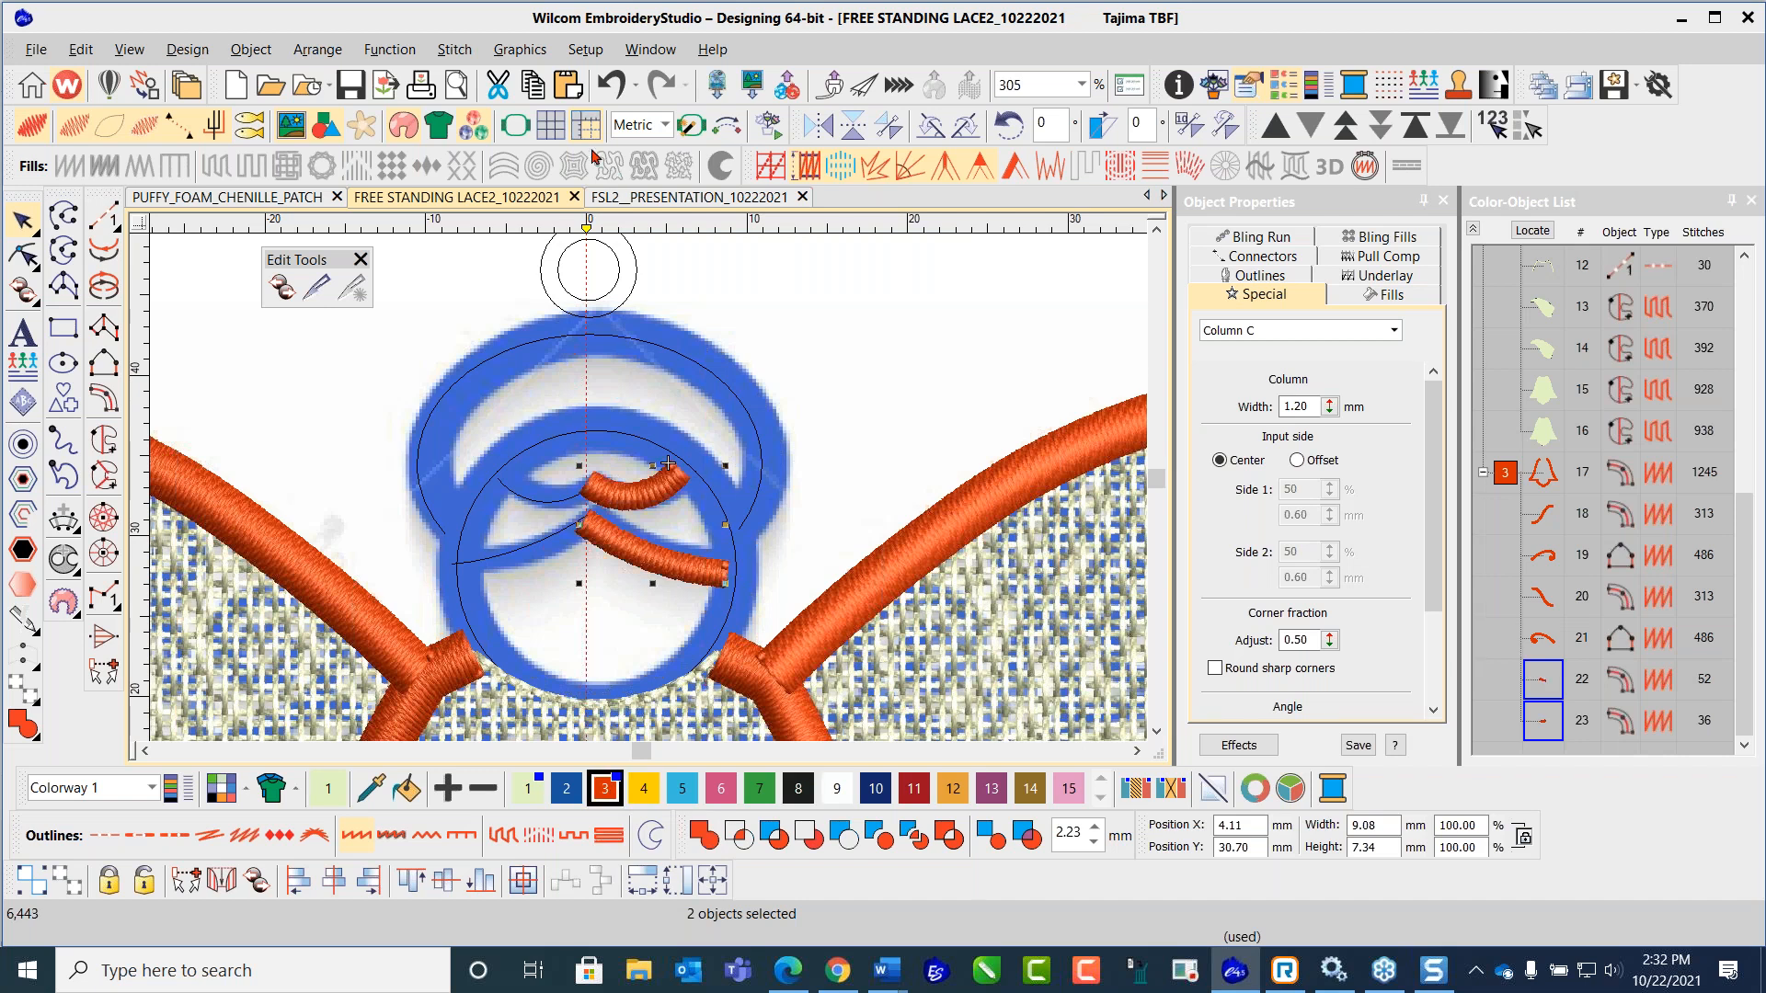
left_click(353, 85)
scroll(432, 315, "down", 2)
left_click(434, 308)
Step: Duplicate both hair columns and place the horizontally mirrored copies about 7.8 mm to the left, over the left half of the hairline
left_click(688, 410)
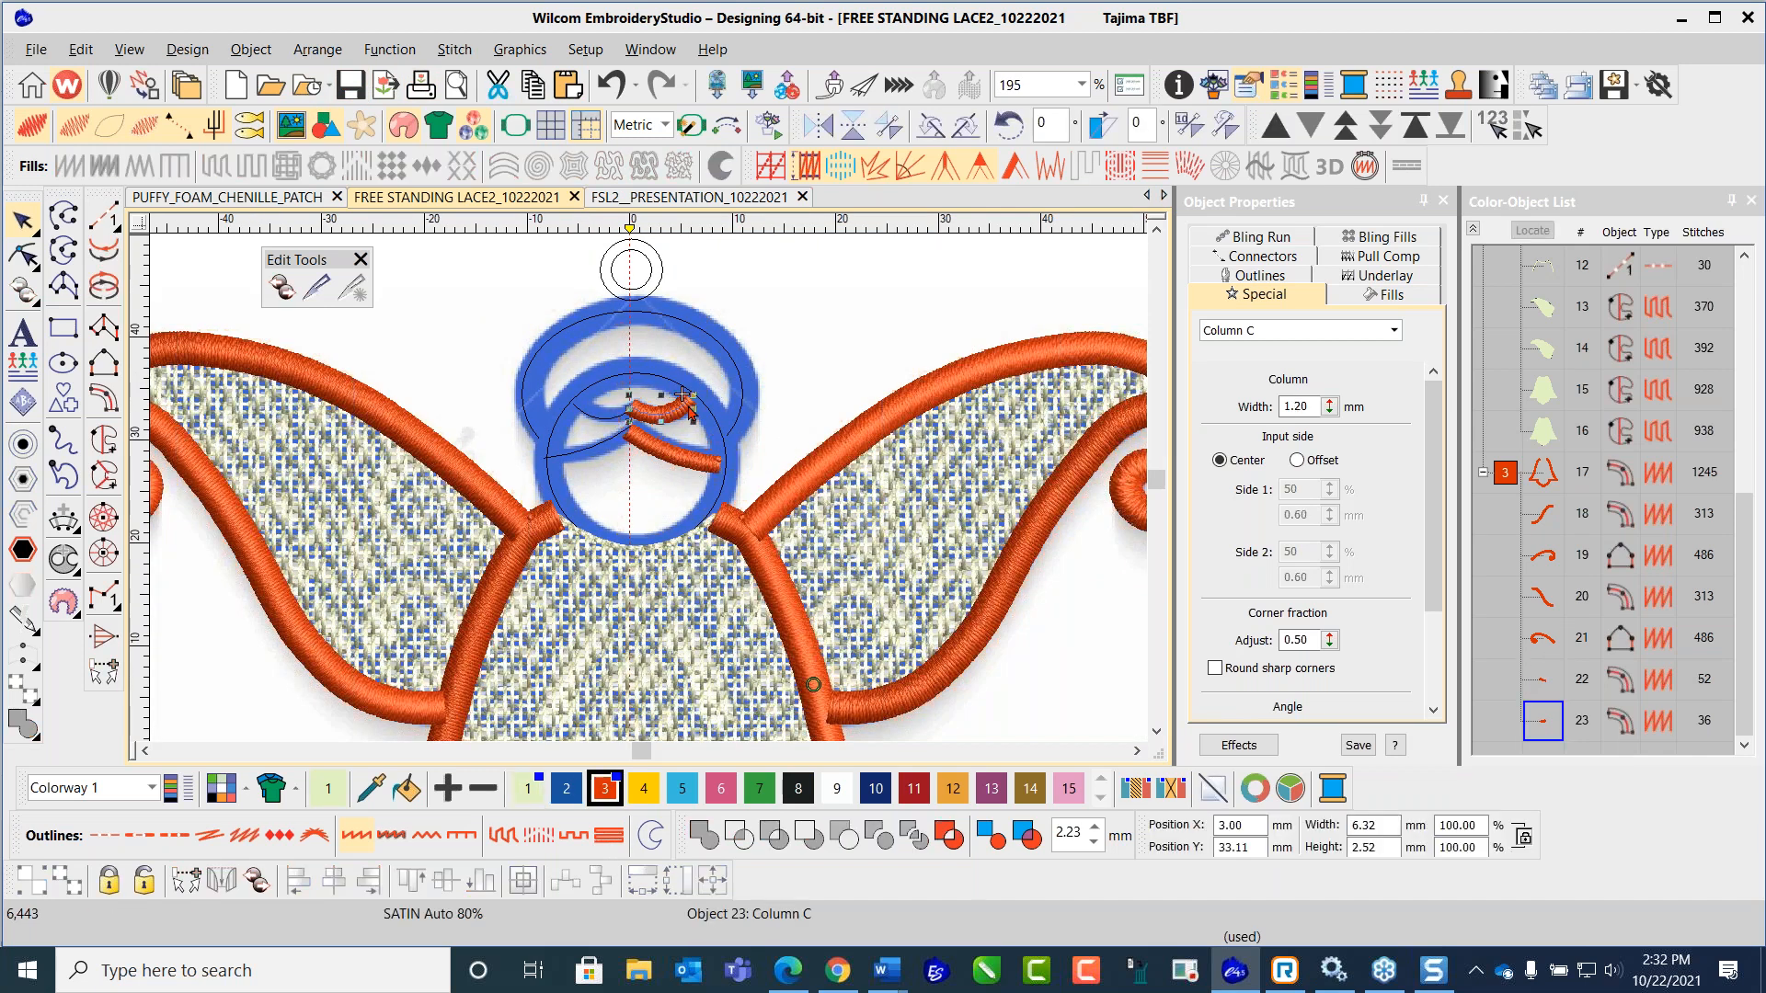
left_click(692, 477, "ctrl")
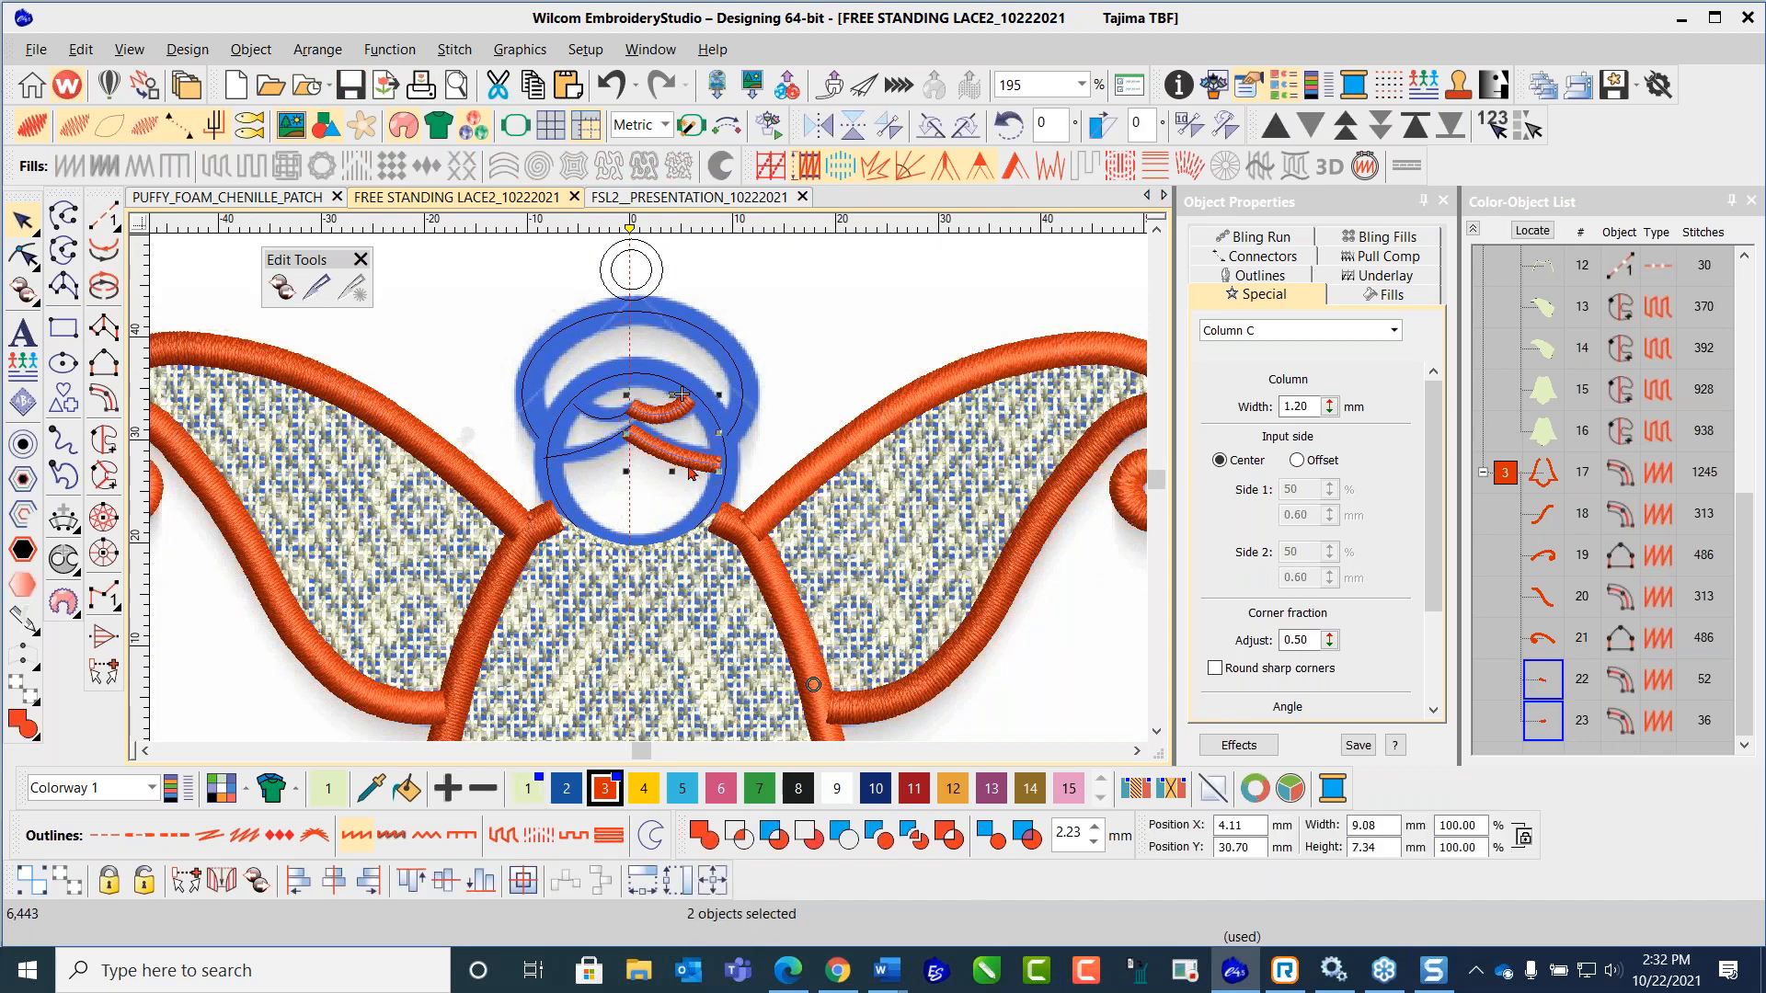
left_click(79, 50)
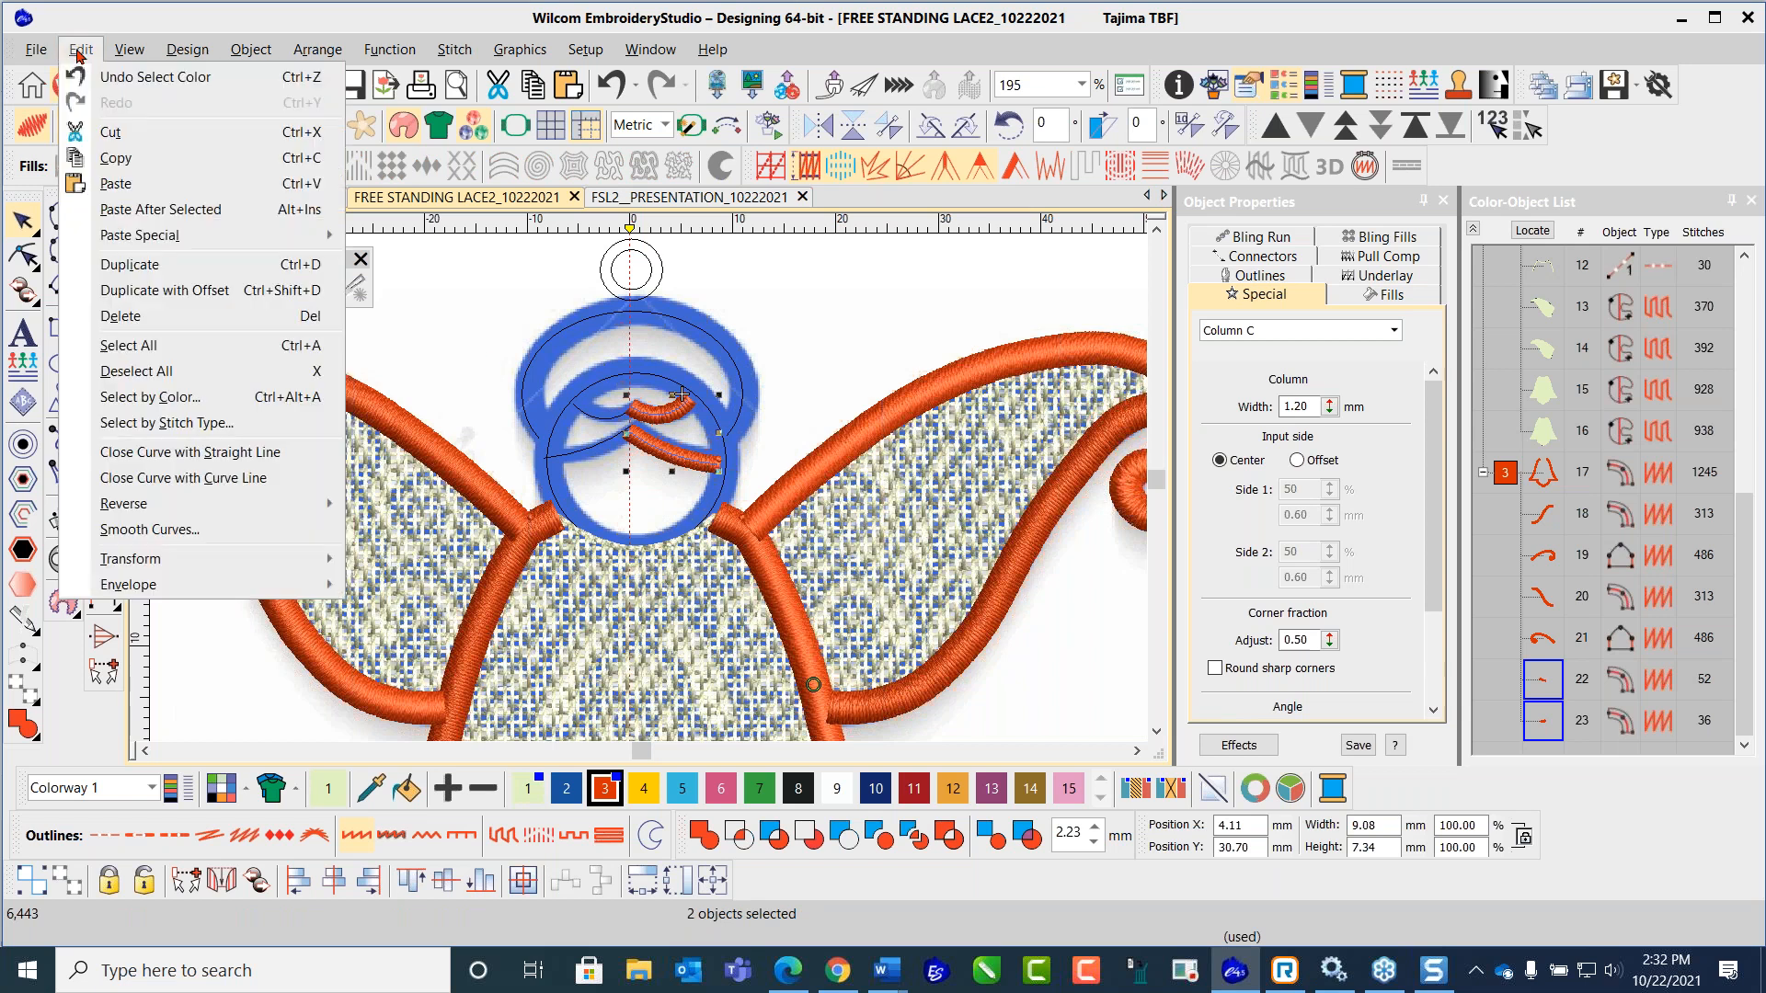
left_click(130, 265)
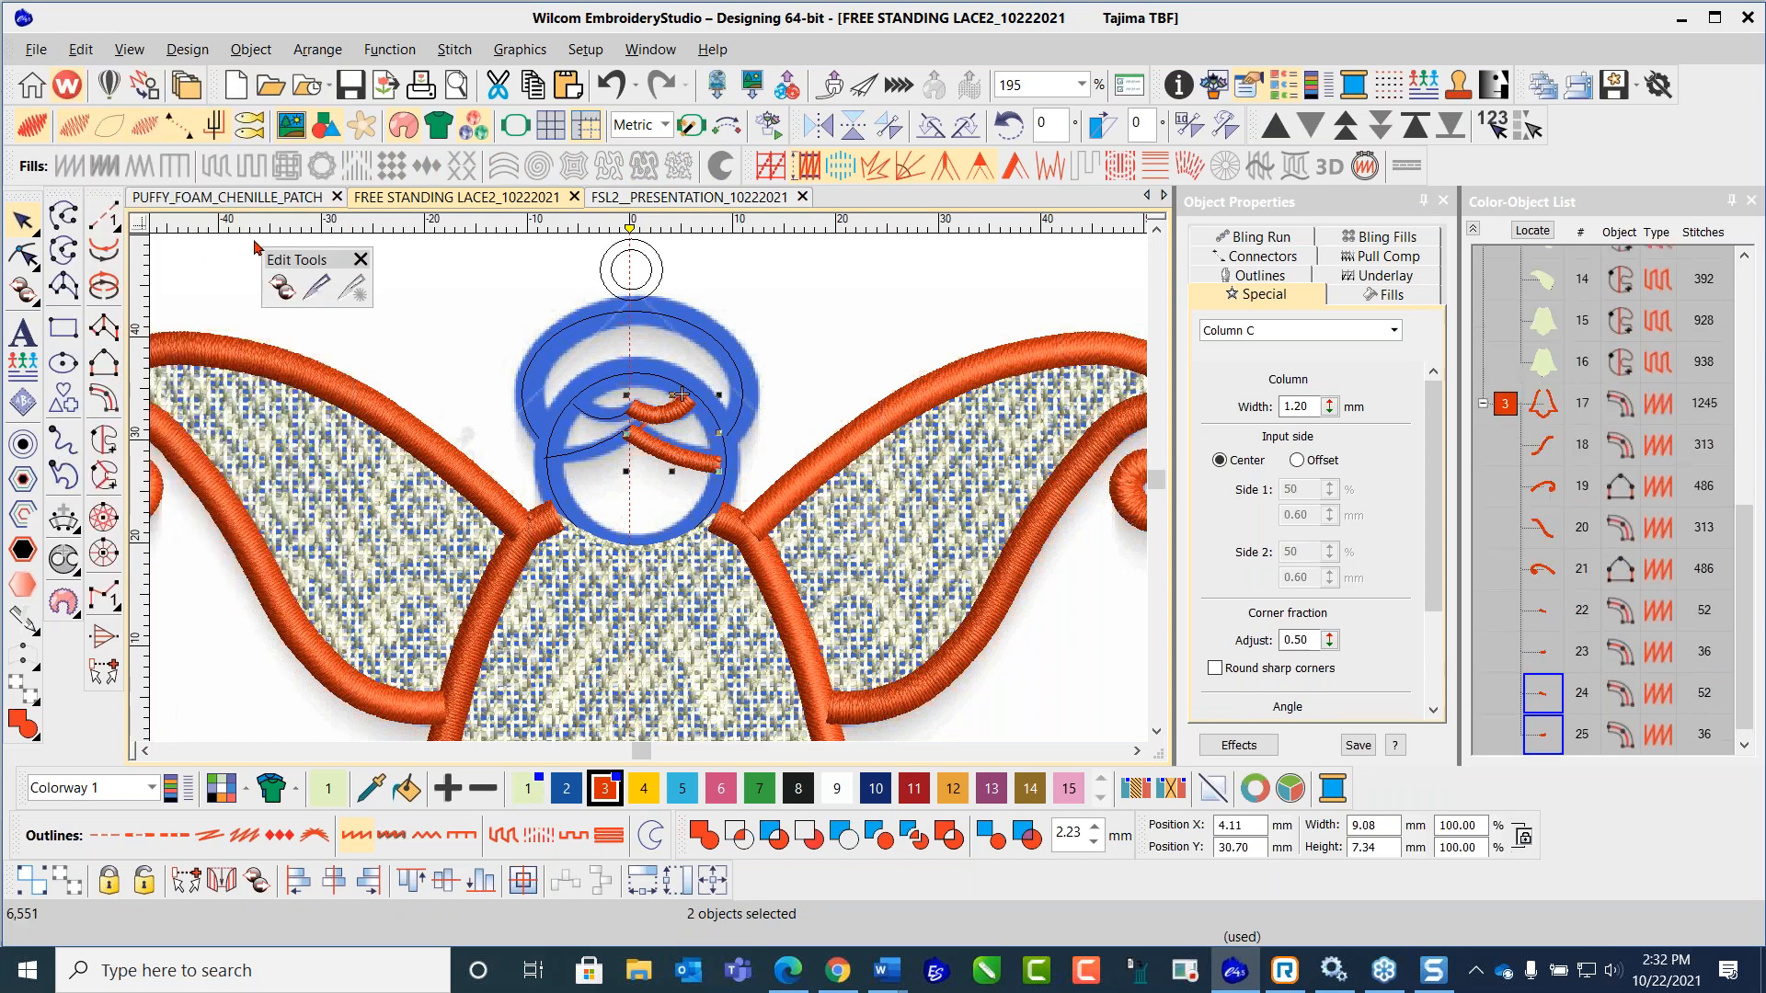
left_click(813, 129)
left_click_drag(662, 394, 582, 394)
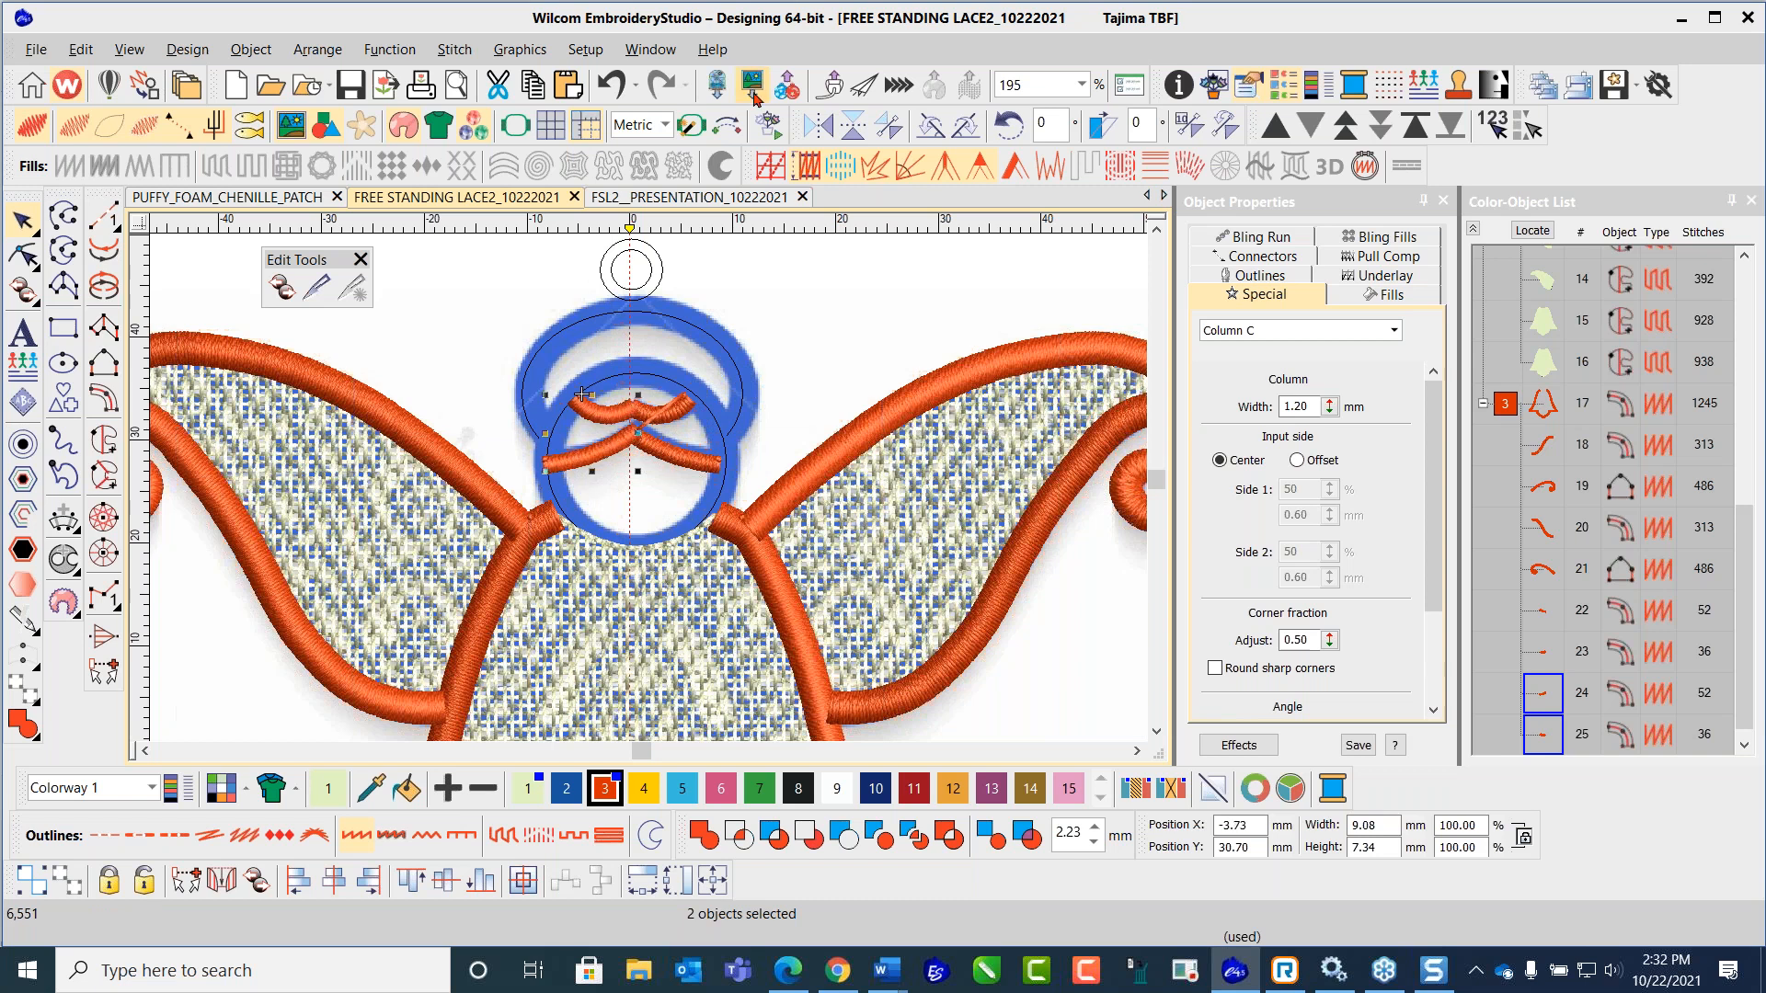
left_click(772, 353)
Step: Examine up close how the mirrored hair columns meet at the center line and where the connecting stitches run
scroll(650, 490, "up", 5)
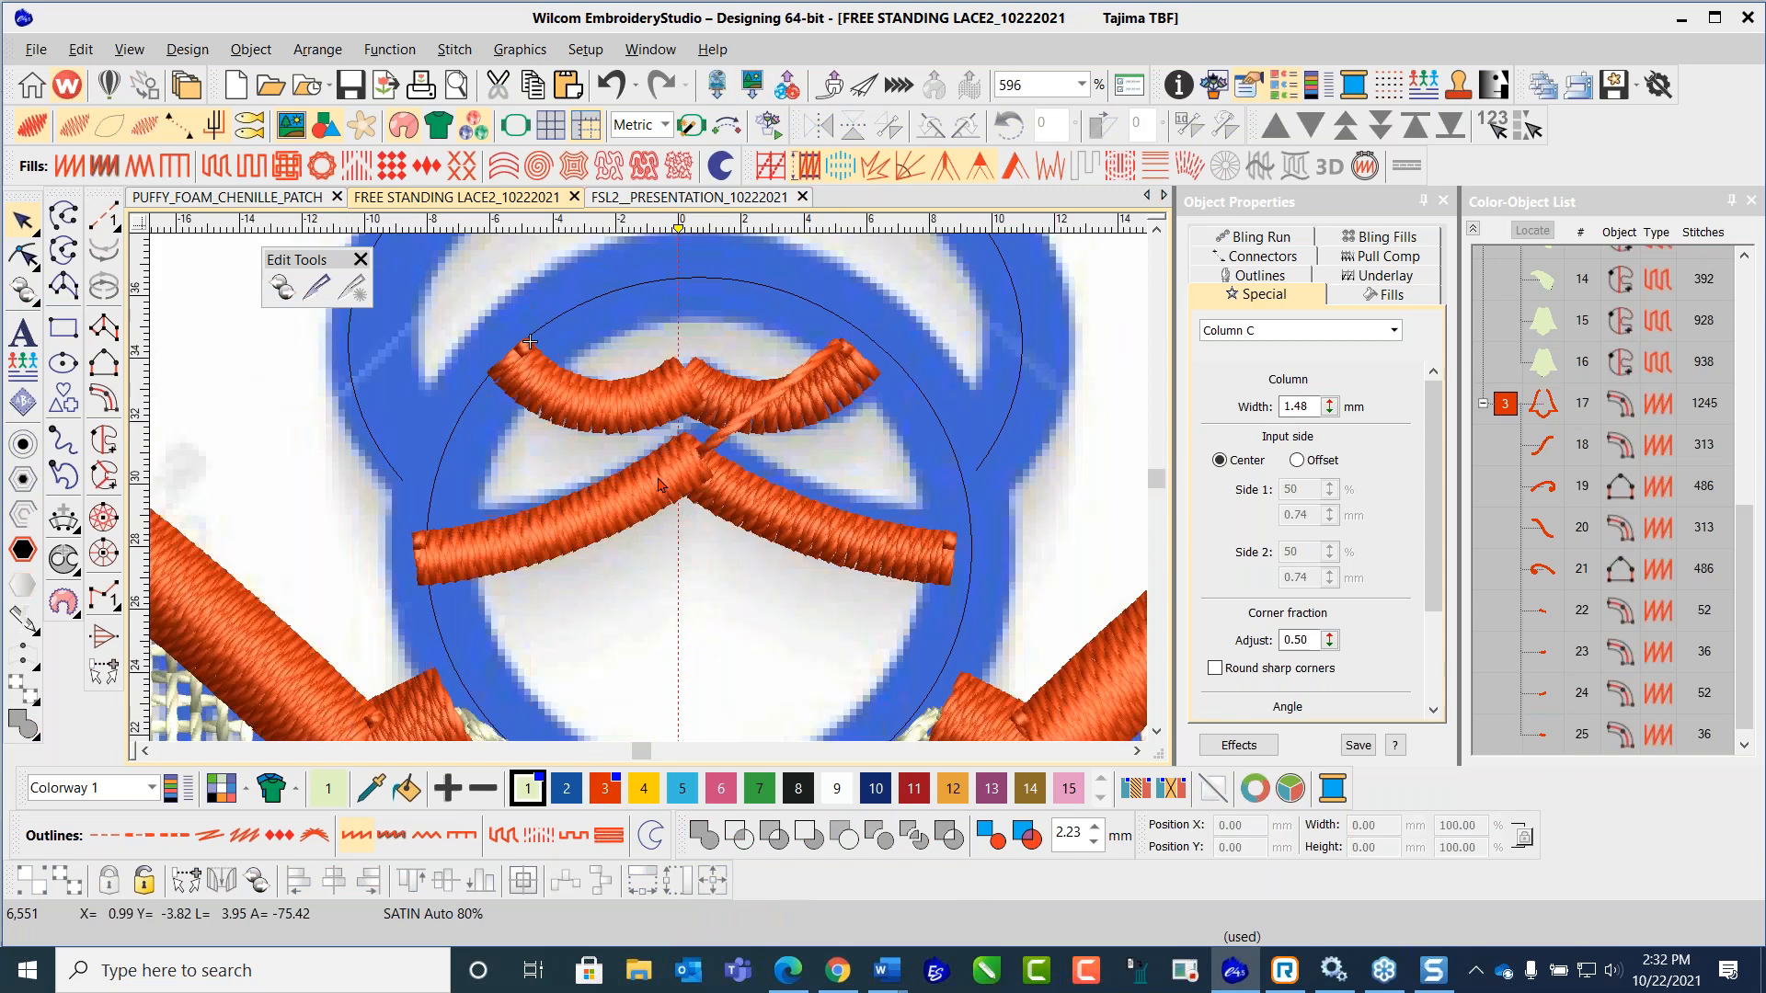
scroll(659, 484, "up", 2)
left_click(704, 358)
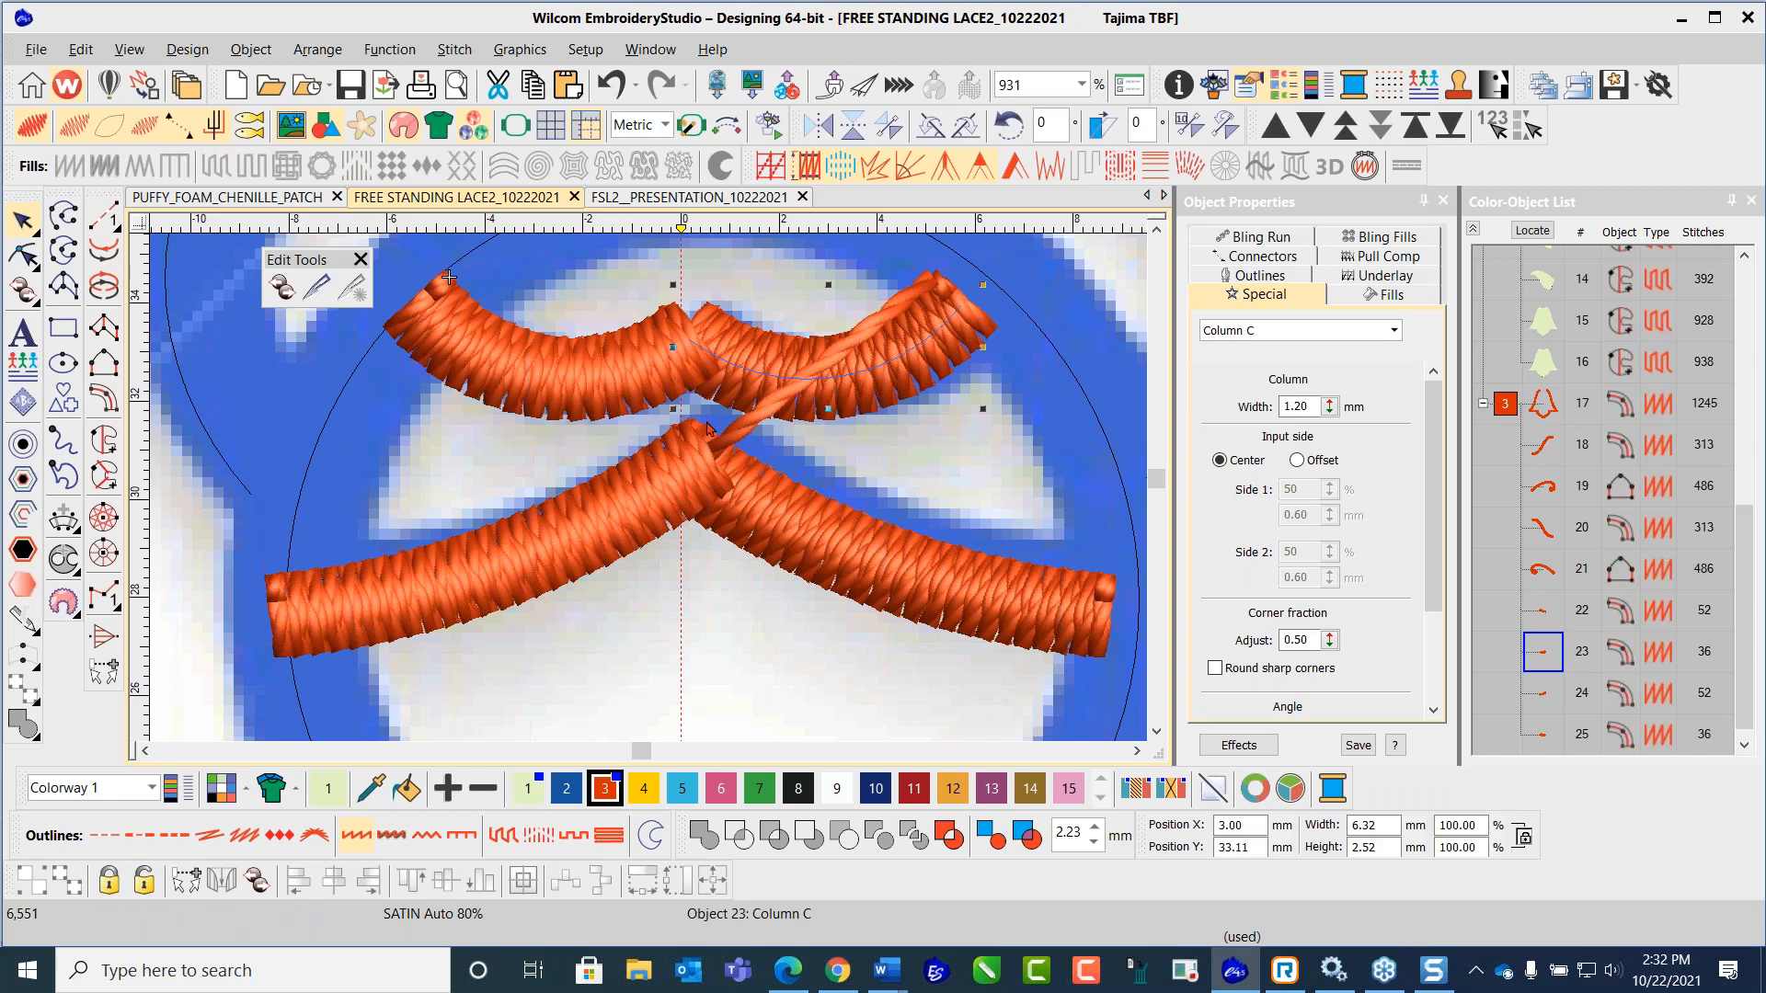
scroll(649, 495, "down", 1)
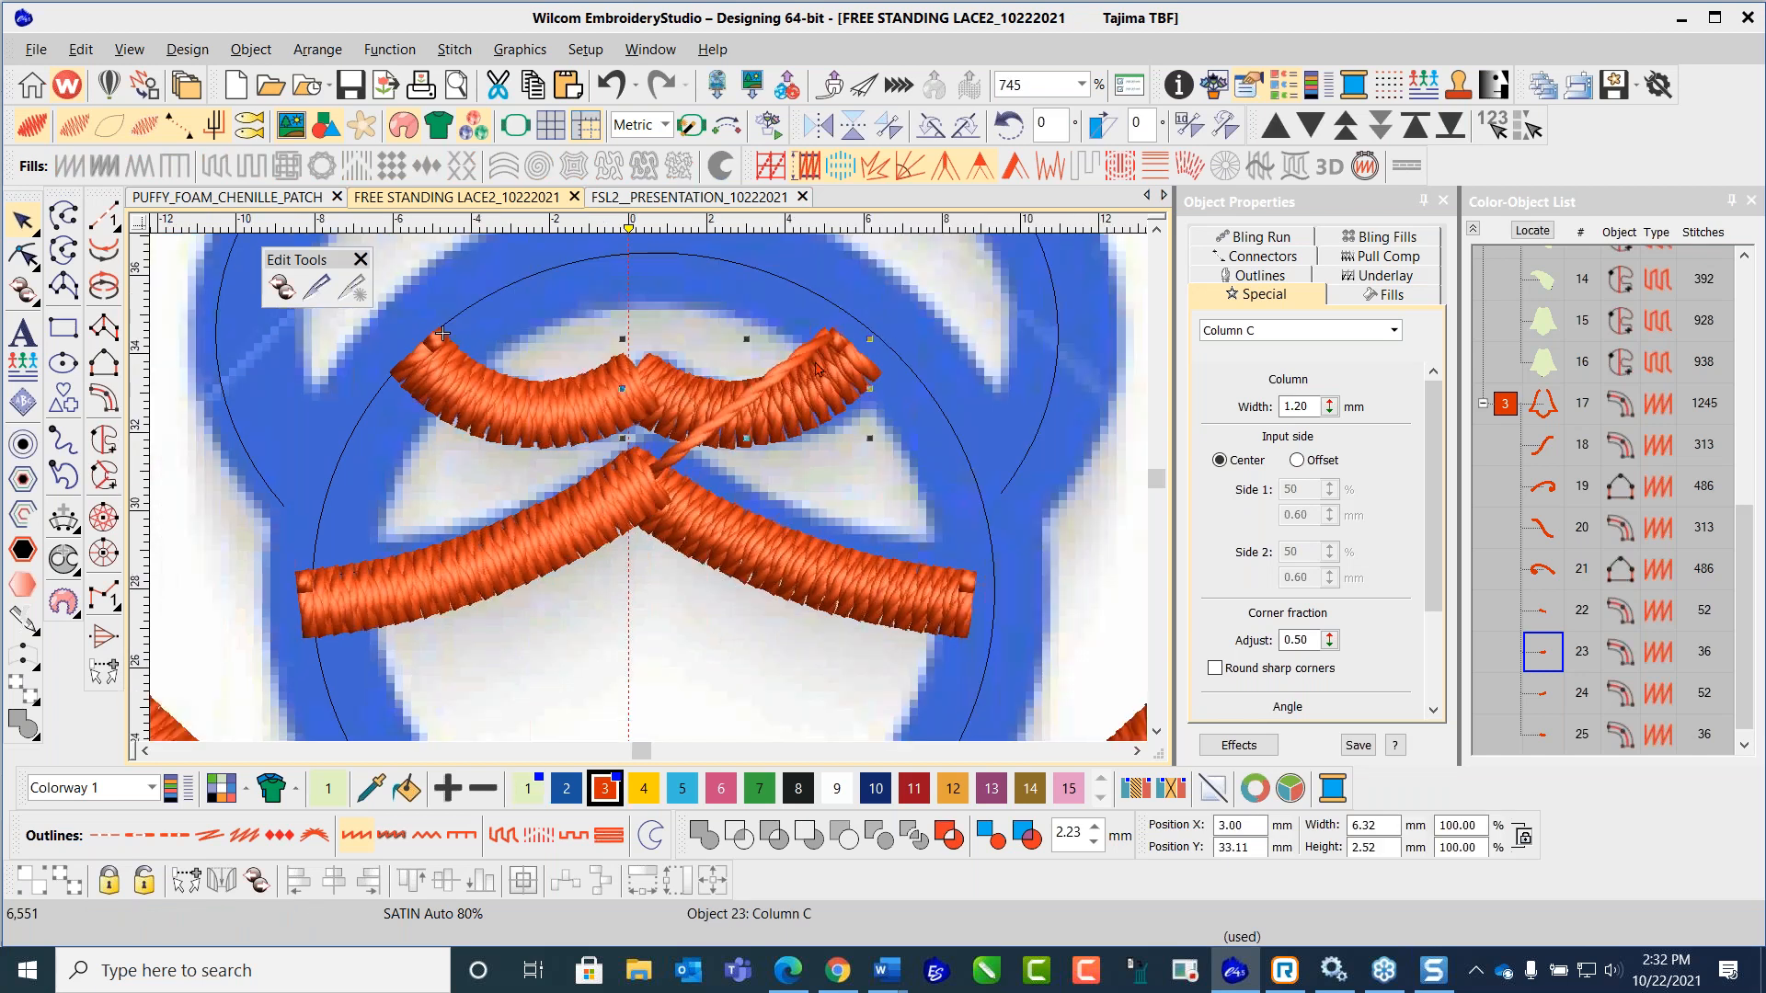
left_click(669, 636)
scroll(667, 644, "down", 1)
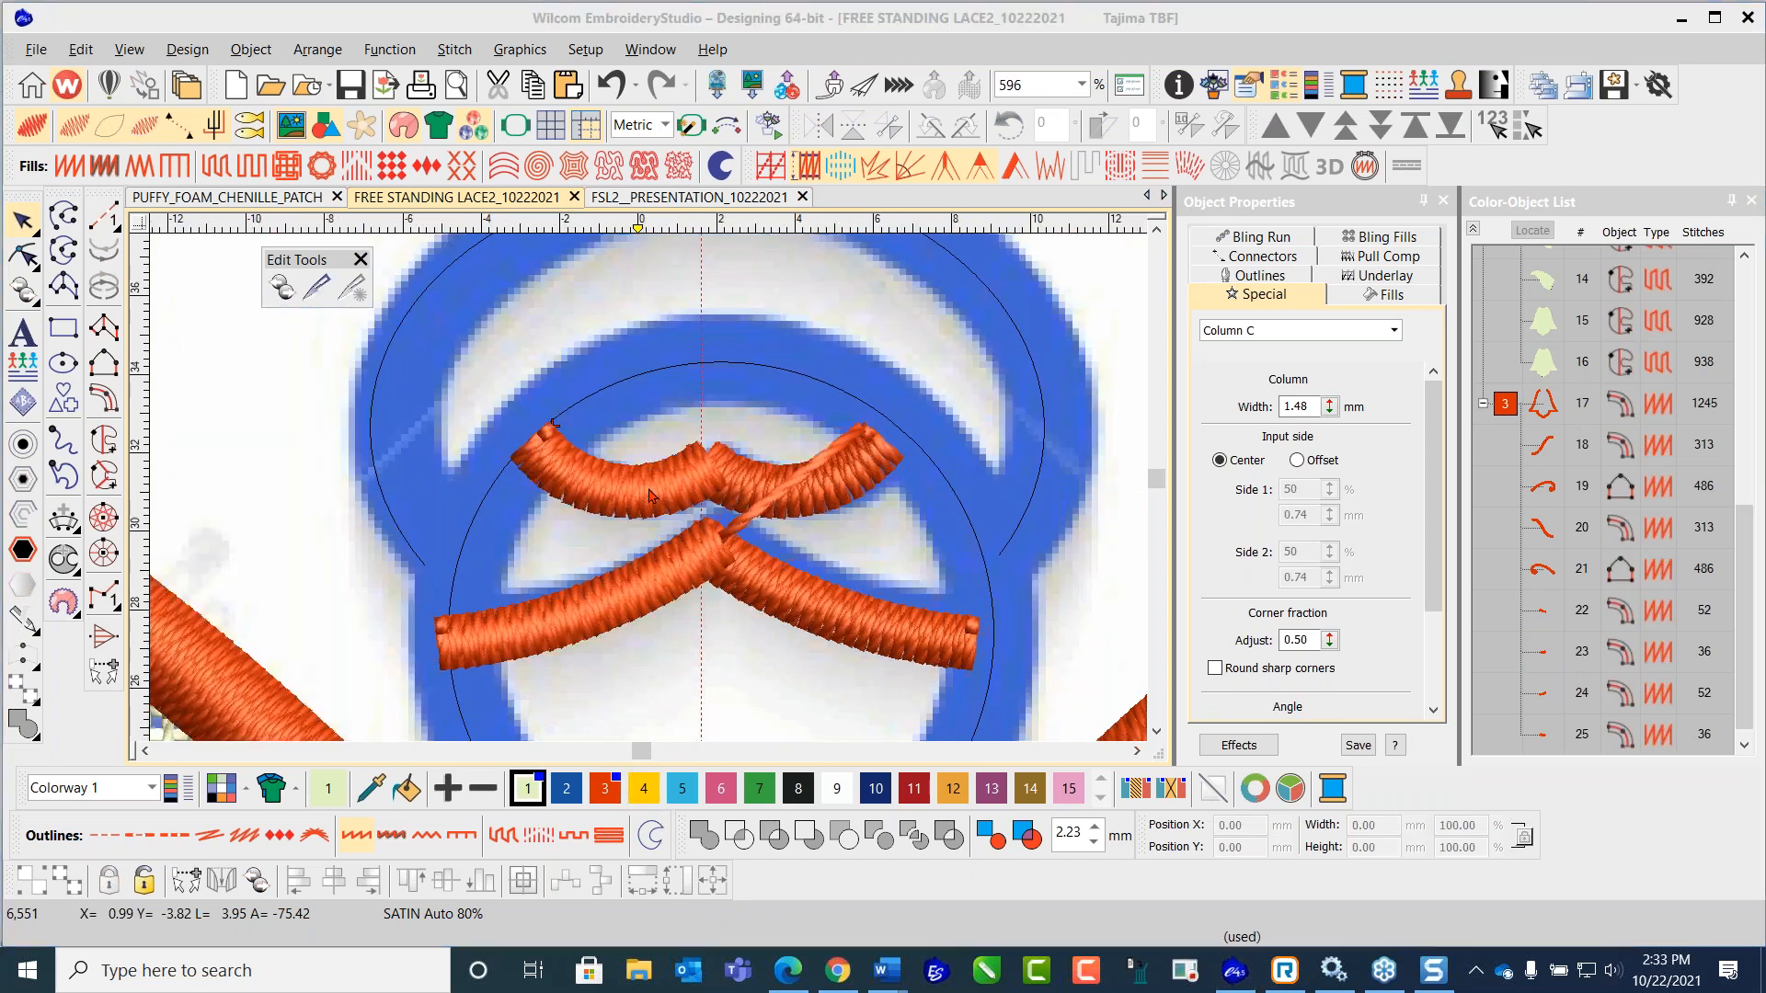
scroll(654, 501, "down", 1)
scroll(829, 579, "down", 2)
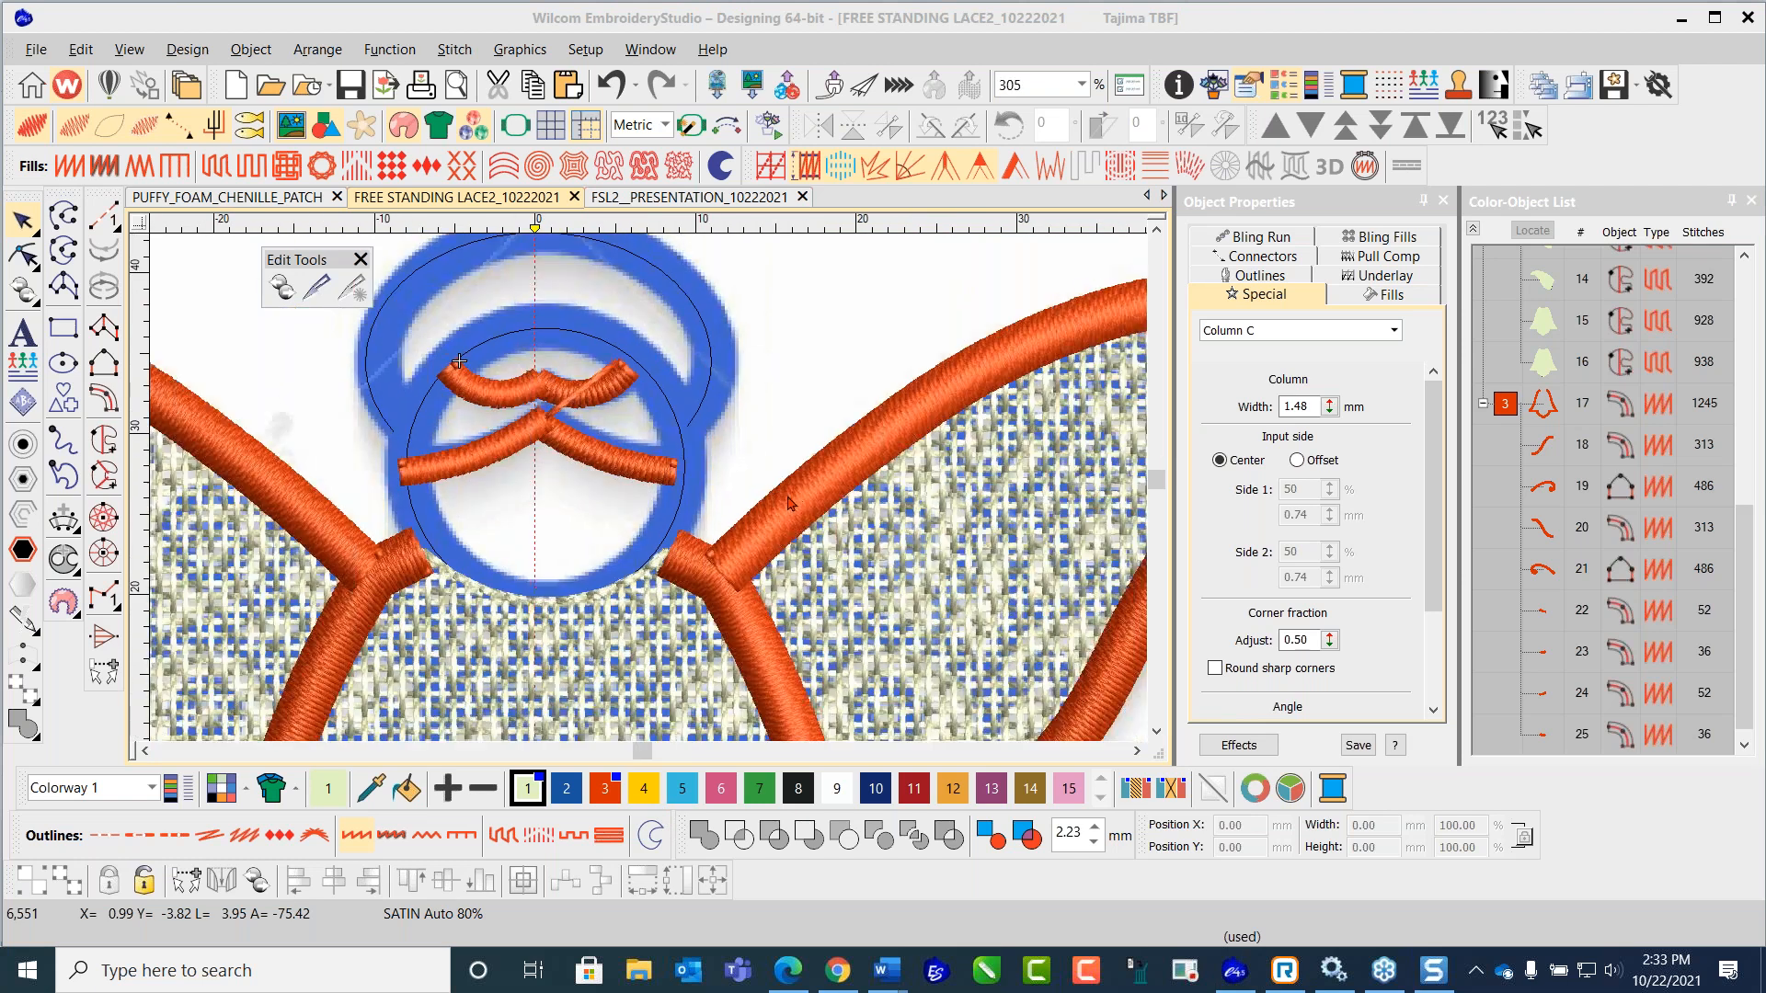
Step: Check the column width used for the right wing's satin borders in their object properties
left_click(805, 494)
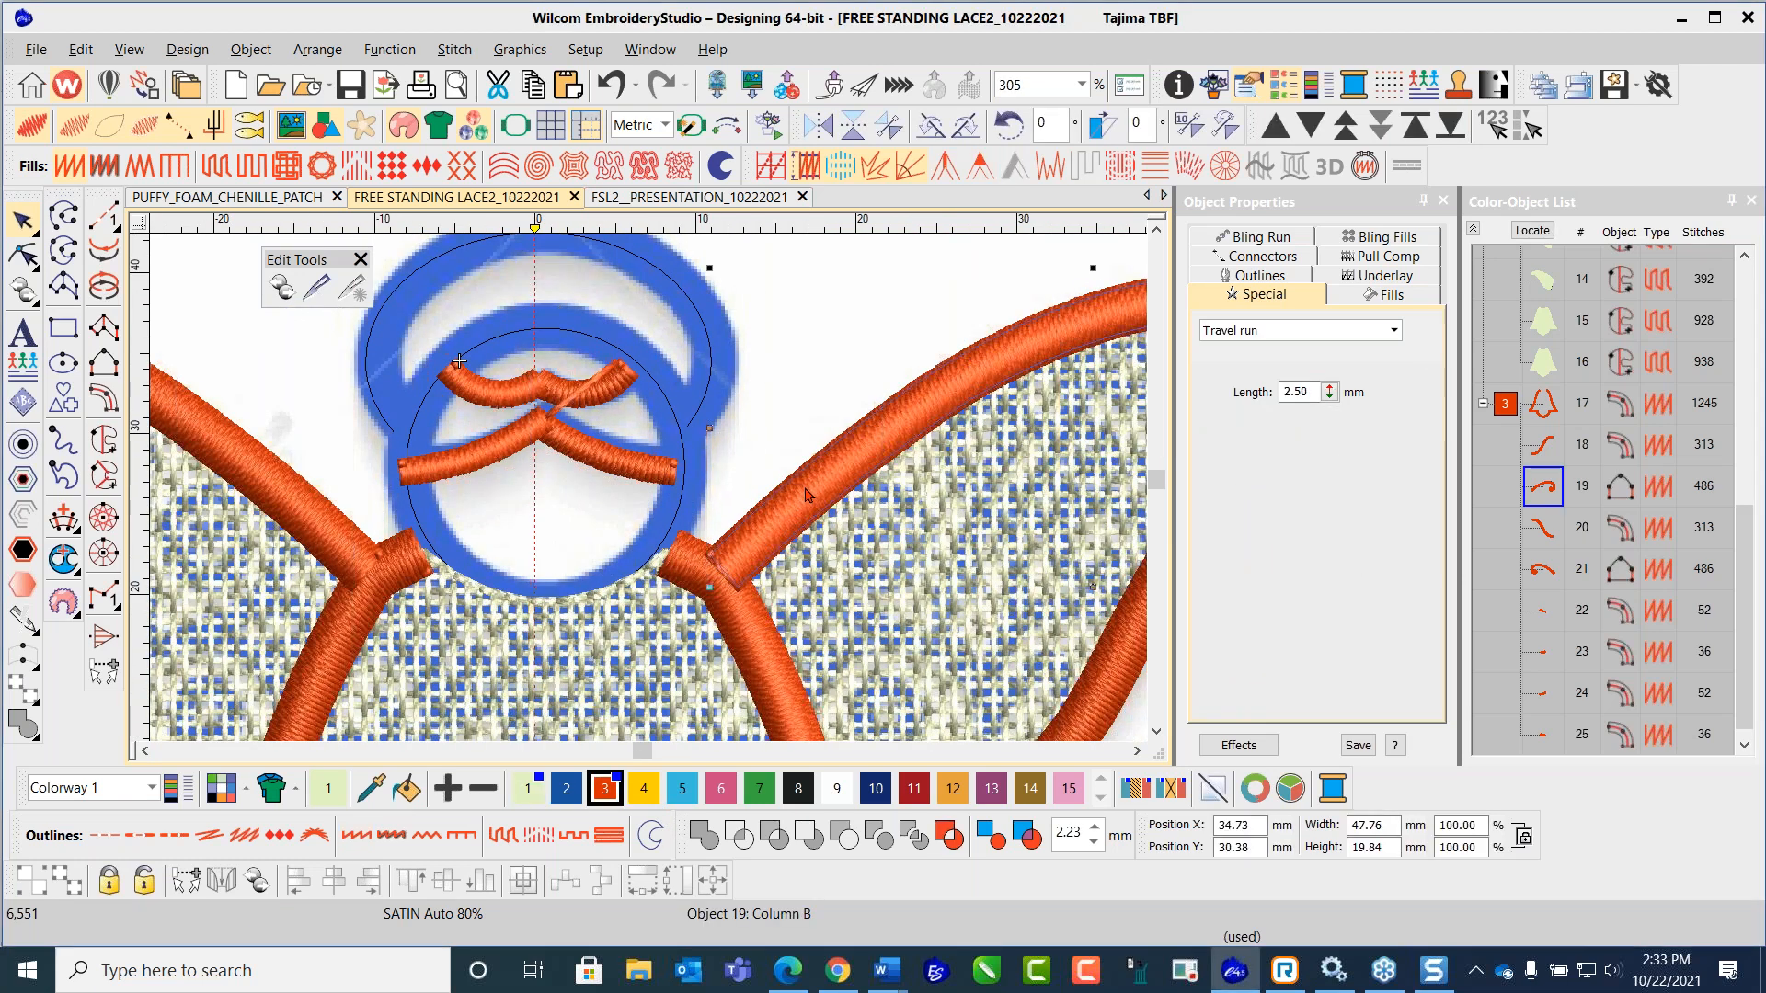
right_click(805, 494)
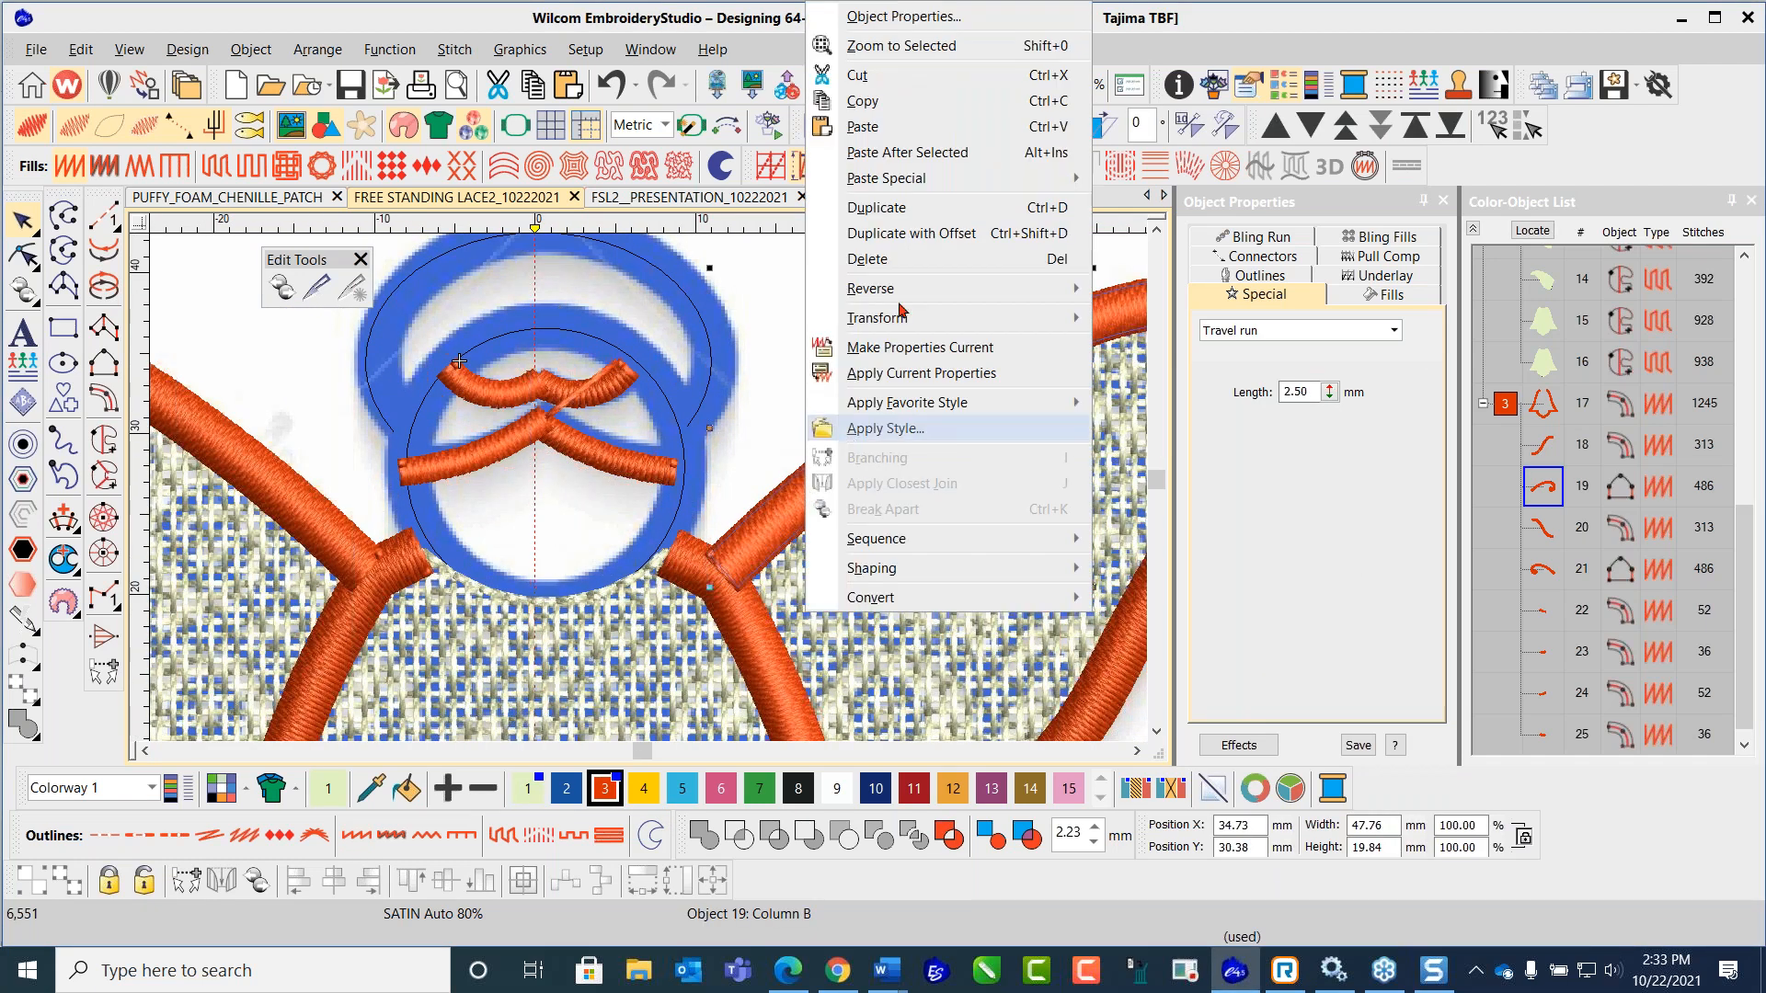
left_click(906, 18)
left_click(1277, 294)
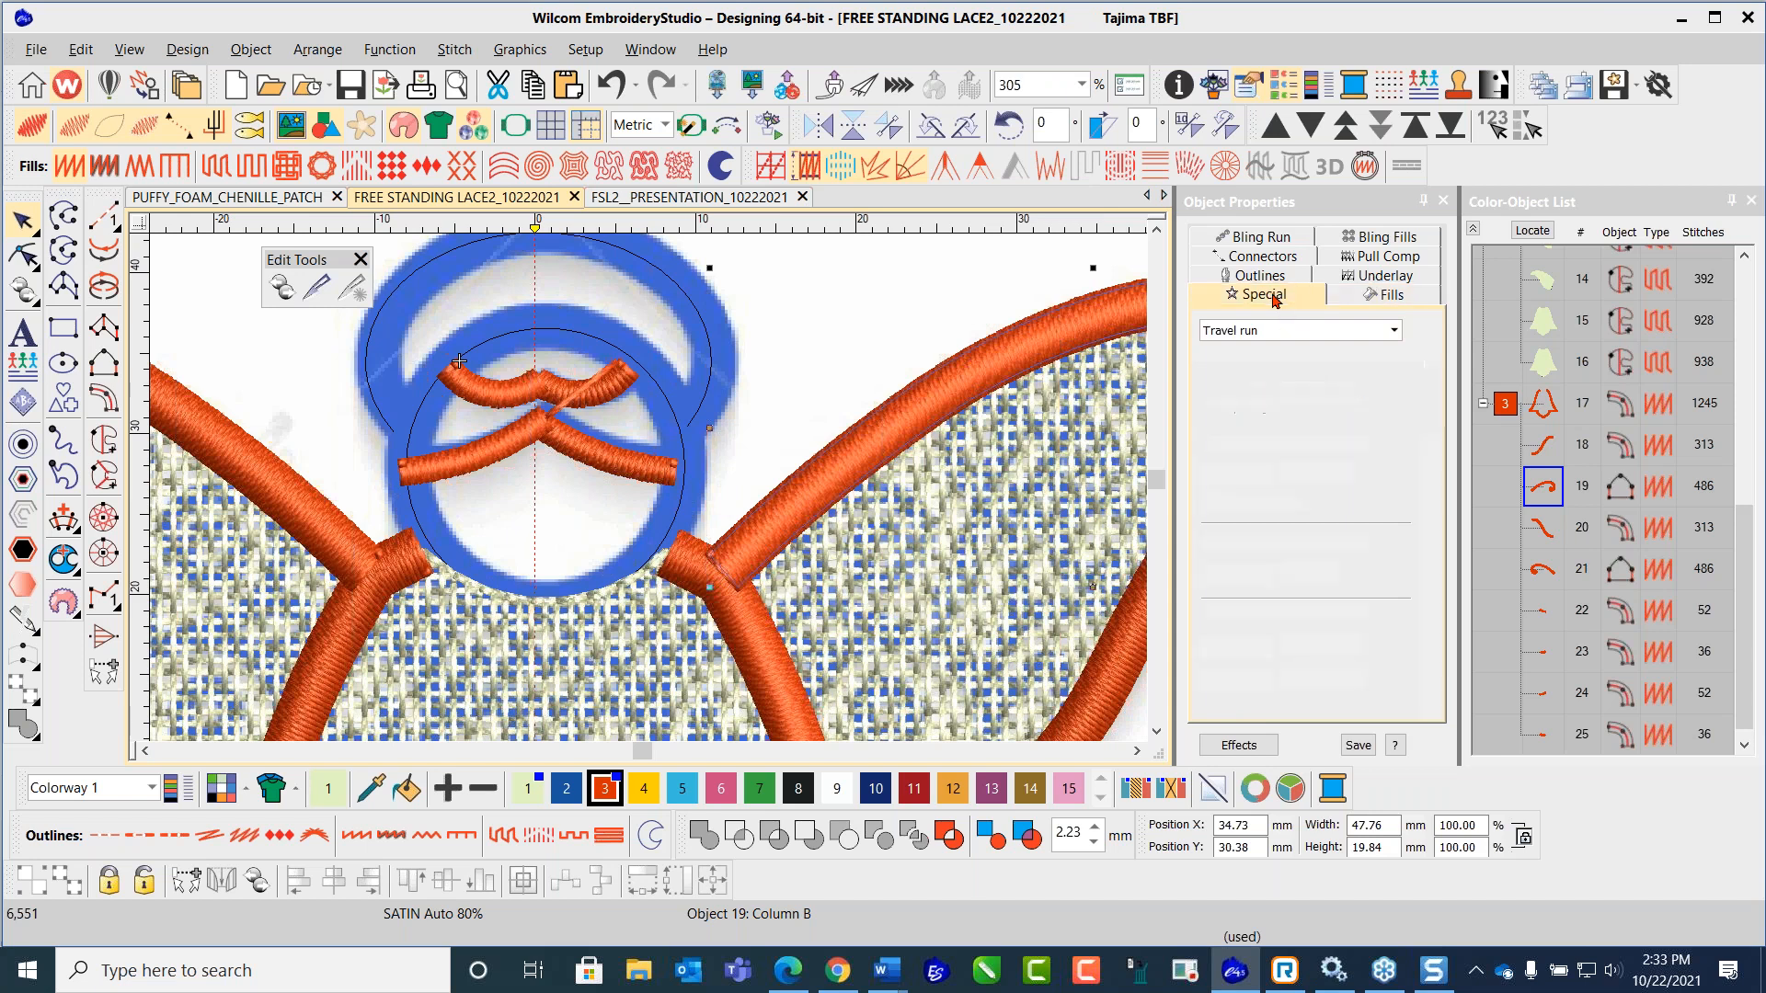
left_click(1273, 283)
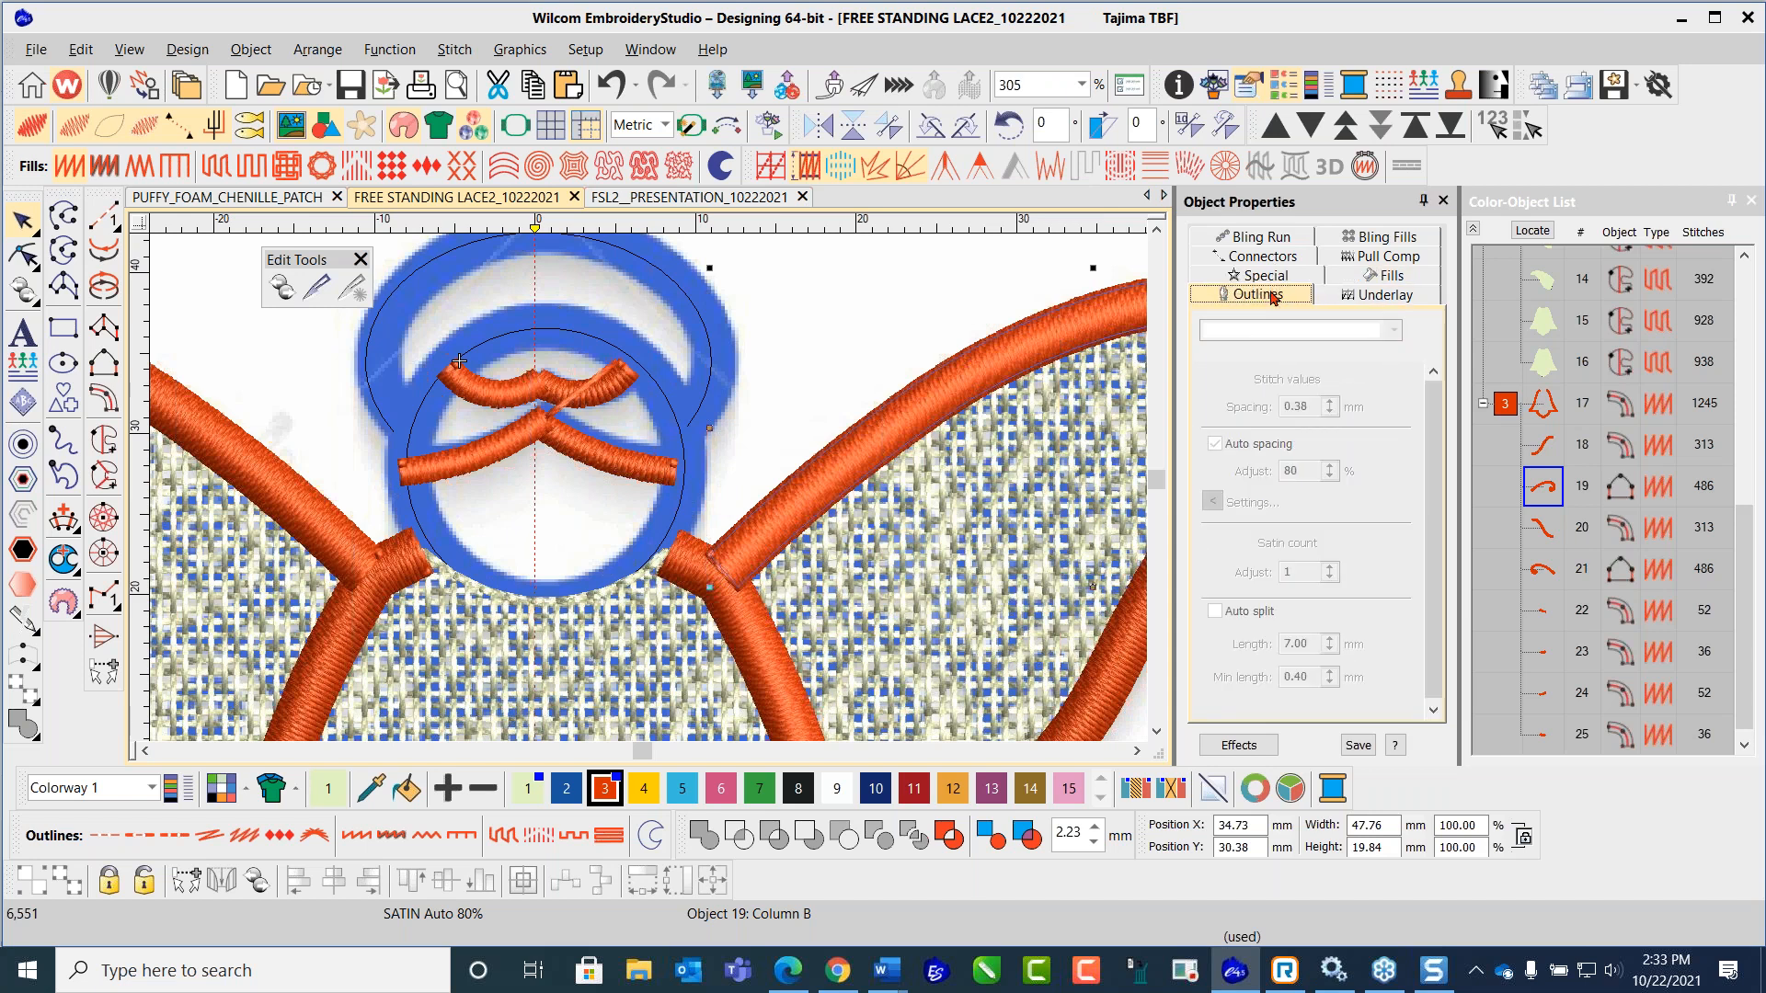
left_click(1544, 445)
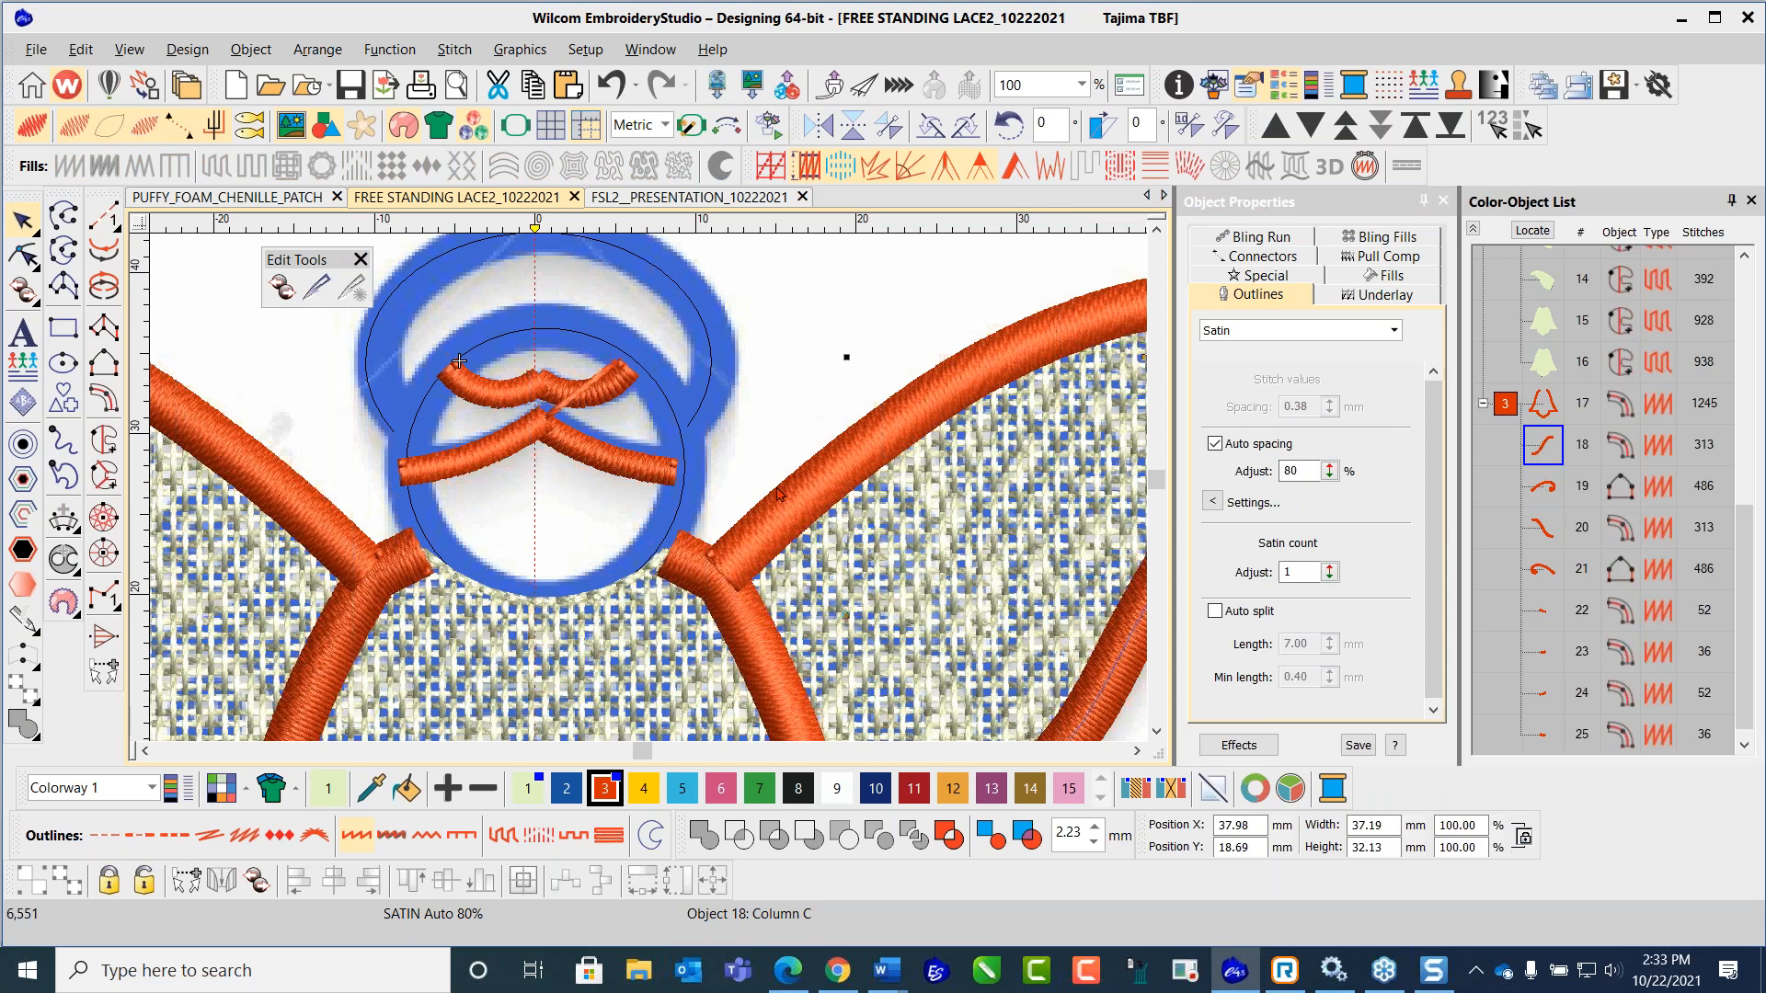
scroll(778, 488, "down", 6)
left_click(1278, 272)
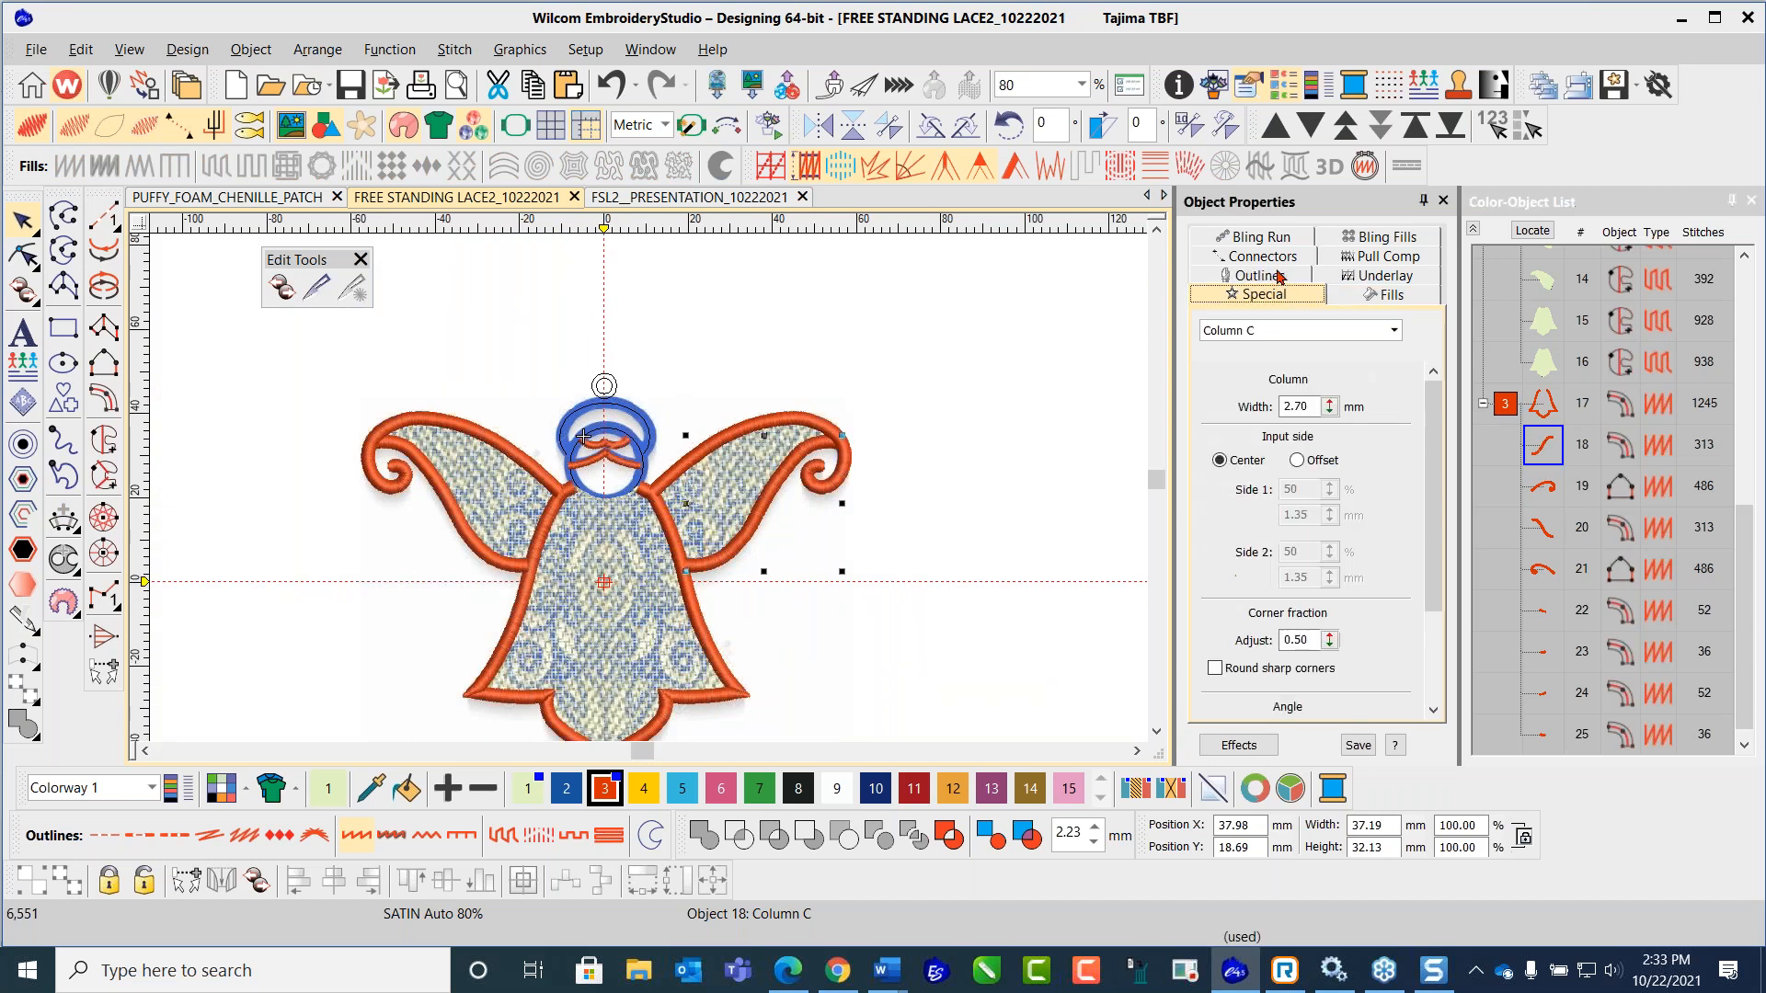
scroll(669, 451, "up", 1)
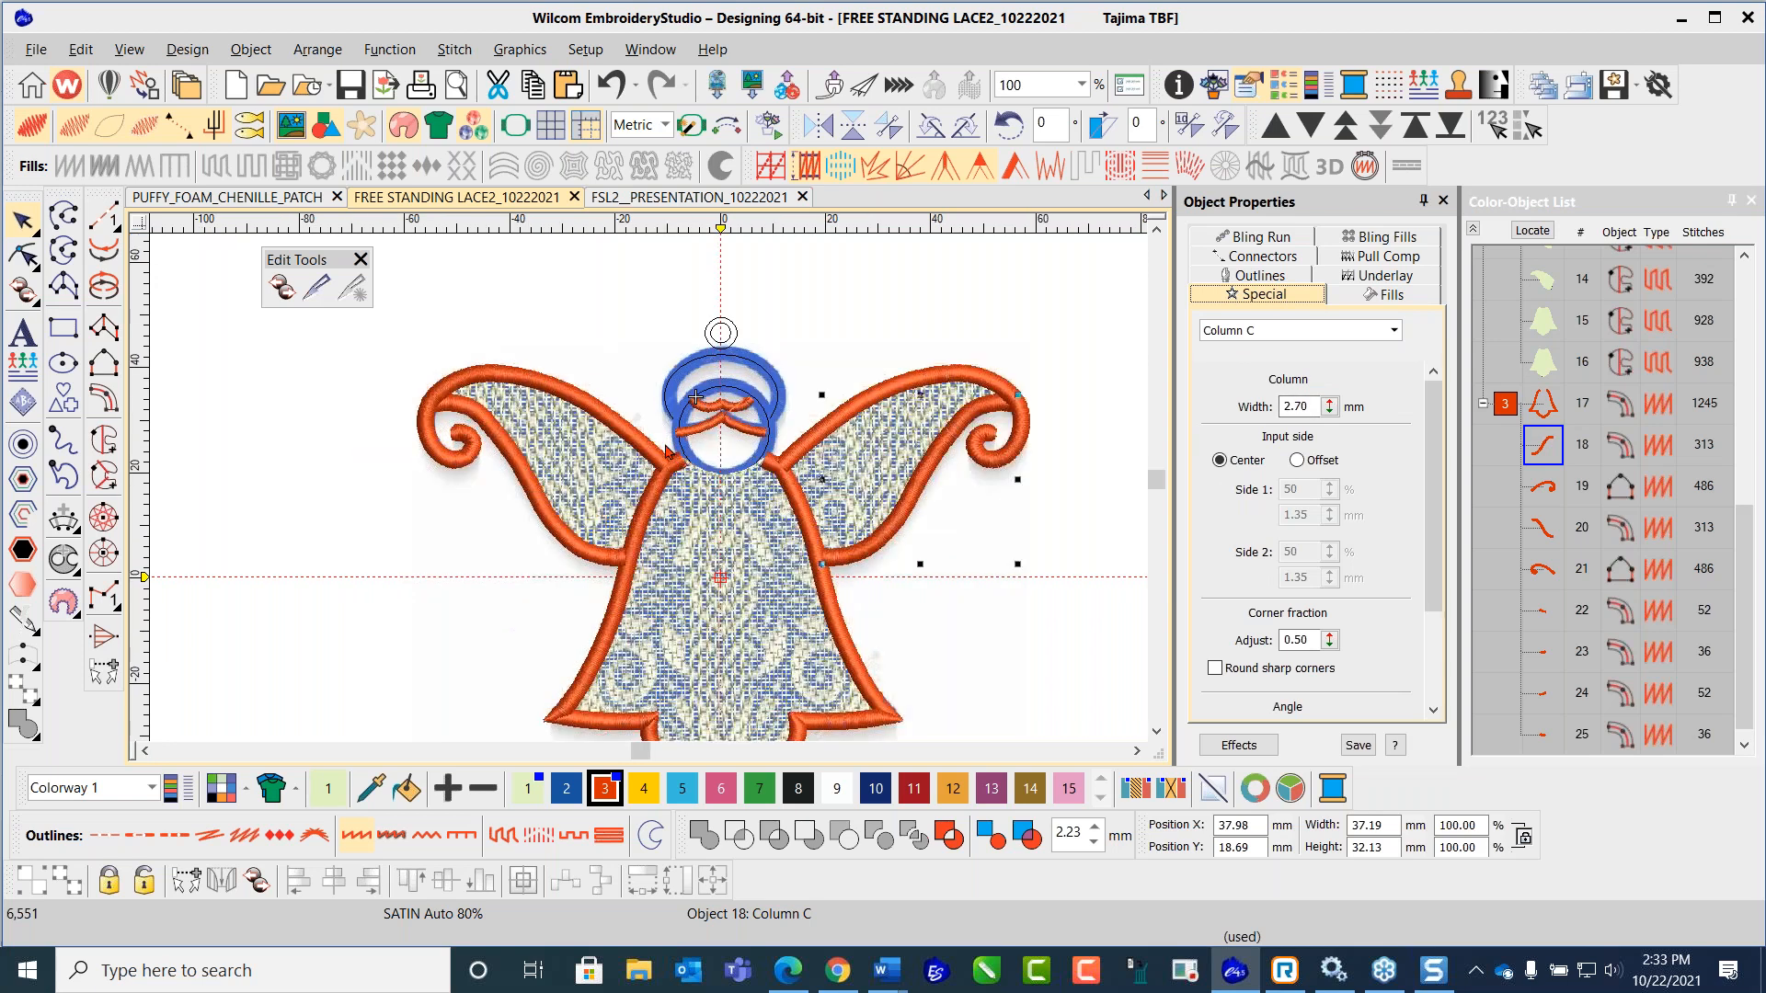
scroll(669, 451, "up", 2)
left_click(893, 322)
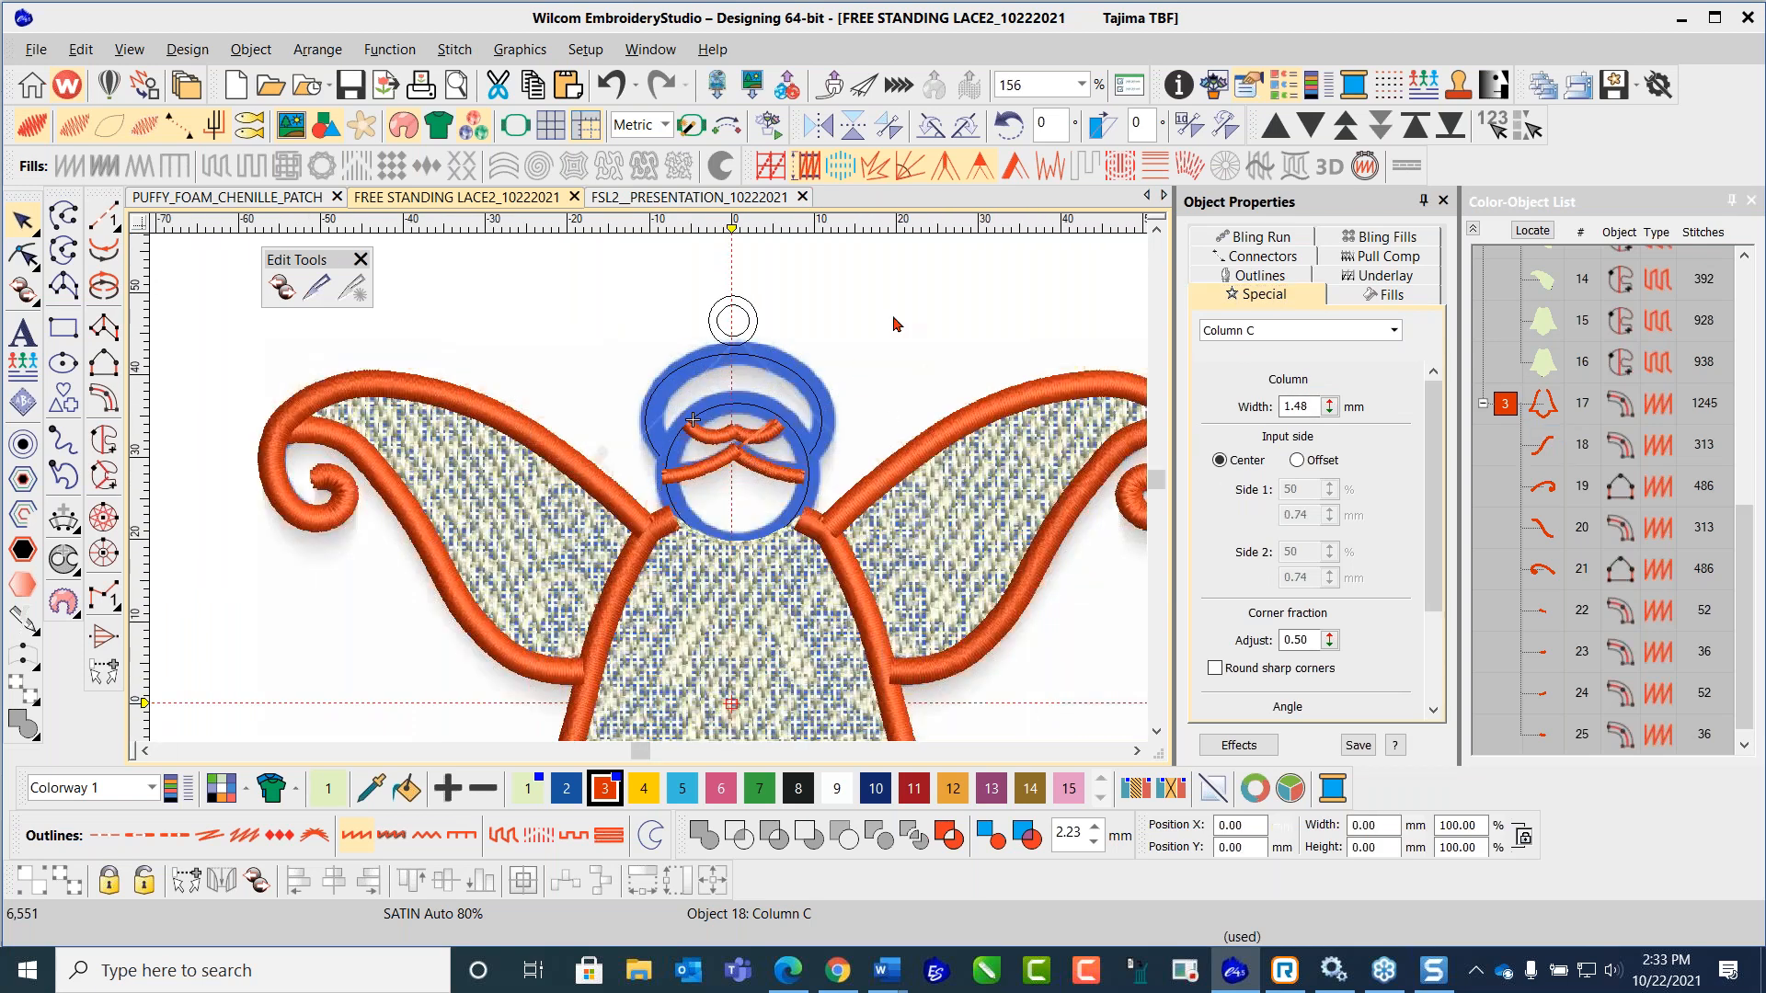
Step: Set the Column C width to 2.70 mm and convert the halo outline around the head to a satin column
left_click(106, 400)
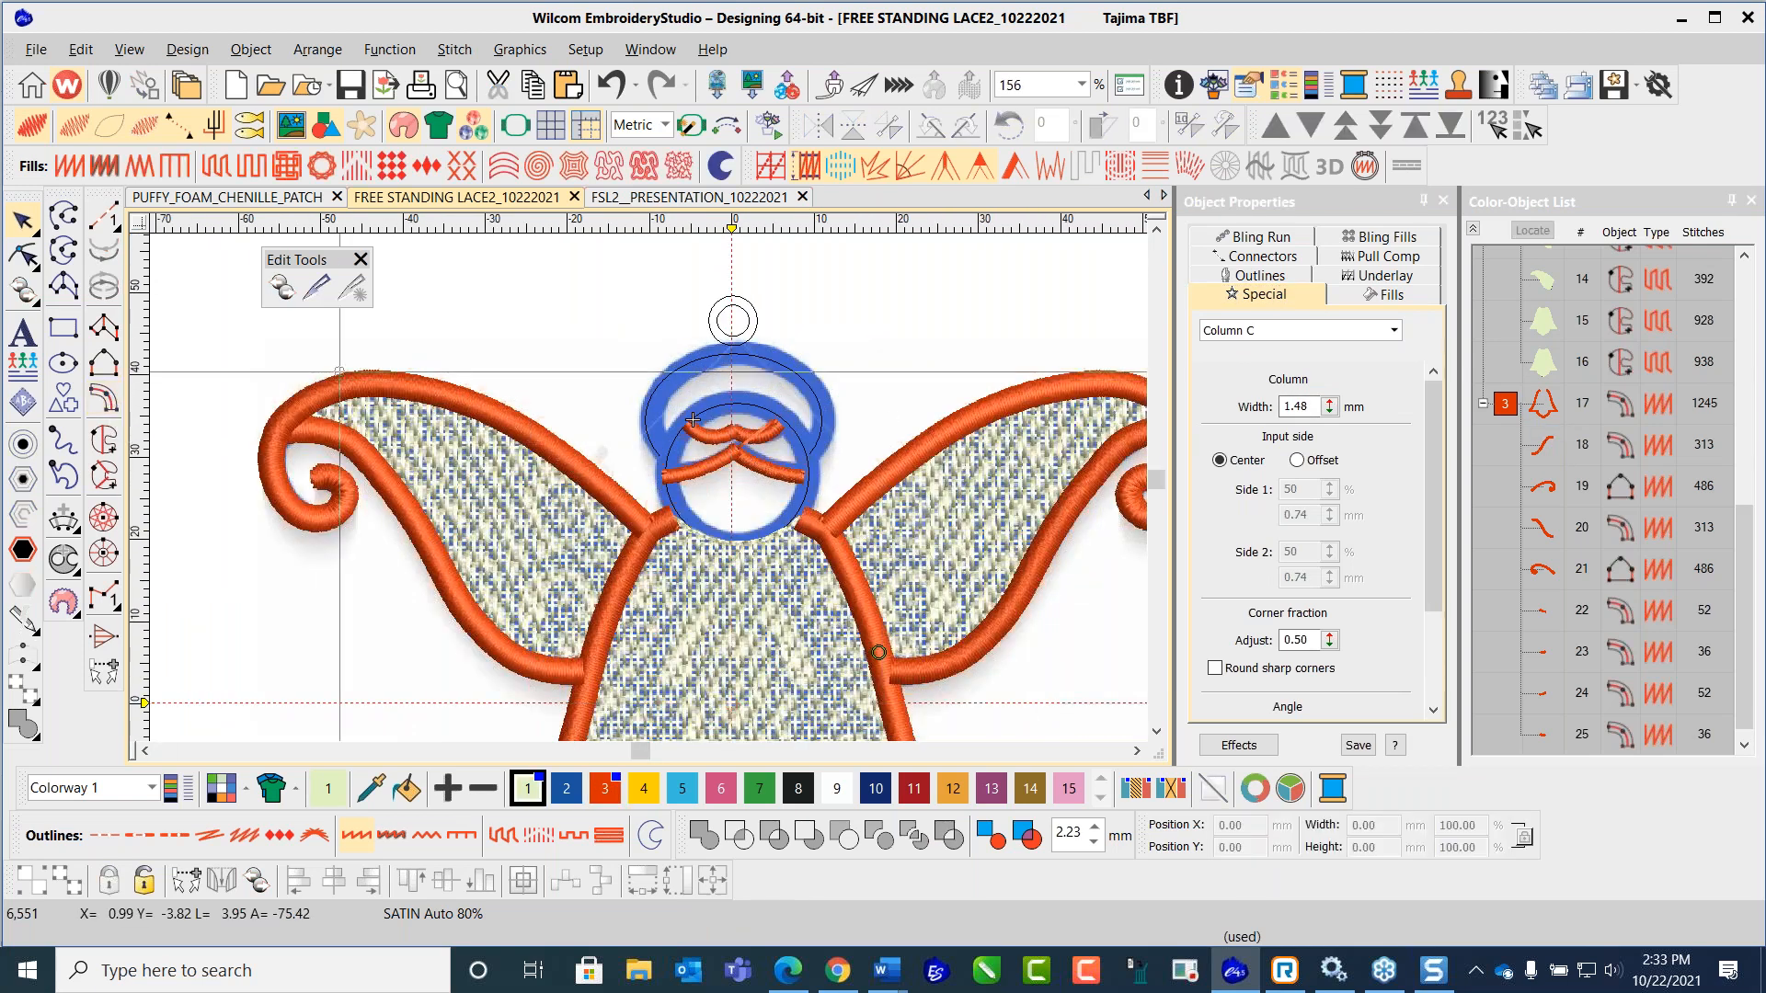
double_click(1297, 407)
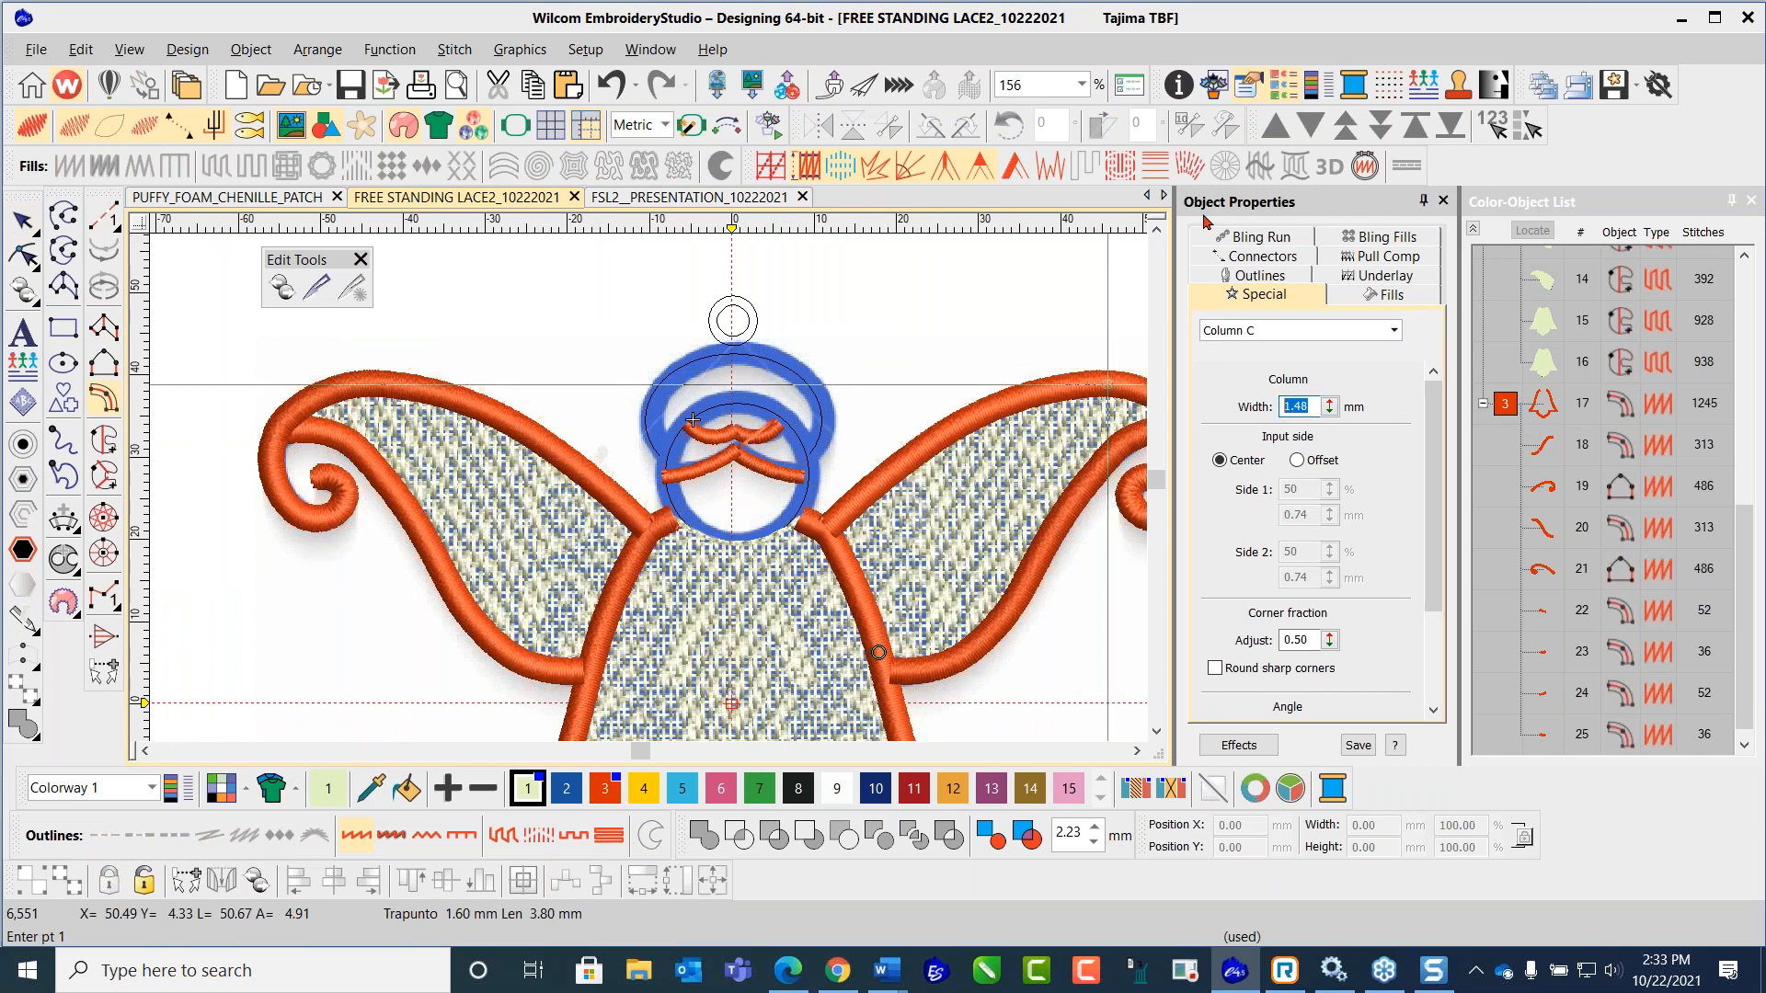
type("2.70")
left_click(693, 419)
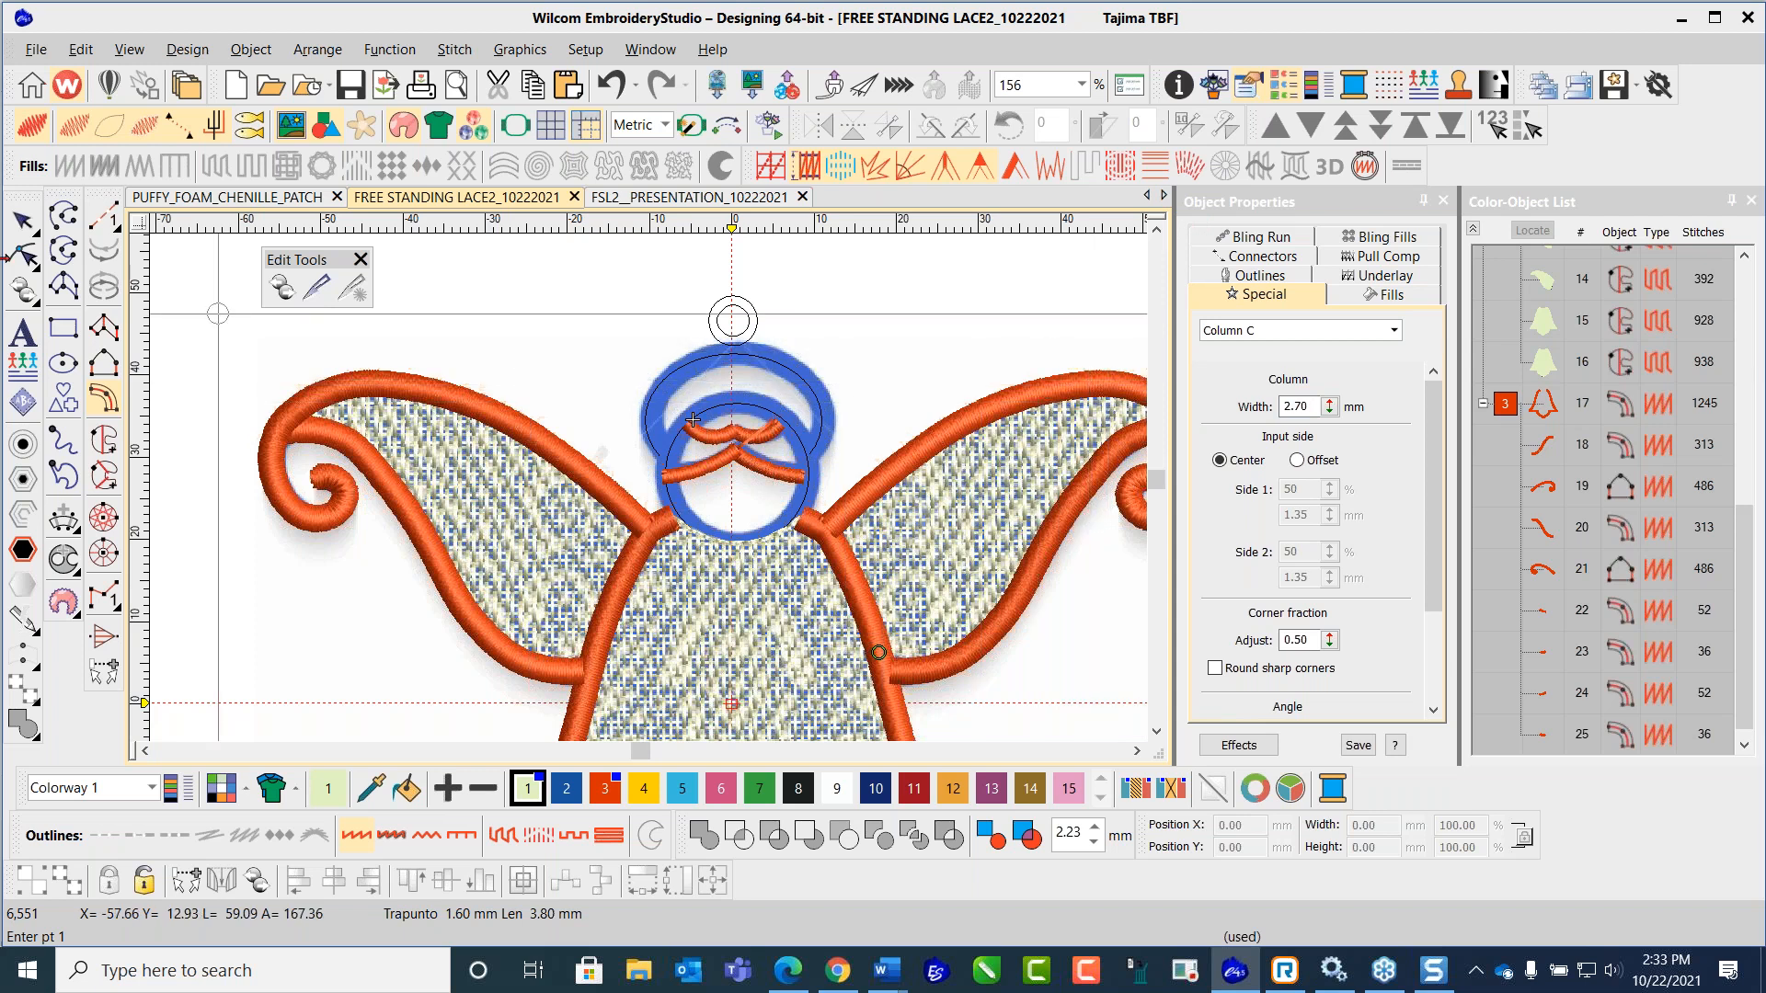
left_click(23, 221)
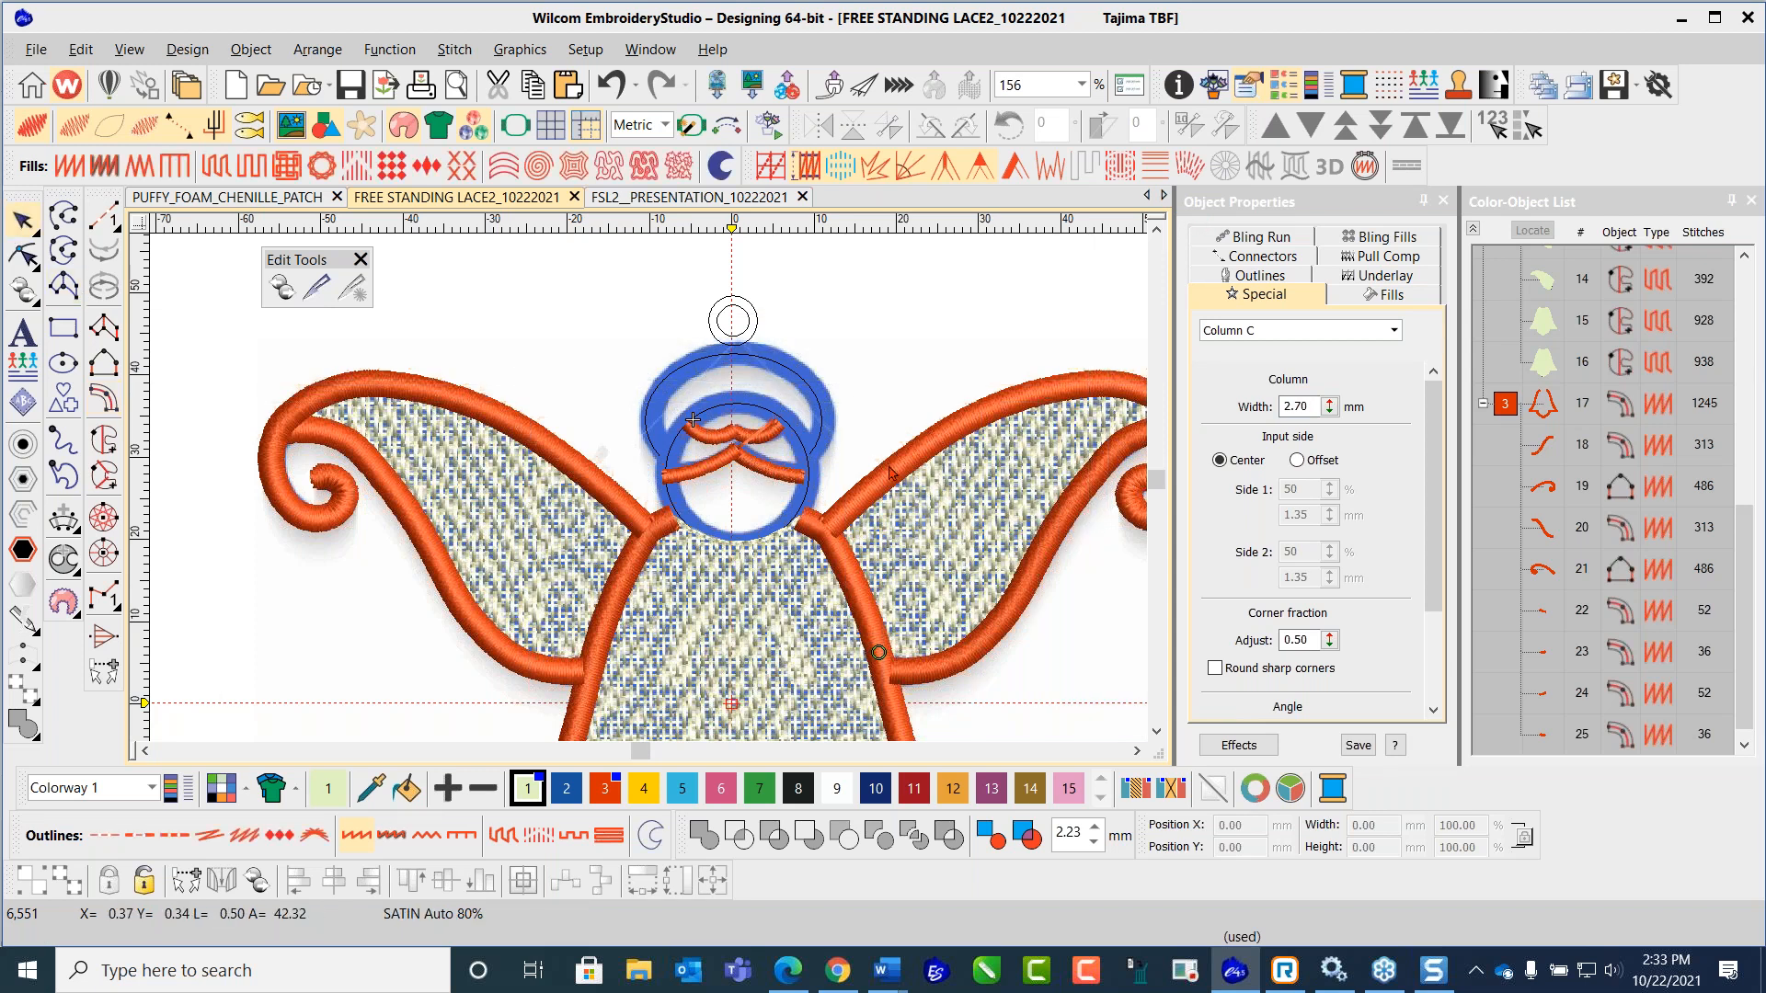
left_click(835, 434)
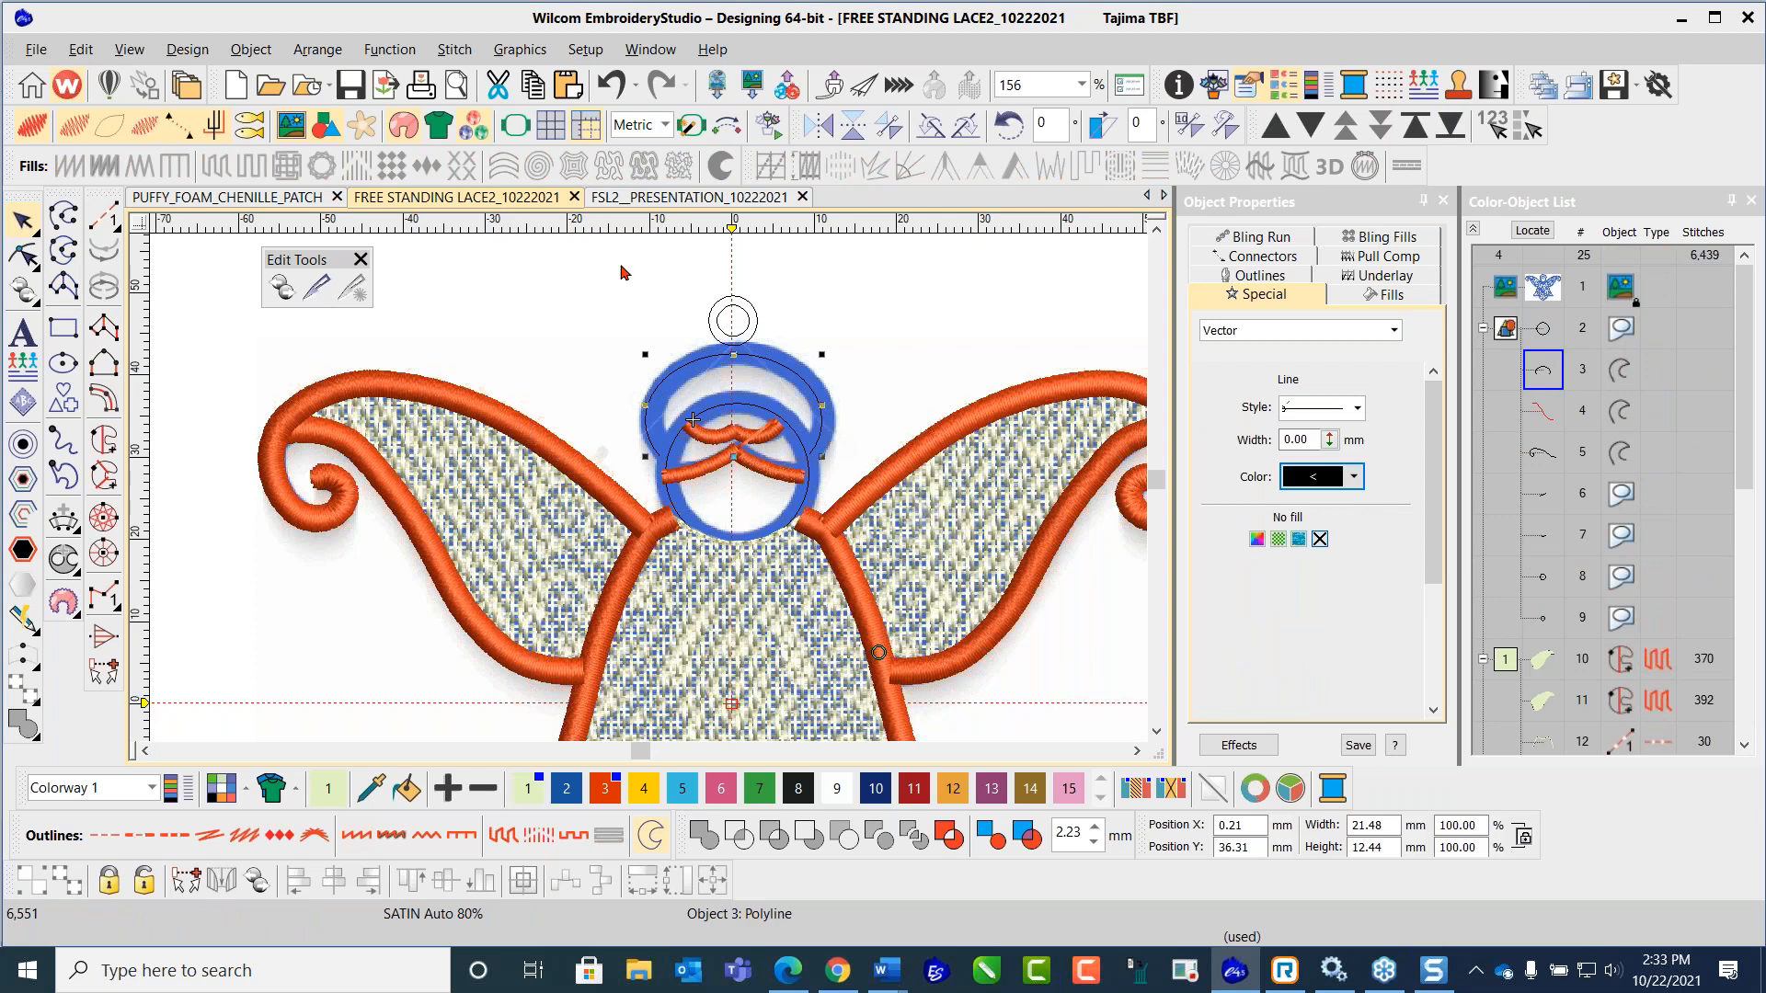
left_click(104, 398)
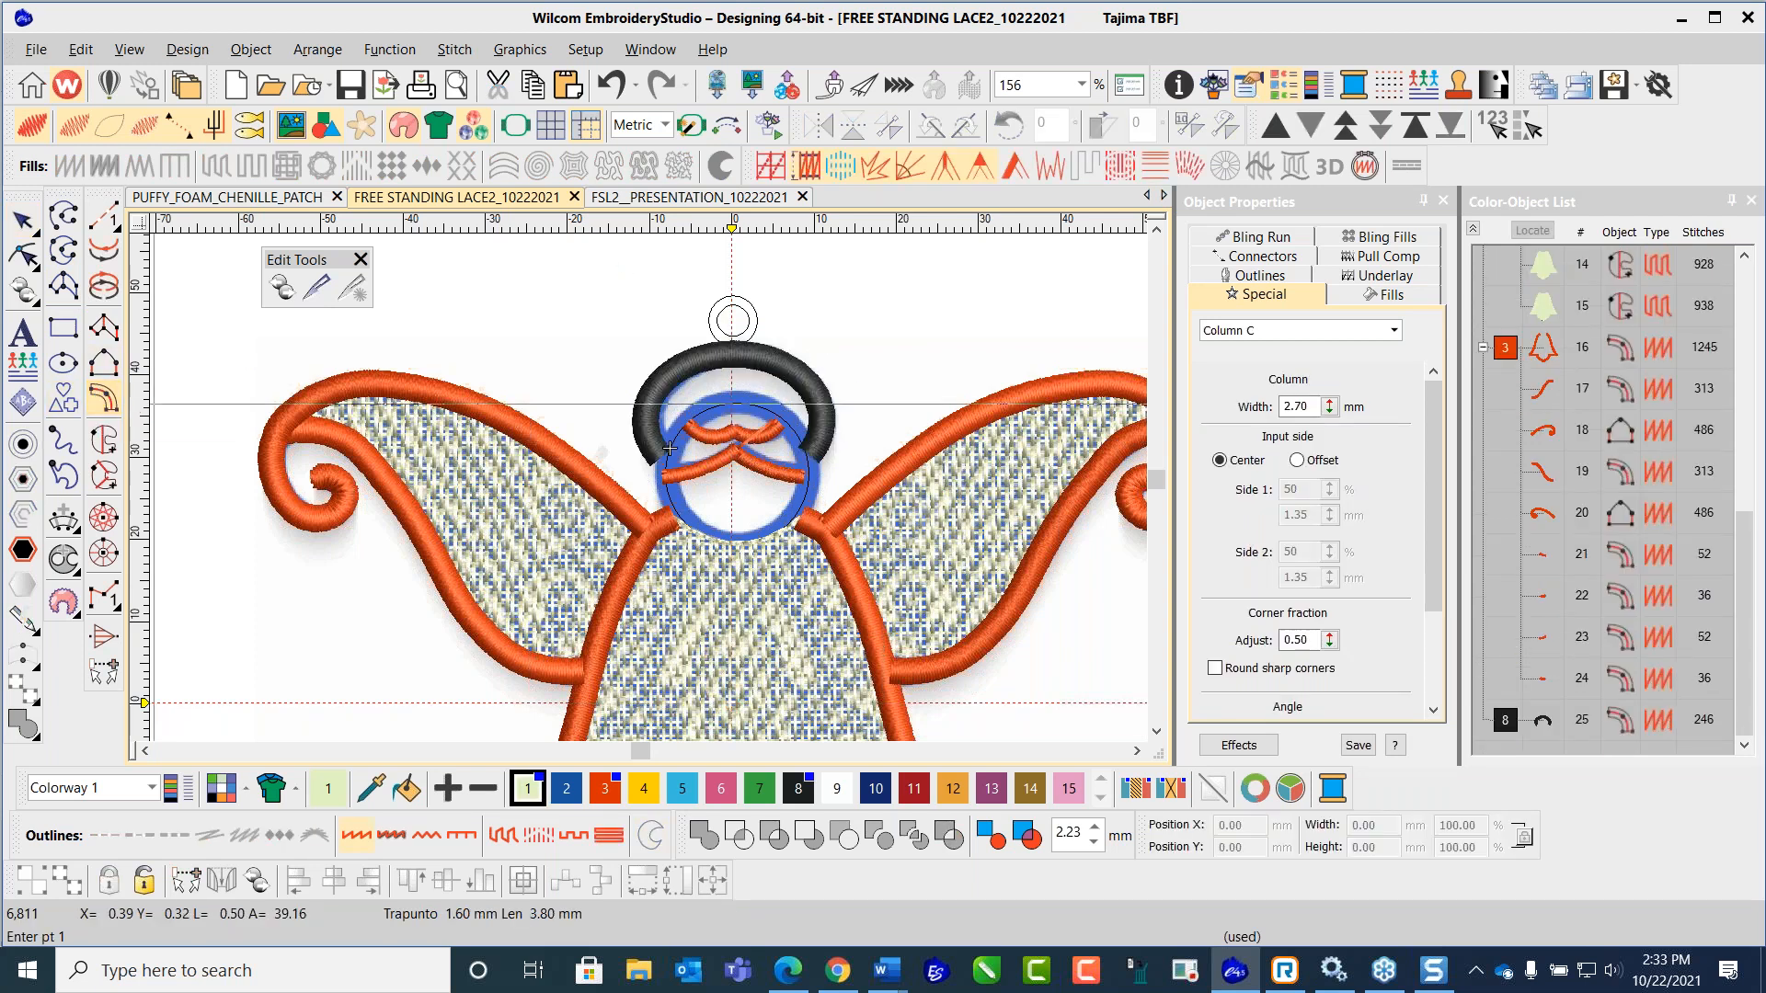
key("Escape")
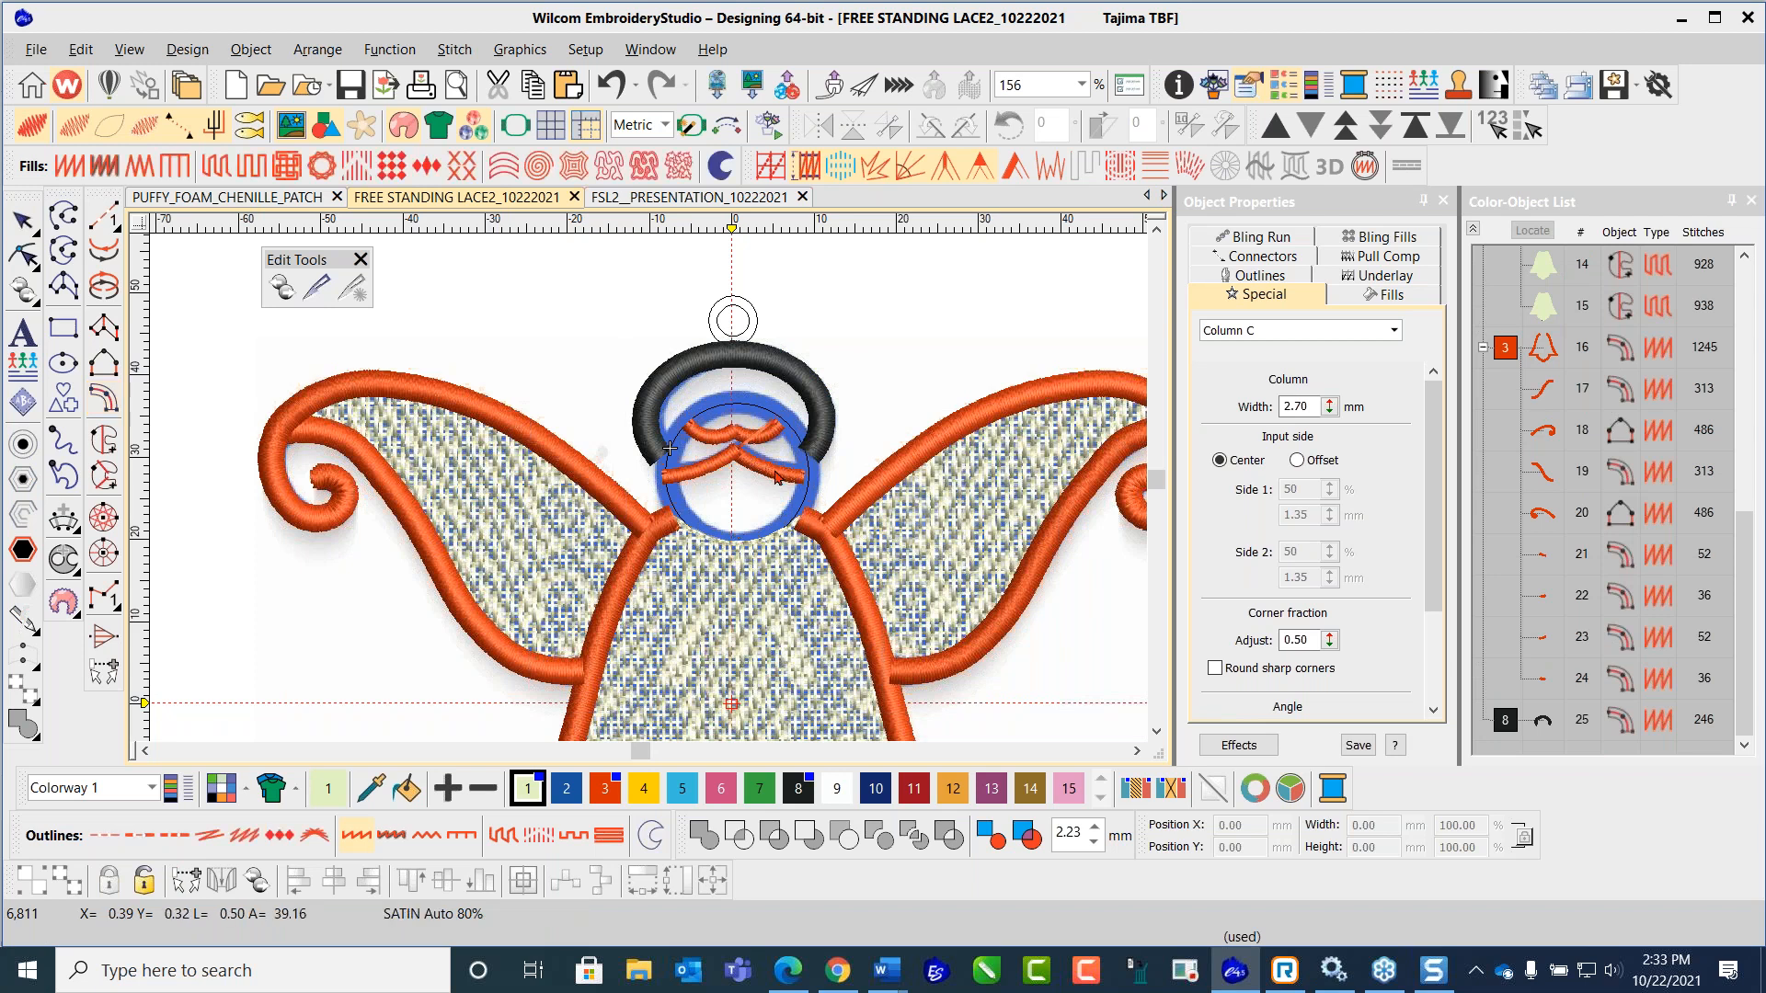
Step: Convert the face circle outline to a 2.70 mm wide Column C satin ring
left_click(810, 498)
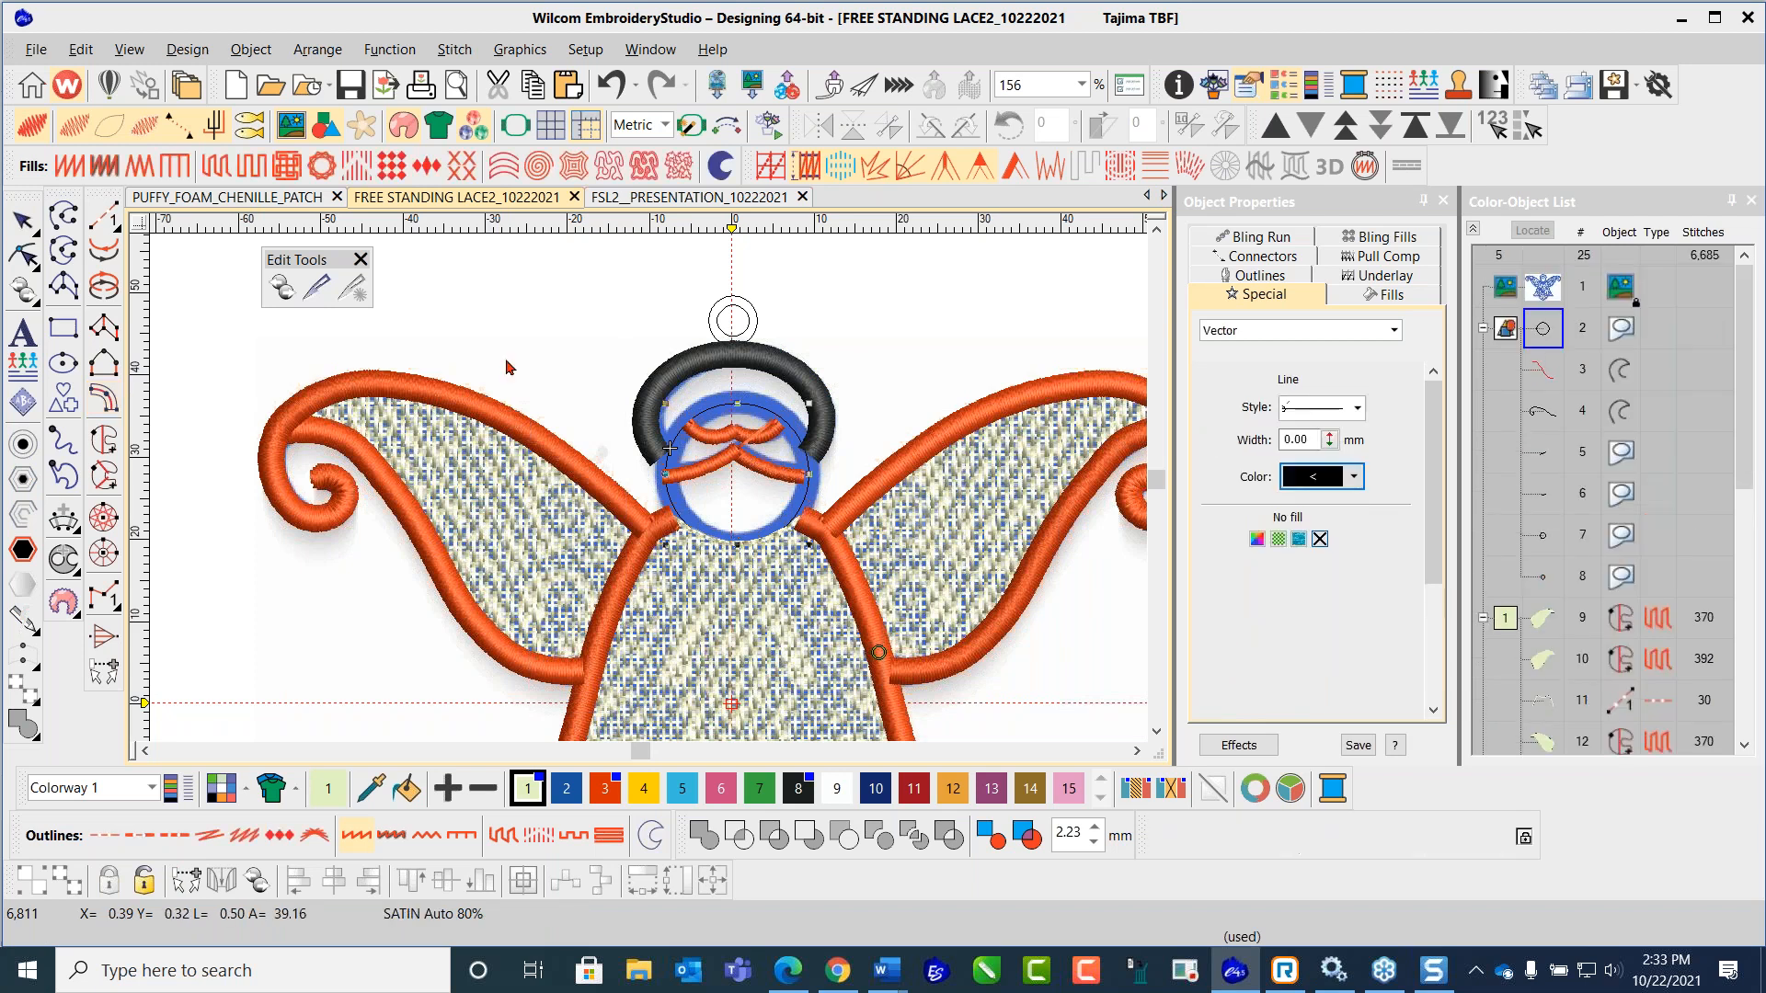
left_click(105, 397)
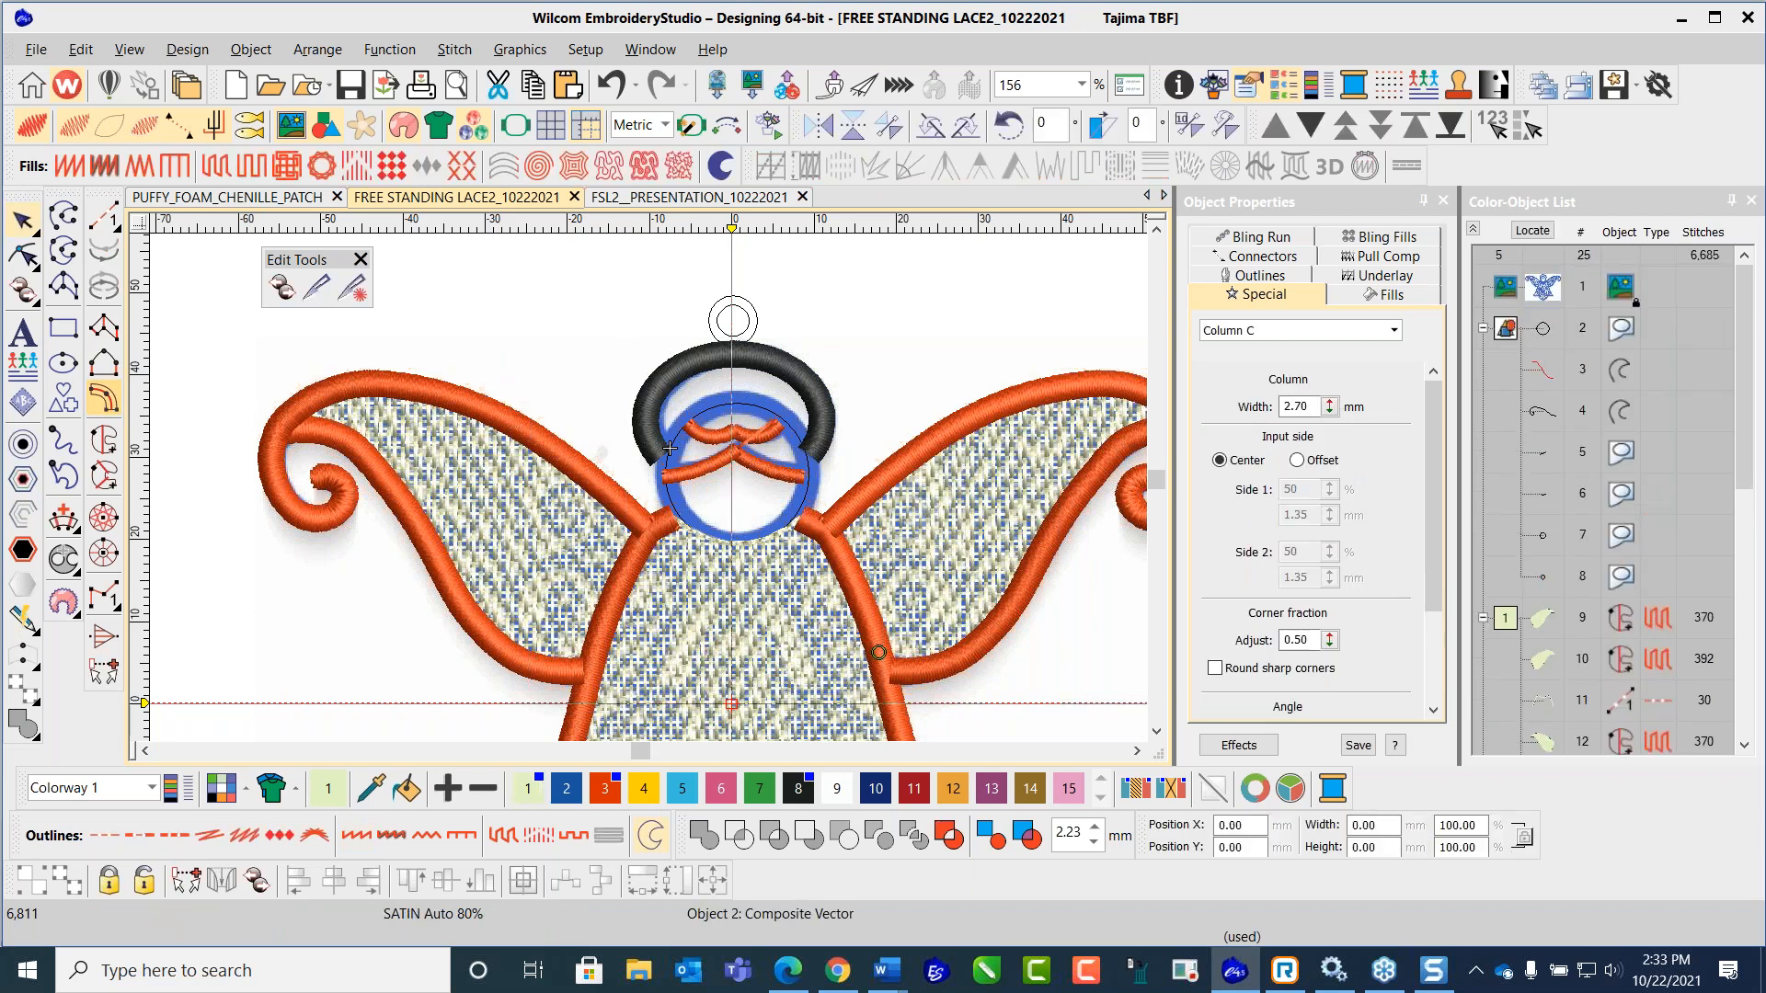
key("Escape")
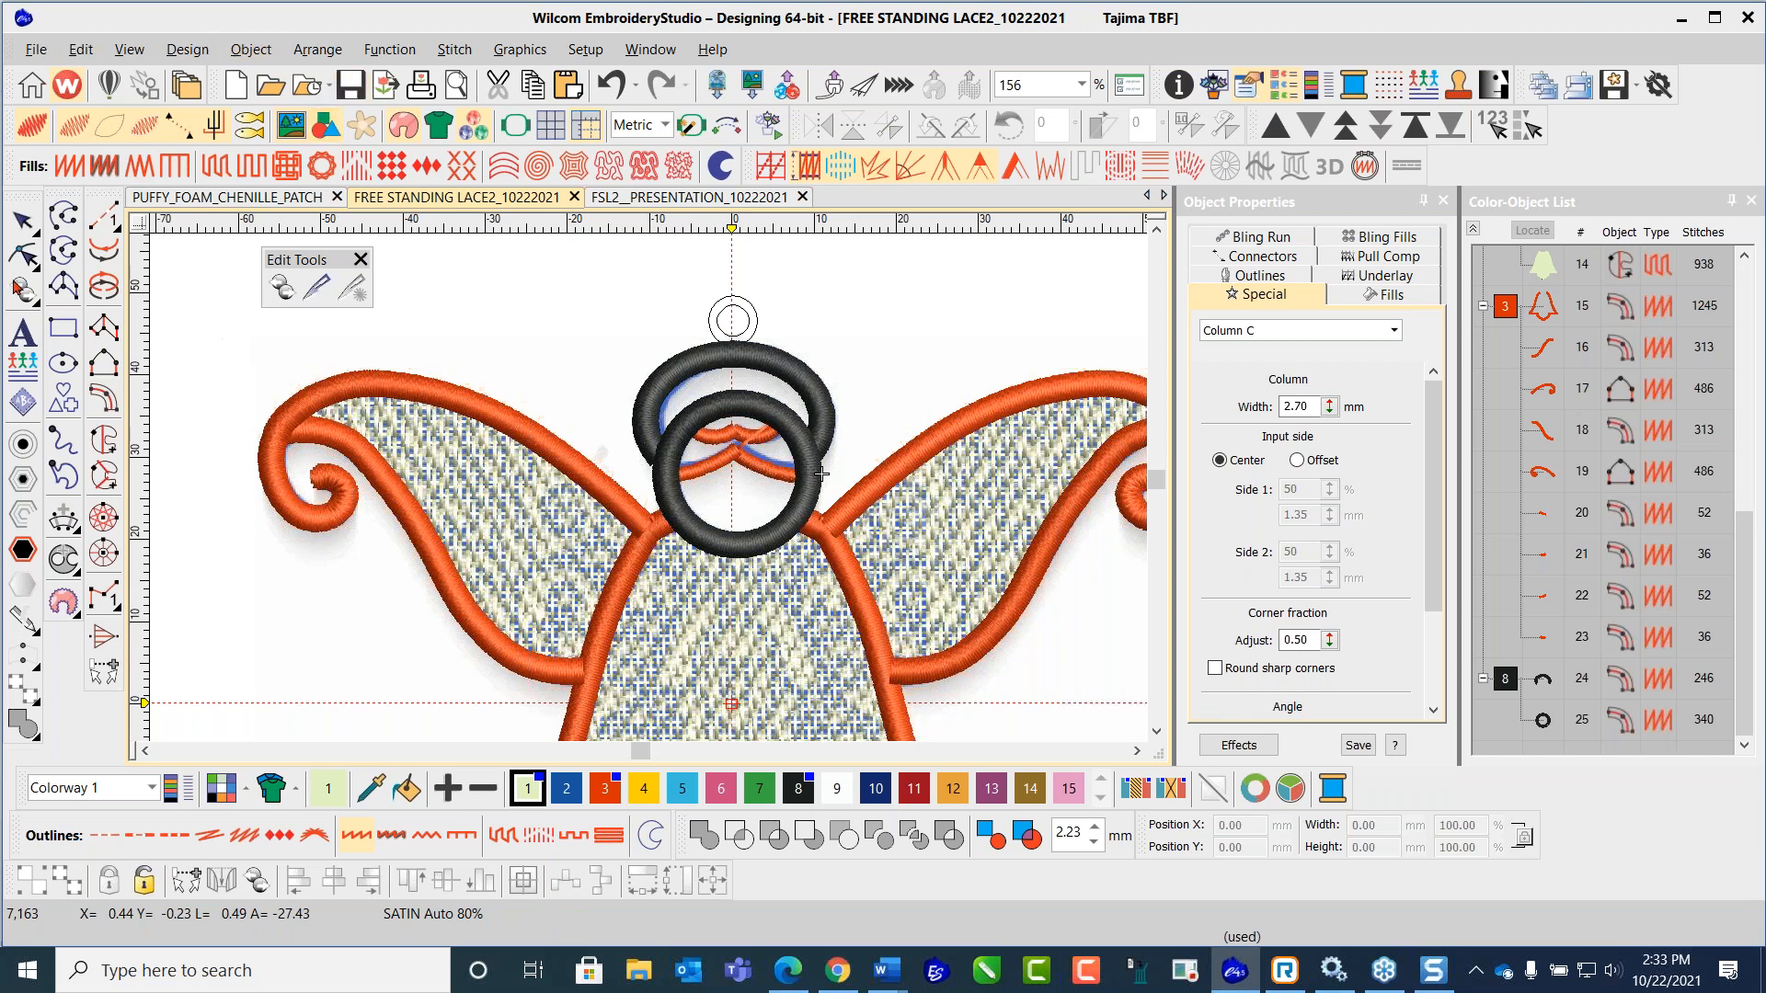
left_click(22, 222)
left_click(475, 337)
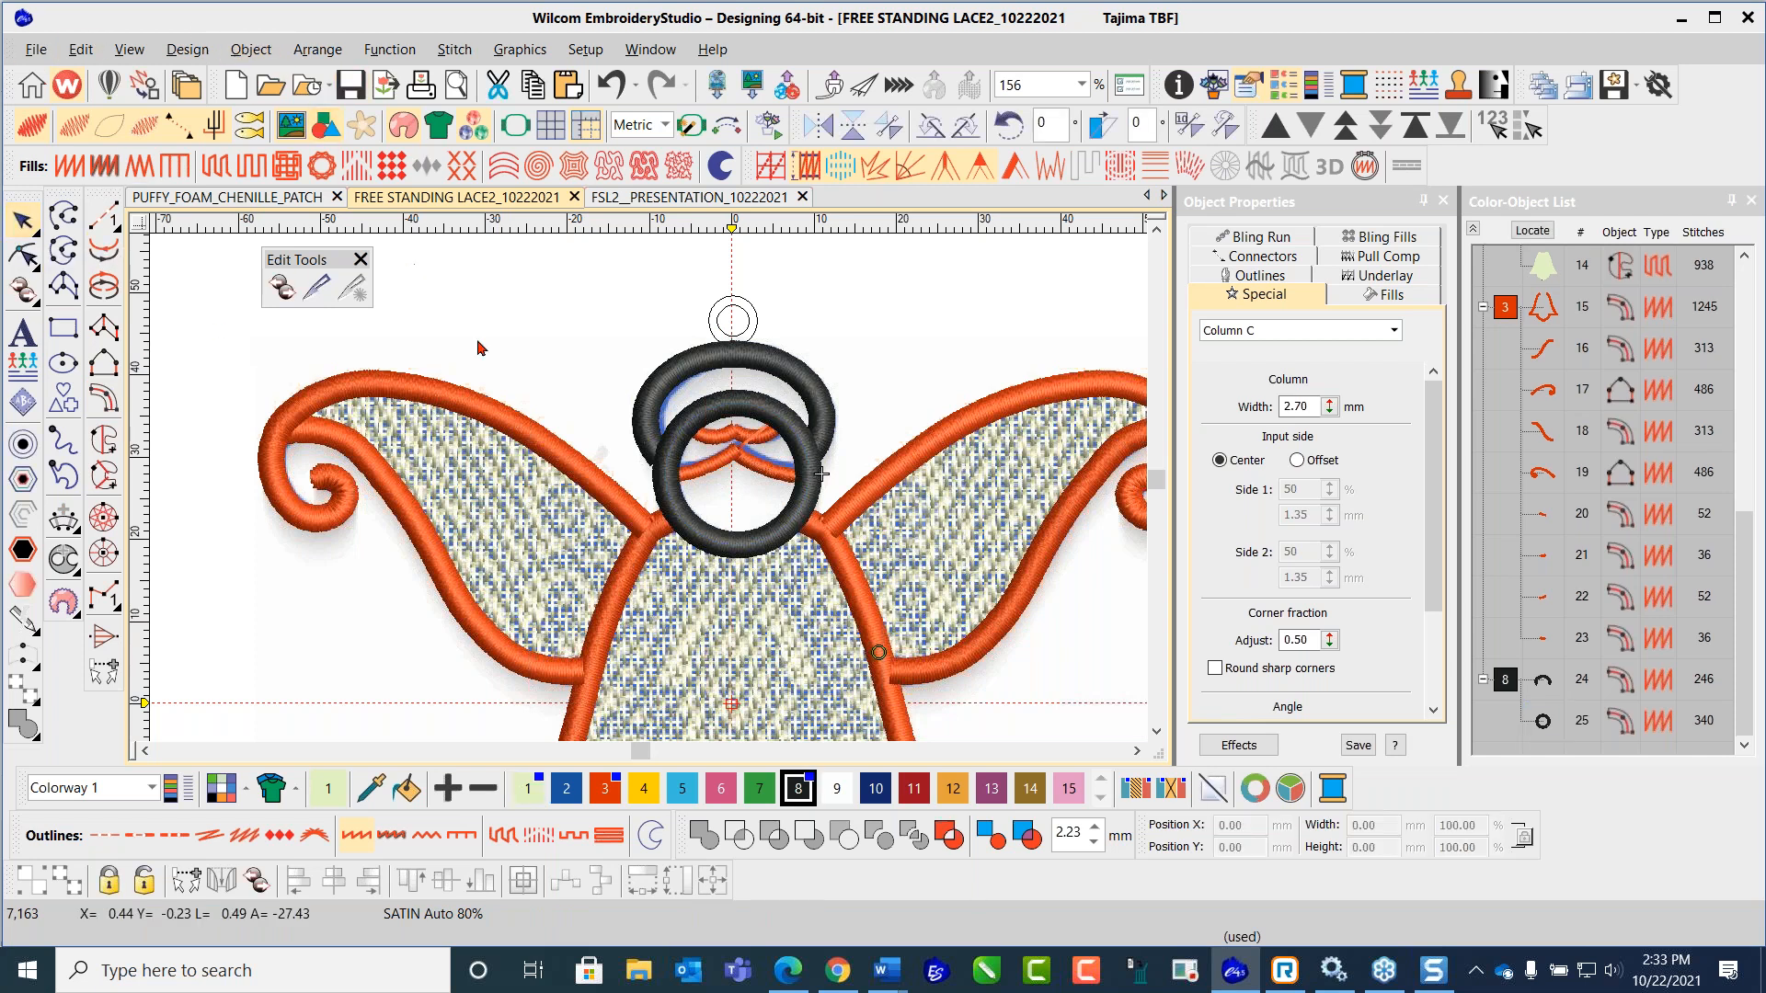
Step: Duplicate the hanging loop's outer circle and shrink the copy to about 4.92 mm, midway between the two existing circles
scroll(649, 379, "down", 2)
scroll(704, 495, "up", 3)
scroll(647, 490, "up", 3)
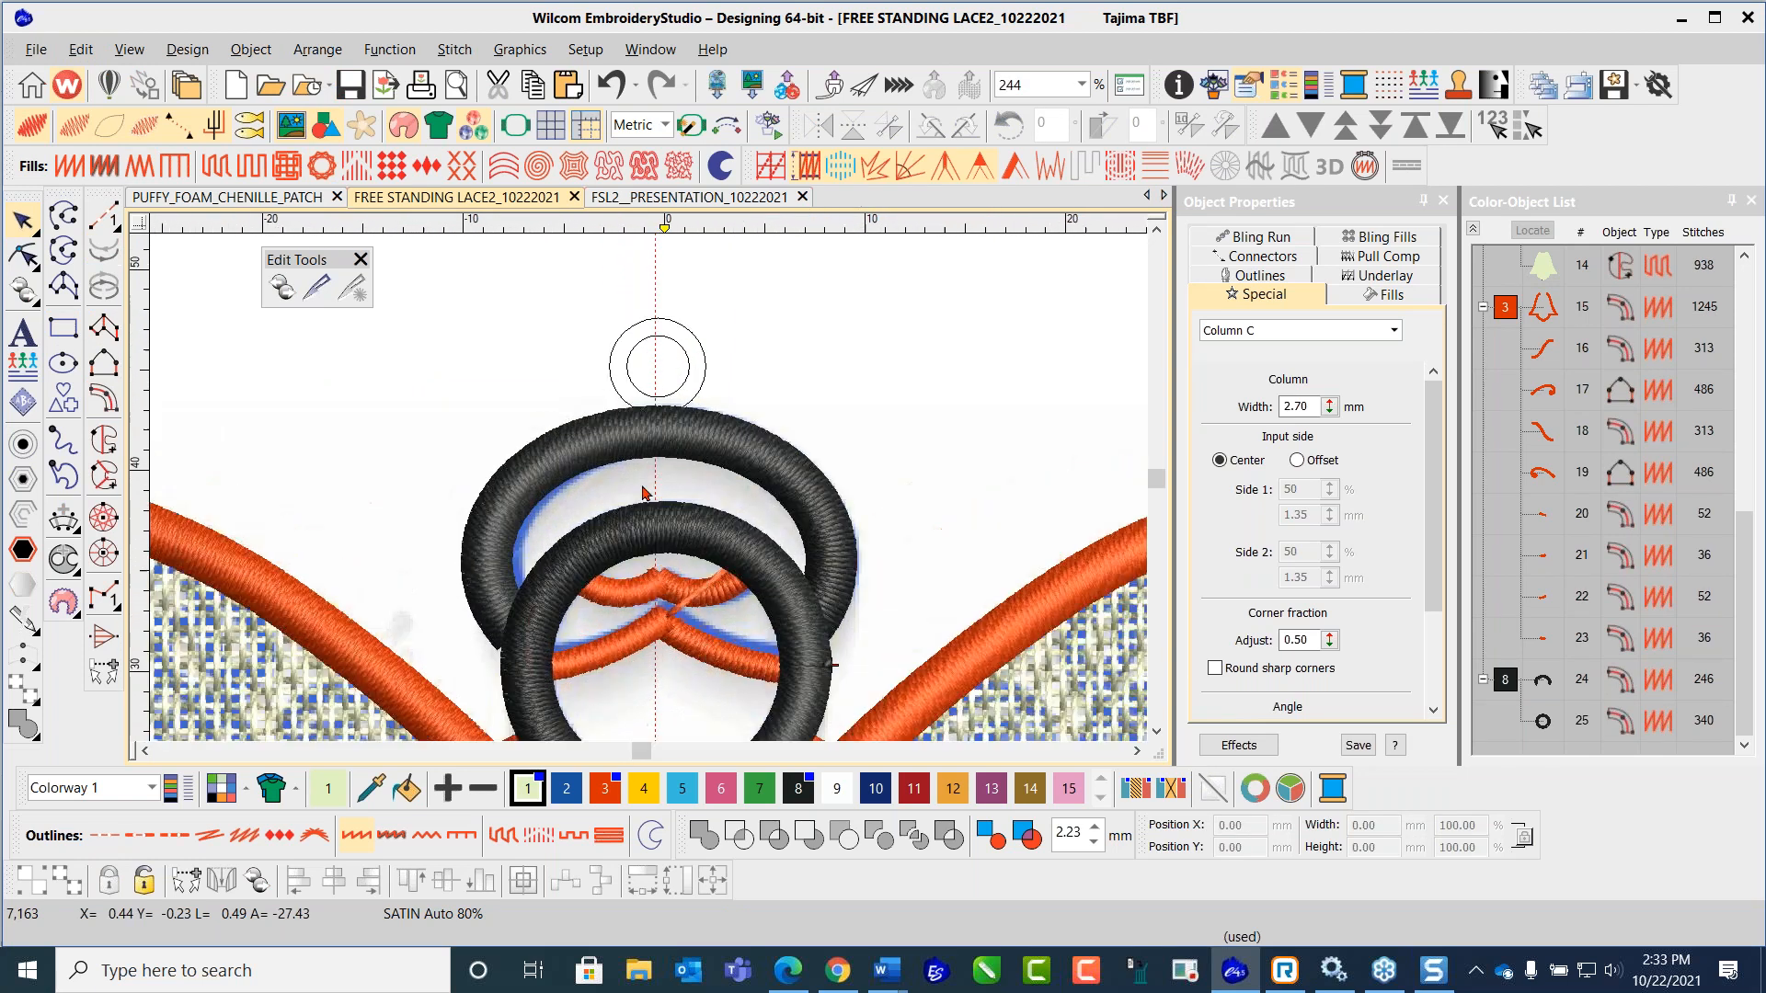
scroll(674, 309, "up", 2)
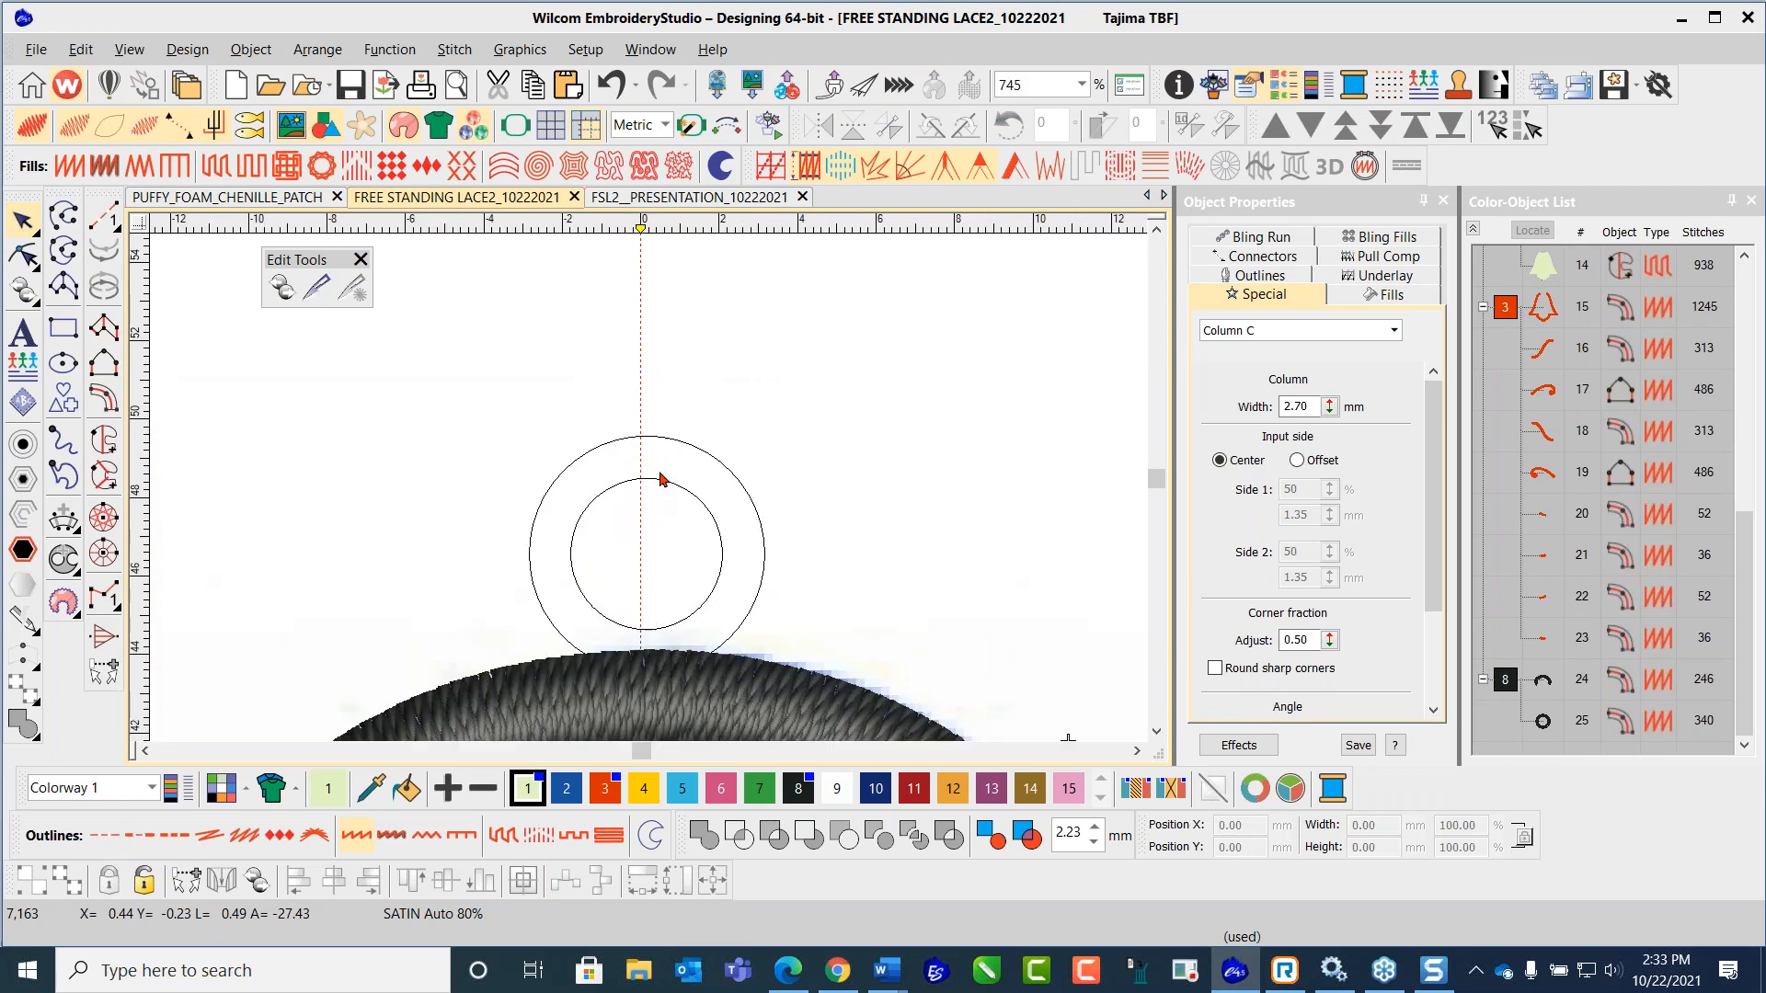
left_click(674, 447)
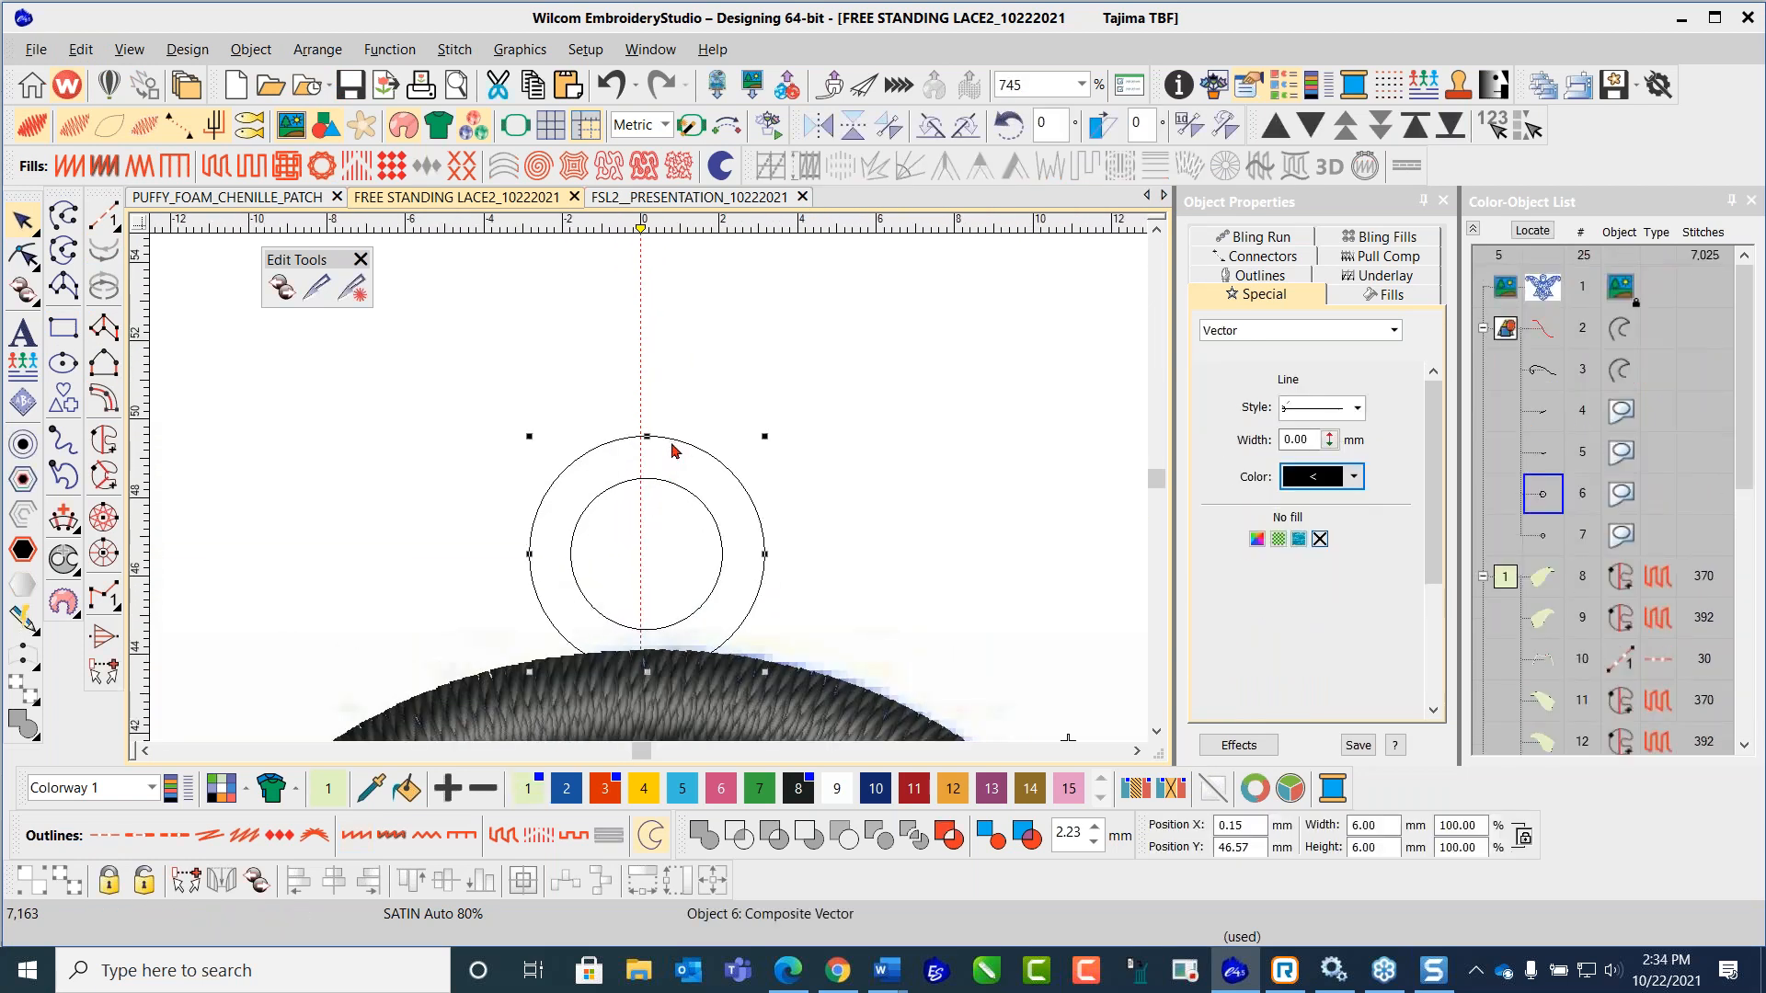
key("ctrl+d")
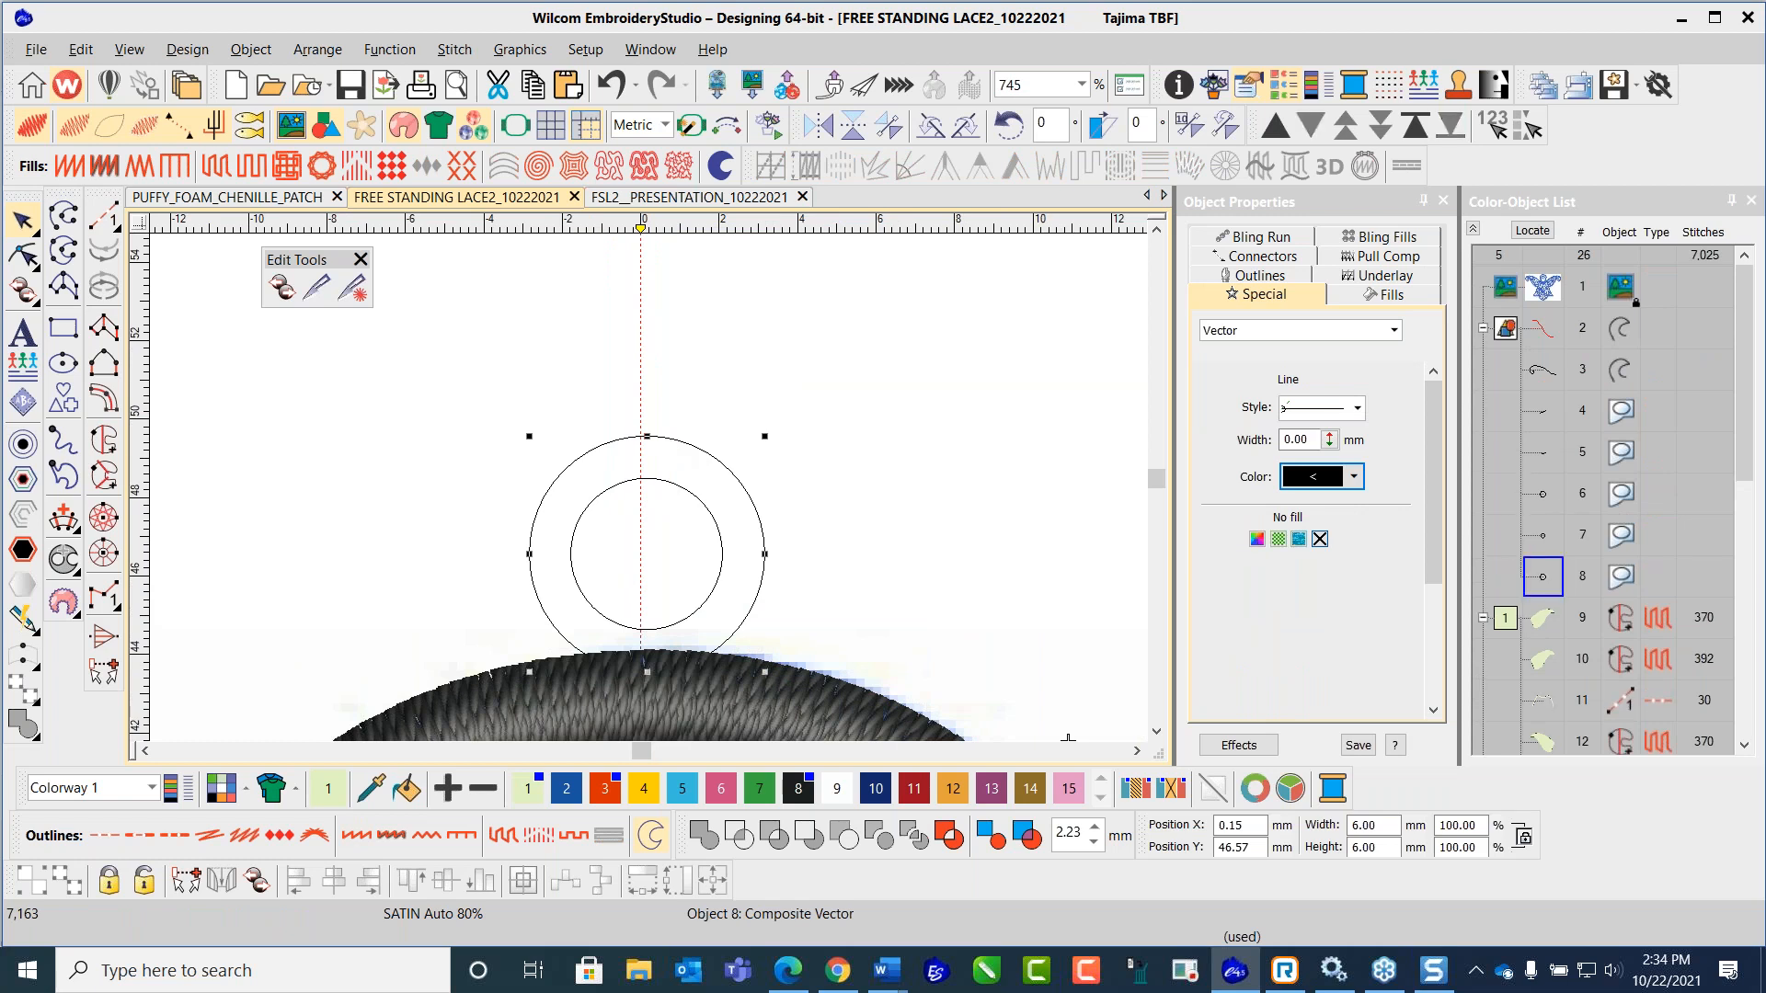
left_click_drag(765, 436, 756, 469)
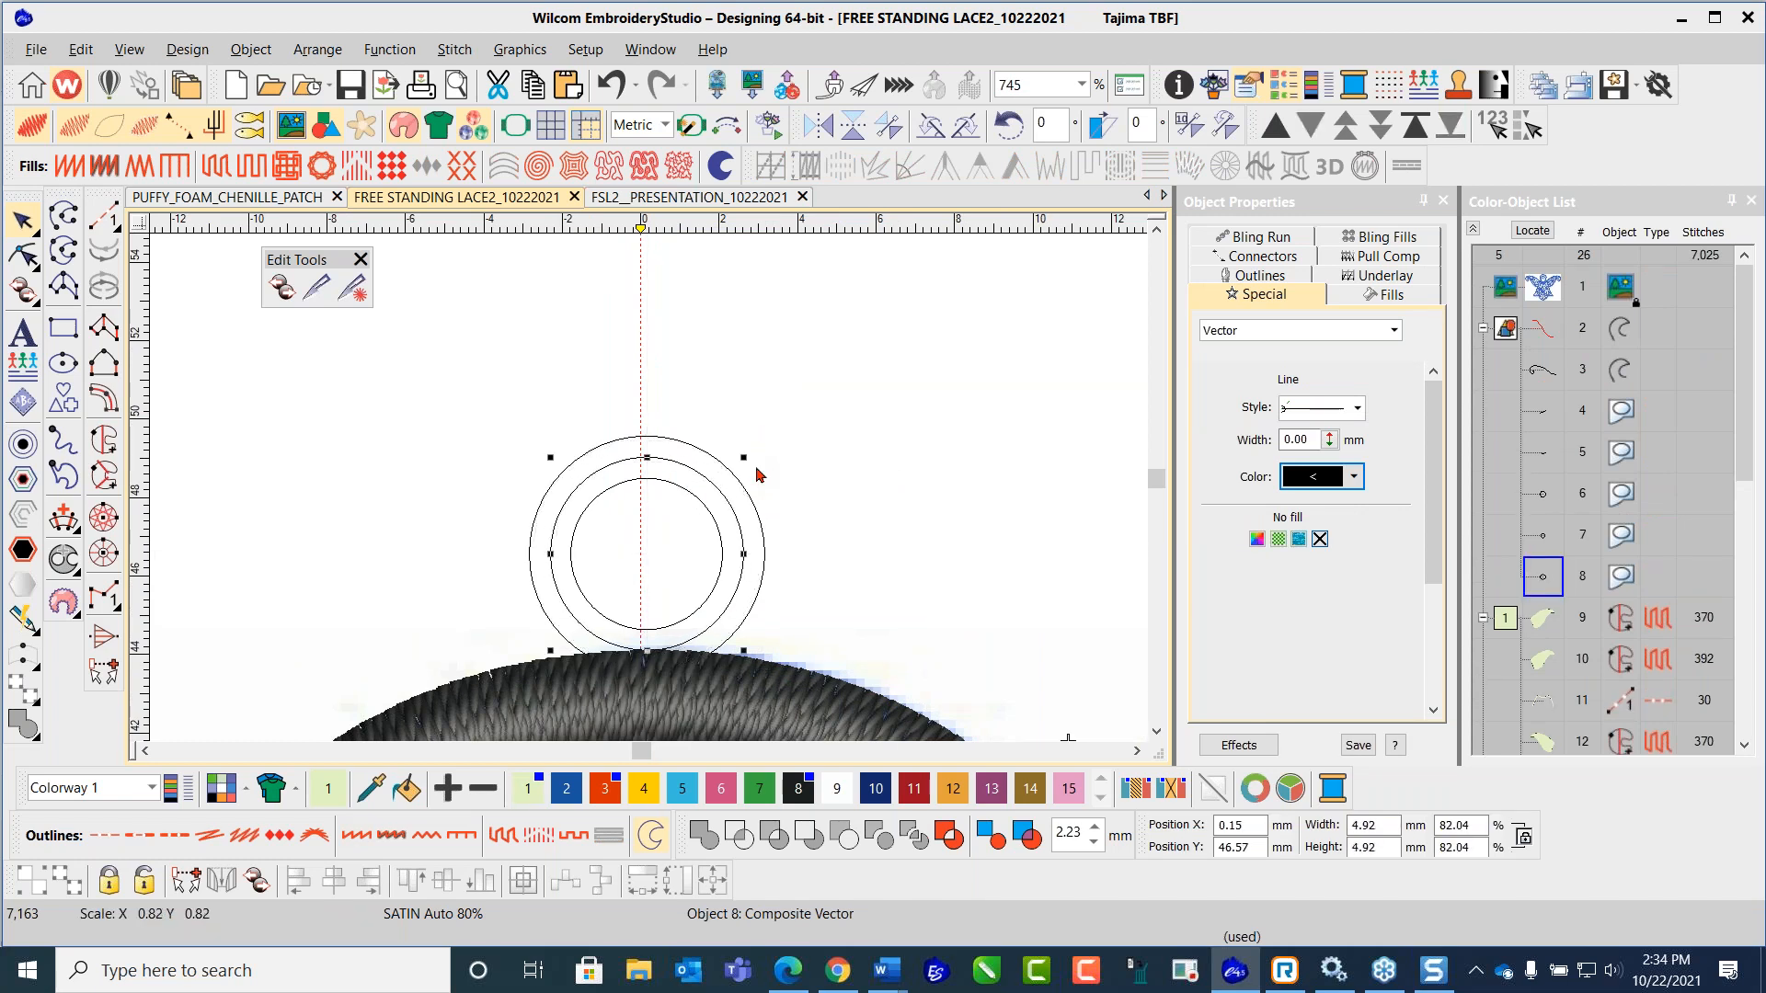
Step: Measure the gap between the hanging loop's inner and outer circles
left_click(1067, 738)
key("m")
left_click(718, 532)
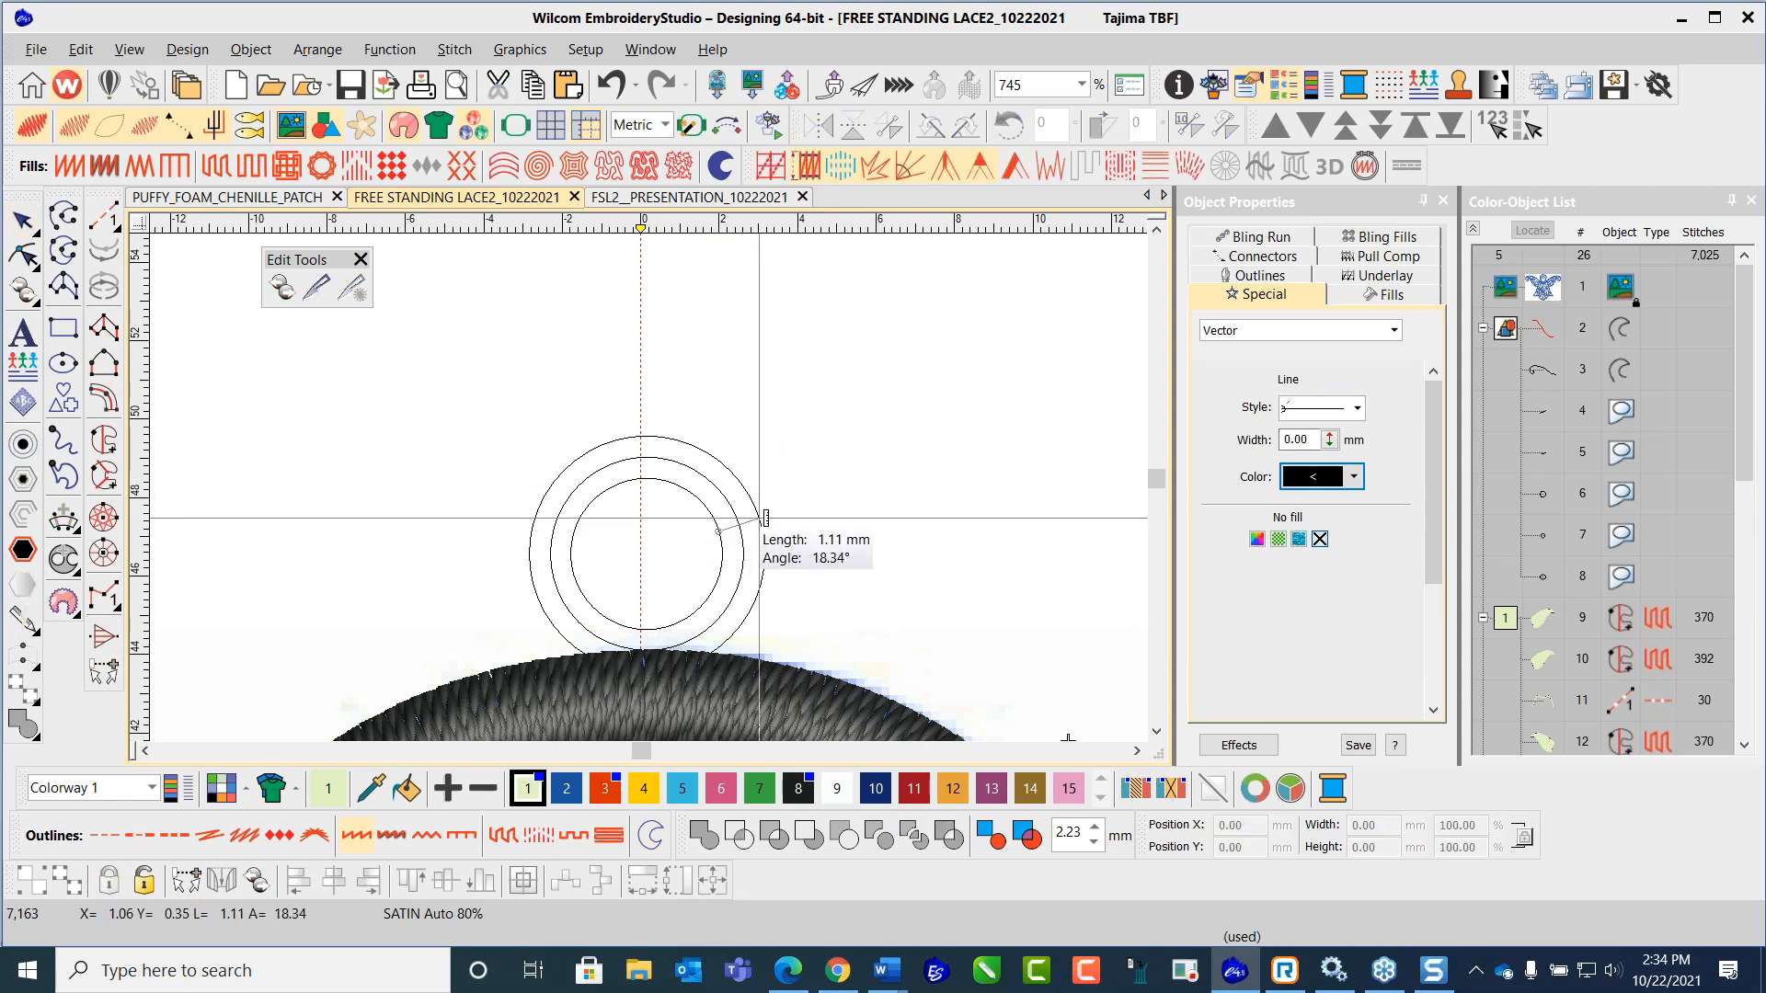
key("Escape")
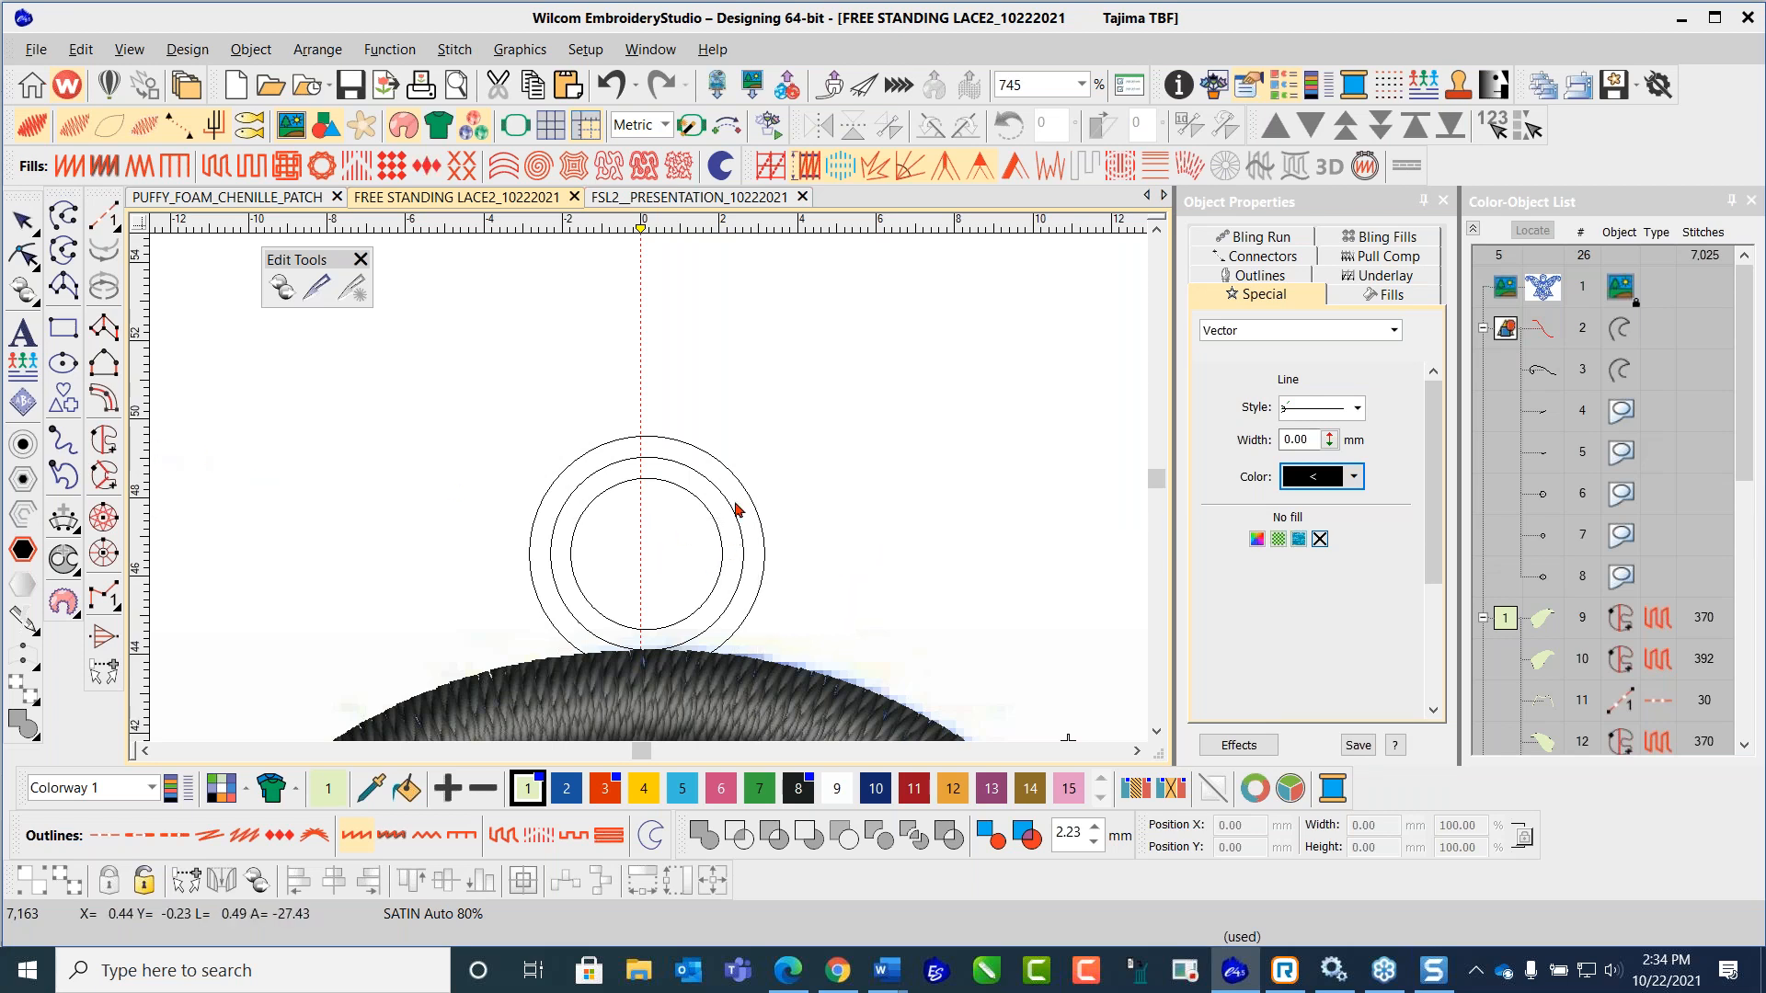
Step: Convert the loop's middle circle to Column C, marking a width of about 1.06 mm from the inner to the outer circle
left_click(734, 517)
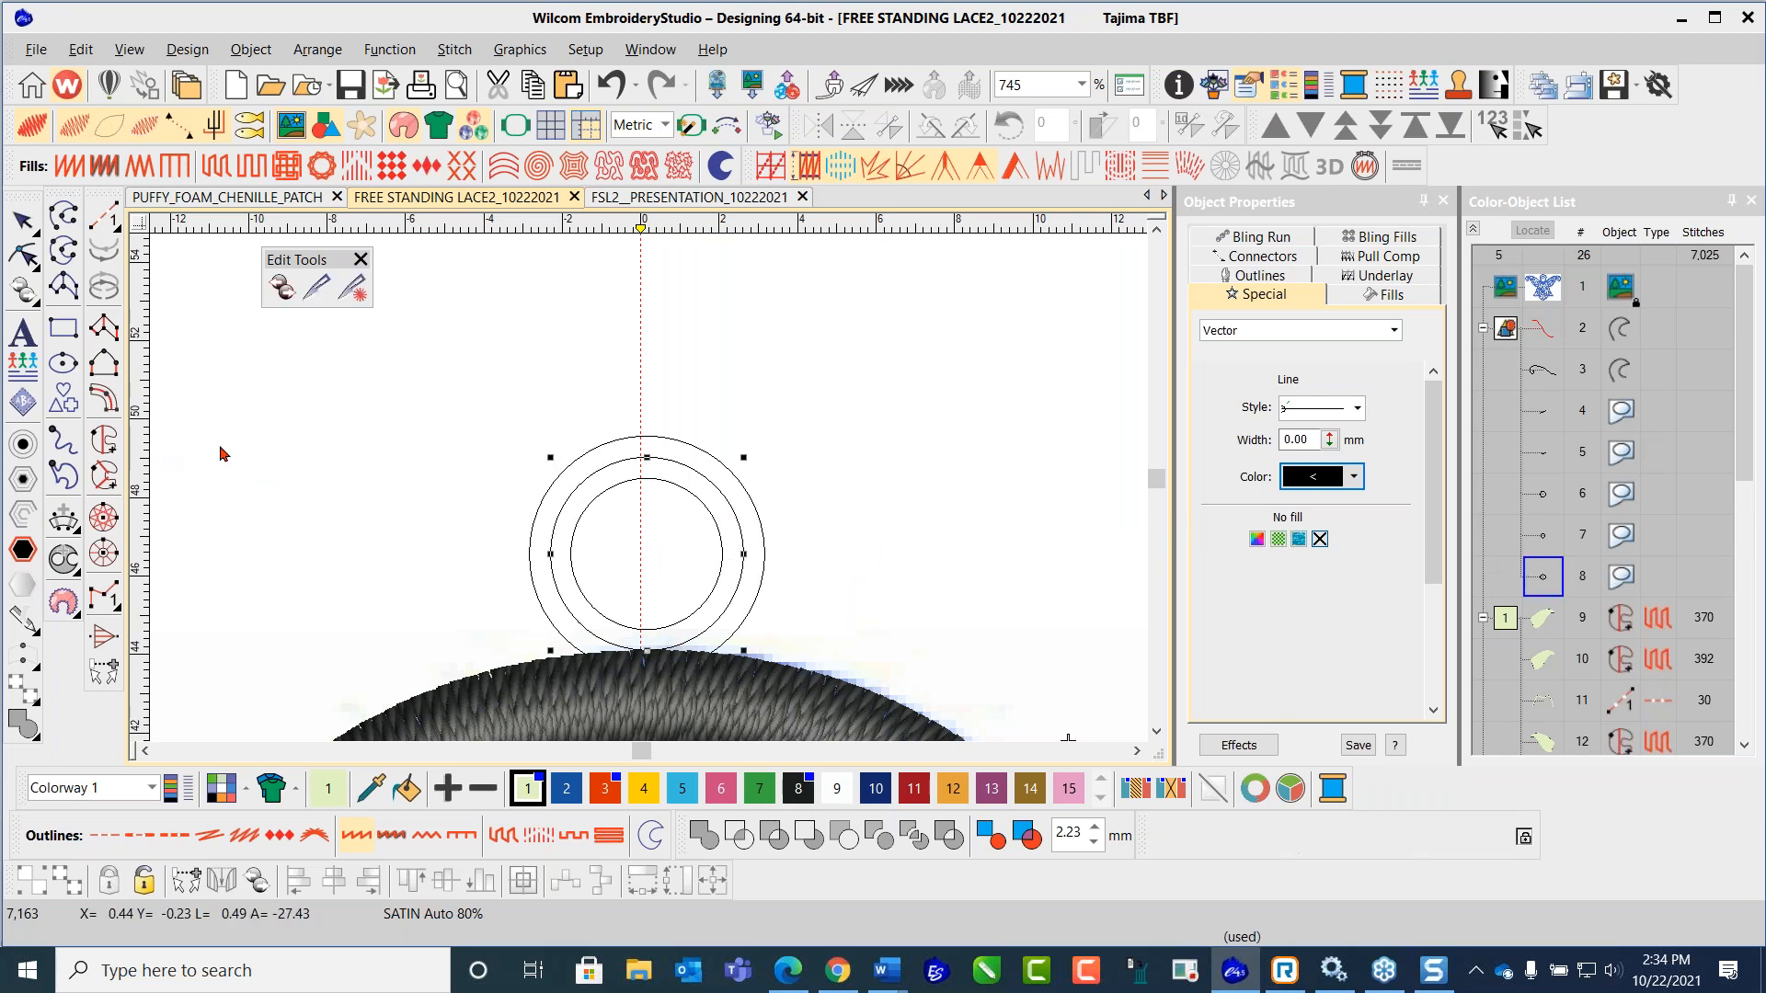
left_click(104, 397)
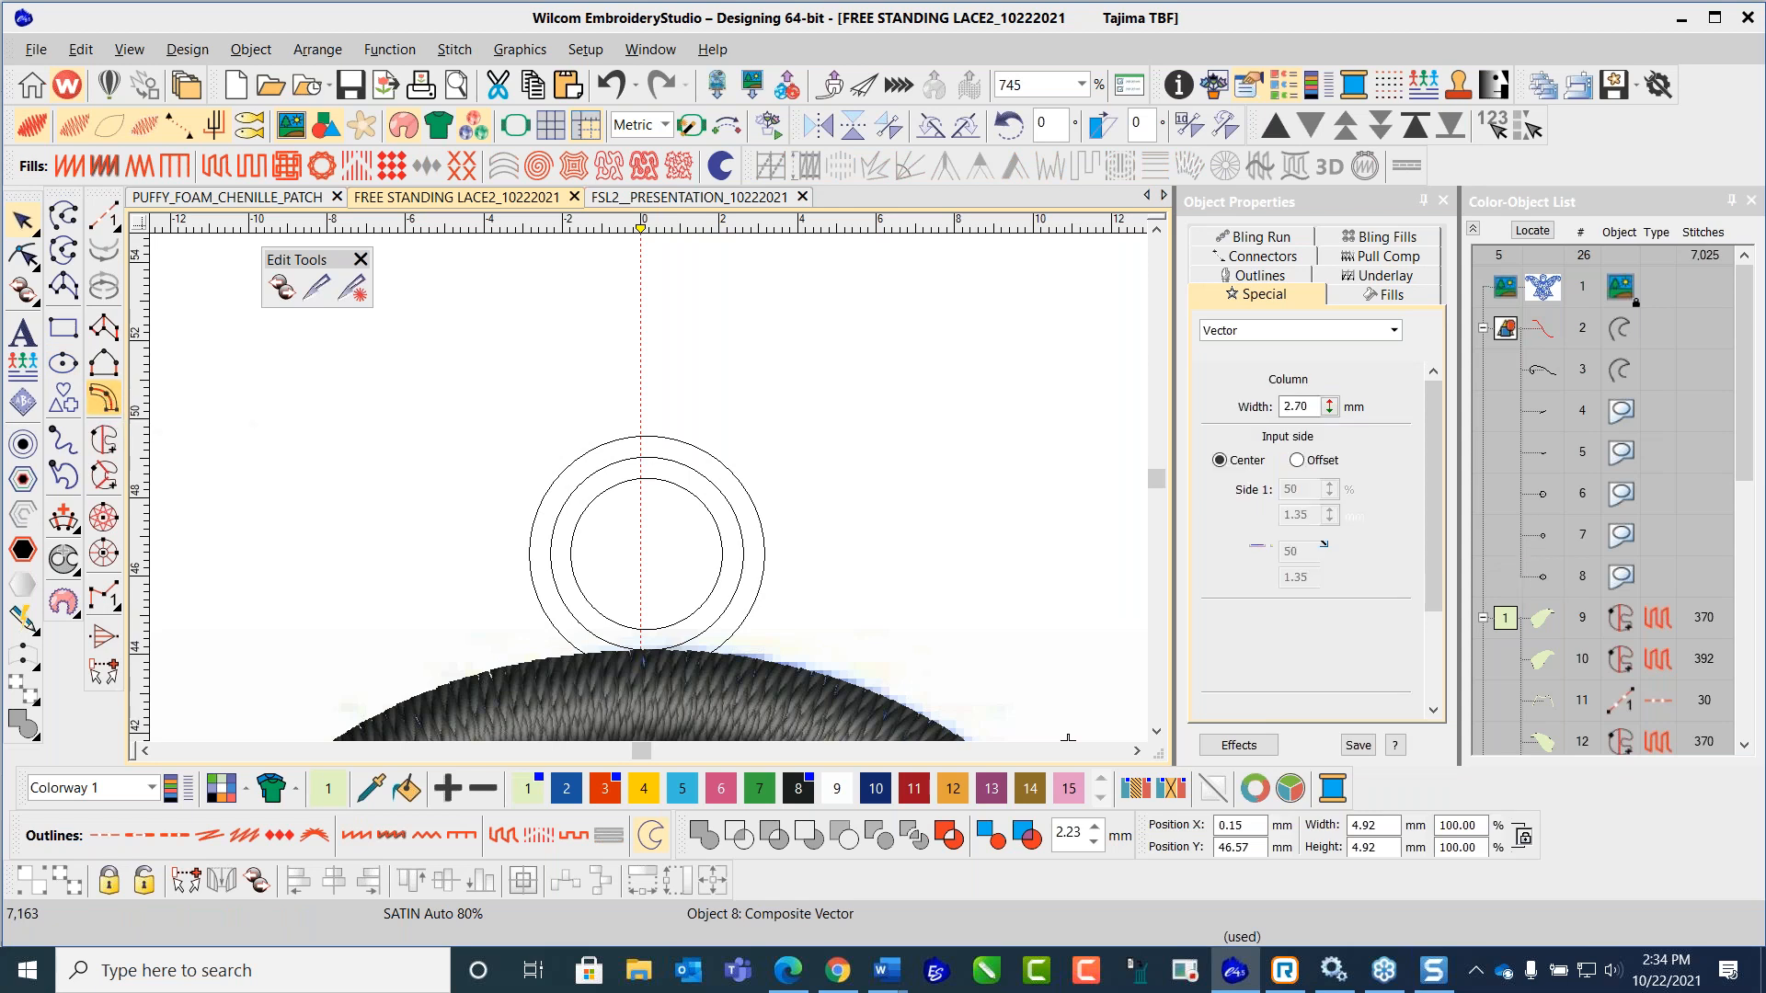
left_click(642, 479)
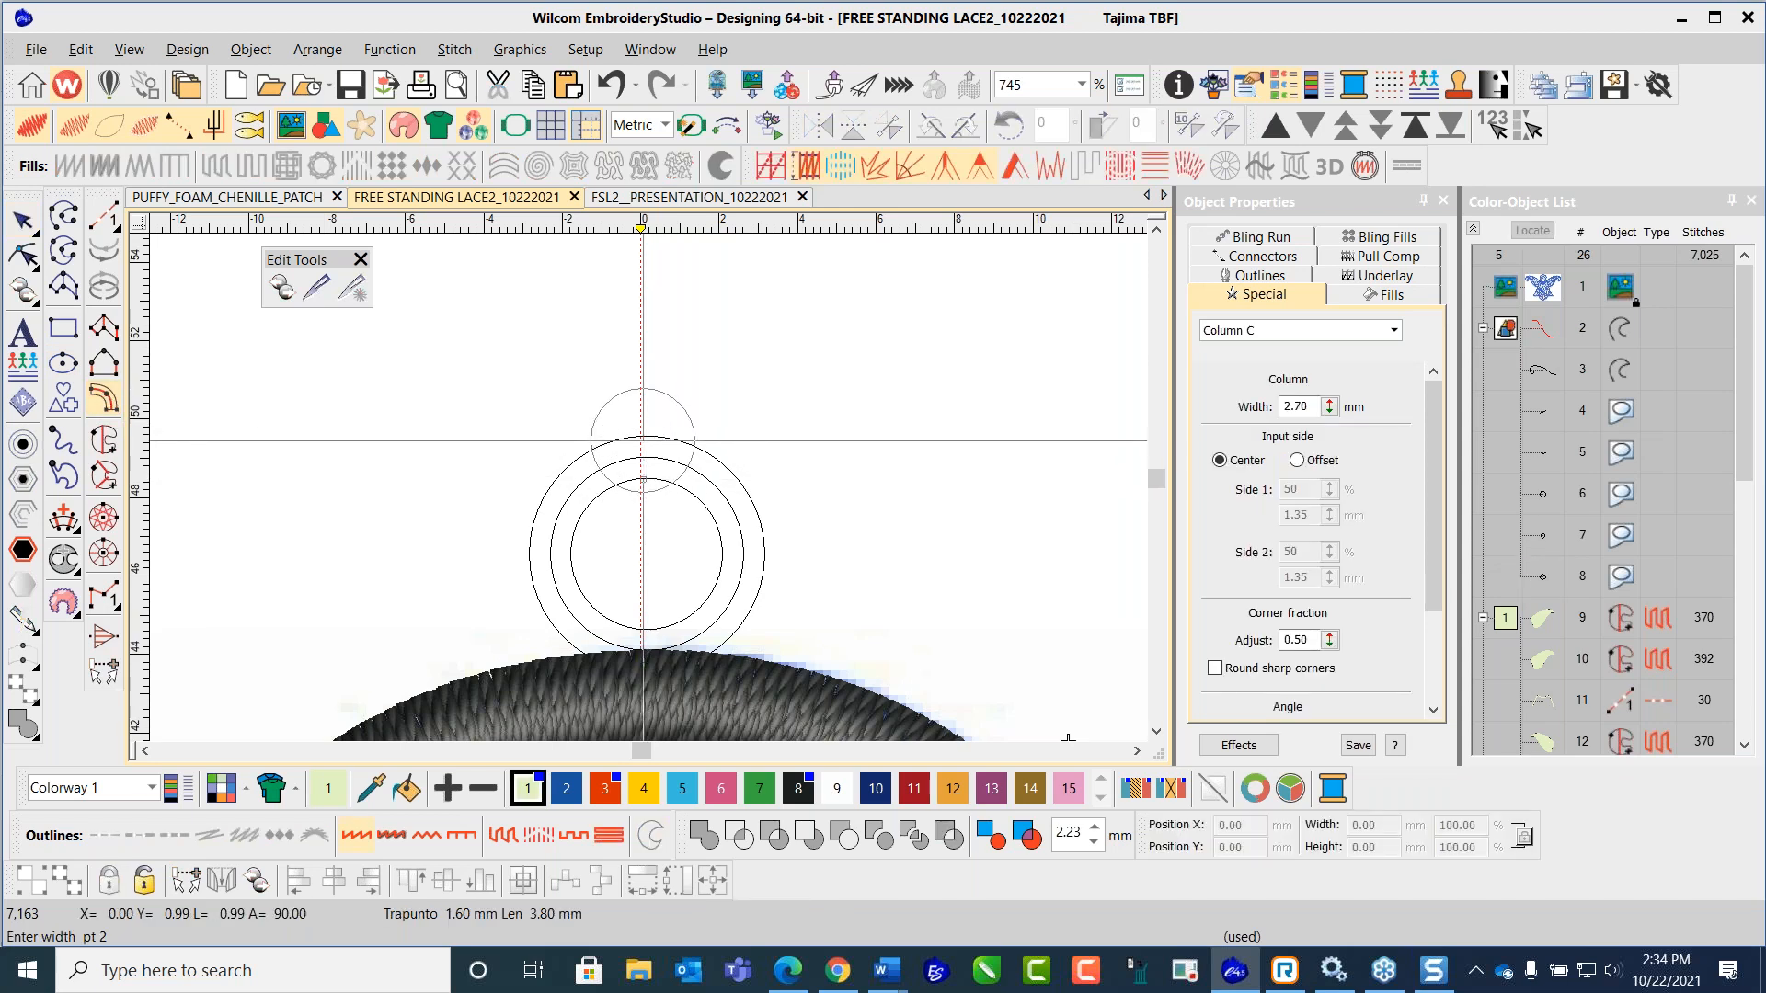
left_click(642, 439)
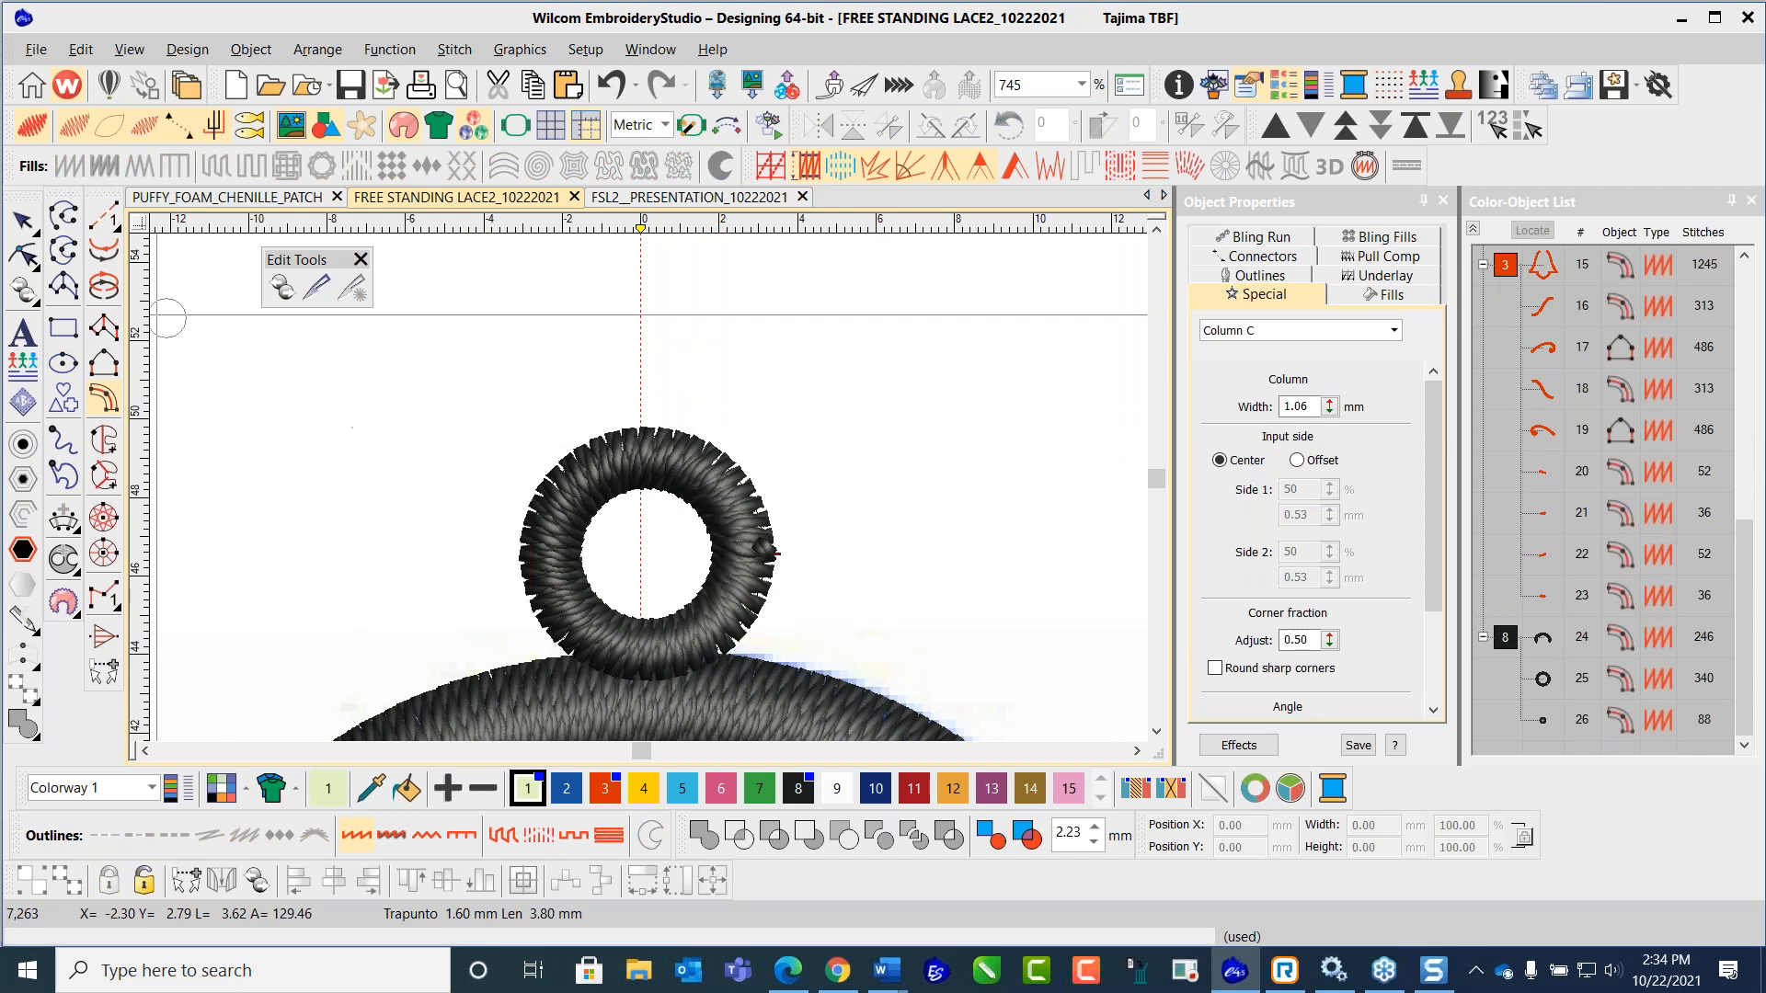
left_click(23, 220)
key("Escape")
Step: Undo the hanging loop's satin conversion and the accidental shift of the halo column
scroll(650, 497, "down", 5)
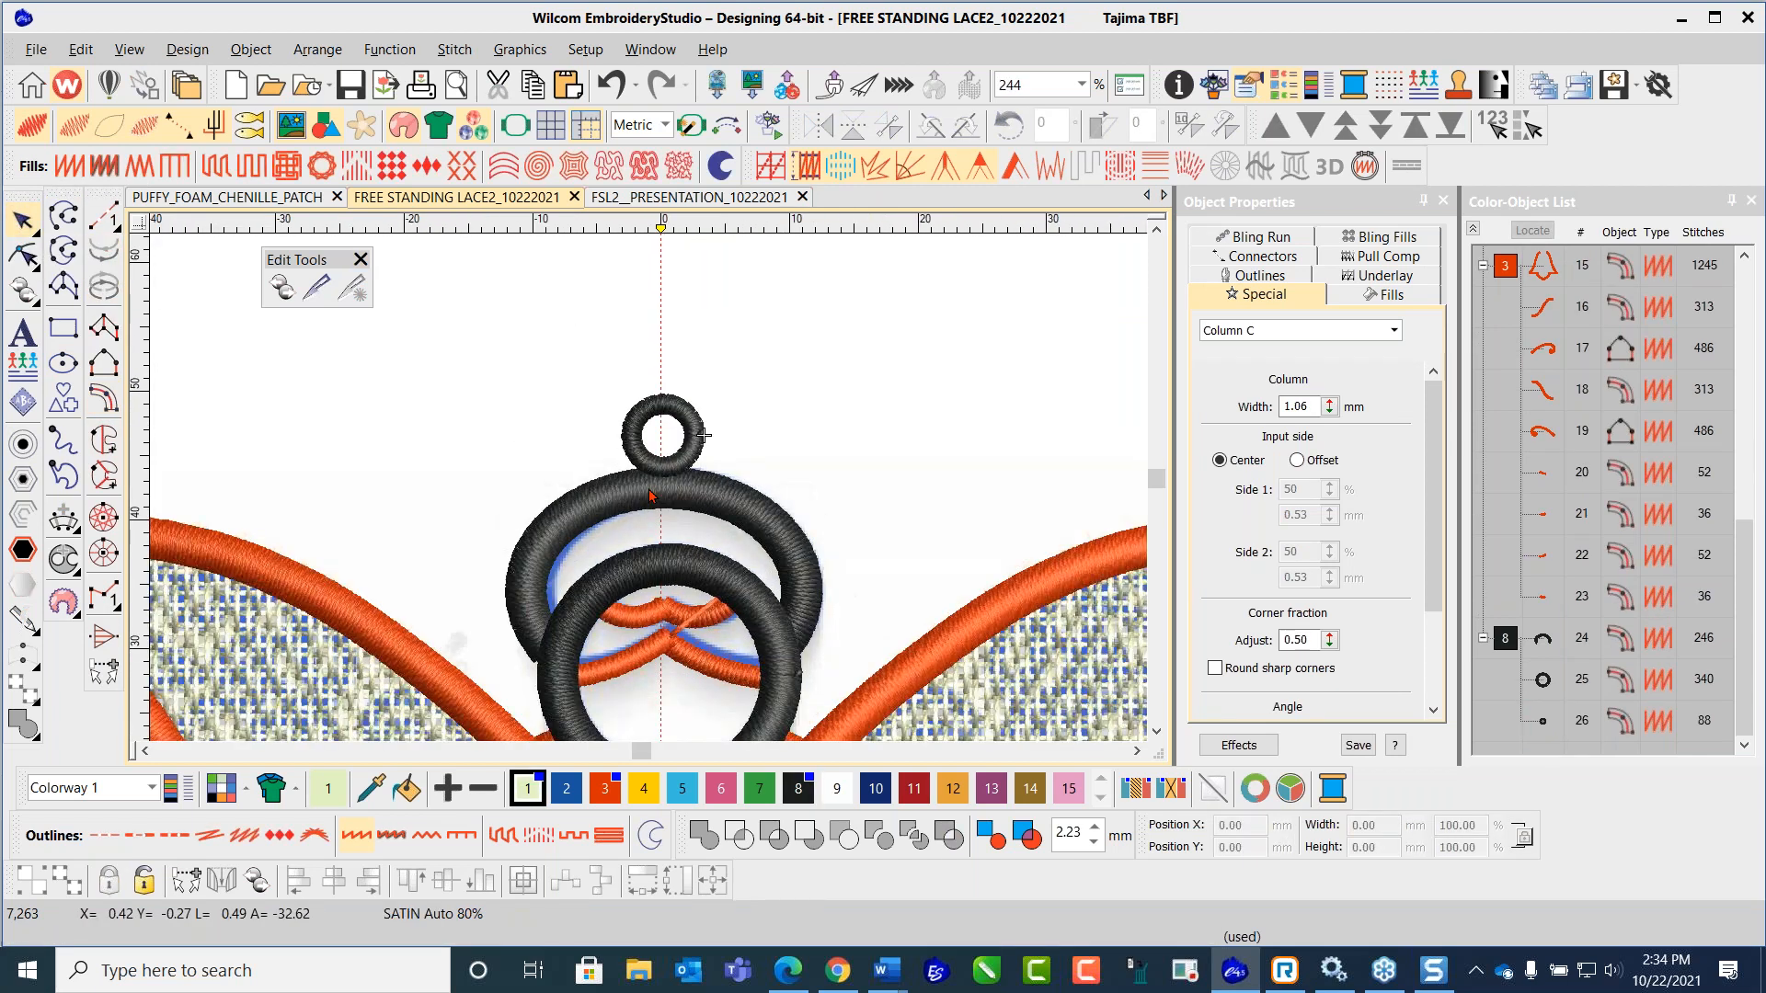
scroll(650, 497, "up", 3)
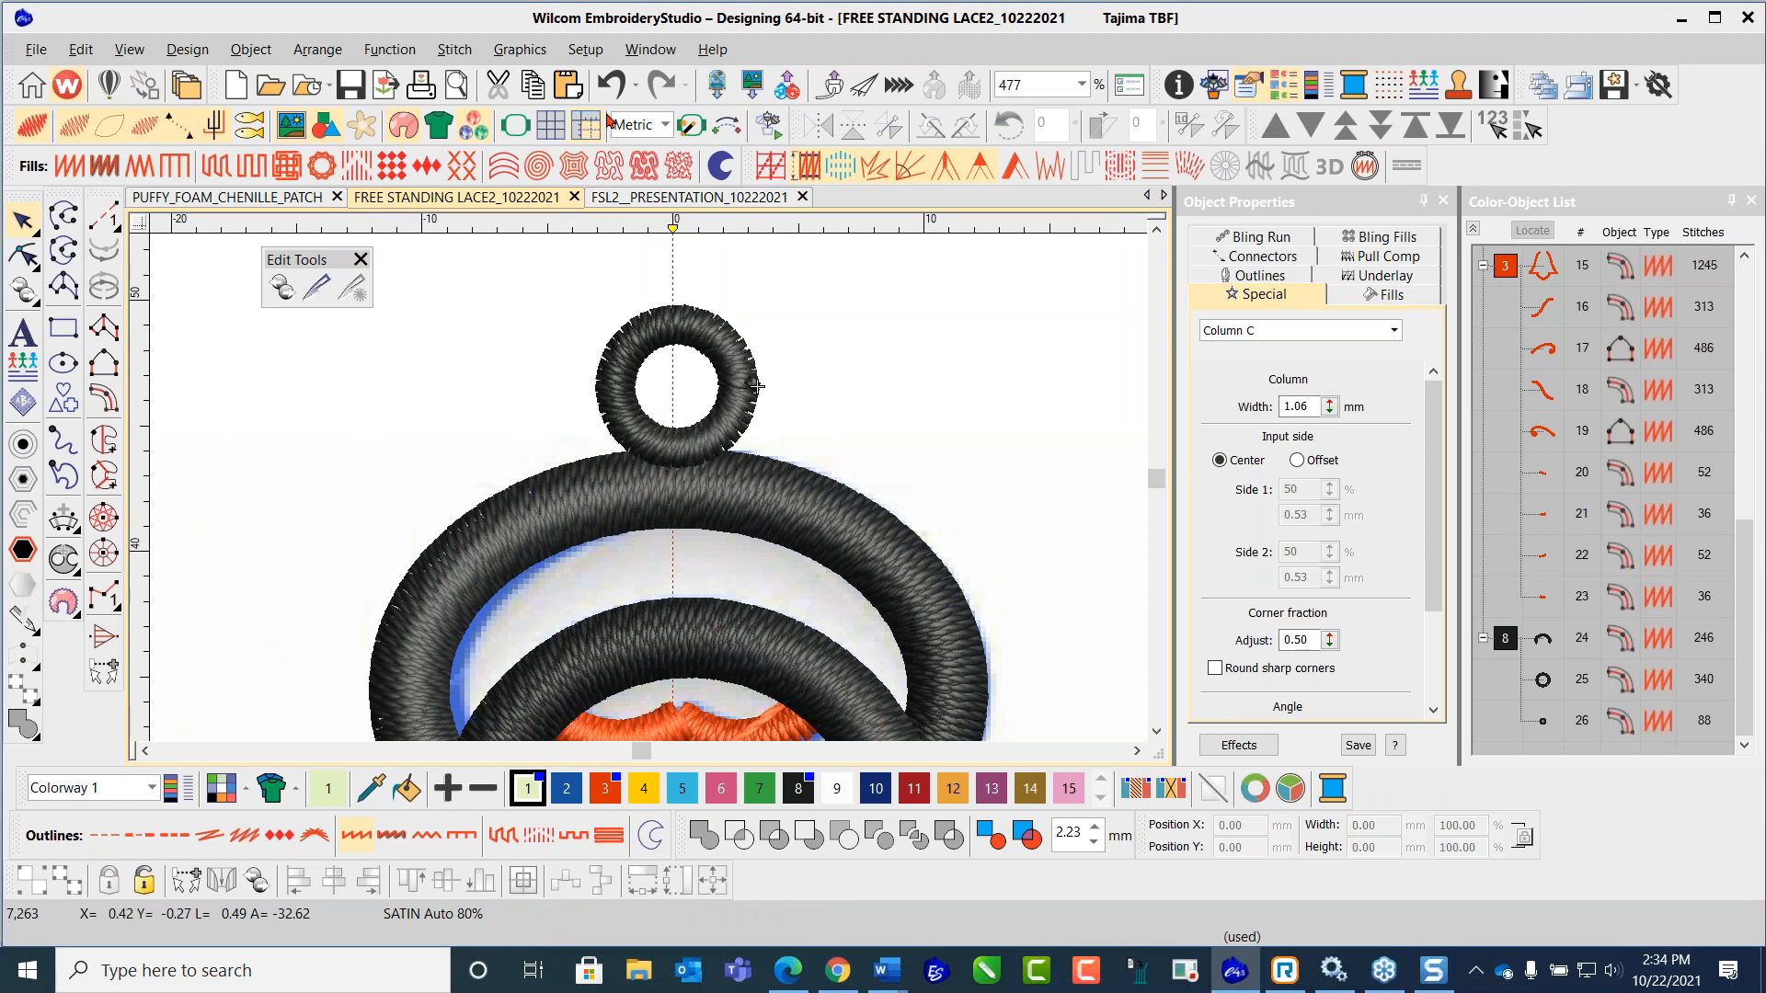
left_click(611, 84)
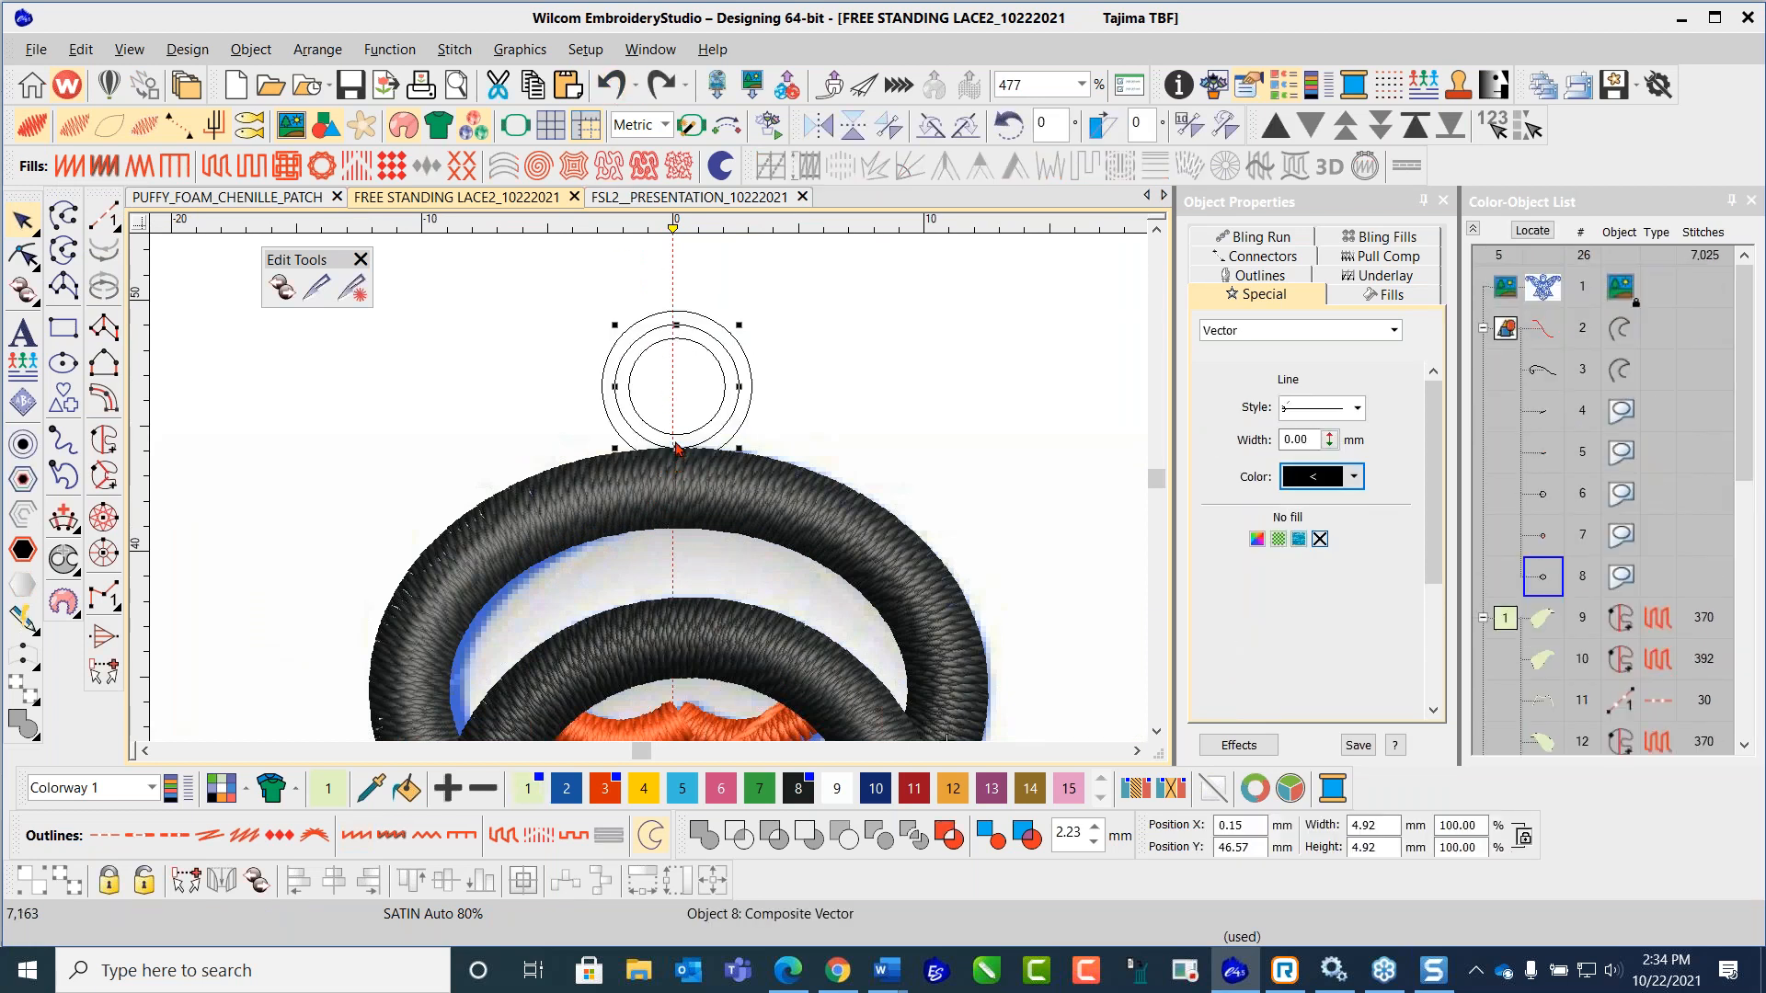
left_click(661, 85)
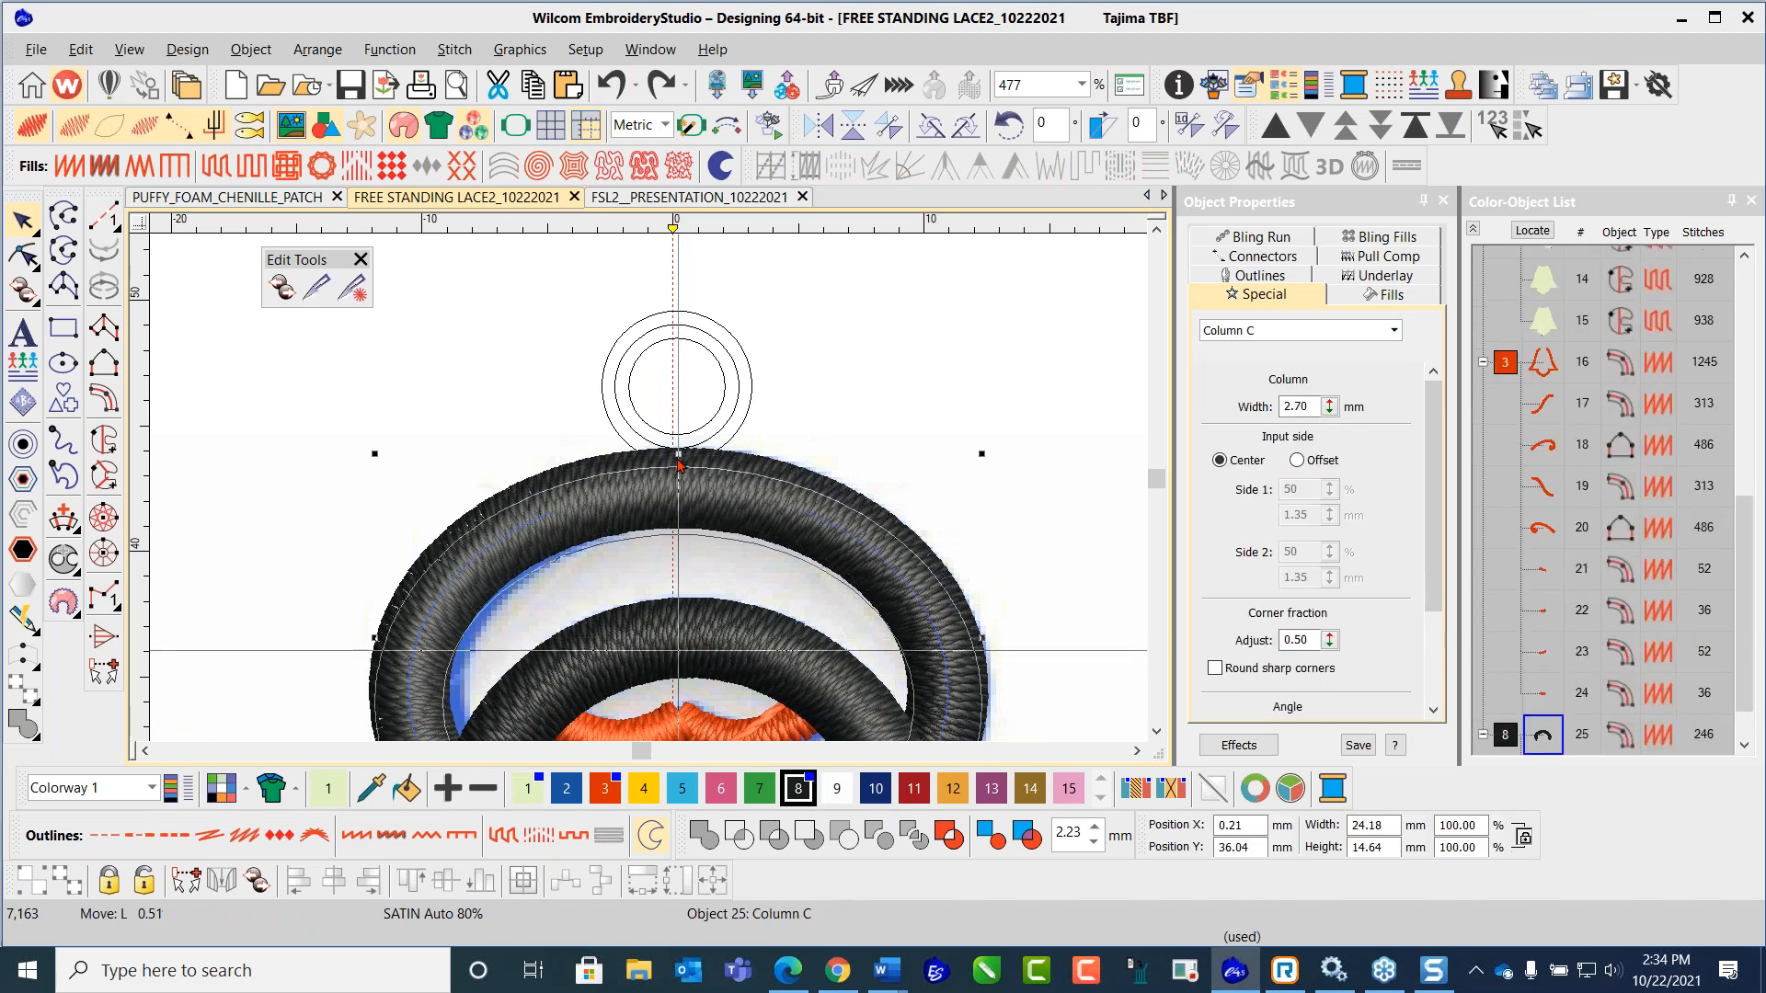
left_click(610, 85)
left_click(785, 347)
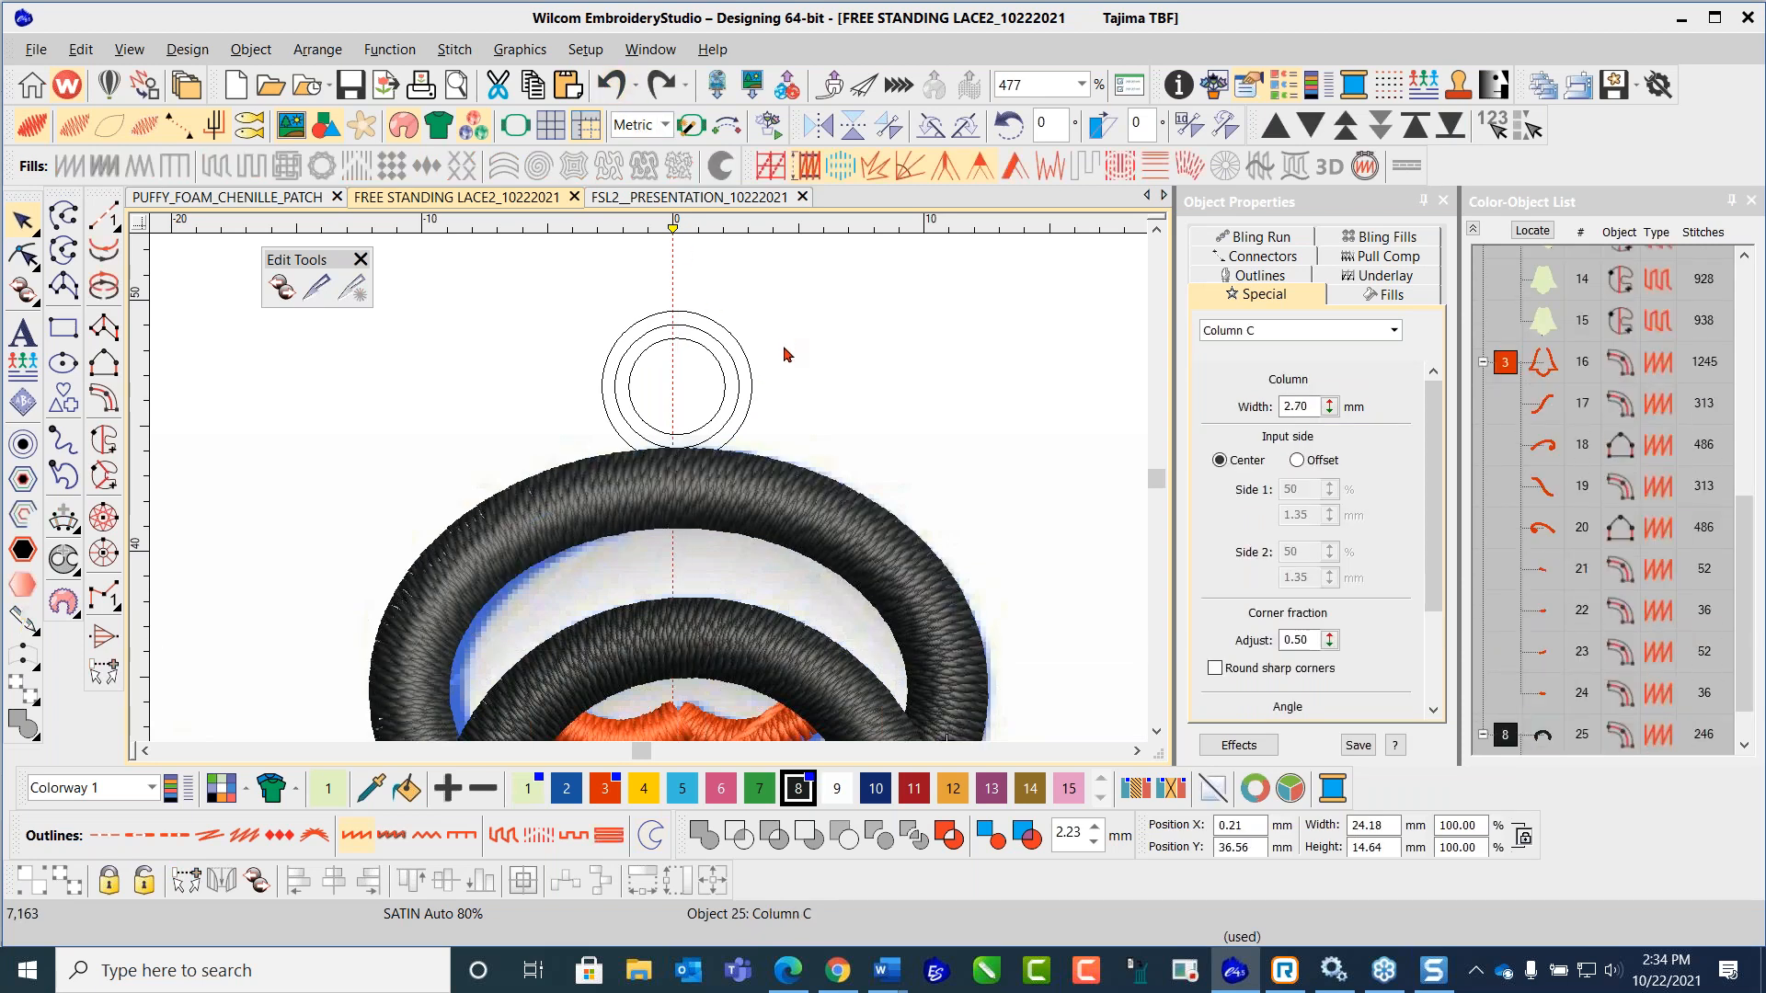
Step: Stretch the loop's middle circle downward to about 5.34 mm high and knife-cut it where its lower part overlaps the halo
left_click(743, 396)
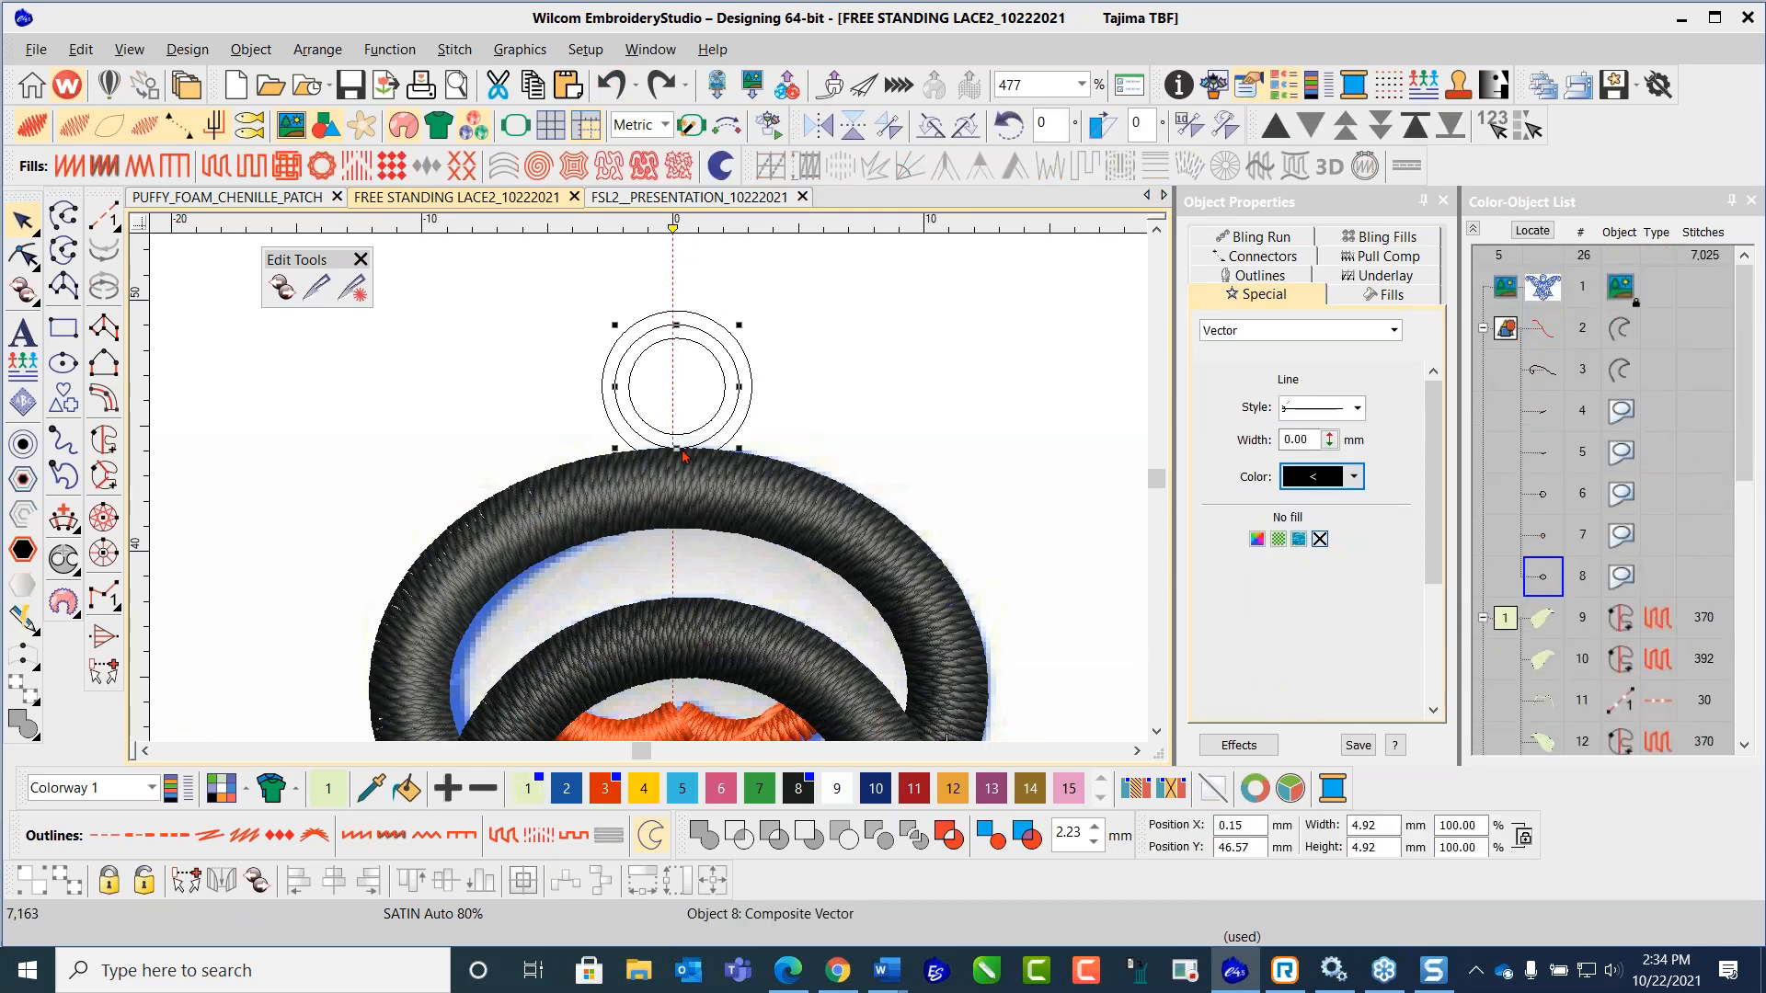
left_click_drag(676, 448, 676, 458)
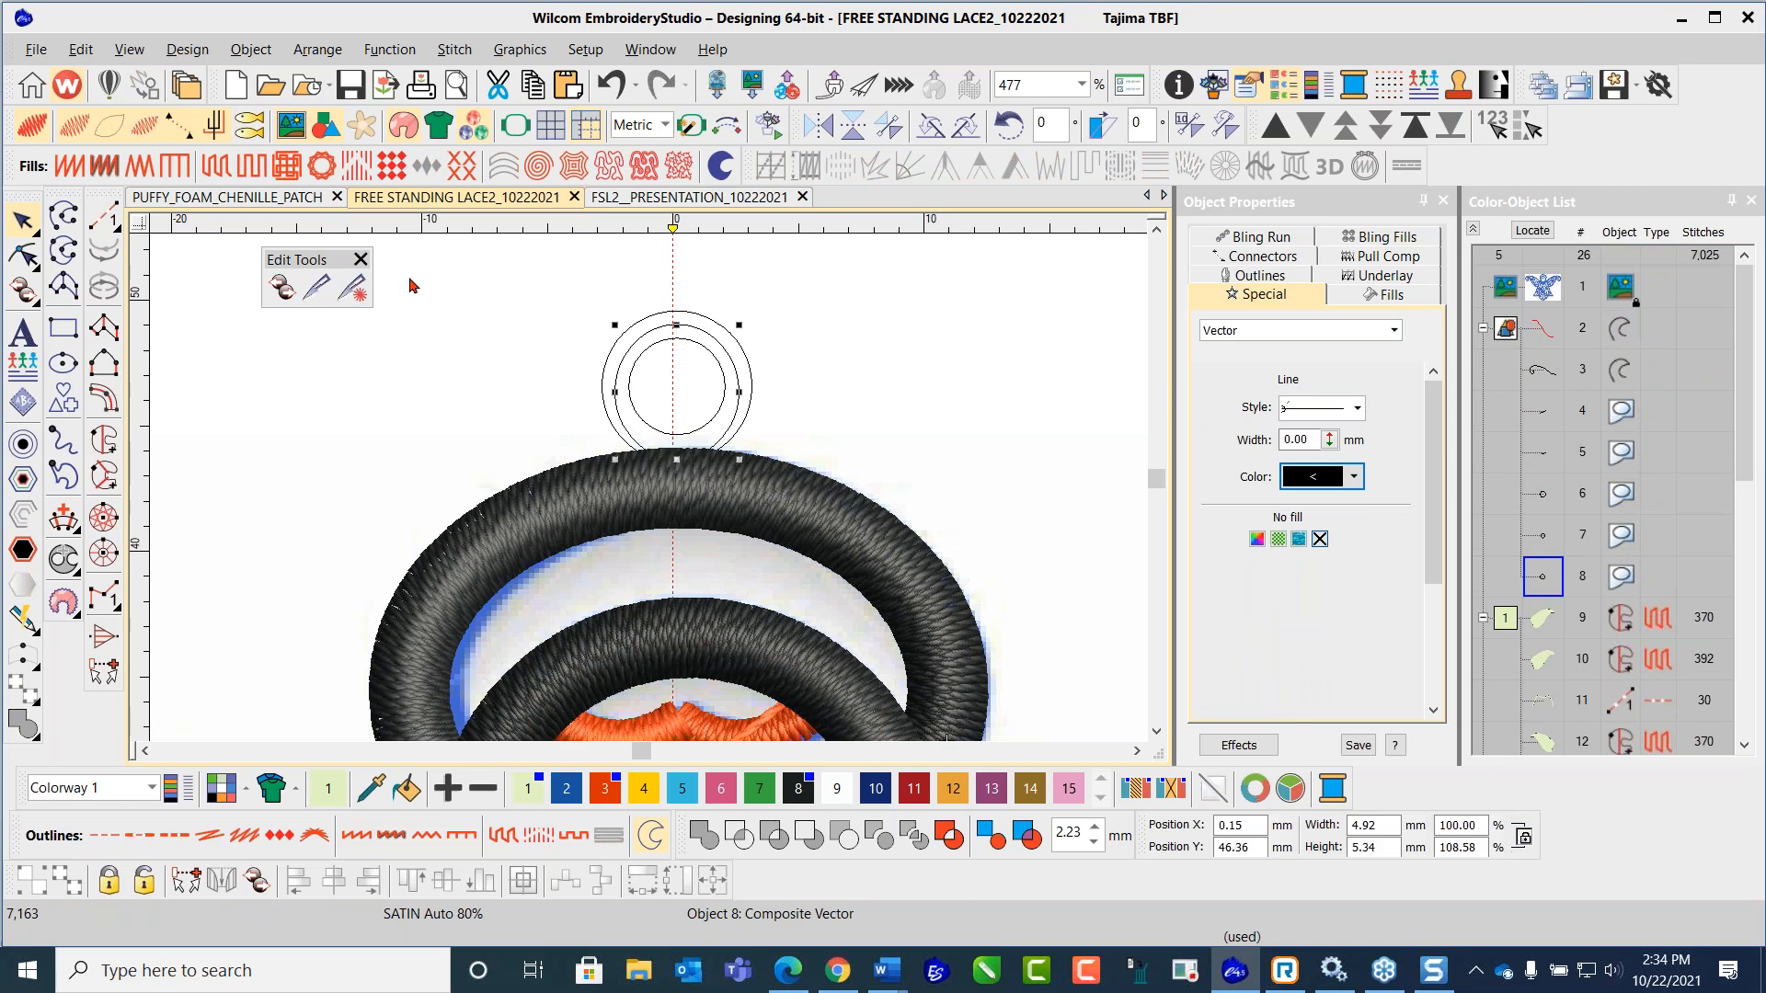
left_click(315, 287)
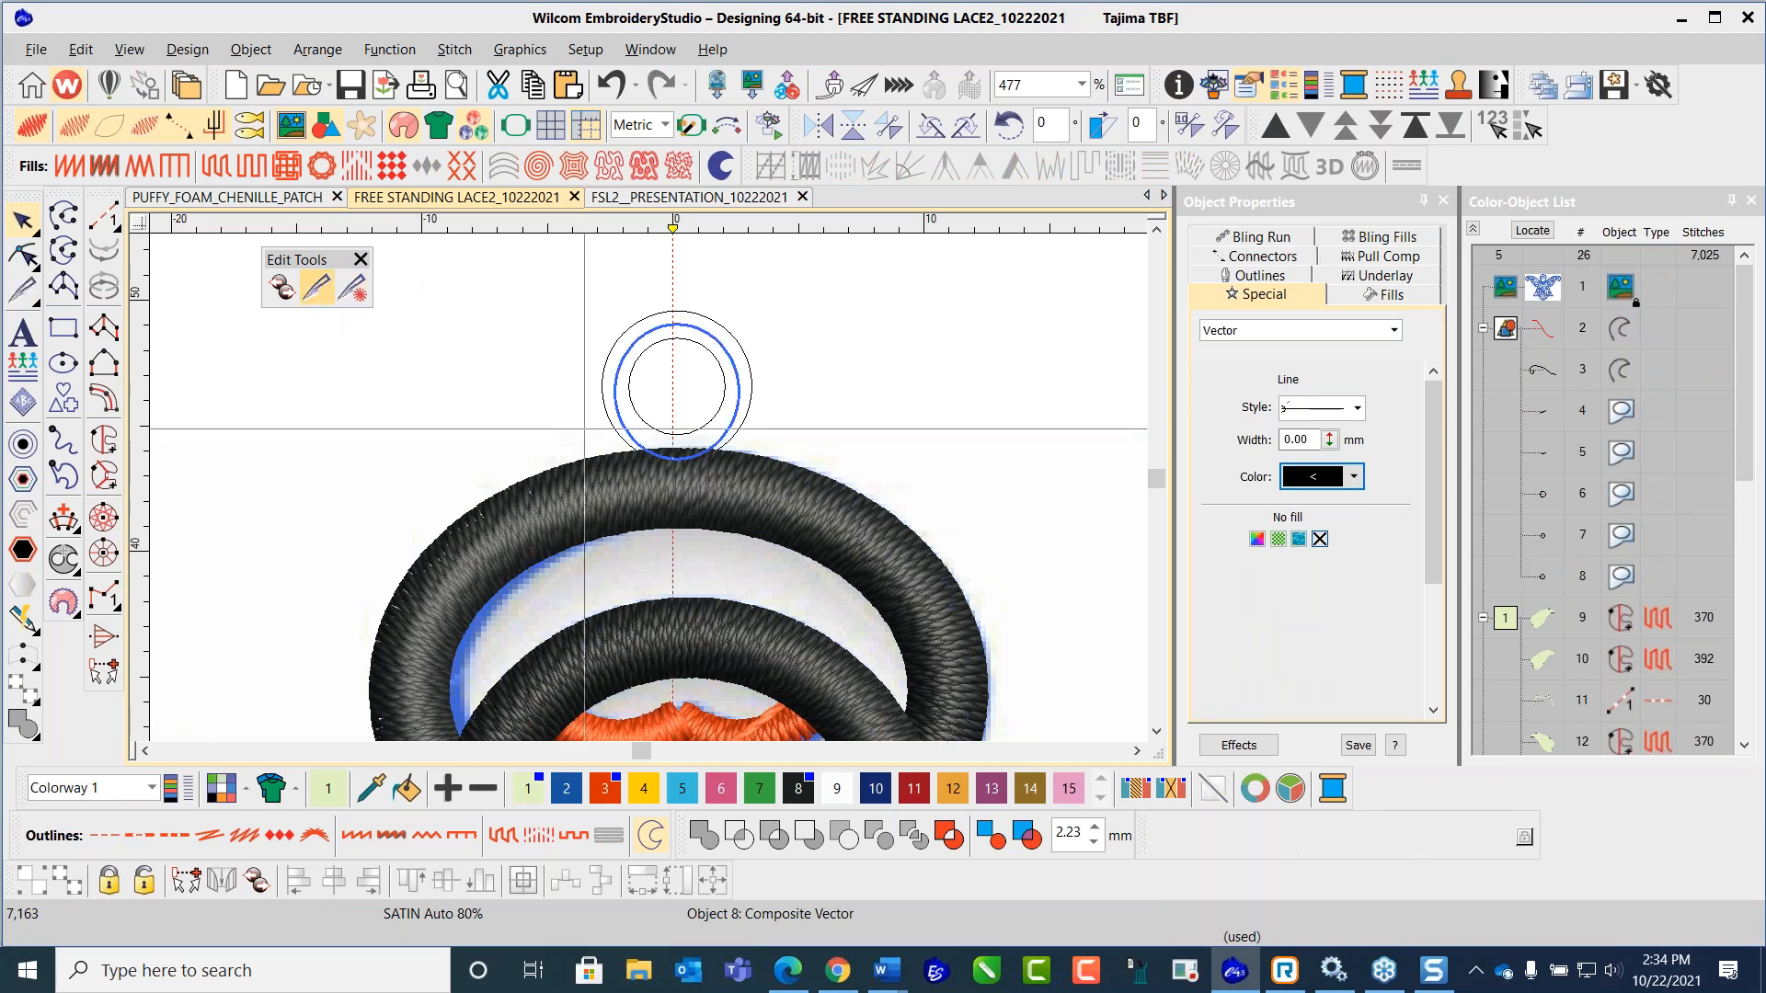
left_click(631, 453)
left_click(662, 433)
left_click(710, 440)
left_click(755, 470)
key("Return")
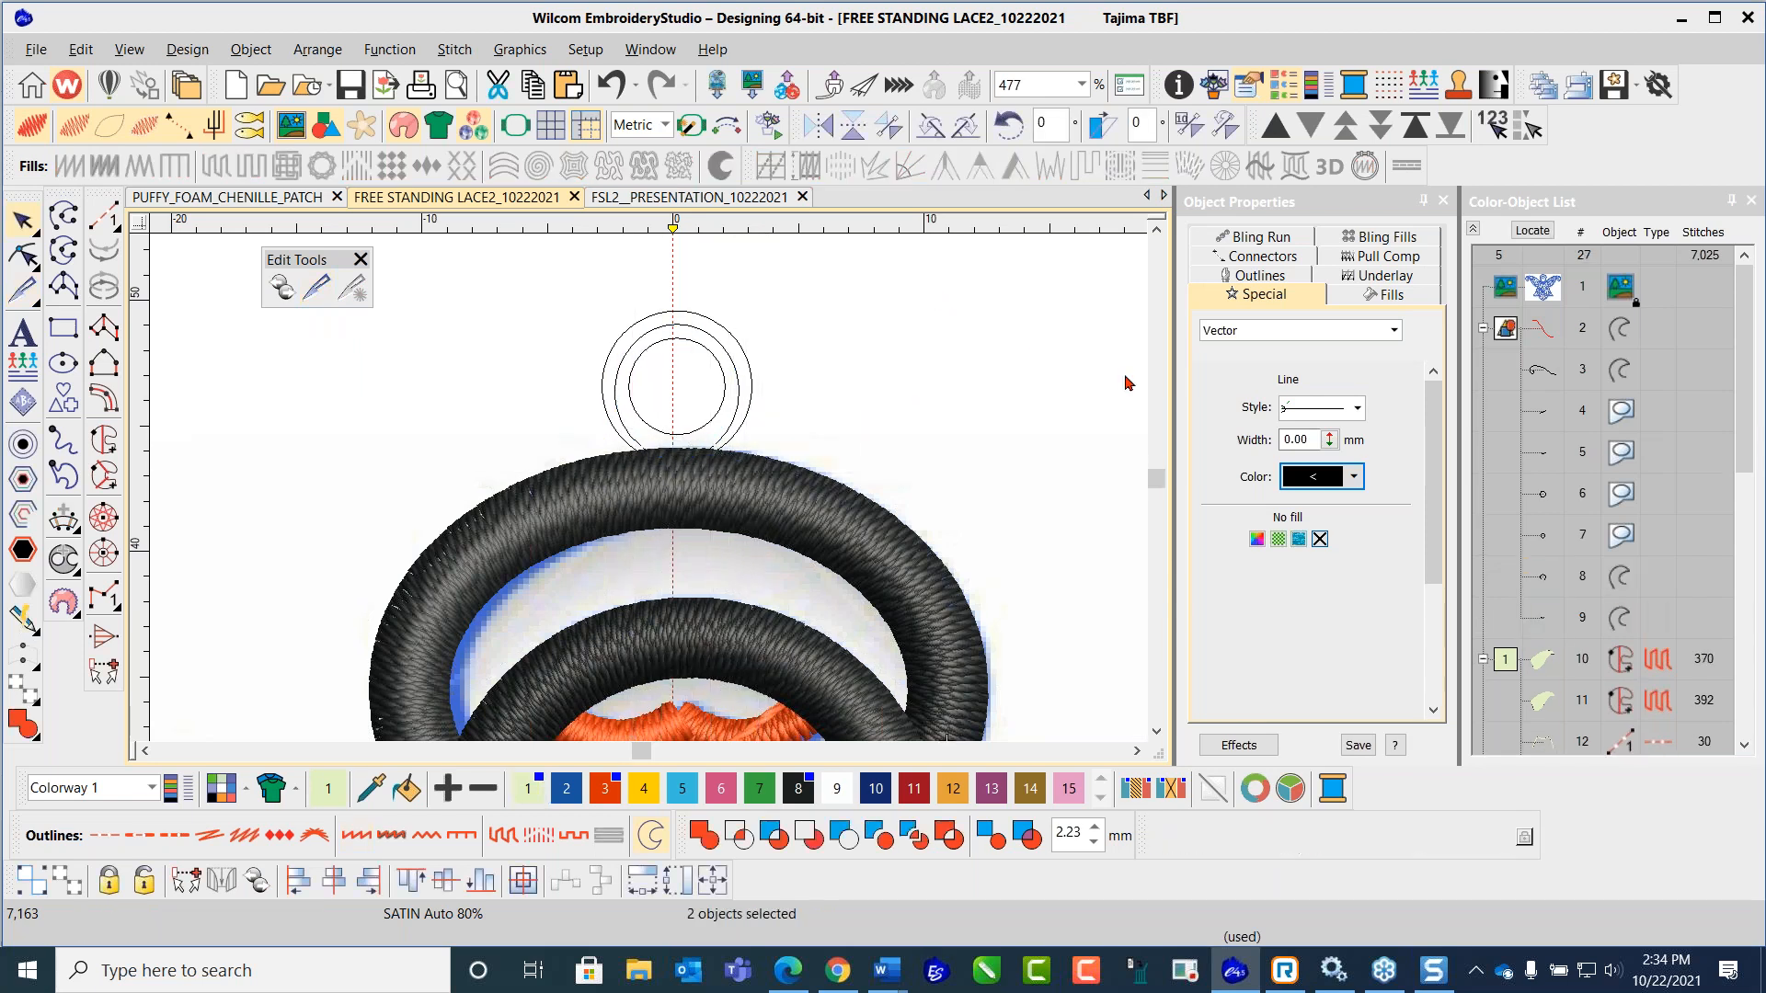
Step: Convert the open upper arc of the cut middle circle to a 1.06 mm wide Column C satin
left_click(1130, 384)
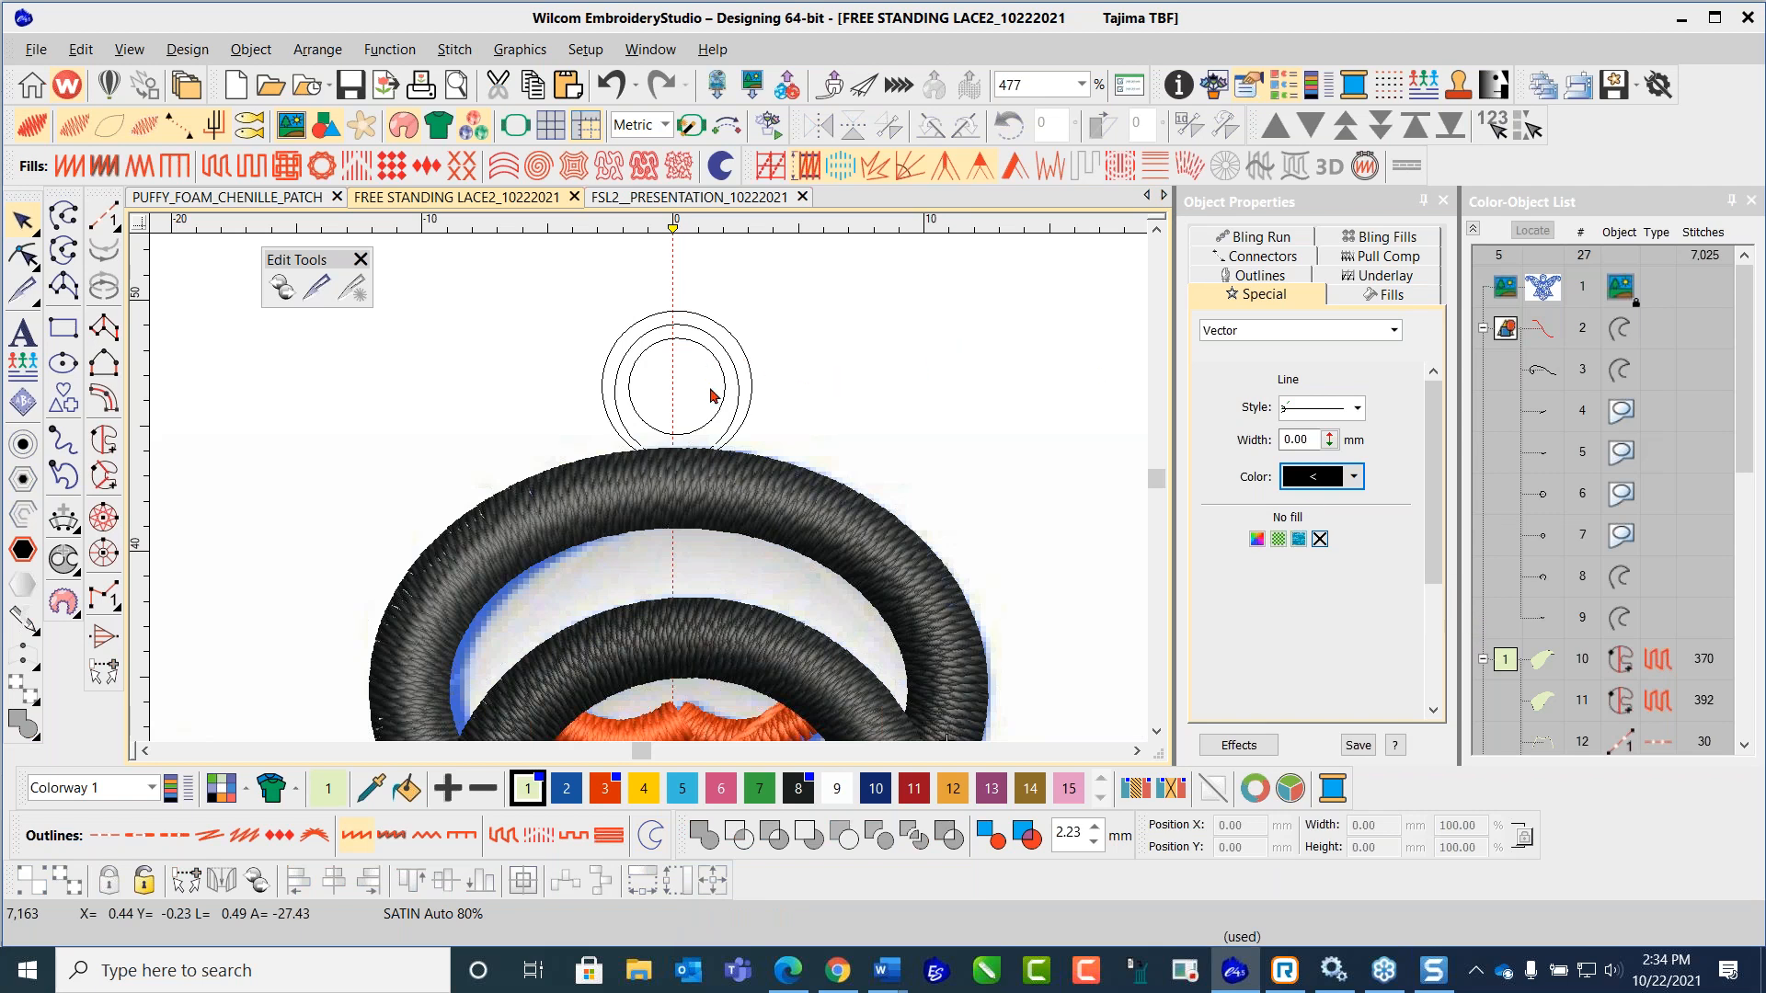
left_click(737, 378)
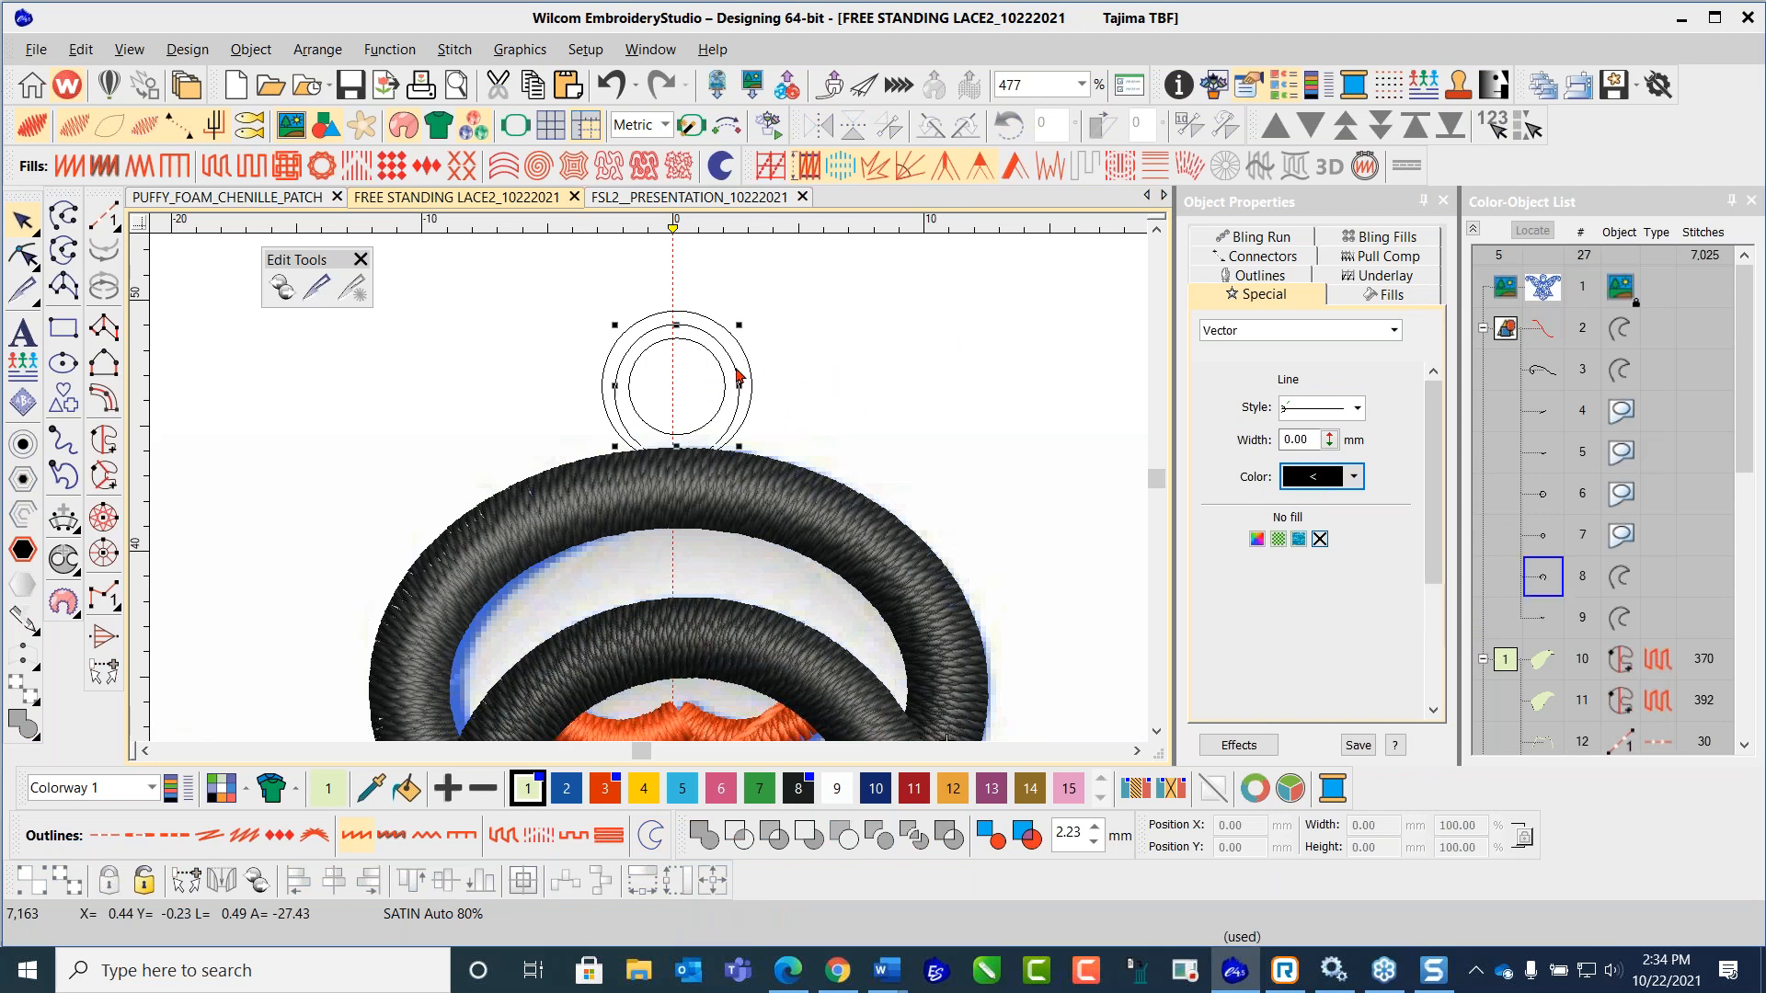
left_click(107, 401)
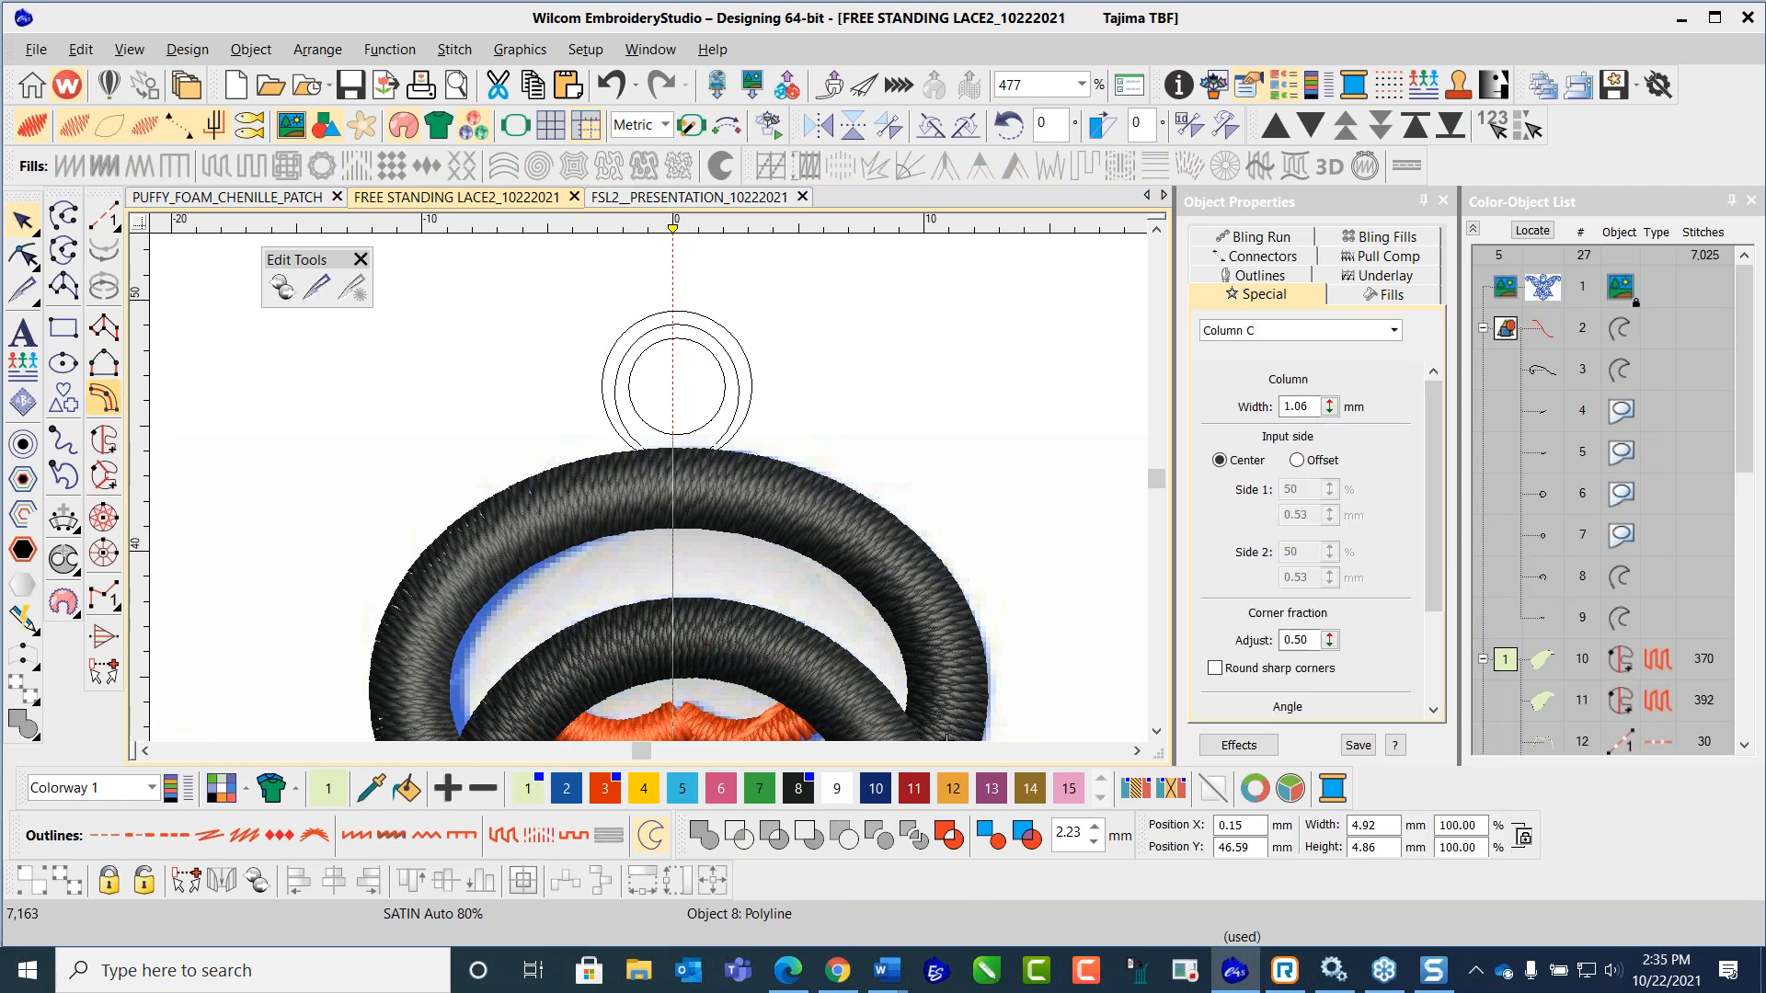
key("Escape")
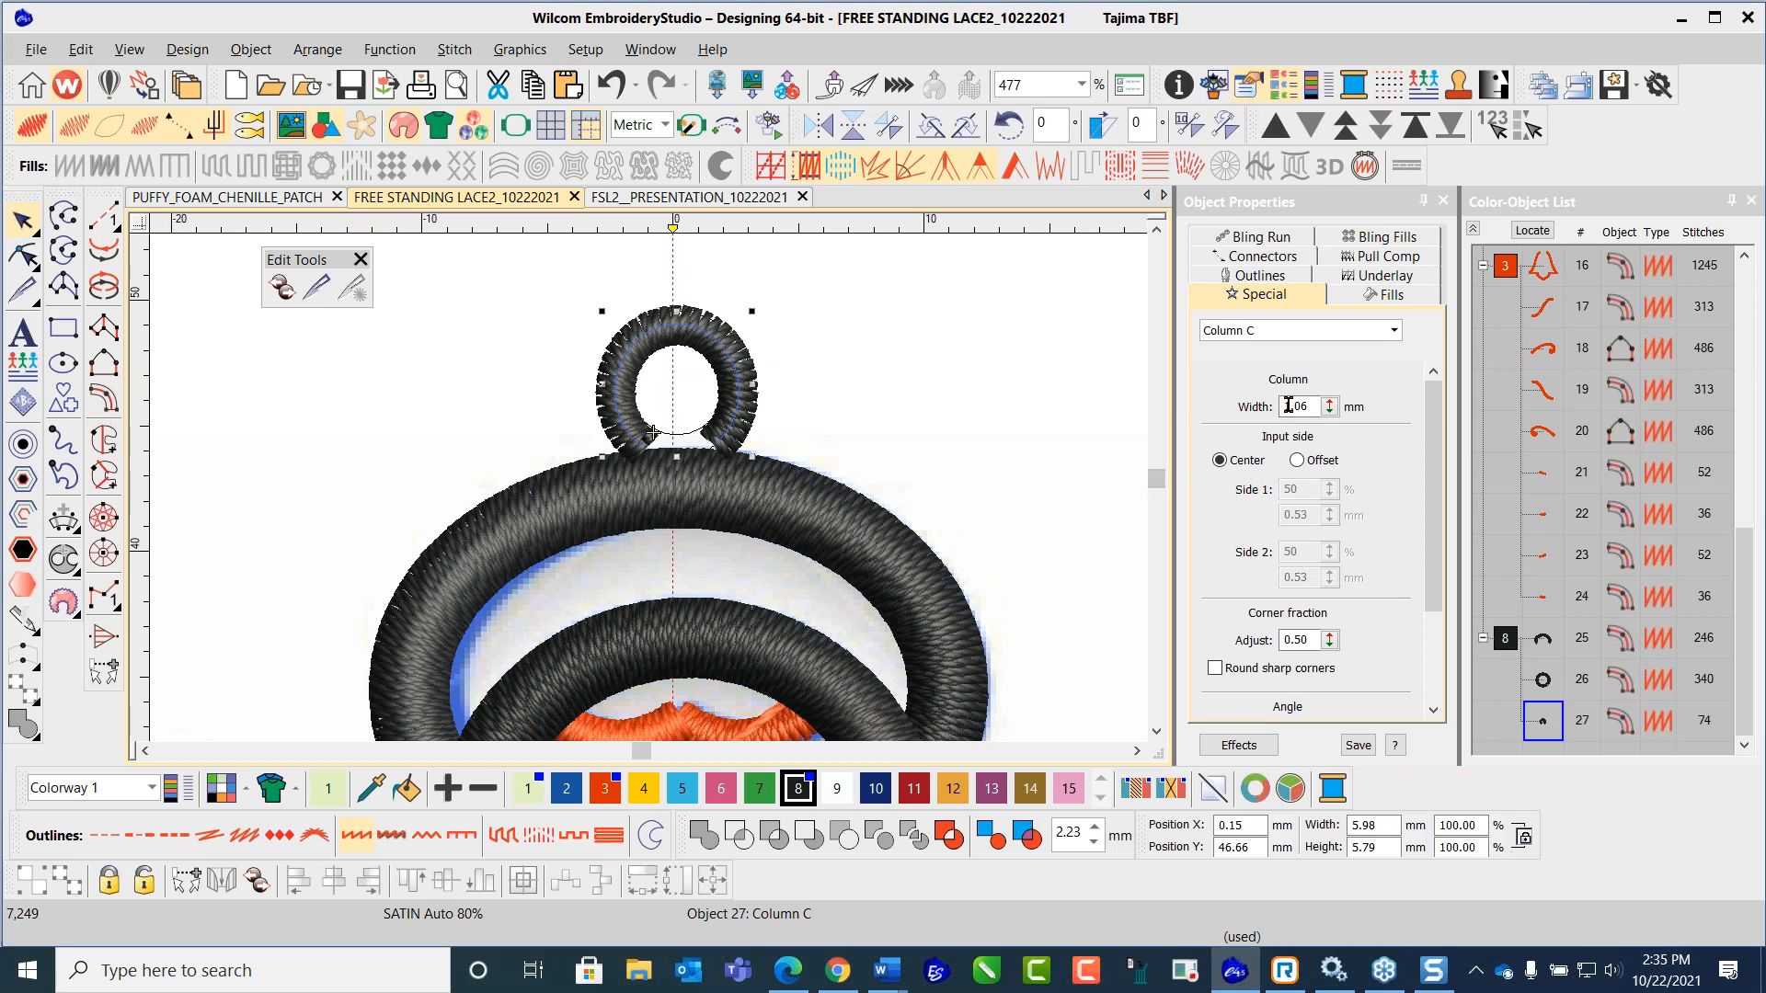
Step: Set the hanging loop's Column C width to 1.20 mm and move the loop down to overlap the halo
left_click_drag(1296, 407, 1326, 406)
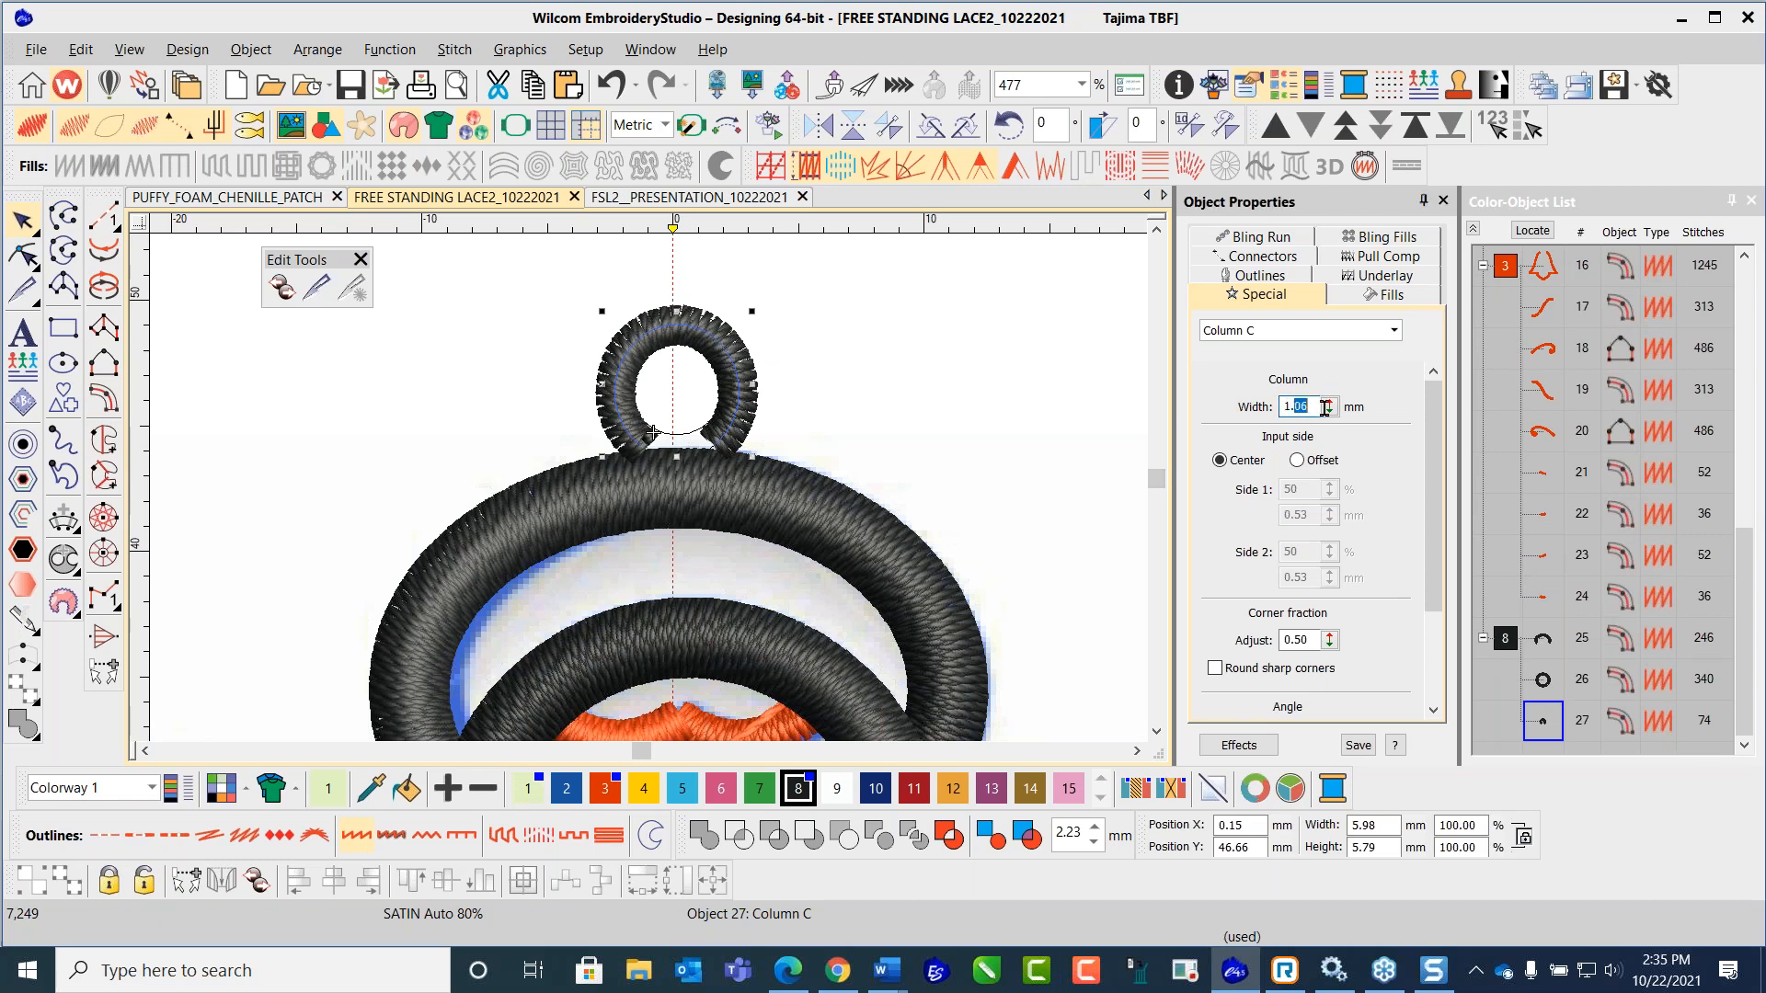
type("20")
key("Return")
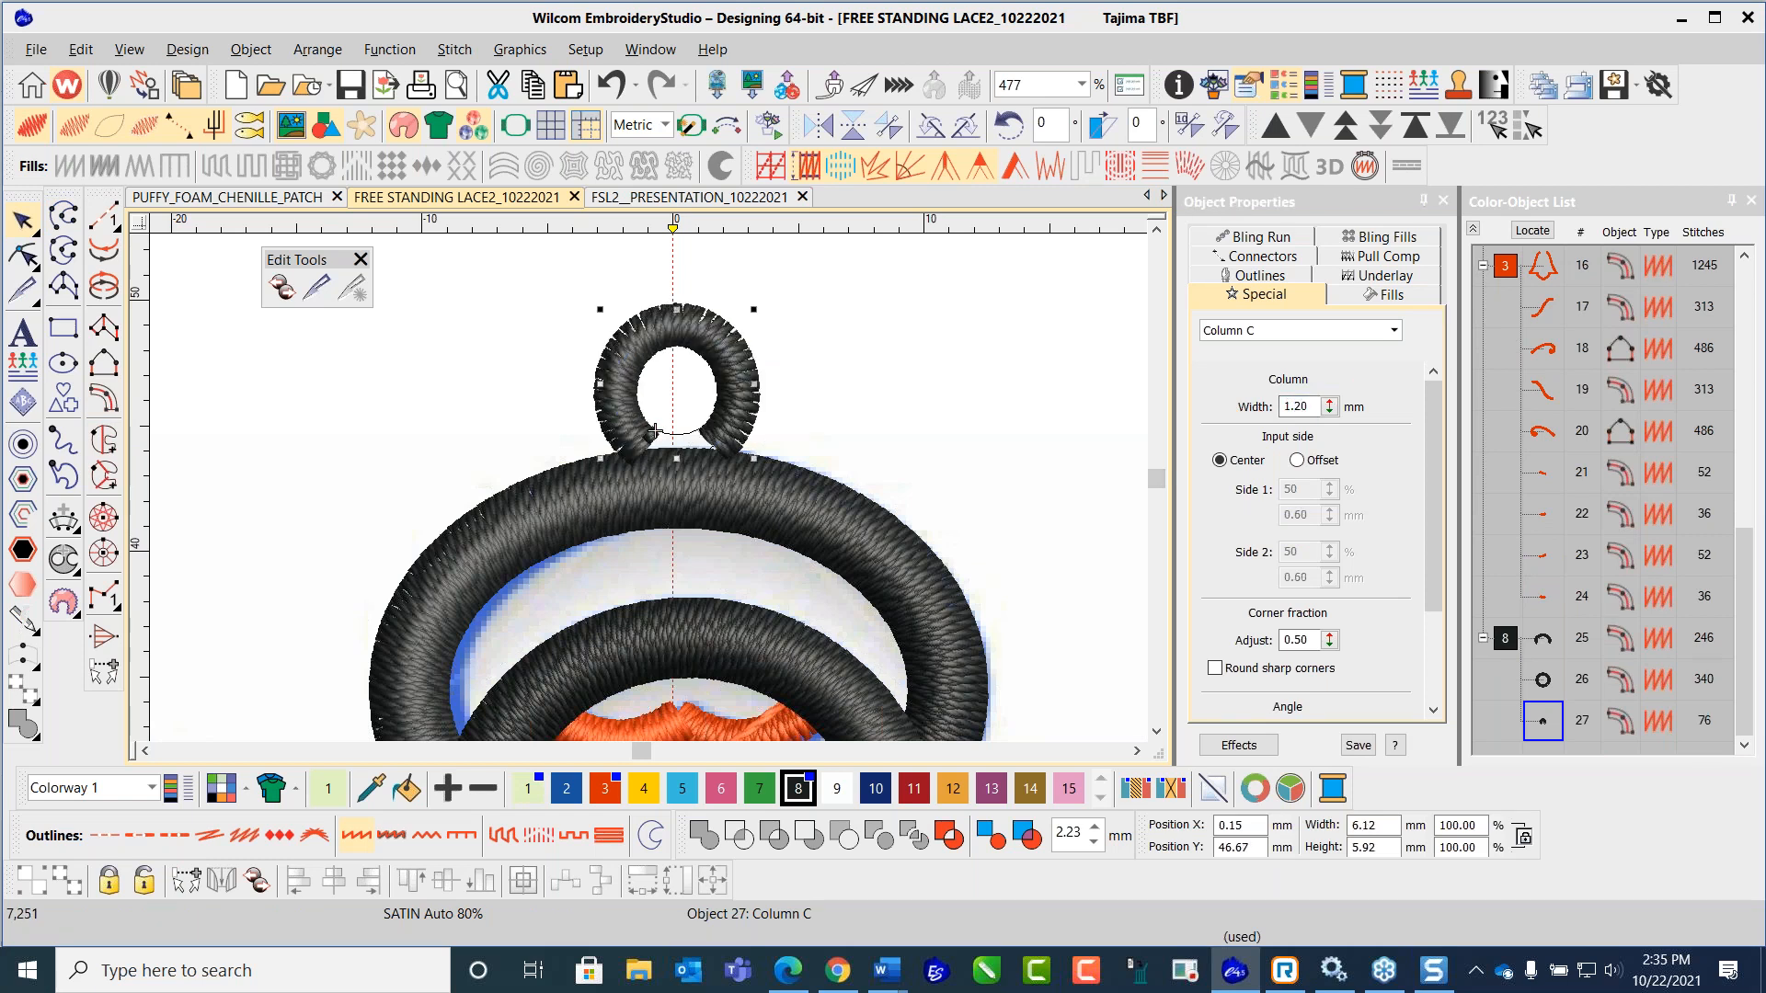
left_click_drag(654, 431, 654, 447)
left_click(921, 440)
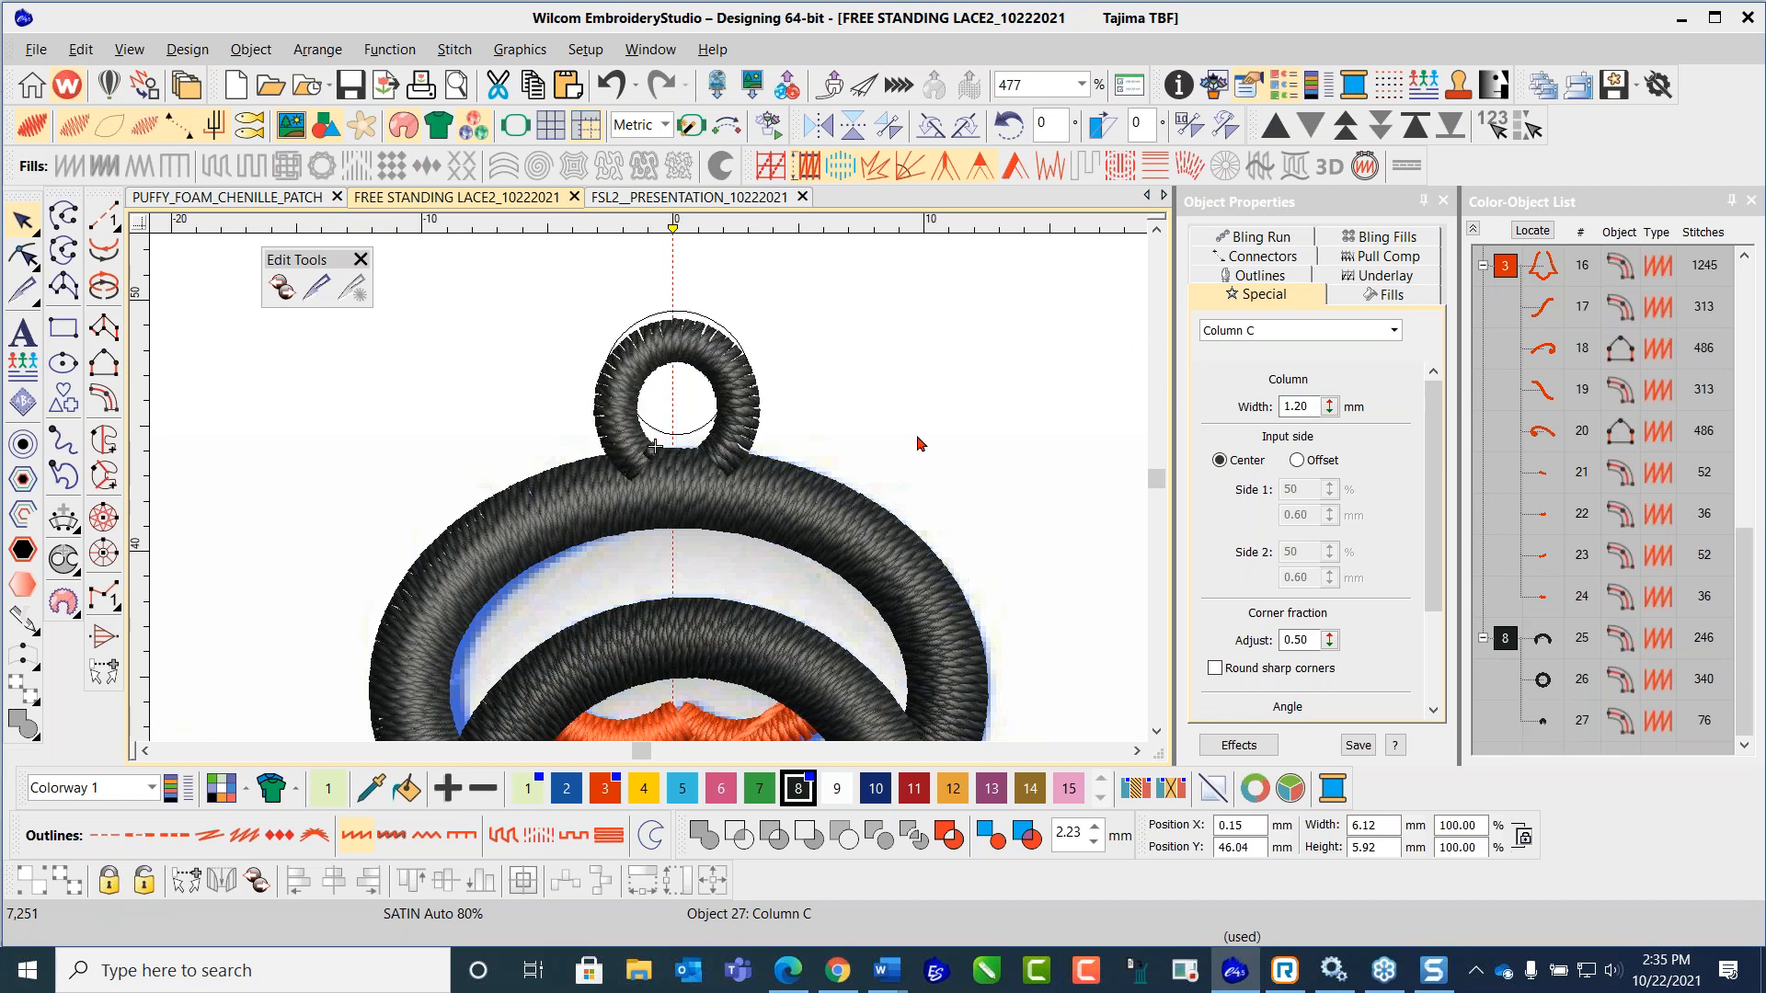
scroll(473, 452, "down", 3)
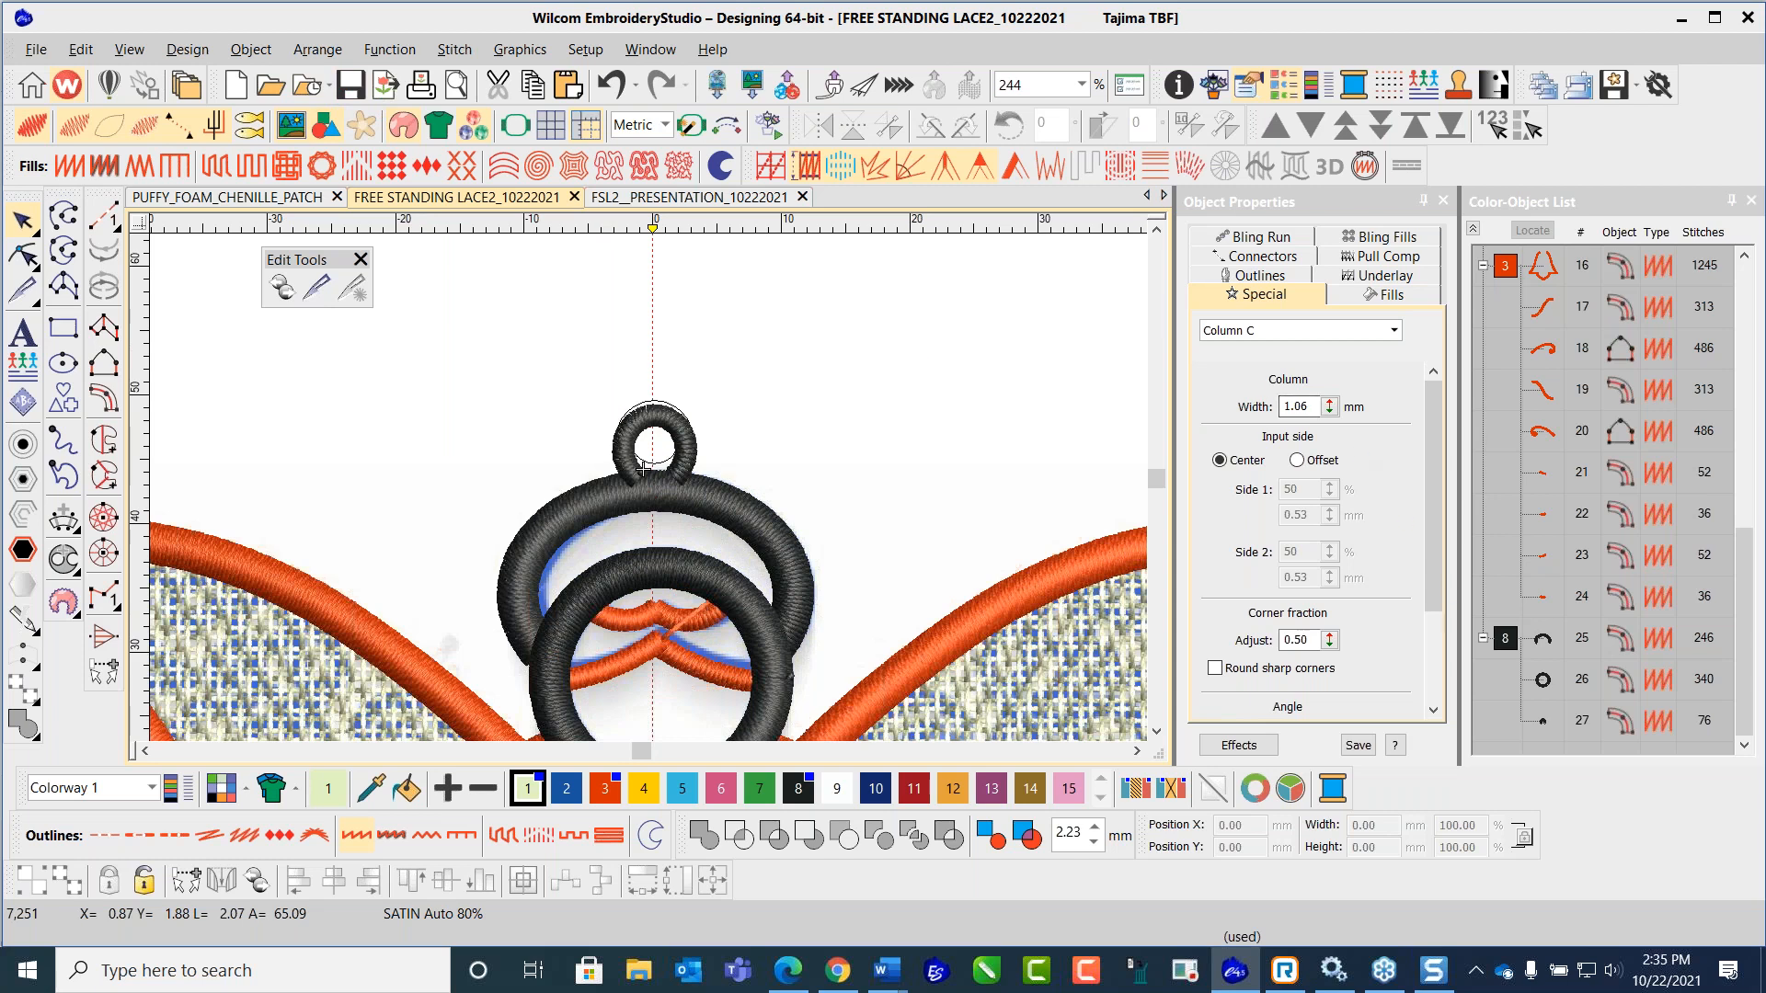
Step: Recolor the halo, face and hanging loop columns from black to thread color 3
left_click(1499, 644)
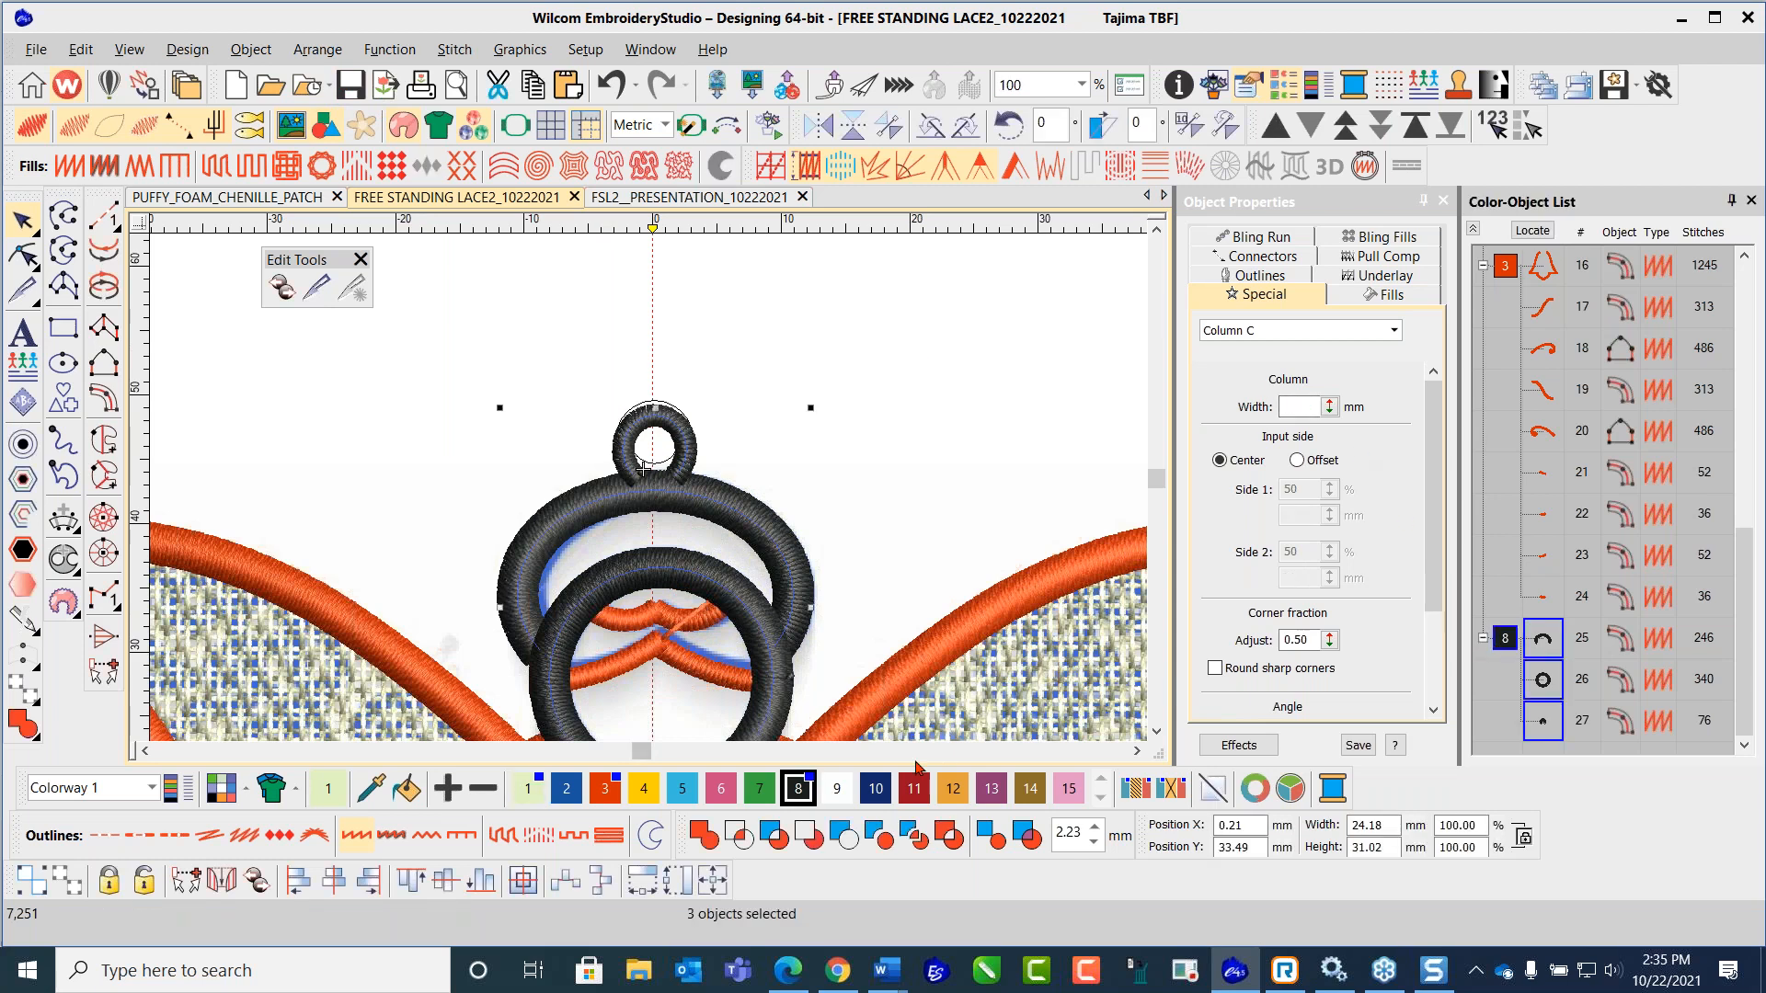
left_click(607, 799)
left_click(879, 501)
scroll(780, 612, "down", 1)
scroll(607, 510, "up", 1)
scroll(649, 490, "down", 1)
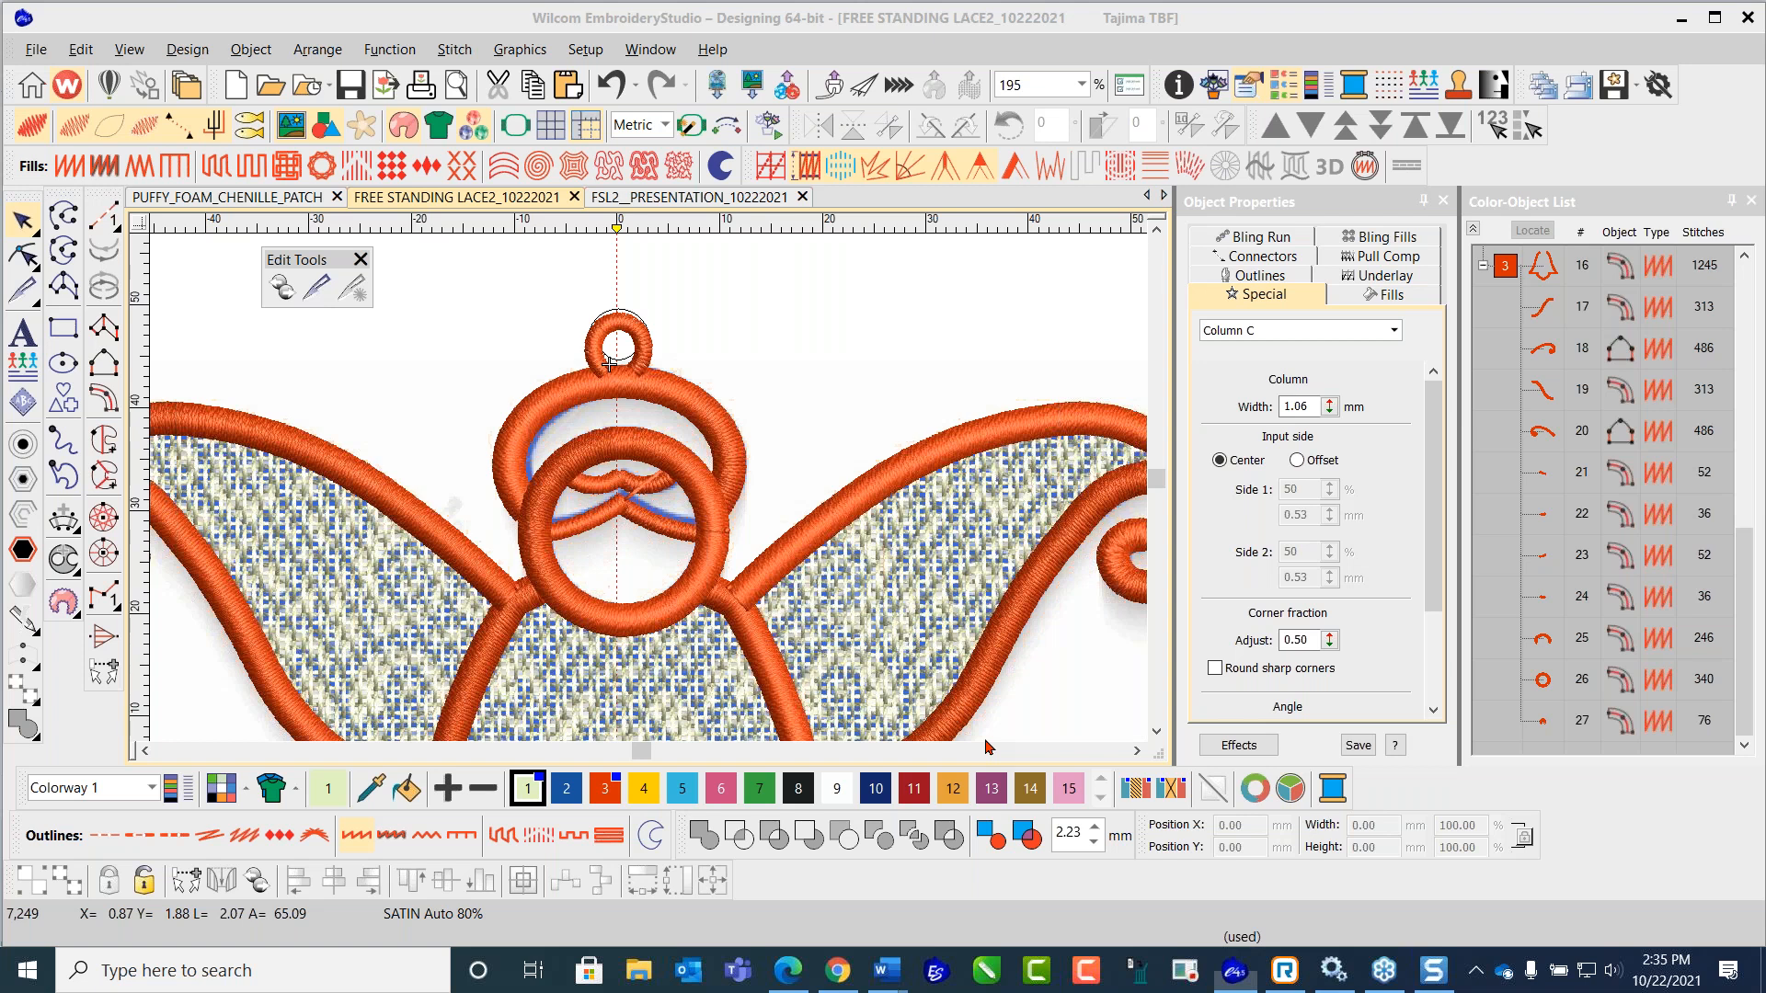
Step: Examine the whole angel with and without the realistic stitch view and the background artwork
scroll(641, 527, "down", 3)
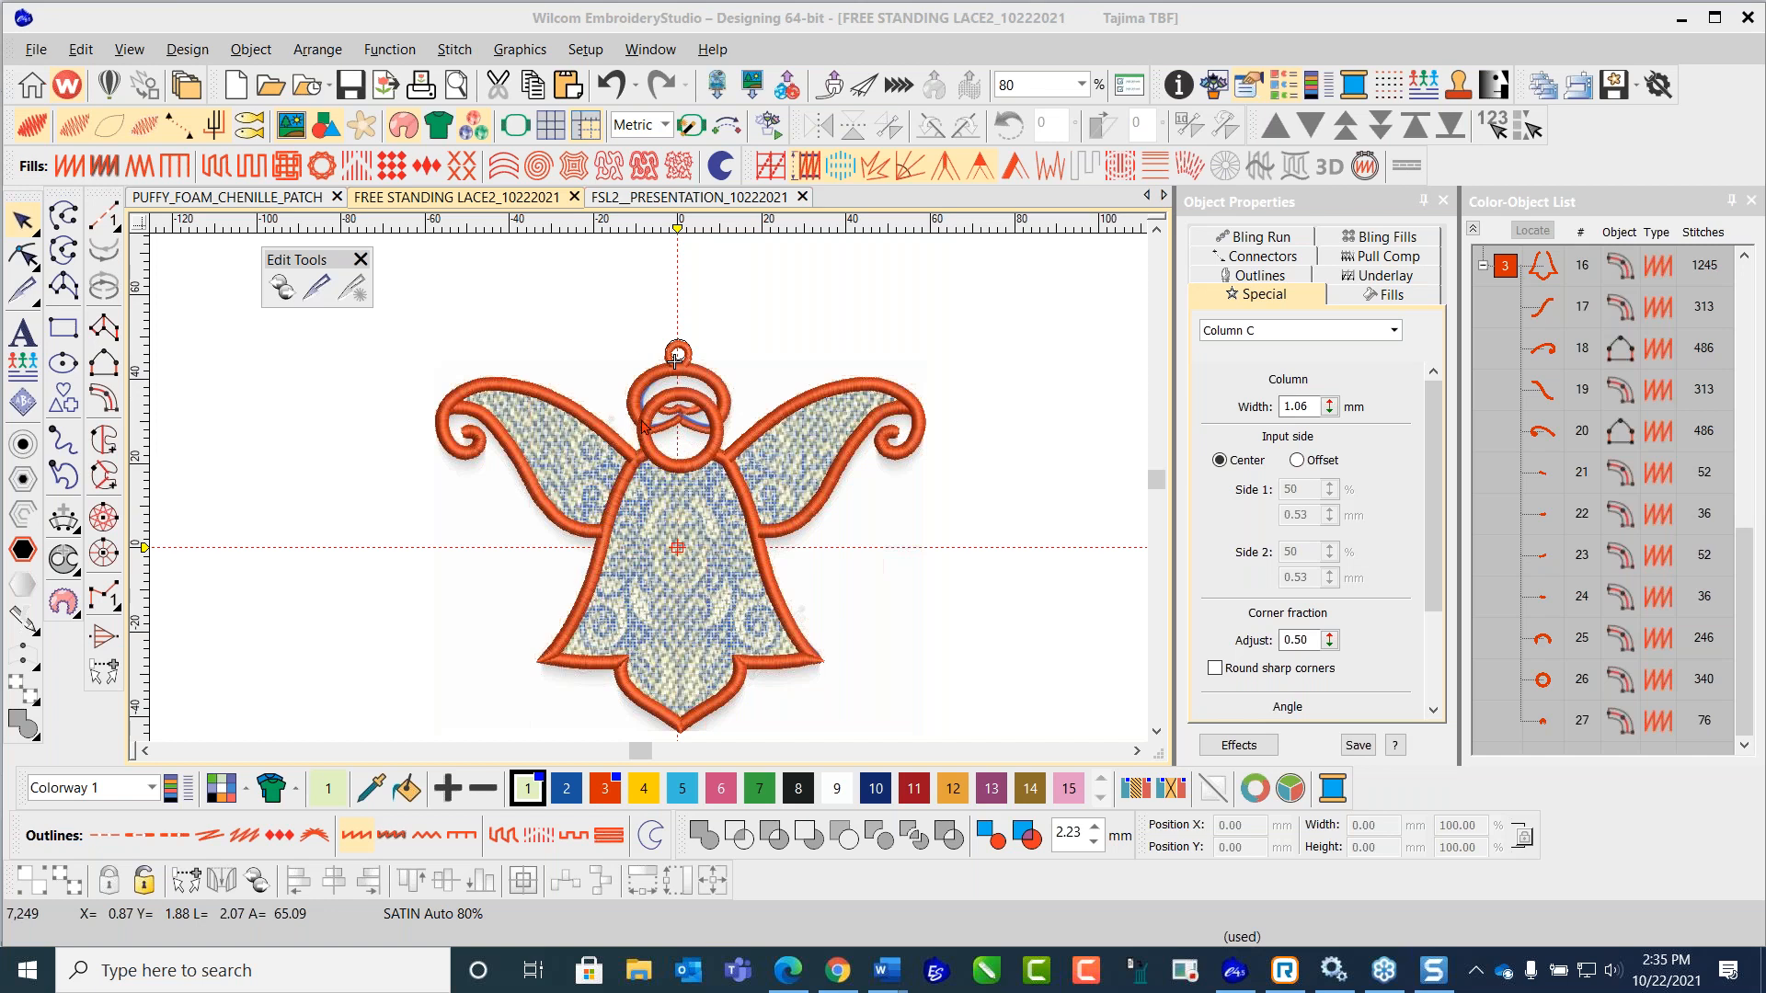
left_click(33, 125)
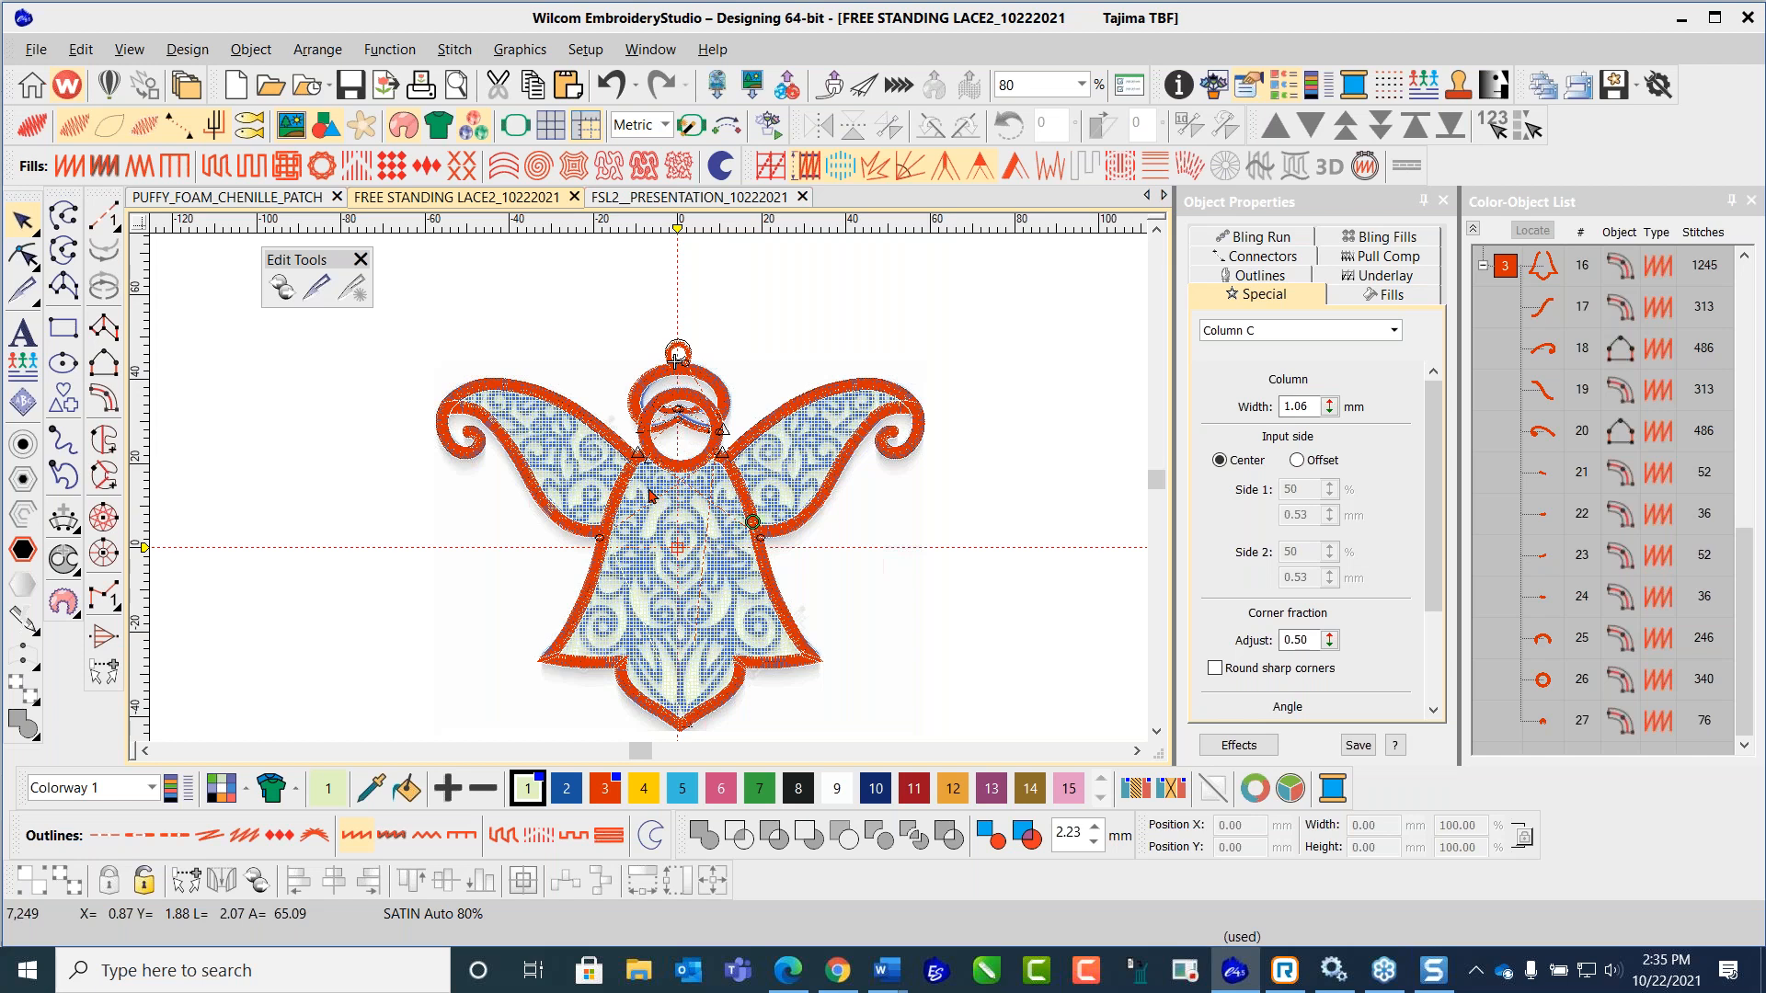
scroll(662, 499, "up", 2)
scroll(651, 498, "down", 2)
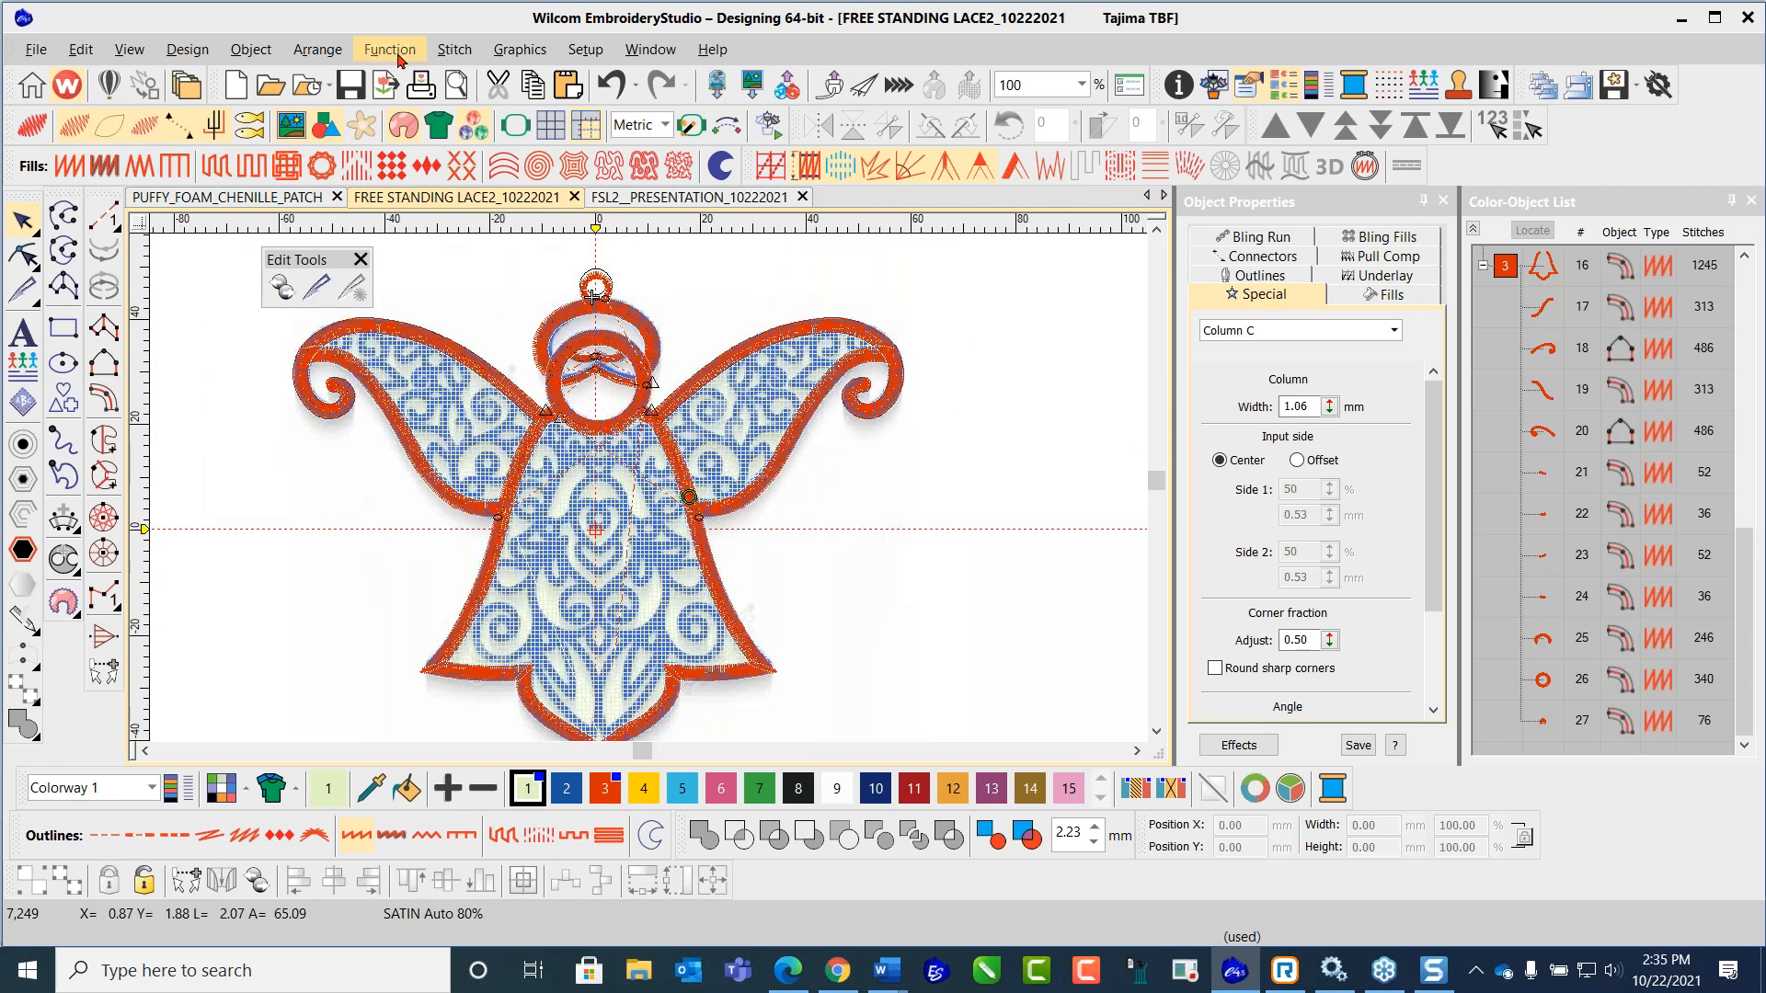
left_click(290, 125)
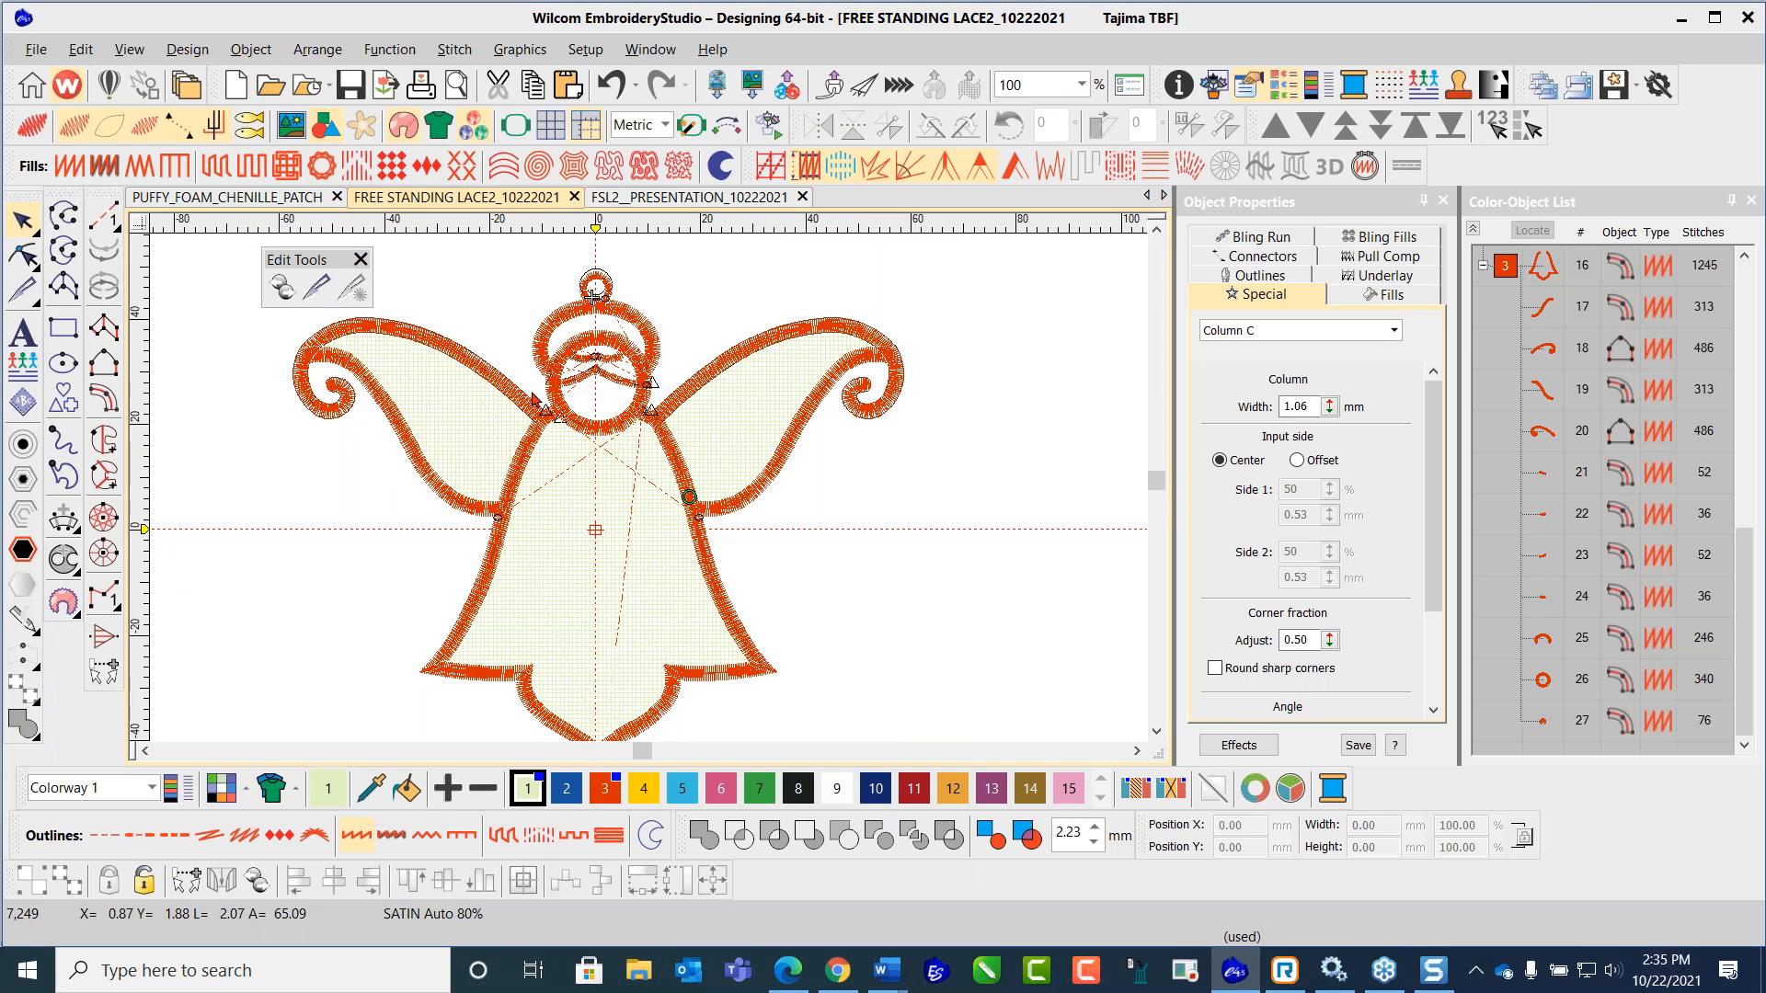
left_click(291, 126)
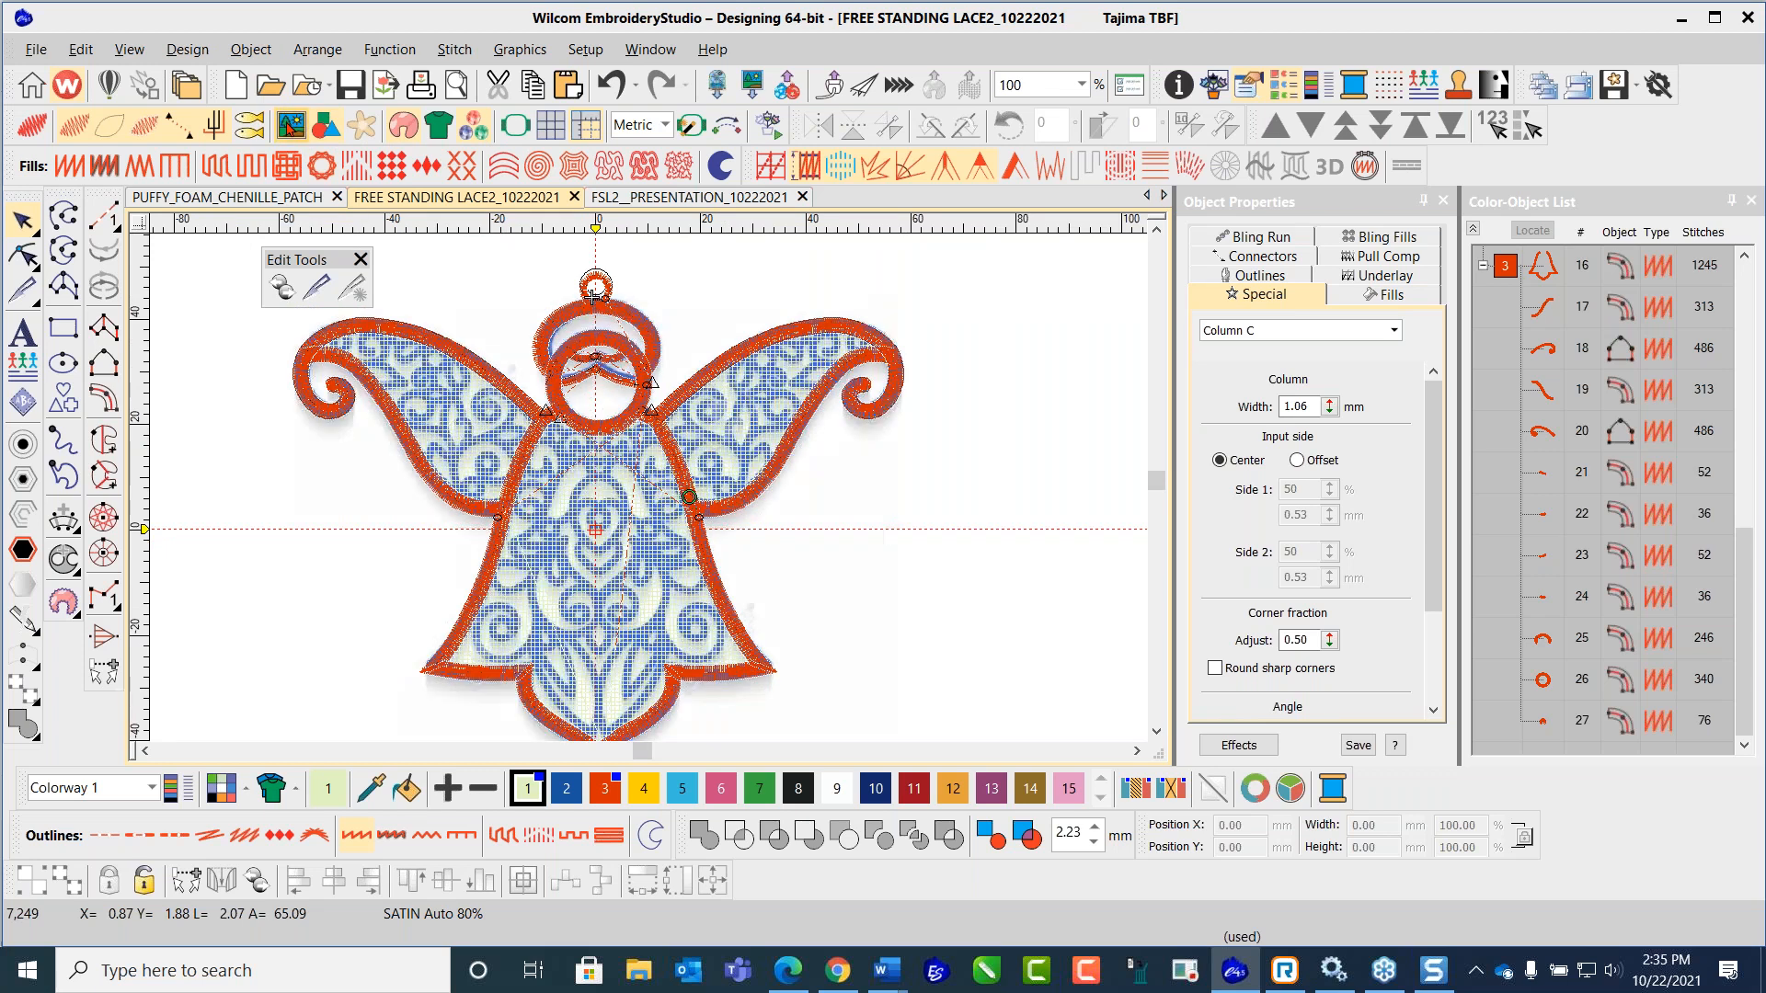
left_click(32, 125)
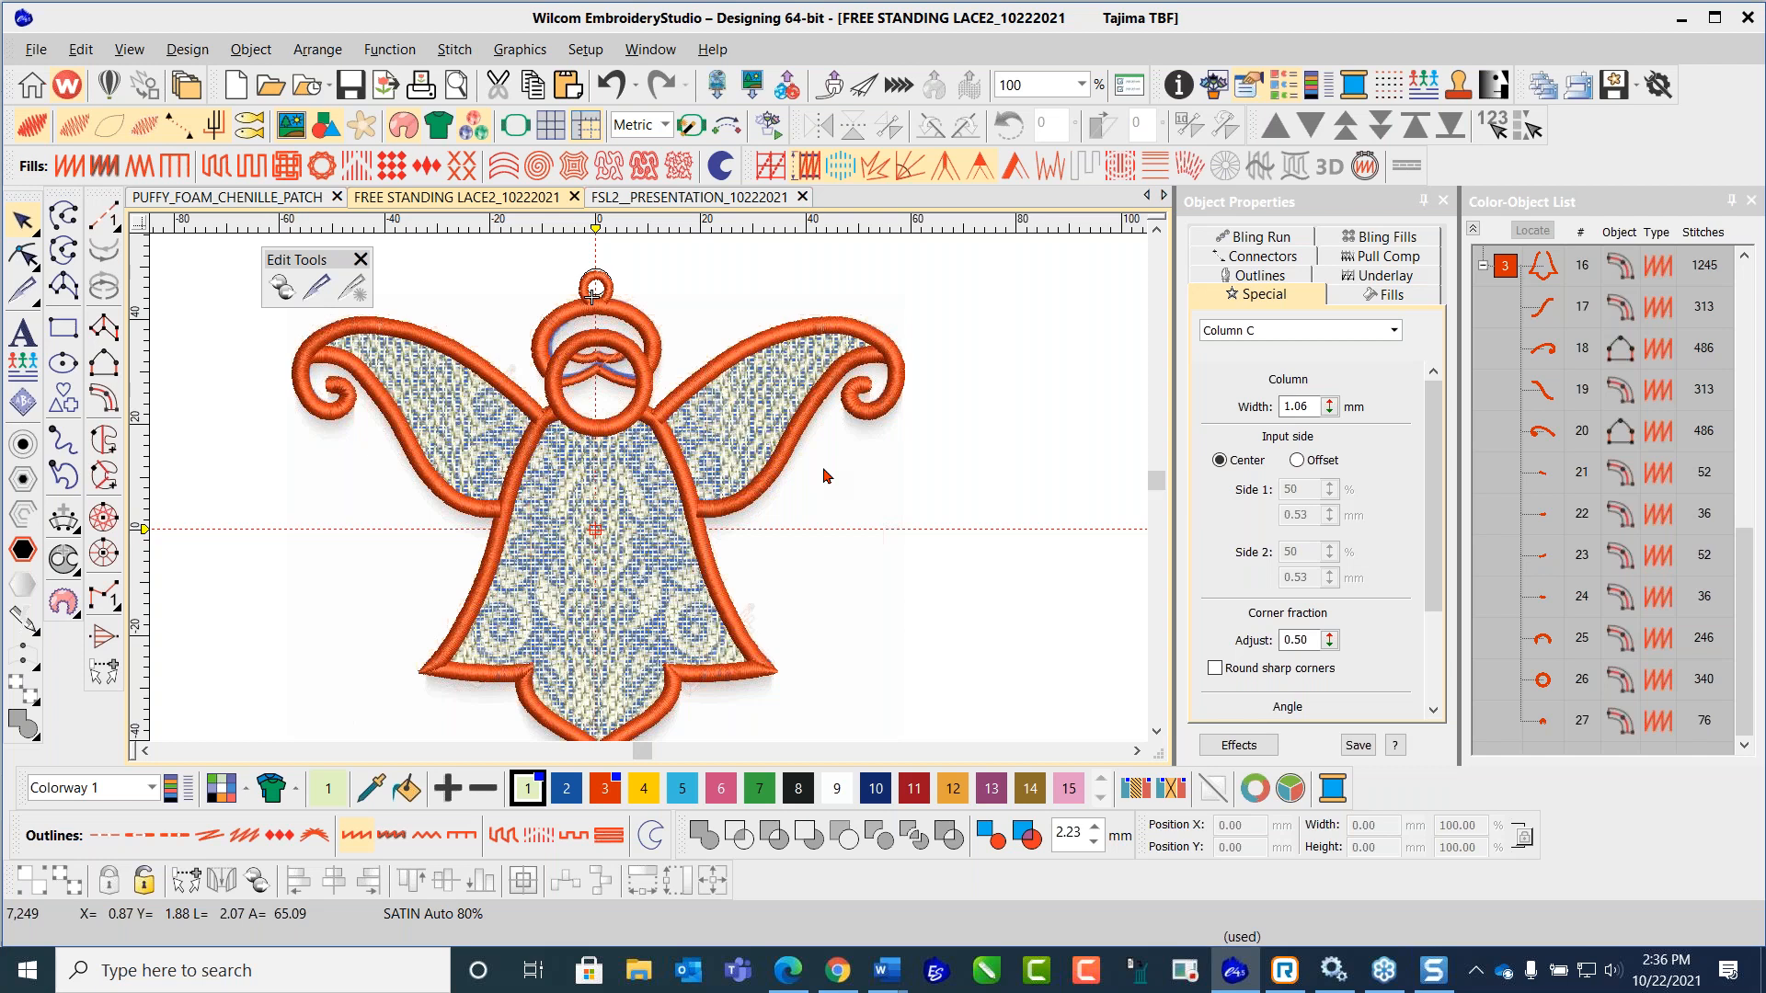
scroll(667, 479, "down", 2)
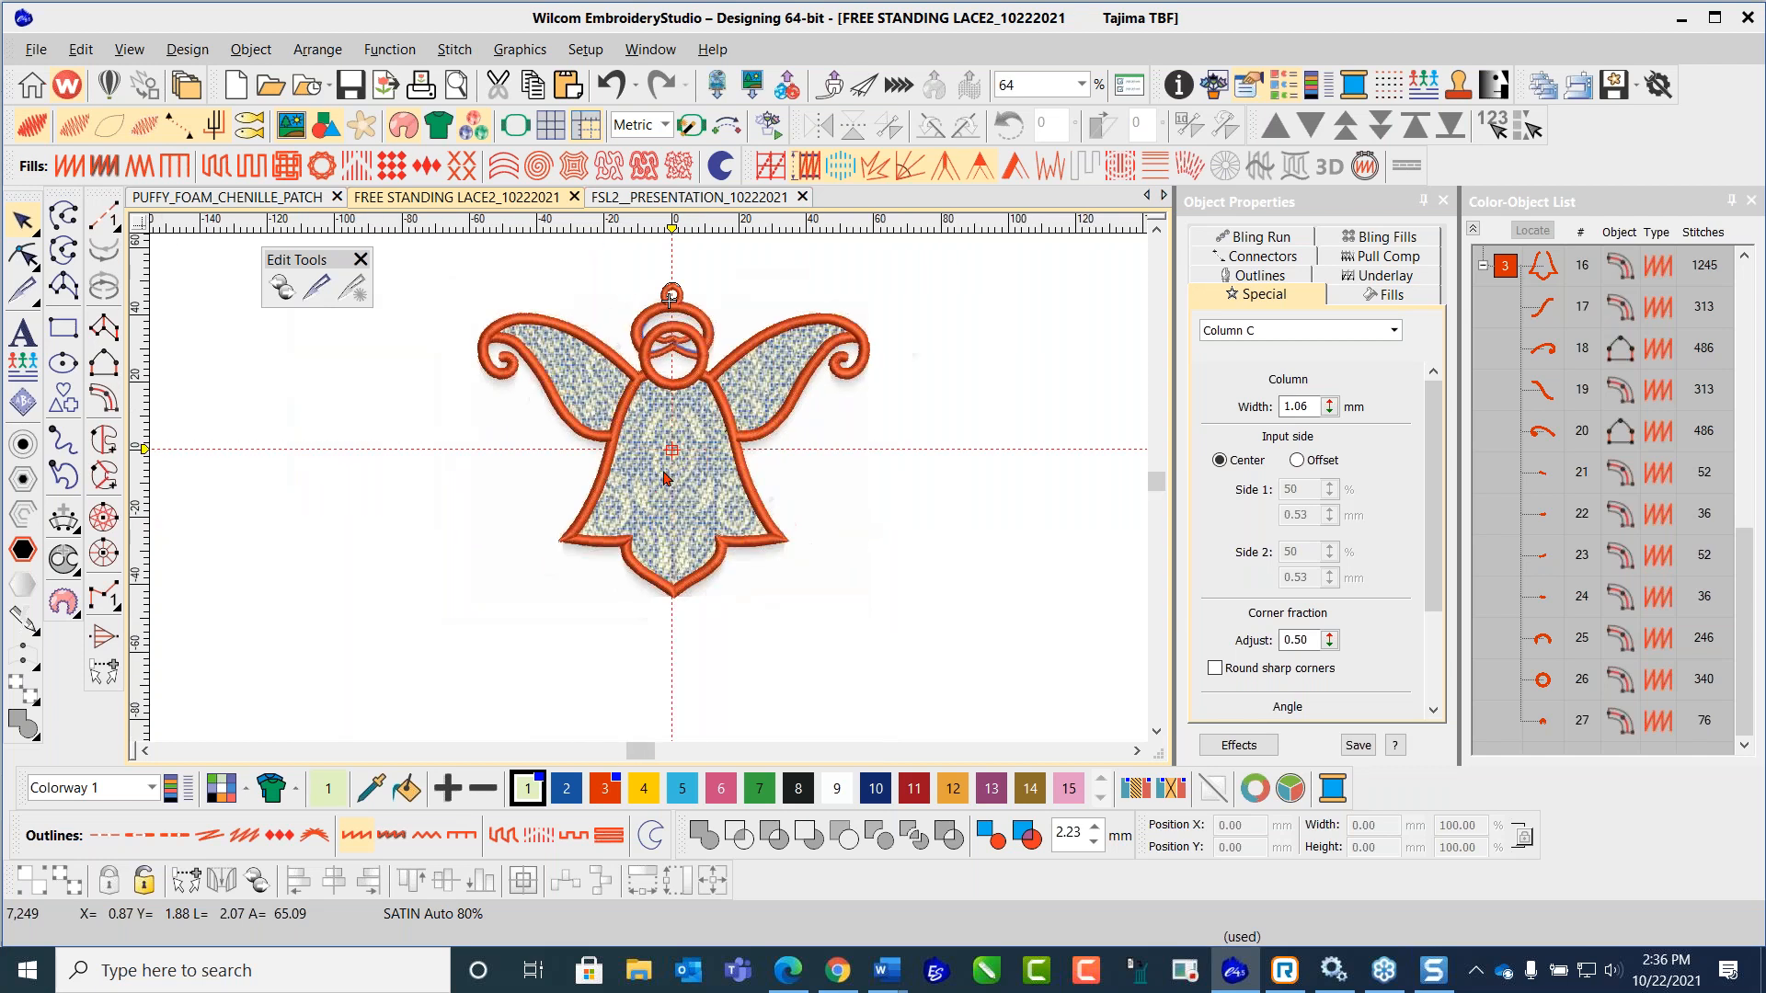
scroll(649, 495, "up", 1)
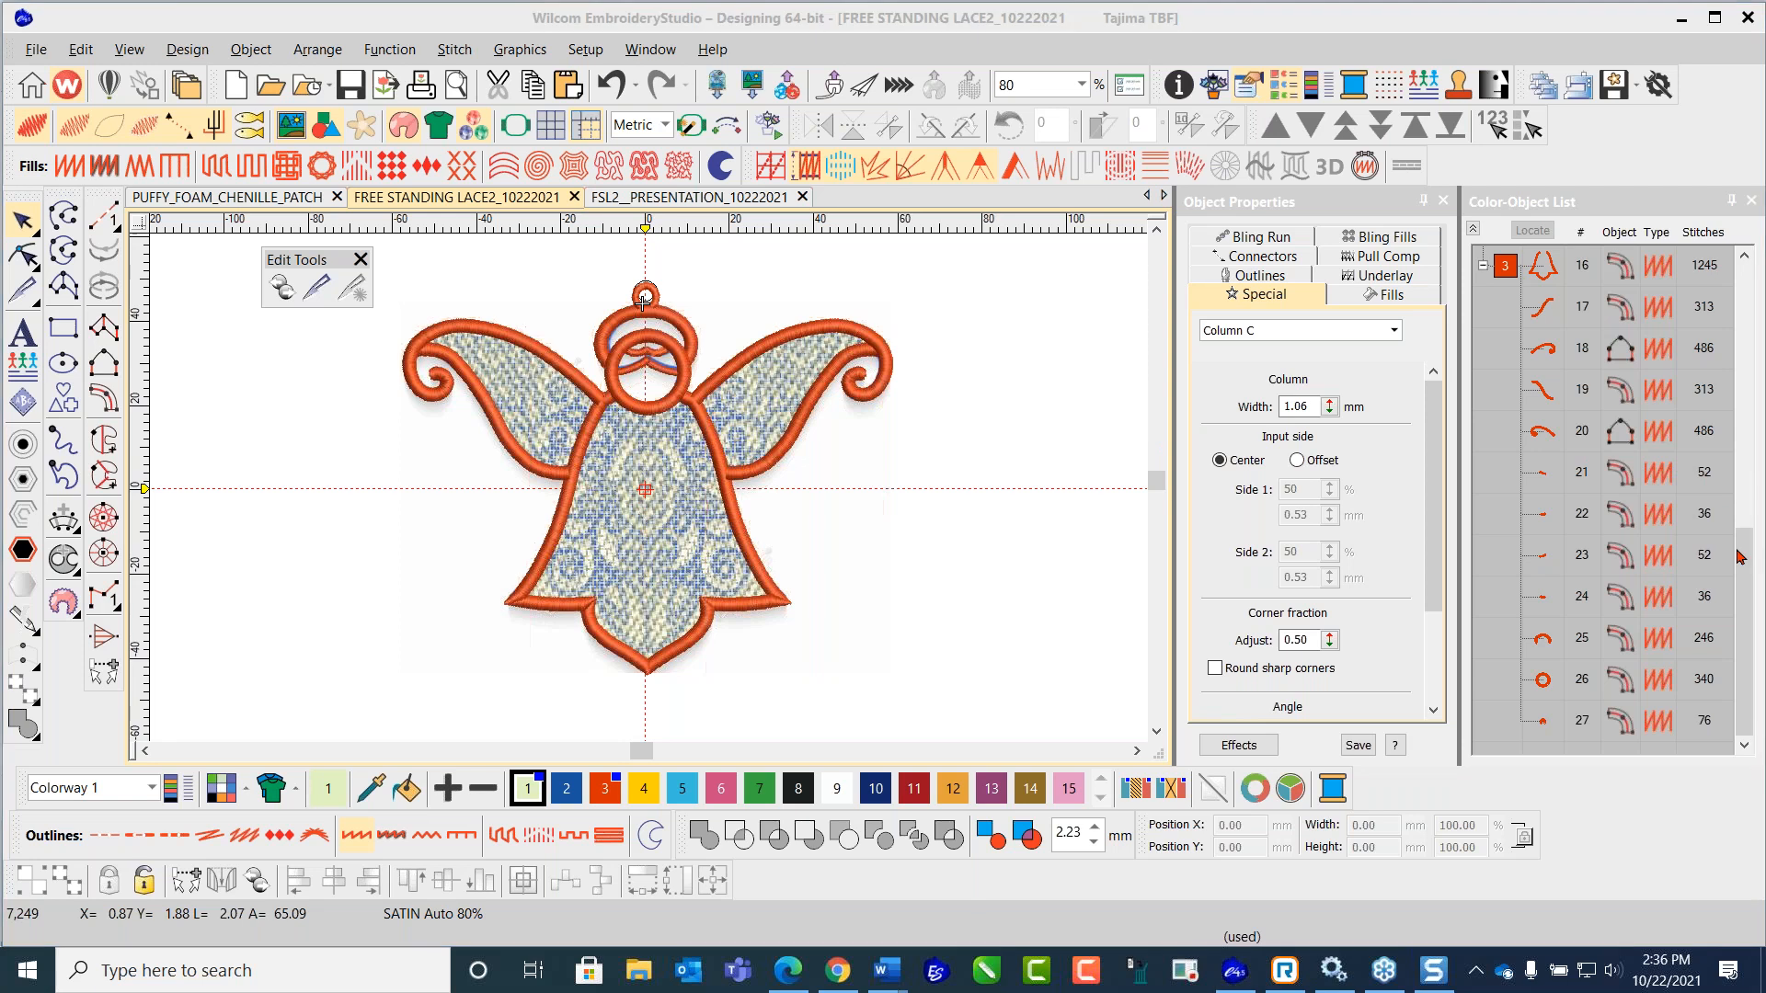
Step: Hide all the color 1 lace fill objects of the wings and body
left_click_drag(1742, 556, 1616, 394)
left_click(1505, 415)
right_click(1505, 415)
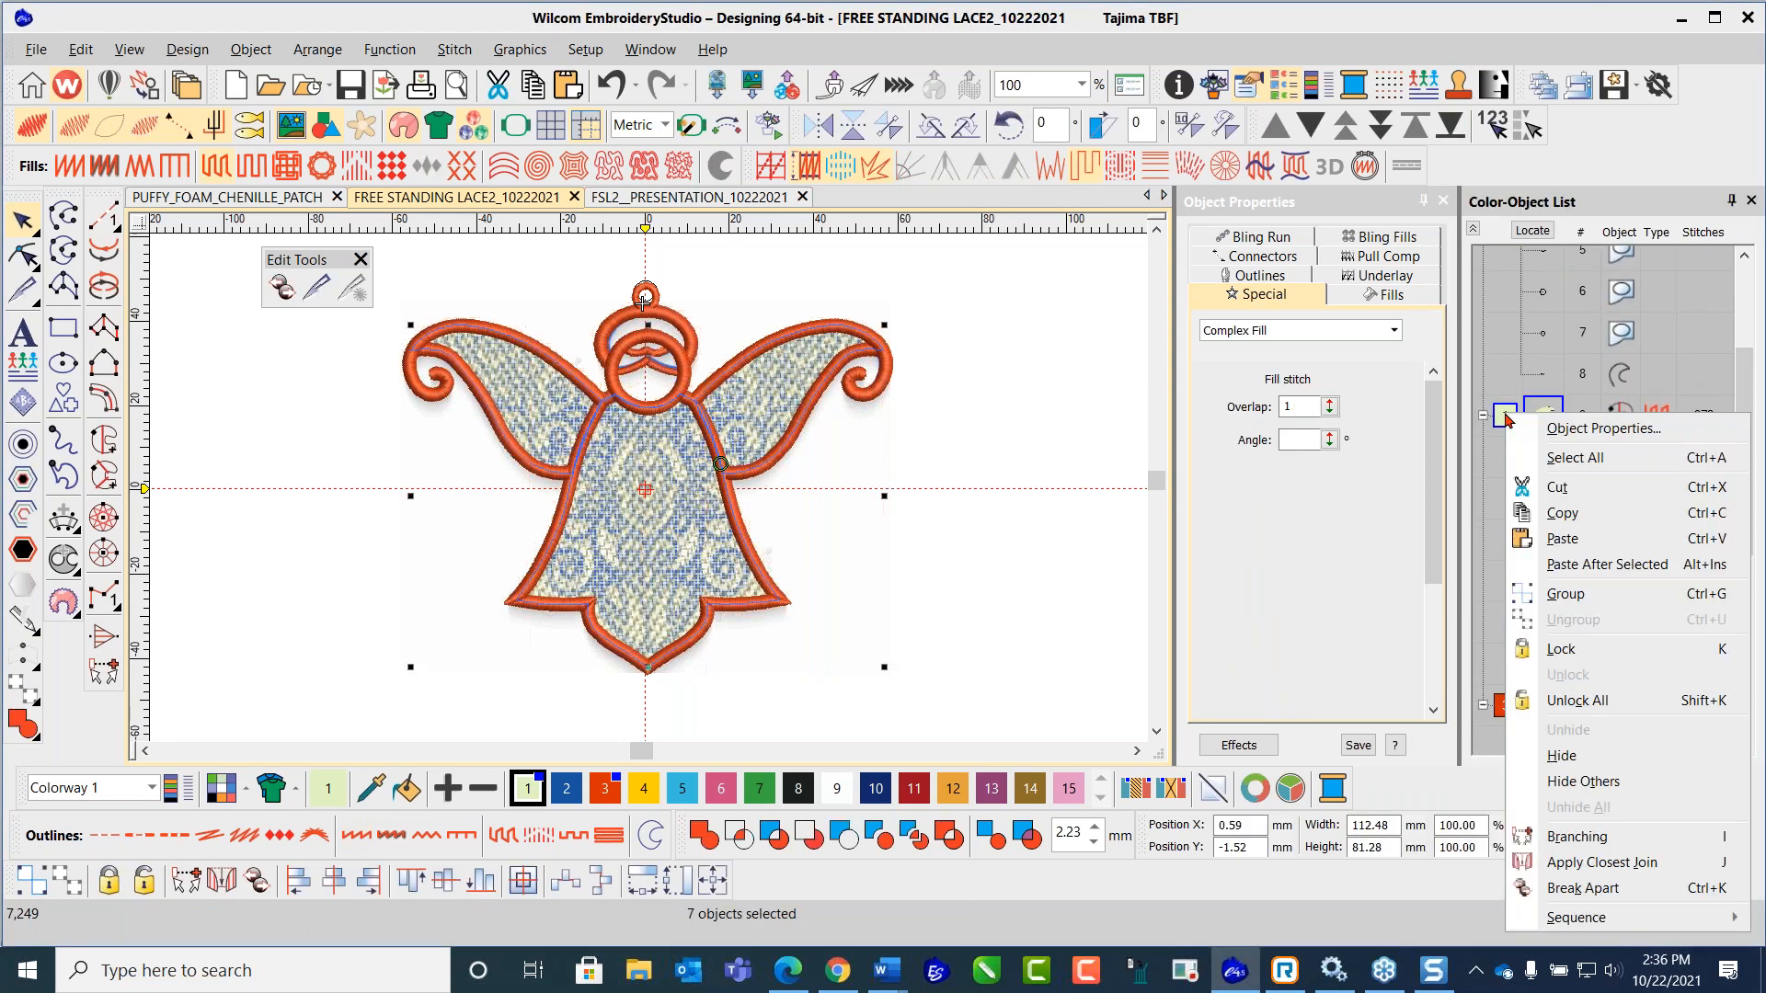
left_click(1554, 753)
left_click(1113, 438)
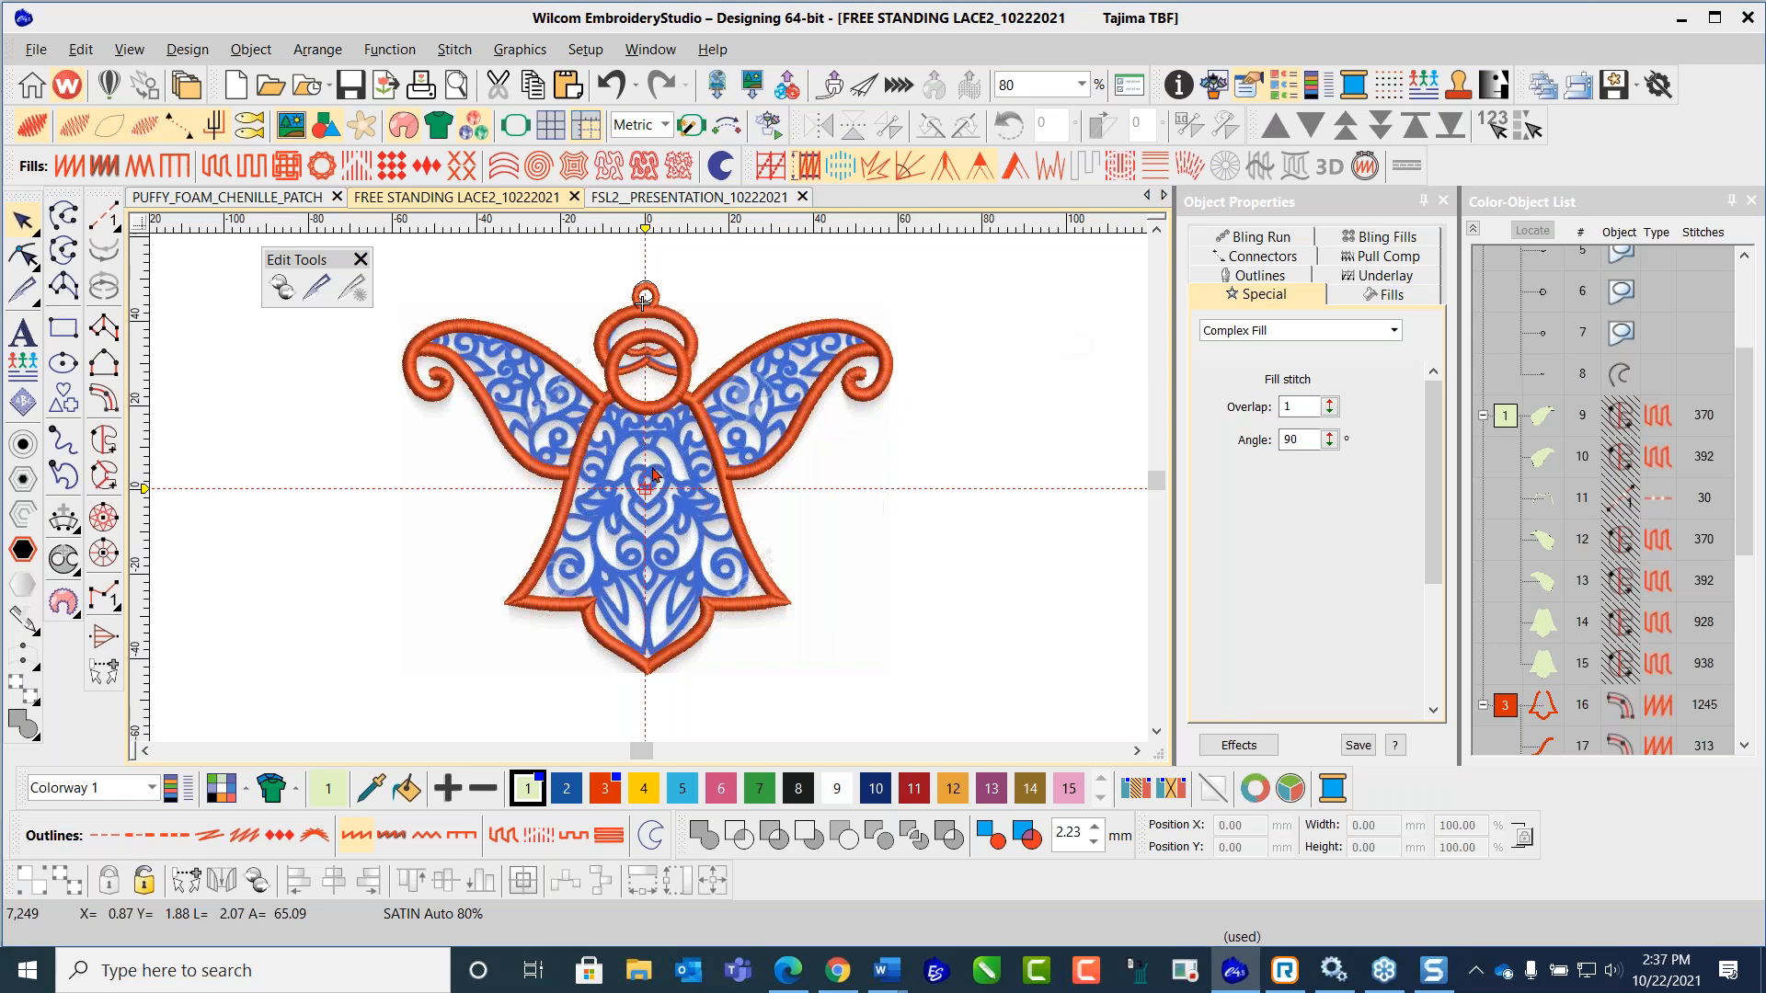
Step: Digitize a curved Column C about 4.8 mm long and 1.27 mm wide along the leaf's upper edge beside the right wing's inner border
scroll(717, 432, "up", 5)
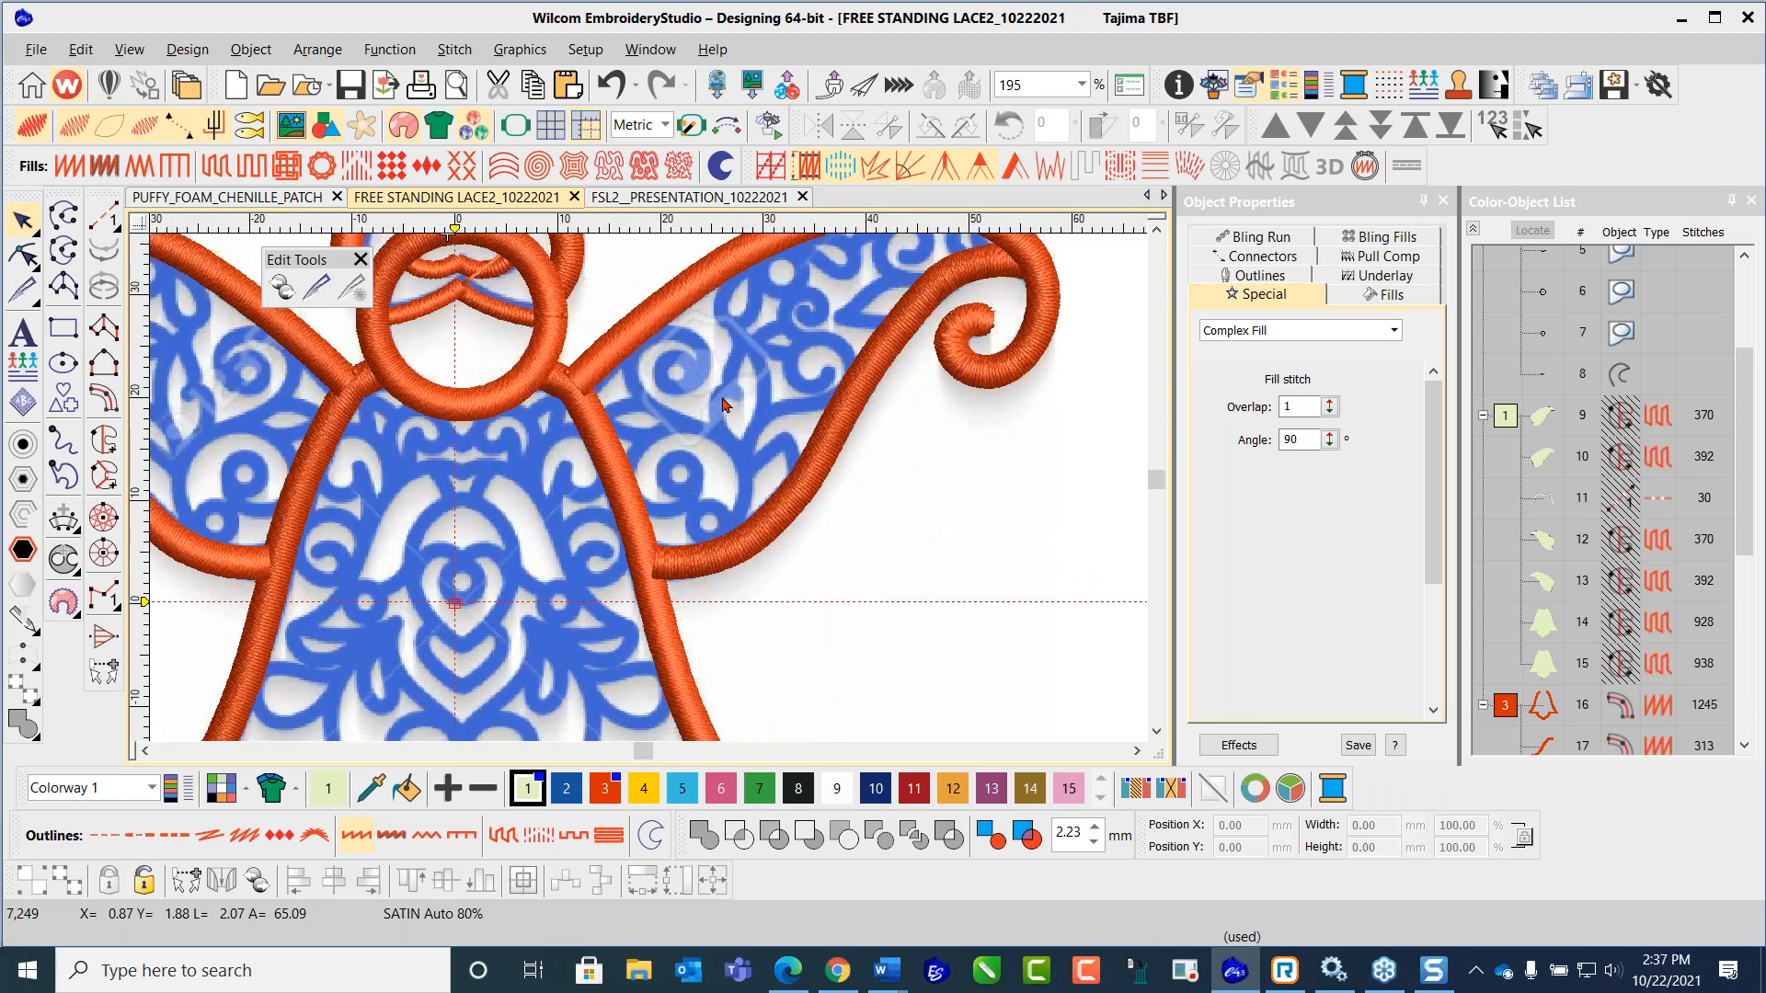
scroll(648, 495, "down", 2)
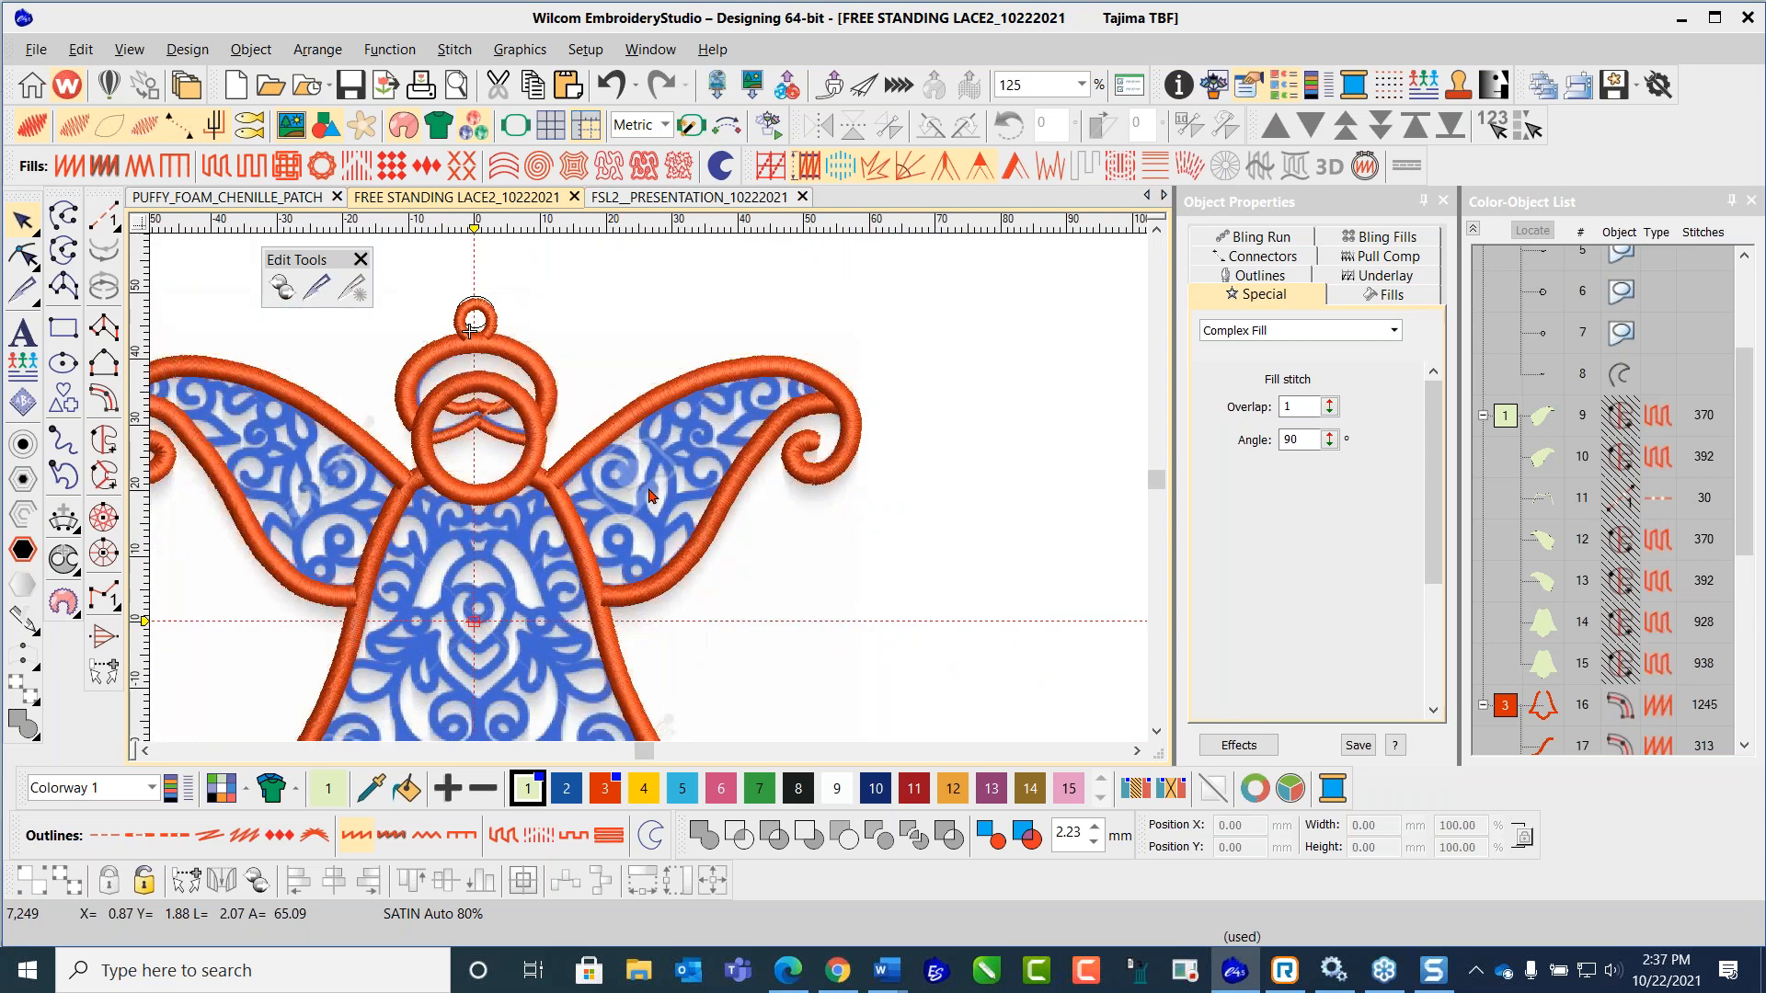
scroll(649, 495, "up", 1)
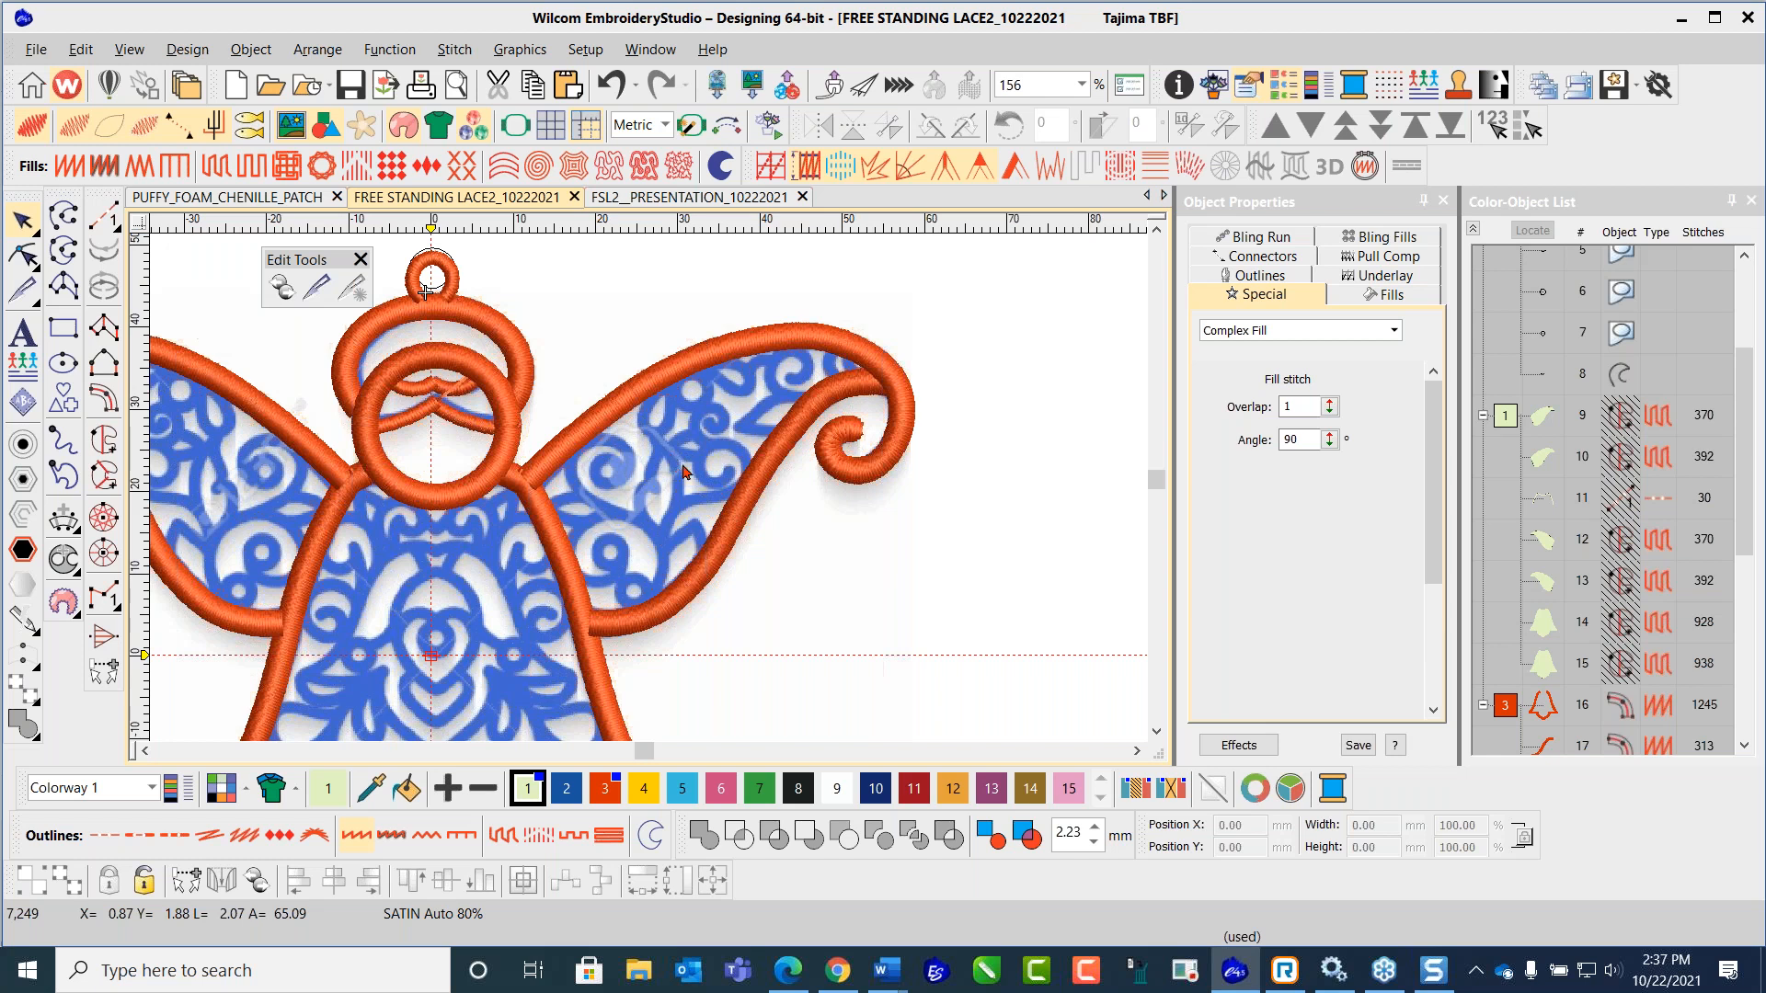
scroll(701, 446, "up", 2)
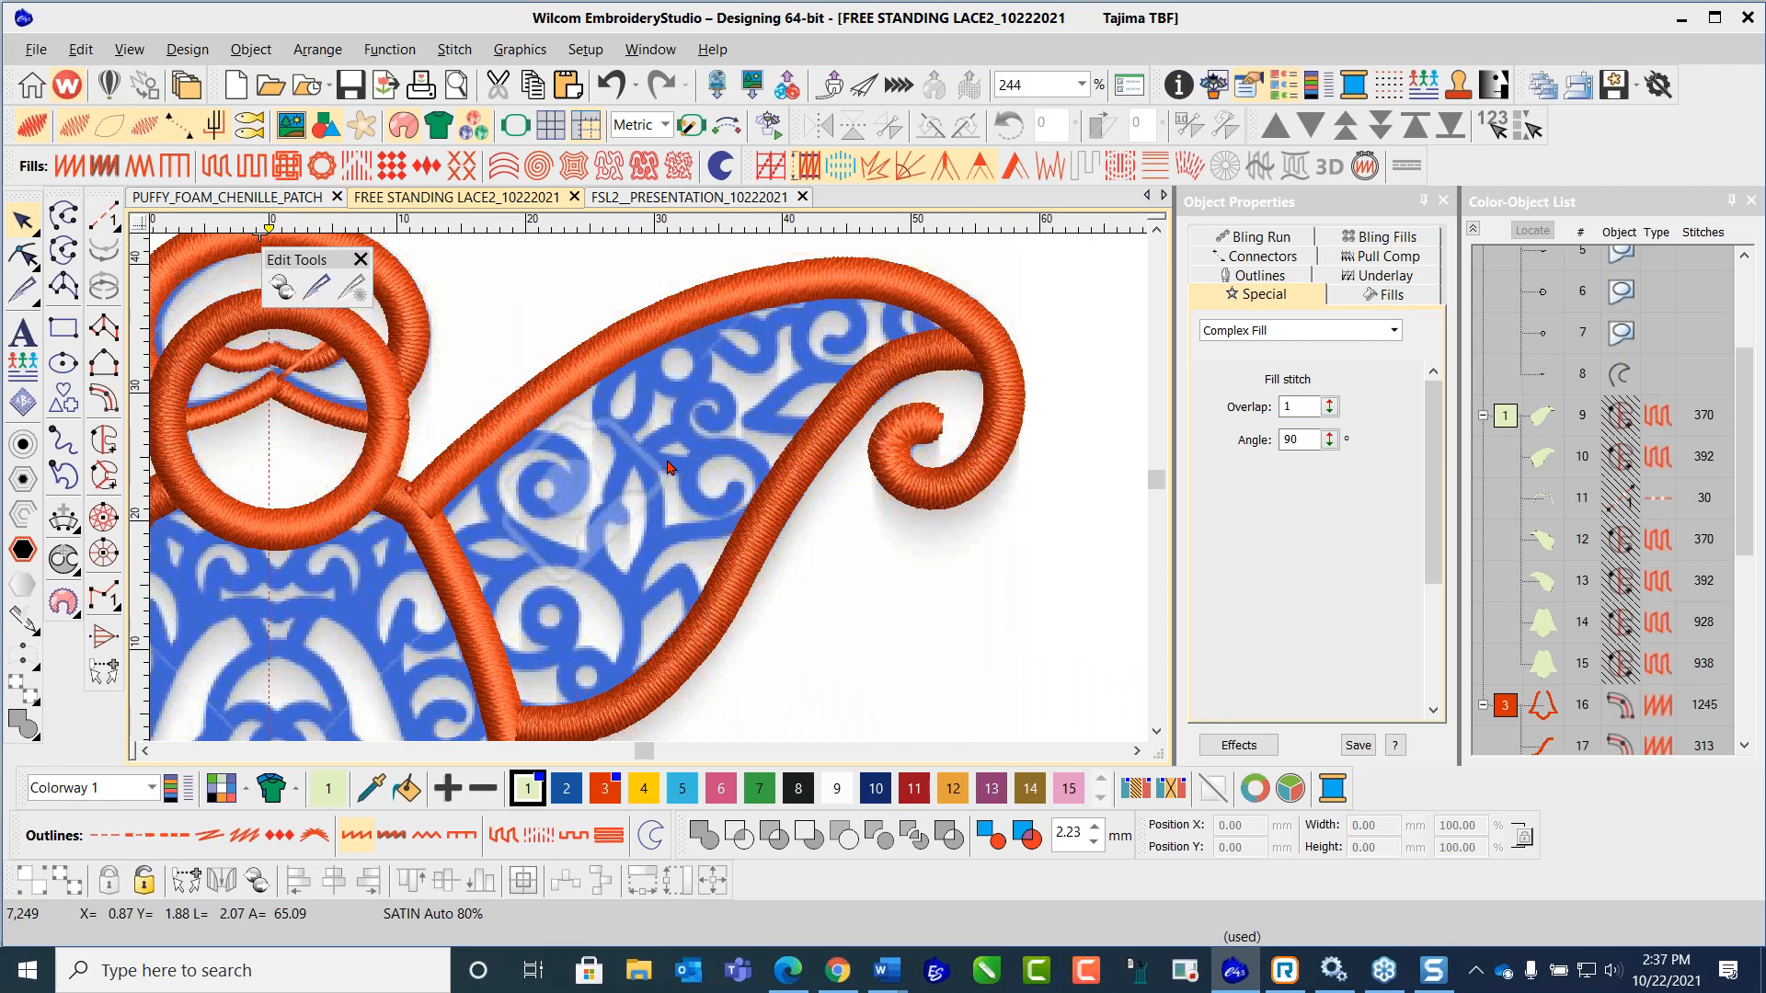
left_click(103, 402)
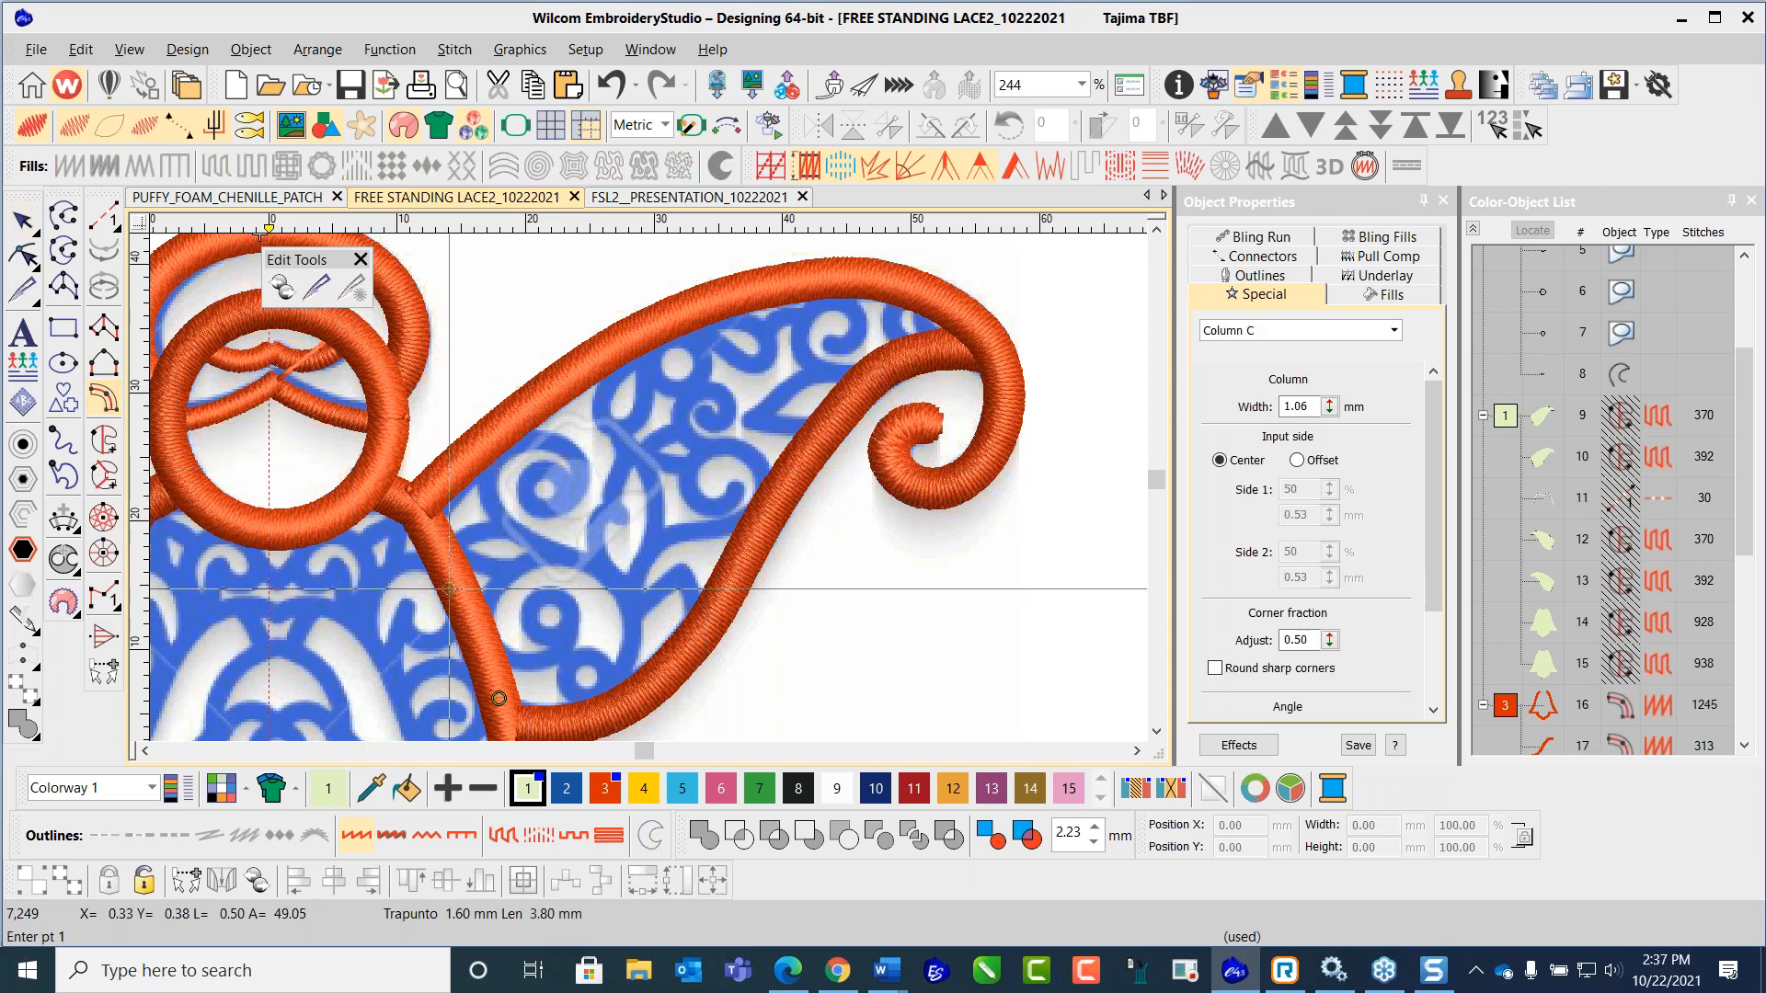
scroll(648, 487, "up", 2)
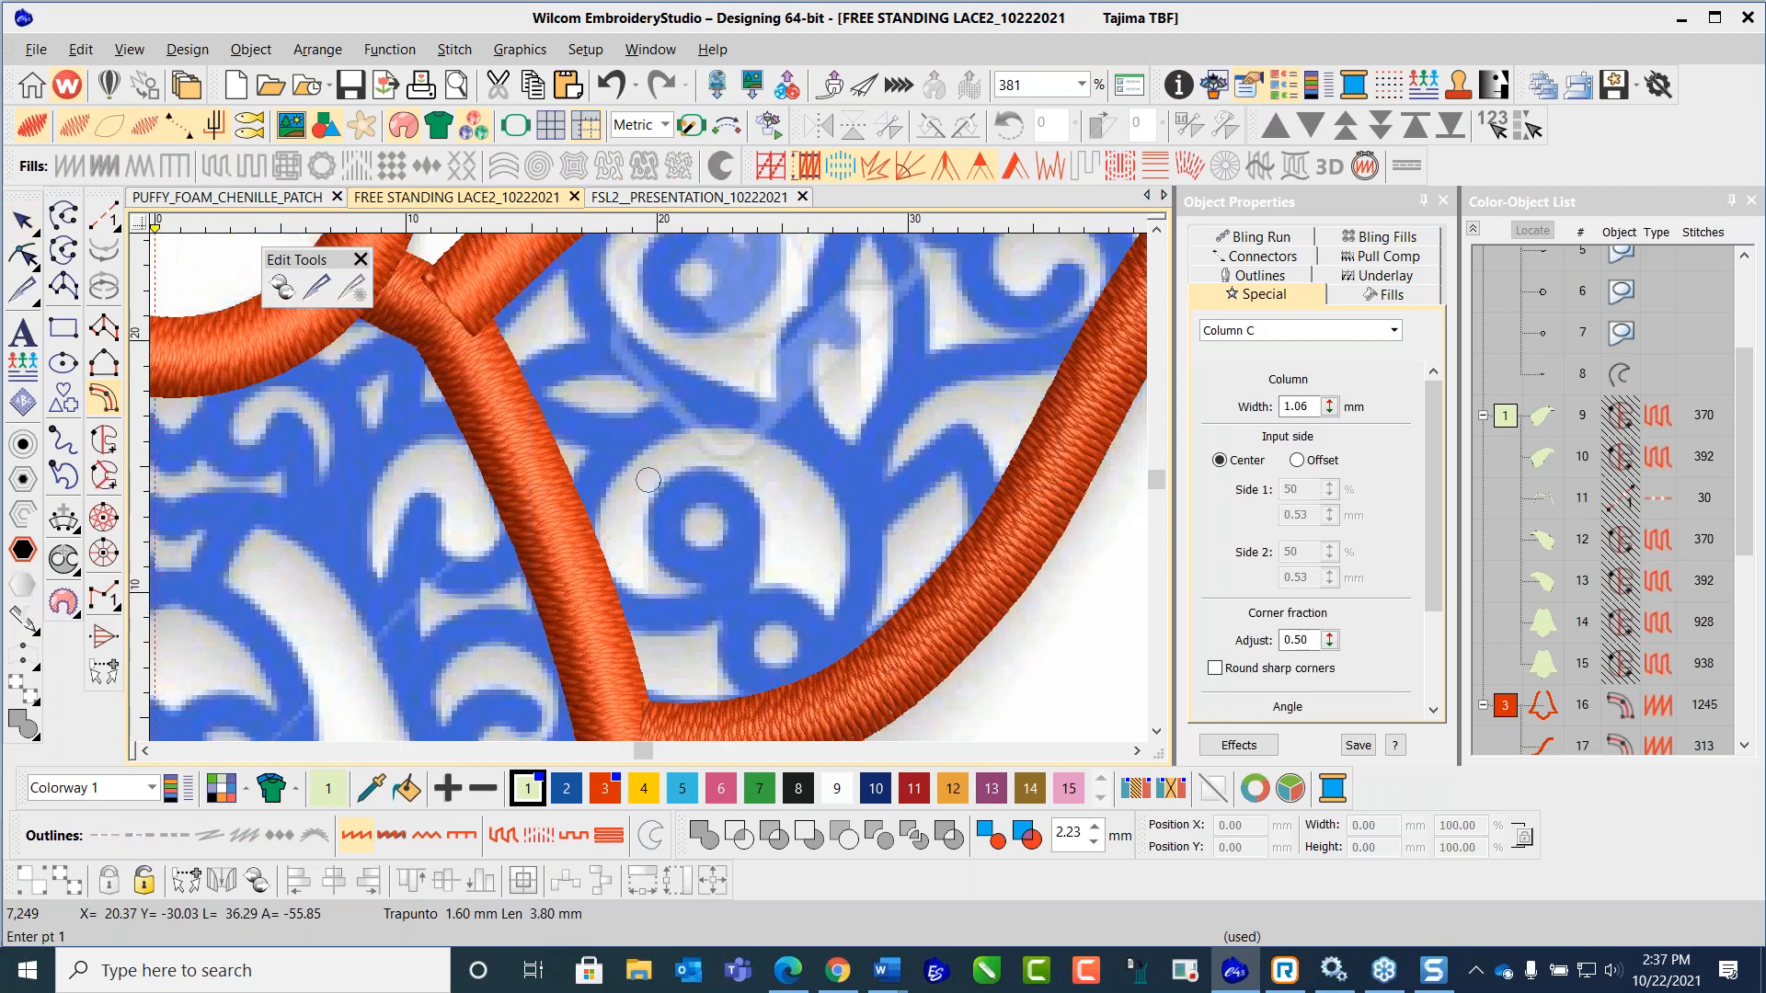
left_click(621, 357)
left_click(572, 356)
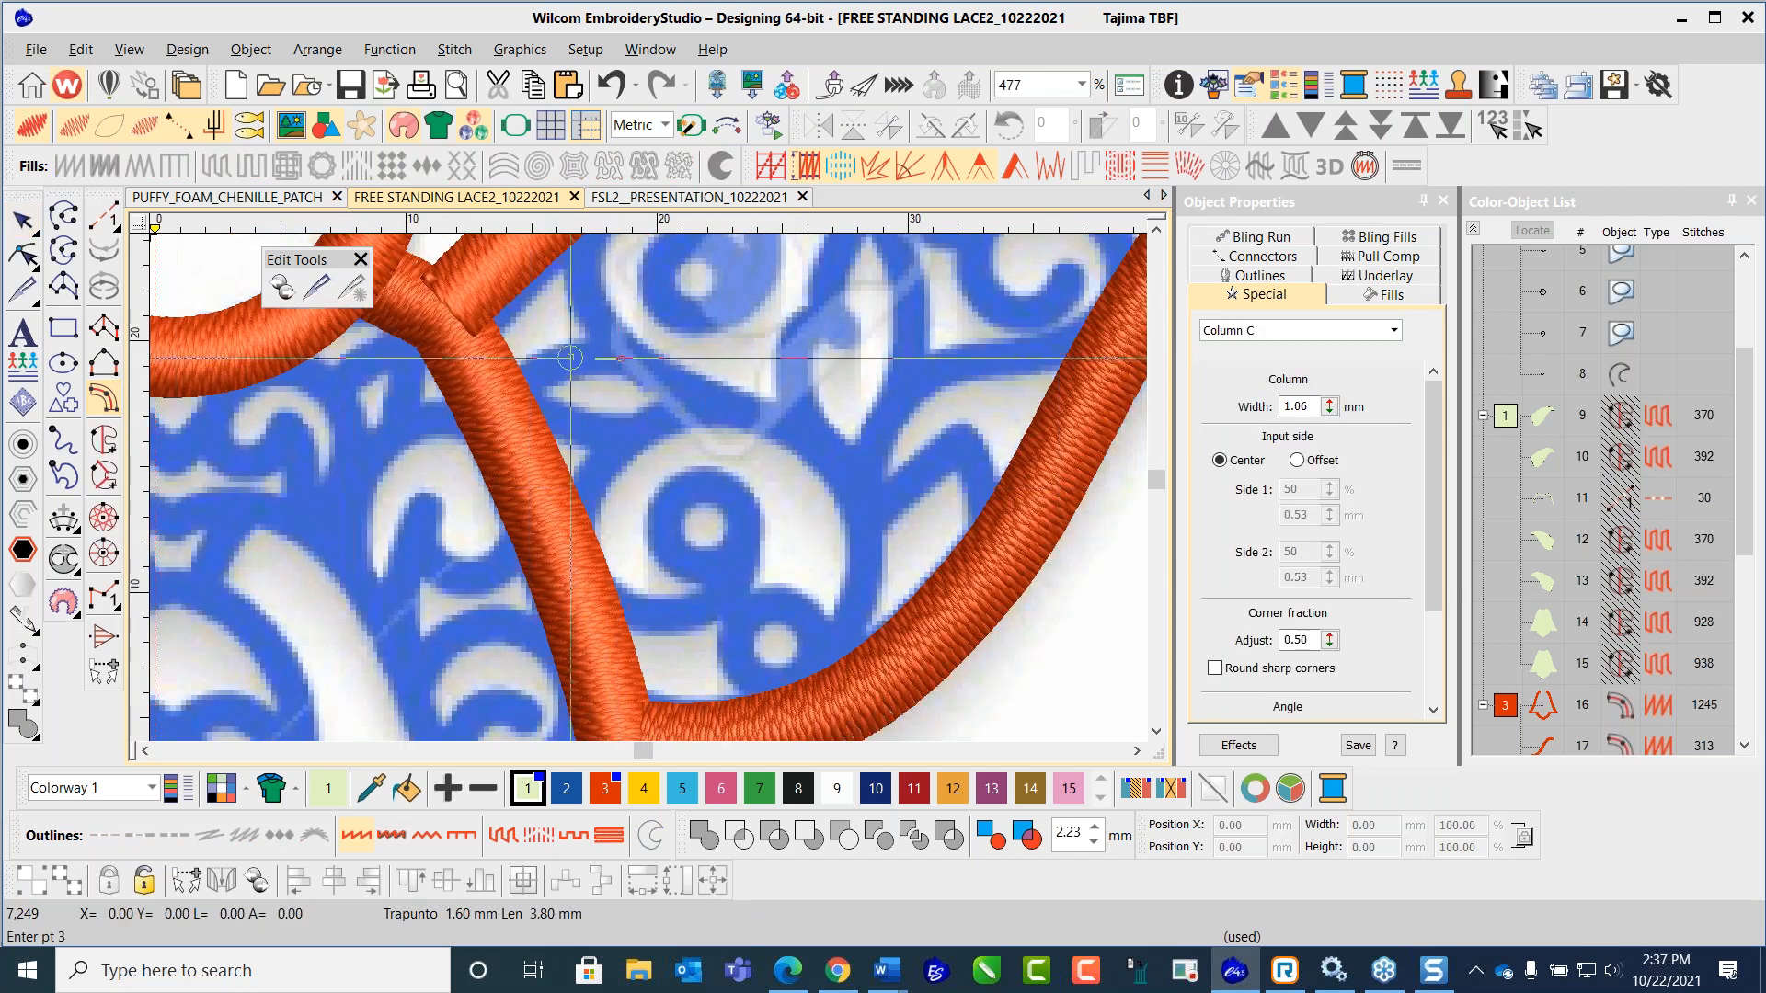
left_click(515, 392)
key("Return")
left_click(574, 376)
left_click(573, 345)
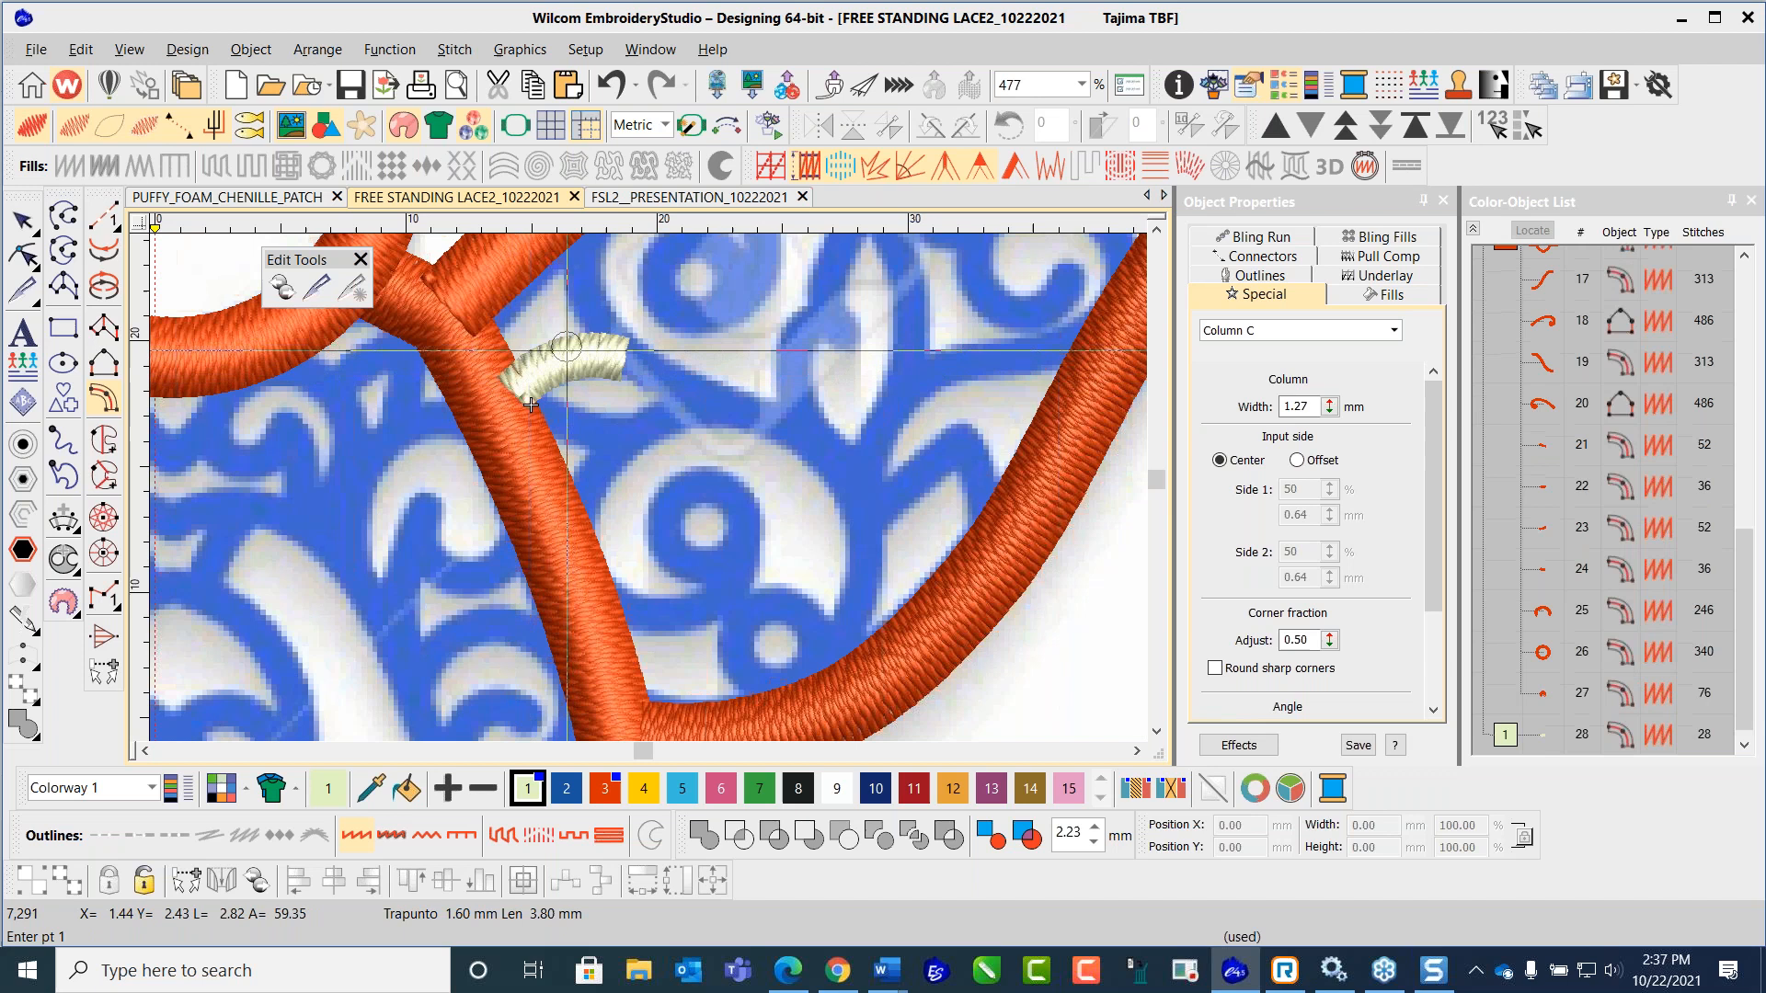
Step: Recolor the new leaf column to thread color 3 and make color 3 the current color
left_click(23, 220)
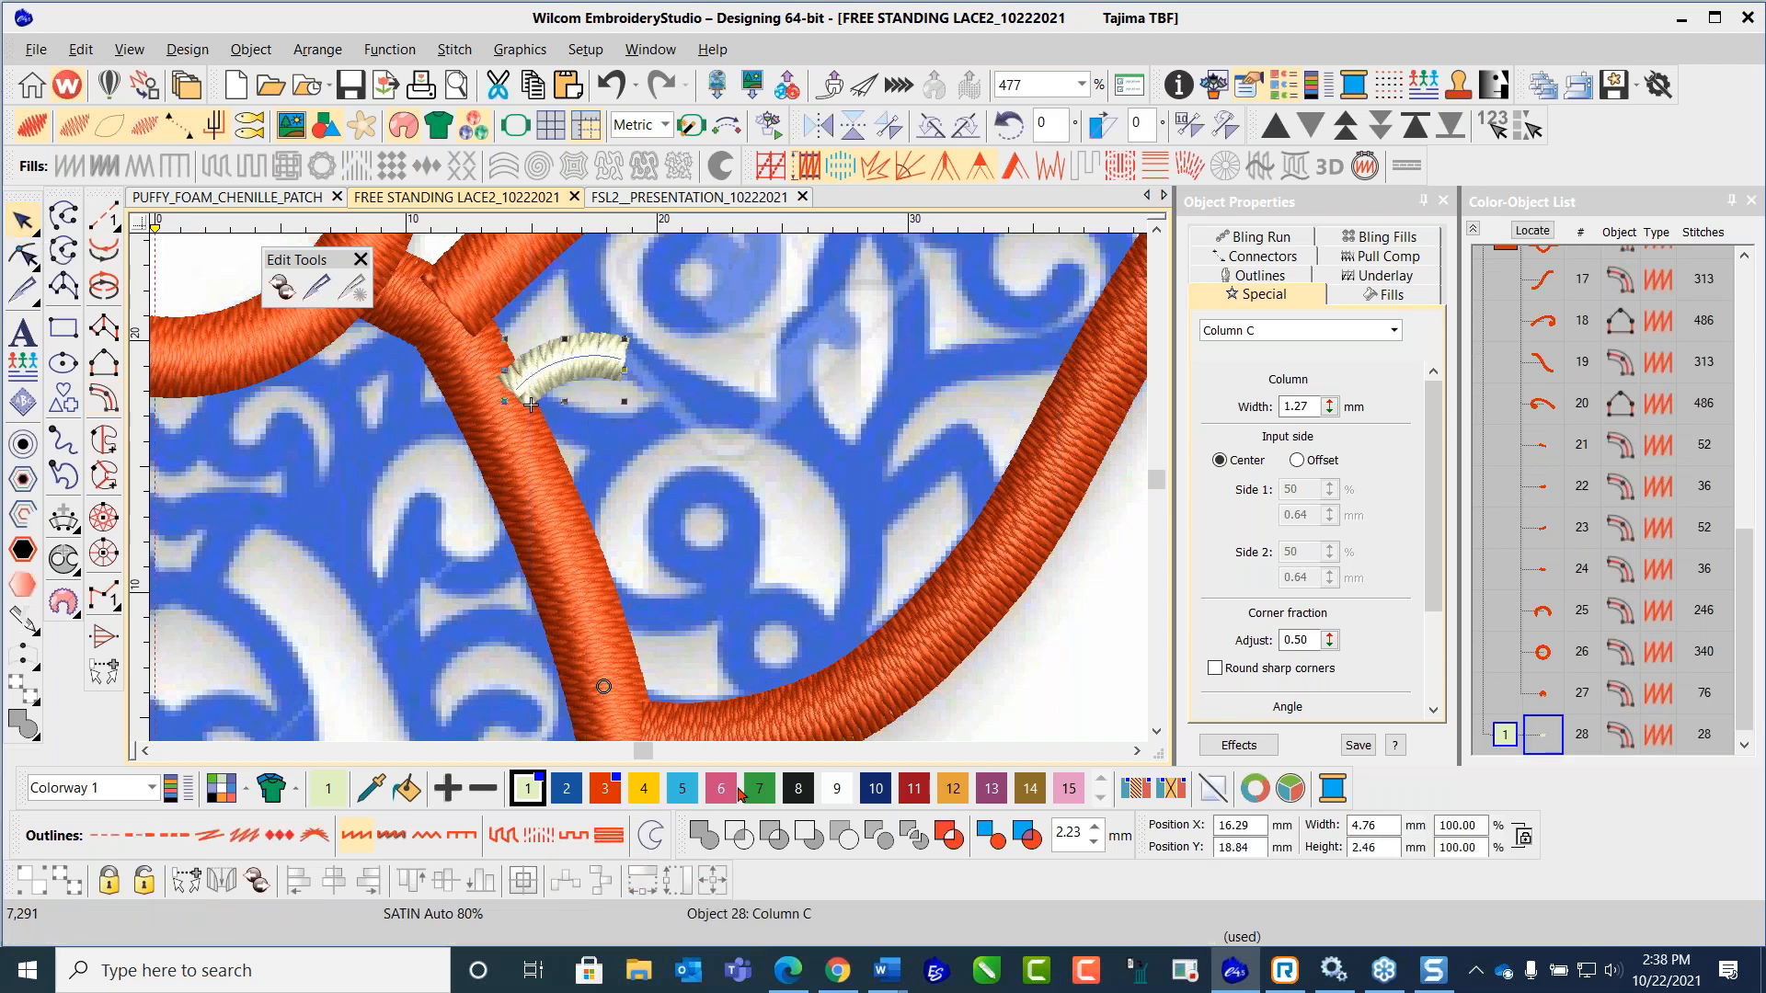
left_click(607, 791)
left_click(1048, 658)
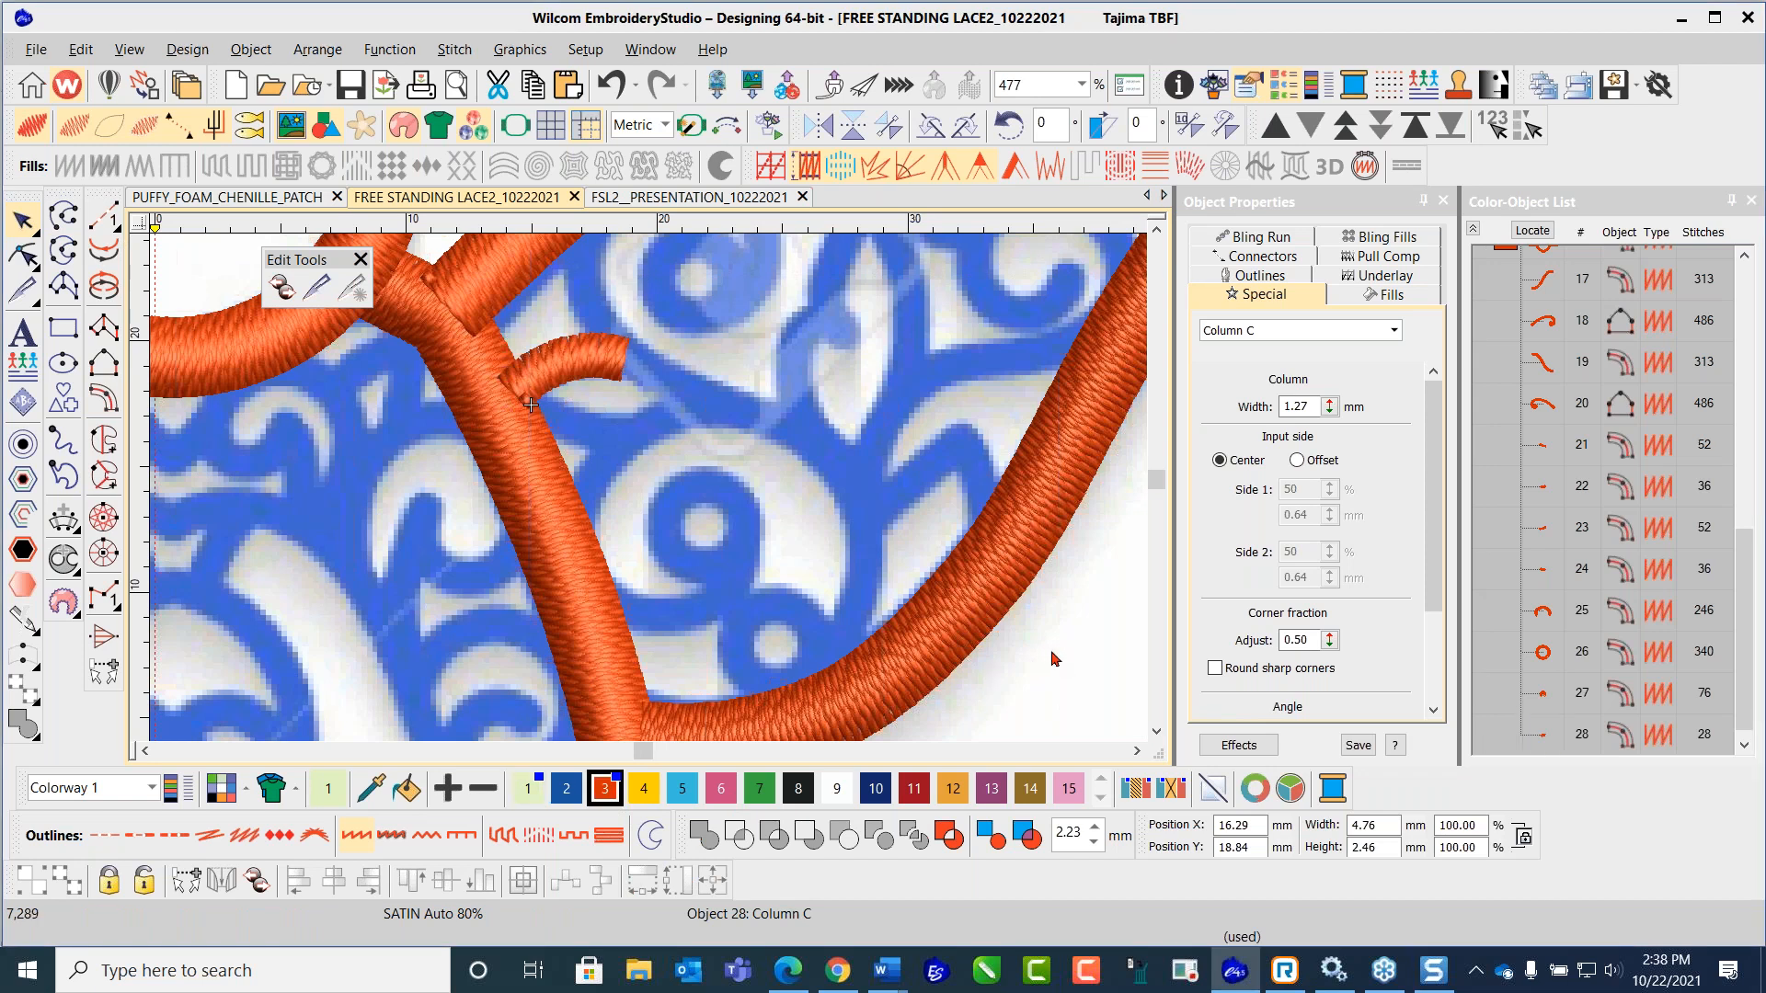
left_click(608, 789)
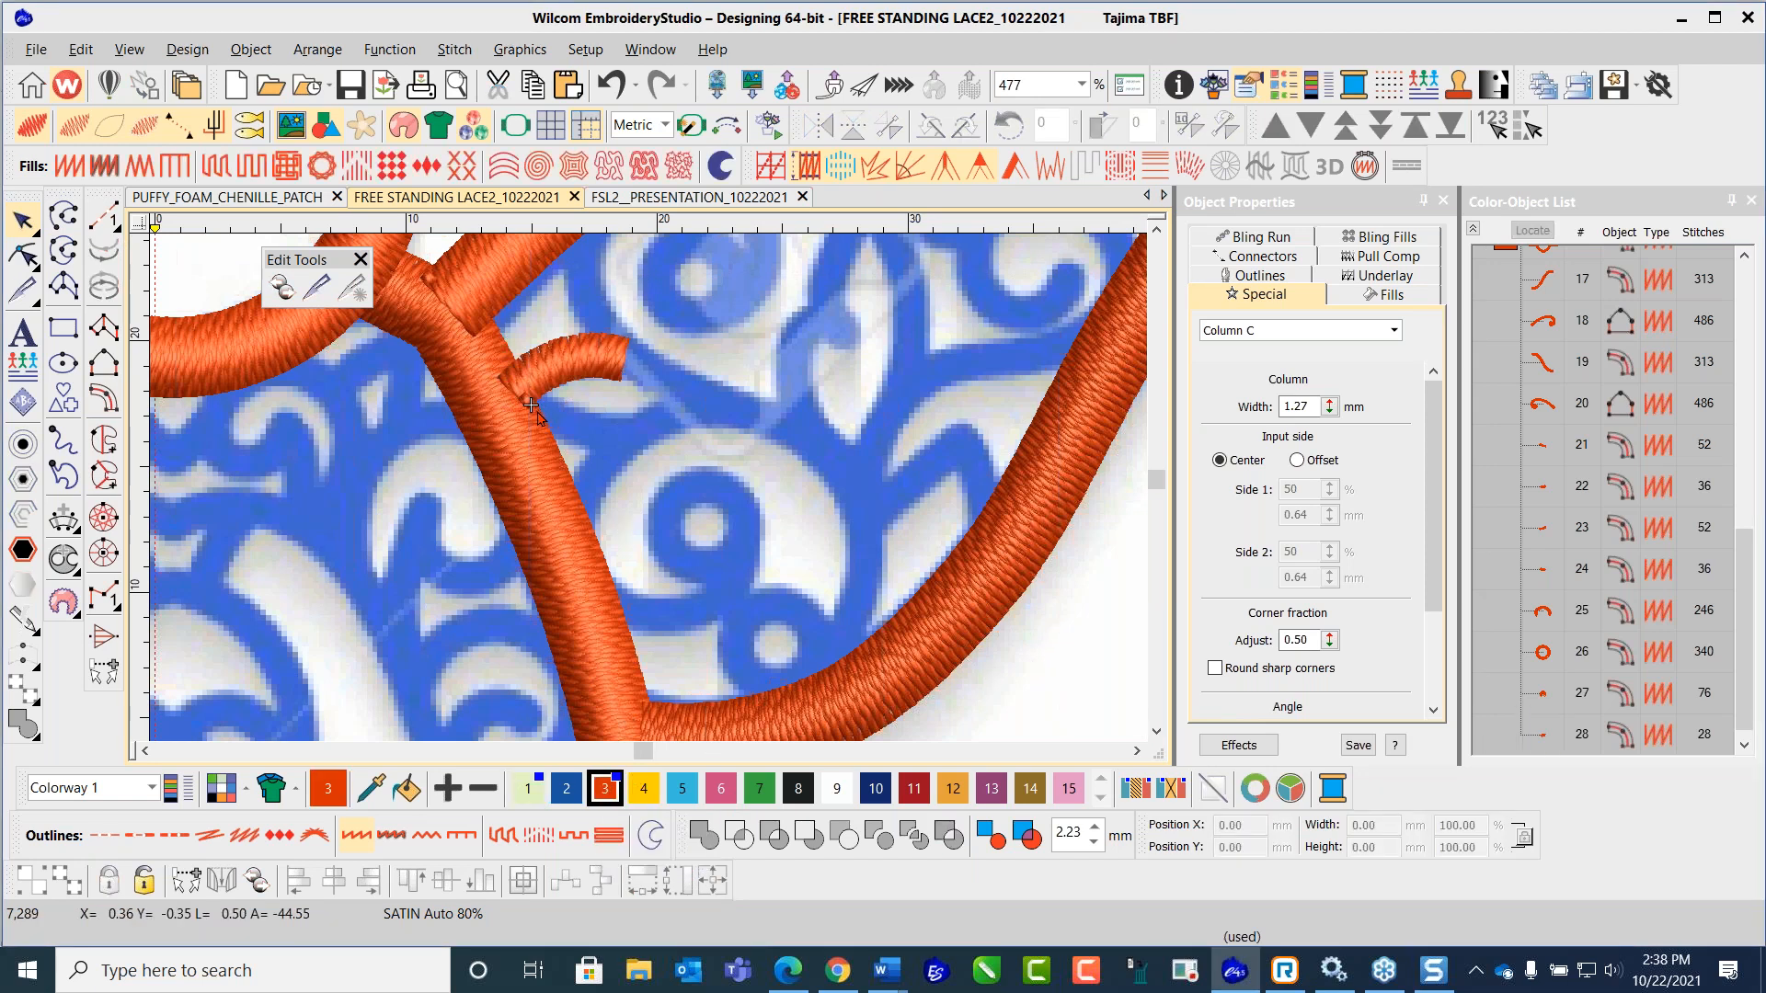
Step: Digitize a second Column C, 1.27 mm wide, along the leaf's lower edge, starting where the first column meets the inner border
left_click(108, 399)
left_click(531, 405)
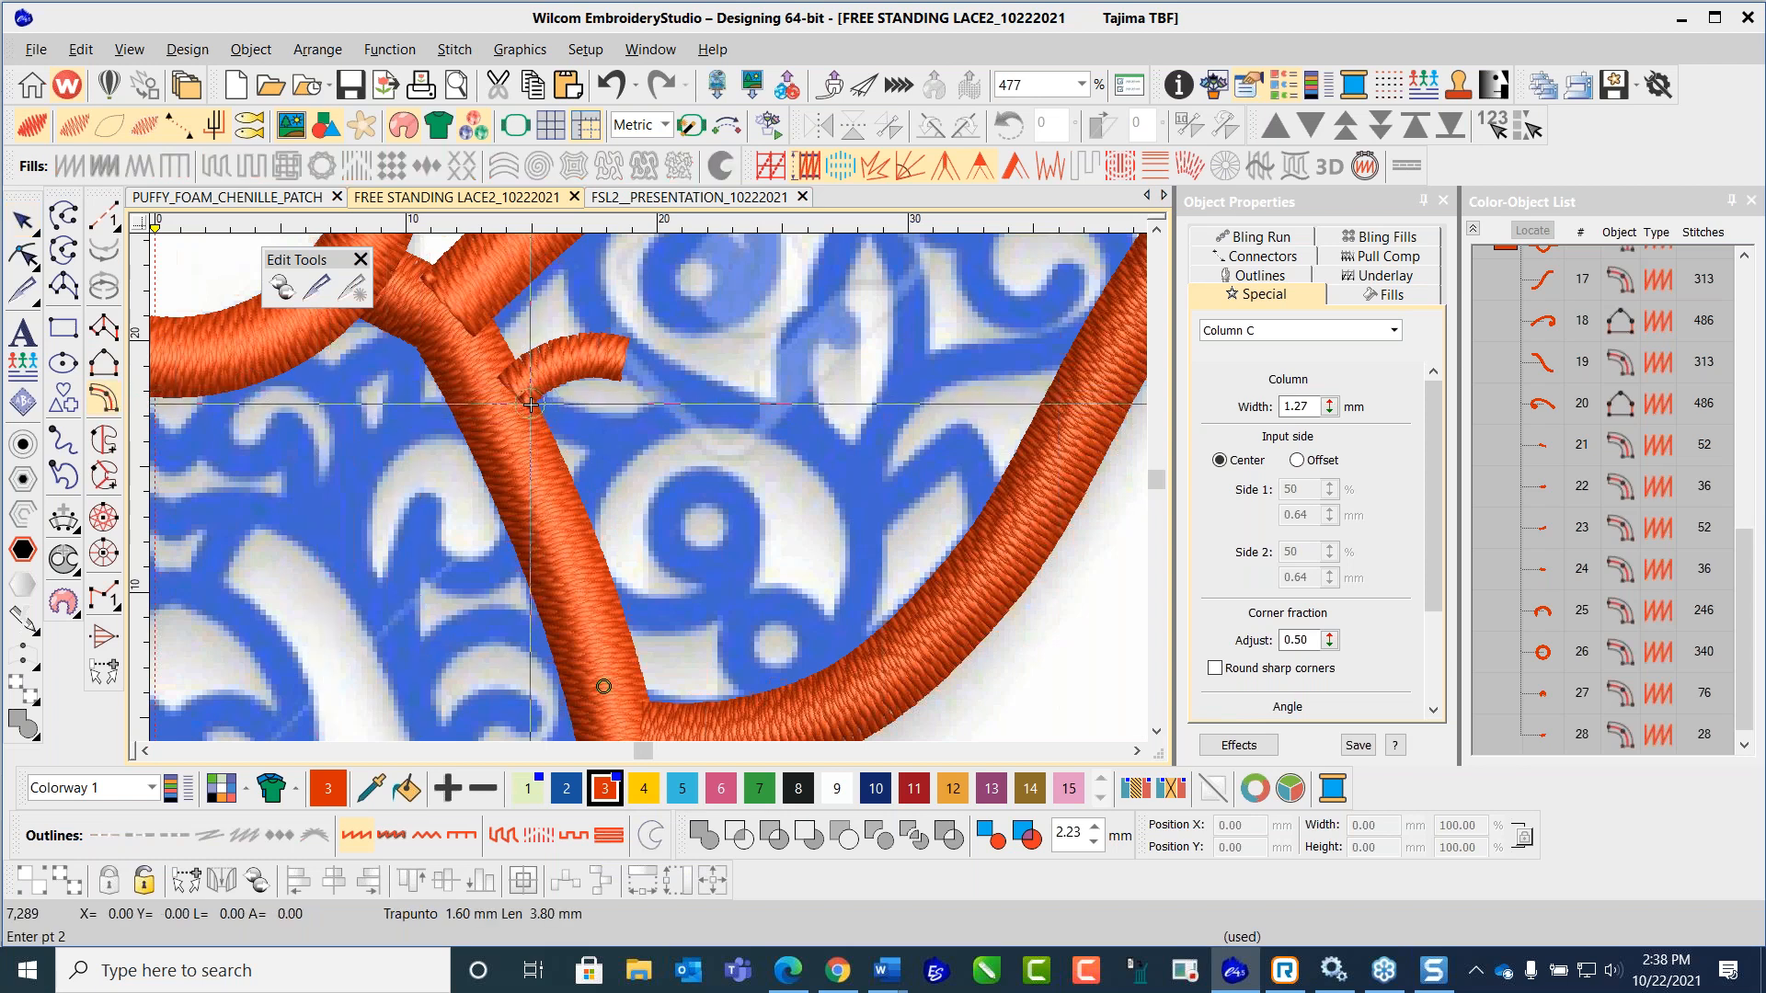
left_click(572, 428)
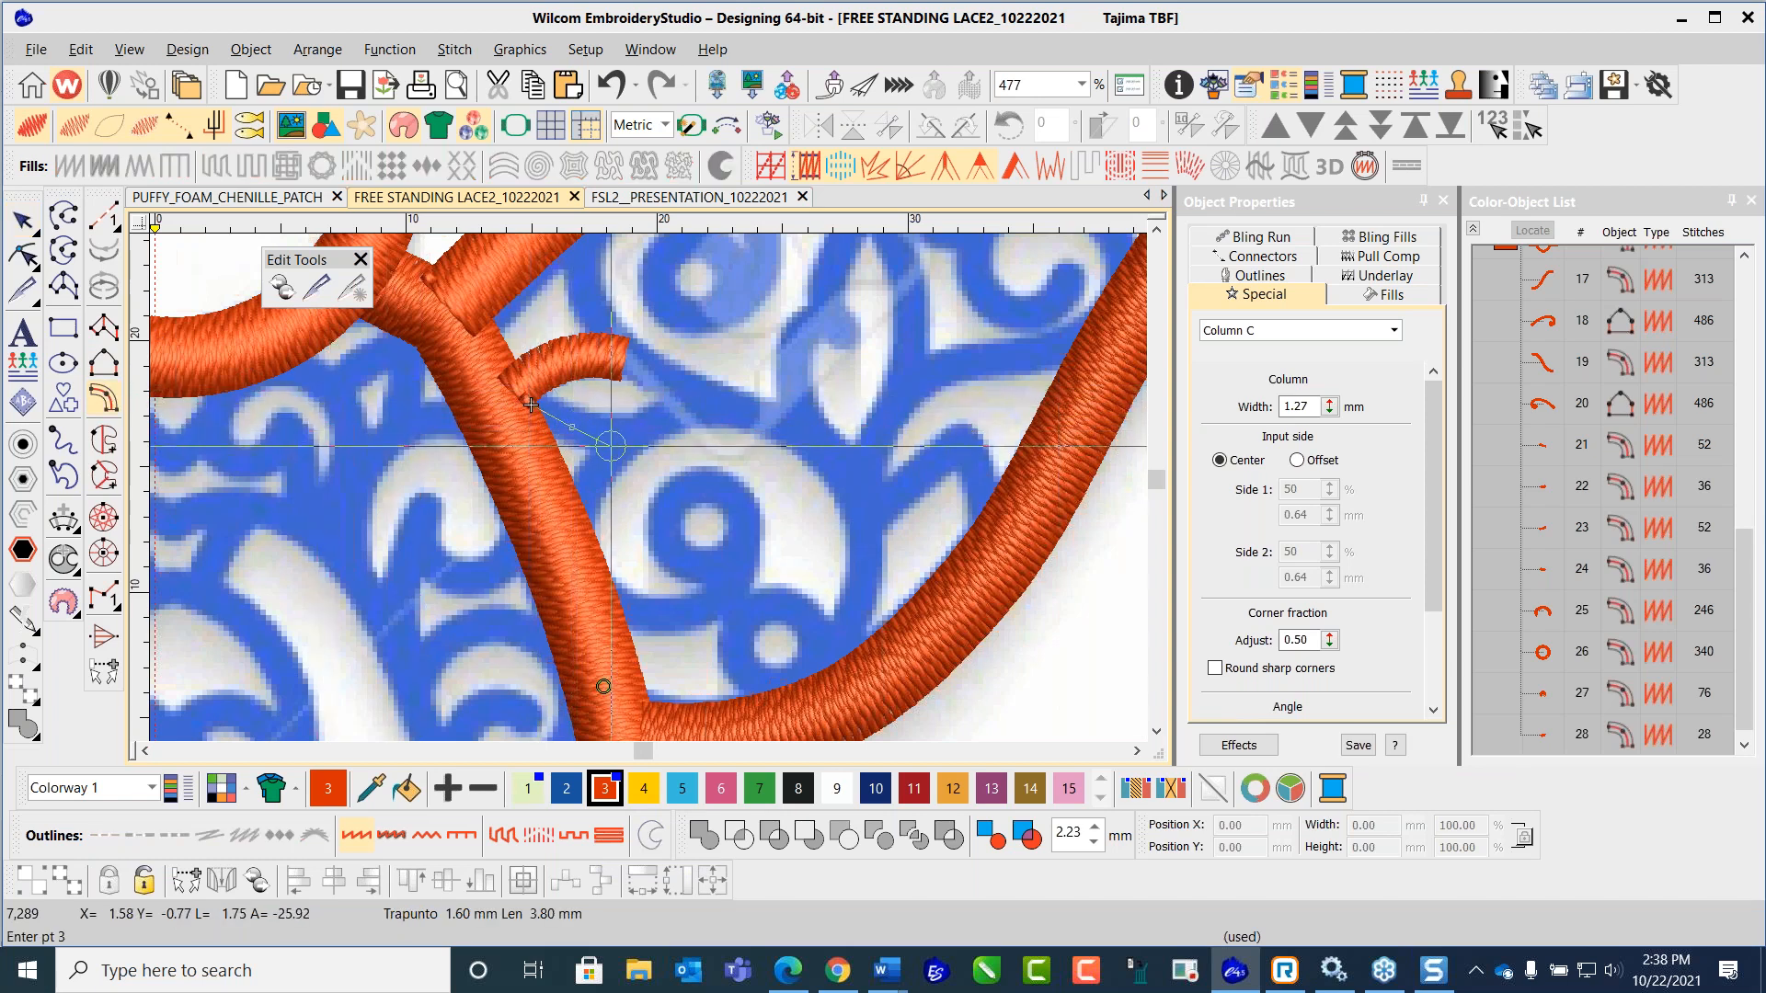
left_click(617, 435)
key("Return")
left_click(530, 405)
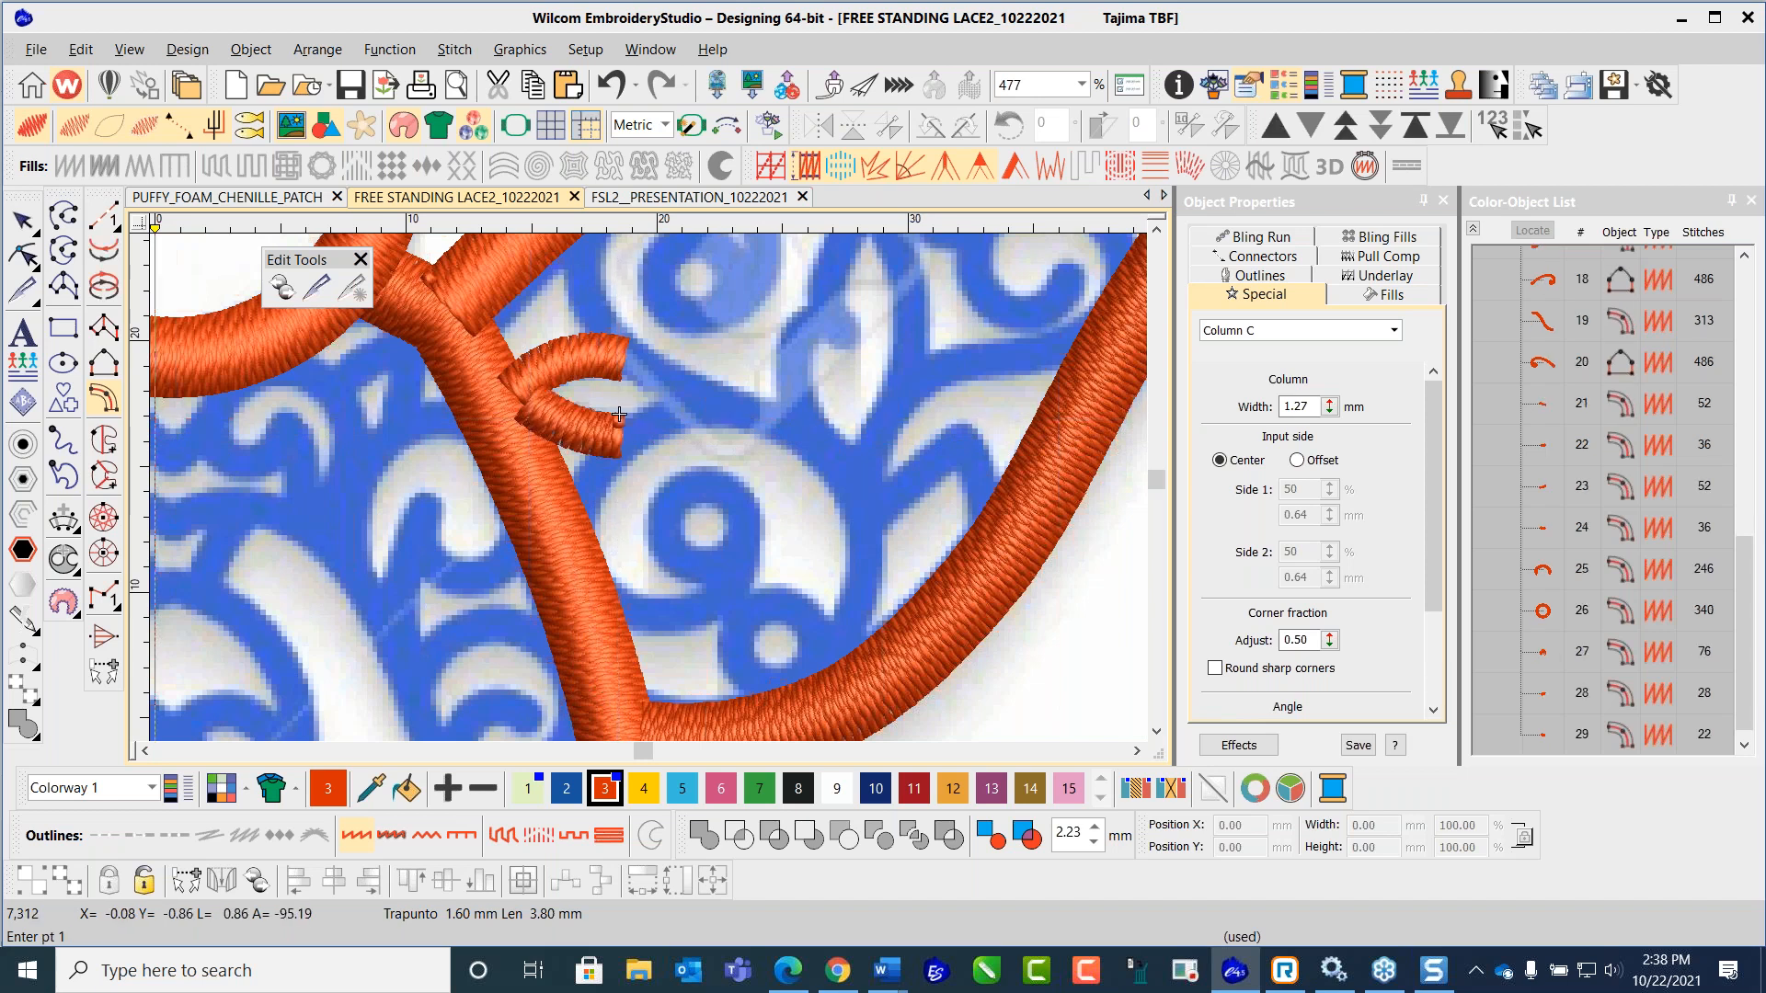
Step: Digitize a curved Column C, 1.27 mm wide, from the right wing's inner border below the leaf, arching over the round scroll
left_click(582, 484)
left_click(604, 452)
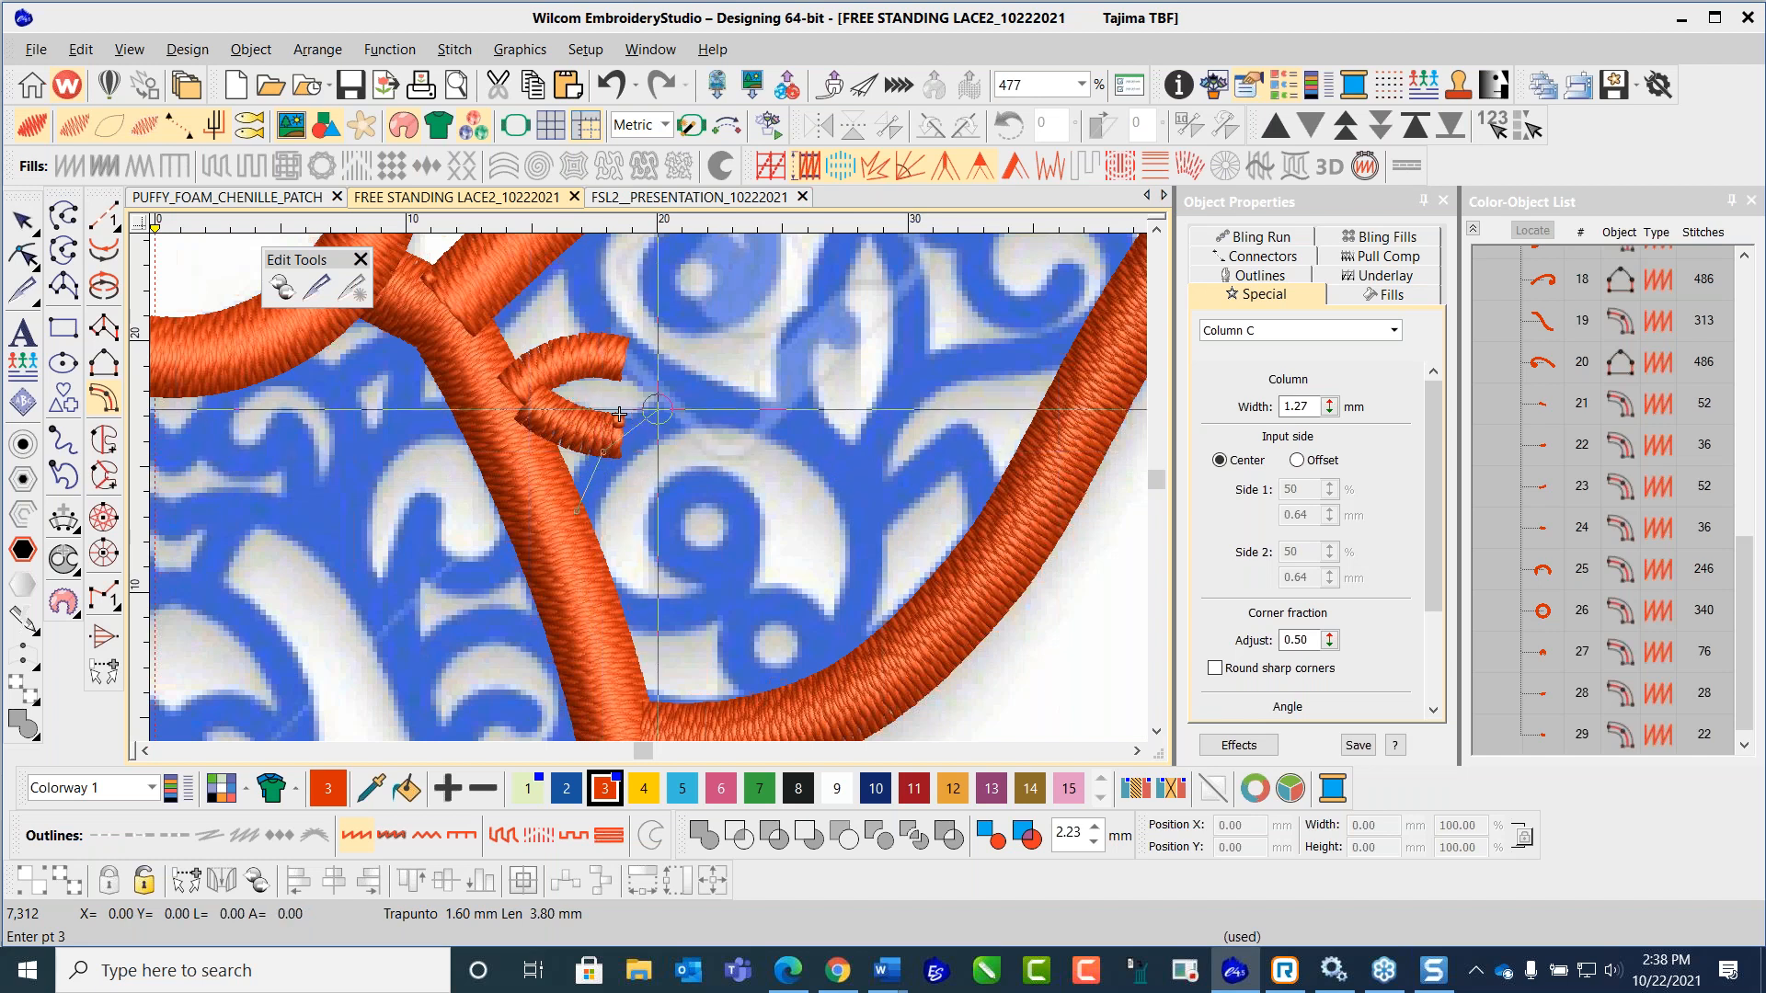
left_click(696, 402)
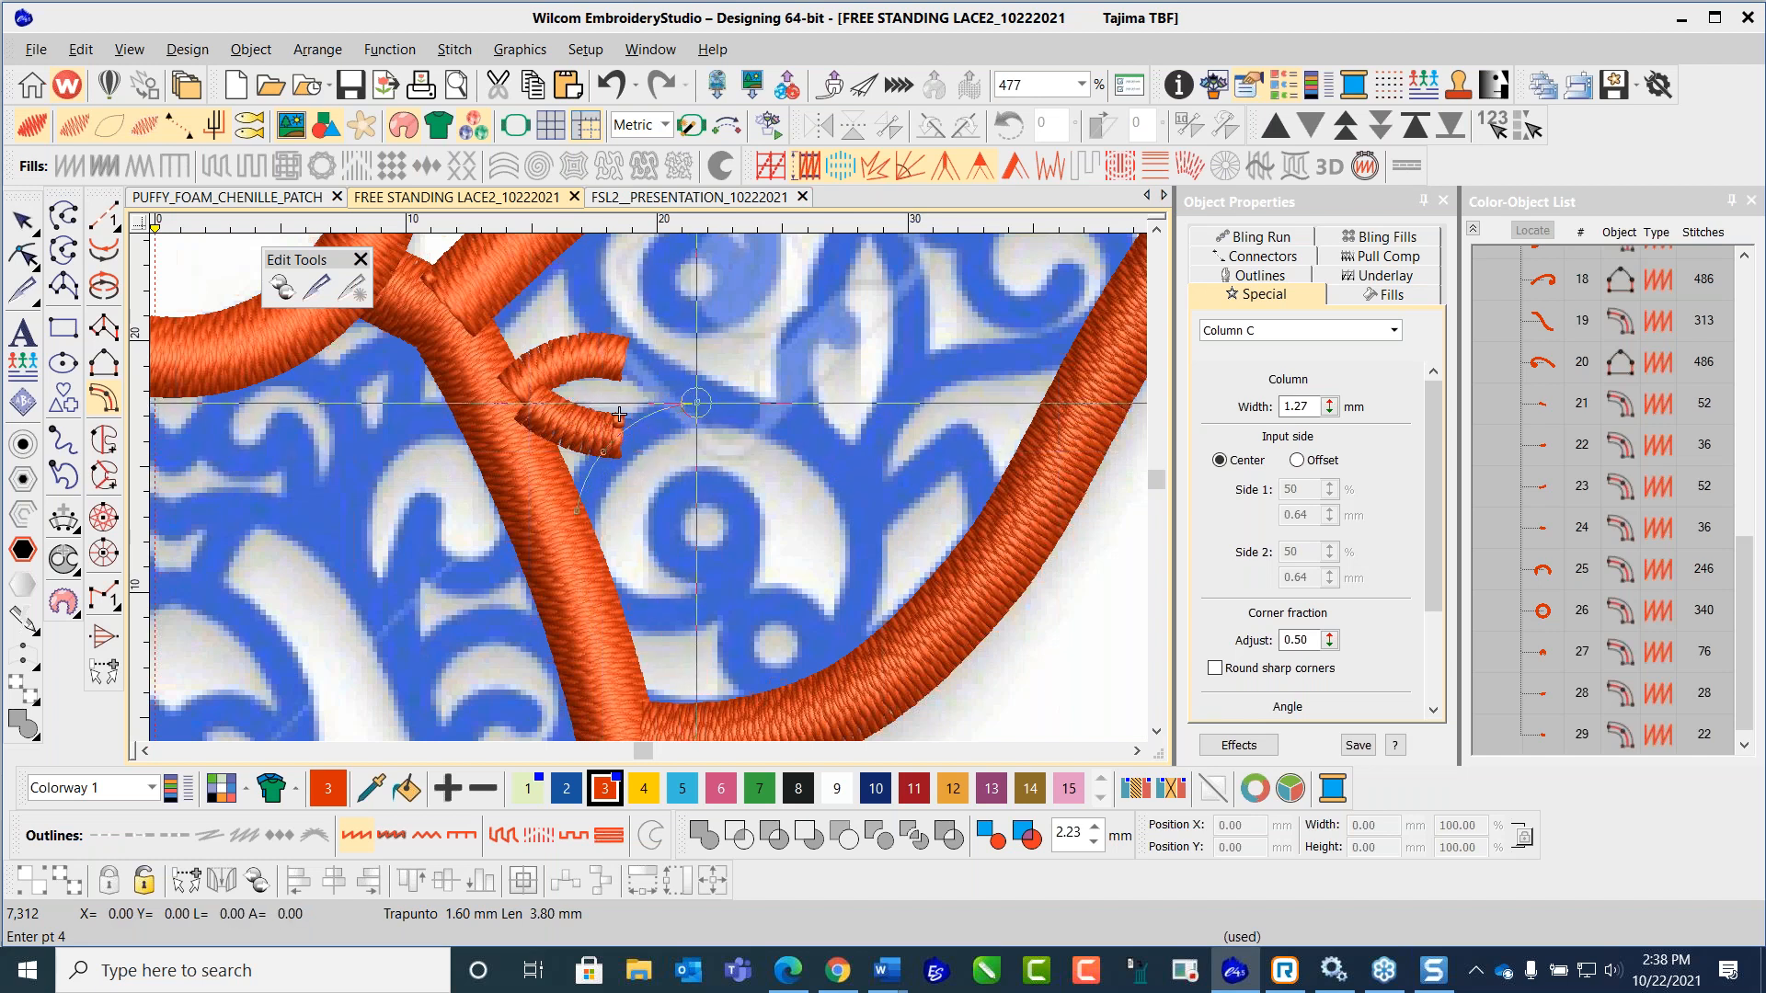
key("BackSpace")
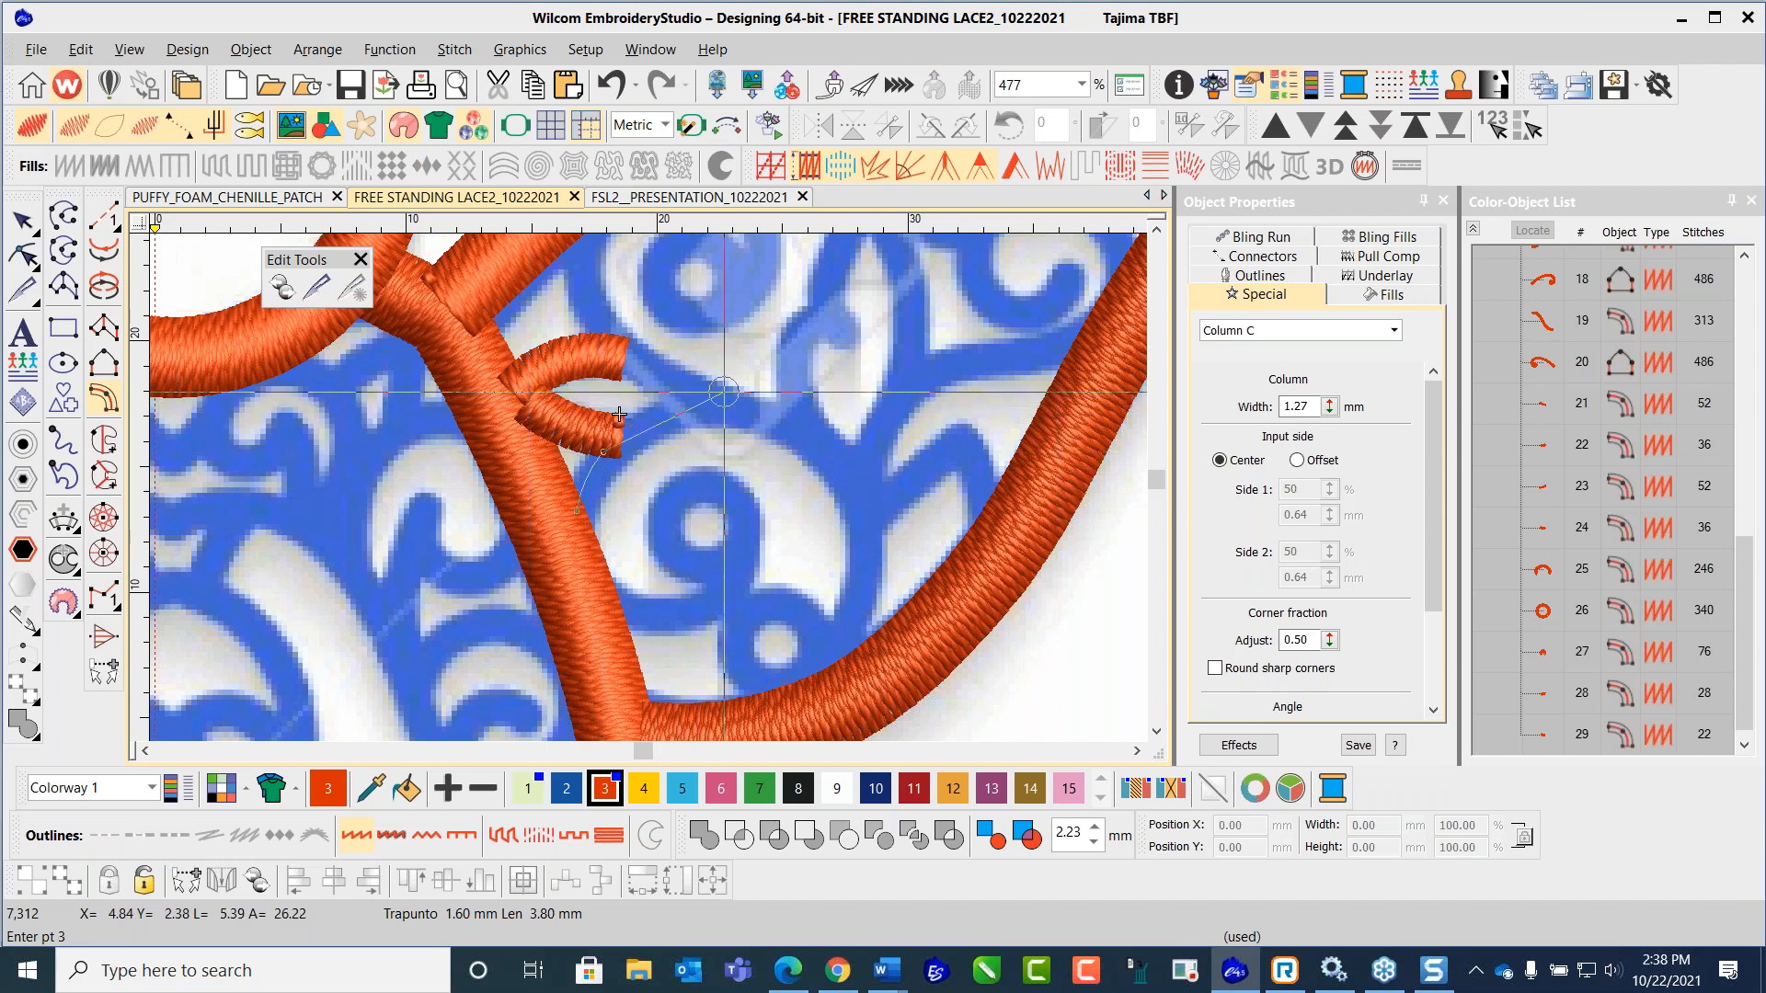
left_click(724, 407)
key("BackSpace")
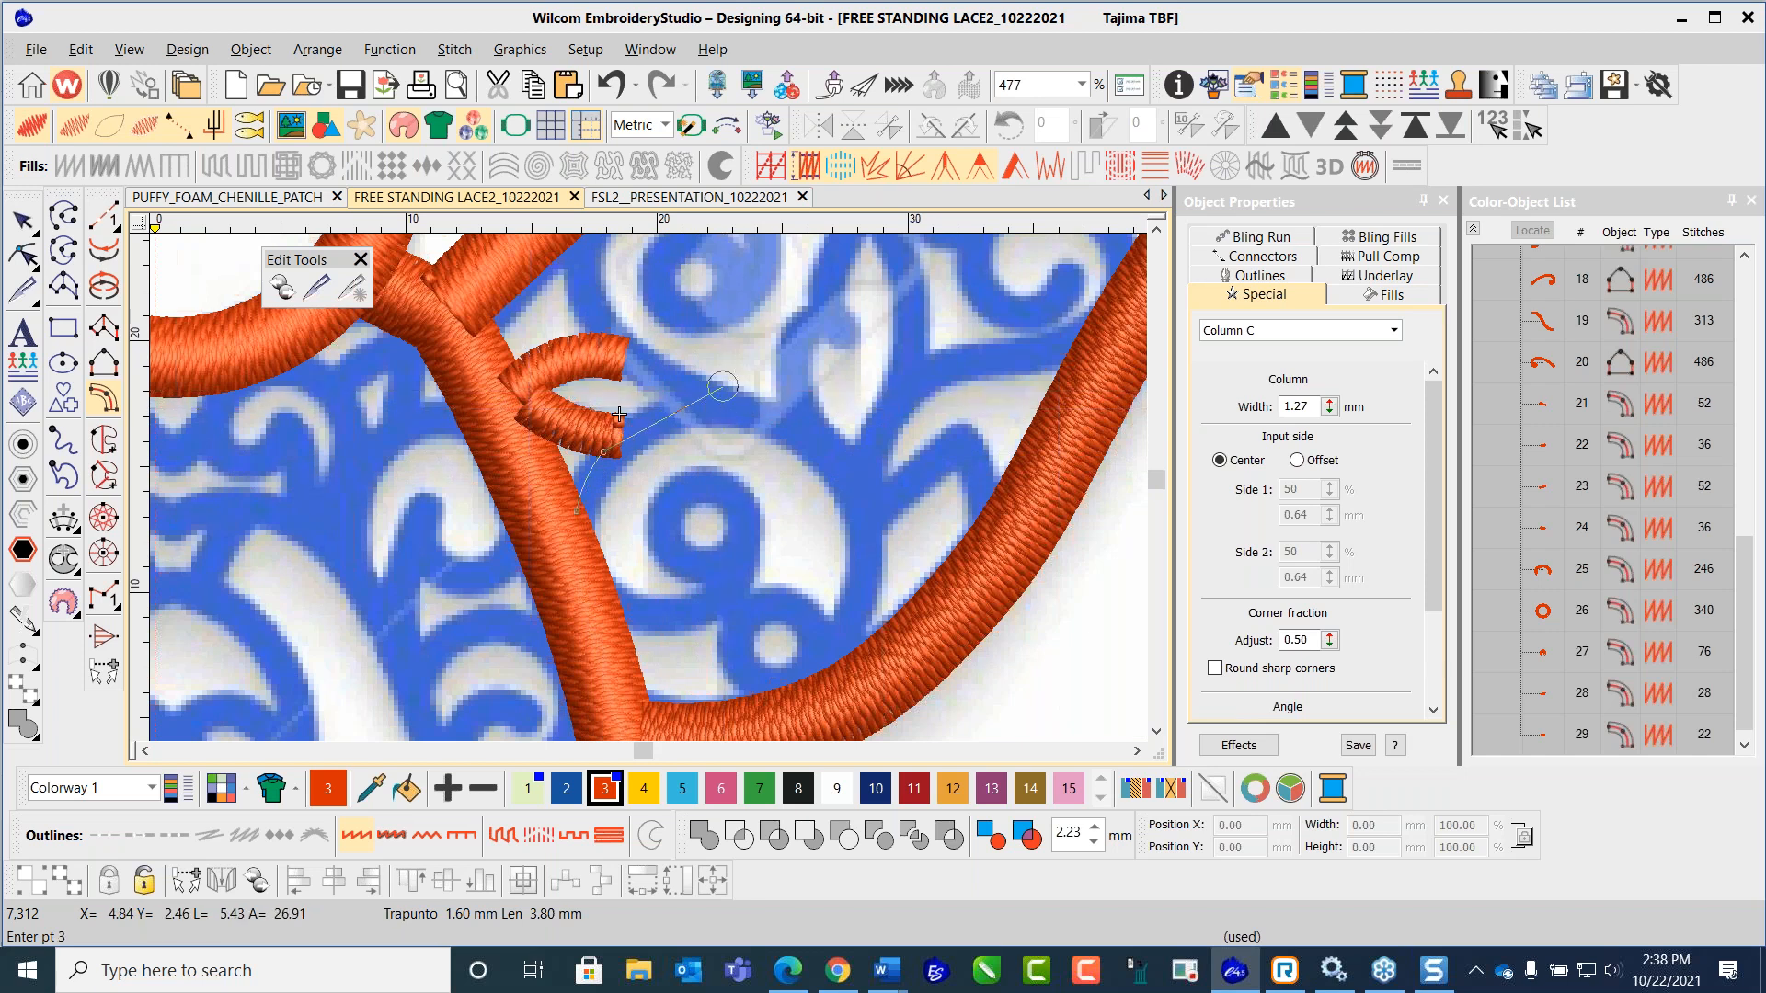
key("BackSpace")
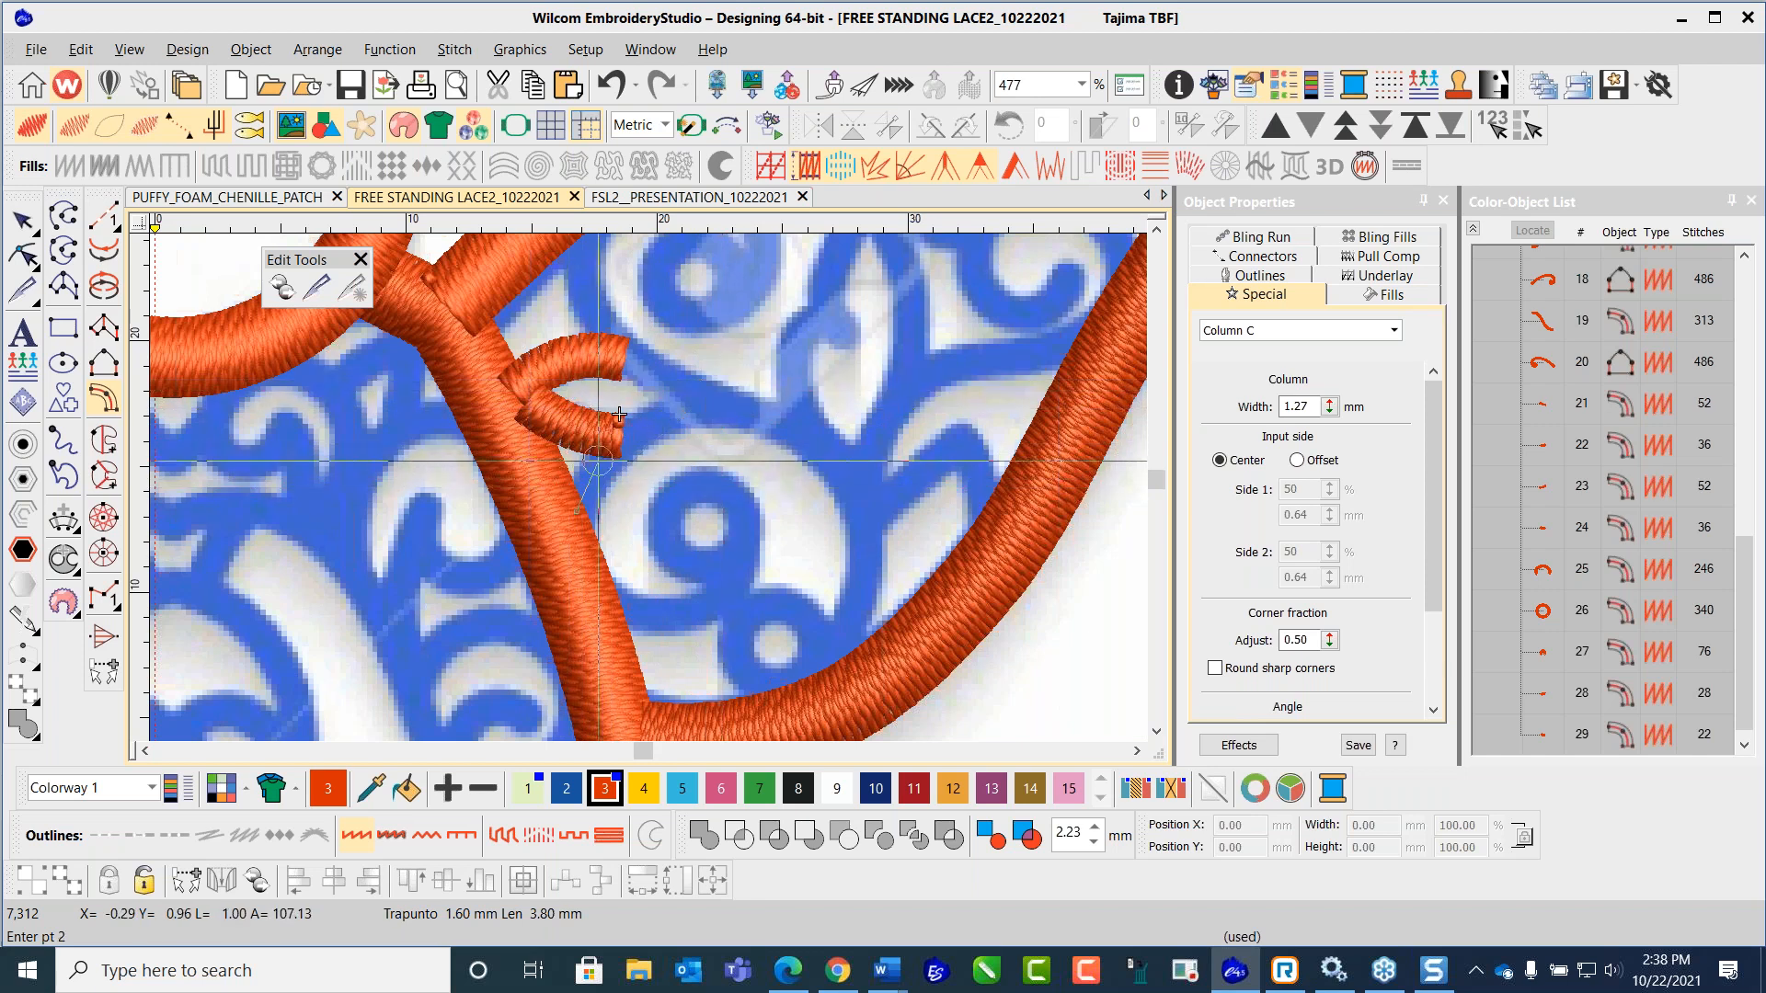
left_click(615, 447)
right_click(700, 406)
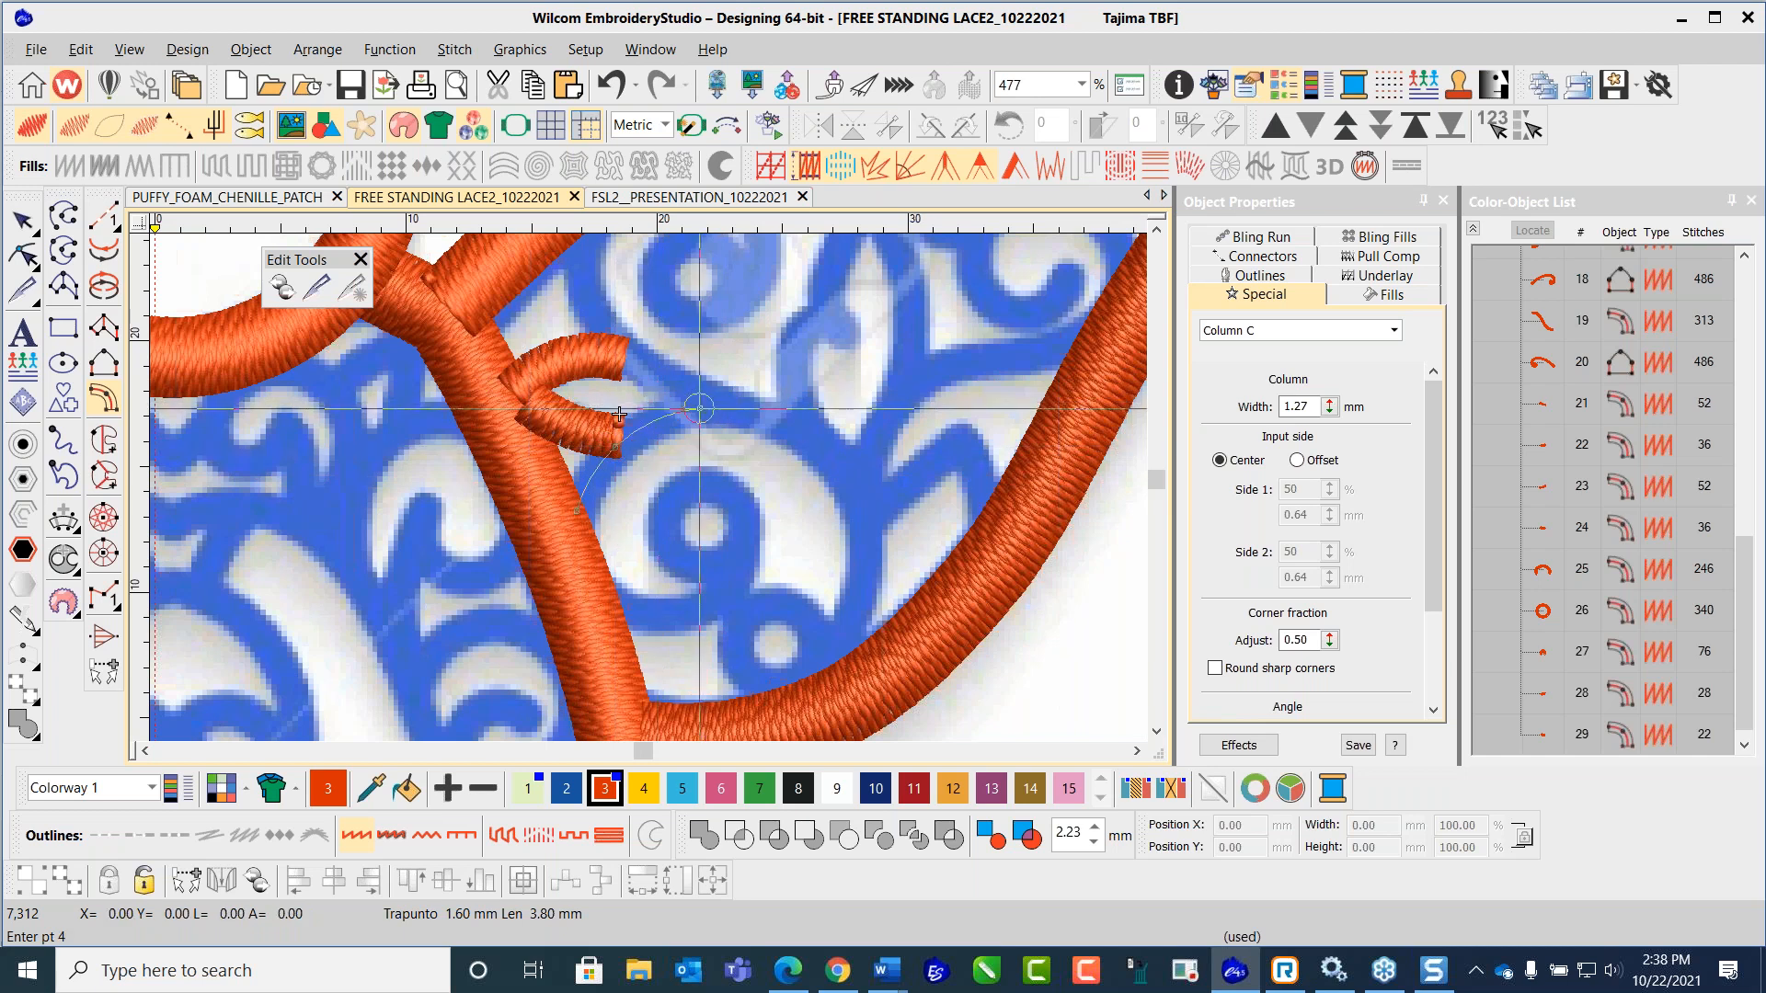
key("Return")
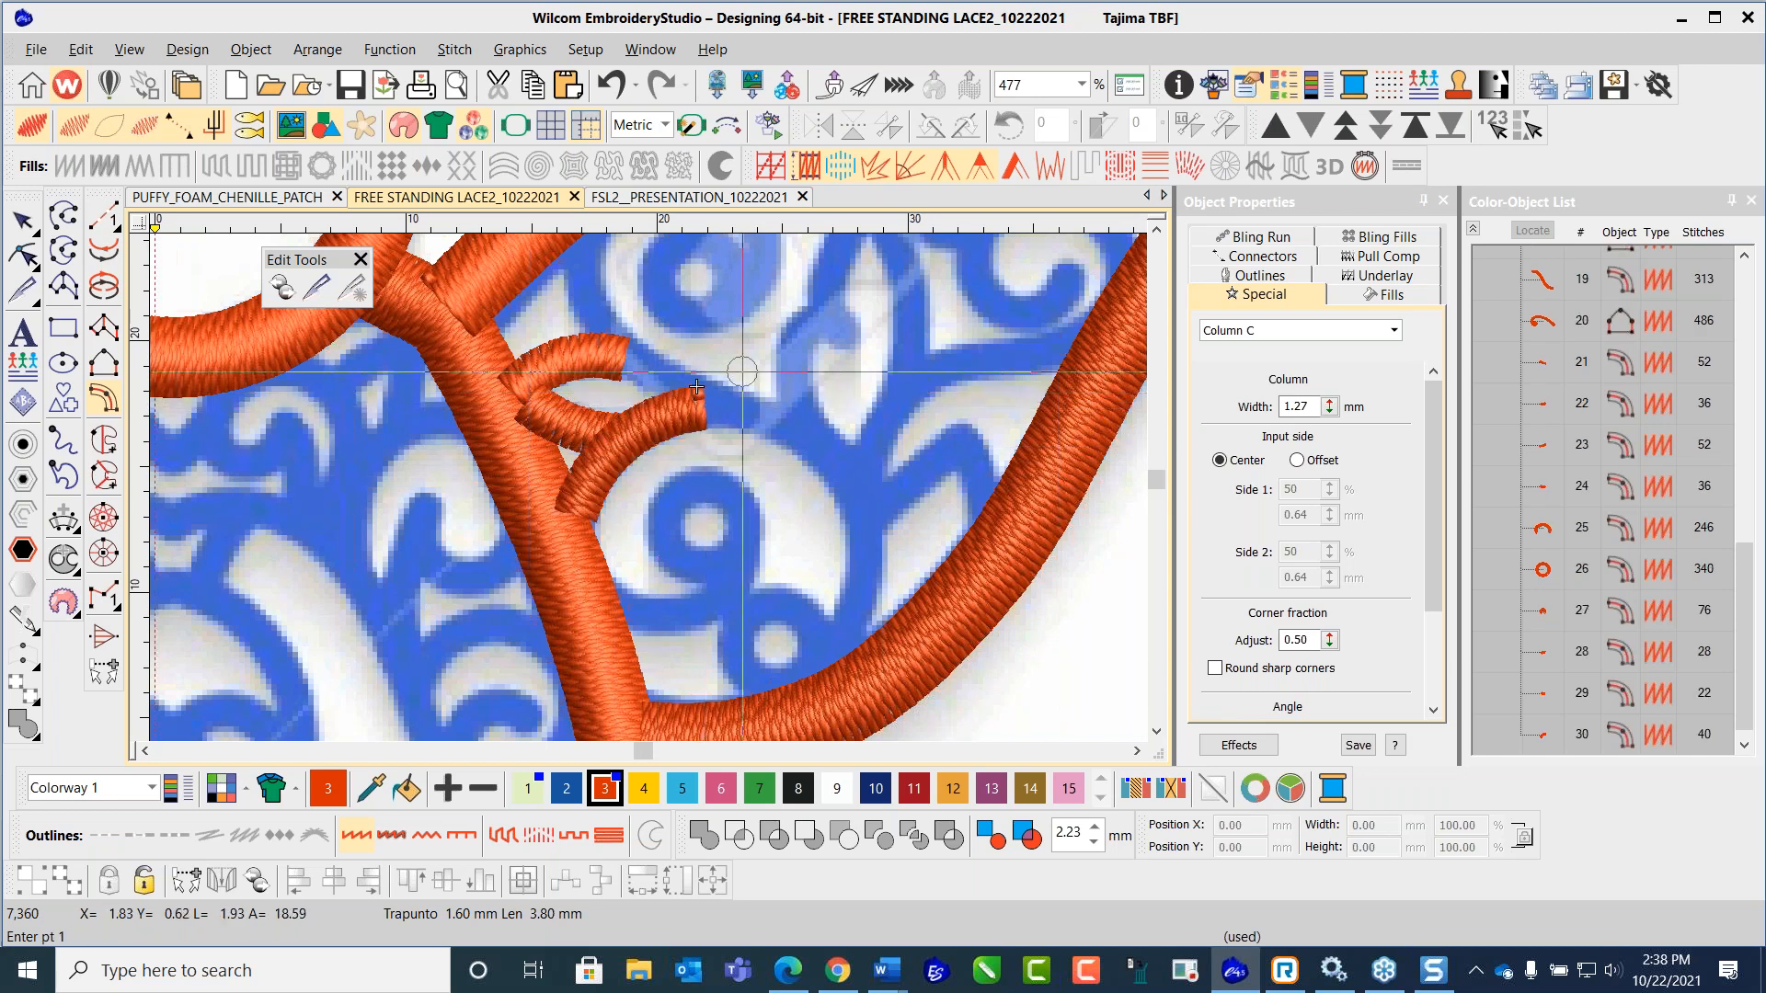
Step: Digitize a spiral Column C, 1.27 mm wide and about 6.5 mm across, from the round scroll's center out to the wing's inner border
scroll(716, 556, "up", 1)
left_click(652, 500)
left_click(596, 490)
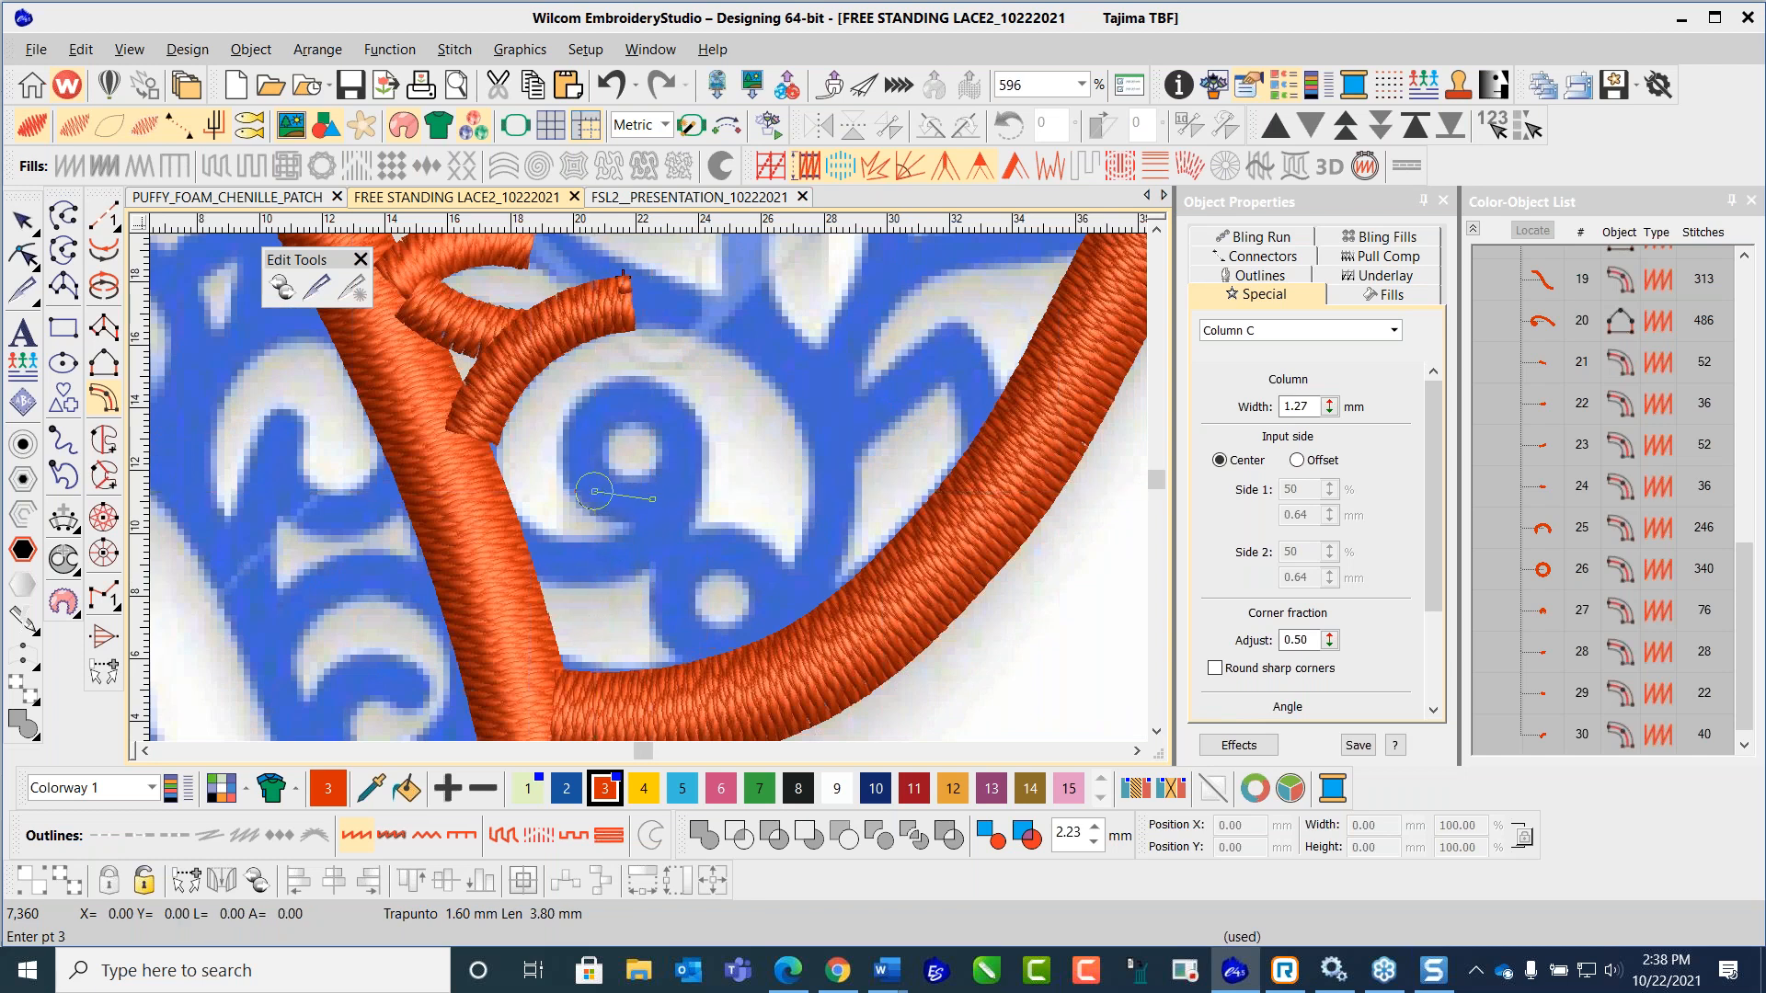
right_click(592, 412)
left_click(666, 411)
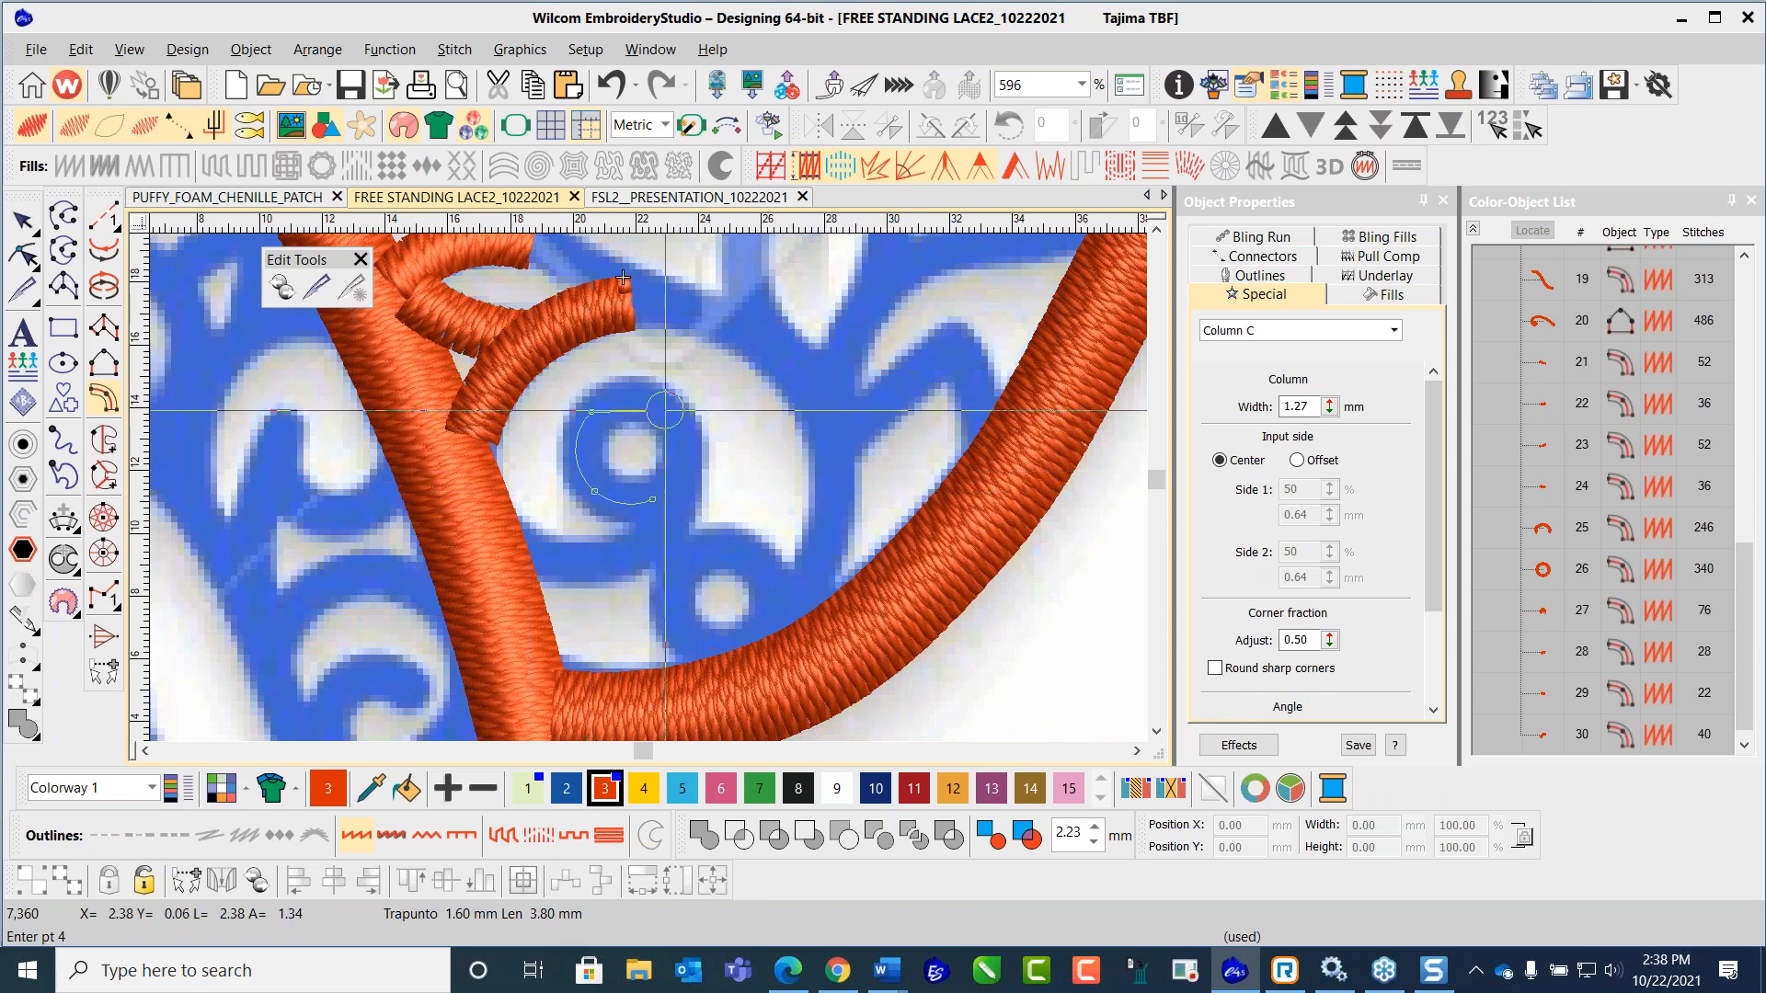
left_click(676, 509)
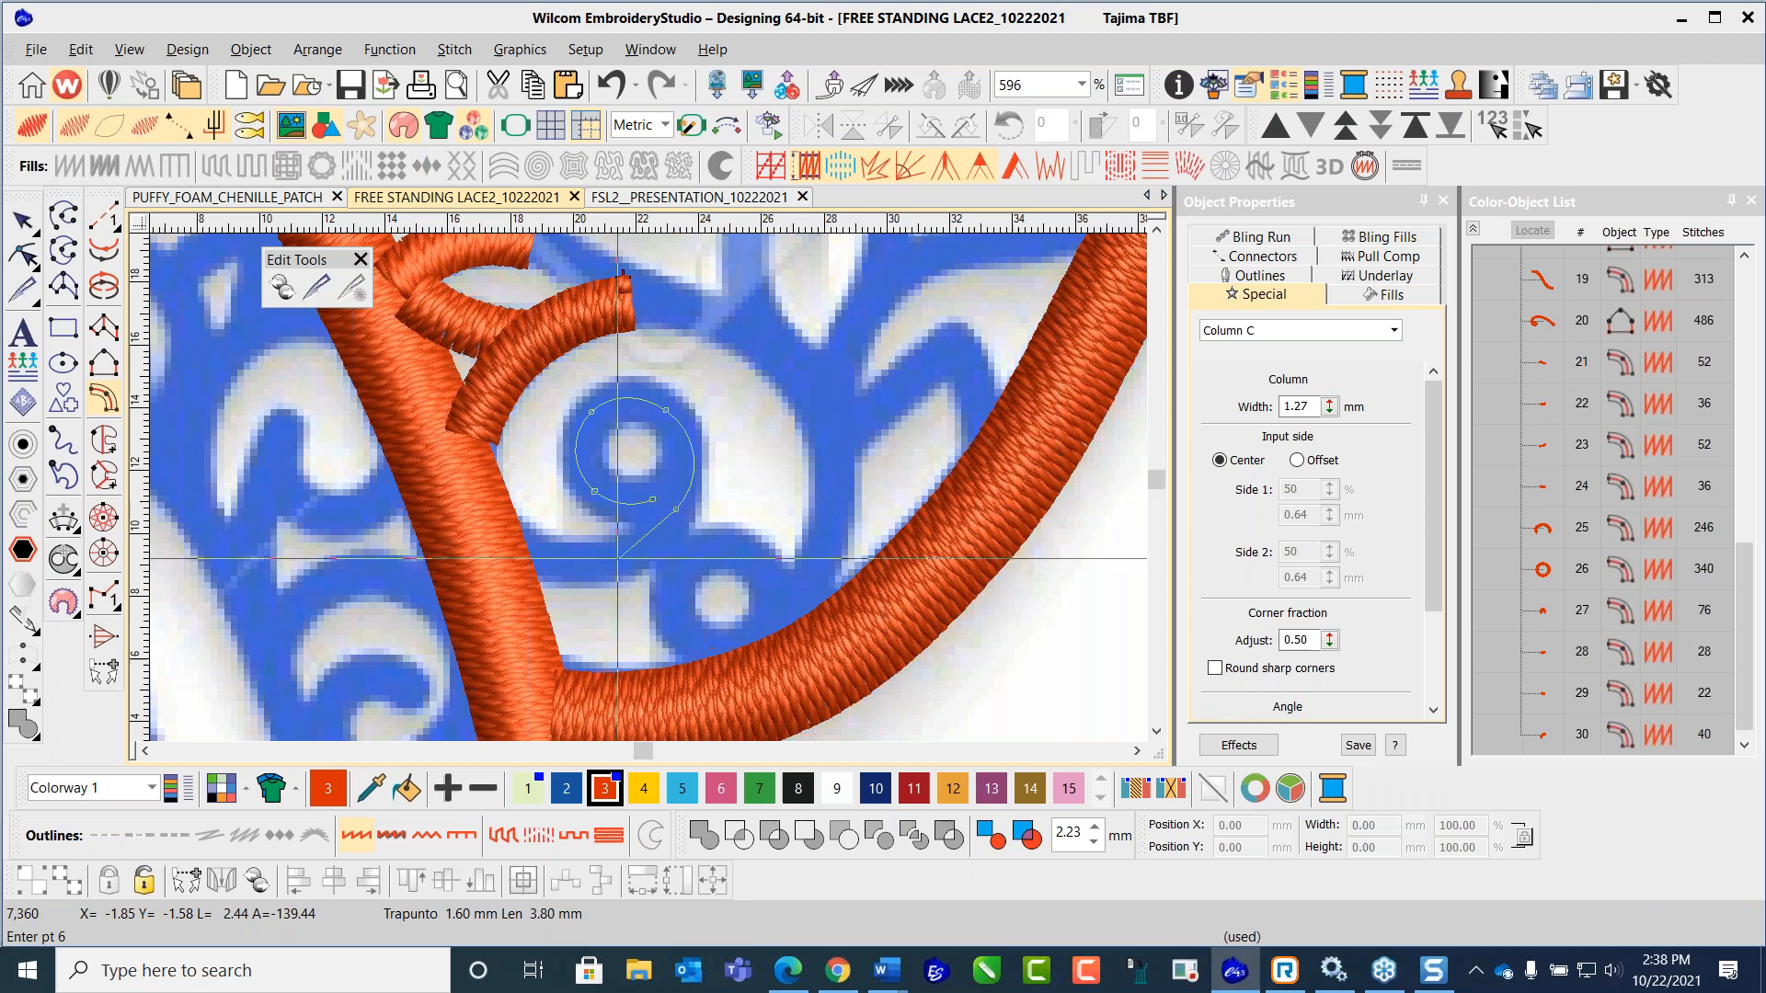
right_click(624, 555)
right_click(551, 561)
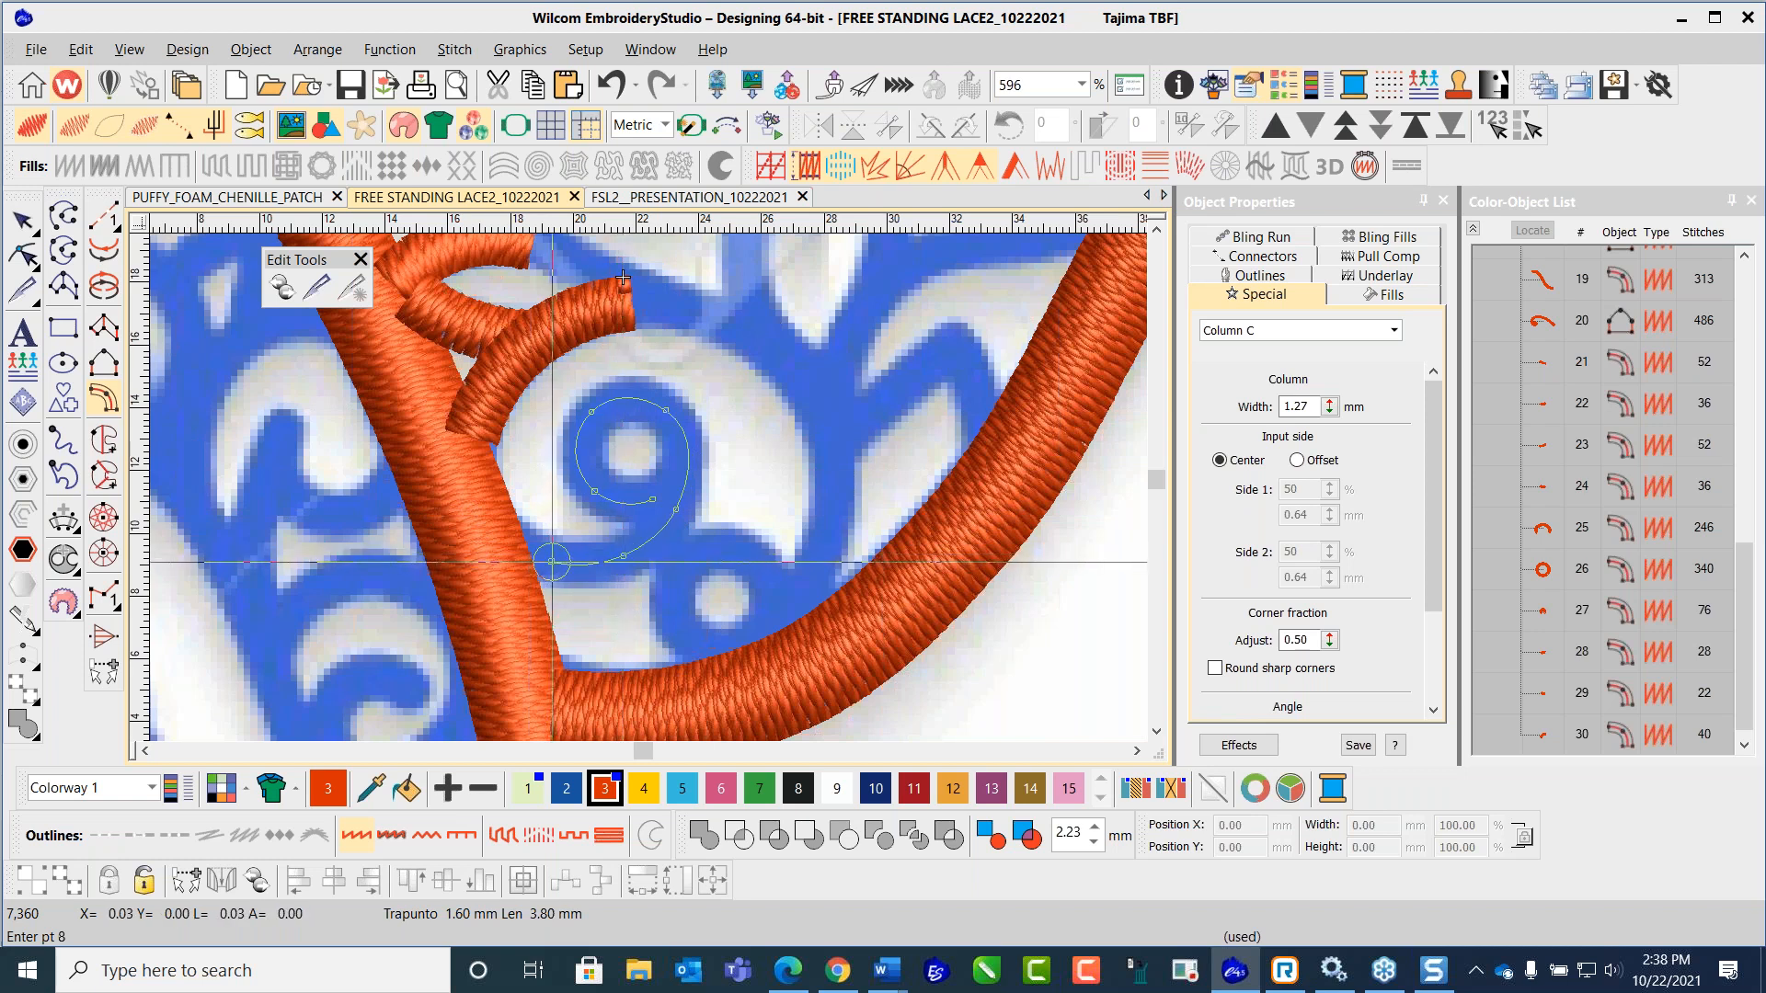
right_click(511, 550)
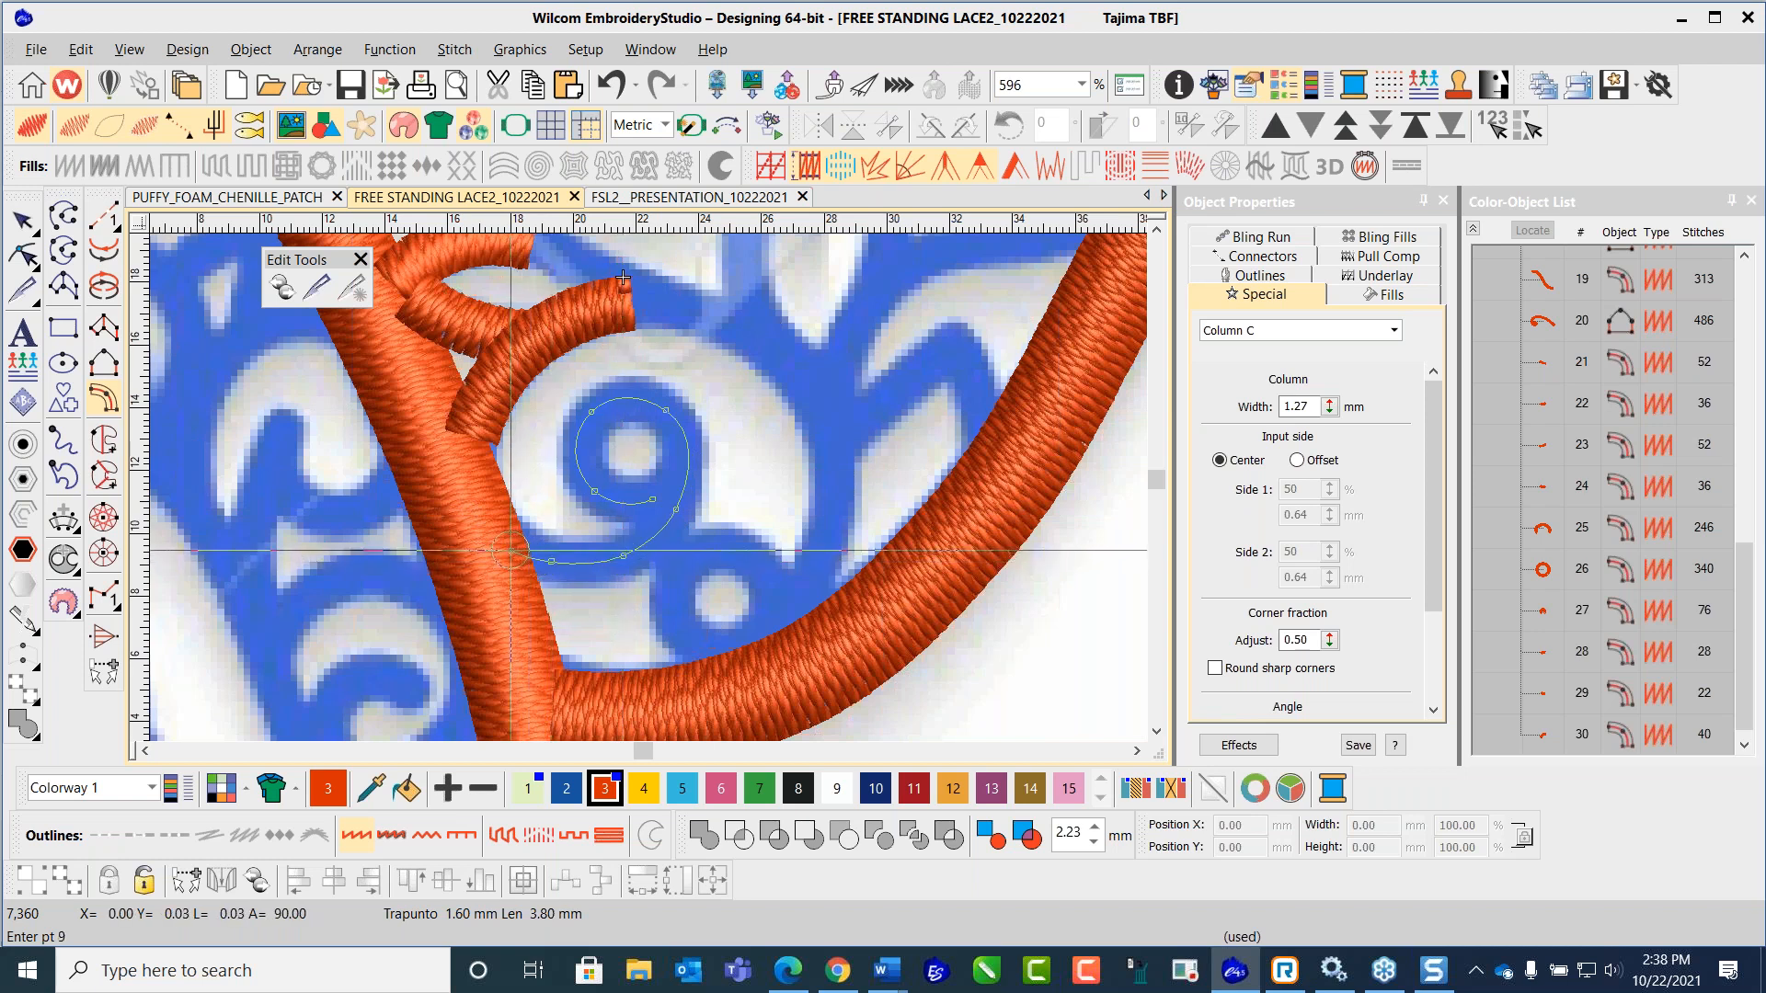
key("Return")
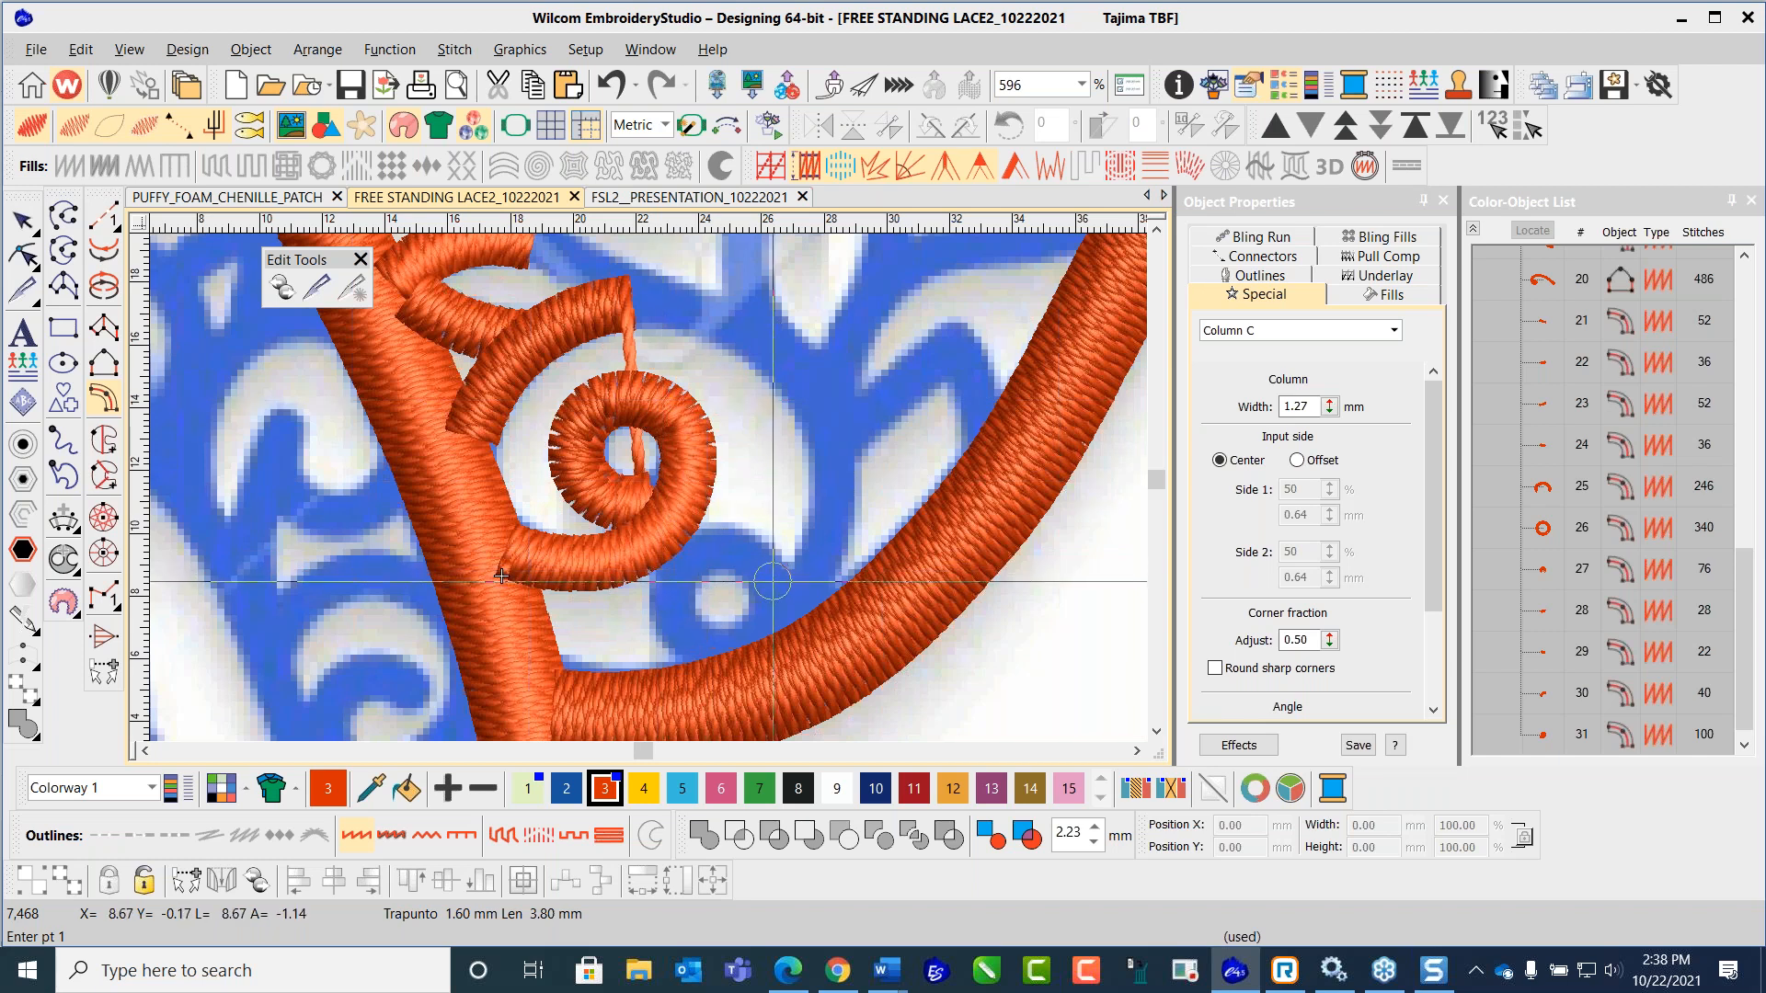
left_click(23, 222)
scroll(671, 426, "down", 3)
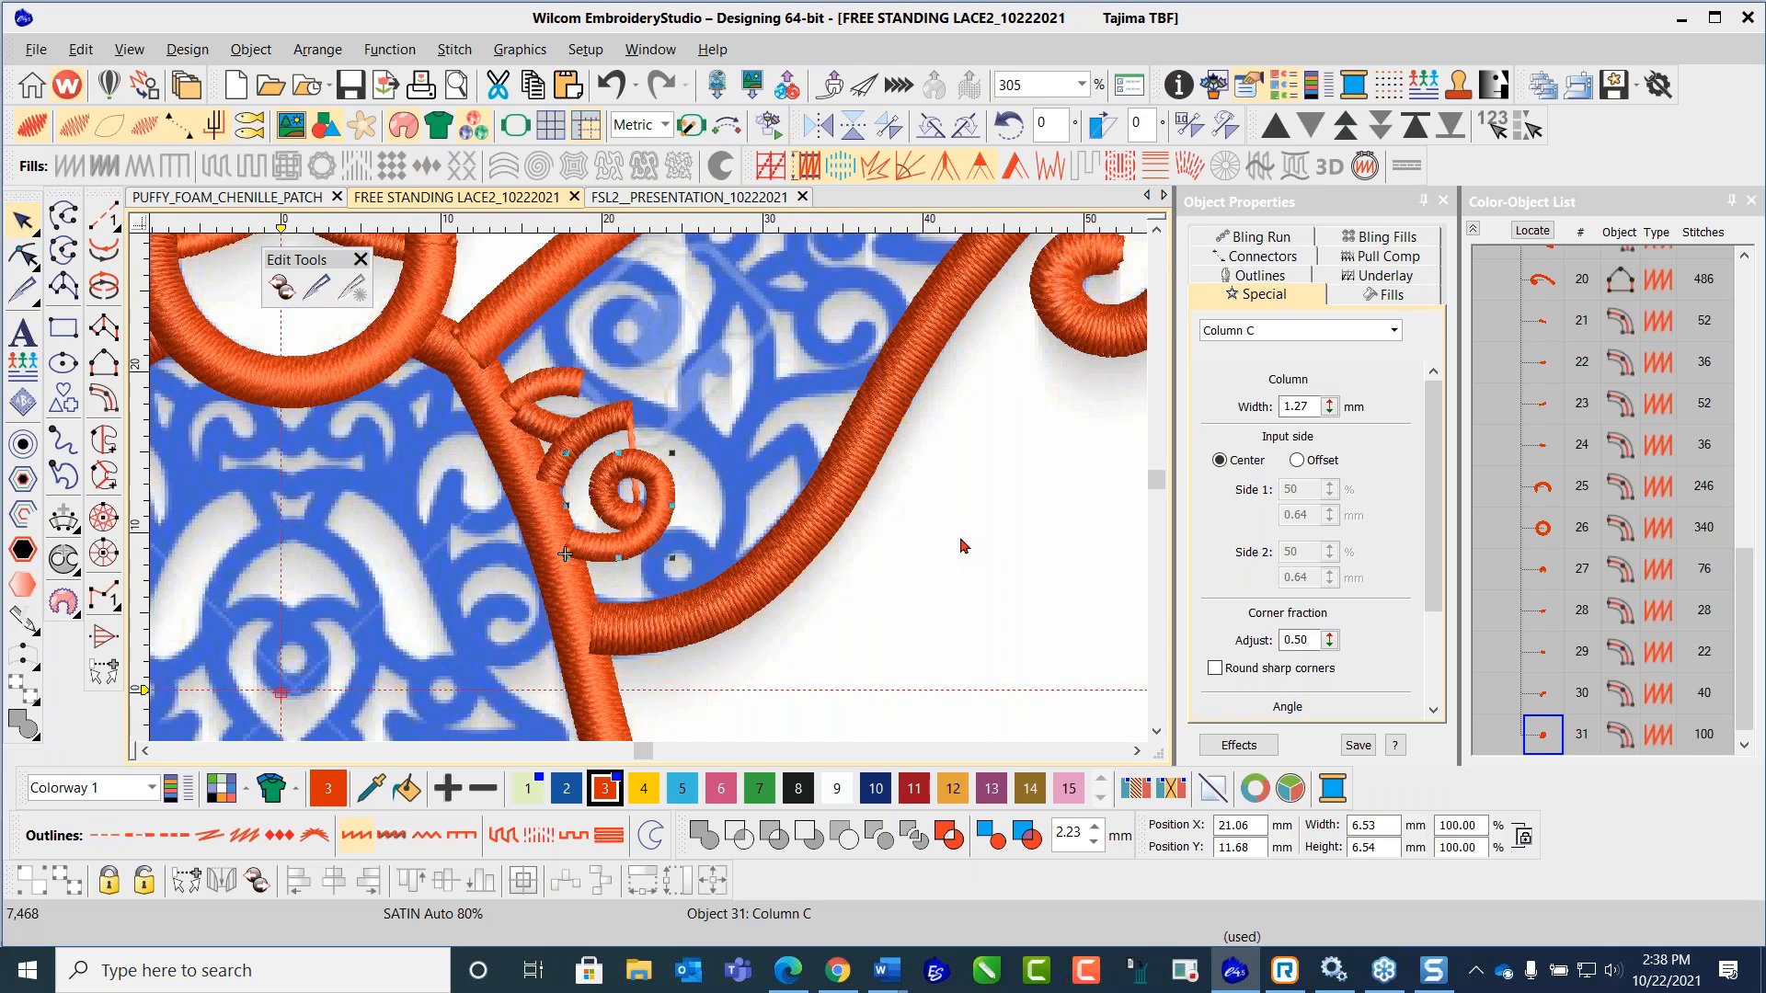
Step: Digitize an S-shaped Column C, 1.27 mm wide, from the small lower curl around the outer bend and past the leaf into the upper spiral
scroll(618, 495, "up", 2)
left_click(103, 399)
left_click(588, 503)
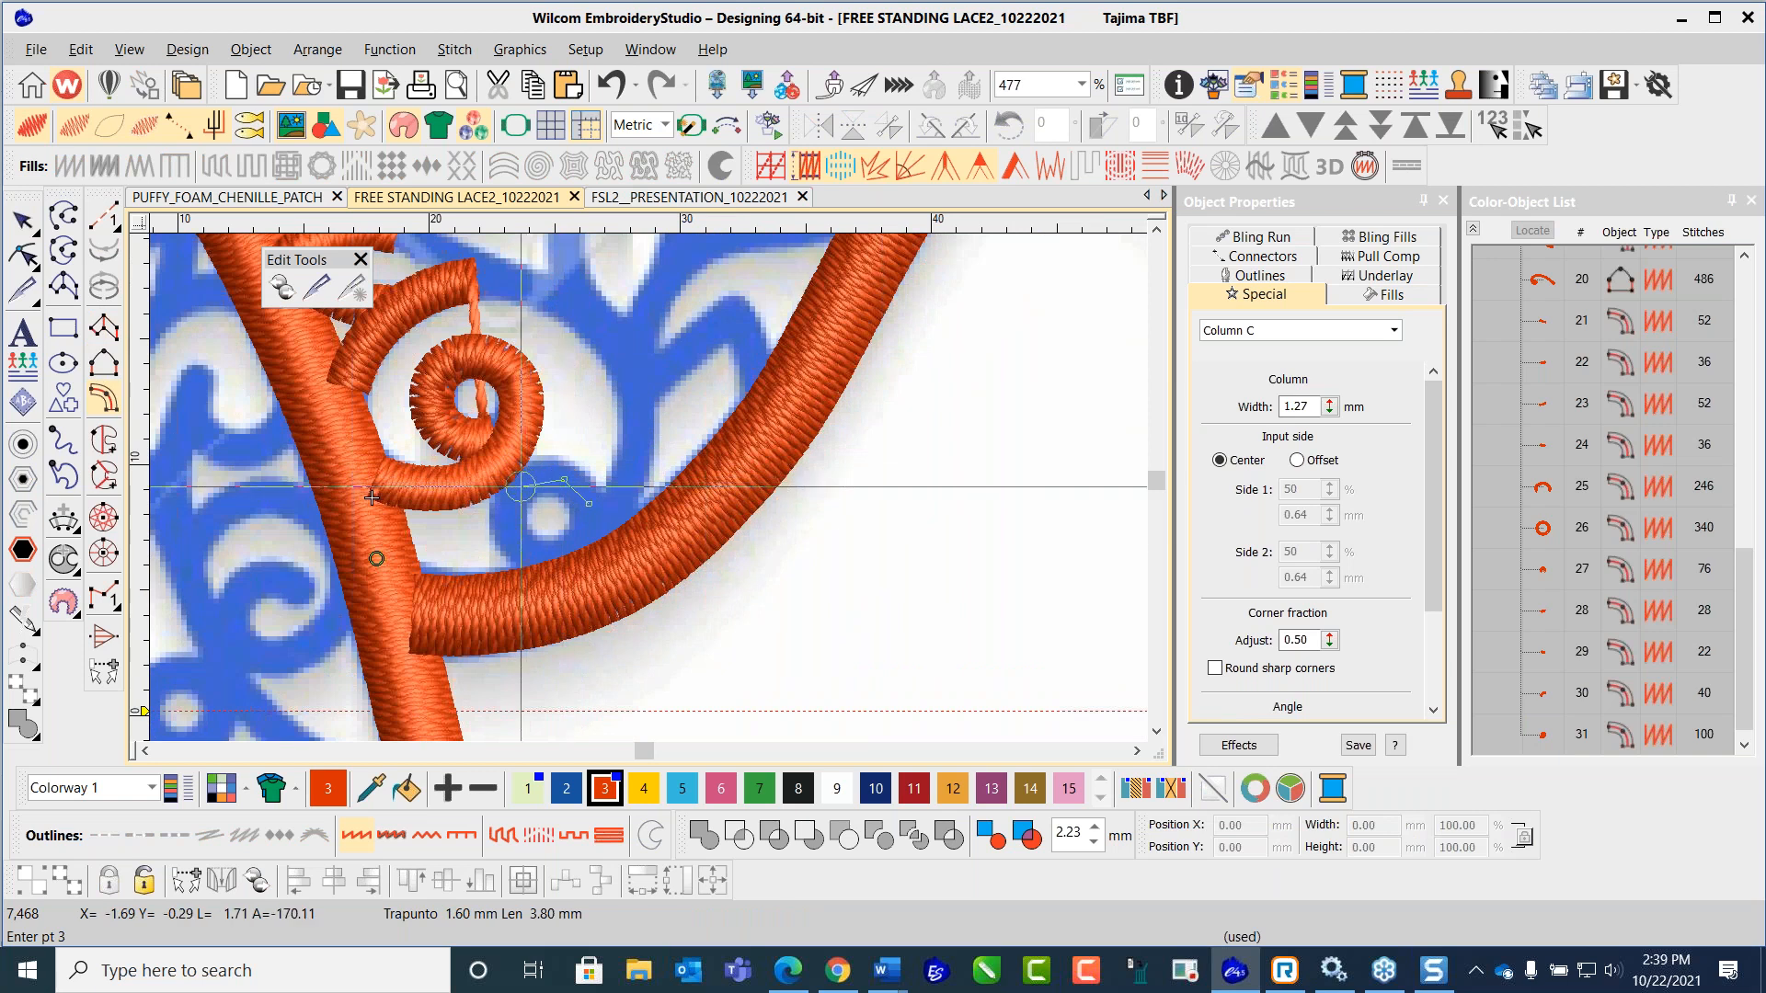
left_click(520, 483)
left_click(514, 536)
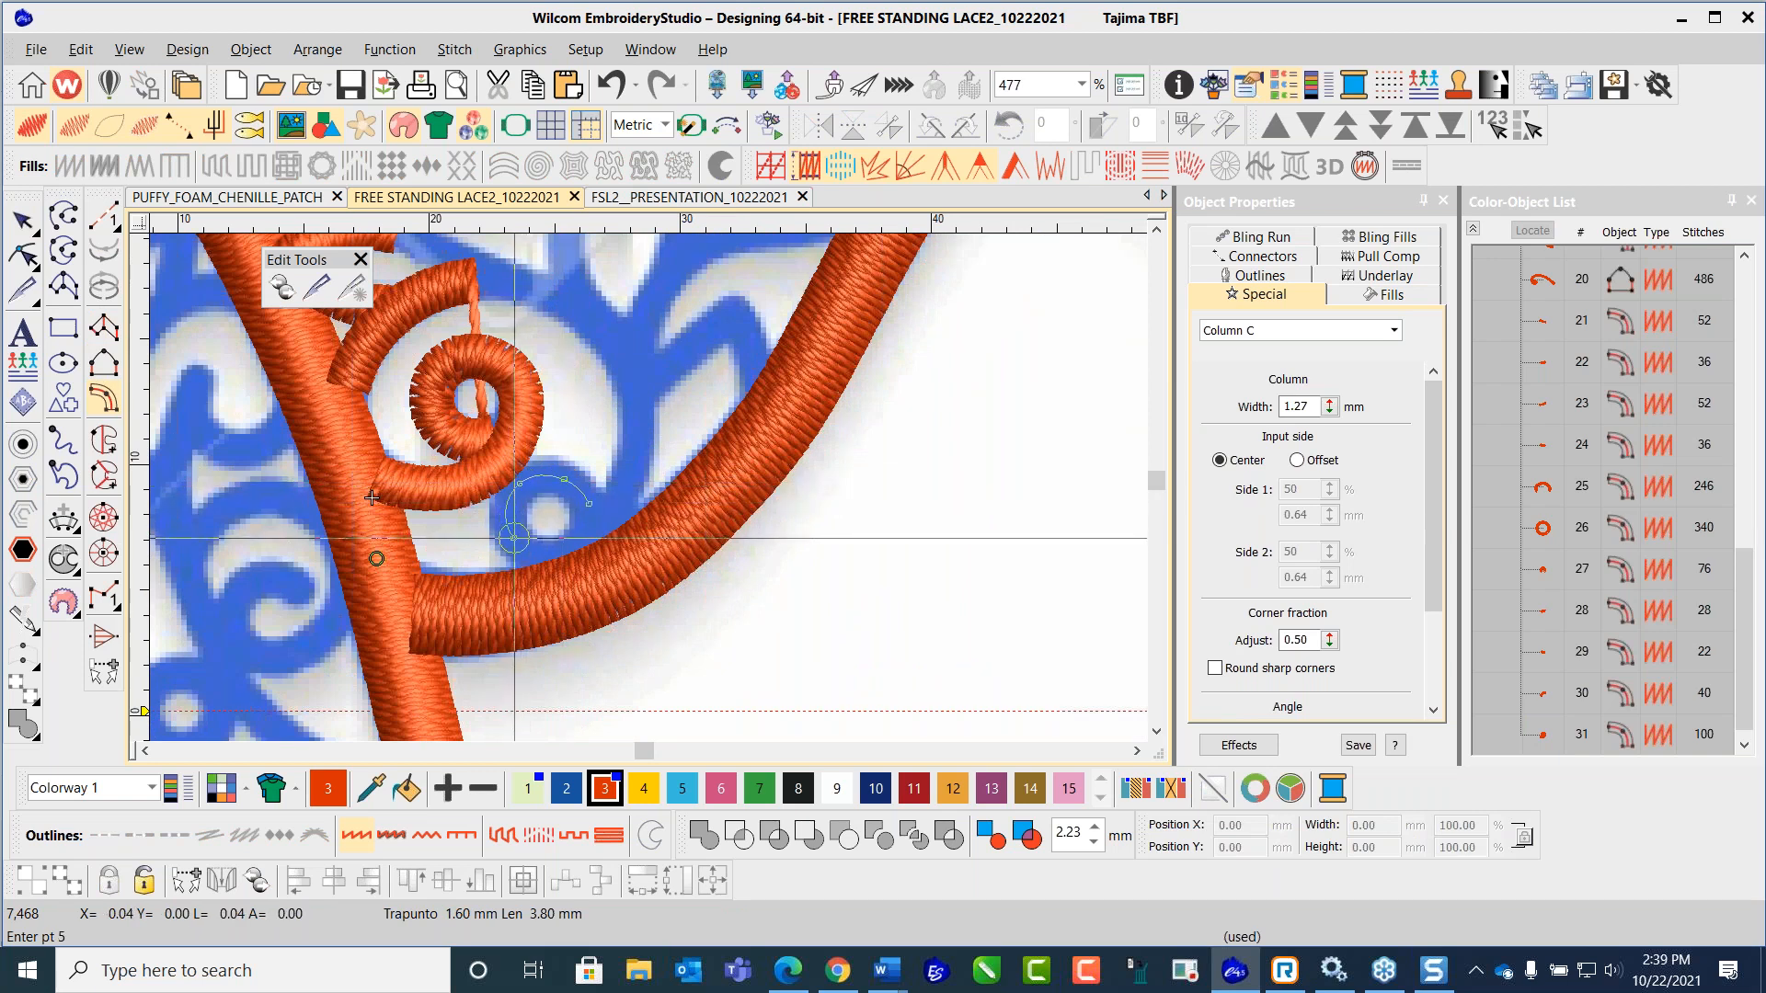
left_click(551, 557)
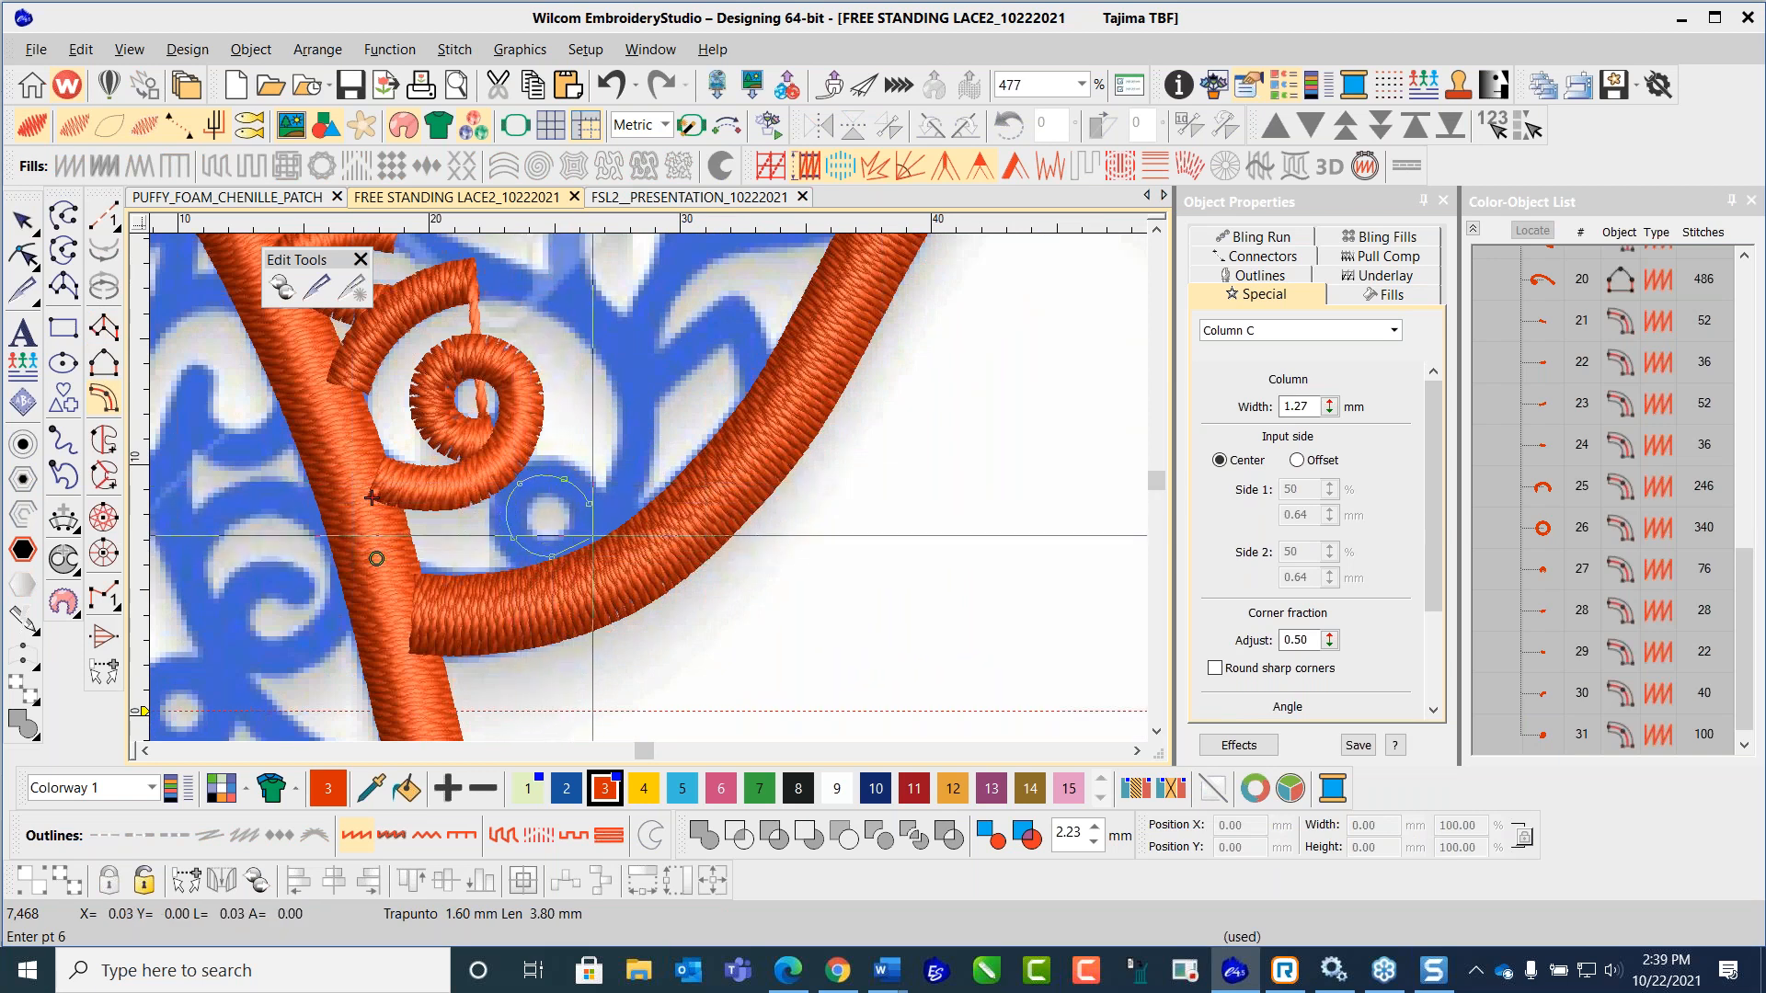
left_click(603, 526)
left_click(632, 465)
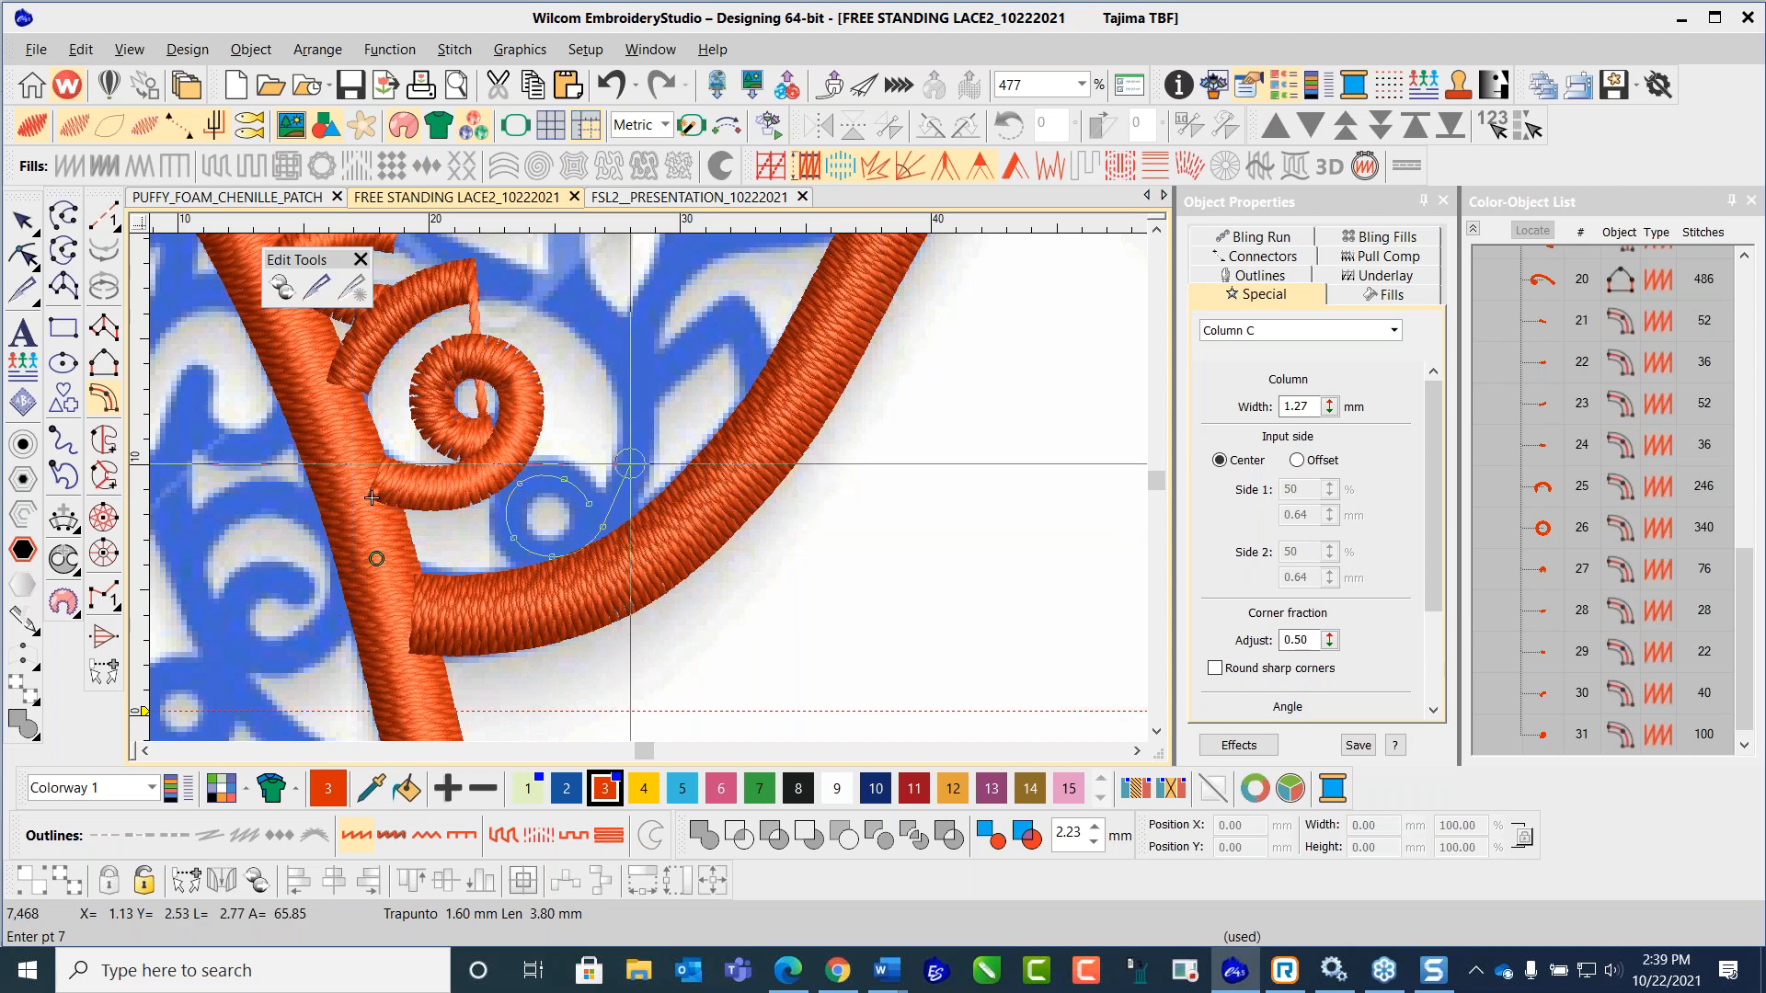
left_click(637, 366)
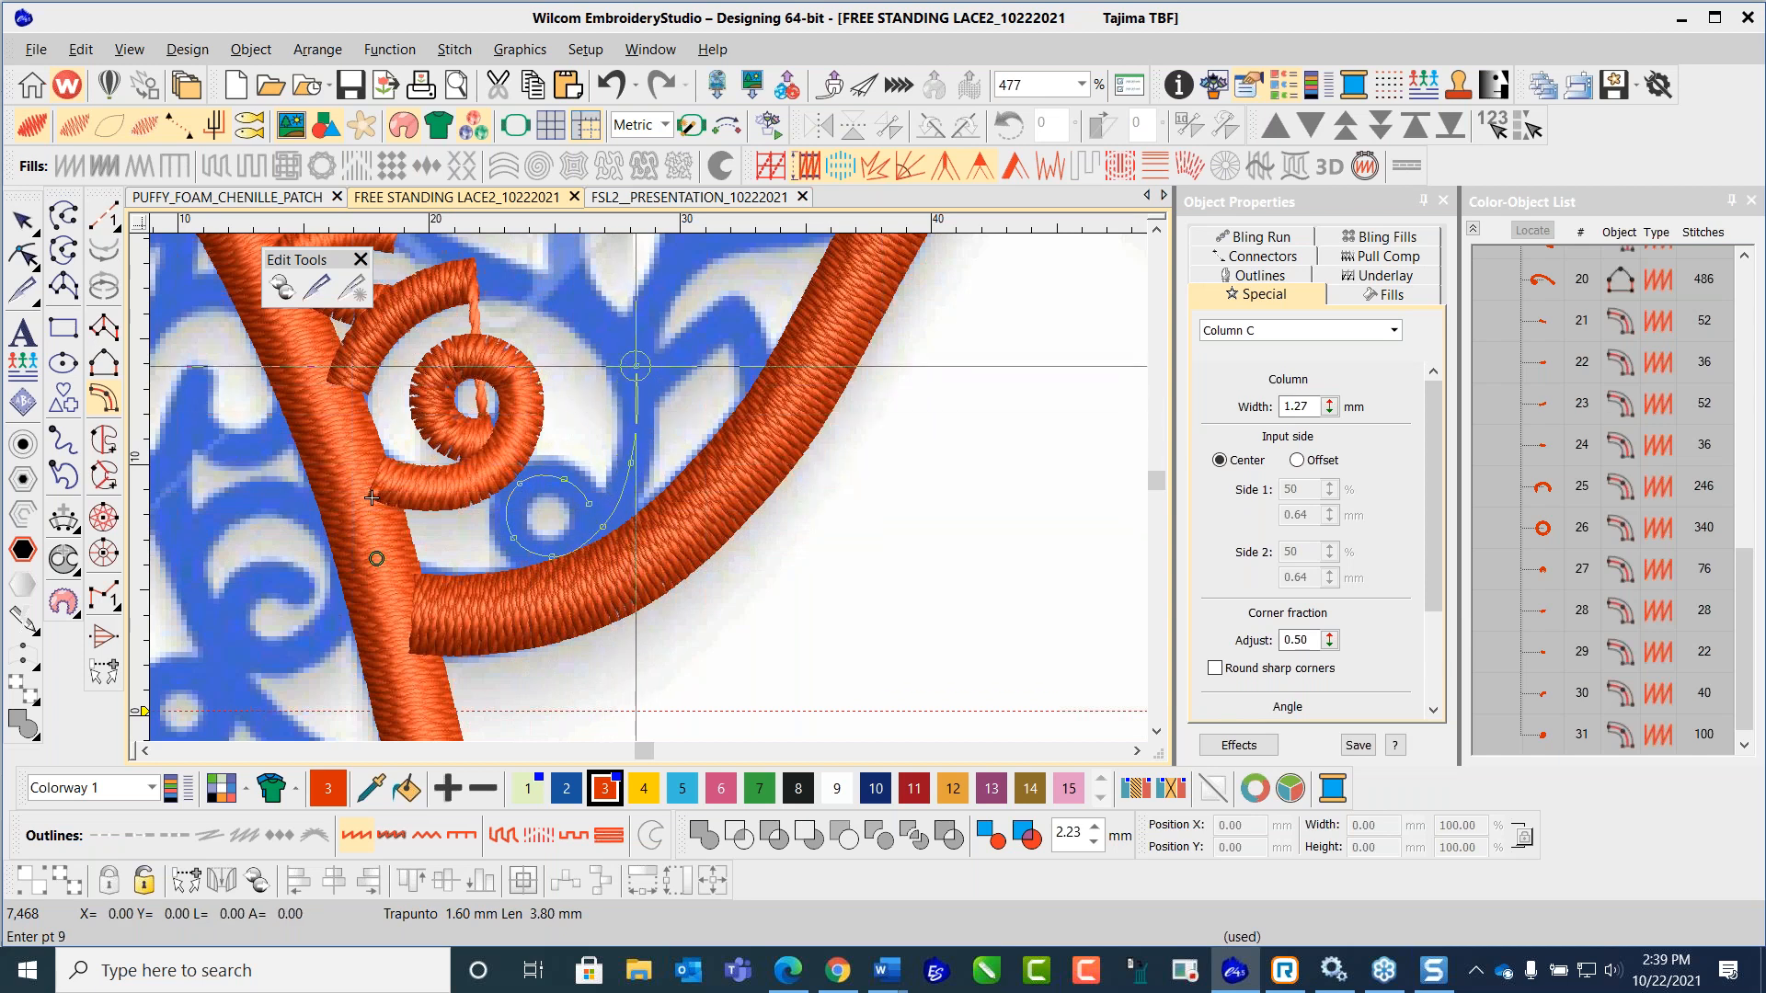
left_click(592, 316)
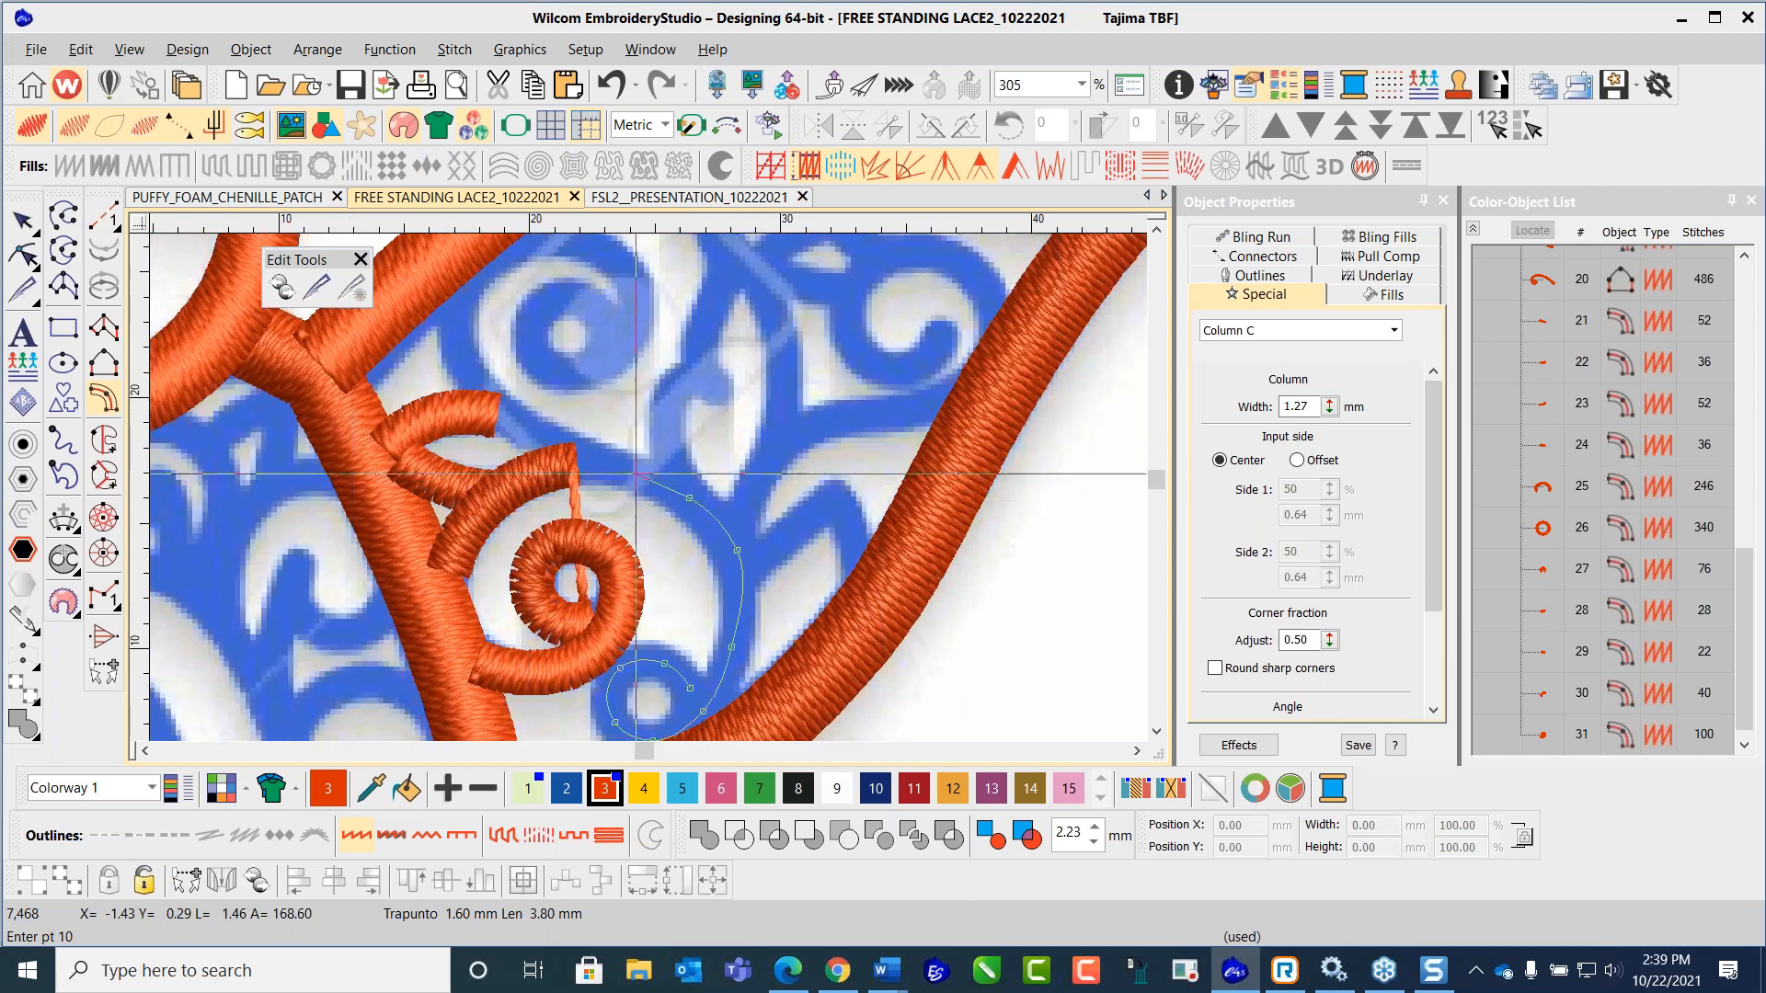
left_click(548, 446)
left_click(485, 404)
left_click(457, 335)
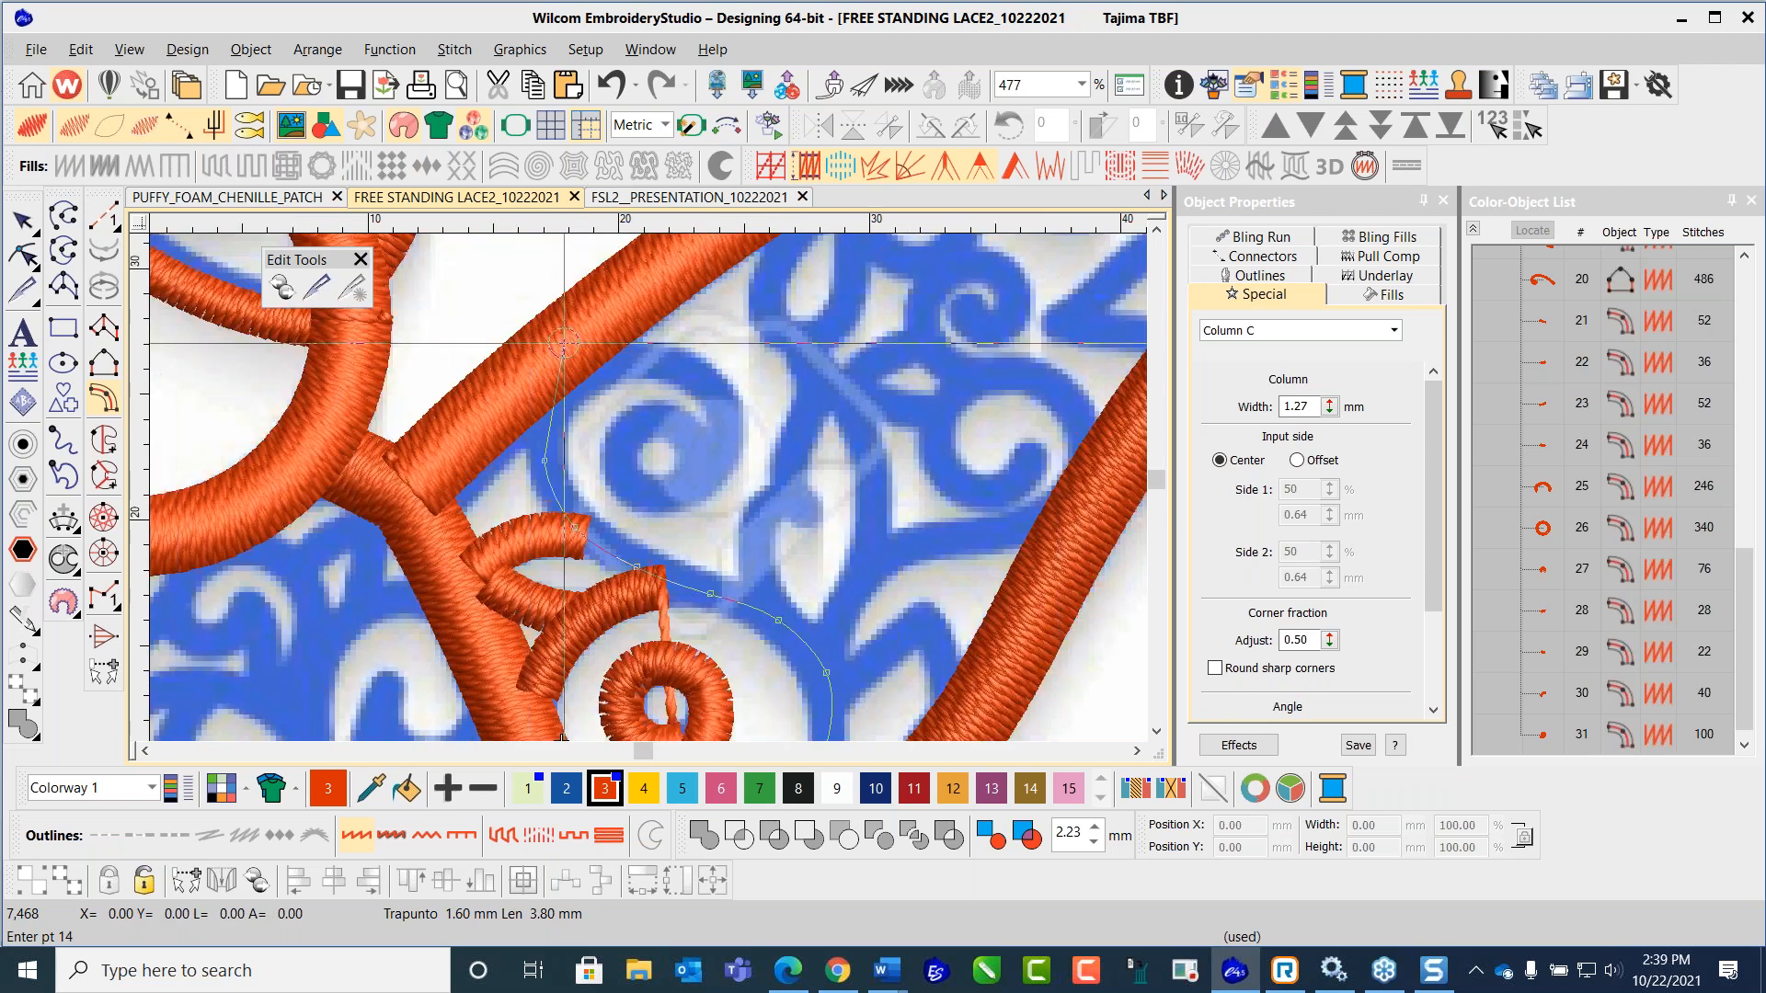
left_click(577, 378)
left_click(645, 361)
left_click(712, 390)
left_click(724, 448)
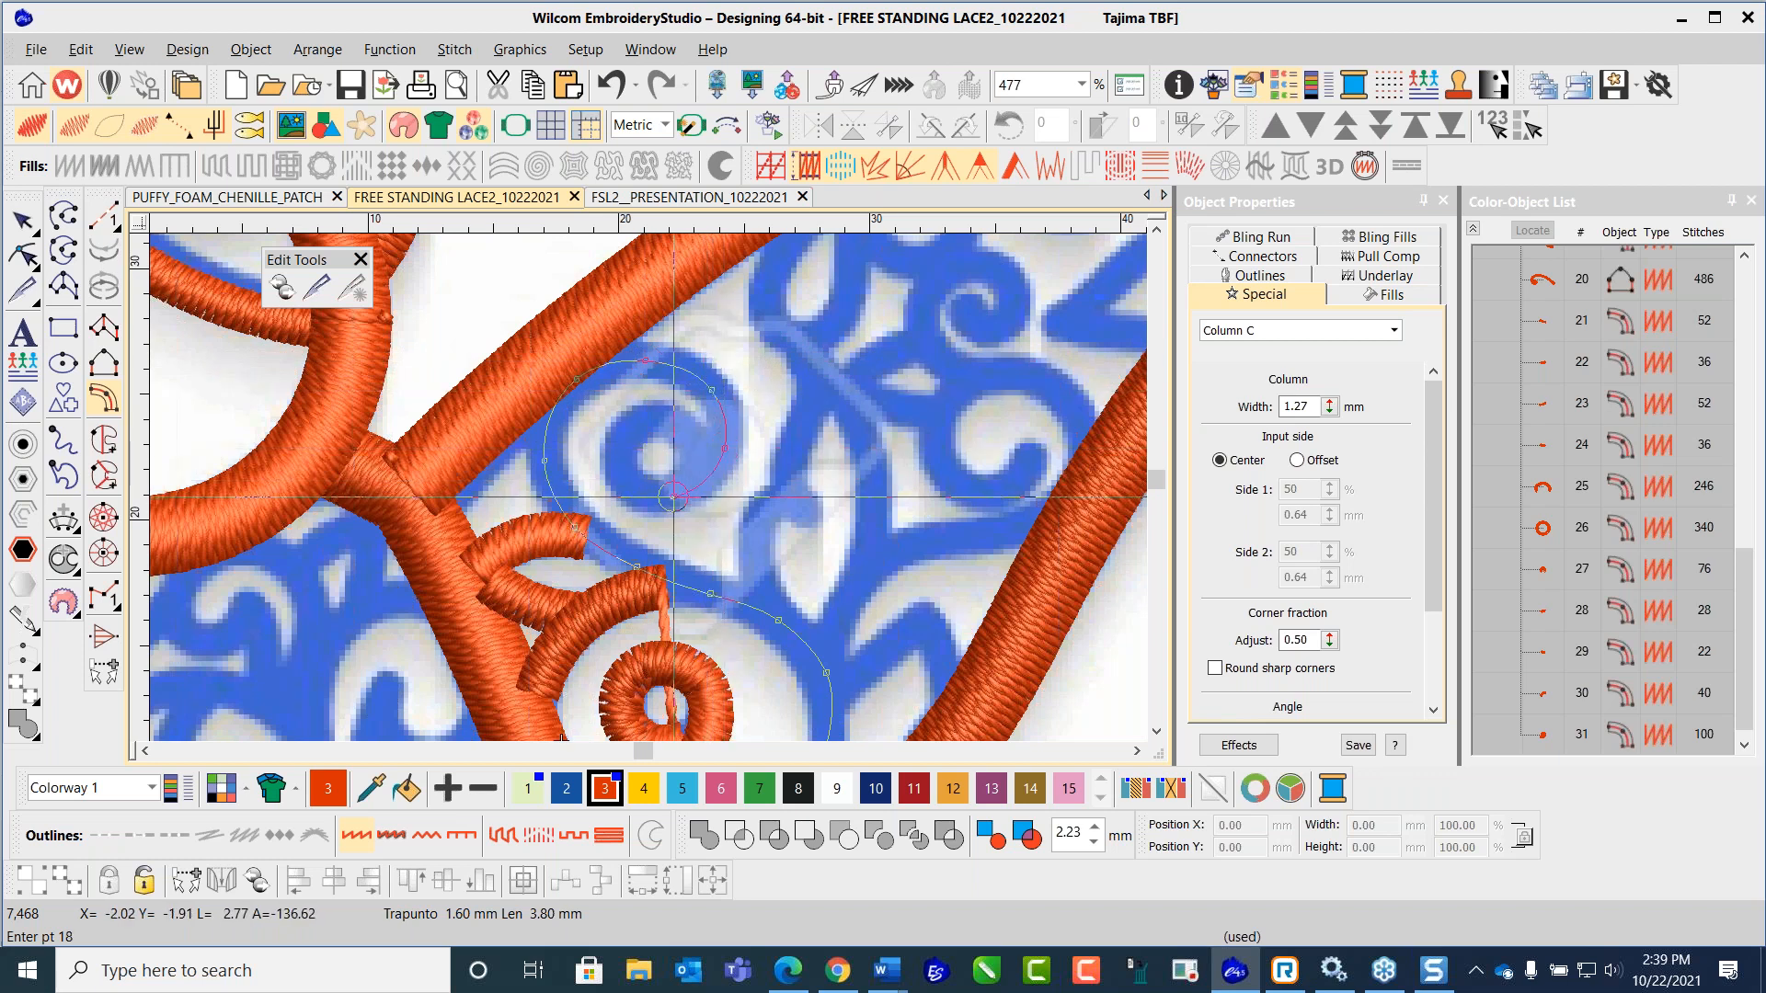
left_click(625, 487)
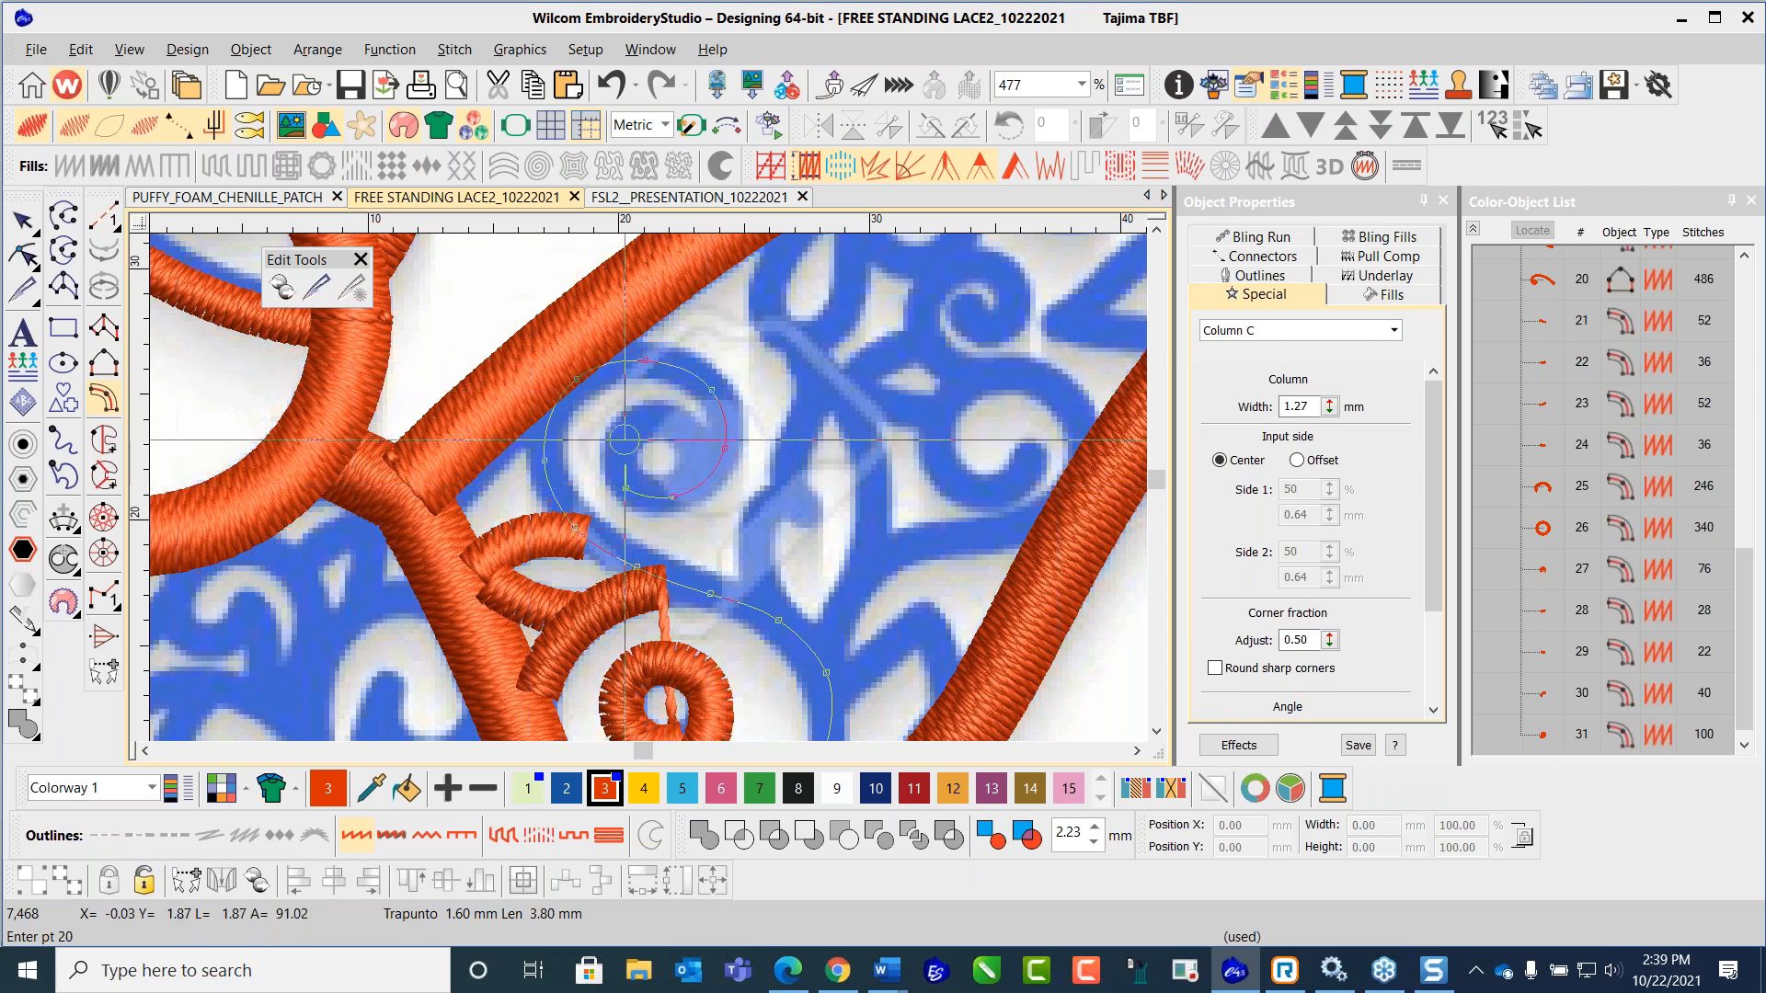
left_click(679, 425)
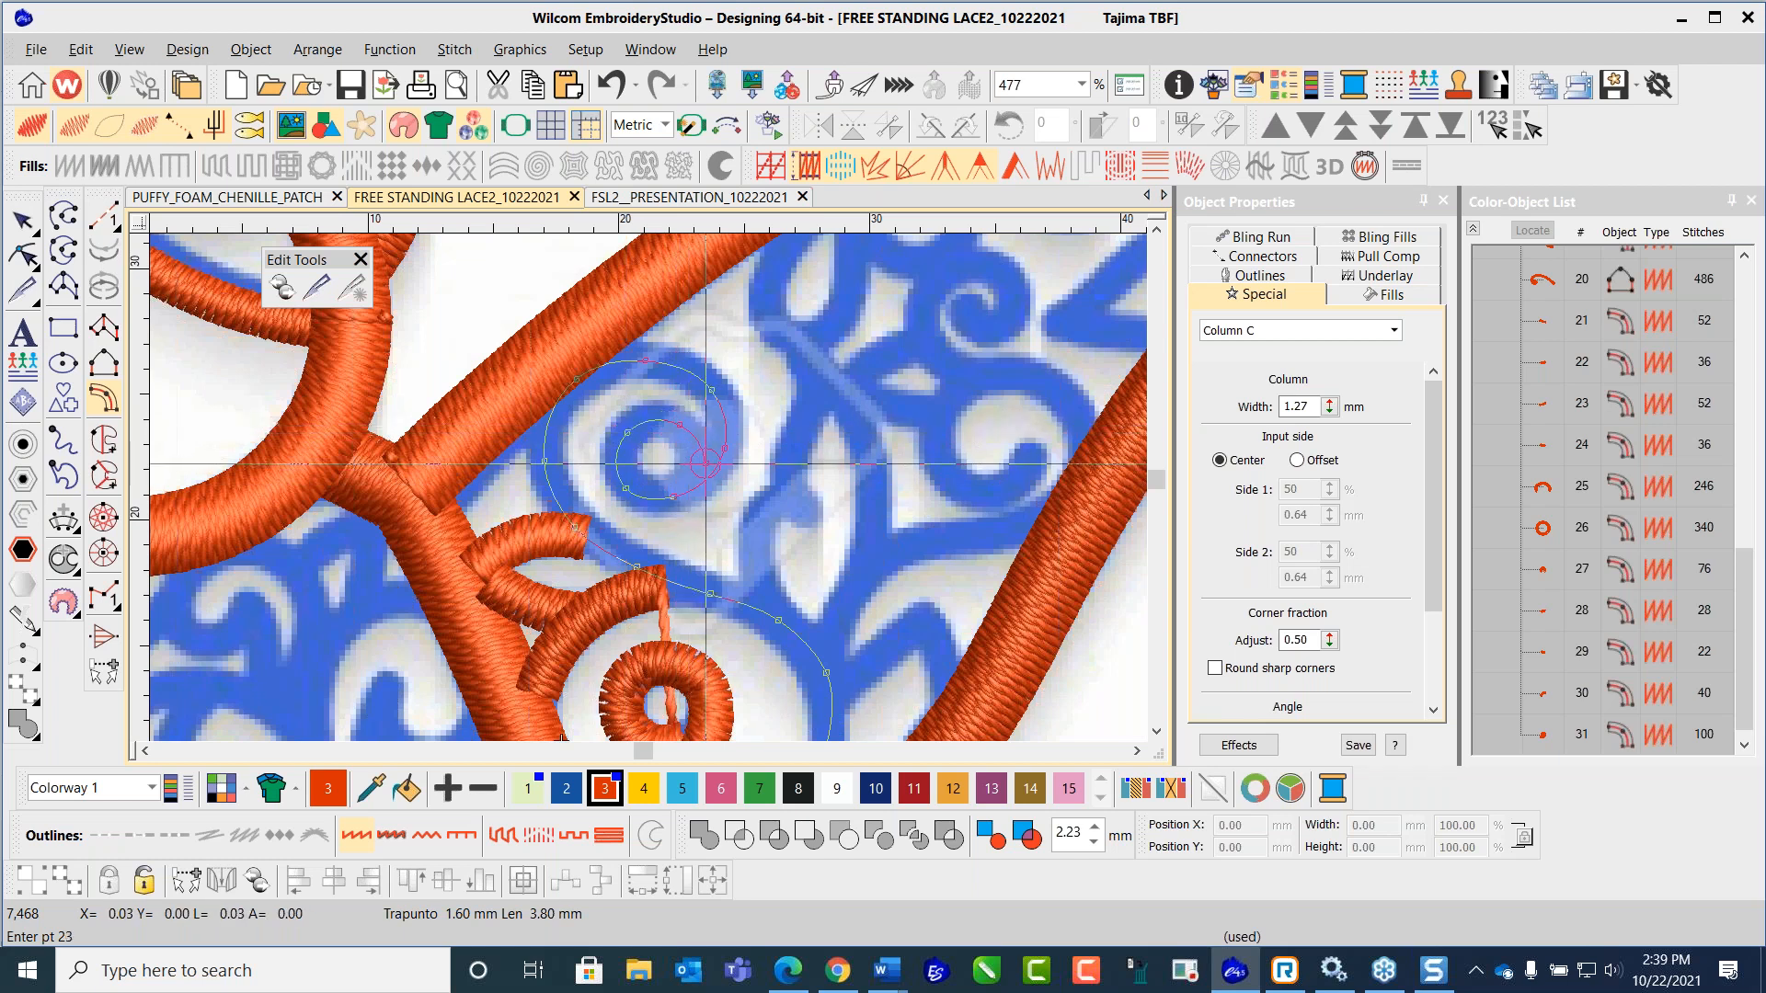
left_click(727, 461)
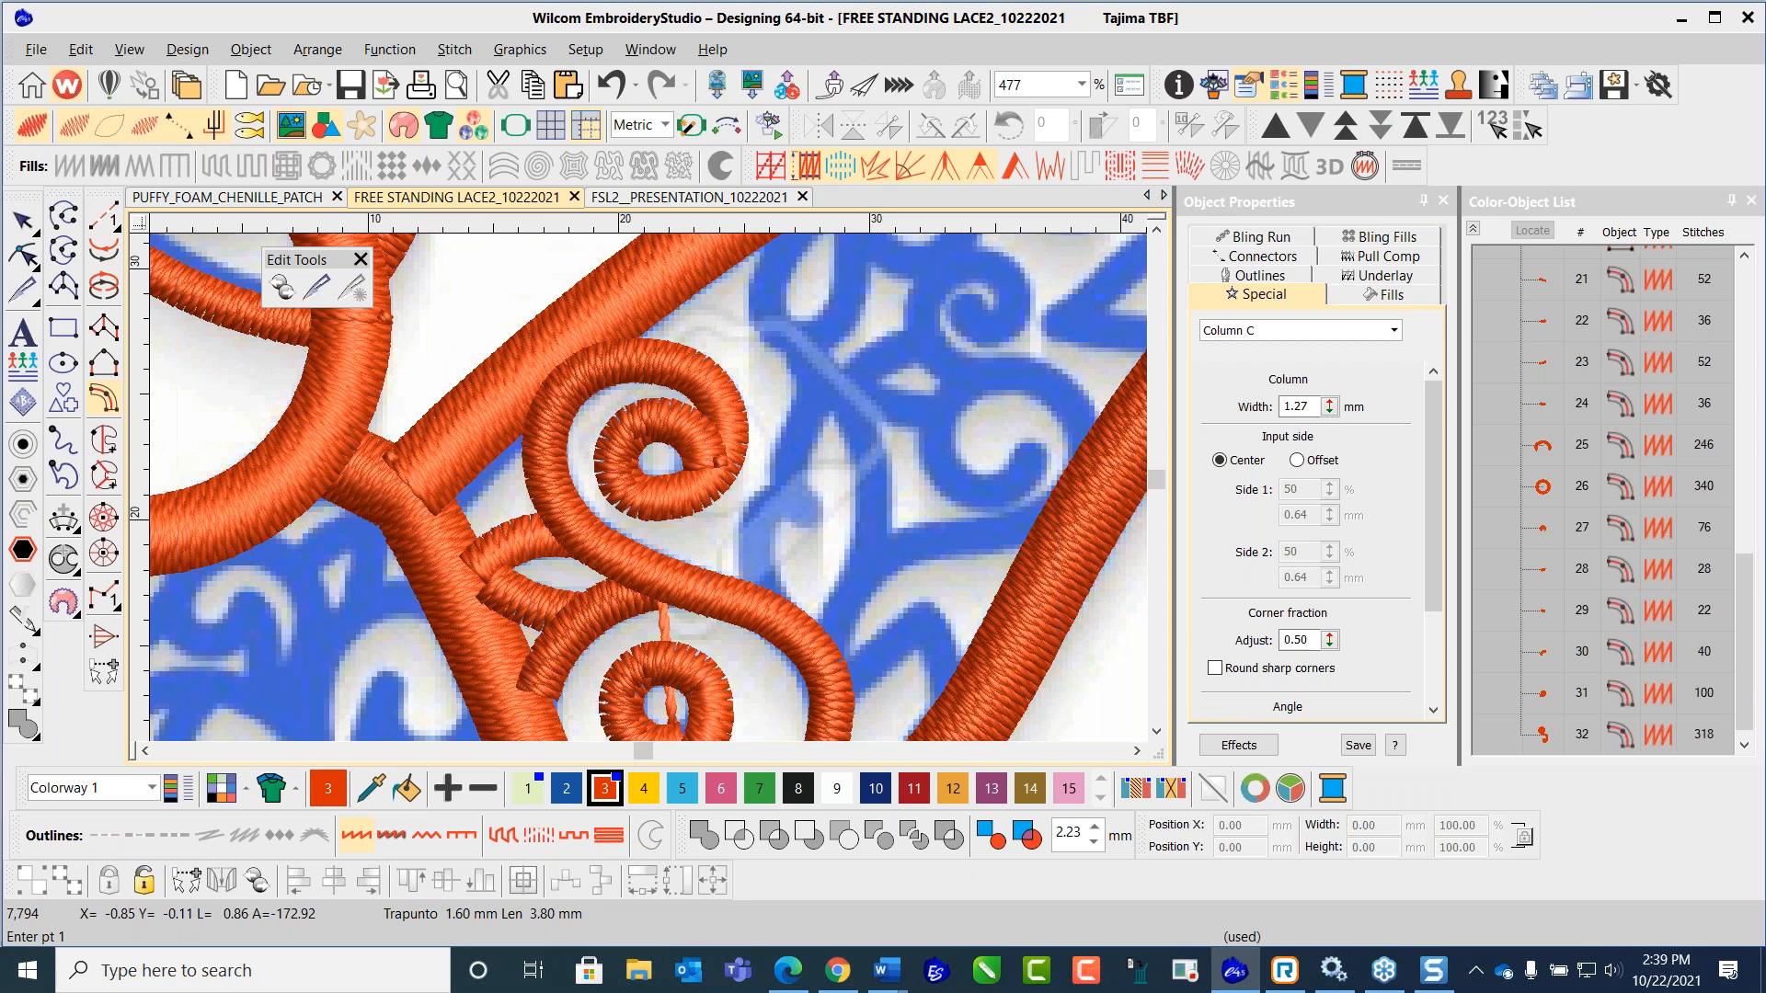
Step: Reshape the S-shaped column by moving the curve point on its lower outer bend slightly down and inward
scroll(657, 444, "down", 2)
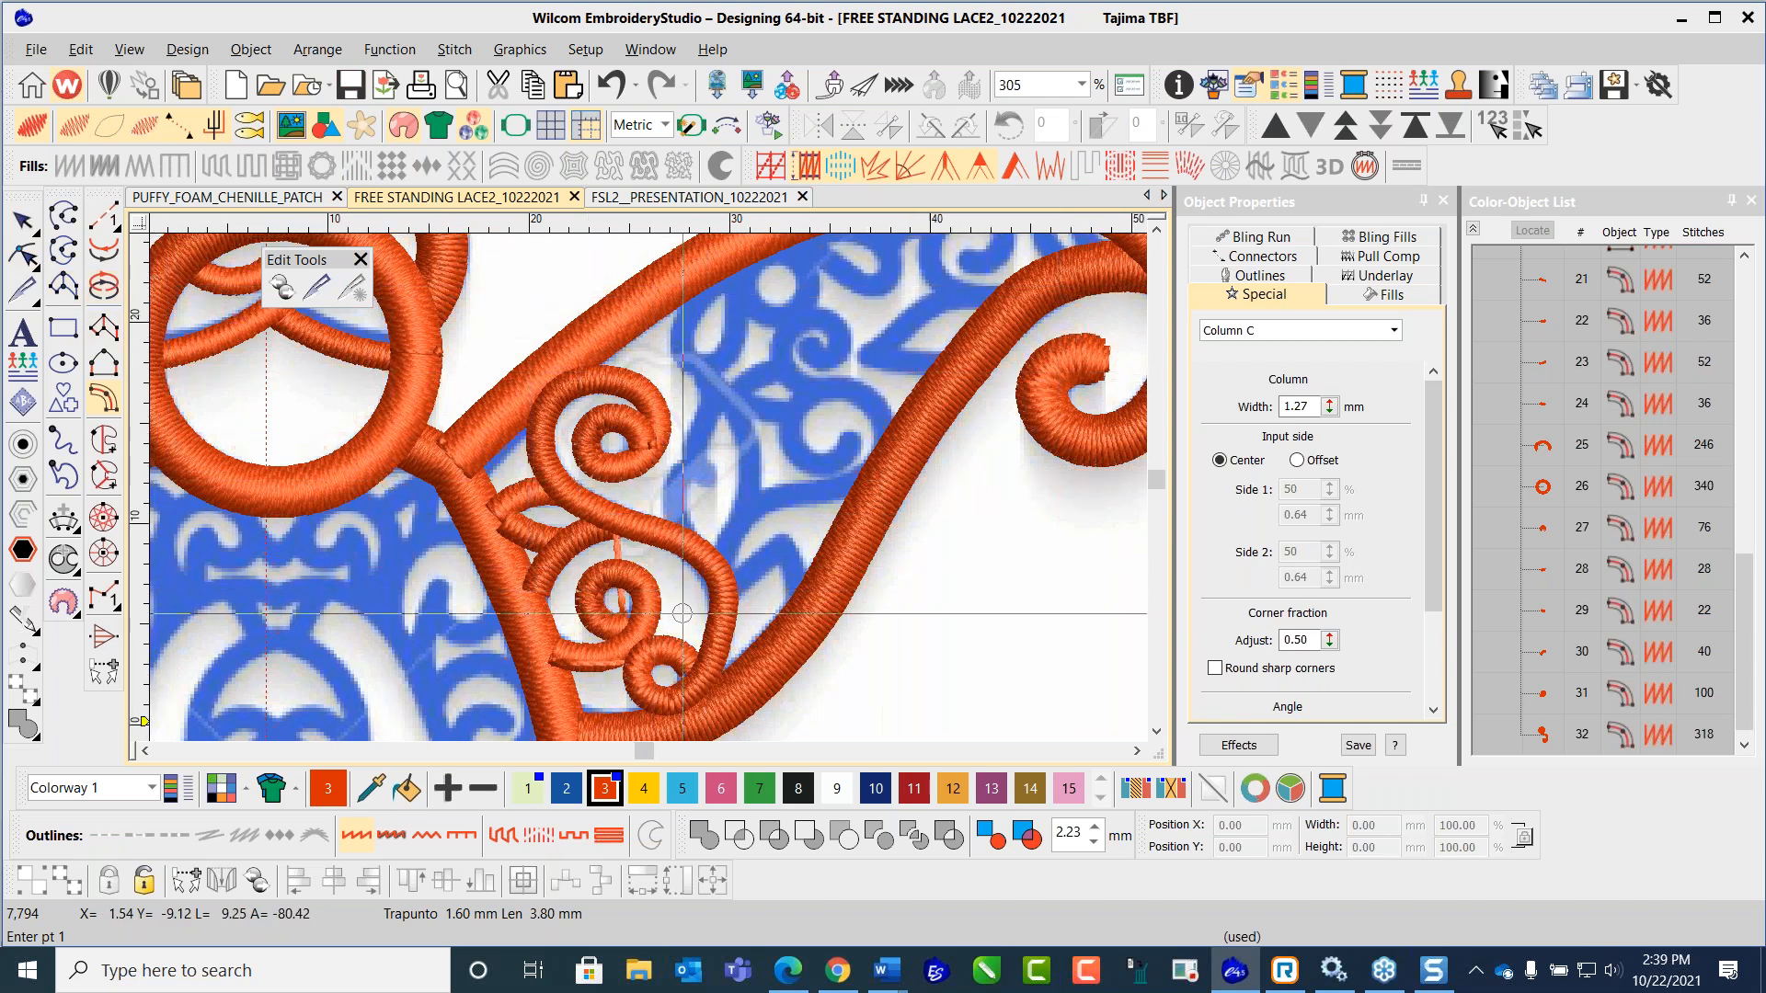
scroll(682, 614, "up", 2)
left_click(20, 252)
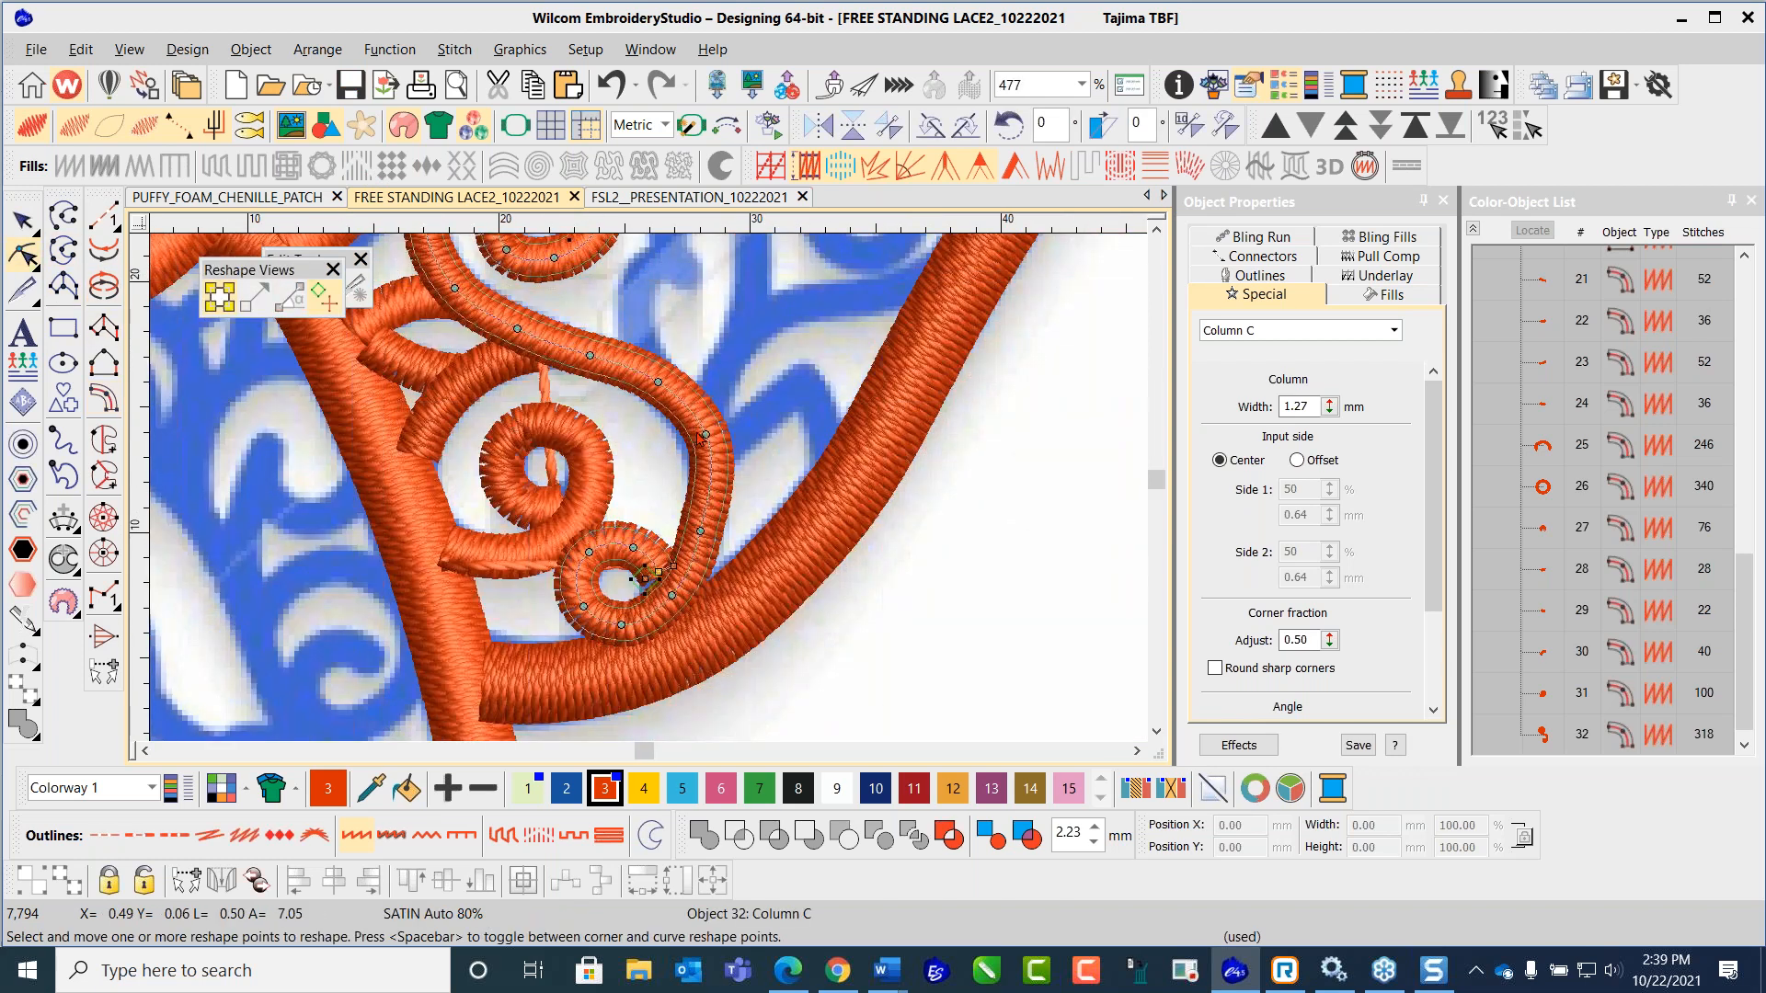
left_click_drag(701, 447, 699, 449)
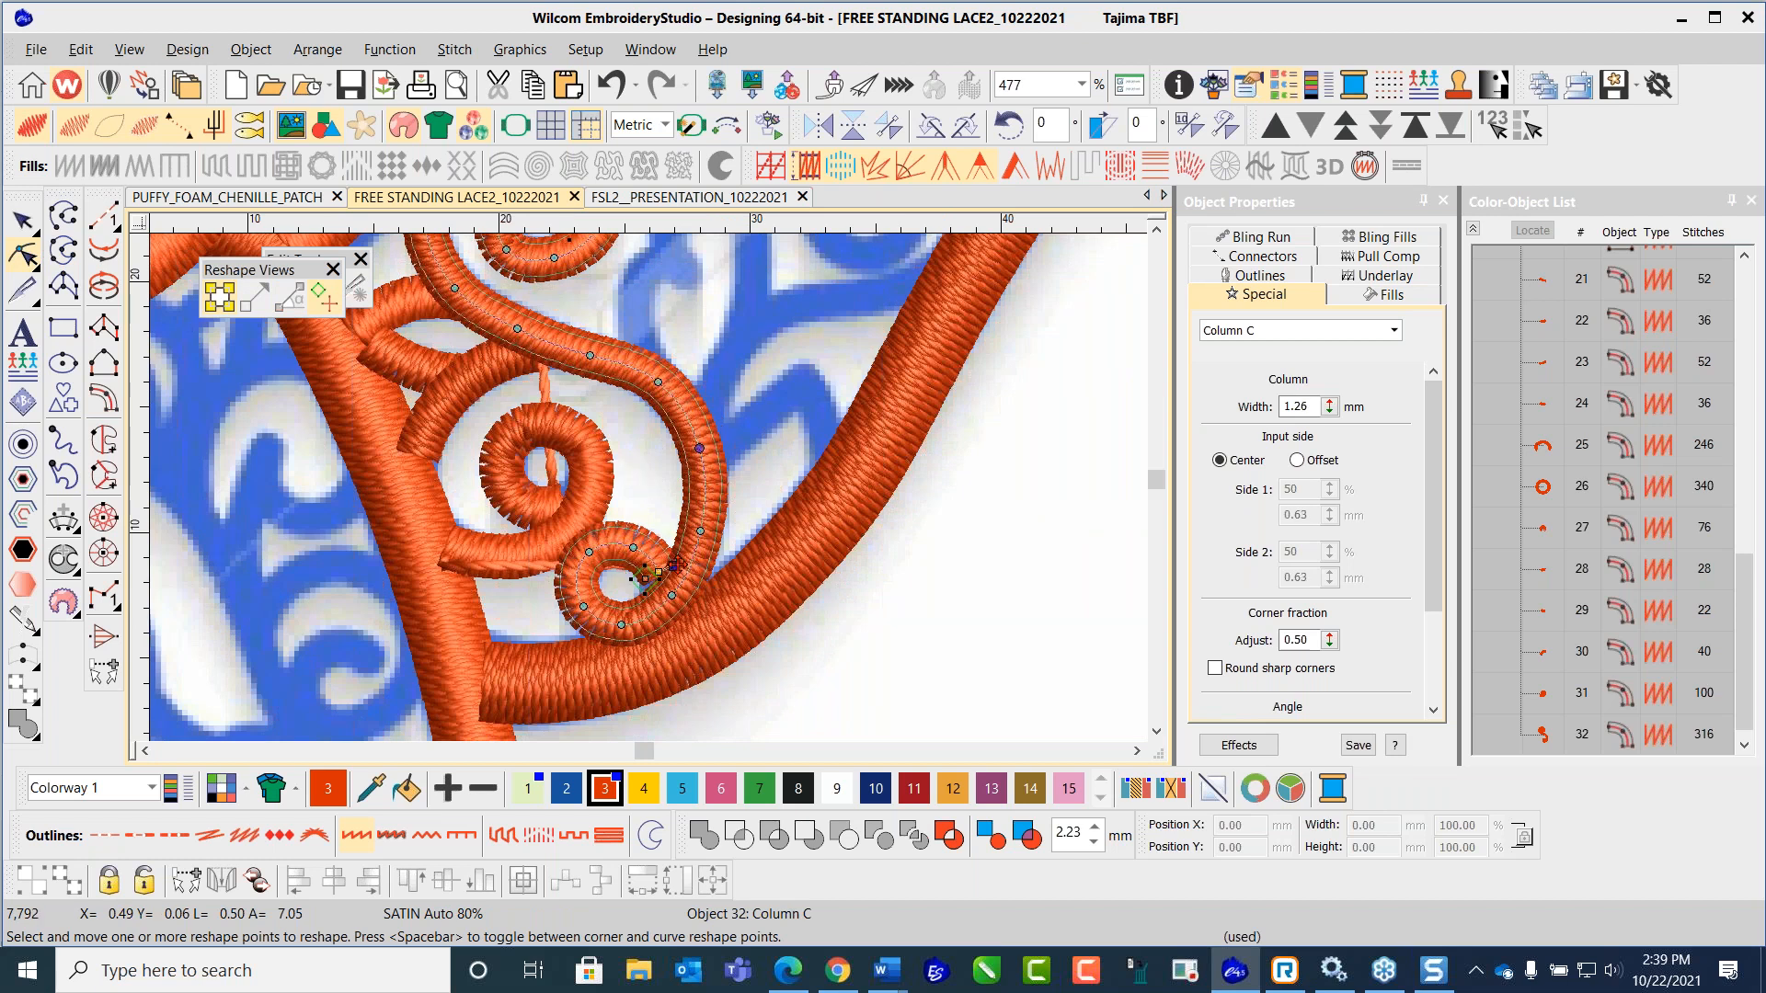
scroll(606, 390, "down", 1)
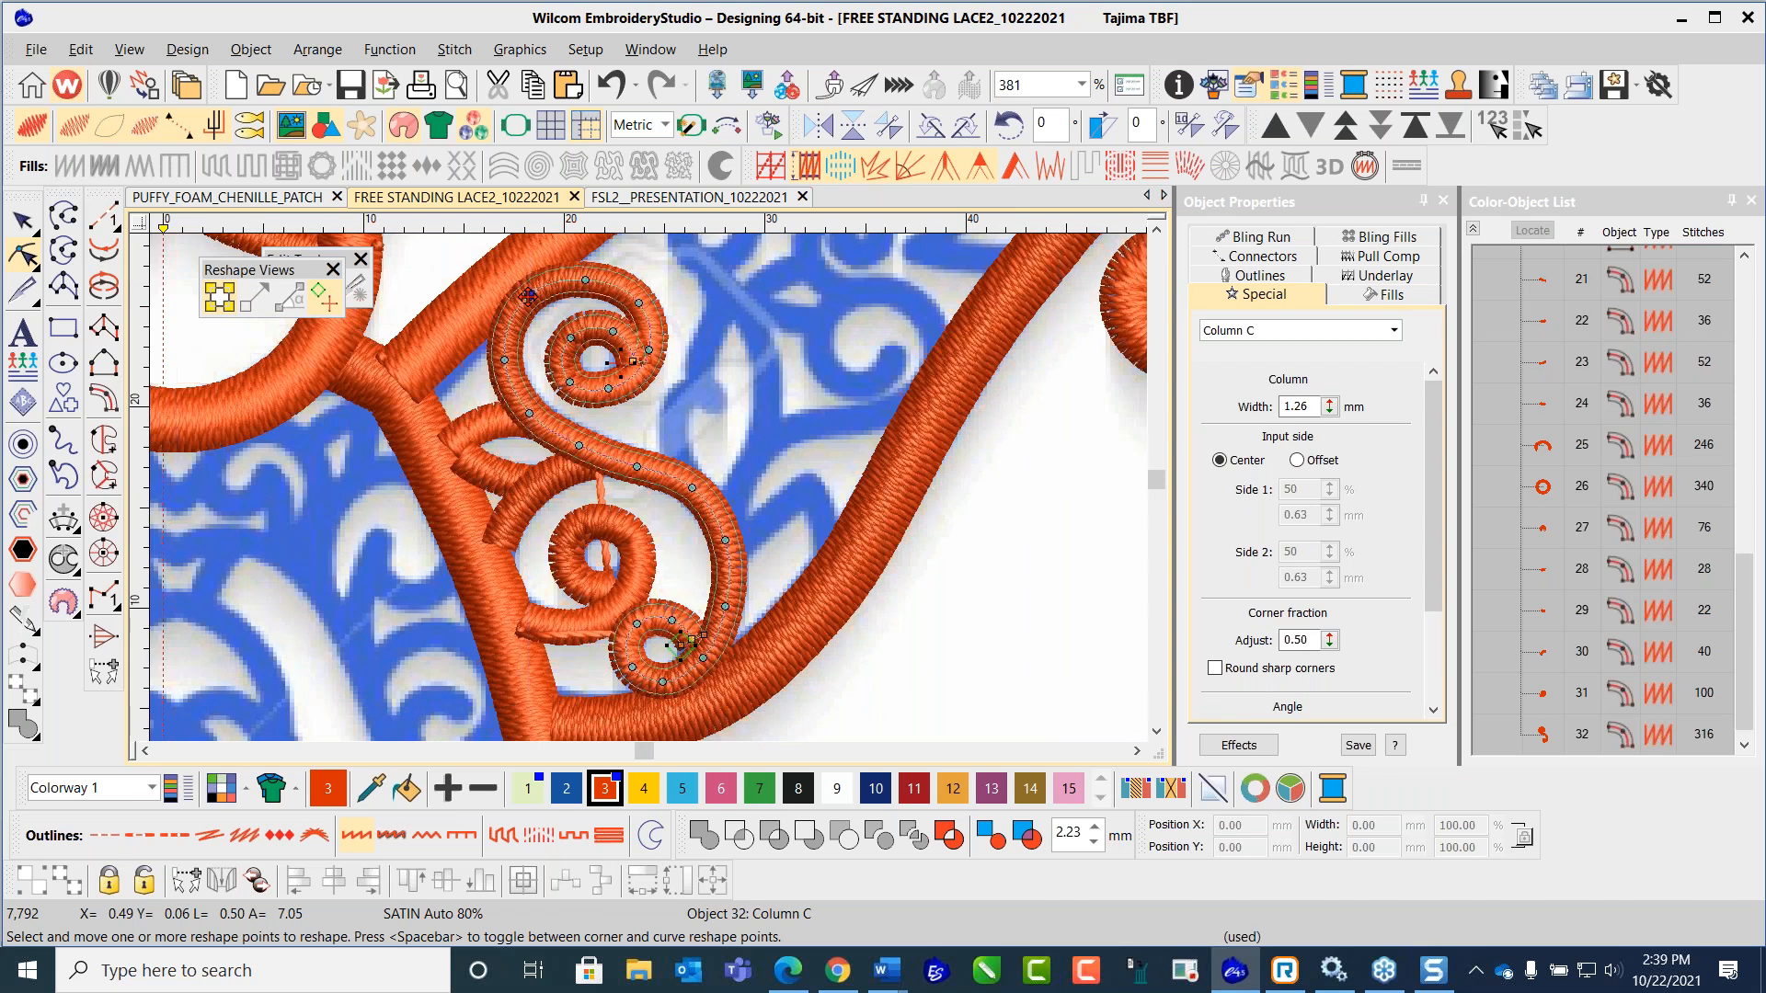
left_click(528, 299)
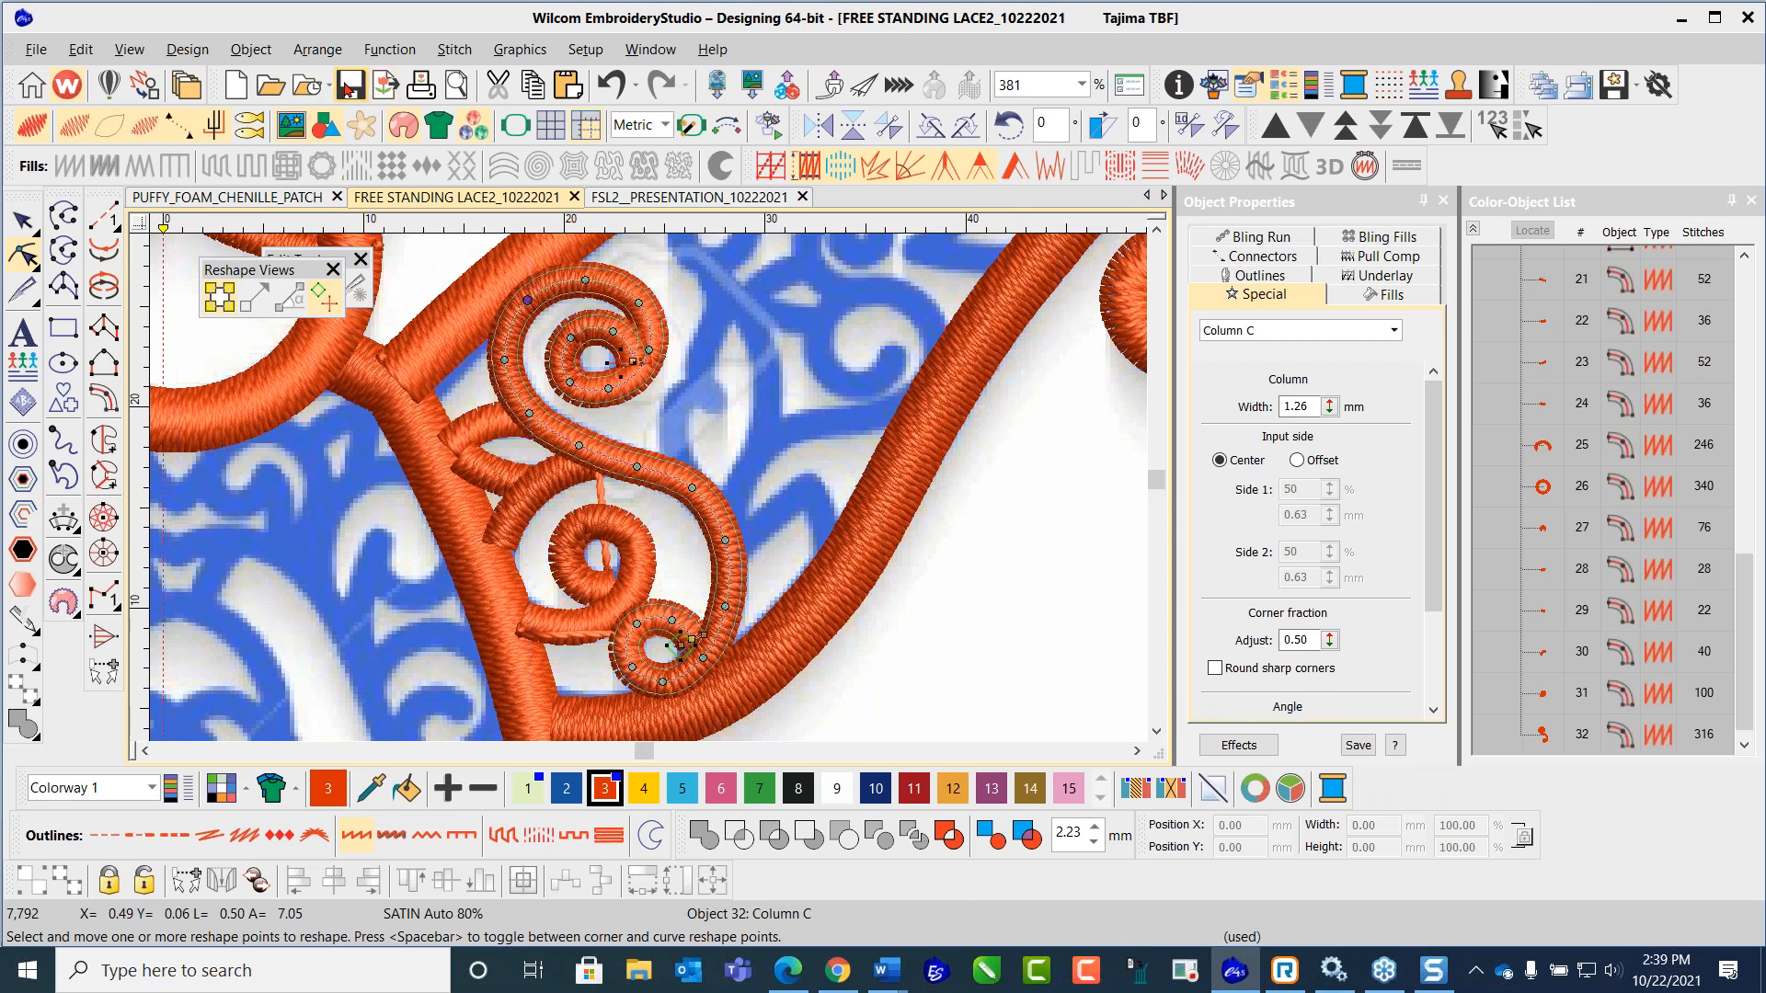
key("Escape")
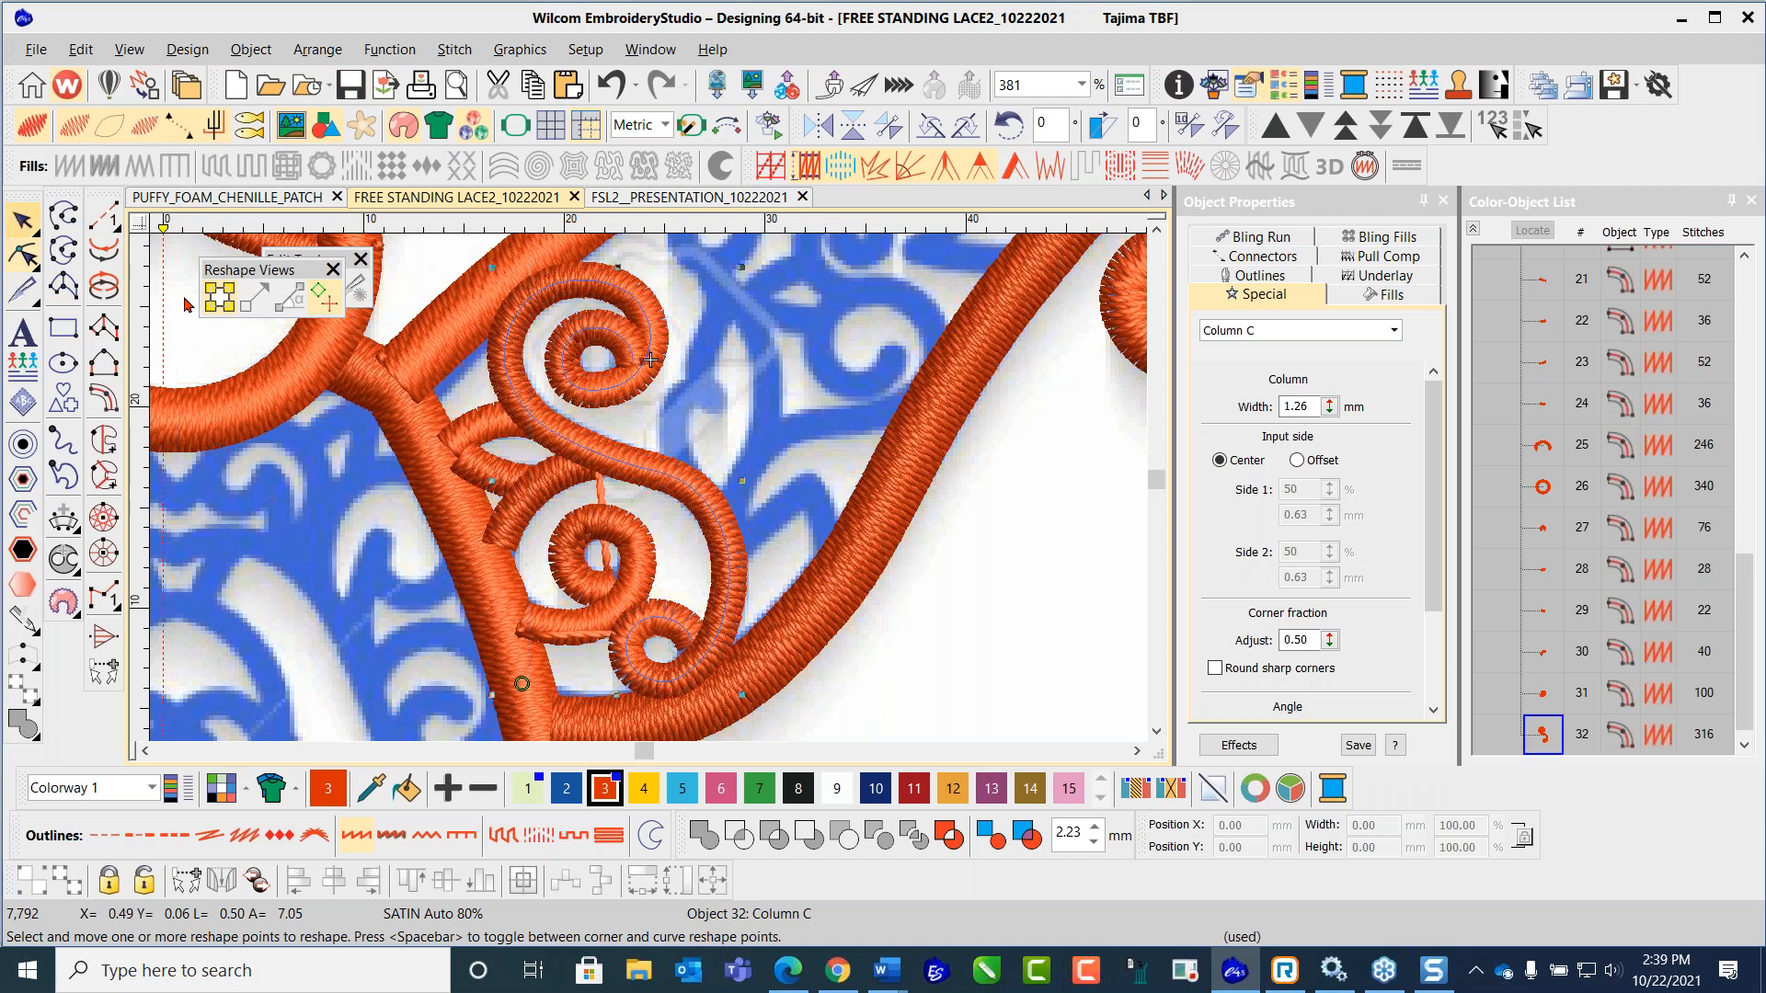
key("Escape")
Step: Digitize a short, slightly curved Column C, 1.27 mm wide and about 4 mm long, rising from the S-shaped column beside the upper spiral
scroll(677, 369, "down", 3)
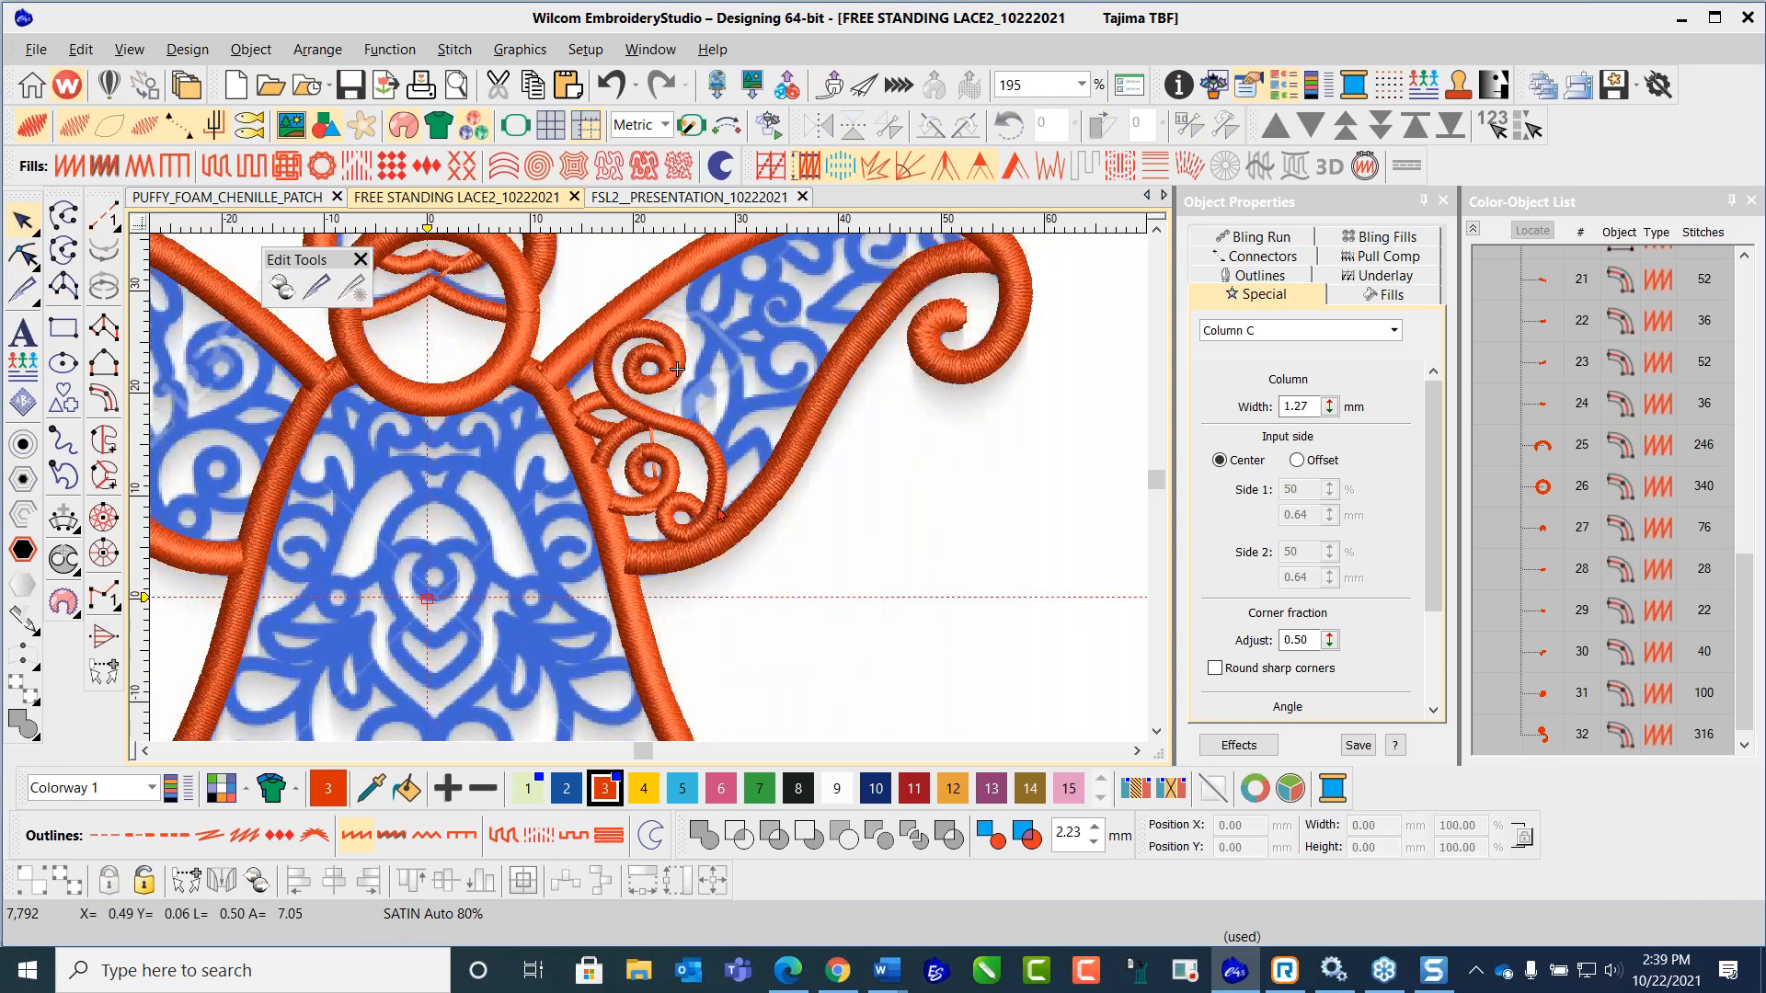
scroll(649, 494, "up", 1)
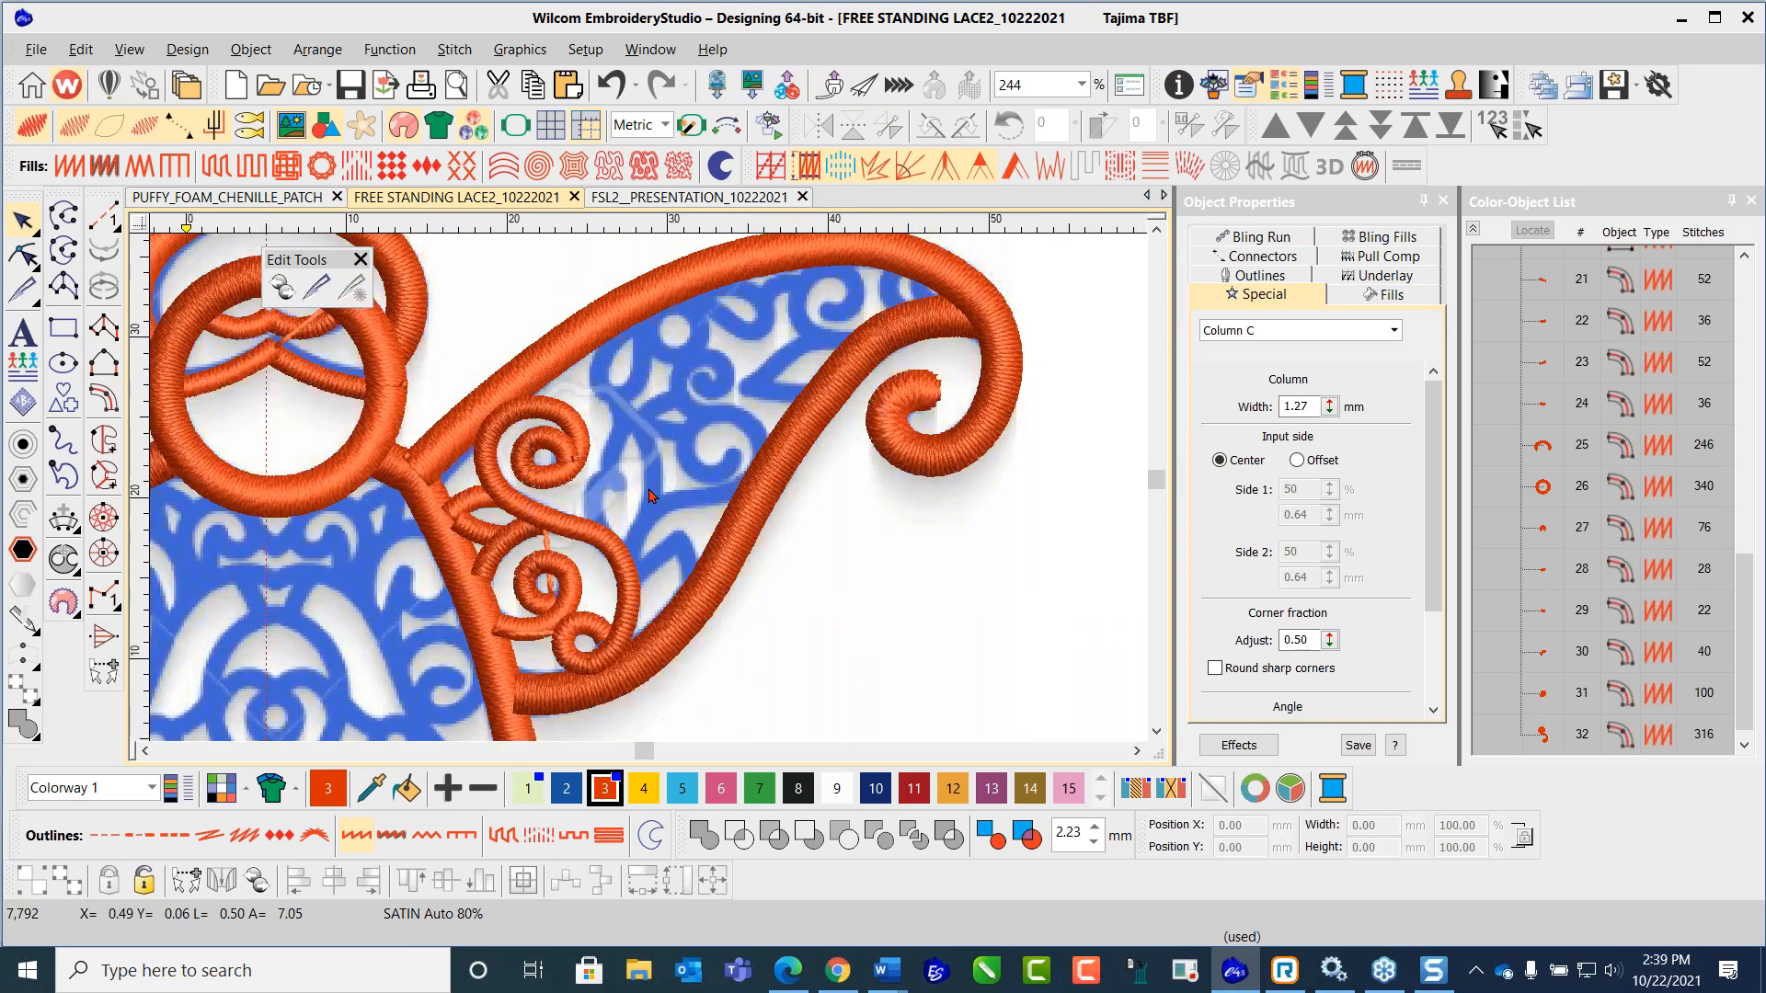
scroll(650, 494, "up", 2)
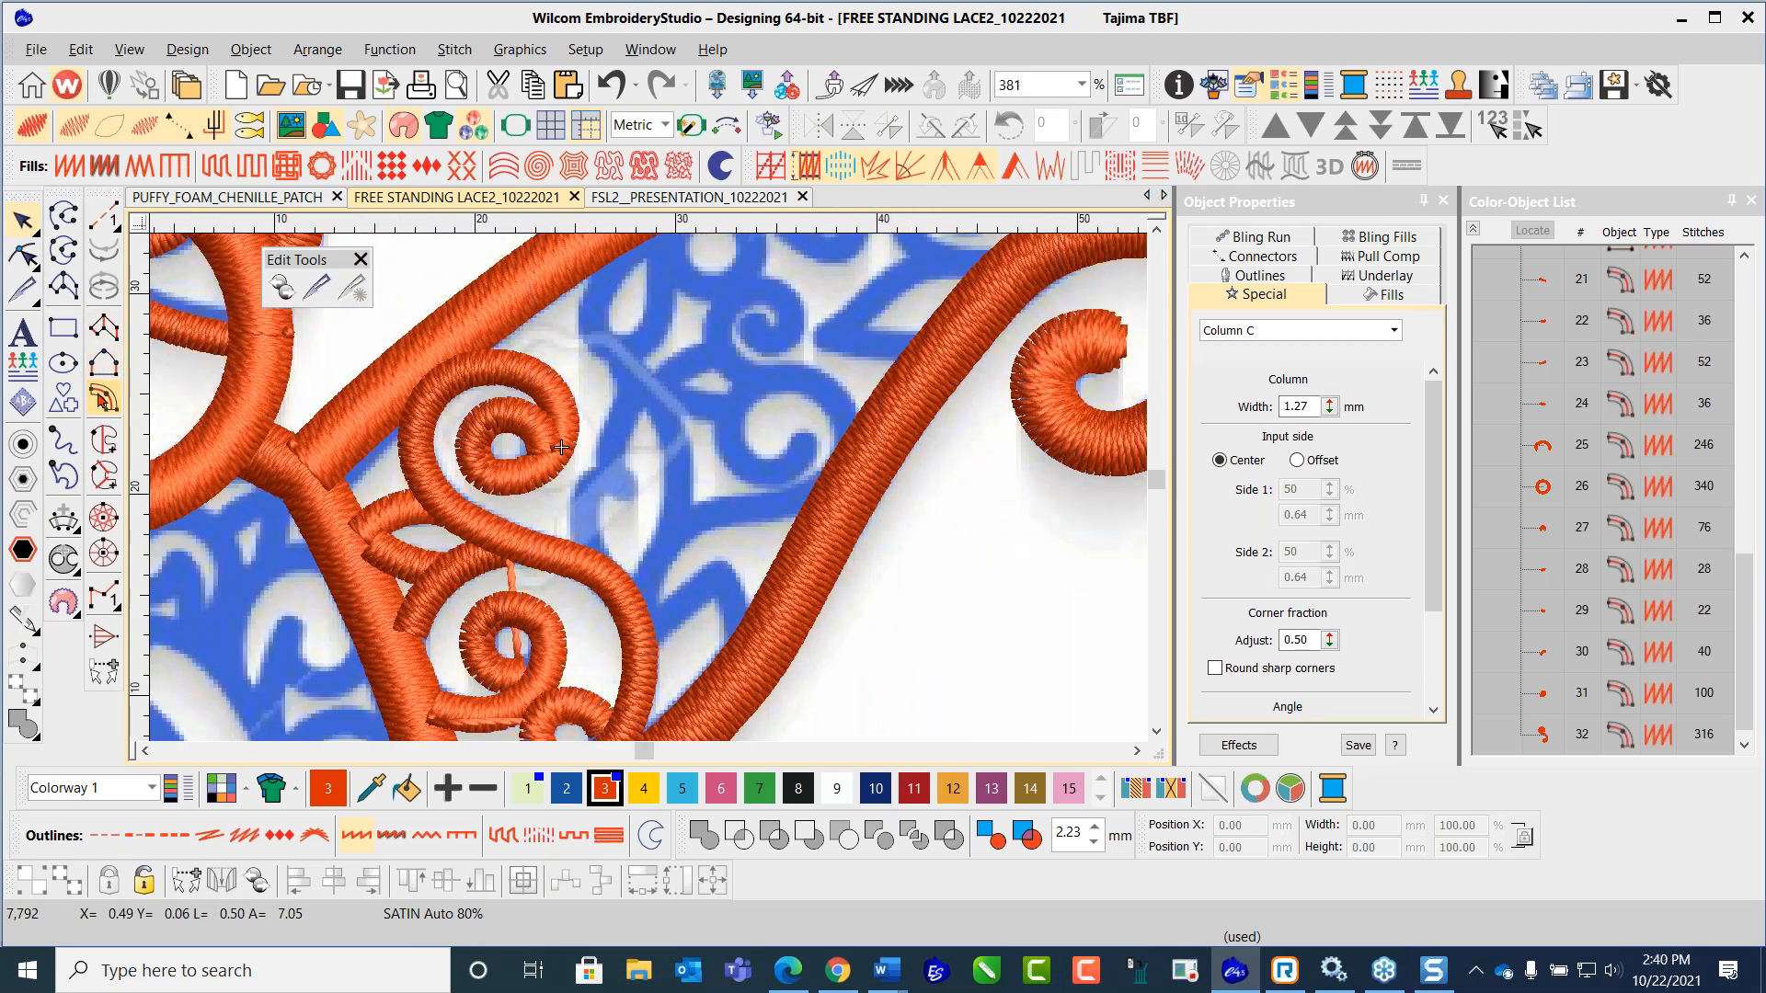
scroll(504, 498, "up", 2)
key("m")
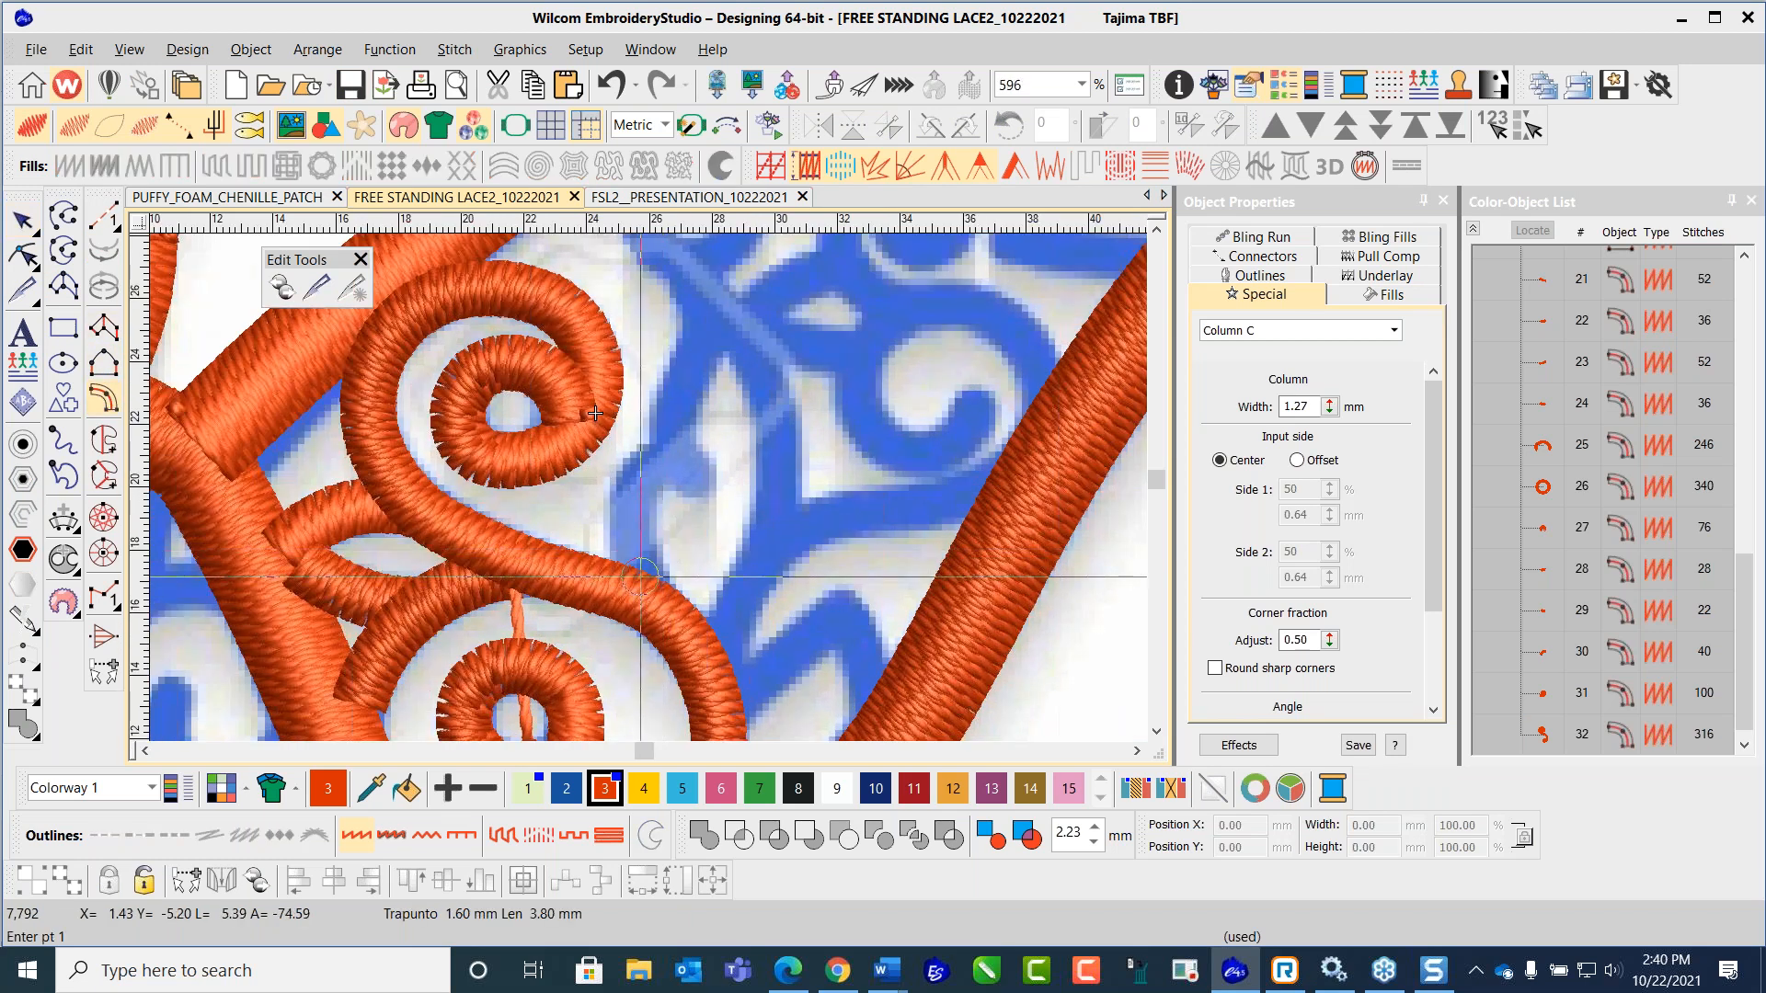
left_click(625, 529)
right_click(630, 522)
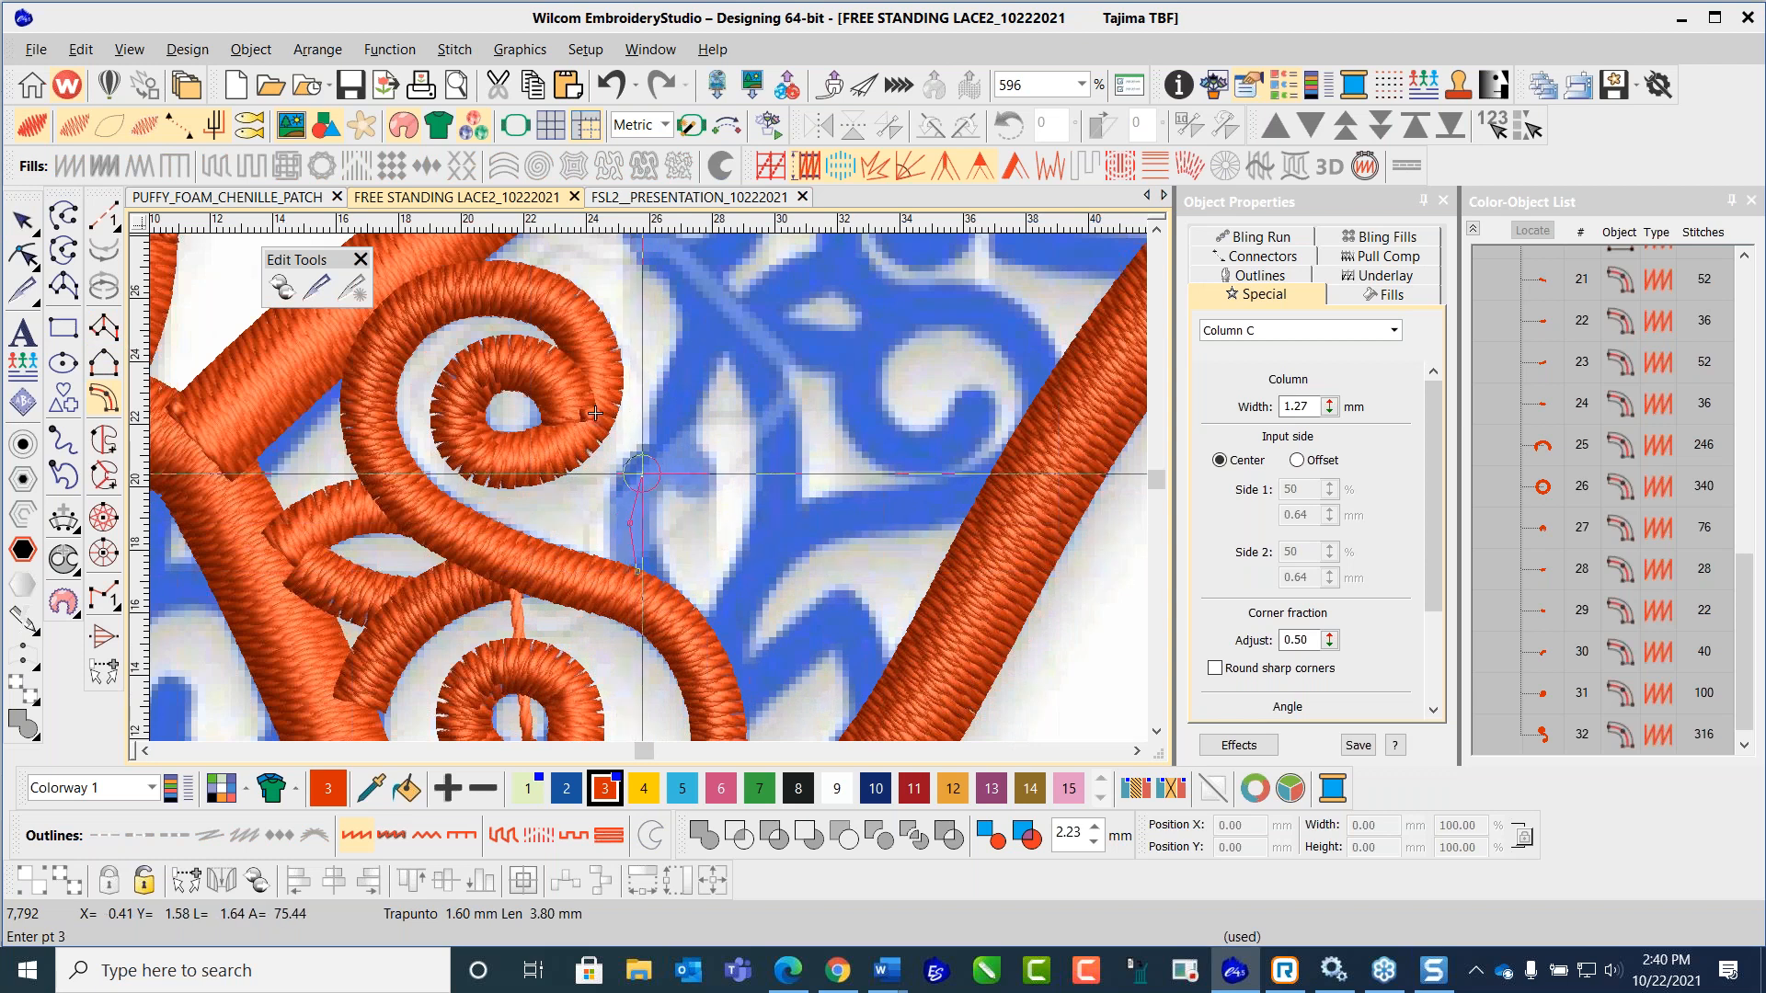
right_click(639, 473)
right_click(649, 466)
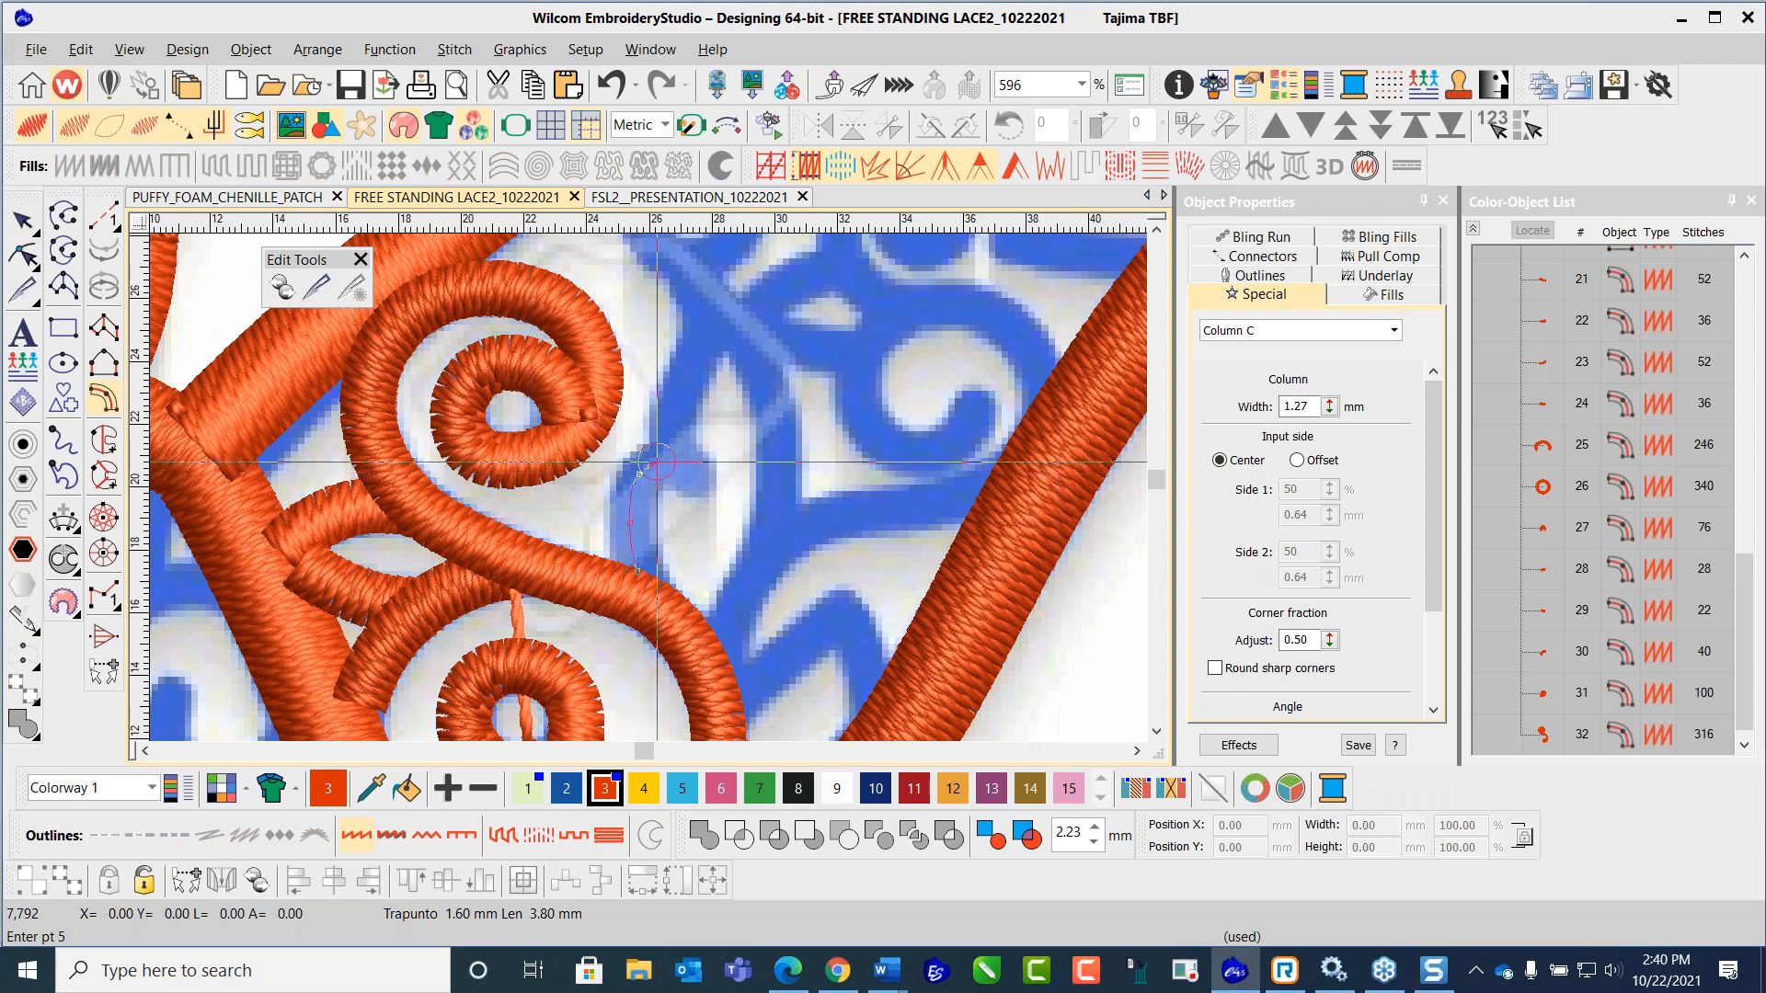
left_click(595, 414)
Step: Digitize a curved Column C, 1.27 mm wide and about 5.5 mm long, up from the short column's upper end beside the upper spiral
left_click(697, 484)
right_click(676, 460)
right_click(670, 426)
right_click(683, 381)
right_click(698, 341)
right_click(705, 320)
key("Return")
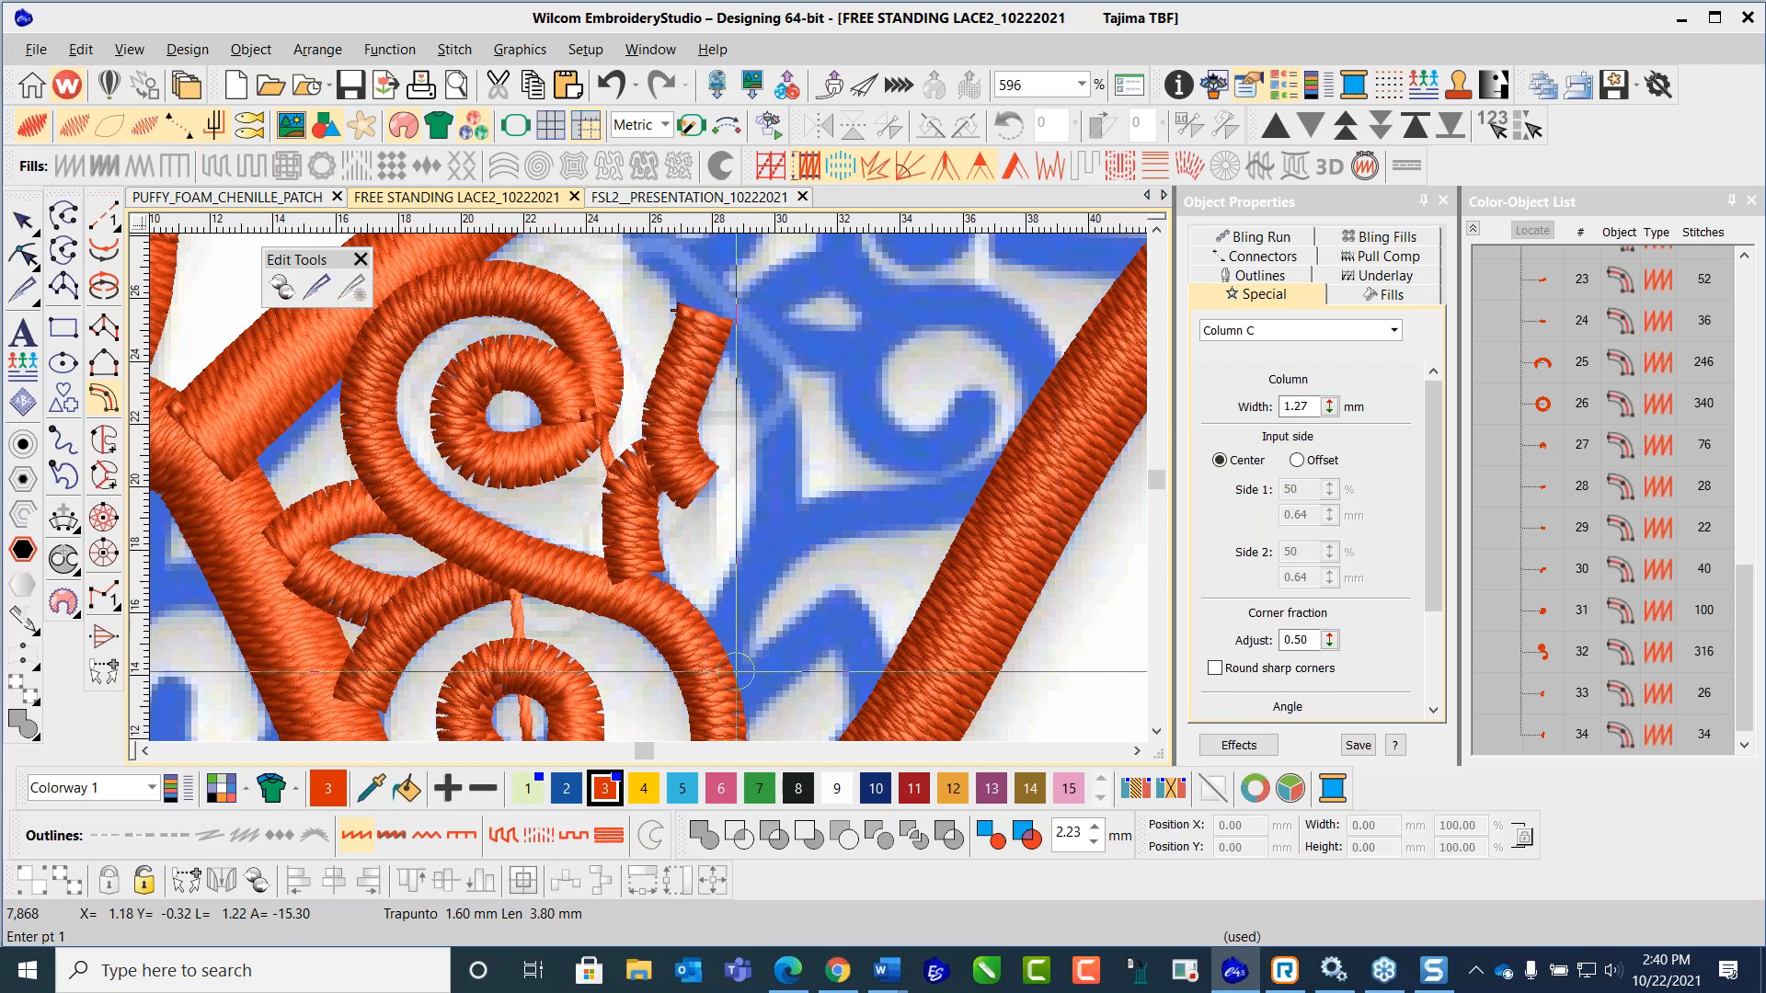
Step: Digitize a bent Column C, 1.27 mm wide, from the wing's lower border up to the peak and down to the S-shaped column's outer bend
scroll(755, 703, "up", 2)
right_click(823, 489)
right_click(813, 415)
right_click(784, 350)
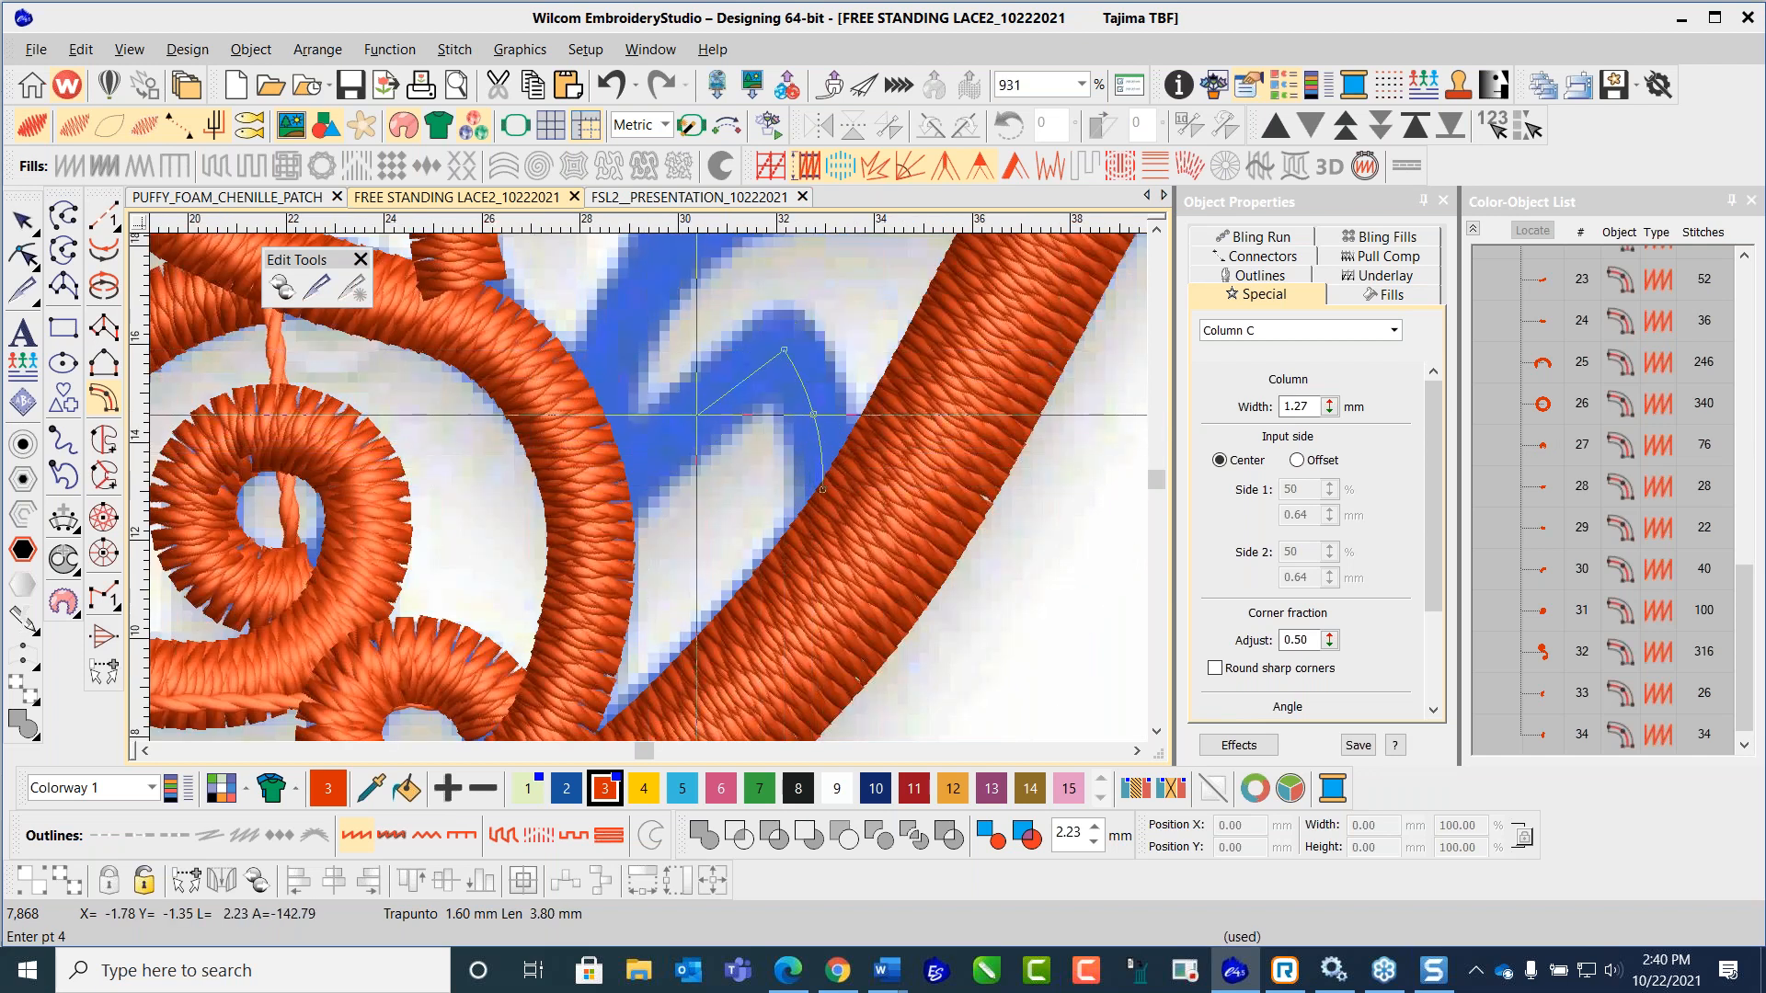
left_click(604, 479)
key("Return")
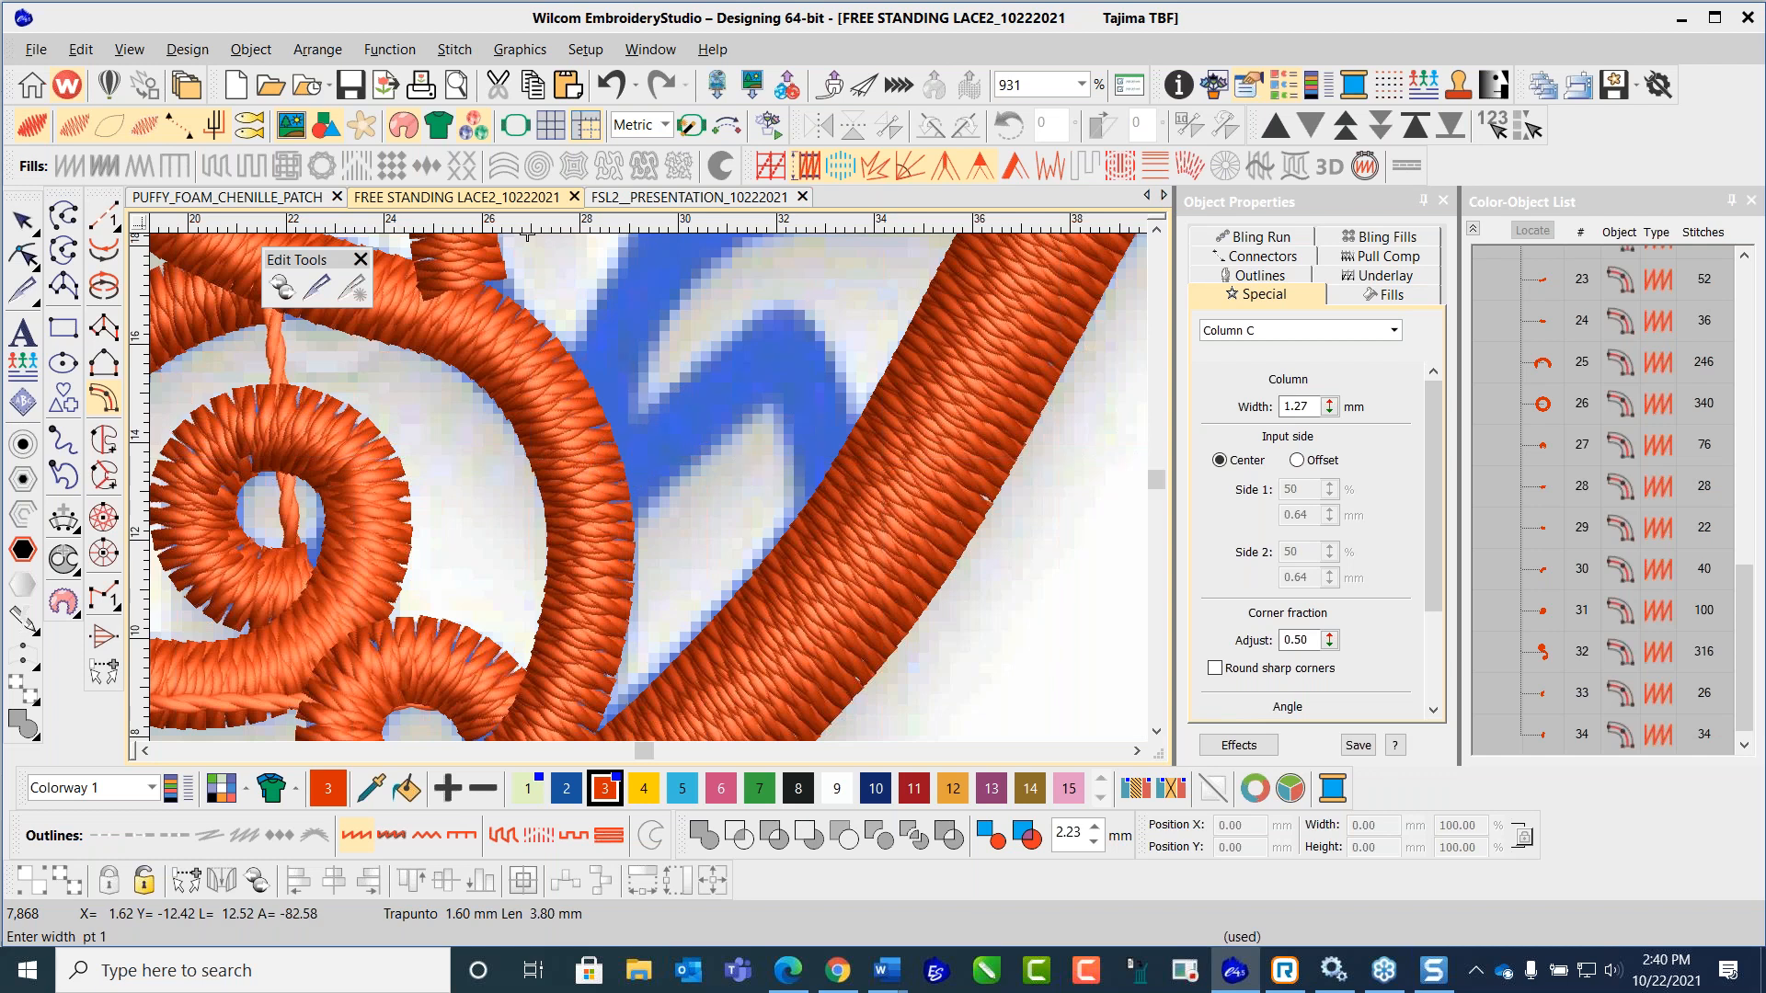
key("Return")
Step: Digitize a curved Column C, 1.27 mm wide and about 11 mm long, from the S-shaped column's outer bend to the wing's lower border
scroll(641, 419, "down", 2)
scroll(656, 489, "up", 2)
left_click(568, 581)
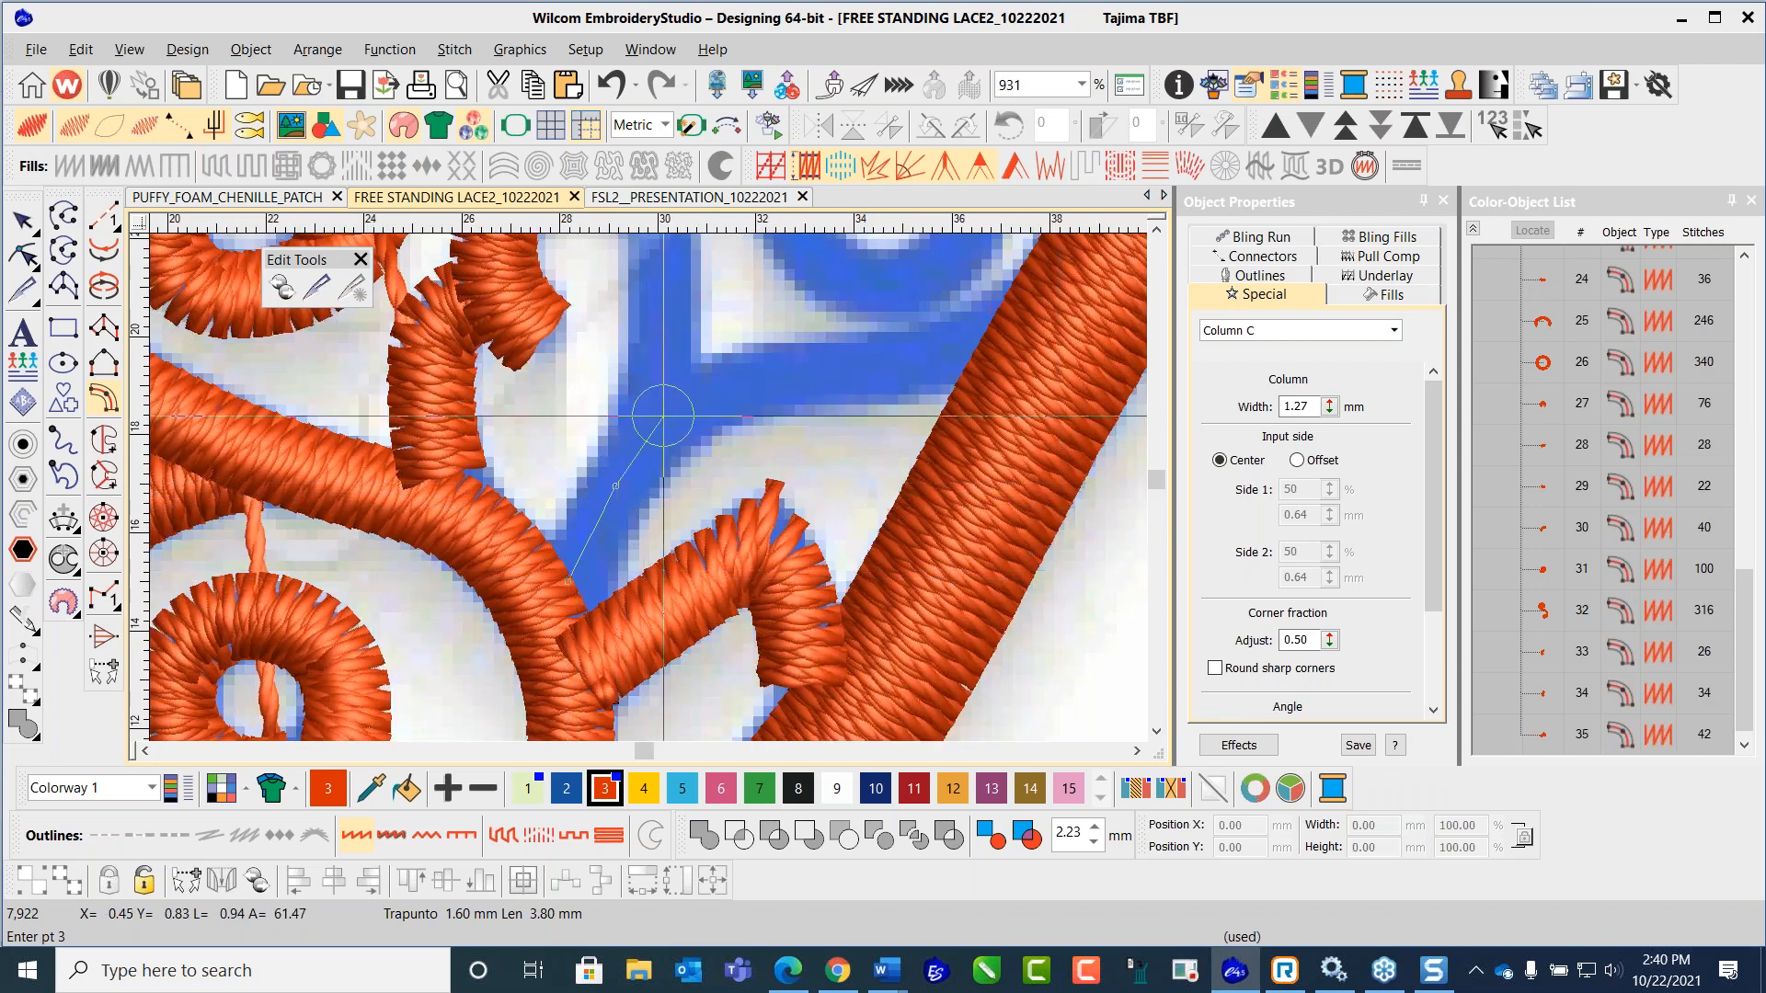
left_click(696, 403)
left_click(803, 376)
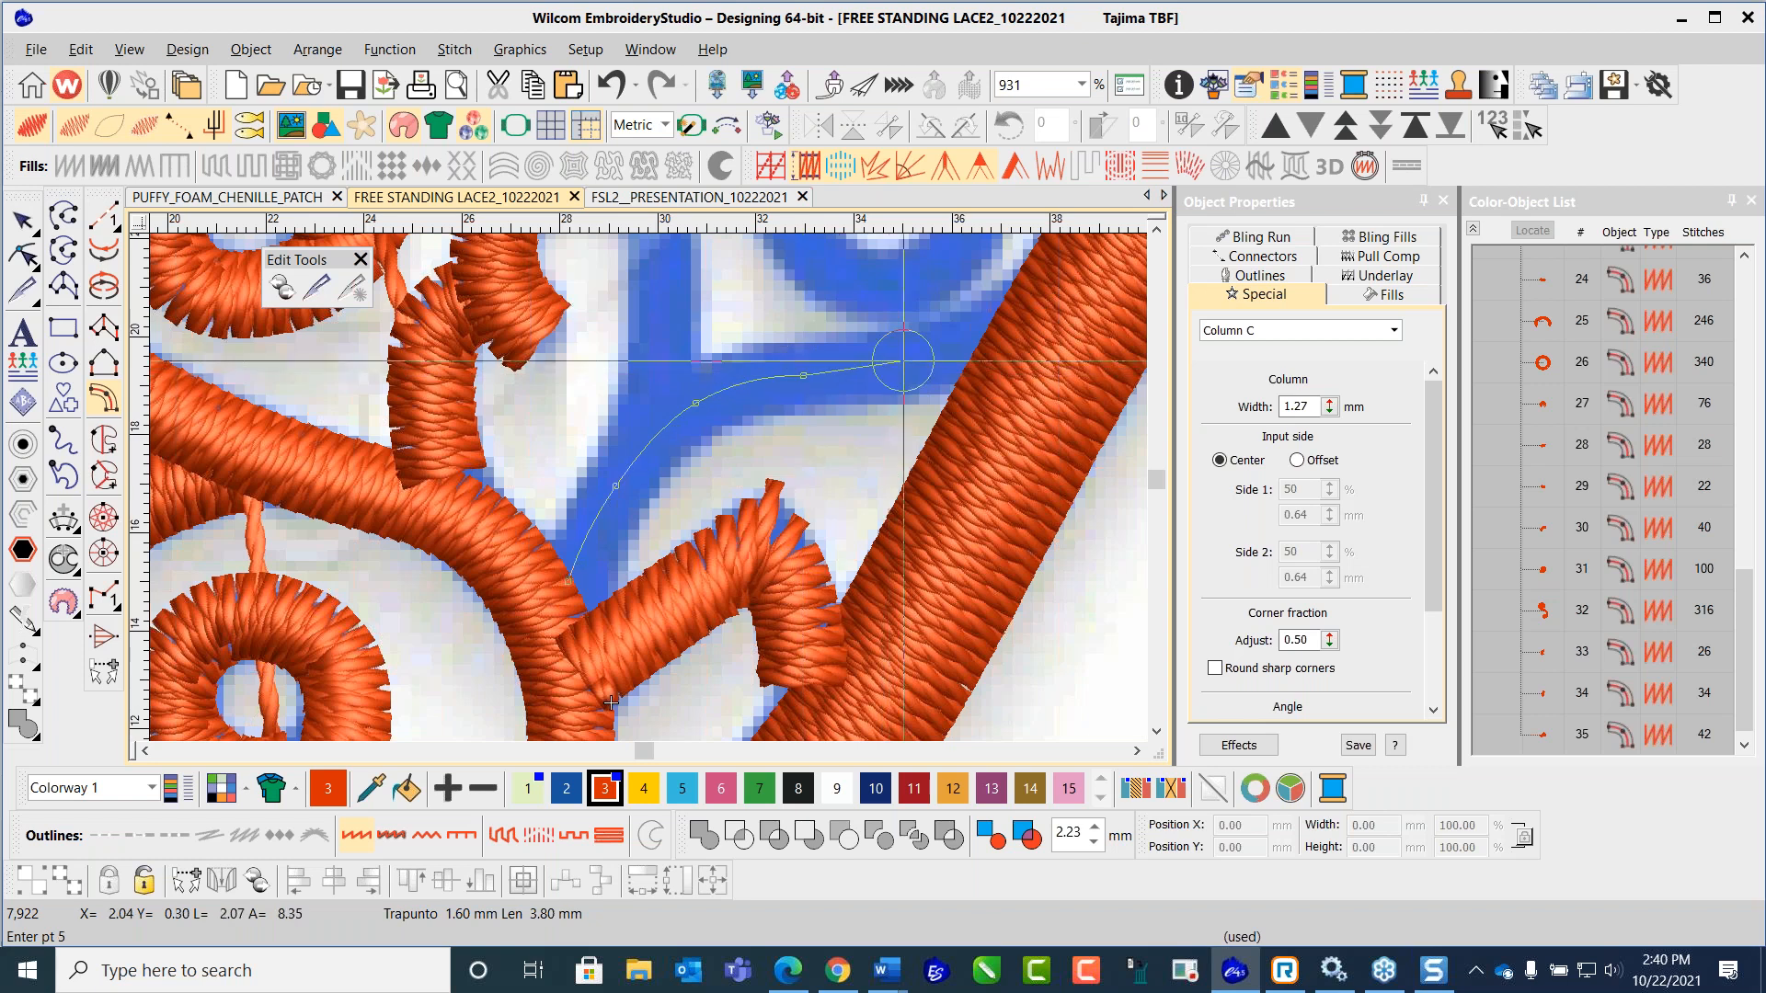
left_click(1007, 332)
key("Return")
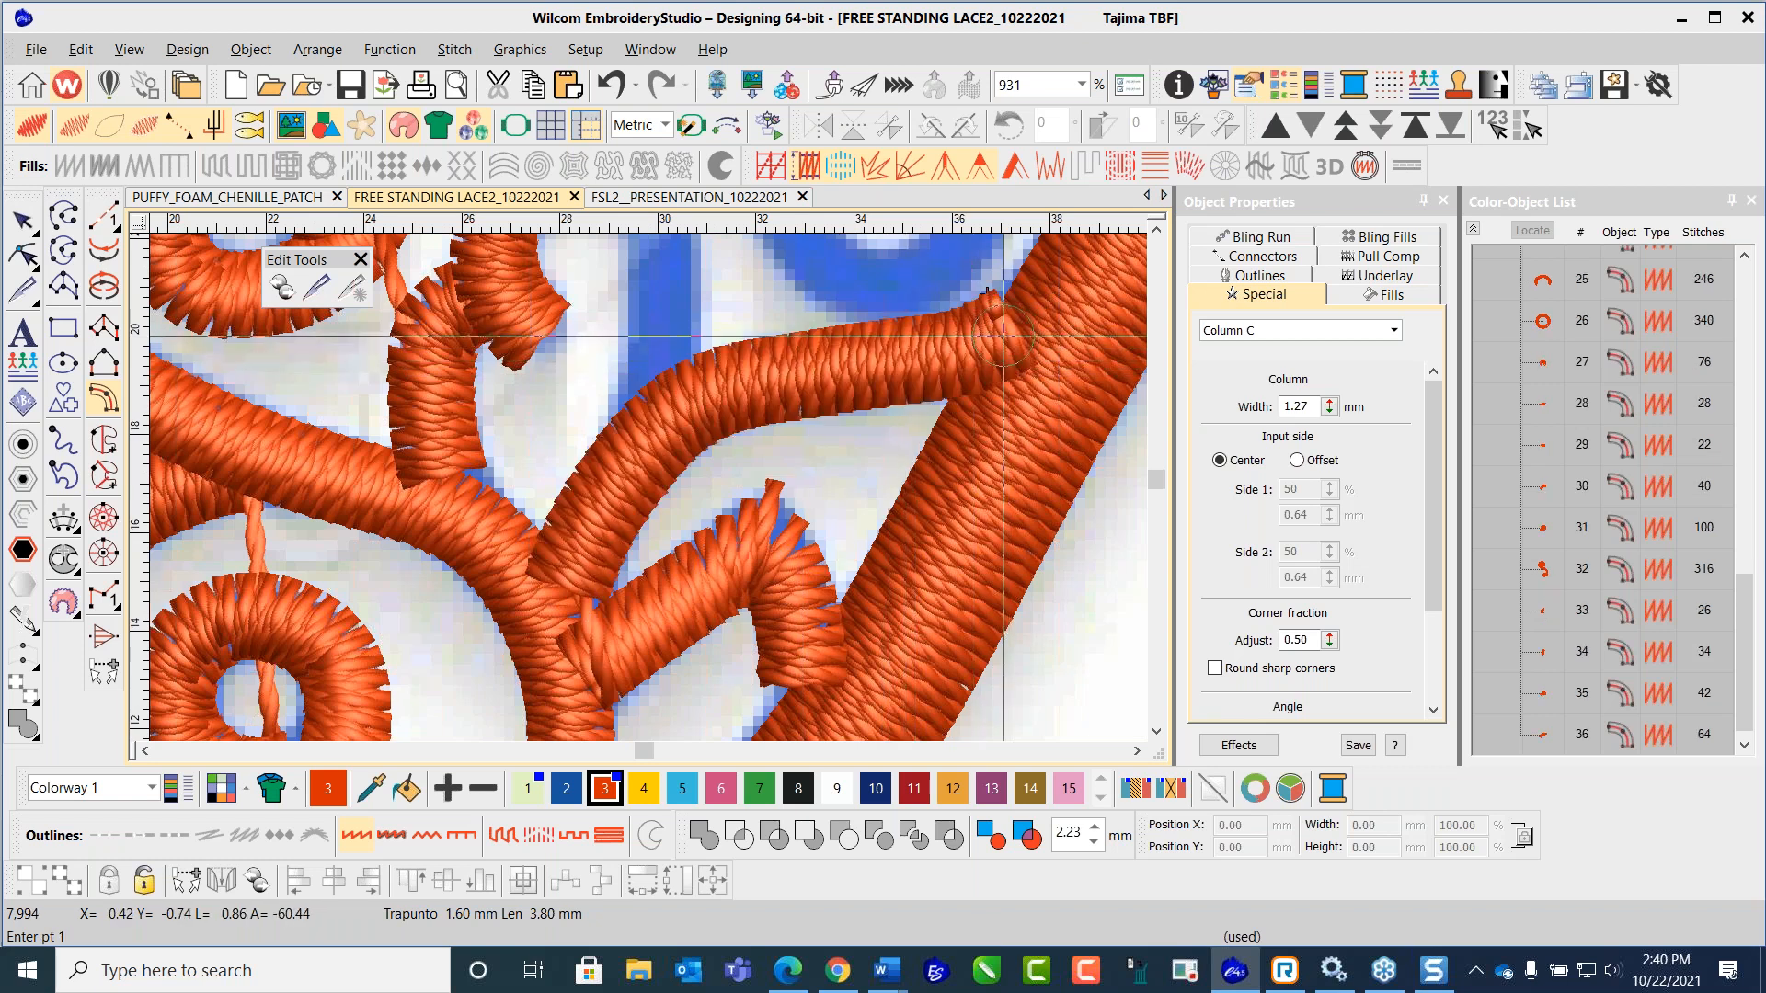
Step: Digitize a long, wavy Column C, 1.27 mm wide, from the curved branch up past the short column's top to the wing's upper border
scroll(1007, 349, "up", 1)
scroll(802, 557, "down", 4)
scroll(802, 557, "up", 3)
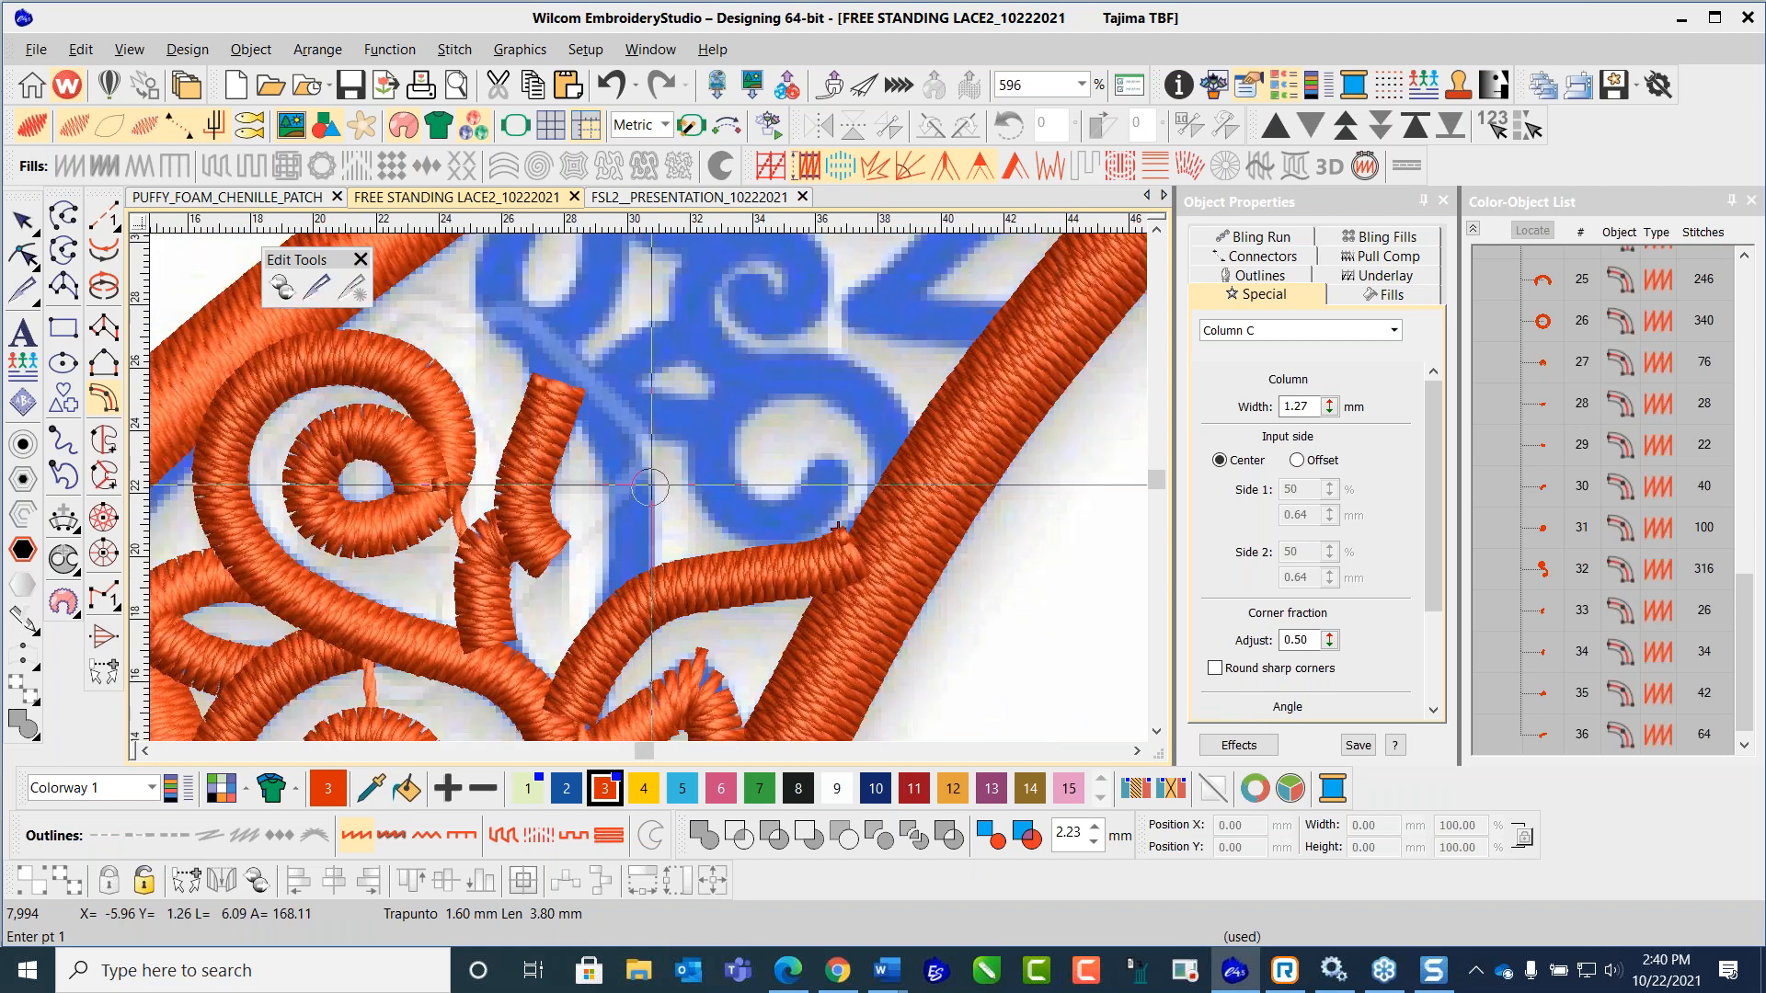
left_click(633, 583)
left_click(634, 519)
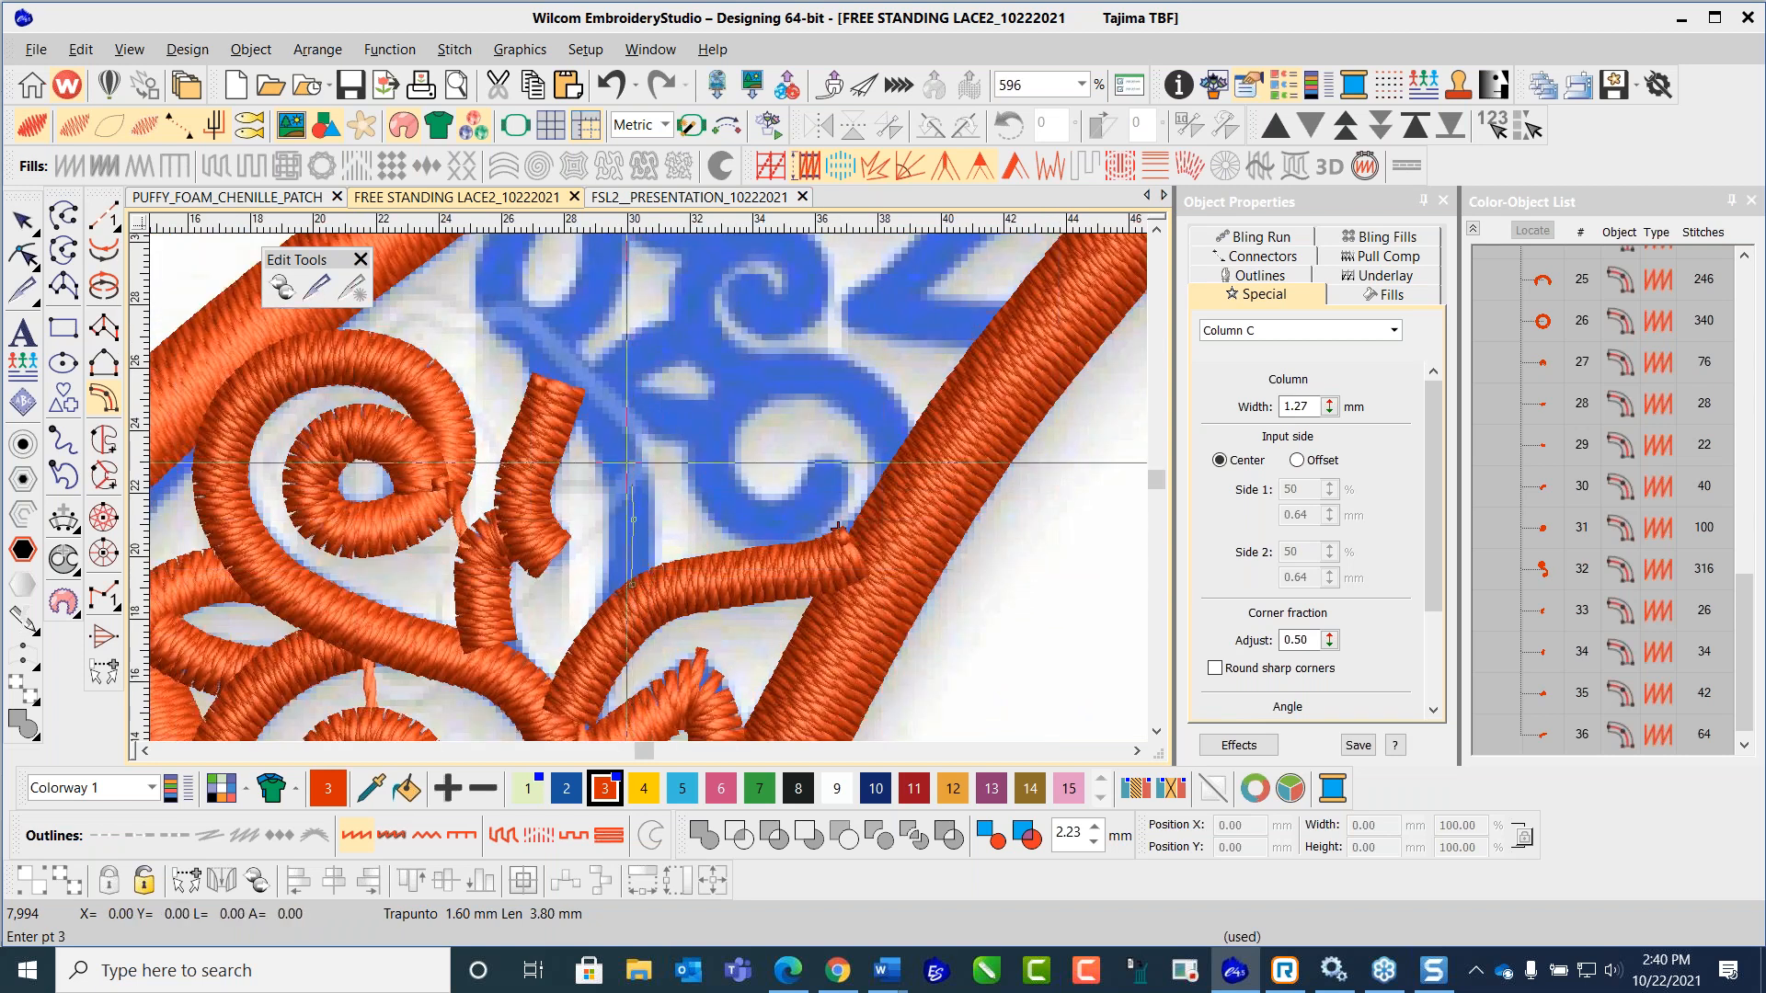
left_click(608, 429)
right_click(560, 368)
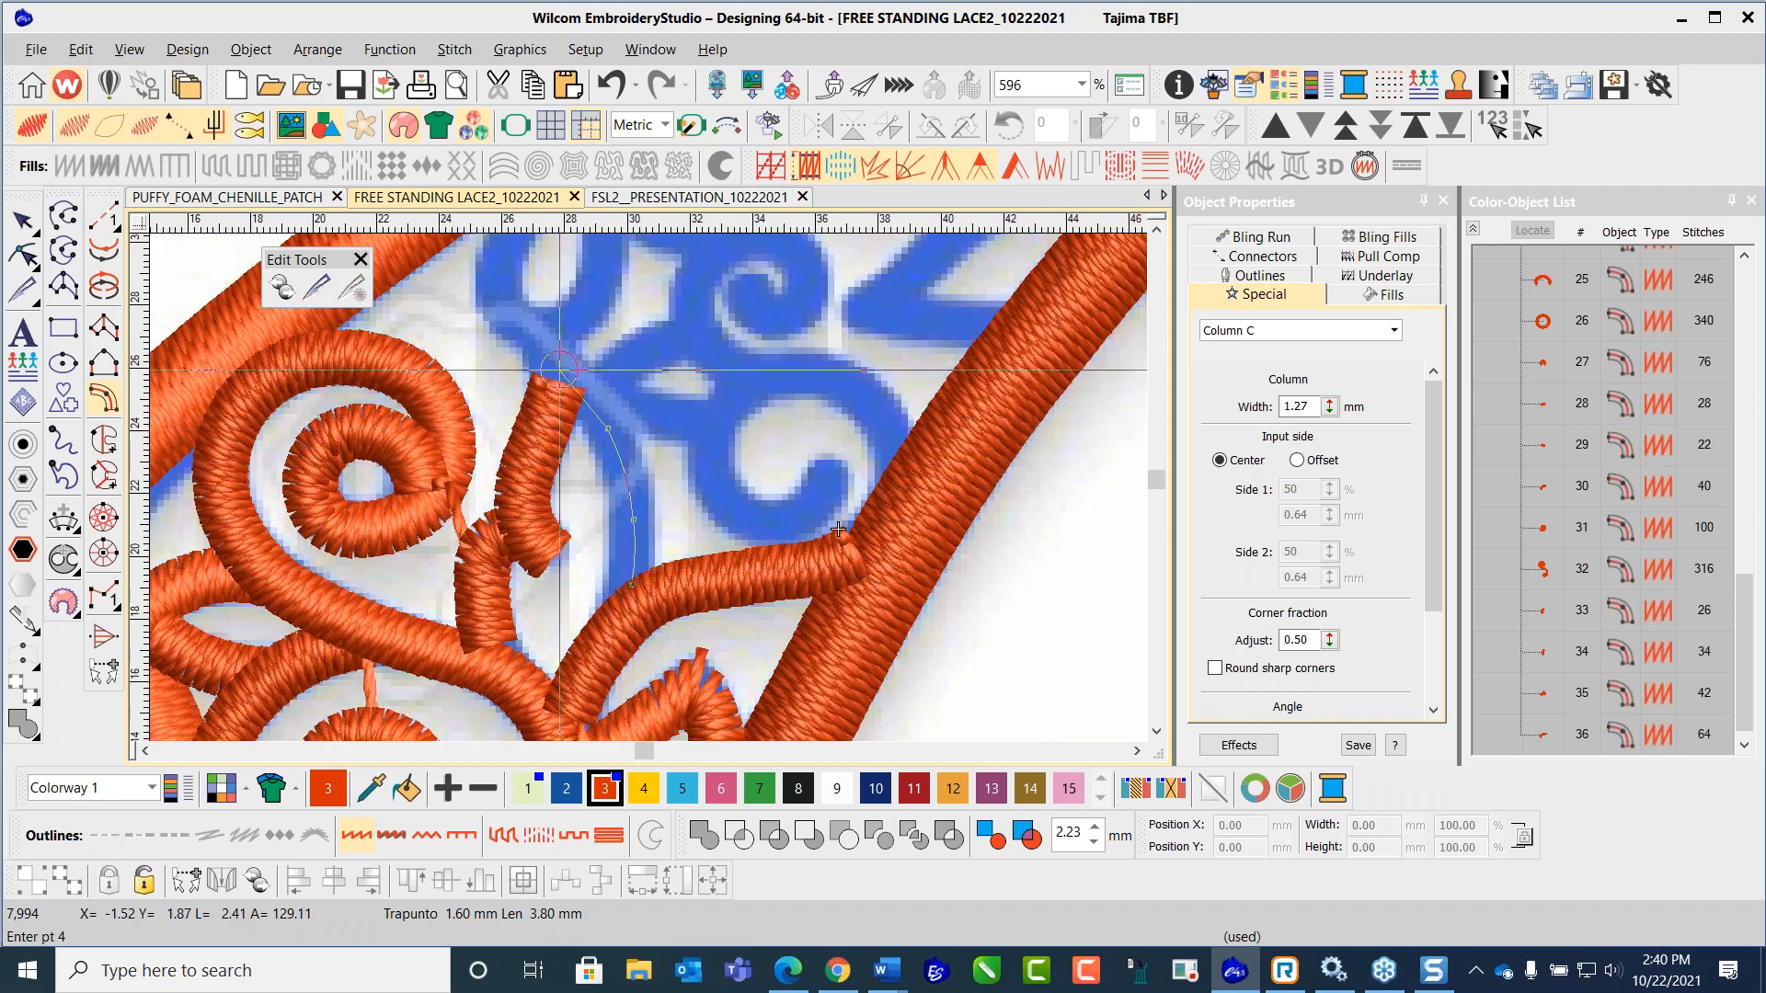
right_click(519, 329)
scroll(519, 317, "down", 1)
scroll(649, 487, "up", 2)
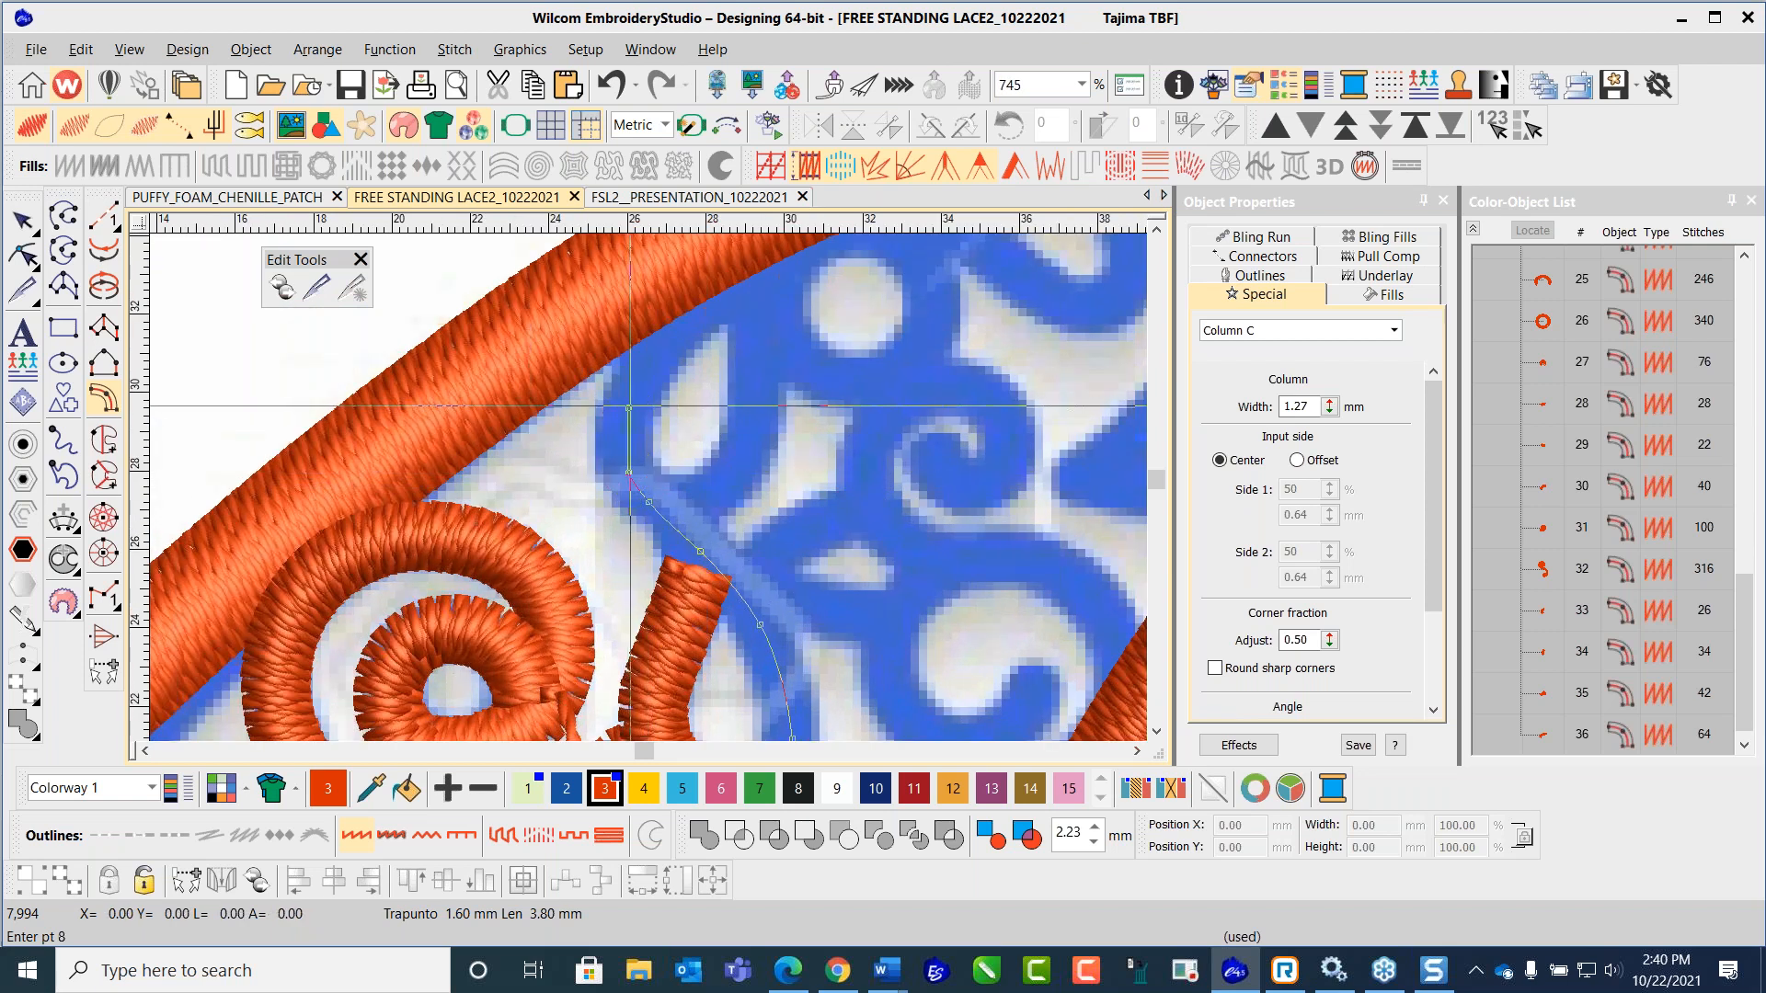
right_click(655, 353)
right_click(730, 276)
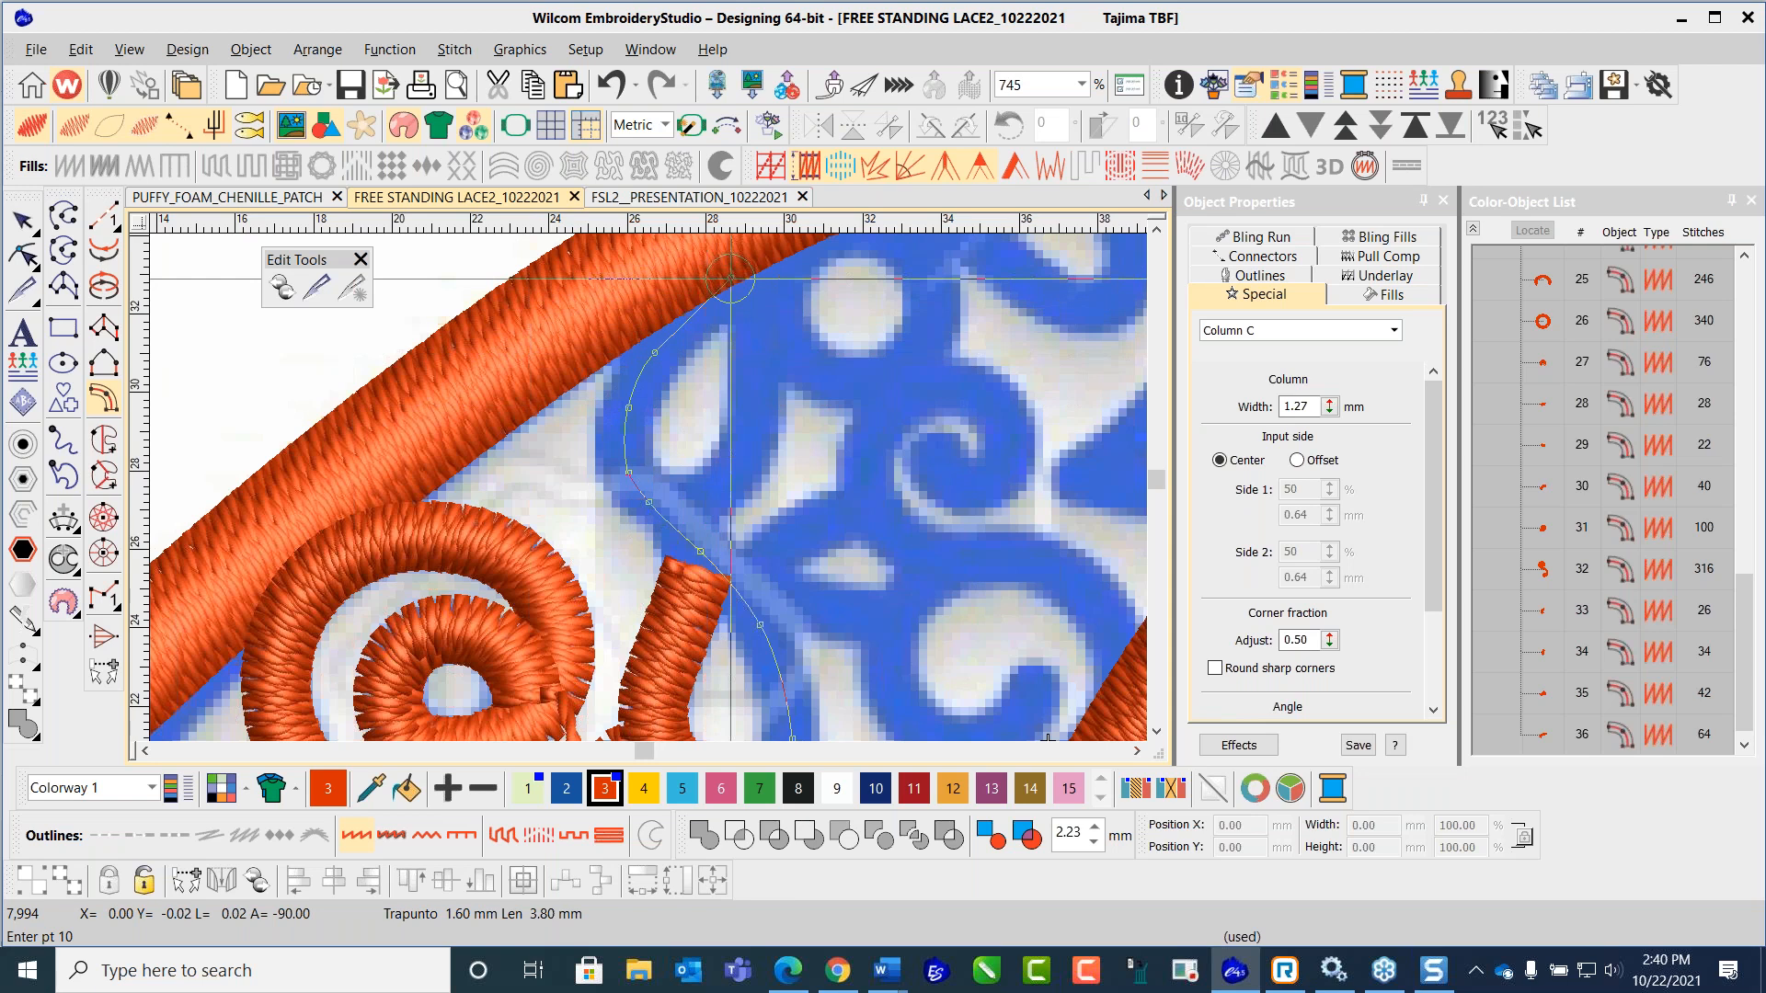
key("Return")
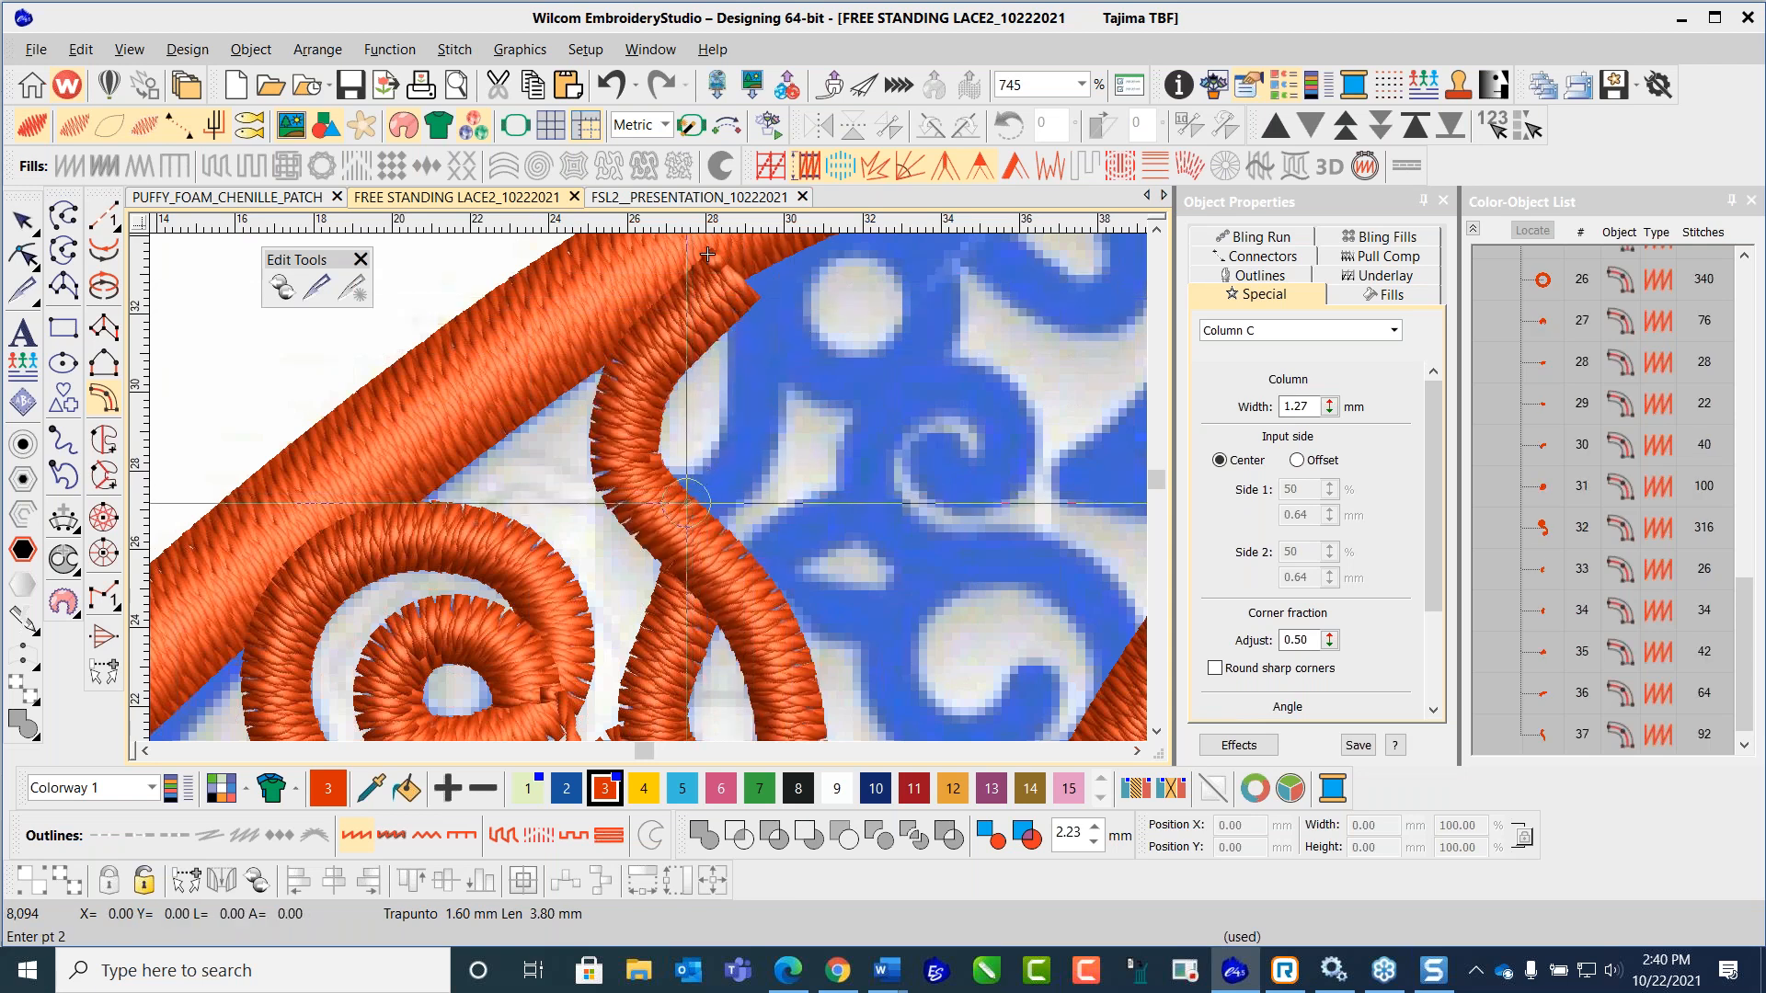
Step: Digitize a curved Column C, 1.27 mm wide, along the outer side of the teardrop loop below the wing's upper border
left_click(730, 486)
left_click(757, 431)
left_click(756, 377)
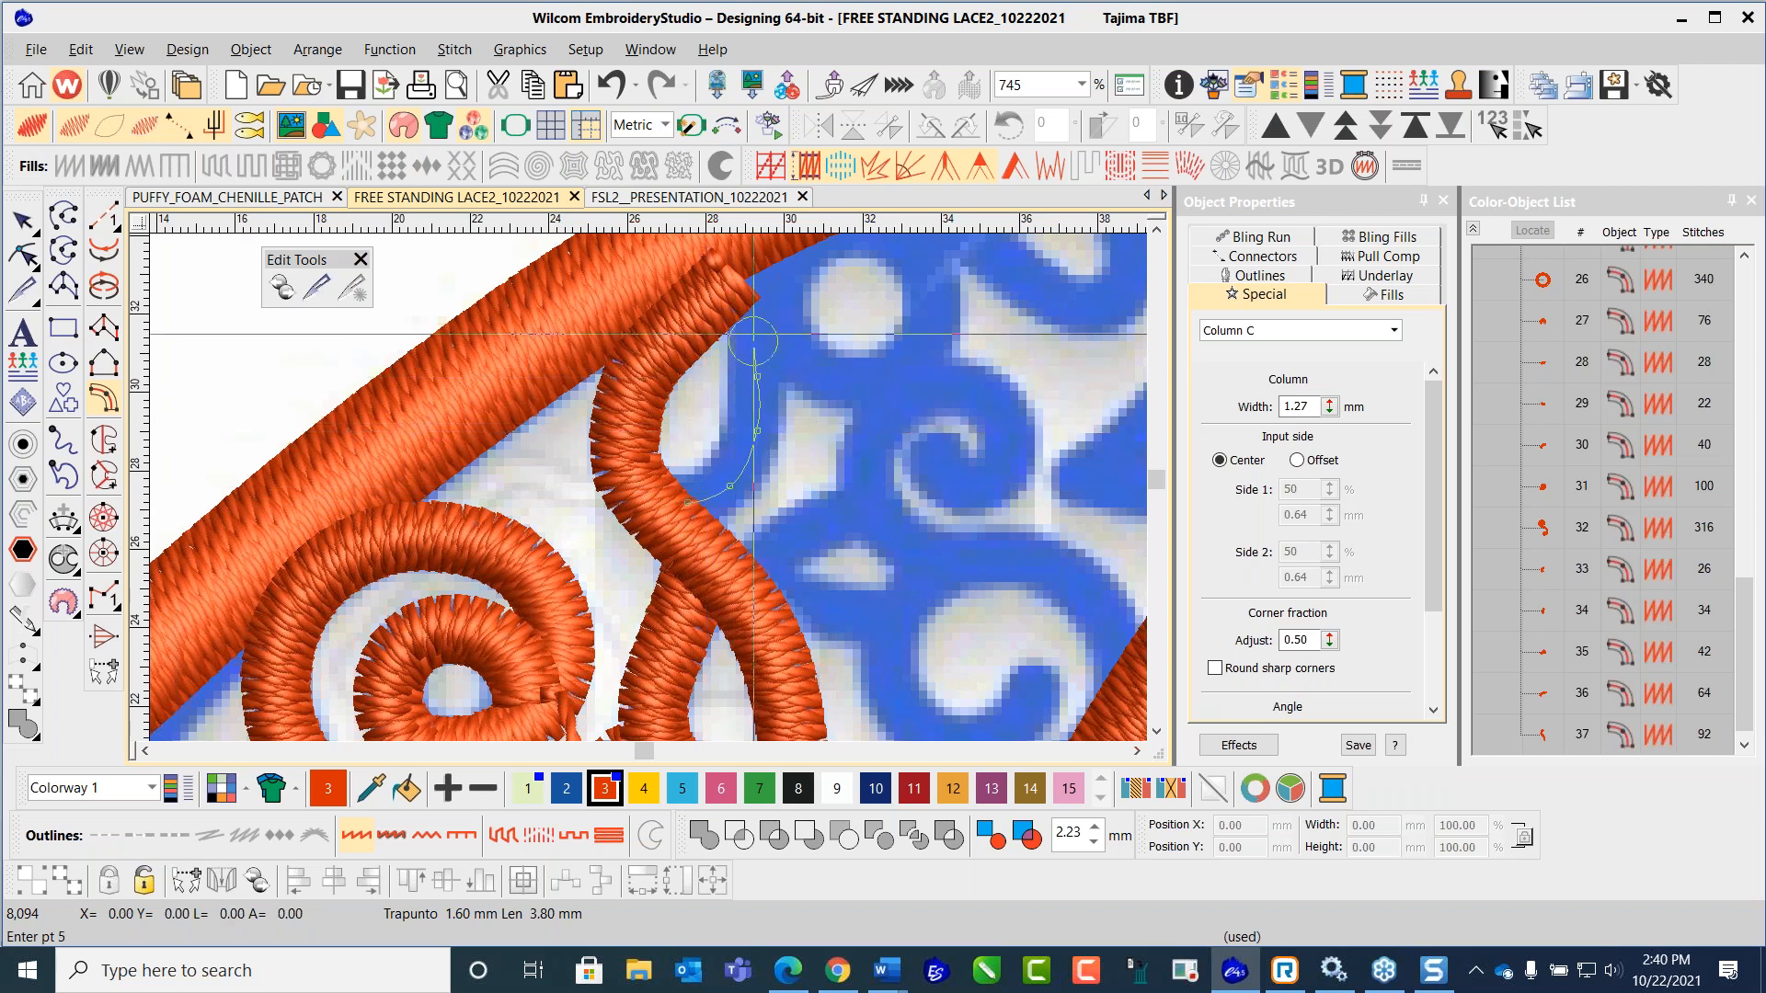
left_click(707, 254)
key("Return")
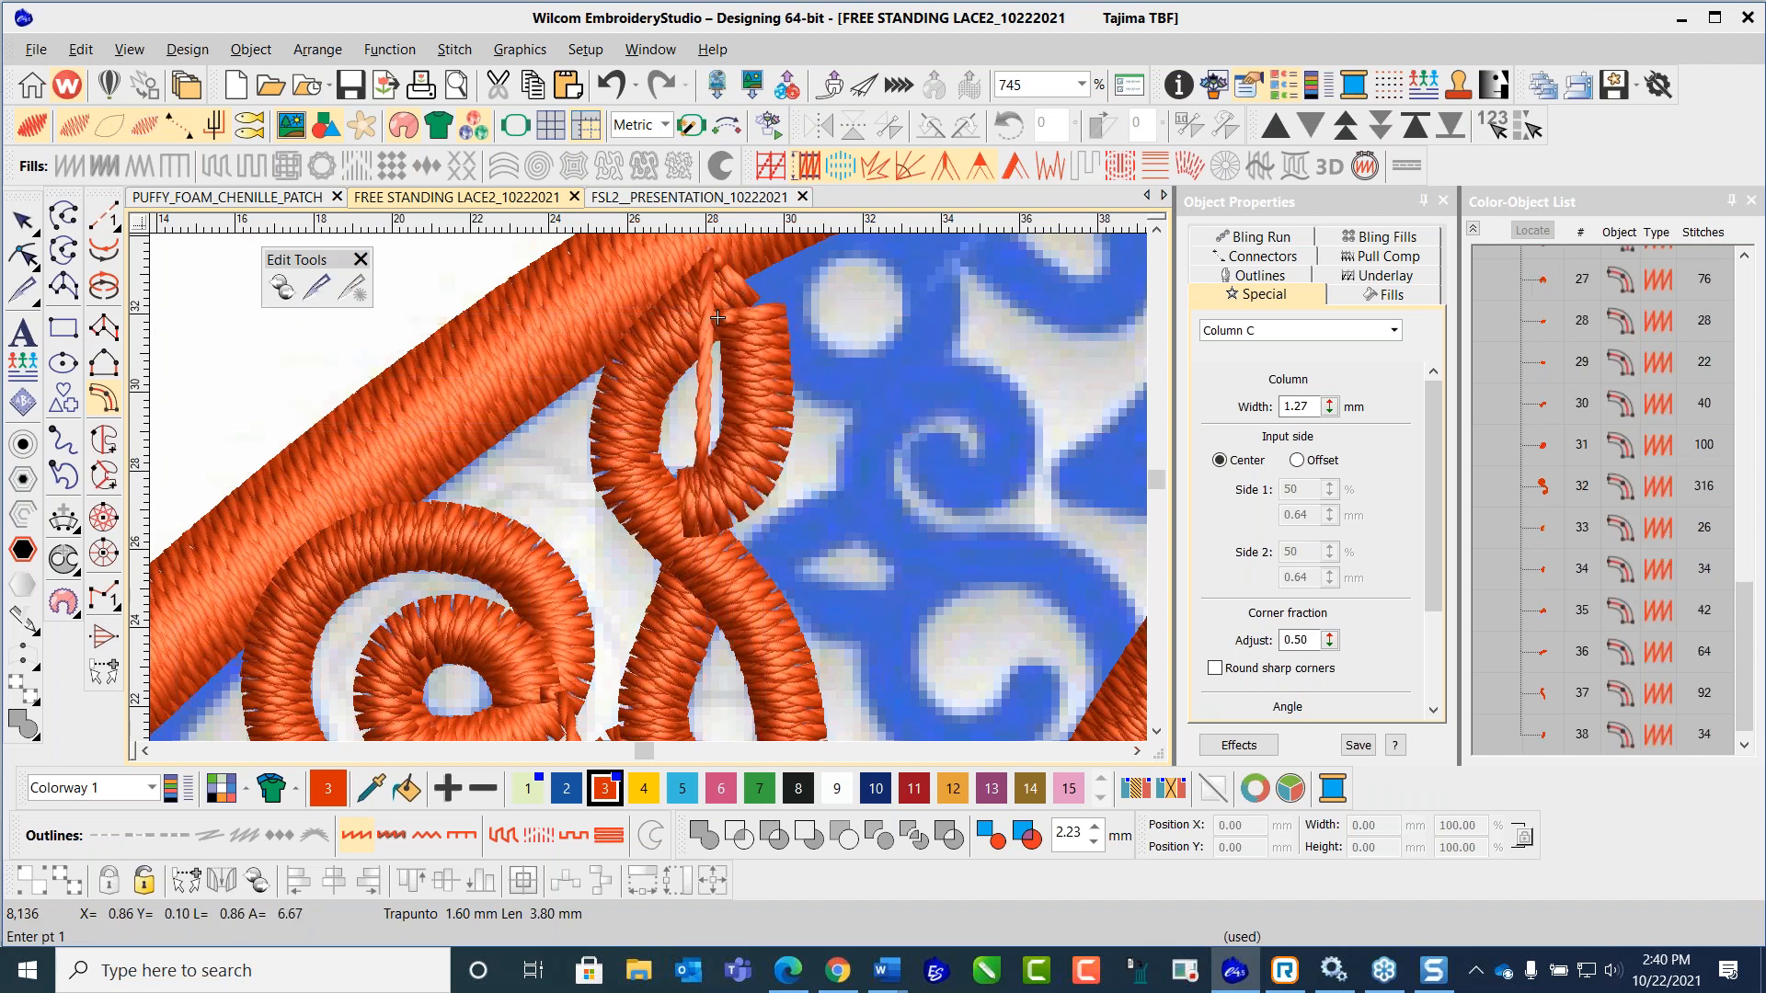
Step: Digitize two short Column C branches, 1.27 mm wide, outward from the wavy column below the teardrop along the small leaf's upper and lower edges
scroll(718, 317, "down", 4)
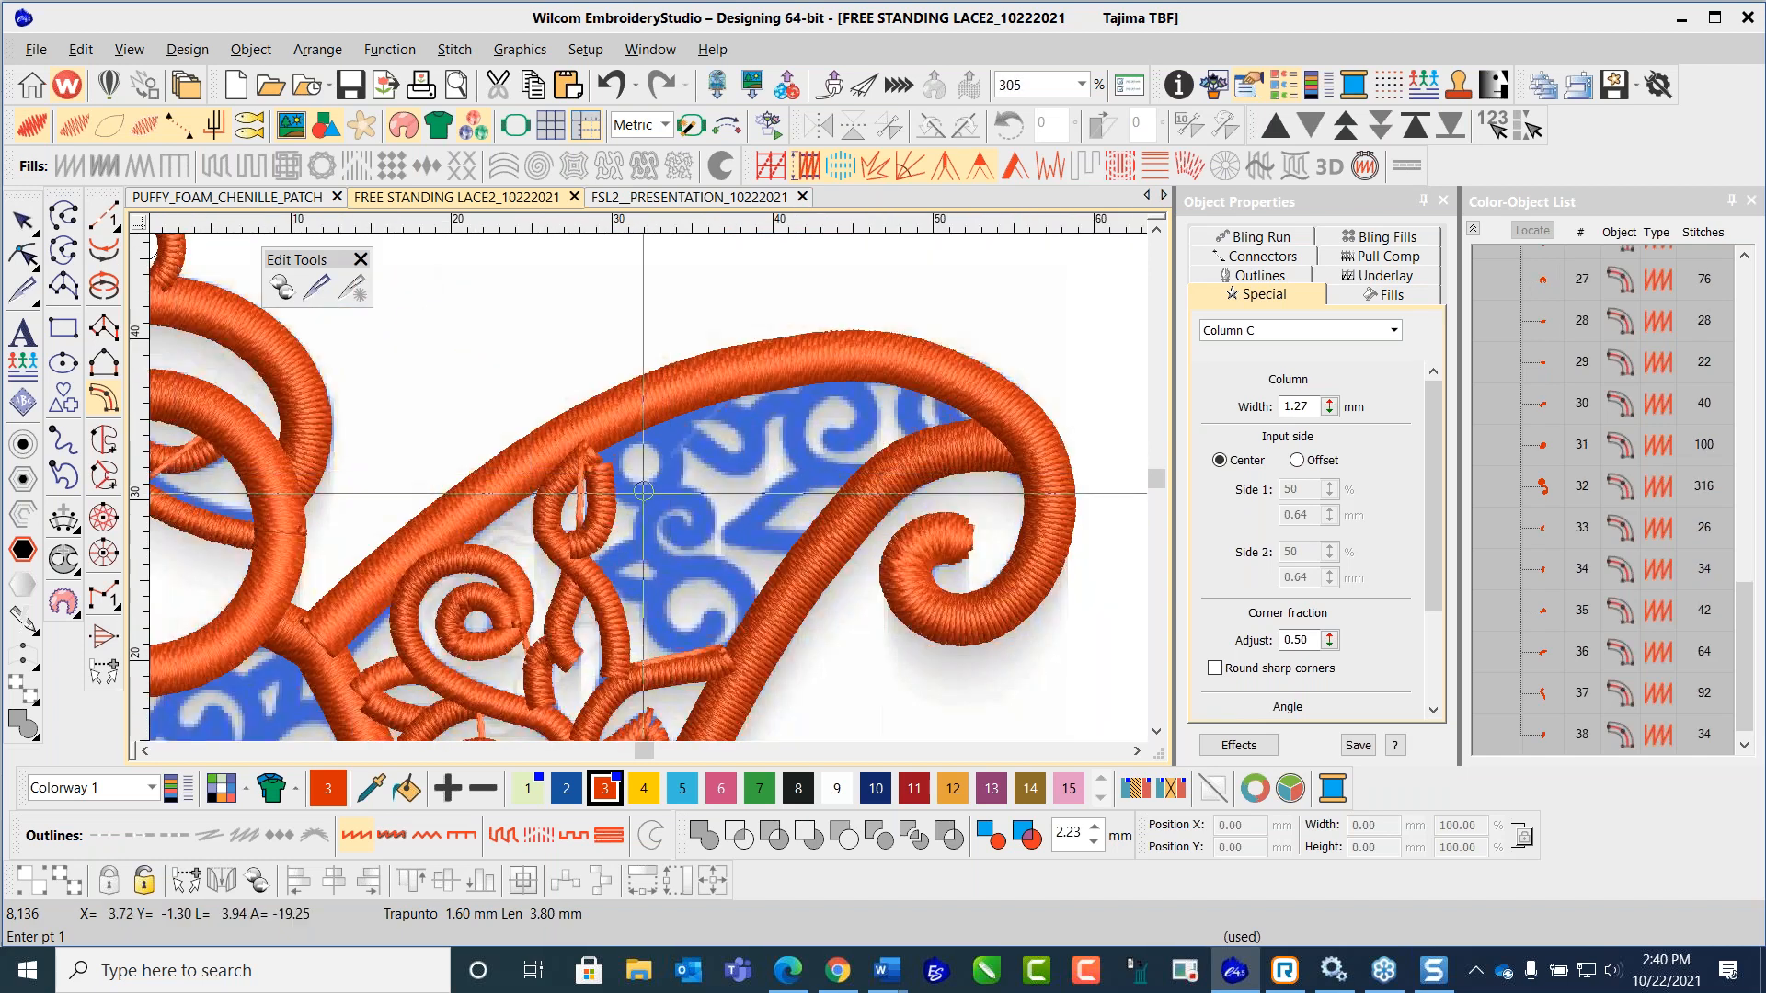
scroll(646, 485, "up", 1)
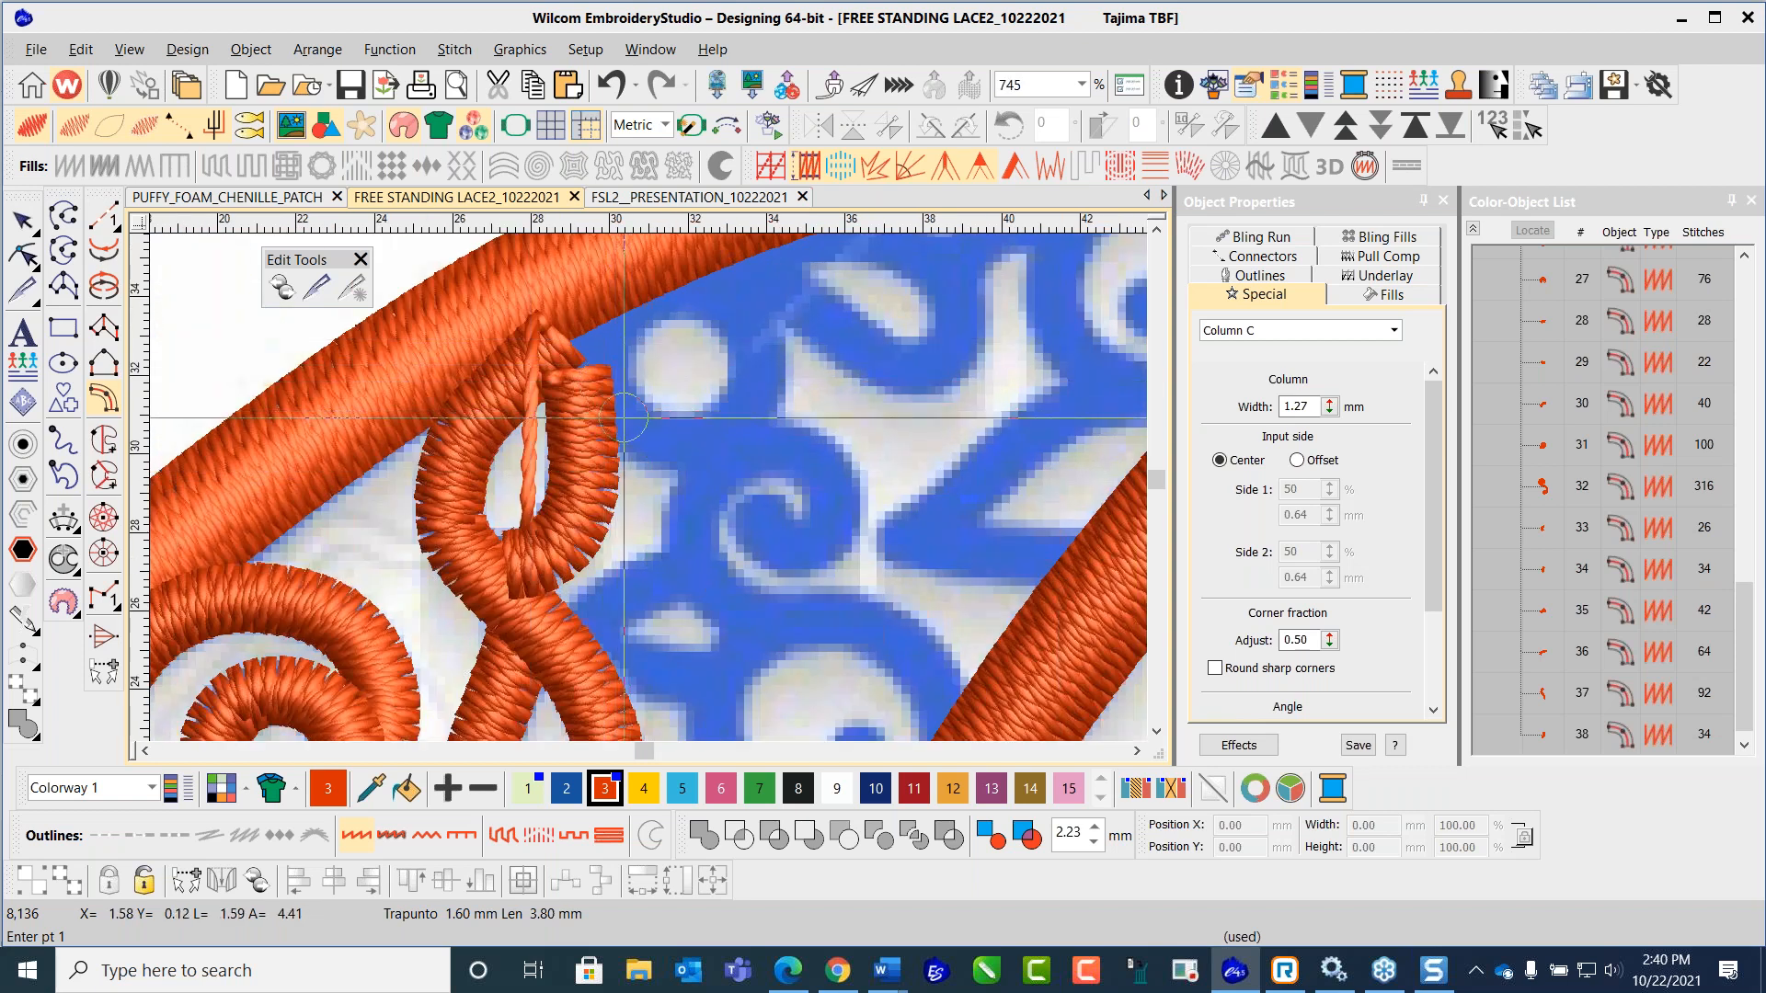
left_click(618, 594)
right_click(625, 588)
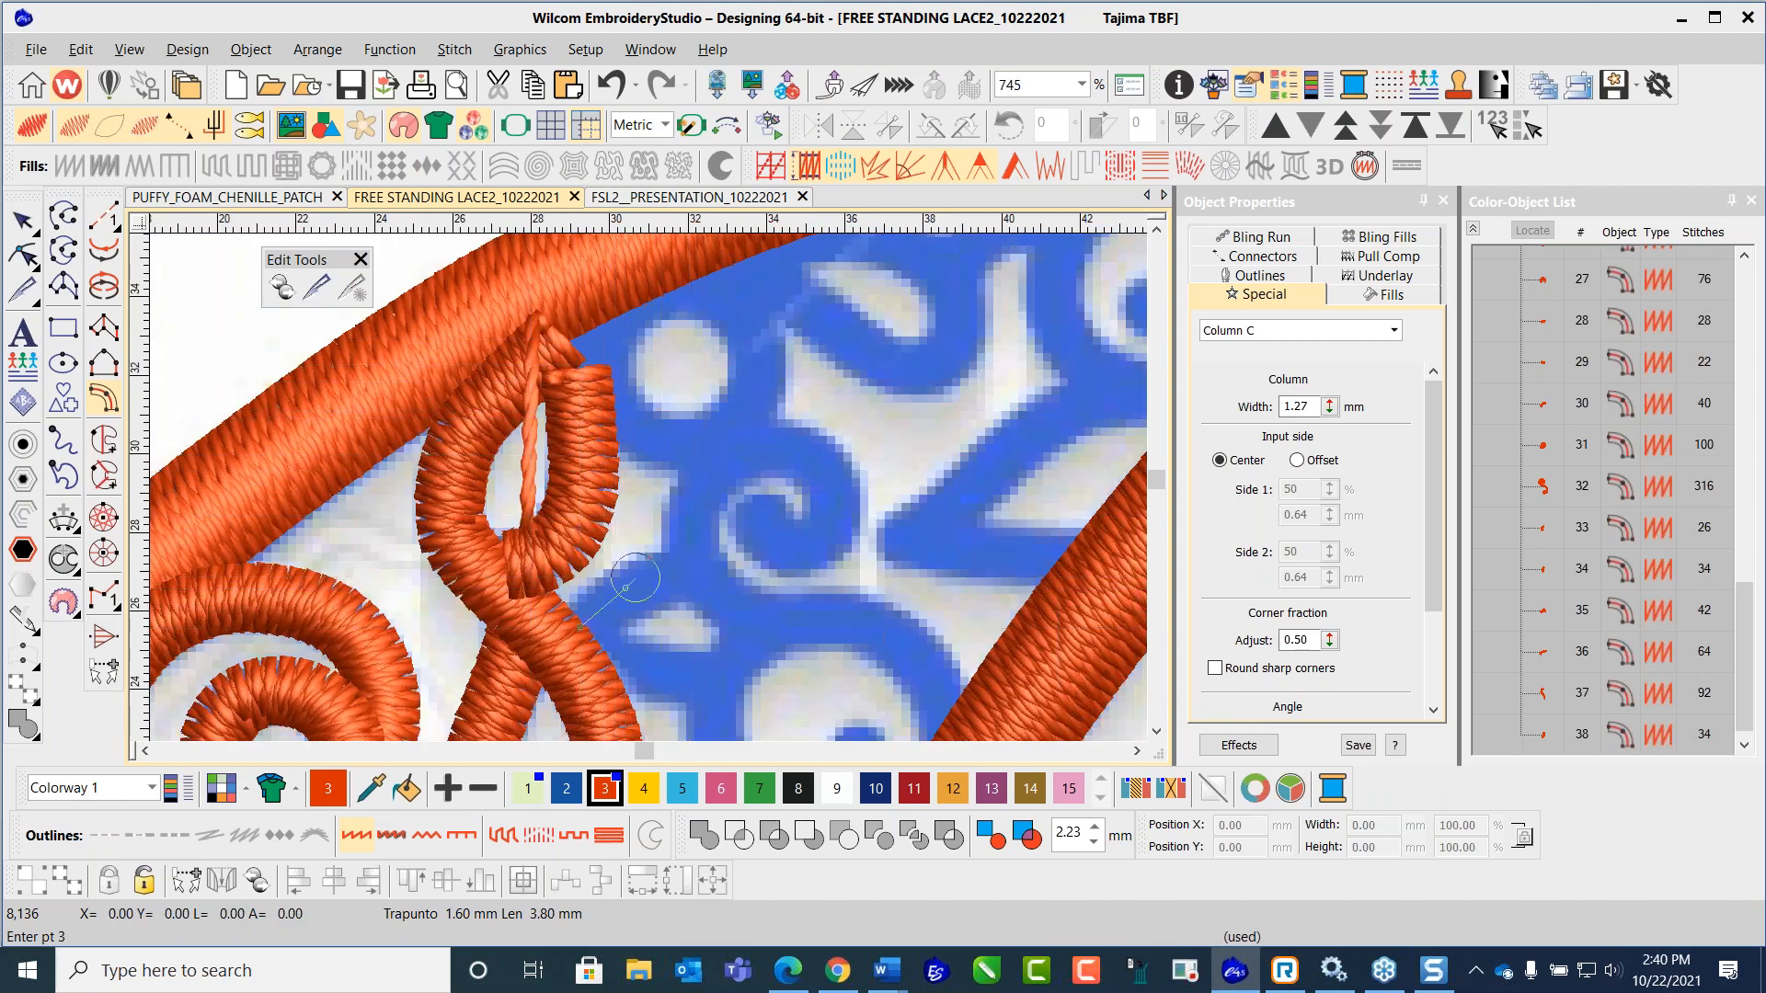
left_click(679, 570)
key("Return")
left_click(670, 536)
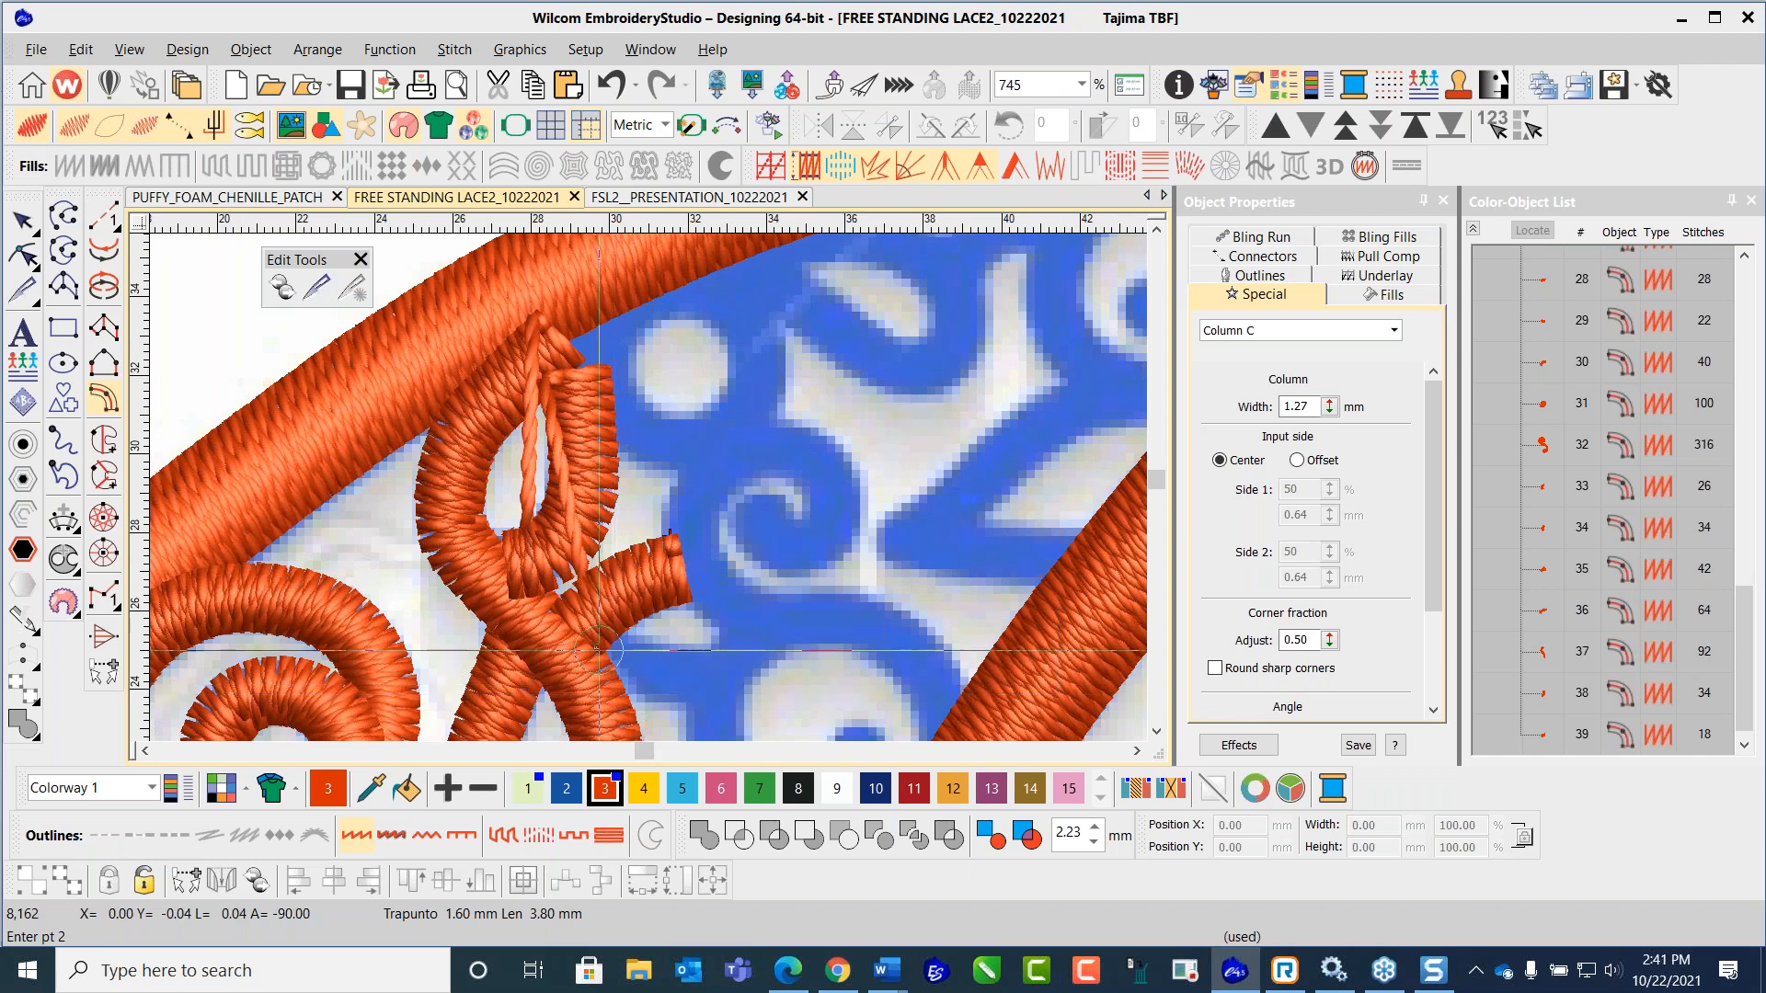
left_click(654, 677)
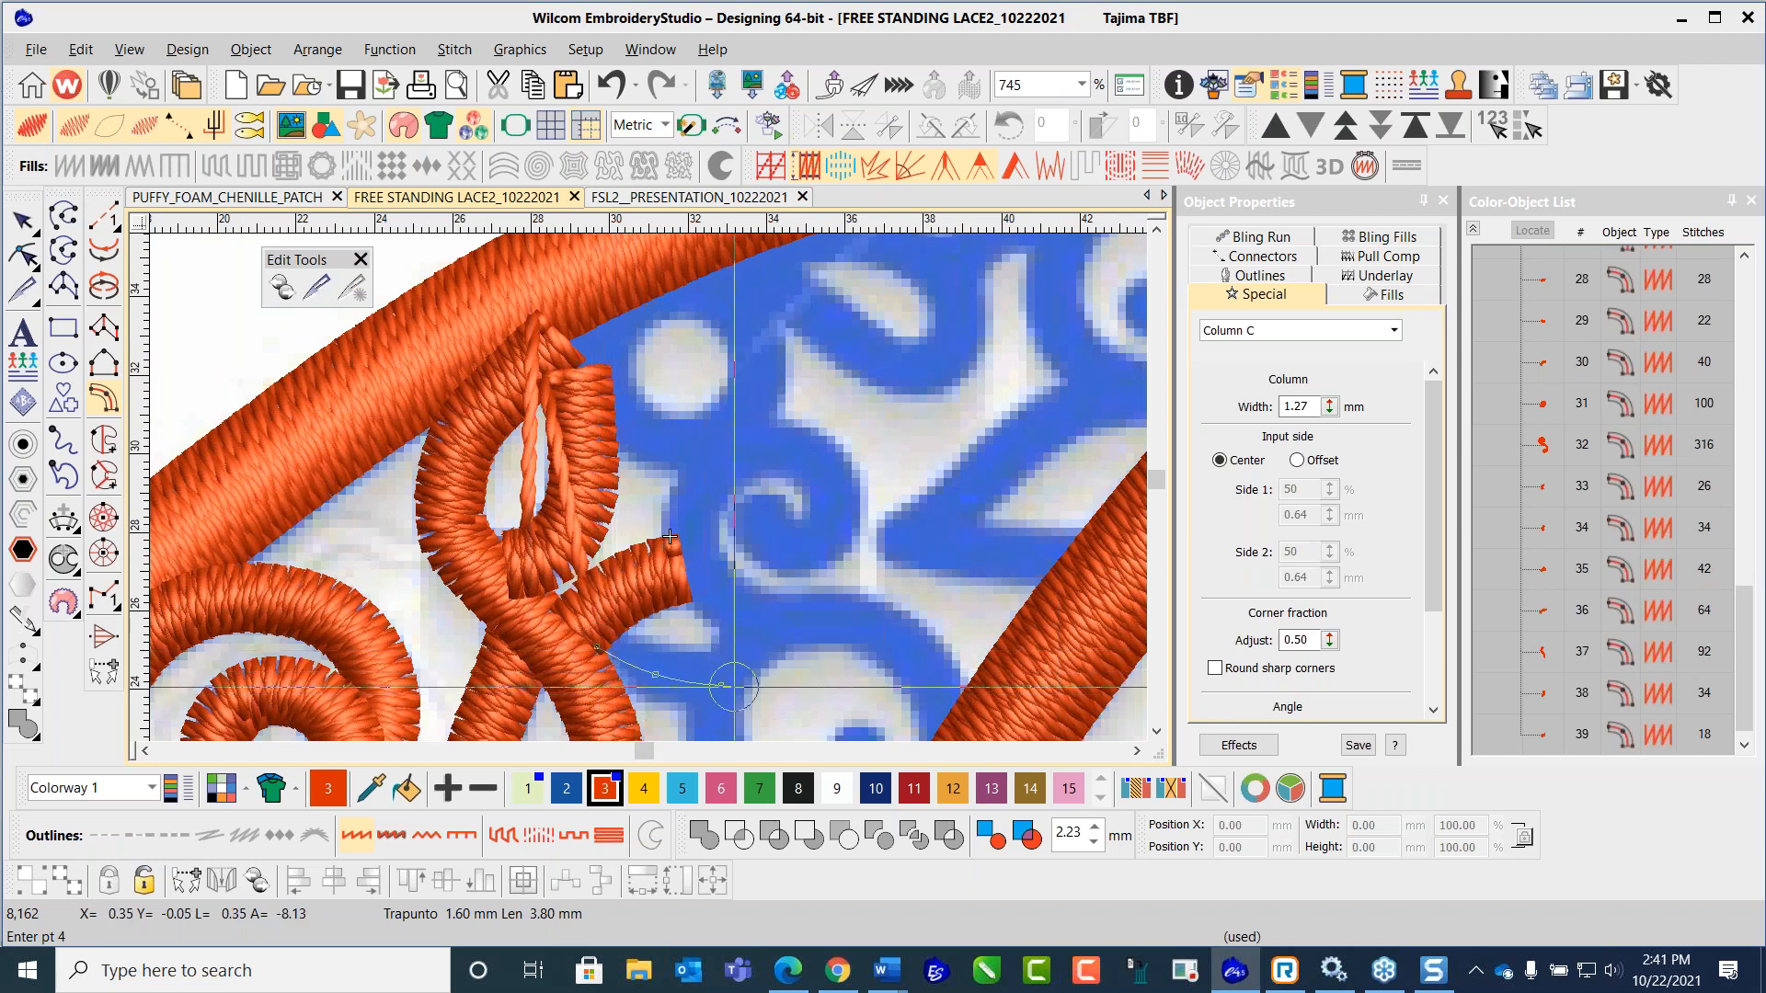
key("Return")
scroll(735, 699, "down", 2)
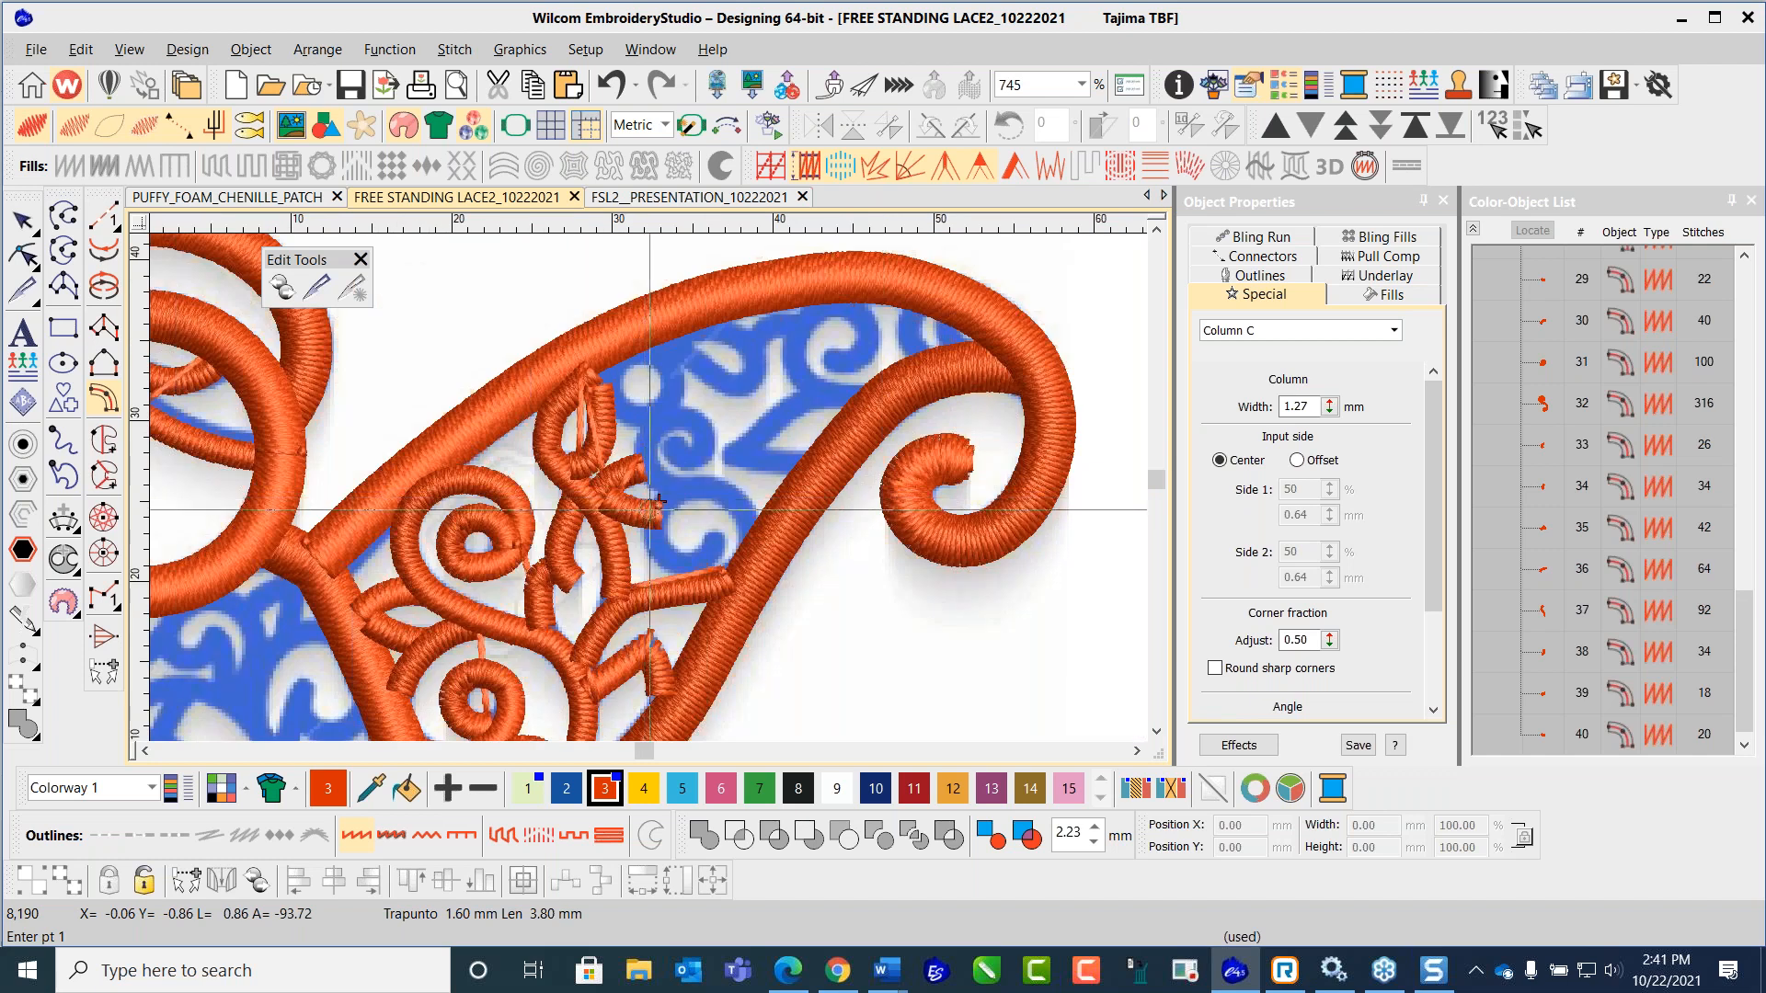
Step: Digitize a curling Column C, 1.27 mm wide and about 8 mm across, from the wing's lower border over the small scroll to its inner end
scroll(652, 492, "up", 1)
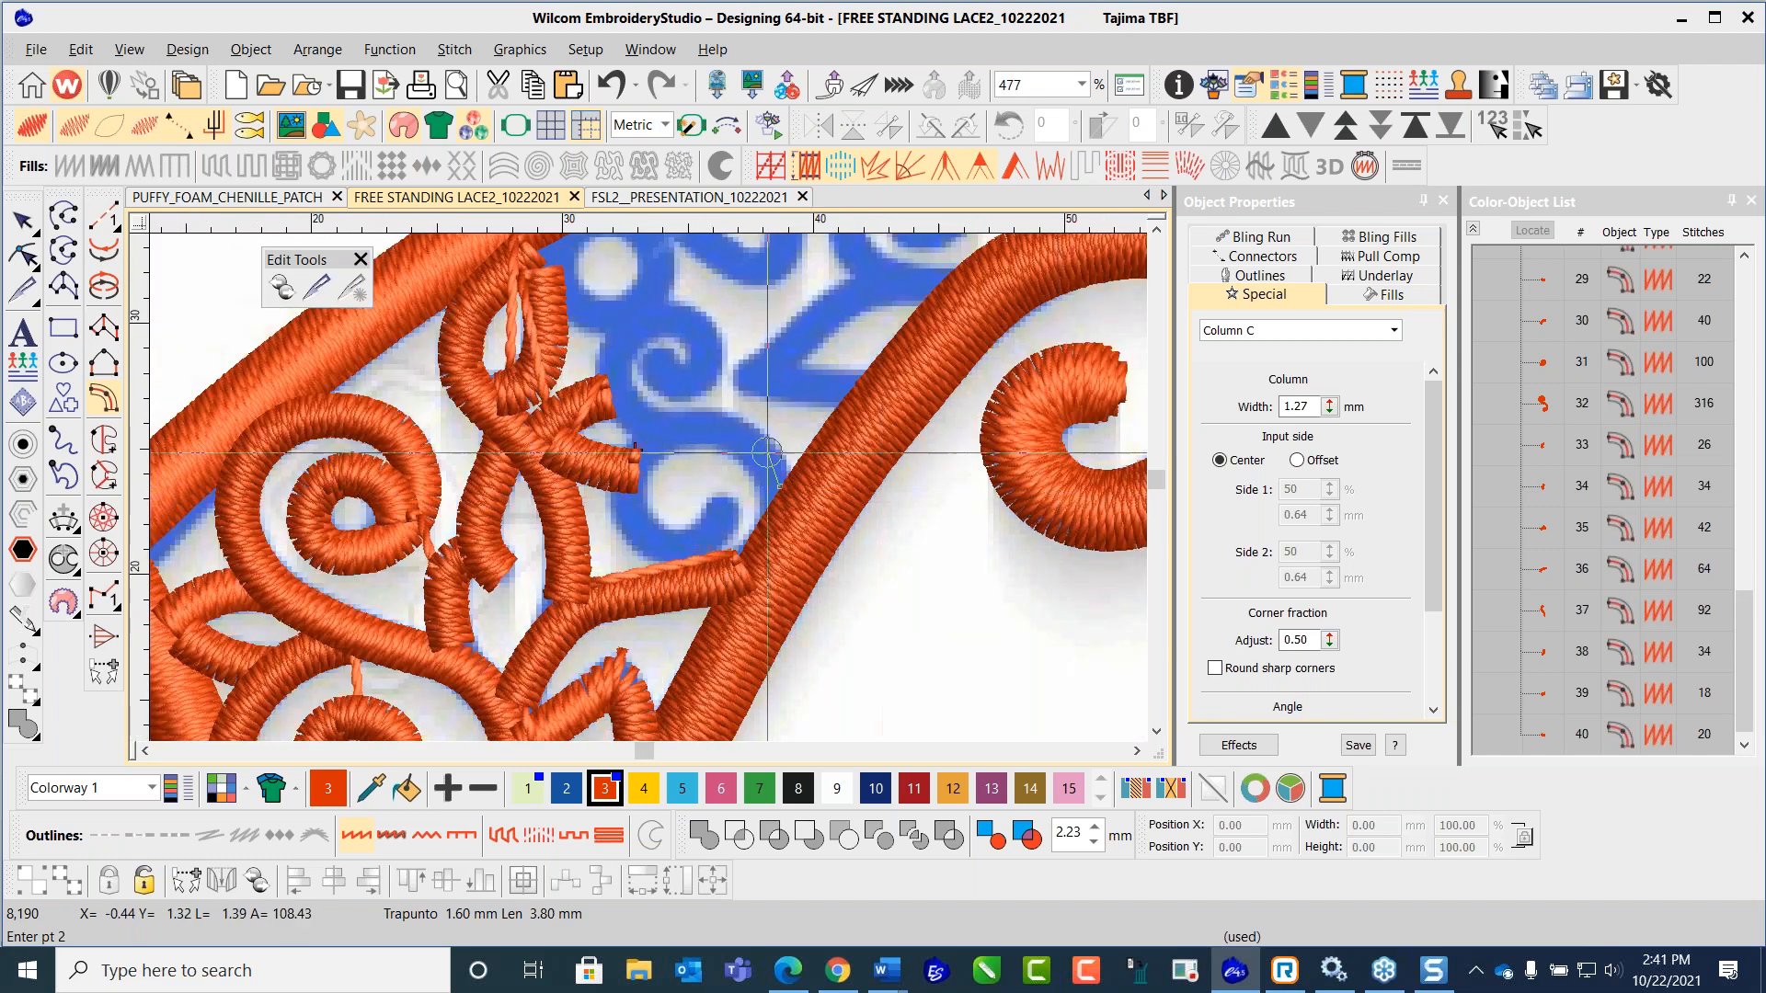
left_click(705, 428)
left_click(651, 433)
left_click(622, 489)
left_click(643, 533)
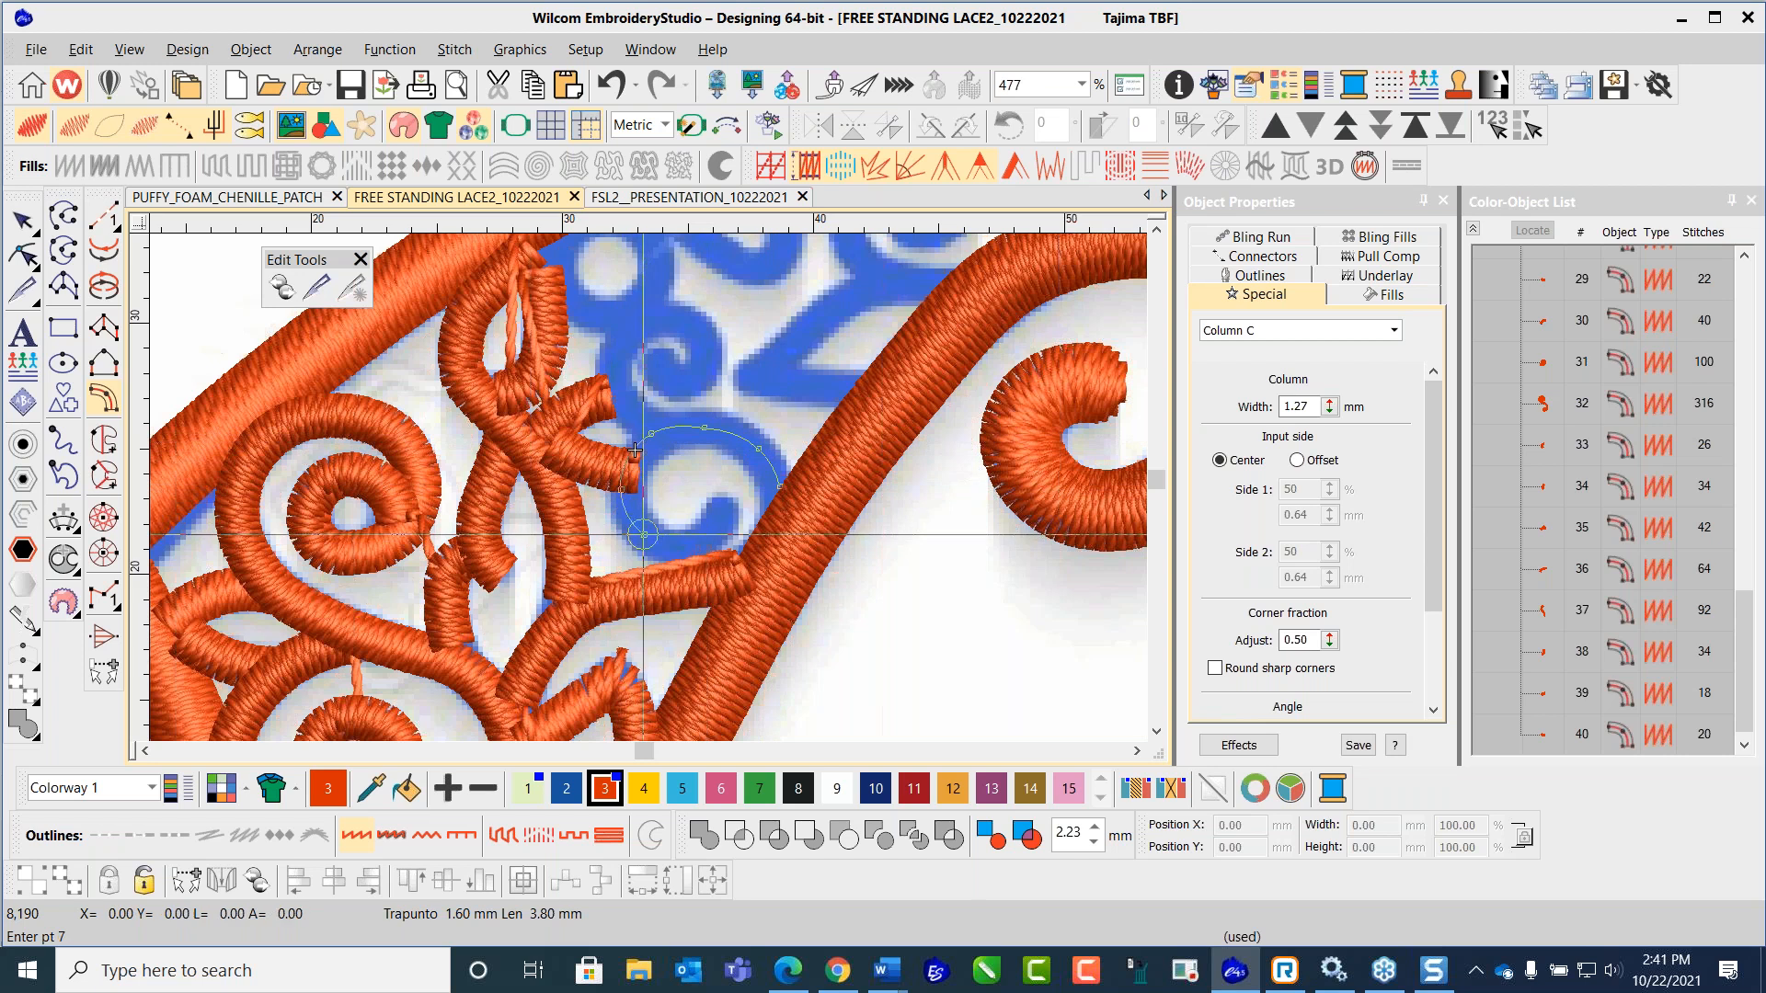
left_click(719, 500)
key("Return")
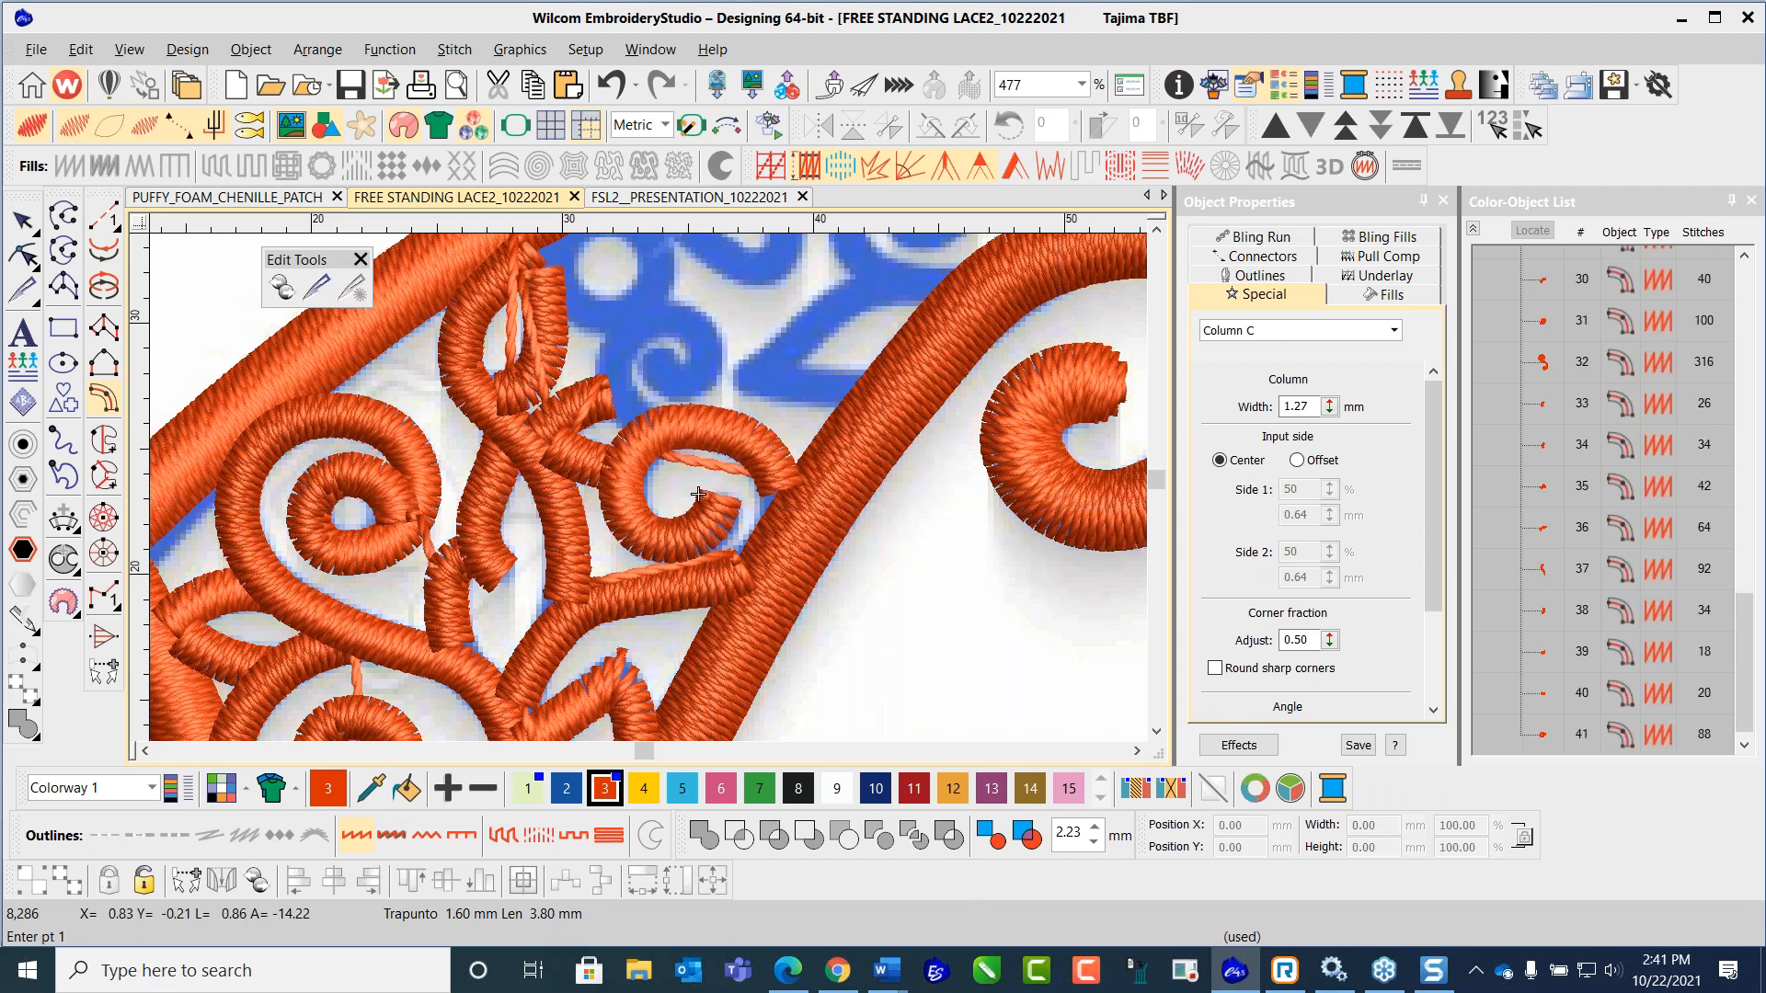
Step: Digitize a V-shaped Column C, 1.27 mm wide, from the wing's lower border to the pointed leaf tip and back along its upper edge
scroll(758, 355, "up", 2)
left_click(807, 544)
left_click(716, 535)
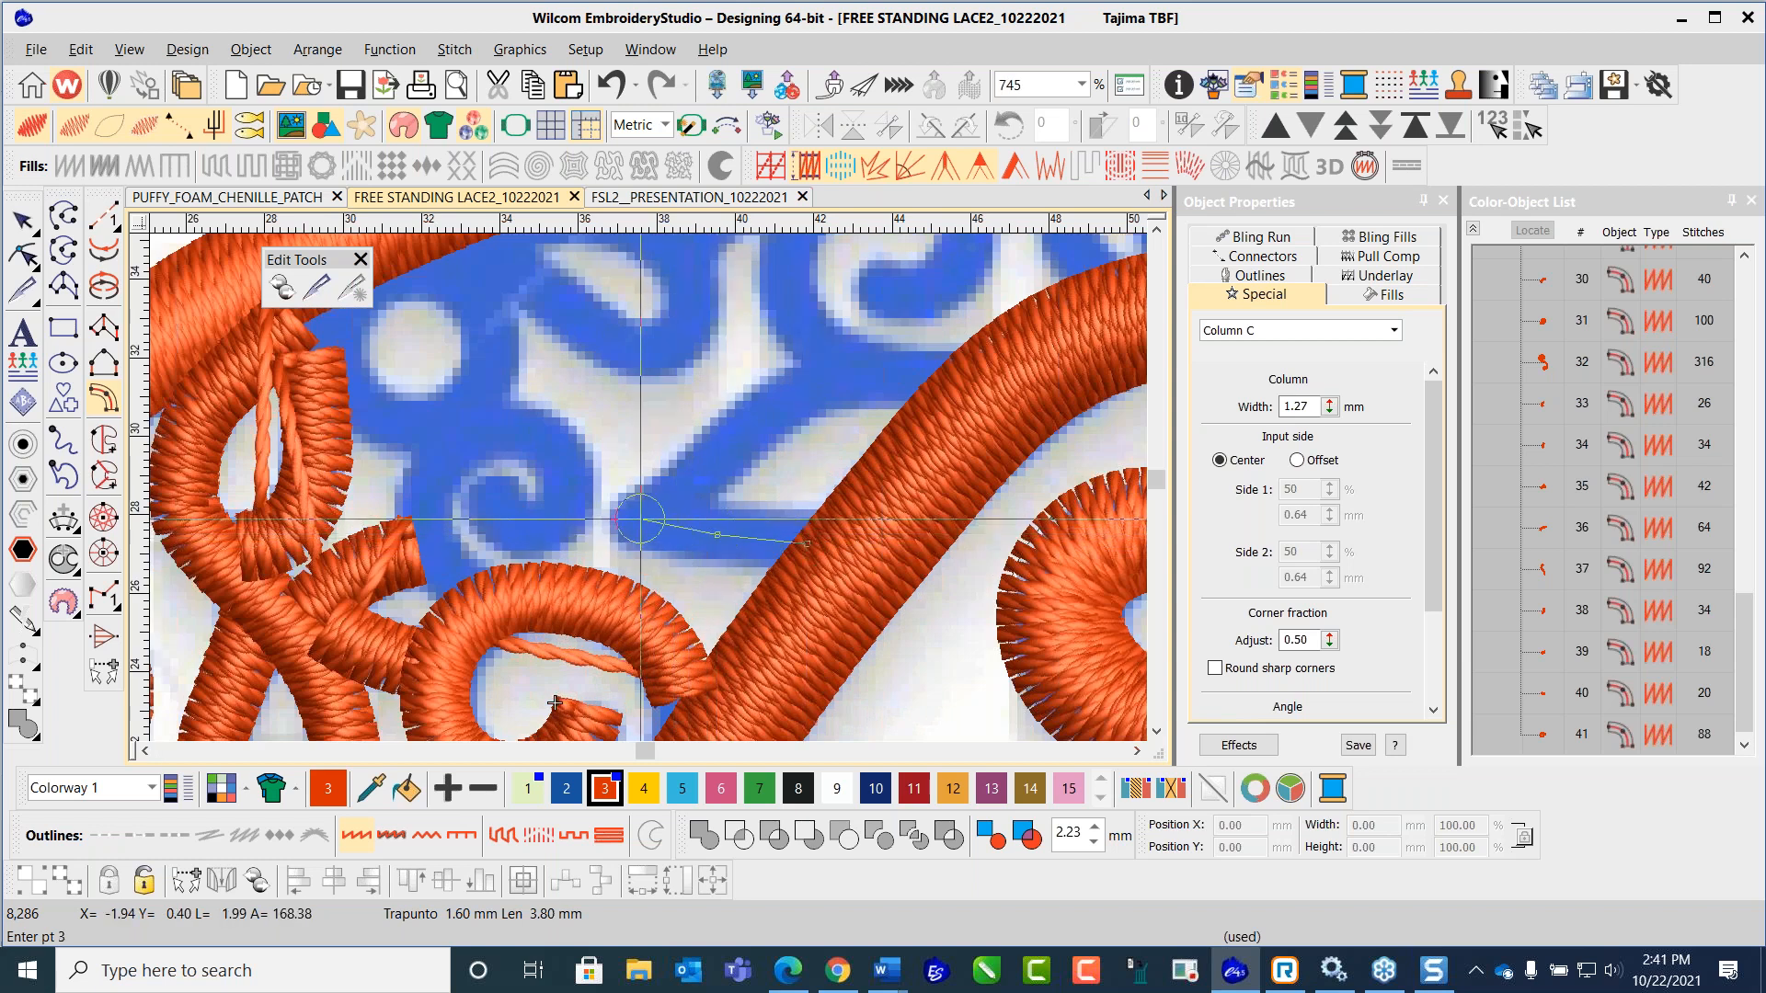
left_click(762, 413)
left_click(789, 392)
left_click(852, 370)
key("Return")
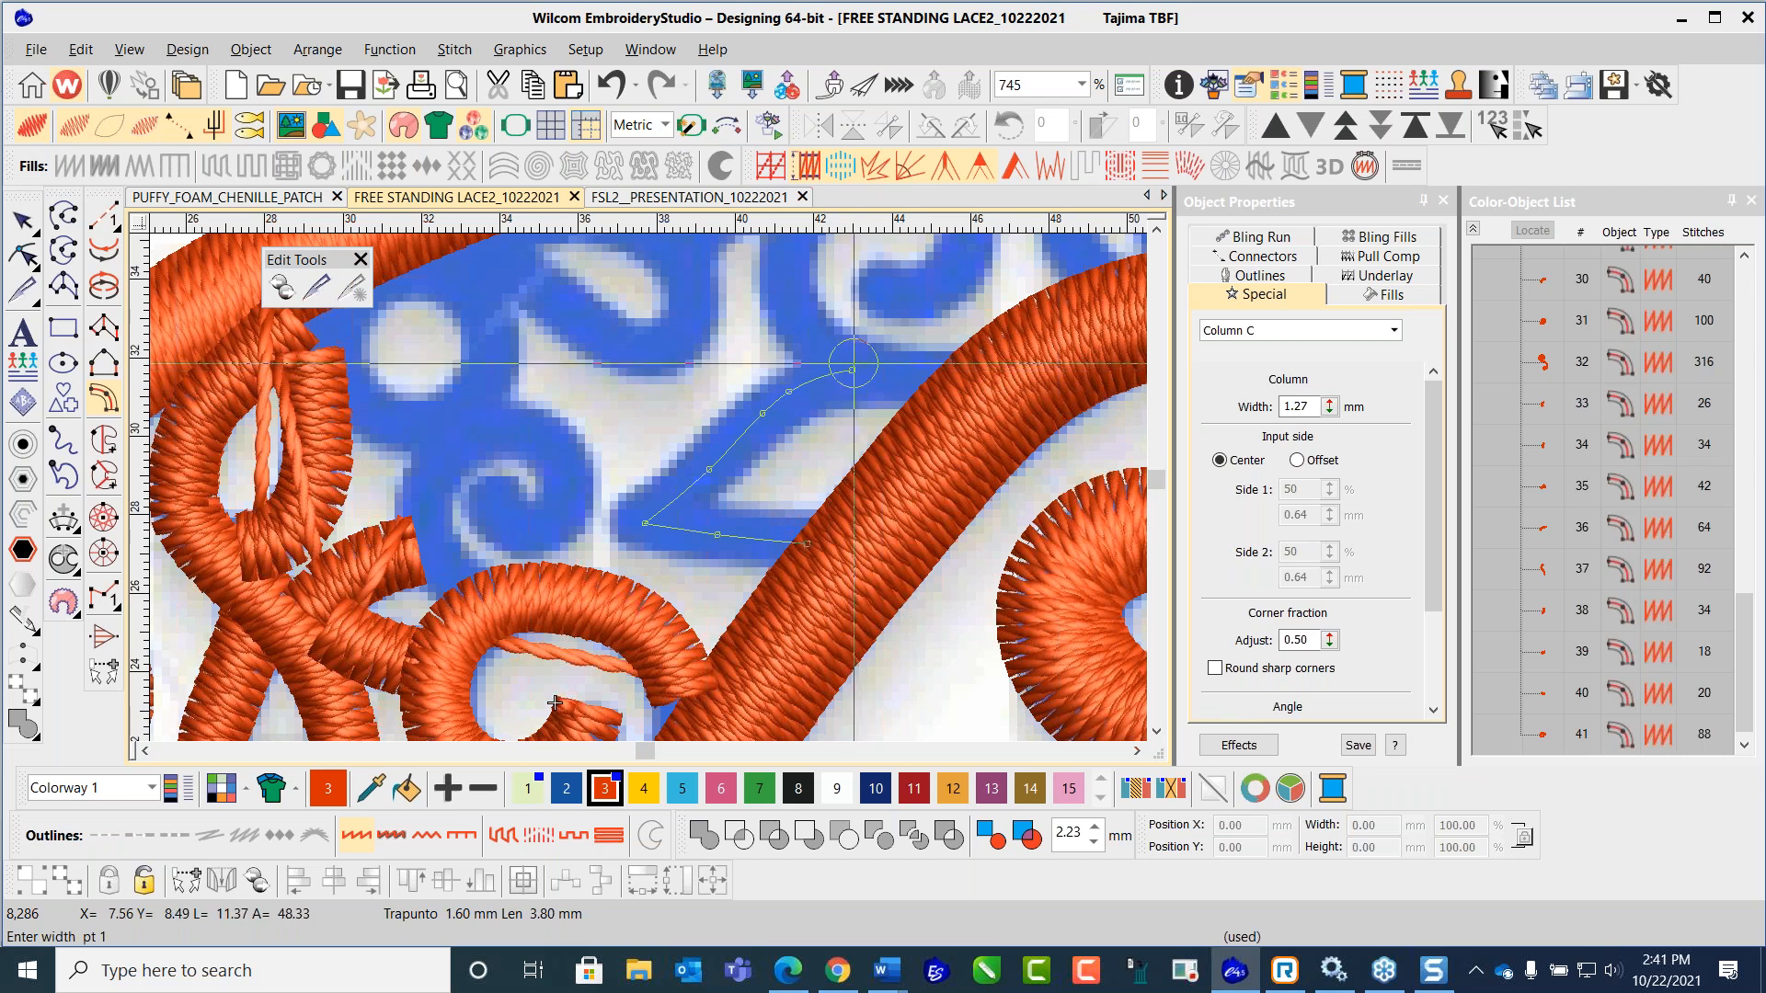
key("Return")
scroll(419, 501, "down", 3)
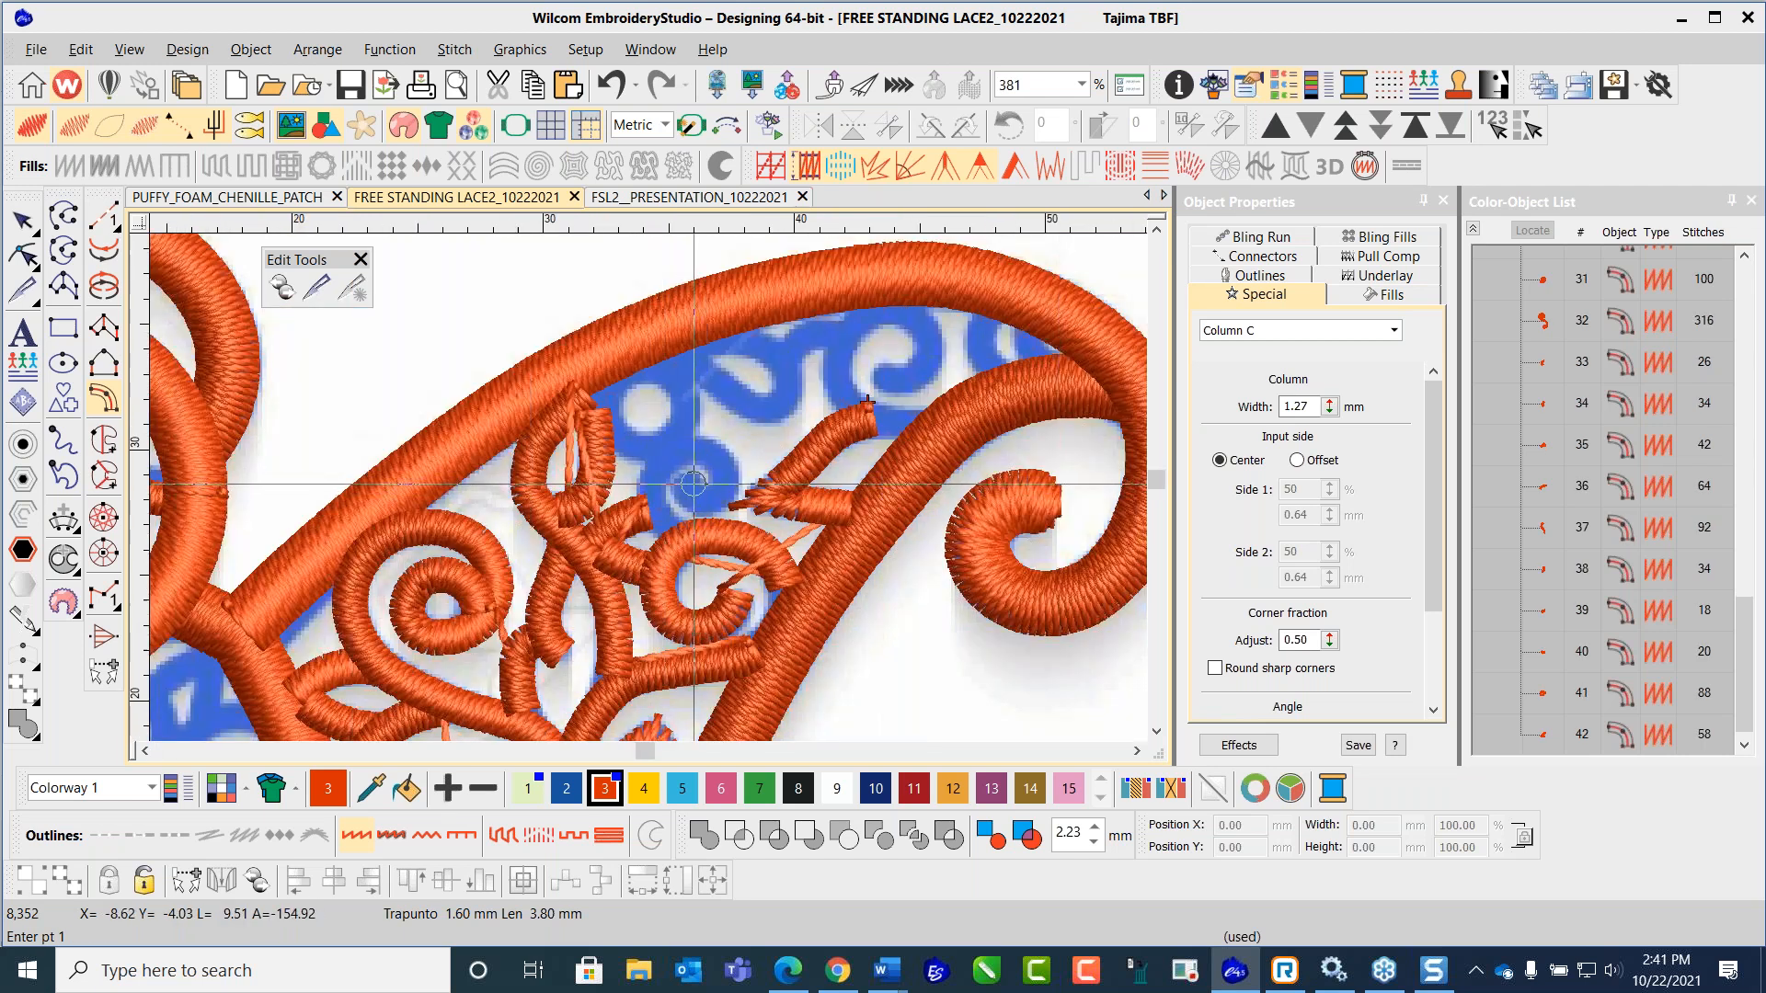
scroll(676, 487, "up", 3)
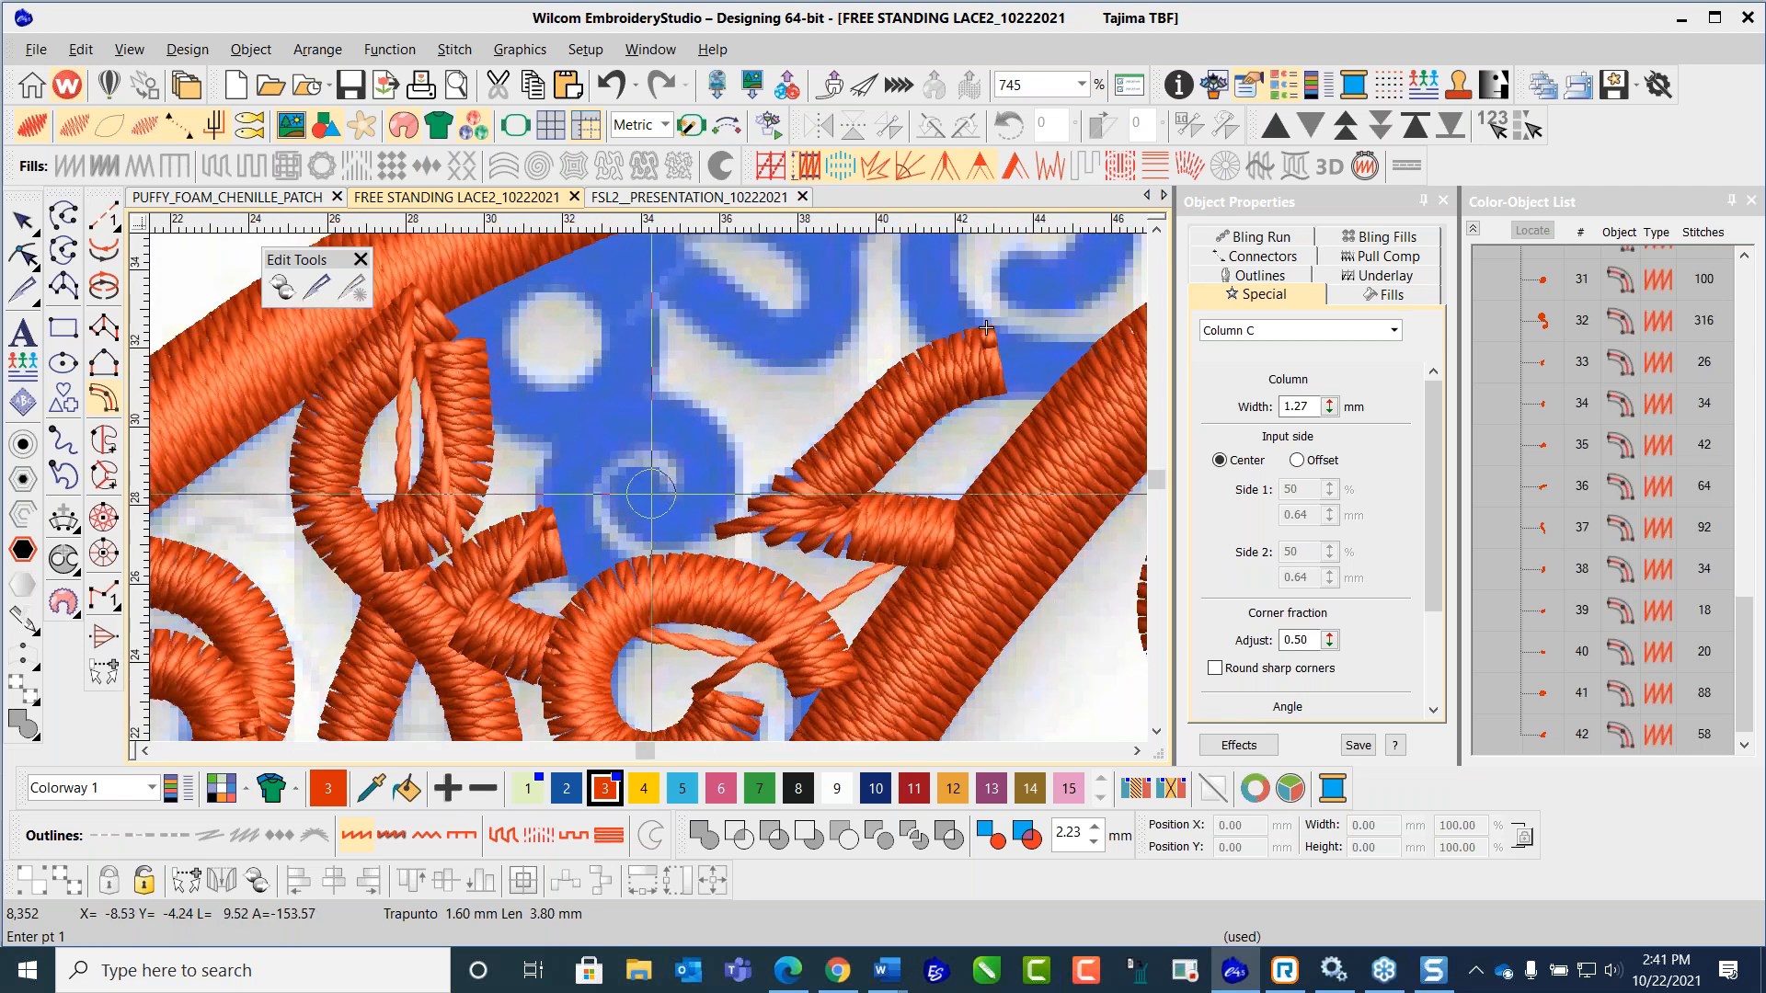
scroll(646, 494, "down", 6)
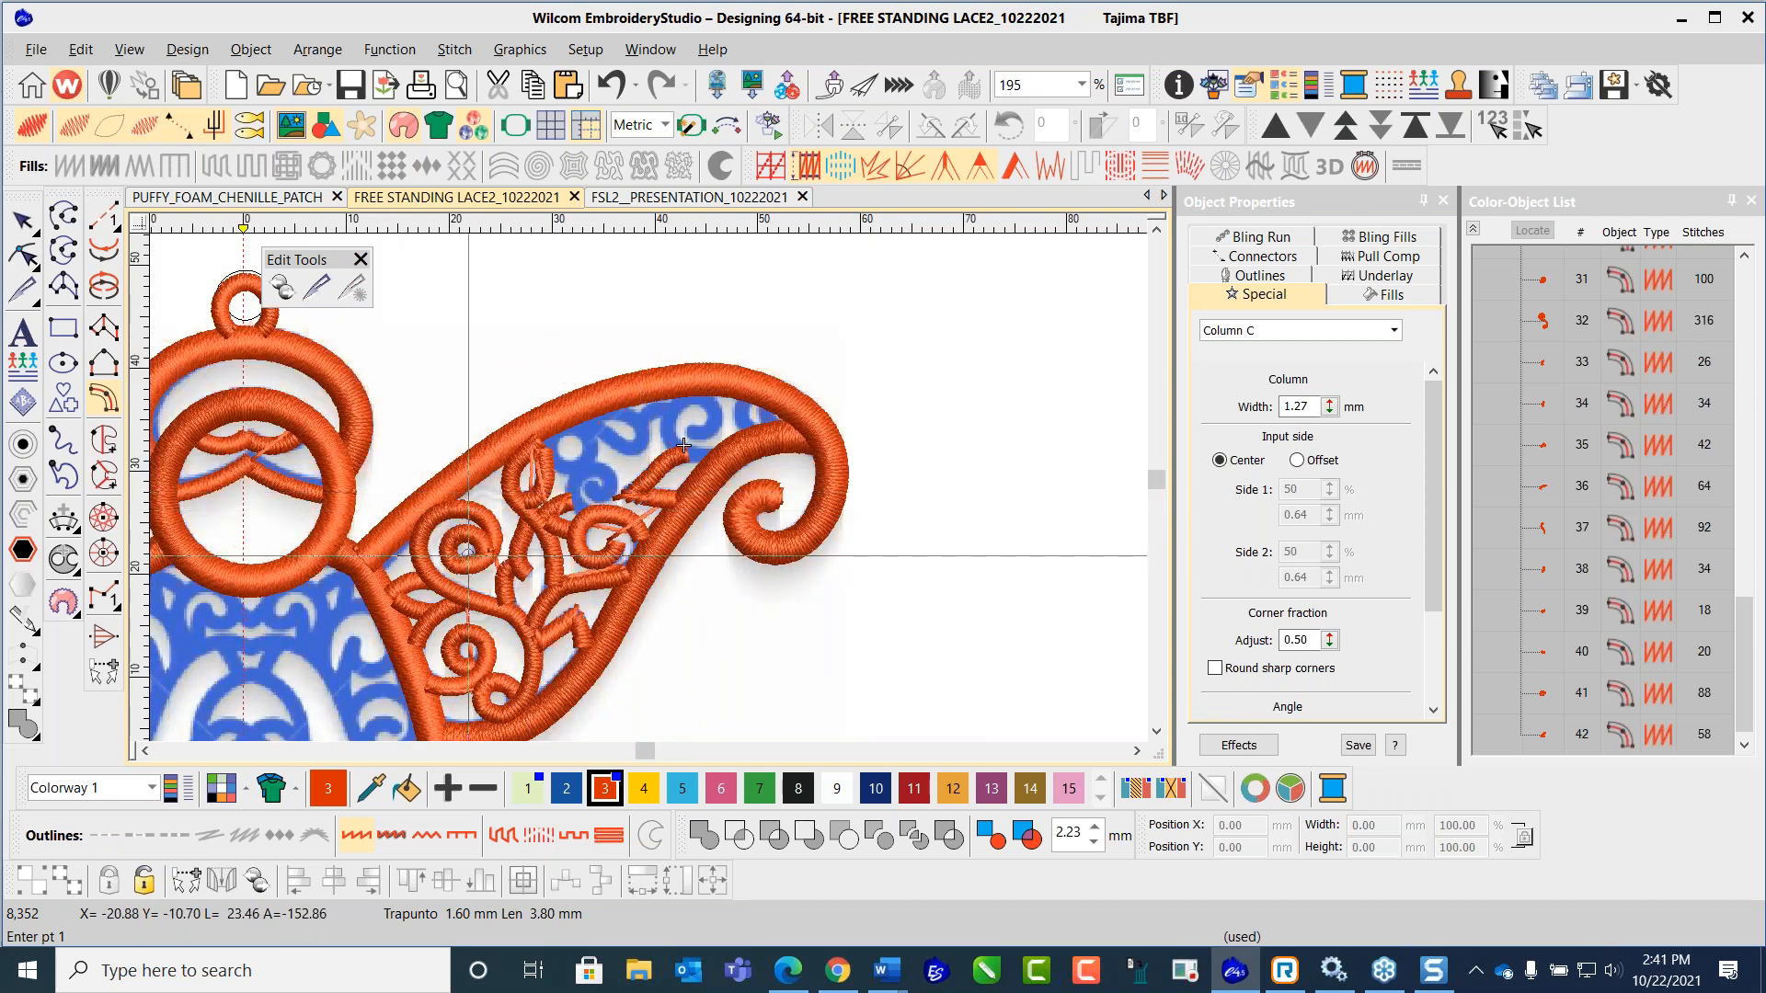
scroll(684, 446, "up", 4)
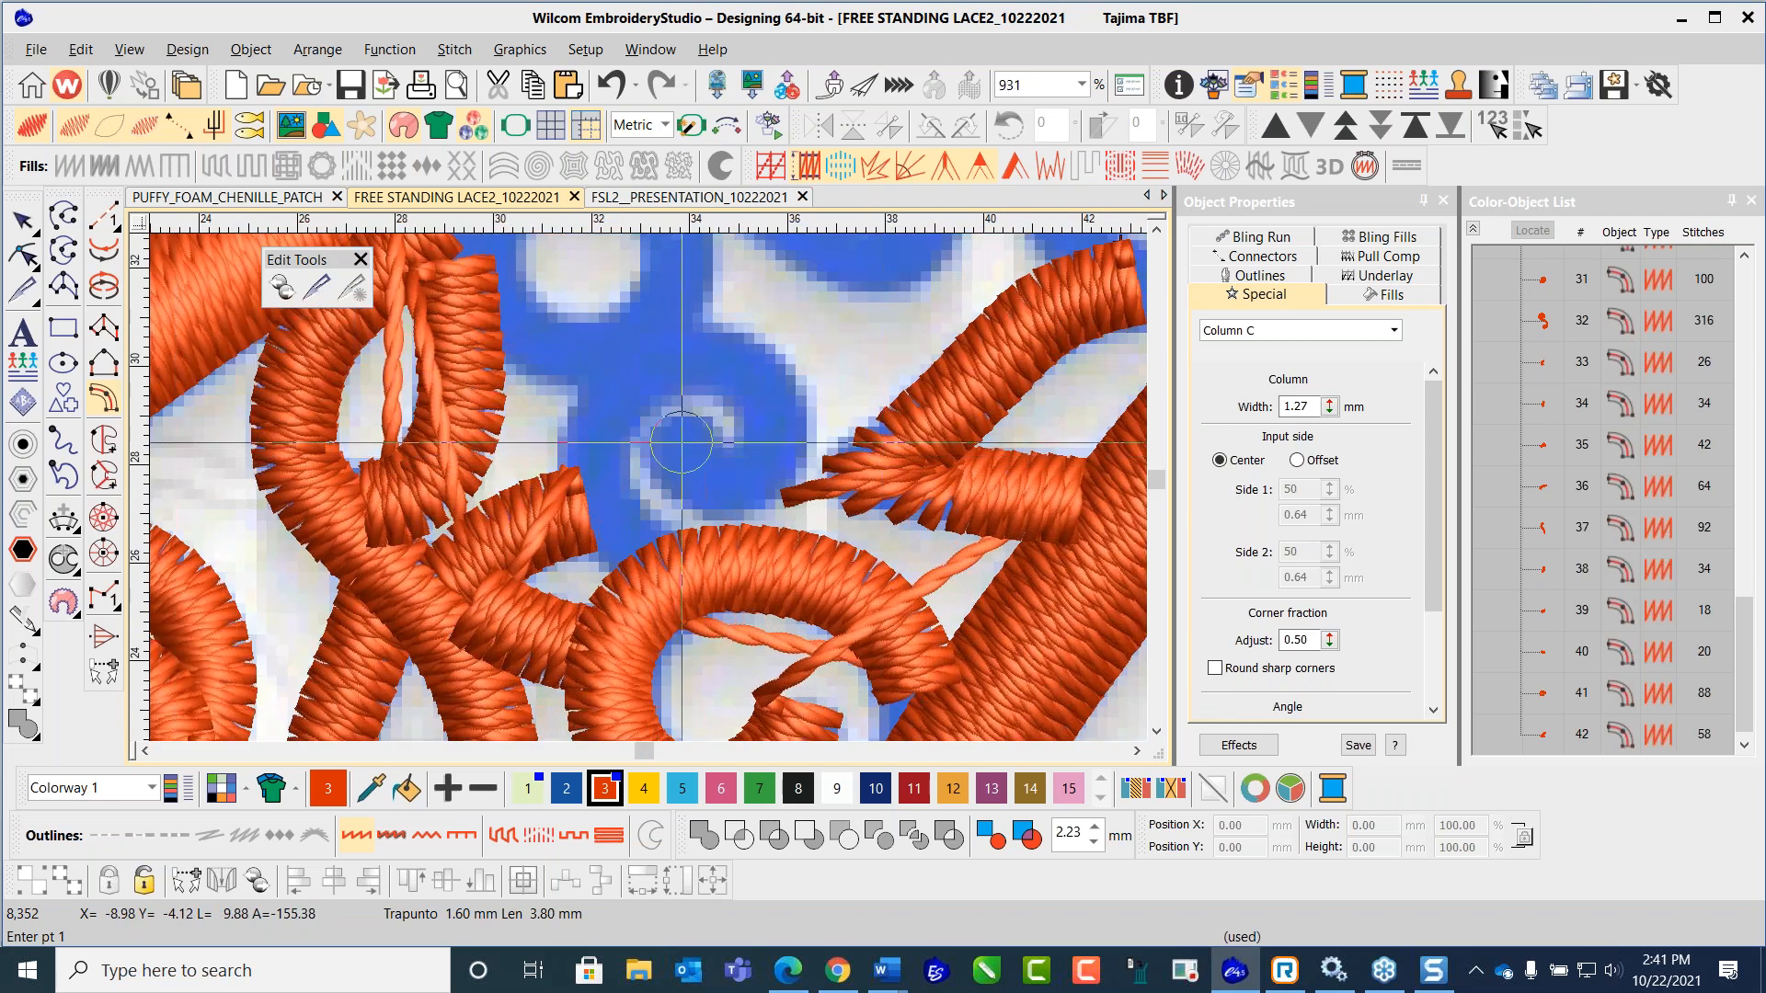
Step: Digitize a spiral Column C, 1.27 mm wide and about 5 mm across, from the small scroll's inner end out to the scroll below
right_click(771, 444)
right_click(746, 367)
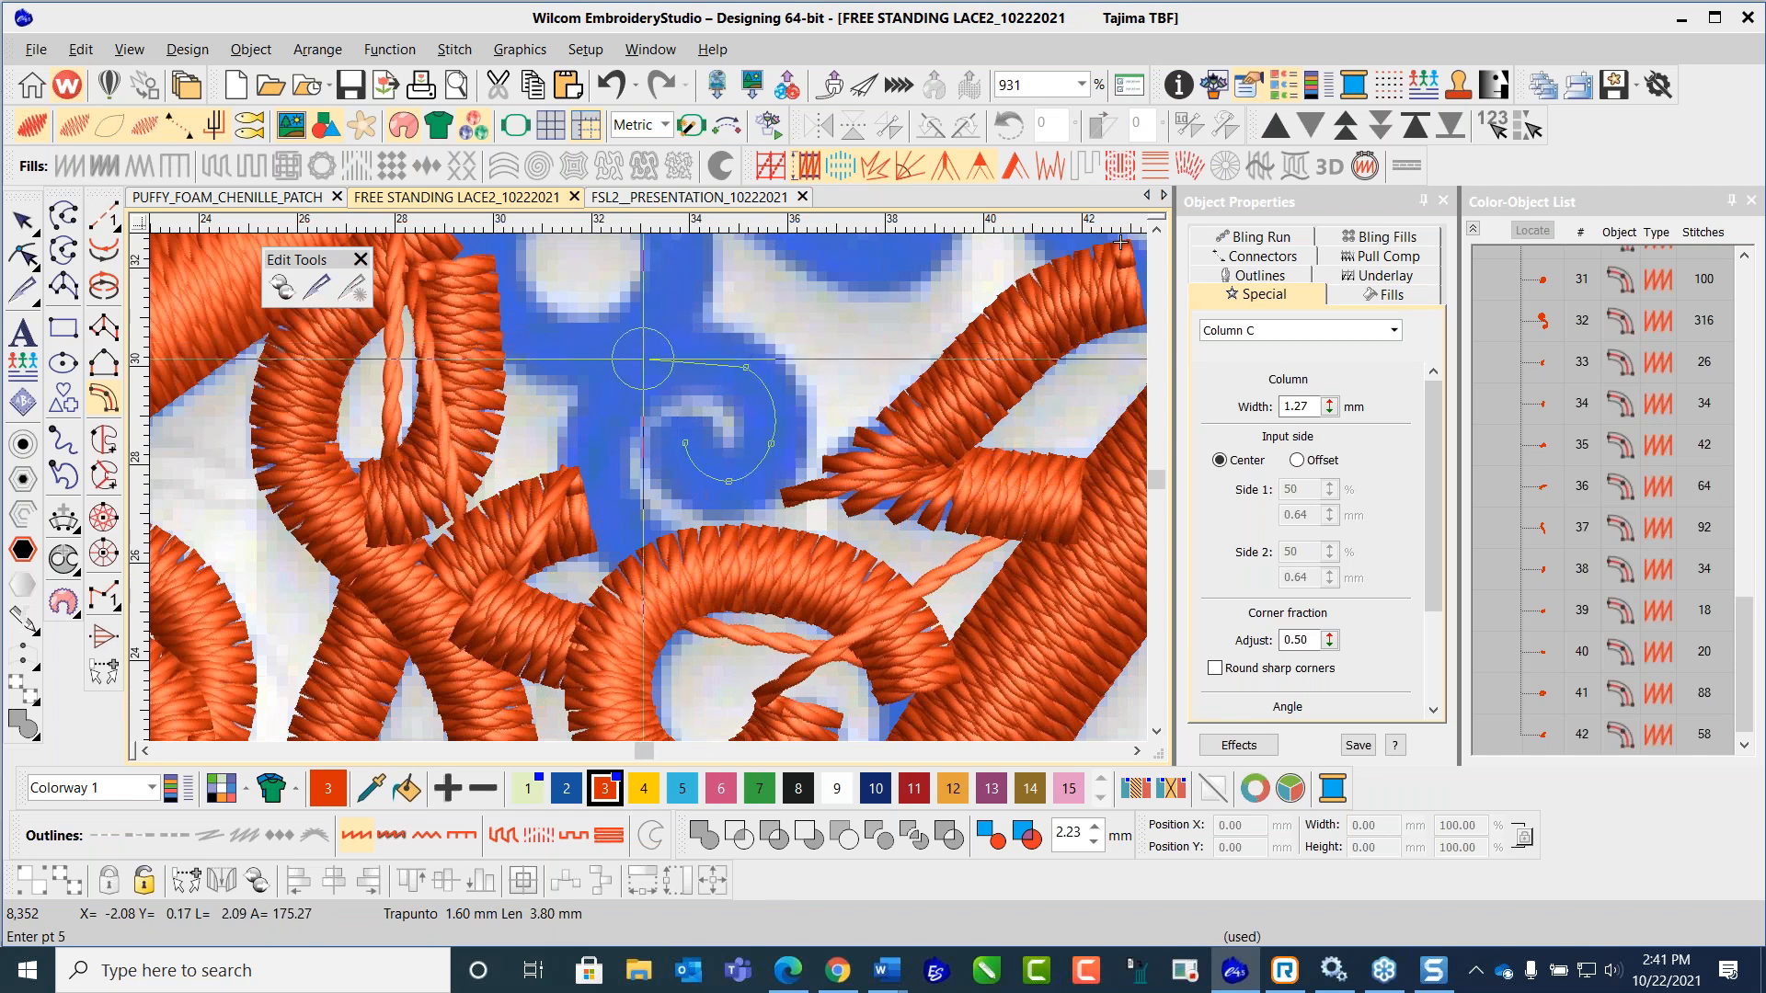
right_click(641, 360)
right_click(592, 438)
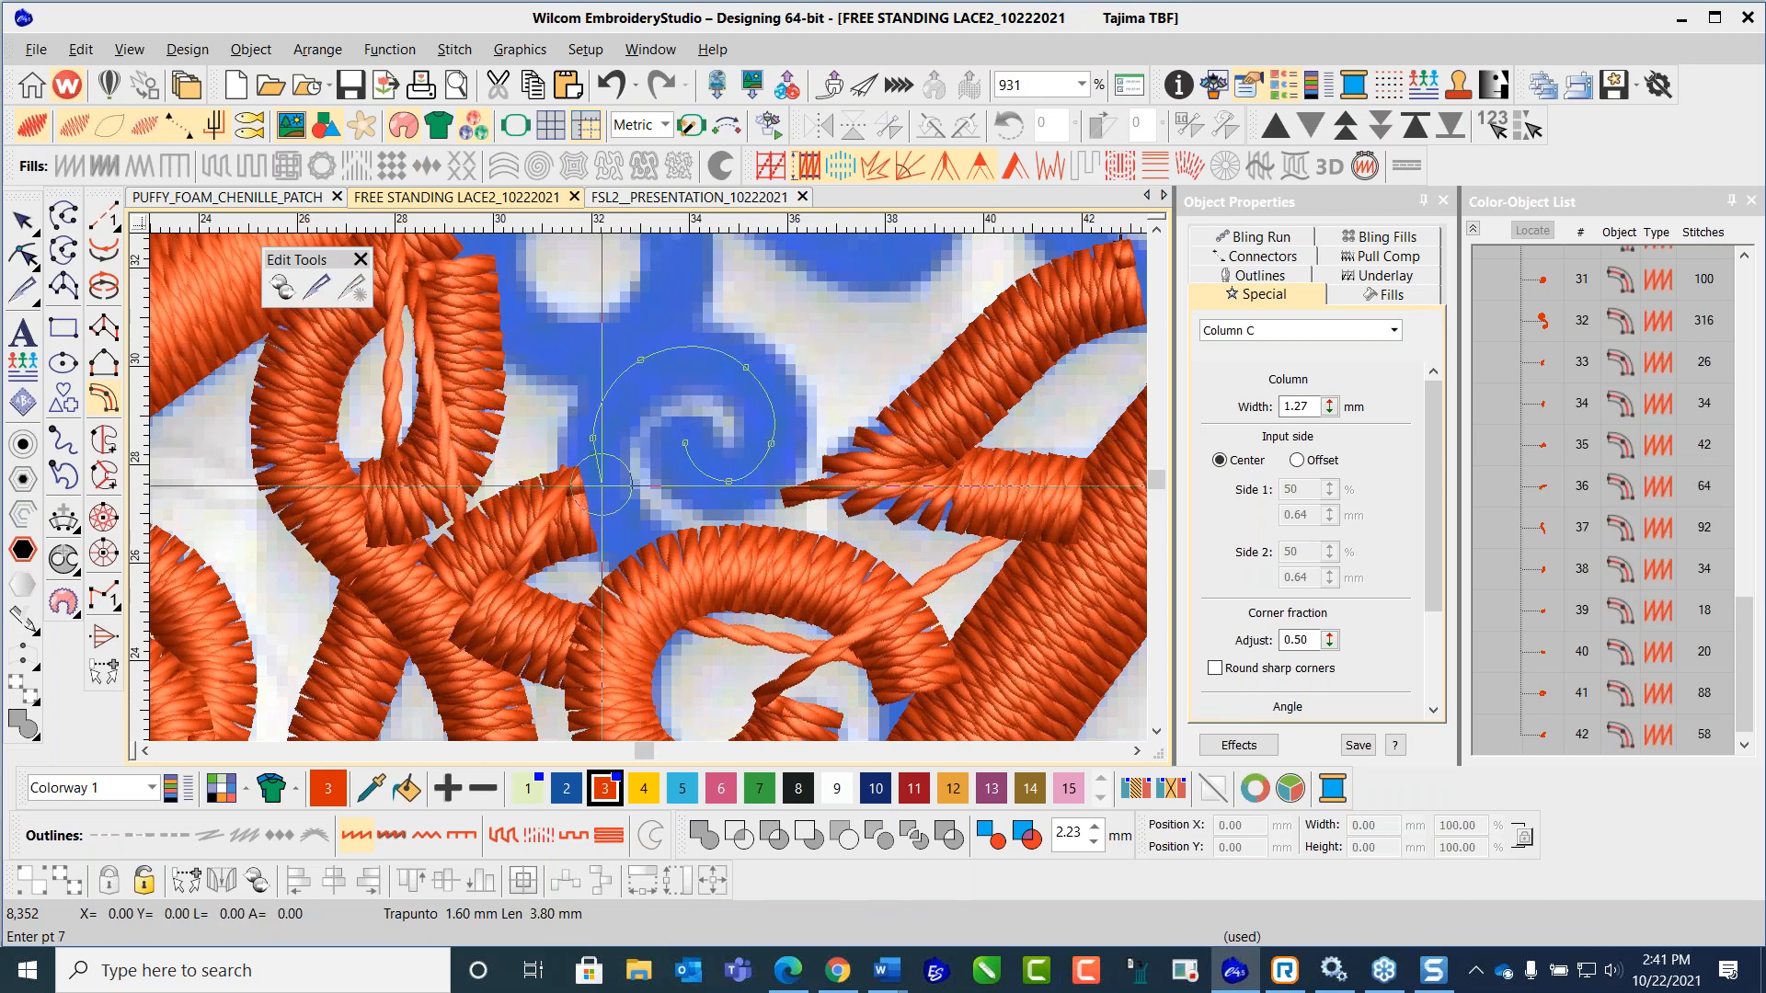
right_click(603, 504)
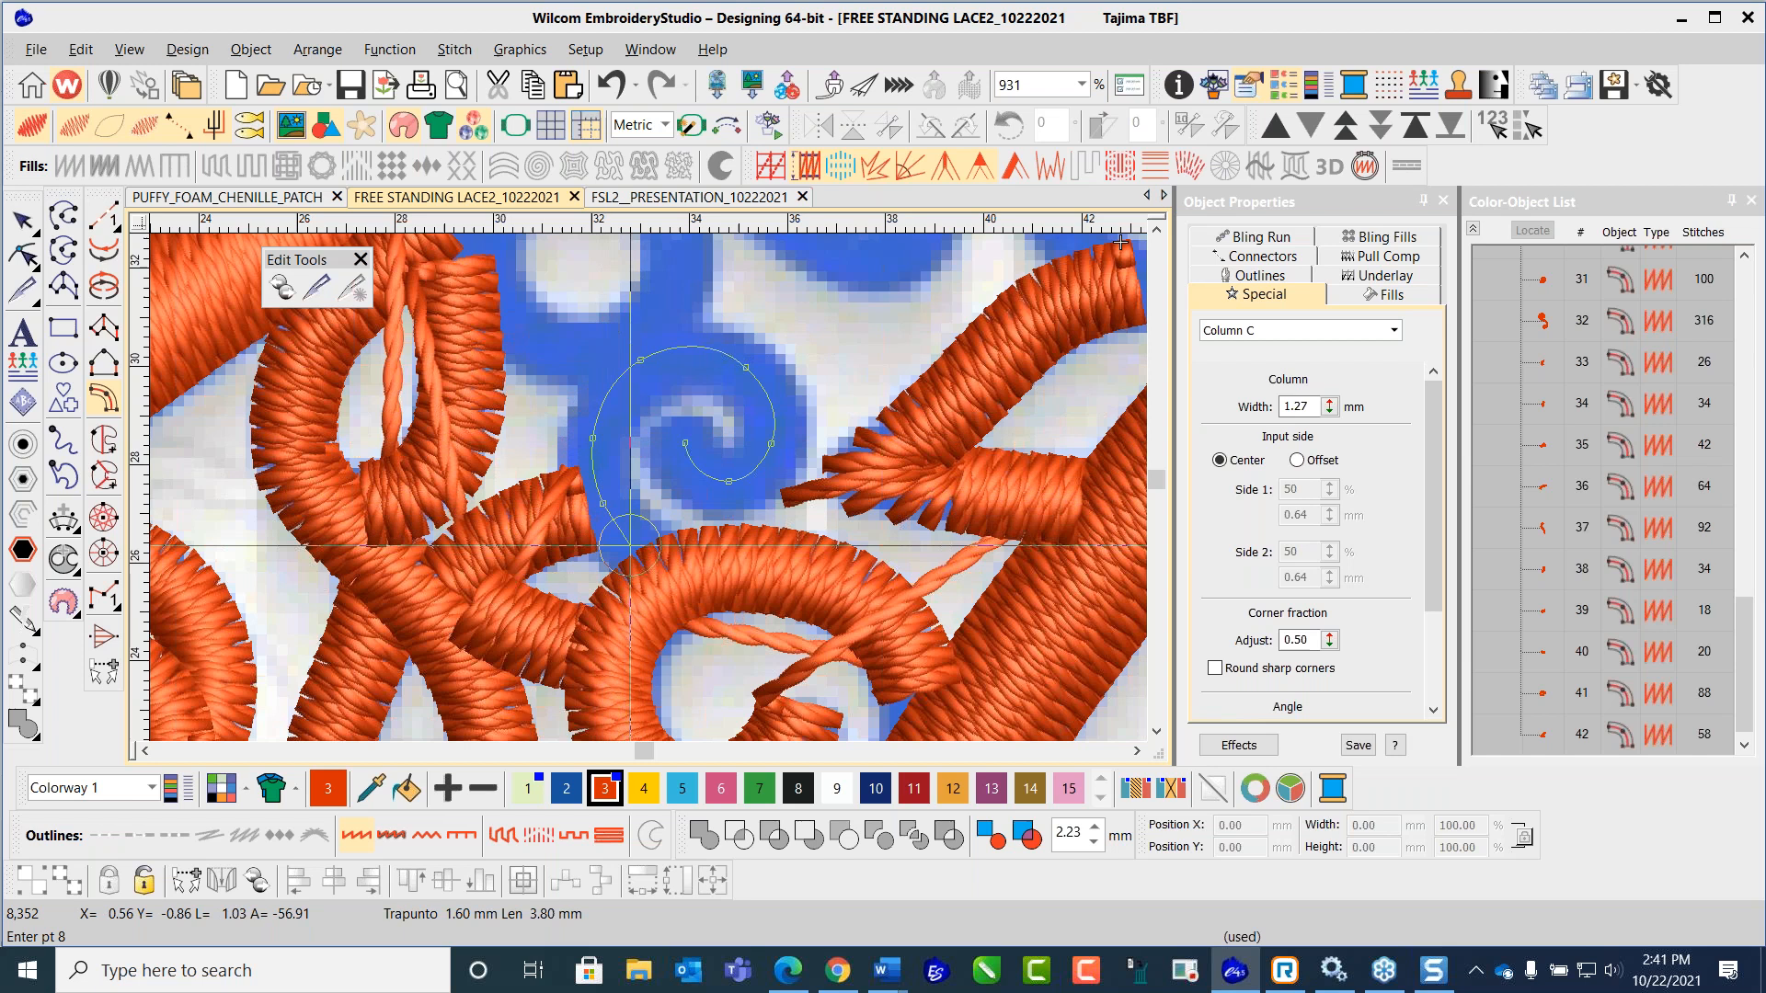
key("Return")
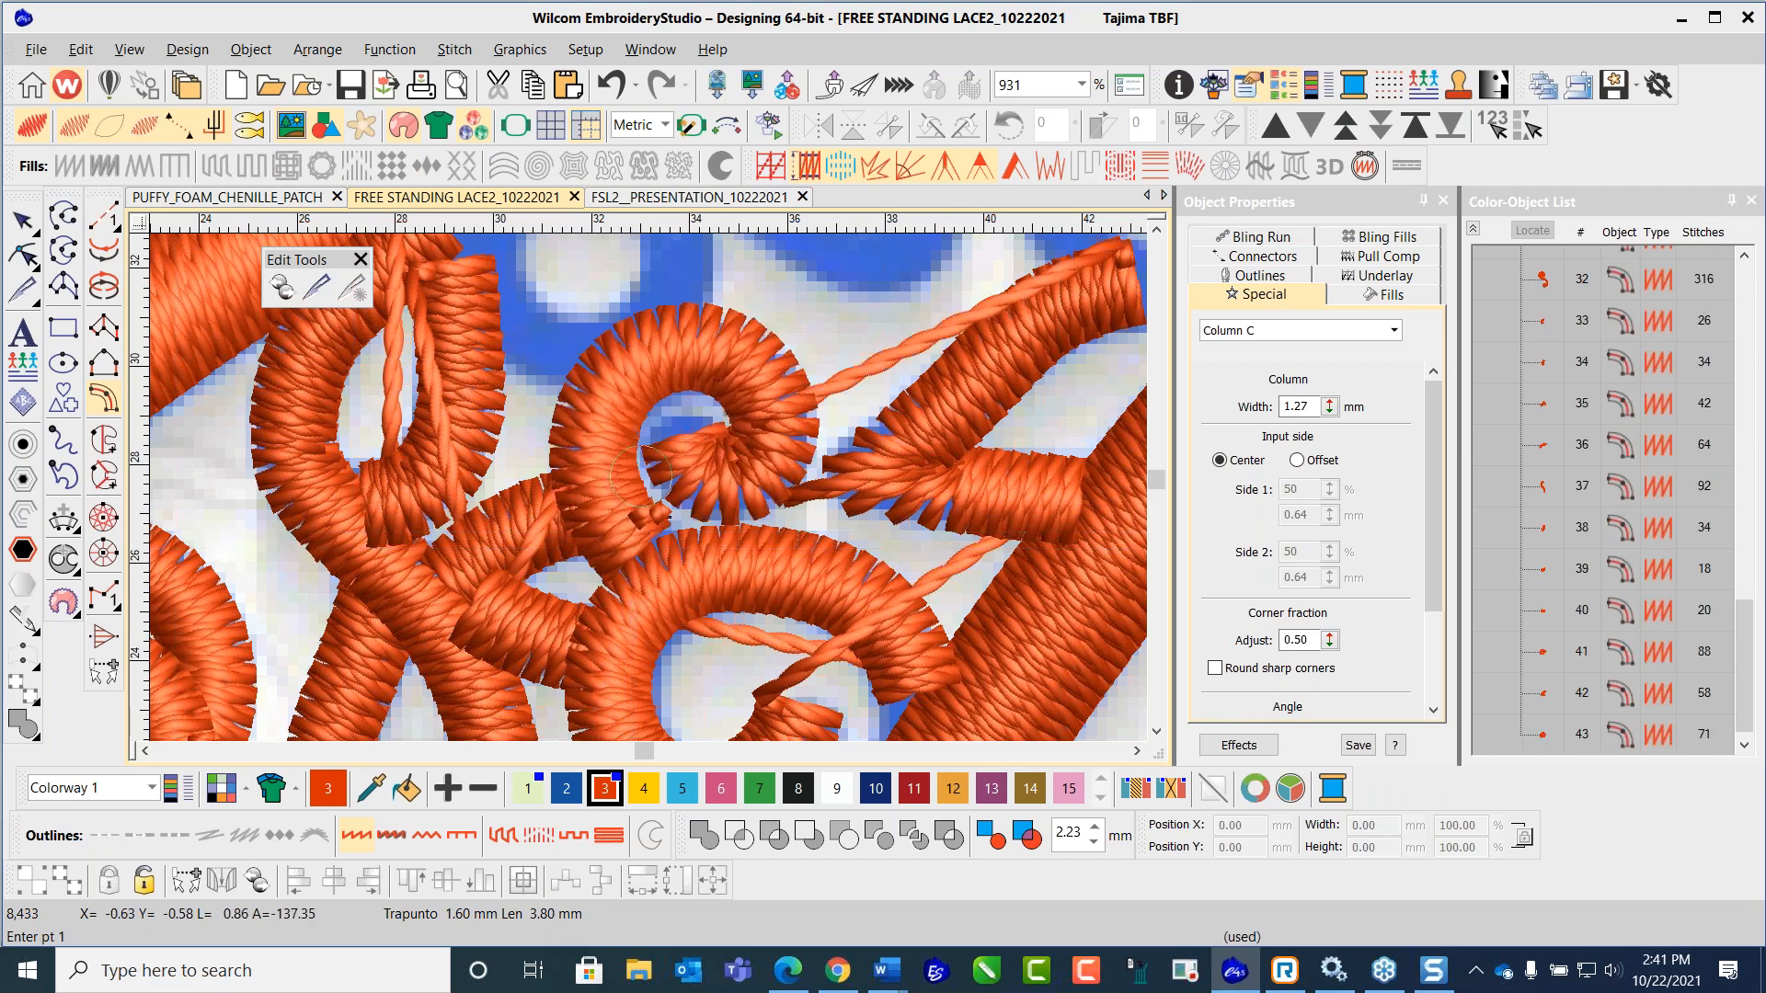
Step: Digitize a U-shaped Column C, 1.27 mm wide and about 6 mm across, under the round opening beside the teardrop loop
scroll(641, 450, "down", 2)
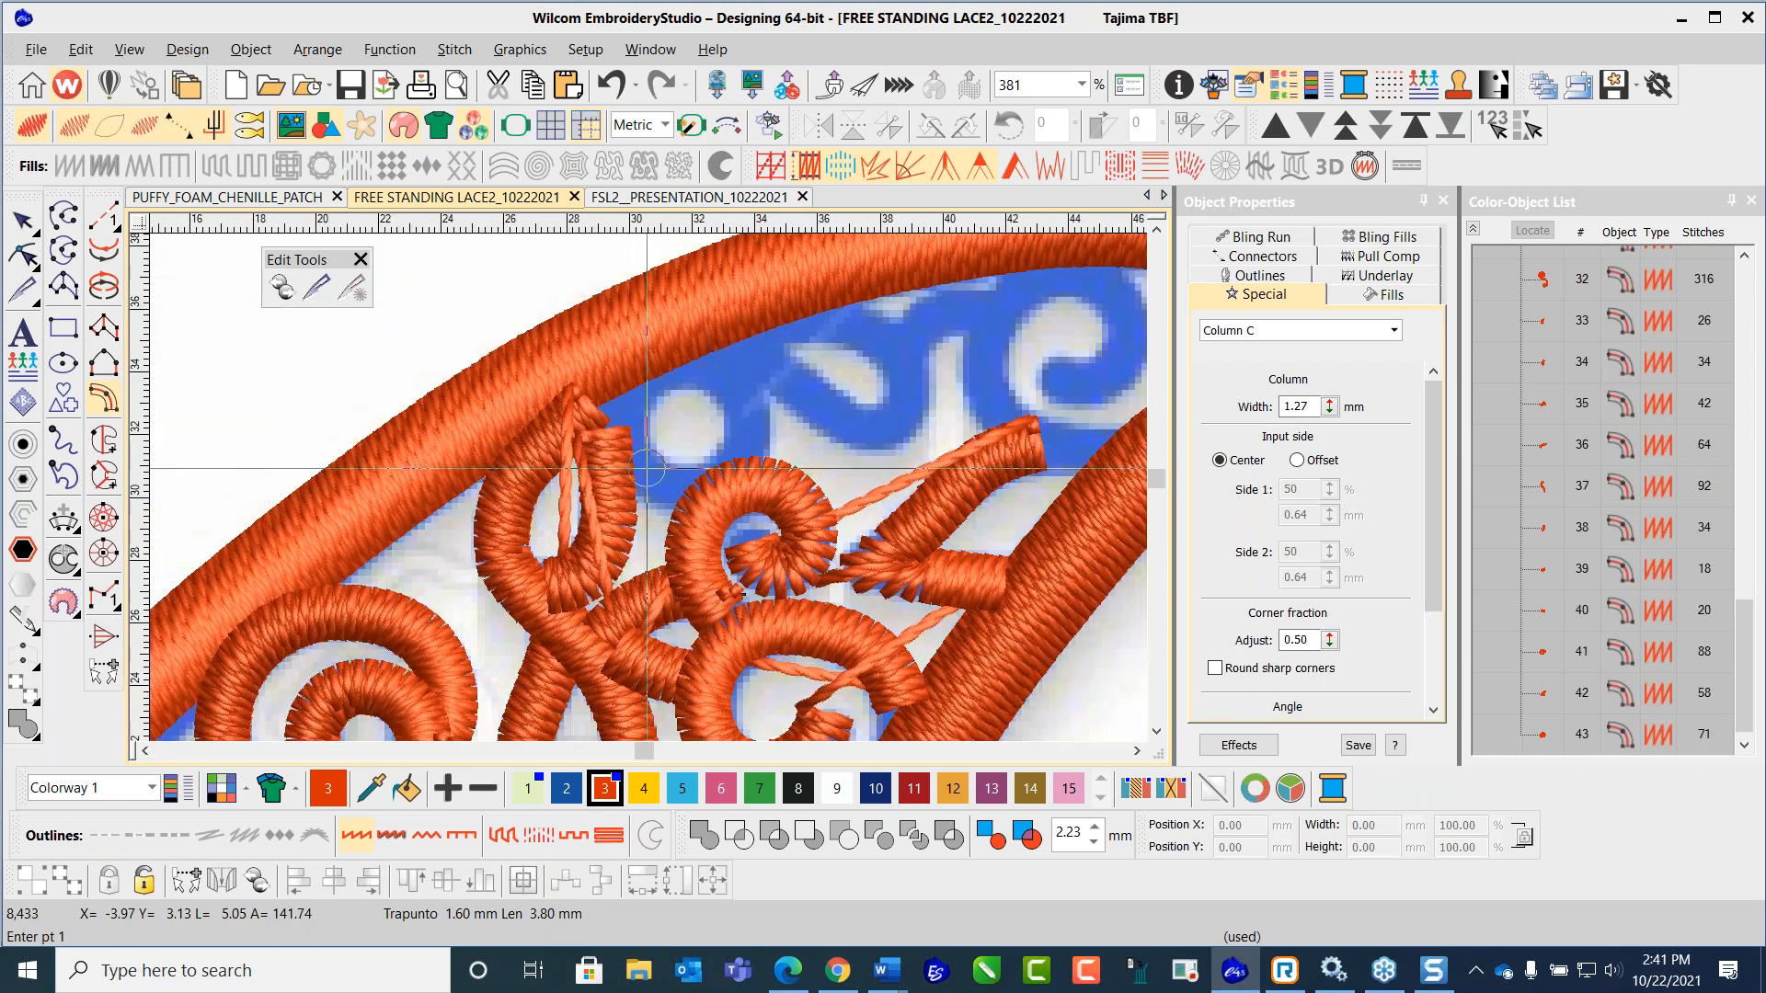
left_click(616, 400)
left_click(628, 468)
left_click(716, 488)
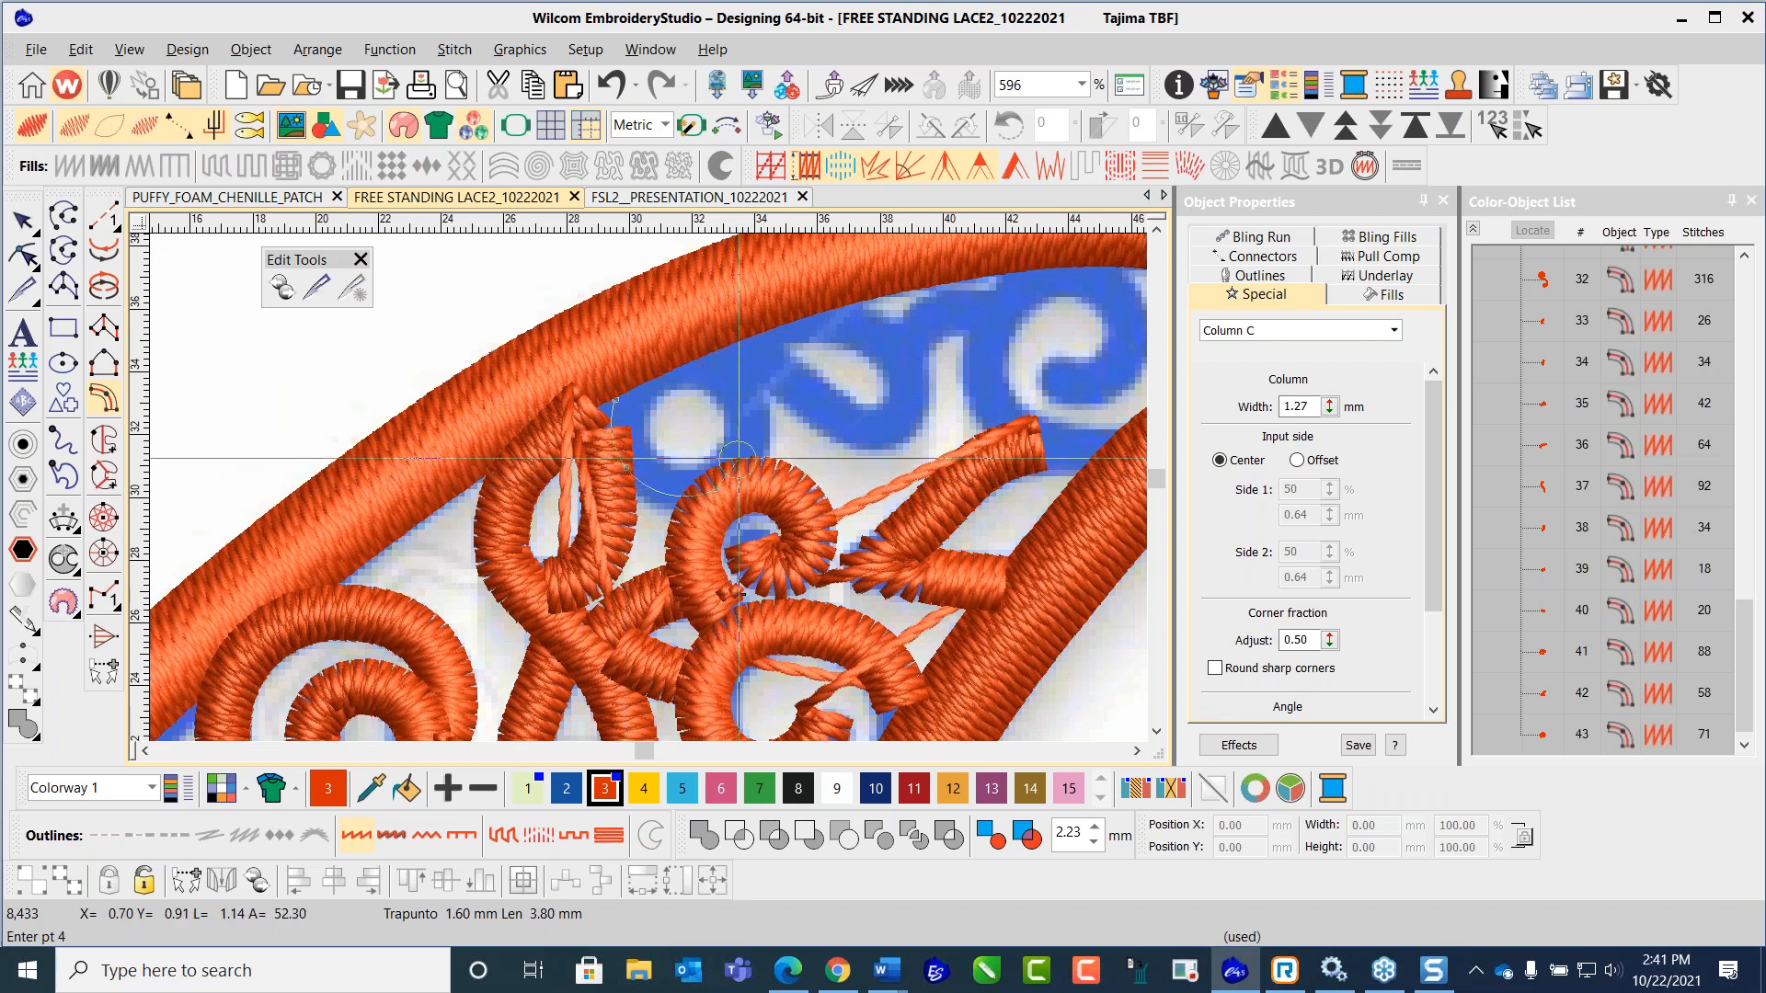
left_click(743, 446)
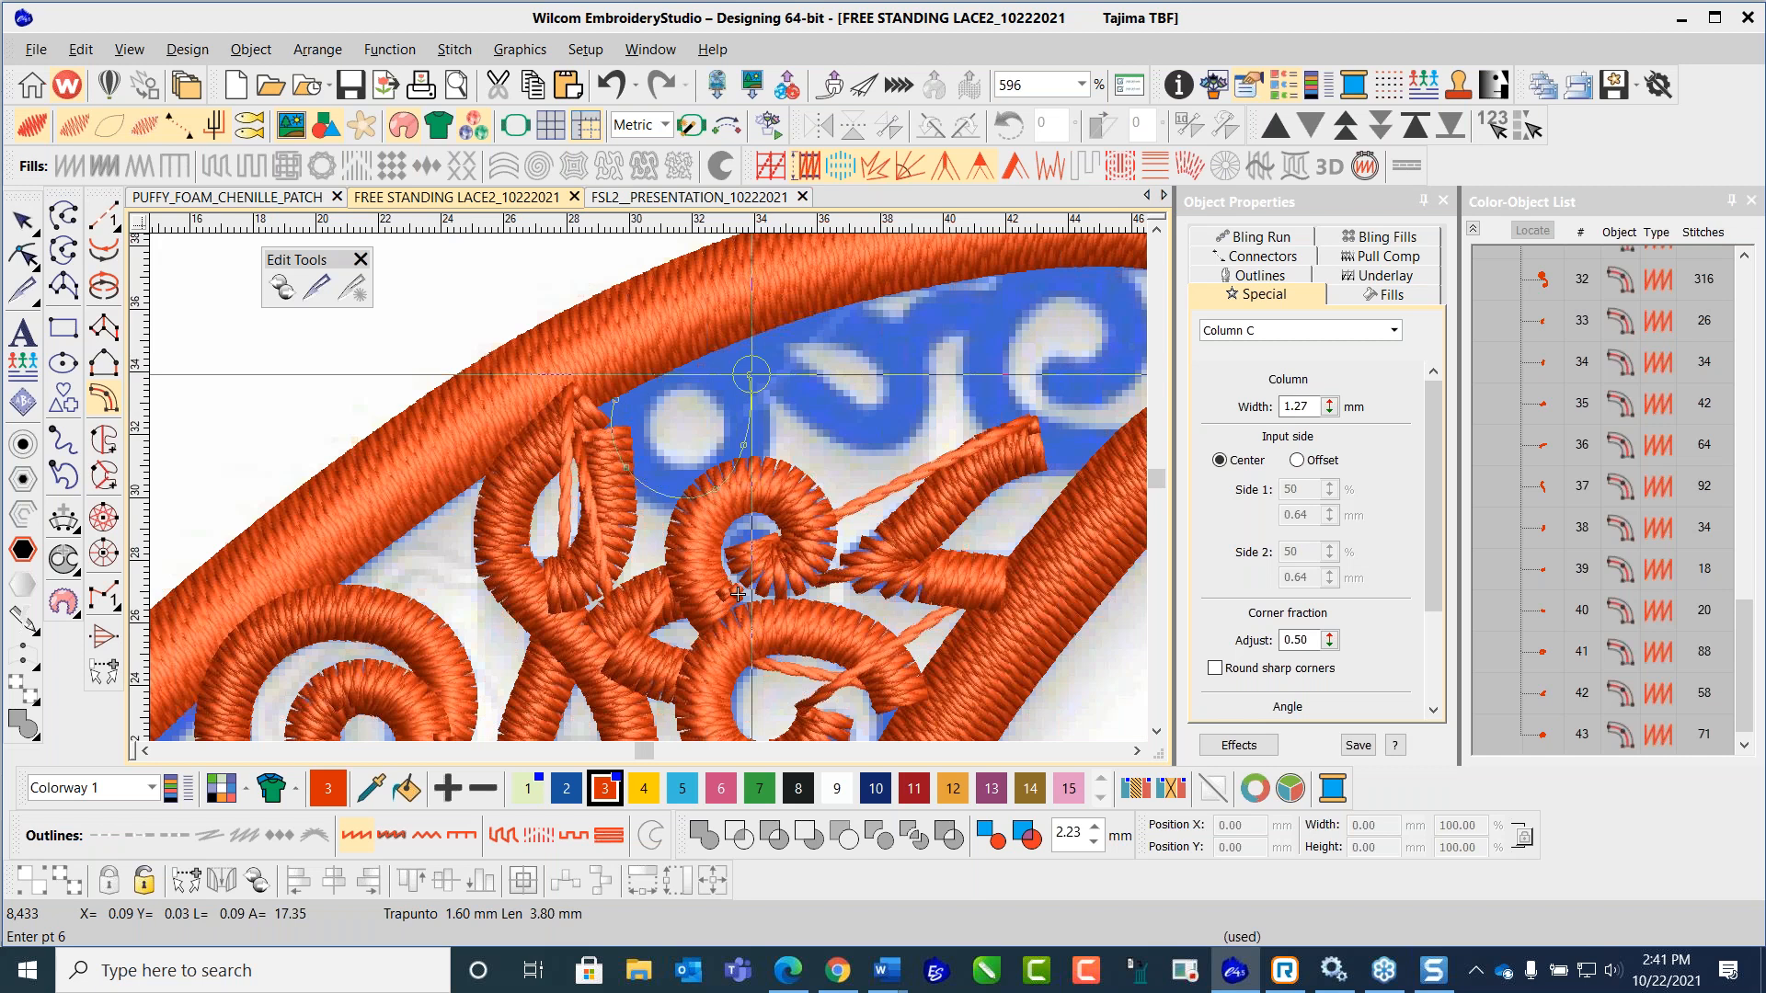
key("Return")
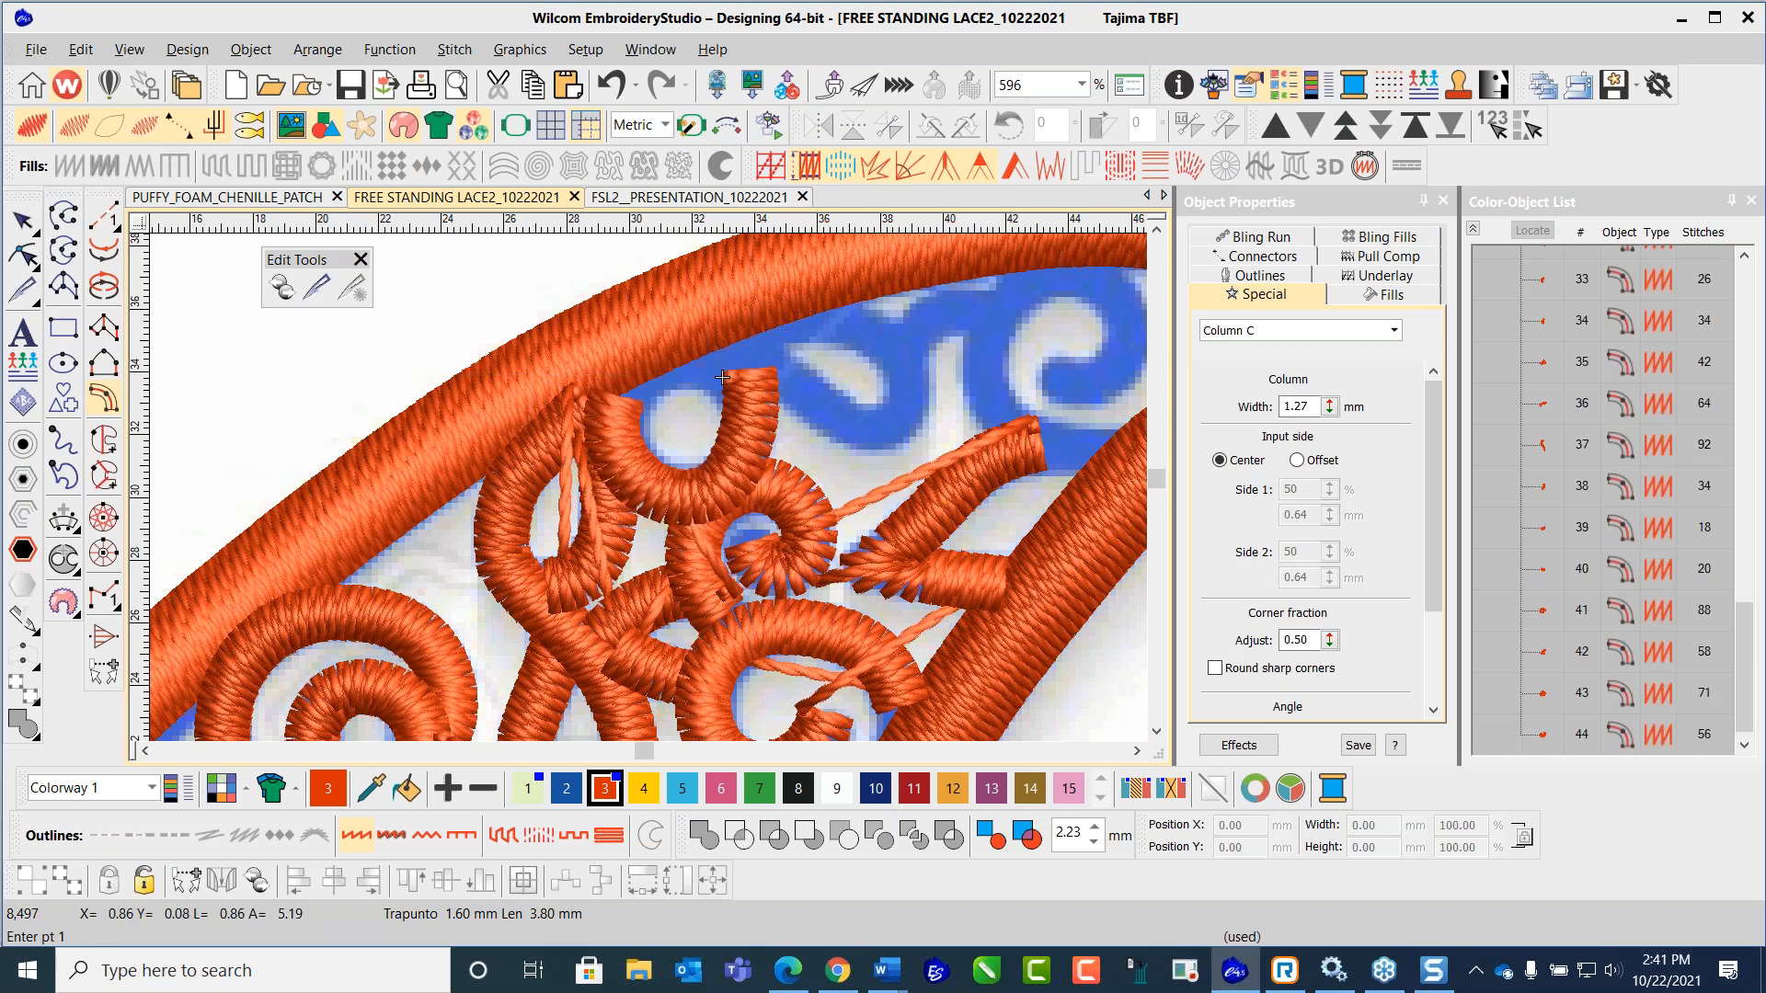
Step: Digitize a looping Column C, 1.27 mm wide and about 8 mm long, from the wing's upper border around the narrow opening and back
scroll(752, 419, "down", 2)
scroll(645, 479, "up", 2)
left_click(597, 467)
left_click(688, 488)
left_click(747, 535)
left_click(808, 534)
left_click(823, 489)
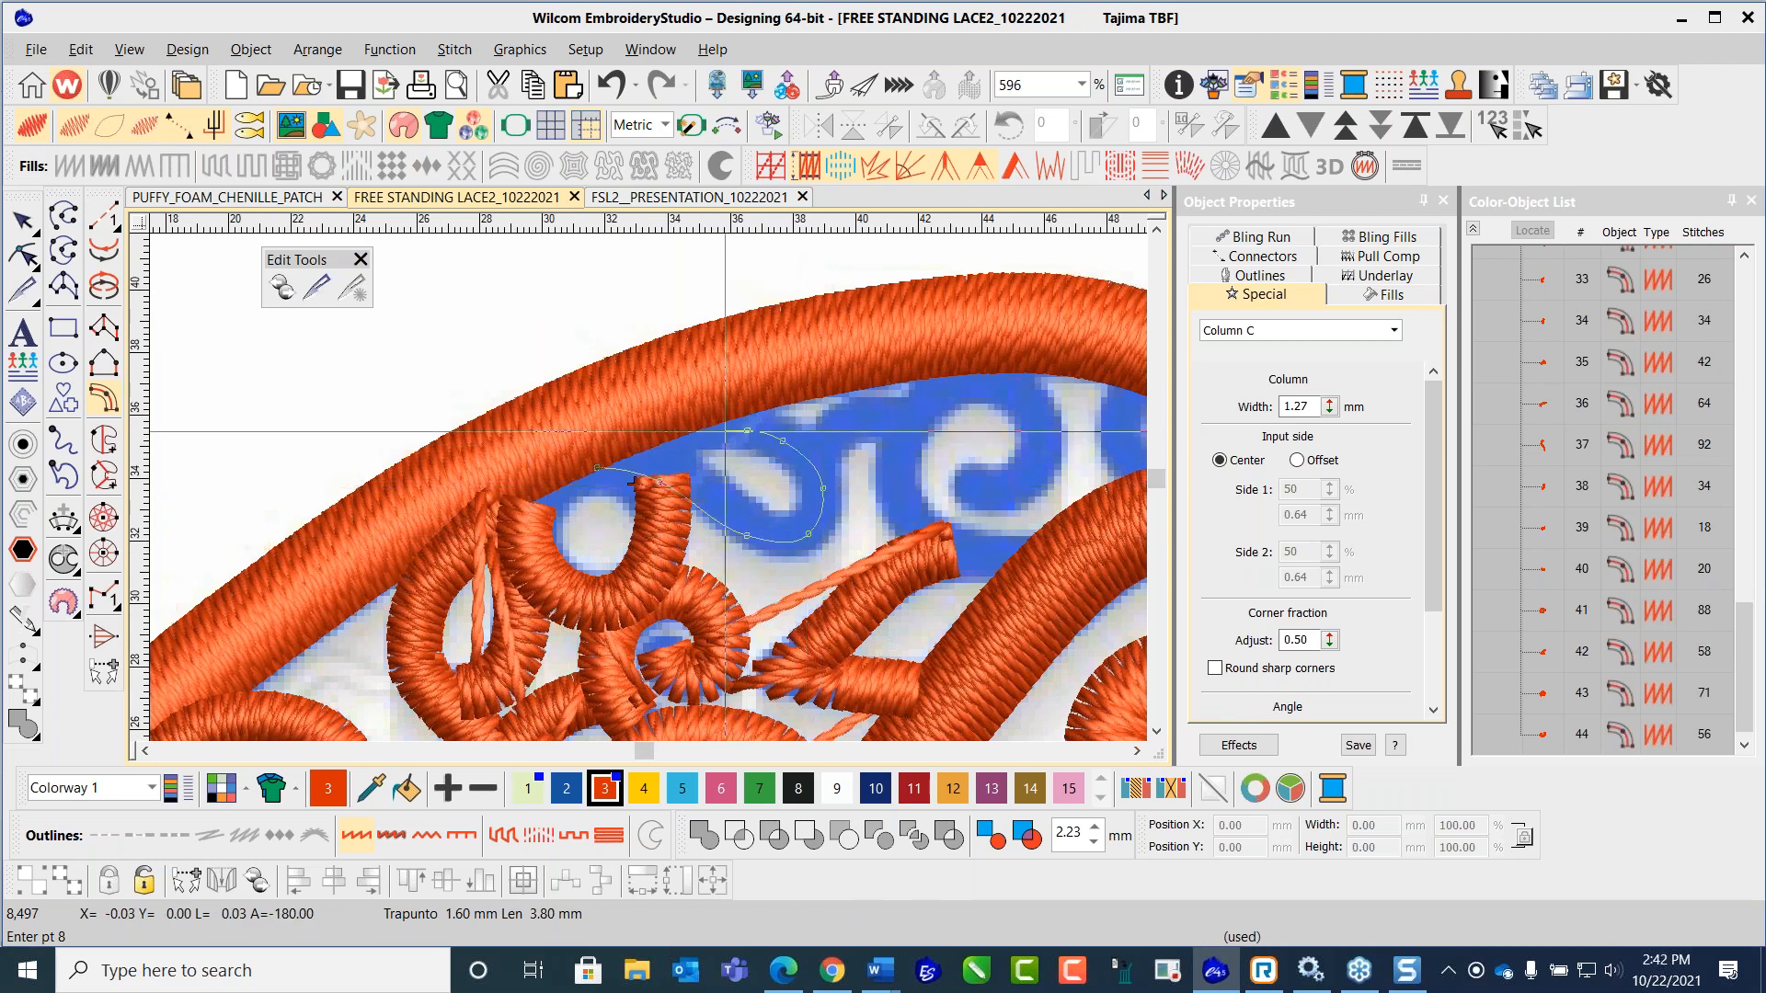
left_click(685, 423)
key("Return")
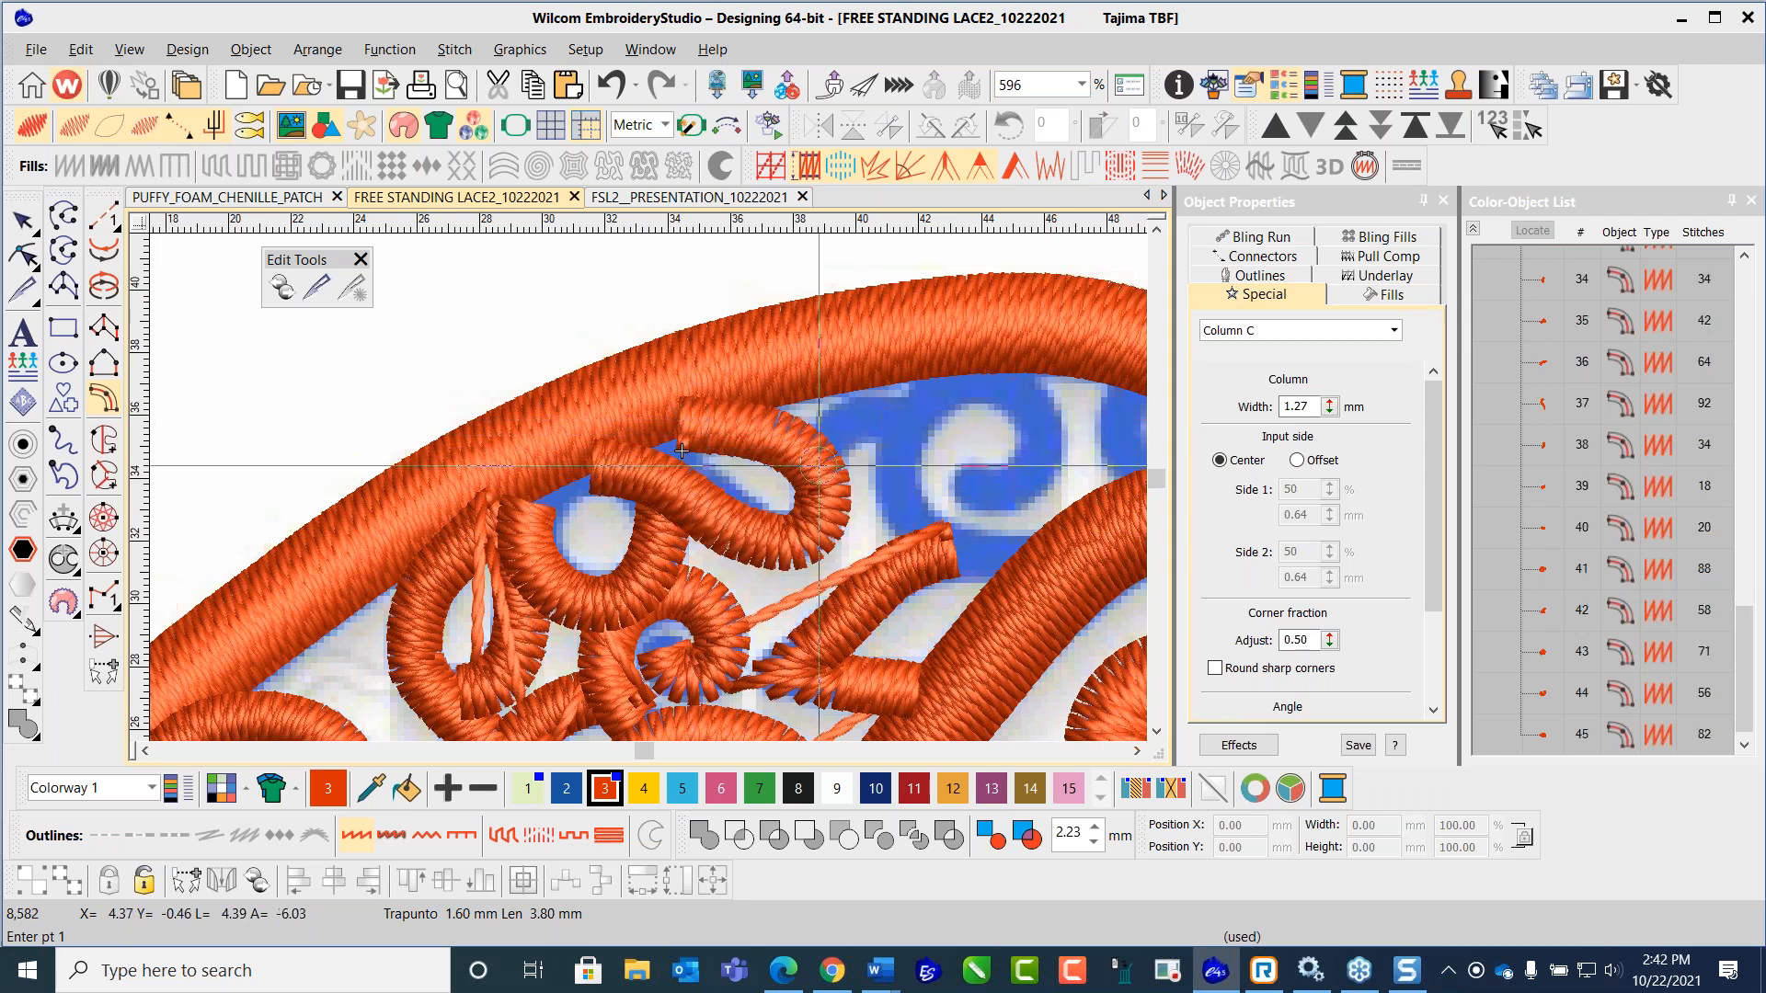
Step: Digitize a short curved Column C branch, 1.27 mm wide, from the end loop up toward the wing's upper border
left_click(830, 439)
left_click(854, 420)
left_click(905, 419)
key("Return")
Step: Digitize a spiral Column C, 1.27 mm wide and about 6 mm across, from the upper scroll's inner end to the wing's lower border
scroll(931, 375, "up", 2)
left_click(711, 517)
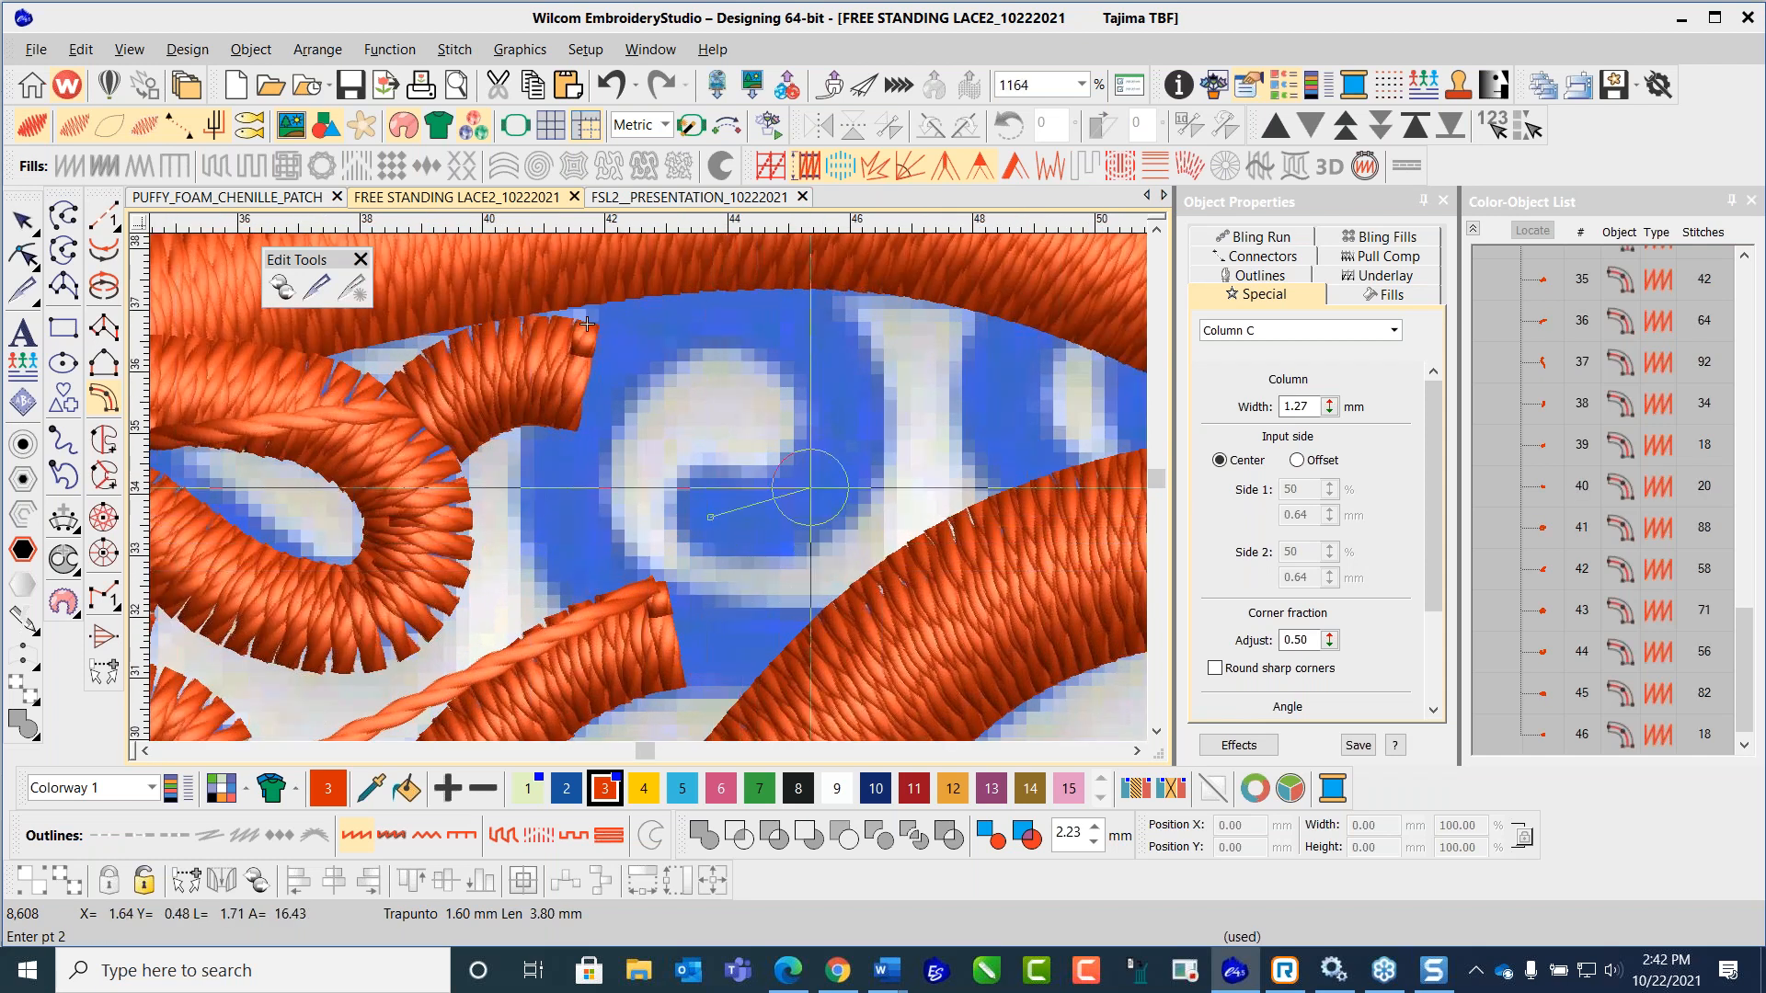
left_click(828, 486)
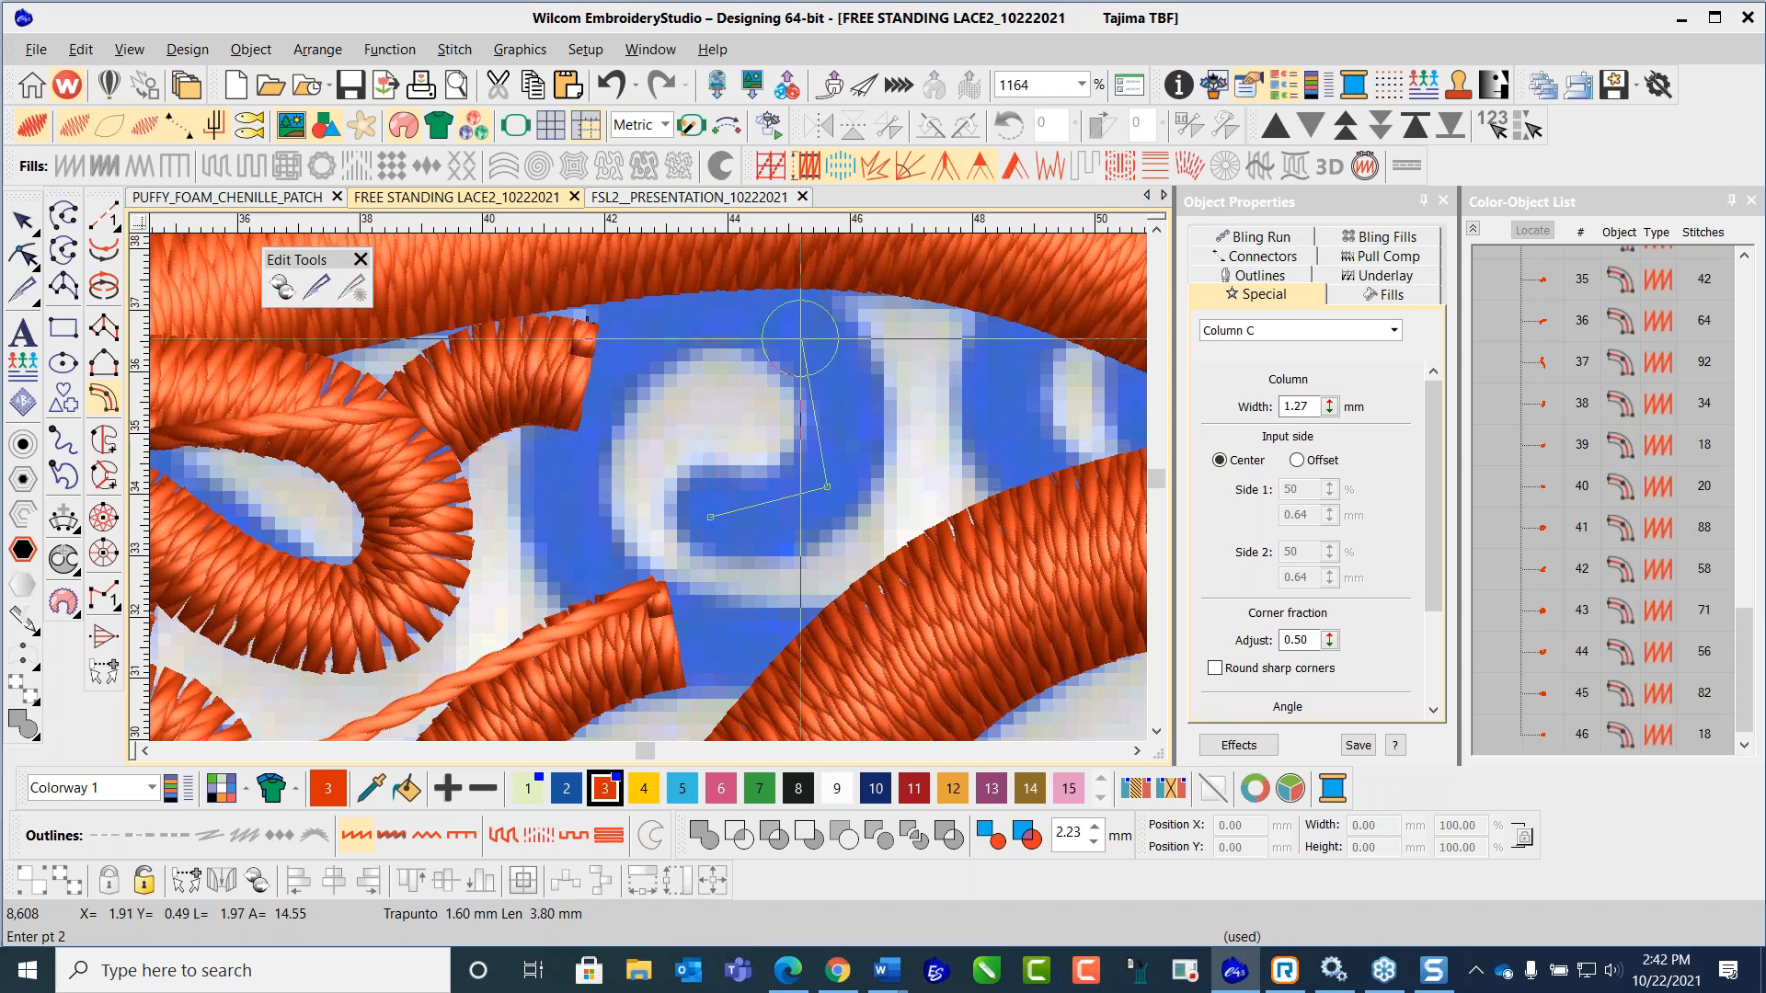
right_click(782, 322)
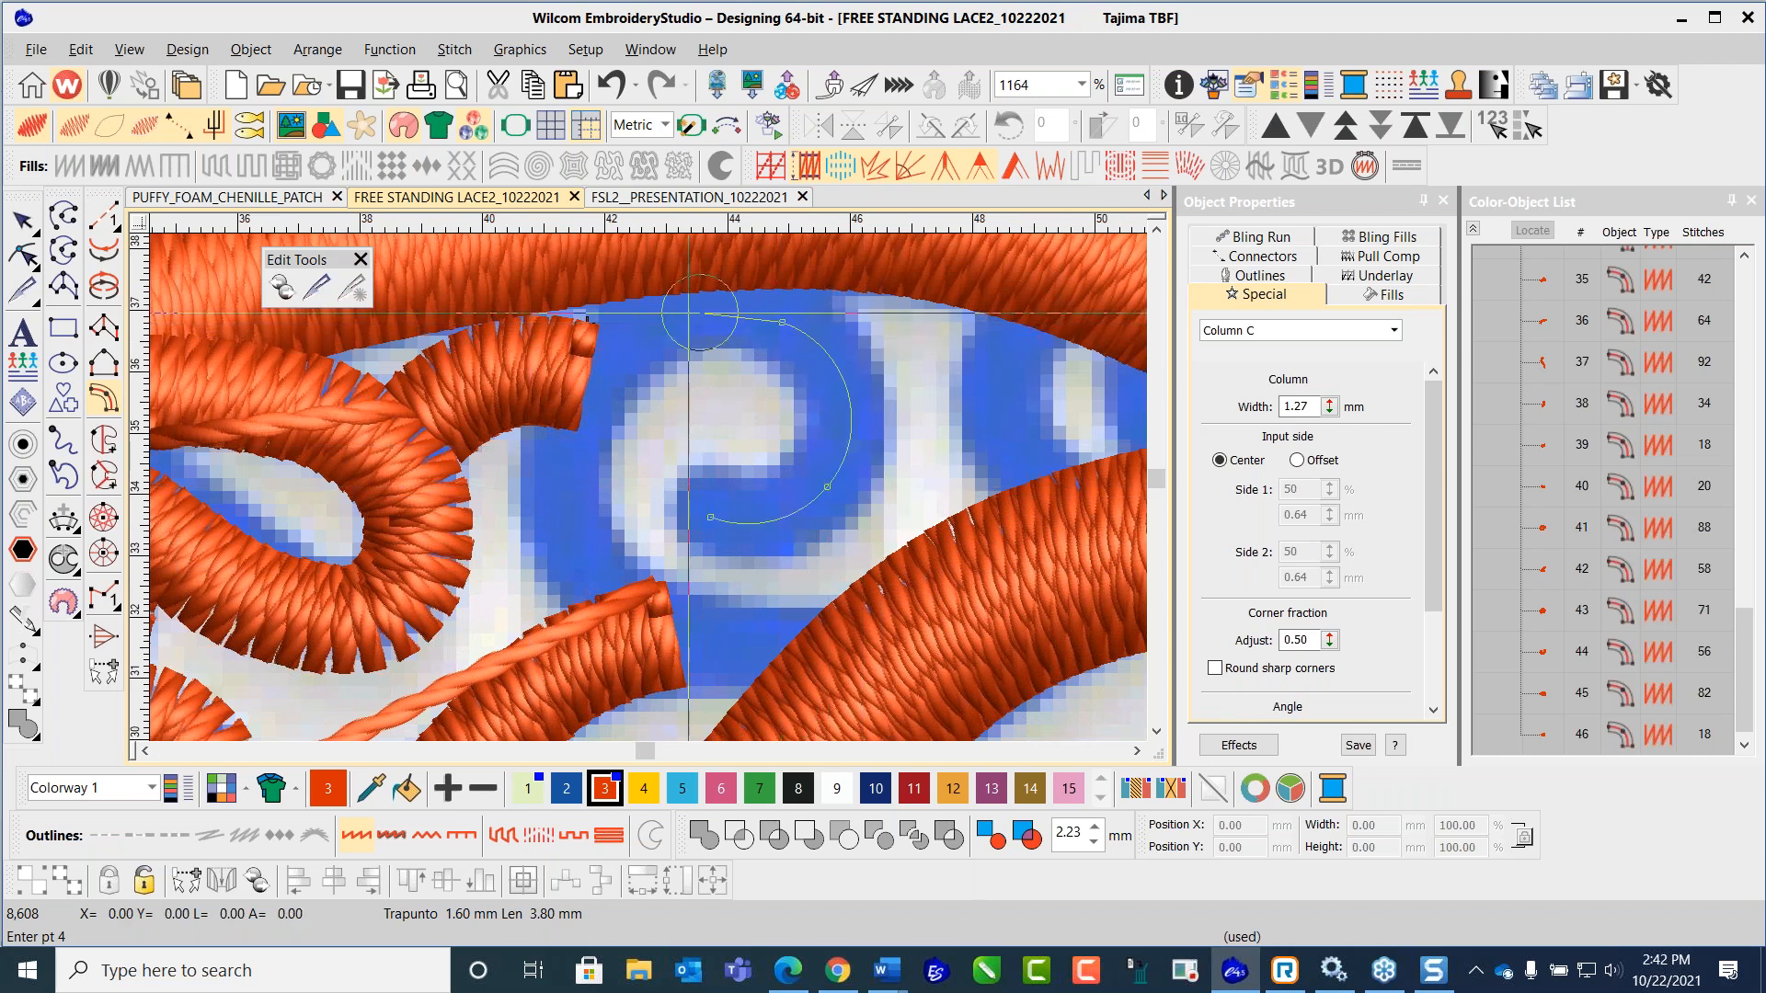
right_click(599, 344)
left_click(561, 511)
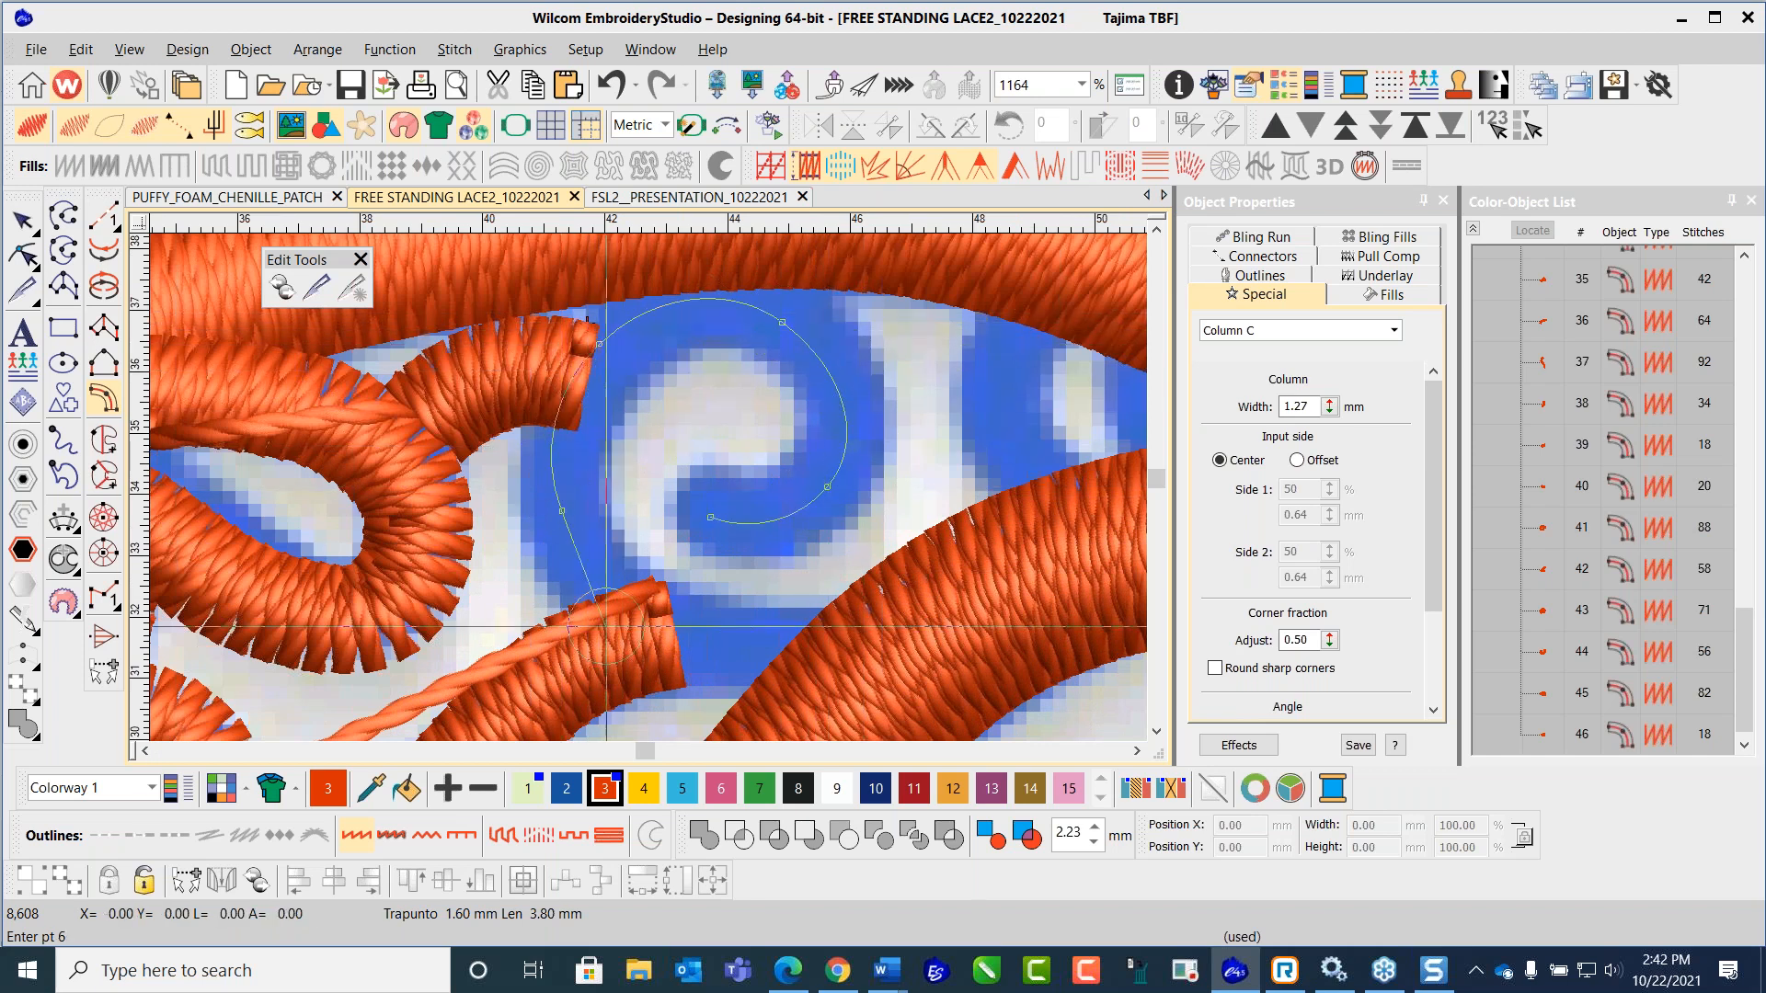
left_click(631, 622)
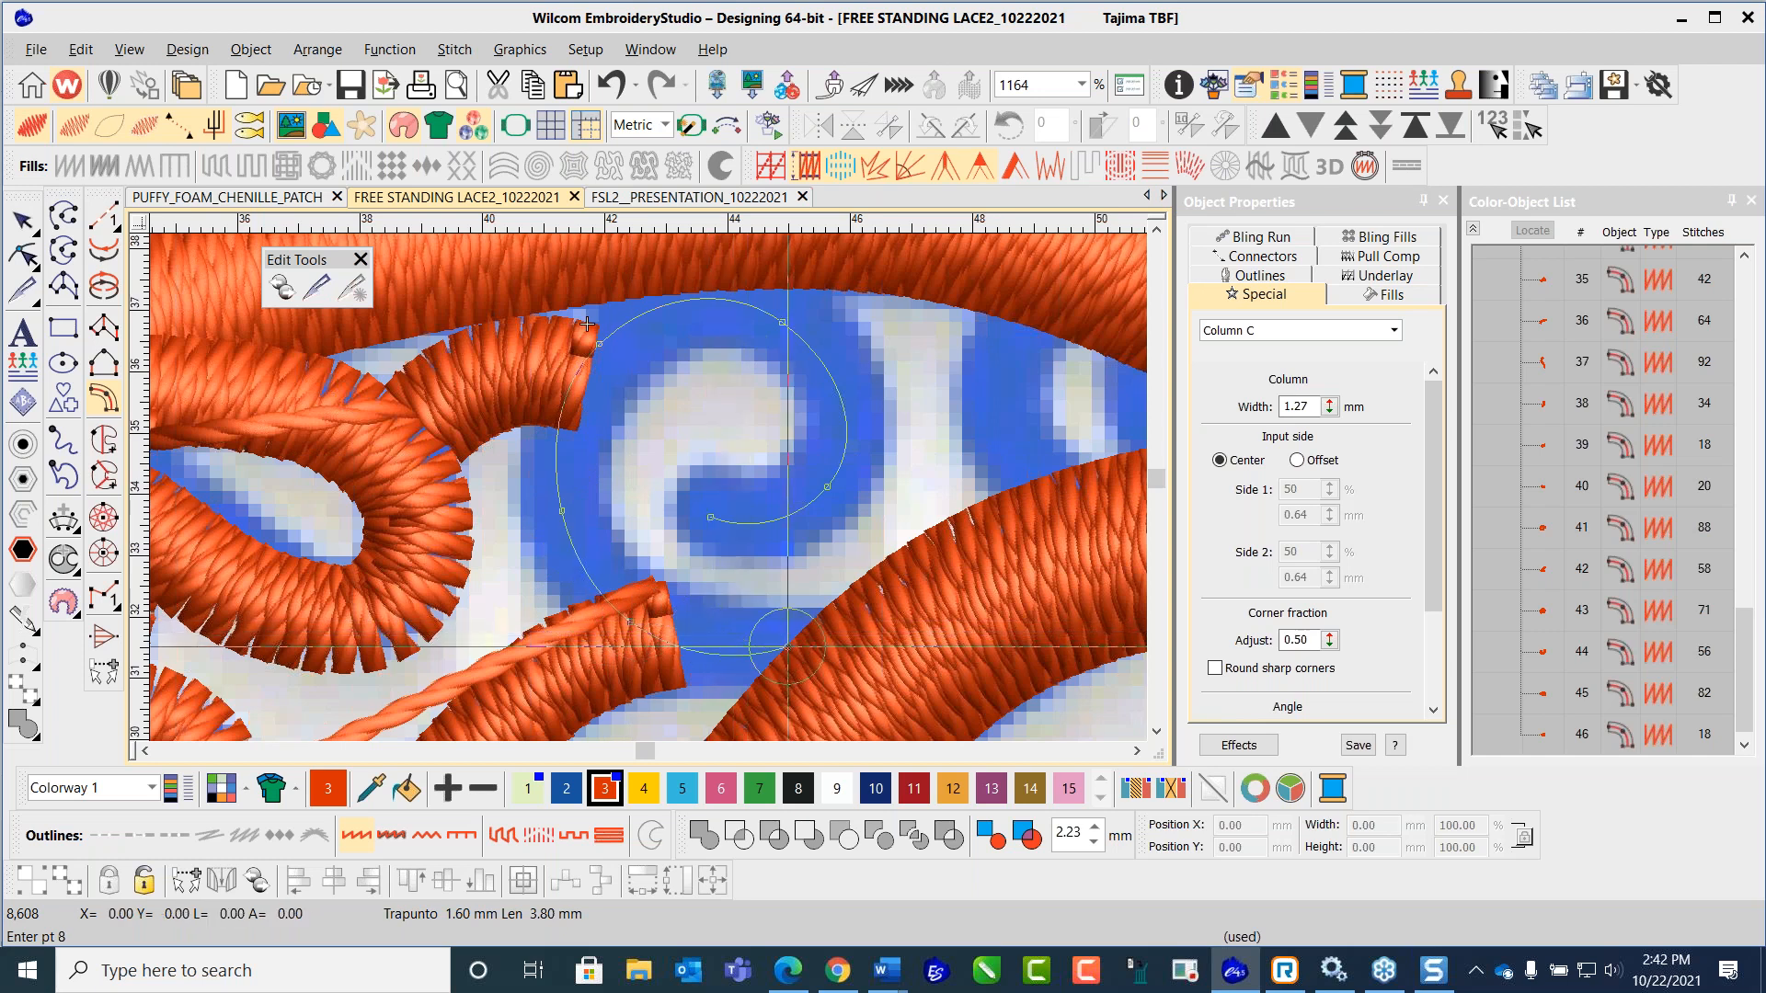
key("Return")
key("Return")
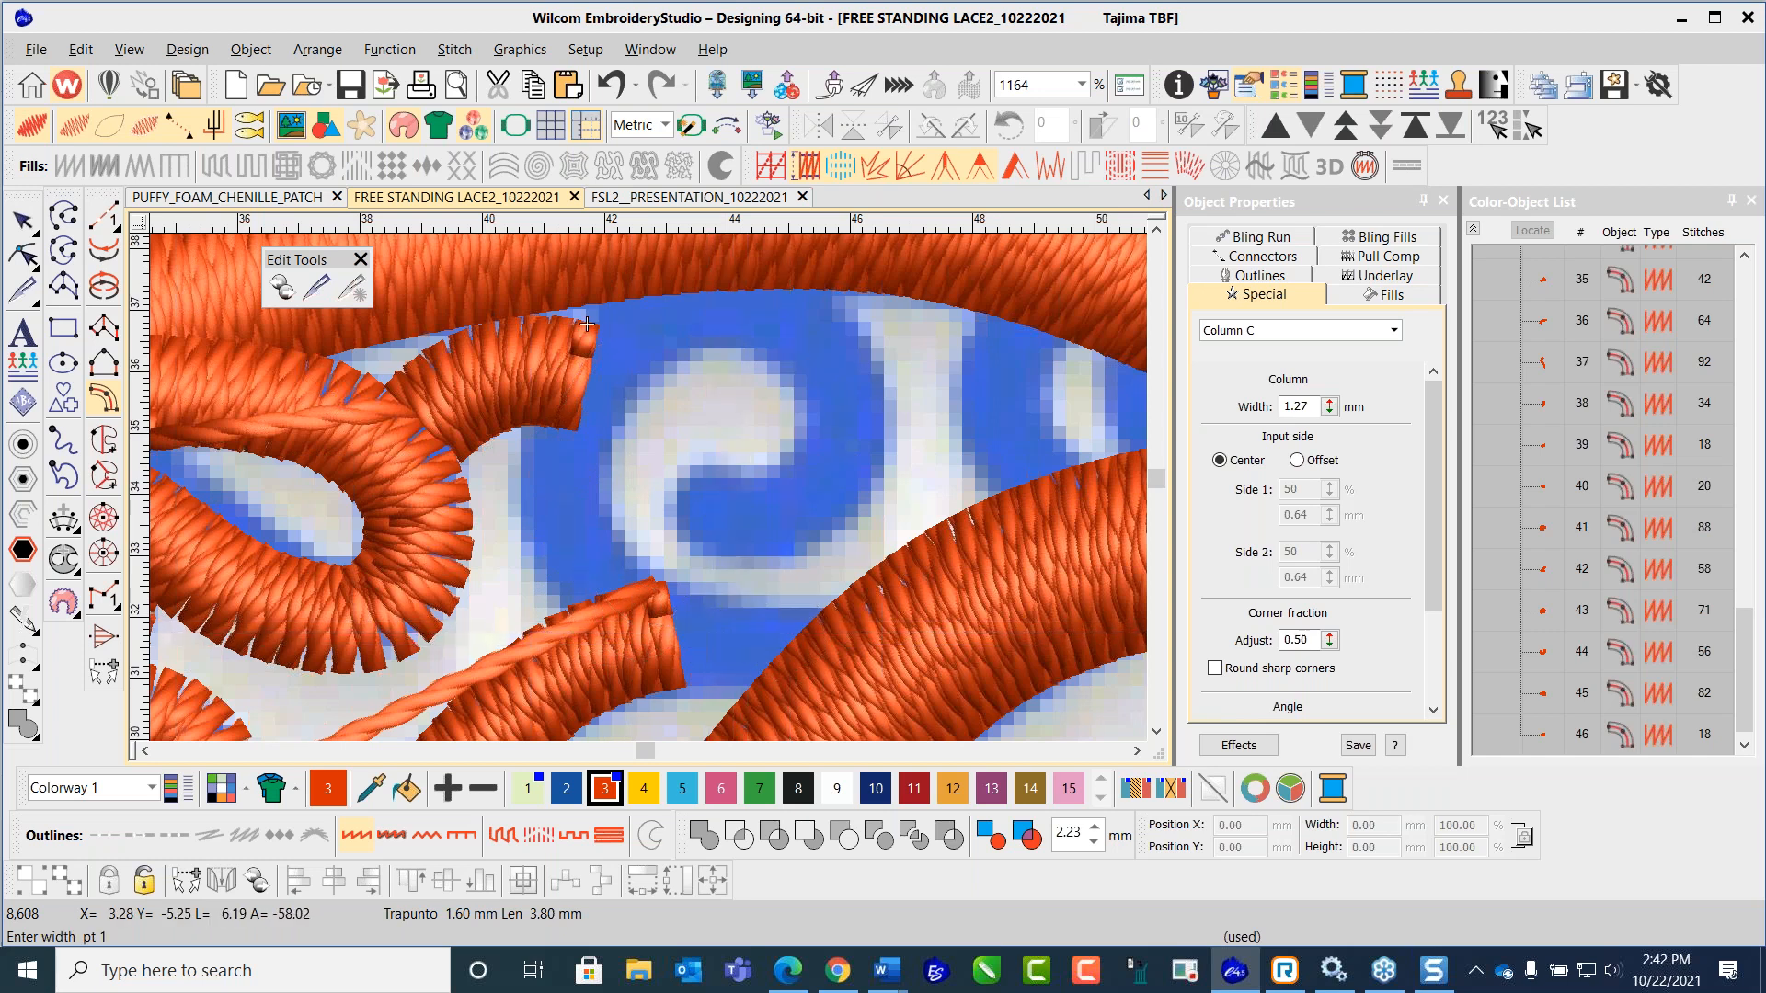
Step: Digitize a short Column C, 1.27 mm wide and about 3.6 mm tall, bridging the lower and upper borders near the wing tip
scroll(760, 512, "down", 3)
scroll(759, 450, "down", 1)
scroll(706, 484, "up", 4)
right_click(575, 540)
right_click(542, 482)
right_click(539, 432)
right_click(516, 340)
key("Return")
scroll(516, 340, "down", 3)
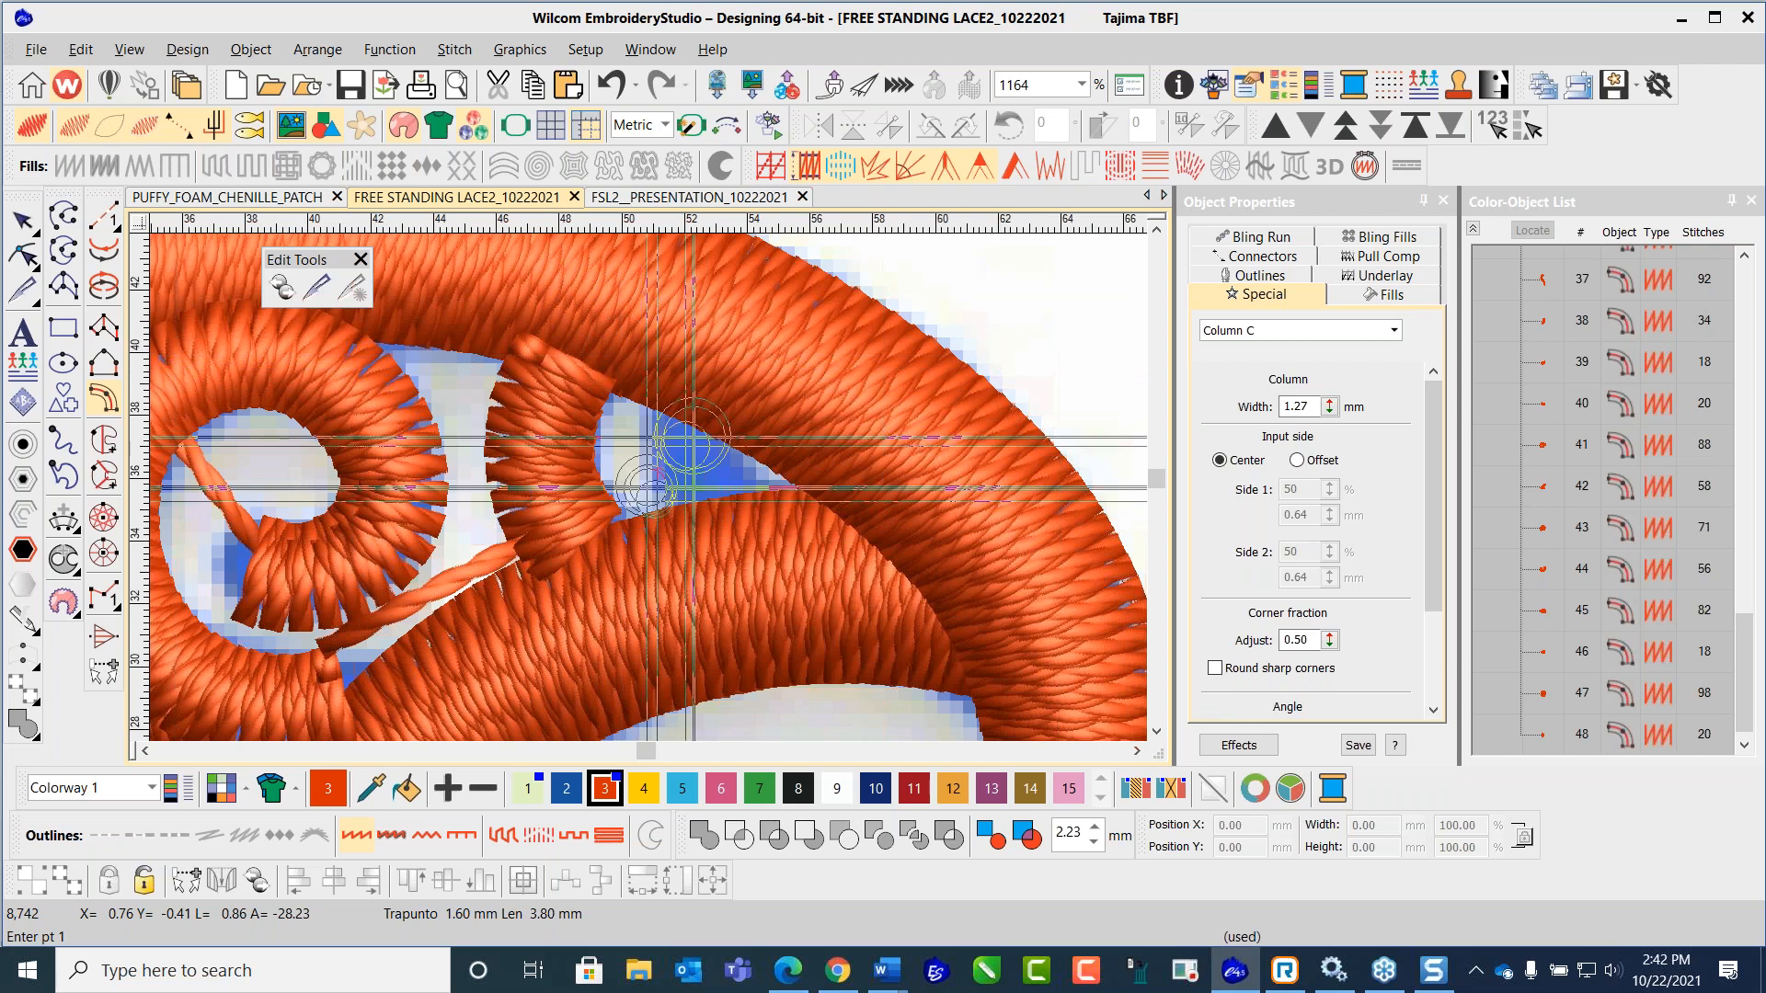
scroll(566, 538, "down", 2)
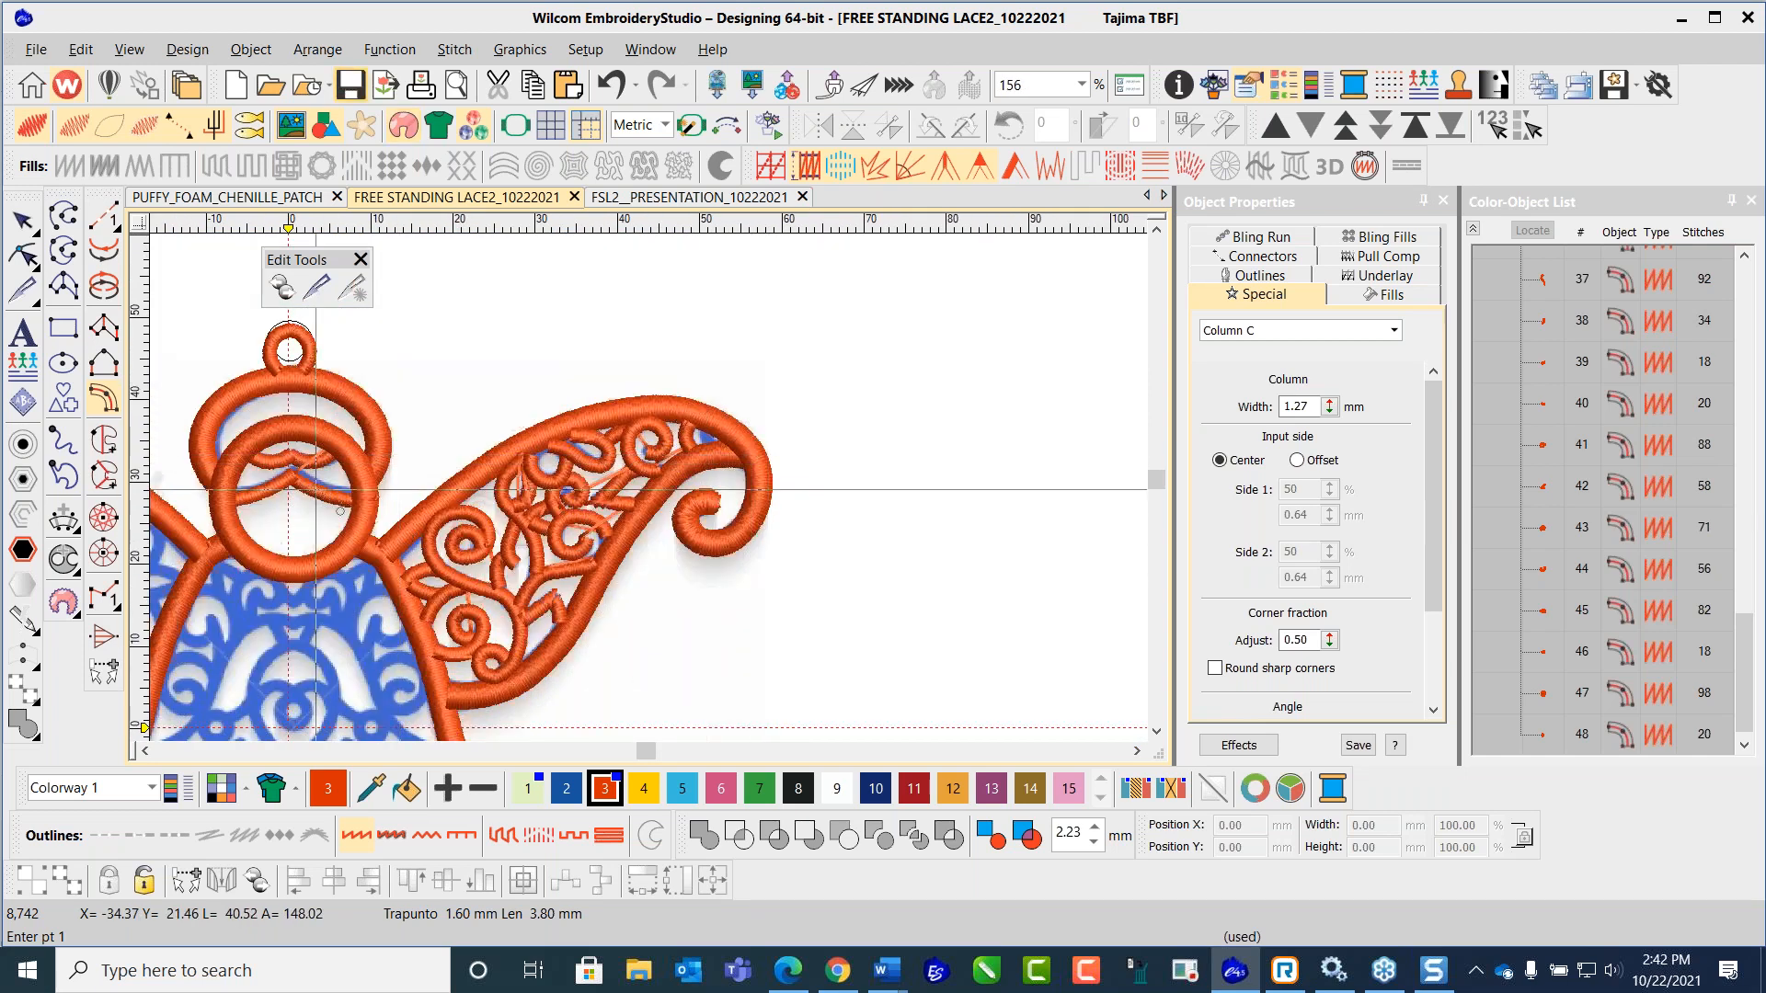
key("Escape")
key("Escape")
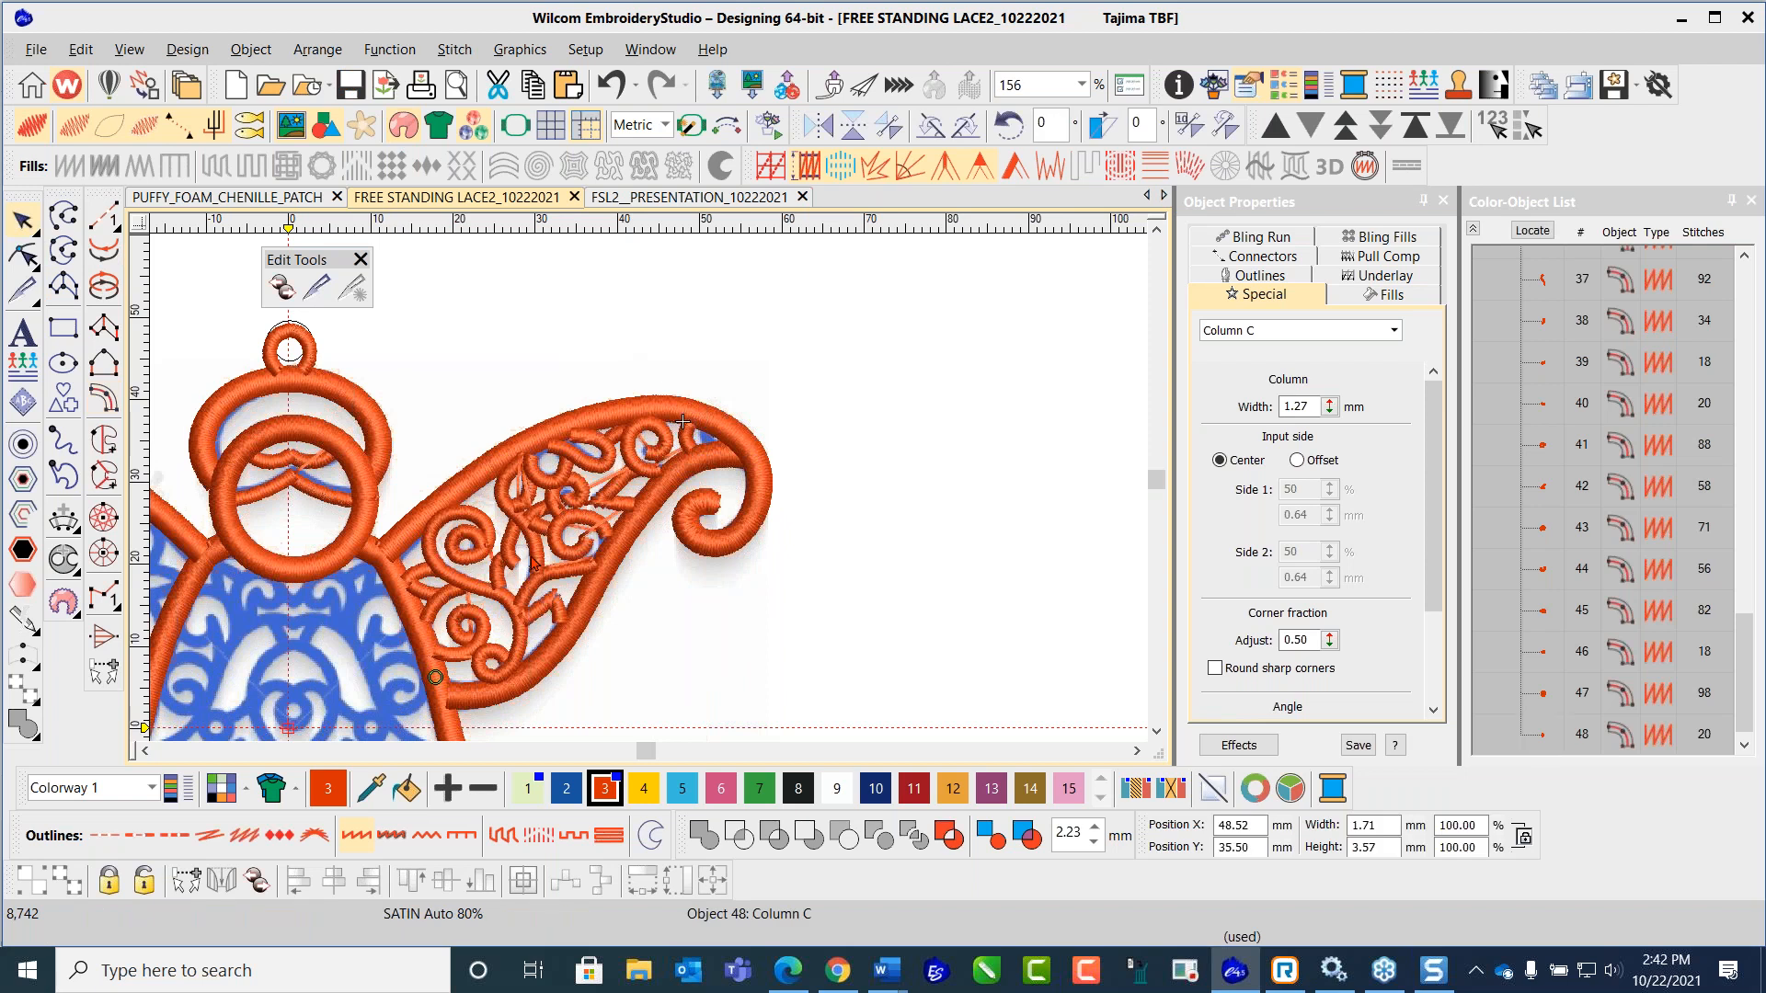
Step: Examine the whole angel, comparing the stitched right wing with the untraced left wing and body artwork
scroll(635, 359, "down", 2)
scroll(653, 494, "up", 3)
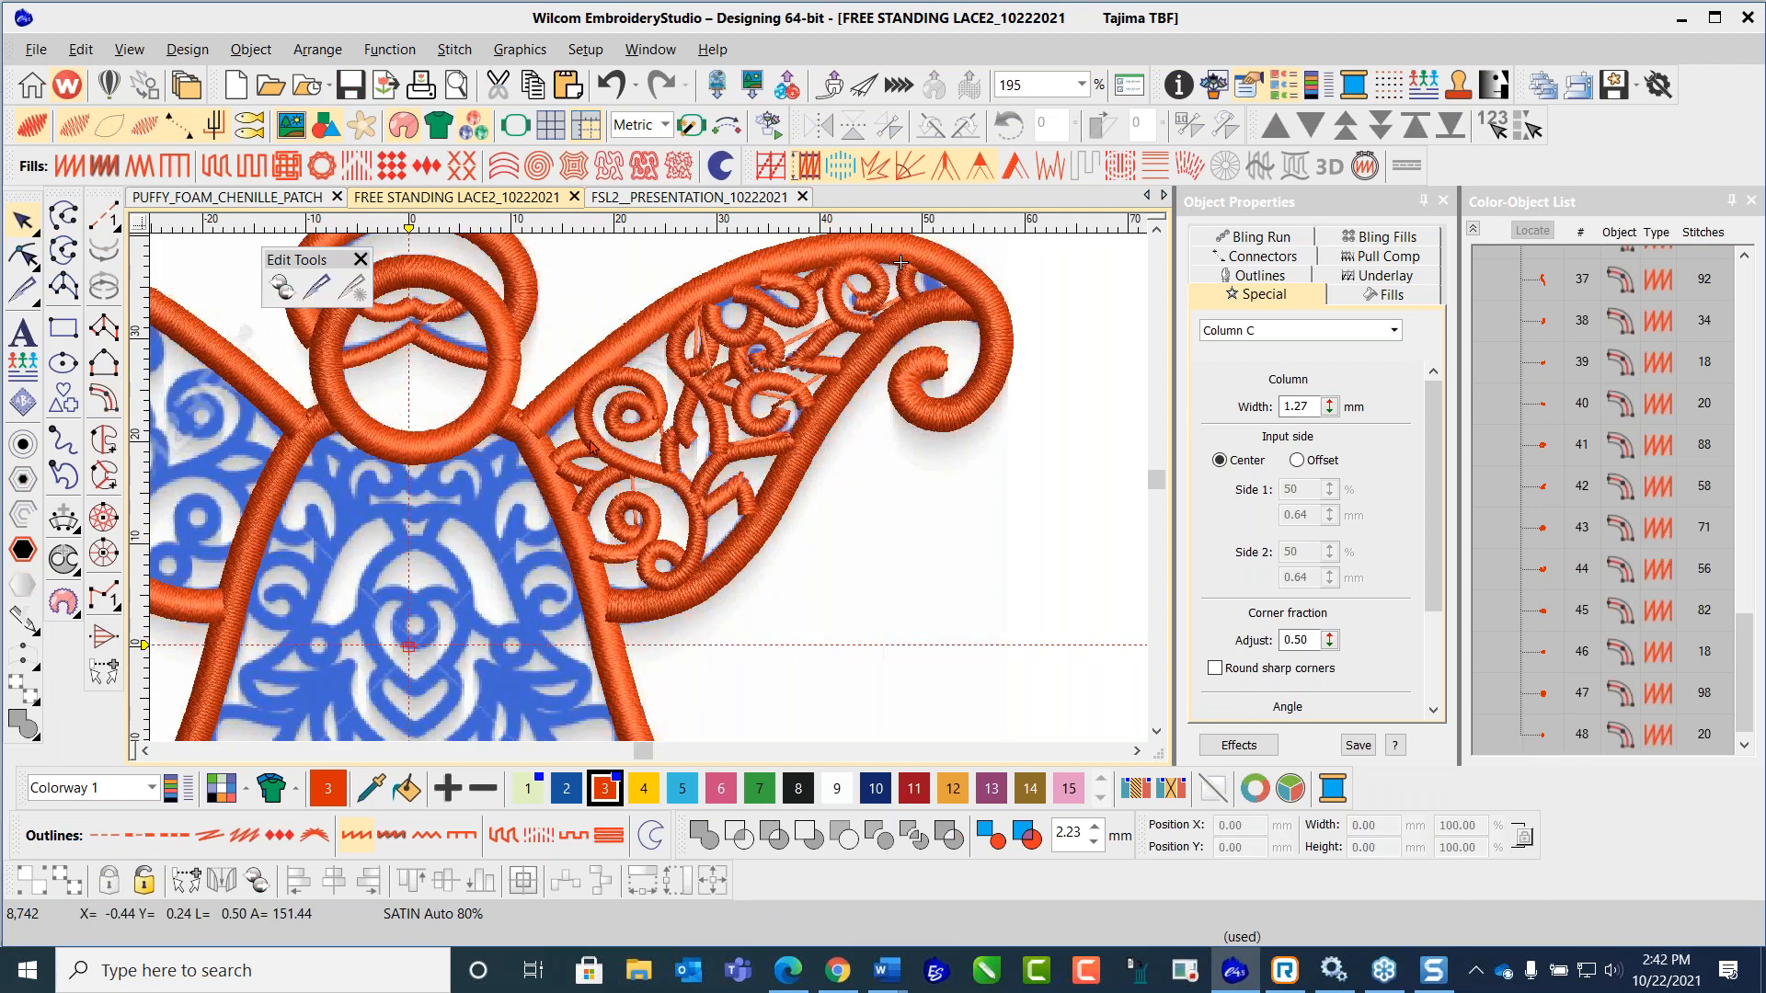
scroll(746, 572, "down", 2)
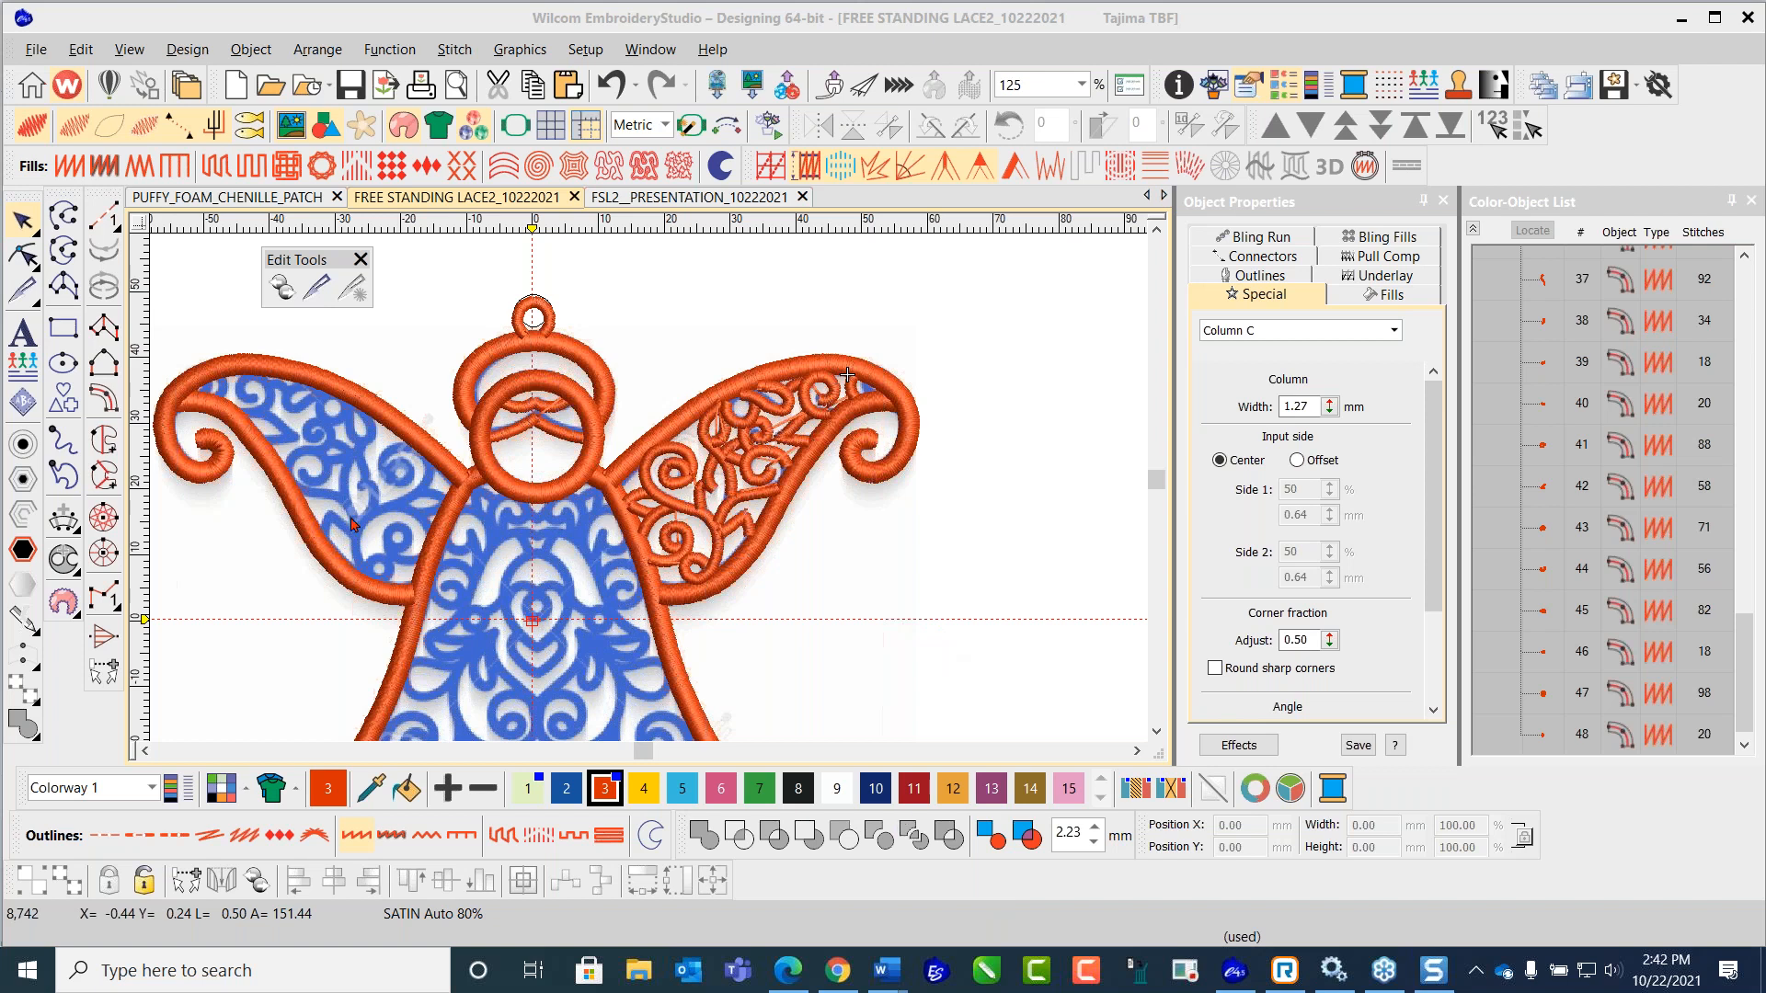
scroll(464, 598, "down", 2)
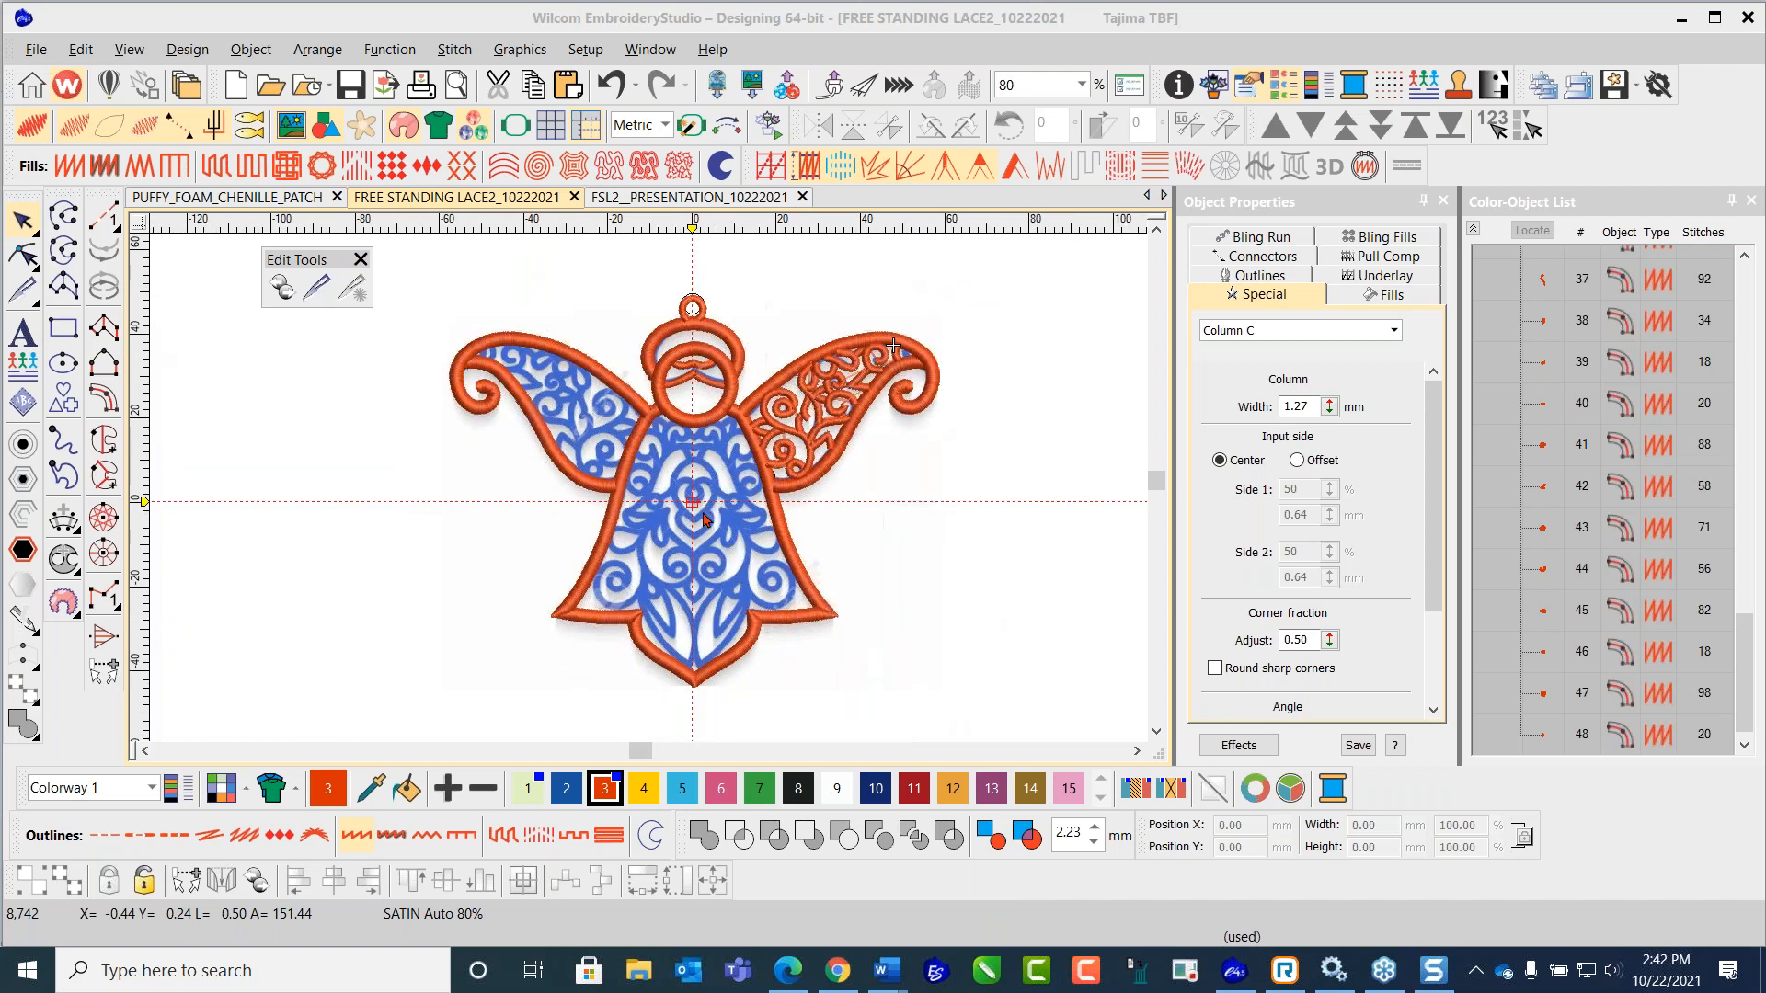
scroll(703, 513, "up", 2)
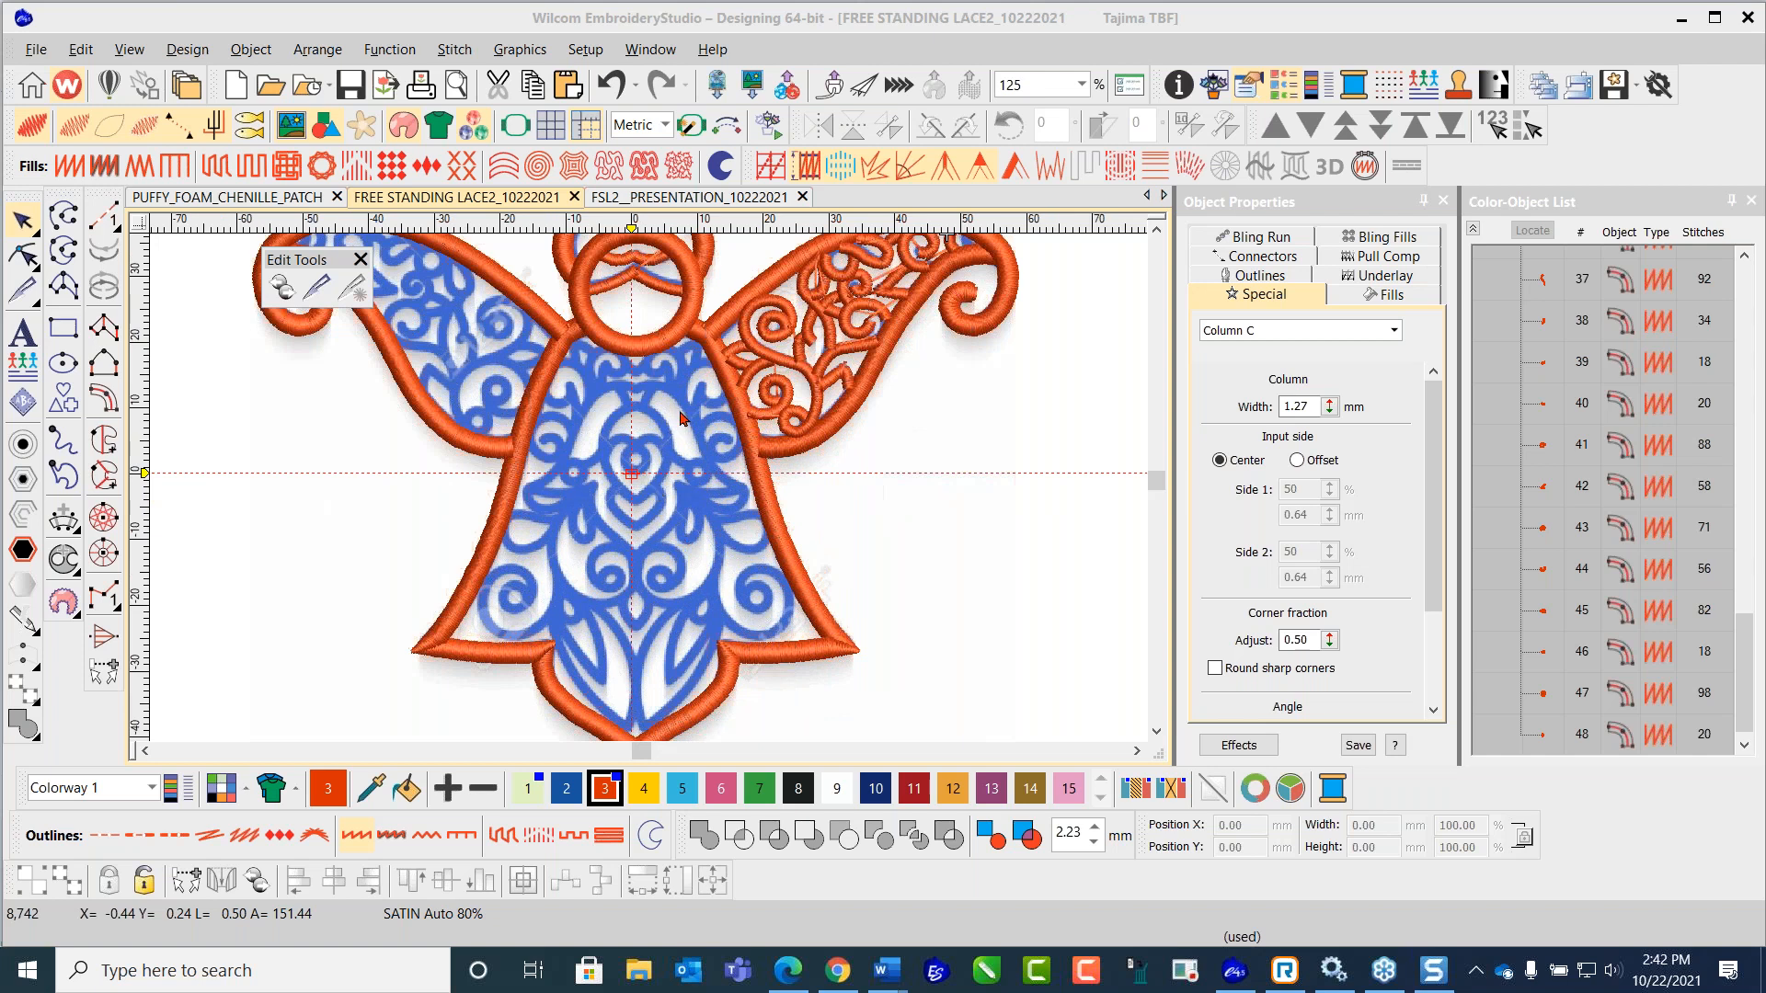
scroll(680, 424, "down", 2)
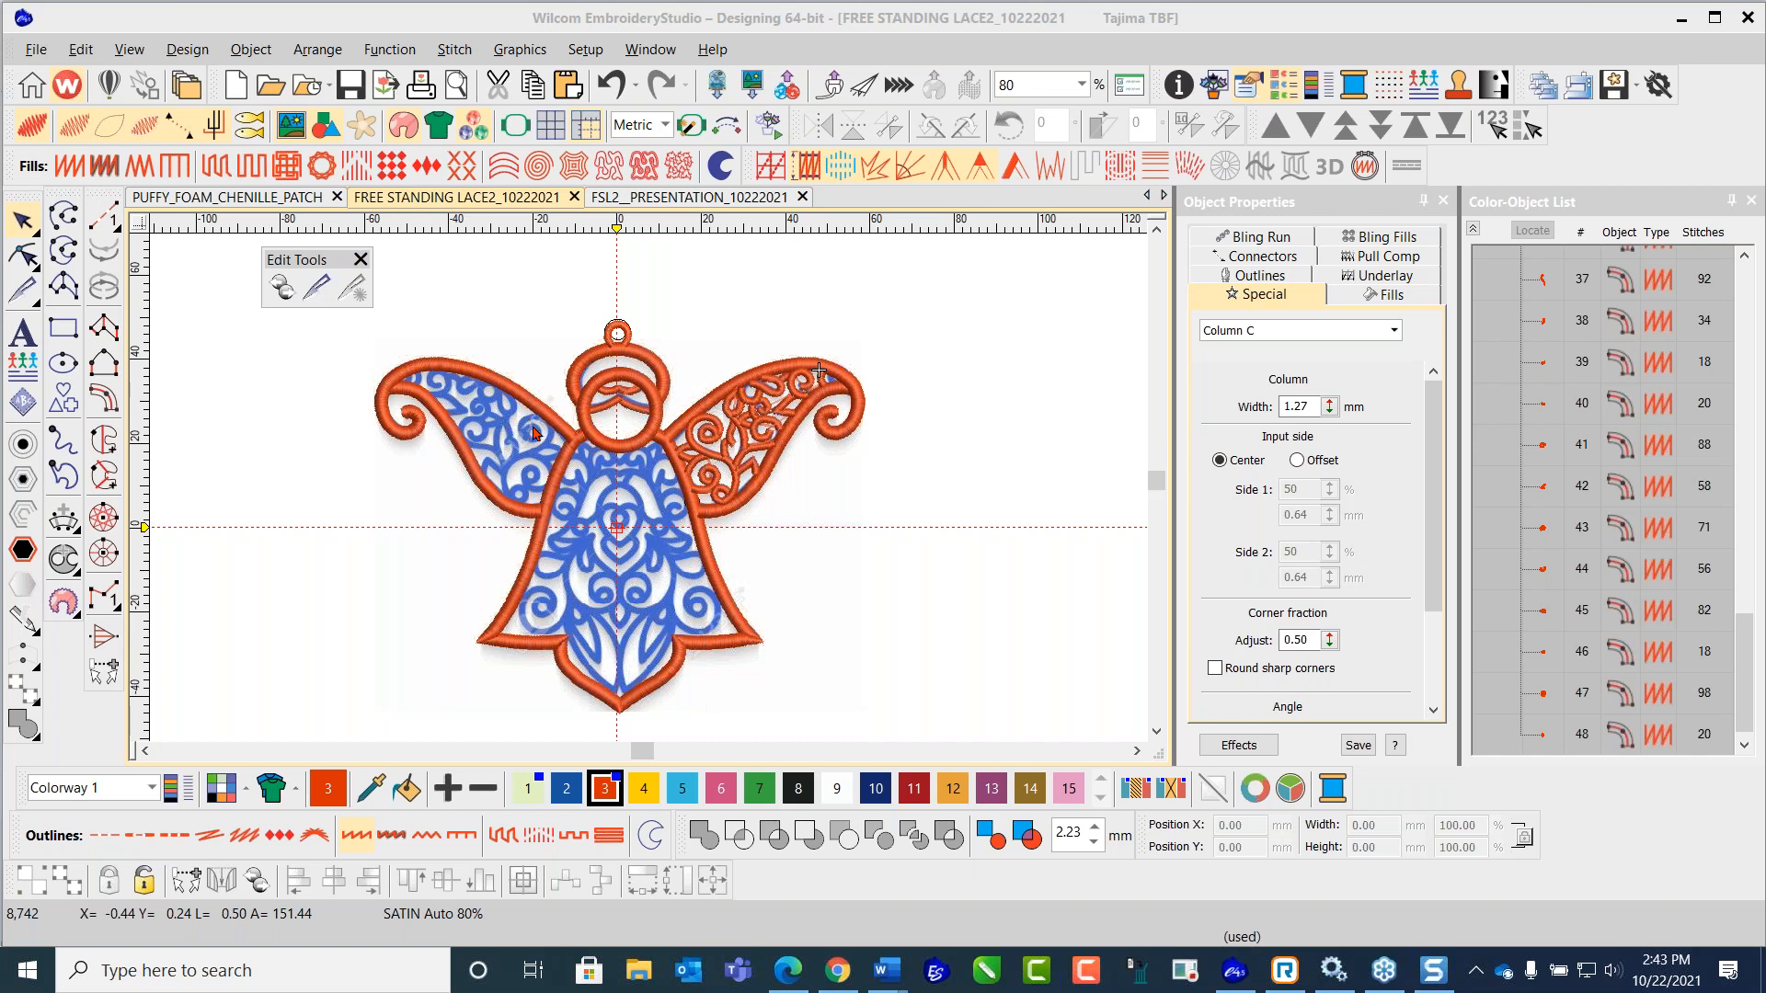
Step: Duplicate the short bridging column into the last gap near the wing tip and save the design
scroll(839, 377, "up", 3)
scroll(650, 495, "up", 3)
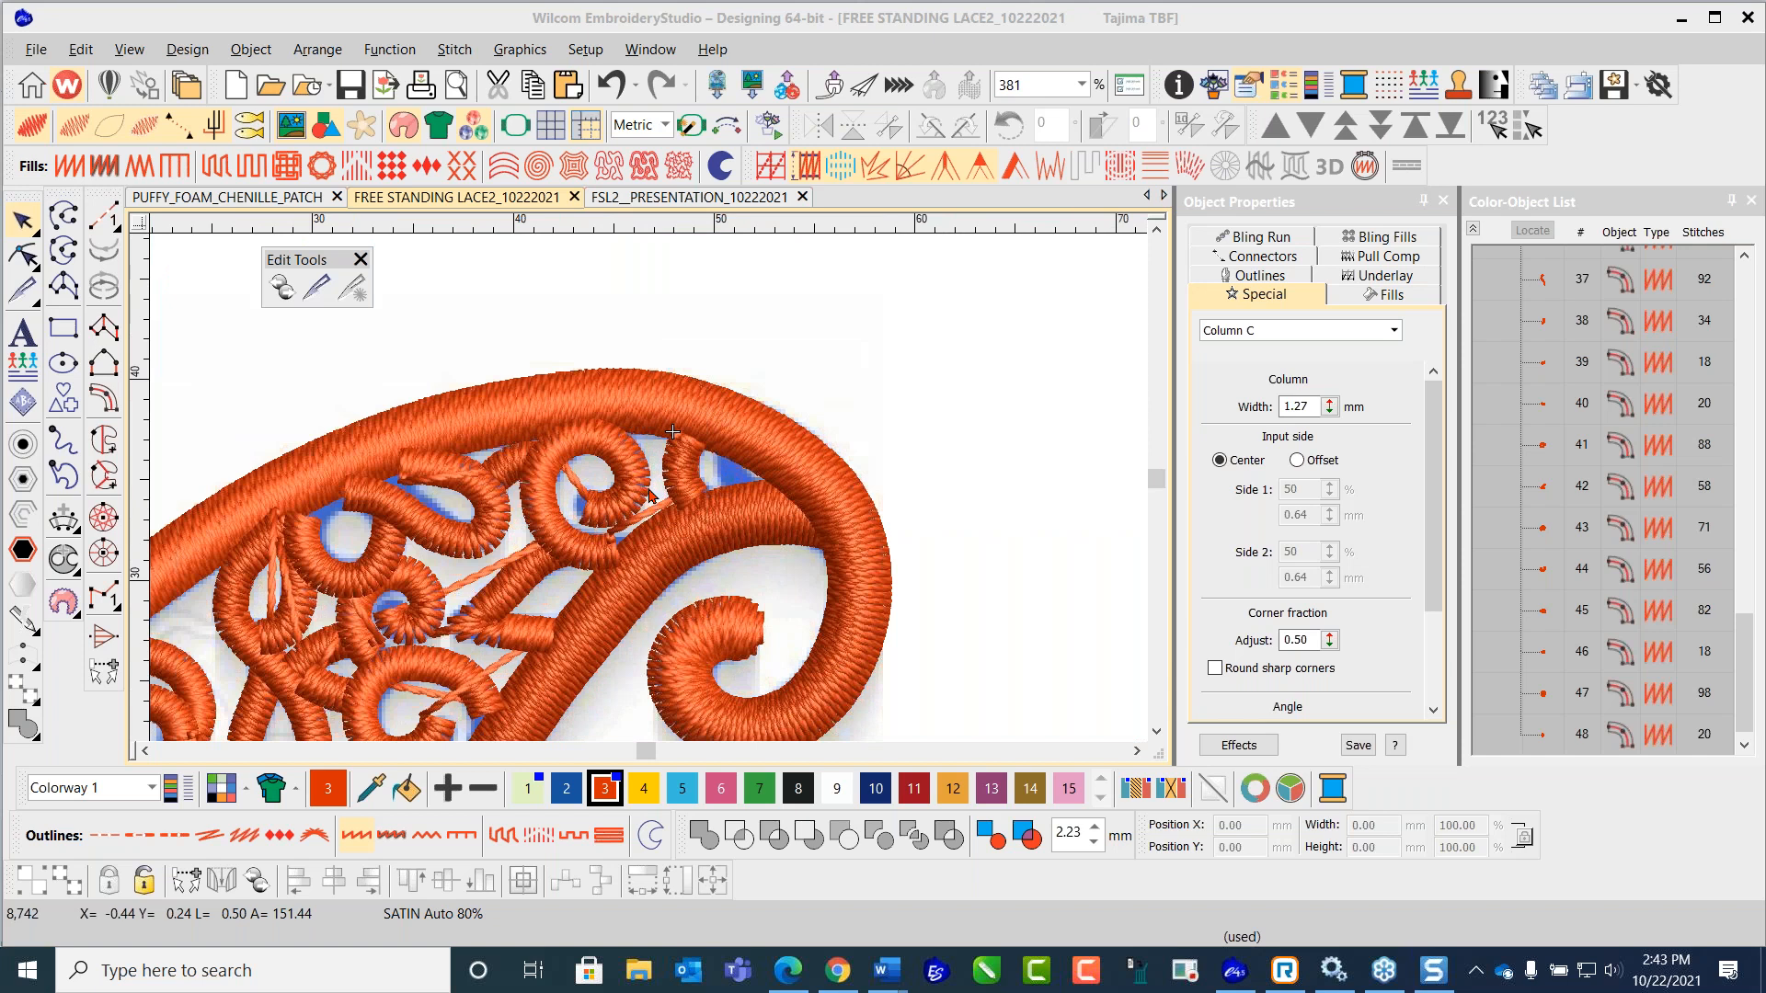
key("Return")
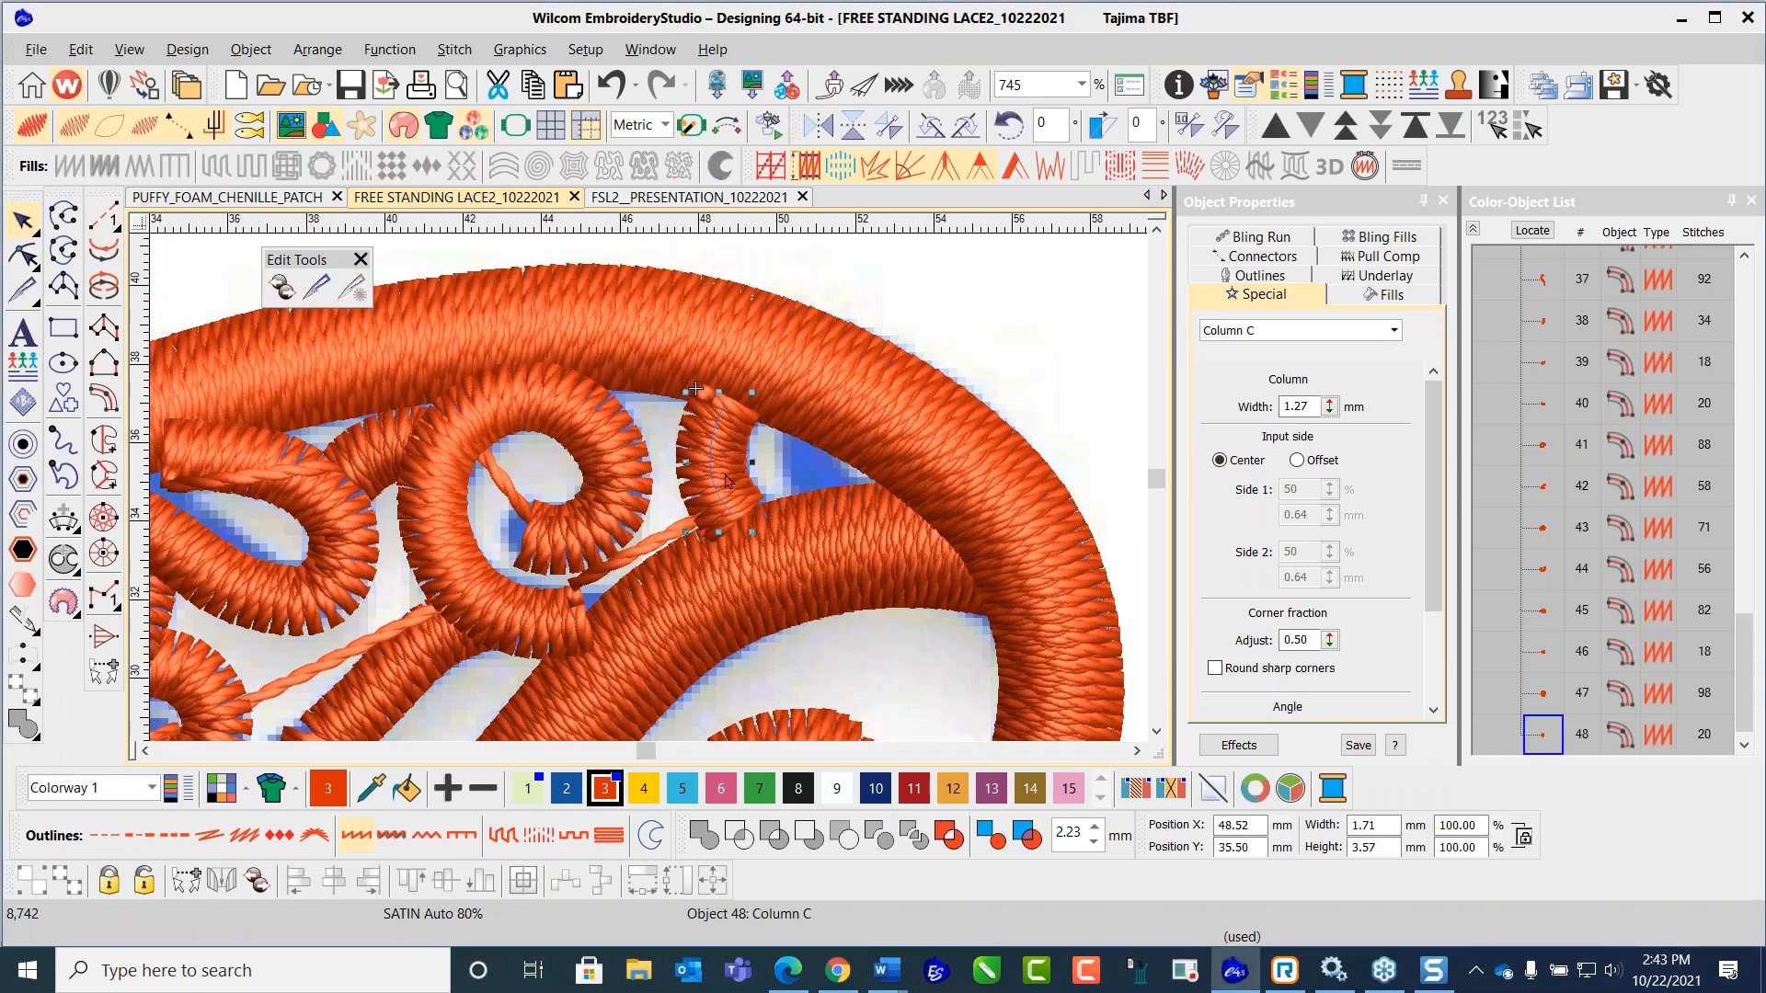
left_click(991, 286)
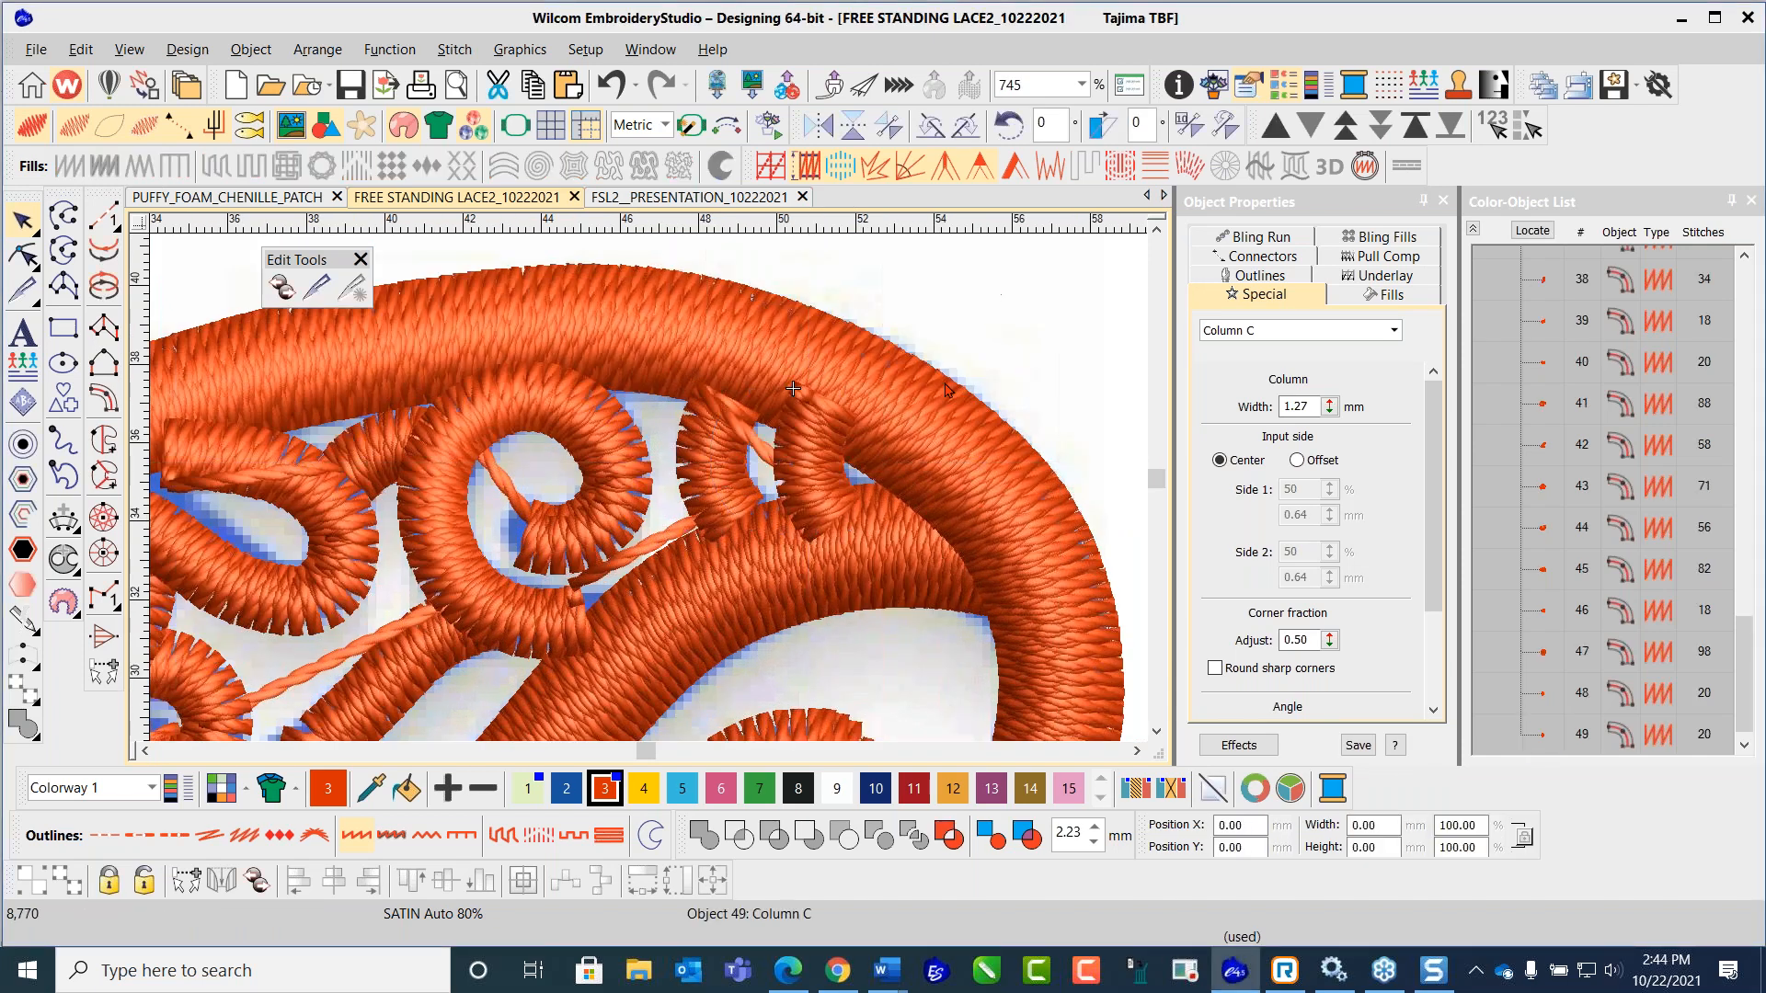
left_click(349, 83)
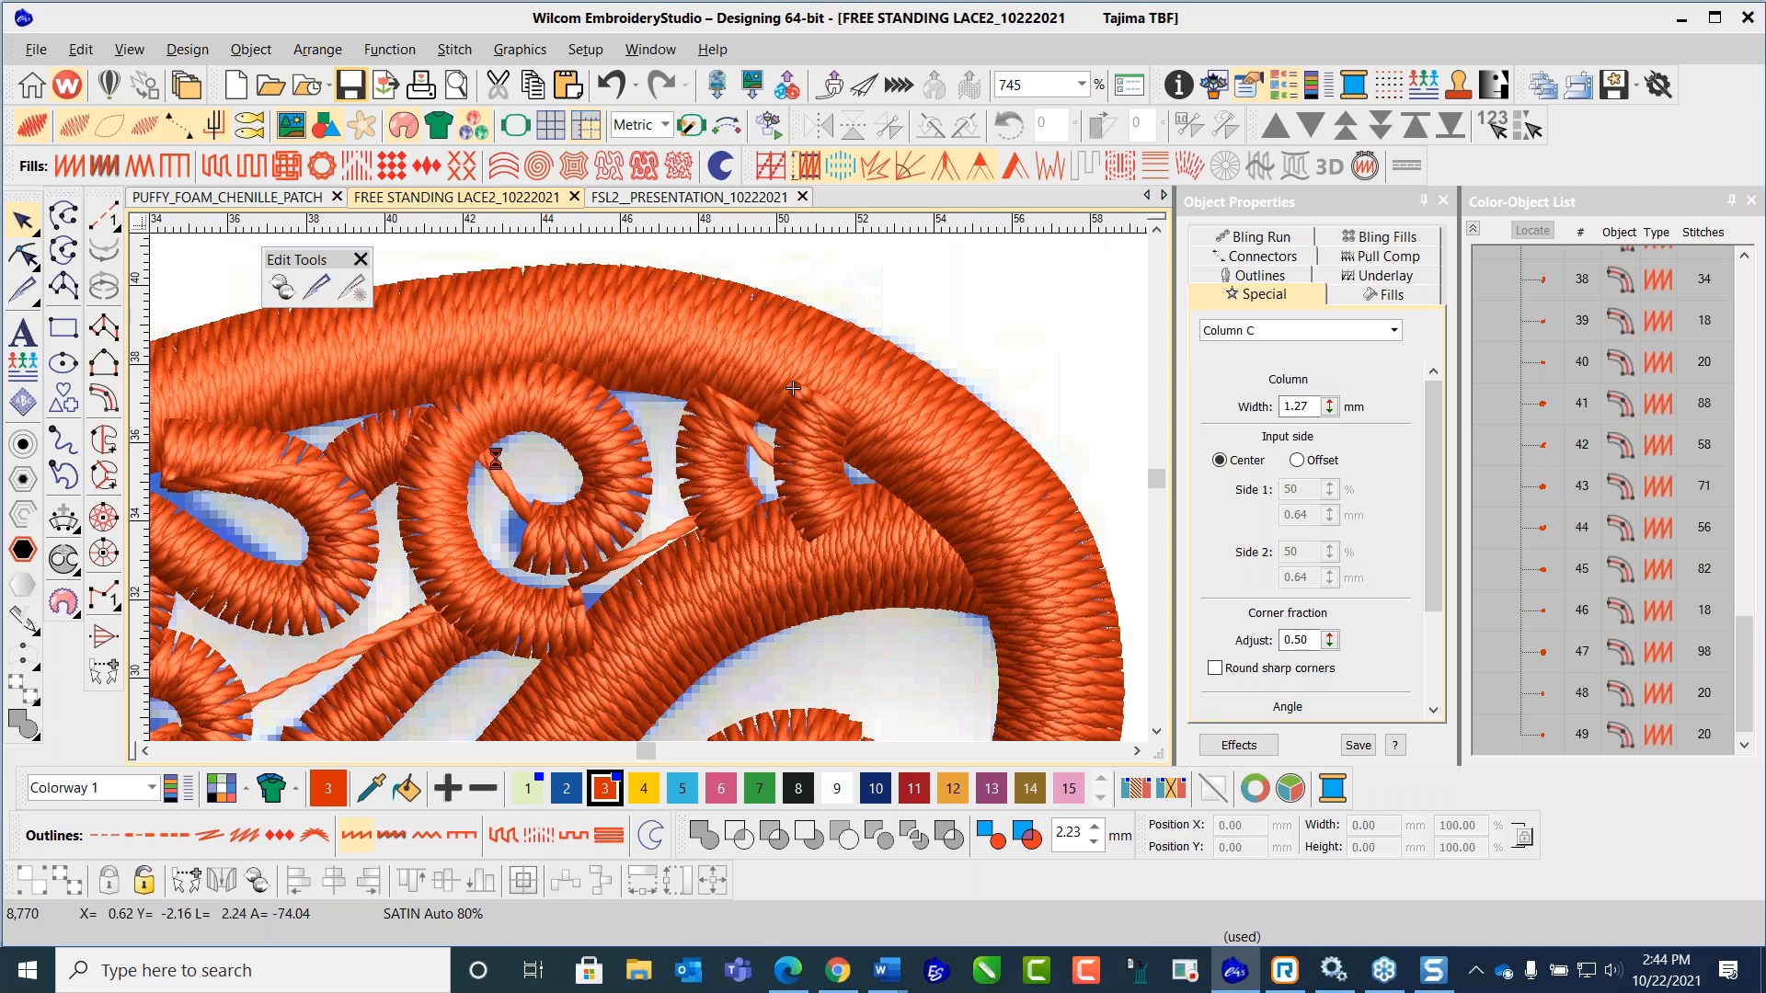
Step: Detach the Select Tools and float them above the right wing
scroll(493, 460, "down", 2)
scroll(439, 650, "down", 3)
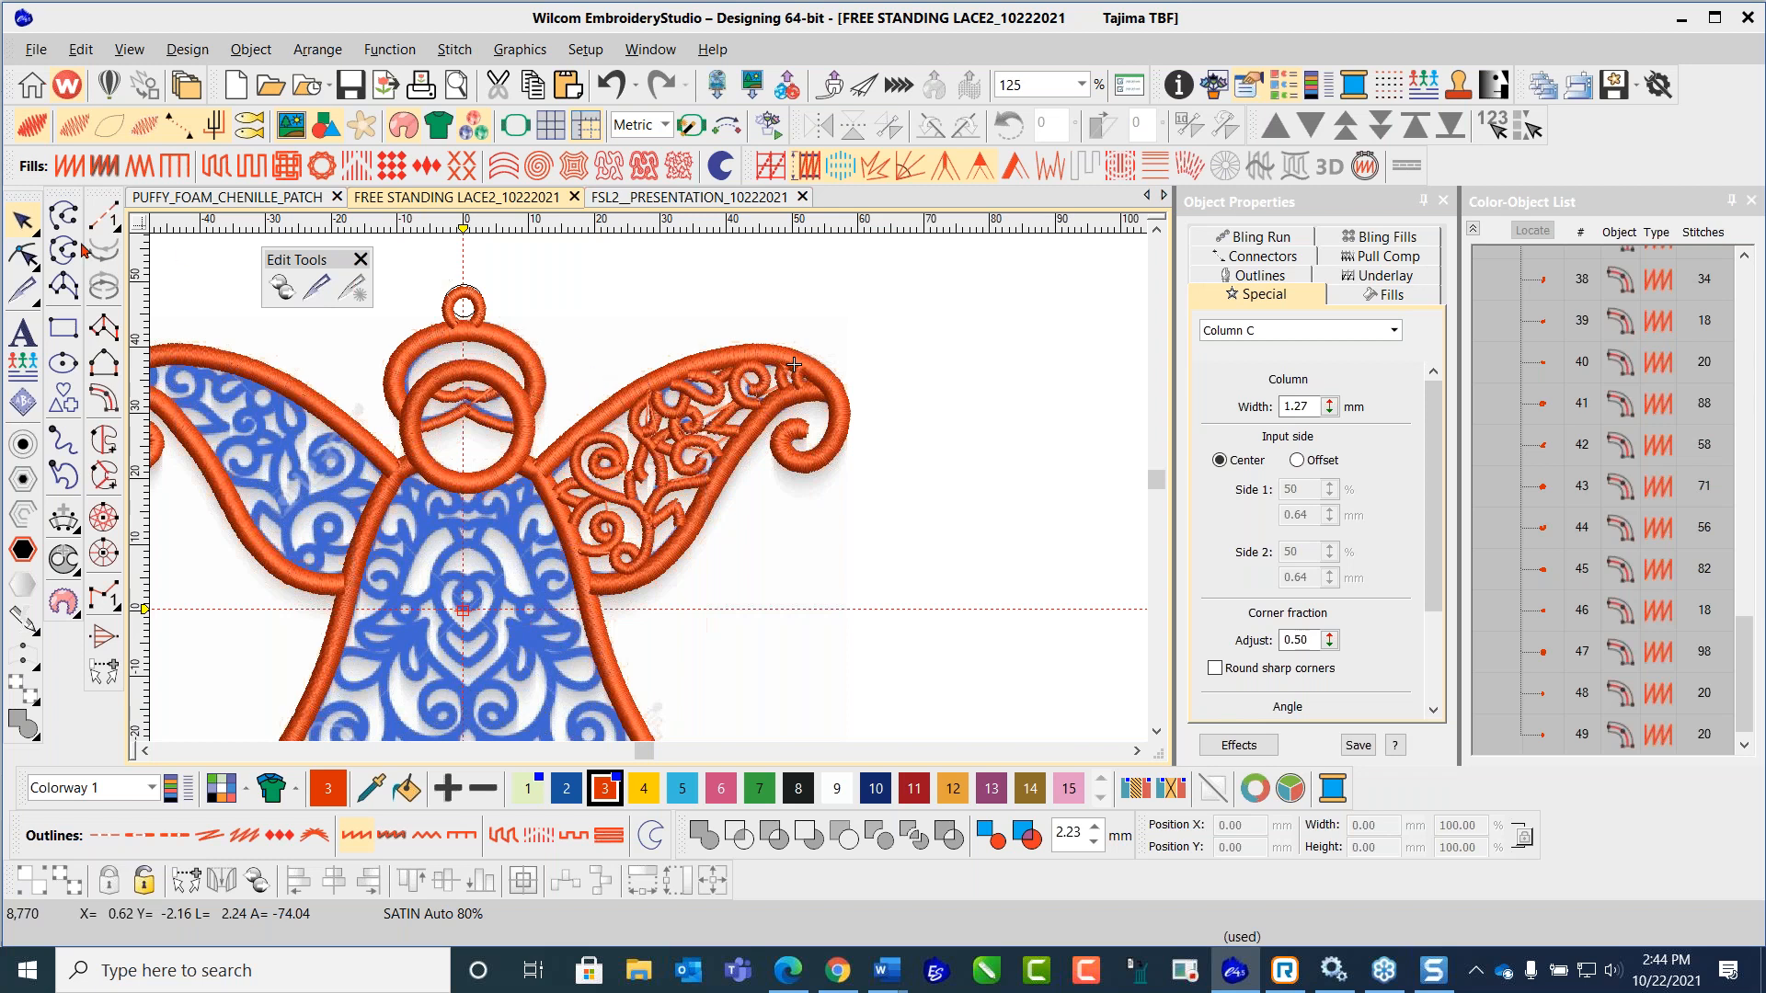
left_click(42, 241)
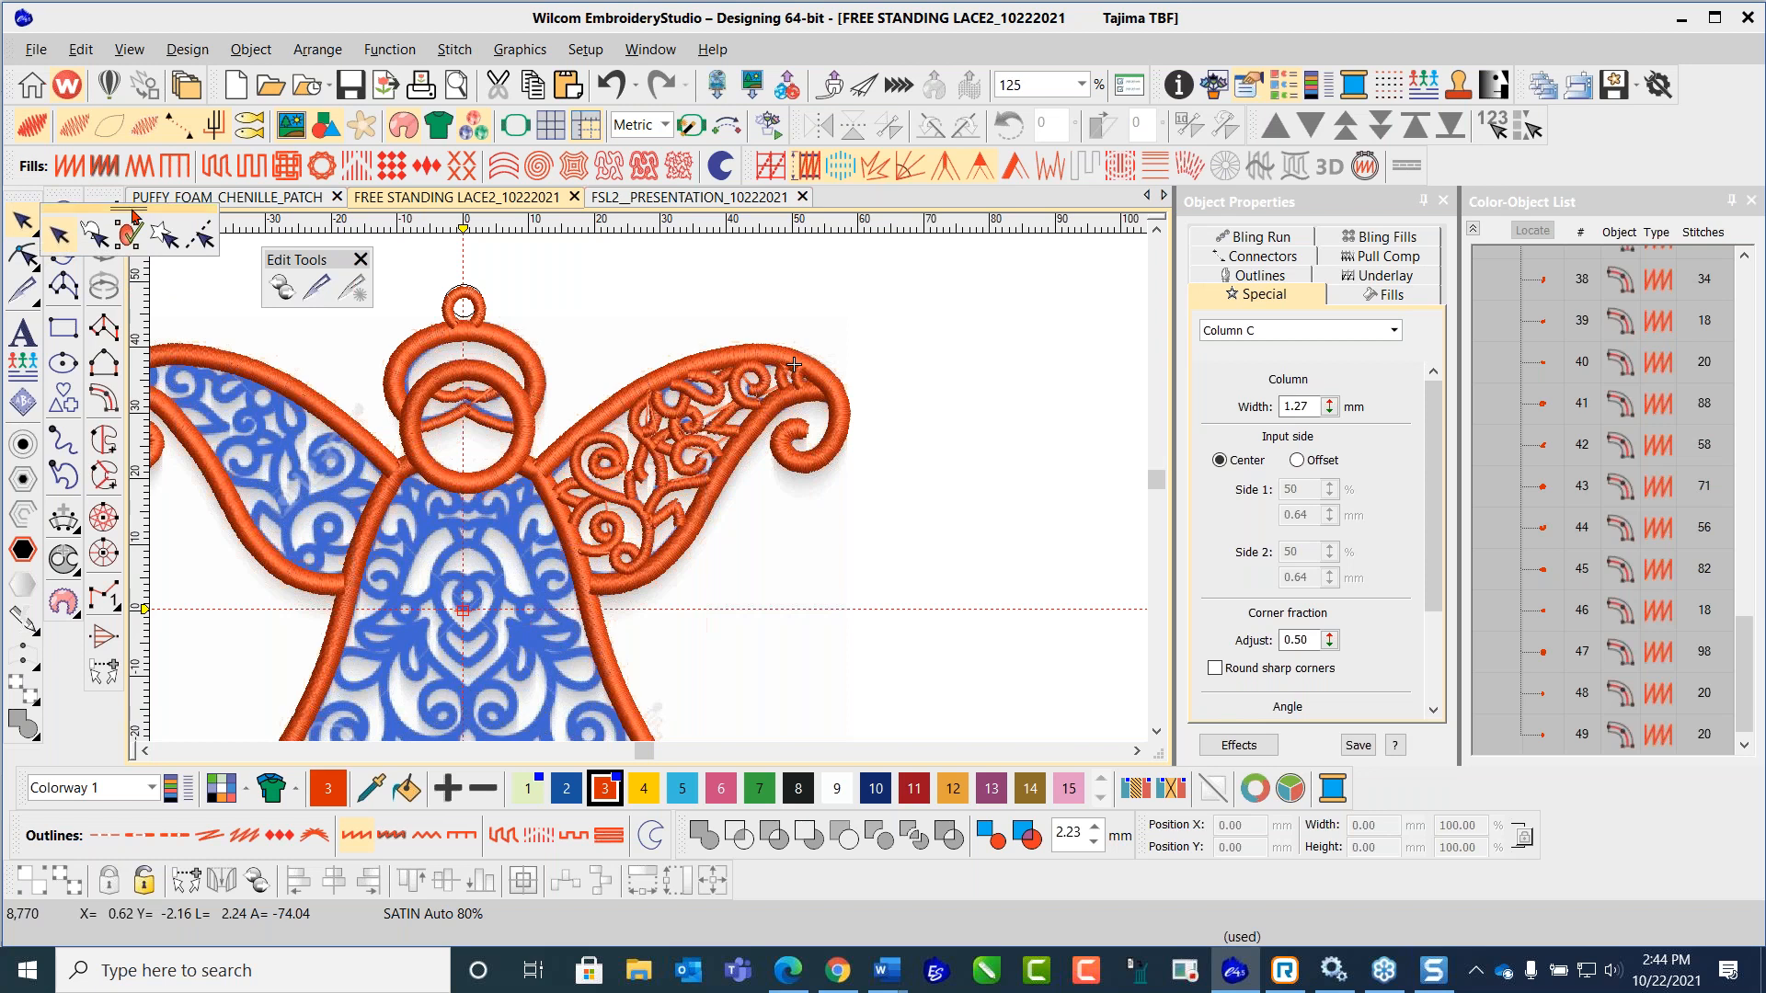
left_click_drag(131, 211, 660, 247)
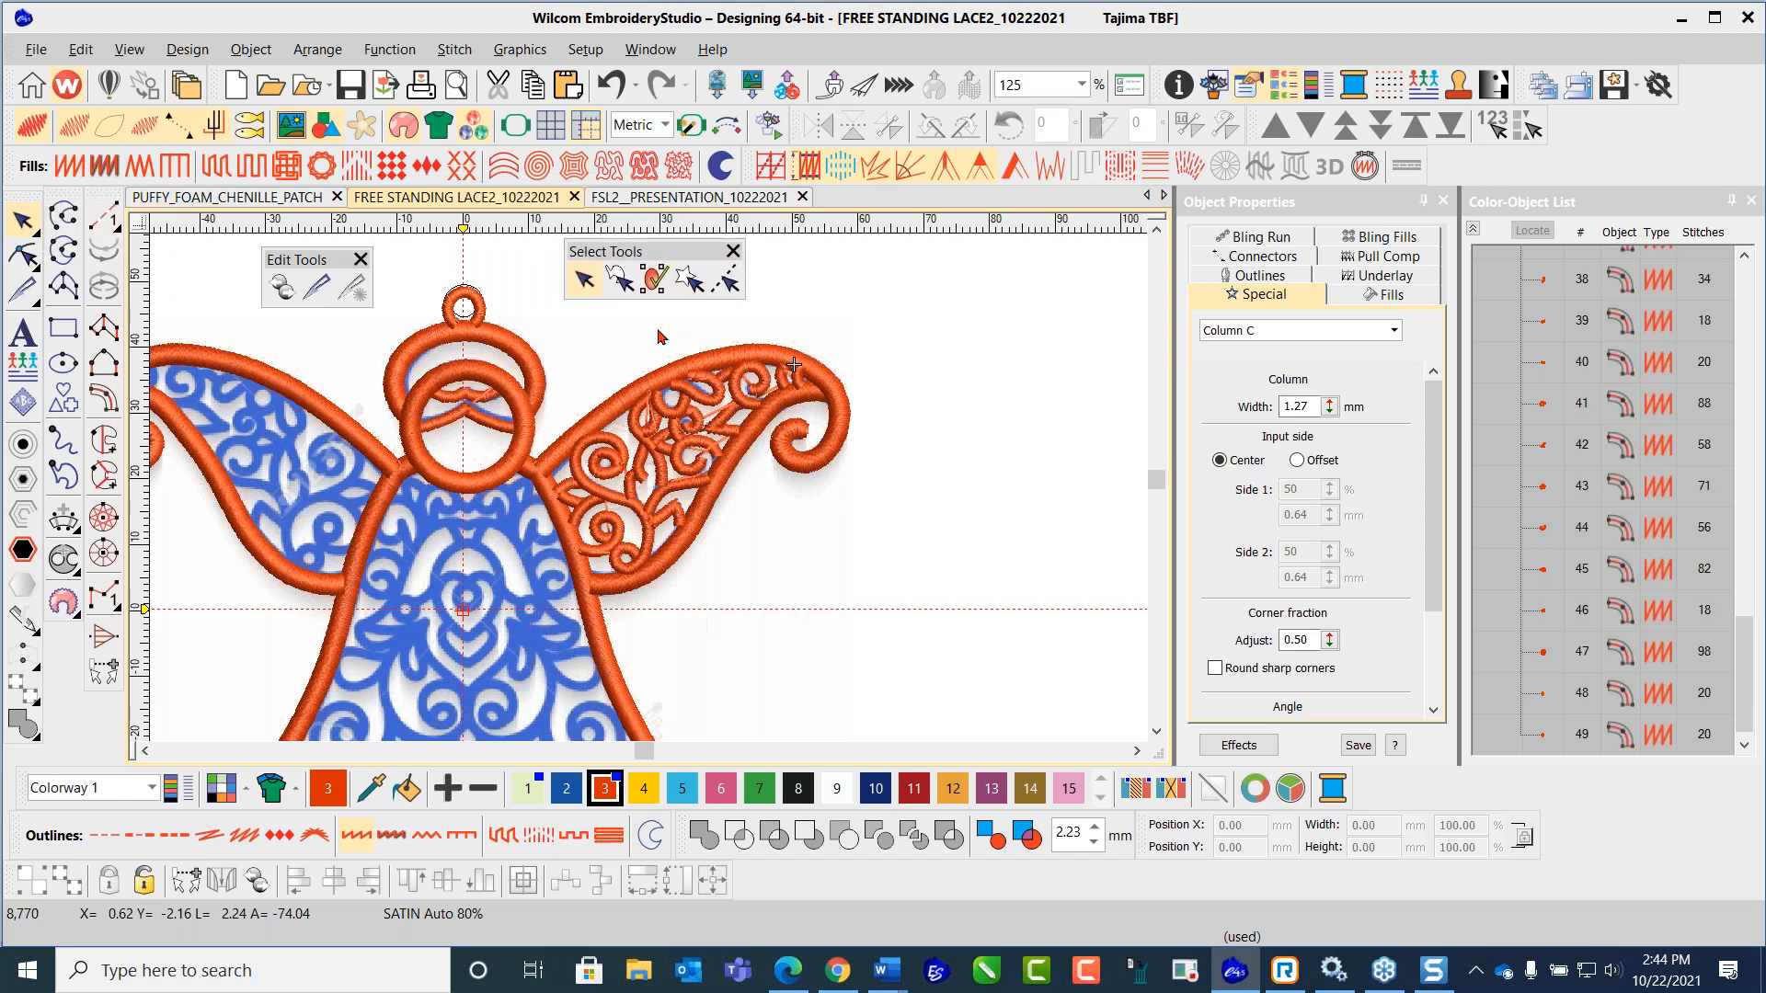
Step: Select all right-wing objects by drawing a polygon lasso around the wing, and check the selected objects in the Color-Object List
left_click(689, 282)
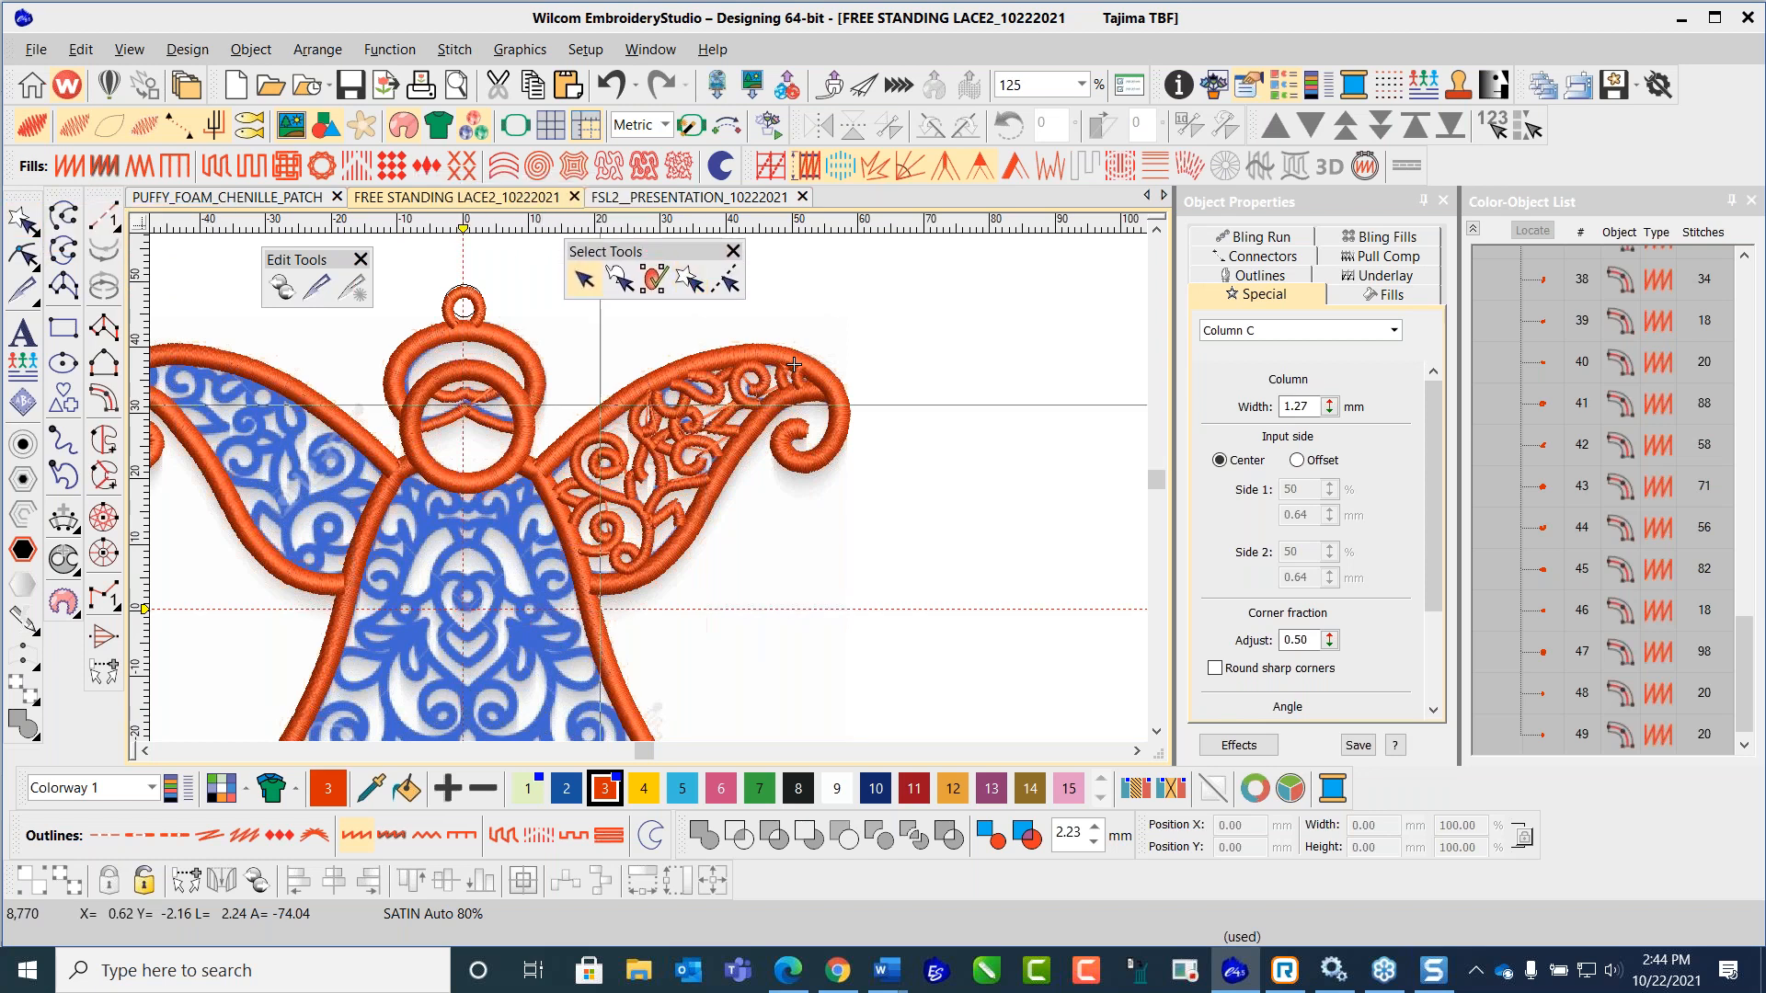
left_click(564, 401)
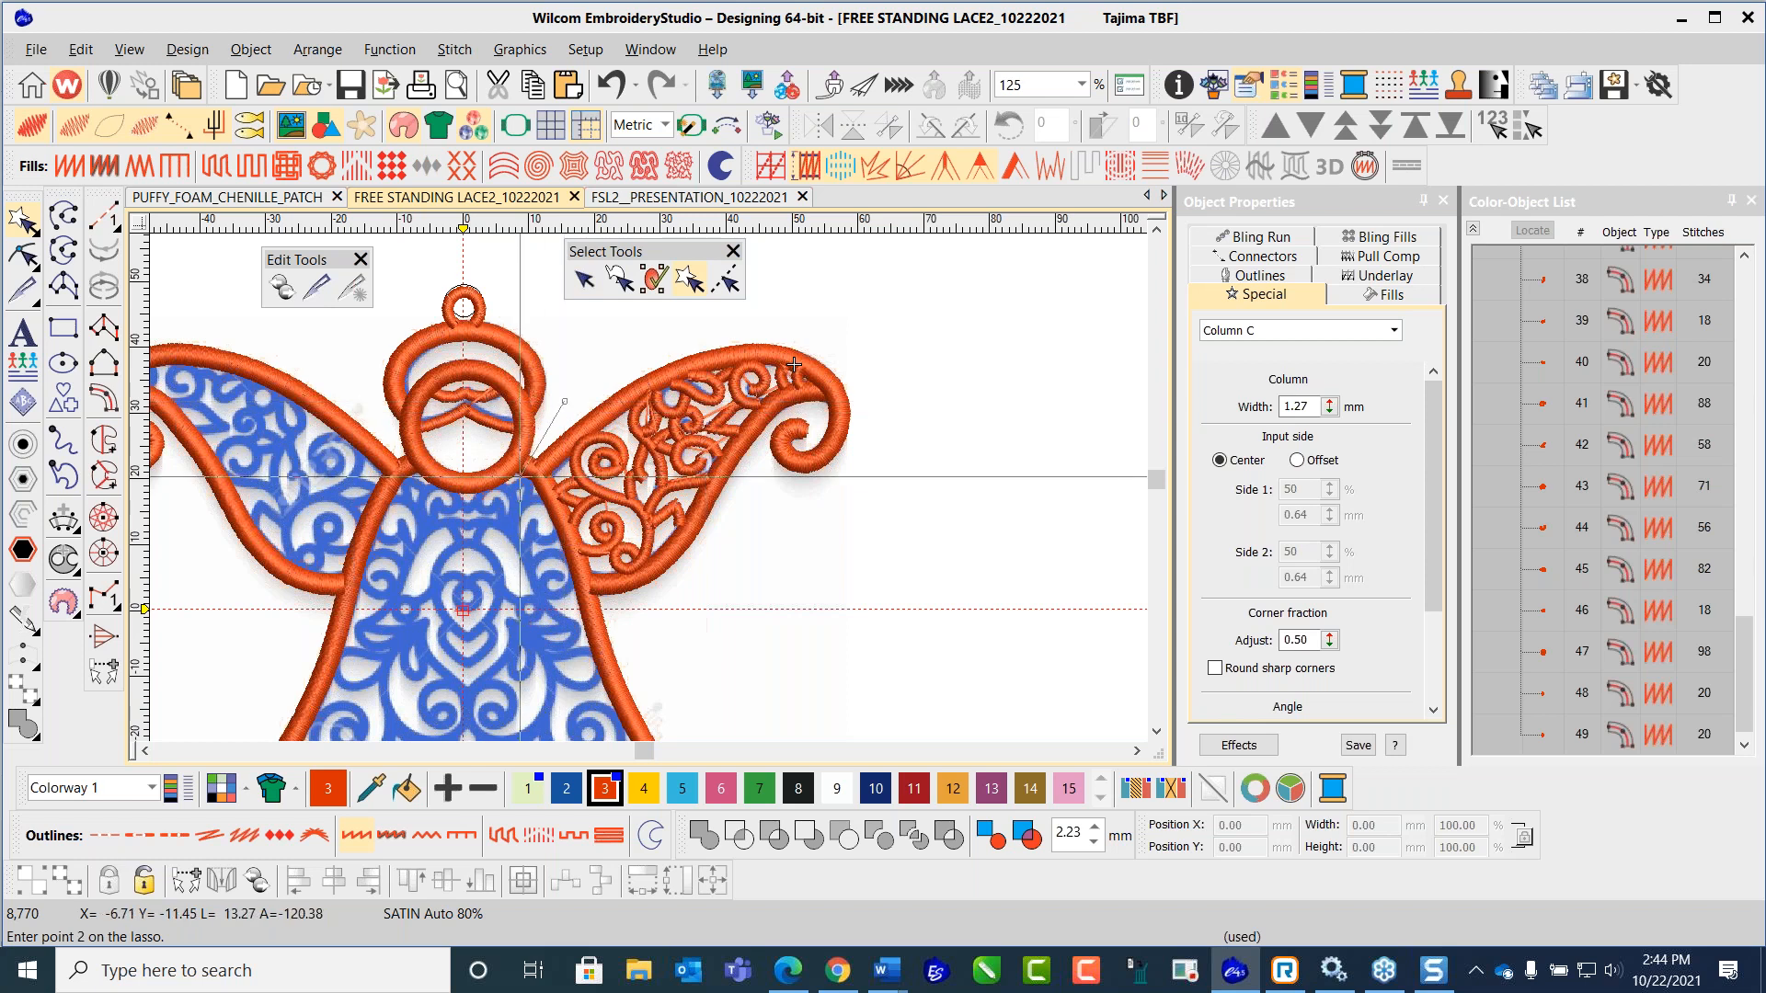
left_click(556, 567)
left_click(606, 619)
left_click(717, 587)
left_click(775, 504)
left_click(886, 462)
left_click(870, 376)
left_click(798, 326)
left_click(608, 356)
key("Return")
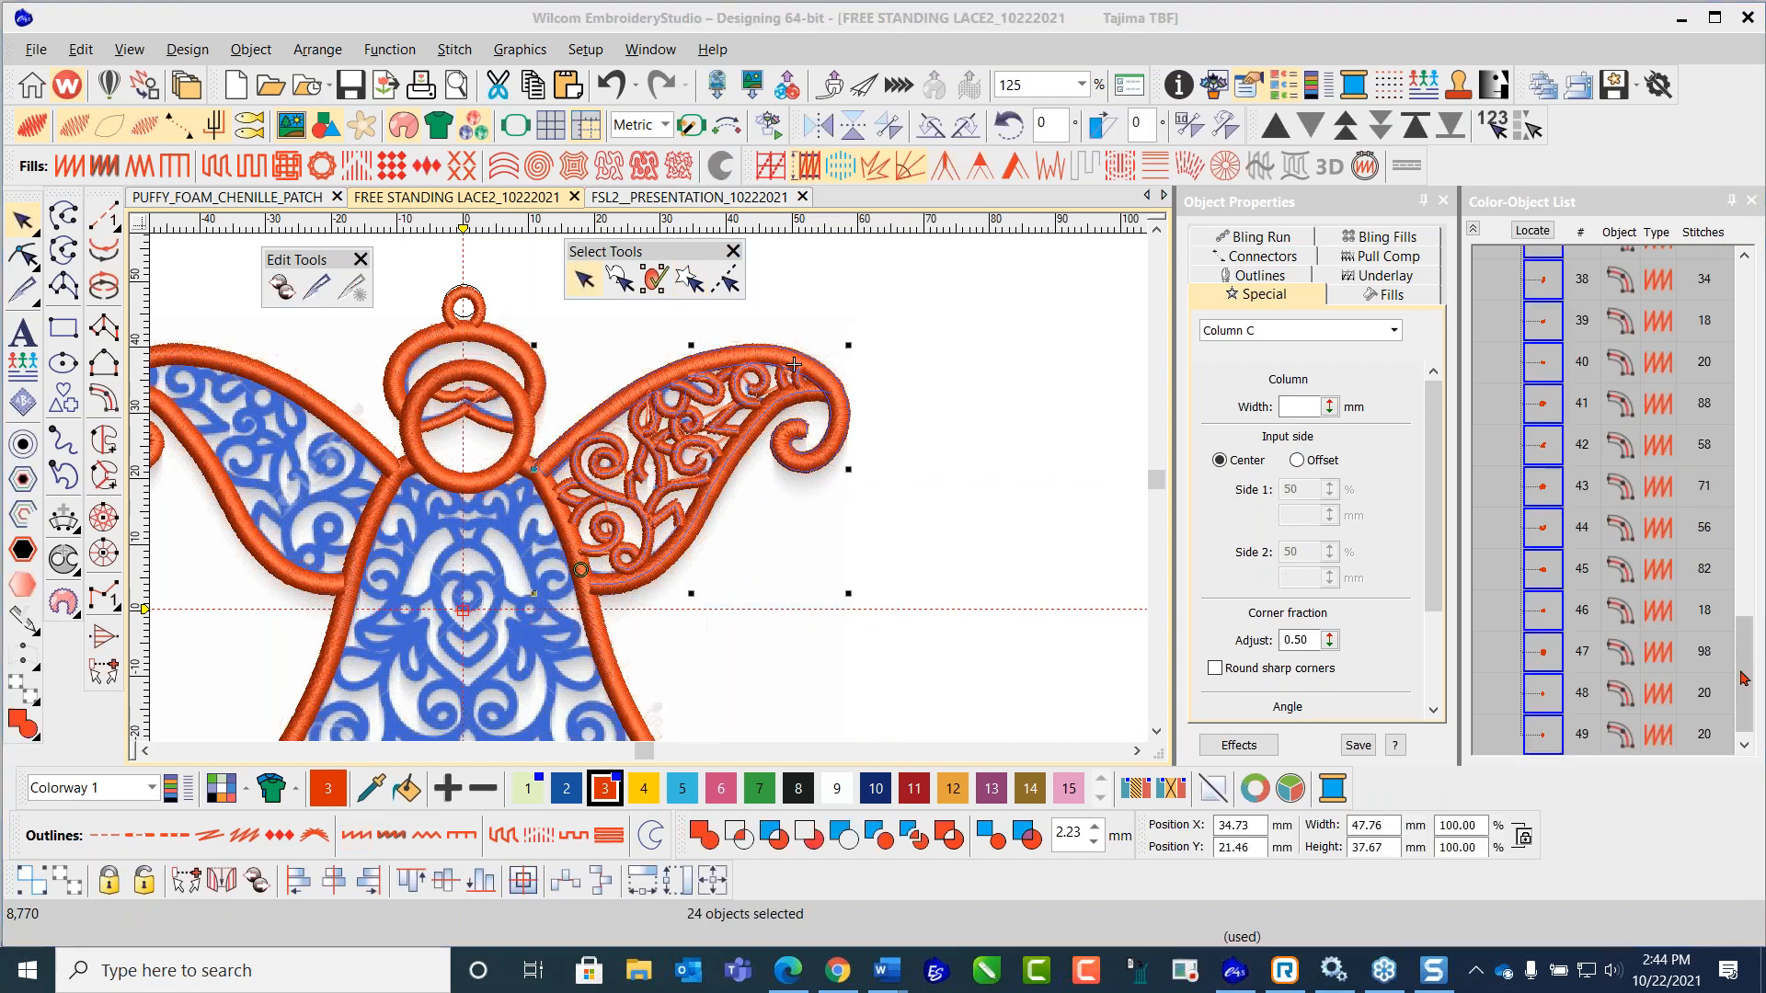
left_click_drag(1744, 678, 1748, 405)
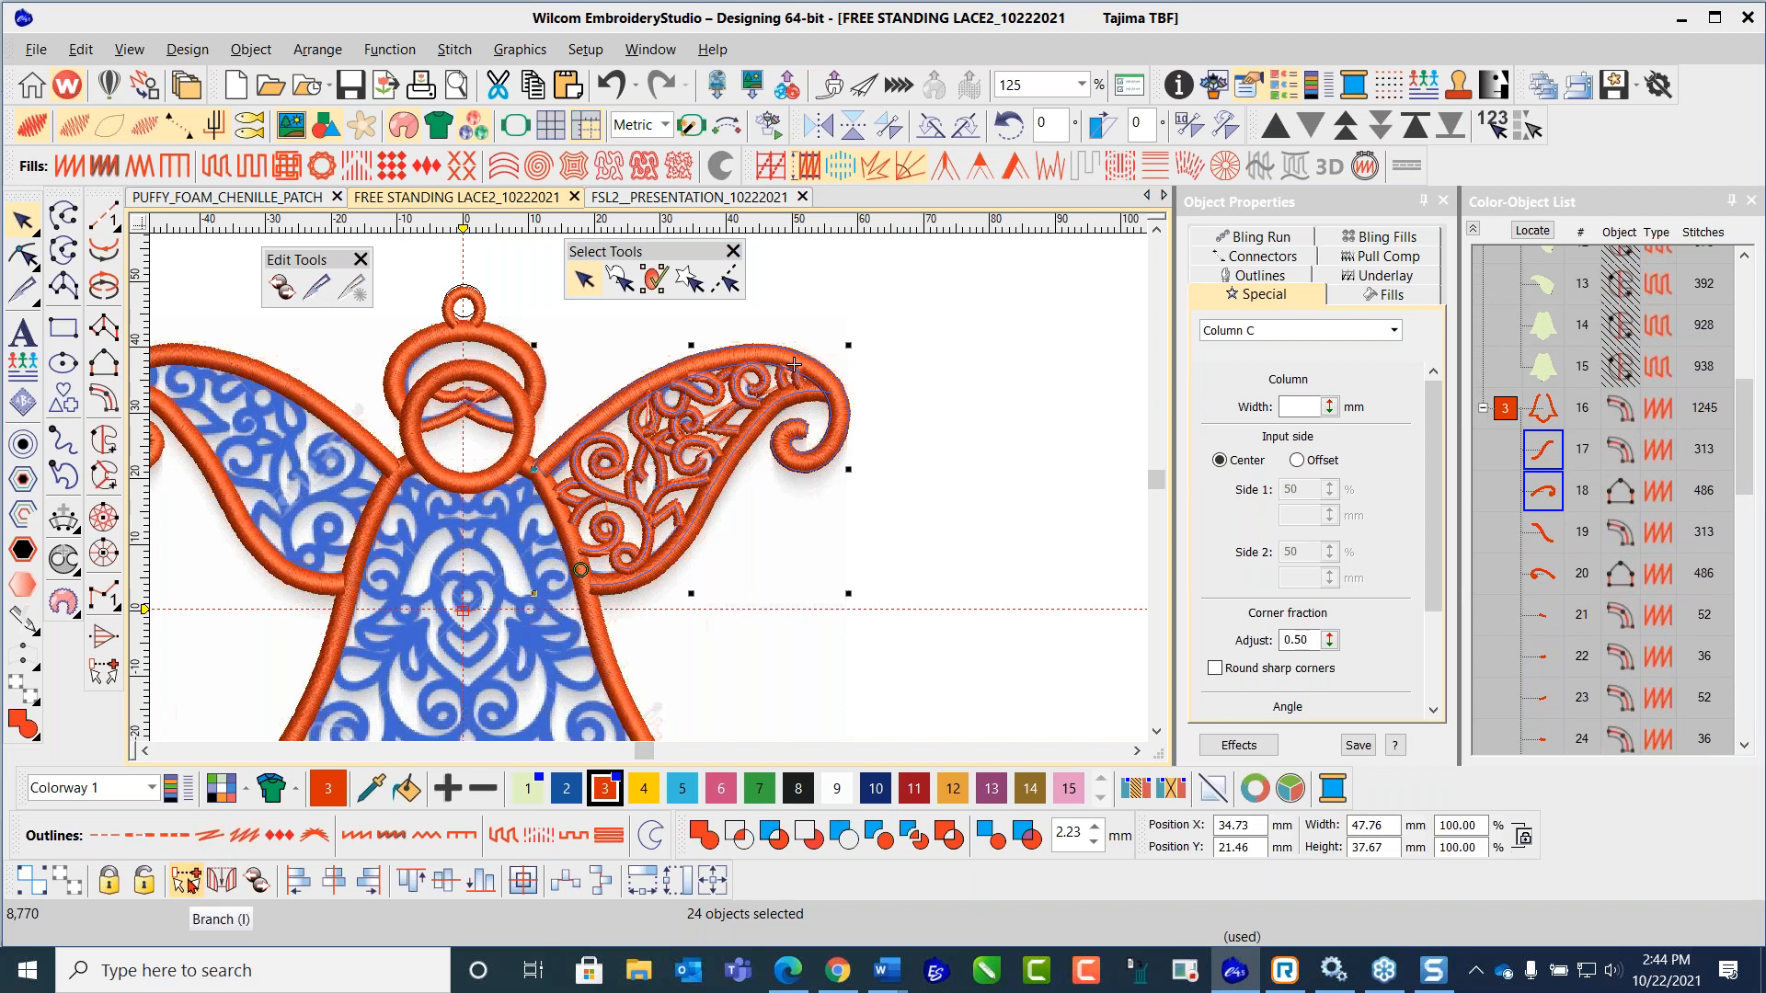
Step: Branch the selected right-wing objects into one object, with the entry on the wing's lower border and the exit near the shoulder
left_click(187, 881)
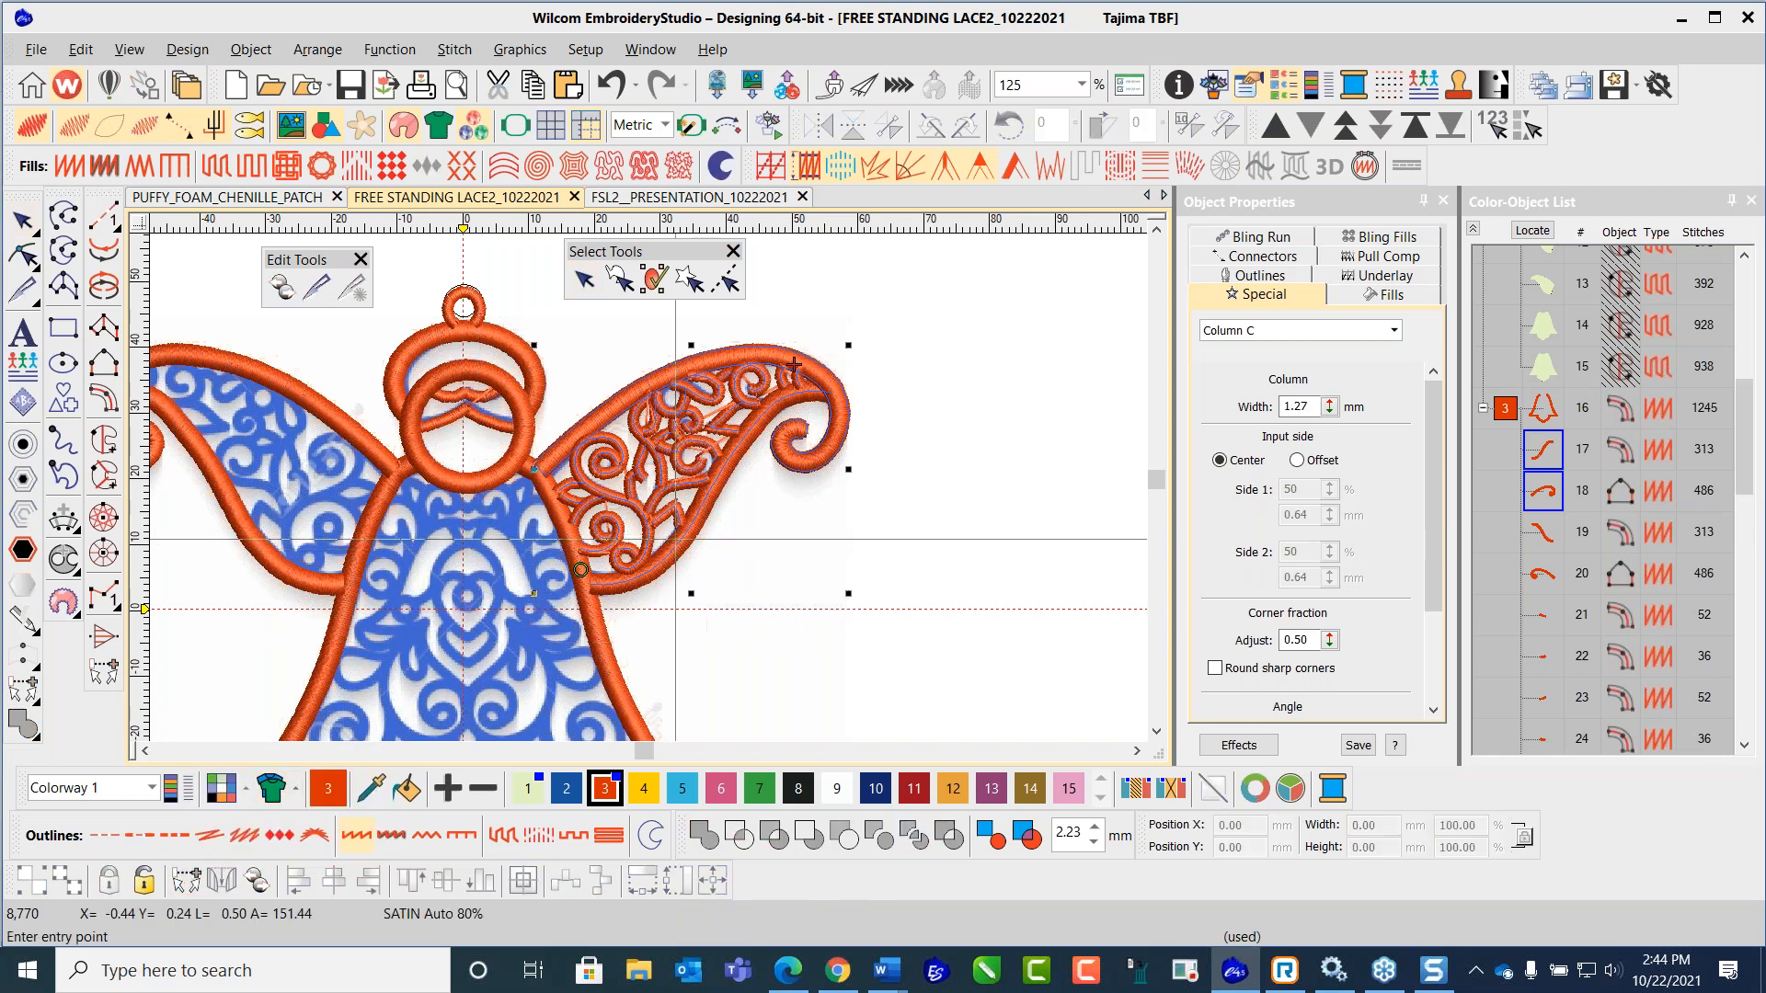
left_click(683, 523)
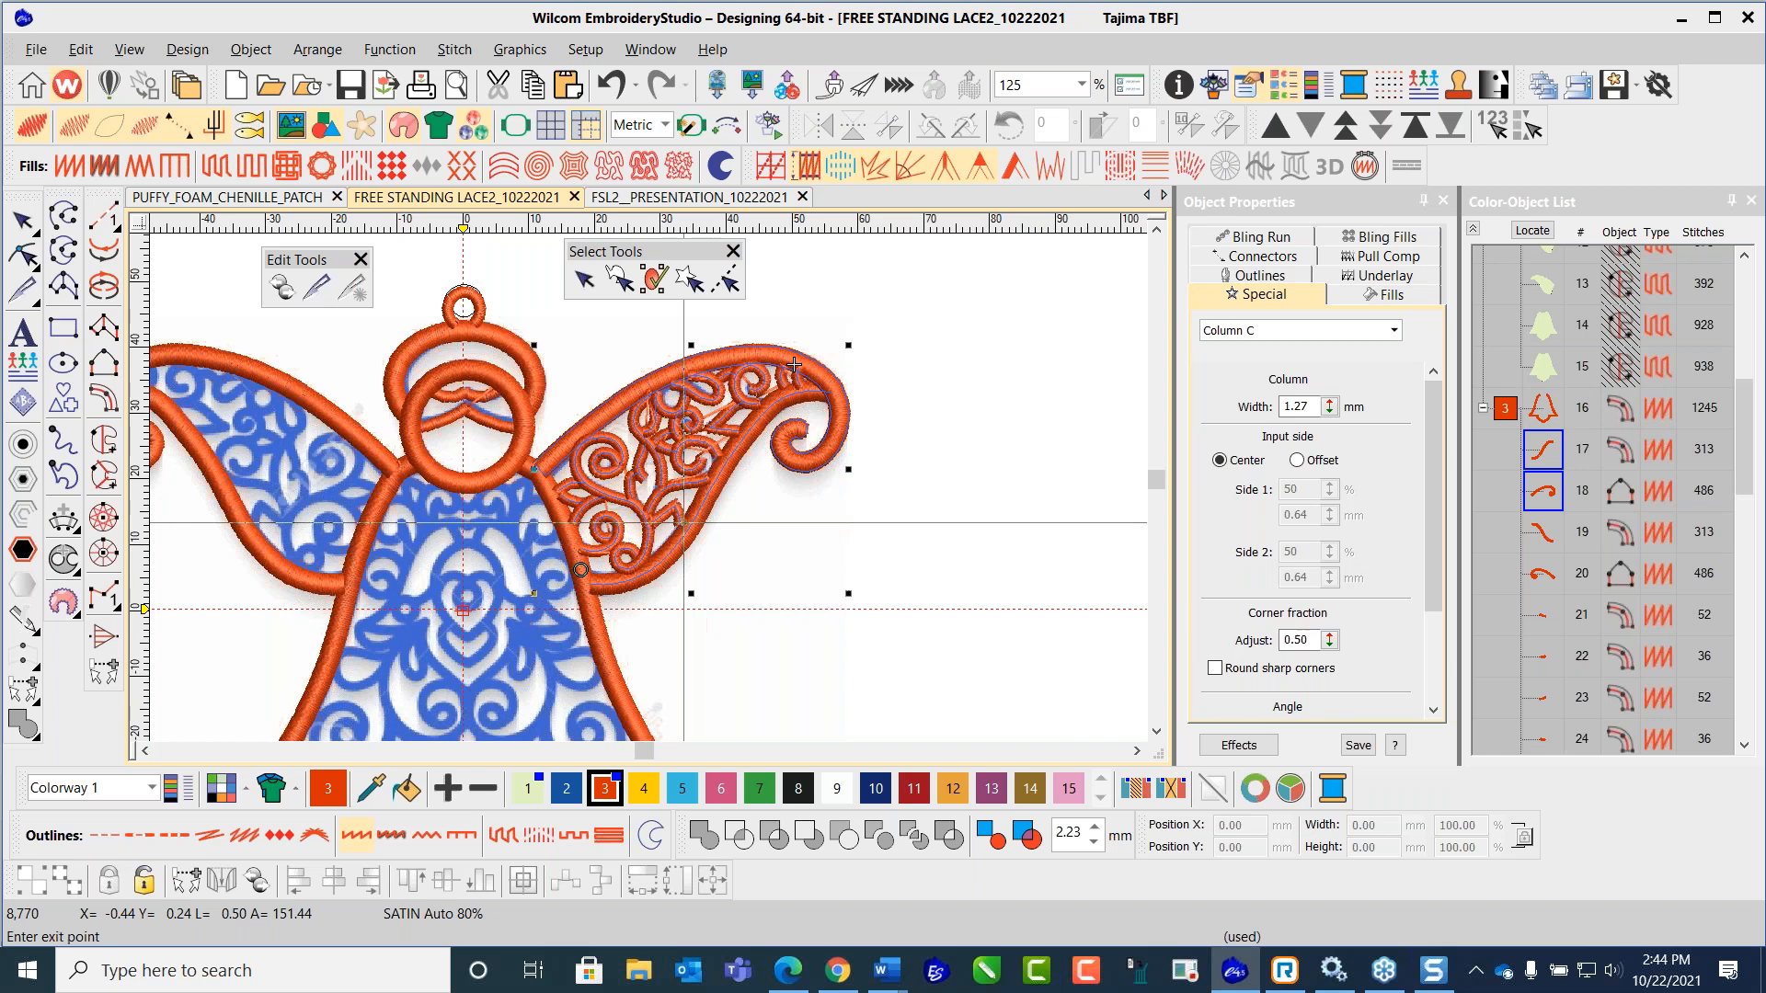
left_click(544, 474)
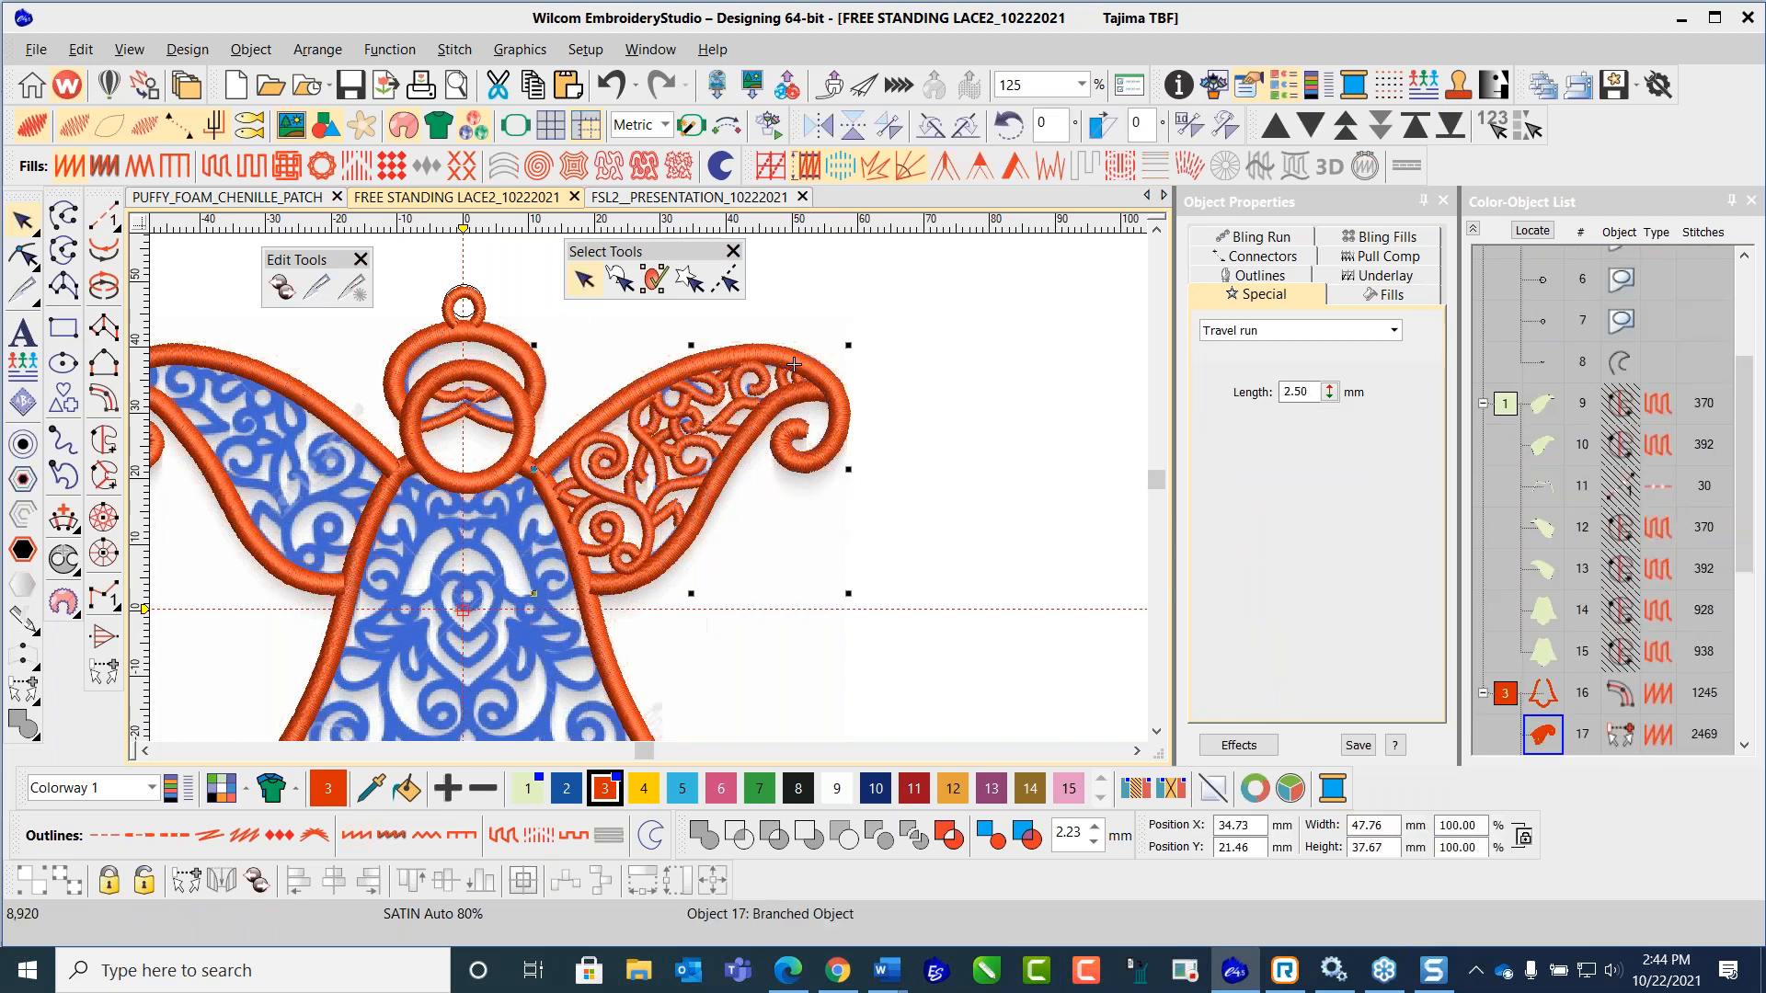
Step: Undo and redo the branching to compare the right wing's stitching before and after, leaving the branched wing deselected
scroll(692, 474, "up", 2)
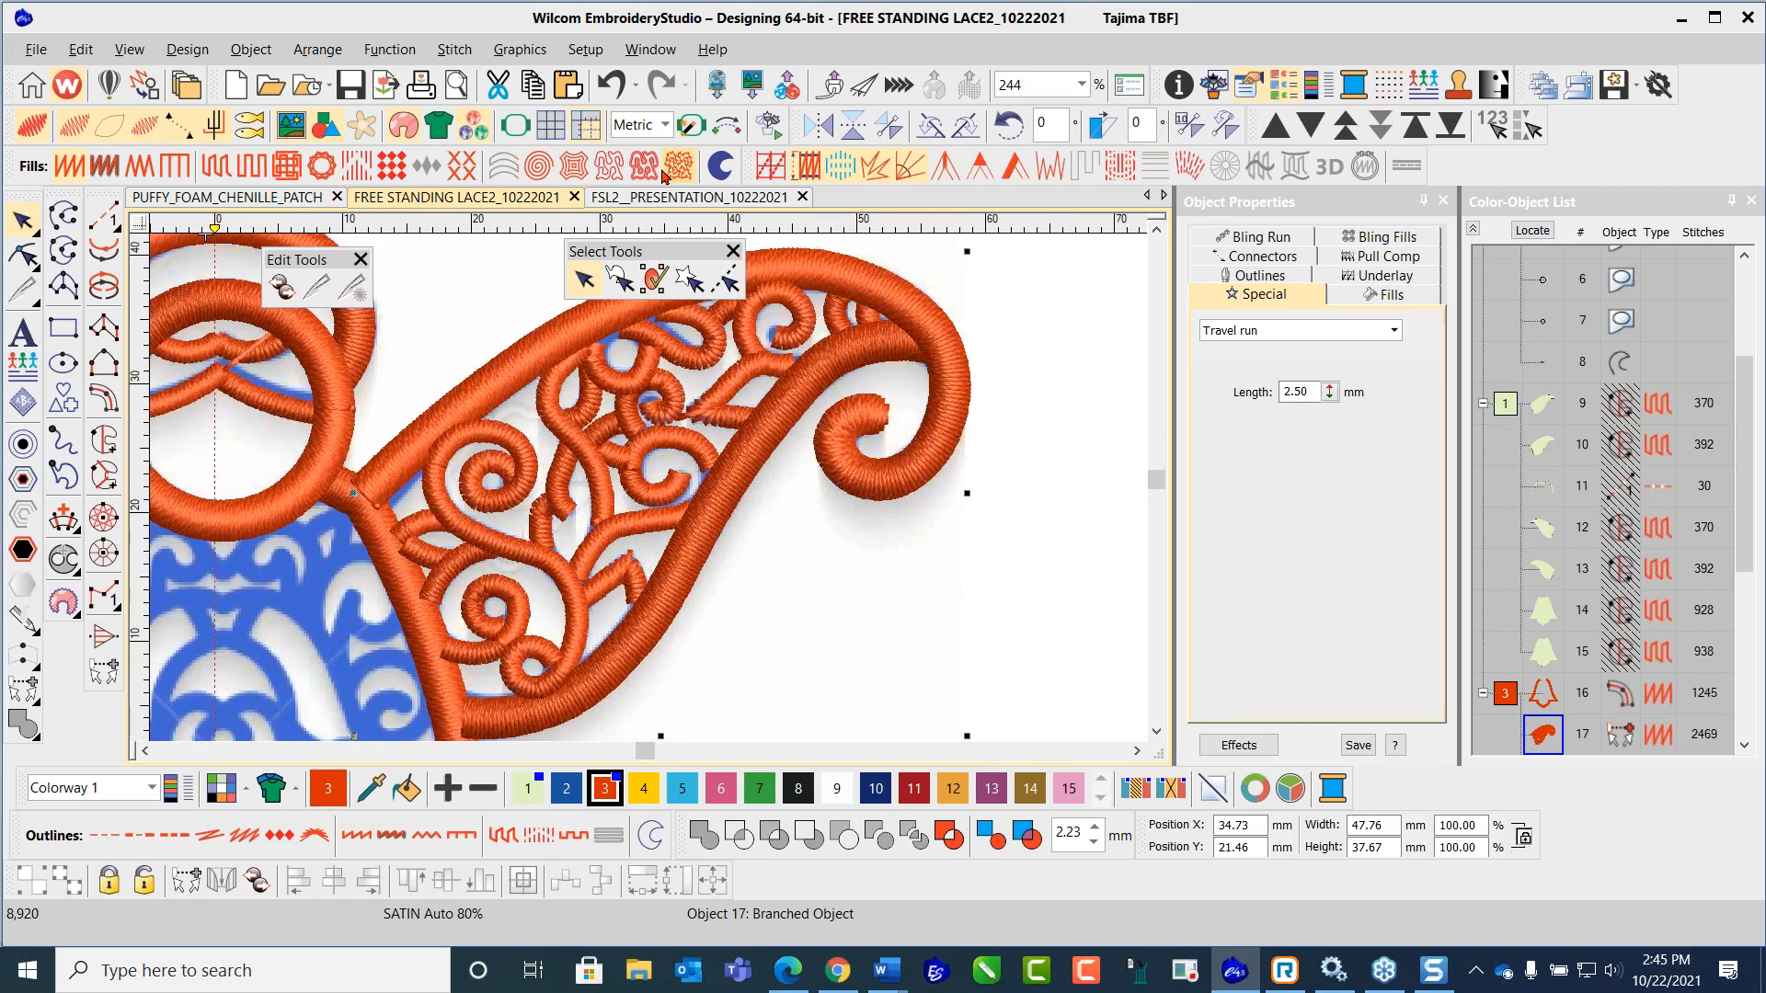
left_click(612, 85)
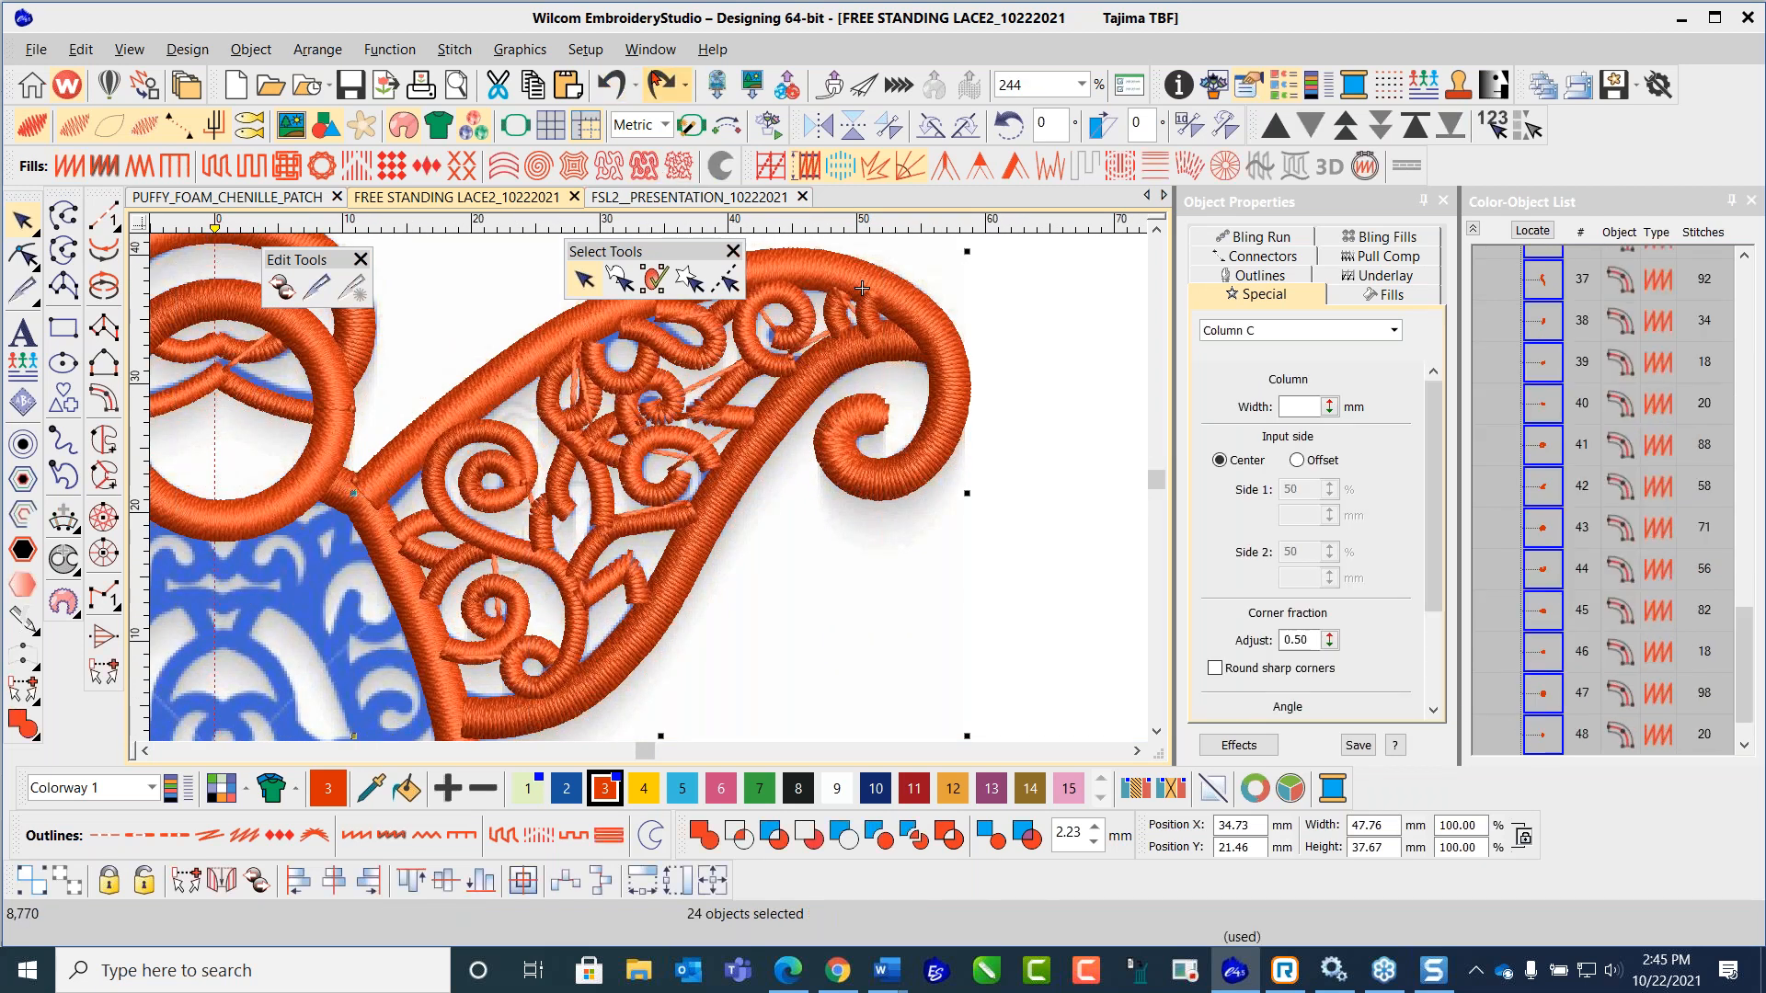
left_click(658, 83)
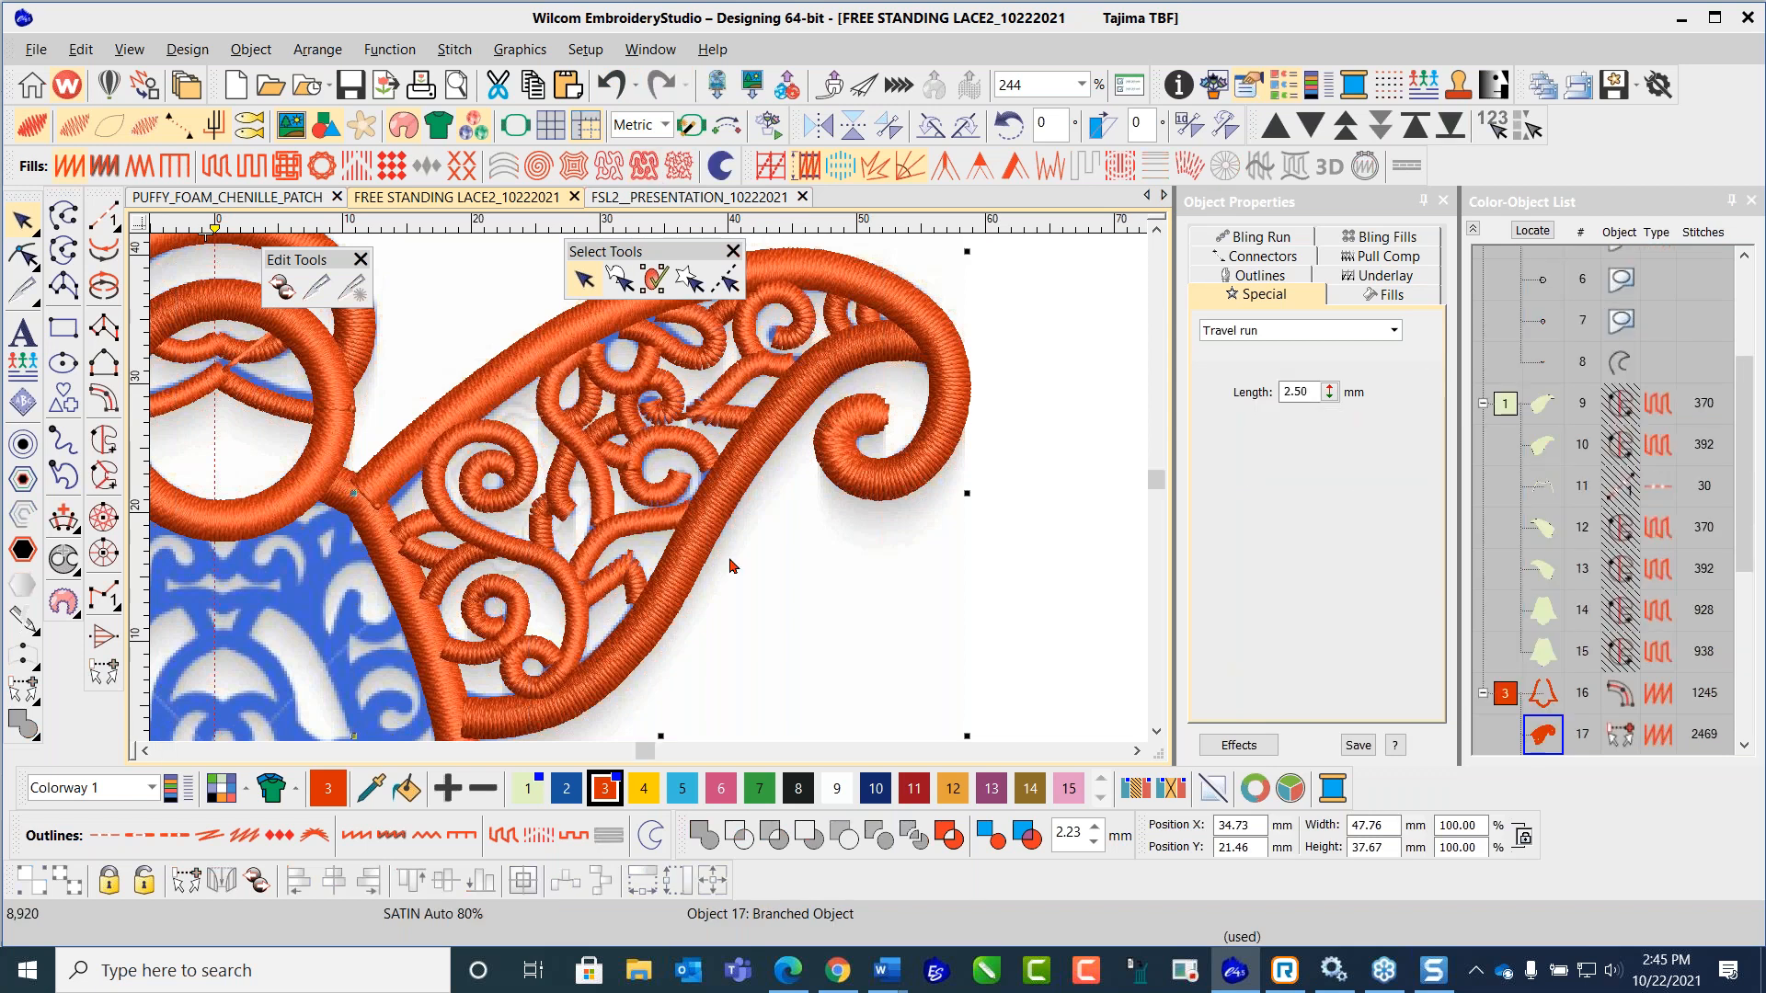
scroll(650, 482, "down", 2)
left_click(931, 284)
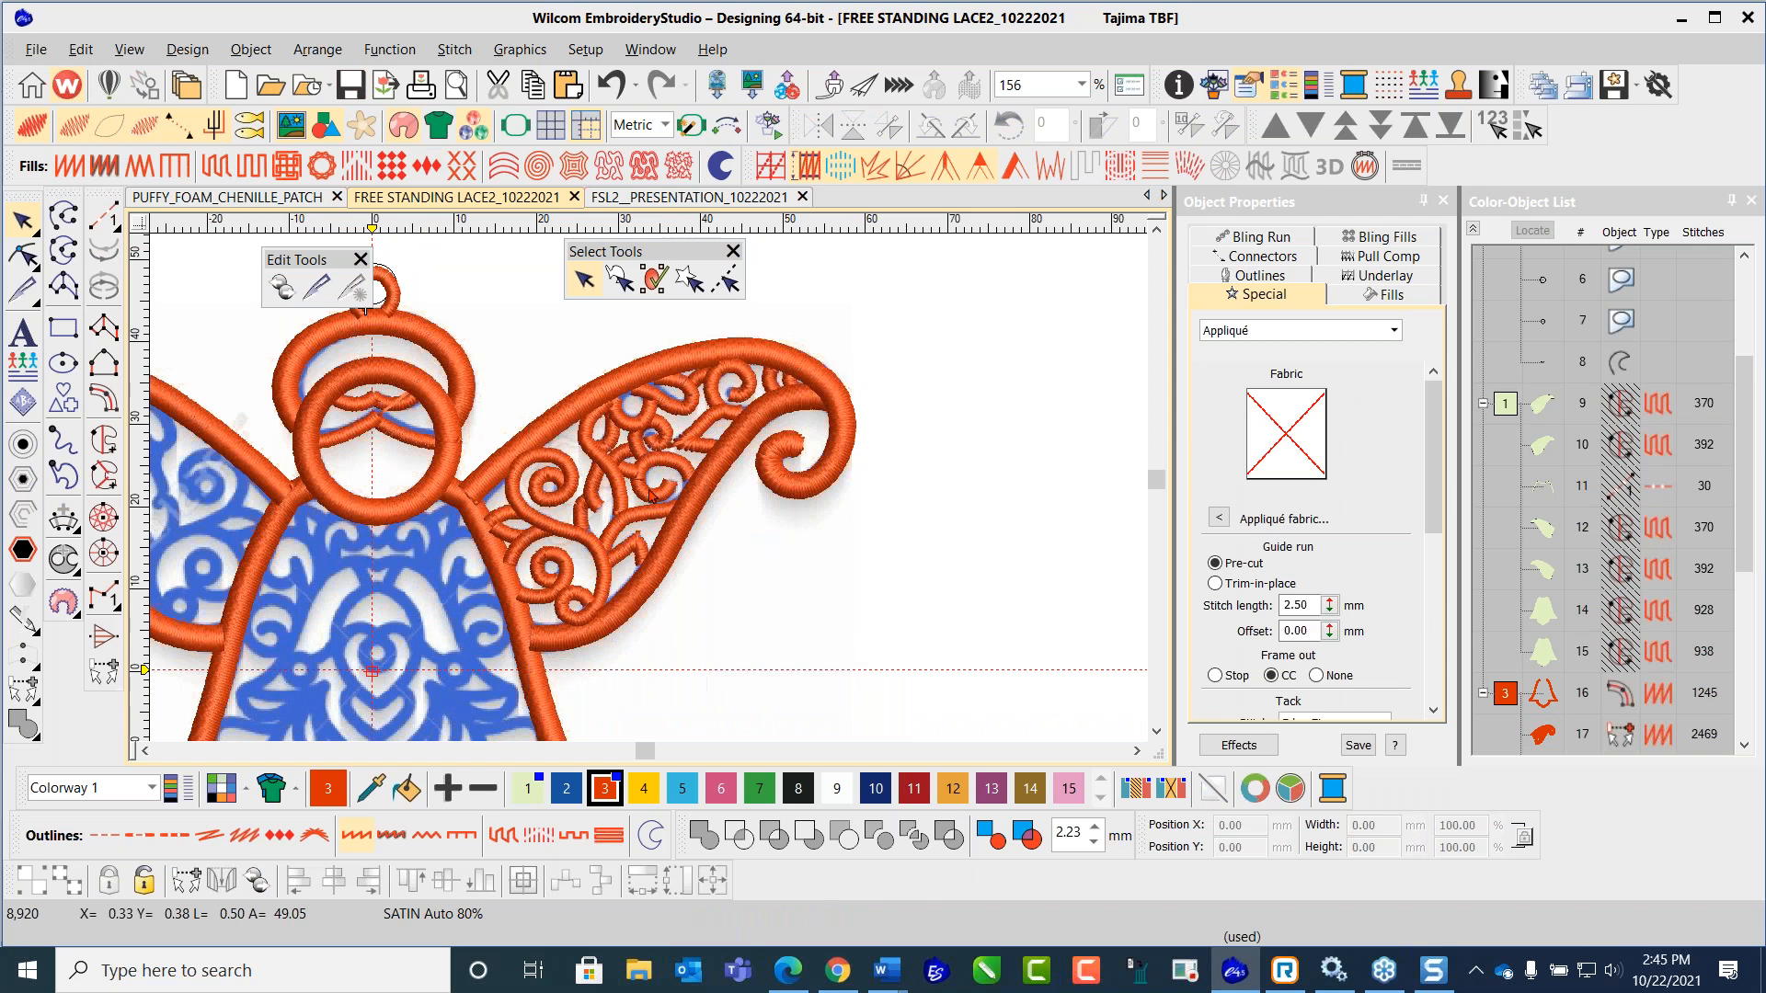
Step: Delete the left wing's existing 2.70 mm Column C border
scroll(650, 494, "down", 1)
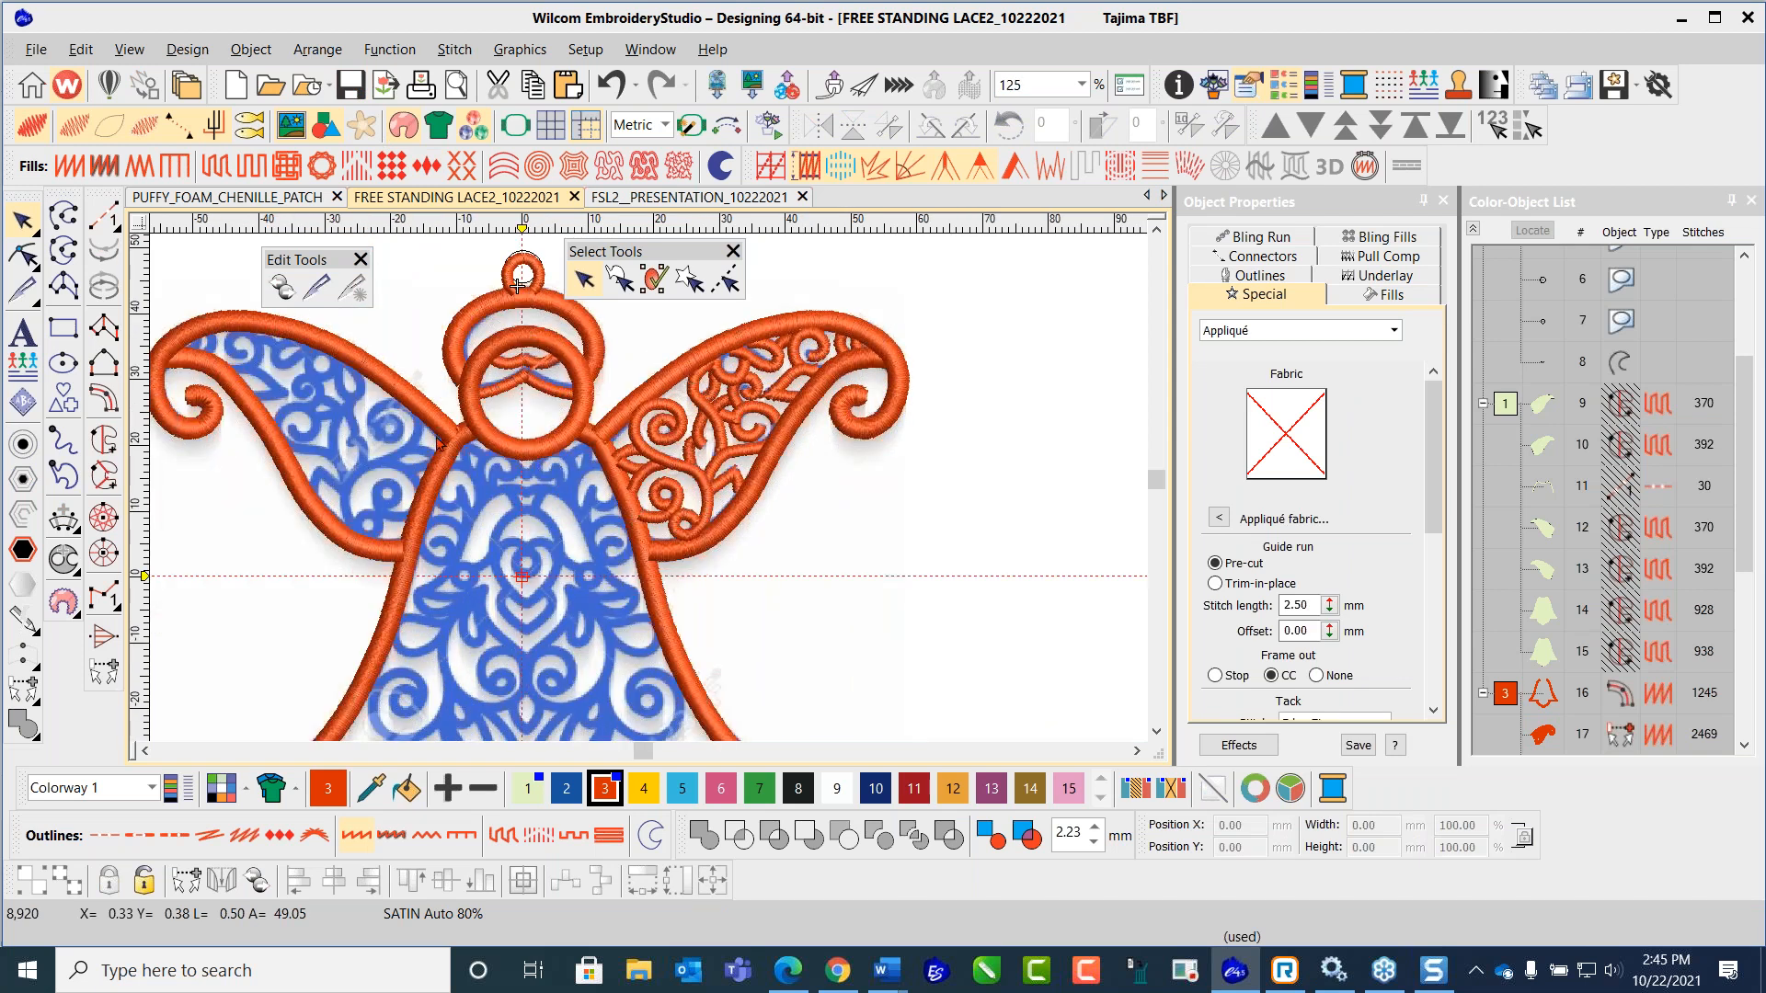
scroll(654, 497, "down", 1)
left_click(561, 548)
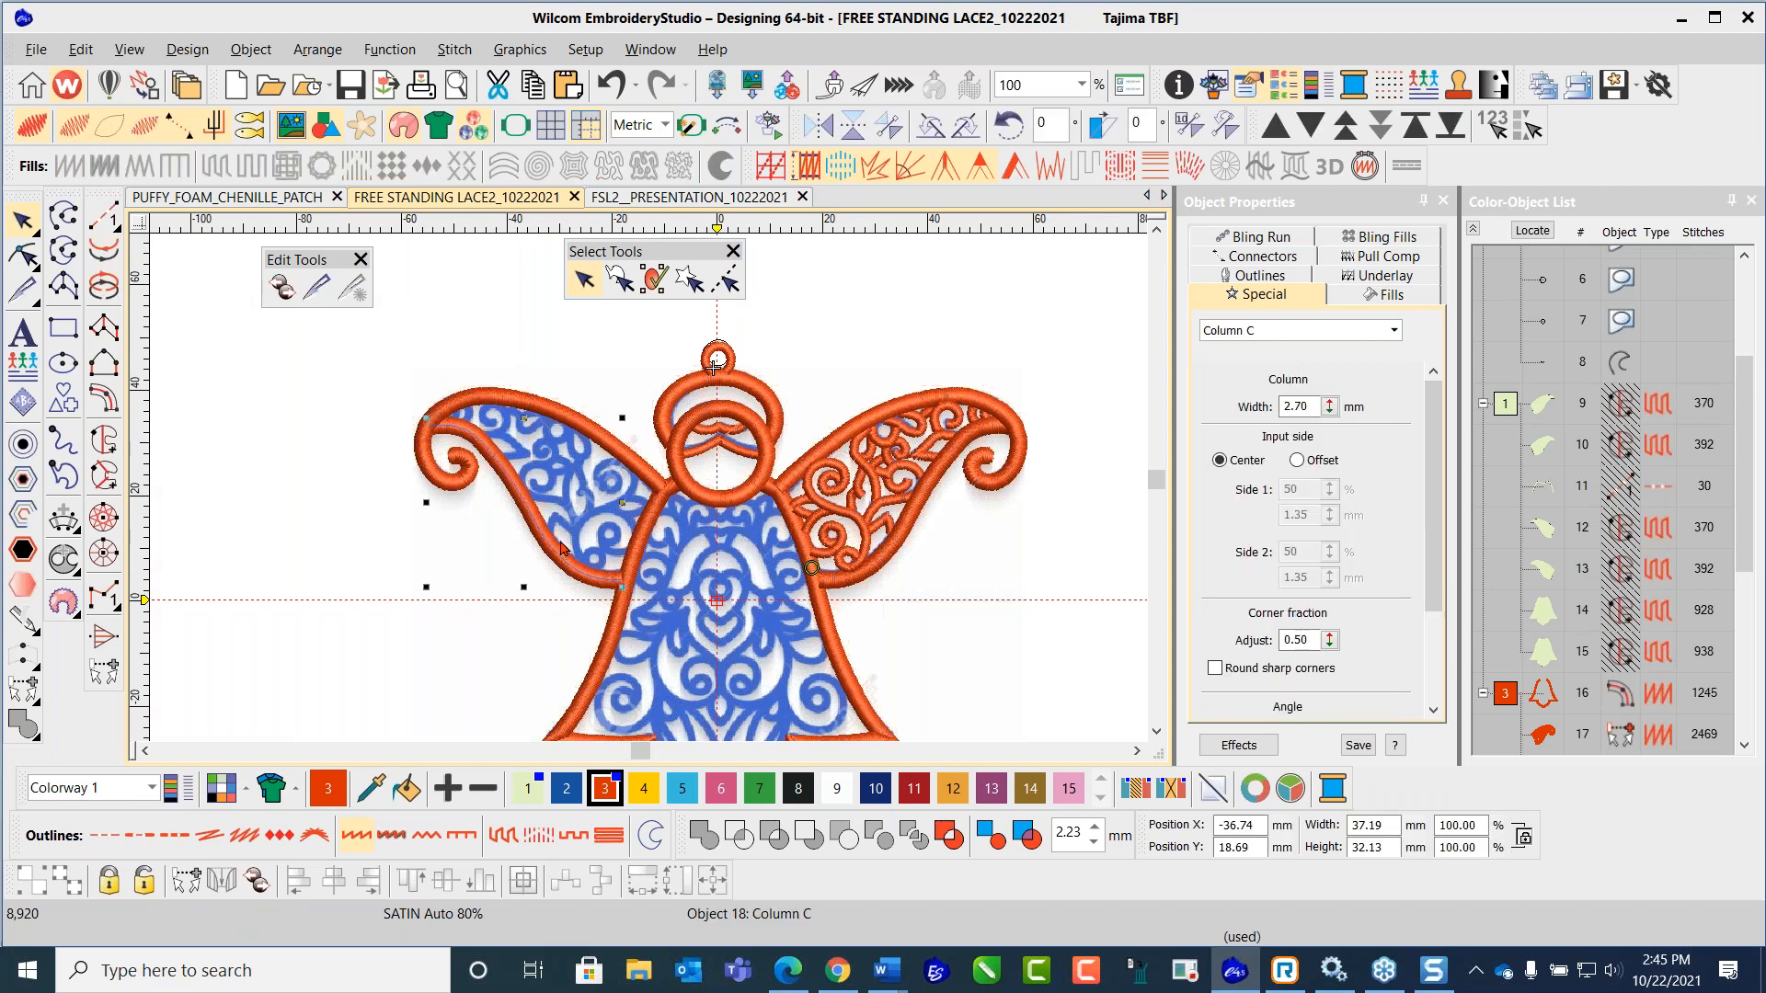
key("Delete")
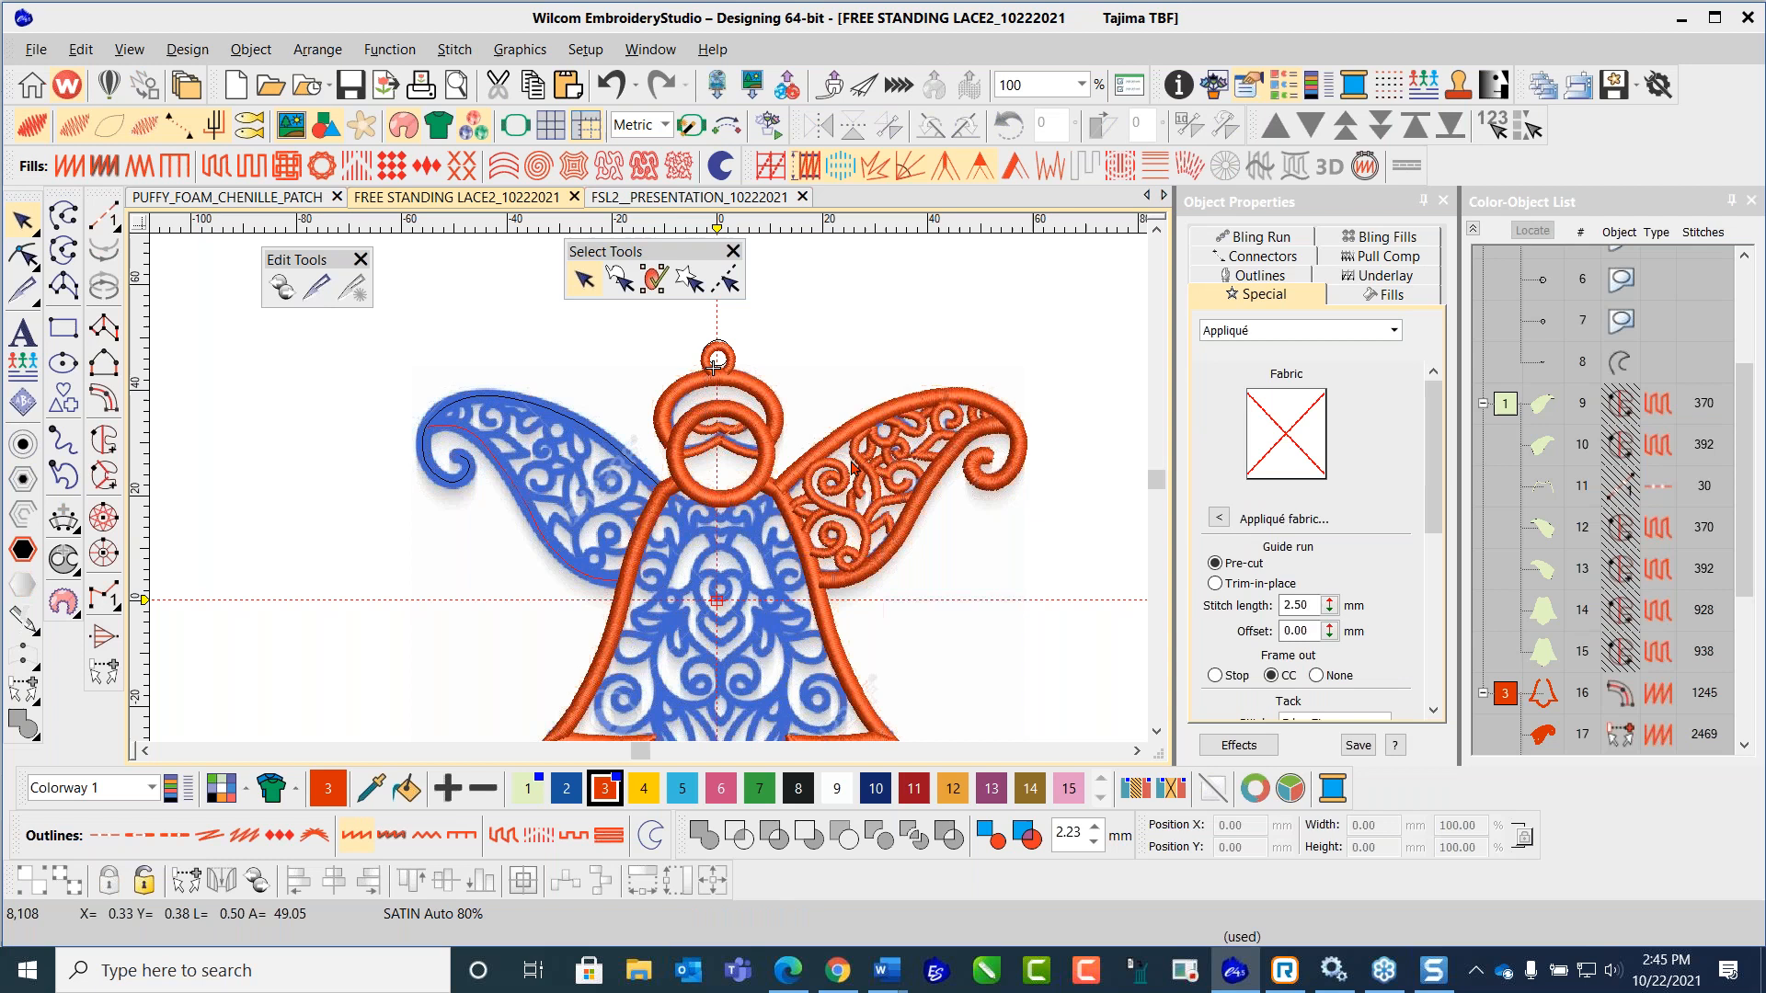
Step: Duplicate the branched right wing and mirror the copy horizontally
left_click(879, 549)
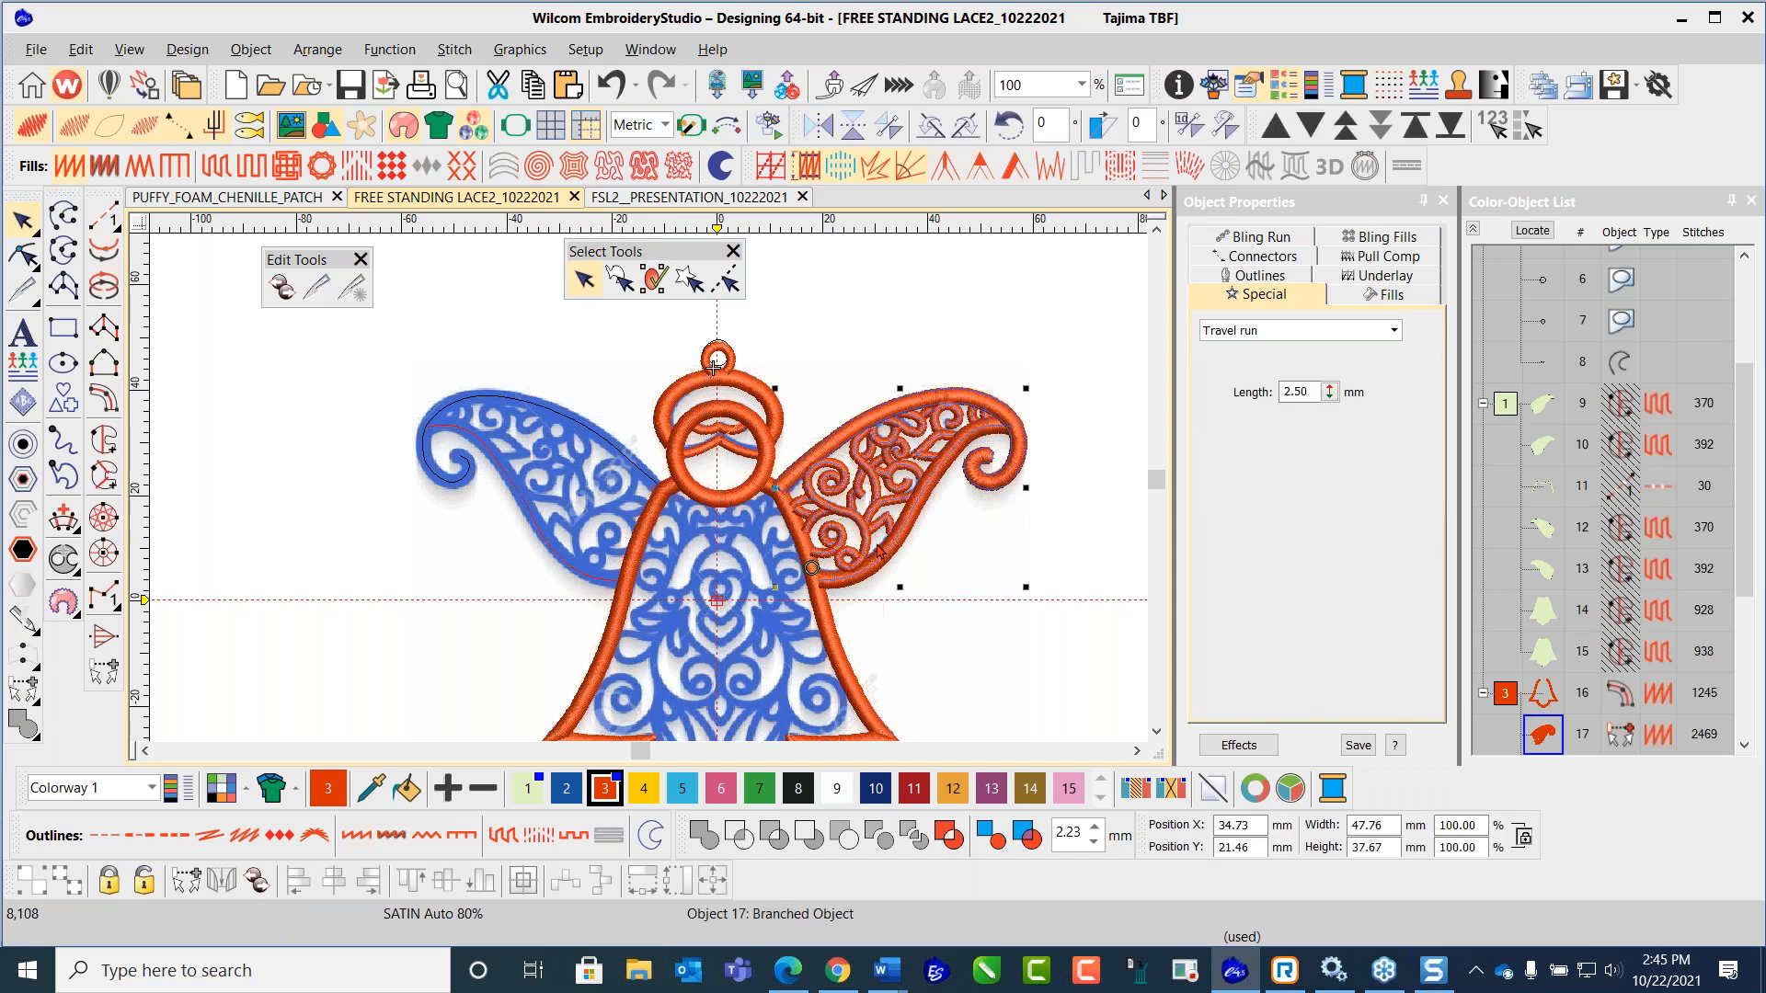
key("ctrl+d")
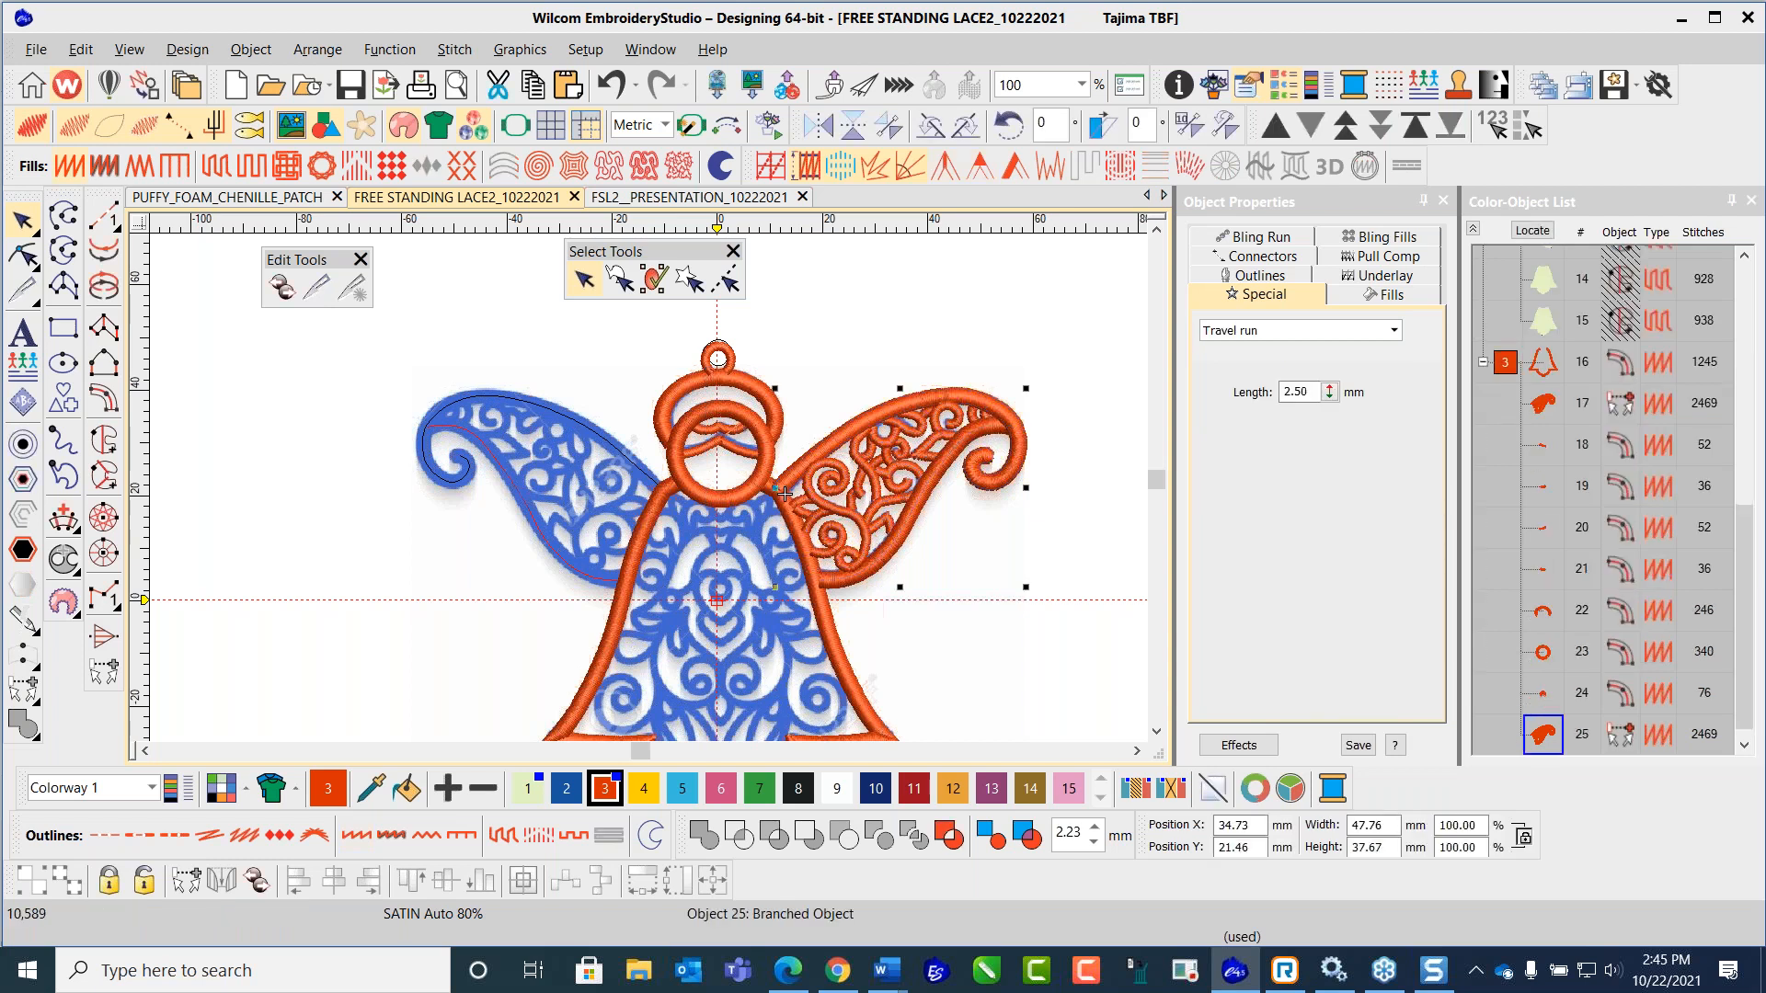
left_click(816, 127)
Step: Move the mirrored wing horizontally onto the left wing artwork, at X -33.72 mm, and save the design
key("Left")
key("Left")
key("Left")
key("Left")
key("Left")
key("Left")
key("Left")
key("Left")
key("Left")
key("Left")
key("Left")
key("Left")
key("Left")
key("Left")
key("Left")
key("Left")
key("Left")
key("Left")
key("Left")
key("Left")
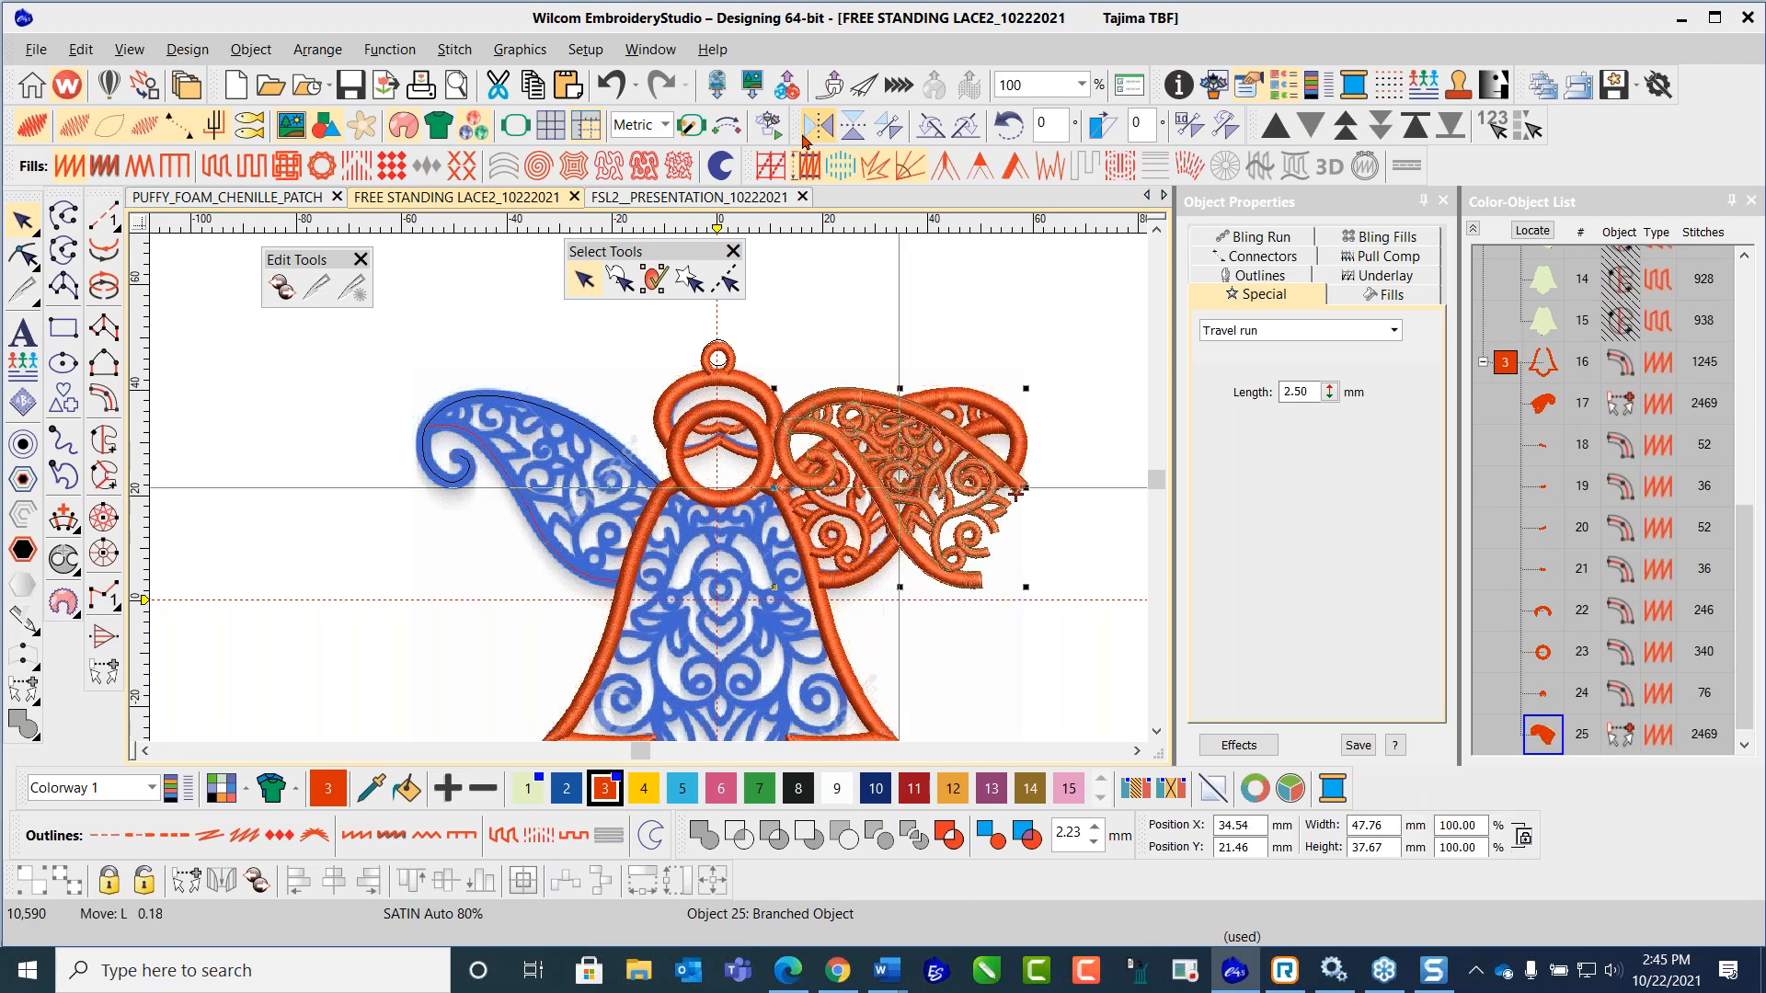
key("Left")
key("Left")
key("Left")
key("Left")
key("Left")
key("Left")
key("Left")
key("Left")
key("Left")
key("Left")
key("Left")
key("Left")
key("Left")
key("Left")
key("Left")
key("Left")
key("Left")
key("Left")
key("Left")
key("Left")
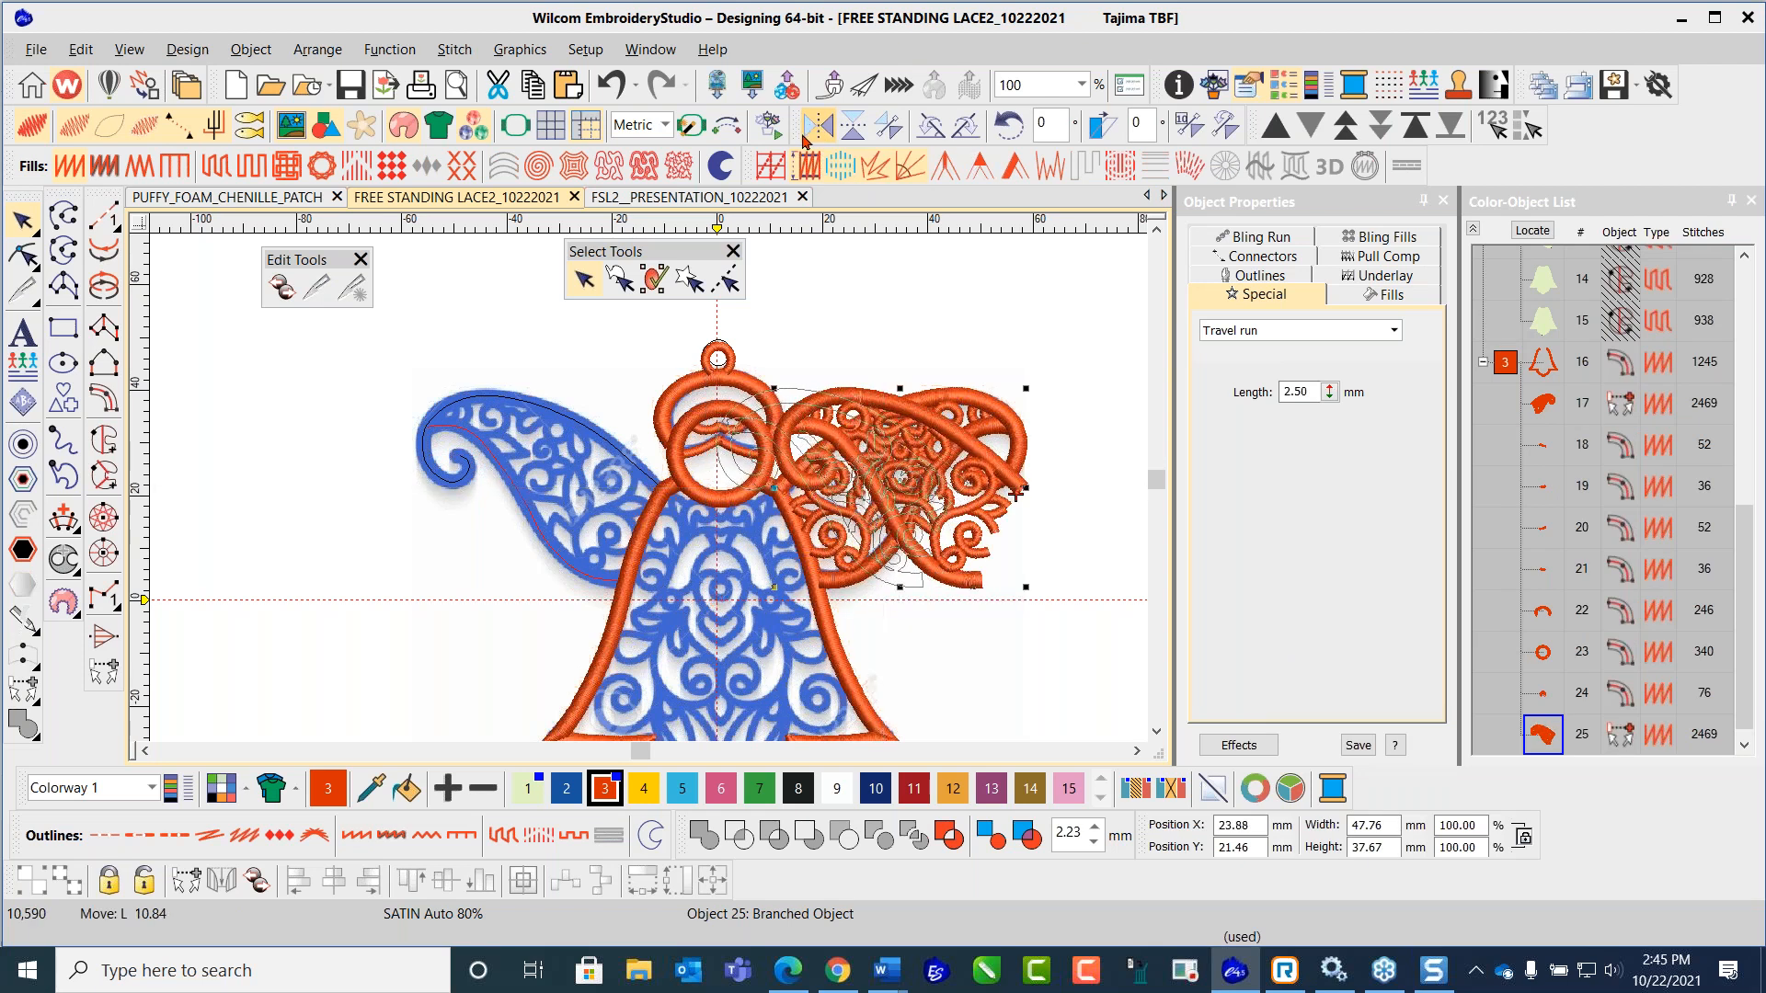
key("Left")
key("Left")
key("Left")
key("Left")
key("Left")
key("Left")
key("Left")
key("Left")
key("Left")
key("Left")
key("Left")
key("Left")
key("Left")
key("Left")
key("Left")
key("Left")
key("Left")
key("Left")
key("Left")
key("Left")
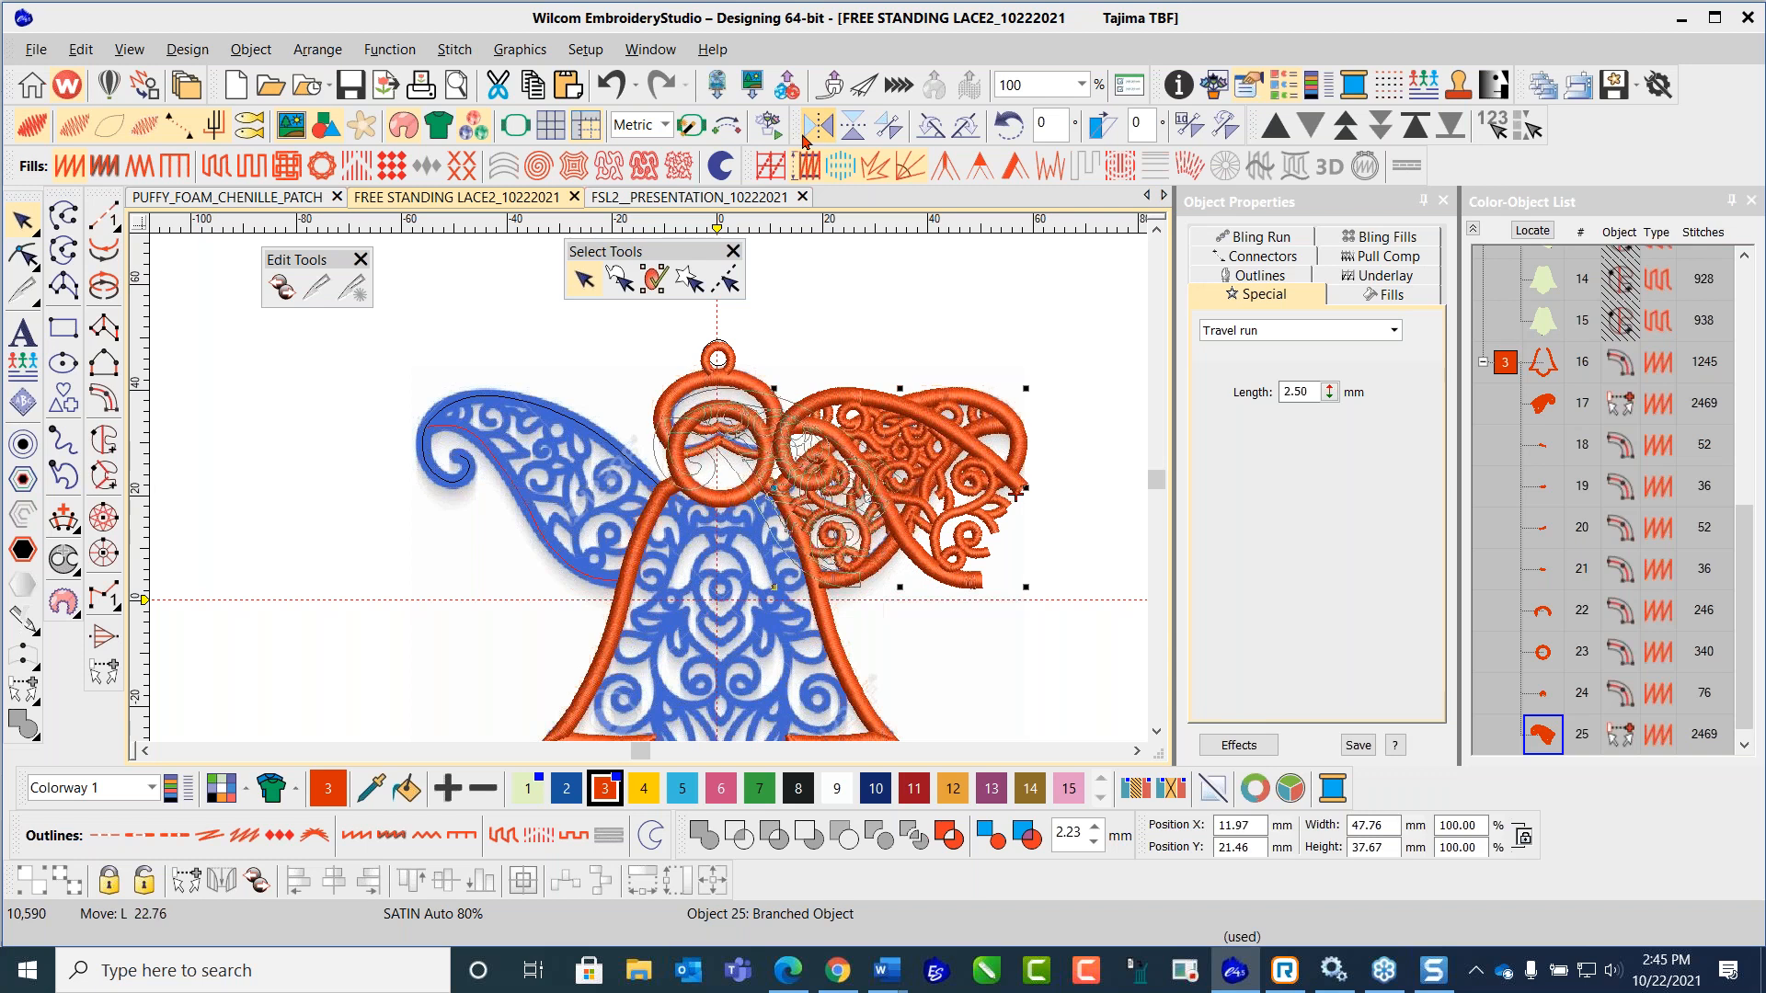
key("Left")
key("Left")
key("Left")
key("Left")
key("Left")
key("Left")
key("Left")
key("Left")
key("Left")
key("Left")
key("Left")
key("Left")
key("Left")
key("Left")
key("Left")
key("Left")
key("Left")
key("Left")
key("Left")
key("Left")
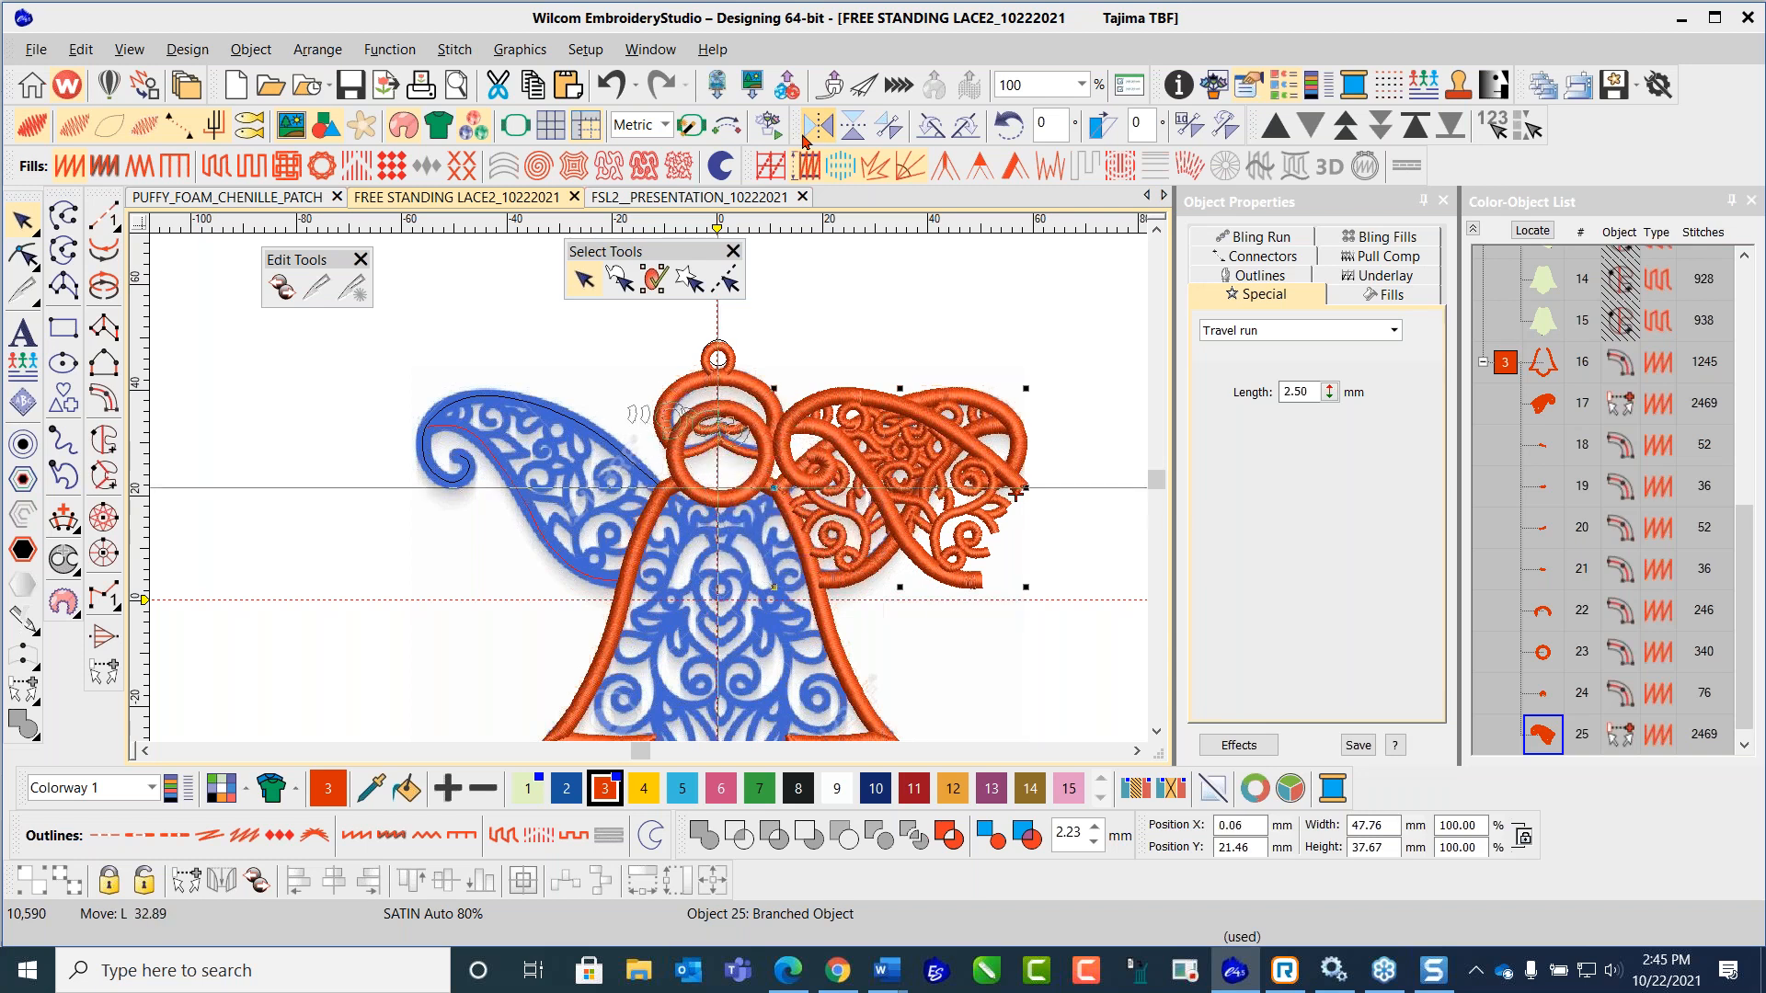
key("Left")
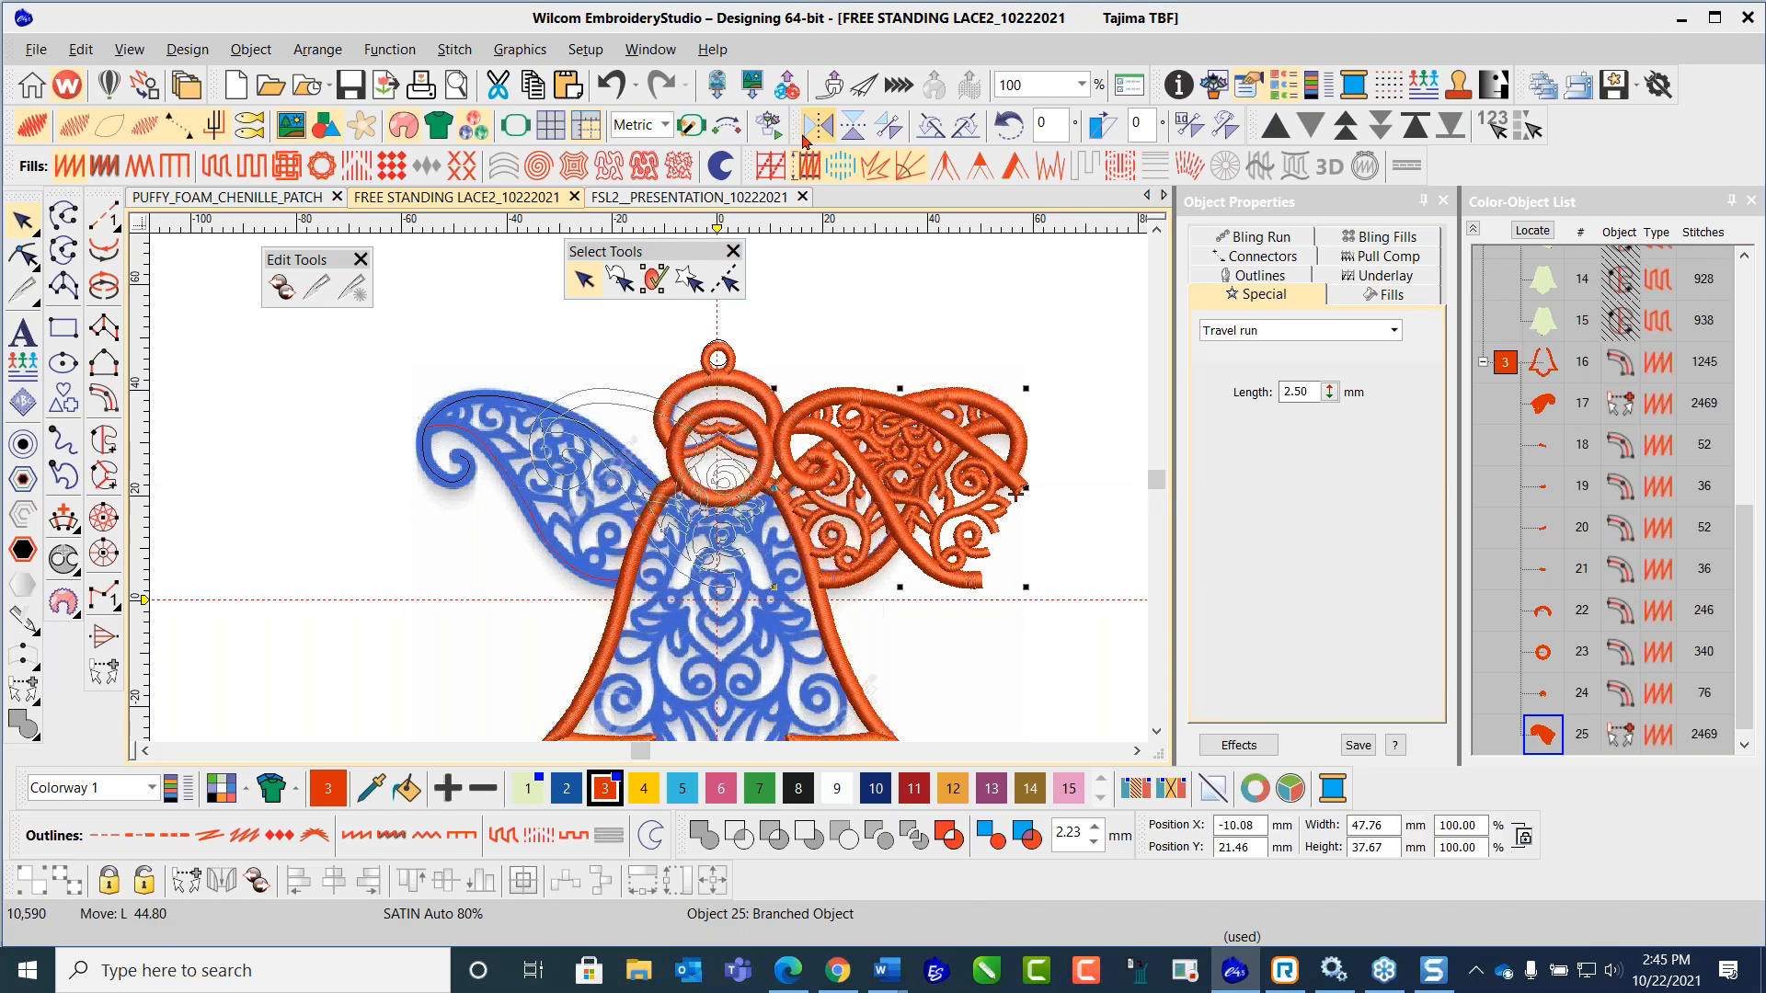
key("Left")
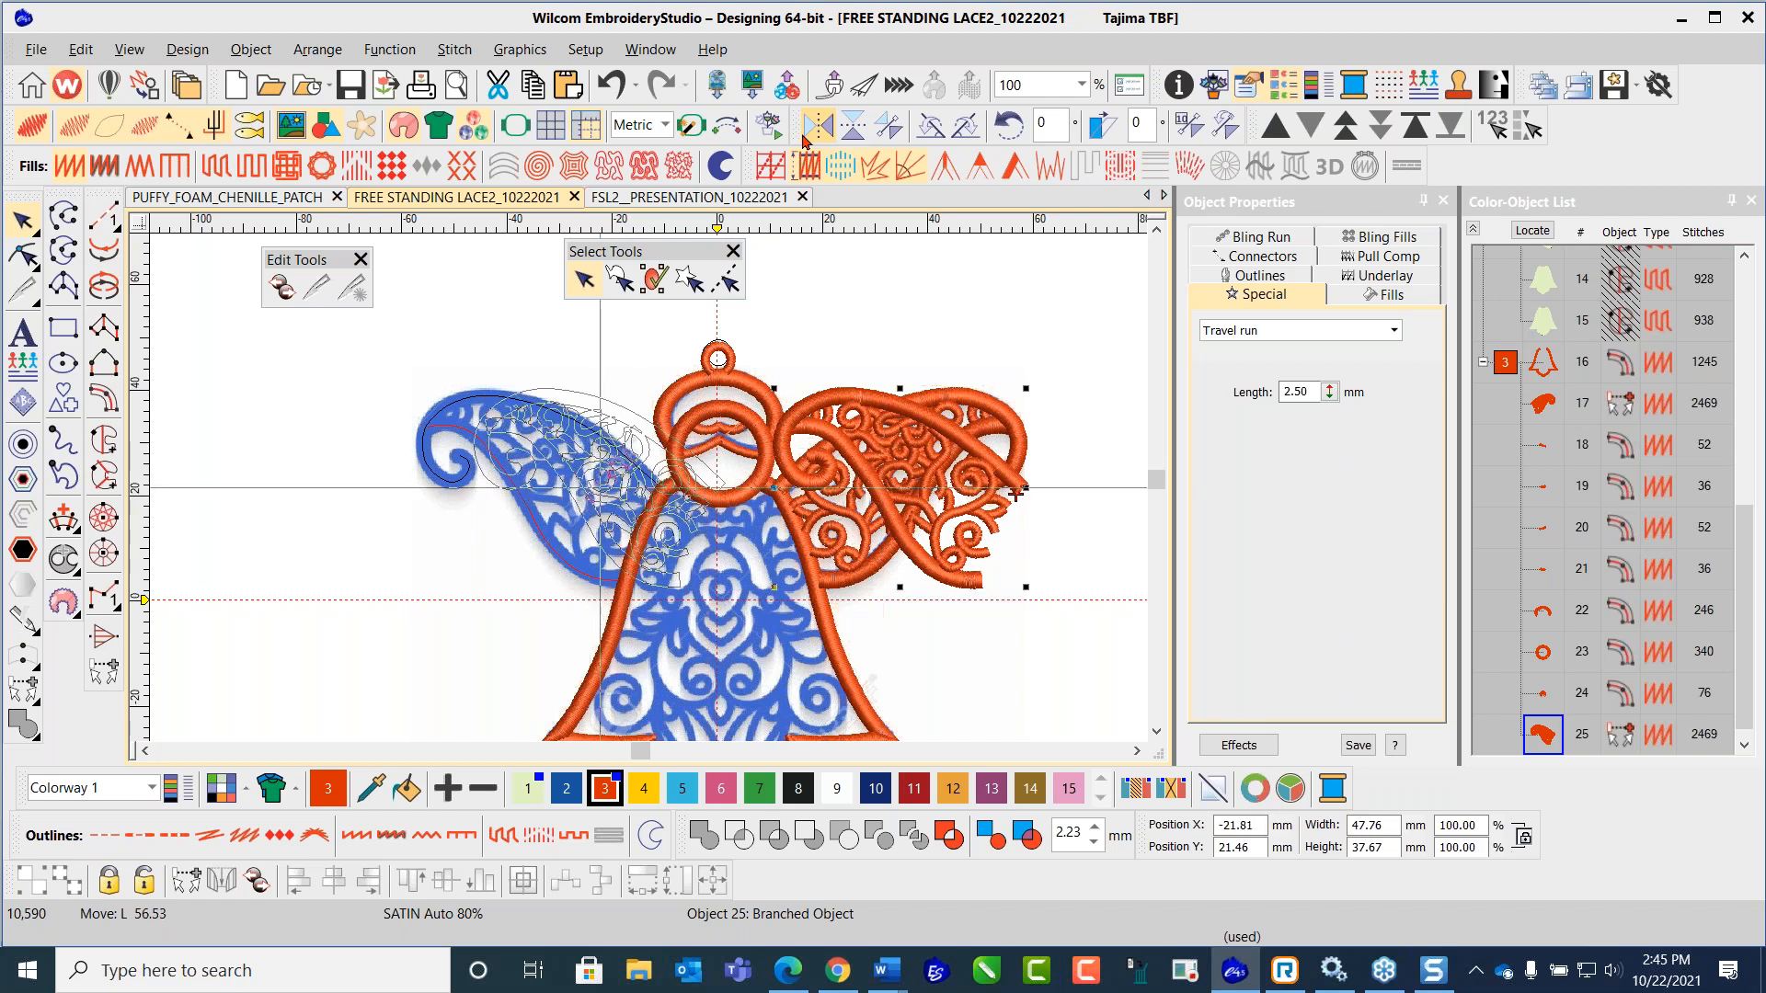
key("Left")
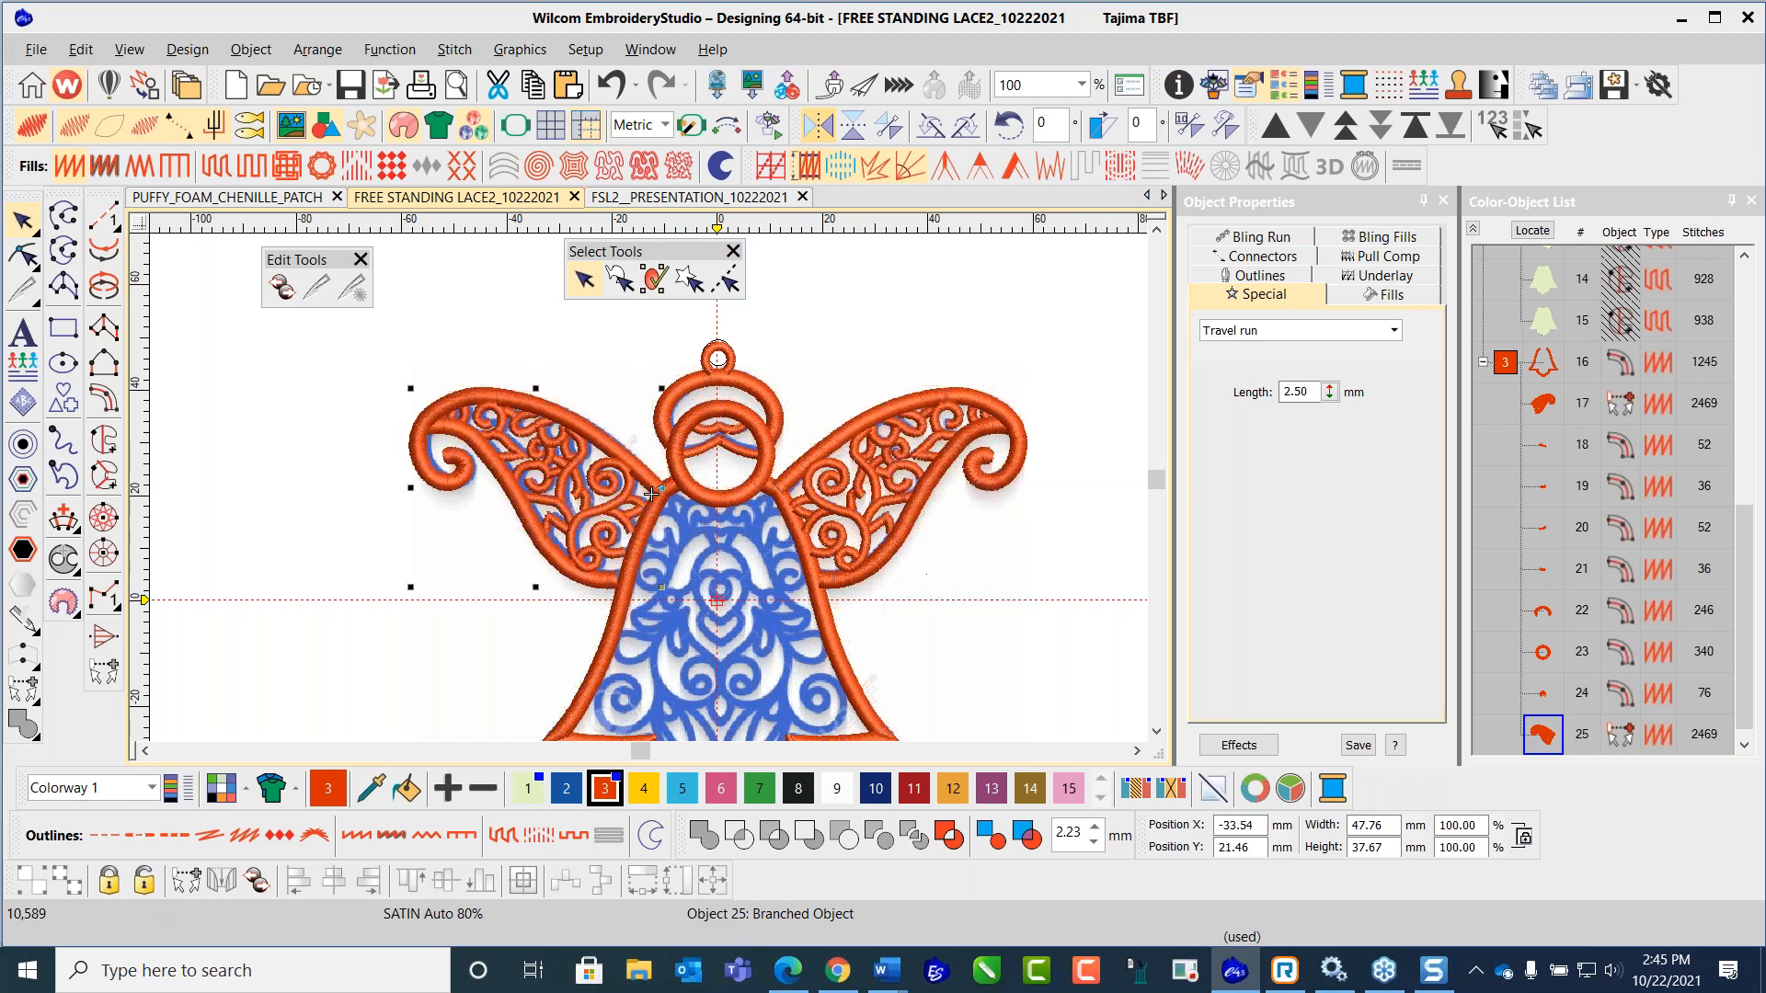
key("Right")
key("Right")
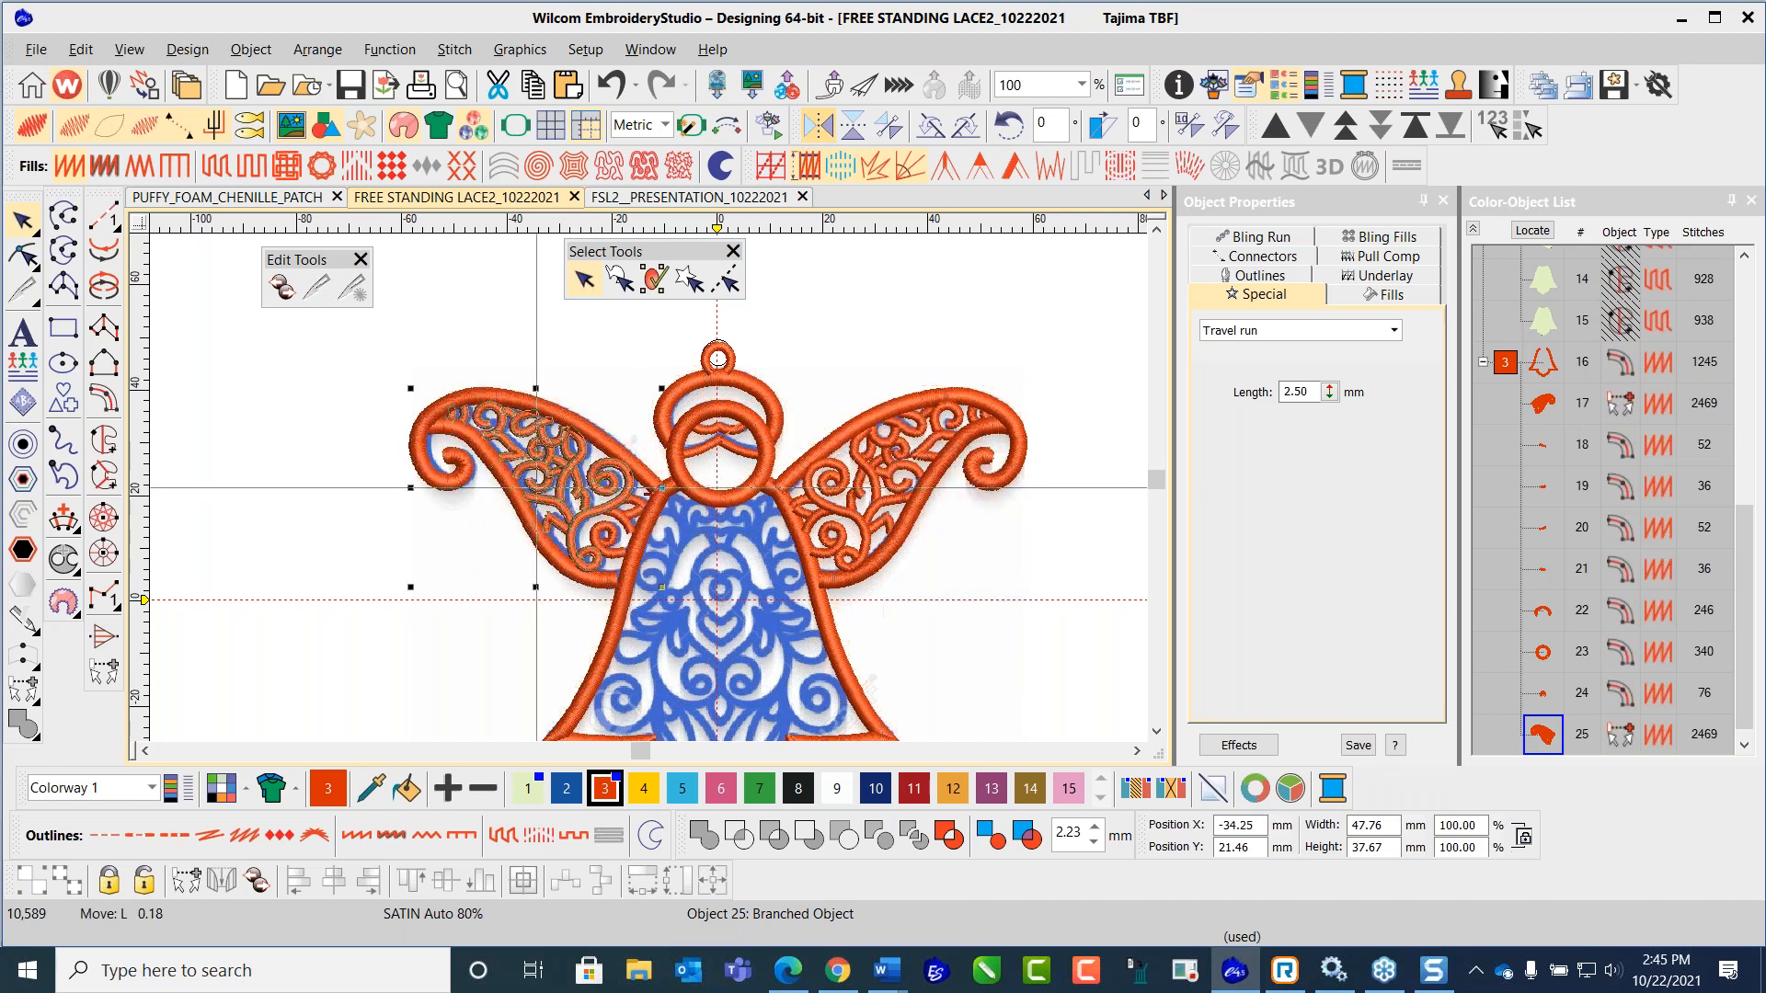
key("Right")
key("Right")
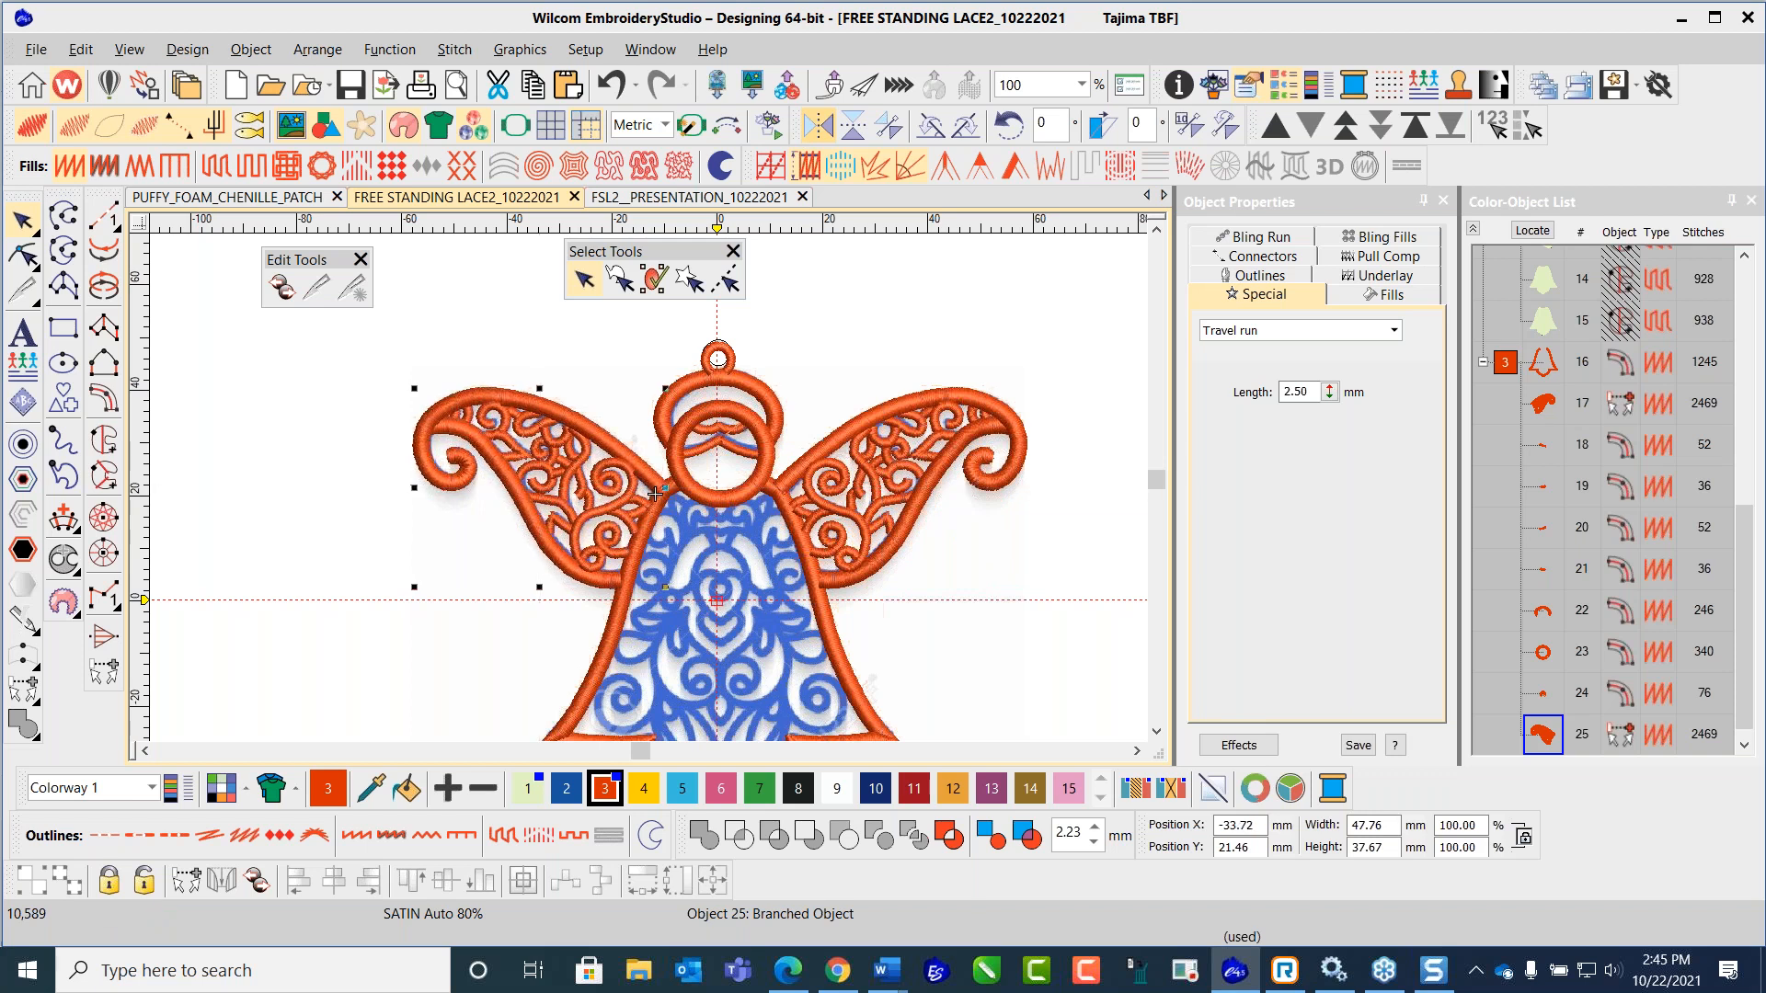
left_click(351, 79)
left_click(982, 317)
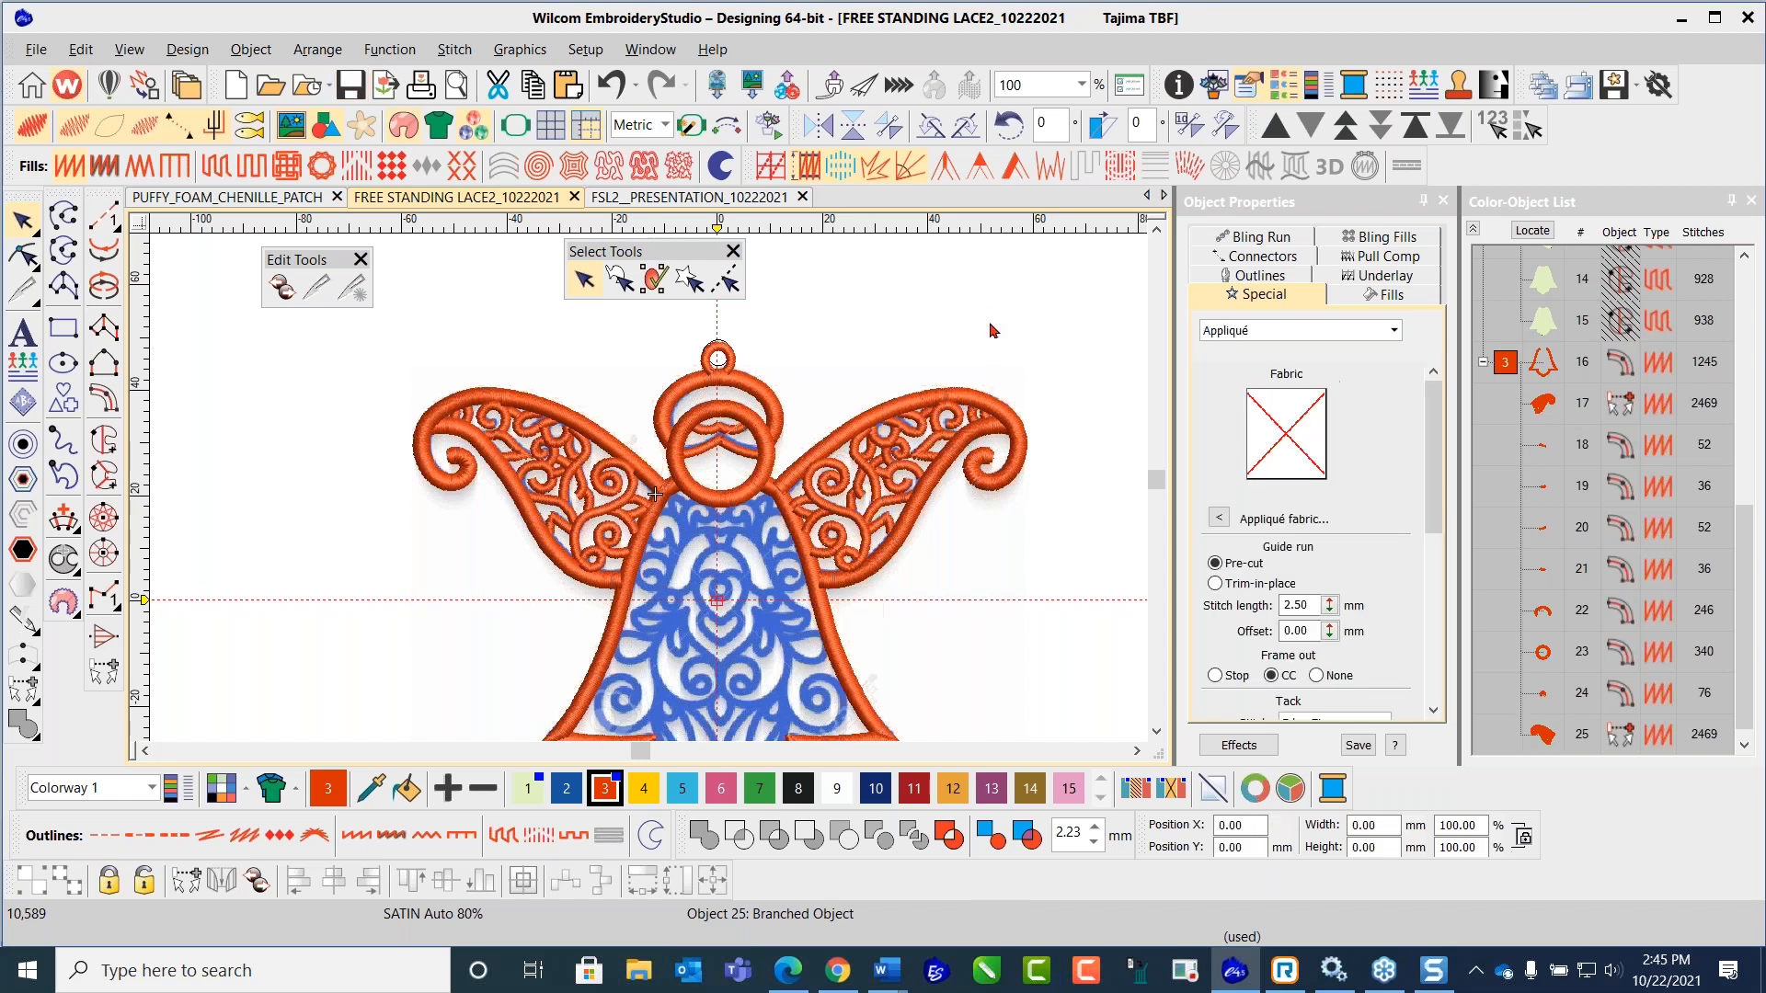
Step: Digitize a 2.50 mm run, about 51 mm wide, from the right wing's base along the neckline to the left wing's lower border
scroll(747, 592, "down", 2)
scroll(649, 496, "up", 2)
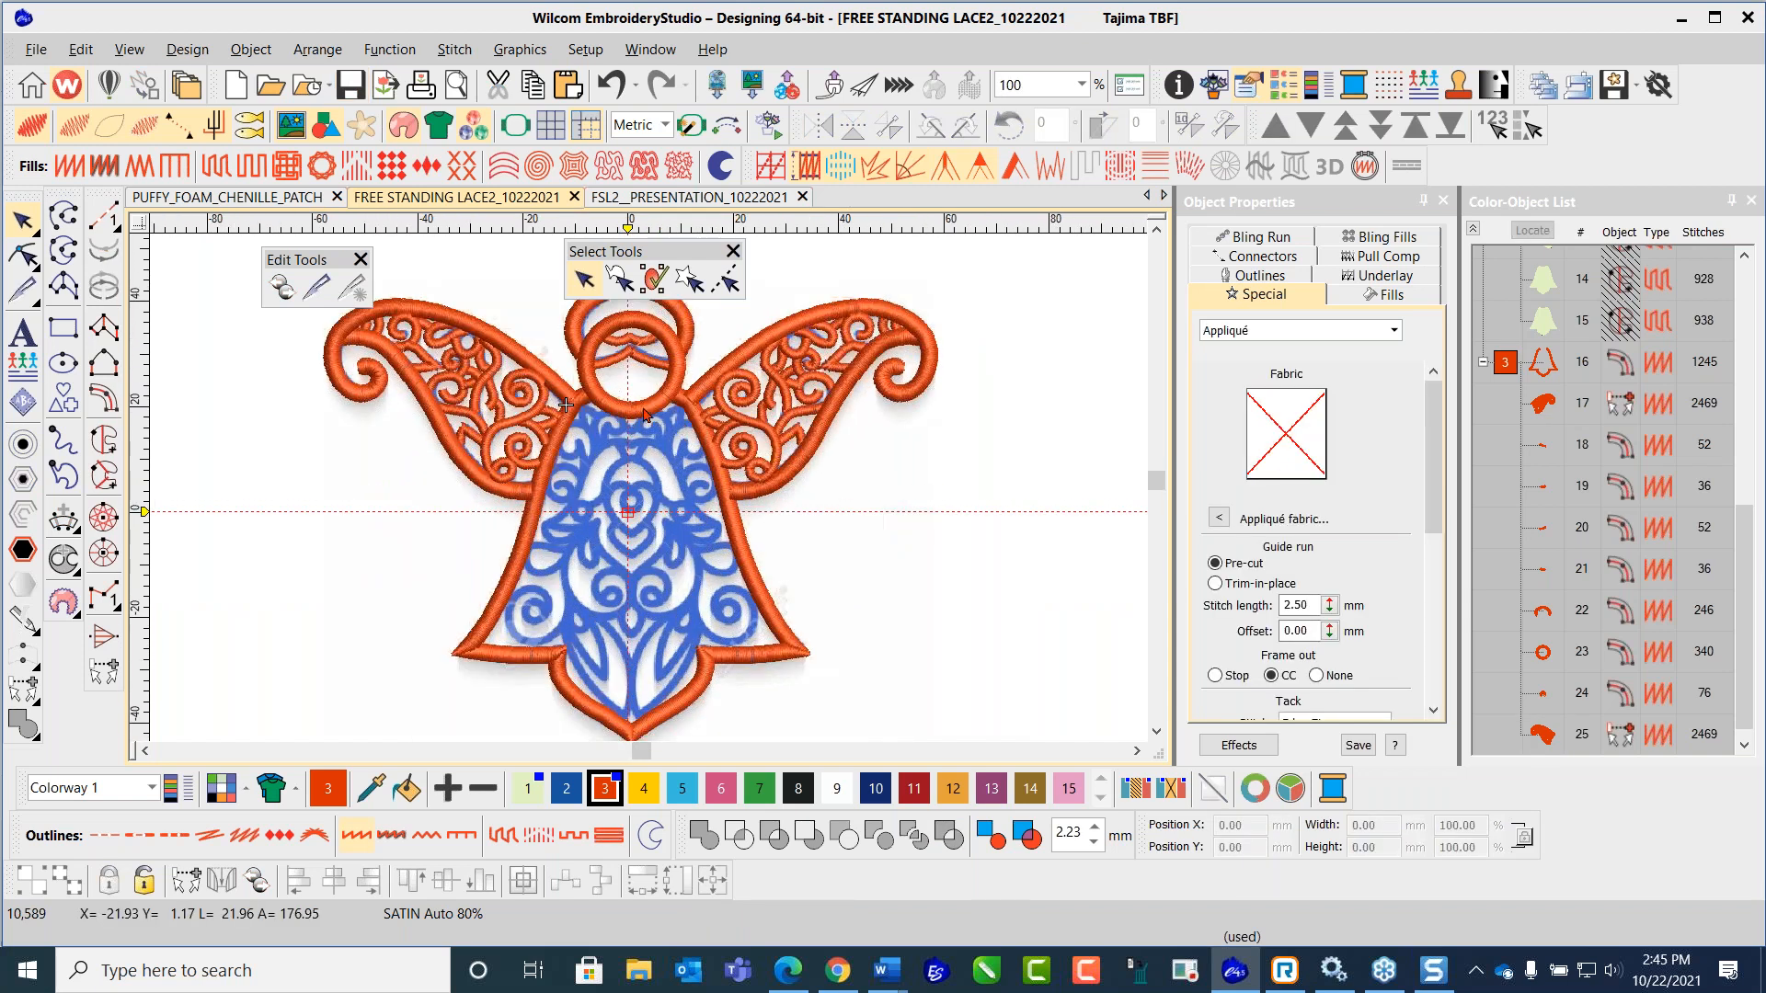
scroll(549, 419, "up", 2)
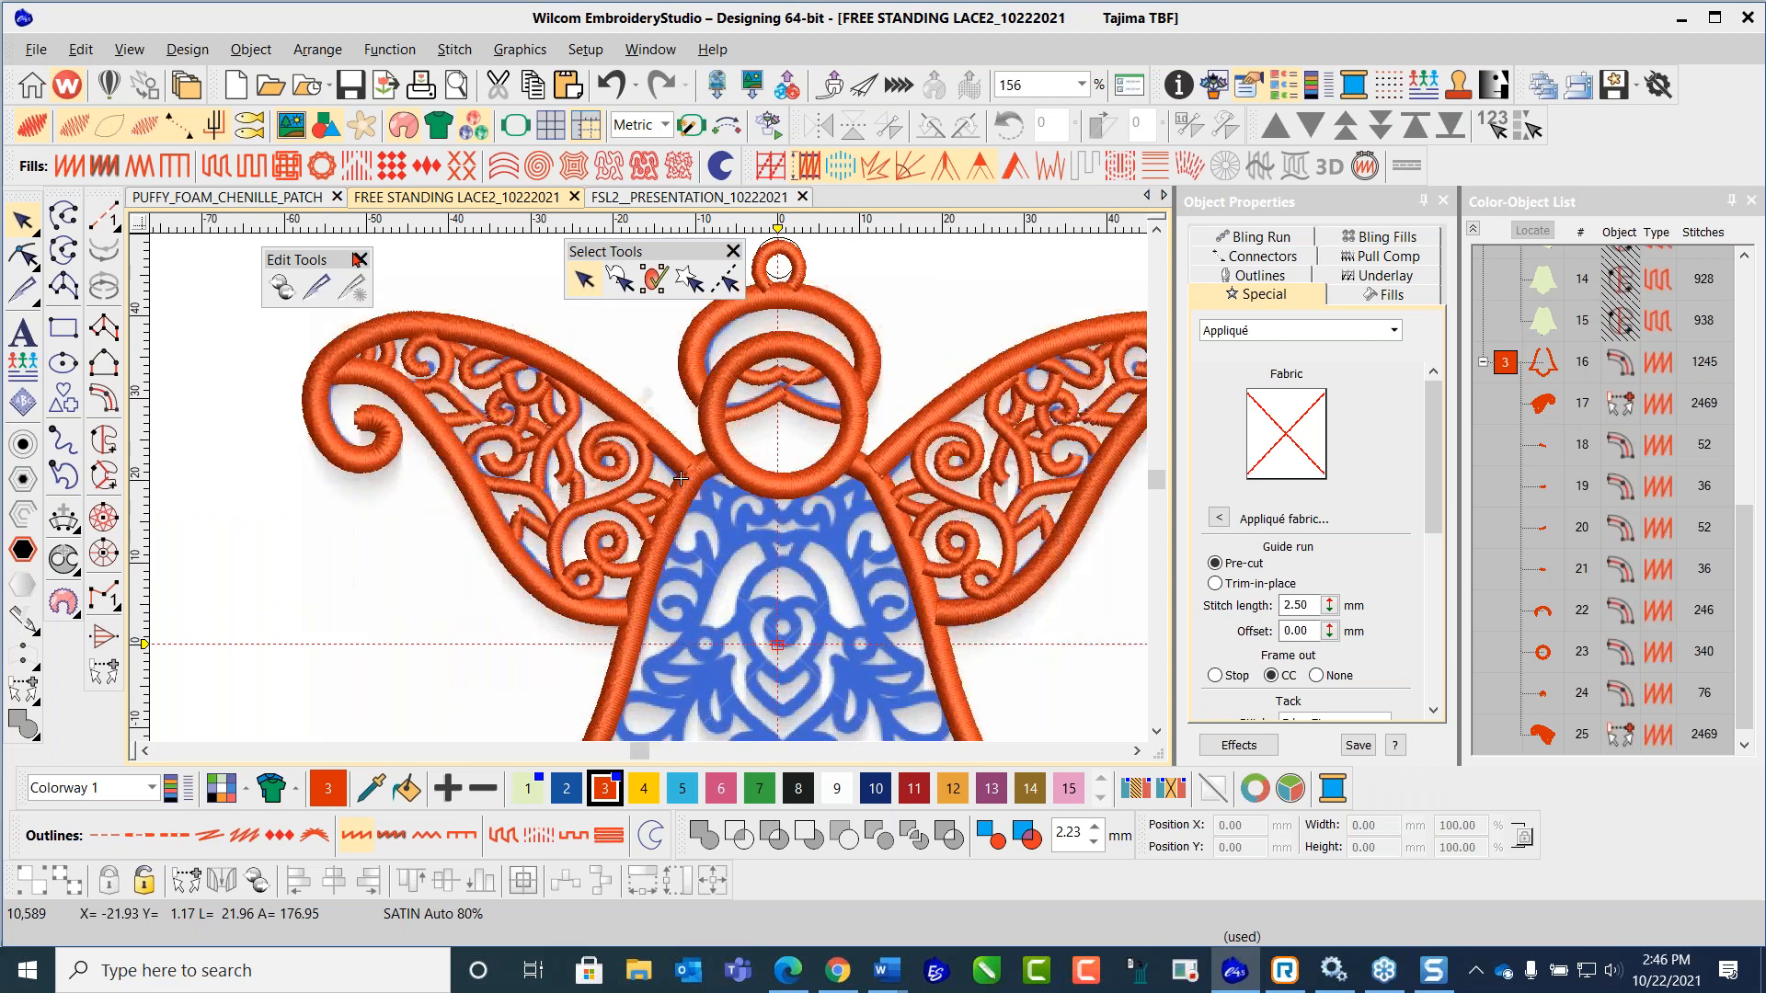
left_click(104, 218)
left_click(933, 614)
left_click(919, 568)
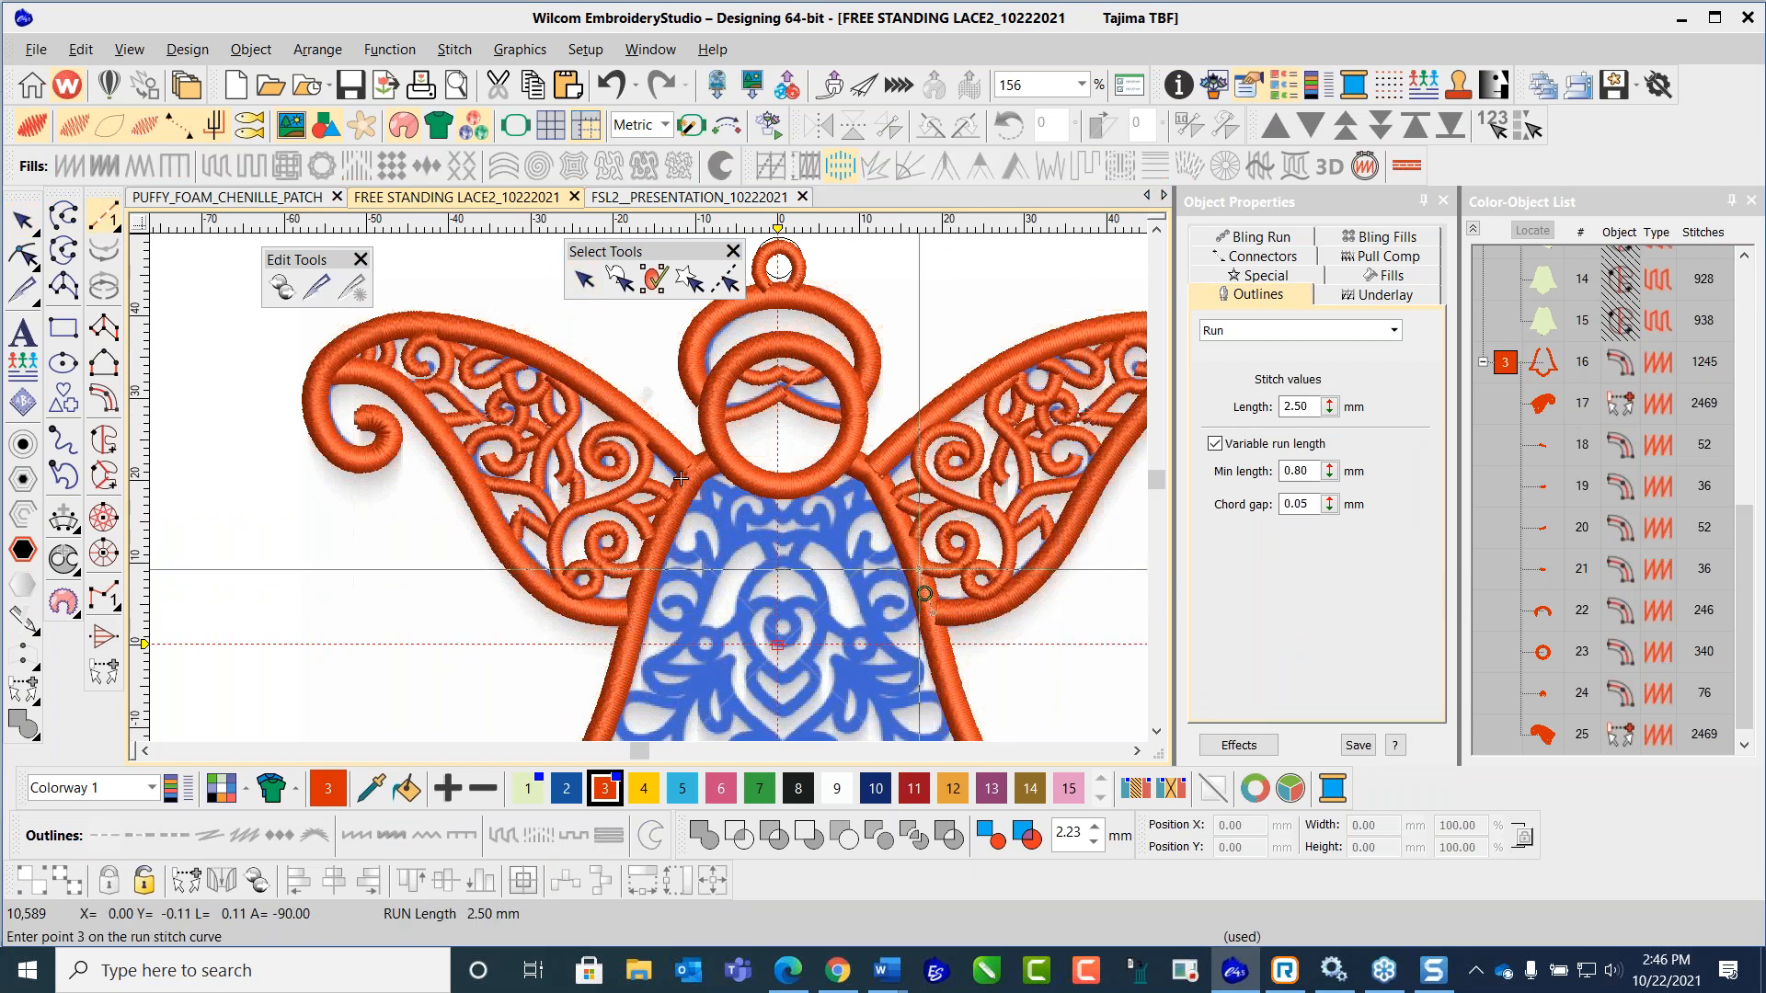
left_click(894, 510)
left_click(883, 480)
left_click(851, 457)
left_click(751, 488)
left_click(776, 485)
left_click(745, 472)
left_click(719, 455)
left_click(688, 480)
left_click(658, 533)
left_click(646, 578)
left_click(637, 613)
left_click(593, 612)
left_click(557, 596)
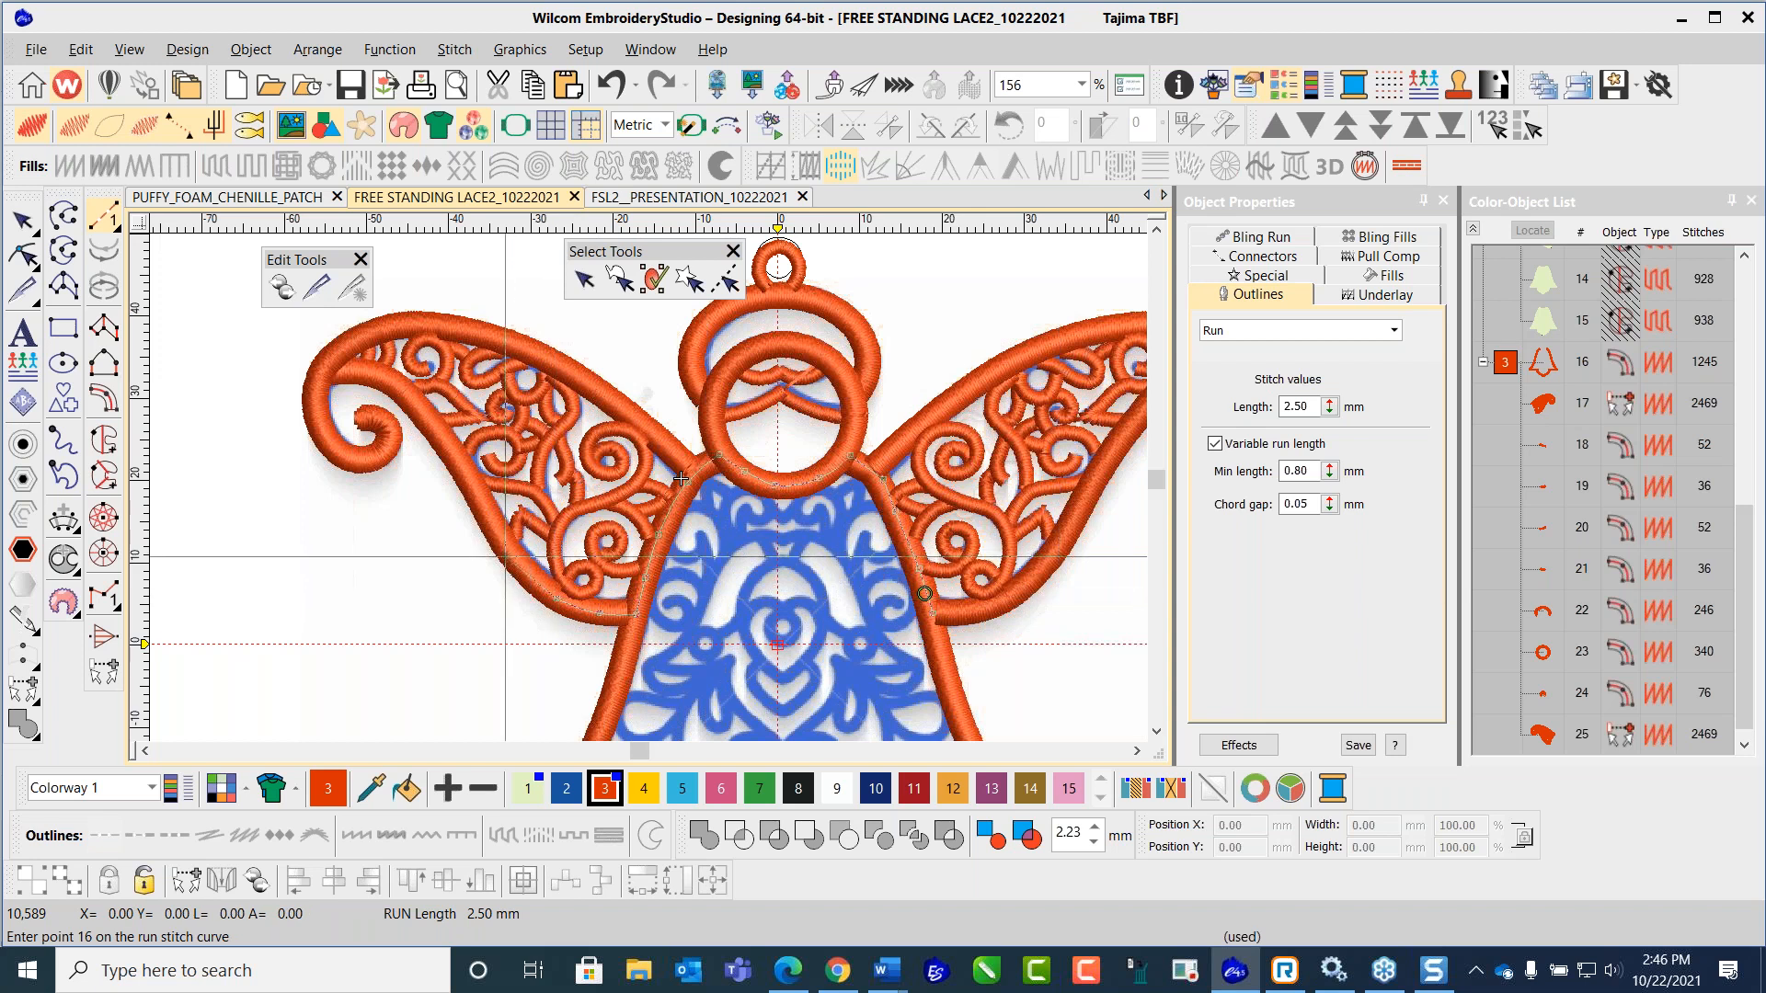
left_click(537, 567)
left_click(522, 555)
left_click(514, 537)
key("Return")
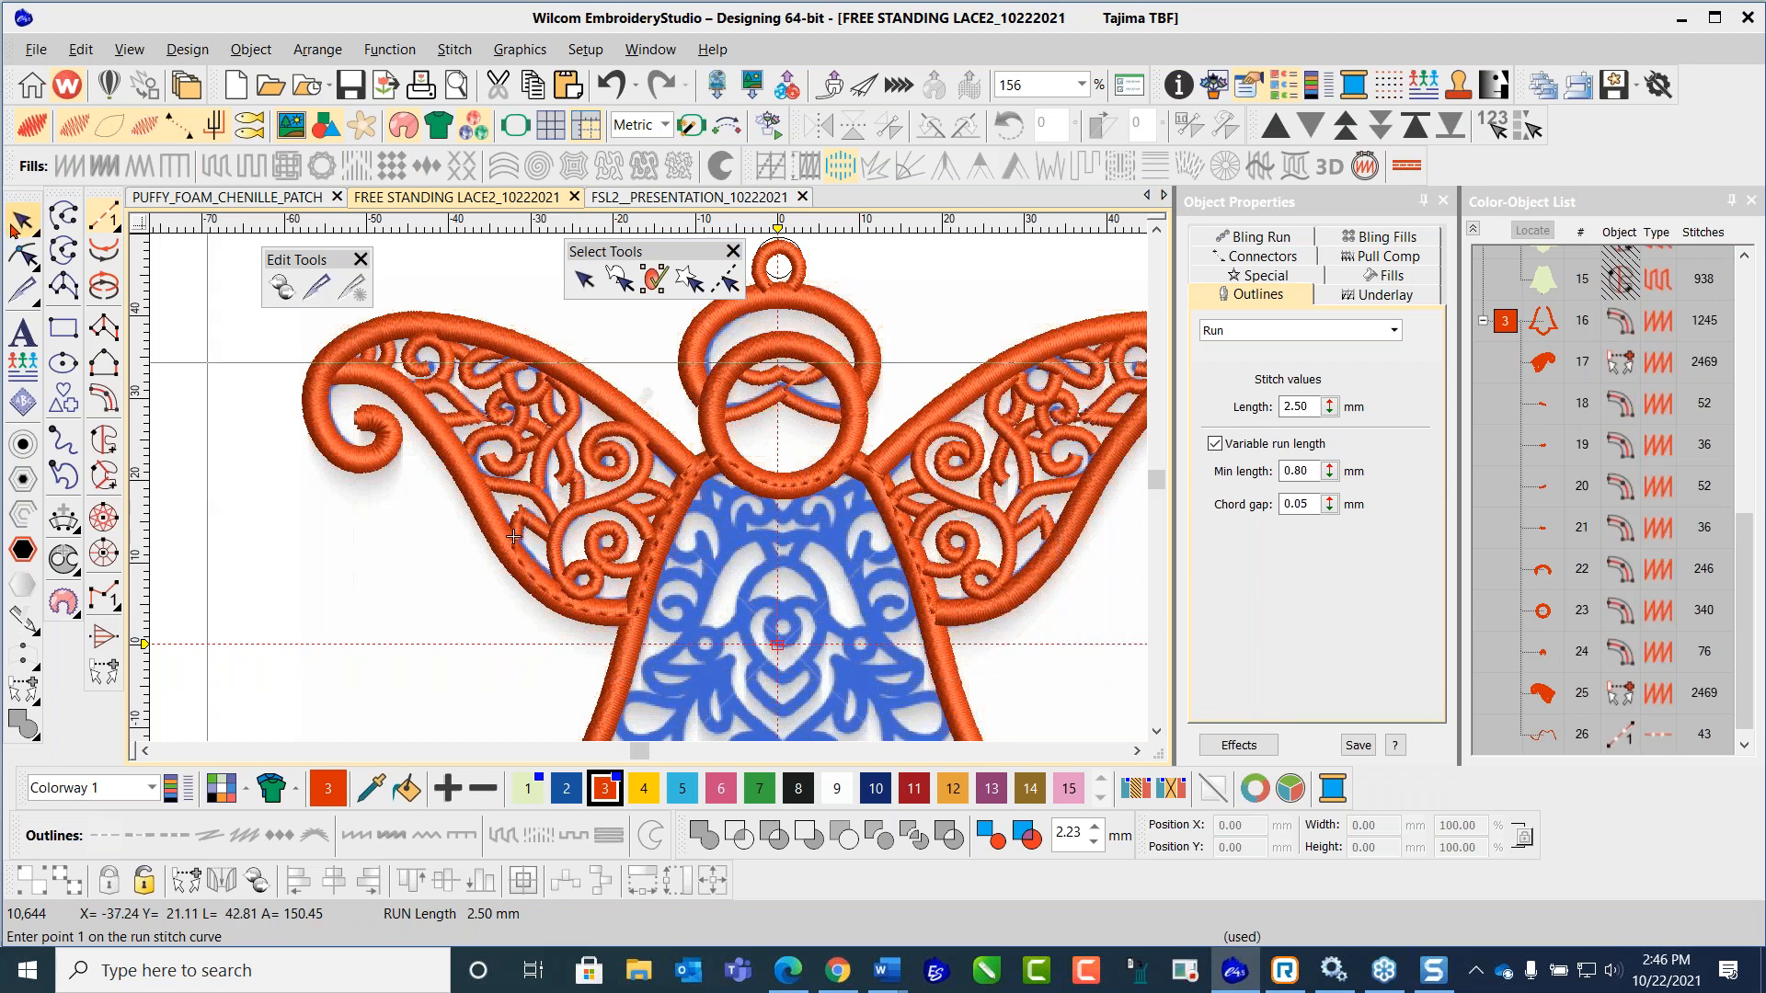
left_click(22, 221)
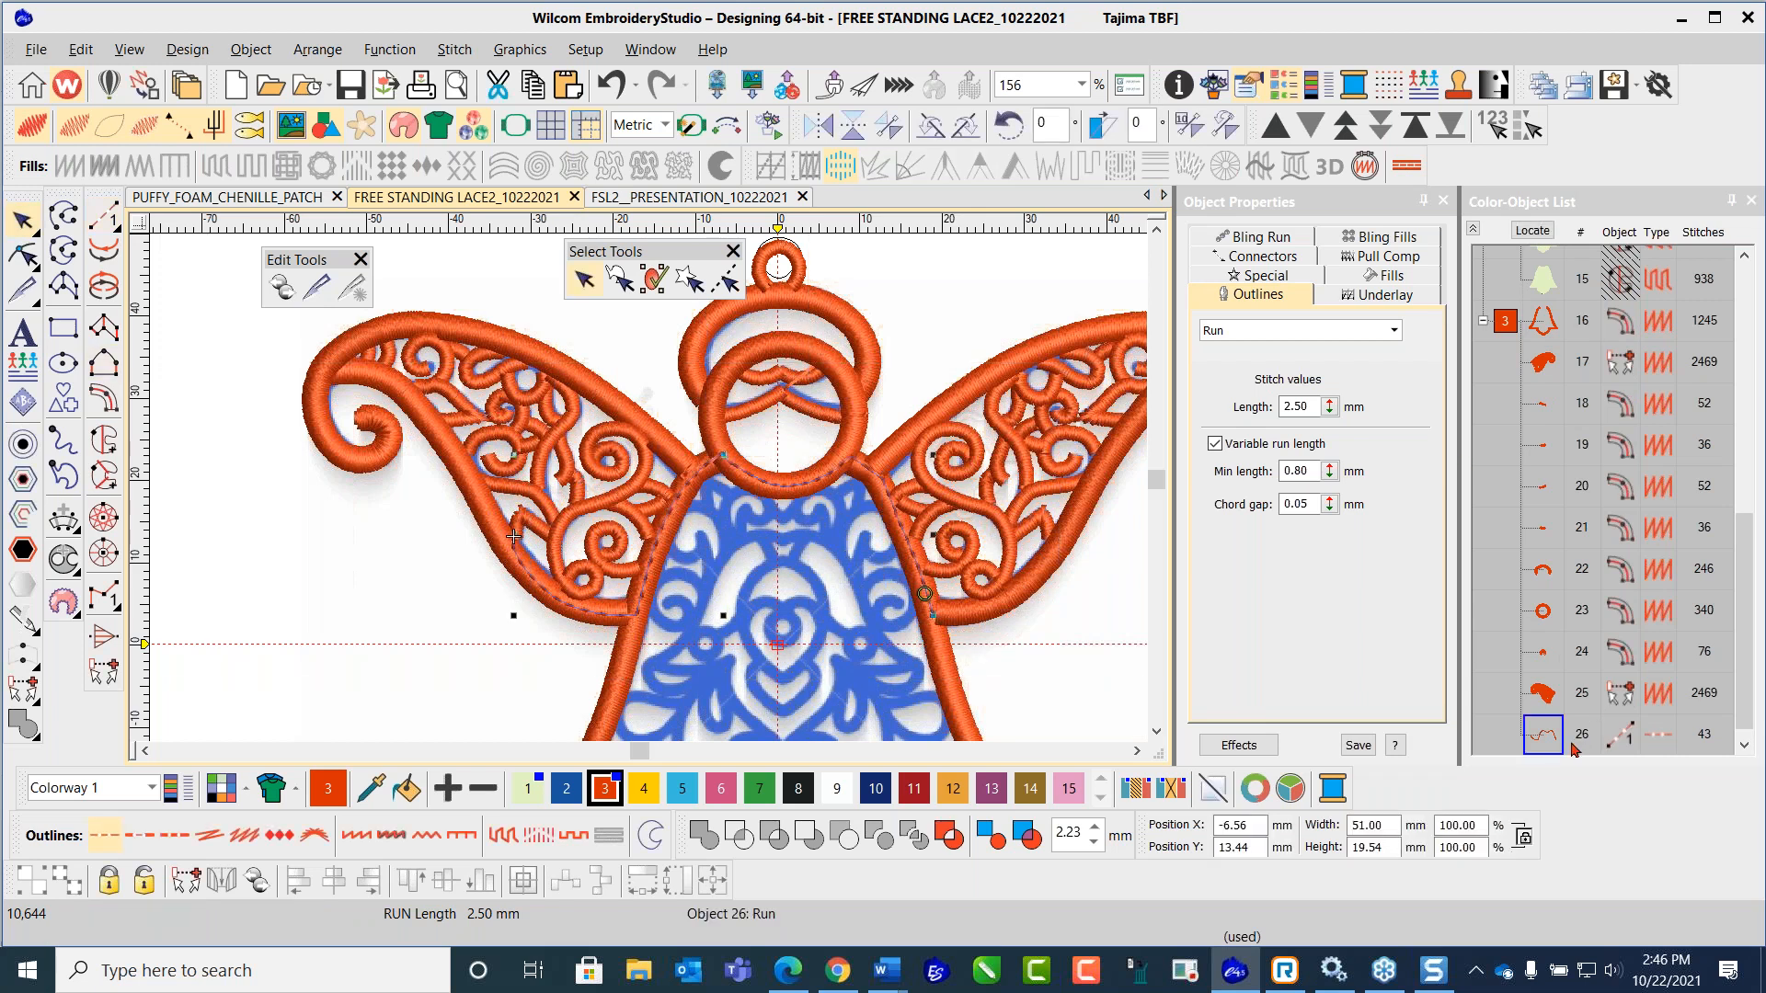
Step: Select the right wing, the connecting run and the left wing in that order, and resequence them with Sequence by Selects
left_click(1057, 618)
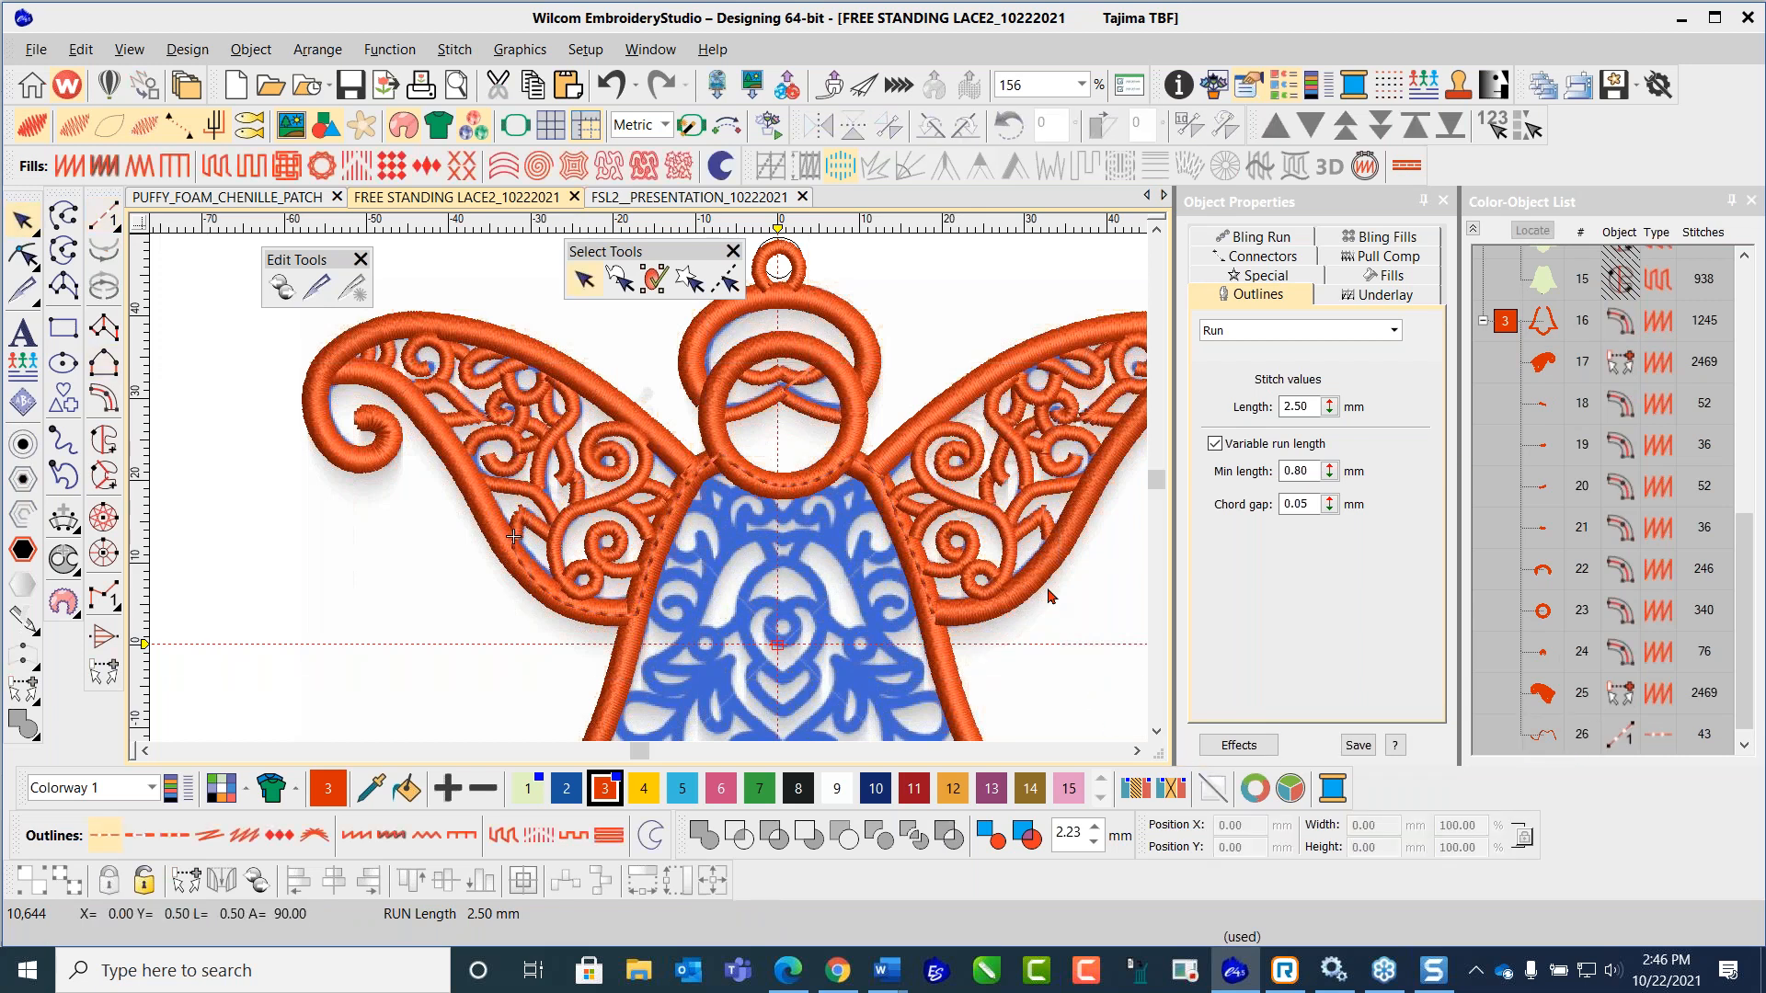
left_click(1044, 585)
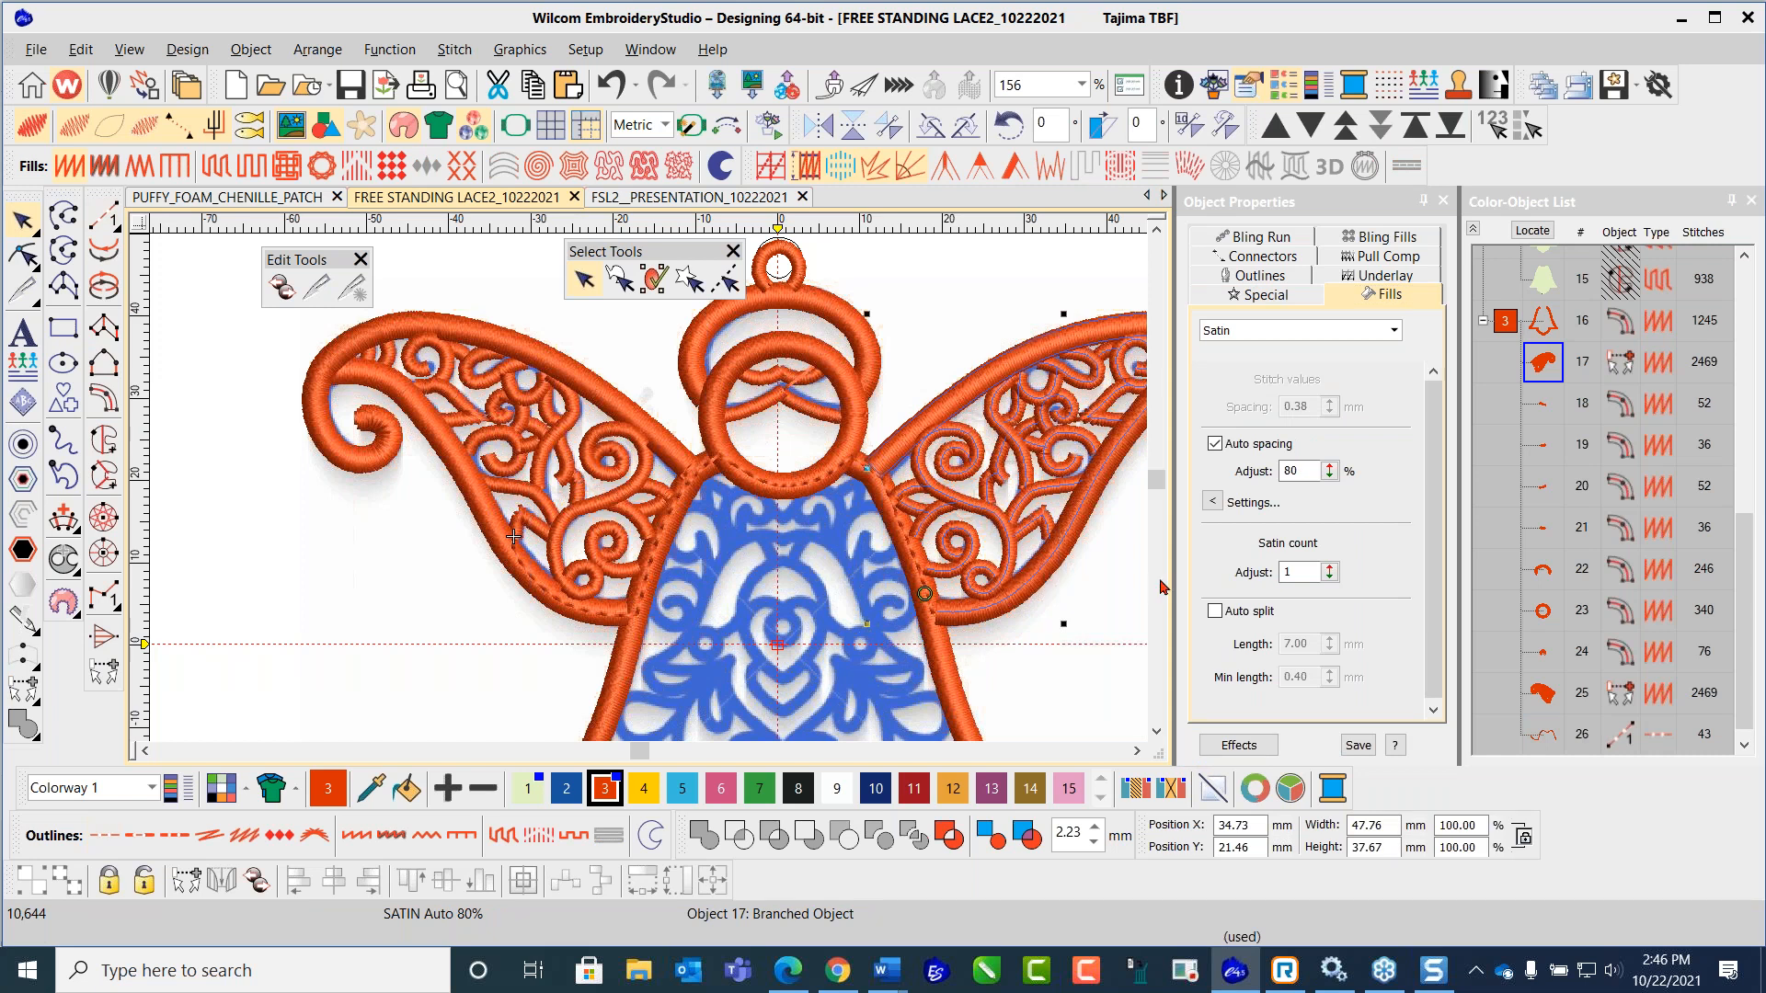
left_click(1542, 733, "ctrl")
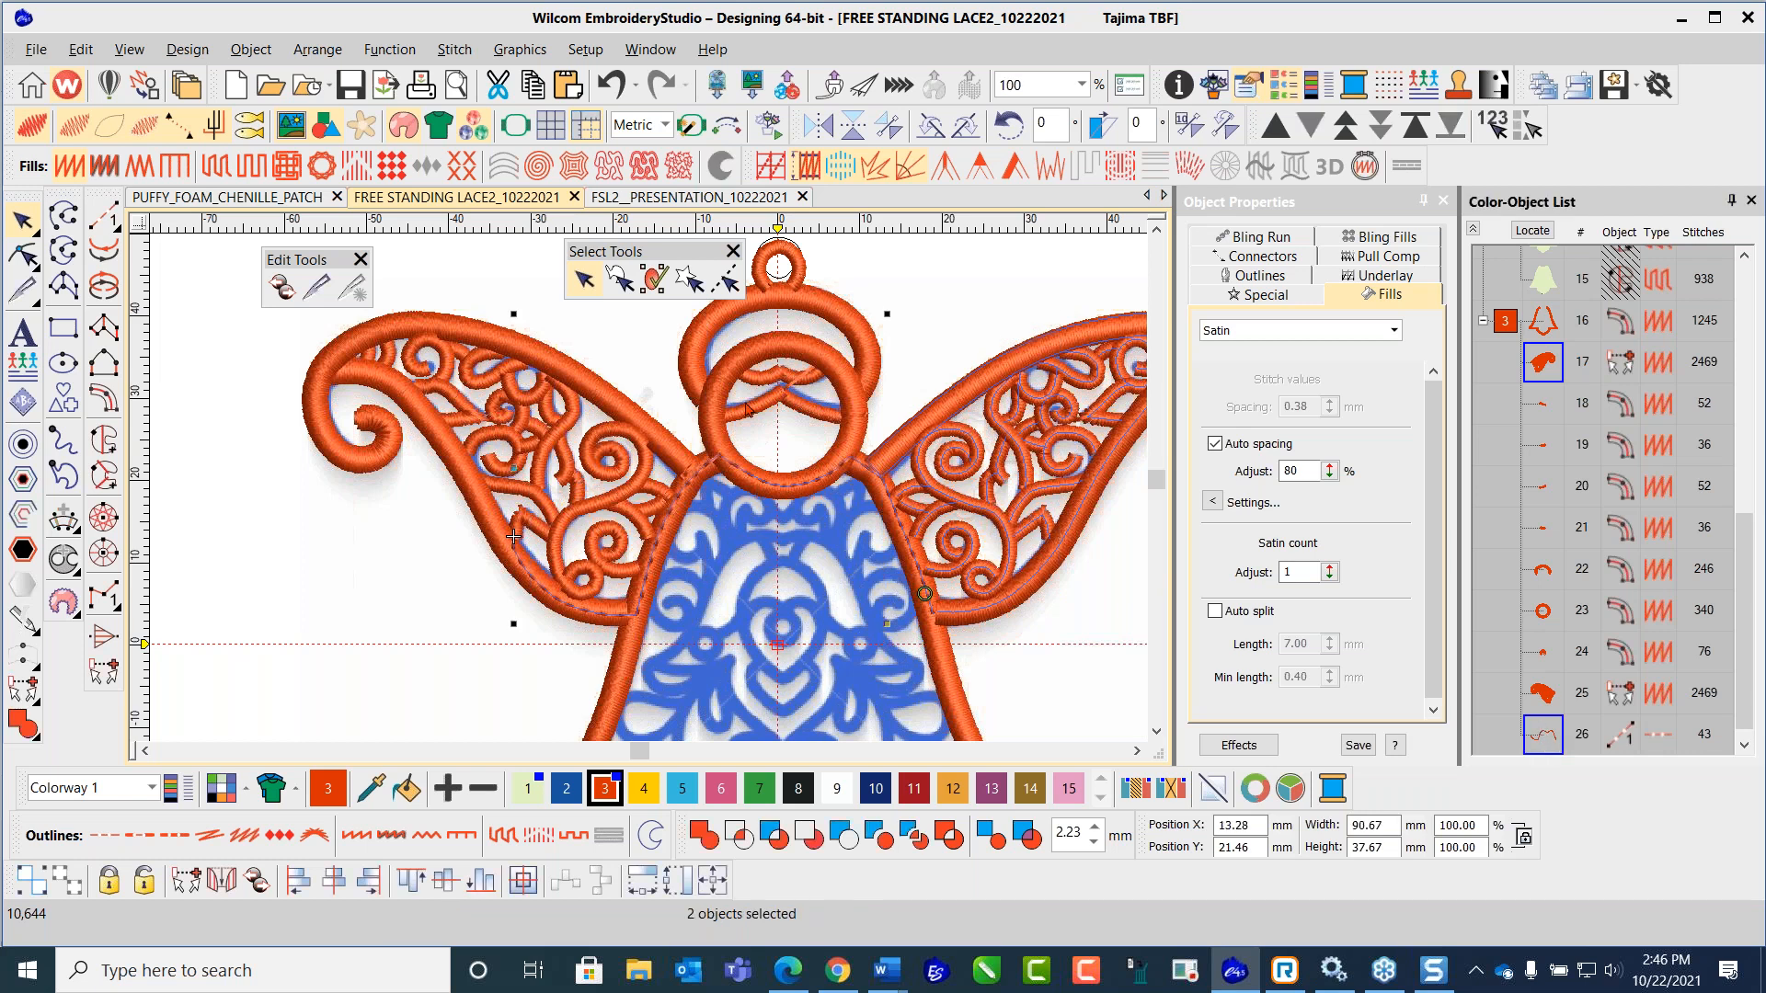
left_click(621, 403, "ctrl")
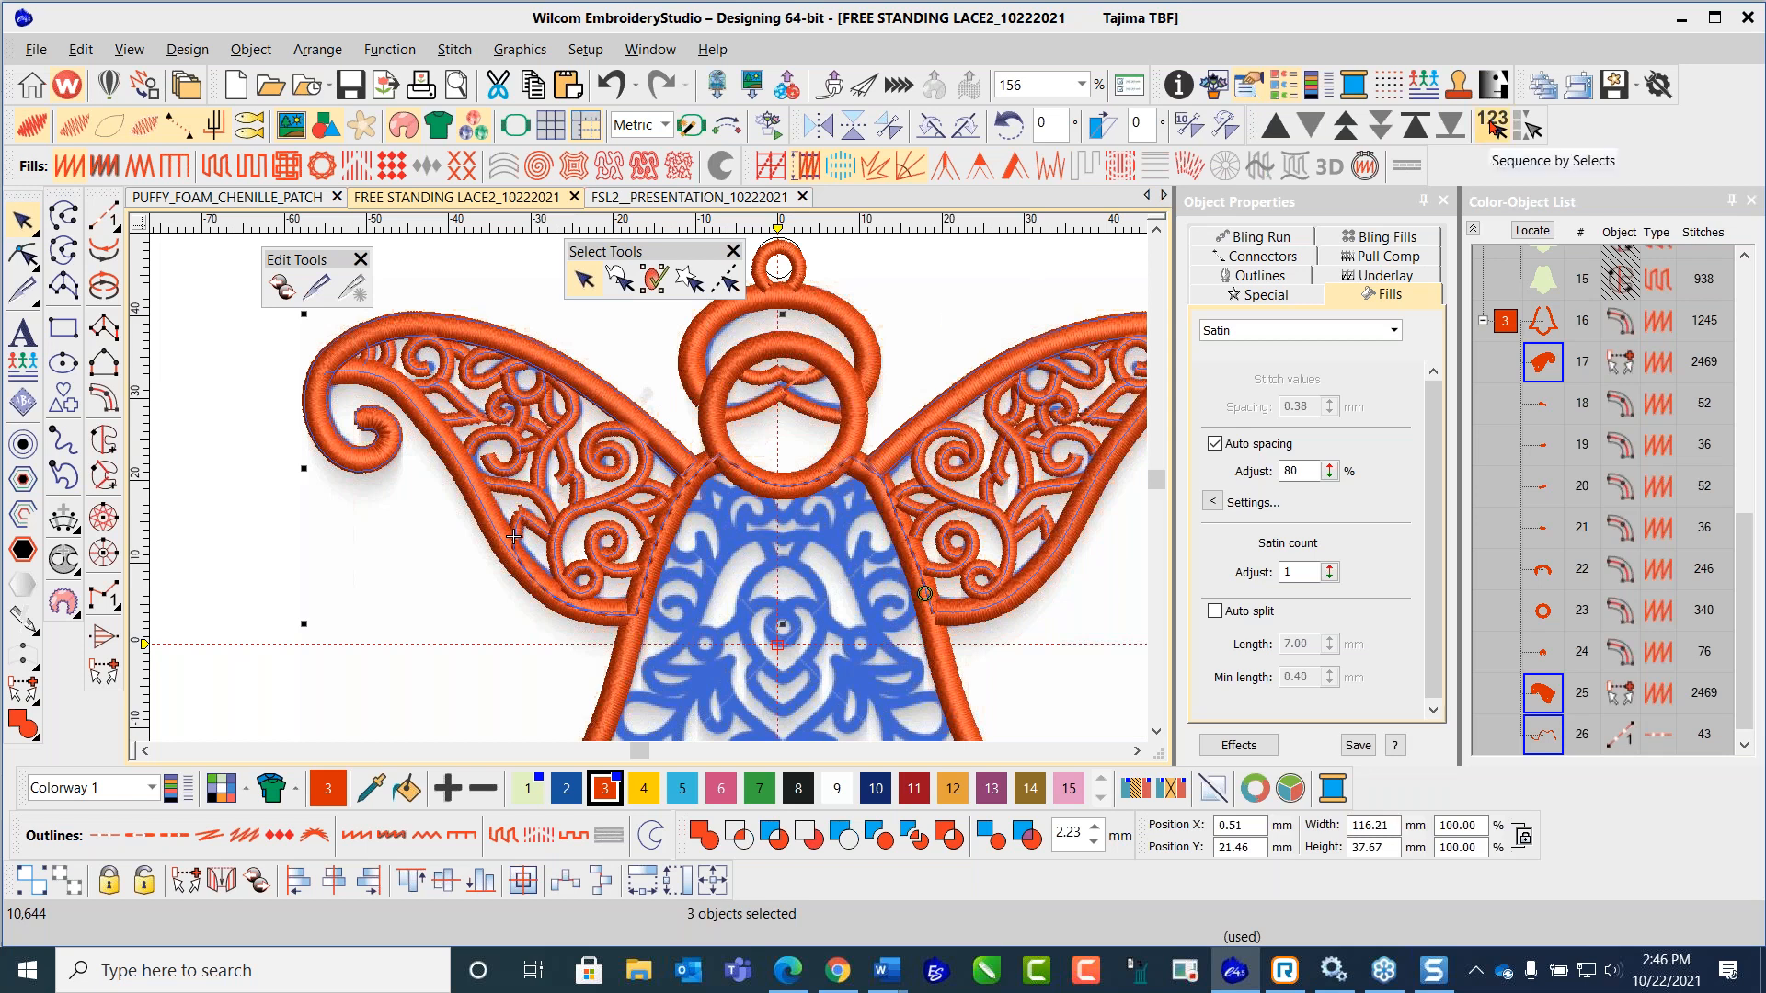
left_click(1492, 126)
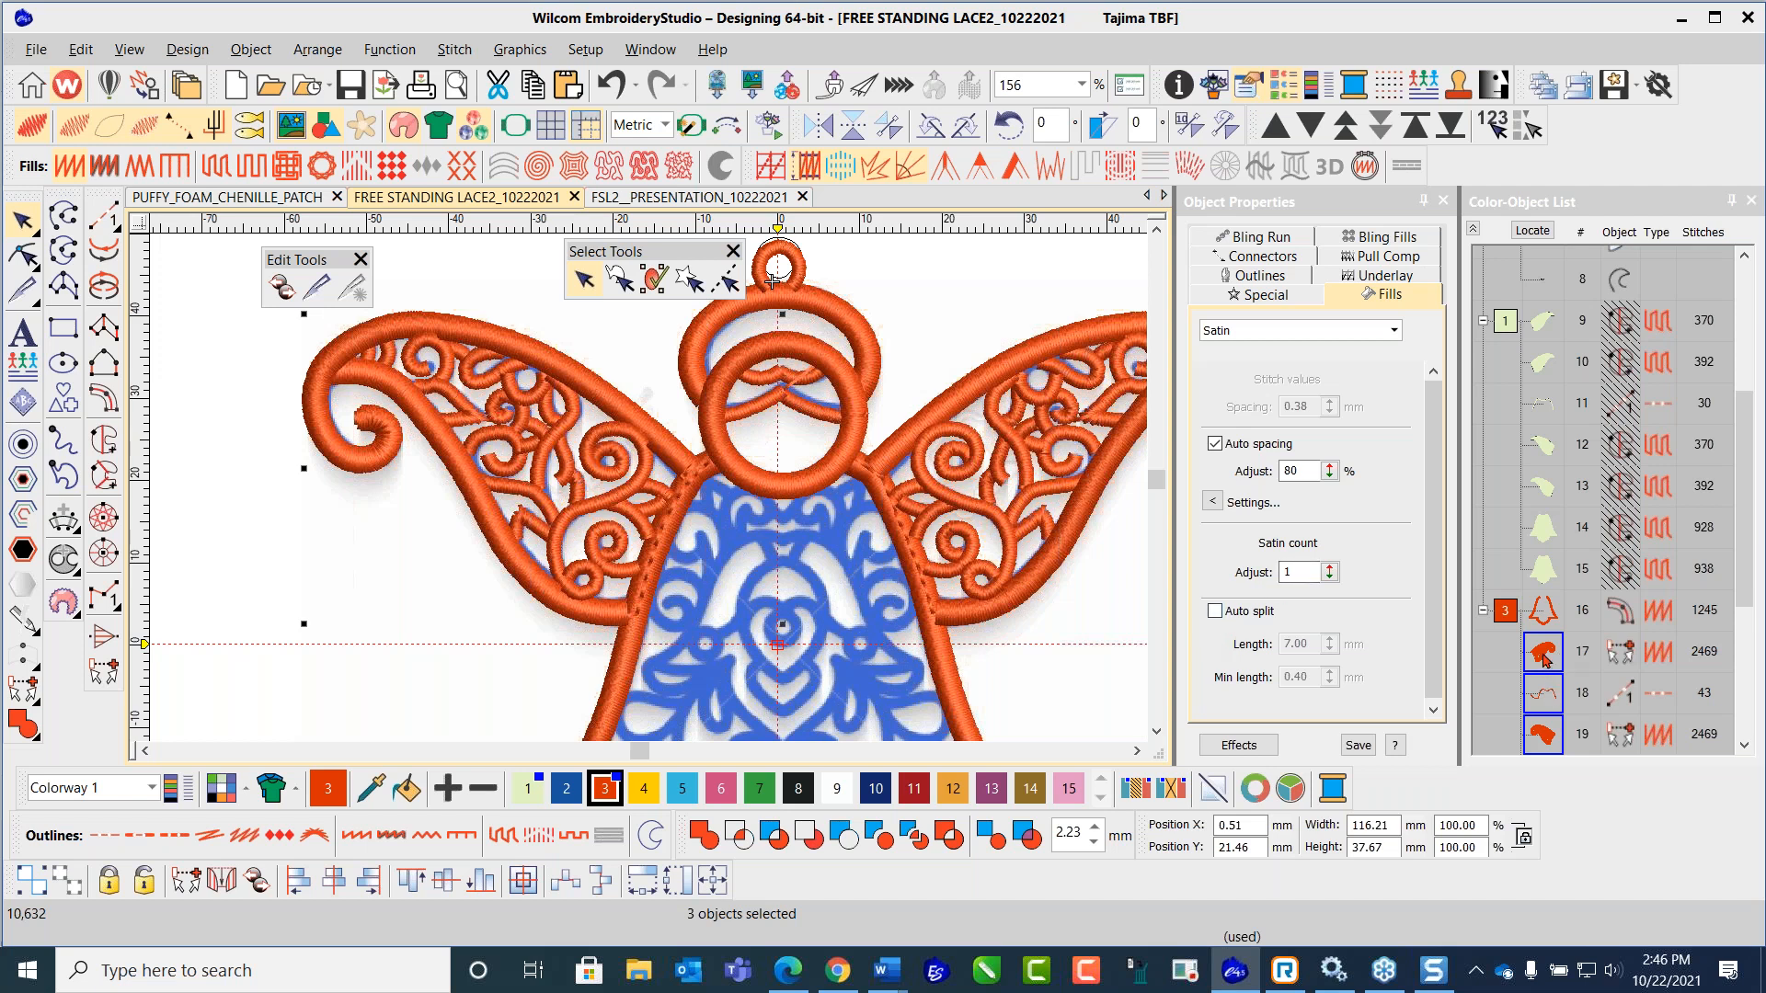
Step: Check the new stitching order by selecting the right wing and the connecting run in the Color-Object List
key("Escape")
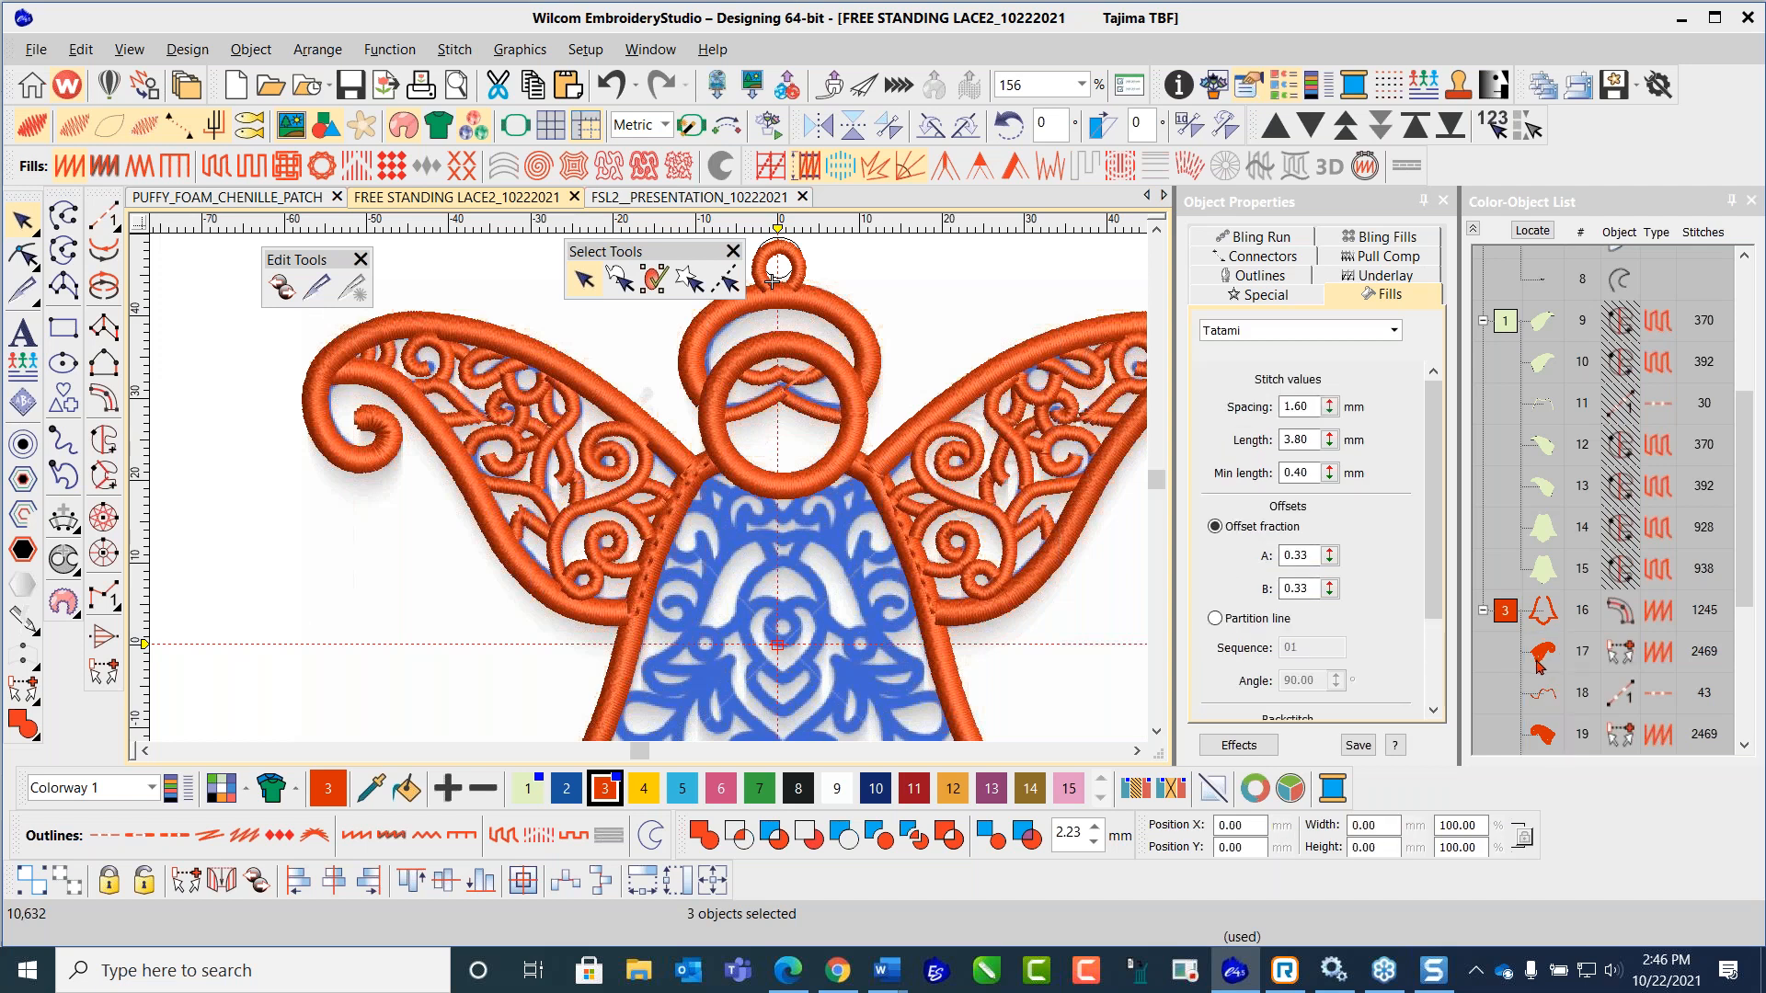
left_click(1543, 658)
left_click(1543, 707)
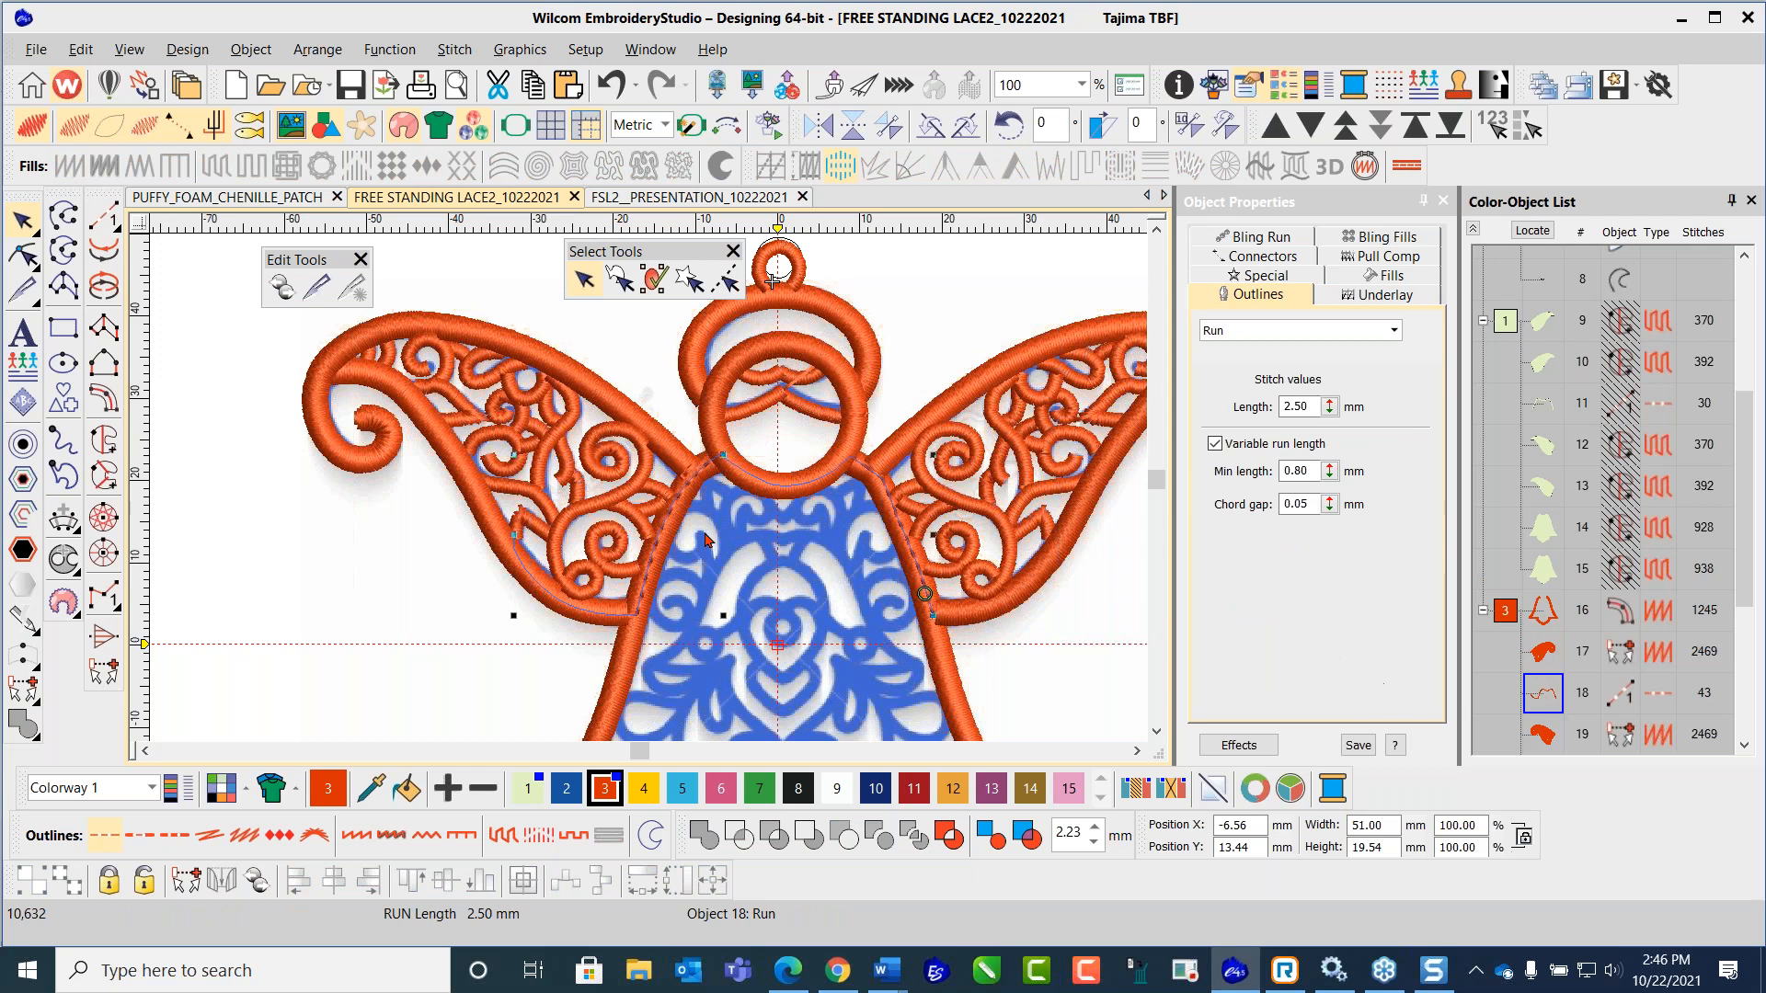
Step: Inspect the connecting run's reshape points, check the left wing in the Color-Object List, and clear the selection
left_click(23, 254)
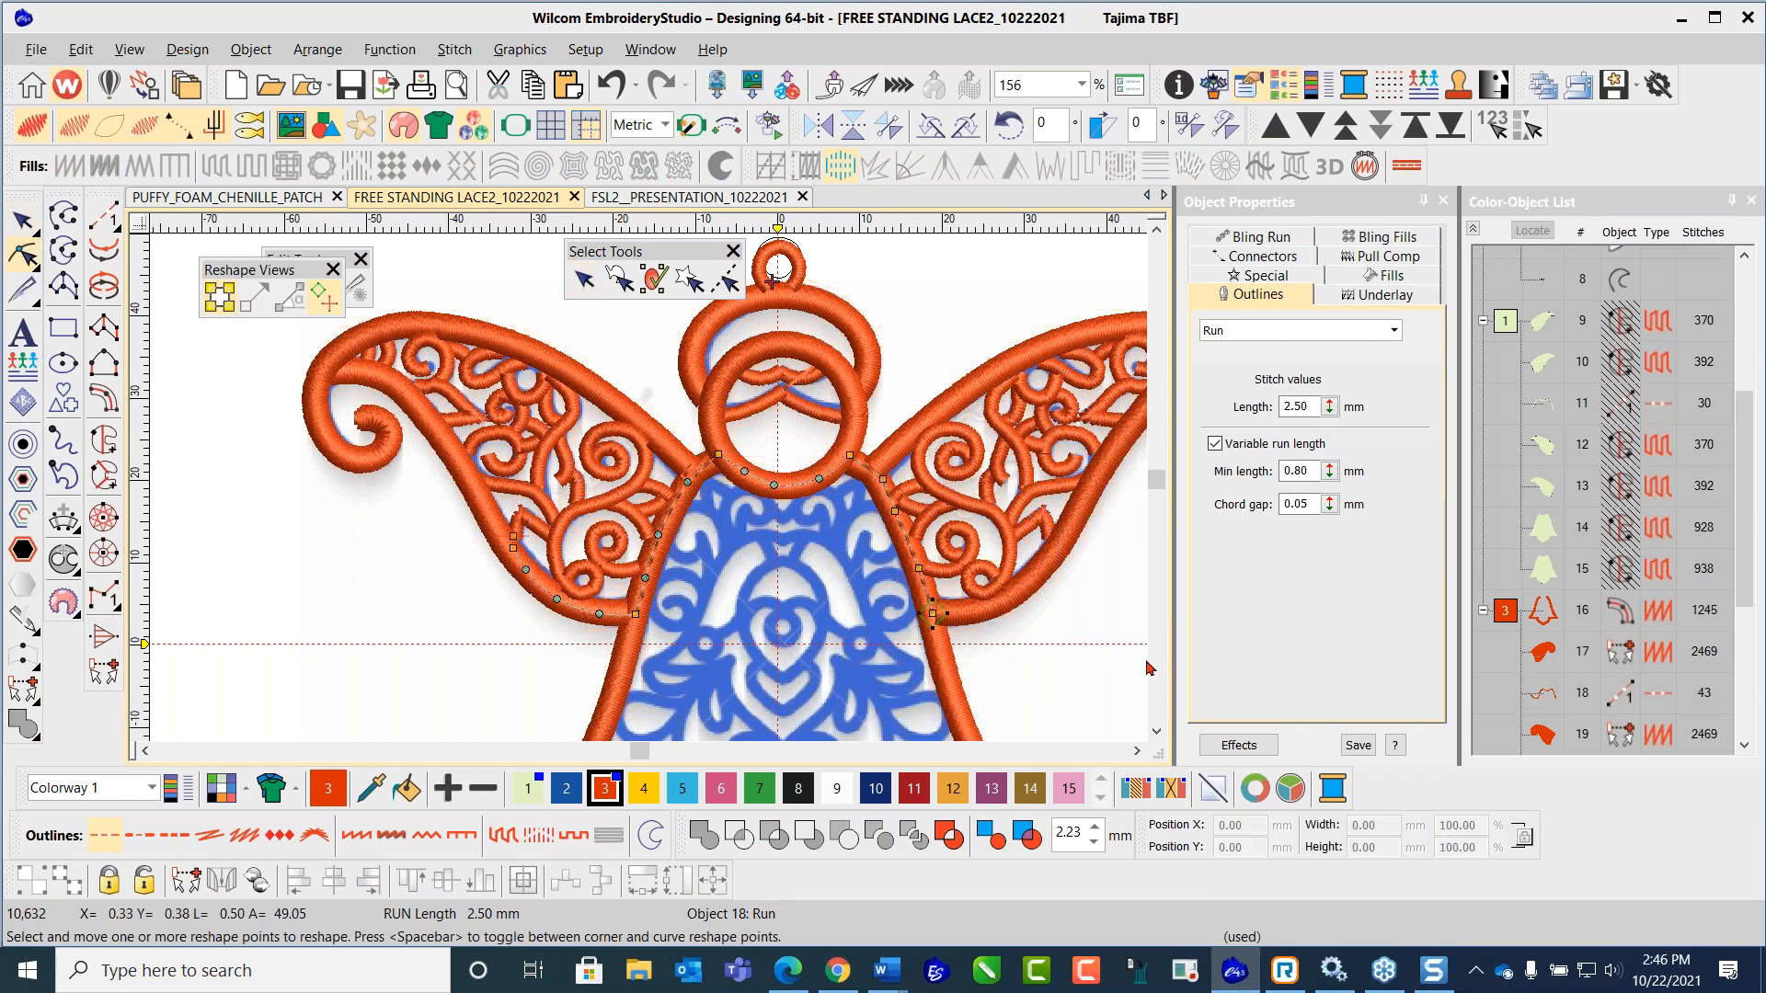
left_click(1542, 733)
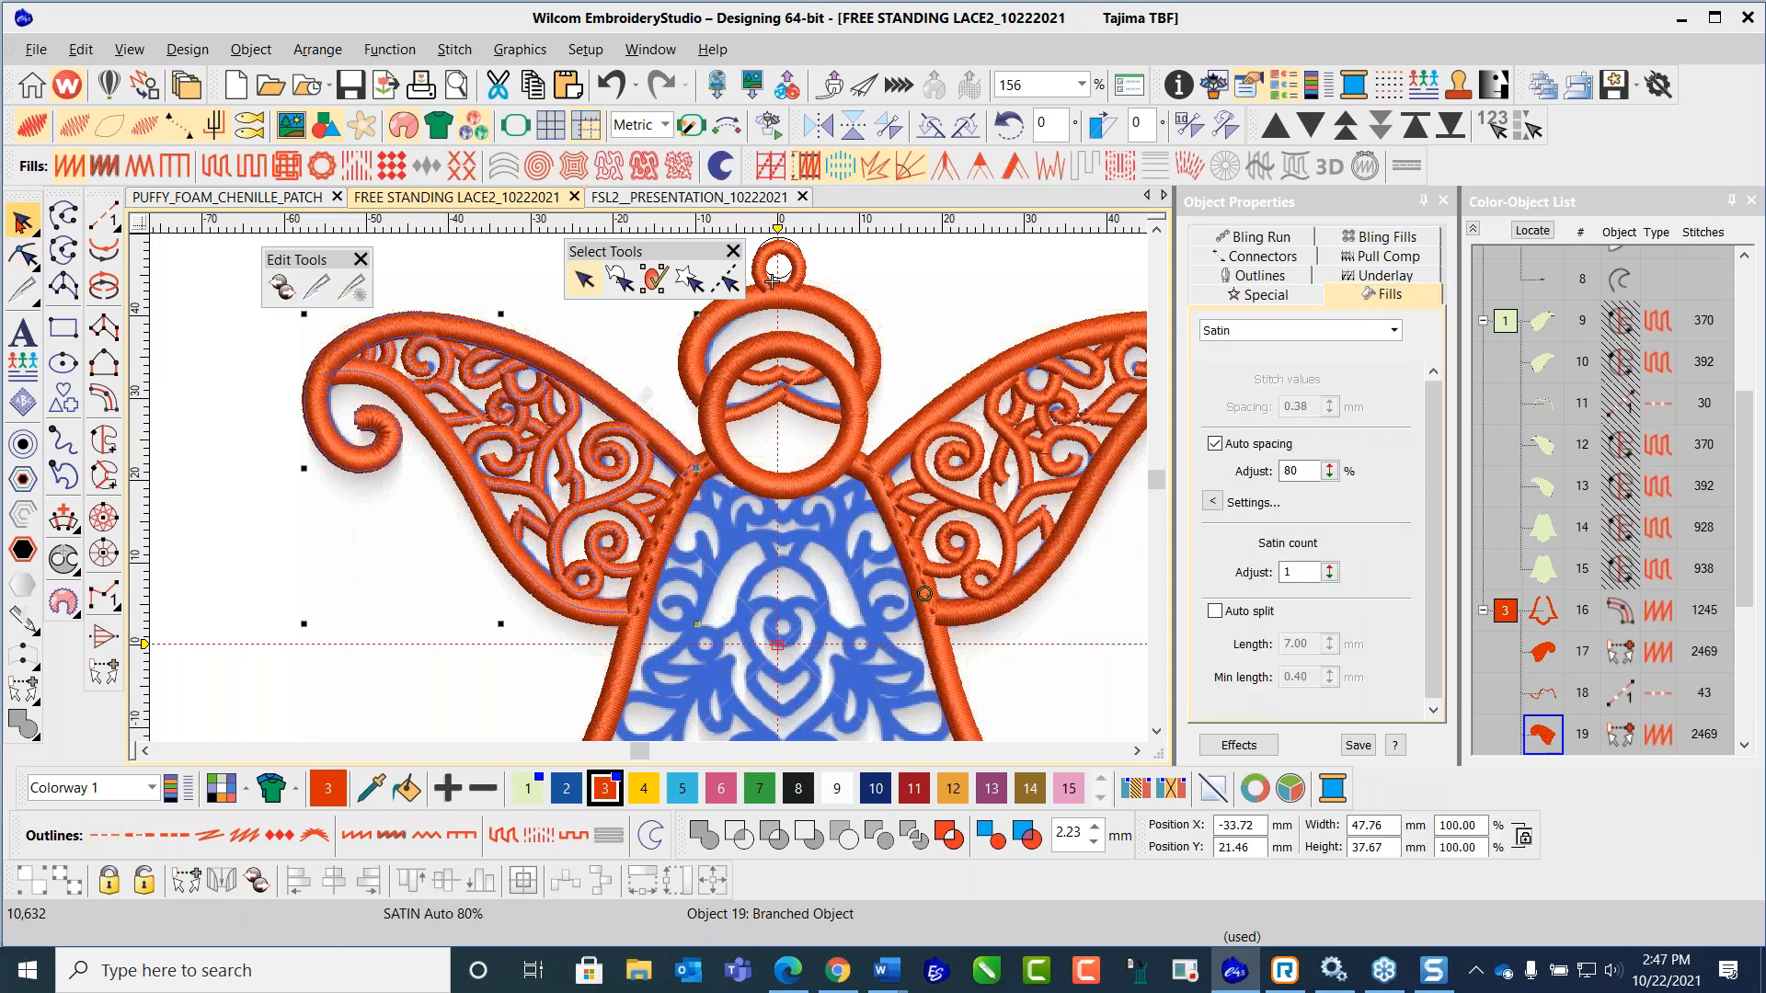
left_click(295, 577)
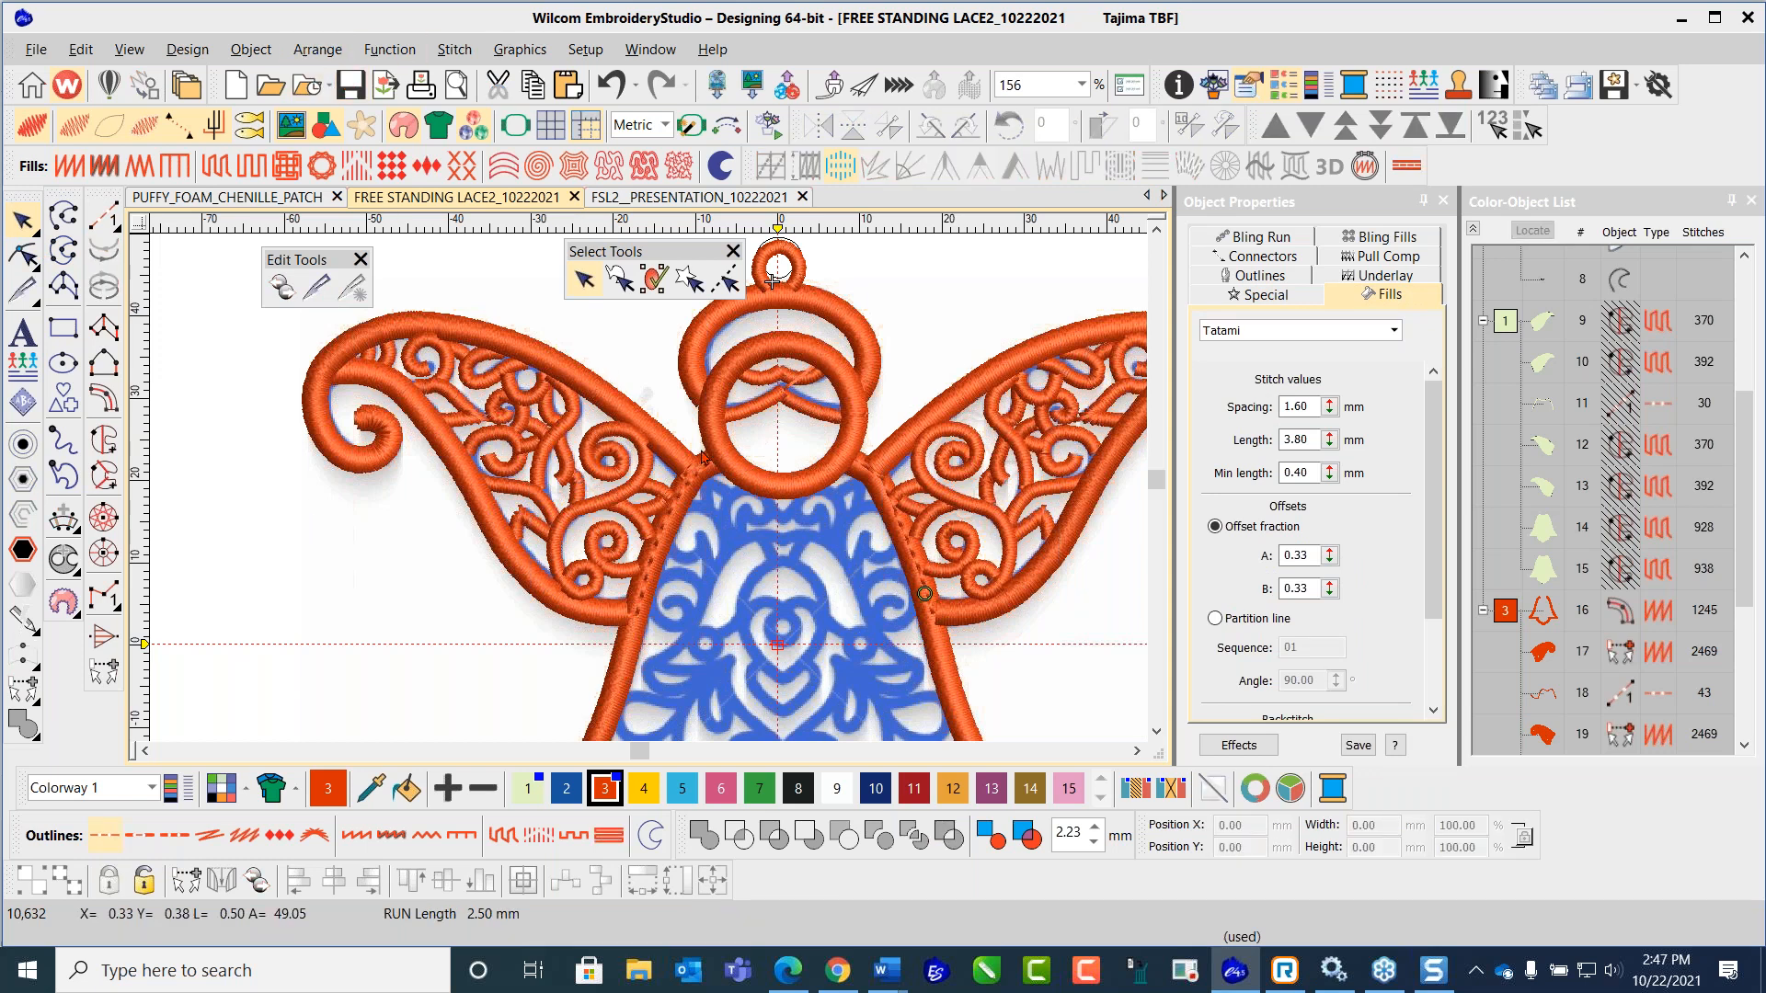
Step: Measure the thickness of a blue scroll line in the lower part of the dress artwork
scroll(649, 497, "down", 3)
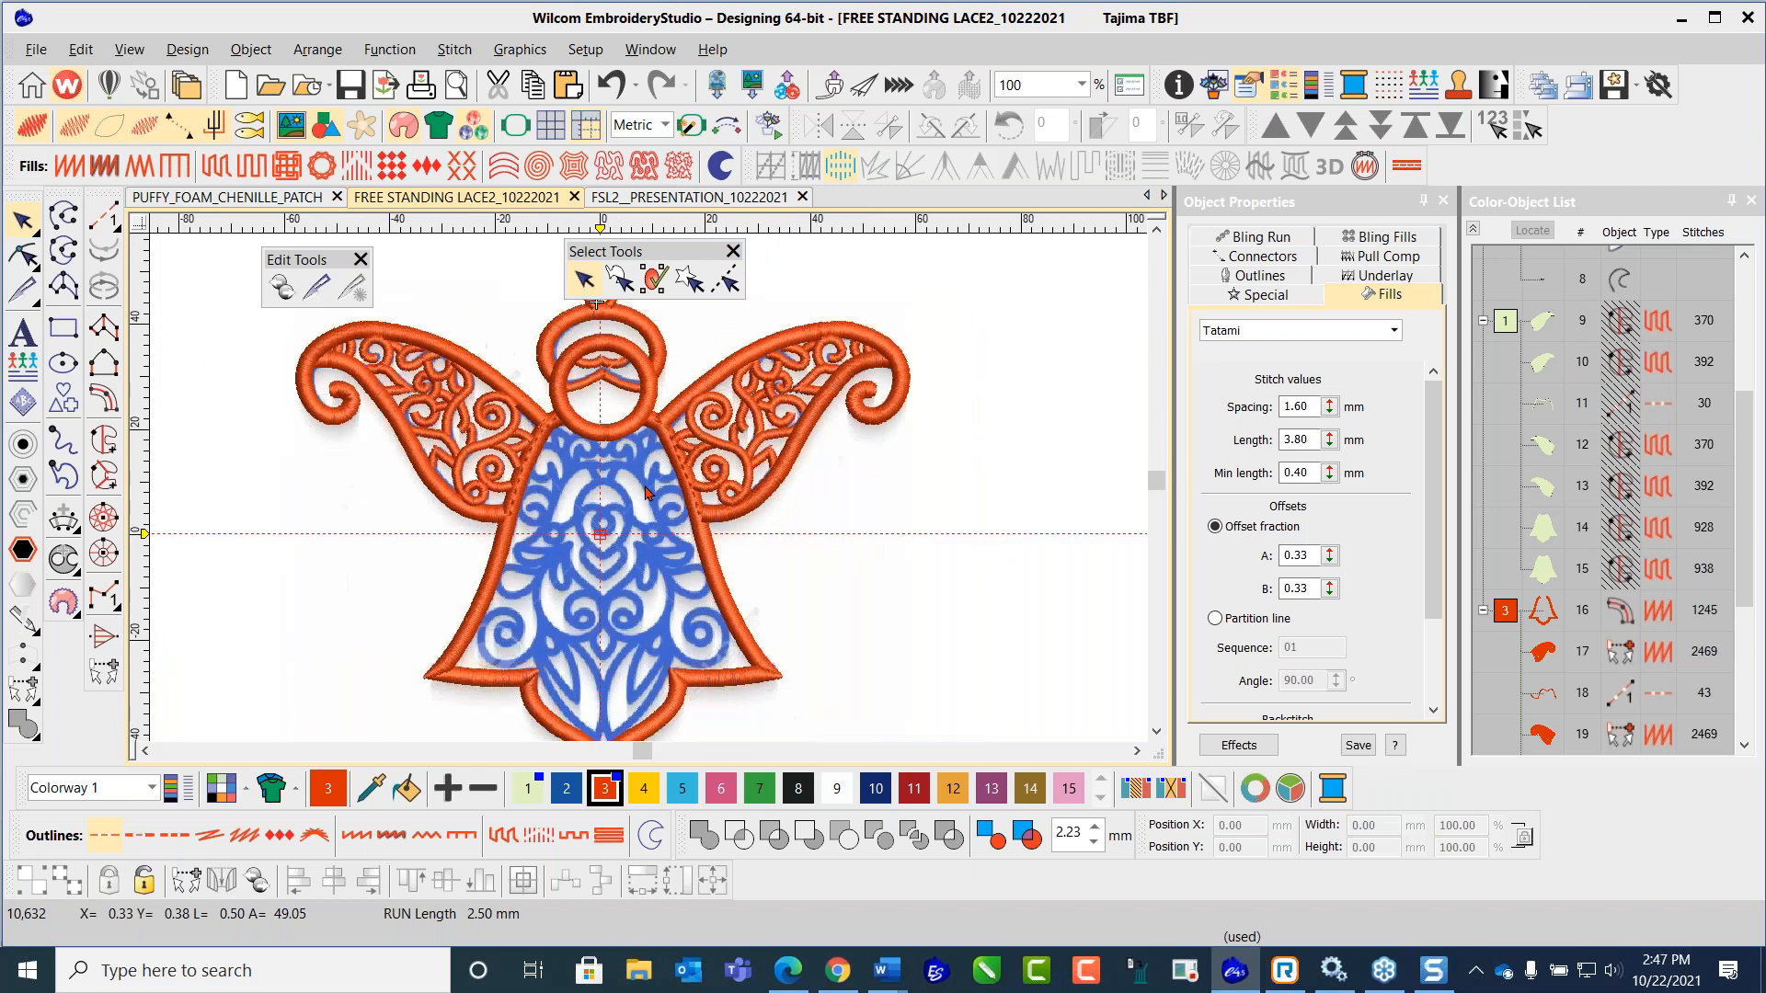
scroll(649, 497, "up", 3)
scroll(648, 497, "down", 2)
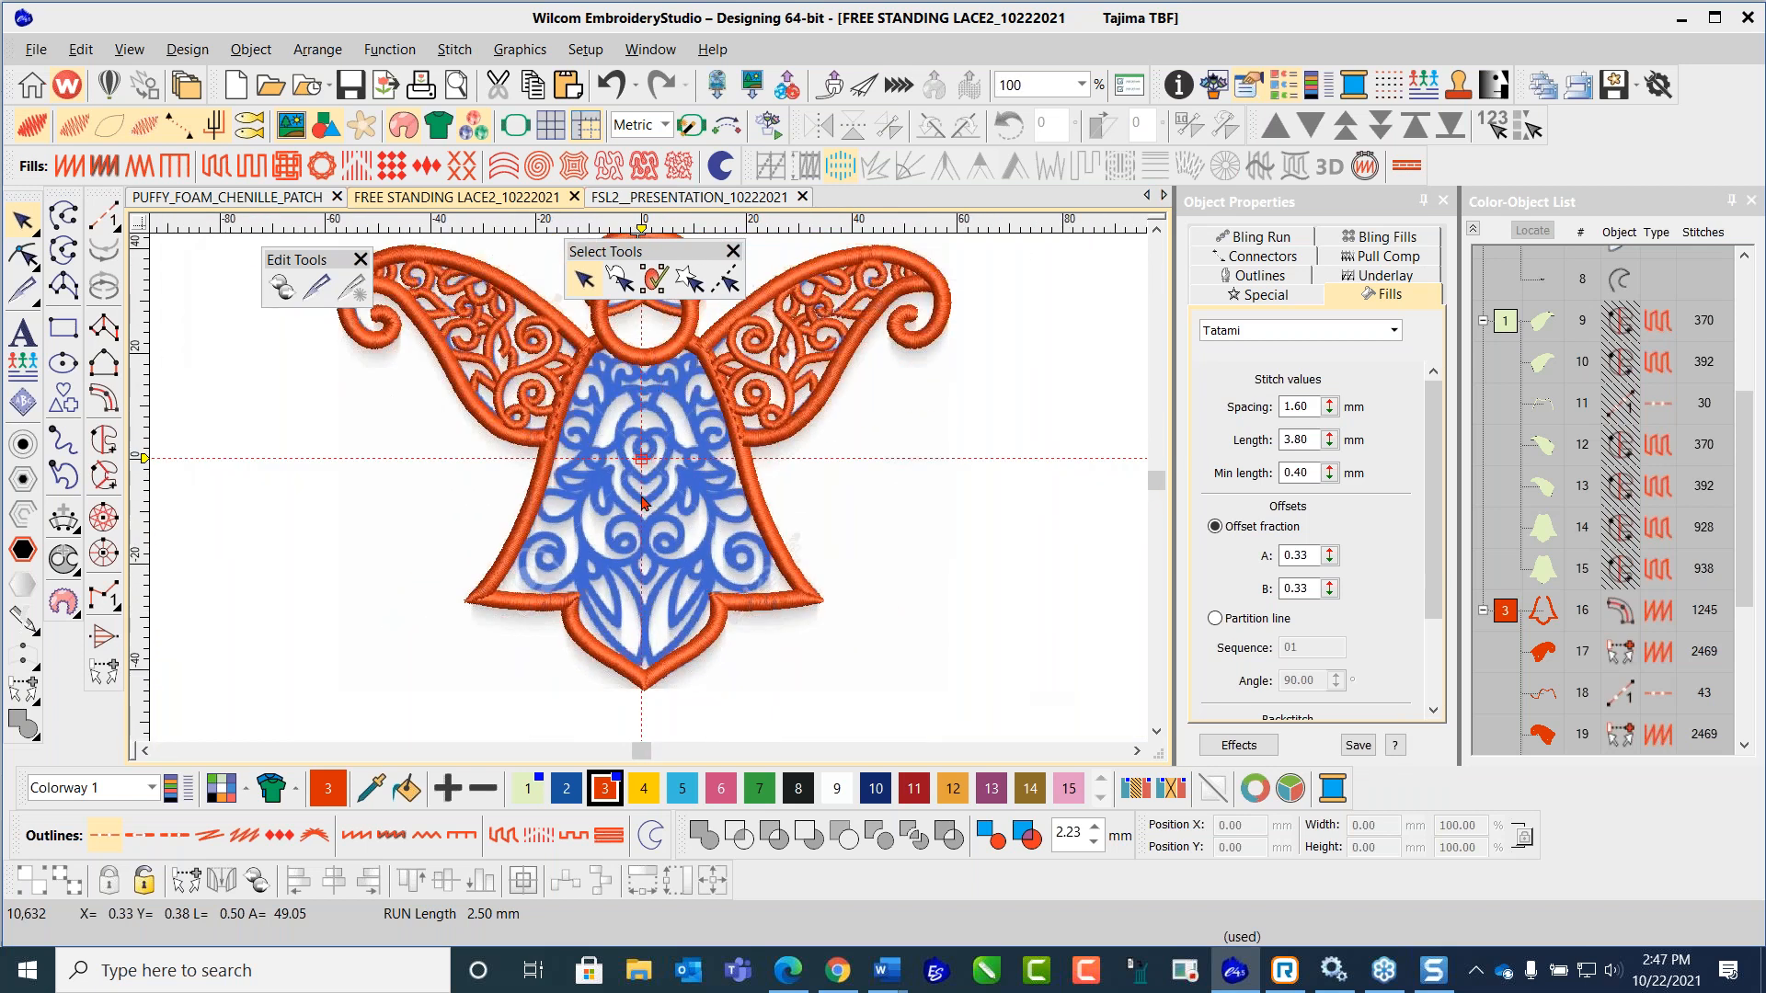
scroll(644, 498, "up", 2)
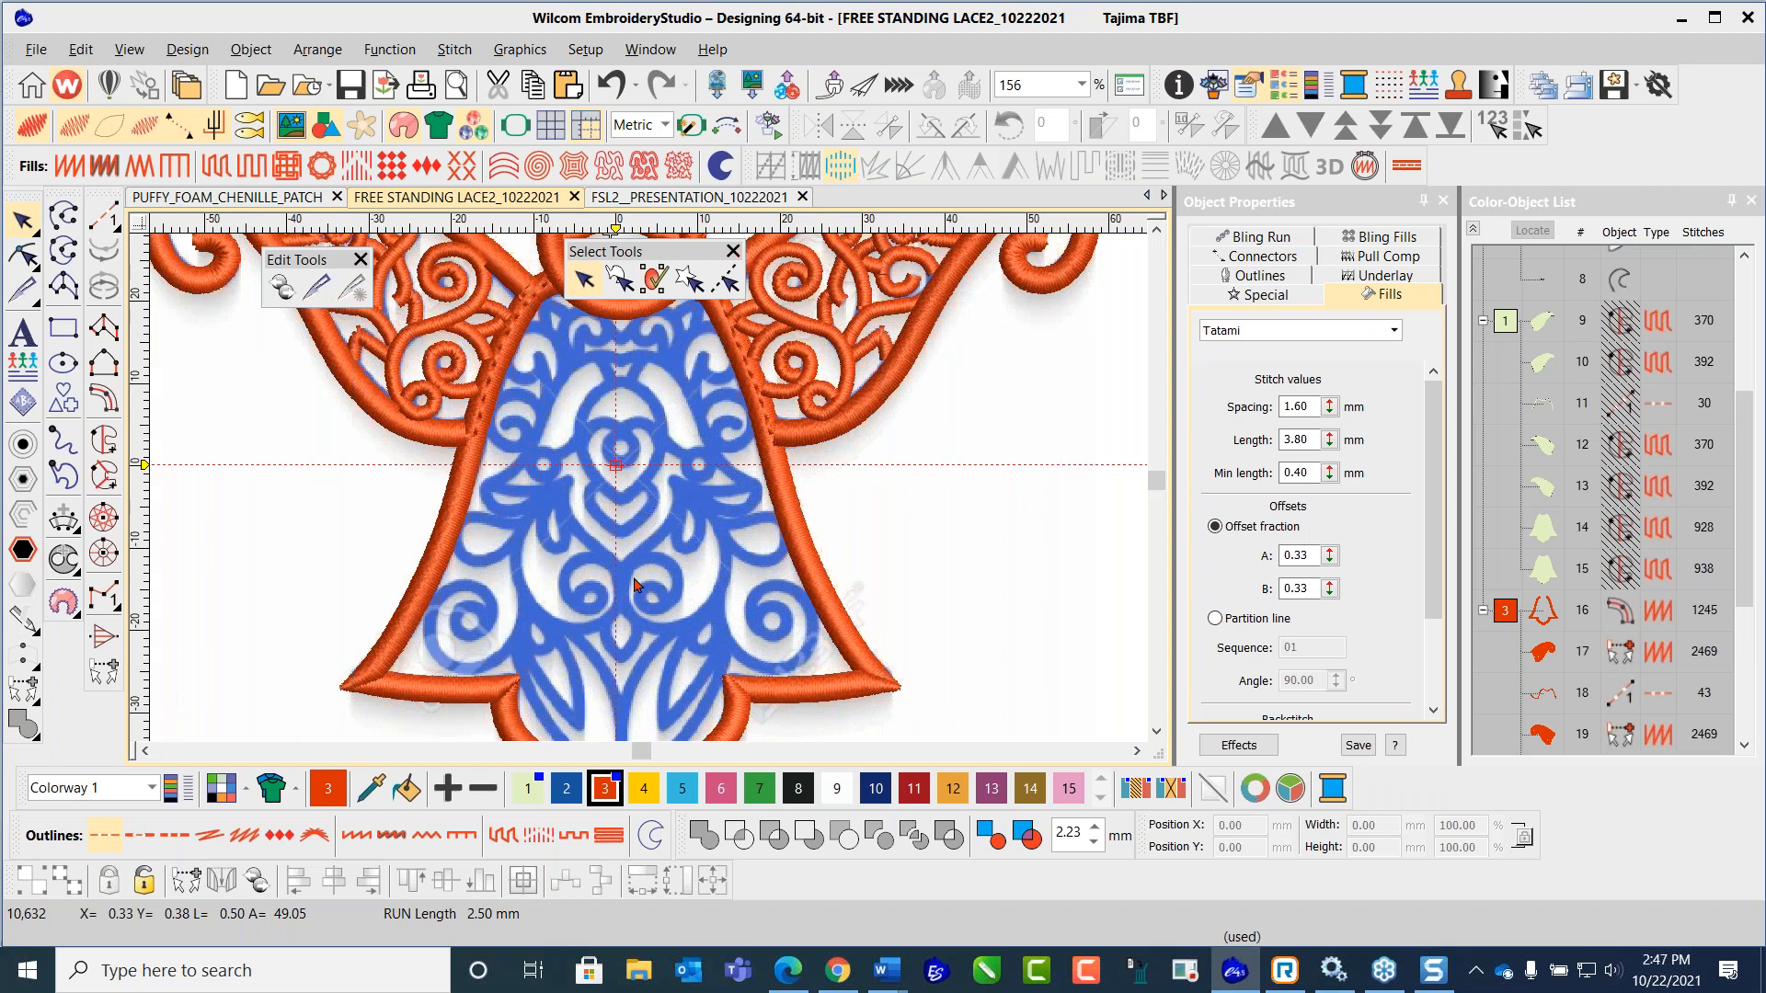
scroll(648, 497, "down", 1)
scroll(649, 497, "up", 2)
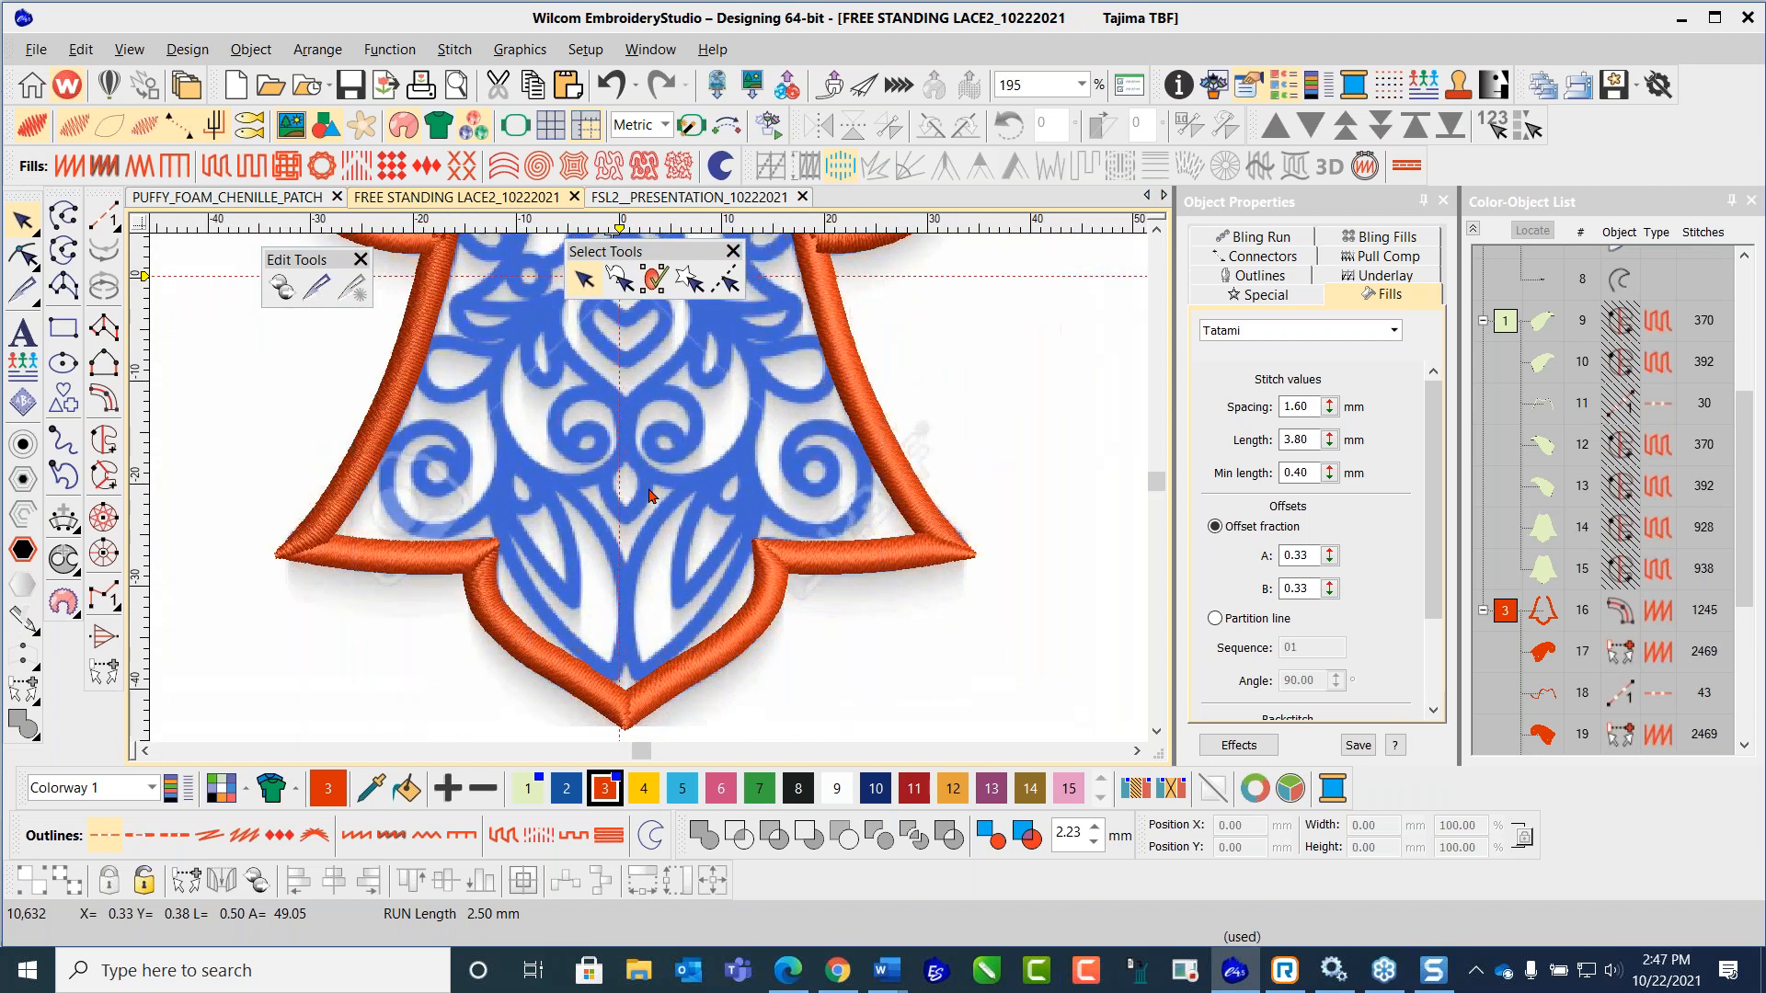
key("m")
scroll(720, 508, "up", 2)
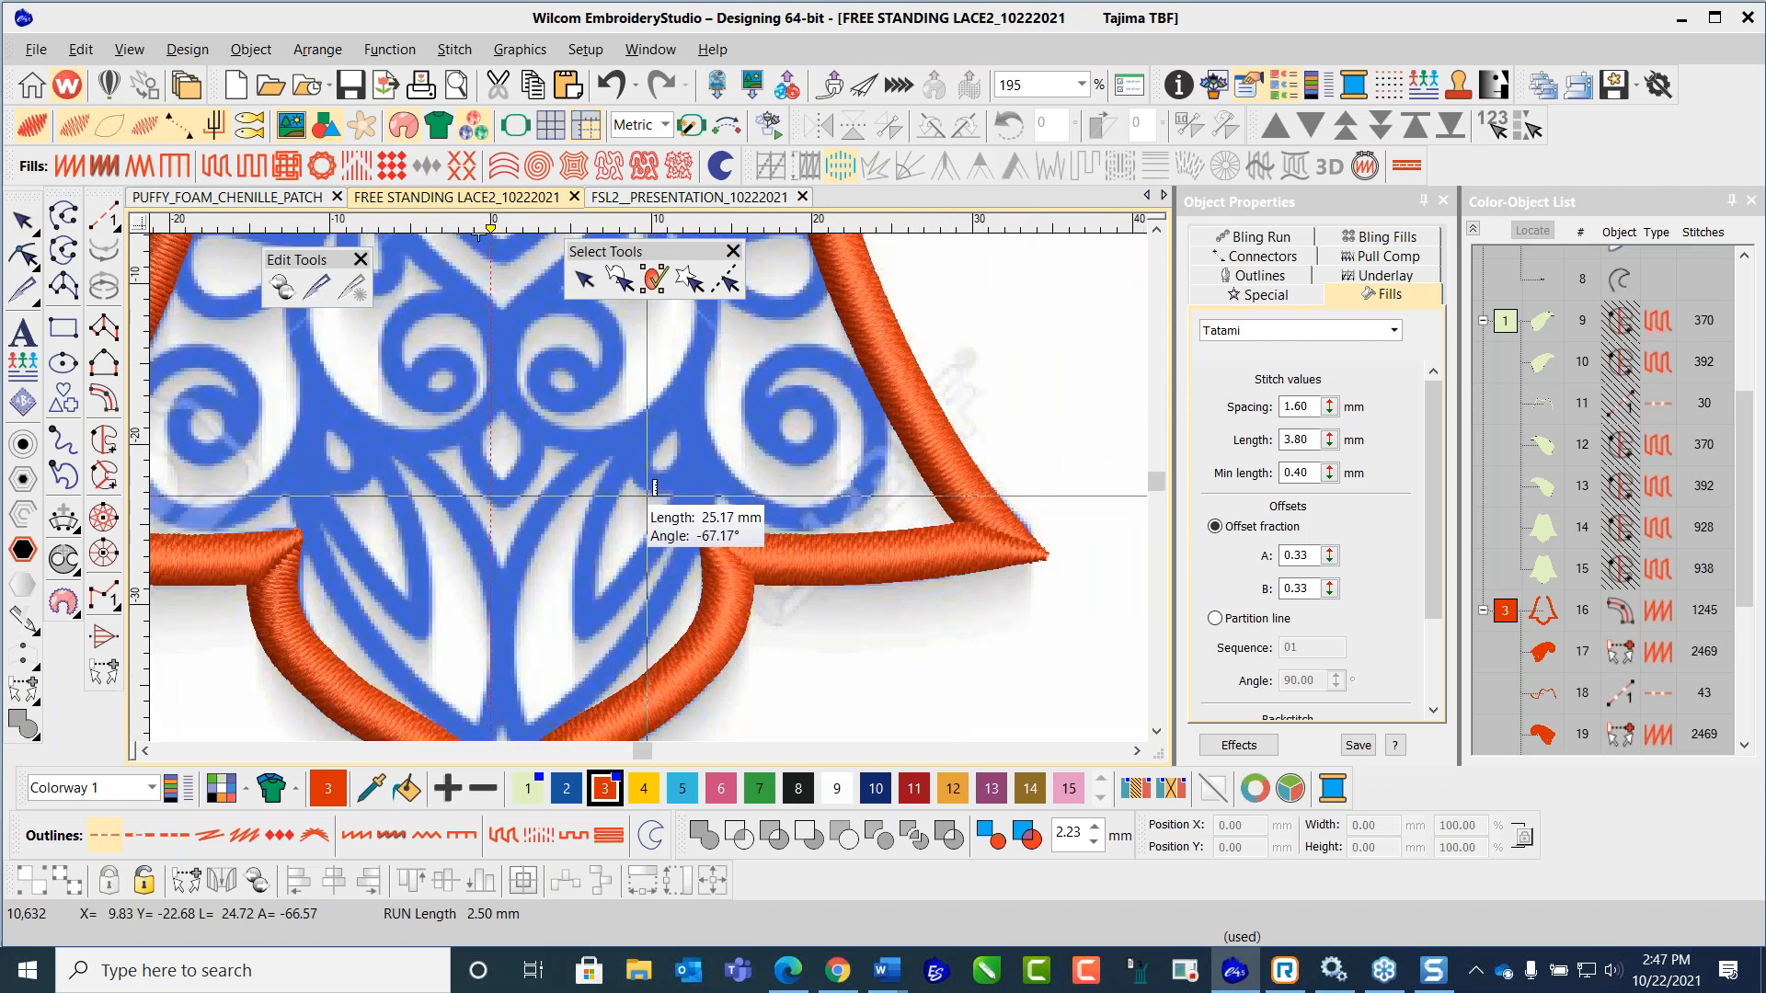
scroll(646, 496, "up", 2)
left_click(596, 498)
left_click(568, 486)
key("Escape")
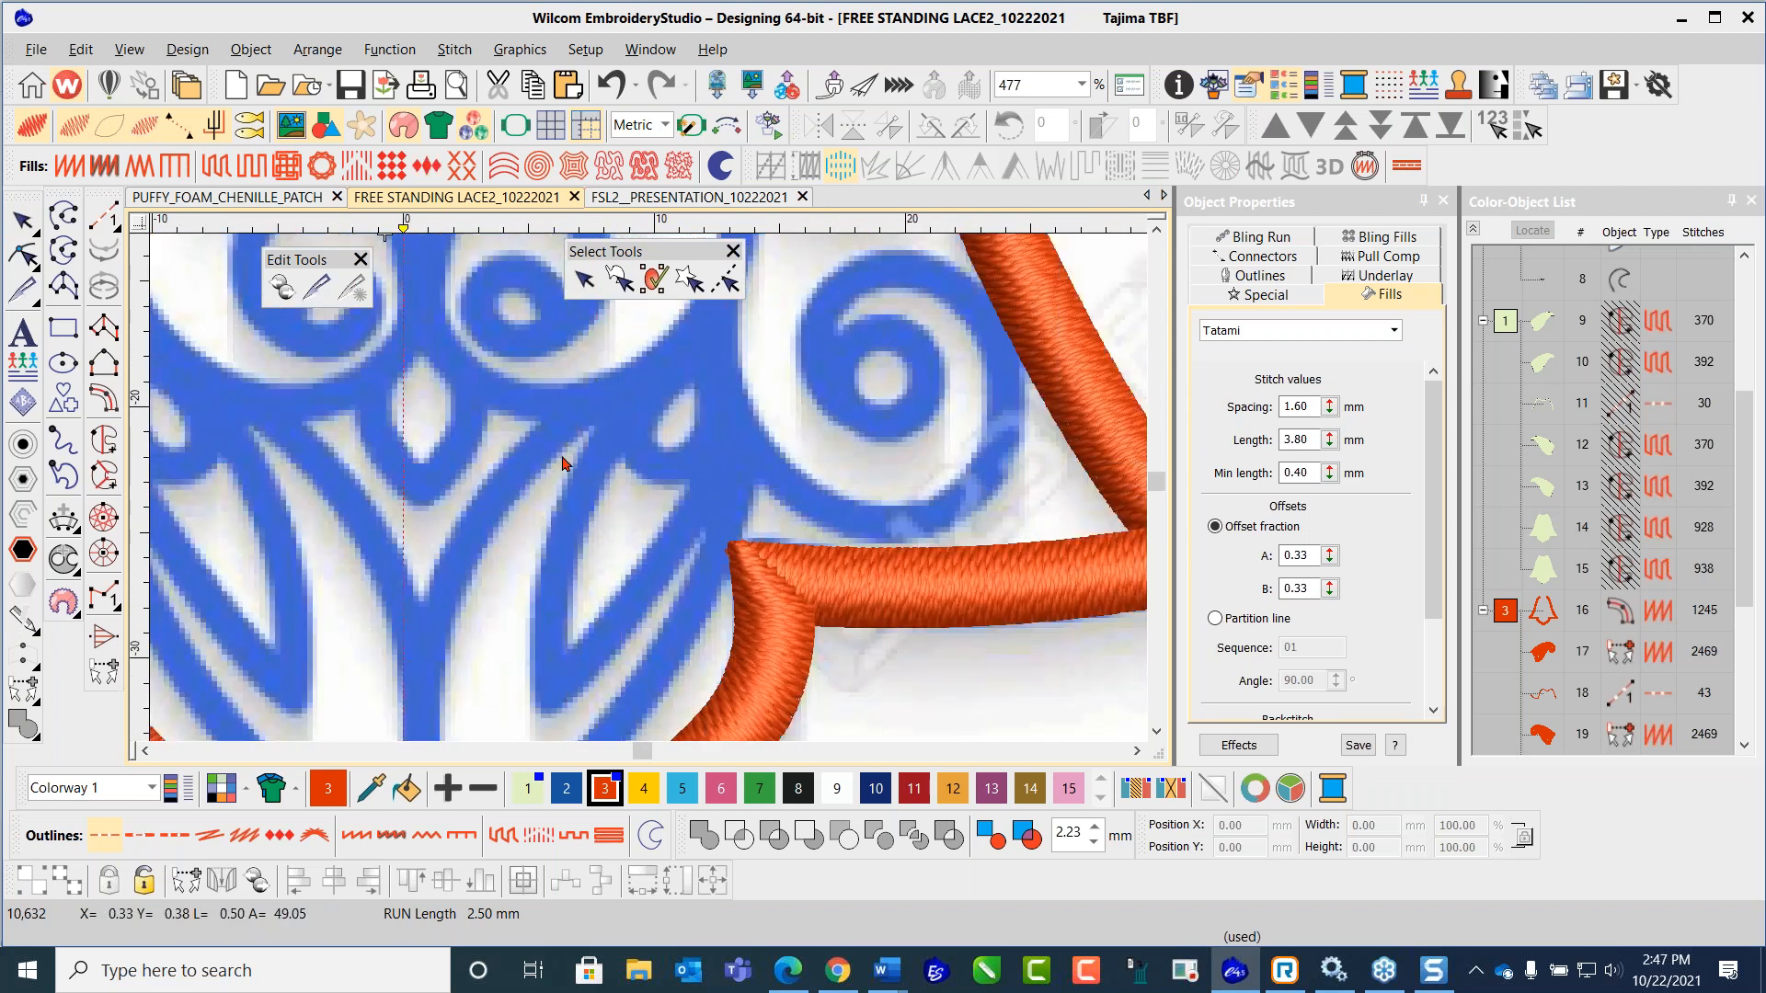
Step: Set the Column C width to 1.20 mm for the dress scrollwork and save the design
scroll(649, 497, "down", 4)
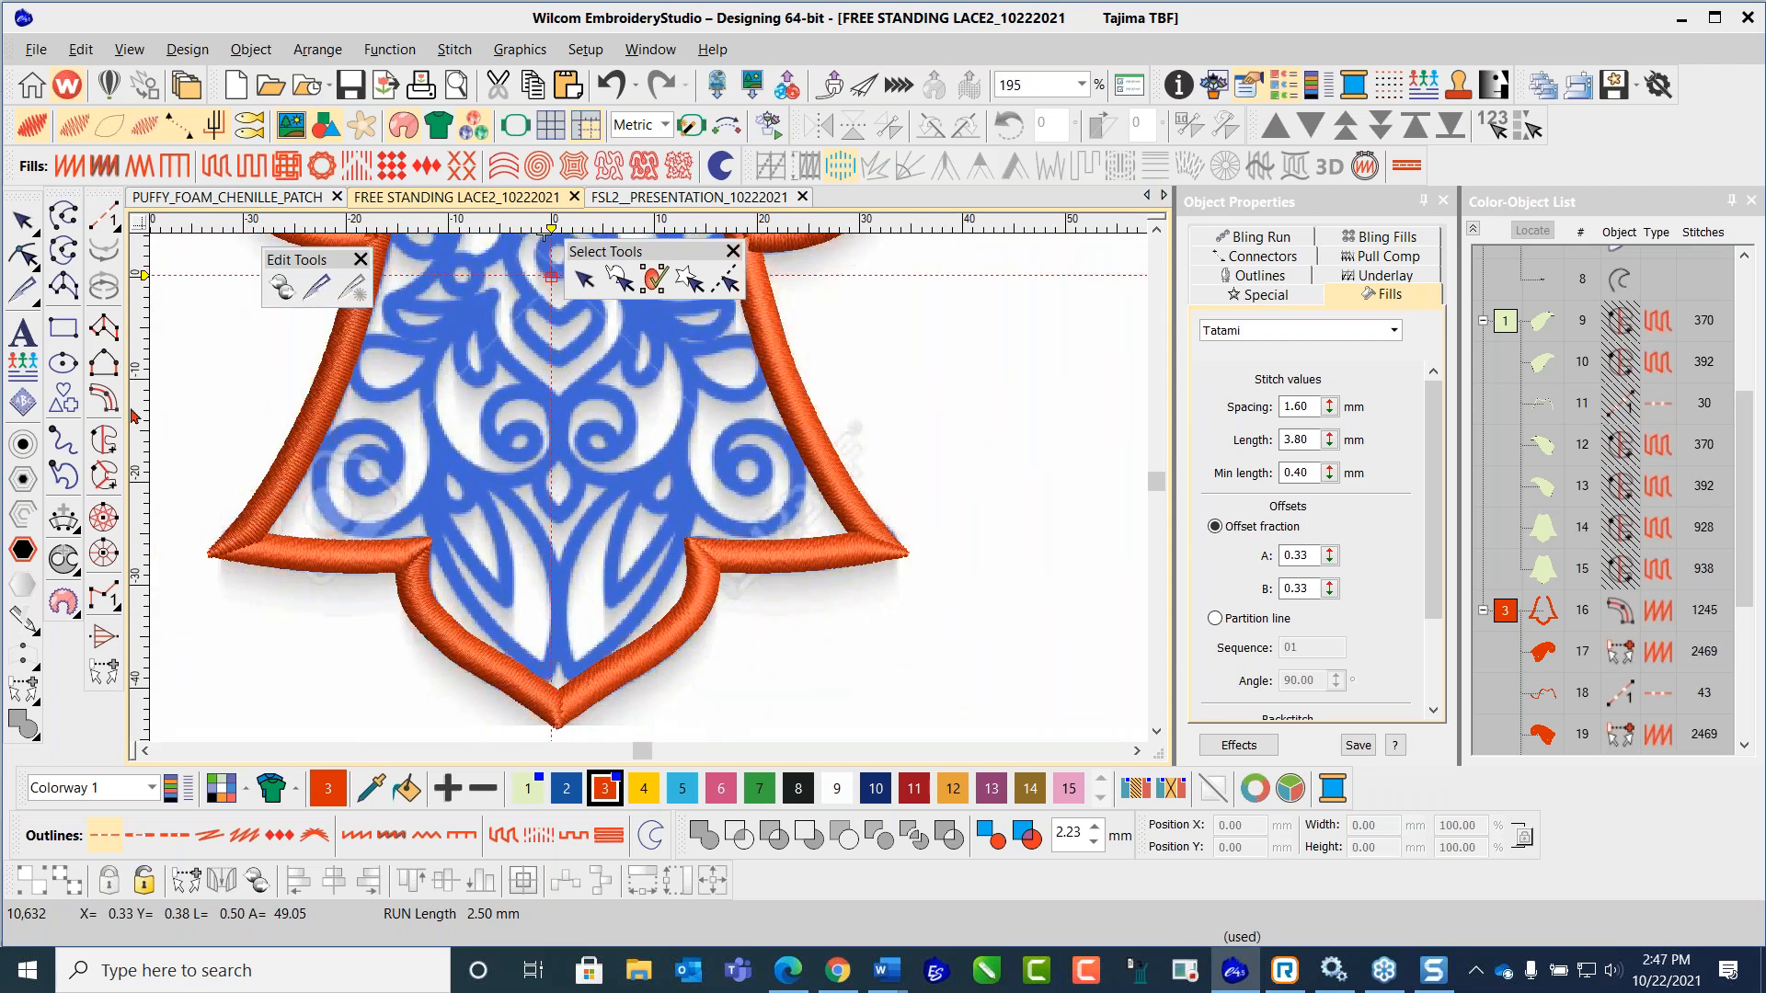
left_click(106, 399)
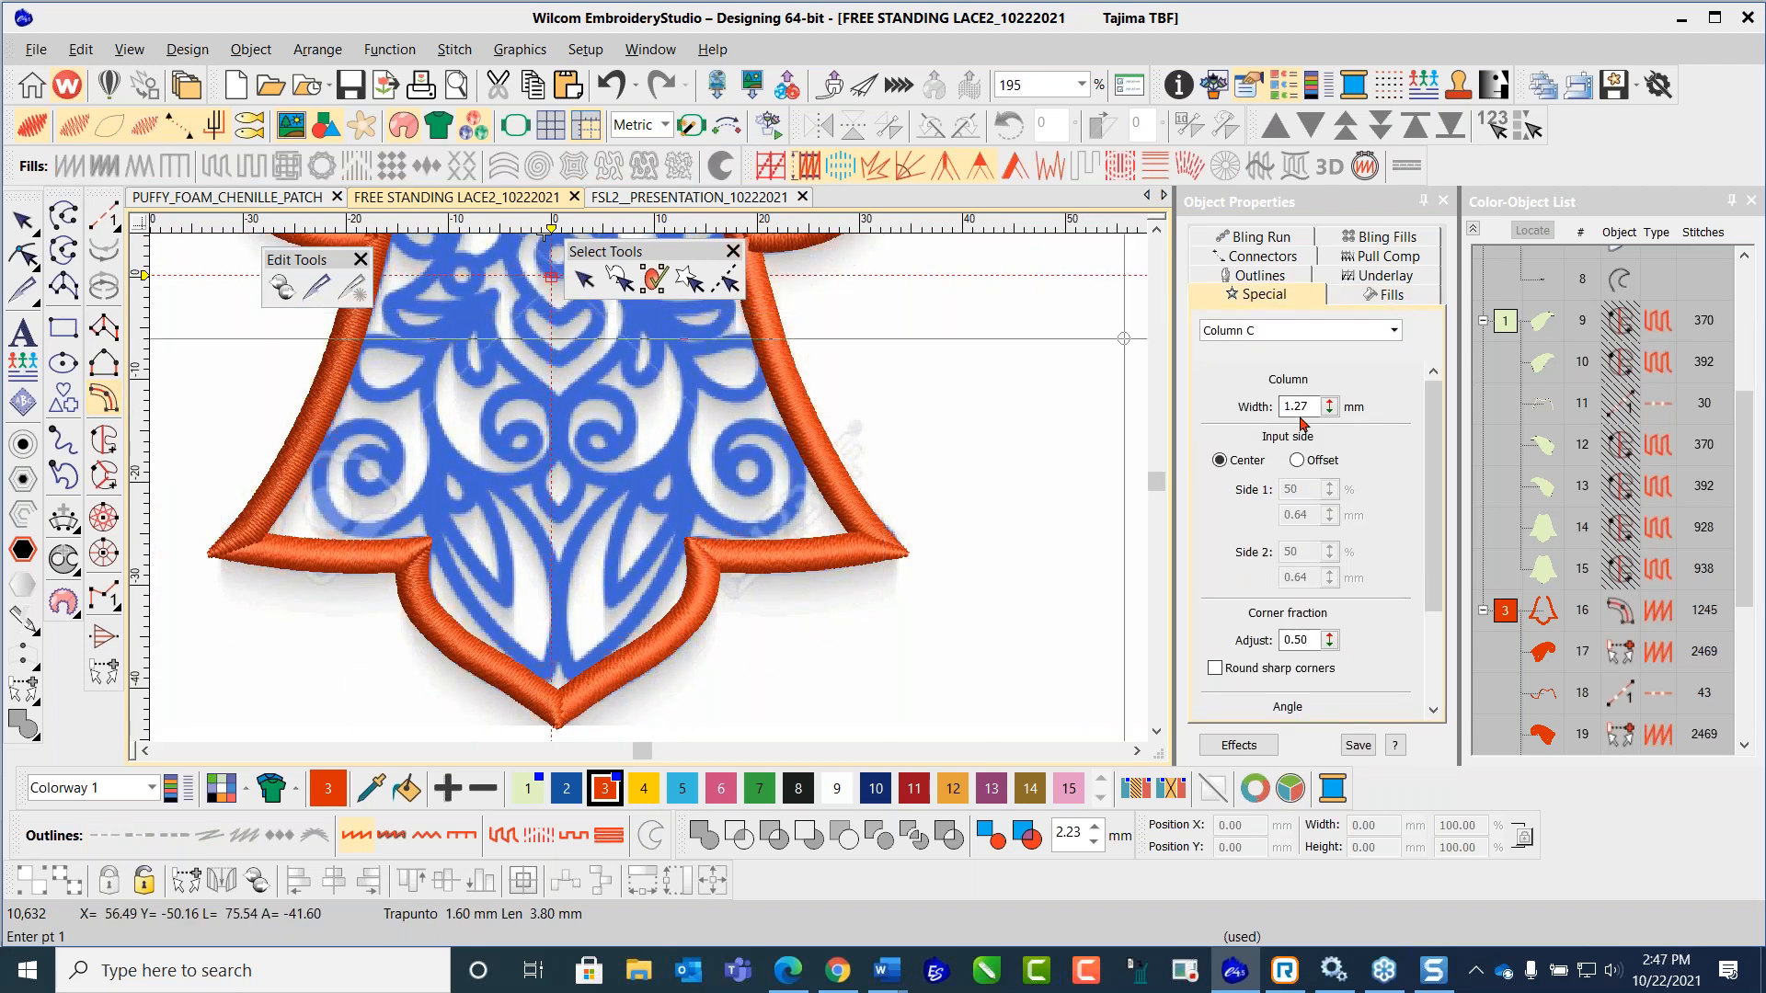
left_click_drag(1295, 406, 1311, 406)
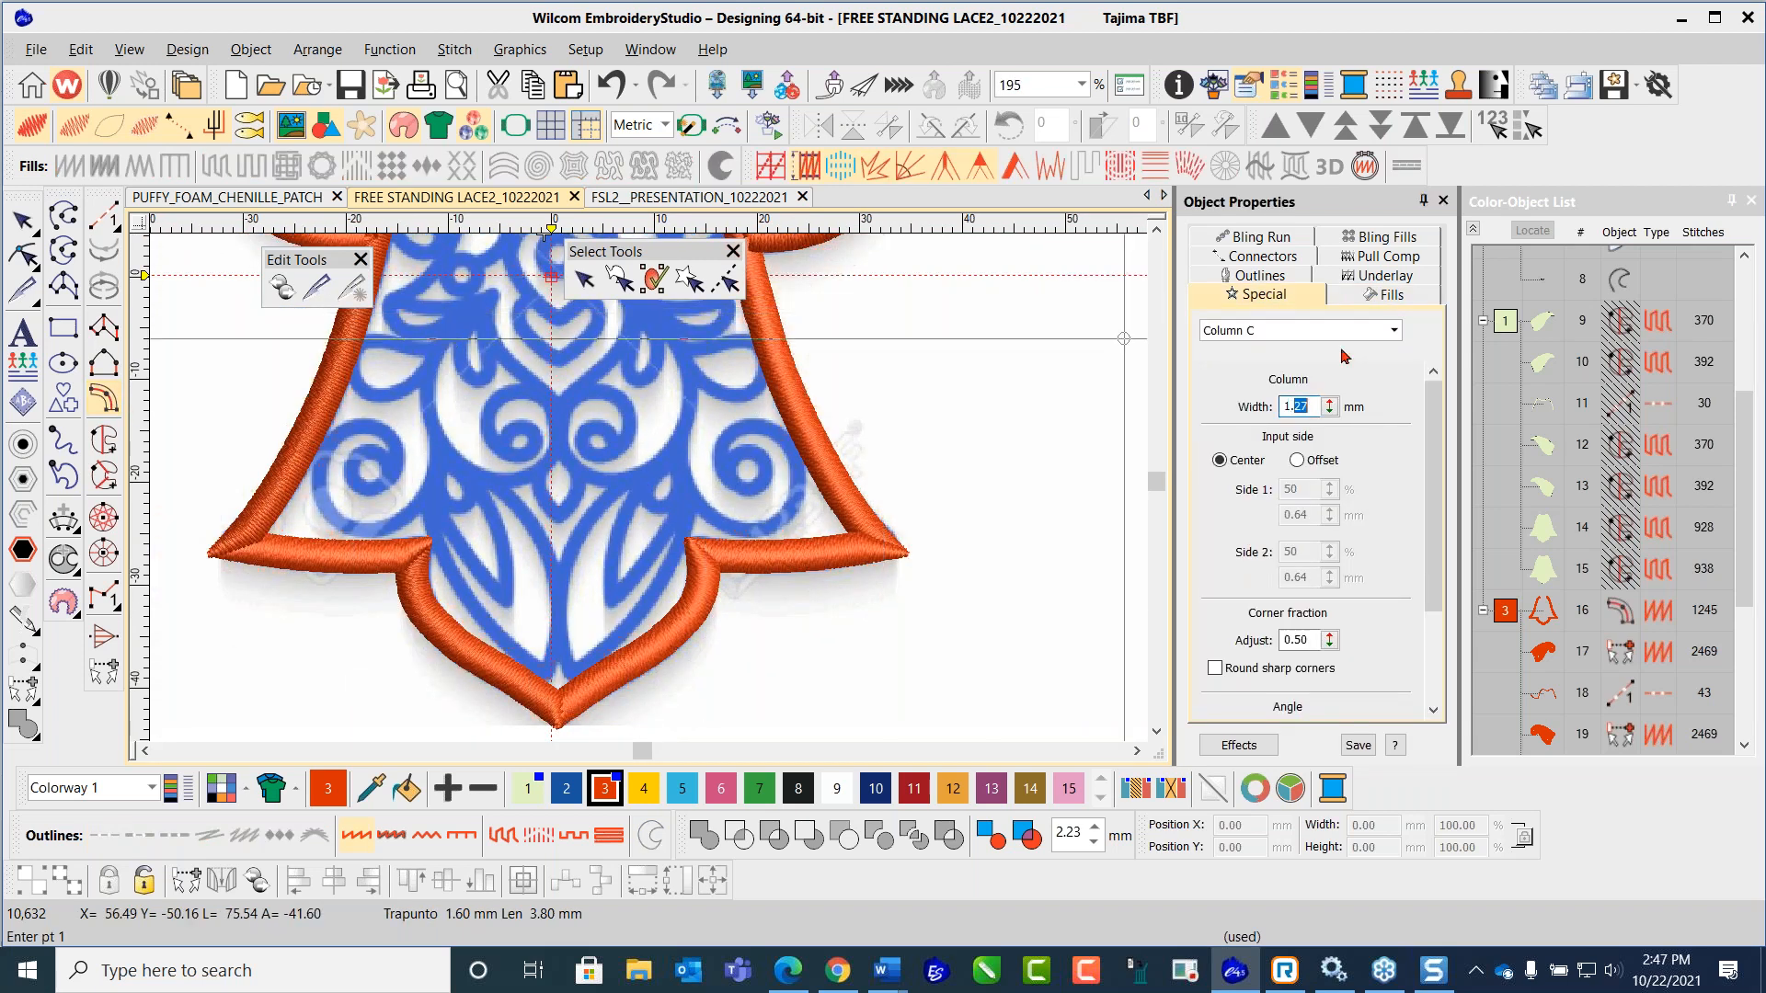
key("Return")
left_click(343, 79)
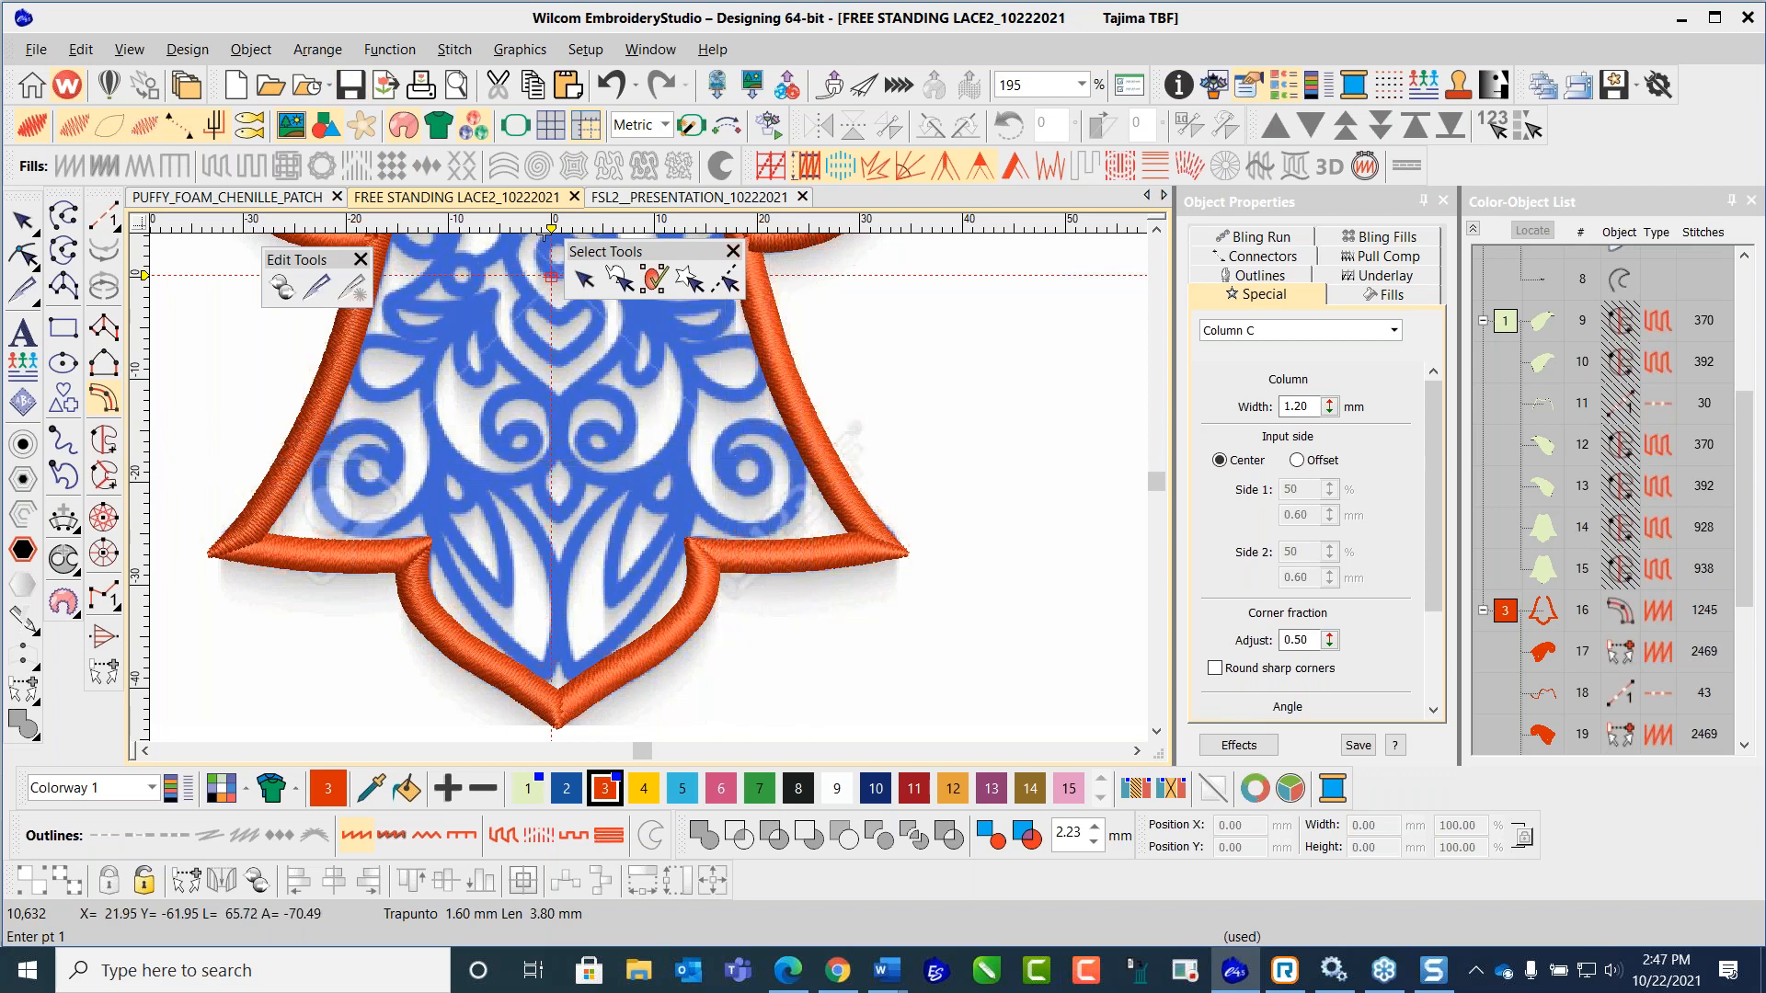
Step: Digitize a short curved Column C segment along the lower edge of the small teardrop at the top of the dress's lower-right leaf
scroll(644, 453, "down", 4)
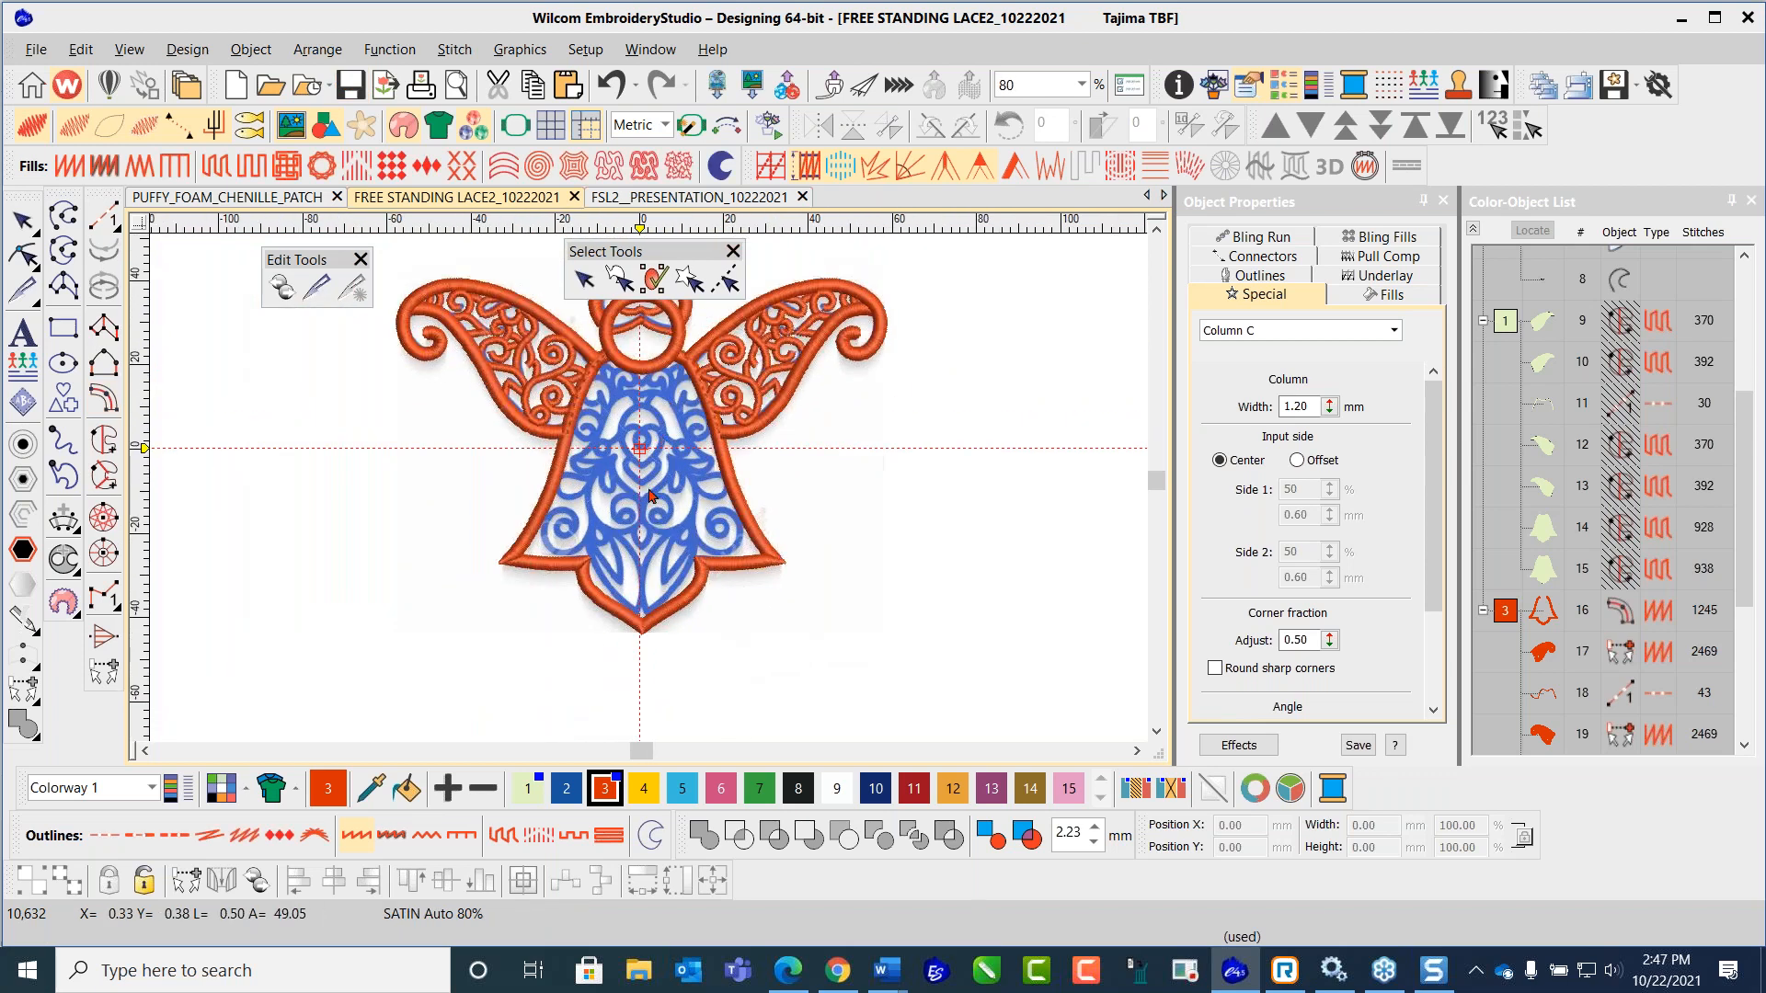
scroll(648, 497, "up", 2)
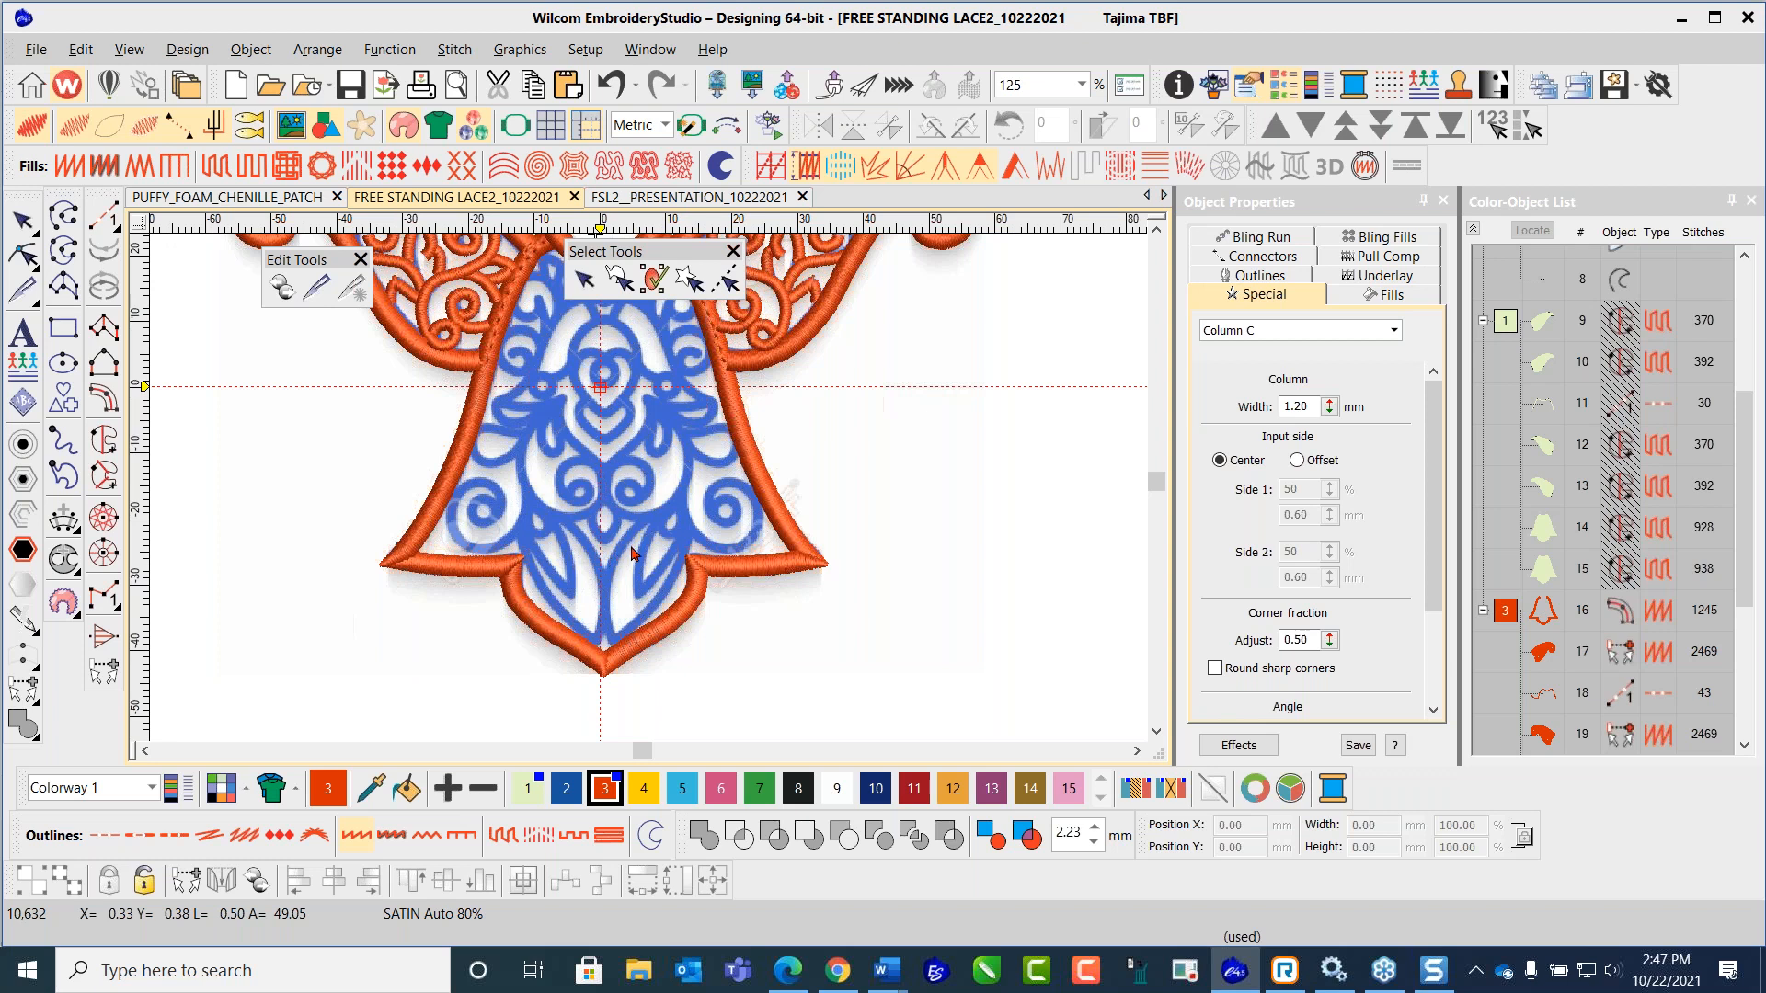
scroll(632, 555, "up", 4)
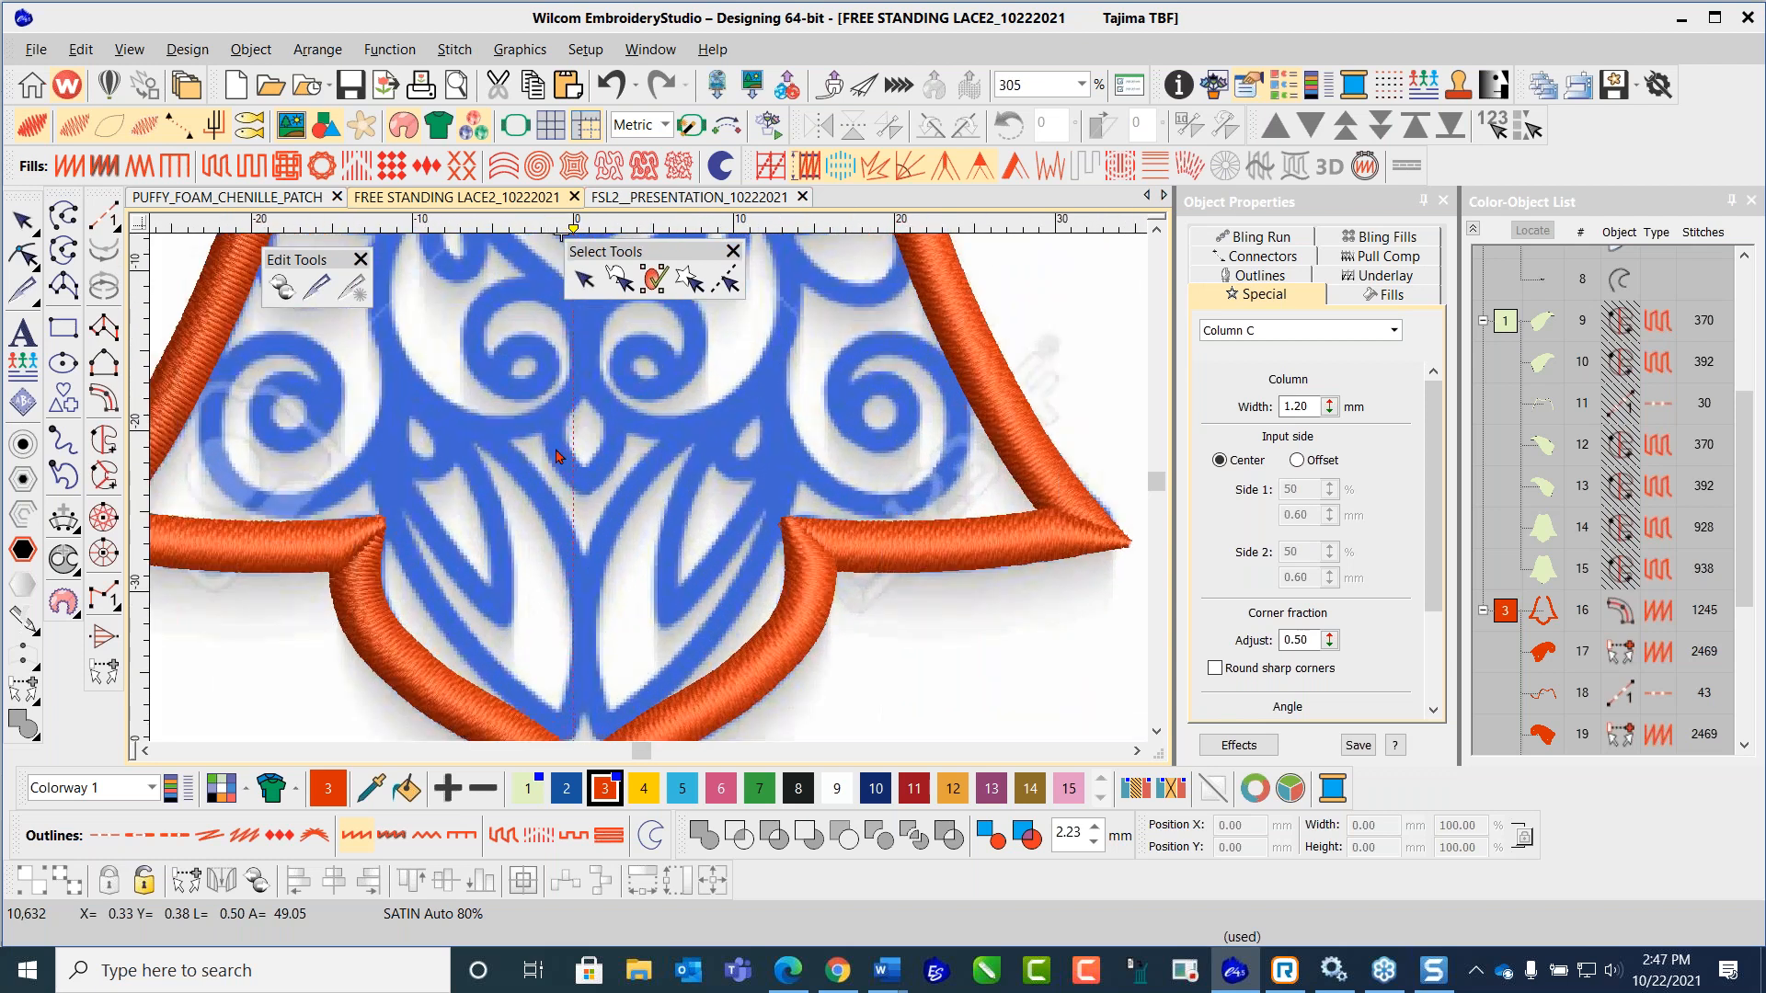
left_click(104, 399)
left_click(719, 448)
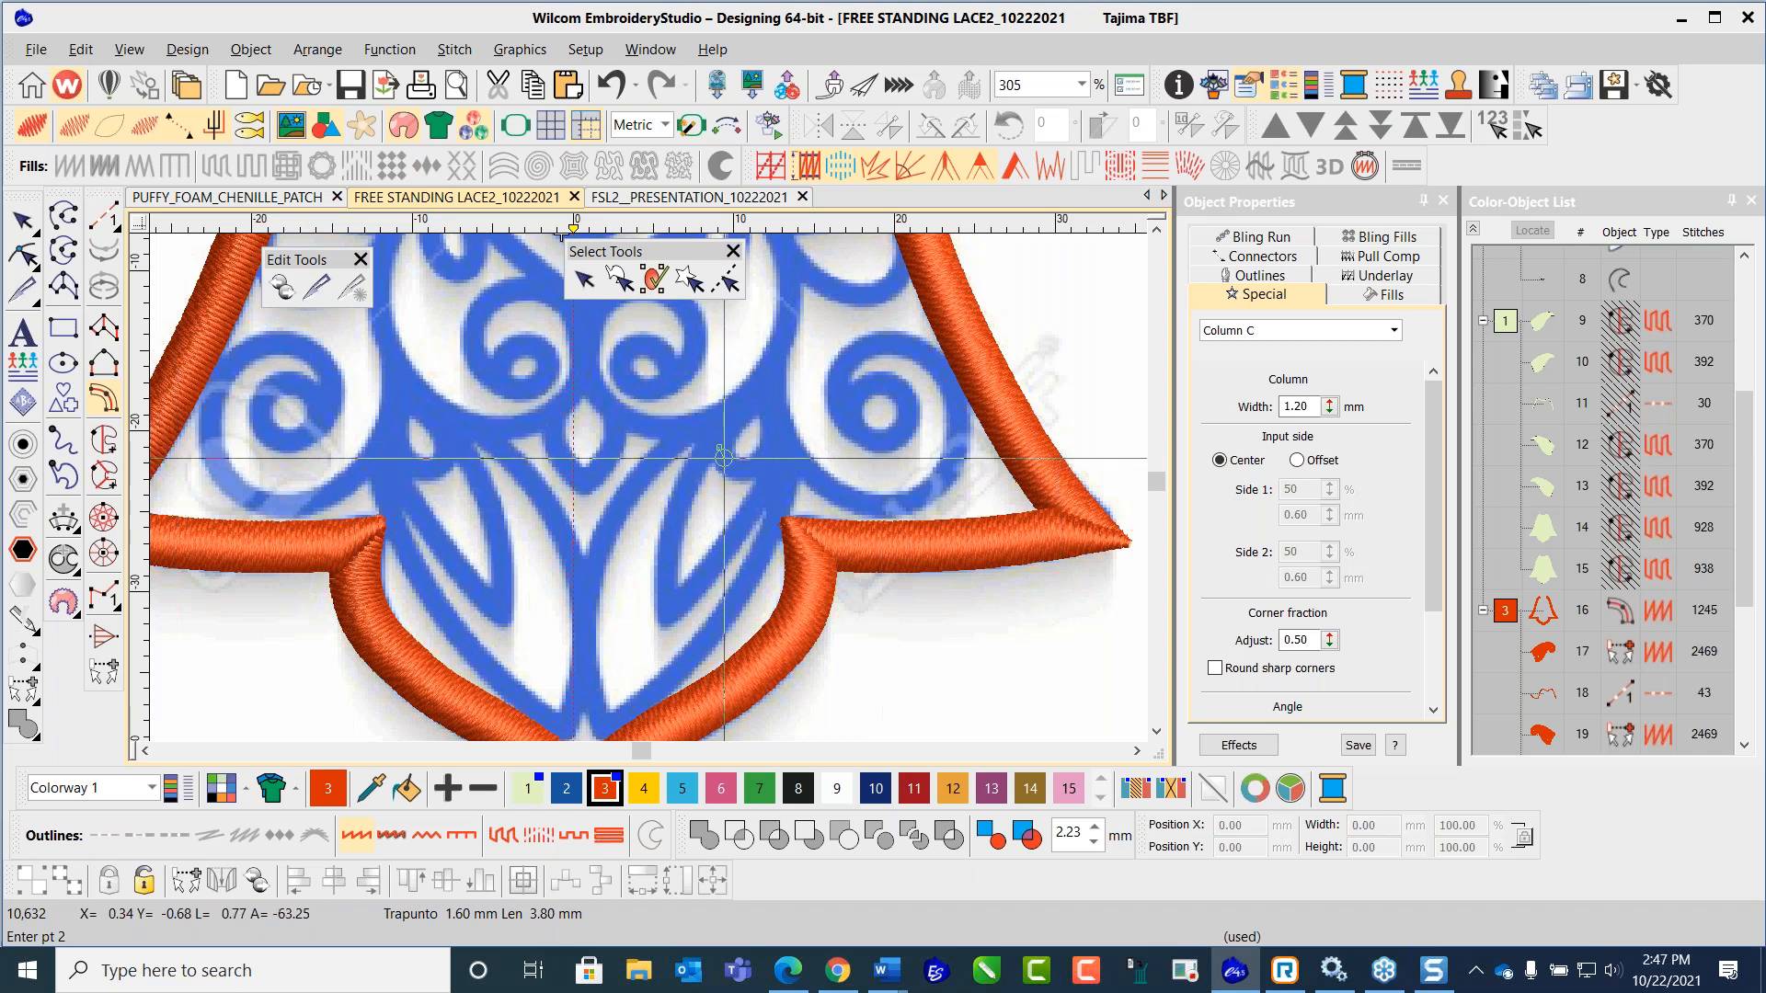
right_click(725, 461)
right_click(742, 469)
right_click(766, 463)
key("Return")
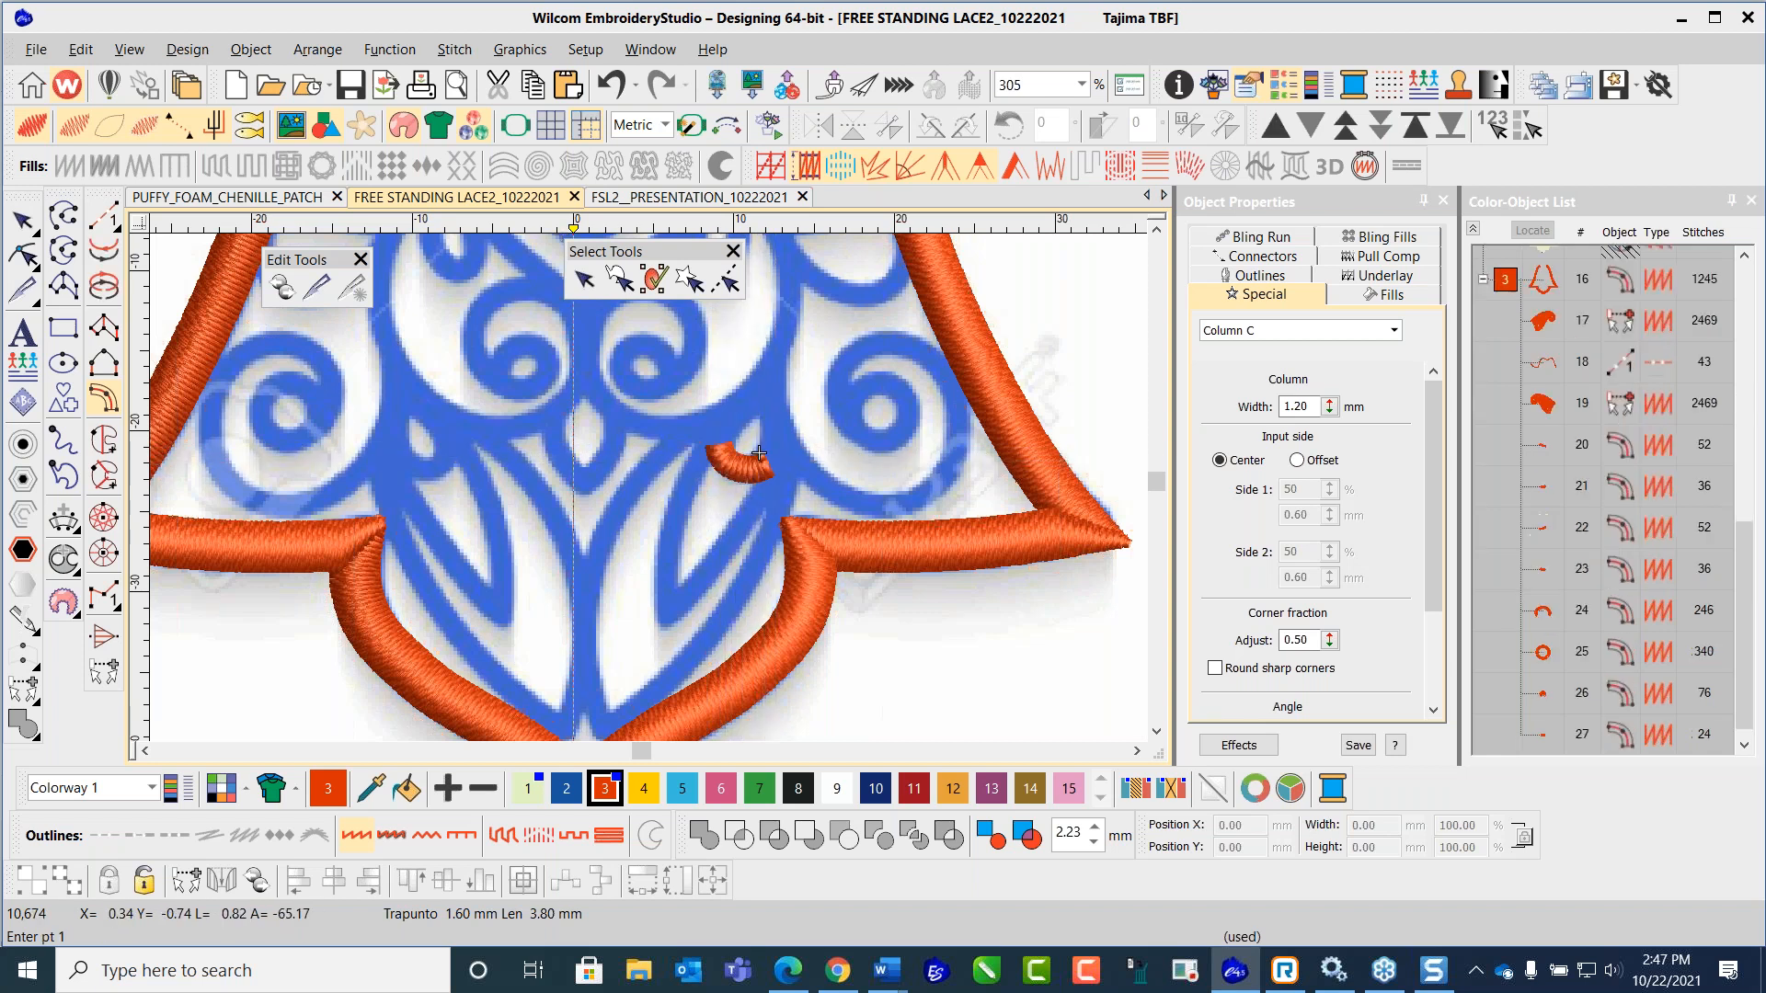
Step: Digitize the lower-right leaf as one Column C, down its inner edge to the tip and back up the outer edge to the short curve
left_click(717, 436)
right_click(681, 495)
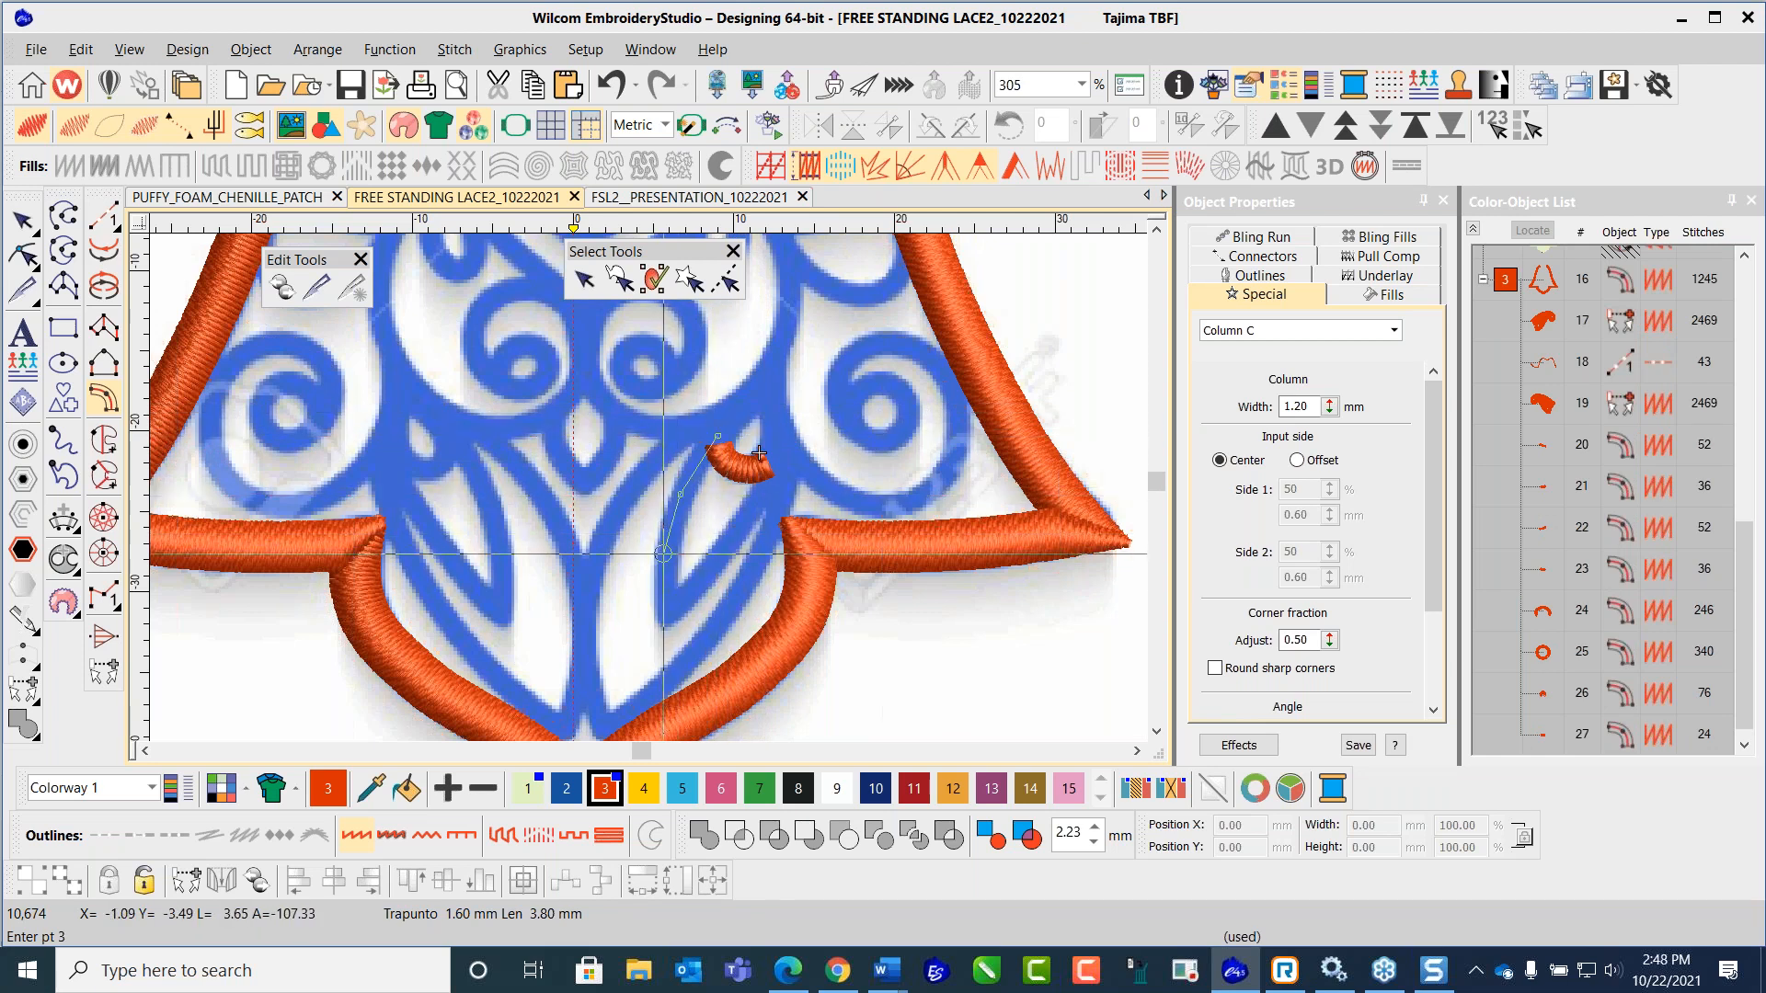
right_click(664, 555)
left_click(668, 615)
left_click(704, 576)
left_click(750, 513)
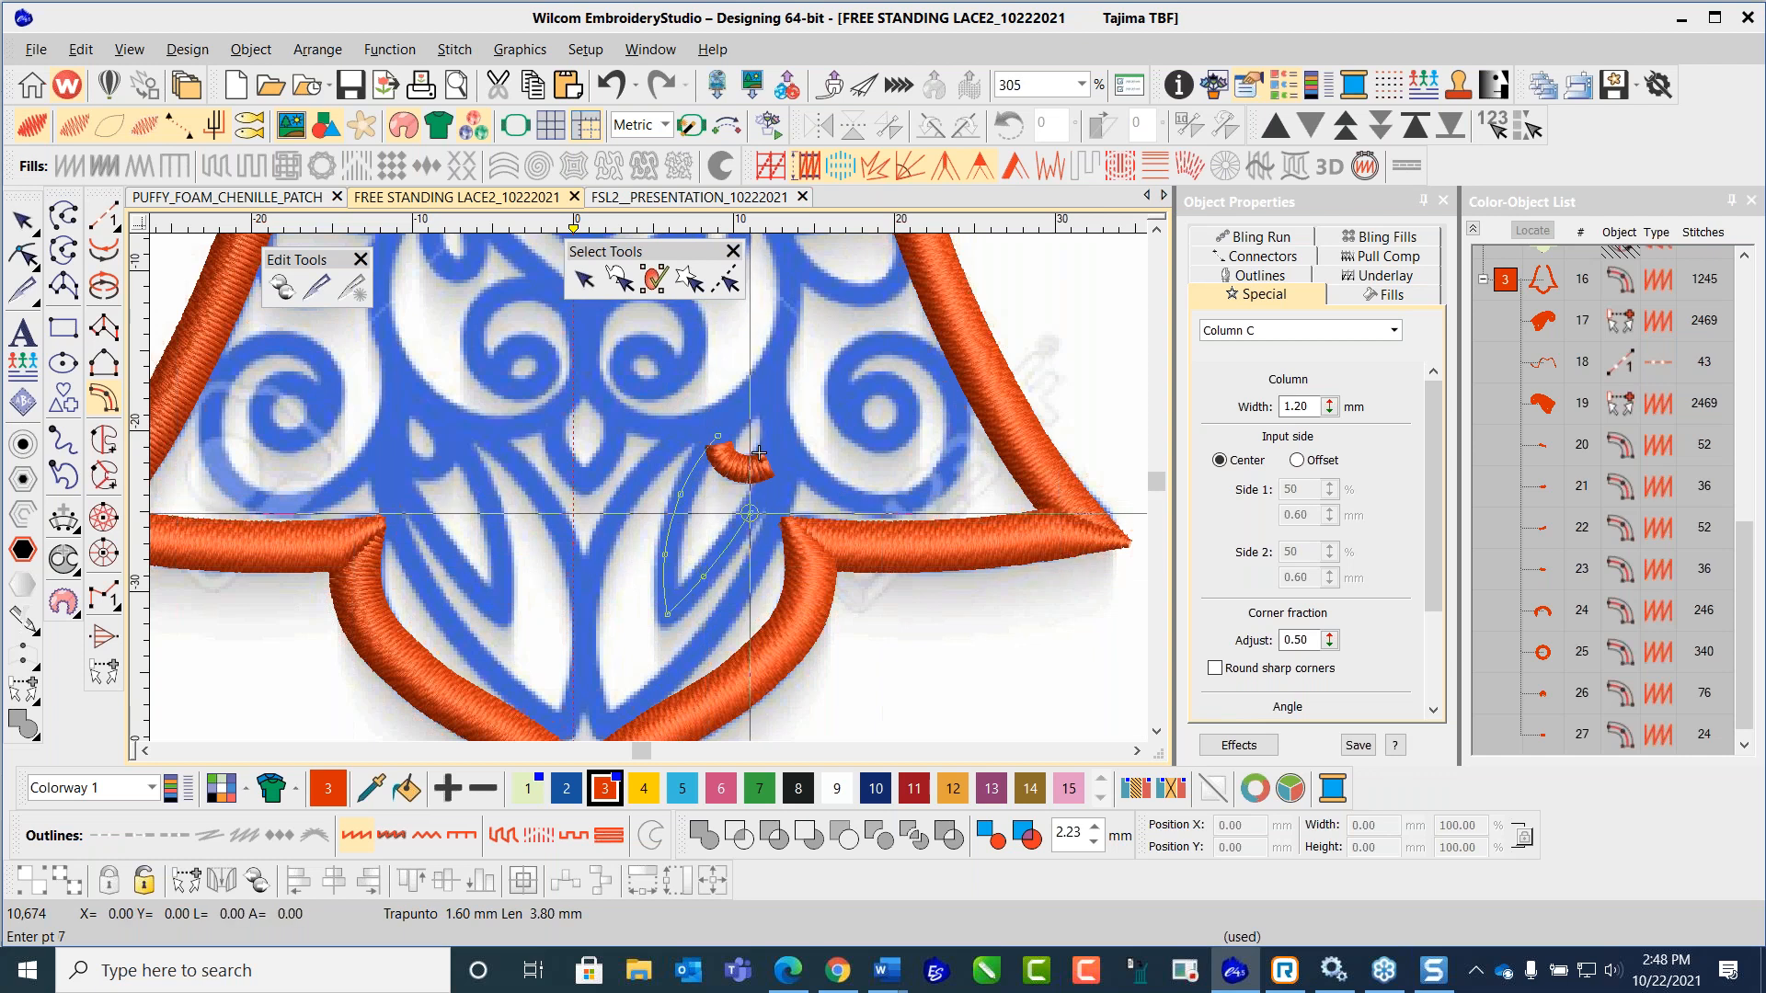
left_click(771, 469)
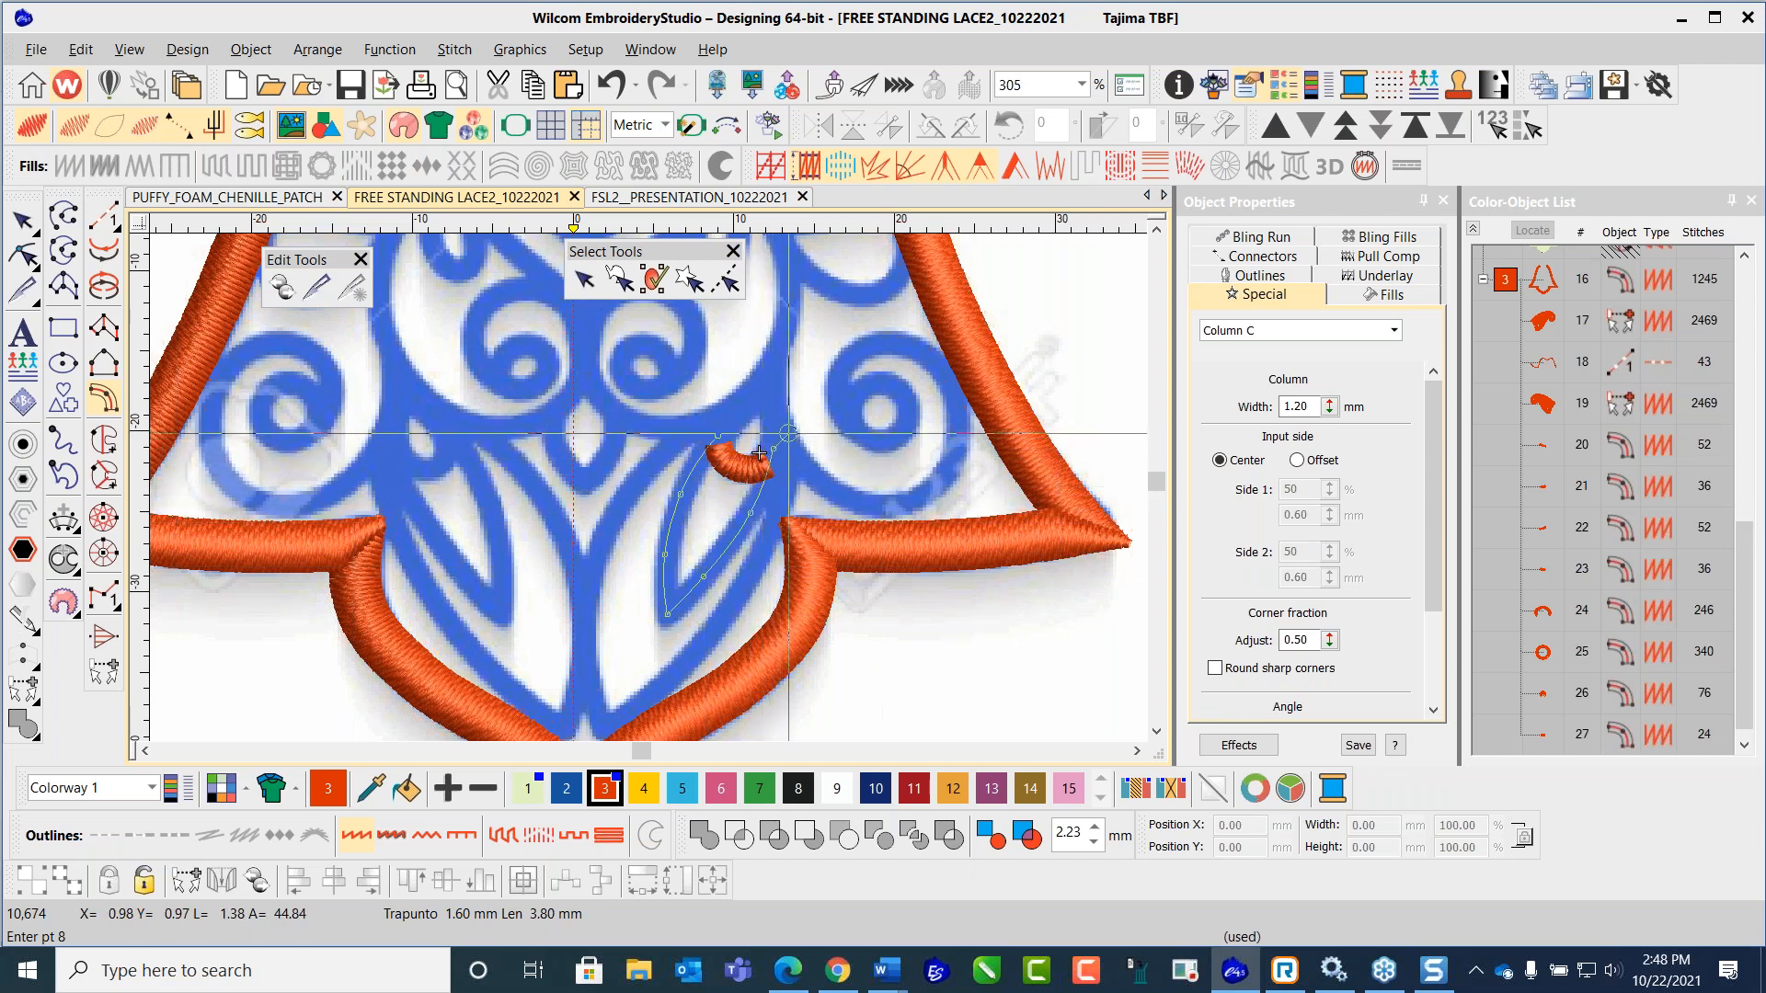
left_click(759, 451)
key("Return")
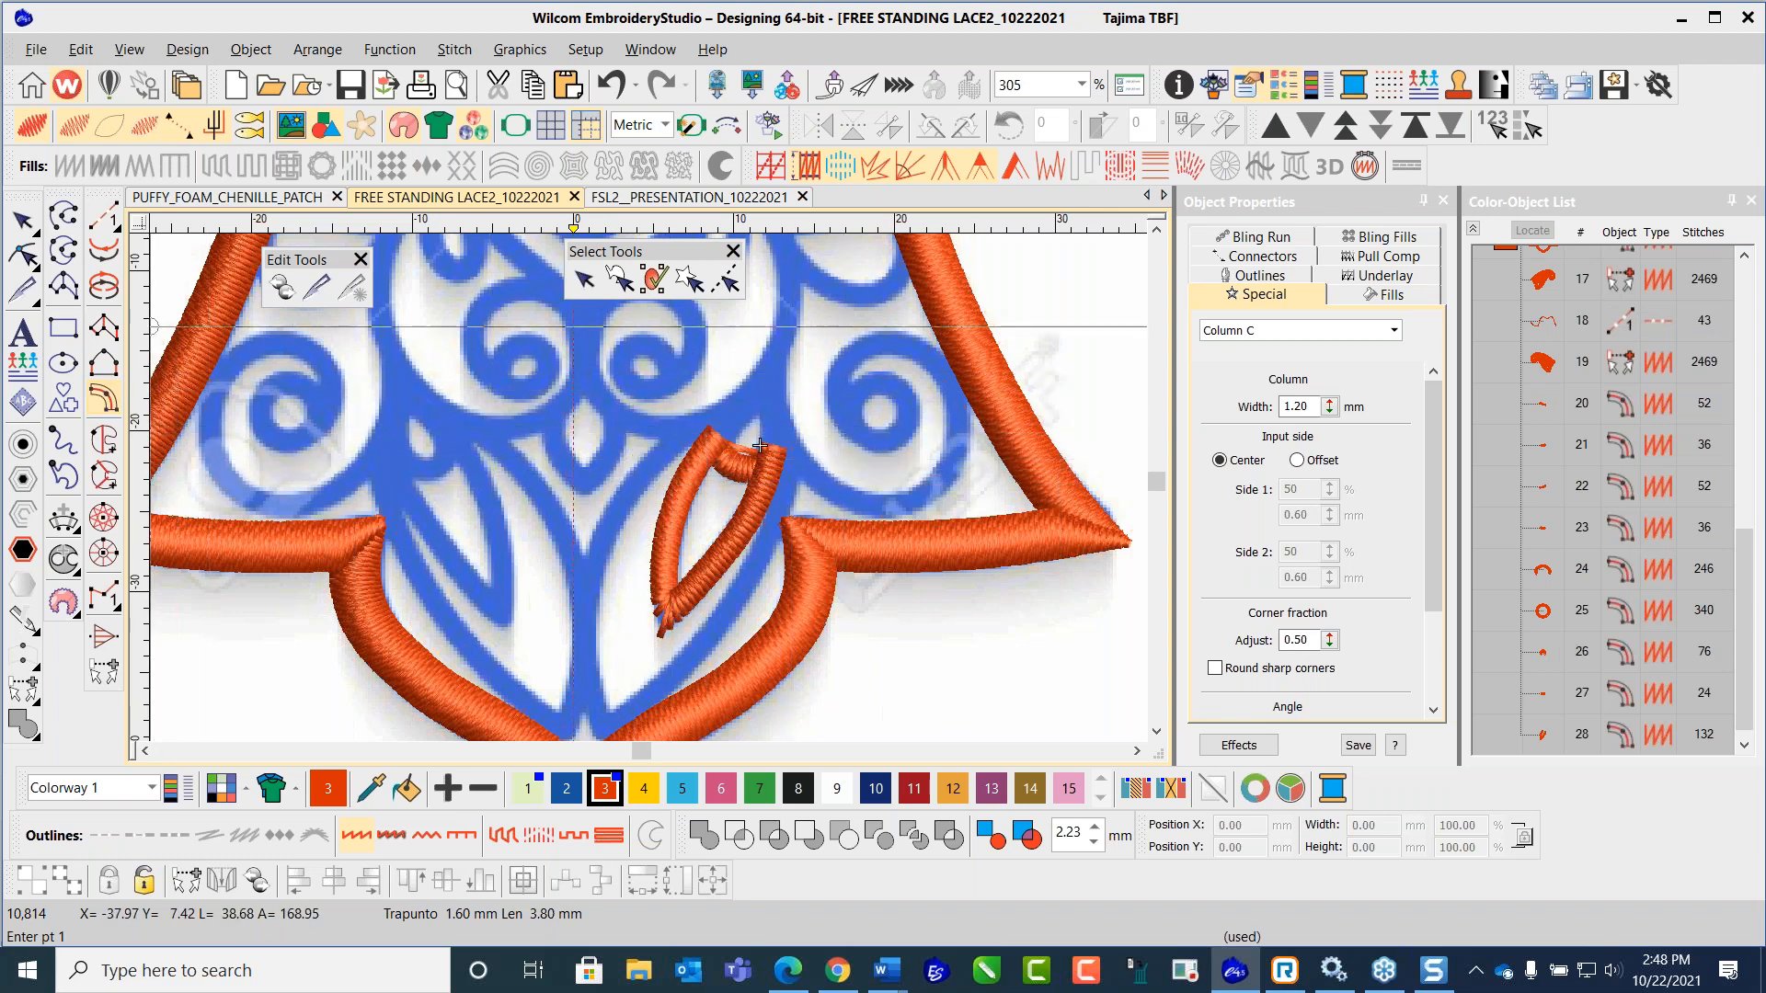
Step: Digitize a Column C along the large spiral in the dress's lower-right corner, starting above the leaf and following the outer curve around
scroll(760, 446, "down", 2)
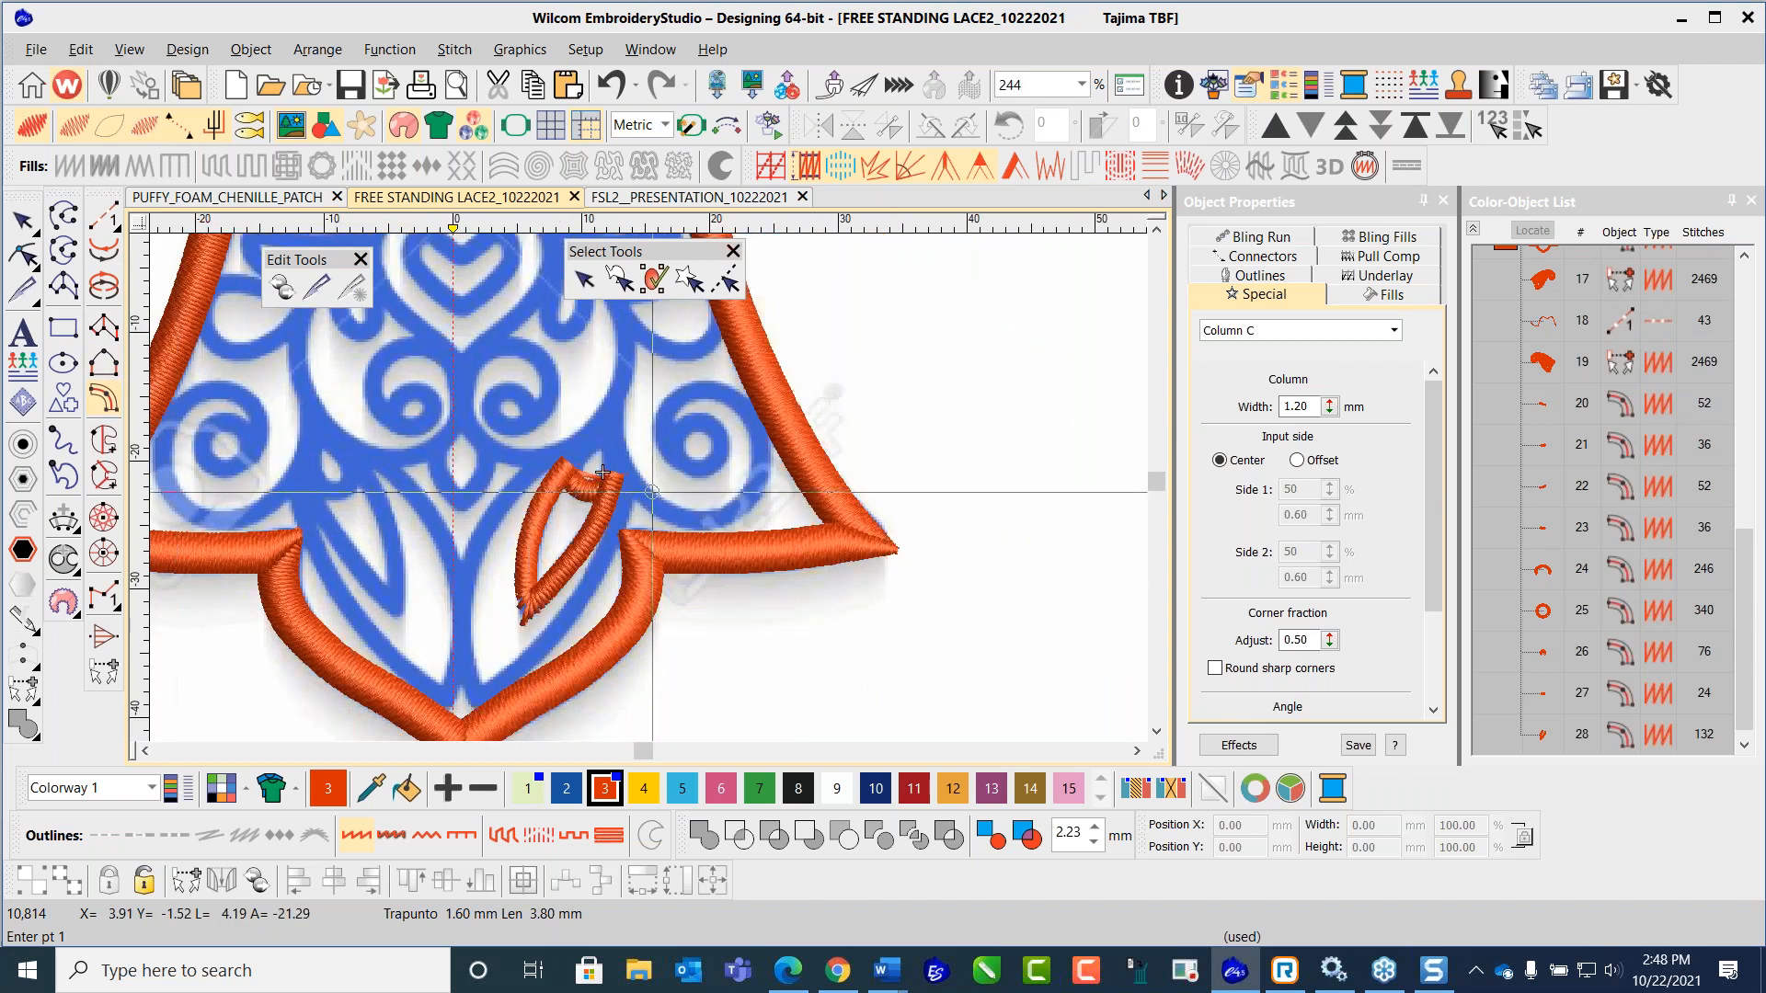
scroll(612, 506, "up", 3)
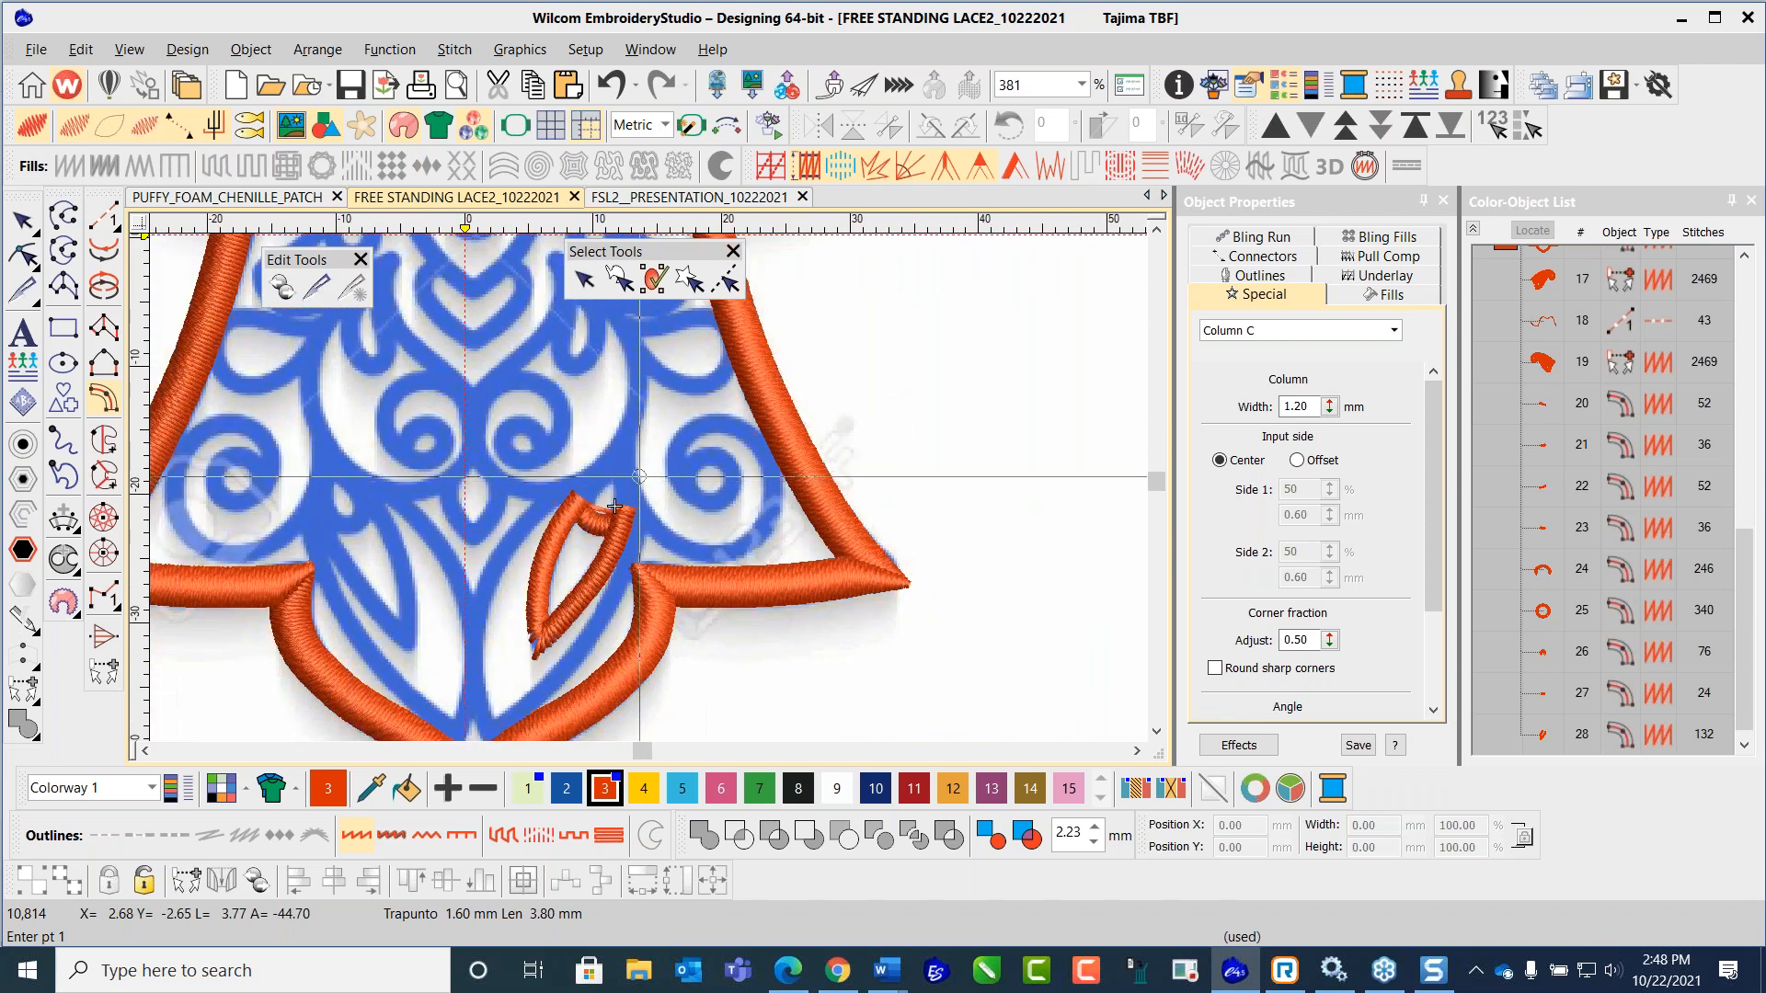
scroll(696, 526, "up", 2)
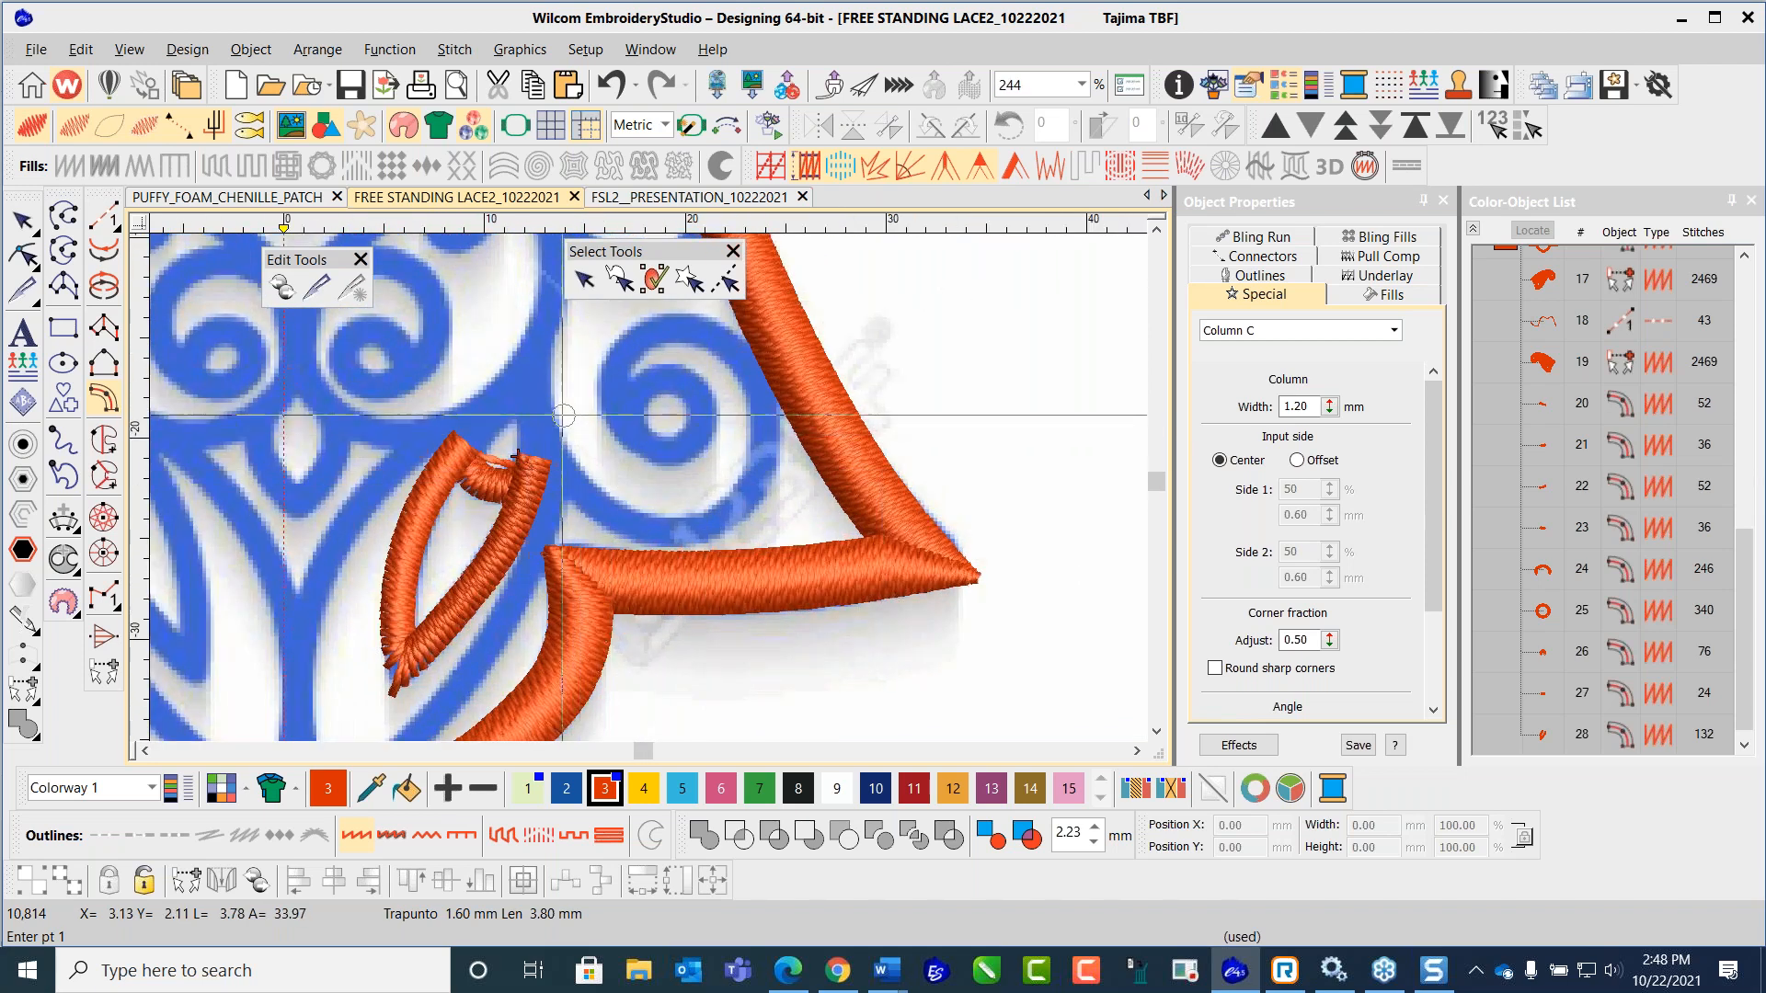
left_click(531, 368)
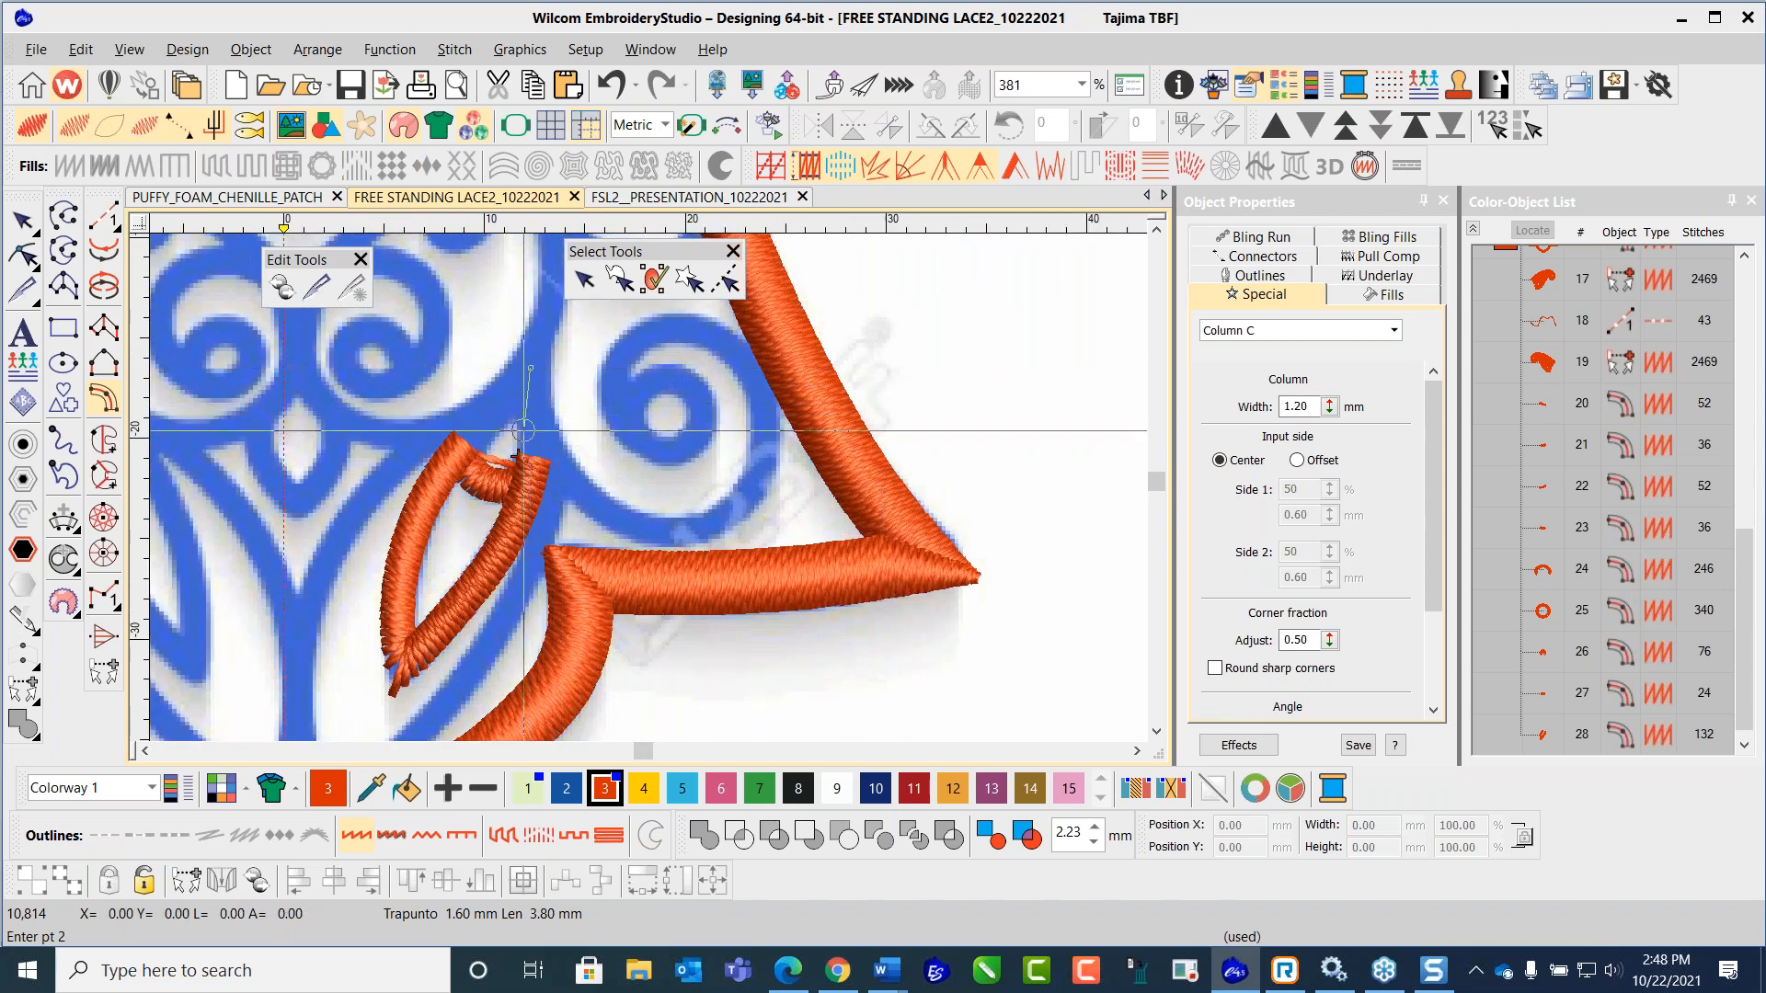
left_click(542, 439)
left_click(594, 508)
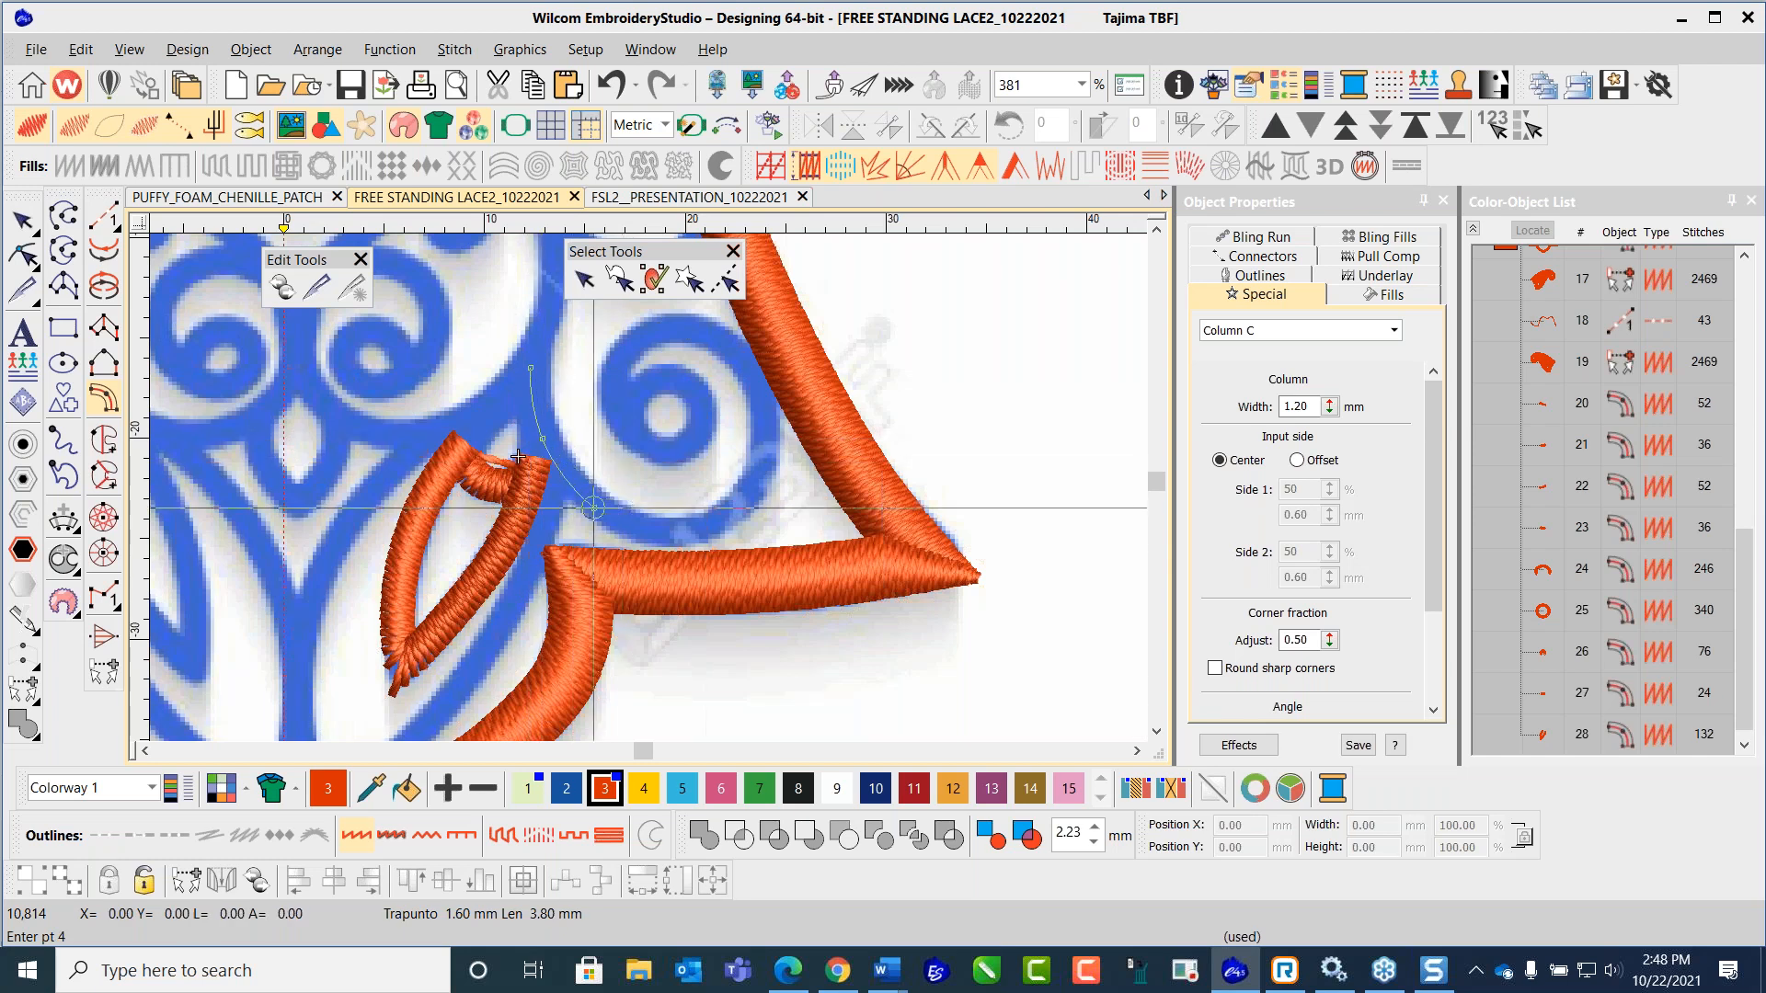
left_click(681, 532)
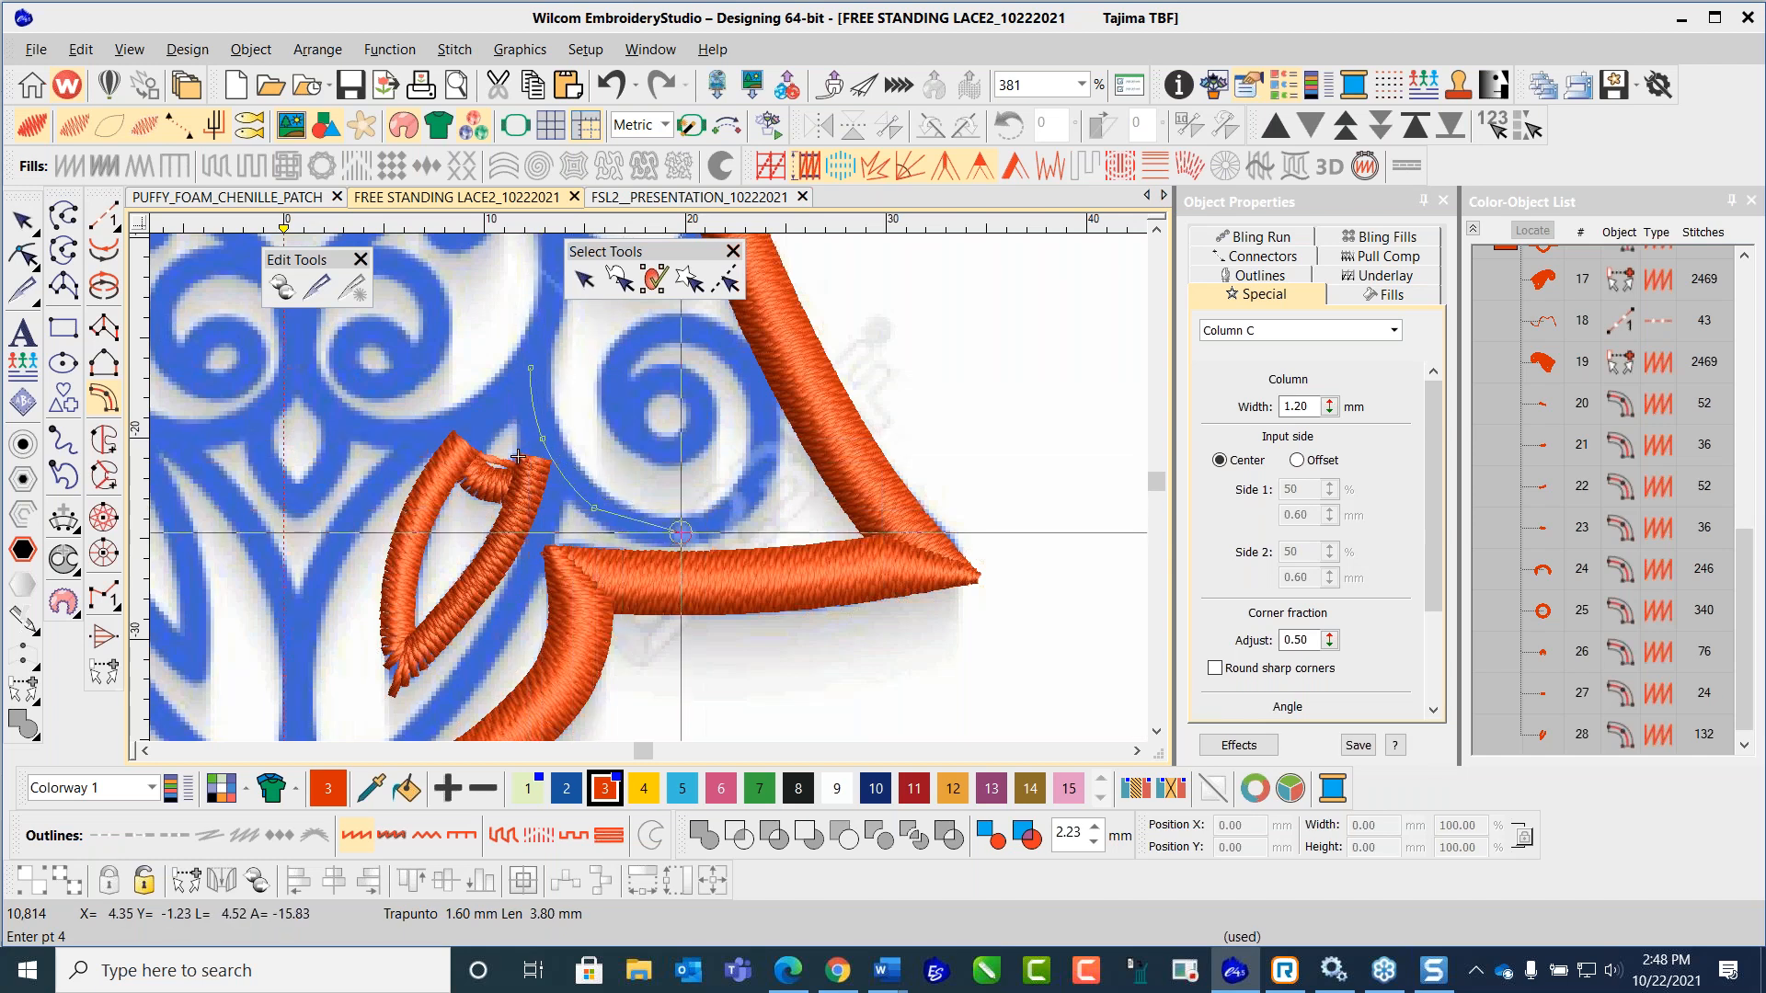
left_click(752, 493)
left_click(769, 423)
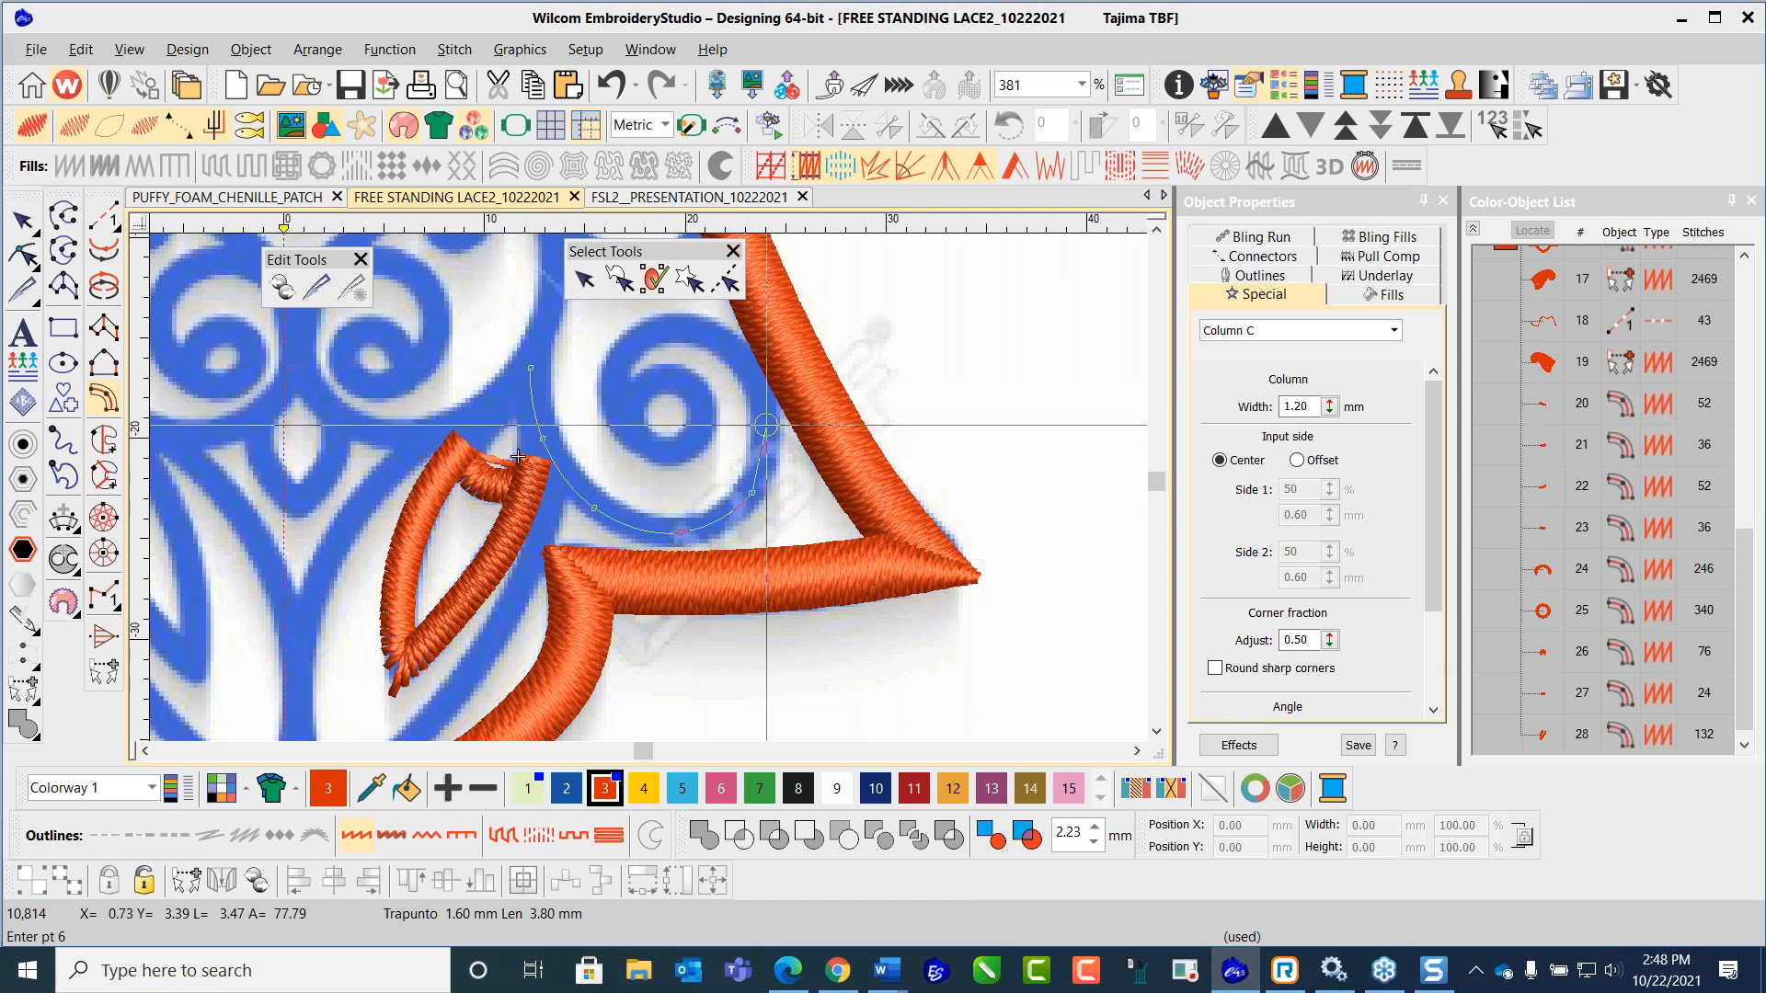
left_click(747, 362)
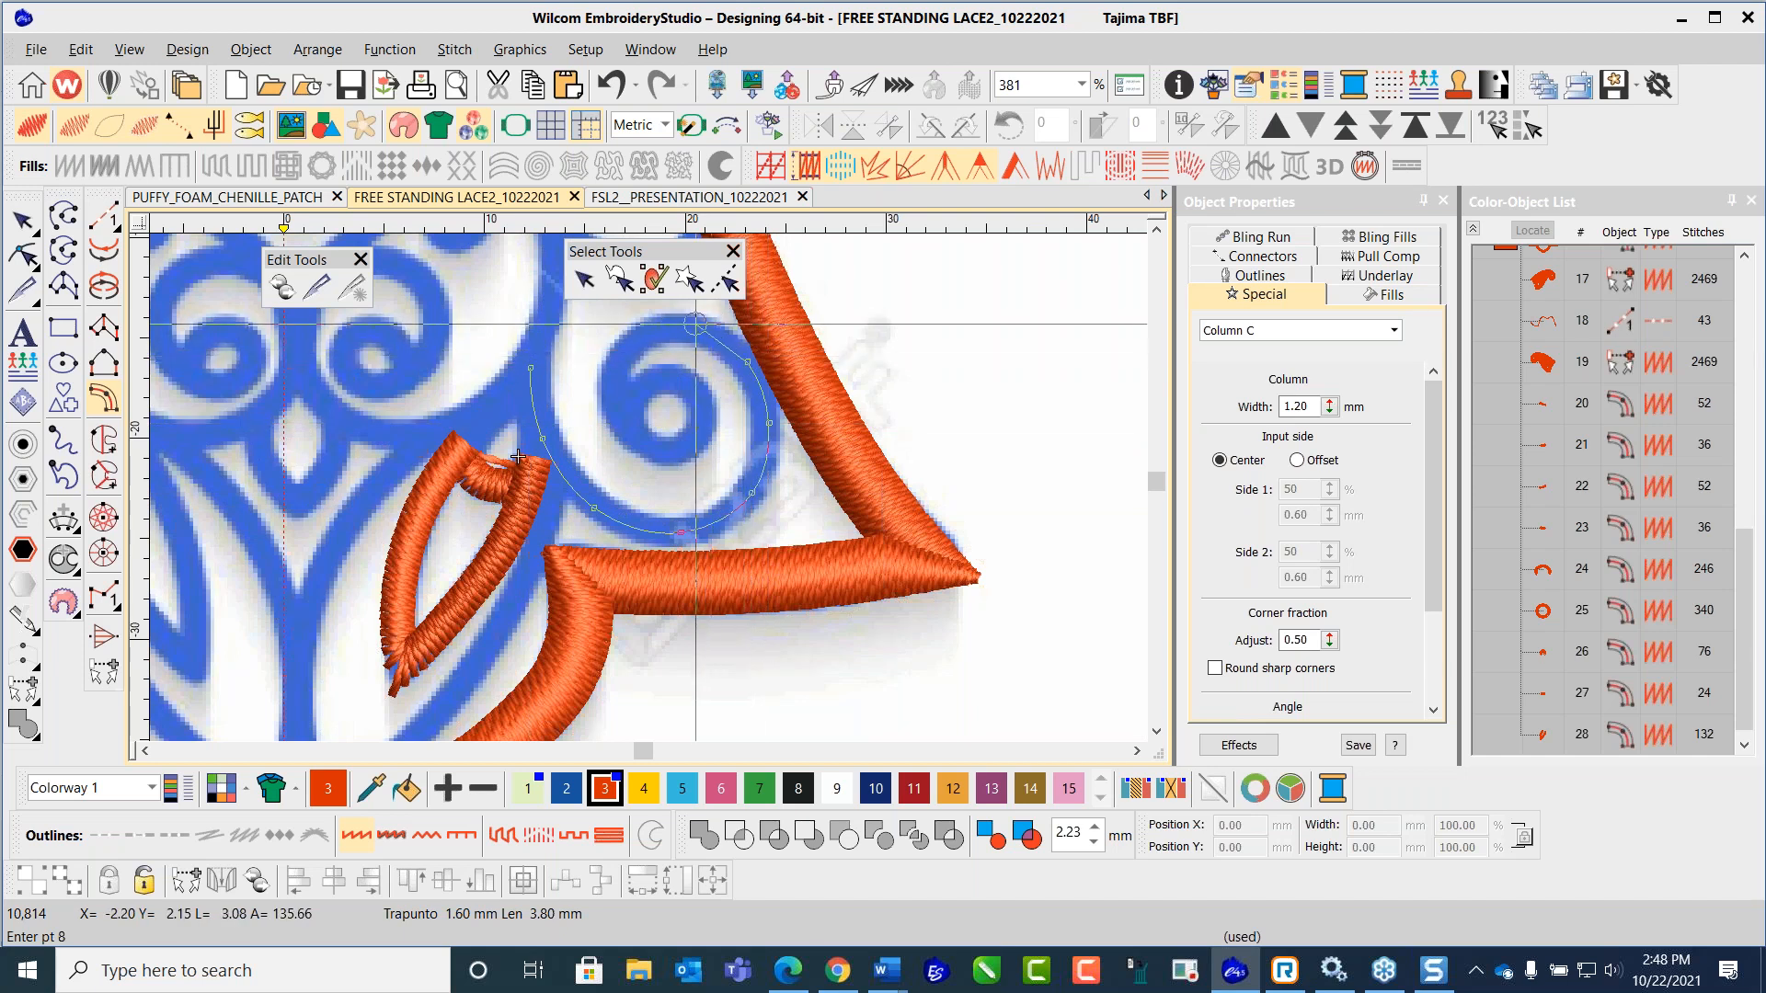
left_click(691, 327)
left_click(632, 342)
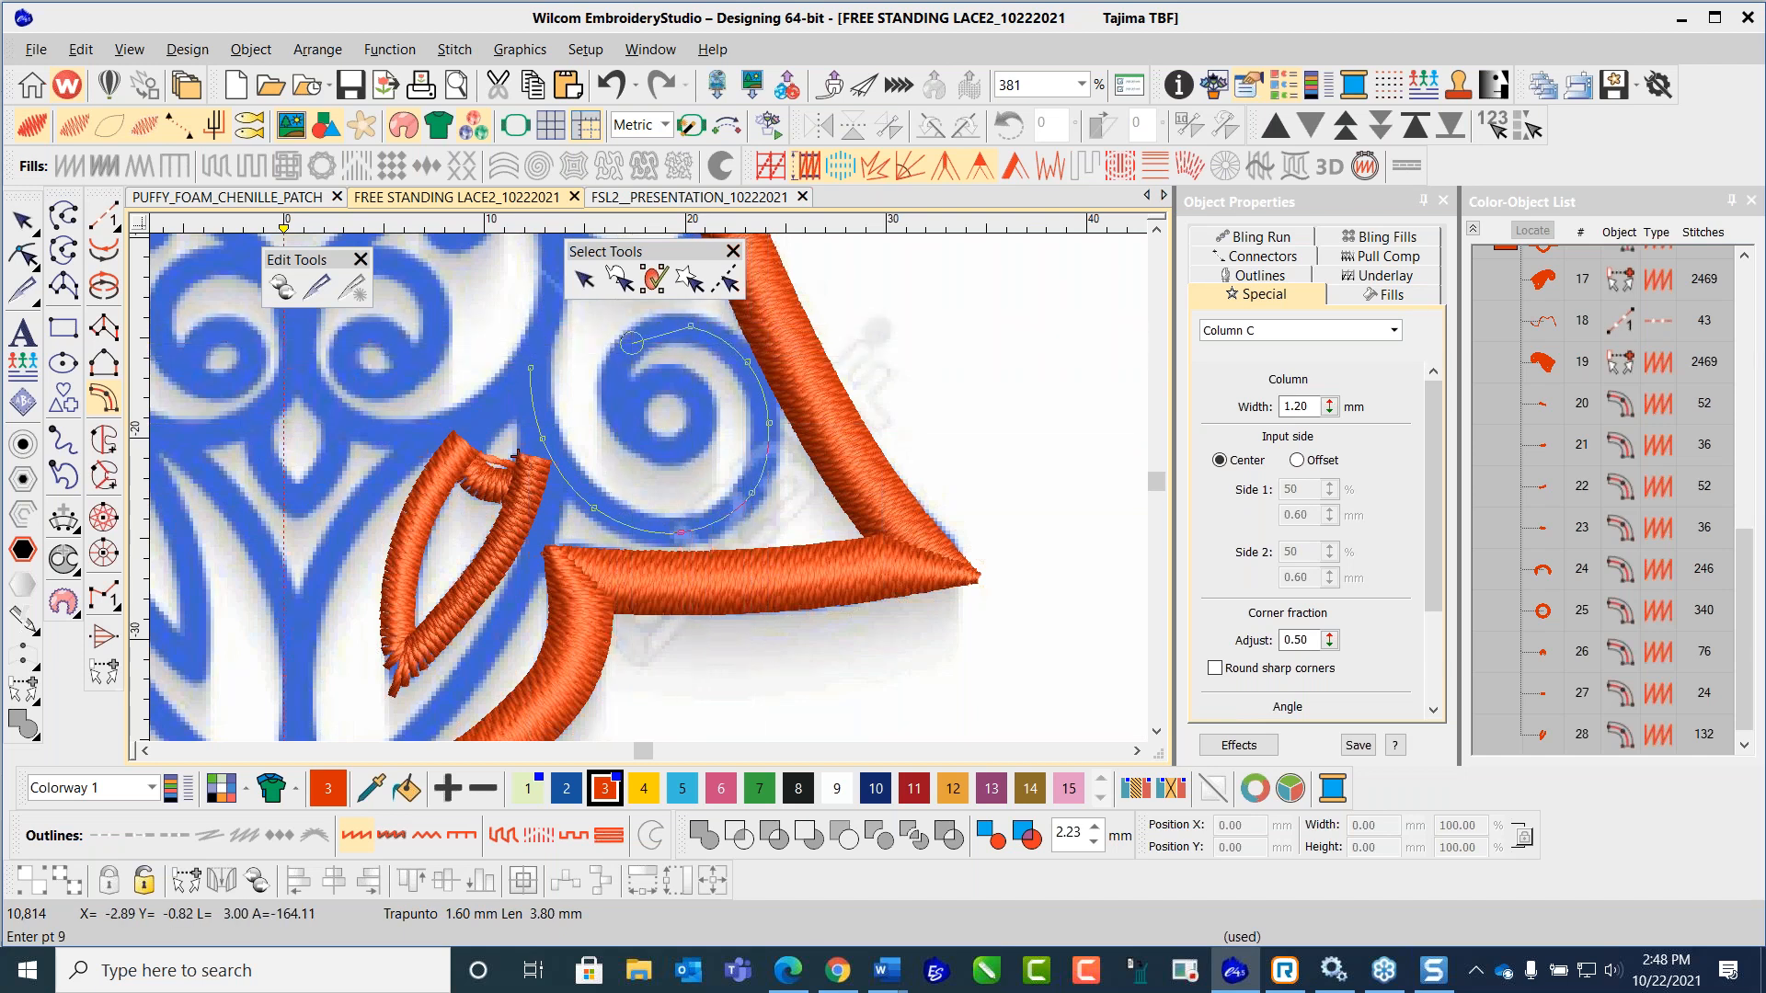
Step: Finish digitizing the spiral scroll inward to its inner curl as a 1.20 mm wide Column C object
left_click(610, 398)
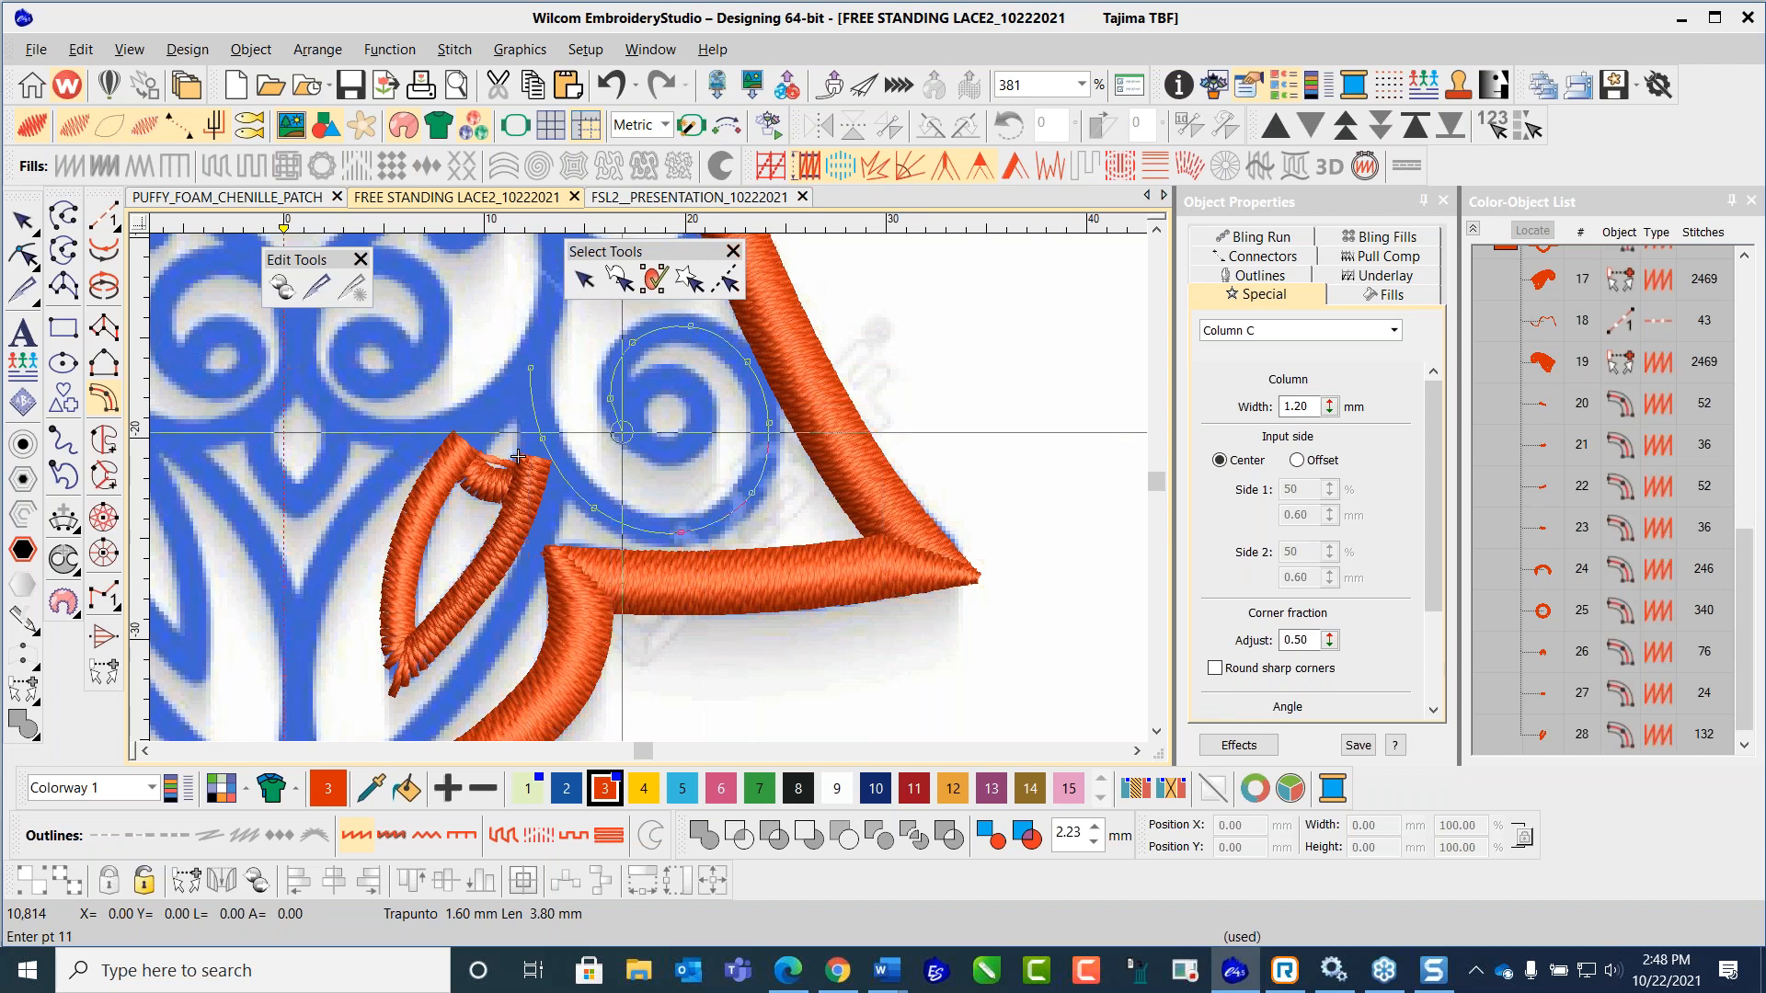
left_click(662, 452)
left_click(703, 419)
left_click(673, 374)
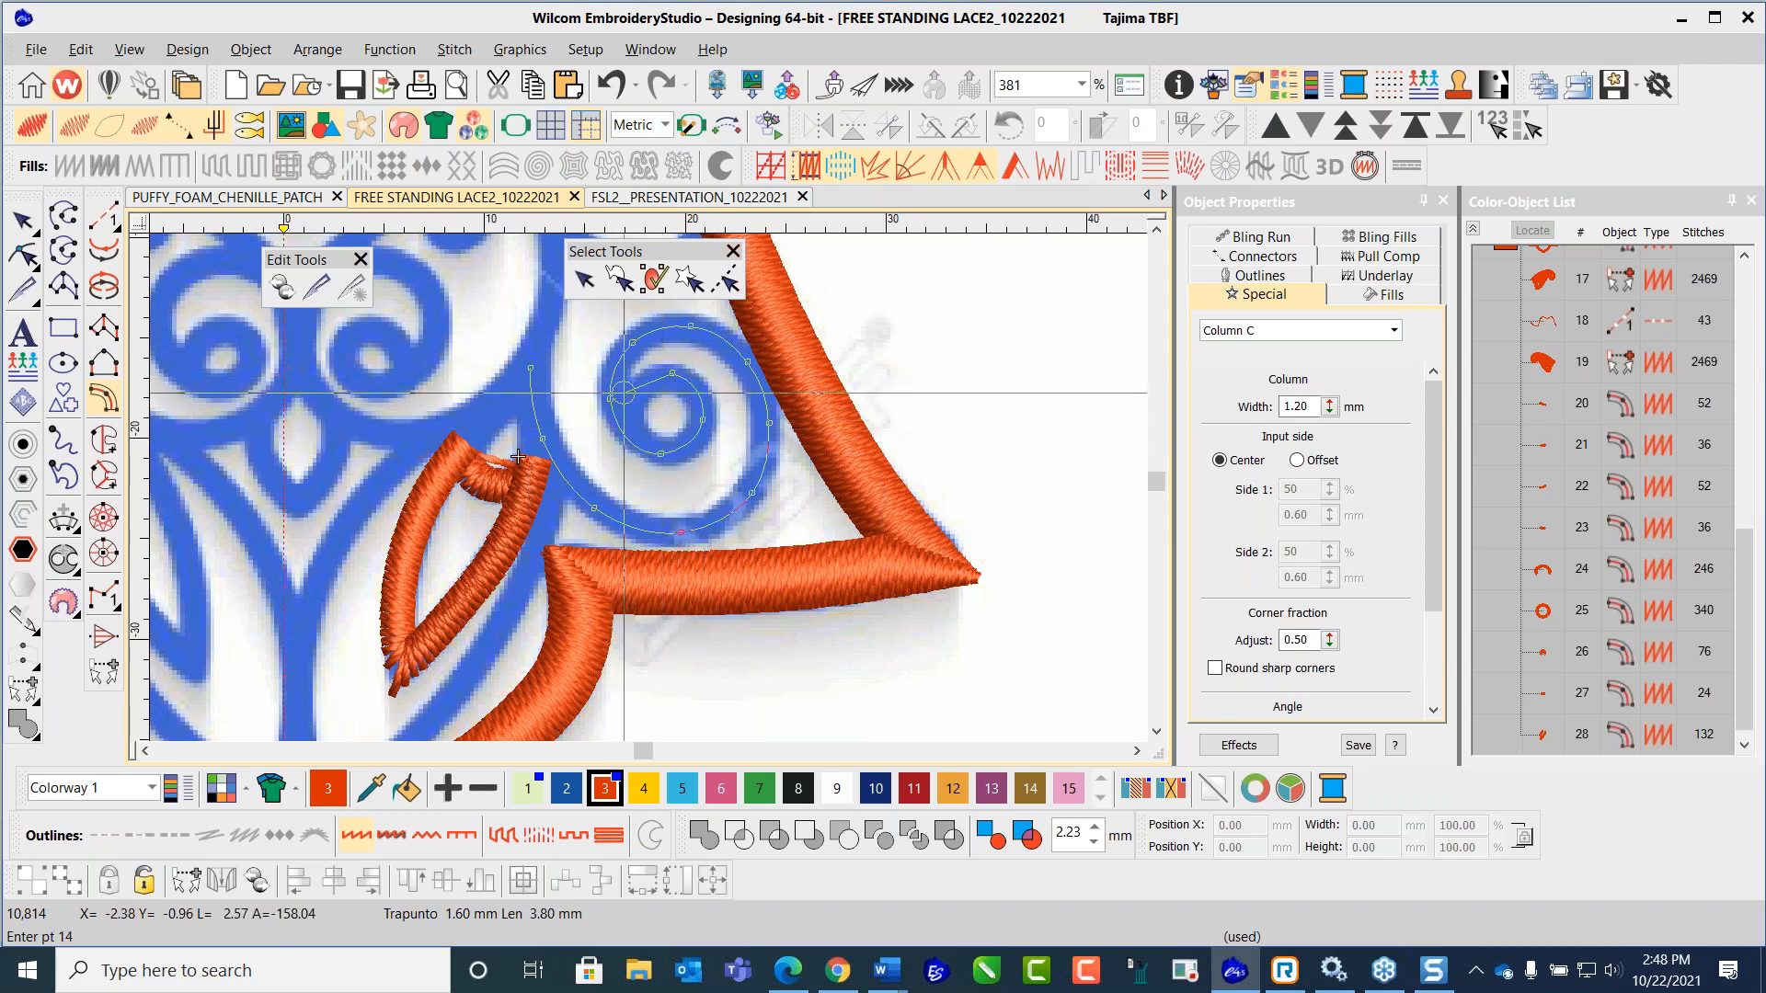
key("Return")
key("Return")
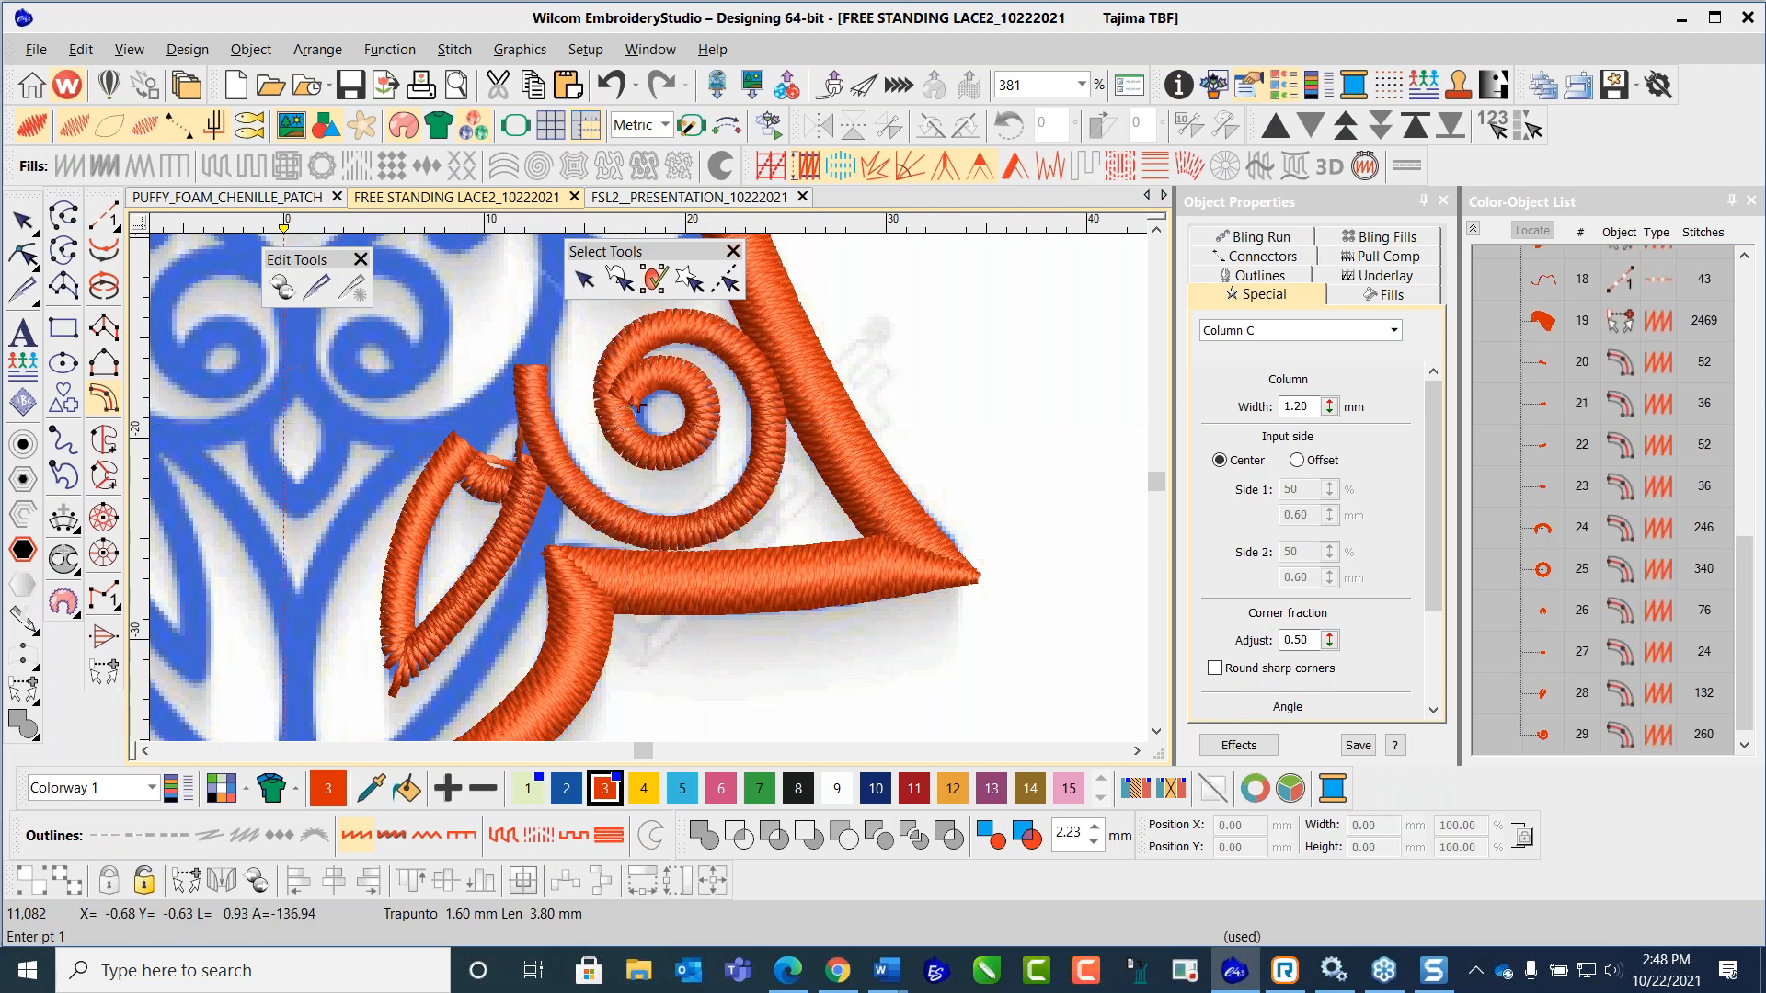
Step: Reshape the satin leaf by moving its upper end point so that it tucks into the edge of the spiral's column
scroll(368, 531, "up", 2)
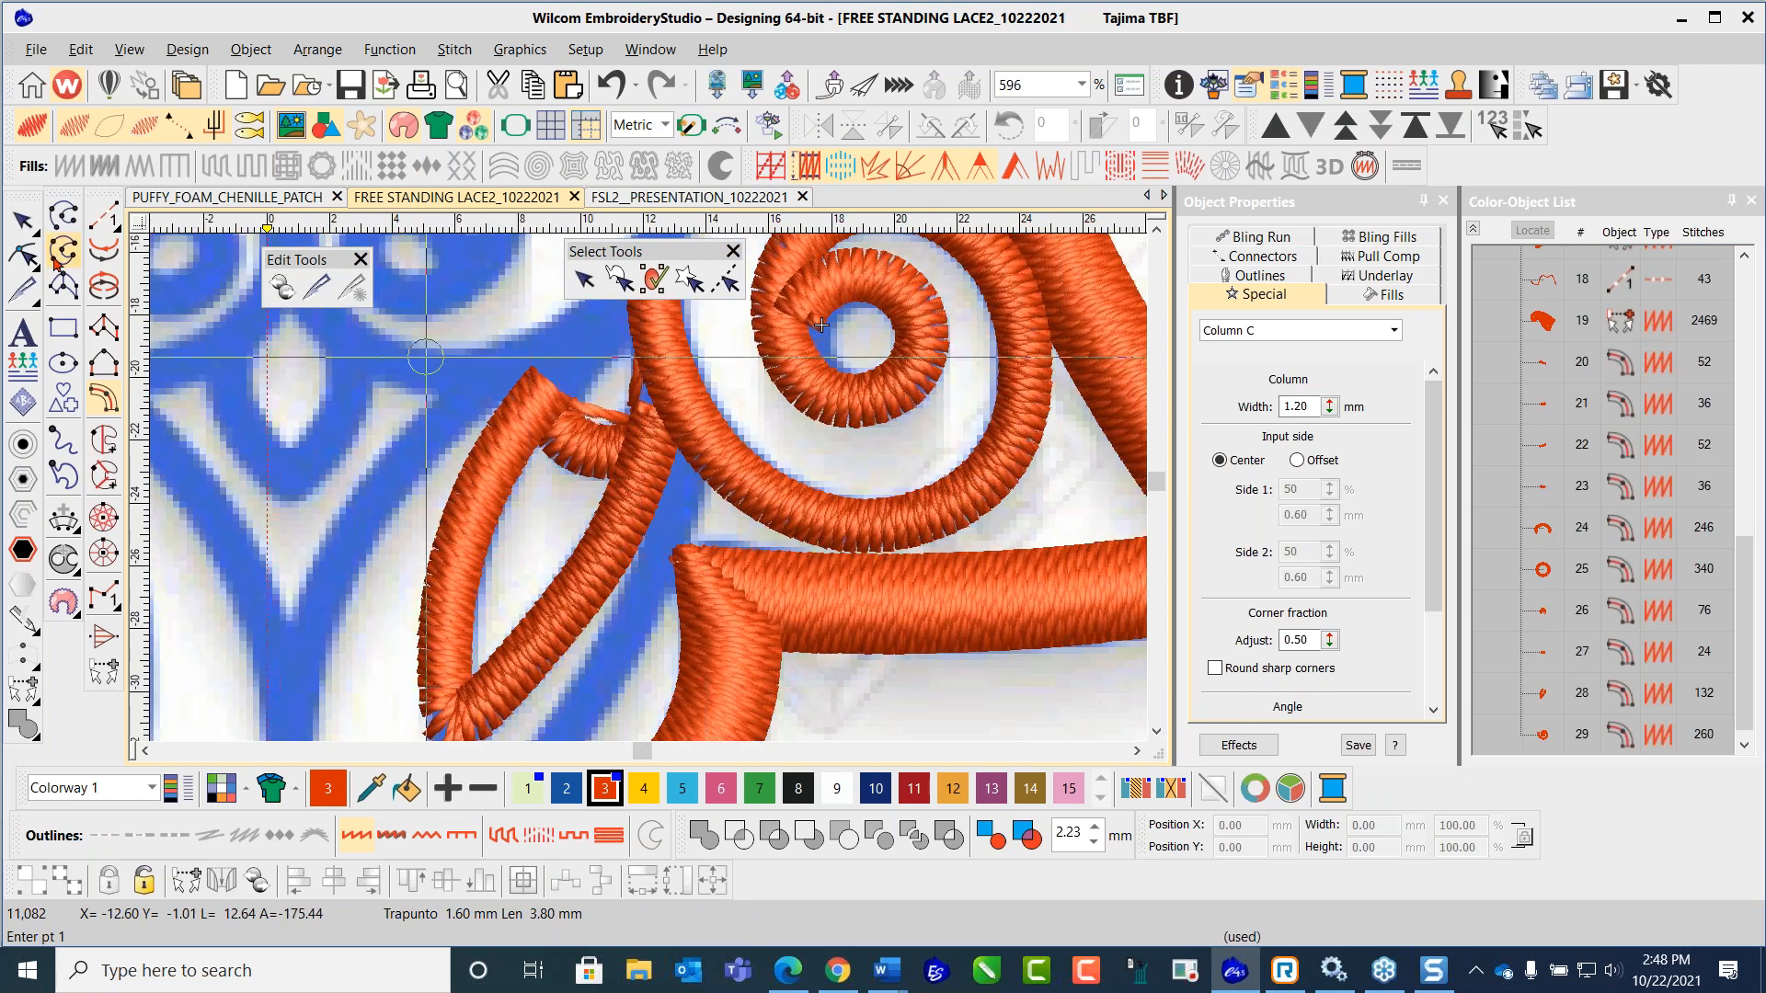
left_click(23, 255)
left_click(657, 448)
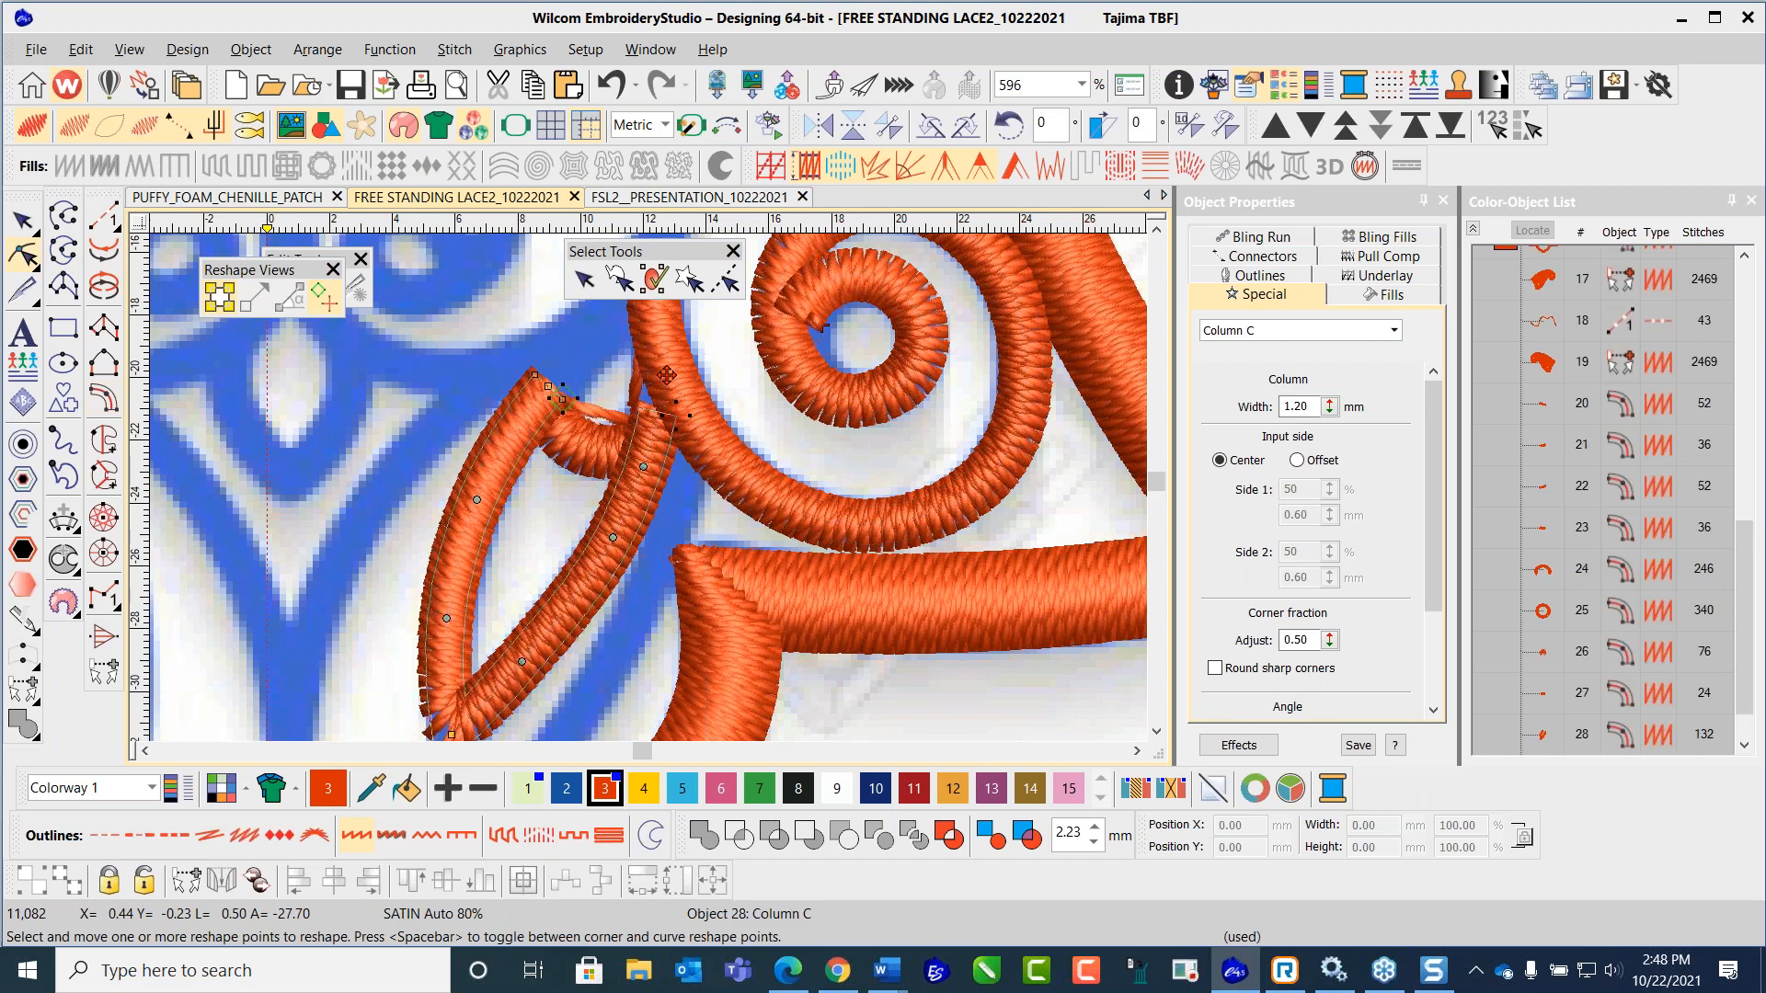
left_click(668, 364)
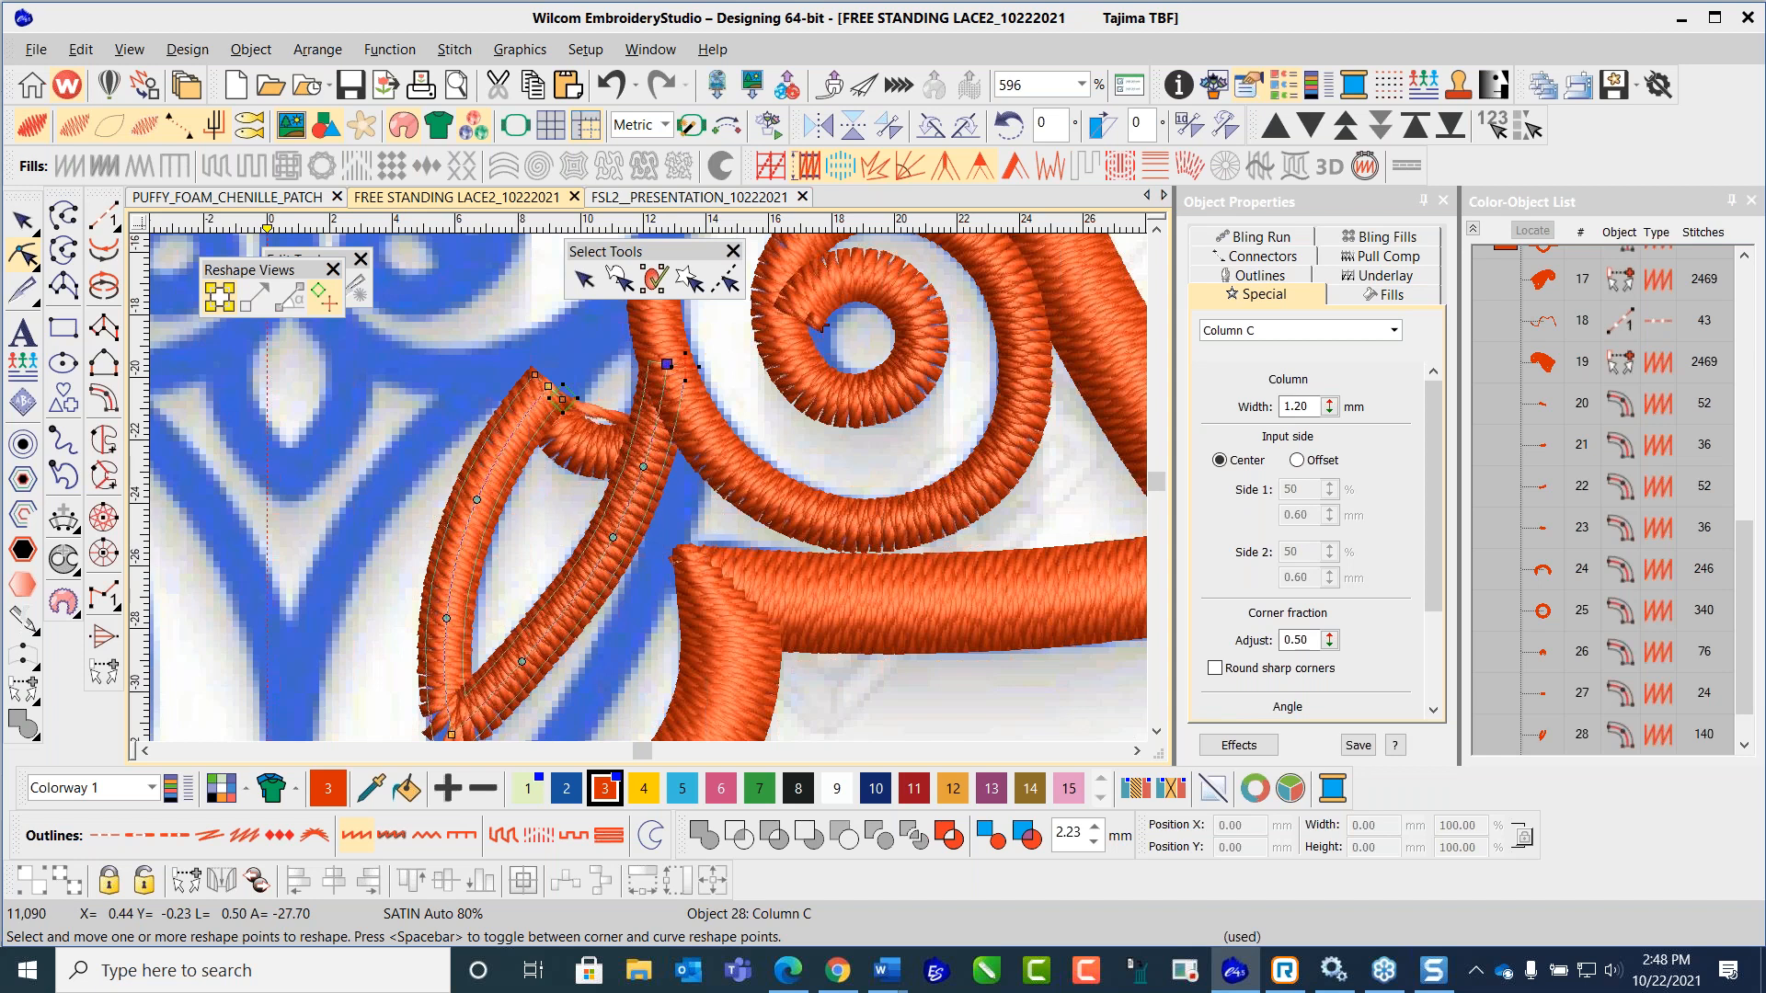
left_click_drag(662, 371, 662, 376)
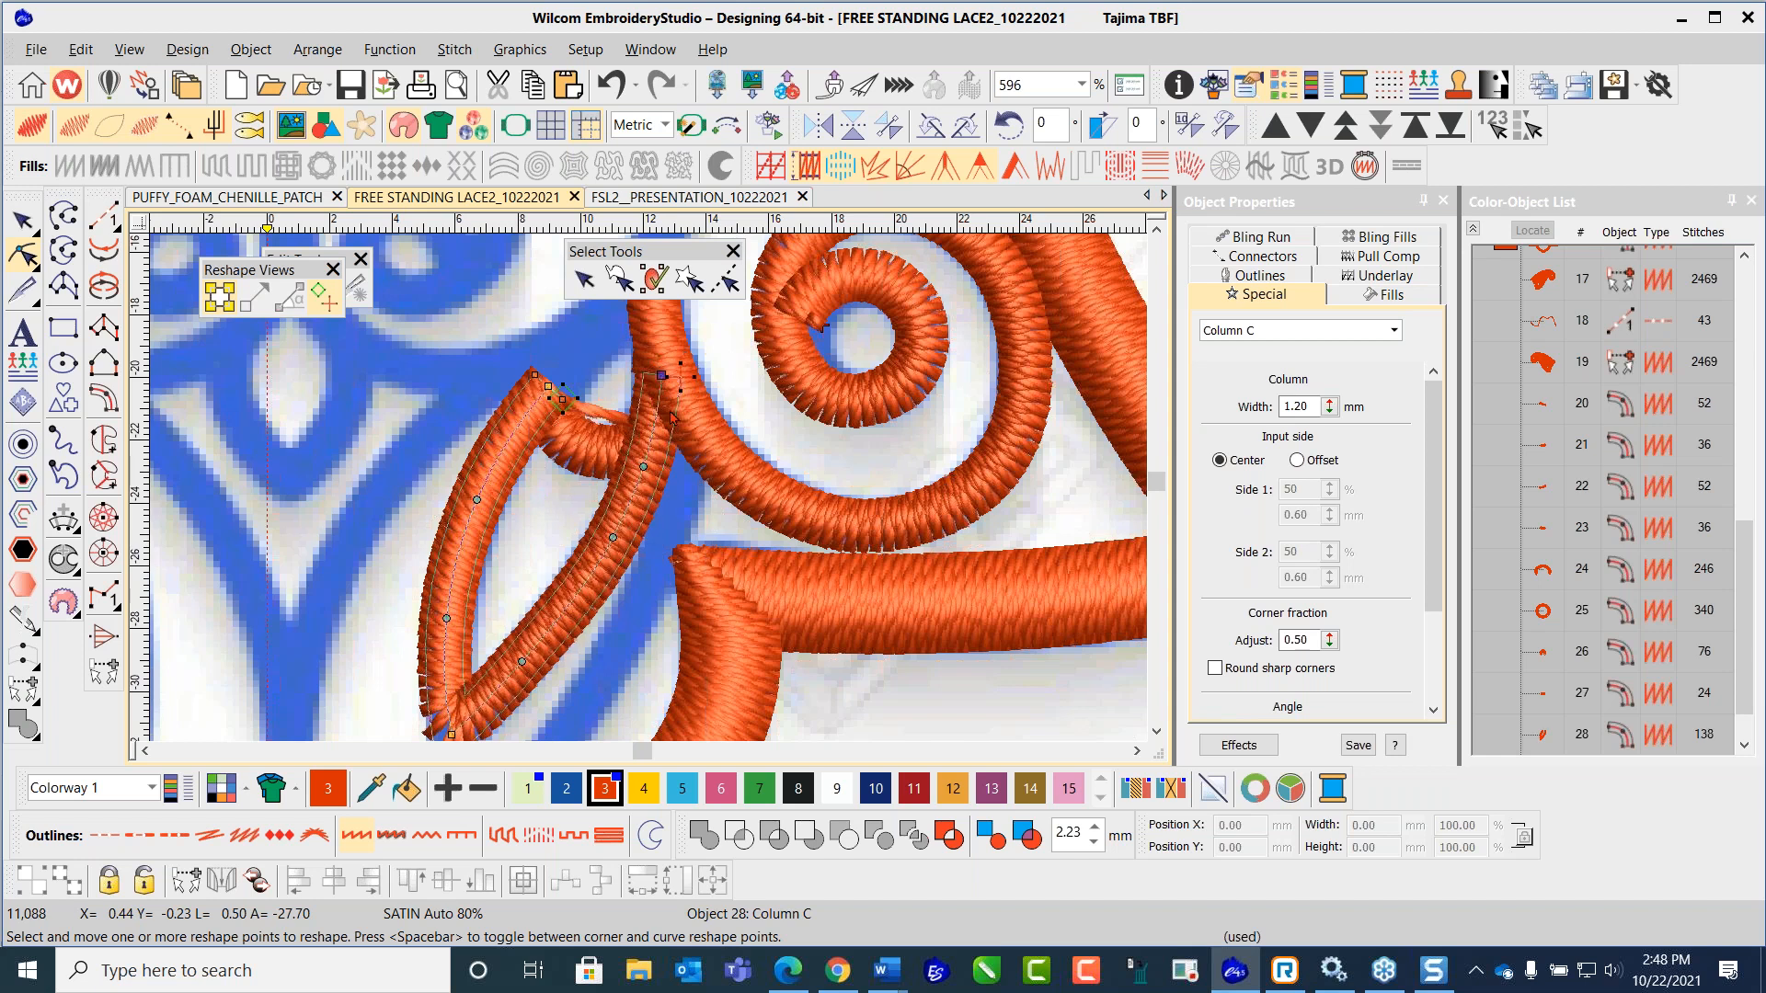
left_click(23, 221)
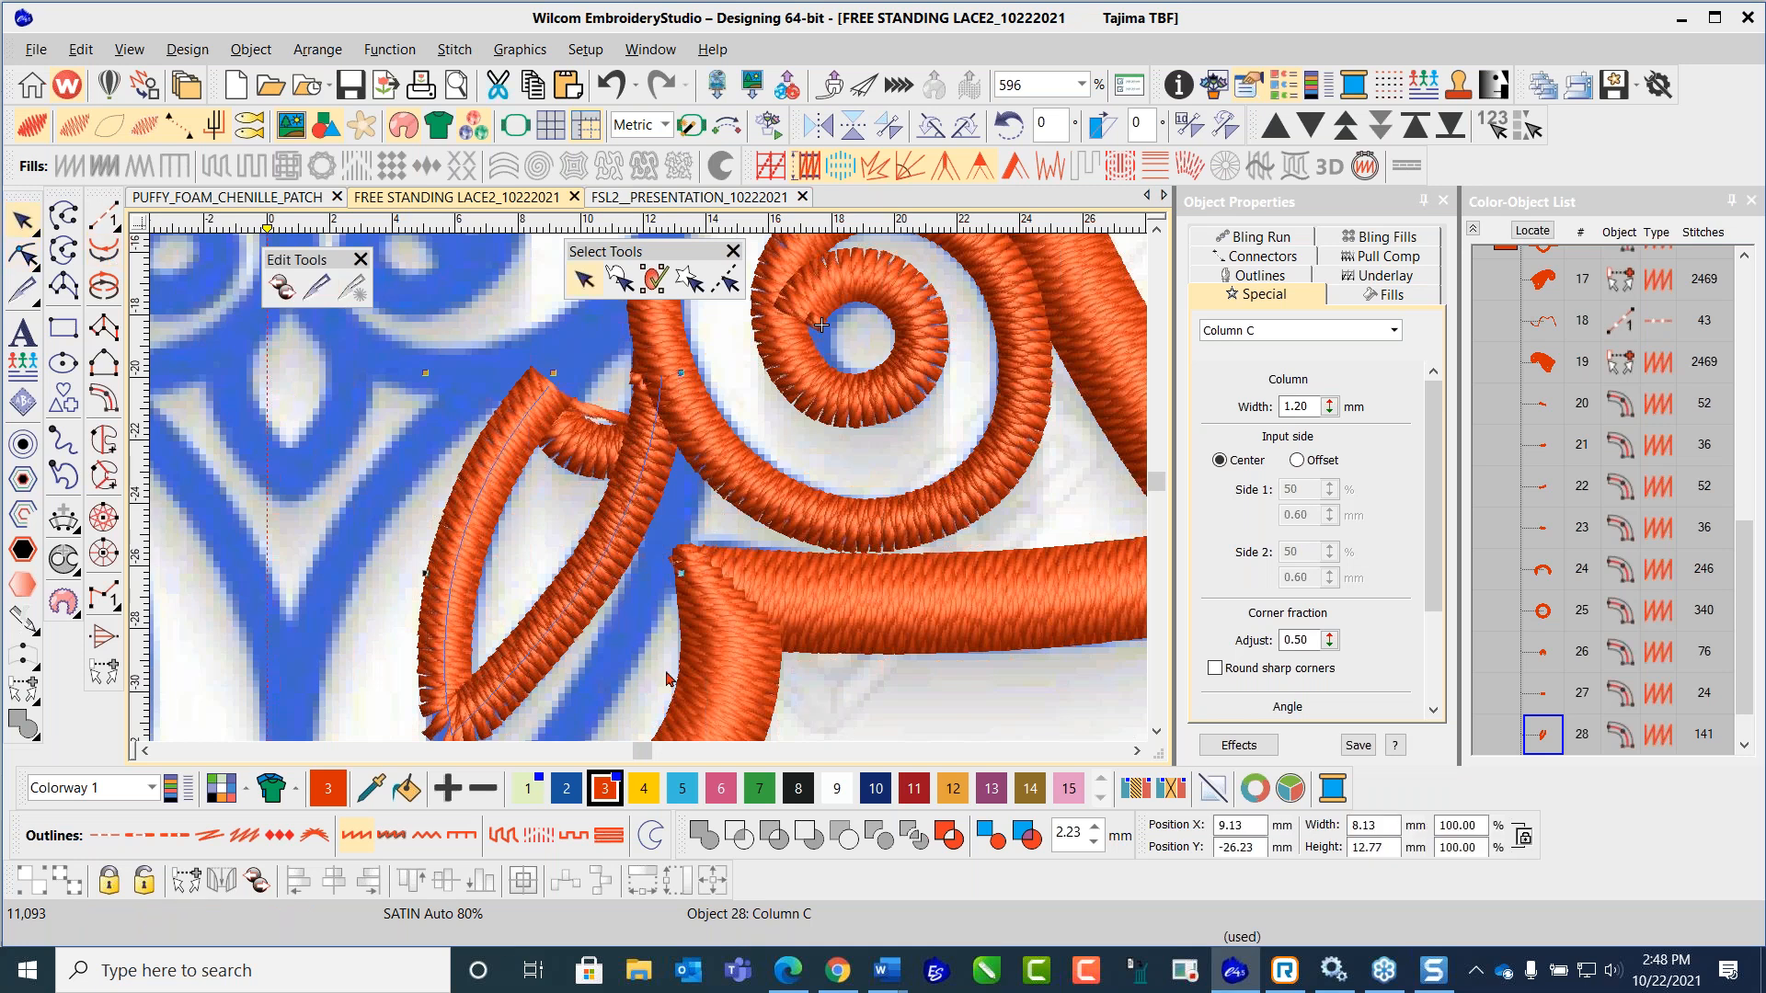
left_click(871, 628)
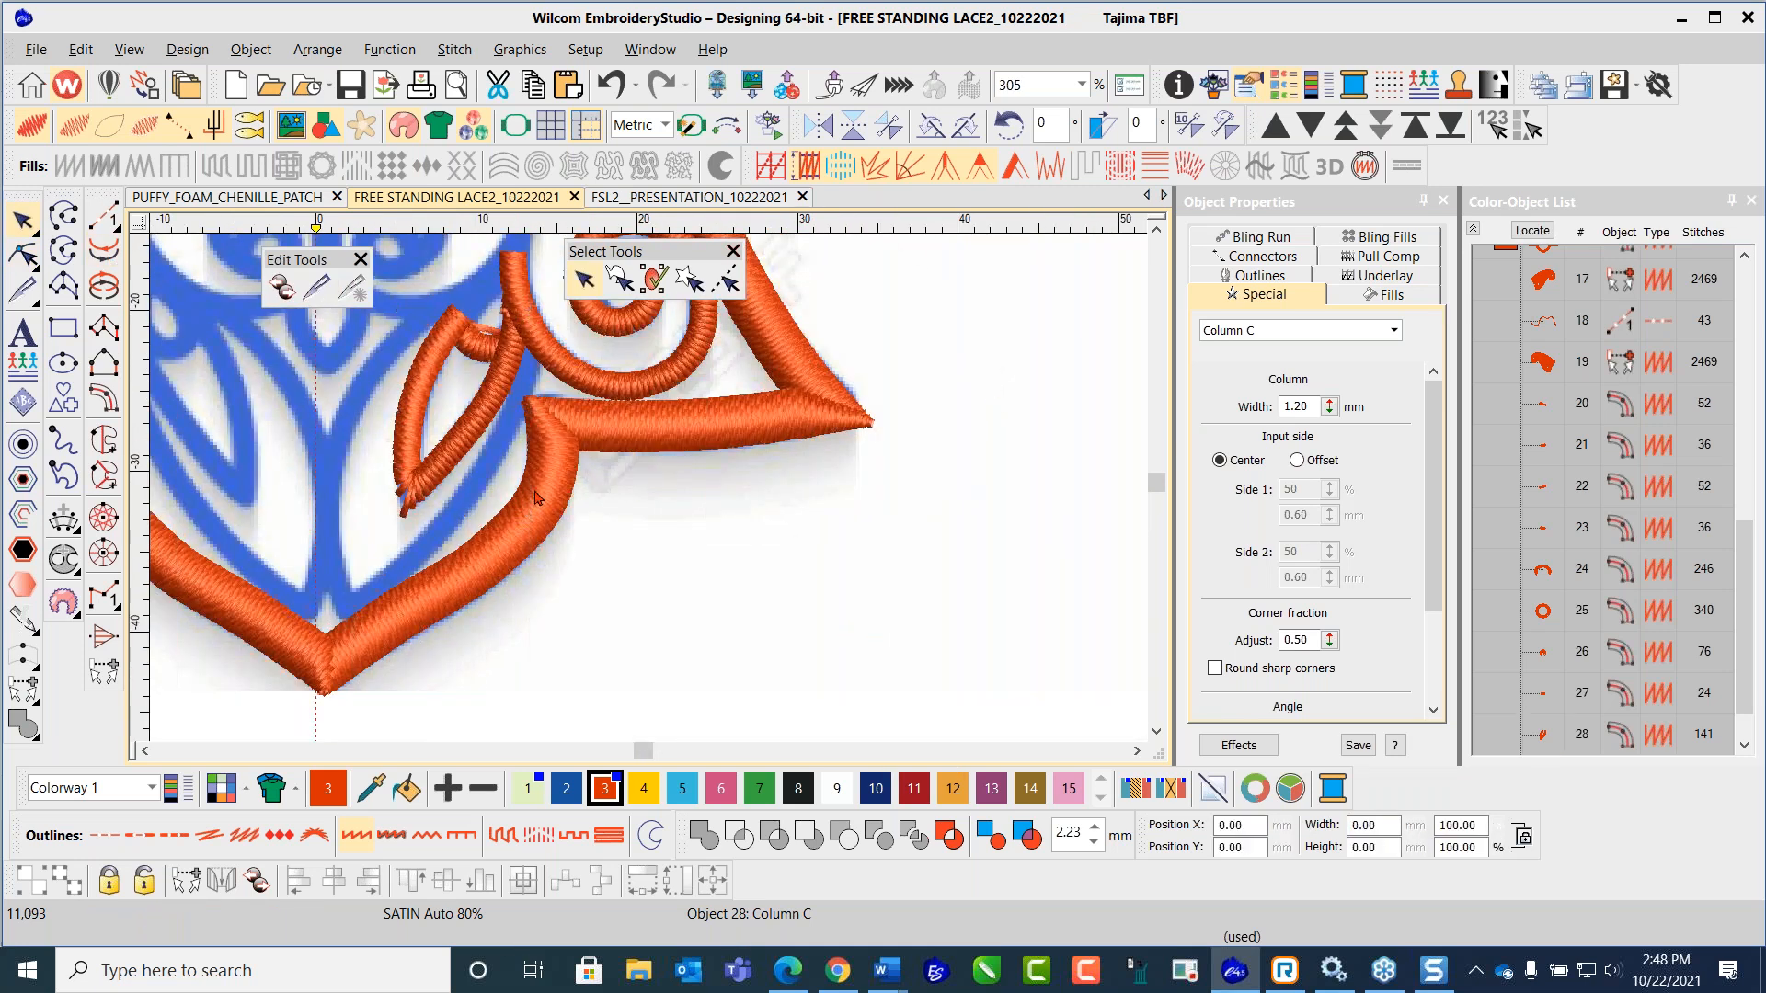
scroll(535, 483, "down", 2)
scroll(630, 461, "up", 2)
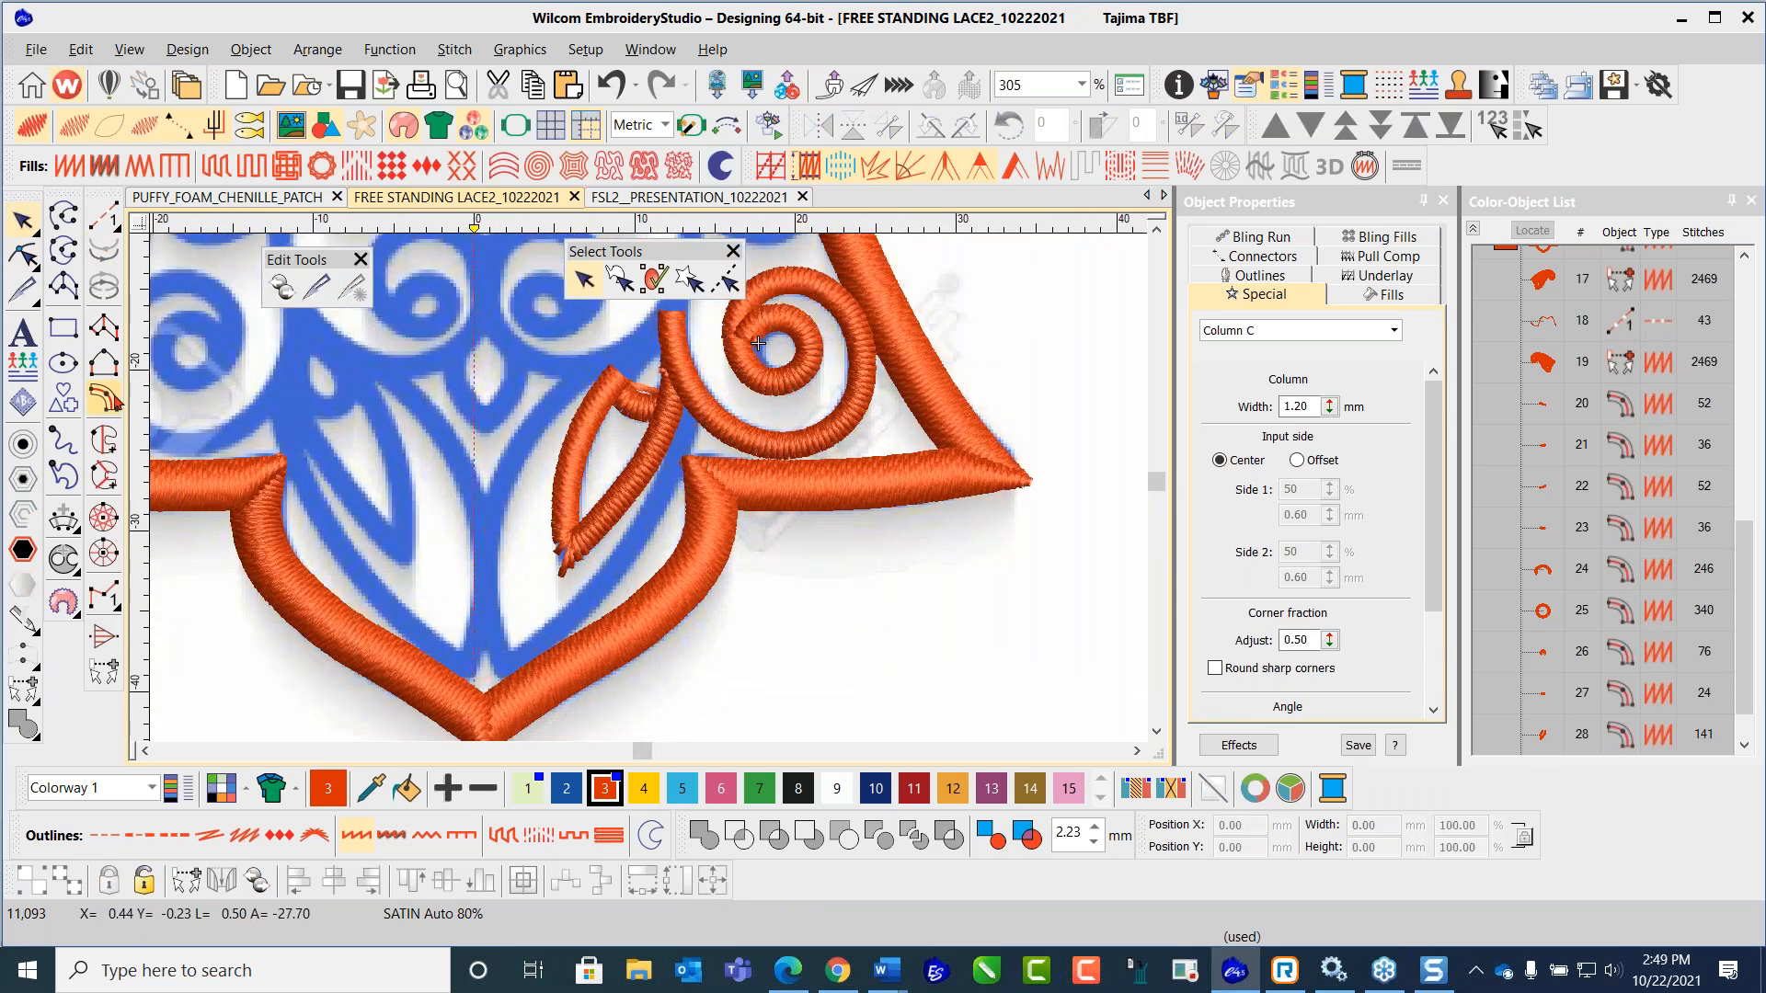
left_click(564, 396)
left_click(514, 453)
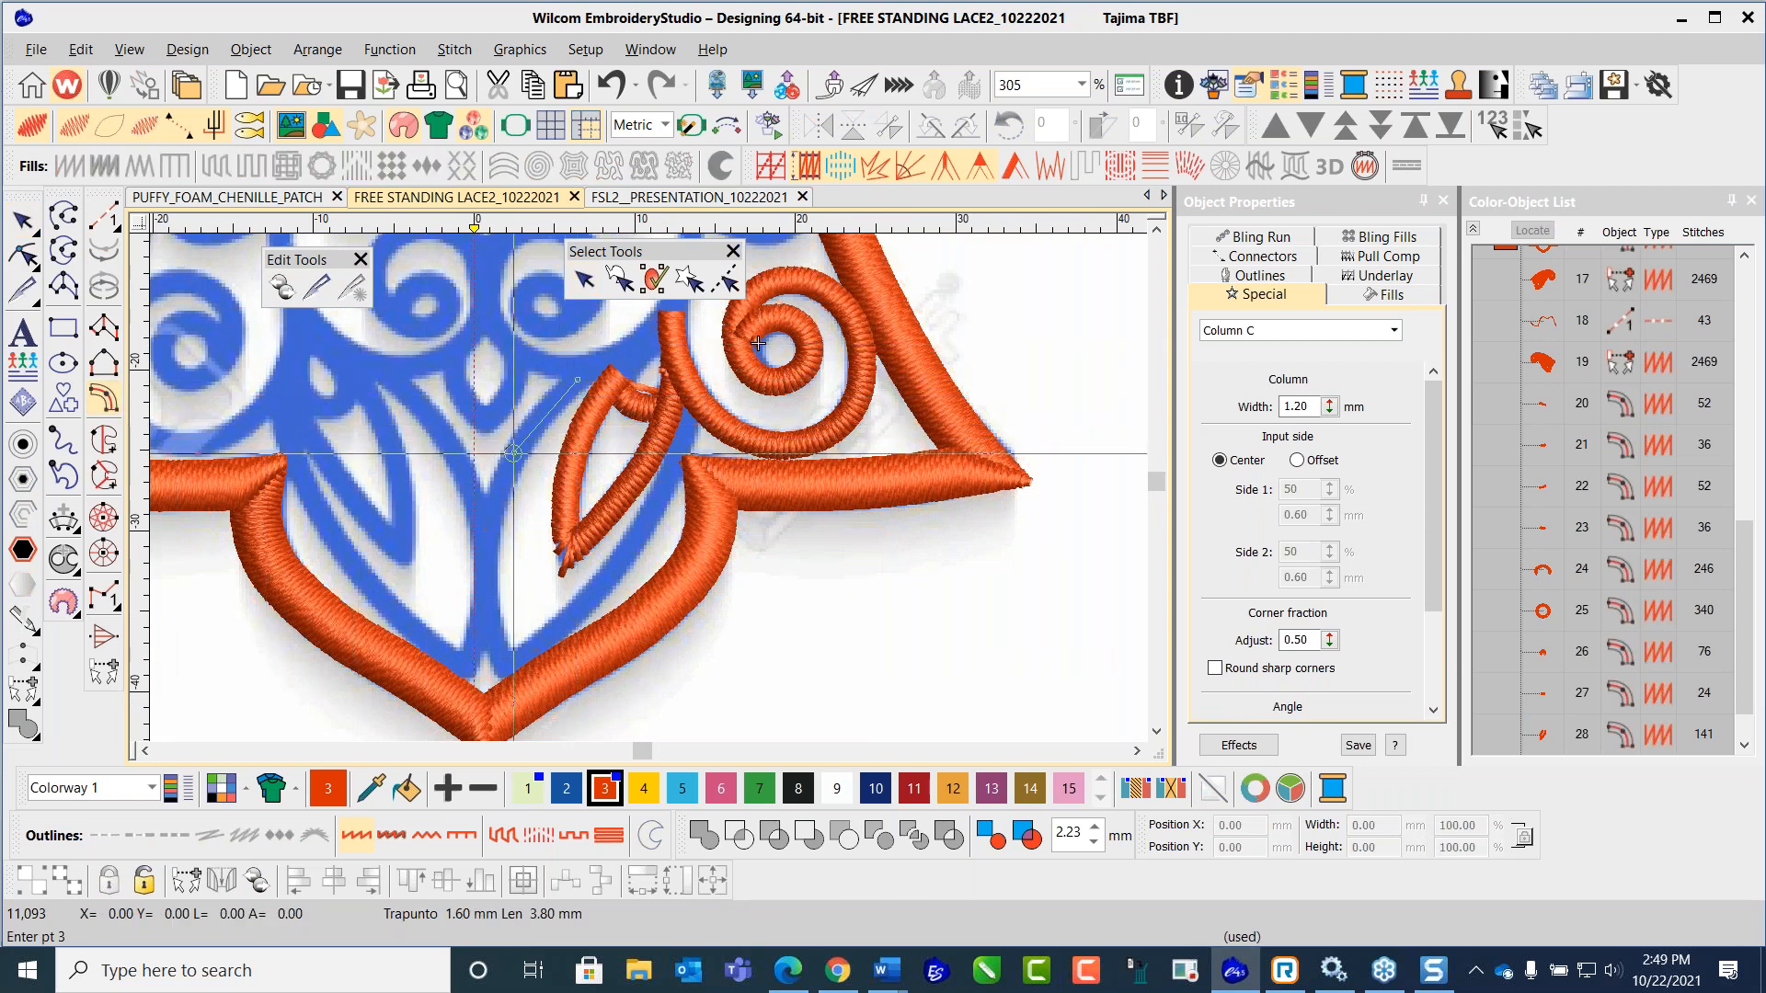
left_click(489, 511)
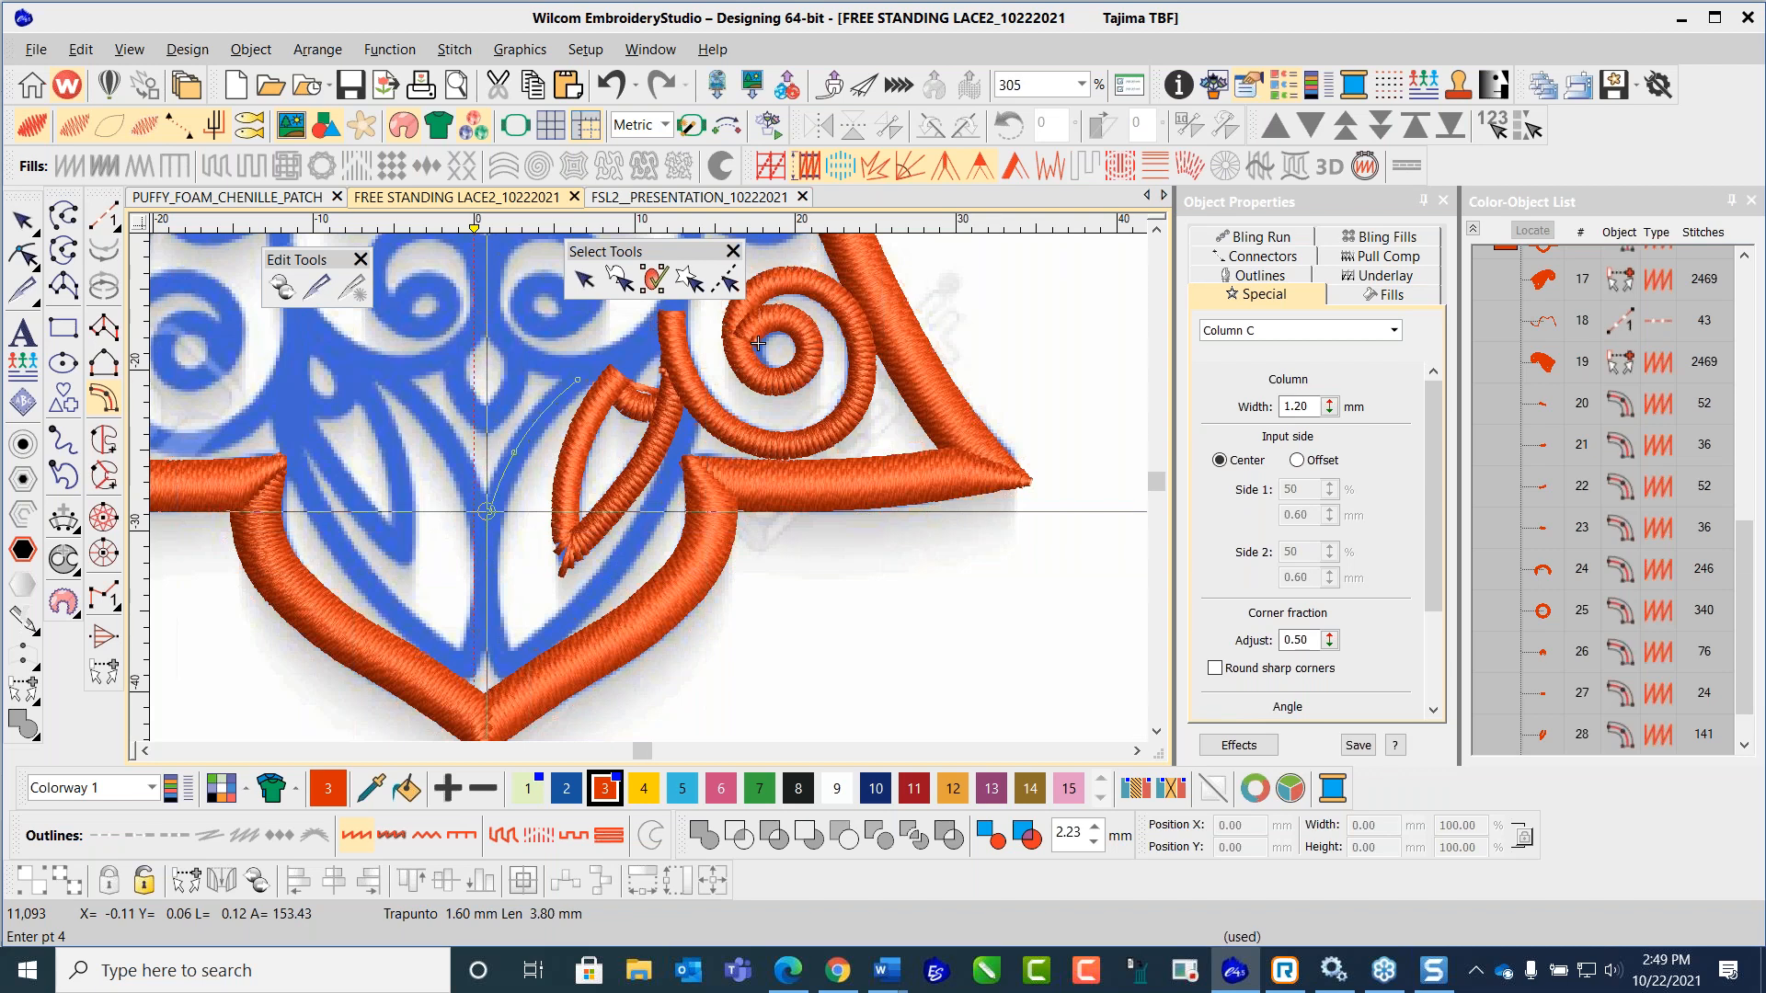
key("Escape")
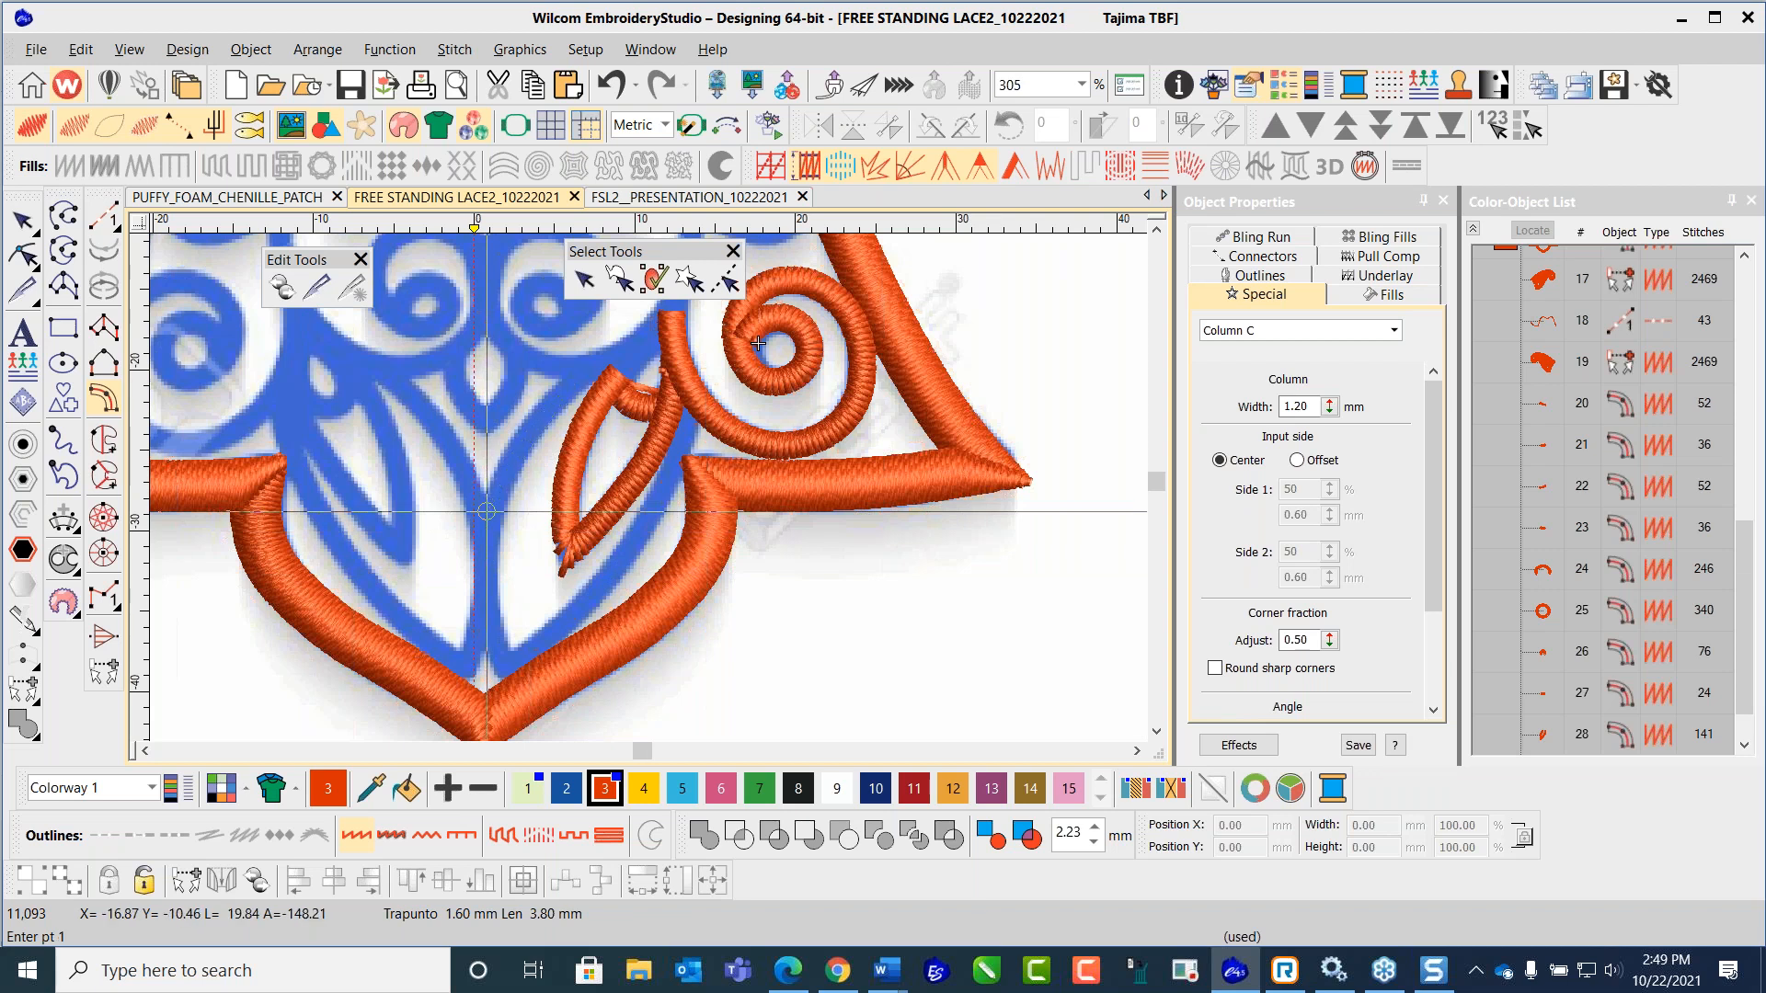
Step: Digitize a Run line with 2.50 mm stitch length around the large leaf, along the centre, through the bottom tip and up its outer edge
left_click(104, 221)
left_click(583, 377)
left_click(538, 419)
left_click(492, 504)
left_click(485, 579)
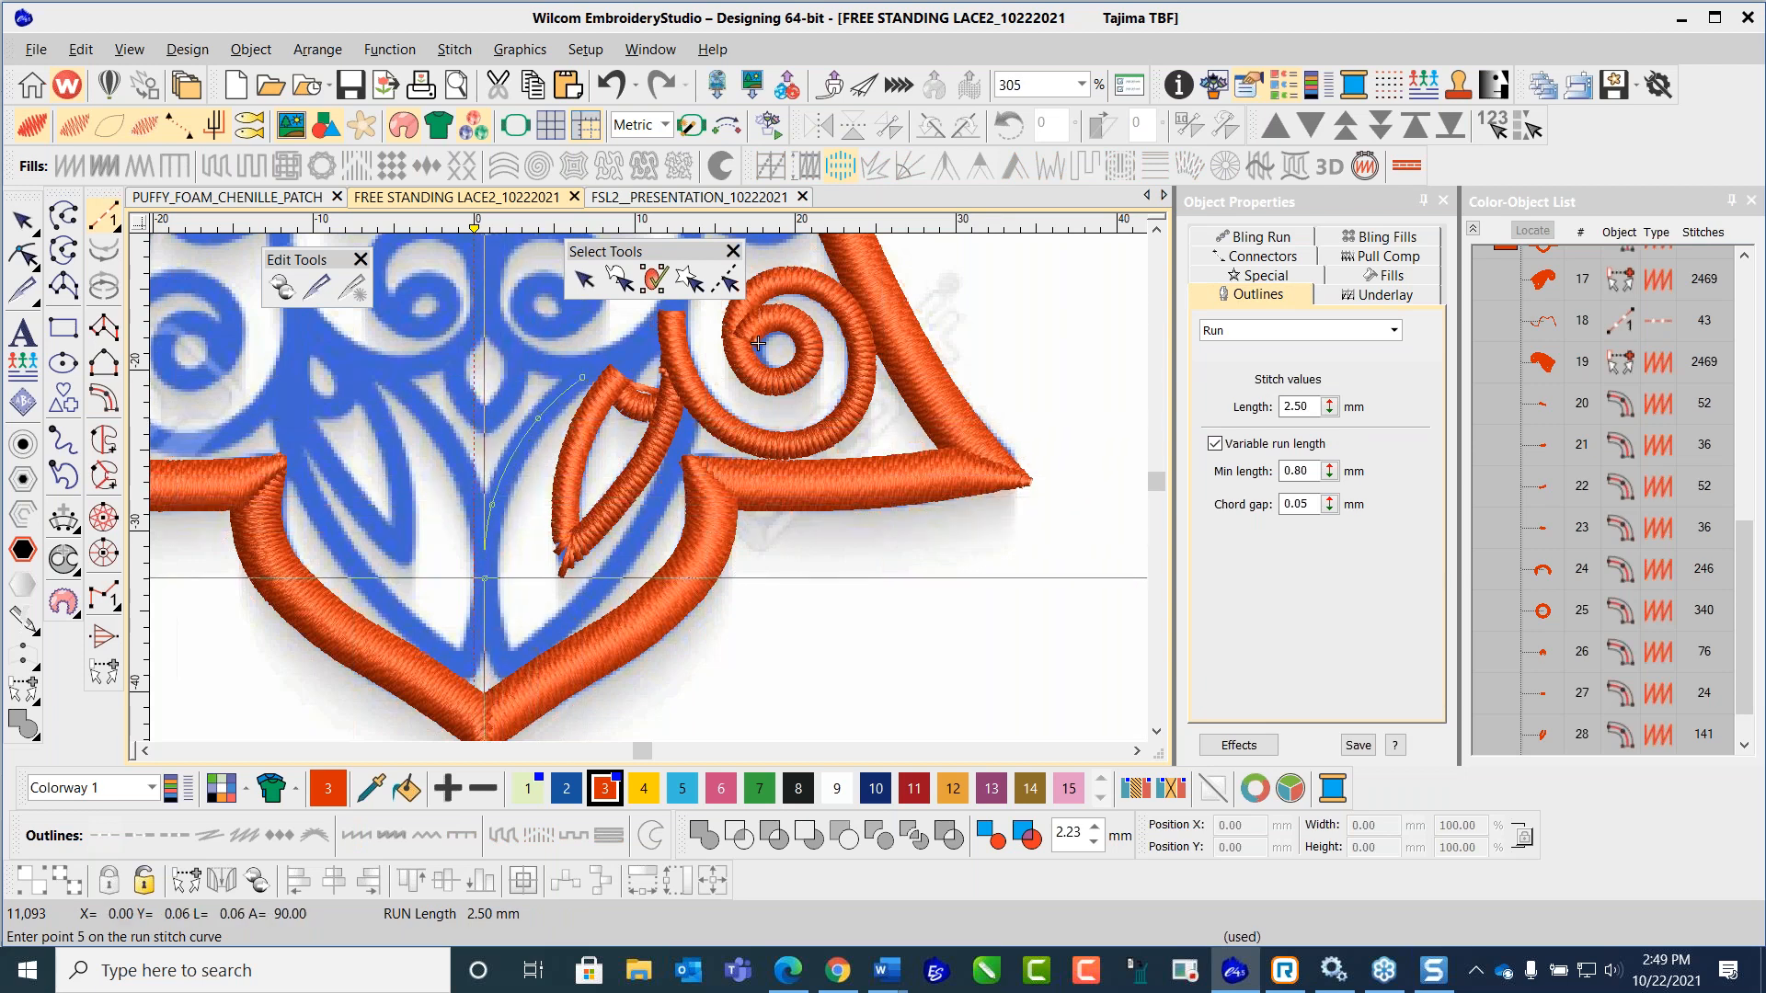
left_click(503, 662)
left_click(548, 634)
left_click(609, 574)
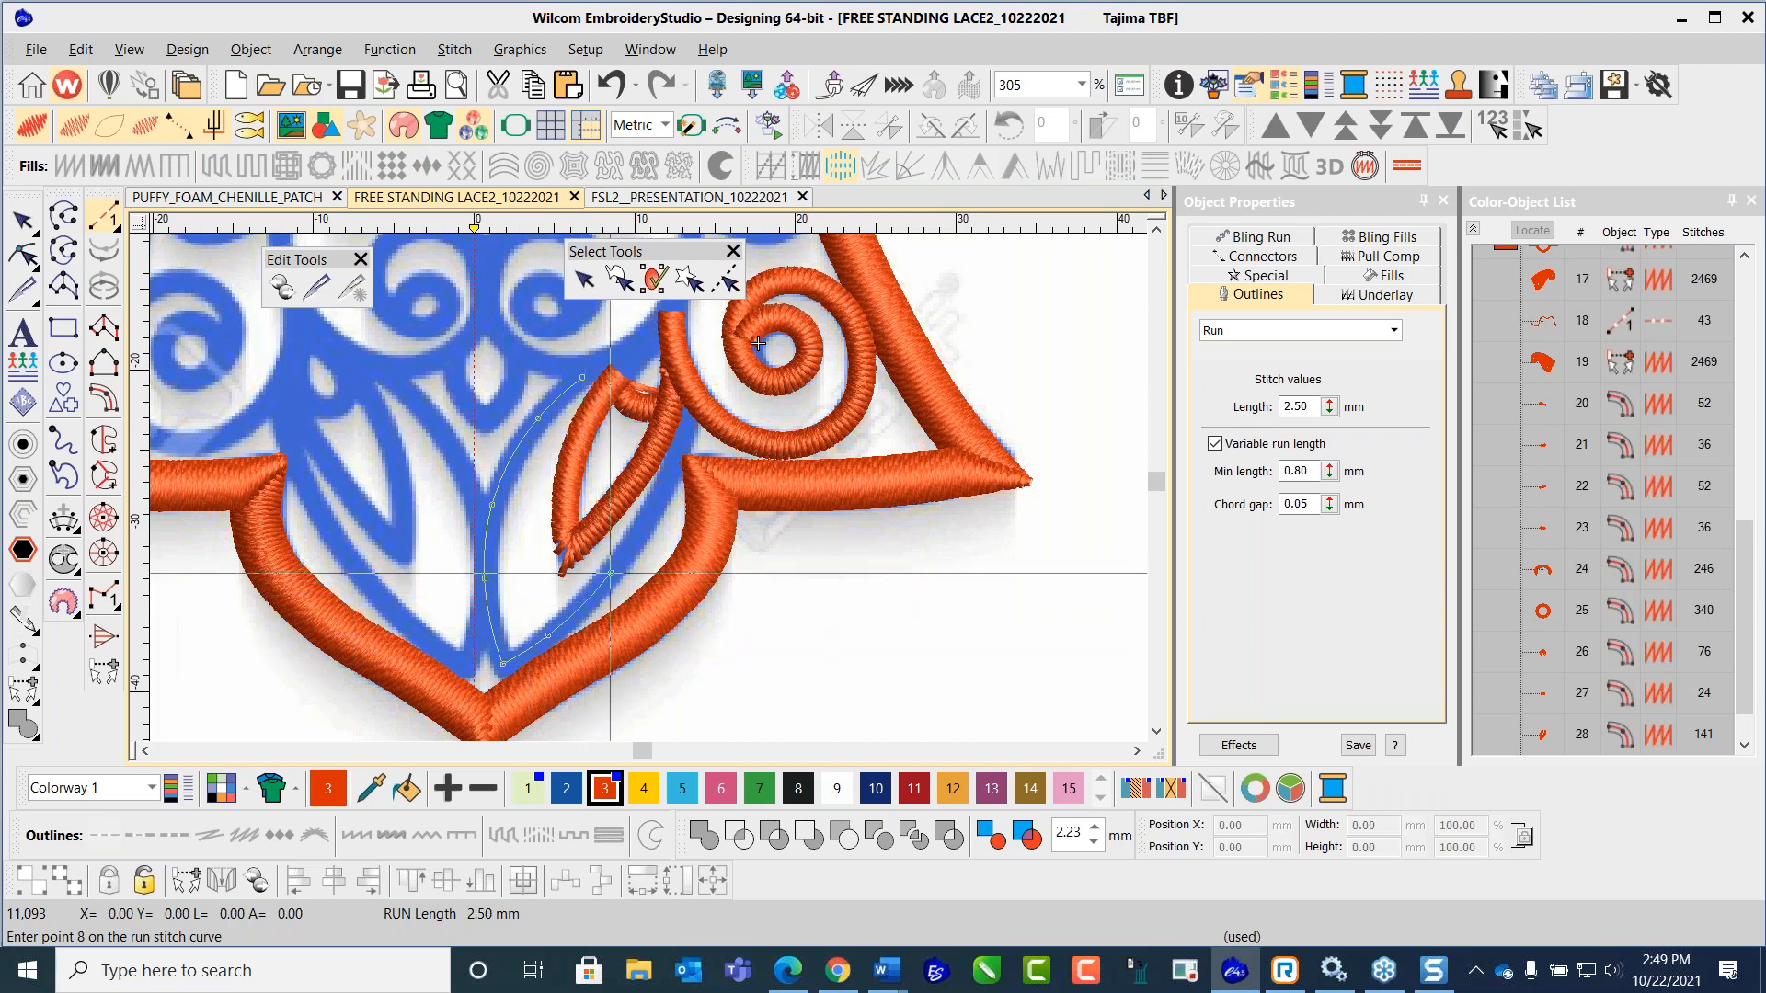
left_click(667, 489)
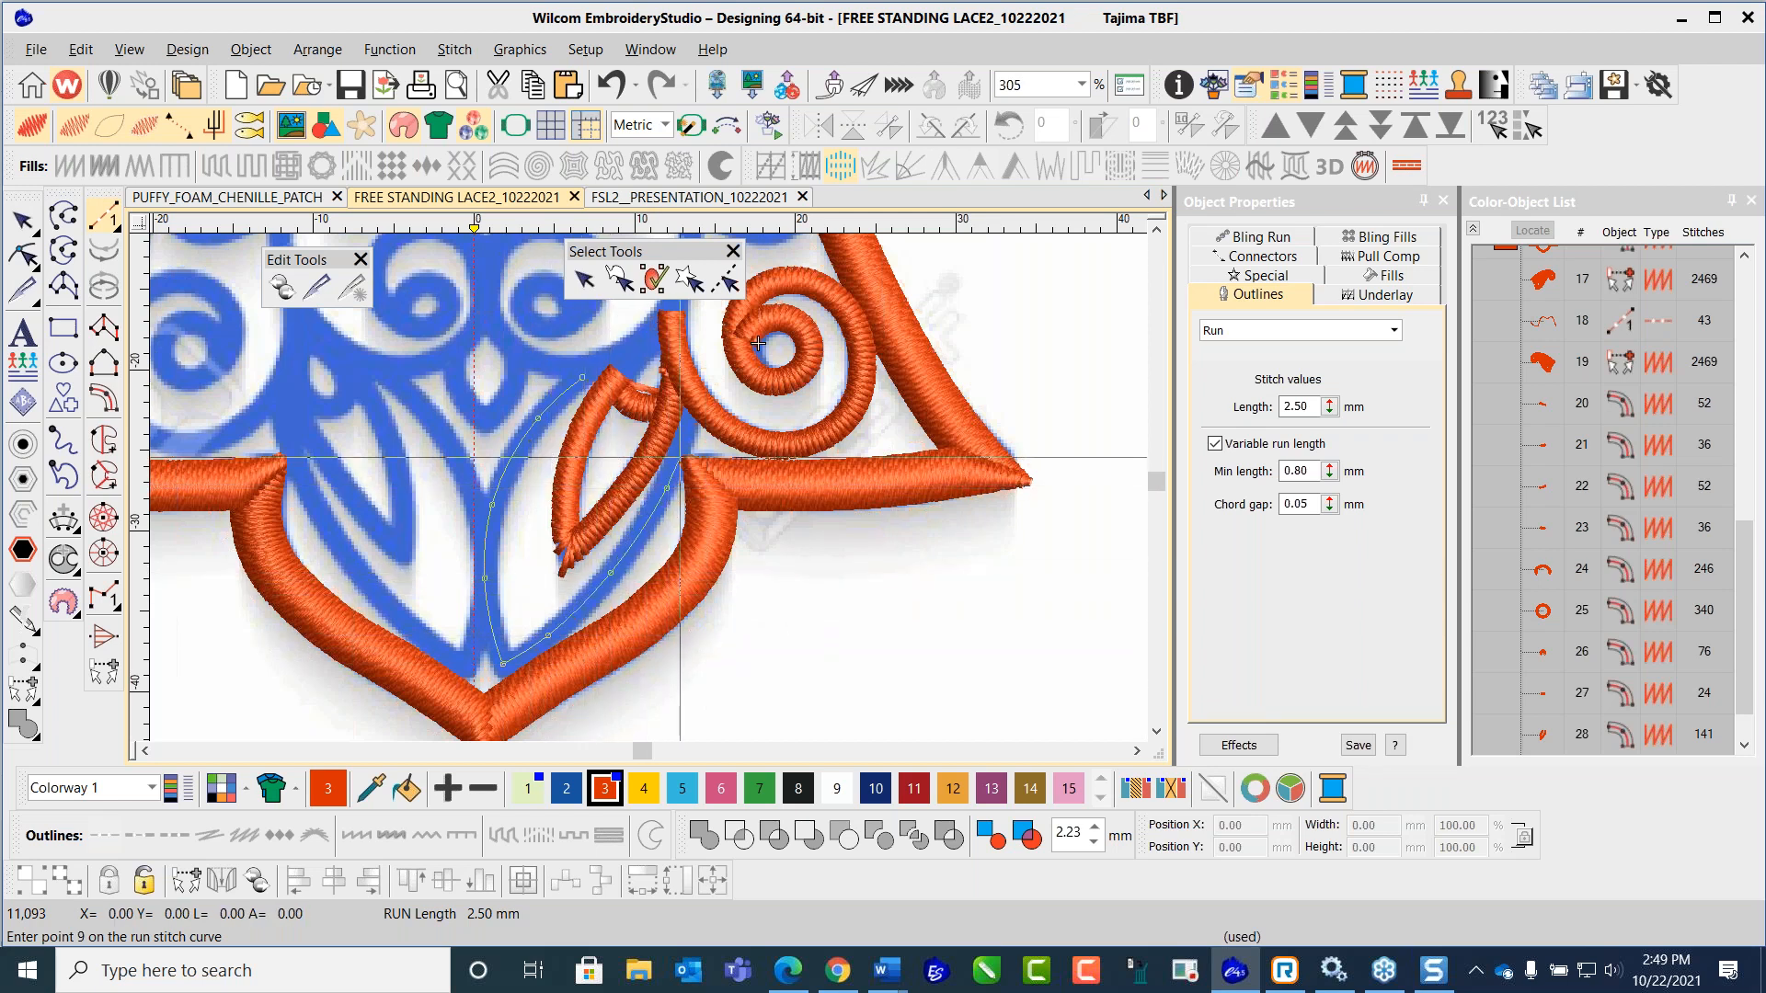
left_click(694, 416)
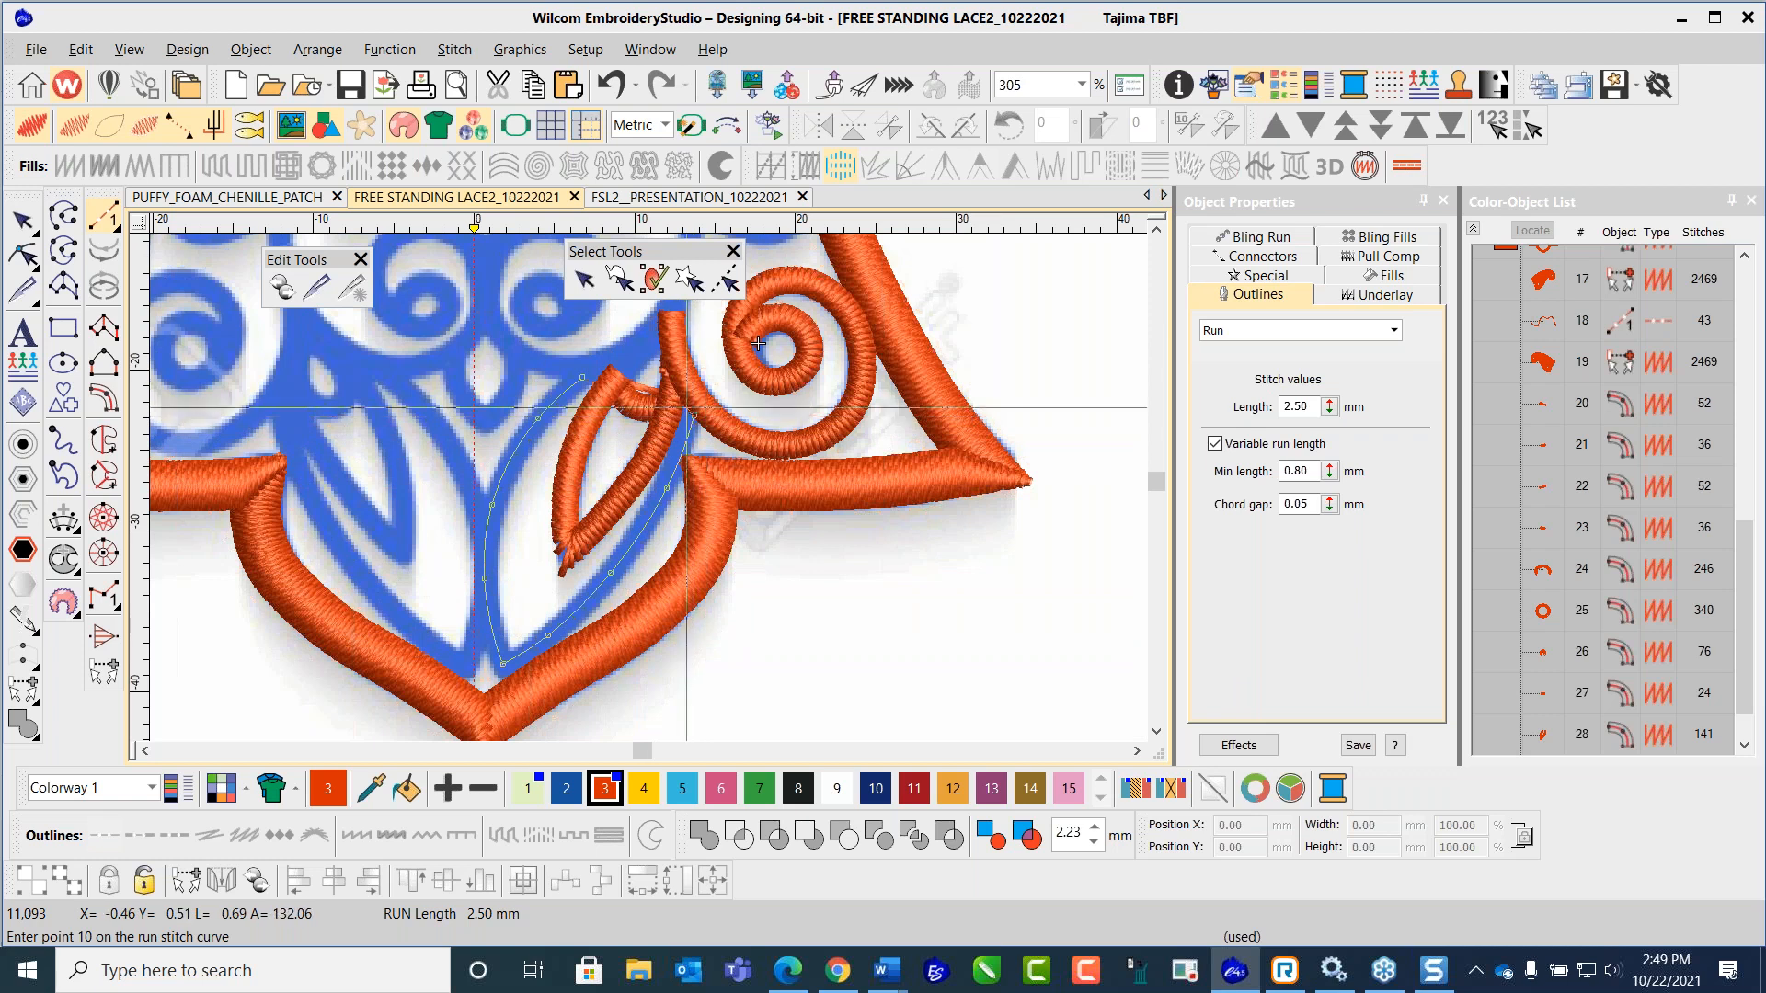
key("Return")
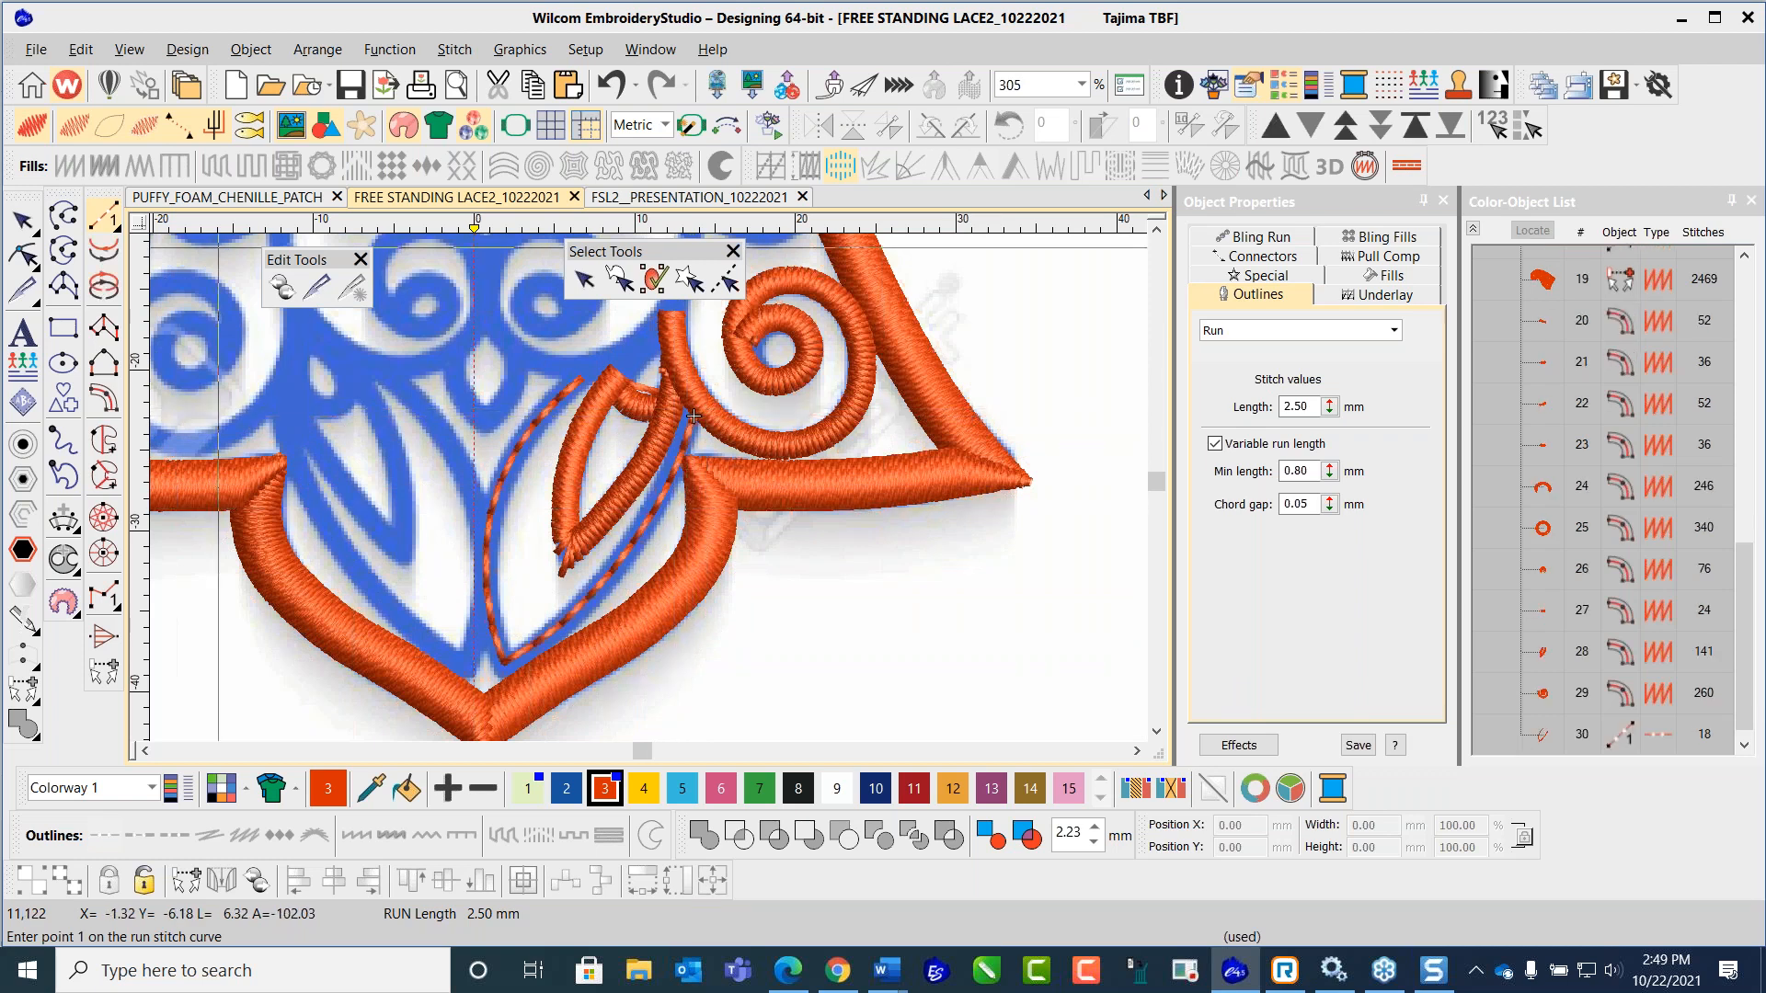
Step: Duplicate the large leaf's run line and mirror the copy horizontally
left_click(26, 224)
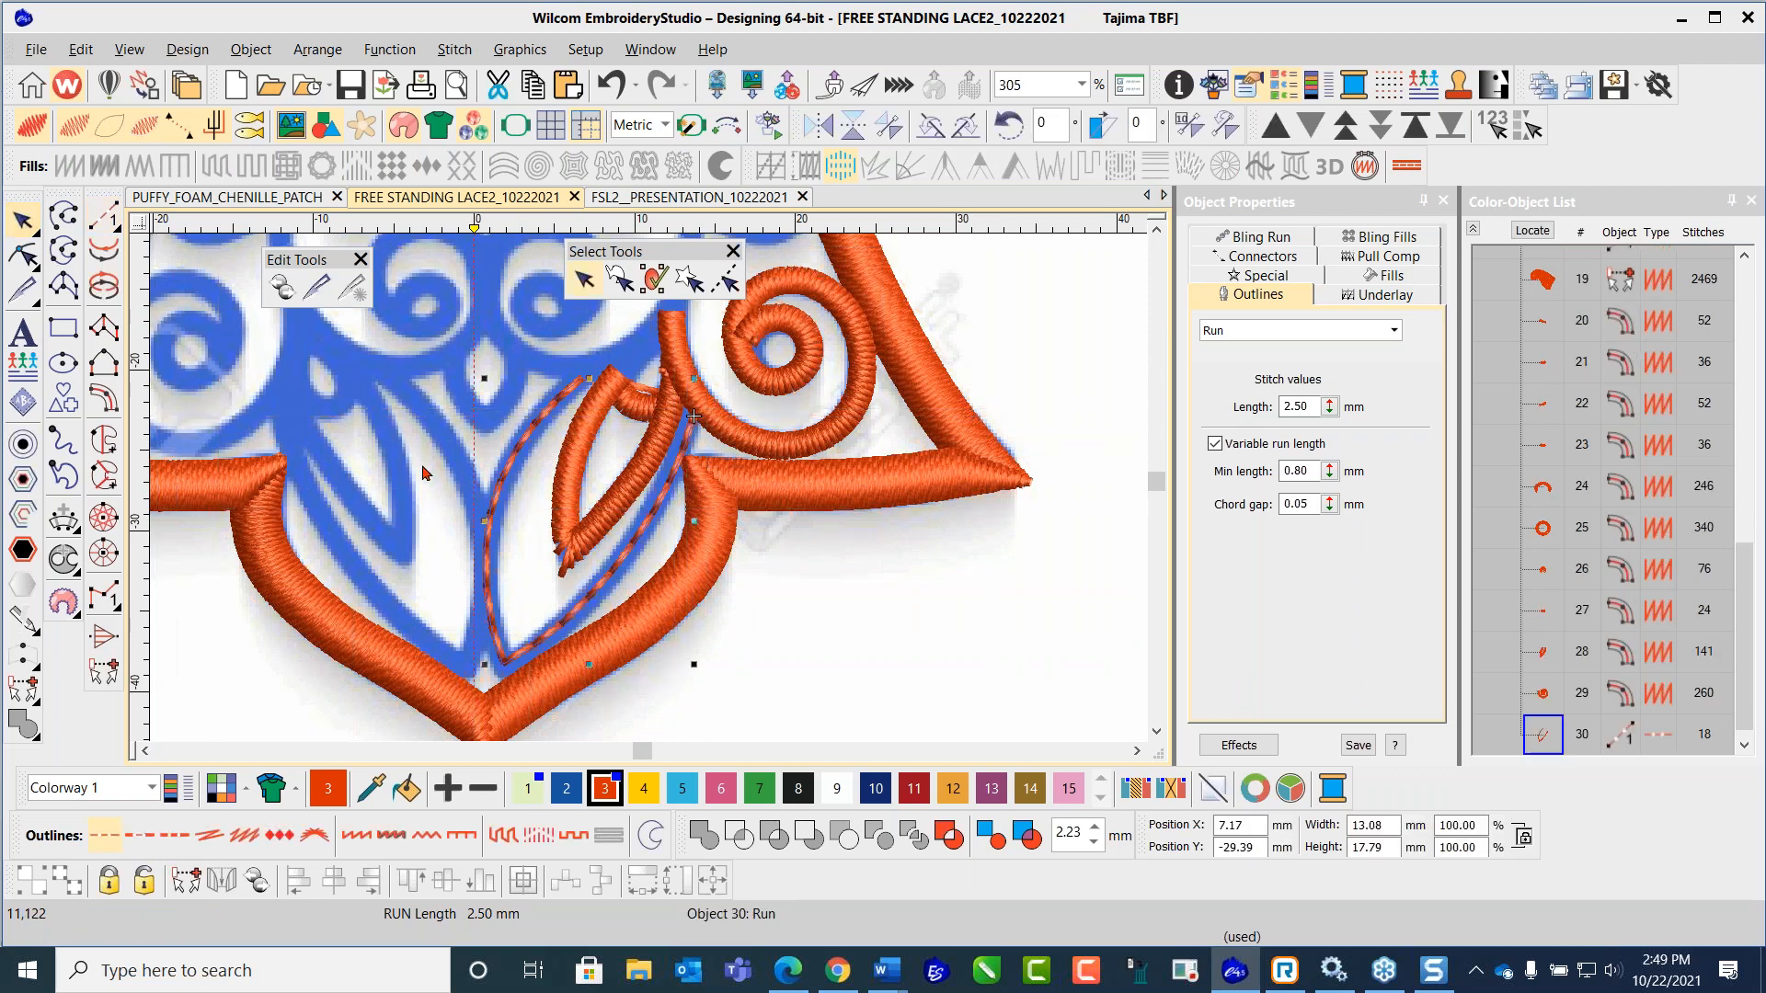
scroll(694, 417, "down", 4)
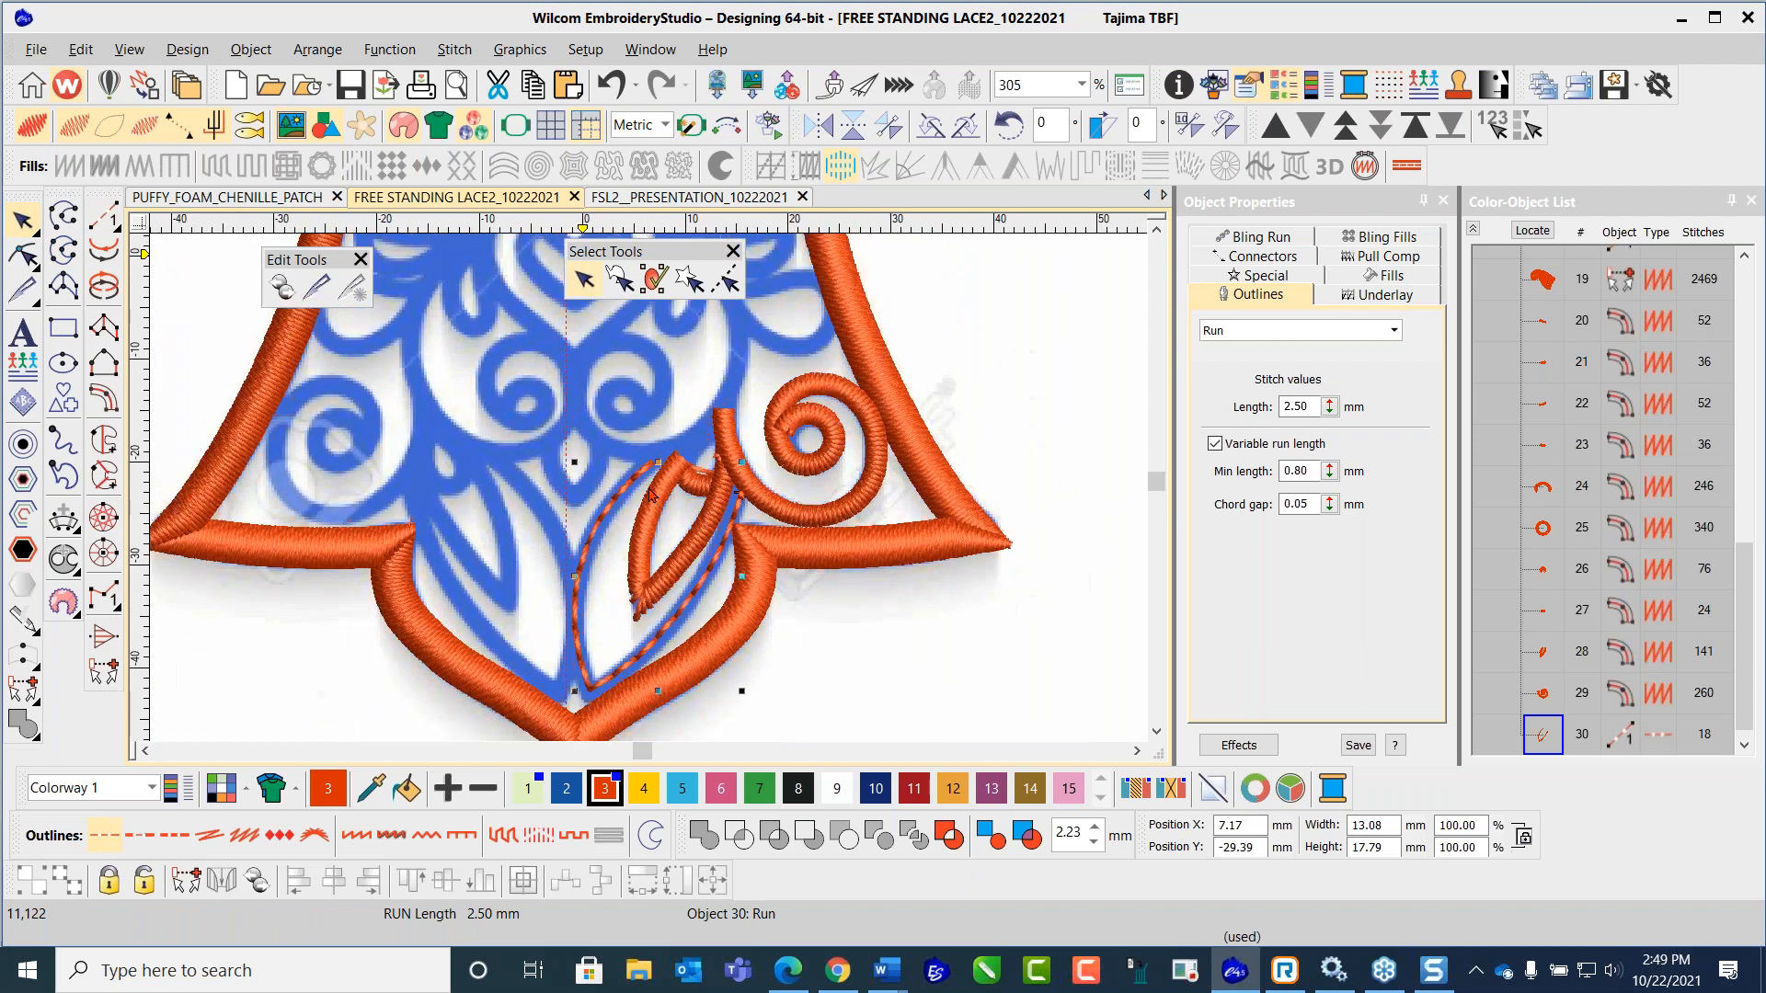
key("Escape")
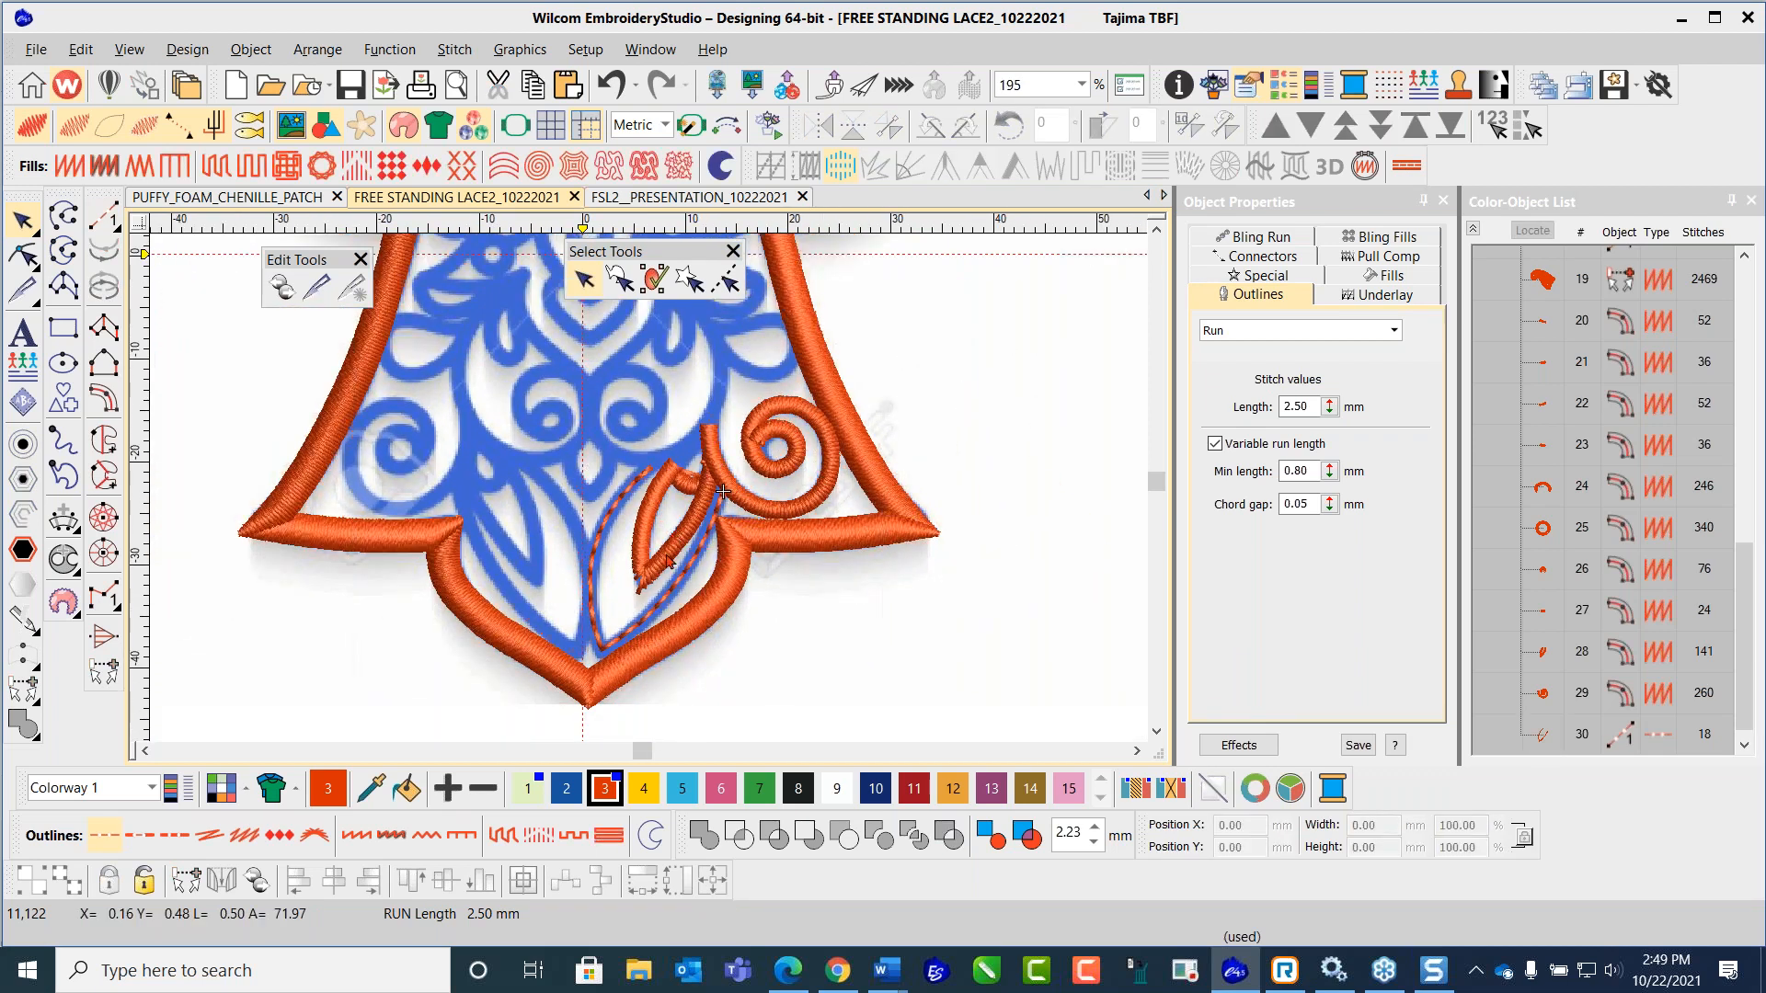
scroll(722, 492, "up", 4)
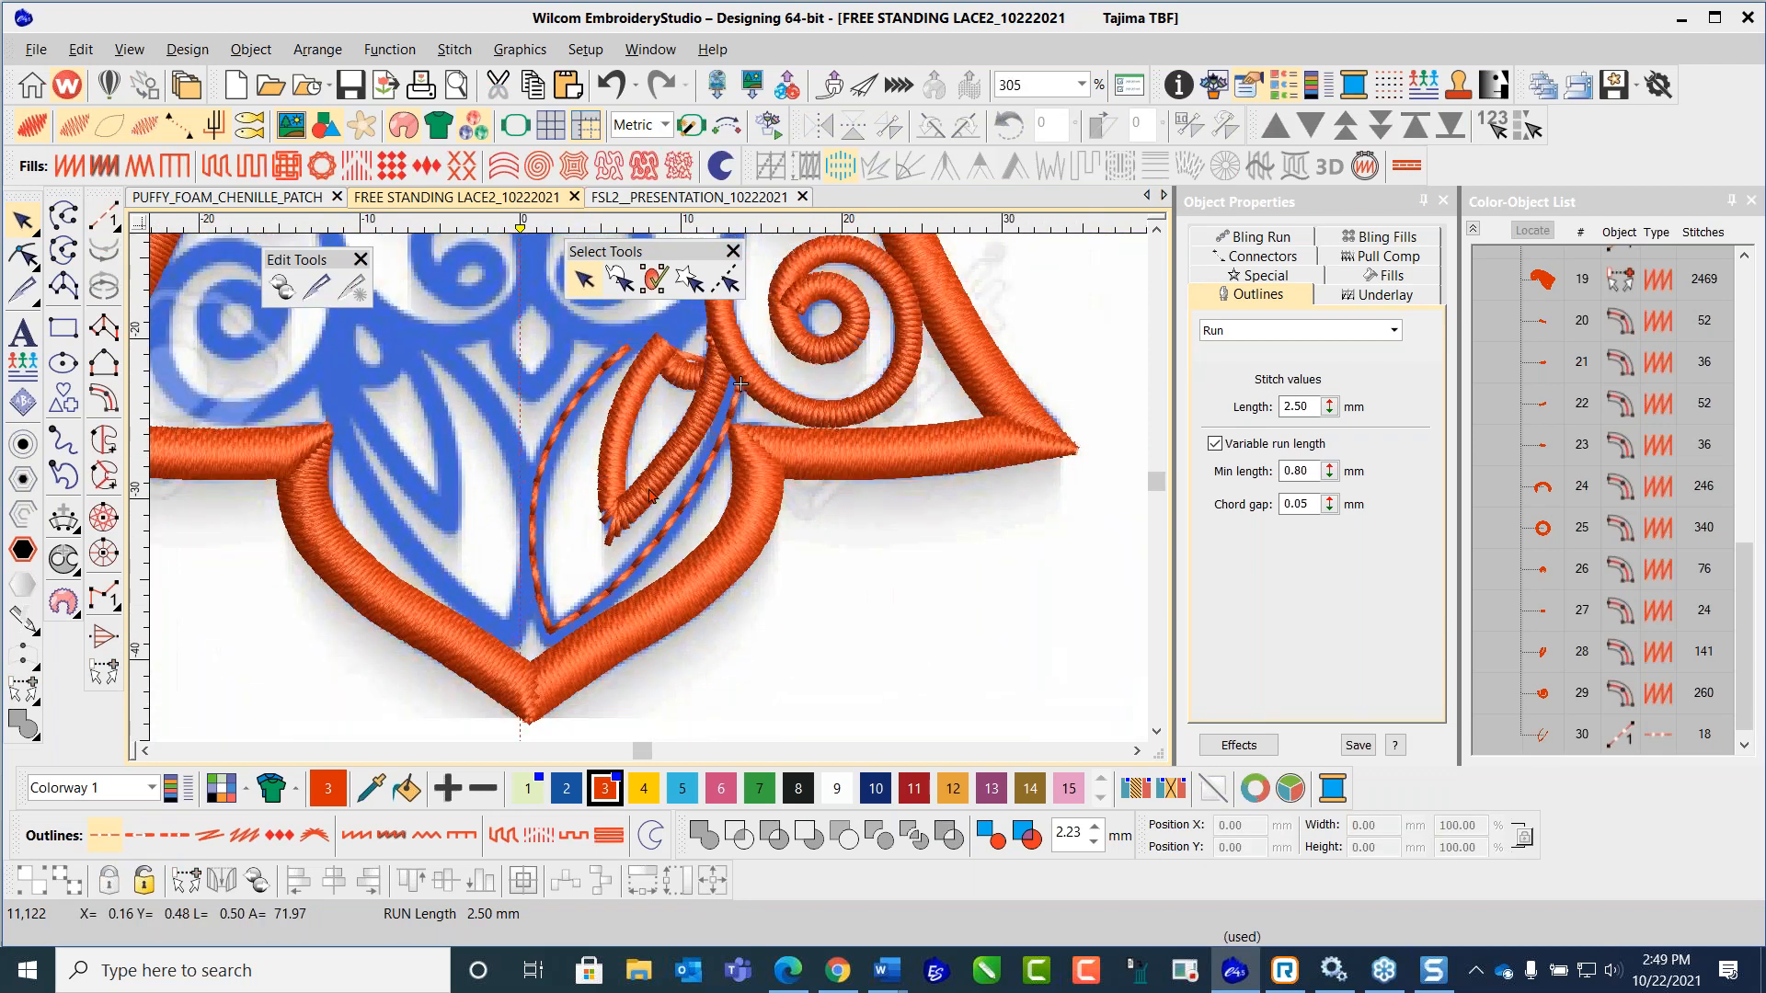
scroll(651, 489, "down", 2)
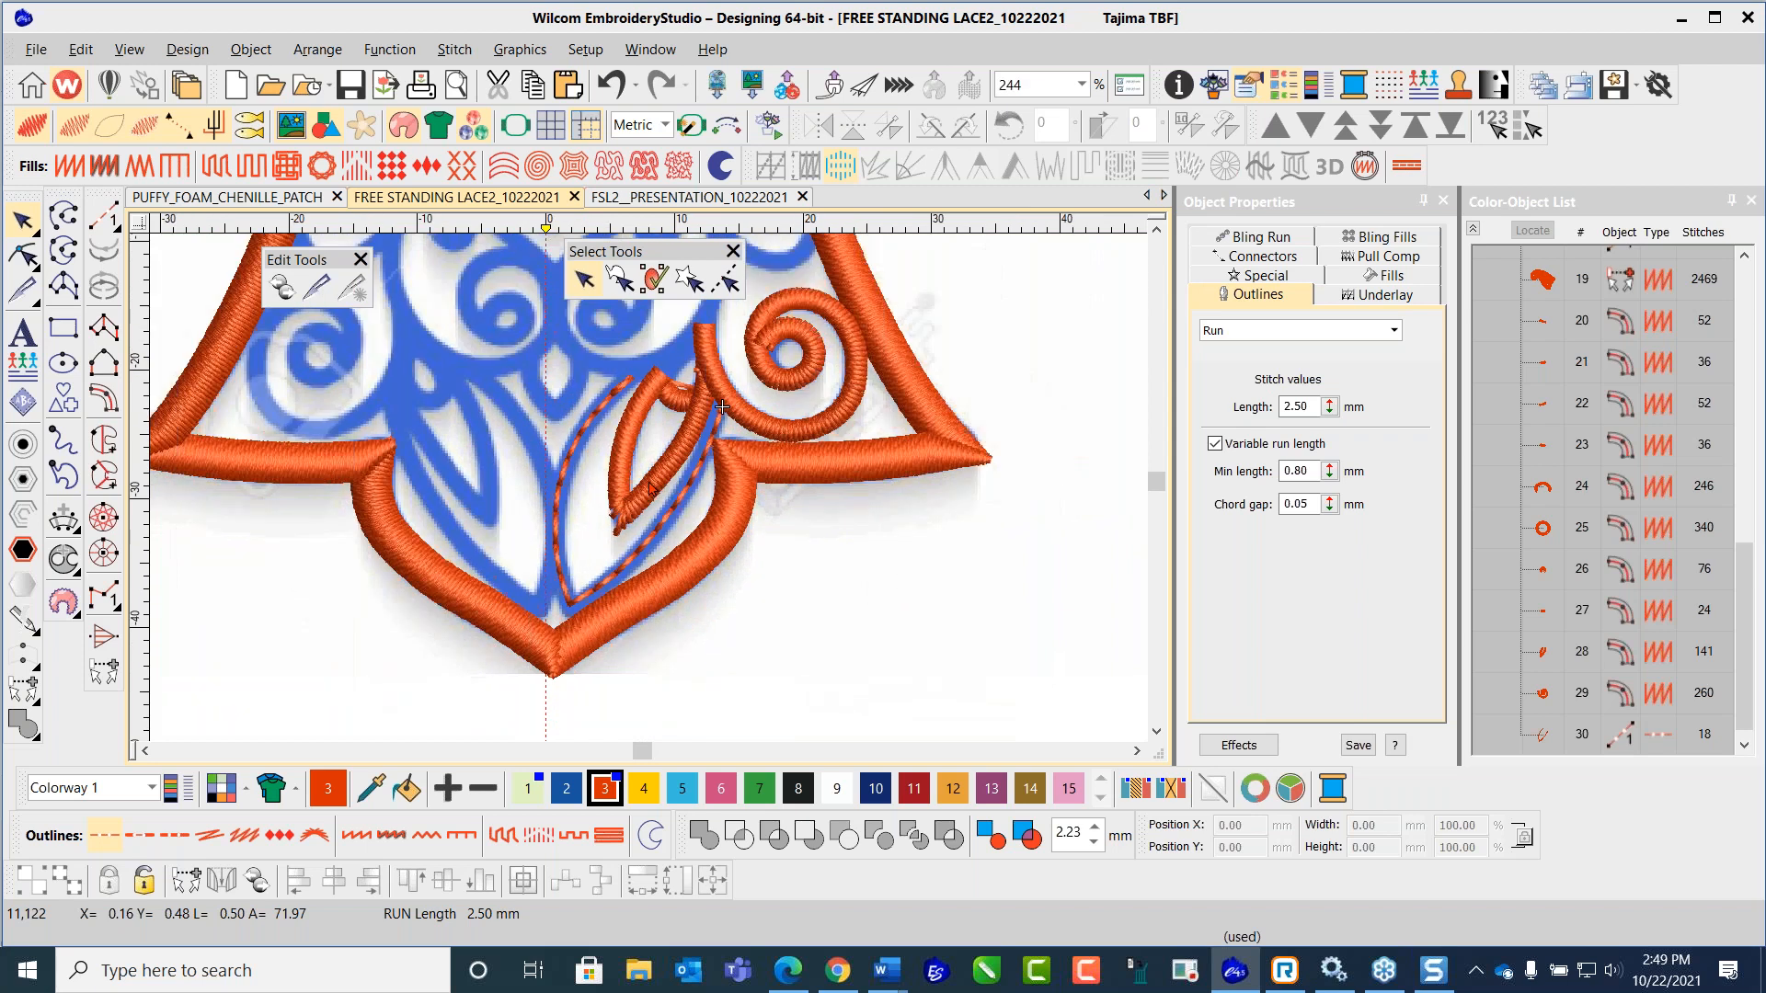
left_click(640, 563)
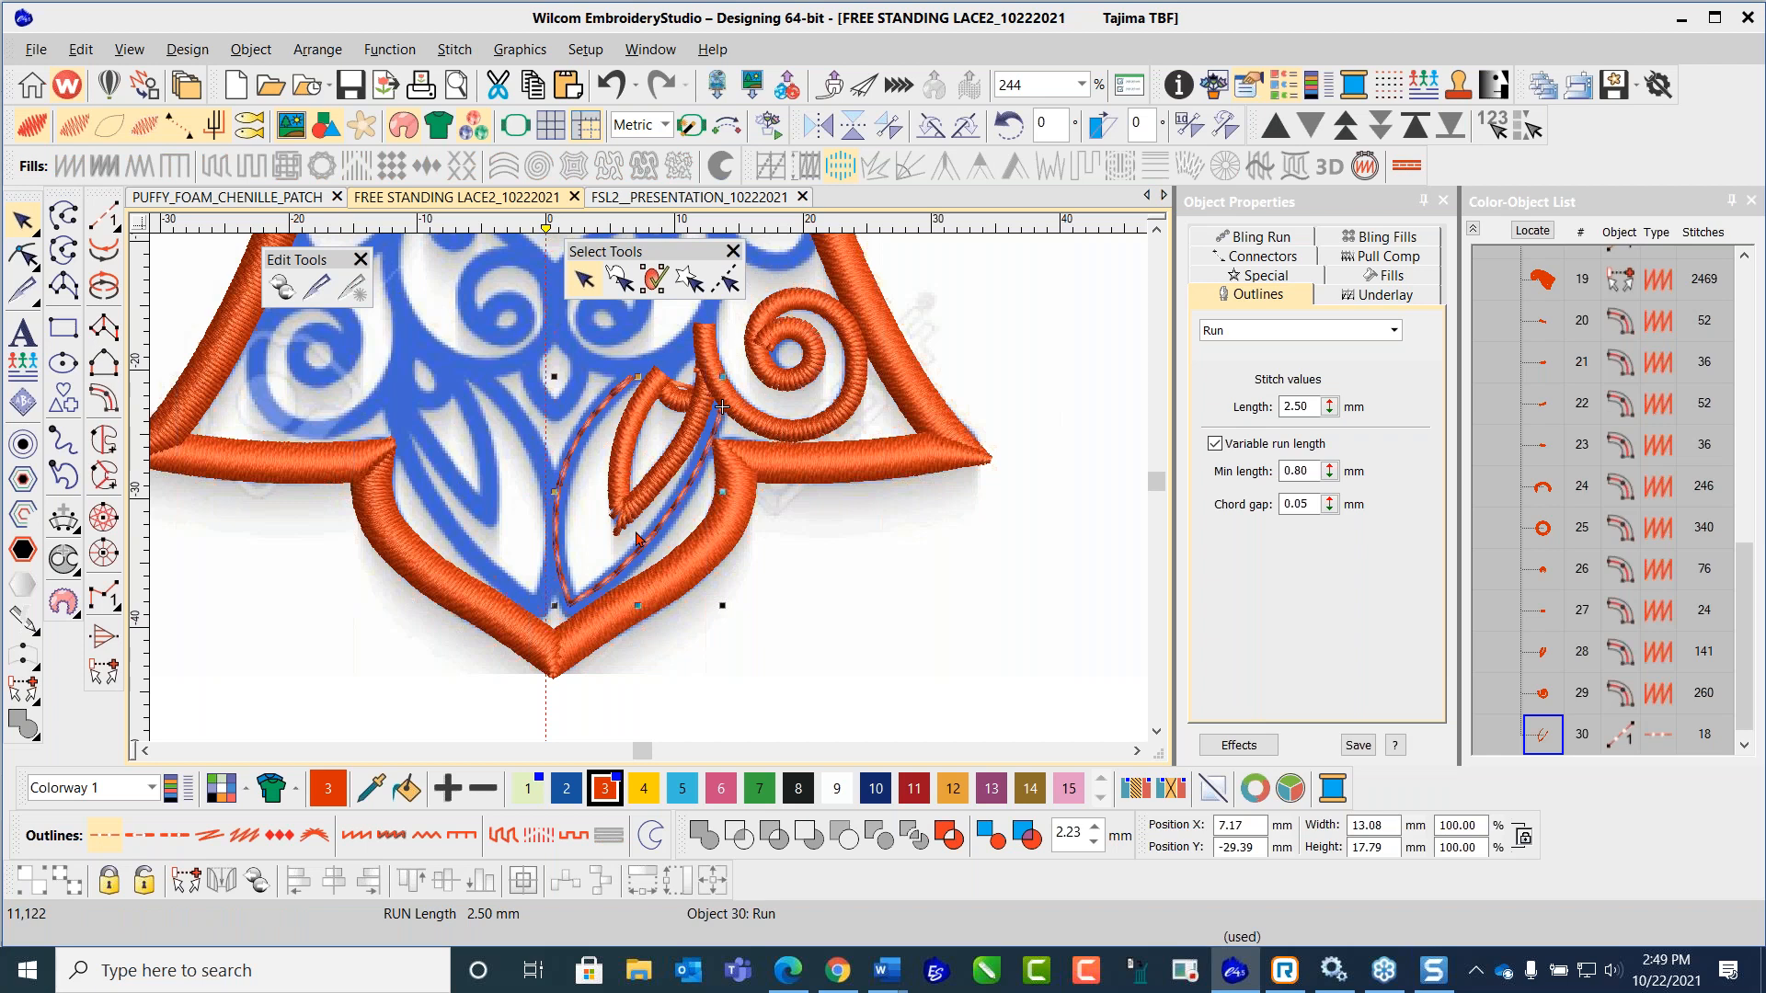
key("ctrl+d")
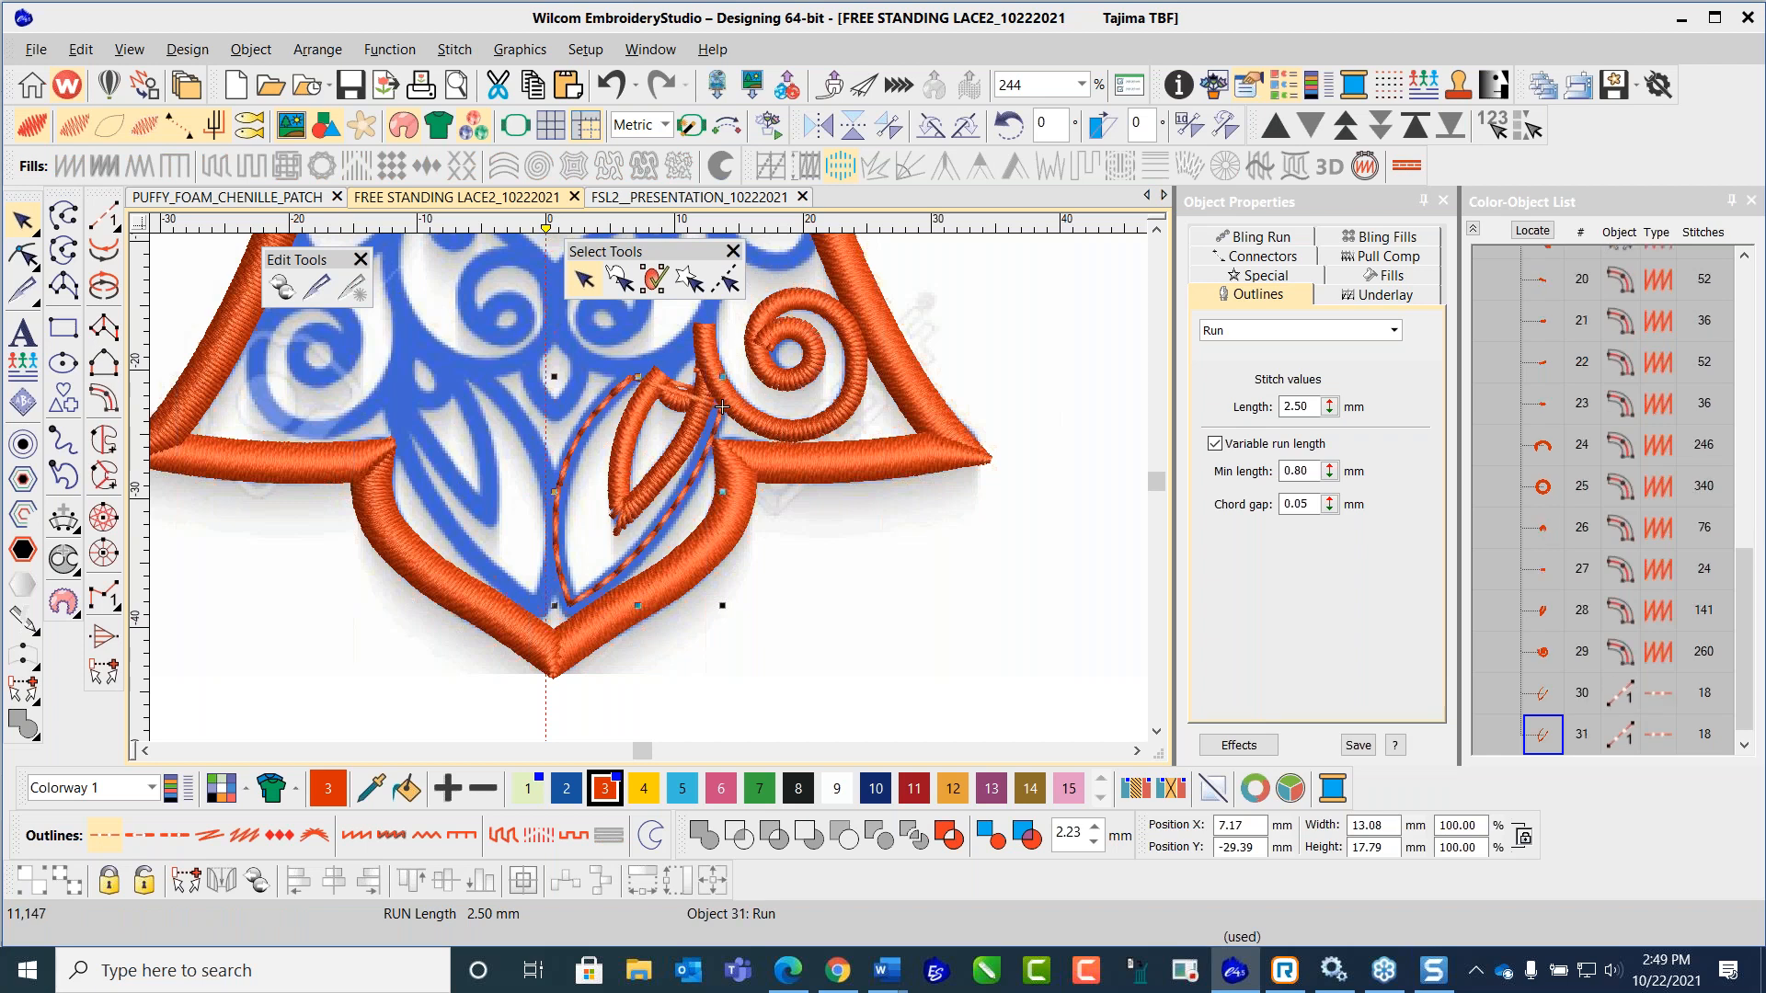
left_click(809, 126)
Step: Move the mirrored run line left about 12.9 mm, to X position -5.76 mm, over the opposite leaf of the artwork
key("Left")
key("Left")
key("Left")
key("Left")
key("Left")
key("Left")
key("Left")
key("Left")
key("Left")
key("Left")
key("Left")
key("Left")
key("Left")
key("Left")
key("Left")
key("Left")
key("Left")
key("Left")
key("Left")
key("Left")
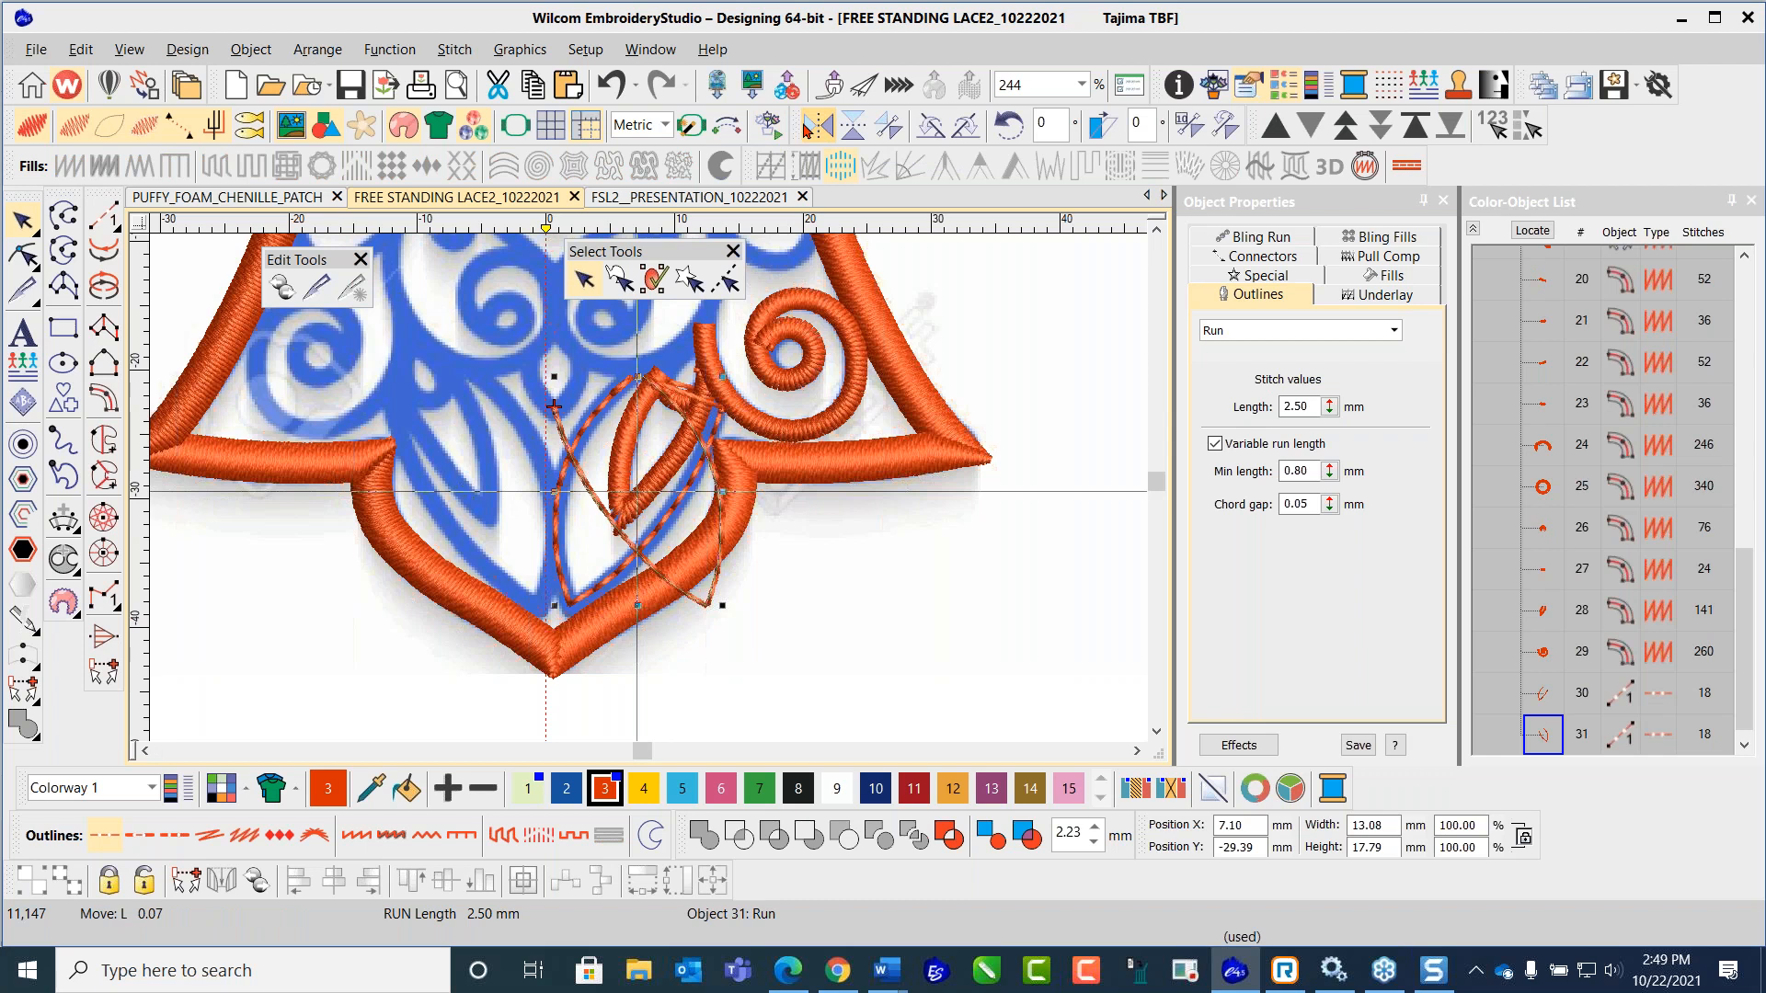
key("Left")
key("Left")
key("Left")
key("Left")
key("Left")
key("Left")
key("Left")
key("Left")
key("Left")
key("Left")
key("Left")
key("Left")
key("Left")
key("Left")
key("Left")
key("Left")
key("Left")
key("Left")
key("Left")
key("Left")
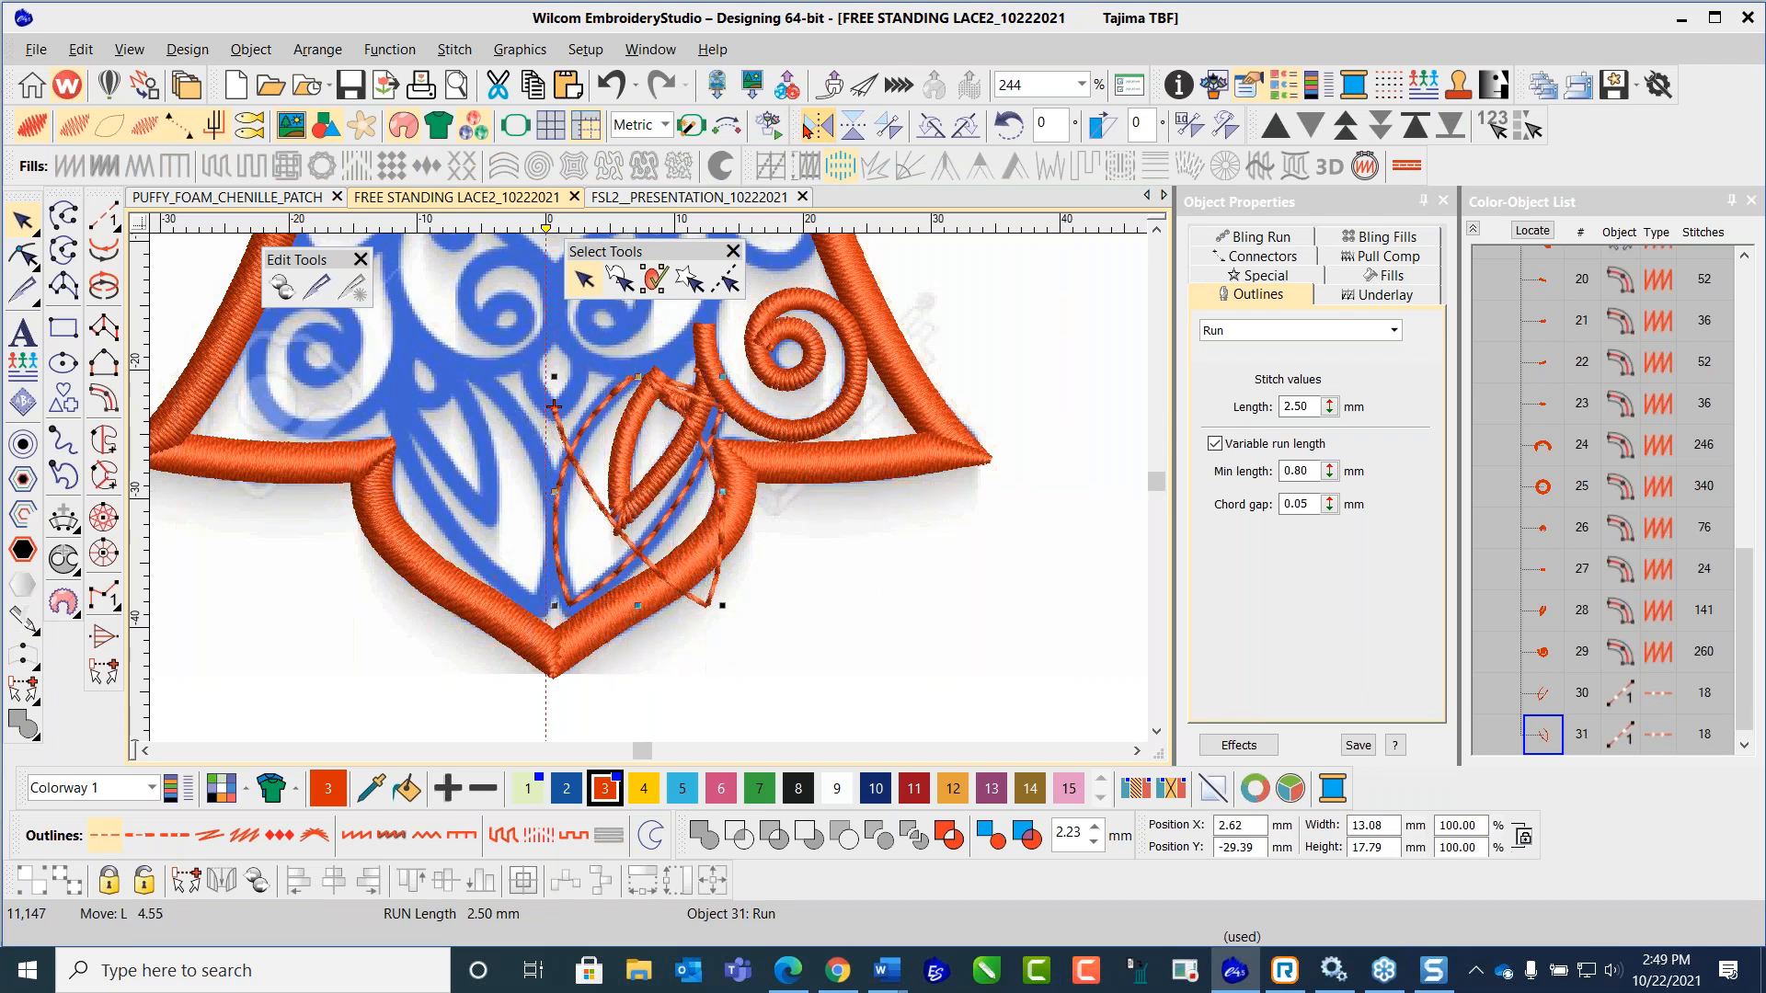
key("Left")
key("Left")
key("Left")
key("Left")
key("Left")
key("Left")
key("Left")
key("Left")
key("Left")
key("Left")
key("Left")
key("Left")
key("Left")
key("Left")
key("Left")
key("Left")
key("Left")
key("Left")
key("Left")
key("Left")
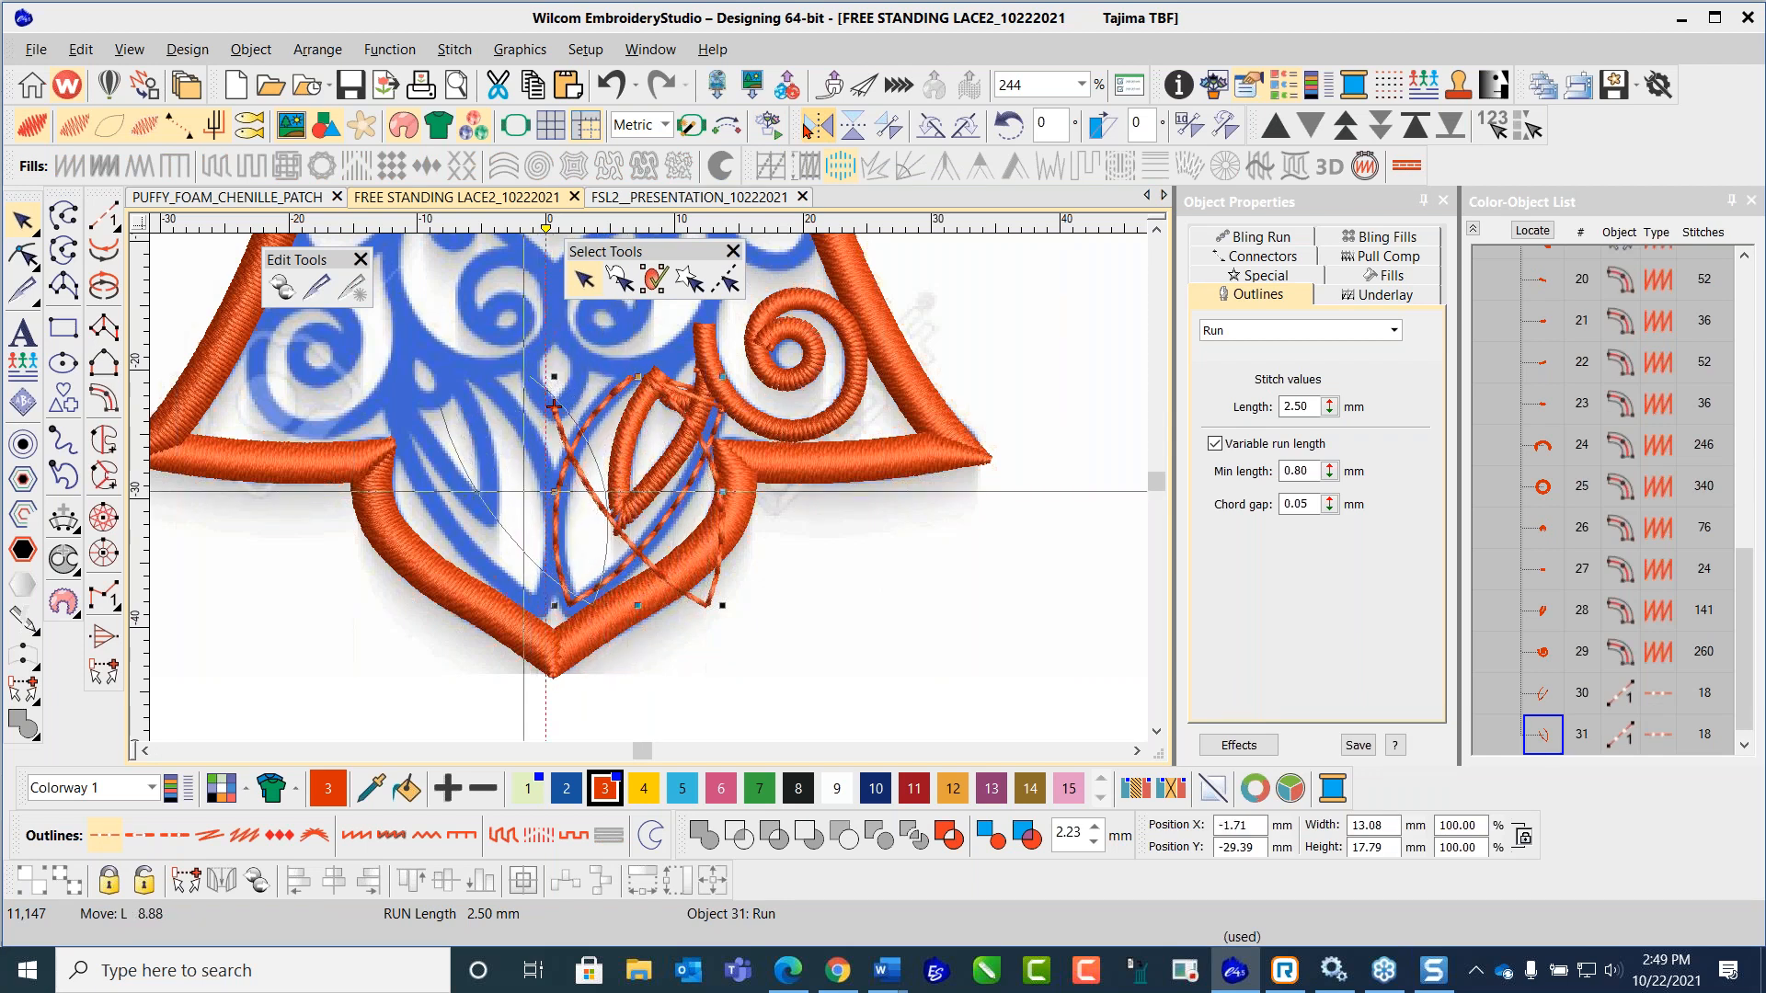
key("Left")
key("Left")
key("Left")
key("Left")
key("Left")
key("Left")
key("Left")
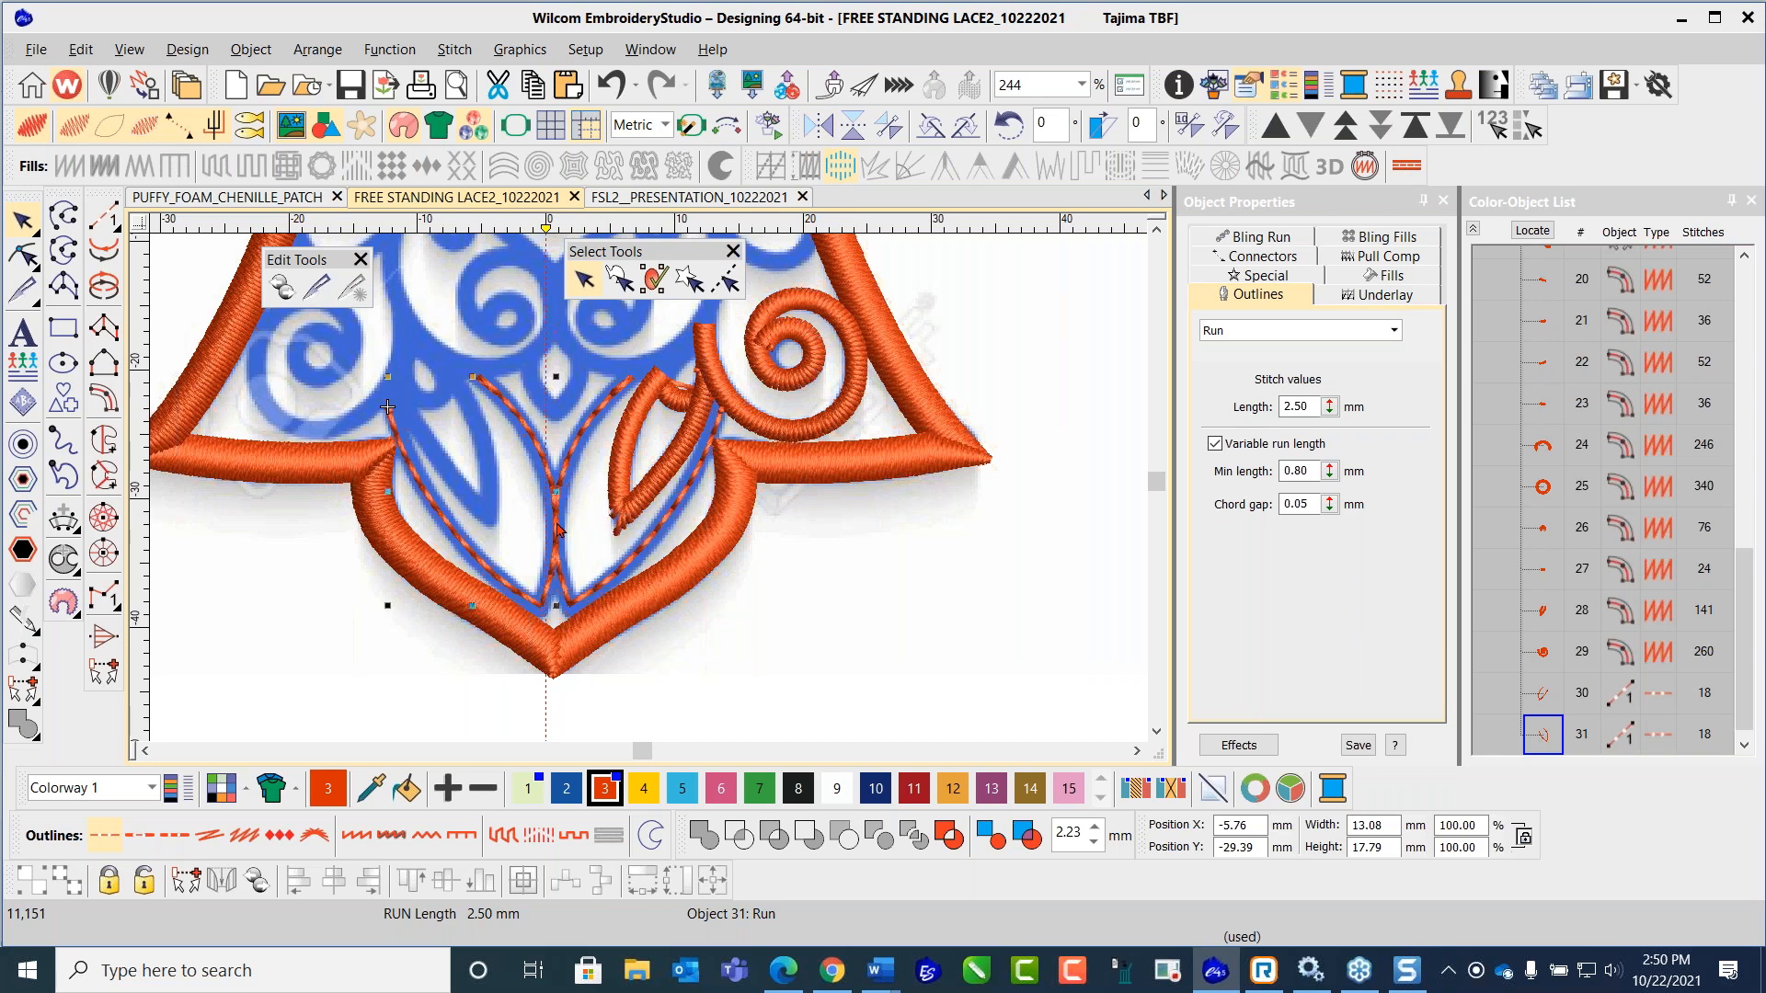
Step: Cut the original right-hand run line with the Knife just above and below the stretch where the two leaves meet at the centre
scroll(650, 497, "up", 2)
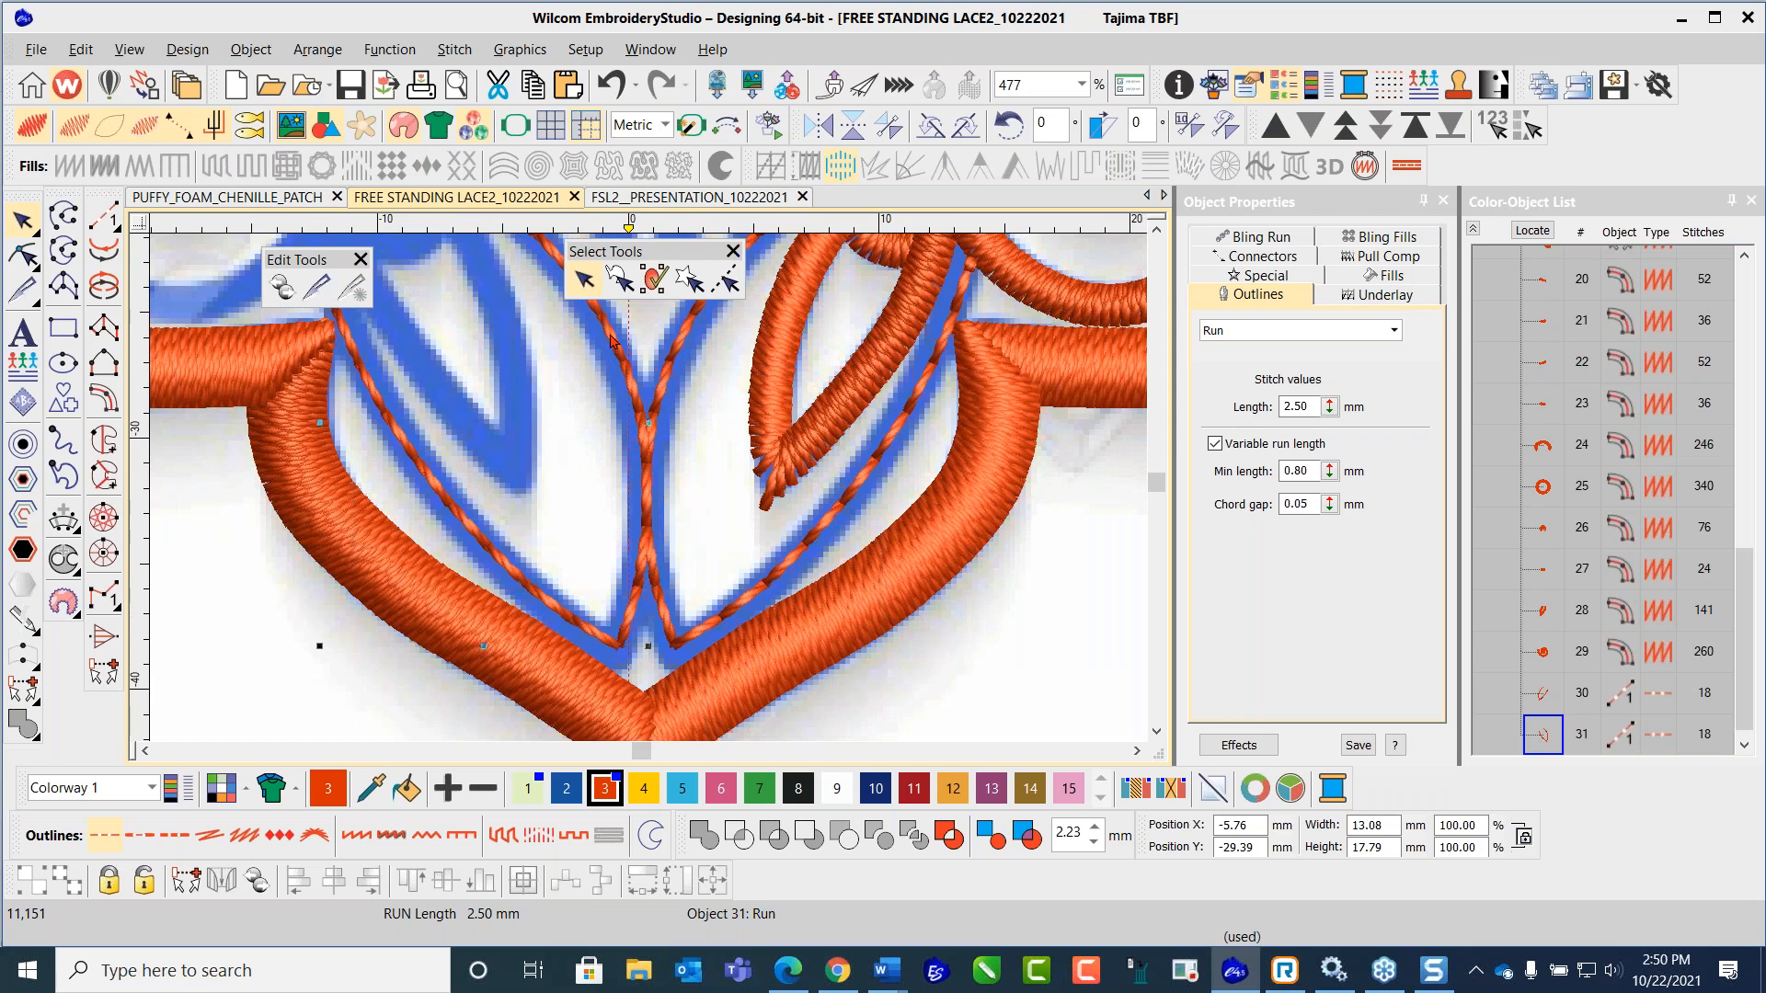
left_click(676, 362)
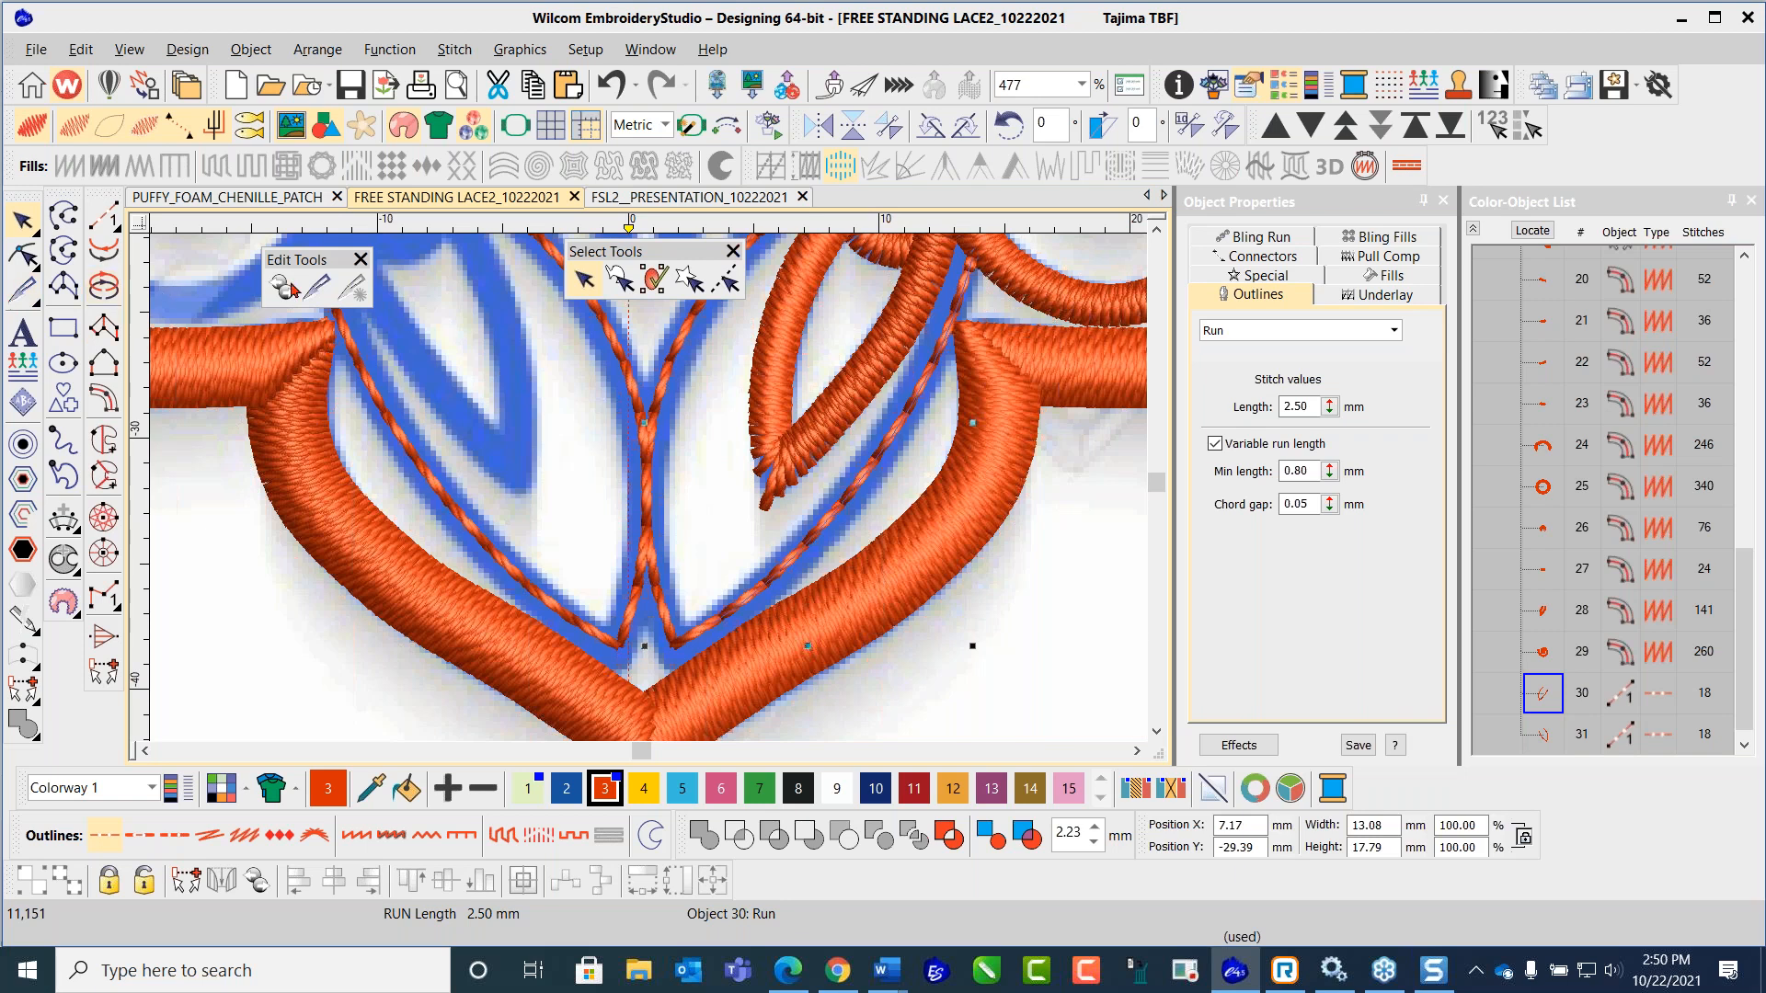
left_click(316, 287)
left_click(636, 429)
left_click(682, 469)
left_click(670, 545)
left_click(632, 578)
key("Return")
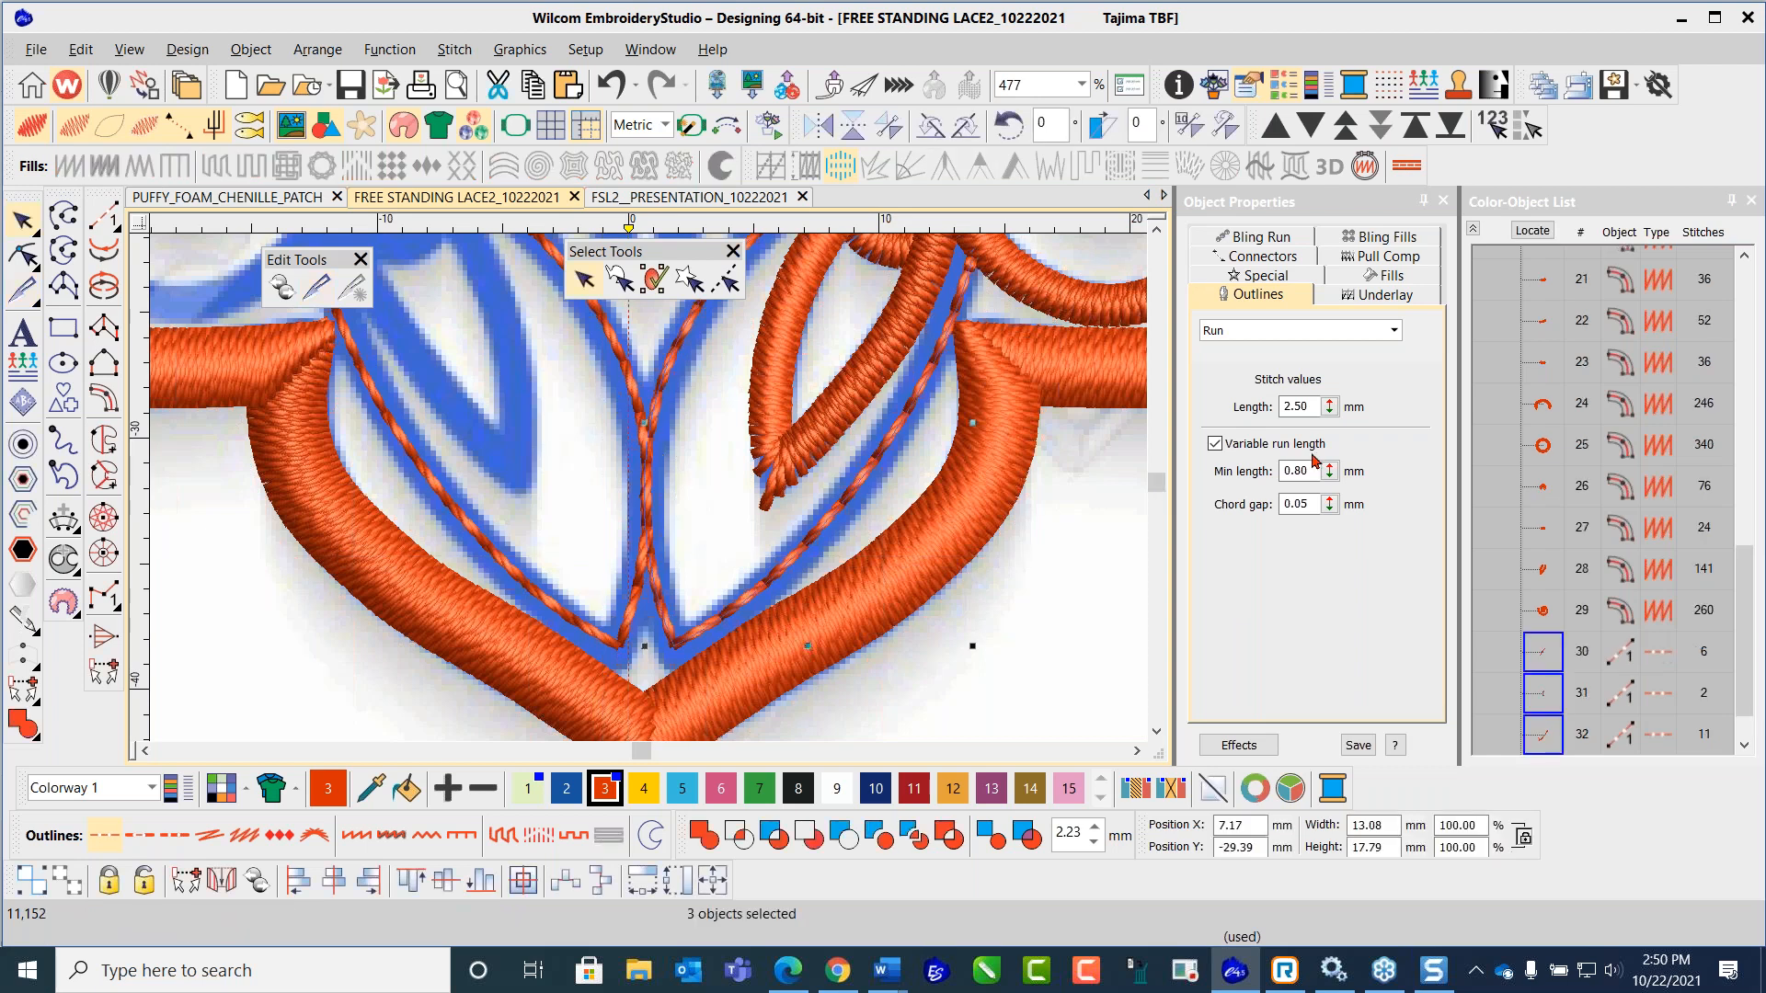
Step: Delete the short middle segment of the cut right-hand run line
left_click(1483, 405)
left_click(1543, 701)
key("Delete")
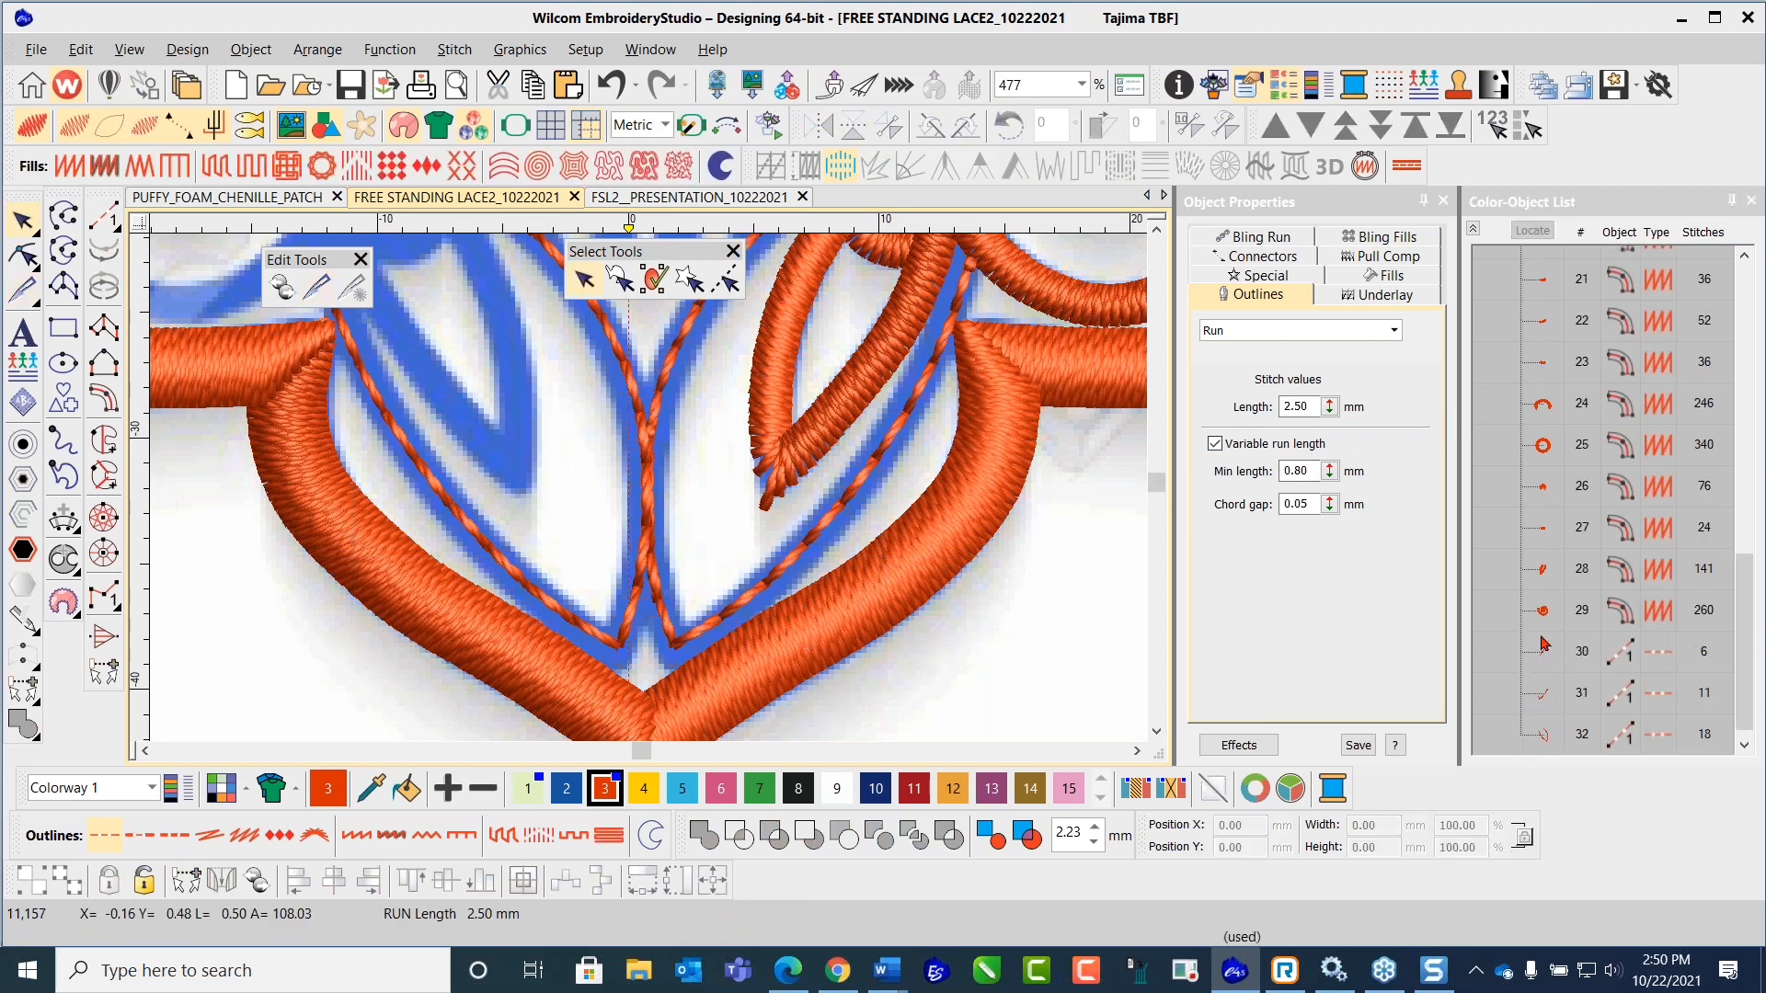
Step: Try converting the mirrored left-hand run line to Column C satin, and undo the conversion
scroll(654, 497, "down", 2)
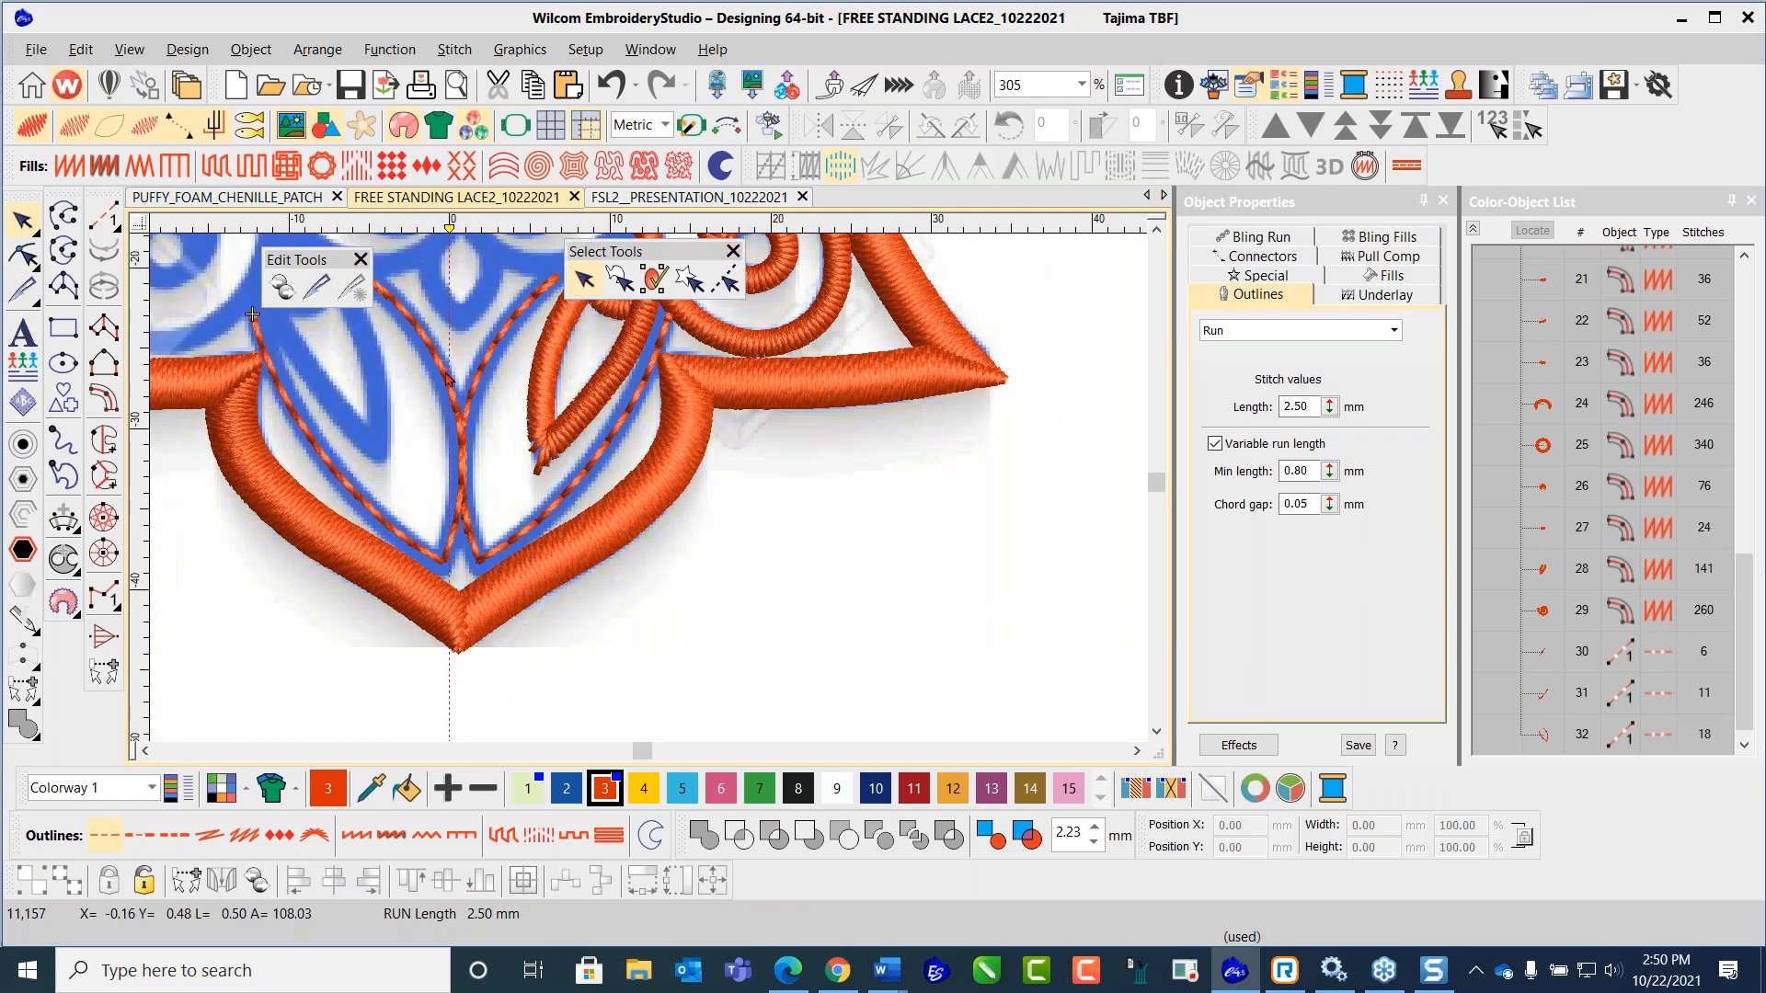
left_click(448, 377)
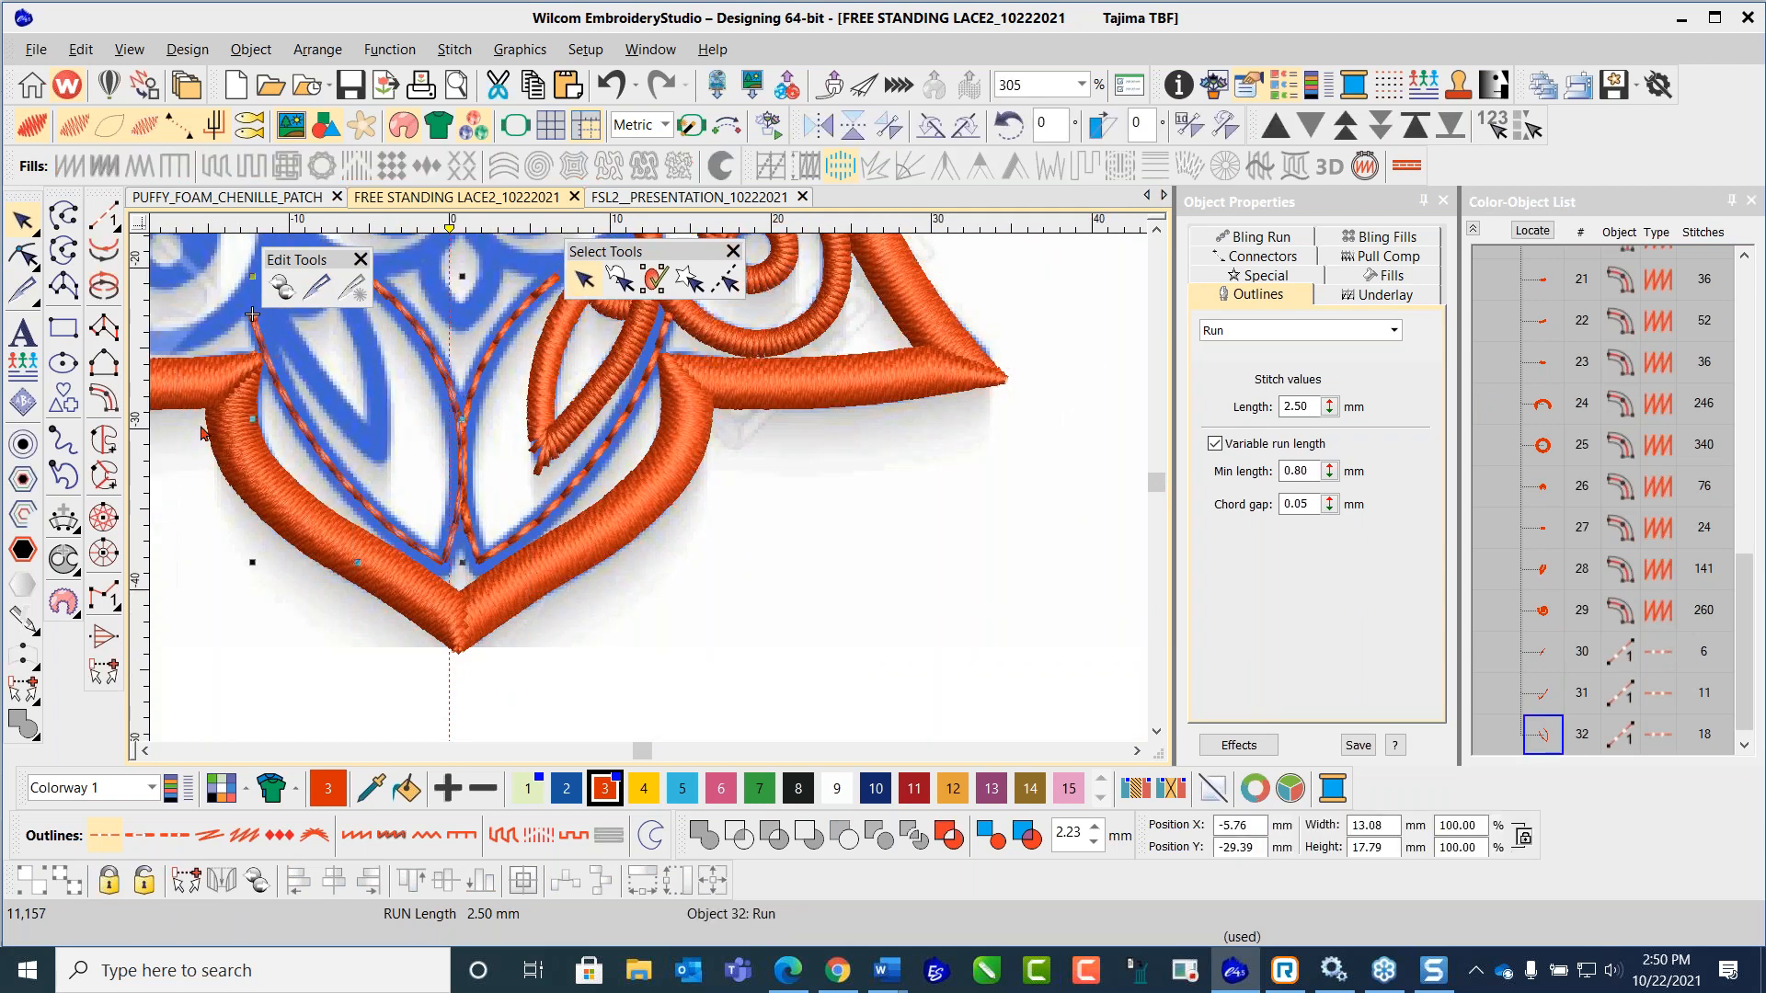
left_click(105, 407)
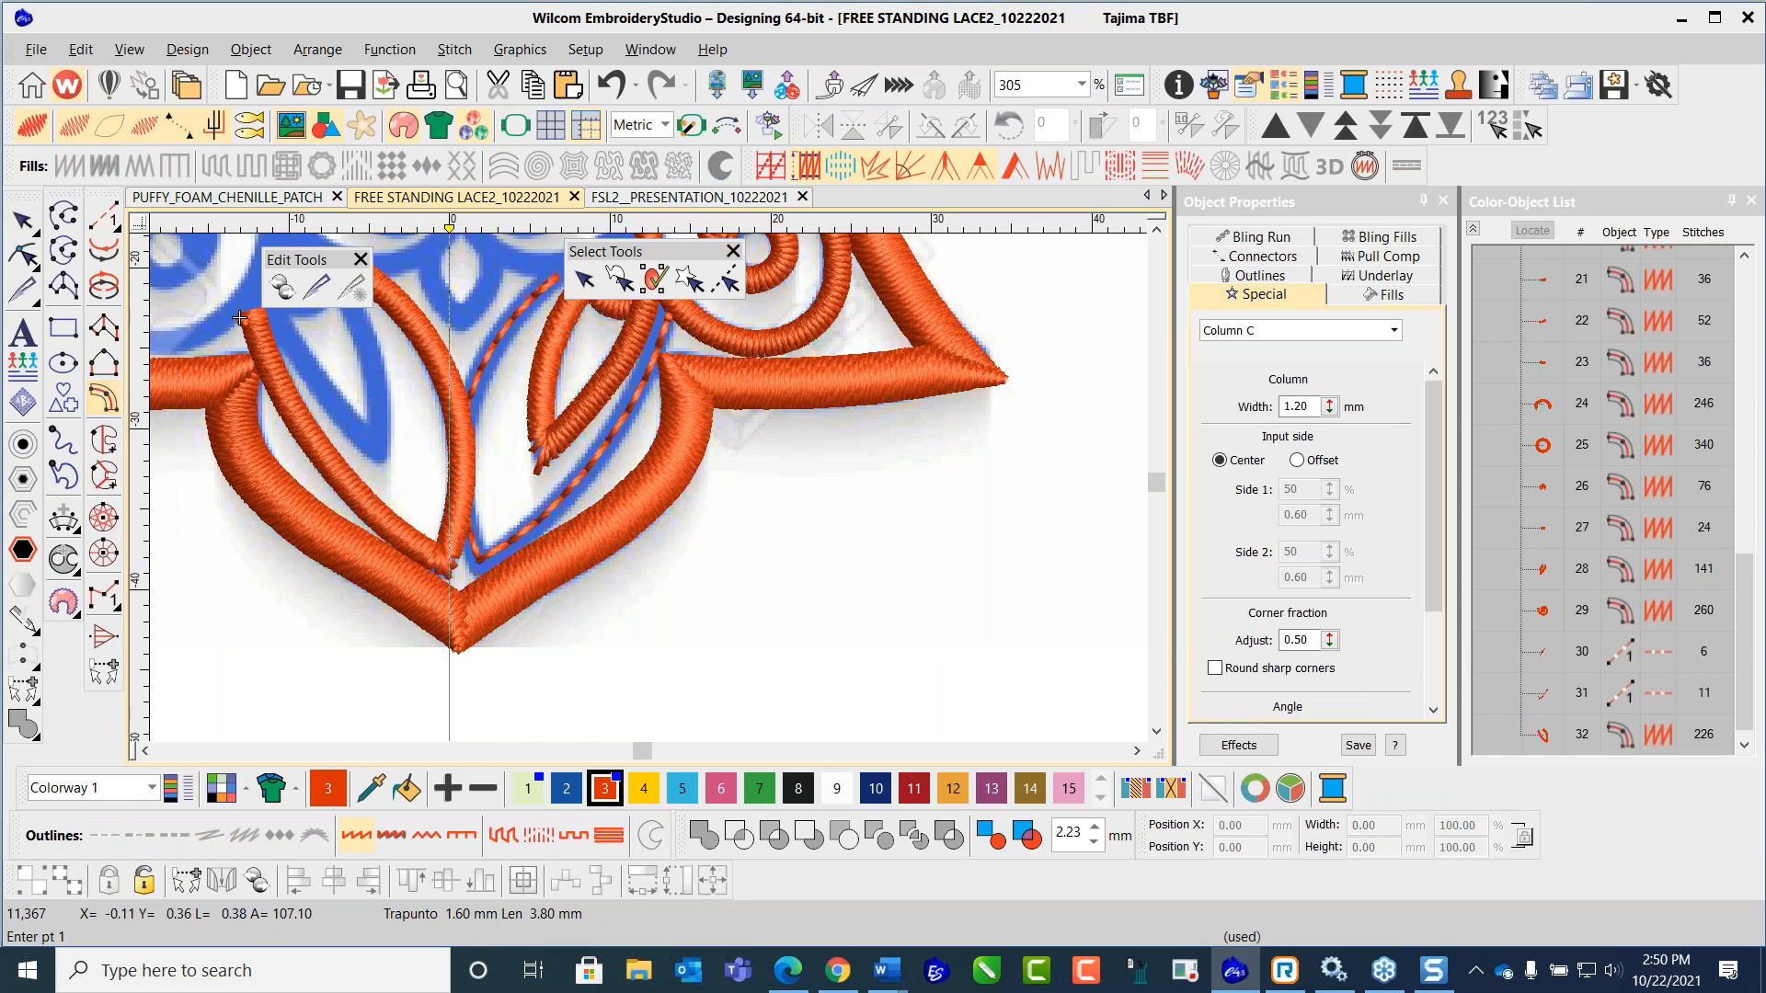
key("ctrl+z")
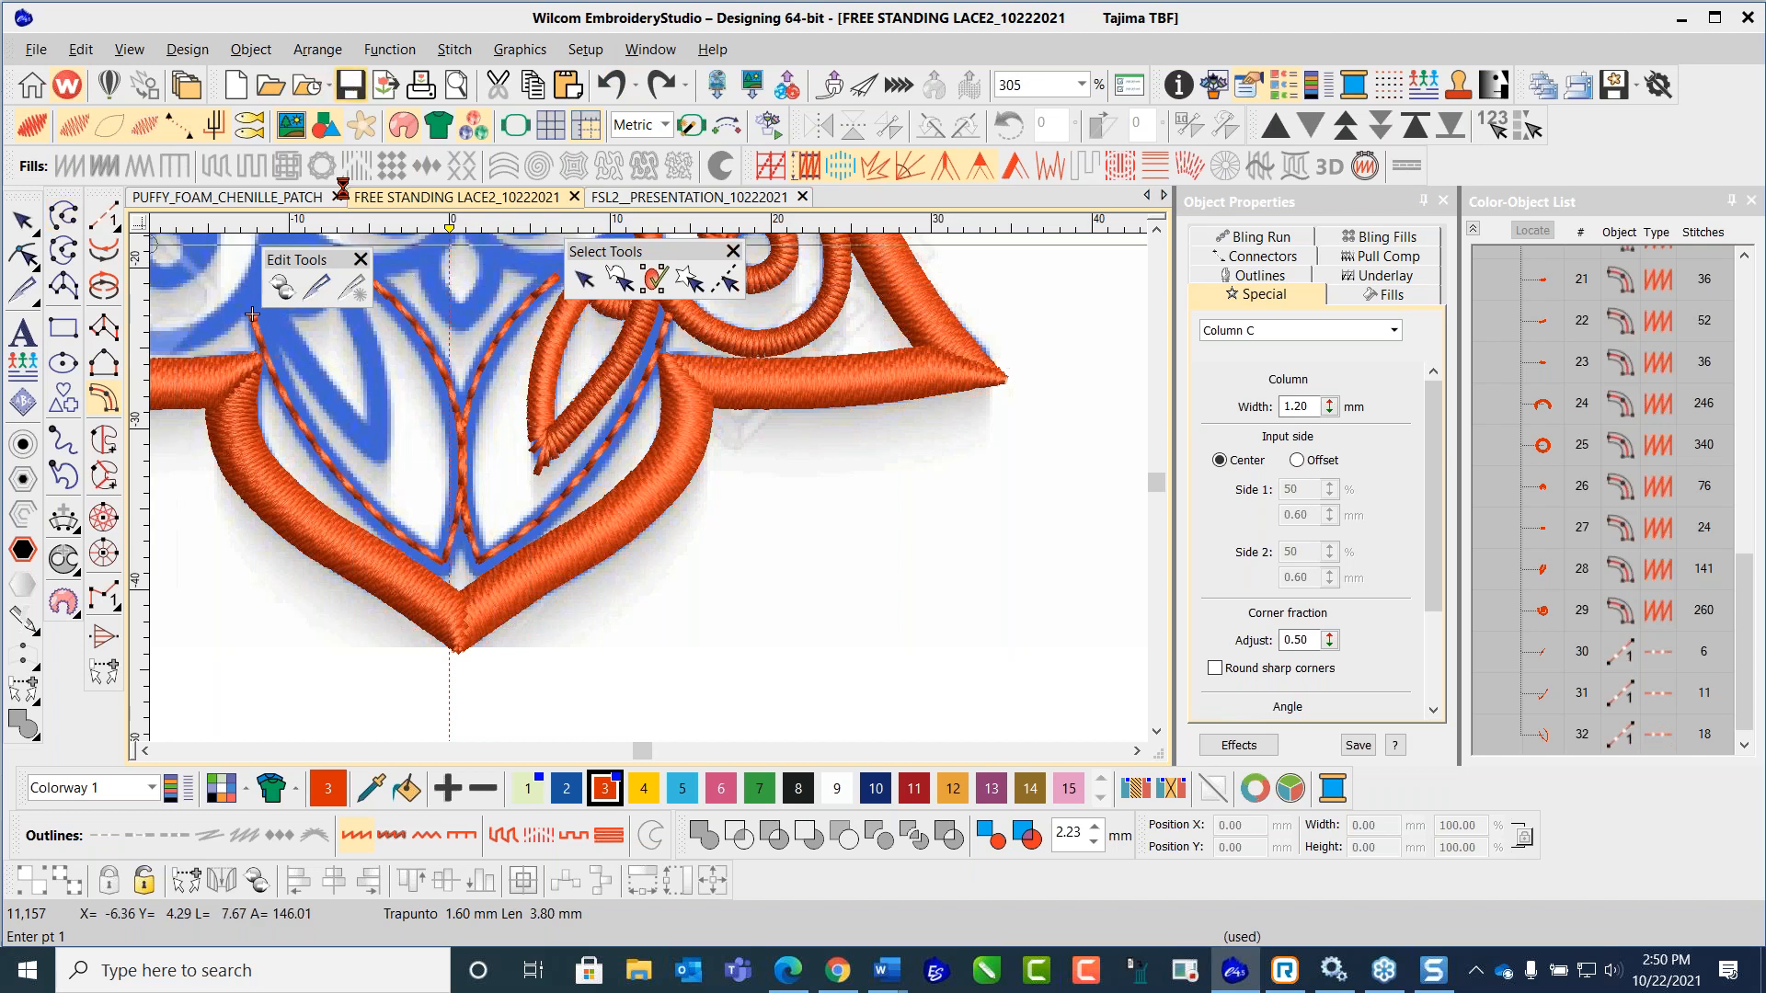
left_click(29, 216)
key("Escape")
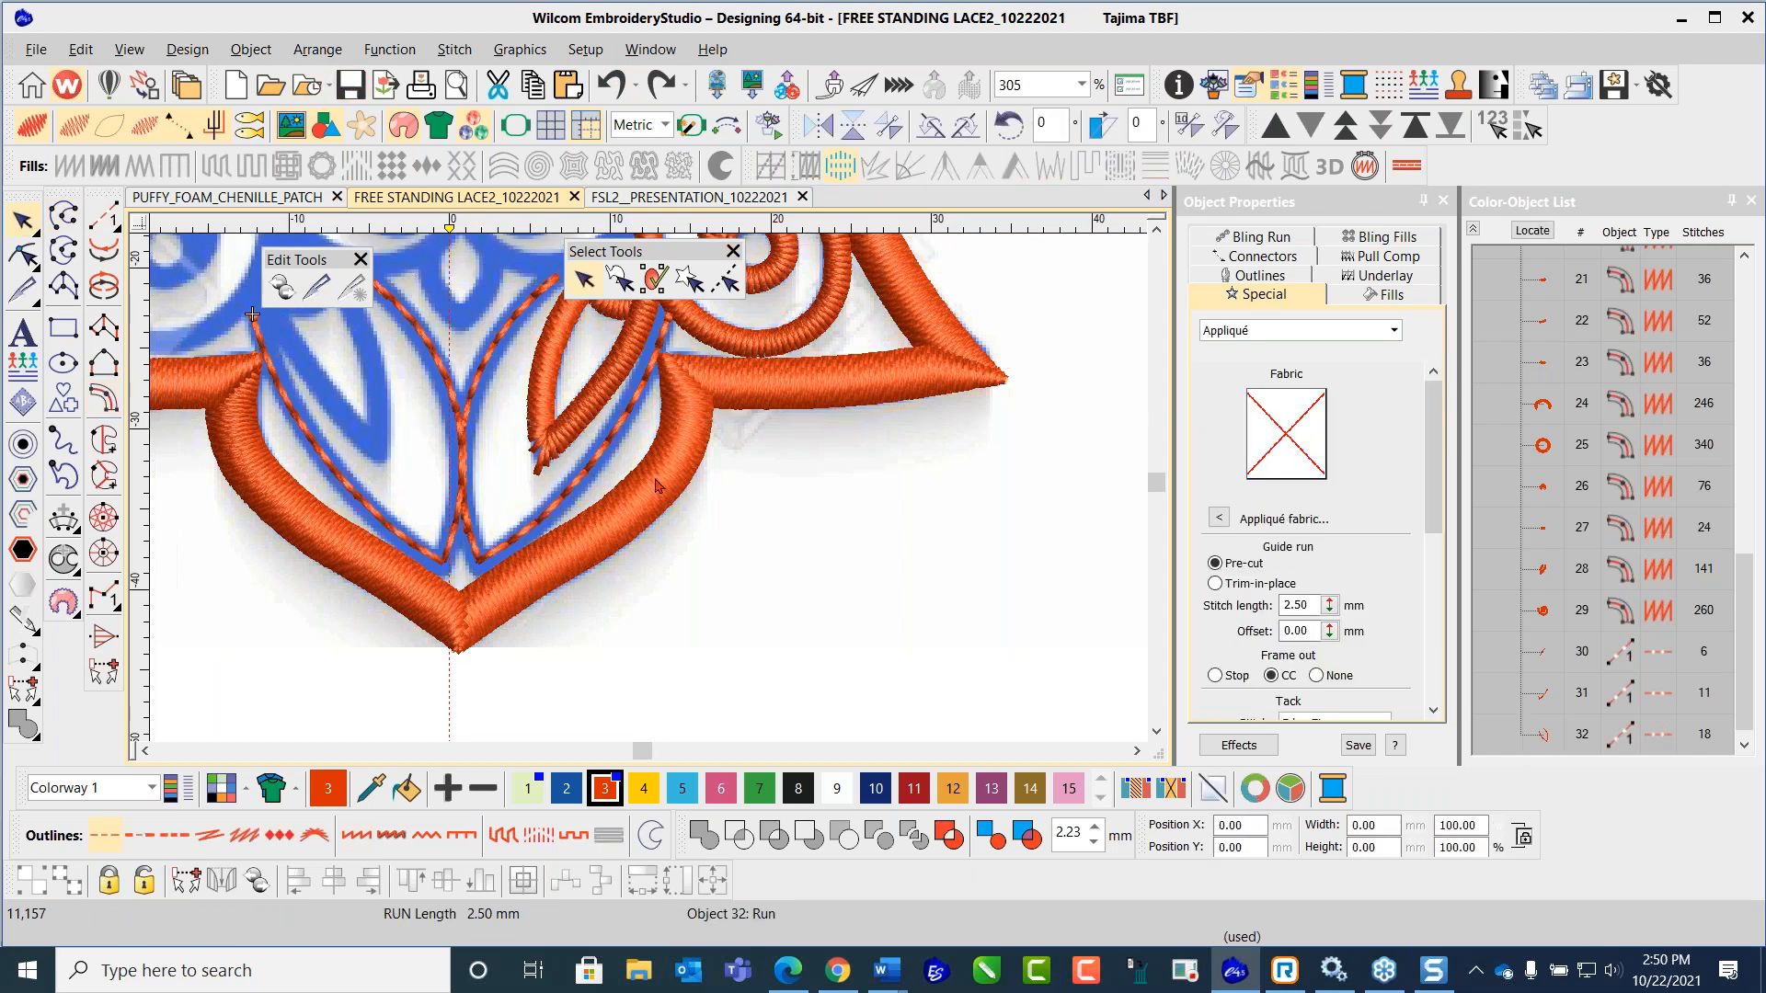
Step: Convert the lower and upper segments of the cut right-hand run line to Column C satin 1.20 mm wide
scroll(622, 402, "down", 2)
scroll(622, 402, "up", 2)
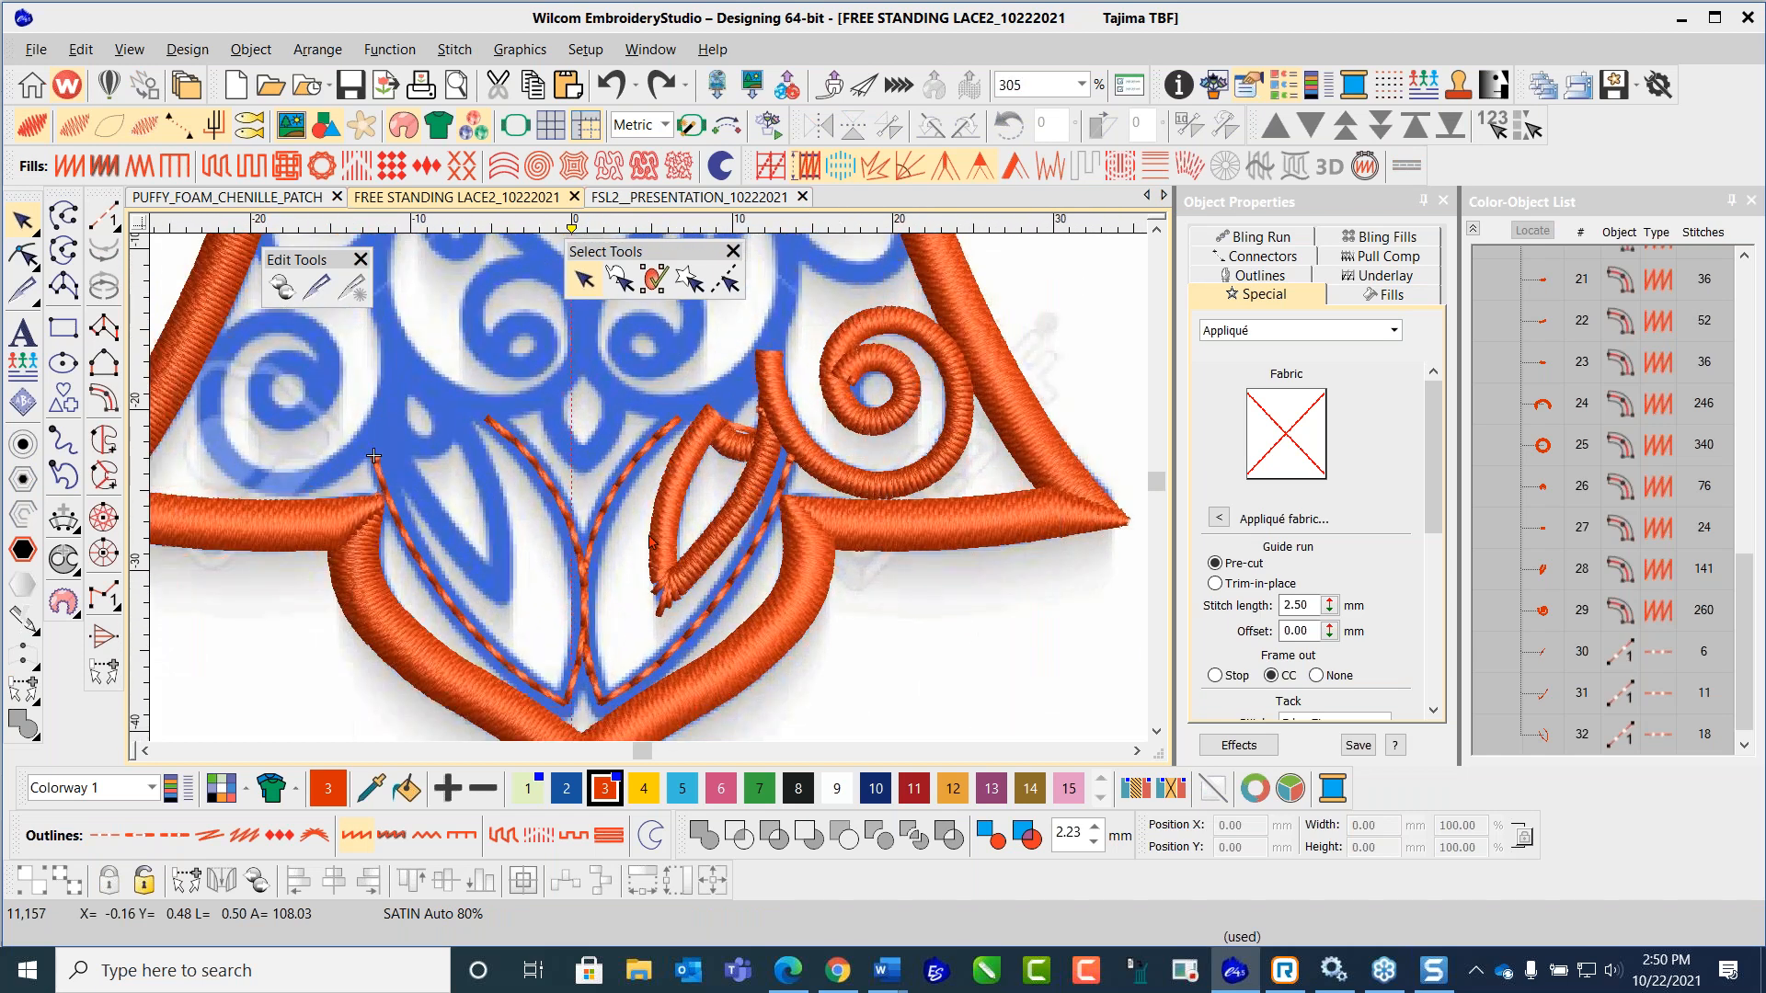
left_click(773, 527)
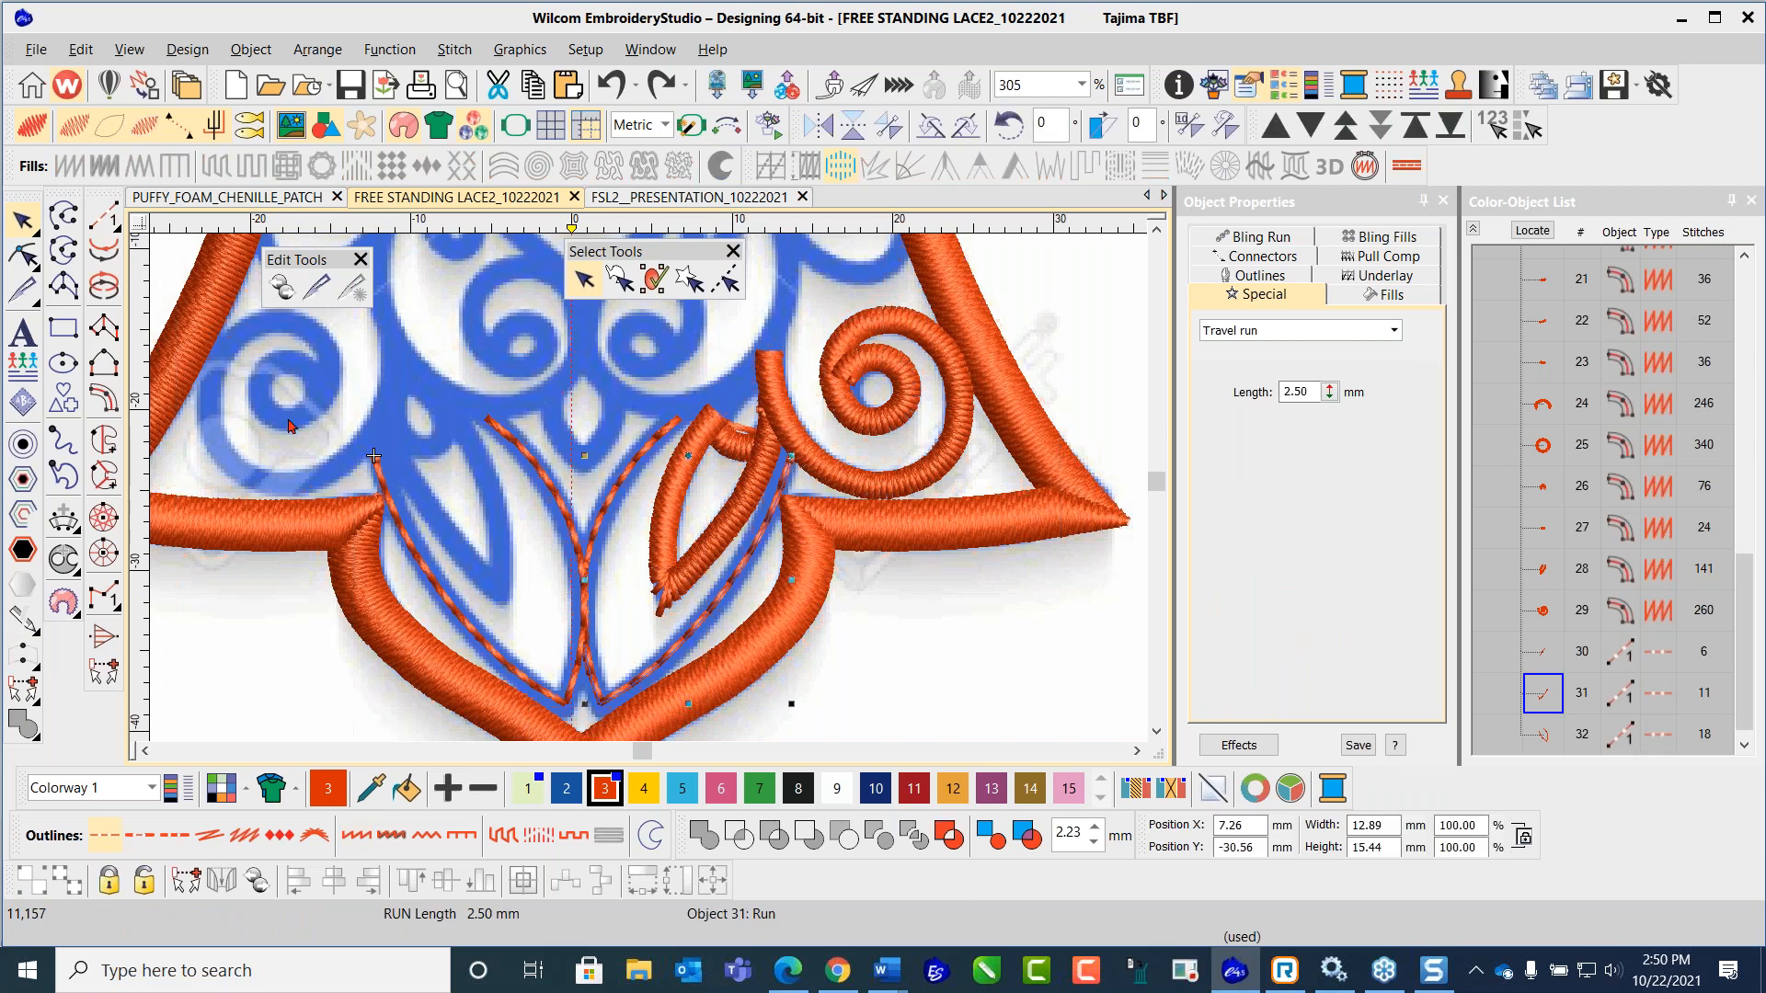
left_click(106, 397)
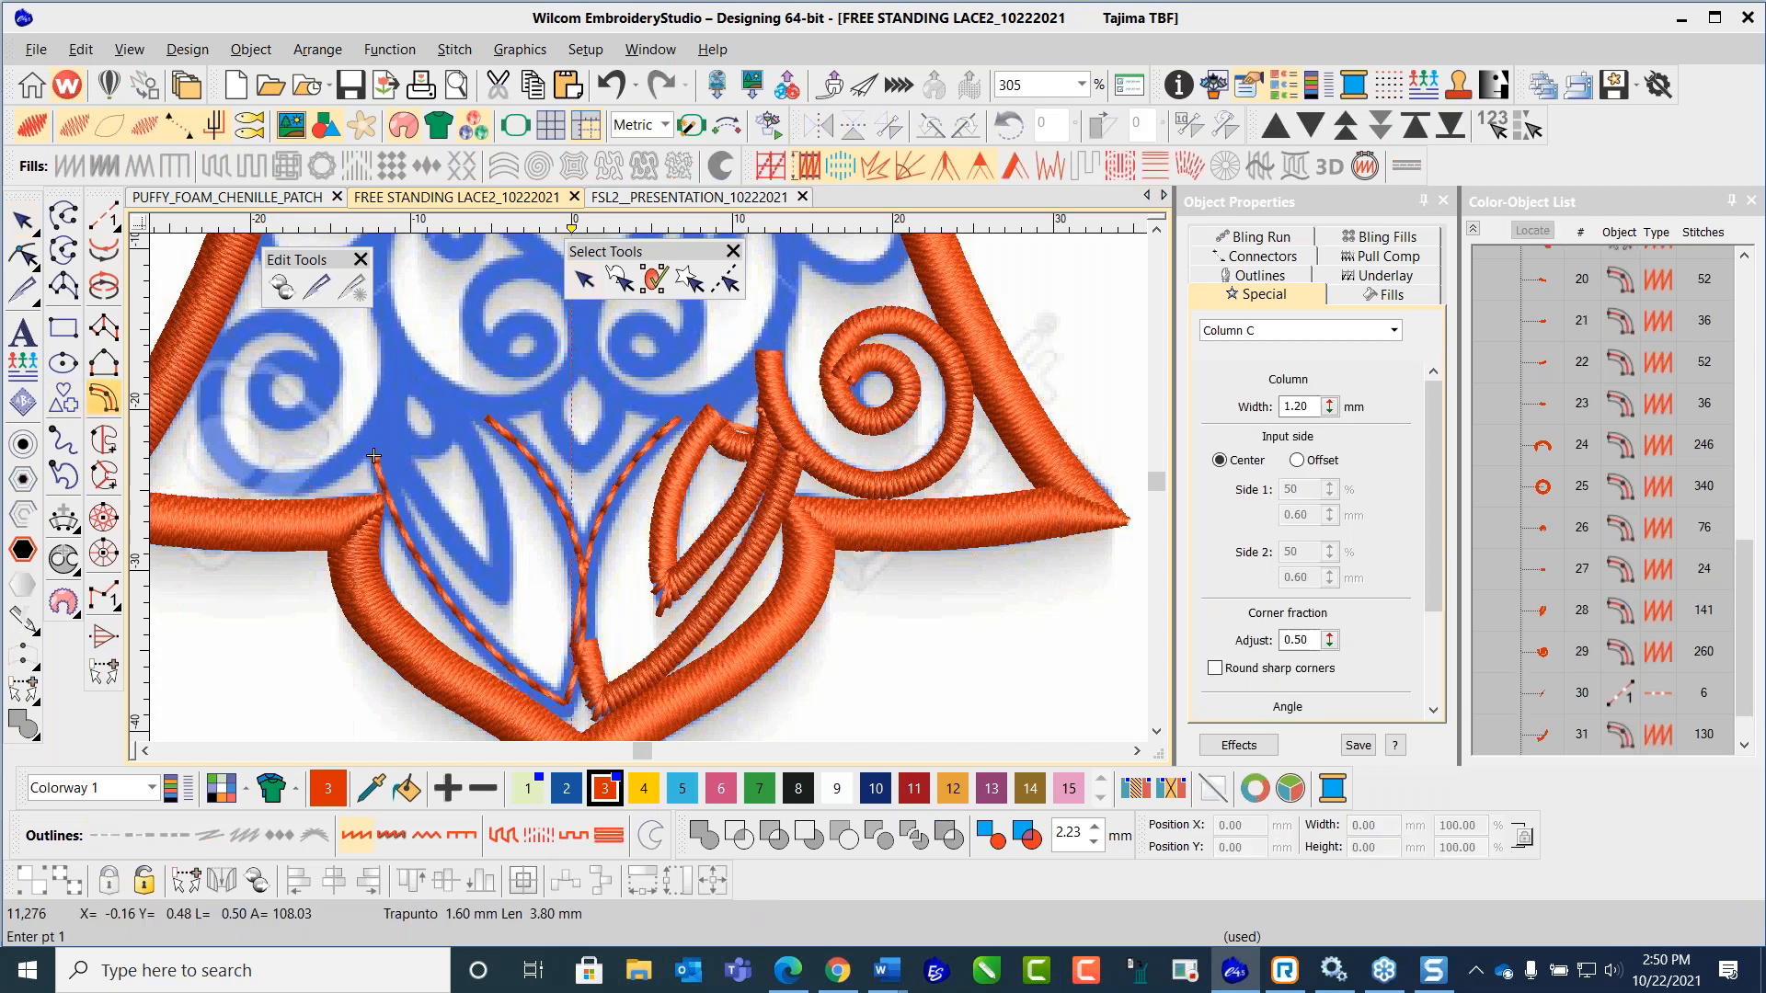
key("Escape")
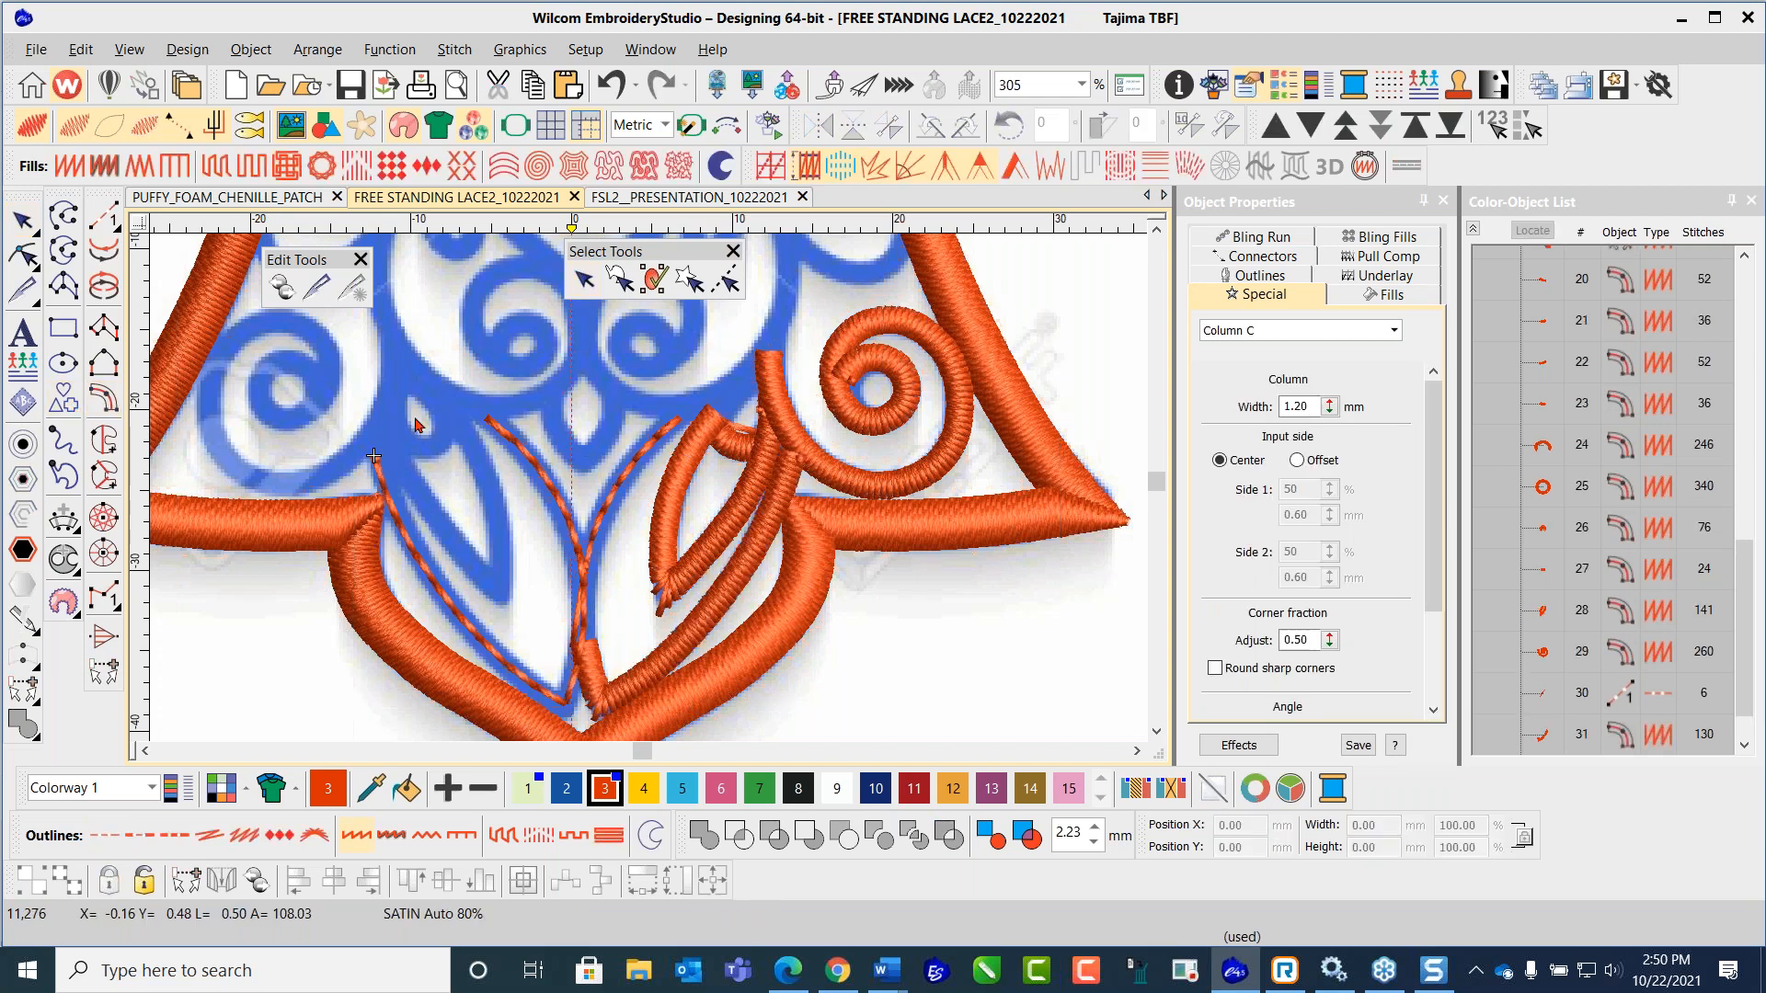
left_click(599, 524)
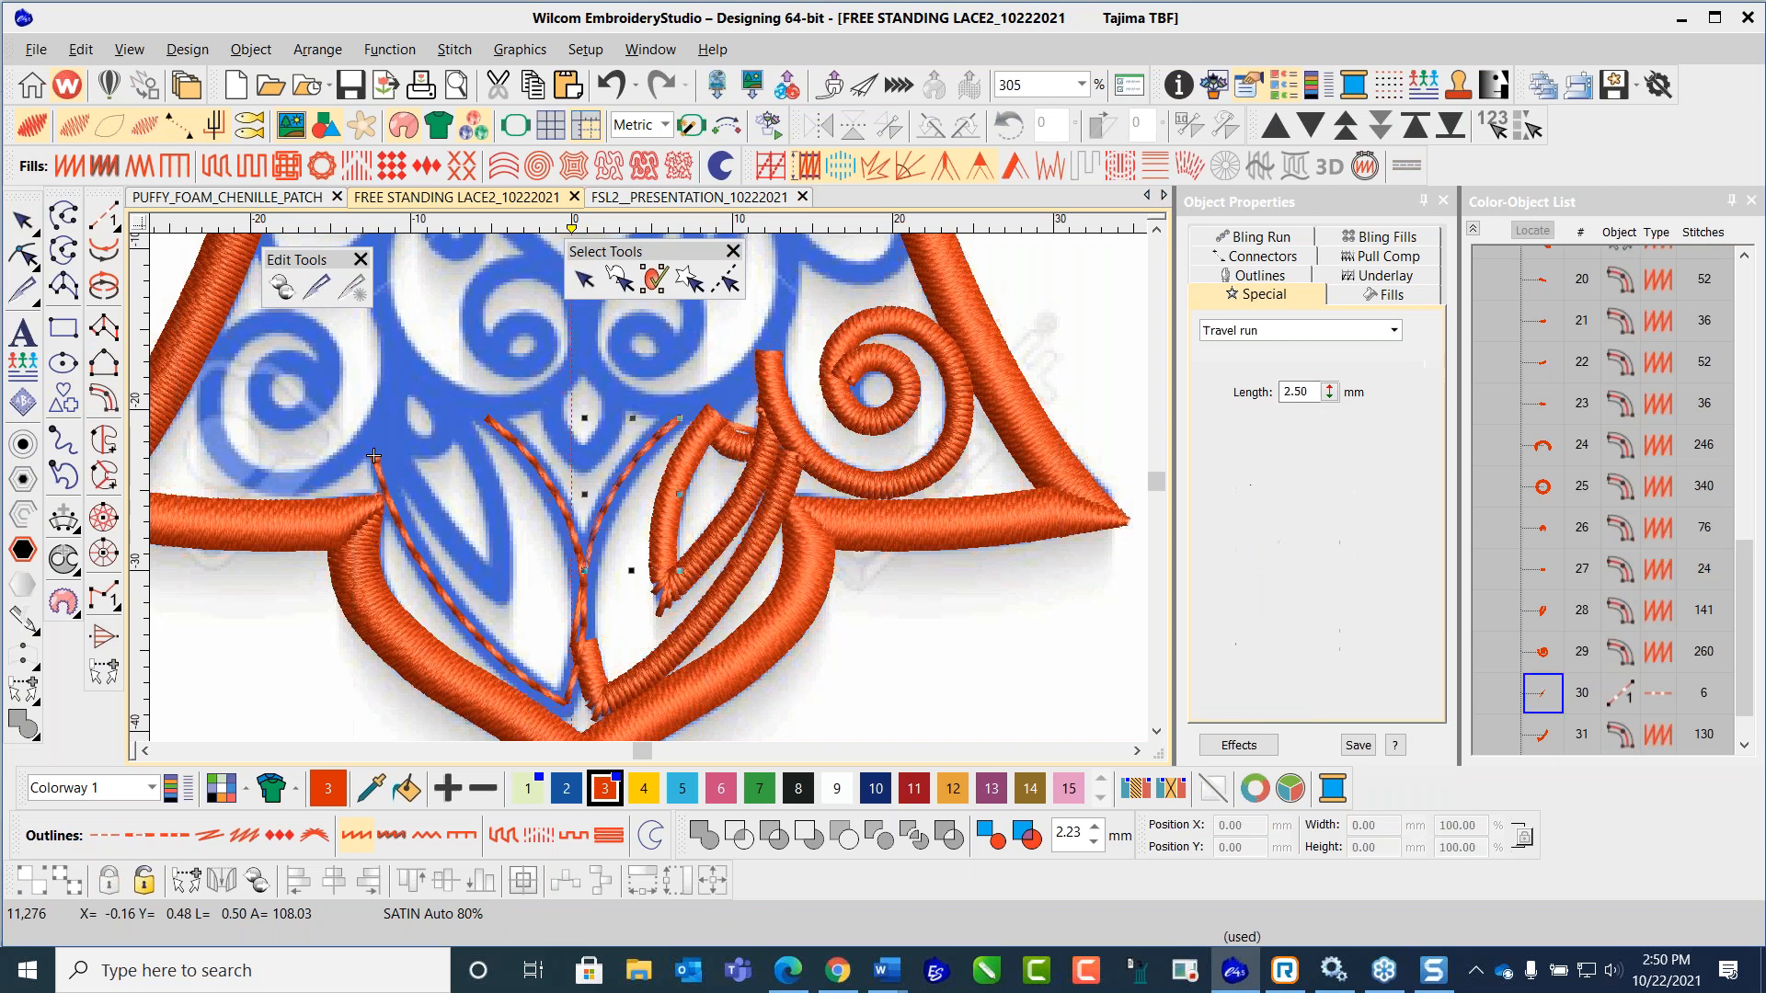
left_click(106, 397)
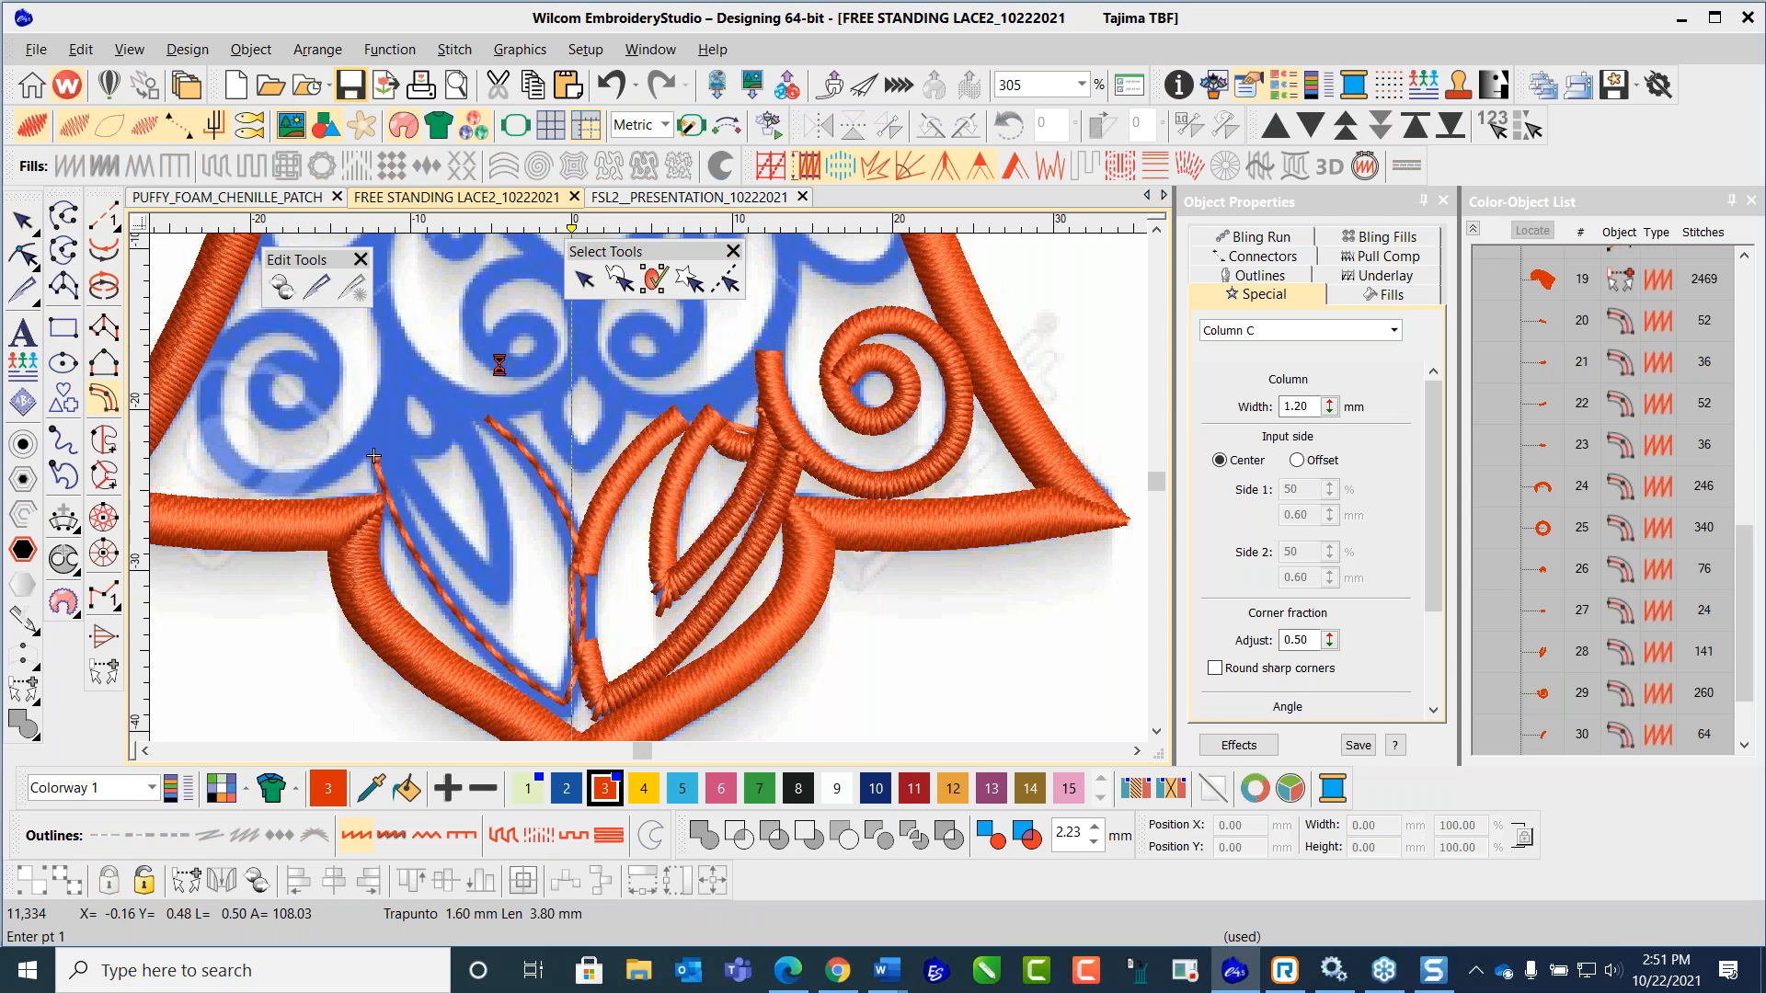
Step: Digitize a curved Column C satin along the small inner scroll right of the centre line, from its inner curl to the point below the heart
scroll(373, 456, "down", 3)
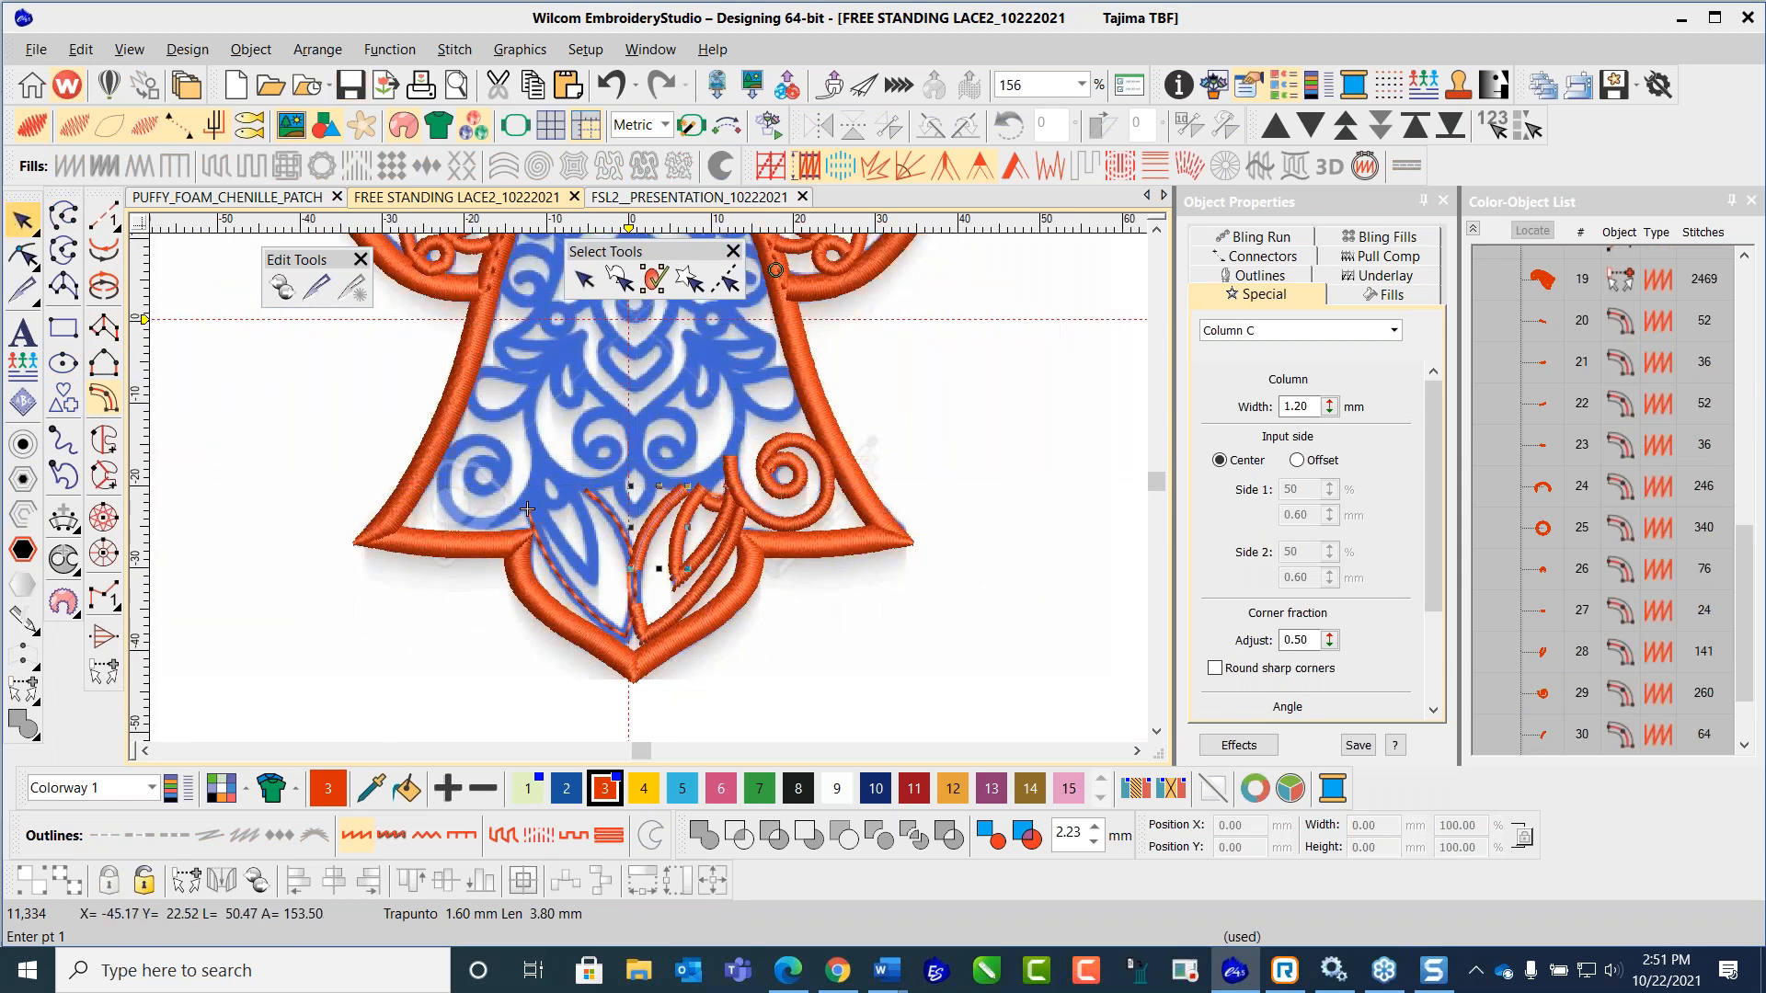
scroll(826, 445, "up", 3)
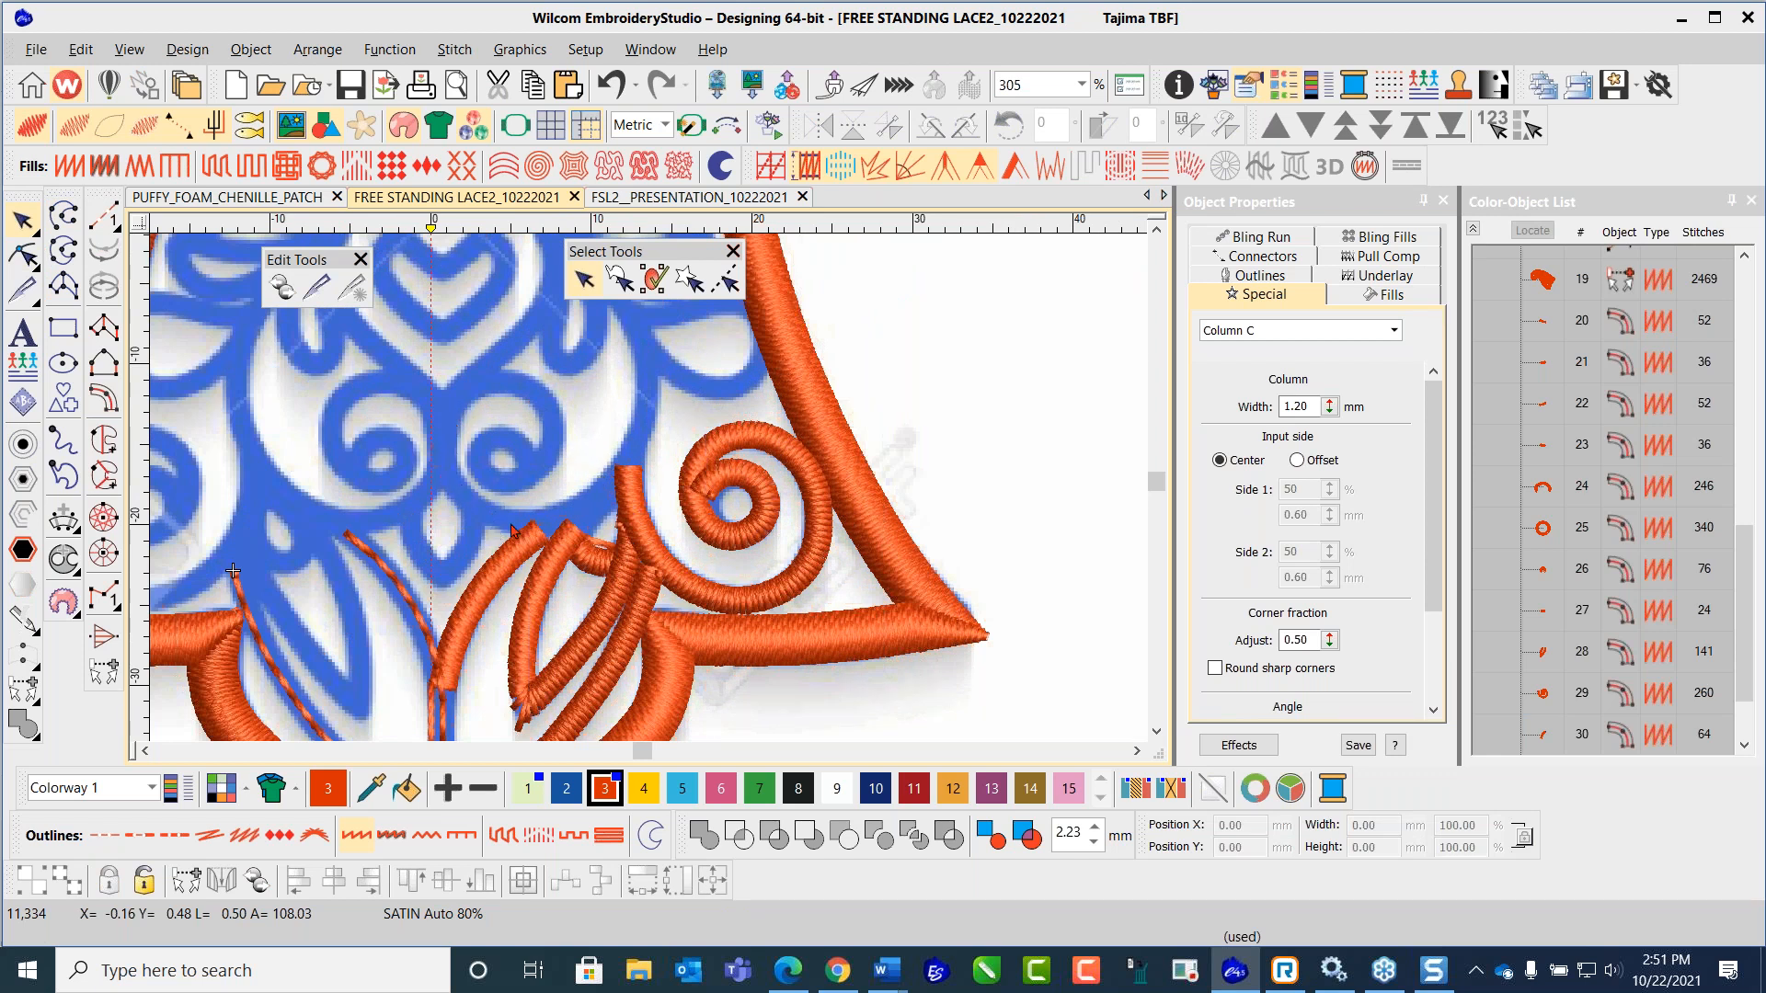
scroll(594, 467, "down", 3)
scroll(647, 495, "up", 3)
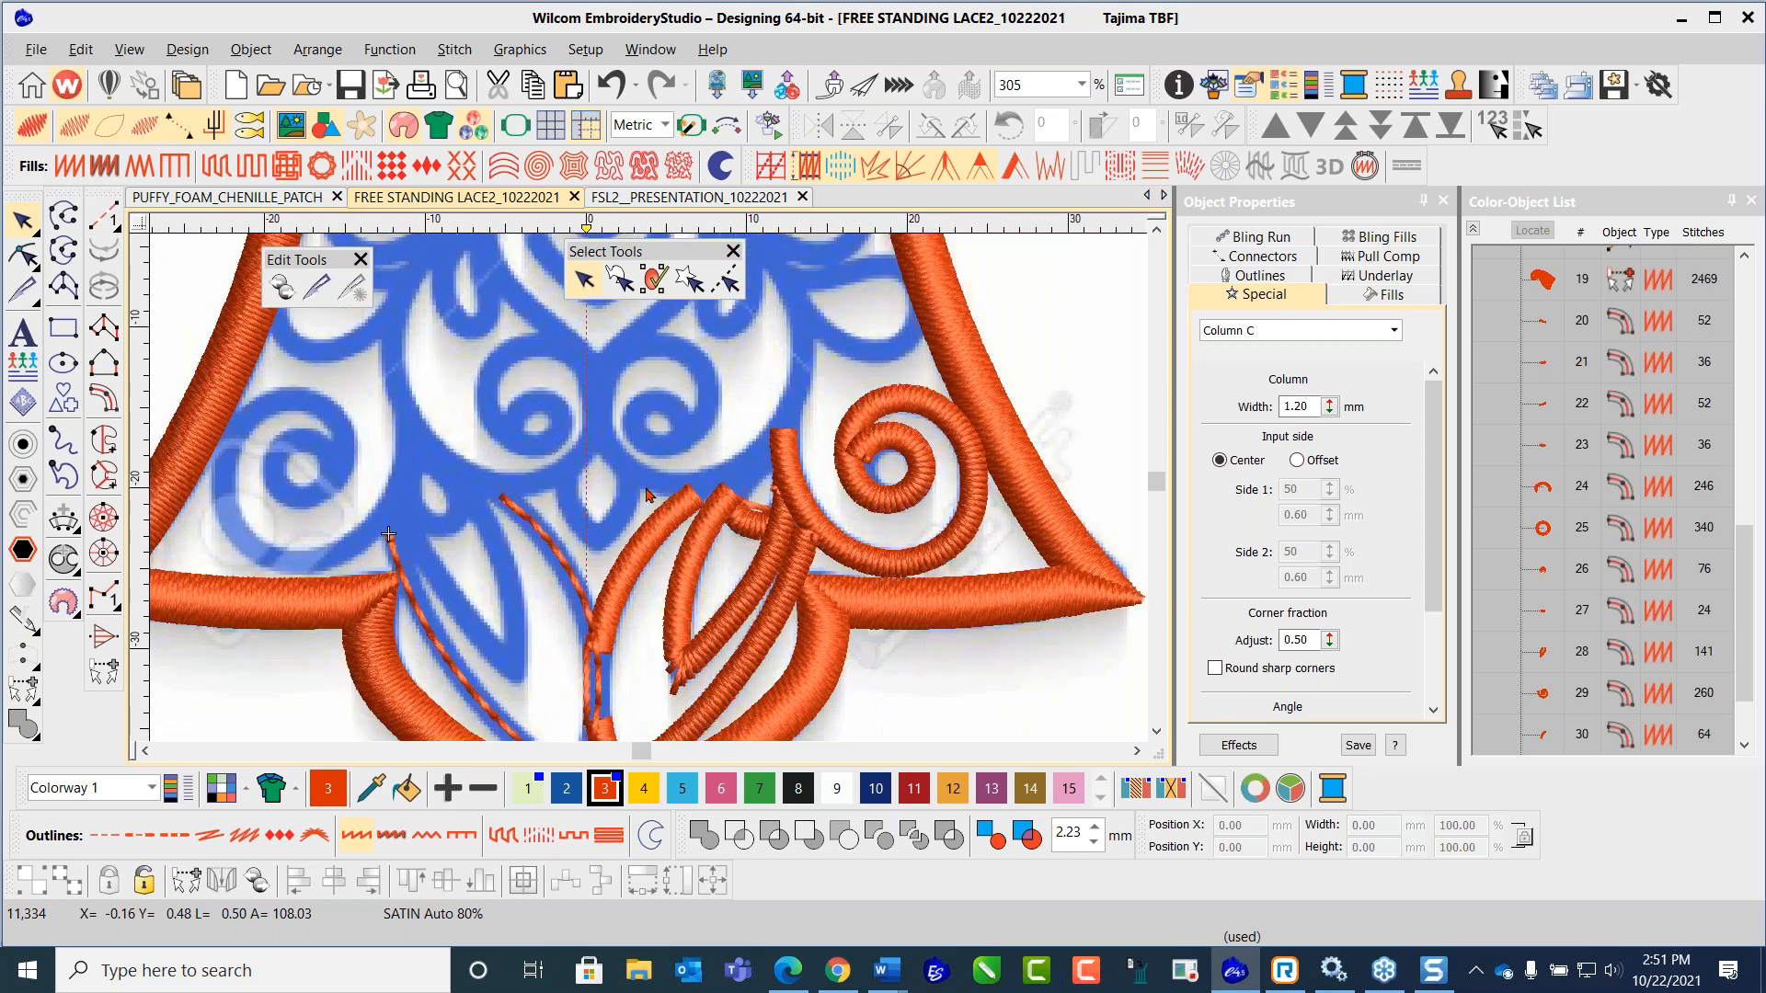
scroll(591, 517, "down", 1)
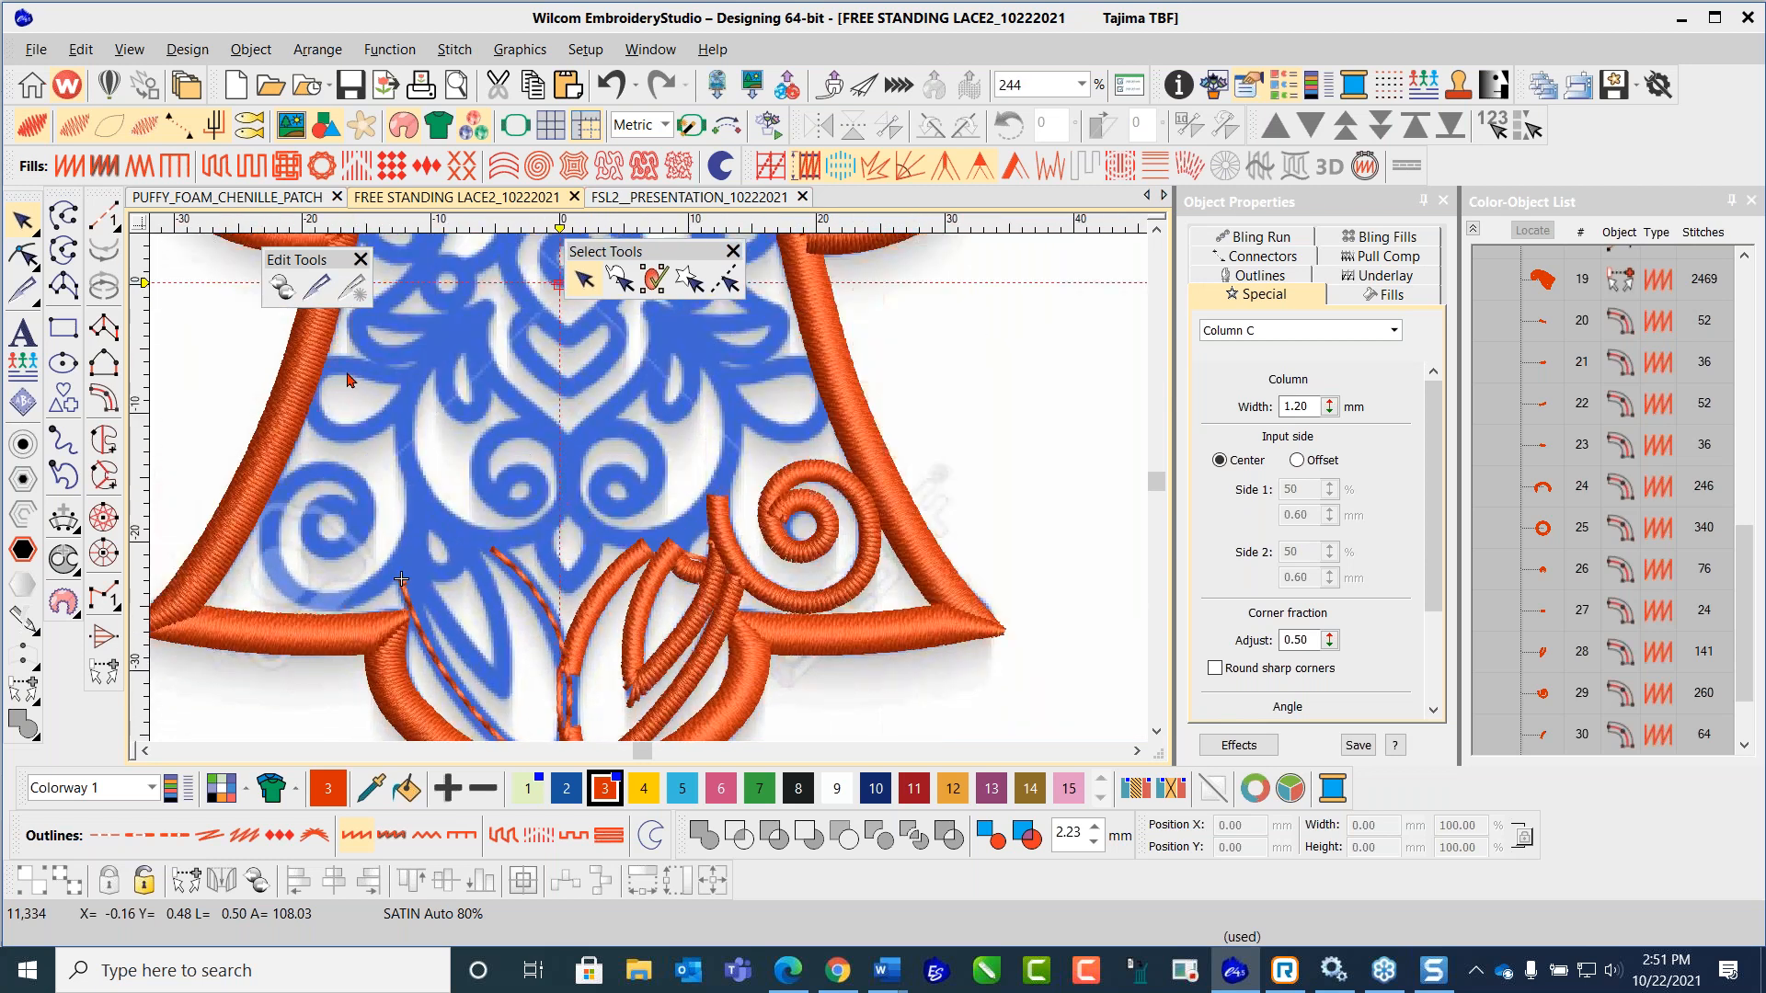
left_click(104, 398)
scroll(602, 527, "up", 1)
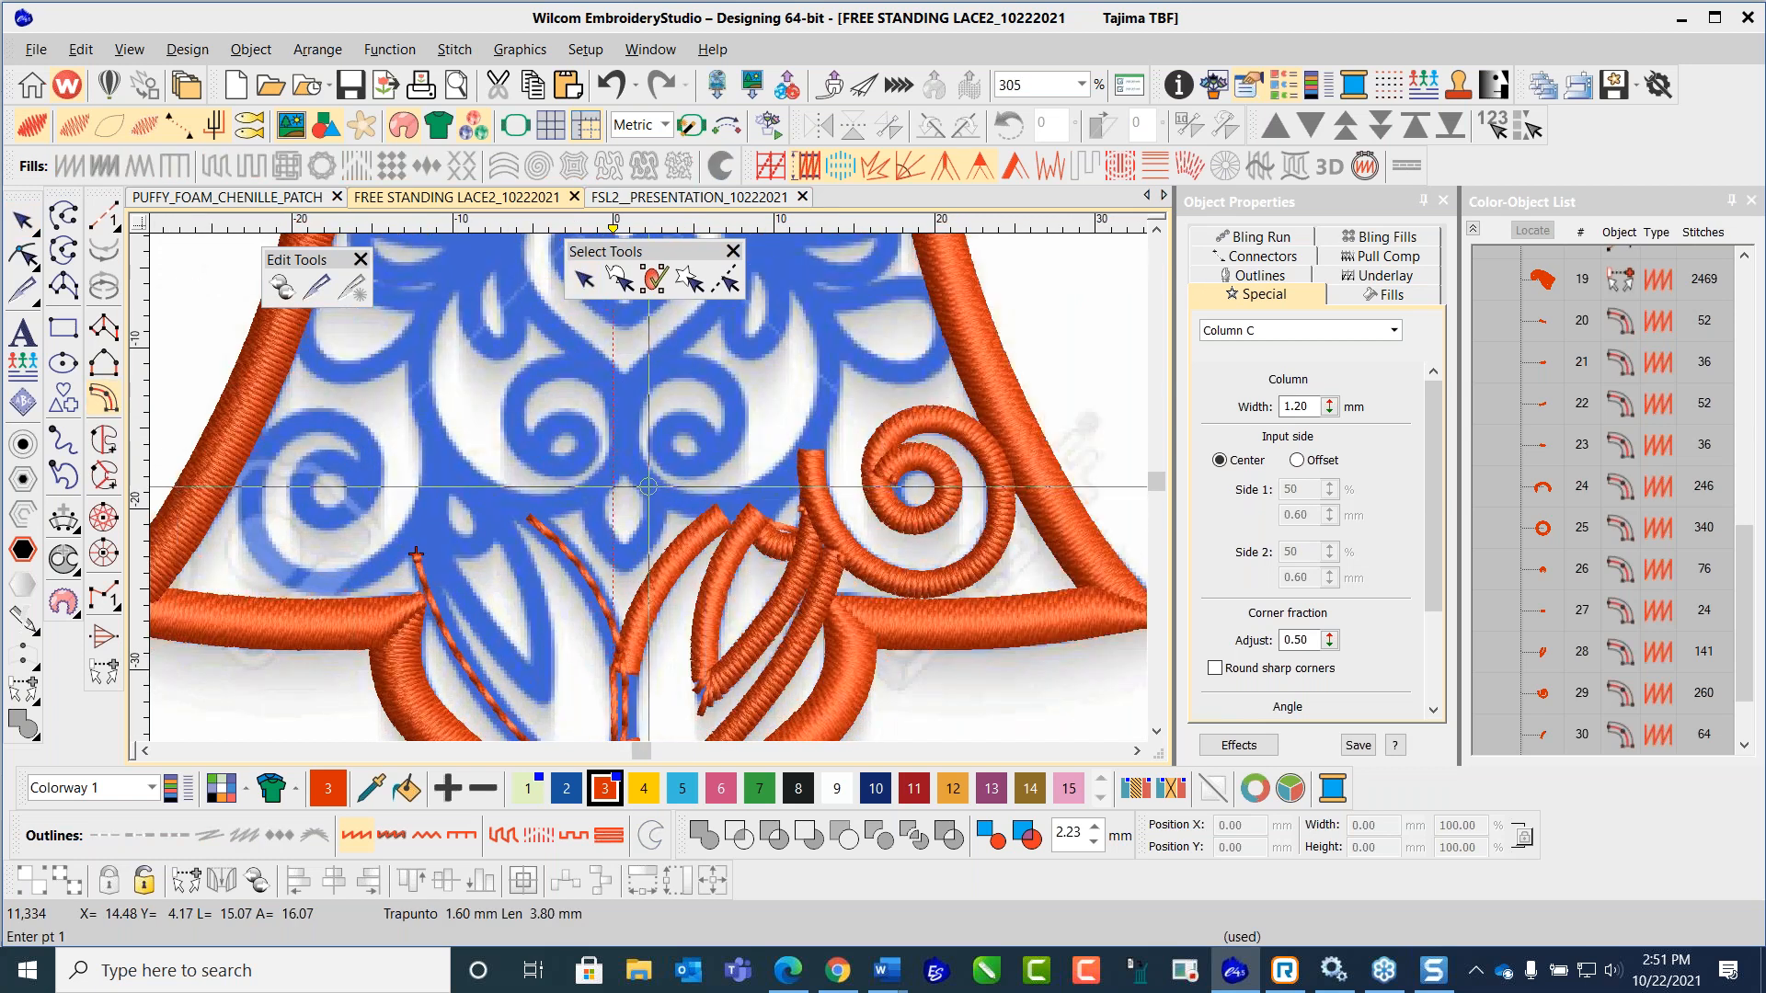
scroll(681, 487, "up", 3)
left_click(729, 424)
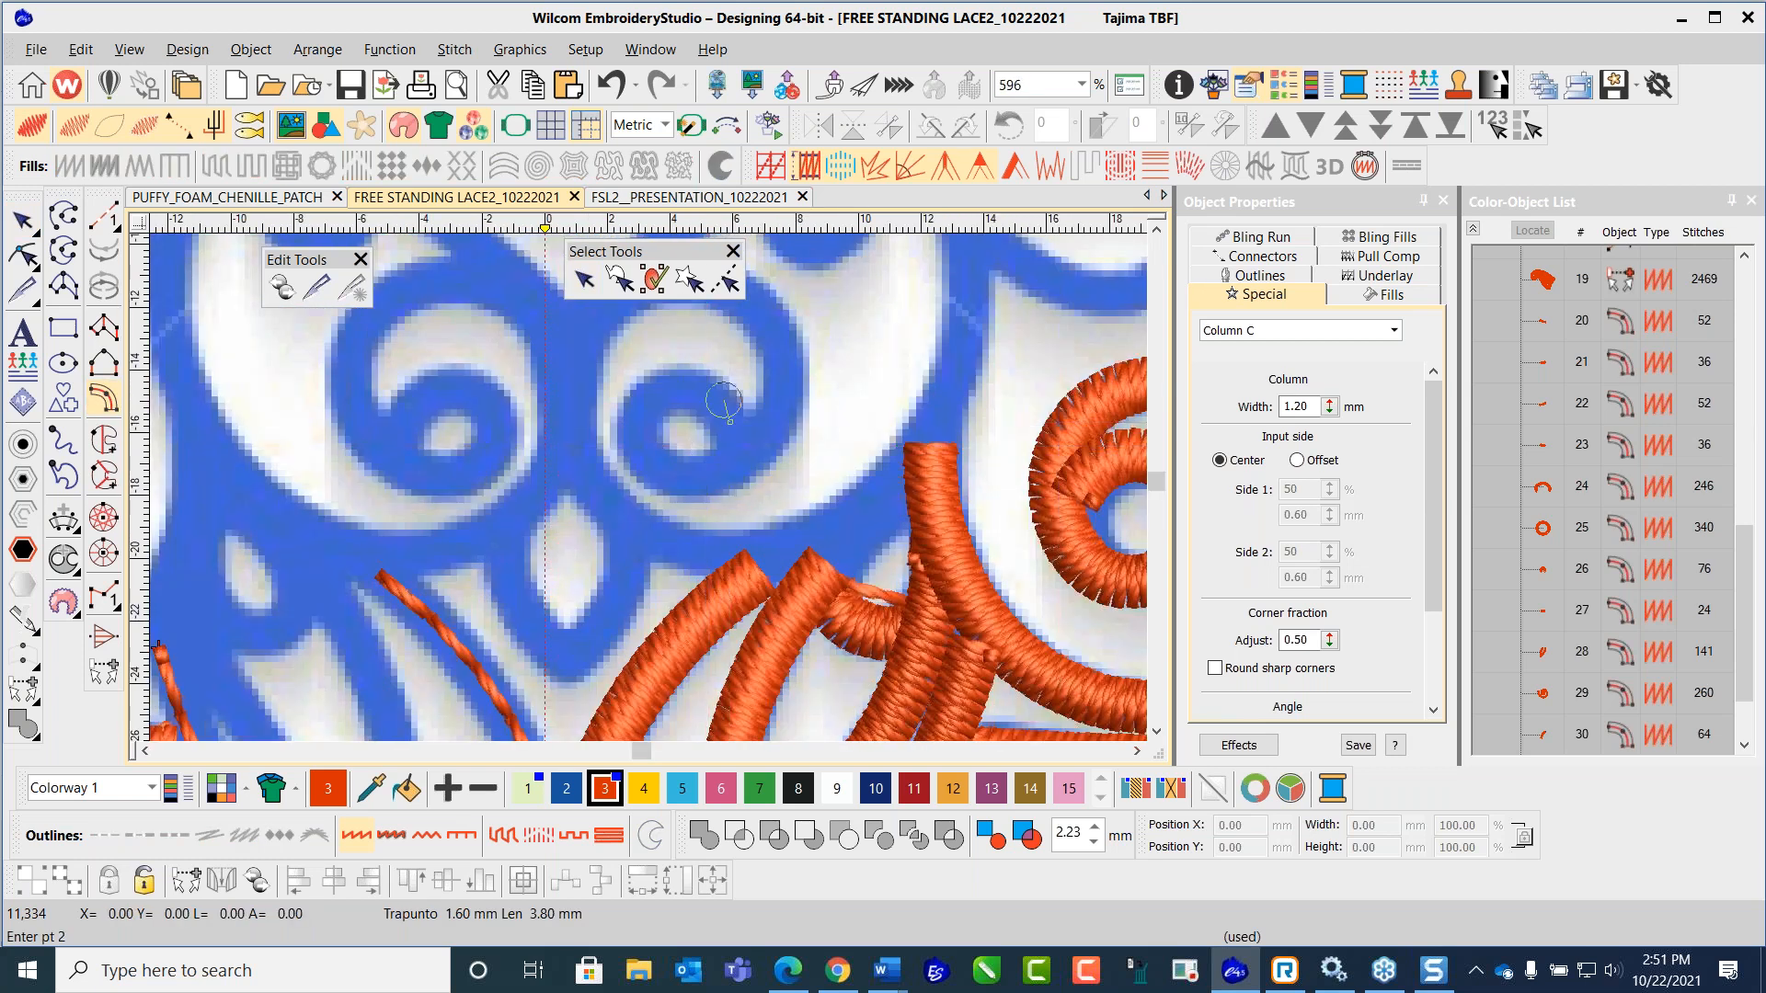
right_click(690, 386)
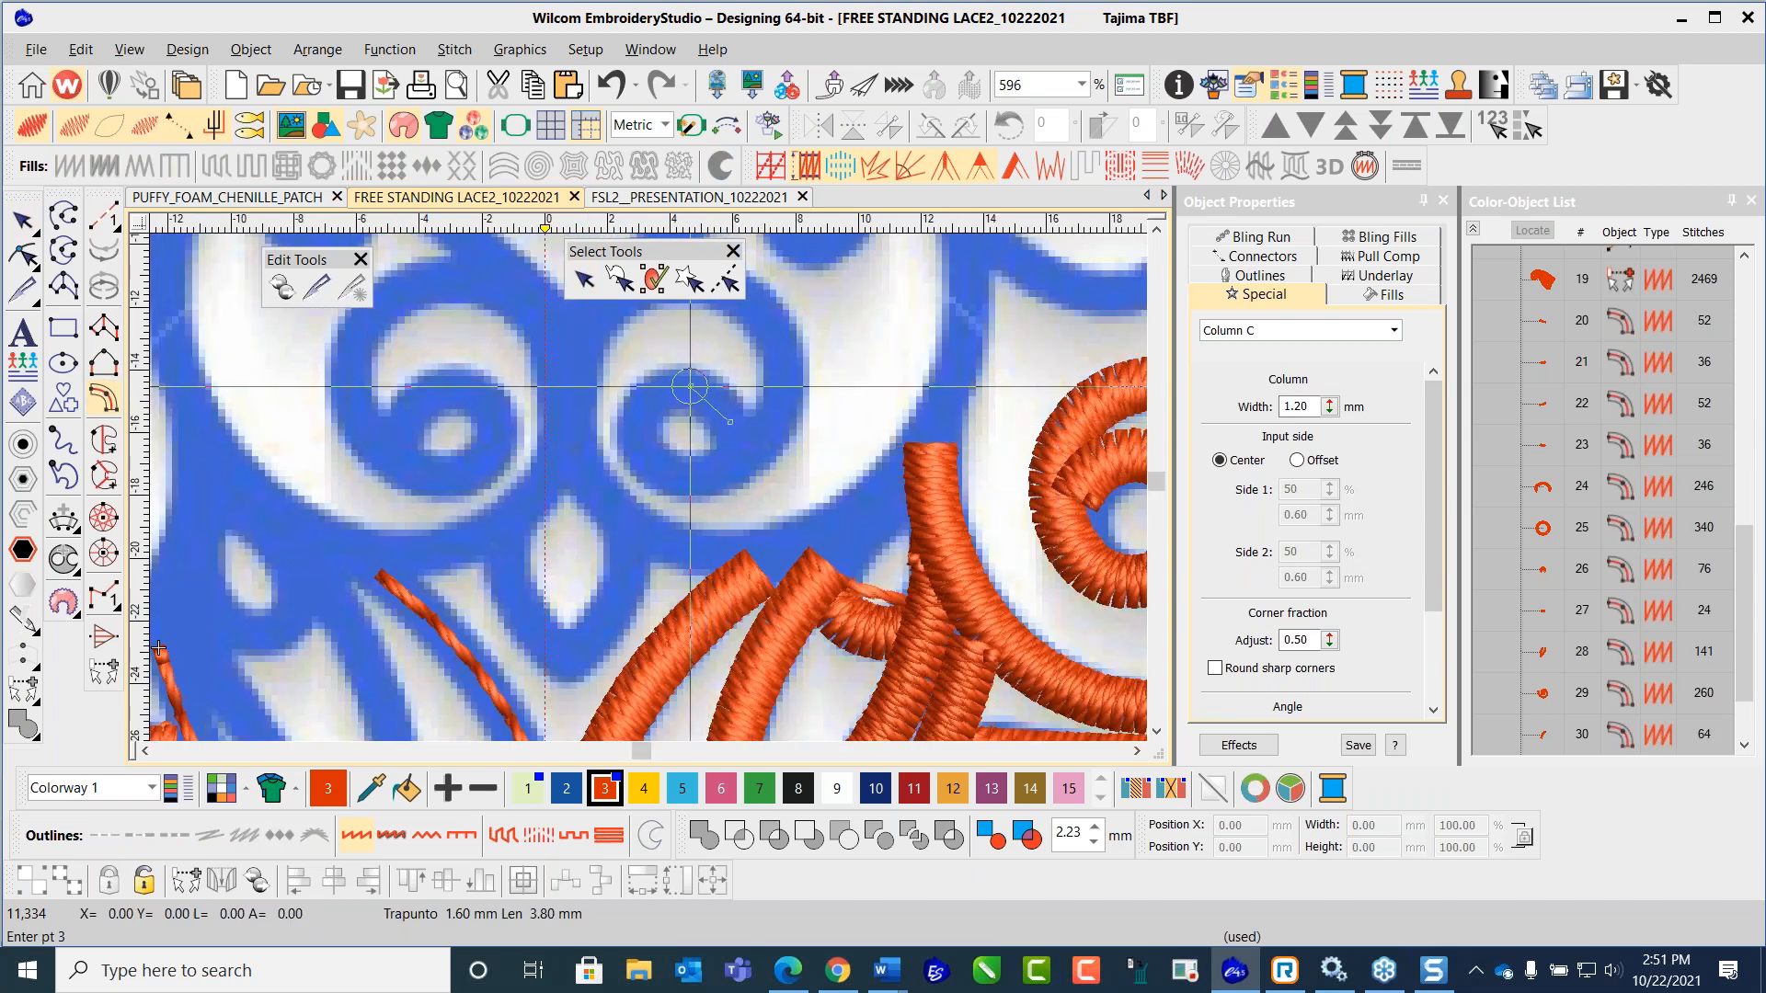
right_click(638, 430)
right_click(690, 481)
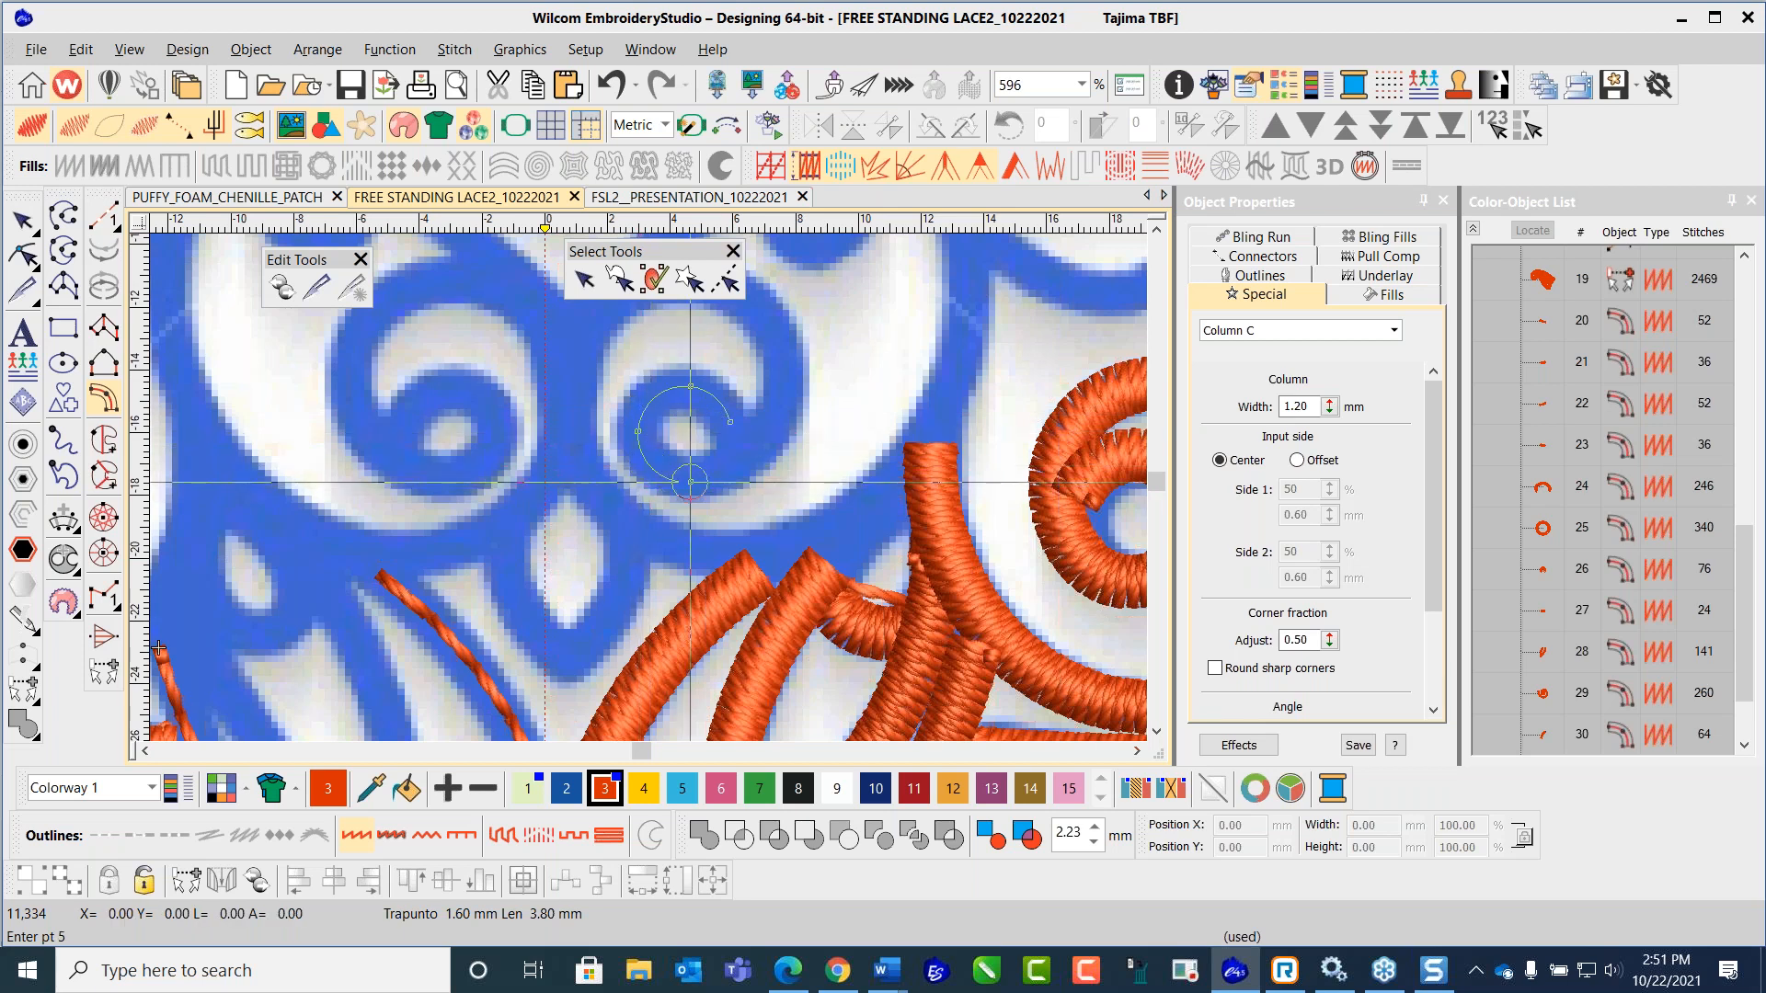
right_click(755, 456)
right_click(782, 401)
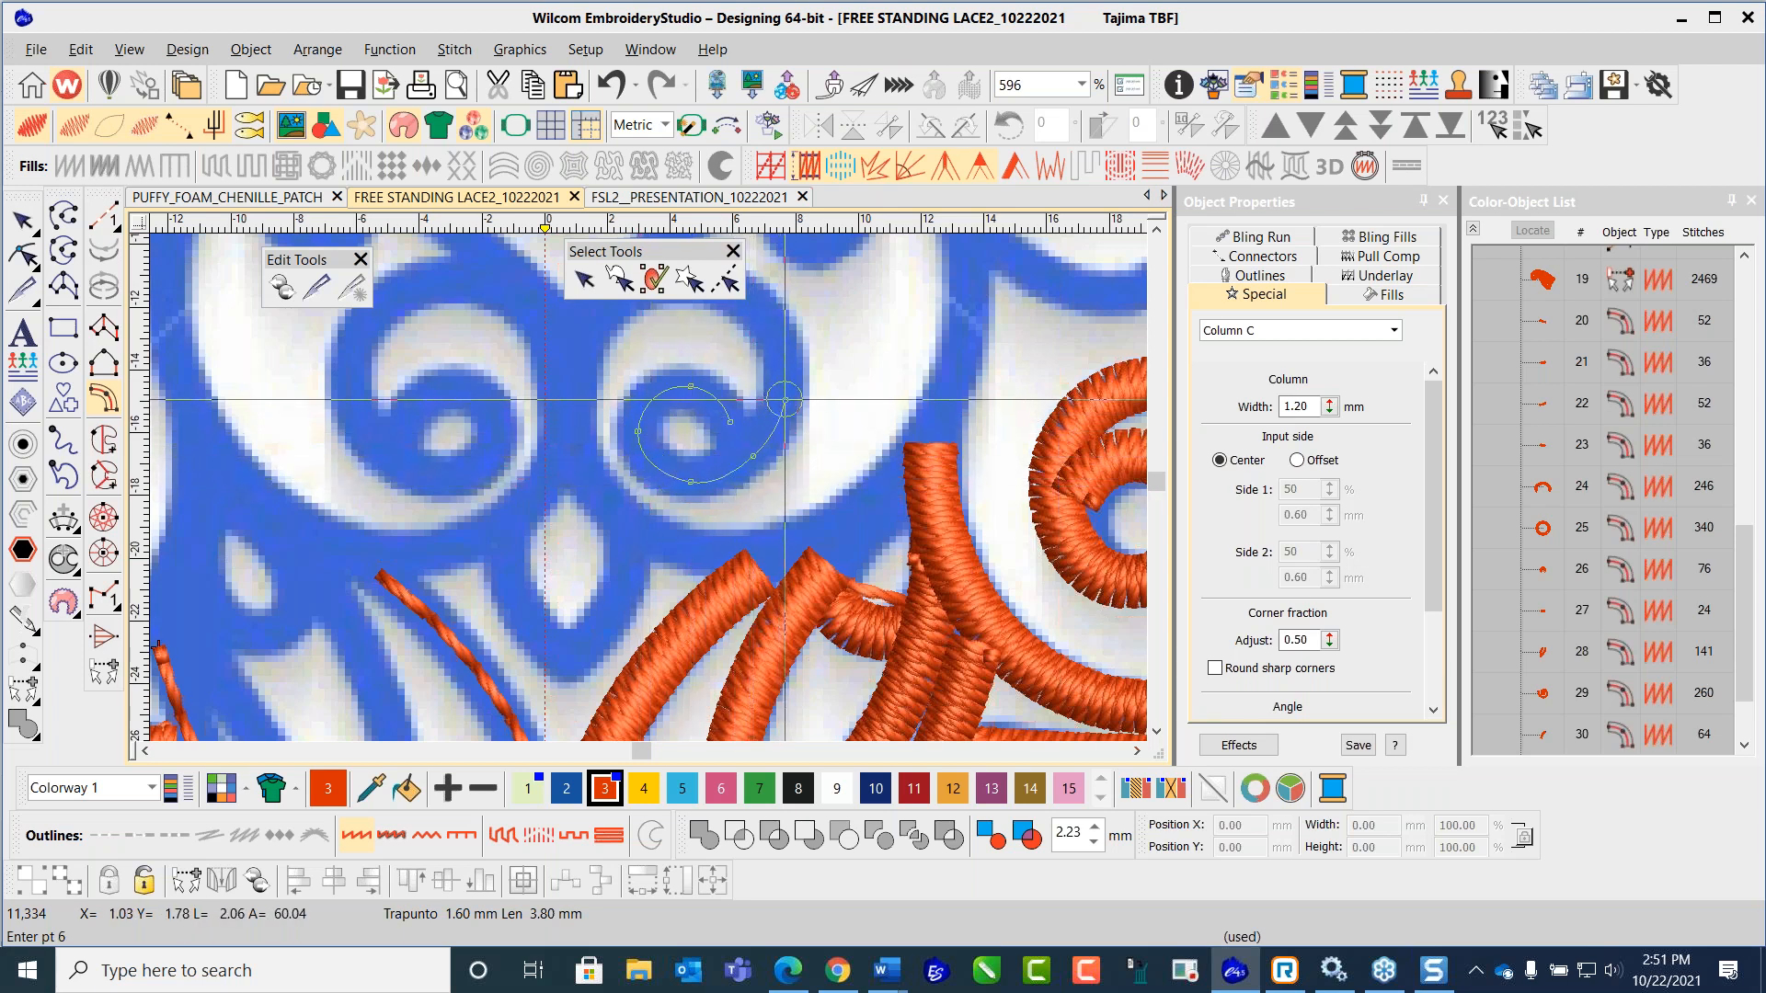
right_click(770, 325)
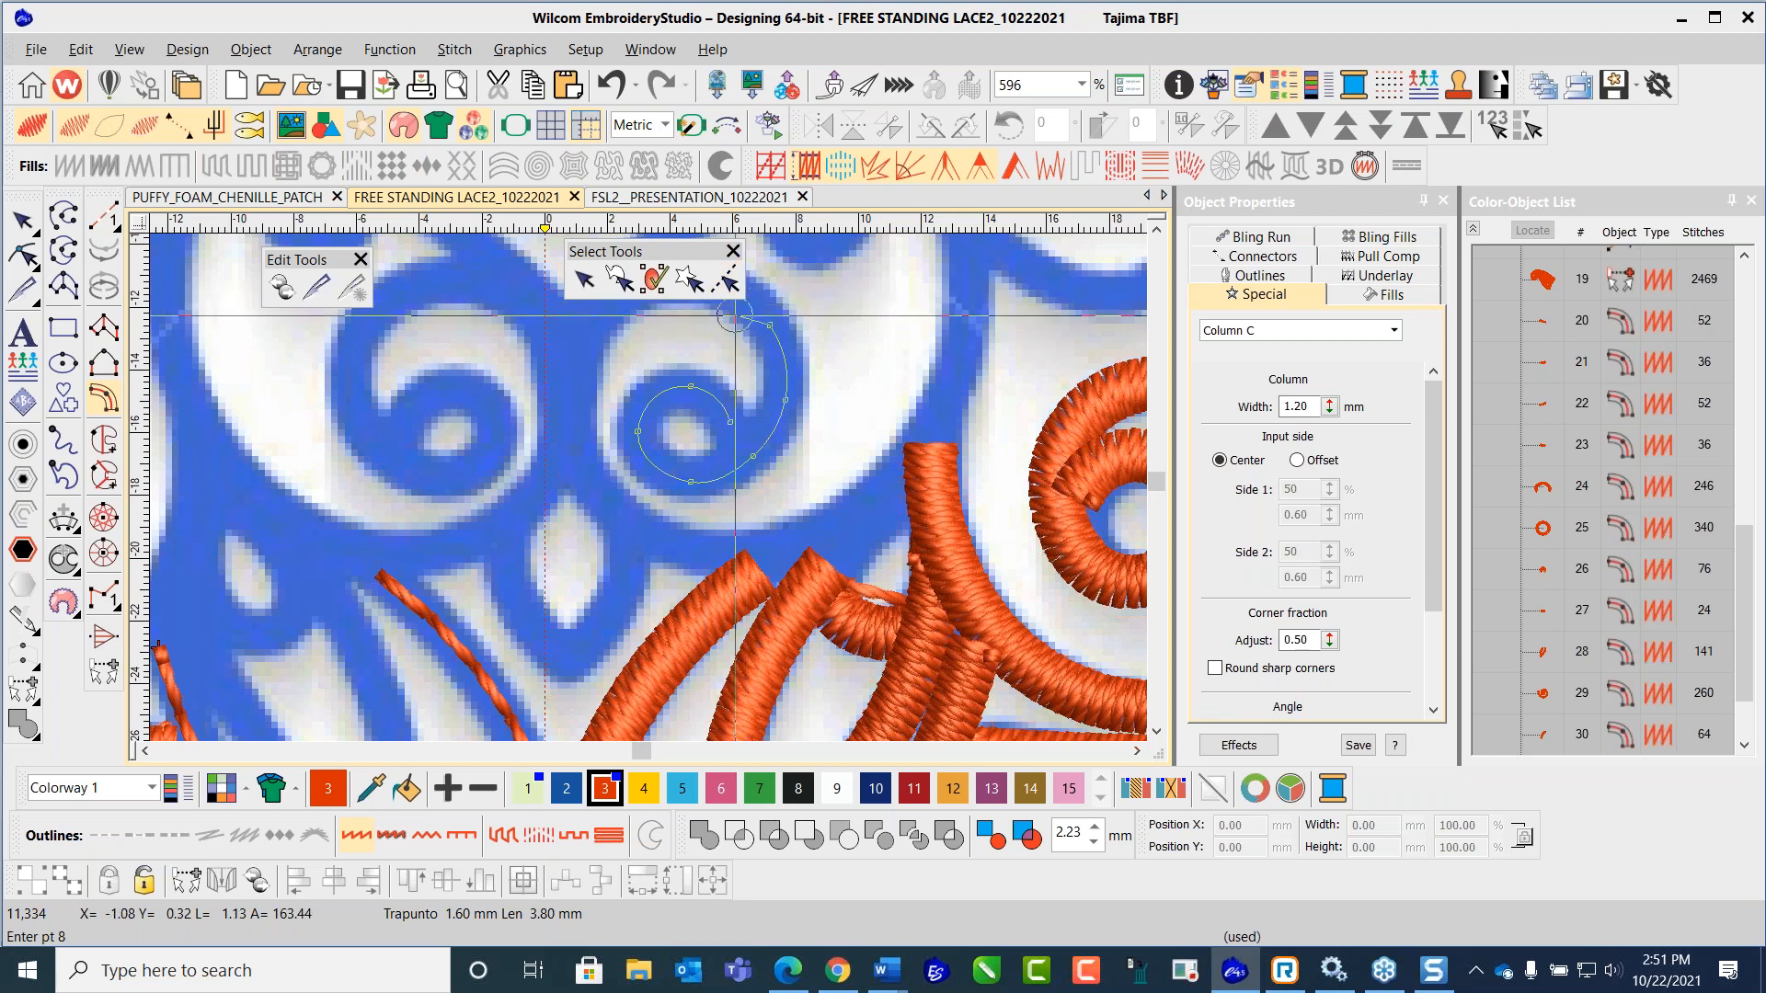
scroll(730, 326, "up", 2)
right_click(707, 281)
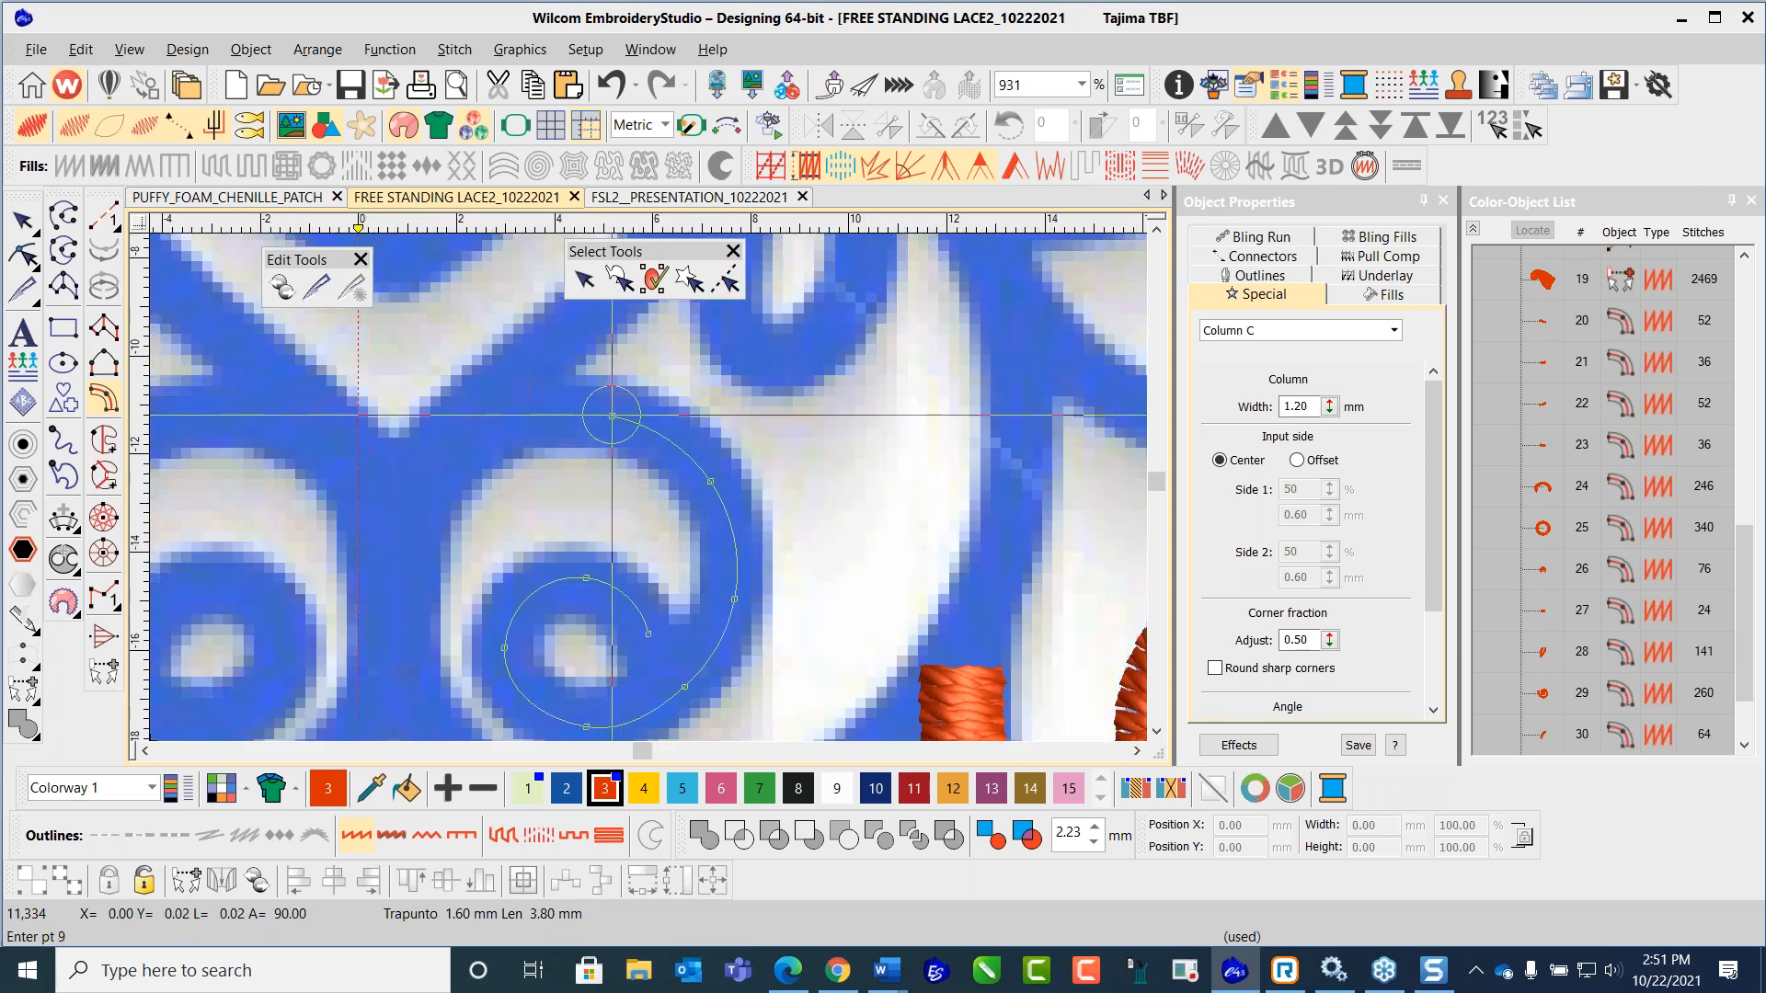
right_click(495, 415)
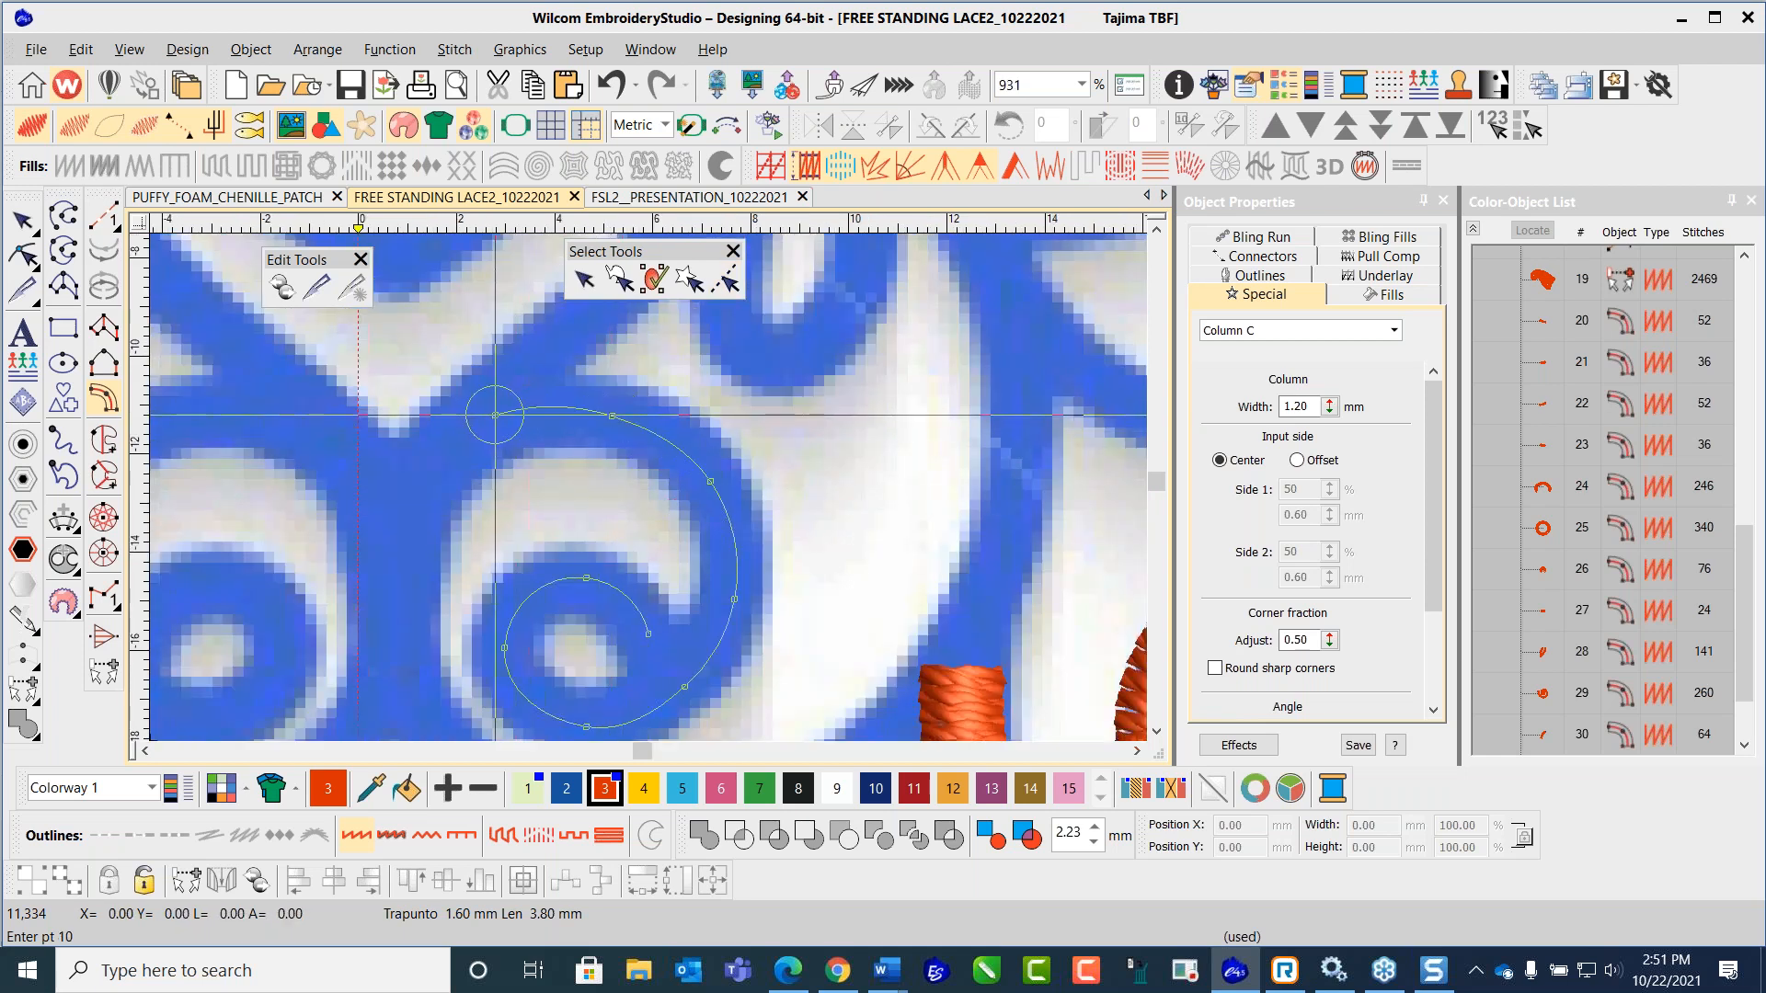
key("Return")
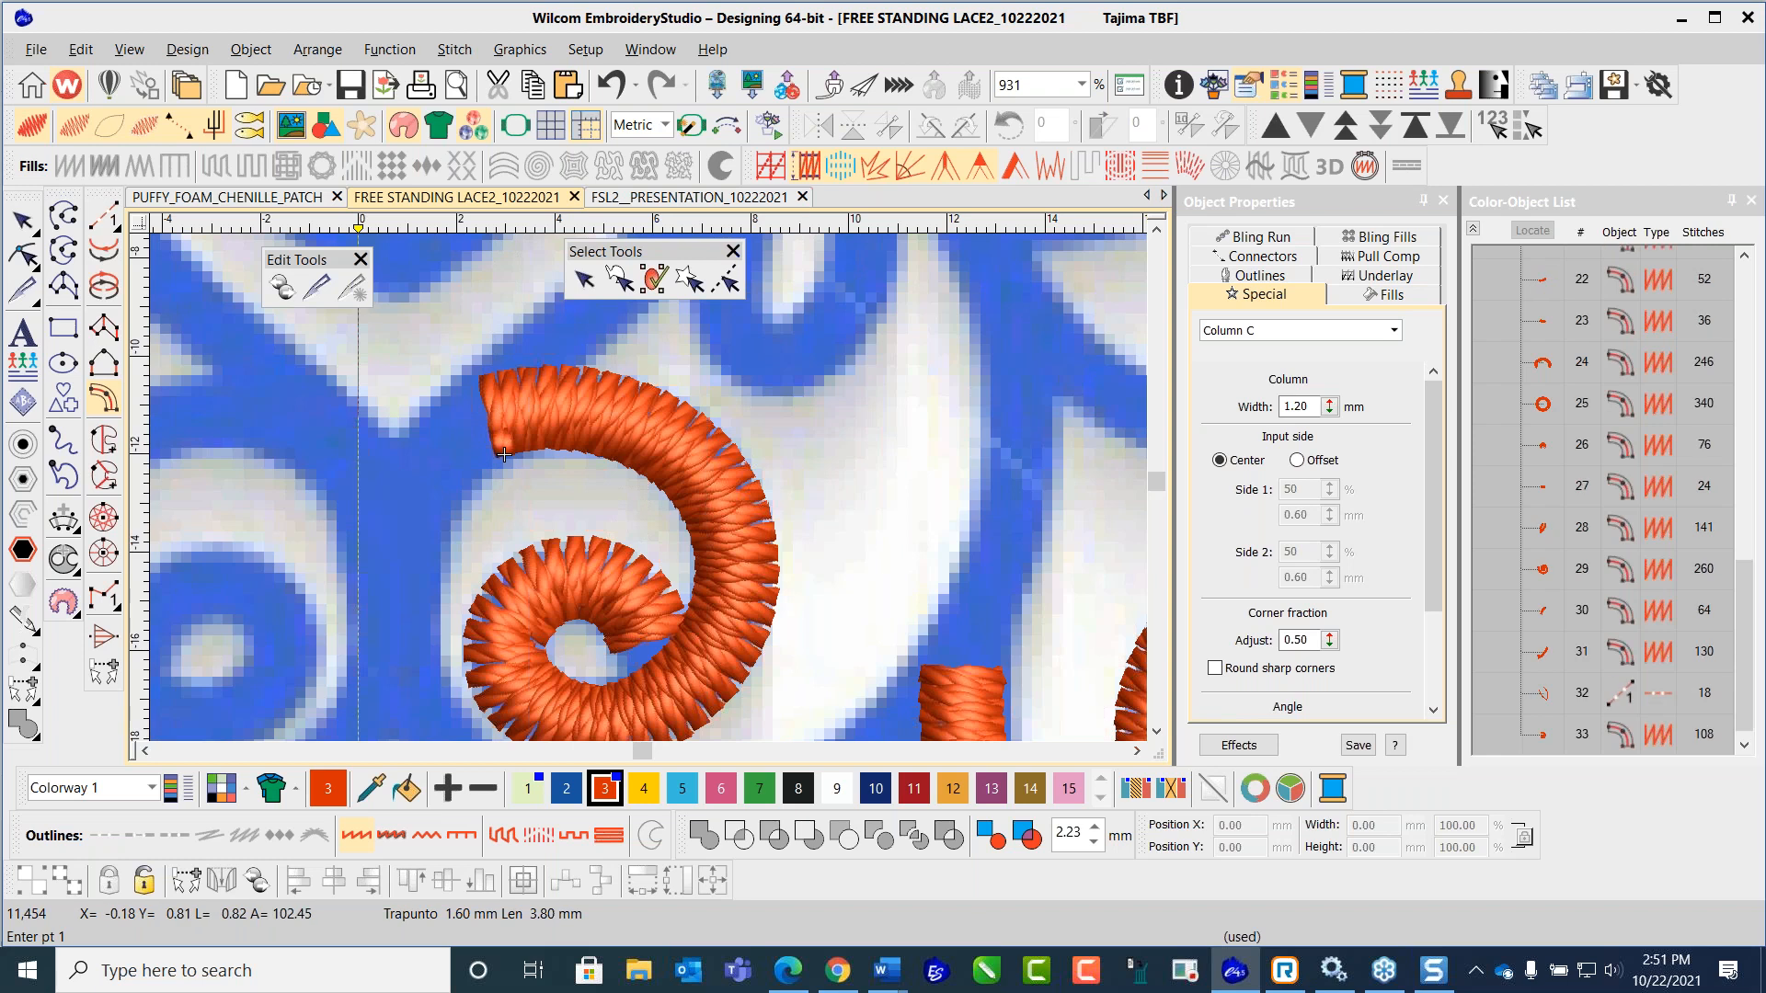
Step: Digitize a U-shaped Column C satin around the small drop shape just above the new scroll, right of the heart
scroll(653, 490, "down", 3)
scroll(641, 490, "down", 7)
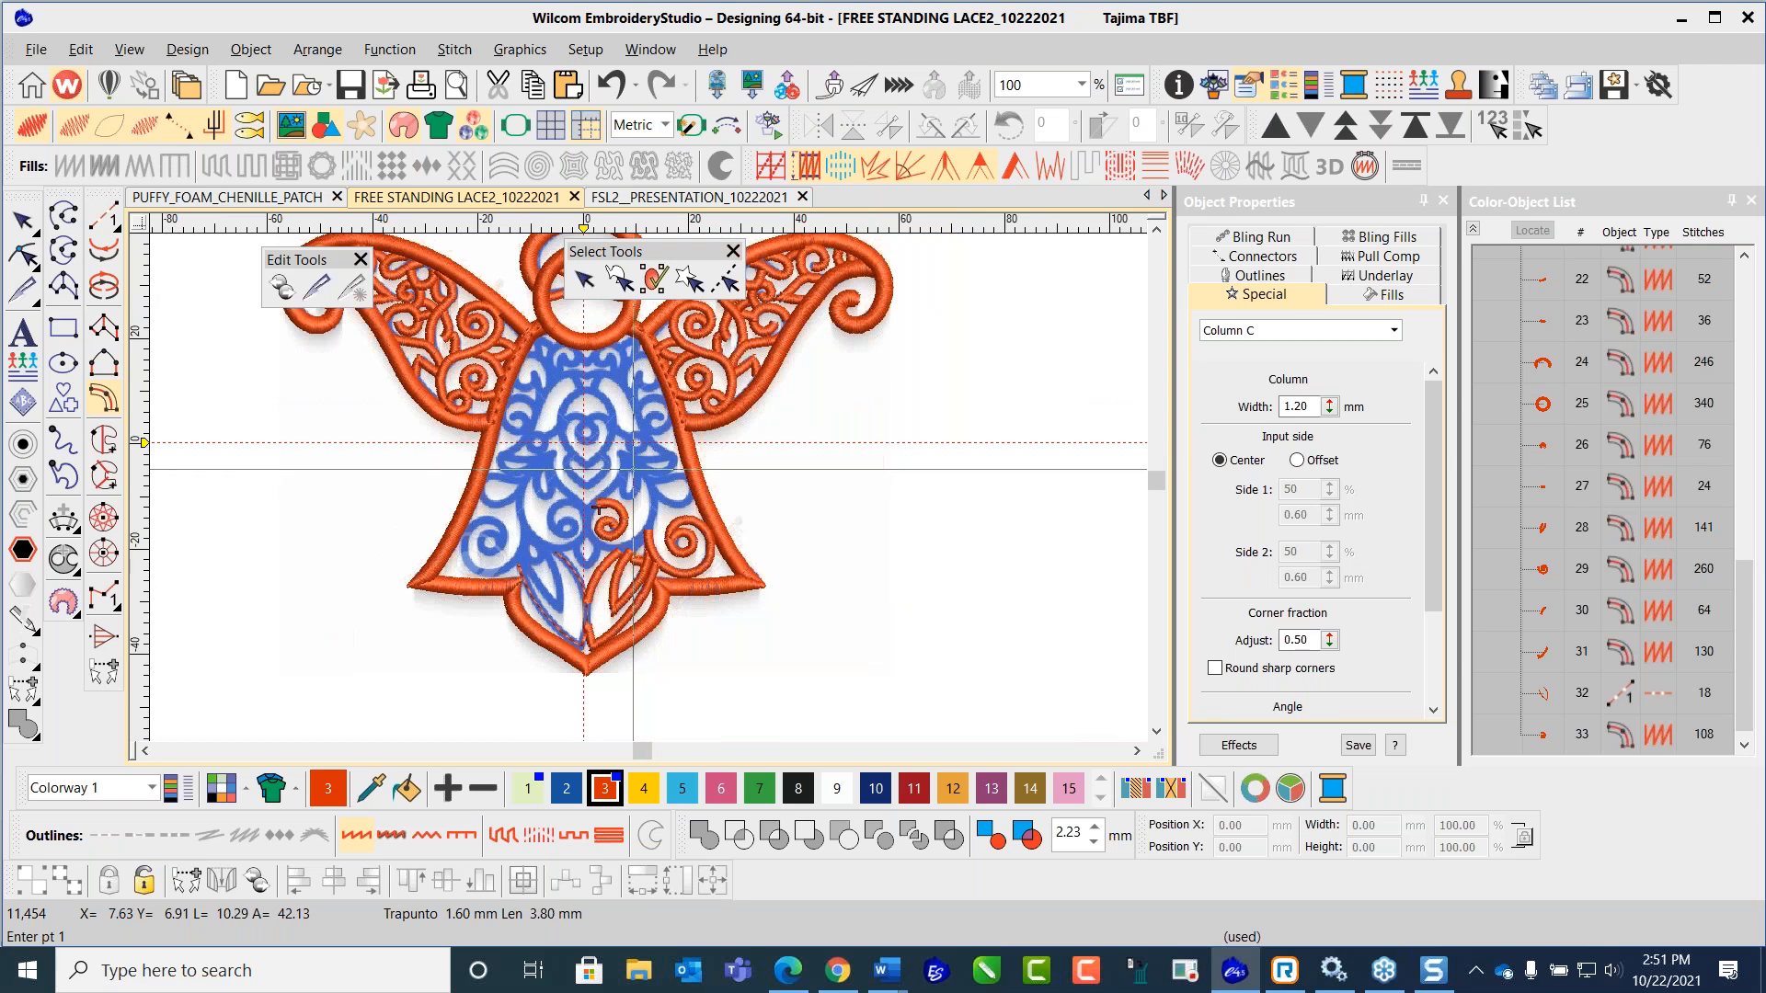
scroll(602, 545, "up", 2)
scroll(601, 546, "up", 3)
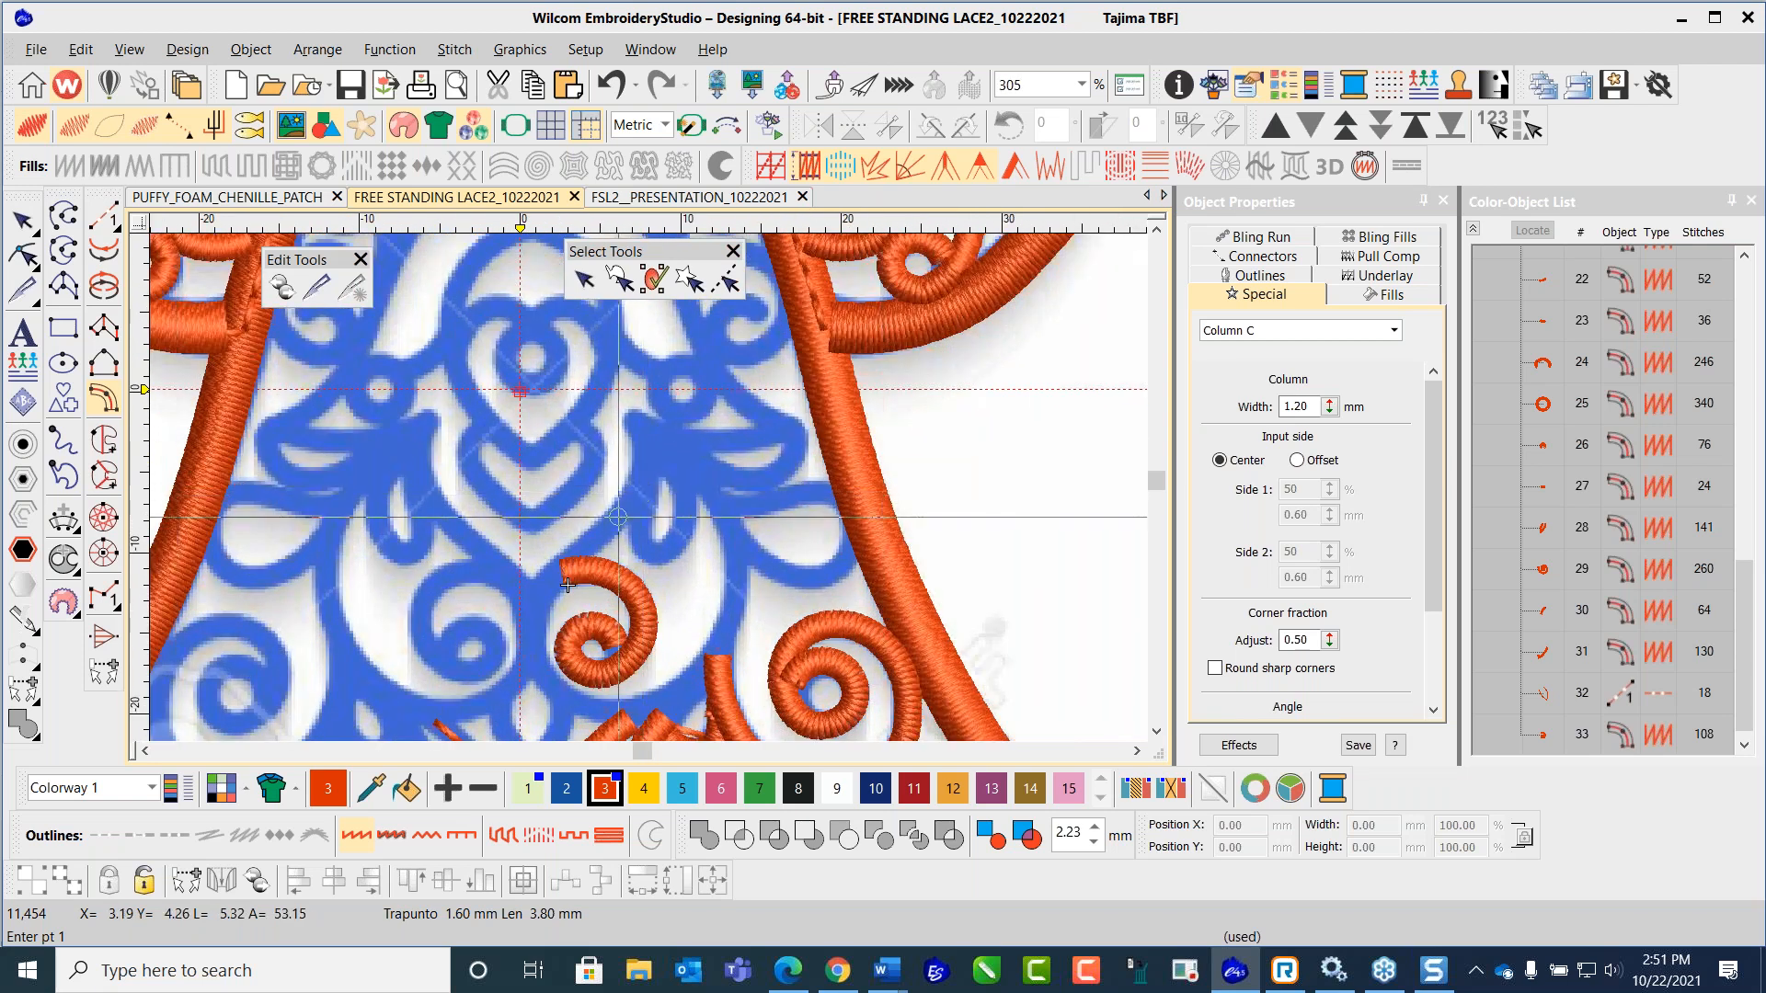
scroll(619, 518, "up", 2)
left_click(681, 438)
left_click(677, 484)
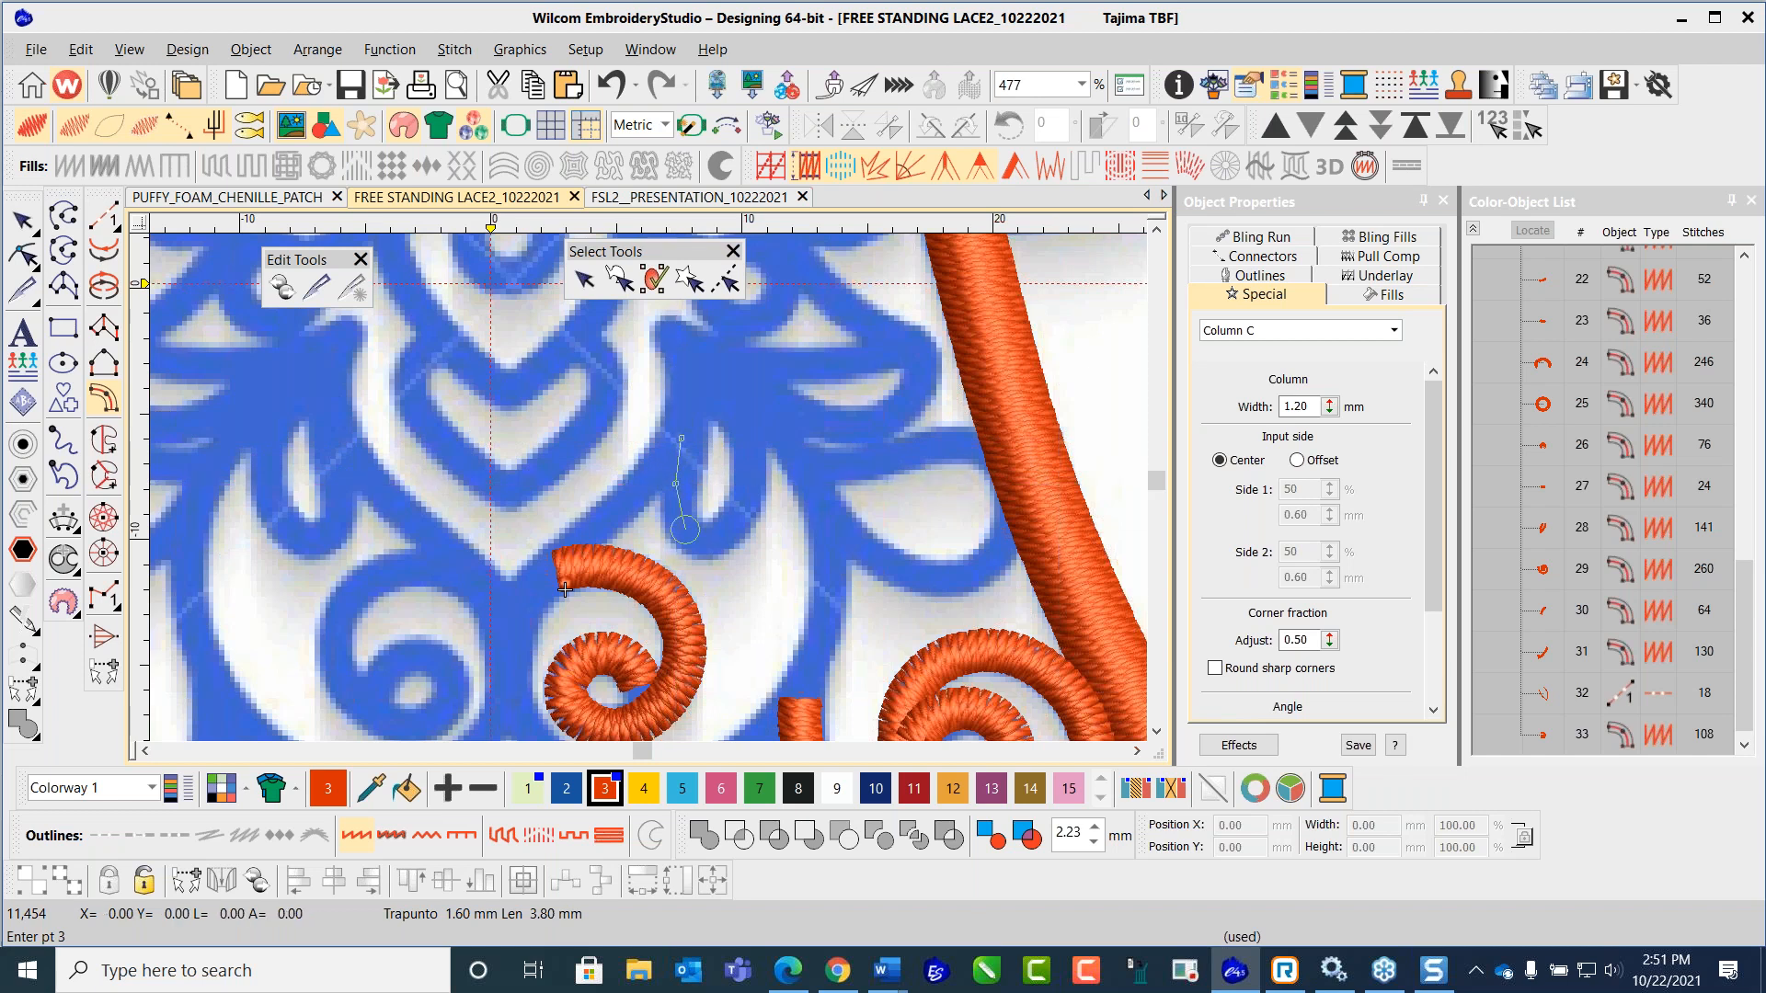
left_click(685, 531)
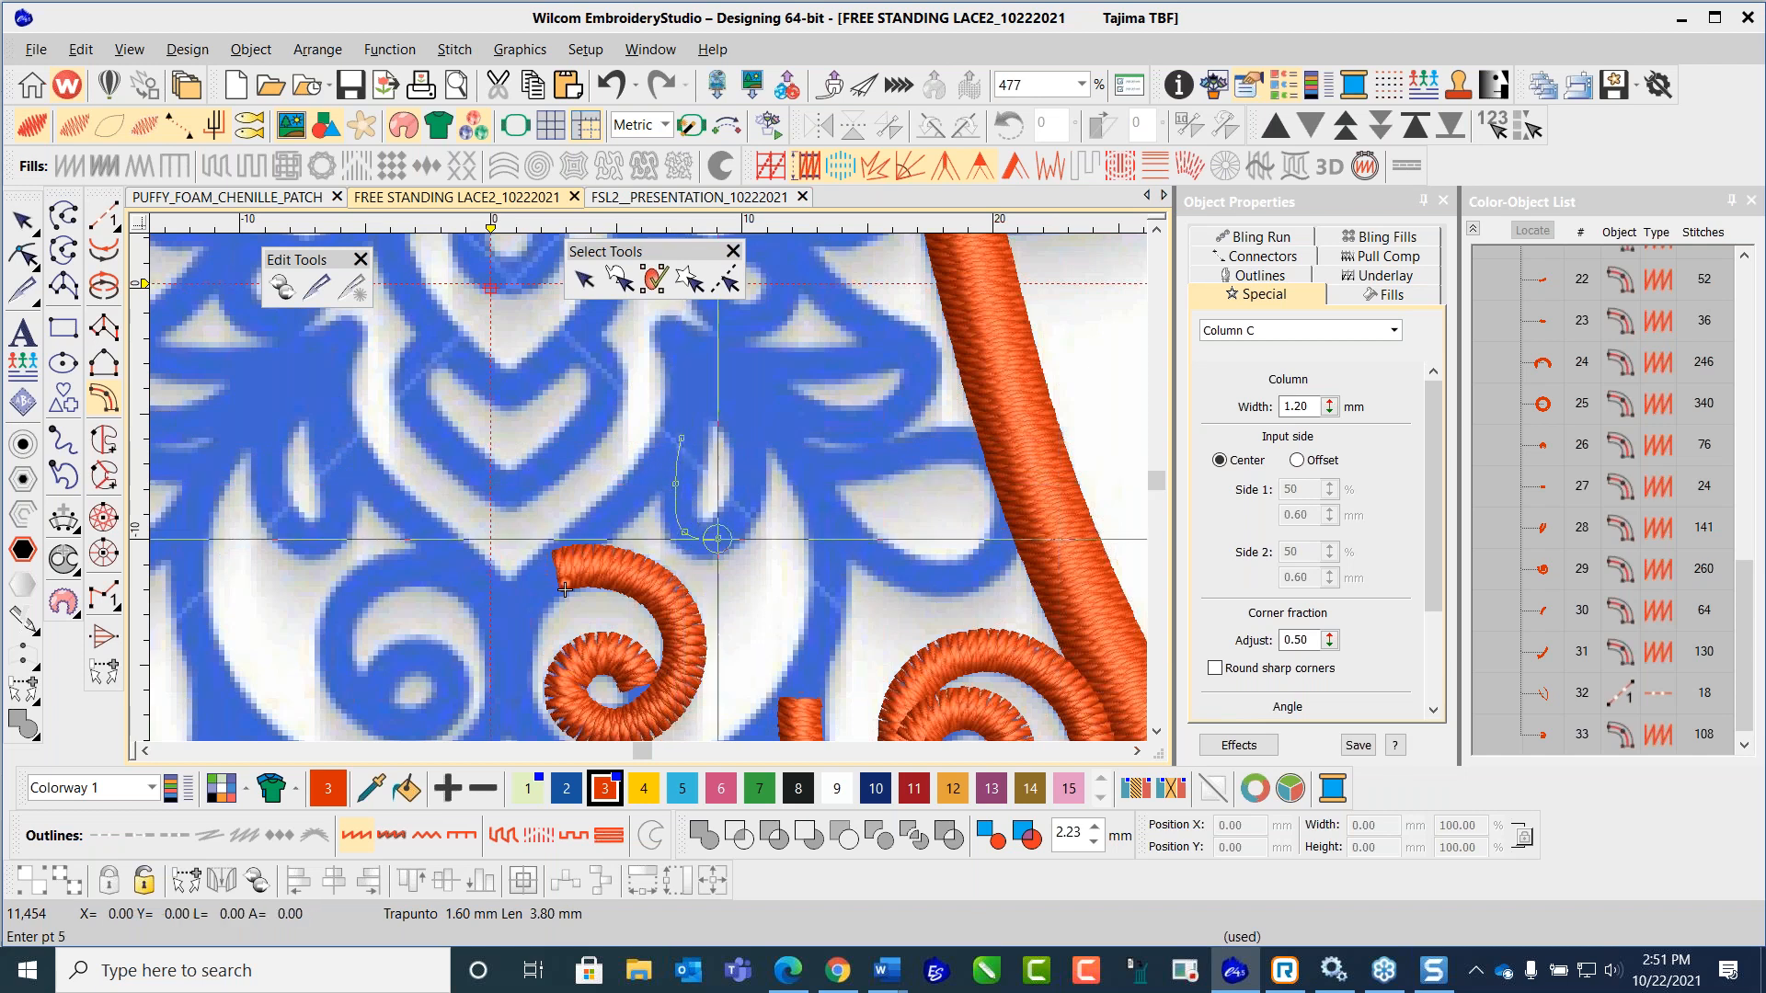
left_click(745, 508)
left_click(754, 462)
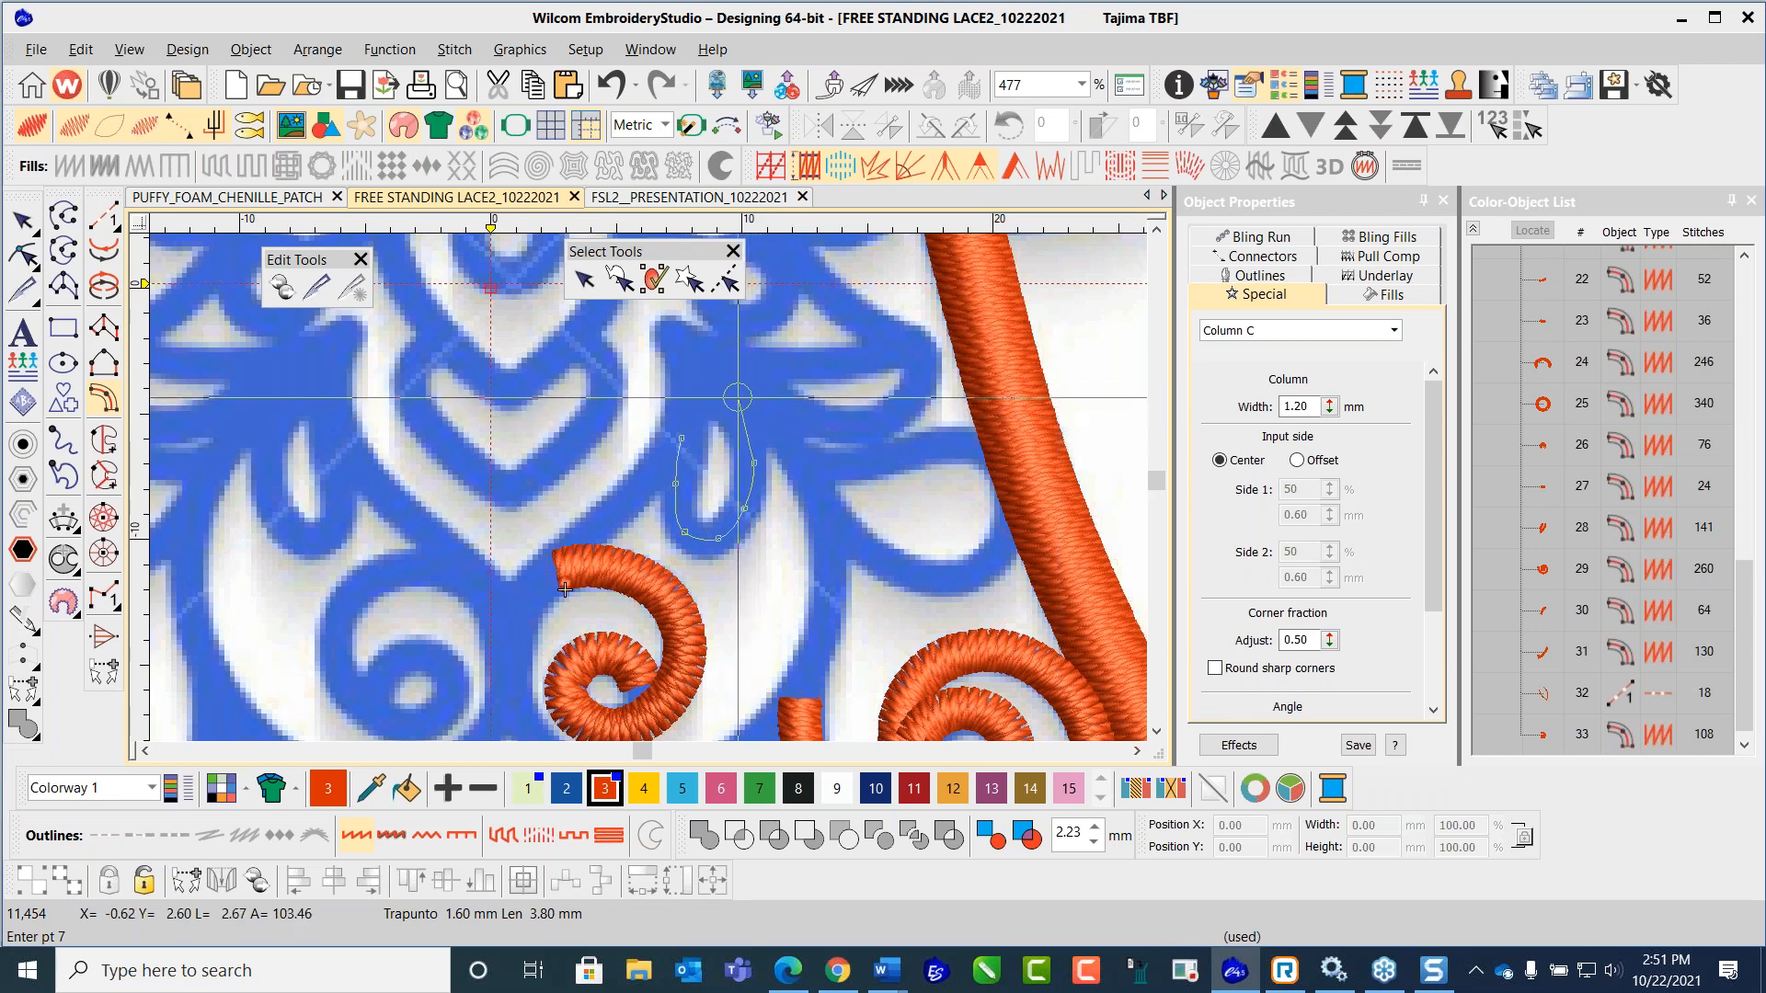
key("Return")
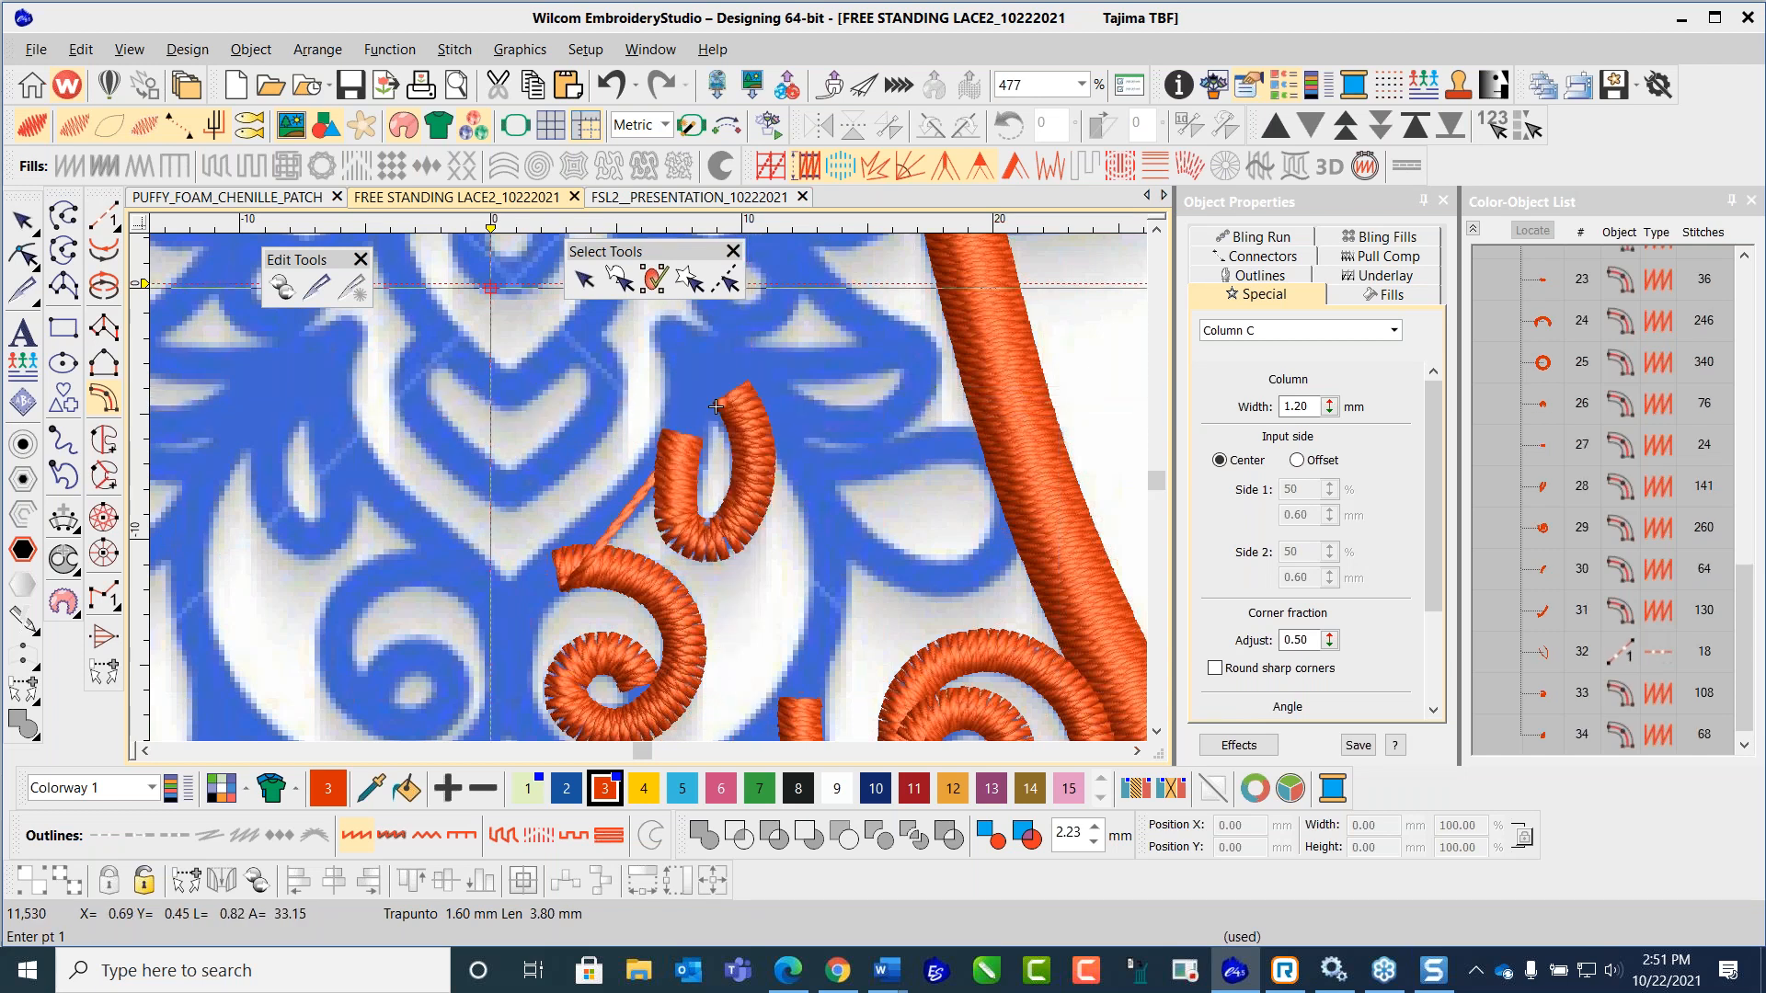
Step: Digitize a looped Column C satin around the rounded leaf between the U-shaped column and the right-hand border, leaving its inner end open
left_click(814, 464)
left_click(849, 465)
left_click(910, 444)
left_click(956, 452)
left_click(979, 473)
left_click(990, 501)
left_click(982, 551)
left_click(951, 572)
left_click(914, 572)
left_click(868, 554)
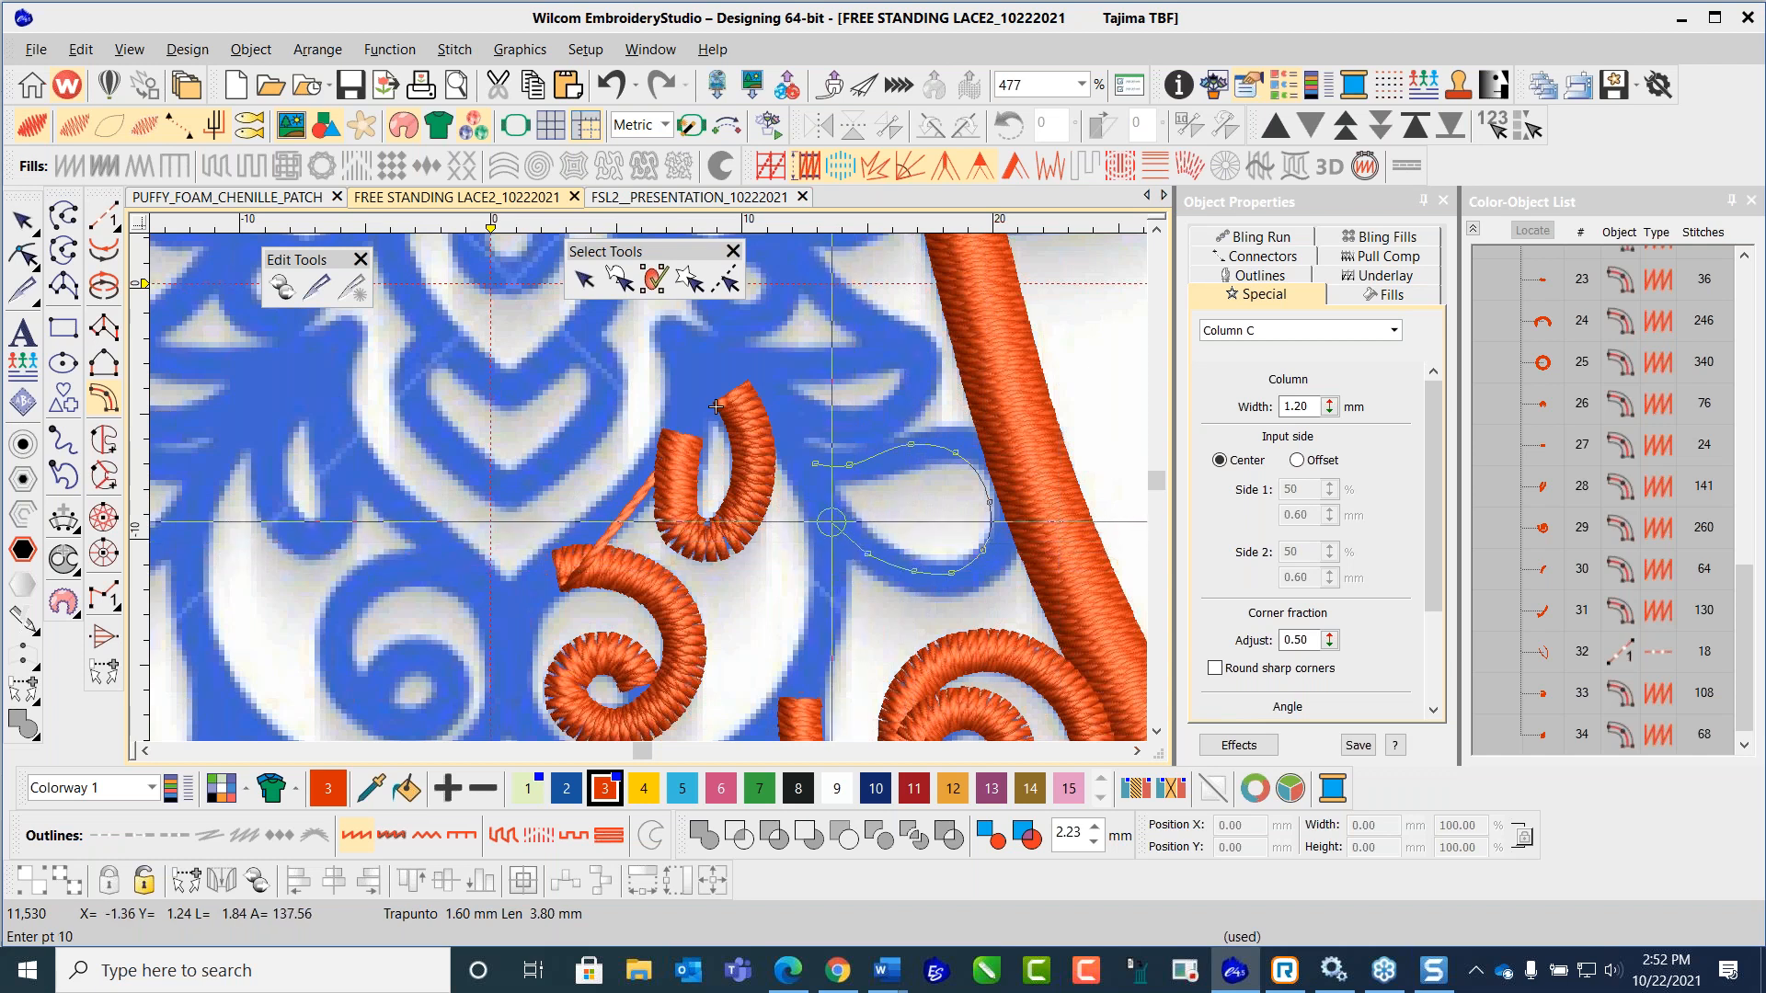
left_click(831, 520)
key("Return")
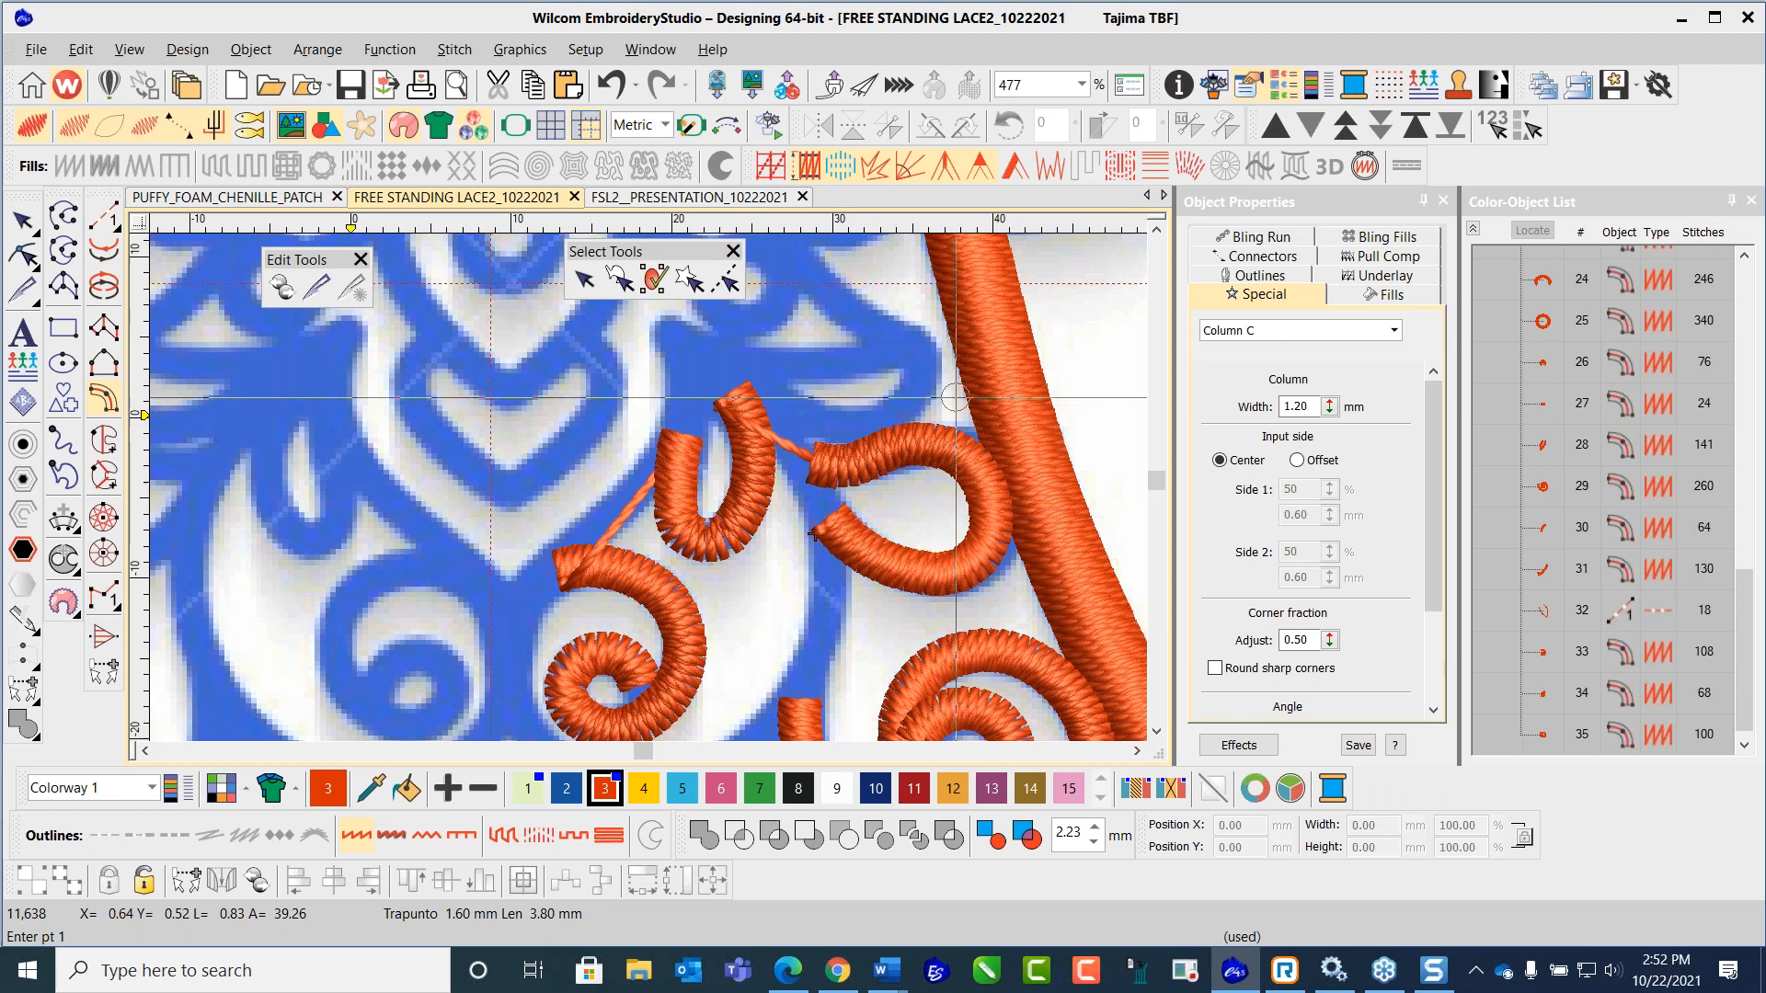
scroll(943, 428, "down", 1)
scroll(596, 414, "up", 1)
left_click(533, 568)
left_click(577, 593)
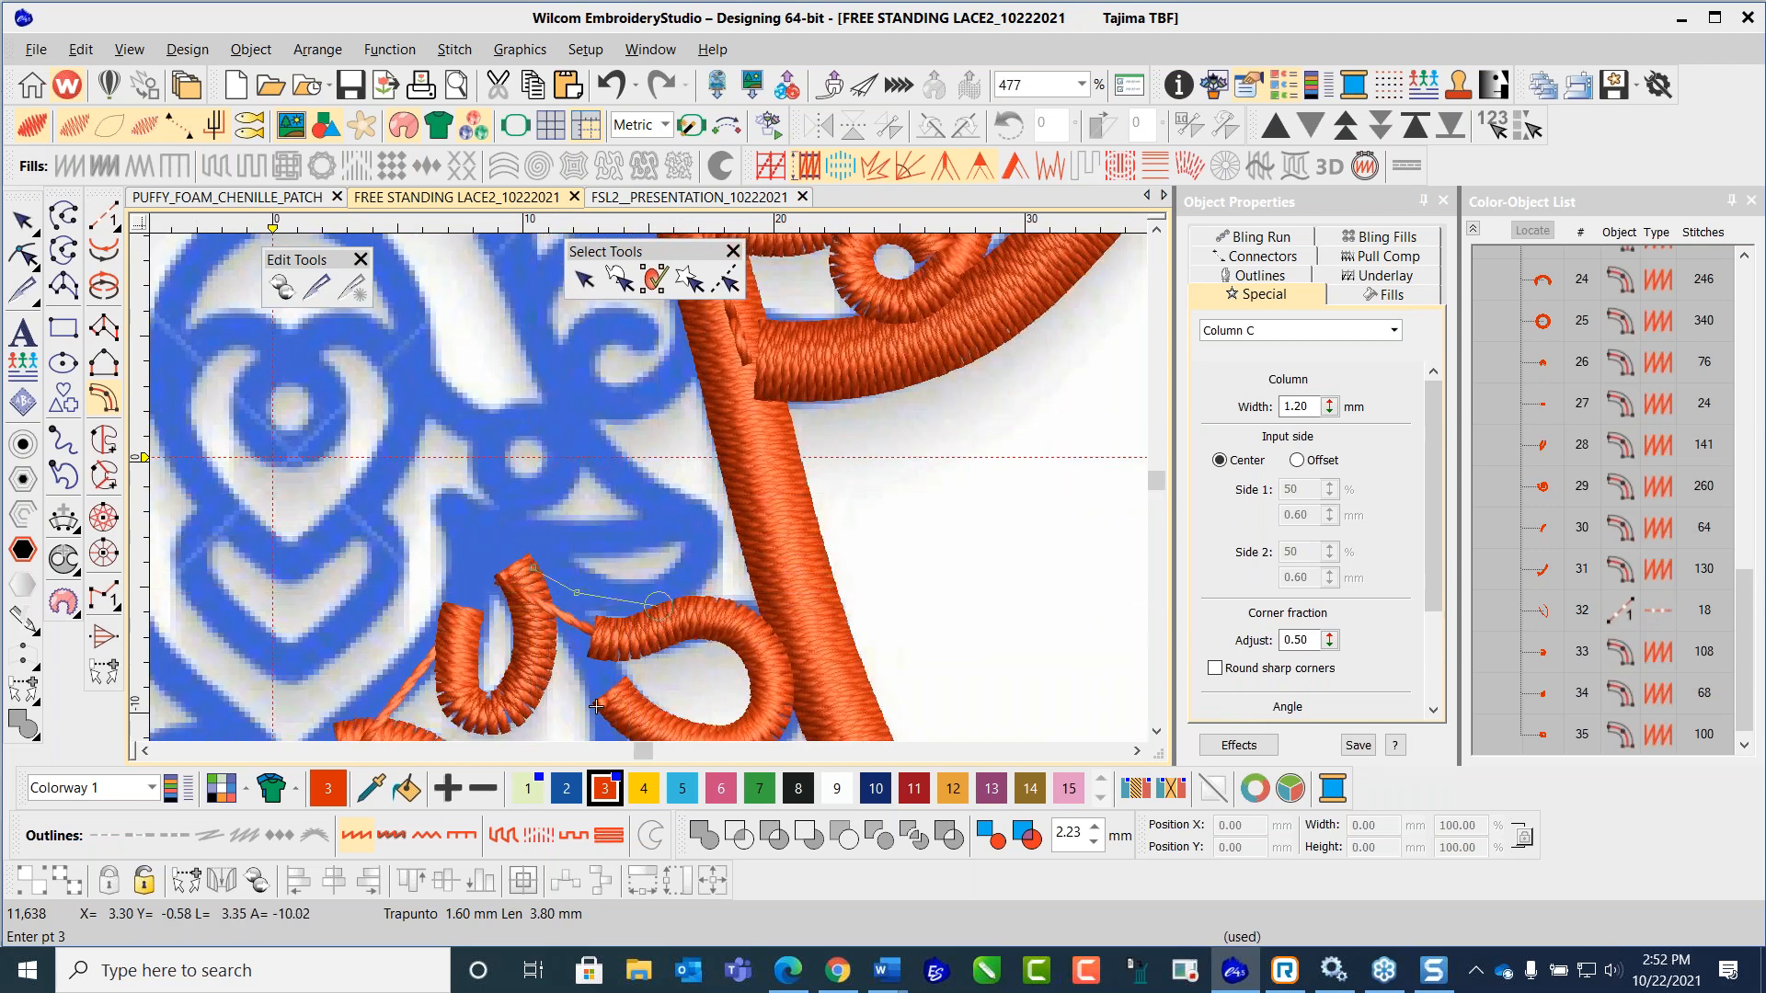
left_click(663, 596)
left_click(702, 563)
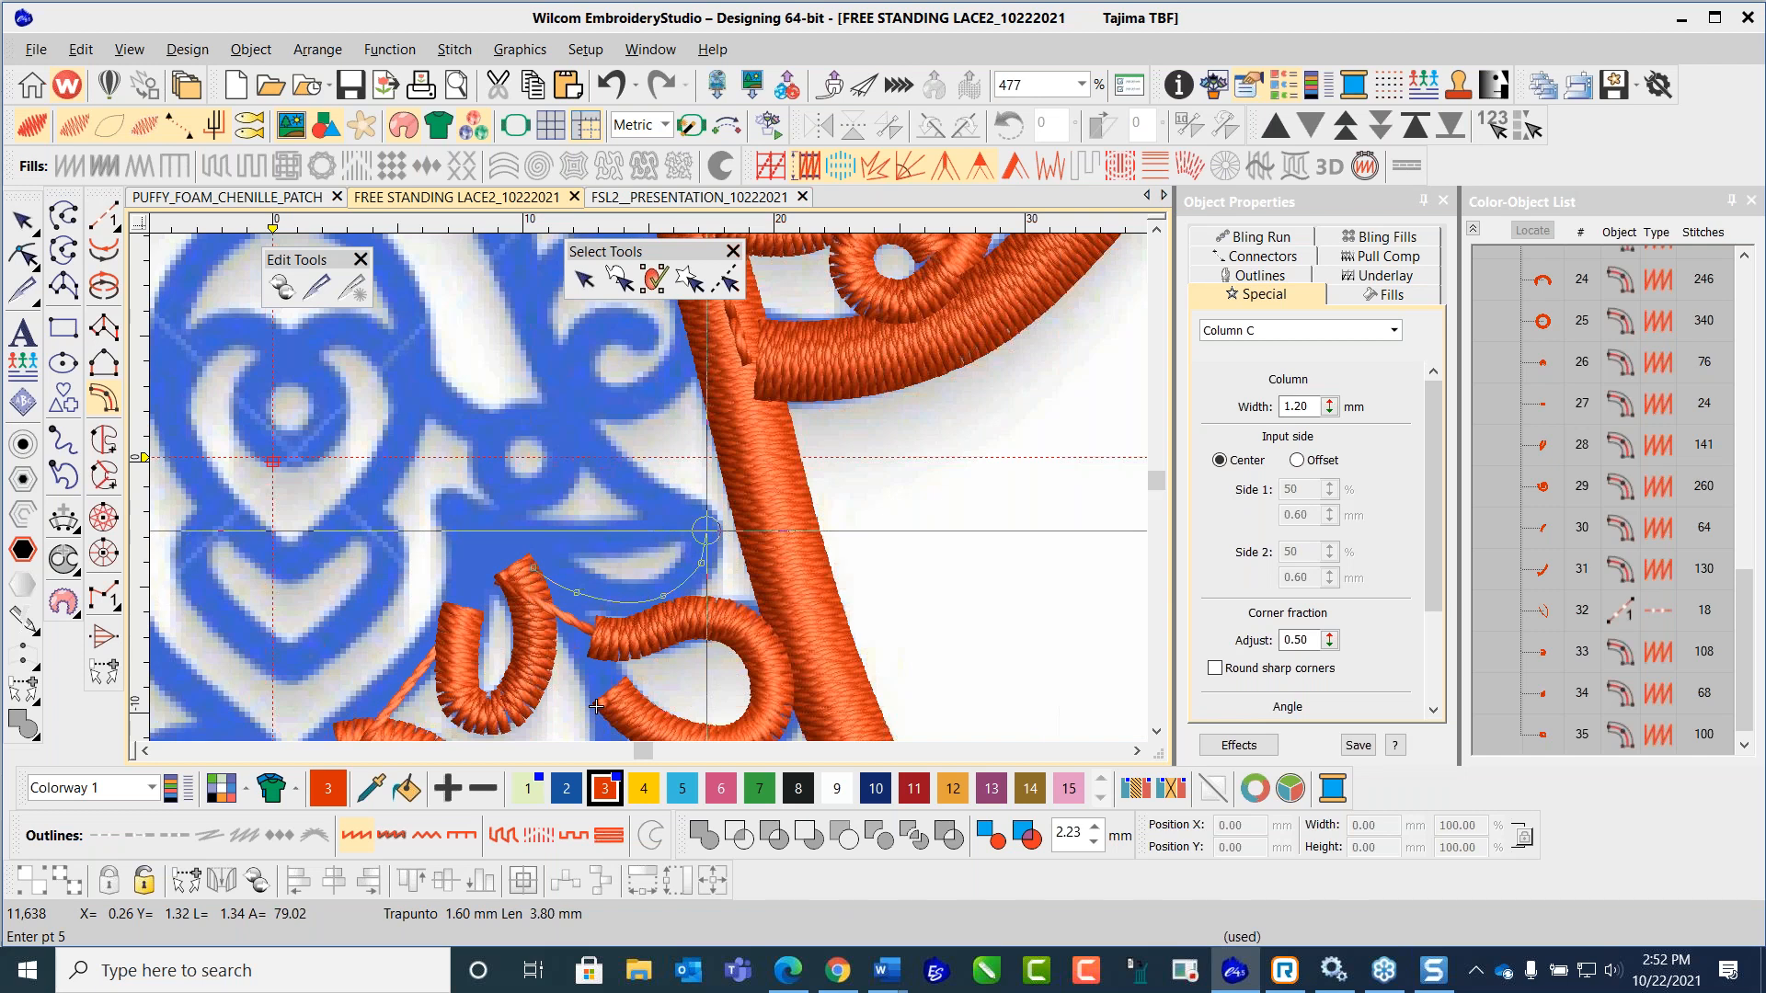
scroll(597, 706, "down", 3)
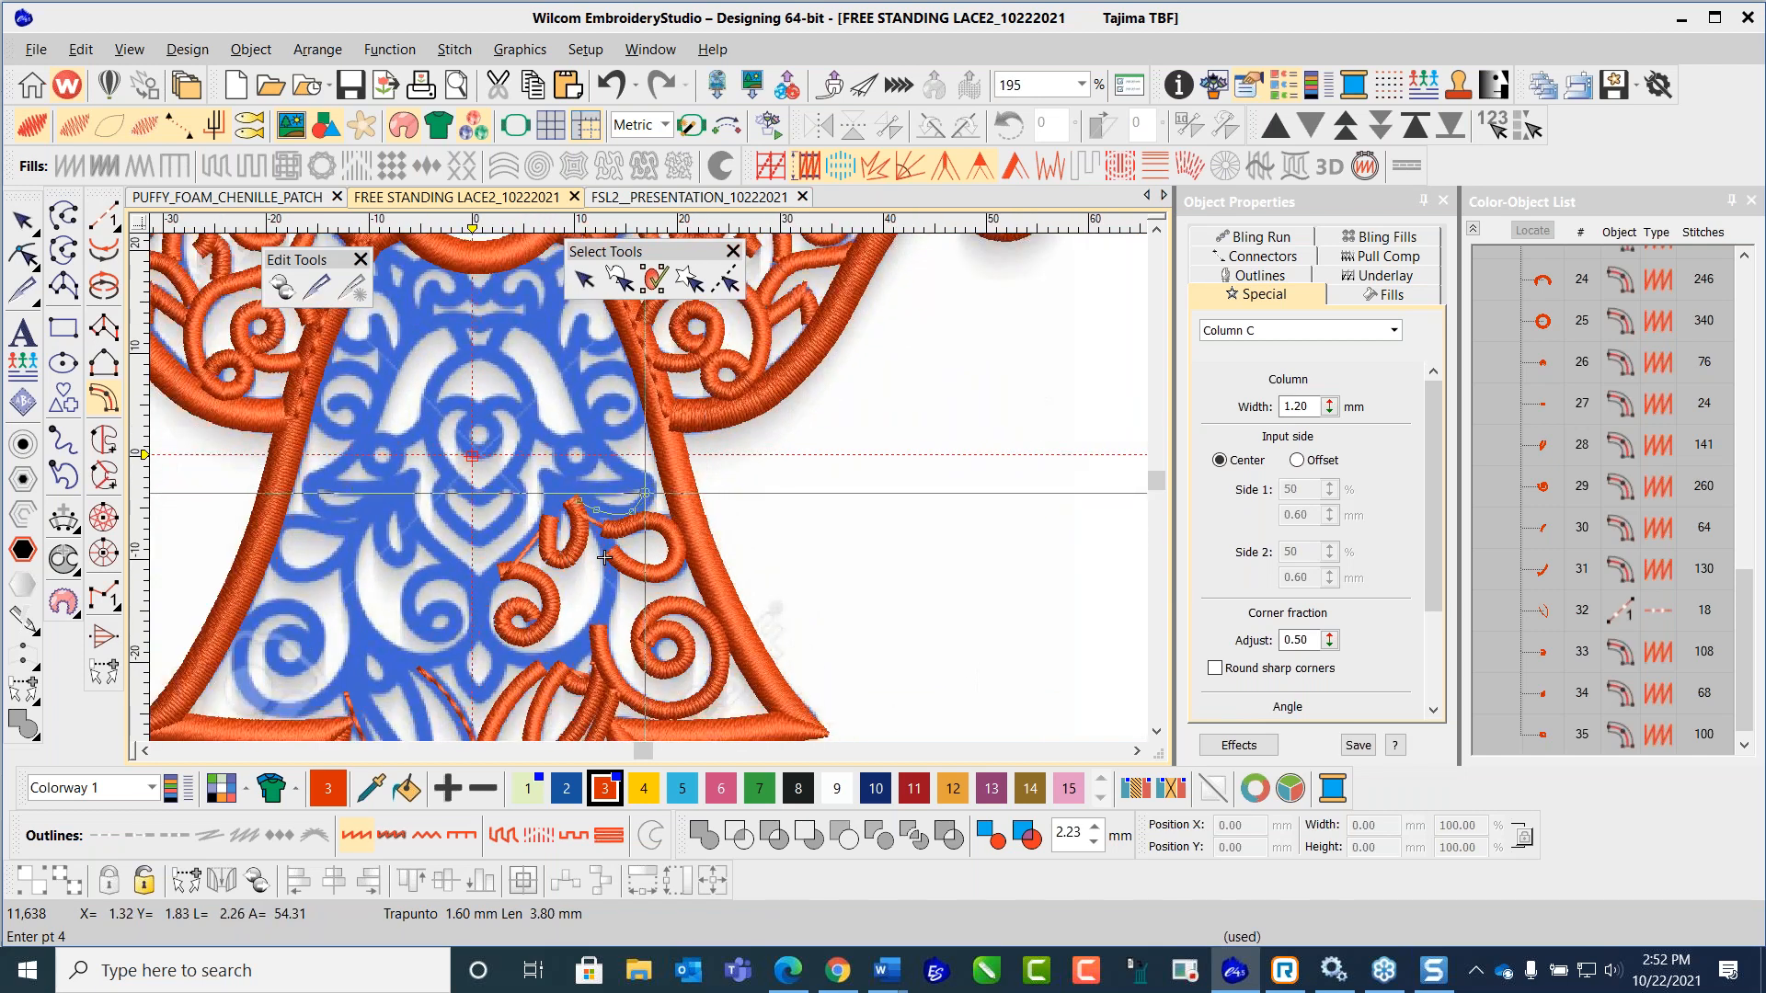
scroll(604, 557, "up", 1)
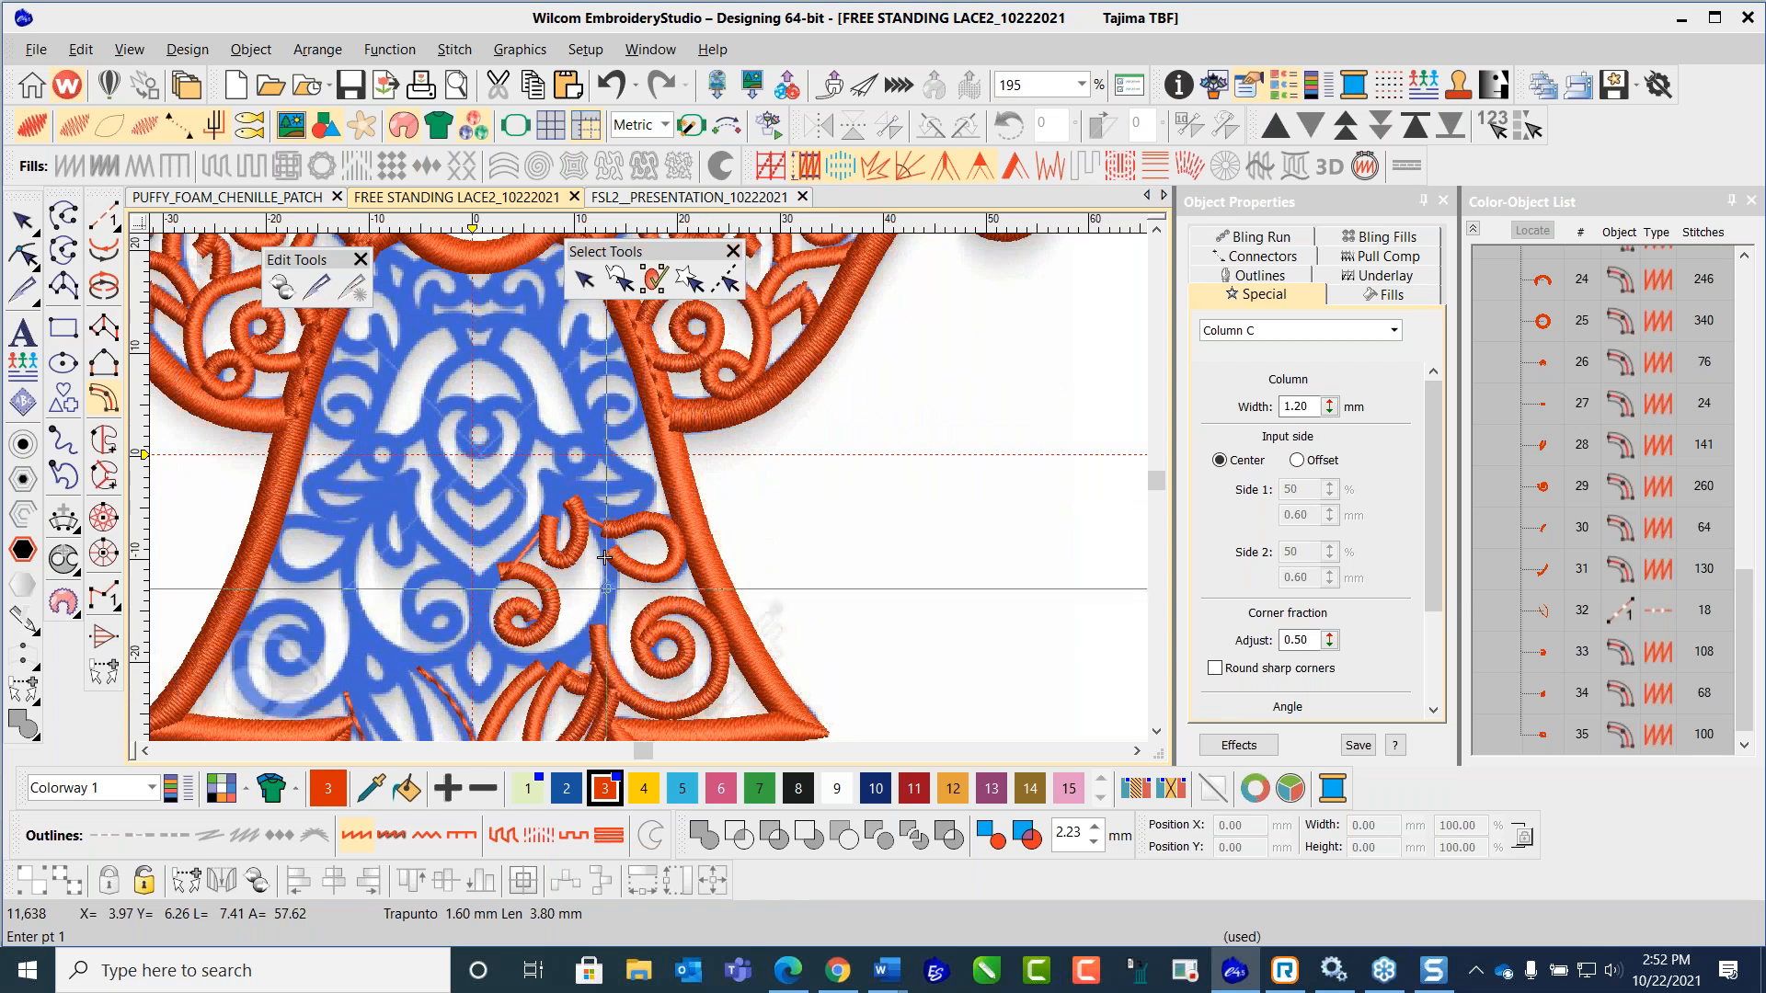
Step: Digitize a large teardrop-shaped Column C satin around the inner scroll, starting and ending above the U-shaped column to the right of the heart
scroll(850, 417, "up", 1)
scroll(850, 416, "down", 1)
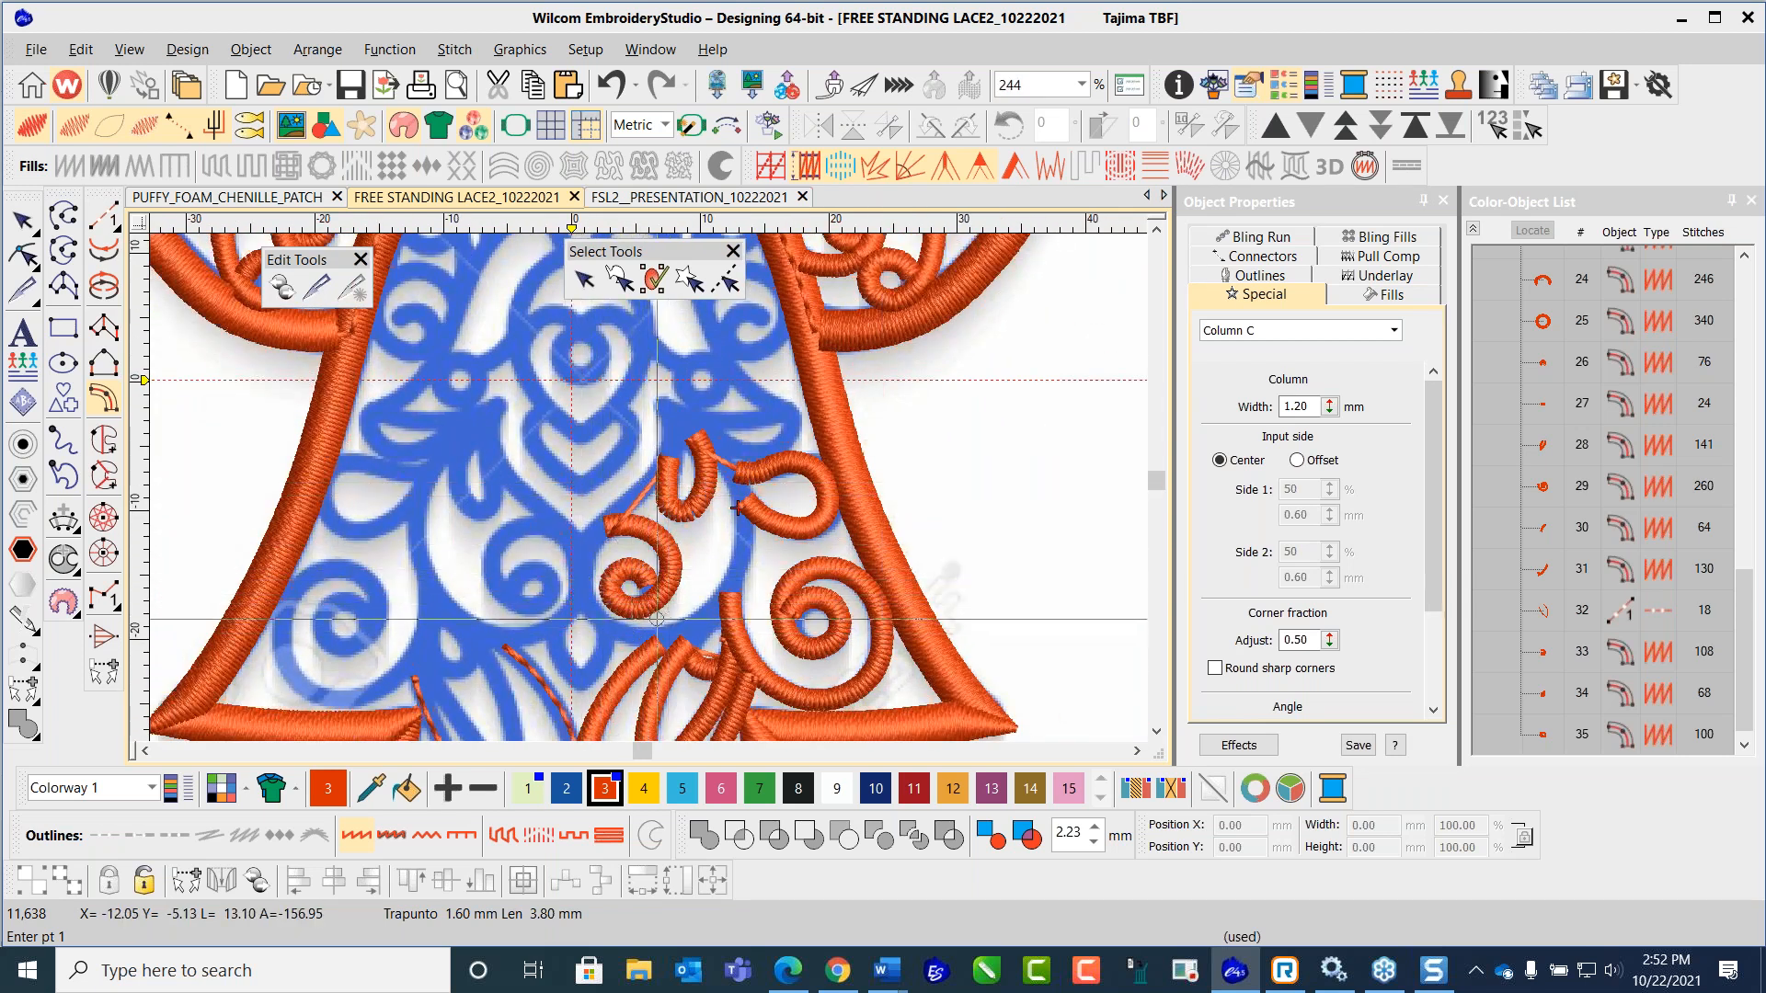
left_click(673, 428)
left_click(665, 456)
left_click(633, 497)
left_click(598, 529)
left_click(581, 568)
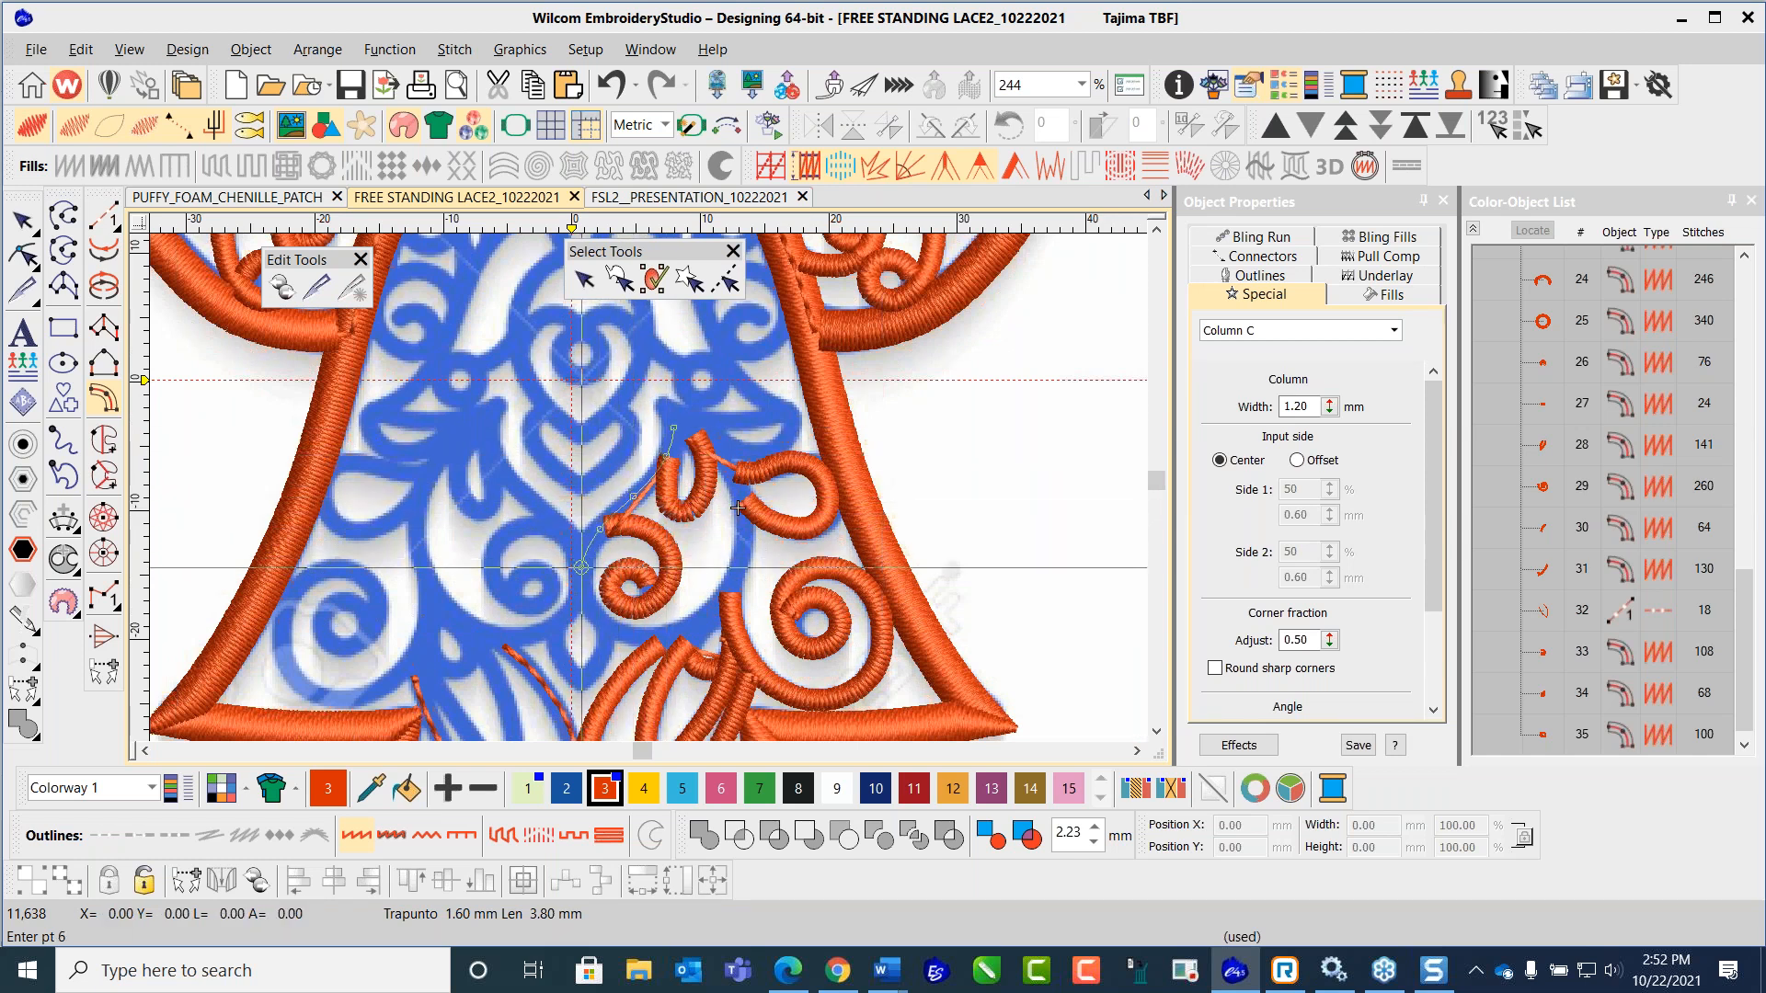
right_click(597, 616)
right_click(647, 640)
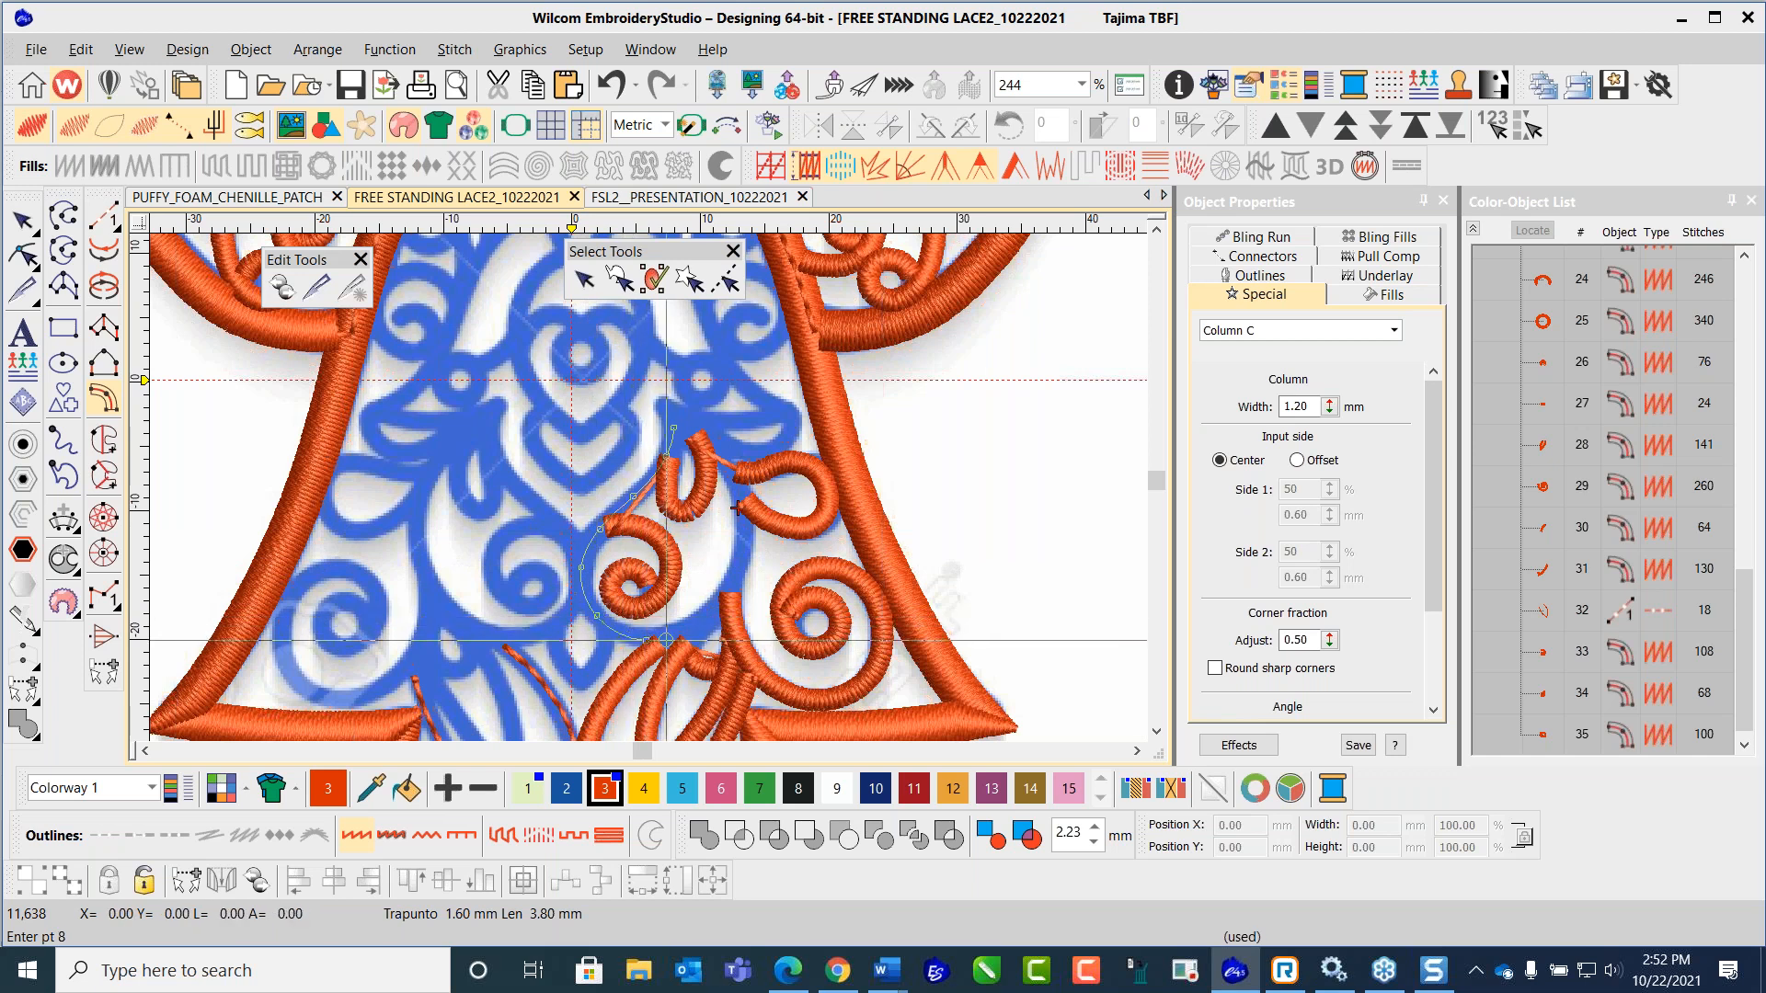
right_click(705, 625)
right_click(740, 577)
right_click(733, 472)
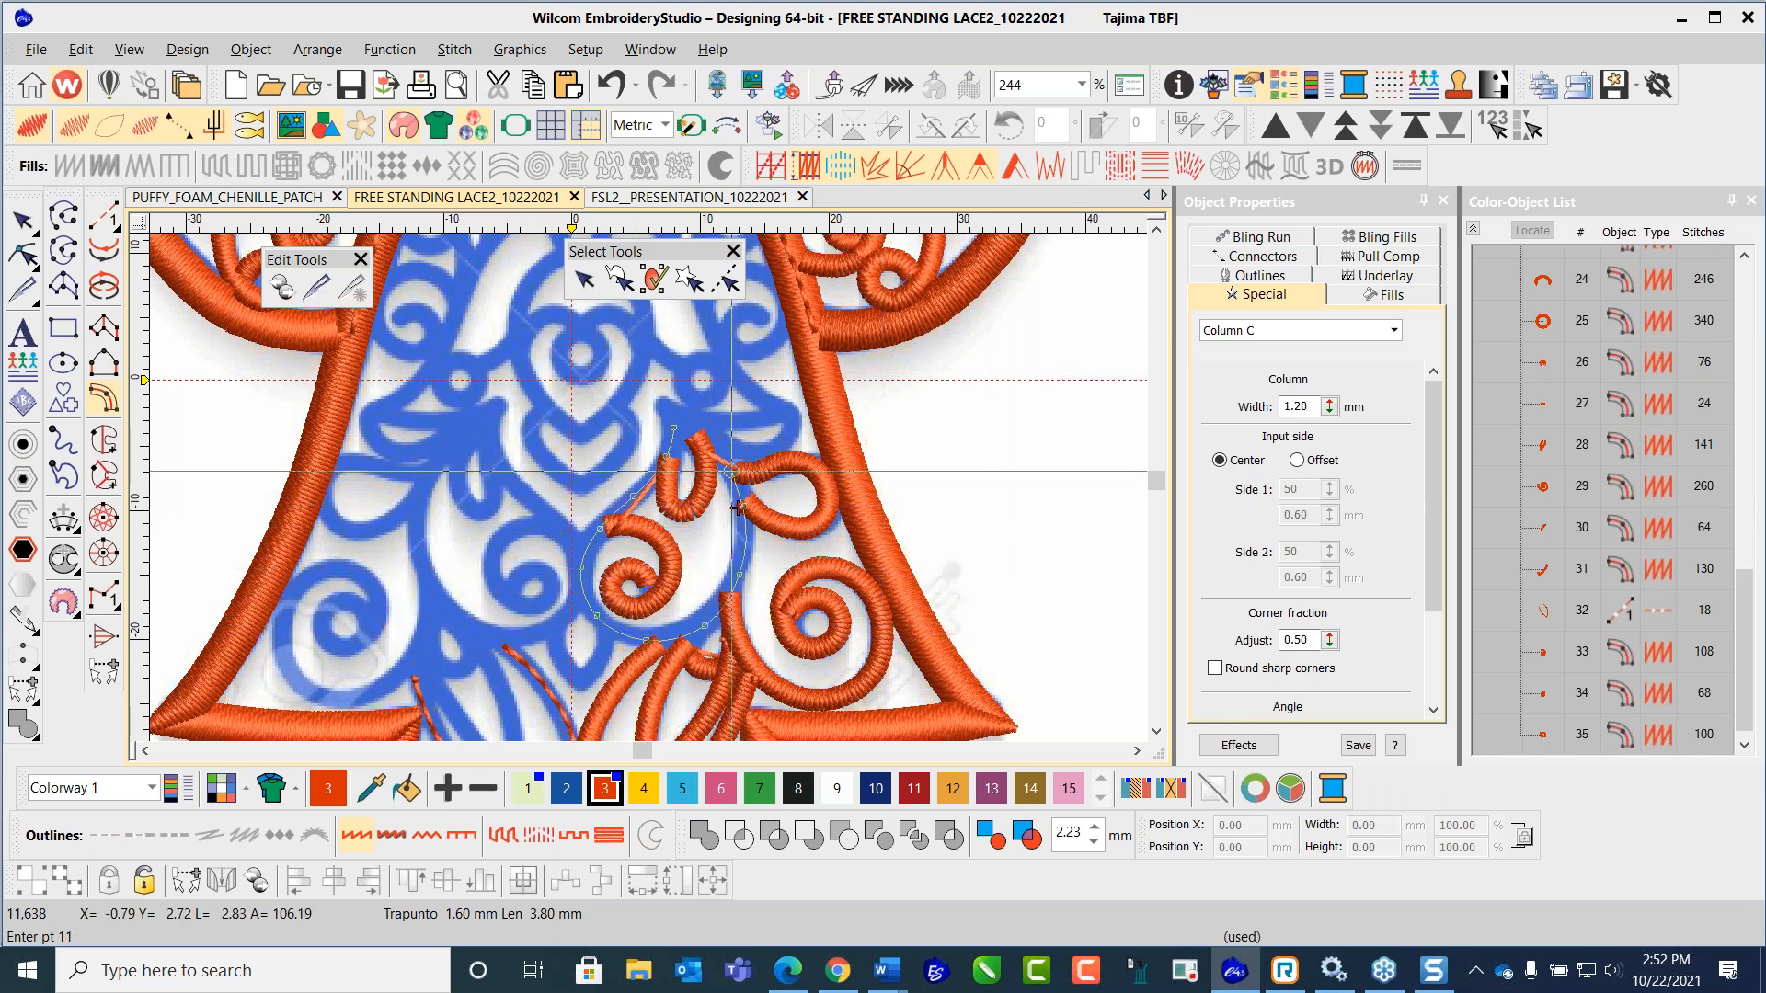
right_click(711, 440)
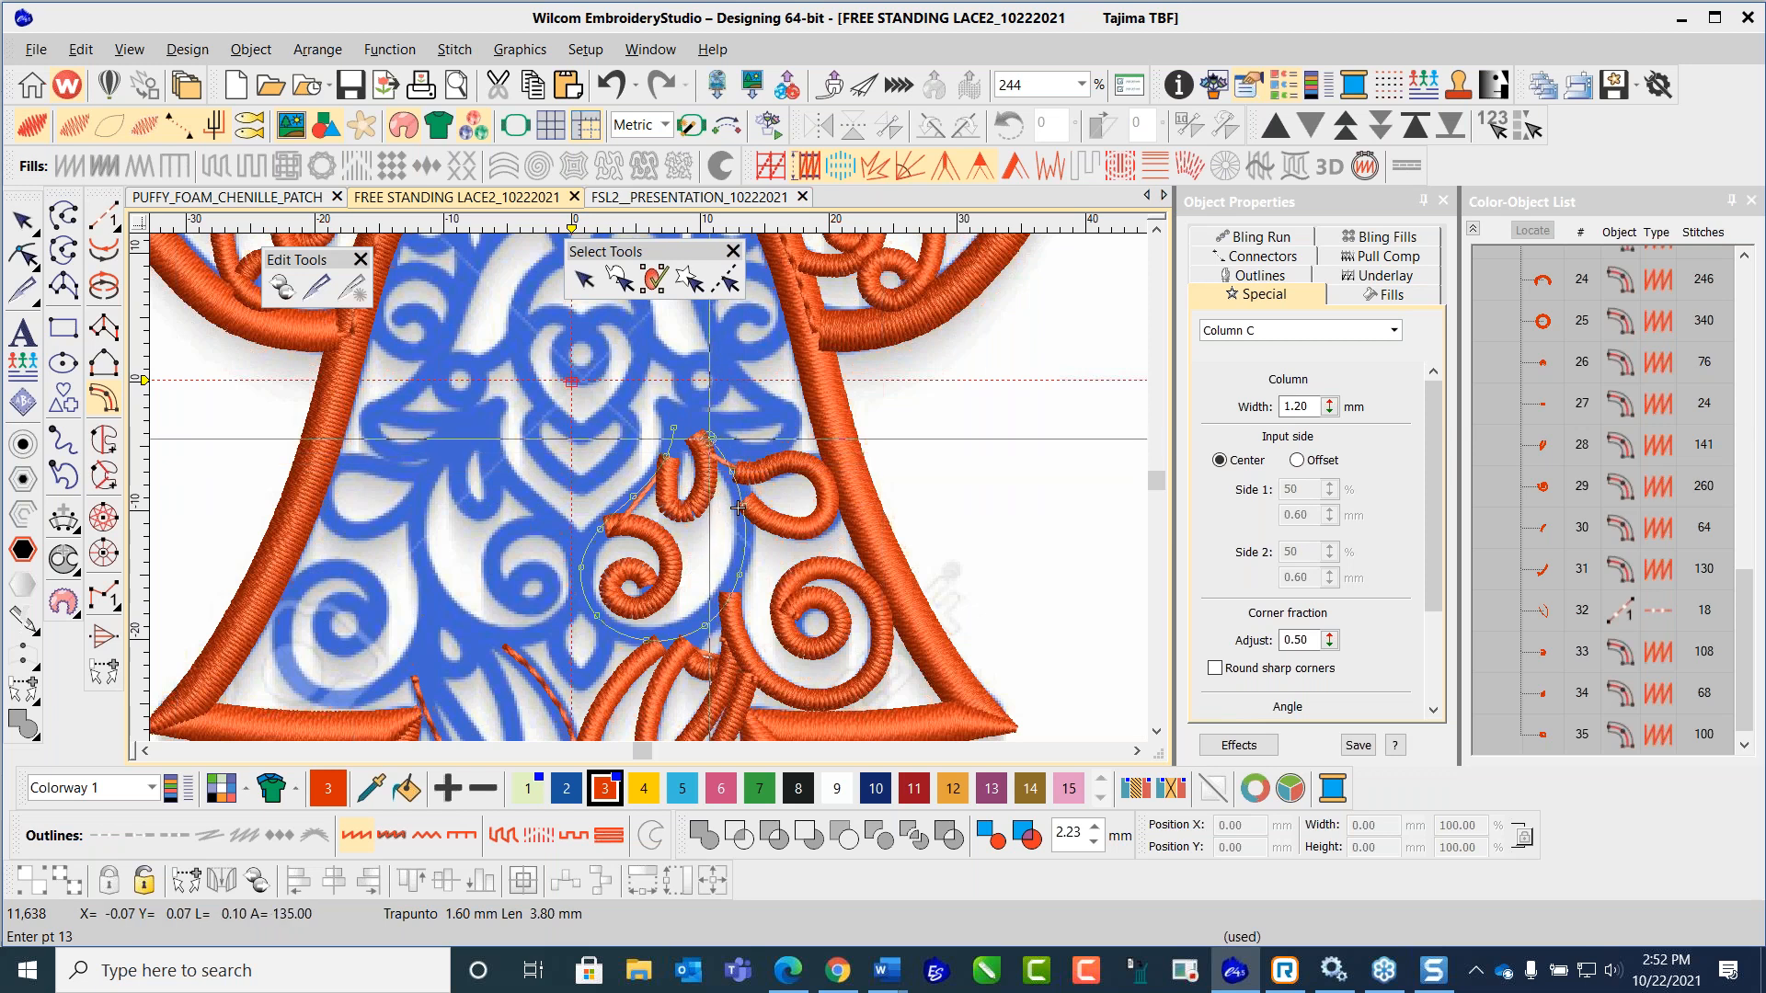
key("Return")
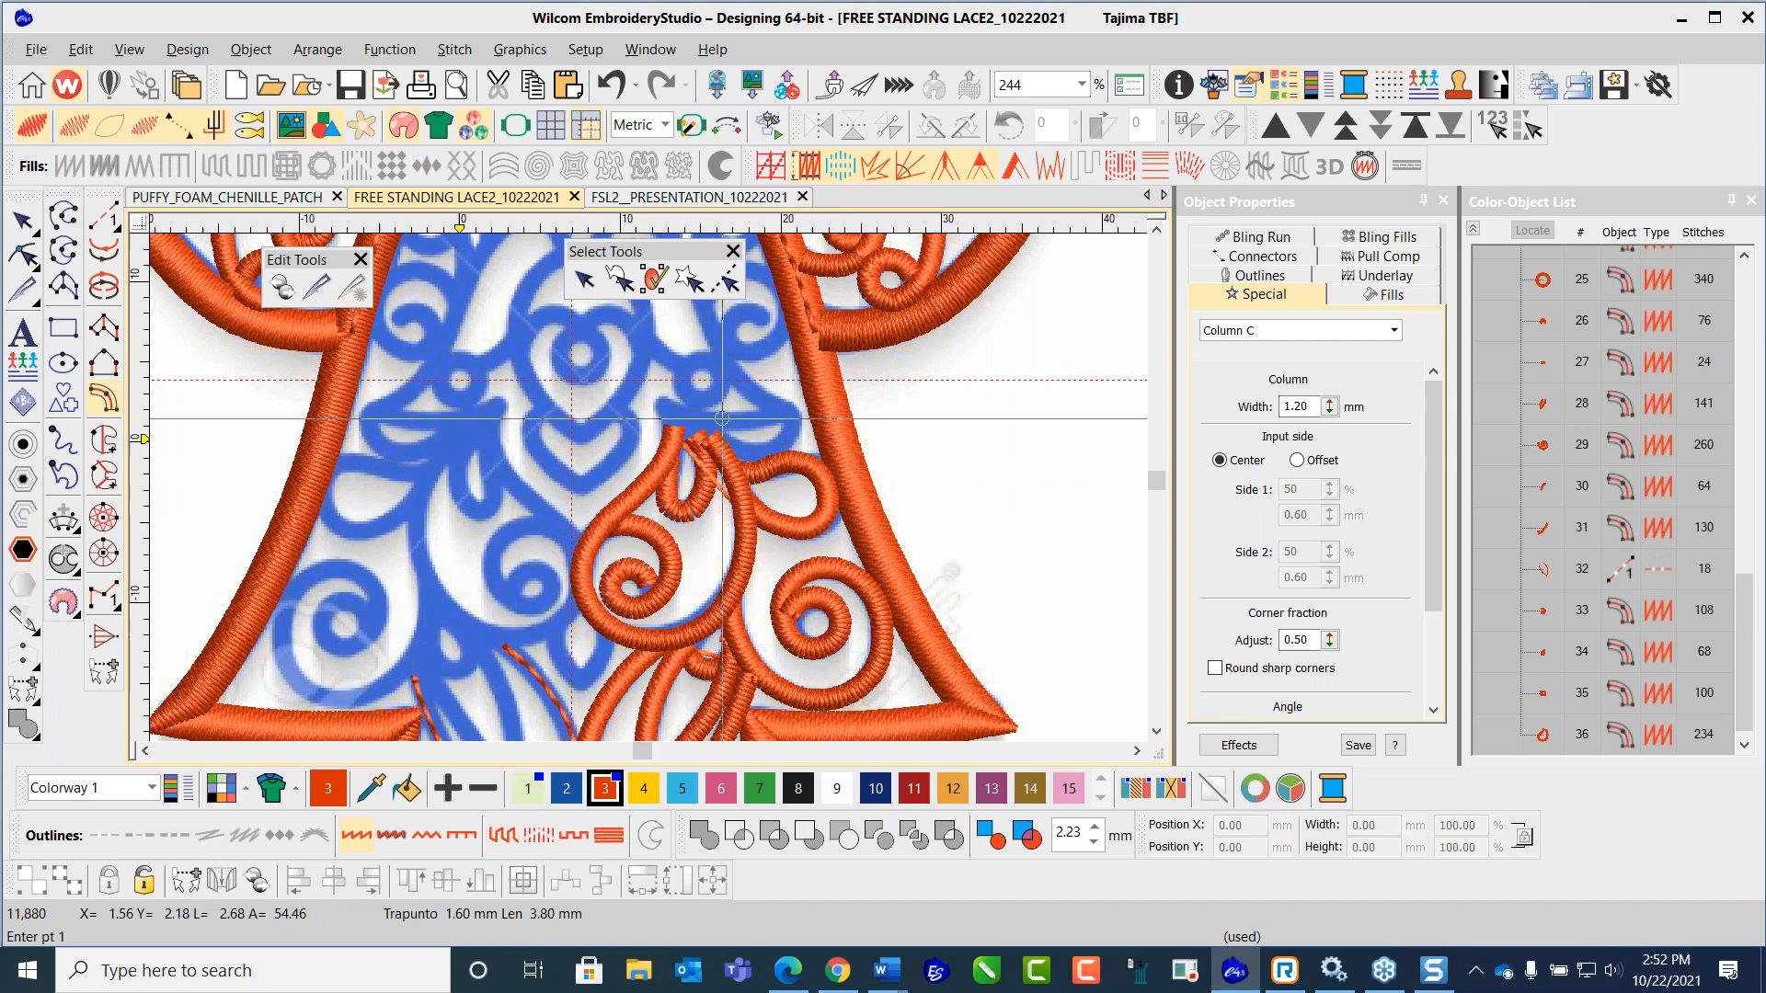
Step: Digitize a Column C satin around the pointed leaf above the teardrop, running out to its tip and back along its upper edge towards the heart
scroll(648, 486, "up", 2)
scroll(649, 486, "down", 2)
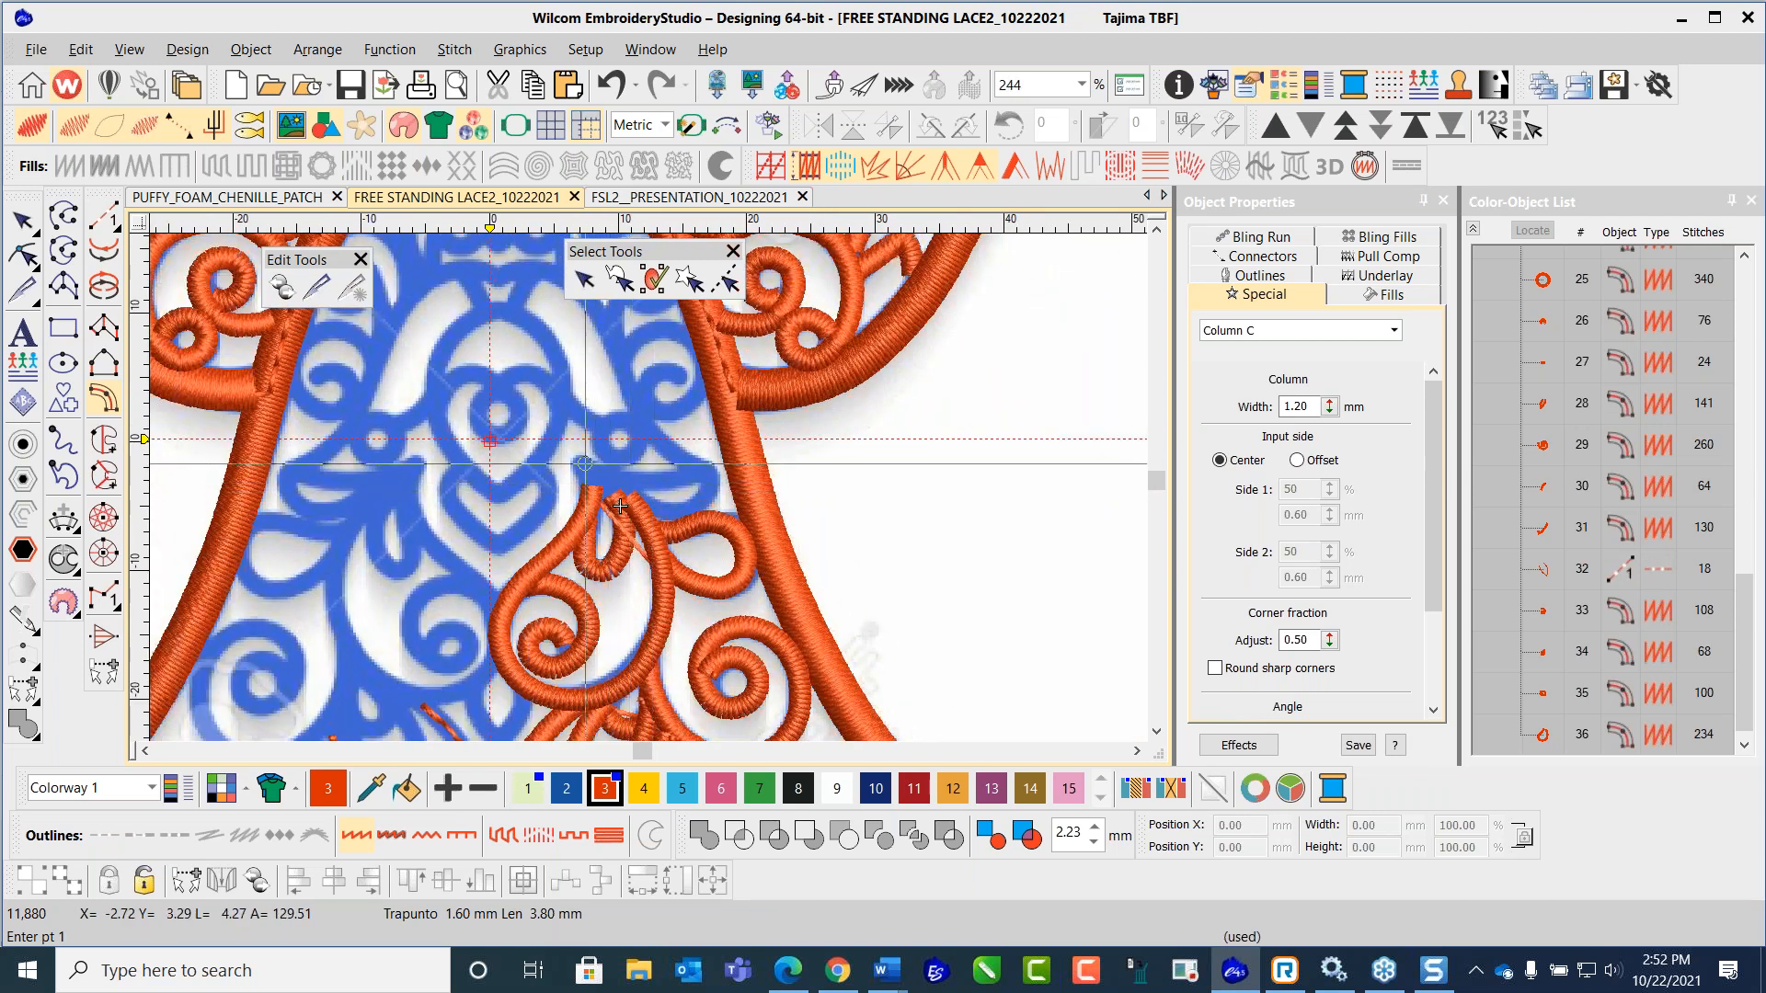
scroll(763, 476, "up", 2)
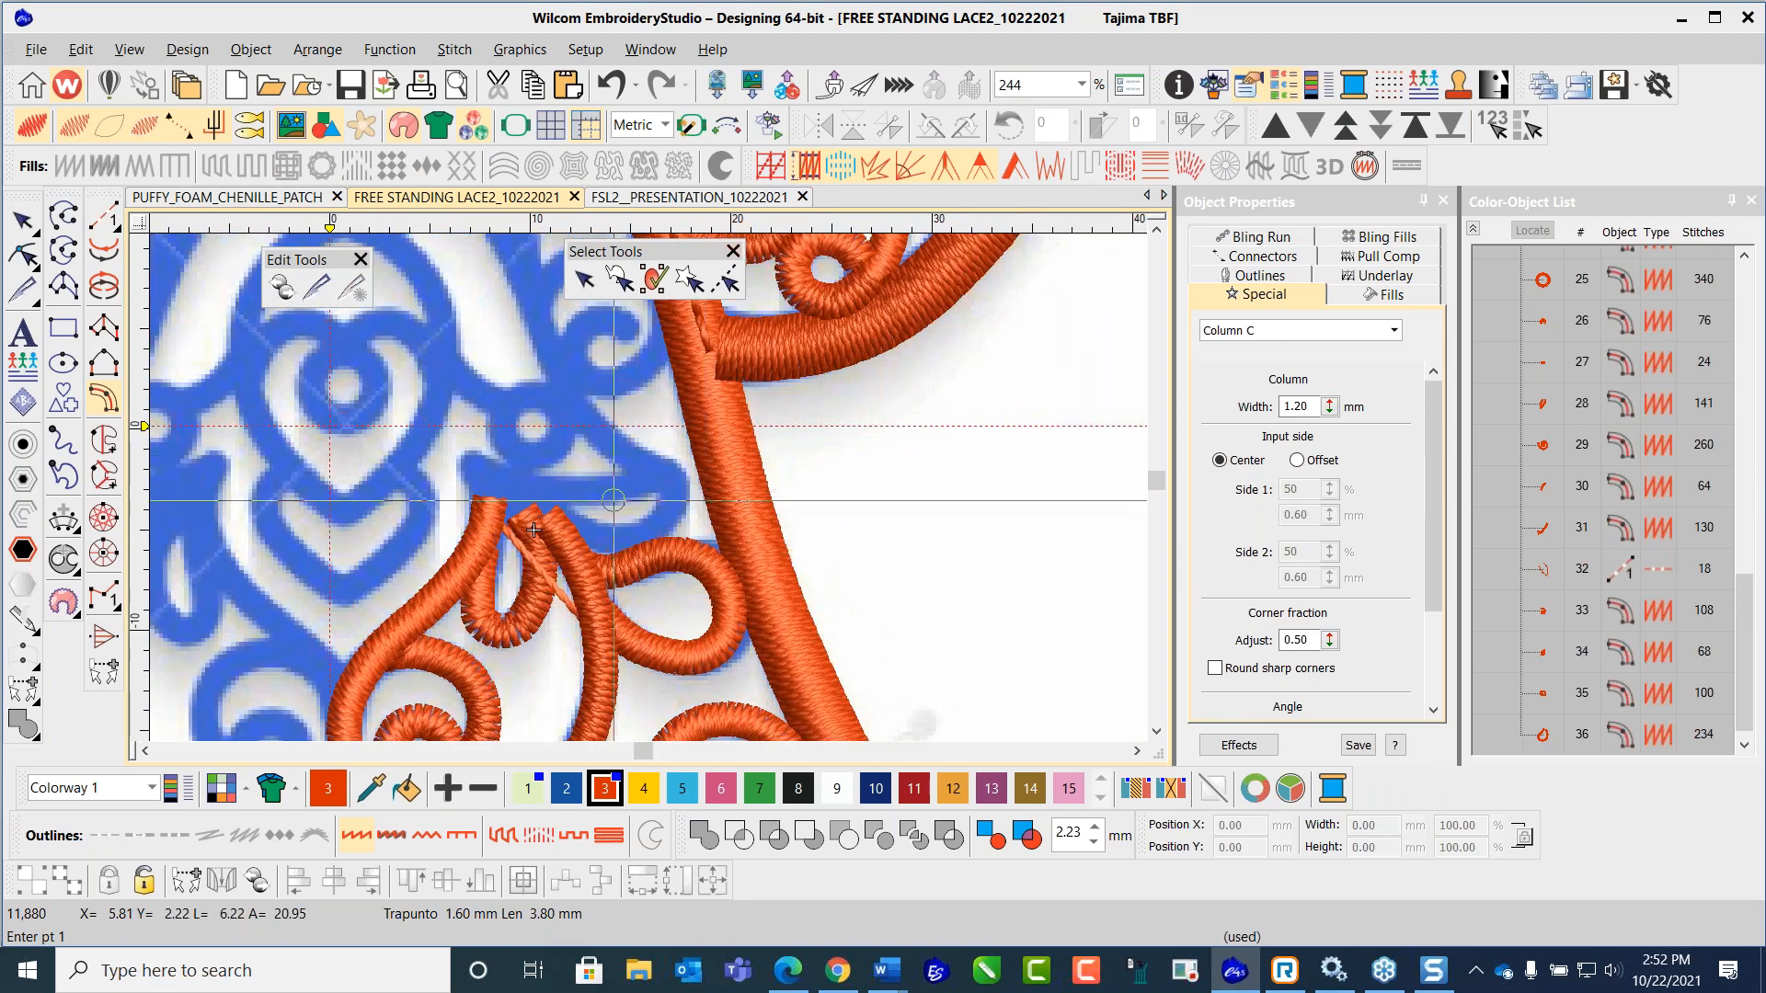
left_click(527, 503)
left_click(570, 523)
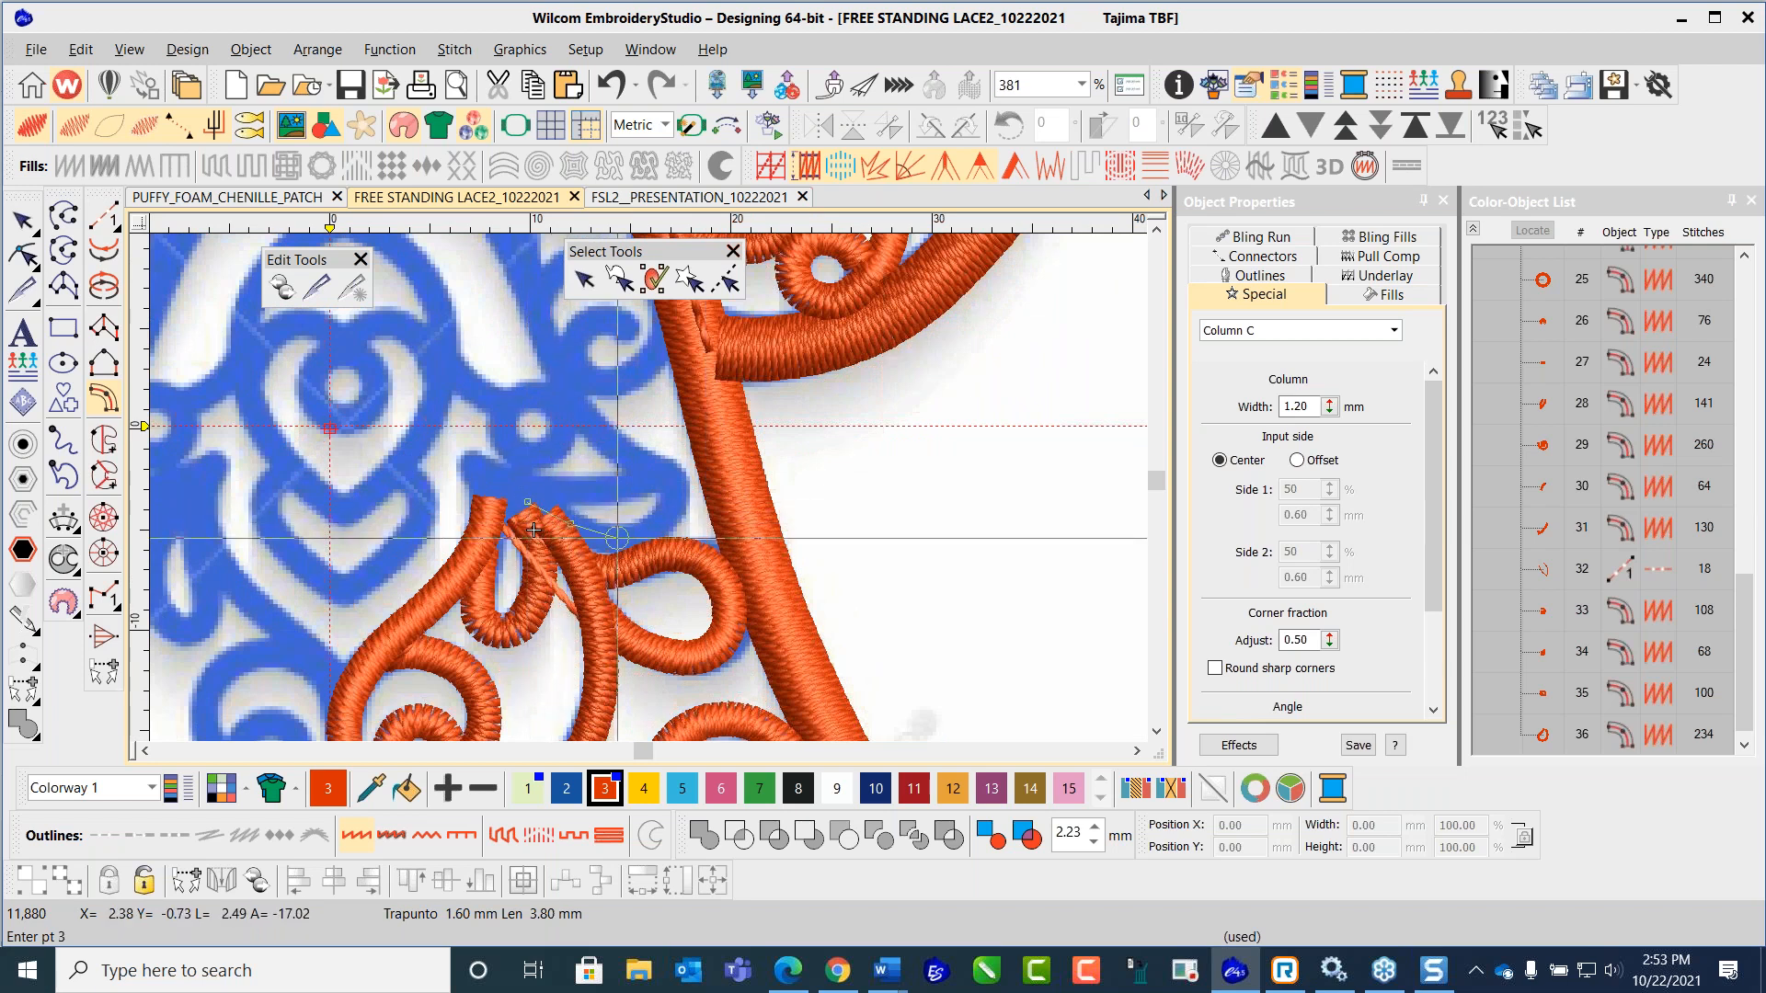
left_click(607, 541)
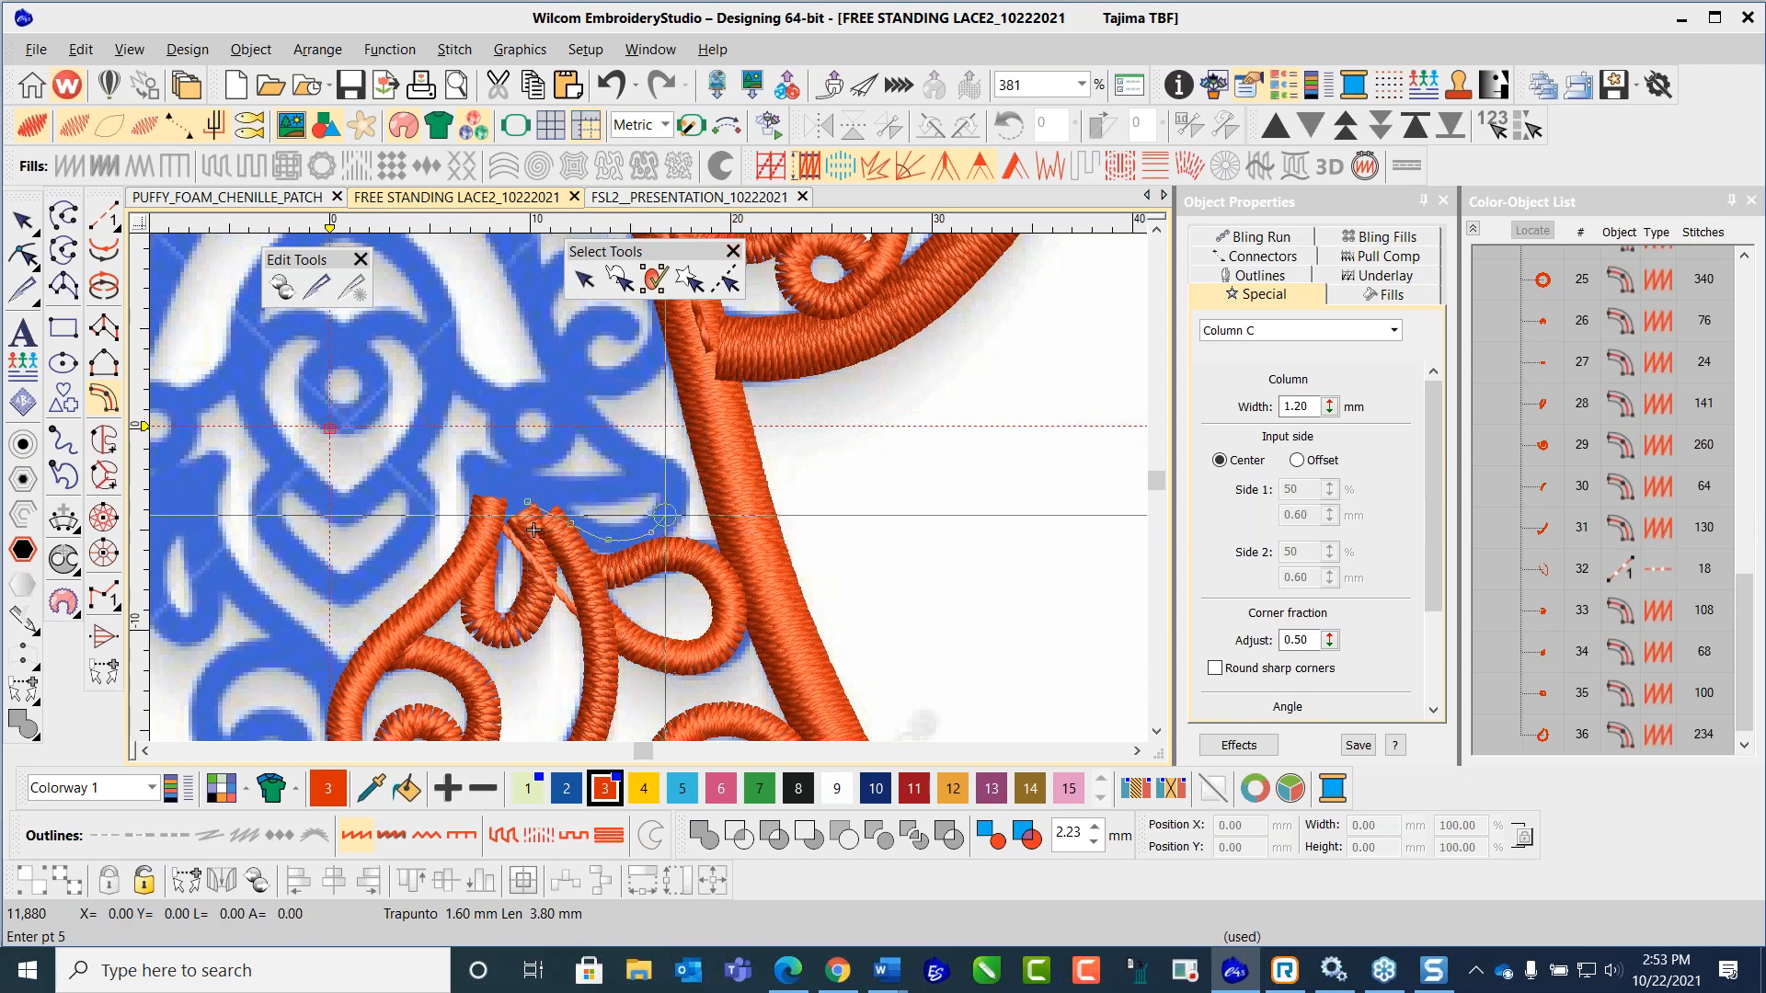
left_click(670, 511)
left_click(680, 486)
left_click(671, 478)
left_click(655, 478)
left_click(598, 488)
left_click(529, 490)
left_click(501, 481)
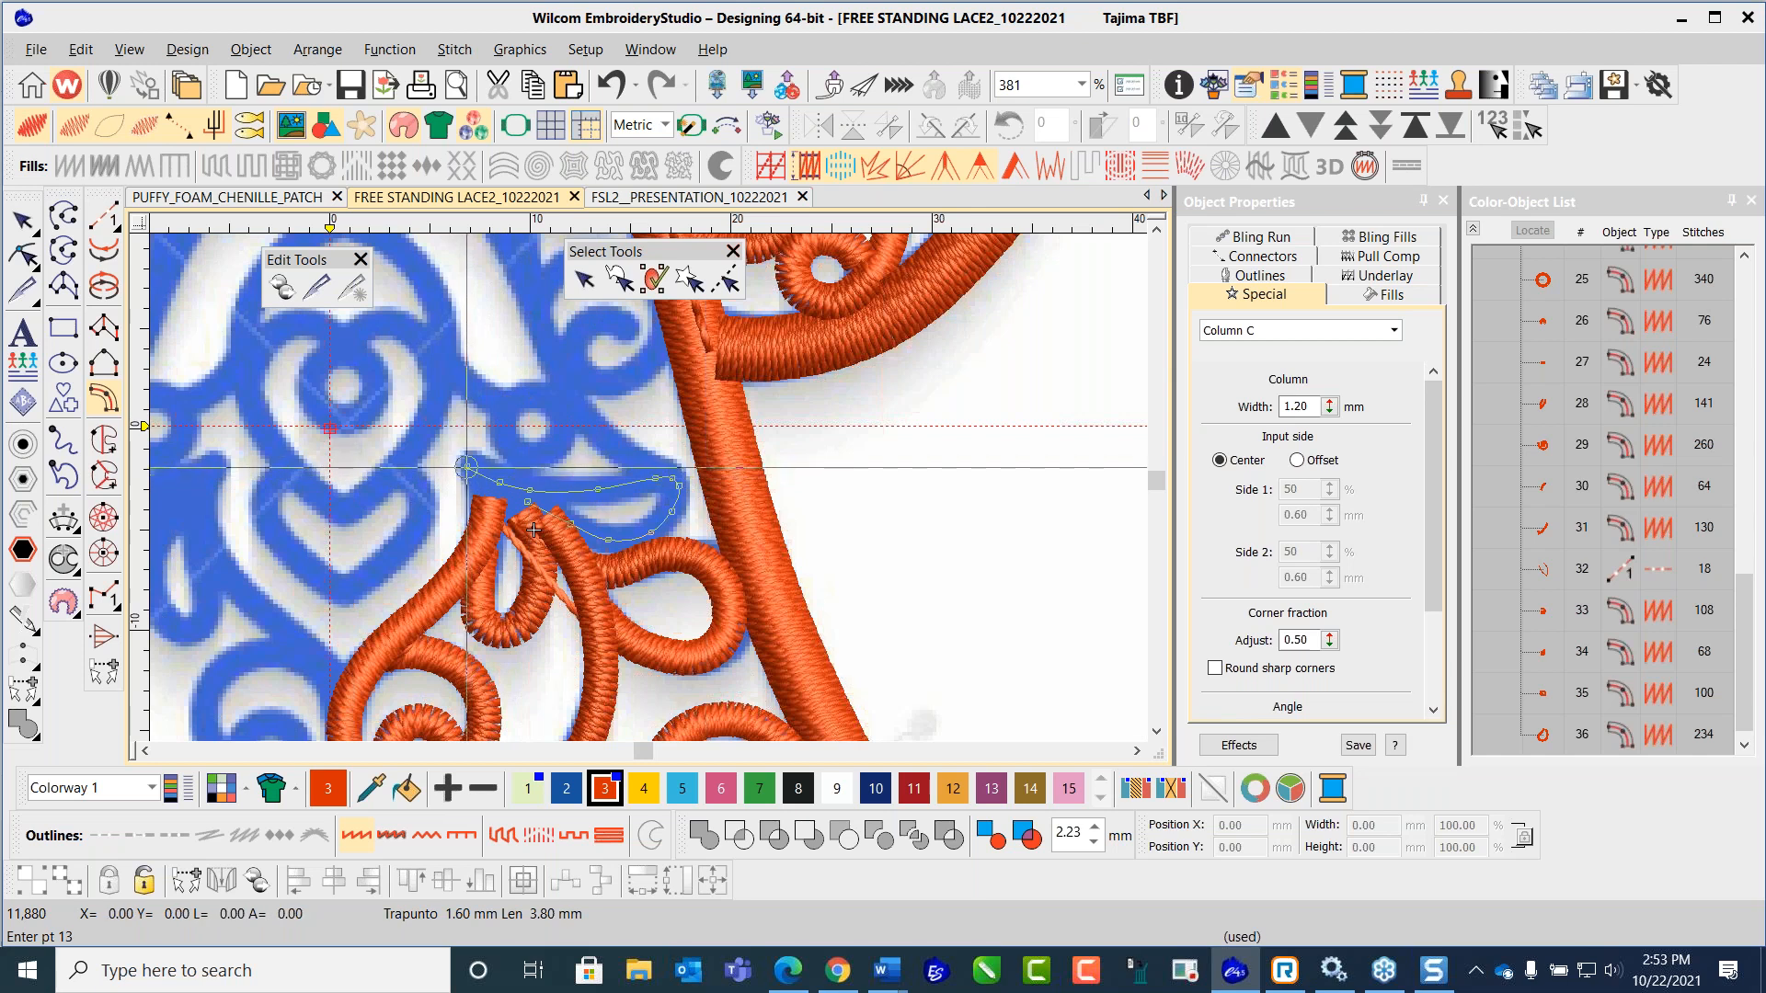
key("Return")
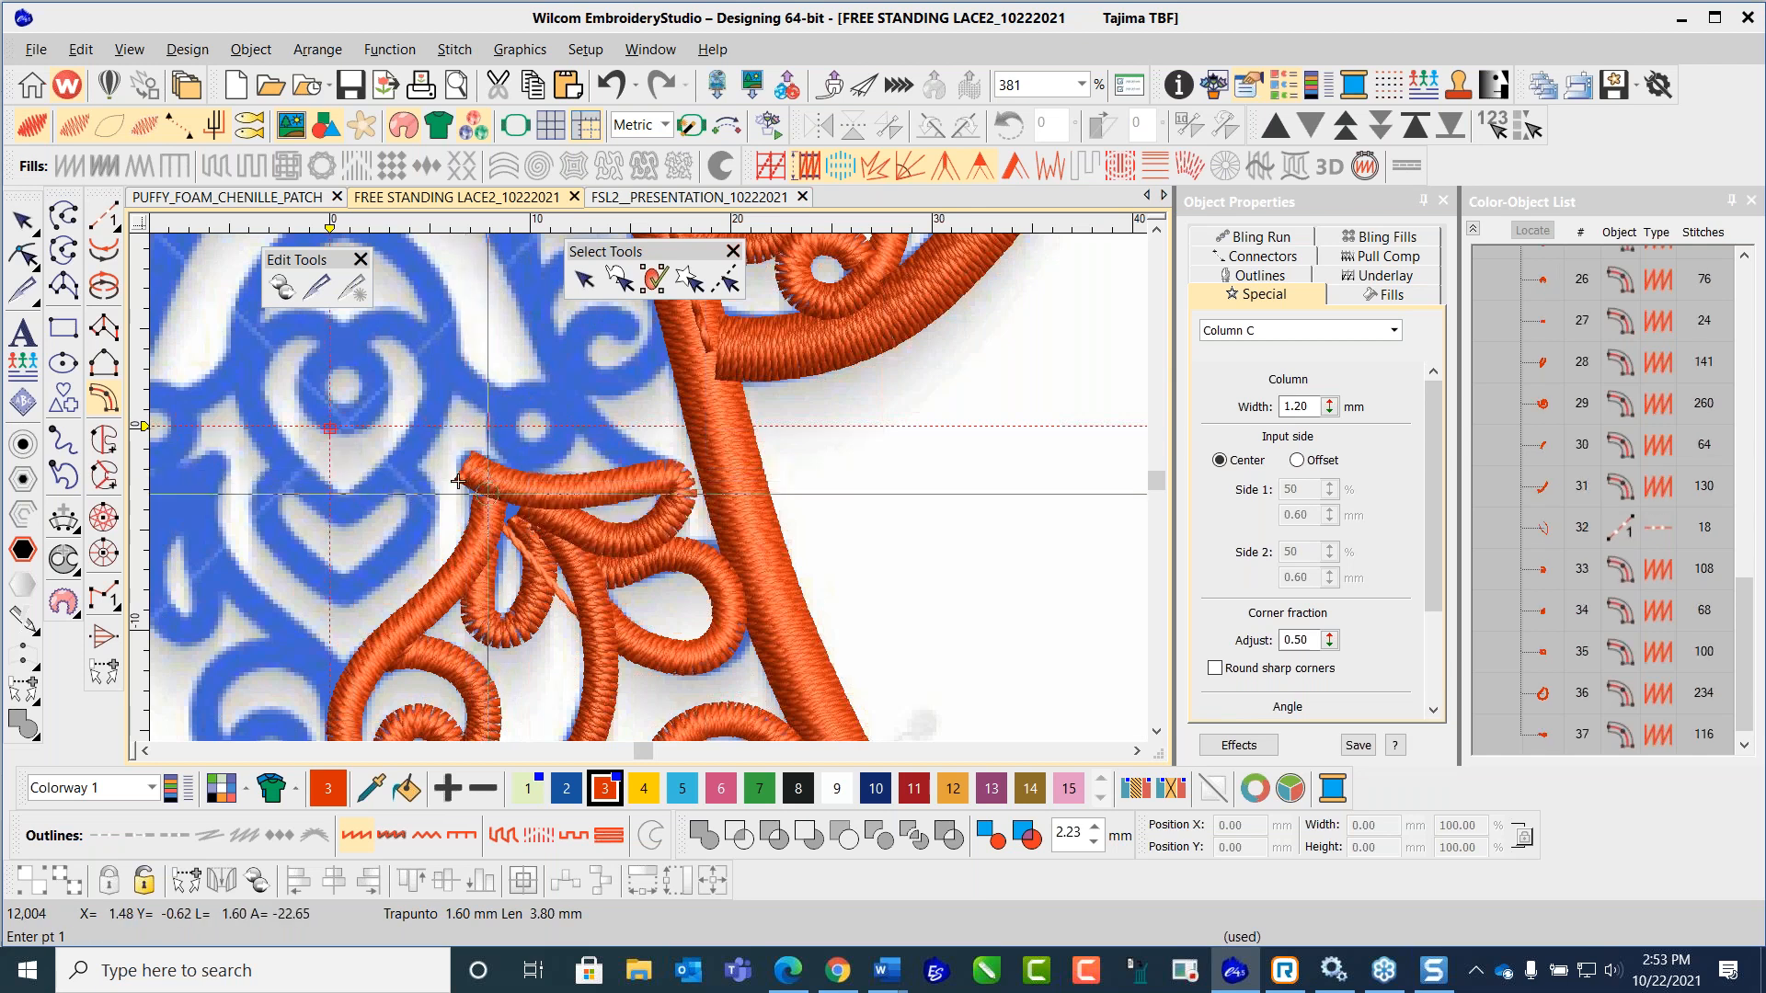
Step: Reshape the leaf, teardrop and U-shaped columns, extending their open ends to overlap at the junction beneath the leaf's upper edge
key("h")
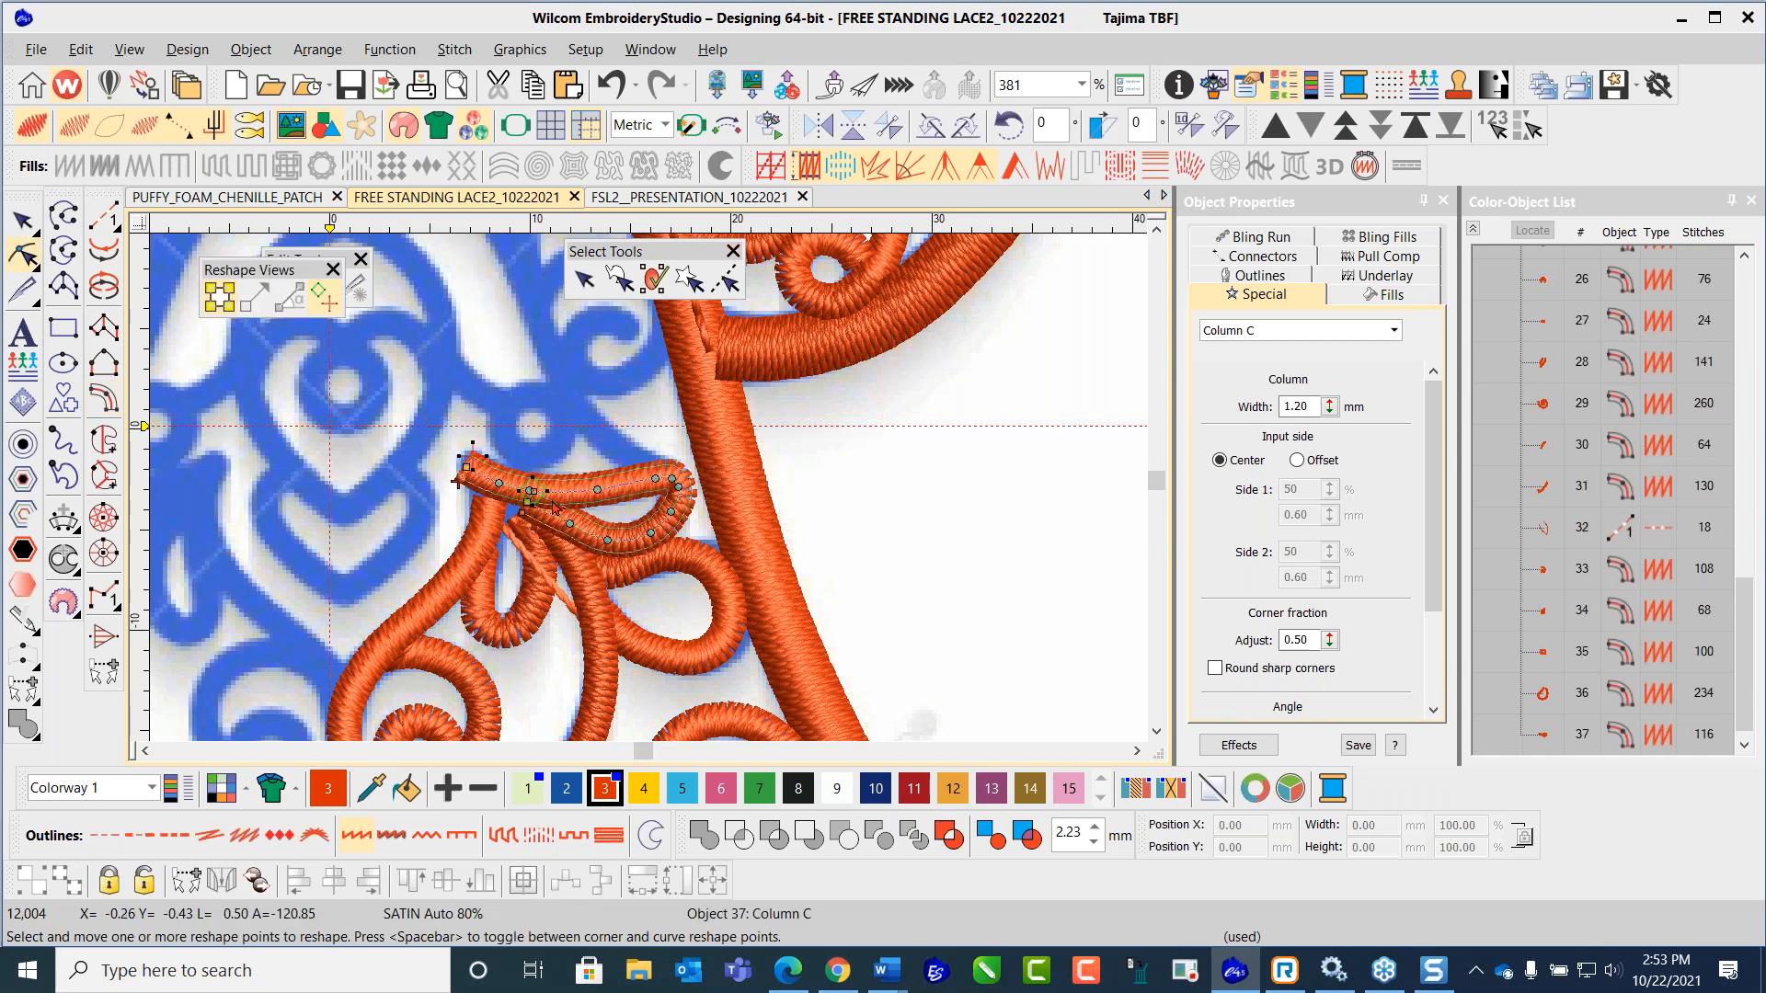
scroll(460, 483, "up", 3)
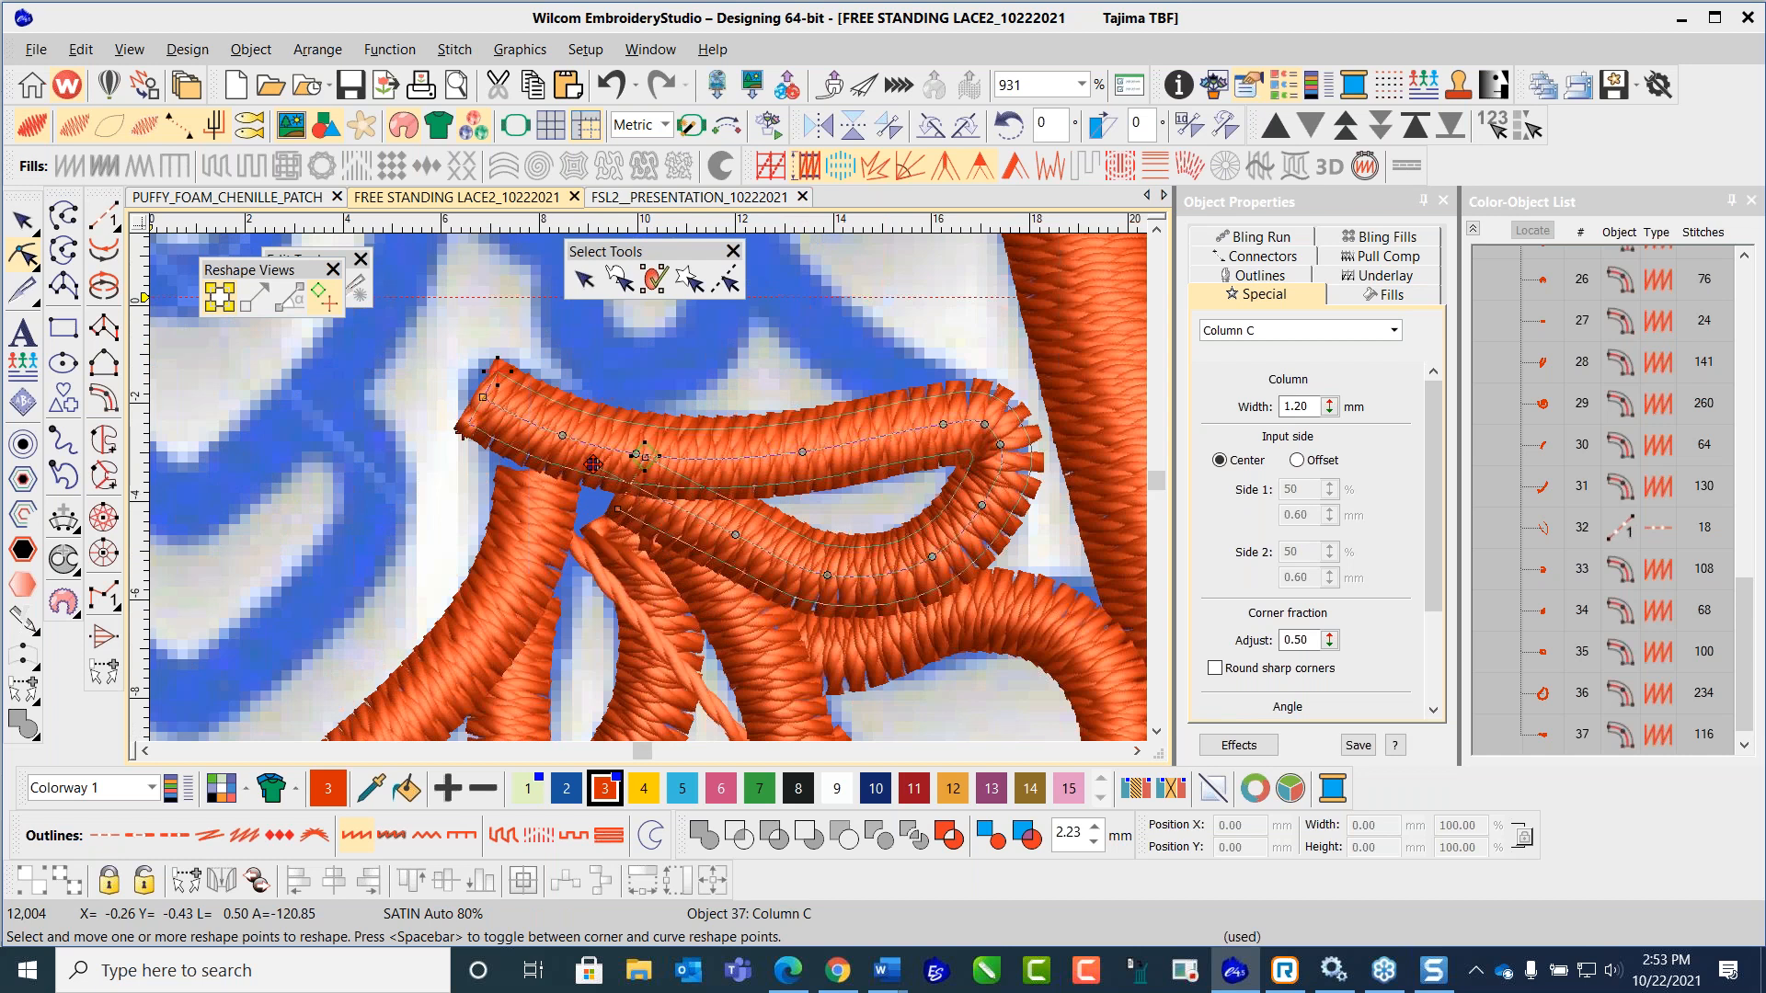
left_click_drag(594, 464, 592, 465)
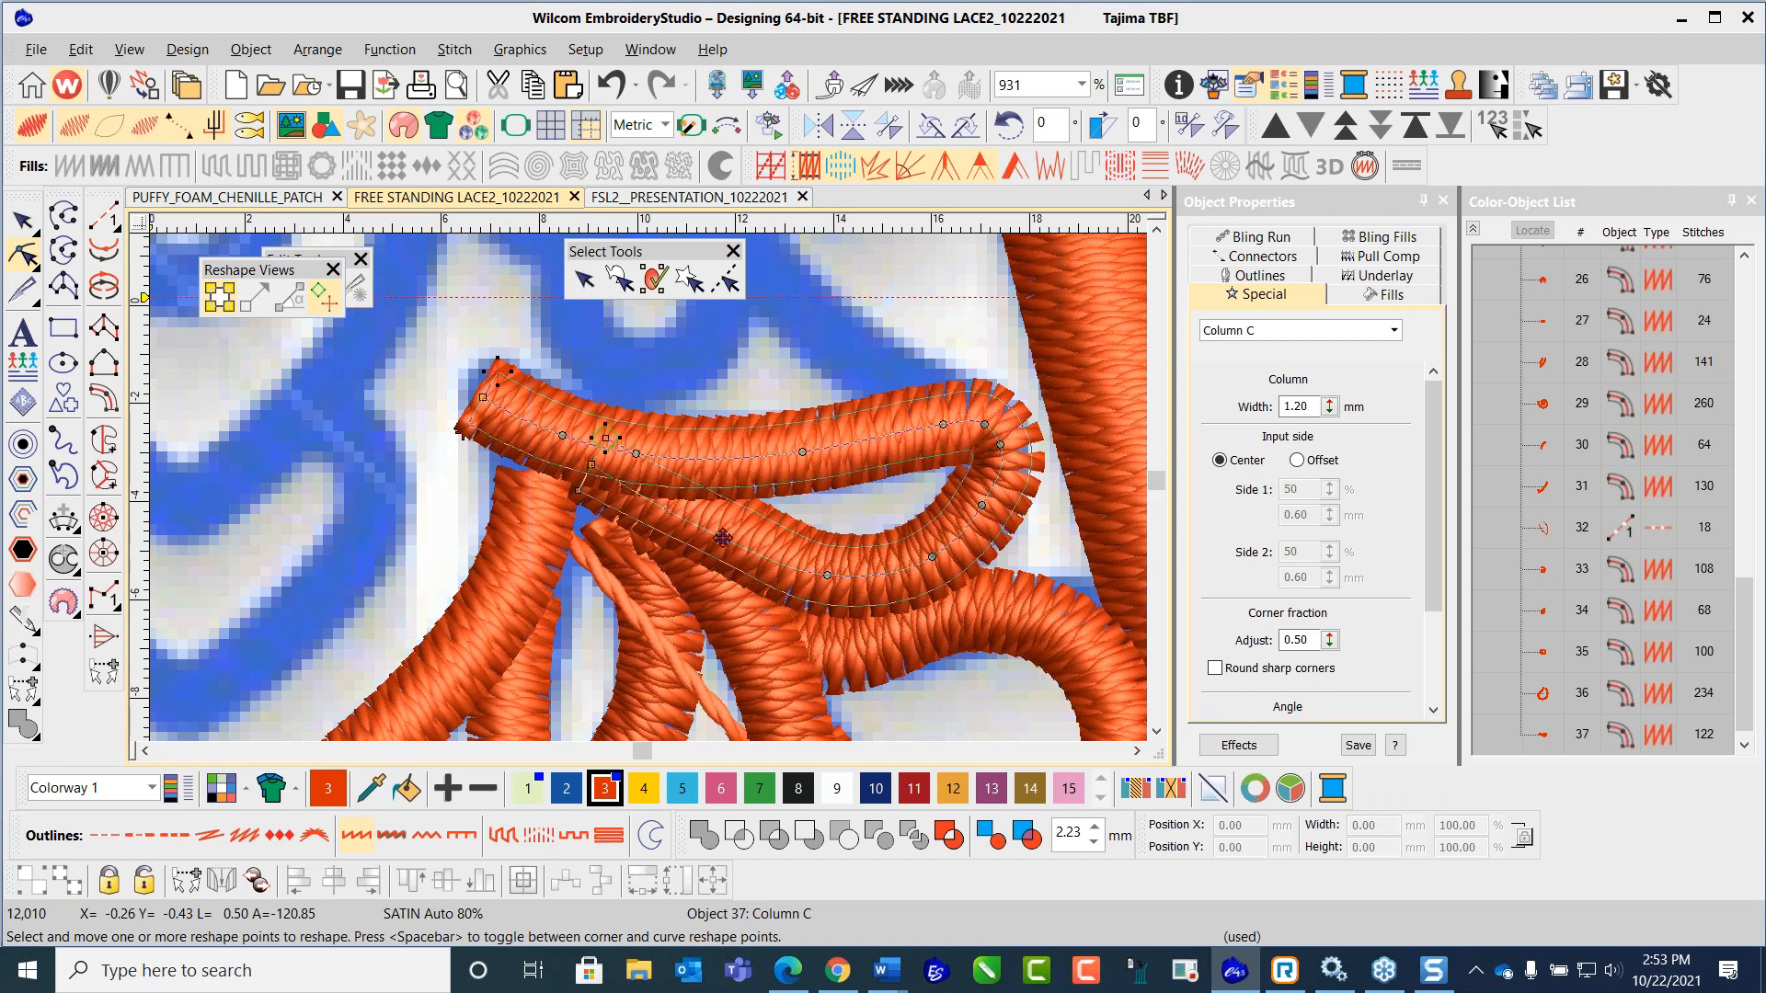
left_click(525, 578)
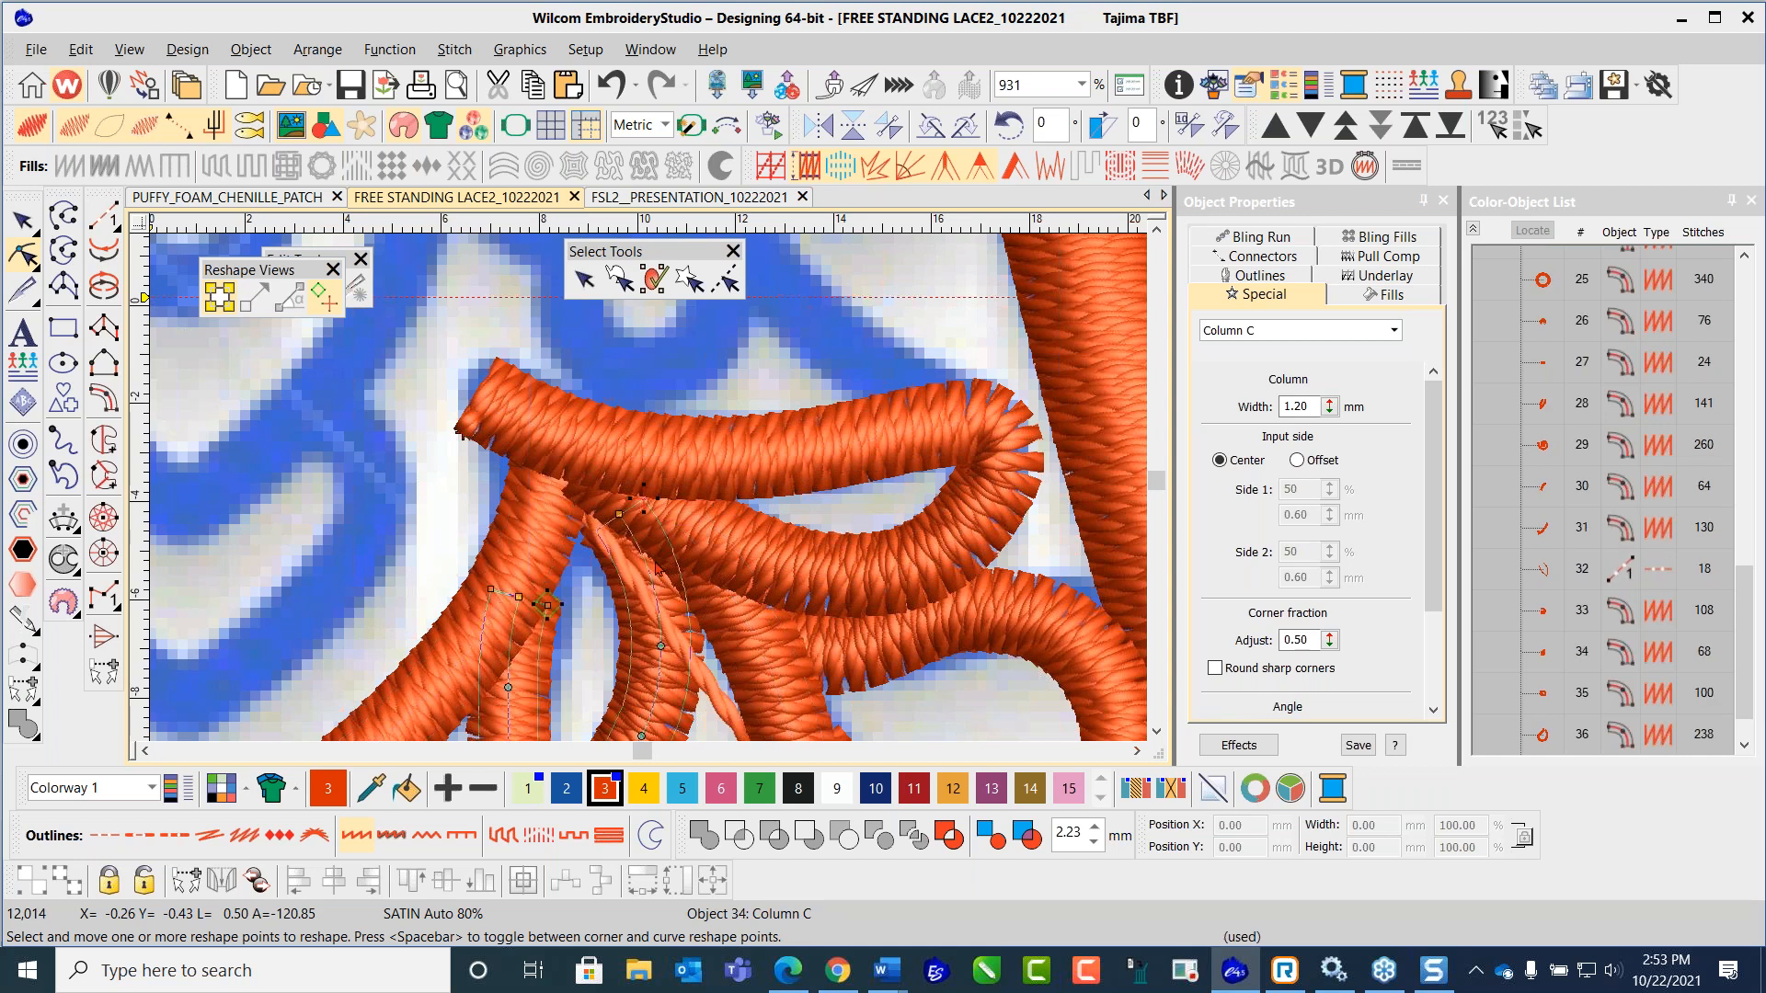
left_click_drag(598, 485, 594, 481)
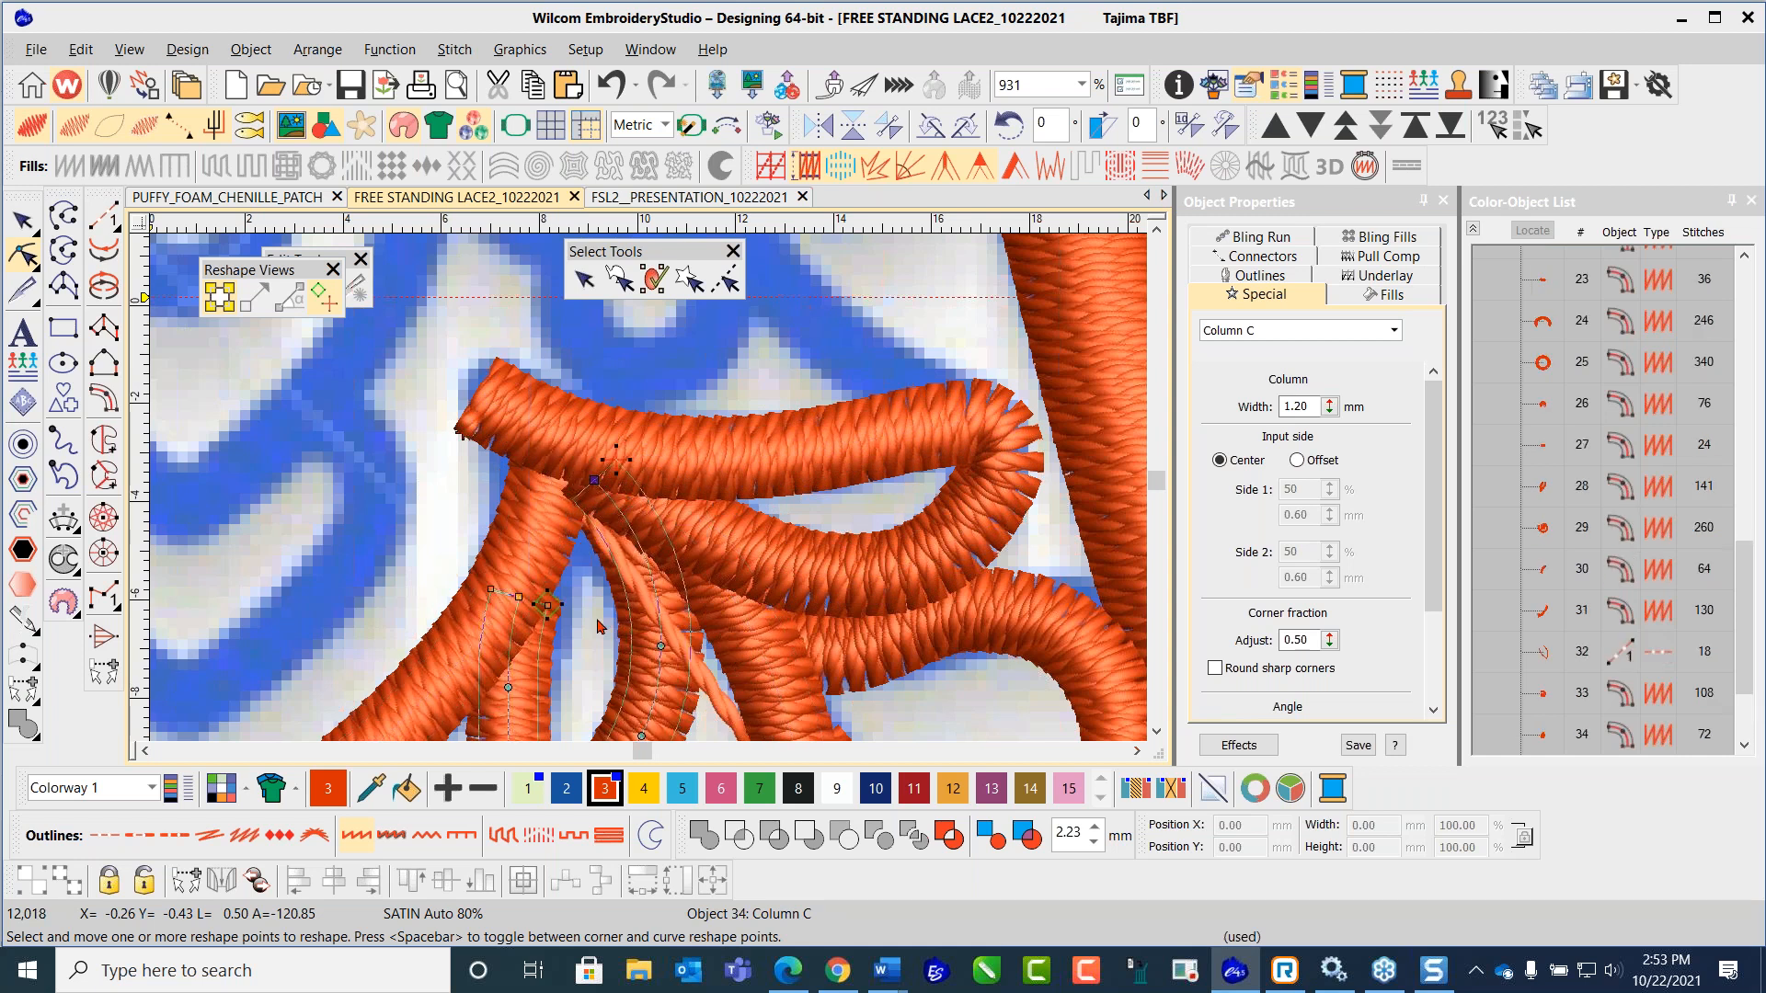
scroll(652, 495, "down", 3)
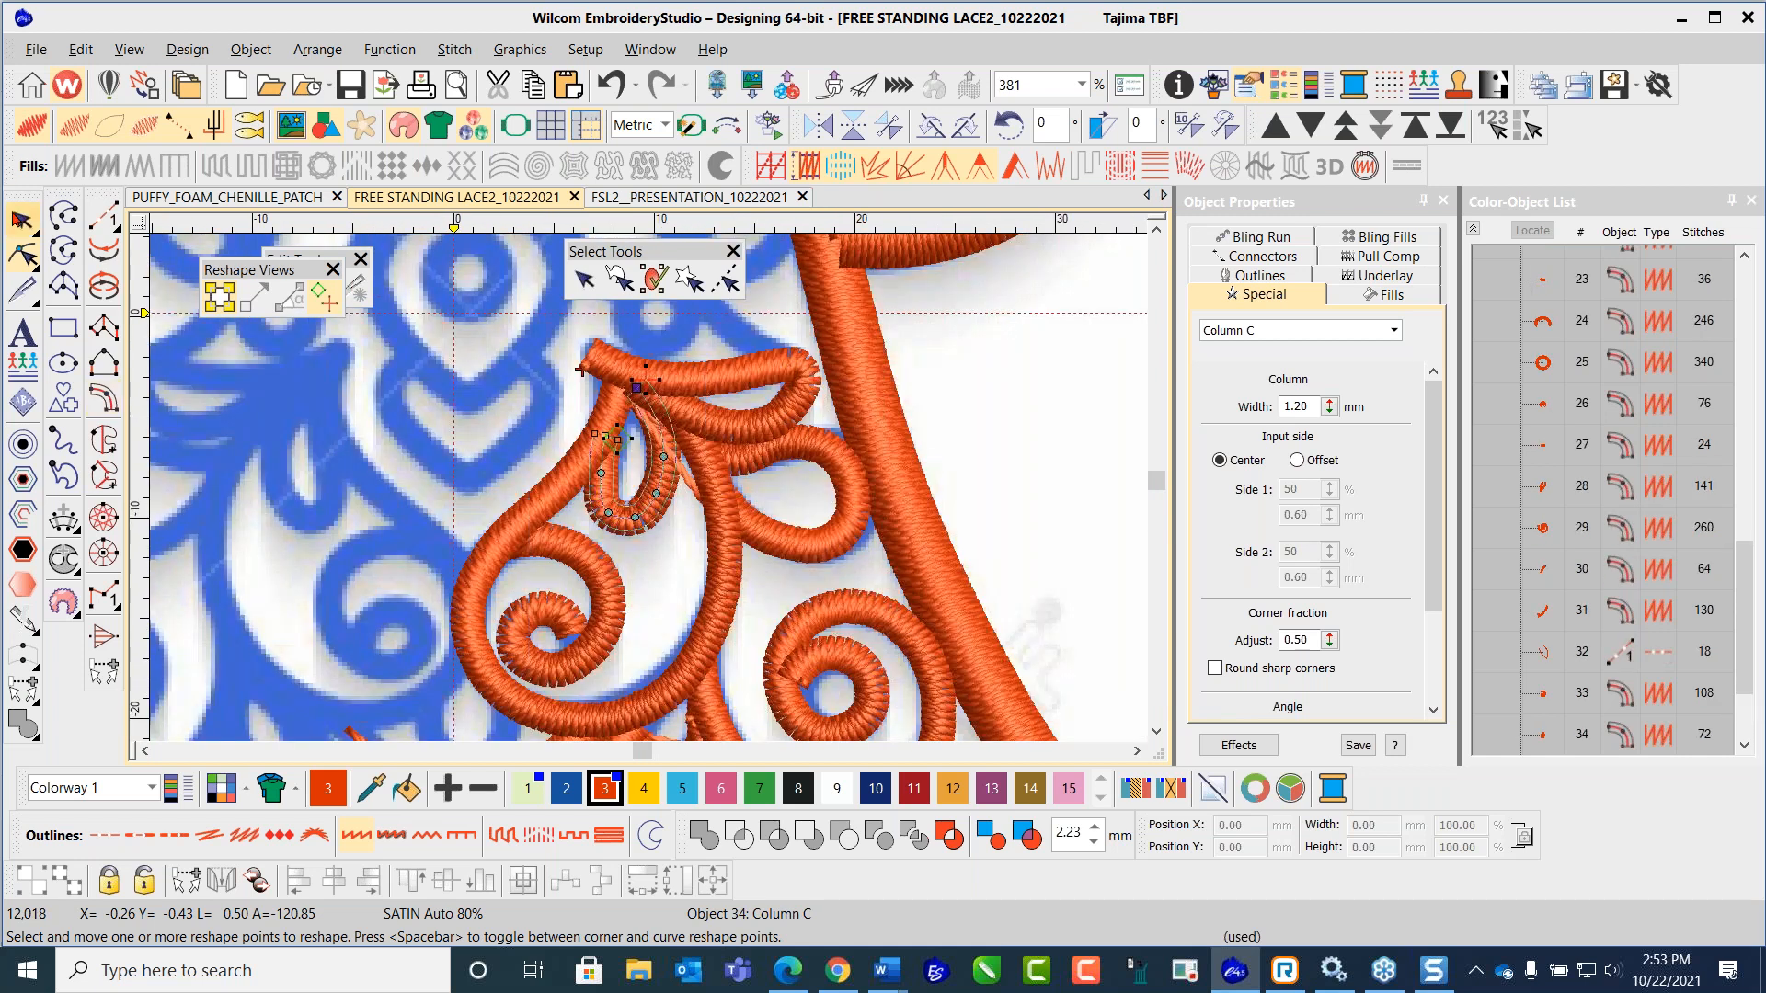
left_click(23, 223)
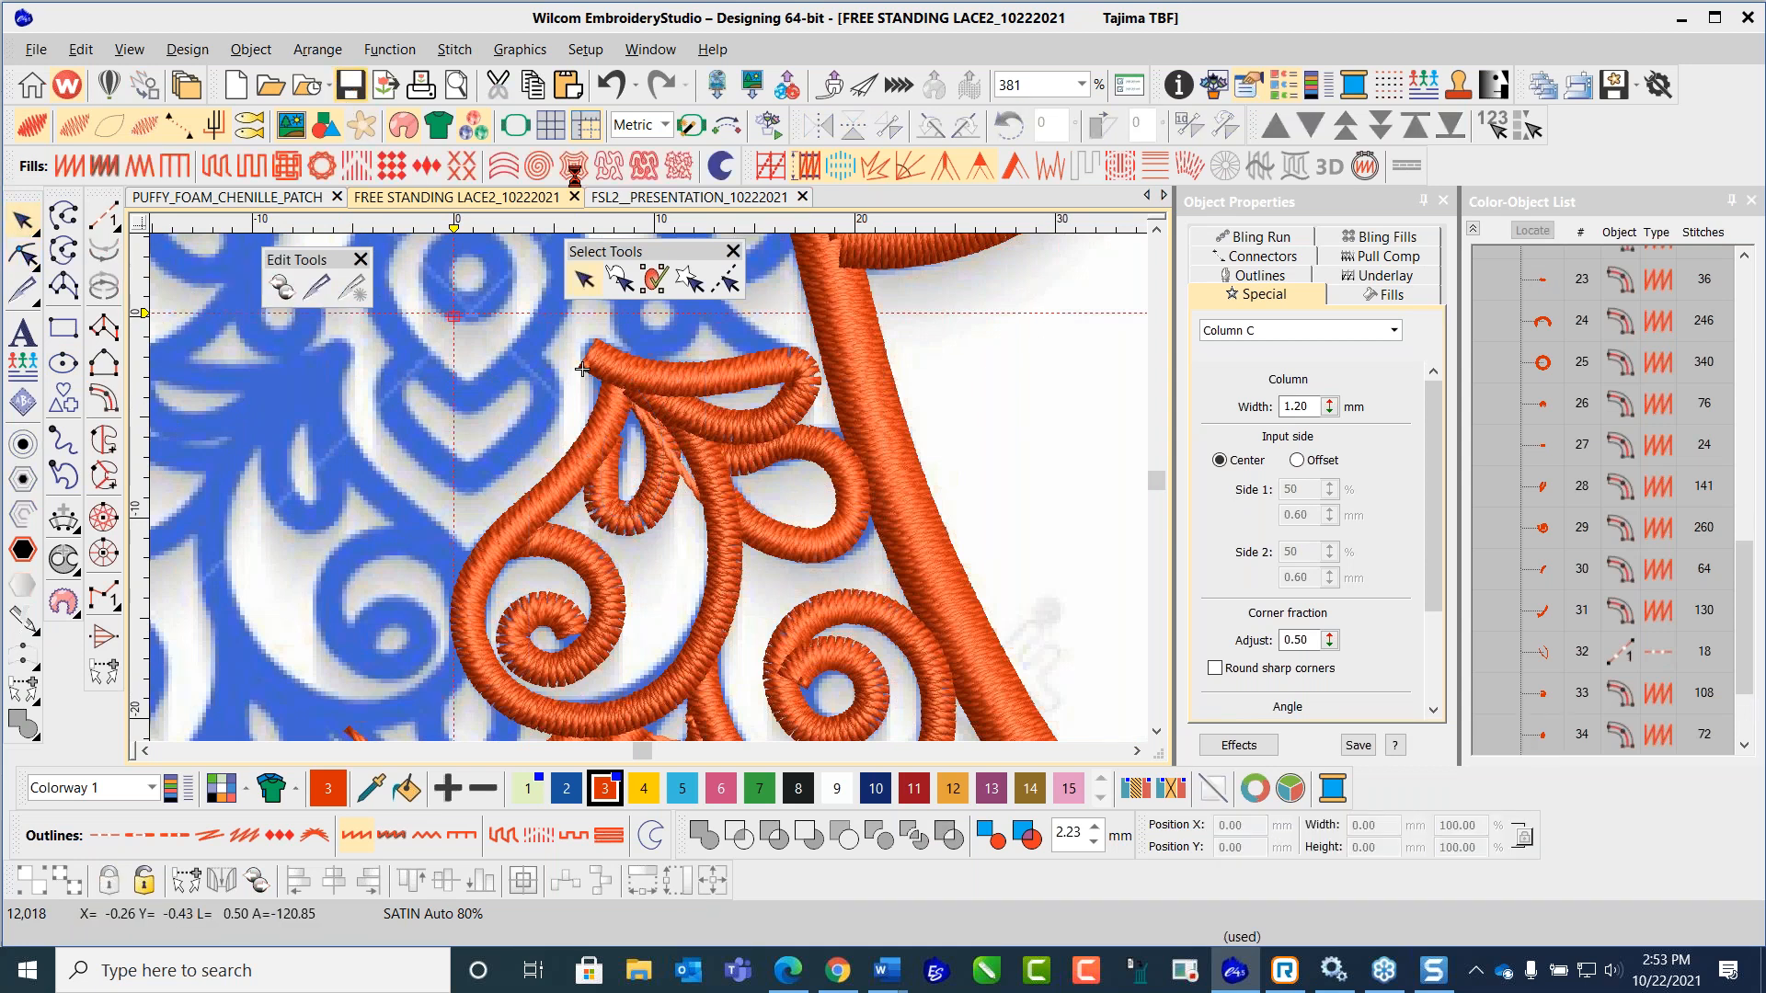
Step: Digitize a small V-shaped Column C satin around the pointed drop at the centre line, just below the inner scrolls
scroll(649, 495, "down", 2)
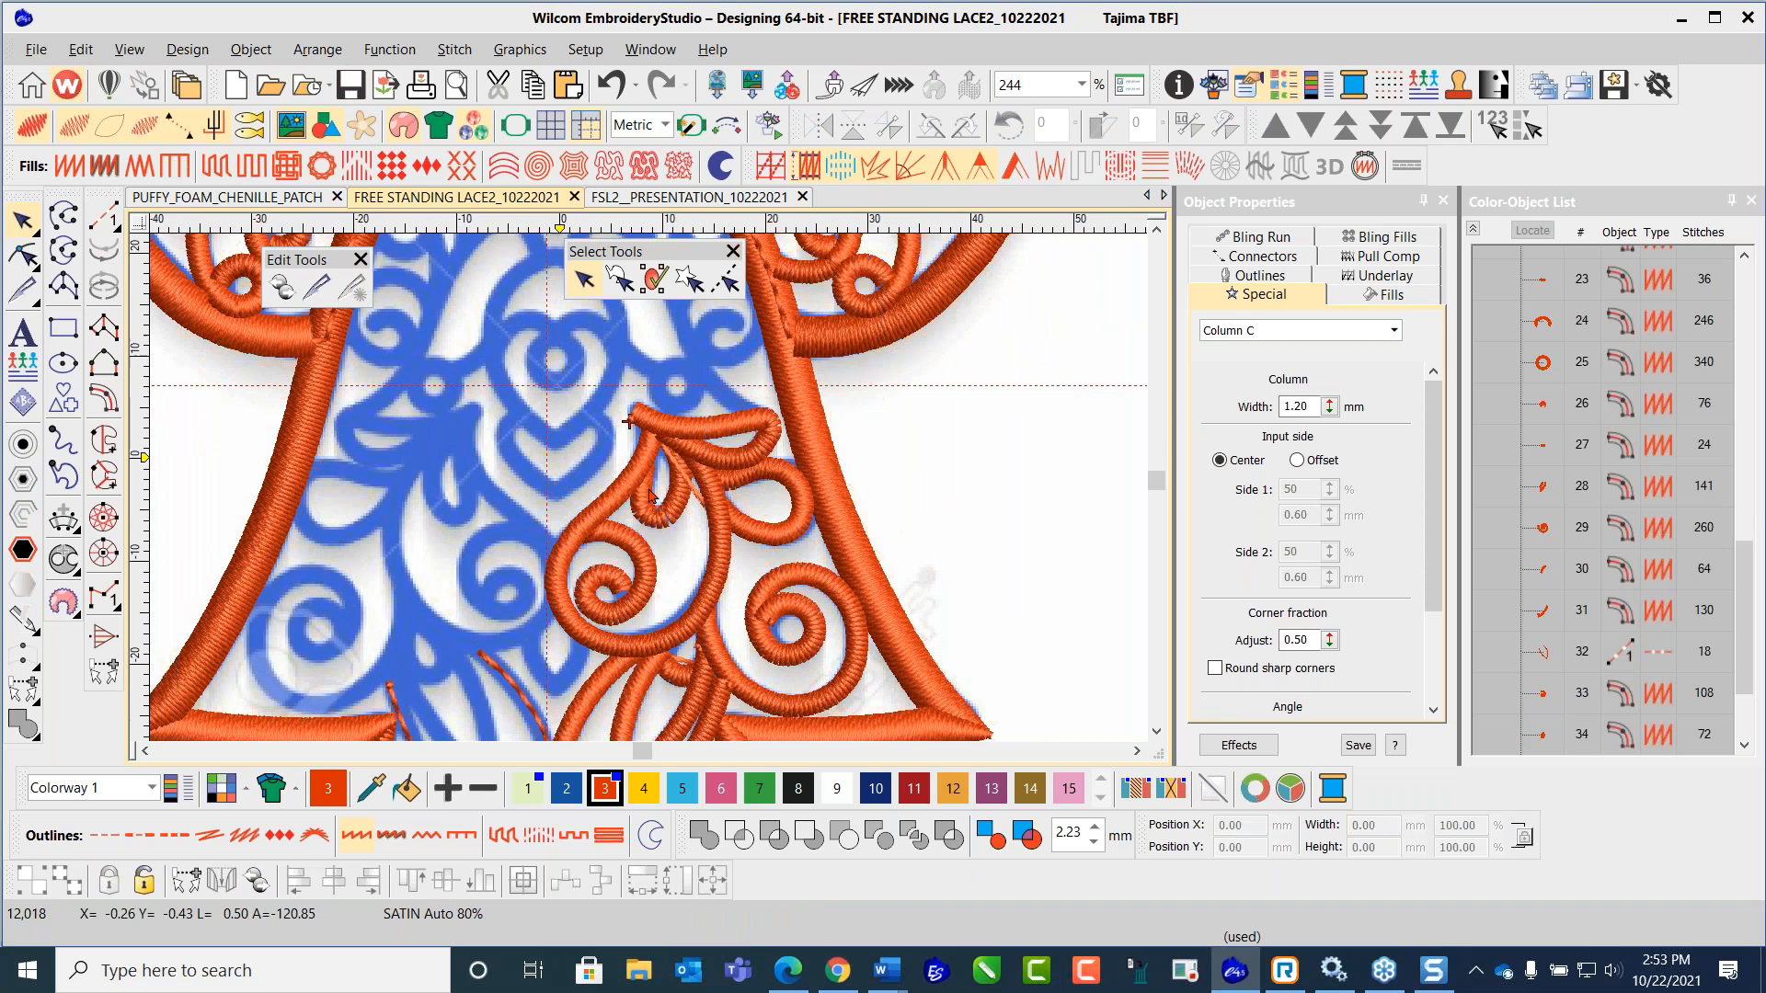
scroll(650, 495, "up", 2)
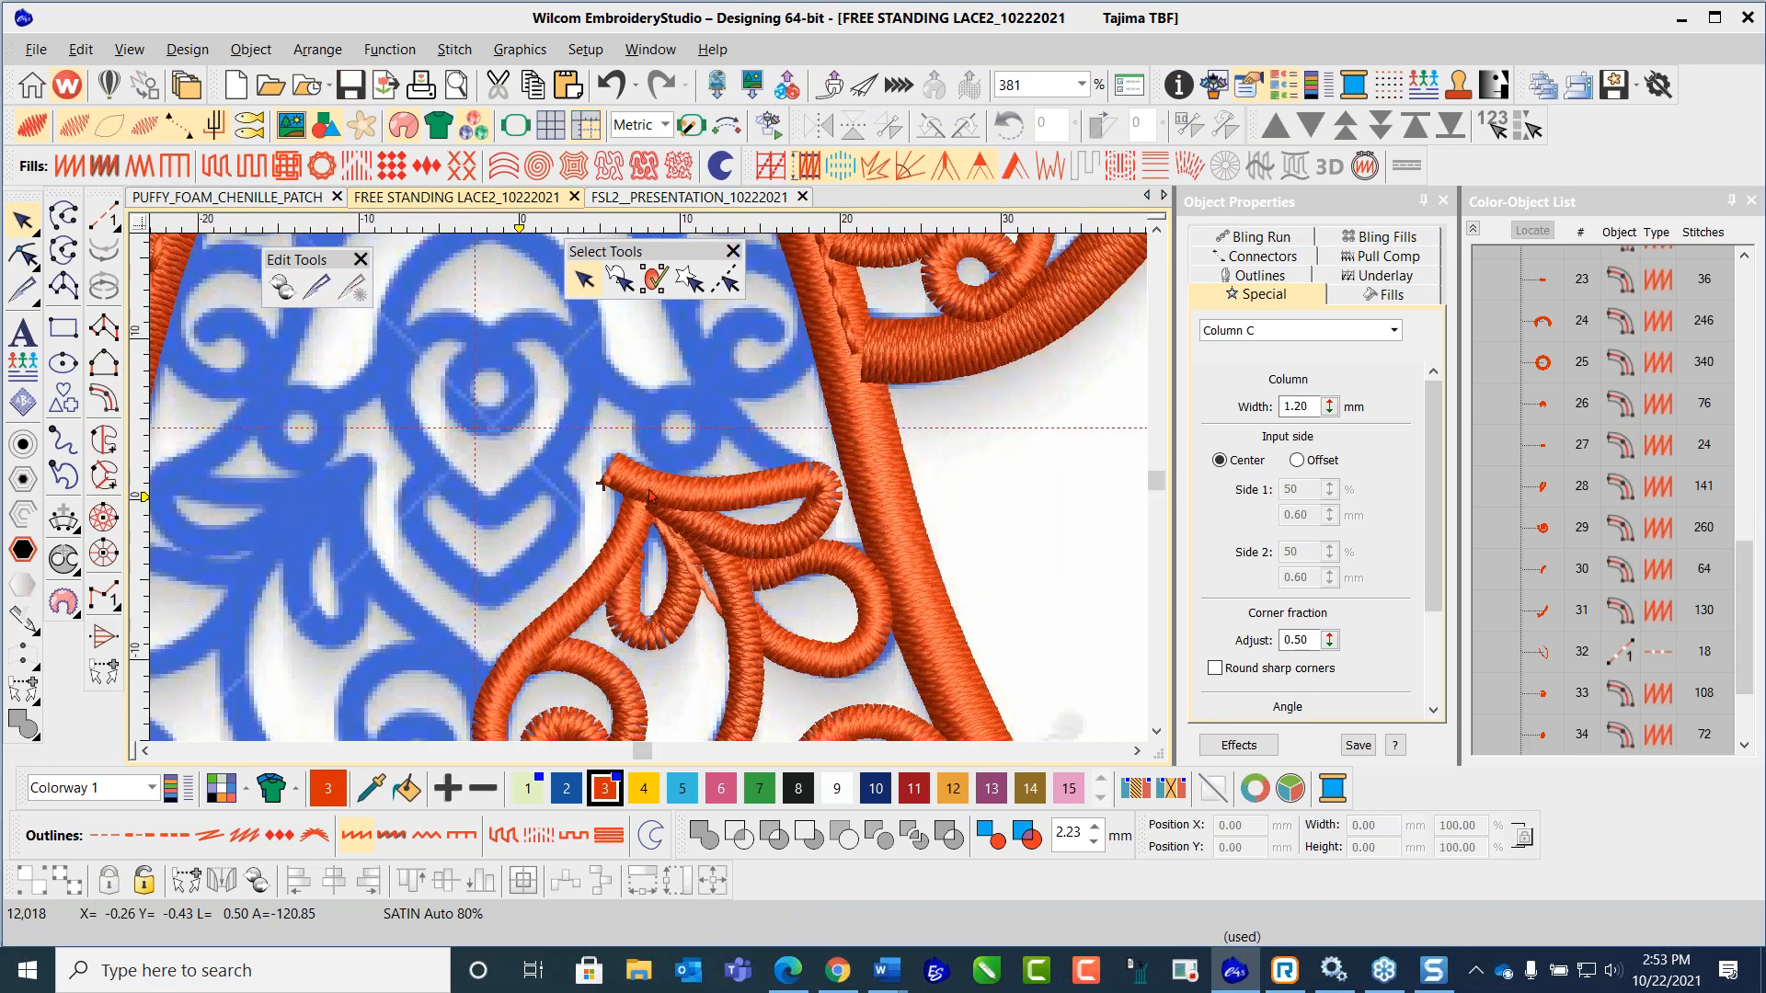
scroll(608, 536, "down", 1)
scroll(626, 530, "down", 1)
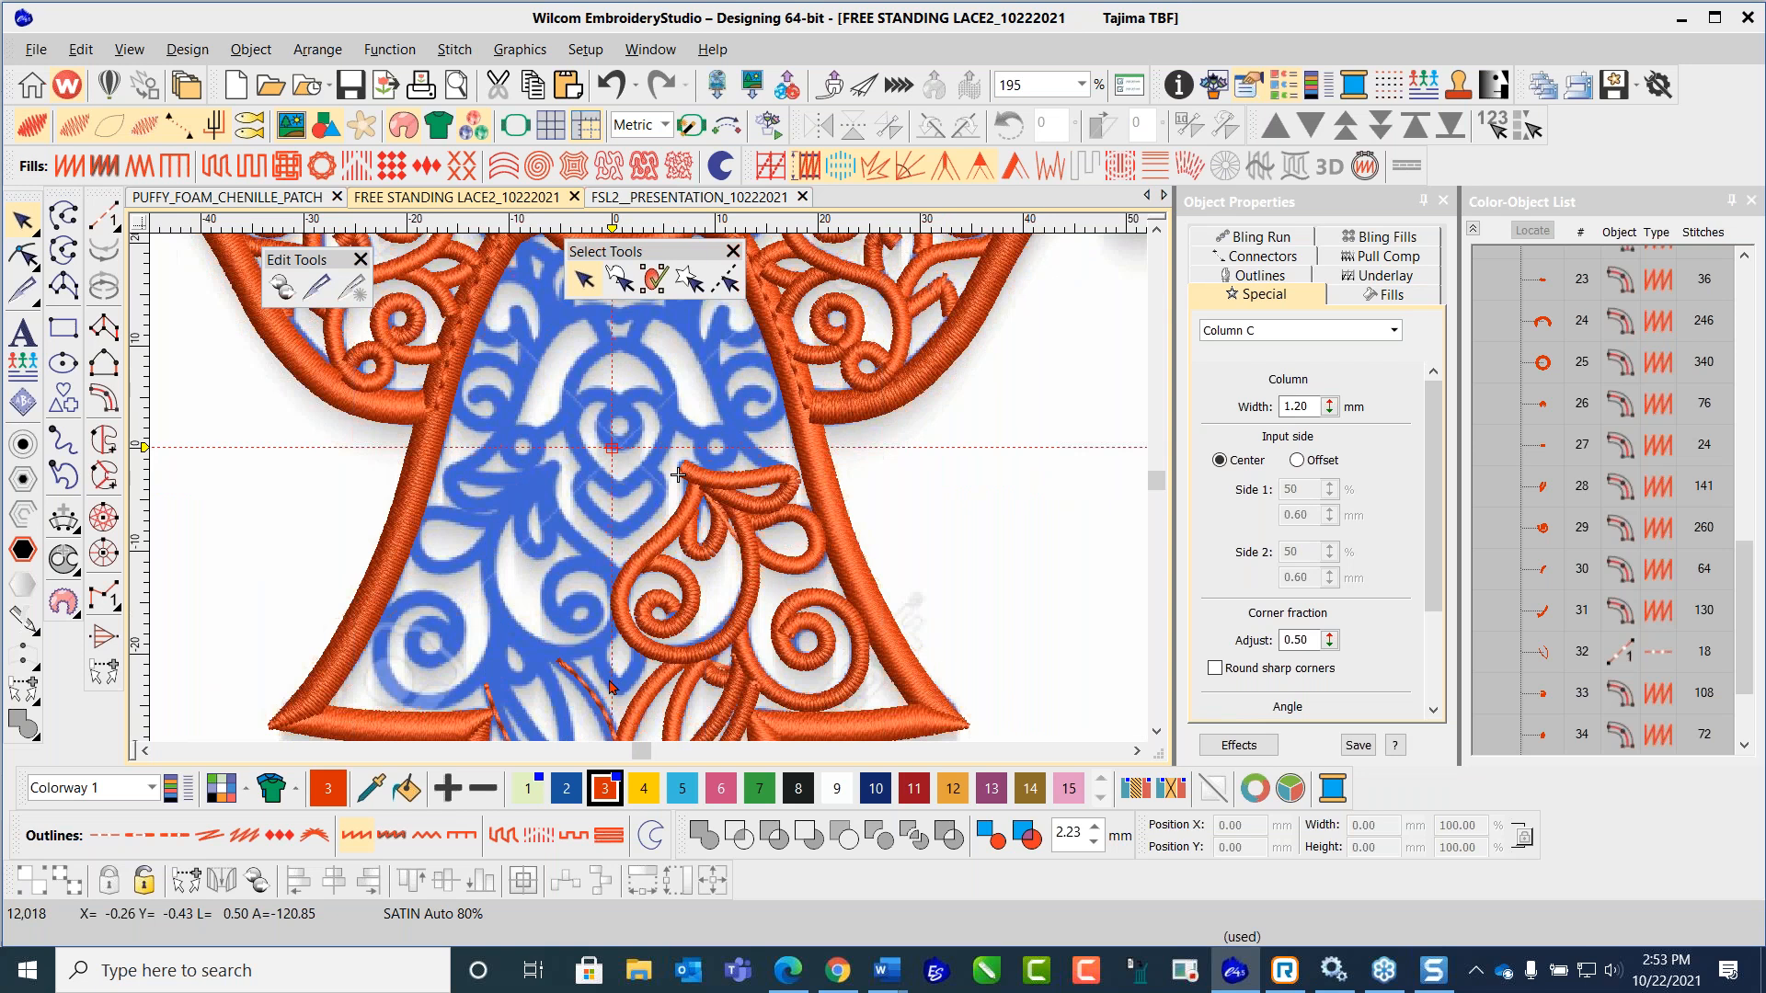
scroll(612, 687, "down", 1)
scroll(635, 627, "up", 2)
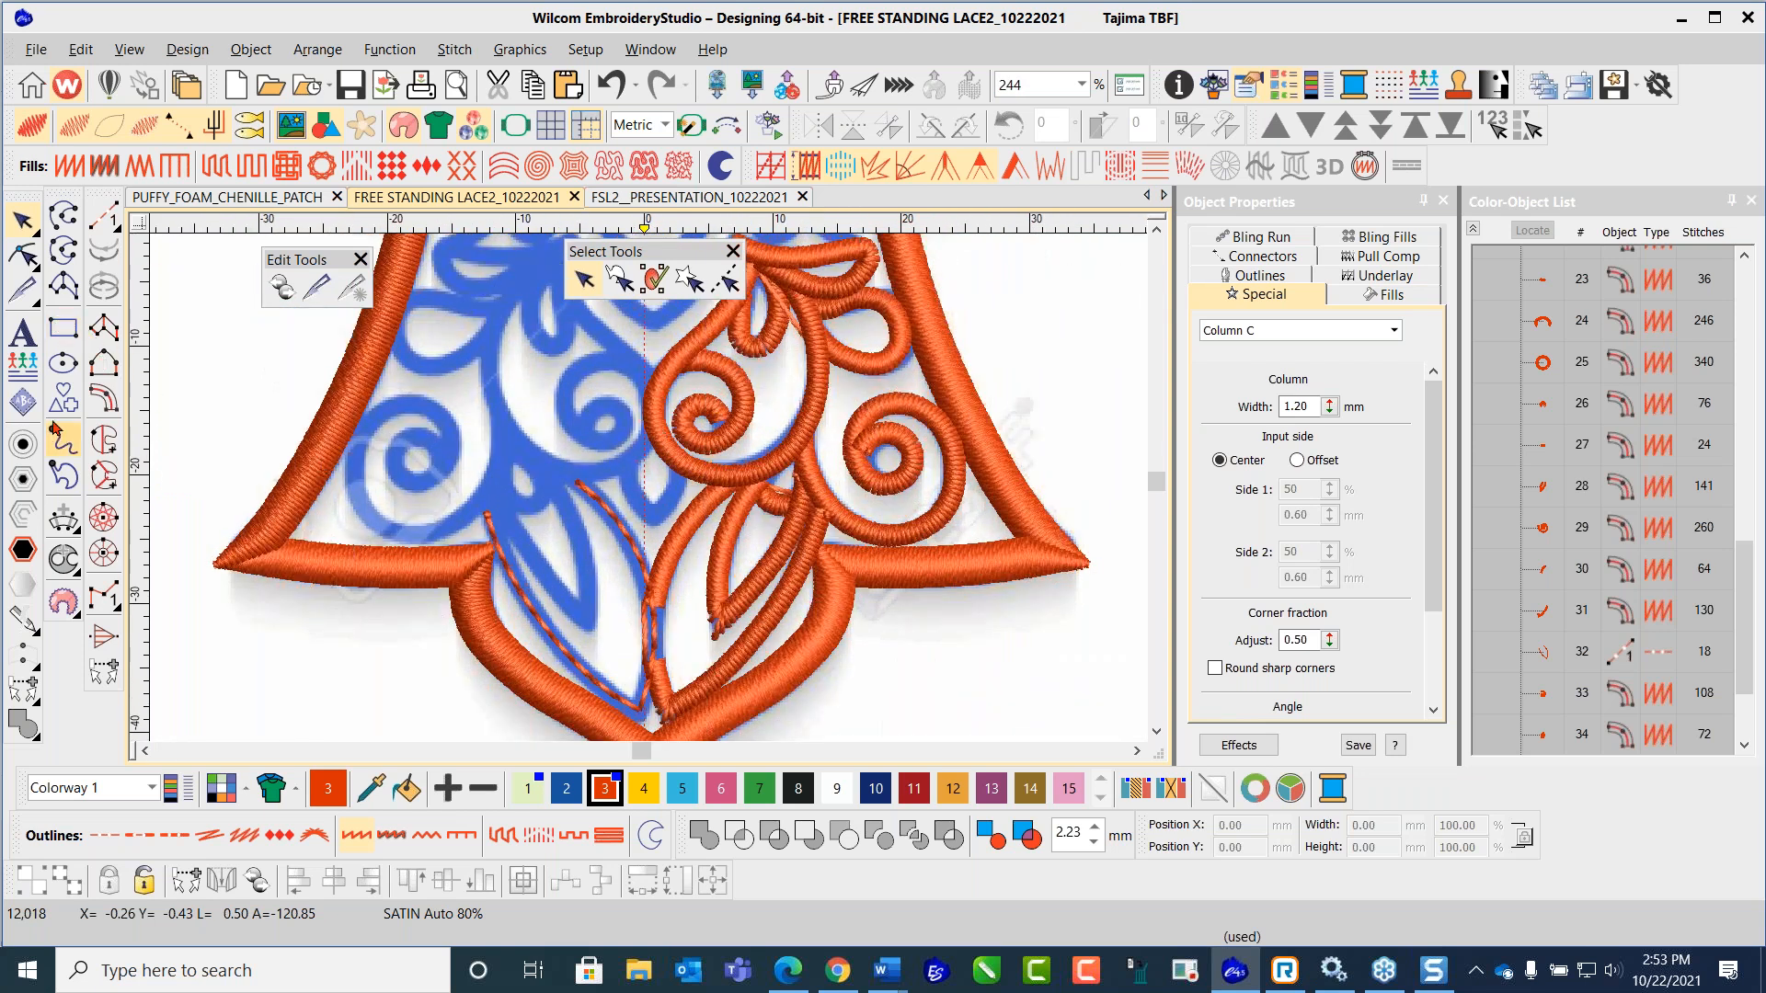
left_click(100, 397)
scroll(676, 449, "up", 3)
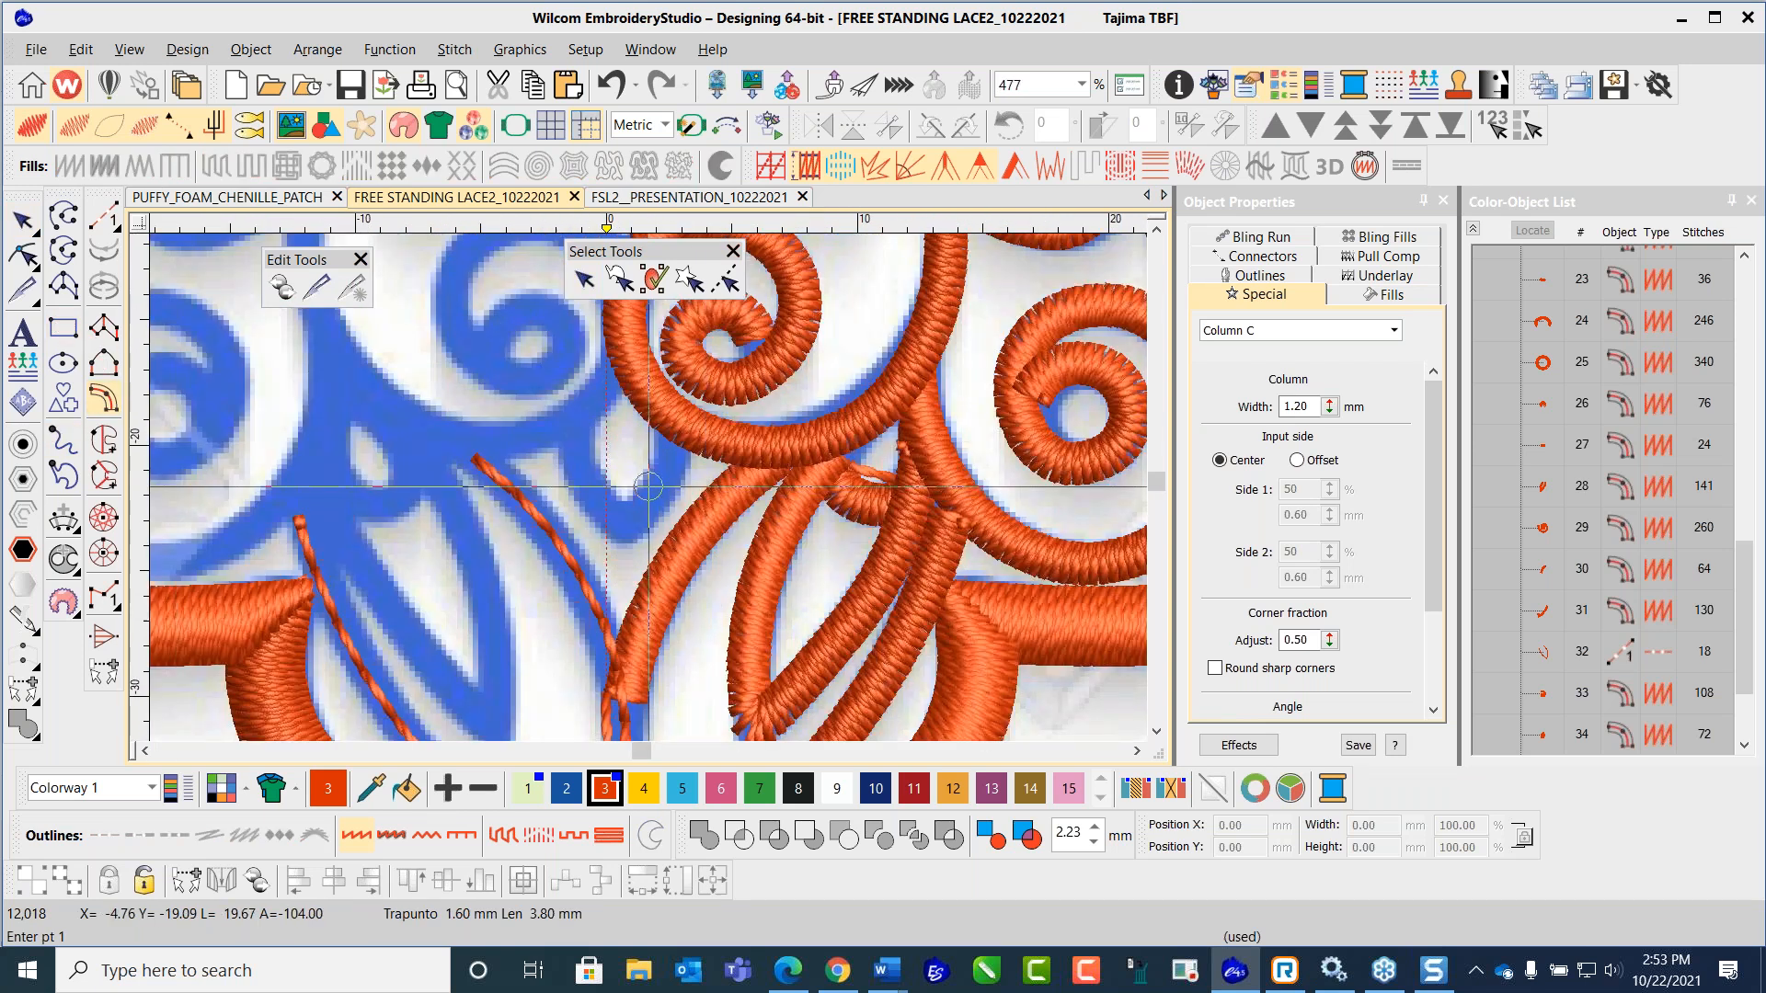
left_click(677, 440)
left_click(664, 478)
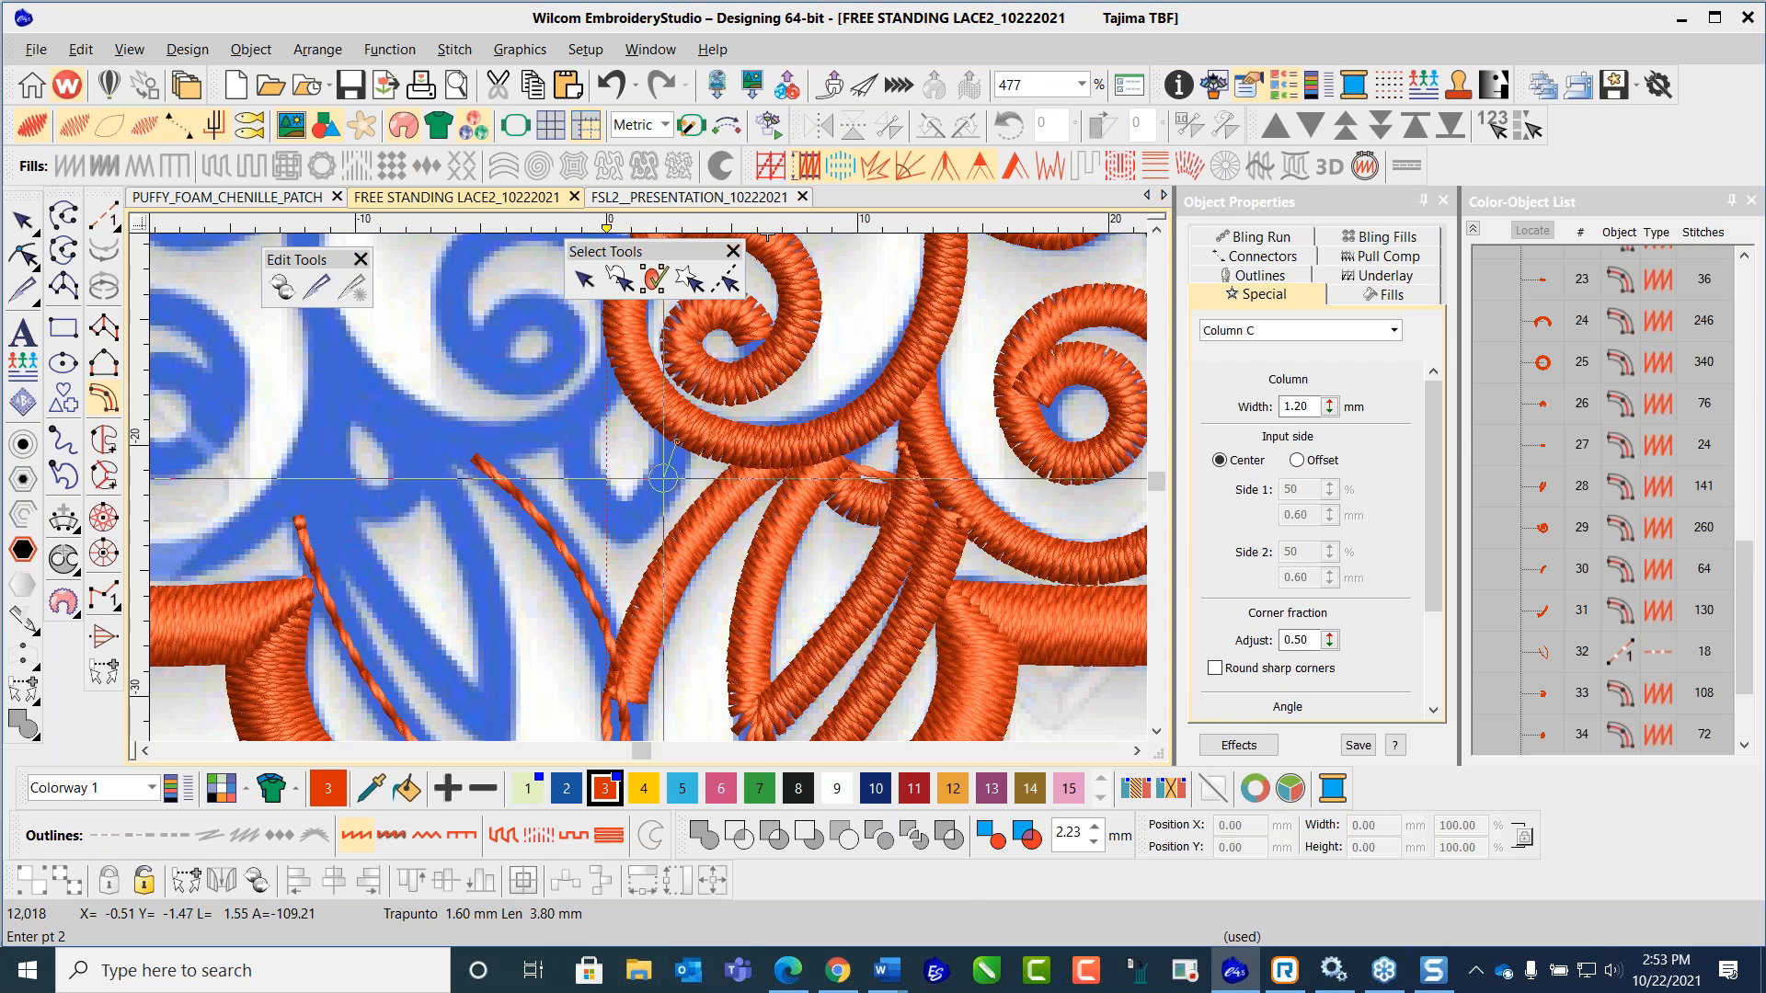
left_click(641, 510)
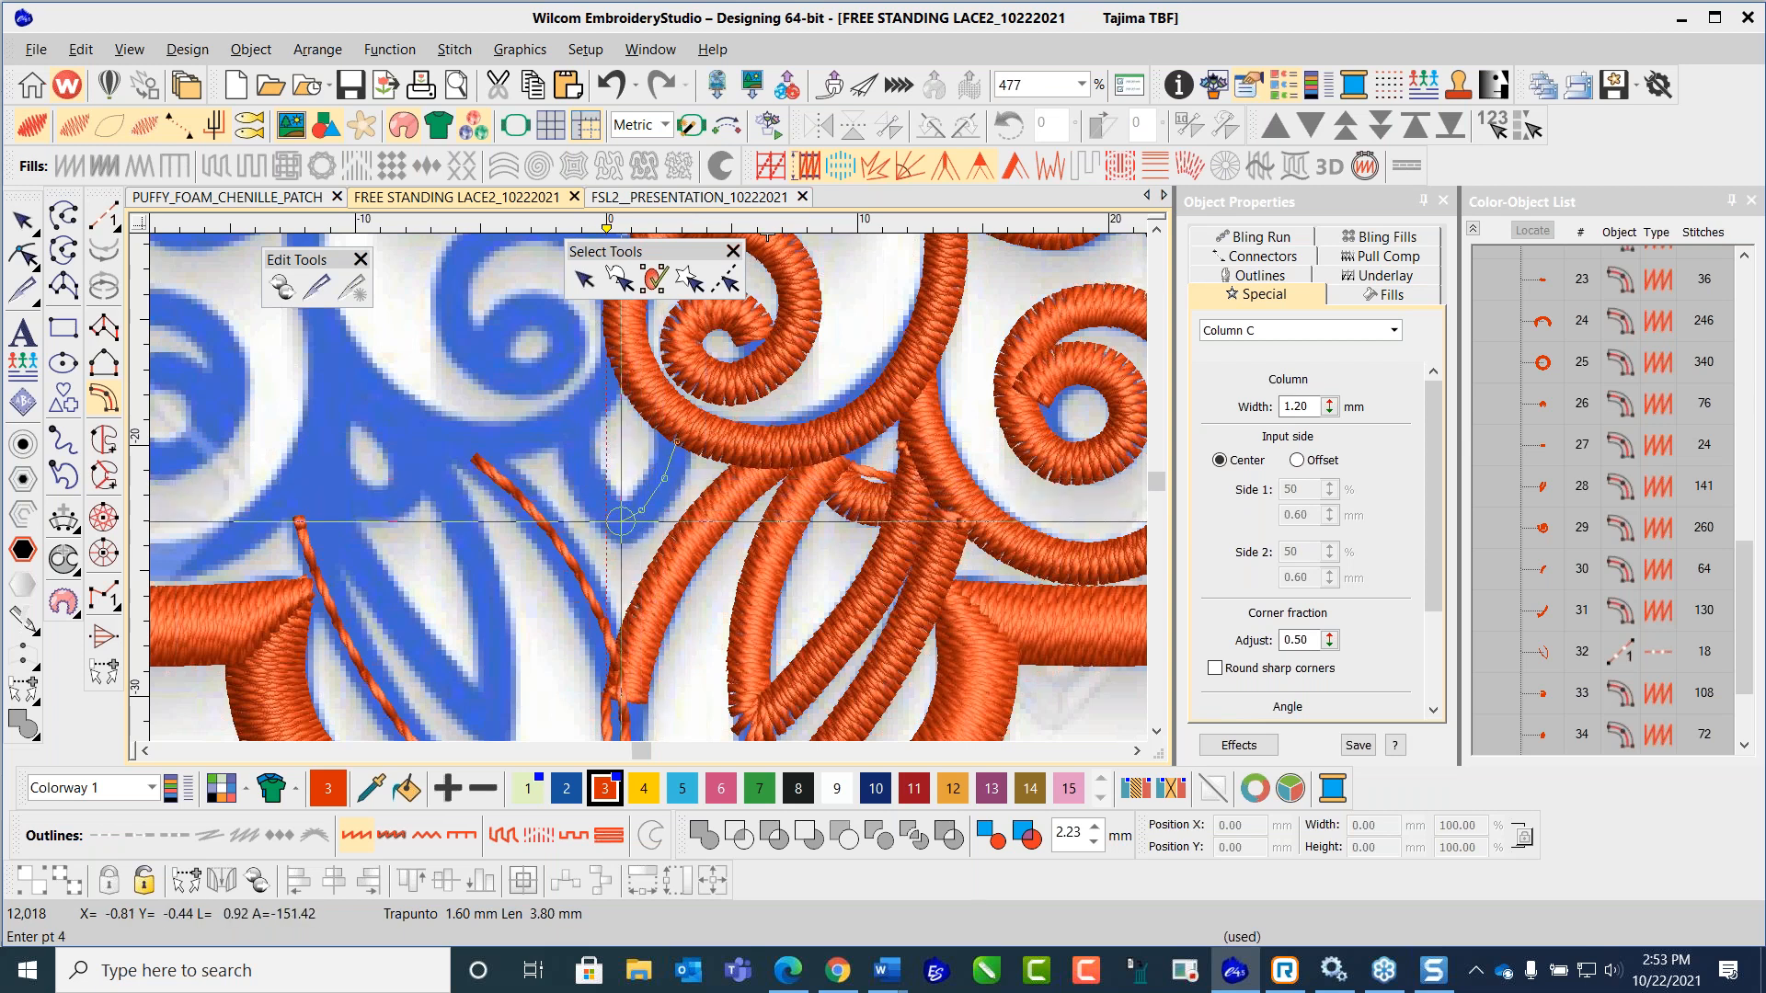
left_click(585, 489)
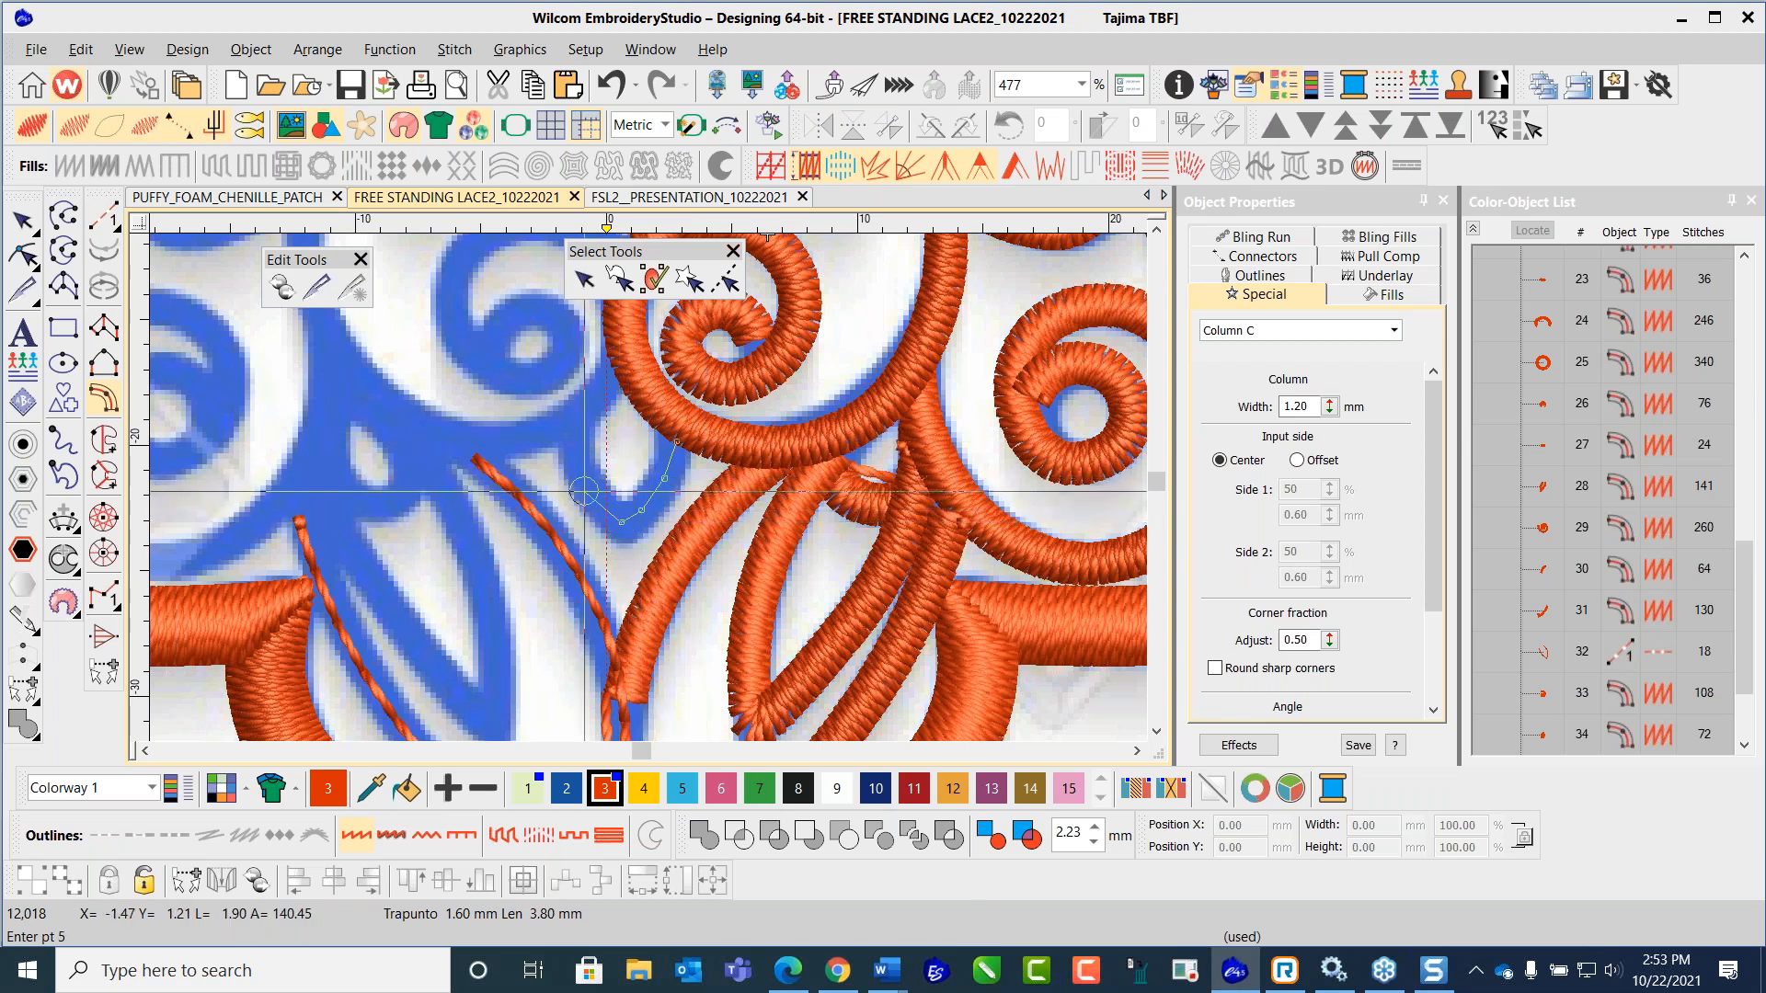
left_click(550, 431)
key("Return")
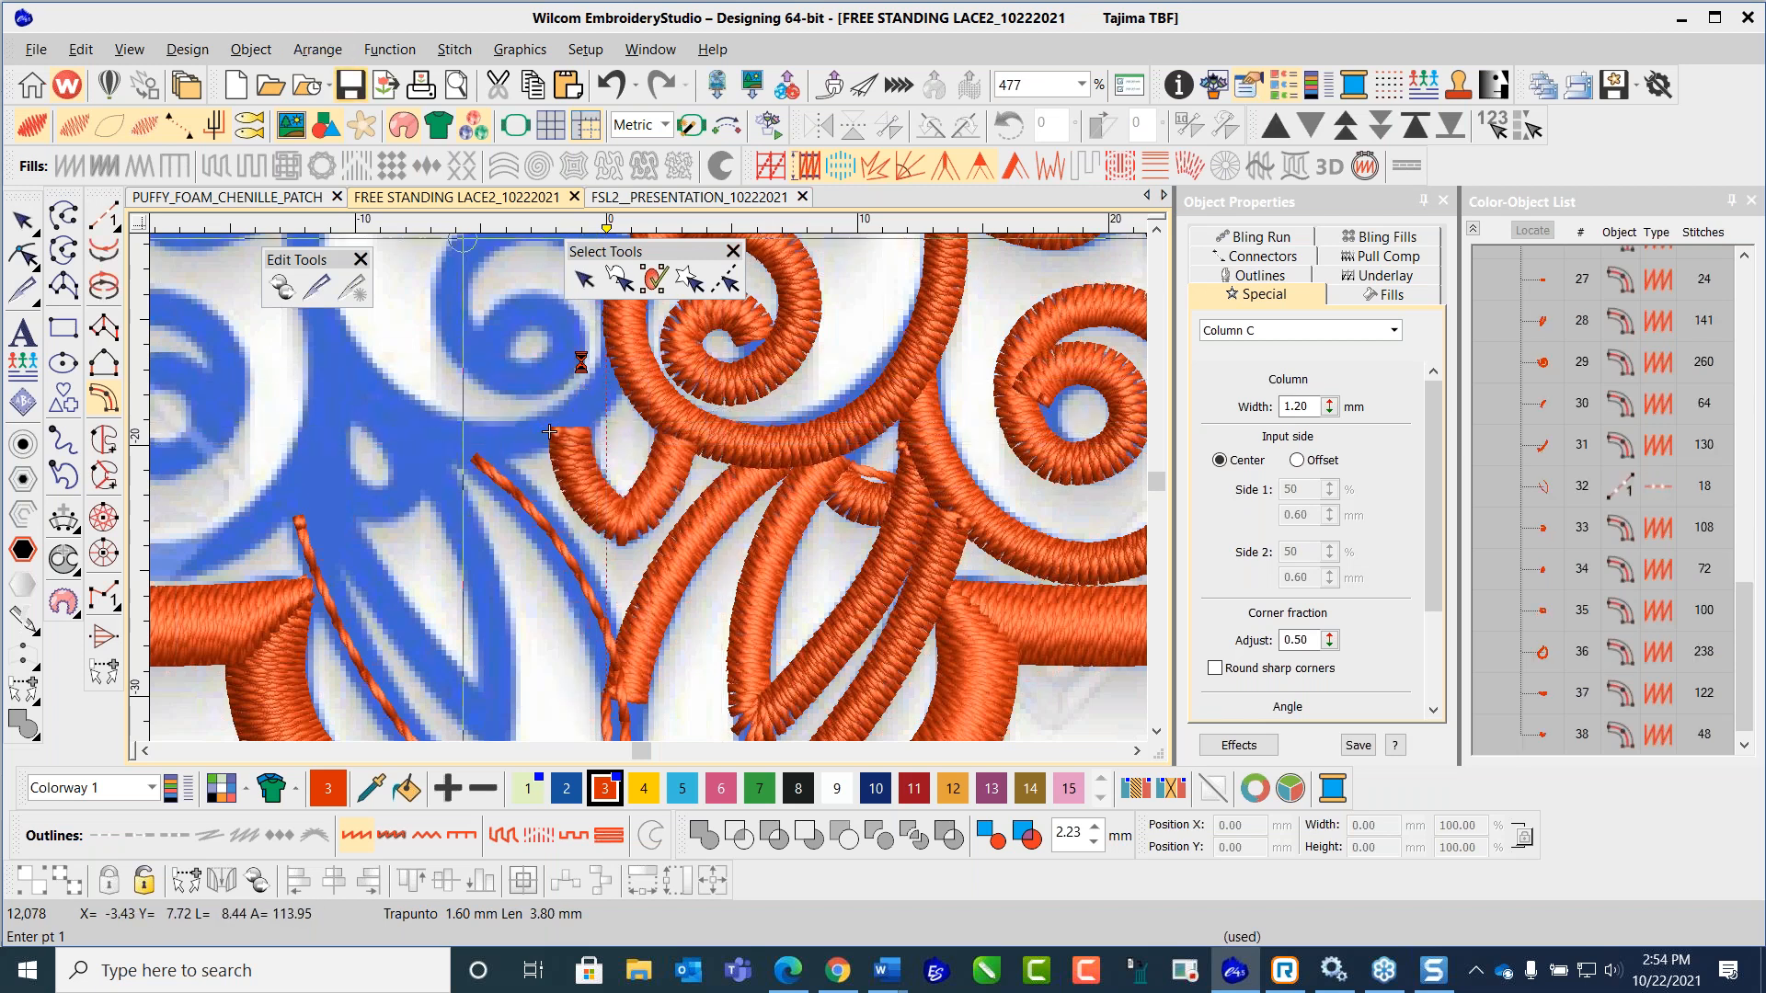
Step: Digitize a short Column C satin along the right half of the lower chevron beneath the heart and check its curve points
scroll(599, 579, "down", 4)
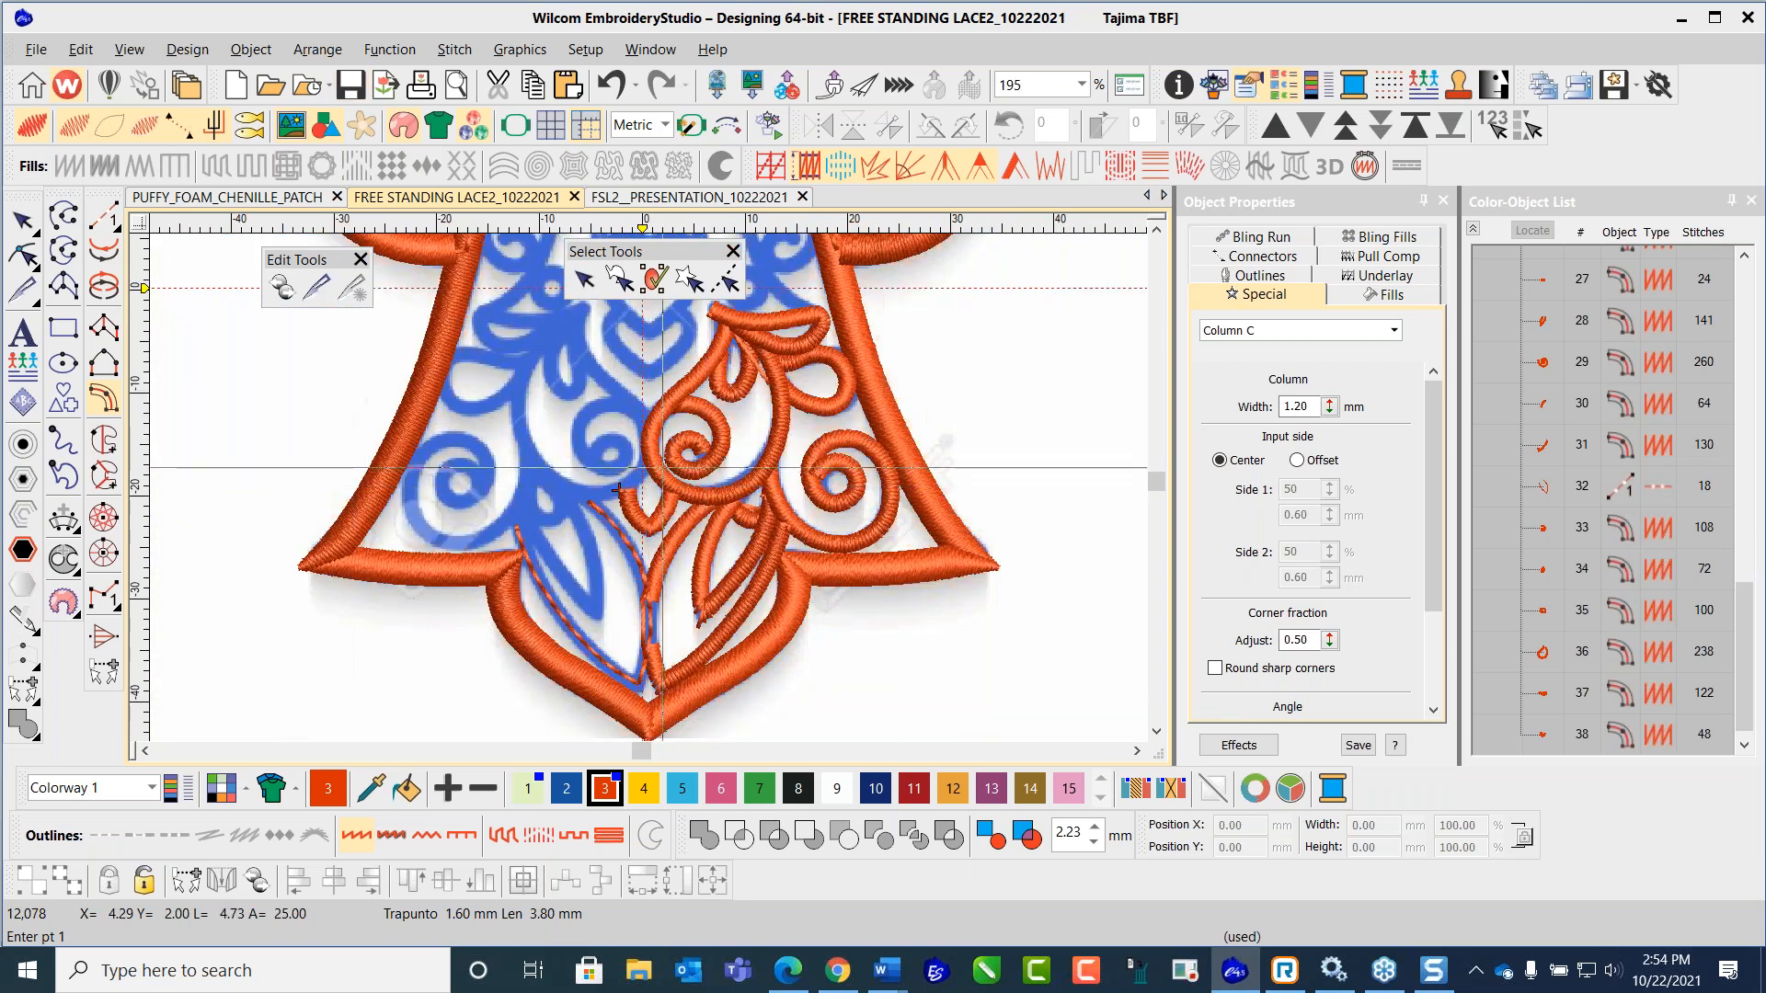
scroll(599, 580, "up", 5)
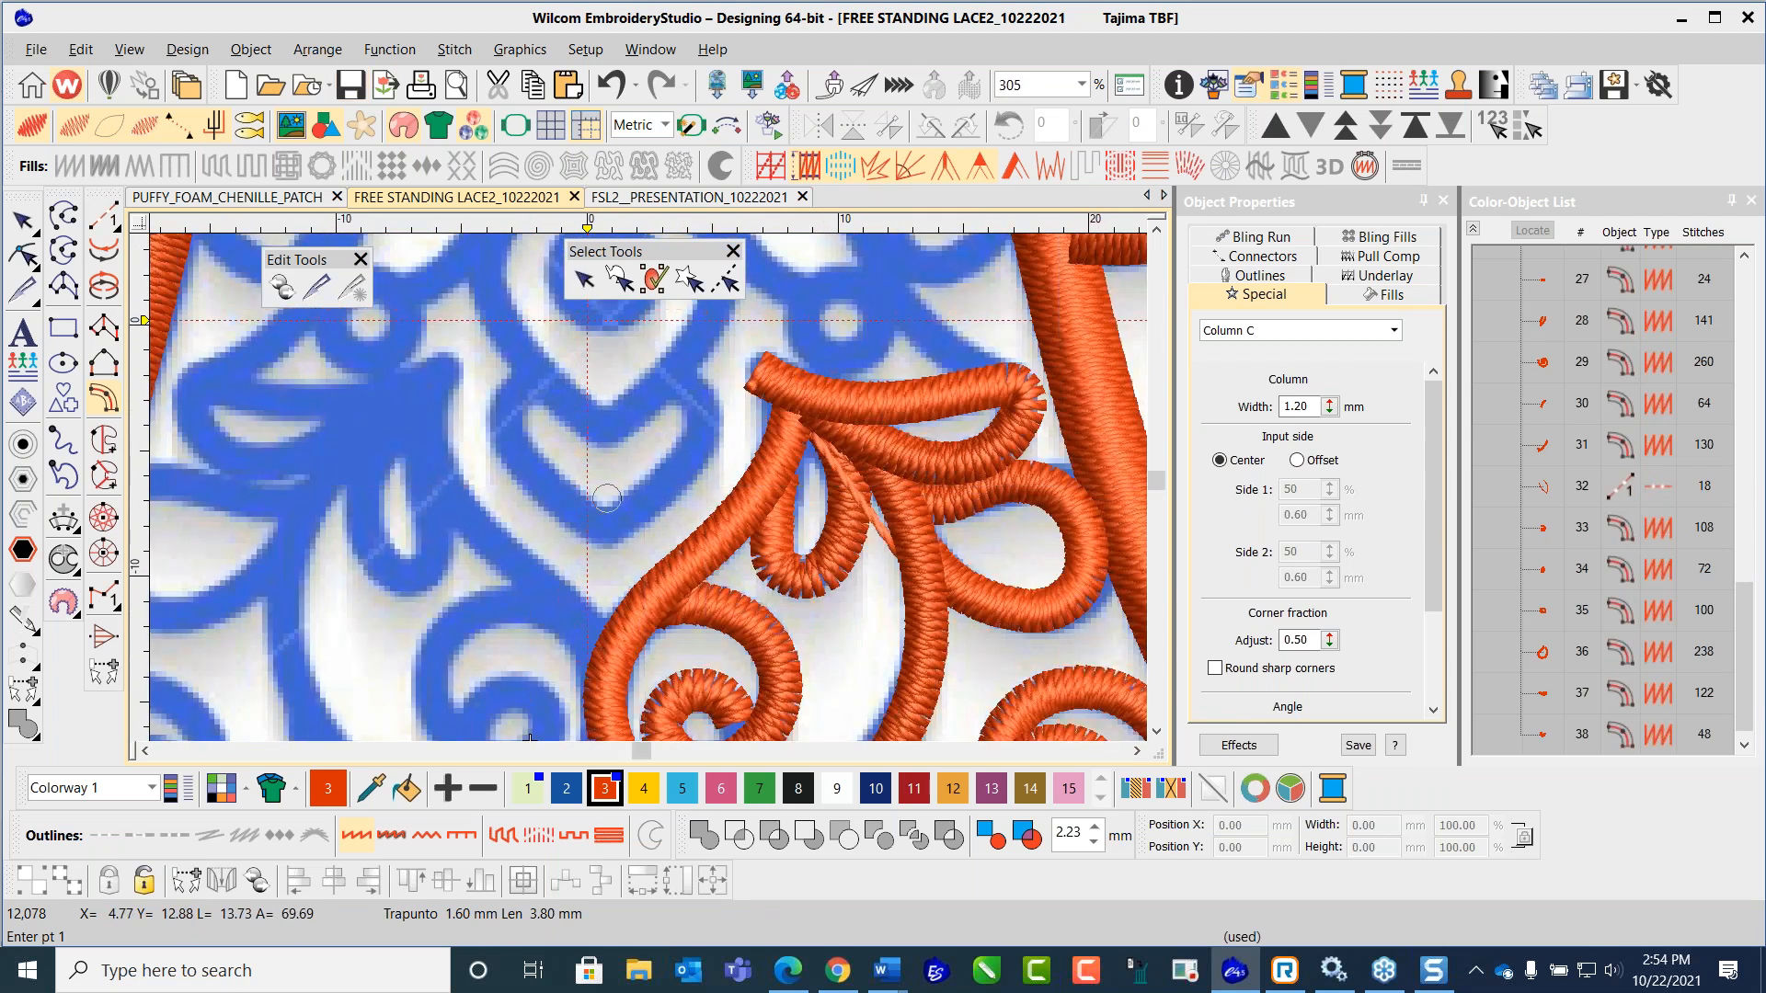
left_click(603, 534)
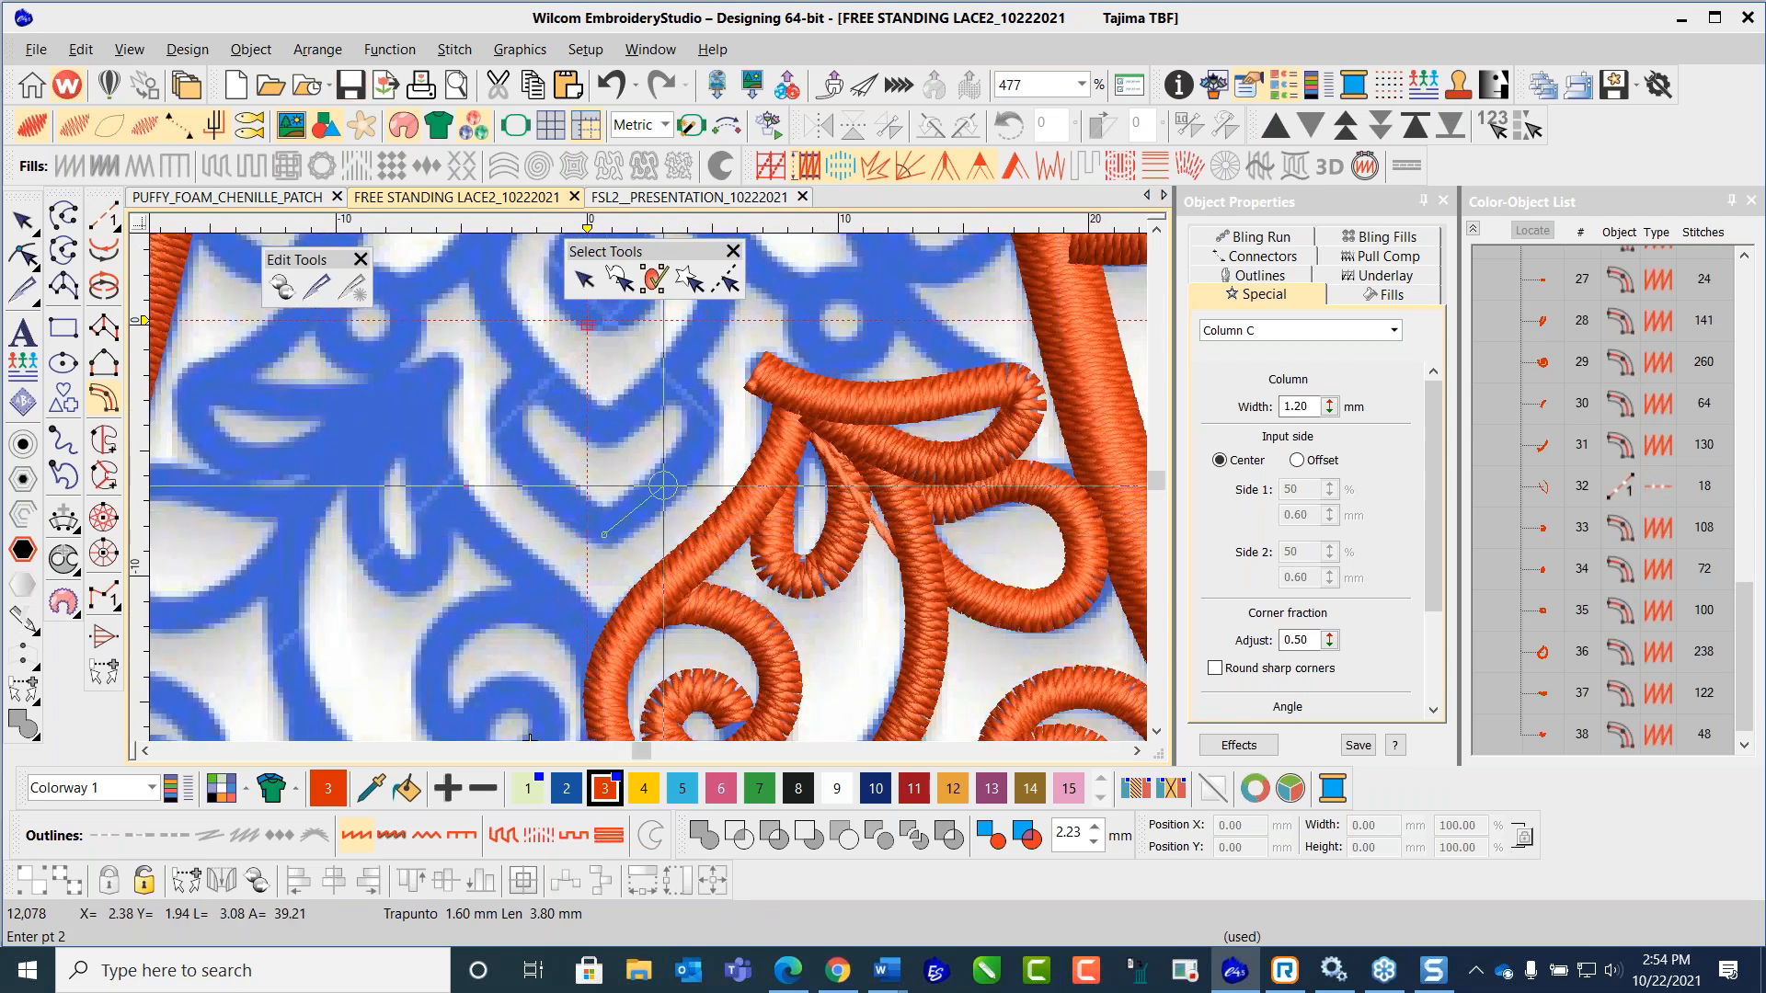
left_click(703, 438)
left_click(699, 408)
left_click(681, 377)
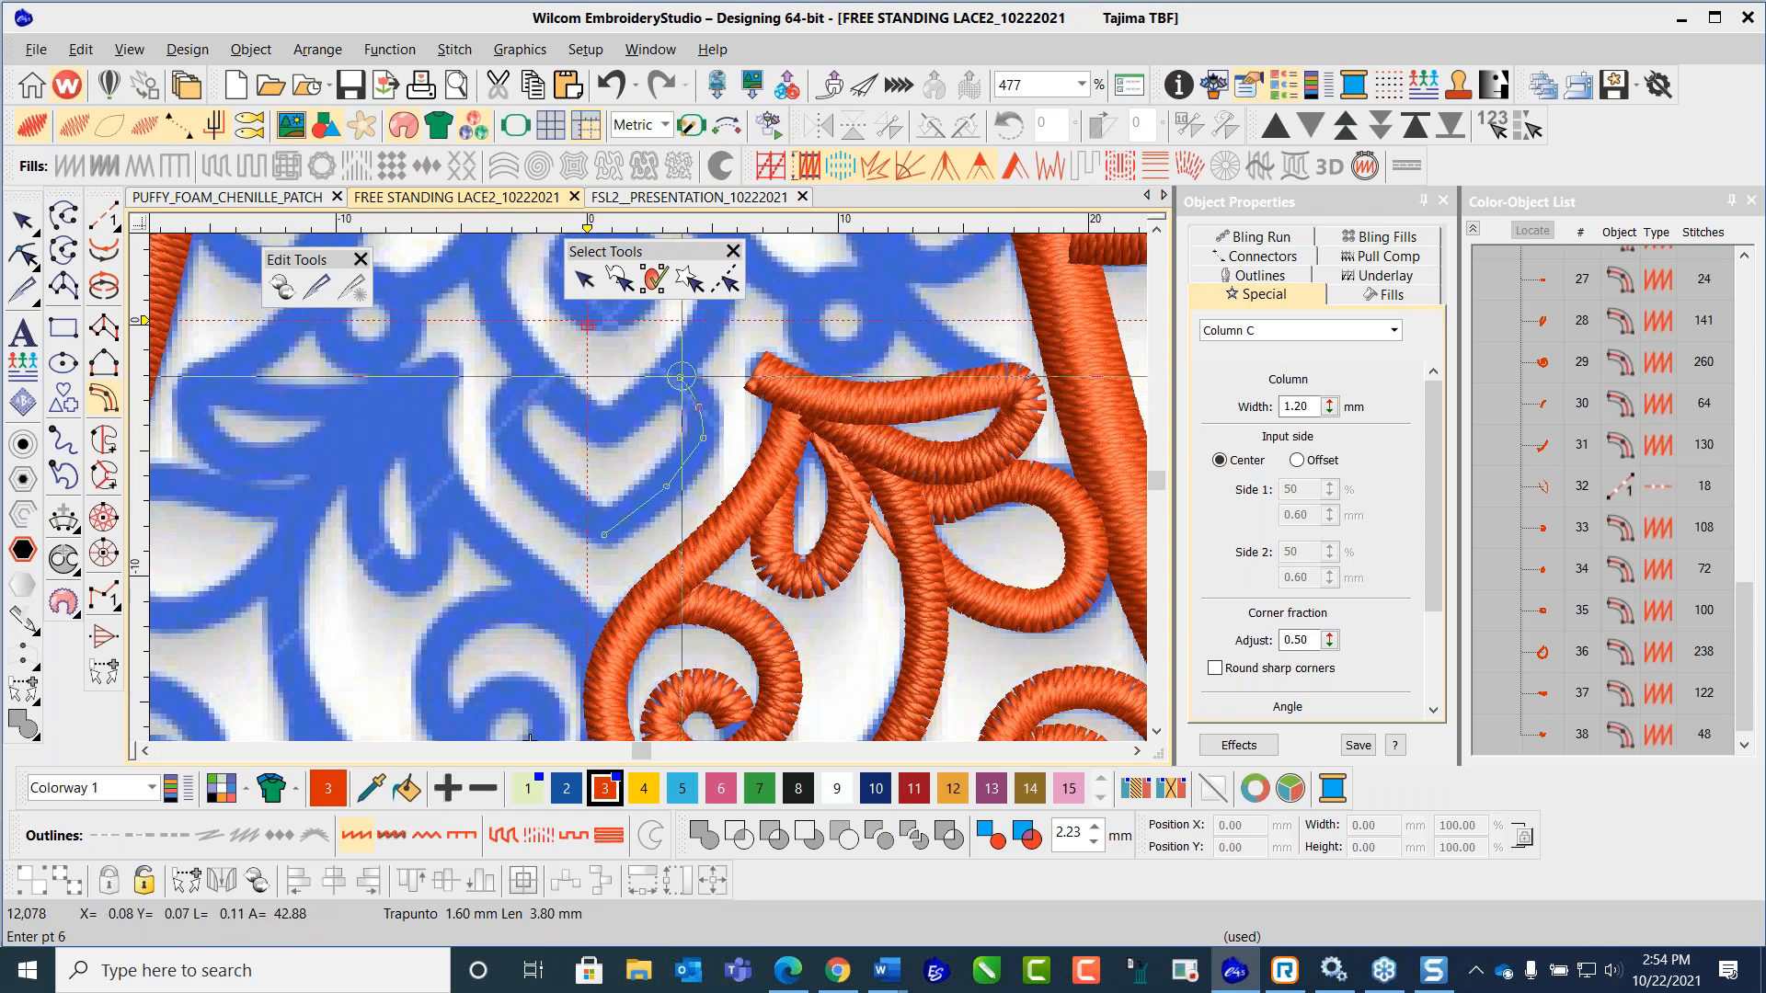
key("Return")
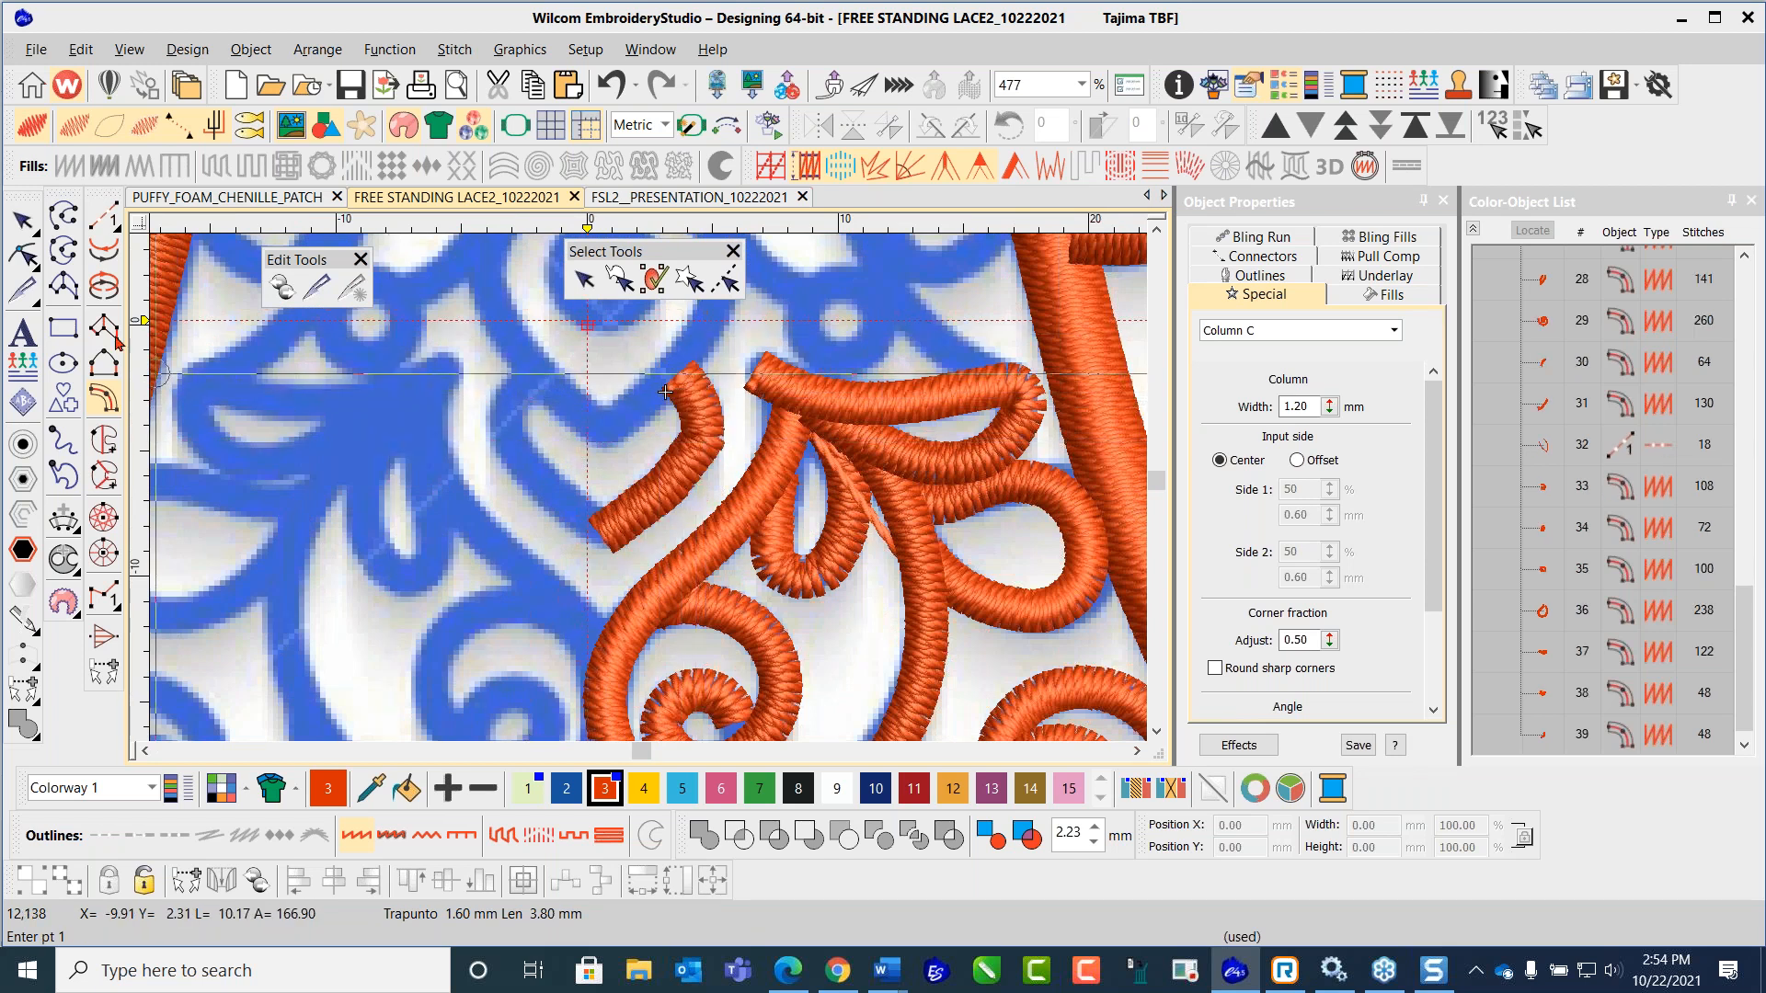
key("h")
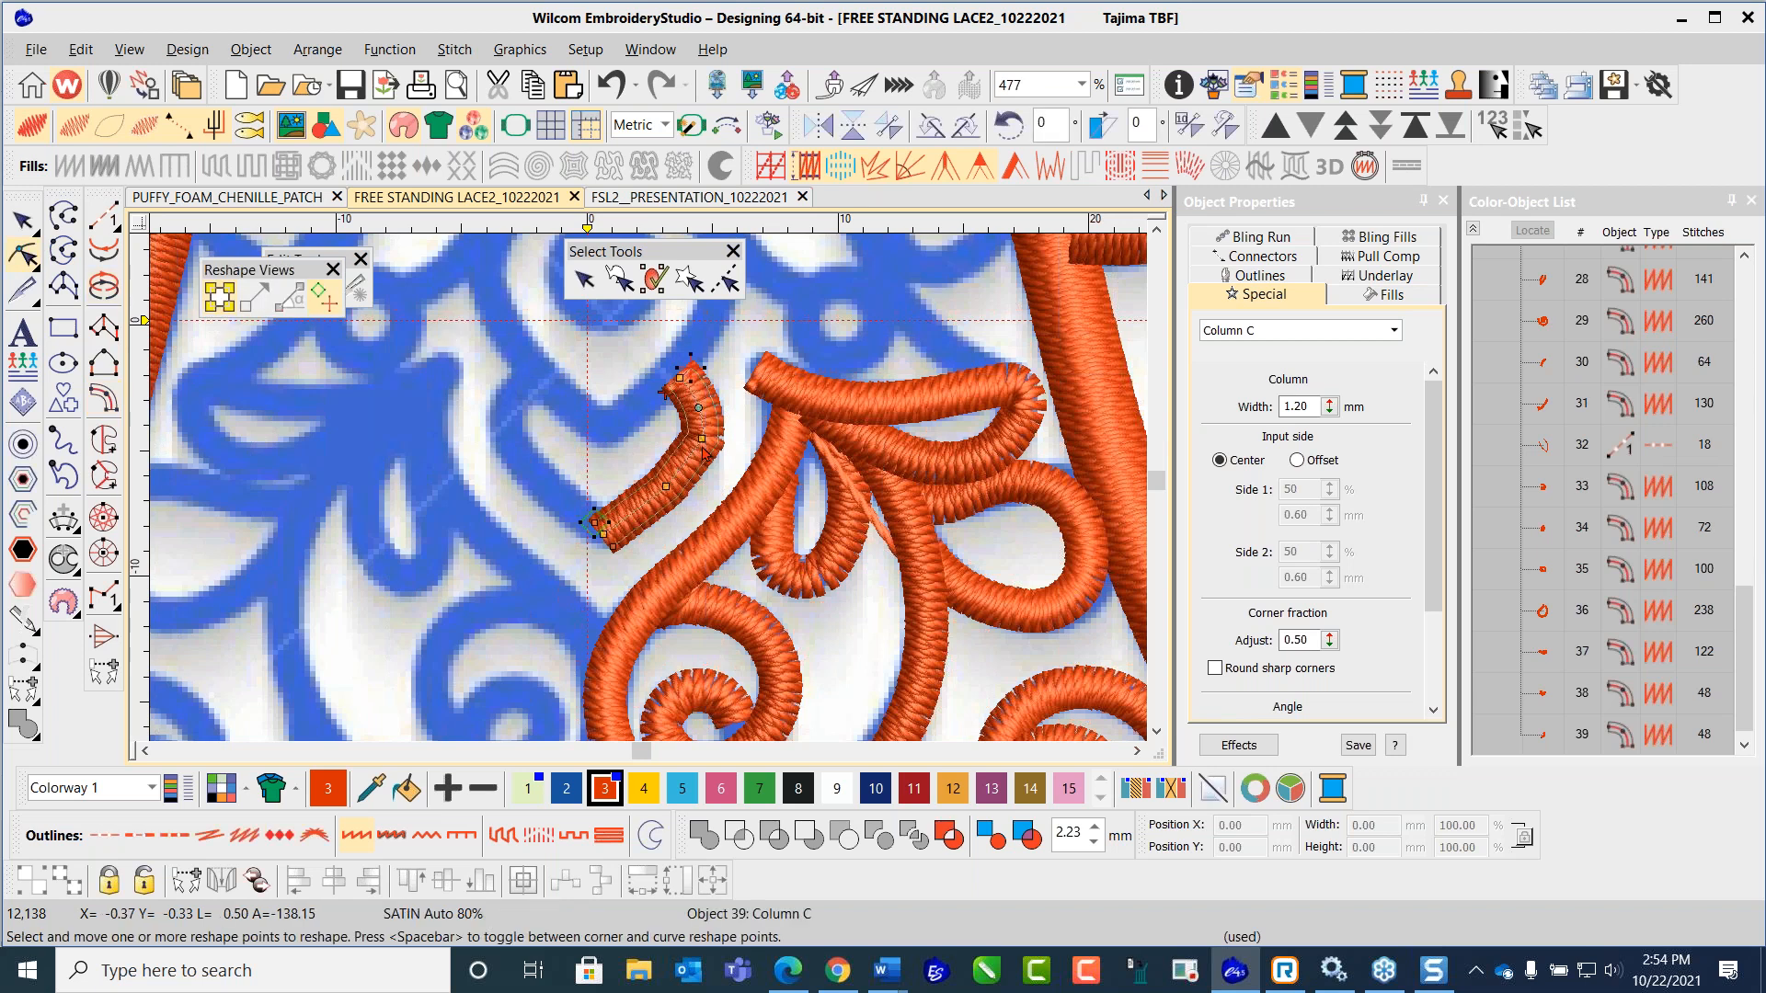
left_click(702, 439)
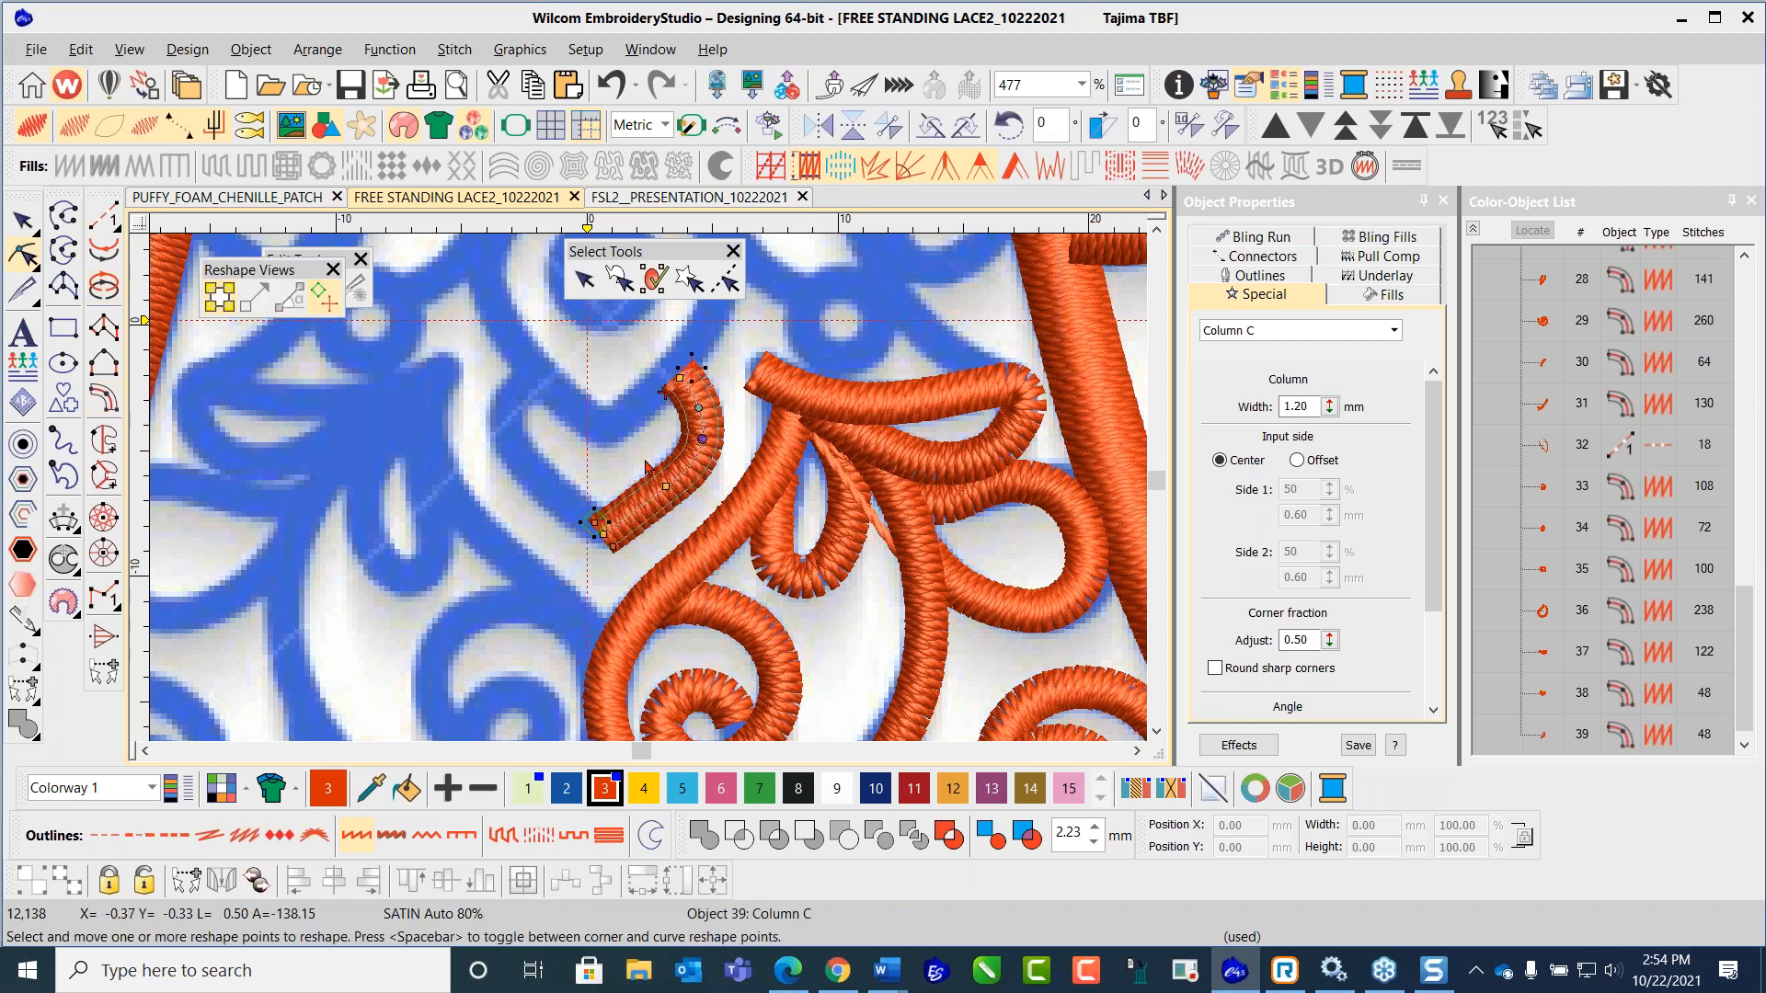
left_click(668, 486)
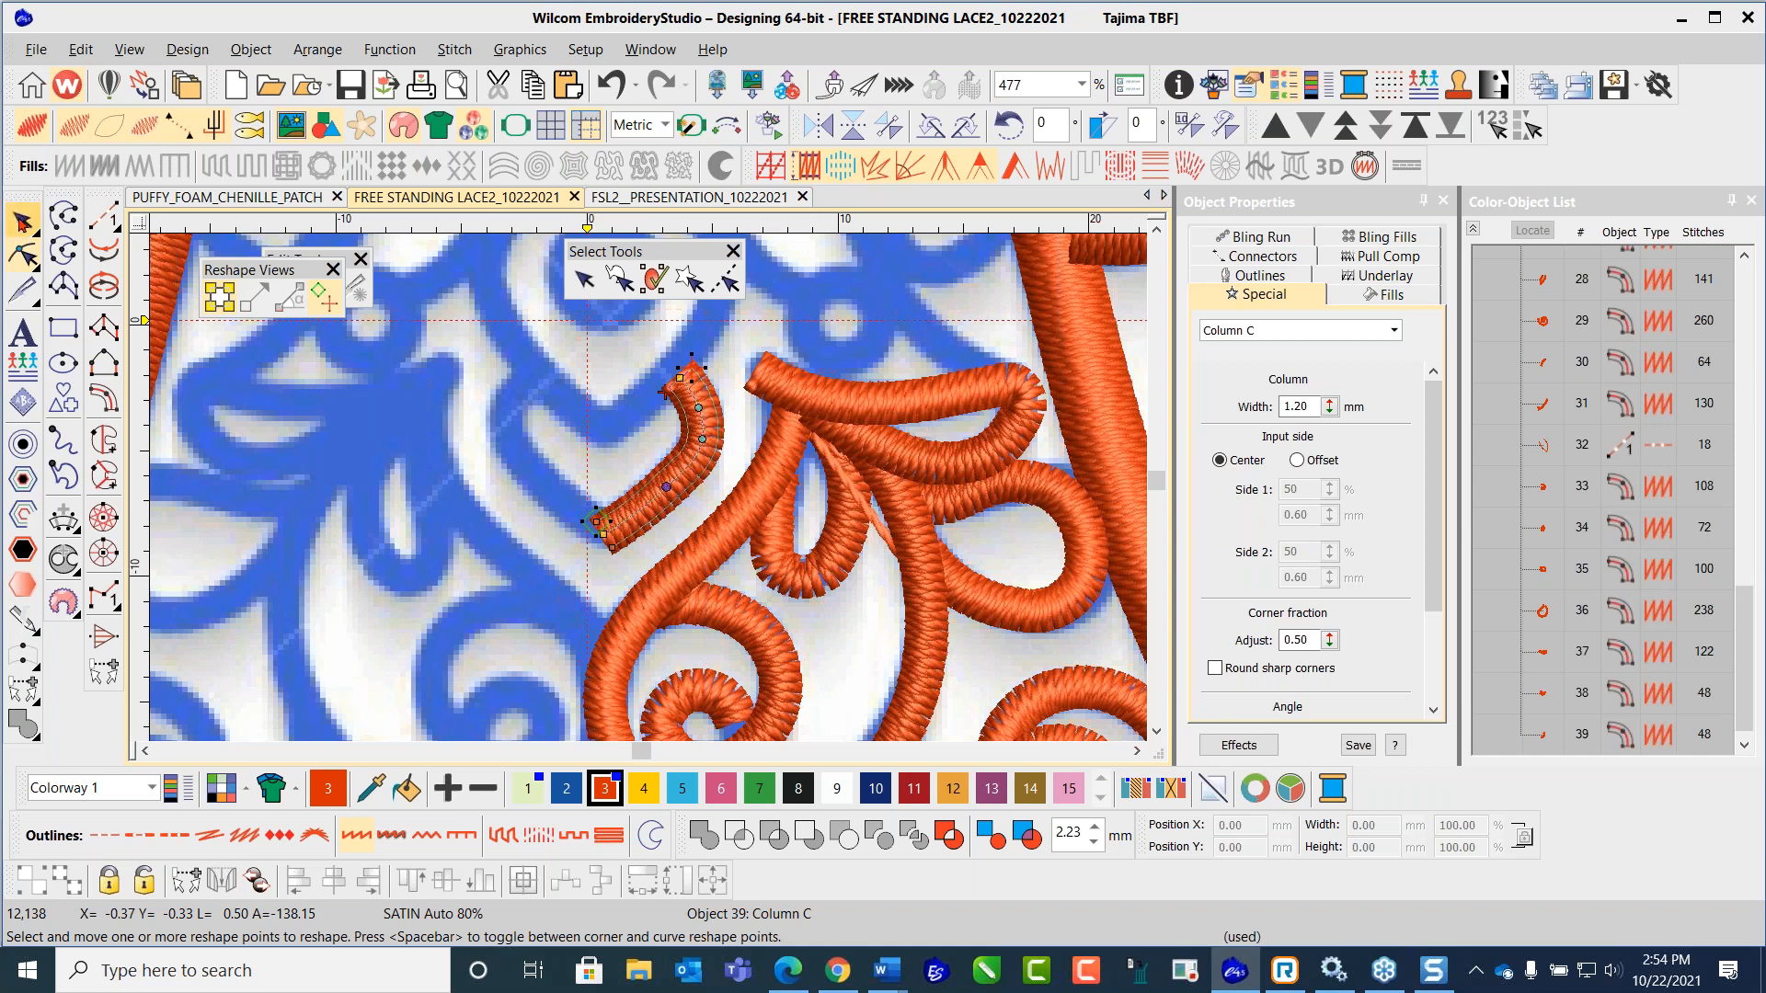
key("Escape")
Step: Digitize a Column C satin around the right half of the heart, from its lower point around to the notch at its top
scroll(727, 414, "down", 2)
left_click(904, 464)
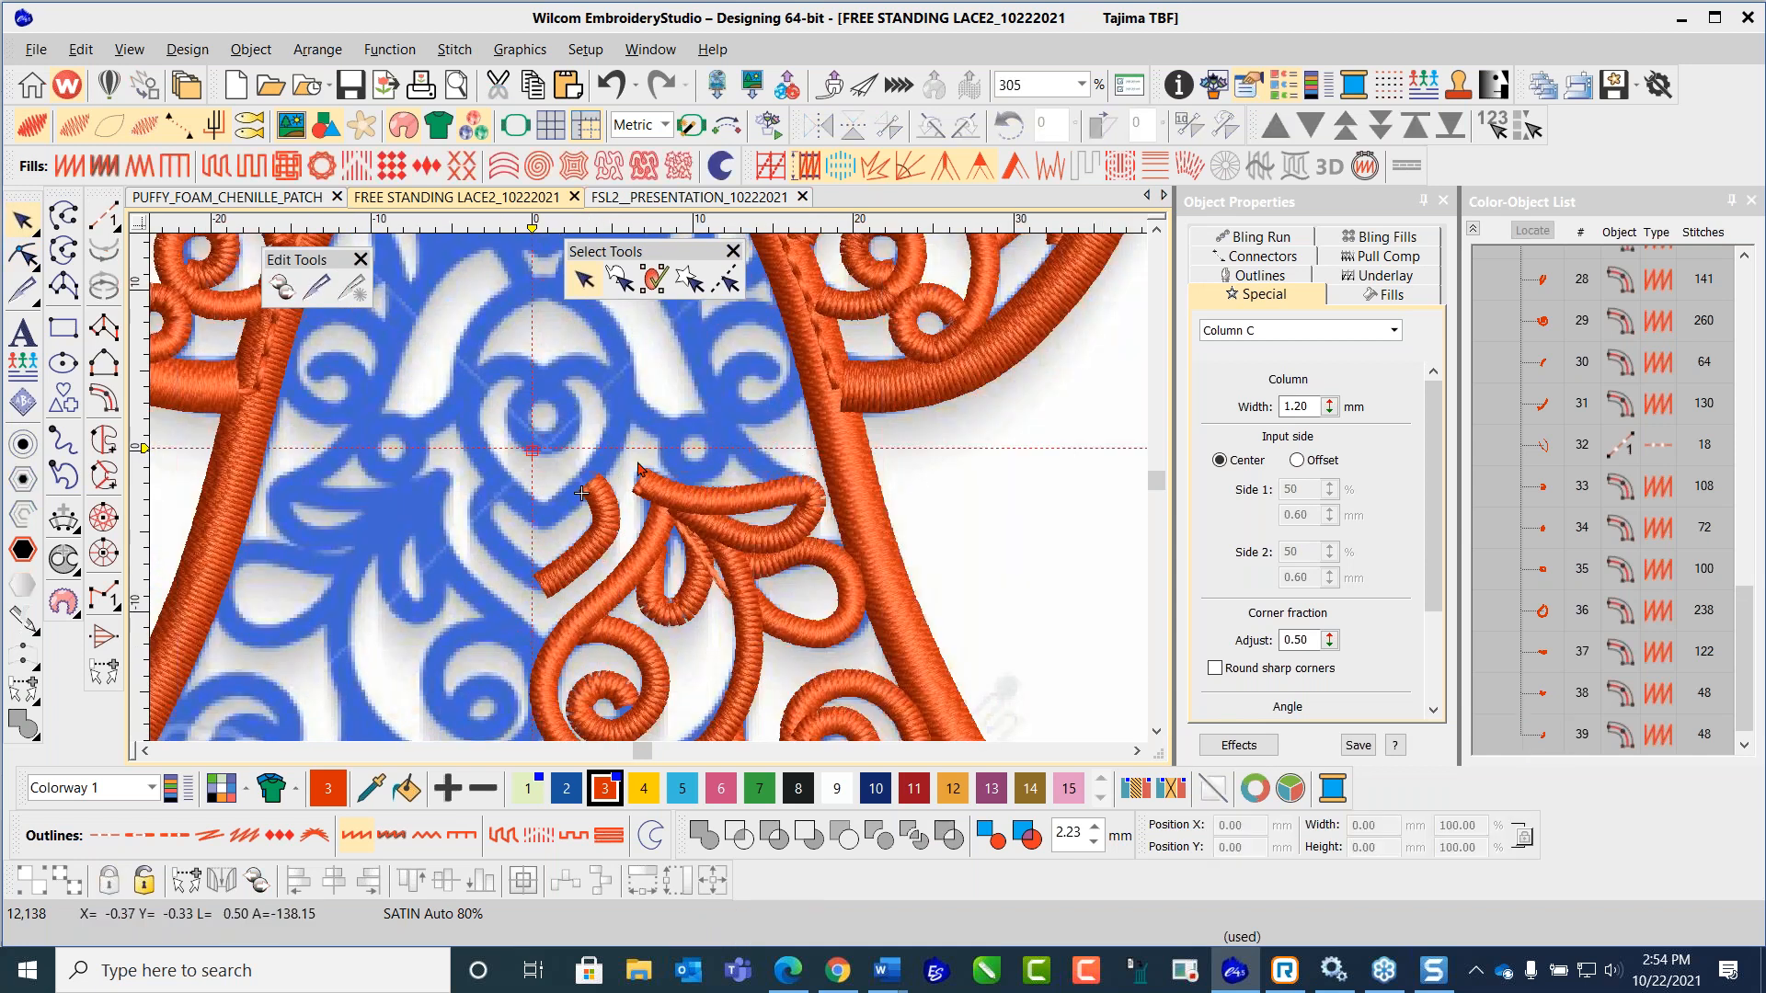
scroll(640, 470, "up", 1)
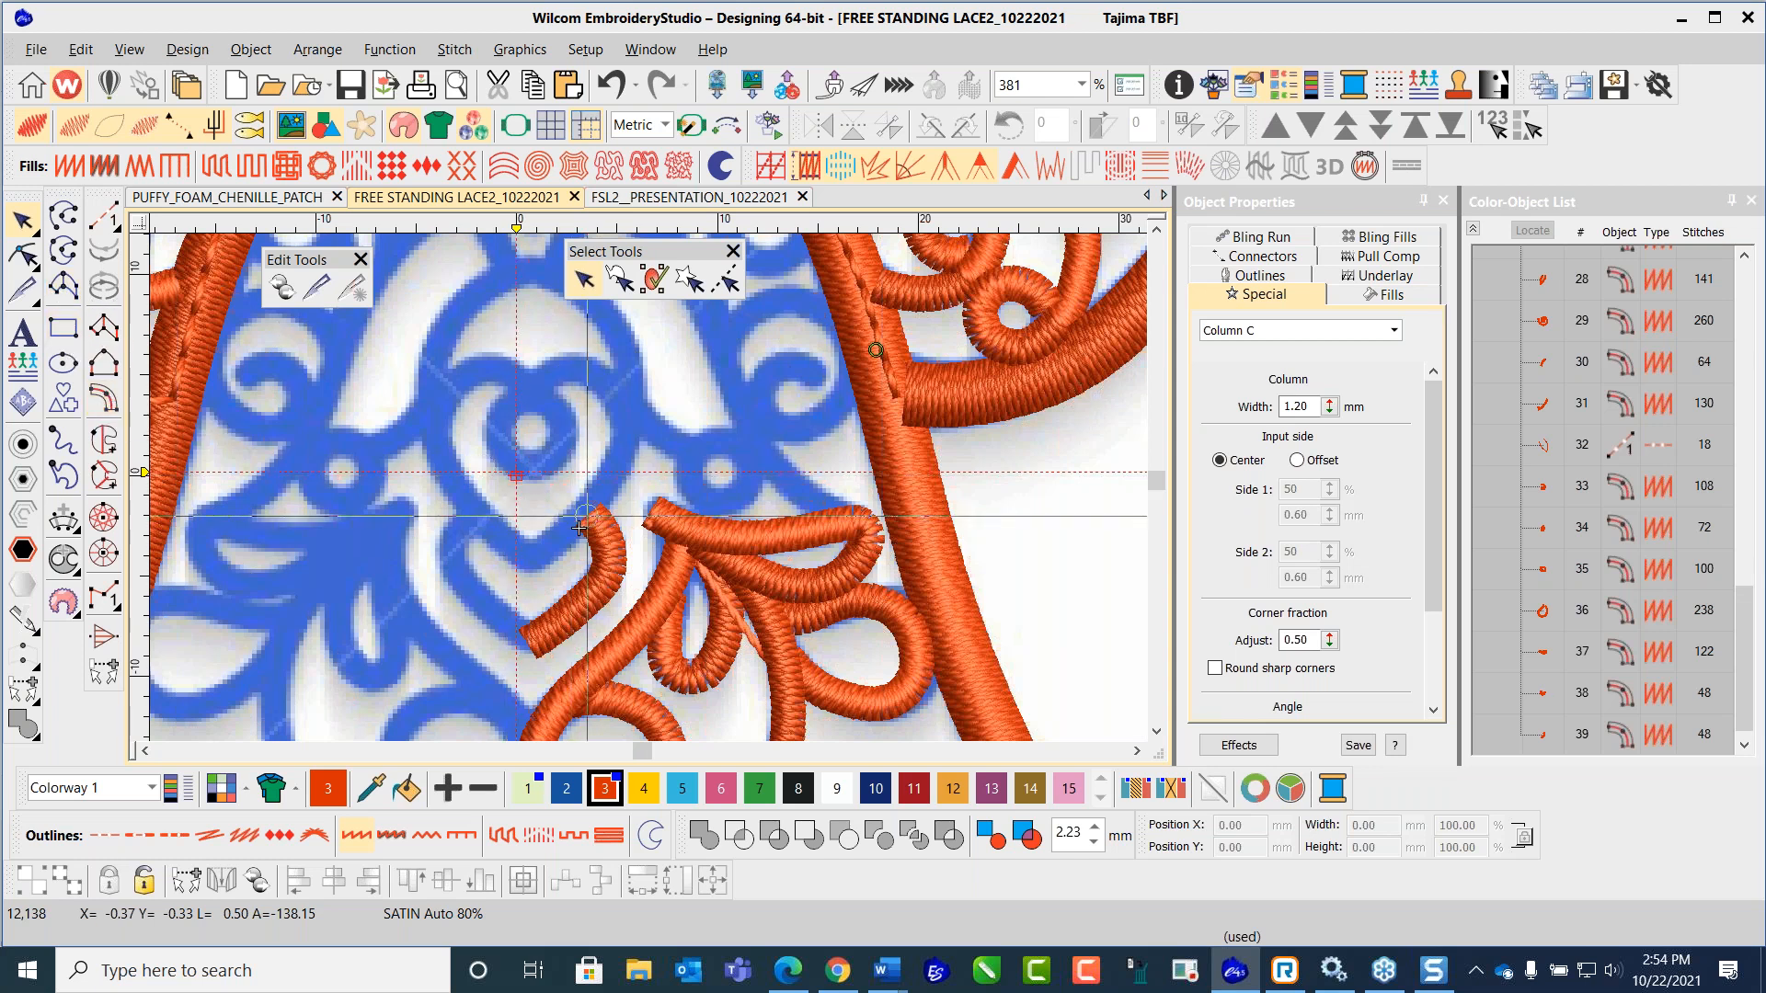
left_click(532, 560)
right_click(575, 530)
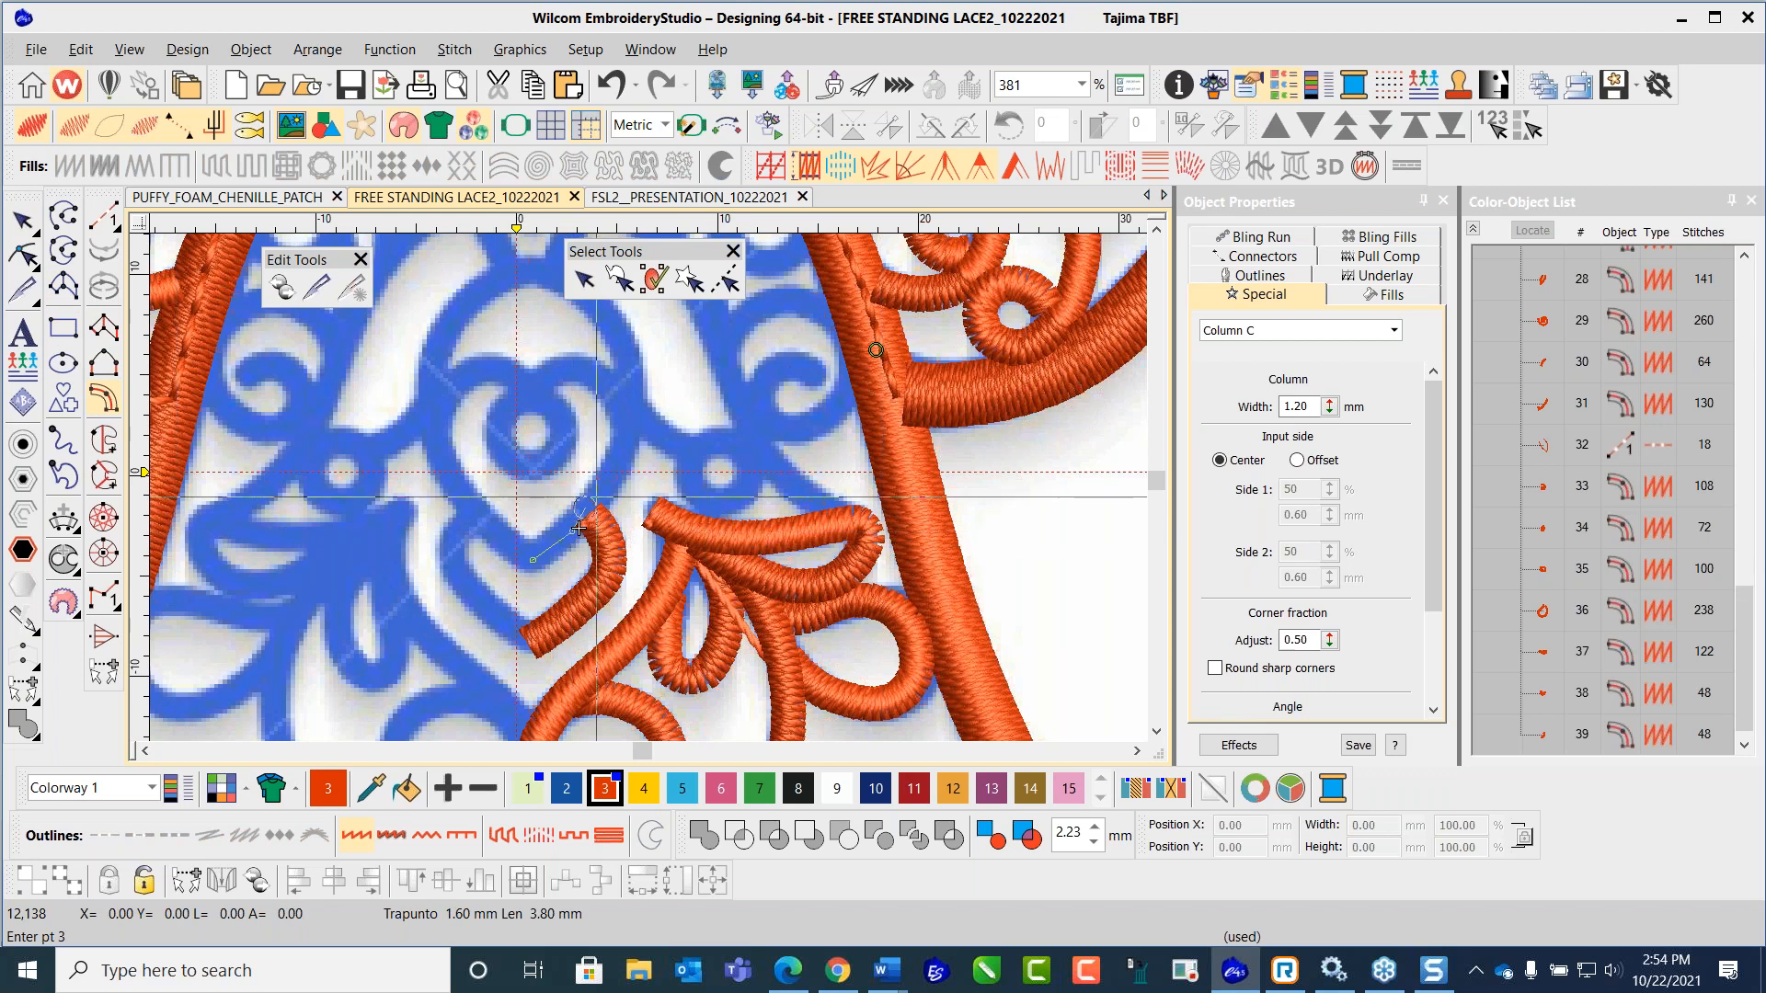
right_click(614, 469)
right_click(626, 421)
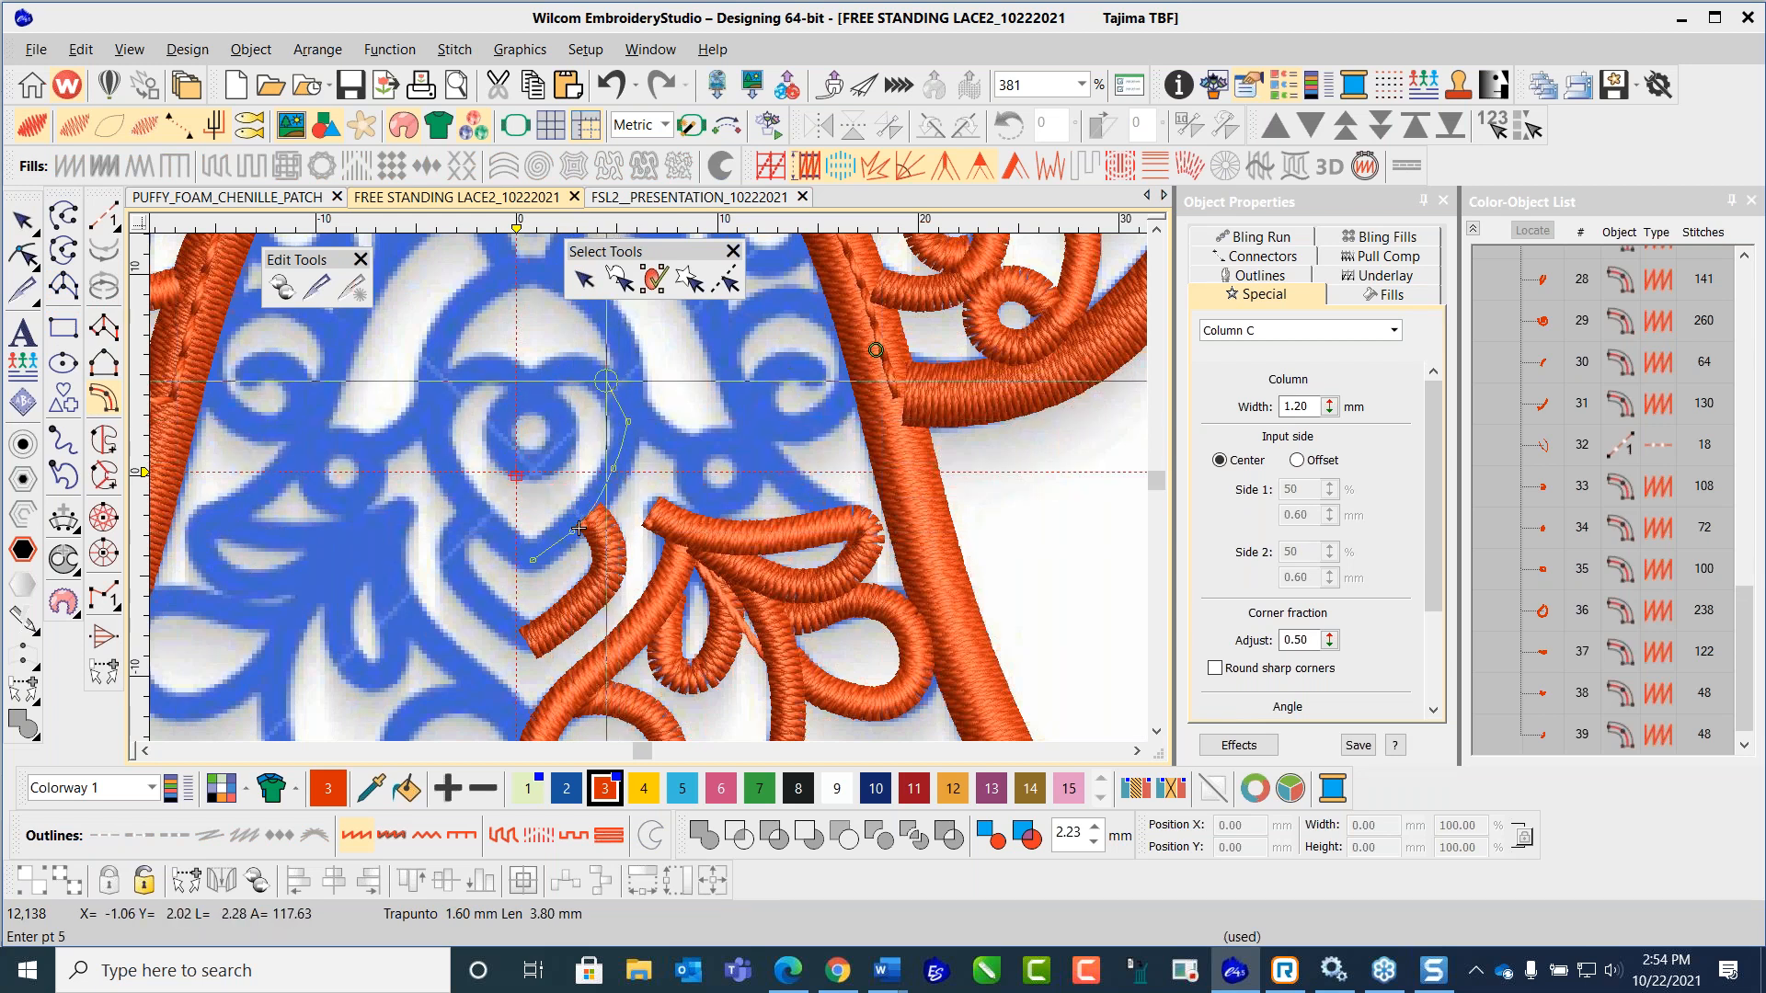
right_click(575, 365)
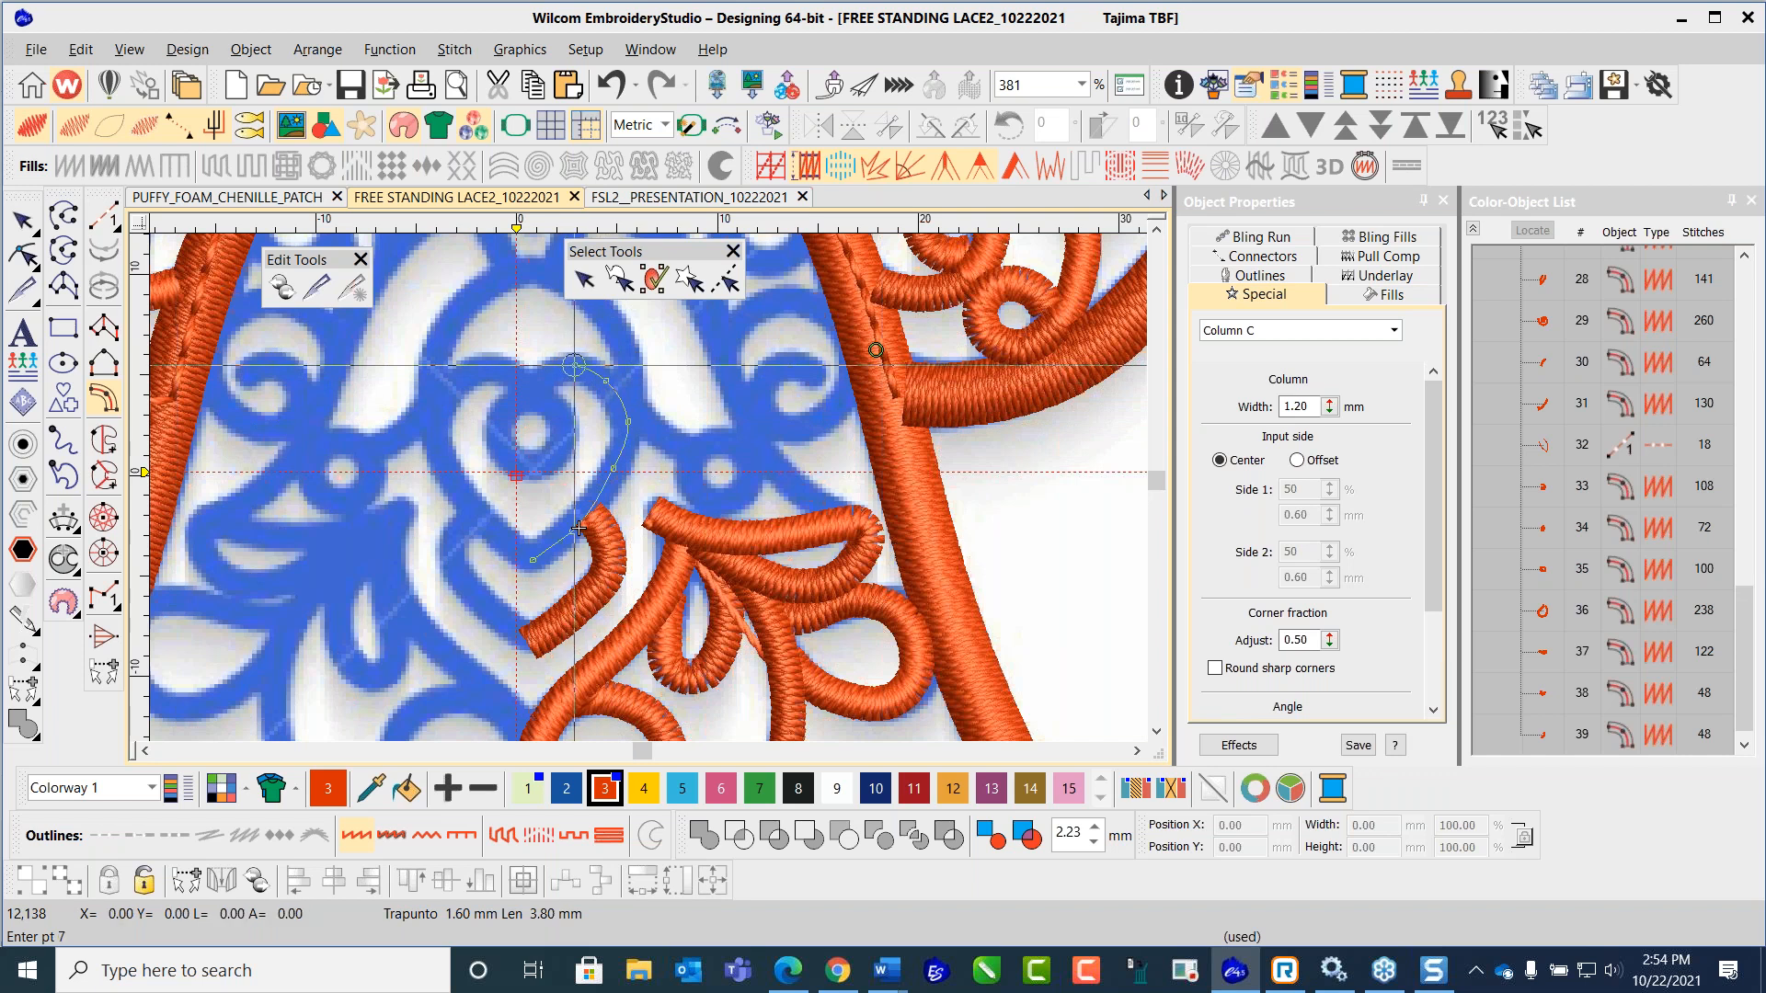
right_click(530, 385)
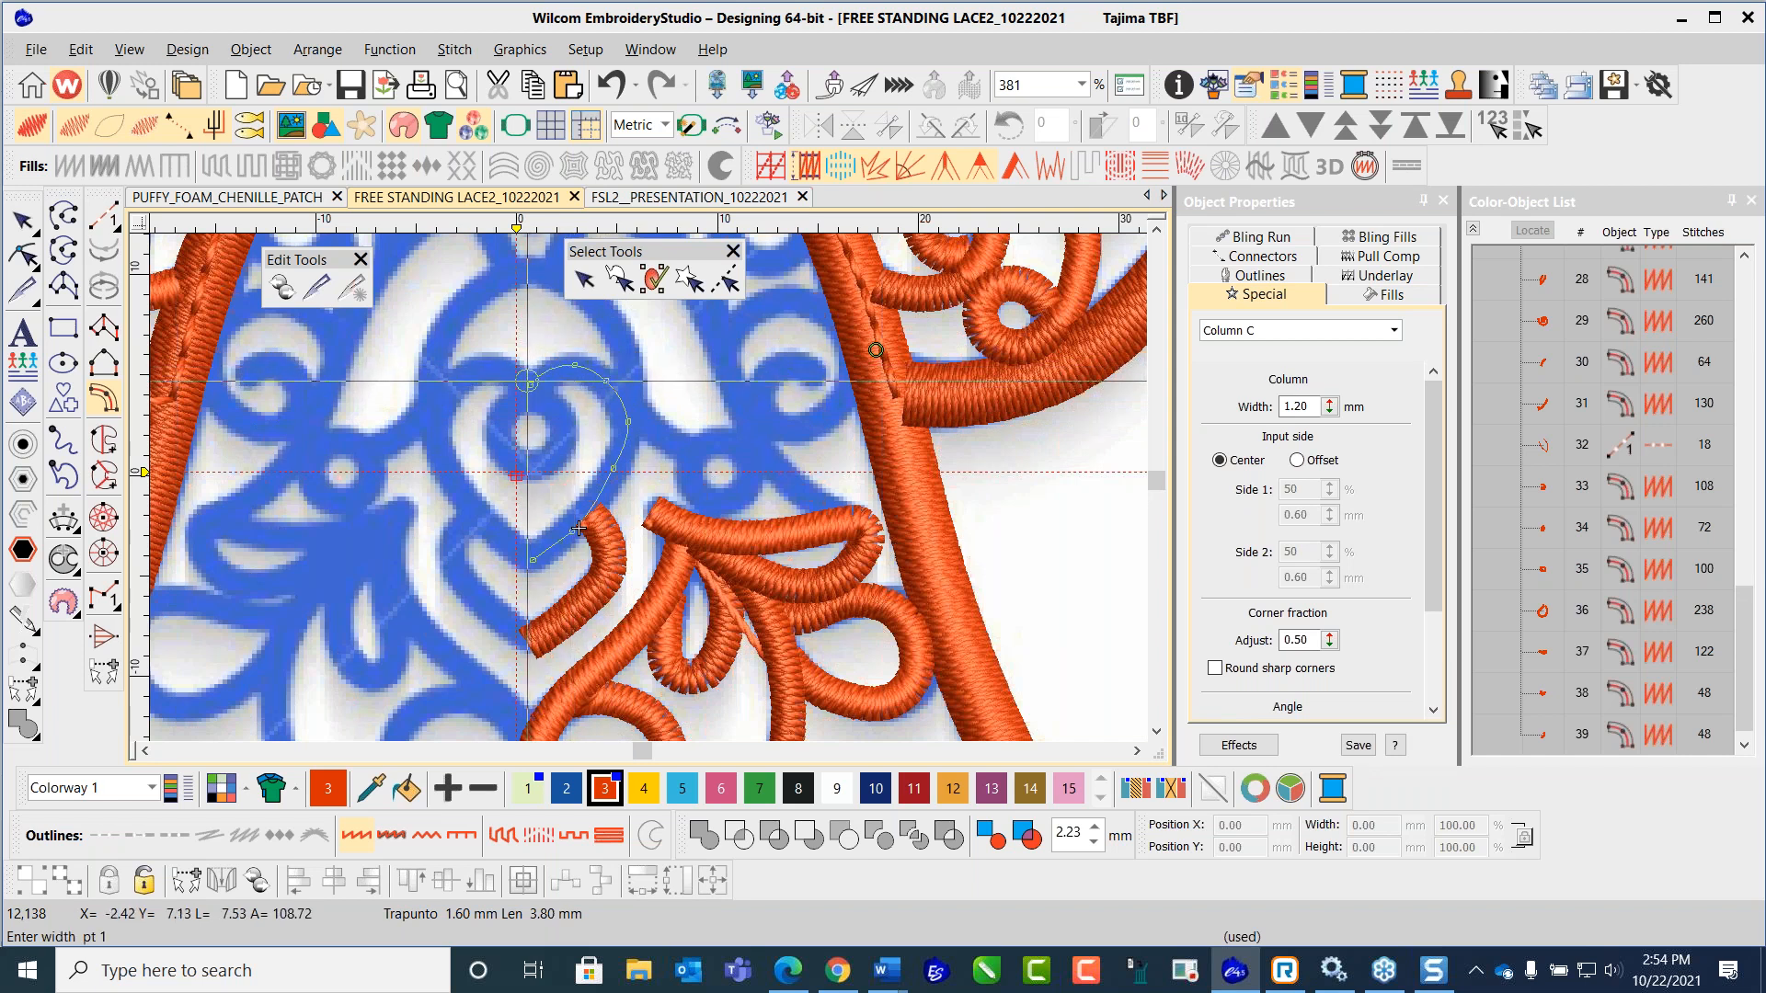
key("Return")
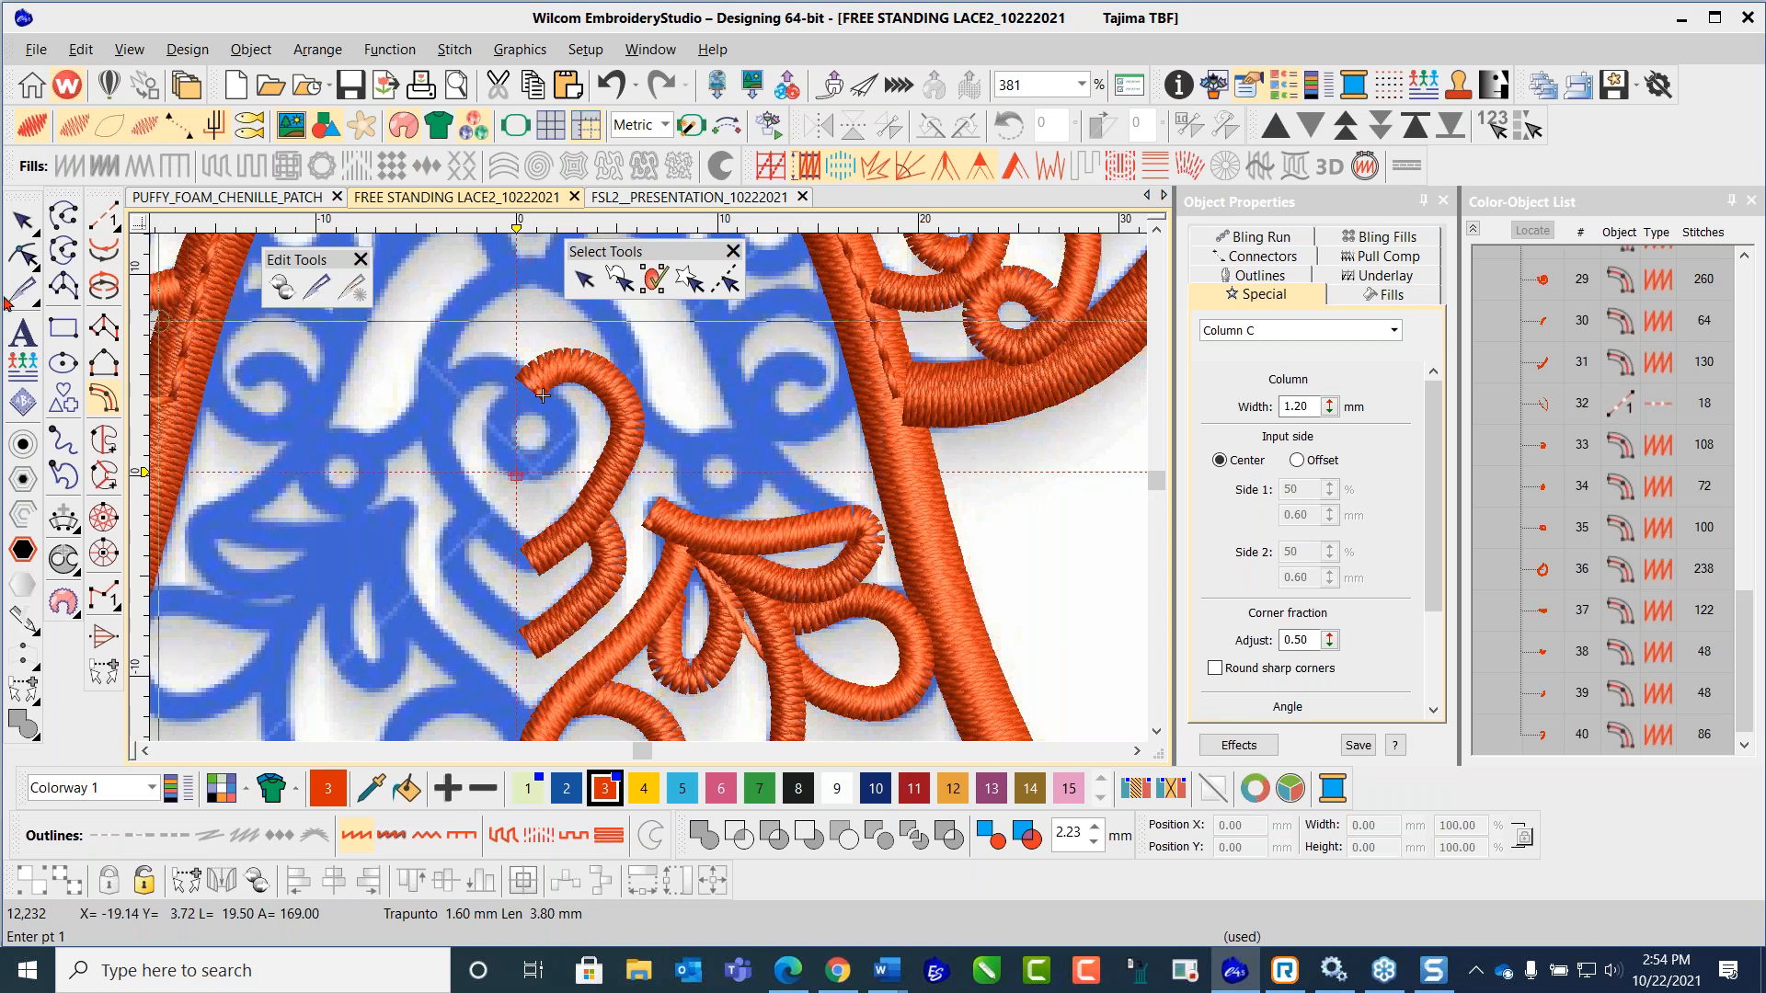
Step: Reshape the half-heart column by moving the curve point on its lower right side slightly outward
key("h")
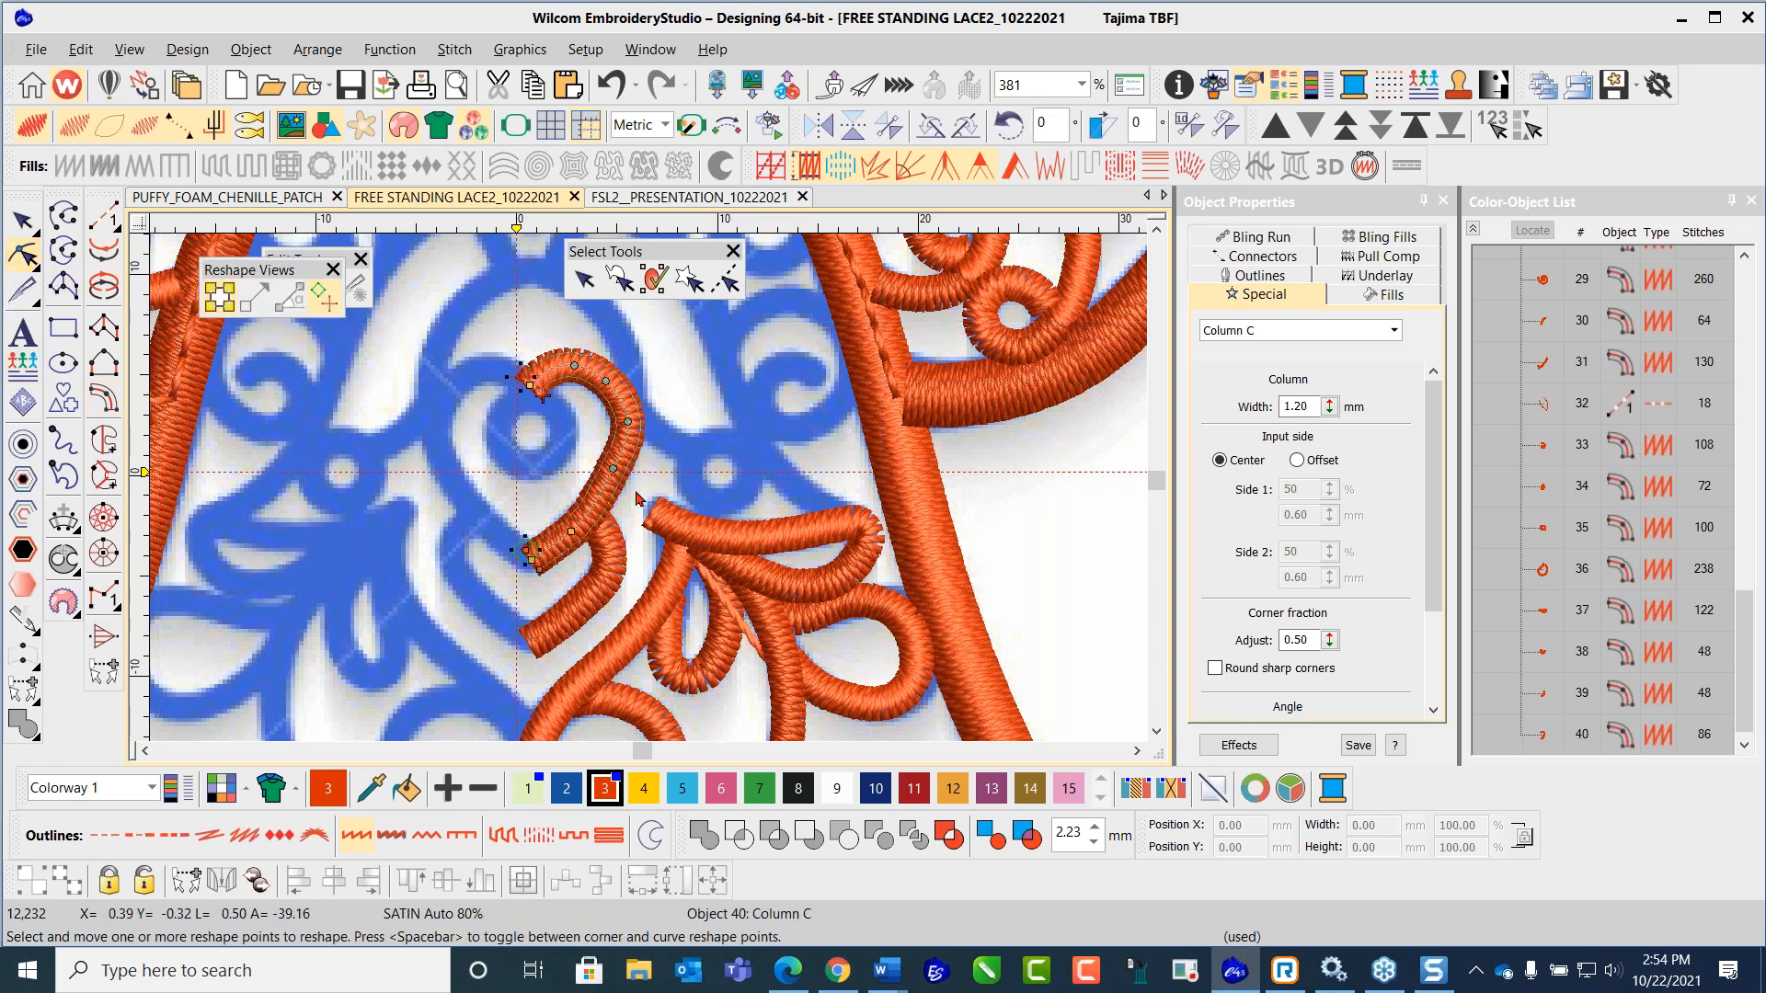
left_click_drag(610, 469, 618, 476)
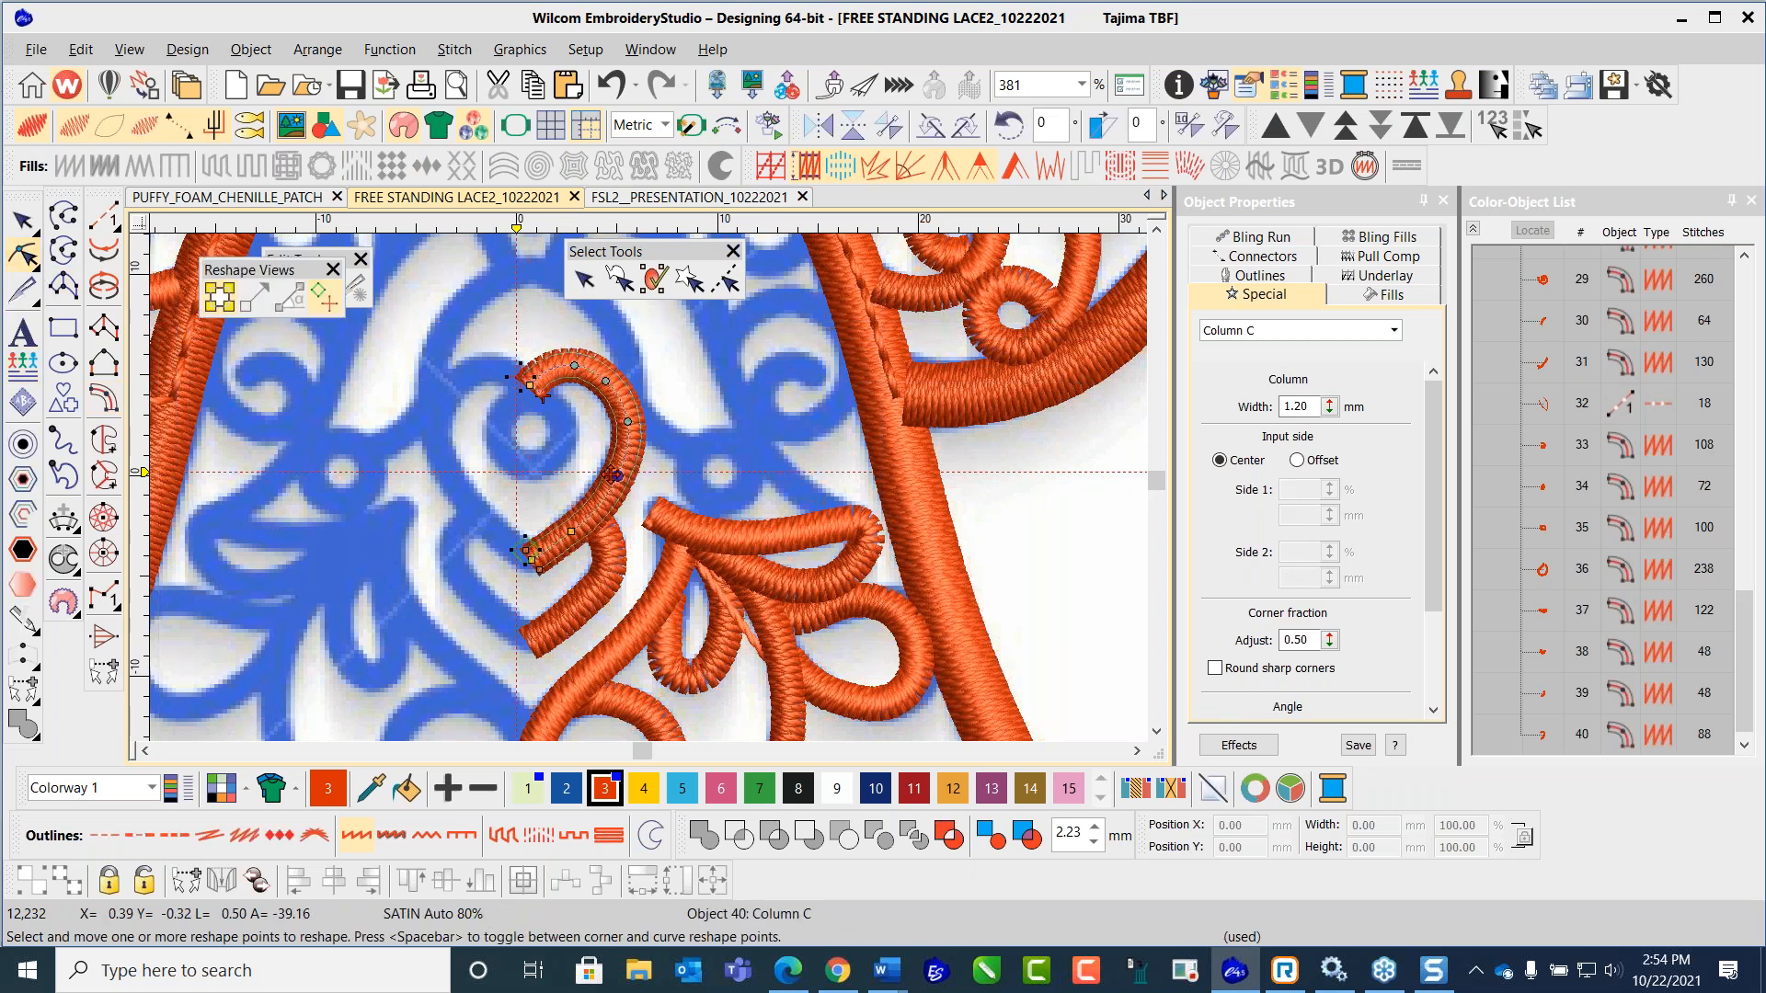
scroll(693, 489, "down", 3)
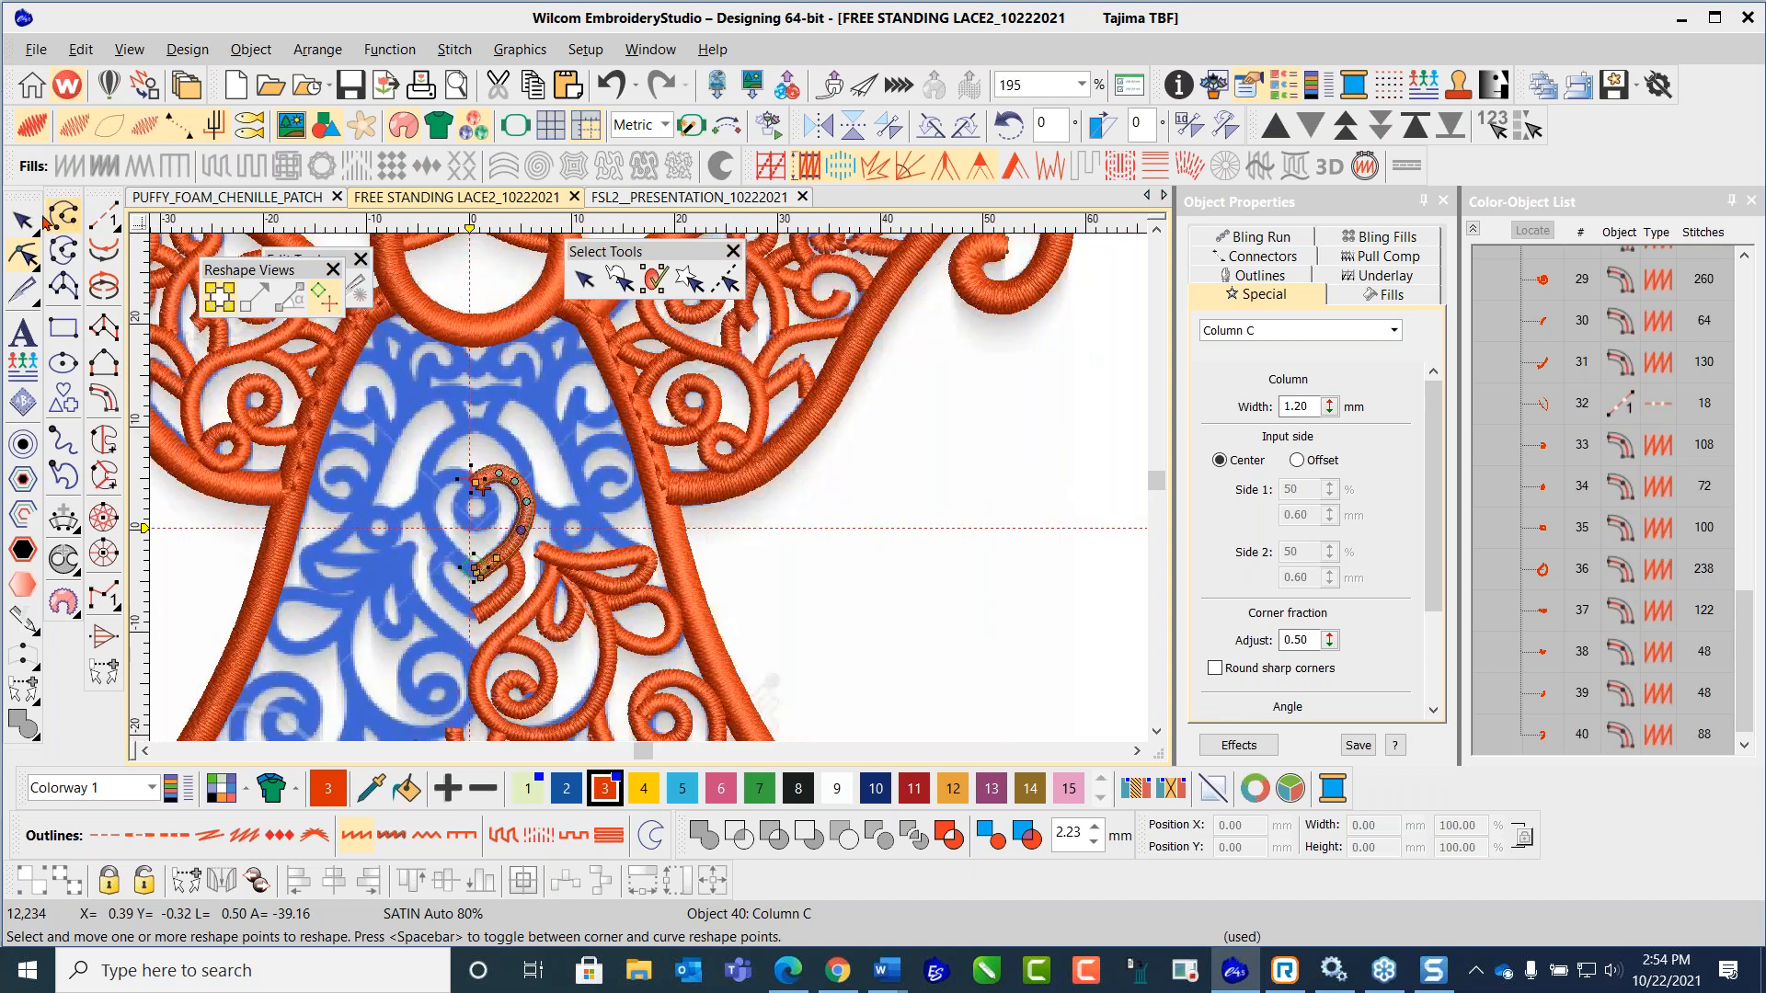
key("Escape")
key("Escape")
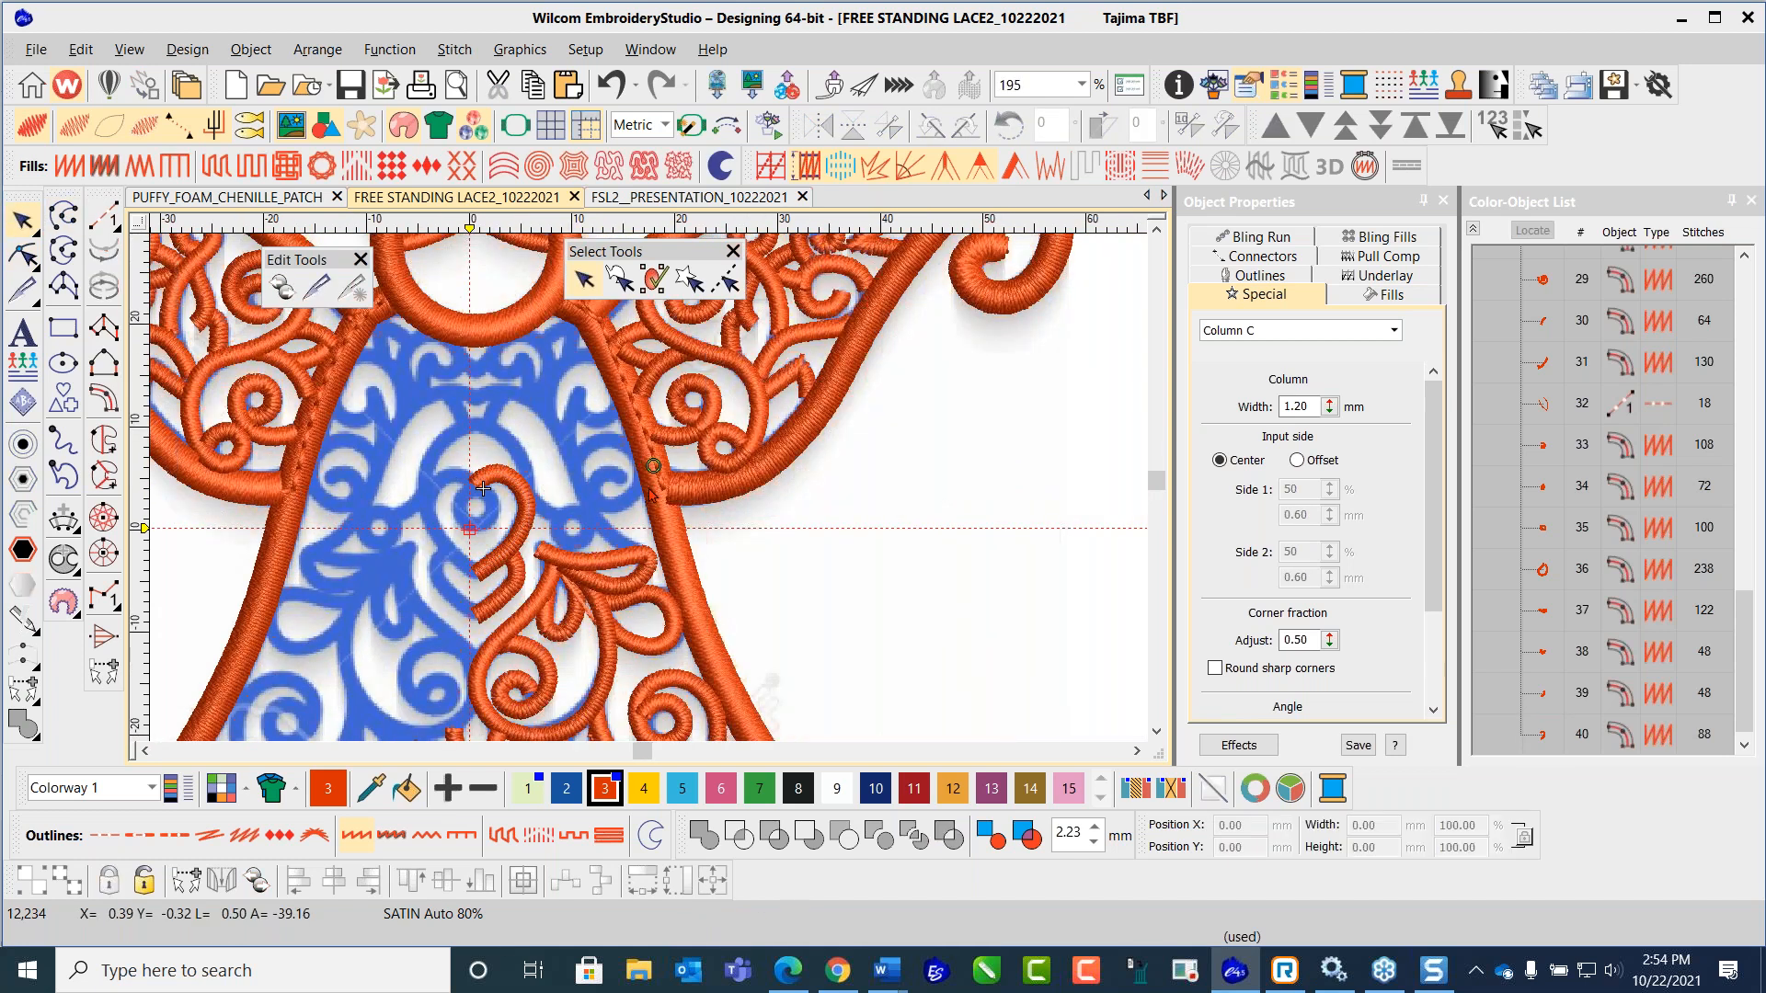
Step: Digitize a Column C satin from the centre line above the heart, down the inner arch and around the small circle beside the heart
scroll(648, 504, "up", 2)
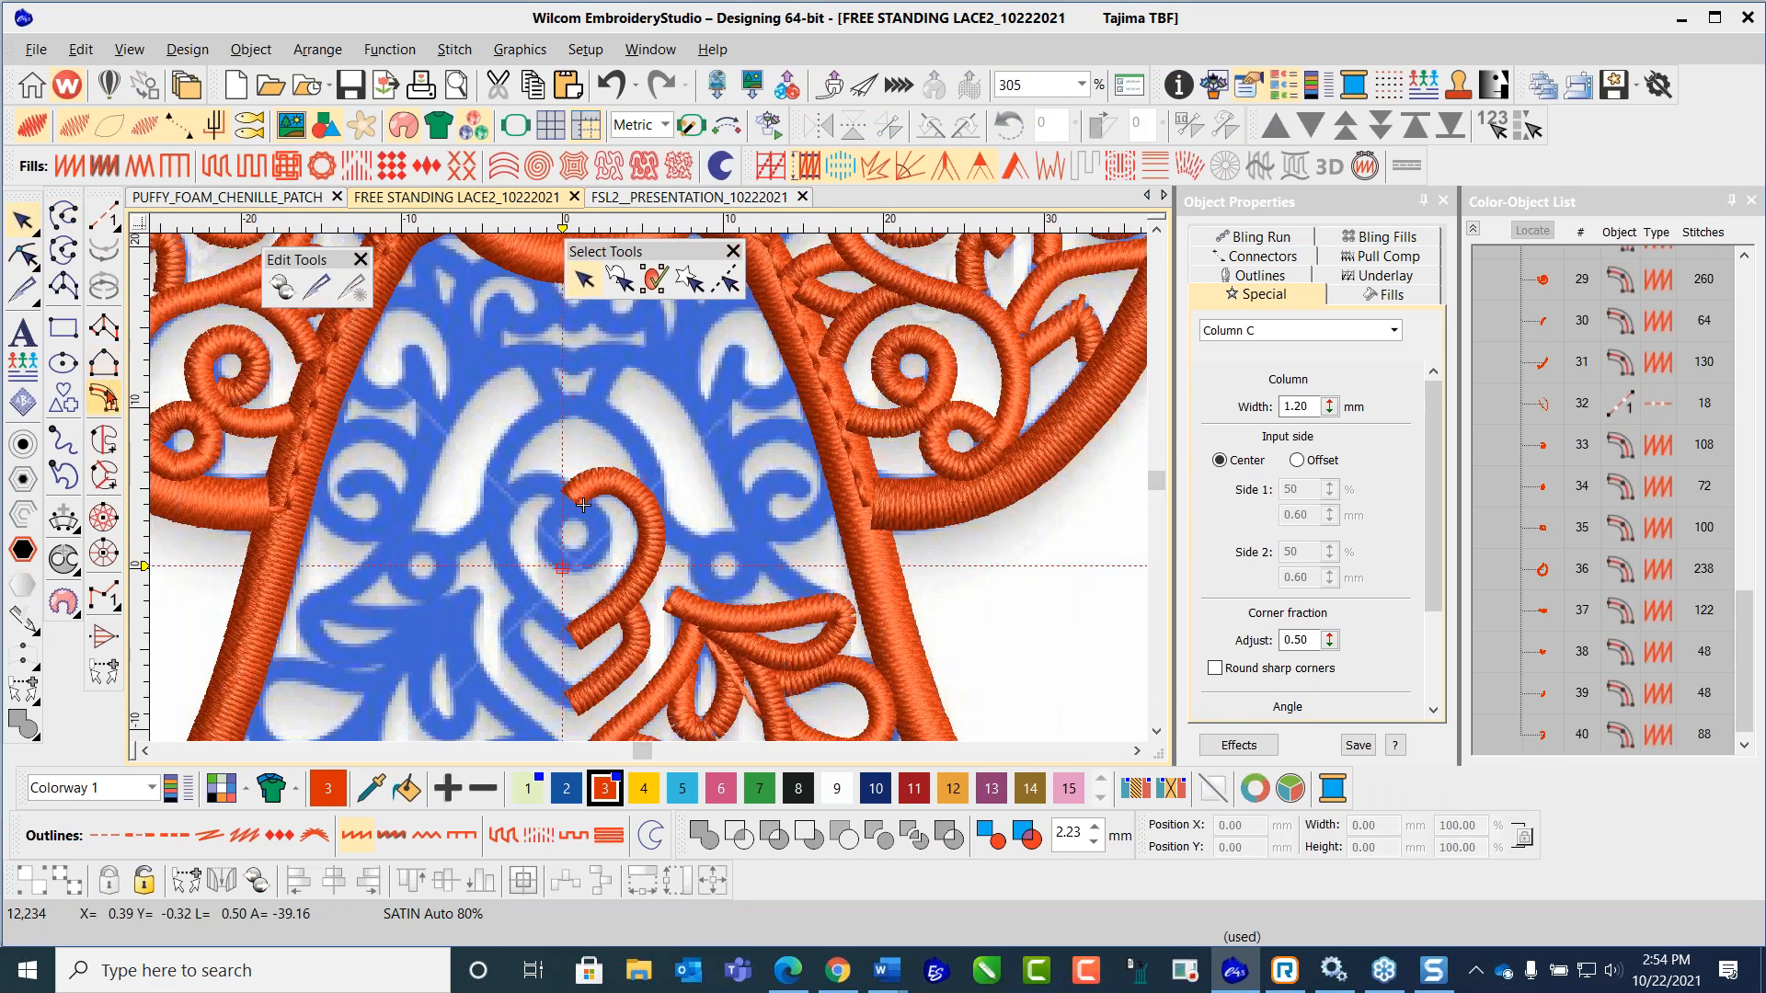
scroll(838, 626, "up", 2)
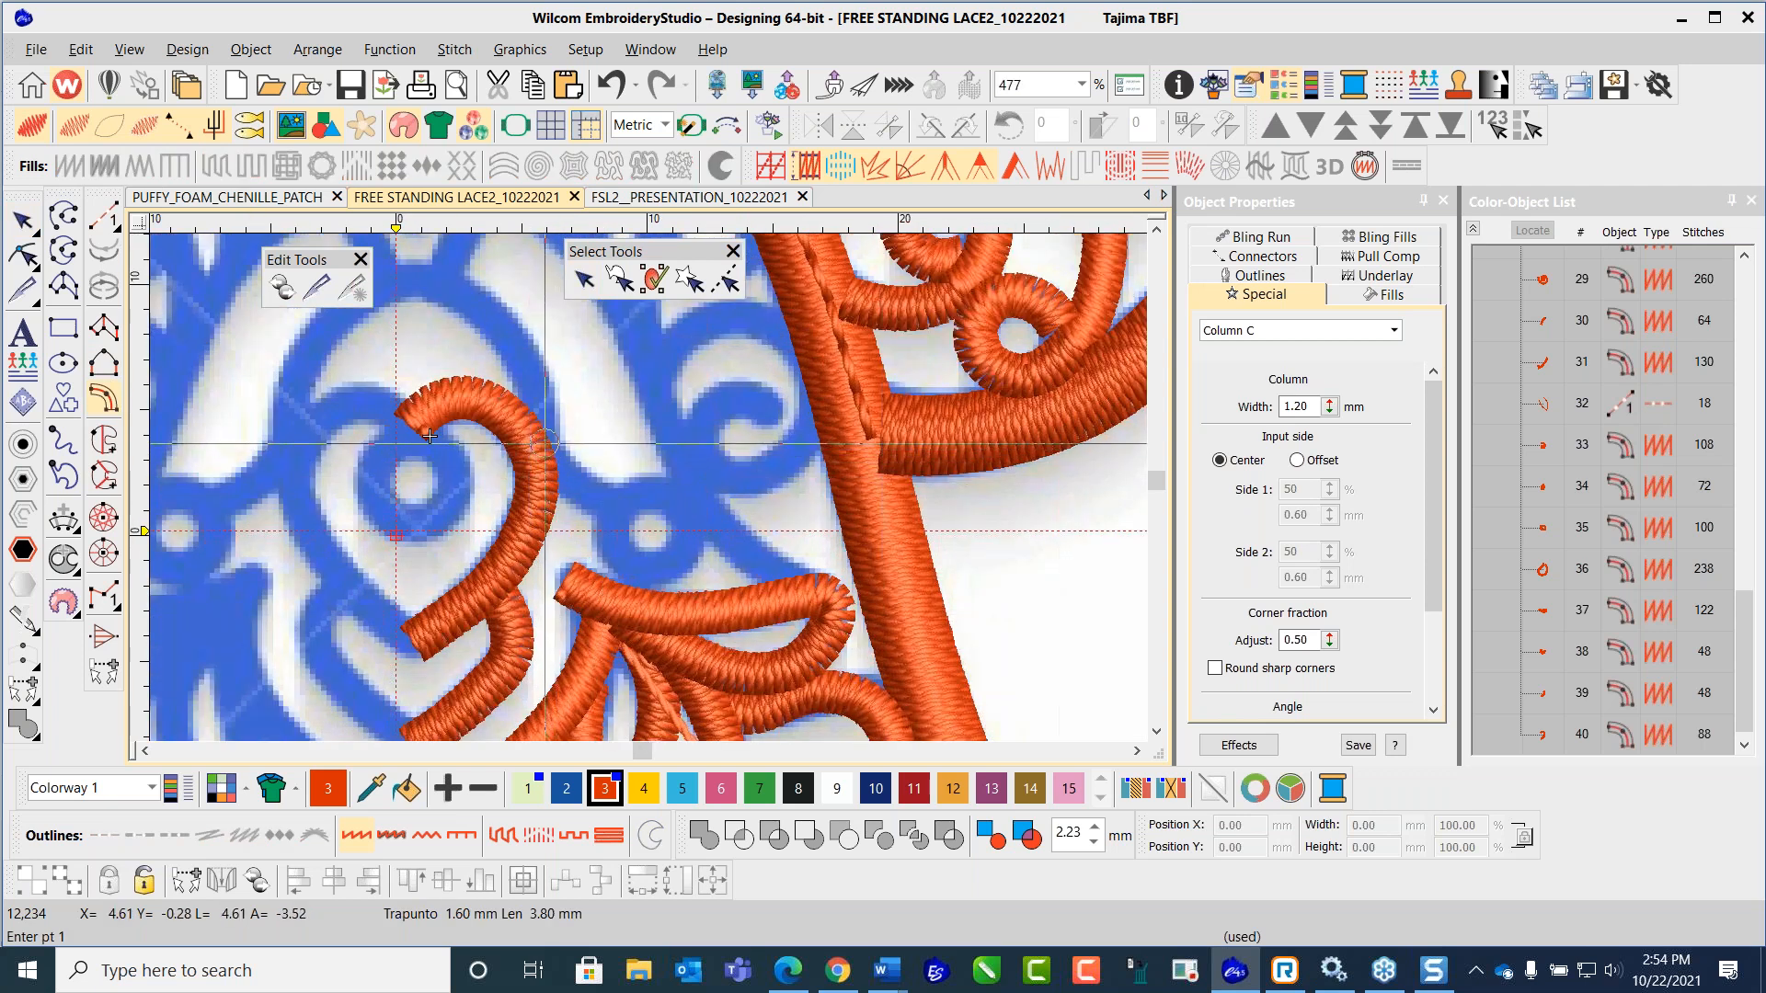
scroll(429, 439, "down", 1)
left_click(430, 438)
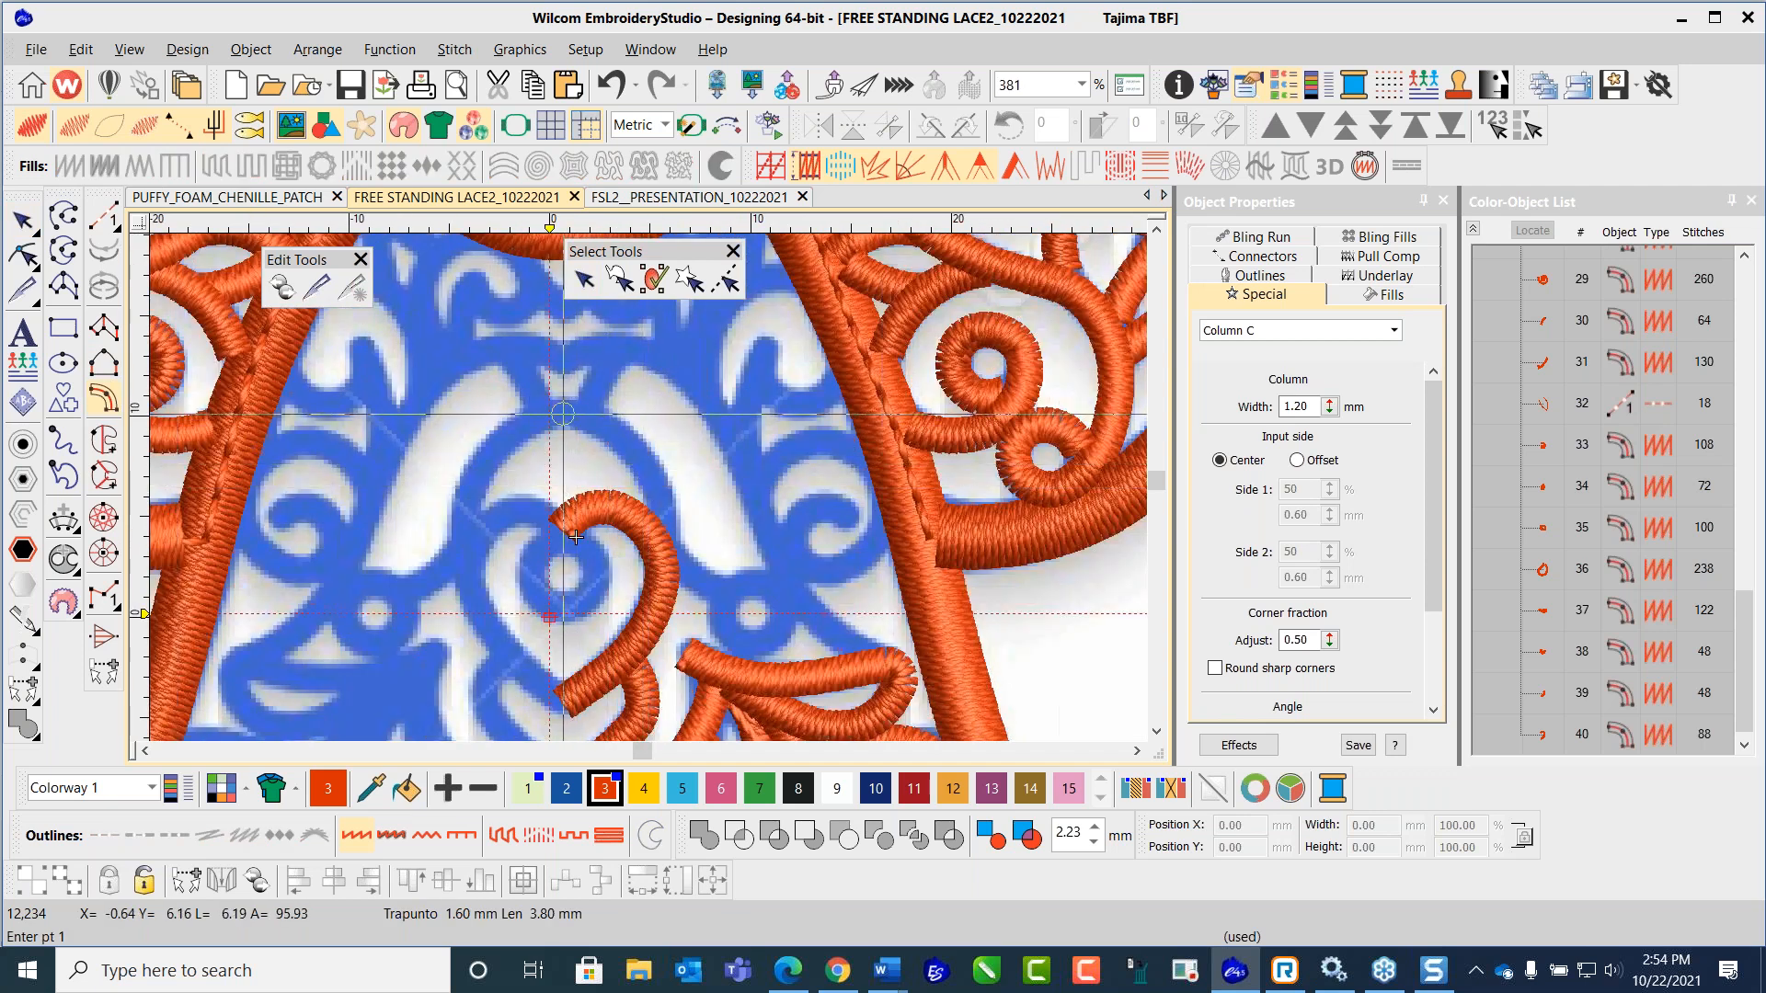
left_click(617, 429)
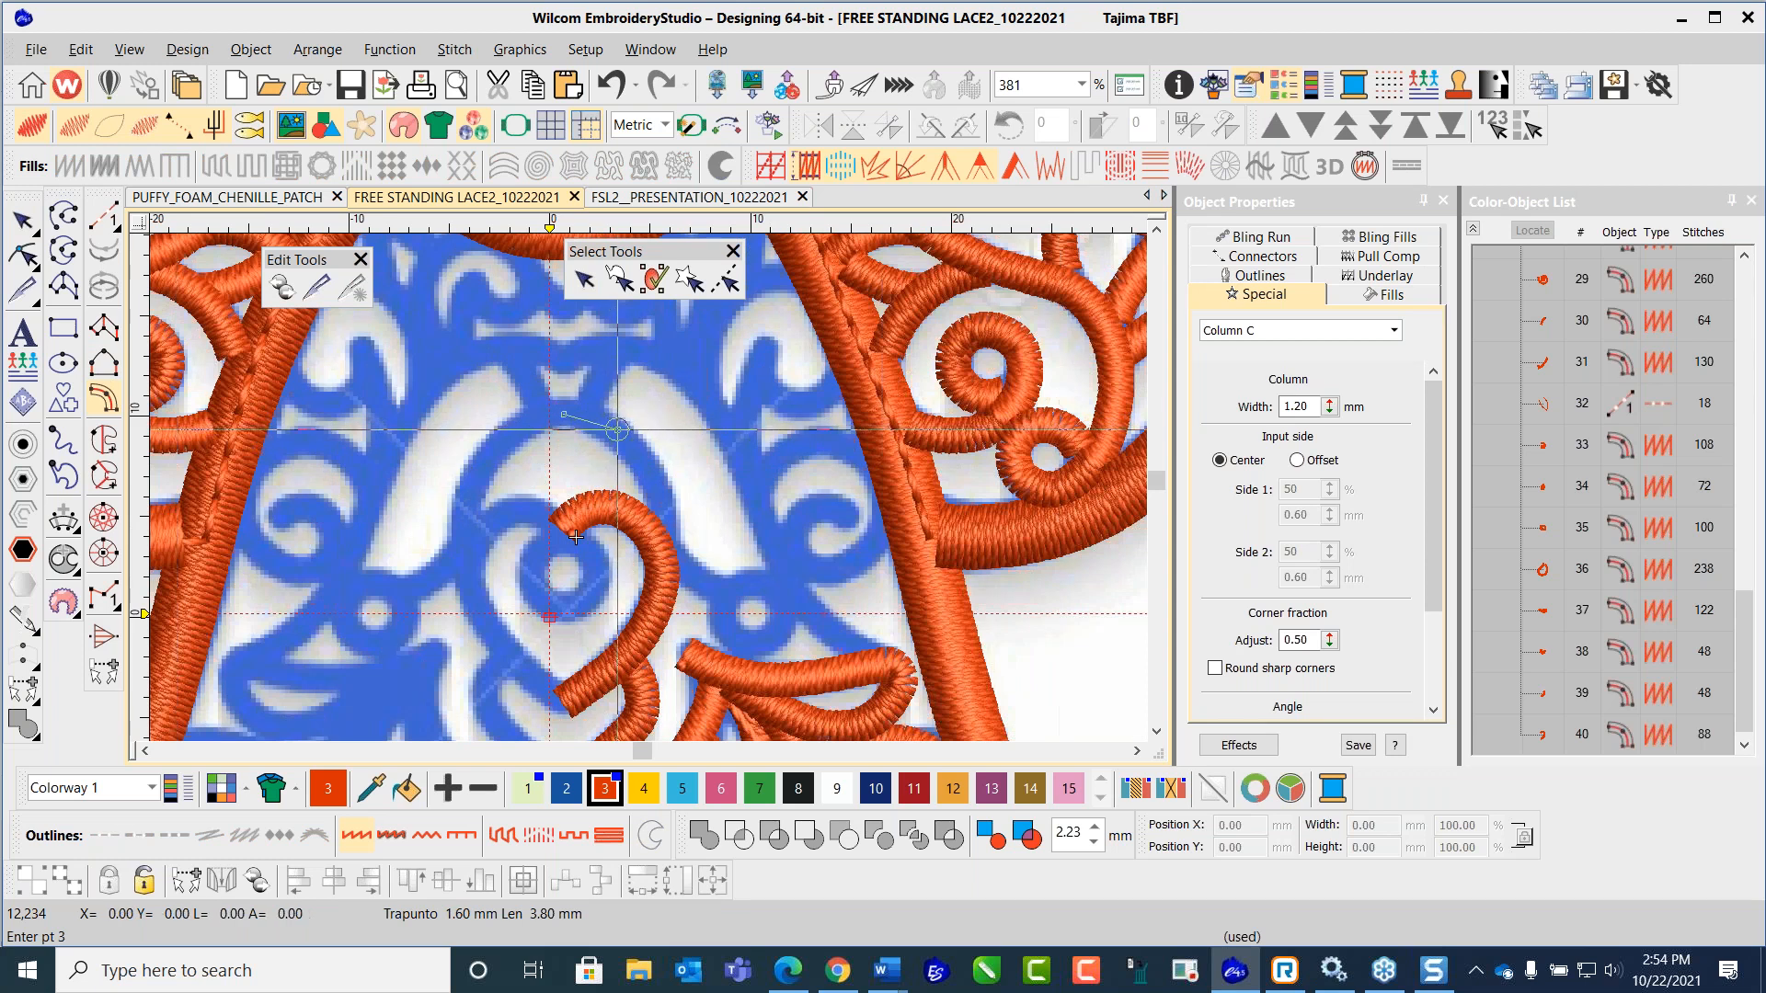
right_click(655, 484)
right_click(659, 520)
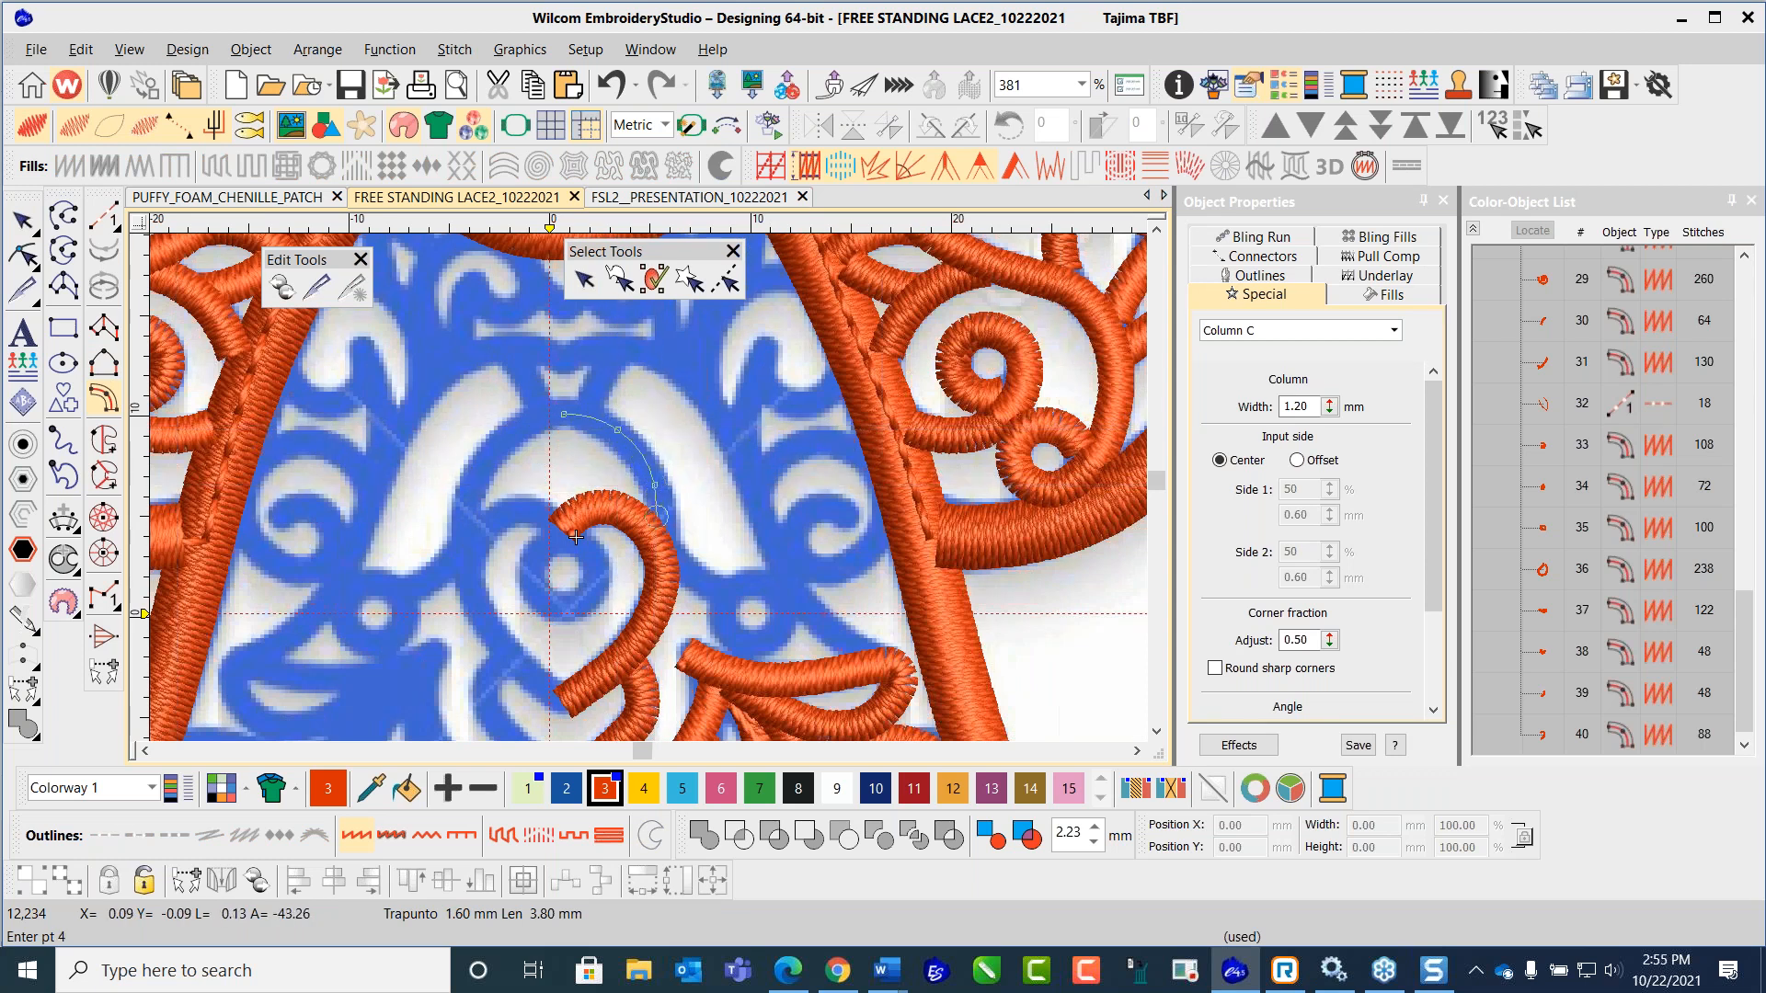
right_click(673, 557)
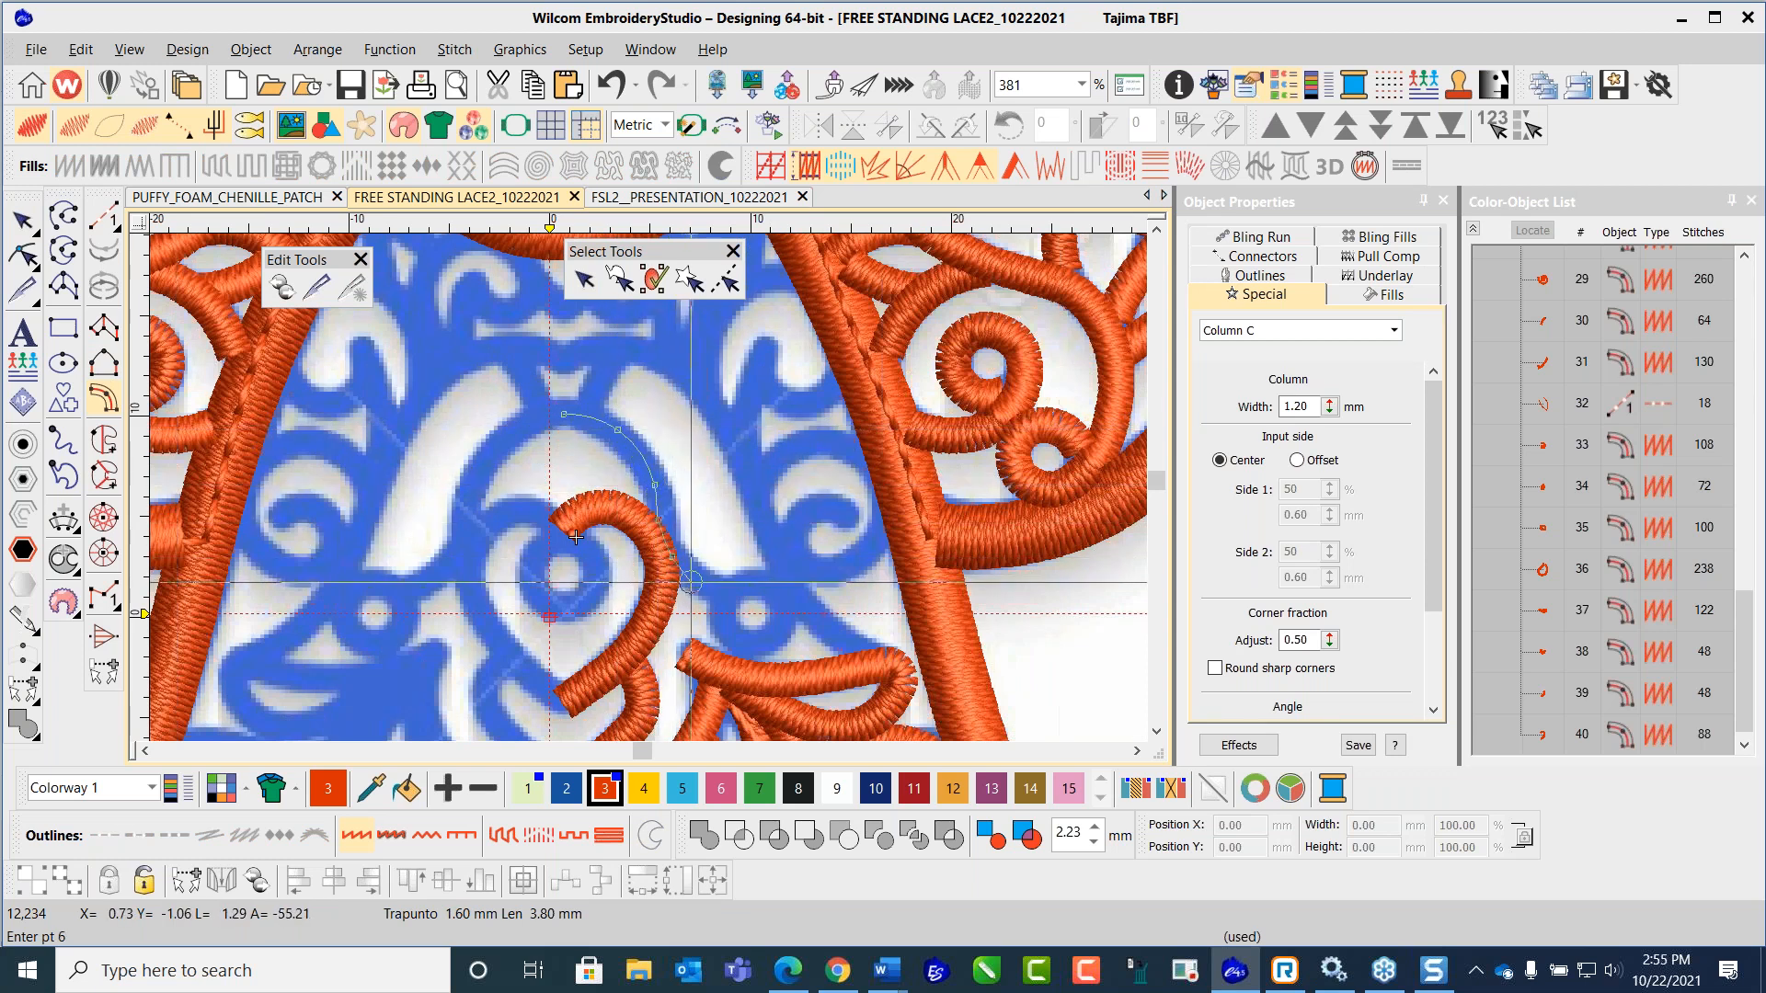
right_click(699, 581)
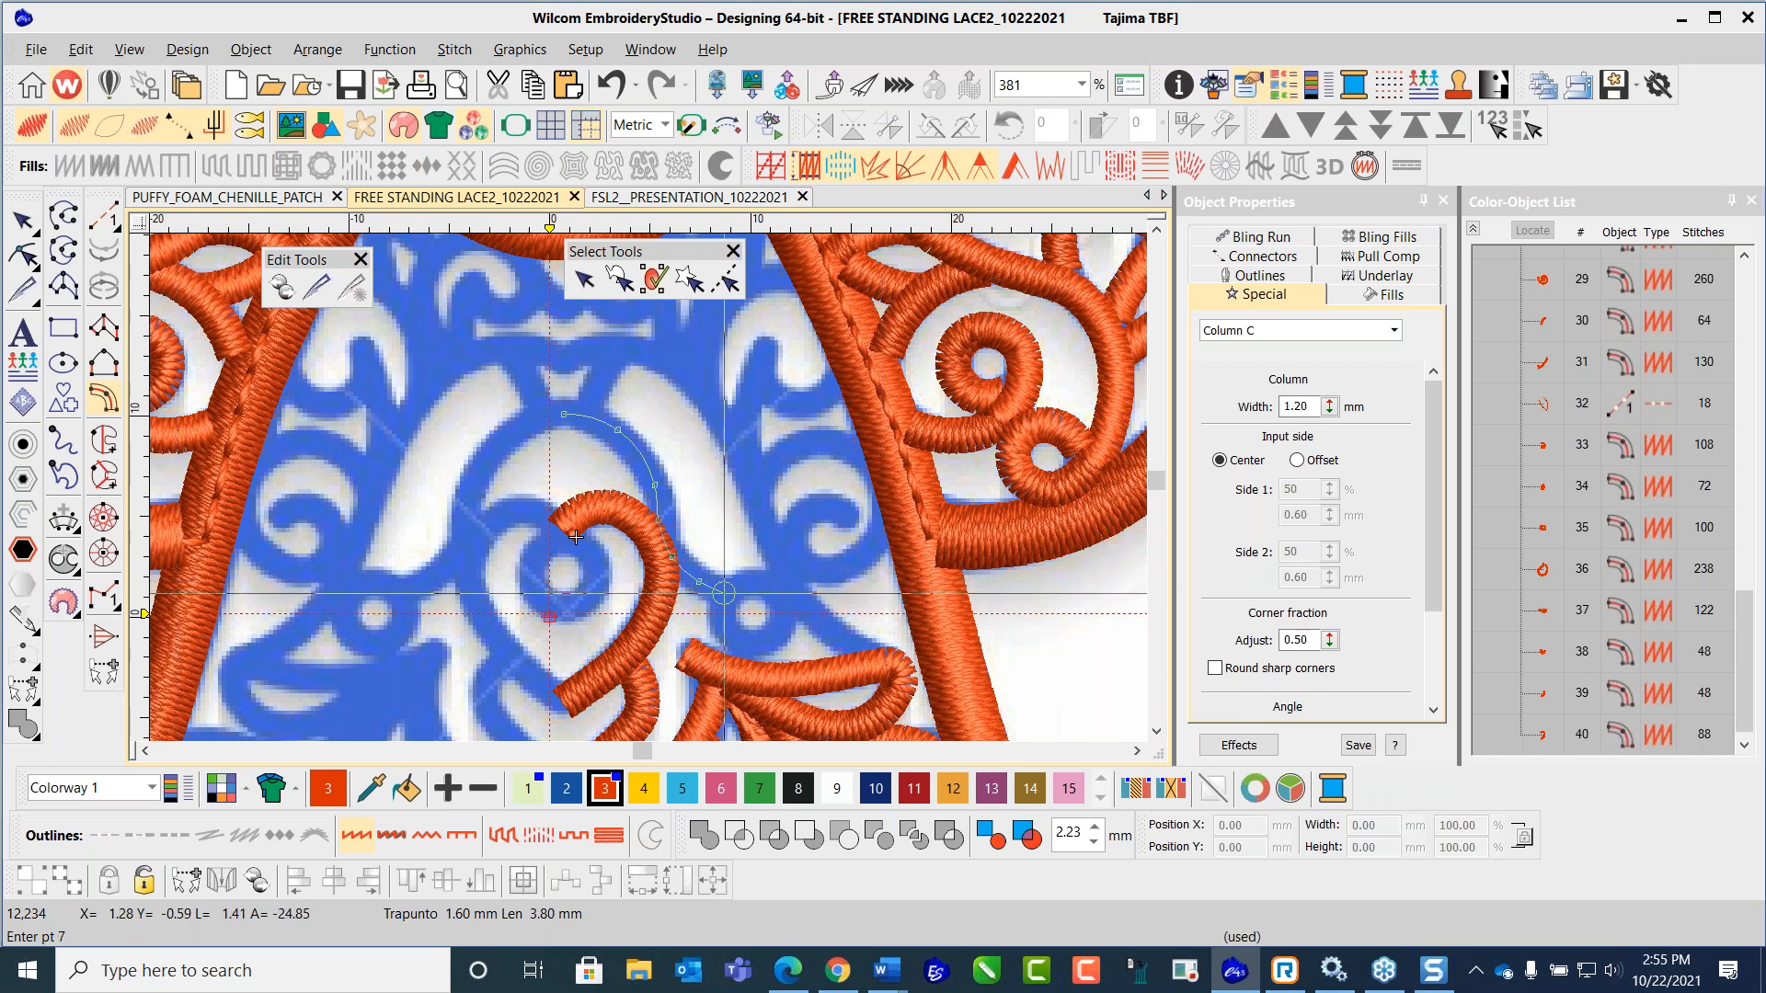
right_click(725, 595)
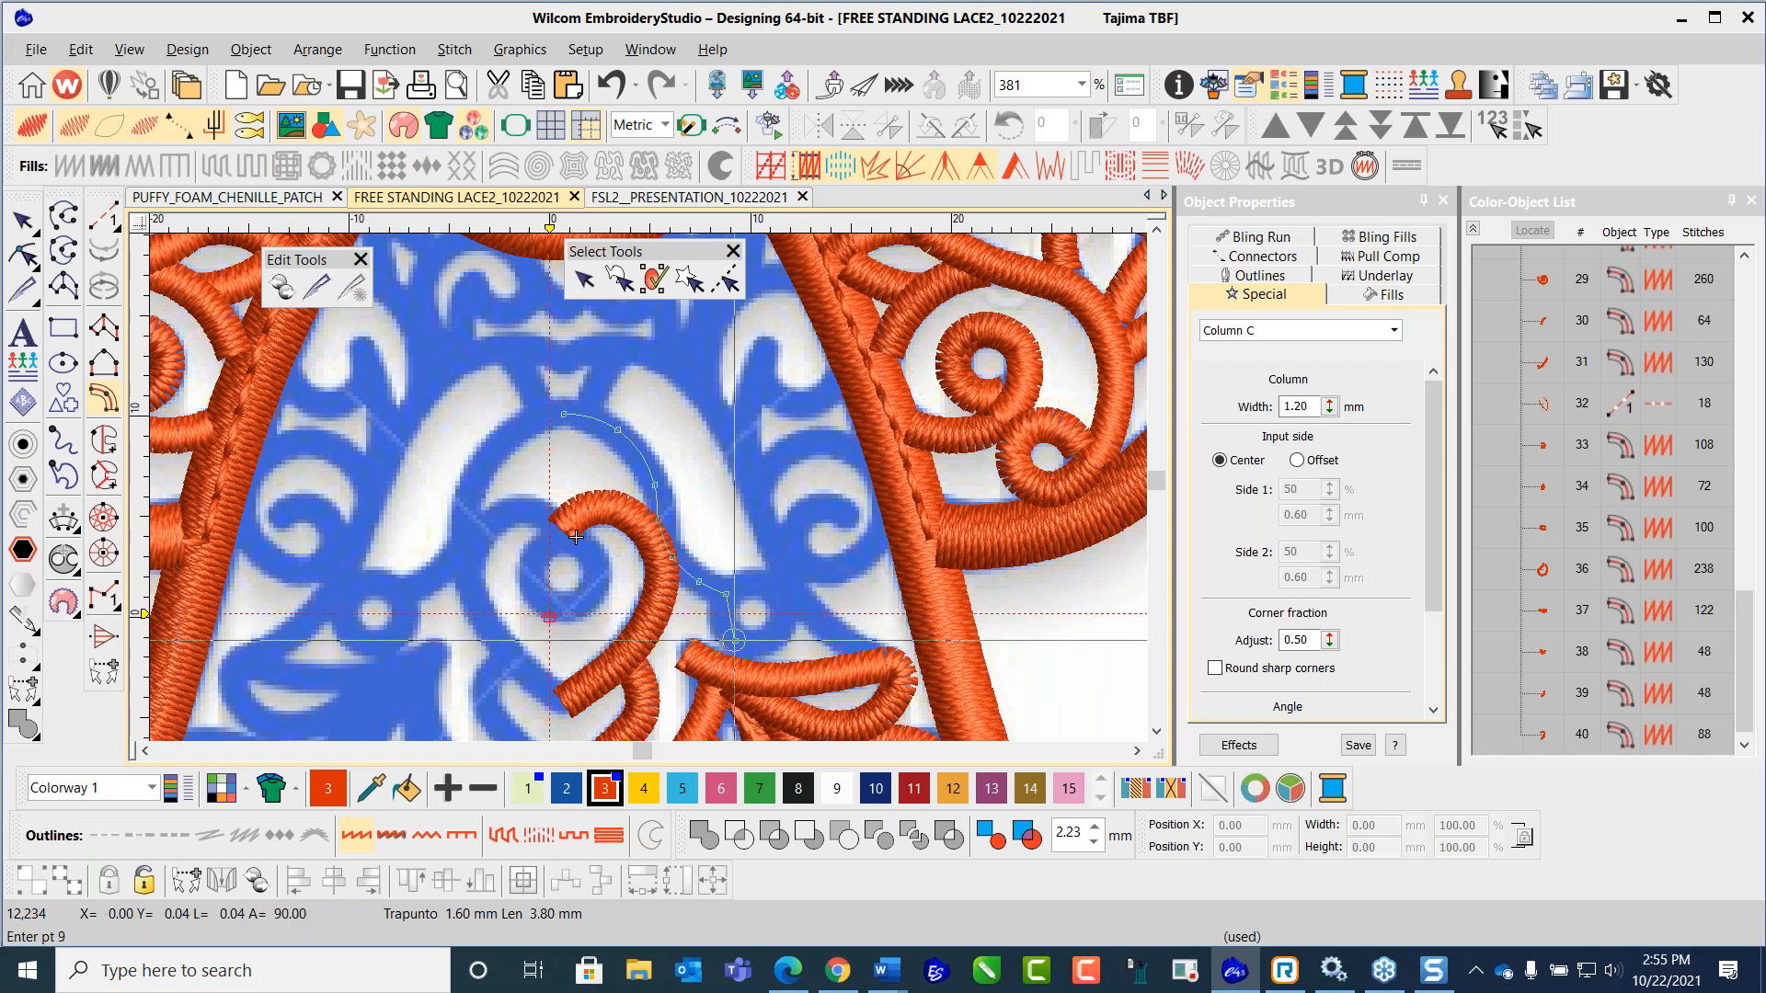
right_click(781, 630)
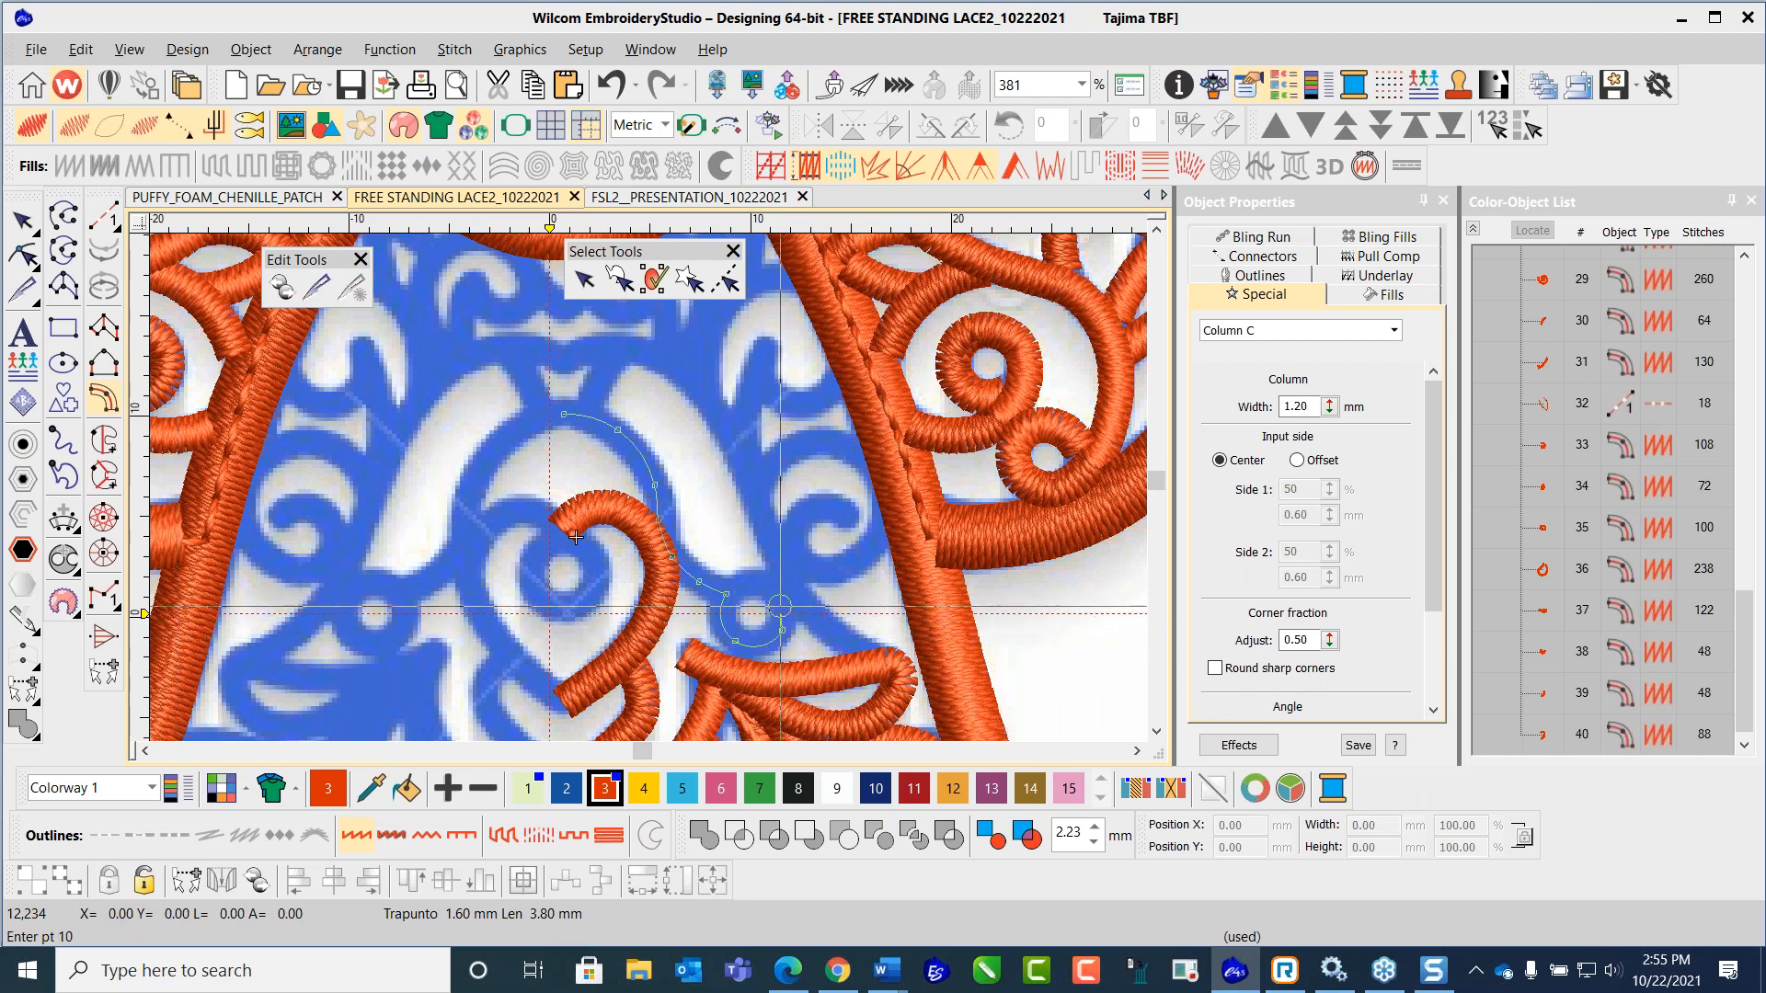
left_click(776, 591)
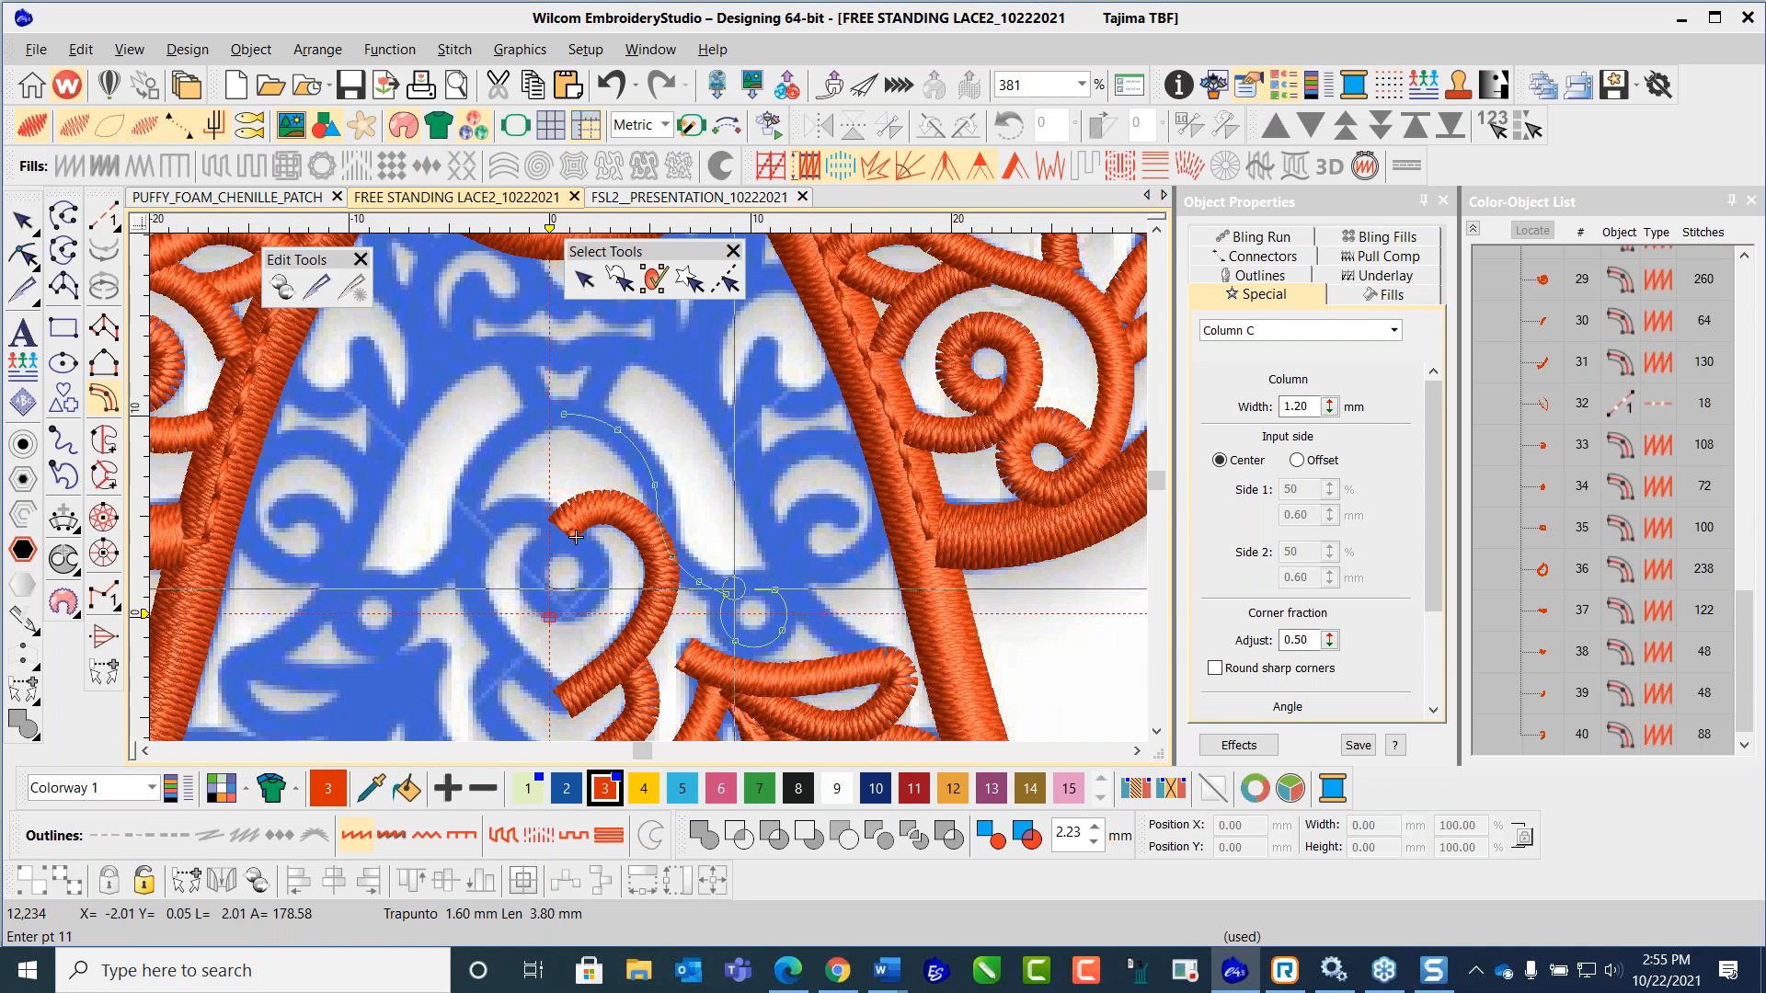
key("Return")
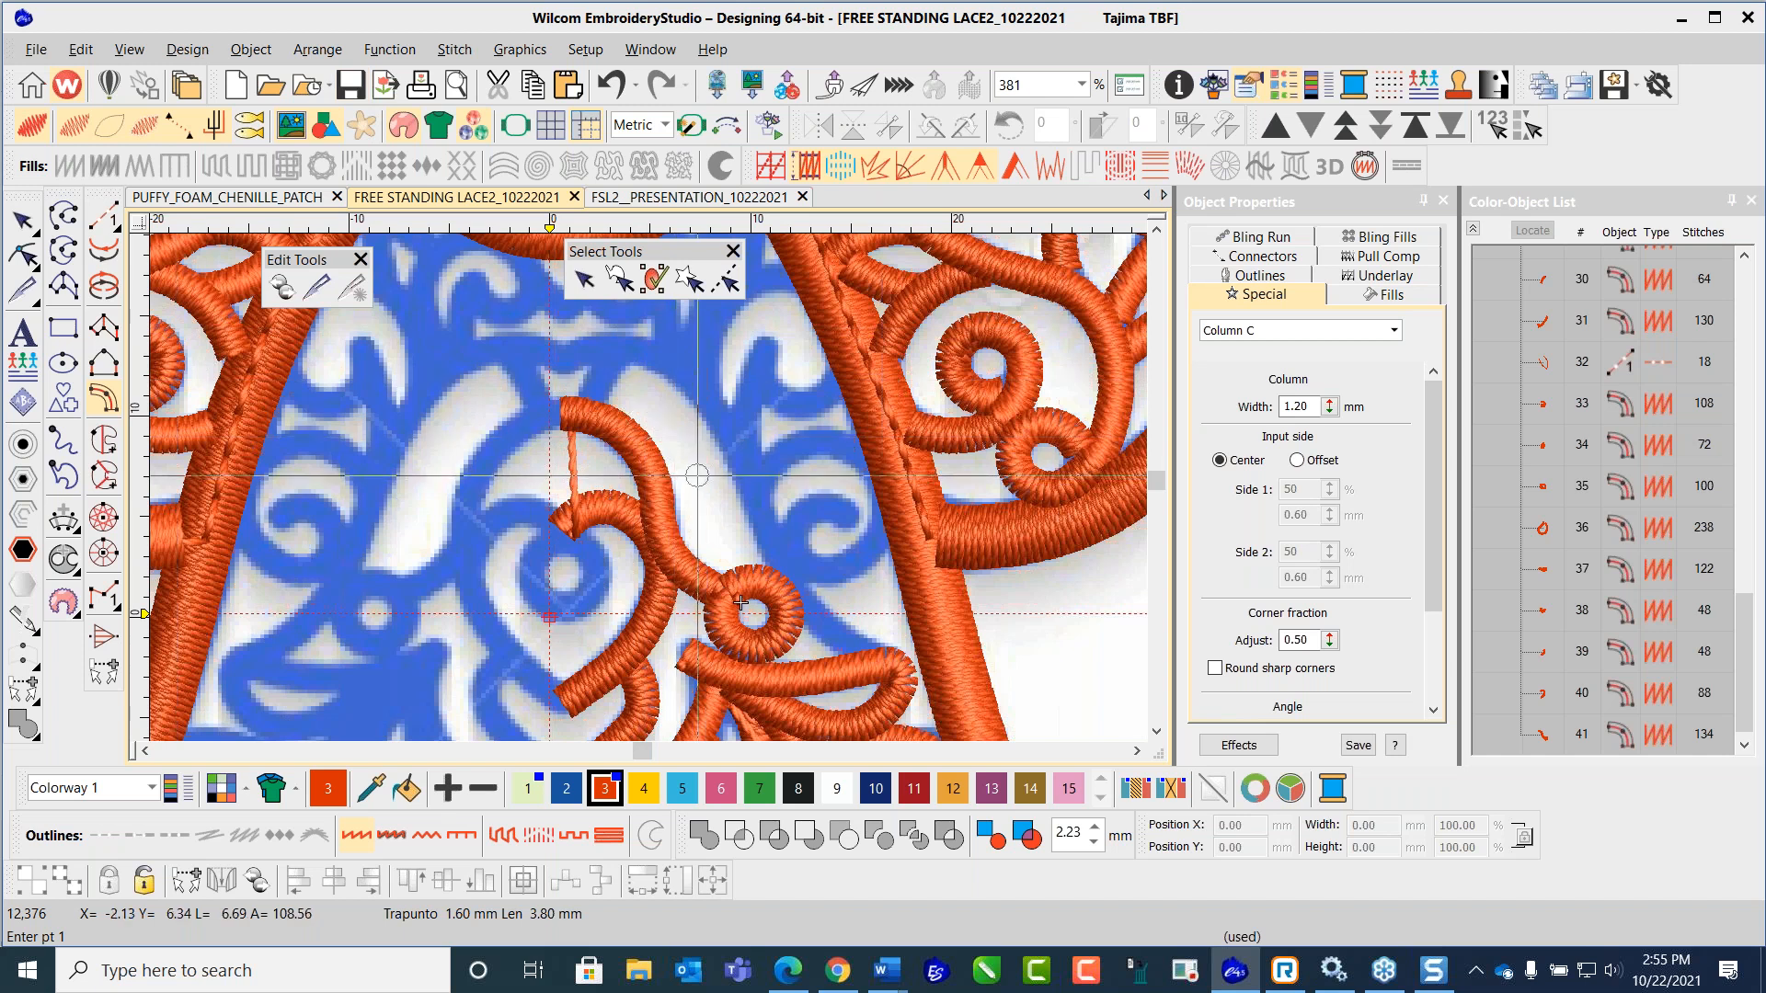
Step: Digitize a Column C satin along the outer arch, from the centre line down past the small circle to the upper leaf's tip
scroll(703, 410, "down", 2)
scroll(673, 615, "up", 2)
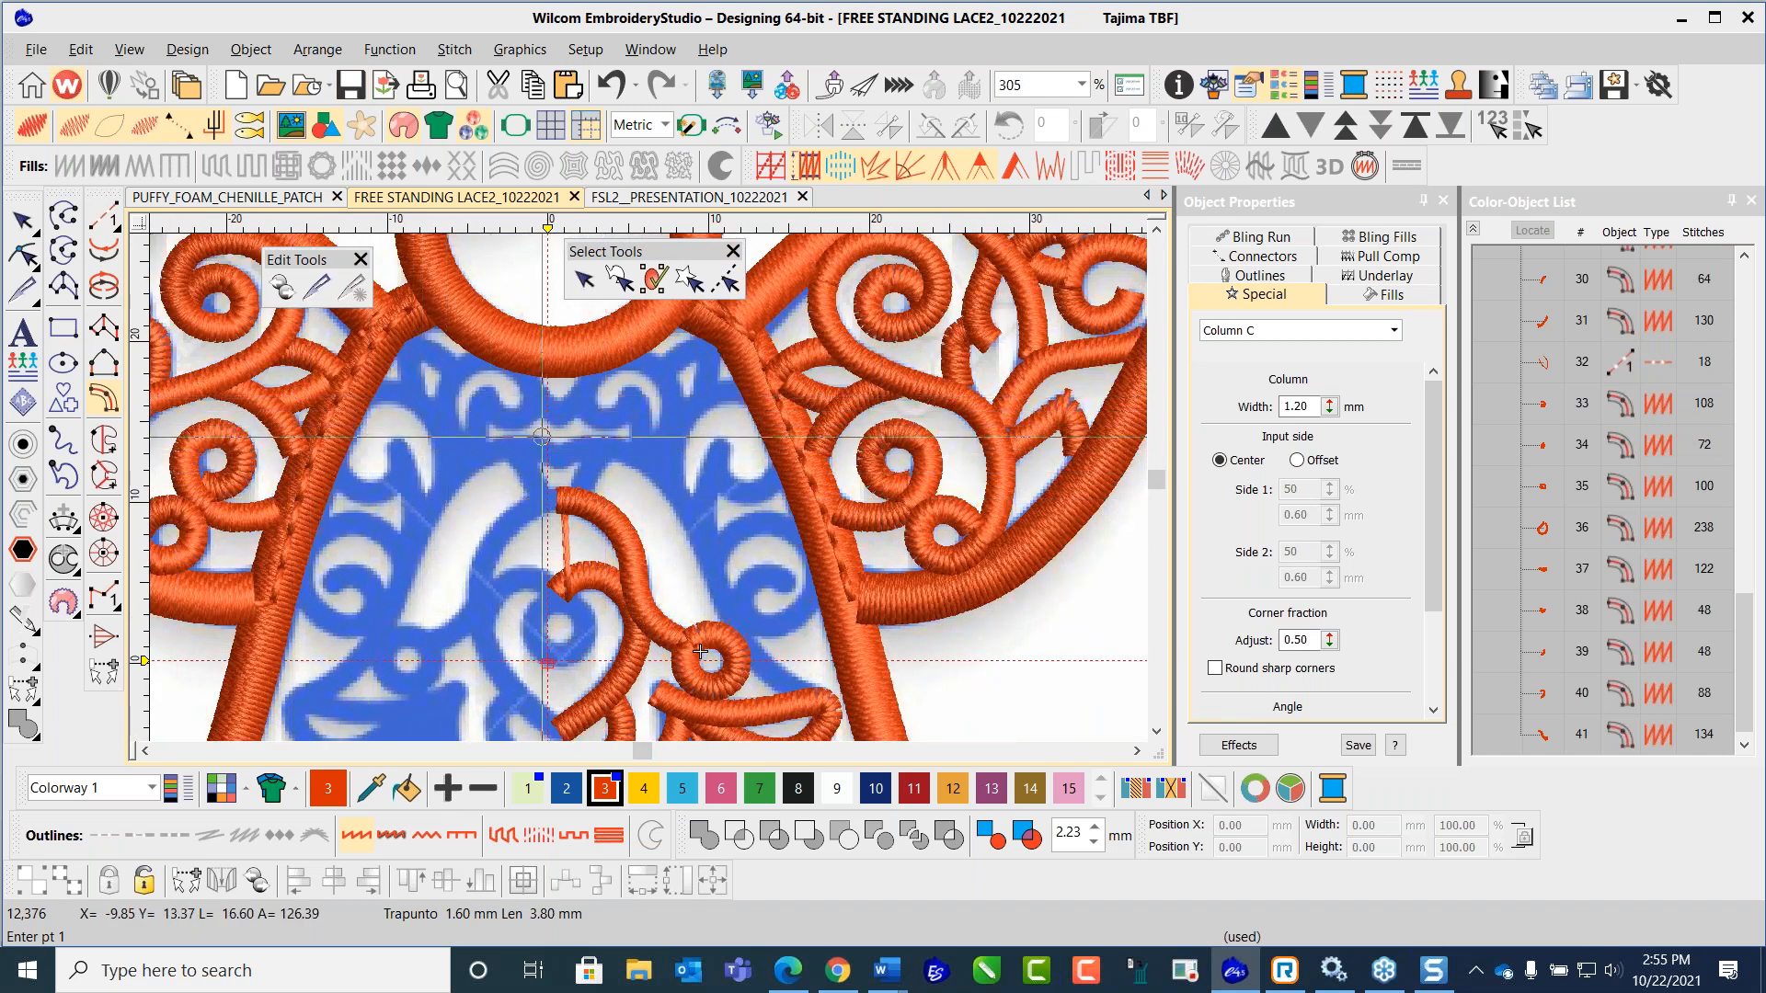
left_click(561, 455)
left_click(597, 445)
left_click(642, 453)
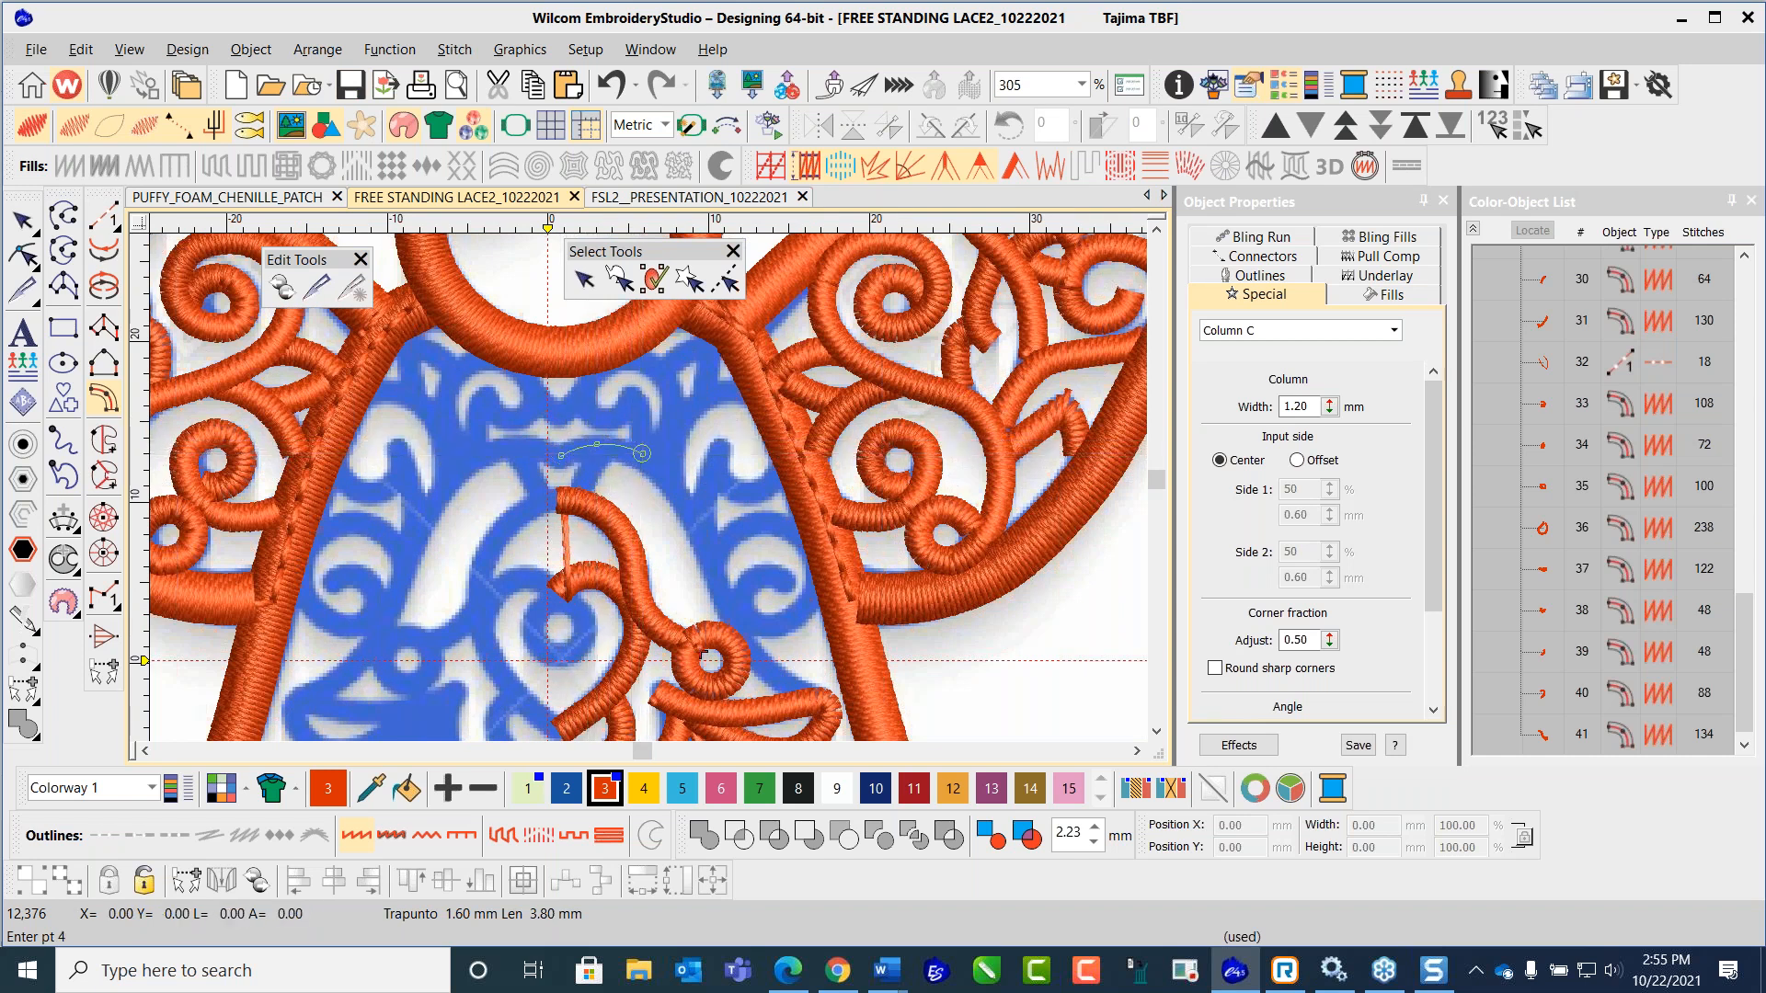
left_click(674, 479)
left_click(696, 527)
left_click(715, 576)
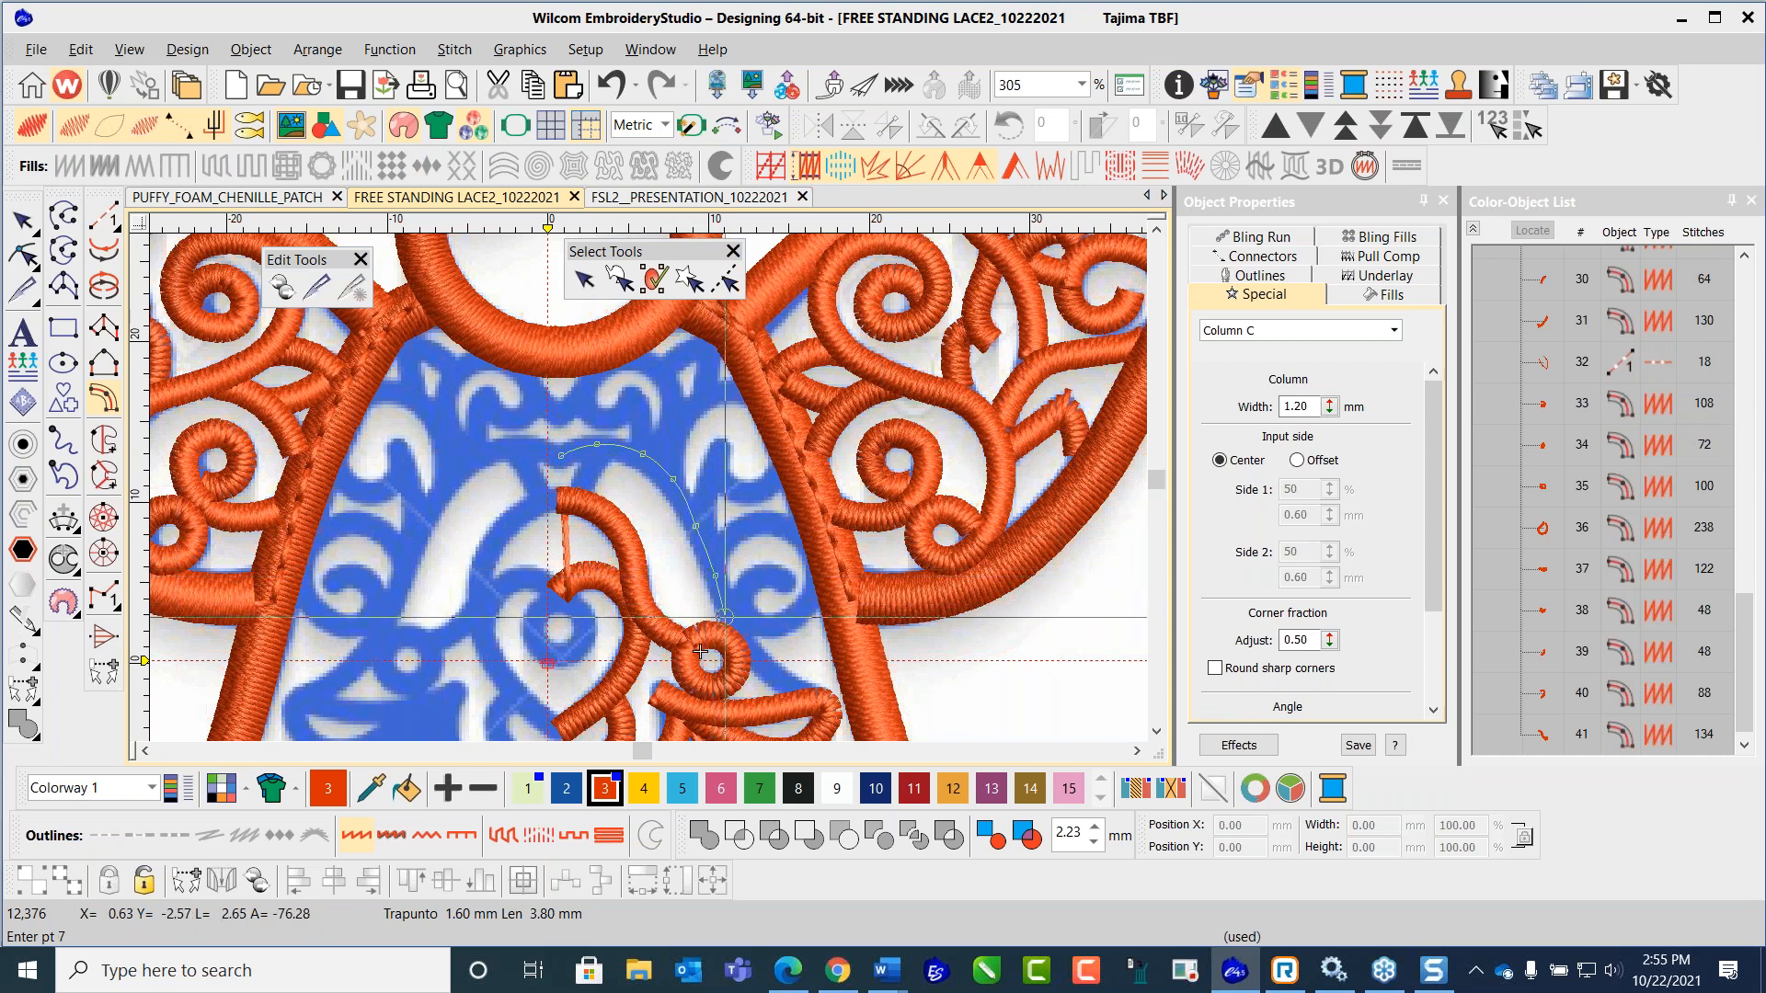
left_click(734, 623)
left_click(766, 663)
left_click(810, 685)
key("Return")
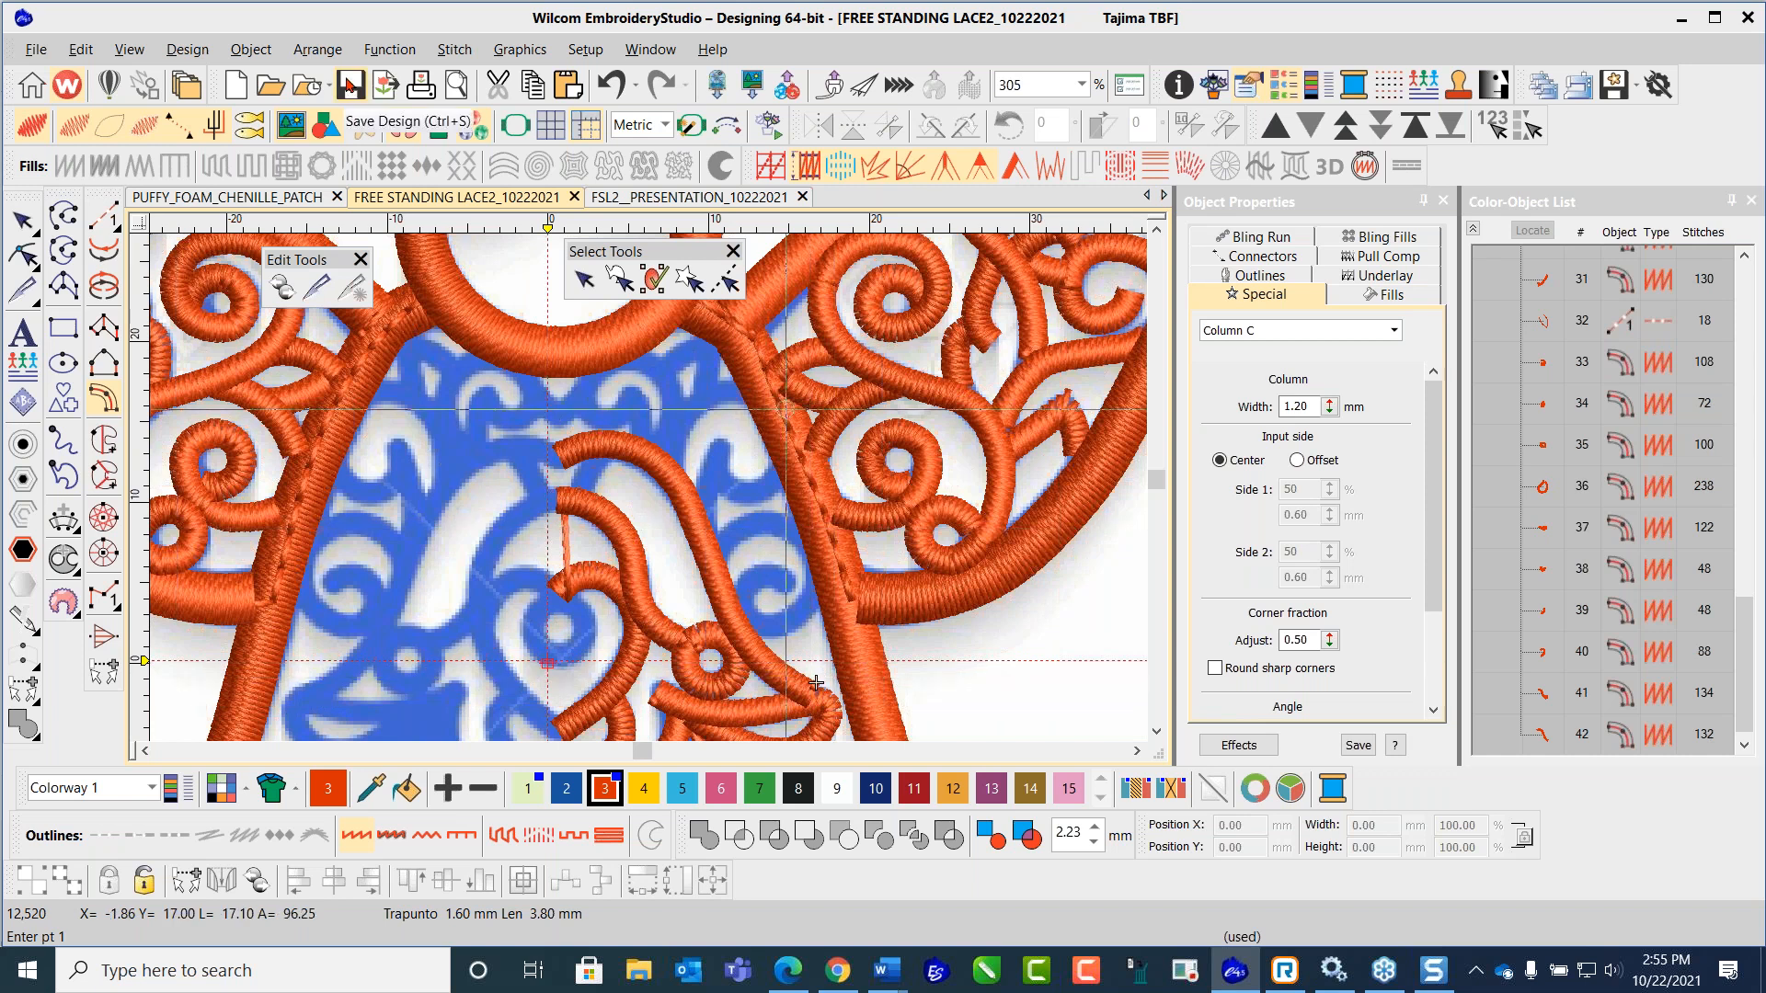
scroll(816, 682, "down", 6)
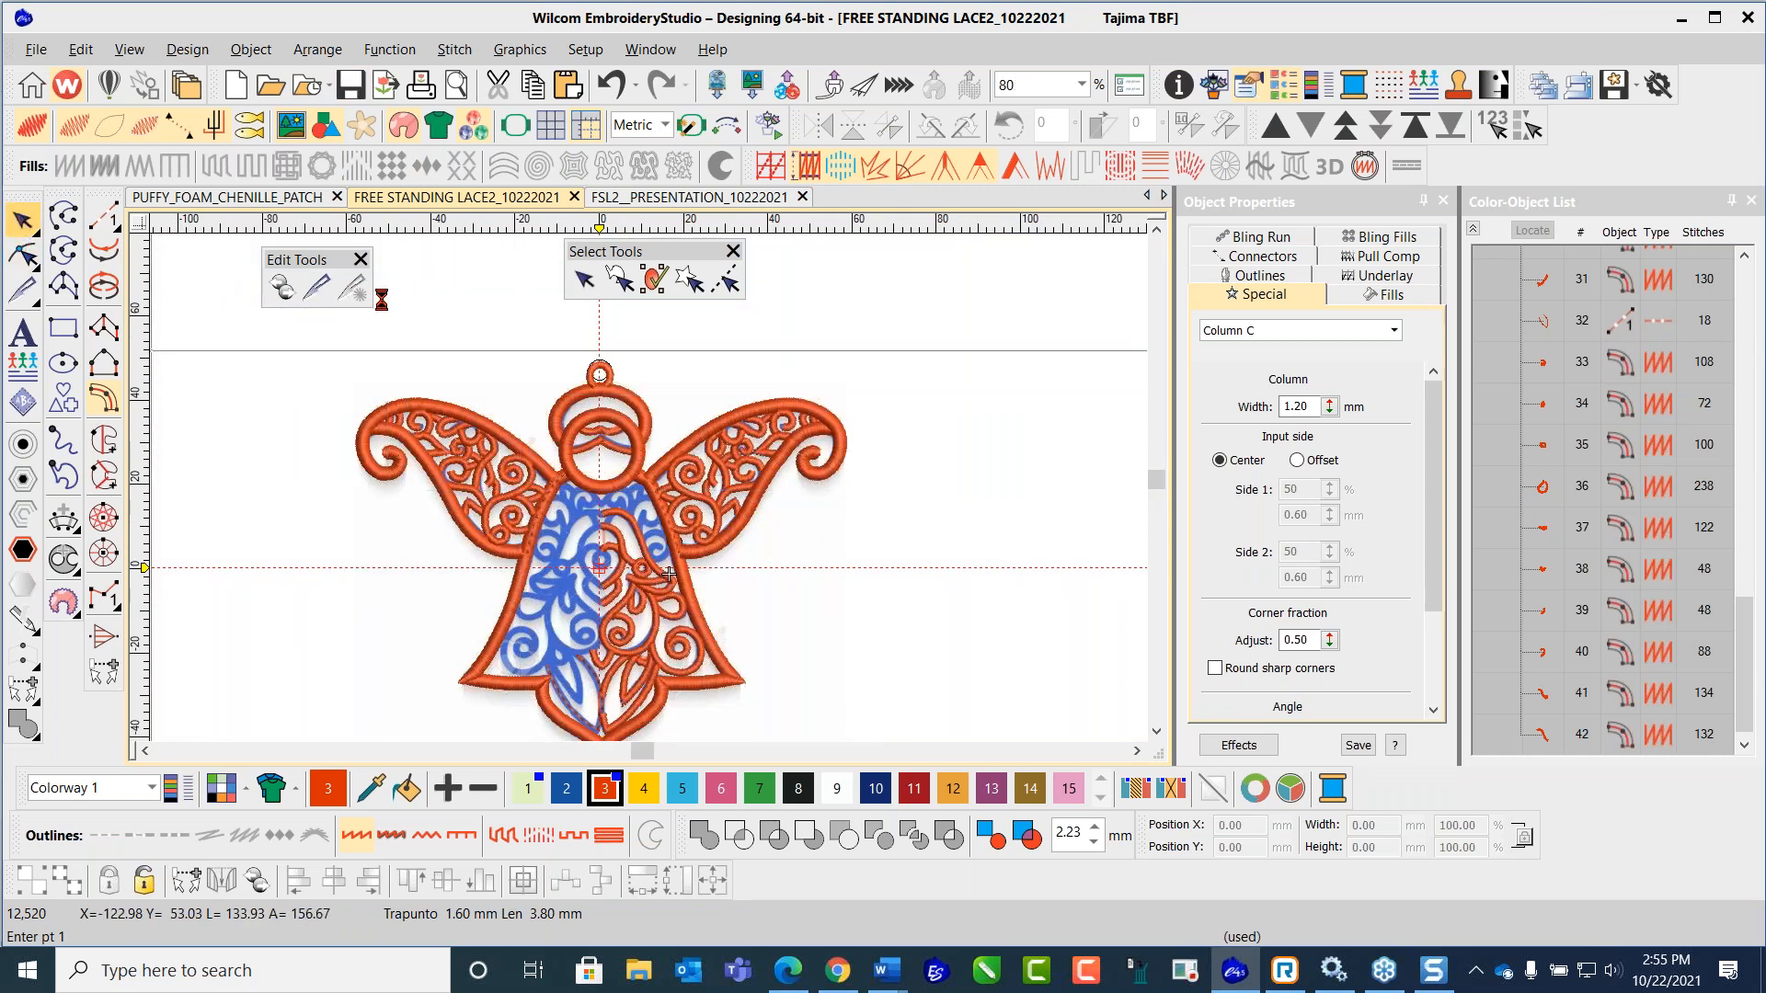
Step: Digitize a Column C satin along the spiral between the outer arch and the robe's right edge, from its inner curl out to the arch
scroll(644, 677, "up", 5)
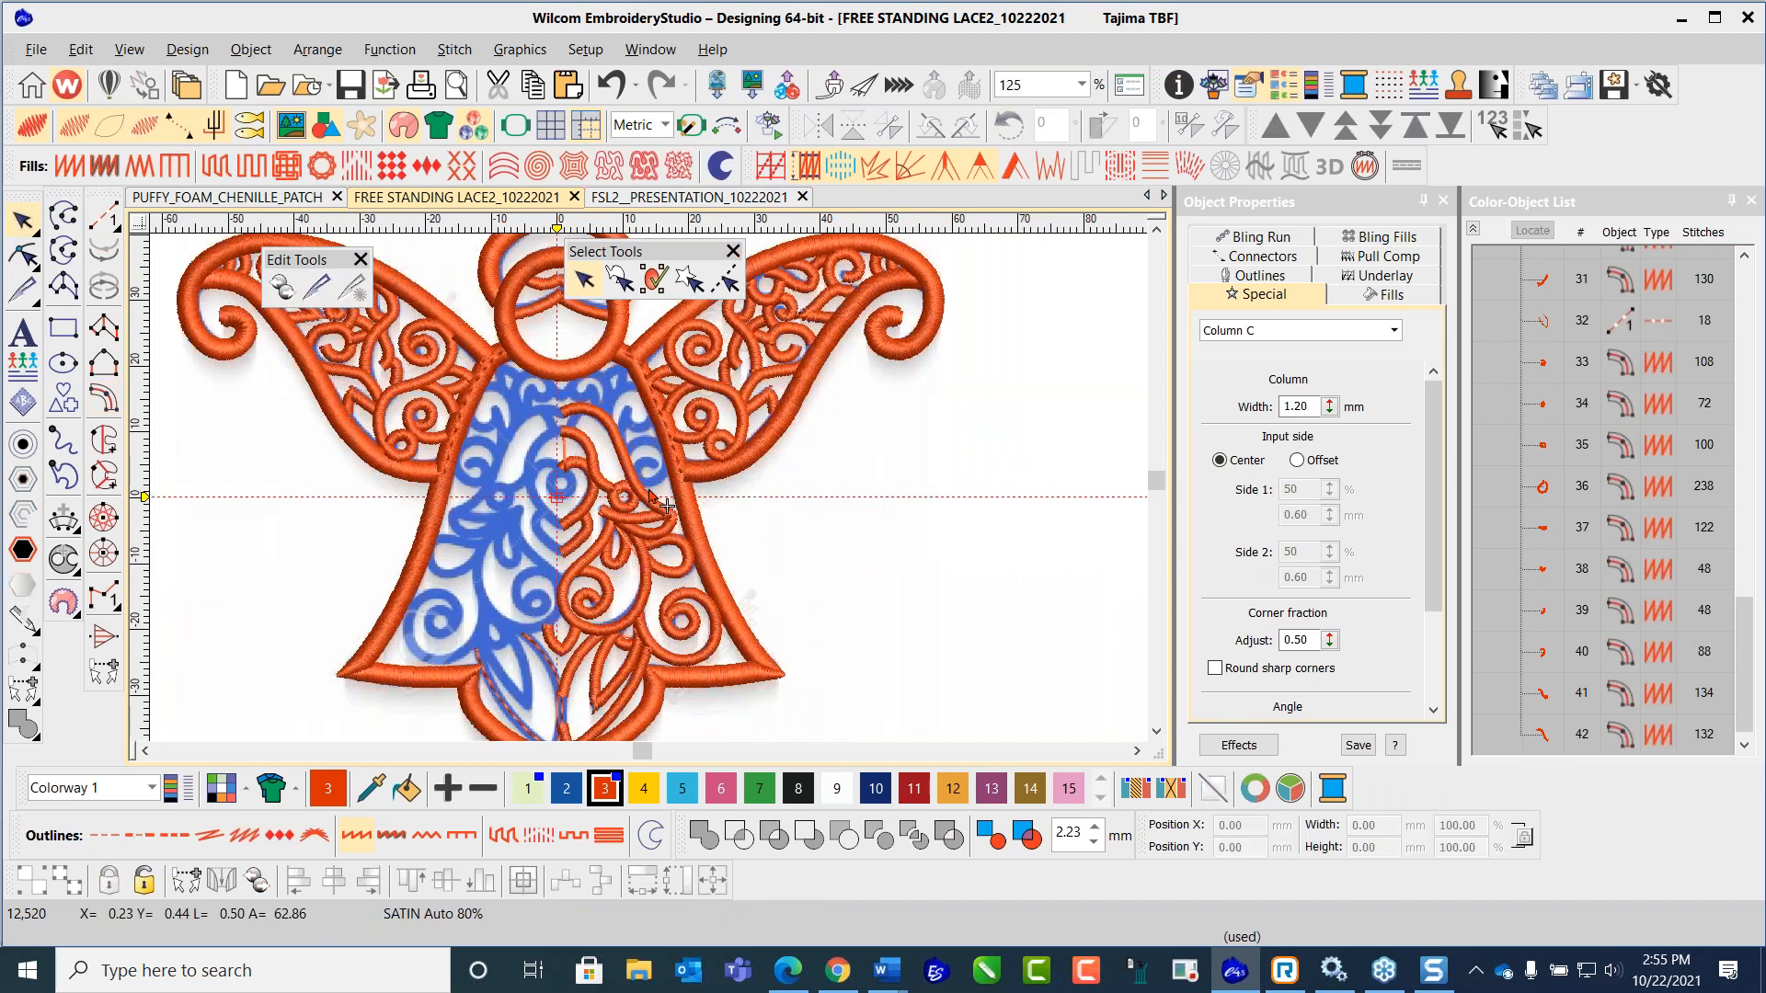
scroll(699, 678, "up", 2)
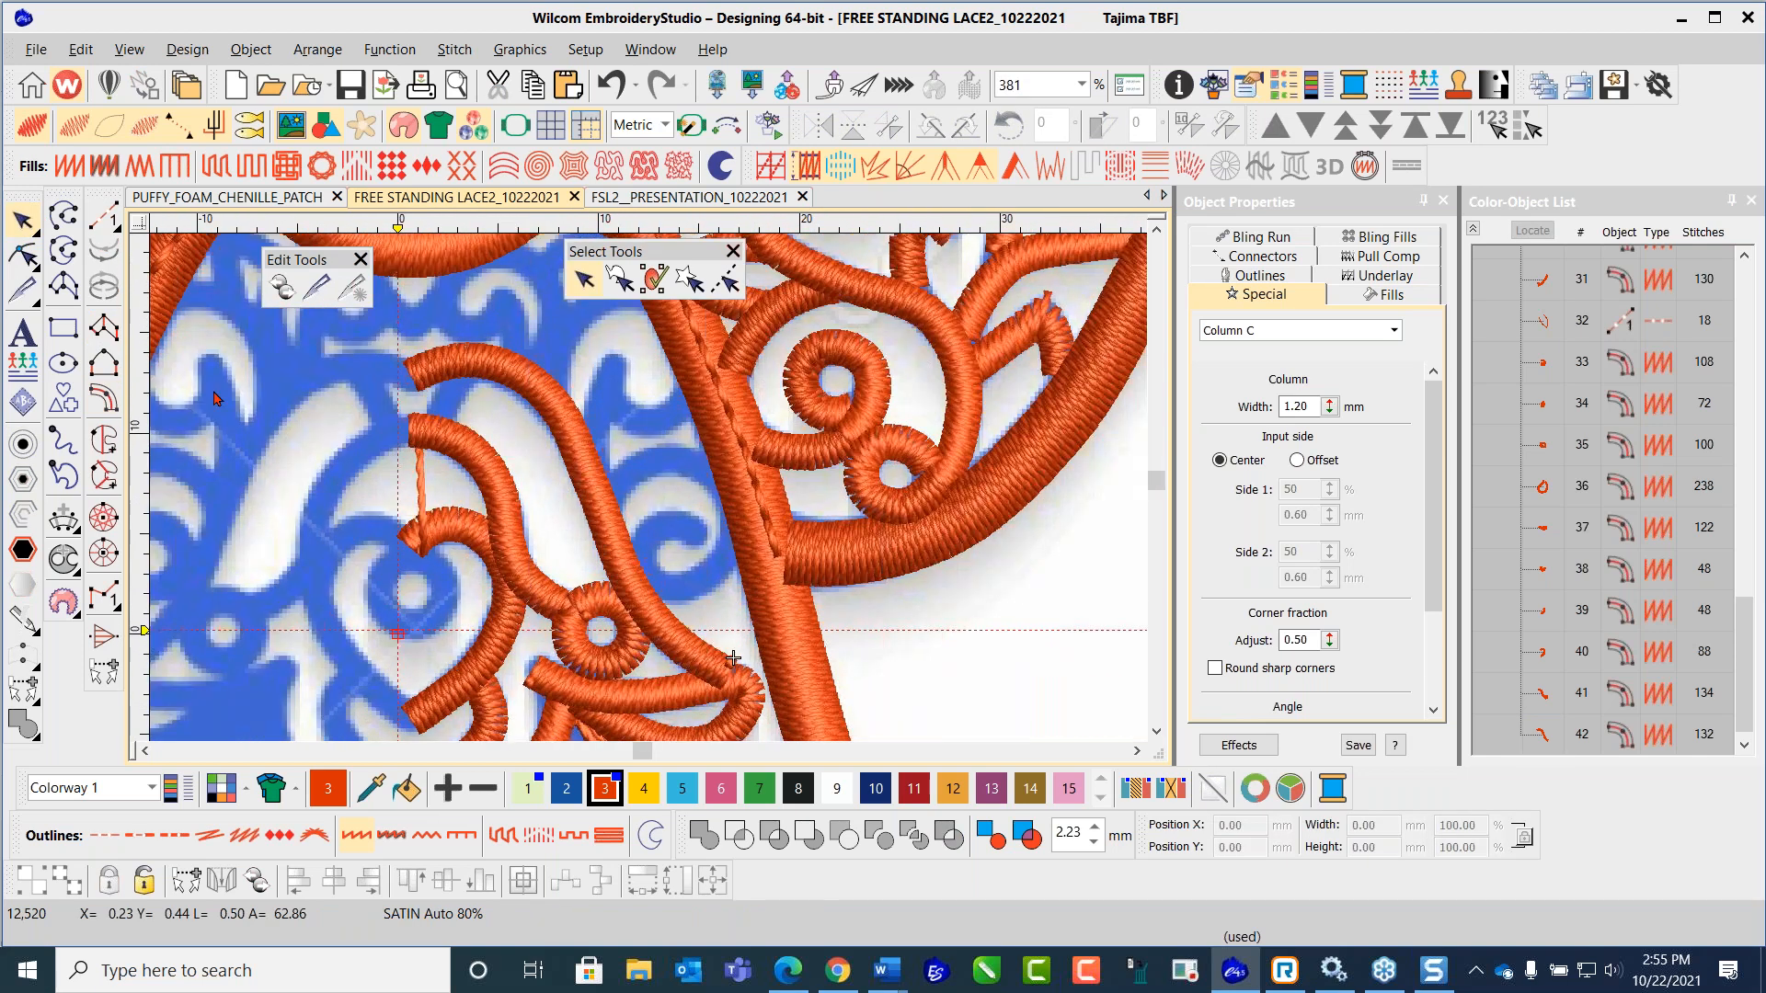
left_click(105, 395)
left_click(757, 508)
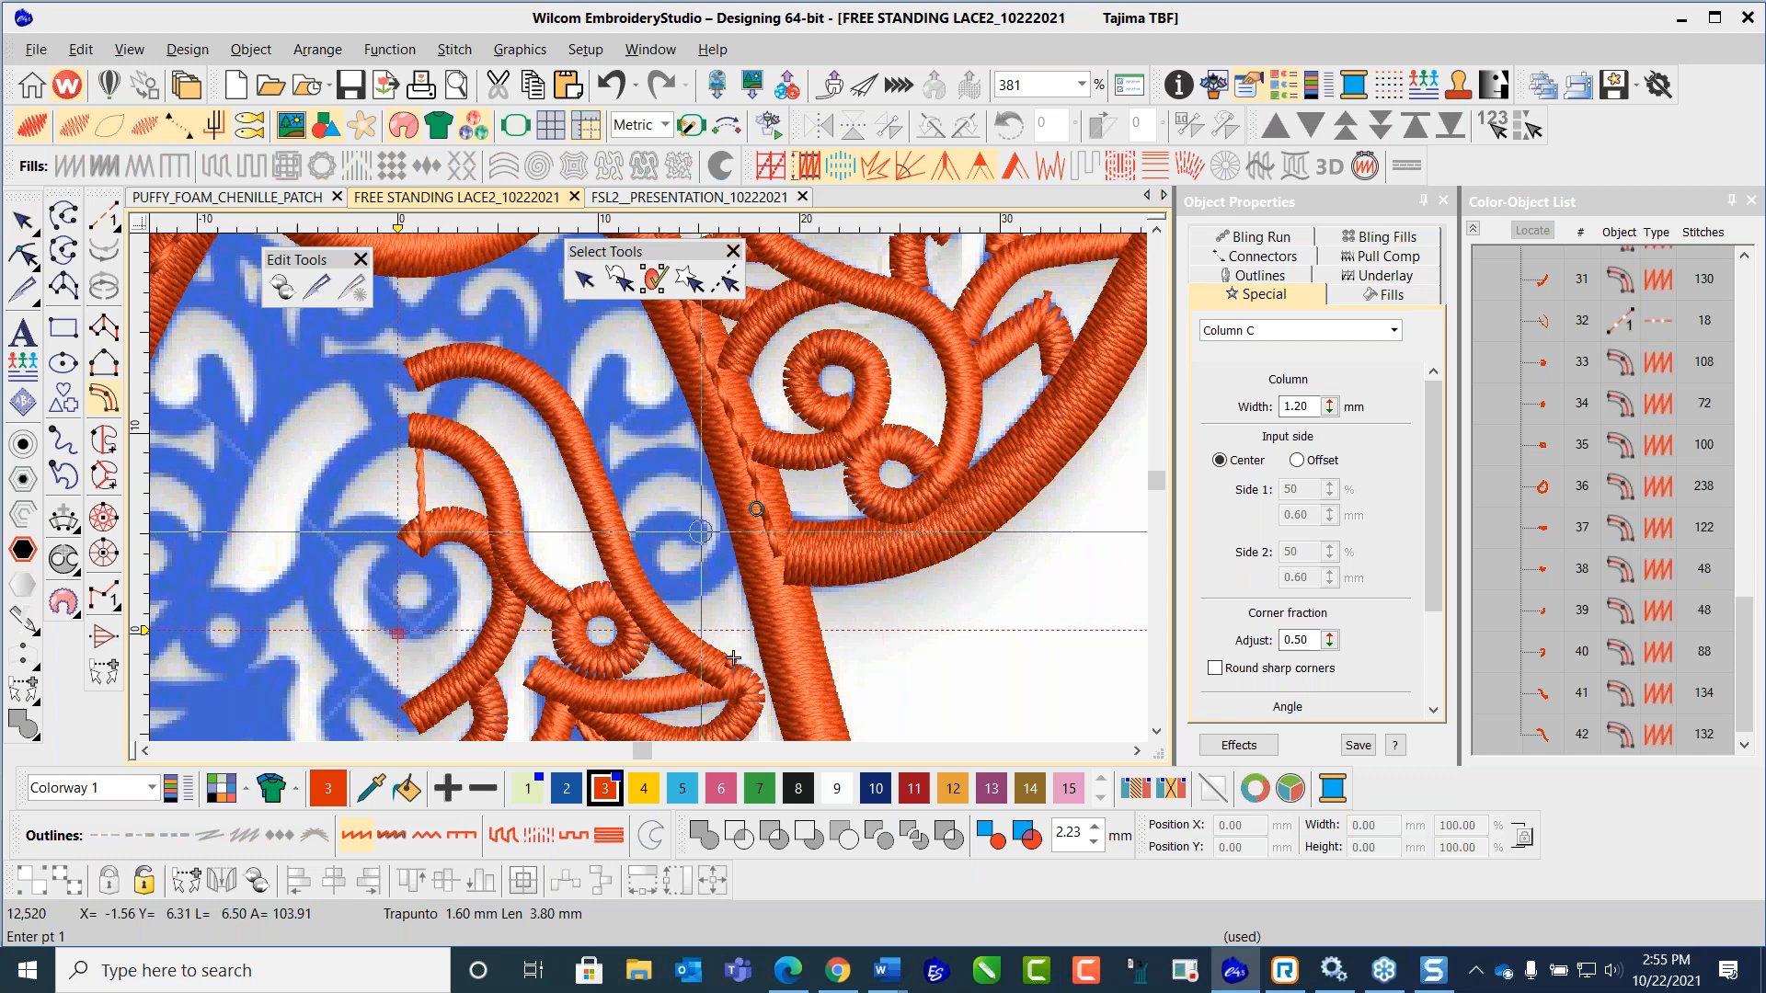
right_click(672, 521)
right_click(647, 534)
right_click(647, 556)
right_click(663, 579)
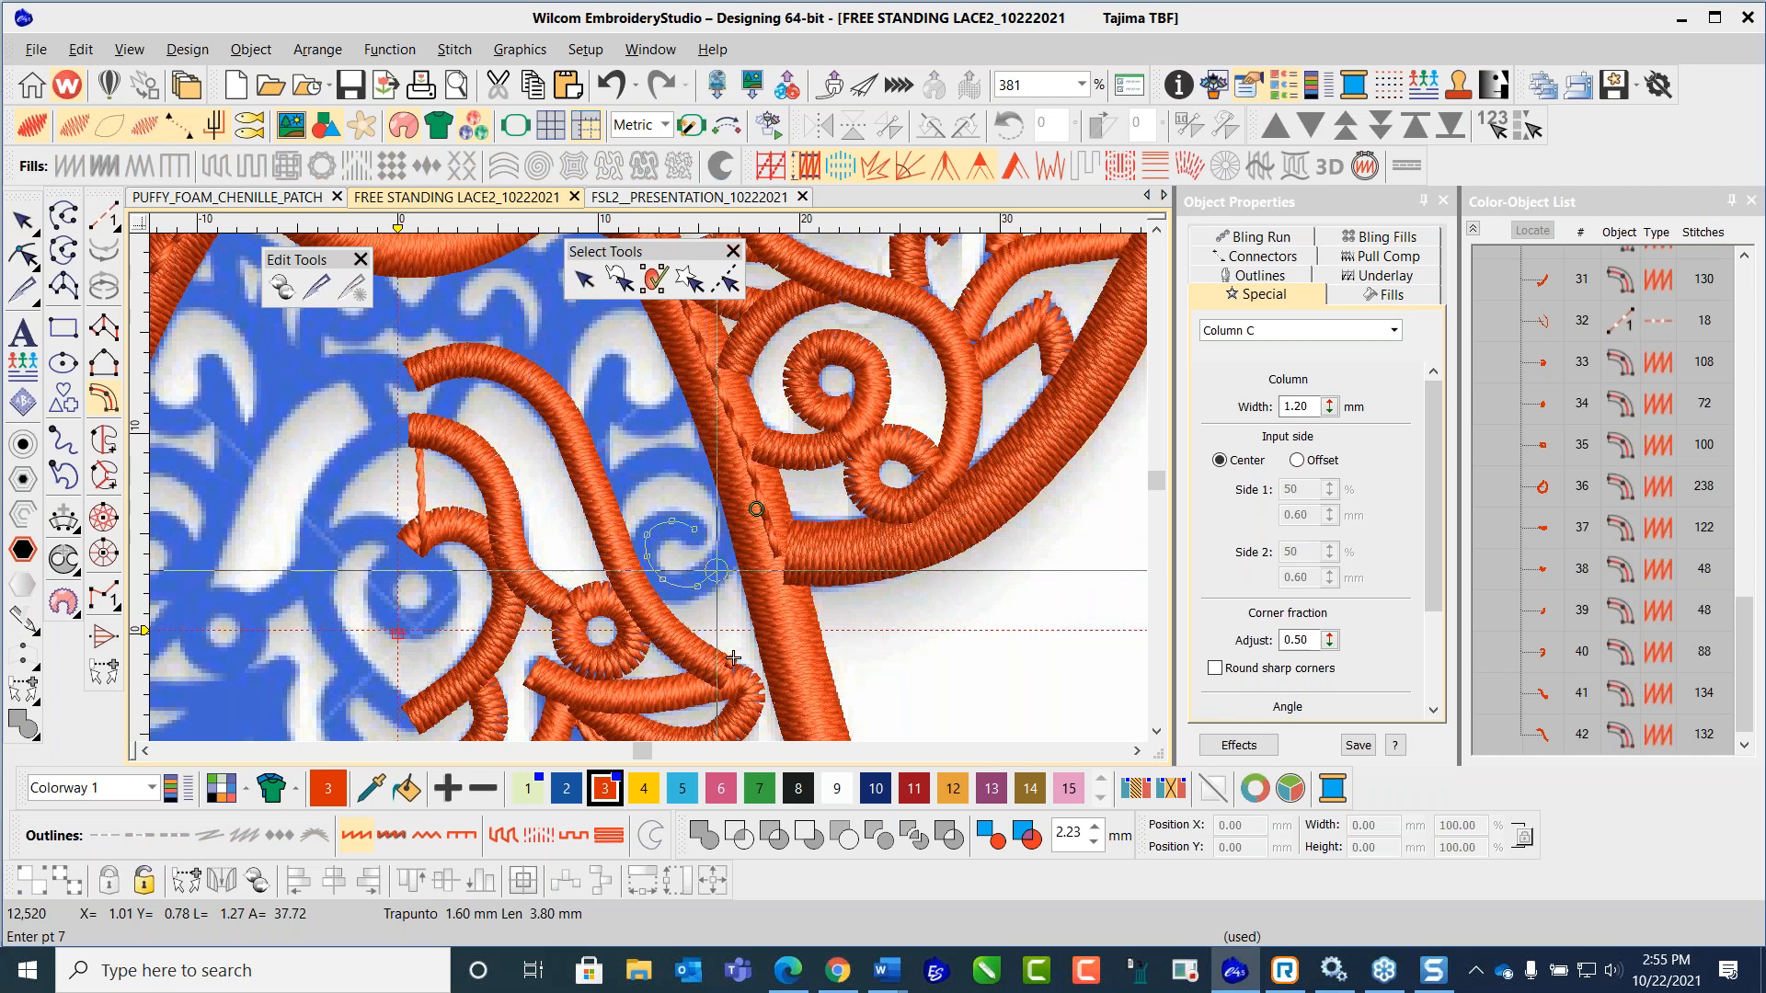
right_click(719, 567)
right_click(726, 541)
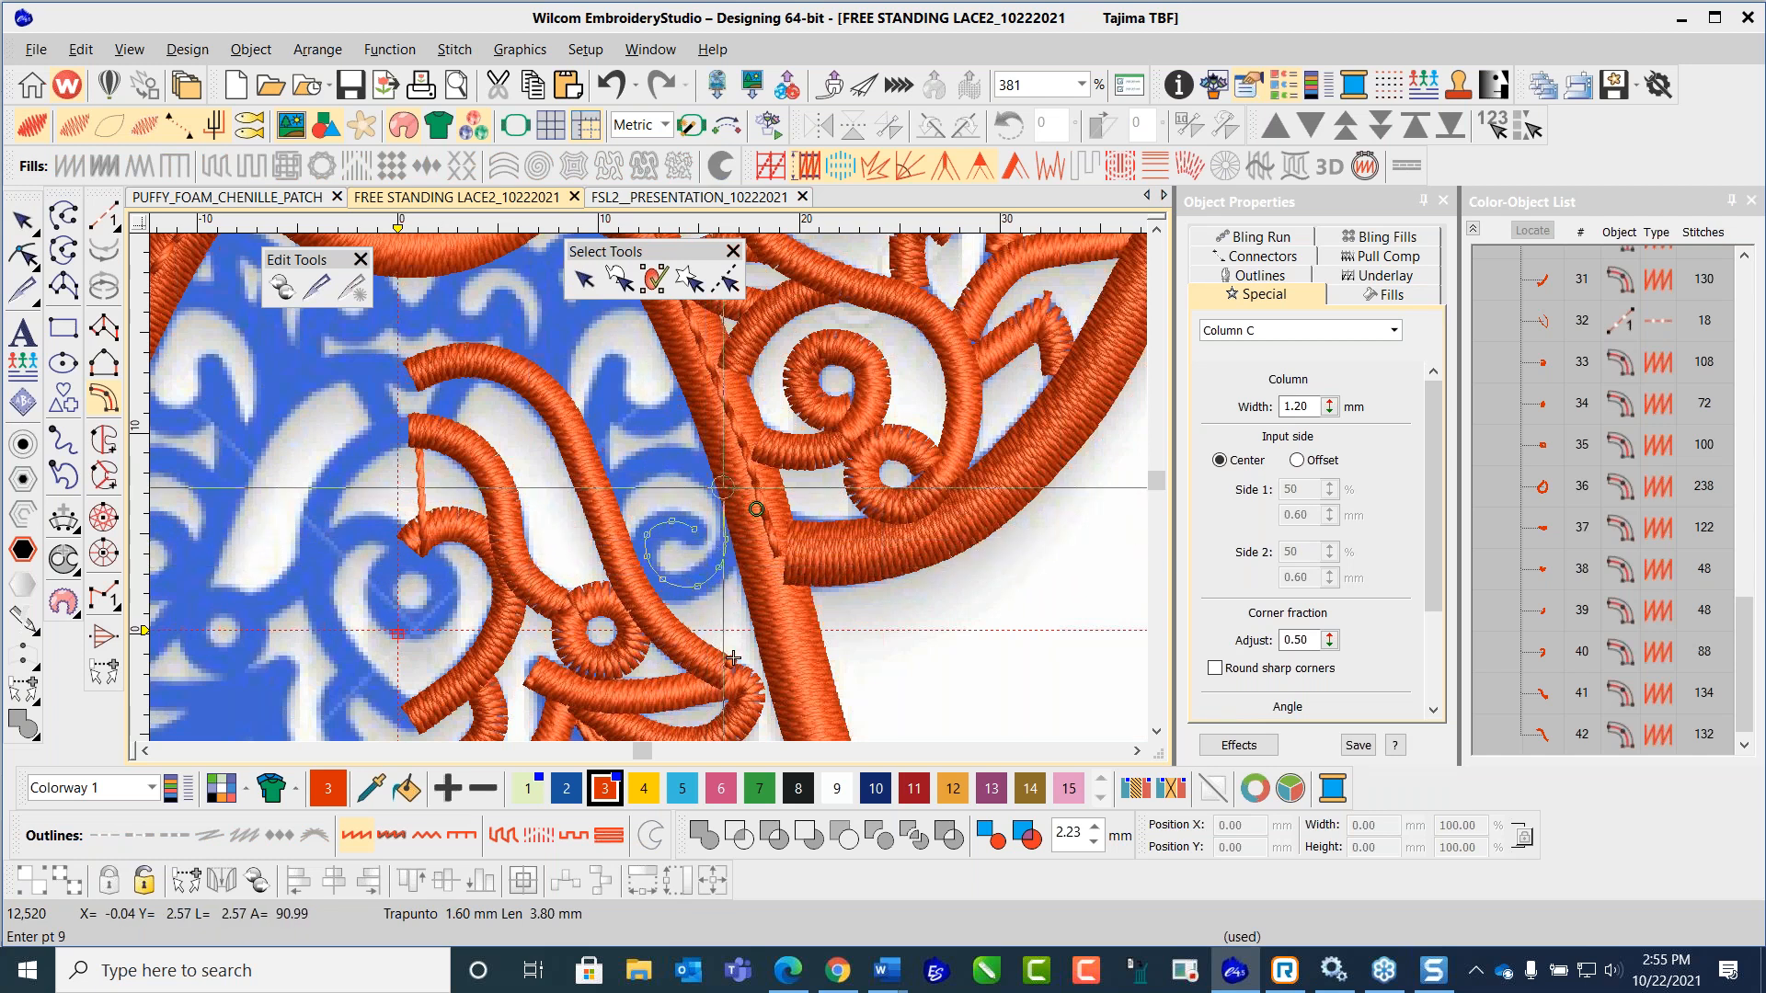
right_click(717, 494)
right_click(688, 464)
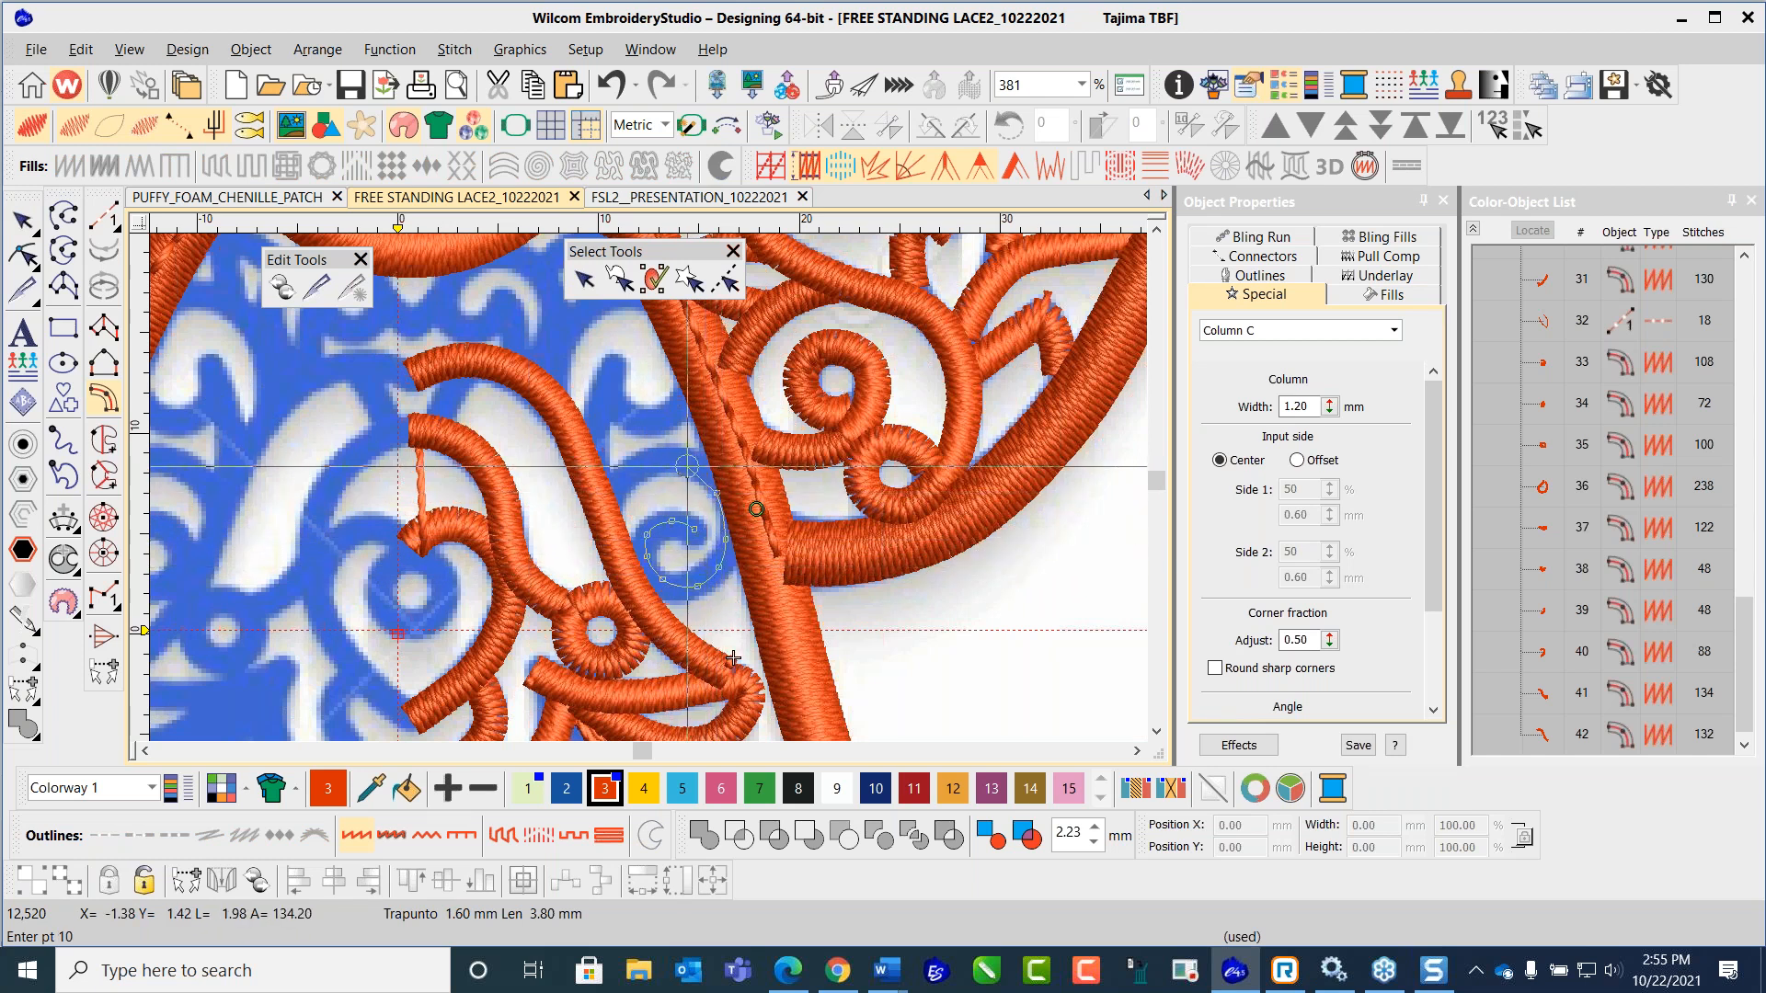
right_click(653, 461)
key("Return")
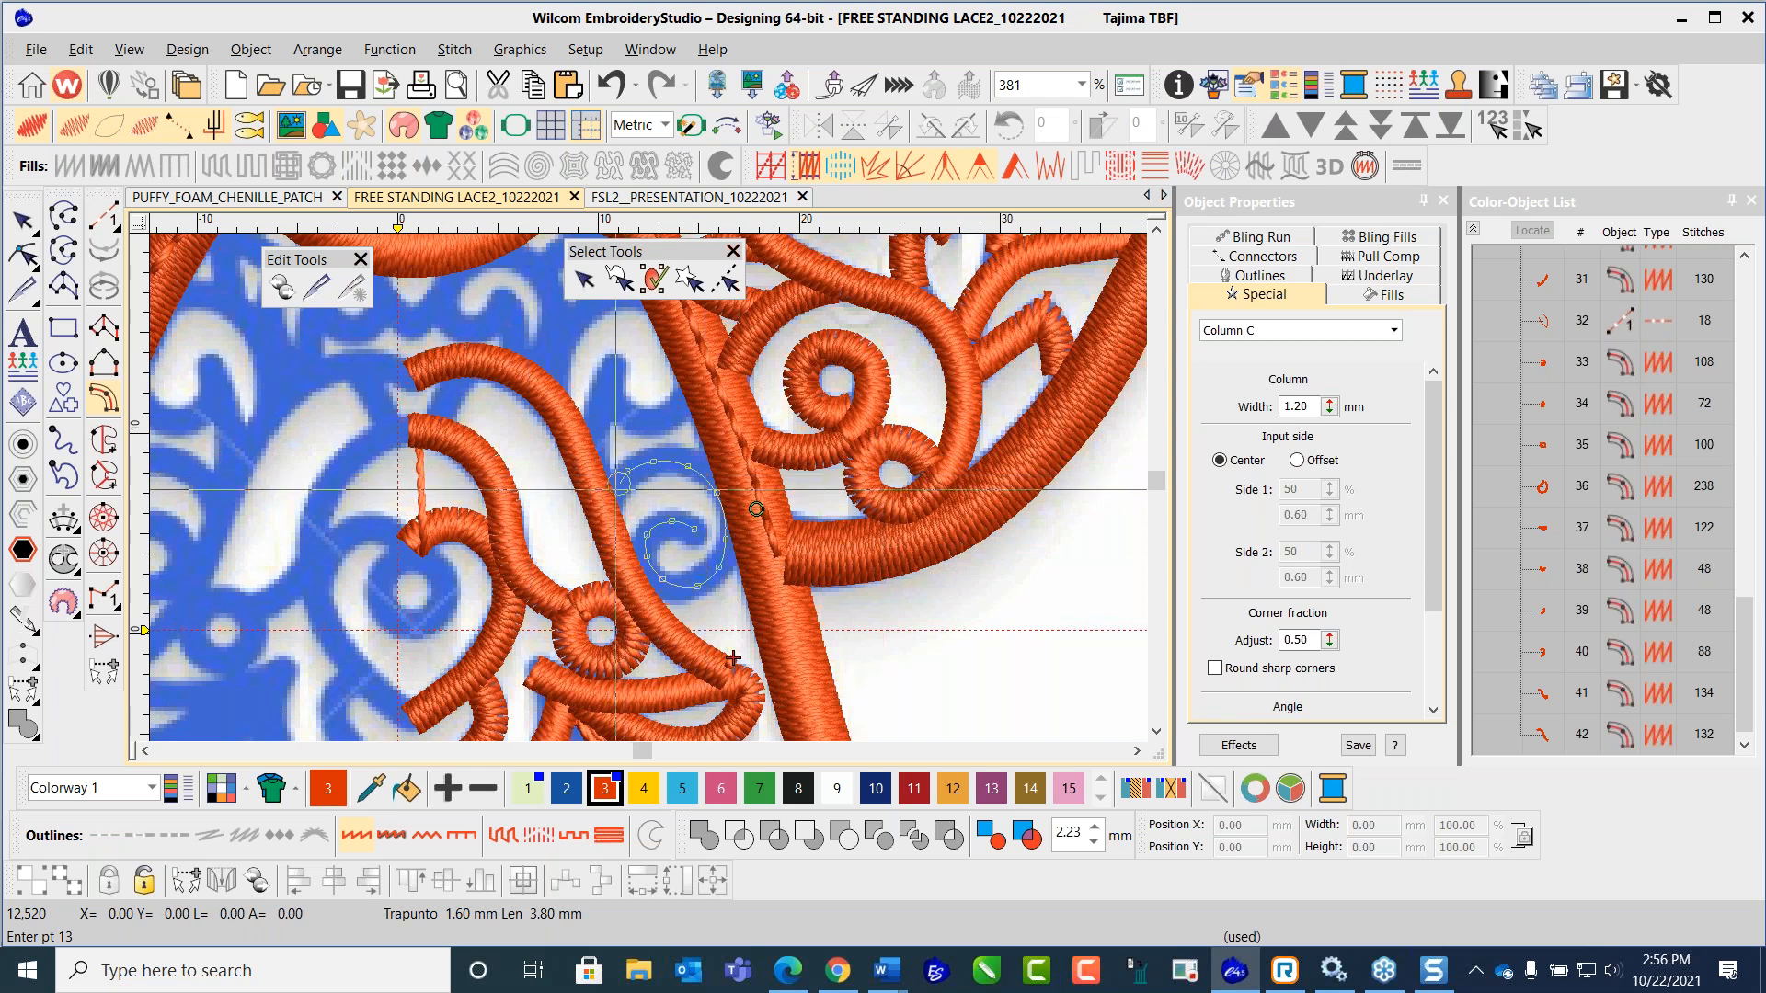
key("Return")
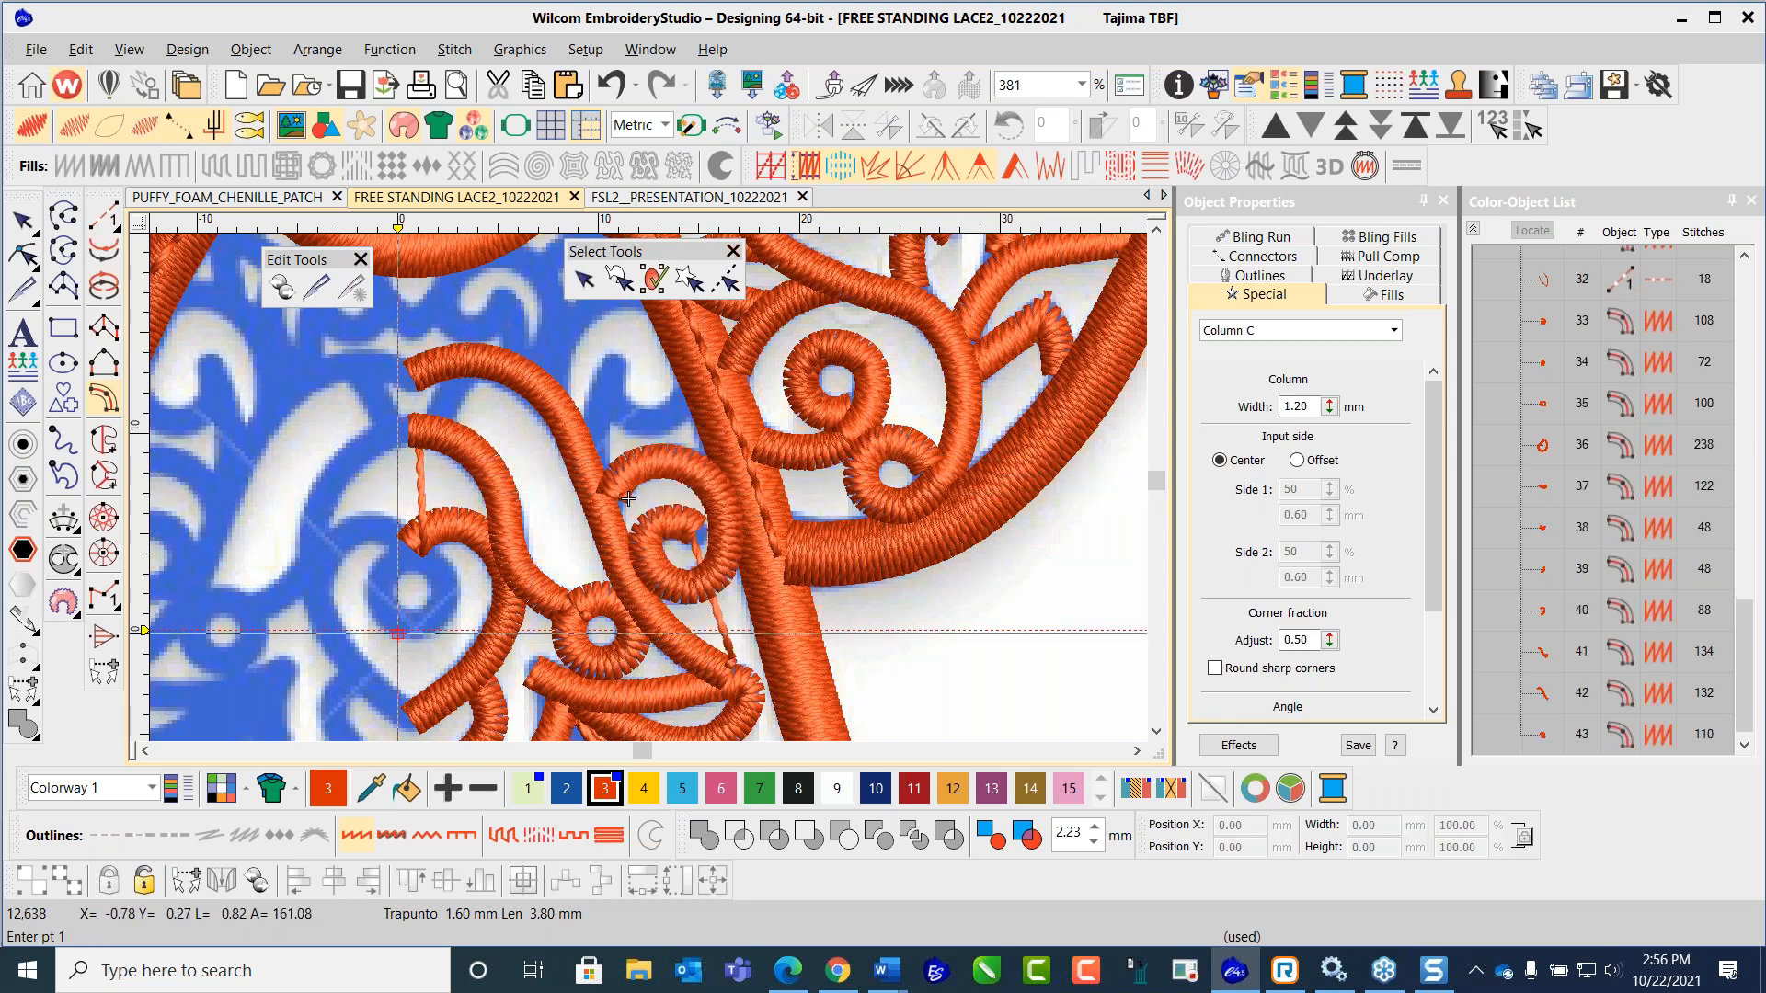
Step: Digitize a short, nearly vertical Column C satin from the outer arch above the spiral up towards the small hook
left_click(599, 460)
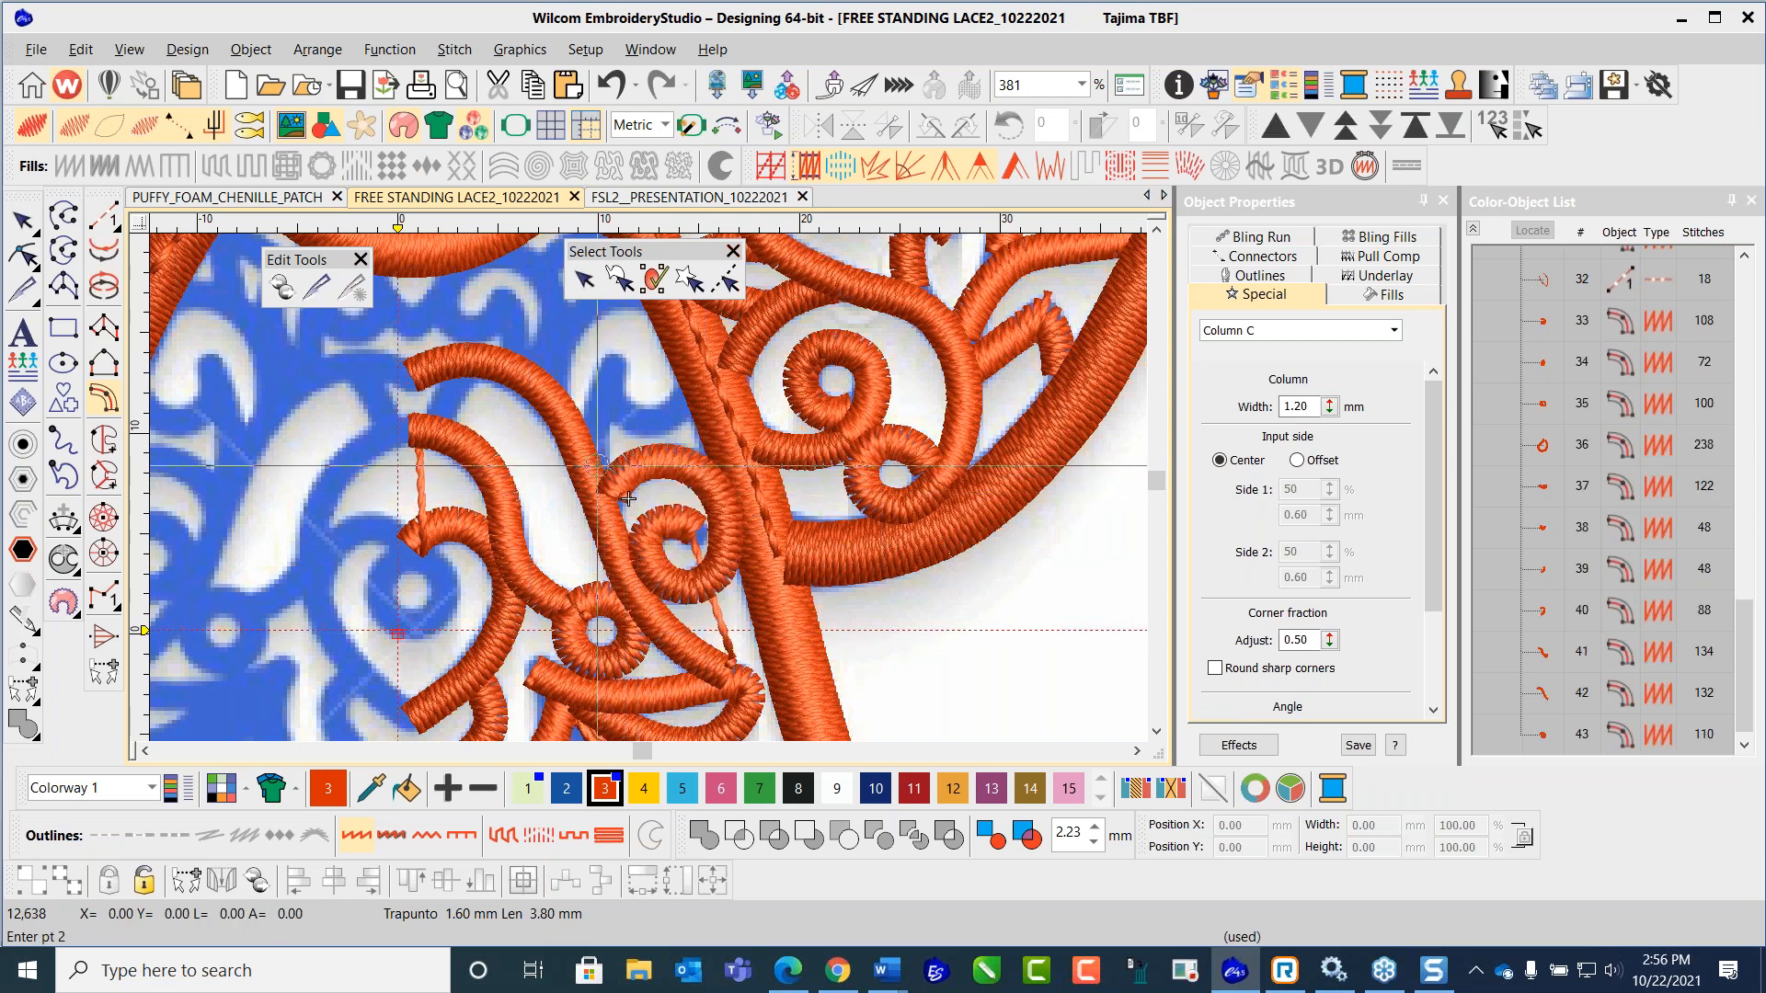
left_click(599, 424)
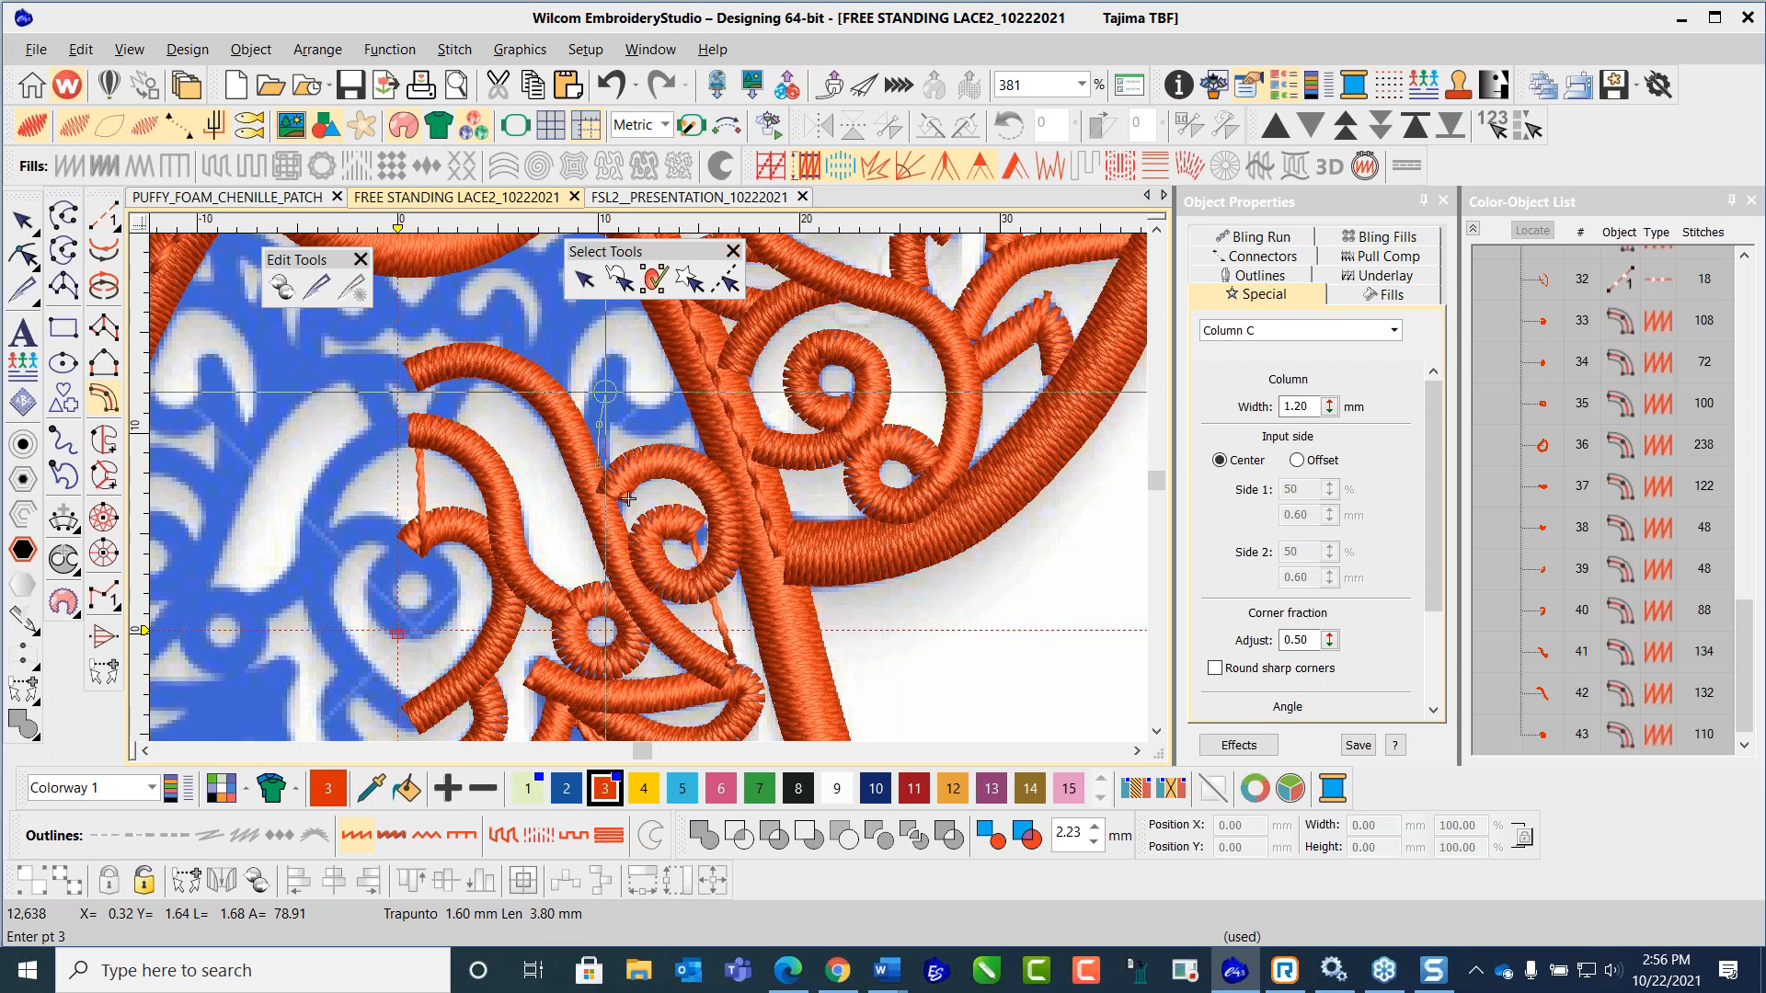
left_click(606, 384)
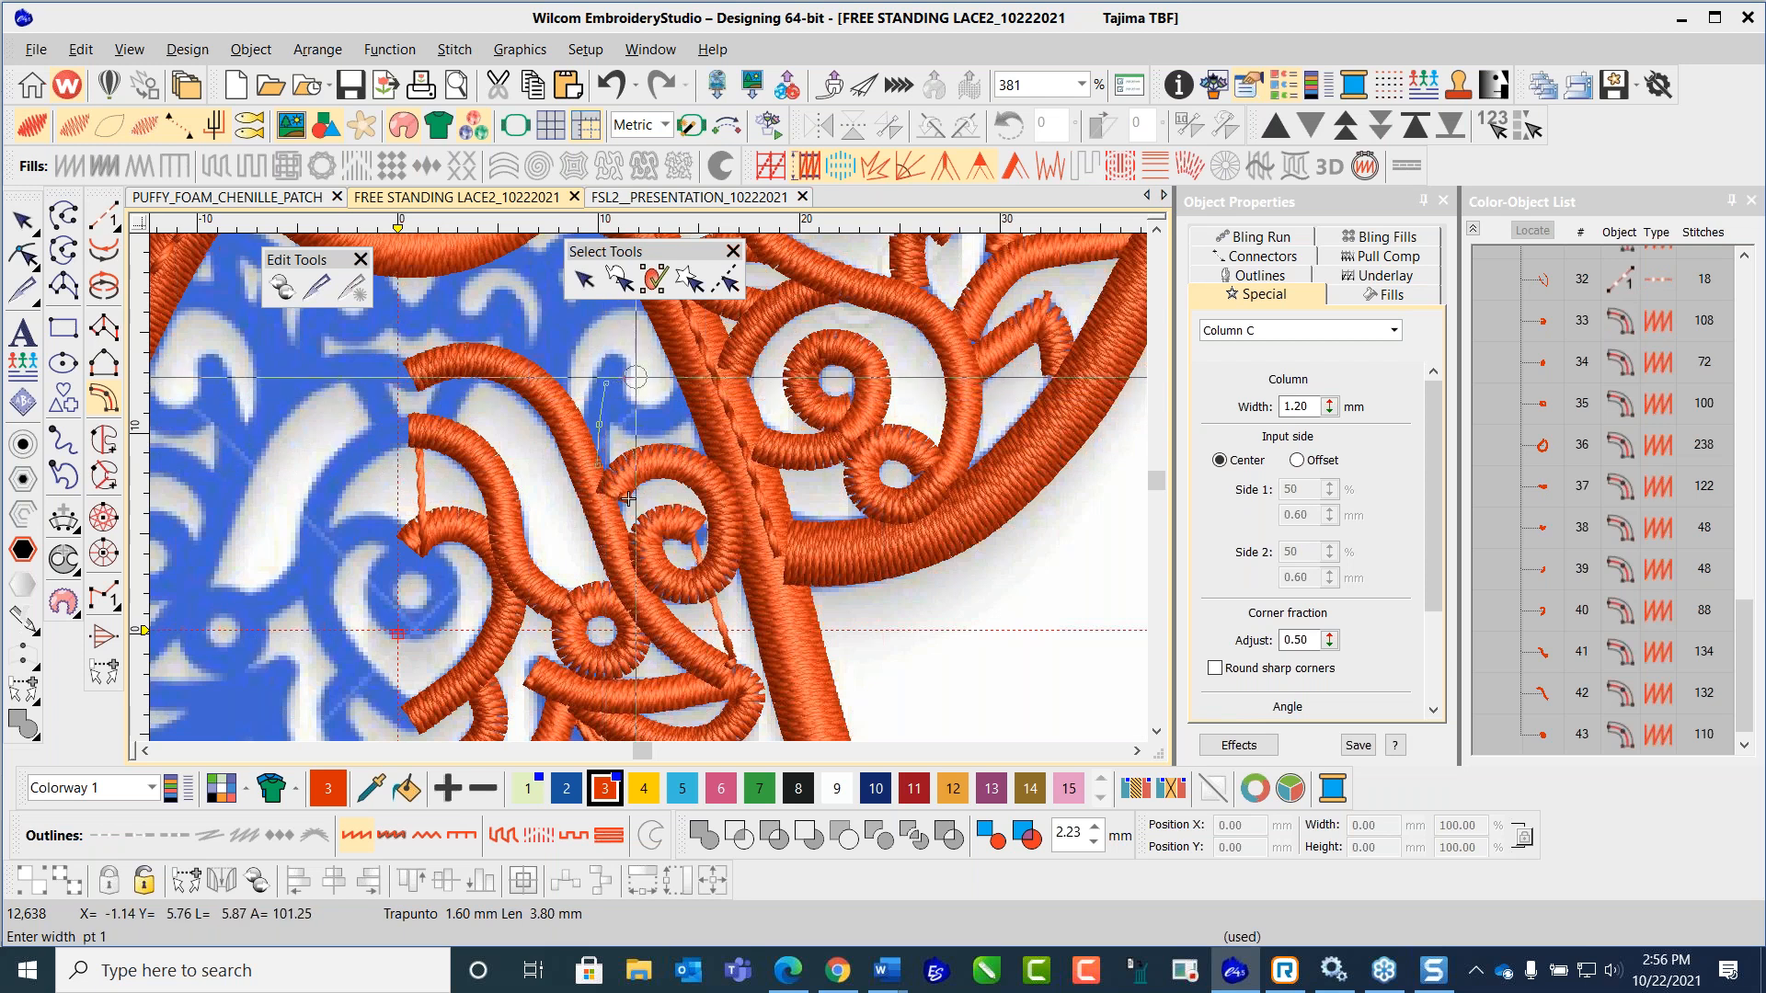
key("Return")
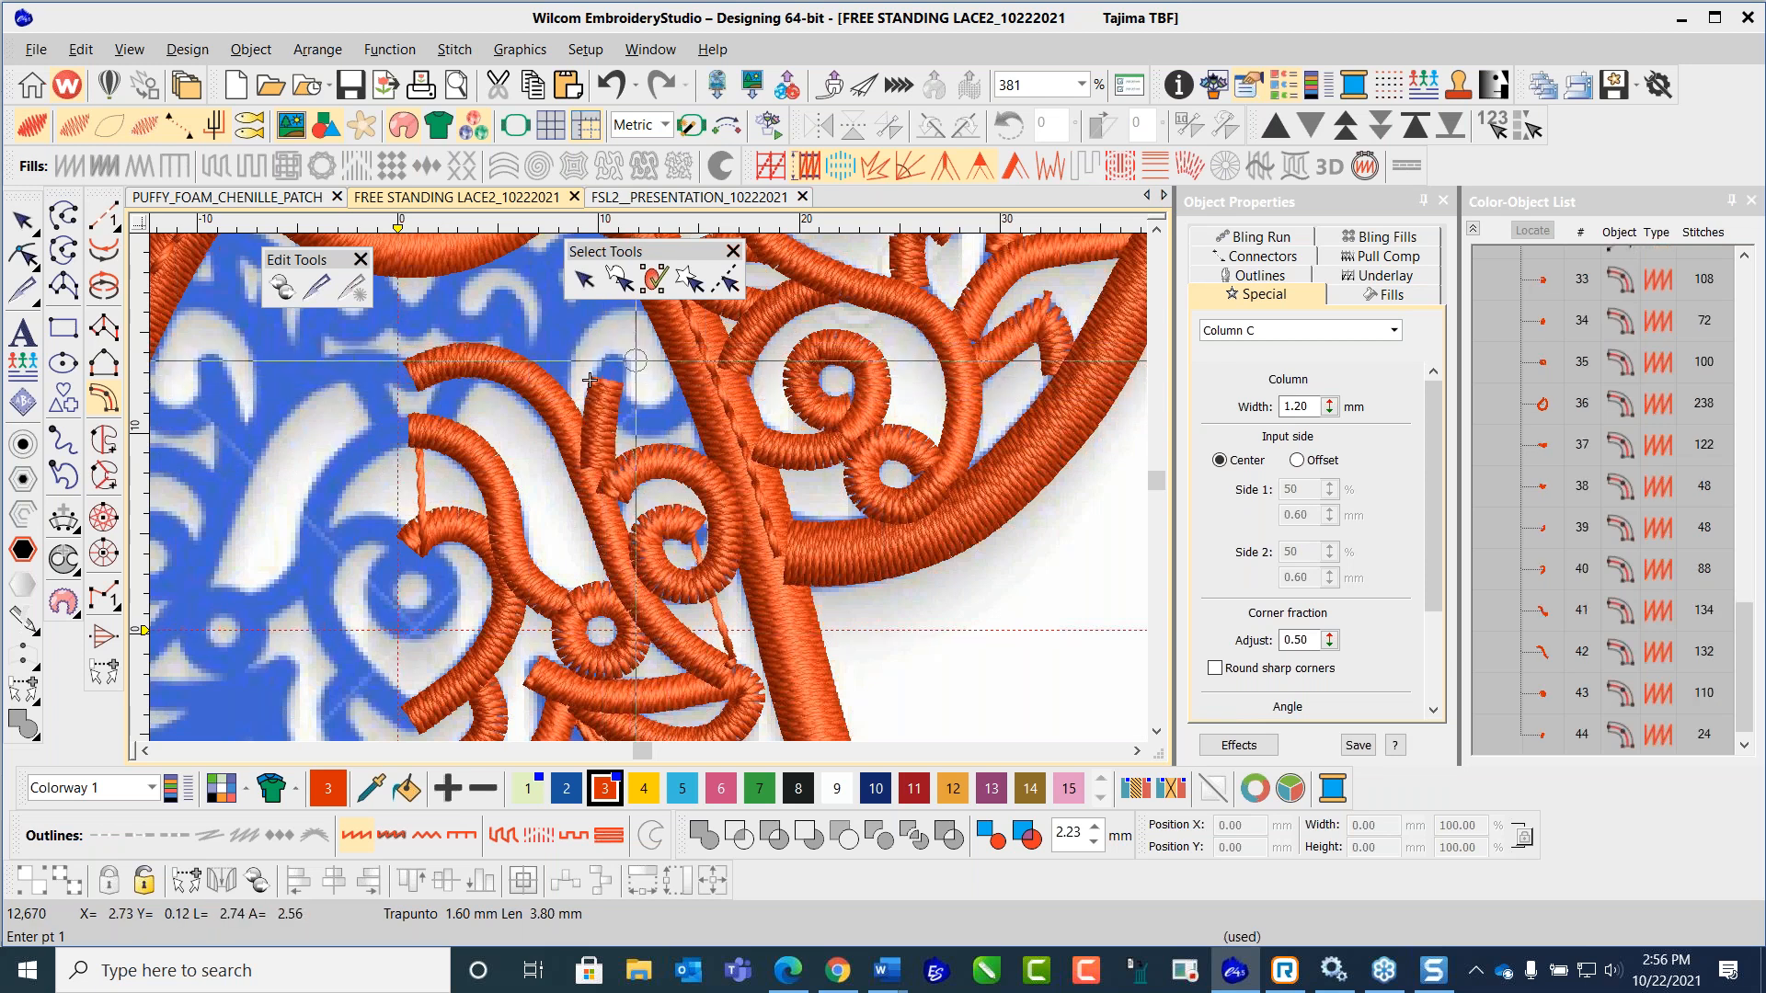
Step: Digitize a U-shaped Column C hook about 5.4 by 4 mm from the short column's upper end to the robe's right edge and save the design
left_click(609, 356)
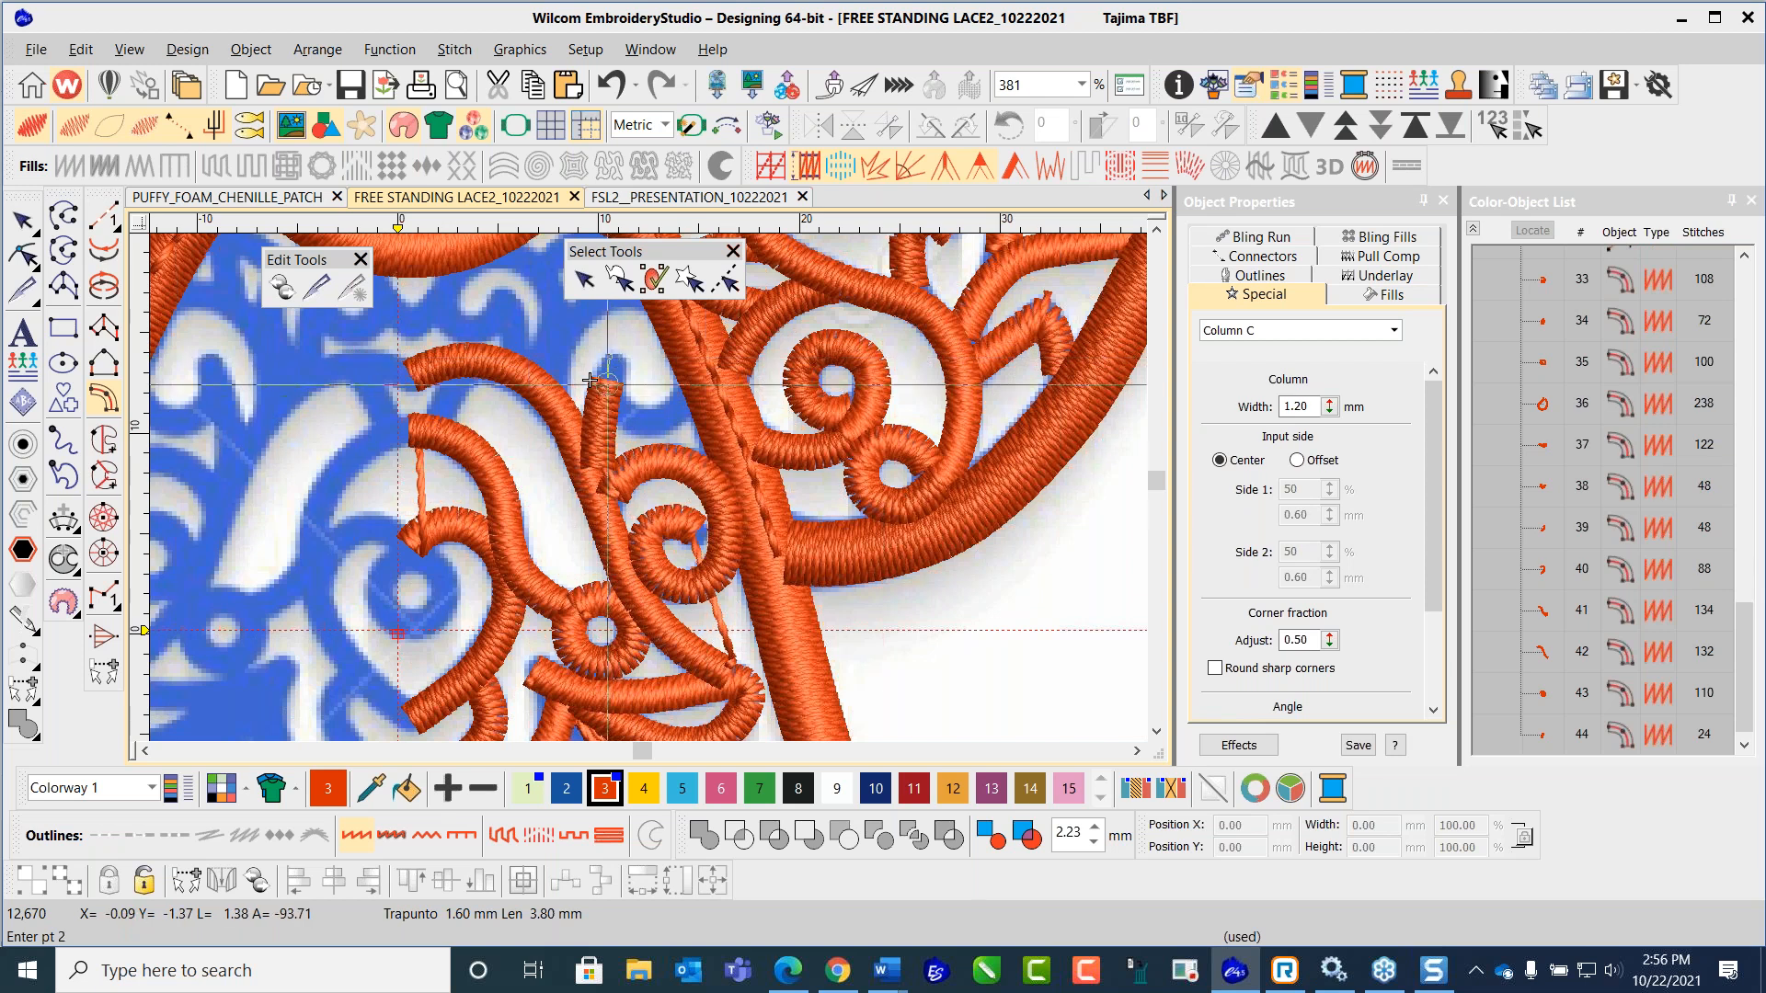
left_click(609, 387)
left_click(627, 418)
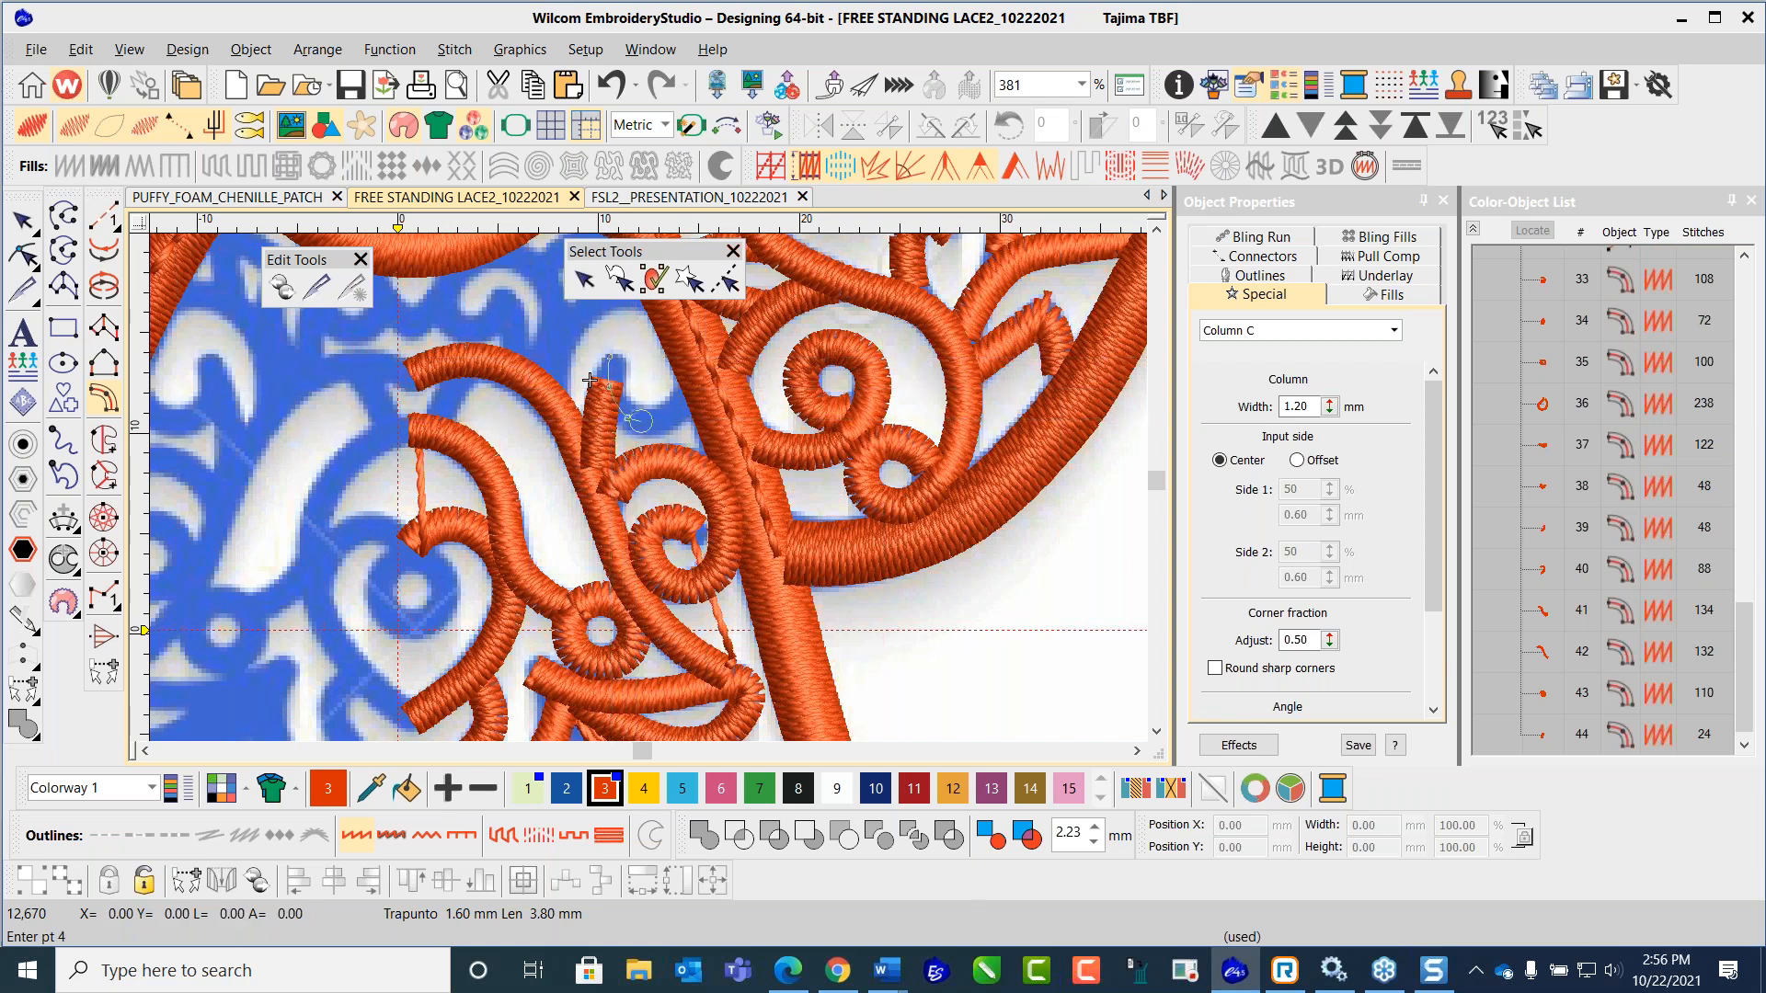
left_click(652, 423)
left_click(677, 410)
left_click(677, 384)
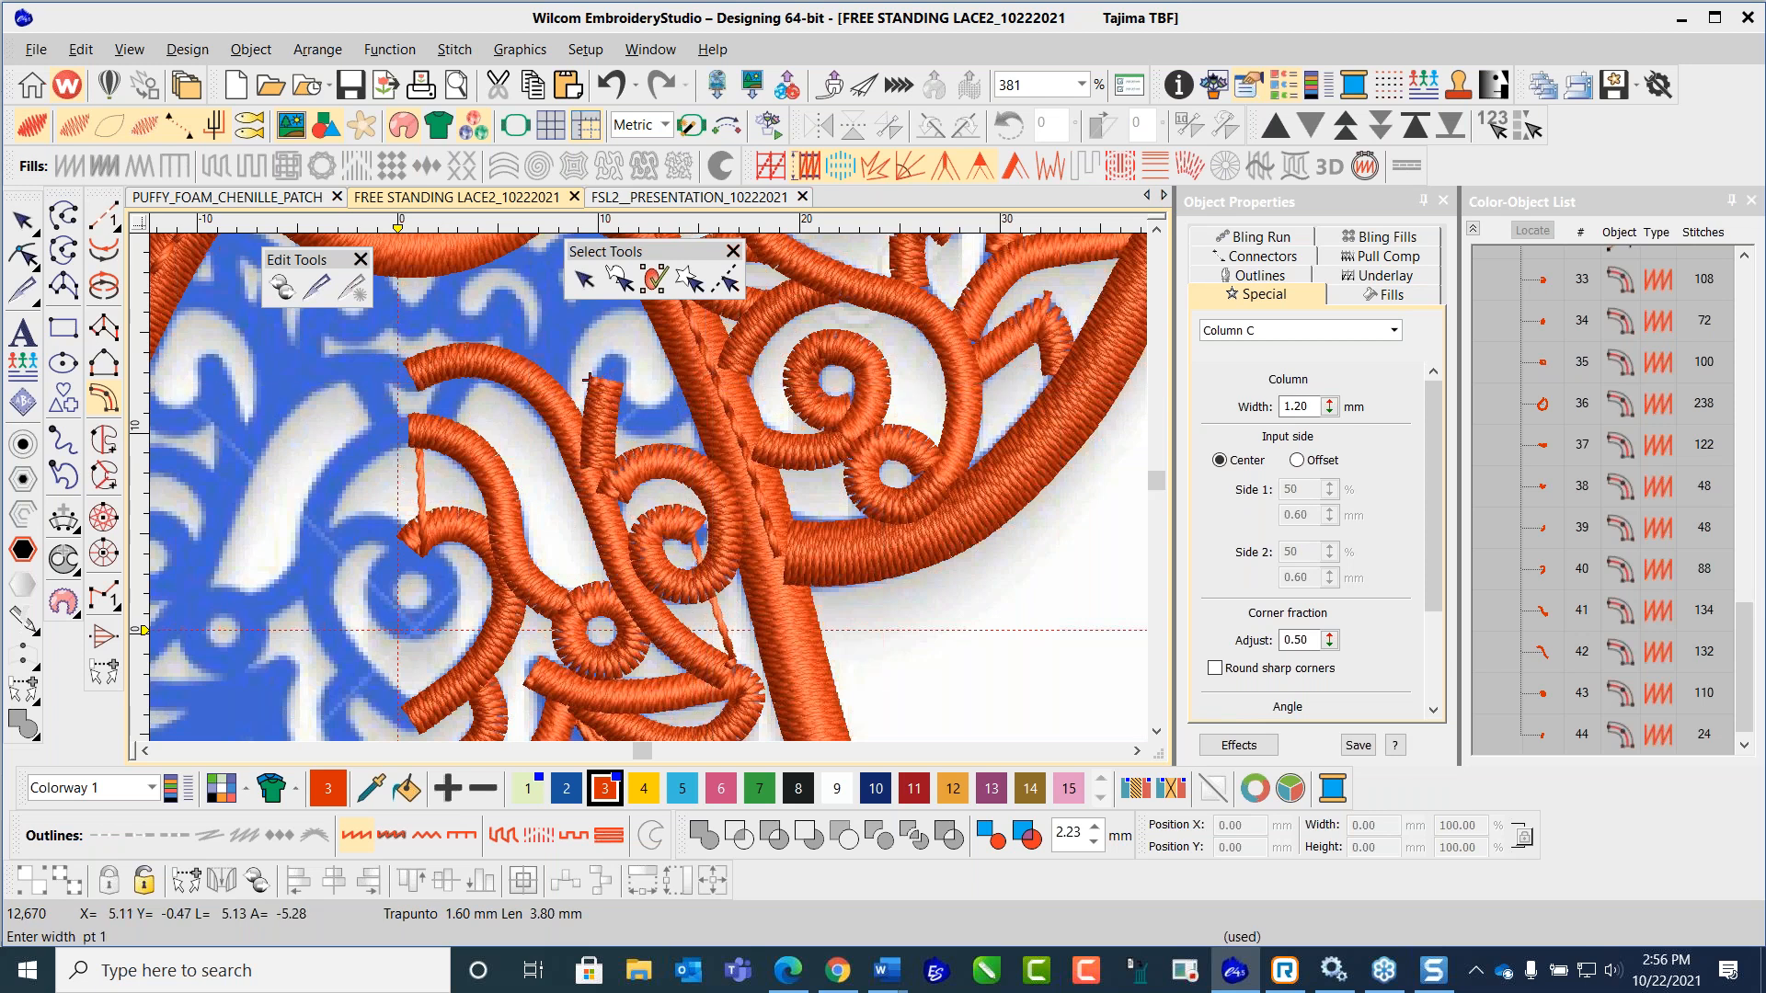
key("Return")
left_click(350, 85)
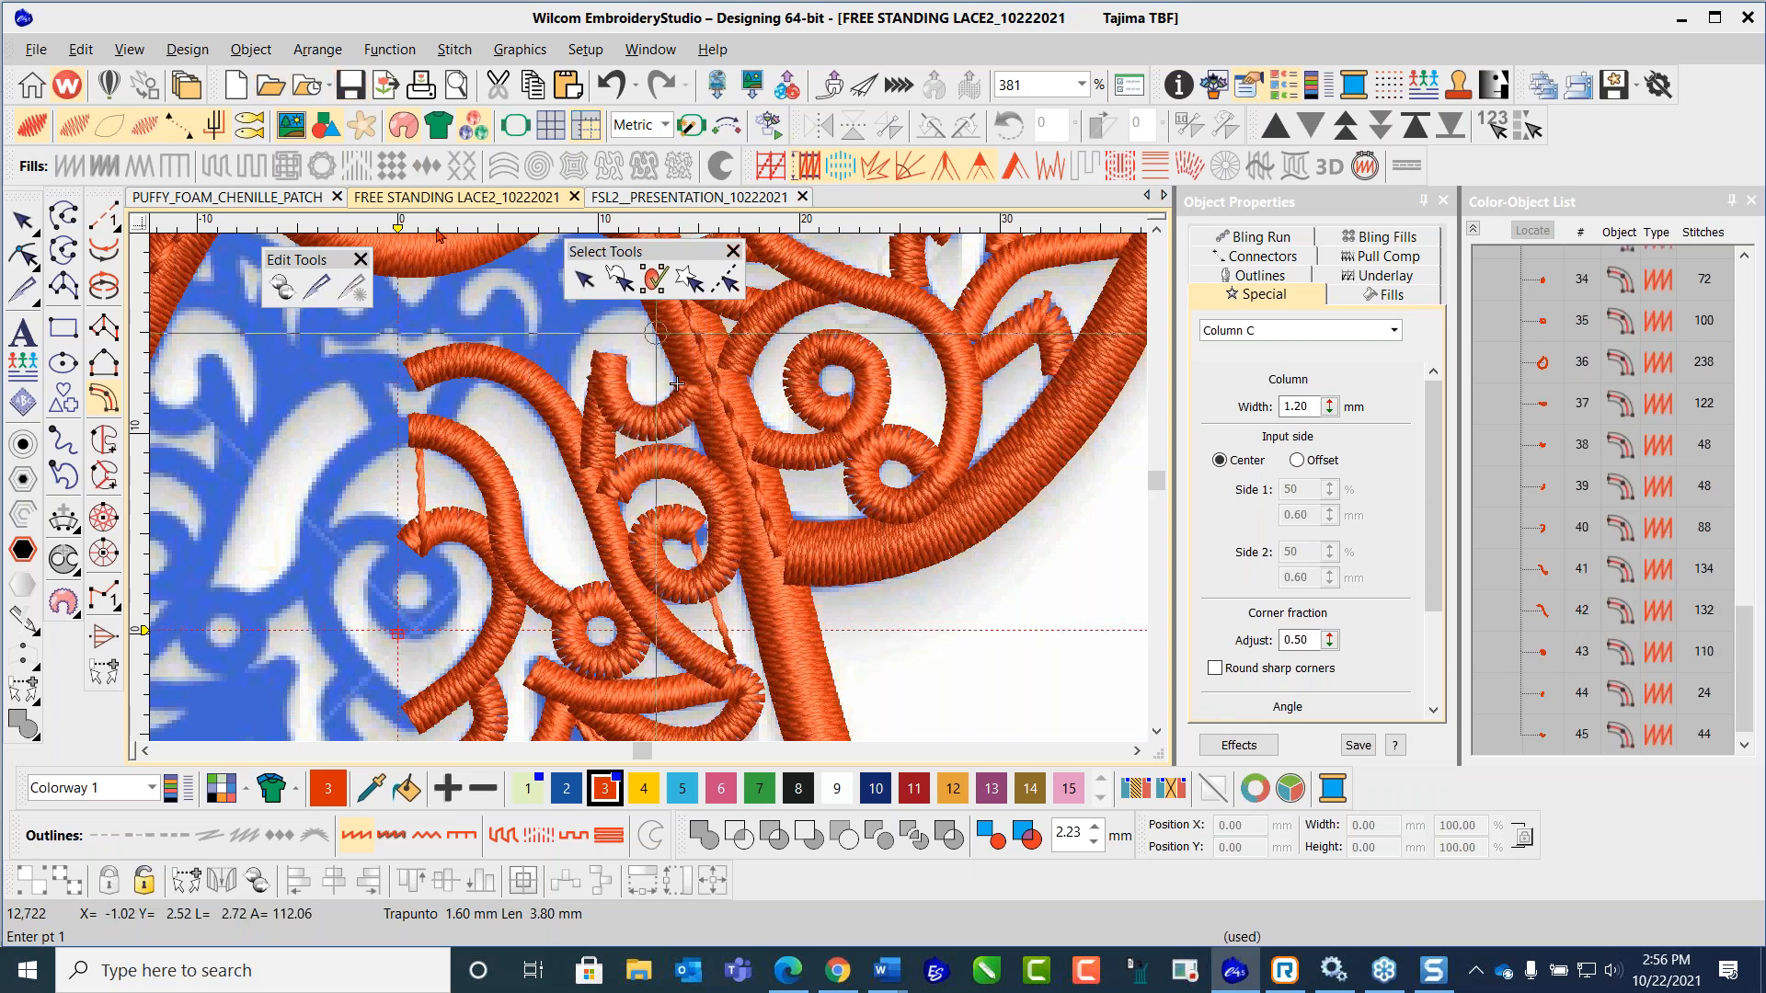
Step: Digitize a small cup-shaped Column C satin just above the outer arch, right of the centre line below the neckline
left_click(23, 220)
scroll(954, 354, "down", 3)
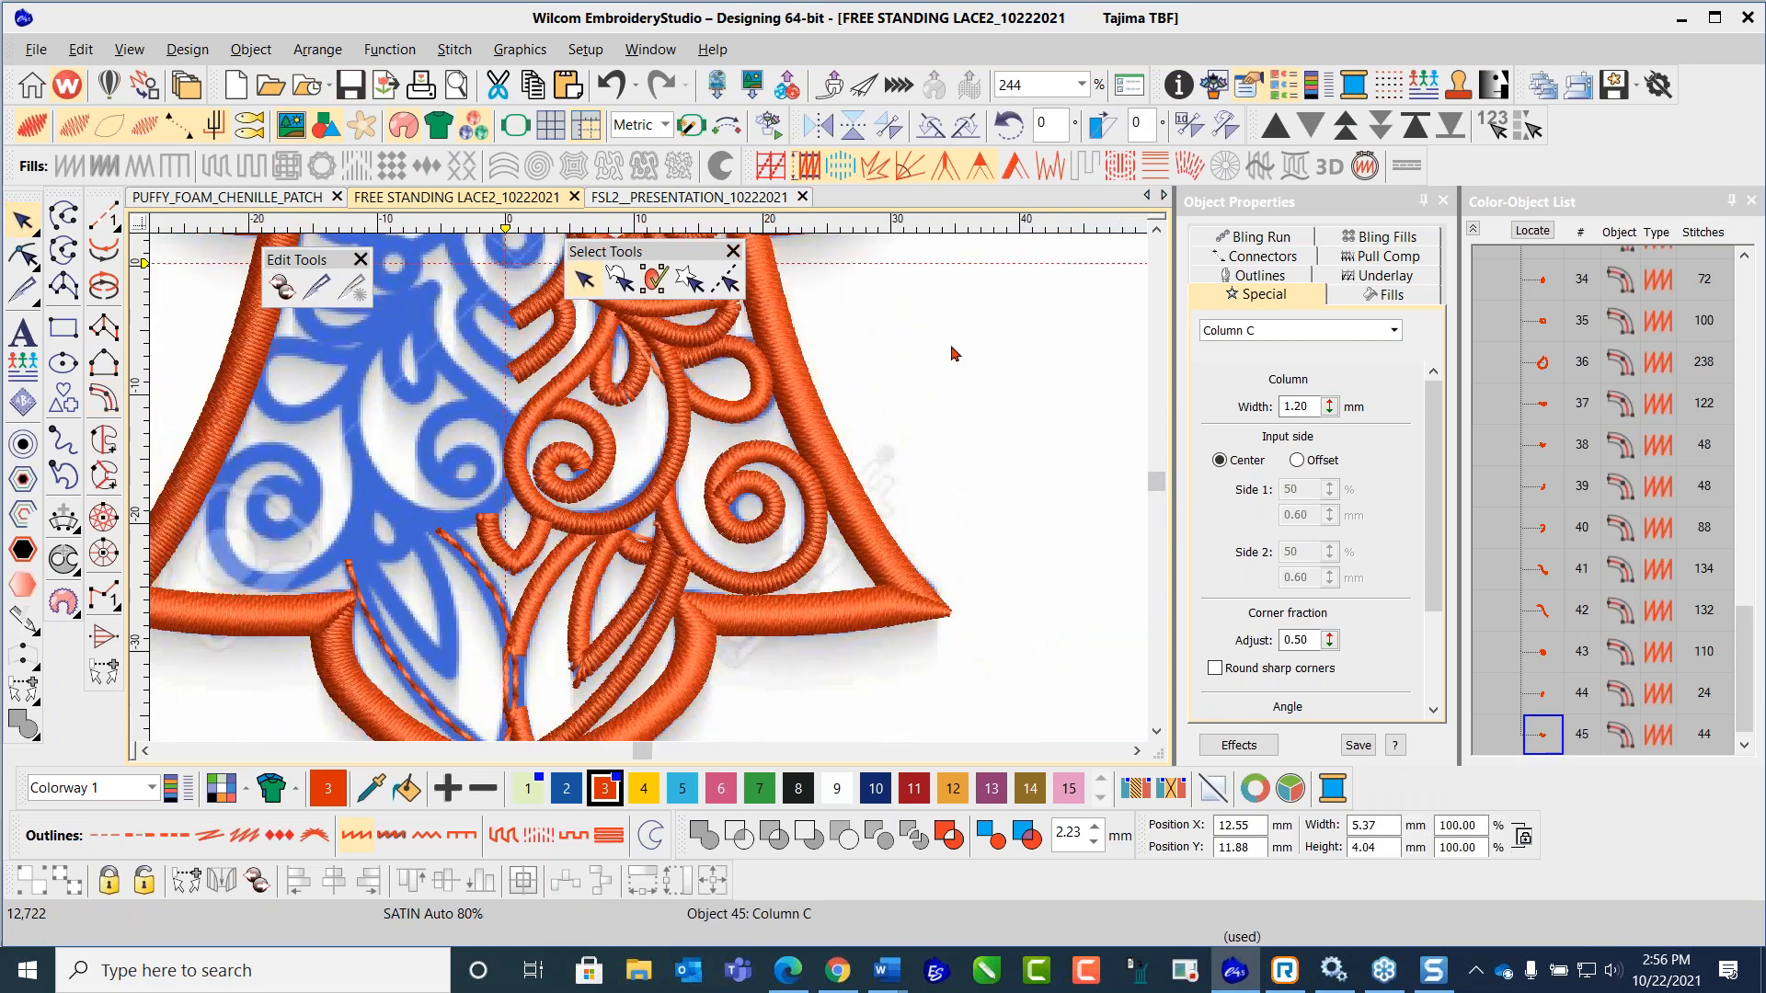
left_click(954, 353)
scroll(538, 607, "down", 3)
scroll(661, 490, "up", 5)
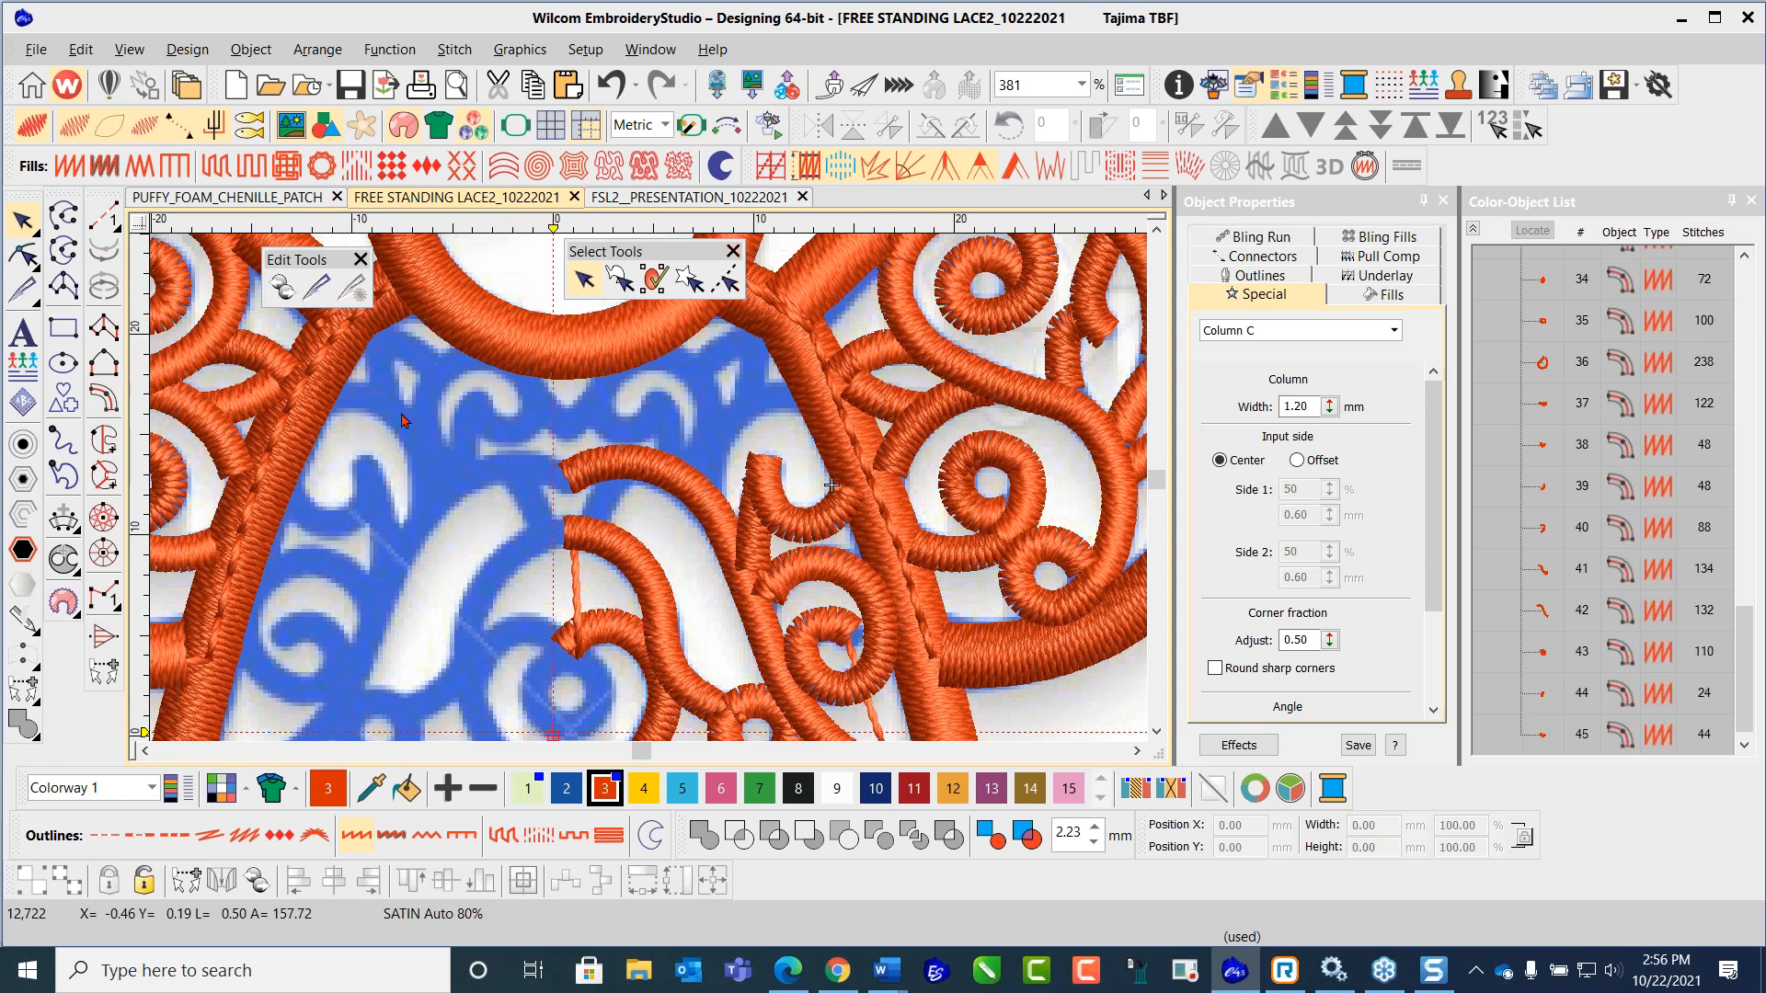
left_click(104, 398)
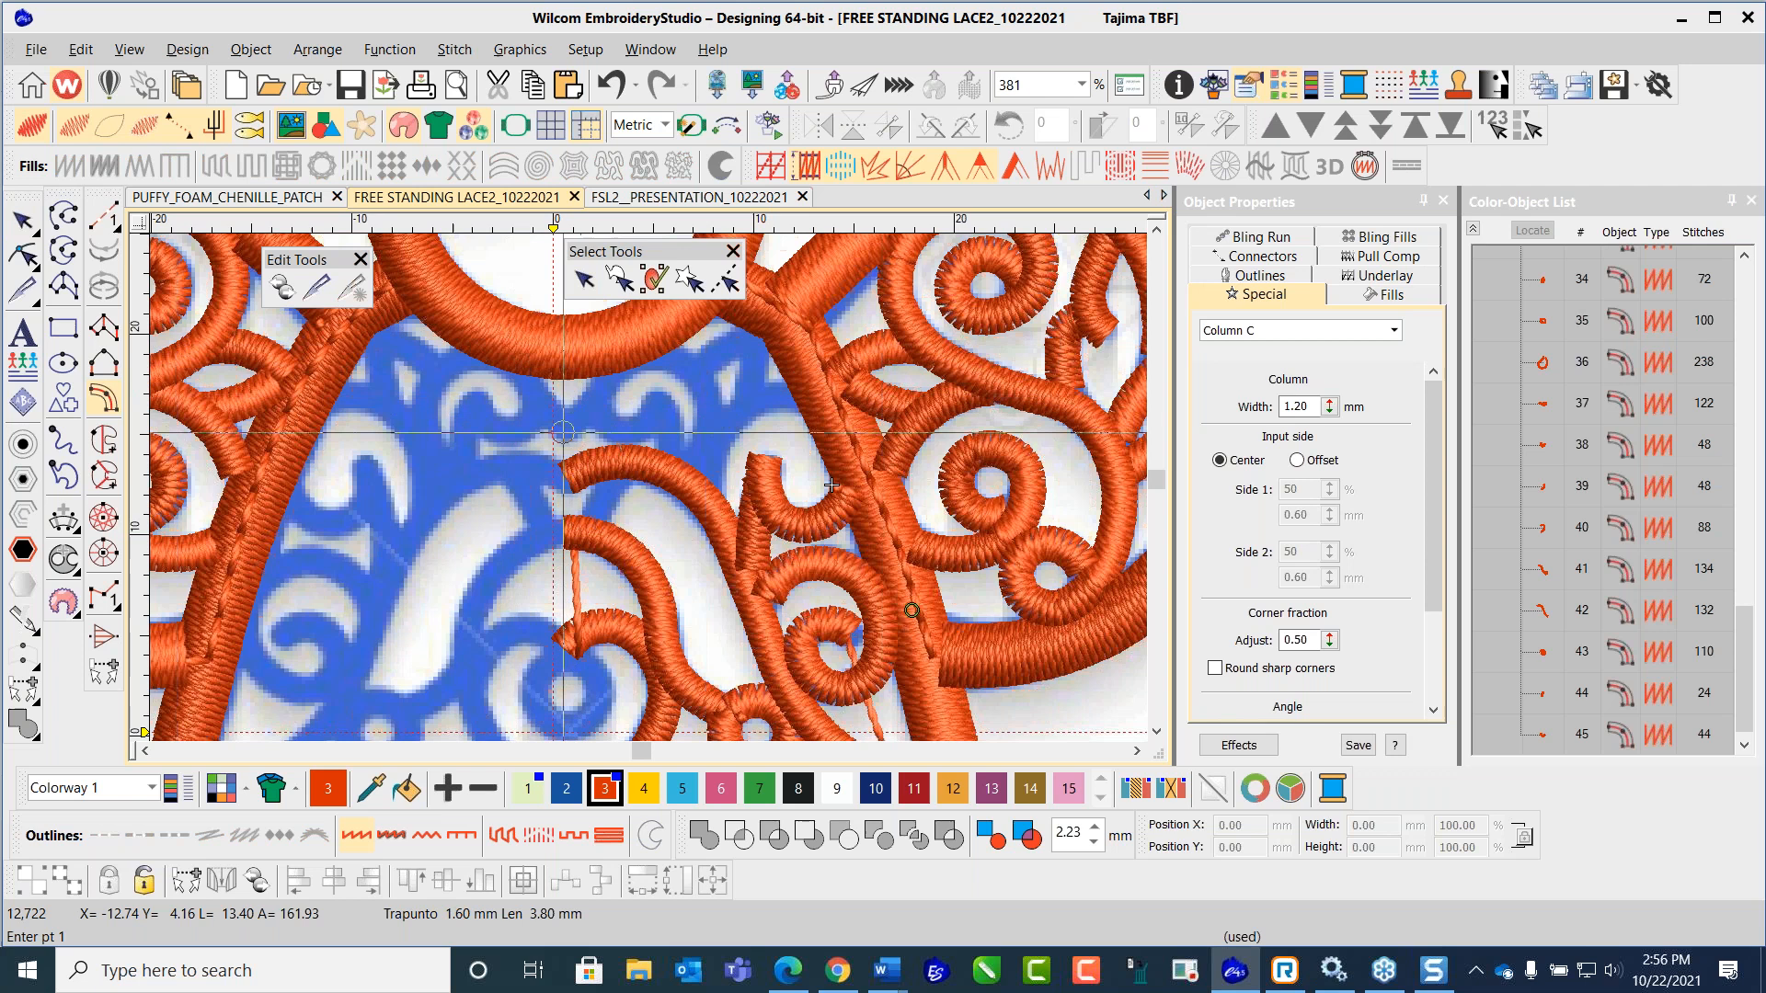
left_click(593, 406)
left_click(604, 429)
left_click(637, 429)
left_click(658, 407)
key("Return")
key("Return")
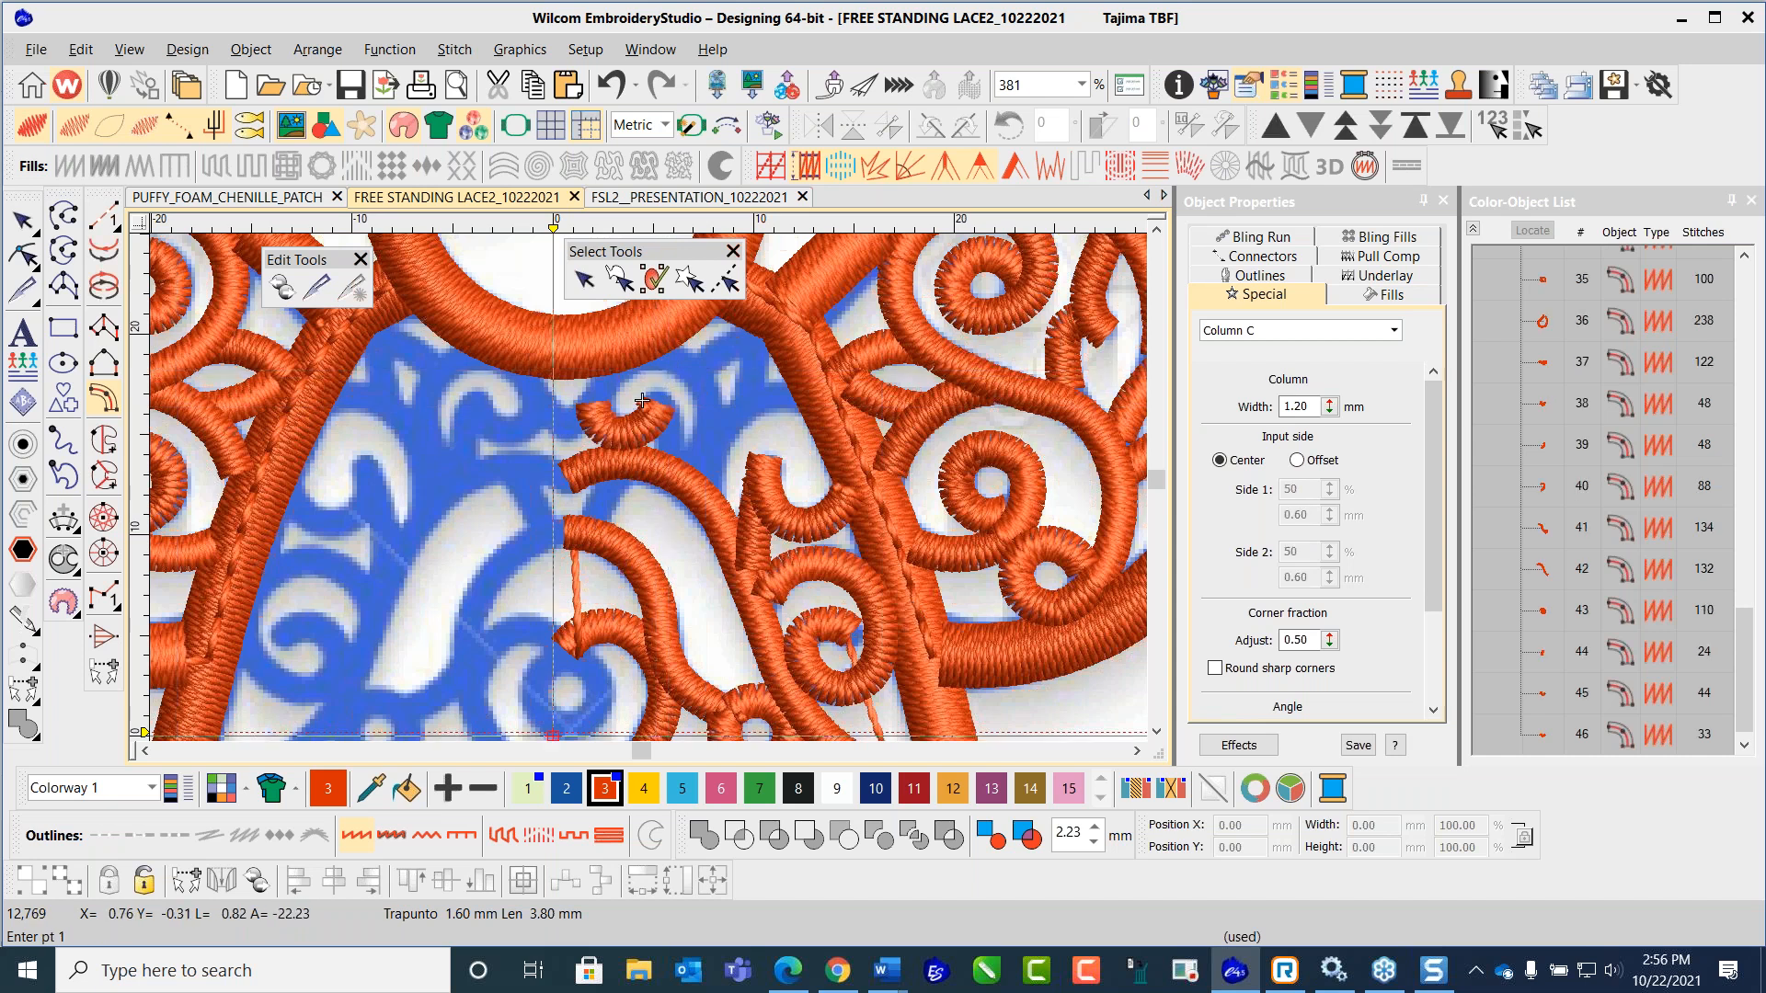
Step: Digitize a short Column C satin from the cup-shaped curve's right end down to the outer arch
left_click(668, 433)
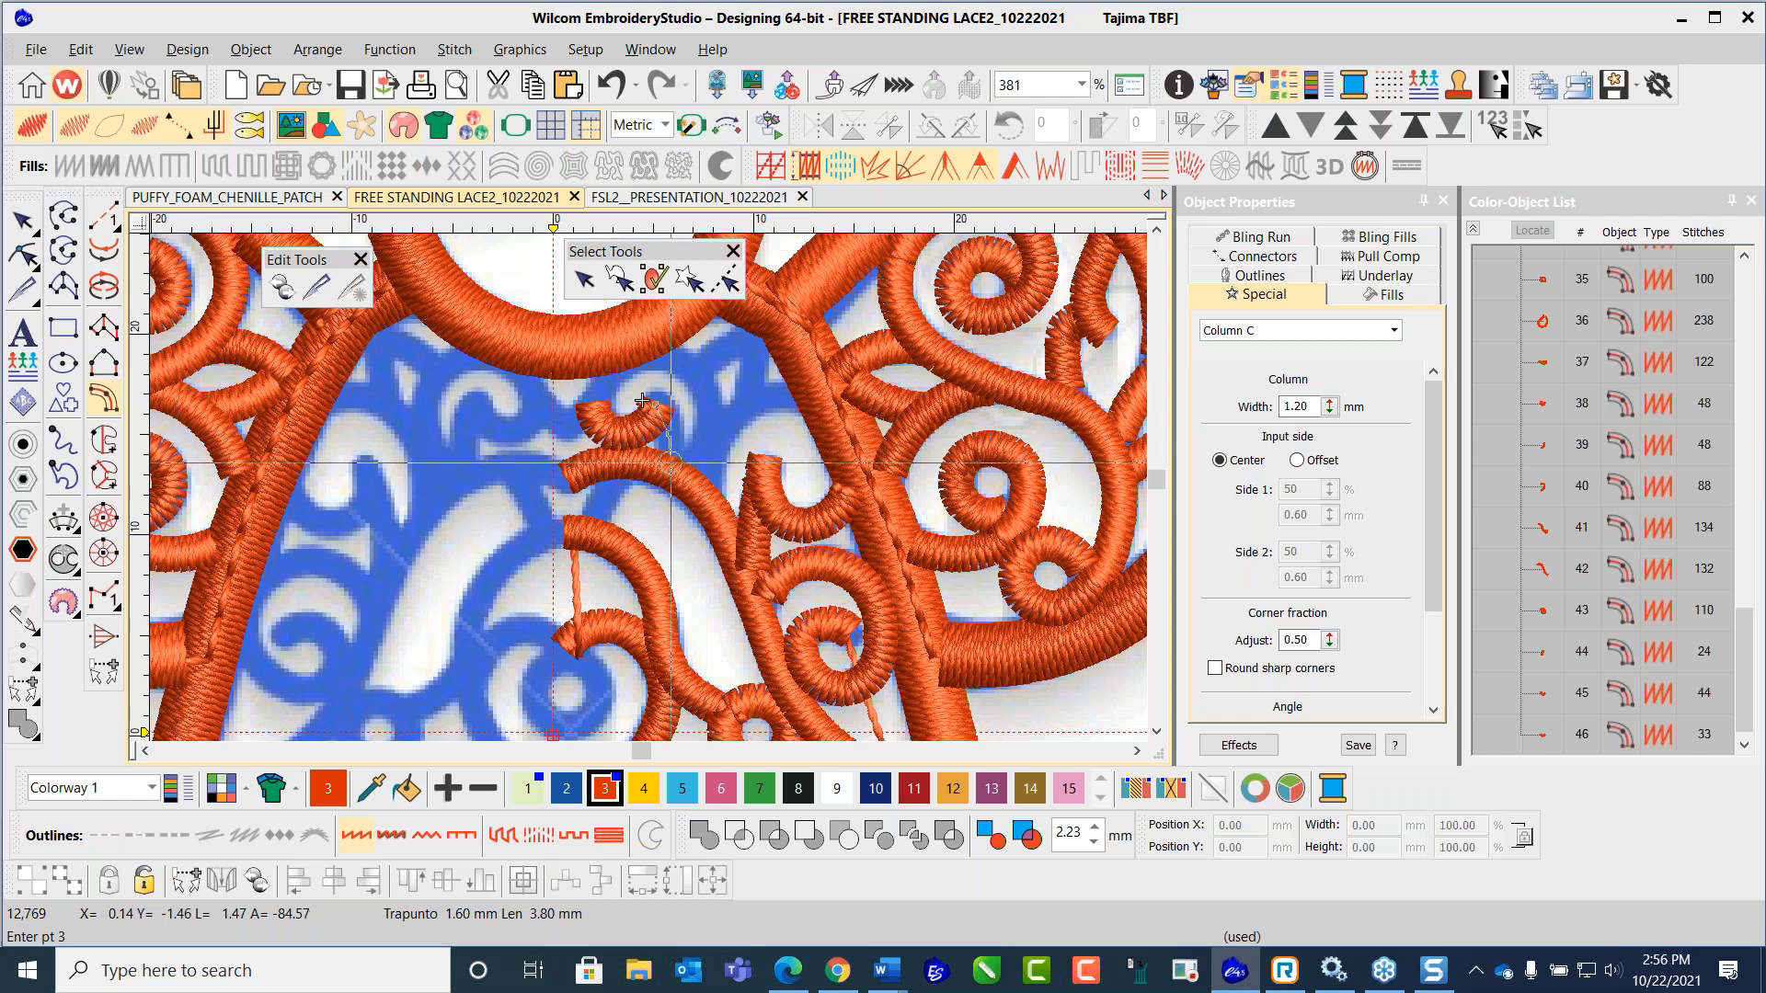
key("Return")
key("Return")
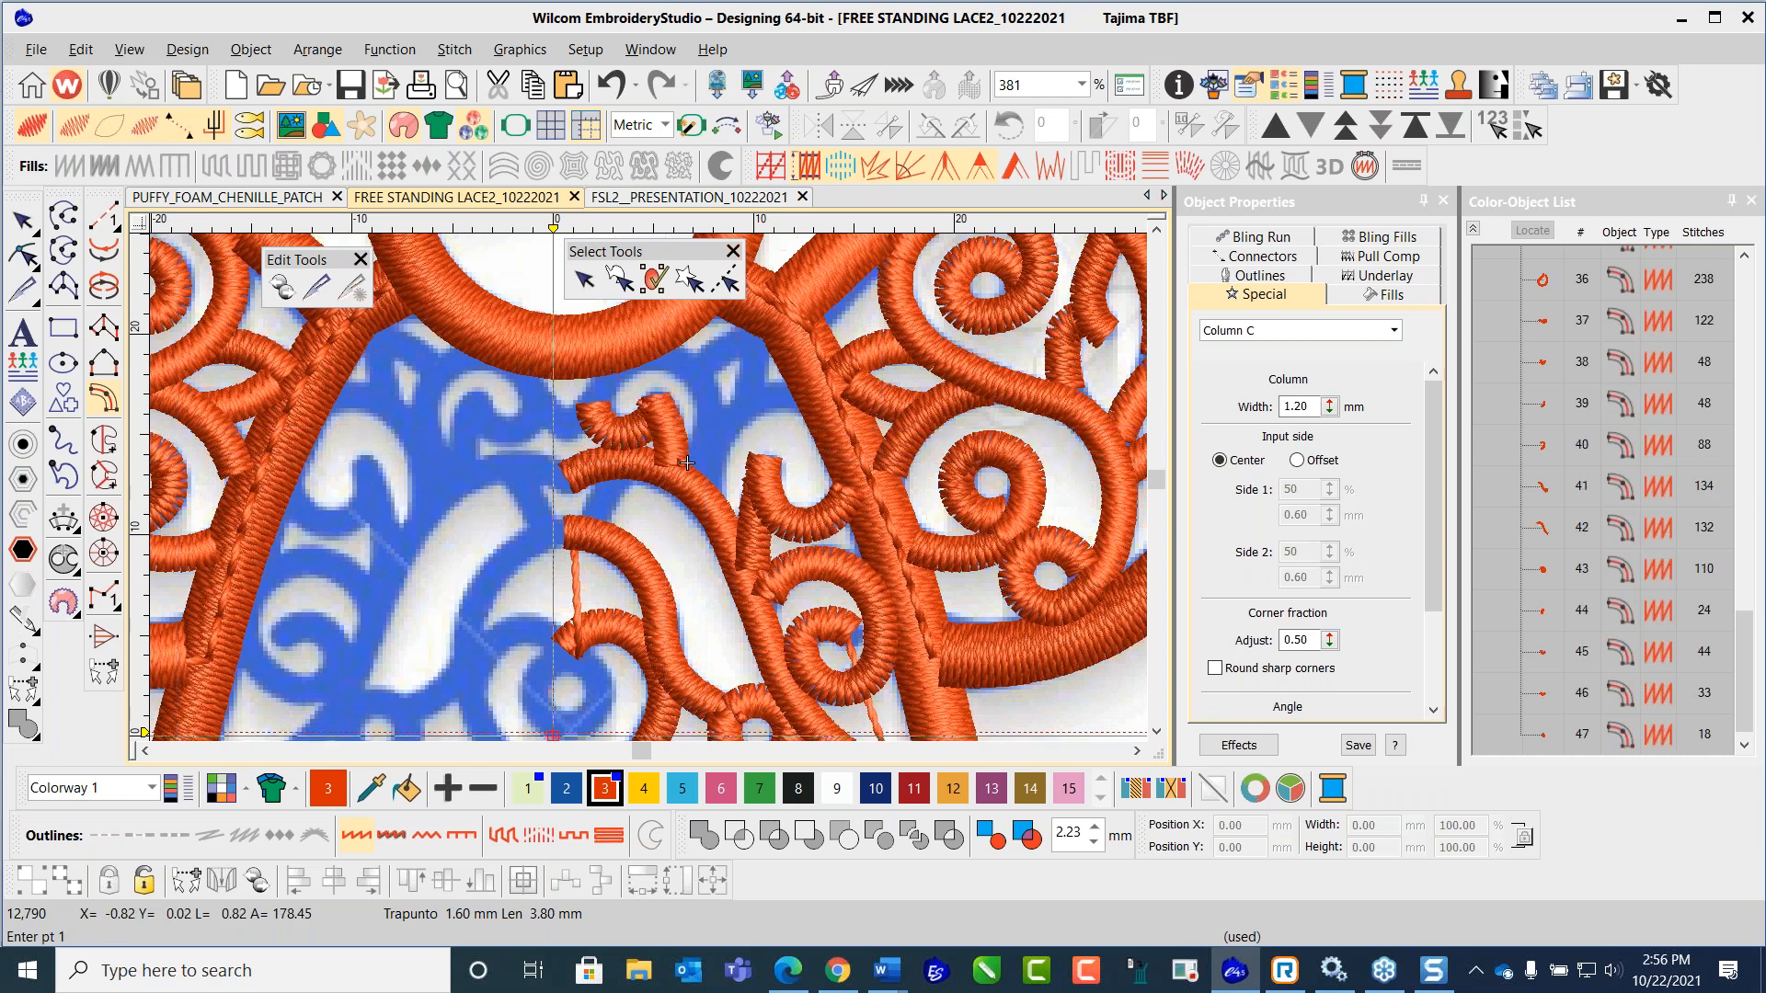
Step: Digitize a Column C satin from the centre line over the cup-shaped curve and down to the outer arch
left_click(586, 408)
left_click(609, 379)
left_click(653, 362)
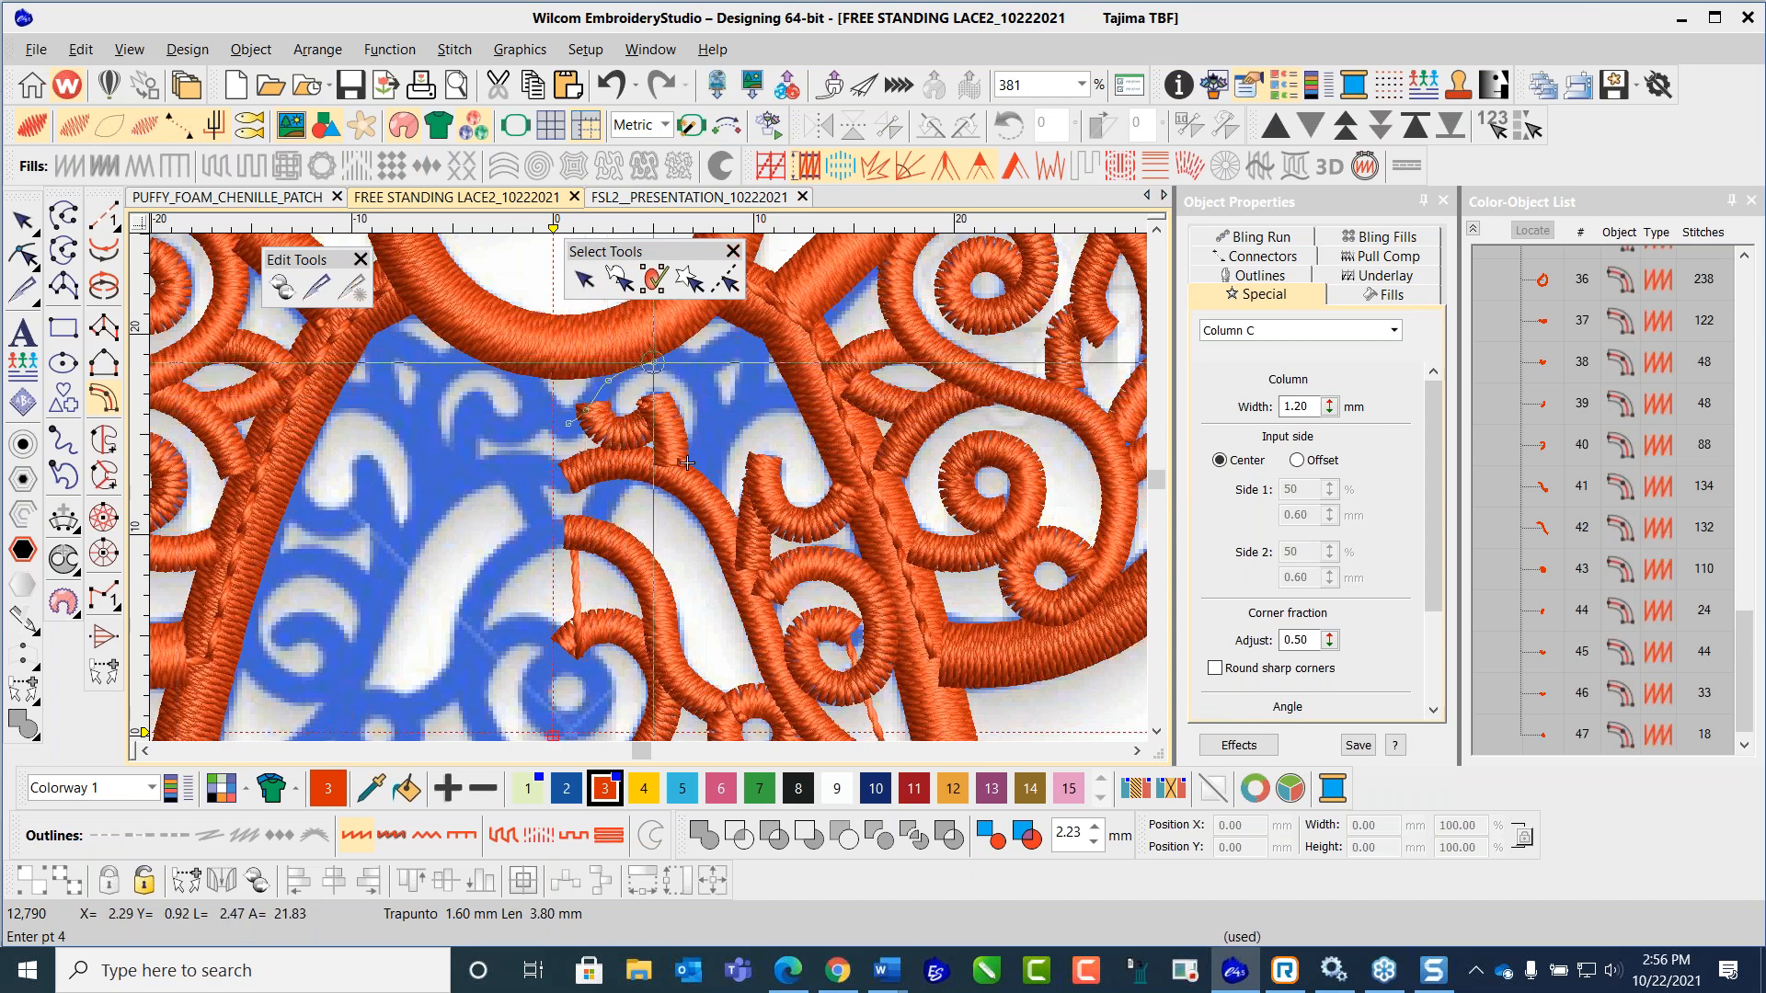
left_click(691, 368)
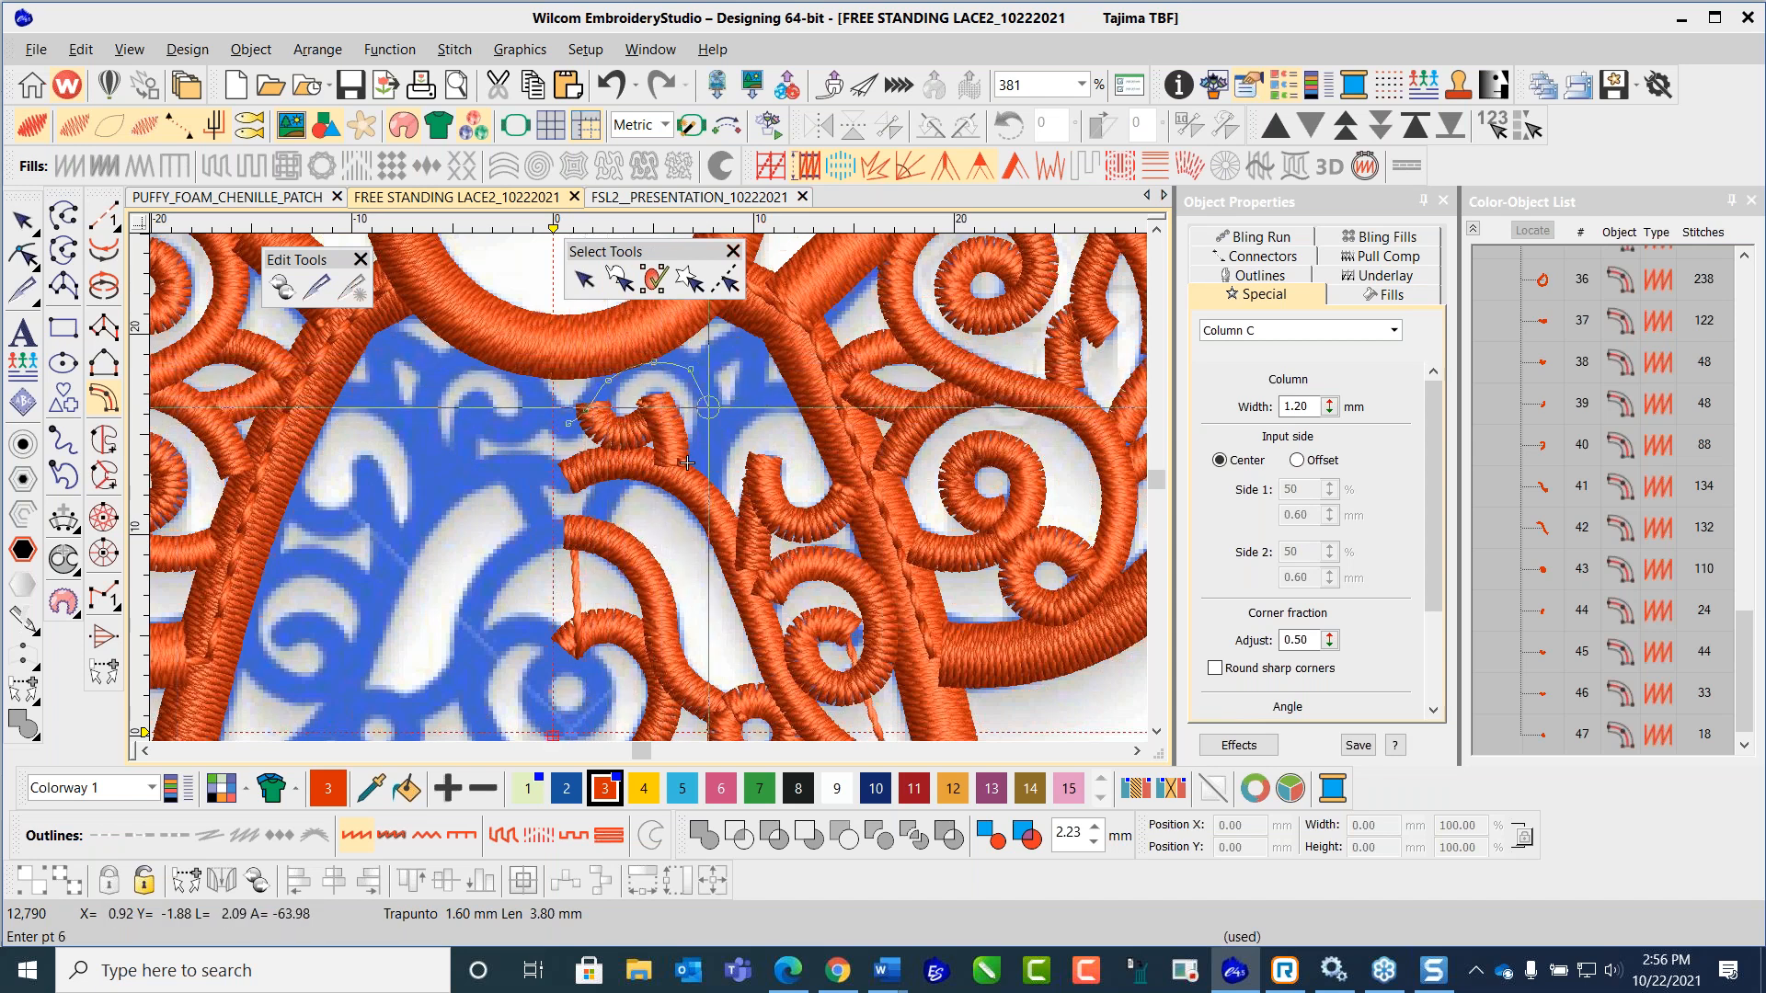
left_click(710, 451)
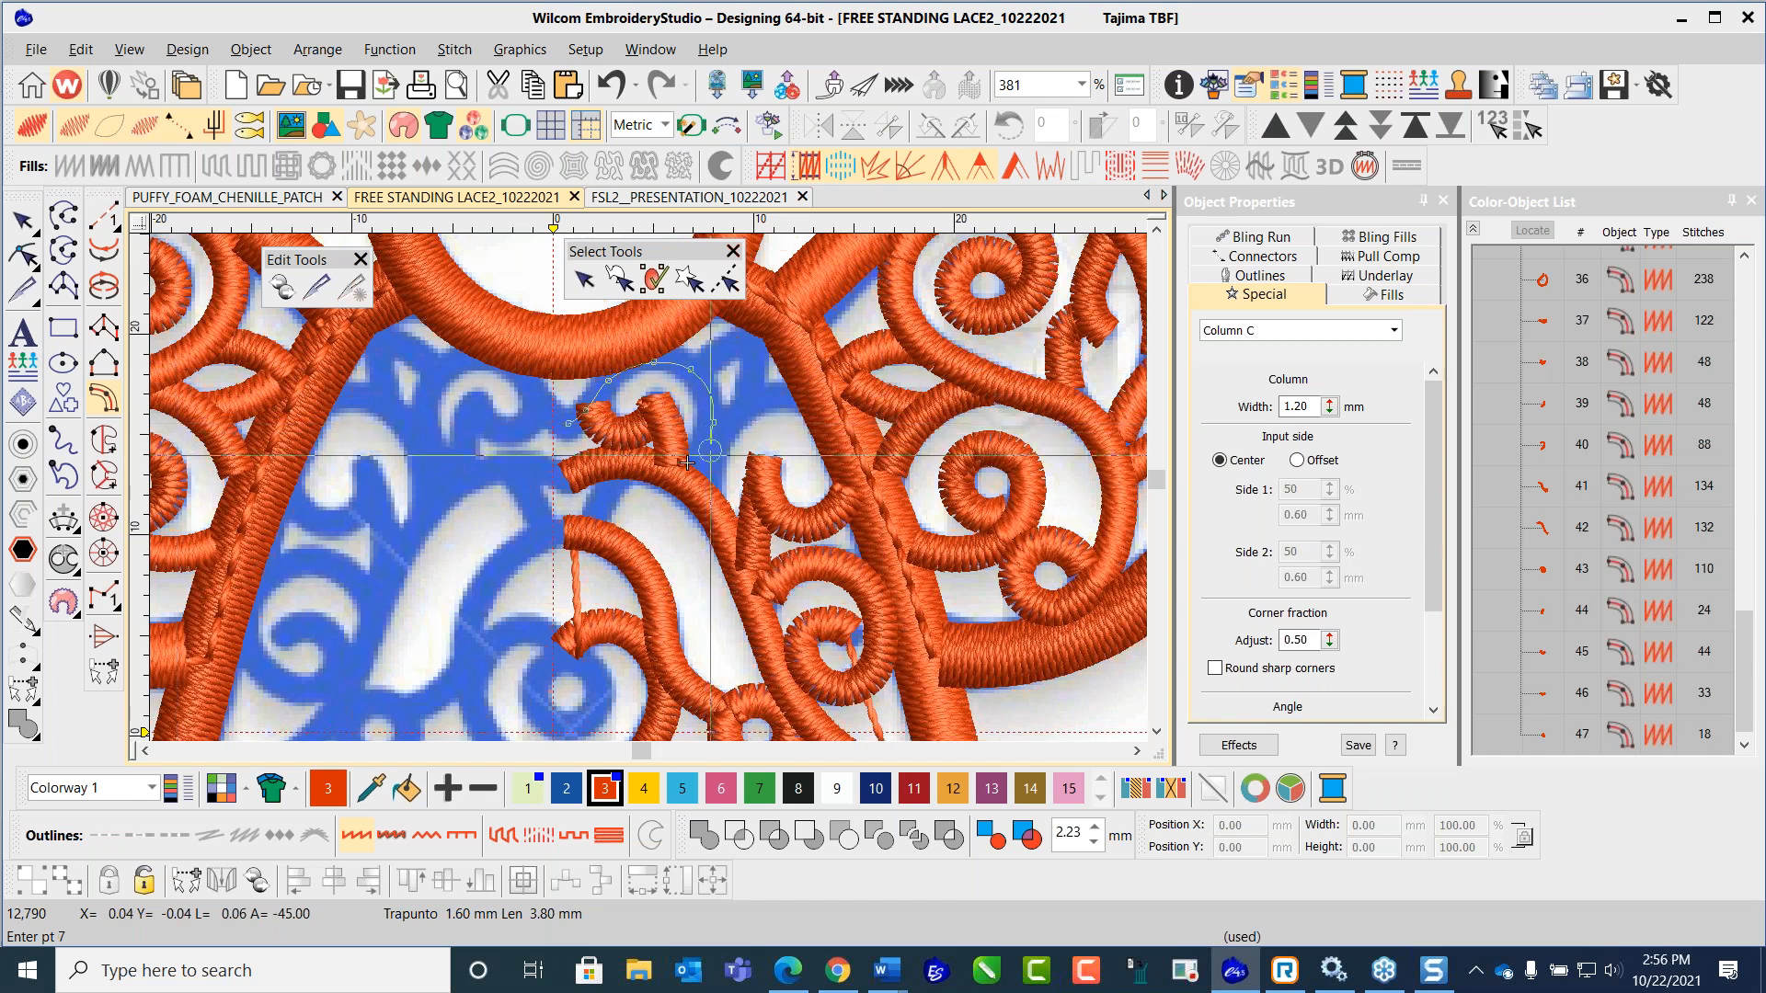
key("Return")
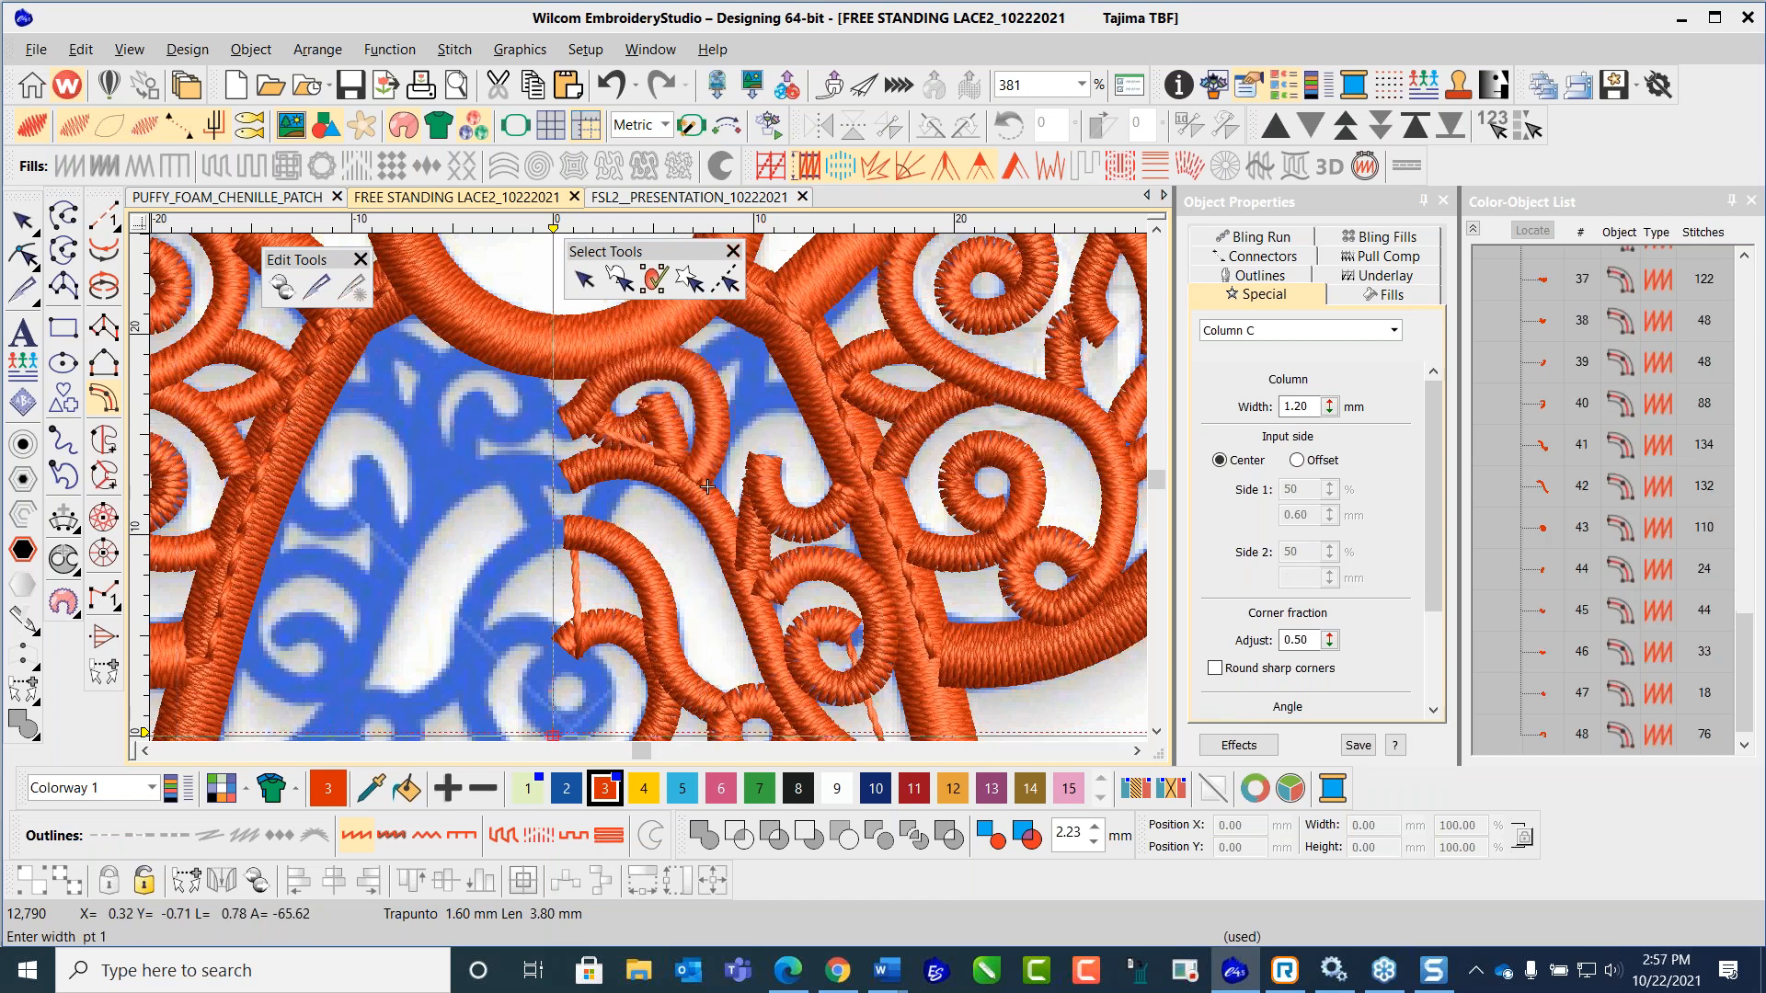
Step: Digitize a curved Column C satin from the right side of the curl below the neckline across to the robe's right edge
left_click(726, 425)
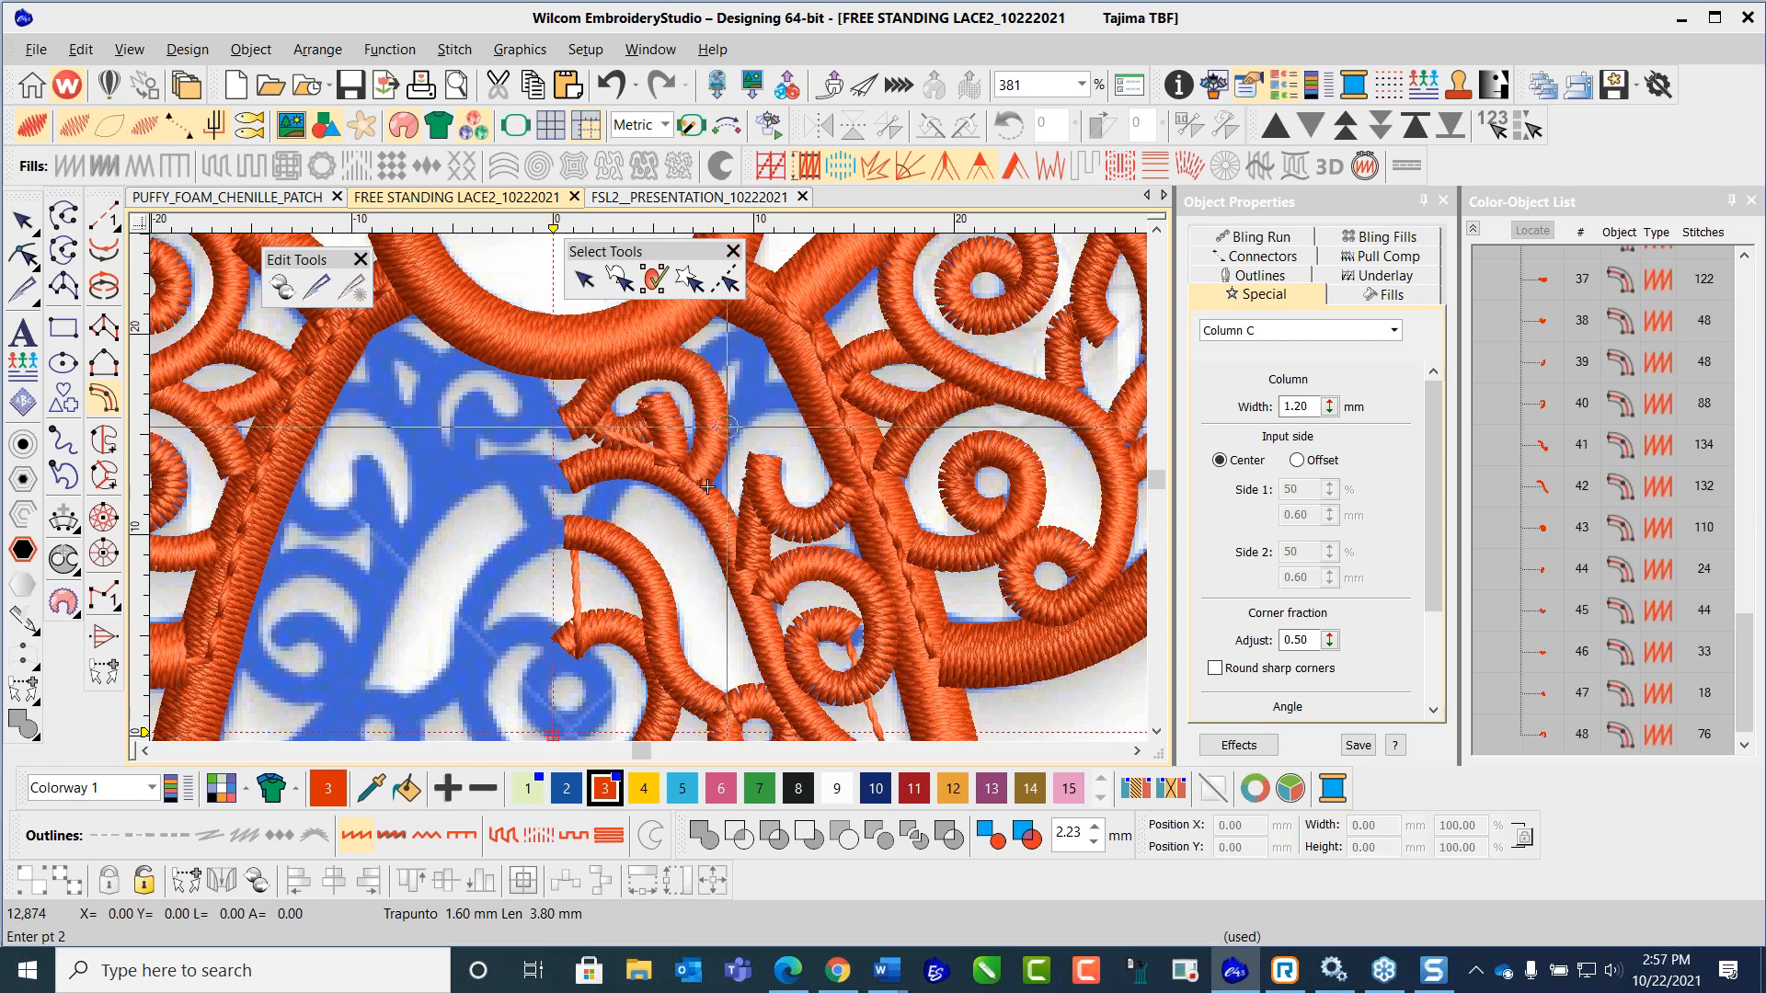
left_click(756, 396)
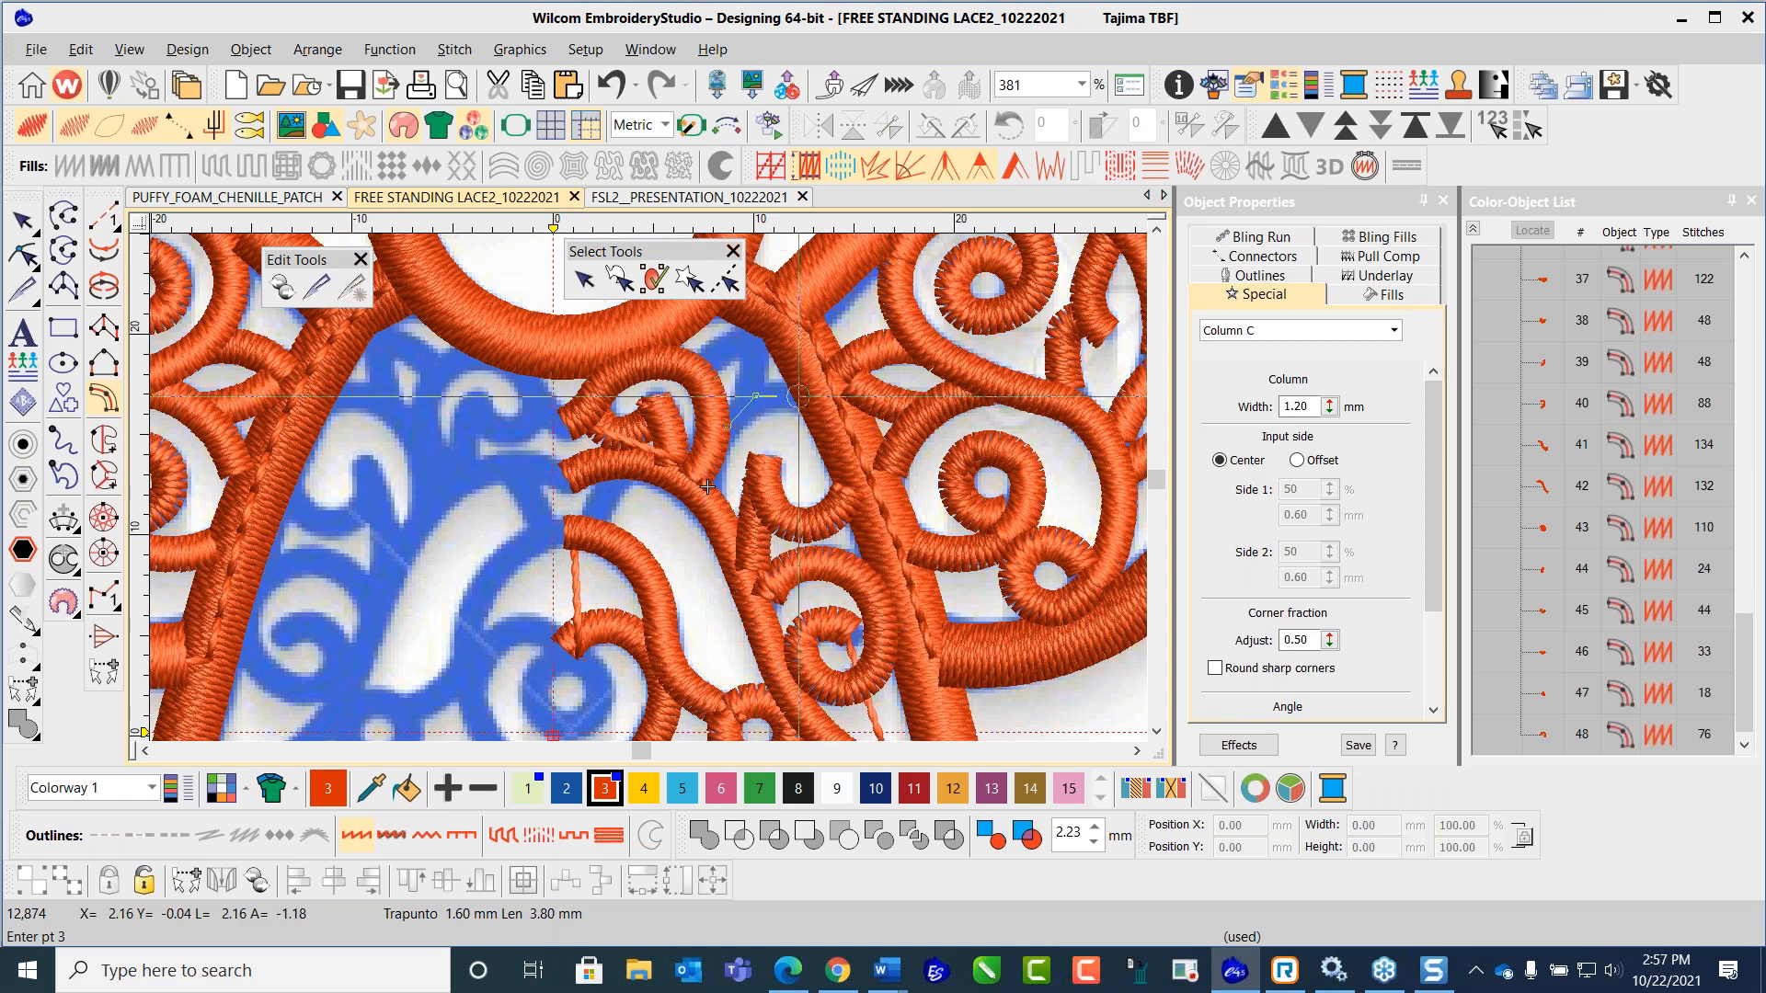
left_click(809, 381)
key("Return")
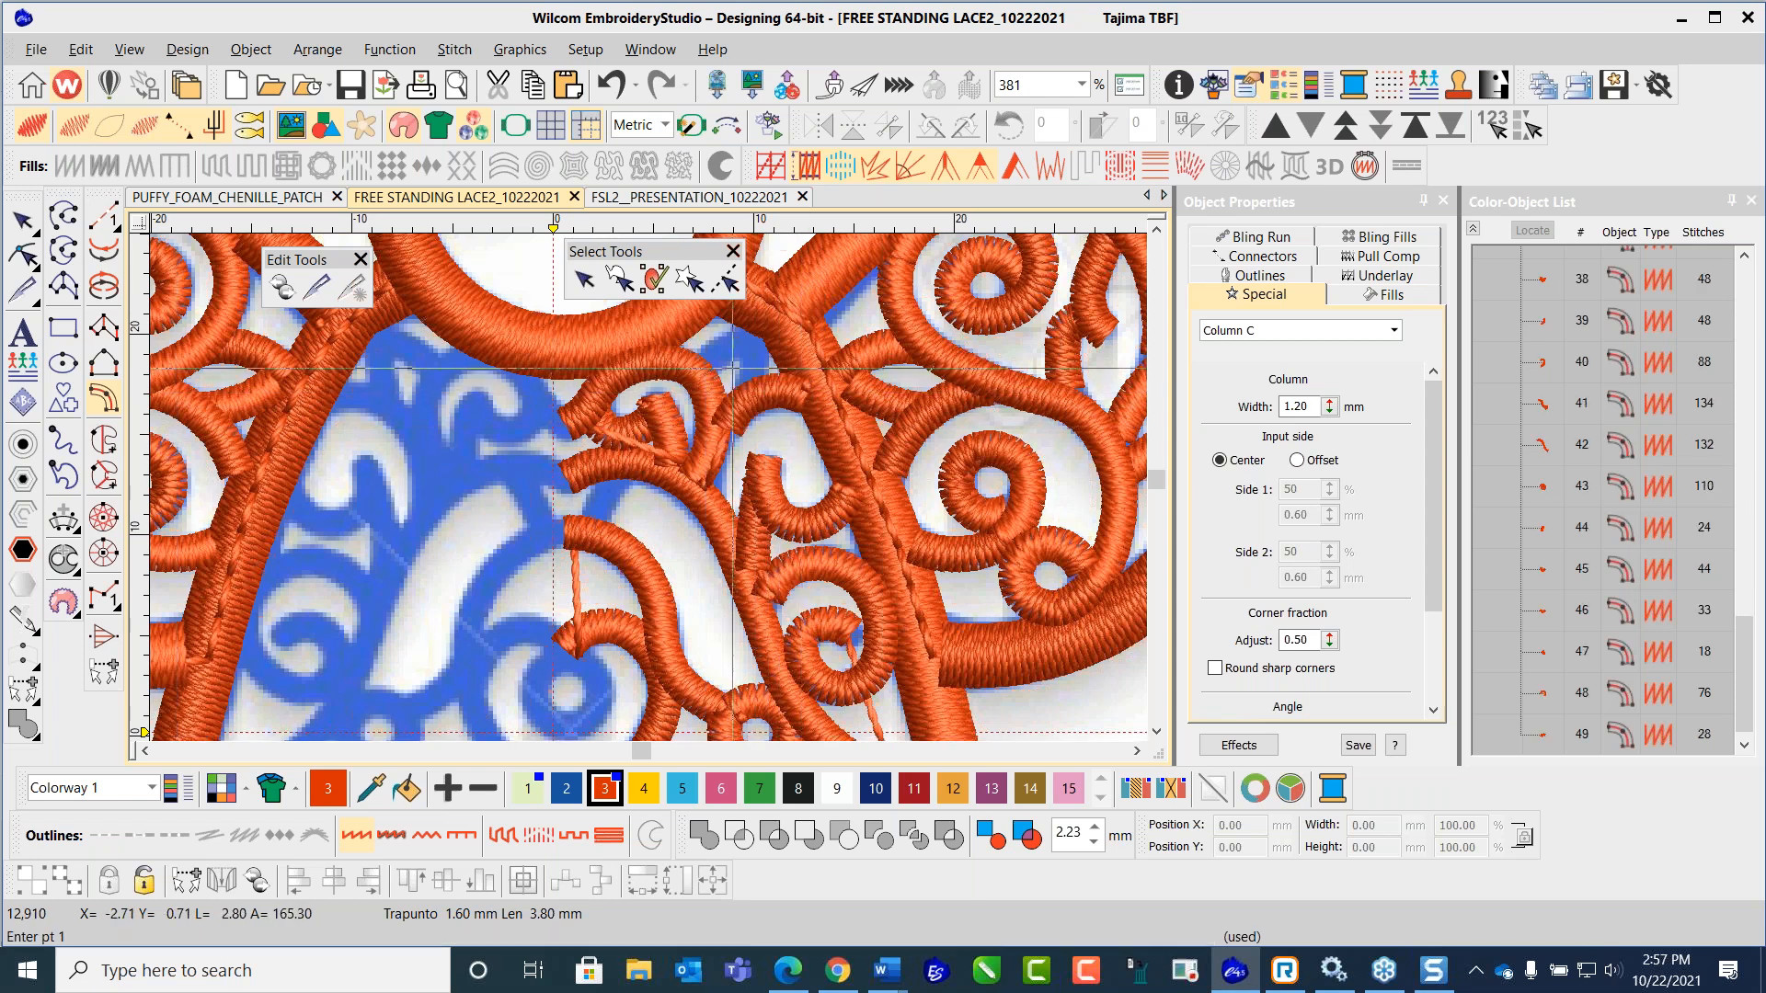
Step: Digitize a short angled Column C satin filling the gap between the curl, the neckline and the robe-edge curve, and save the design
left_click(699, 361)
left_click(746, 339)
left_click(754, 387)
key("Return")
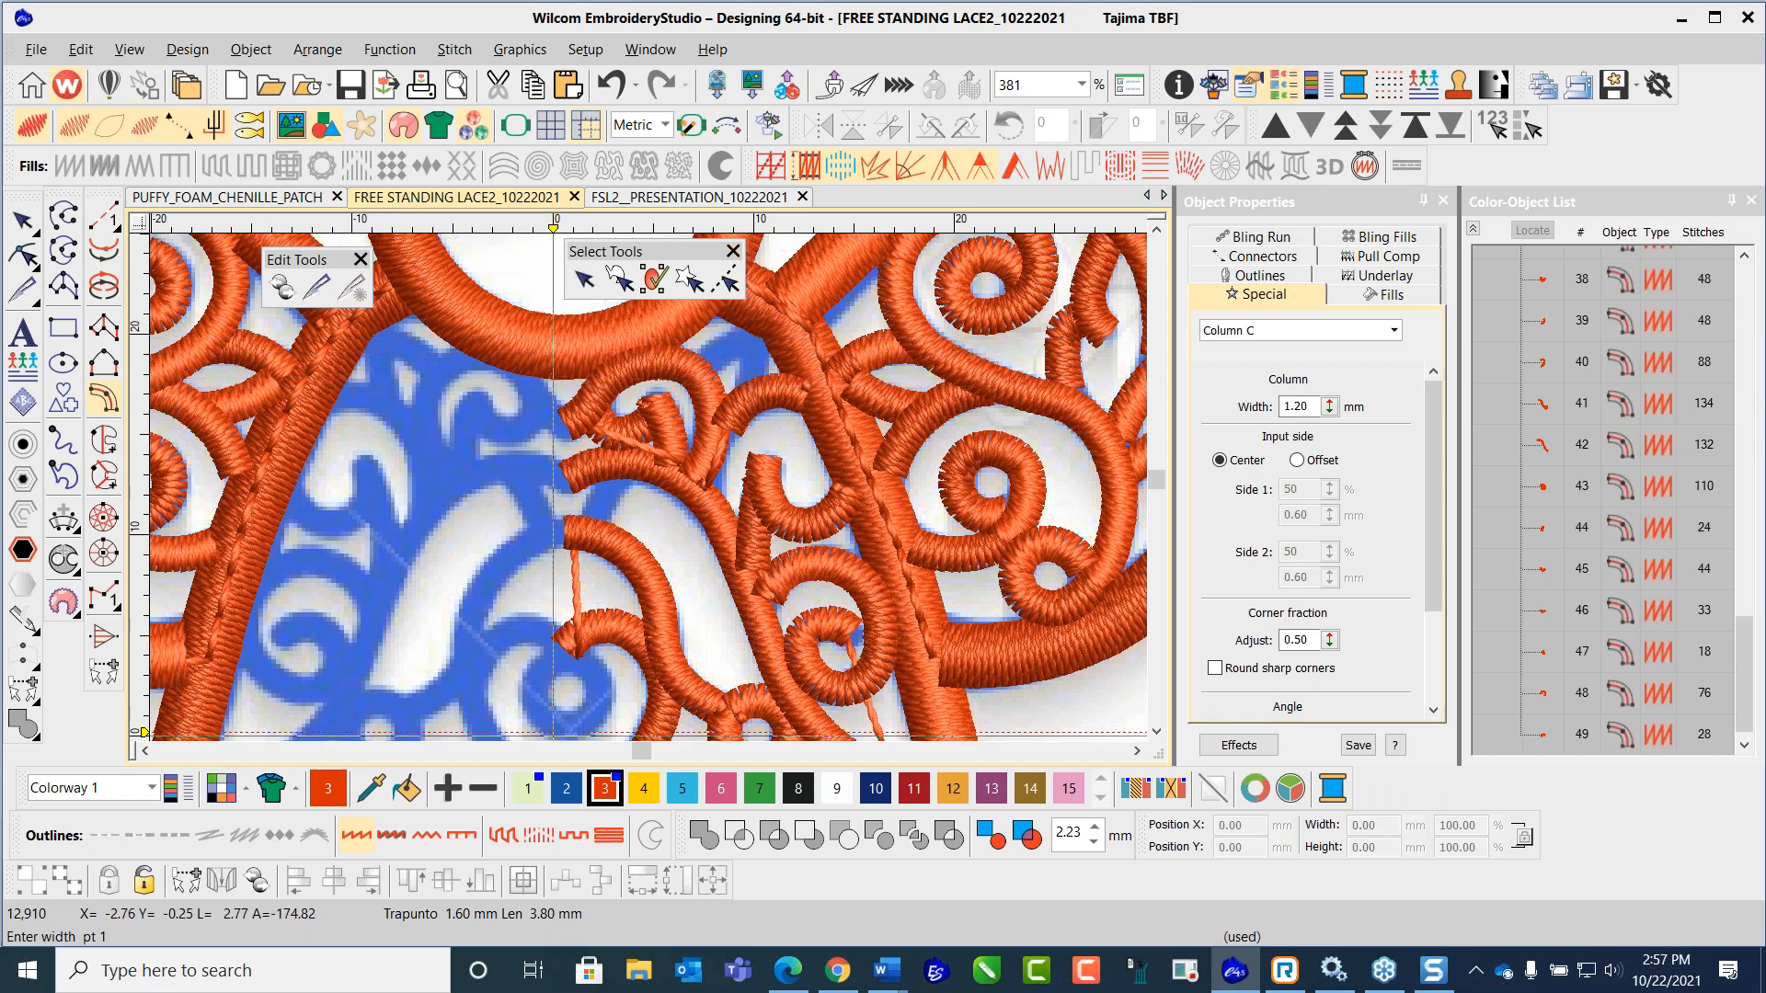
key("ctrl+s")
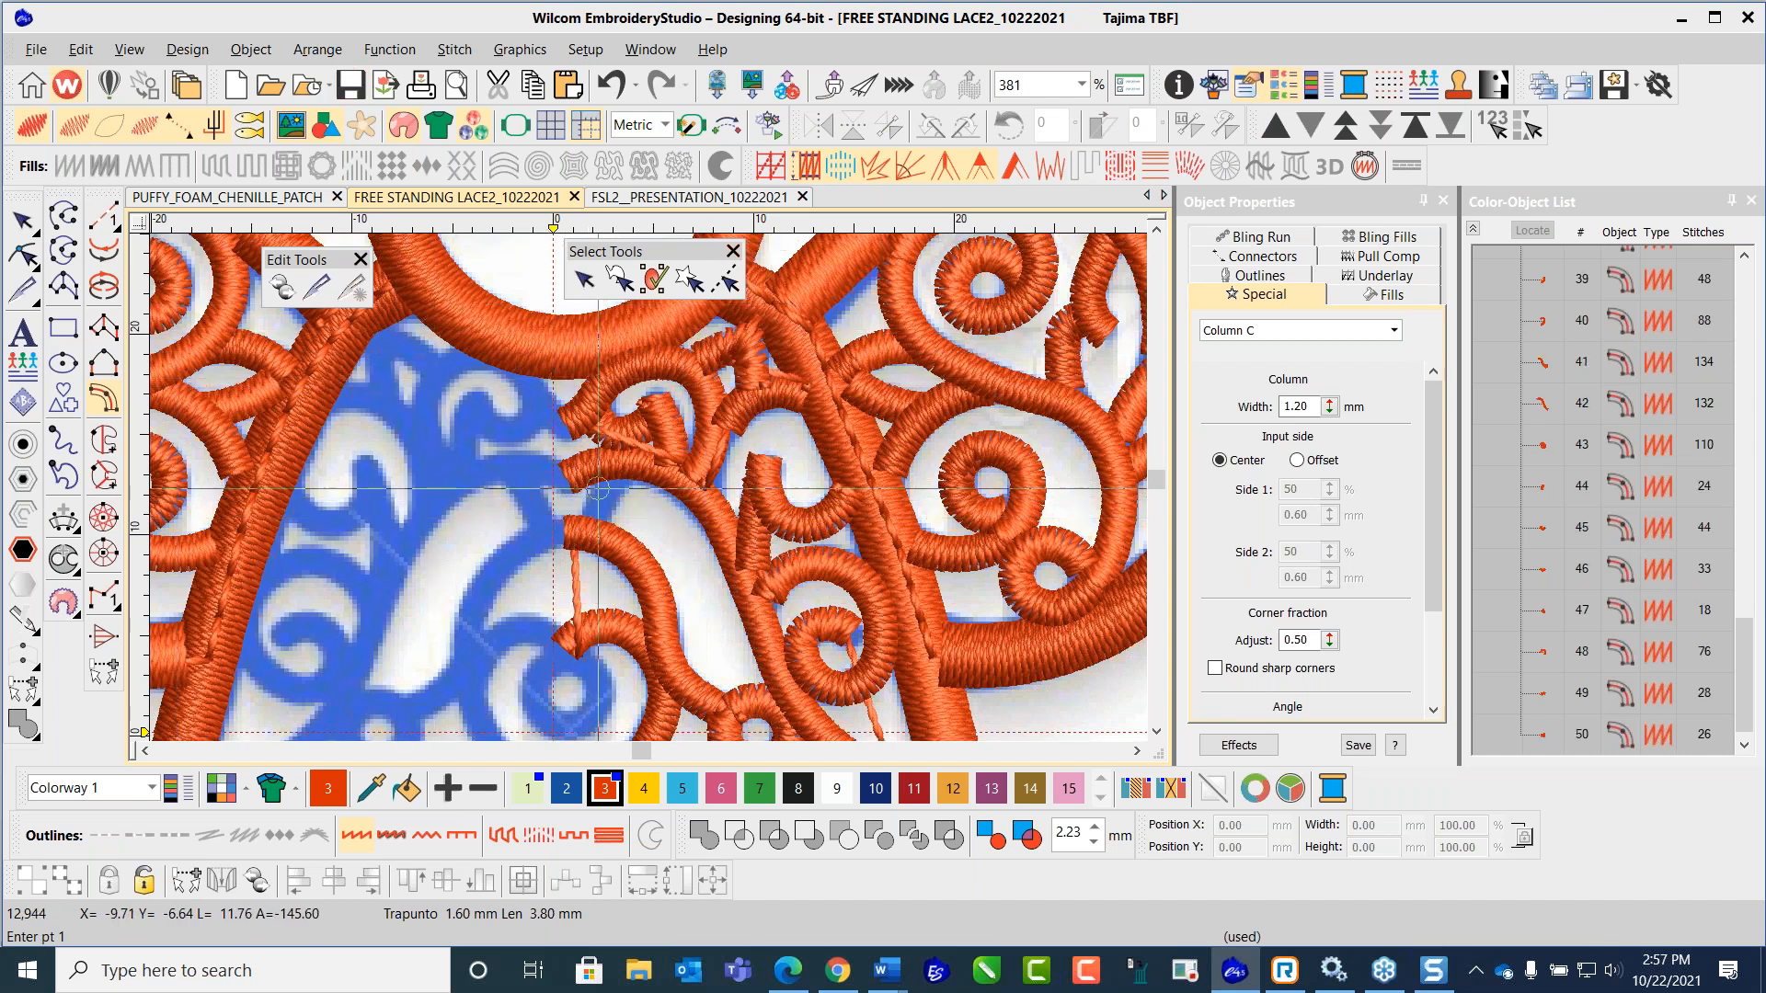
Step: Digitize a short Column C bridge about 2.2 by 2.7 mm between the inner and outer arches near the centre line
scroll(670, 528, "down", 4)
scroll(671, 527, "up", 5)
left_click(594, 420)
left_click(605, 391)
left_click(630, 353)
key("Return")
key("Return")
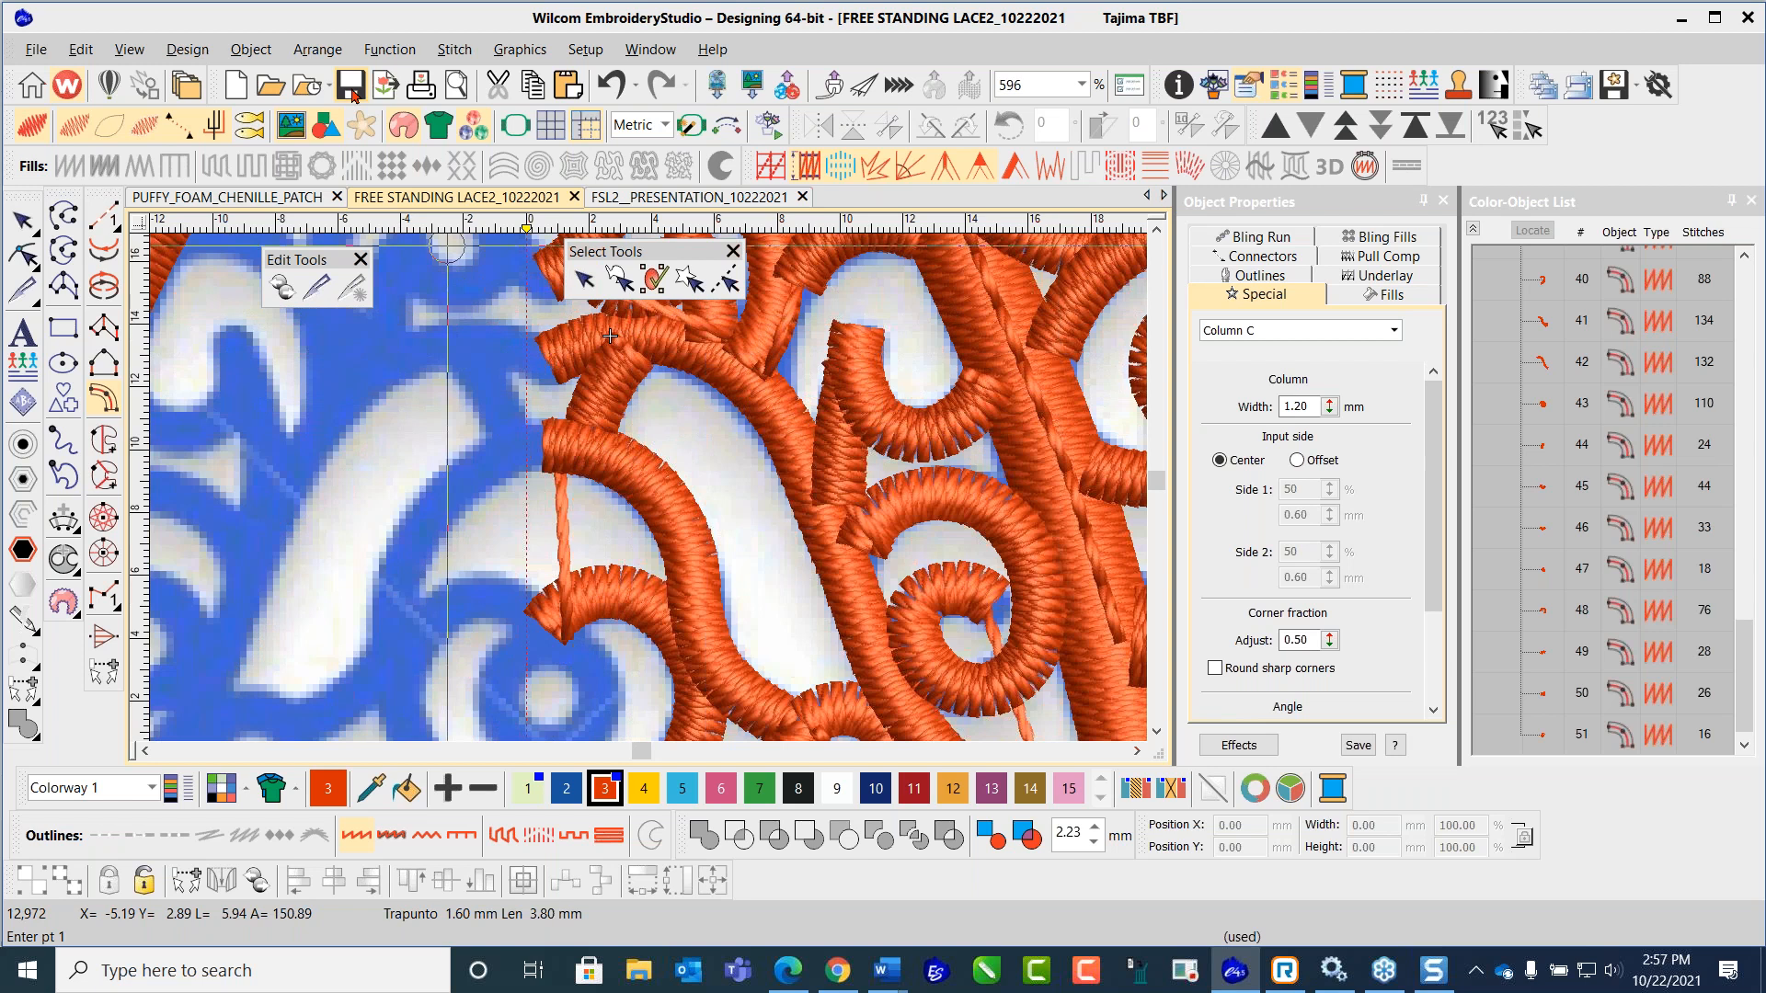
scroll(610, 336, "down", 3)
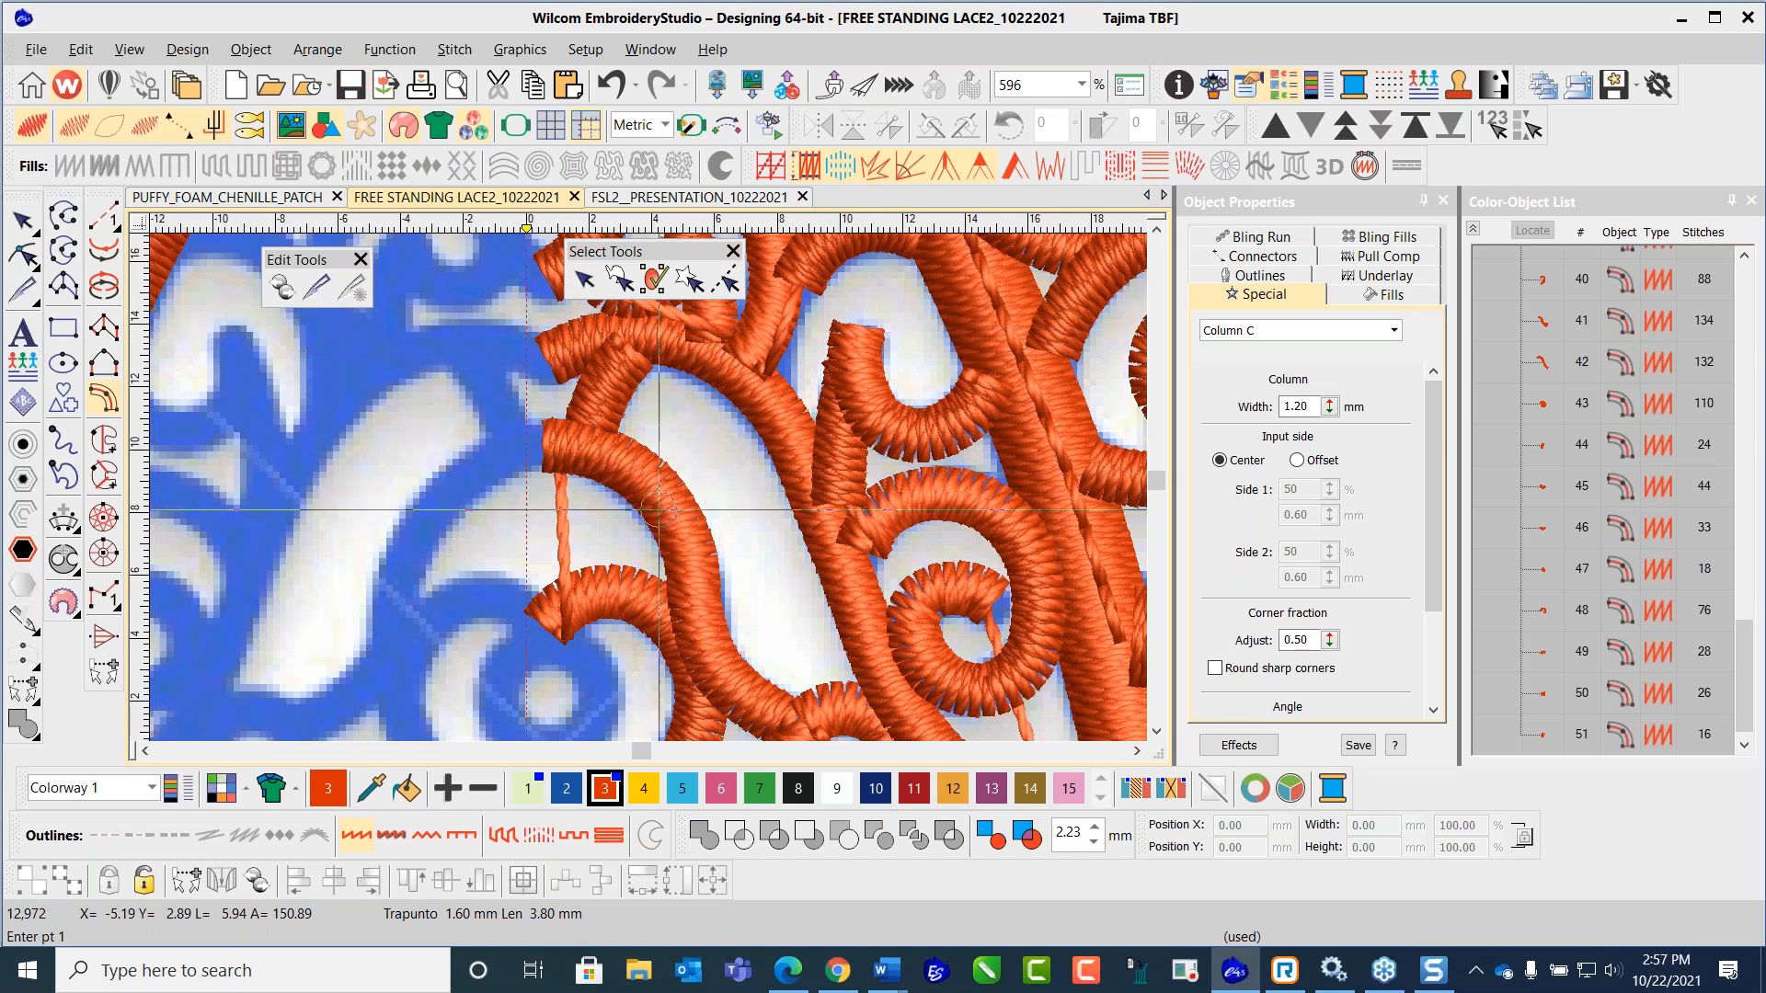
key("Escape")
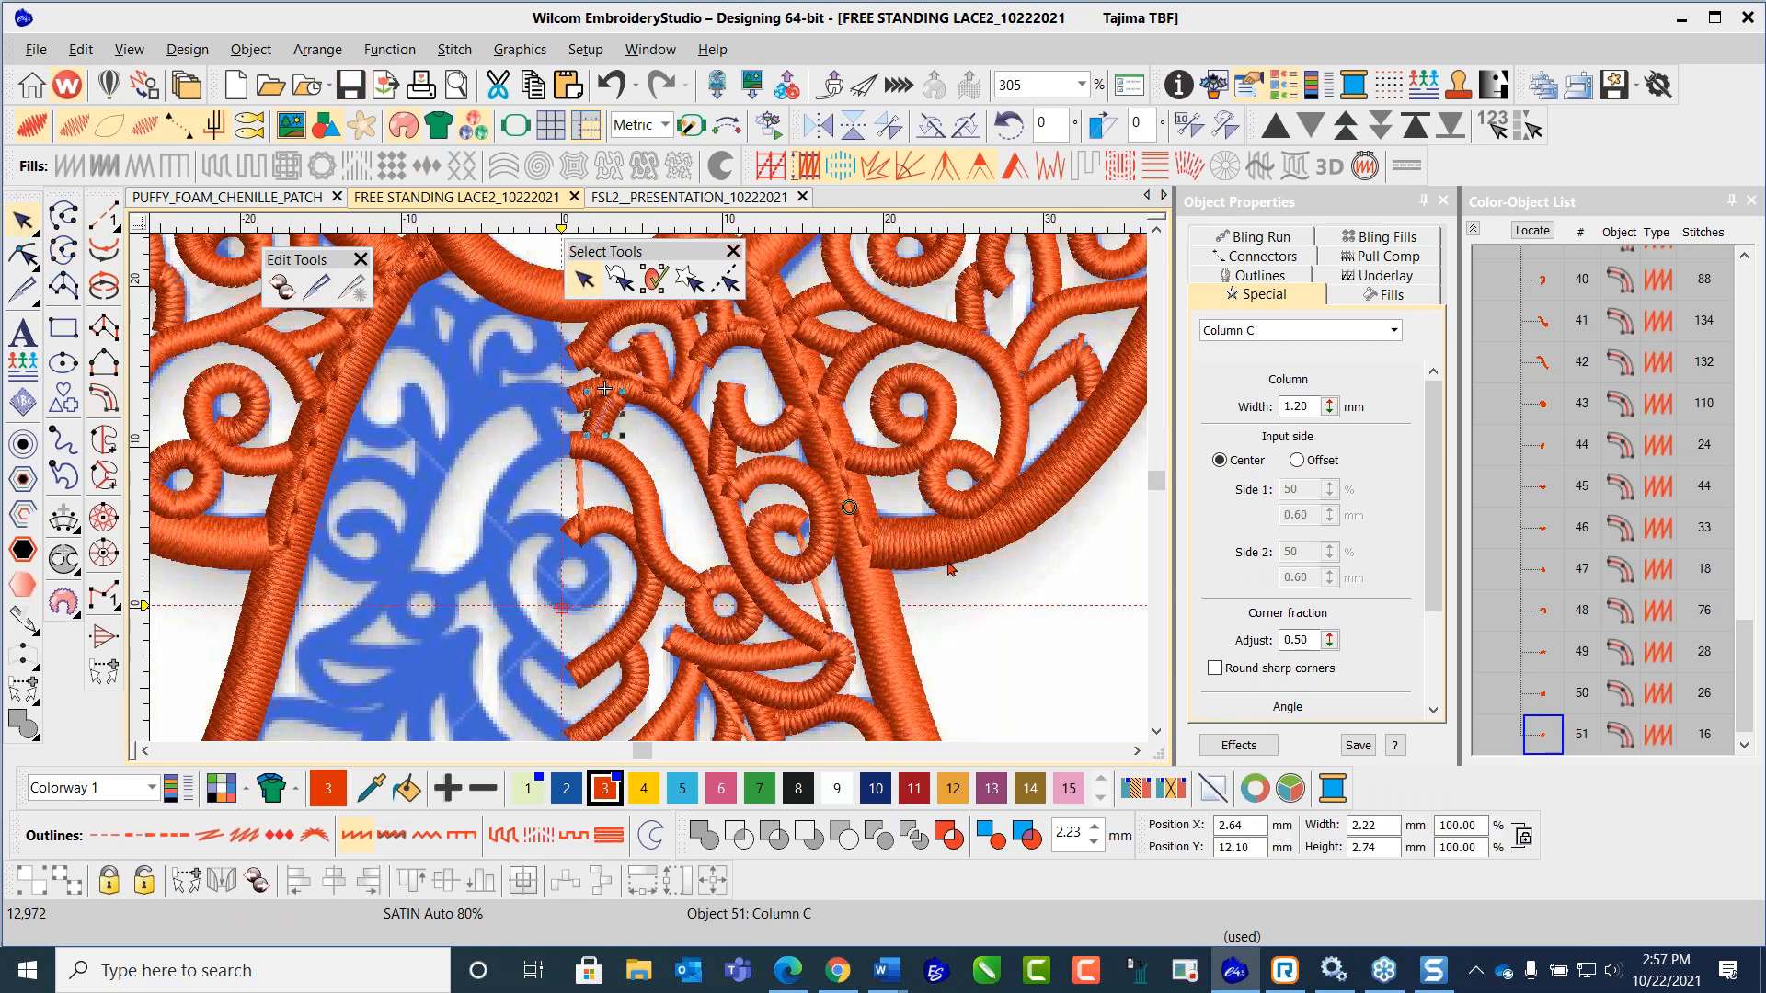
key("Escape")
scroll(652, 498, "up", 2)
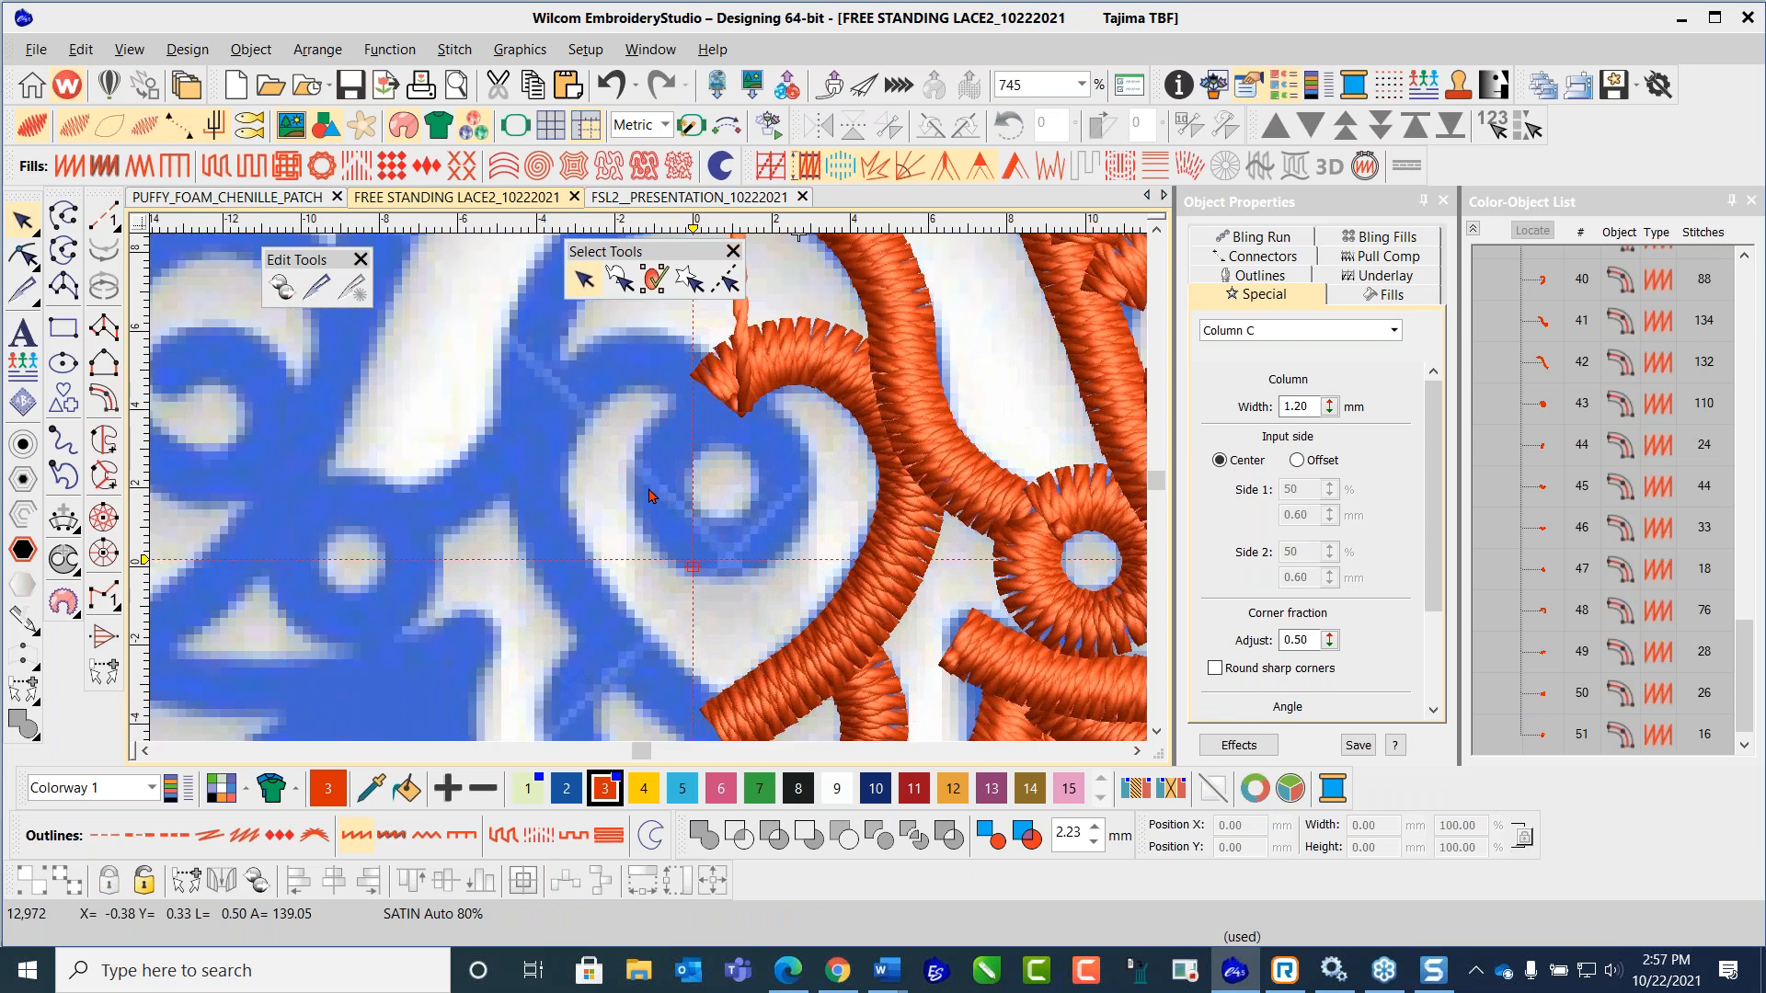
Step: Digitize a closed Column C ring around the small circle inside the heart shape at the centre line
scroll(651, 498, "down", 1)
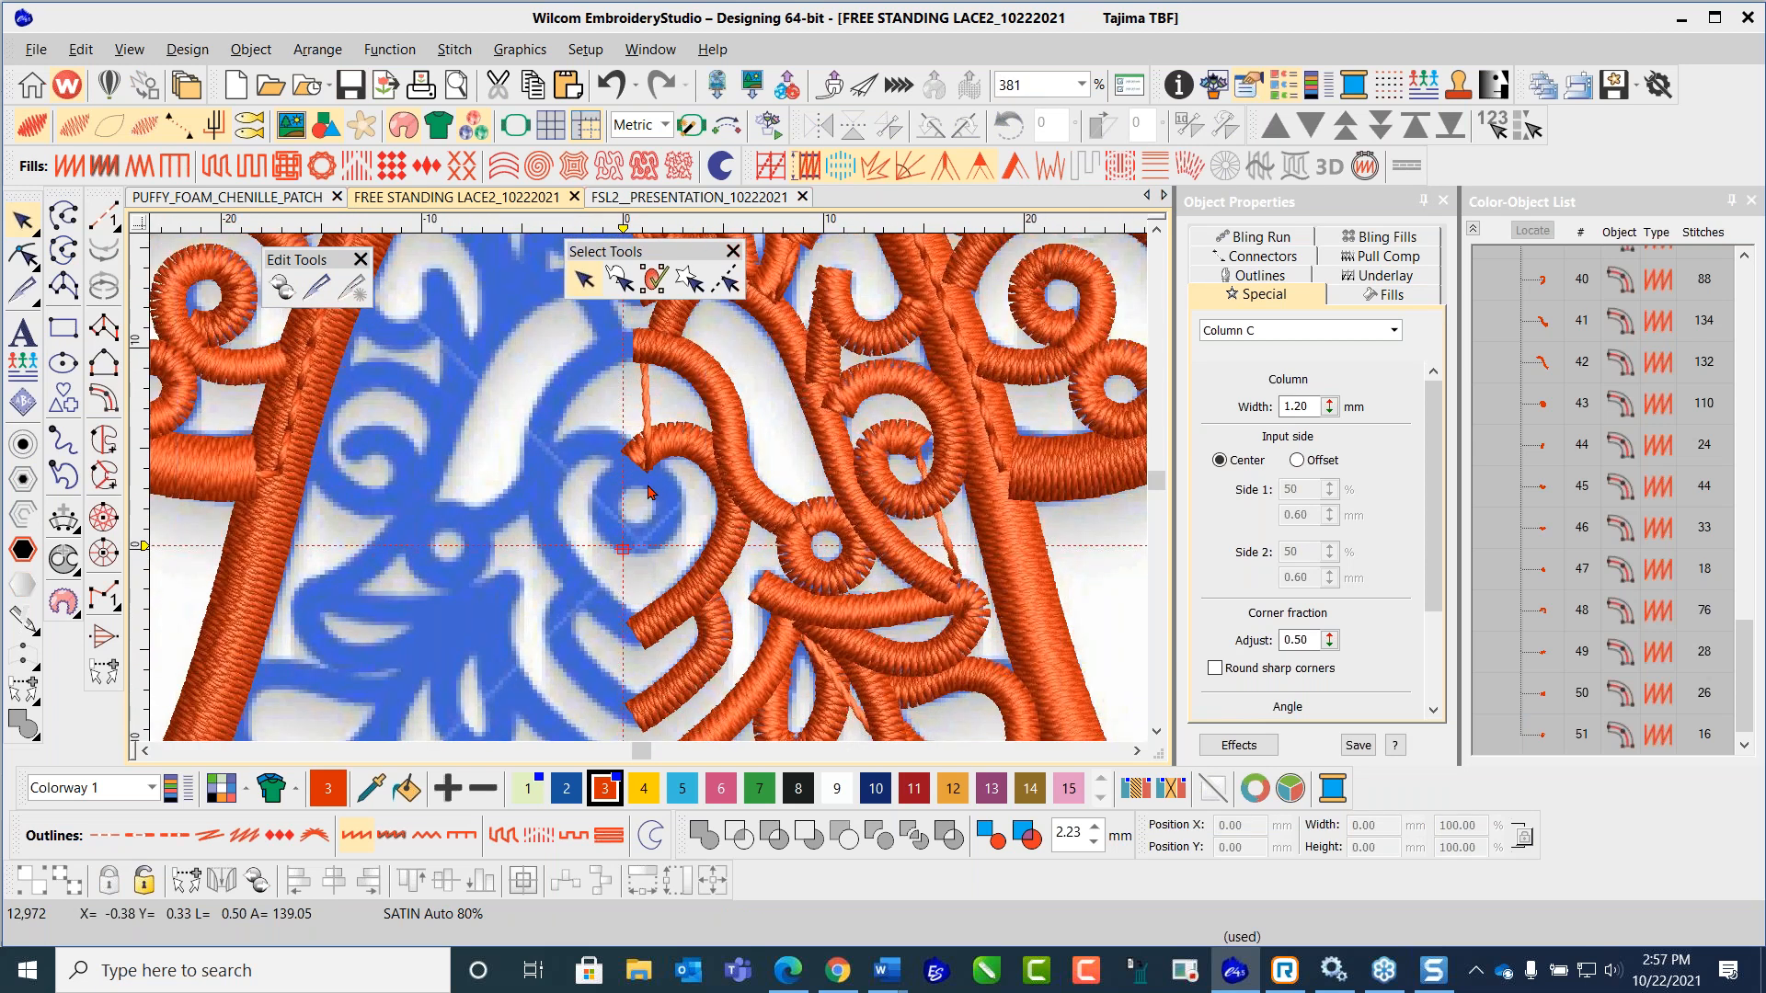
scroll(644, 511, "up", 2)
left_click(104, 398)
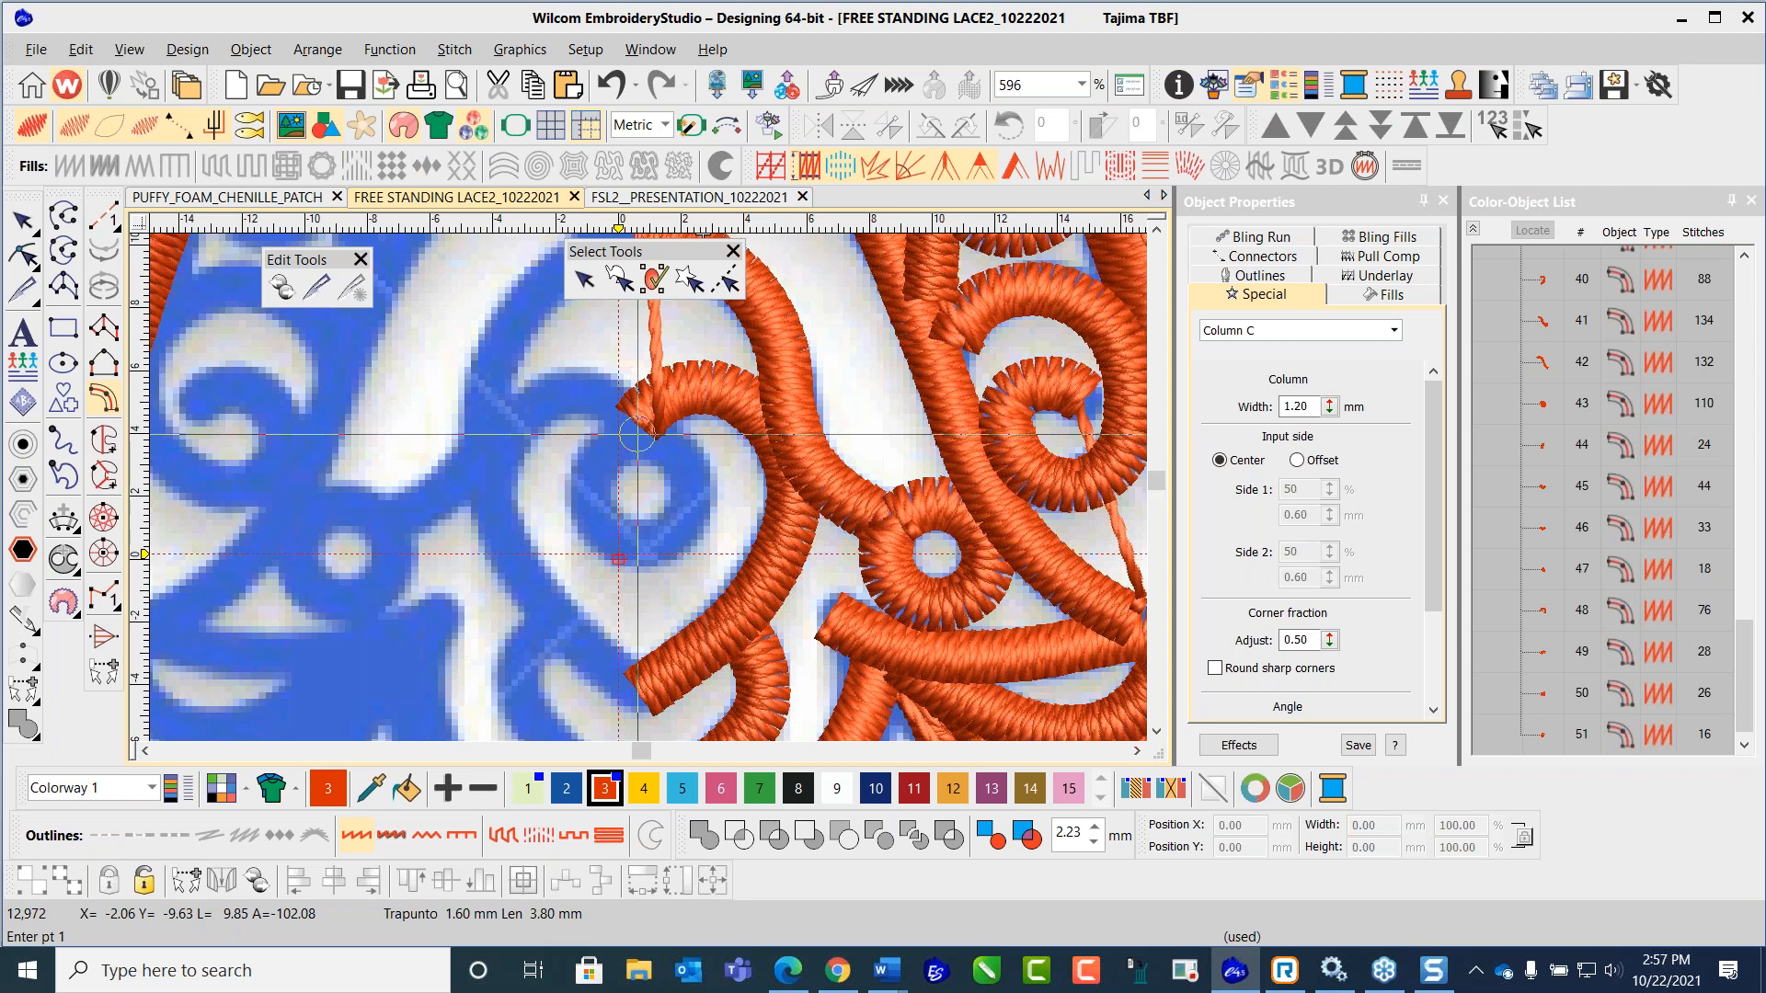
left_click(638, 433)
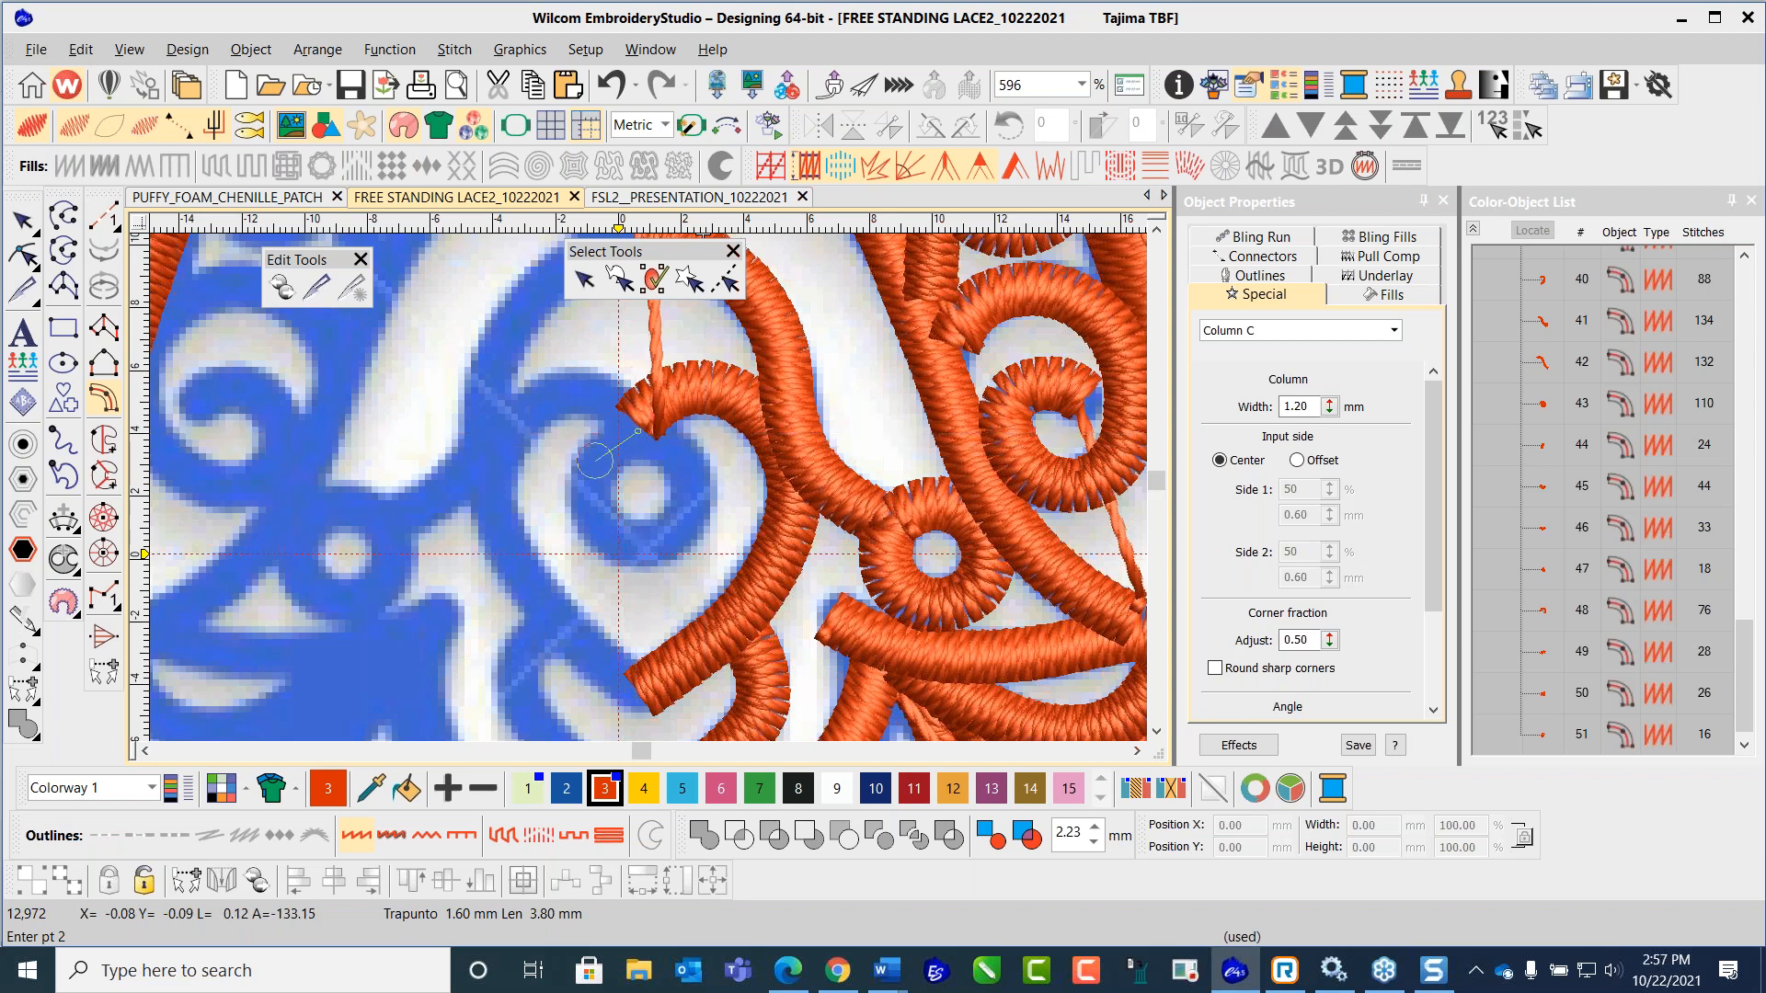
left_click(588, 493)
left_click(633, 541)
left_click(691, 488)
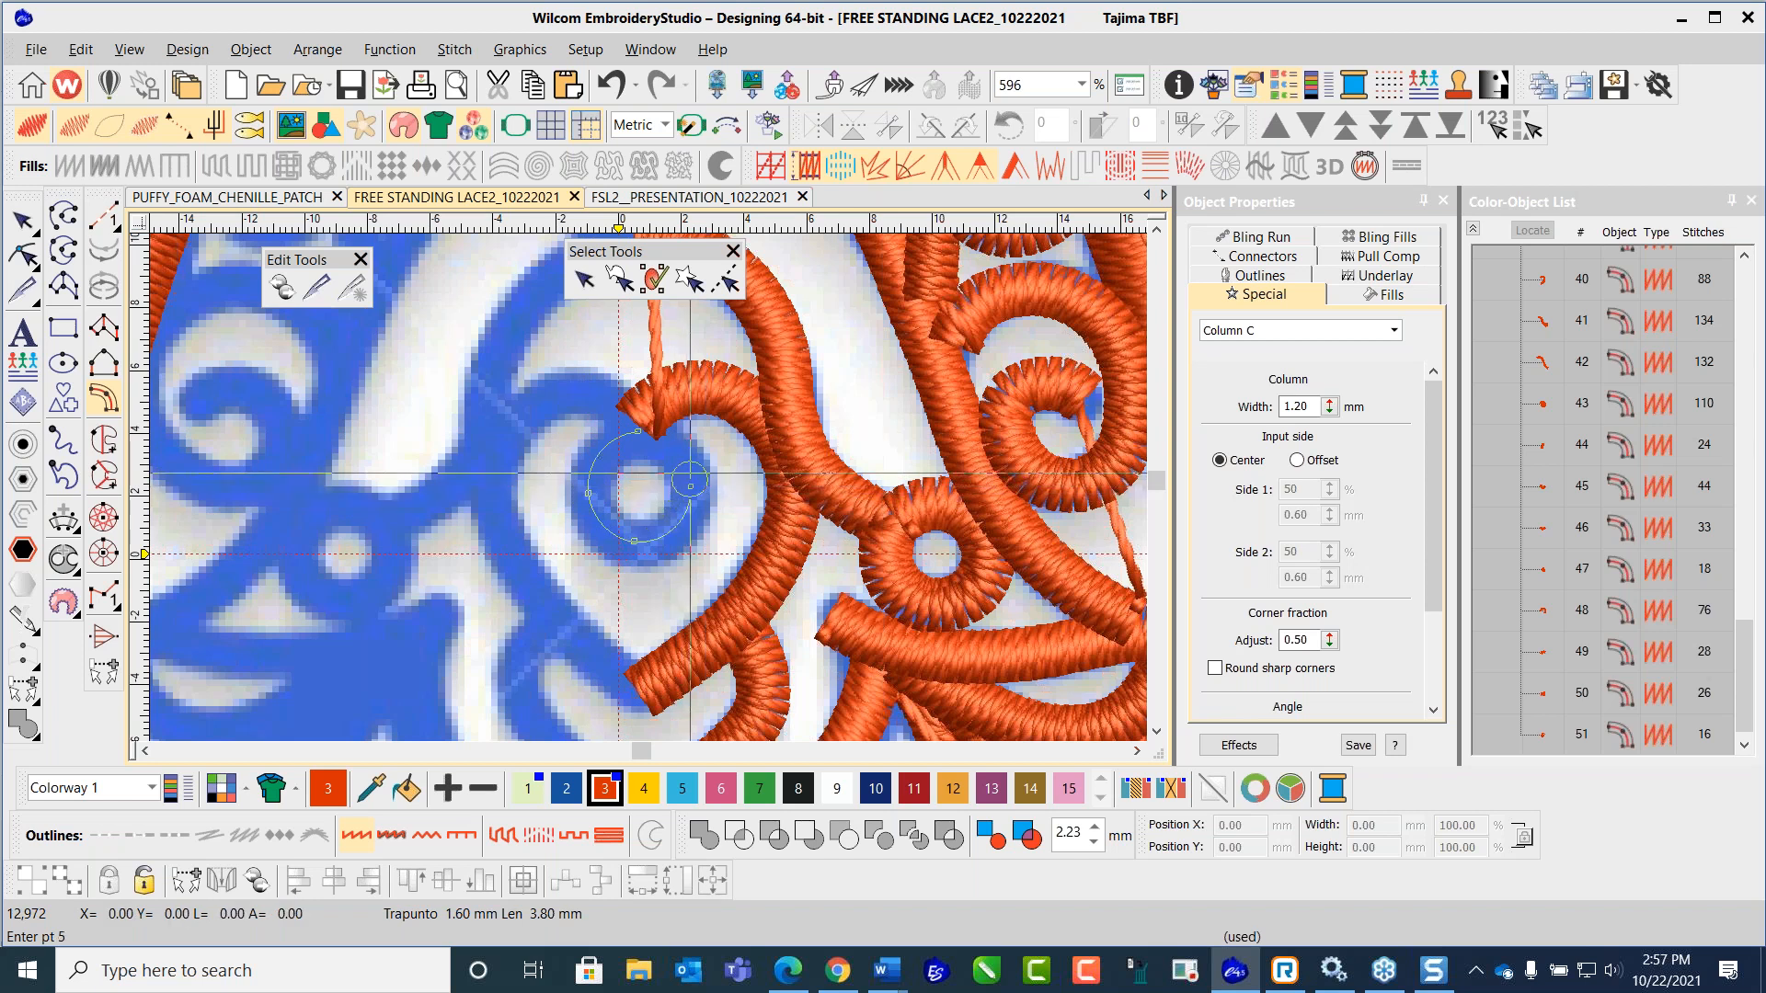
left_click(640, 430)
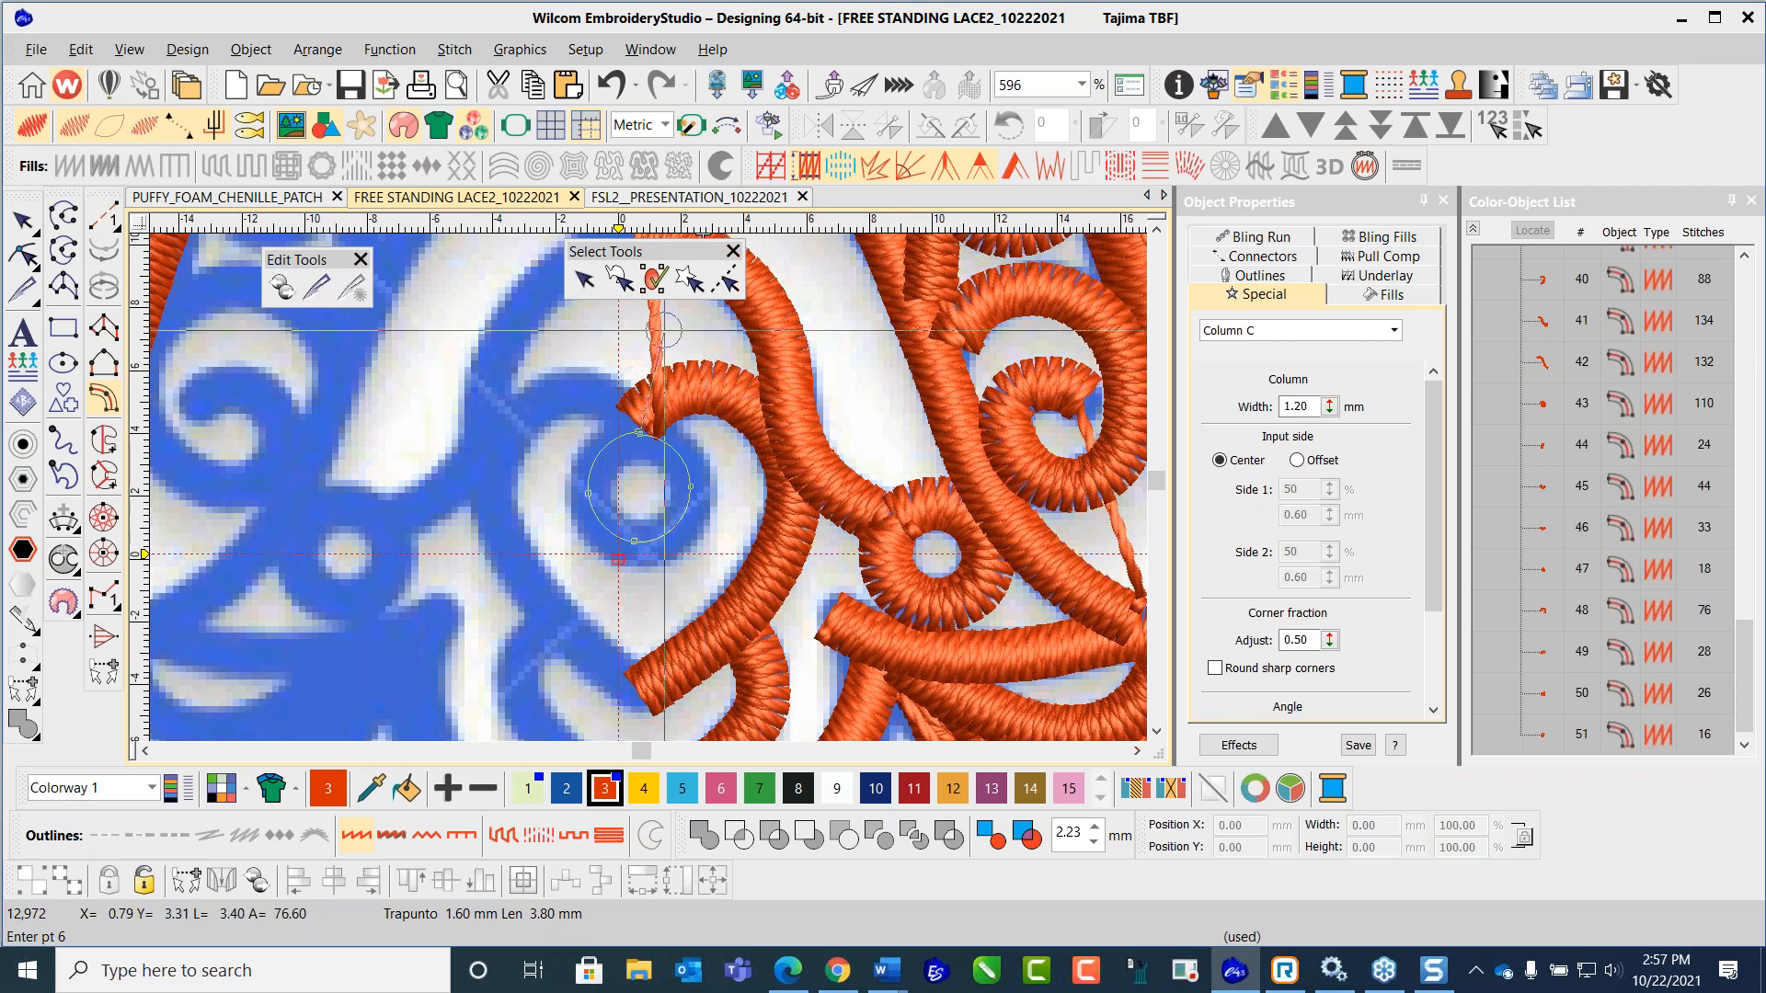
key("Return")
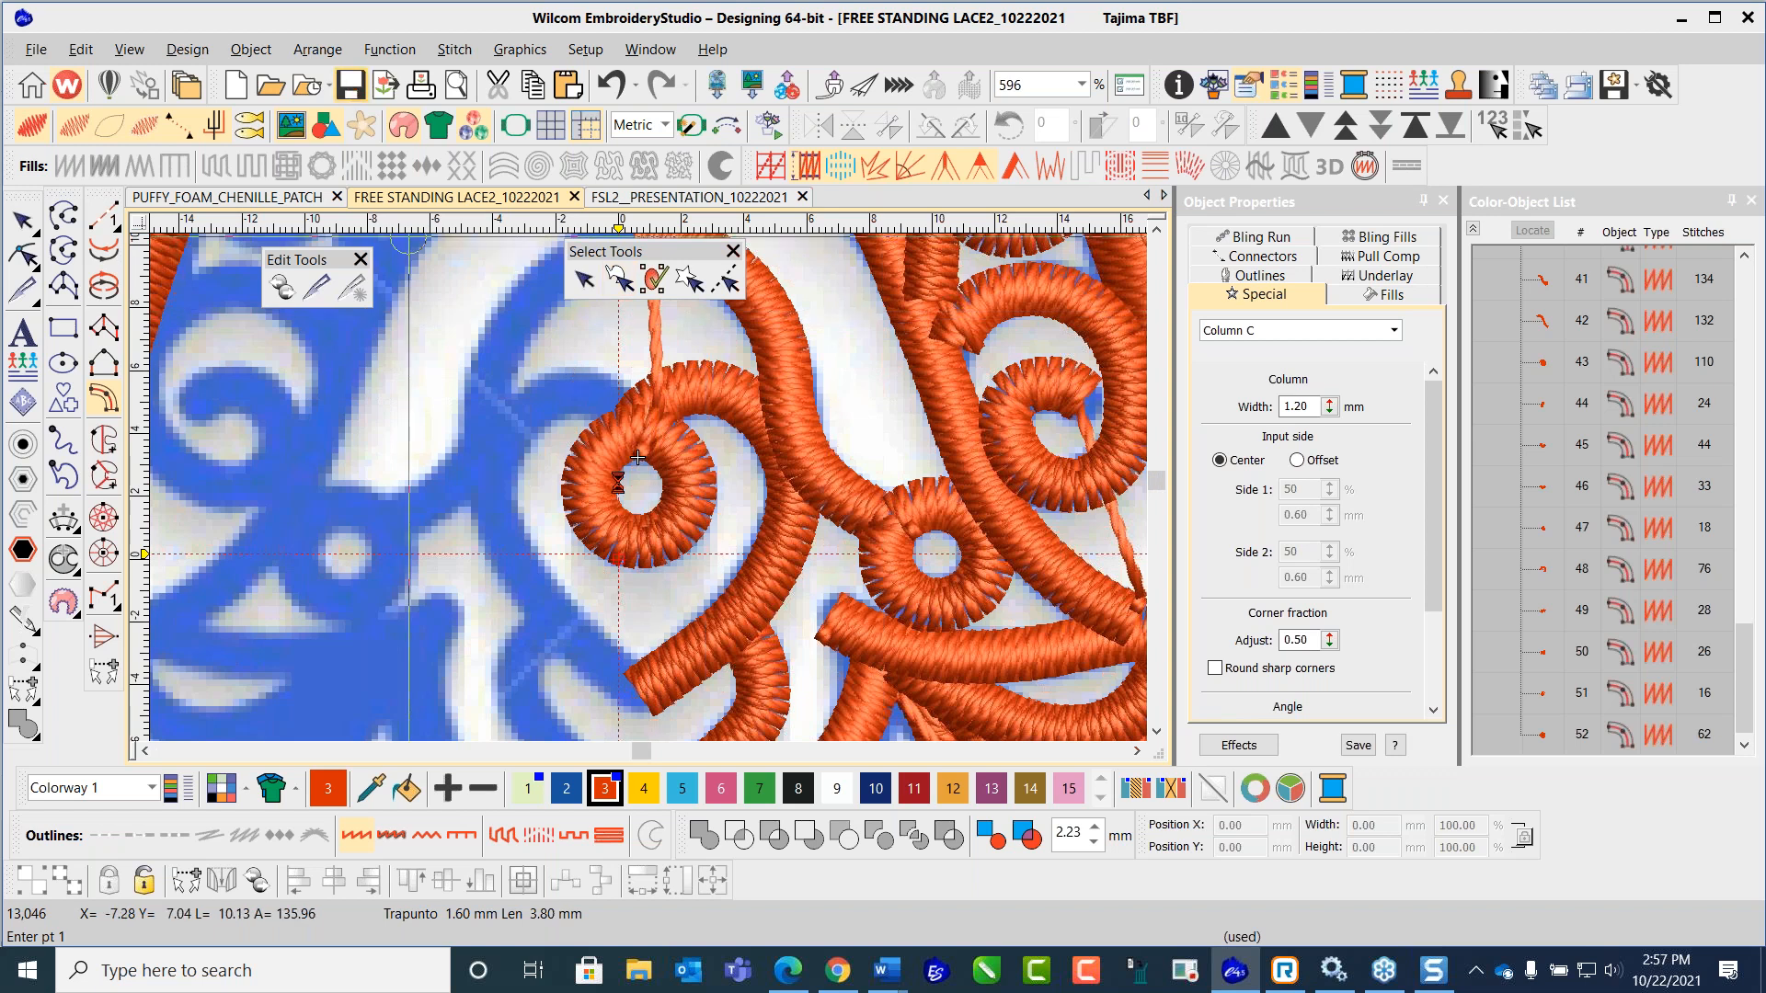
Step: Inspect the reshape points of the branched lace object in the left wing
scroll(607, 451, "down", 3)
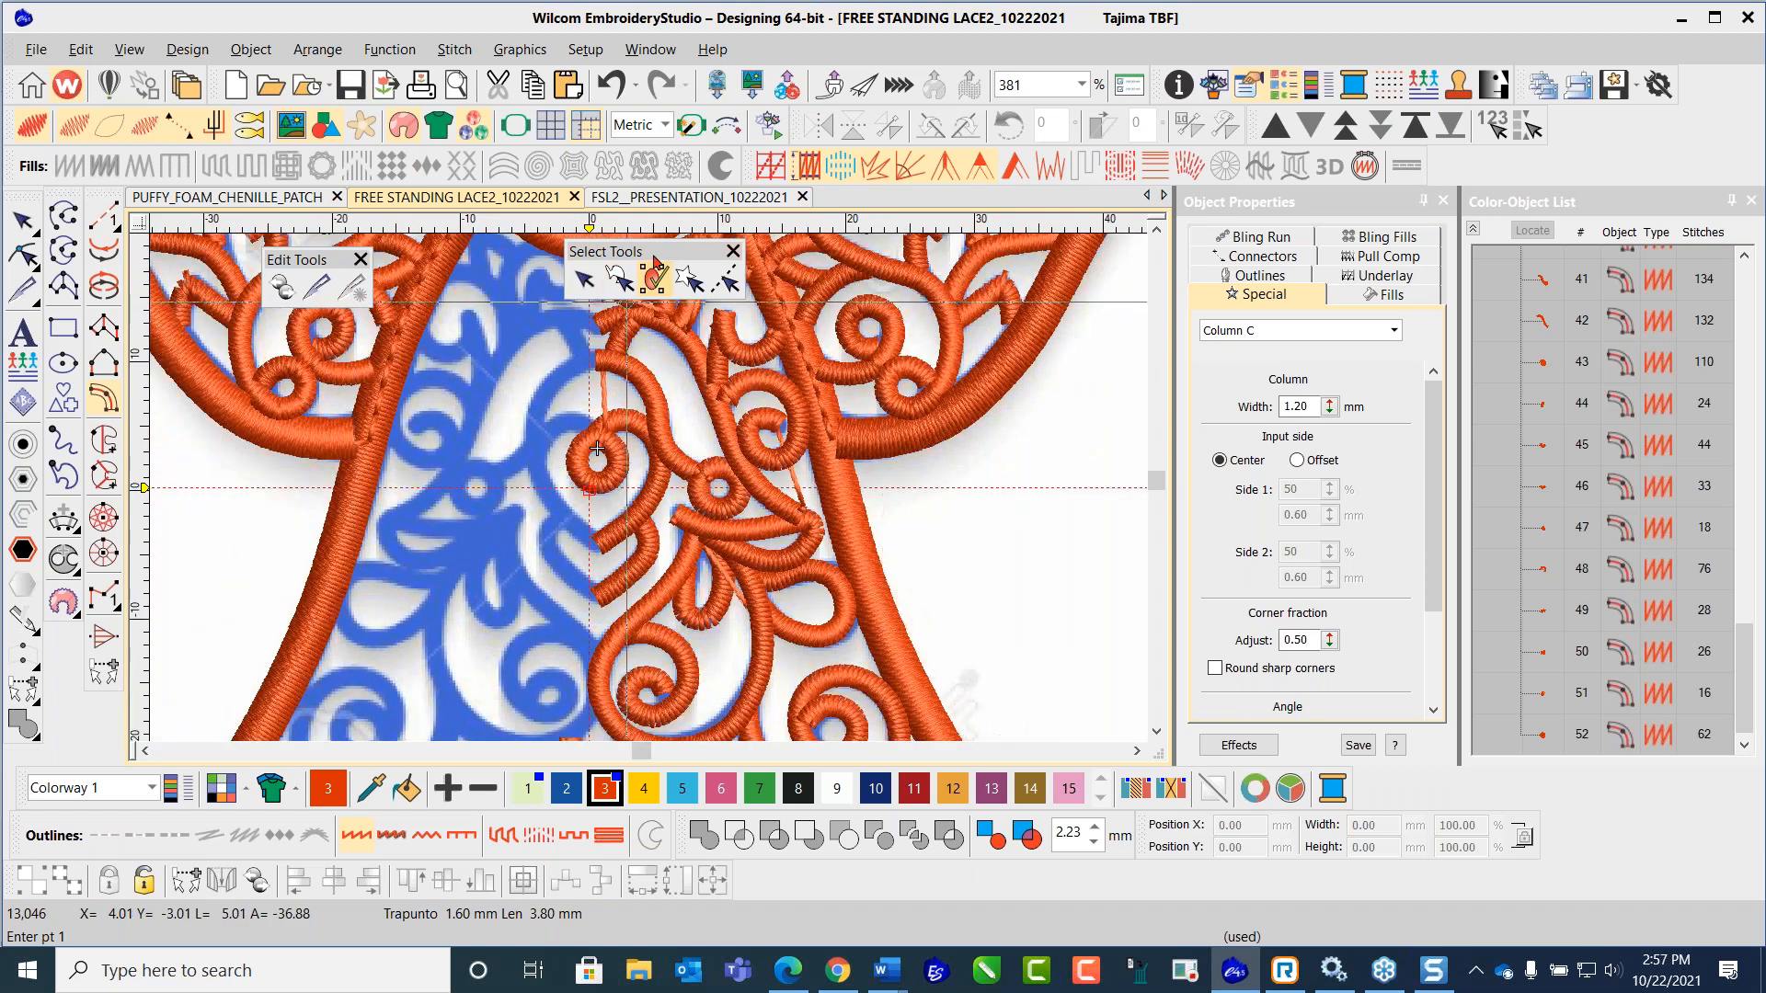
scroll(696, 414, "down", 2)
scroll(696, 414, "down", 2)
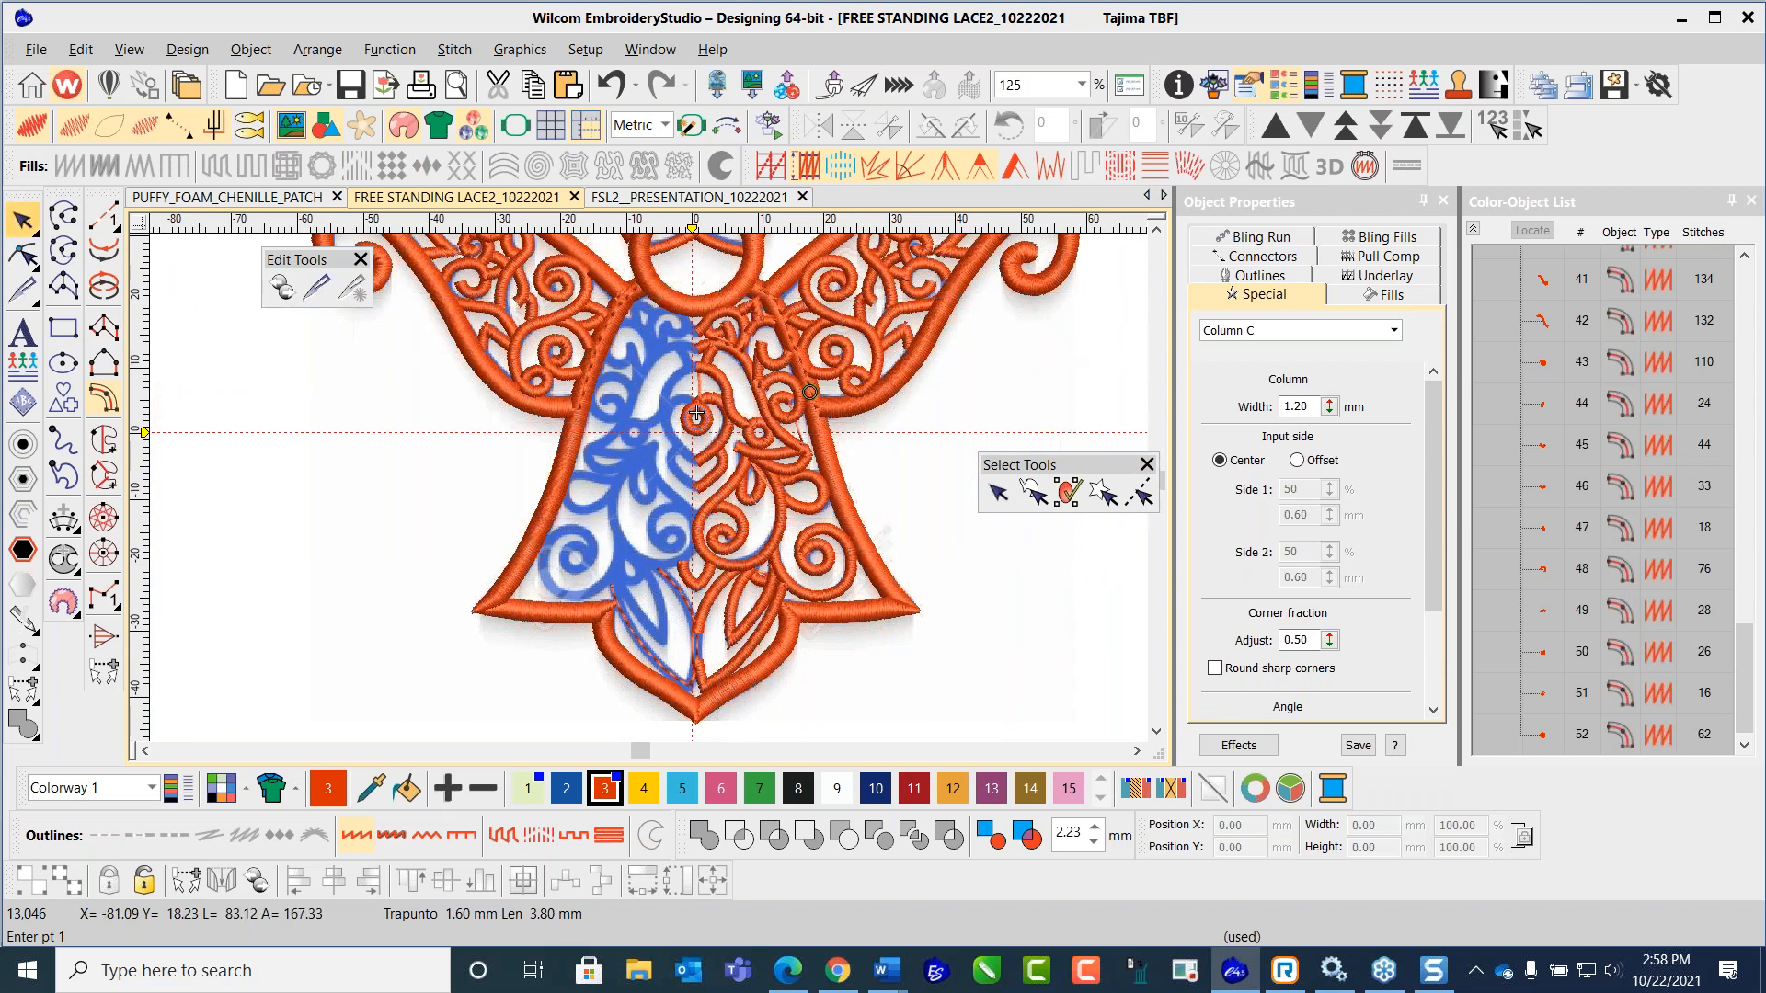
left_click(23, 219)
left_click(524, 464)
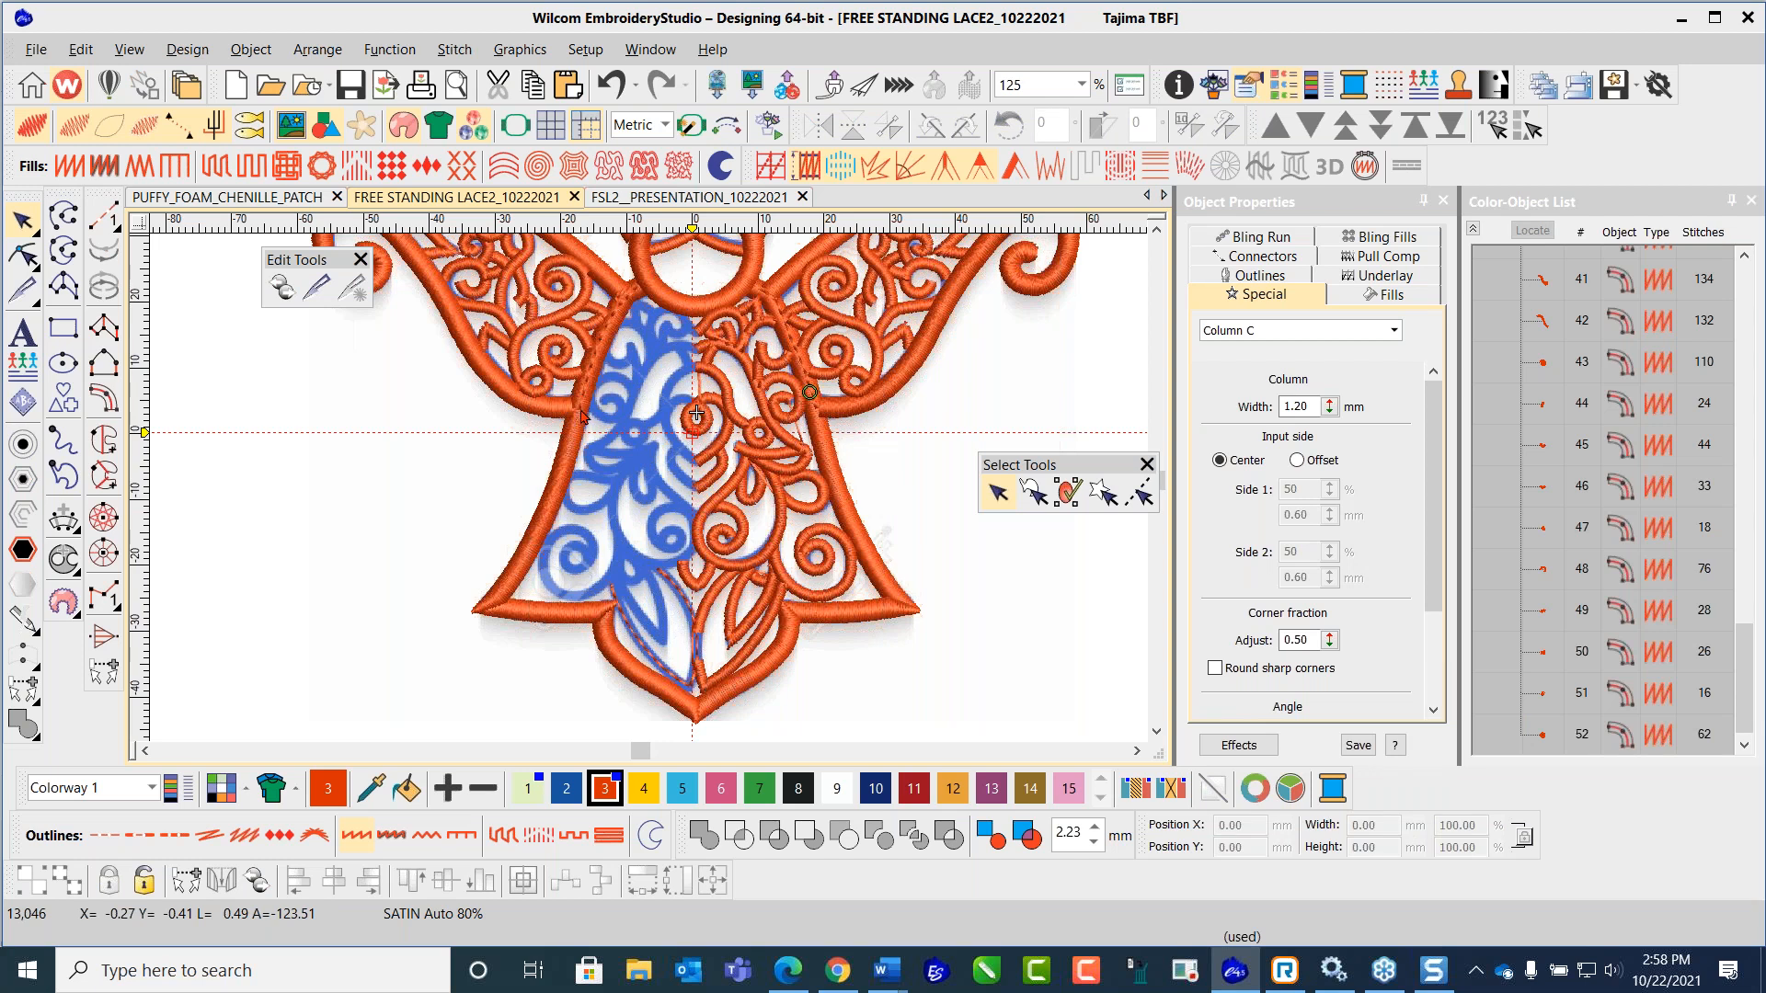
scroll(581, 411, "up", 1)
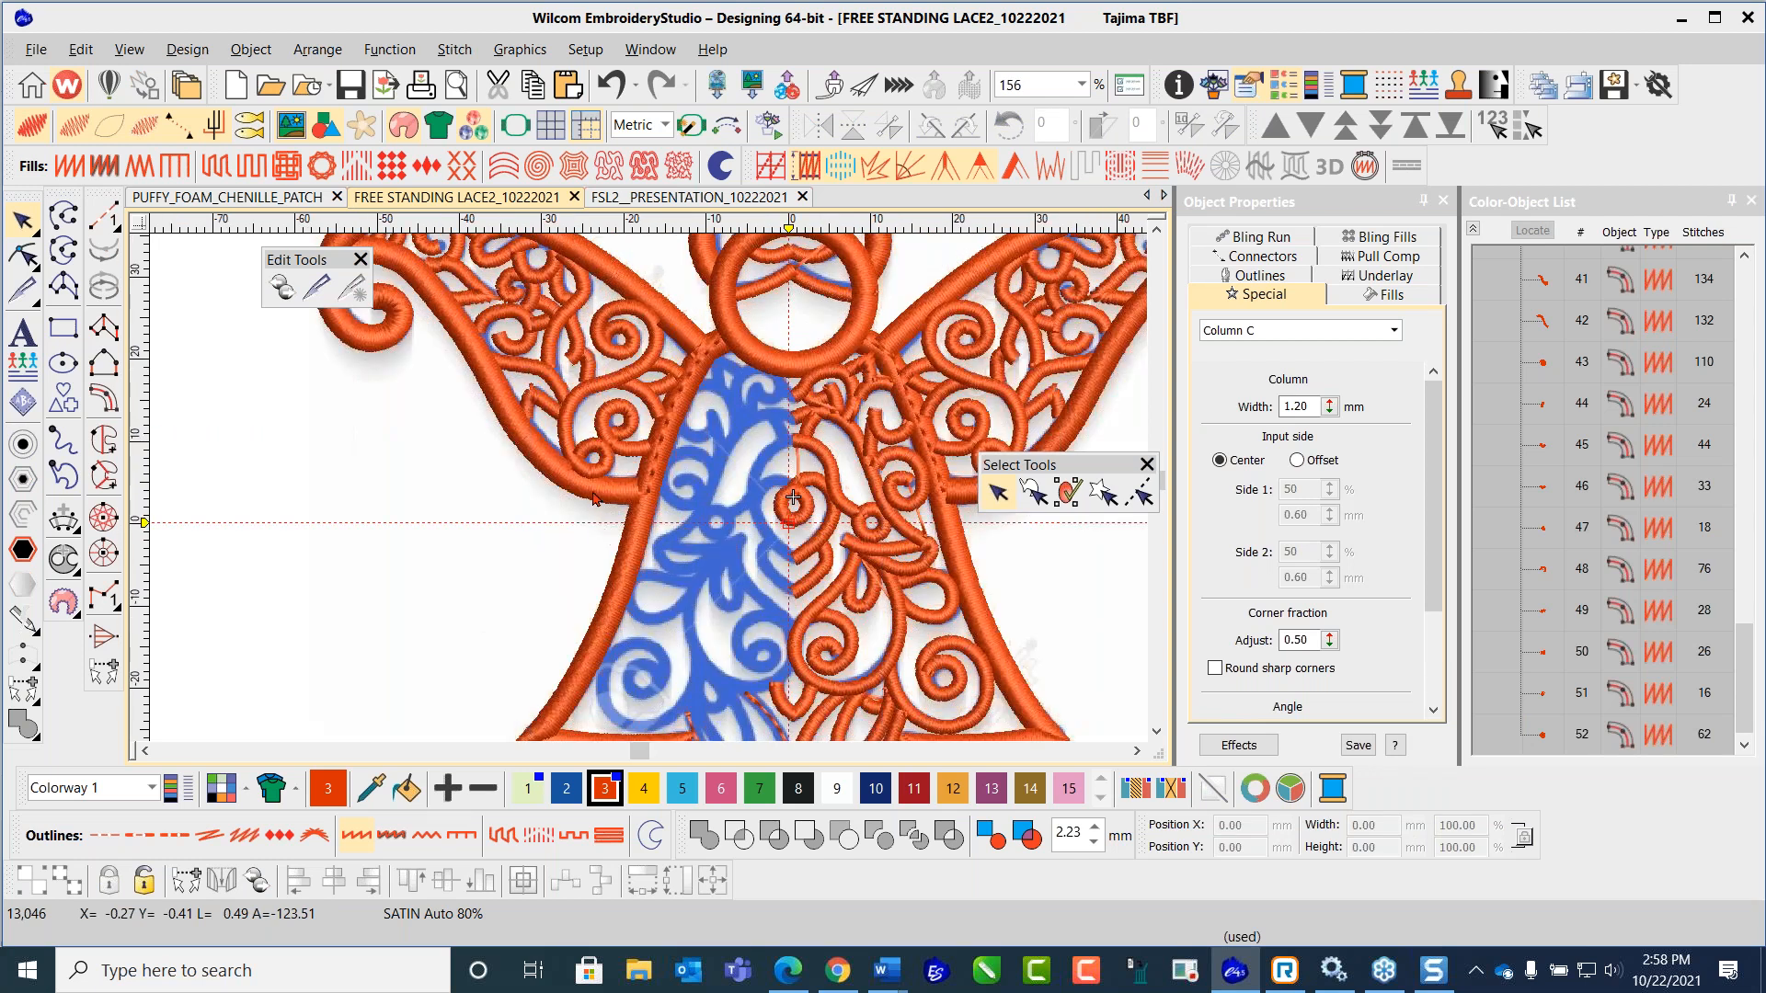
left_click(497, 450)
left_click(28, 255)
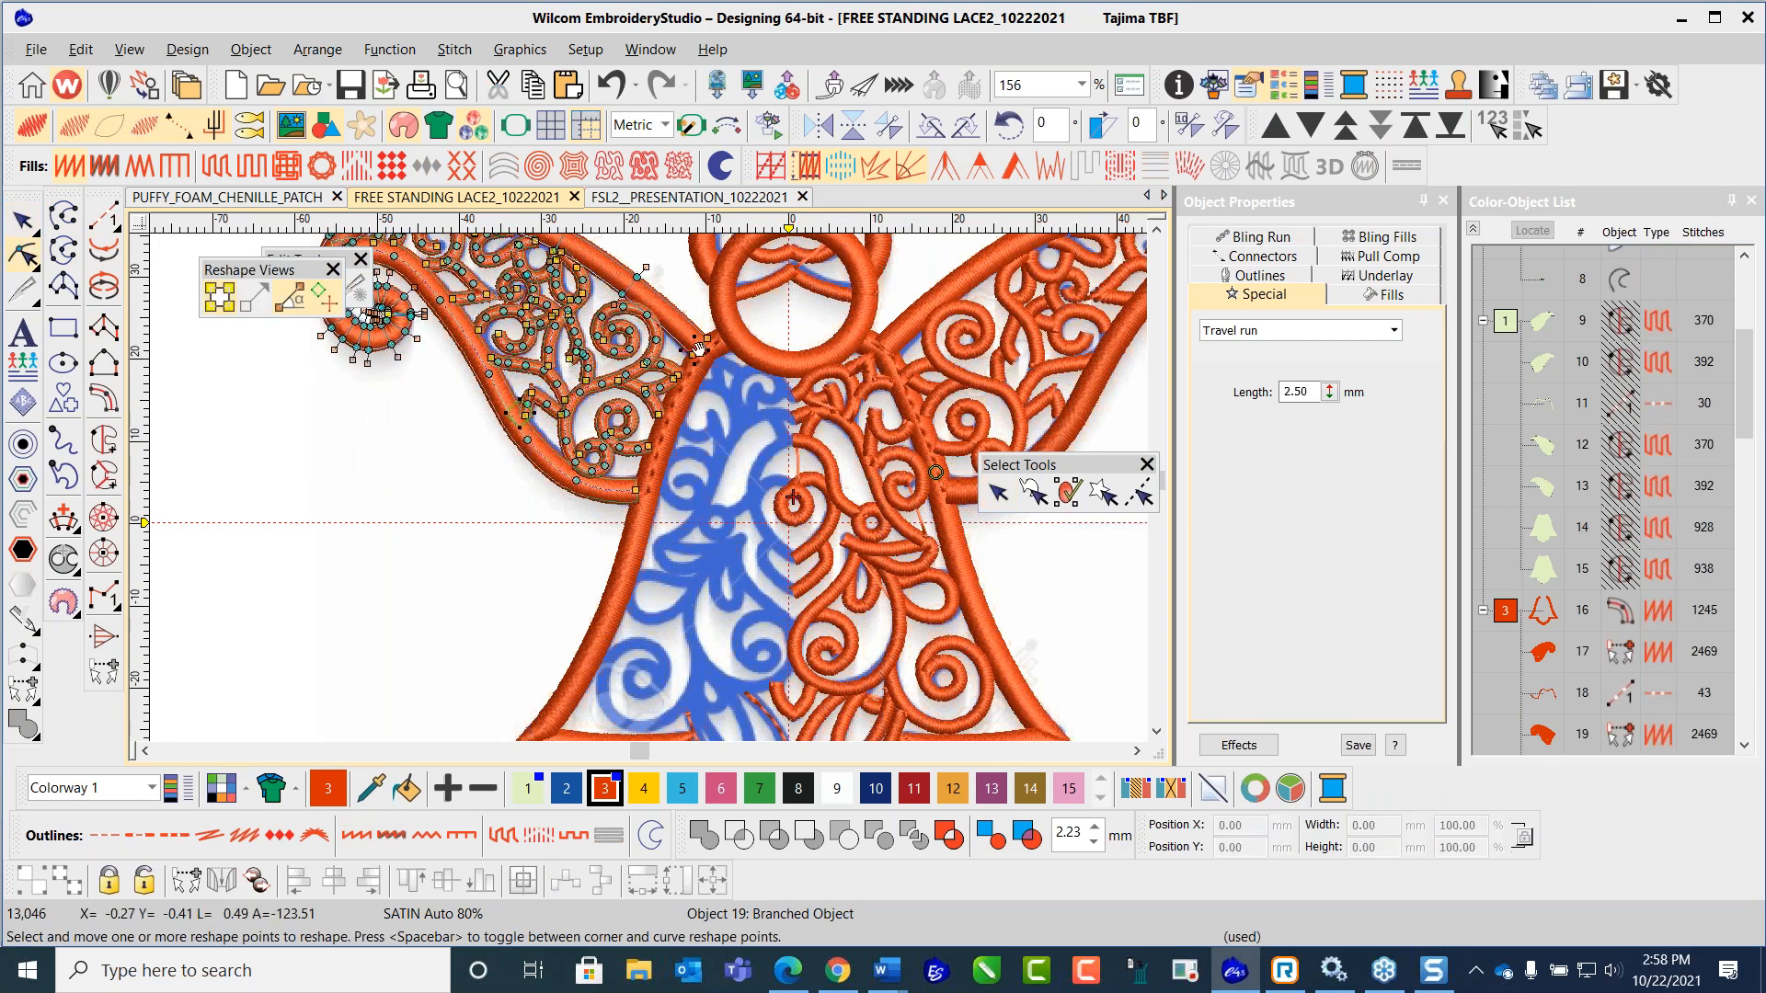
left_click(20, 220)
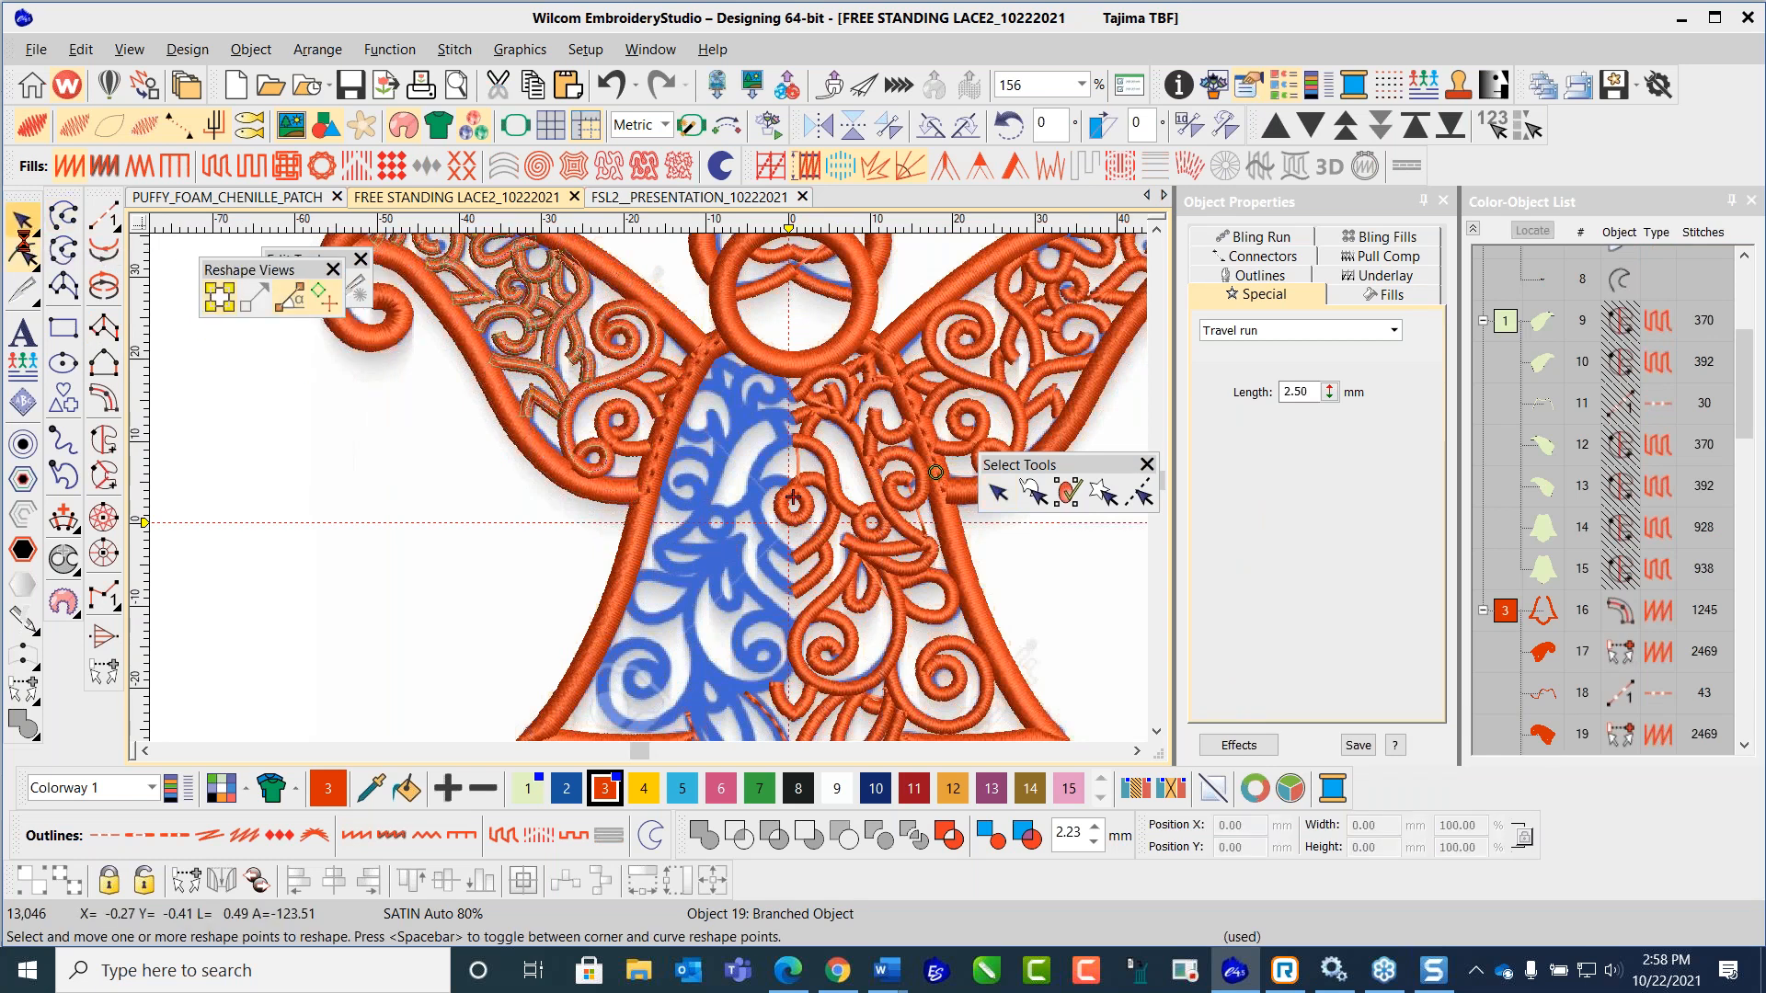
left_click(213, 487)
scroll(786, 518, "down", 1)
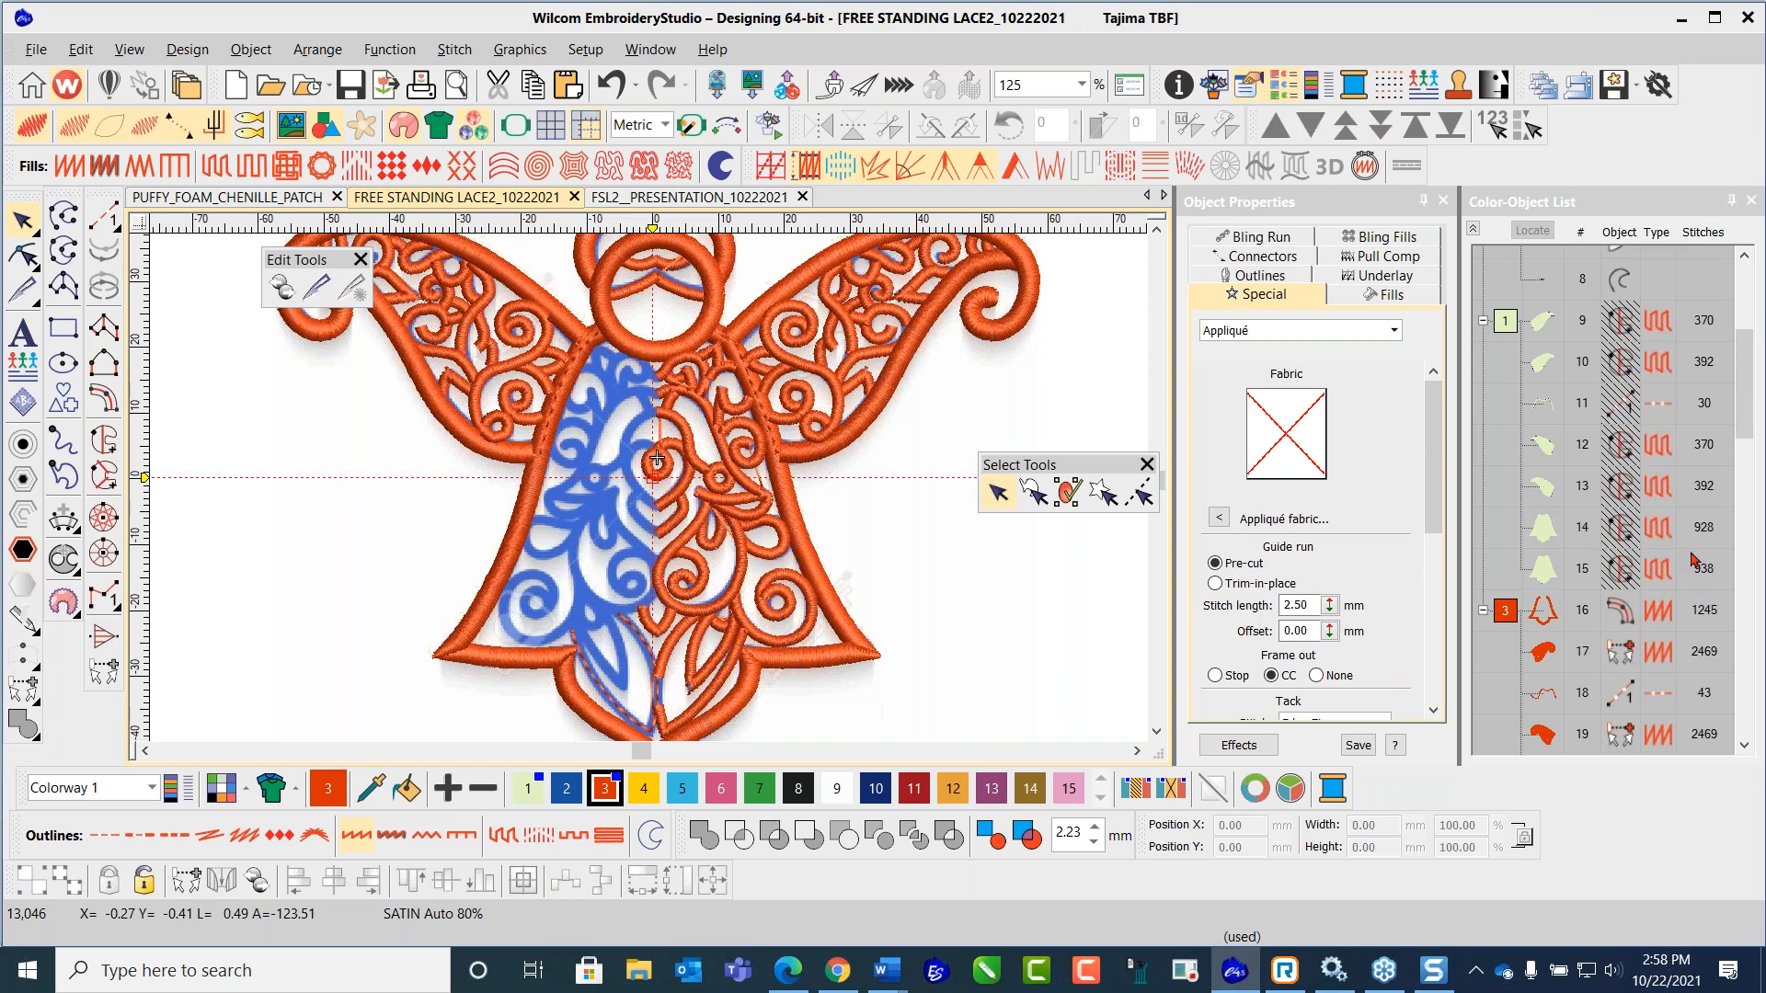
Step: Duplicate the 20 Column C robe objects numbered 33 to 52 and mirror the copies horizontally
left_click_drag(1740, 350, 1742, 464)
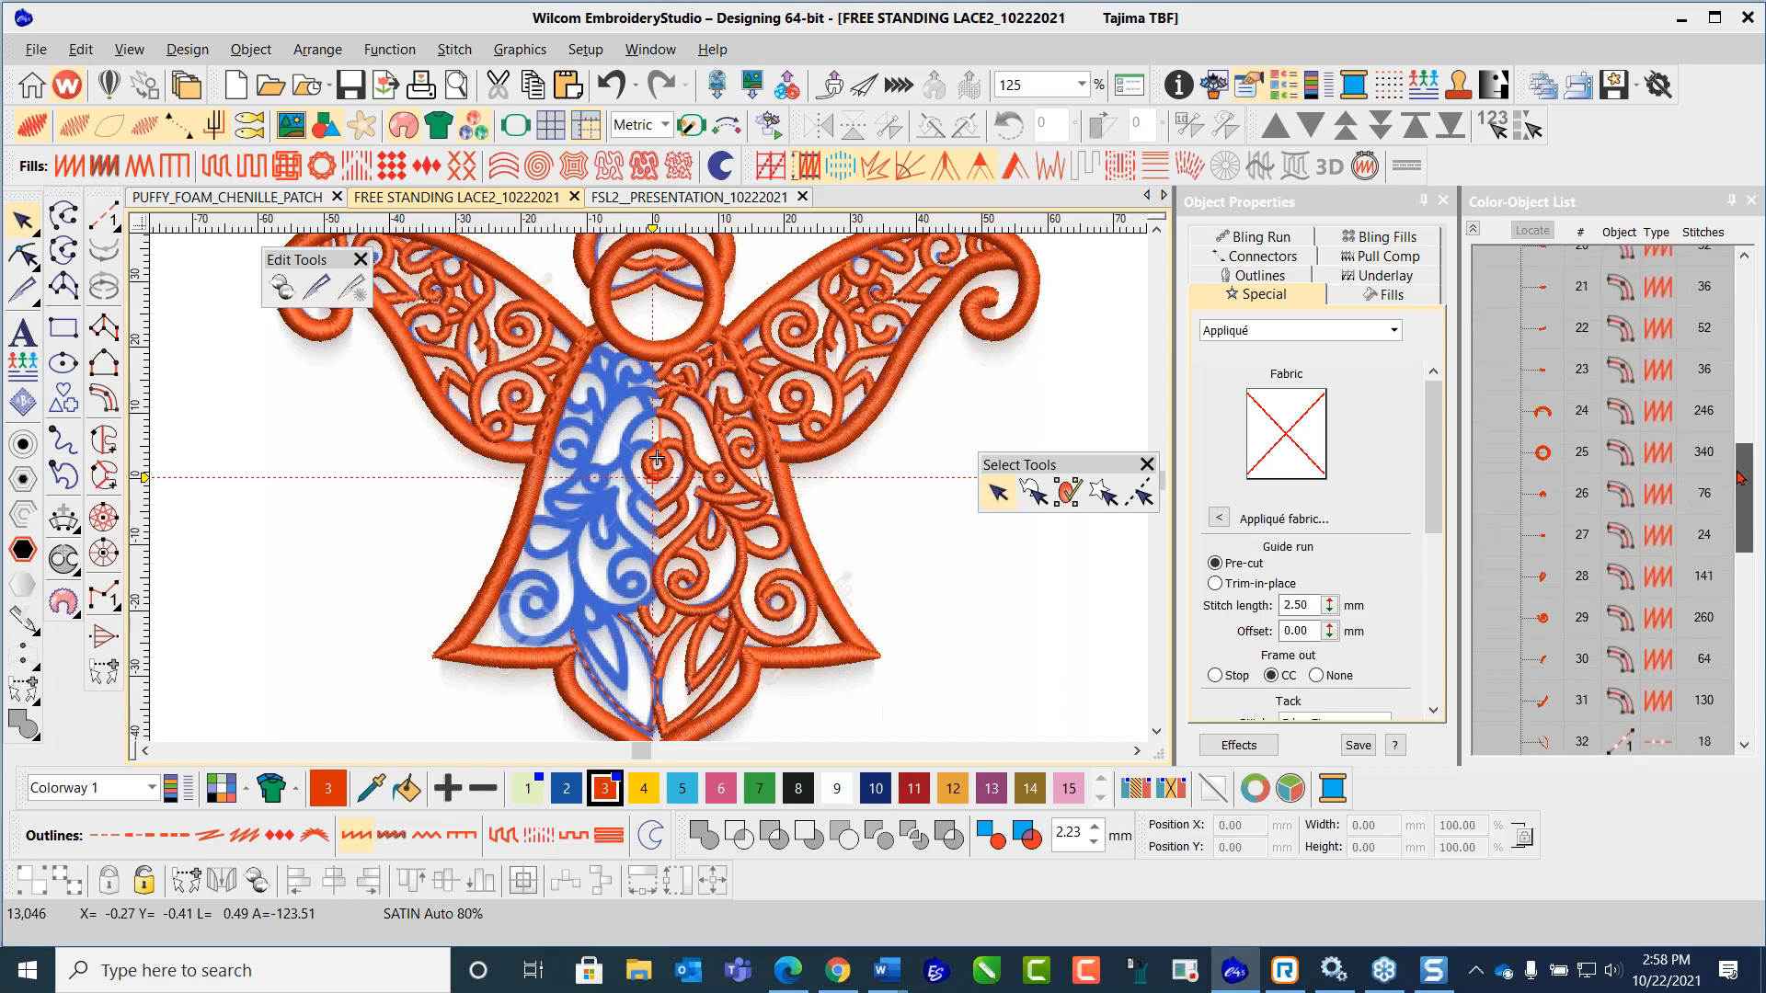
scroll(707, 701, "down", 1)
scroll(692, 684, "up", 2)
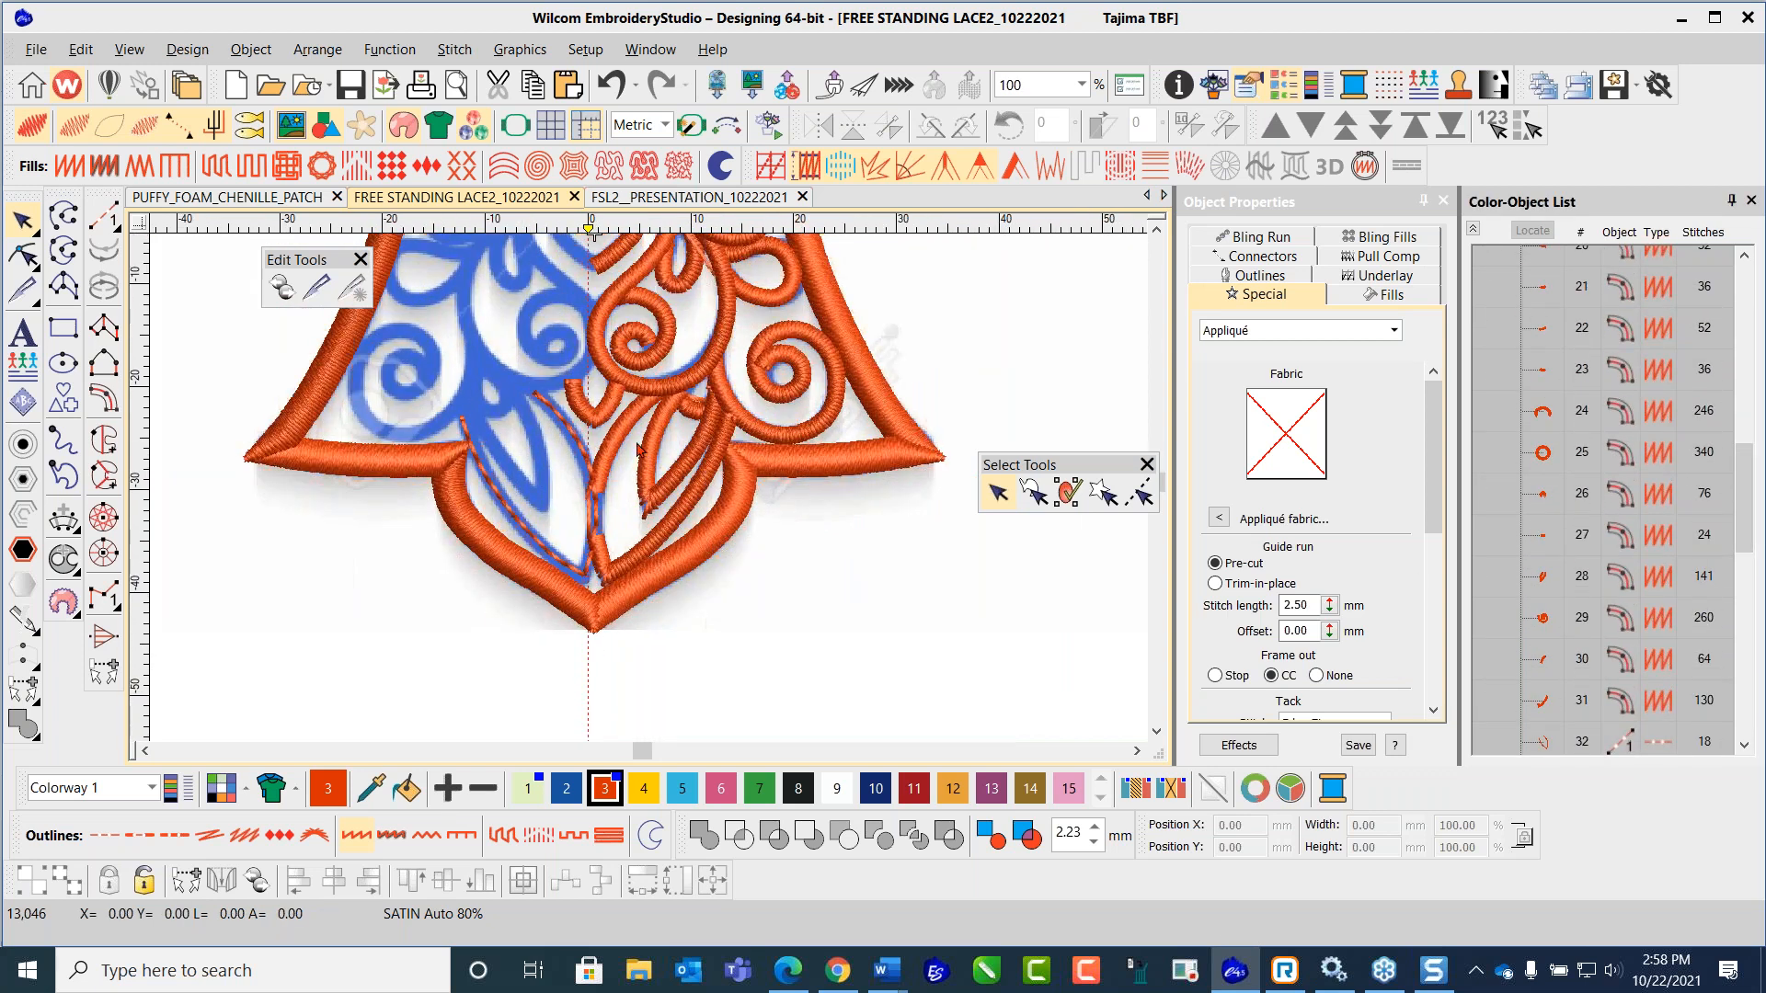
left_click(643, 426)
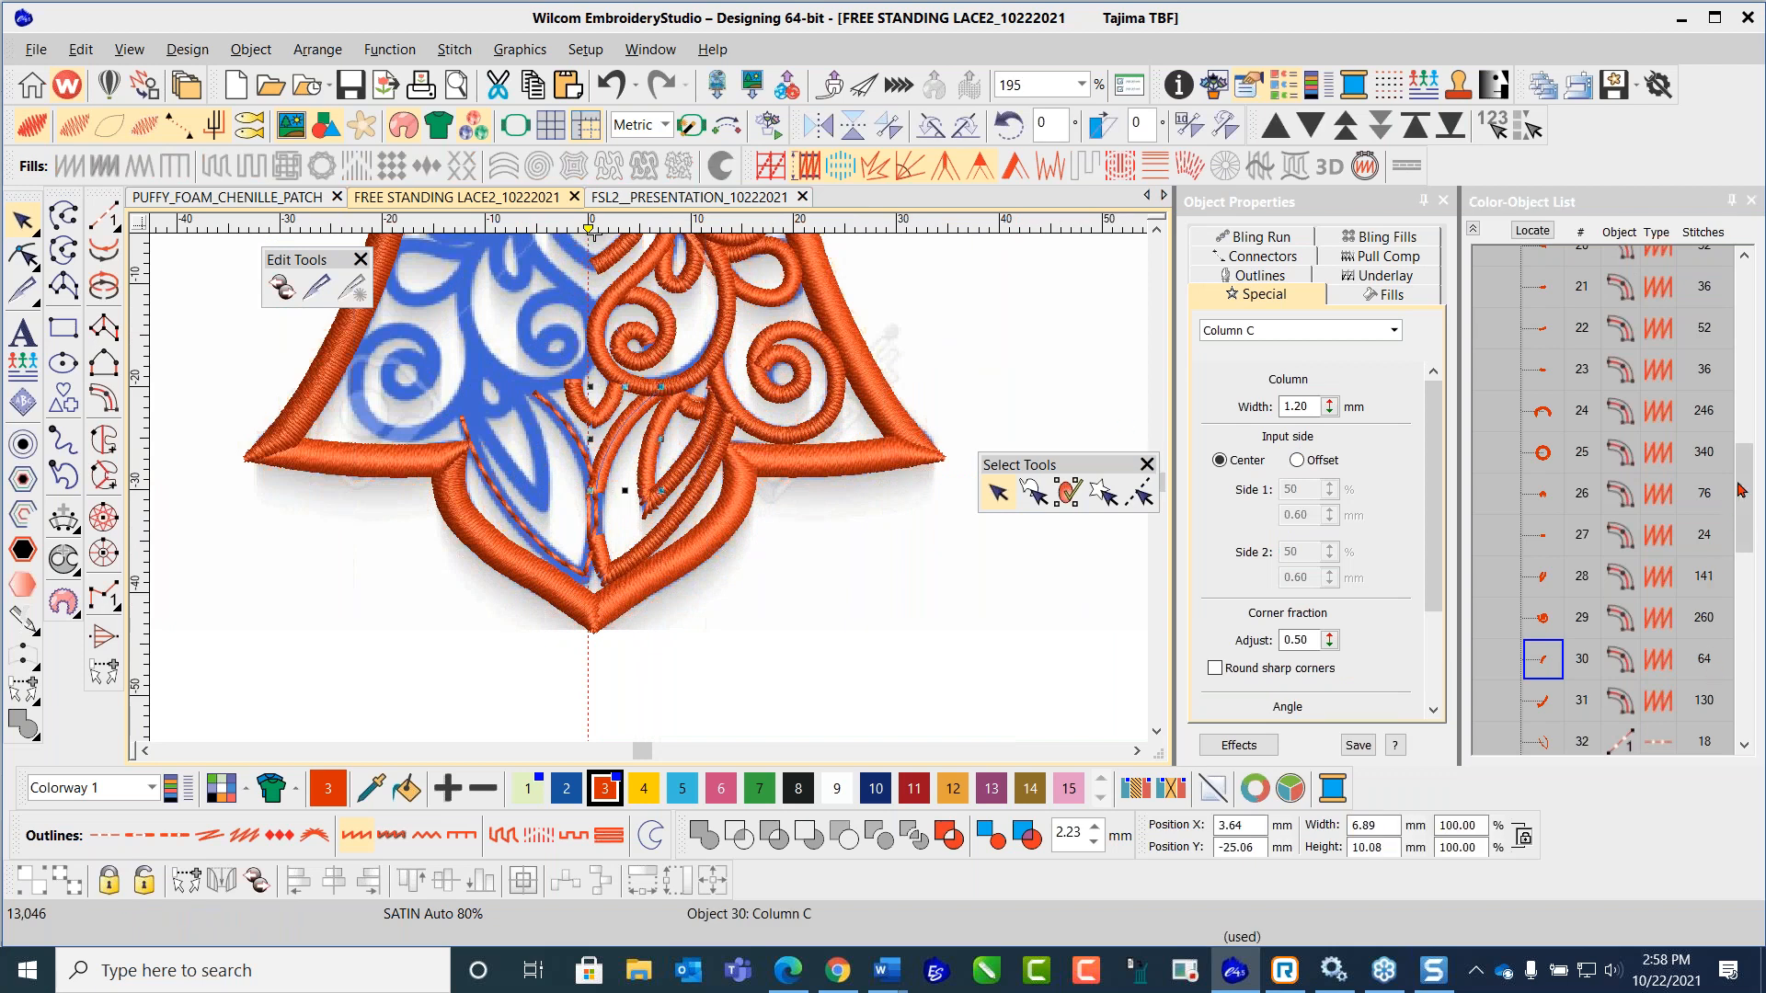
left_click_drag(1746, 487, 1745, 532)
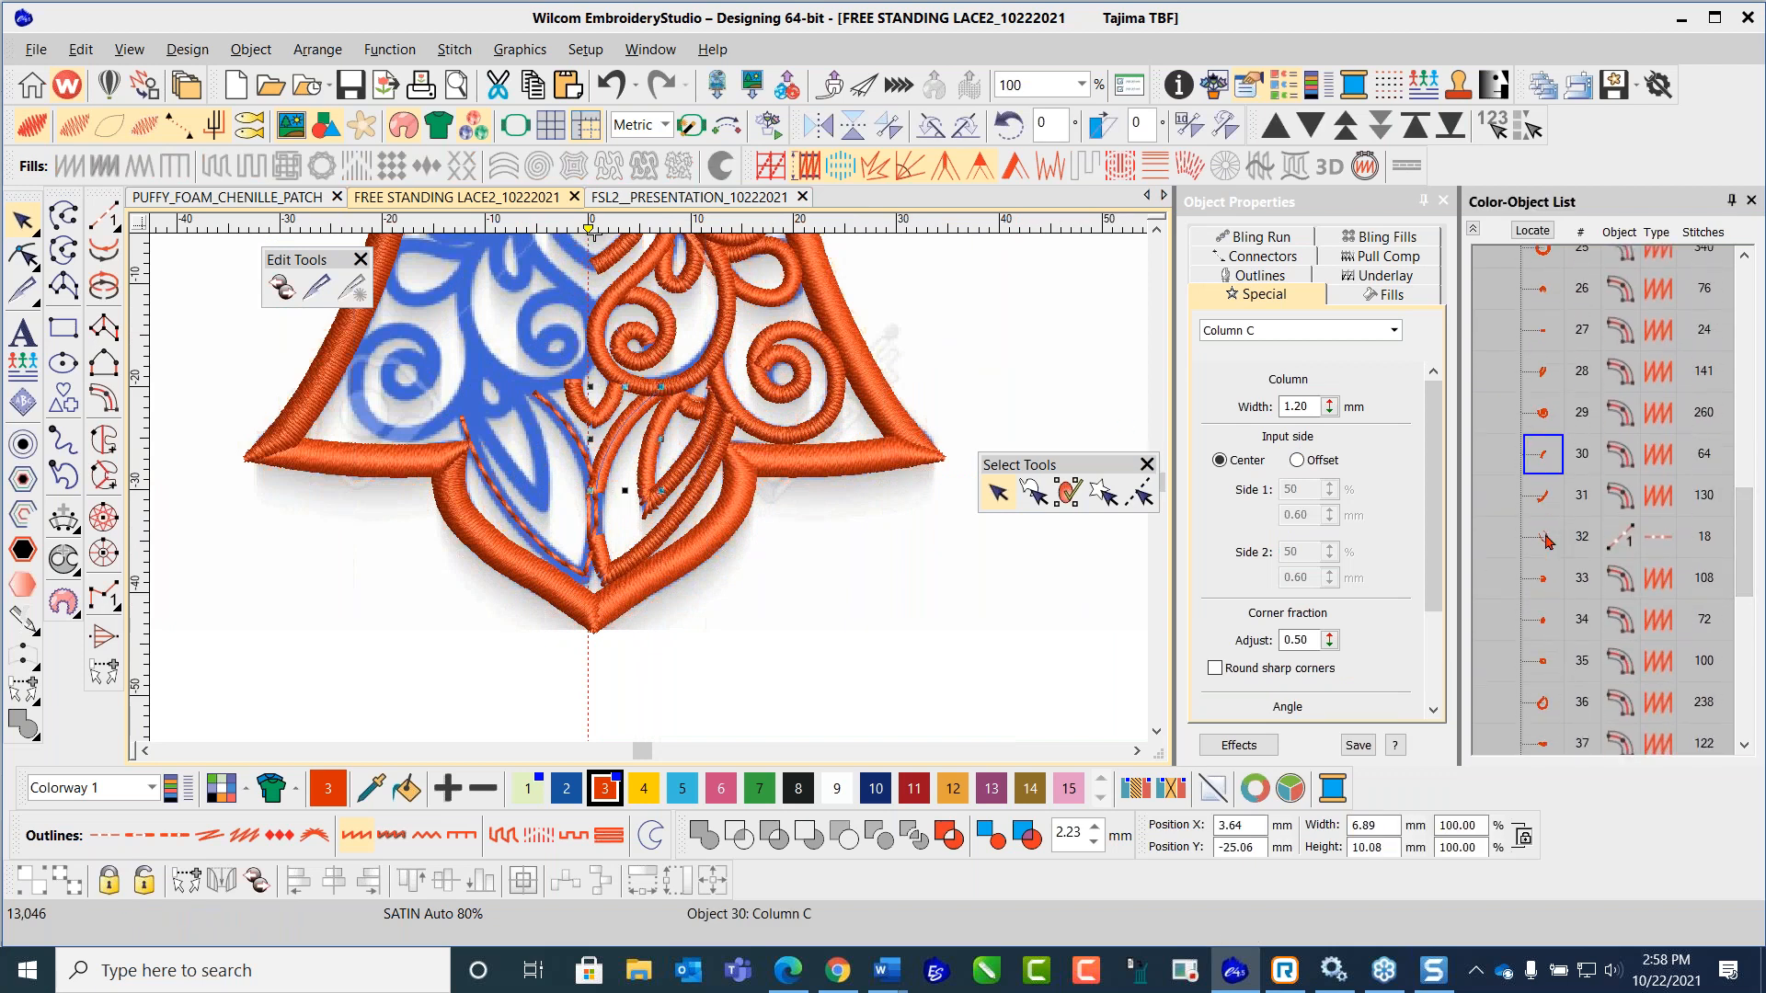
left_click(1544, 538)
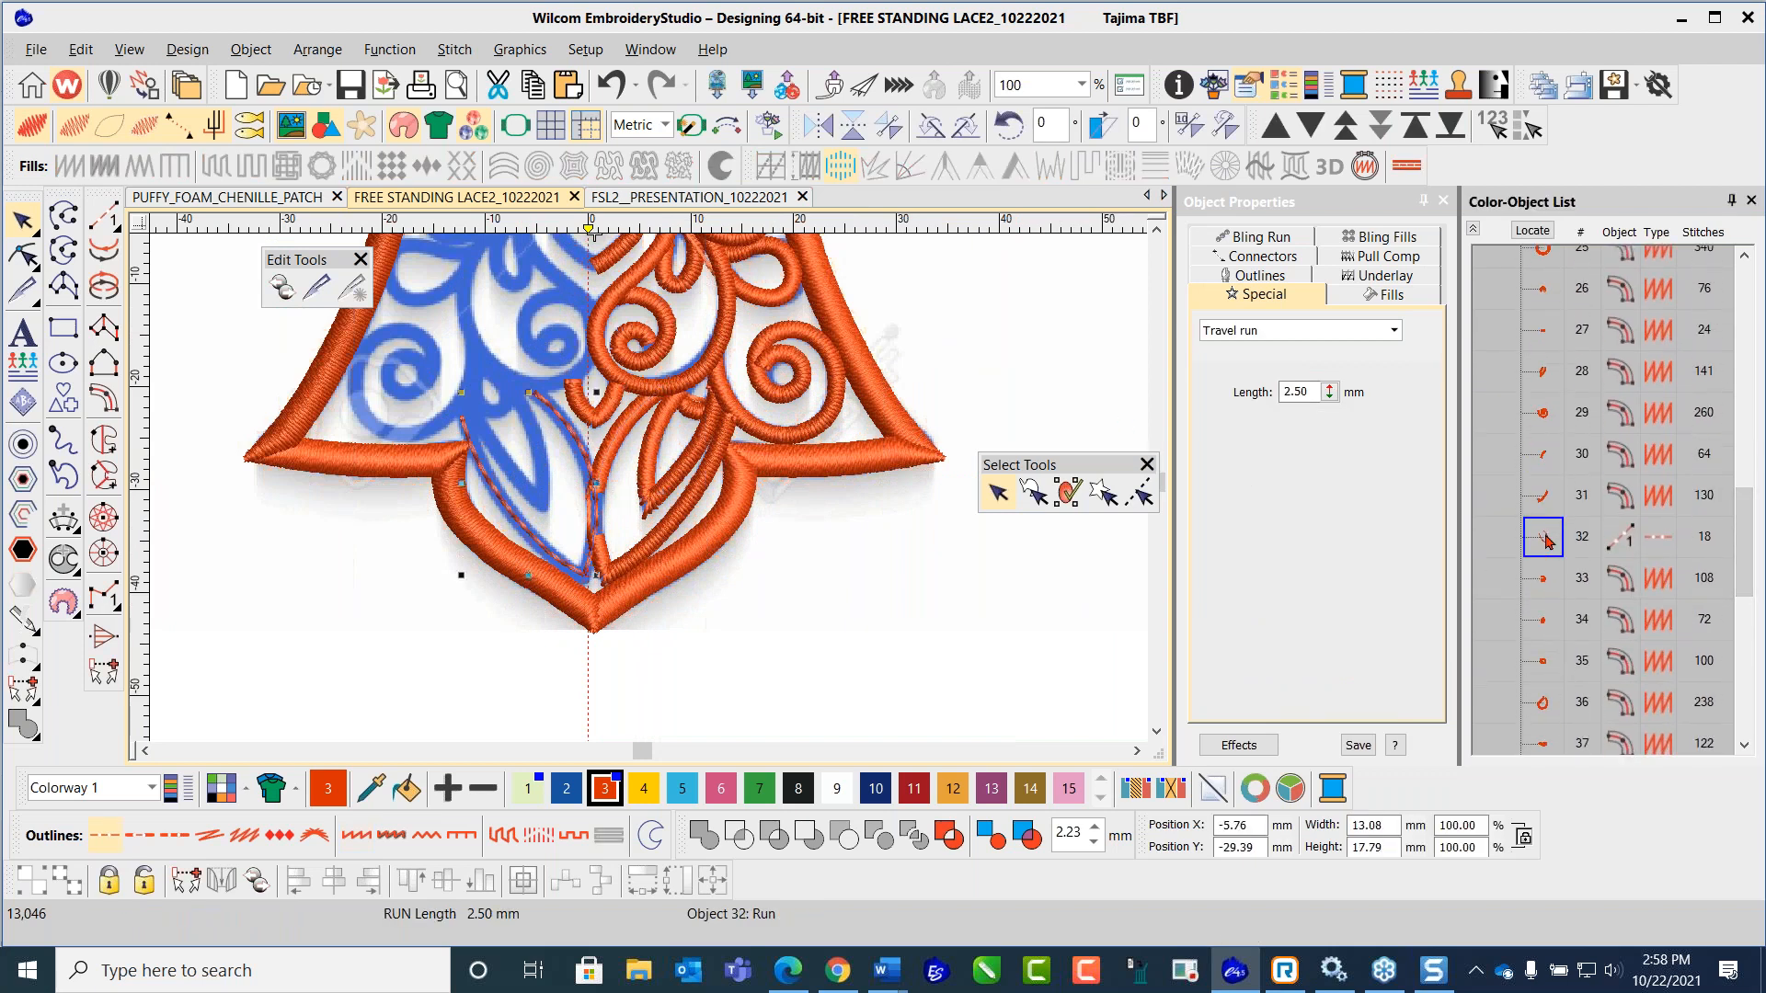
left_click(1548, 582)
left_click_drag(1746, 543, 1746, 694)
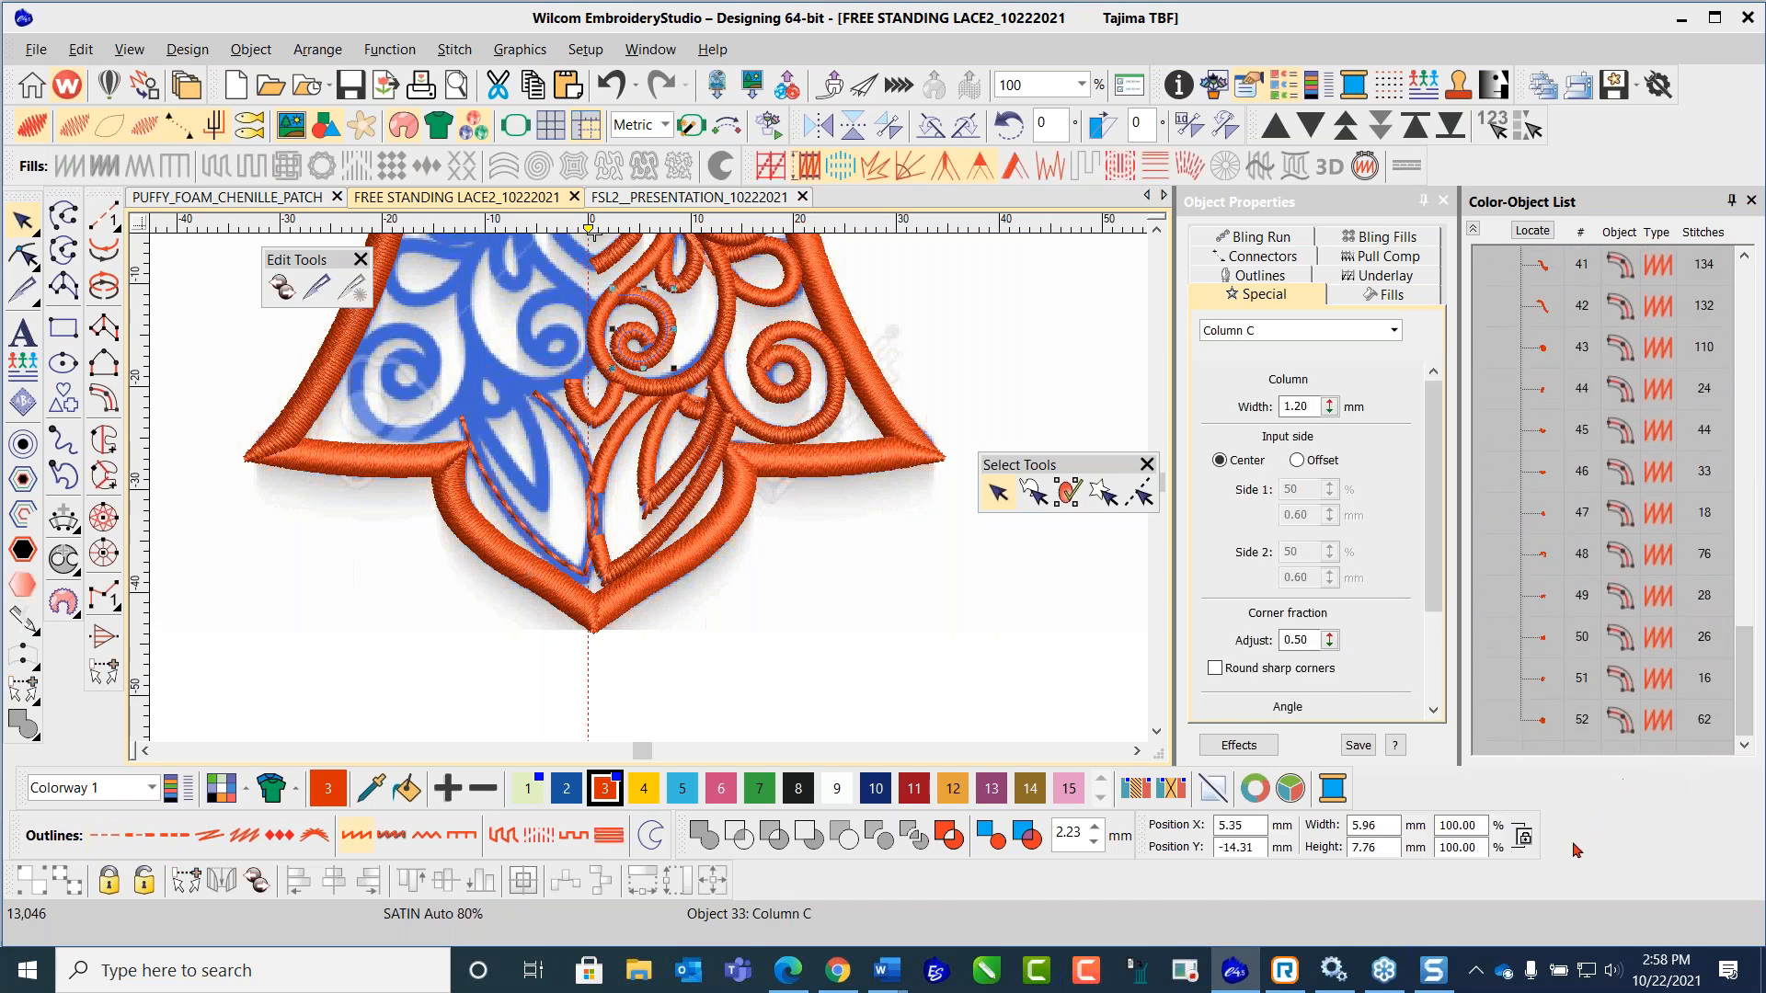
left_click(1543, 722, "shift")
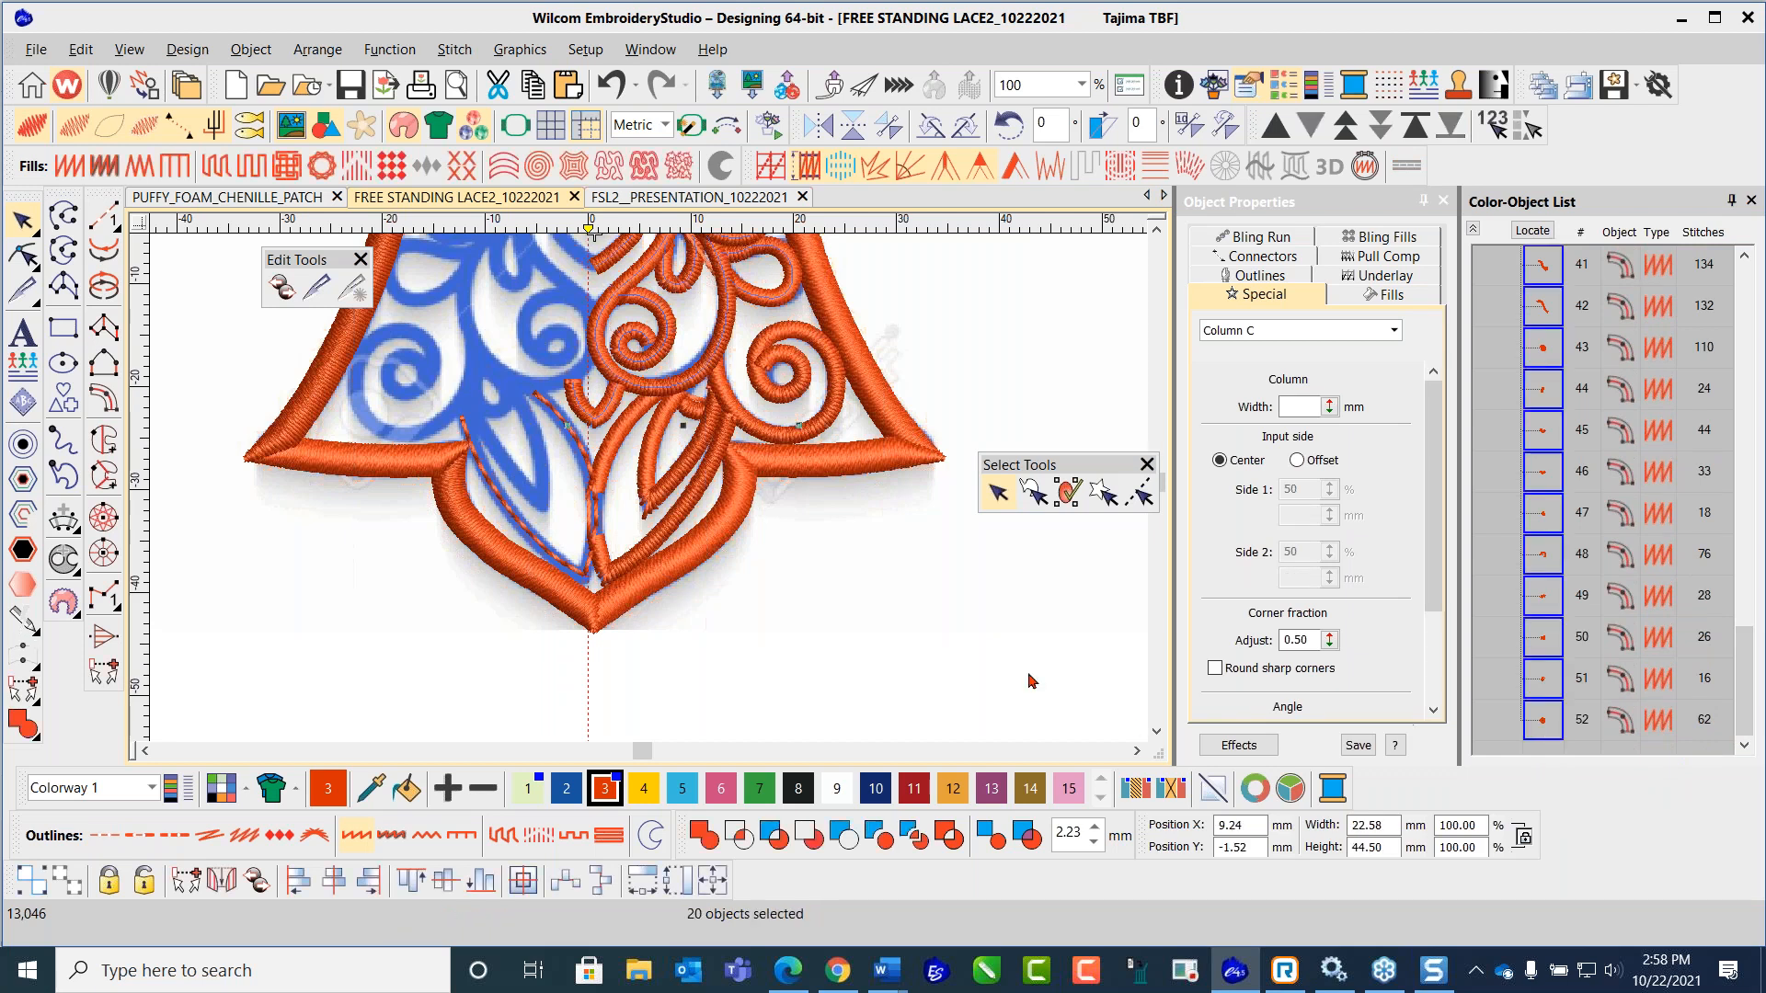
scroll(731, 423, "down", 2)
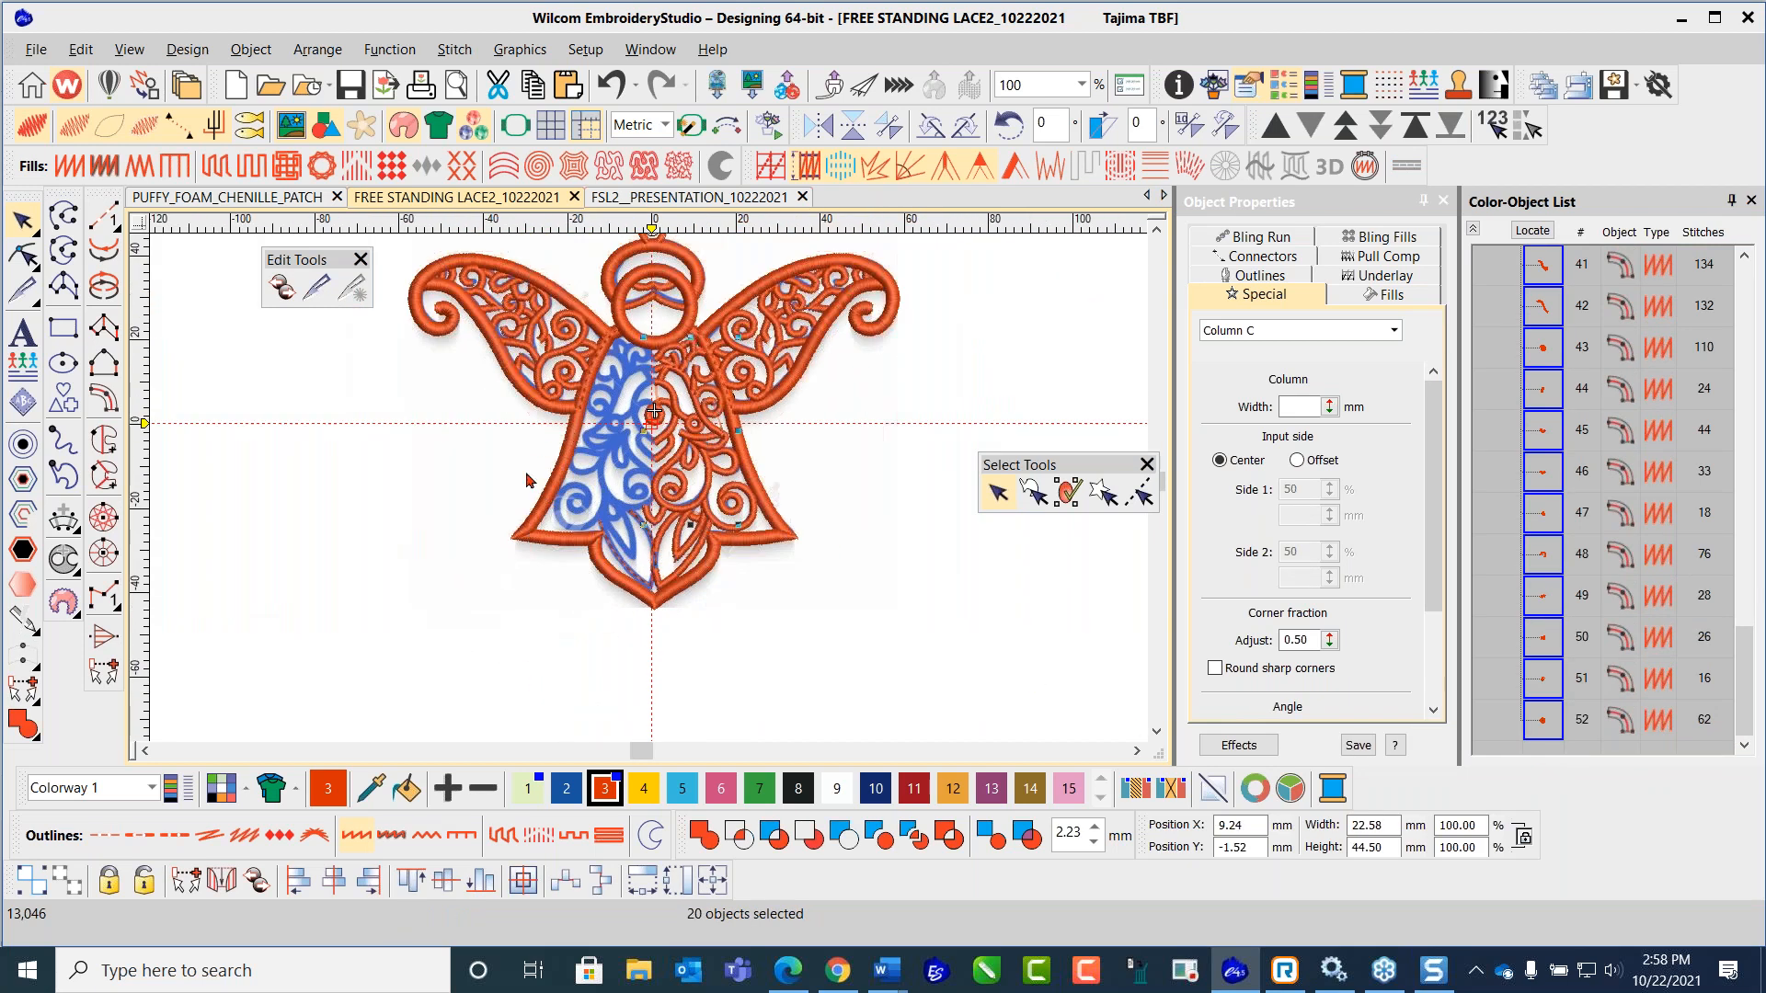
left_click(81, 50)
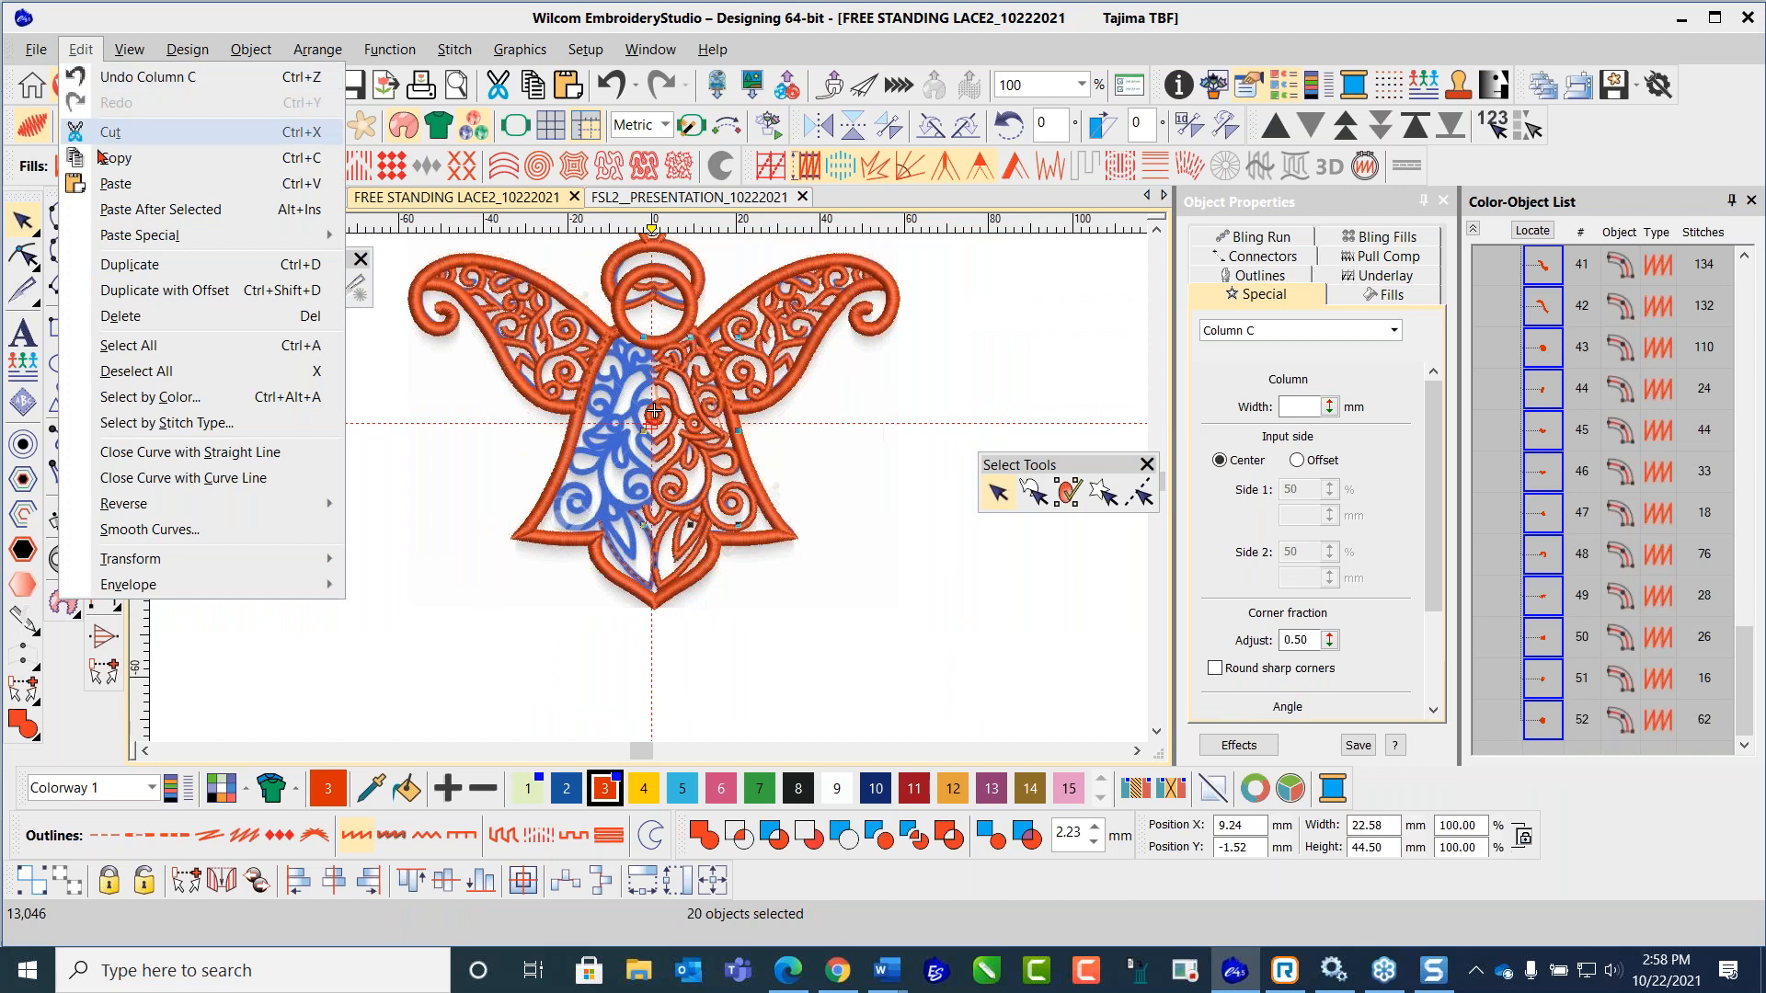
left_click(138, 265)
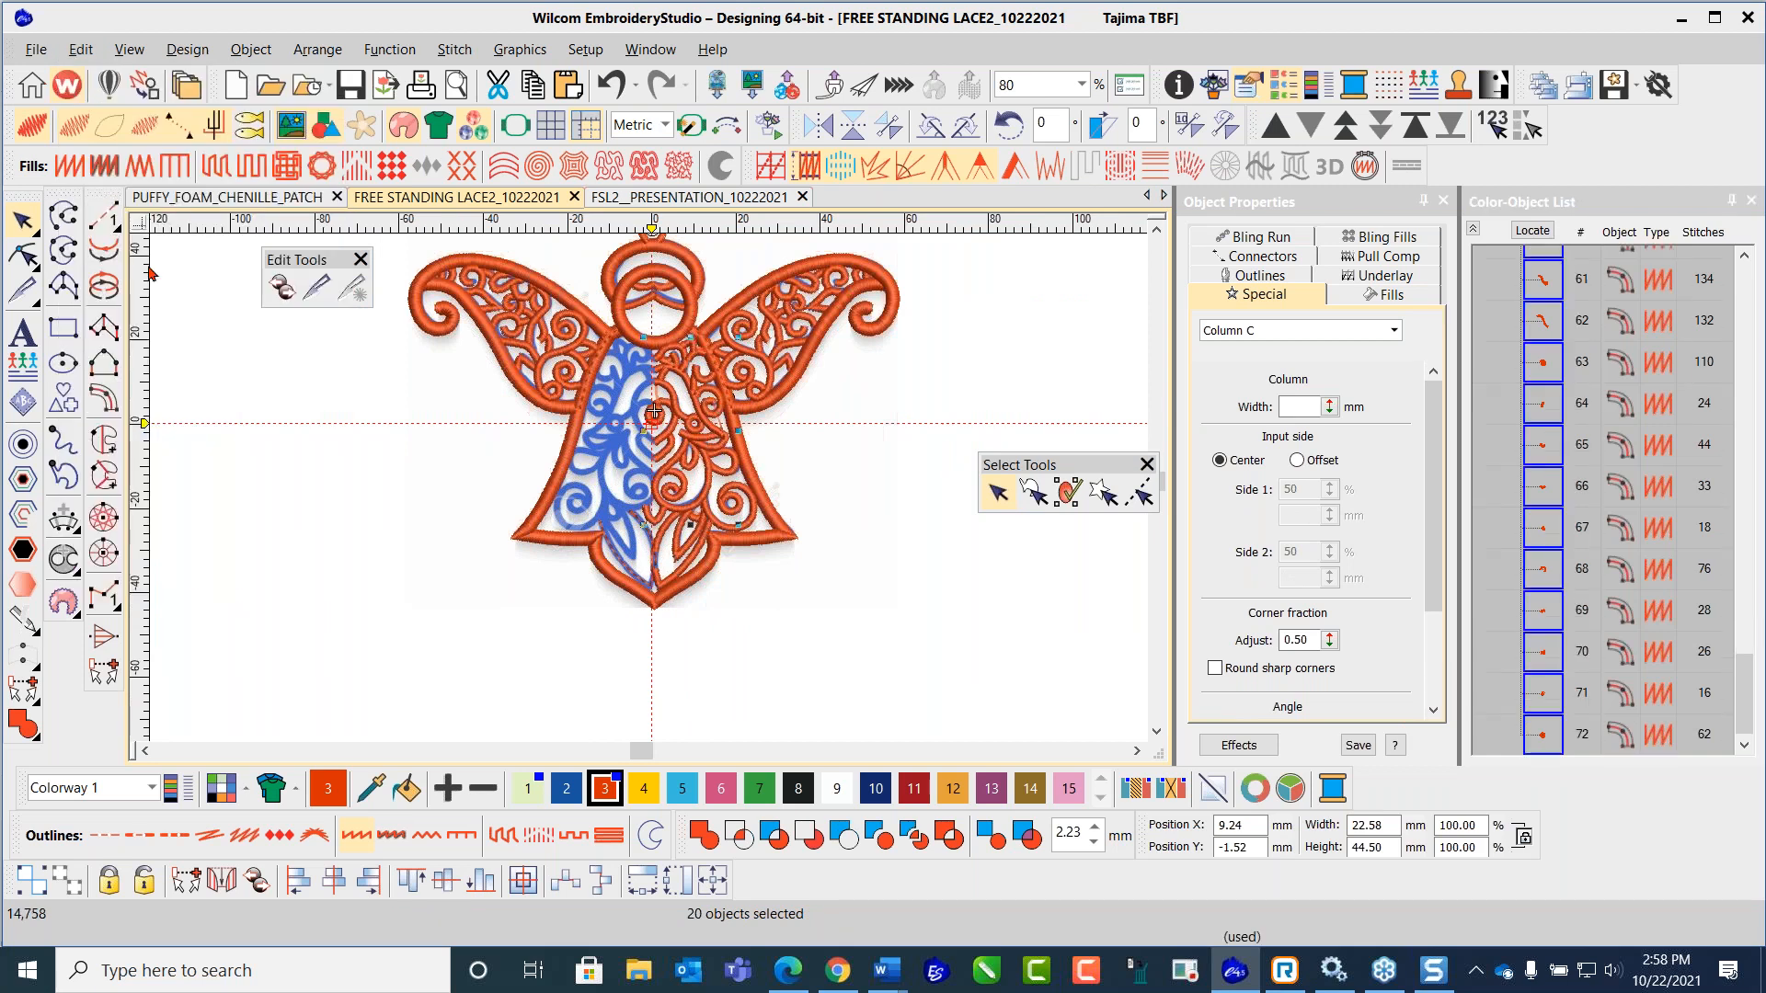
left_click(810, 134)
Step: Move the mirrored copies onto the left half of the robe, to horizontal position -8.09 mm
key("Left")
key("Left")
key("Left")
key("Left")
key("Left")
key("Left")
key("Left")
key("Left")
key("Left")
key("Left")
key("Left")
key("Left")
key("Left")
key("Left")
key("Left")
key("Left")
key("Left")
key("Left")
key("Left")
key("Left")
key("Left")
key("Left")
key("Left")
key("Left")
key("Left")
key("Left")
key("Left")
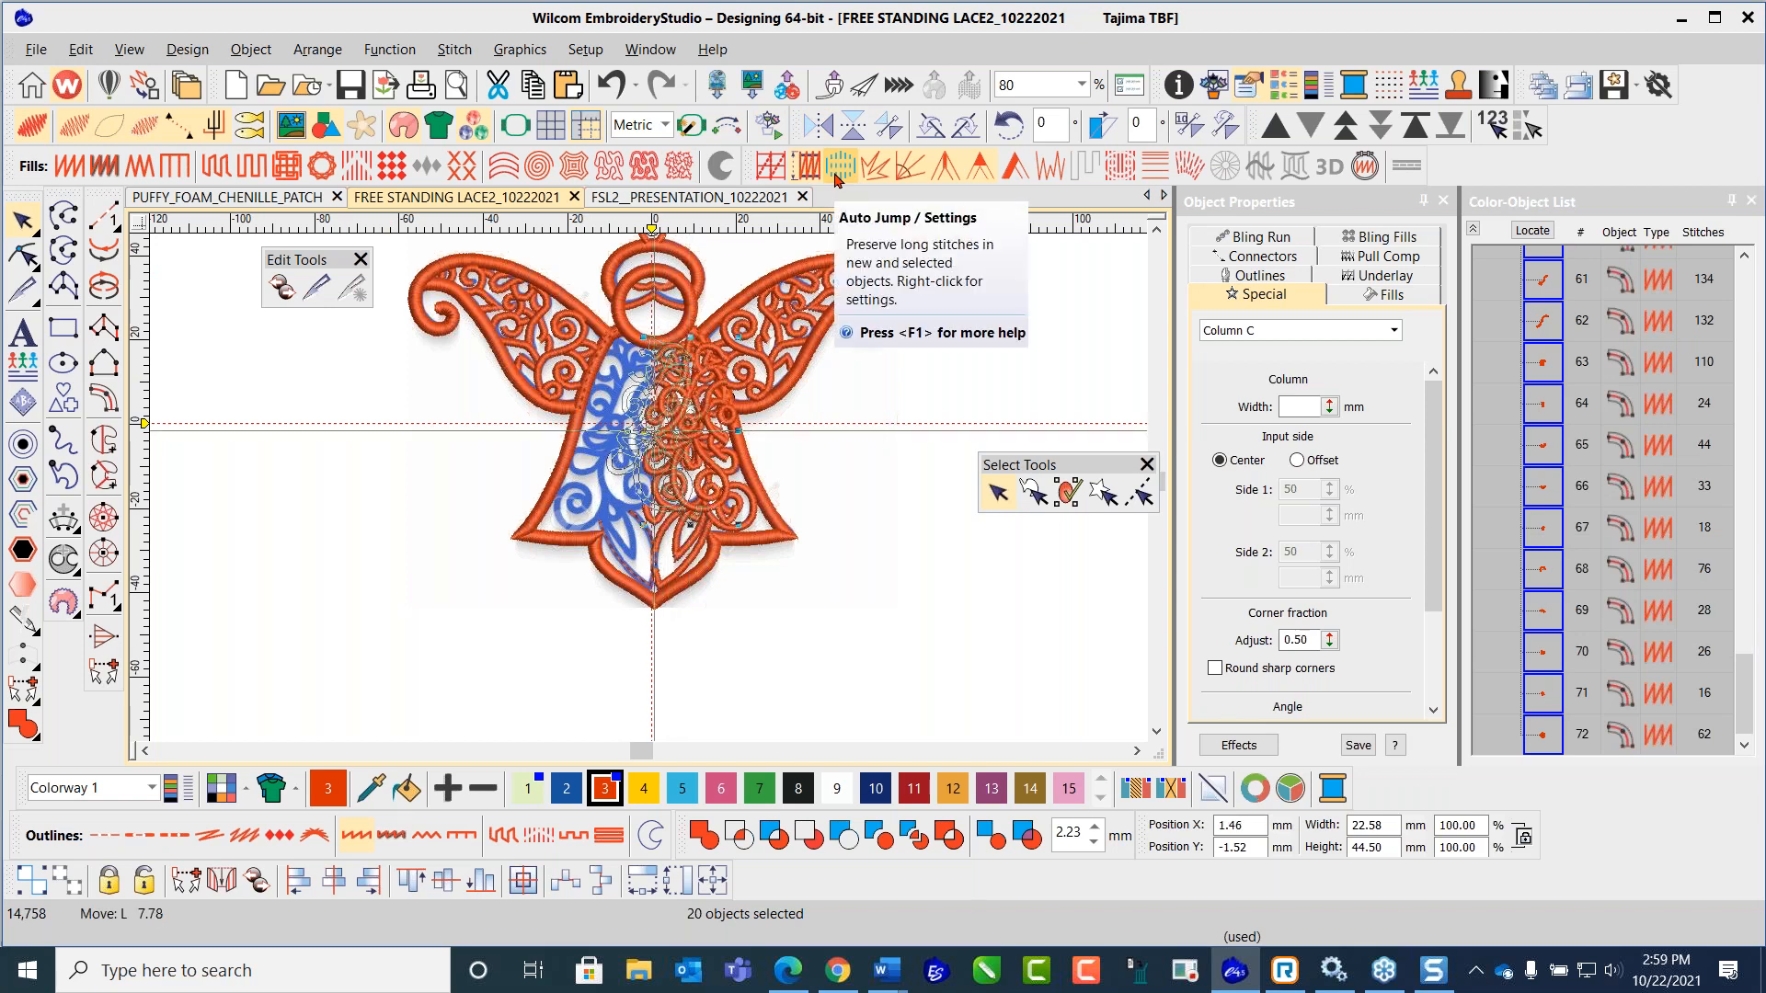
key("Left")
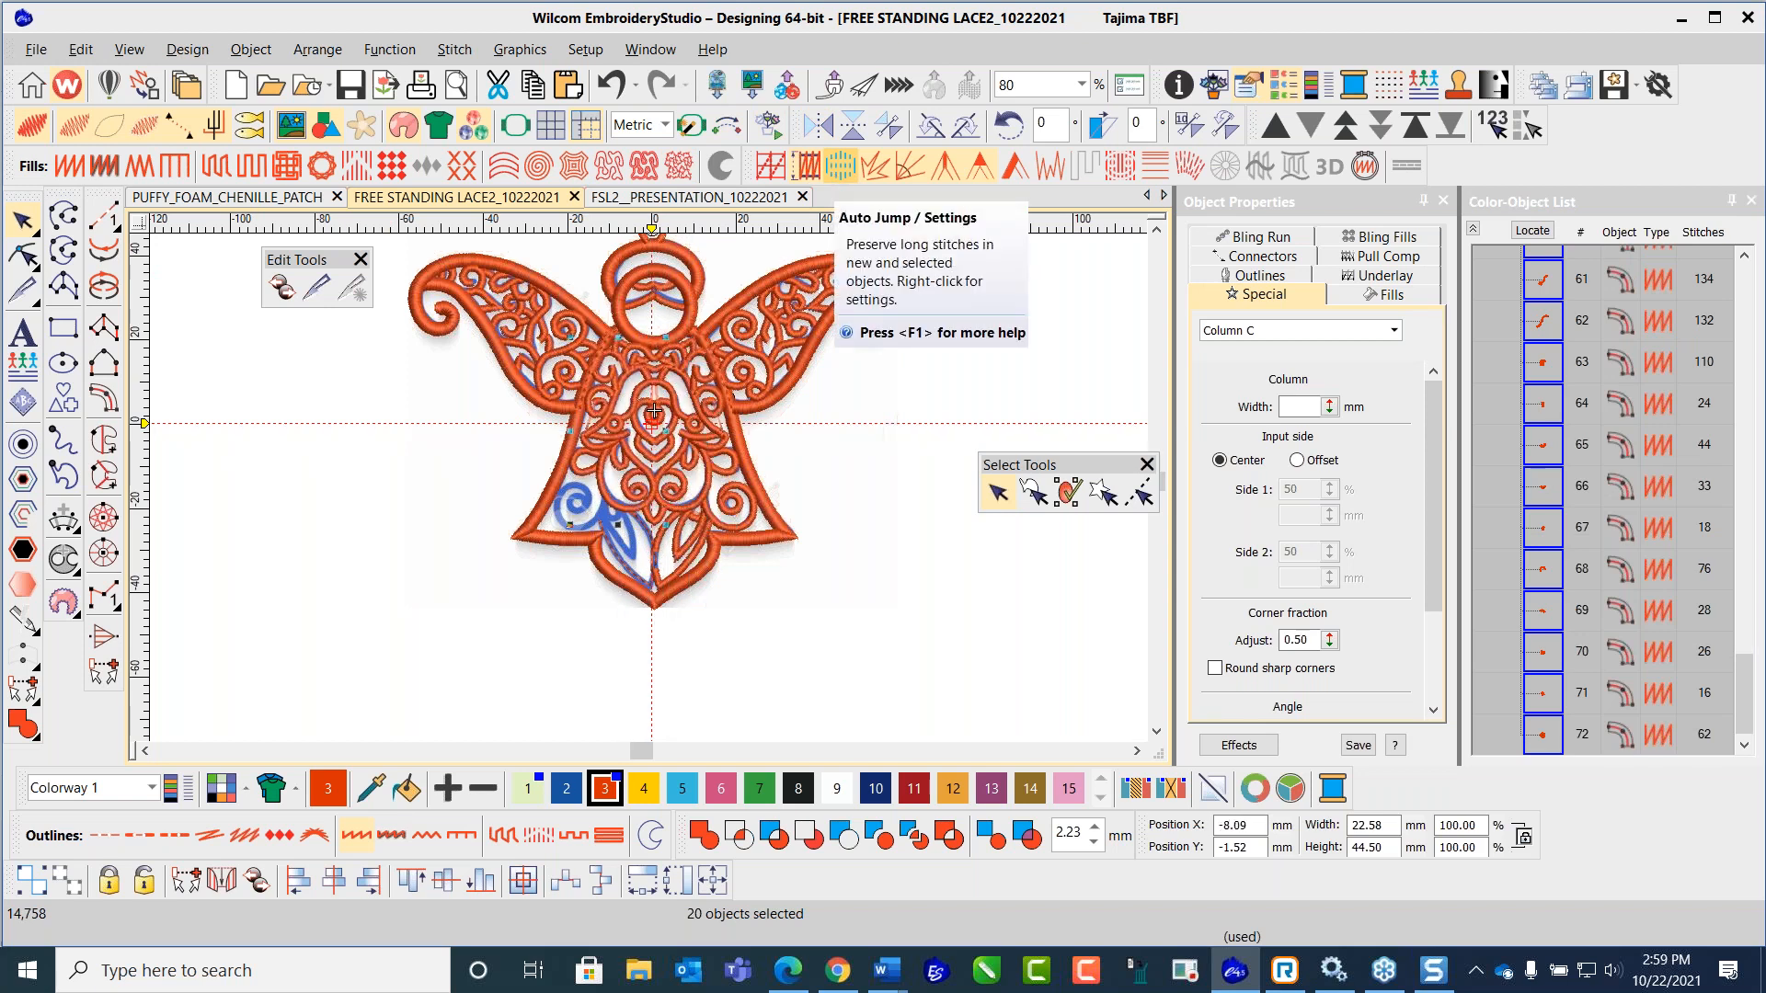
Step: Fine-tune the mirrored copies to horizontal position -7.94 mm to meet the right half at the centre, and deselect them
scroll(653, 497, "up", 5)
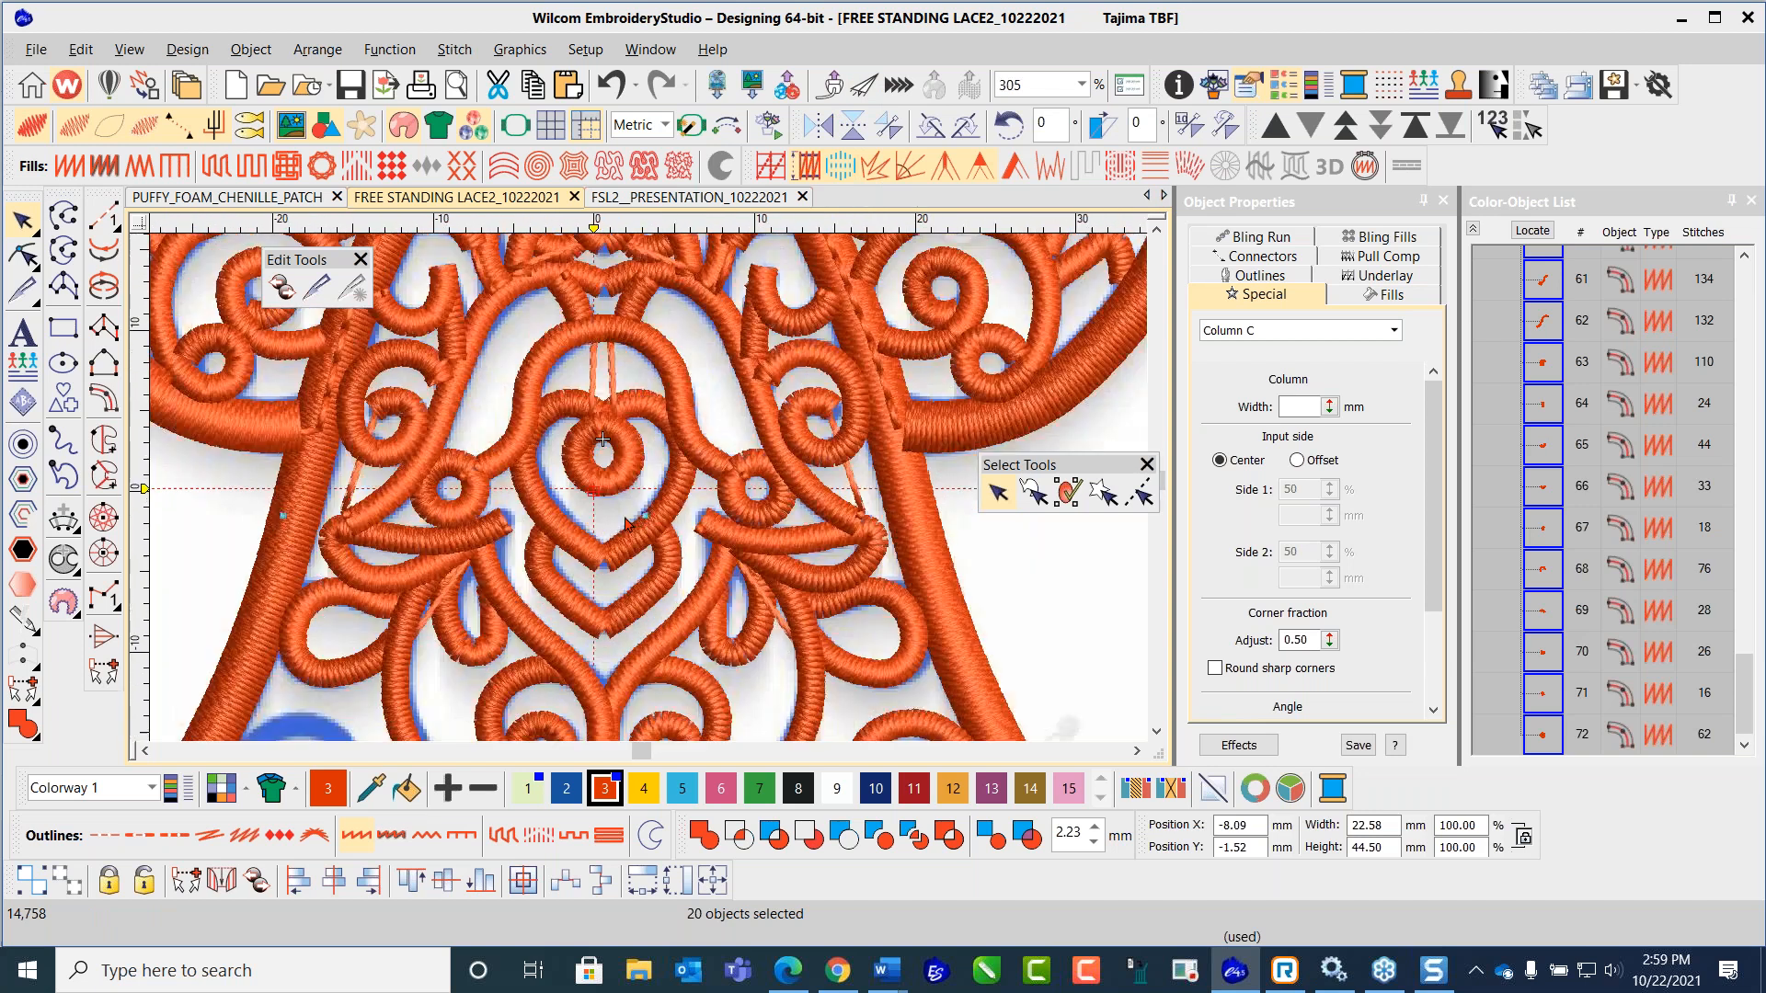
scroll(654, 495, "up", 2)
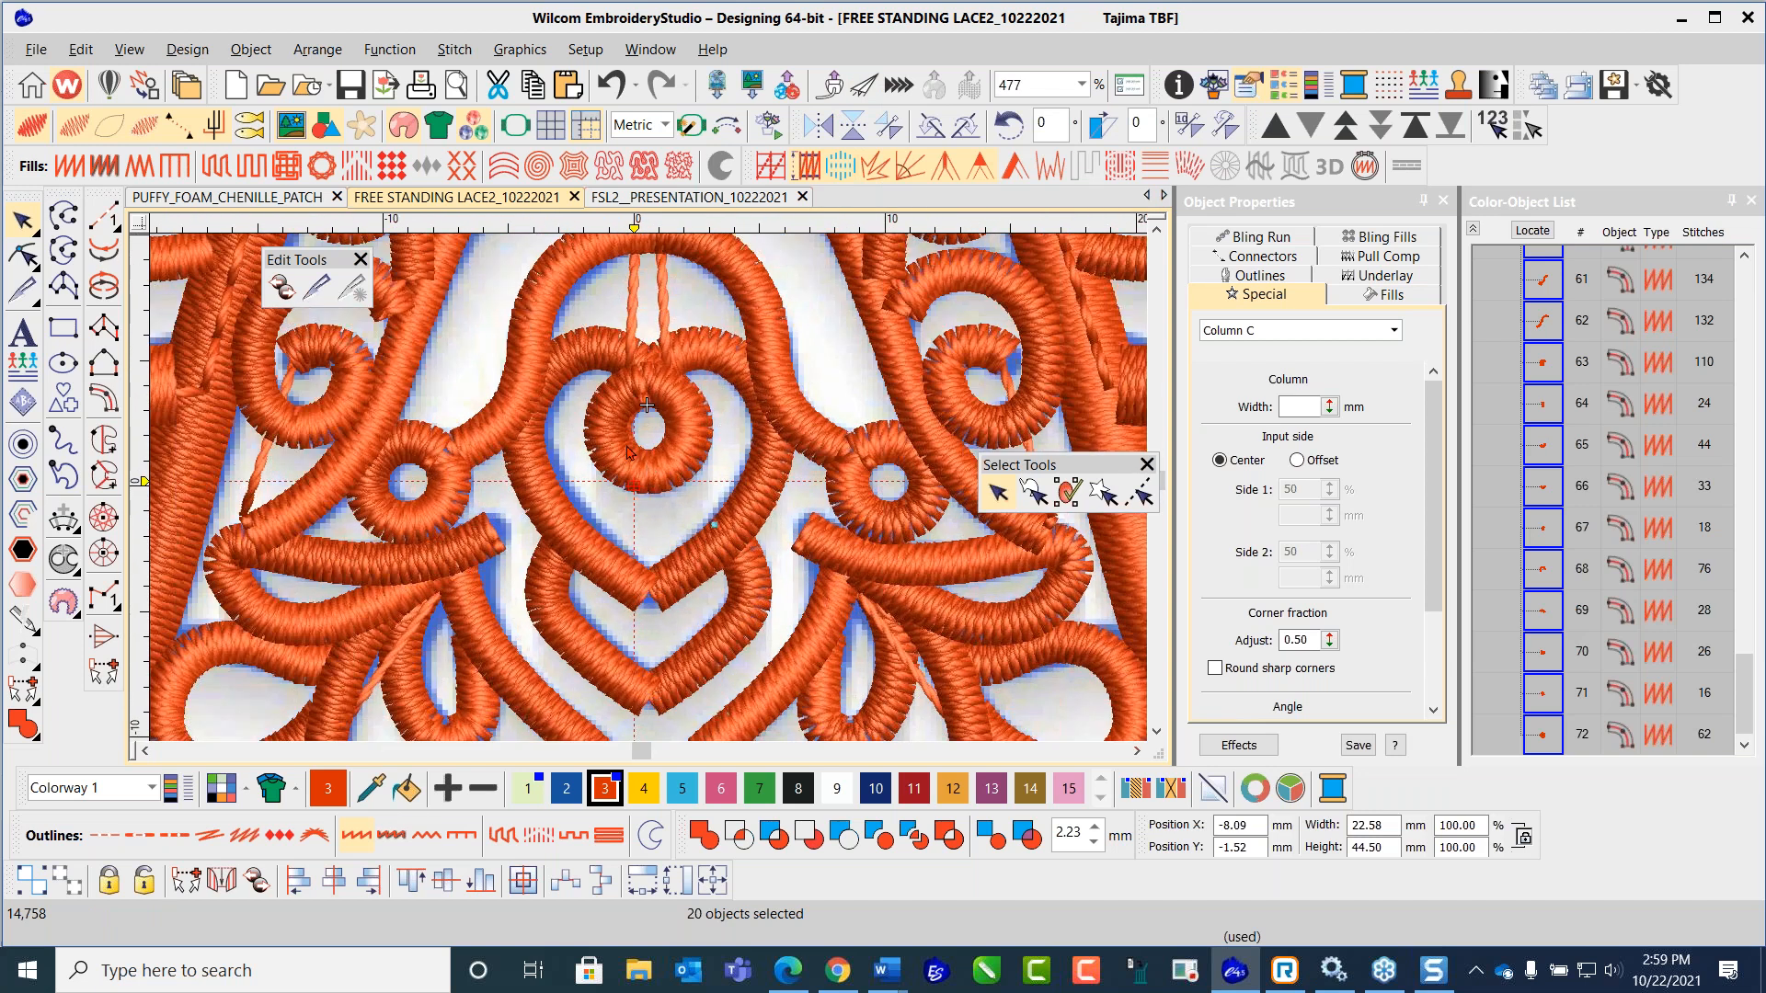
left_click_drag(646, 405, 651, 405)
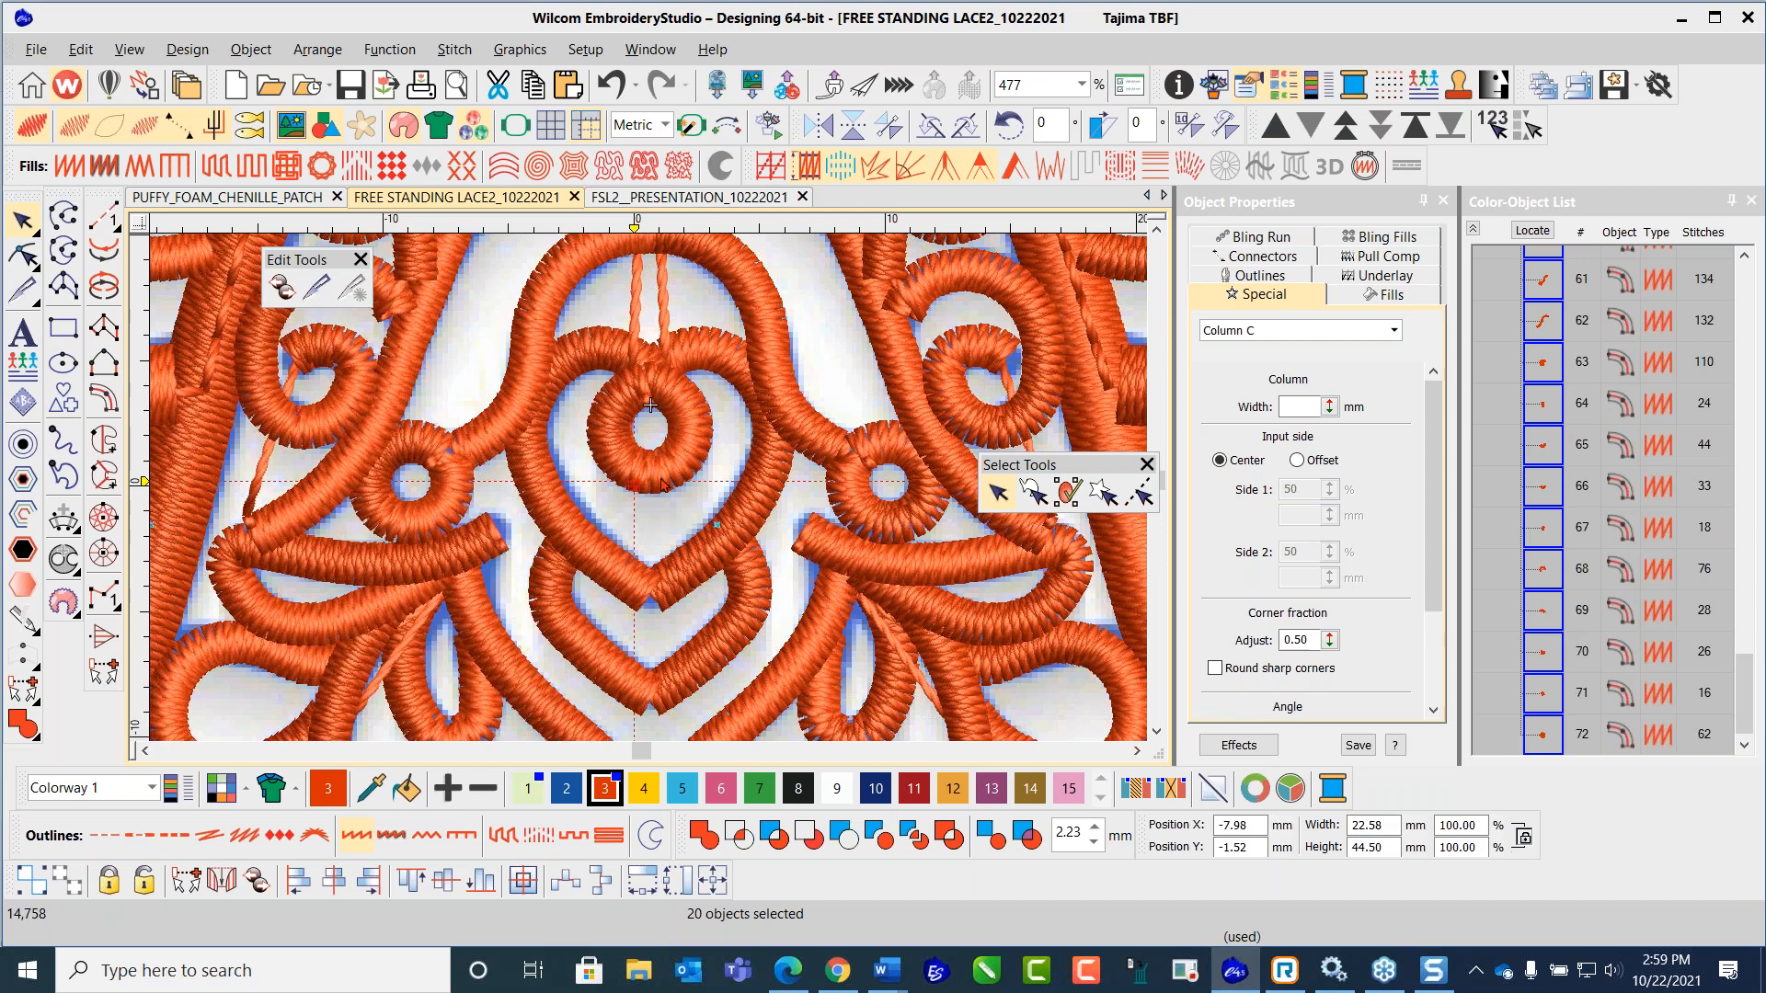
key("Right")
key("Right")
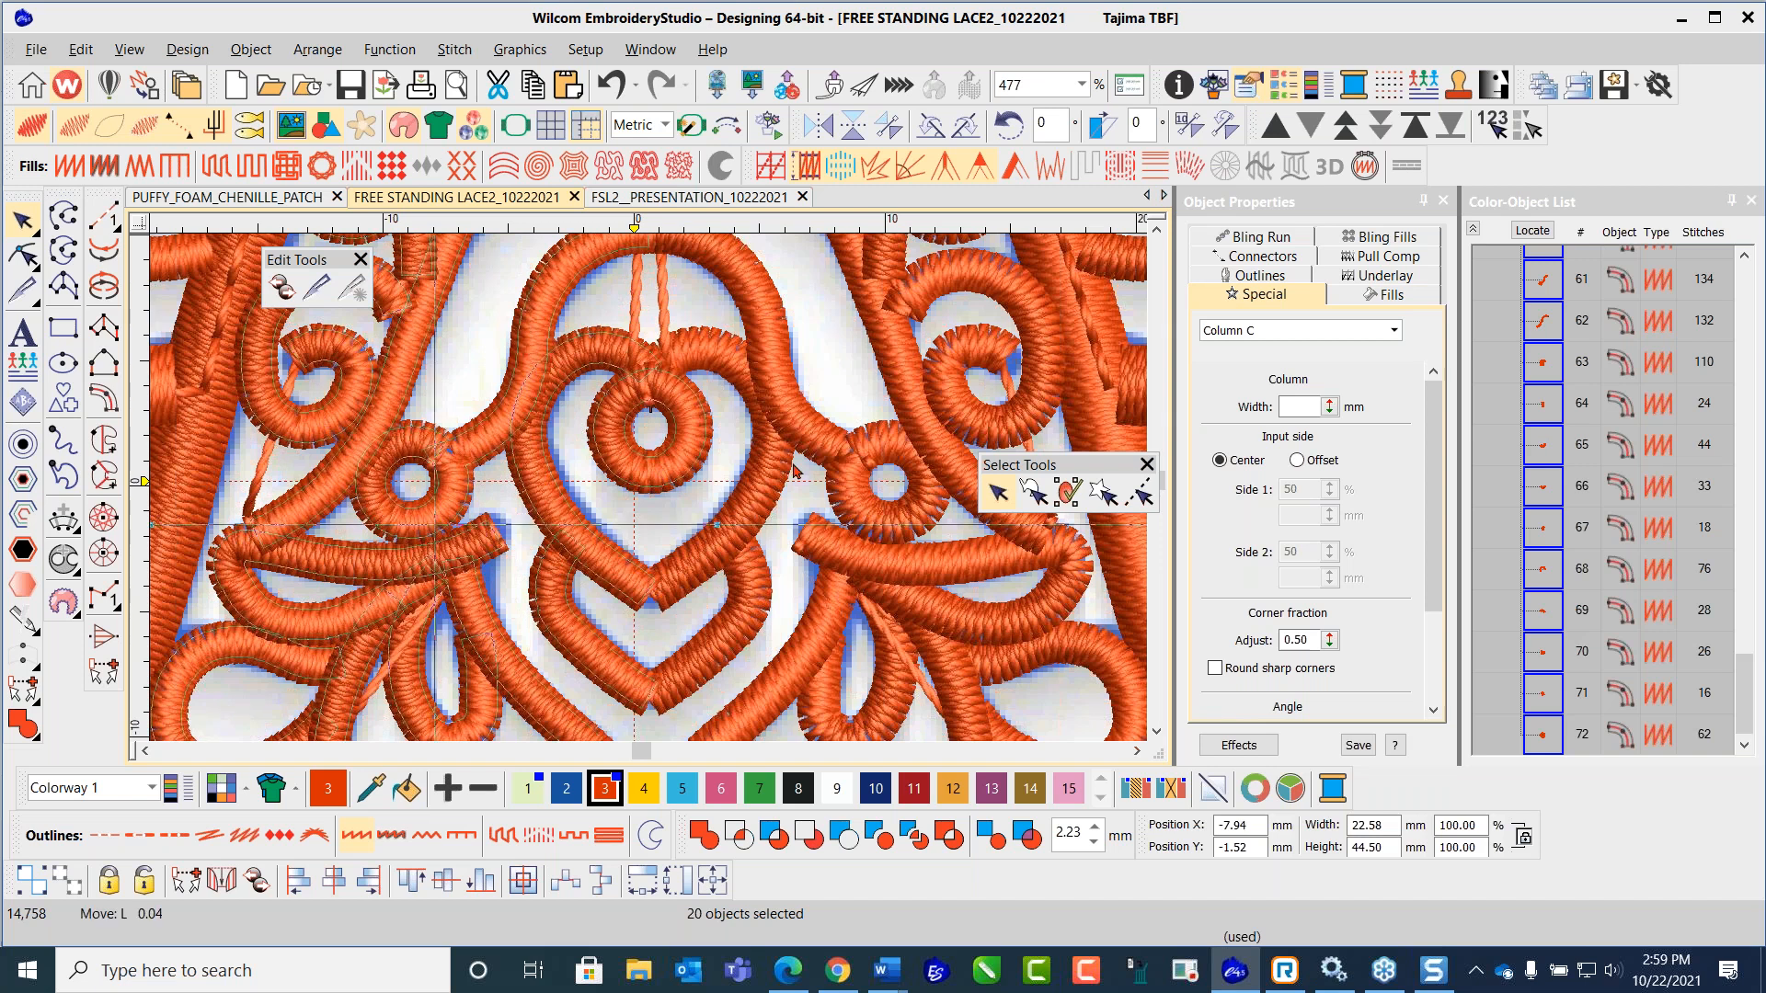
scroll(787, 483, "down", 2)
key("Escape")
Step: Duplicate the four scroll and leaf objects at the robe's lower right and mirror them onto the lower left at horizontal position -12.09 mm
scroll(649, 497, "down", 3)
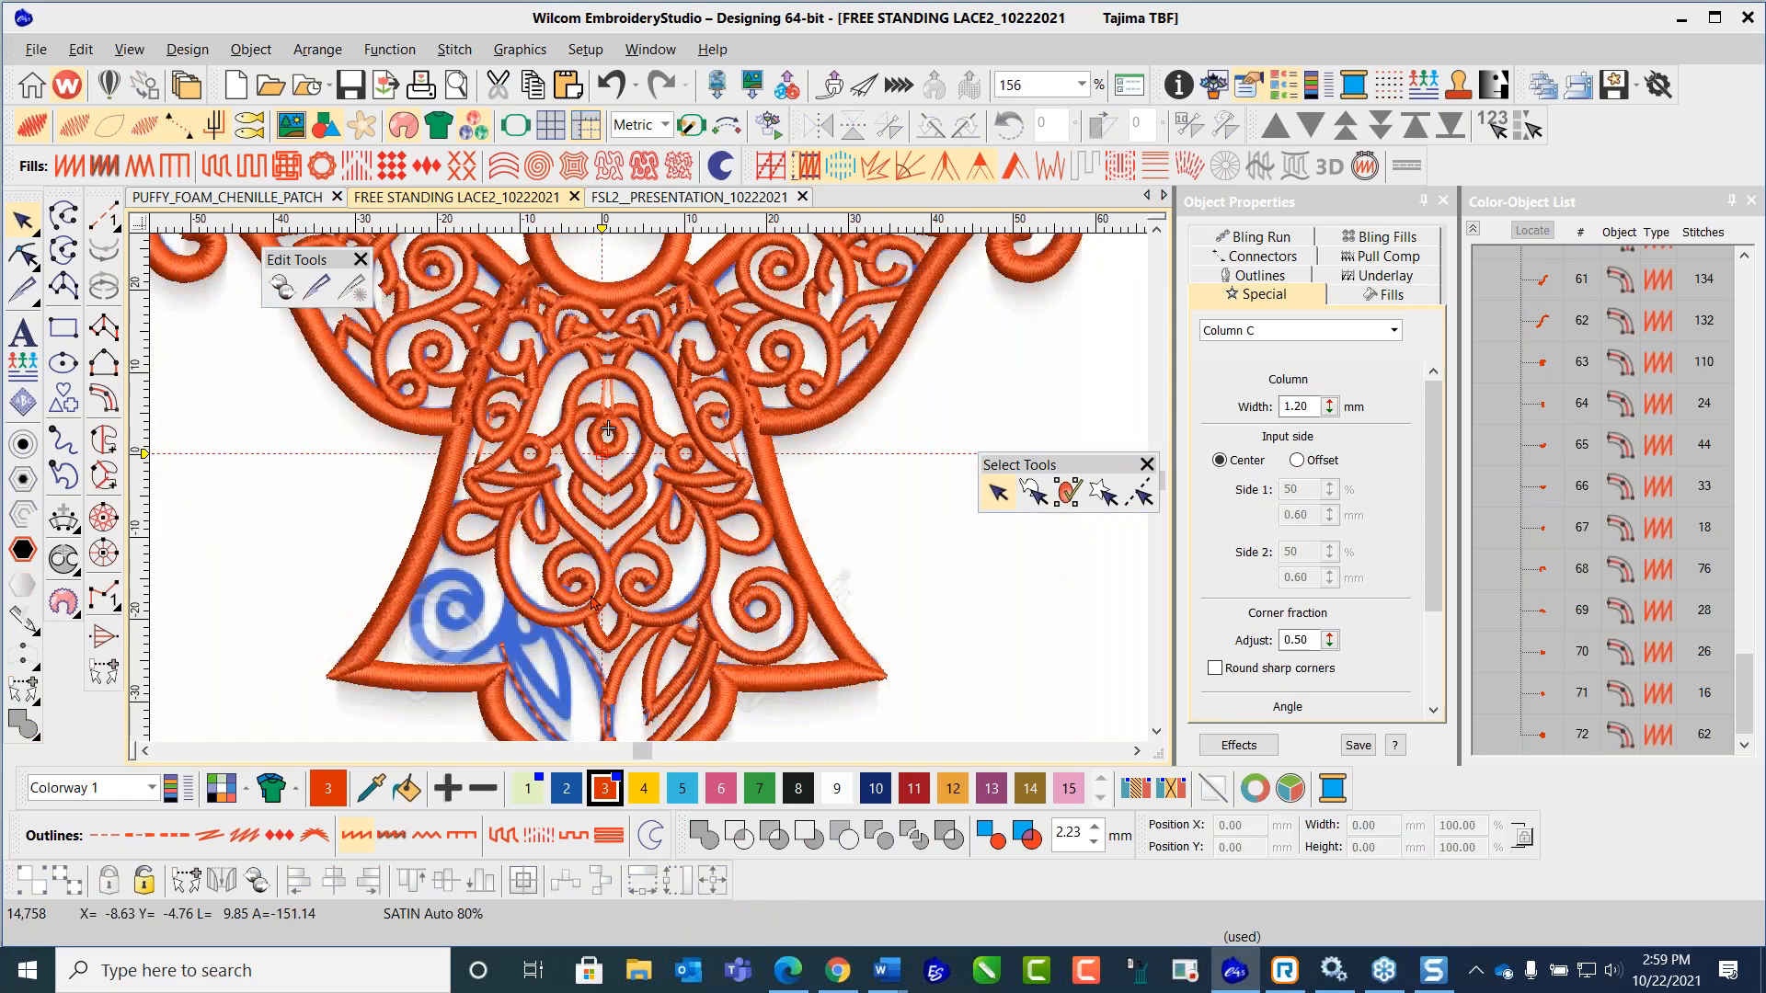
scroll(649, 495, "down", 1)
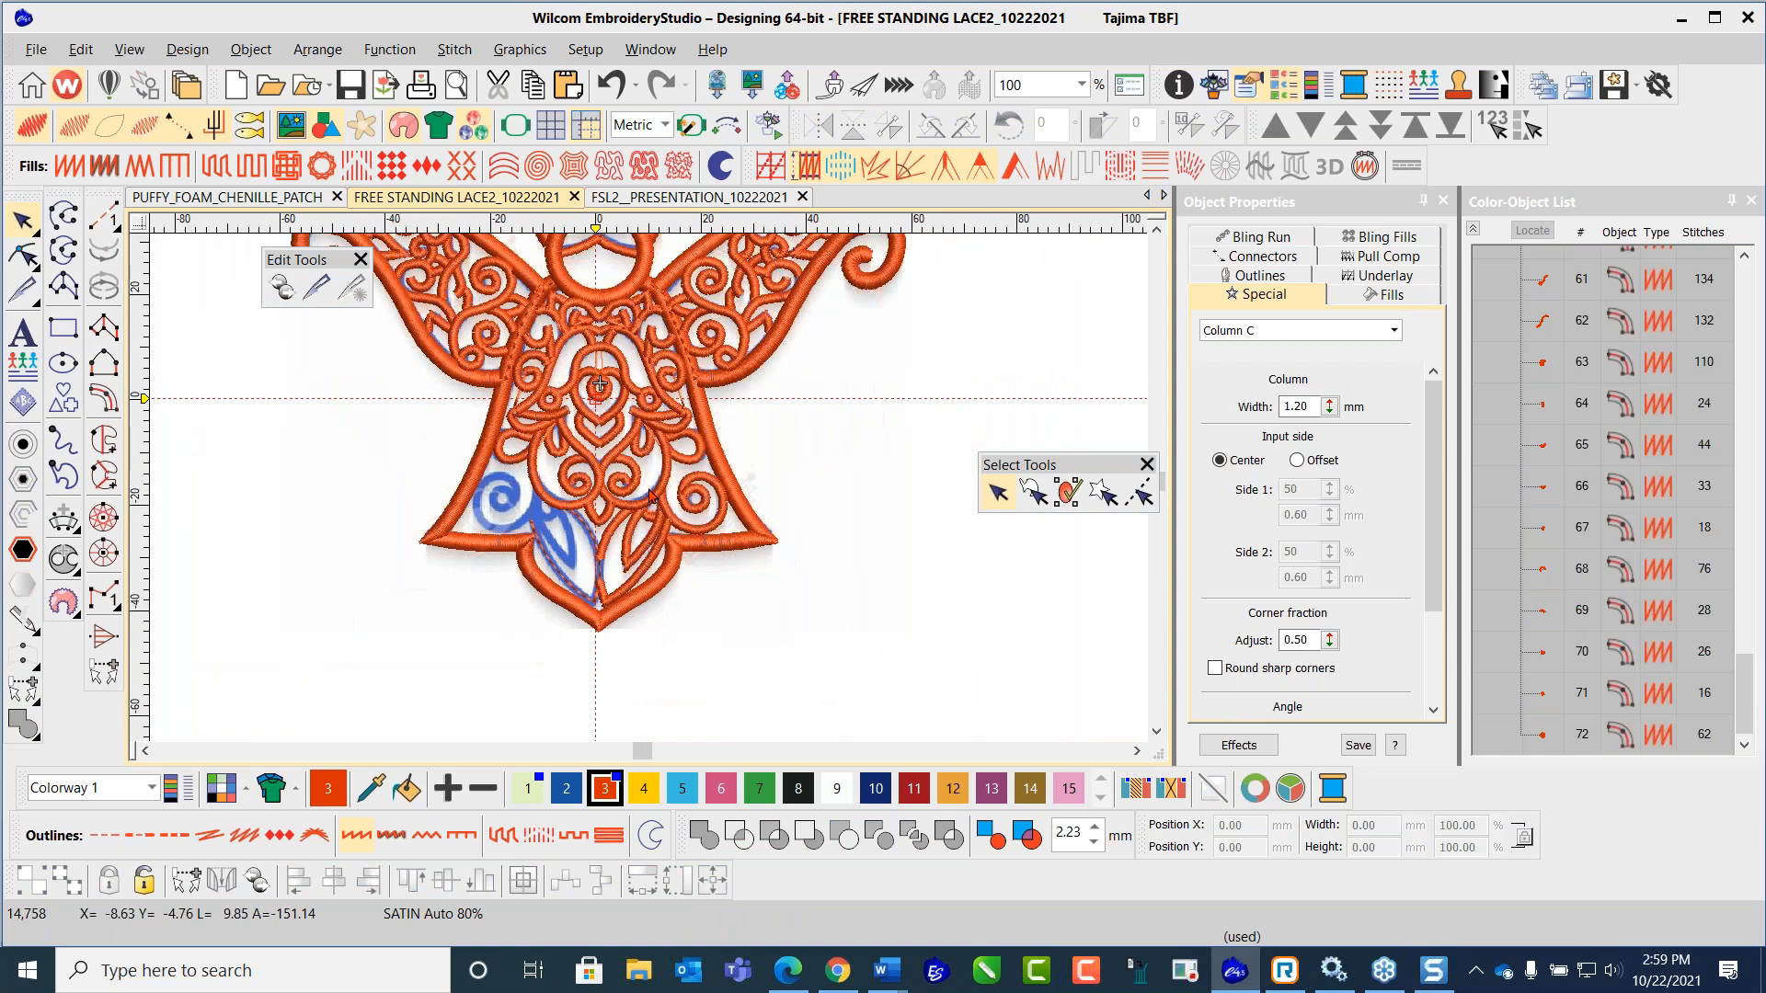
scroll(649, 495, "up", 1)
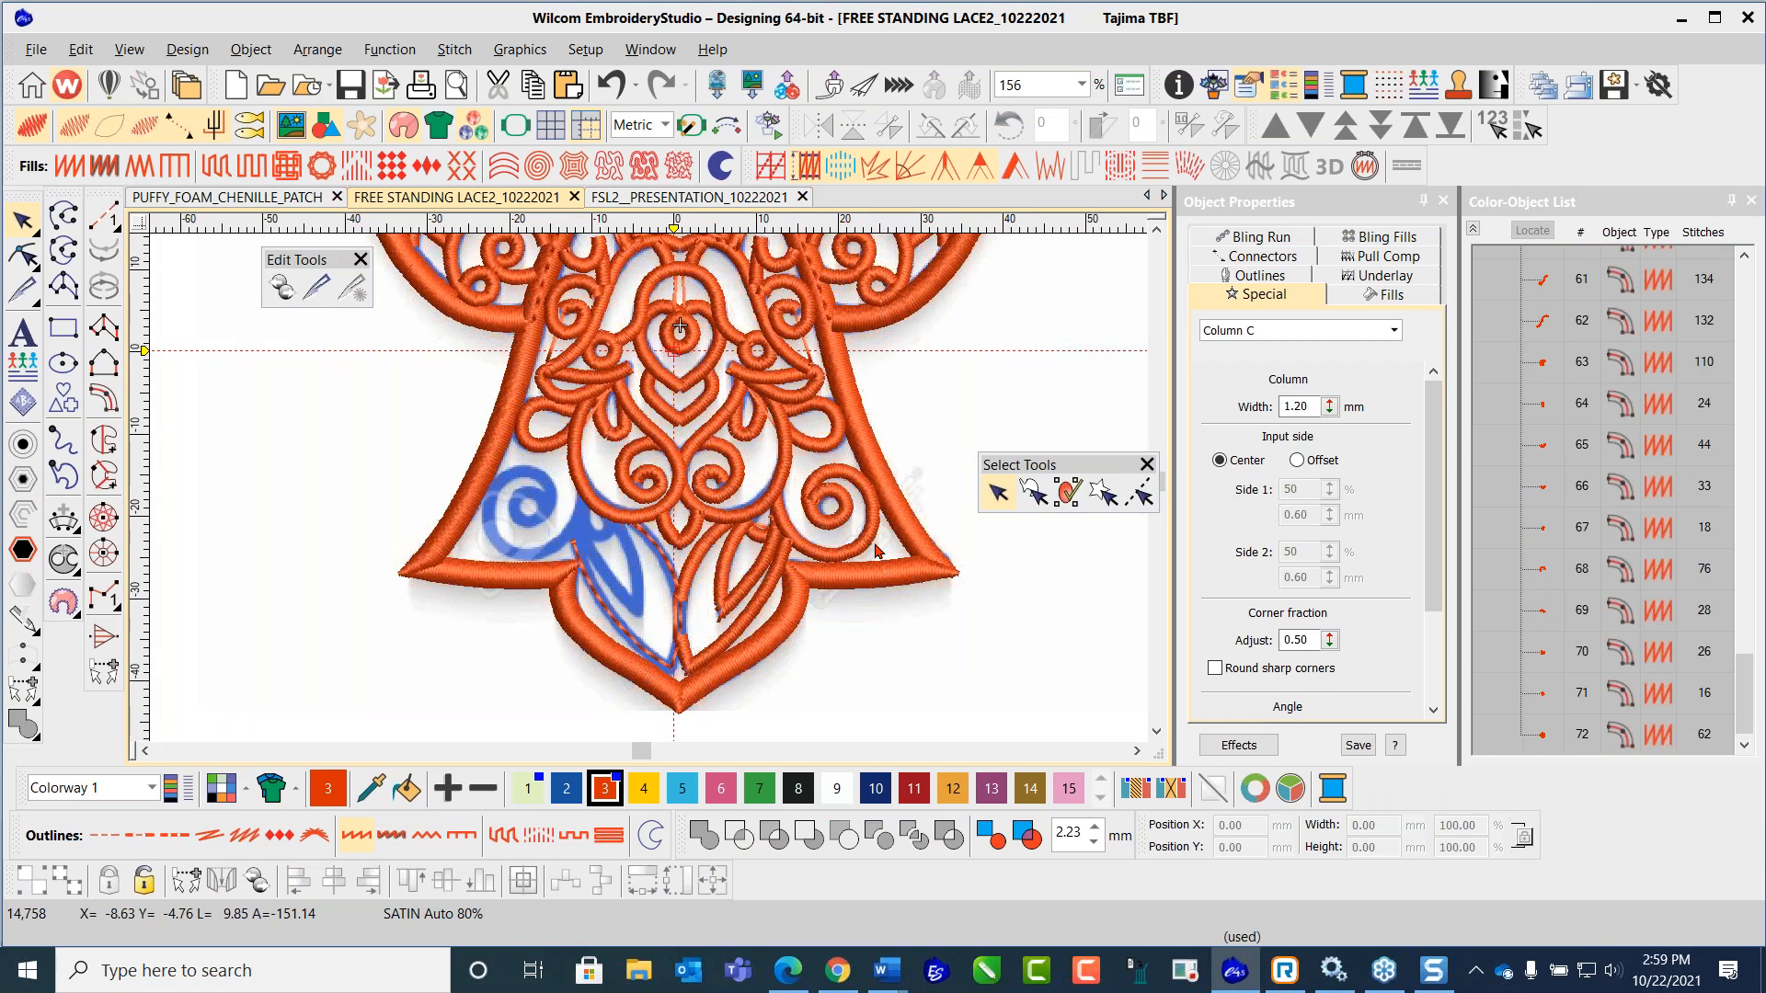
left_click_drag(929, 440, 693, 650)
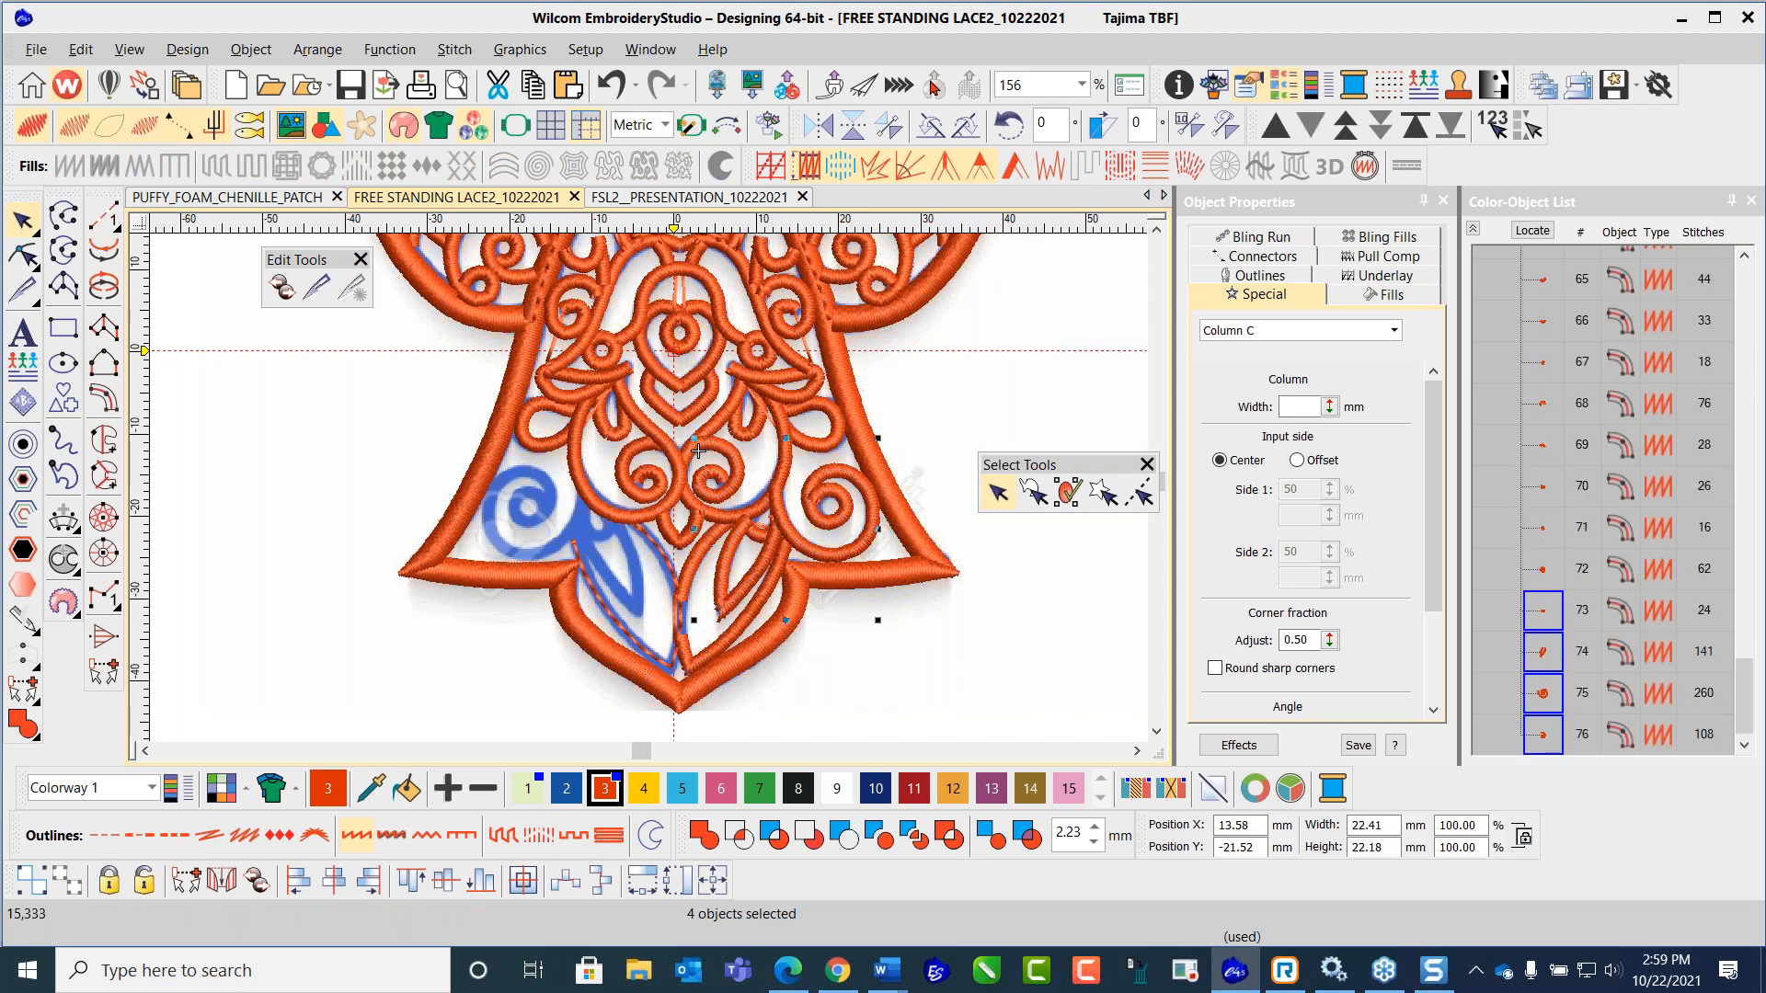
left_click_drag(698, 451, 630, 451)
left_click_drag(718, 529, 571, 529)
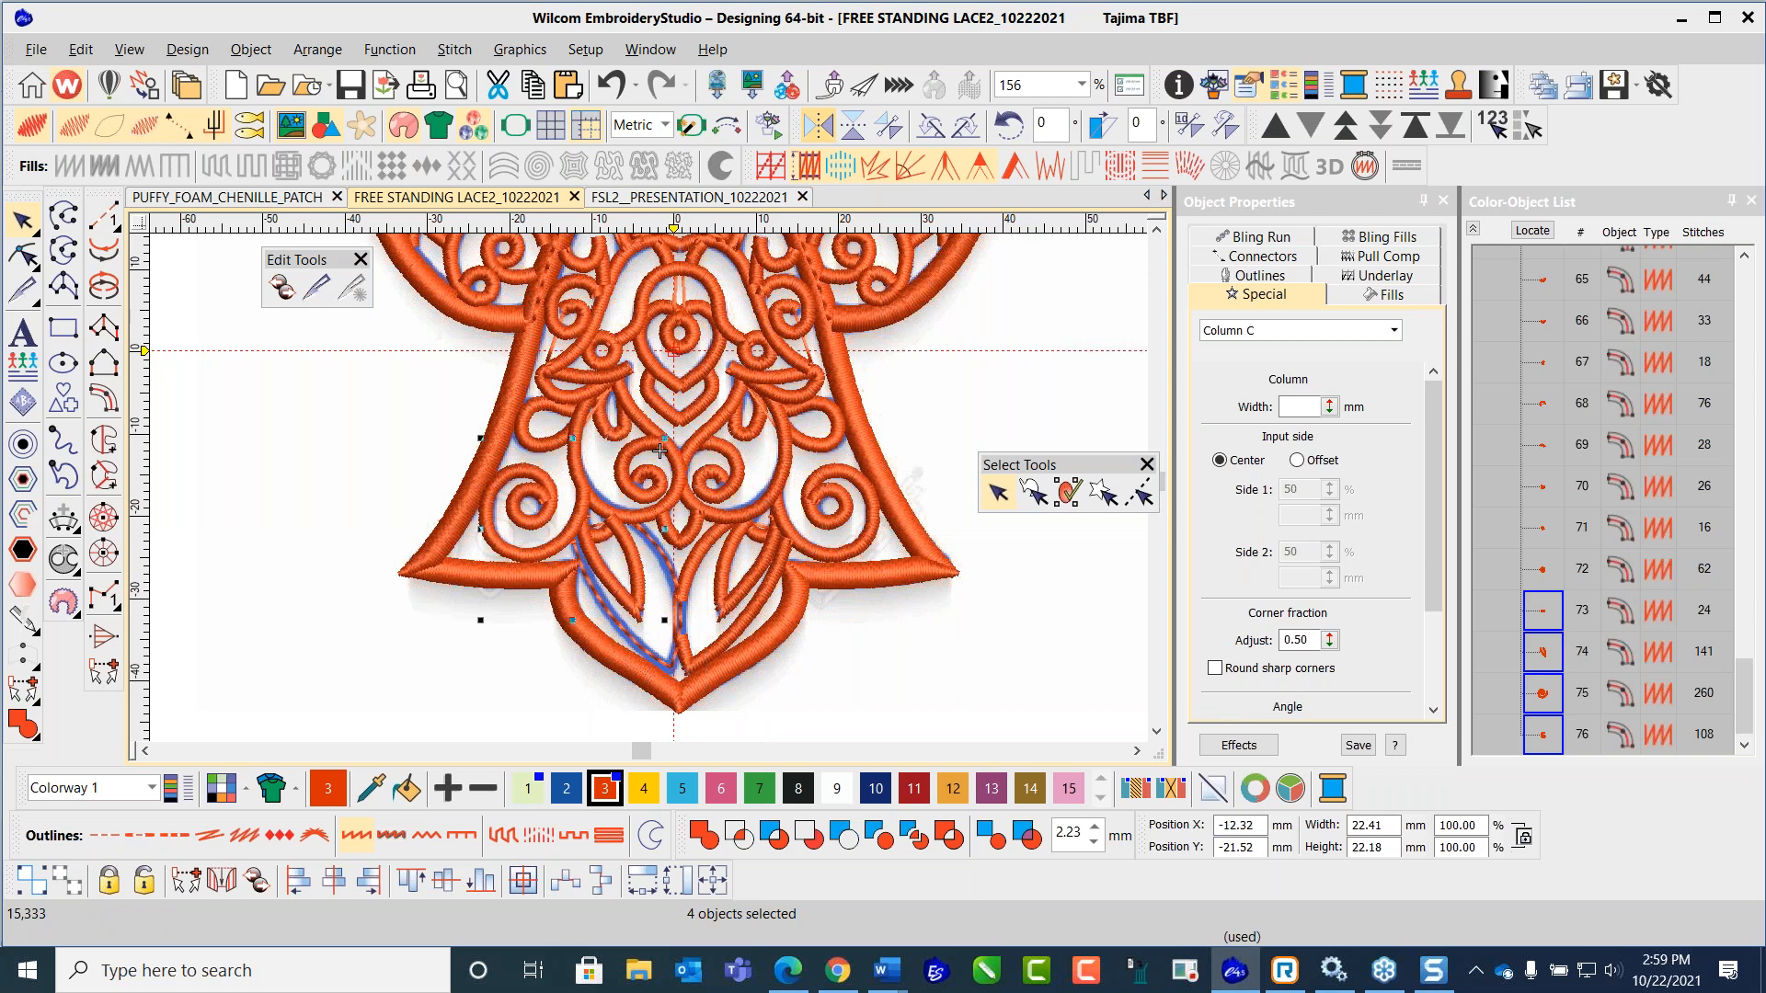
left_click_drag(661, 451, 662, 451)
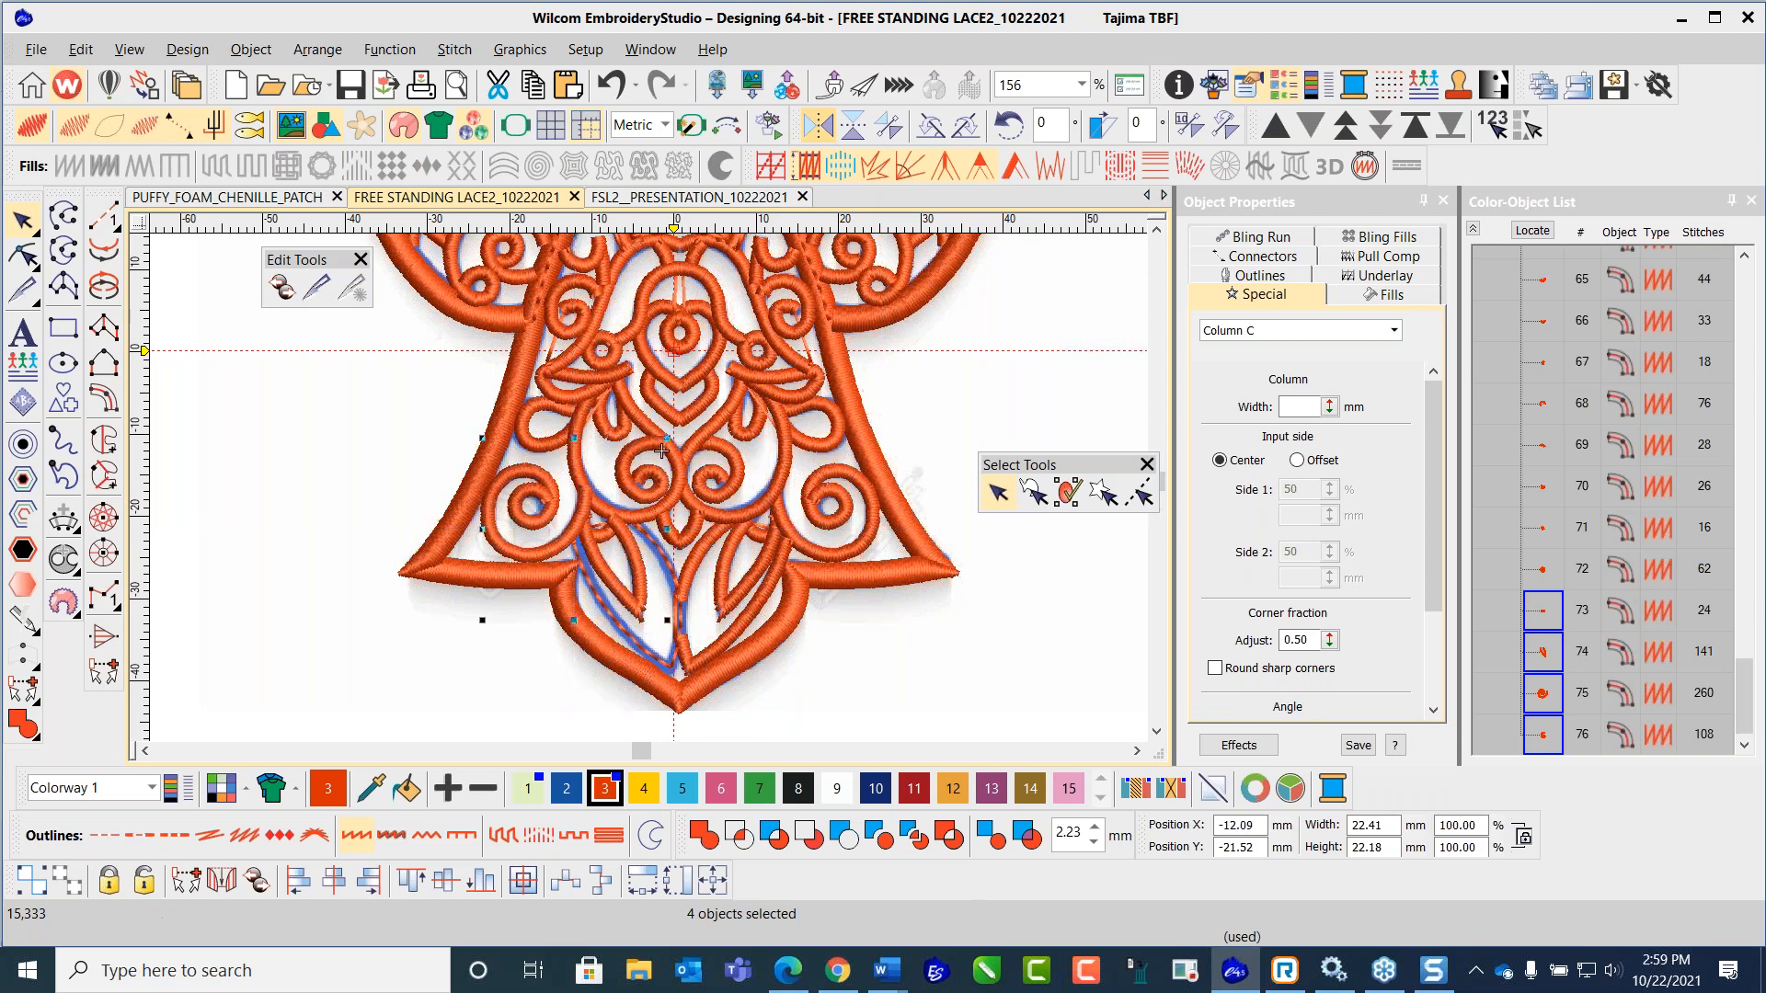
Step: Convert the run-stitch line along the robe's lower-left leaf into a Column C object 1.20 mm wide
left_click(1042, 301)
scroll(545, 553, "up", 2)
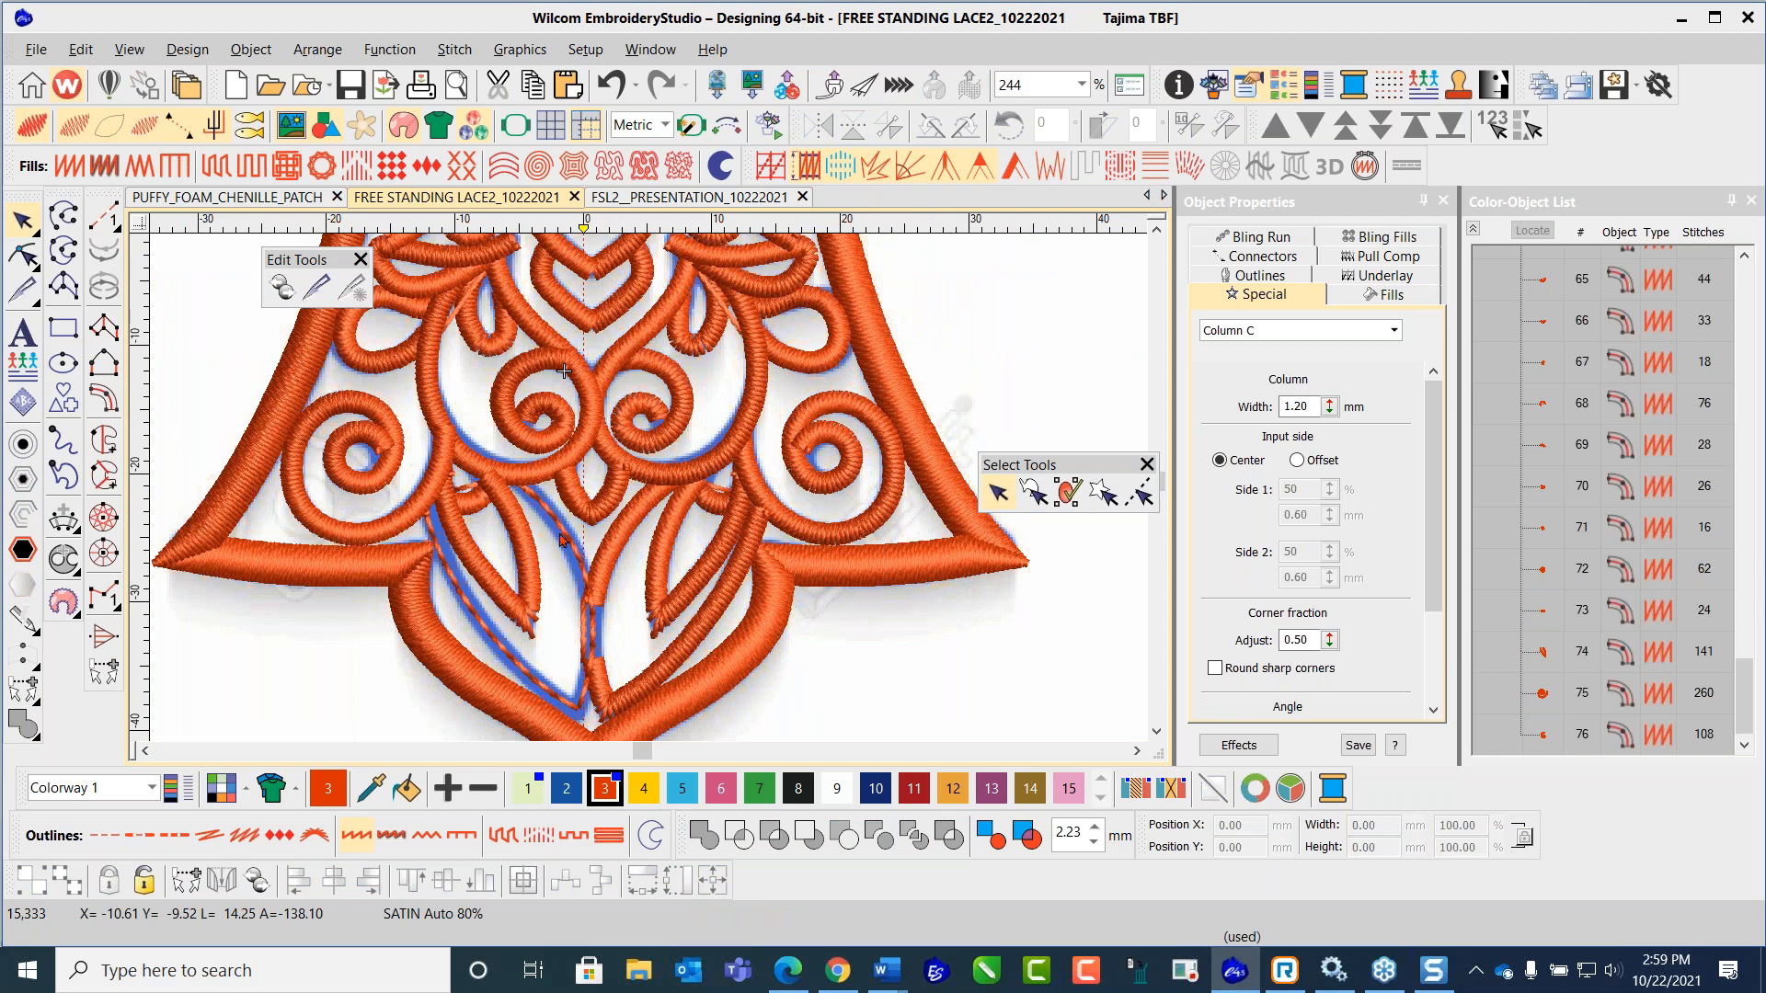
left_click(566, 537)
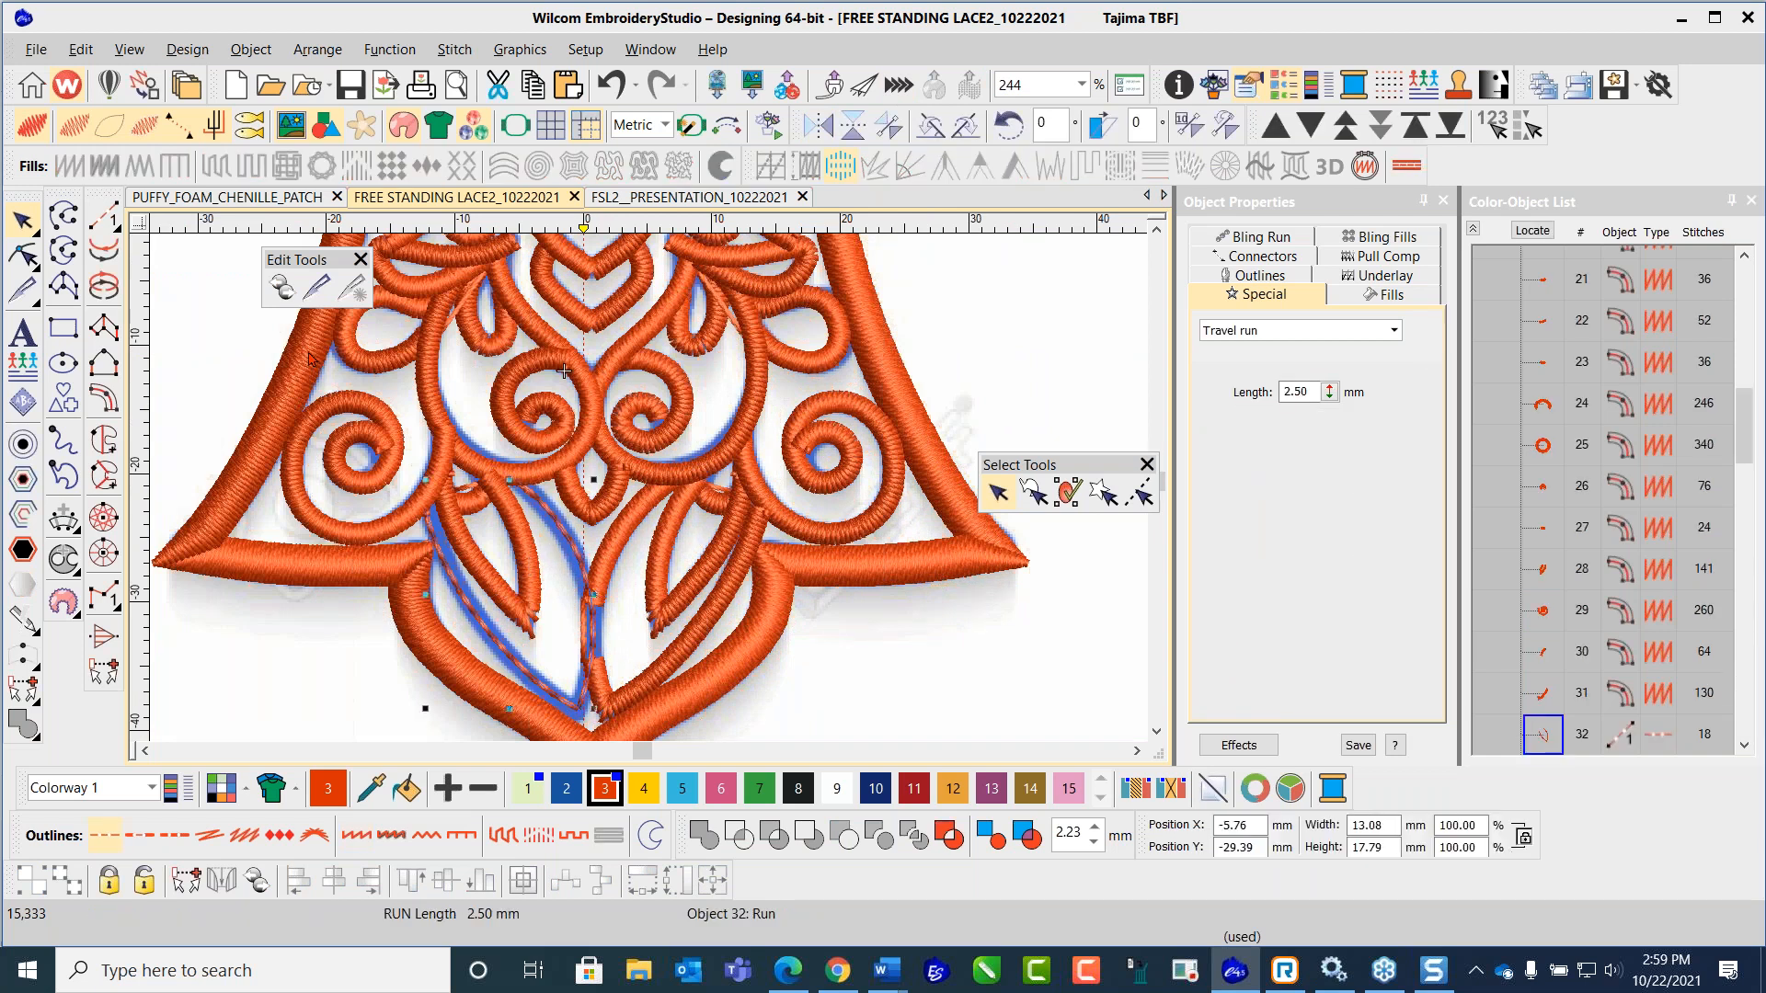
left_click(103, 399)
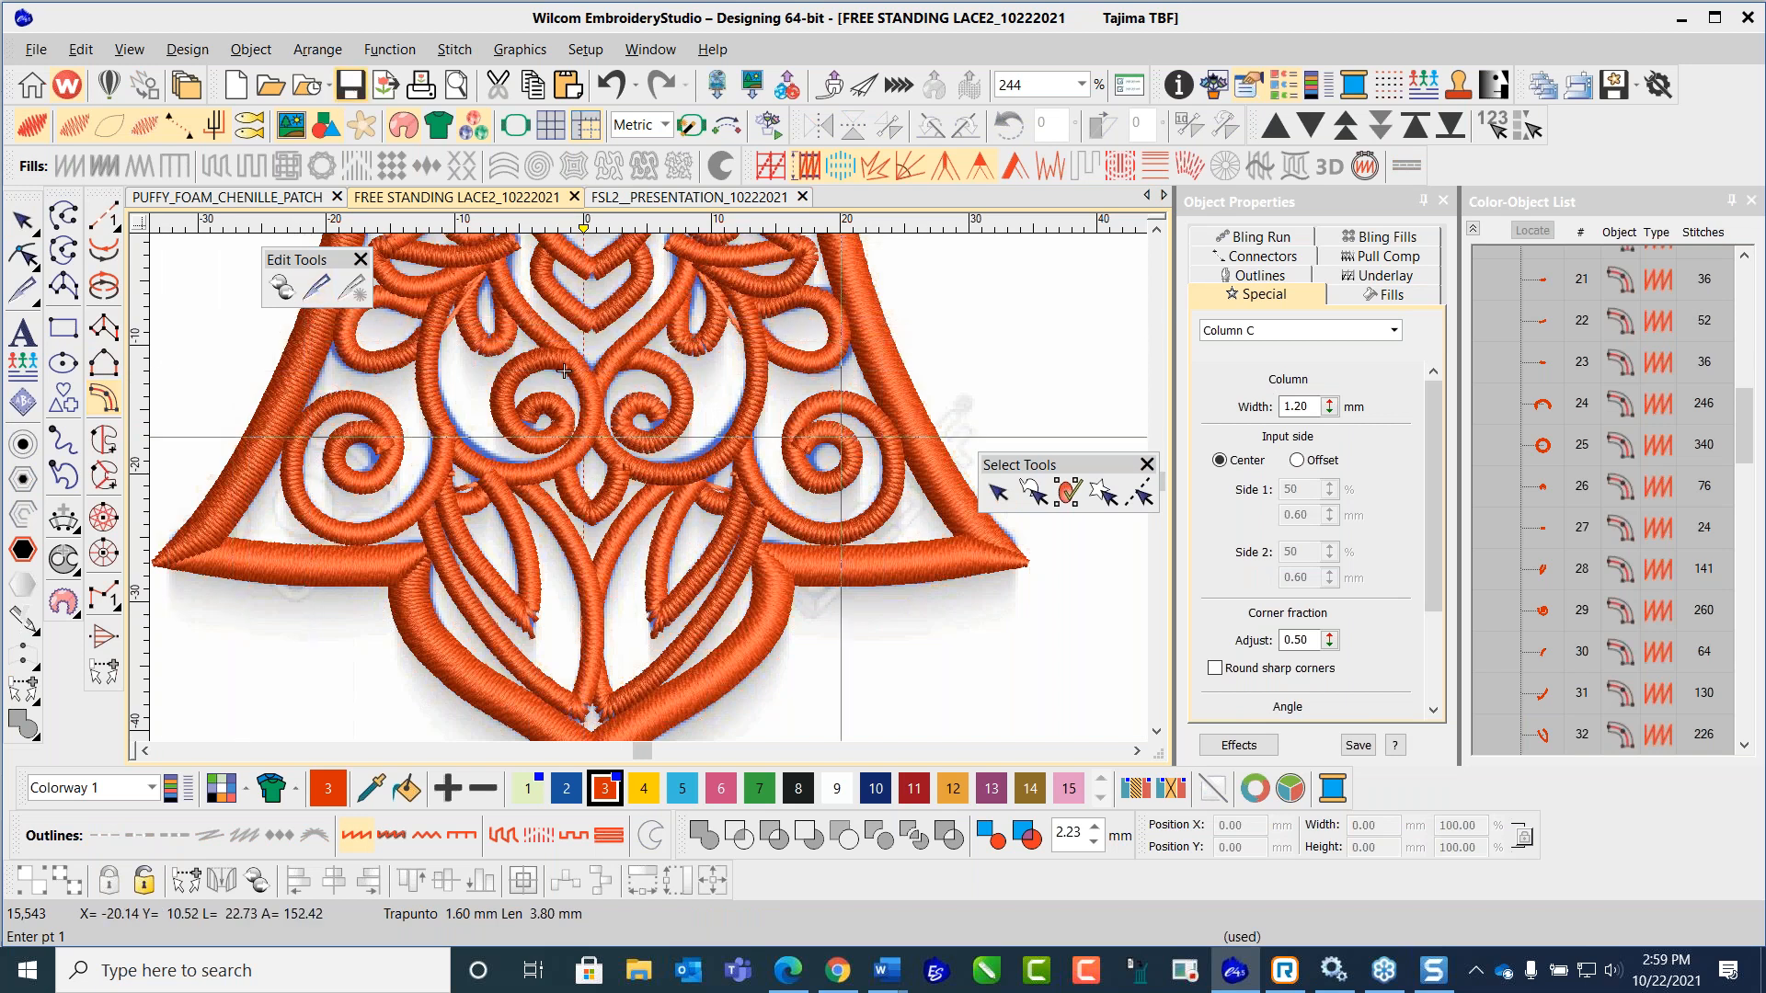
left_click(23, 221)
key("Escape")
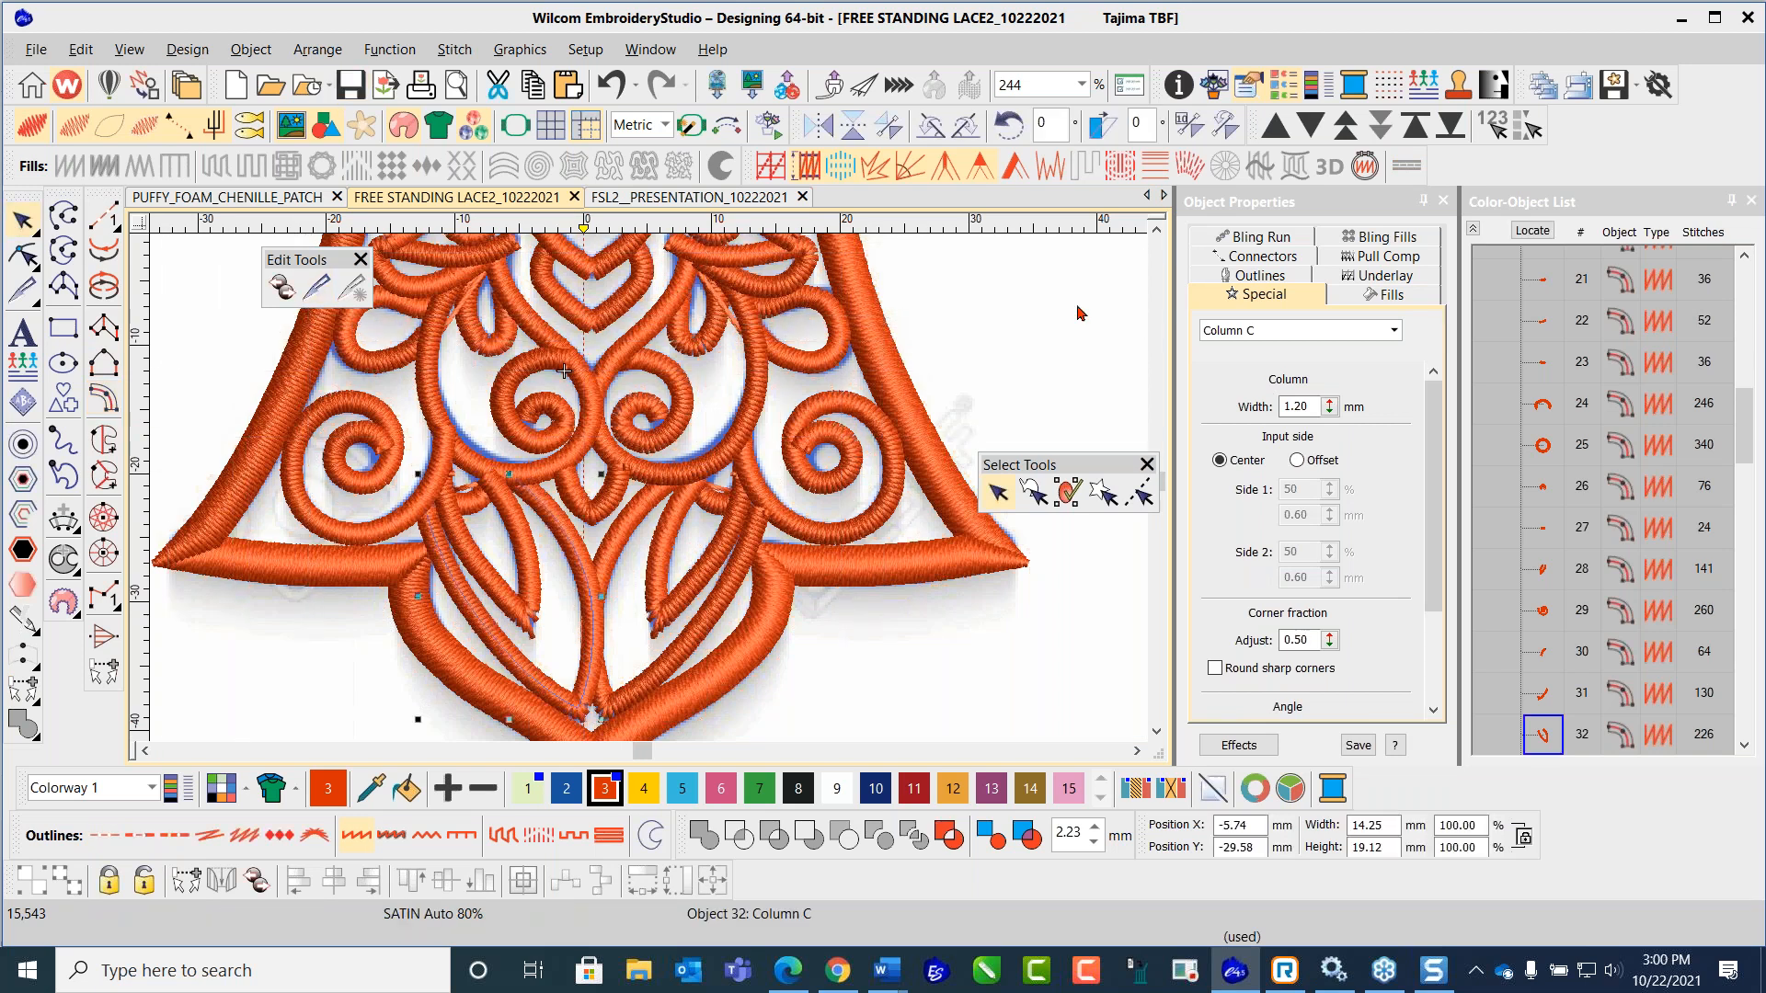
Step: Examine the whole angel and locate the robe outline's place in the object sequence
scroll(649, 488, "down", 4)
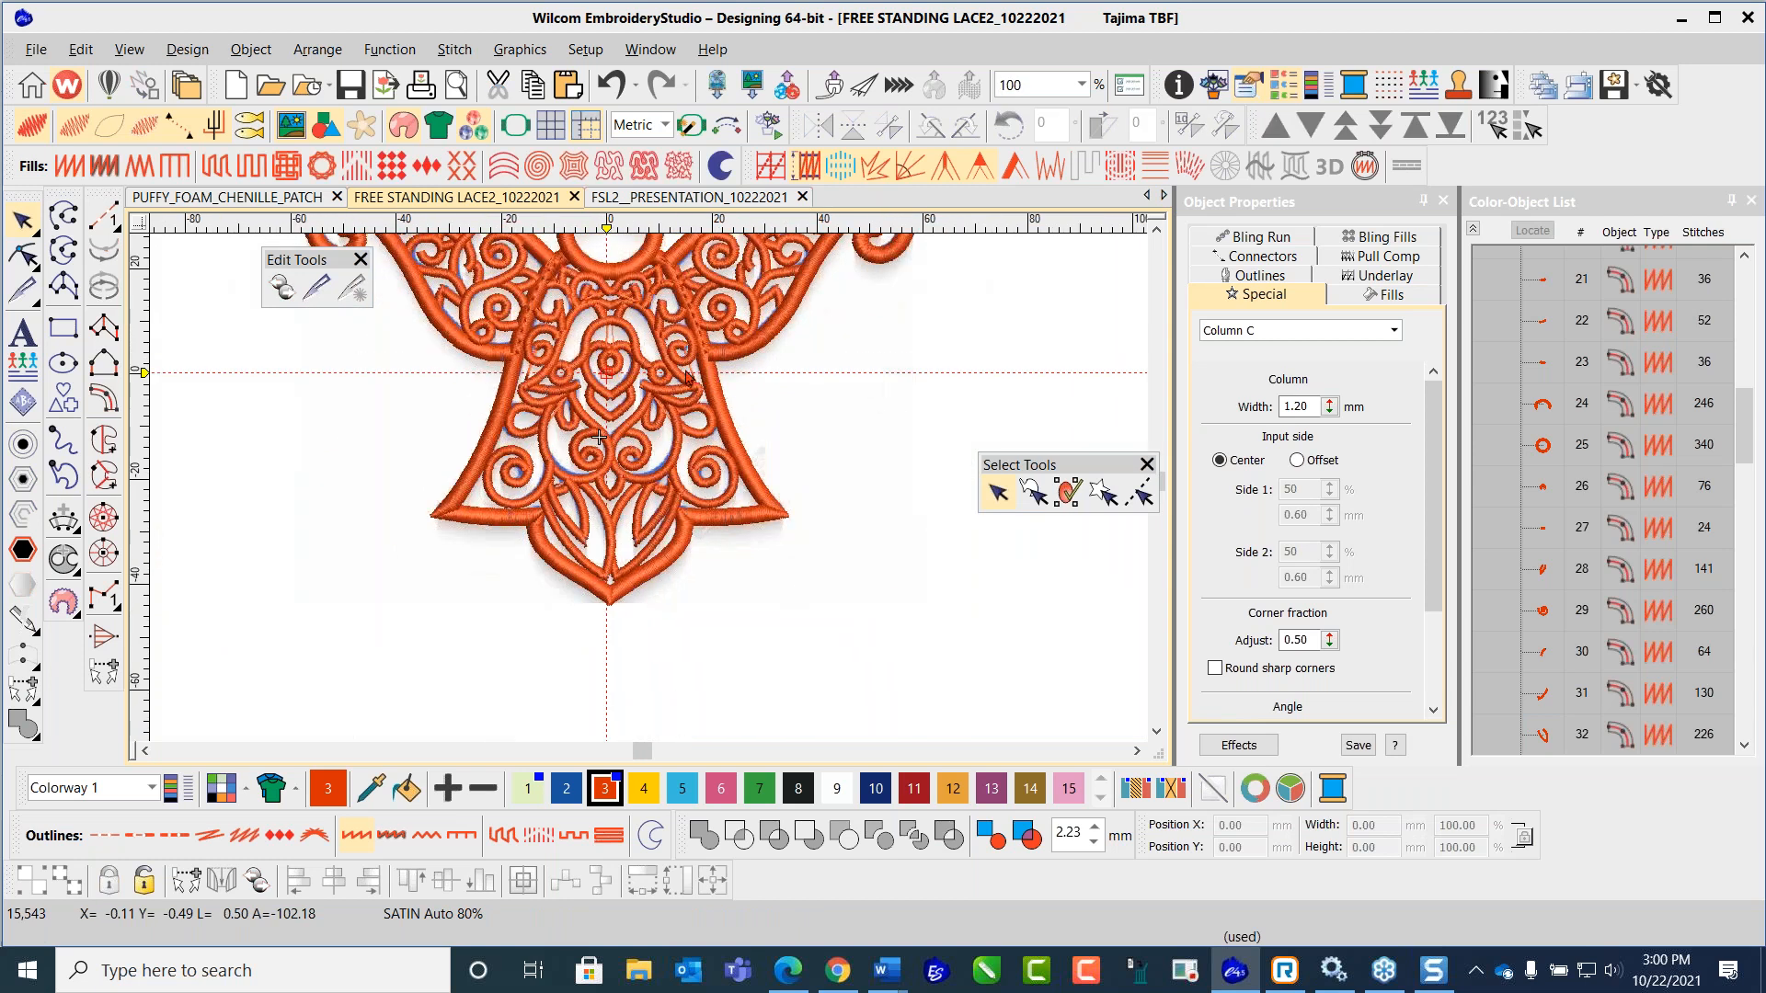
scroll(687, 377, "down", 2)
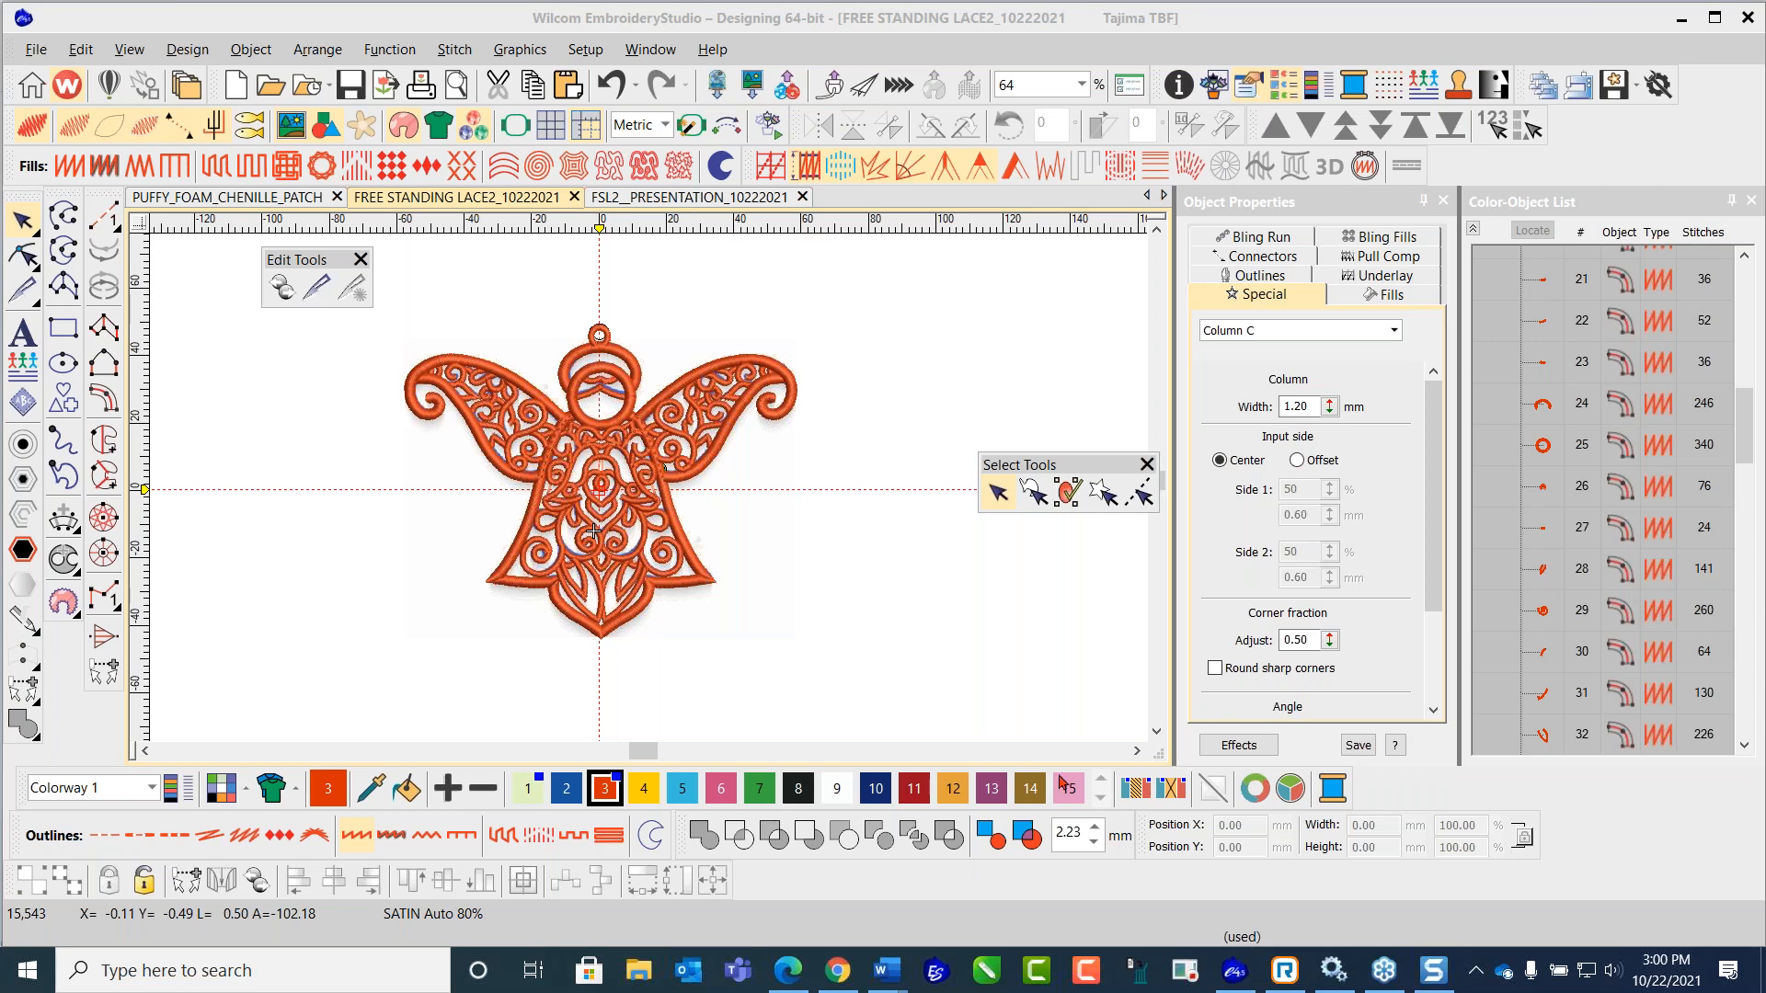
scroll(654, 455, "up", 5)
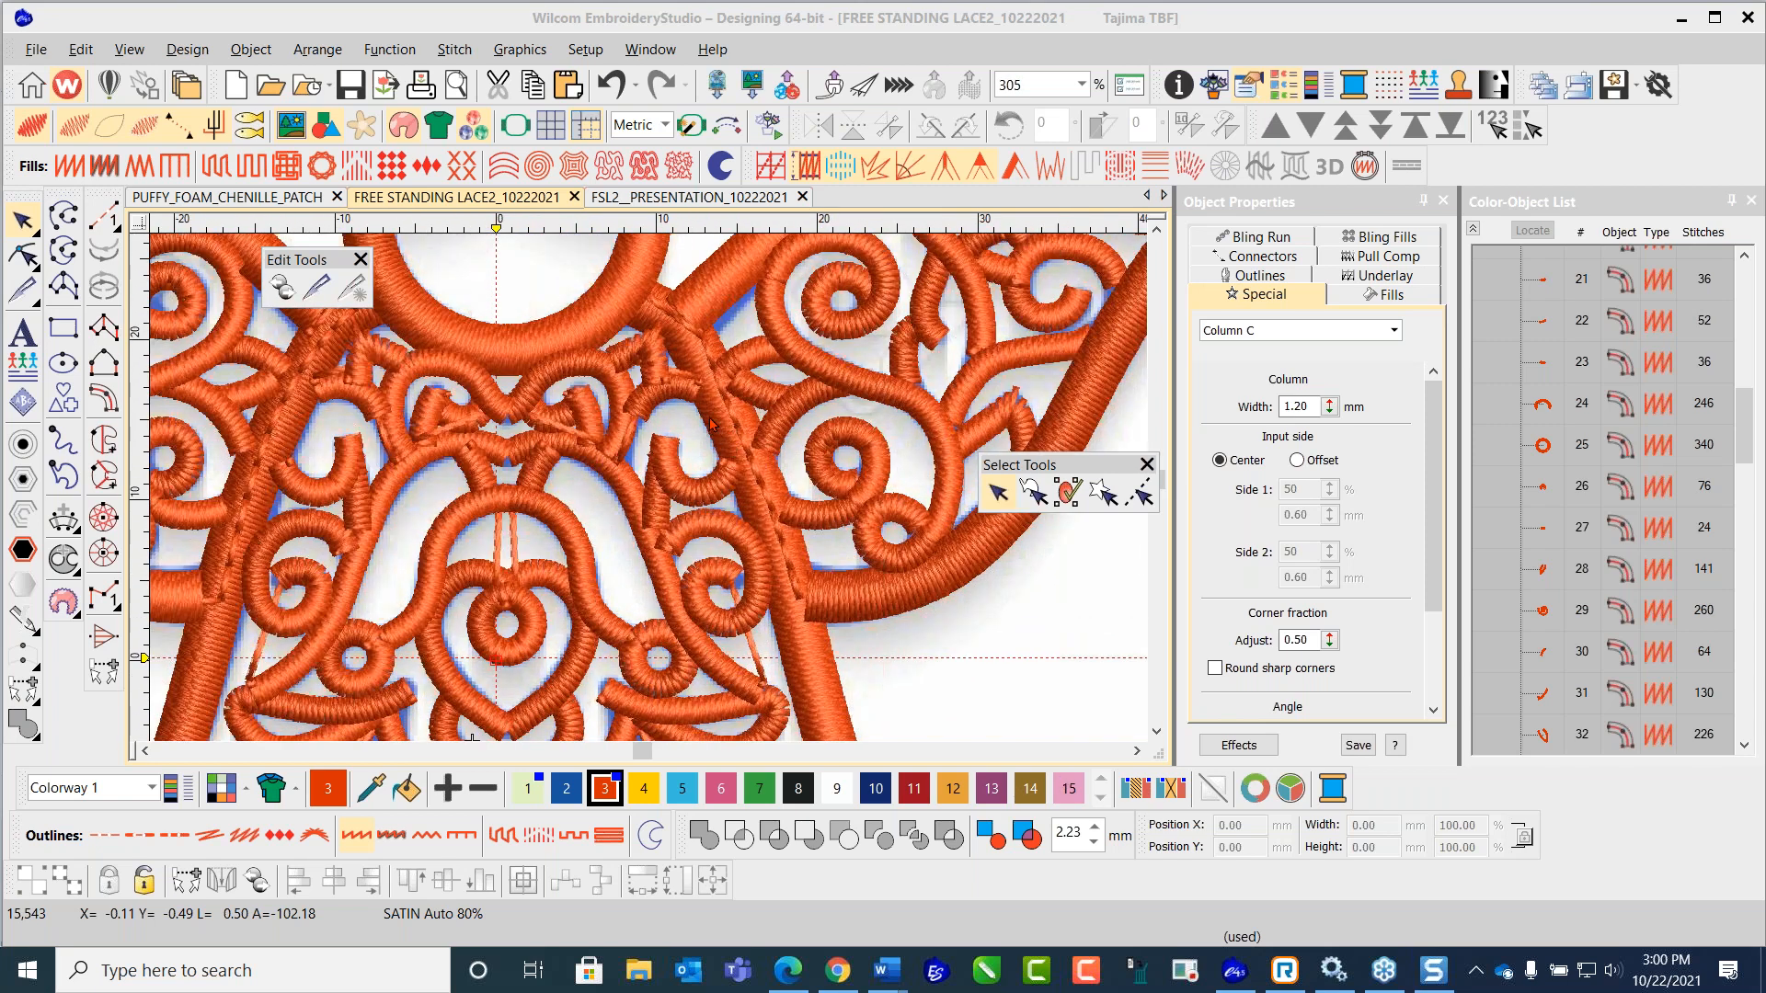
left_click(709, 424)
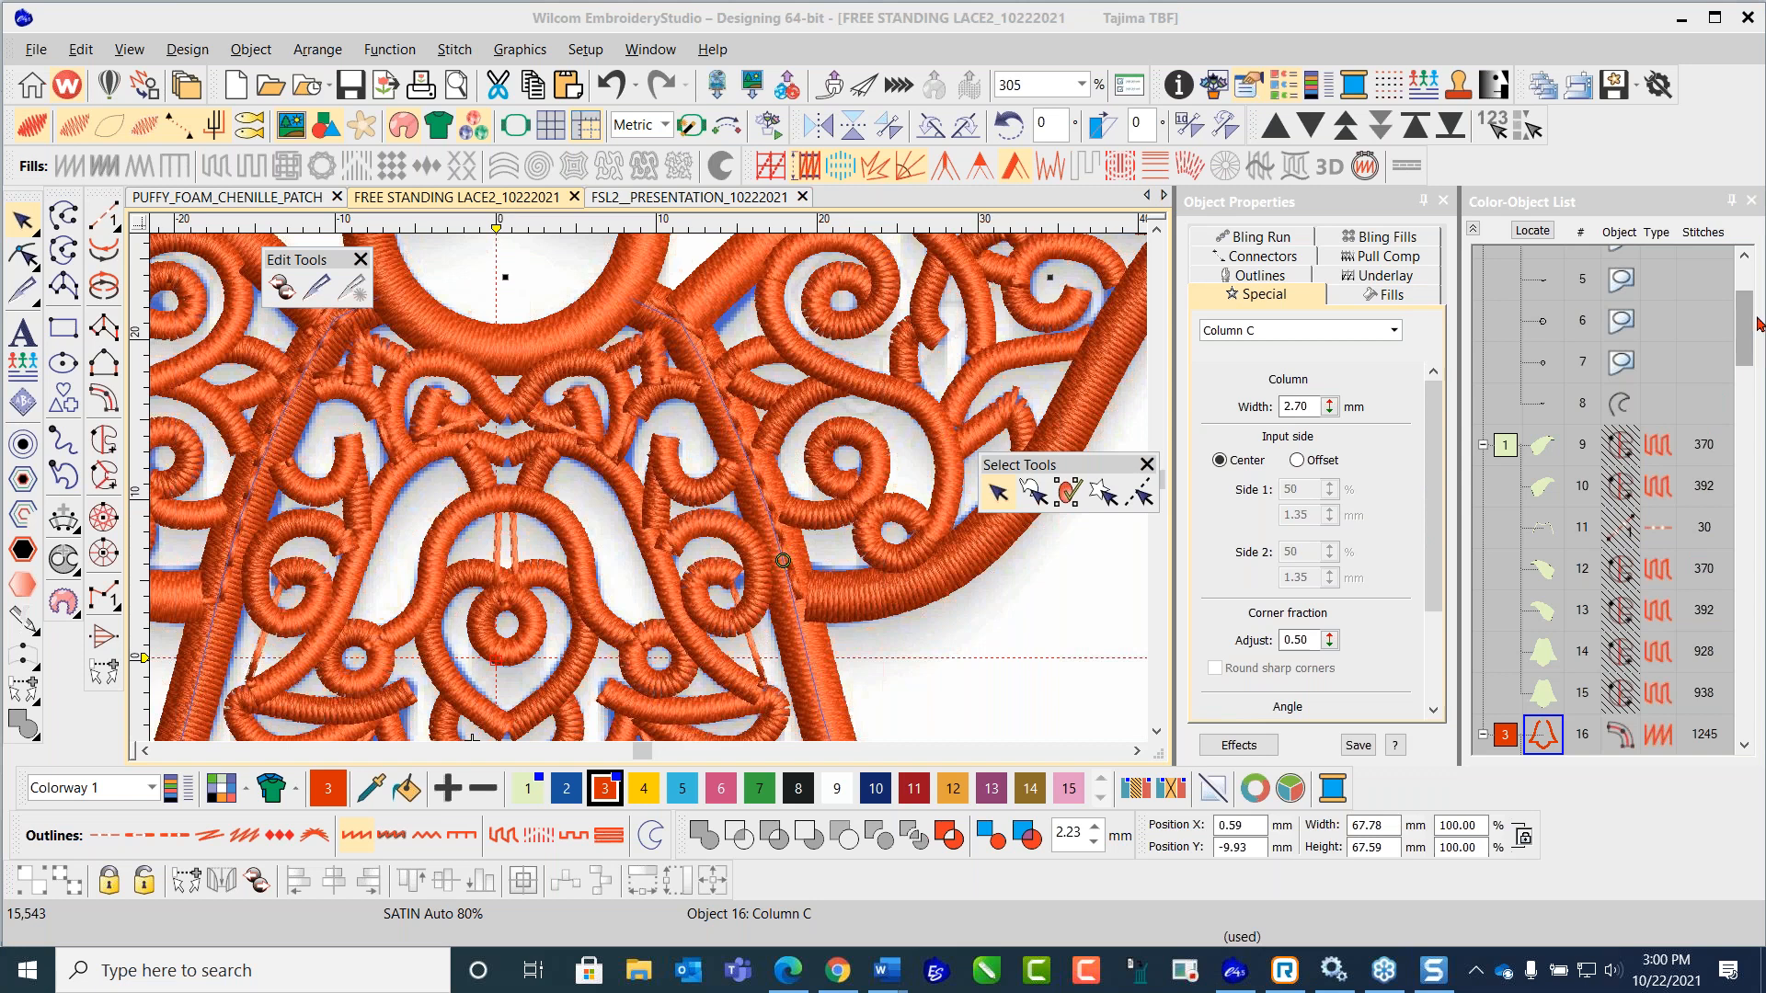
left_click_drag(1747, 331, 1746, 370)
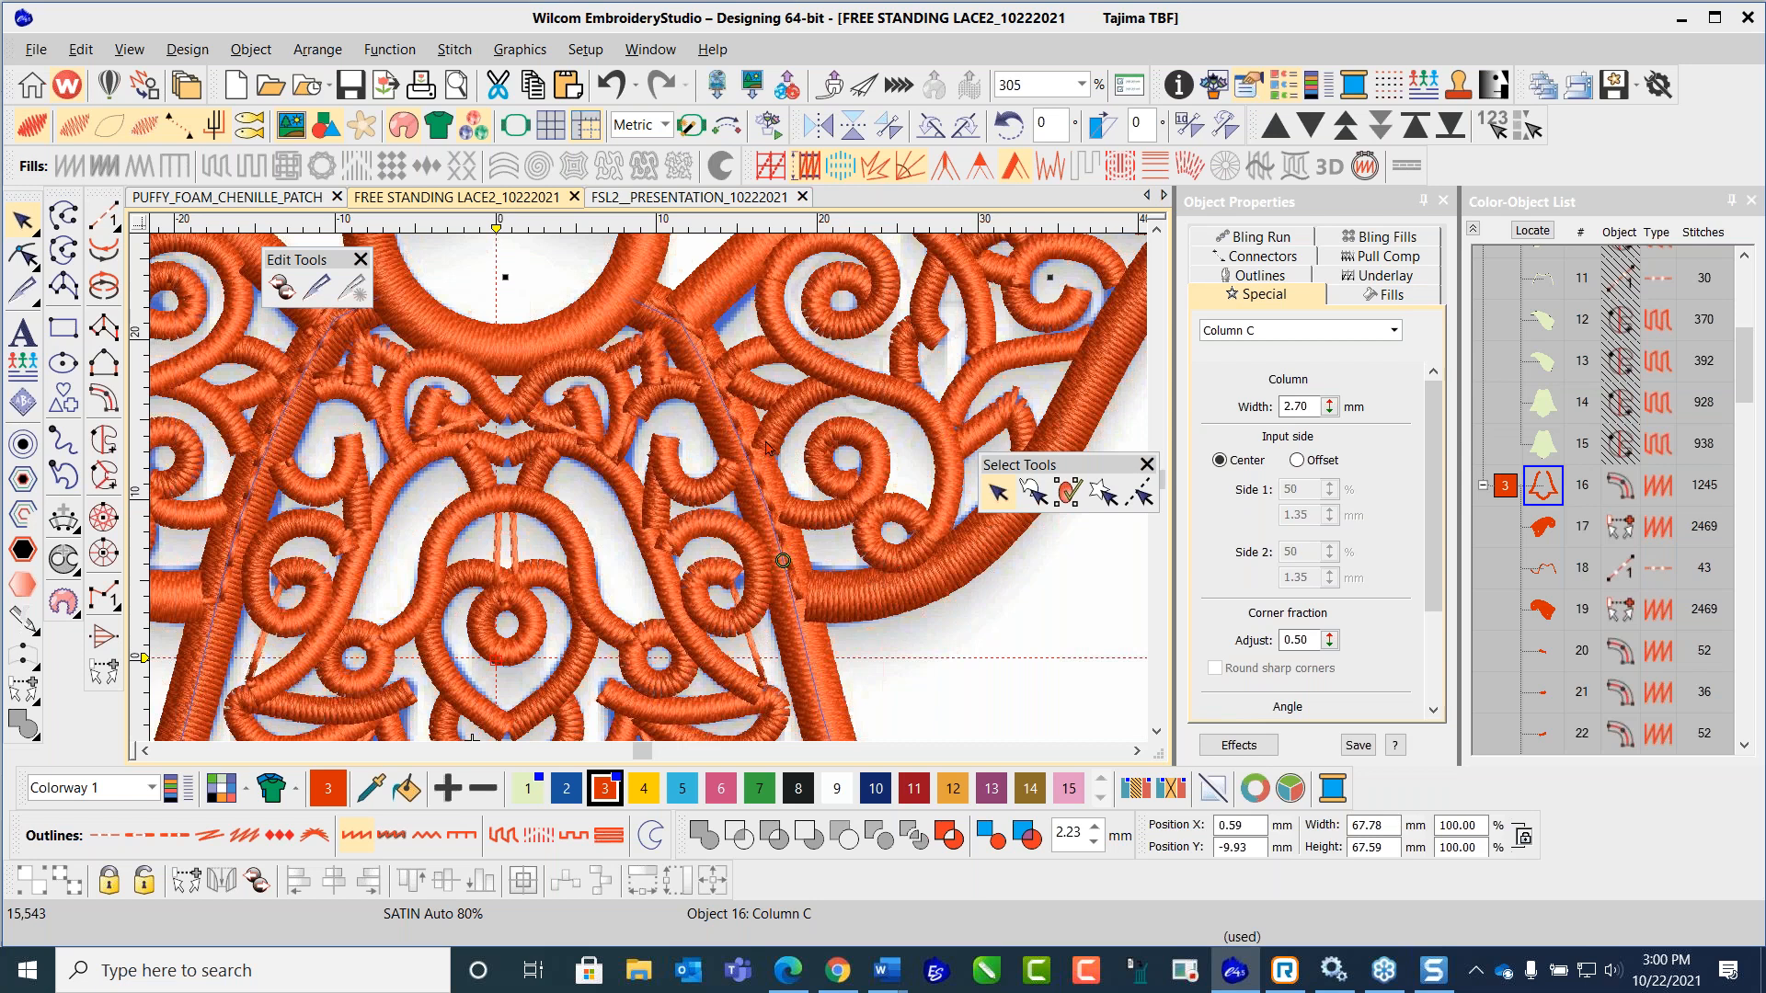
scroll(665, 456, "down", 3)
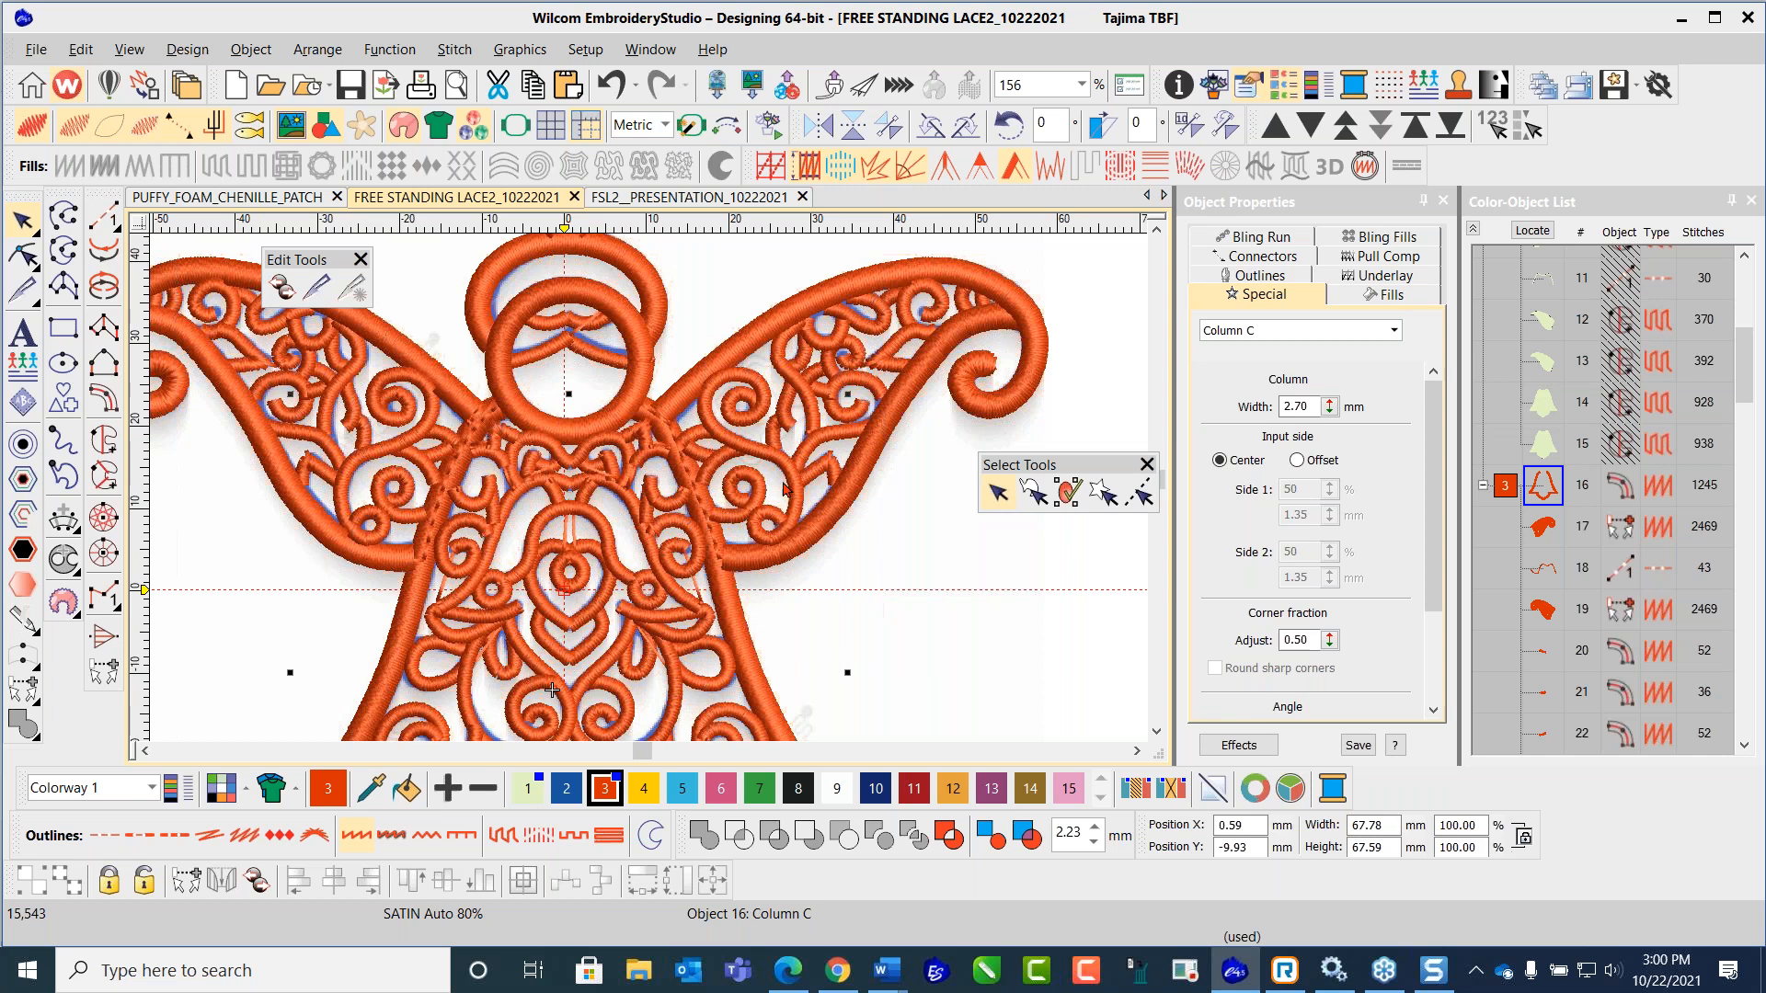
key("1")
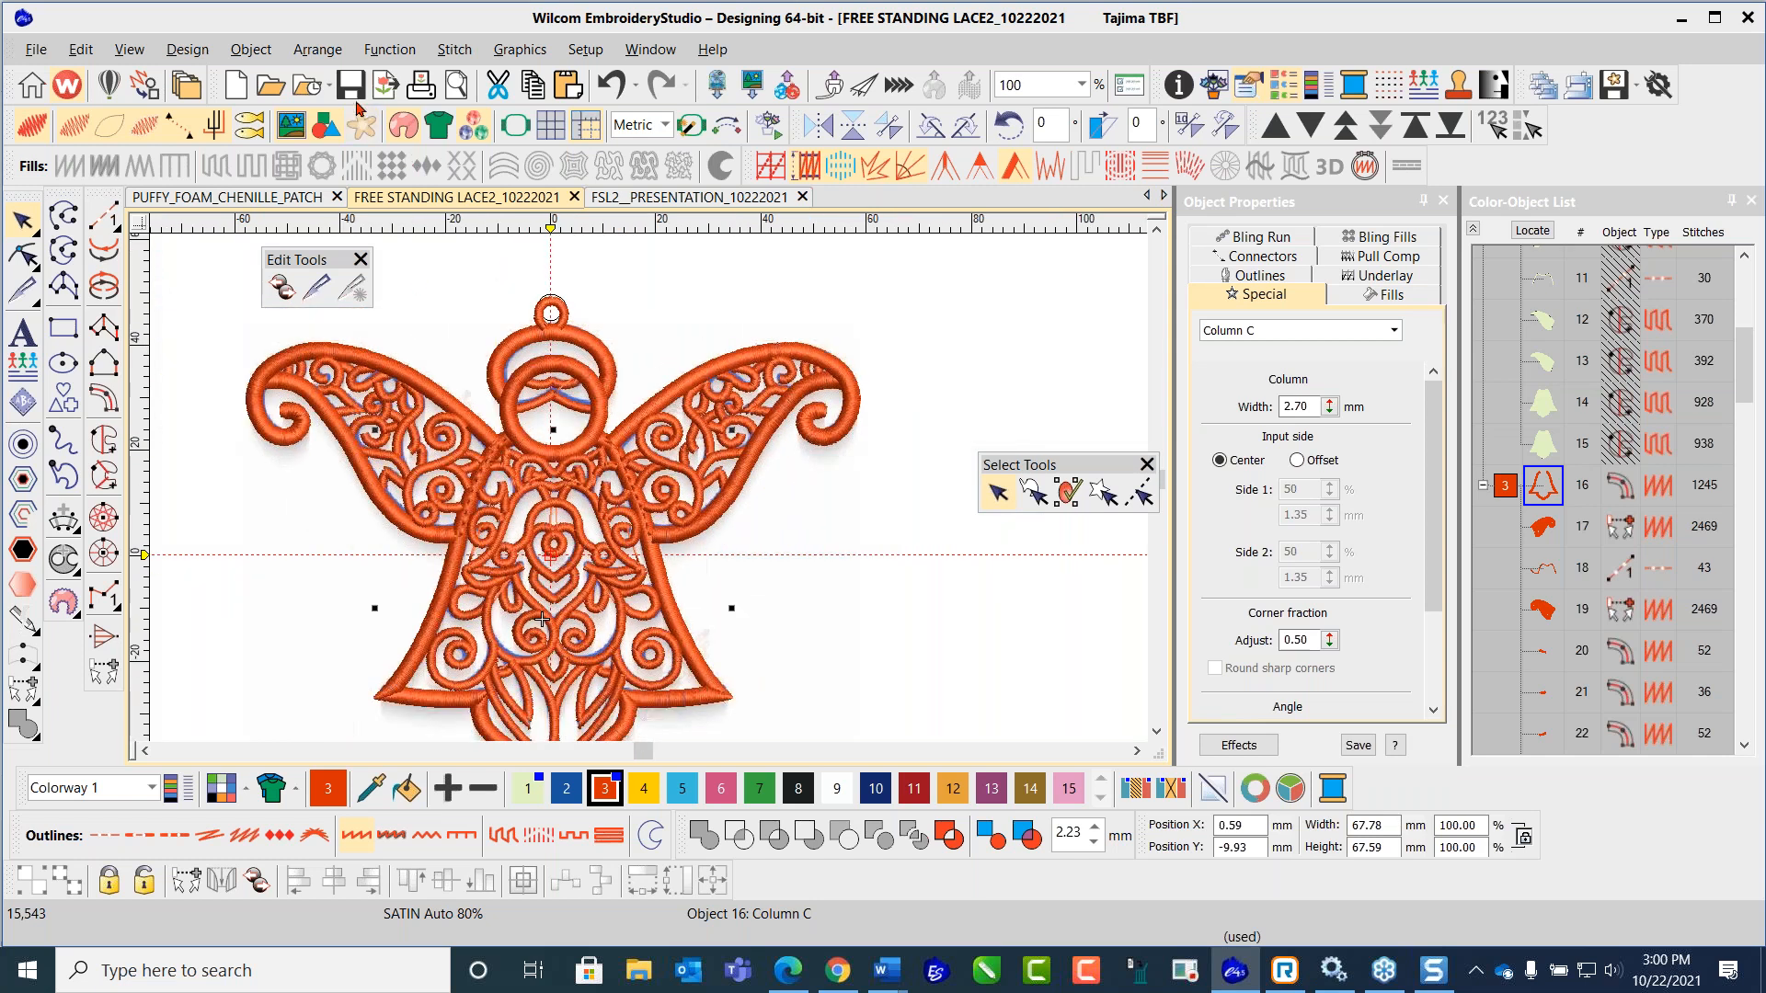
Step: Pull the duplicate scroll out of the robe's central heart and delete it
left_click(763, 535)
scroll(712, 427, "down", 3)
scroll(646, 501, "up", 3)
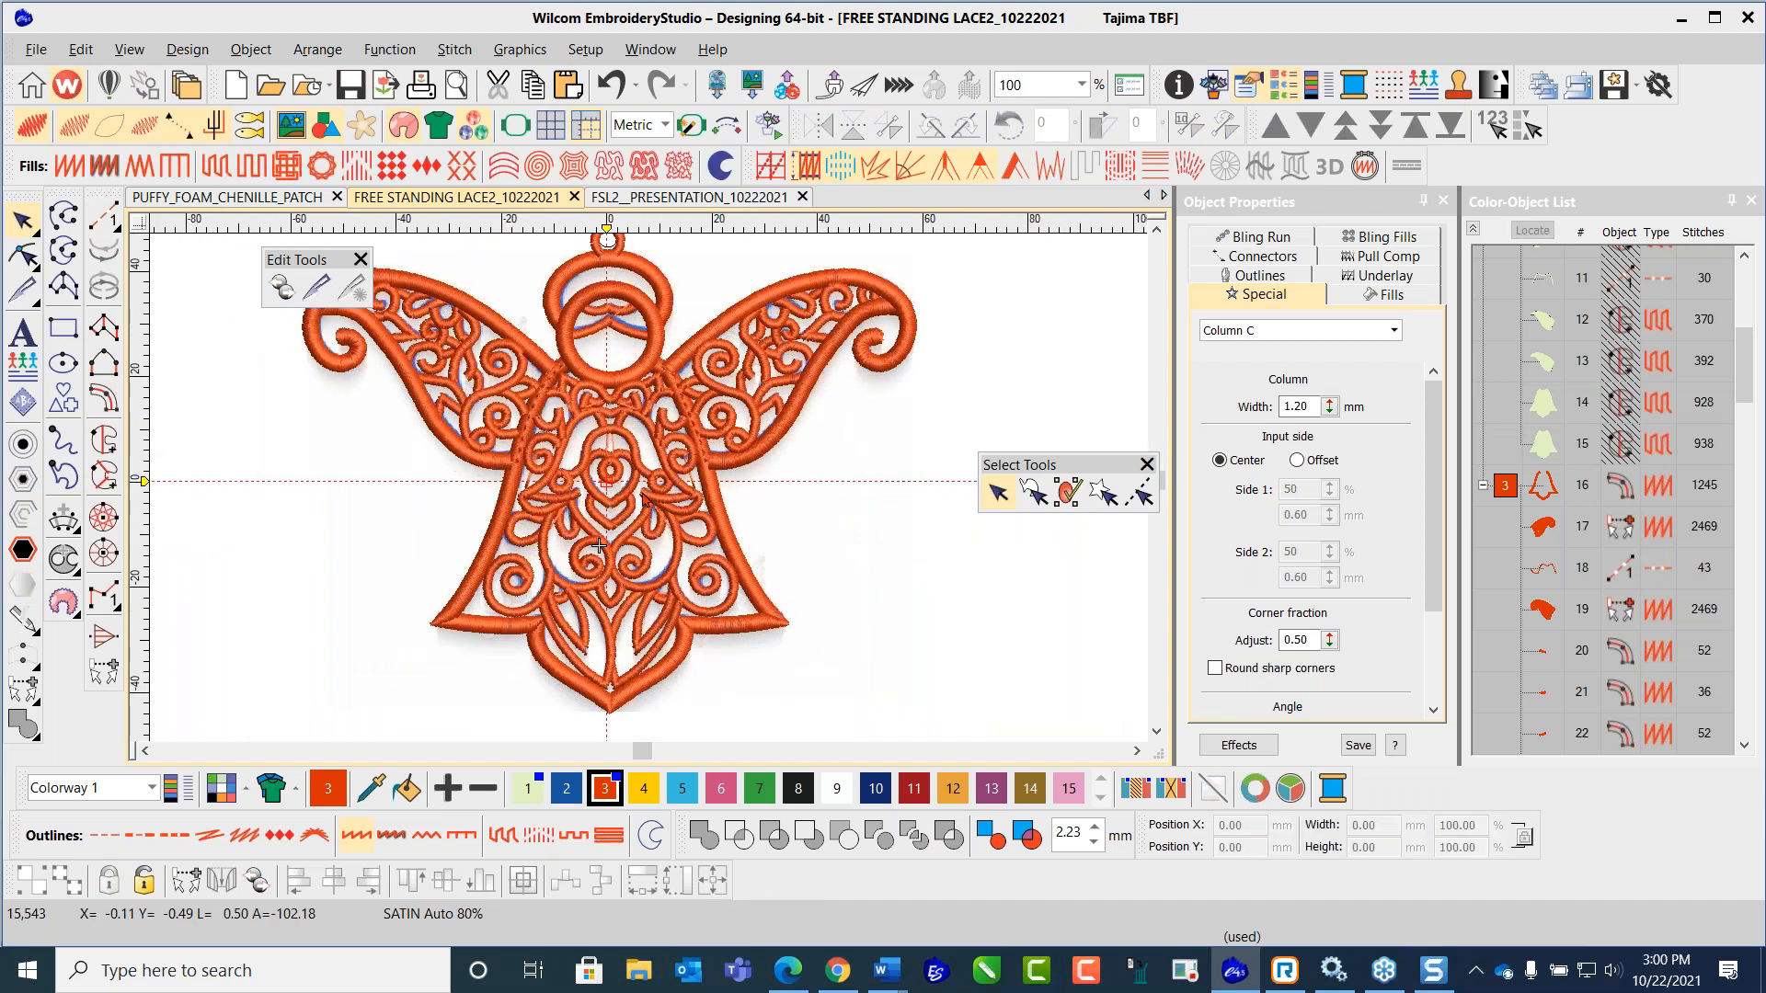
scroll(598, 545, "up", 1)
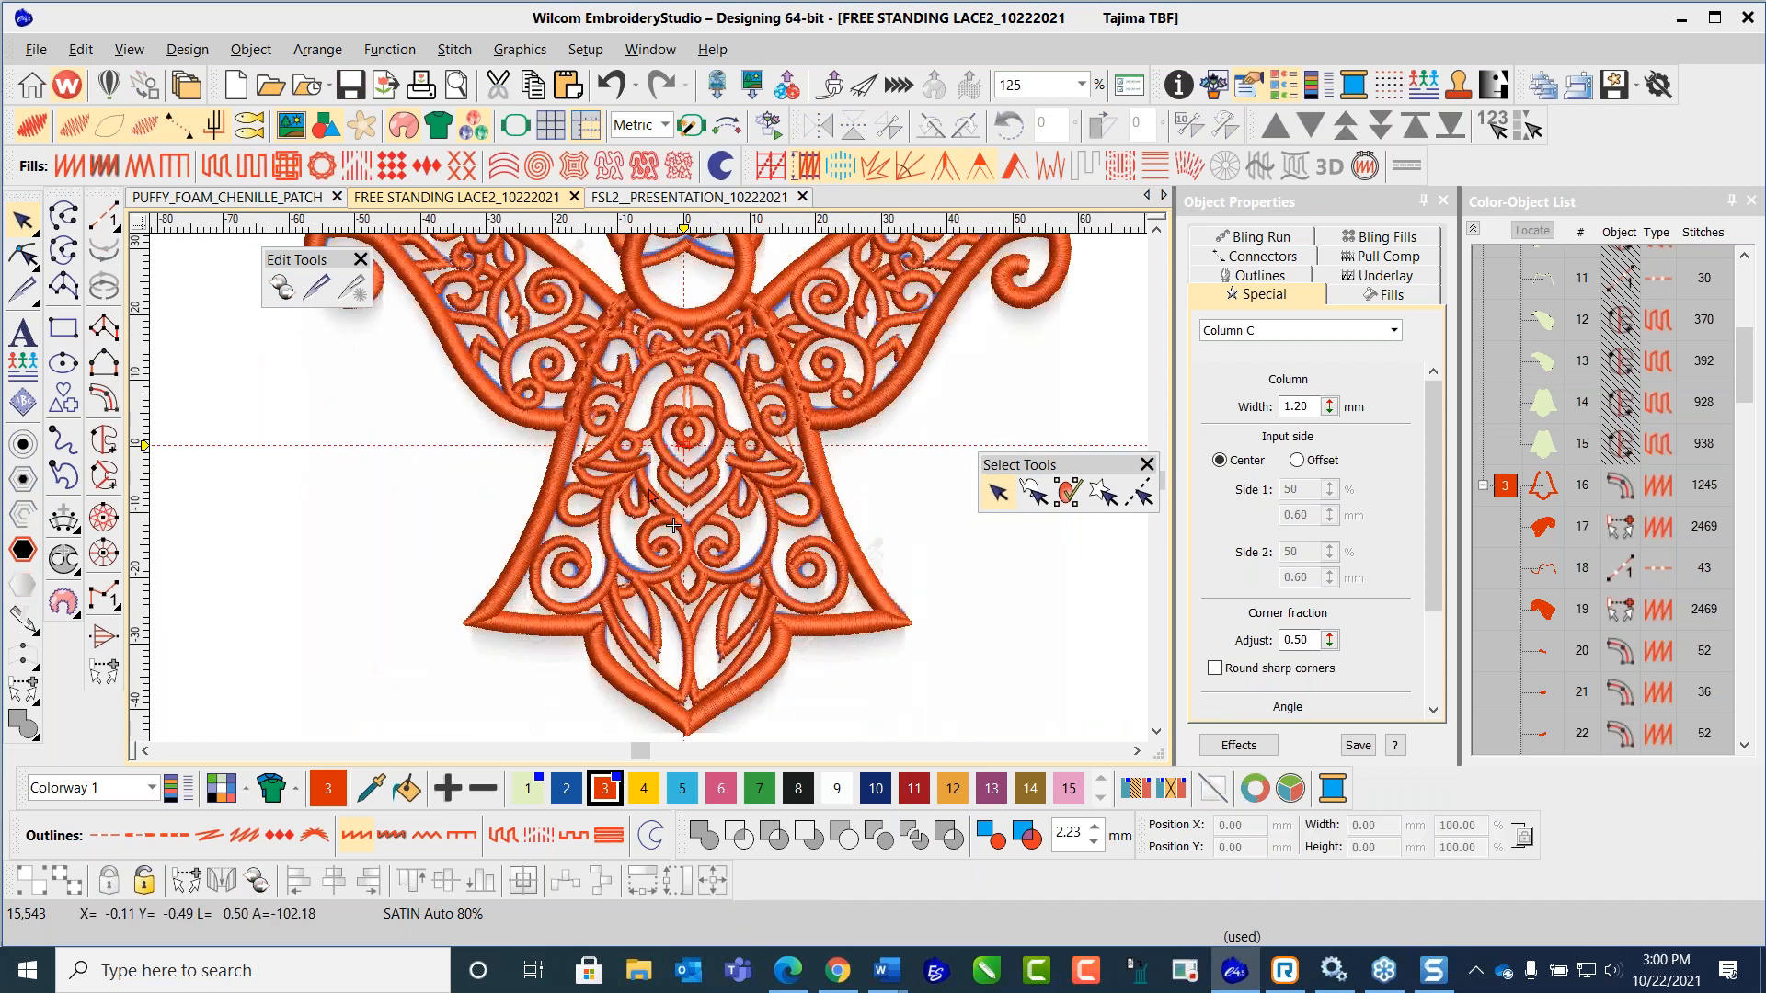
scroll(650, 494, "up", 5)
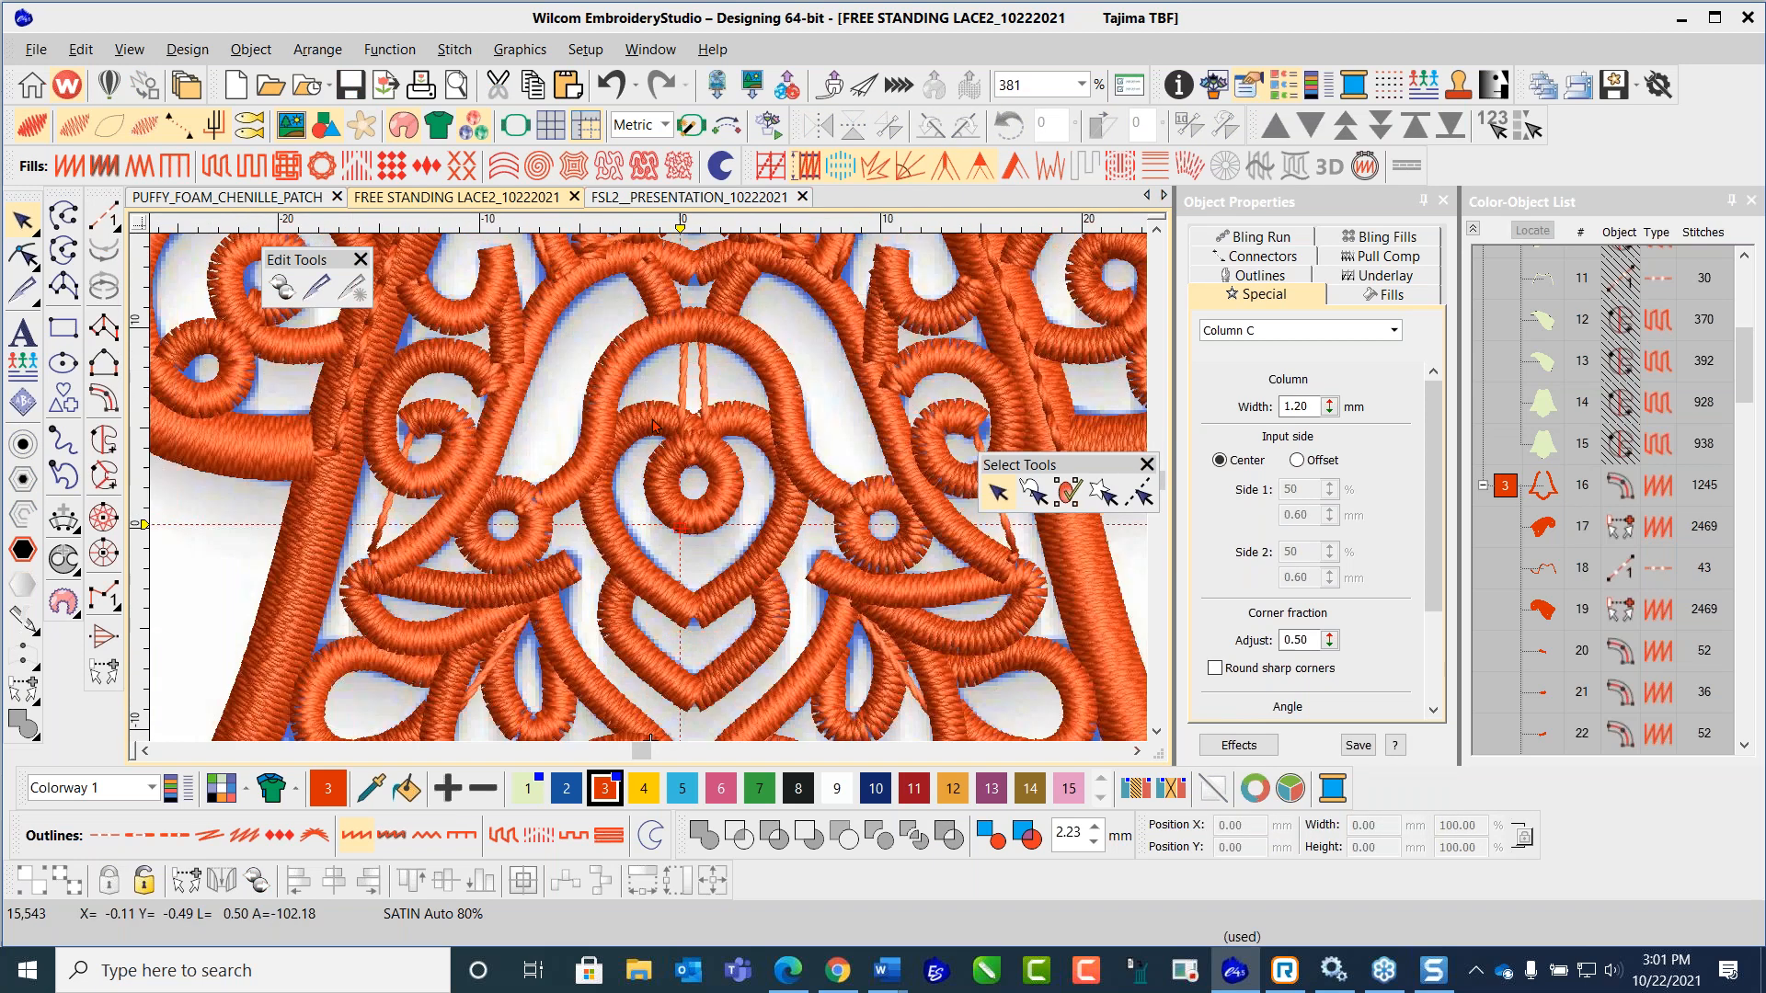
left_click(655, 429)
left_click_drag(660, 488, 603, 538)
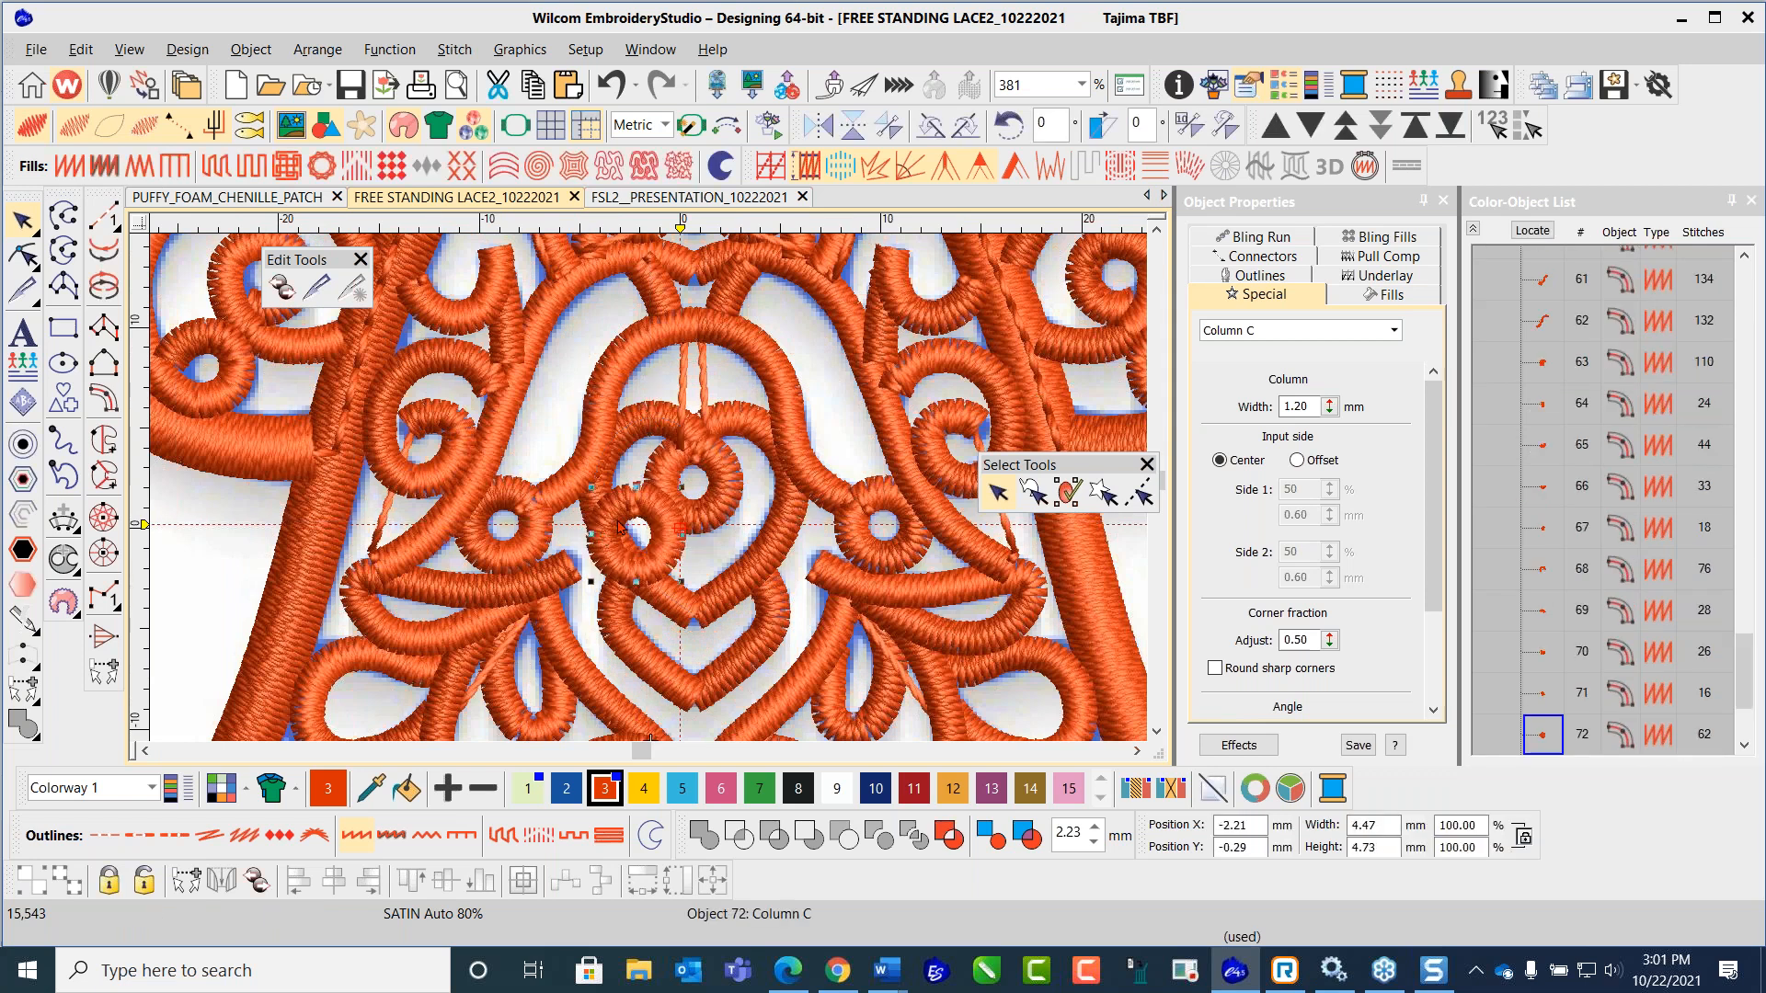
key("Delete")
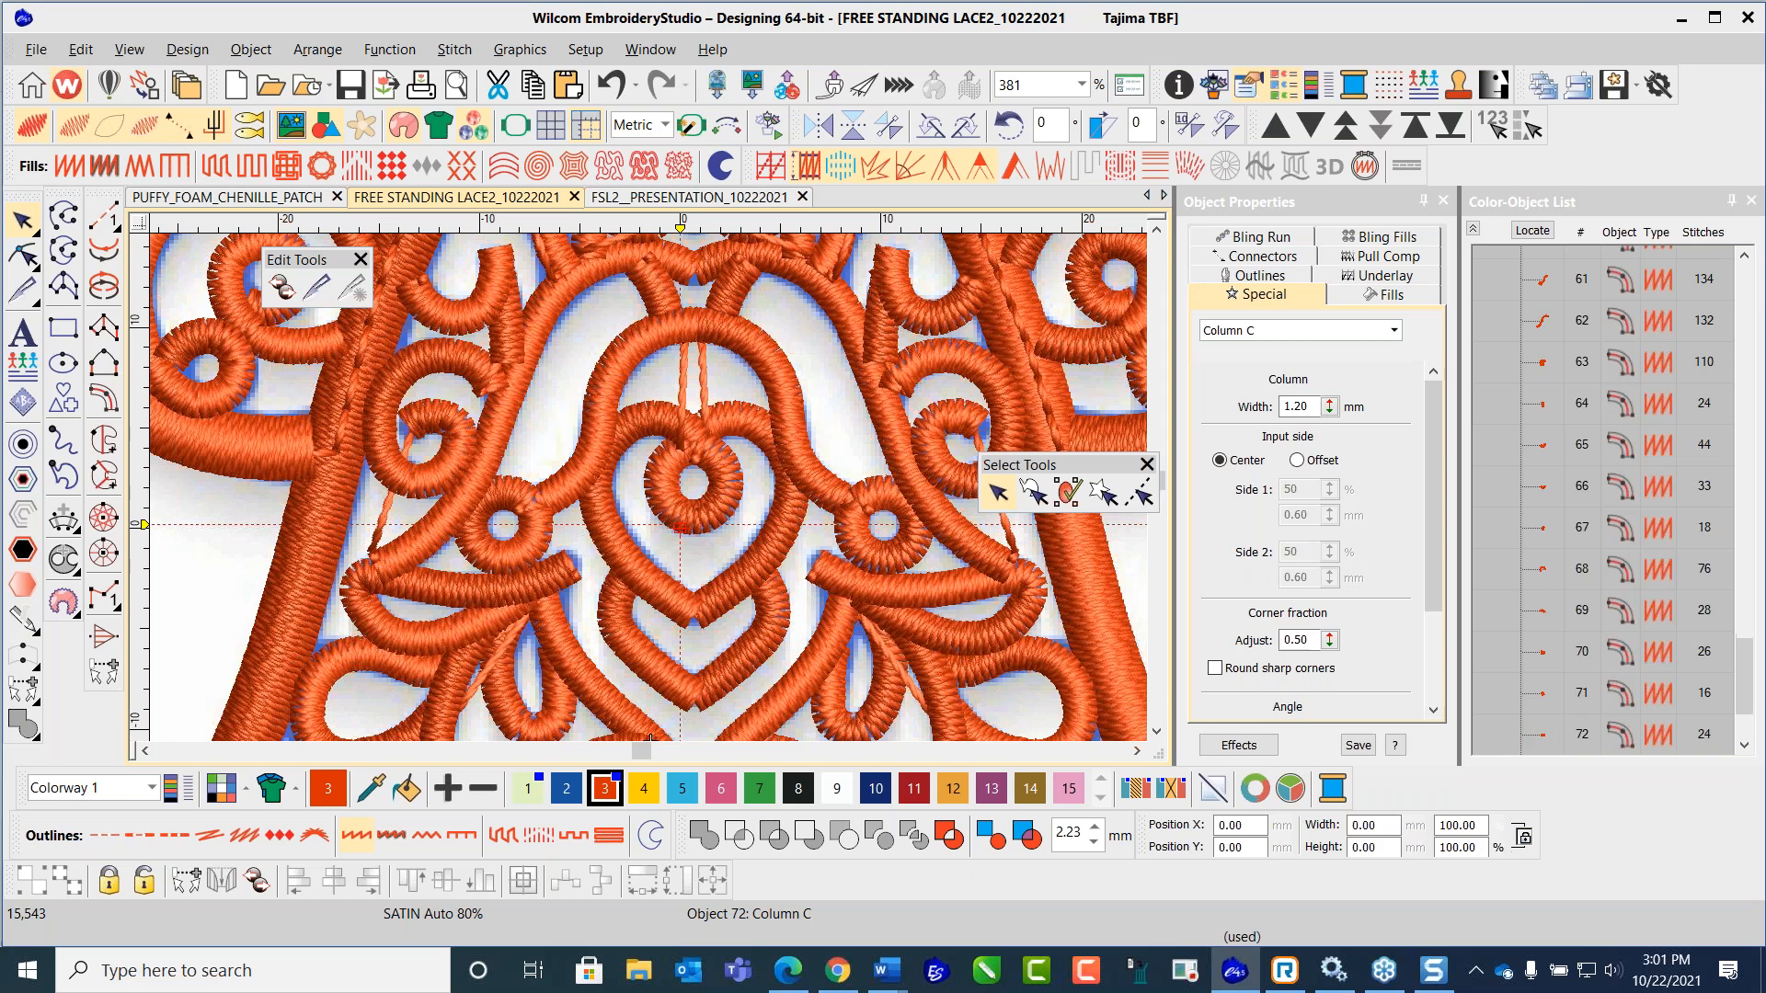
Step: Try moving the left half of the central heart upward to check for a duplicate beneath it, and undo the move
left_click(647, 418)
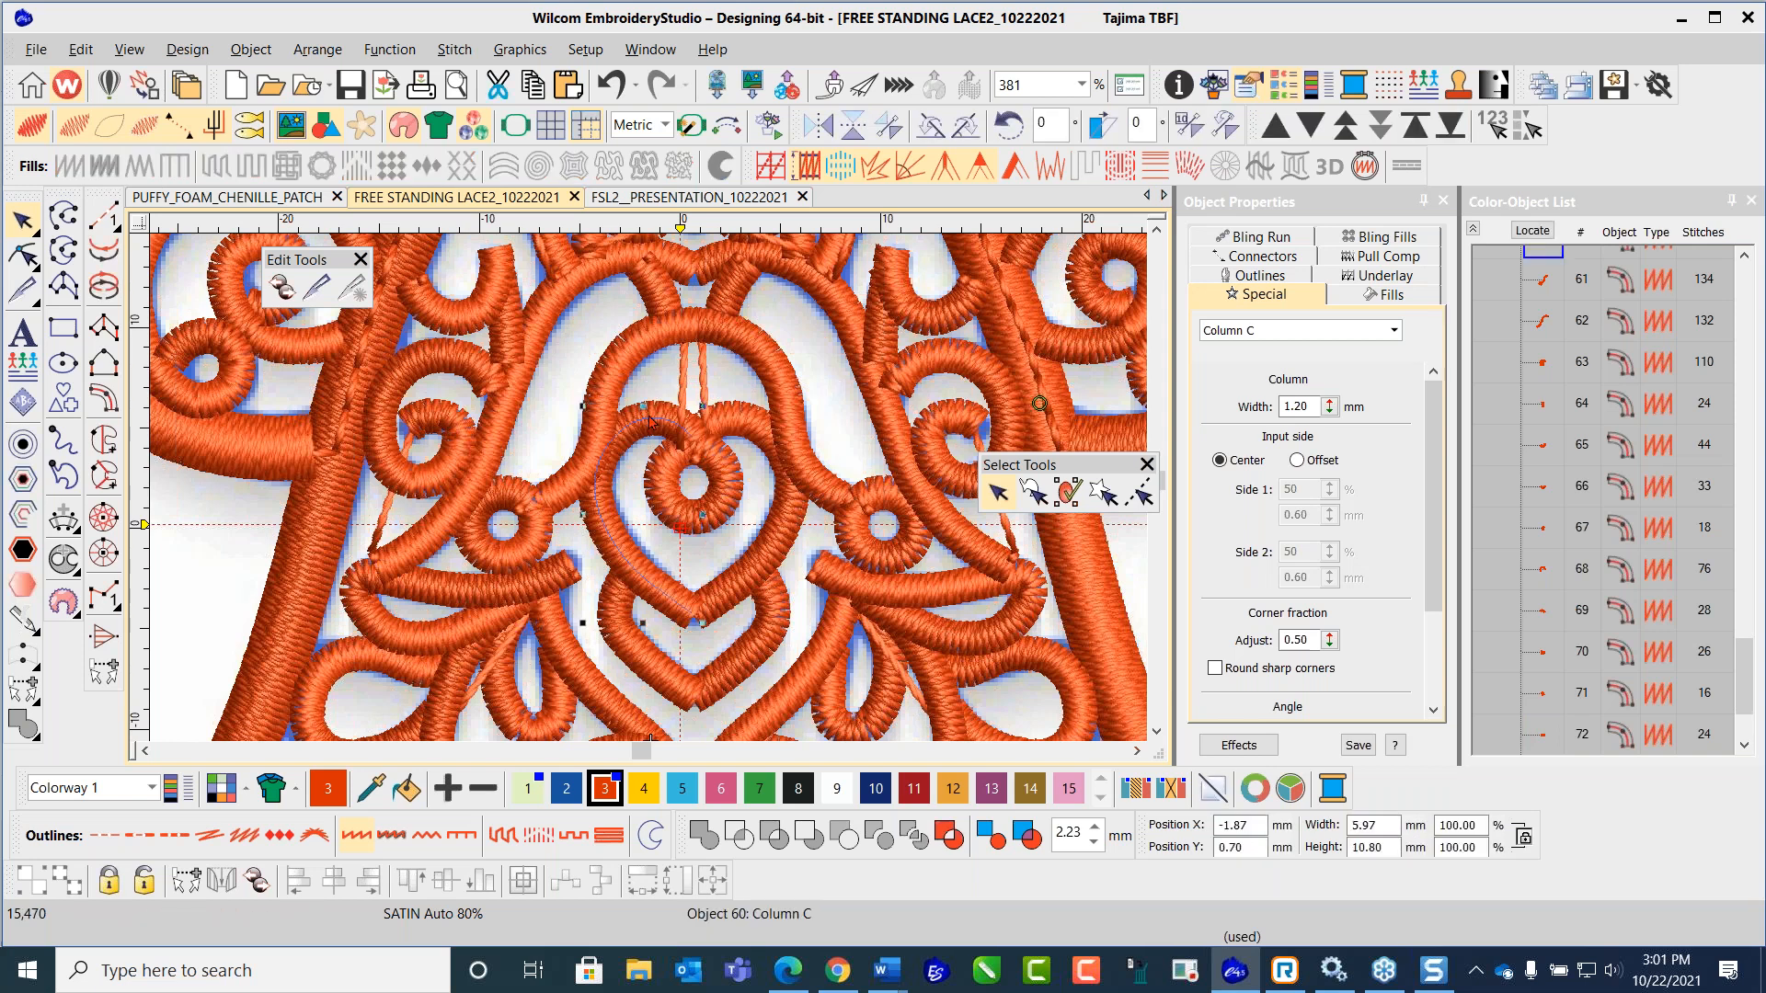
left_click_drag(650, 410, 649, 364)
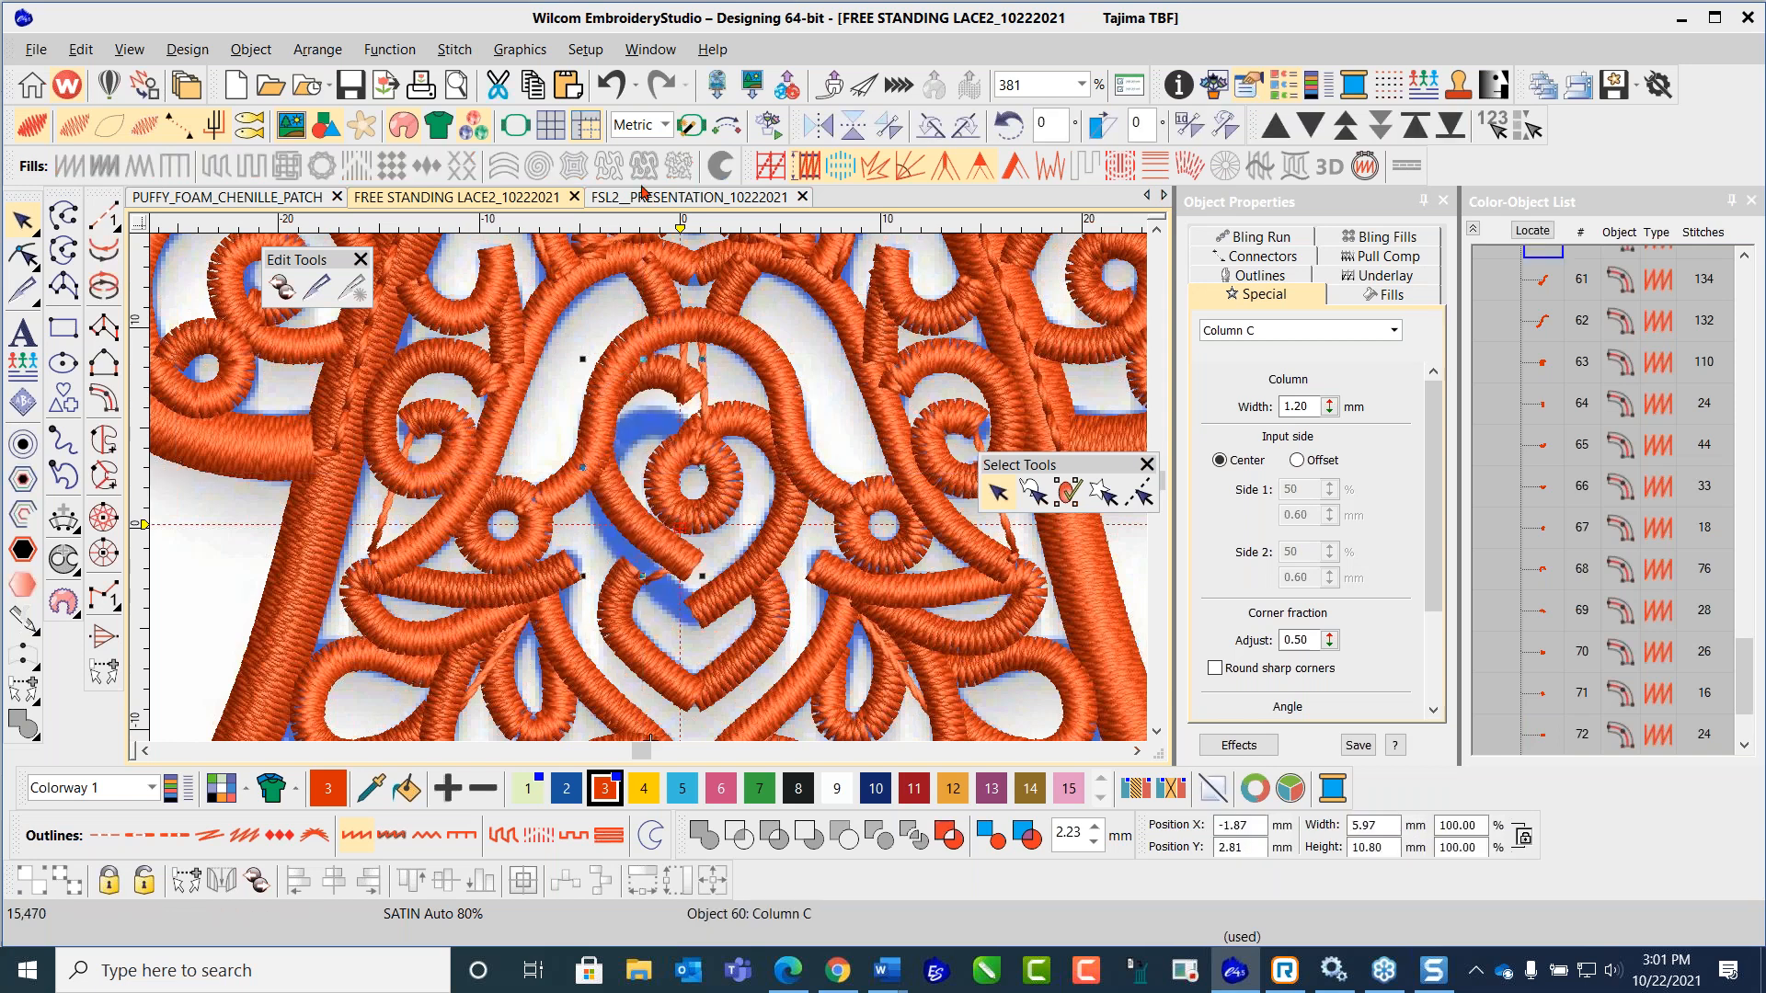
left_click(612, 85)
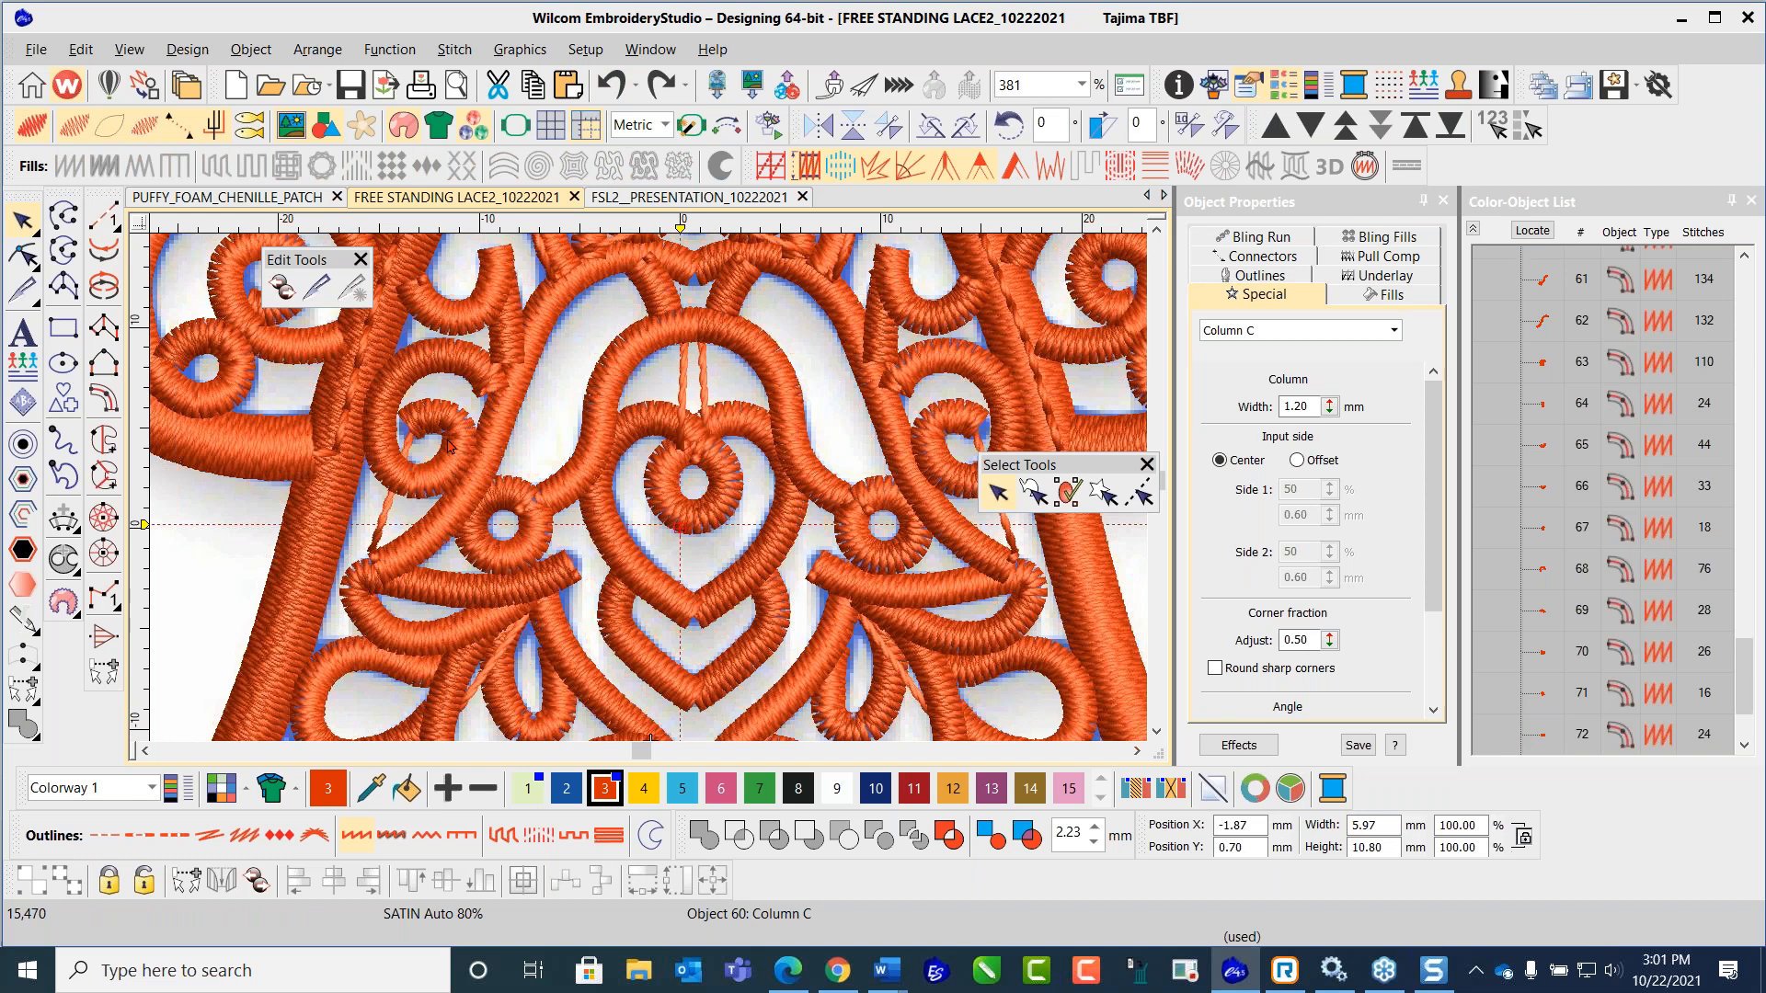
key("Escape")
Step: Try recolouring the robe outline, both wings and their connecting run, objects 16 to 19, to green colour 7, and undo it
scroll(756, 487, "down", 4)
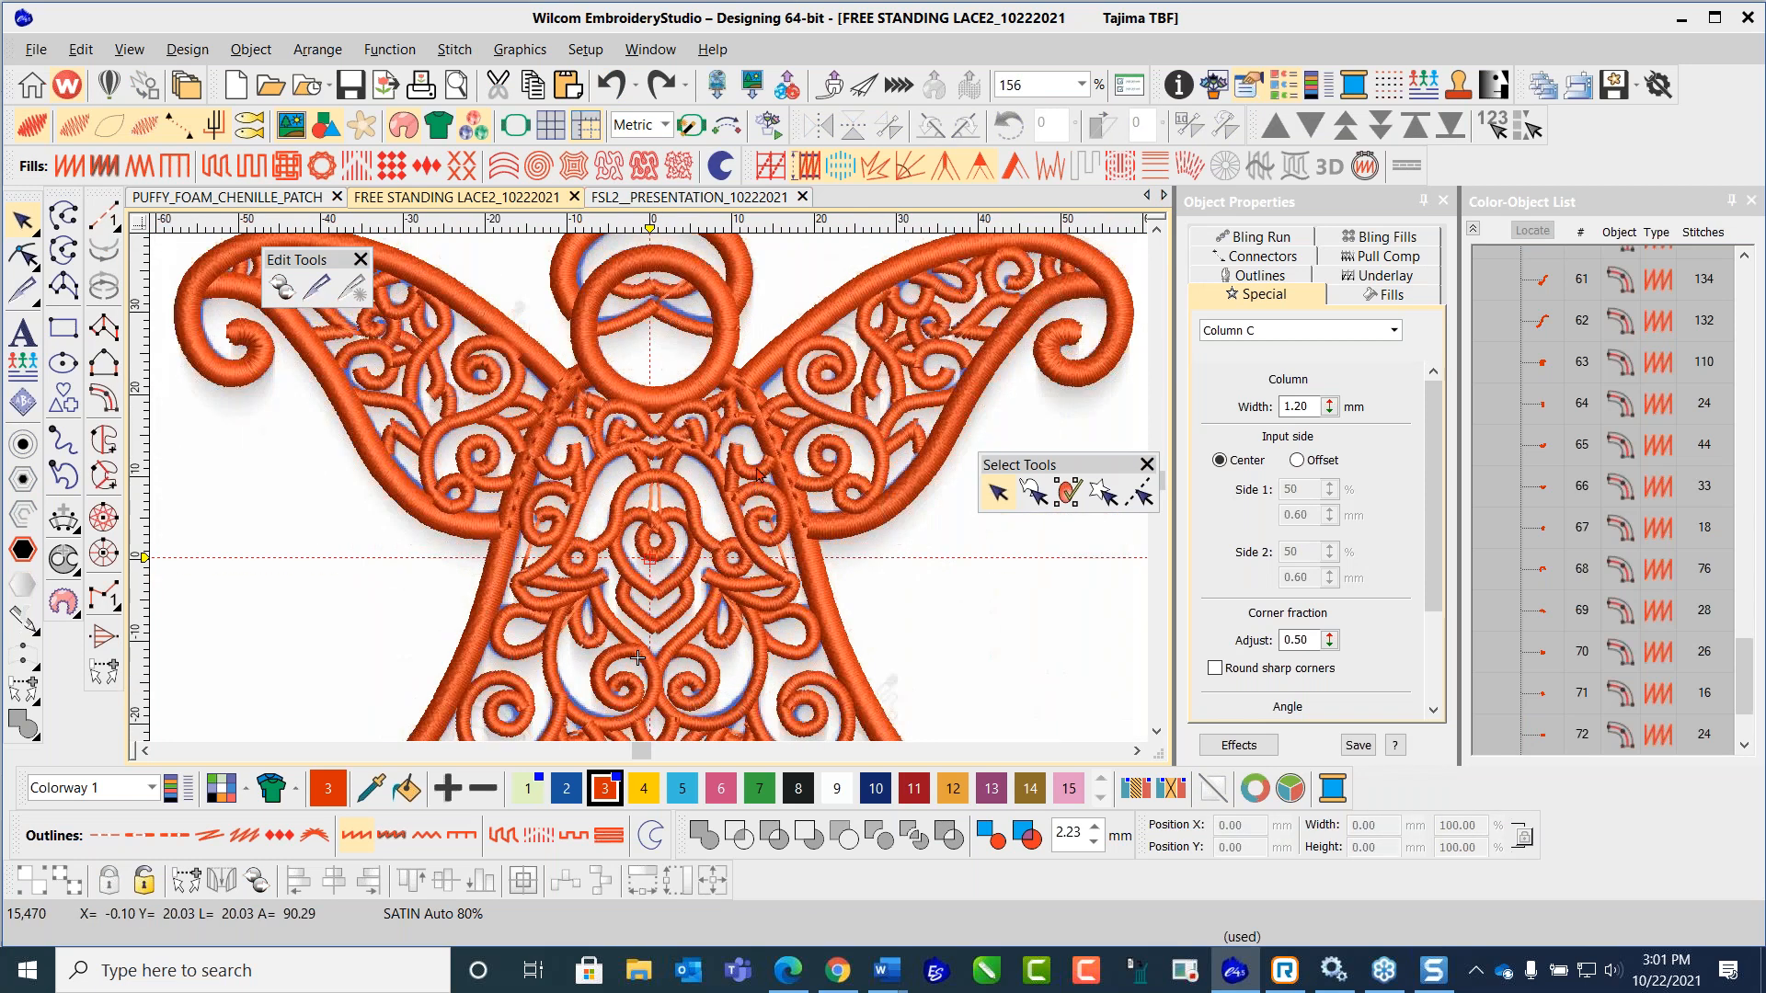
scroll(650, 497, "down", 2)
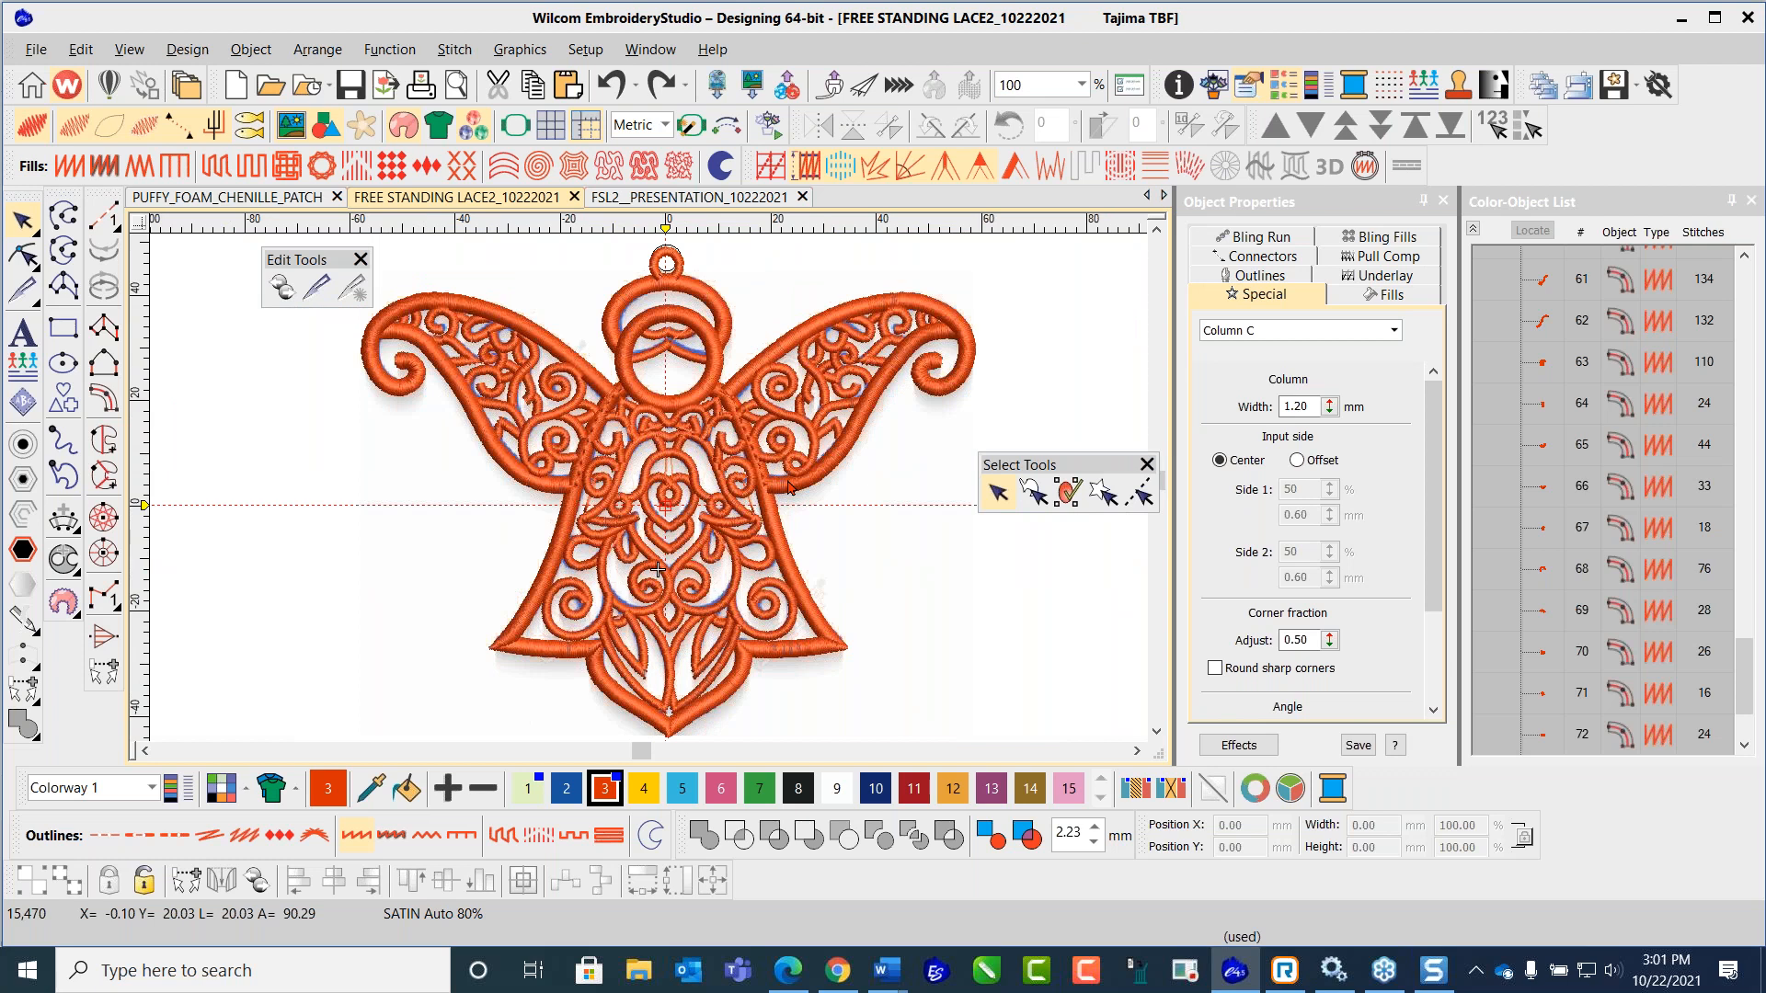
left_click(830, 476)
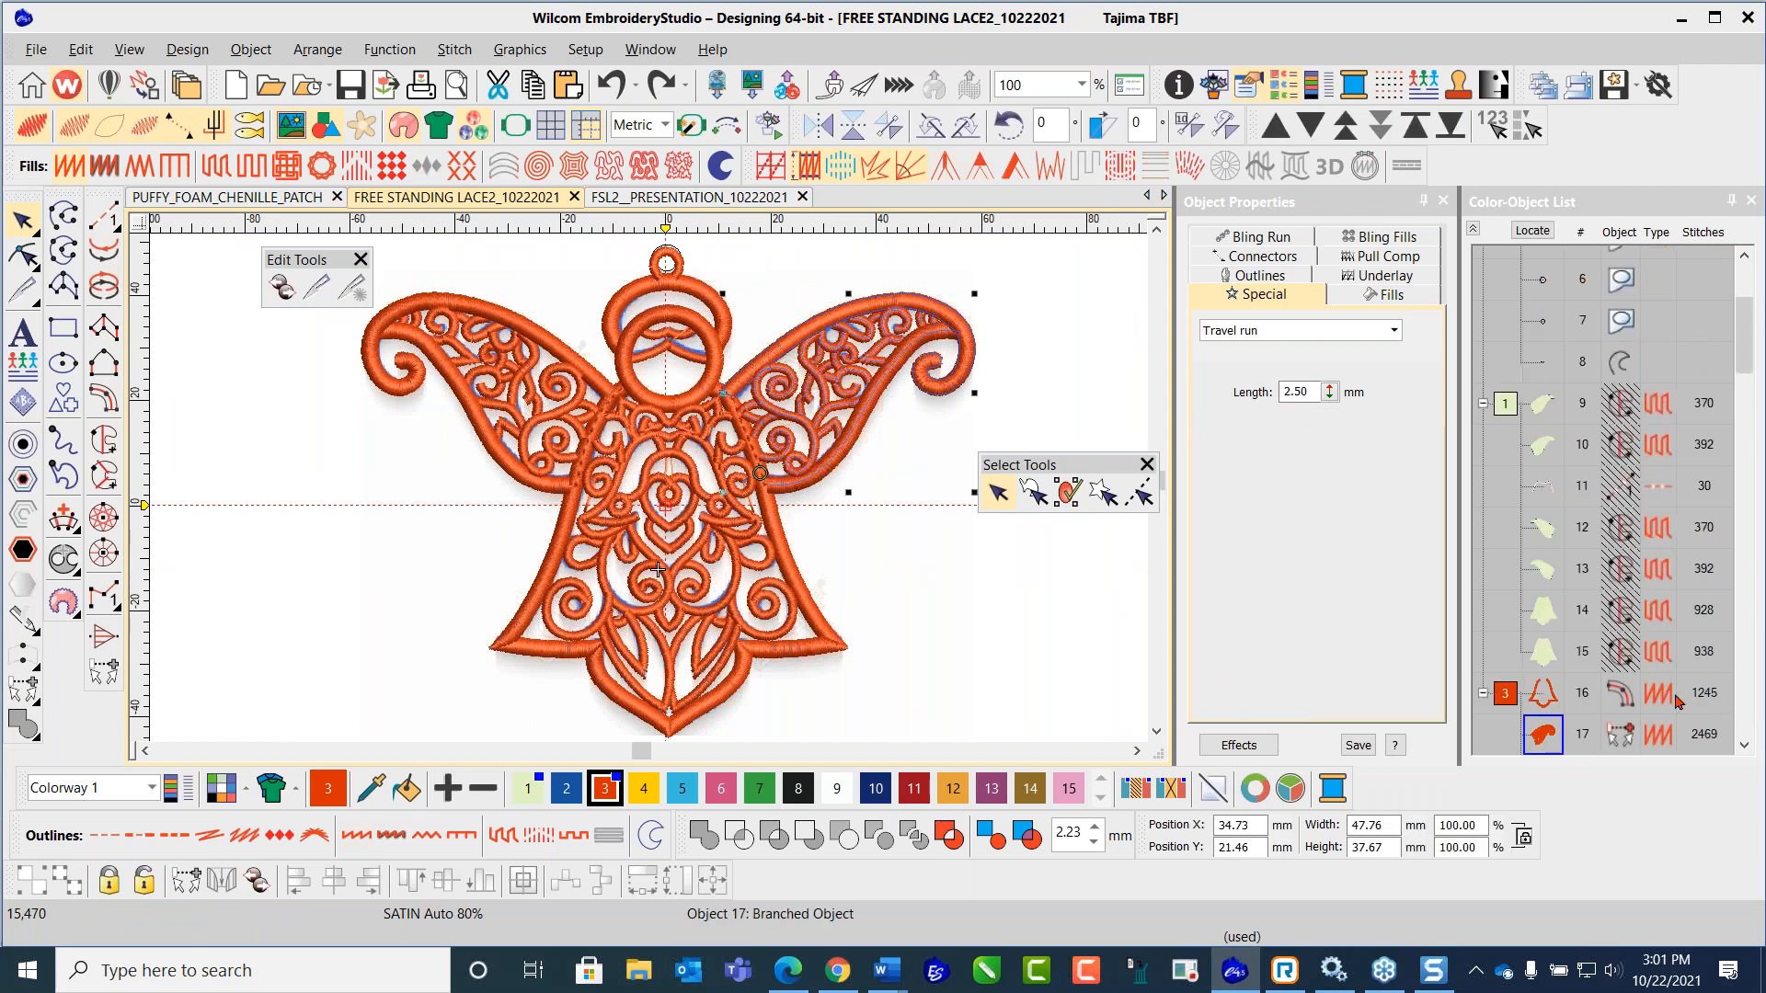
scroll(1576, 499, "down", 2)
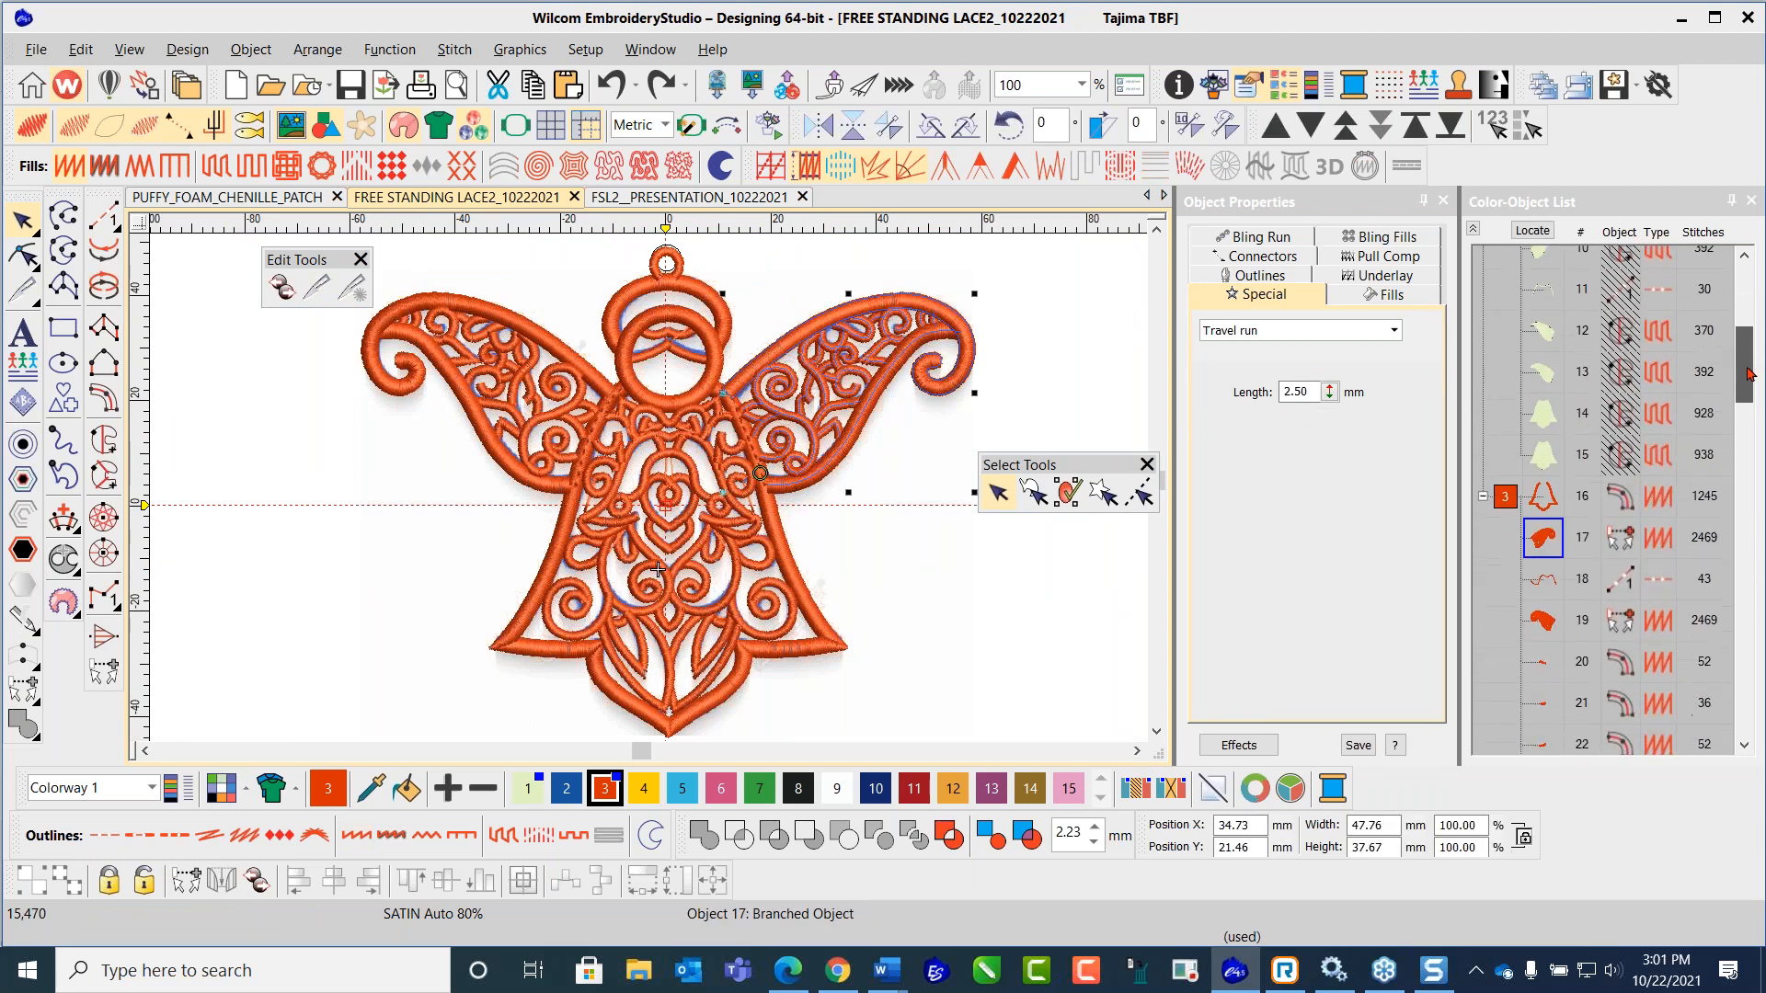
left_click(1546, 501, "ctrl")
left_click(1548, 580, "ctrl")
left_click(1544, 625, "ctrl")
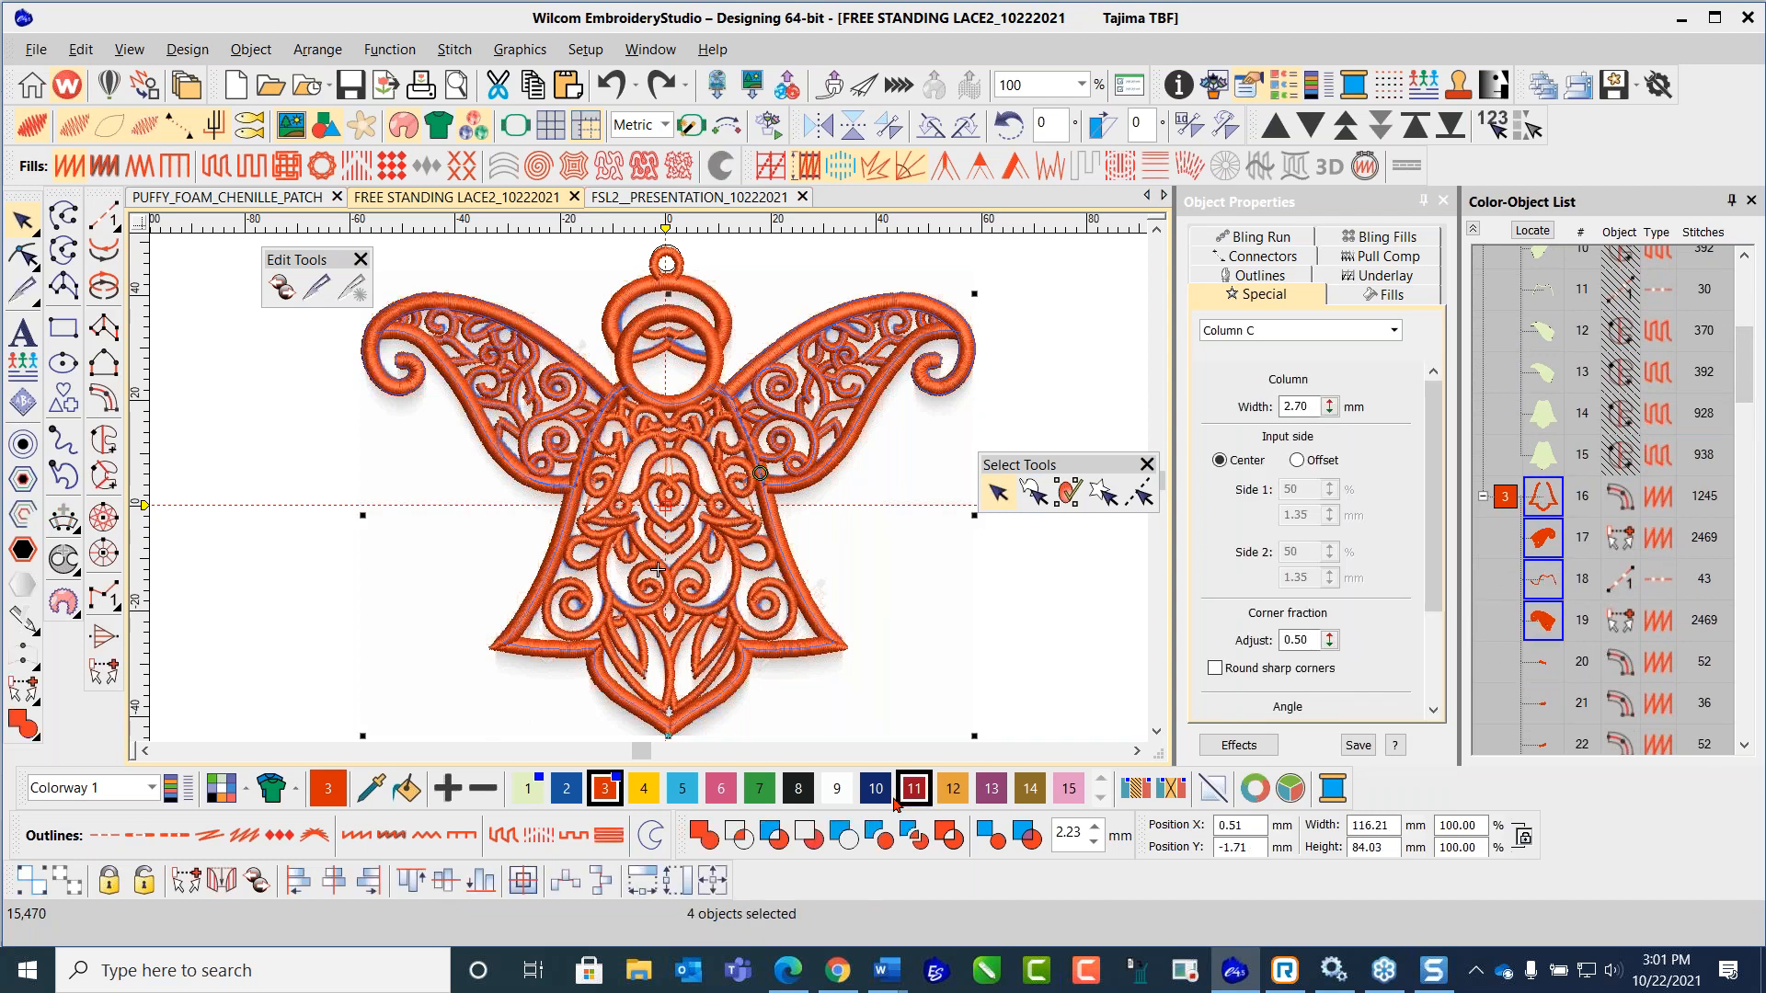
left_click(759, 788)
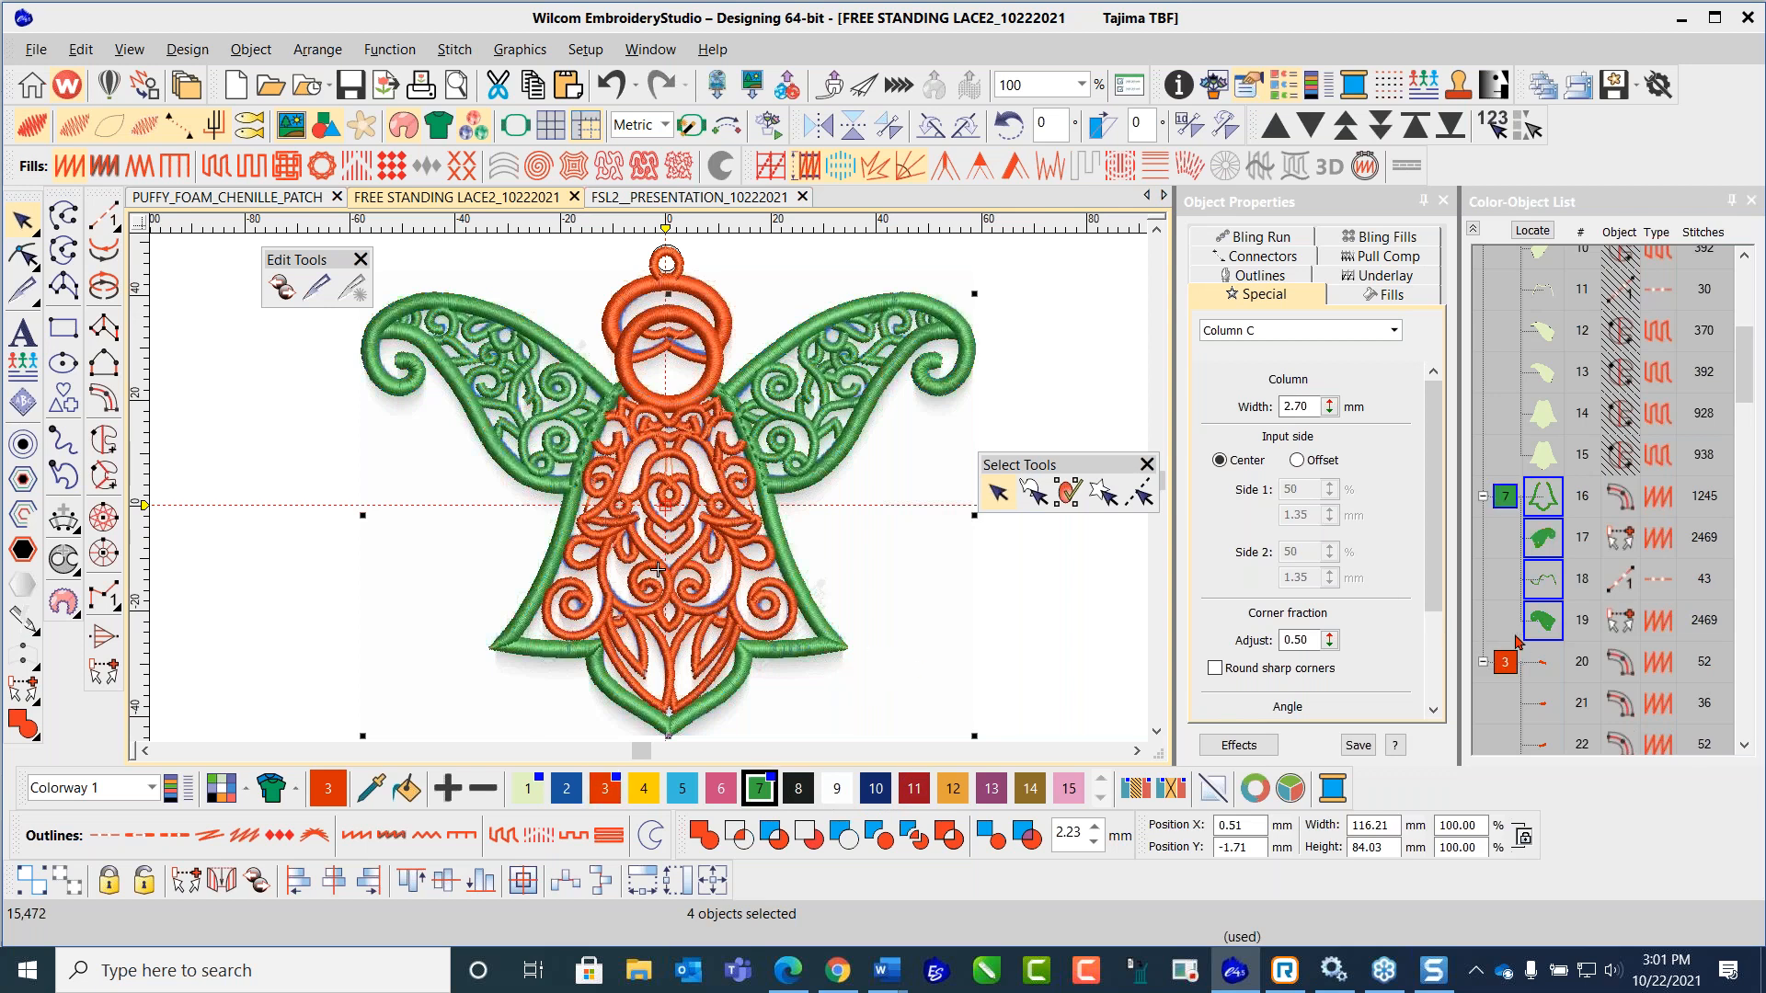
left_click(610, 82)
Step: Recolour both wings and their connecting run, objects 17 to 19, to green colour 7, and deselect them
left_click_drag(1741, 405, 1748, 293)
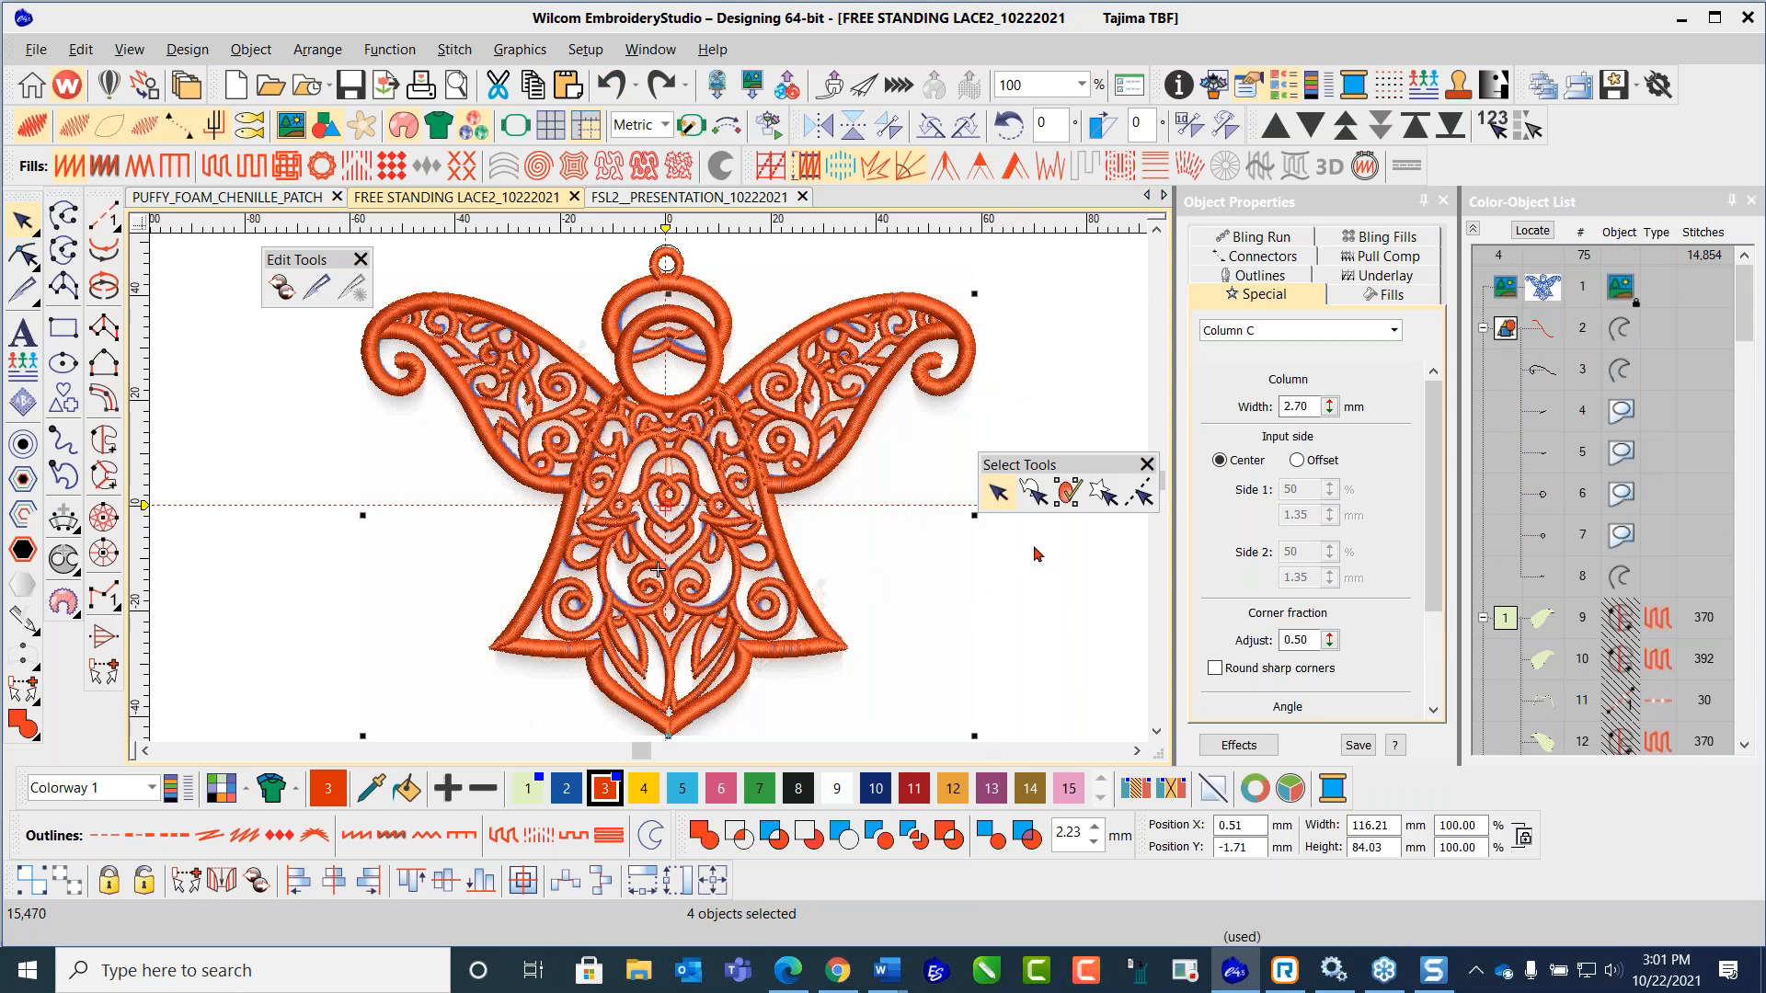
left_click_drag(1741, 293, 1745, 368)
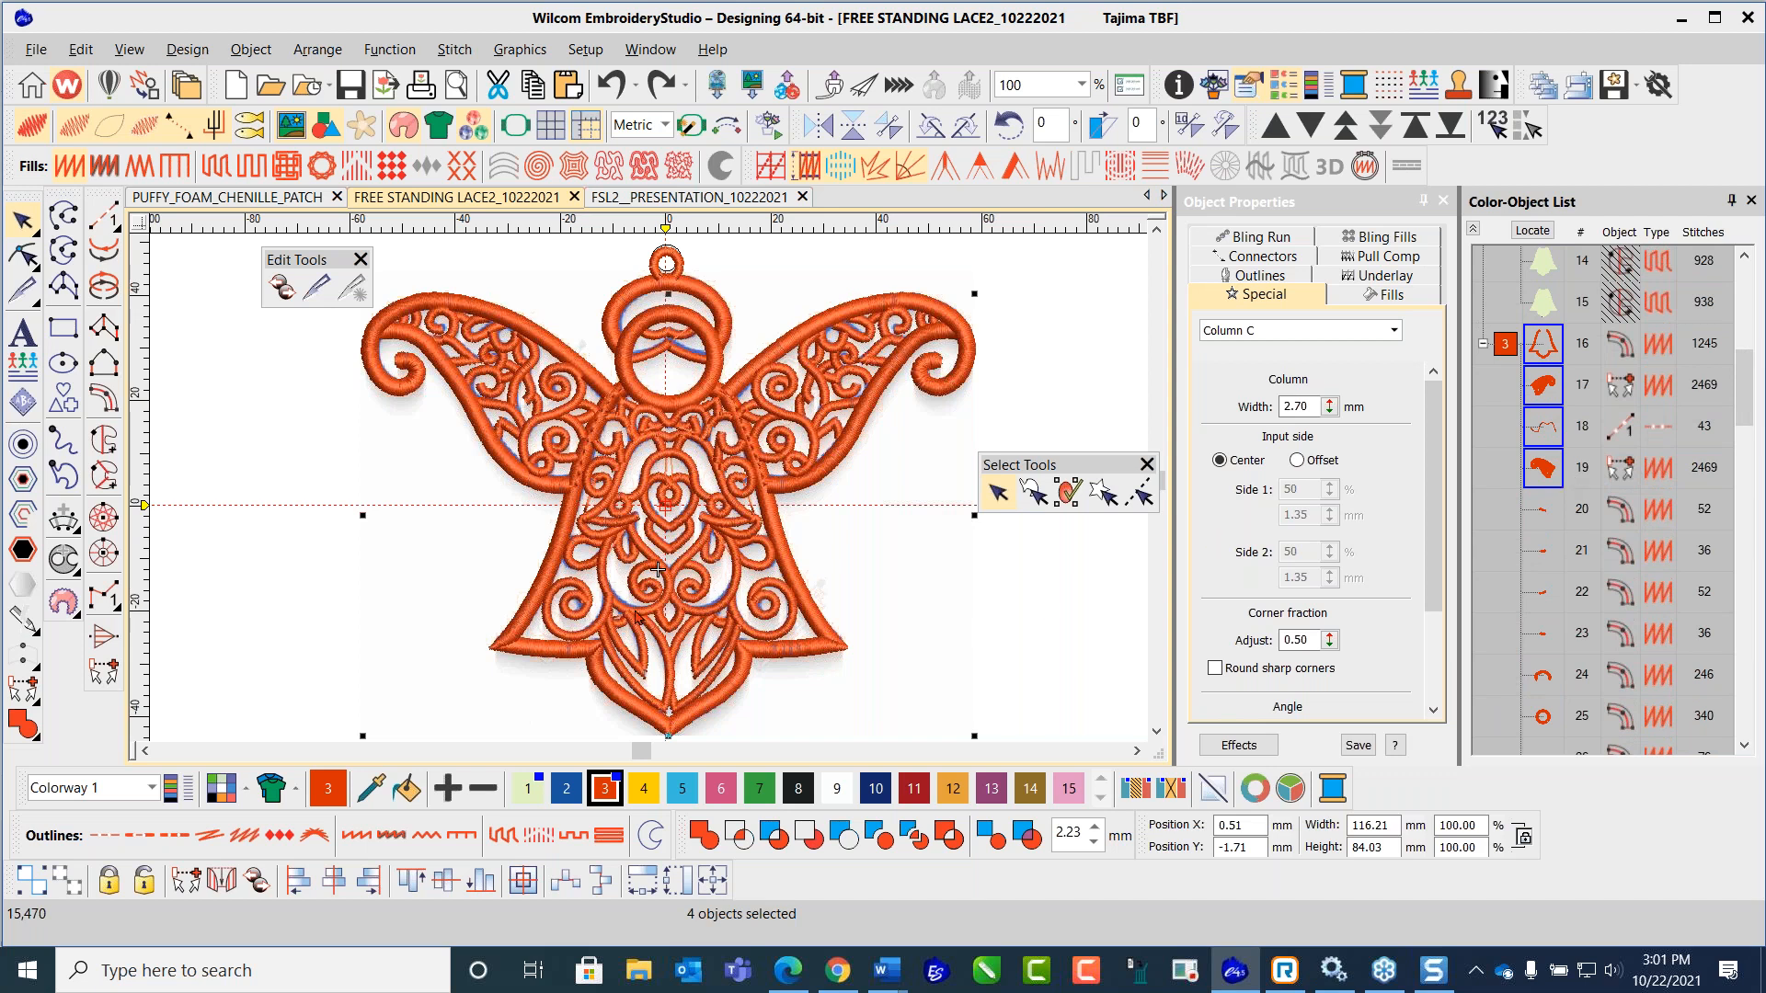
left_click(244, 628)
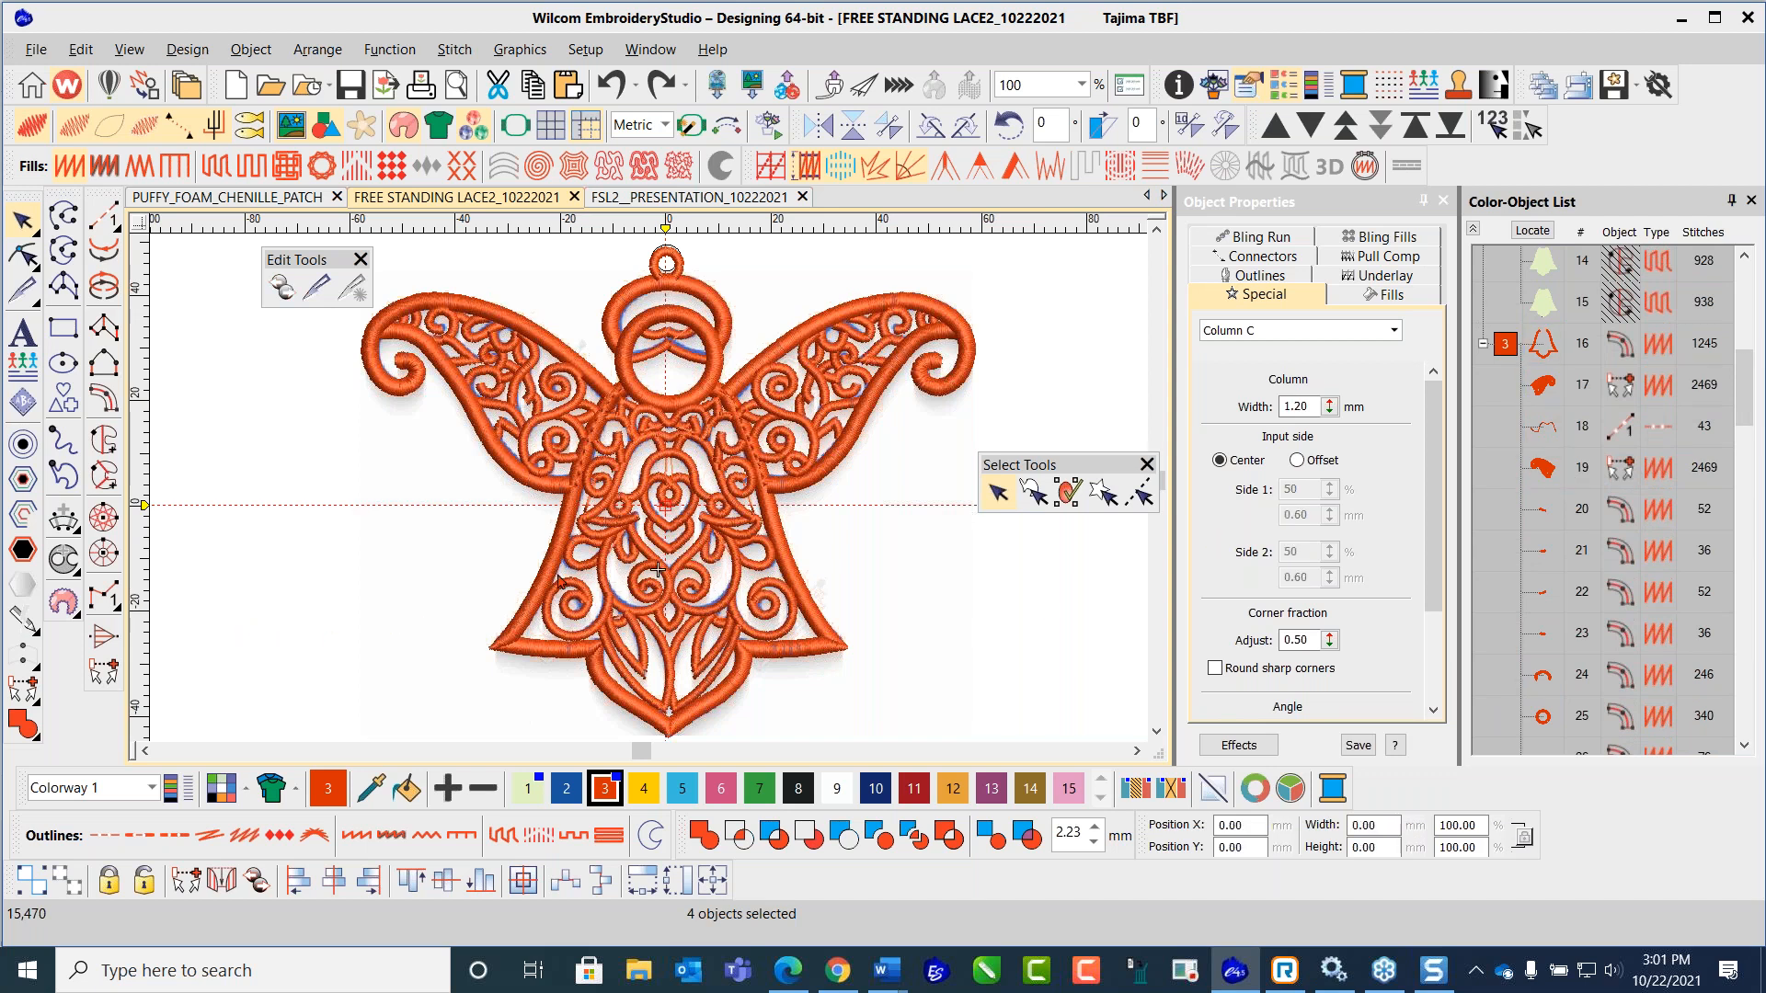
left_click(1545, 388)
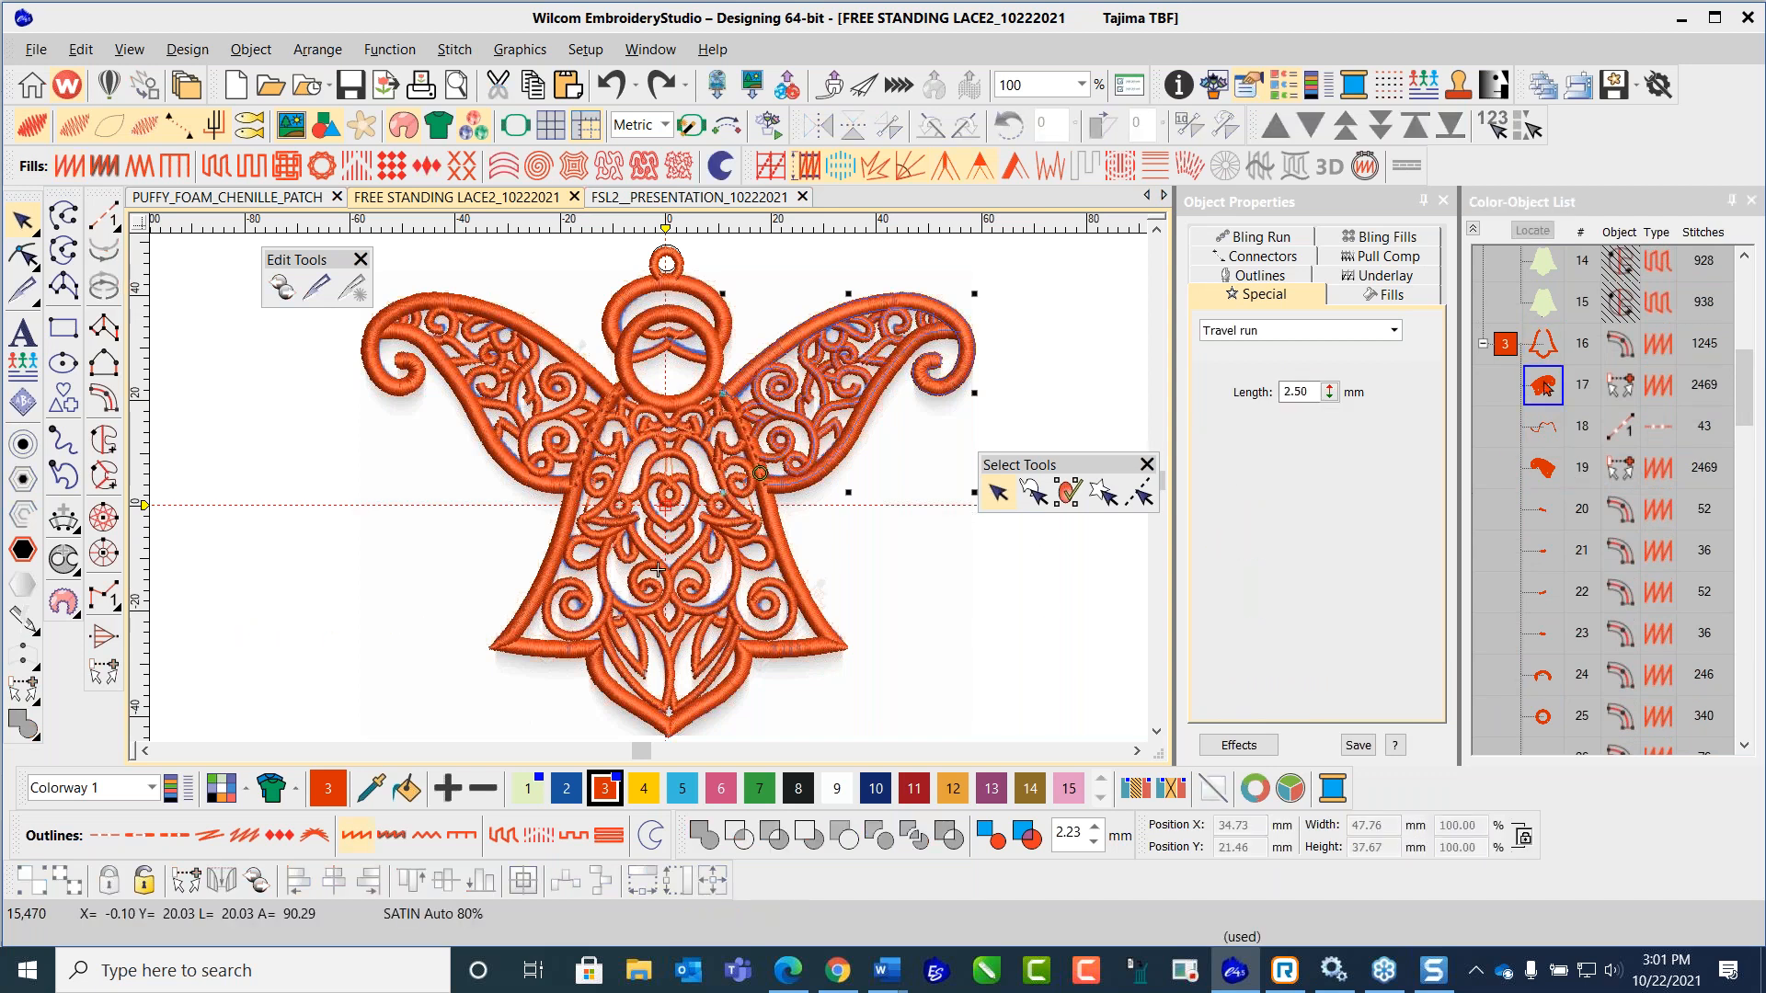
left_click(1555, 431, "ctrl")
left_click(1553, 470, "ctrl")
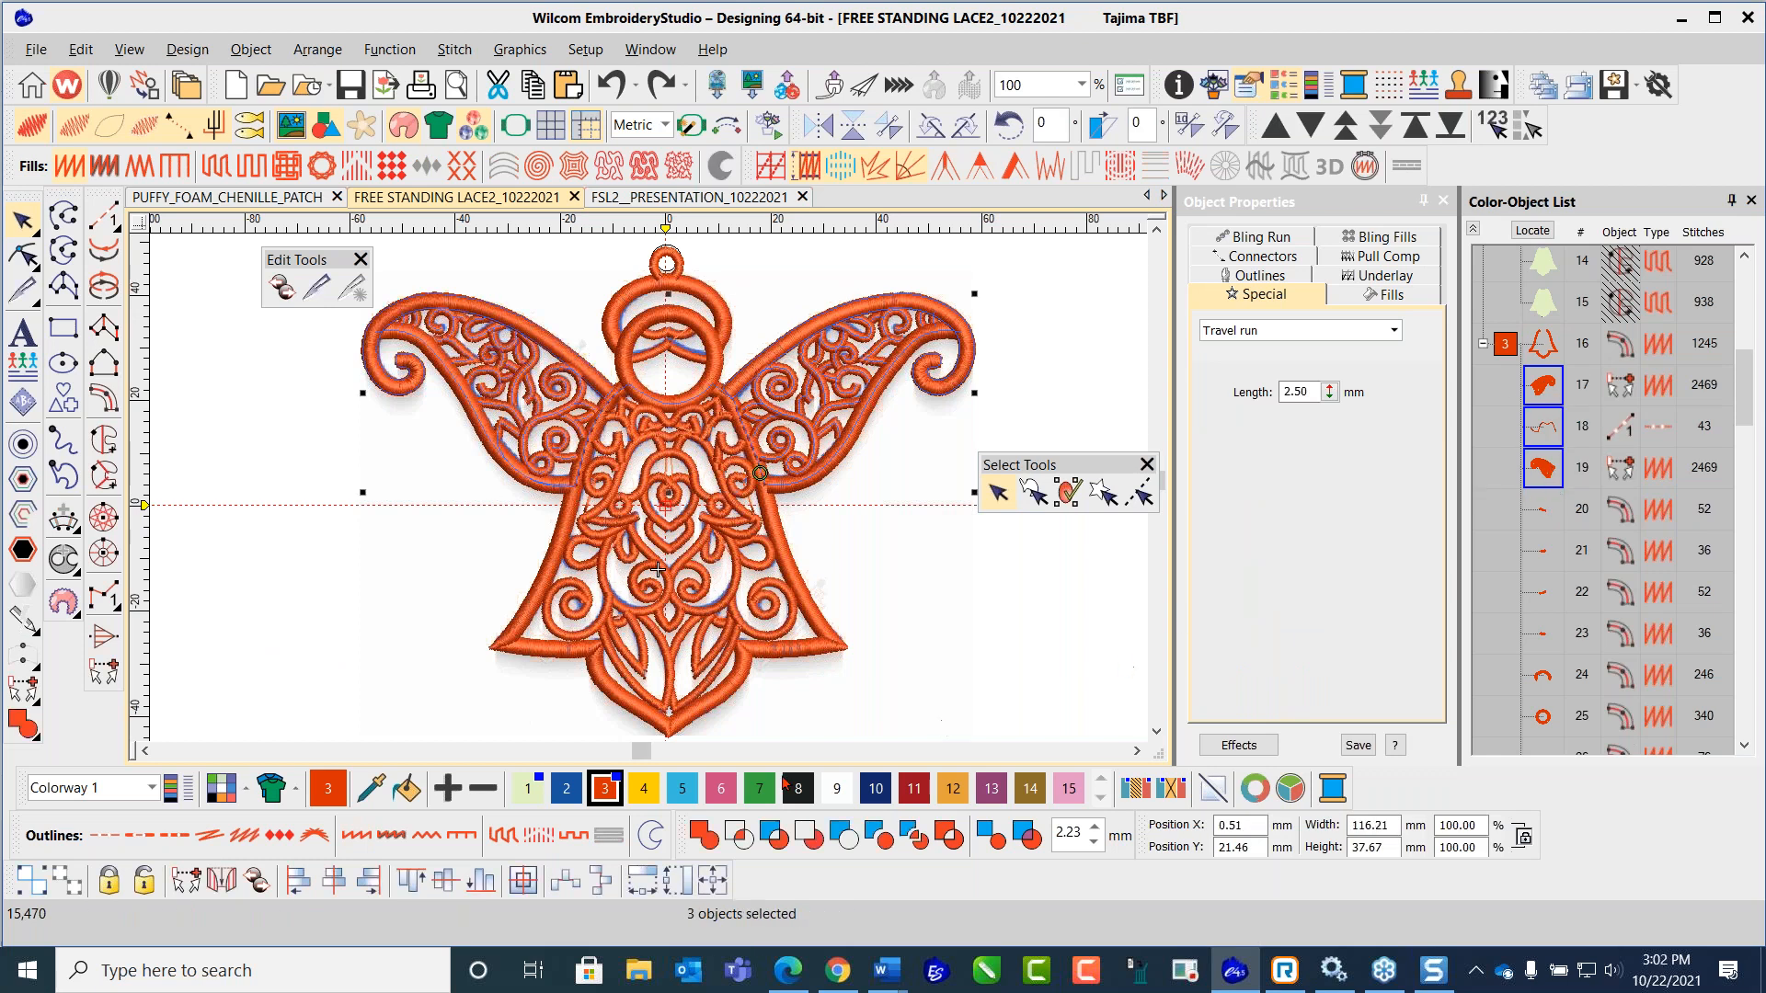
left_click(757, 792)
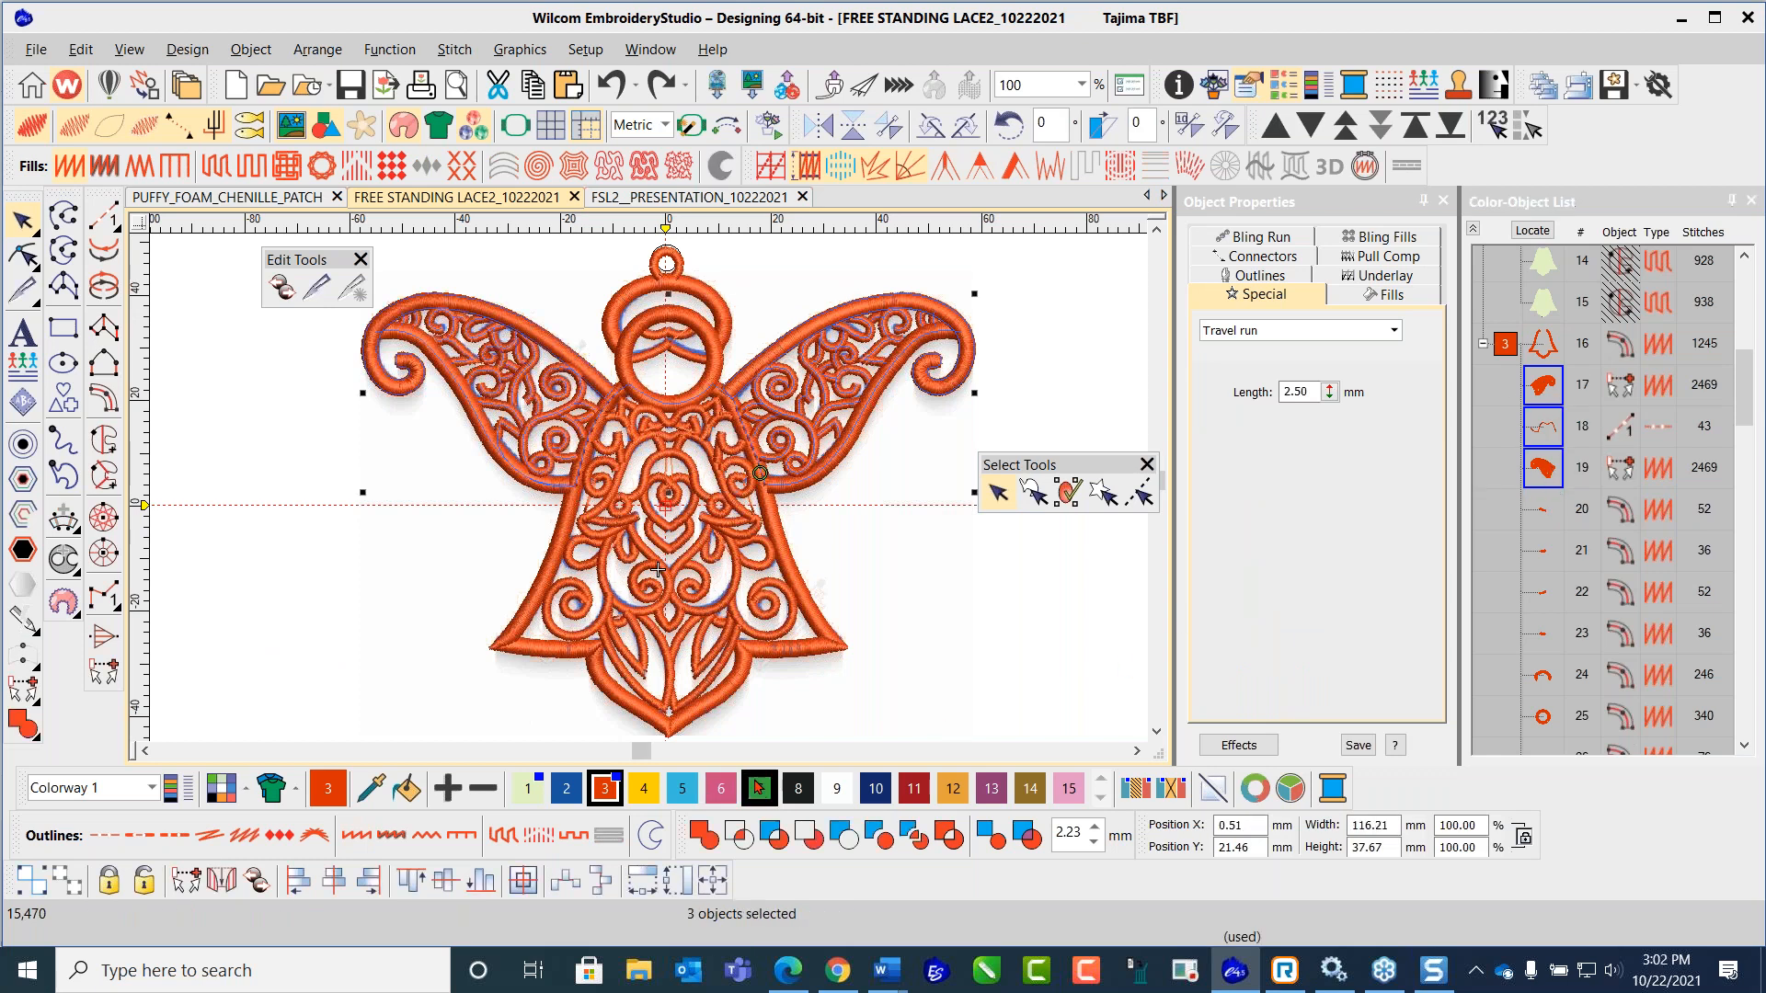
left_click(339, 654)
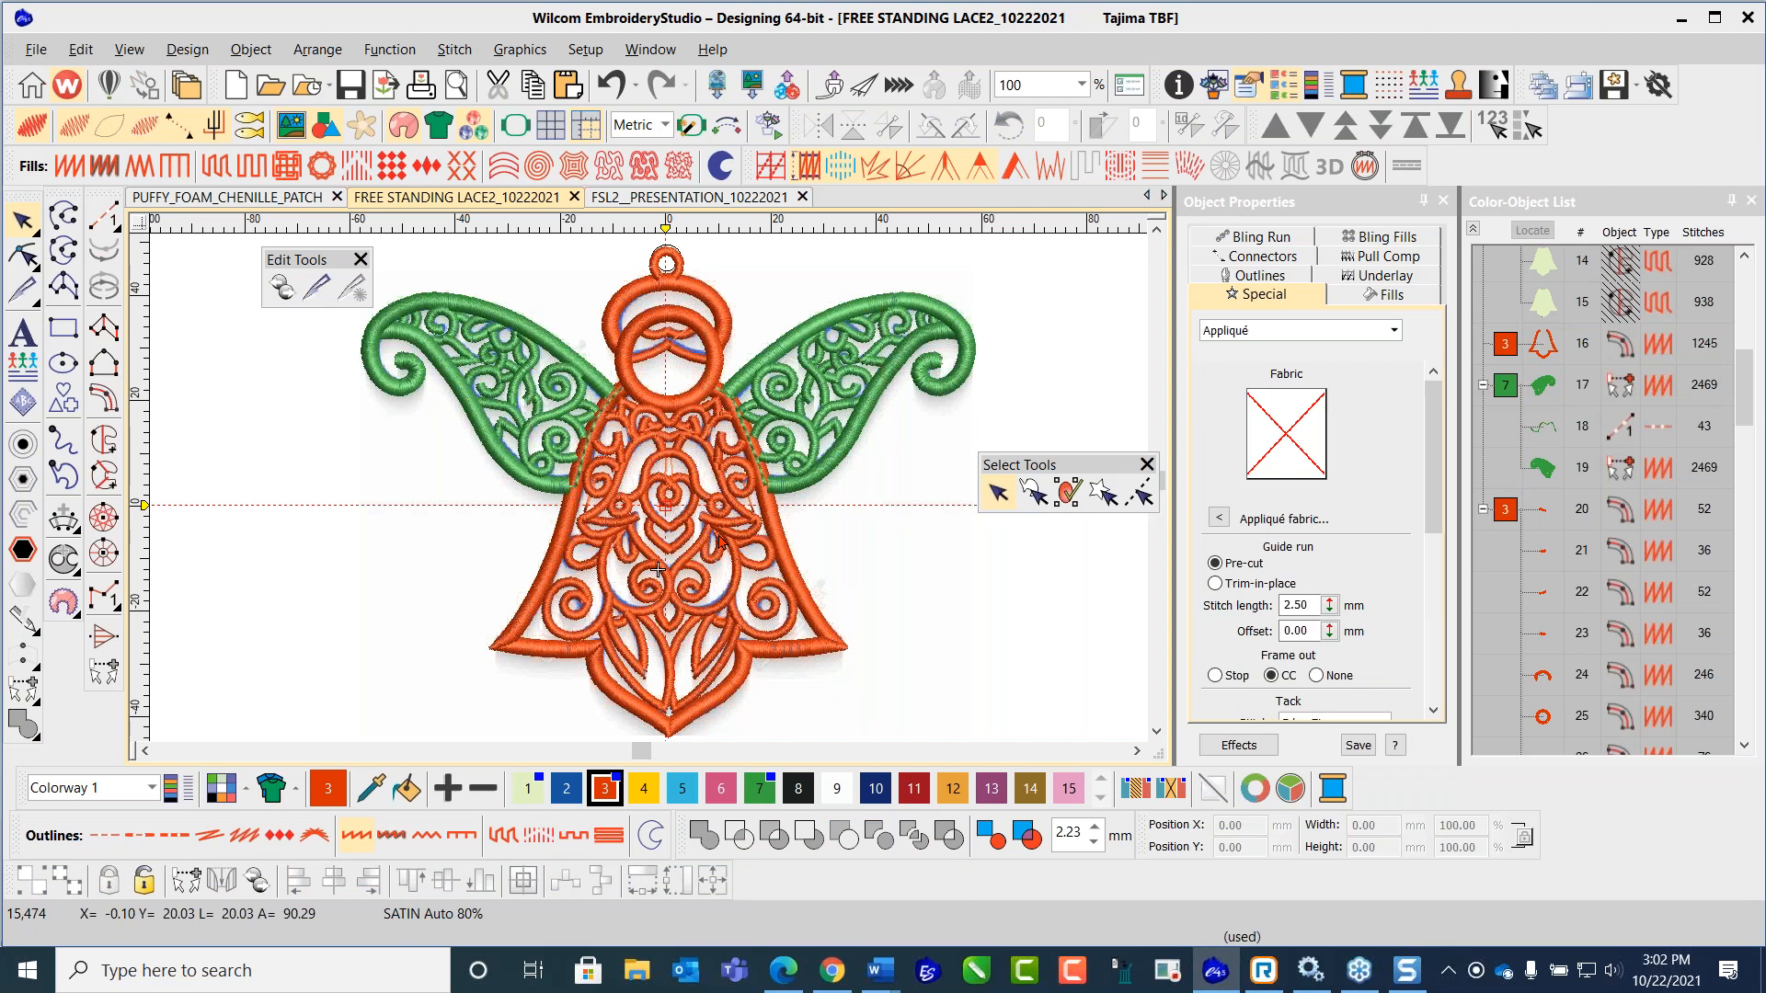
Step: Resequence the robe outline to stitch directly after the green wings, and compare the overlap by undoing and redoing the move
left_click(1541, 345)
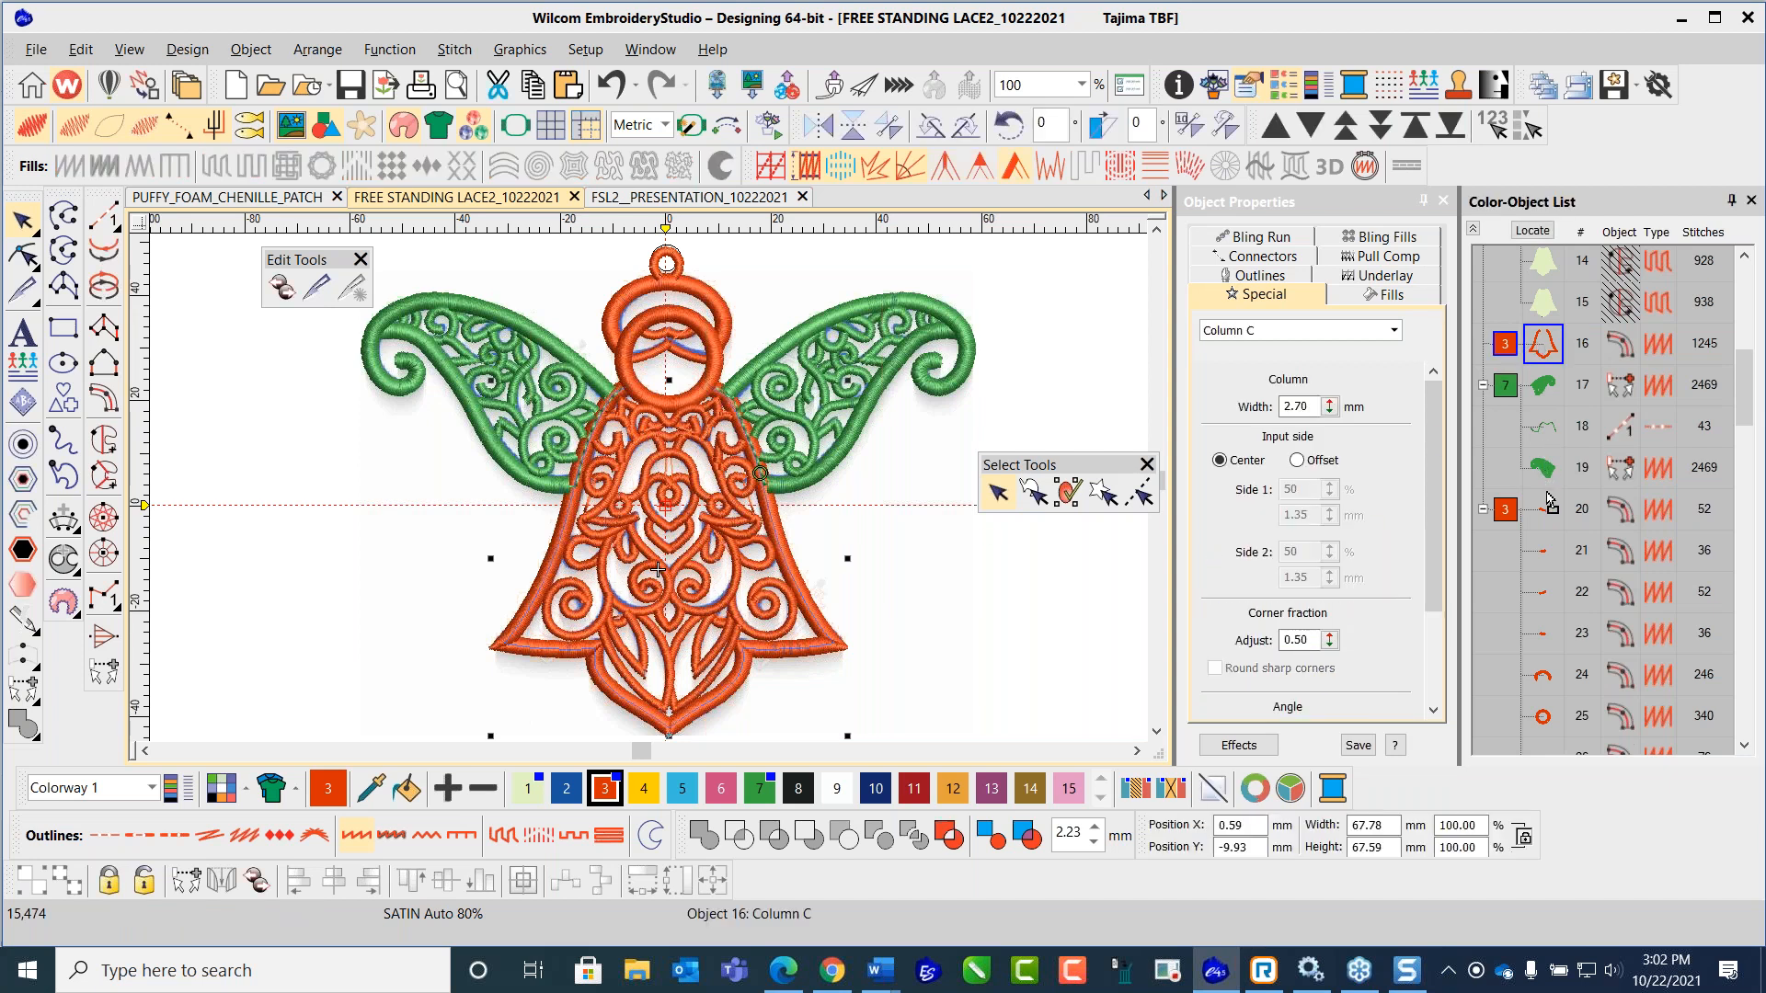
left_click_drag(1541, 345, 1534, 517)
scroll(738, 433, "up", 2)
left_click(610, 85)
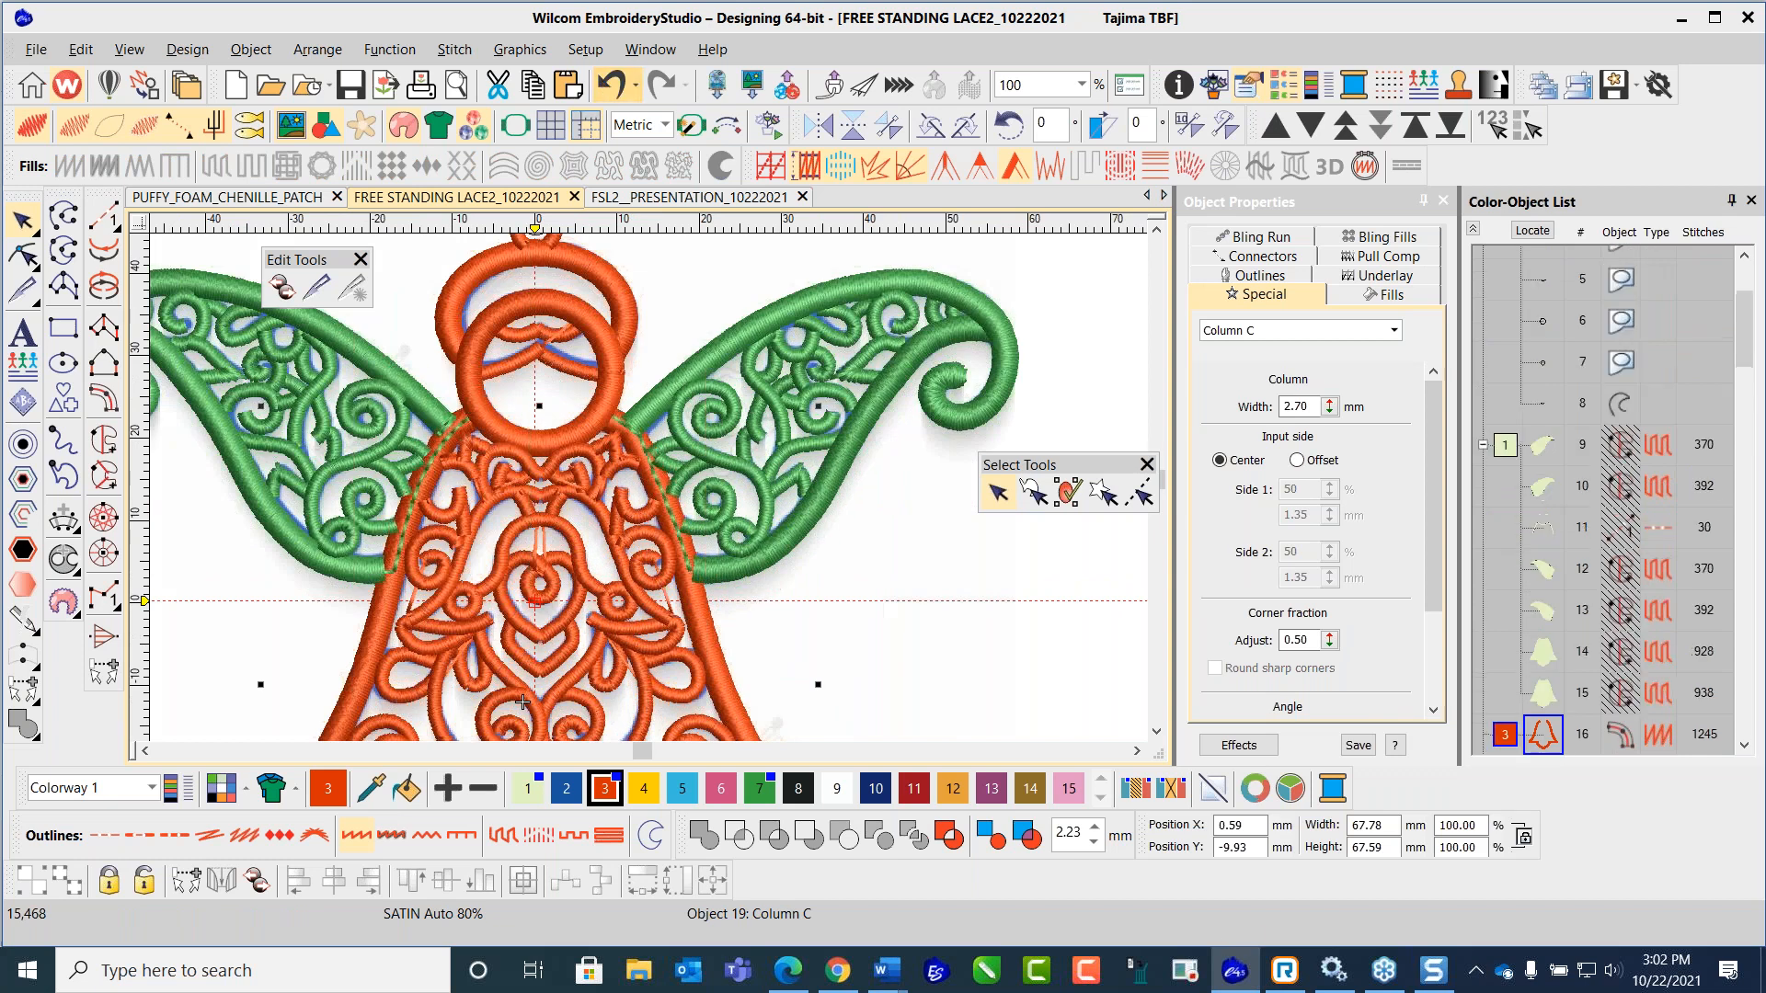
left_click(660, 85)
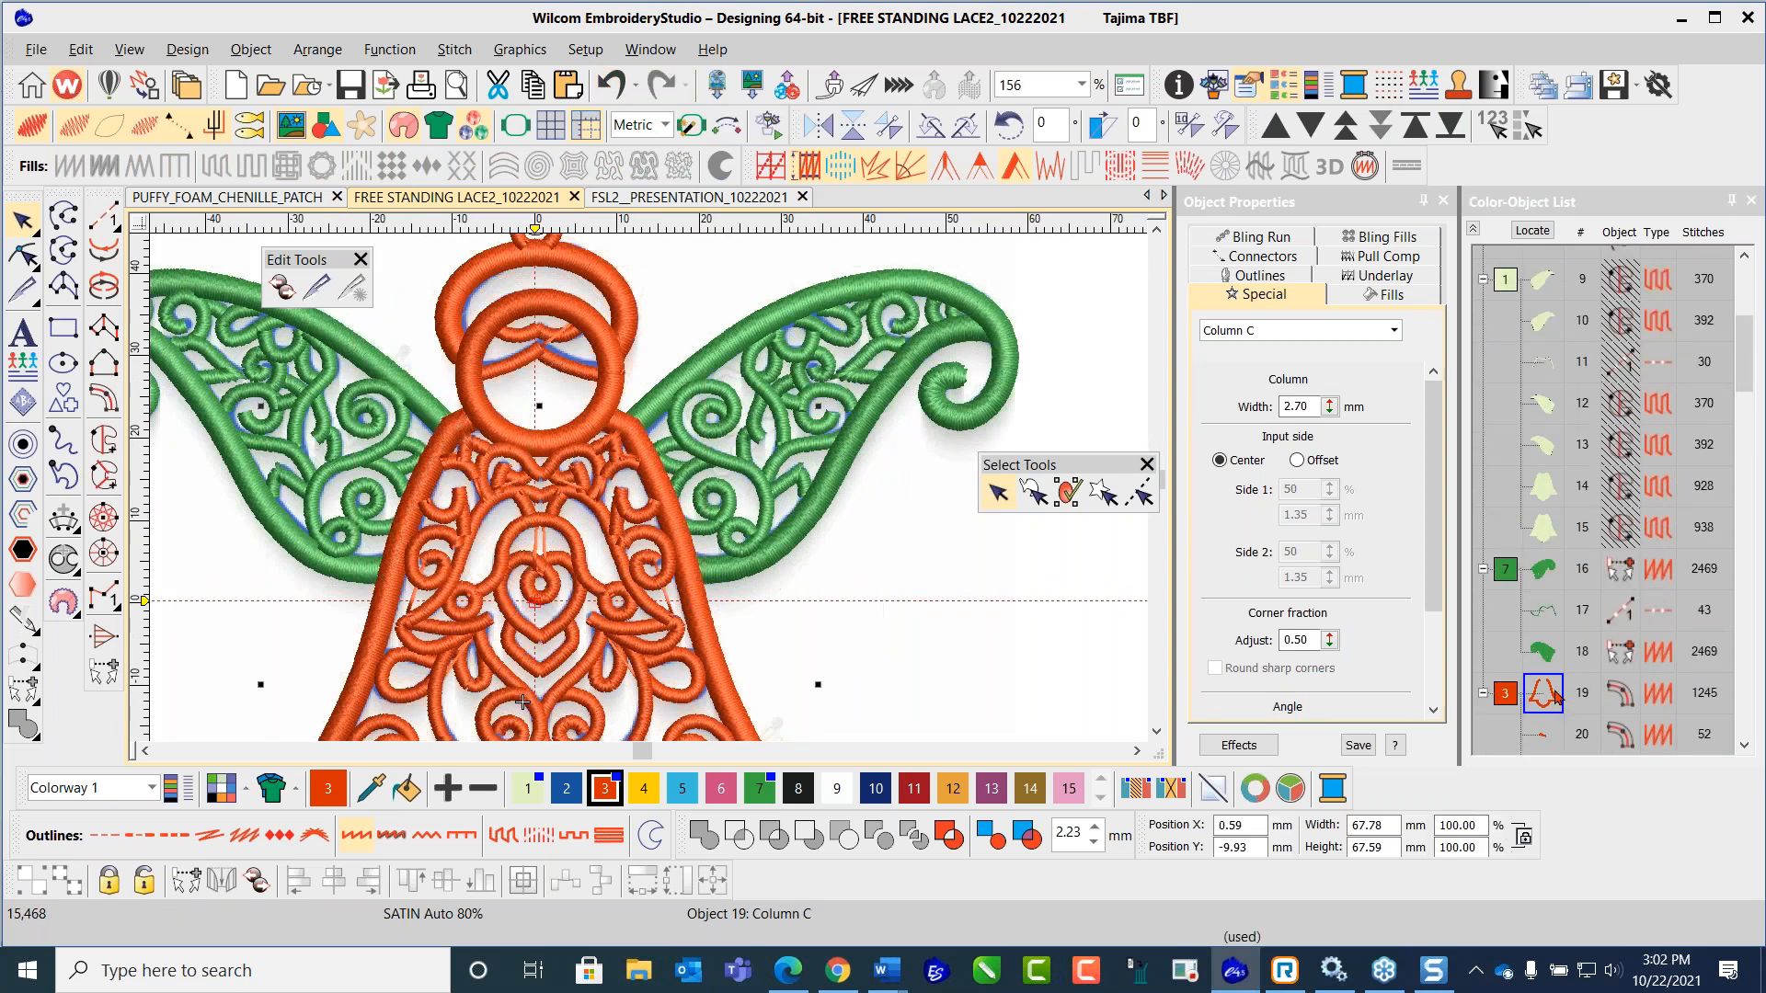
Step: Branch all orange colour 3 objects into one object, placing its entry point at the robe's left shoulder and setting an exit point
scroll(726, 543, "down", 2)
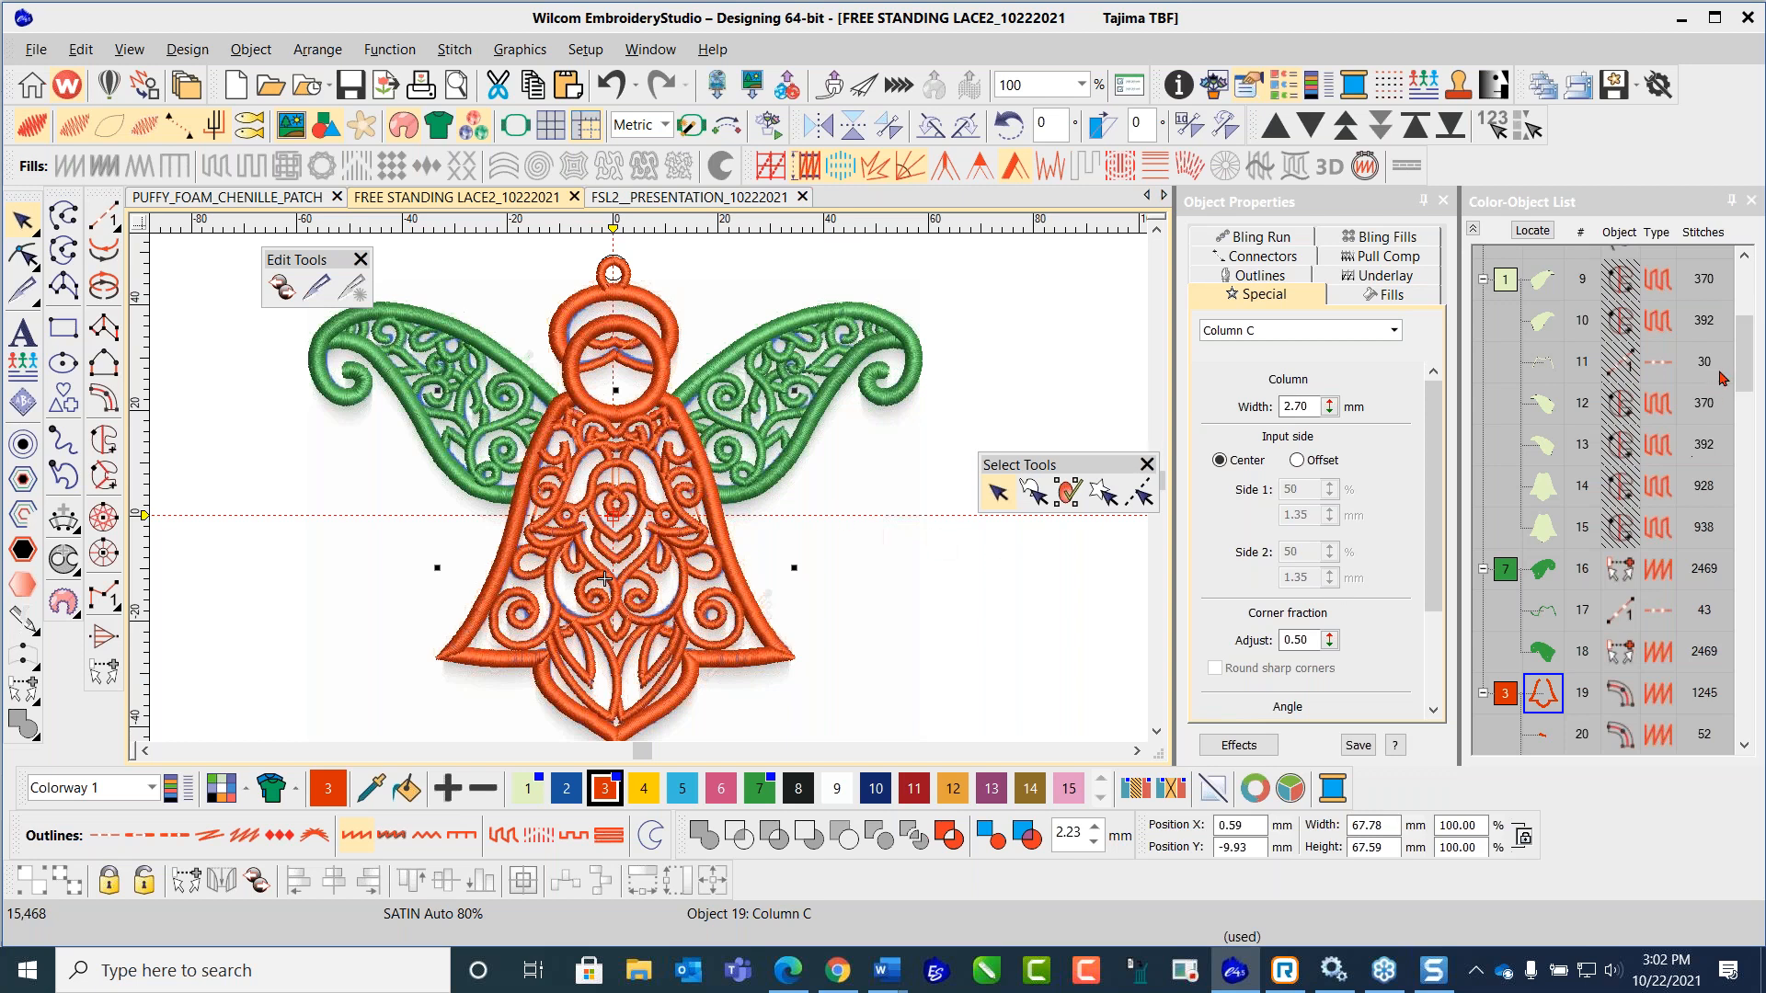
left_click_drag(1745, 354, 1745, 396)
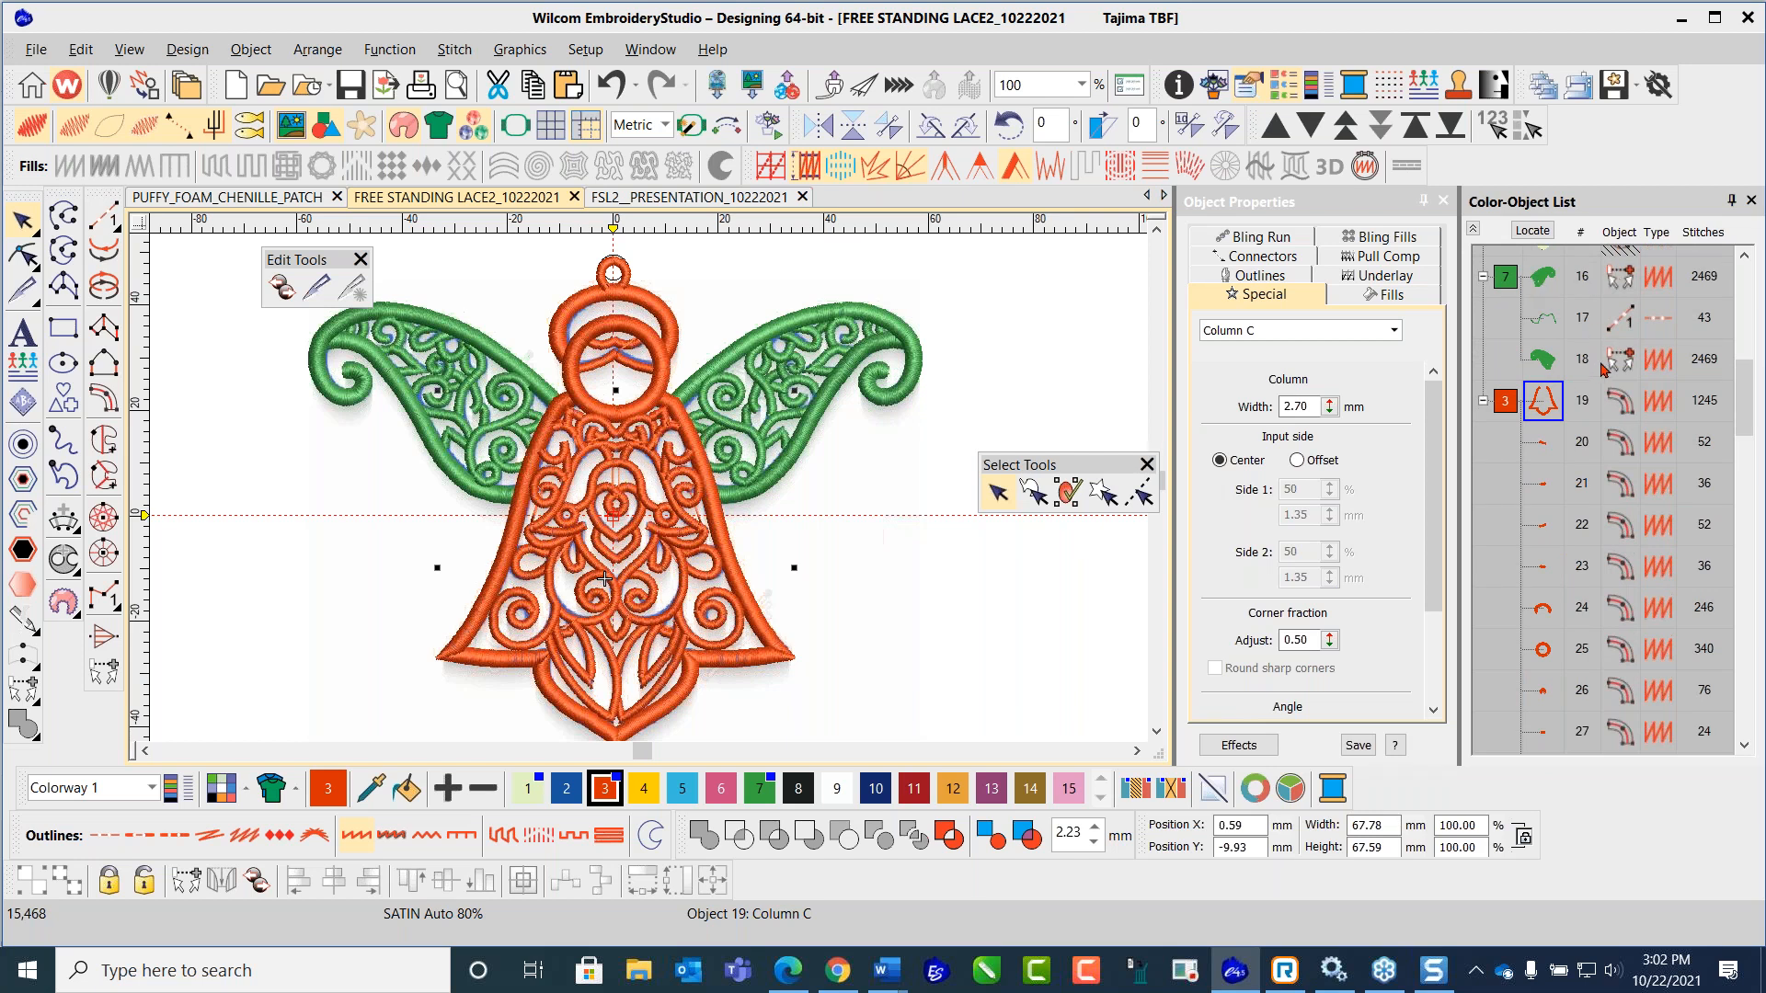
left_click(1506, 401)
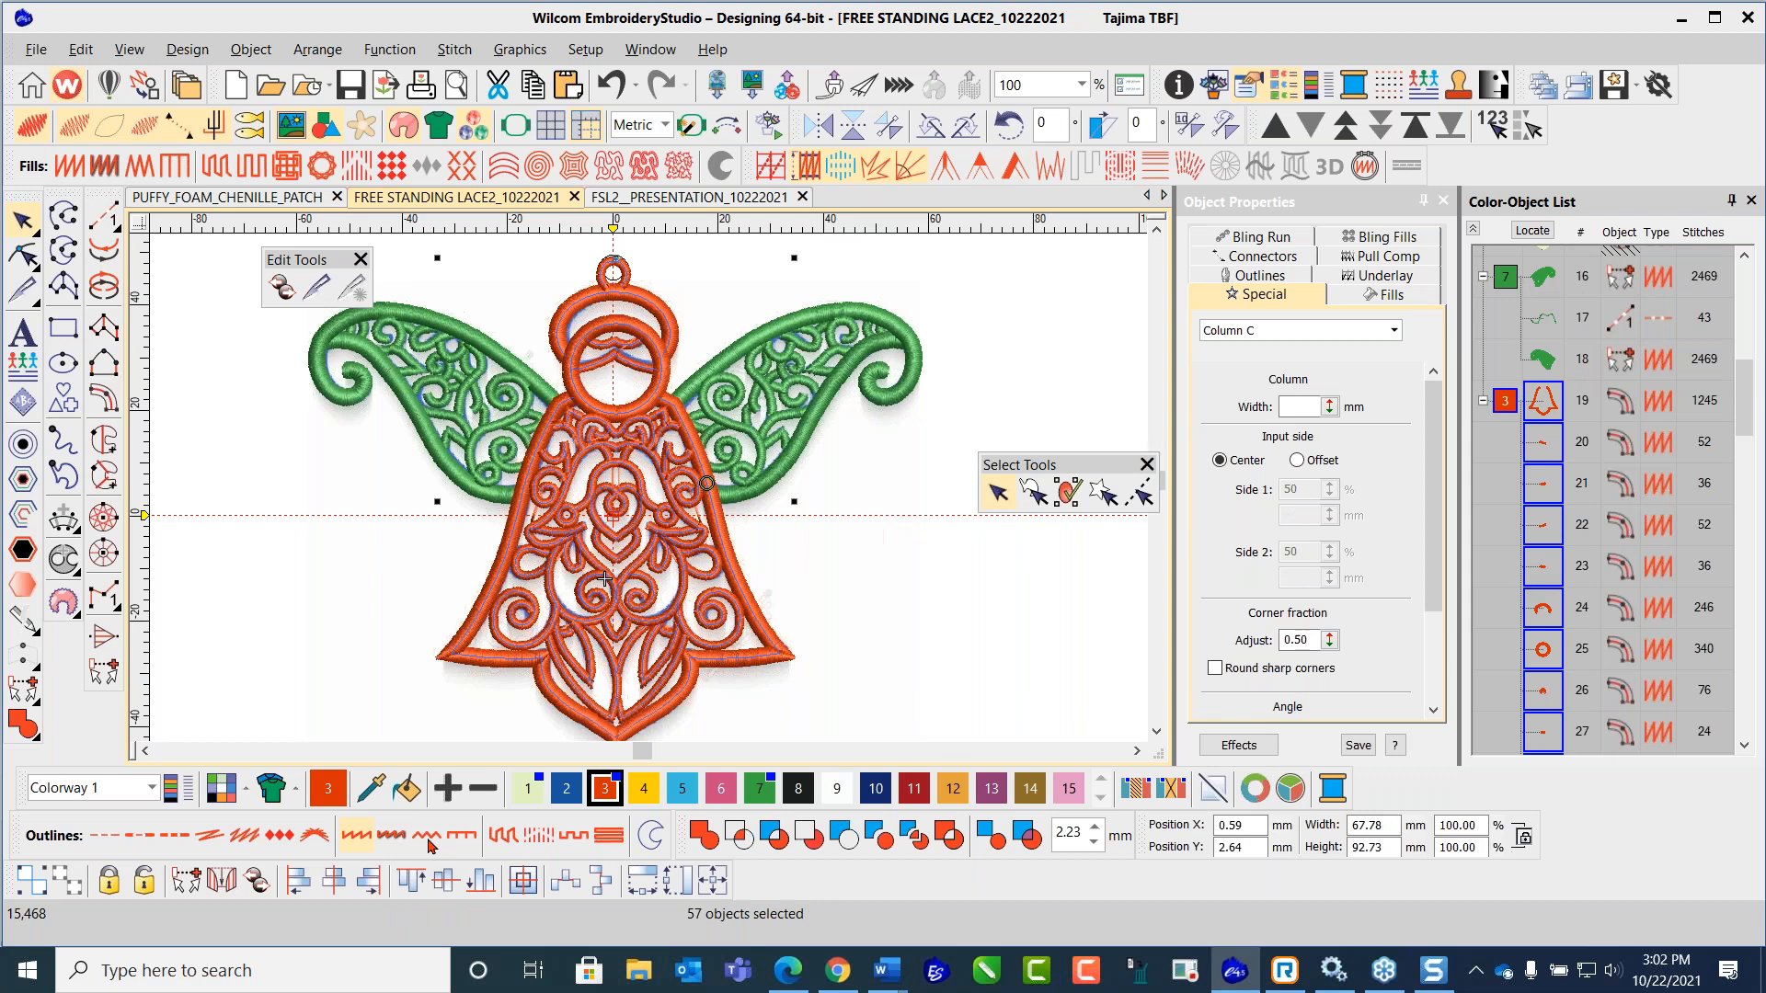
left_click(184, 881)
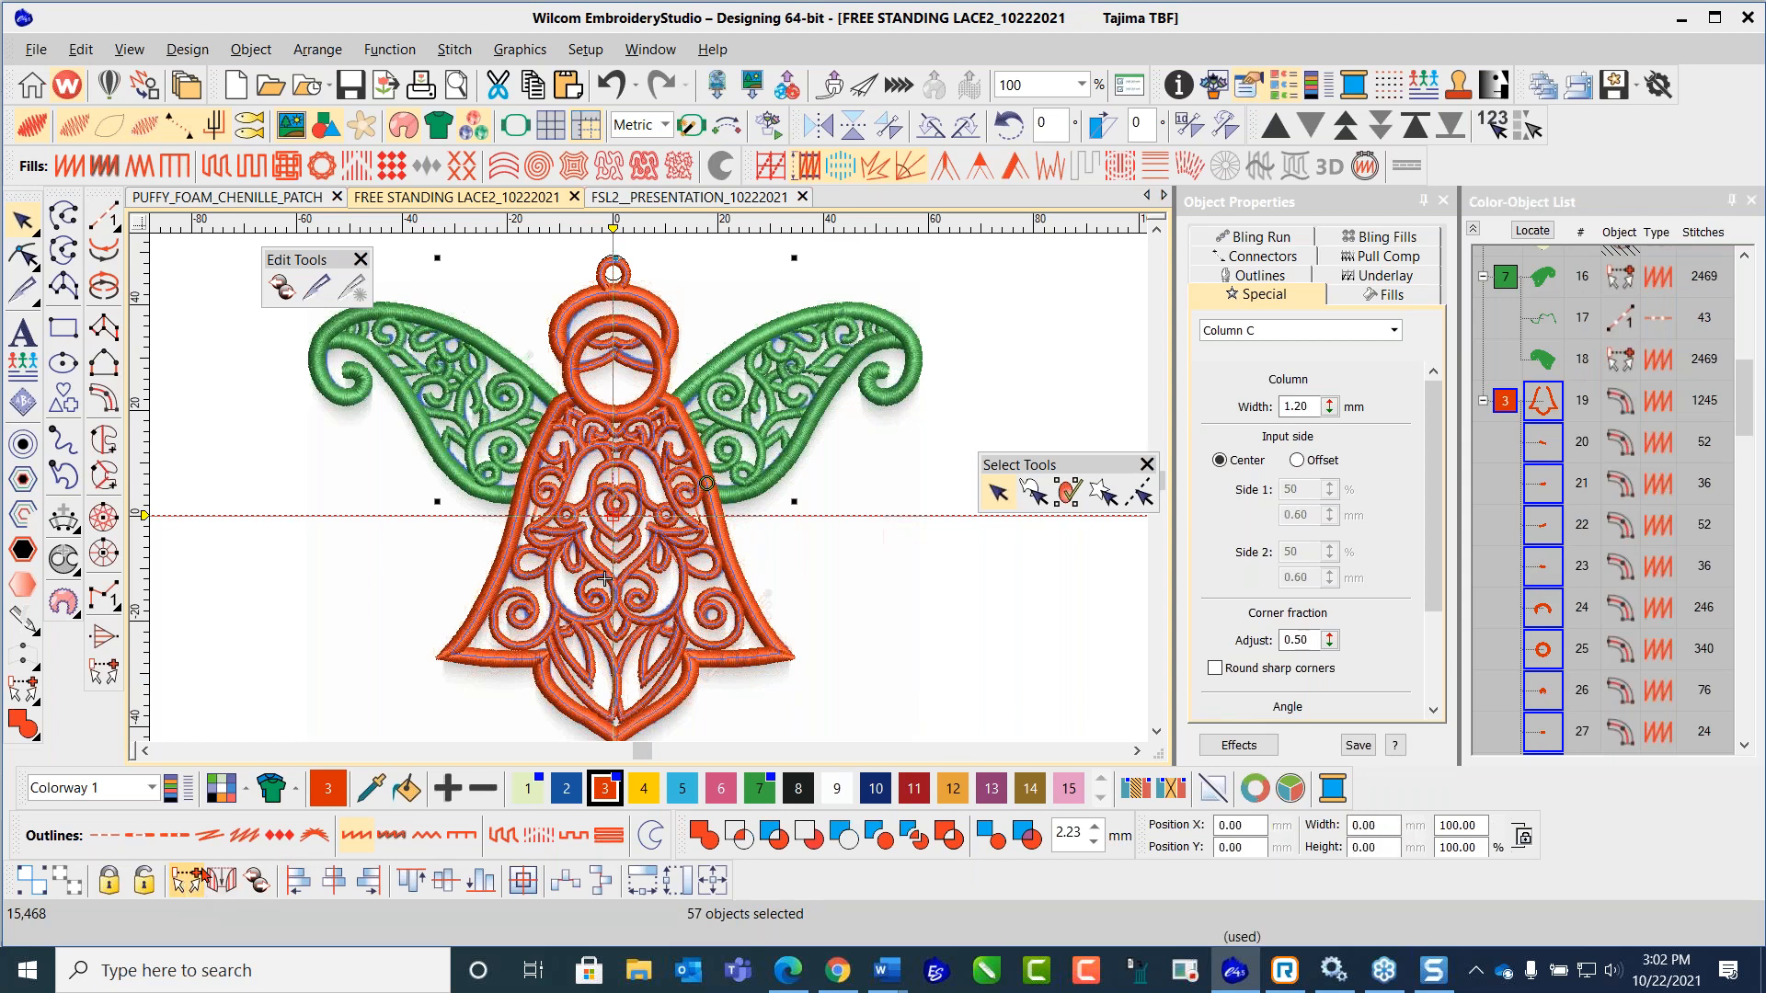
scroll(649, 487, "up", 3)
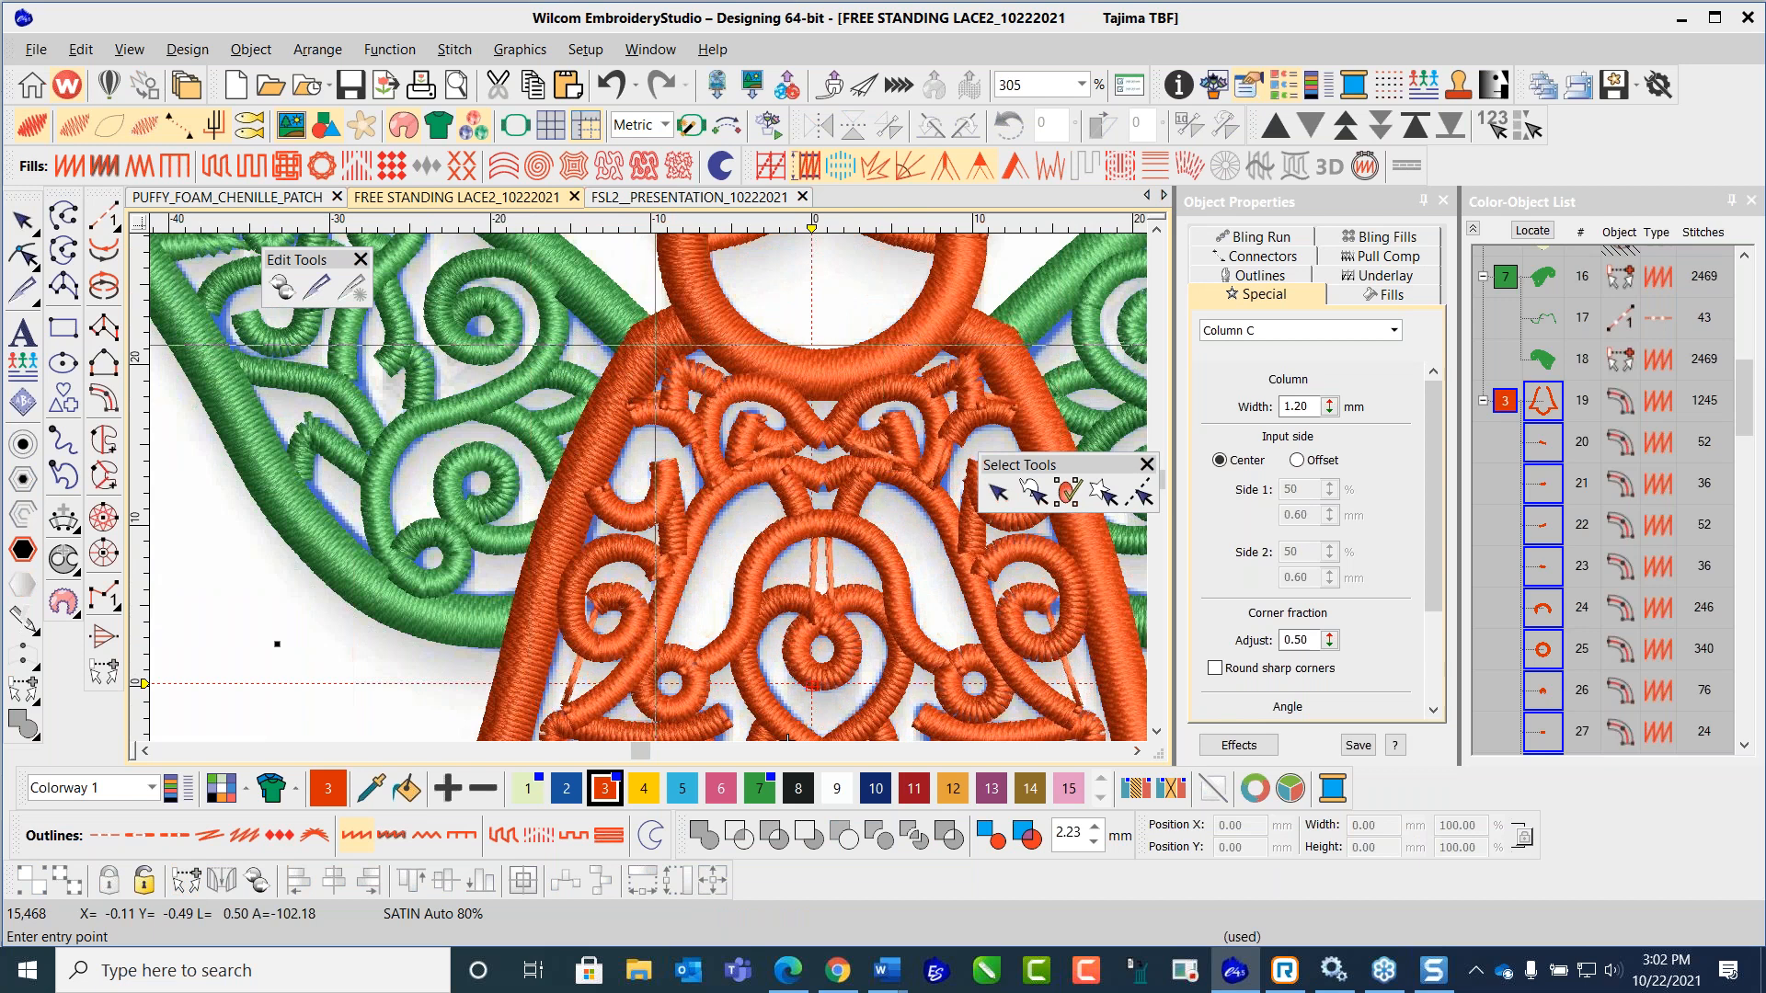
left_click(655, 345)
scroll(653, 346, "down", 1)
scroll(723, 510, "down", 1)
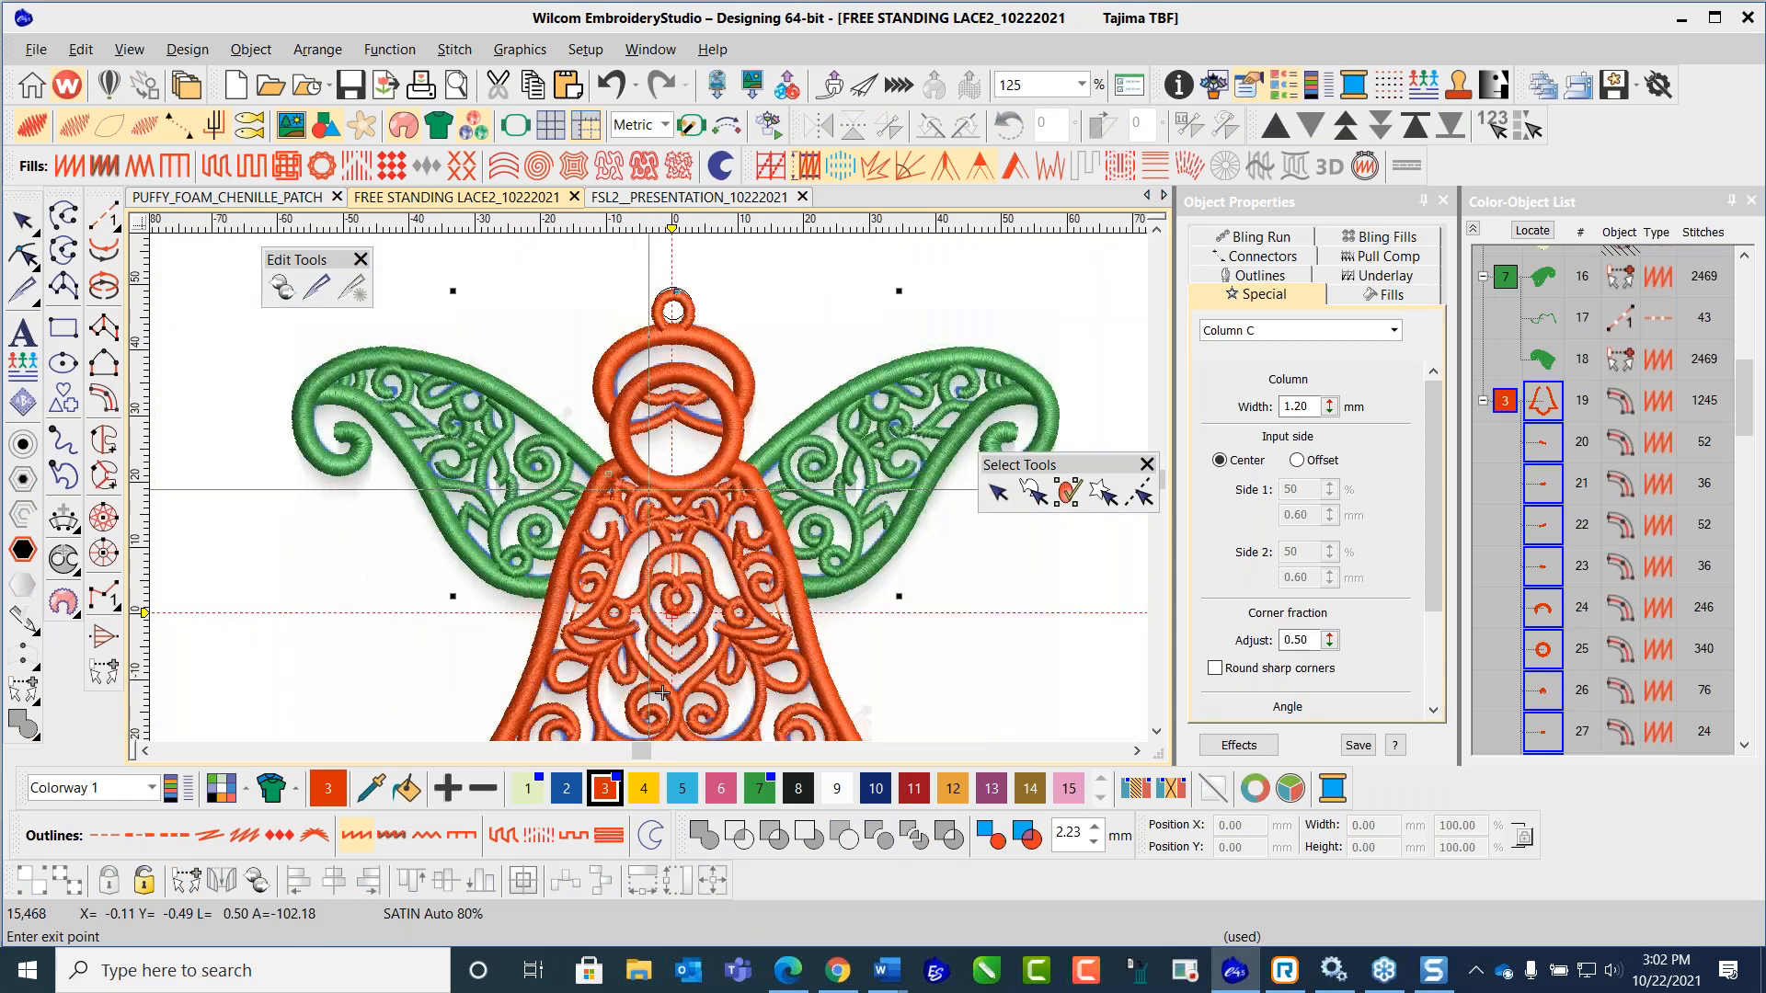
scroll(708, 630, "down", 4)
scroll(650, 493, "up", 3)
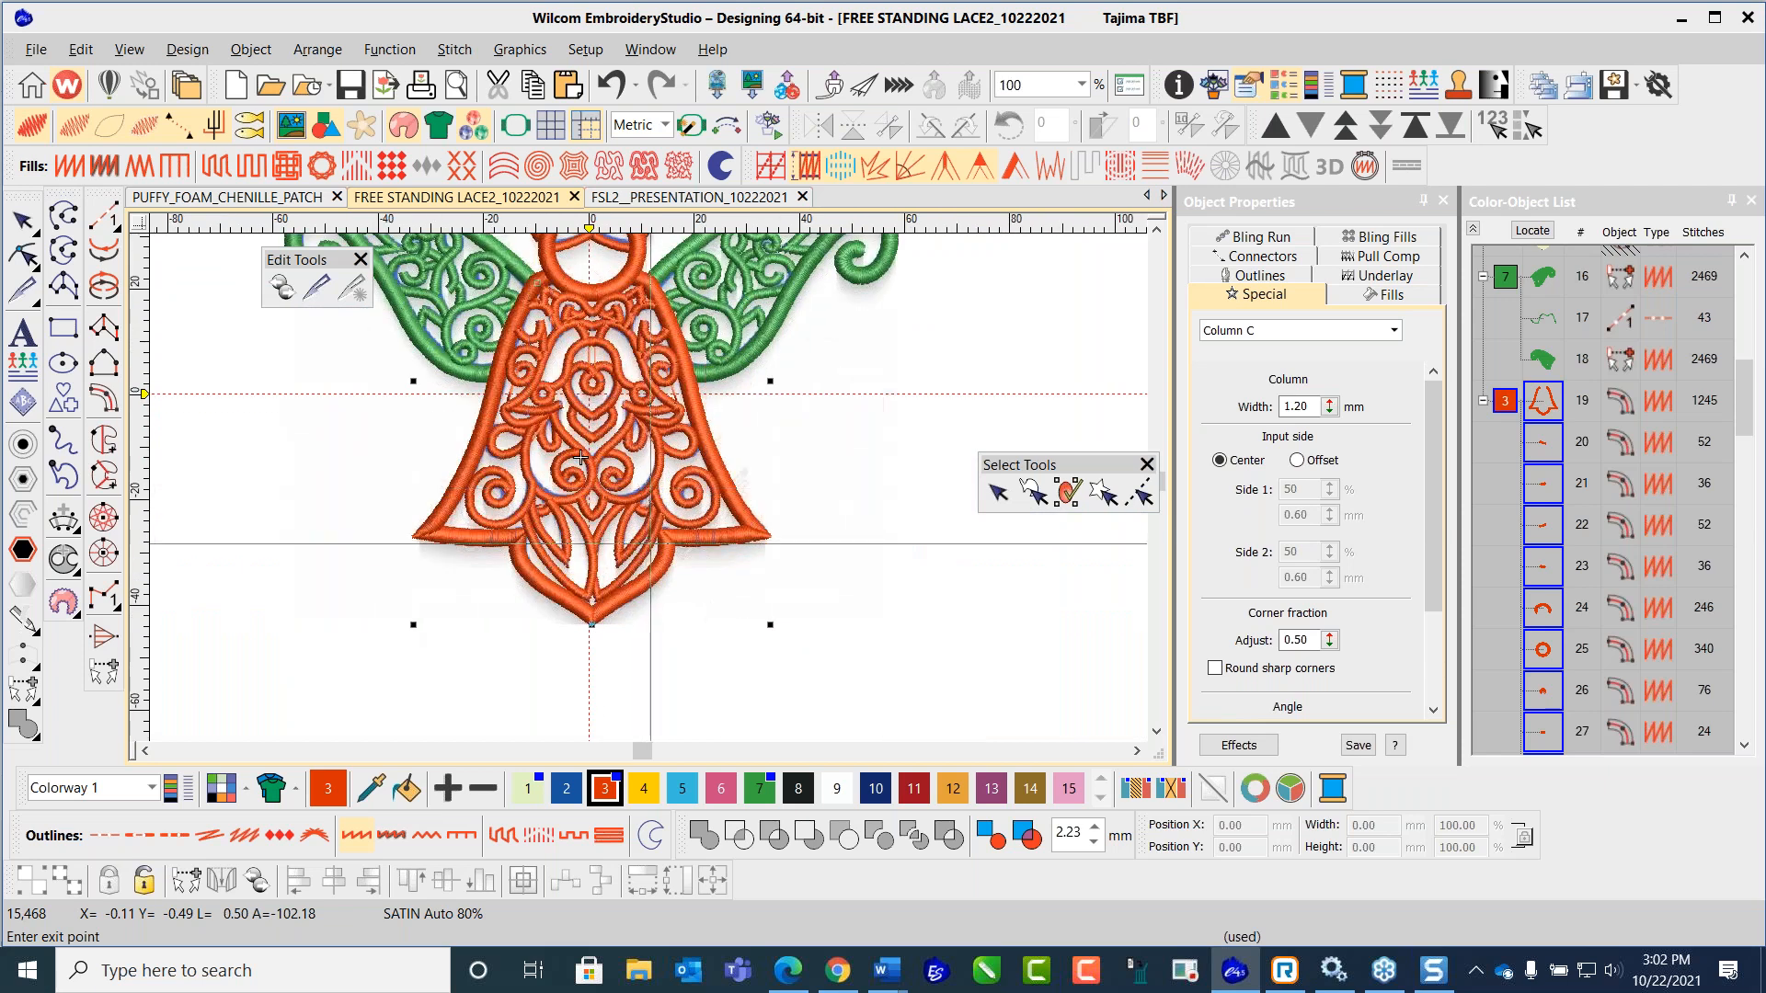
scroll(650, 487, "down", 1)
scroll(651, 502, "down", 1)
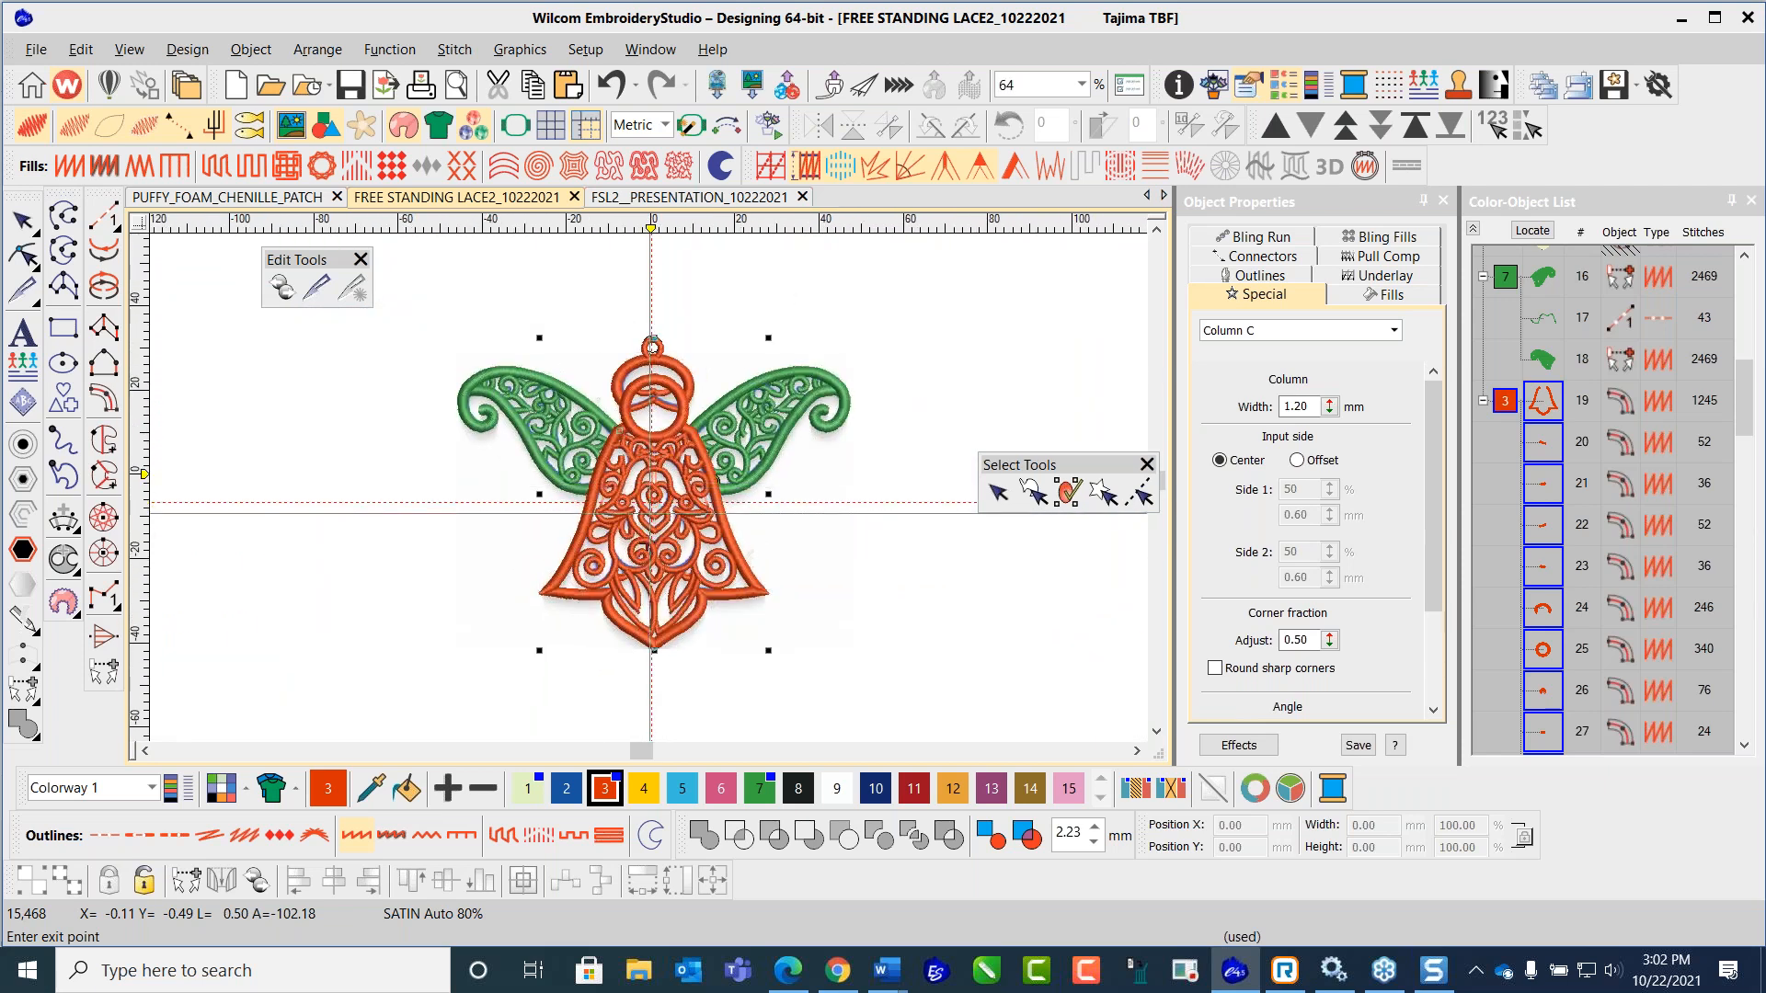
scroll(651, 512, "up", 3)
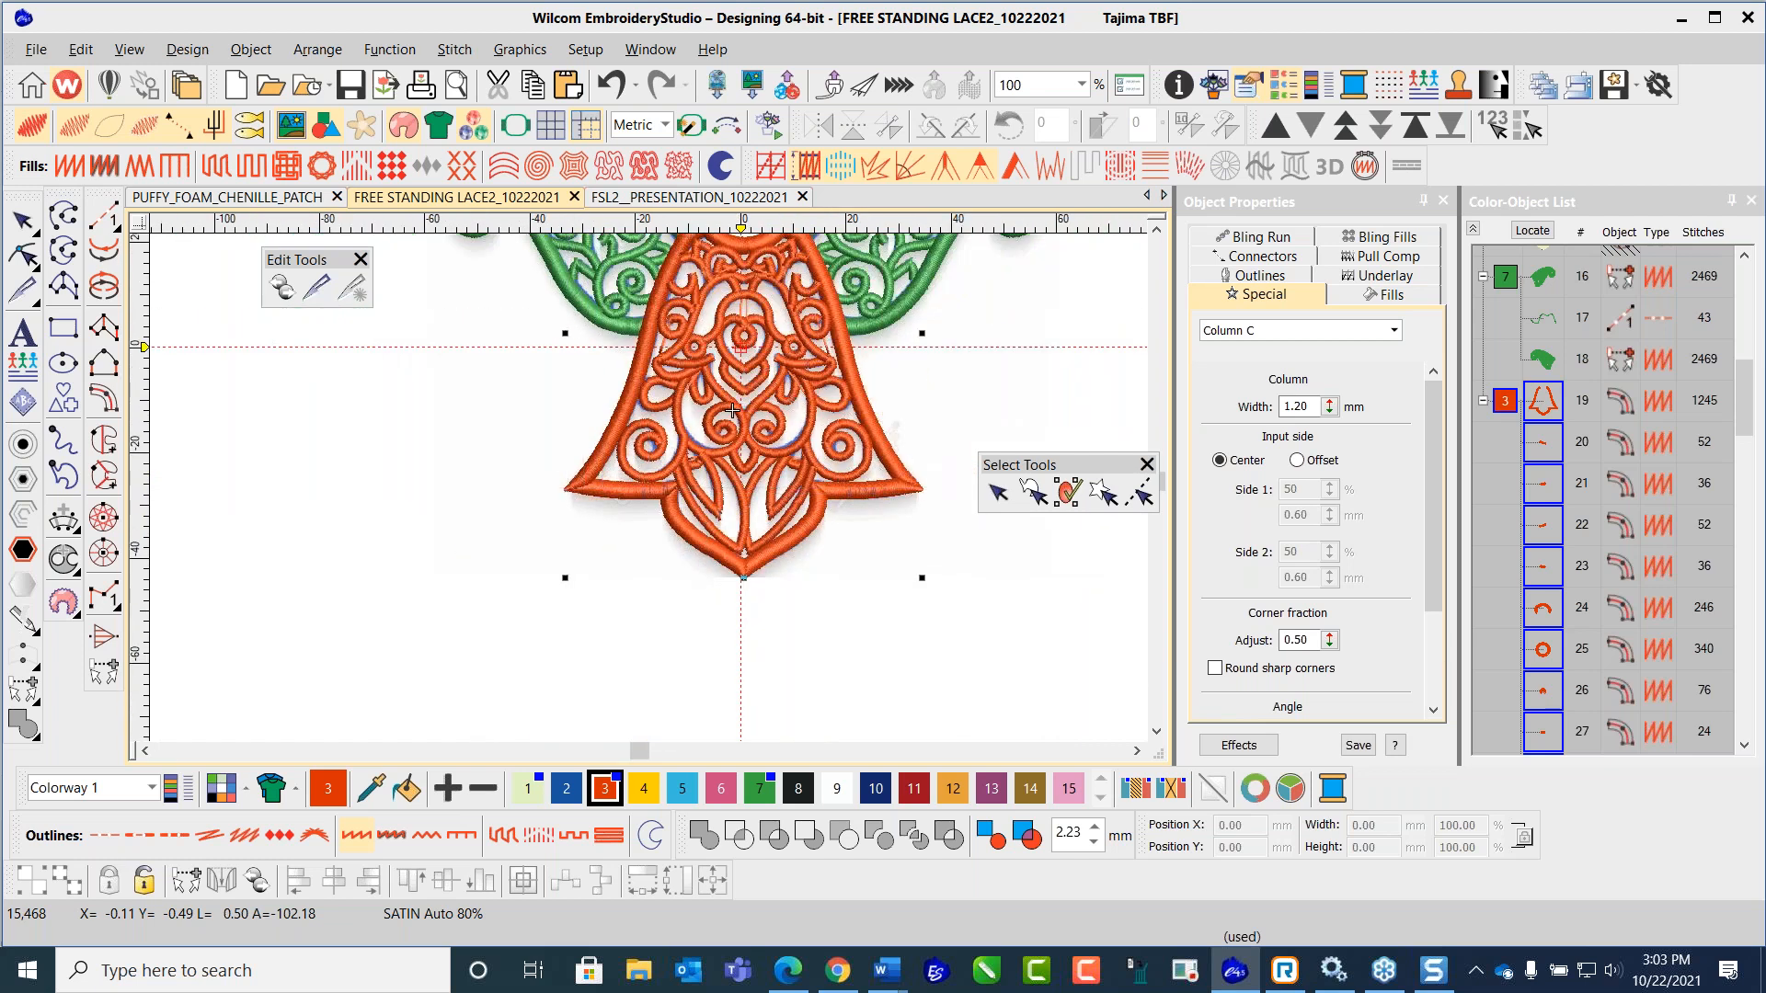
left_click(872, 607)
scroll(872, 543, "down", 1)
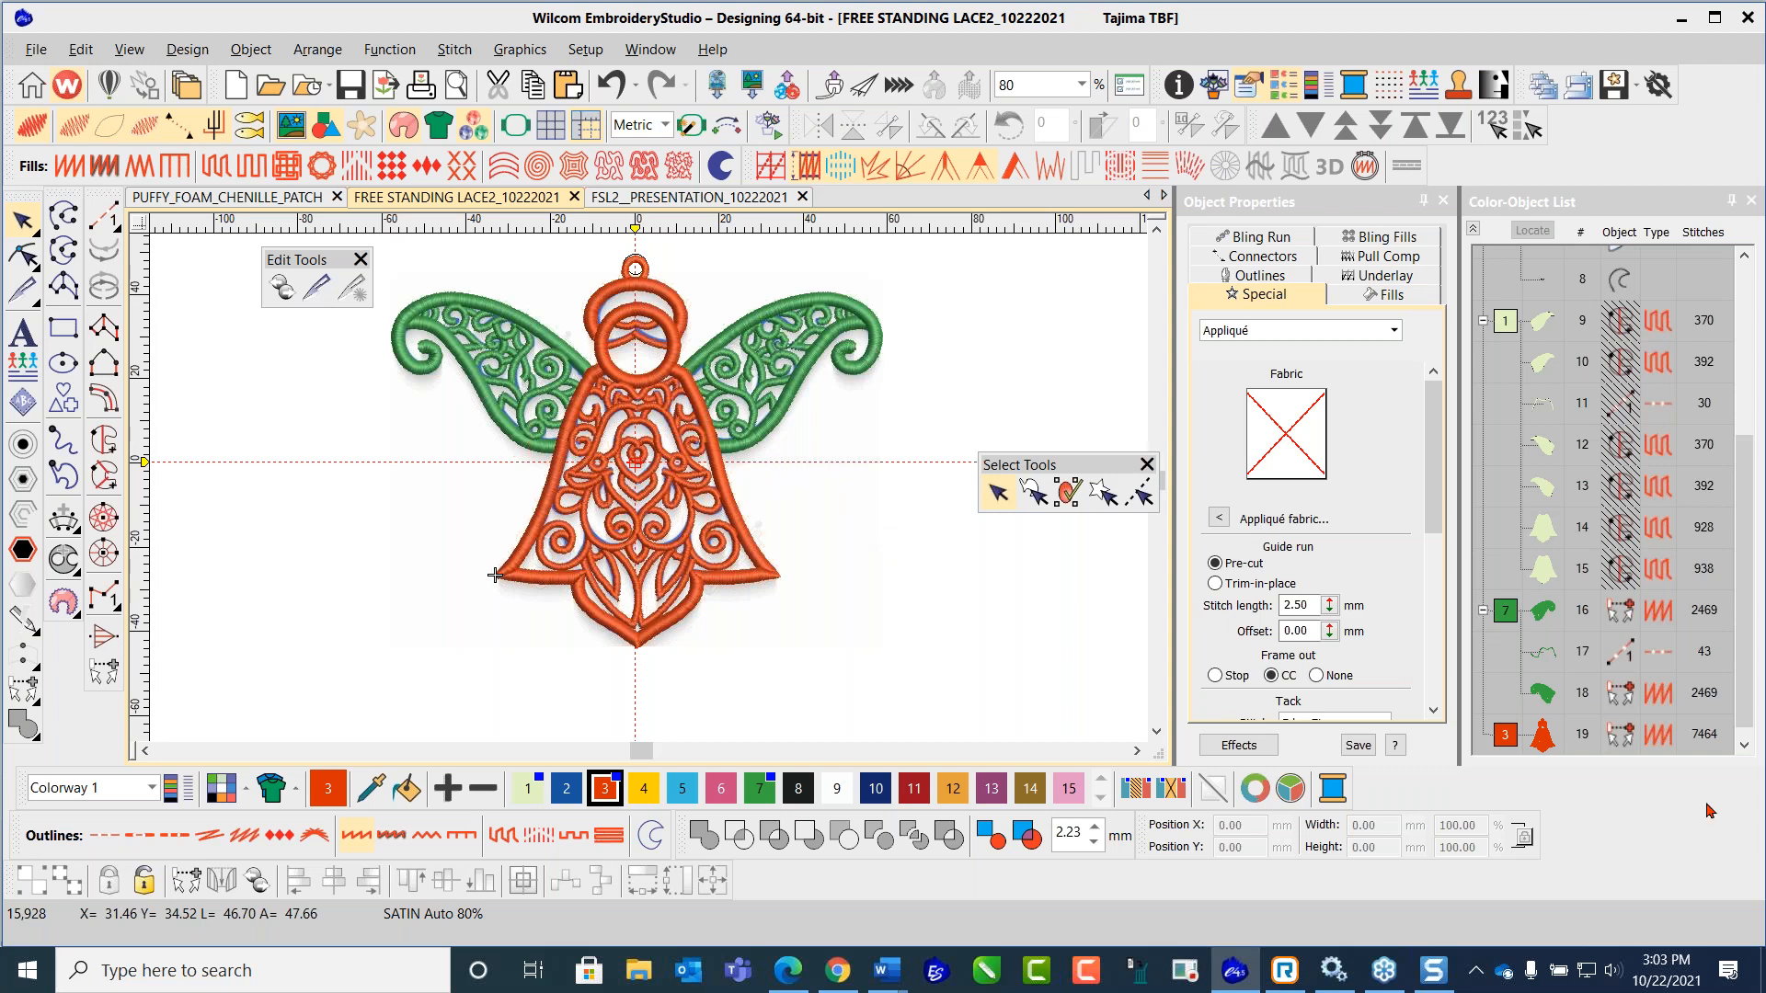
Step: Undo and redo the robe branching to compare the object list before and after, and deselect the robe
left_click_drag(1745, 497, 1747, 522)
left_click(612, 85)
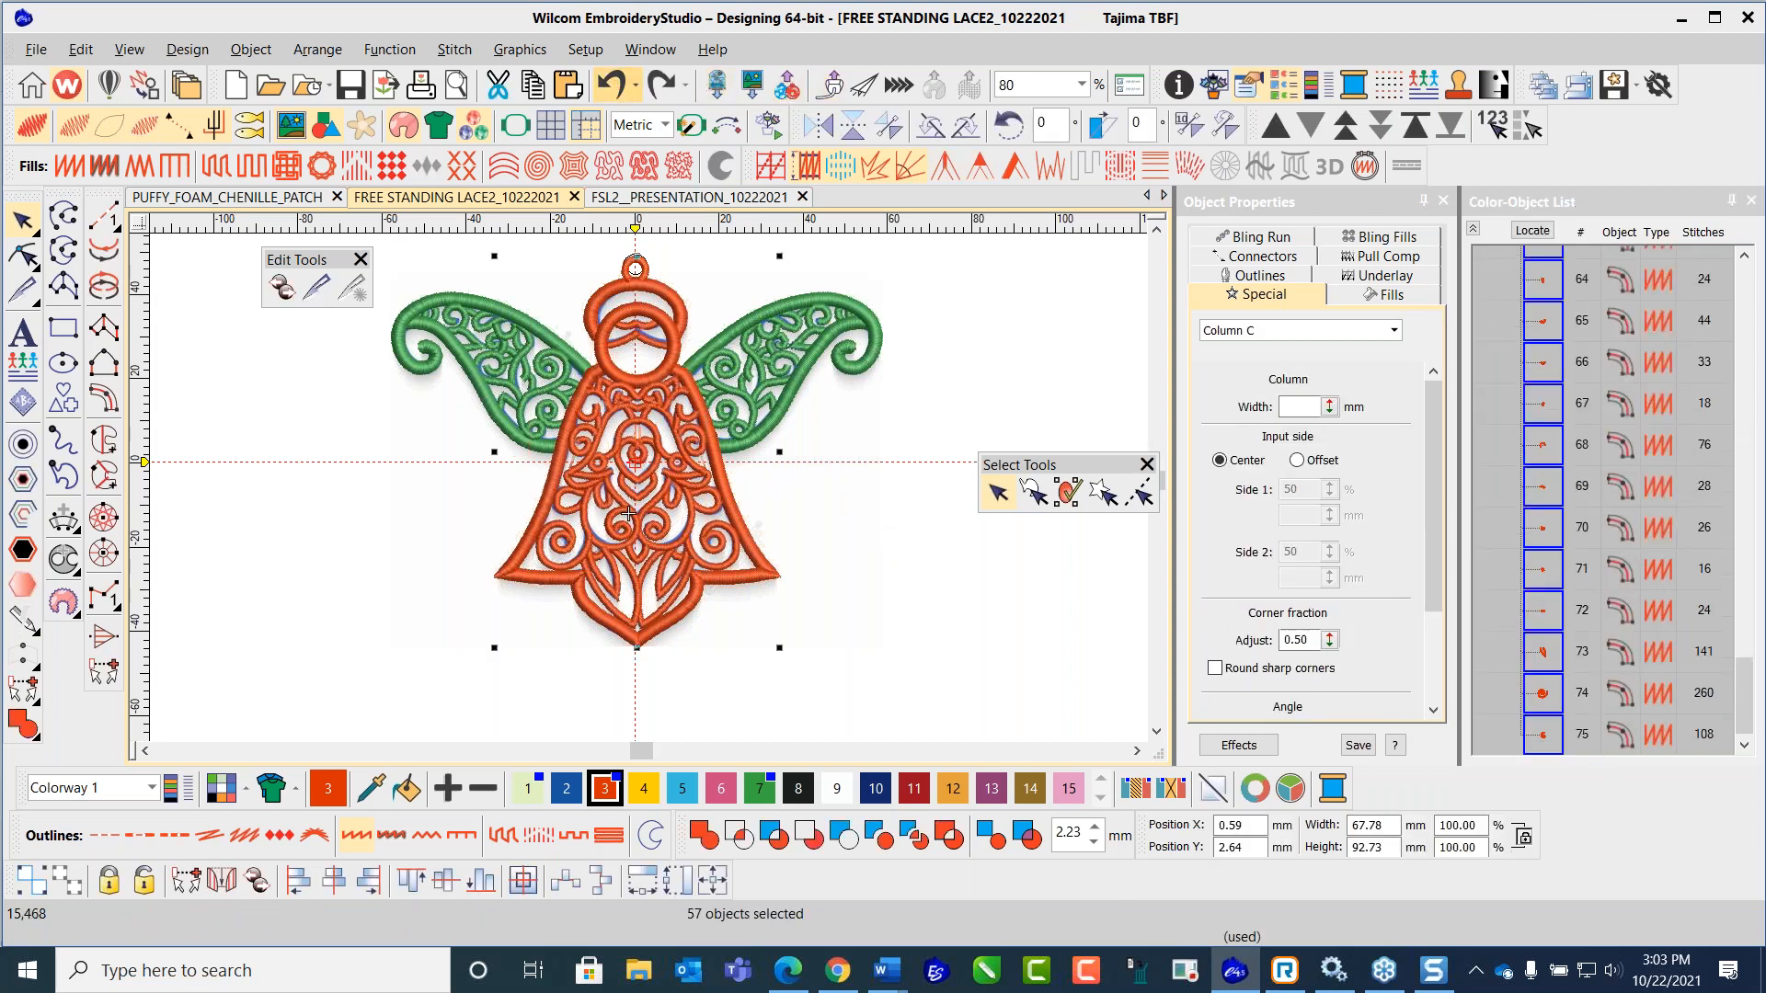
left_click(652, 85)
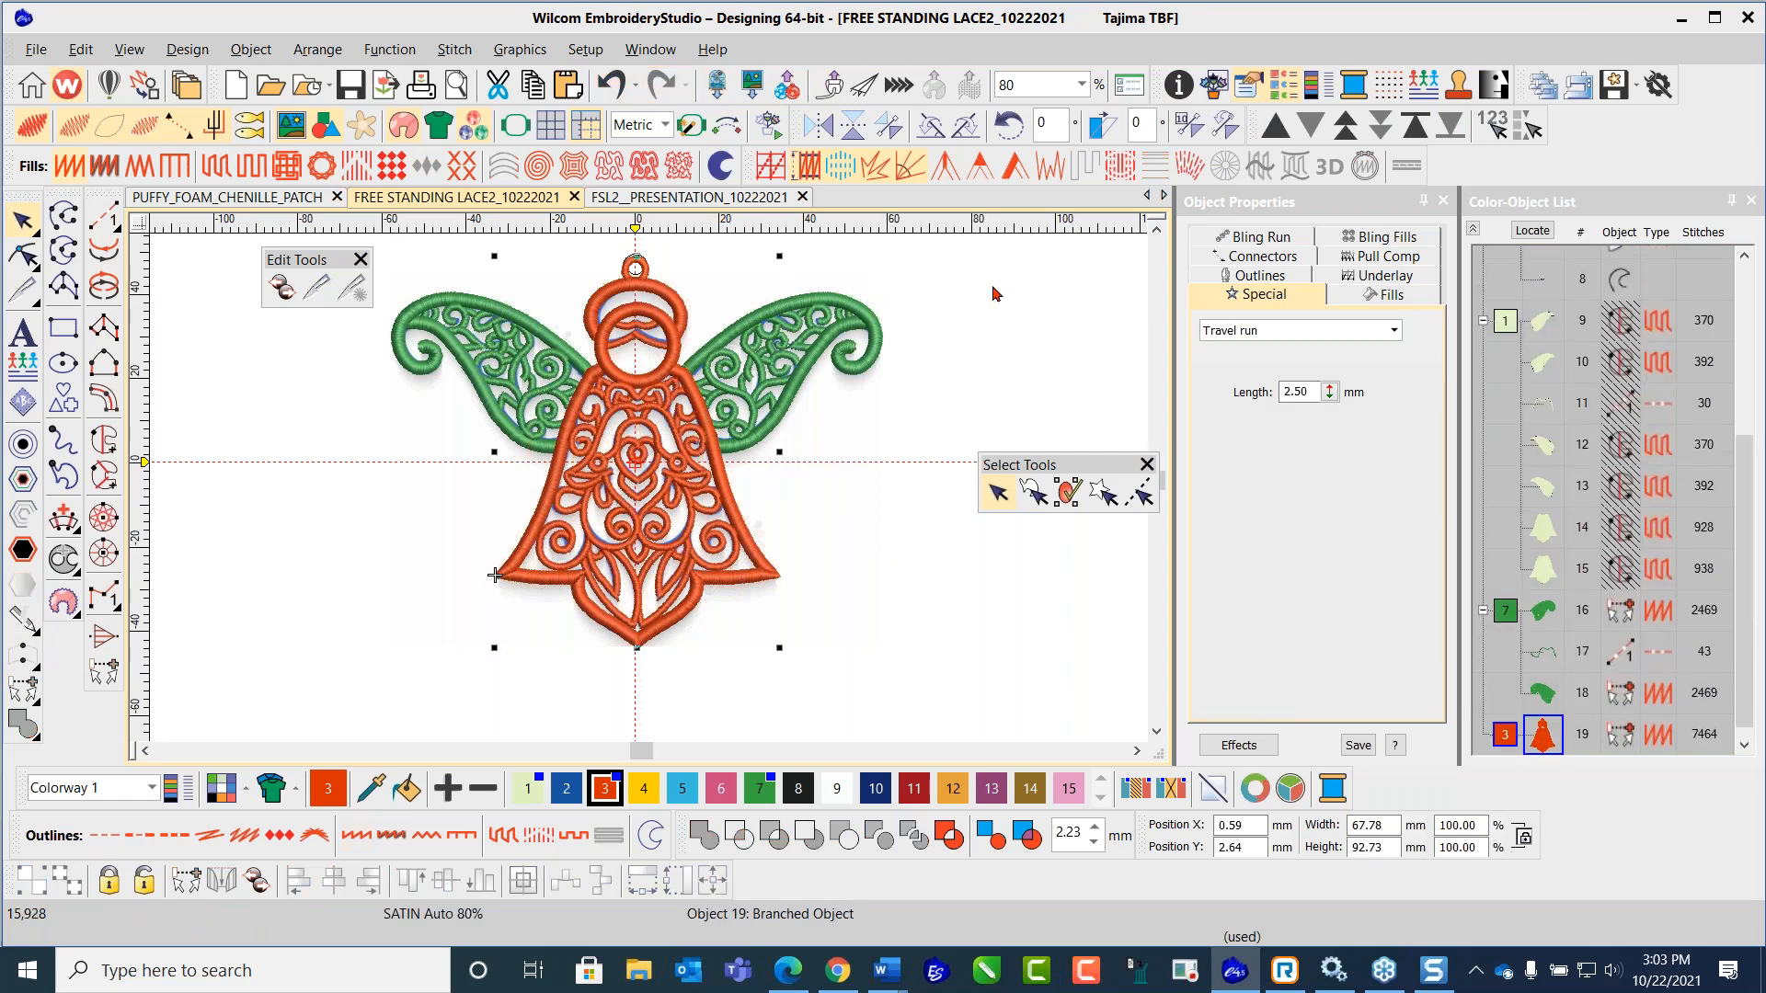
left_click(917, 558)
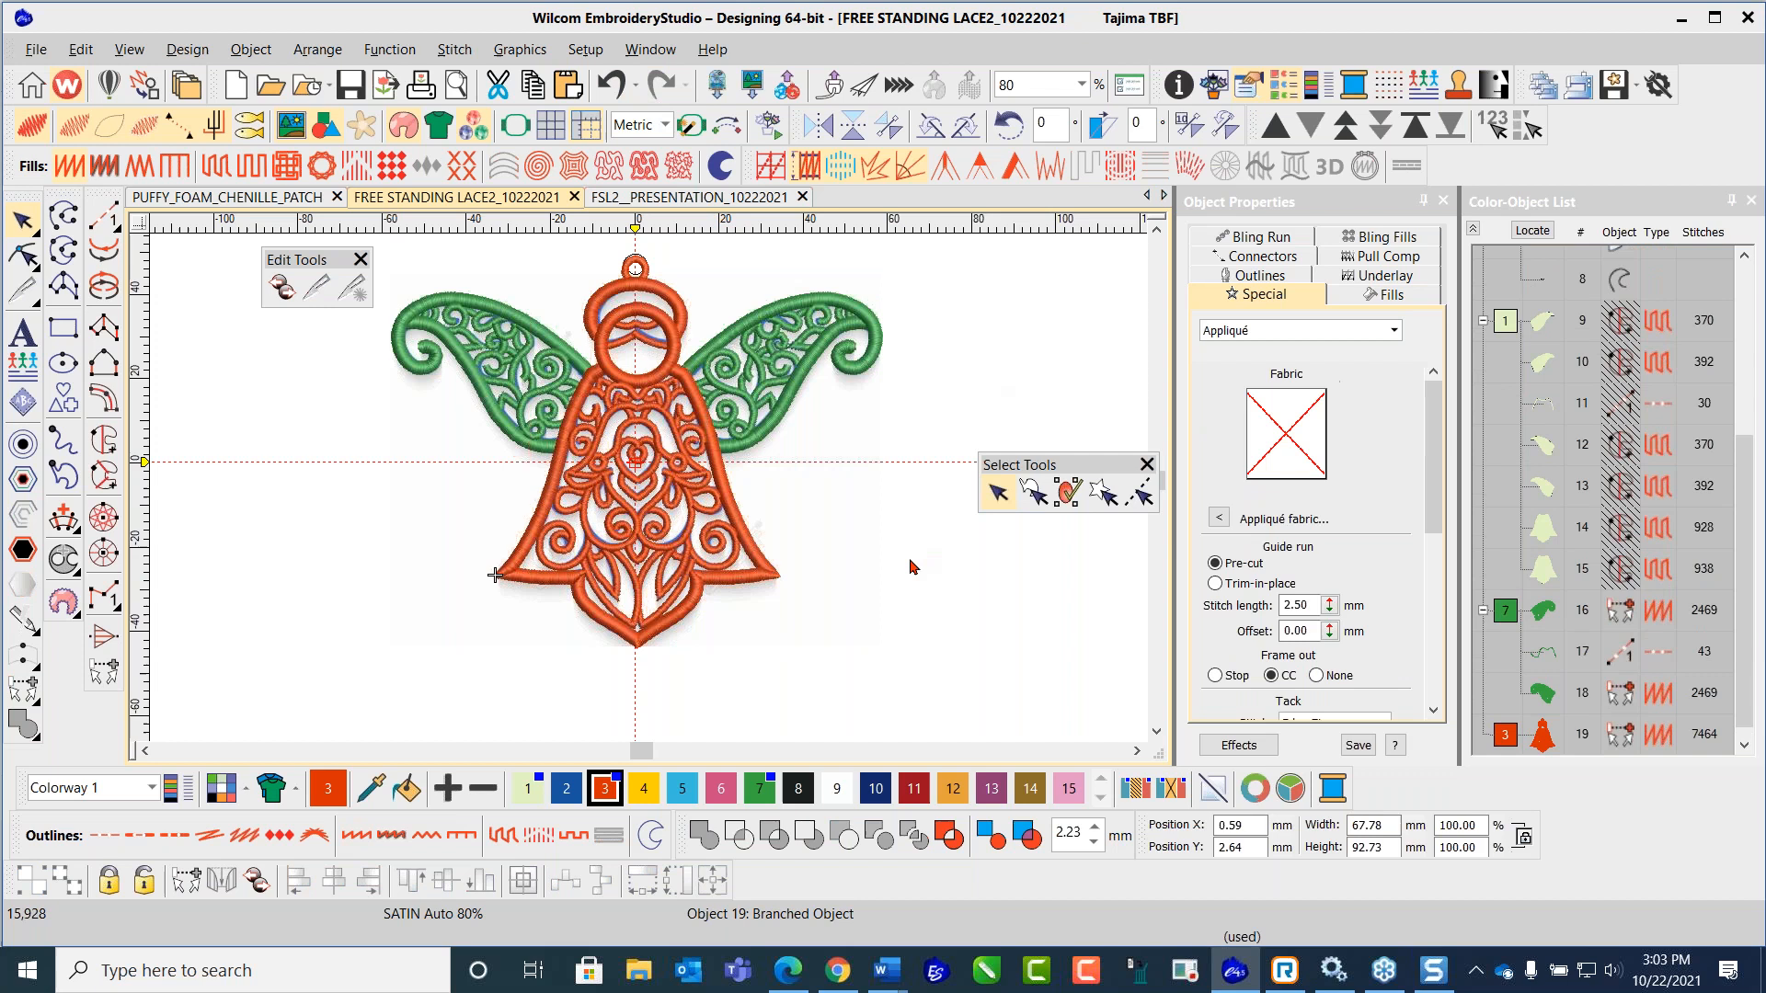
Step: Open the left wing for reshaping with stitches hidden to examine its exit point near the robe's left shoulder
left_click(565, 347)
scroll(500, 301, "up", 3)
left_click(25, 255)
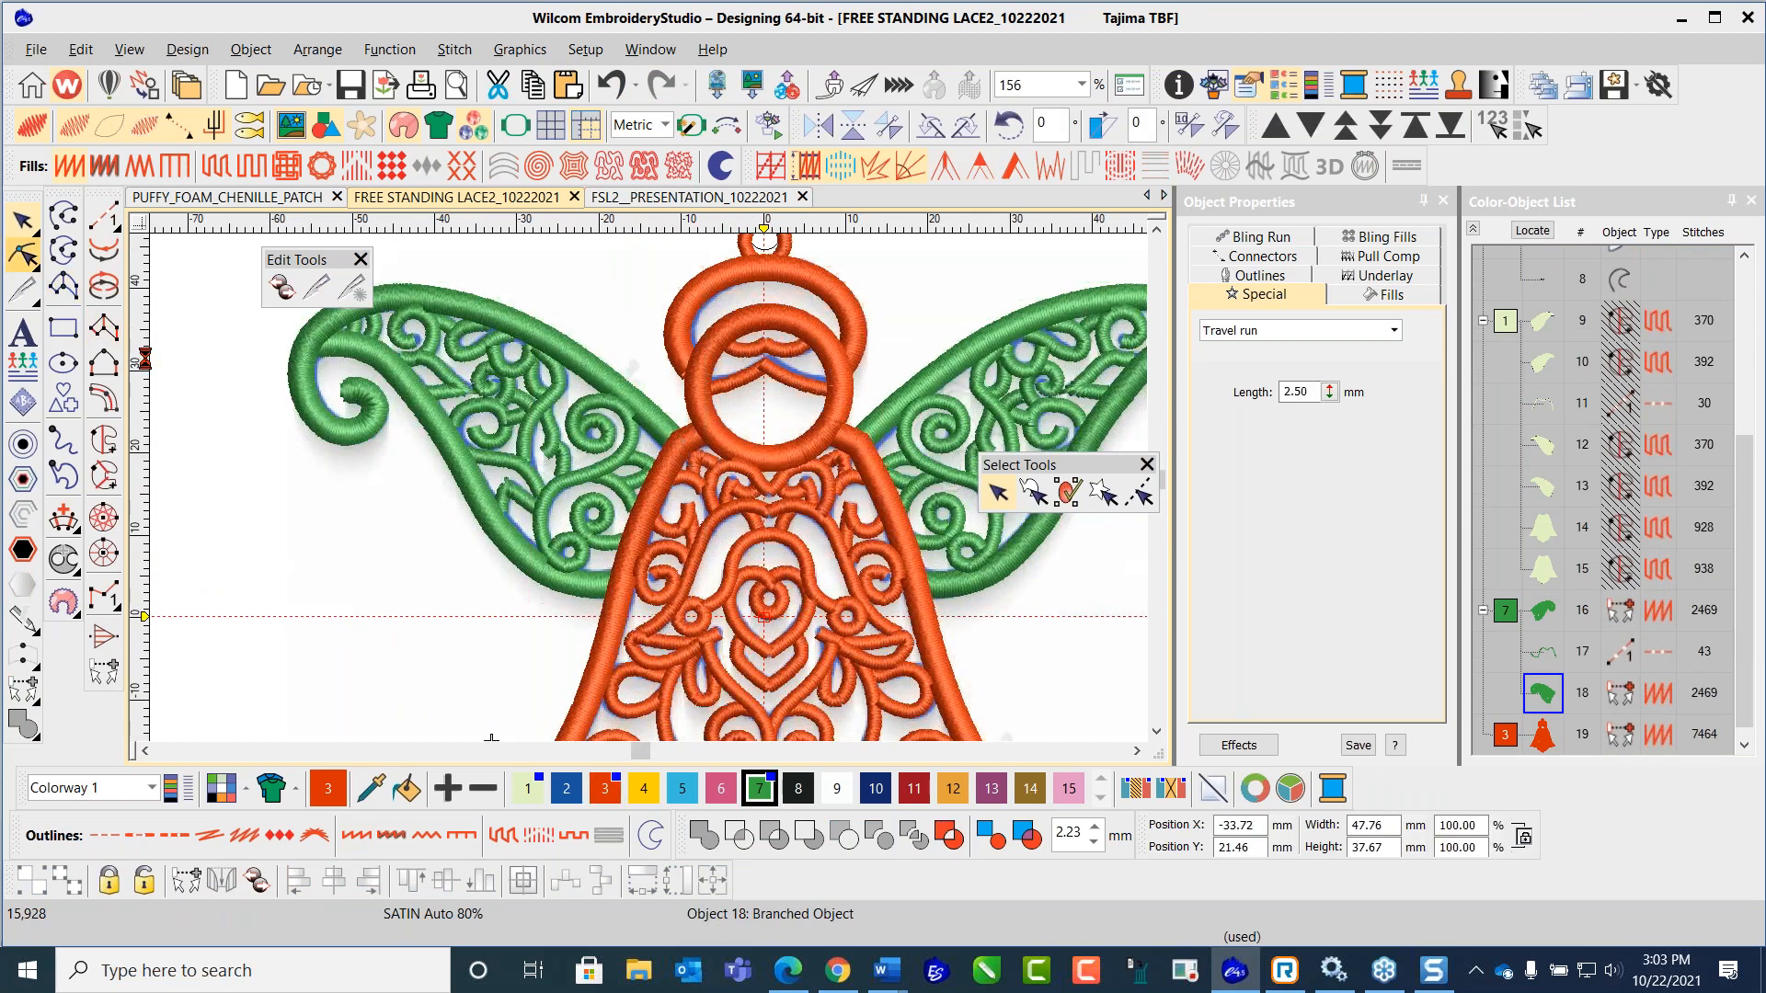
scroll(677, 460, "up", 2)
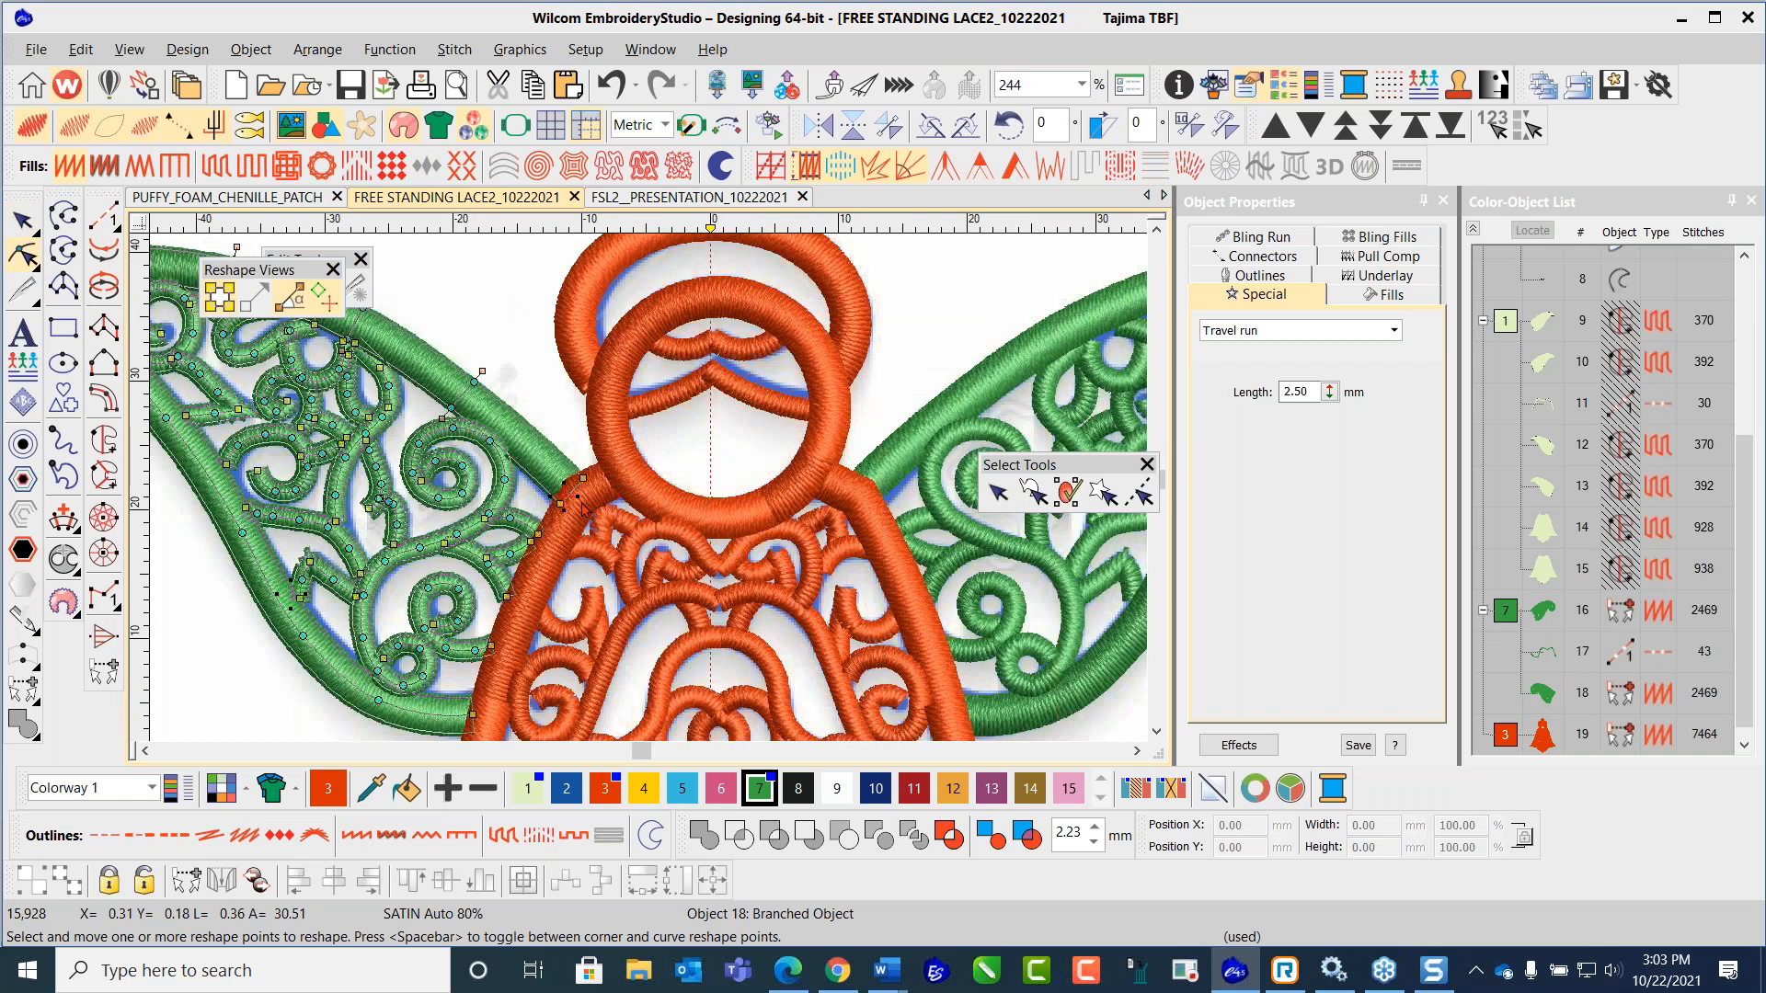
key("s")
key("d")
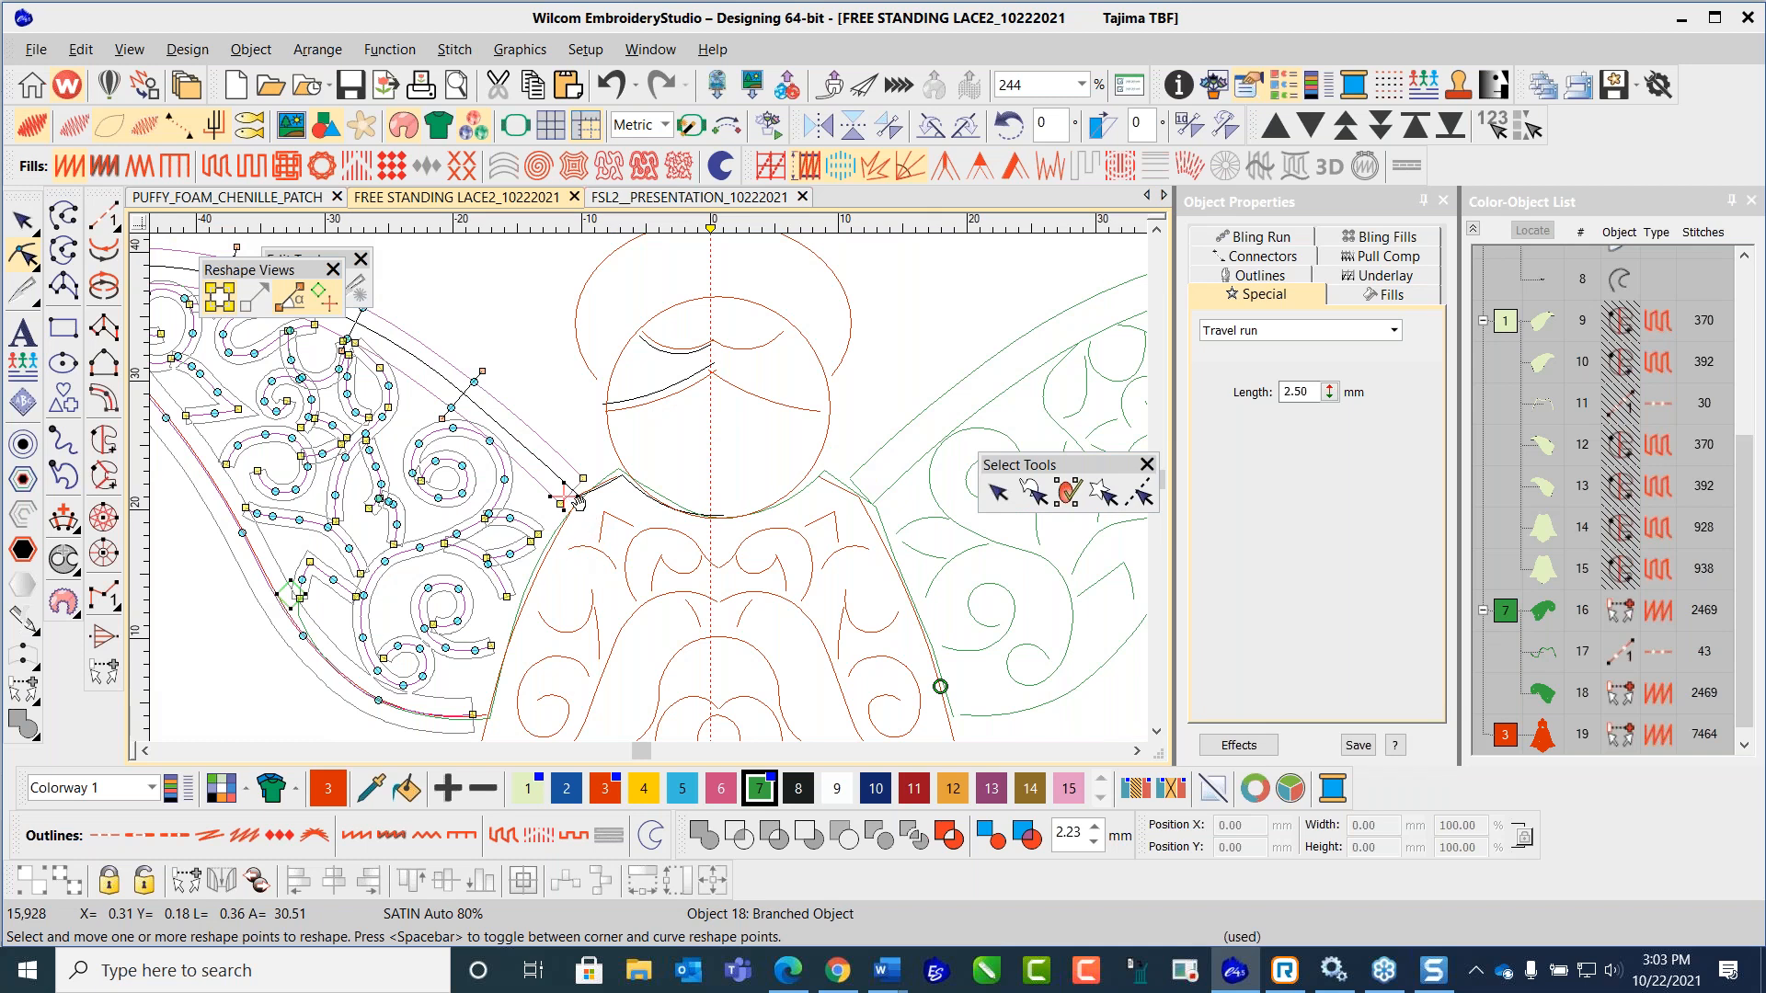
Step: Move the robe's entry point slightly left to meet the left wing's exit point, and restore the stitch view
key("Tab")
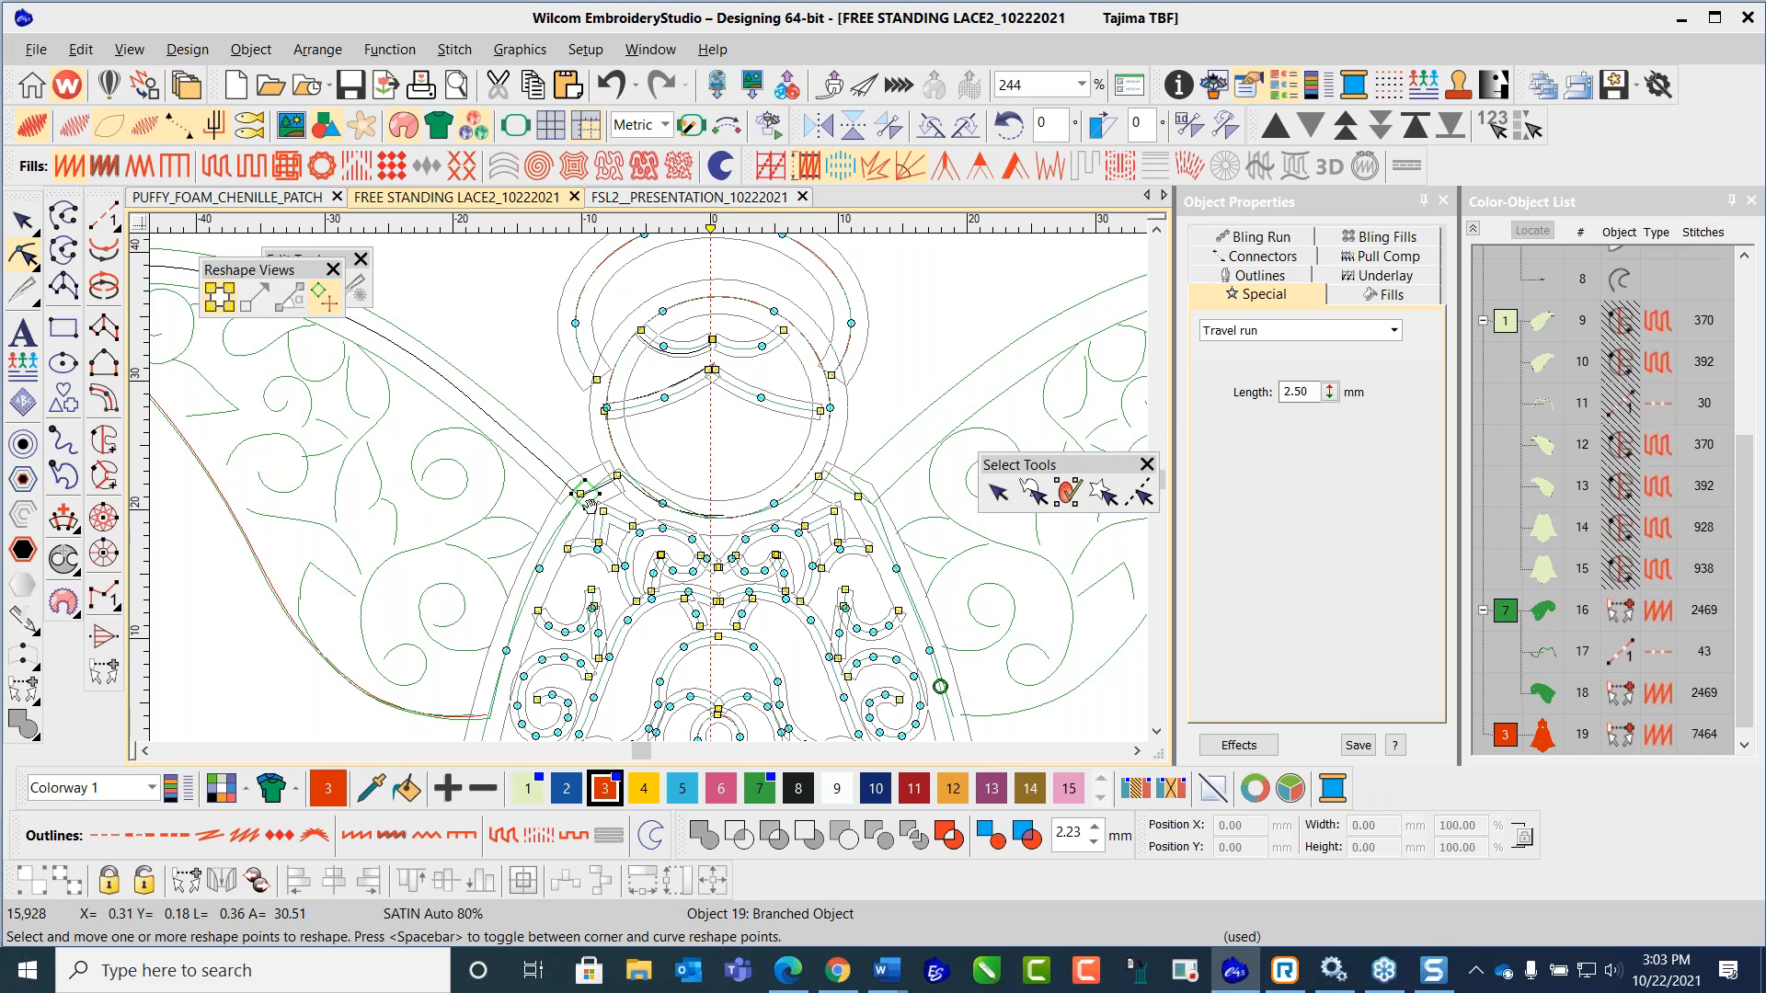
left_click_drag(585, 495, 571, 494)
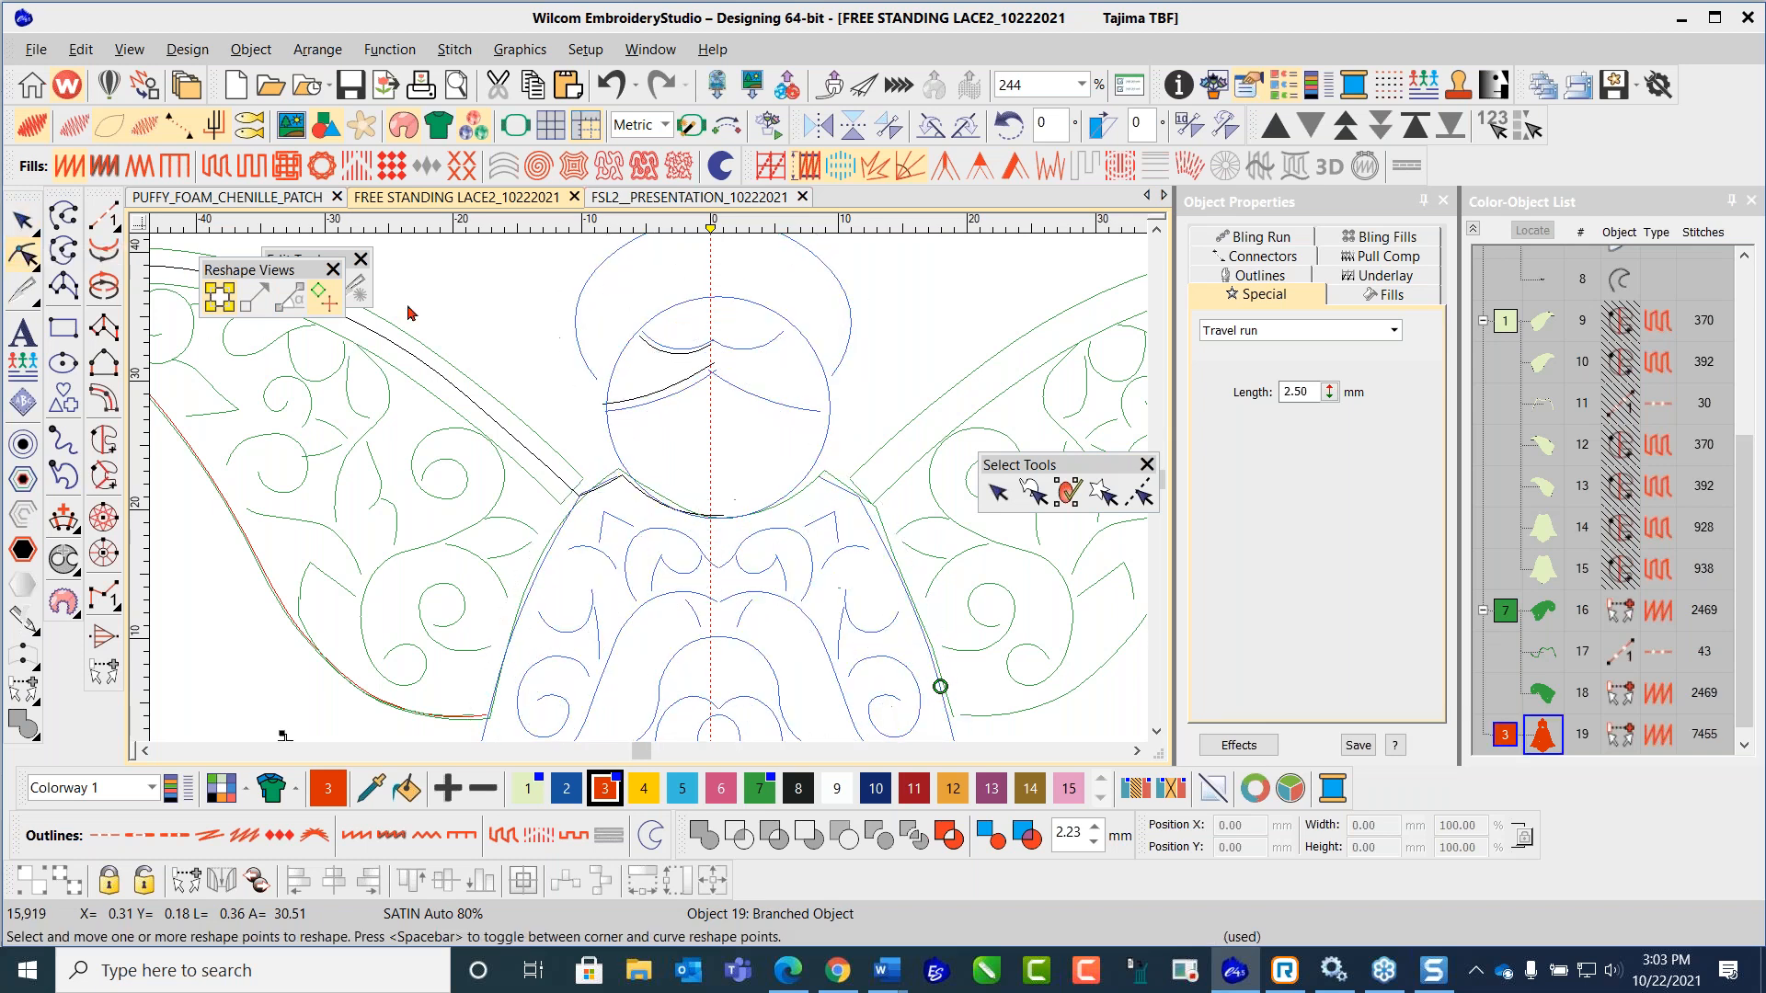
key("Escape")
key("t")
scroll(651, 497, "down", 2)
key("Escape")
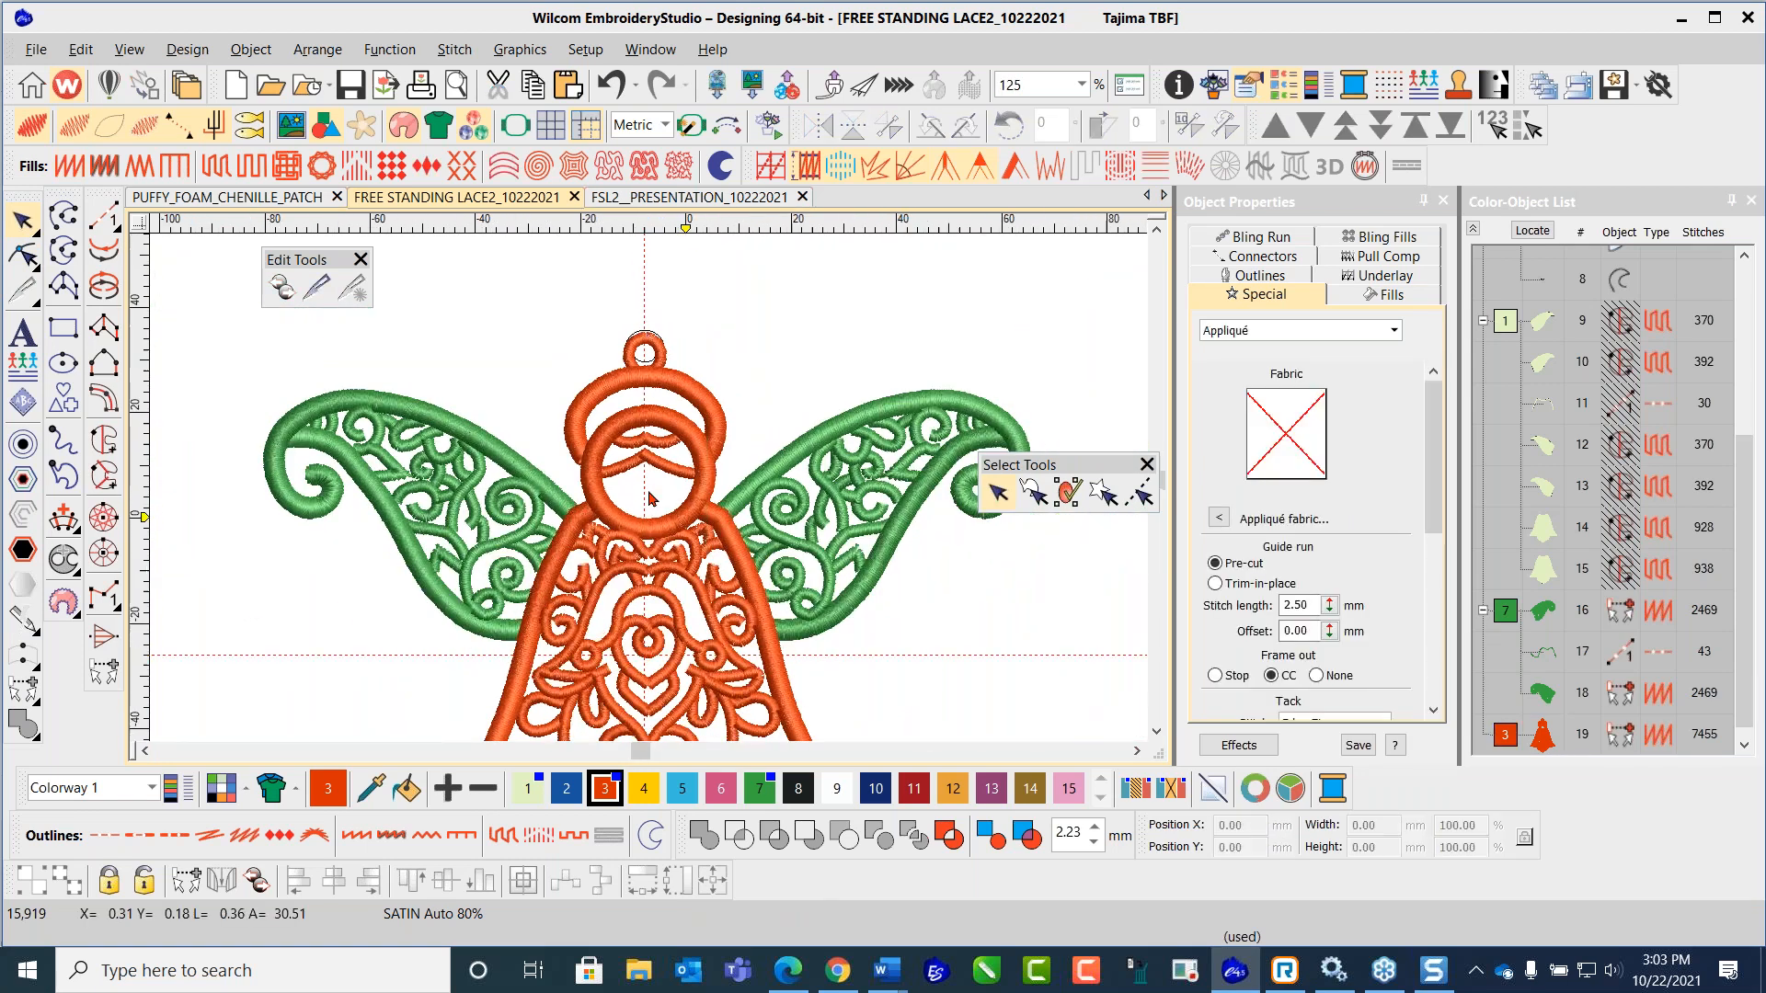
scroll(666, 598, "down", 1)
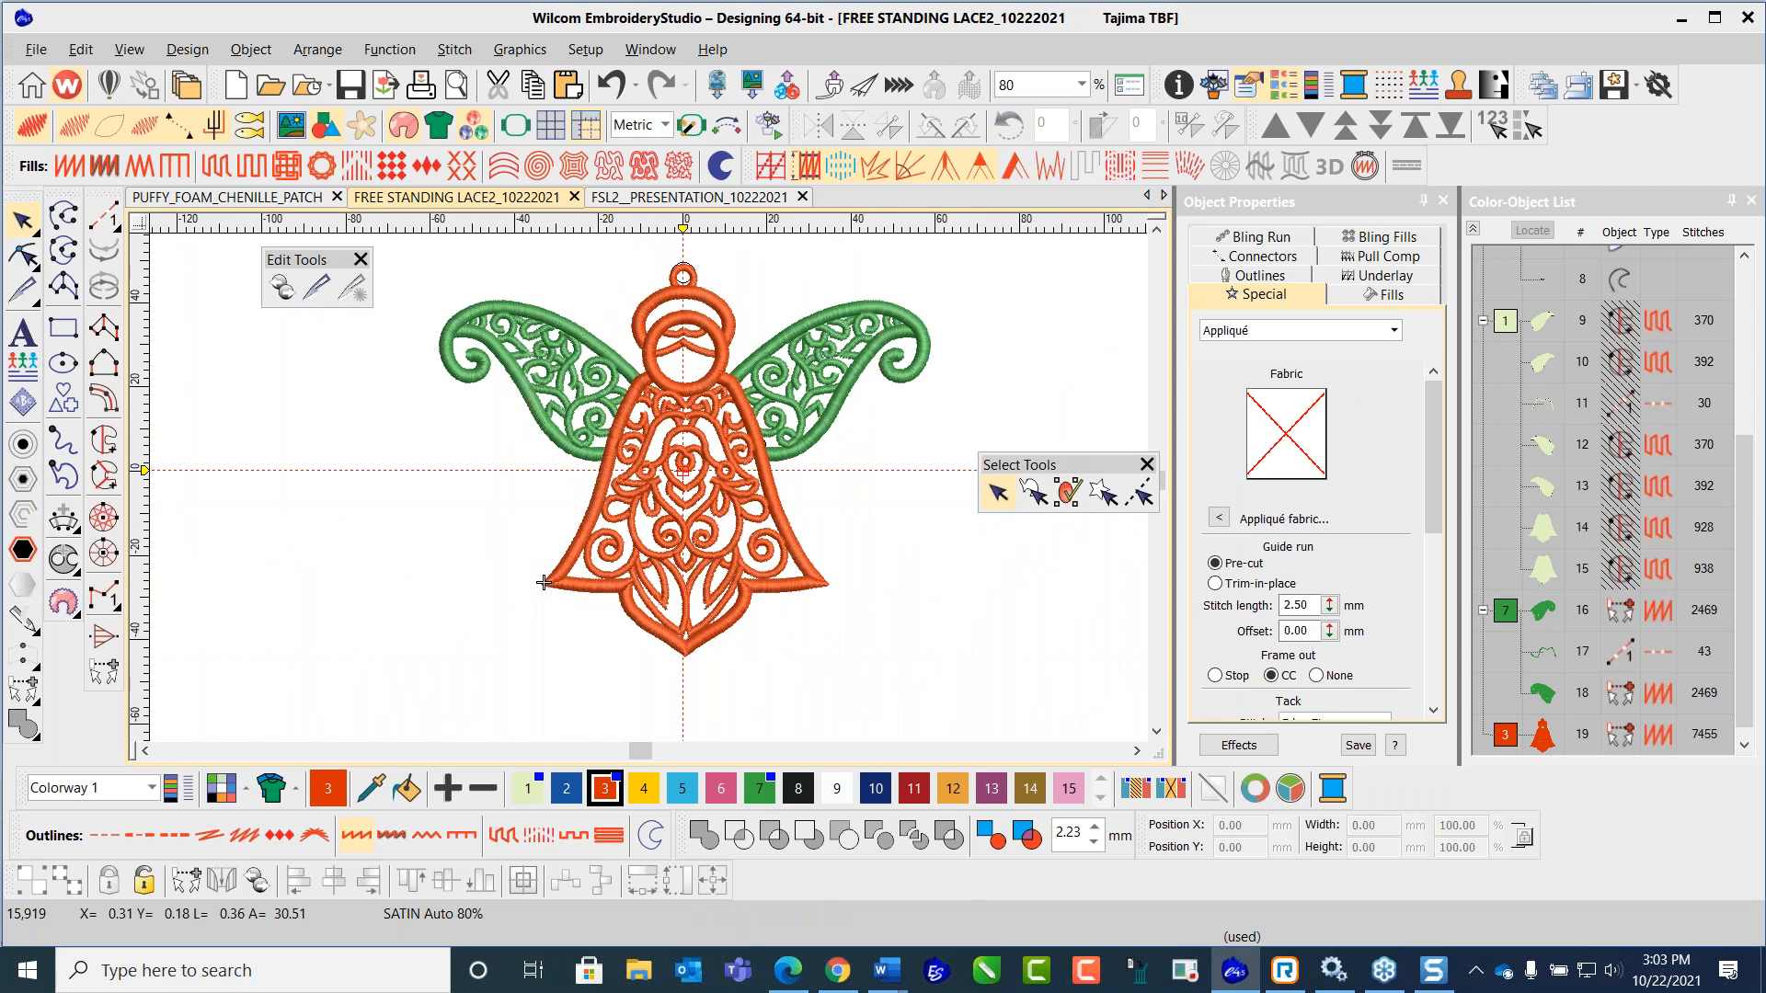
Step: Recolour the branched robe and both wings with their connecting run, objects 16 to 19, to blue colour 2
left_click(1503, 739)
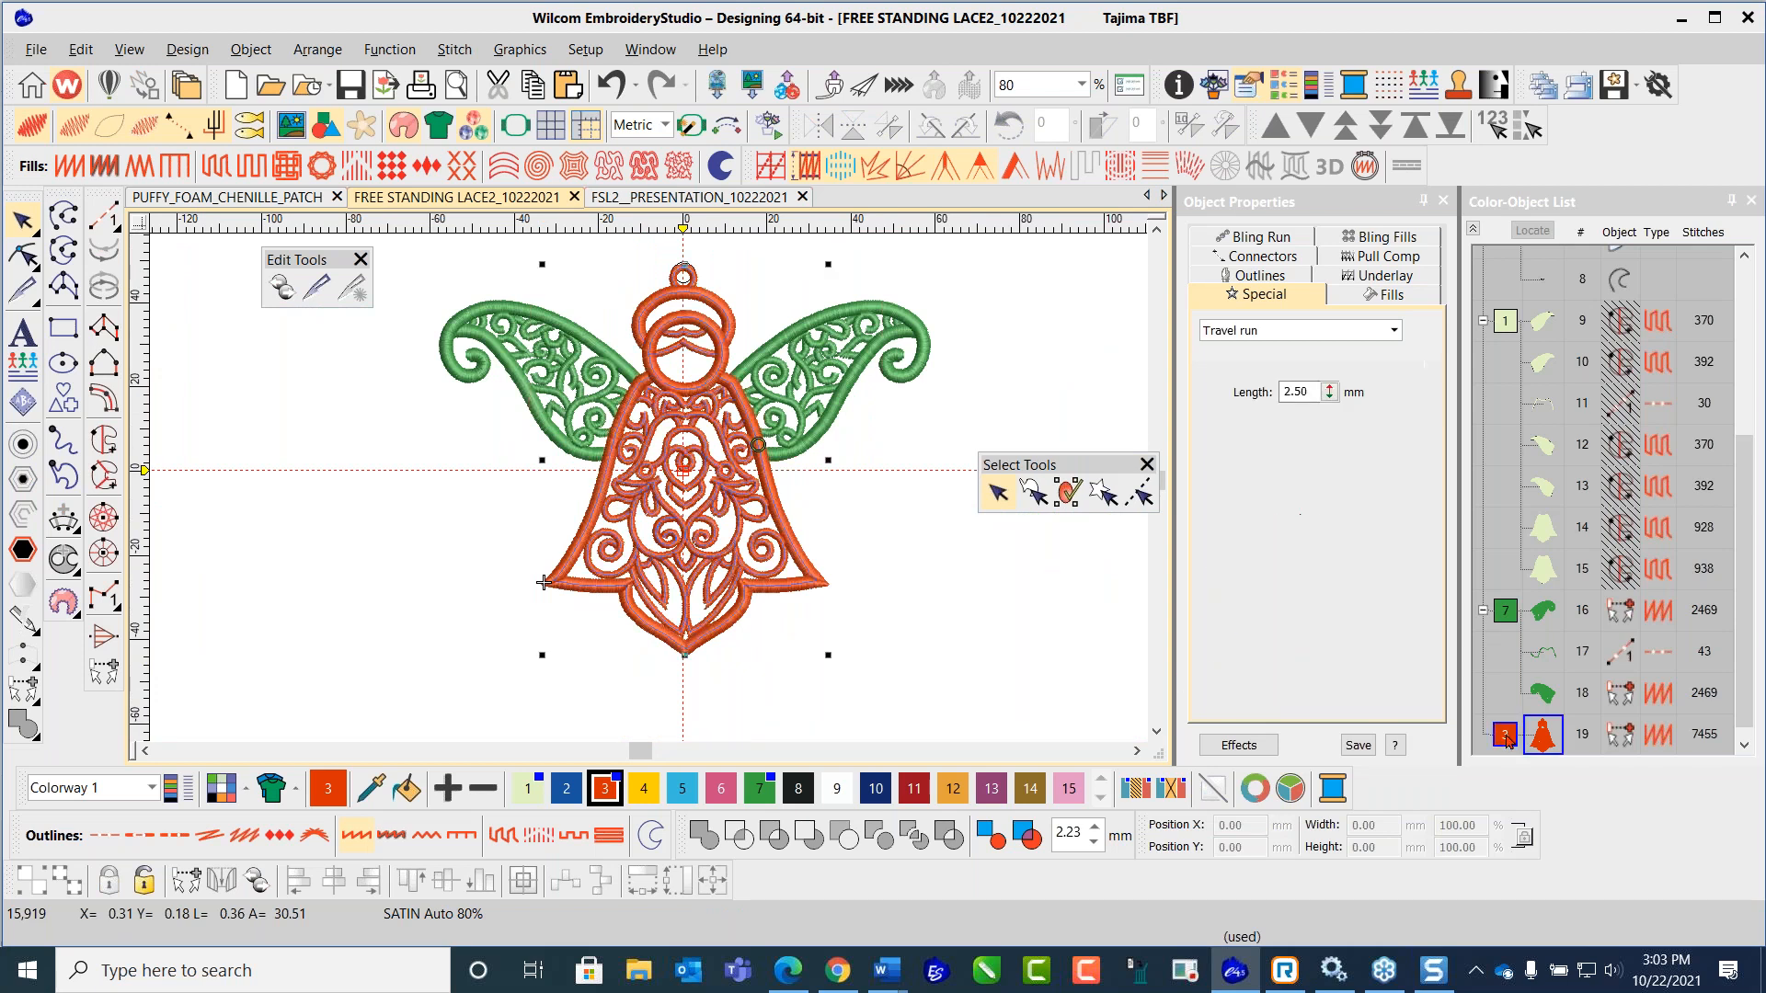
left_click(576, 798)
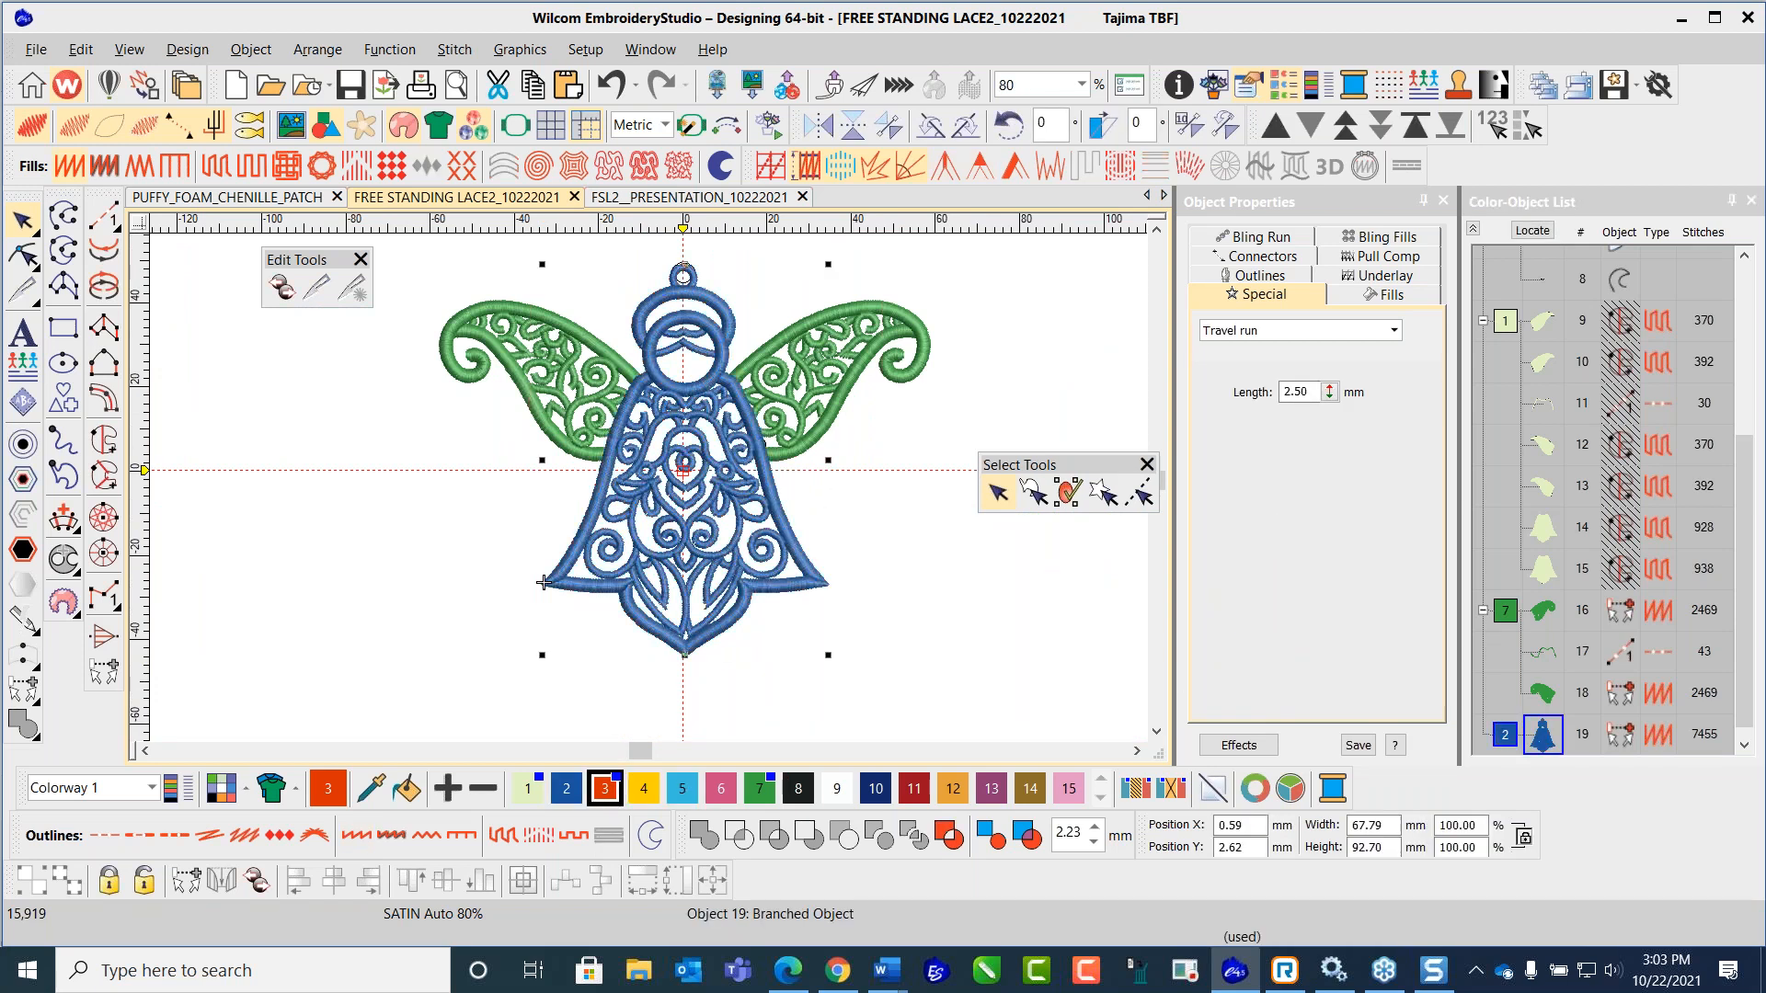
left_click(833, 420)
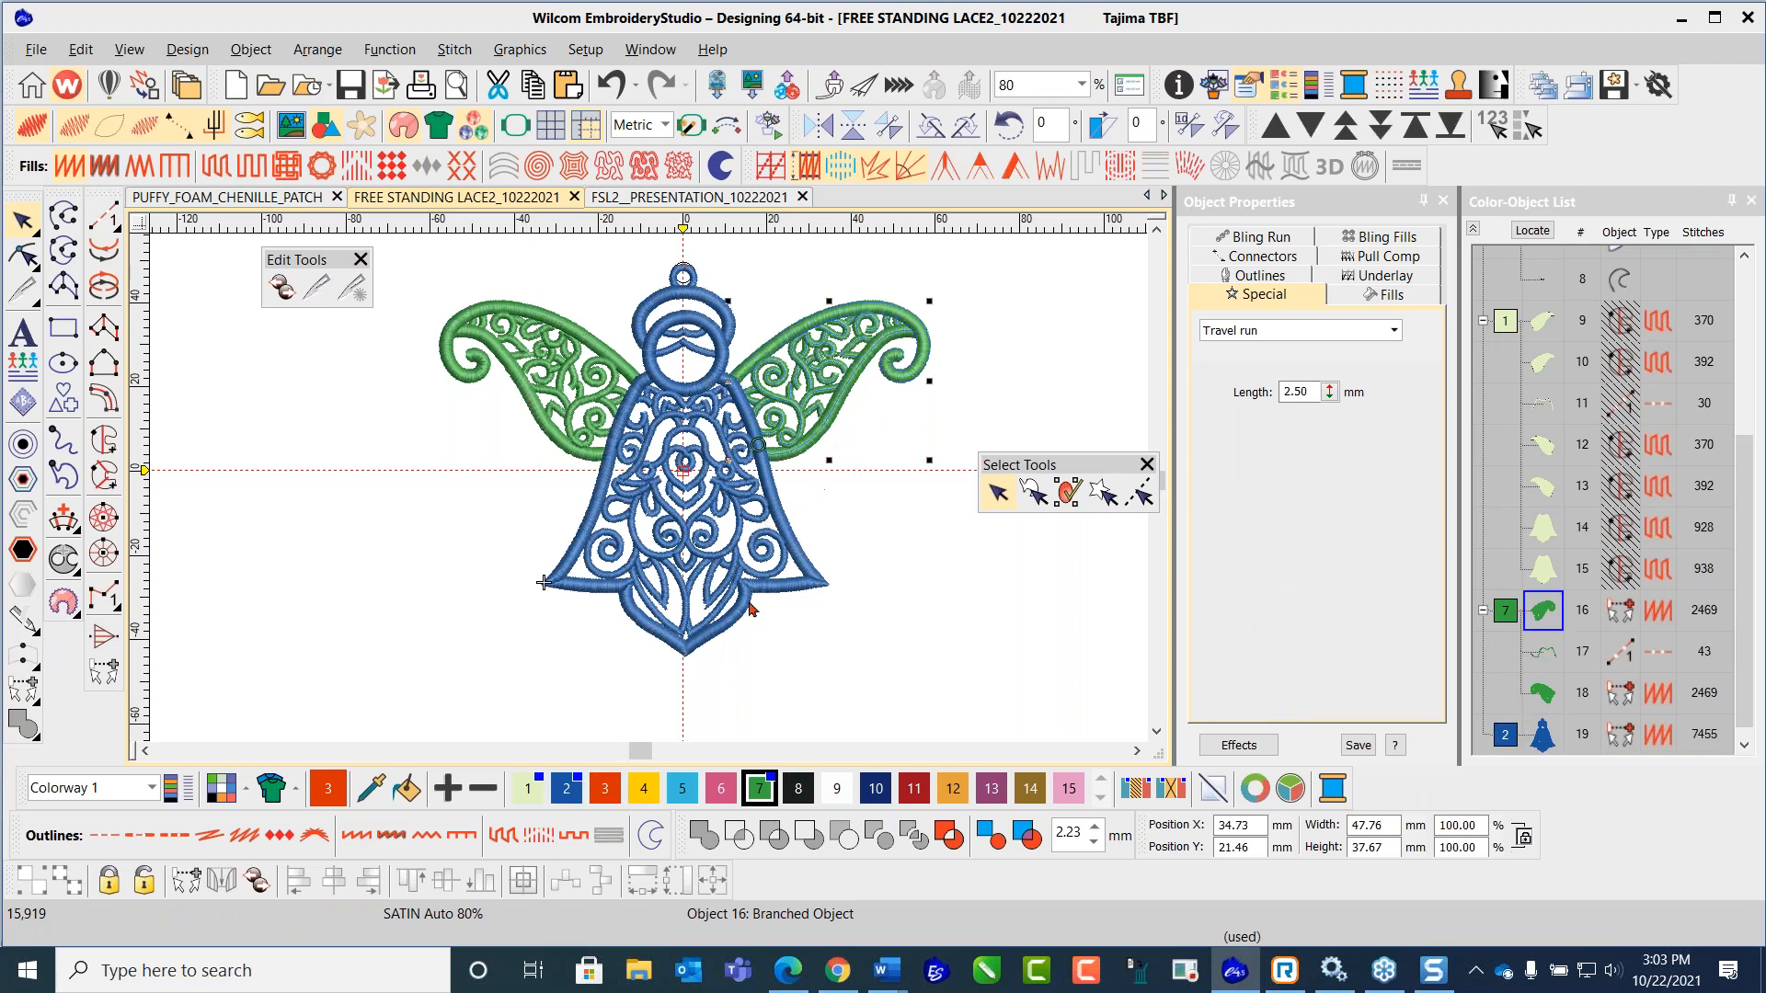
left_click(1501, 616)
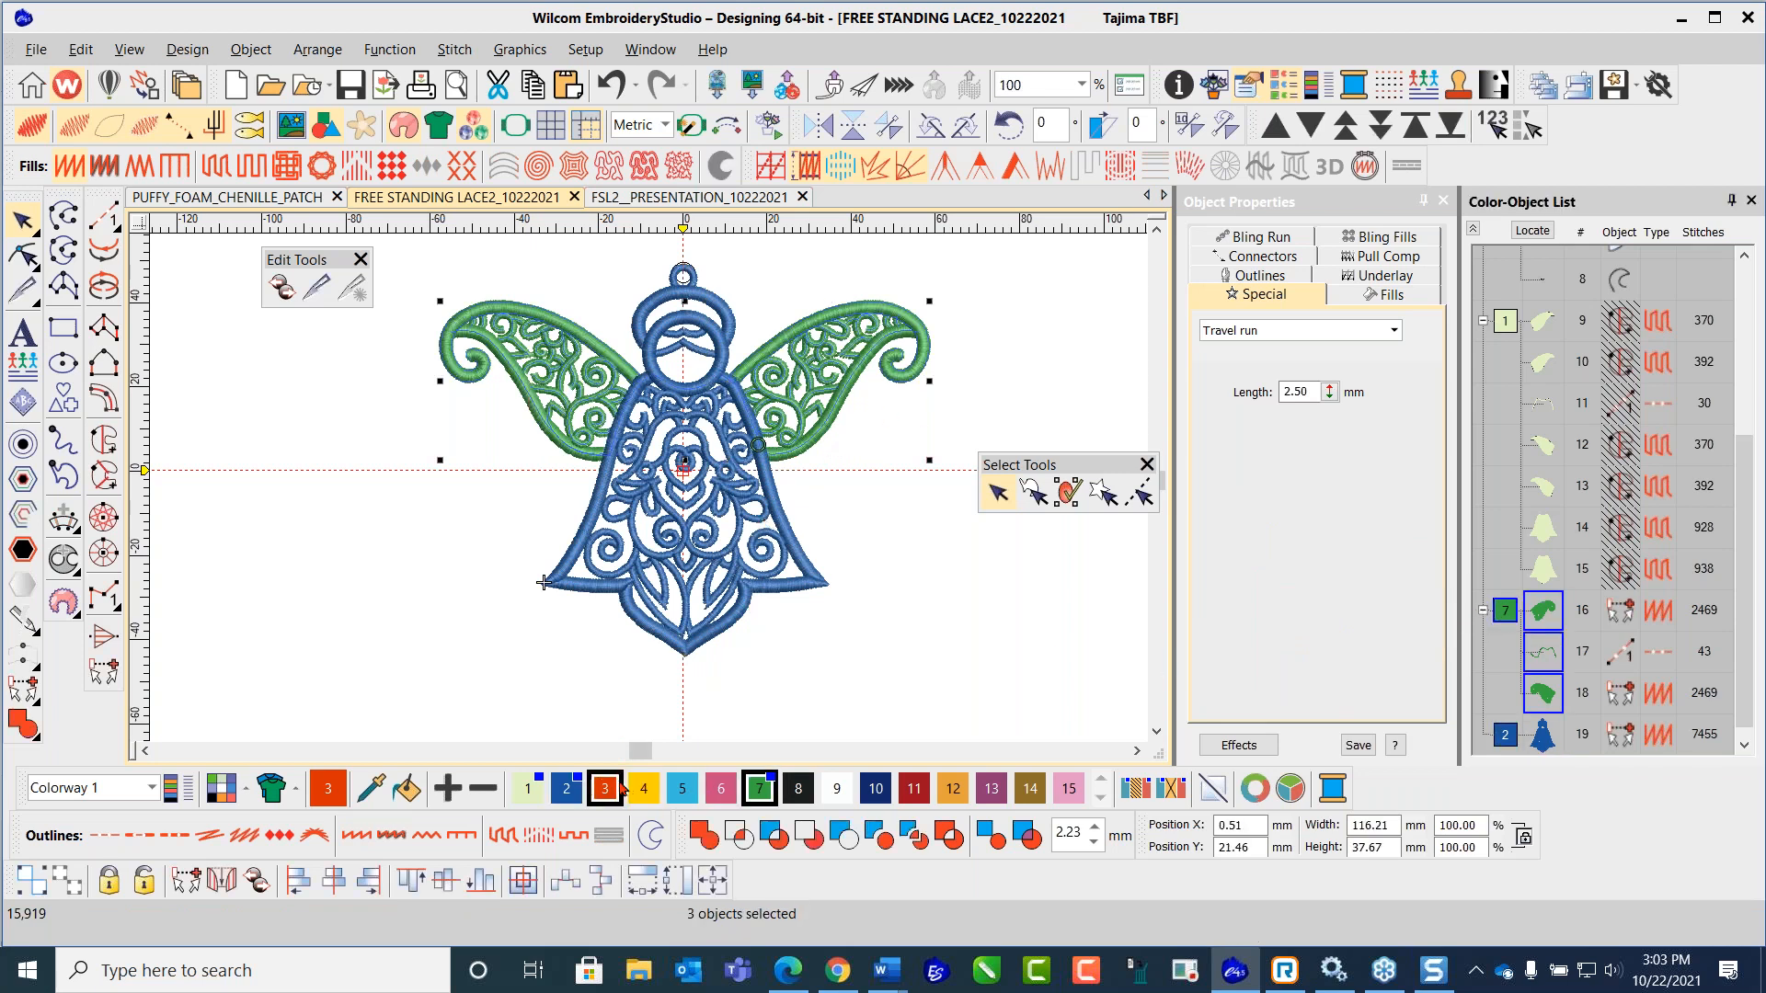
left_click(424, 598)
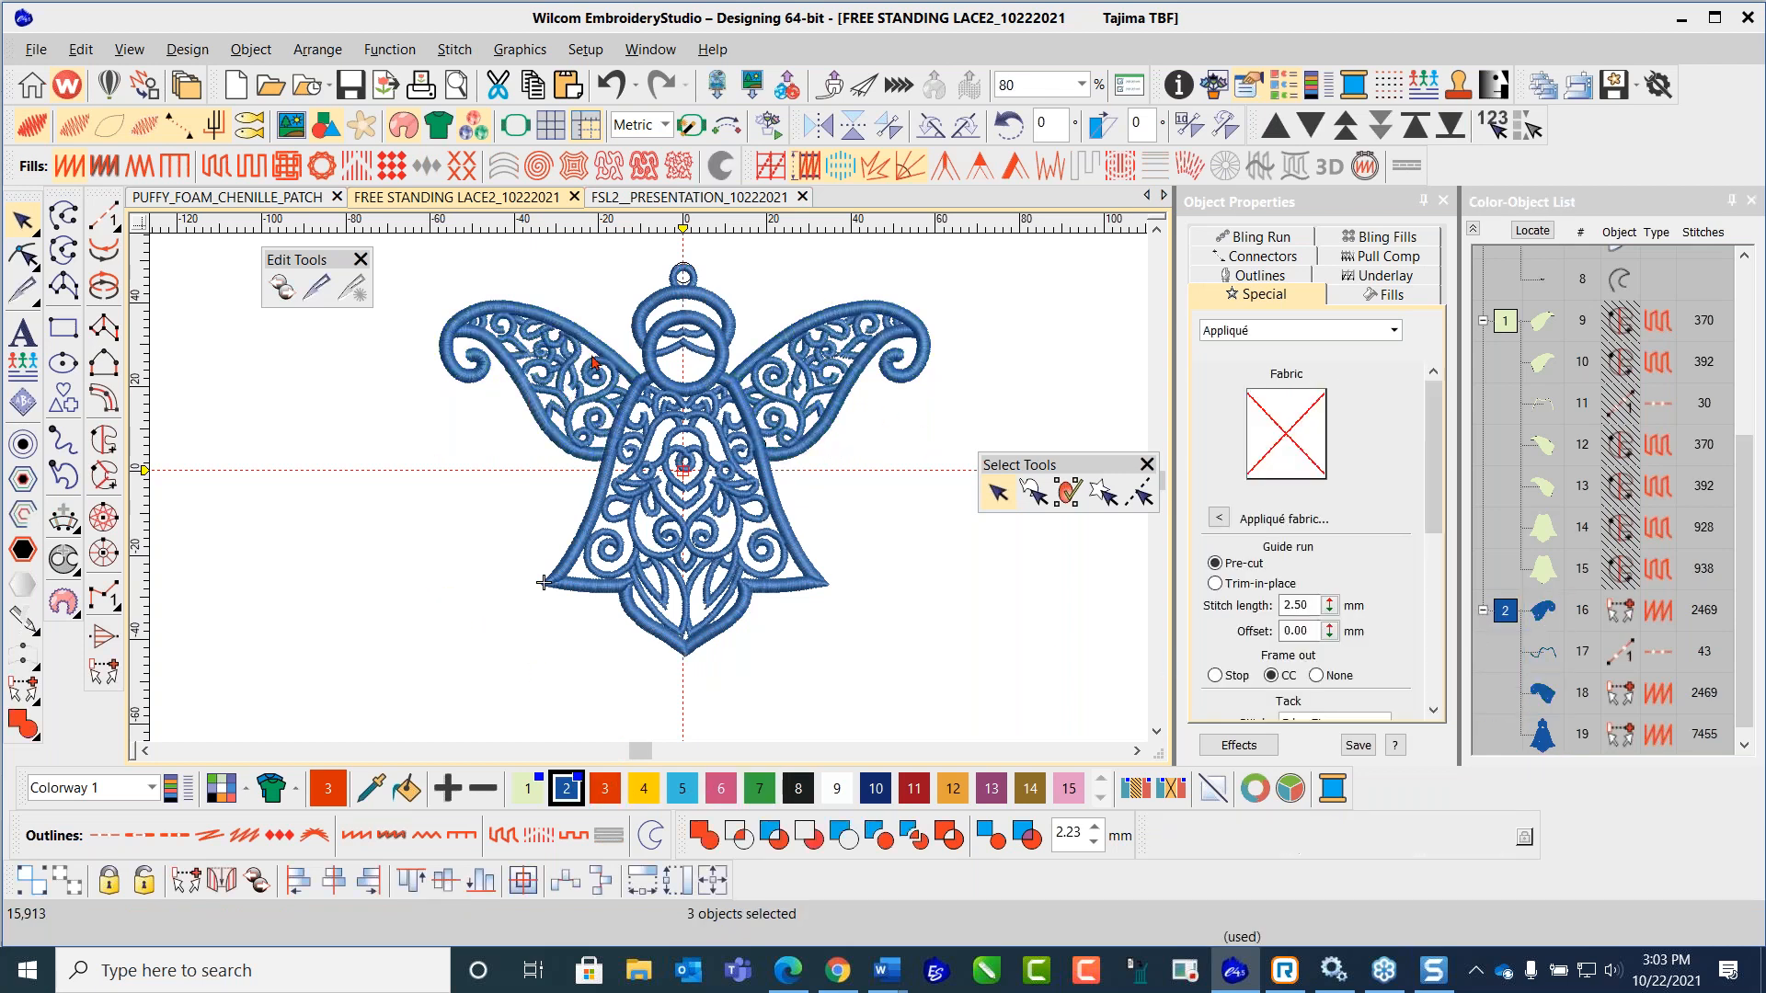
Step: Unhide the colour 1 fill objects, 9 to 15, and inspect the complete angel with its backing fills
right_click(1503, 324)
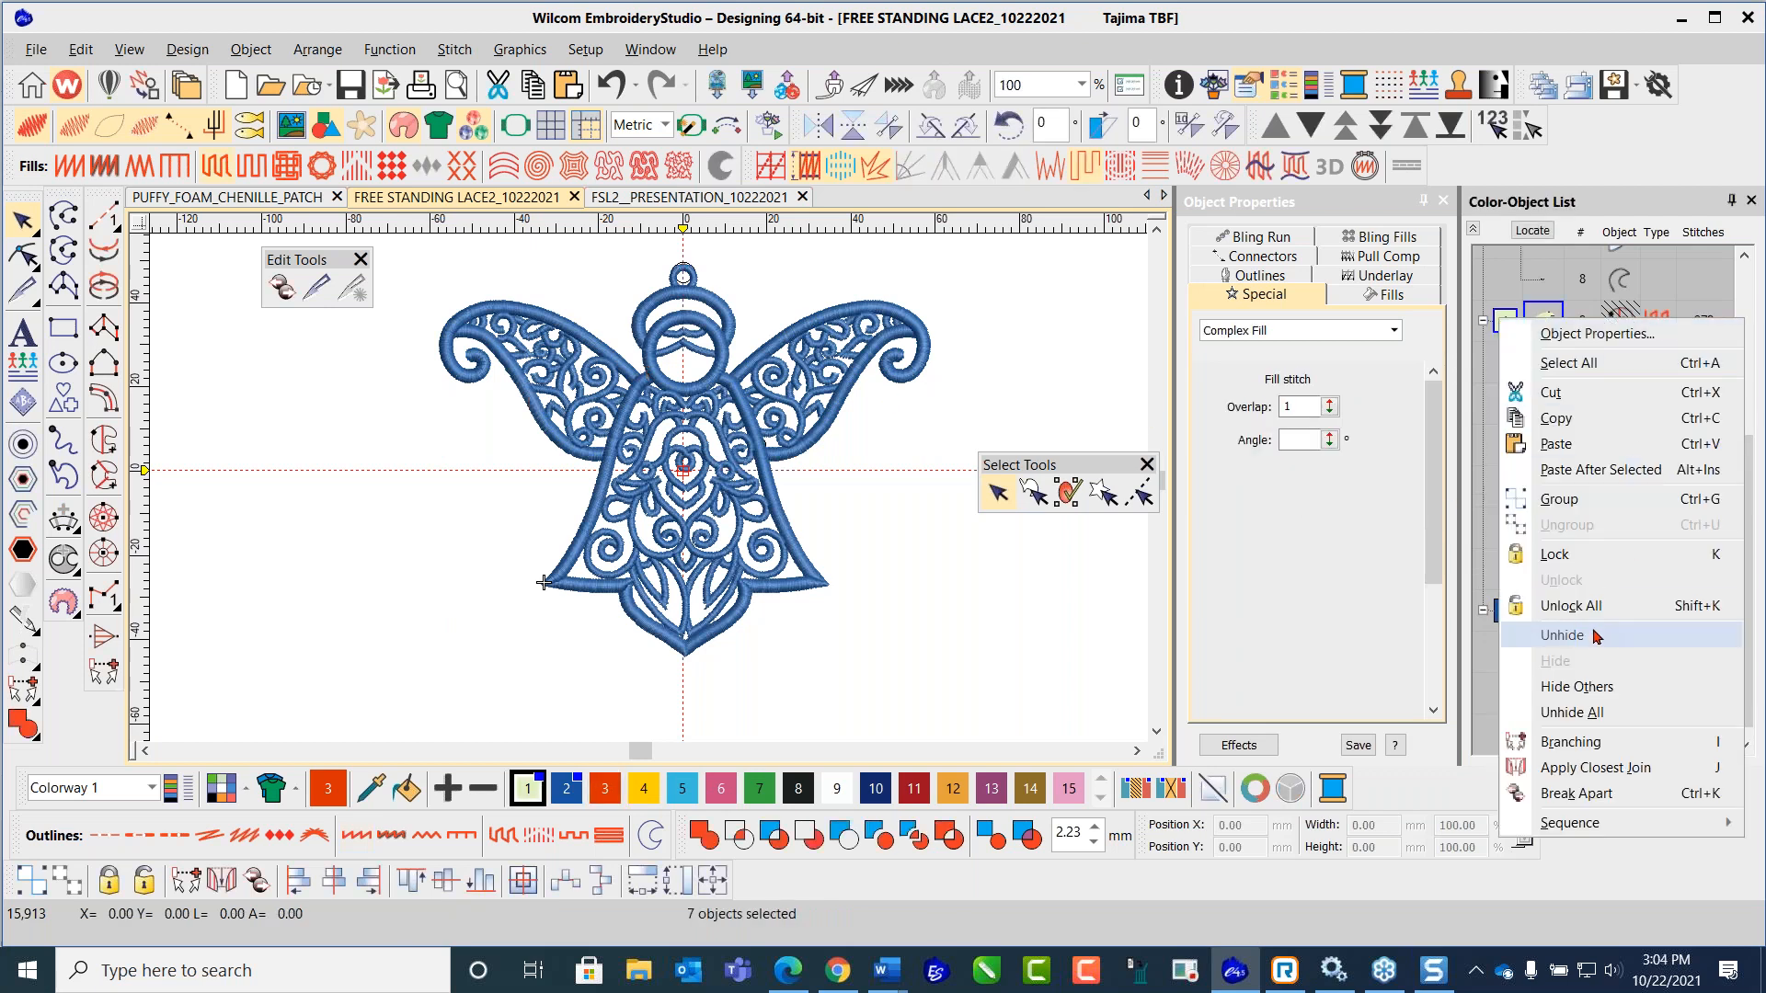
left_click(1516, 634)
left_click(1003, 631)
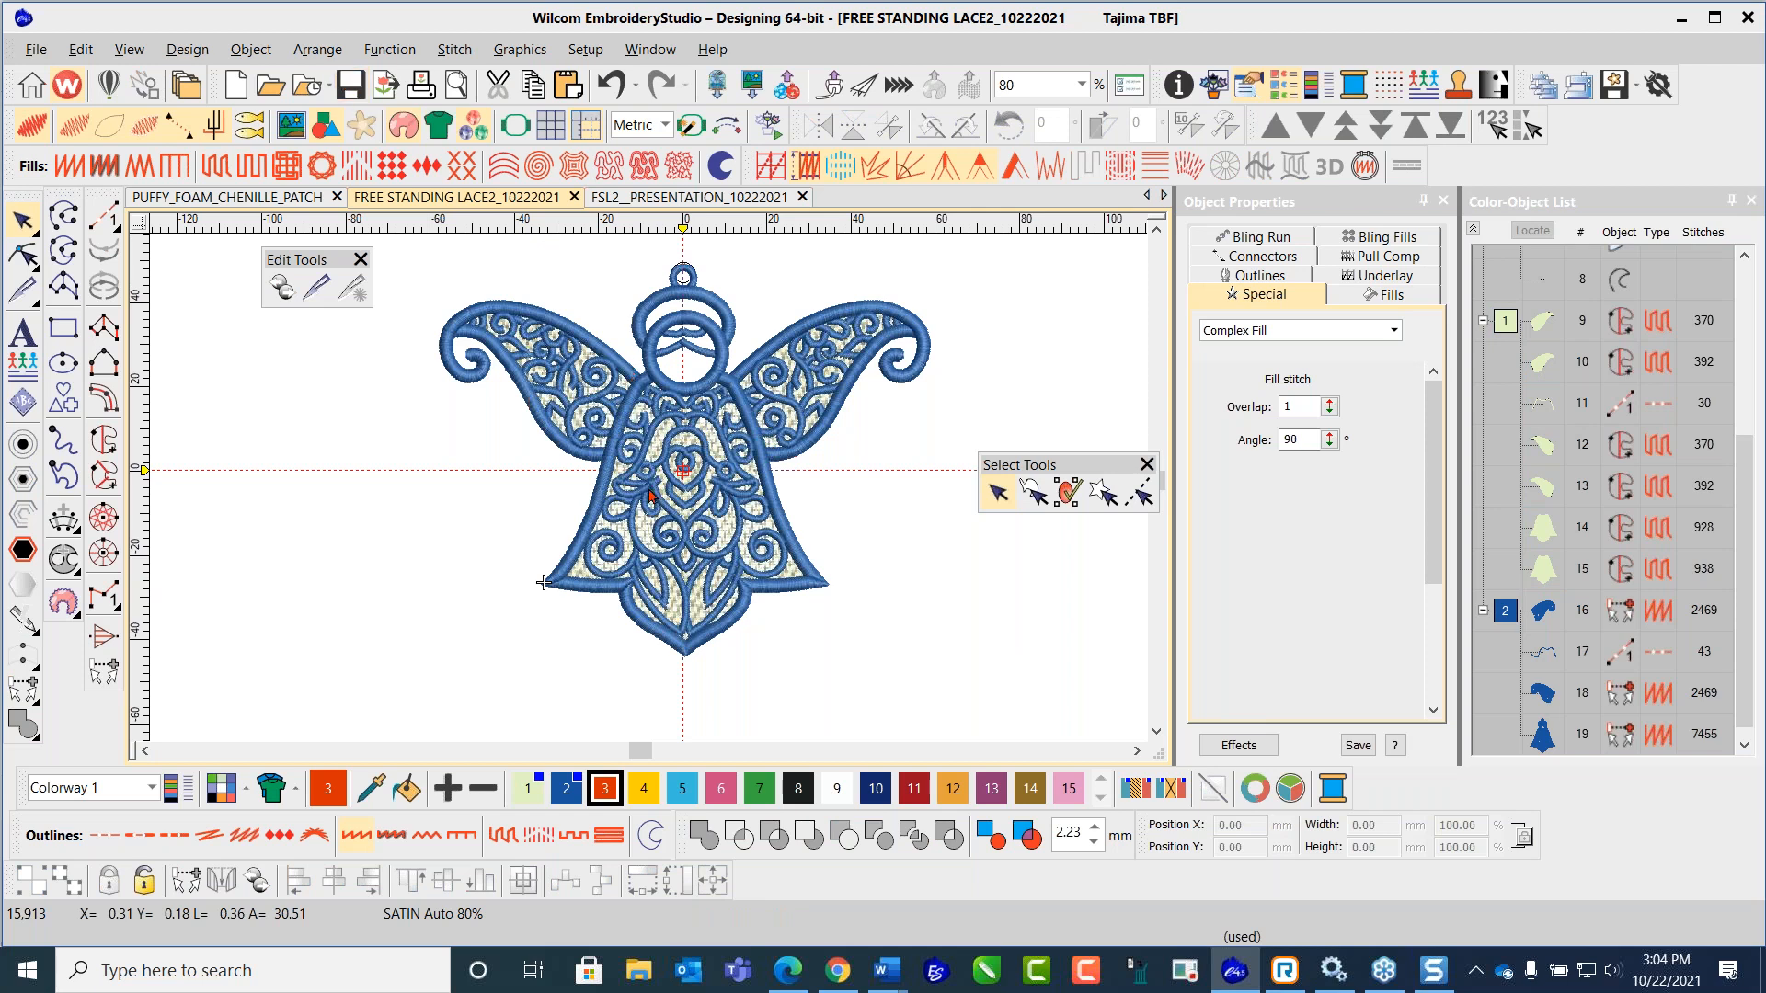
scroll(649, 496, "up", 4)
scroll(642, 449, "down", 4)
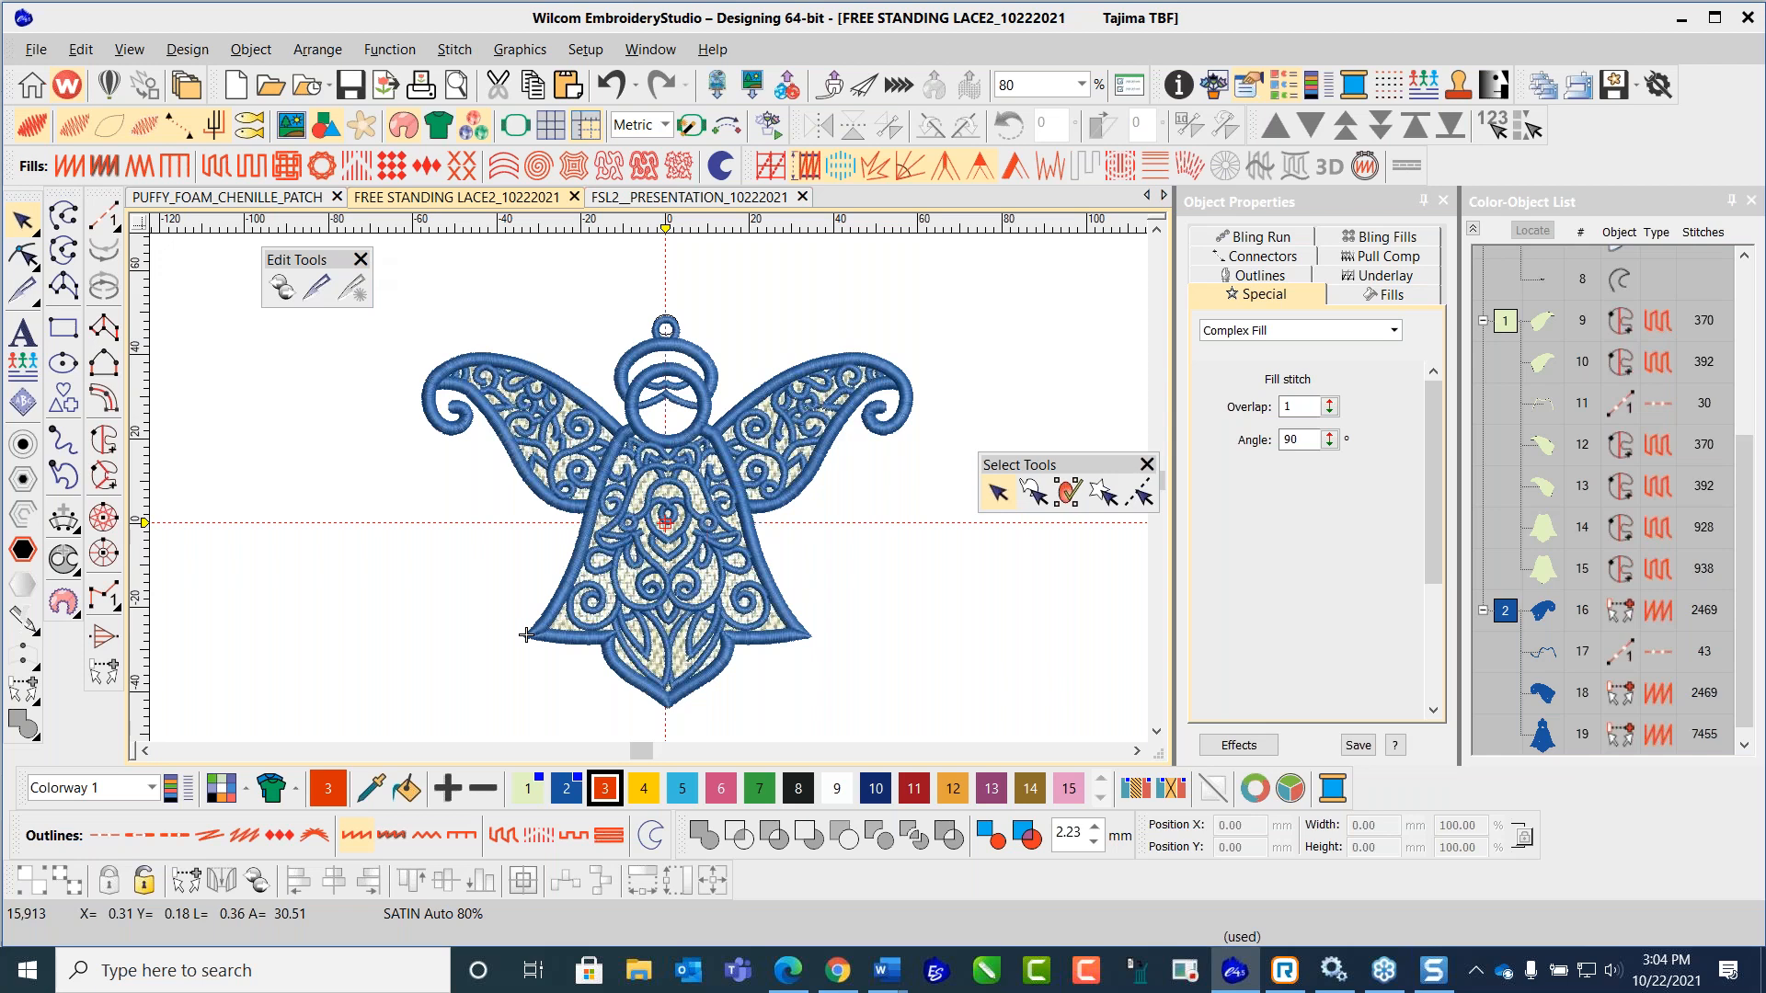
Step: Close the Edit Tools toolbox and turn on automatic start and end for the design
left_click(361, 261)
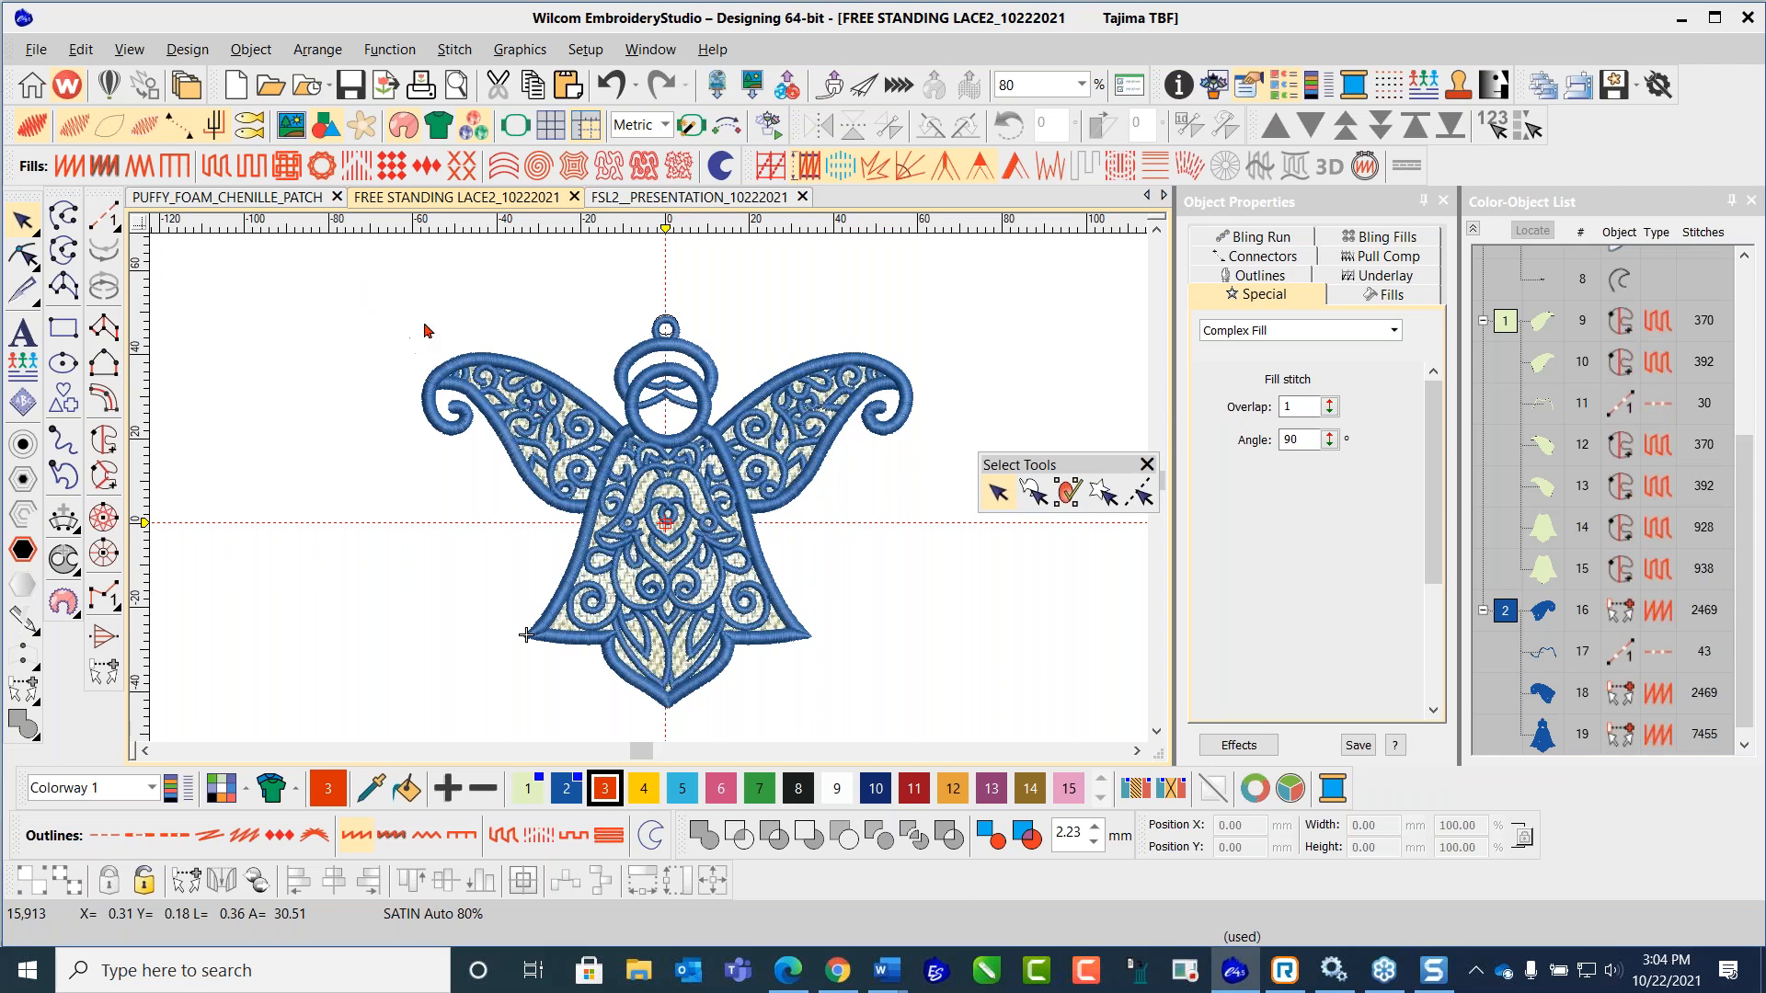
left_click(730, 131)
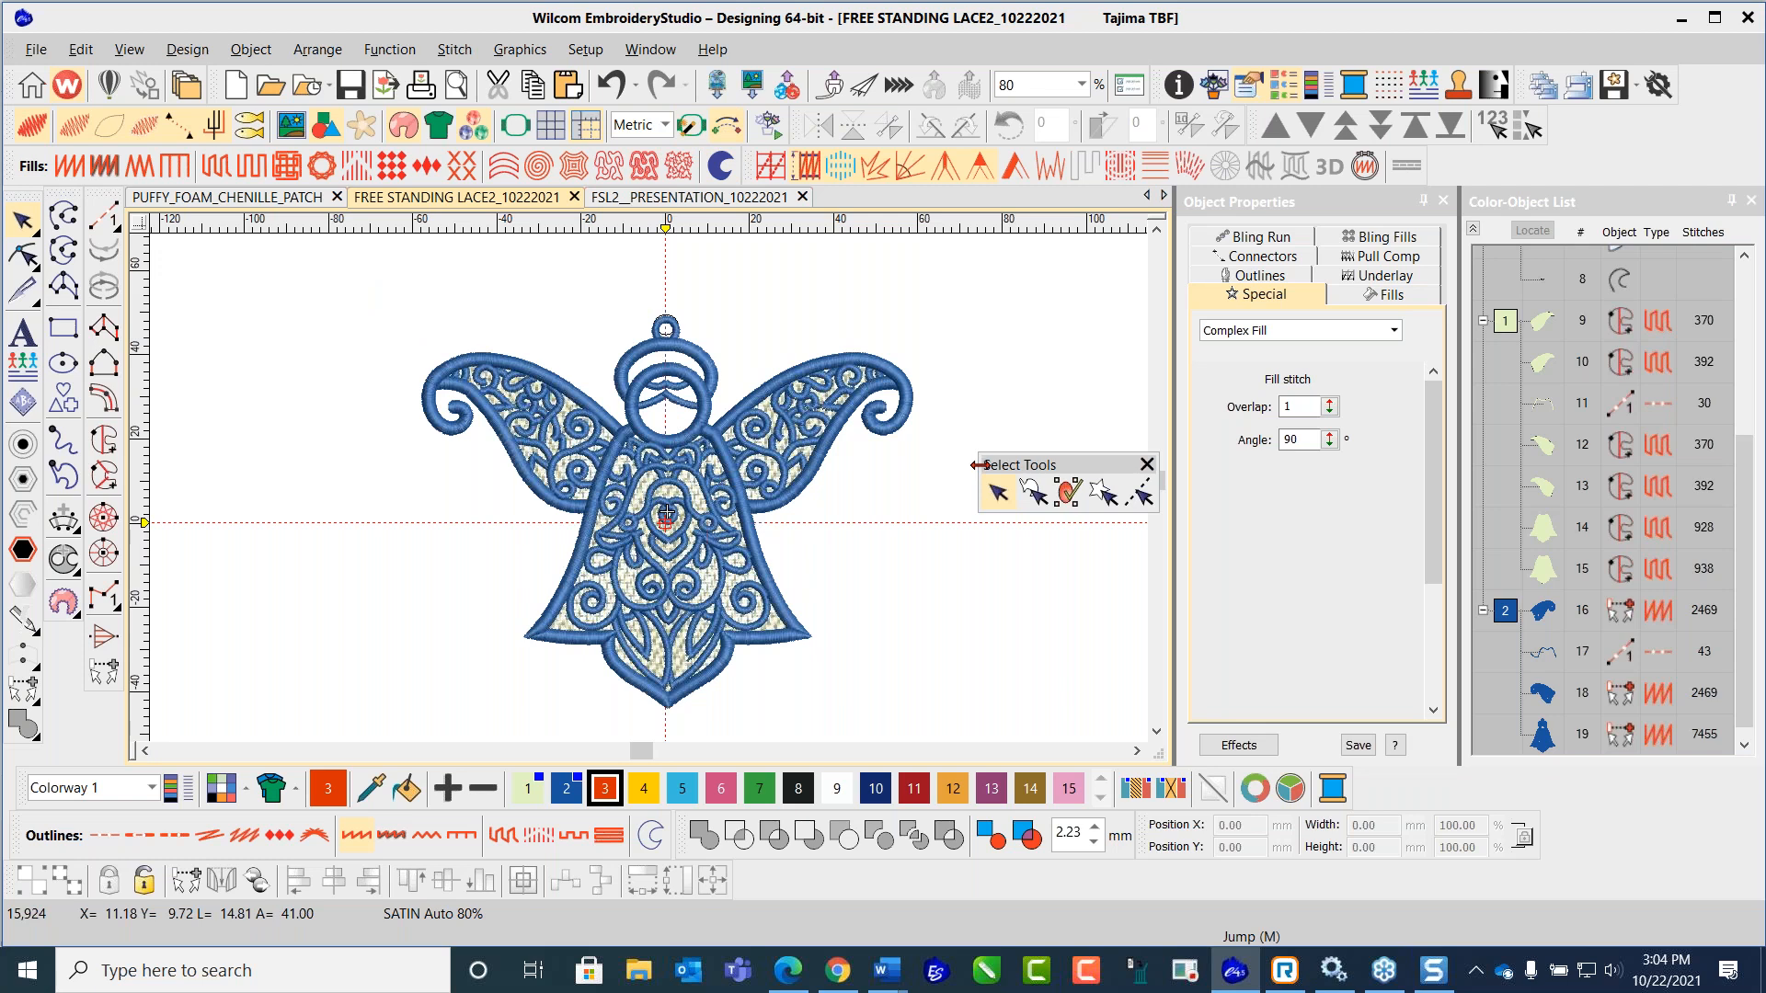
scroll(607, 580, "up", 3)
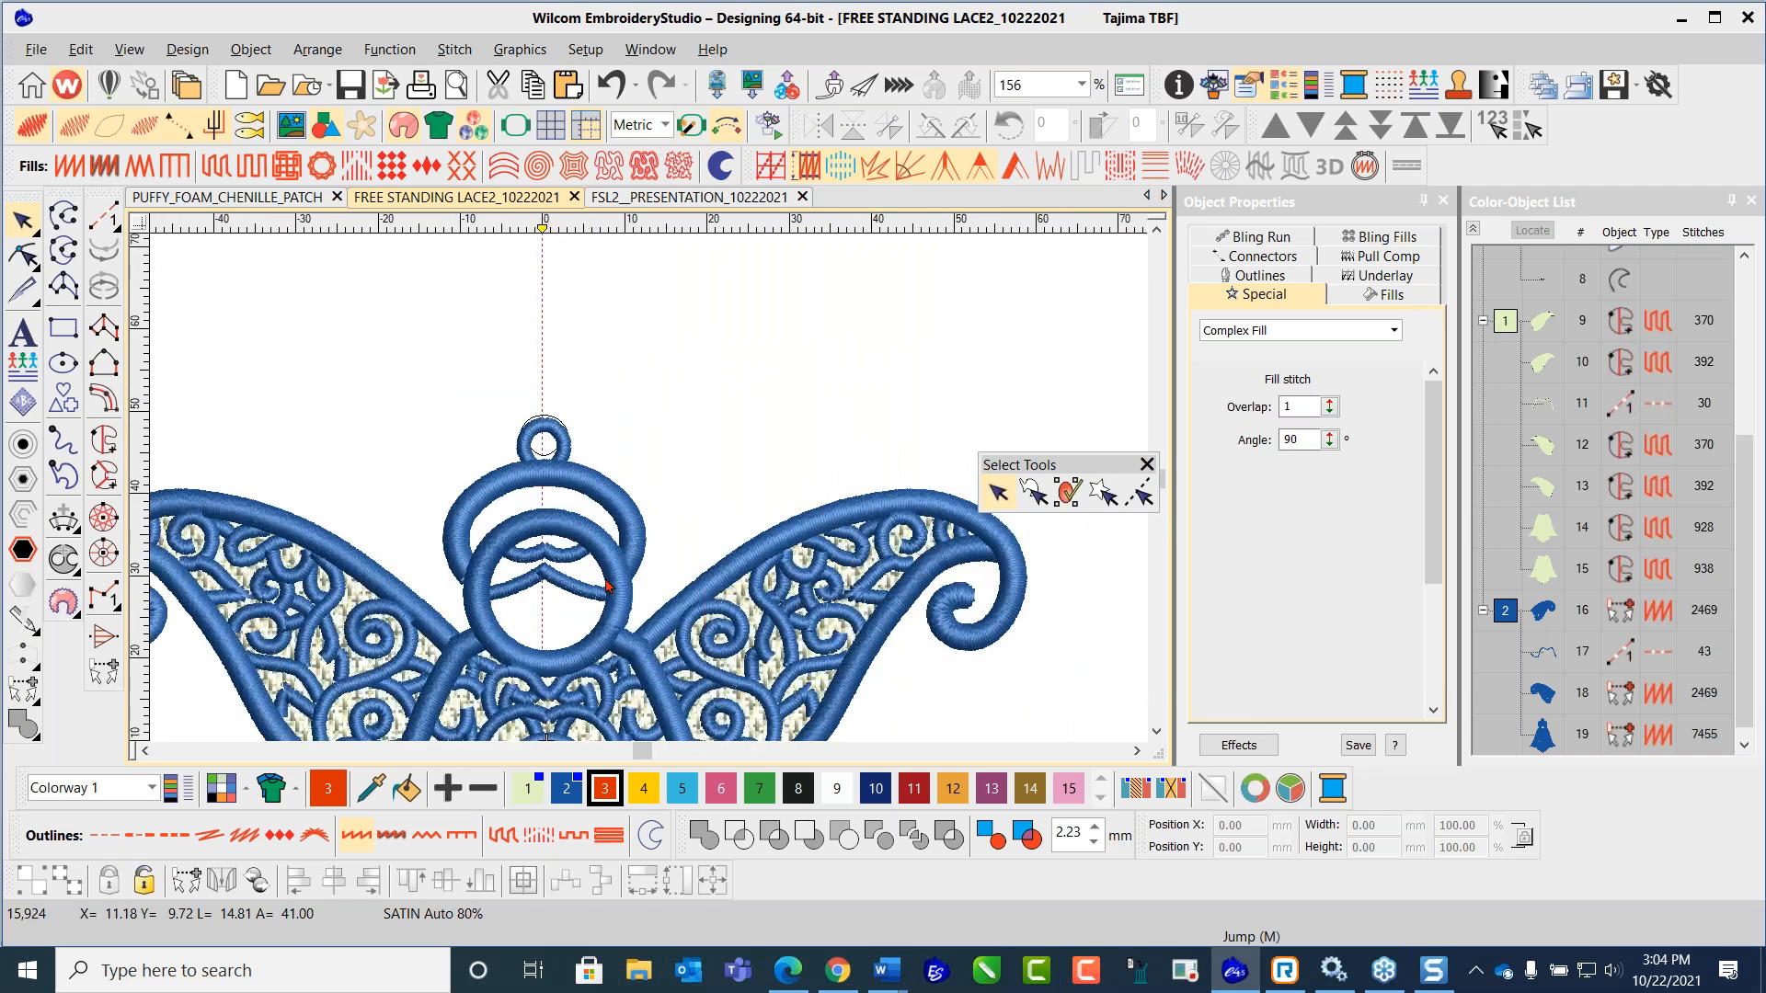
scroll(609, 655, "down", 2)
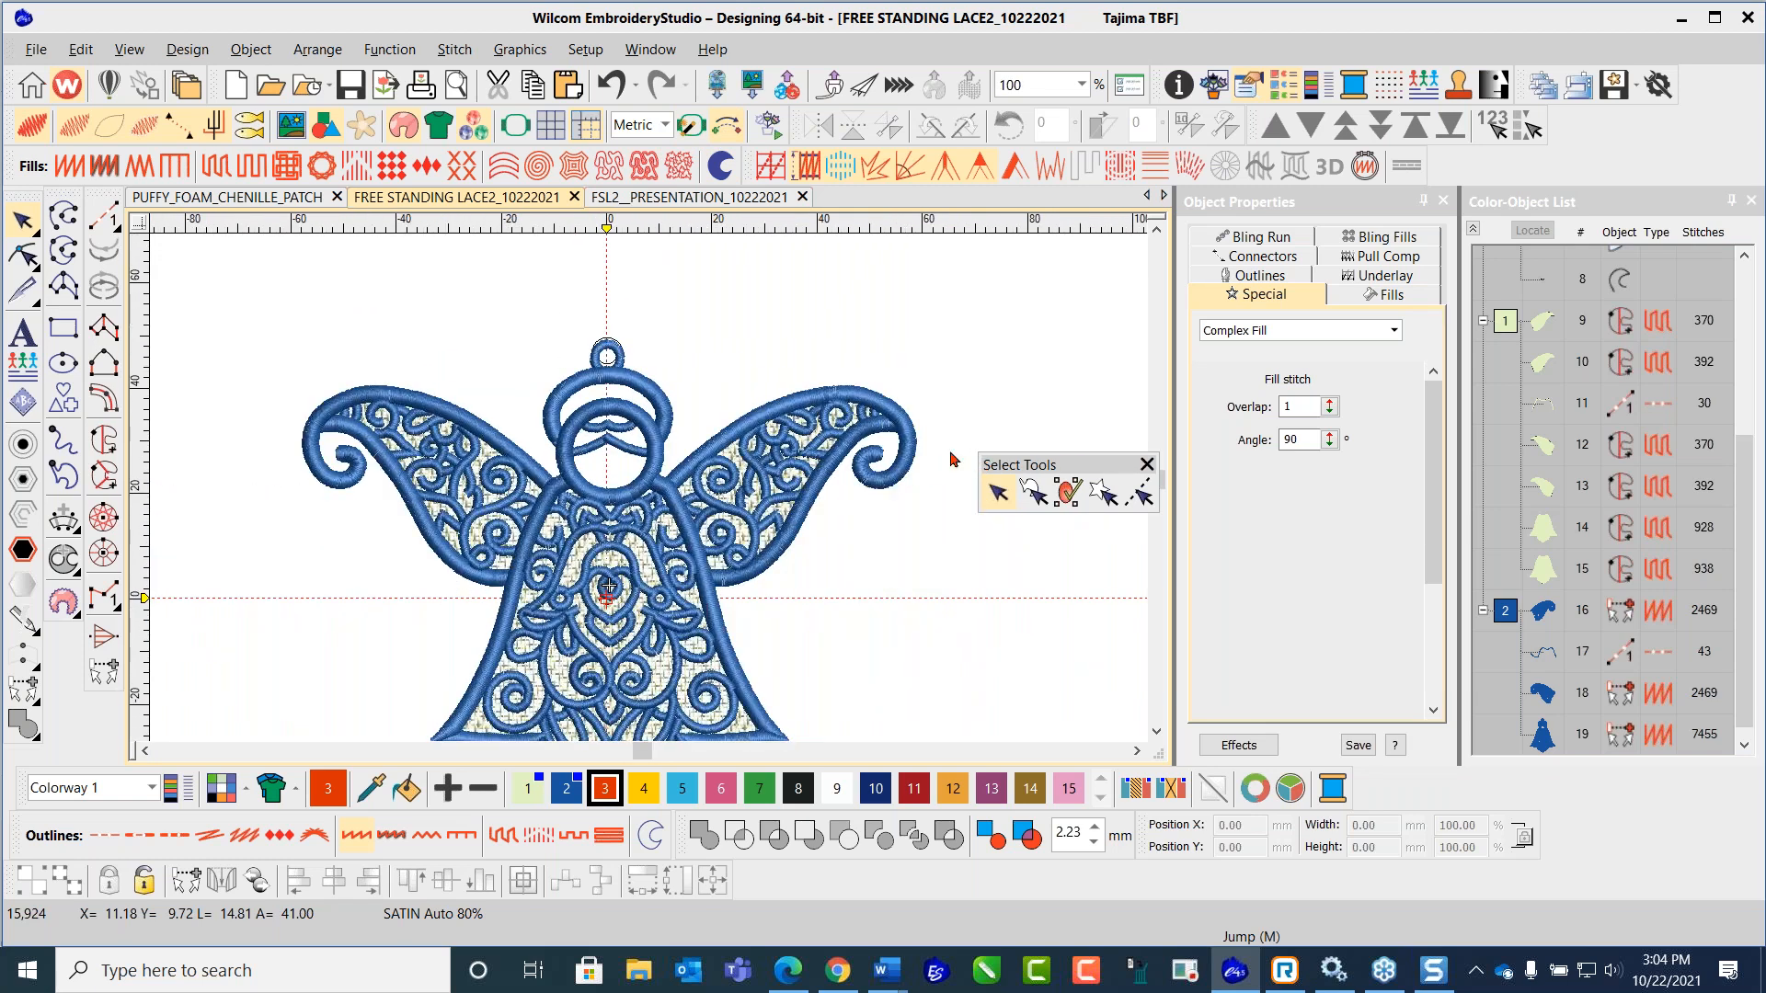
Step: Move the Select Tools toolbox clear of the angel and hide the unused colours from the palette
left_click_drag(1069, 470, 292, 282)
scroll(685, 487, "down", 1)
scroll(686, 488, "up", 1)
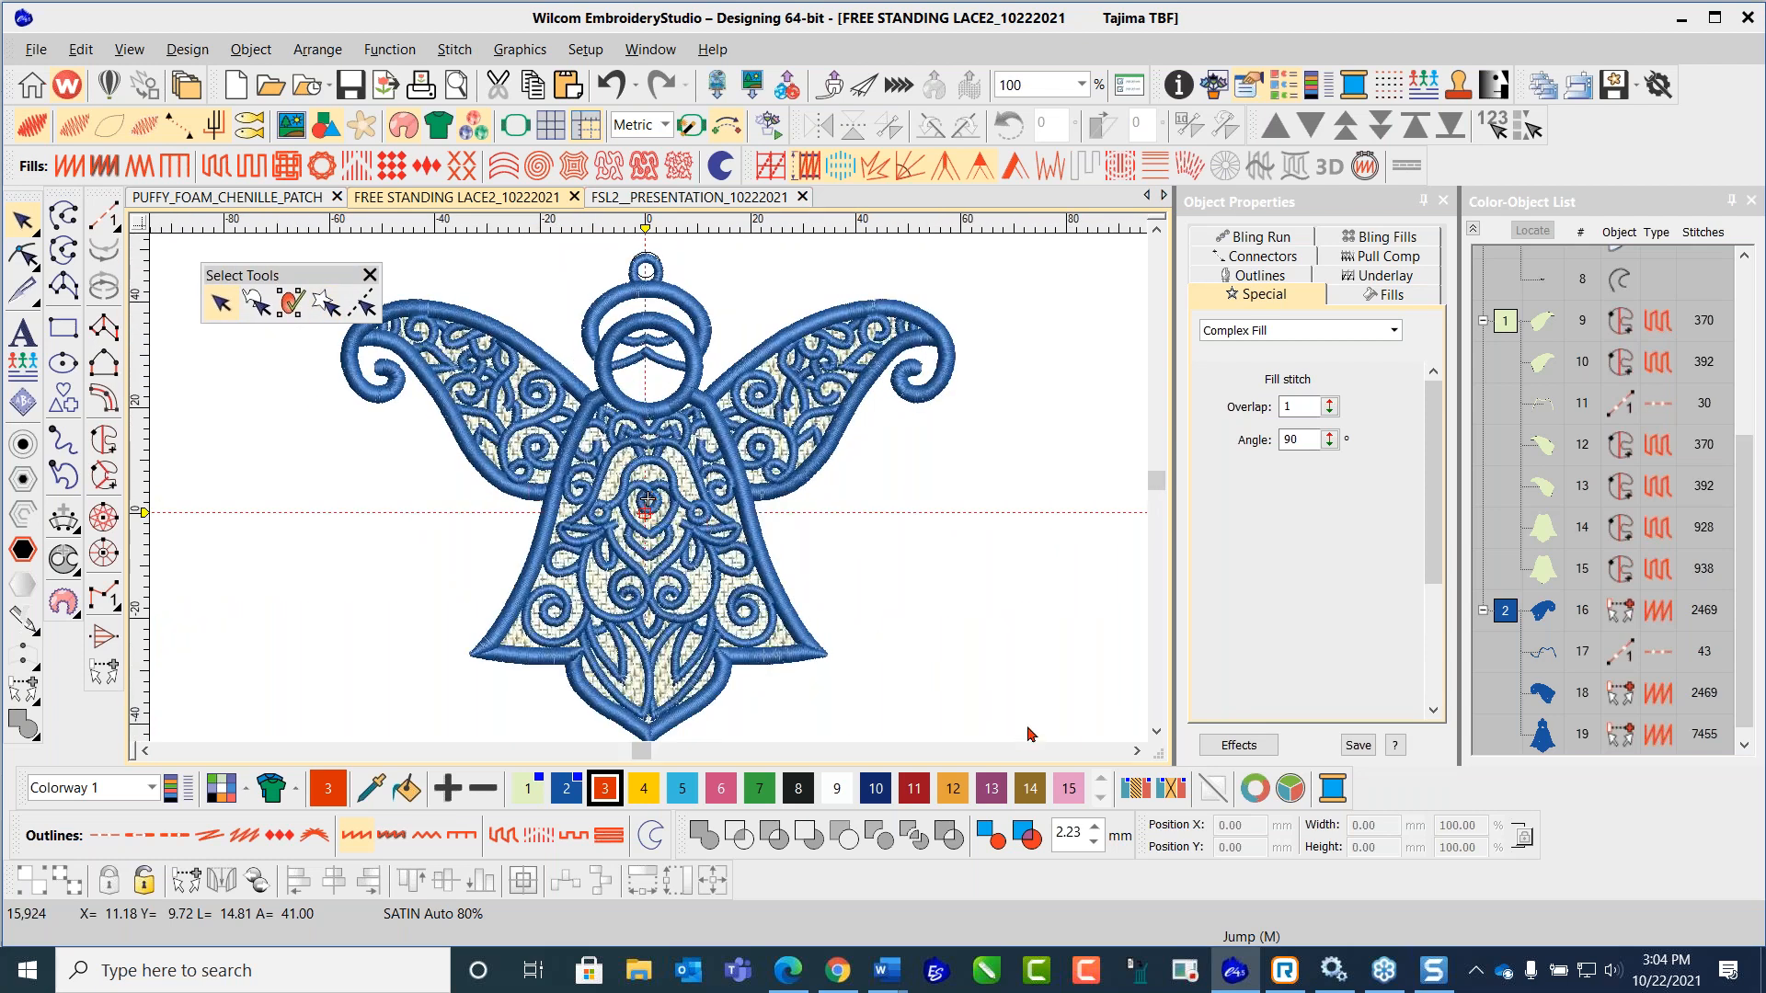
left_click(1171, 791)
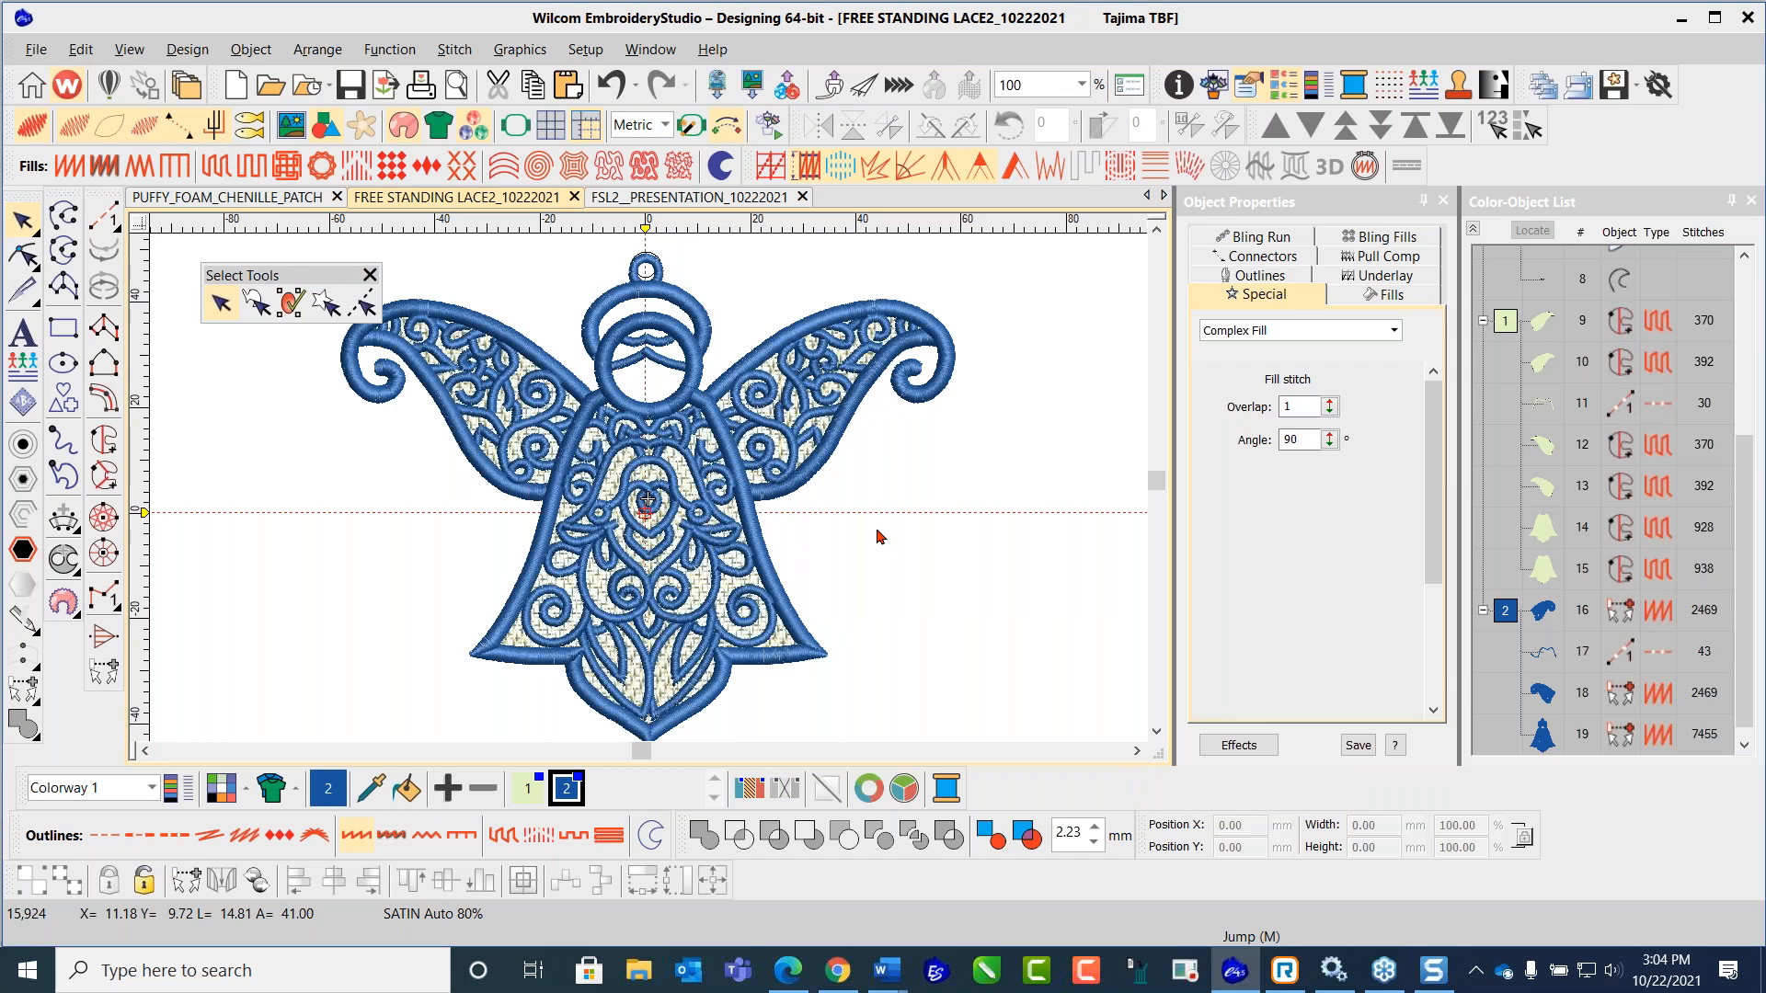
Step: Turn on a Center Run first underlay for all colour 2 objects, the wings, connecting run and robe, and save the design
left_click(1504, 612)
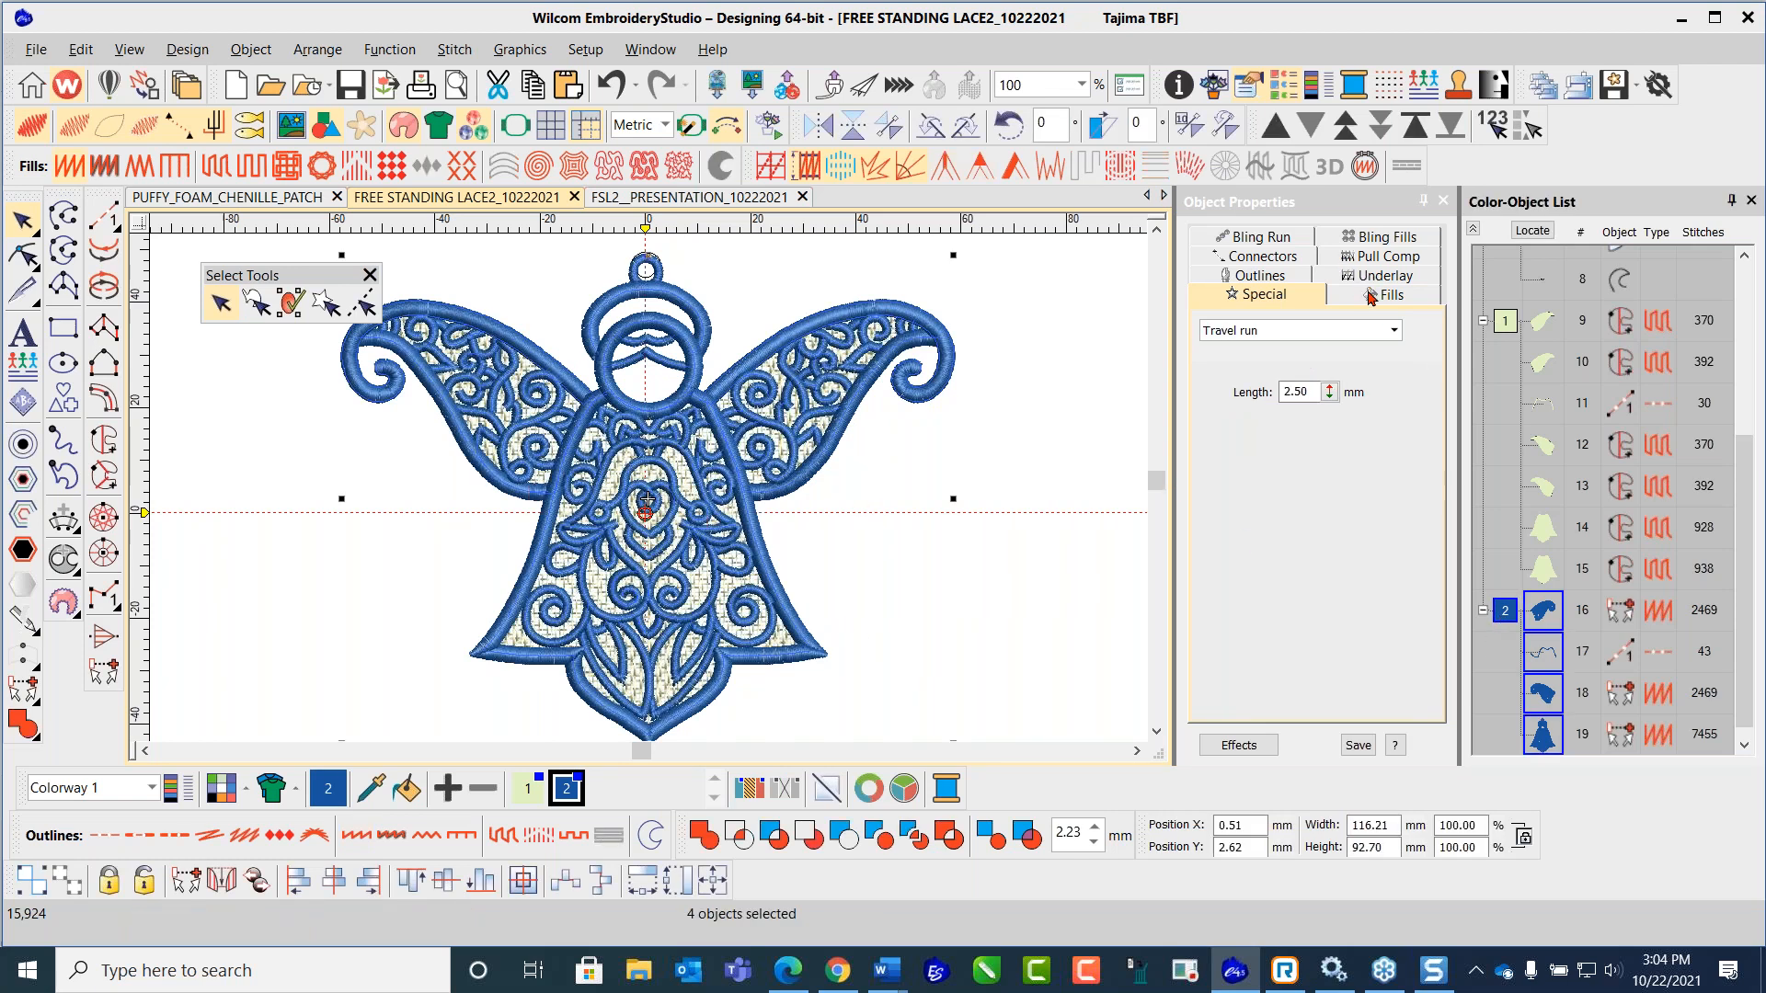
left_click(1372, 296)
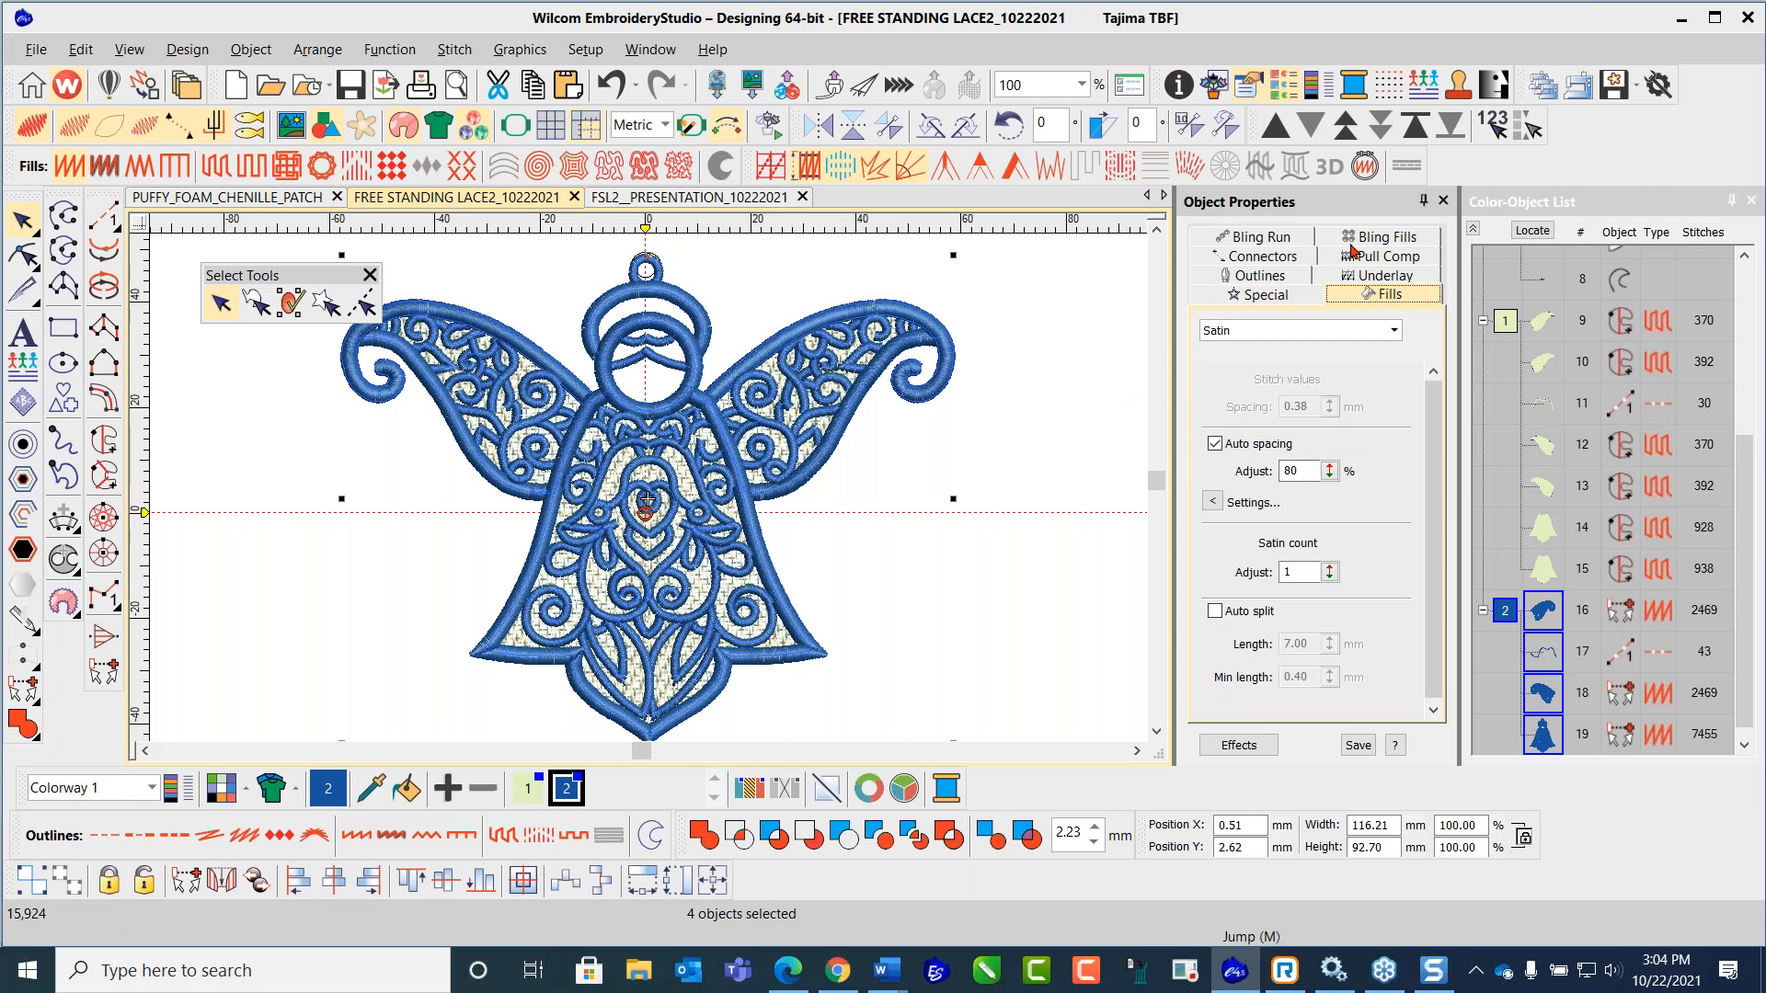
left_click(1360, 277)
left_click(1405, 278)
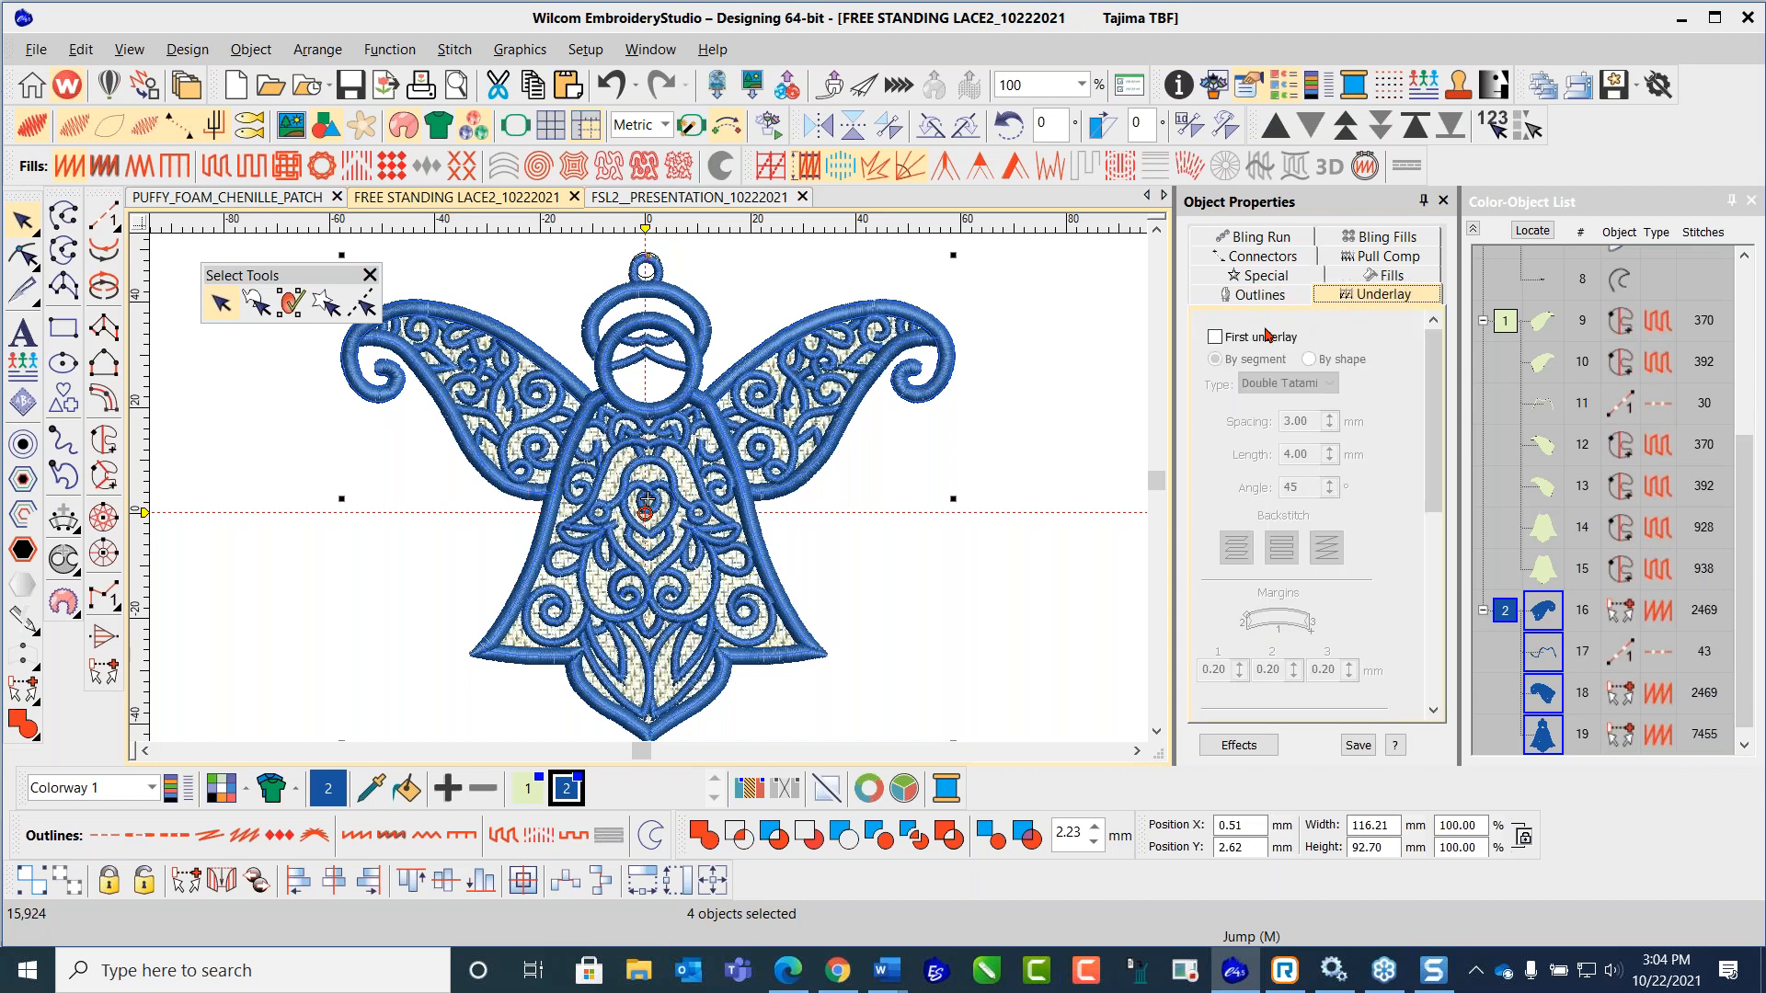
left_click(1216, 338)
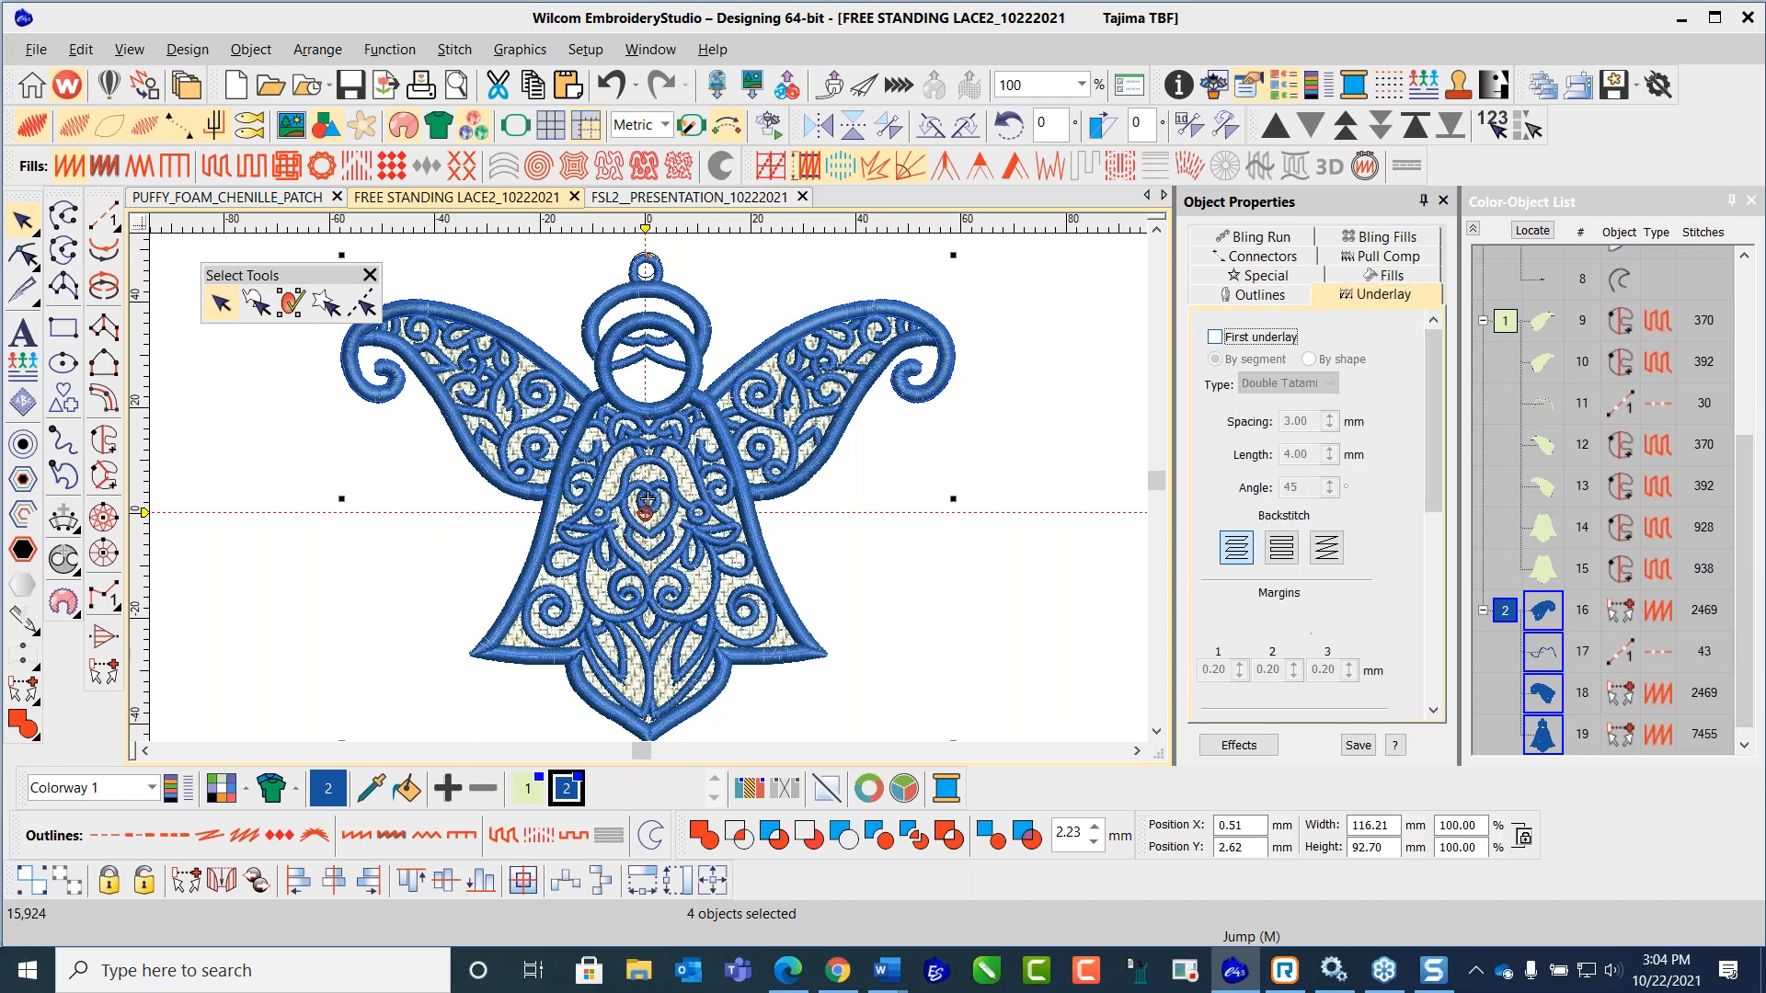
left_click(1331, 386)
left_click(1313, 402)
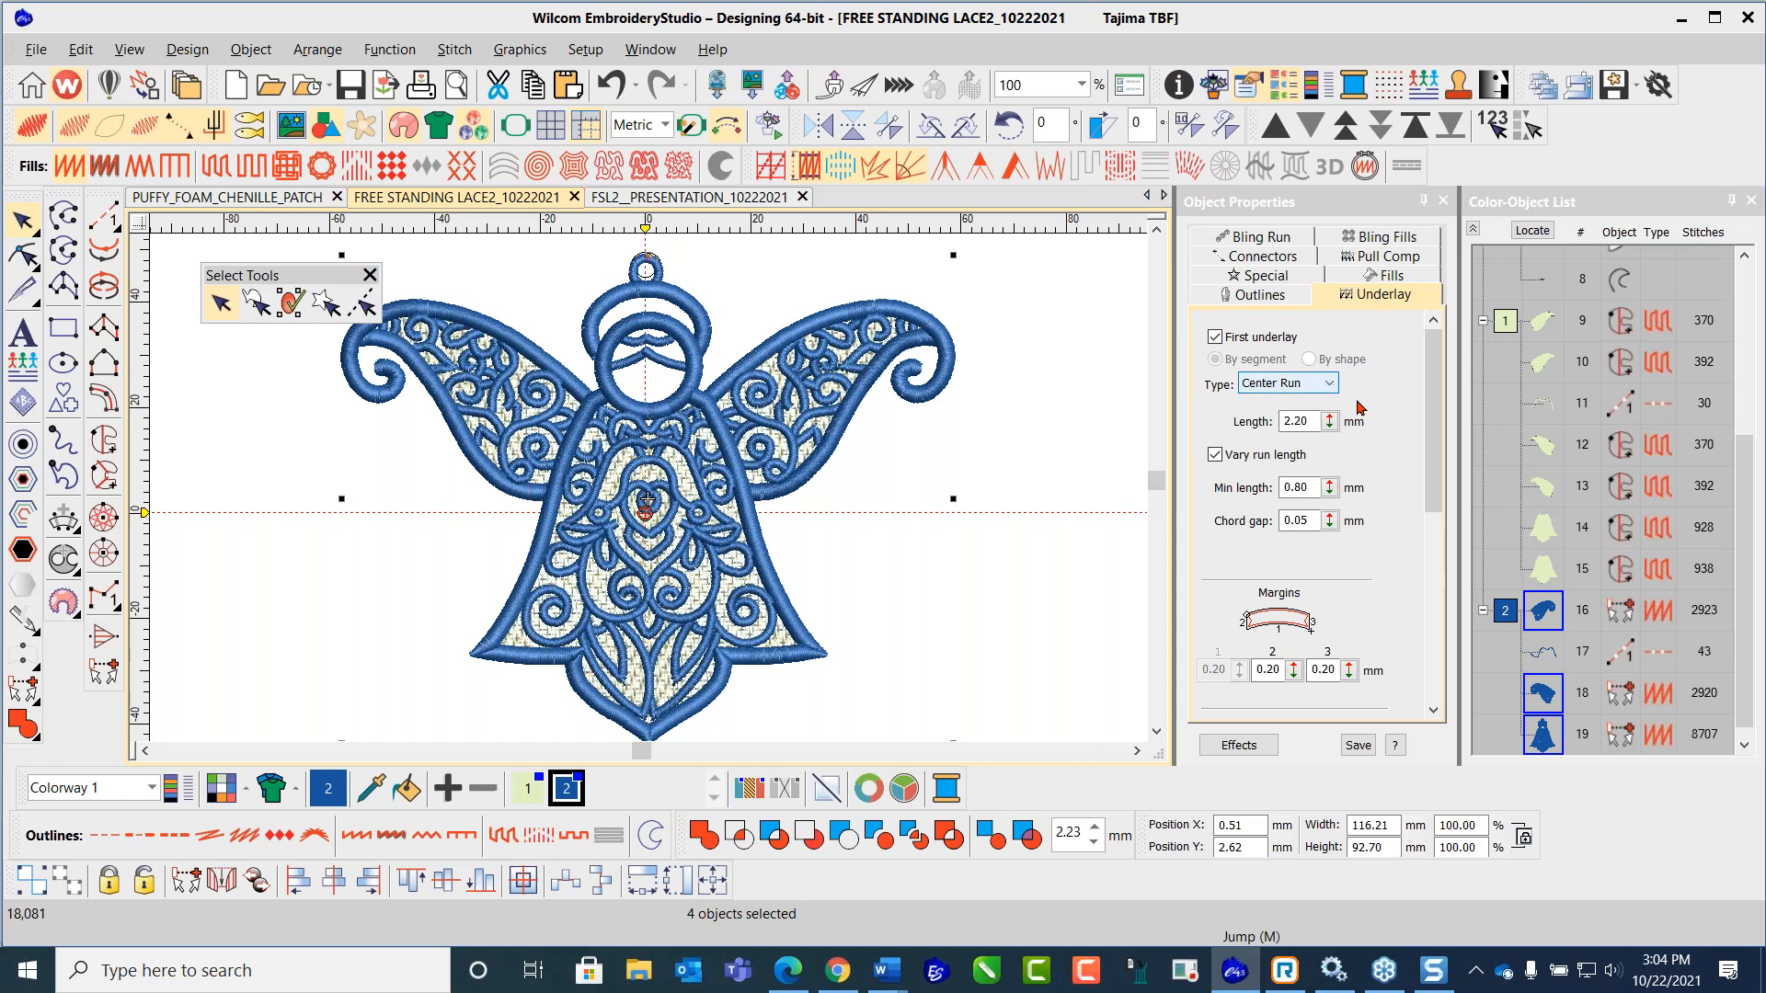
left_click_drag(1427, 434, 1428, 635)
left_click(1118, 501)
left_click(349, 86)
Step: Start the stitch-out simulation of the whole angel, set to pause at trims, and raise its speed to 16380 s/m
scroll(642, 507, "down", 1)
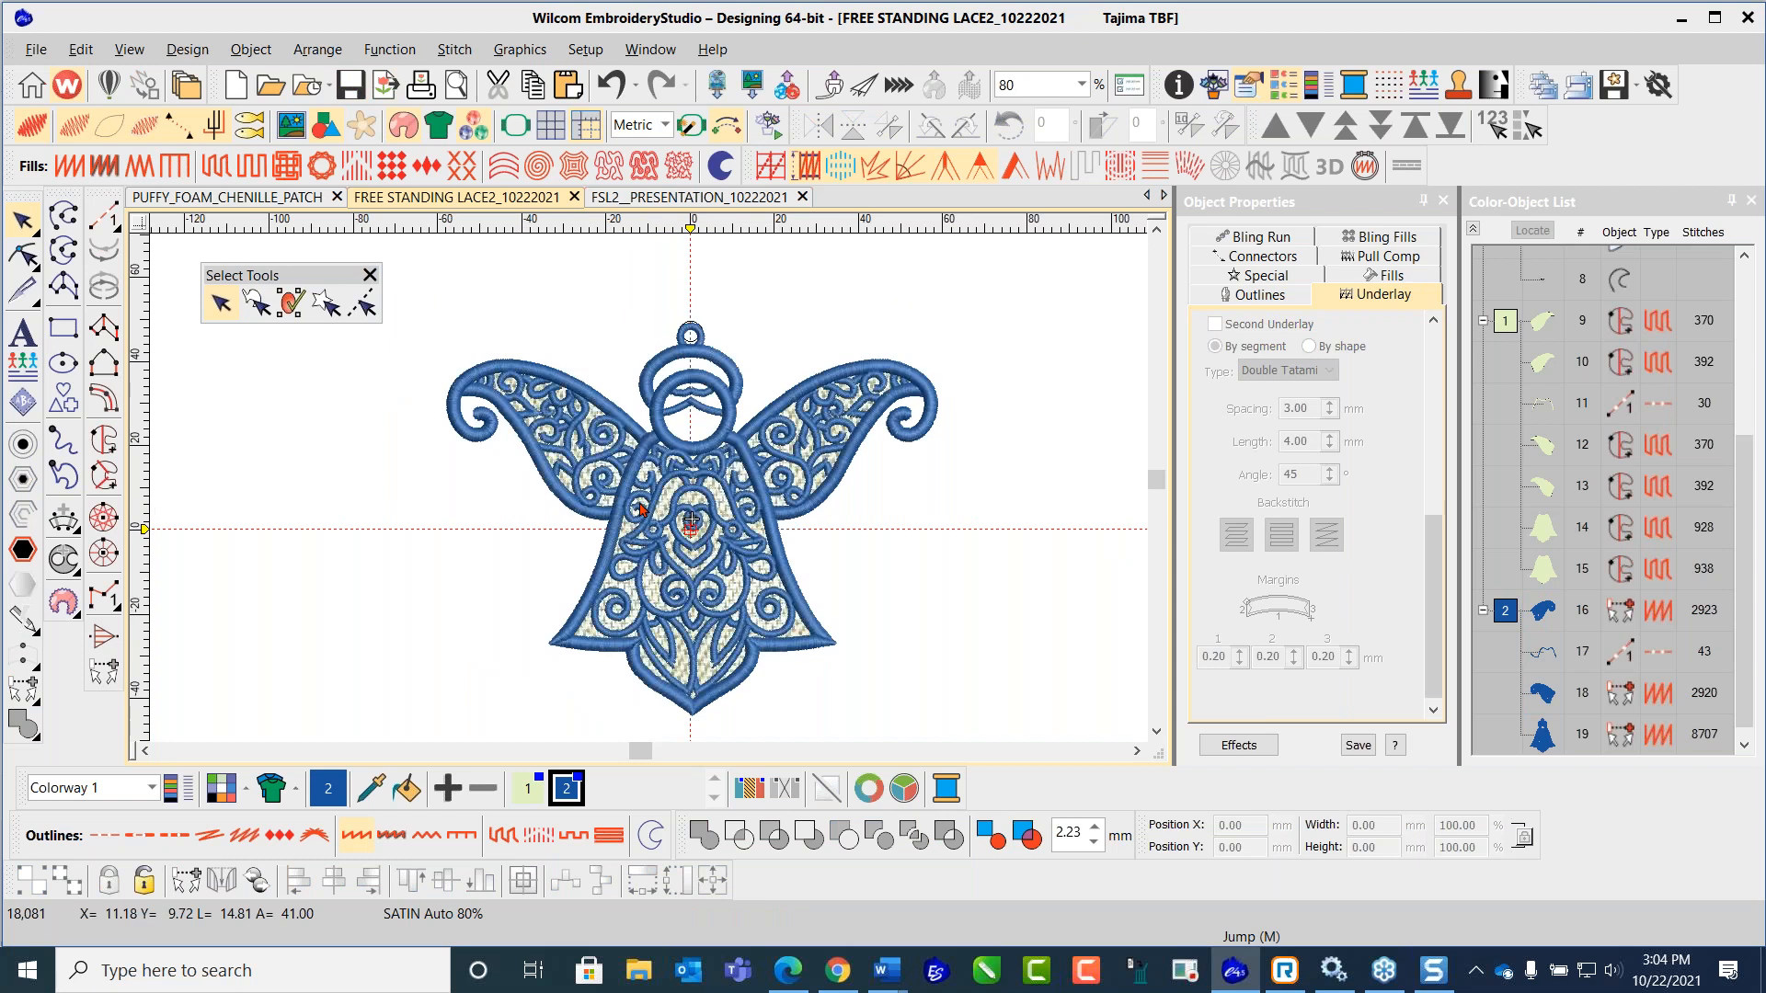
left_click(769, 125)
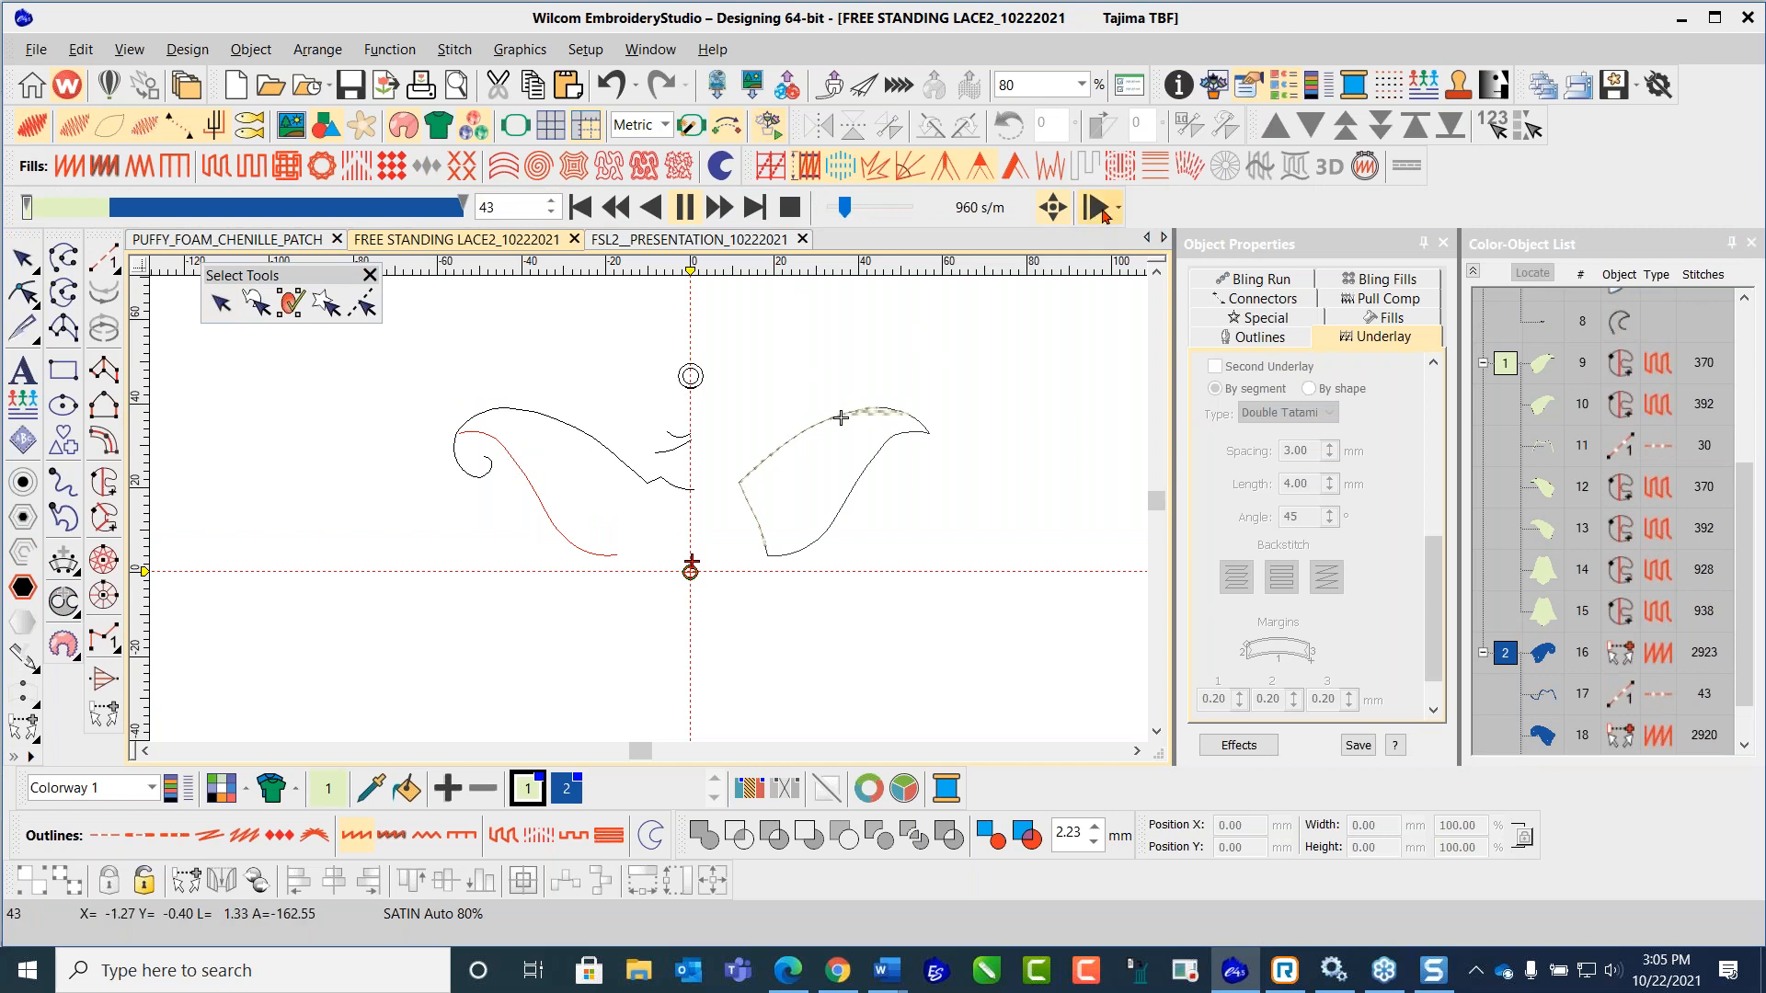
left_click(1117, 208)
left_click(1132, 290)
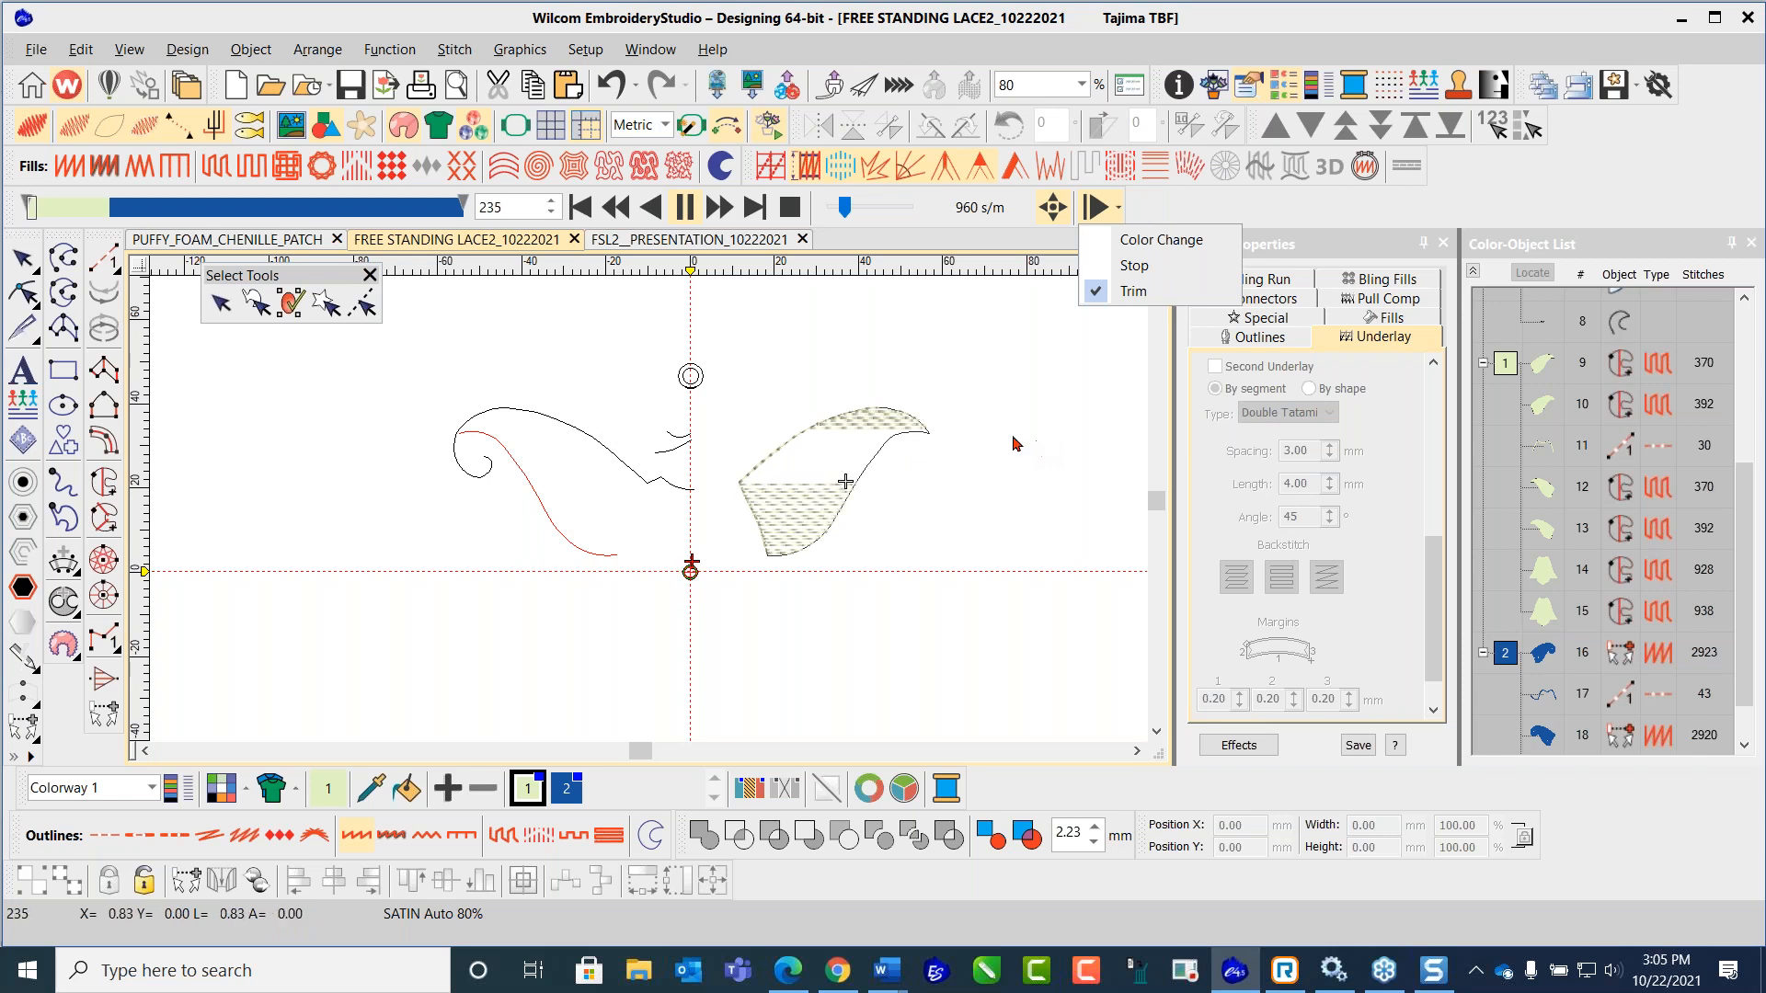
left_click(842, 212)
left_click_drag(848, 211, 885, 215)
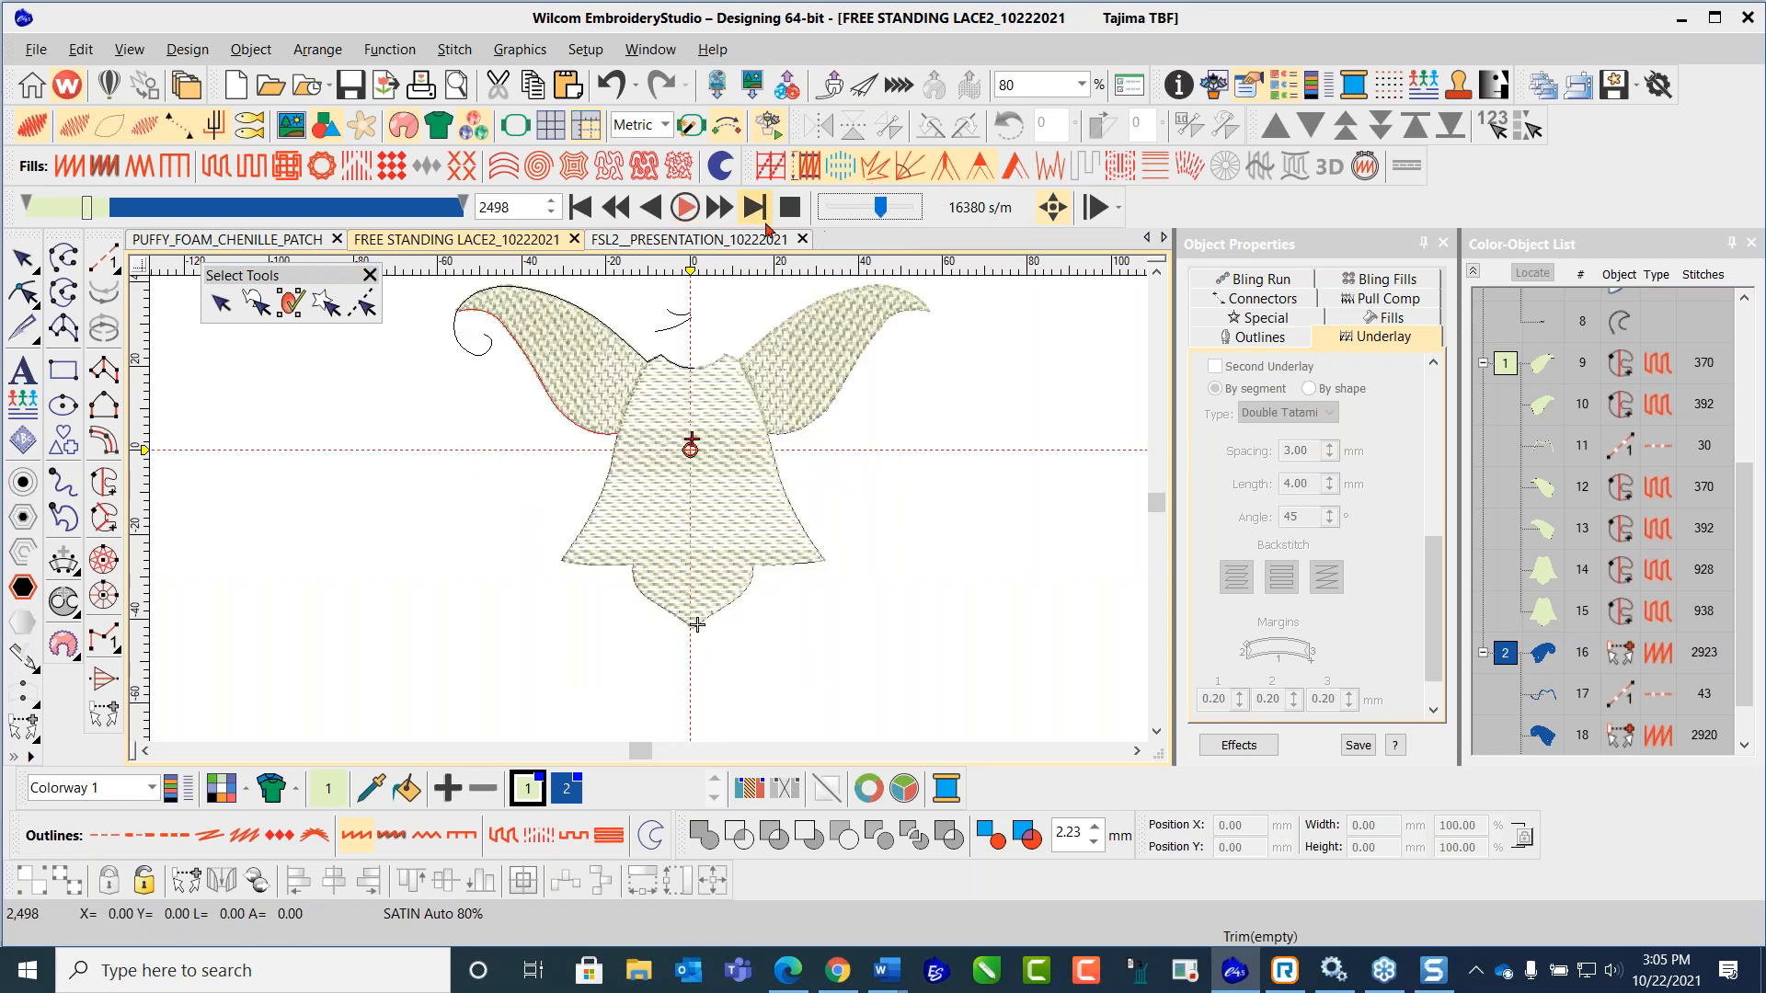
Step: Play the simulation from trim to trim through the backing fills, wings and robe, and close it at the last trim
left_click(694, 211)
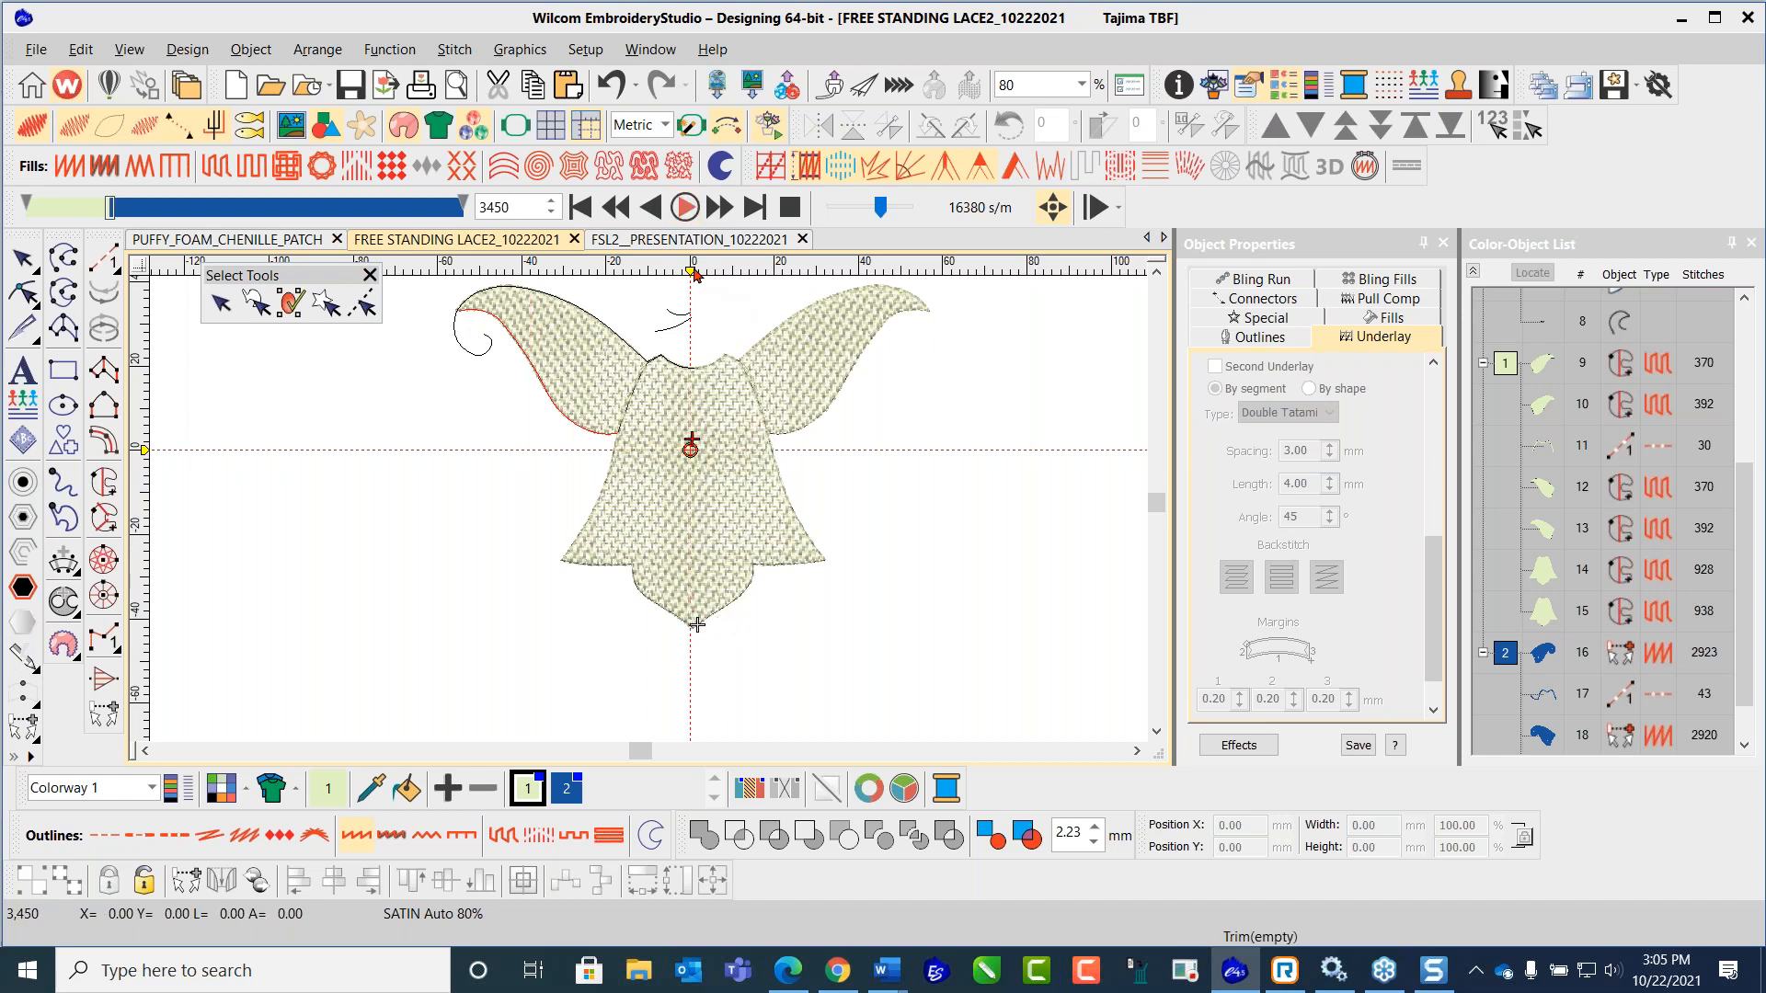
left_click(684, 208)
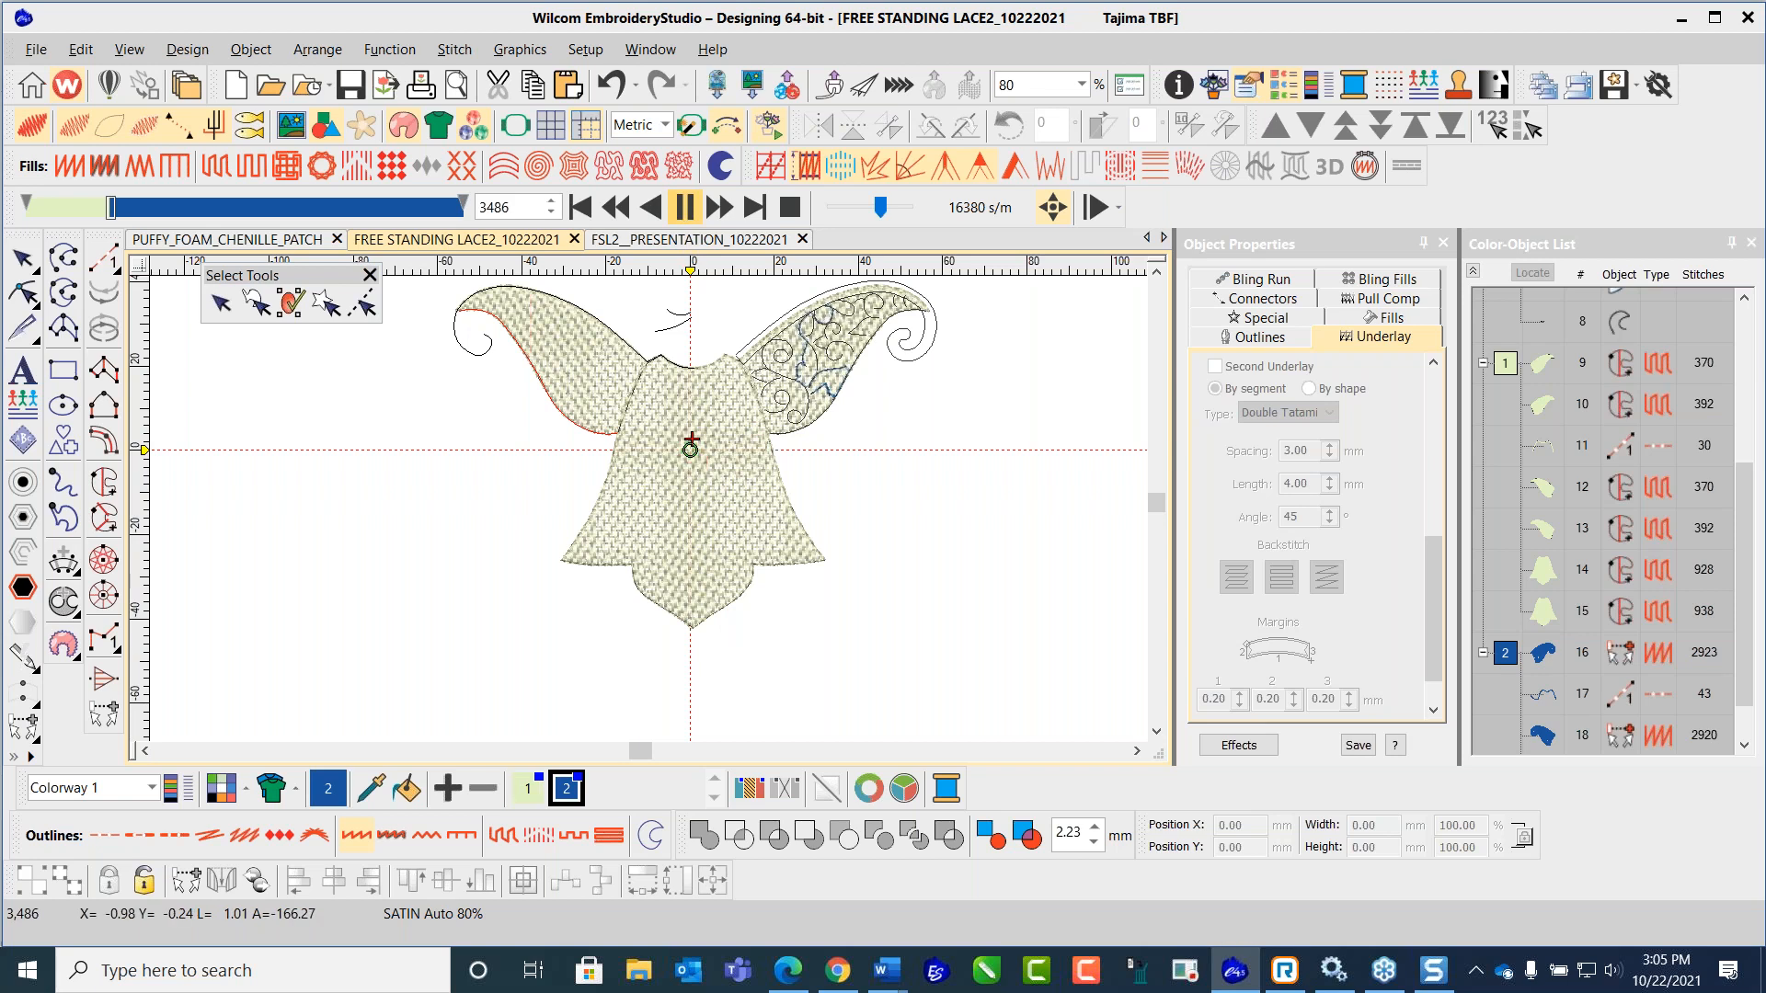
scroll(615, 363, "down", 1)
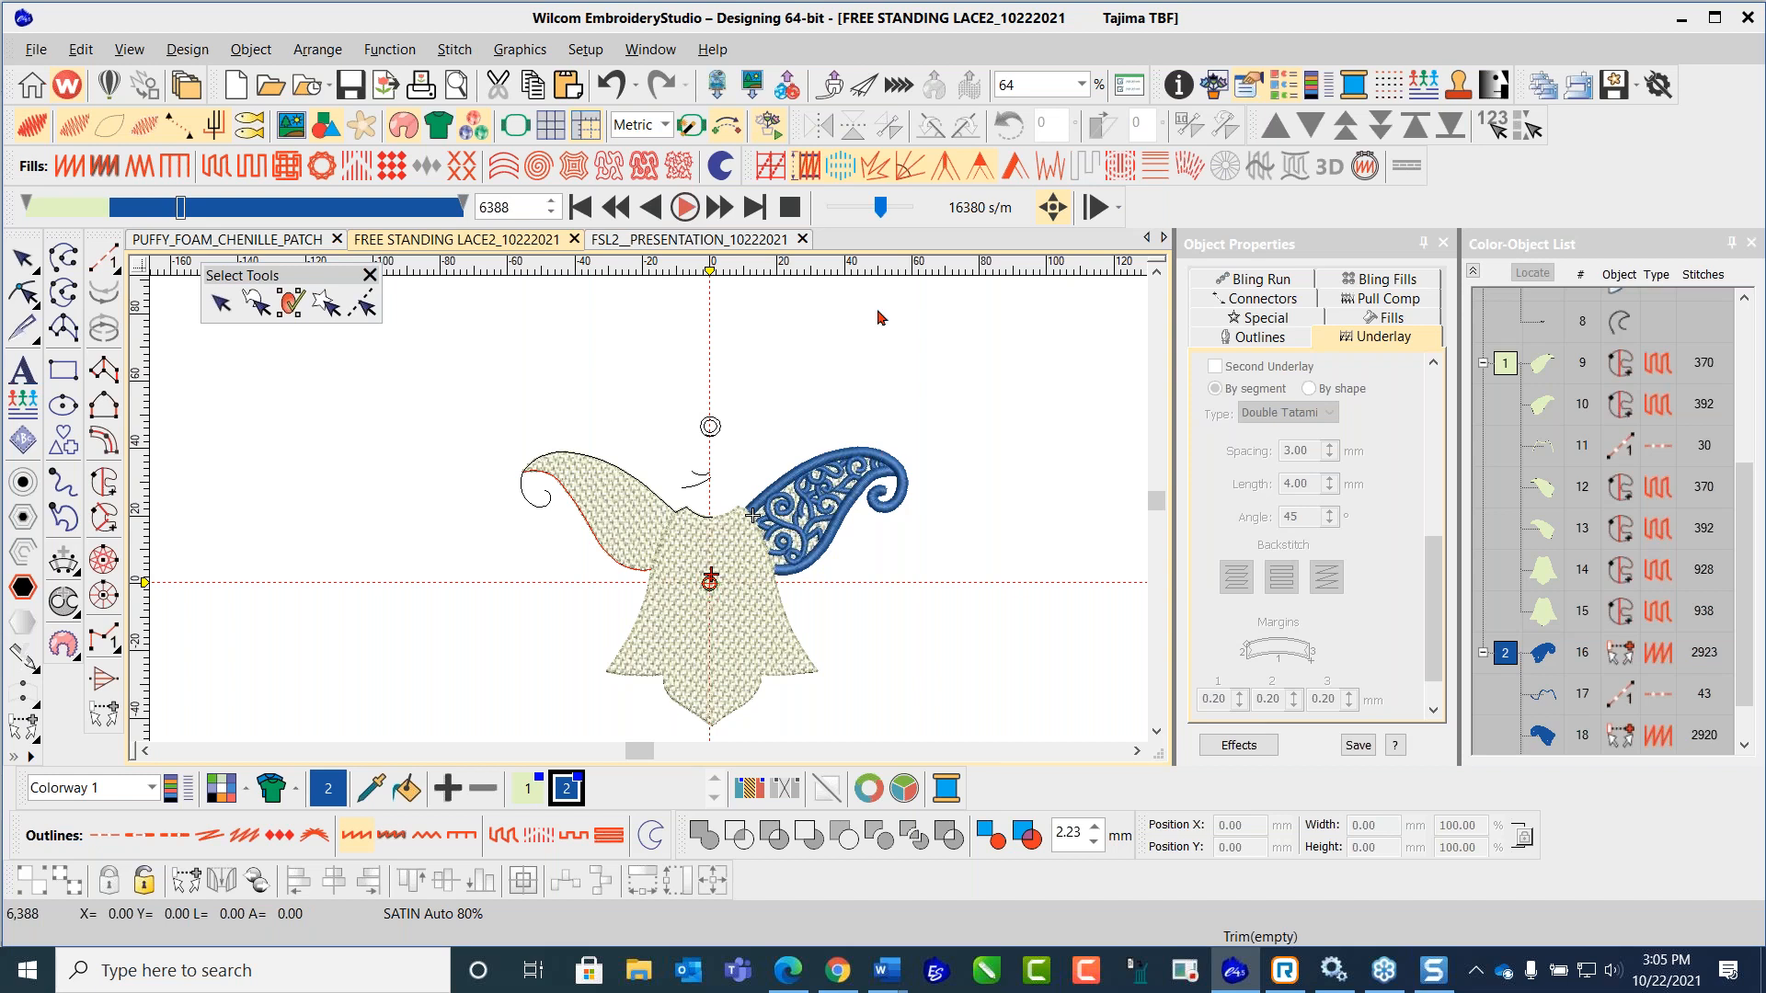
left_click(686, 207)
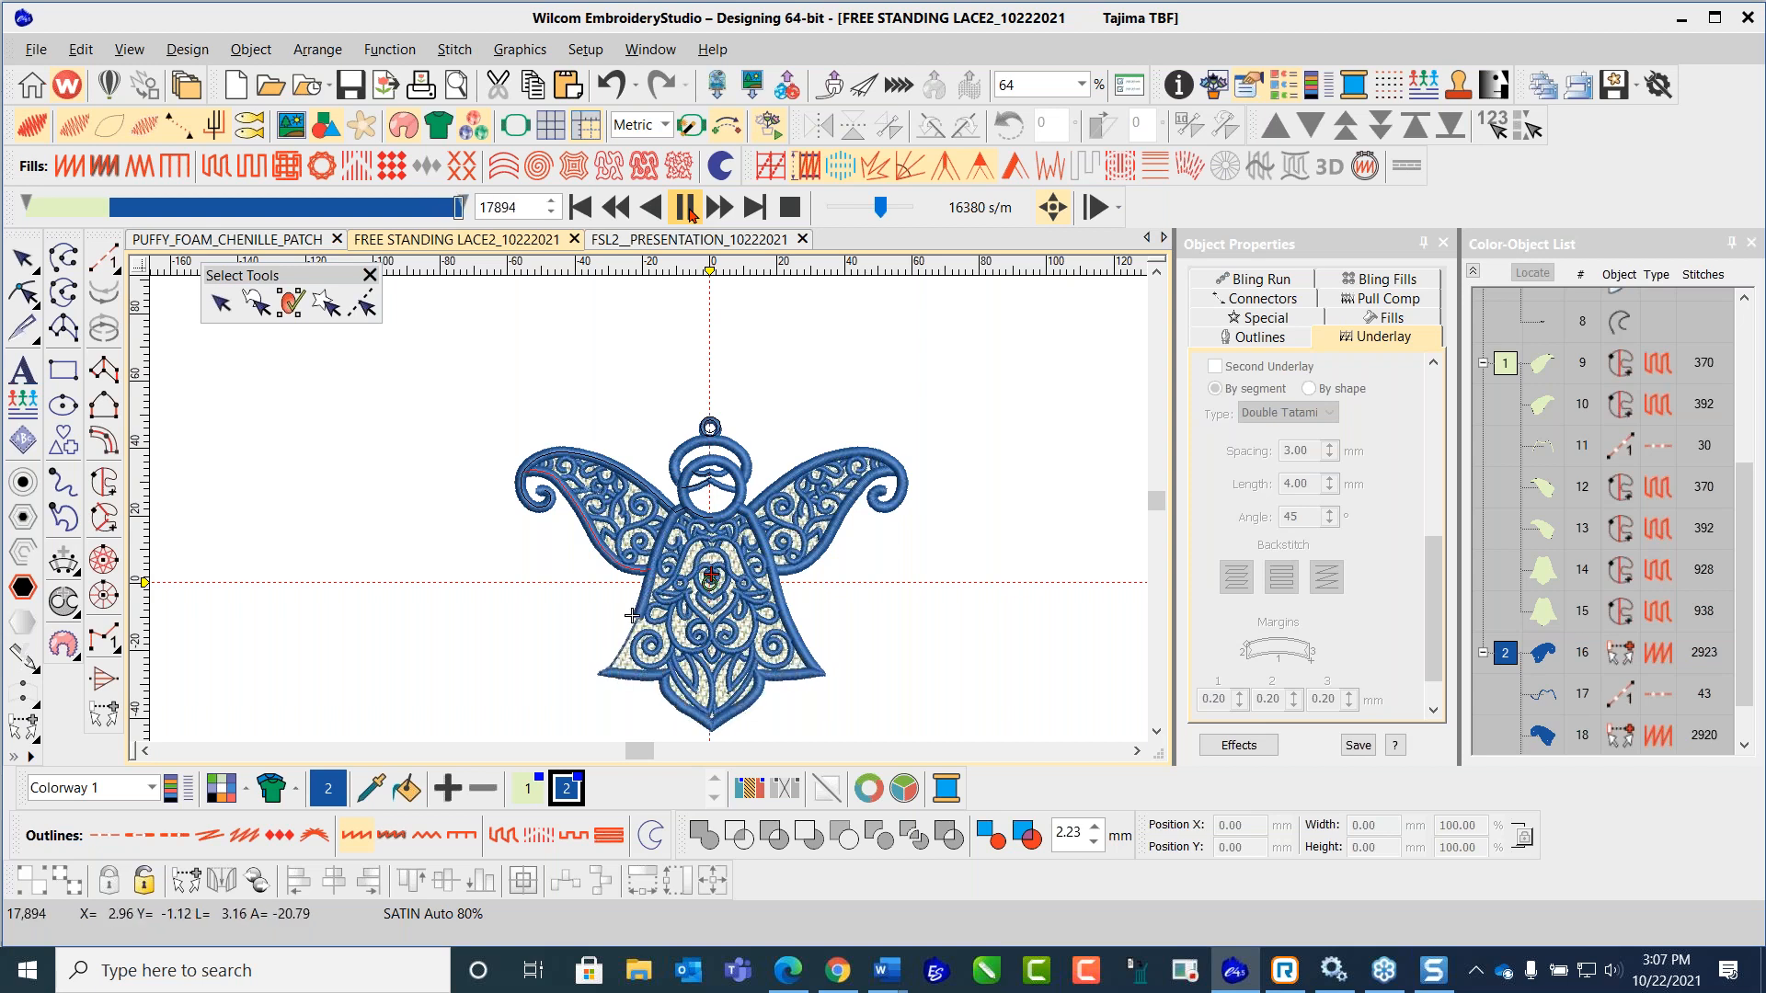
left_click(690, 210)
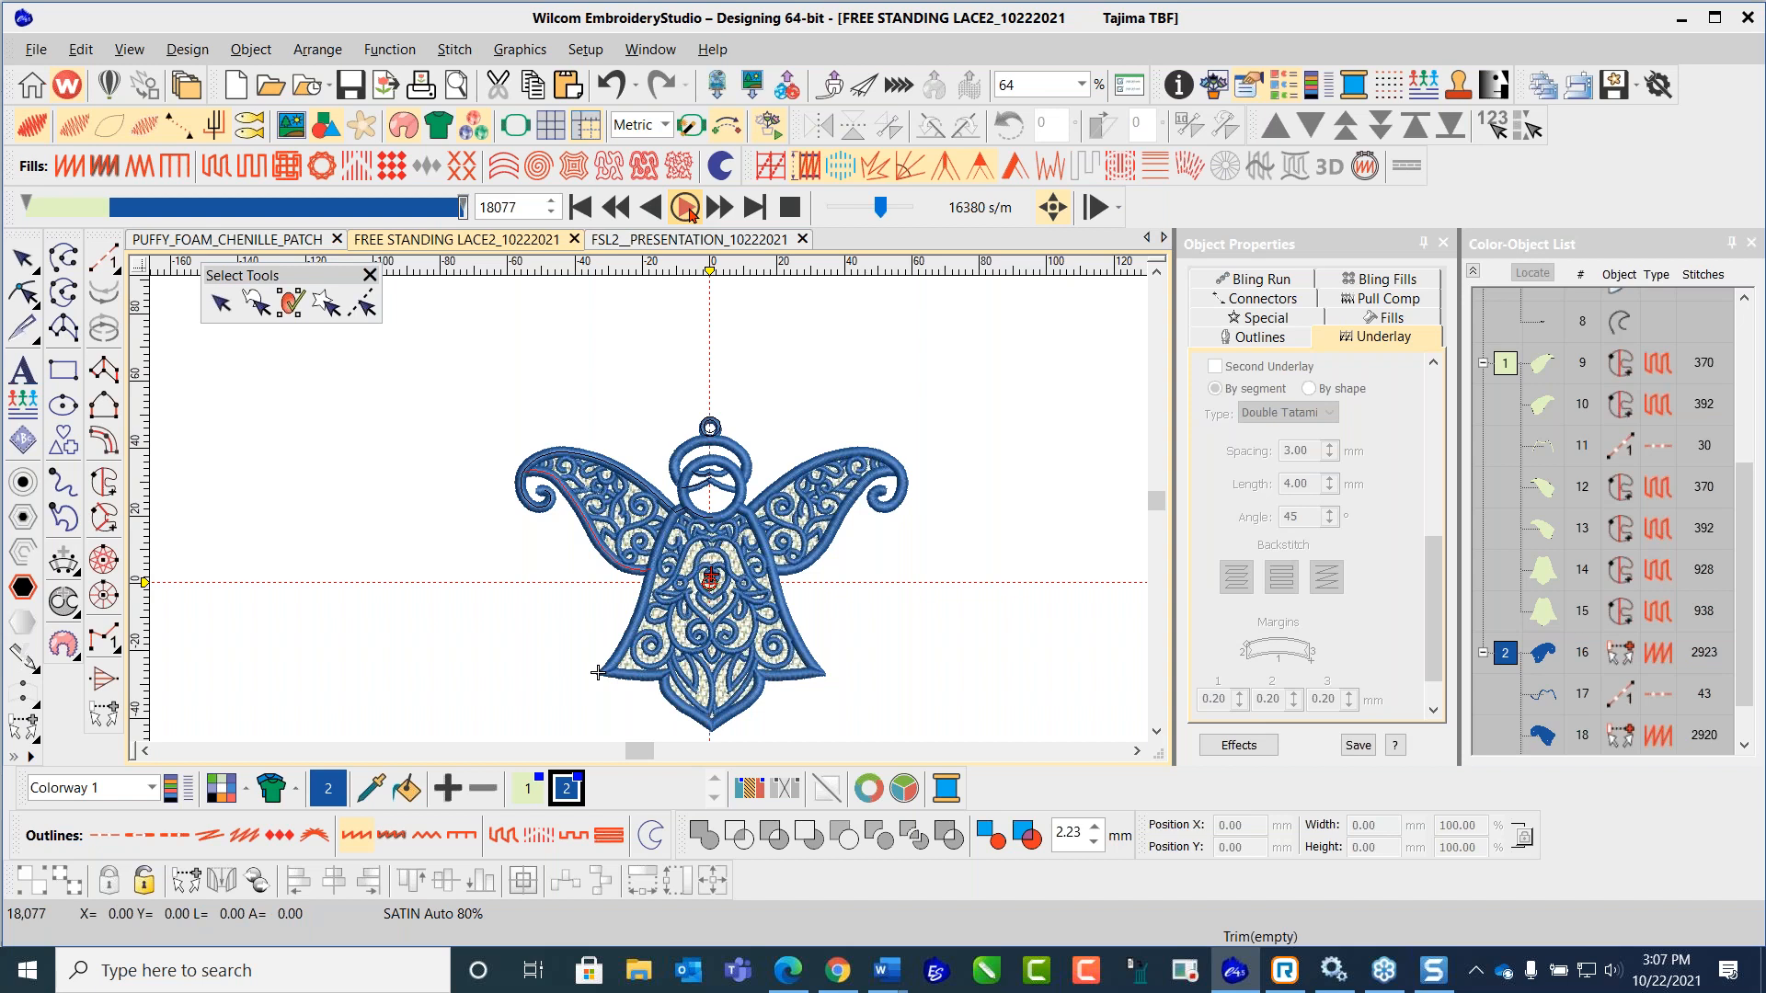
left_click(785, 210)
Step: Reshape the angel's right wing, object 16, moving its exit point from beside the neck to the lower inner corner where the connecting run starts
left_click(899, 466)
left_click(23, 254)
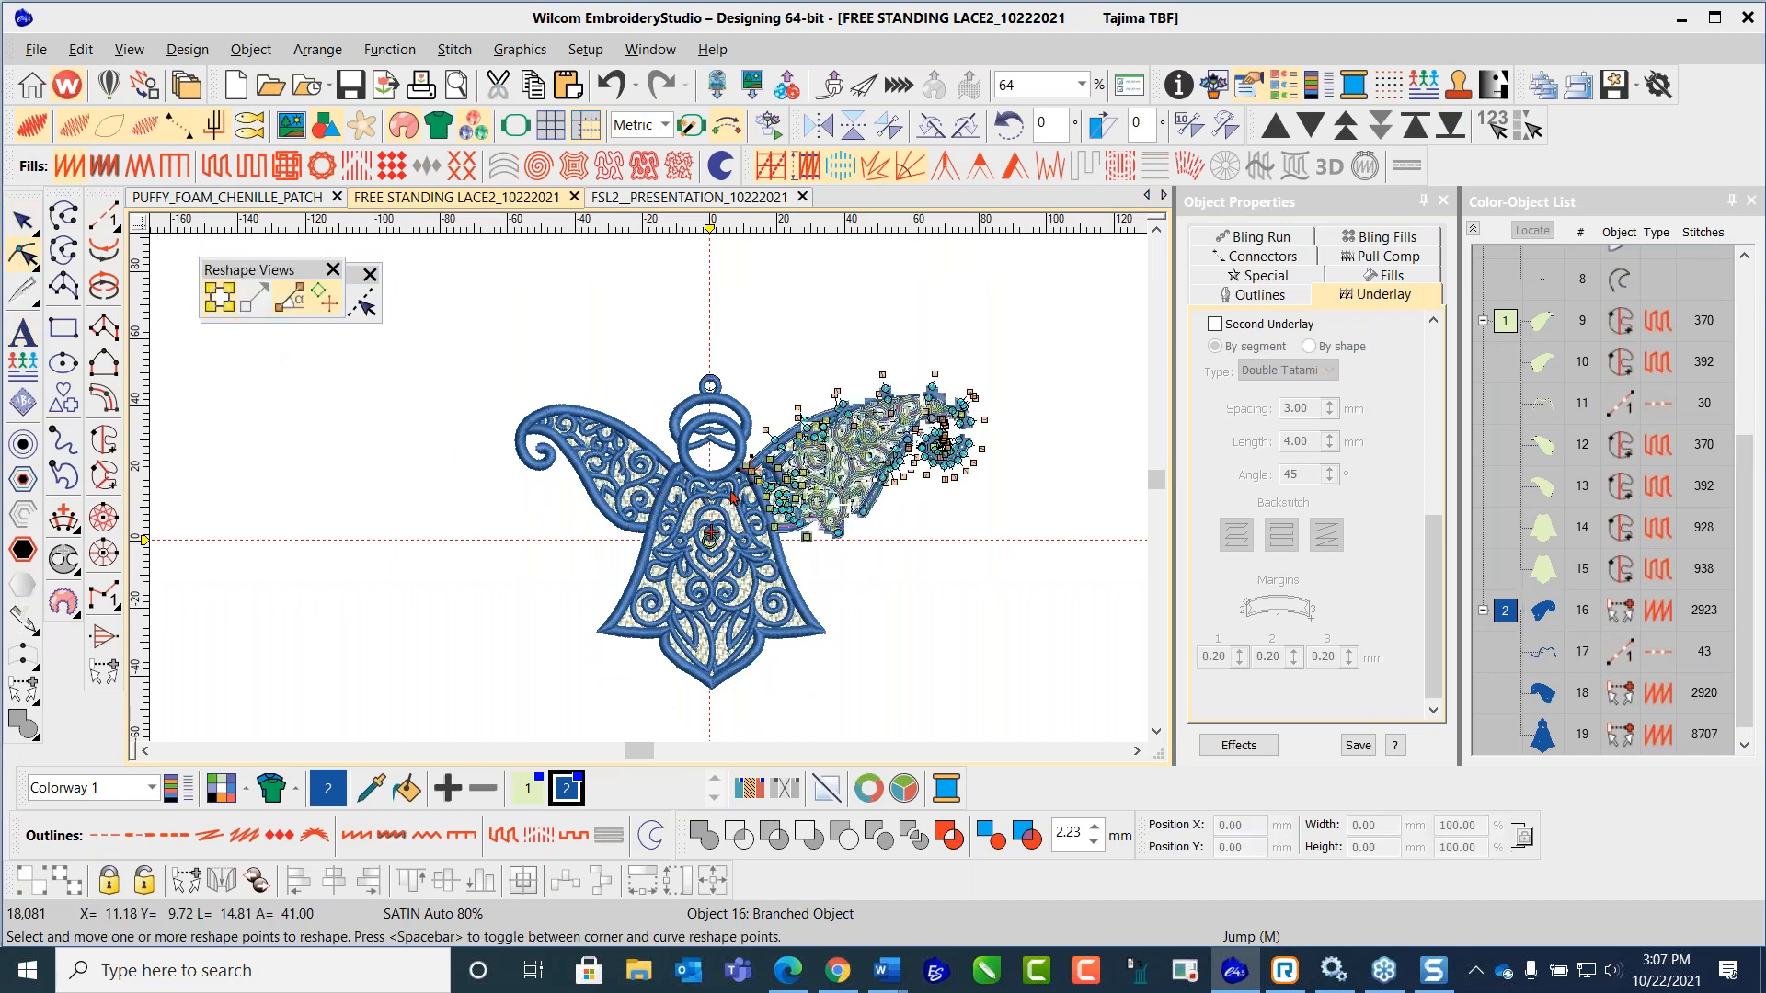
scroll(732, 497, "up", 2)
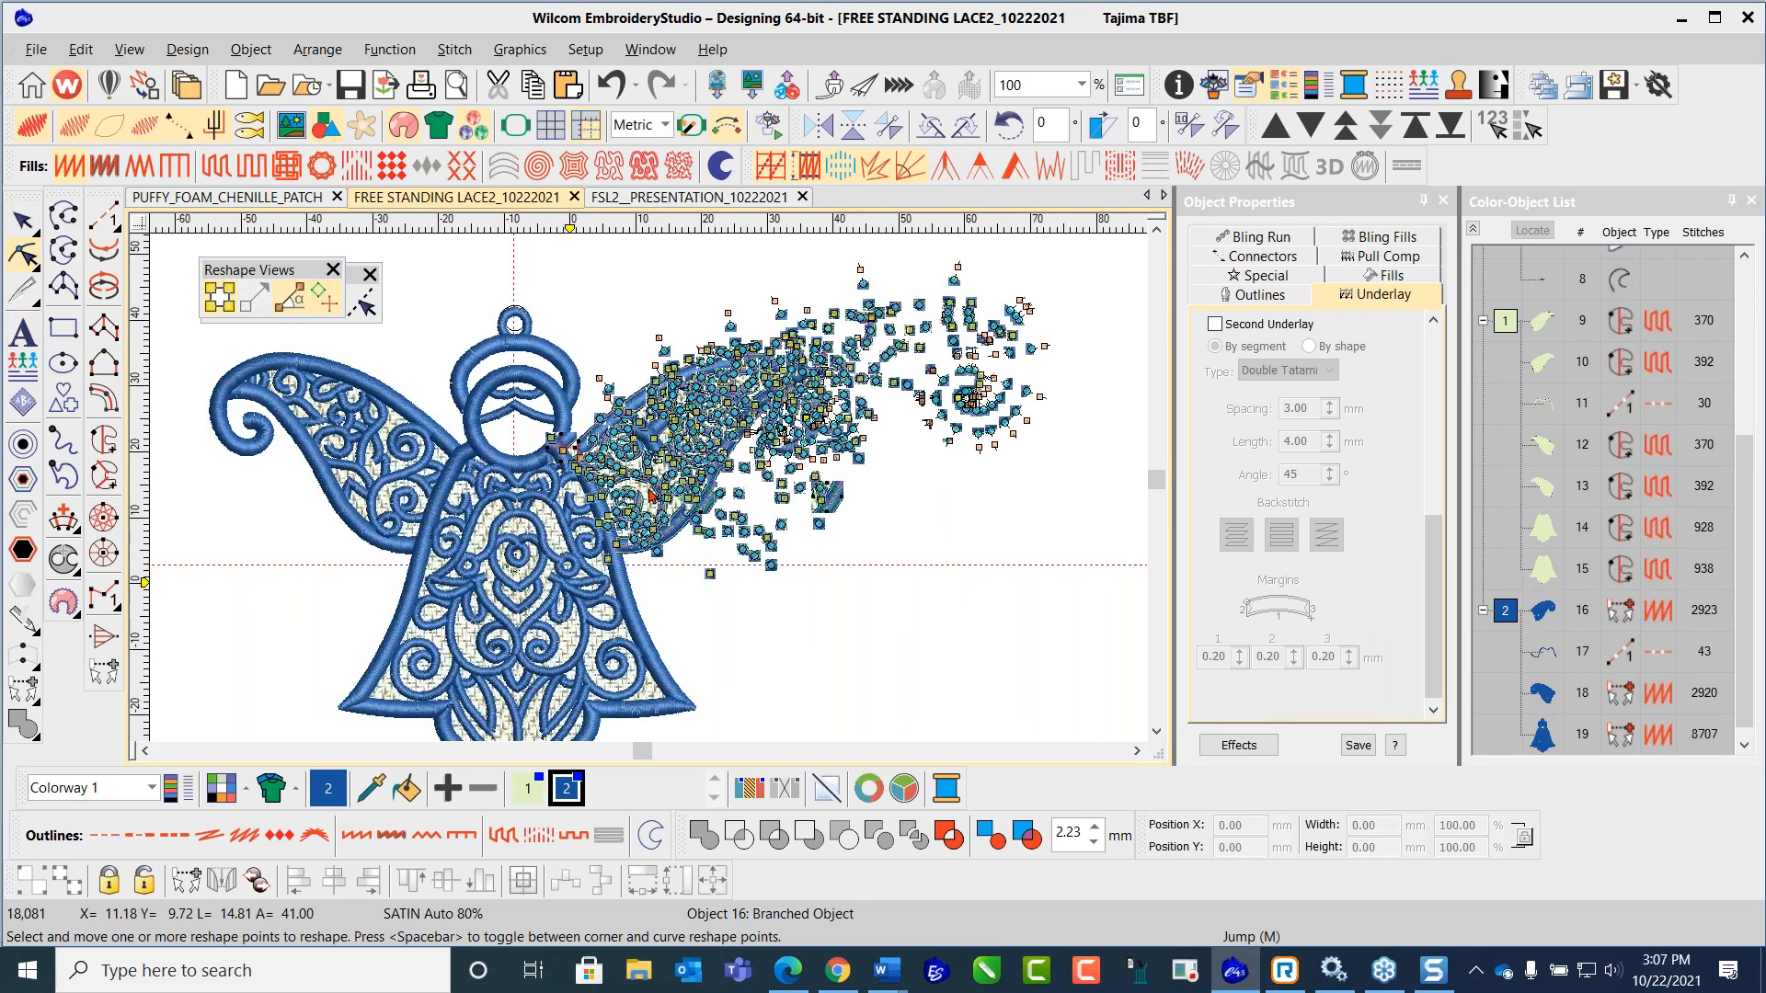
scroll(651, 497, "up", 2)
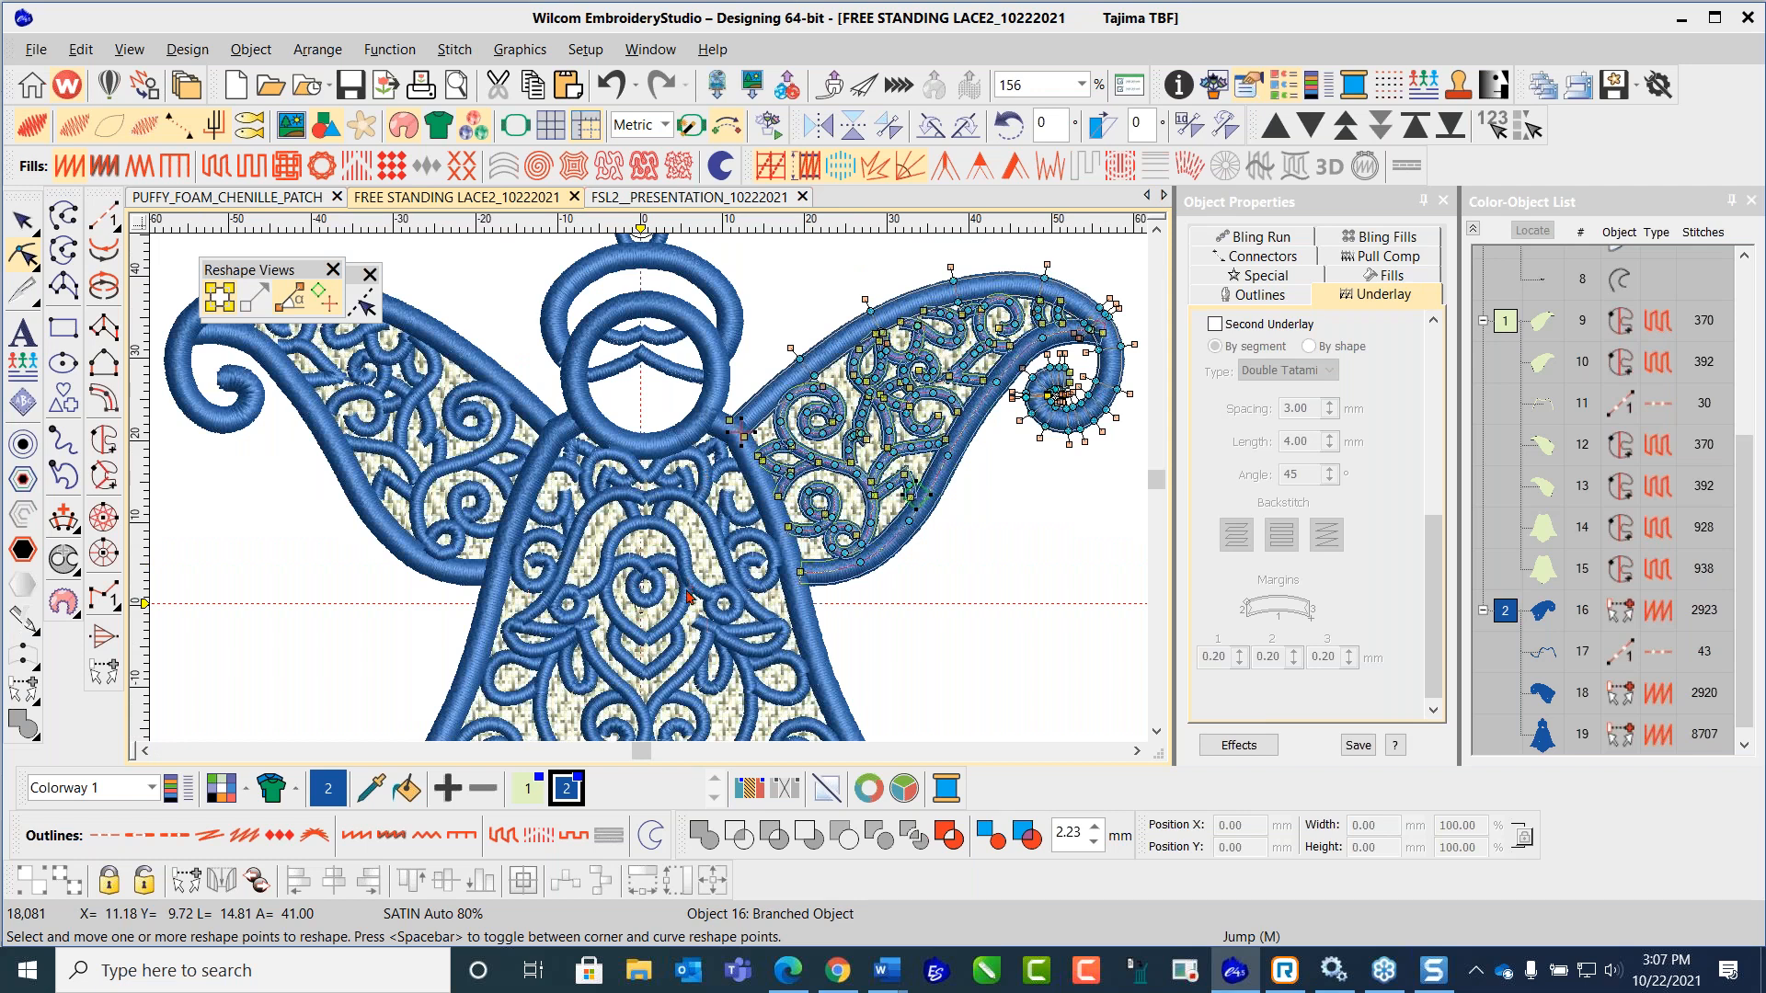
key("Tab")
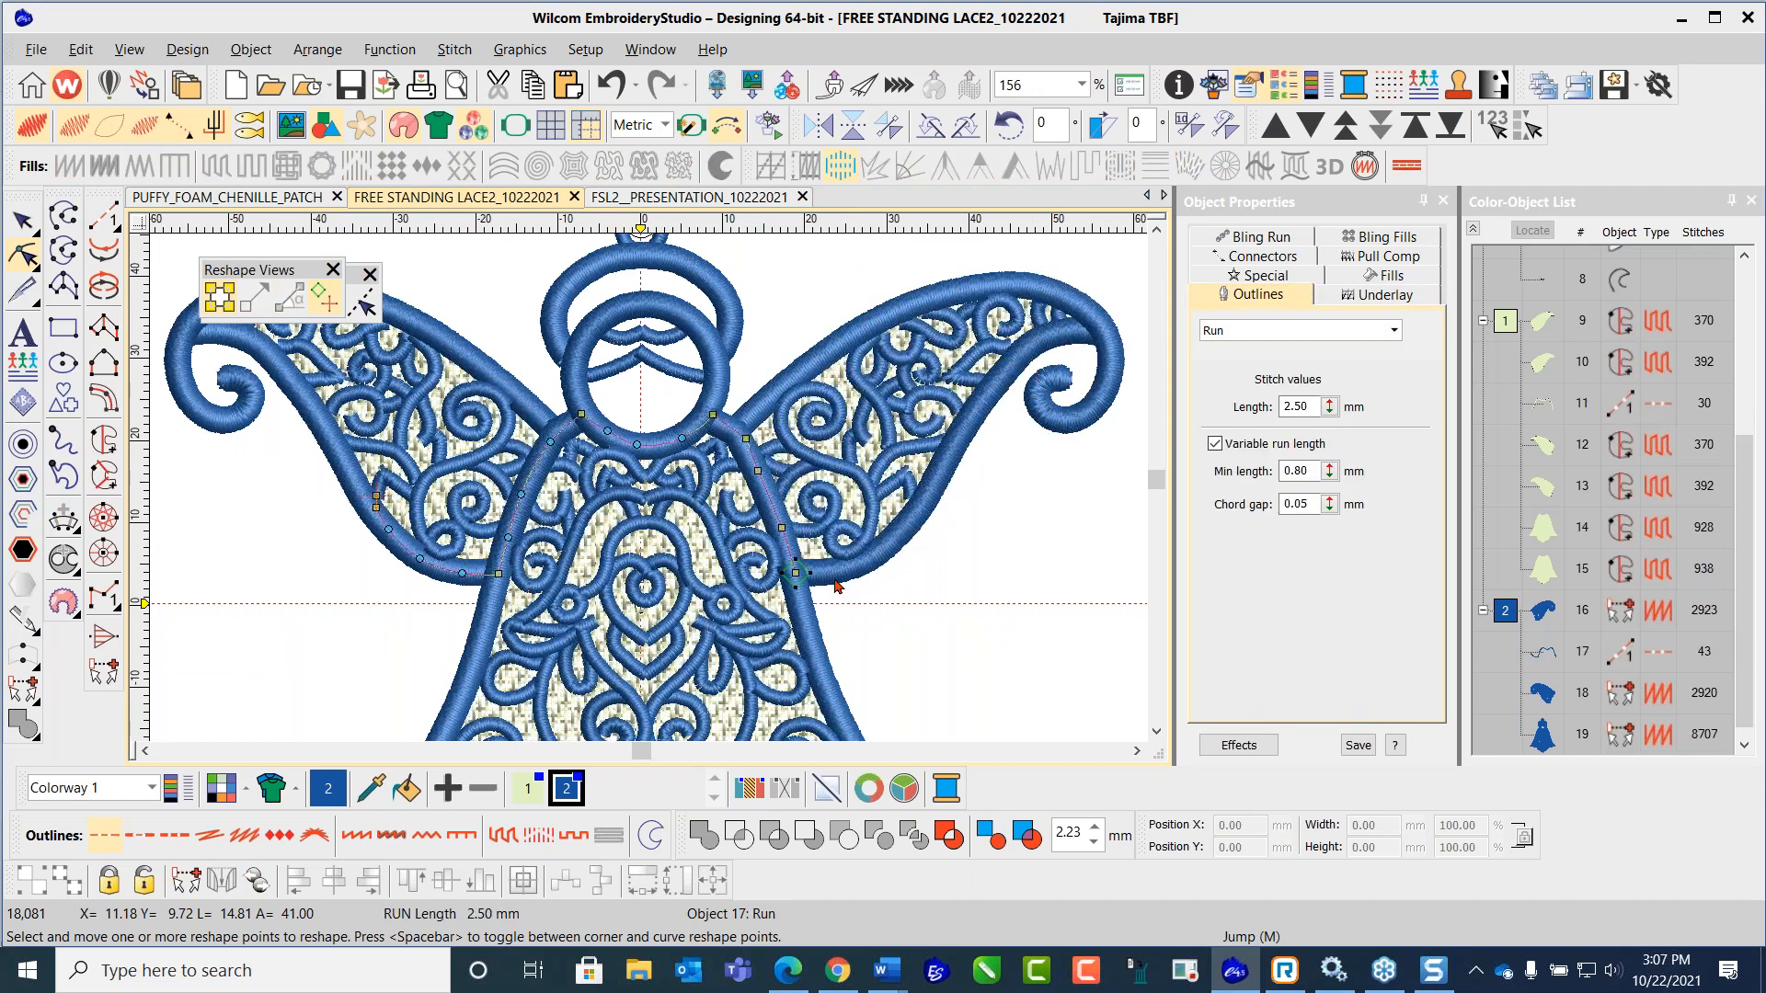
left_click(837, 586)
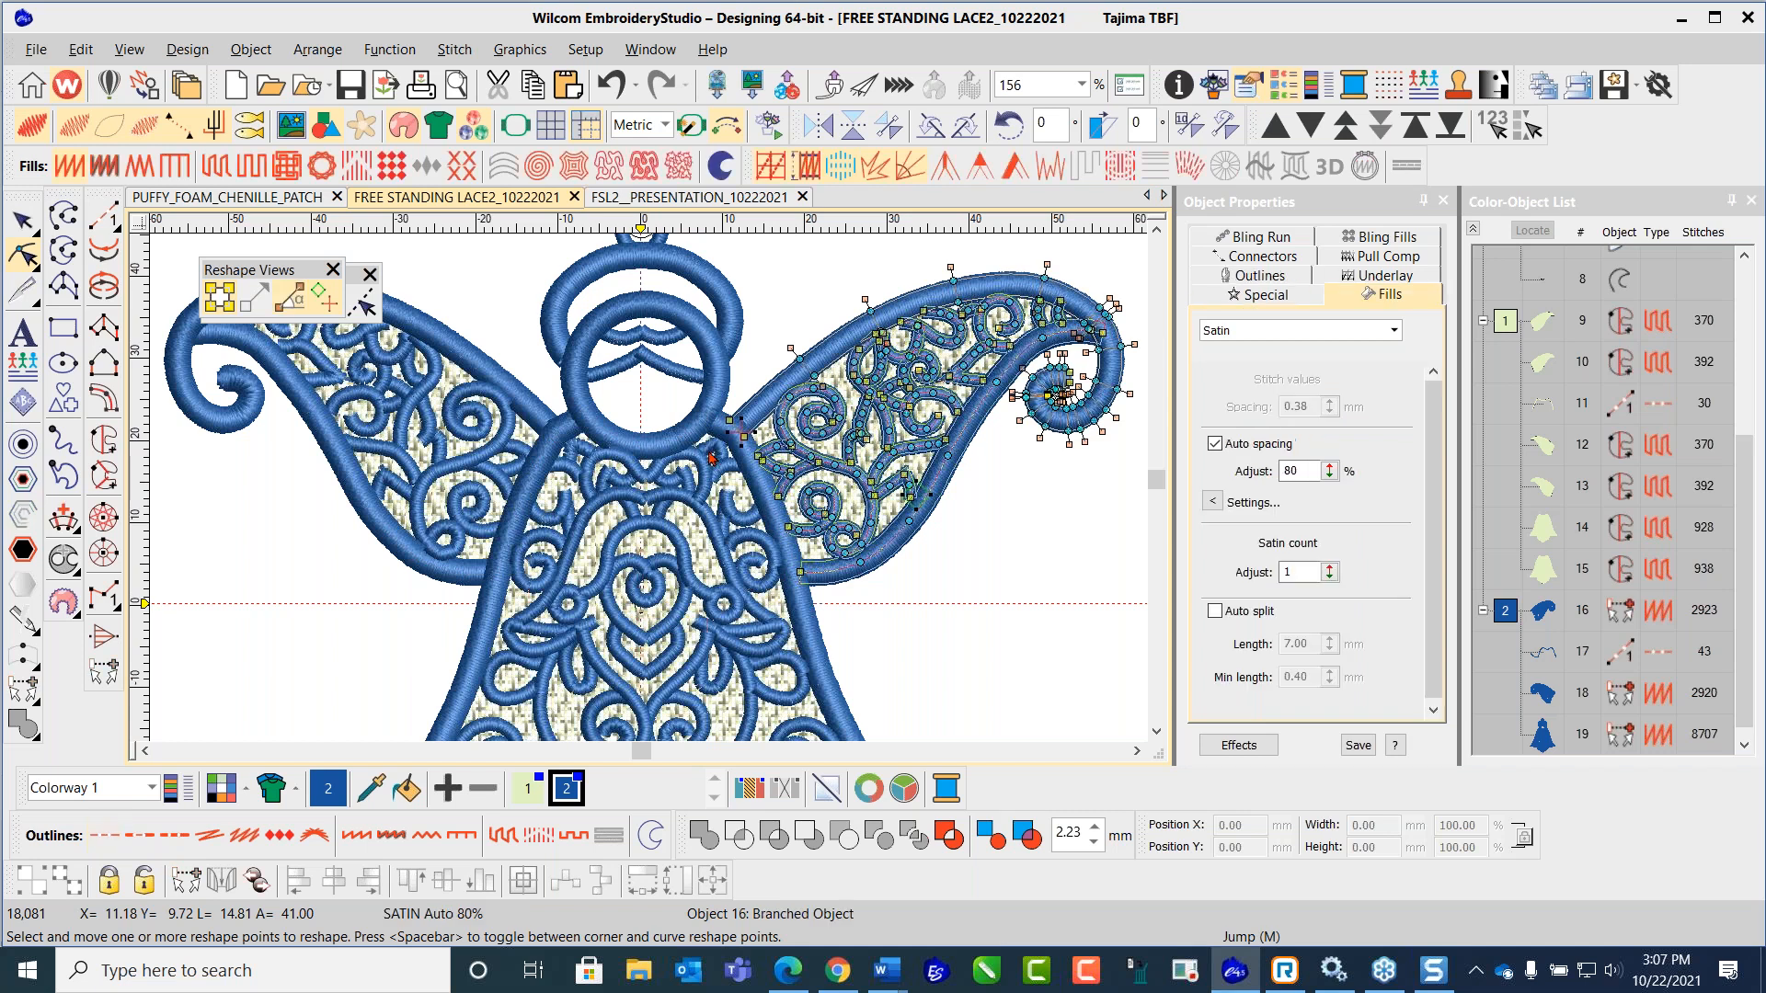
left_click_drag(740, 432, 800, 571)
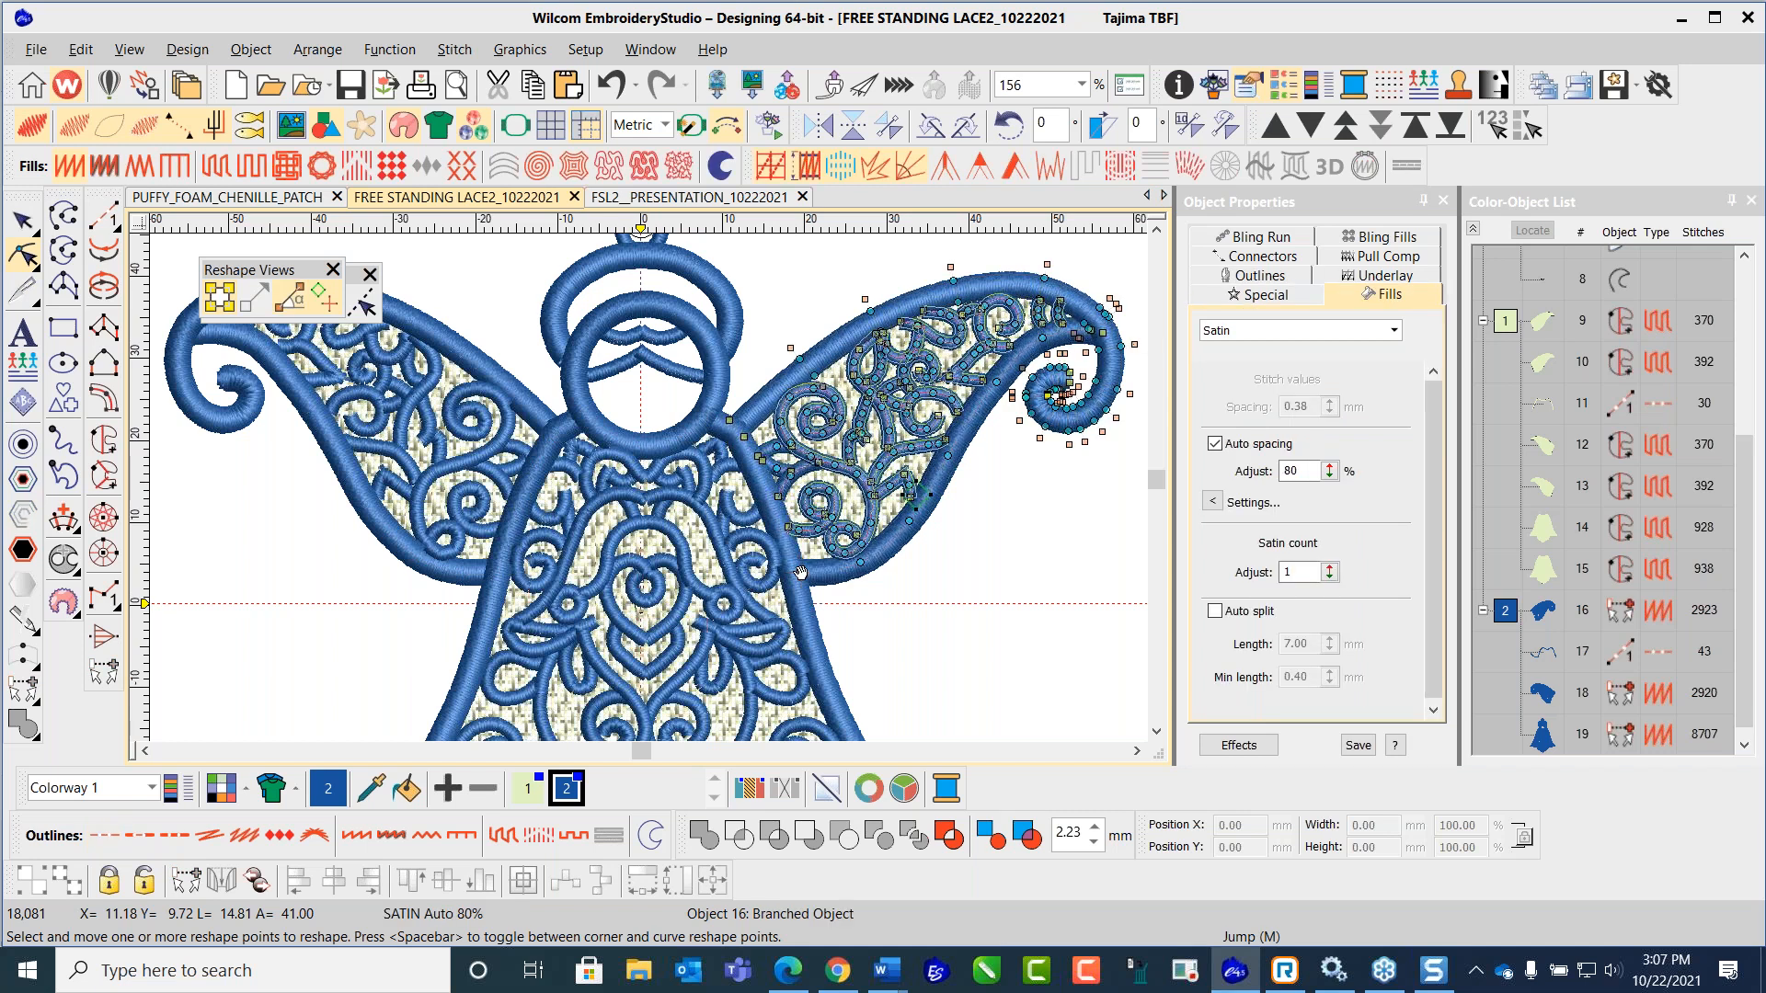
Step: Step through the connecting run, left wing and branched robe in reshape mode to check their entry and exit points
key("Tab")
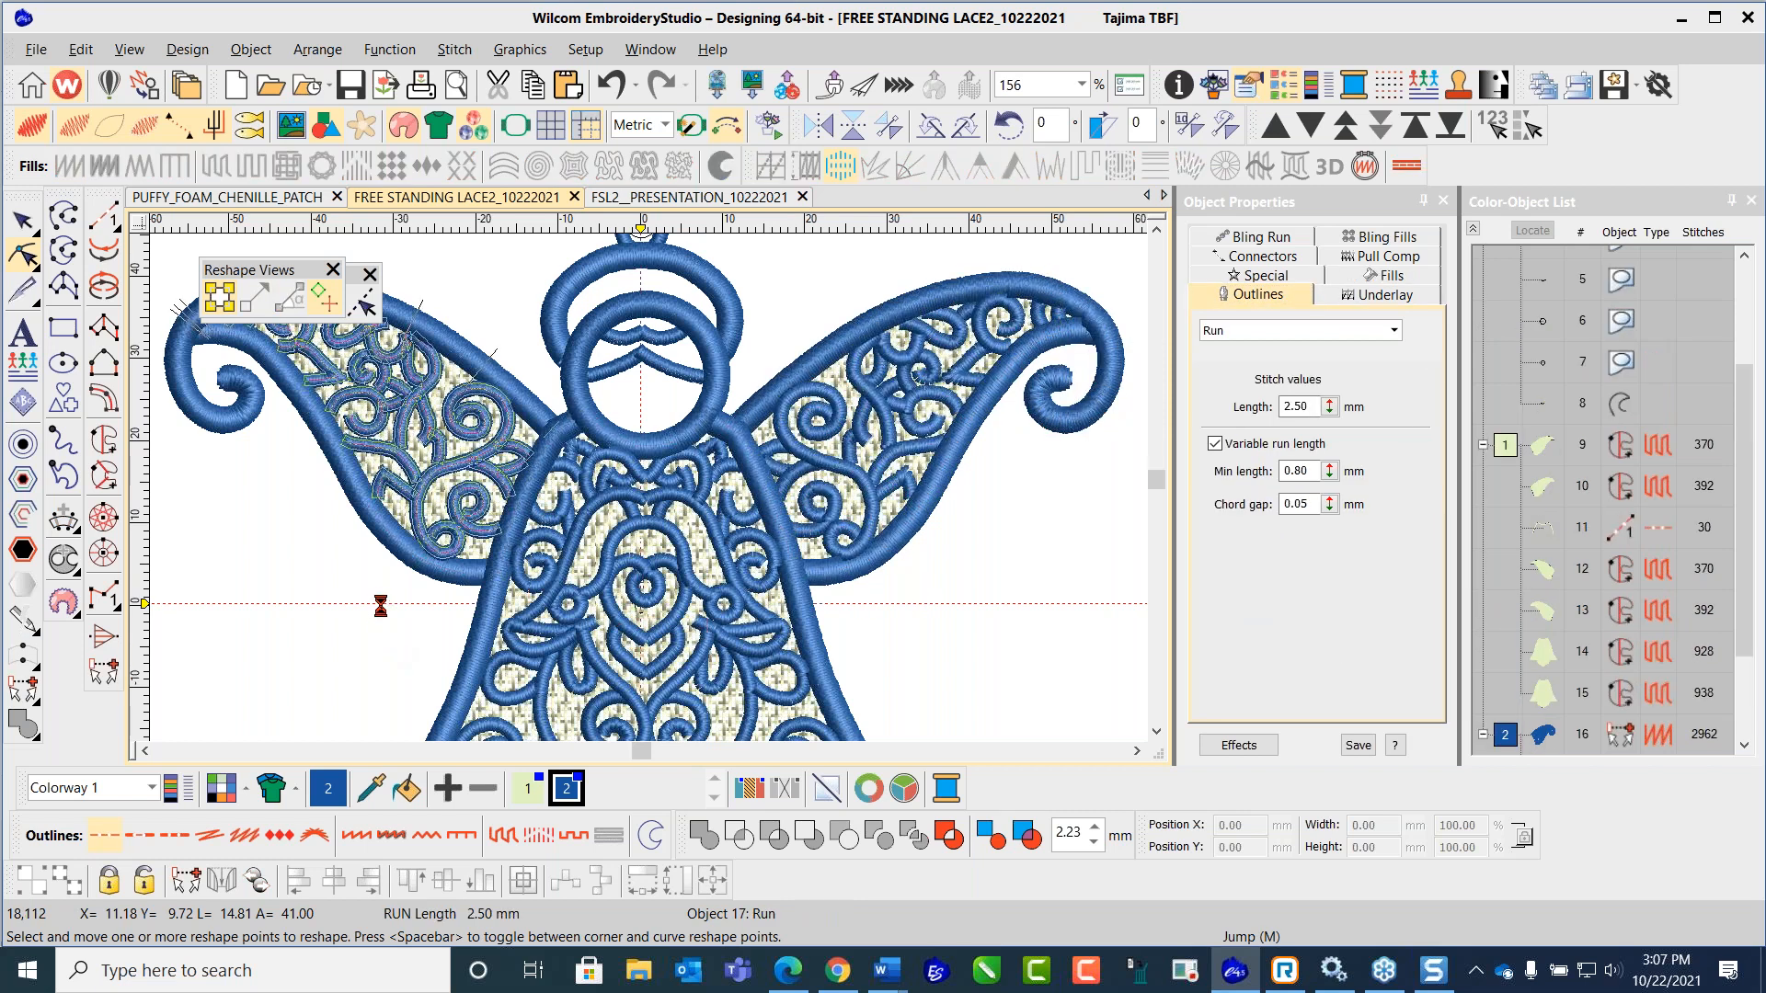
key("Tab")
key("Tab")
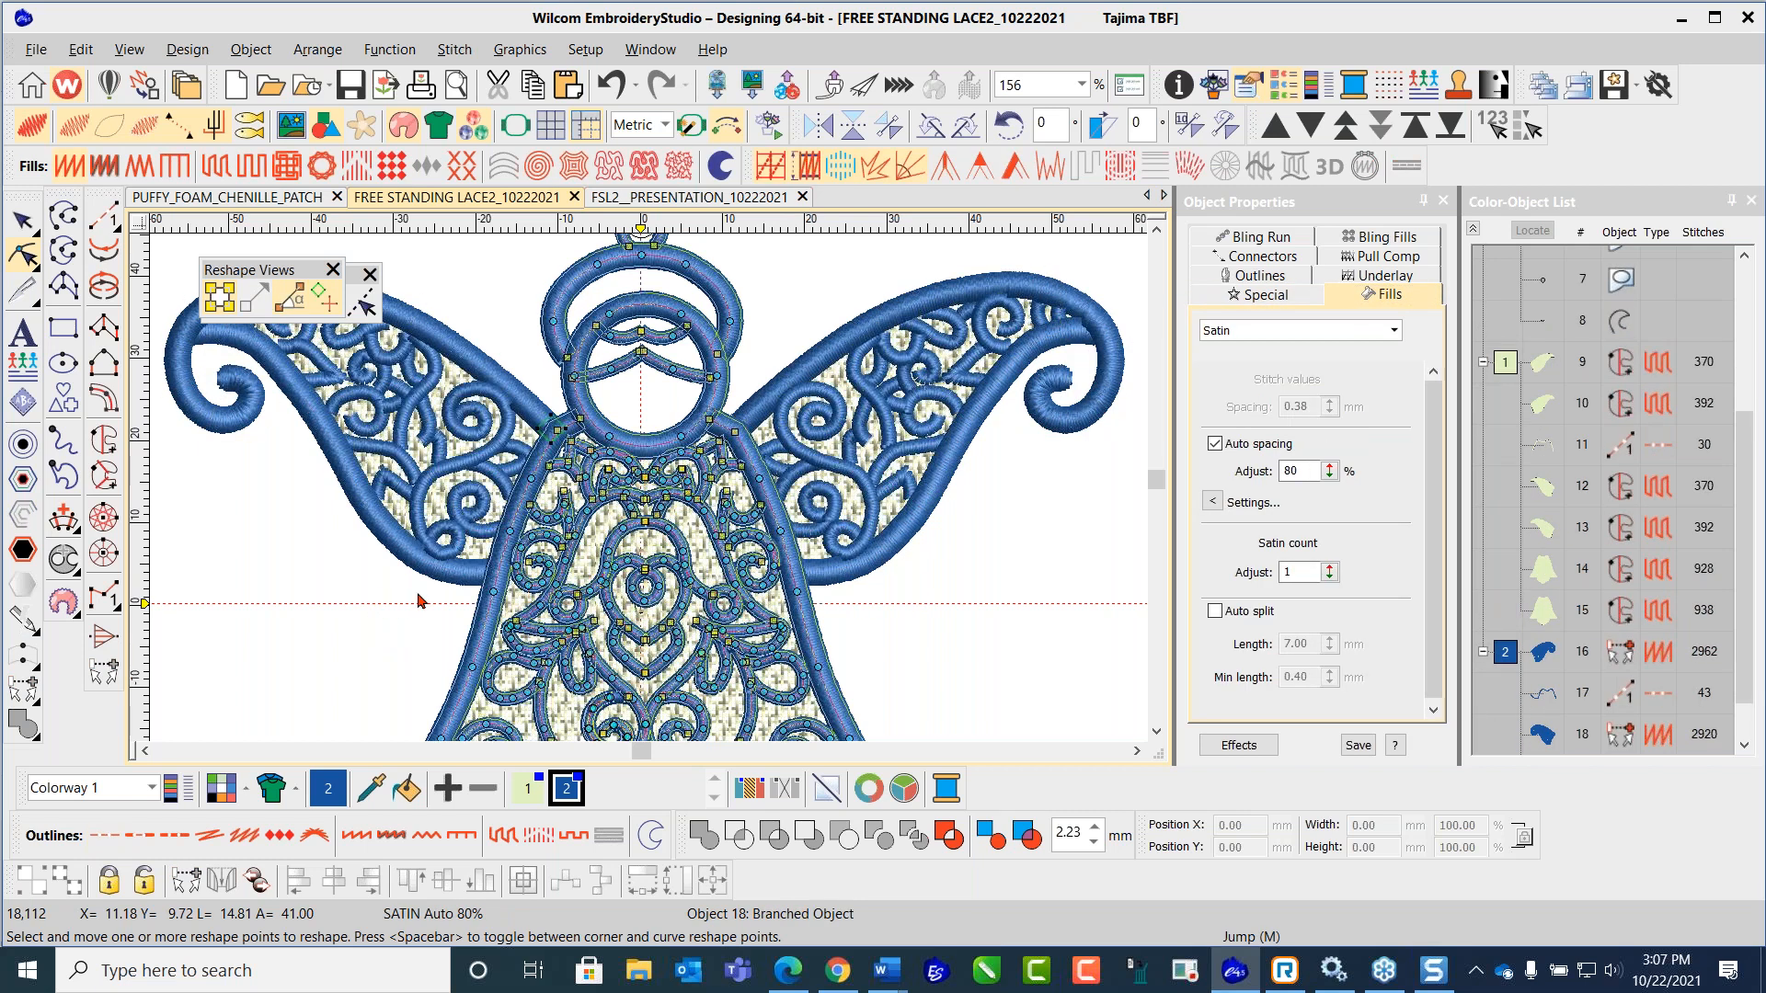
scroll(551, 577, "down", 2)
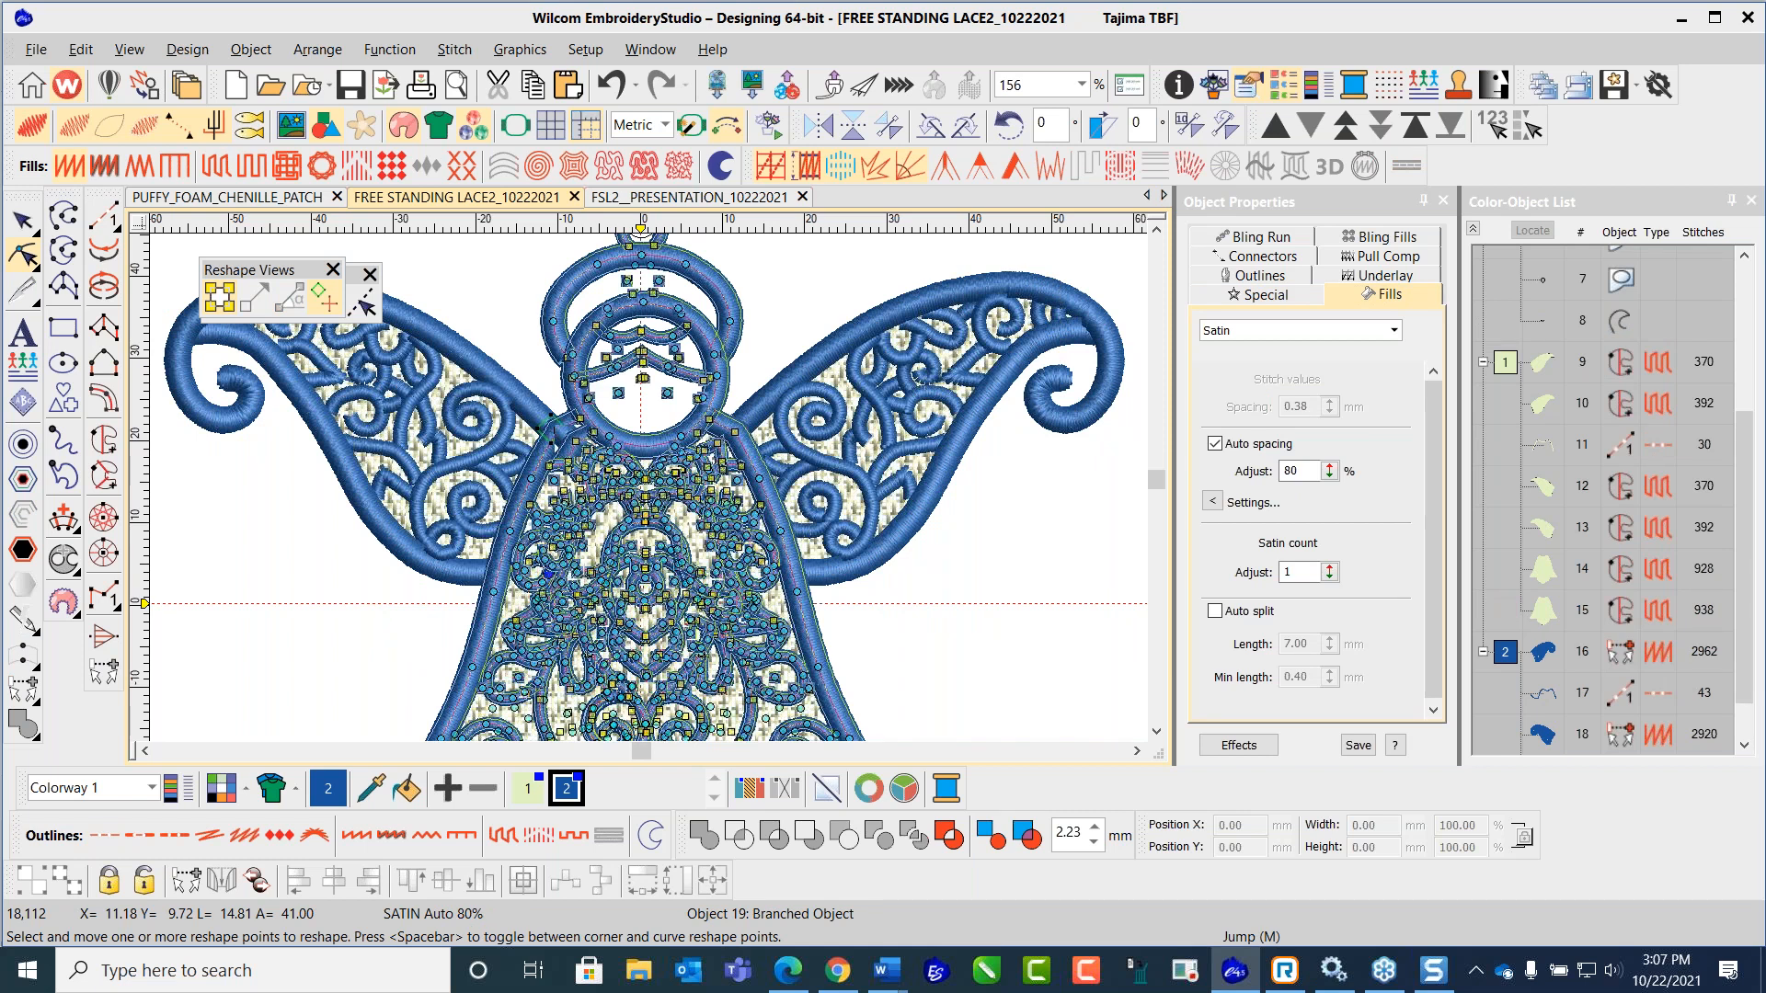
key("Escape")
key("Escape")
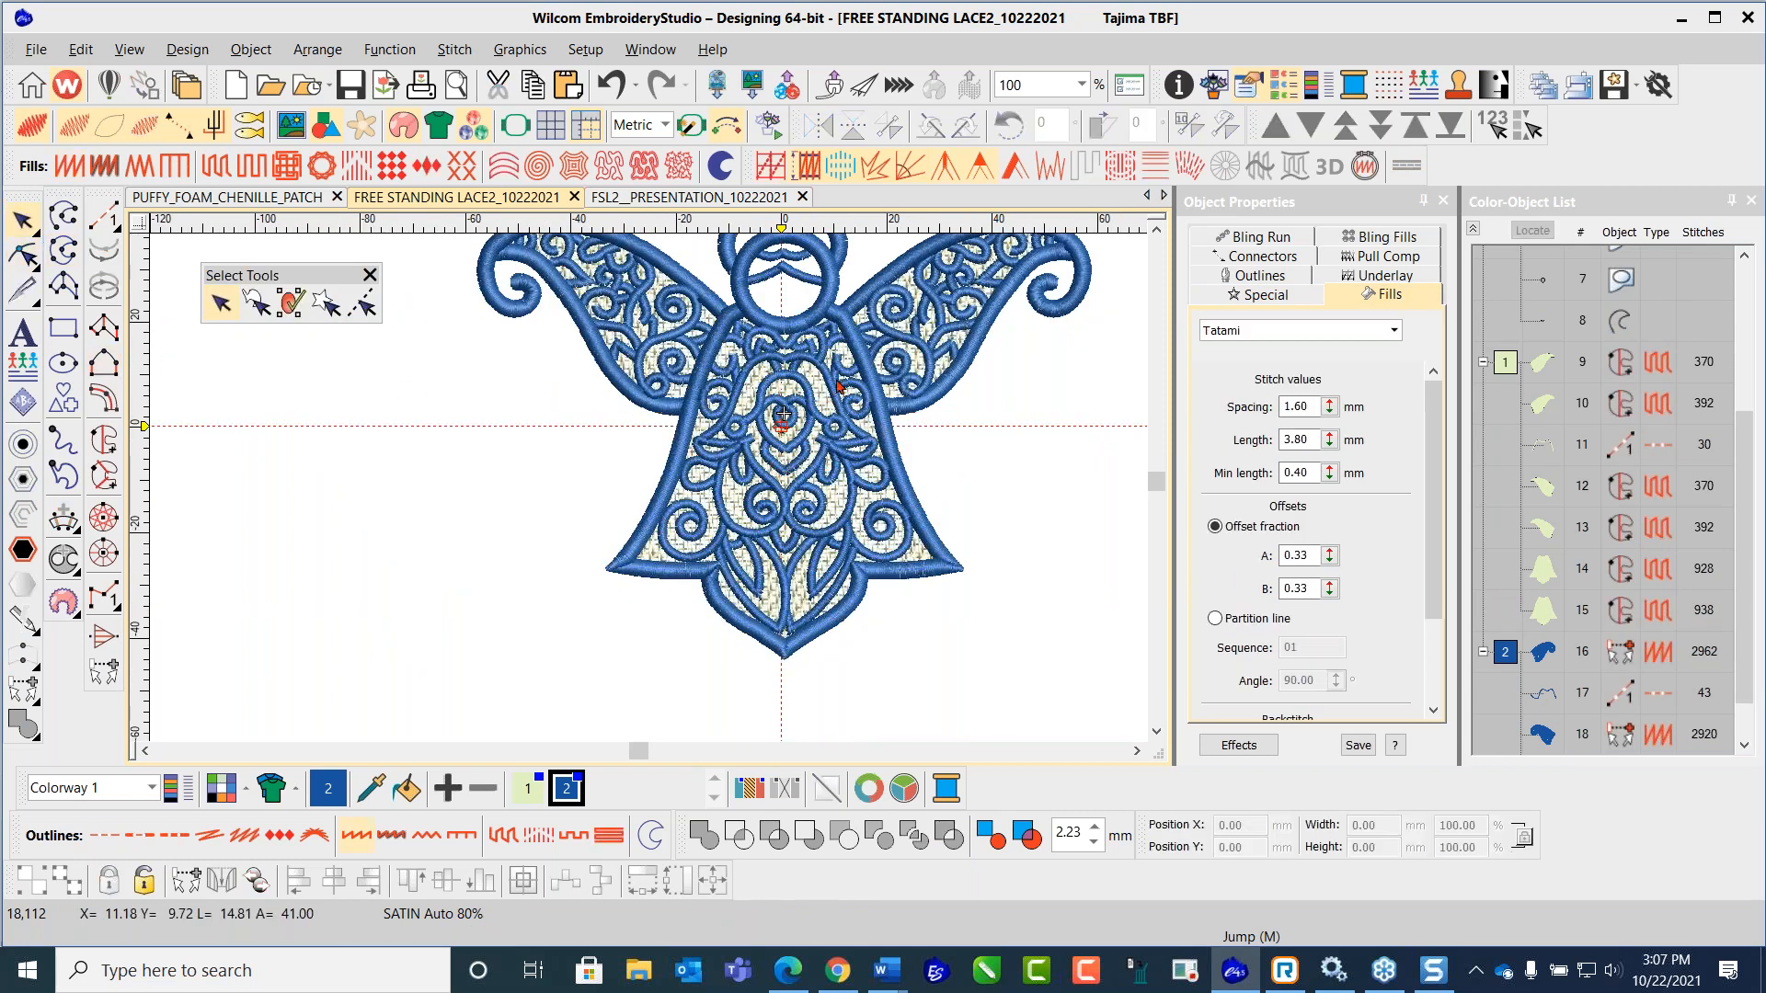
Step: Move the exit point of robe backing fill 15 to the robe's lower right corner, keep its entry at the bottom tip, and save the design
scroll(784, 415, "up", 1)
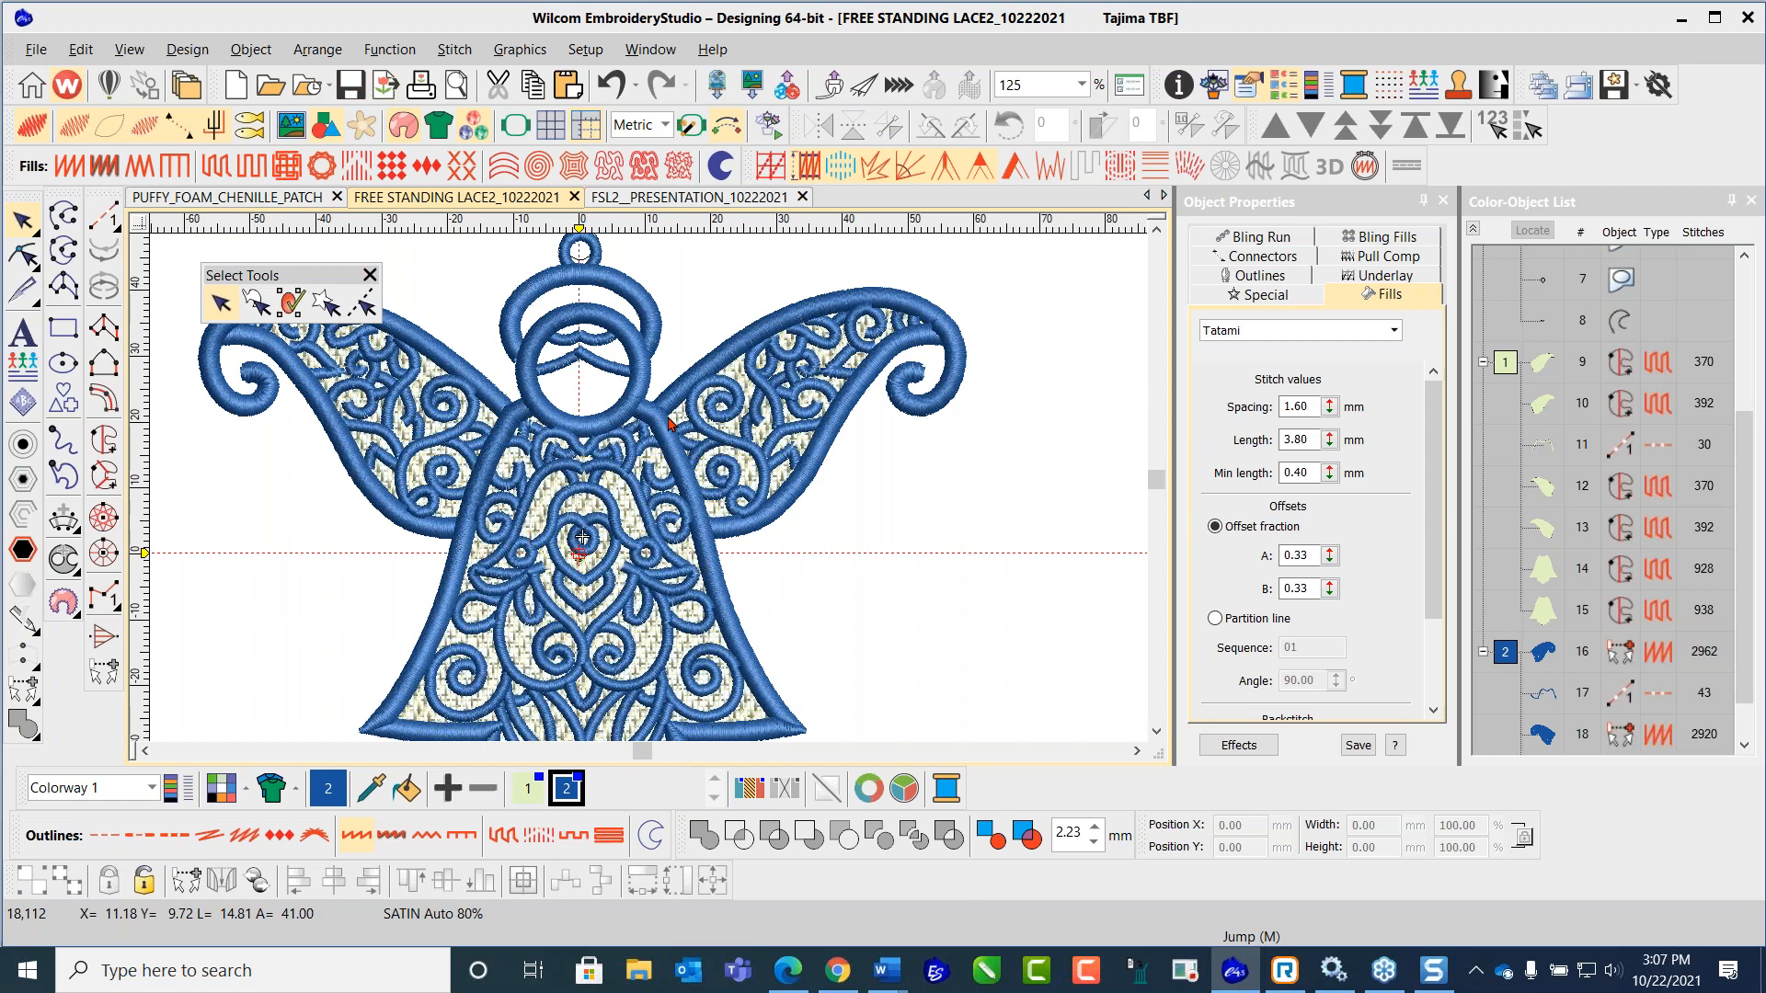
scroll(650, 497, "down", 1)
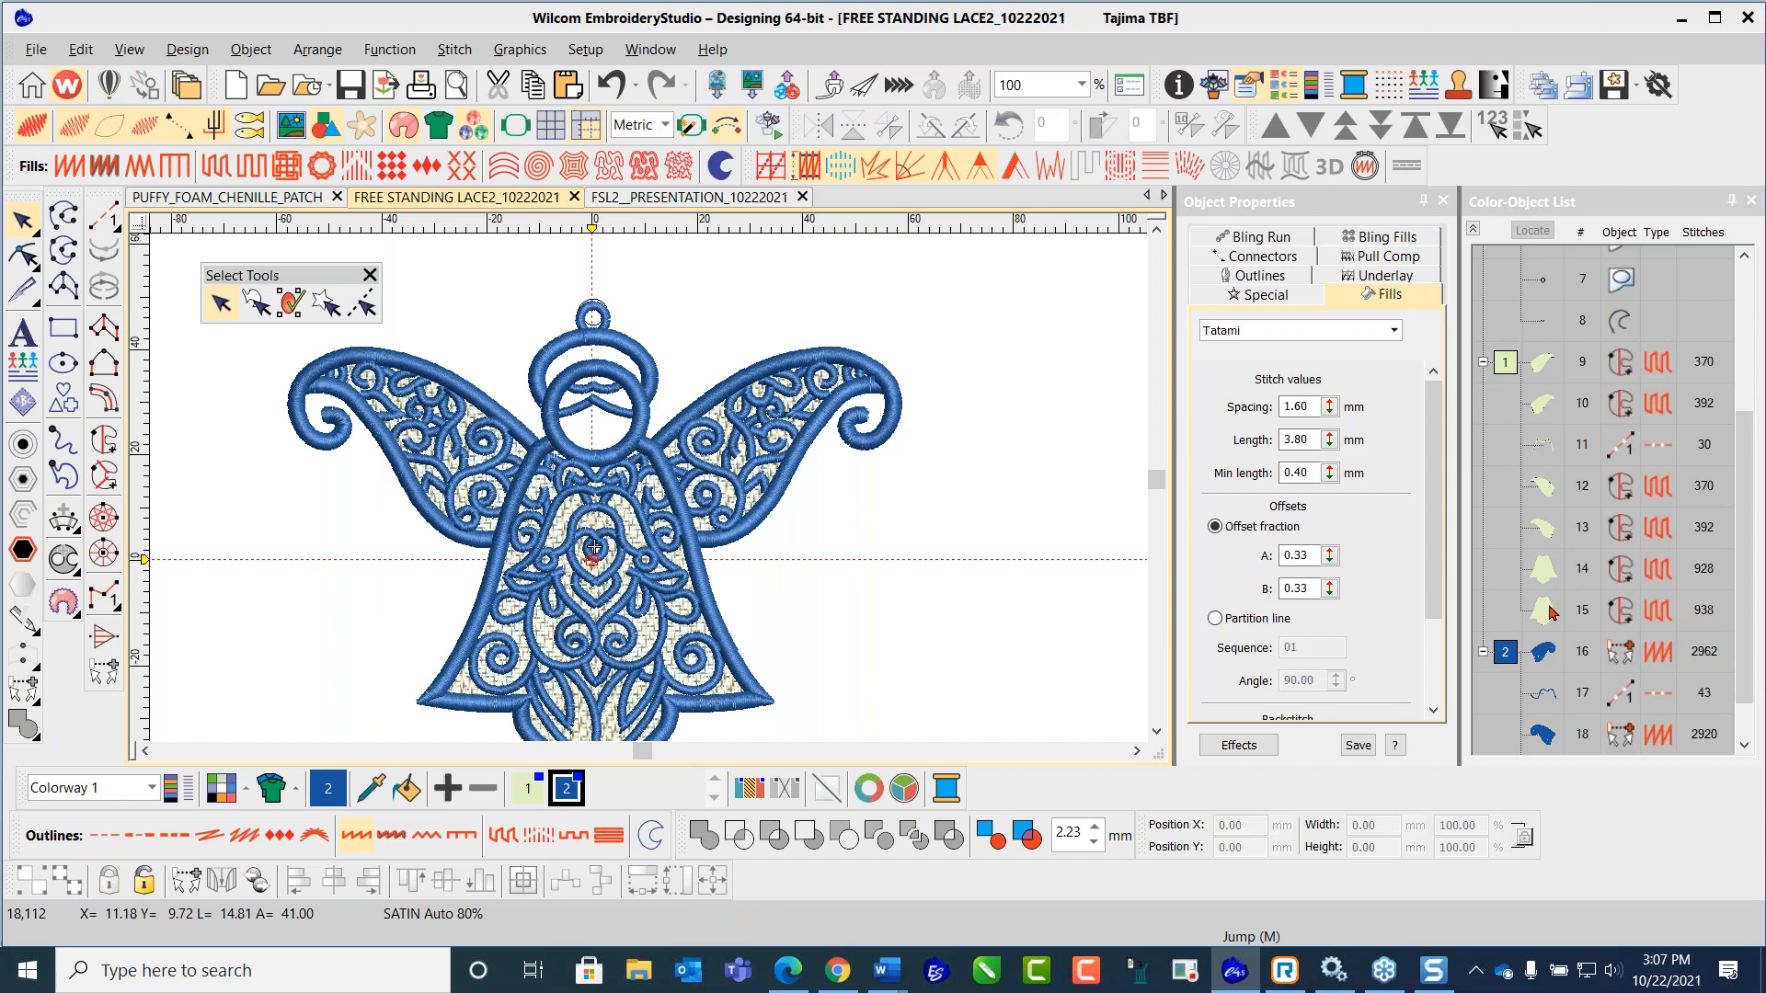
left_click(1543, 572)
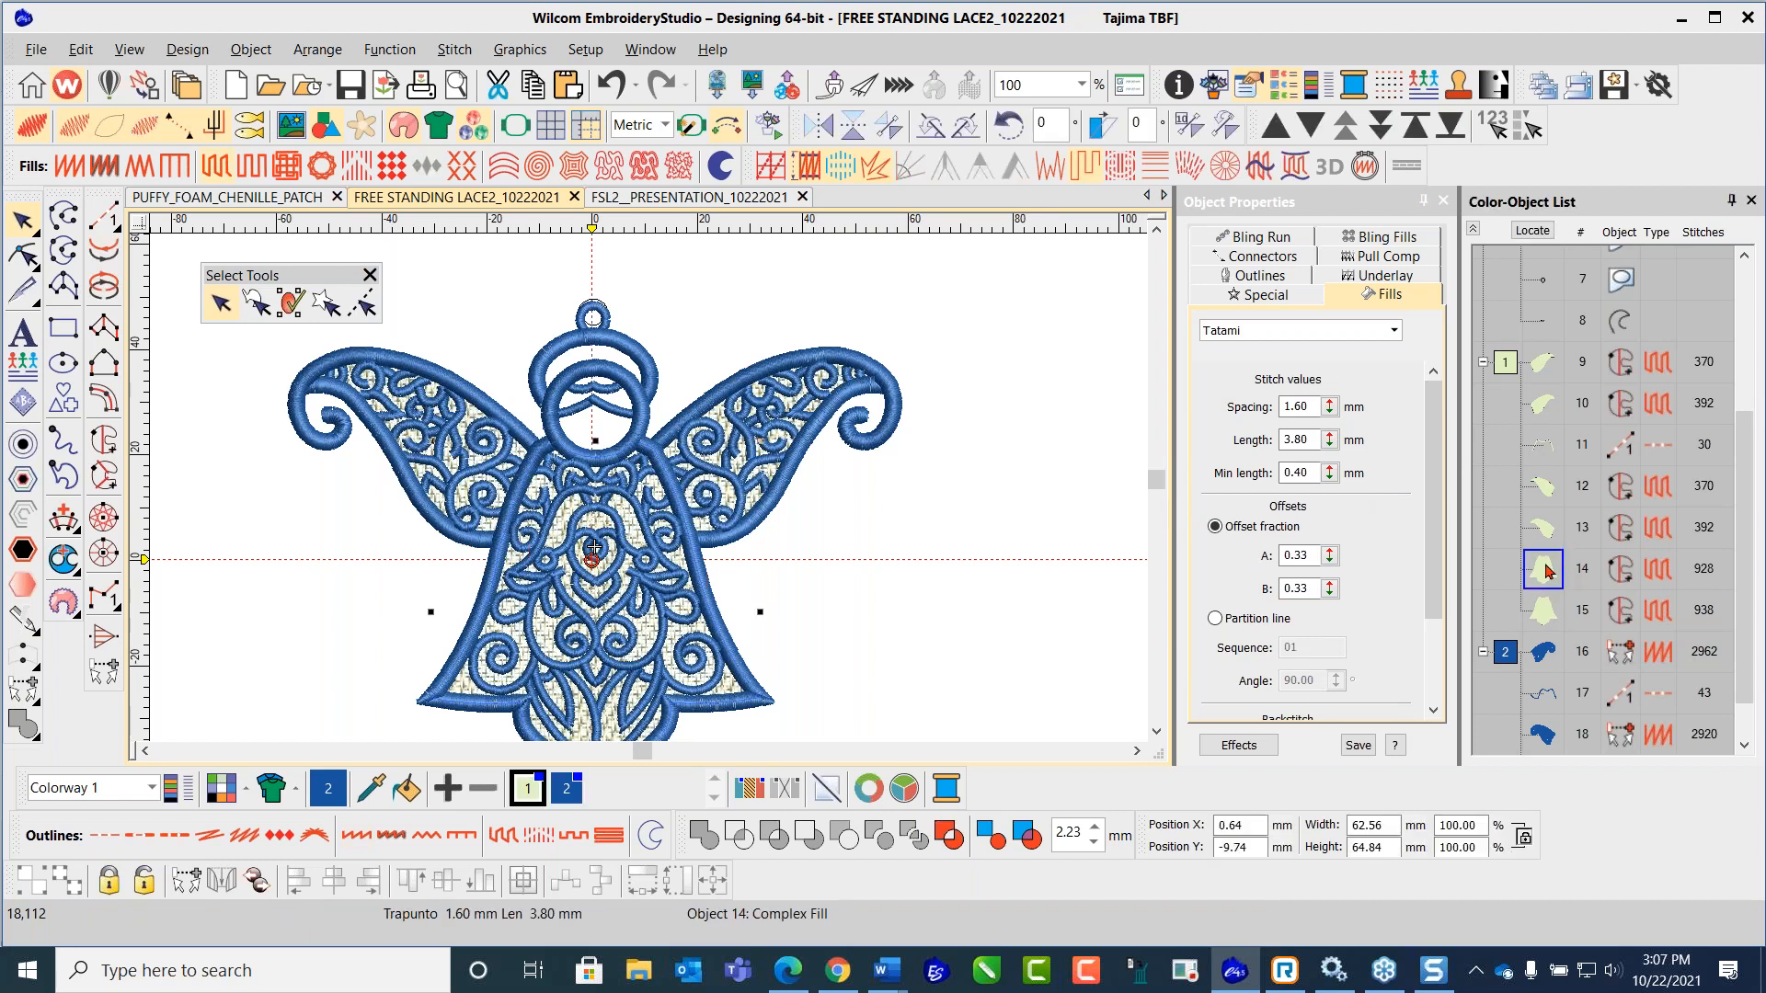
left_click(23, 255)
scroll(626, 618, "down", 1)
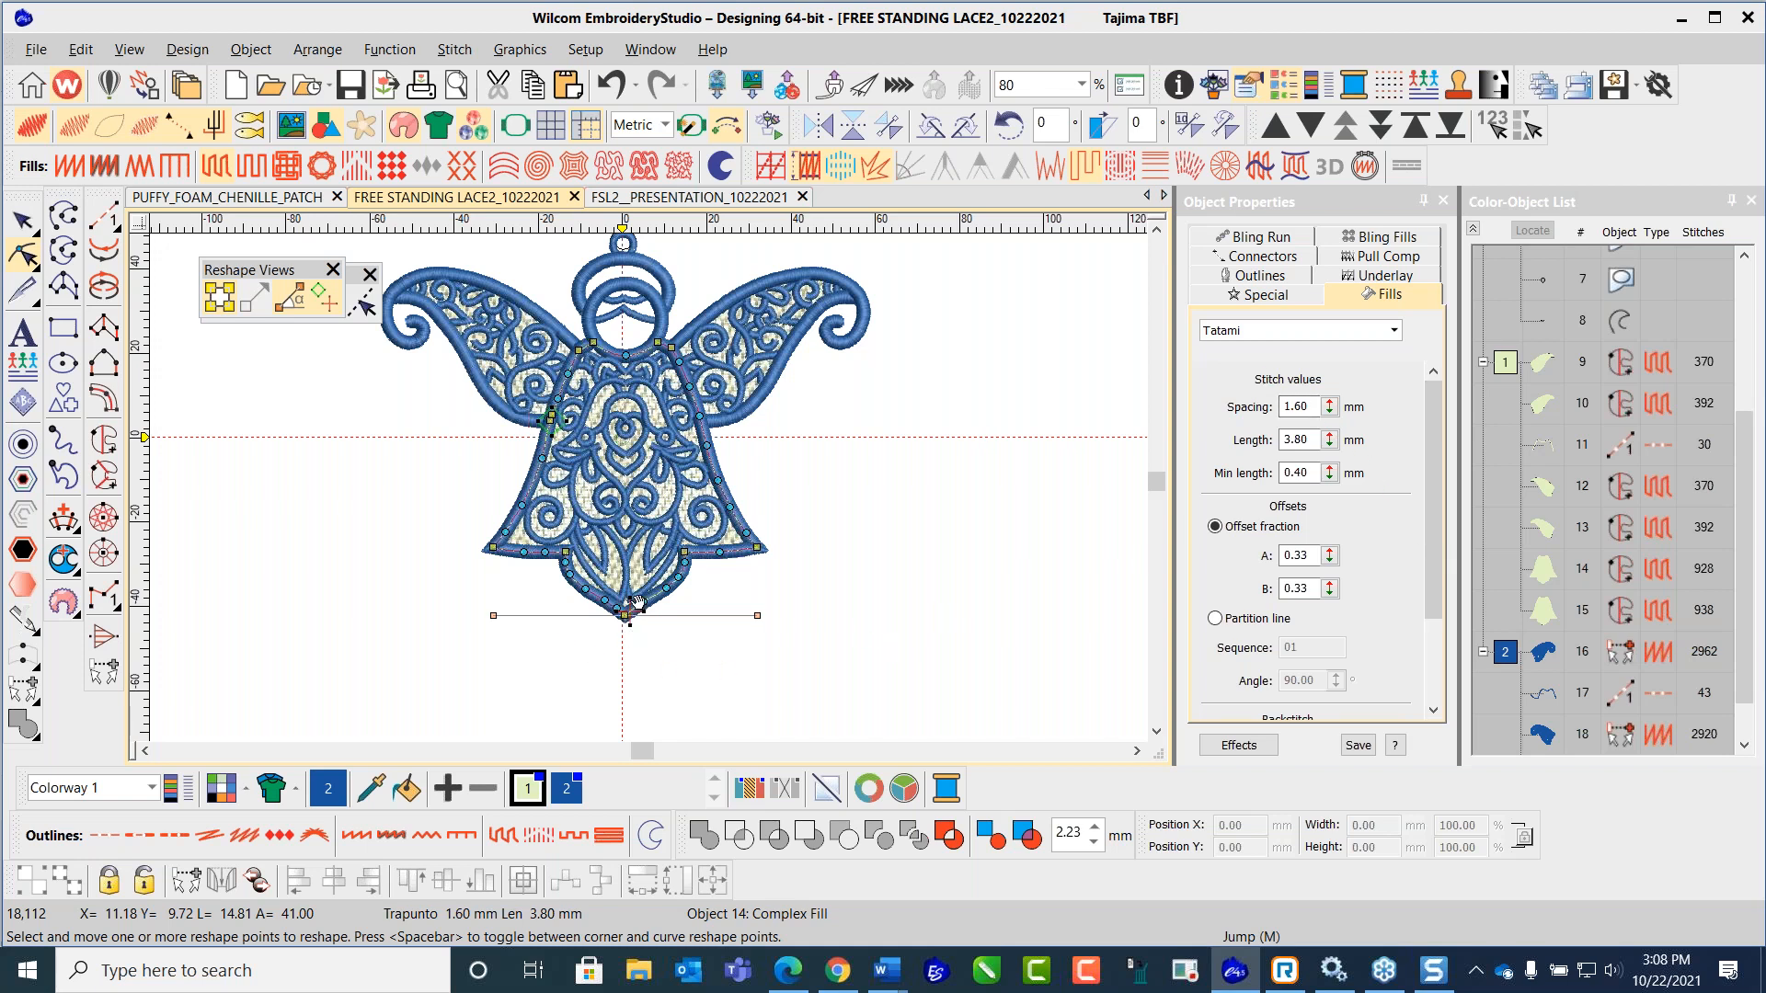
key("Tab")
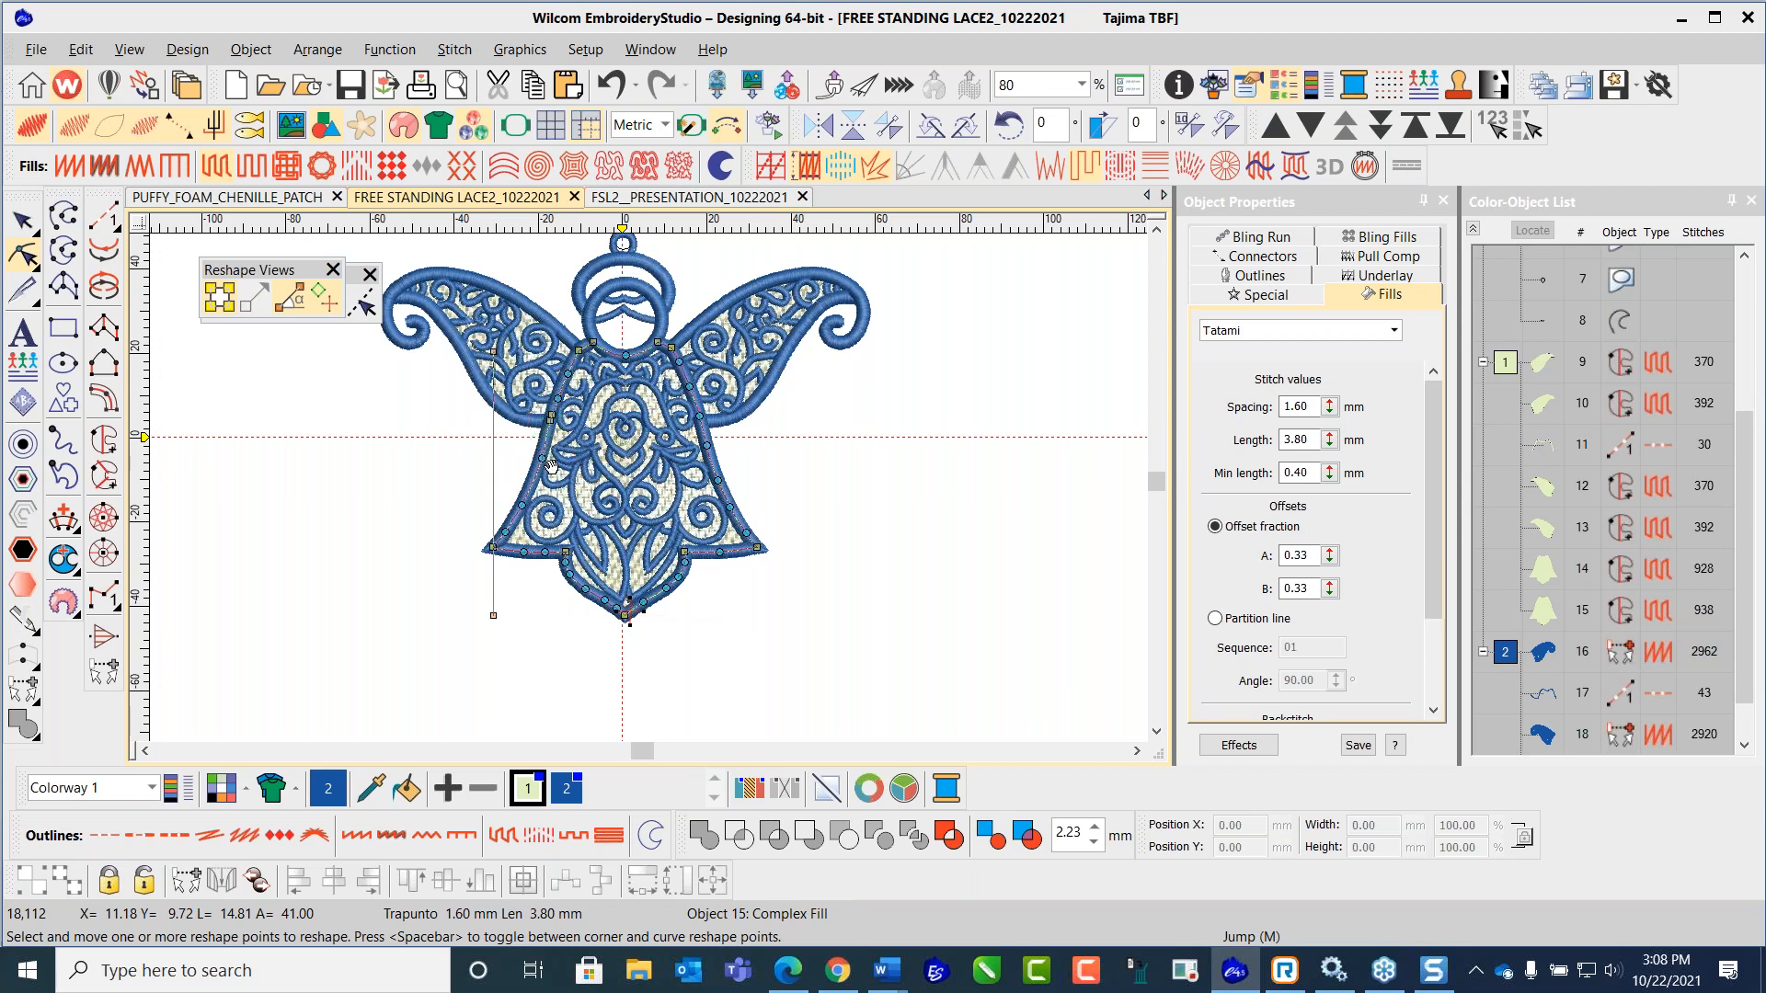
left_click_drag(623, 603, 603, 652)
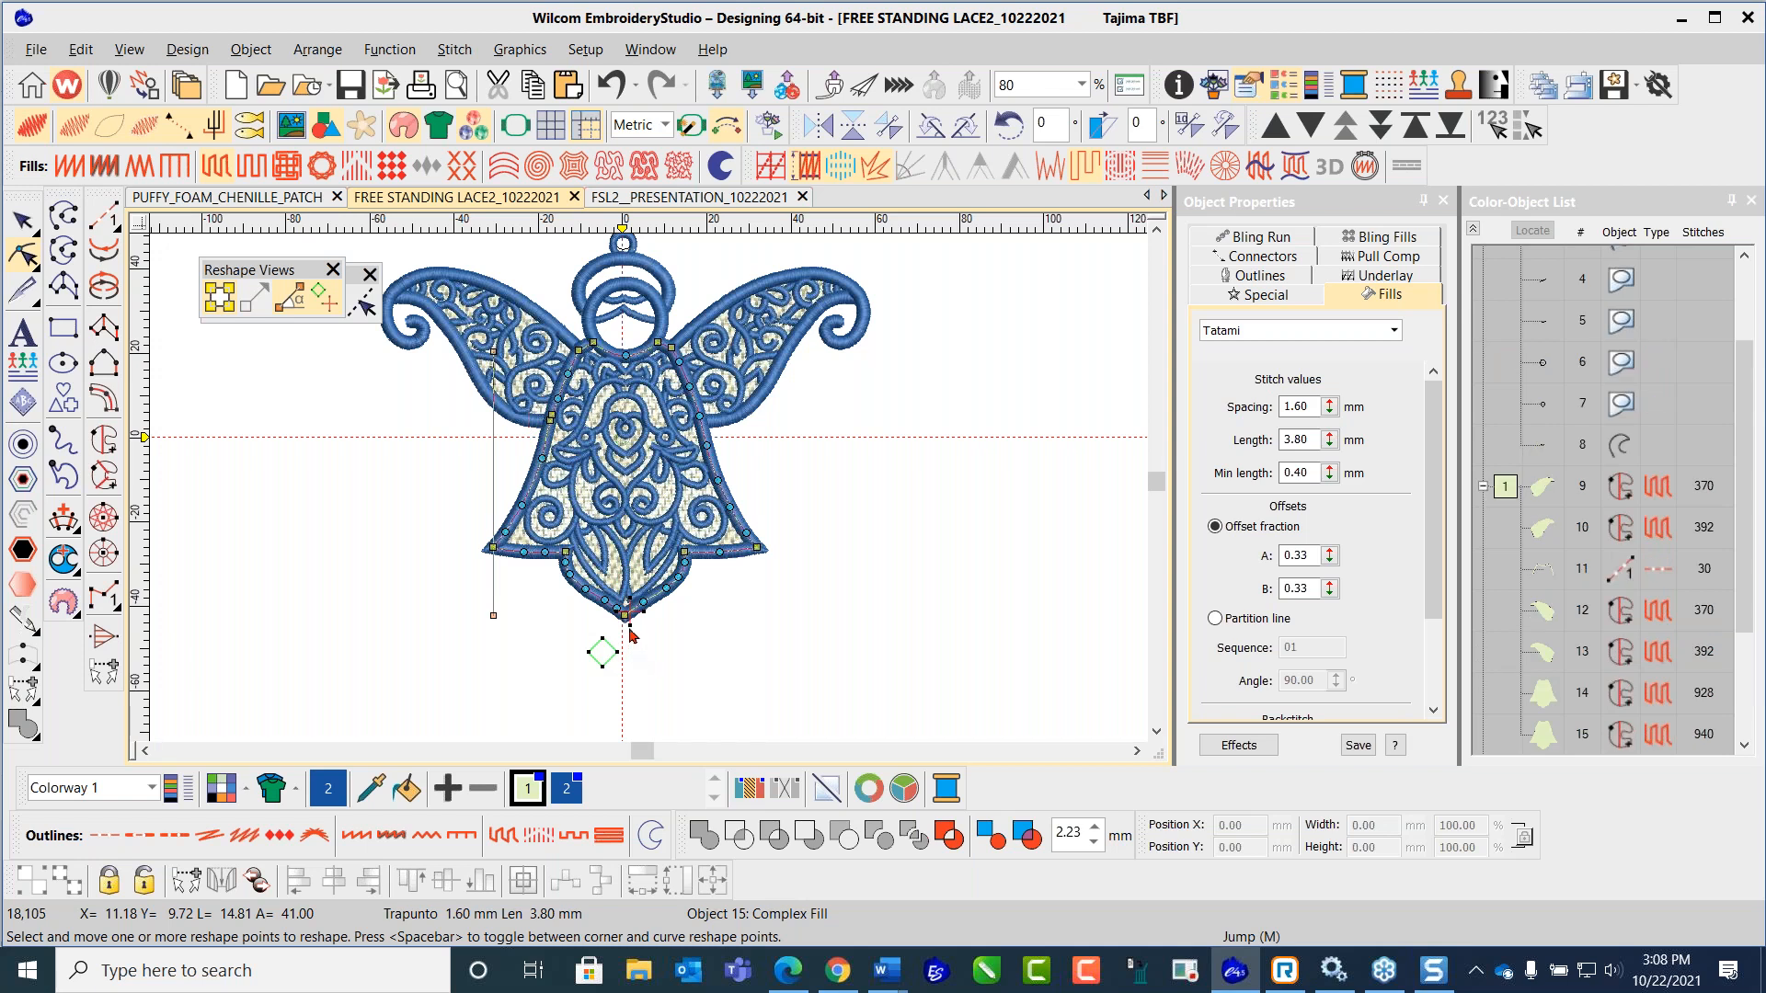
left_click_drag(754, 550, 757, 547)
left_click_drag(602, 654, 623, 615)
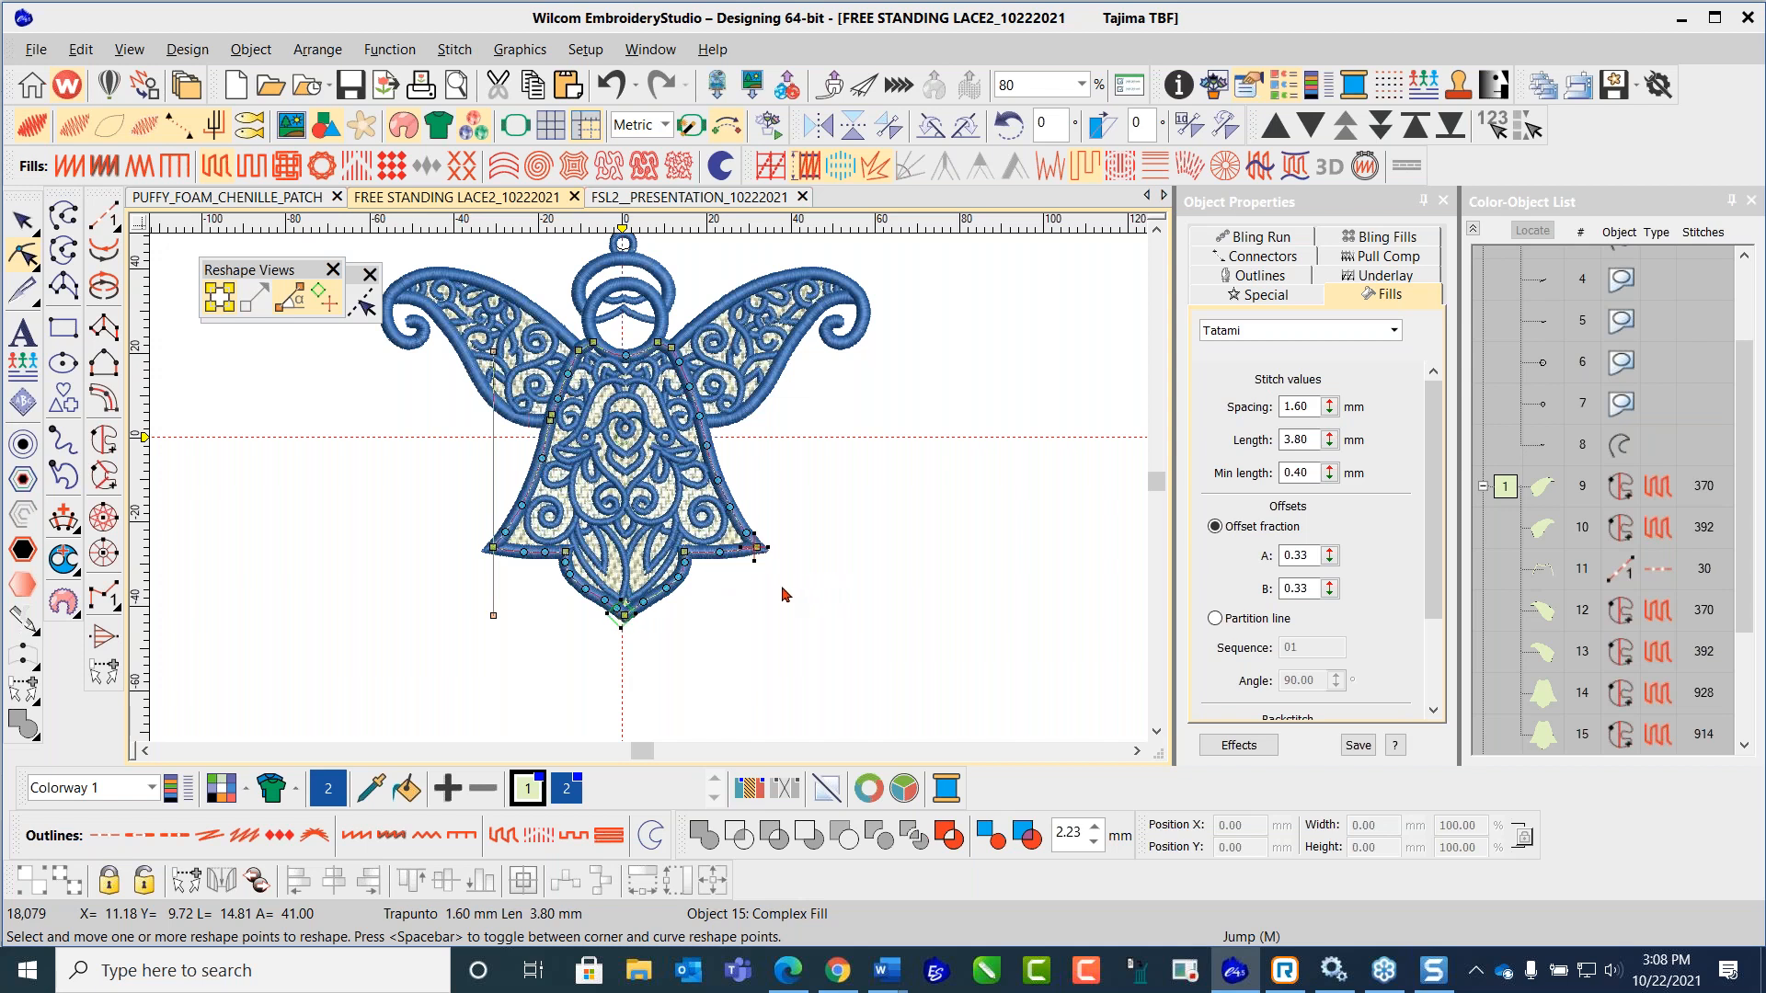
left_click(355, 89)
left_click(23, 220)
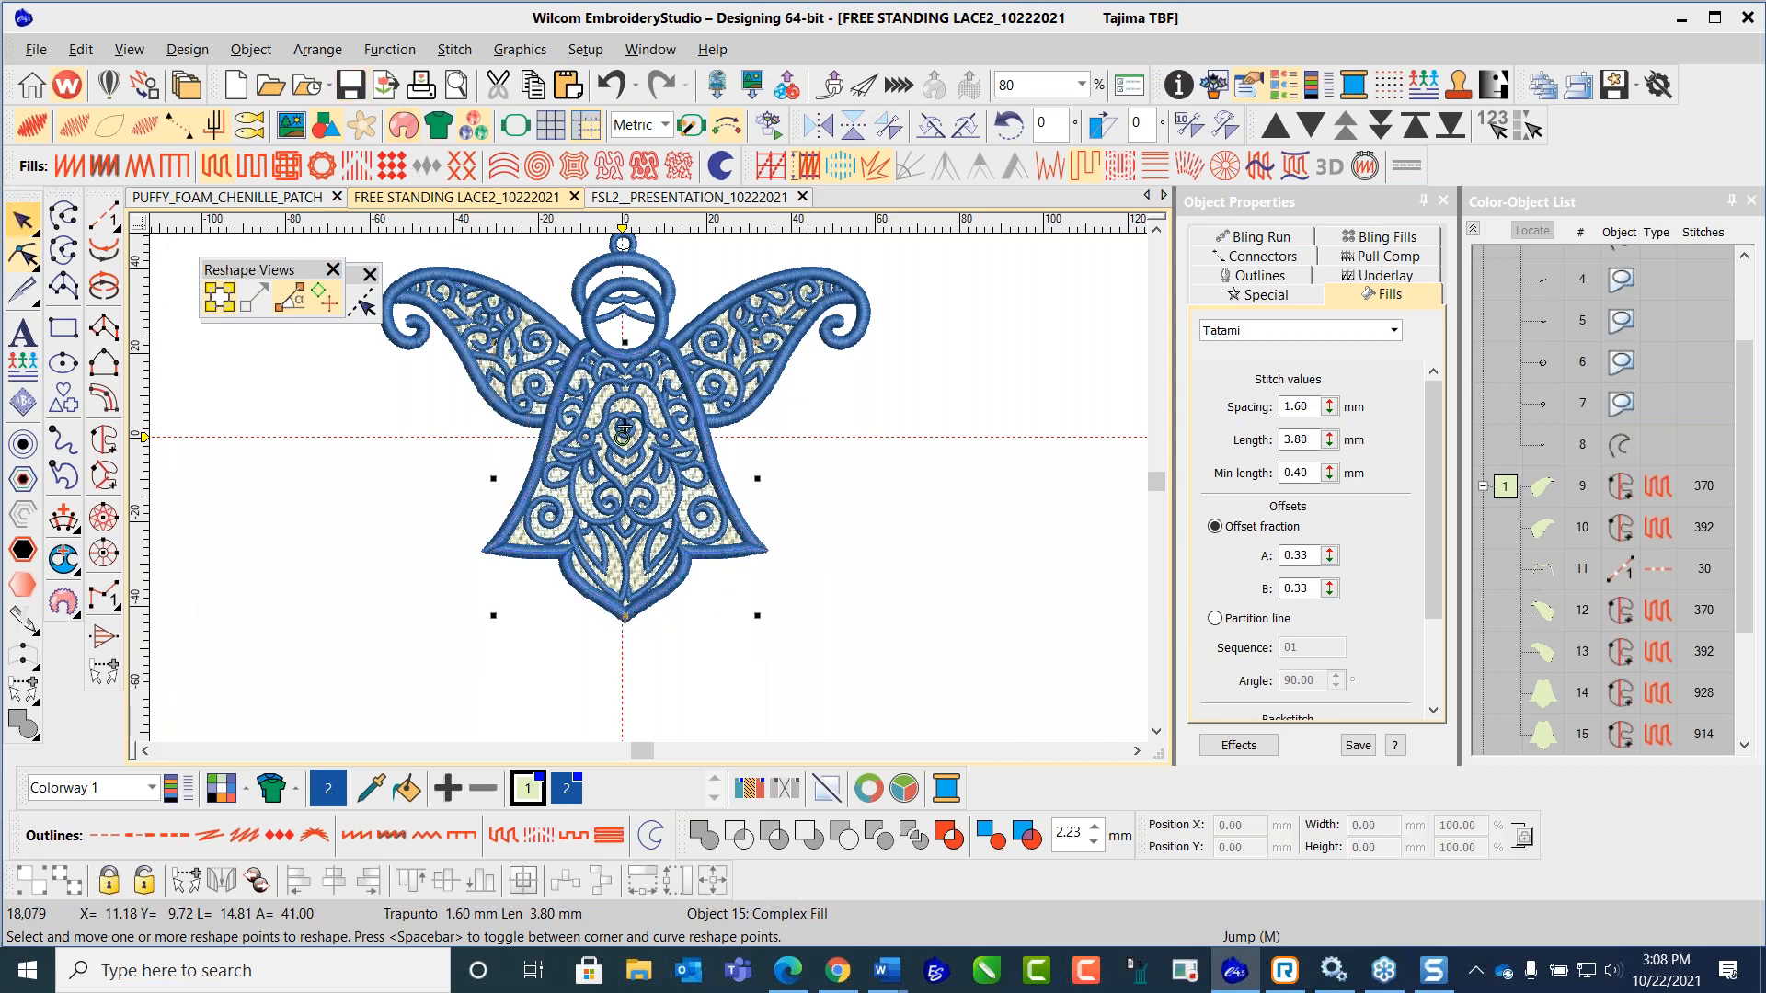
left_click(1024, 464)
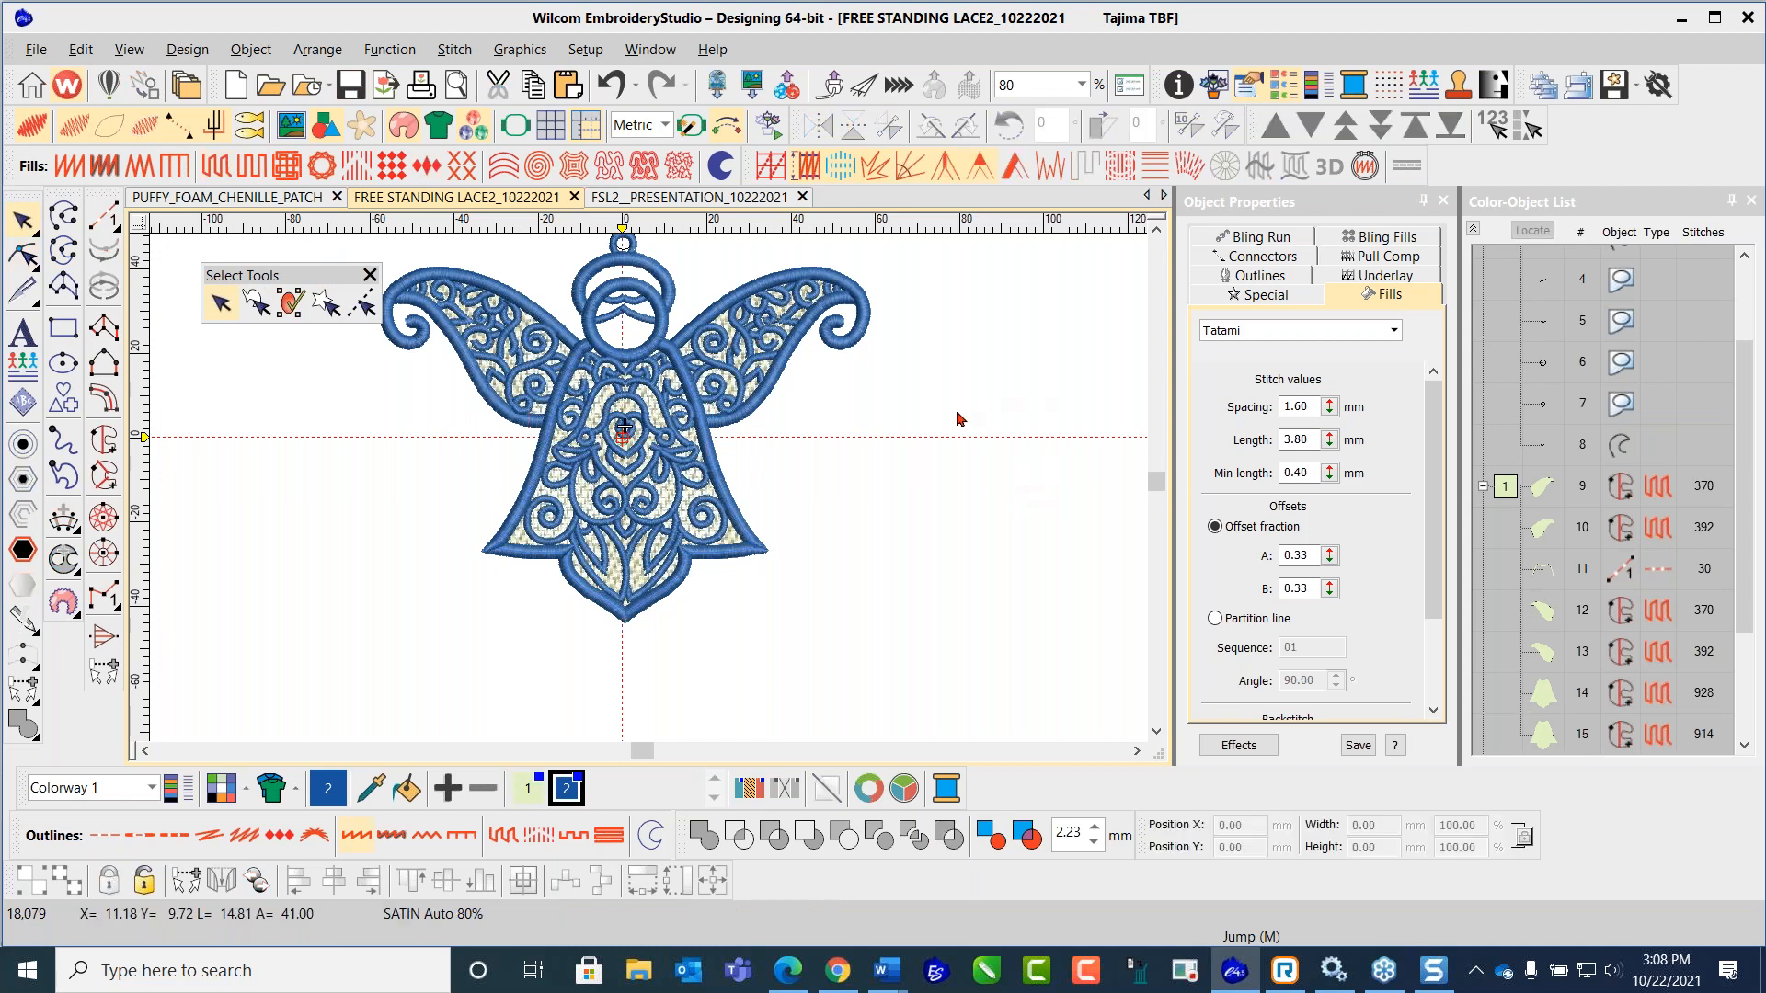
scroll(620, 467, "down", 2)
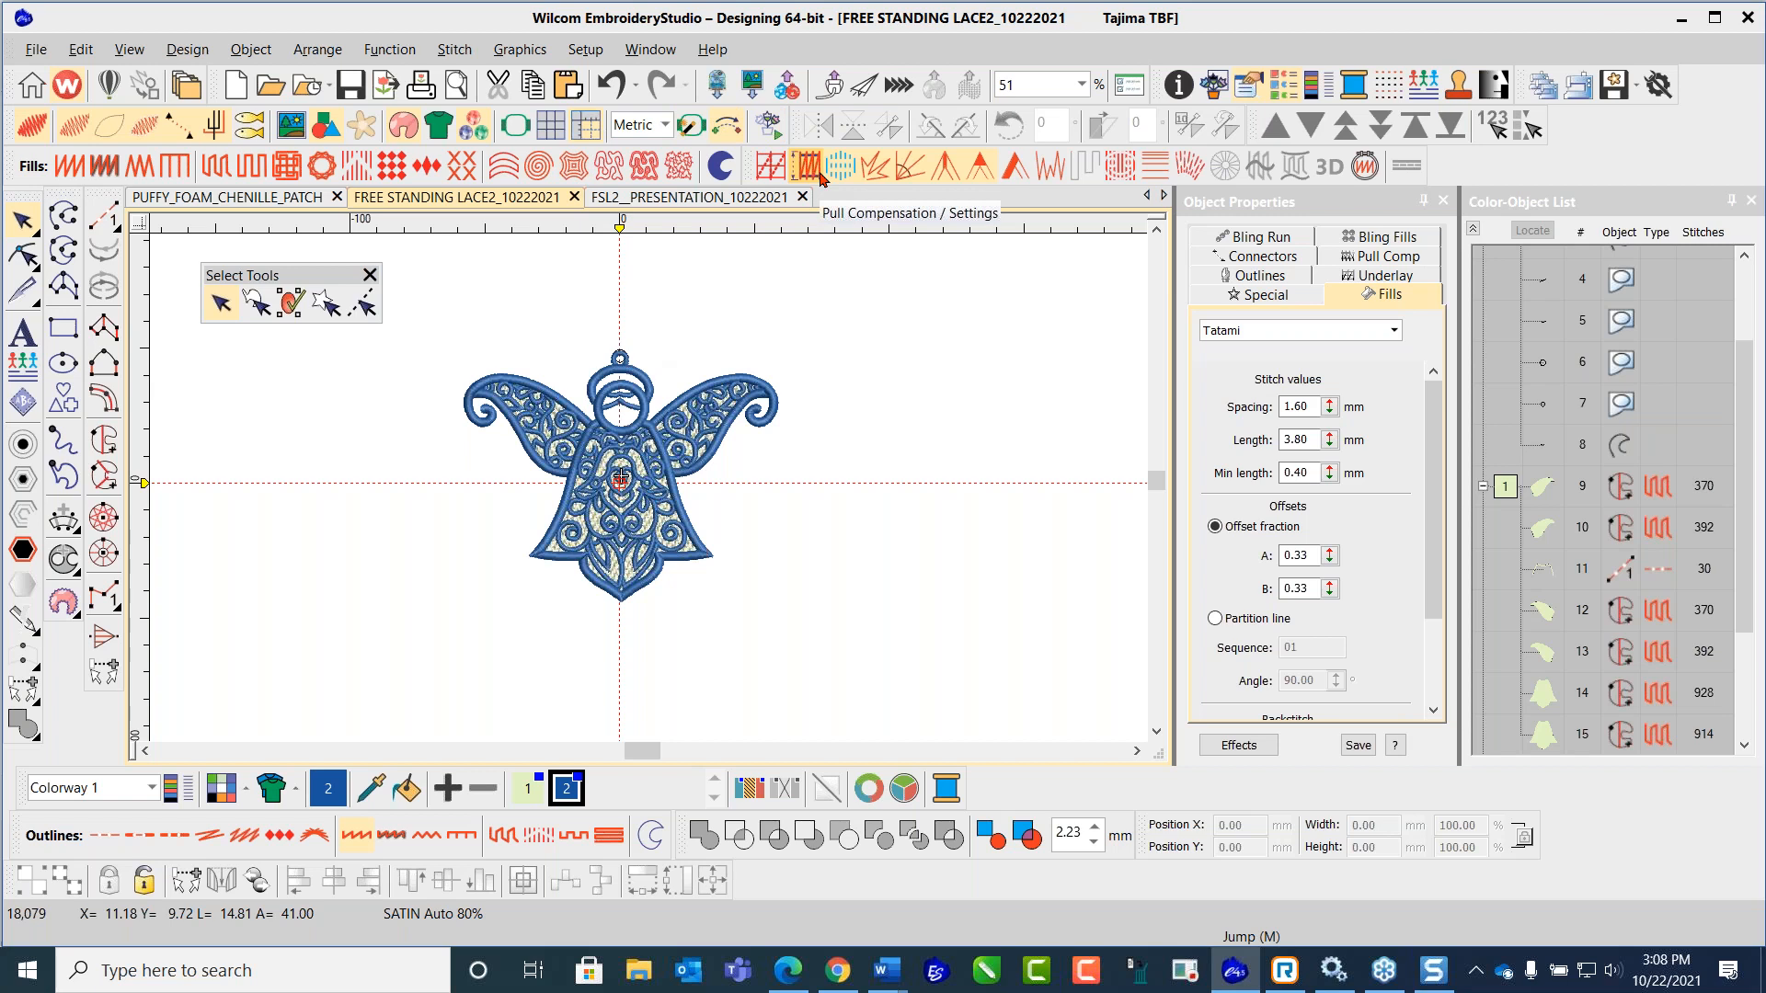
left_click_drag(1745, 398, 1745, 522)
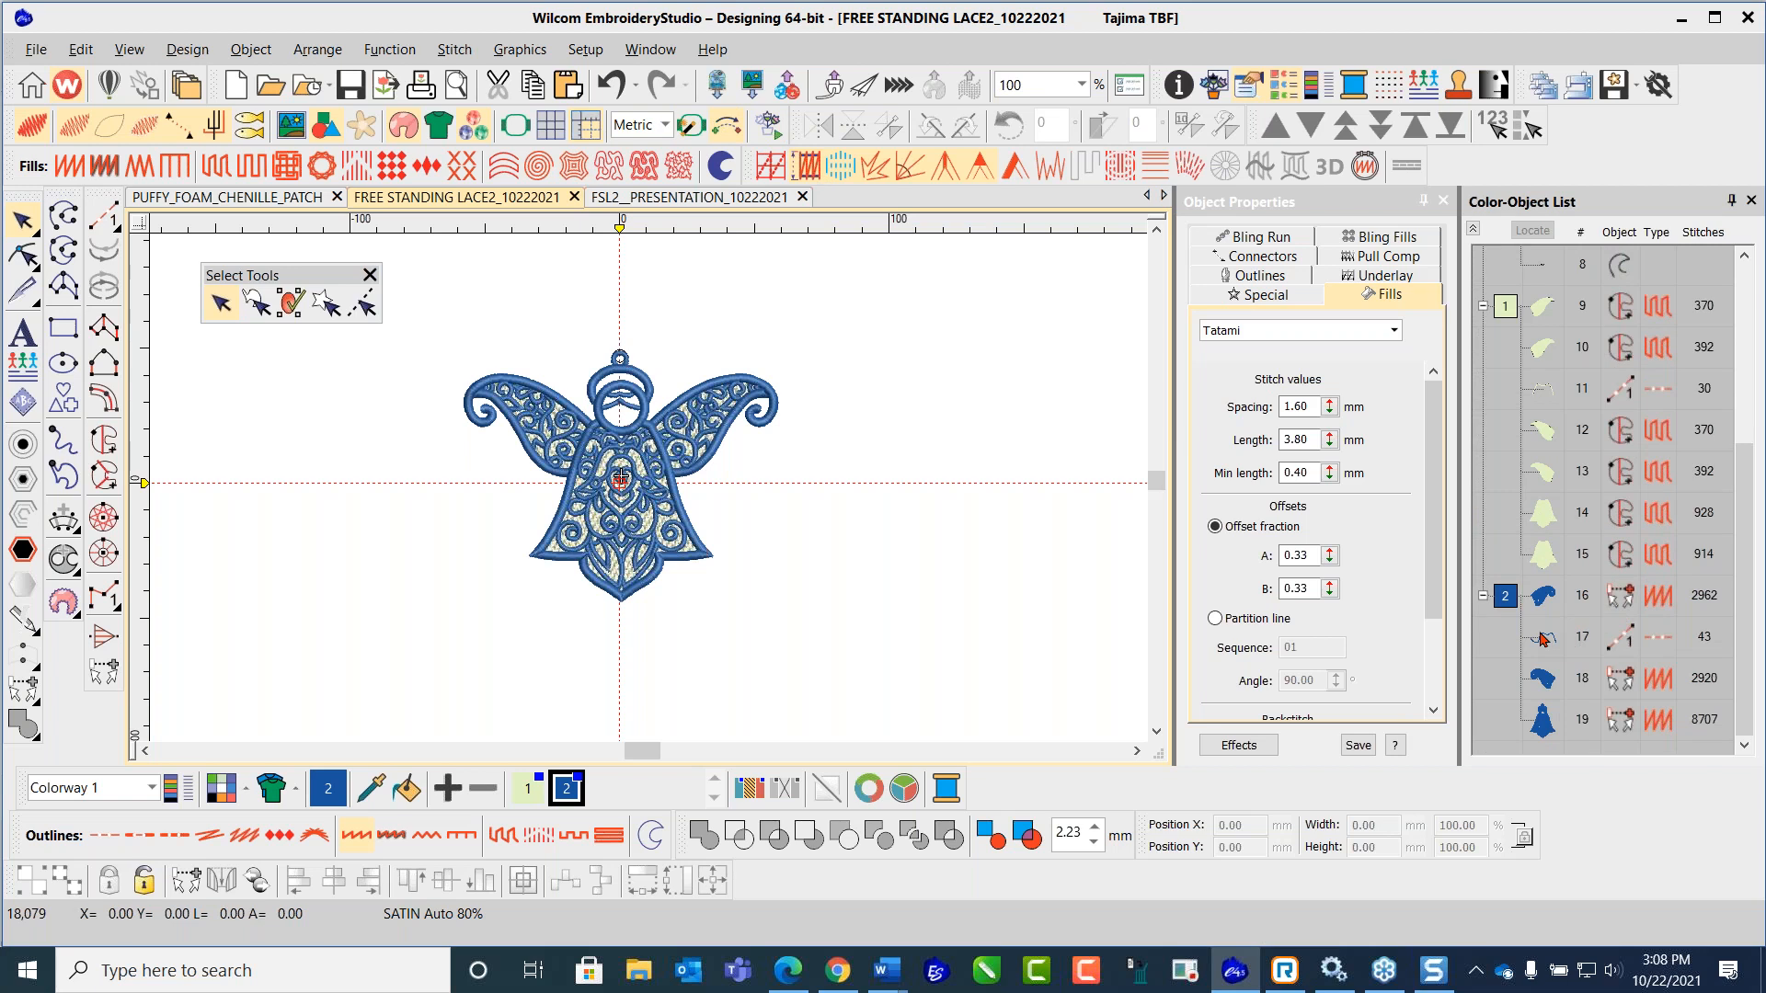
Step: Examine the after-object connector settings of the blue satin objects, including the jump and trim options
left_click(1505, 593)
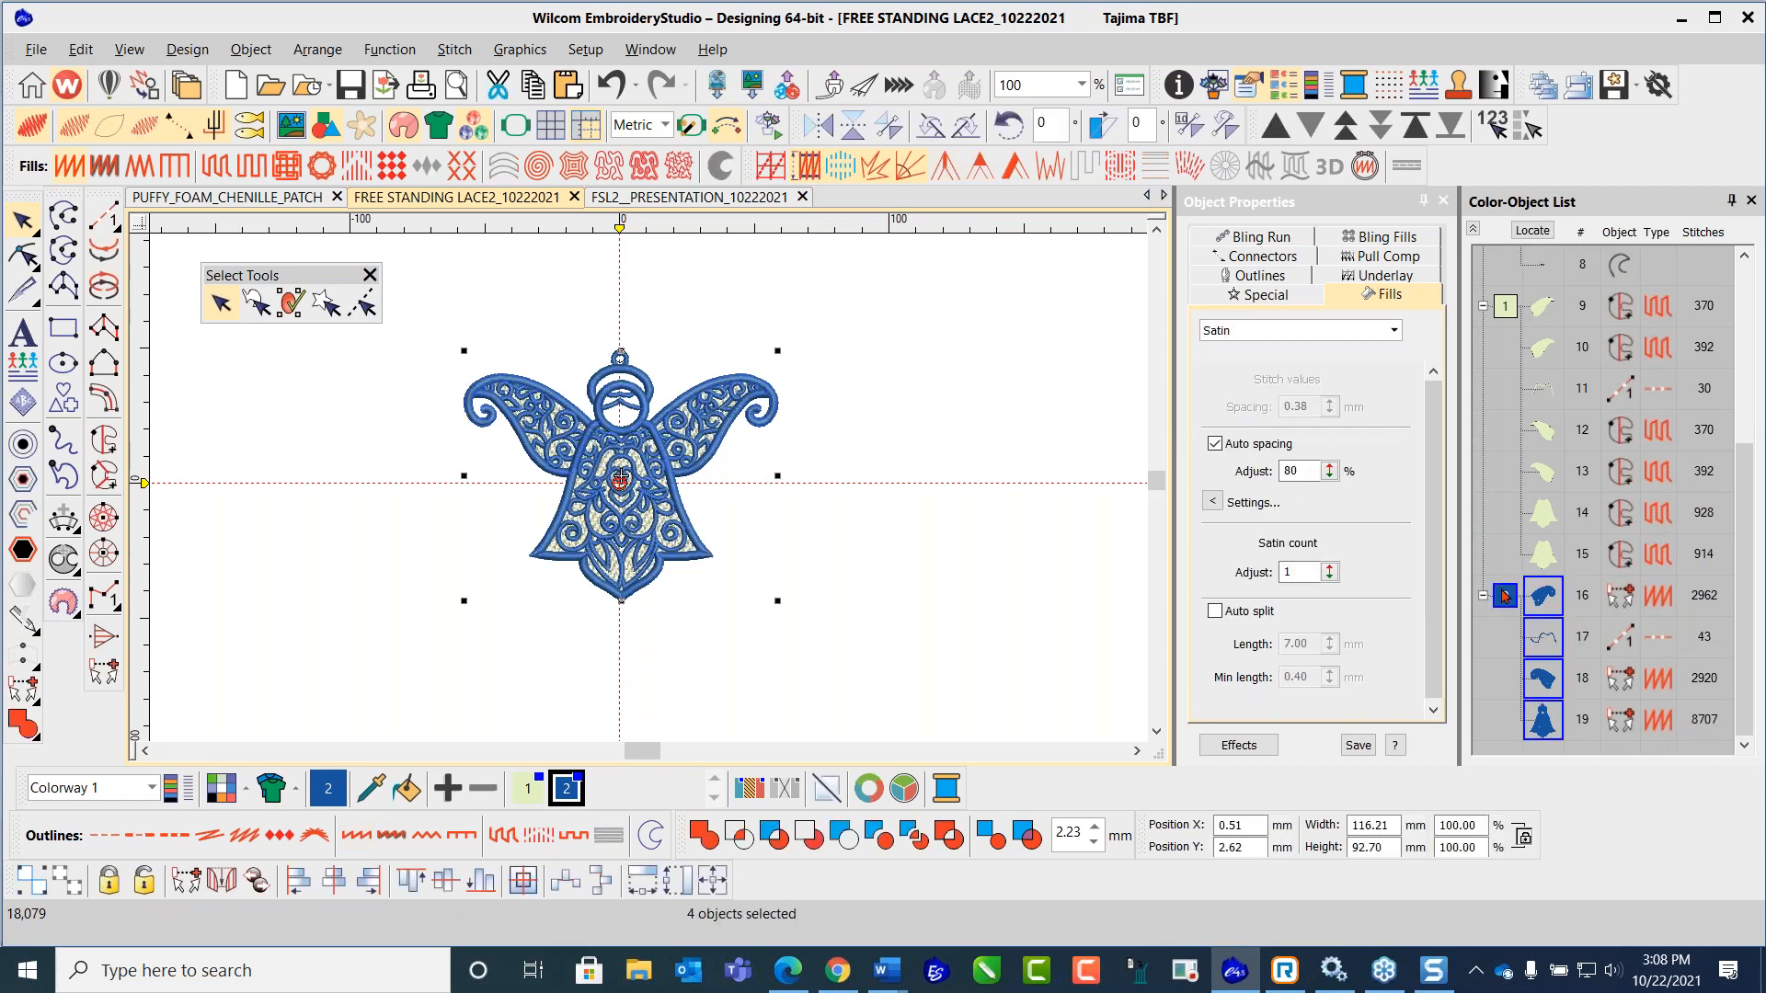
left_click(1285, 261)
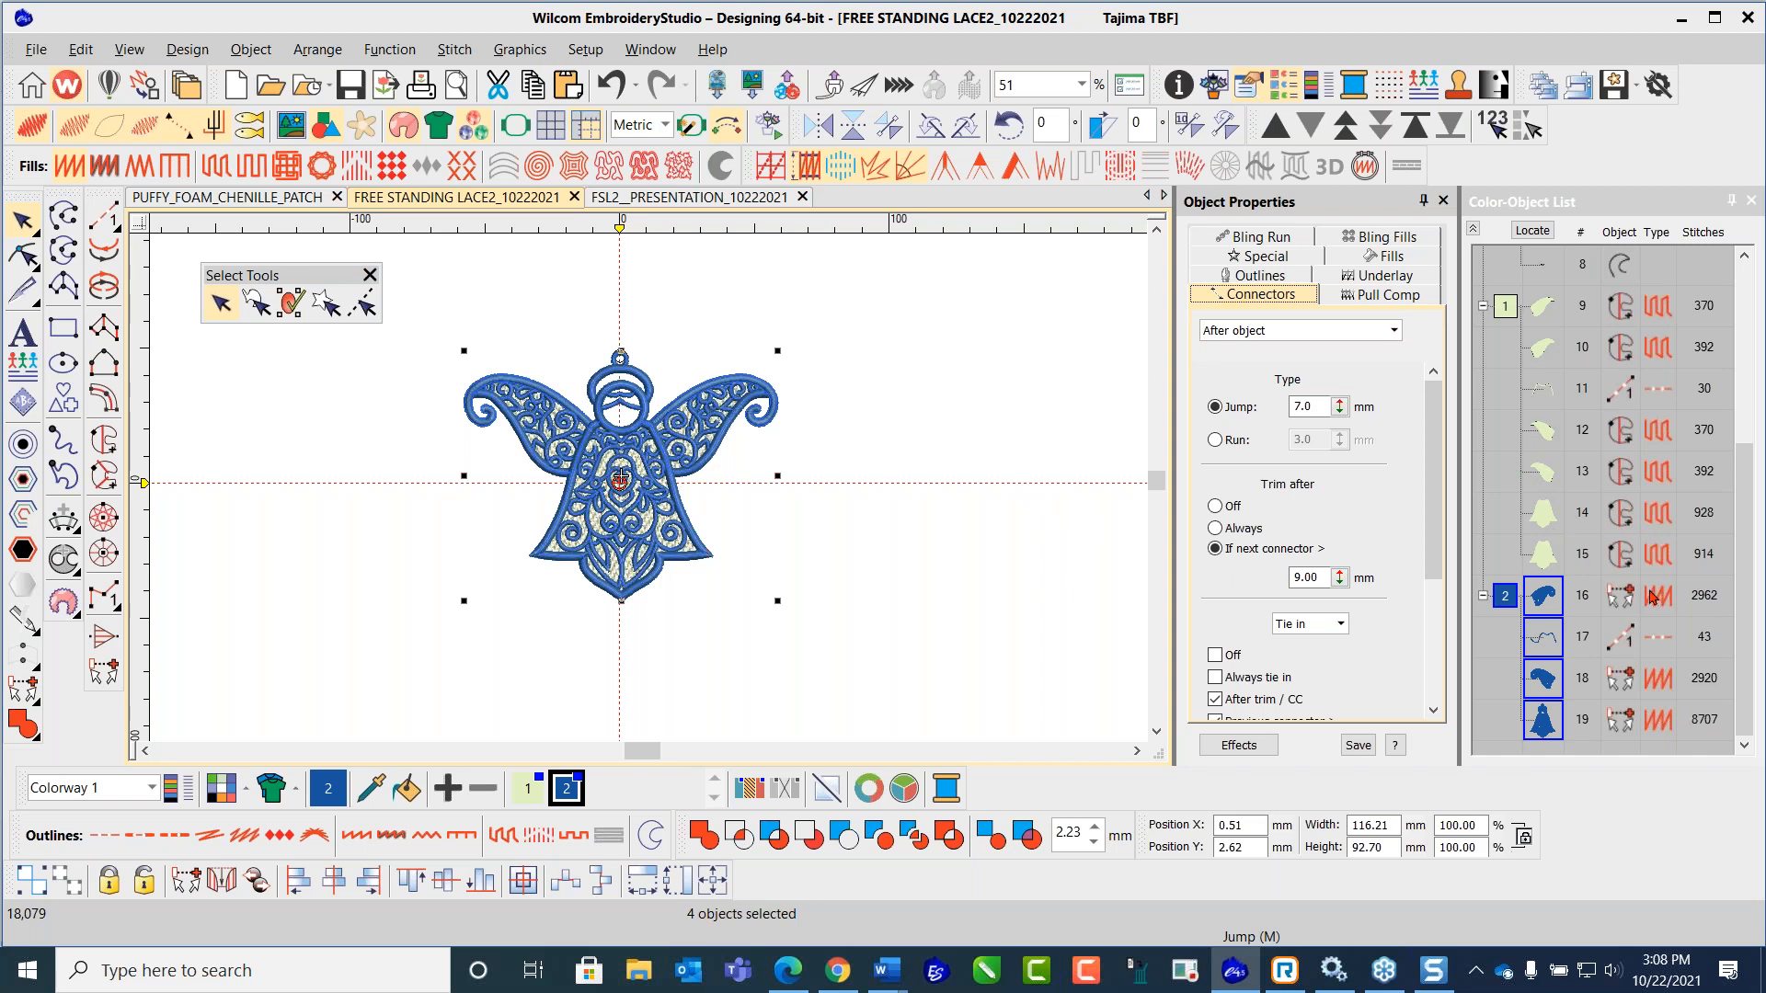
left_click(1029, 350)
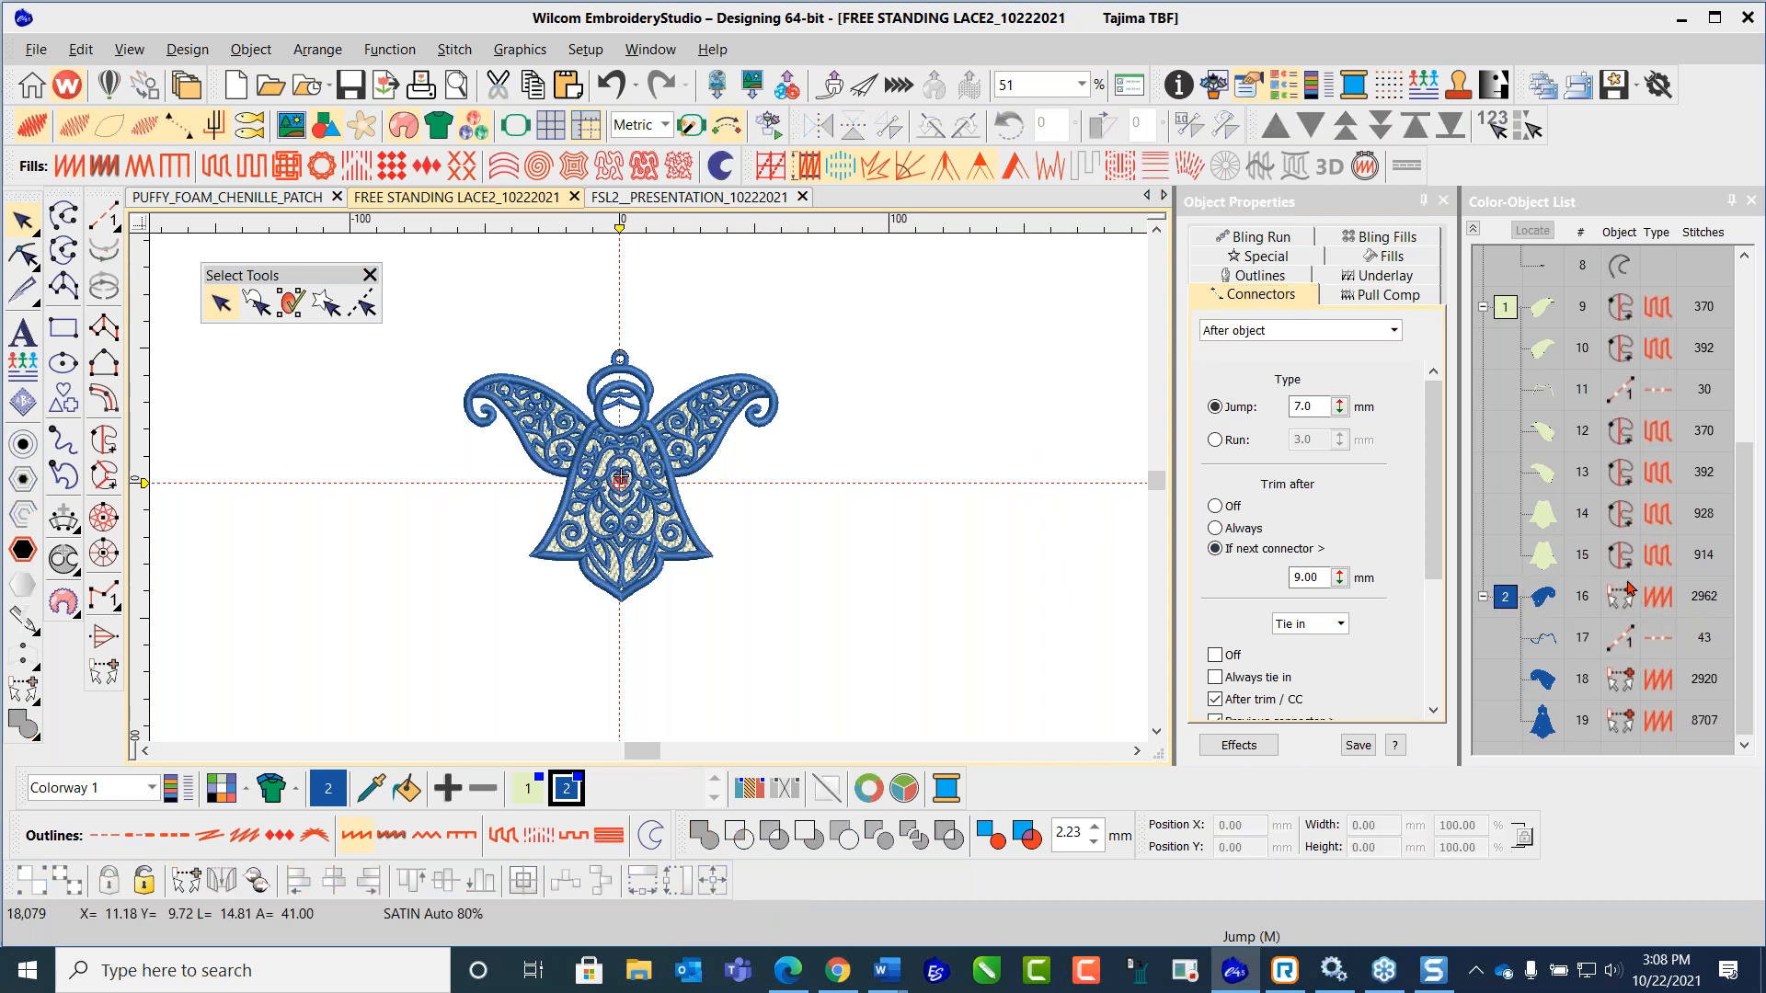
Step: For the blue wings and robe, excluding the connecting run, set inside-object connectors to trim if the next connector exceeds 5 mm
left_click(1514, 599)
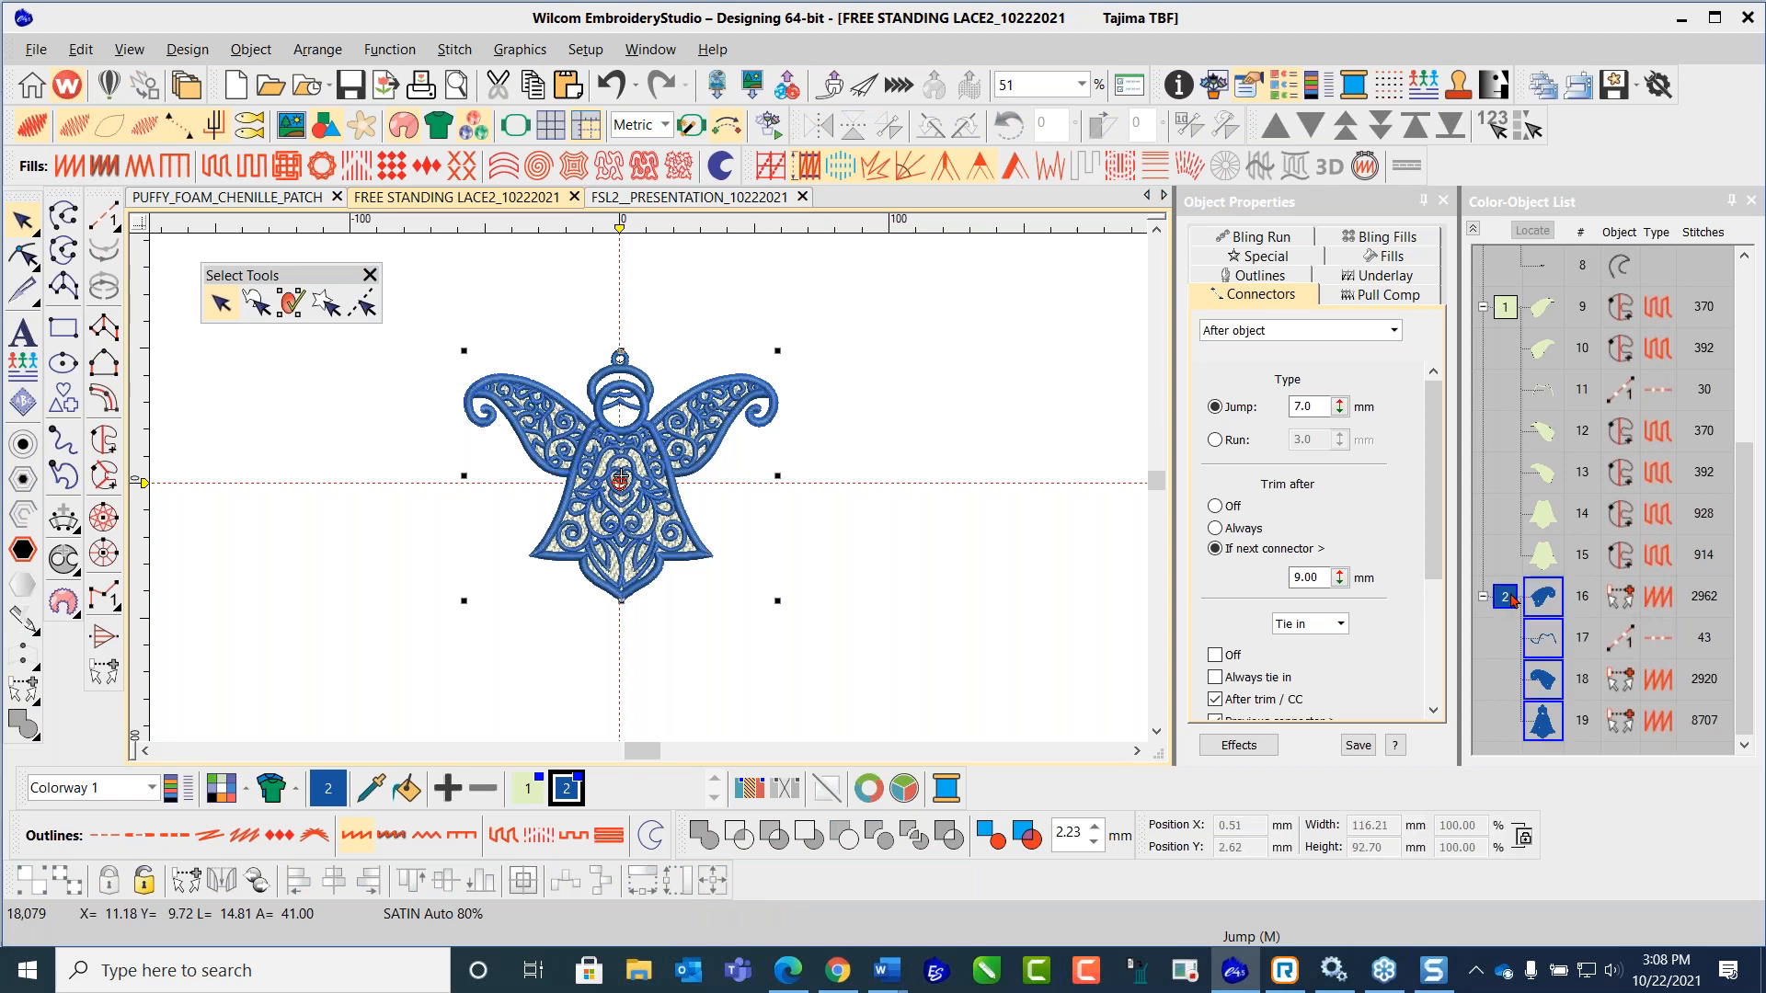
left_click(1557, 659, "ctrl")
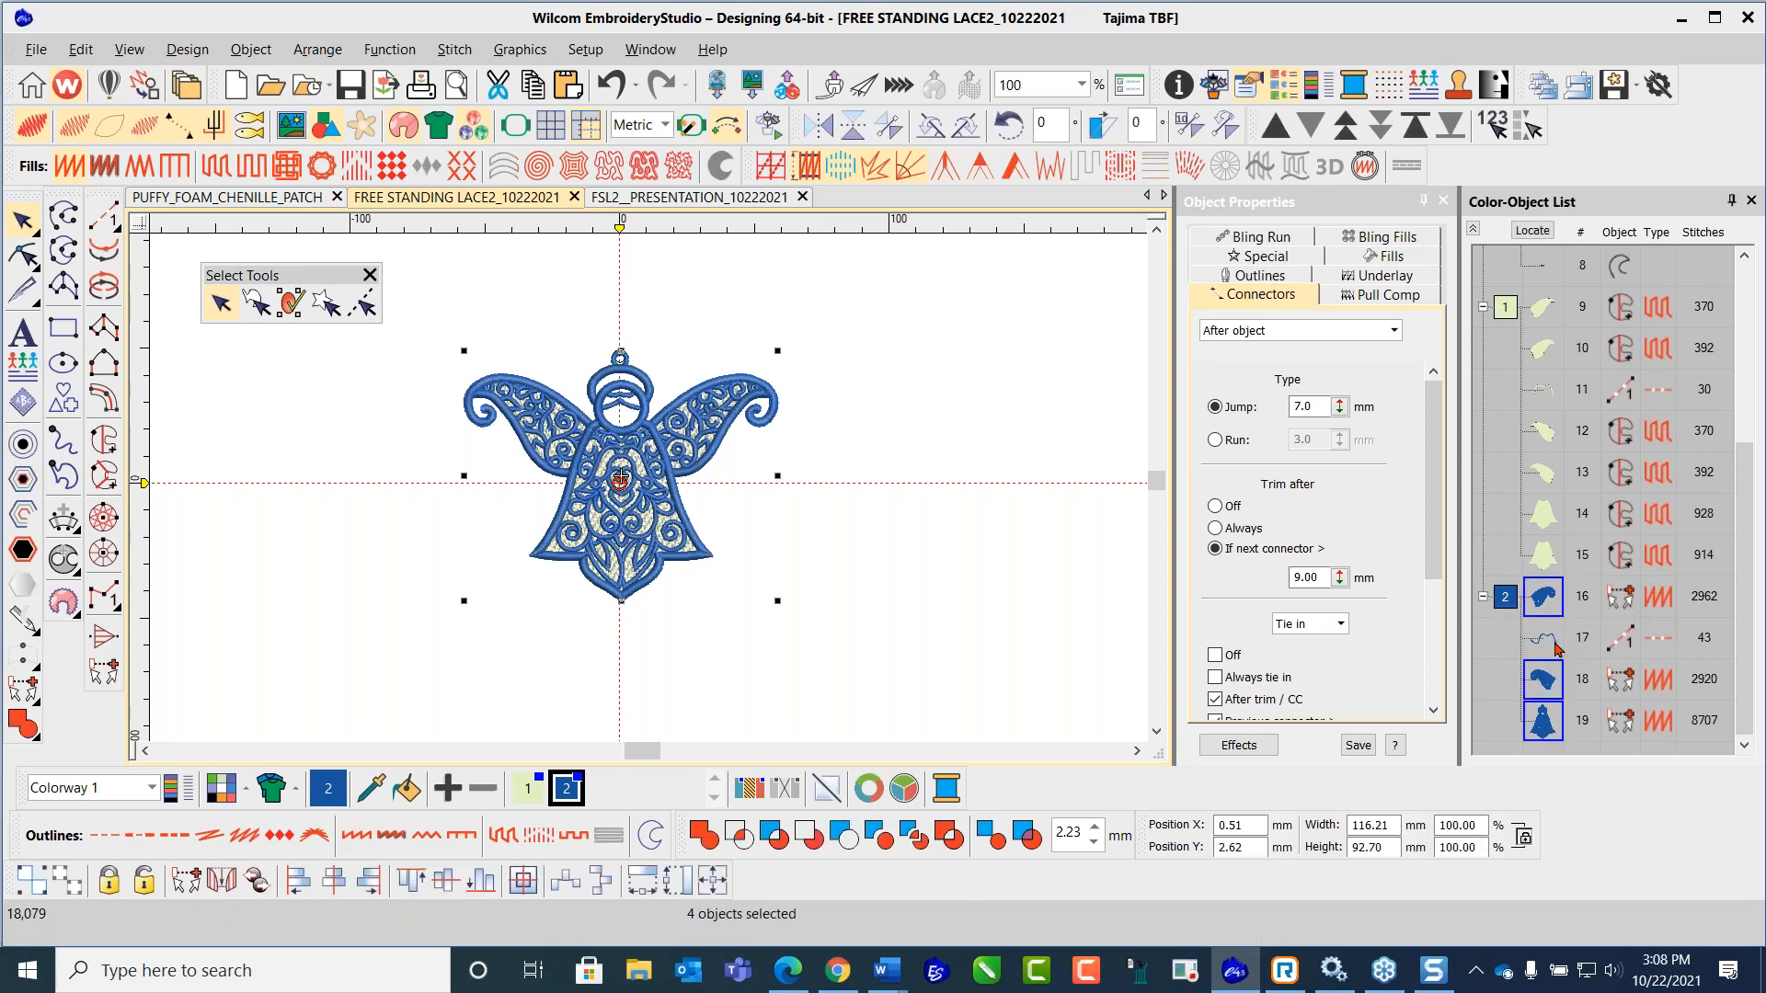
left_click(1394, 331)
left_click(1354, 365)
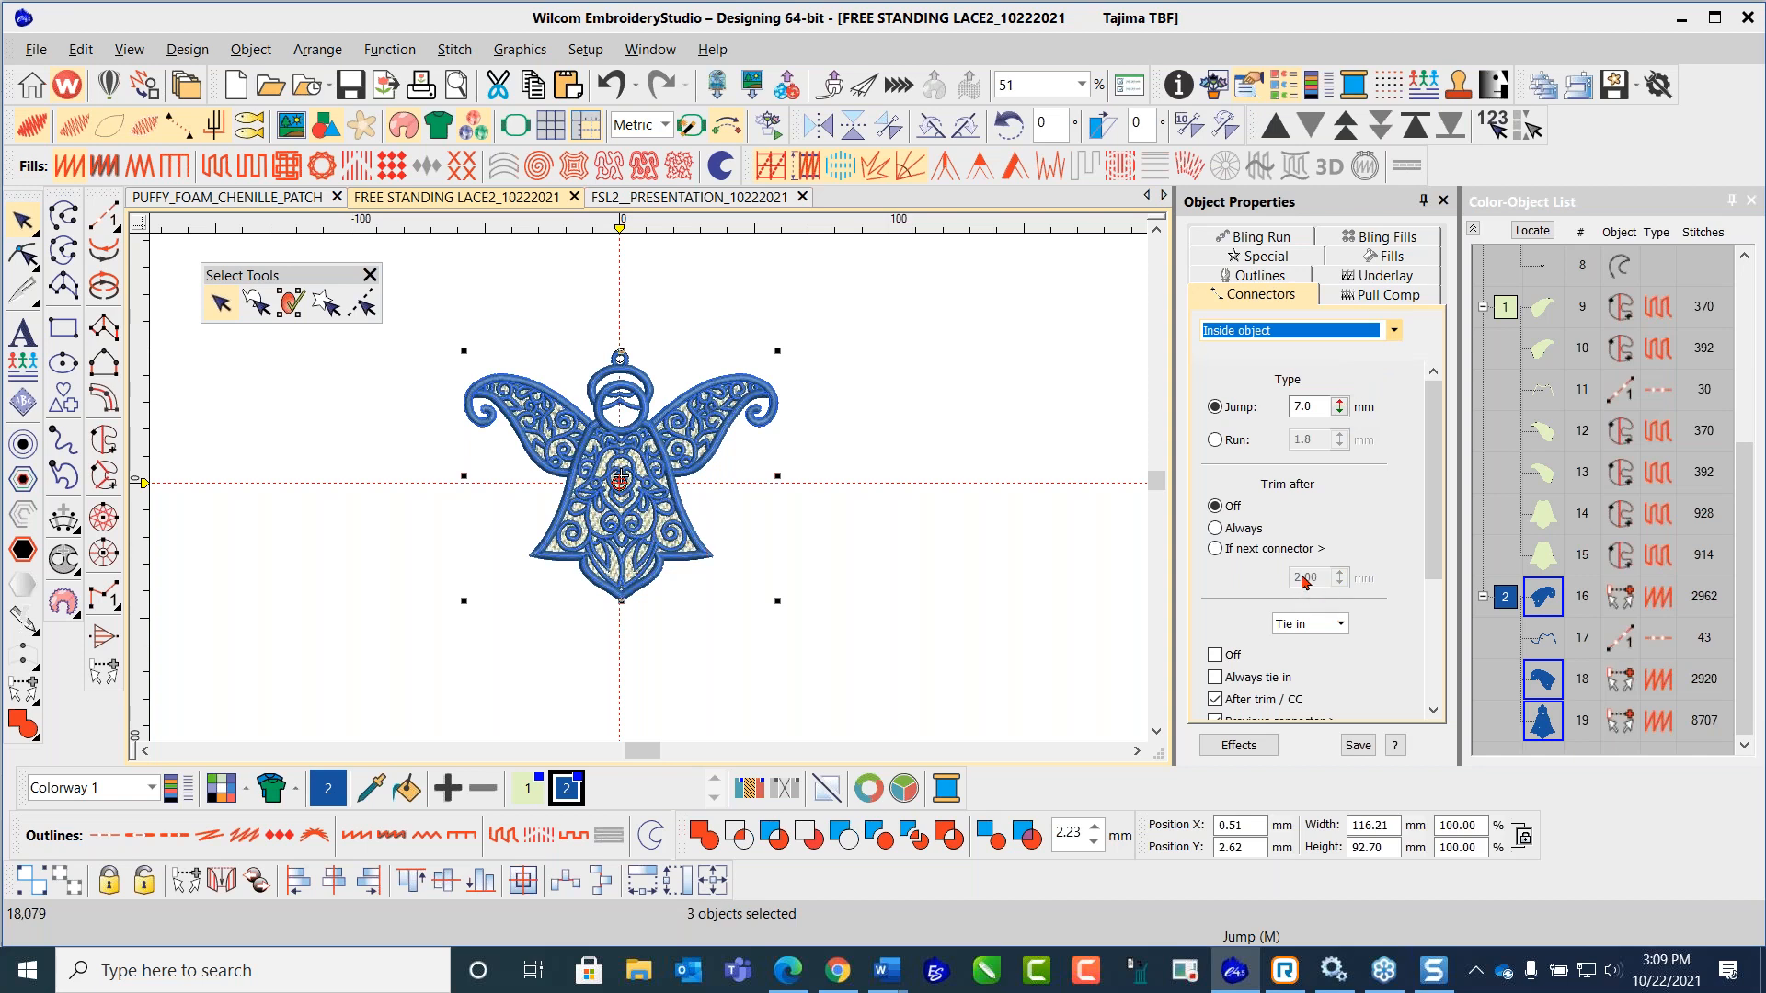
left_click(1216, 549)
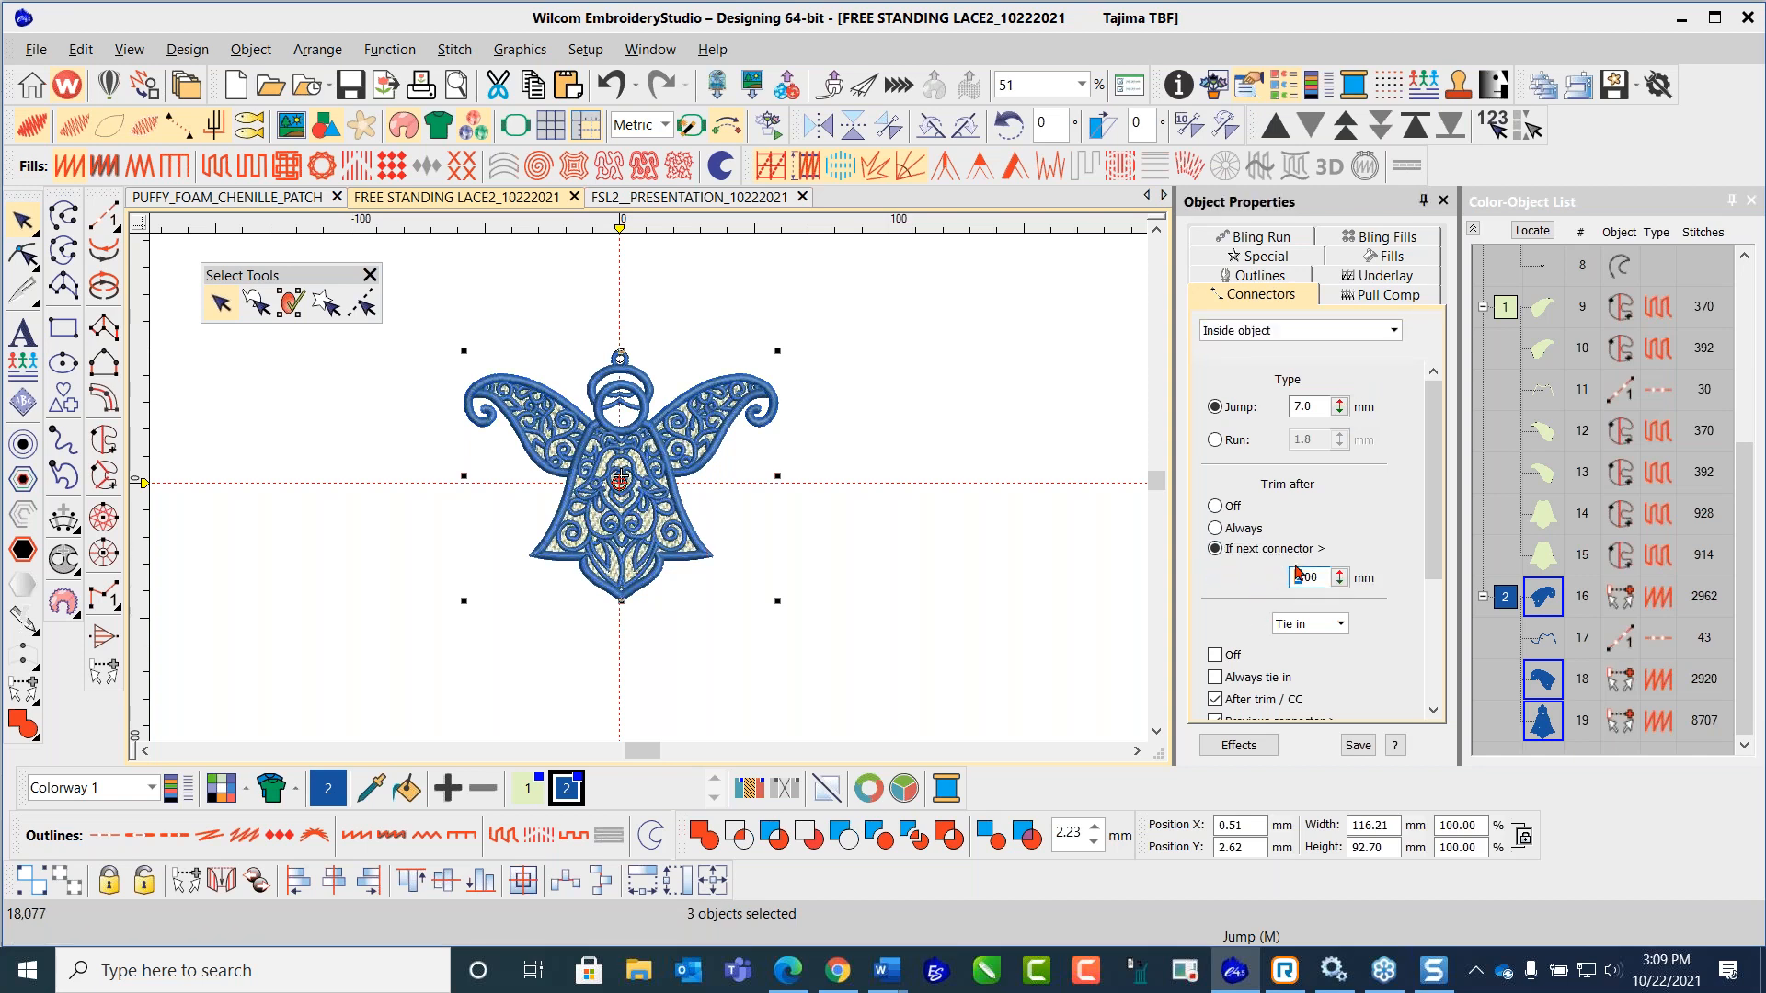
type("5")
key("Return")
left_click(1500, 629)
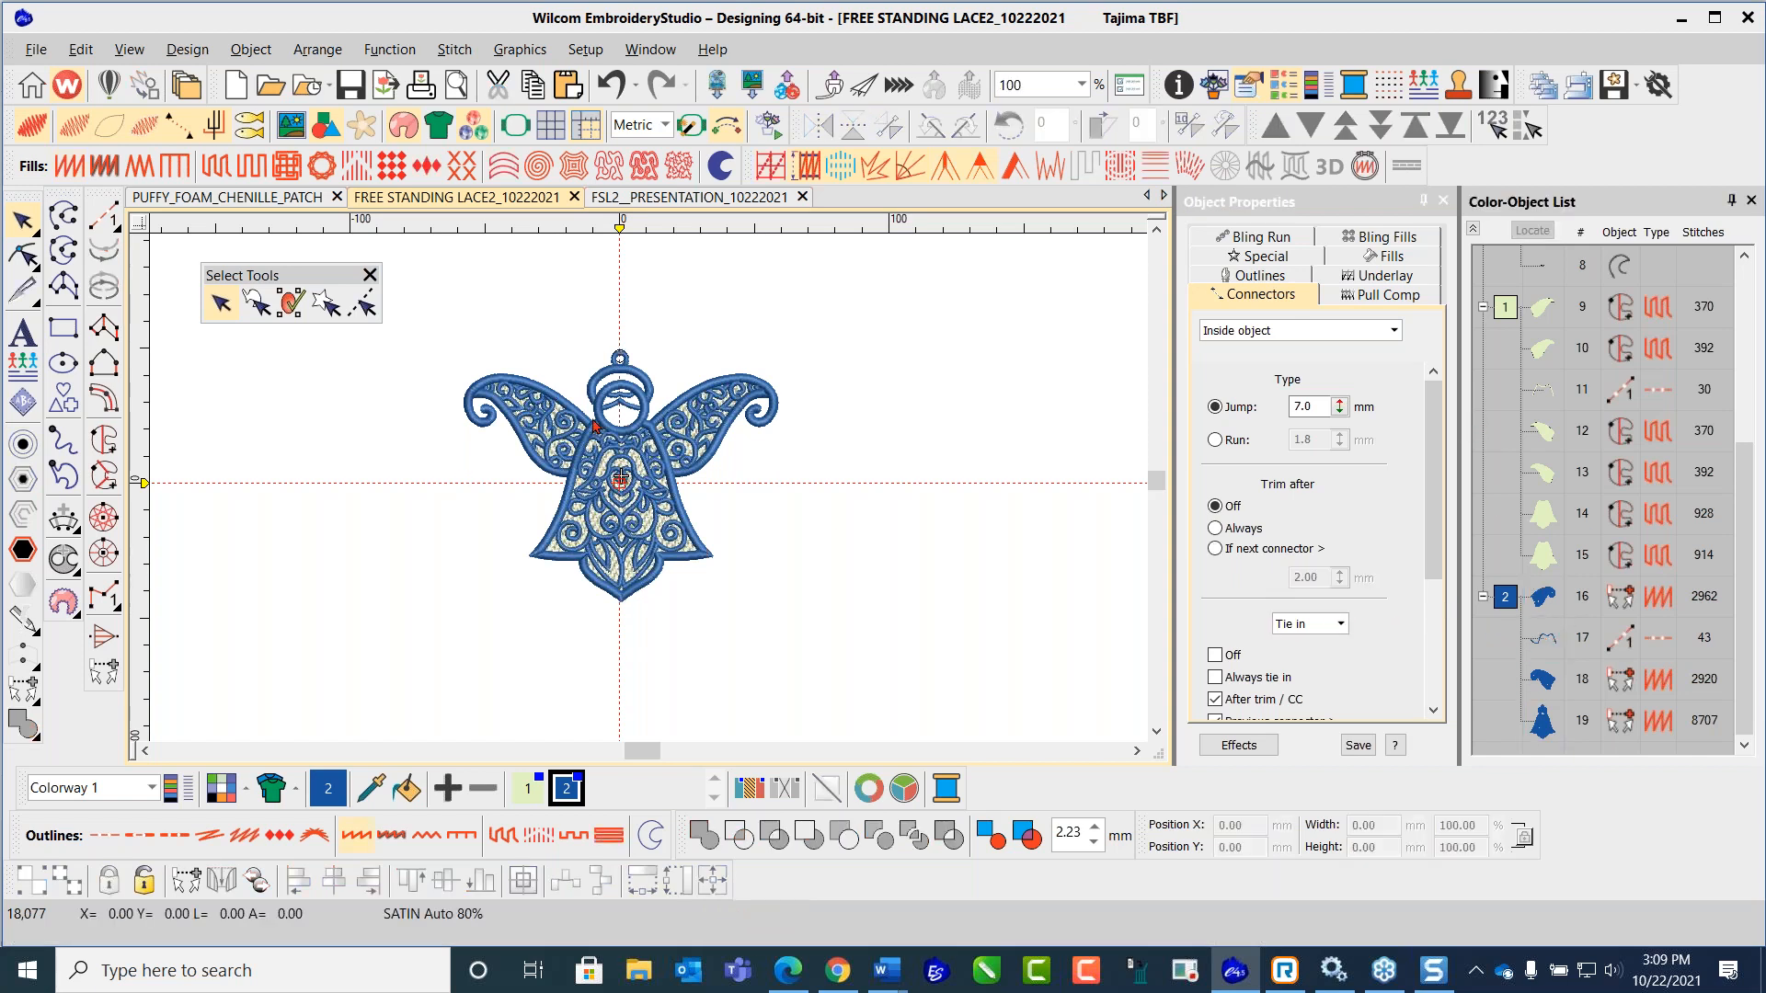
Step: Play the stitch simulation through the wing and robe backing fills up to the first trim, and close it
left_click(766, 126)
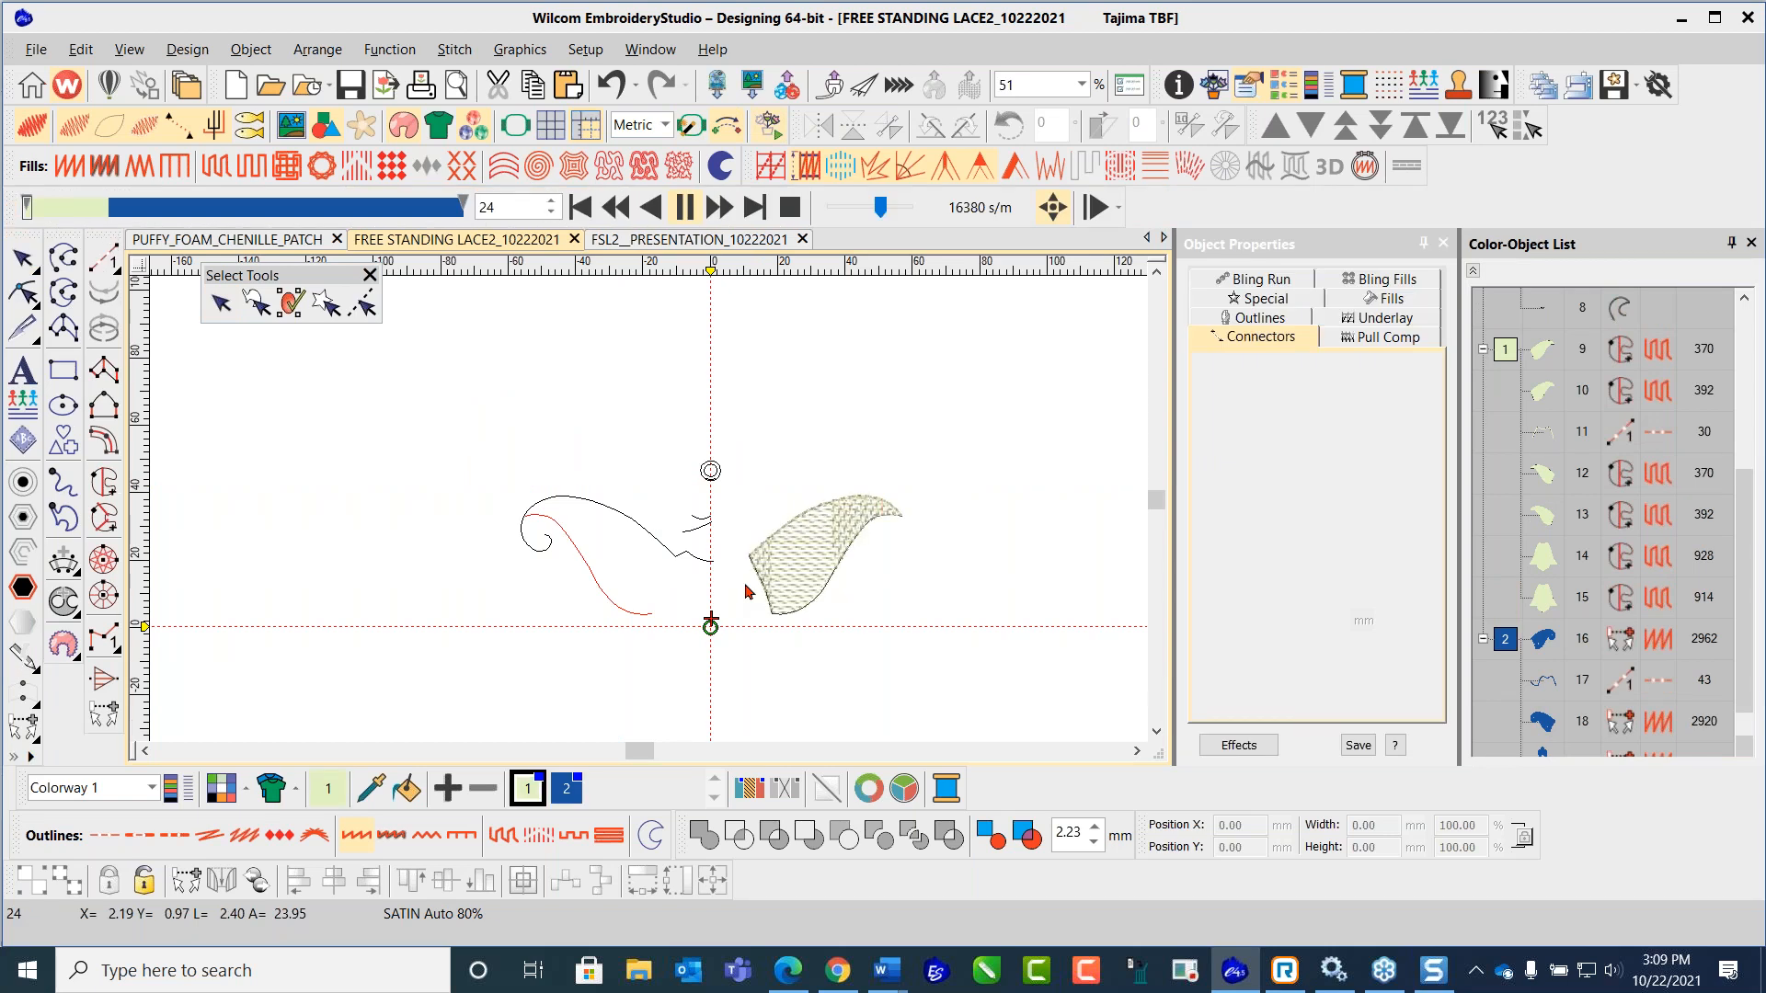
scroll(745, 585, "up", 2)
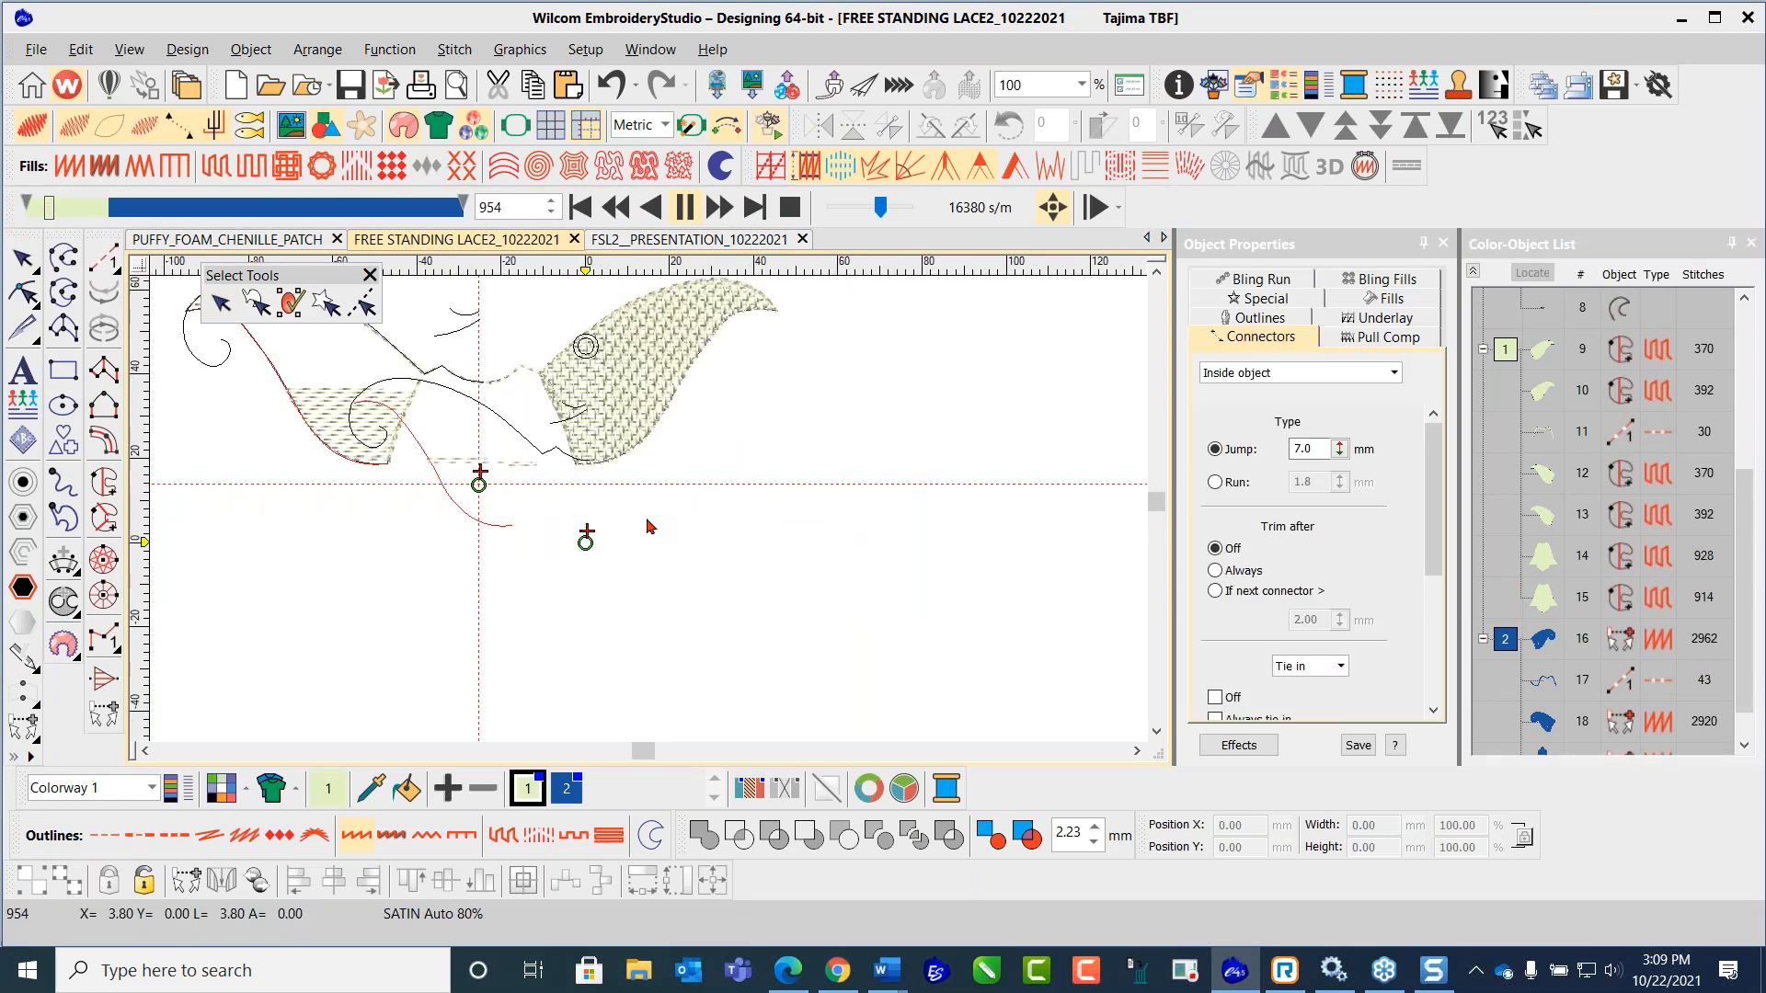
scroll(647, 517, "down", 2)
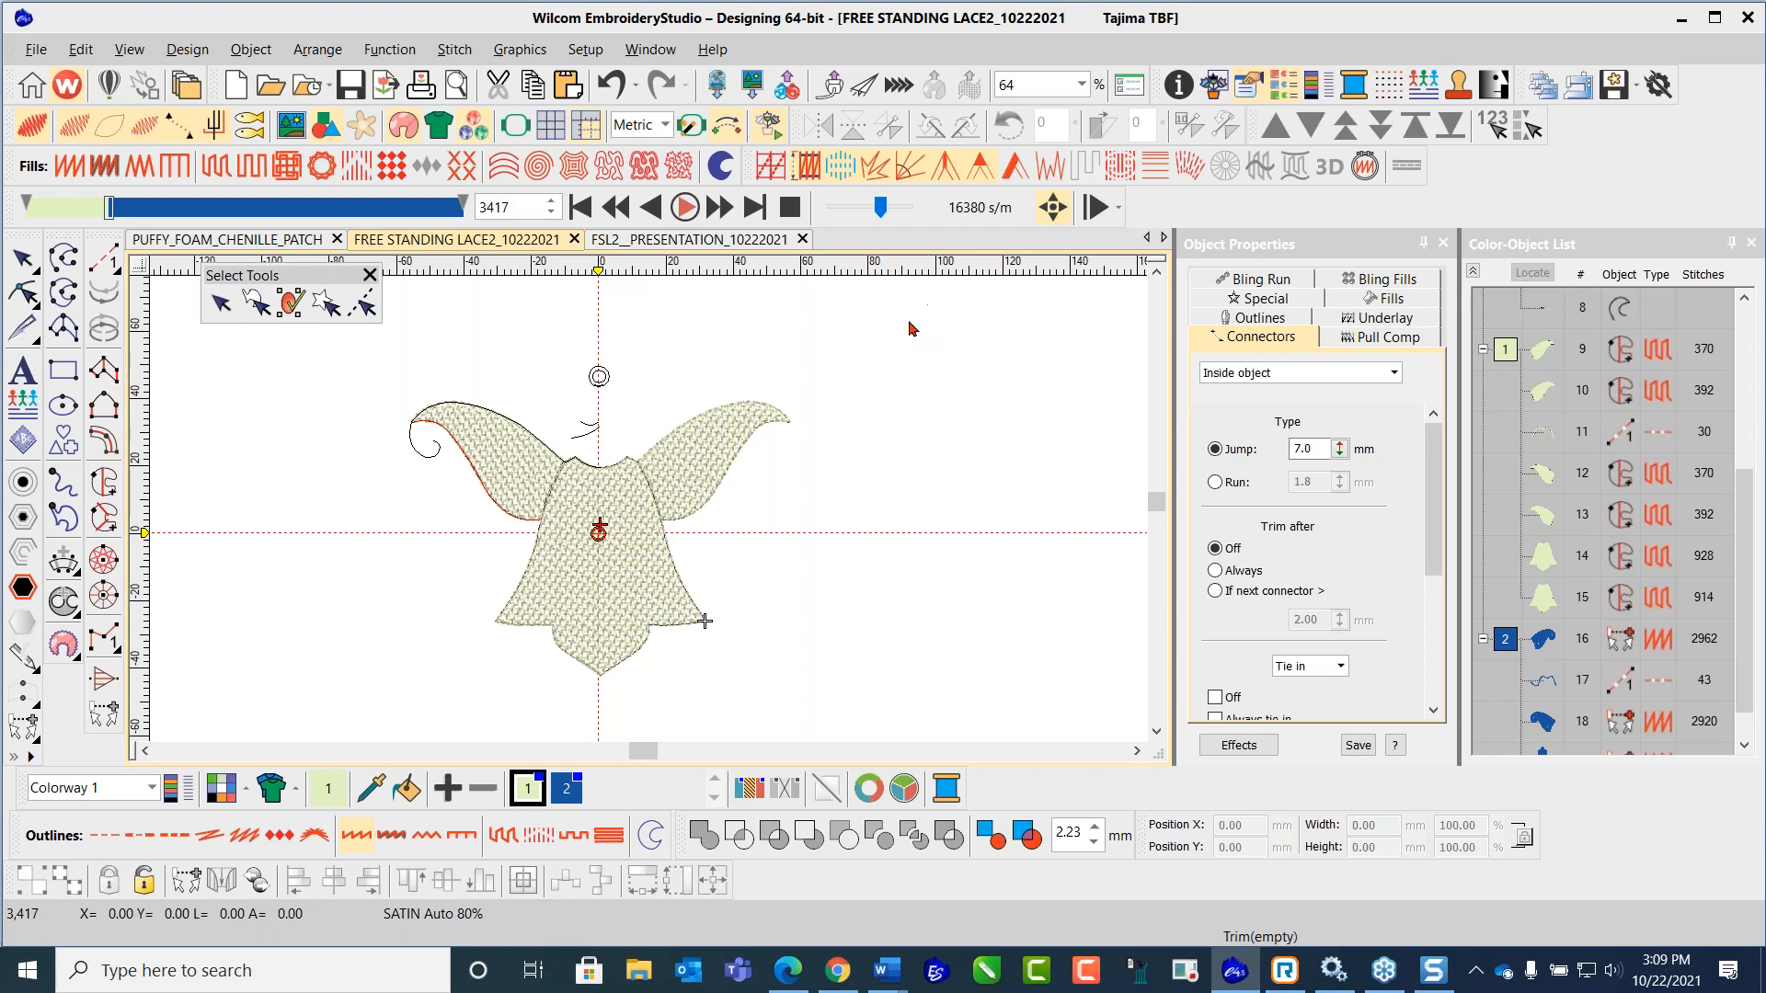
left_click(790, 206)
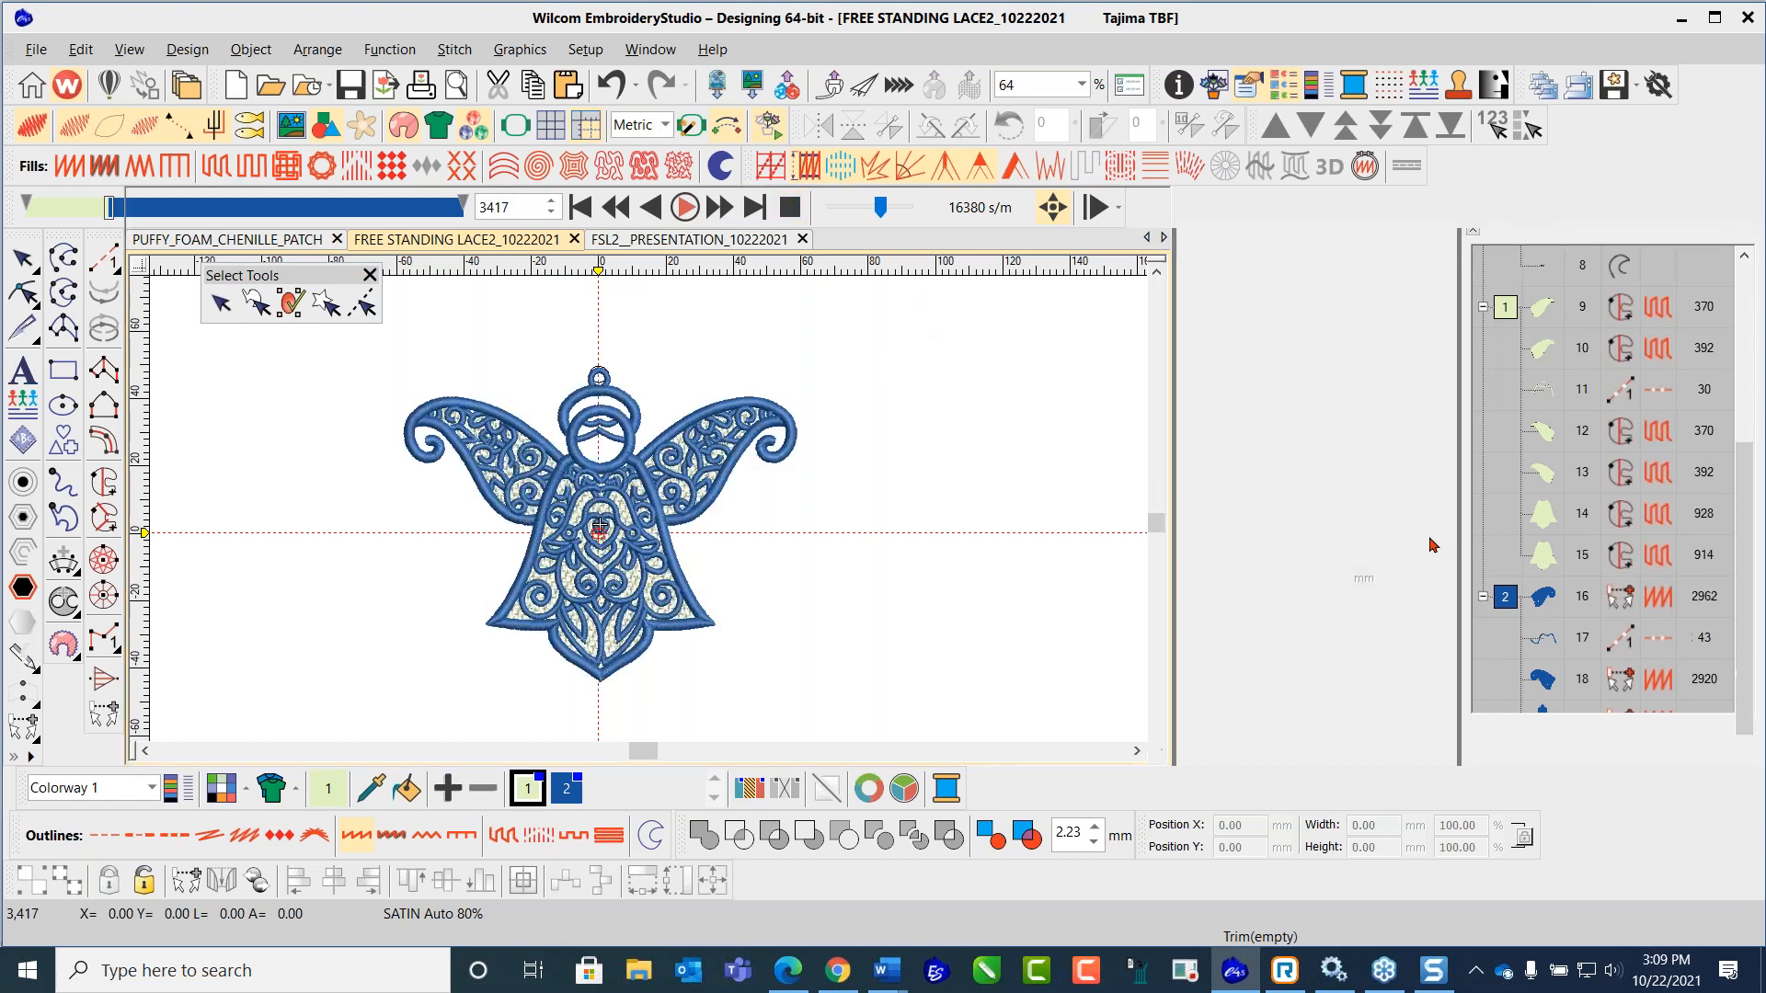
Step: Step through the backing fills in reshape mode, from wing fill 9 to robe fill 14, to check their entry and exit points
left_click(1542, 313)
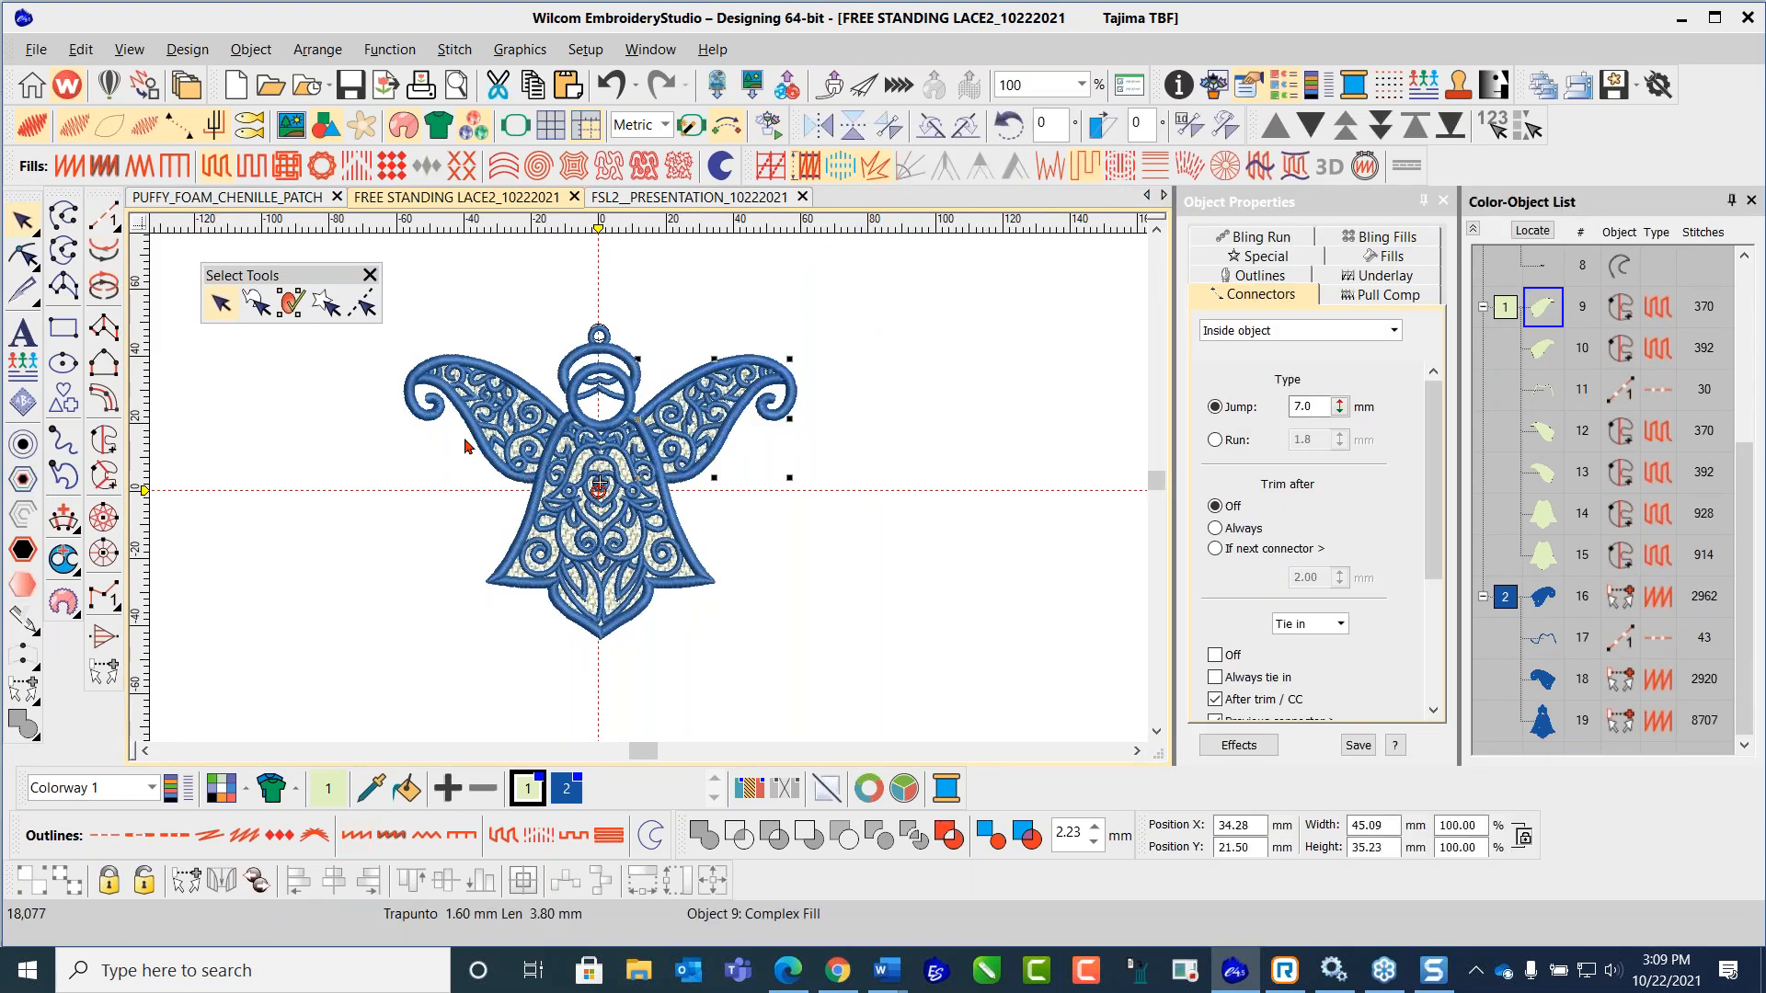
left_click(22, 255)
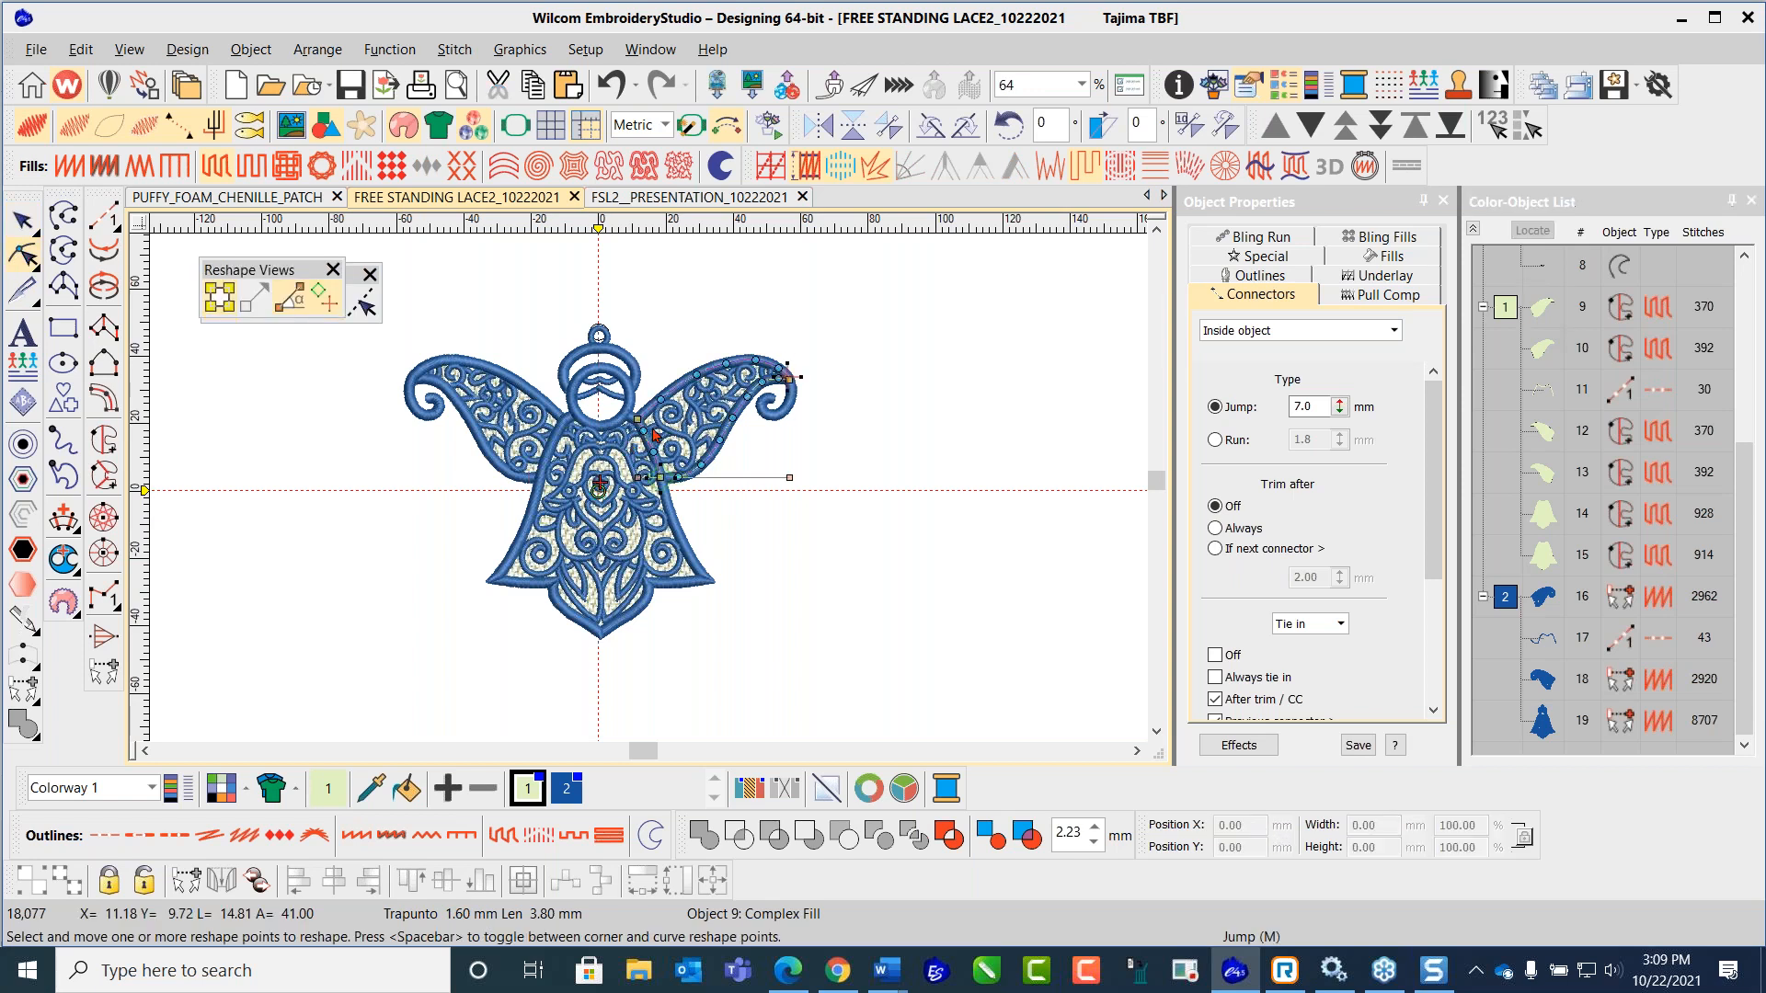
scroll(651, 487, "up", 1)
key("Tab")
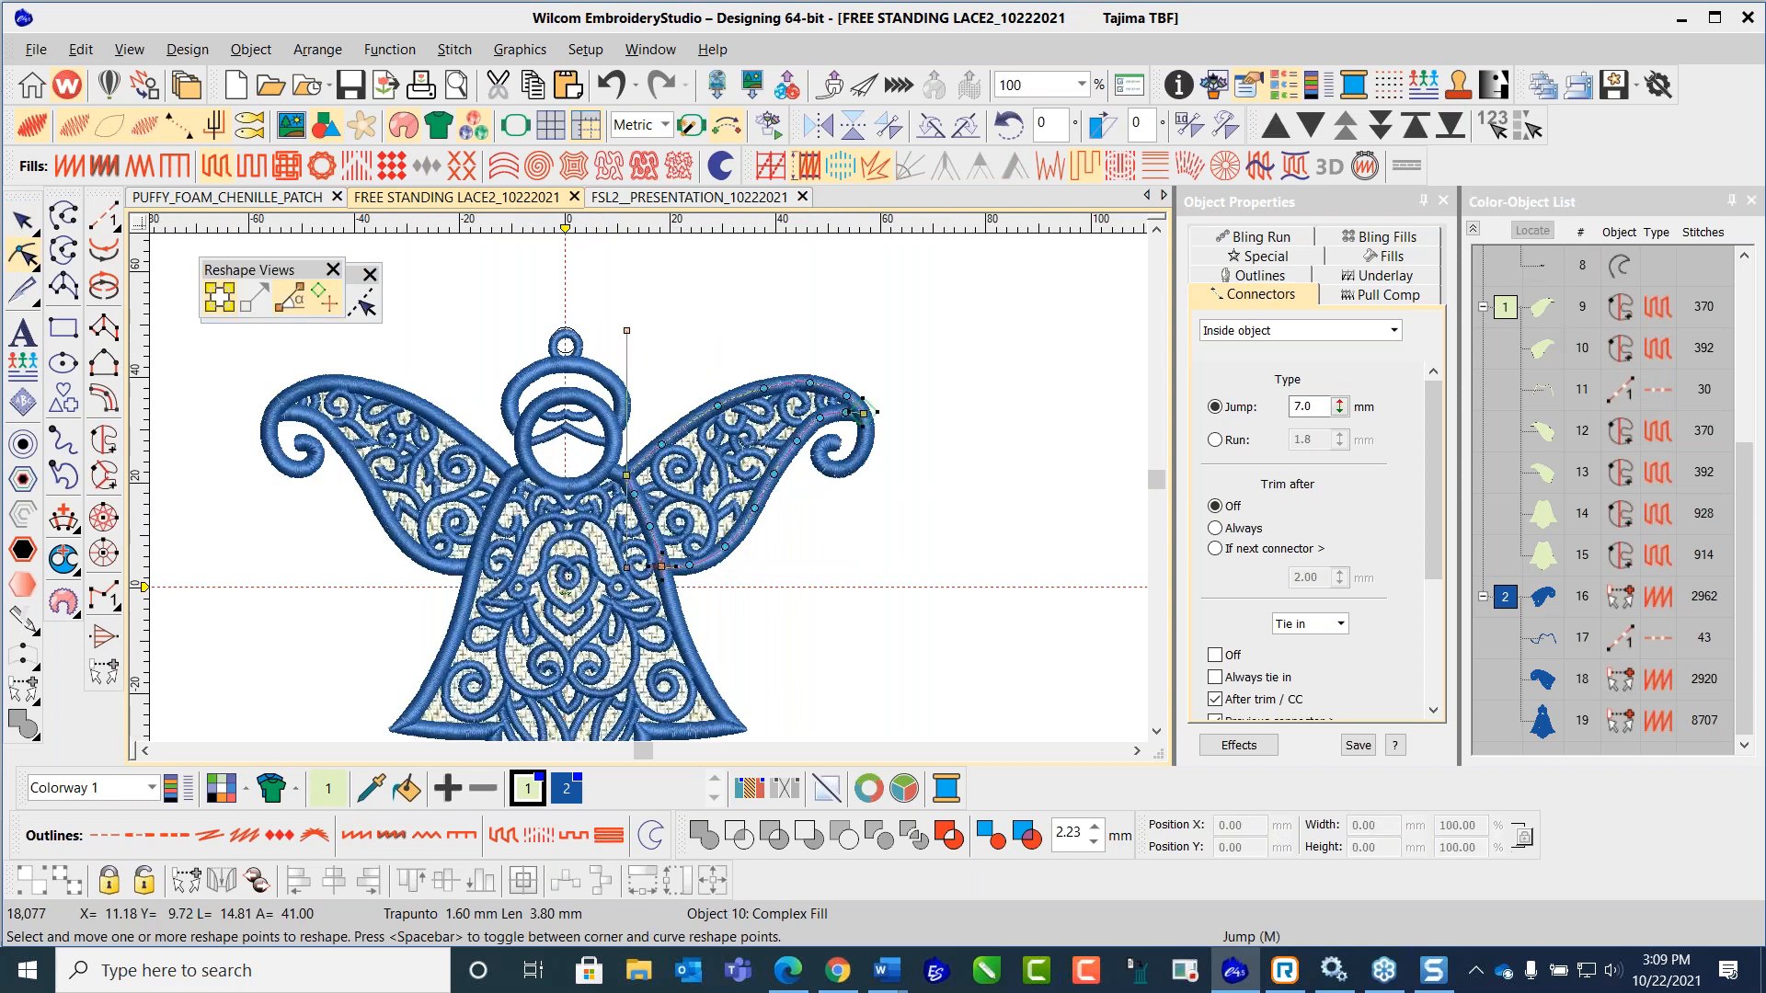
key("Tab")
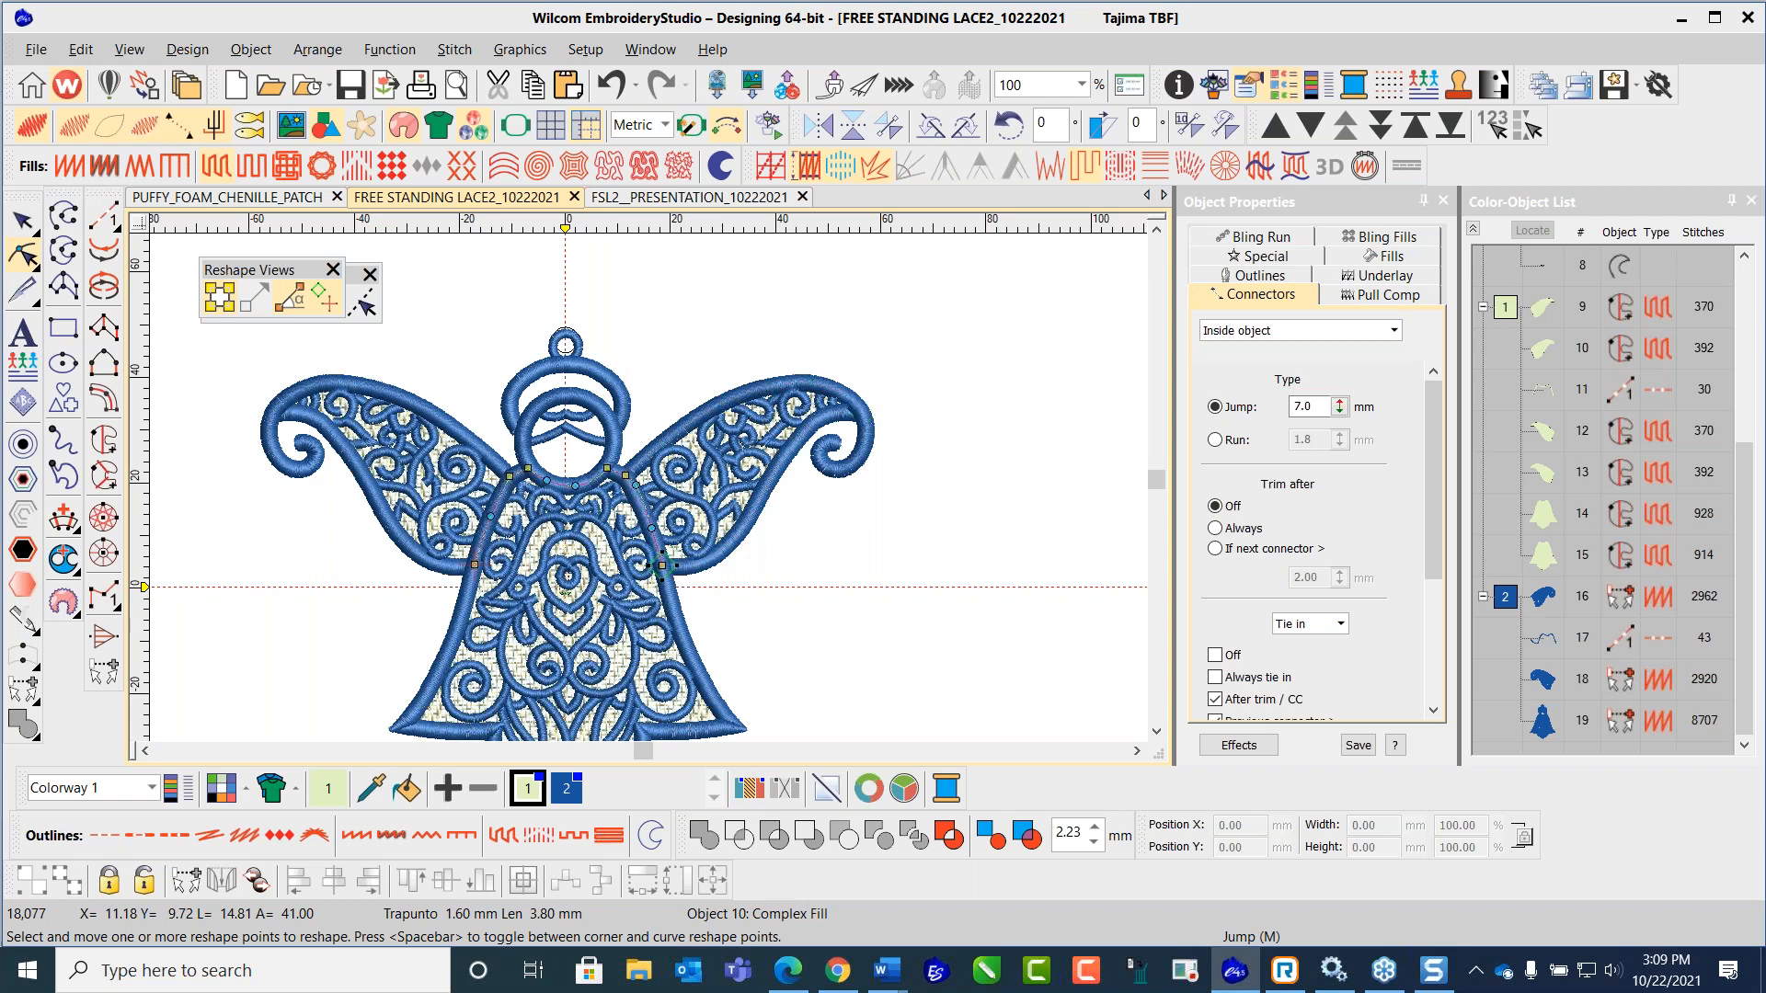
key("Tab")
key("Tab")
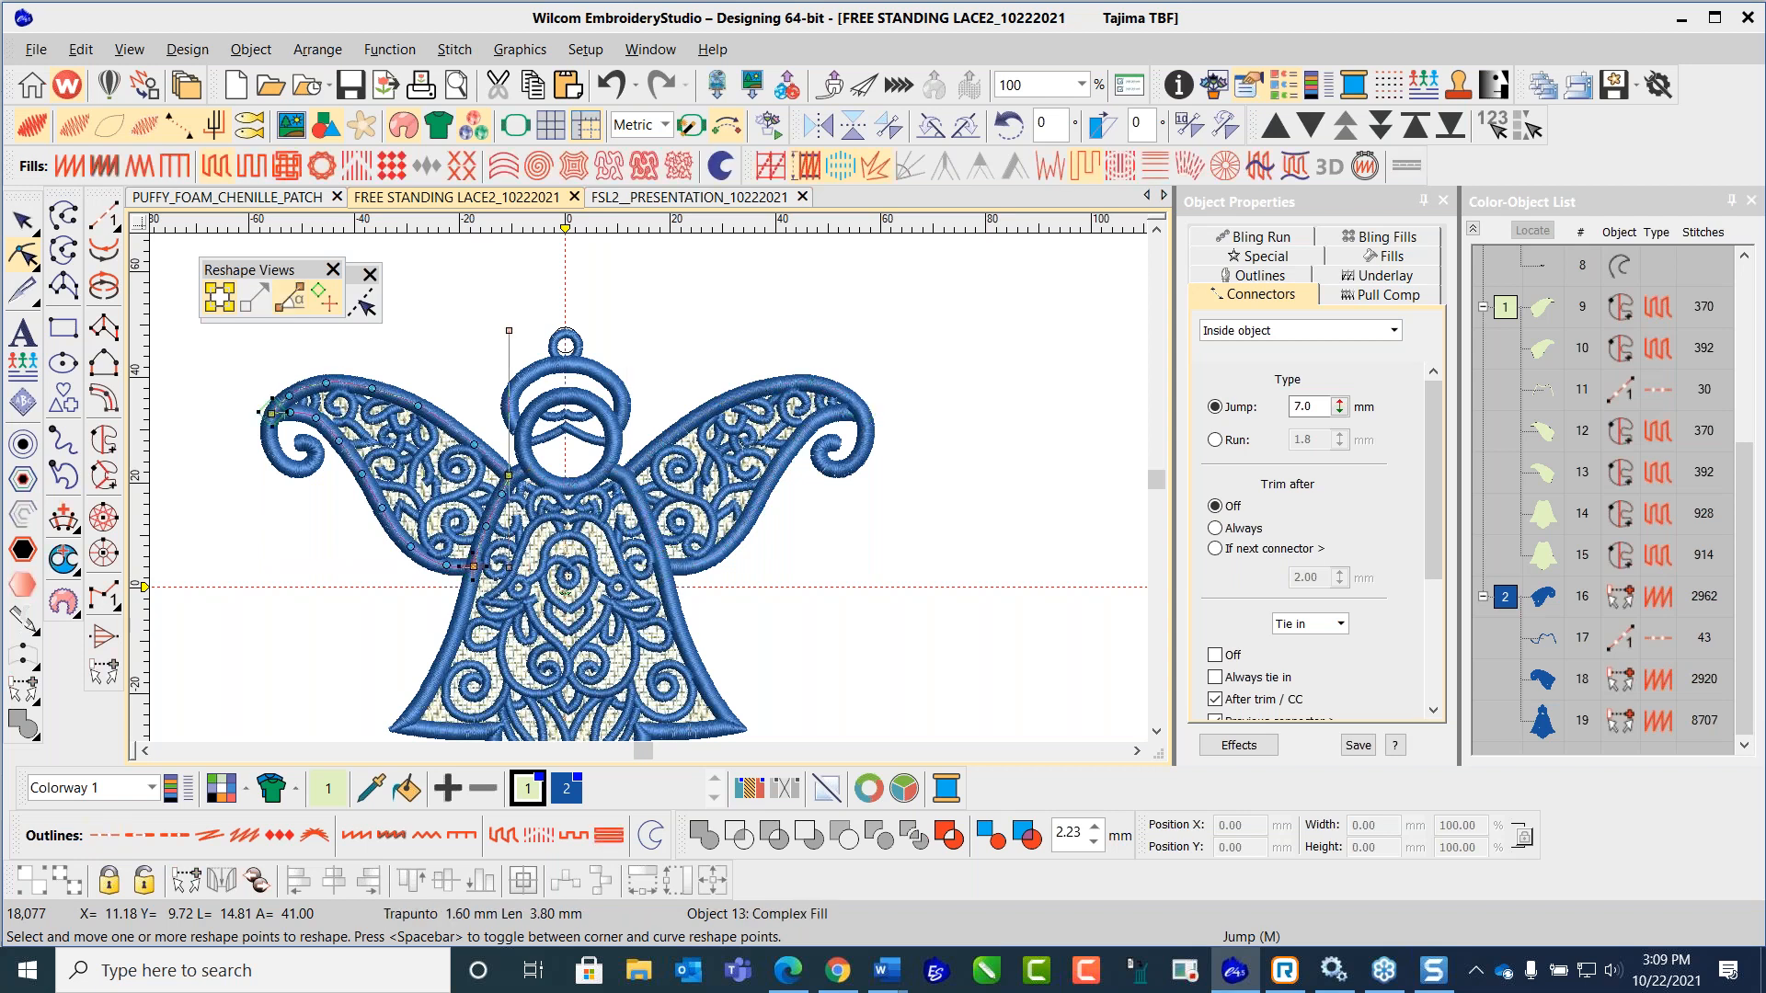
key("Tab")
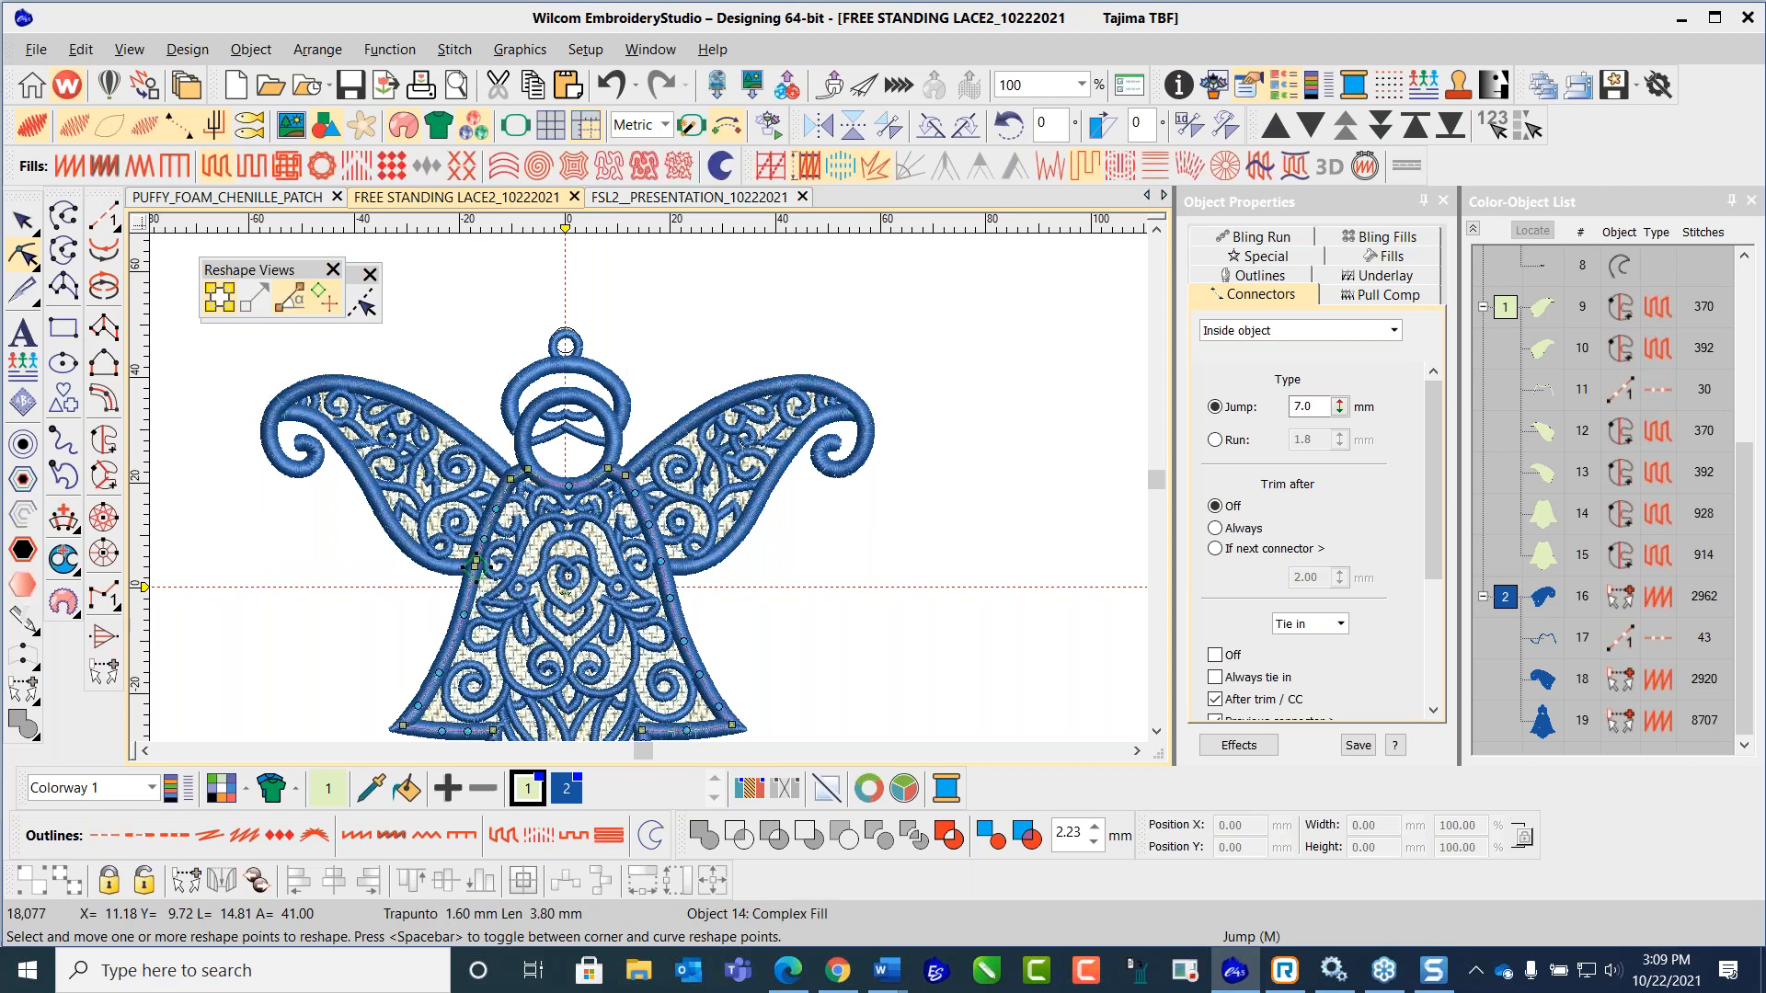
key("Escape")
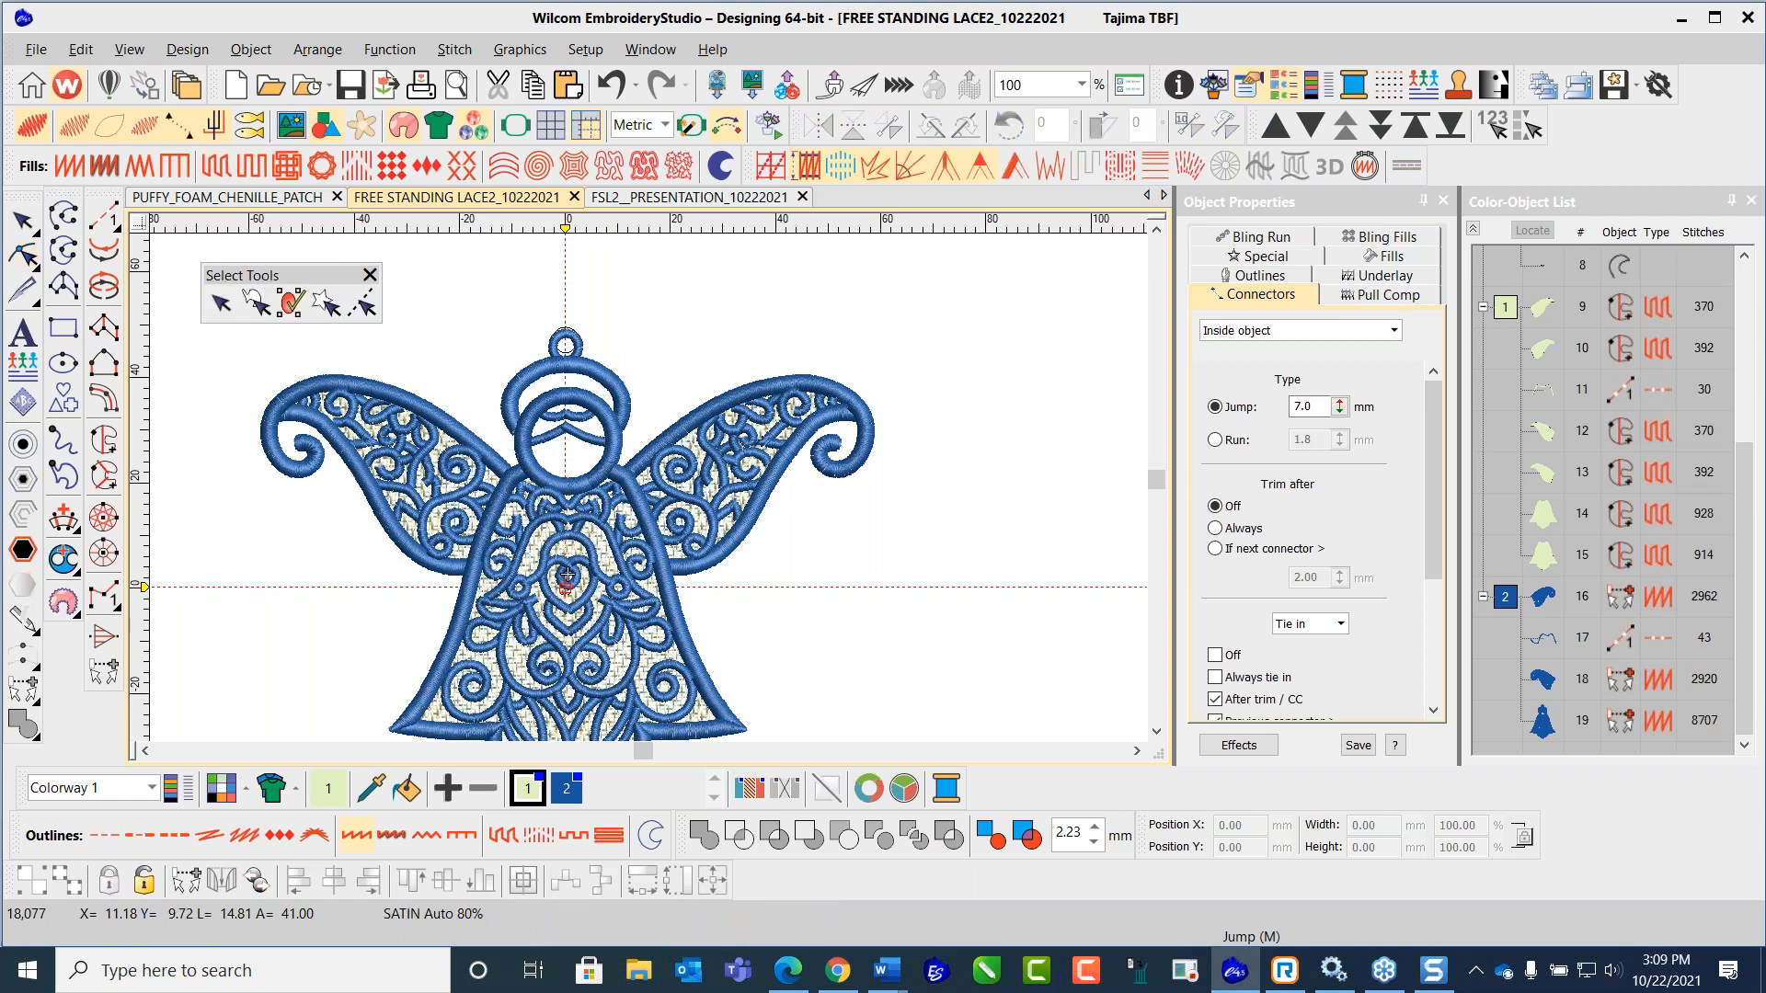
Step: Replay the whole stitch-out simulation at 51720 s/m, continuing past the trim after the backing fills through the blue satin, and close it
scroll(667, 359, "down", 2)
scroll(649, 497, "down", 1)
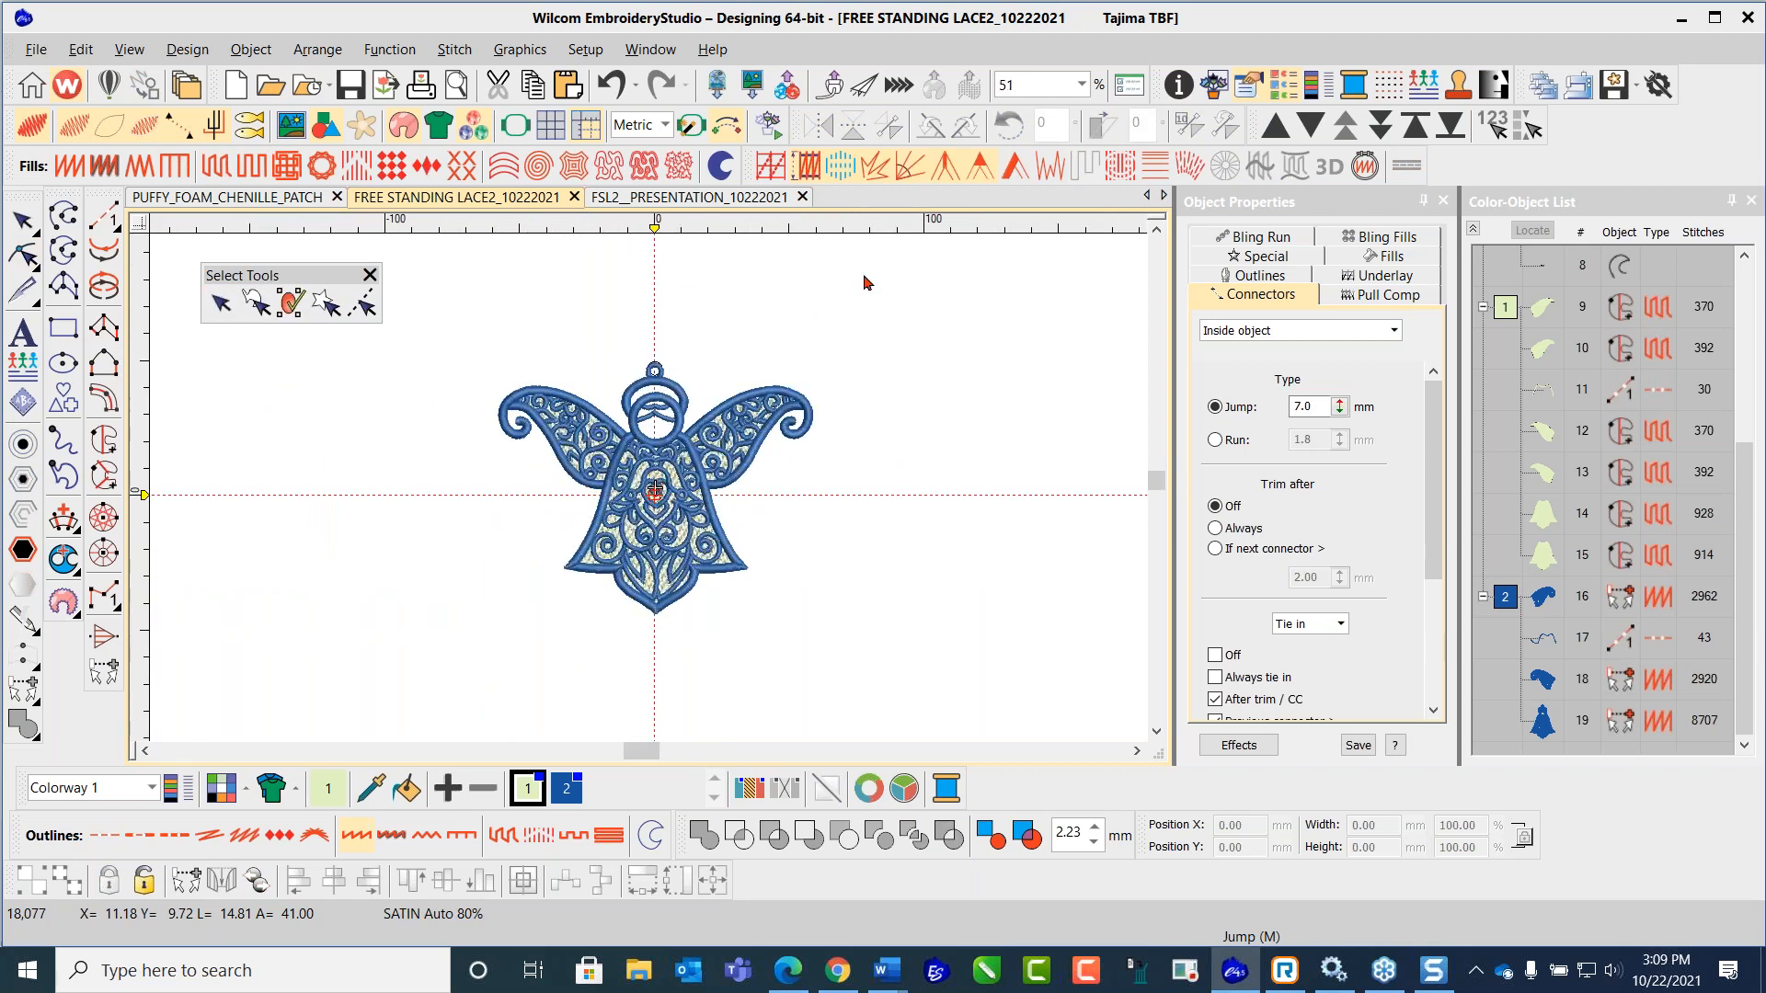
left_click(766, 126)
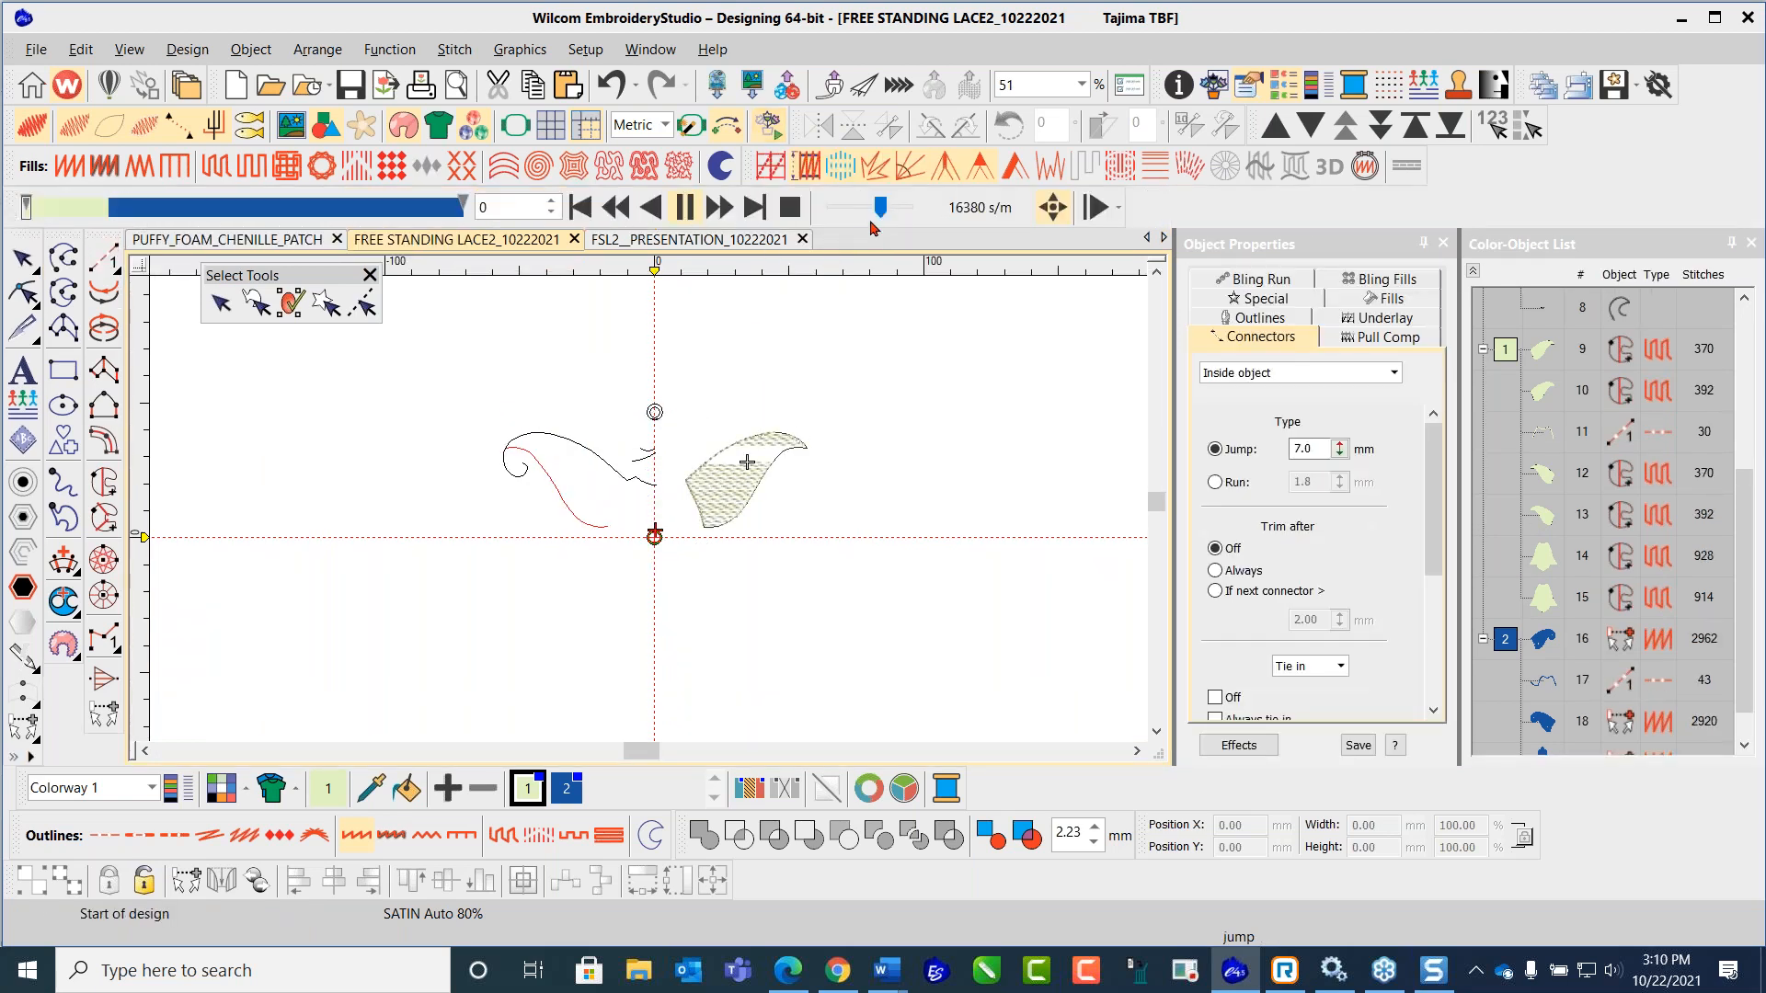
left_click_drag(885, 210, 892, 210)
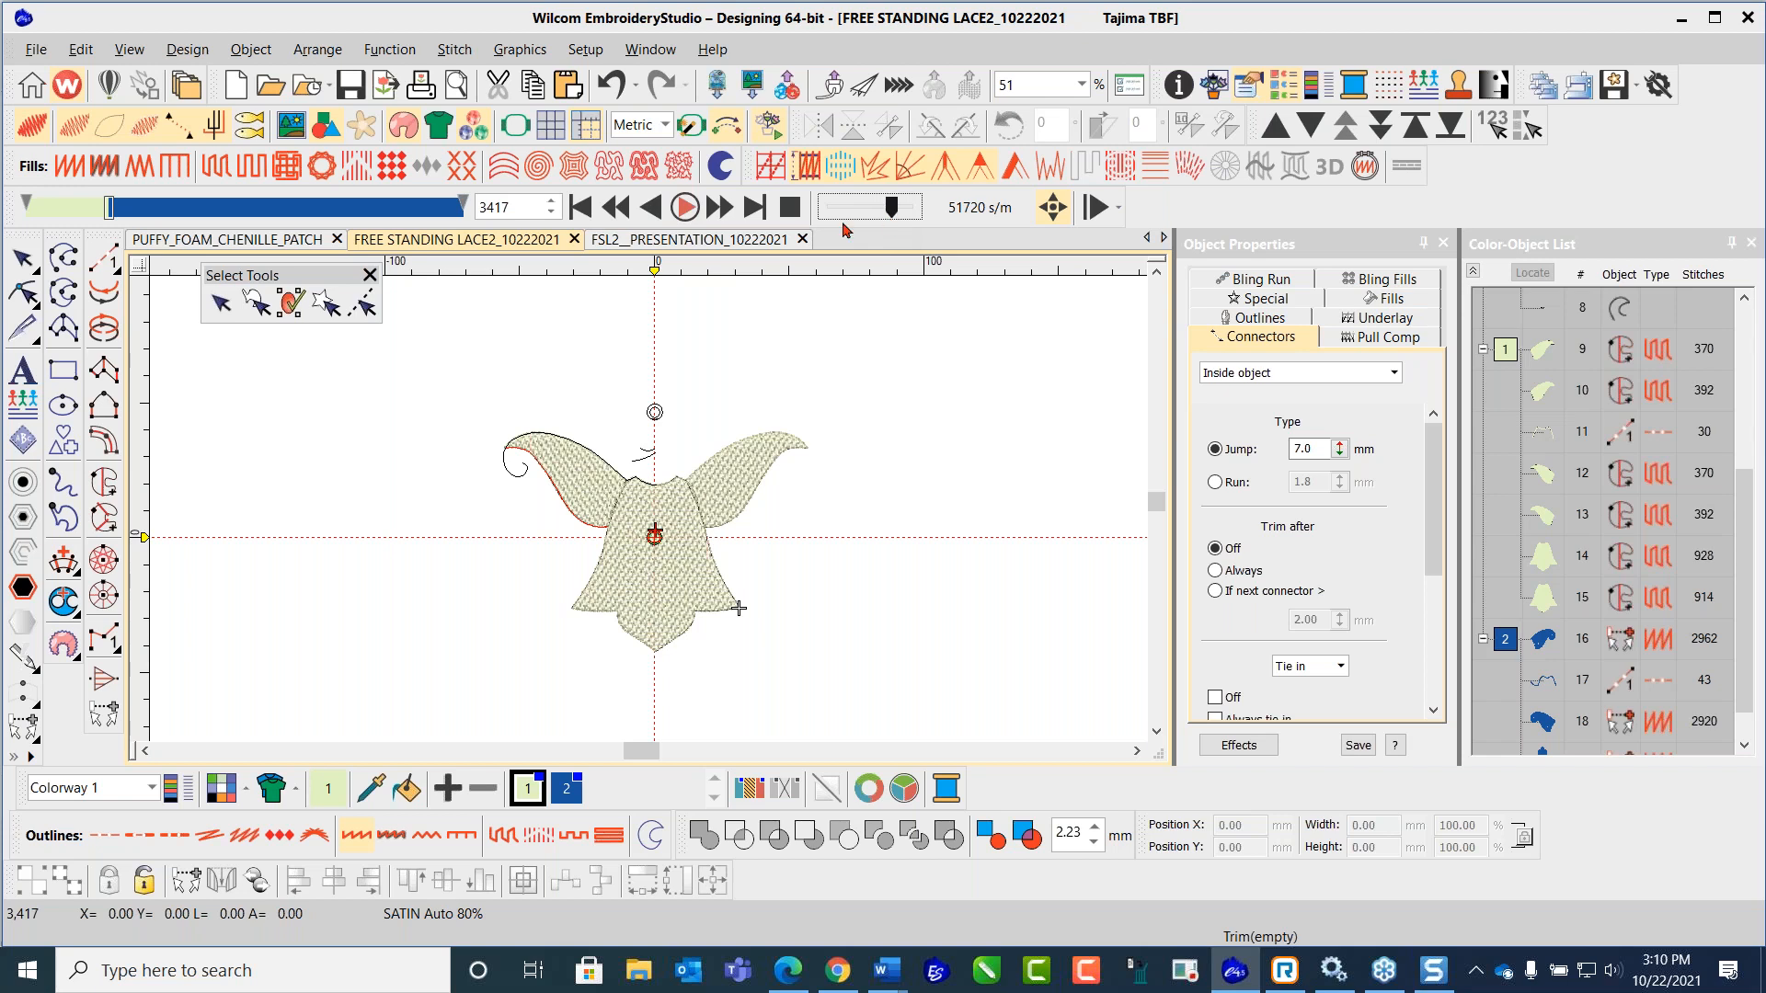
left_click(685, 208)
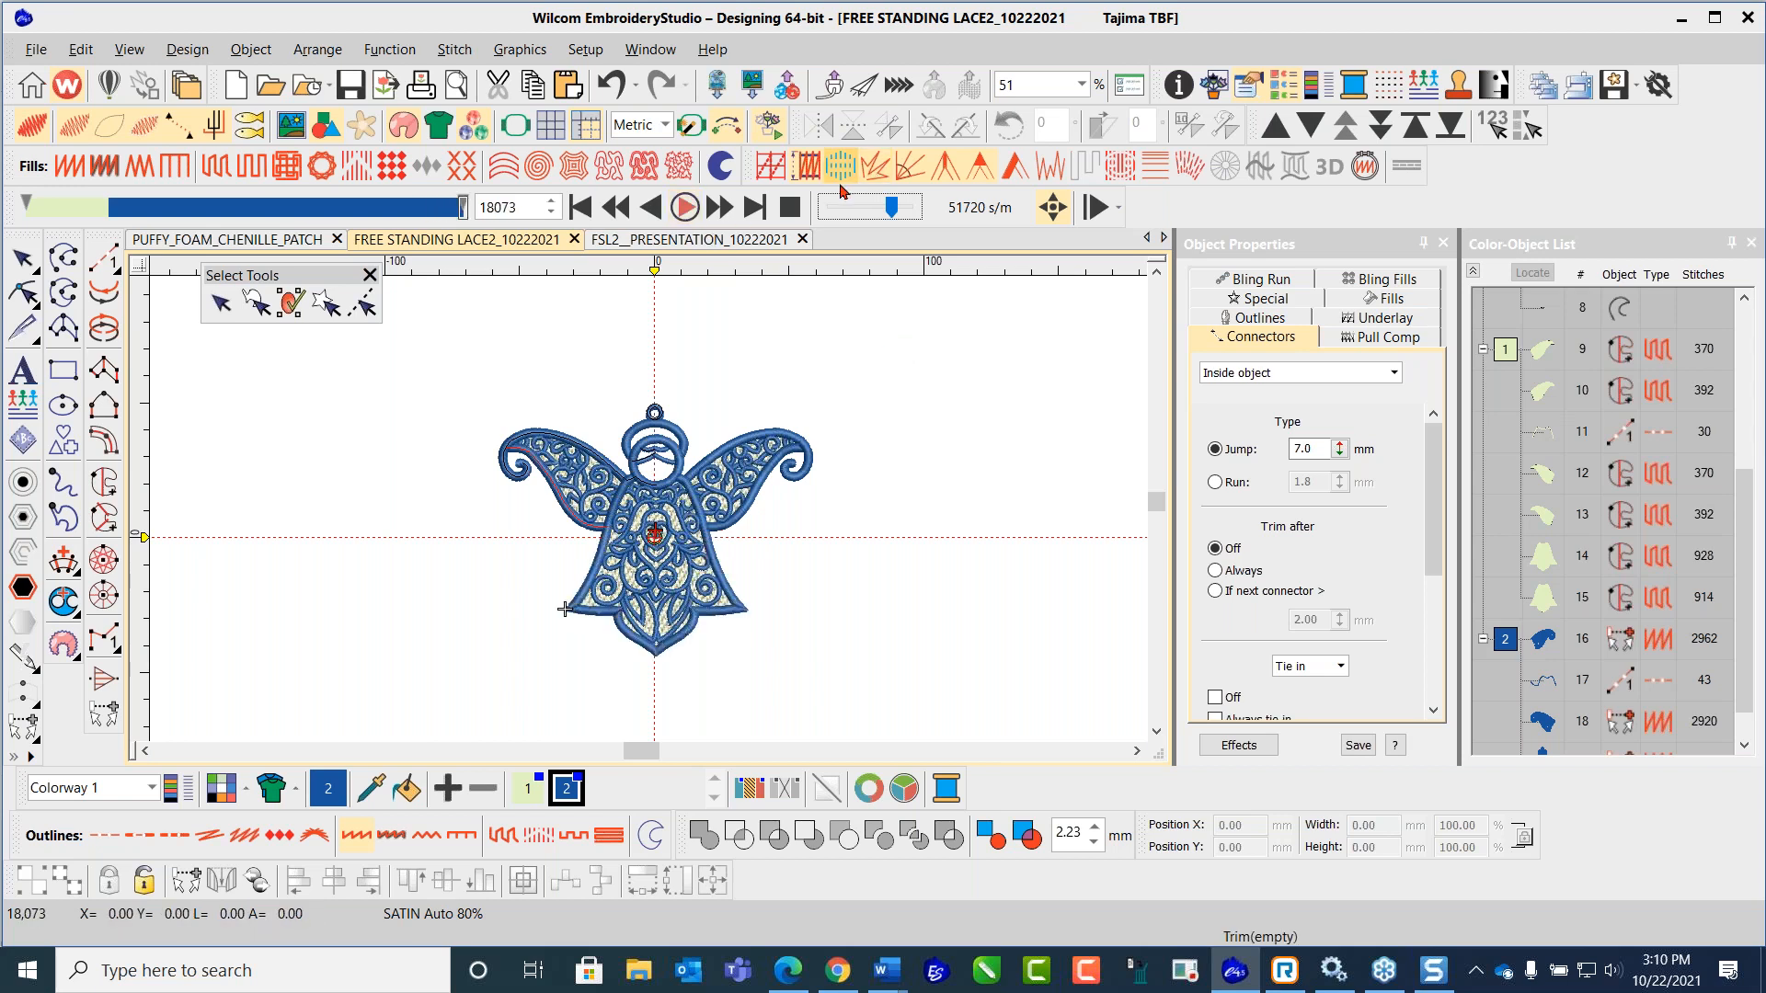
left_click(793, 209)
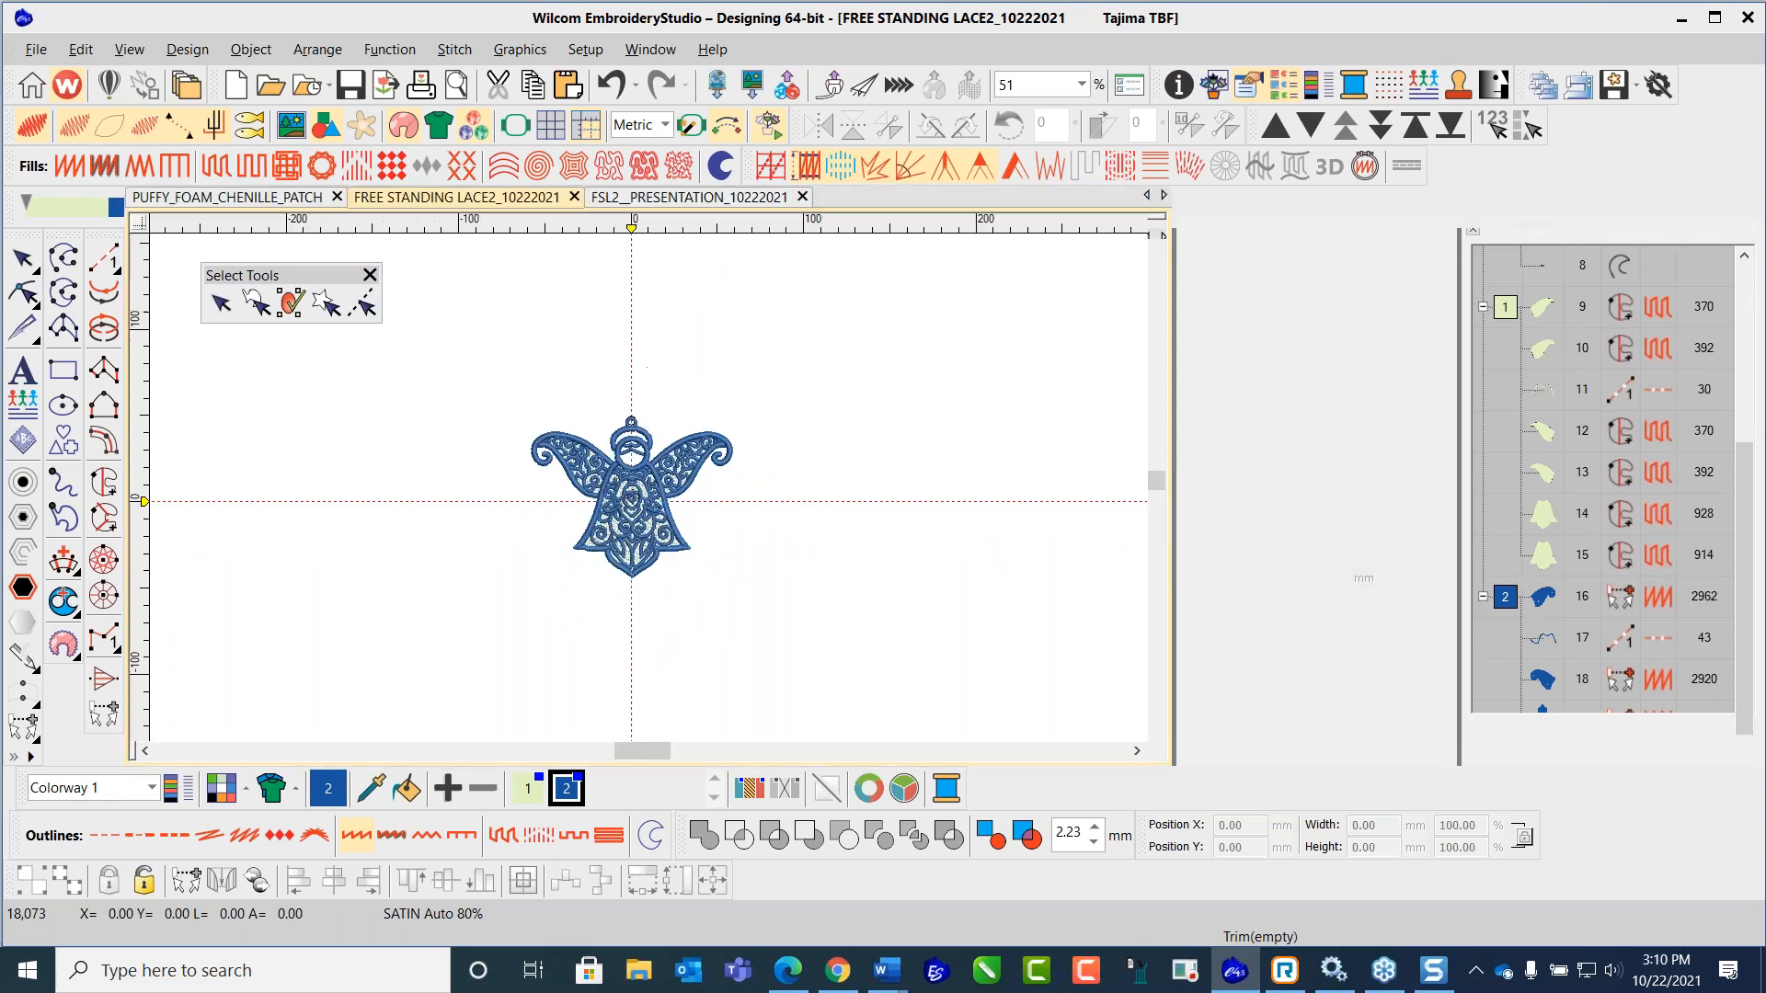
scroll(650, 497, "up", 3)
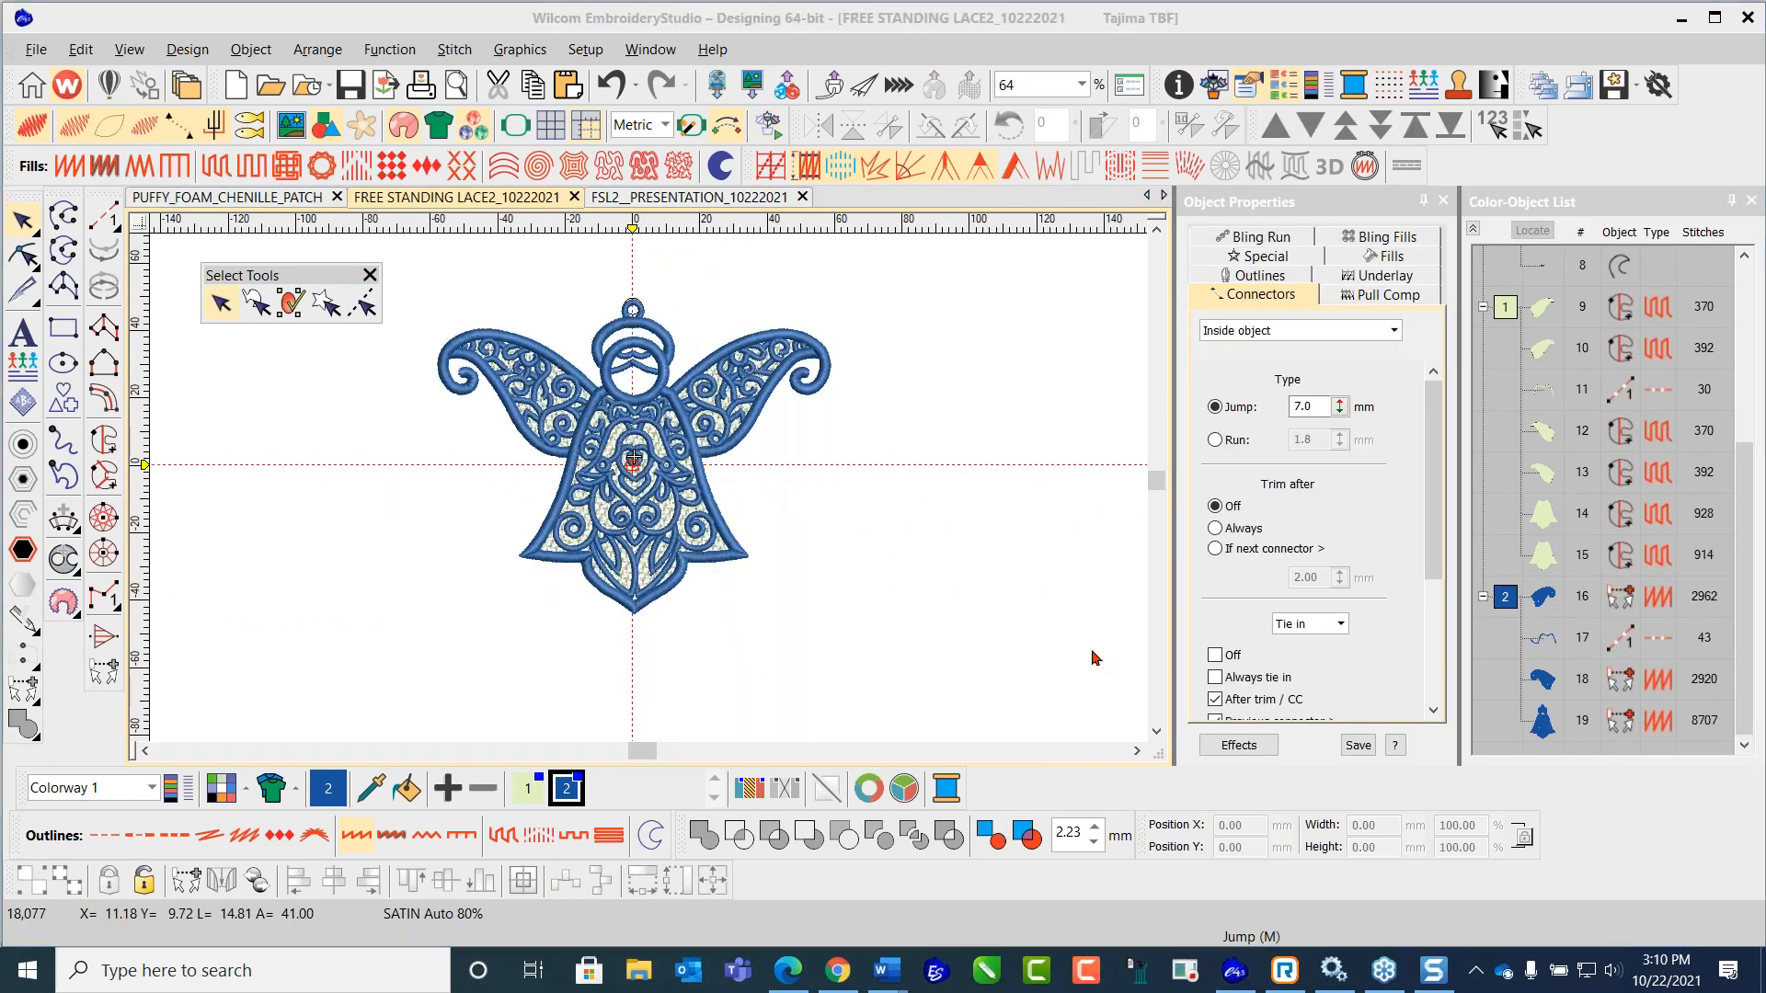